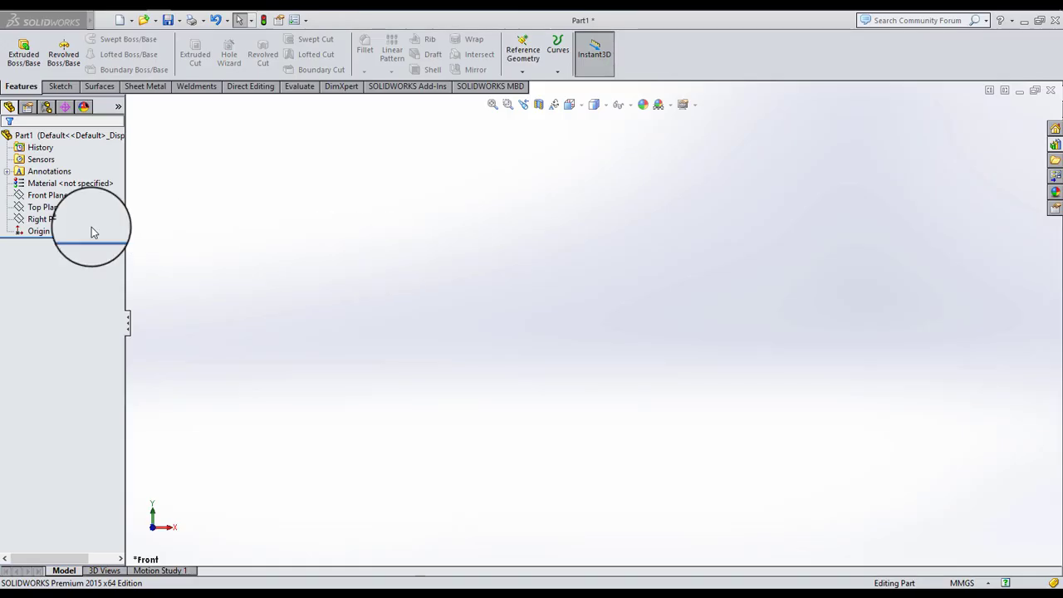
# - Sketch a horizontal centerline about 259 mm long through the origin on the Front Plane
pyautogui.click(49, 196)
pyautogui.click(70, 177)
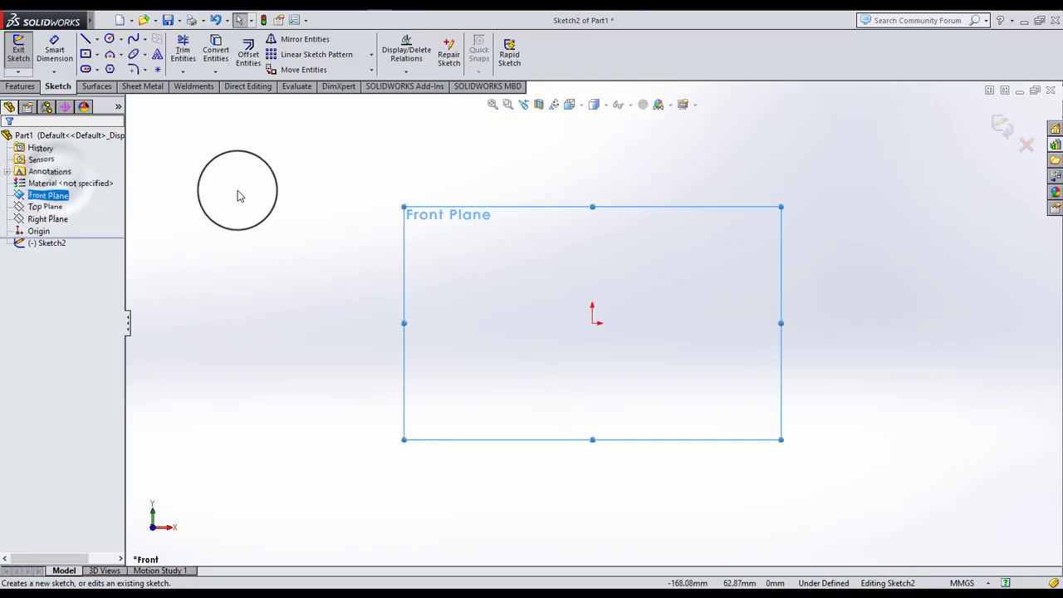
pyautogui.click(99, 42)
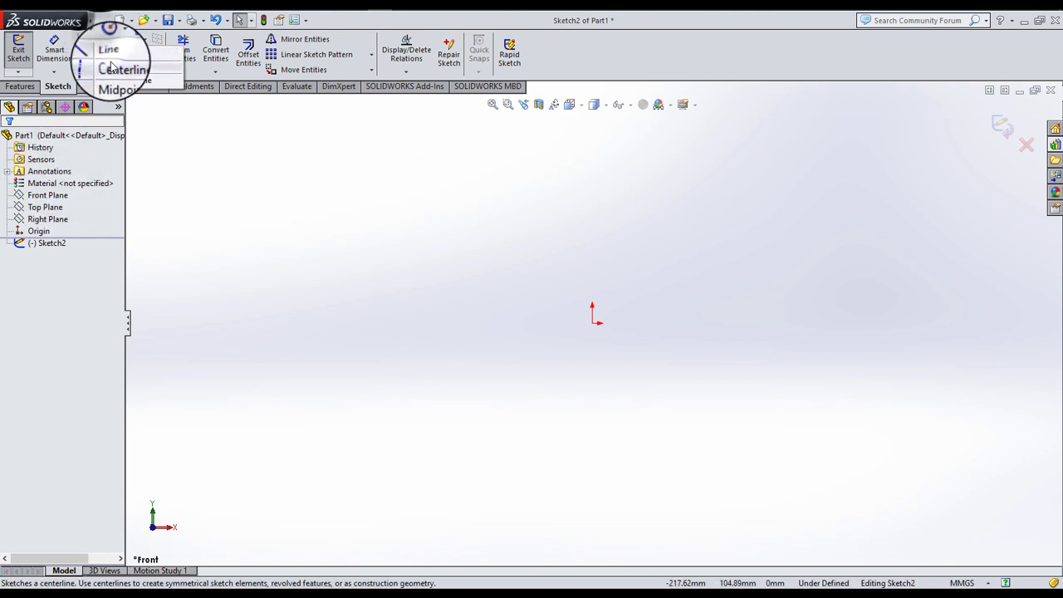
pyautogui.click(113, 68)
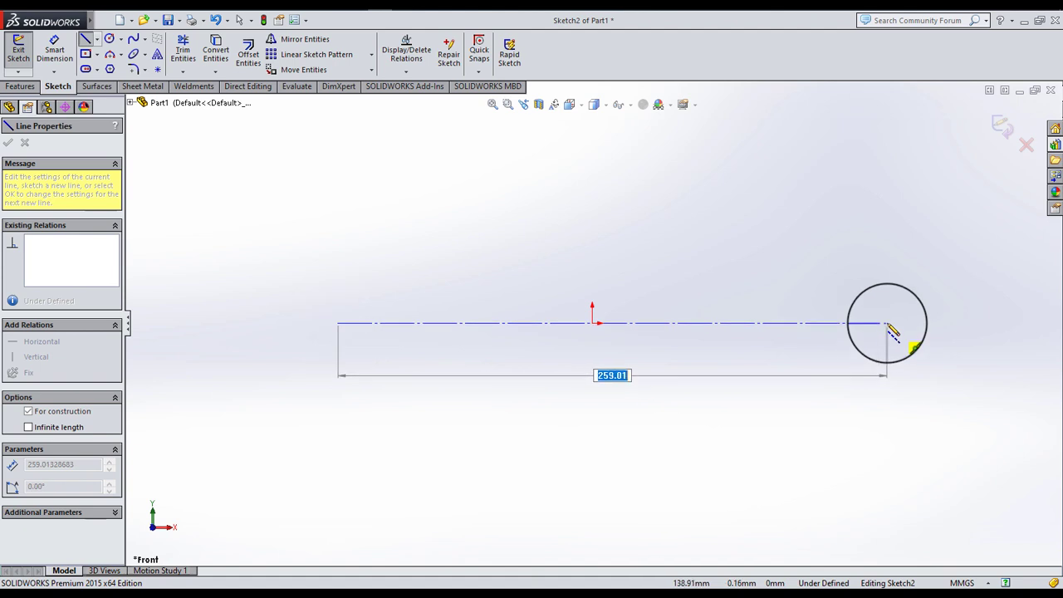
pyautogui.moveTo(338, 323); pyautogui.dragTo(886, 323)
# - Draw a vertical centerline rising from the origin
pyautogui.click(240, 22)
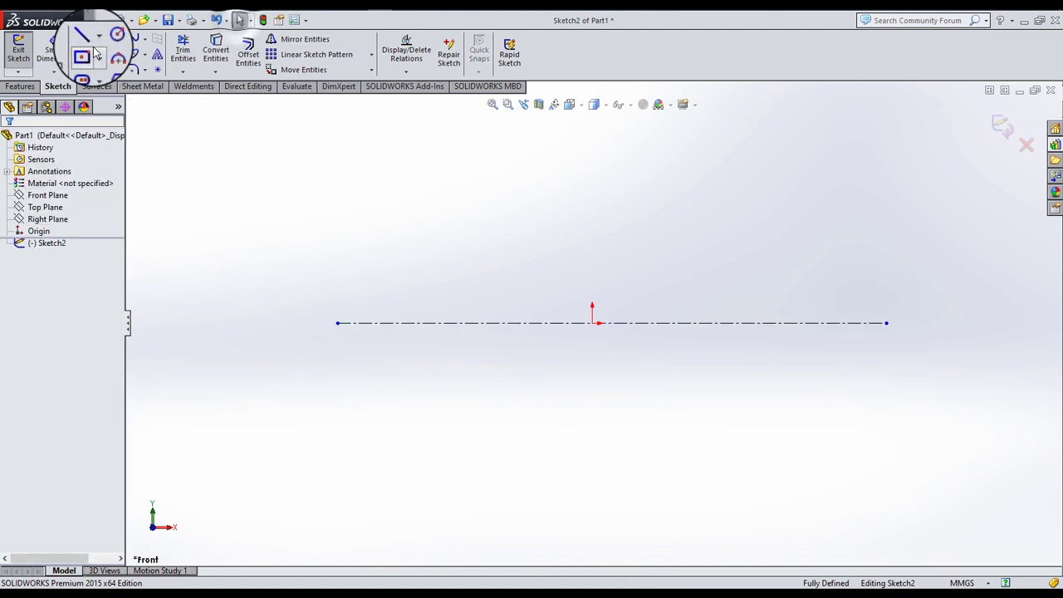
pyautogui.click(96, 39)
pyautogui.click(116, 66)
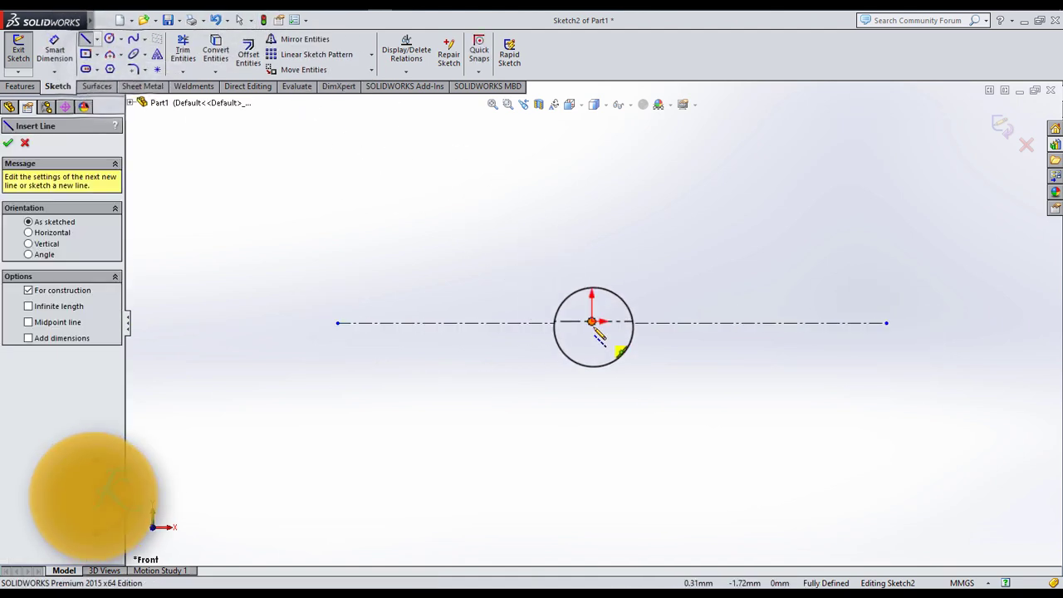
pyautogui.click(592, 323)
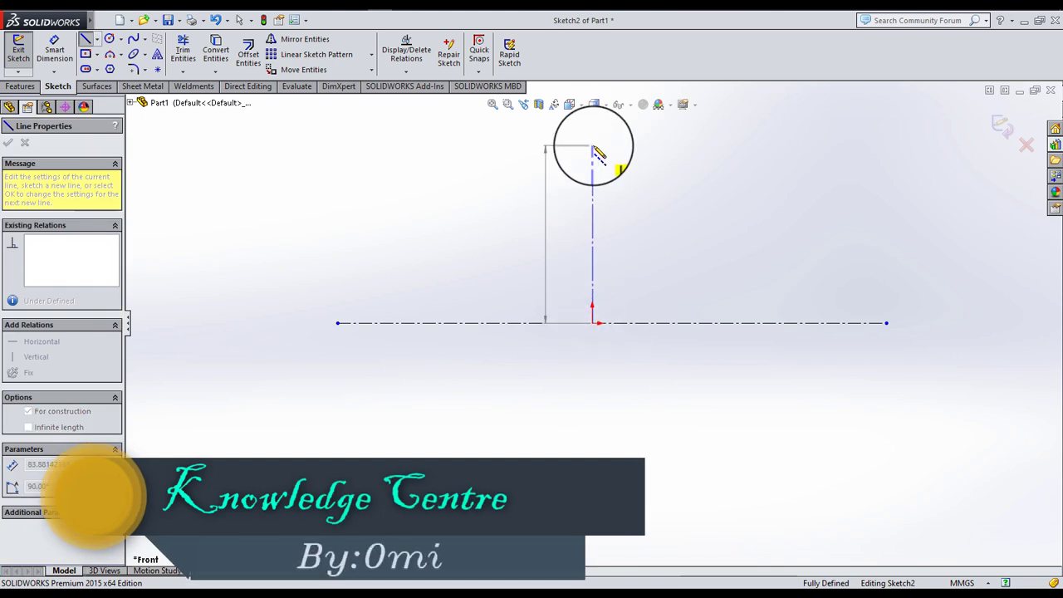
pyautogui.click(593, 147)
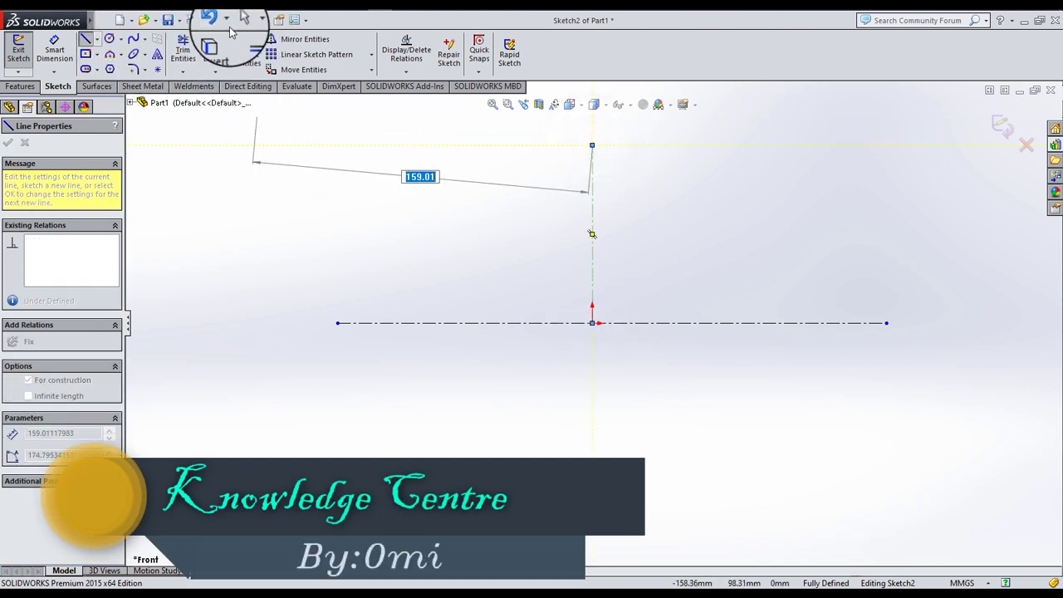
pyautogui.click(239, 23)
# - Draw an open U-shaped line profile left of the vertical centerline
pyautogui.click(85, 39)
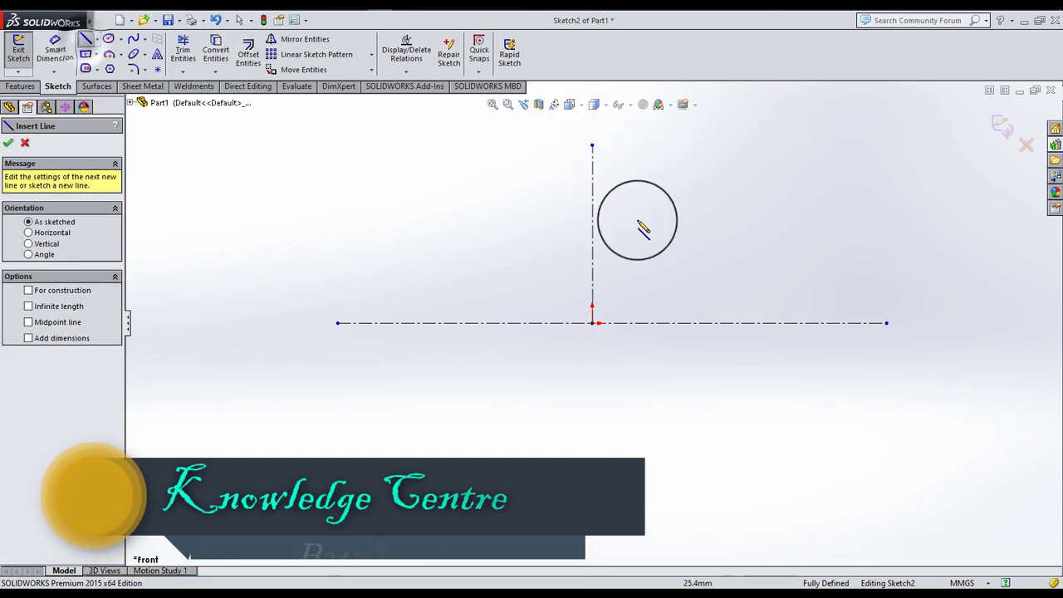
pyautogui.scroll(-3, 638, 220)
pyautogui.click(516, 183)
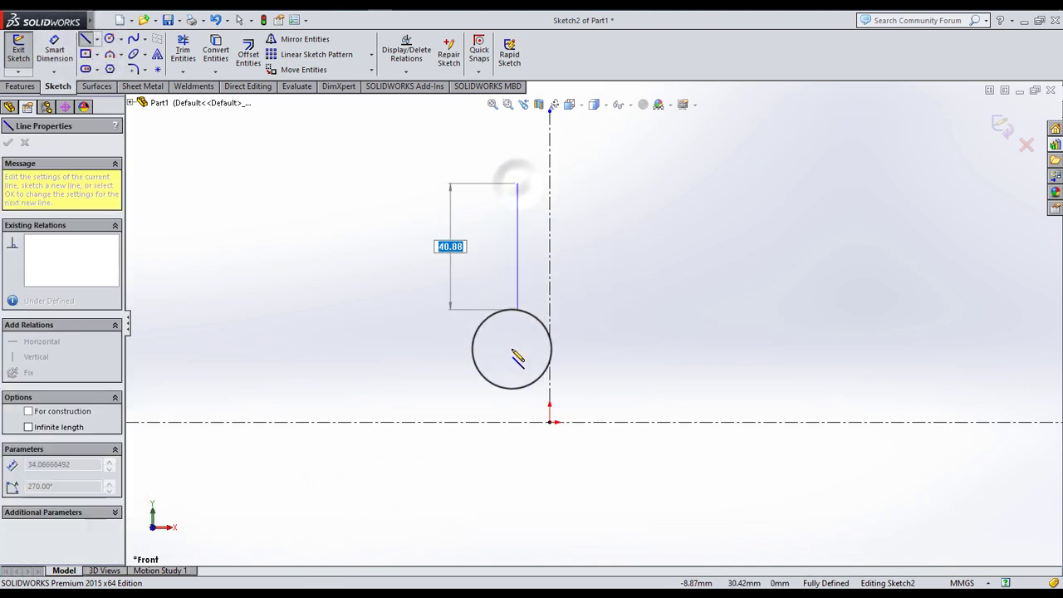
pyautogui.click(522, 353)
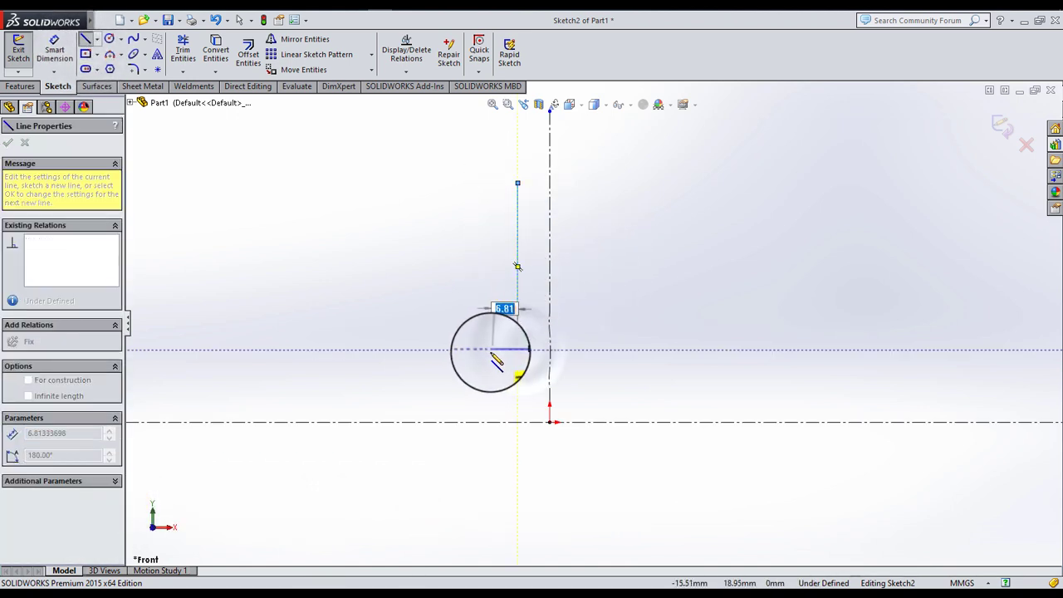
pyautogui.click(485, 349)
pyautogui.click(484, 183)
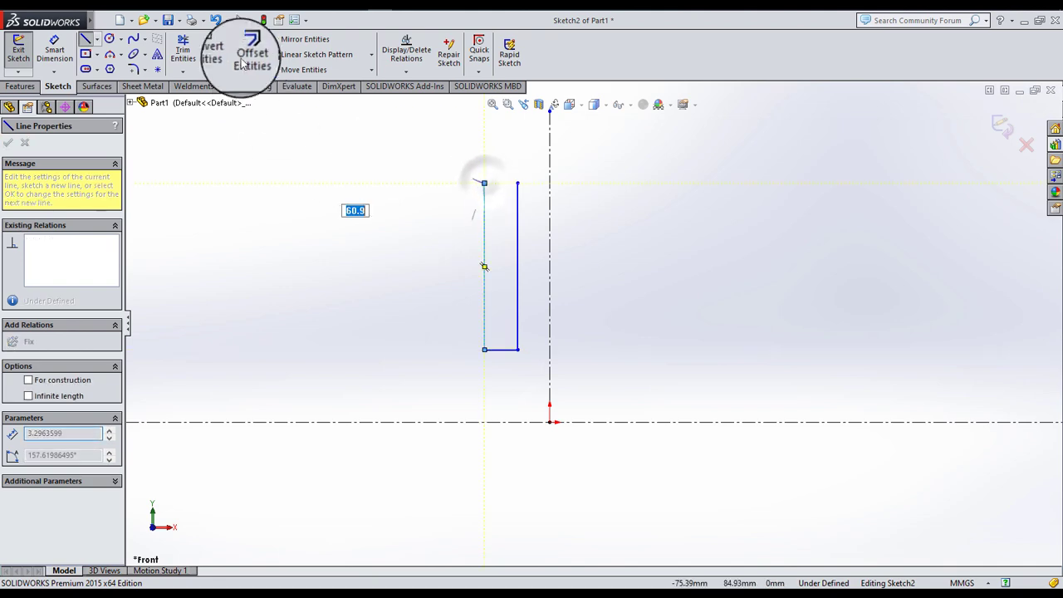
pyautogui.click(54, 51)
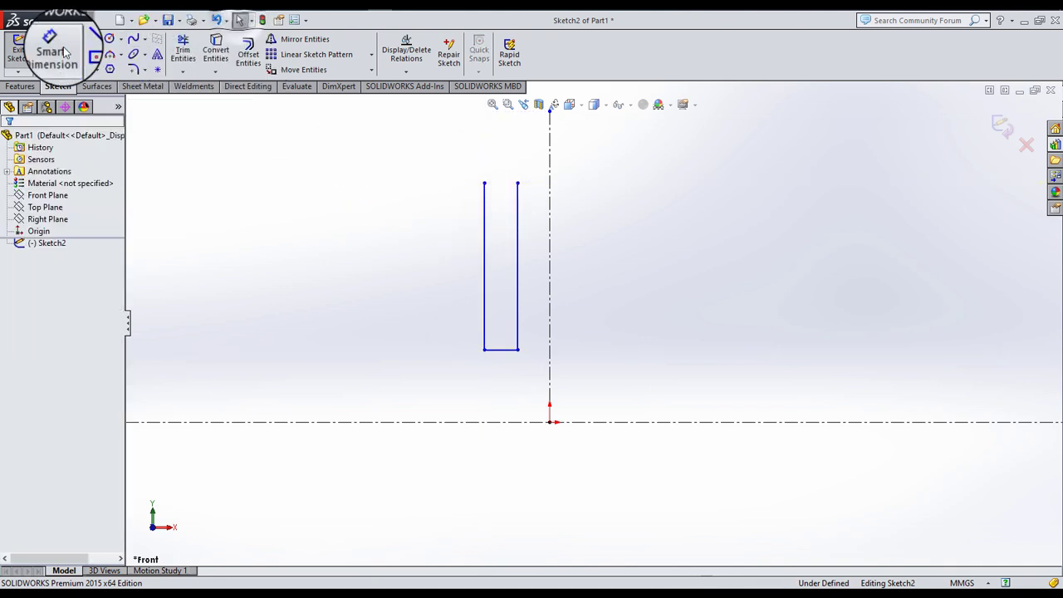
# - Dimension the U bottom width to 12 and its gap to the vertical centerline to 5
pyautogui.click(512, 355)
pyautogui.click(501, 394)
pyautogui.write('12')
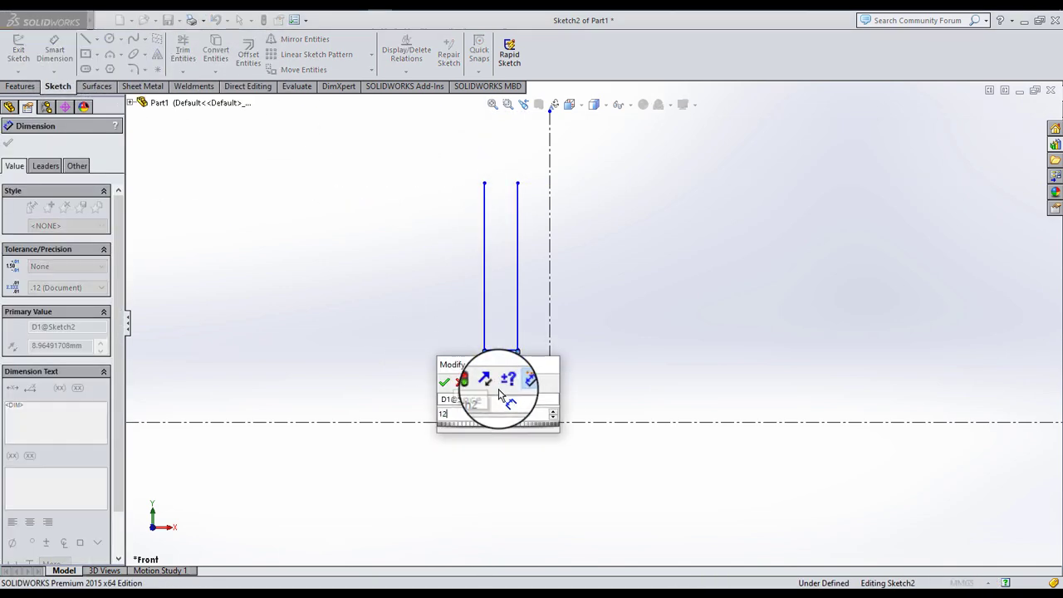
pyautogui.press('Return')
pyautogui.click(517, 303)
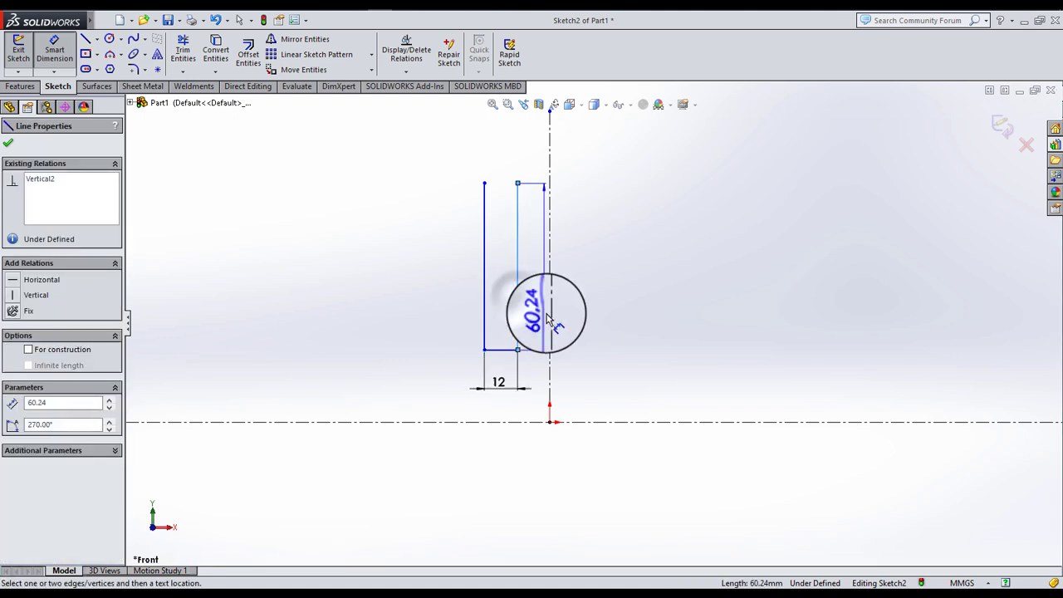
pyautogui.click(549, 304)
pyautogui.click(540, 324)
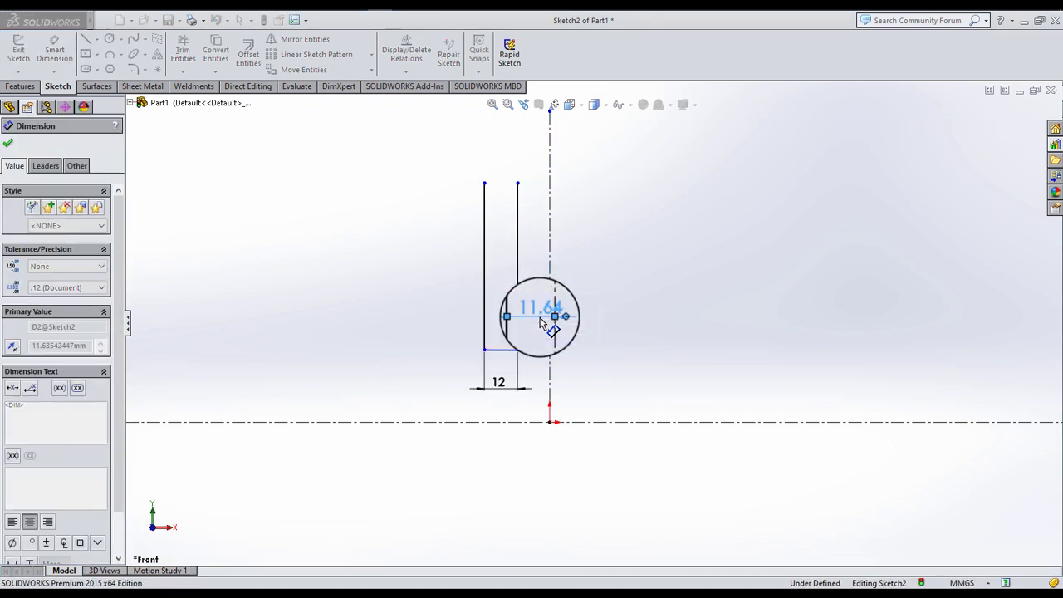
pyautogui.write('5')
pyautogui.press('Return')
pyautogui.moveTo(578, 340)
pyautogui.mouseDown()
pyautogui.moveTo(519, 352)
pyautogui.moveTo(527, 428)
pyautogui.moveTo(12, 90)
pyautogui.moveTo(159, 119)
pyautogui.mouseUp()
# - Dimension the U profile's height above the horizontal centerline to 52
pyautogui.click(55, 51)
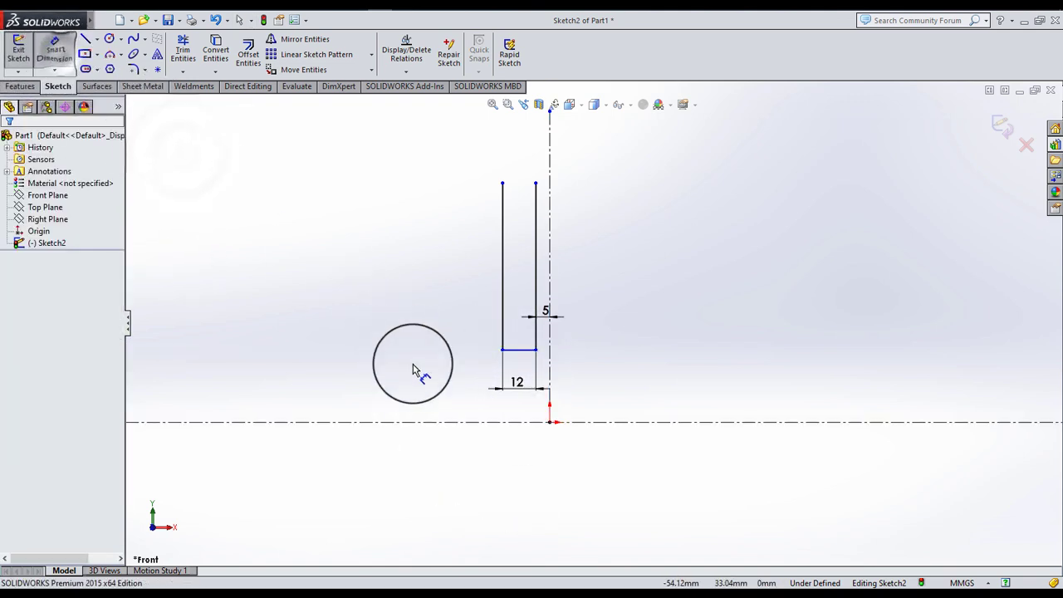
pyautogui.click(516, 420)
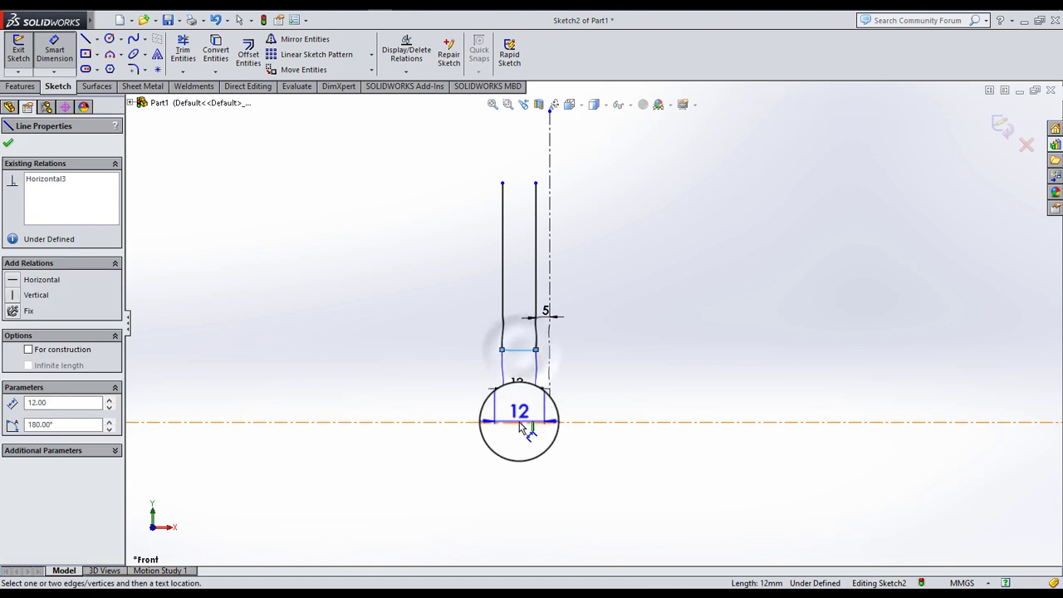
pyautogui.click(515, 416)
pyautogui.click(462, 410)
pyautogui.write('104/')
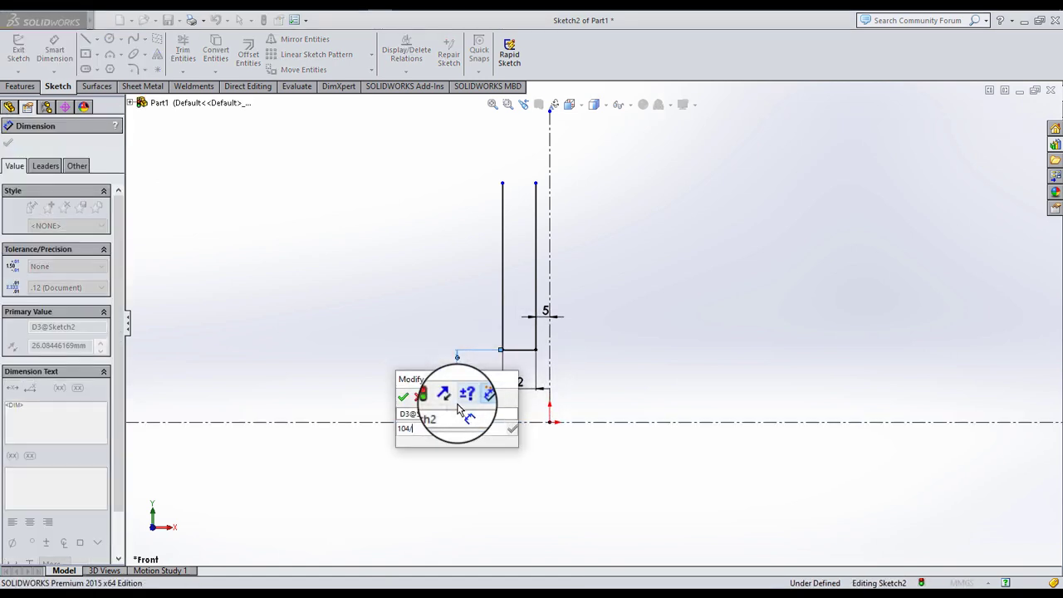
pyautogui.press('Return')
pyautogui.press('Escape')
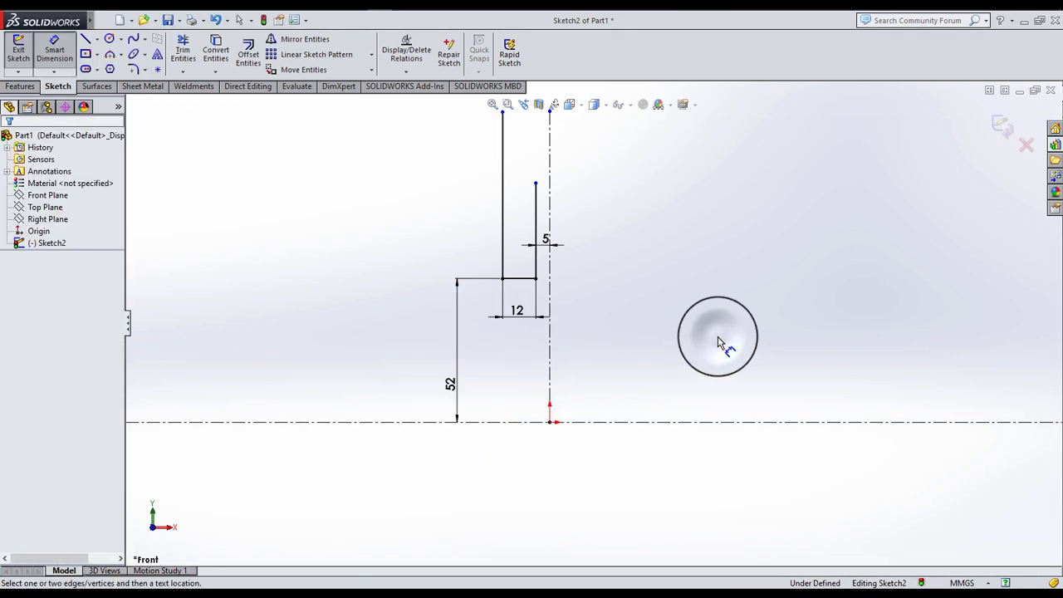
# - Make the two leg top endpoints horizontally level
pyautogui.click(522, 105)
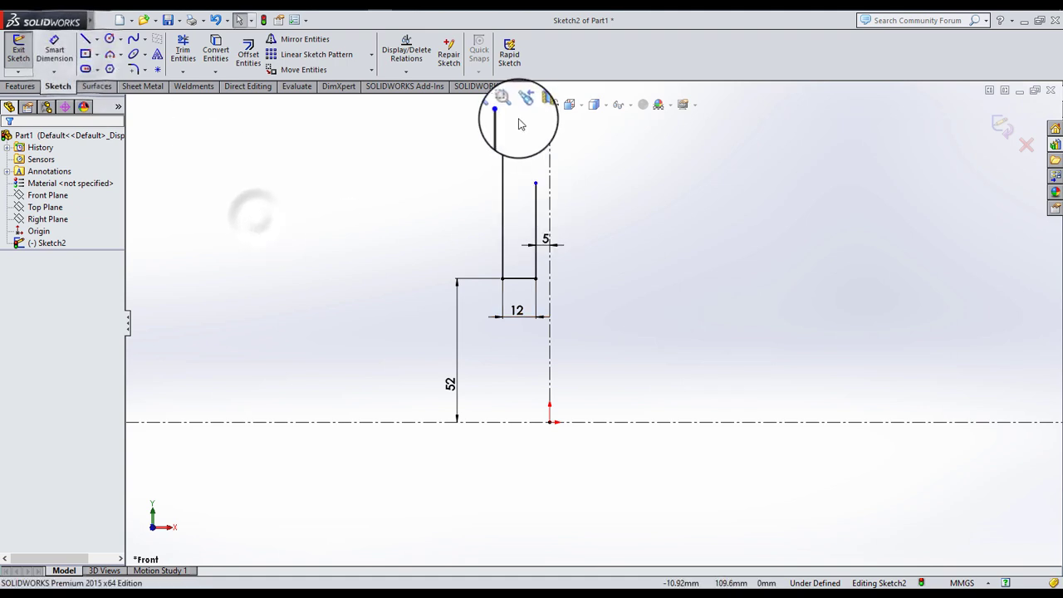
pyautogui.moveTo(556, 232); pyautogui.dragTo(518, 157)
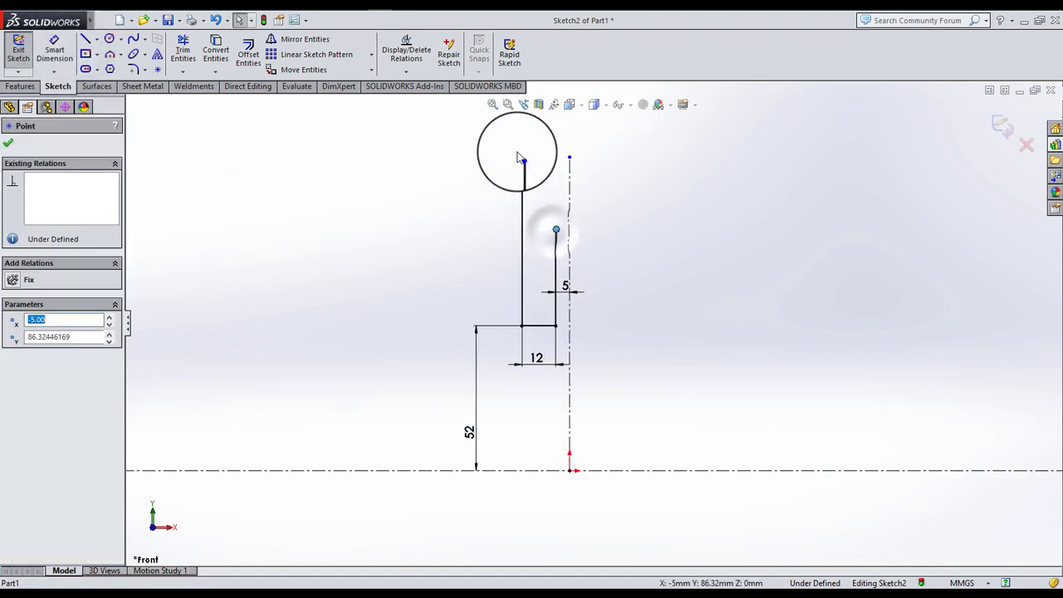
pyautogui.keyDown('ctrl'); pyautogui.click(522, 158); pyautogui.keyUp('ctrl')
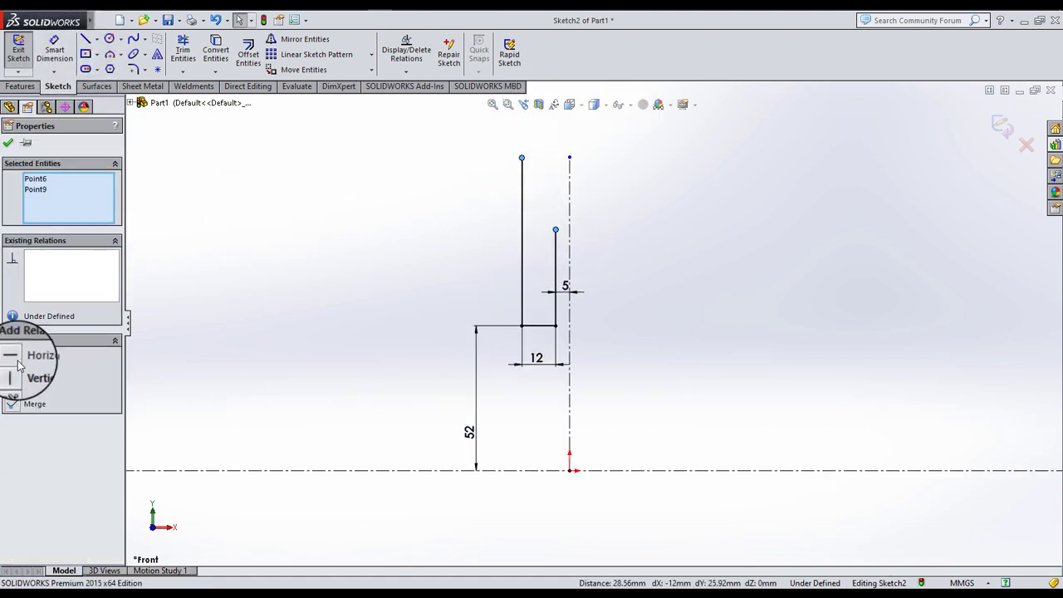
pyautogui.click(299, 281)
# - Dimension the leg tops to 90 above the horizontal centerline
pyautogui.click(54, 52)
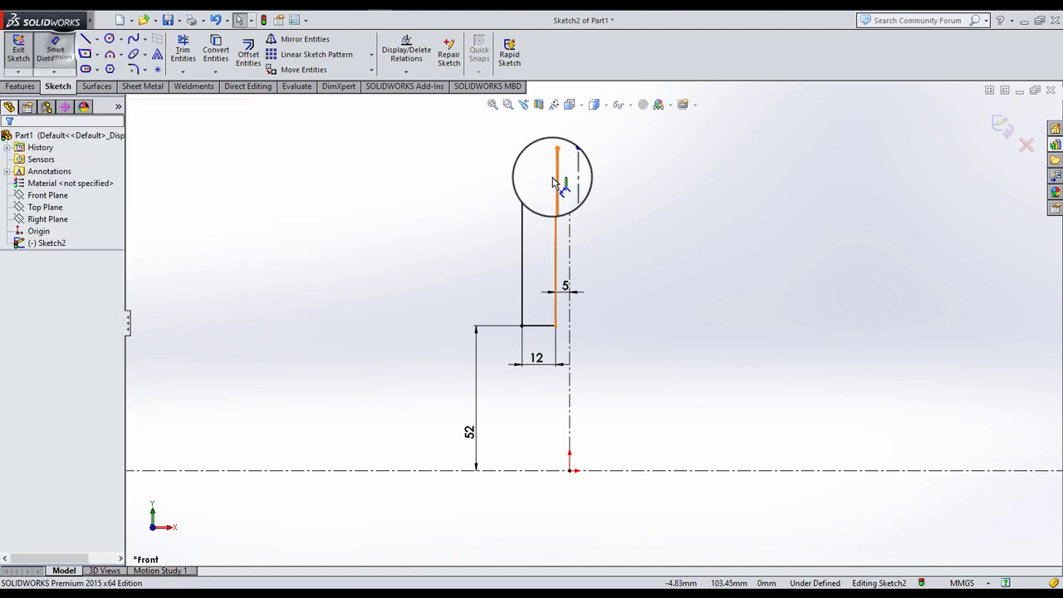
pyautogui.click(556, 158)
pyautogui.click(659, 471)
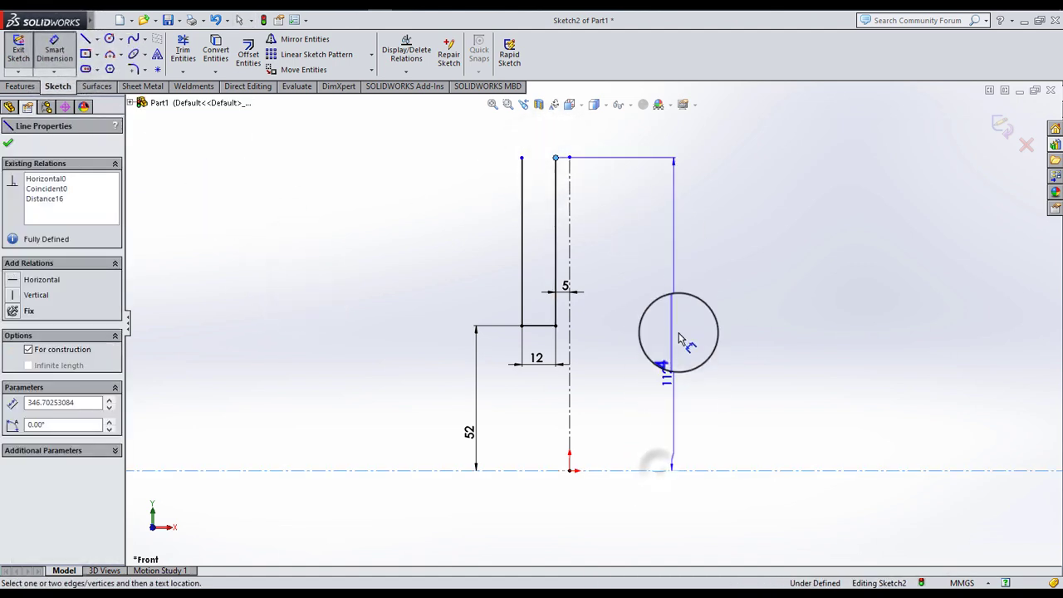
pyautogui.click(678, 328)
pyautogui.write('180/')
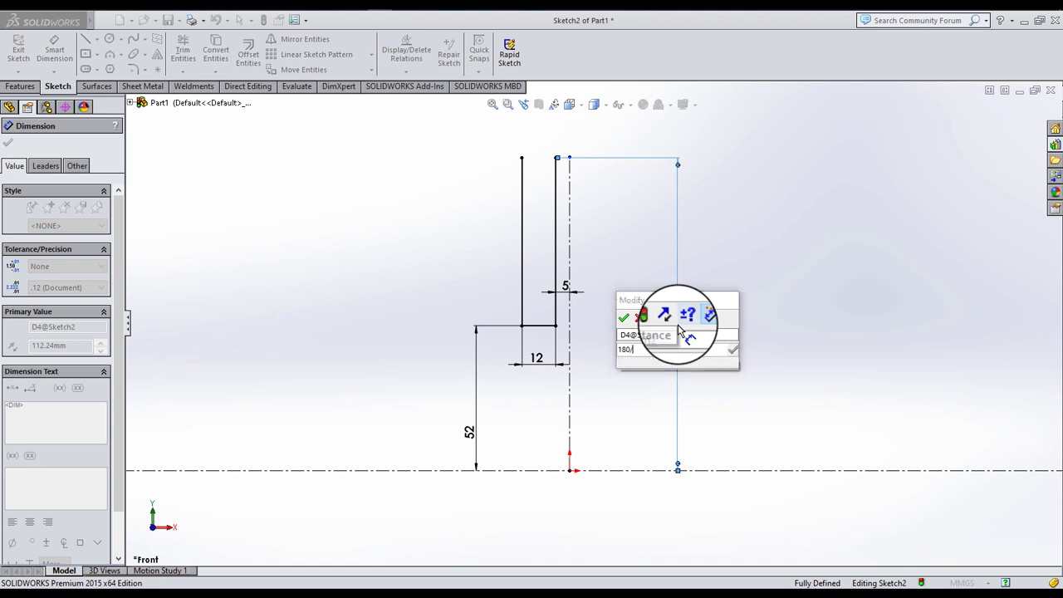
pyautogui.write('2')
pyautogui.press('Return')
pyautogui.click(655, 309)
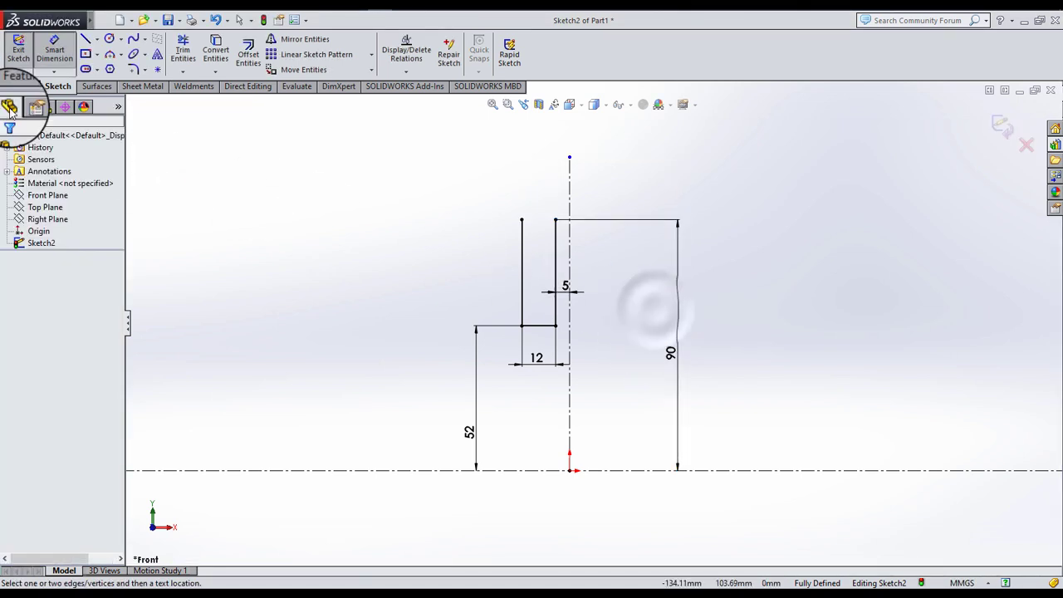
# - Draw two slanted lines rising up-left from the U-profile leg tops
pyautogui.click(88, 42)
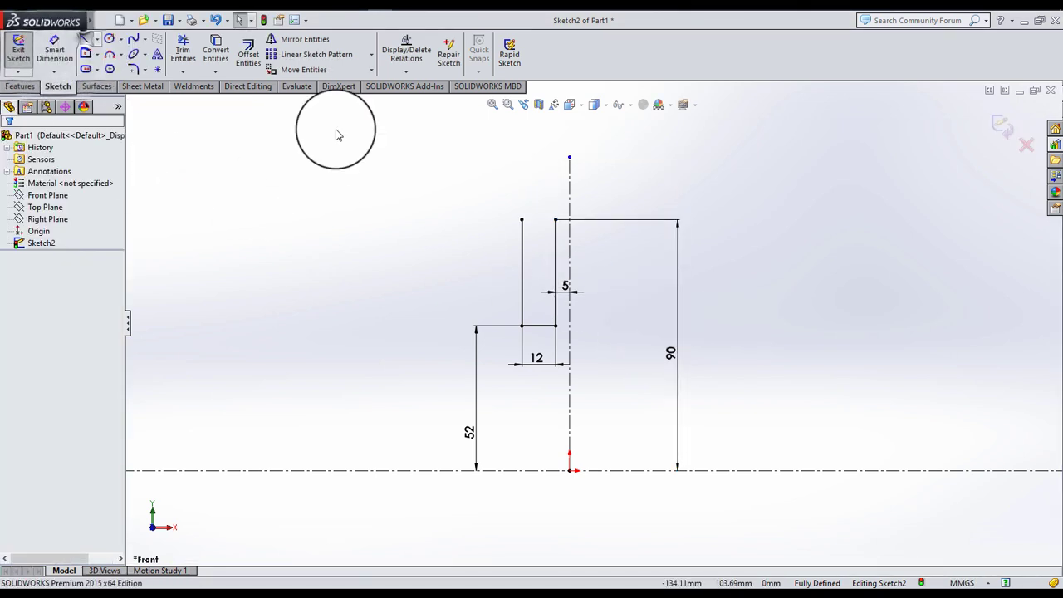
pyautogui.scroll(-2, 595, 268)
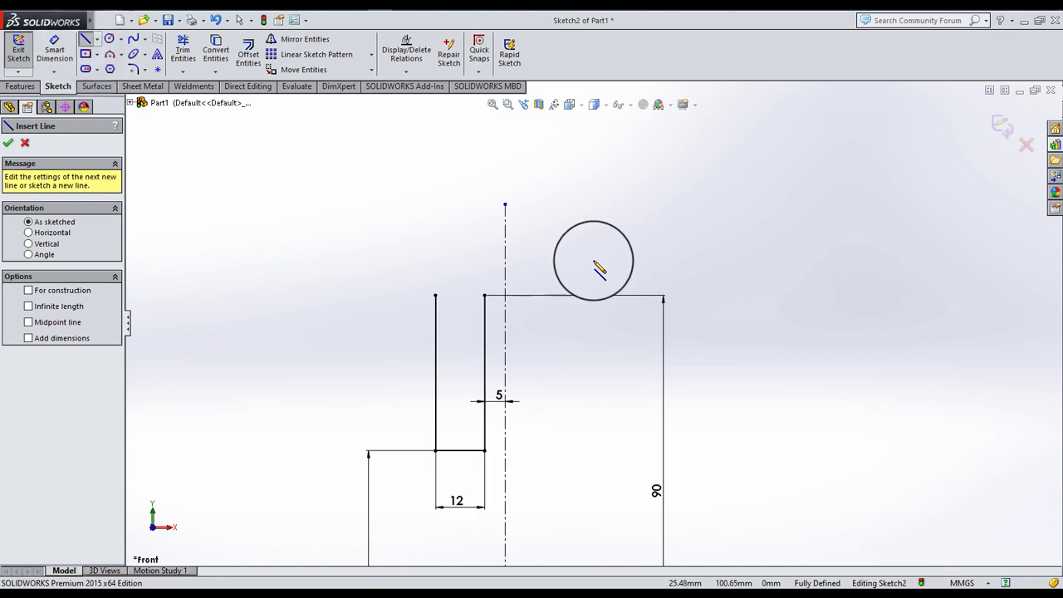
pyautogui.click(485, 297)
pyautogui.scroll(2, 467, 182)
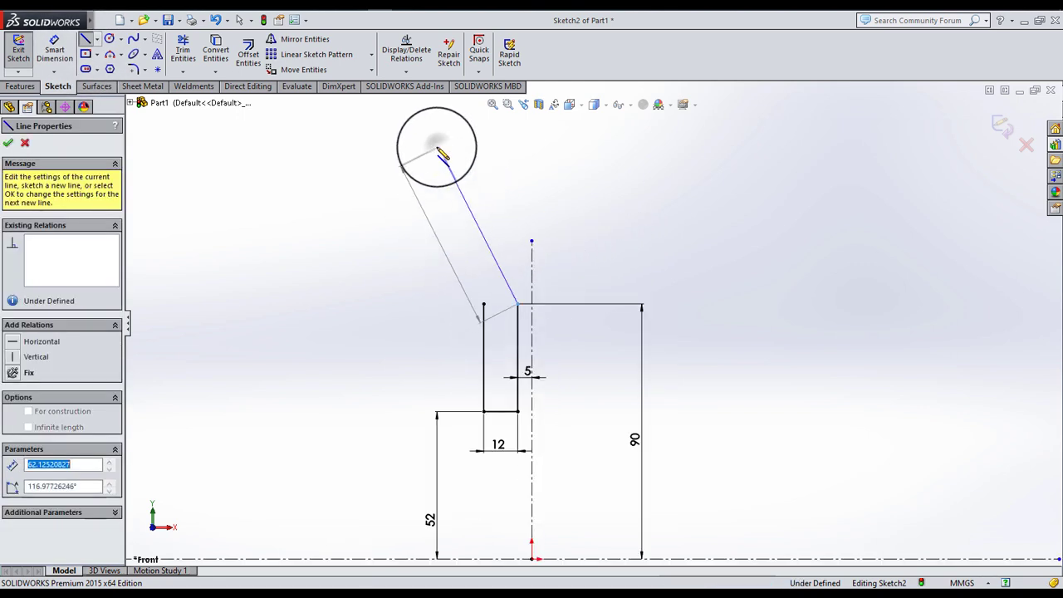
pyautogui.click(437, 147)
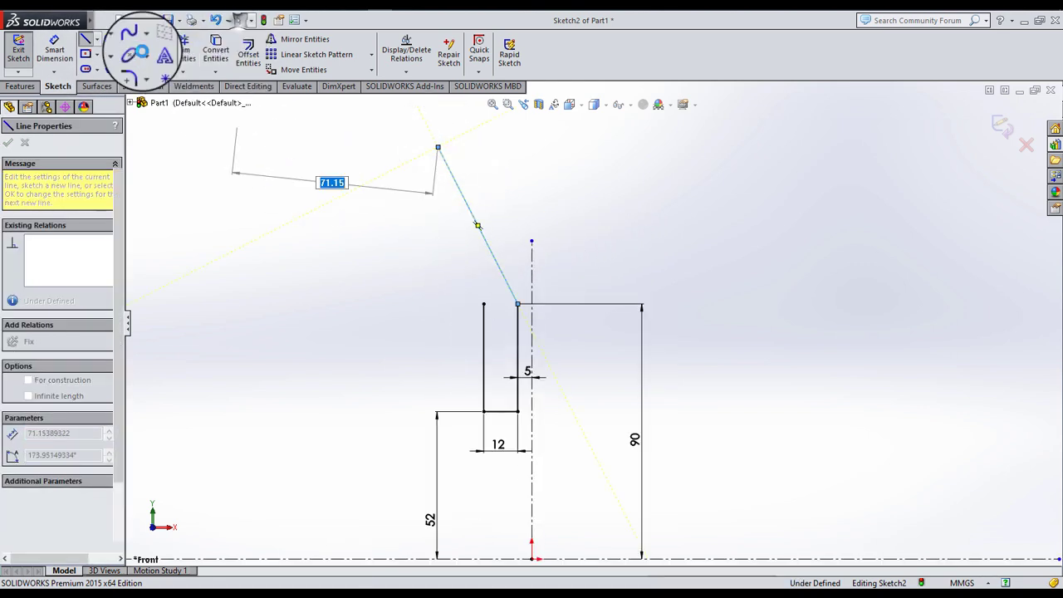
pyautogui.click(85, 39)
pyautogui.click(85, 39)
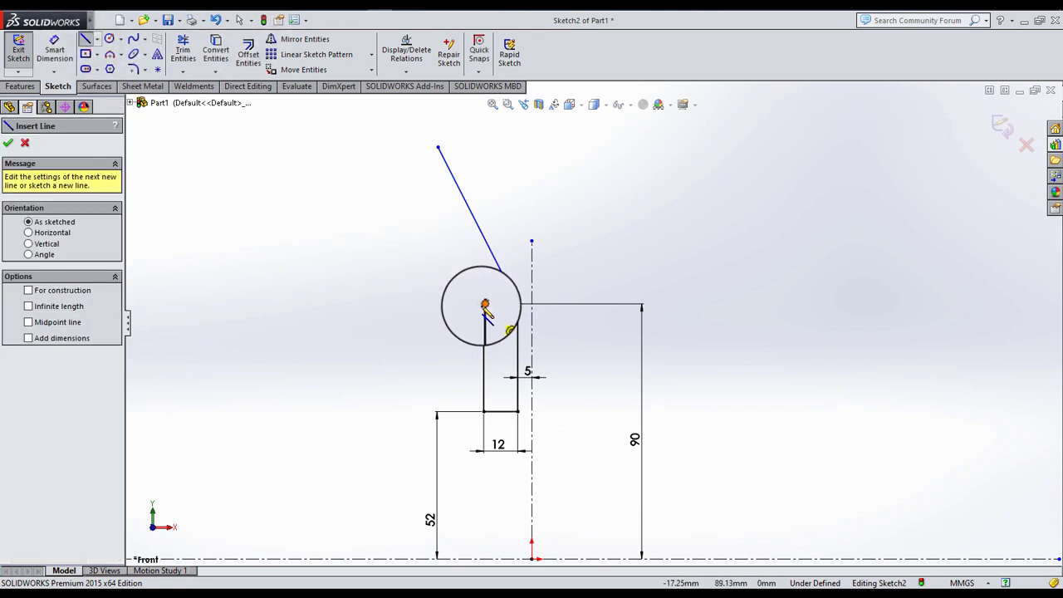
pyautogui.moveTo(485, 304); pyautogui.dragTo(403, 163)
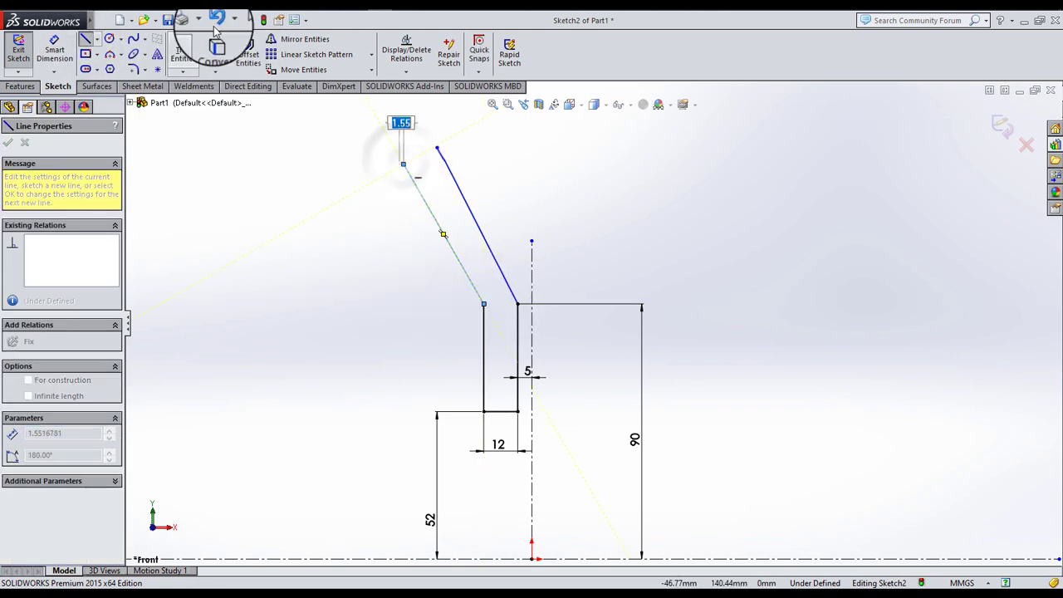
pyautogui.click(238, 19)
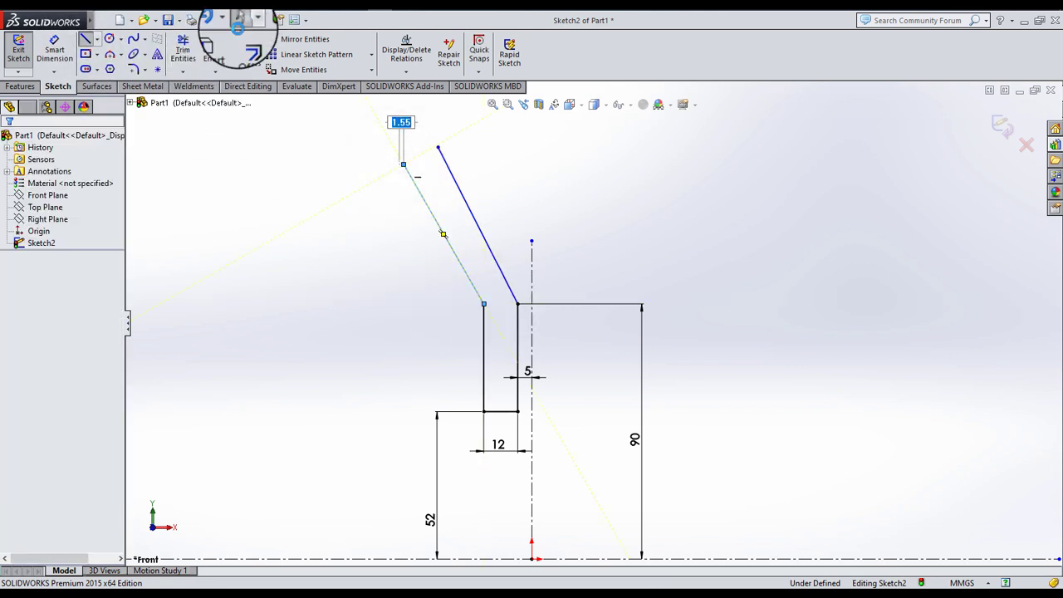
# - Make the slanted lines parallel and set them 22° from vertical
pyautogui.click(445, 218)
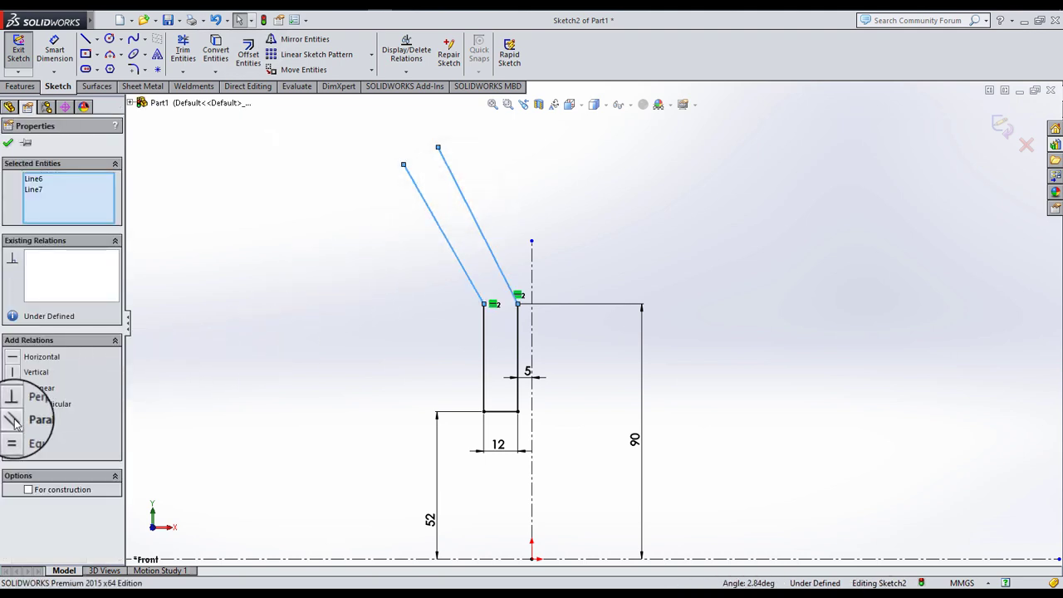
pyautogui.click(274, 377)
pyautogui.click(54, 50)
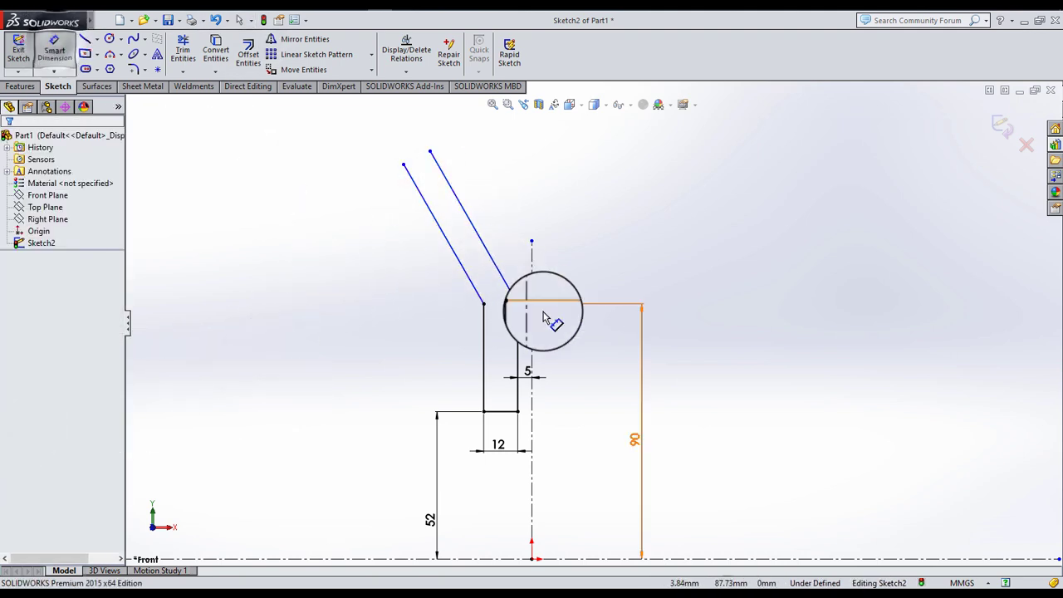
pyautogui.click(512, 298)
pyautogui.click(493, 276)
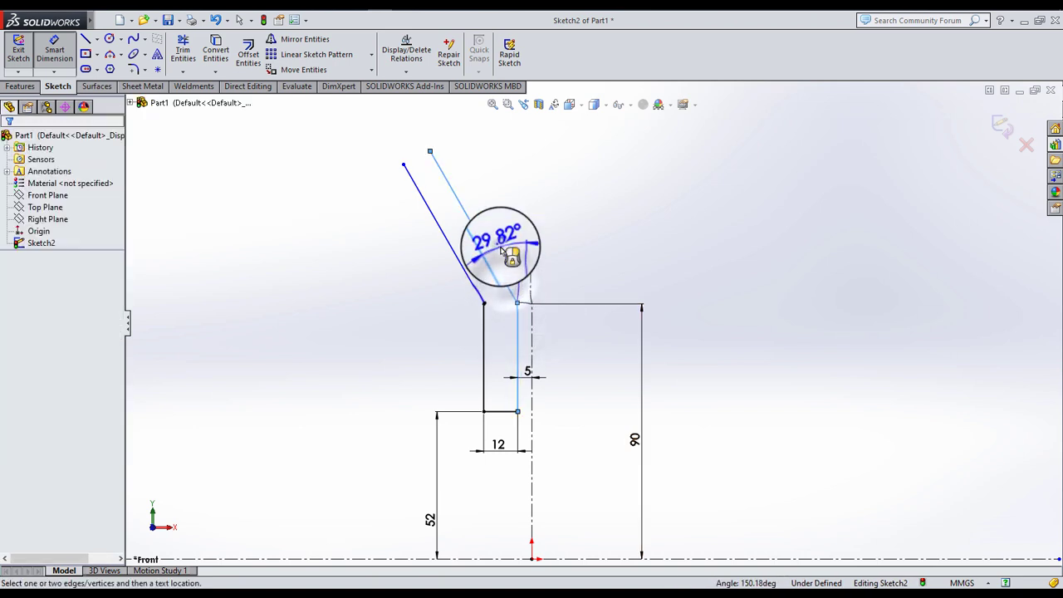
pyautogui.click(502, 249)
pyautogui.write('22')
pyautogui.press('Return')
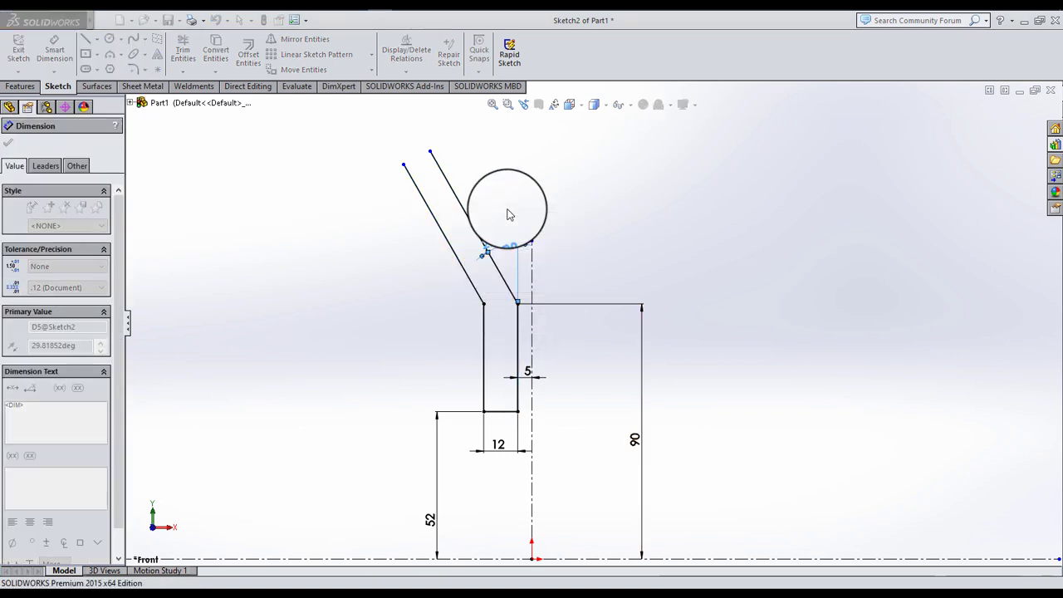
pyautogui.click(516, 208)
pyautogui.scroll(2, 523, 208)
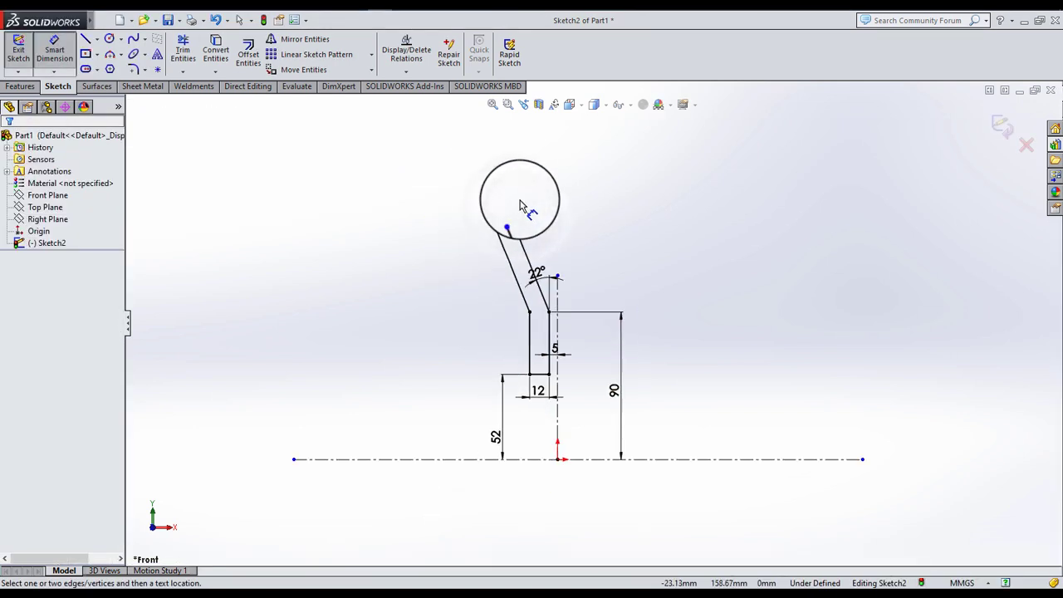
pyautogui.scroll(-2, 357, 183)
# - Extend the left slant's top with a short leftward line and a small upright
pyautogui.press('l')
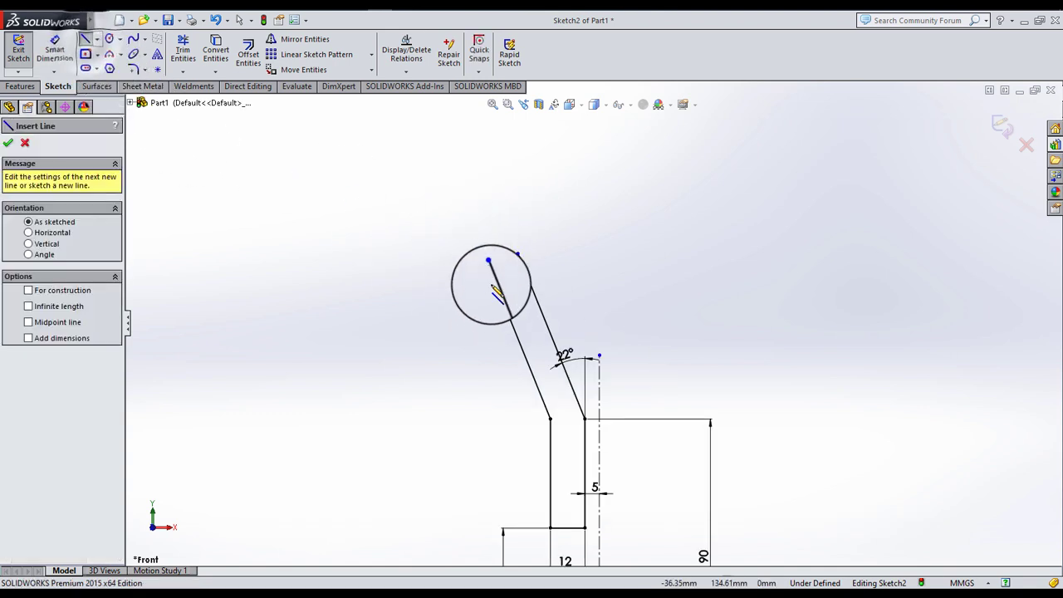
pyautogui.click(489, 269)
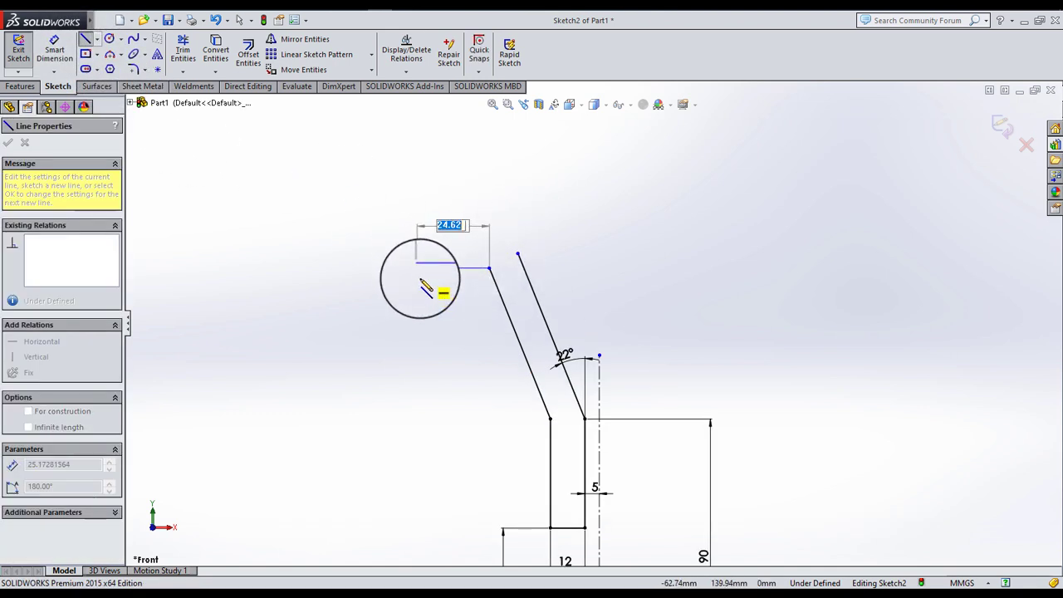
pyautogui.click(421, 279)
pyautogui.doubleClick(421, 241)
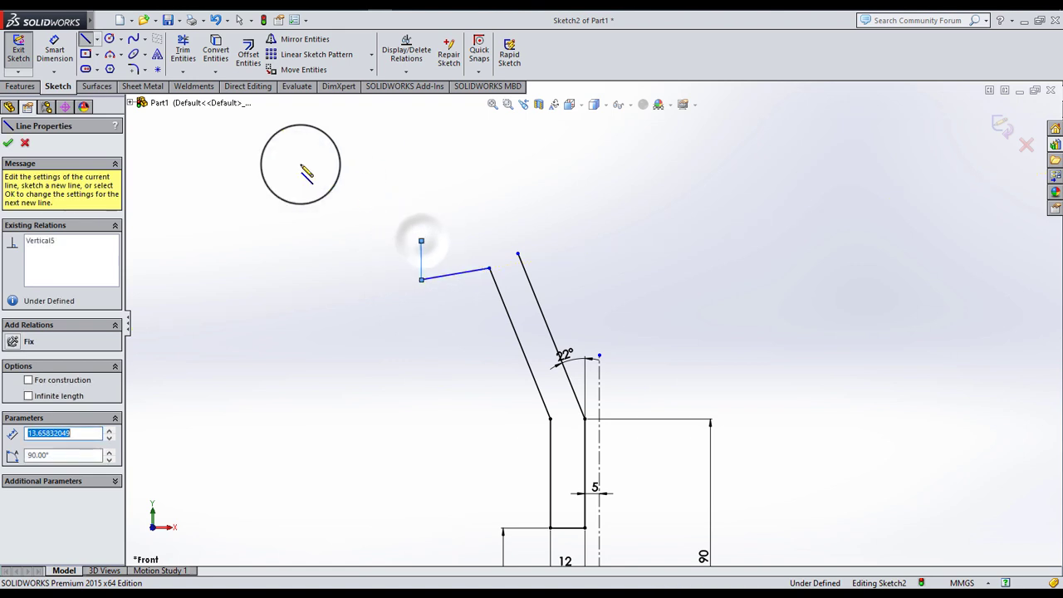
pyautogui.click(239, 20)
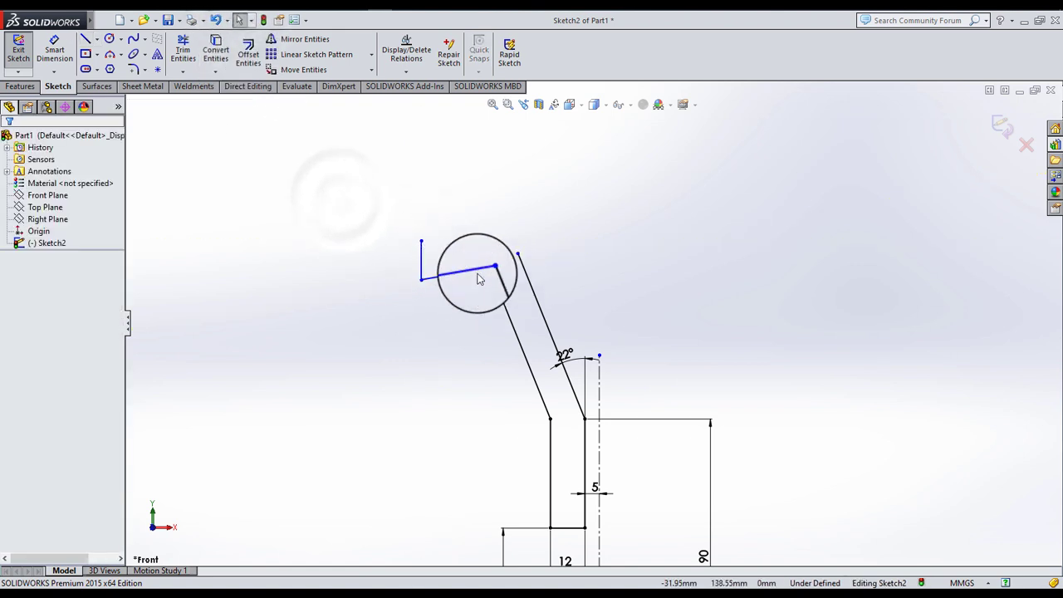
# - Draw a horizontal construction centreline from the short line's end to the right
pyautogui.click(73, 58)
pyautogui.click(97, 39)
pyautogui.click(116, 66)
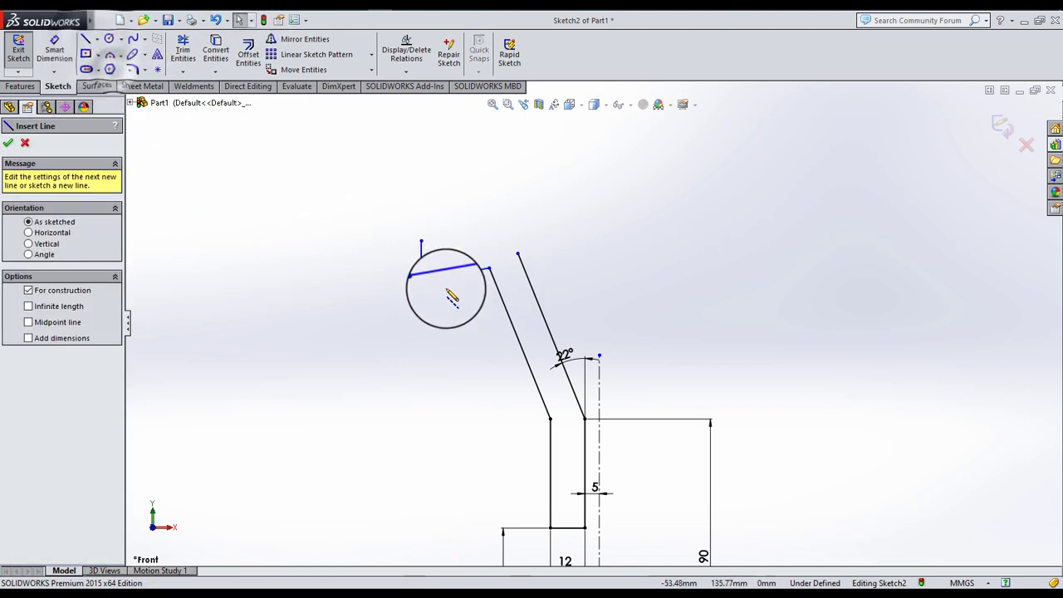
pyautogui.click(421, 279)
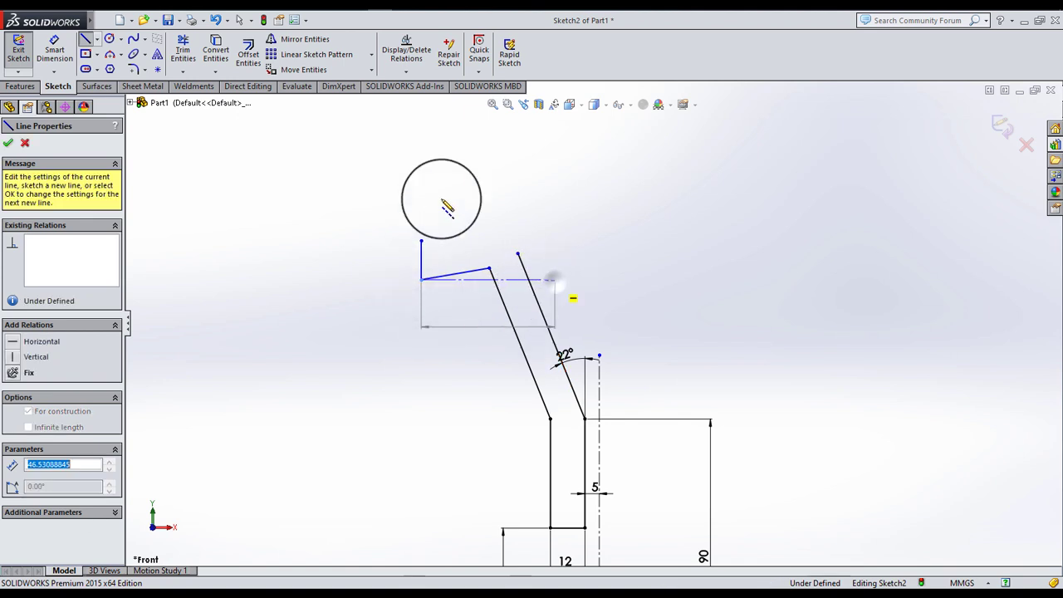
pyautogui.click(555, 279)
pyautogui.click(238, 24)
pyautogui.click(268, 173)
# - Set the short top line at 8° to the horizontal centreline
pyautogui.click(55, 49)
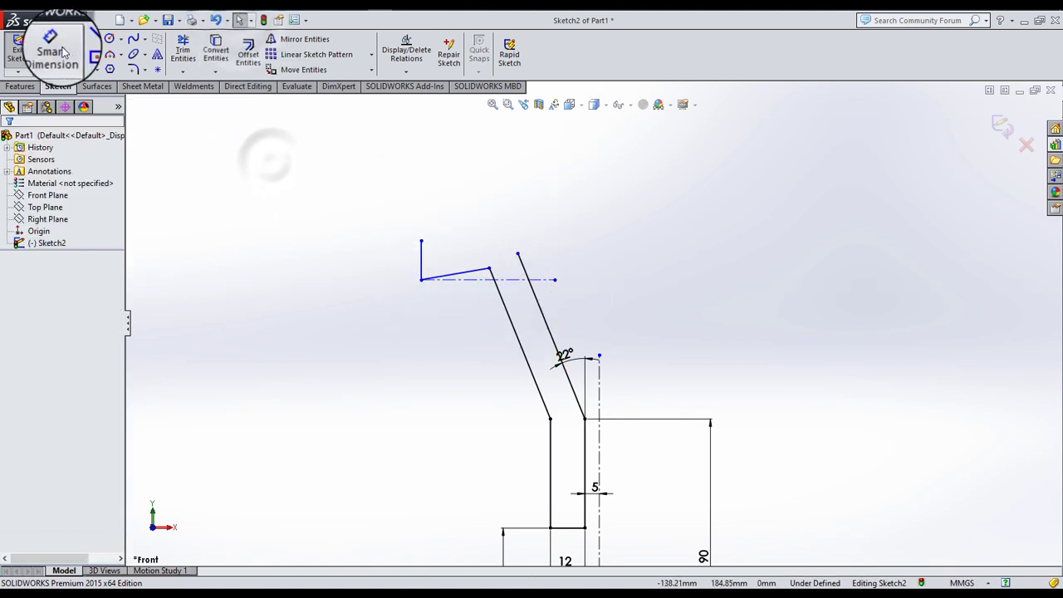
pyautogui.click(466, 294)
pyautogui.click(473, 276)
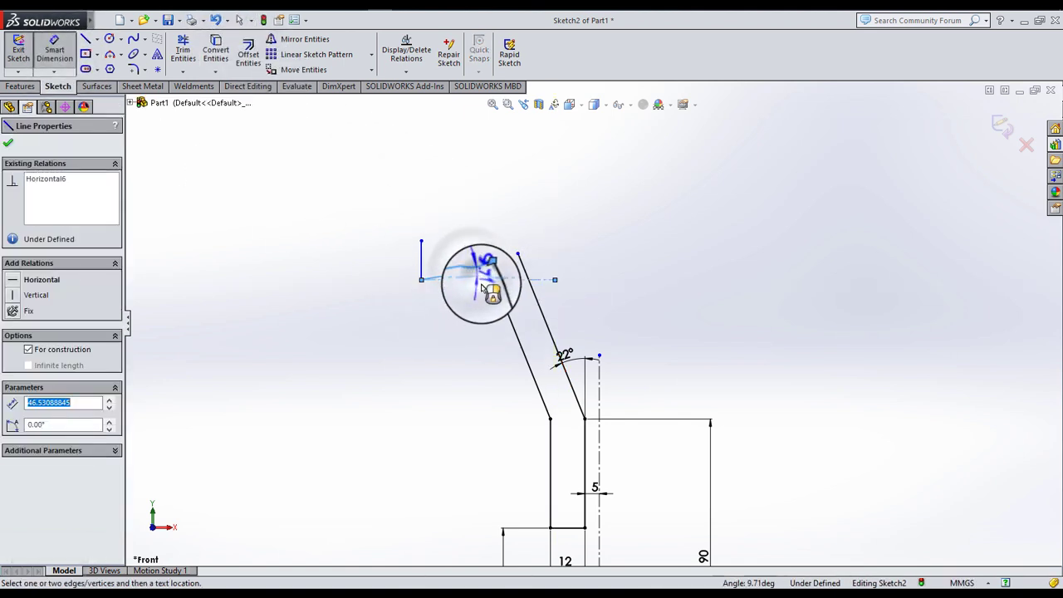
pyautogui.click(542, 266)
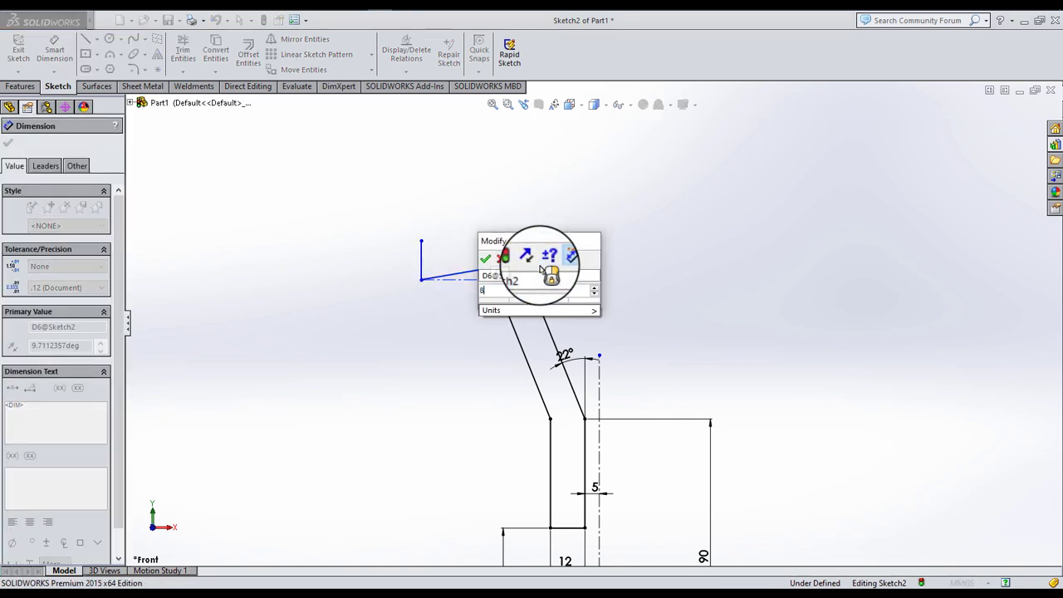
pyautogui.click(624, 261)
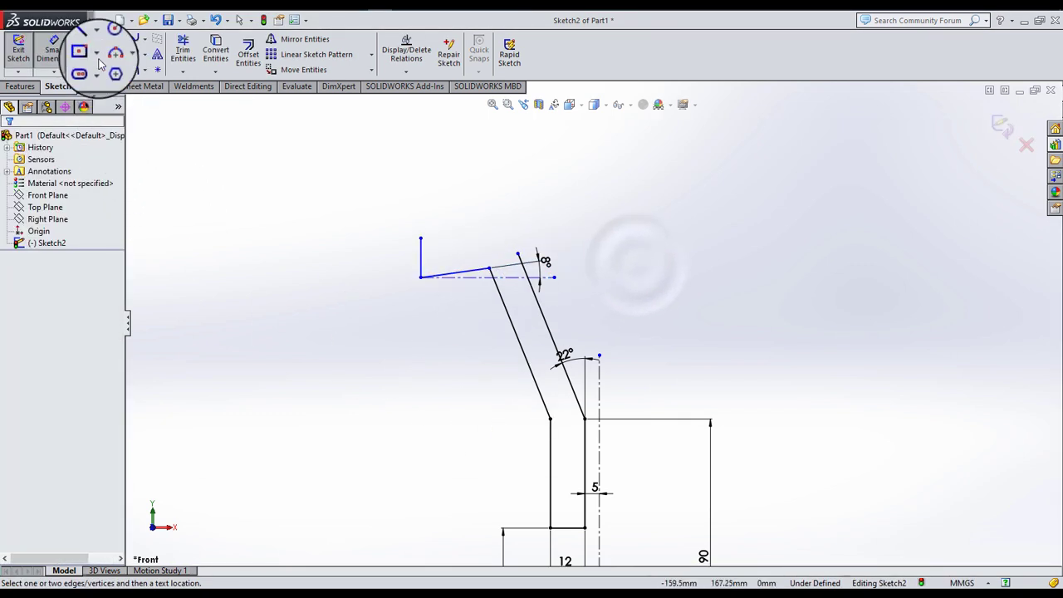
# - Draw a long line from the right slant's top, collinear with the short top line
pyautogui.press('l')
pyautogui.click(518, 253)
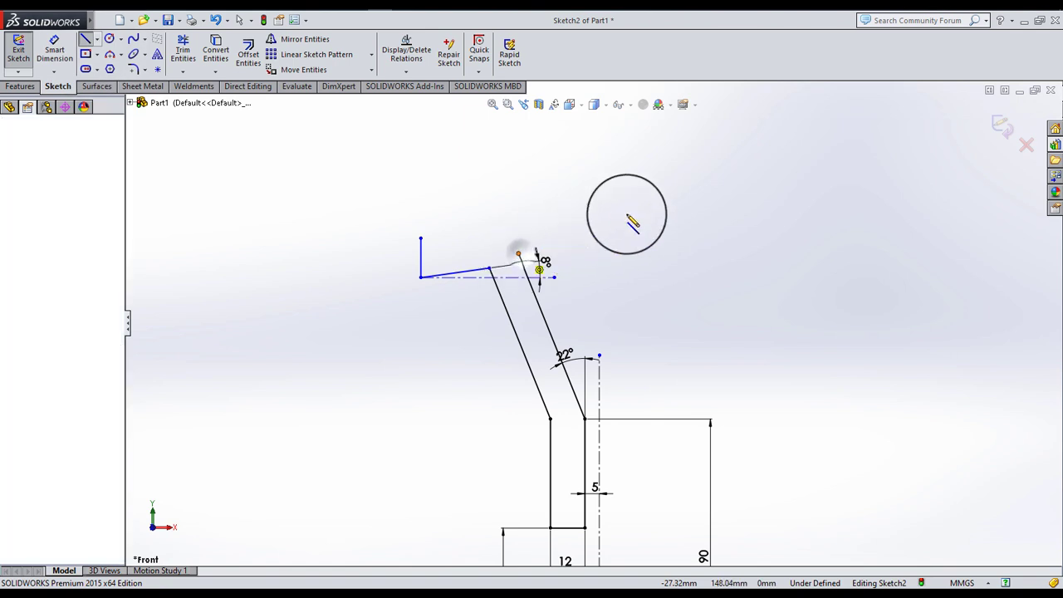
pyautogui.click(640, 206)
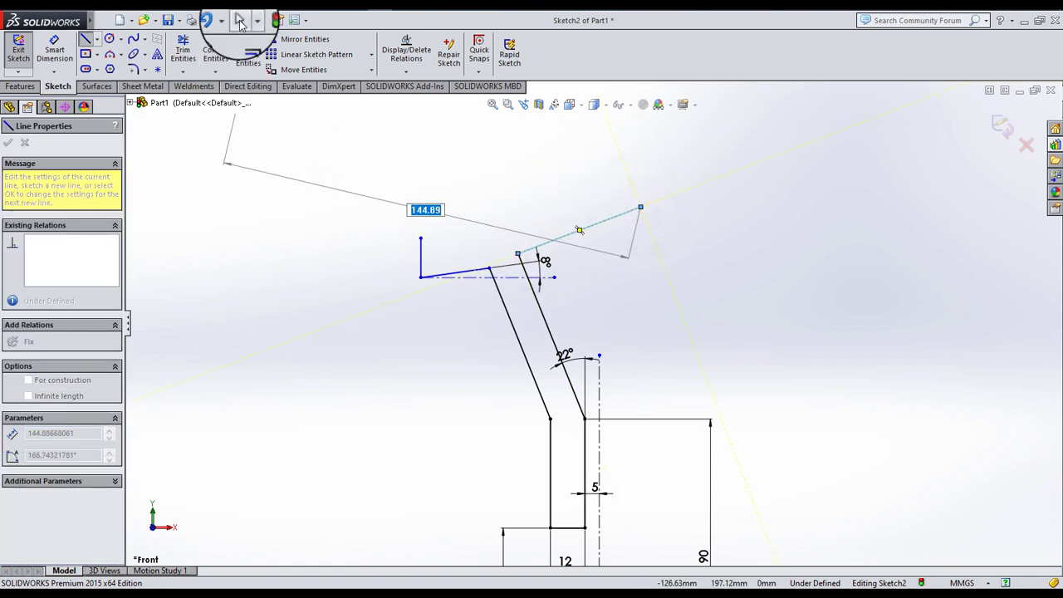
pyautogui.click(240, 24)
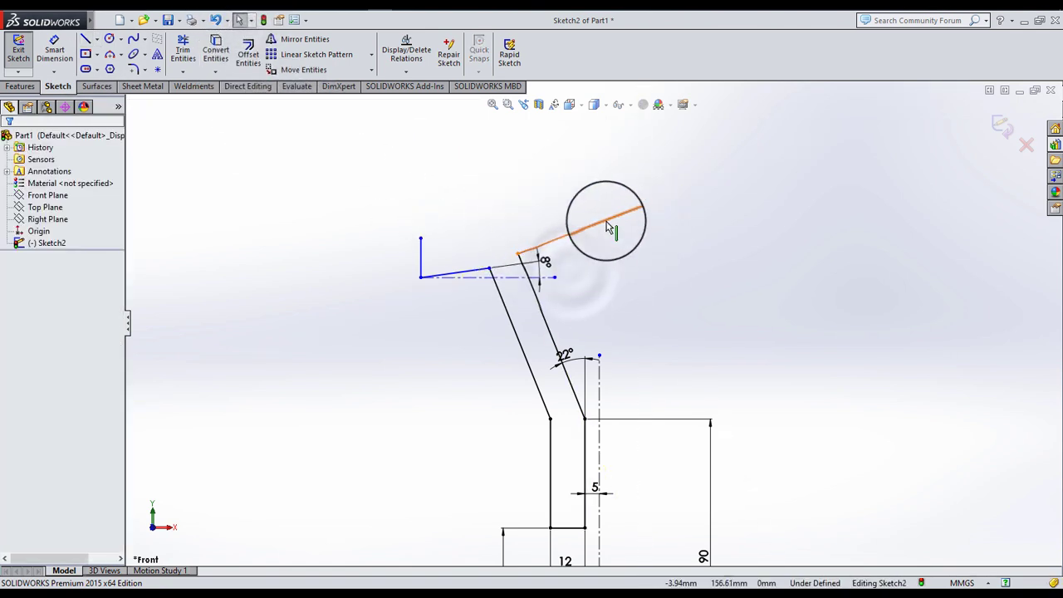
pyautogui.click(469, 277)
pyautogui.keyDown('ctrl'); pyautogui.click(475, 278); pyautogui.keyUp('ctrl')
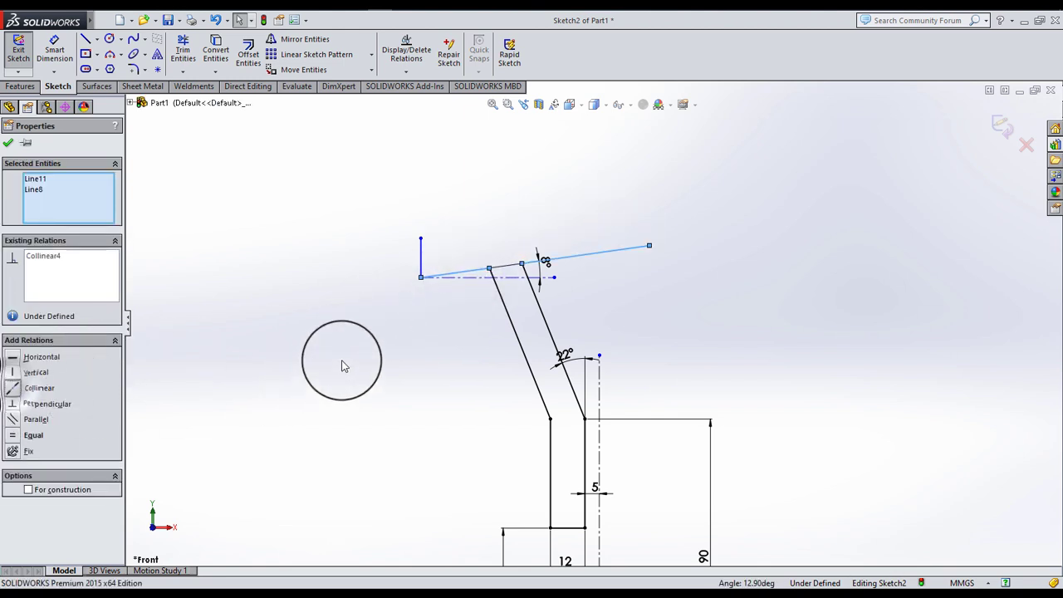
pyautogui.click(345, 366)
# - Shorten the top line's end and lengthen the vertical centreline upward
pyautogui.scroll(2, 694, 293)
pyautogui.scroll(-2, 605, 276)
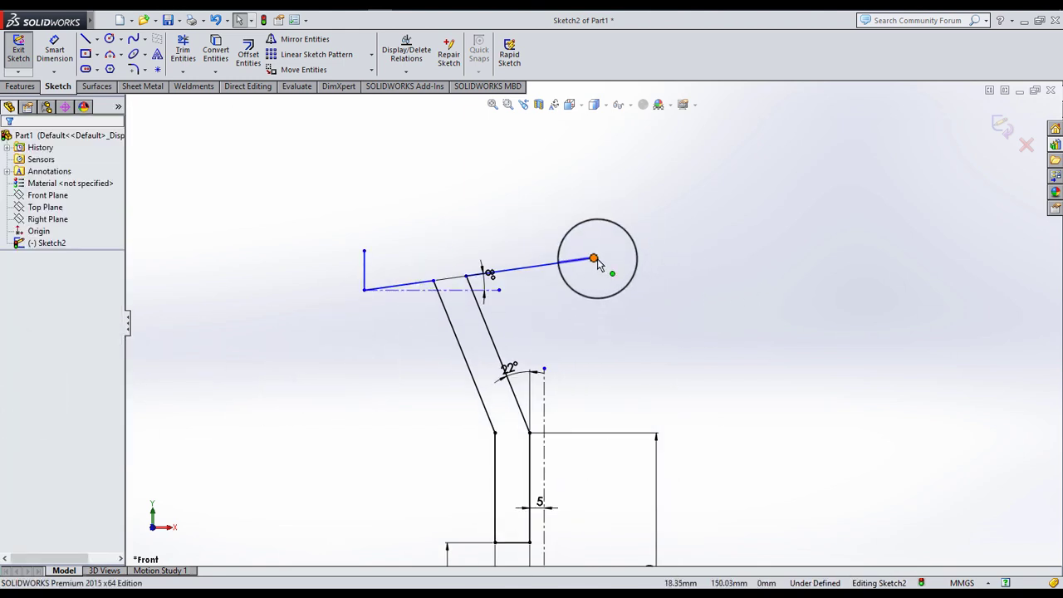
pyautogui.moveTo(593, 260); pyautogui.dragTo(523, 270)
pyautogui.click(568, 298)
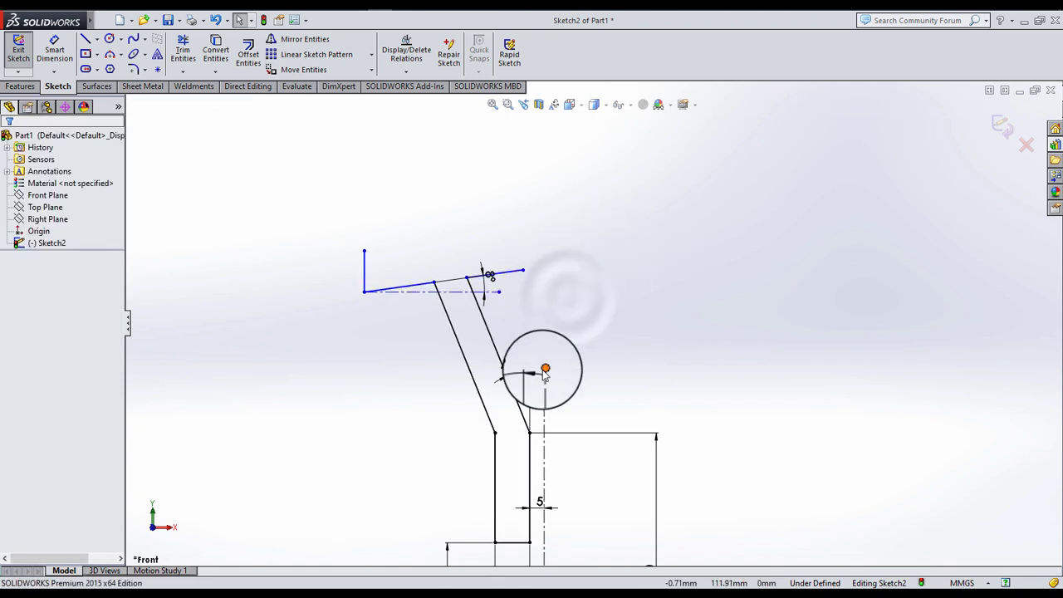
pyautogui.moveTo(544, 368); pyautogui.dragTo(544, 185)
pyautogui.click(616, 290)
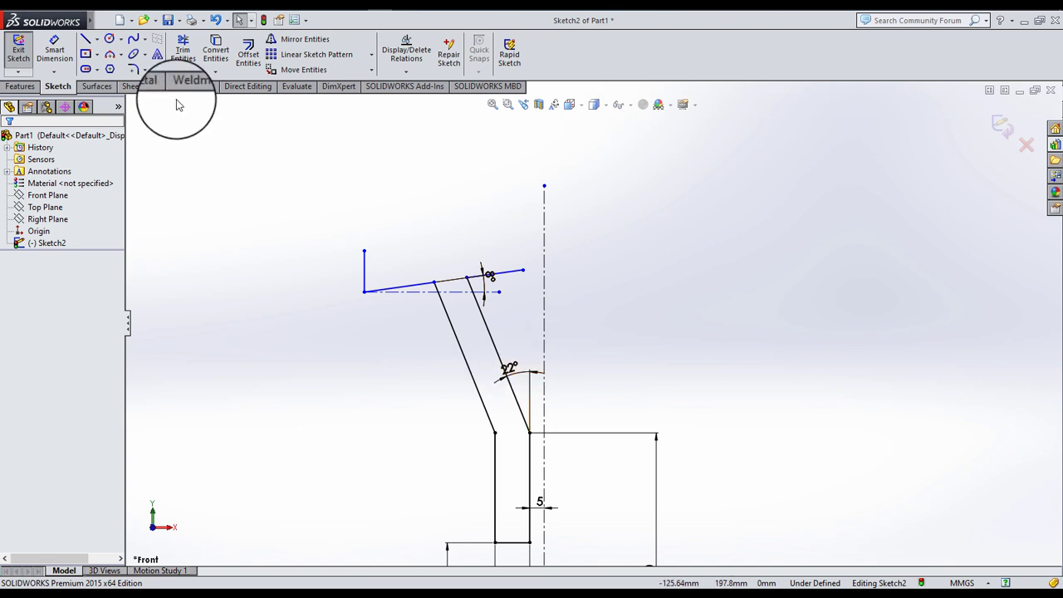
# - Draw a stepped cap outline from the top line's right end and trim overhanging ends
pyautogui.click(85, 39)
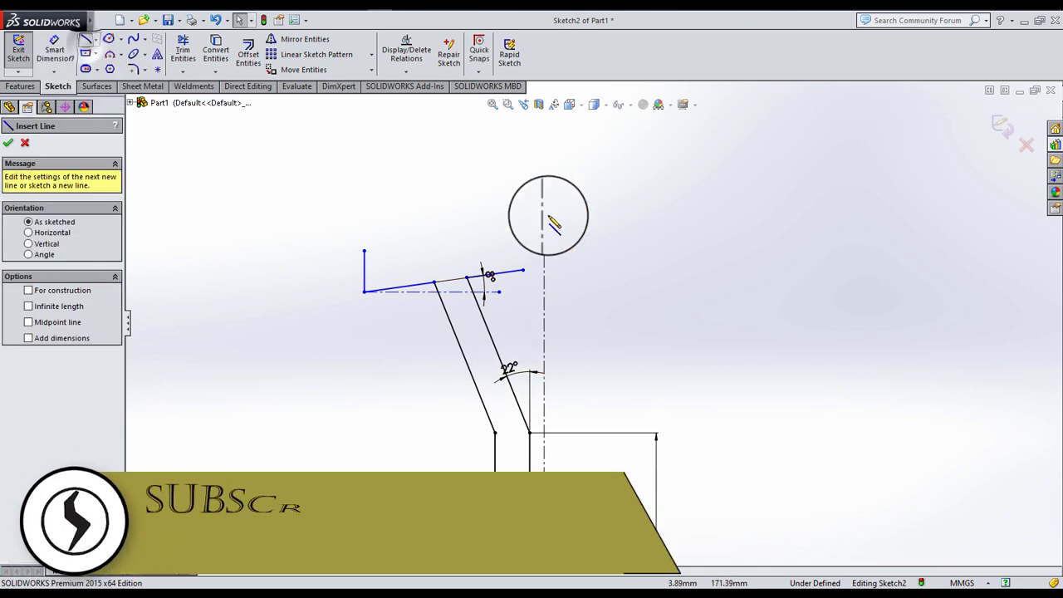
pyautogui.click(521, 270)
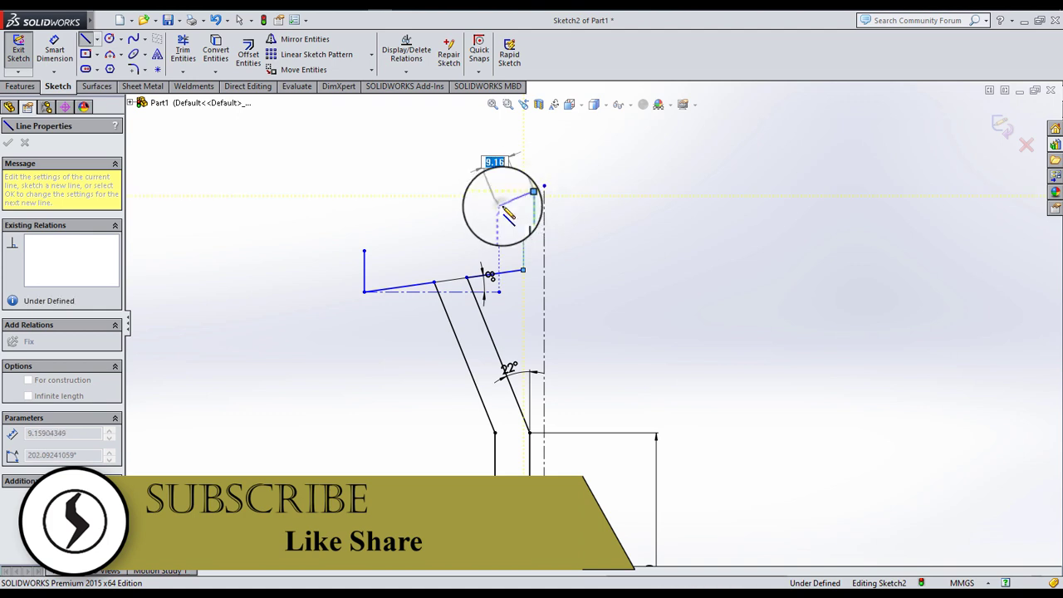
pyautogui.click(523, 197)
pyautogui.click(498, 205)
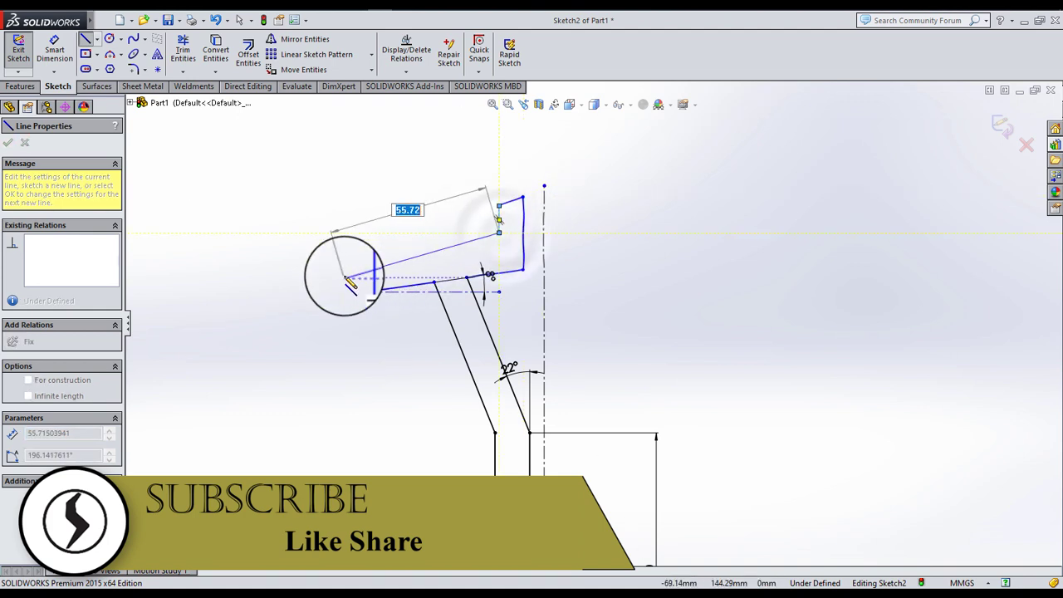
pyautogui.click(498, 232)
pyautogui.click(238, 20)
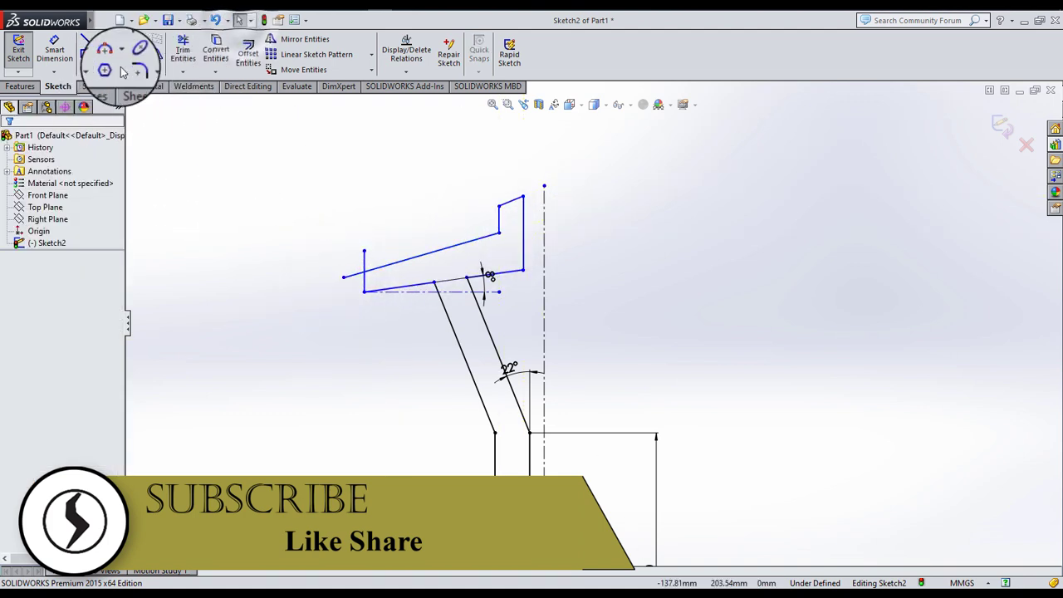
pyautogui.click(183, 50)
pyautogui.moveTo(338, 197)
pyautogui.mouseDown()
pyautogui.moveTo(375, 260)
pyautogui.moveTo(345, 288)
pyautogui.mouseUp()
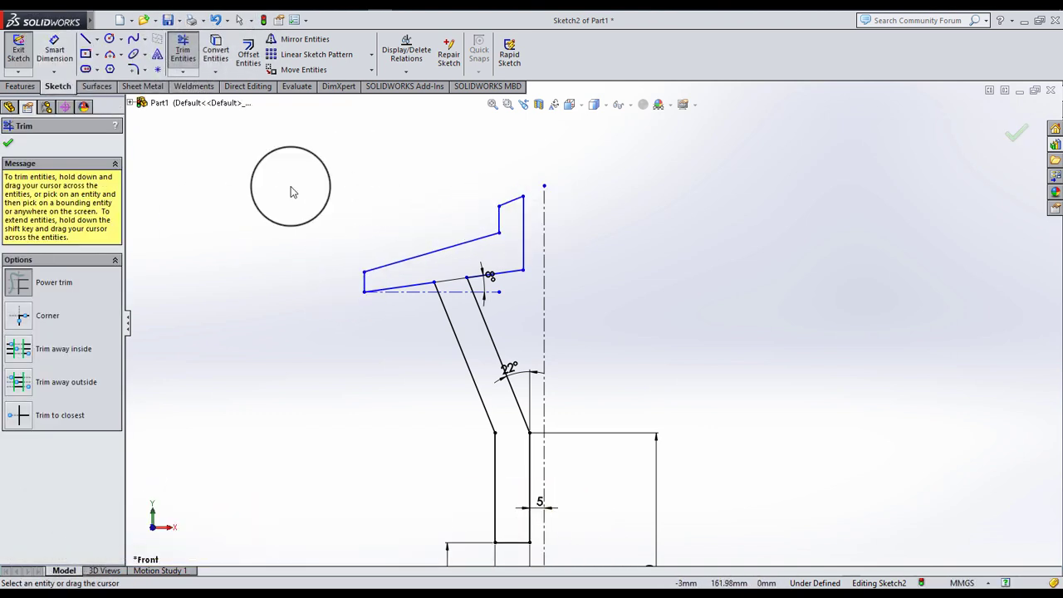
pyautogui.click(10, 145)
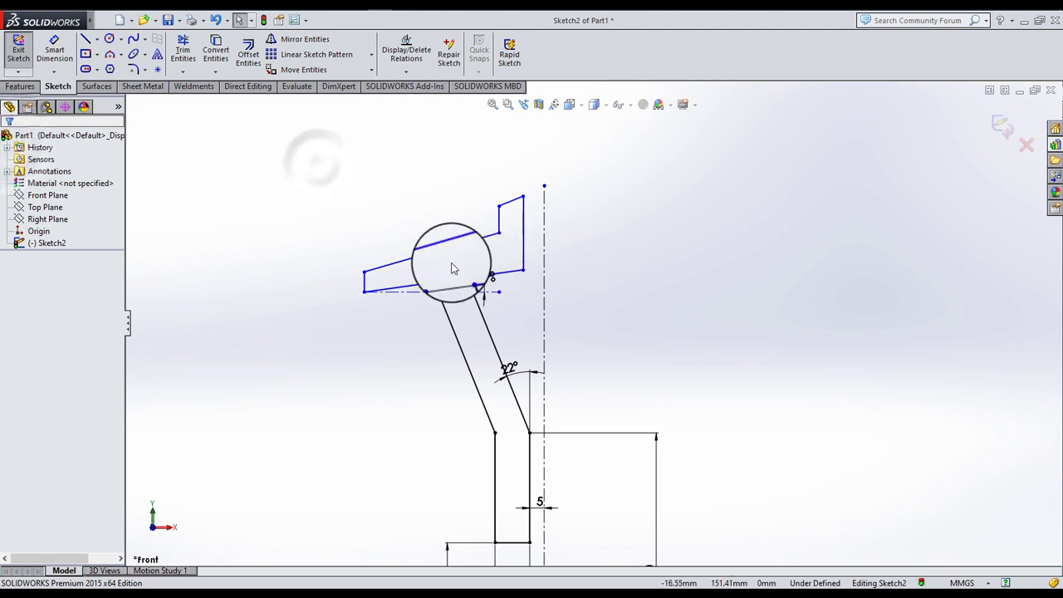
# - Make the rim's top edge parallel to its bottom edge and relate the step edge to it
pyautogui.click(421, 260)
pyautogui.keyDown('ctrl'); pyautogui.click(423, 290); pyautogui.keyUp('ctrl')
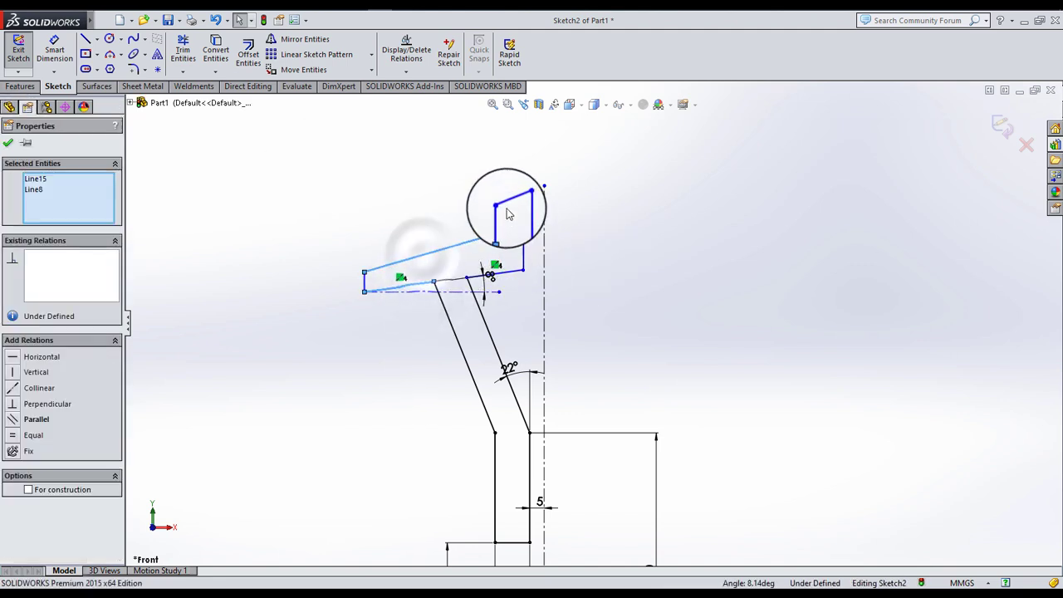
pyautogui.click(25, 420)
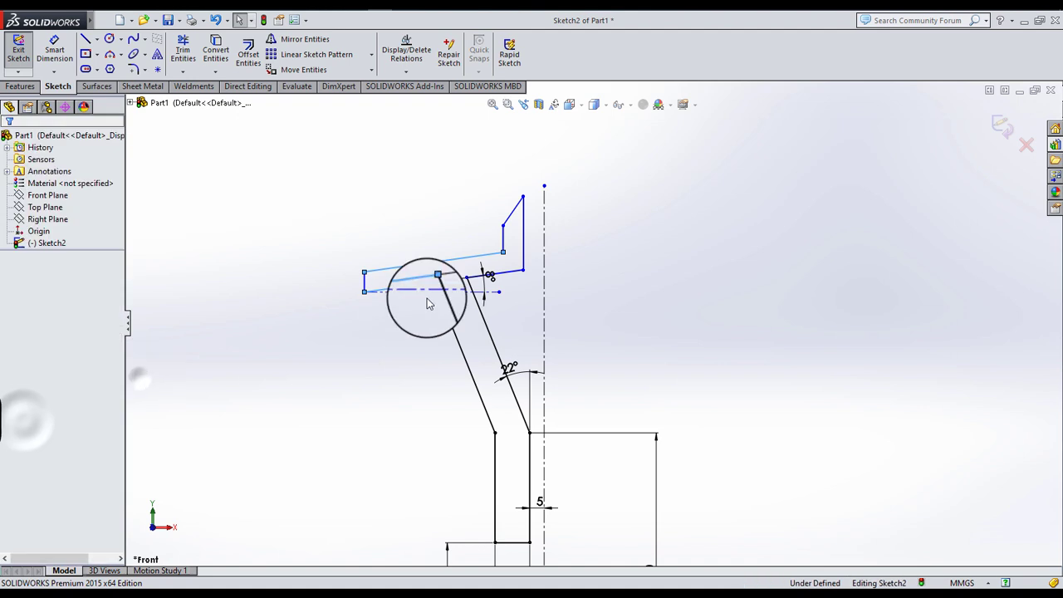
pyautogui.click(513, 218)
pyautogui.keyDown('ctrl'); pyautogui.click(479, 261); pyautogui.keyUp('ctrl')
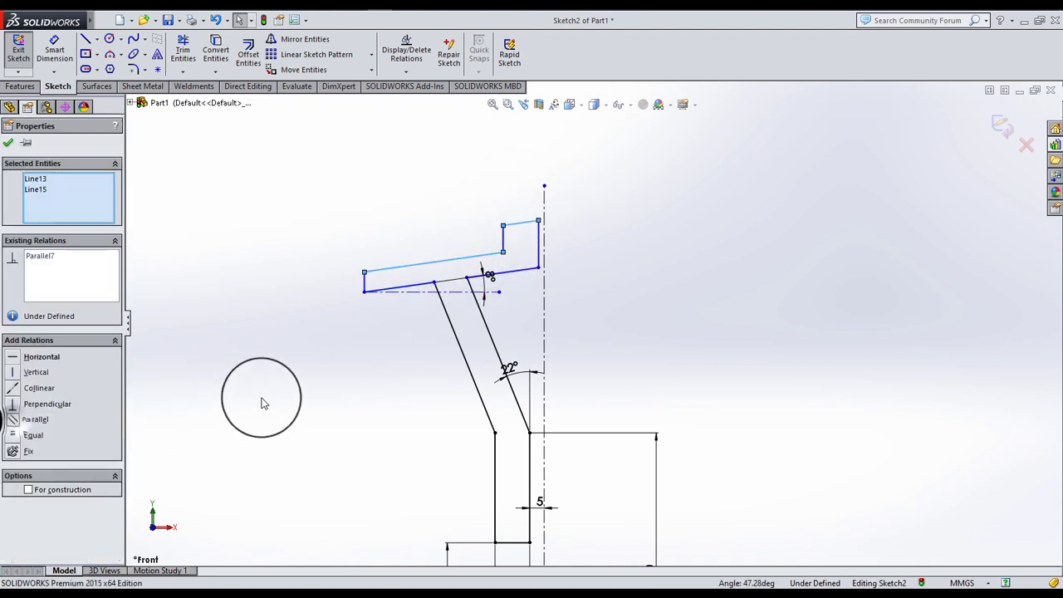
pyautogui.click(261, 403)
pyautogui.scroll(-2, 595, 279)
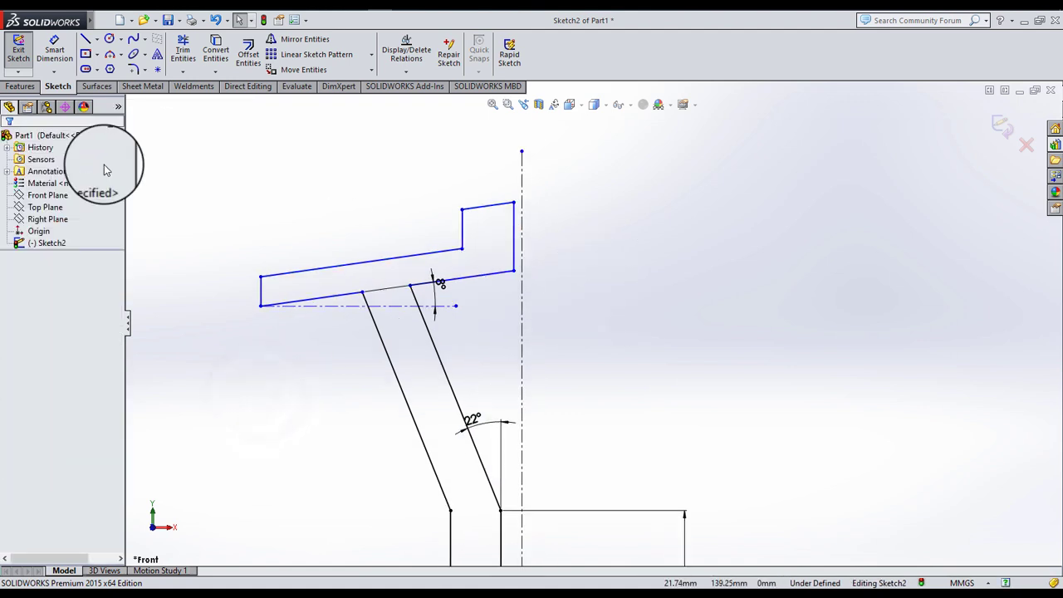
# - Dimension the rim step width to 6 and overall rim width to 80
pyautogui.click(55, 50)
pyautogui.click(462, 229)
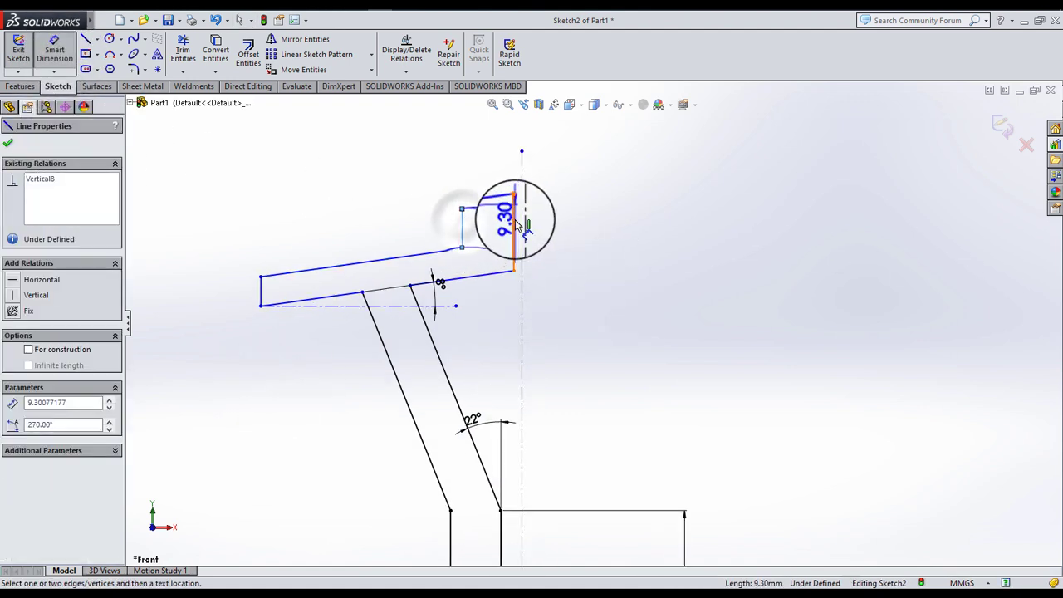
pyautogui.click(479, 172)
pyautogui.write('6')
pyautogui.press('Return')
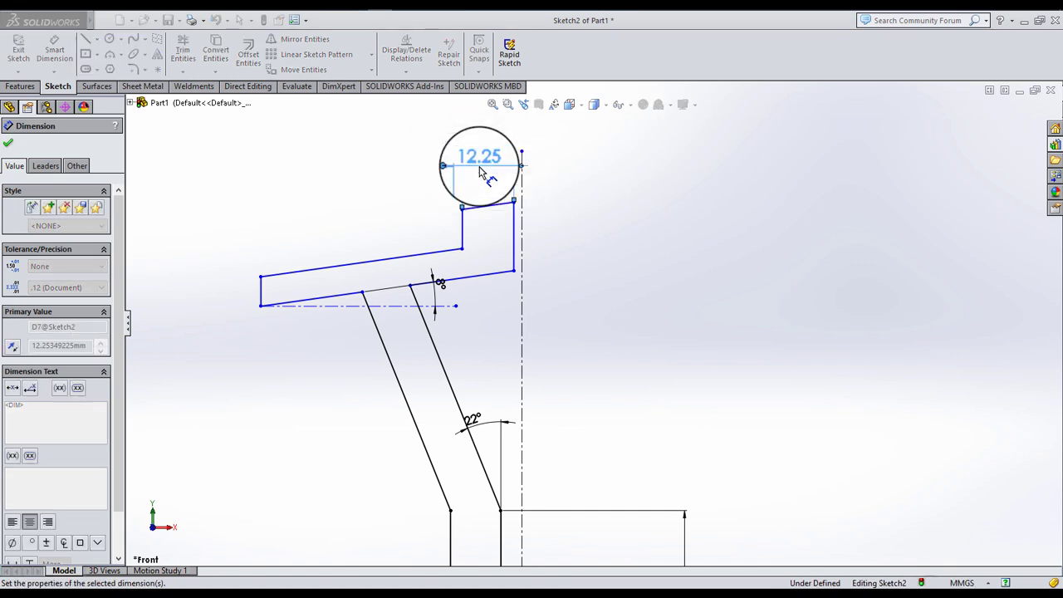
pyautogui.click(622, 233)
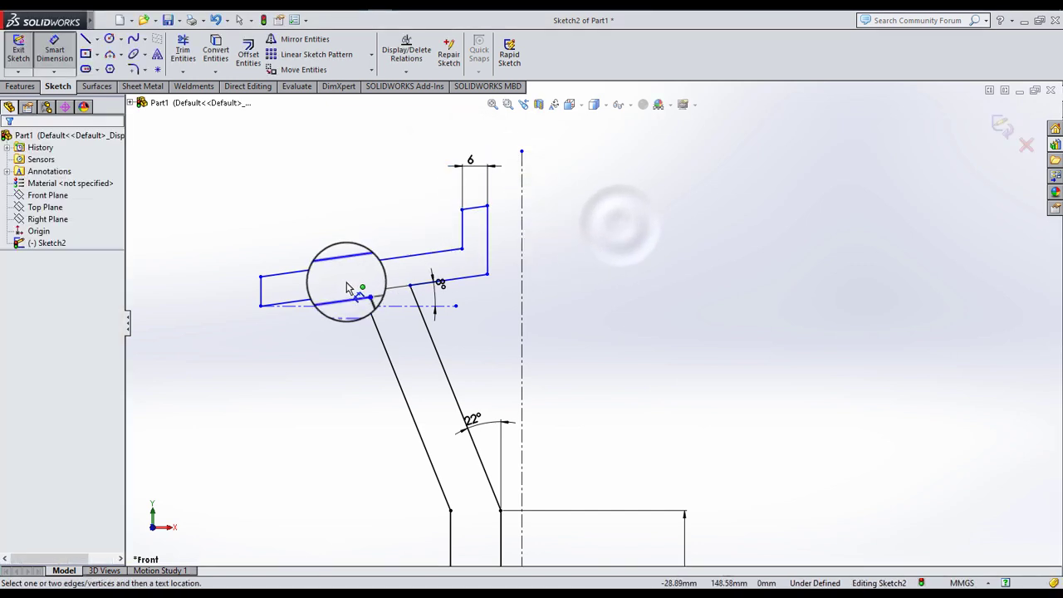
pyautogui.click(262, 288)
pyautogui.click(487, 237)
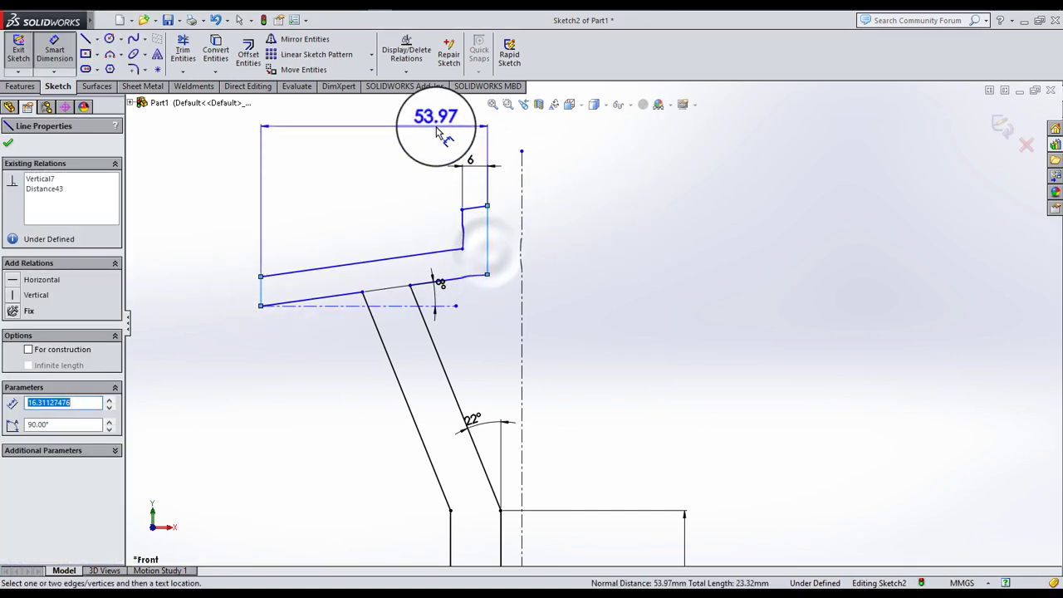
pyautogui.click(434, 133)
pyautogui.write('80')
pyautogui.press('Return')
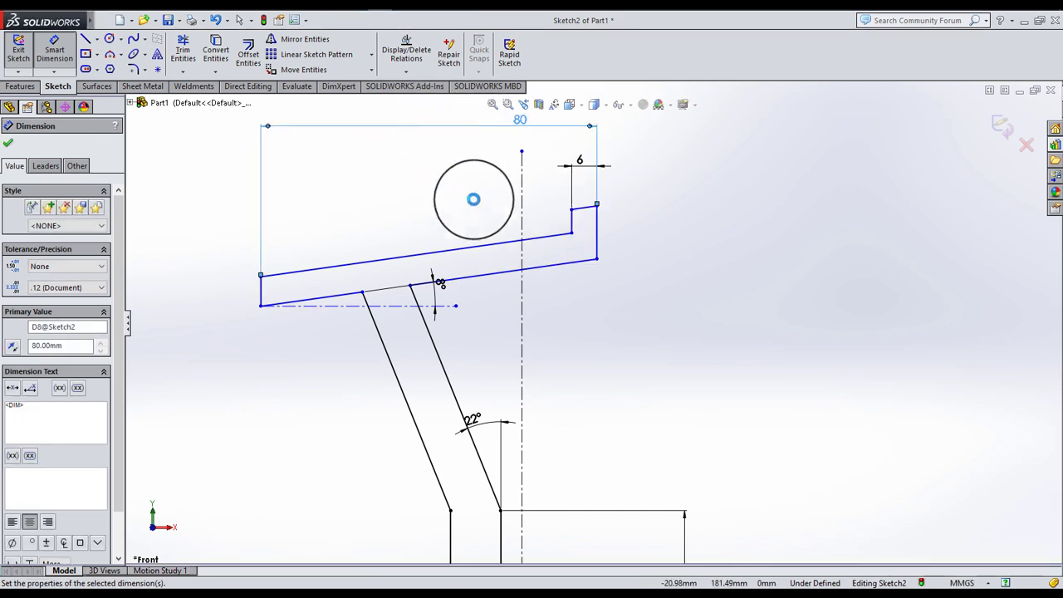
pyautogui.click(459, 209)
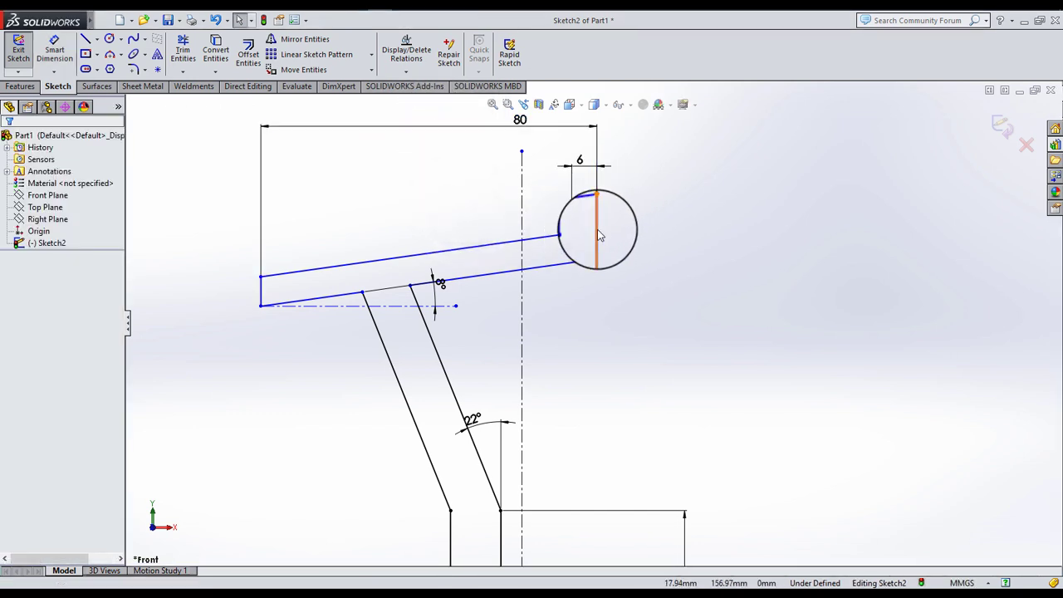
# - Make the rim's right end edge collinear with the vertical centreline
pyautogui.moveTo(600, 236); pyautogui.dragTo(557, 216)
pyautogui.keyDown('ctrl'); pyautogui.click(521, 193); pyautogui.keyUp('ctrl')
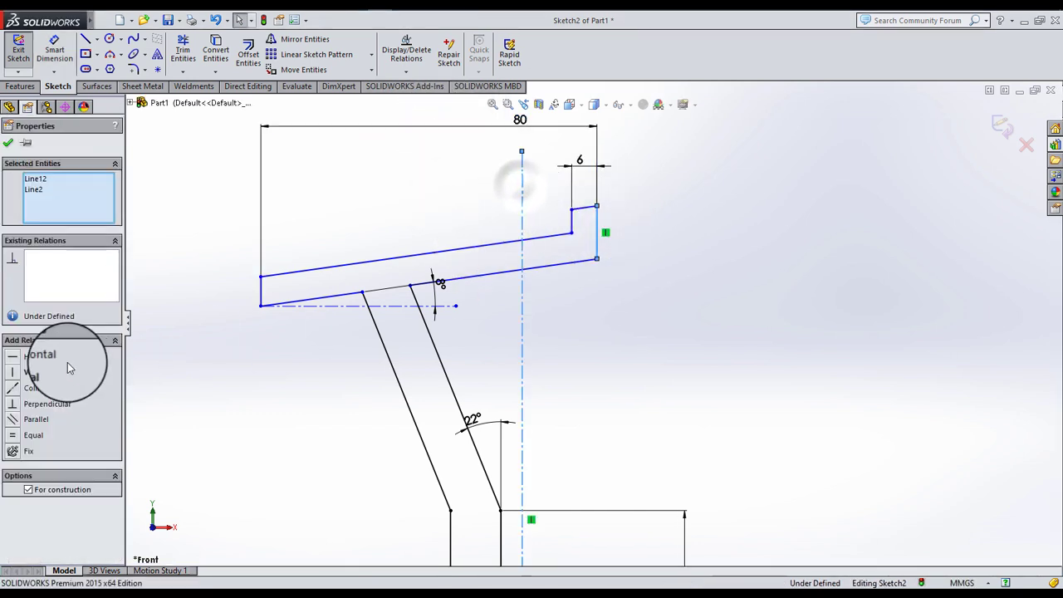
pyautogui.click(13, 391)
pyautogui.click(558, 329)
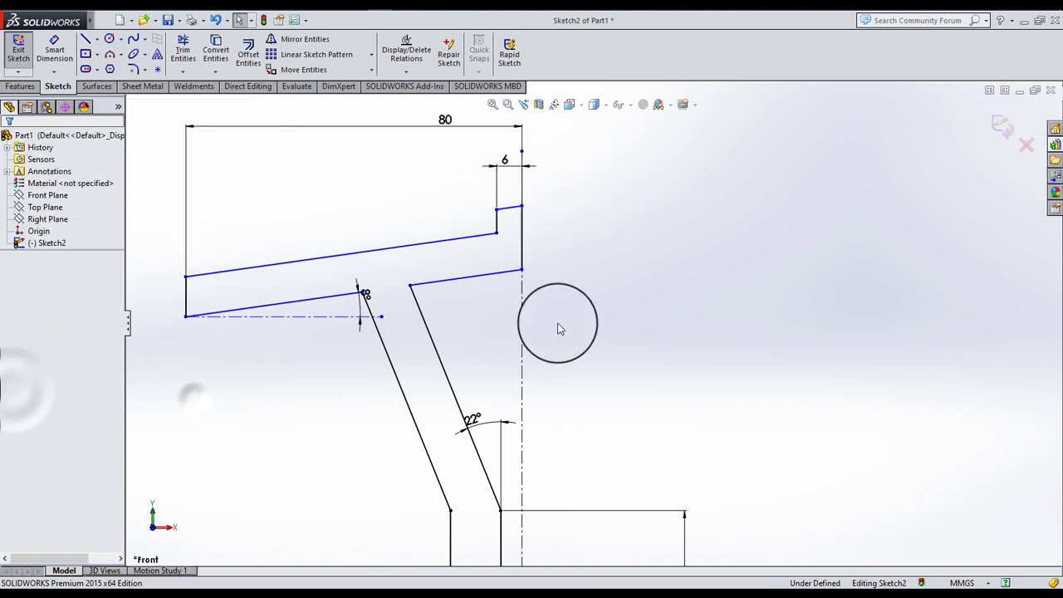
pyautogui.scroll(3, 587, 315)
pyautogui.scroll(-3, 631, 333)
pyautogui.scroll(1, 543, 338)
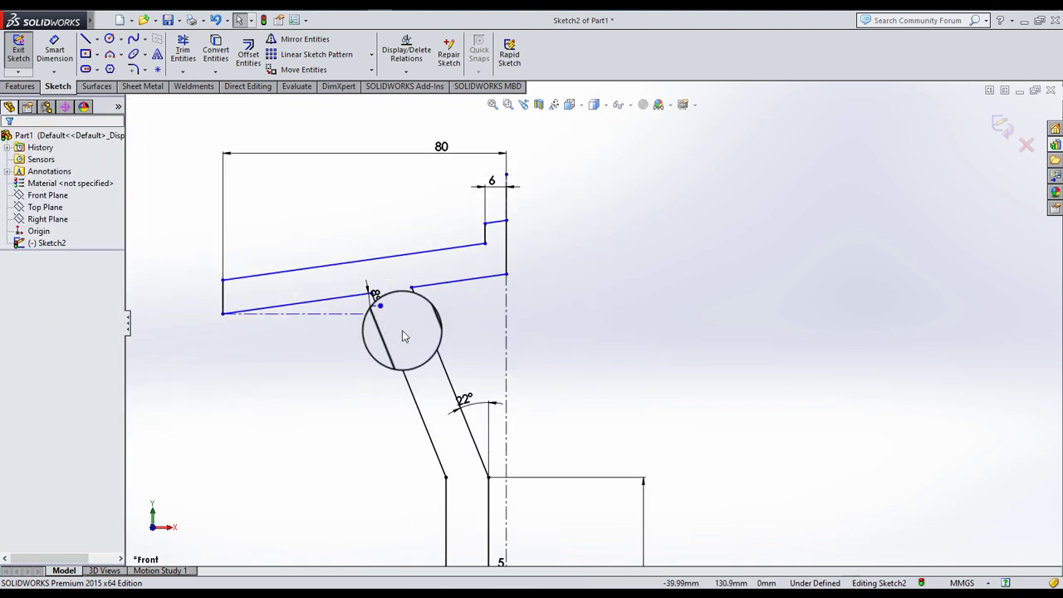
pyautogui.scroll(1, 401, 335)
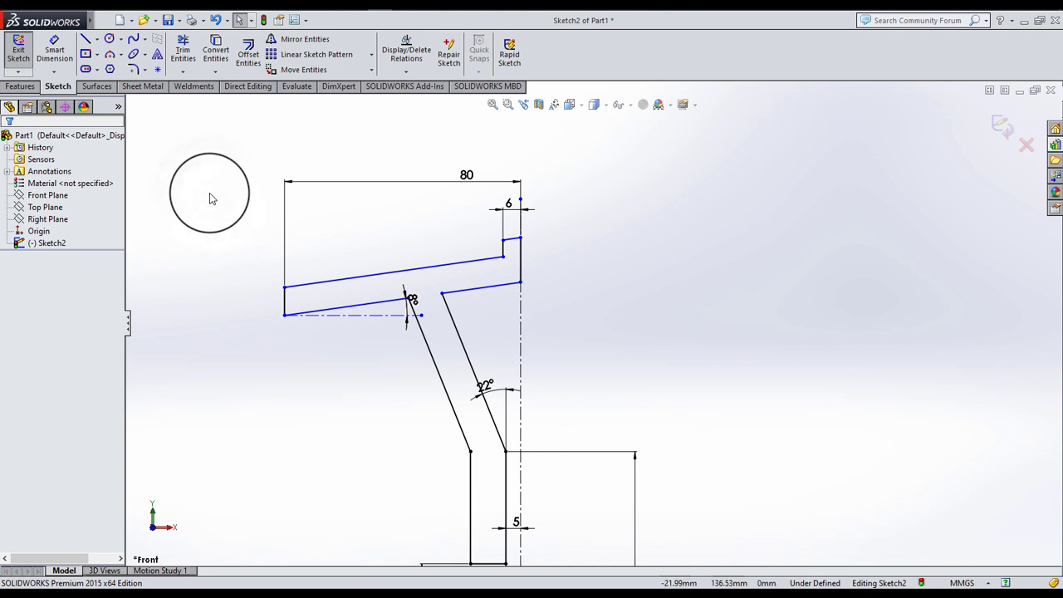
# - Dimension the rim's inner corner to the horizontal centreline as 440/2, giving 220
pyautogui.click(521, 284)
pyautogui.scroll(2, 593, 332)
pyautogui.scroll(1, 657, 420)
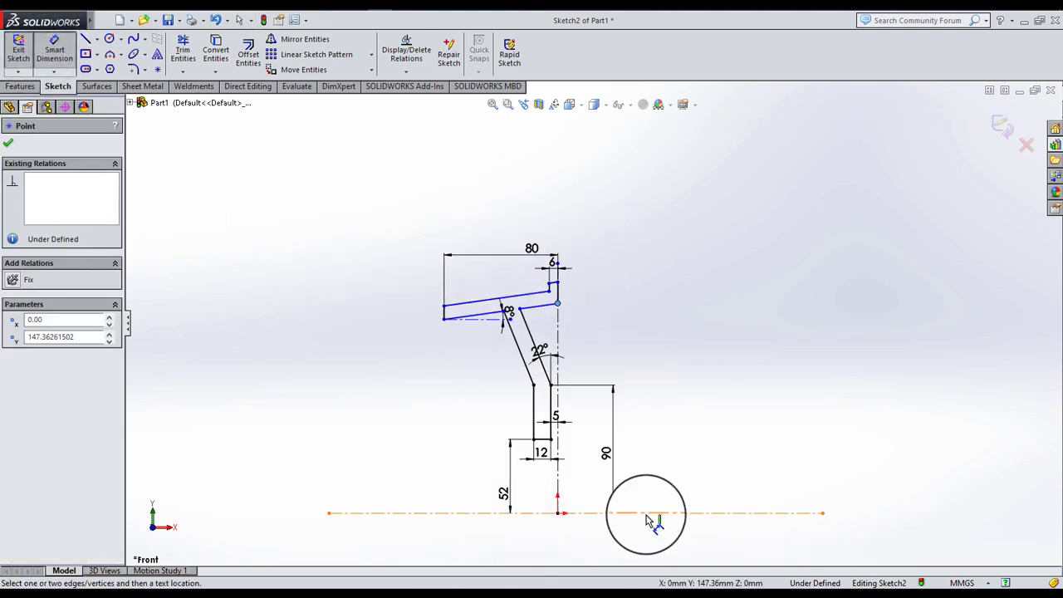
pyautogui.click(648, 521)
pyautogui.click(639, 247)
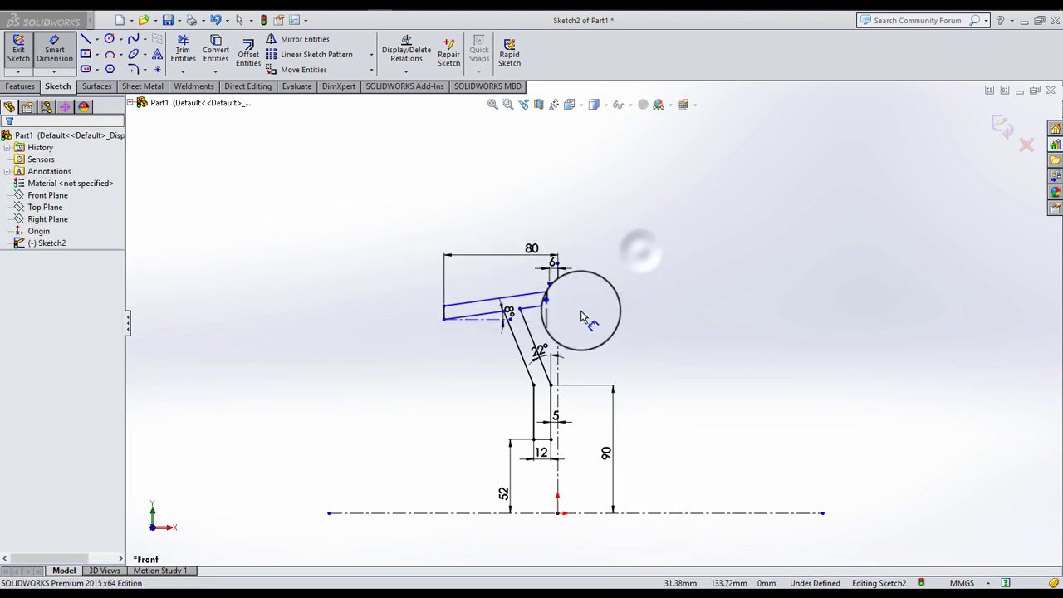
pyautogui.click(557, 303)
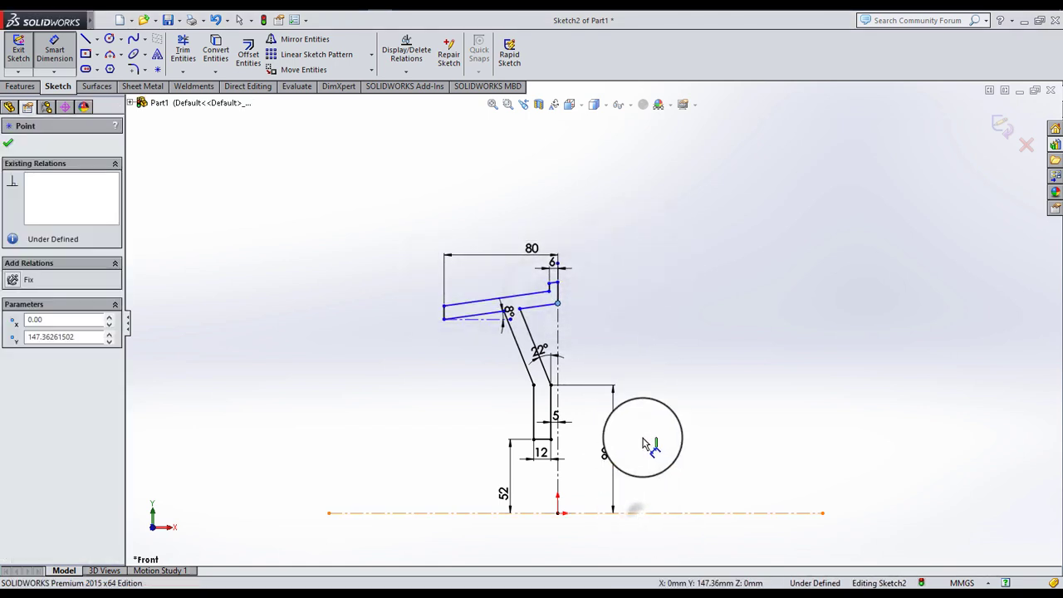
pyautogui.click(638, 512)
pyautogui.click(637, 399)
pyautogui.write('440/')
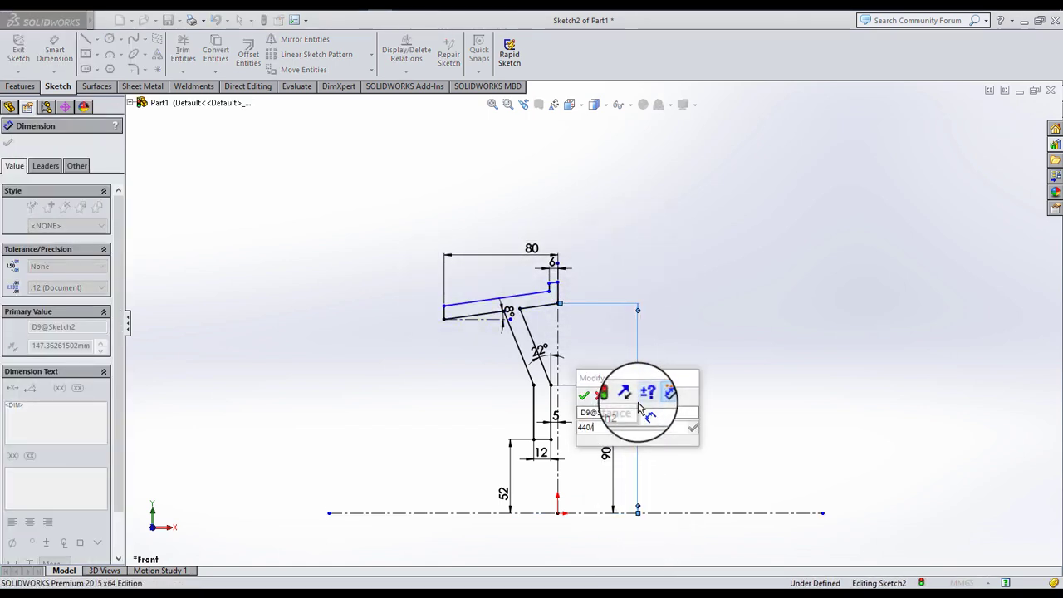
pyautogui.write('2')
pyautogui.press('Return')
# - Pull the rim's top edge back above the bottom and move the 6 dimension up
pyautogui.click(760, 362)
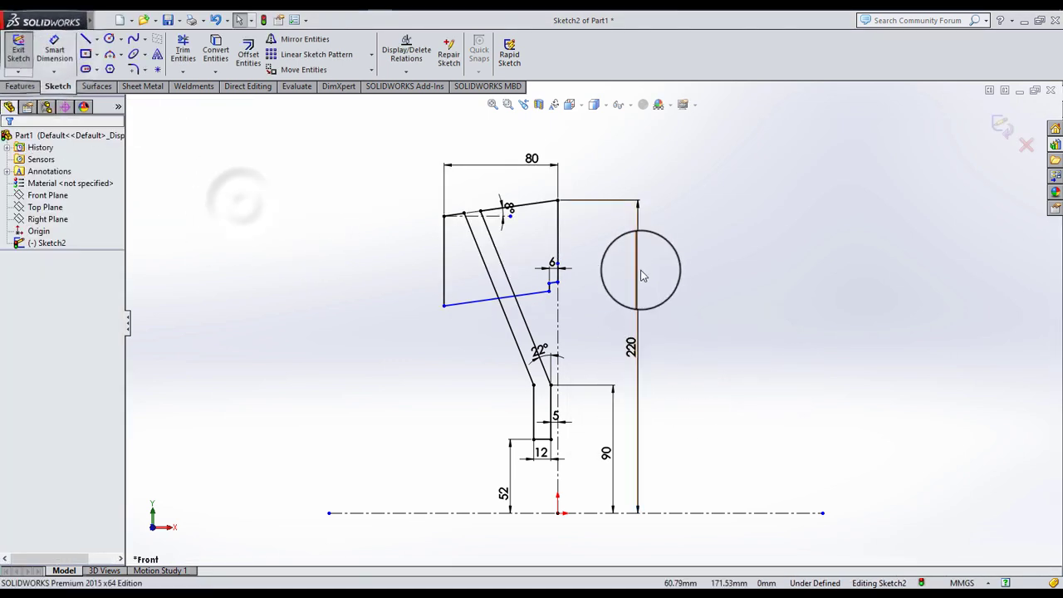
pyautogui.scroll(-2, 643, 270)
pyautogui.moveTo(446, 314); pyautogui.dragTo(432, 181)
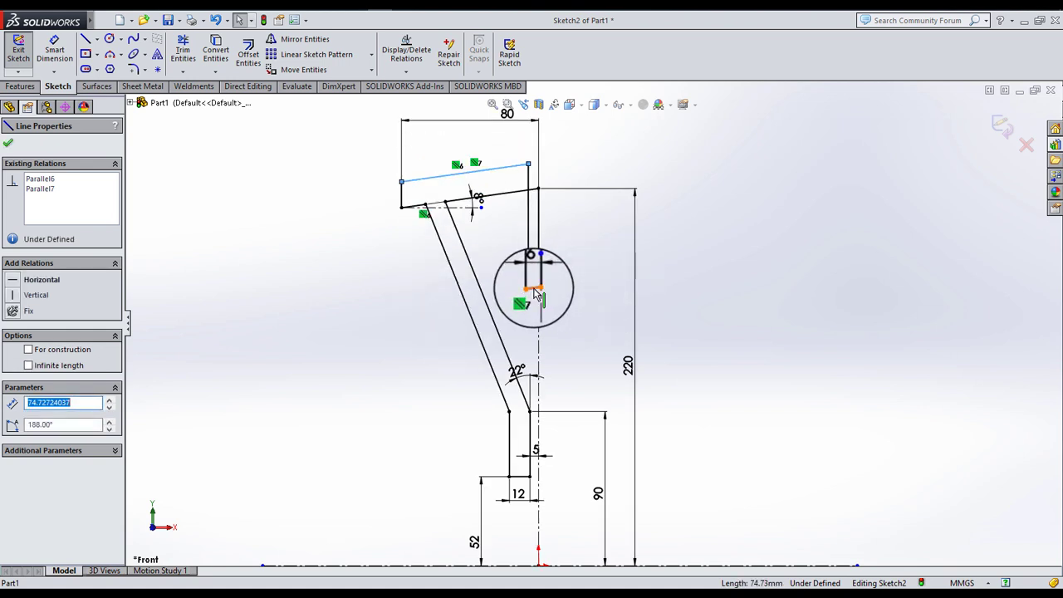
pyautogui.moveTo(535, 283); pyautogui.dragTo(534, 155)
pyautogui.click(590, 157)
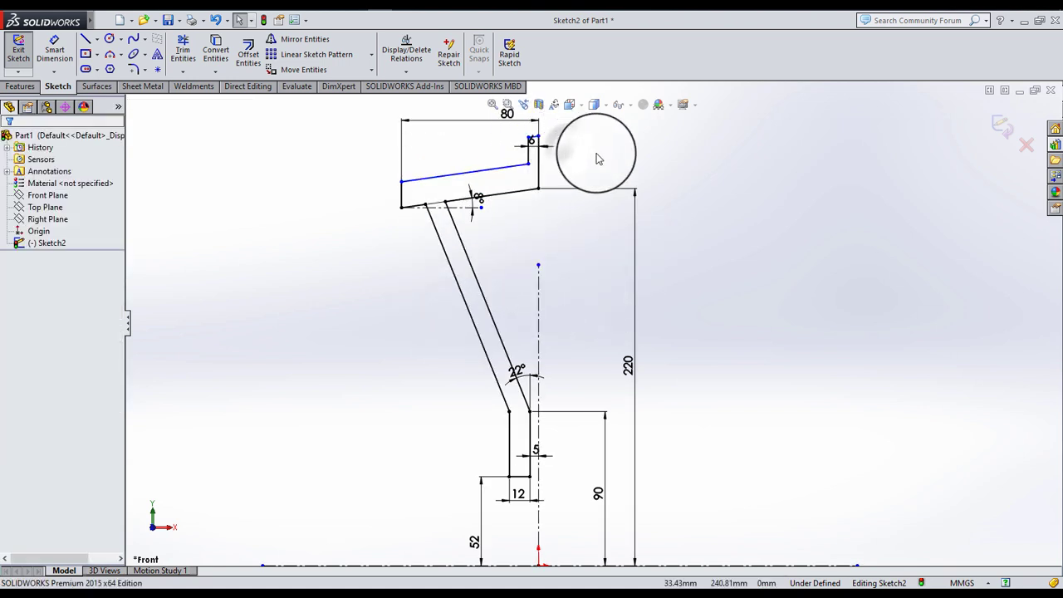
# - Dimension the rim's top outer corner to the horizontal centreline at 240
pyautogui.scroll(-3, 532, 153)
pyautogui.scroll(-3, 526, 156)
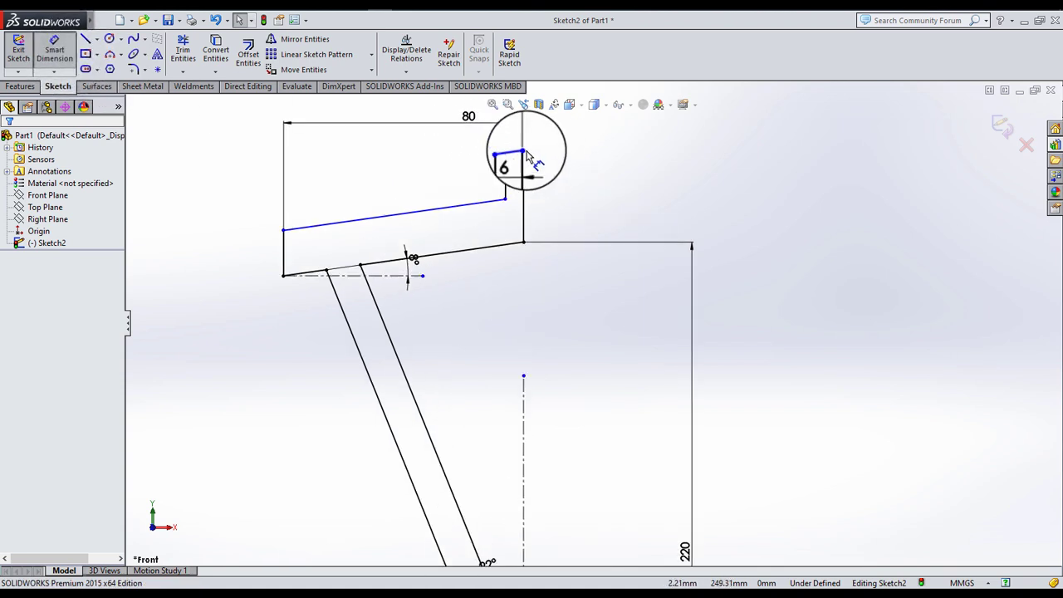
pyautogui.click(524, 151)
pyautogui.scroll(3, 696, 293)
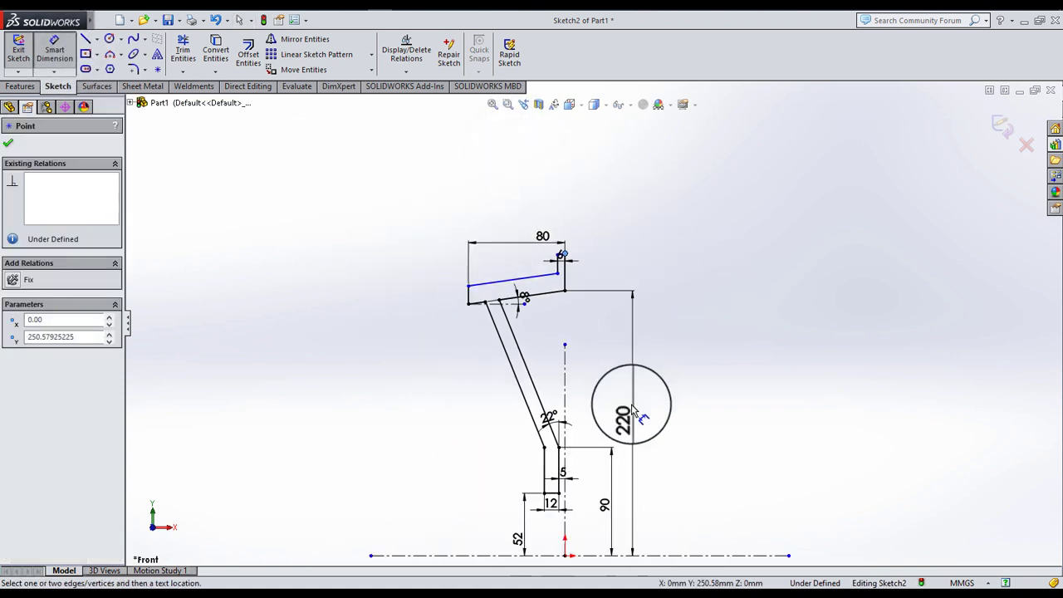
pyautogui.scroll(1, 649, 519)
pyautogui.click(652, 522)
pyautogui.click(679, 392)
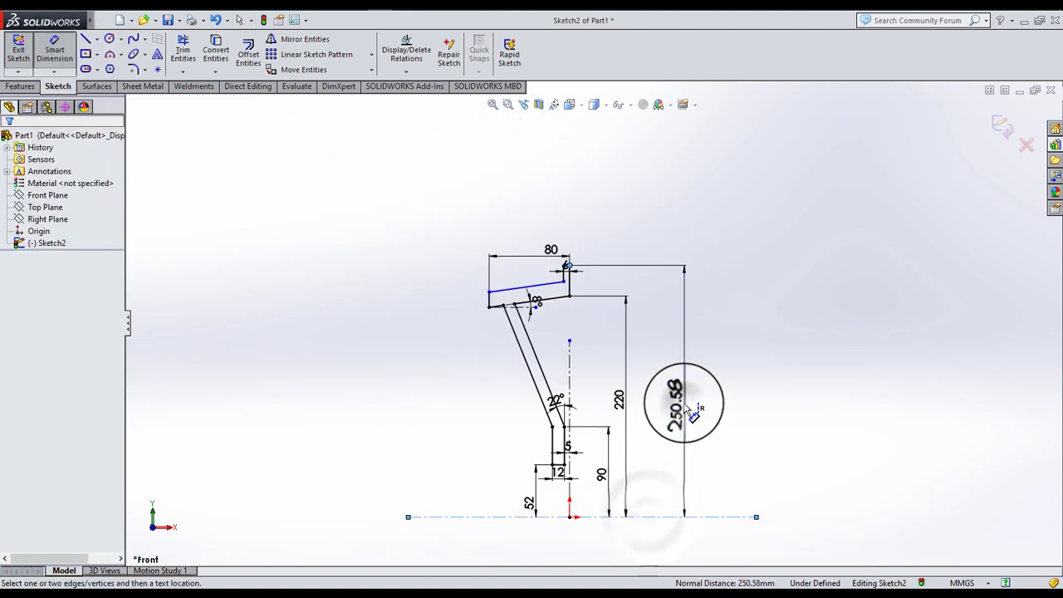
pyautogui.write('480/2')
pyautogui.press('Return')
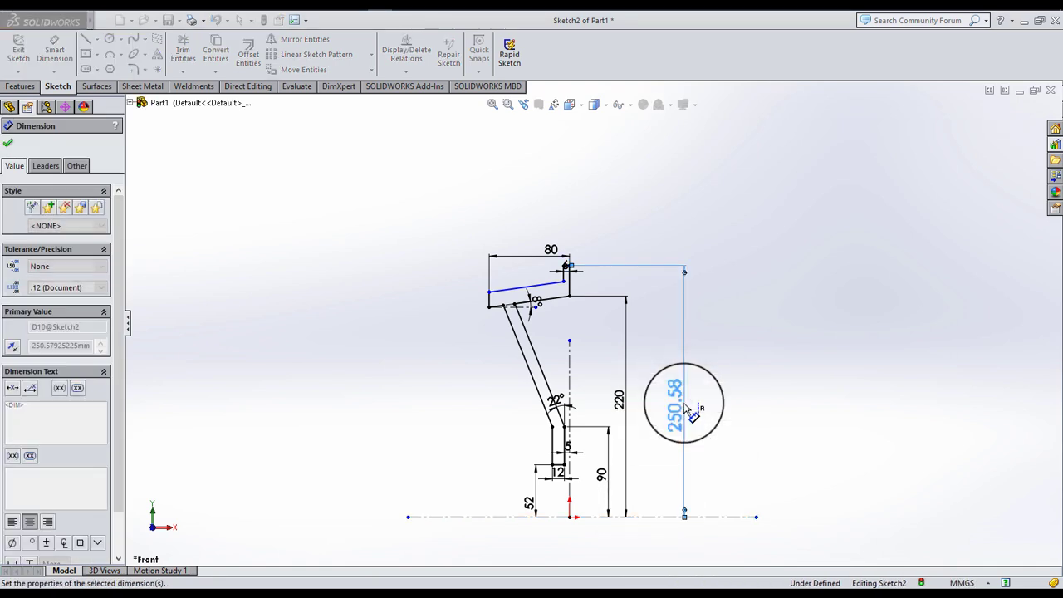
pyautogui.click(774, 397)
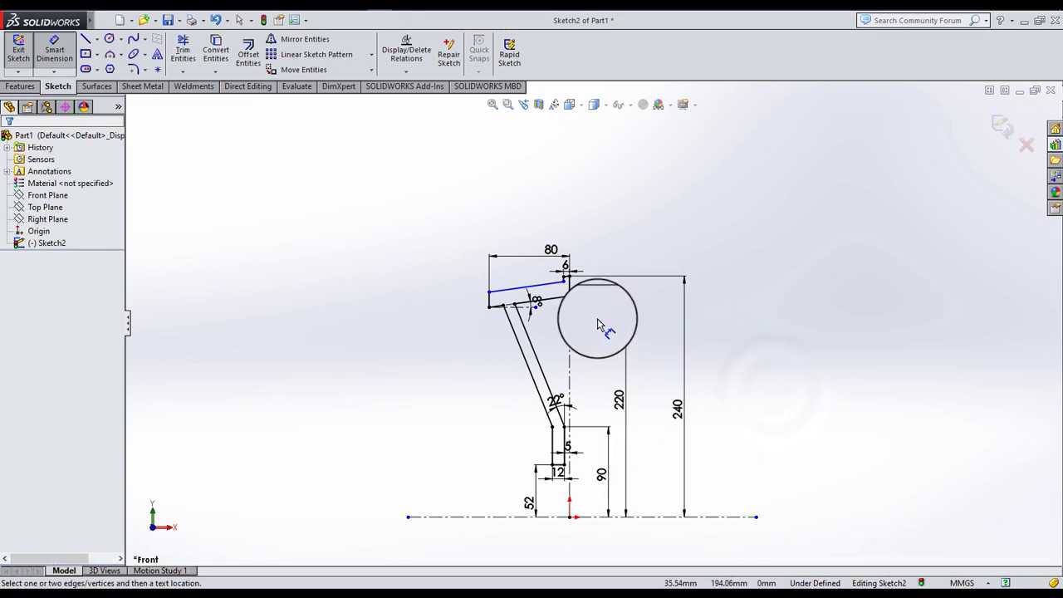
# - Dimension the rim end height to 11 mm
pyautogui.scroll(-5, 598, 319)
pyautogui.click(54, 48)
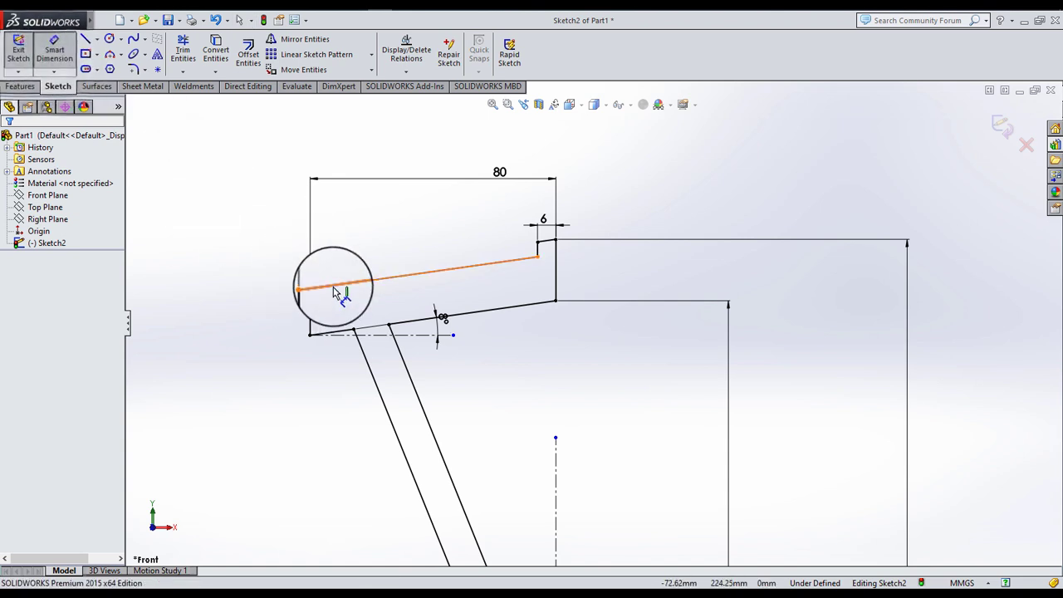
pyautogui.click(337, 333)
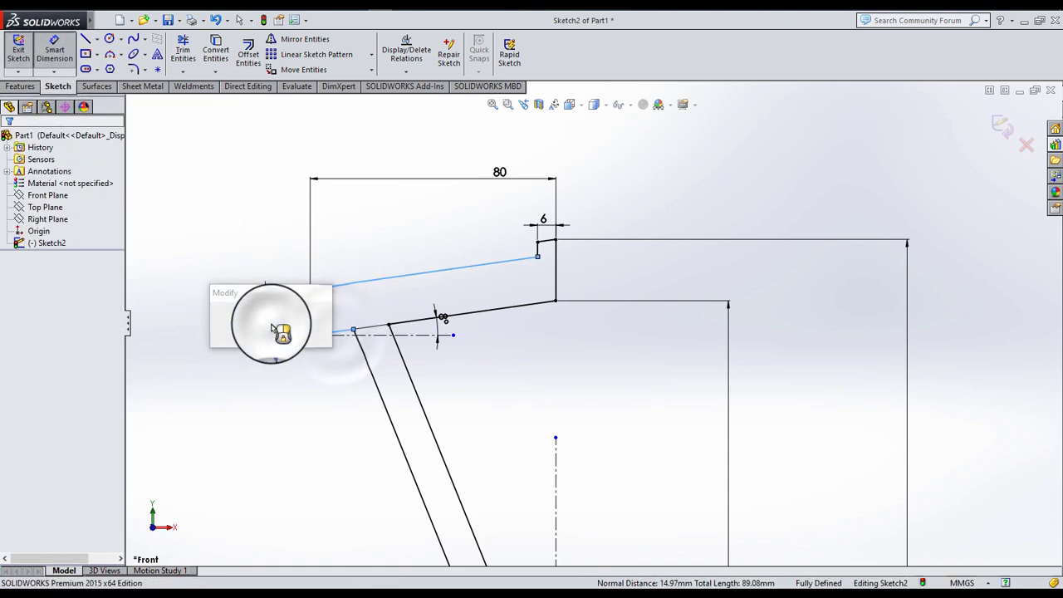
pyautogui.click(278, 332)
pyautogui.write('11')
pyautogui.press('Return')
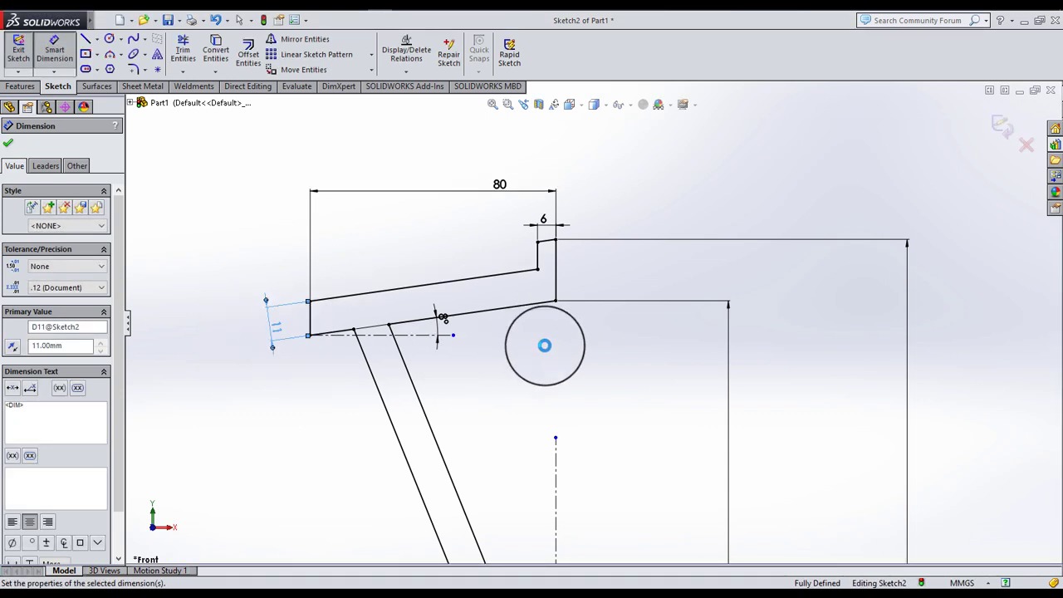
# - Exit dimensioning and move the 240 and 220 dimensions further right
pyautogui.press('Escape')
pyautogui.scroll(2, 559, 390)
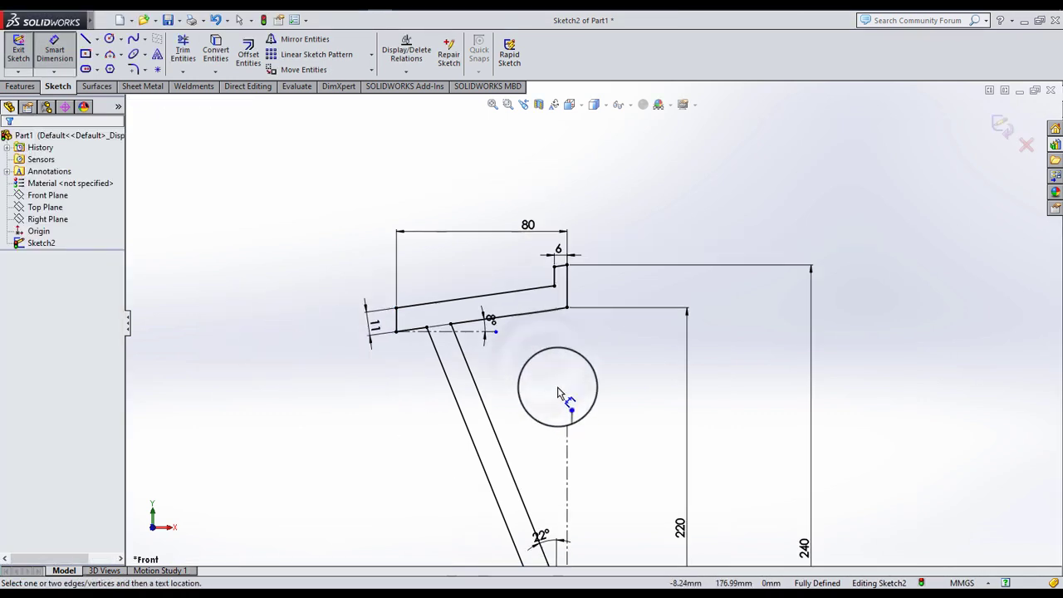
pyautogui.scroll(2, 573, 415)
pyautogui.scroll(2, 609, 434)
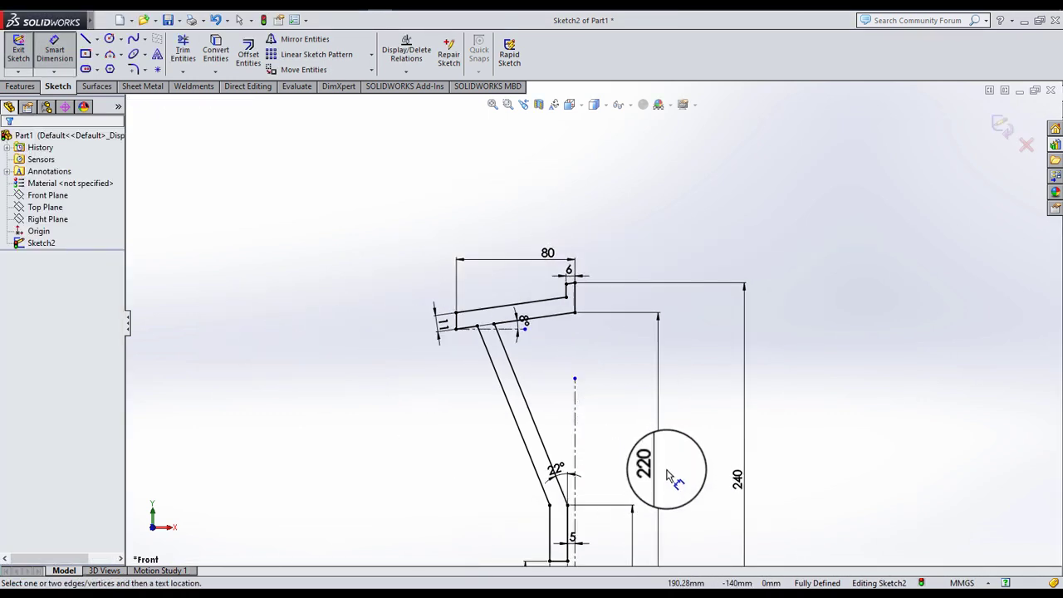
pyautogui.scroll(5, 670, 461)
pyautogui.scroll(-2, 605, 359)
pyautogui.scroll(-2, 590, 373)
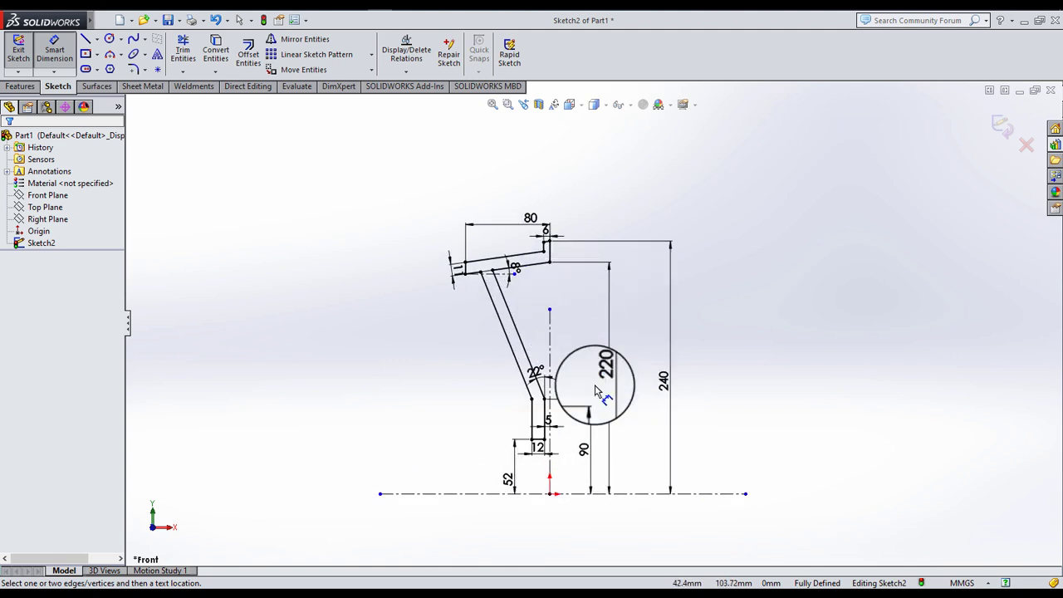
pyautogui.scroll(-2, 689, 371)
pyautogui.scroll(2, 685, 407)
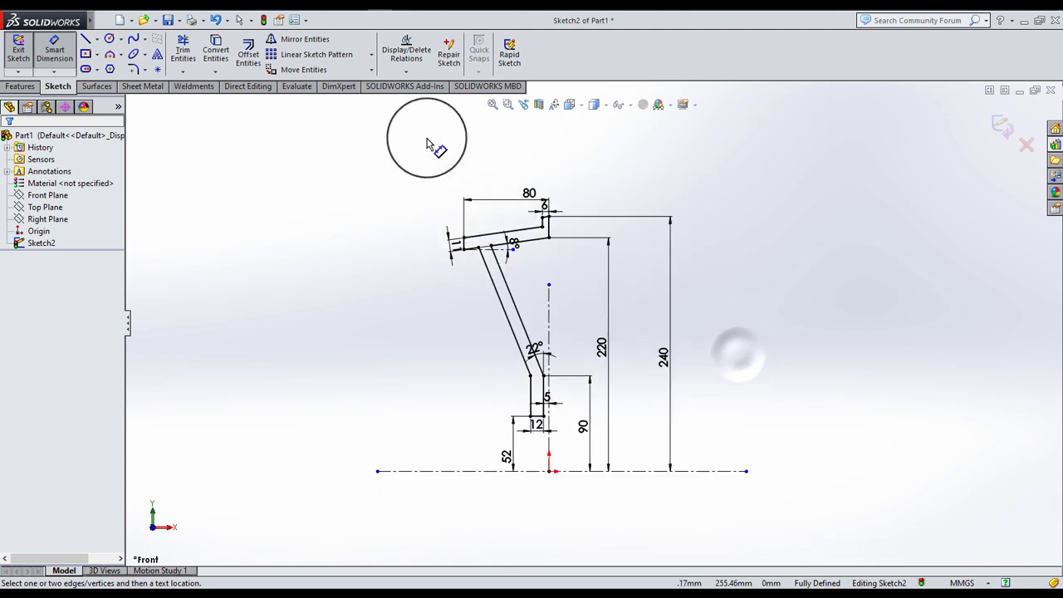
pyautogui.click(54, 50)
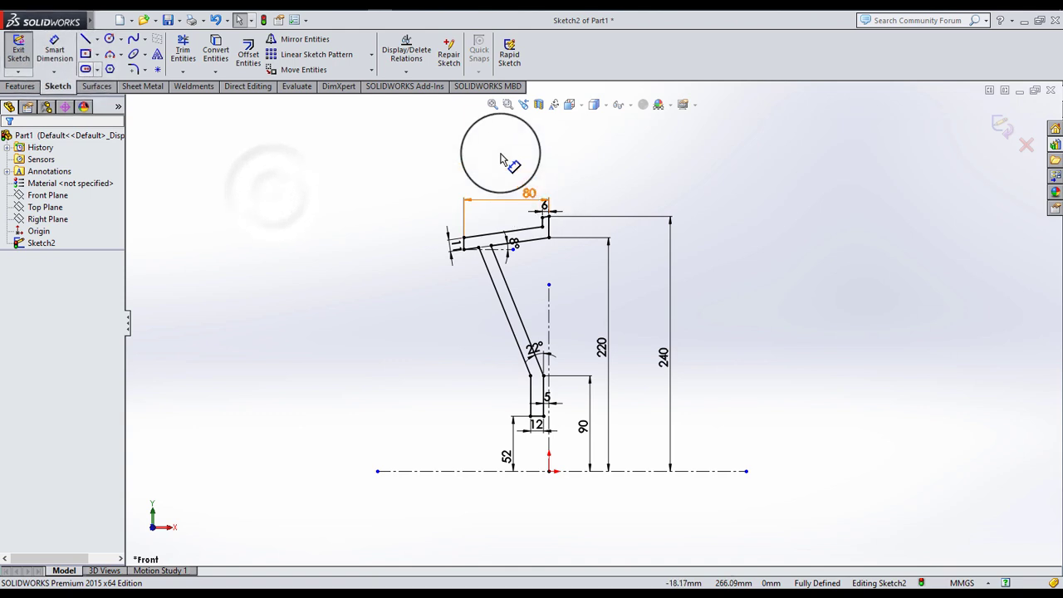
pyautogui.click(496, 148)
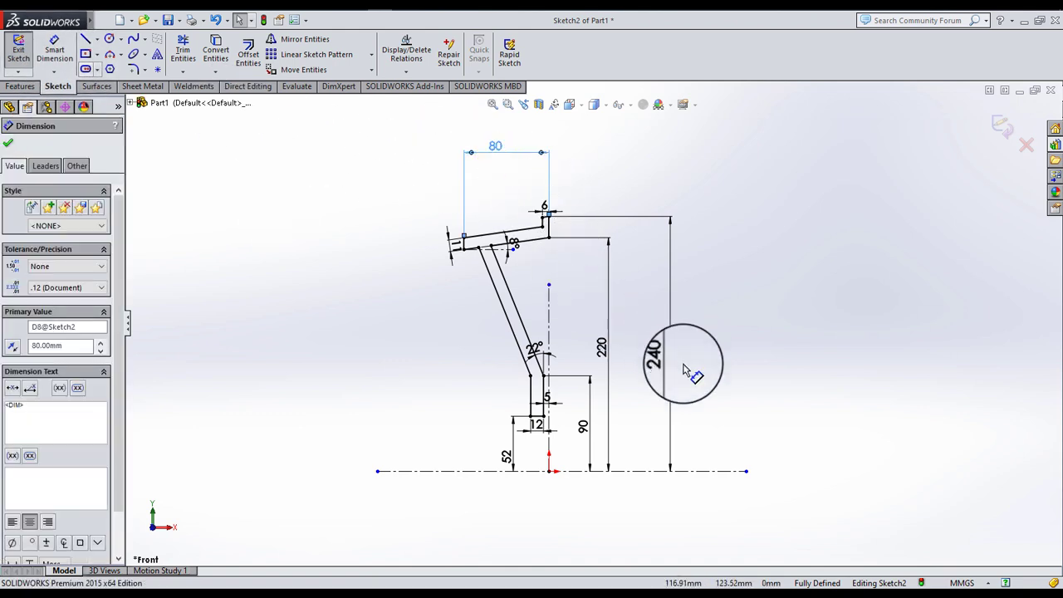
pyautogui.moveTo(721, 368); pyautogui.dragTo(730, 357)
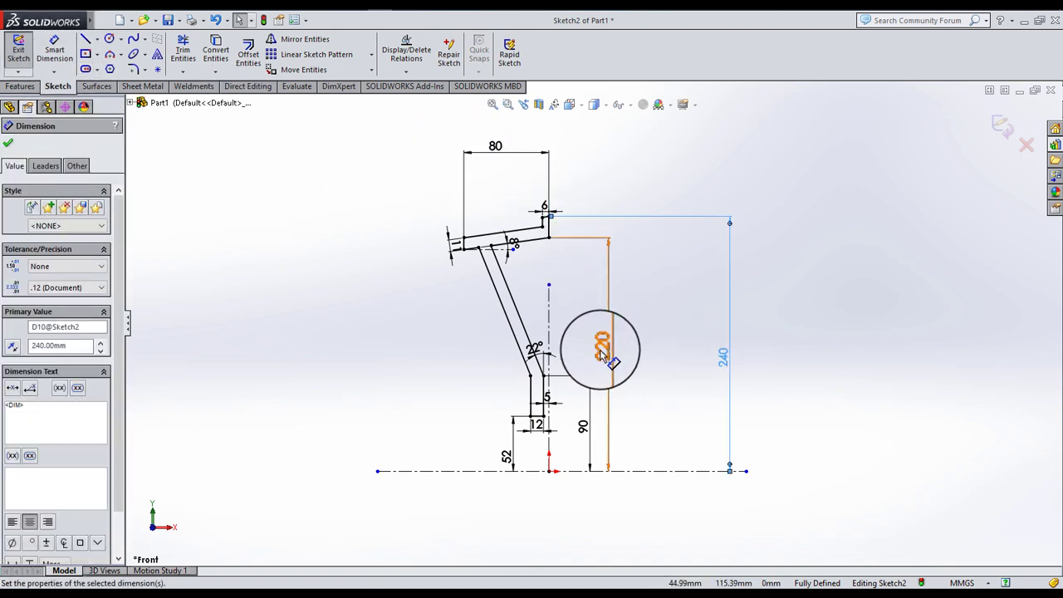
pyautogui.moveTo(602, 355); pyautogui.dragTo(656, 377)
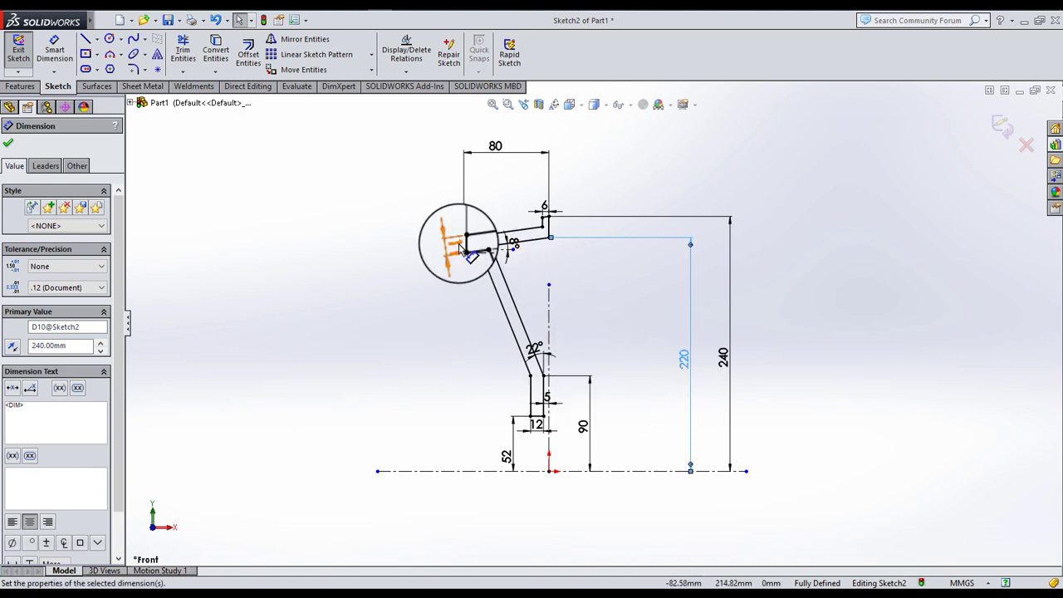
# - Move the 11 dimension left, the 8° above the arm, and the 90 and 5 dimensions right
pyautogui.click(422, 289)
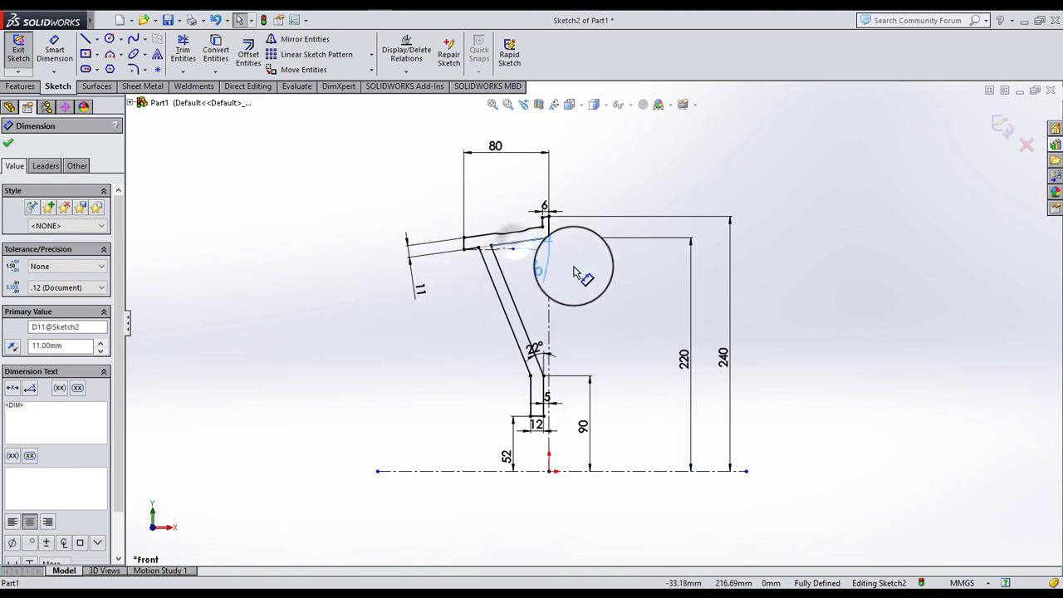
pyautogui.click(605, 266)
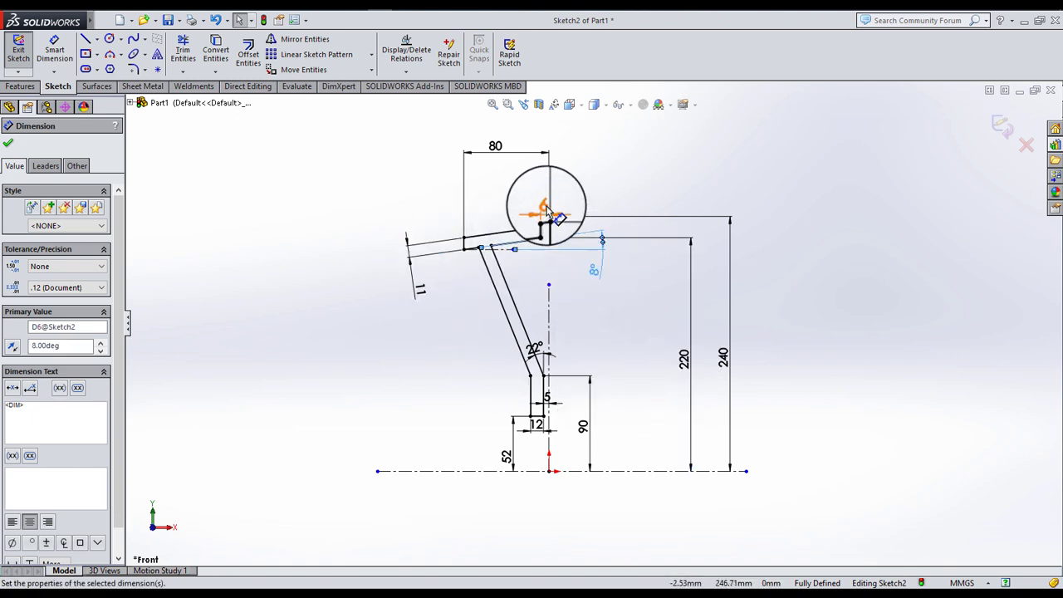
pyautogui.click(603, 172)
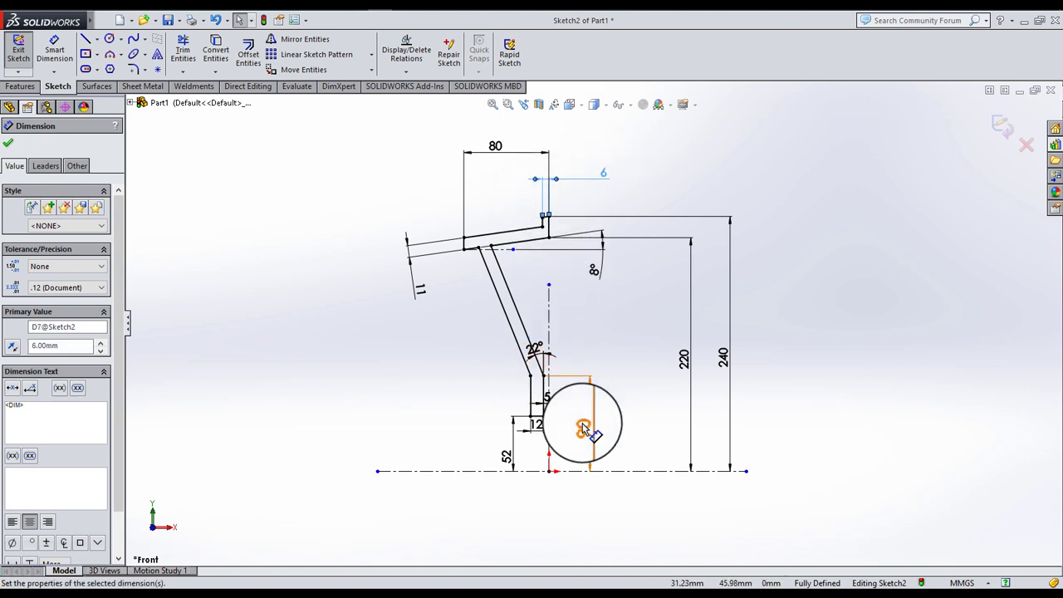
pyautogui.moveTo(584, 430); pyautogui.dragTo(664, 405)
pyautogui.click(656, 414)
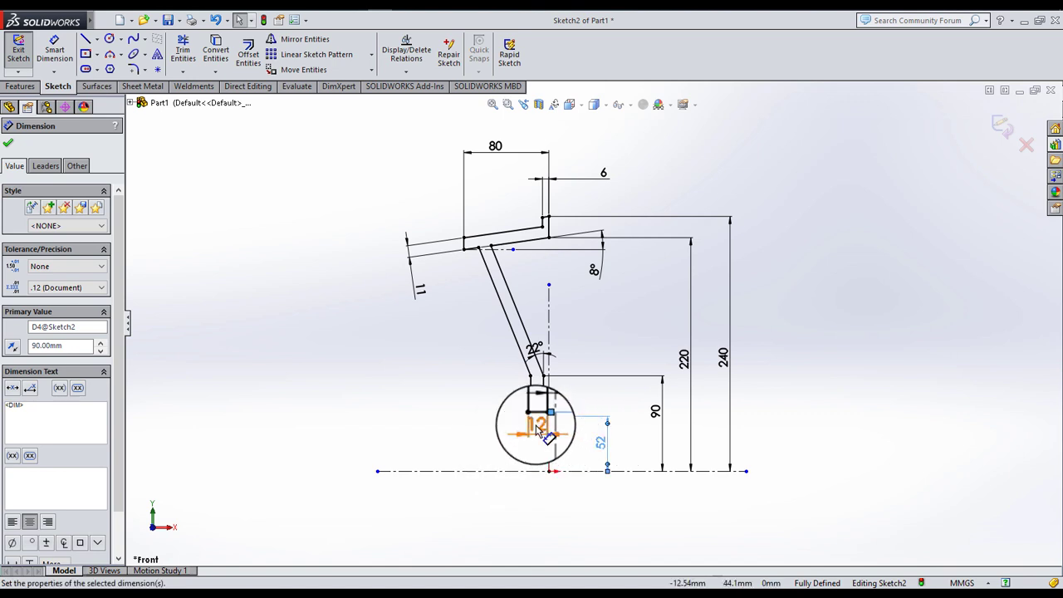
pyautogui.click(592, 398)
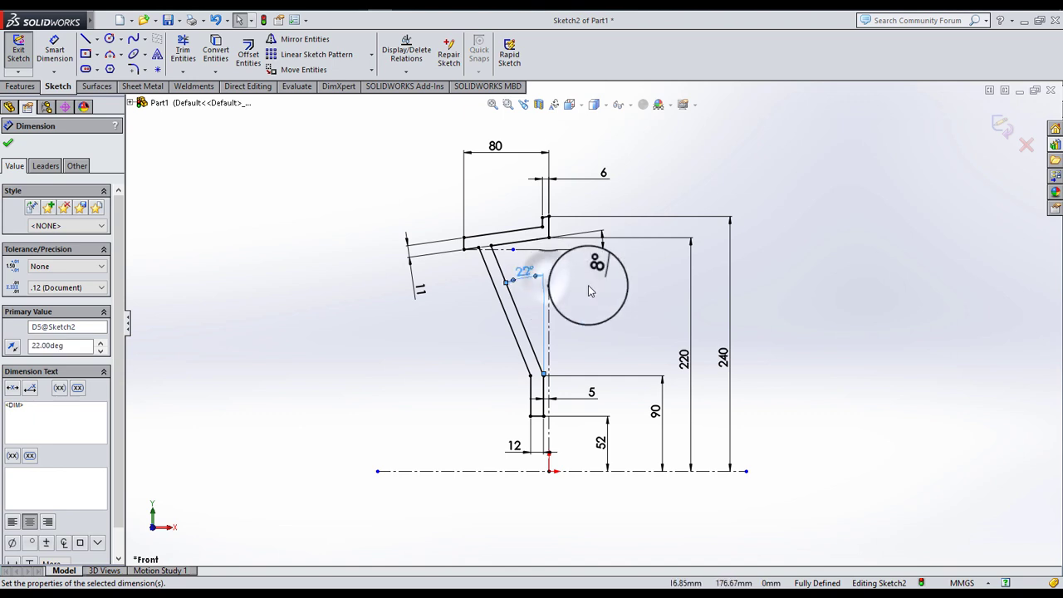
pyautogui.press('Escape')
pyautogui.scroll(-2, 625, 417)
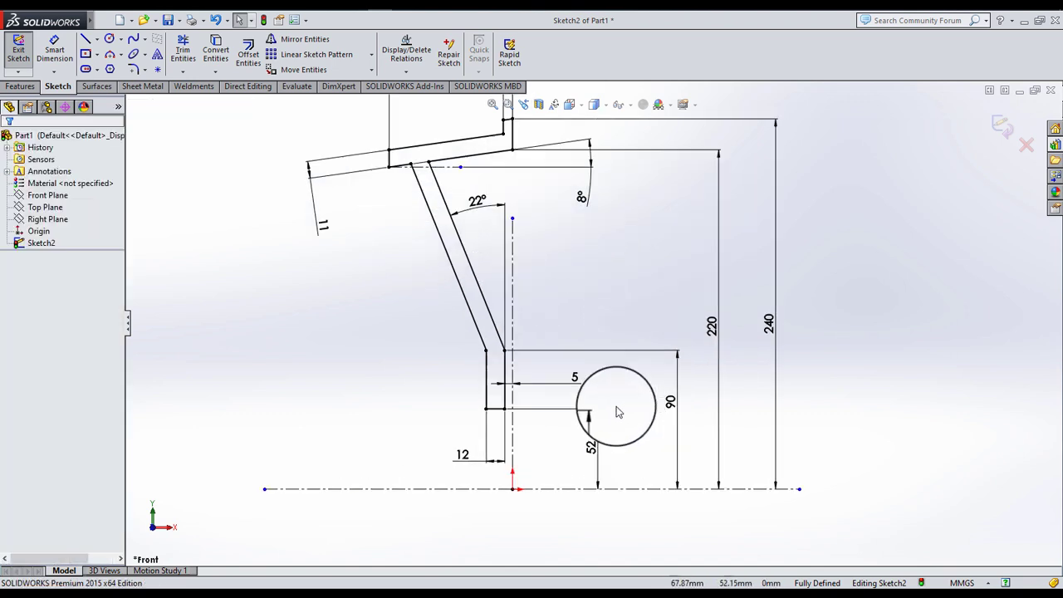
# - Draw a short construction centerline across the slanted leg
pyautogui.click(97, 39)
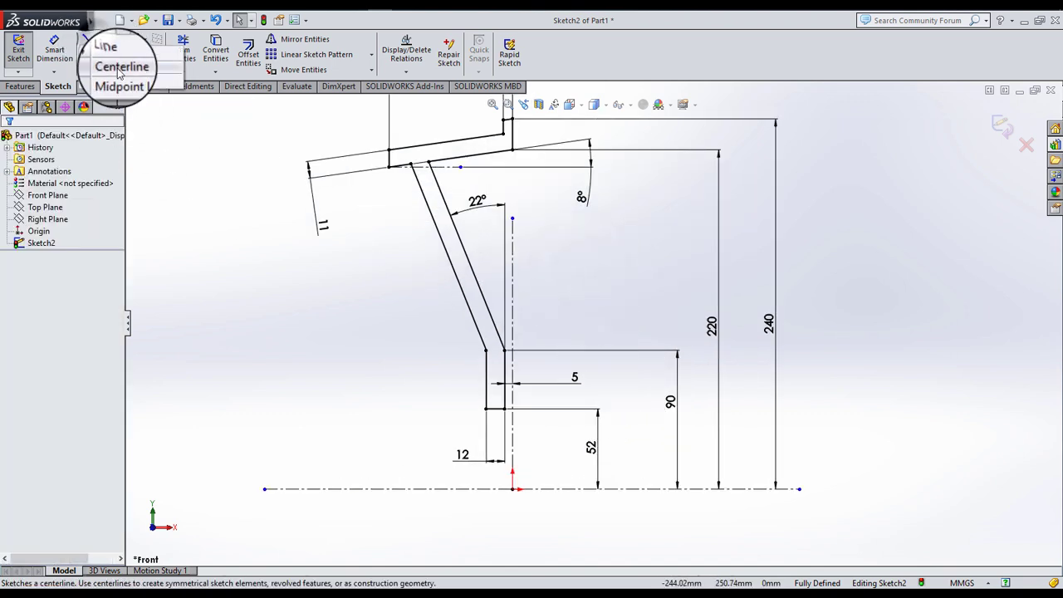
pyautogui.click(114, 64)
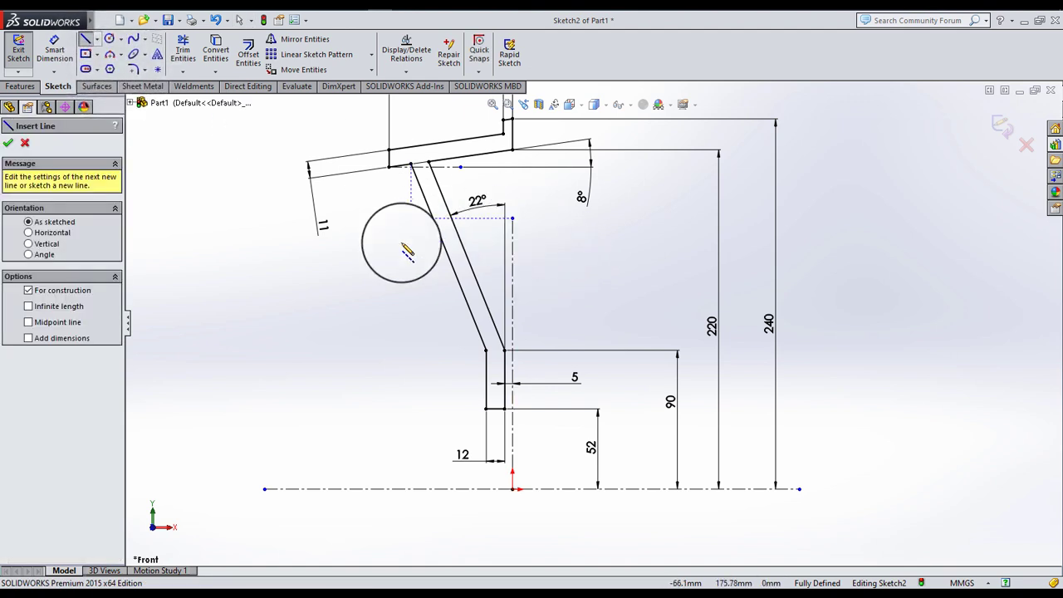
pyautogui.click(423, 268)
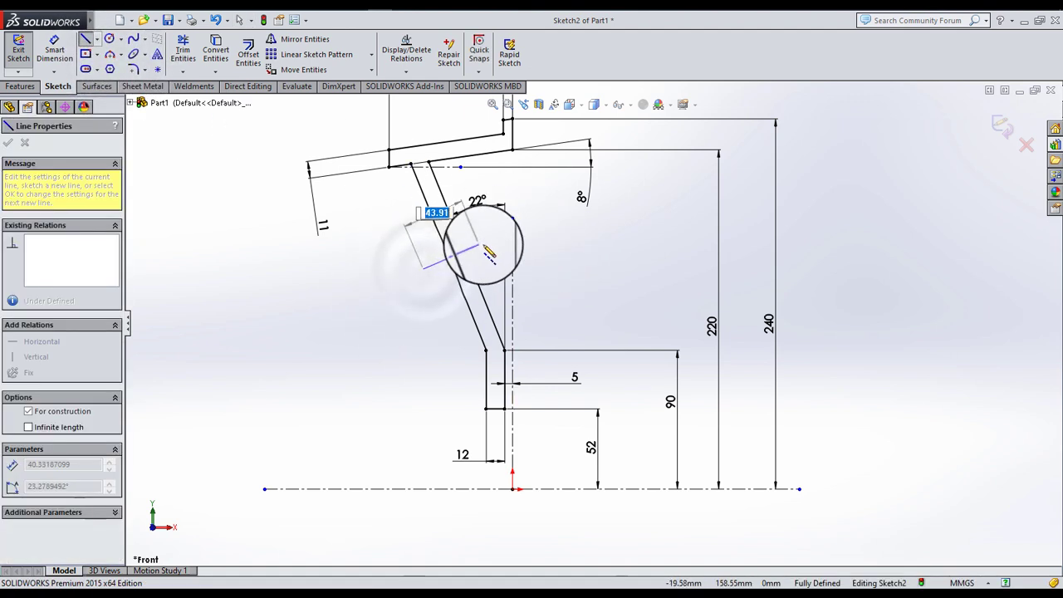
pyautogui.click(485, 245)
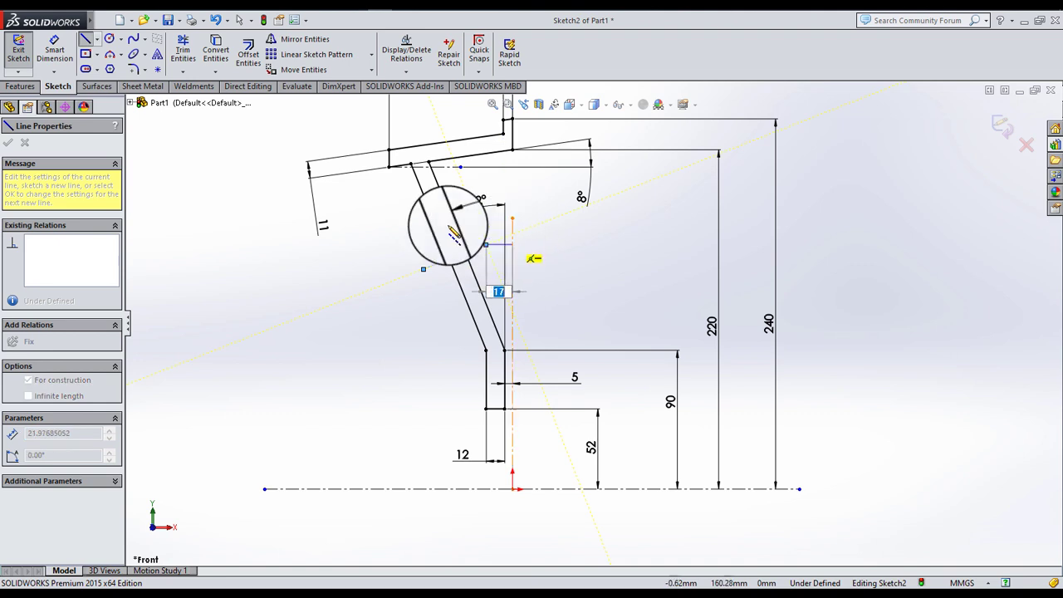
pyautogui.click(239, 19)
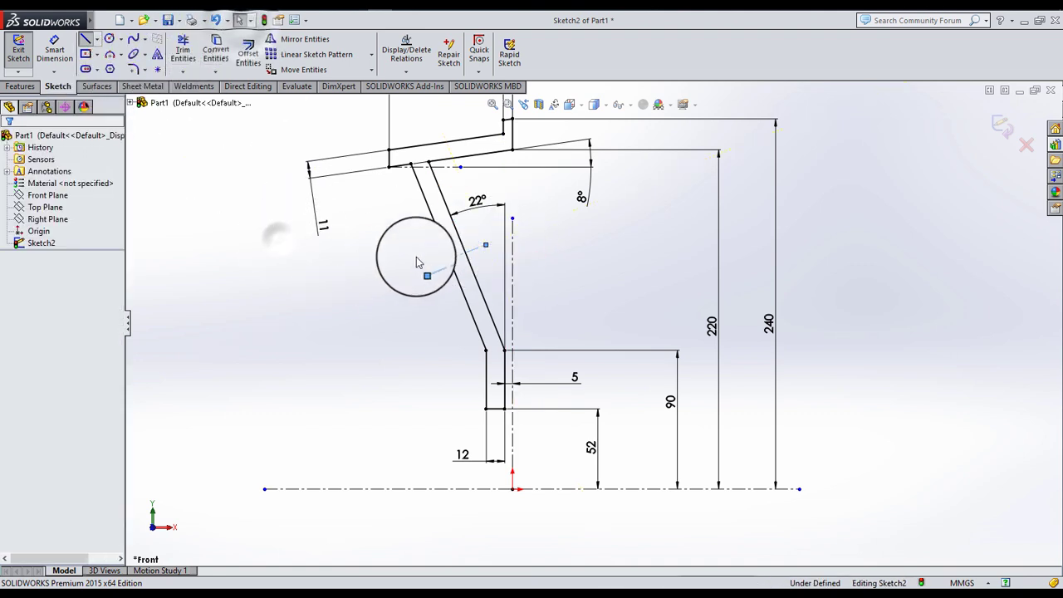
# - Make the new centerline perpendicular to the slanted leg edge
pyautogui.click(461, 264)
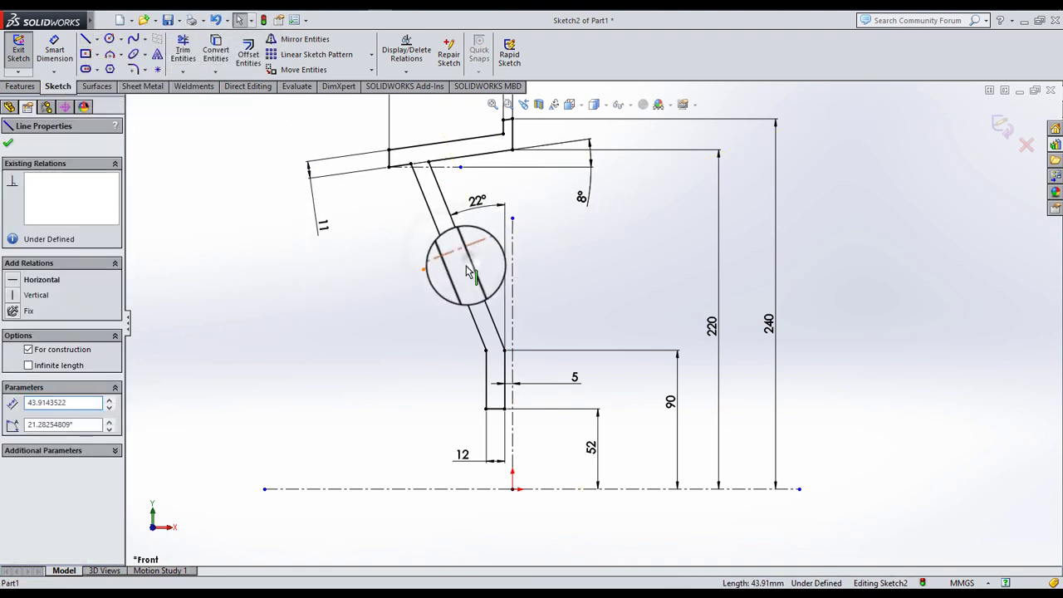
pyautogui.moveTo(461, 265); pyautogui.dragTo(374, 320)
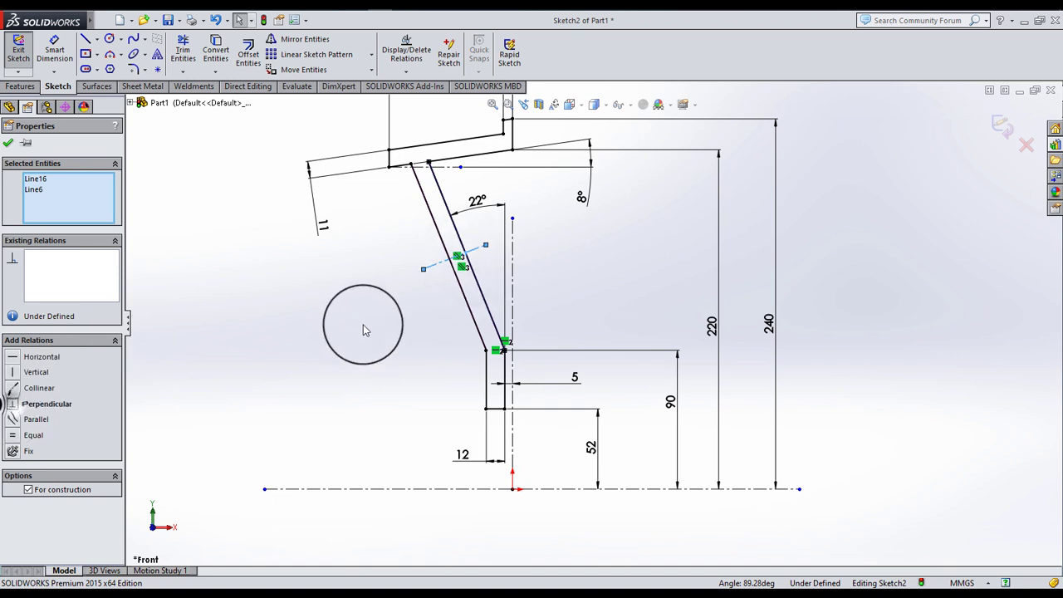
pyautogui.click(357, 311)
pyautogui.scroll(-3, 479, 260)
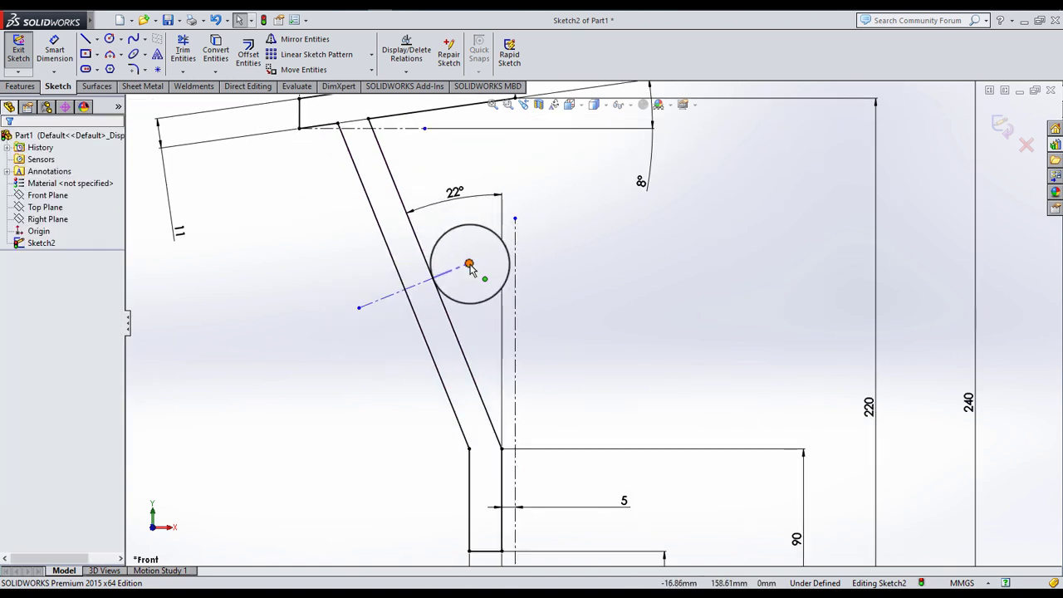
# - Snap the centerline end onto the slanted leg, then try and discard a 151.17 height dimension
pyautogui.moveTo(469, 265)
pyautogui.mouseDown()
pyautogui.moveTo(411, 306)
pyautogui.moveTo(457, 332)
pyautogui.mouseUp()
pyautogui.scroll(3, 391, 320)
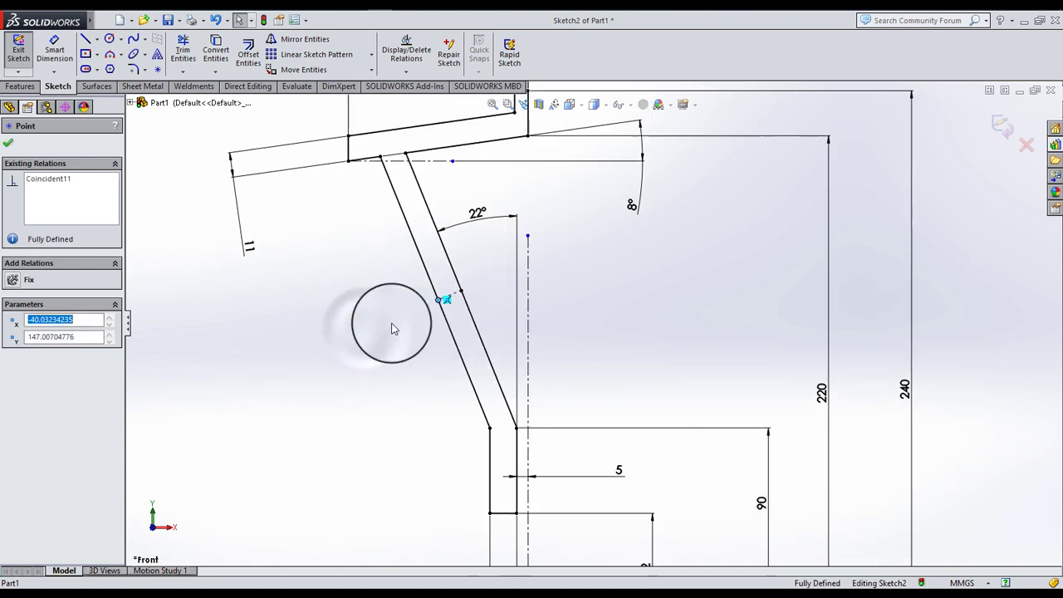
pyautogui.click(382, 324)
pyautogui.click(54, 54)
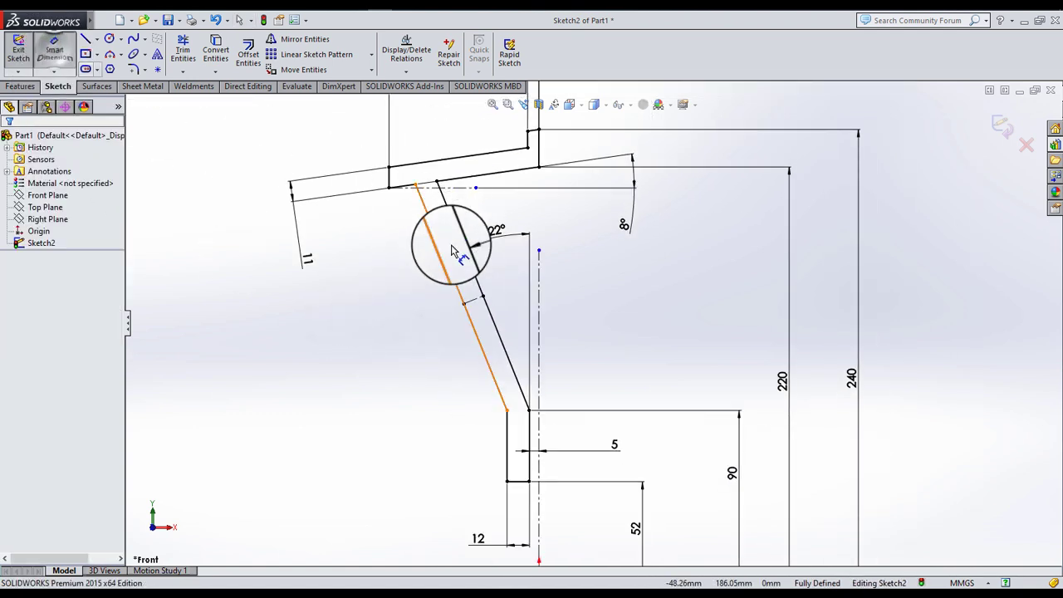
pyautogui.click(483, 296)
pyautogui.scroll(3, 581, 363)
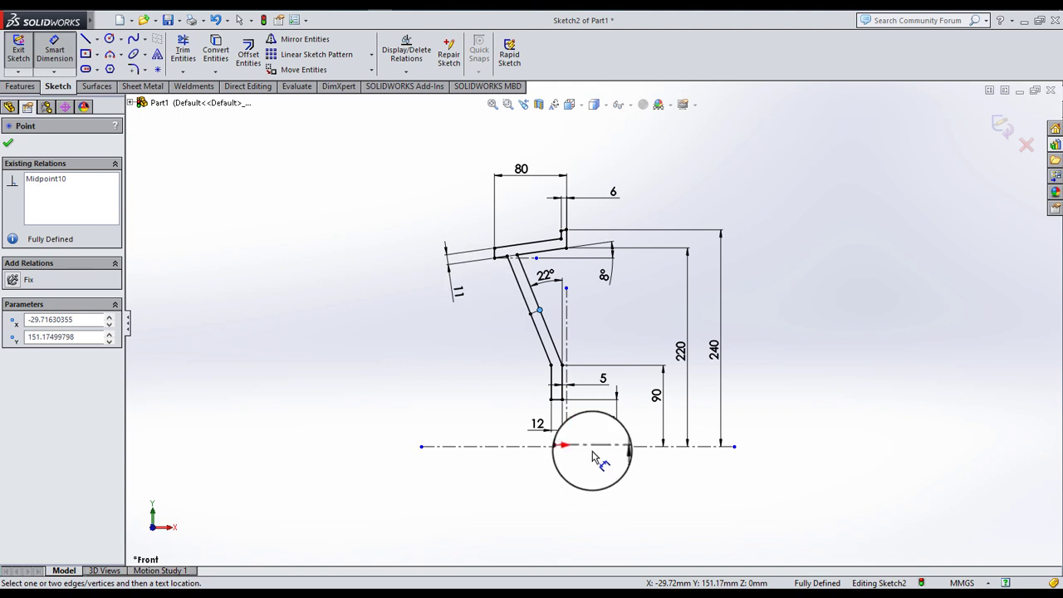
pyautogui.click(522, 444)
pyautogui.click(463, 402)
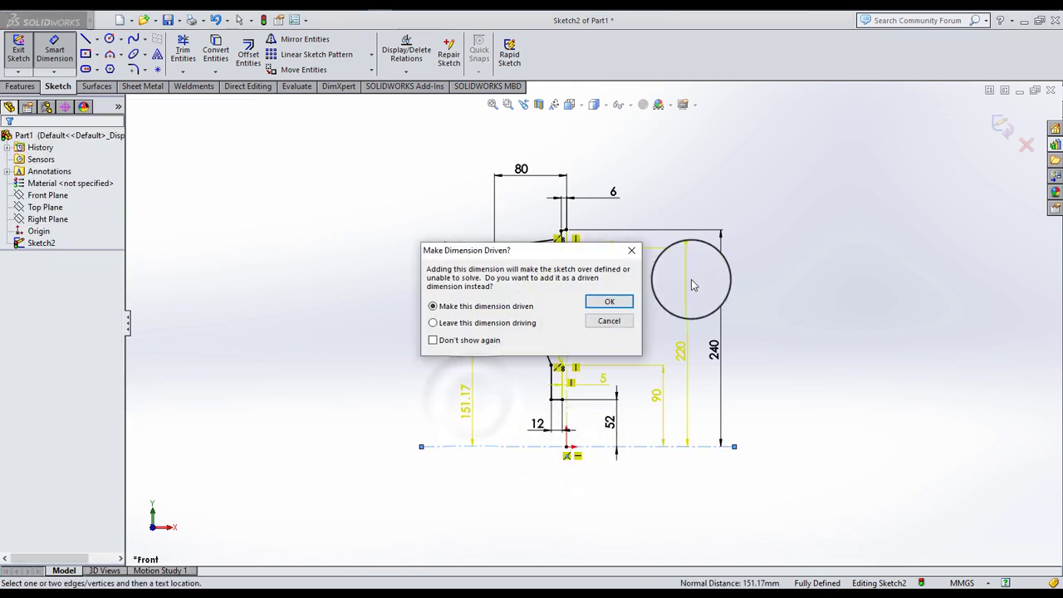
pyautogui.click(629, 247)
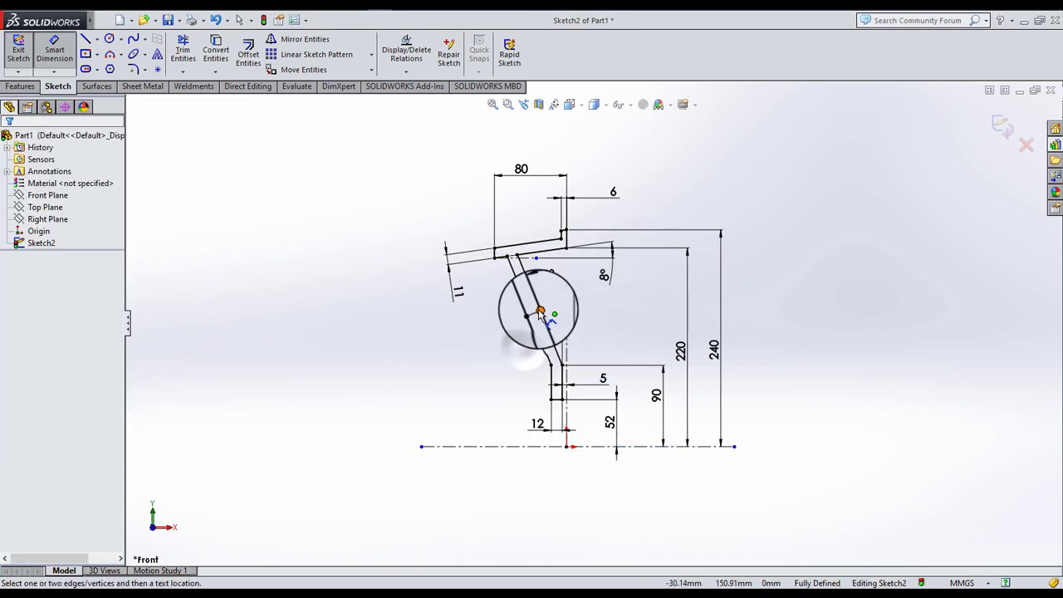
pyautogui.click(54, 50)
pyautogui.scroll(-2, 523, 316)
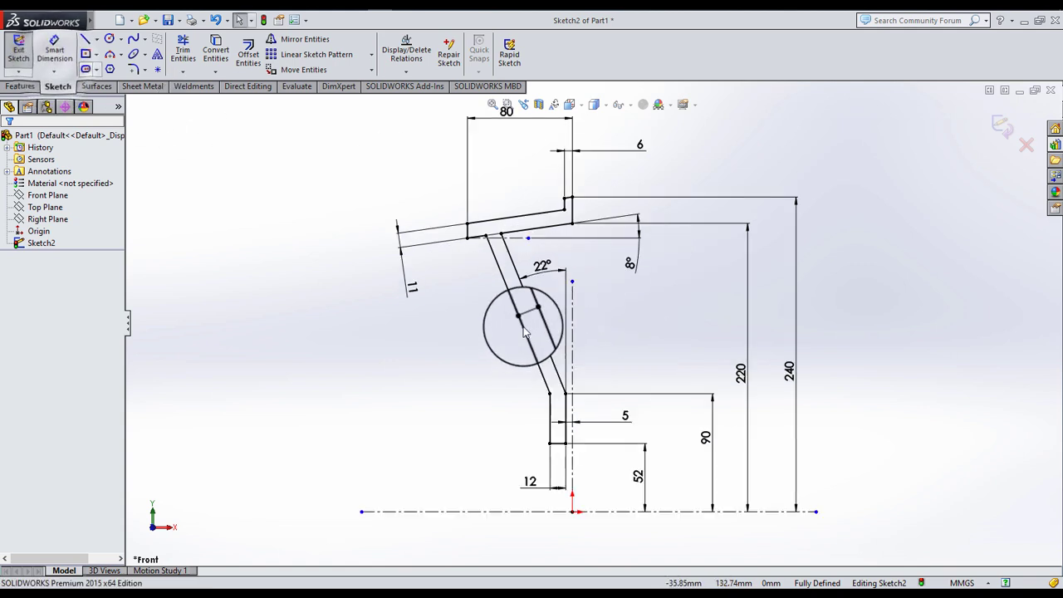
pyautogui.scroll(-3, 551, 327)
# - Inspect the construction and spoke lines, then drag the short line higher up the spoke
pyautogui.click(516, 319)
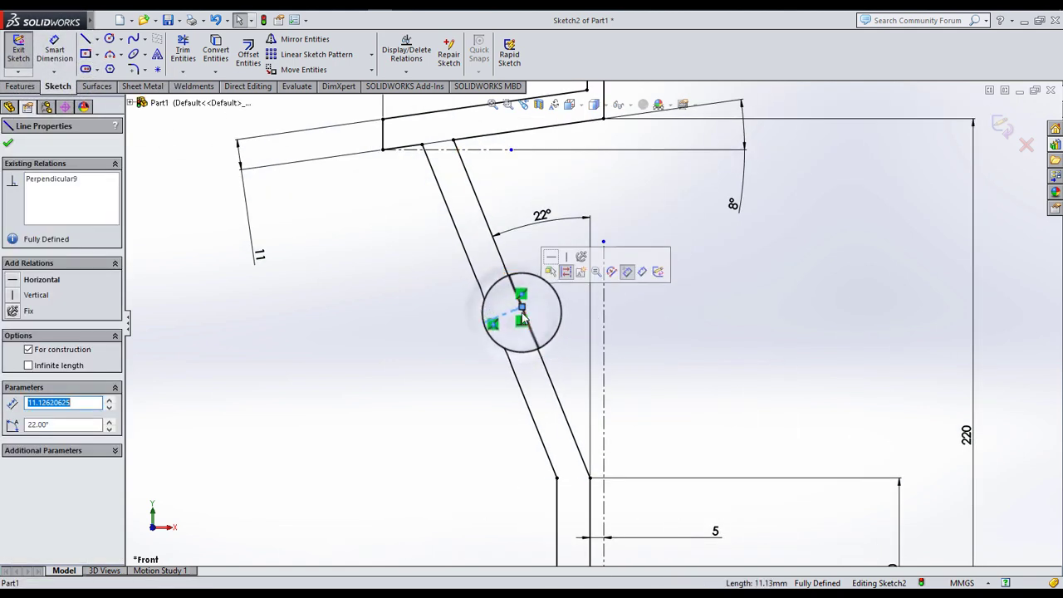
pyautogui.press('Escape')
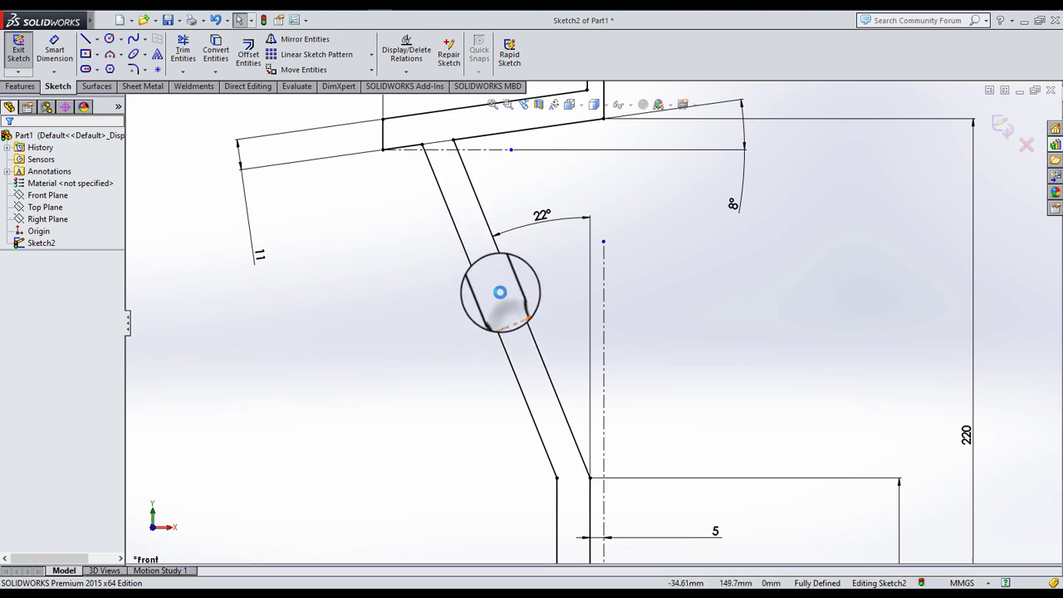
pyautogui.click(522, 310)
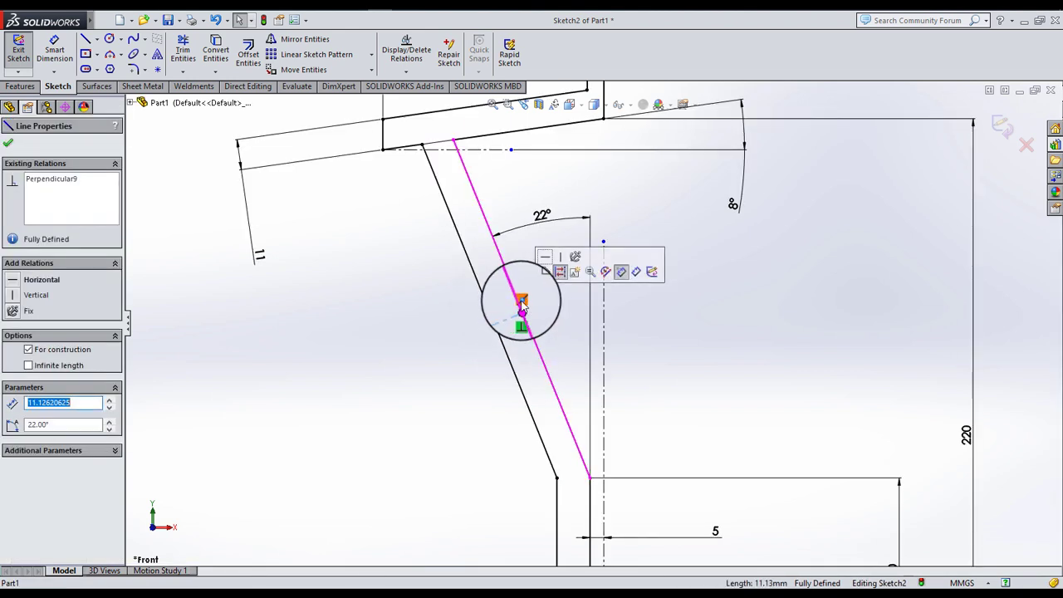
pyautogui.press('Escape')
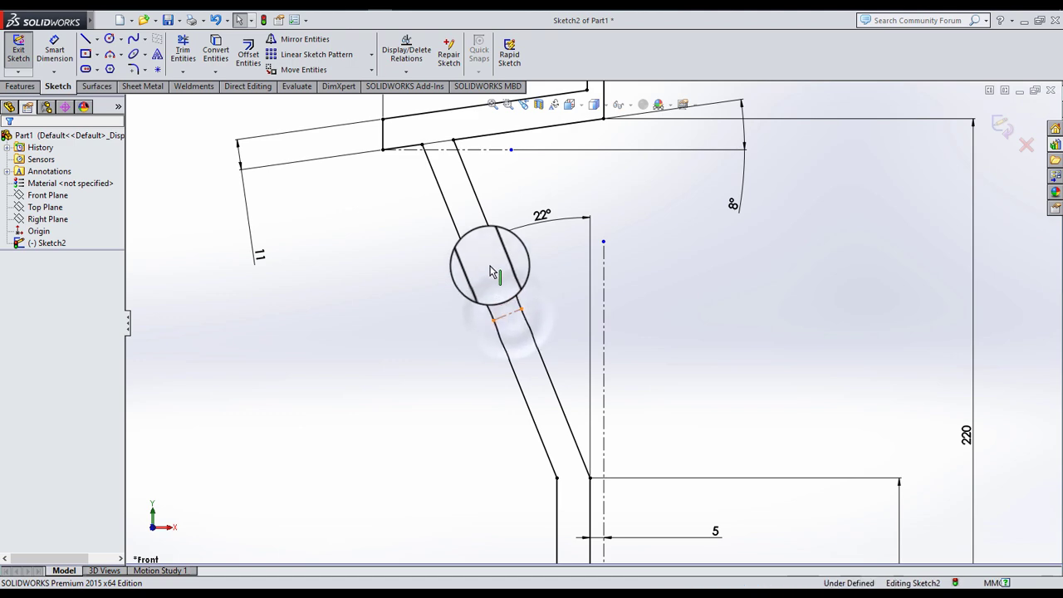
pyautogui.moveTo(506, 315); pyautogui.dragTo(488, 265)
pyautogui.press('Escape')
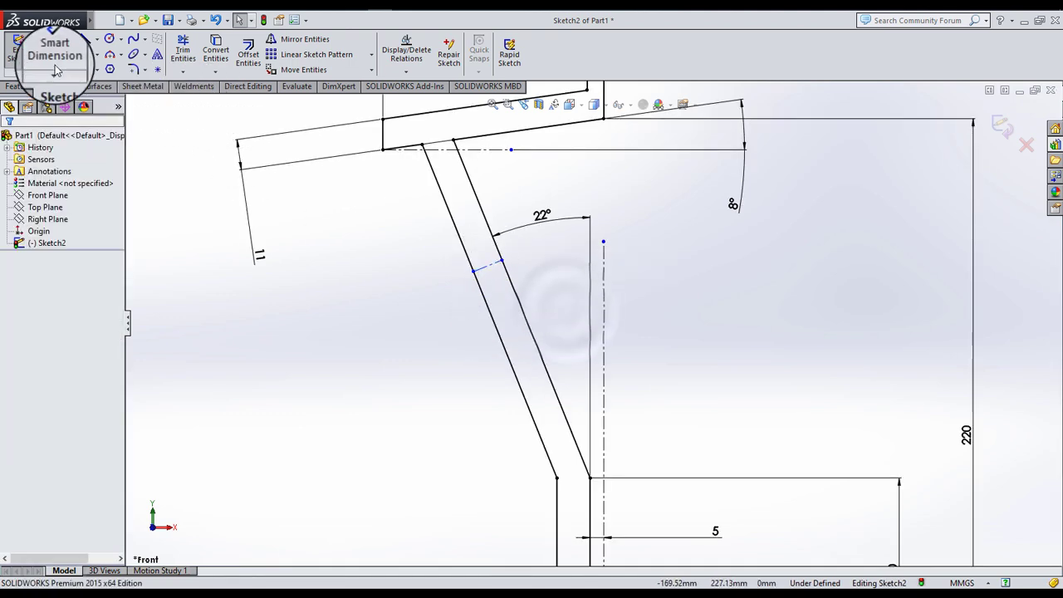
# - Dimension the short construction line's end to the horizontal centerline at 160
pyautogui.click(55, 71)
pyautogui.click(501, 262)
pyautogui.scroll(-1, 659, 352)
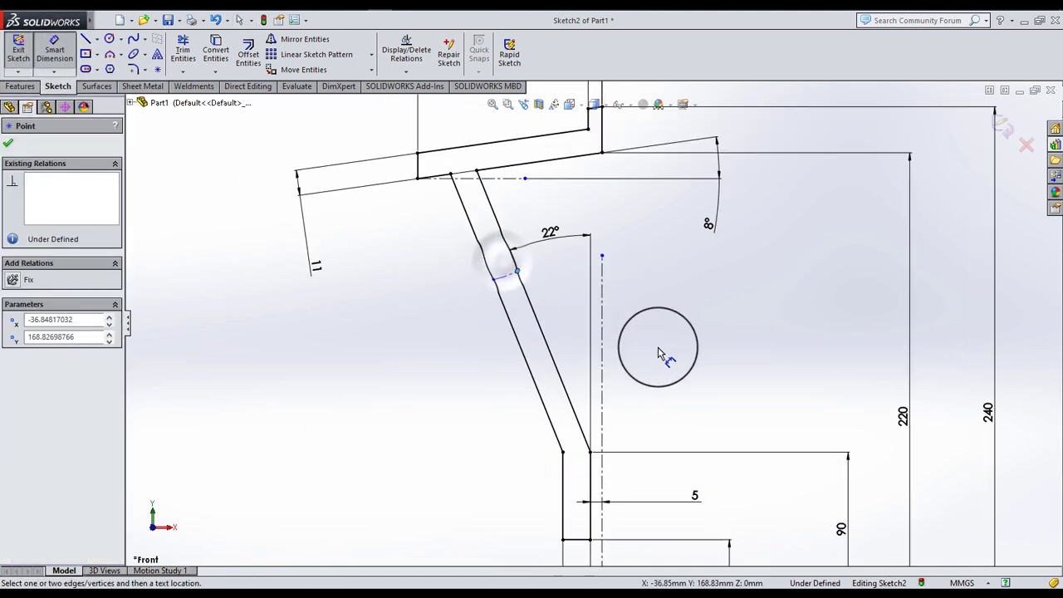
pyautogui.scroll(-3, 658, 353)
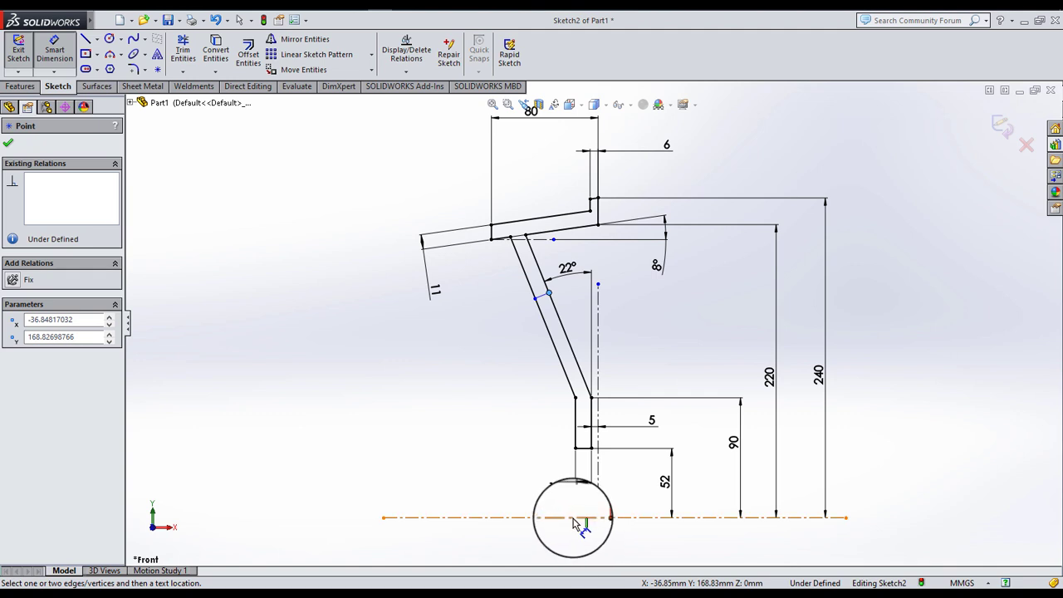
pyautogui.click(573, 517)
pyautogui.click(461, 382)
pyautogui.write('320/2')
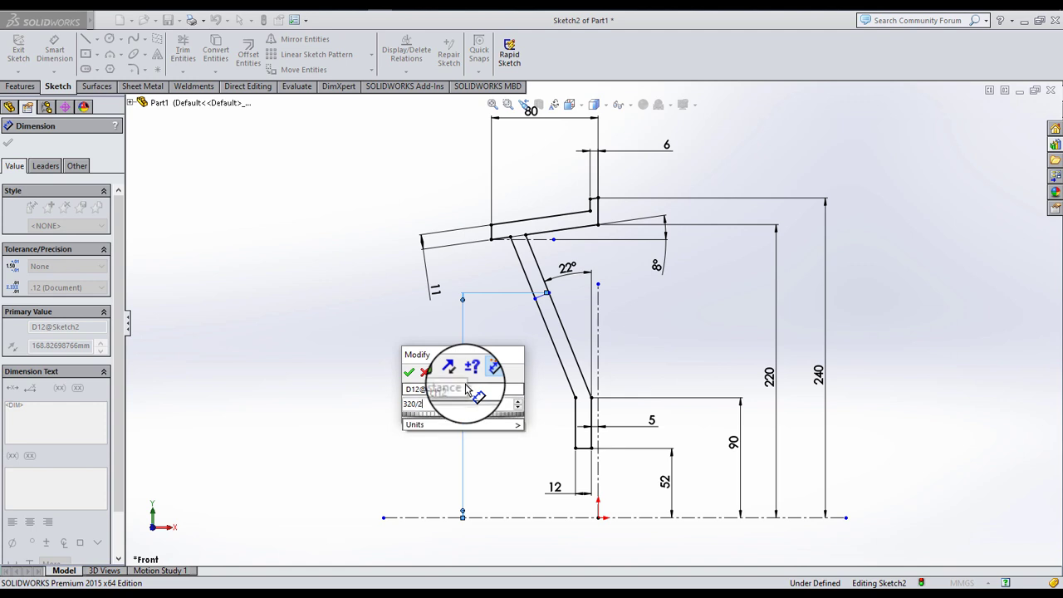
pyautogui.press('Return')
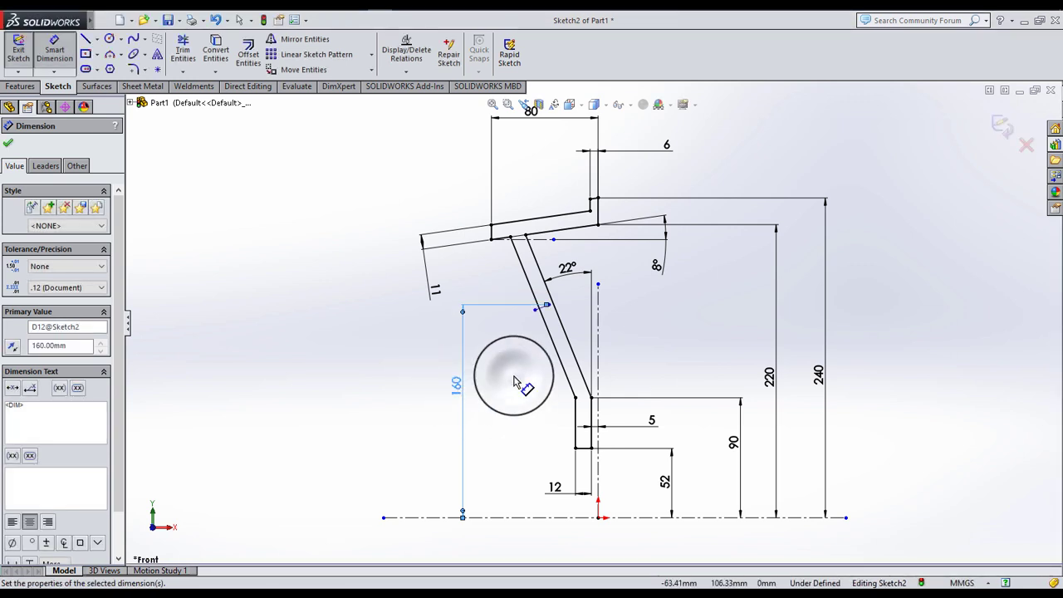
pyautogui.click(514, 380)
pyautogui.scroll(-3, 564, 329)
# - Add Coincident relations tying each end of the construction line to its slanted spoke edge
pyautogui.scroll(-1, 557, 316)
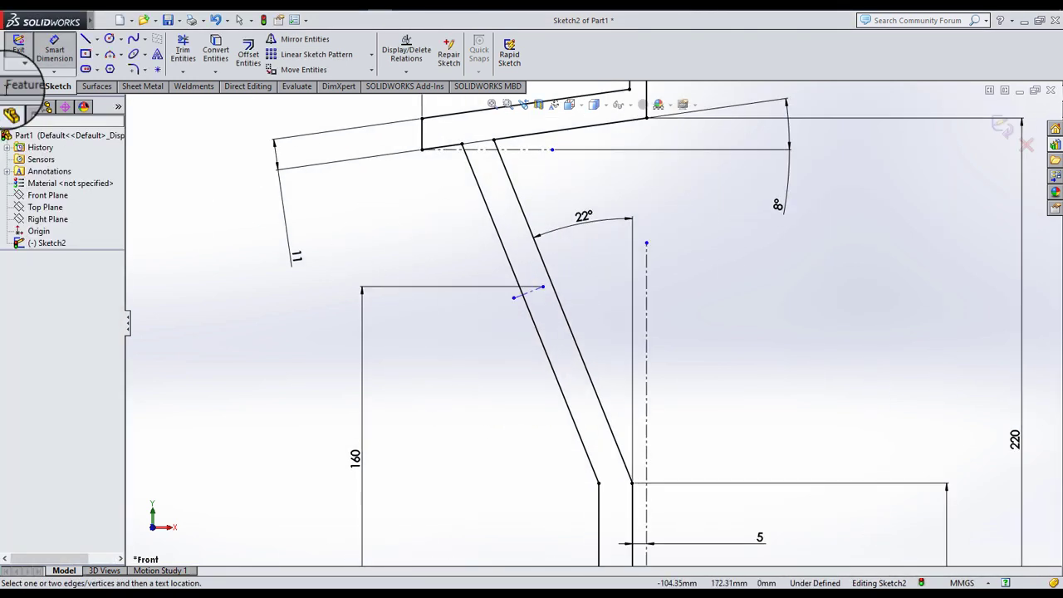
pyautogui.scroll(-1, 510, 296)
pyautogui.moveTo(485, 247); pyautogui.dragTo(547, 287)
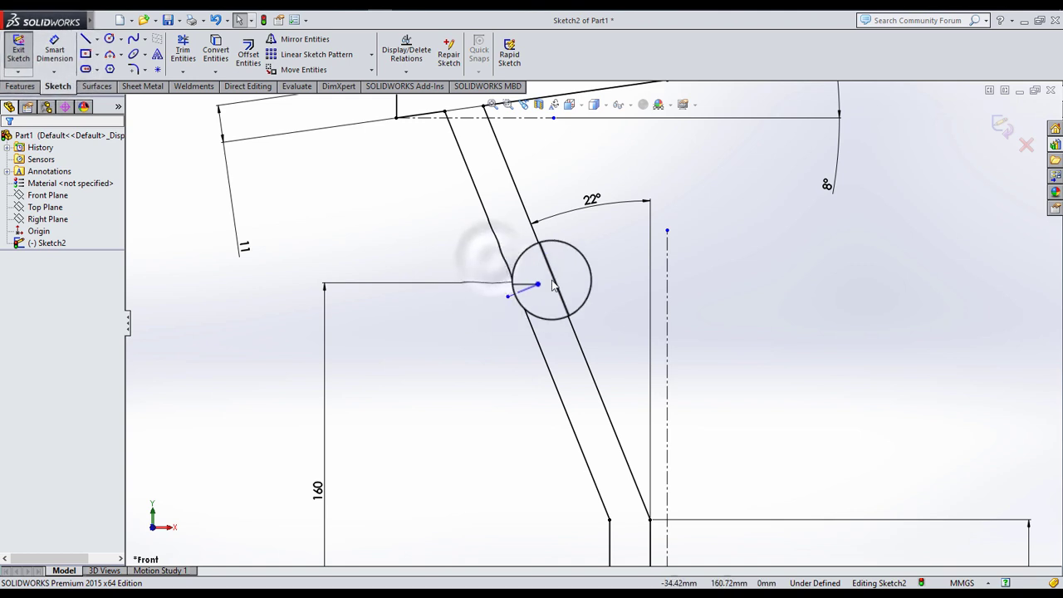
pyautogui.click(540, 283)
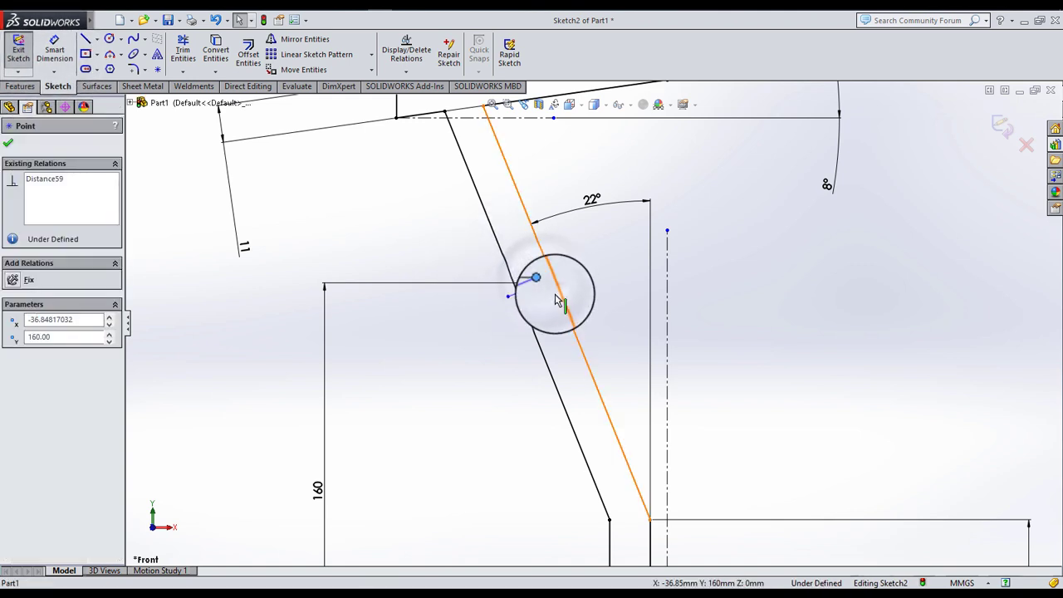
pyautogui.keyDown('ctrl'); pyautogui.click(561, 301); pyautogui.keyUp('ctrl')
pyautogui.click(22, 372)
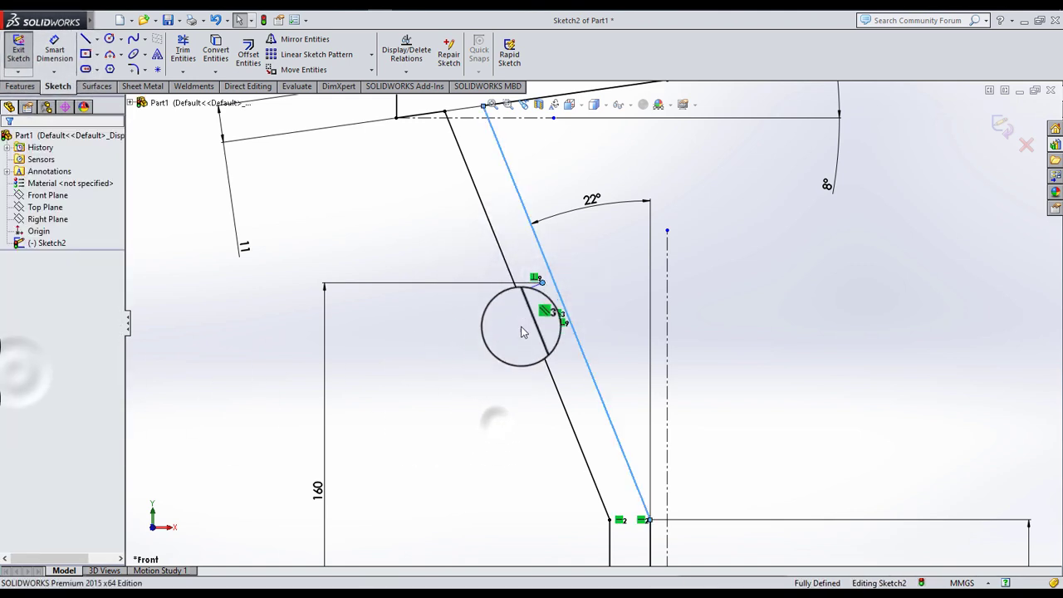
pyautogui.moveTo(523, 332); pyautogui.dragTo(520, 305)
pyautogui.click(519, 297)
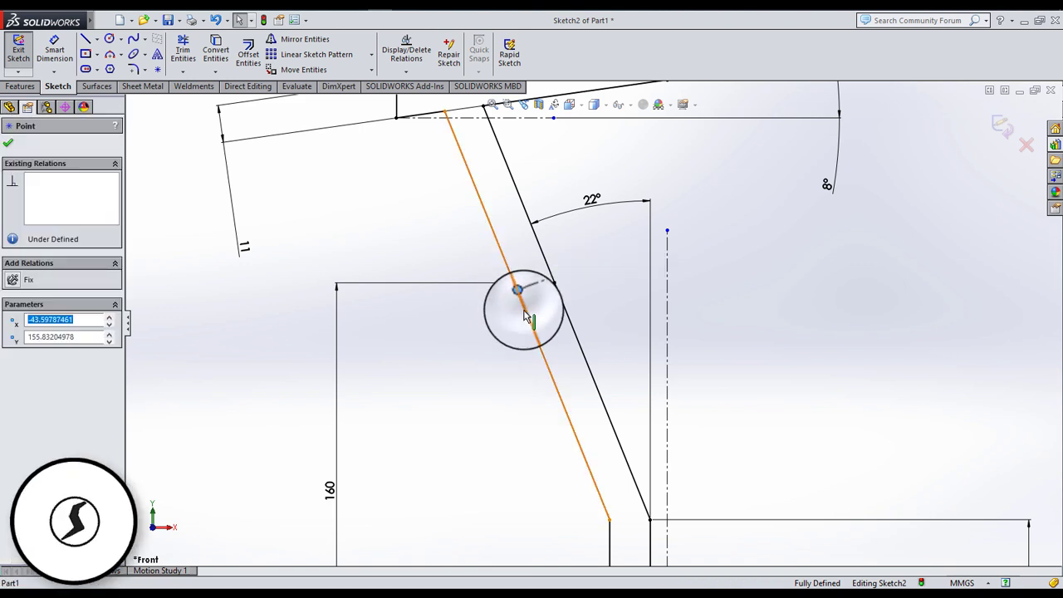
pyautogui.click(525, 309)
pyautogui.keyDown('ctrl'); pyautogui.click(519, 296); pyautogui.keyUp('ctrl')
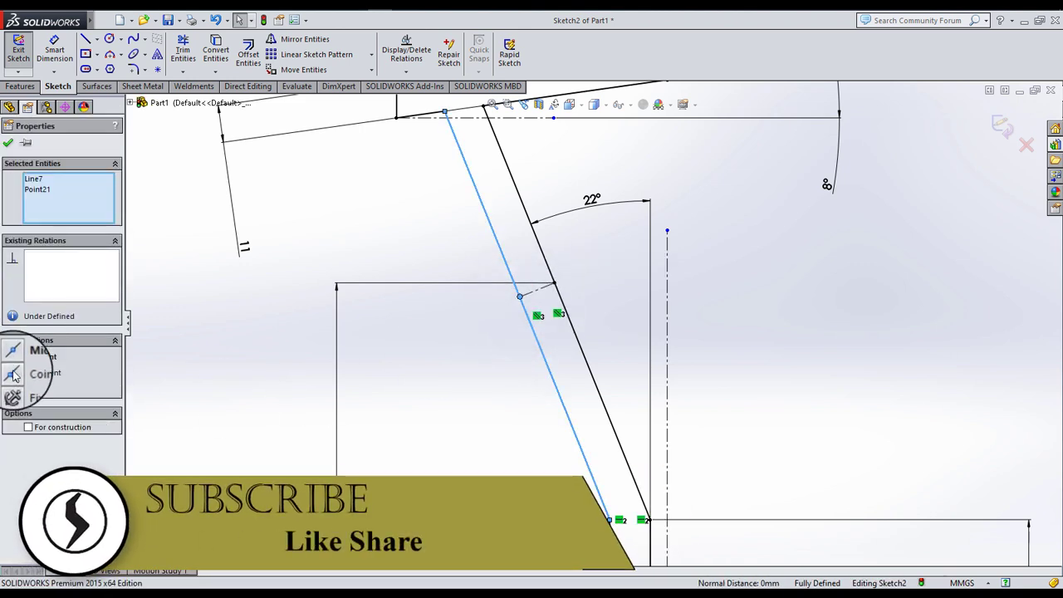
pyautogui.click(260, 390)
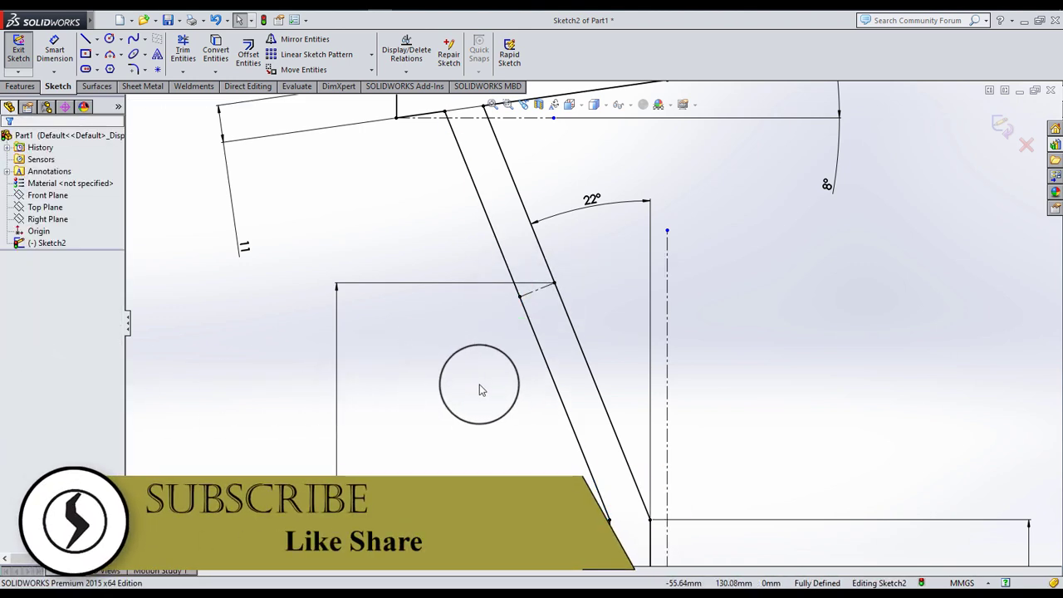
# - Revolve the profile 360° about the horizontal centerline as Revolve1, then rotate to view it
pyautogui.scroll(-2, 555, 417)
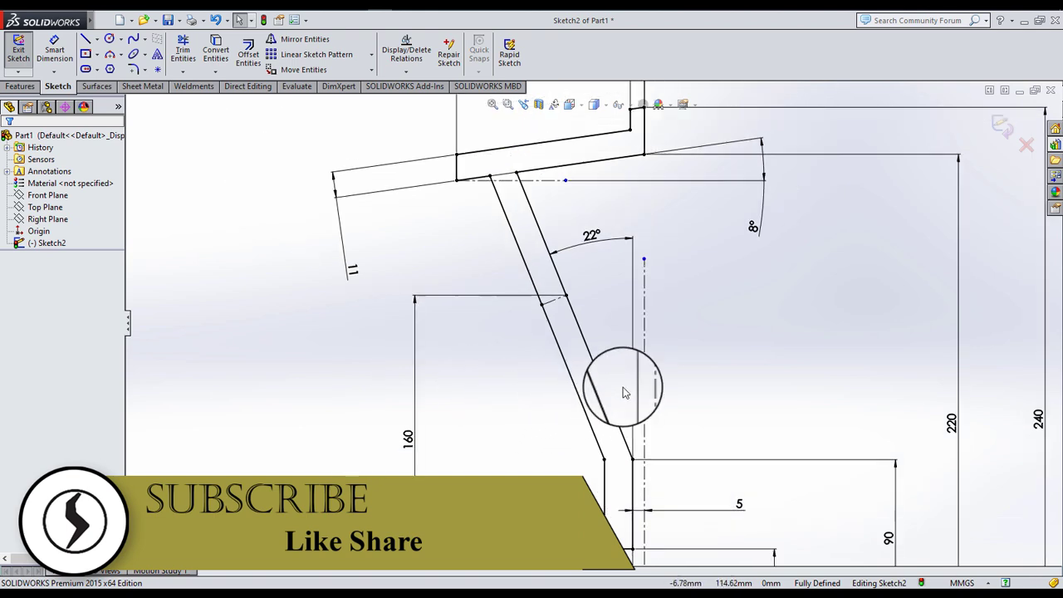
pyautogui.scroll(-3, 621, 396)
pyautogui.scroll(-1, 363, 181)
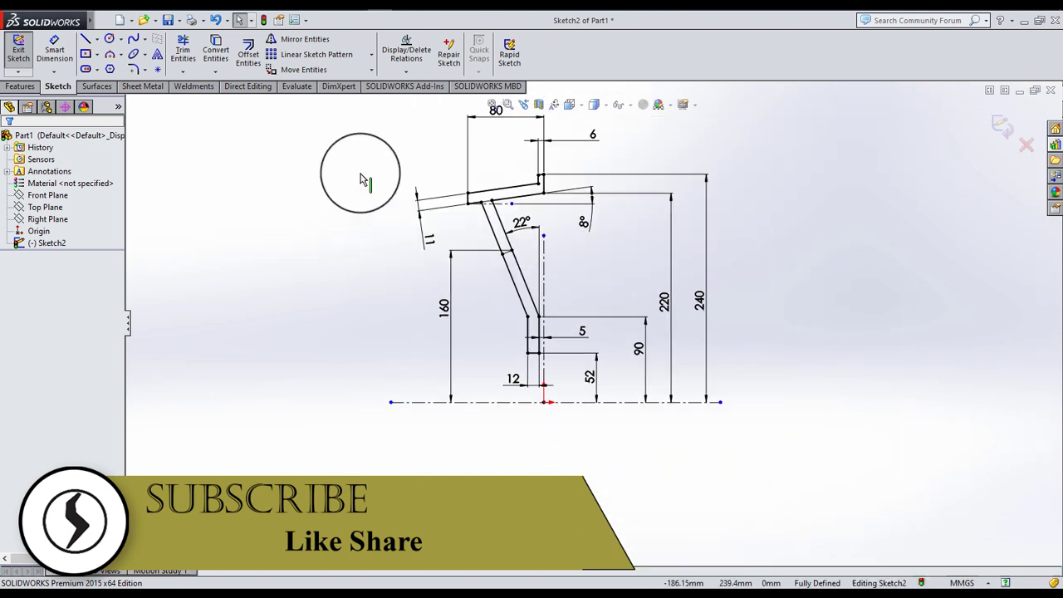
pyautogui.click(20, 86)
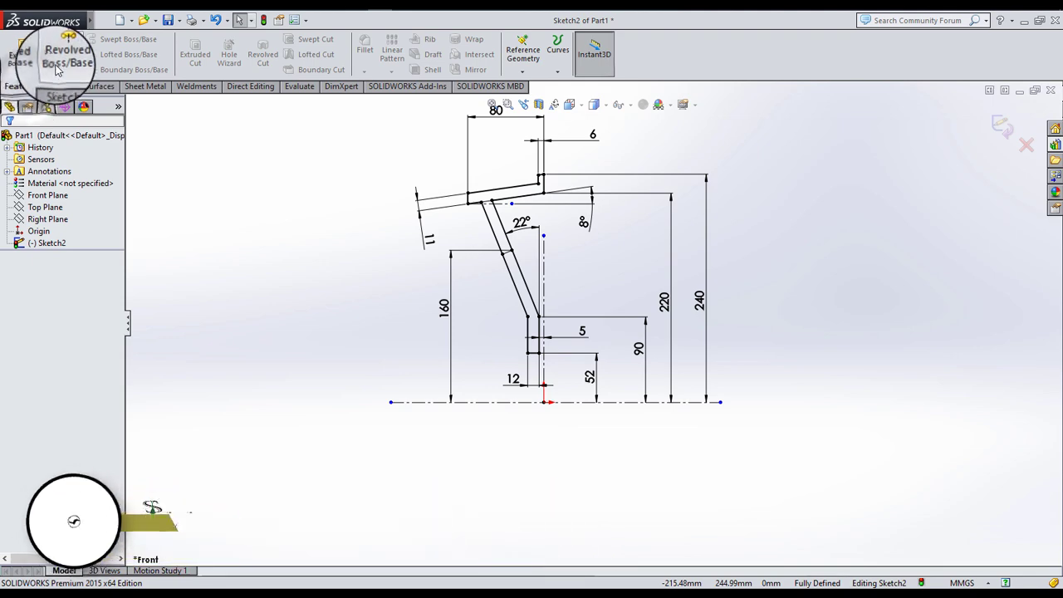
pyautogui.click(64, 53)
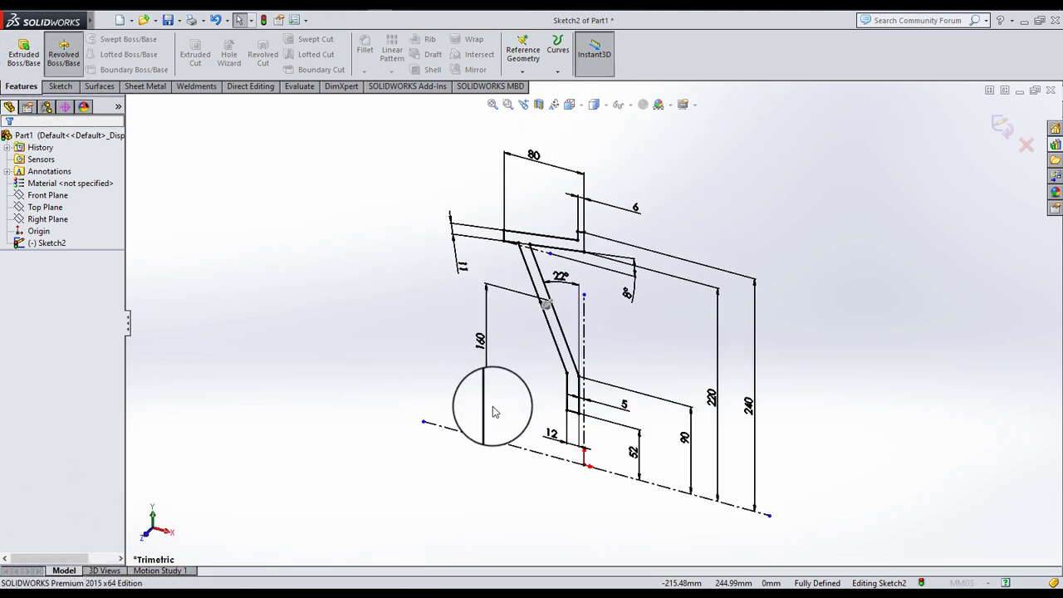
pyautogui.click(516, 452)
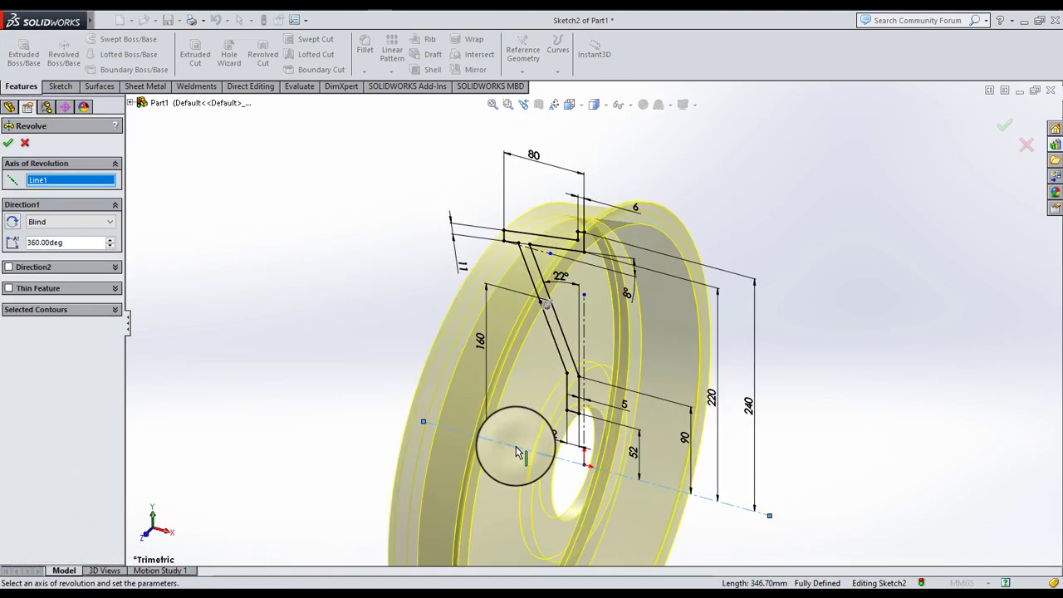
pyautogui.click(9, 144)
pyautogui.moveTo(168, 267); pyautogui.dragTo(610, 331, button='middle')
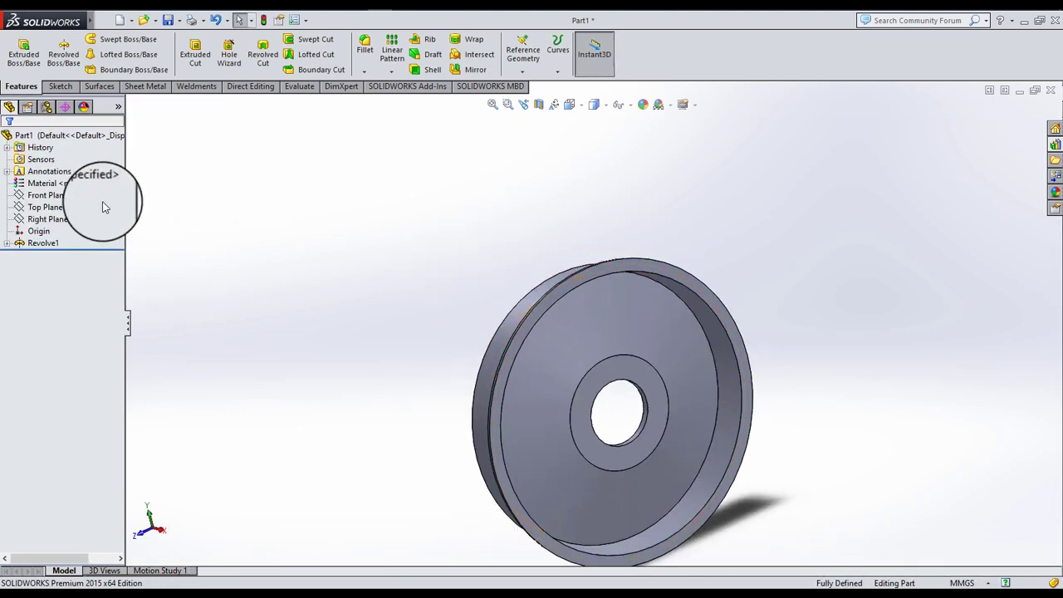
# - Reopen Revolve1's profile sketch for editing in the front view
pyautogui.click(6, 242)
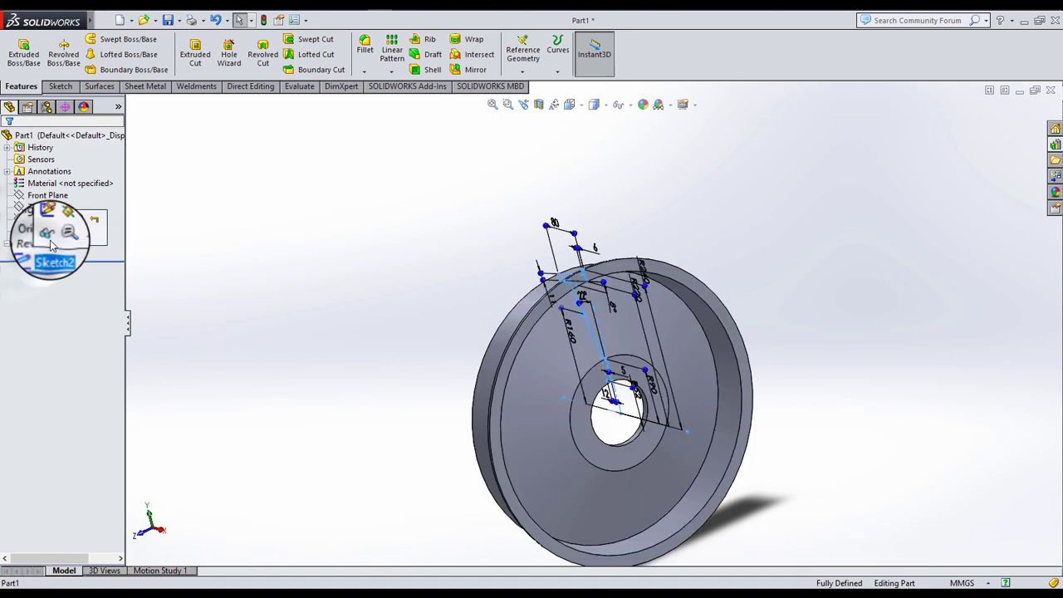
pyautogui.moveTo(161, 263); pyautogui.dragTo(237, 261, button='middle')
pyautogui.click(53, 254)
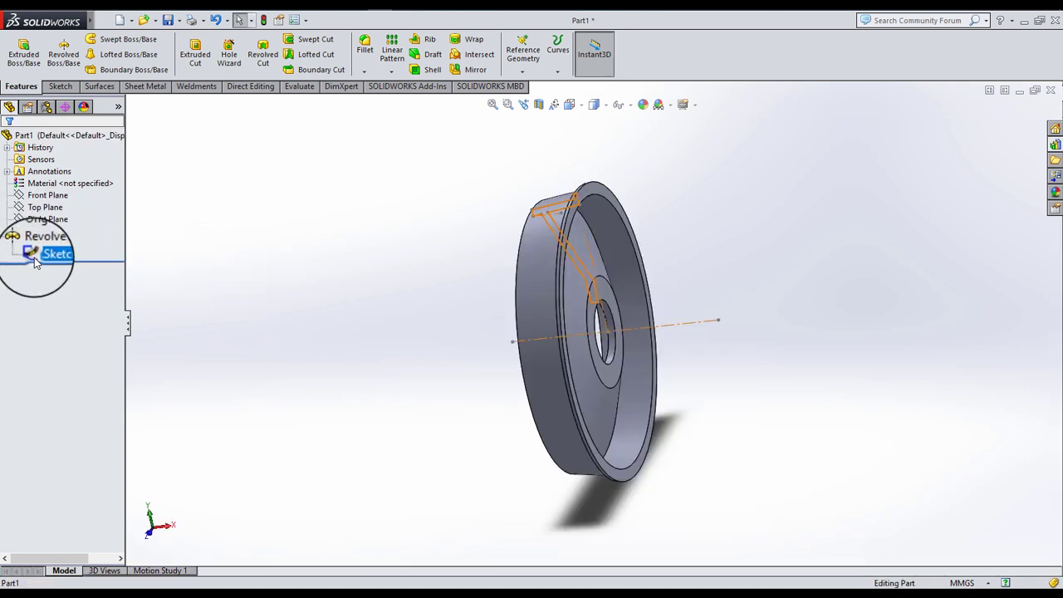
pyautogui.click(52, 215)
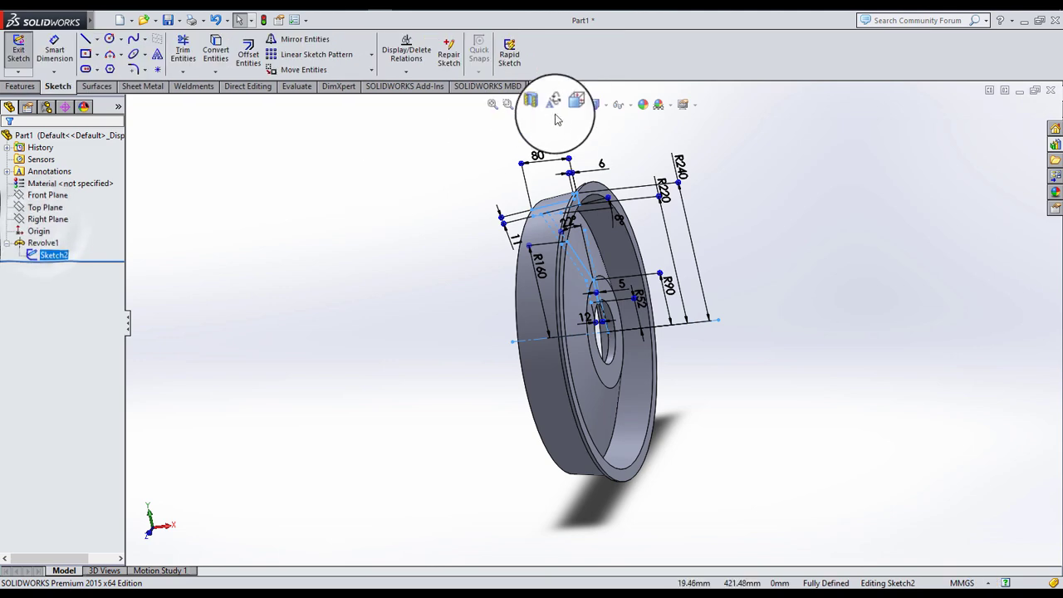
pyautogui.hotkey('ctrl', '1')
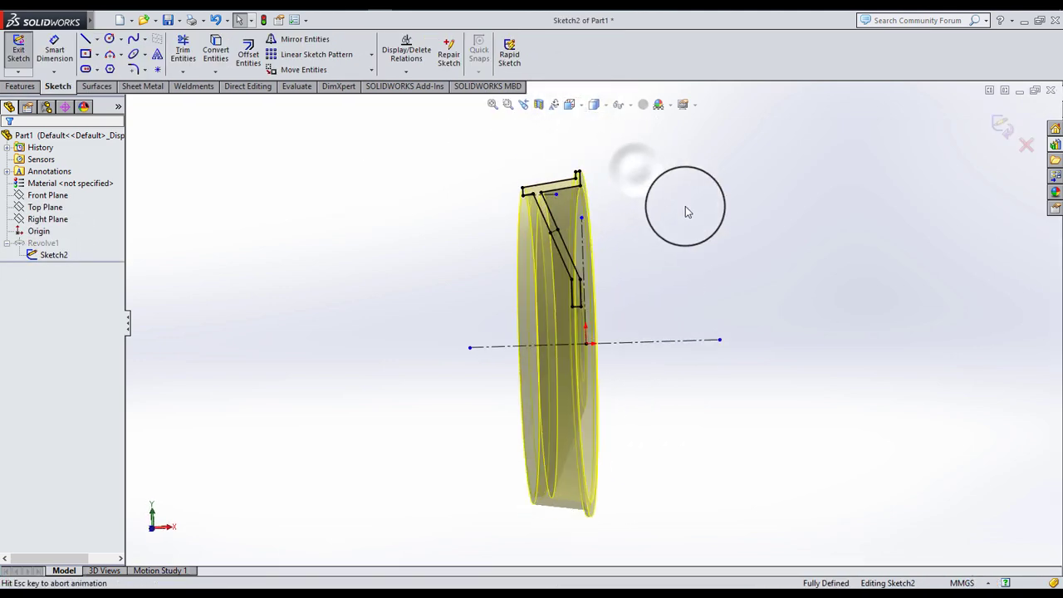
pyautogui.scroll(-5, 592, 199)
pyautogui.scroll(-1, 593, 199)
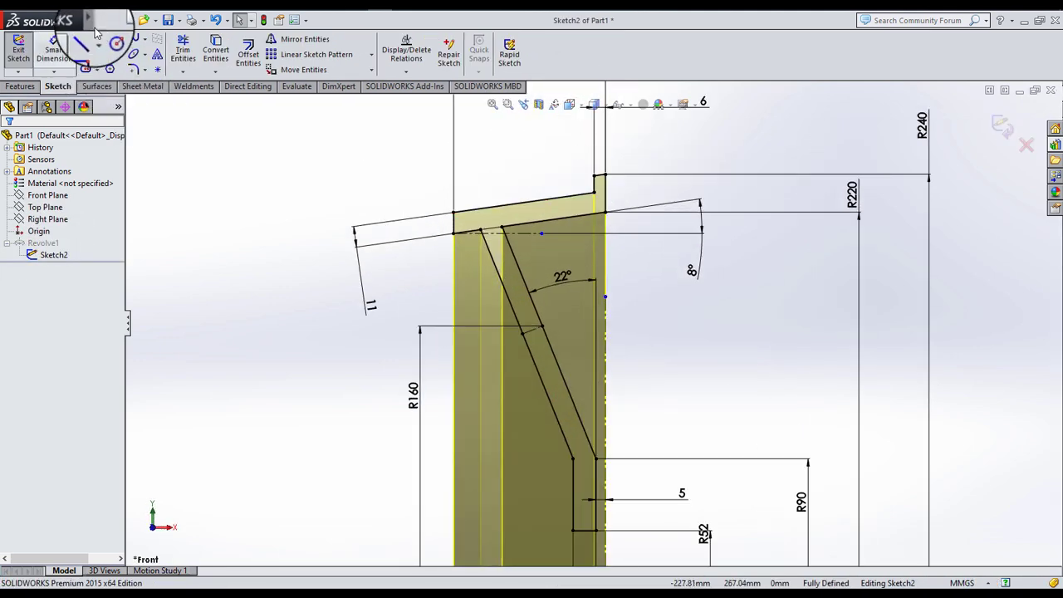
pyautogui.click(104, 20)
pyautogui.click(438, 171)
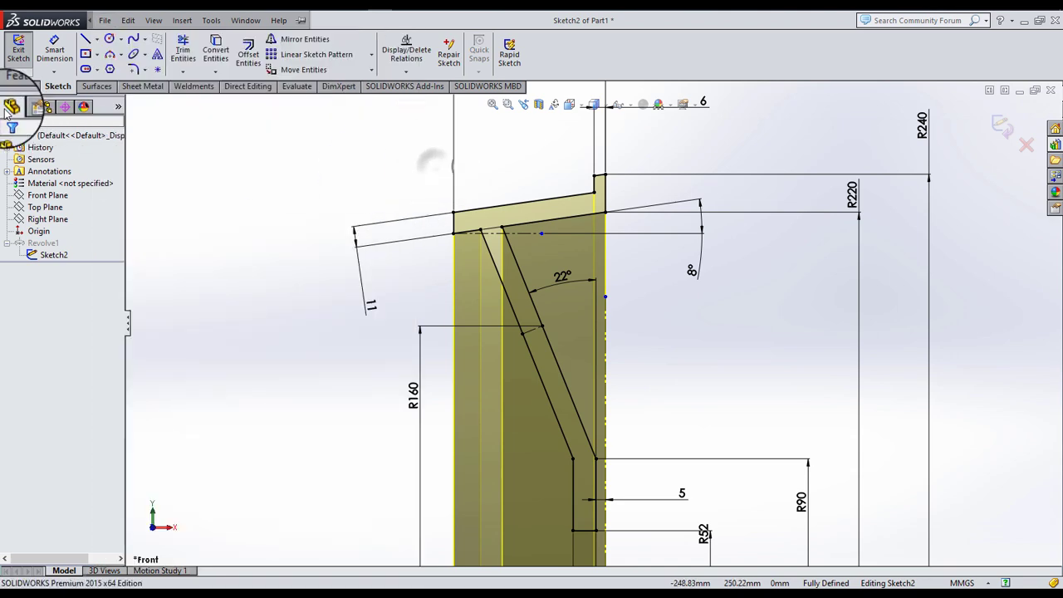
# - Draw a vertical construction centerline from the rim's corner upward
pyautogui.click(94, 40)
pyautogui.click(109, 71)
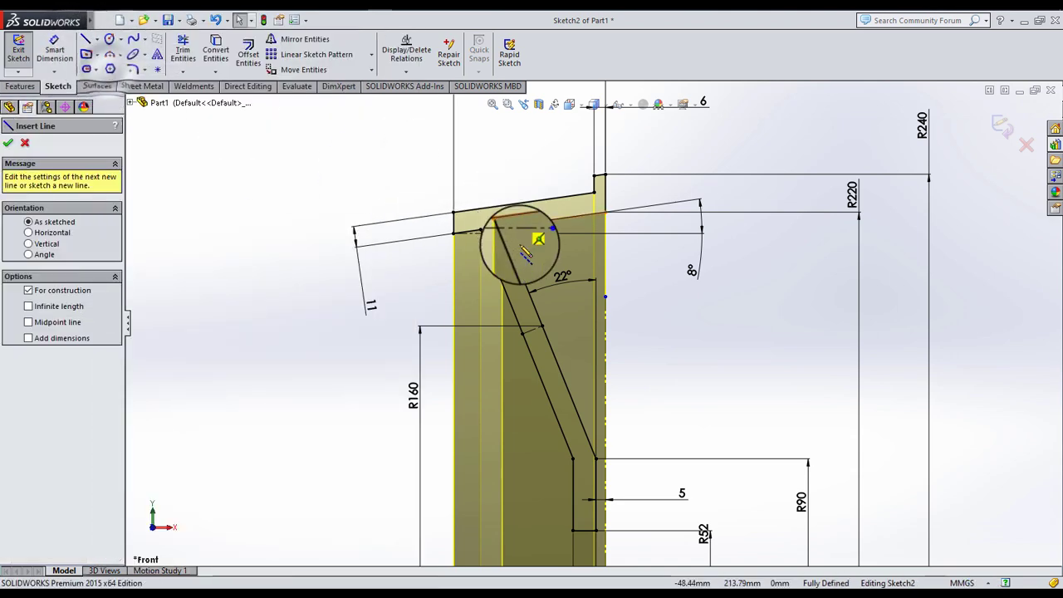
pyautogui.scroll(-3, 492, 214)
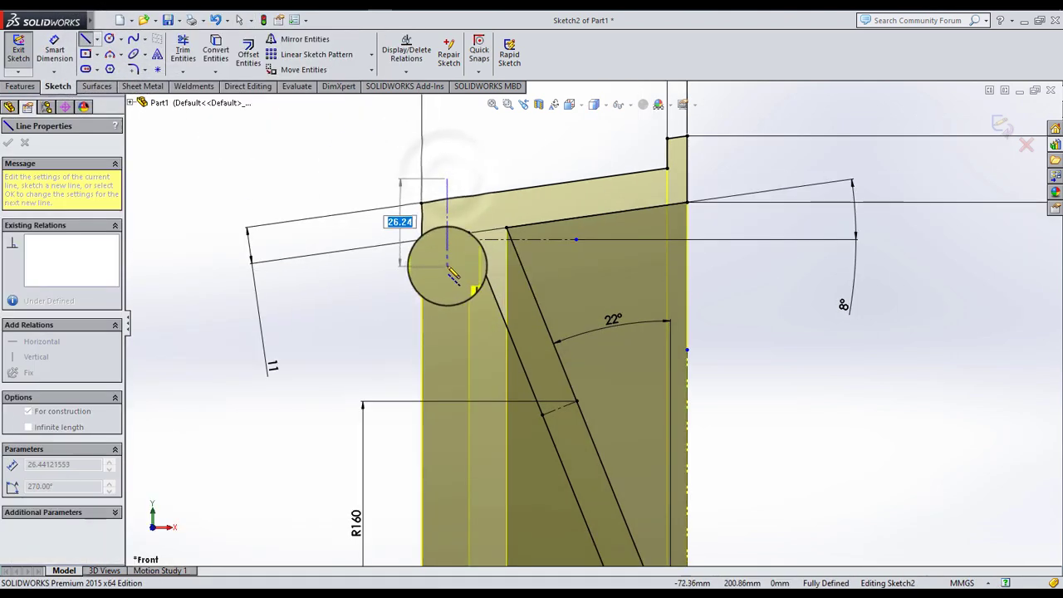
pyautogui.click(447, 266)
pyautogui.click(453, 183)
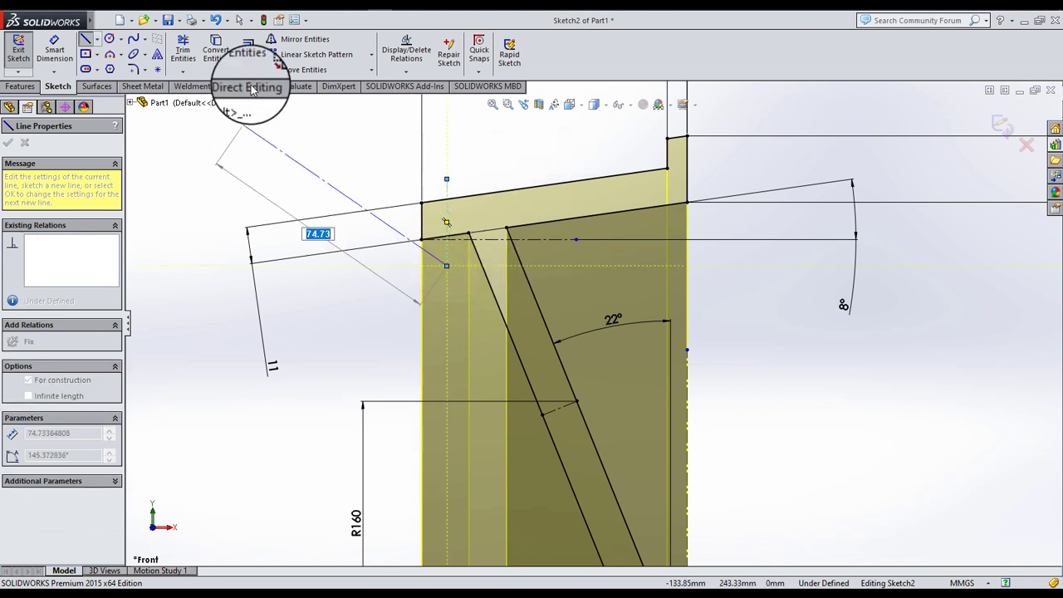
pyautogui.click(239, 20)
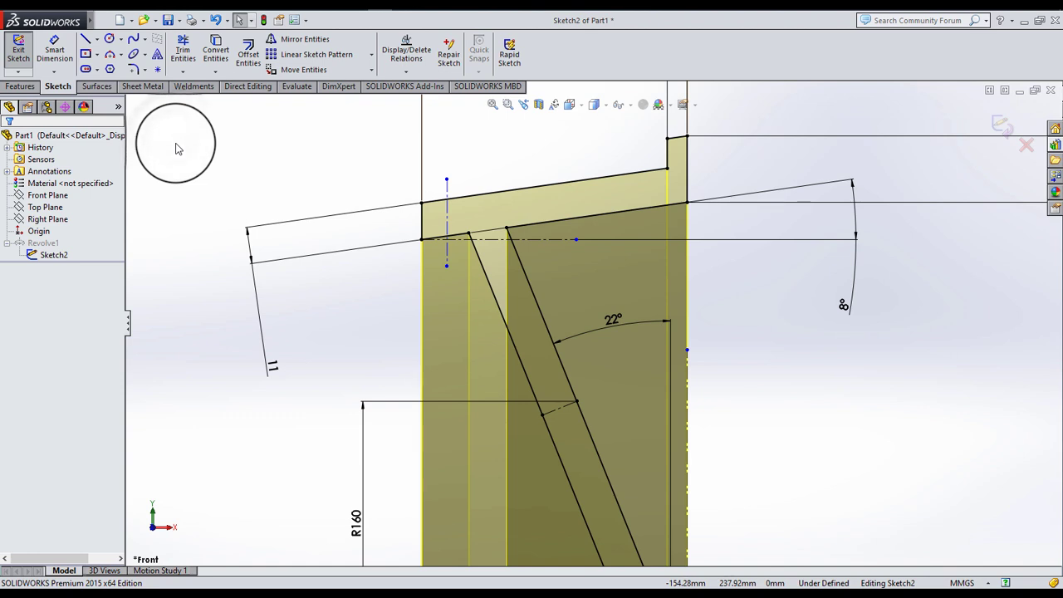
pyautogui.scroll(-2, 450, 229)
pyautogui.click(449, 255)
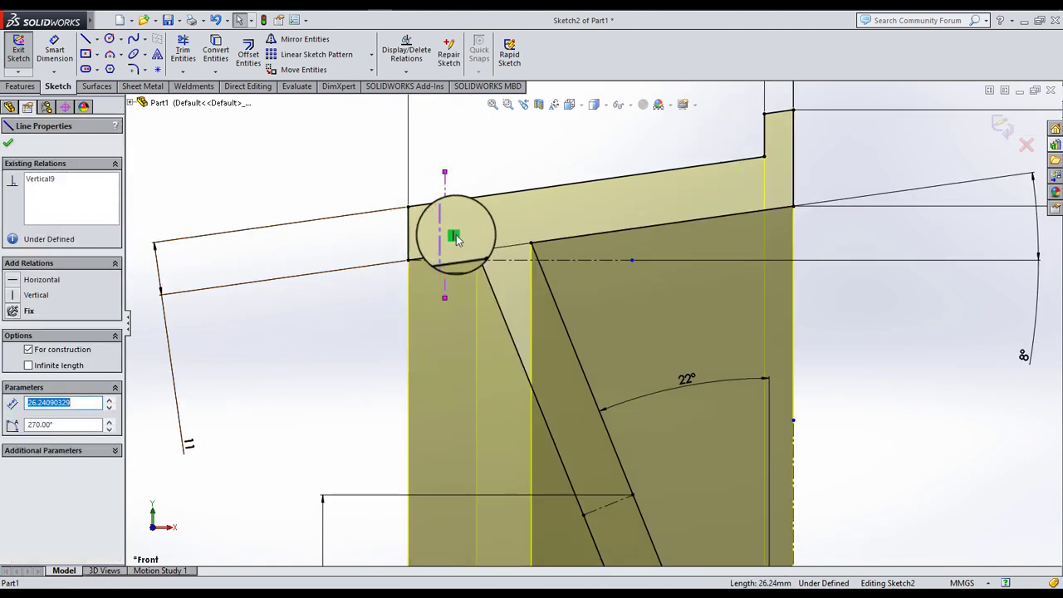
pyautogui.press('Escape')
pyautogui.moveTo(446, 305); pyautogui.dragTo(449, 241)
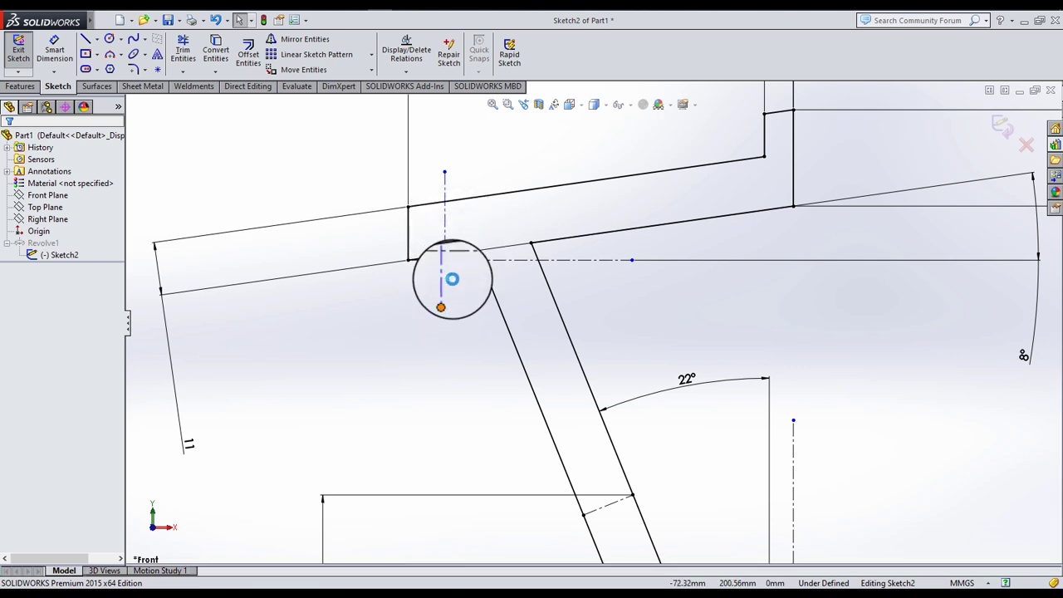
# - Make the centreline perpendicular to the short rim edge and 6 mm from its corner
pyautogui.click(467, 253)
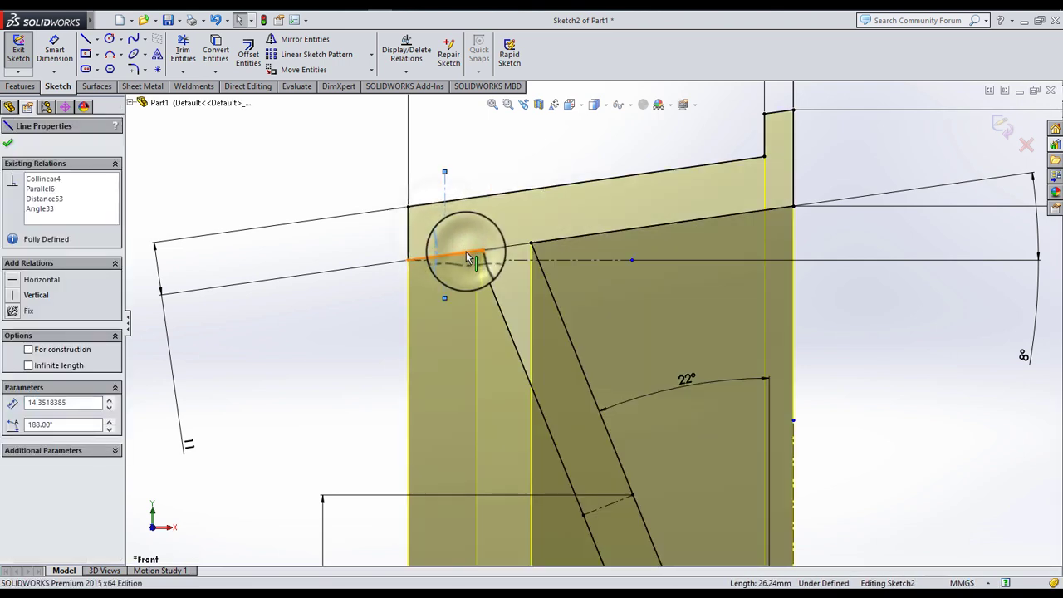
pyautogui.keyDown('ctrl'); pyautogui.click(465, 249); pyautogui.keyUp('ctrl')
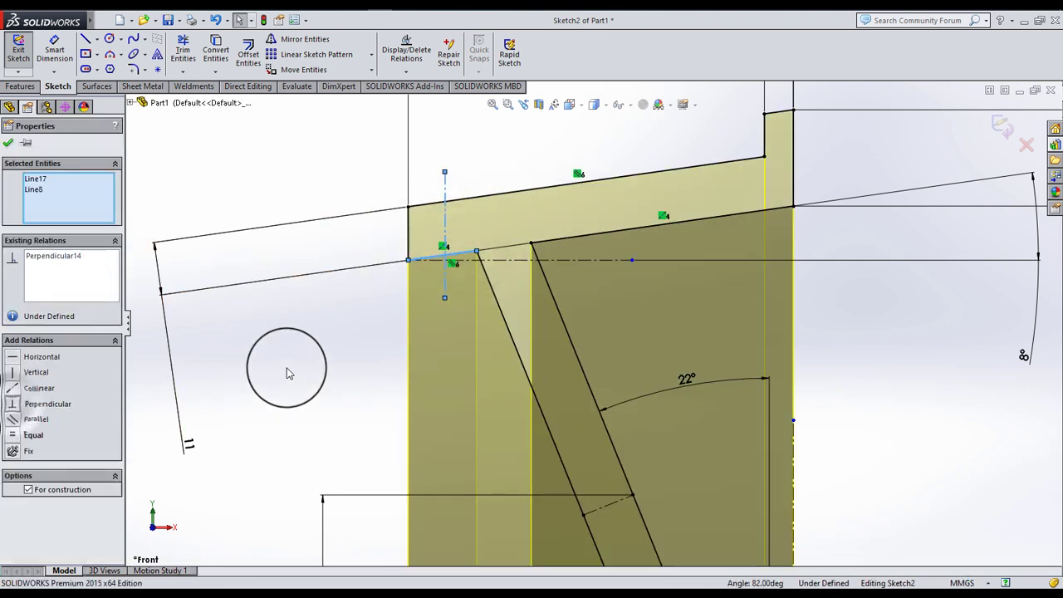
pyautogui.click(286, 374)
pyautogui.click(54, 49)
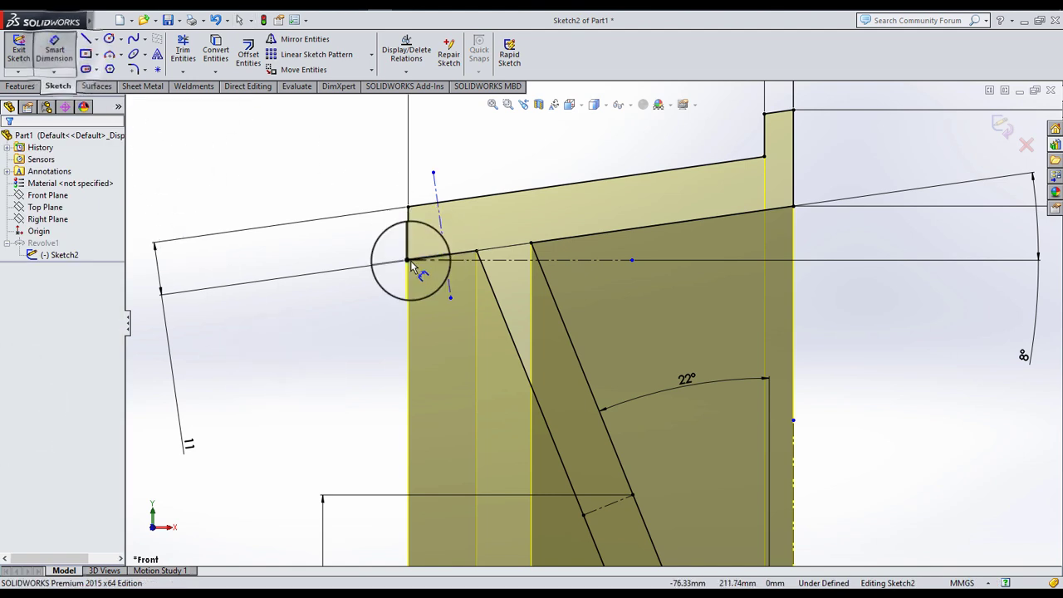
pyautogui.click(408, 261)
pyautogui.click(440, 235)
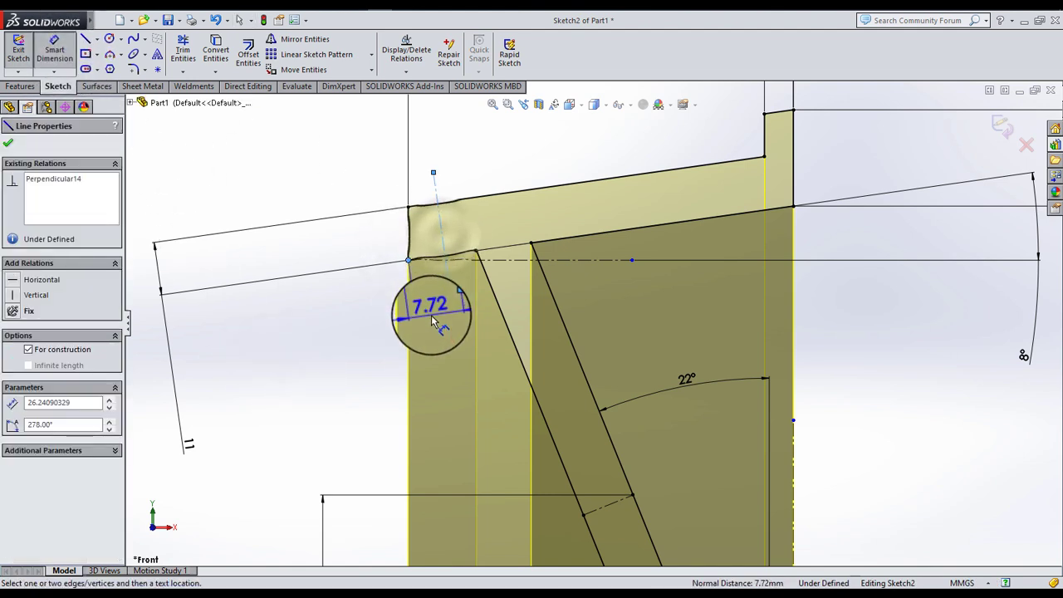
pyautogui.click(432, 317)
pyautogui.press('Return')
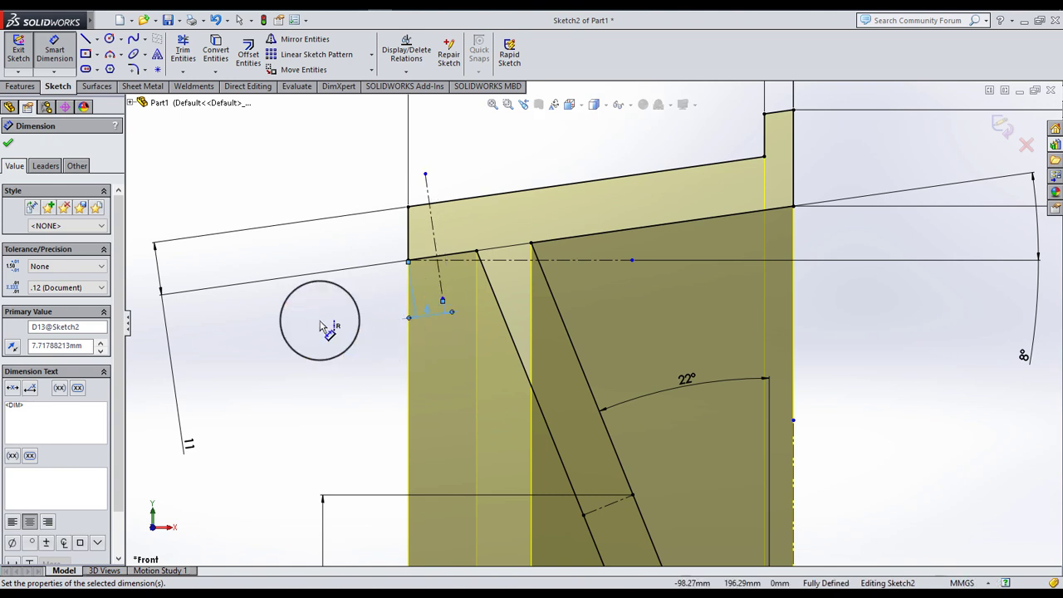
pyautogui.click(322, 326)
pyautogui.click(247, 51)
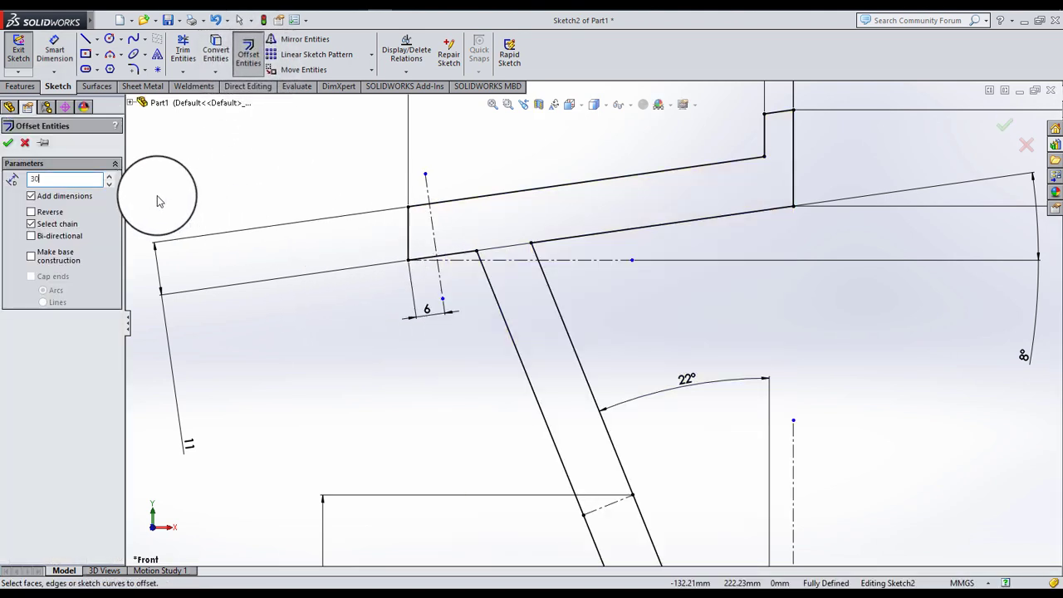
# - Offset the edge 30 mm and 29 mm and trim the 30 mm line's stub above the top edge
pyautogui.click(601, 164)
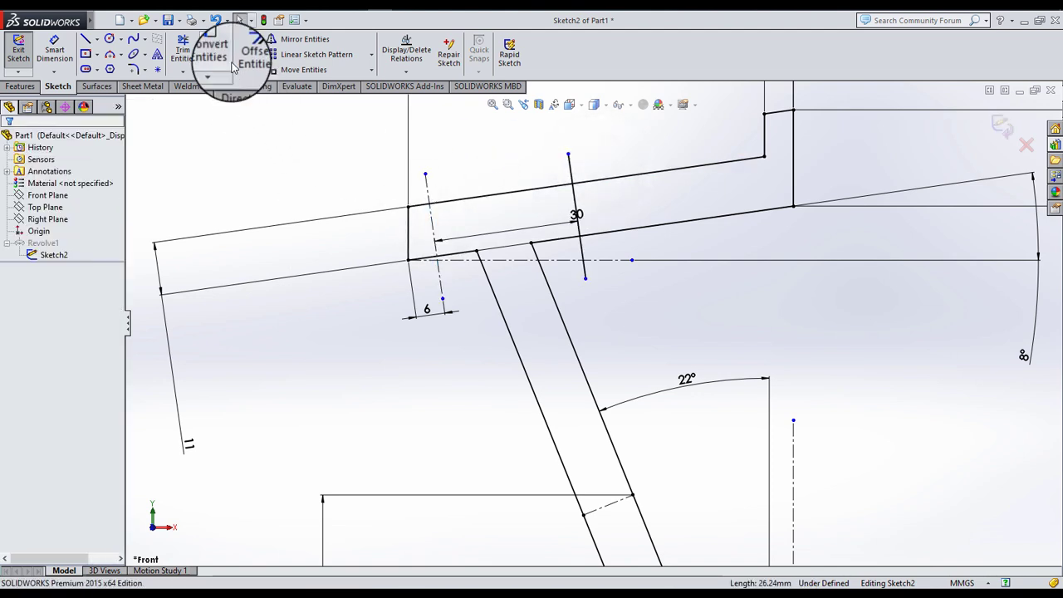
pyautogui.click(248, 51)
pyautogui.write('29')
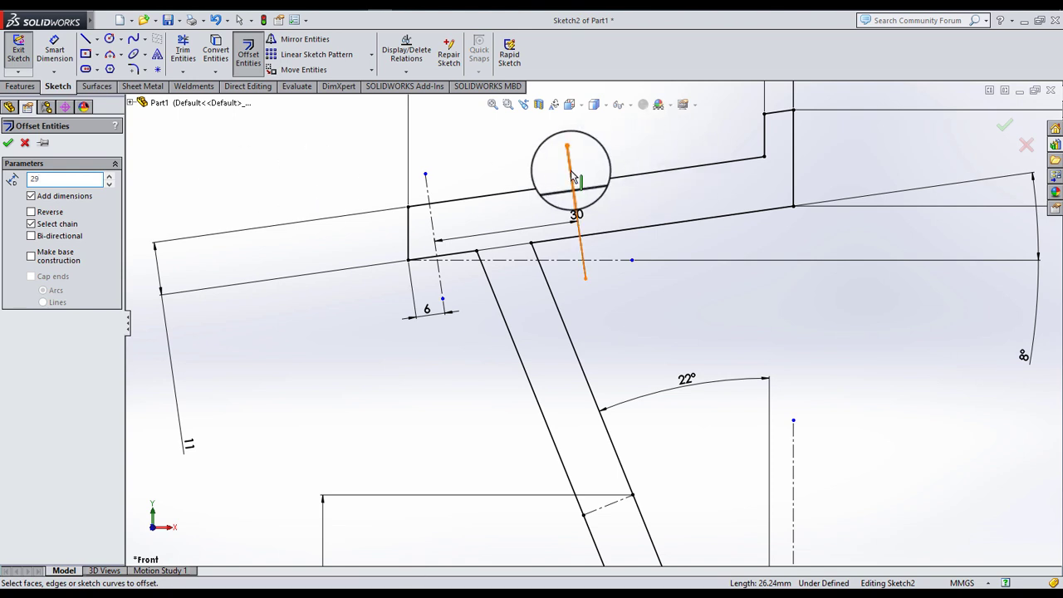
pyautogui.click(690, 145)
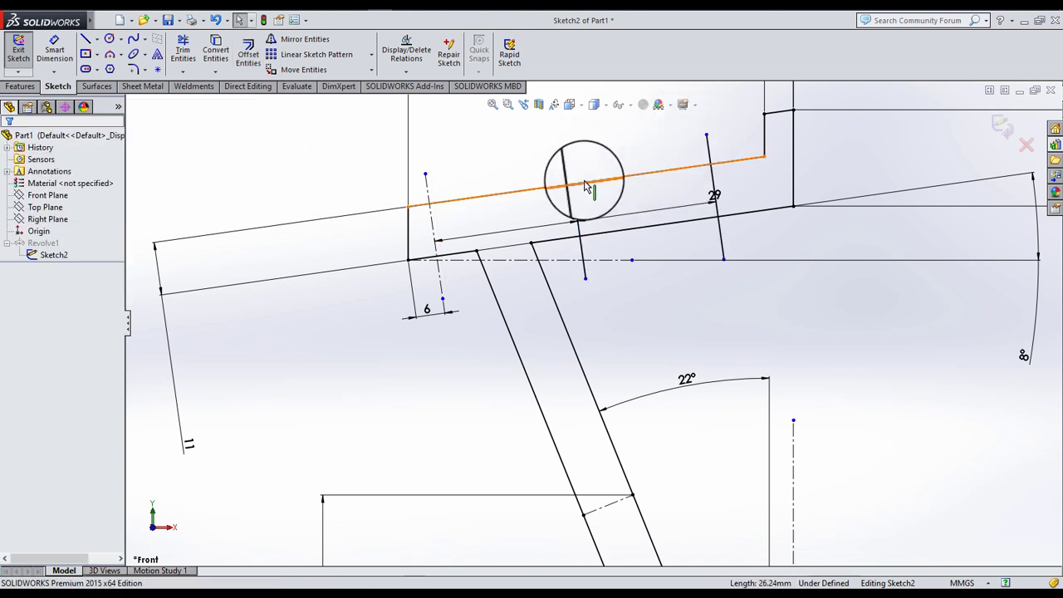
pyautogui.moveTo(563, 172); pyautogui.dragTo(546, 172)
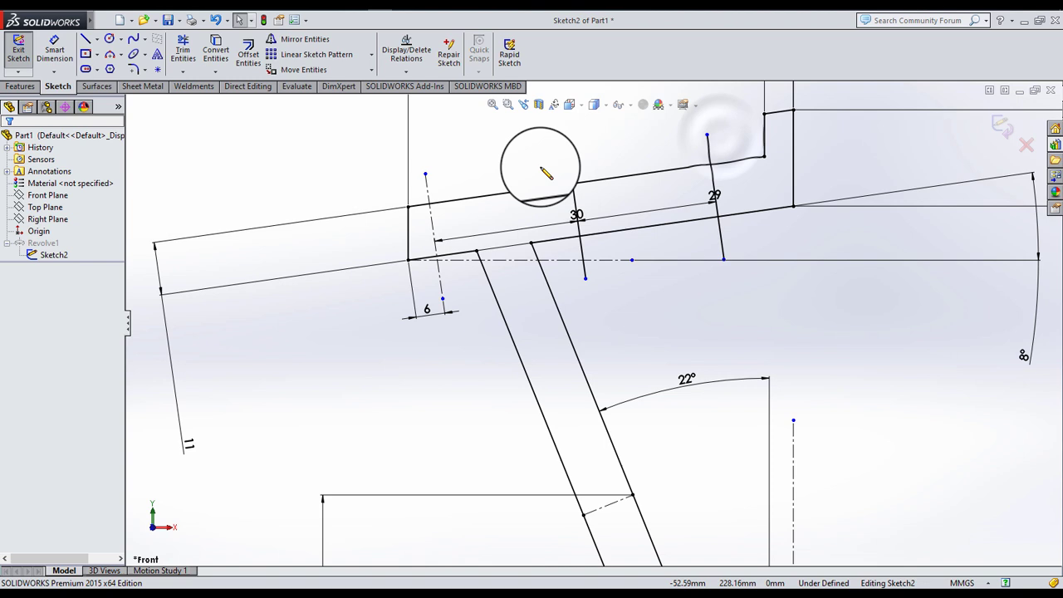
# - Convert the 30 mm and 29 mm offset lines into construction lines
pyautogui.click(581, 179)
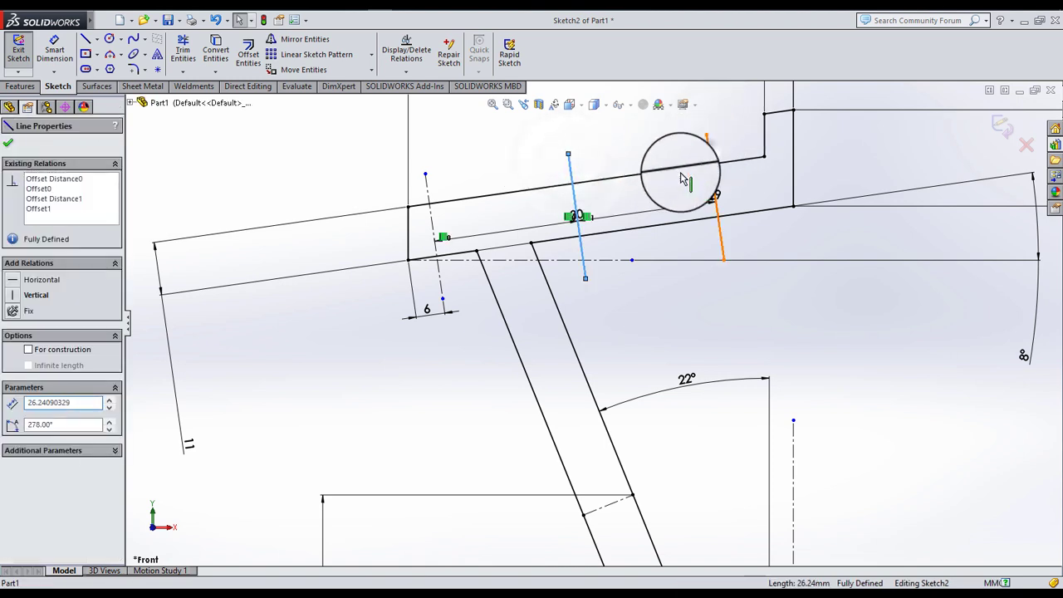
pyautogui.keyDown('ctrl'); pyautogui.click(706, 140); pyautogui.keyUp('ctrl')
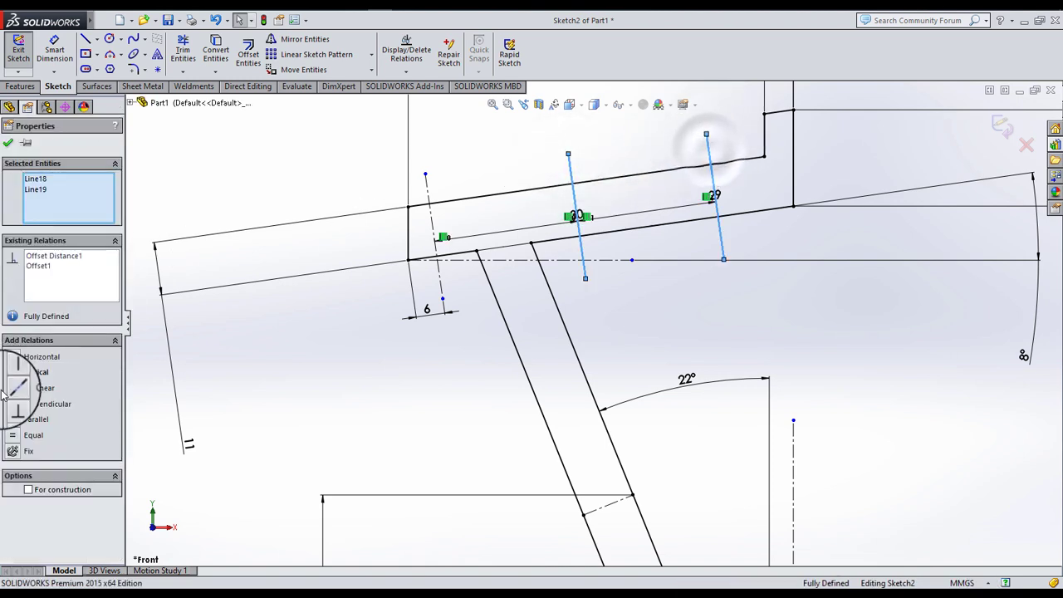
pyautogui.click(31, 493)
pyautogui.click(7, 142)
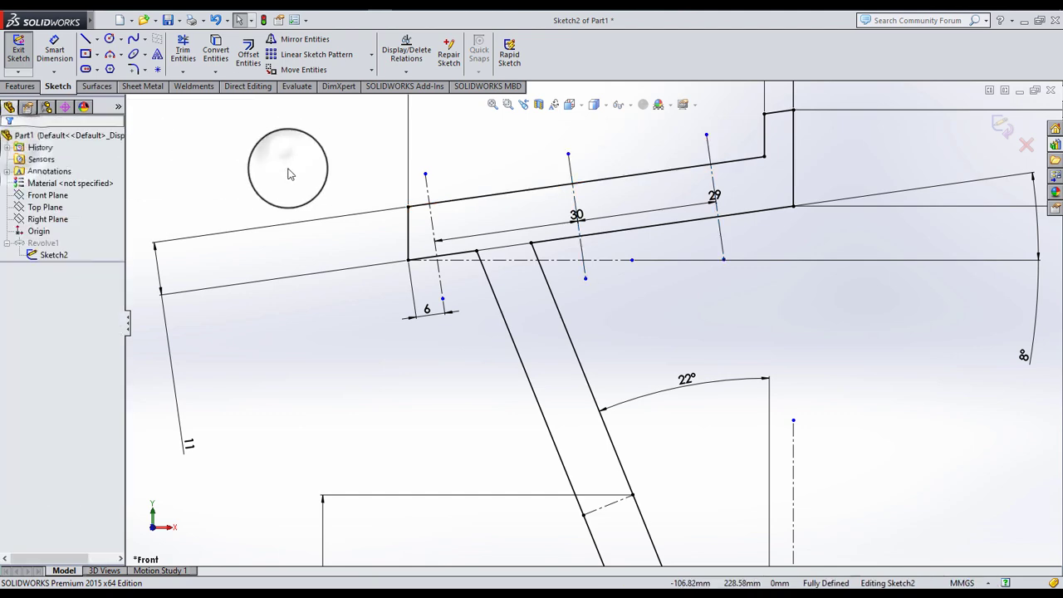
# - Drag the offset lines' endpoints so they end on the rim's top edge
pyautogui.click(429, 205)
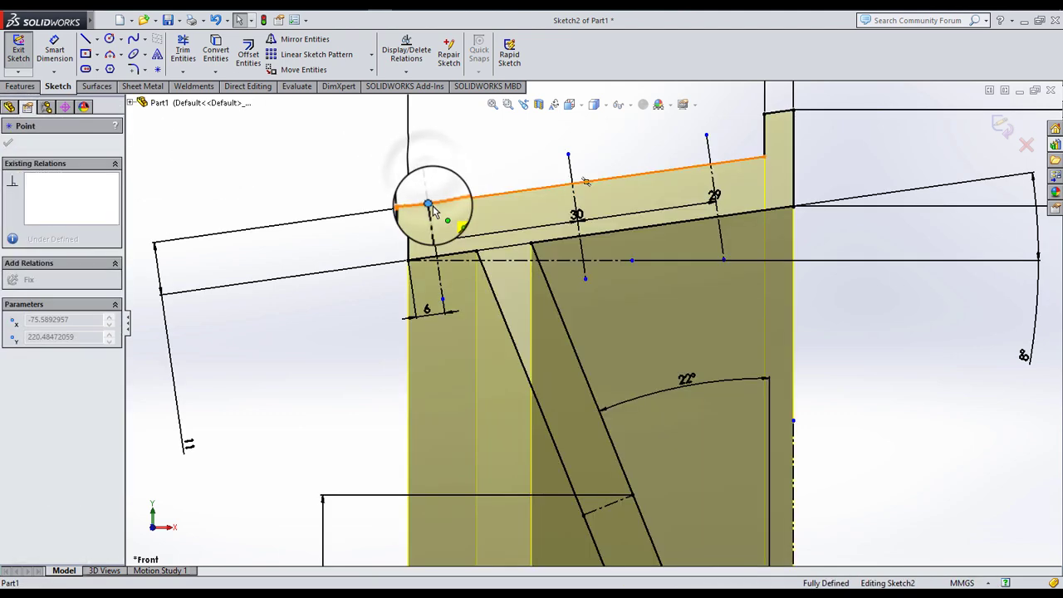
pyautogui.moveTo(428, 205); pyautogui.dragTo(438, 258)
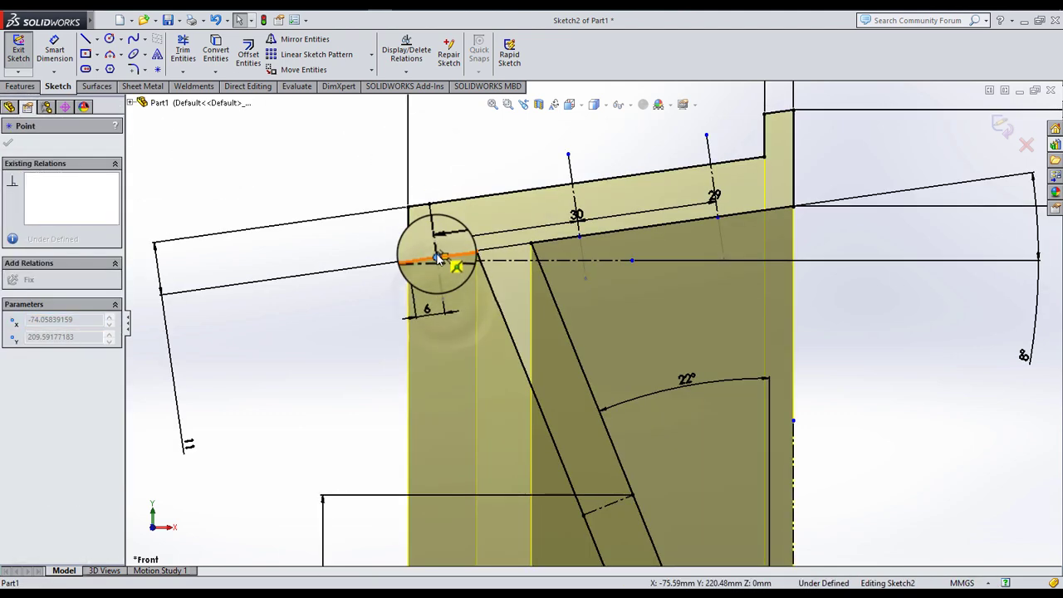
pyautogui.click(520, 168)
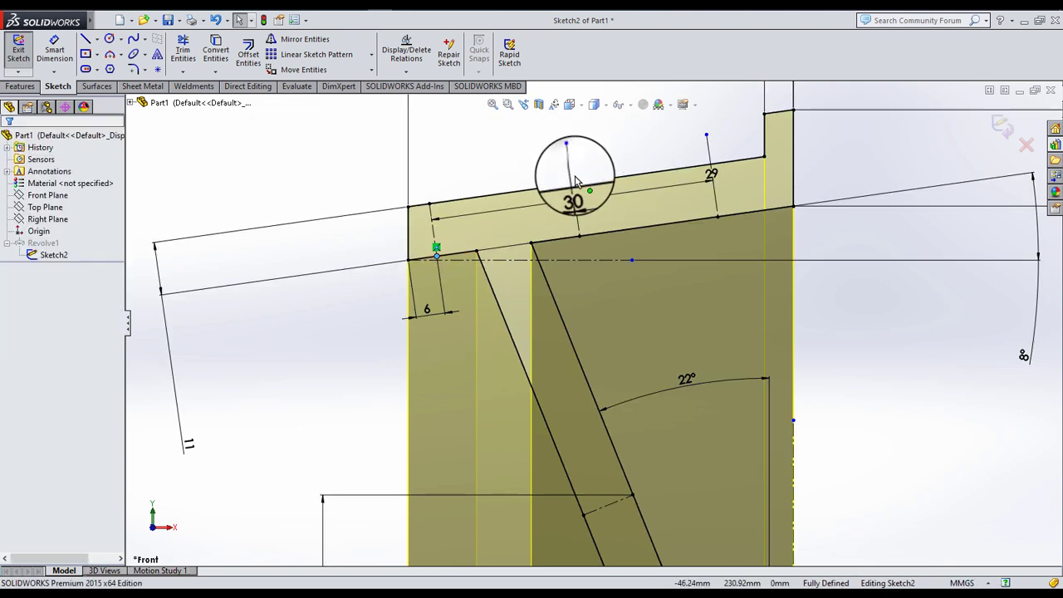
pyautogui.moveTo(576, 181); pyautogui.dragTo(579, 189)
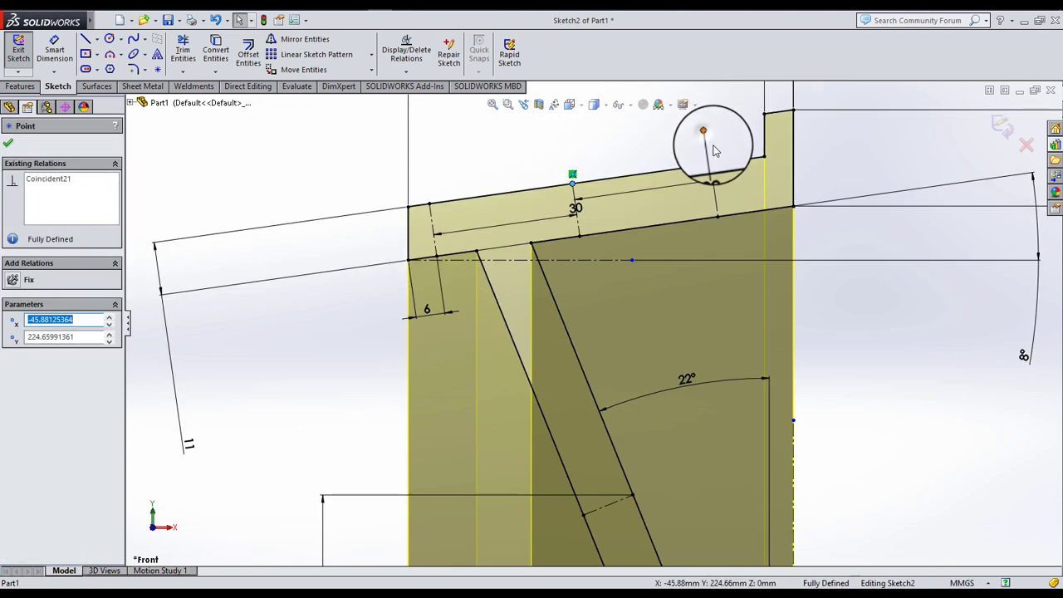
pyautogui.moveTo(708, 138); pyautogui.dragTo(721, 171)
pyautogui.click(340, 161)
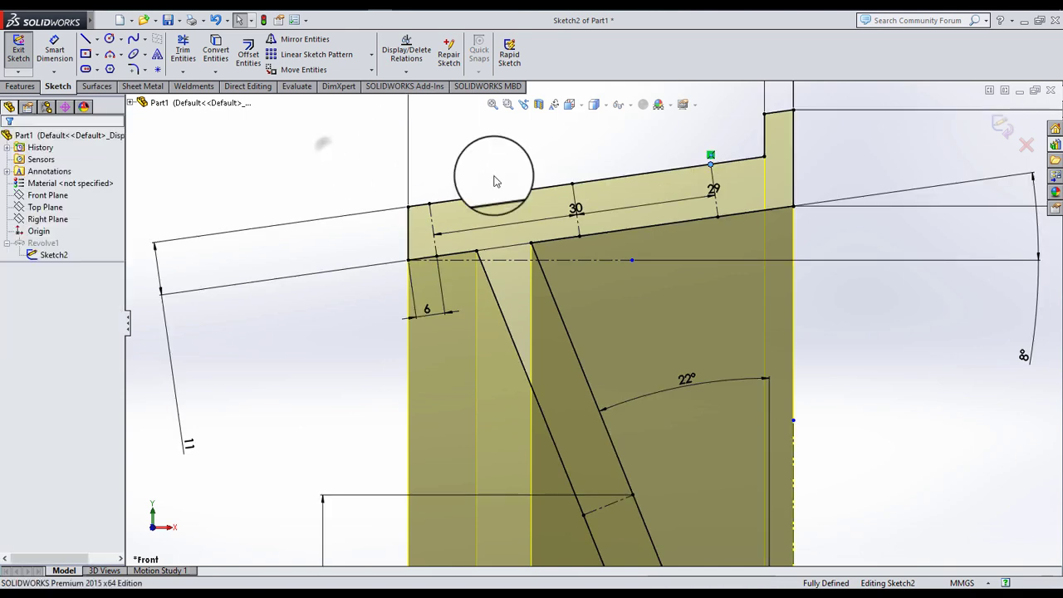
pyautogui.scroll(1, 752, 208)
pyautogui.scroll(1, 748, 241)
pyautogui.scroll(1, 743, 237)
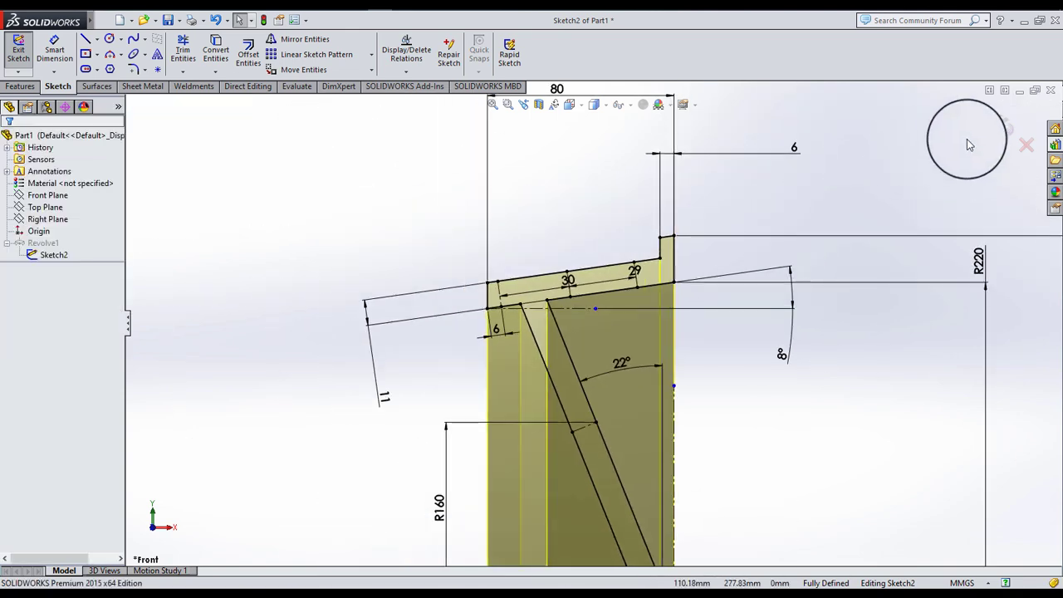
# - Exit the sketch to rebuild the revolved wheel and view it in 3D
pyautogui.hotkey('ctrl', 'b')
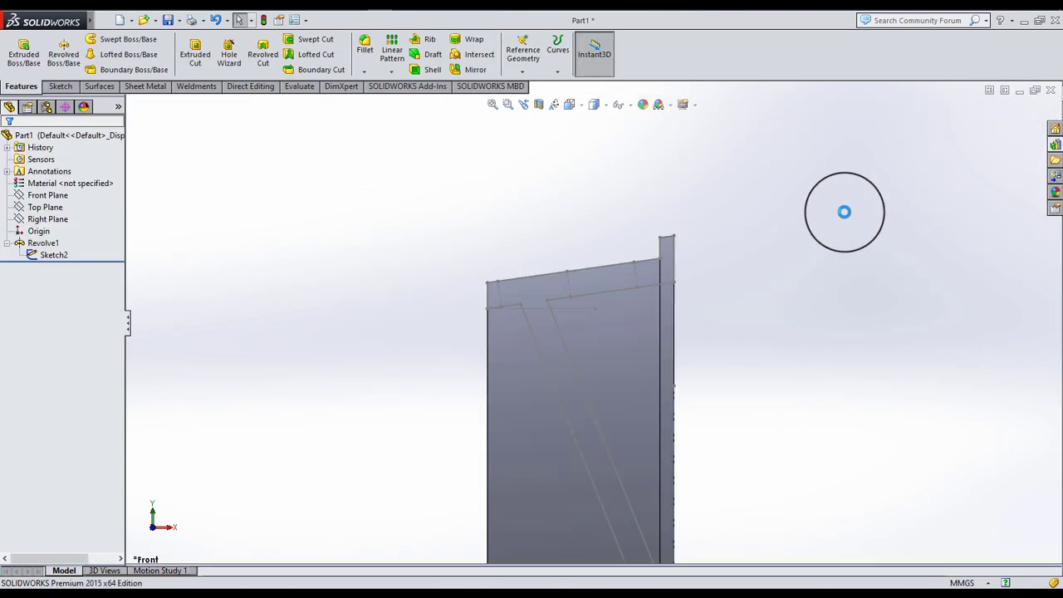
pyautogui.moveTo(634, 369); pyautogui.dragTo(633, 396, button='middle')
pyautogui.scroll(3, 657, 465)
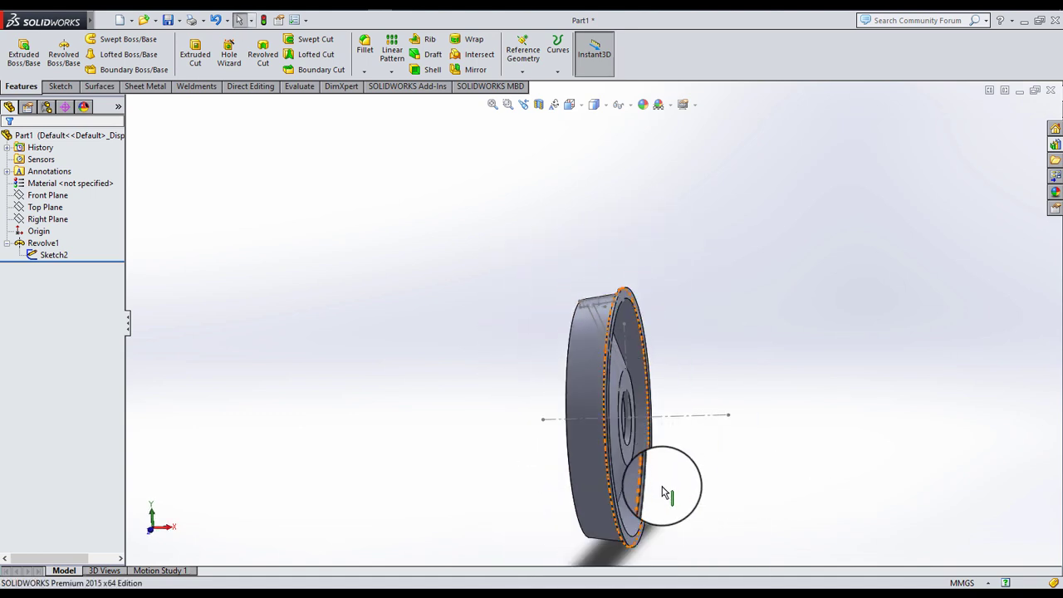
pyautogui.scroll(-2, 637, 399)
pyautogui.scroll(2, 712, 244)
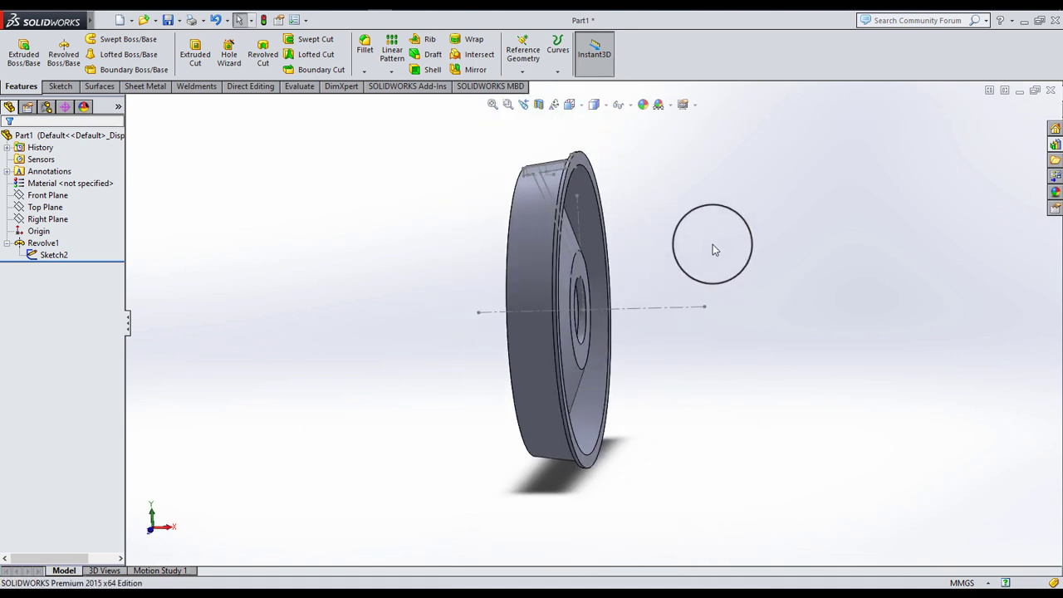
# - Define a reference plane at 22° to the Right Plane through the slanted sketch line
pyautogui.click(523, 70)
pyautogui.click(534, 86)
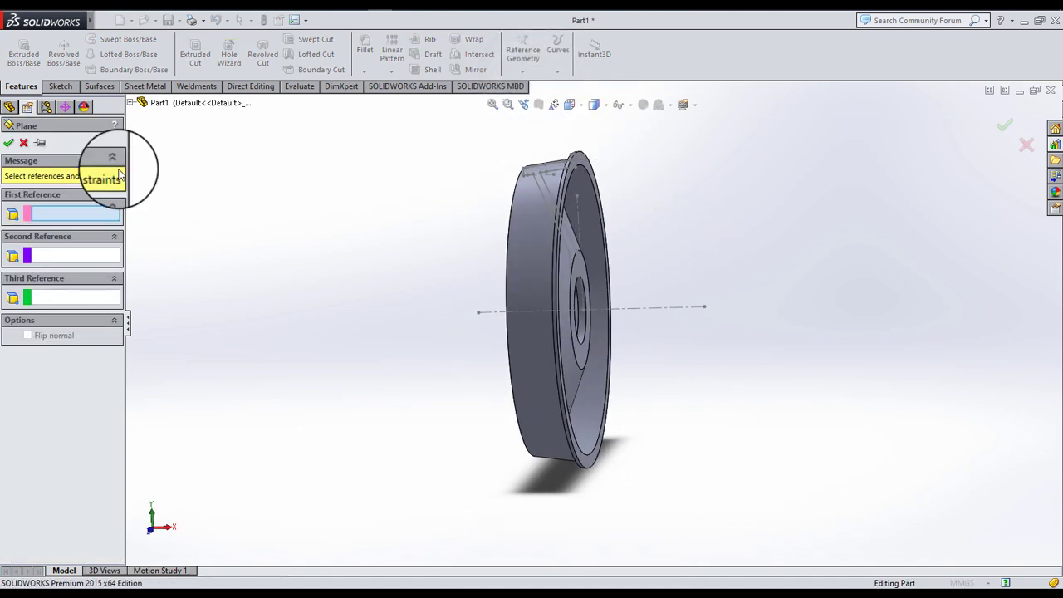
pyautogui.click(131, 102)
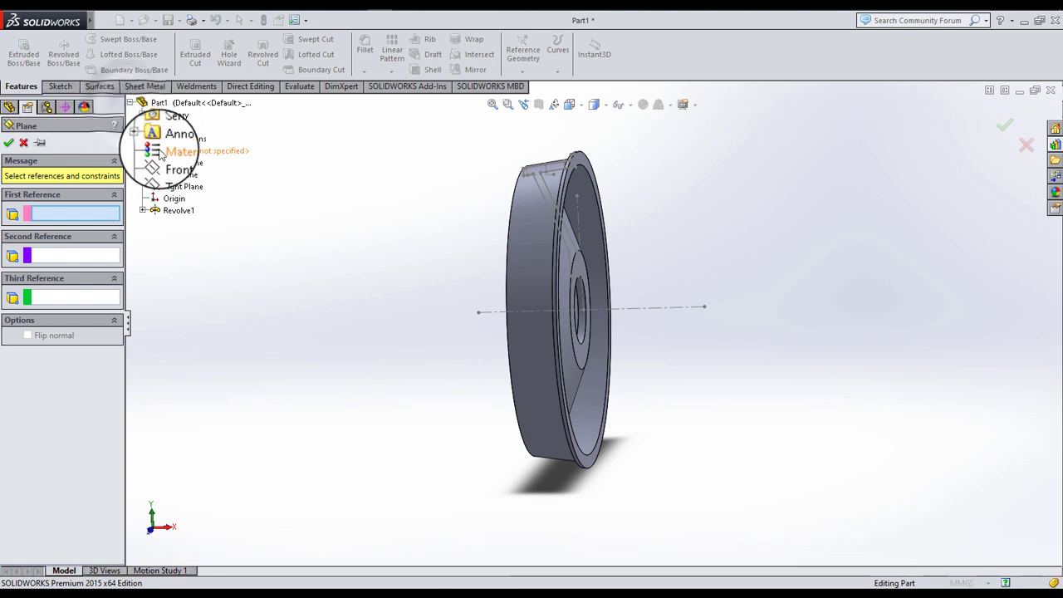
pyautogui.click(186, 193)
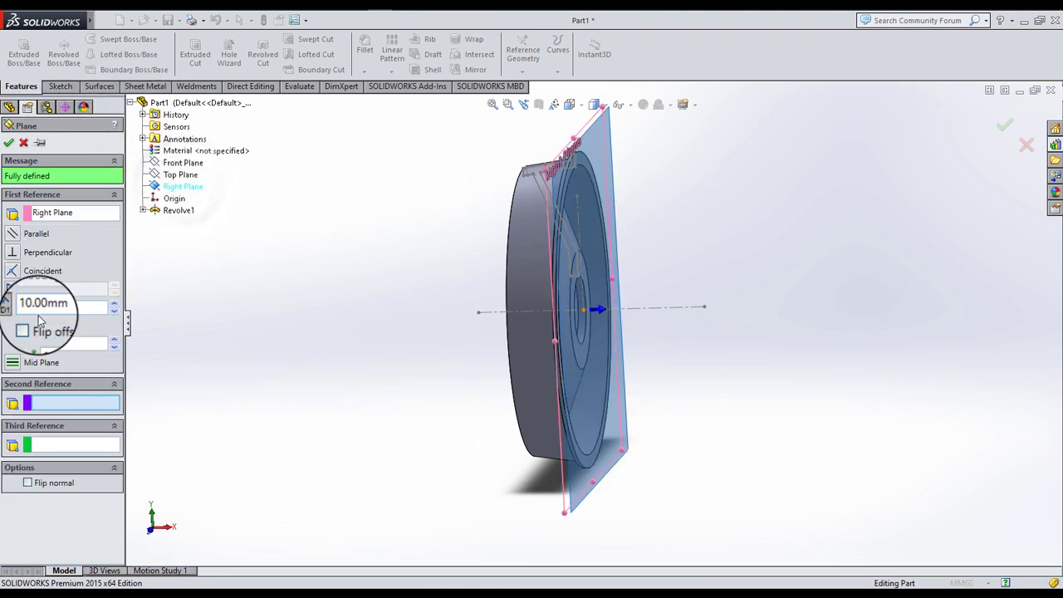
pyautogui.click(14, 291)
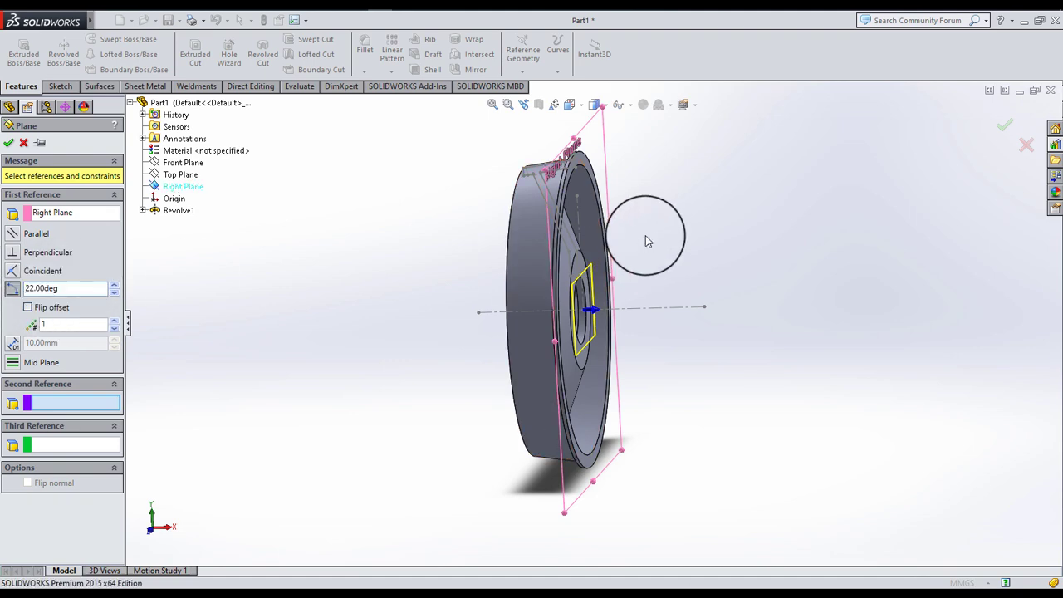
pyautogui.scroll(-2, 557, 250)
pyautogui.scroll(-2, 536, 248)
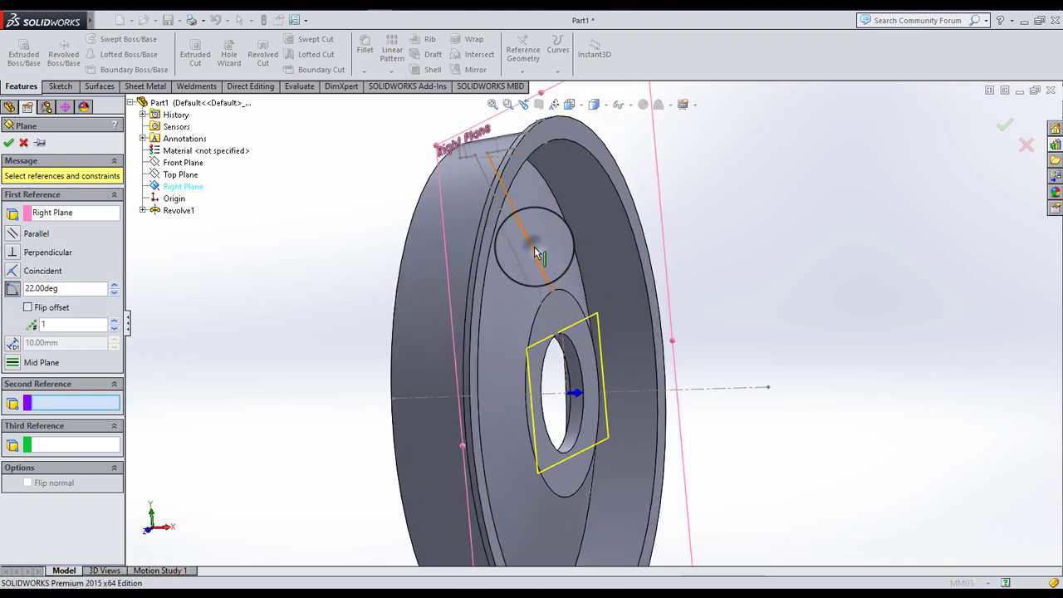
pyautogui.click(536, 249)
# - Create Plane3 and select it with the wheel face turned toward the viewer
pyautogui.click(10, 141)
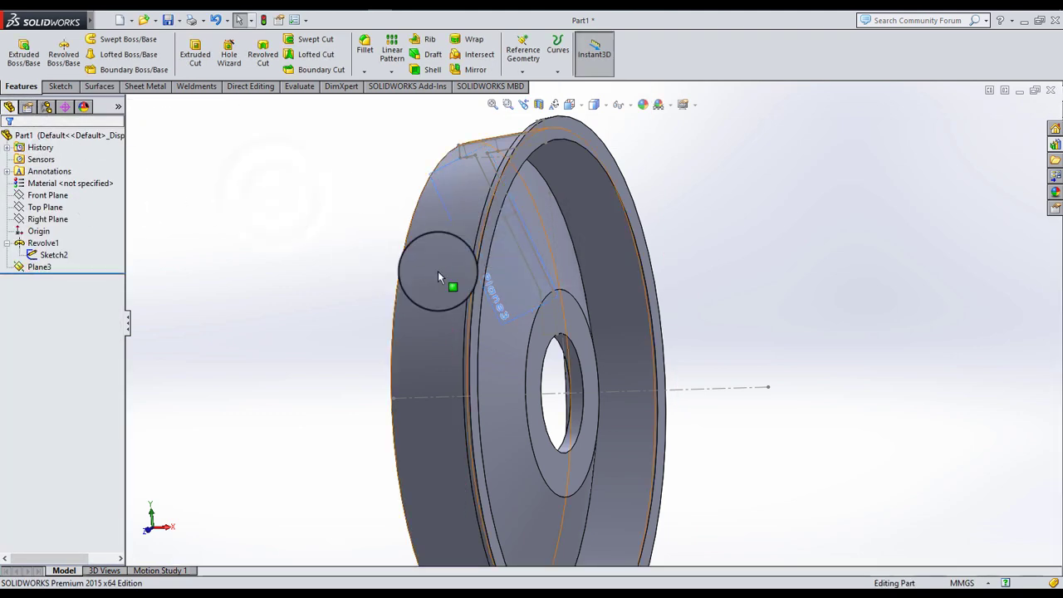
pyautogui.moveTo(446, 283); pyautogui.dragTo(387, 256, button='middle')
pyautogui.click(49, 270)
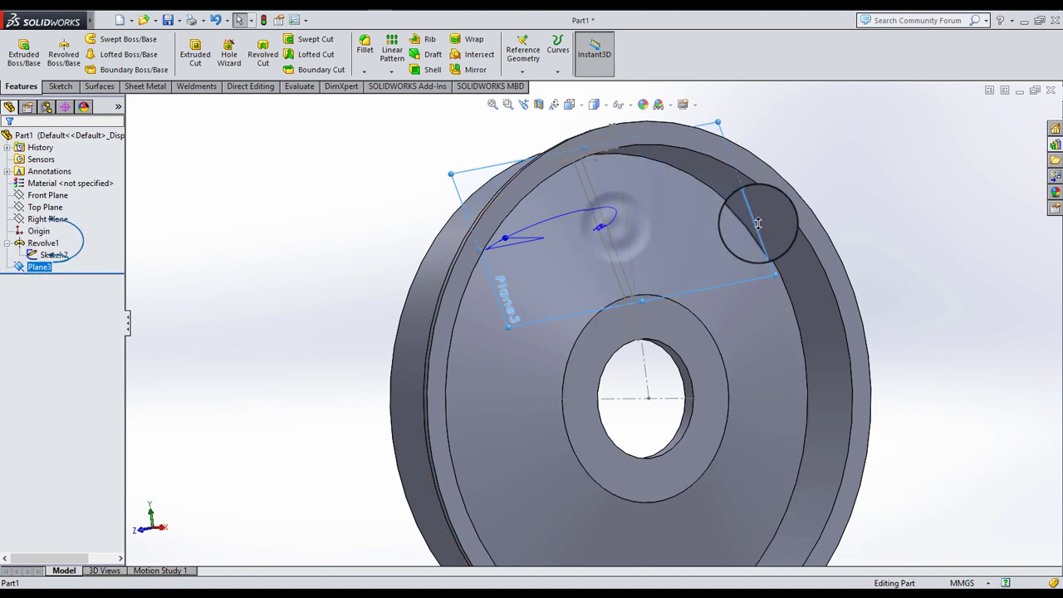
pyautogui.moveTo(758, 223); pyautogui.dragTo(747, 199)
pyautogui.click(42, 266)
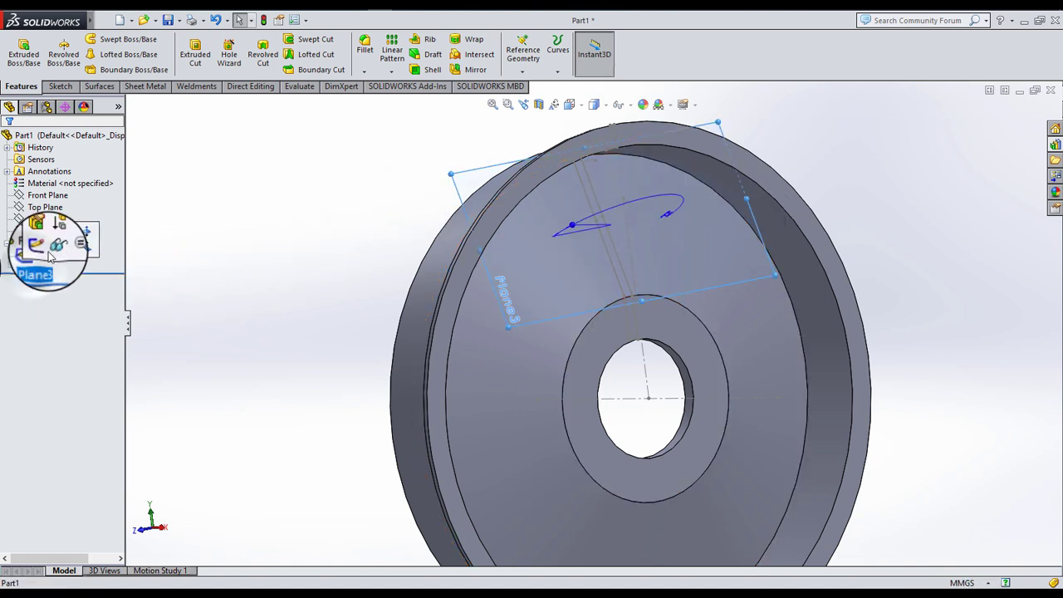
# - Start a sketch on Plane3 and draw a circle near the rim
pyautogui.click(39, 245)
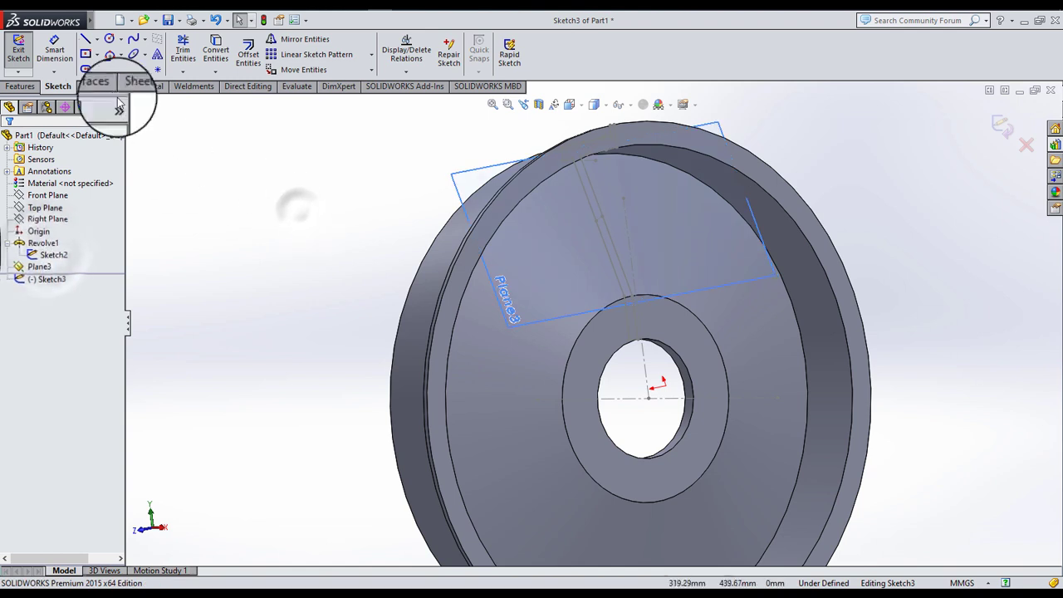
pyautogui.click(109, 39)
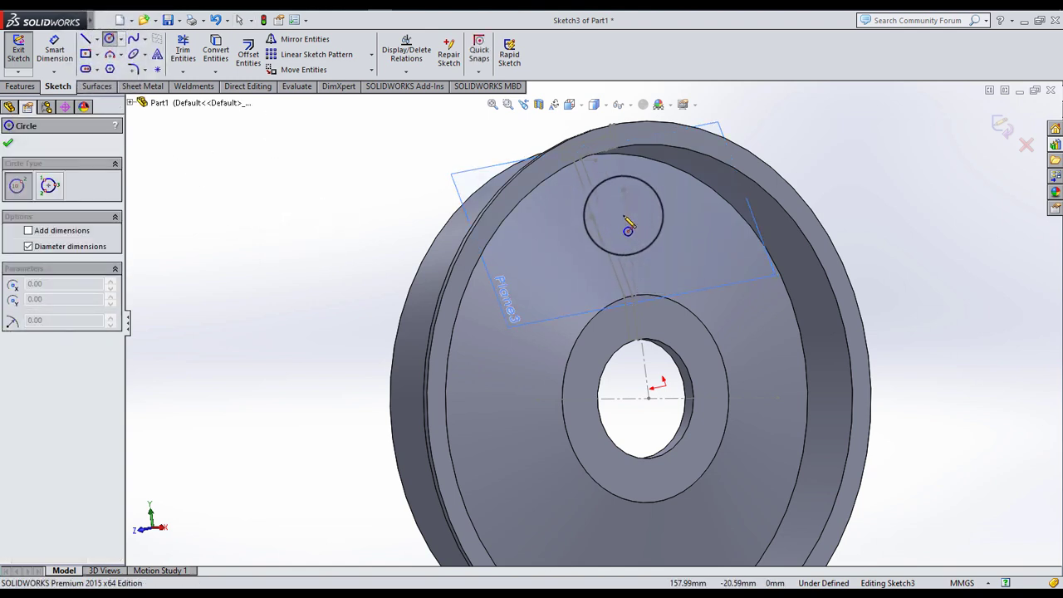
pyautogui.click(624, 216)
pyautogui.click(668, 237)
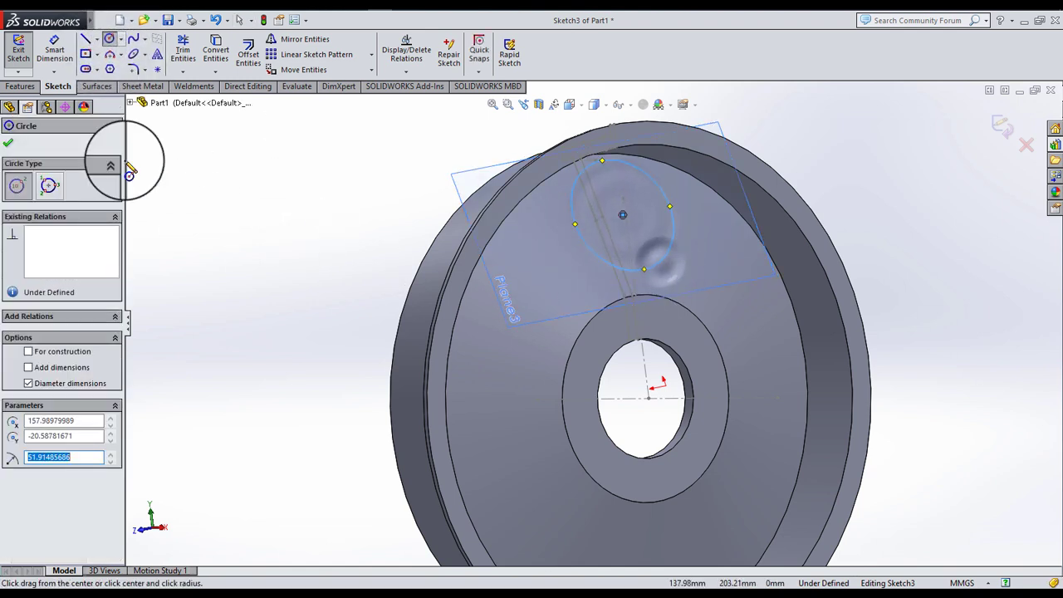
pyautogui.click(9, 141)
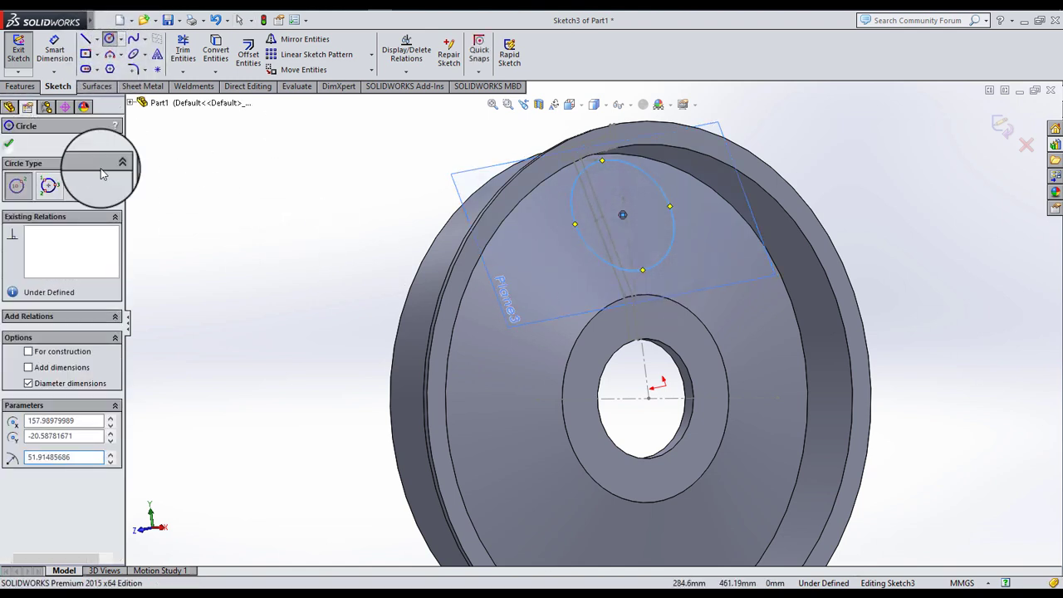
# - Make the circle's centre coincident with the existing Sketch2 point
pyautogui.click(623, 215)
pyautogui.keyDown('ctrl'); pyautogui.click(602, 216); pyautogui.keyUp('ctrl')
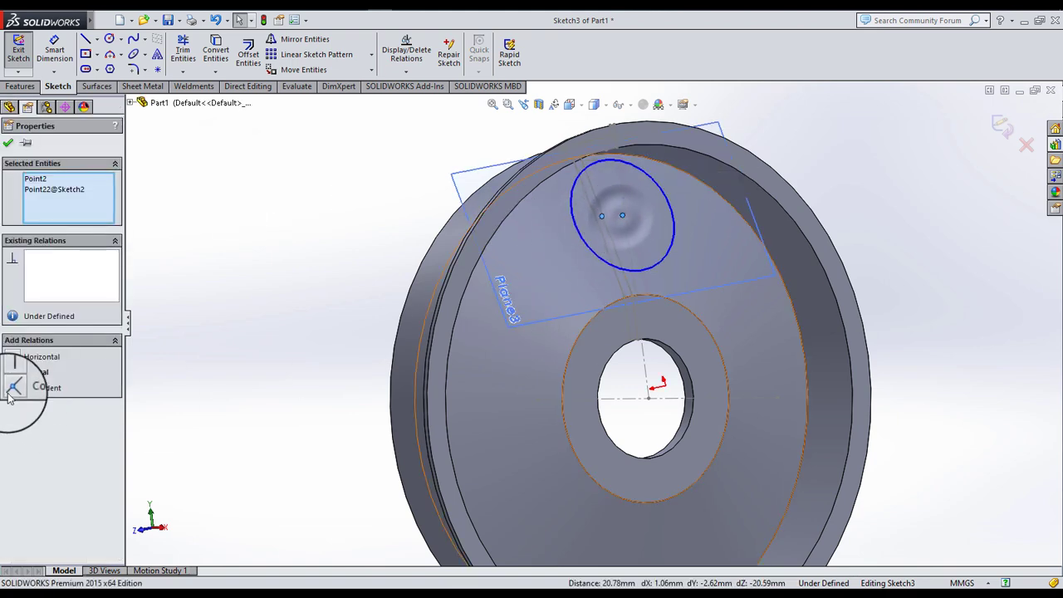
pyautogui.click(12, 387)
pyautogui.click(248, 304)
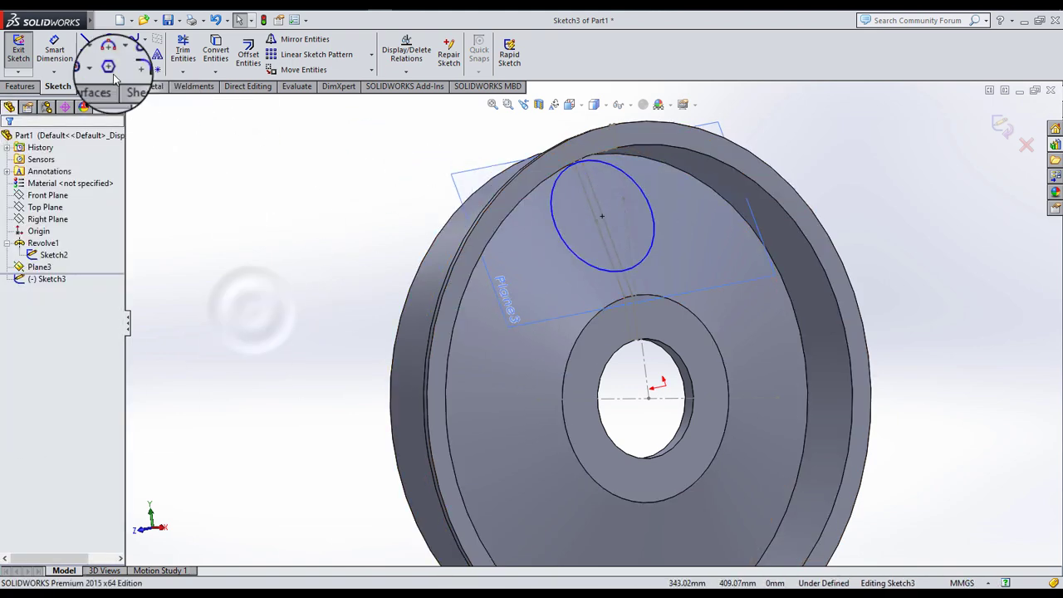
# - Dimension the circle's diameter at 90 mm
pyautogui.click(55, 52)
pyautogui.click(601, 271)
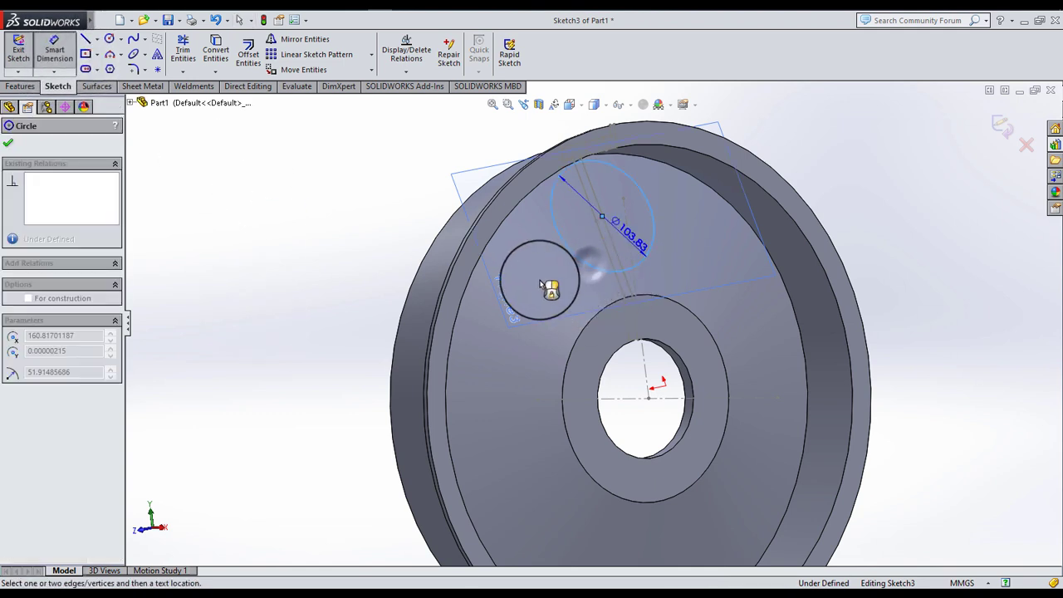
pyautogui.click(528, 272)
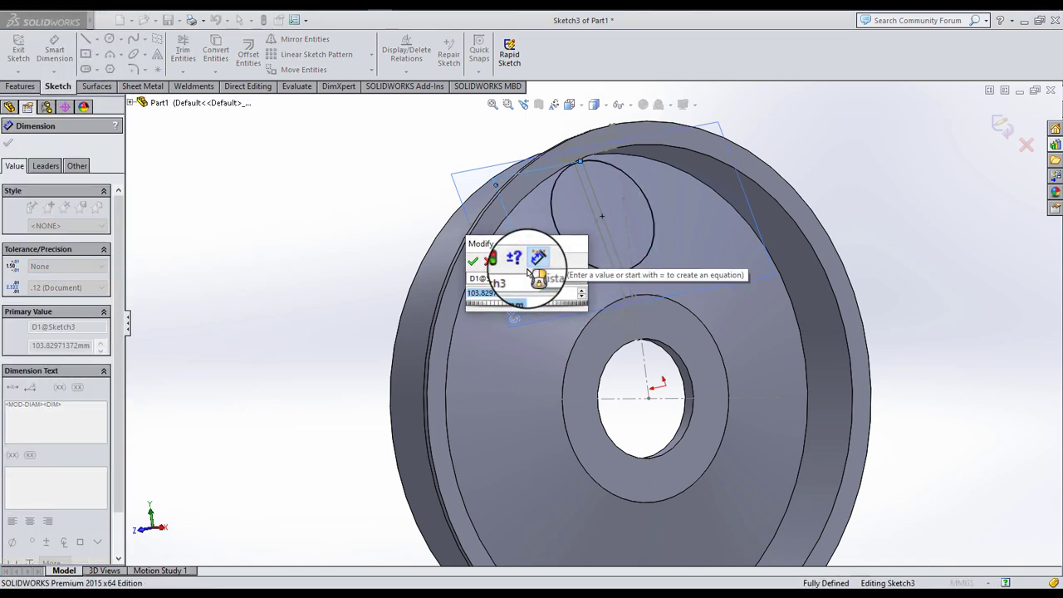
pyautogui.write('90')
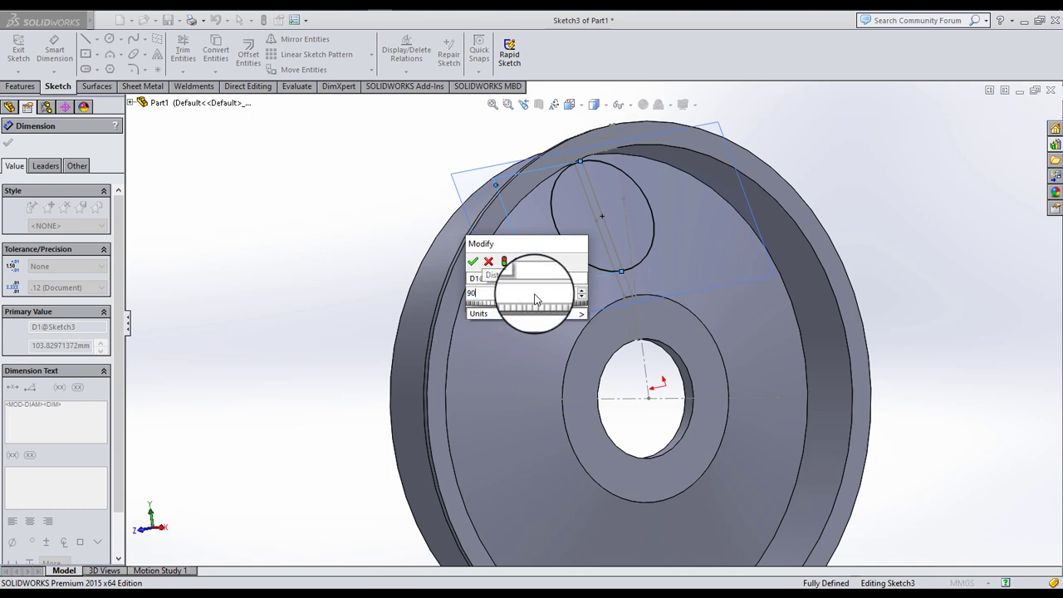
pyautogui.press('Return')
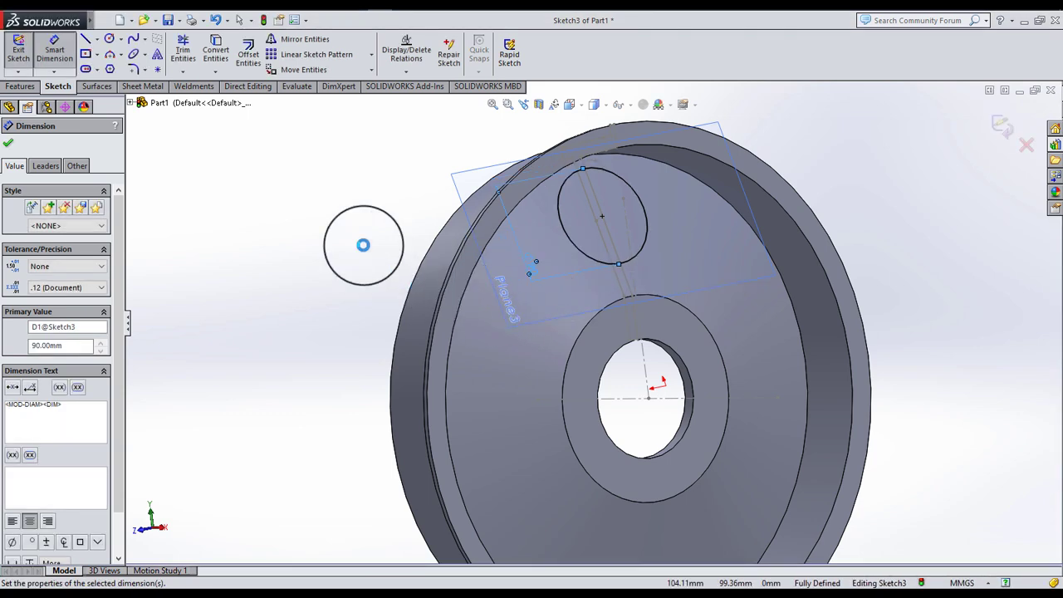
pyautogui.click(390, 271)
pyautogui.moveTo(390, 272); pyautogui.dragTo(207, 143, button='middle')
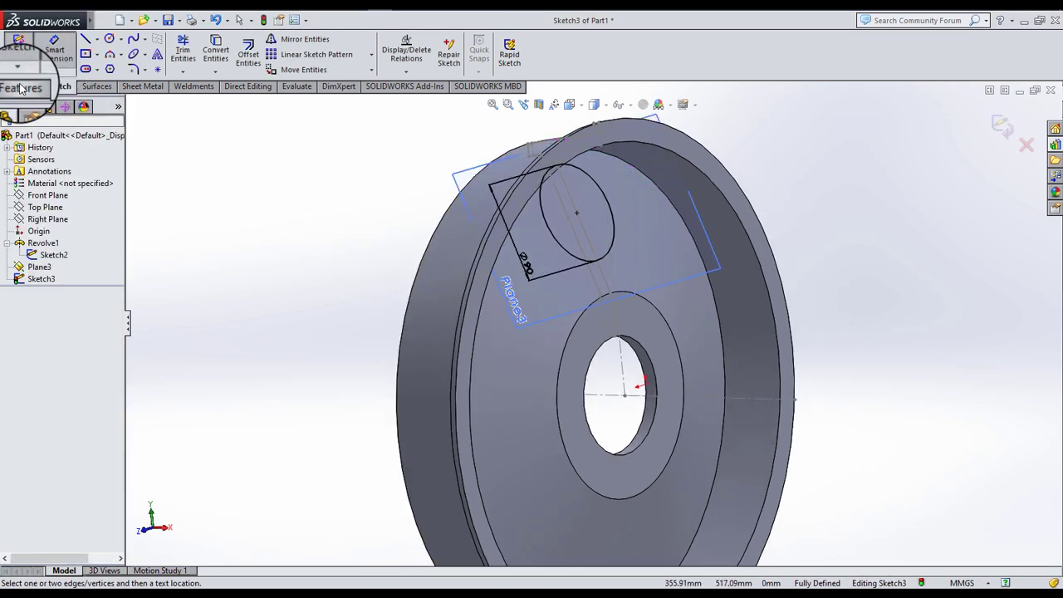
pyautogui.click(21, 88)
# - Extrude-cut the 90 mm circle blind 85 mm into the wheel's web
pyautogui.click(195, 54)
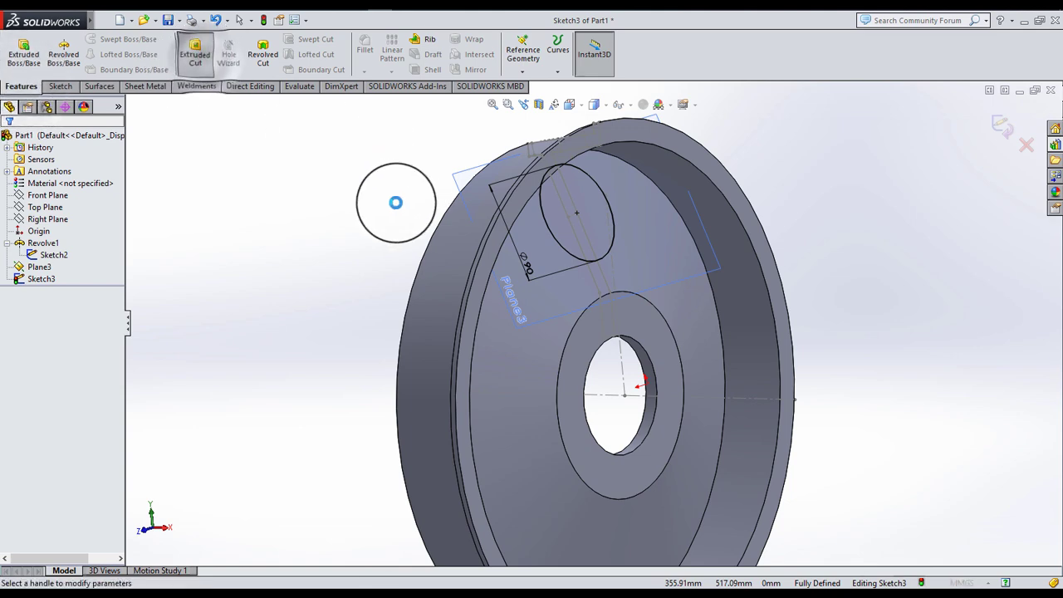
pyautogui.moveTo(391, 221); pyautogui.dragTo(369, 258, button='middle')
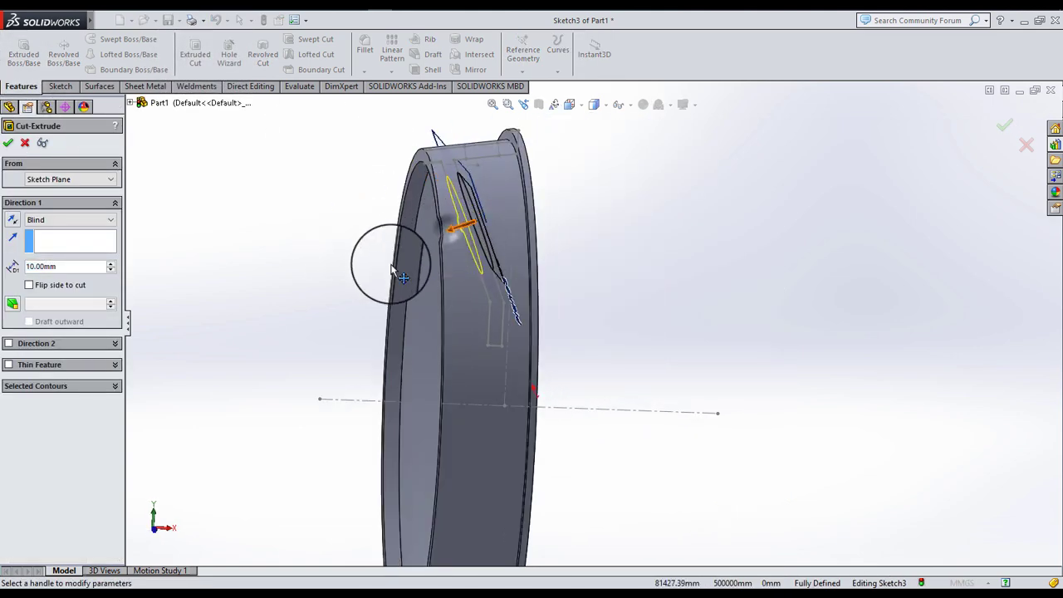
pyautogui.moveTo(461, 224); pyautogui.dragTo(432, 287)
pyautogui.moveTo(432, 287); pyautogui.dragTo(403, 237, button='middle')
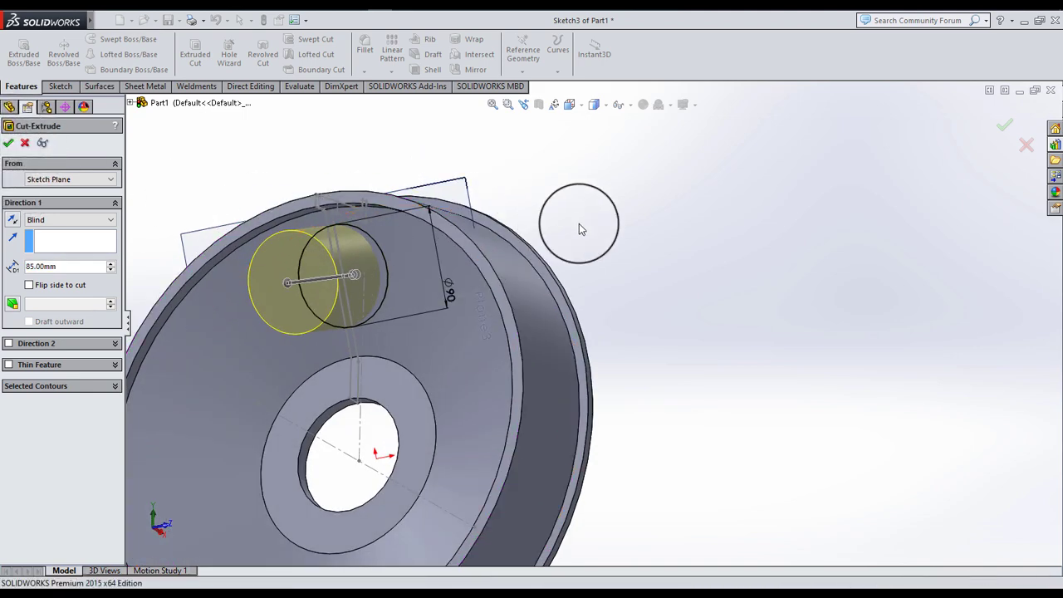
pyautogui.press('Return')
pyautogui.moveTo(487, 304)
pyautogui.mouseDown(button='middle')
pyautogui.moveTo(471, 390)
pyautogui.moveTo(410, 351)
pyautogui.moveTo(391, 360)
pyautogui.mouseUp(button='middle')
pyautogui.moveTo(318, 320); pyautogui.dragTo(440, 317, button='middle')
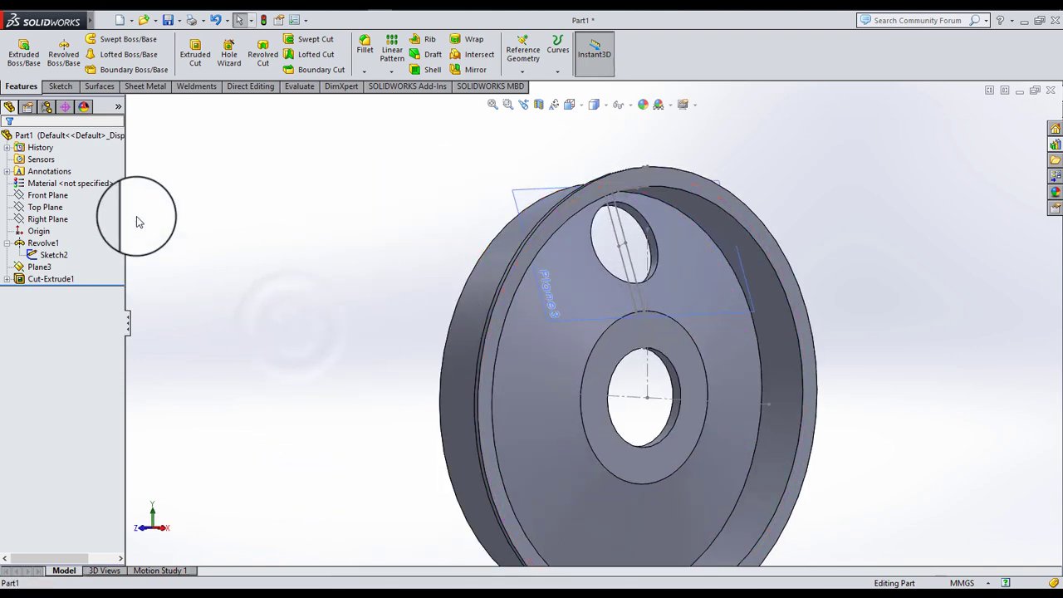
# - Circular-pattern Cut-Extrude1 around the wheel's round edge with 6 equally spaced instances
pyautogui.click(50, 283)
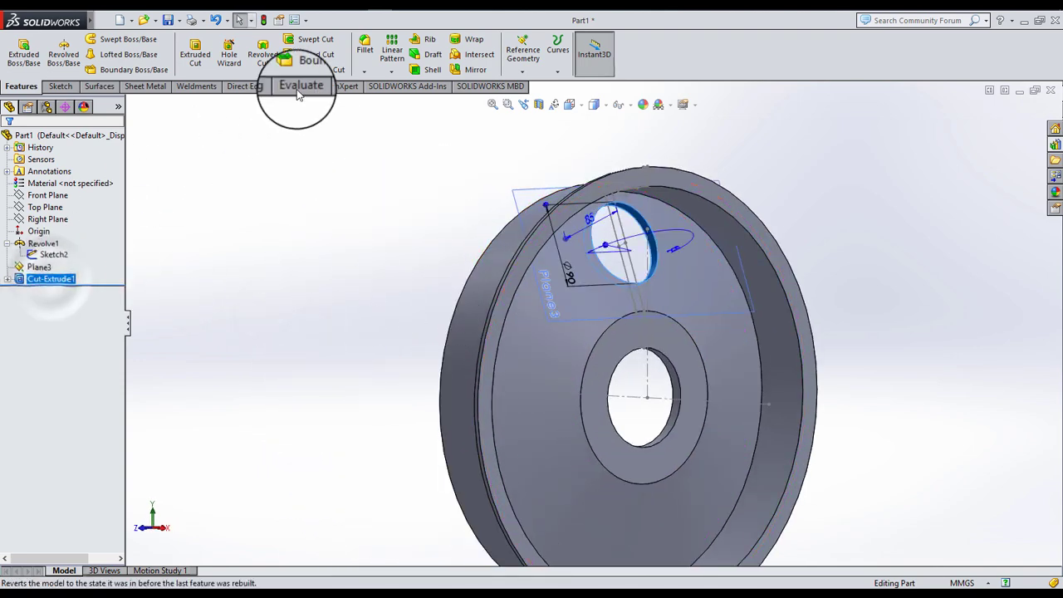
pyautogui.click(392, 72)
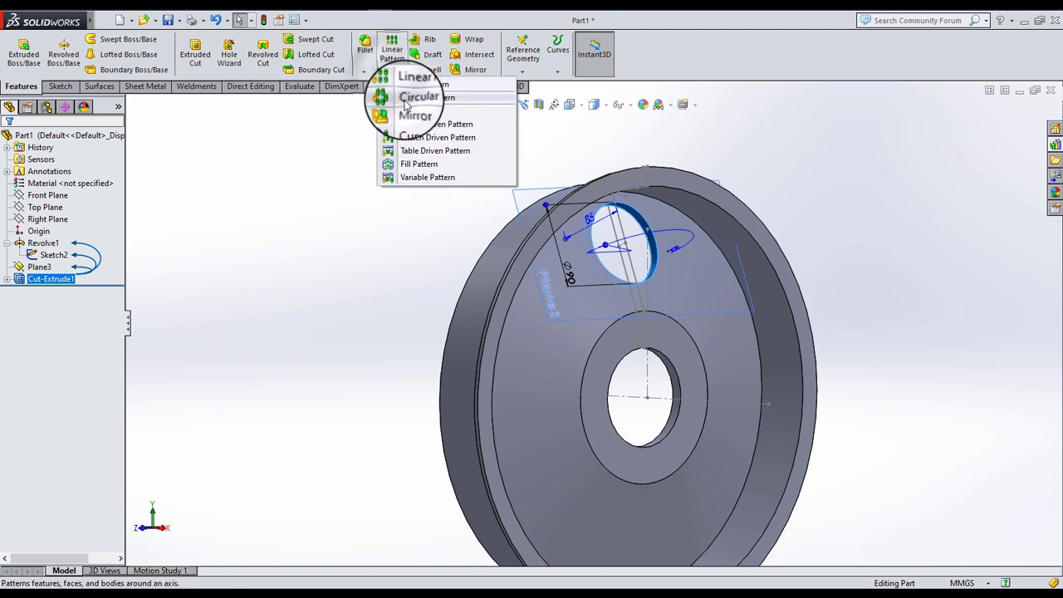
pyautogui.click(403, 92)
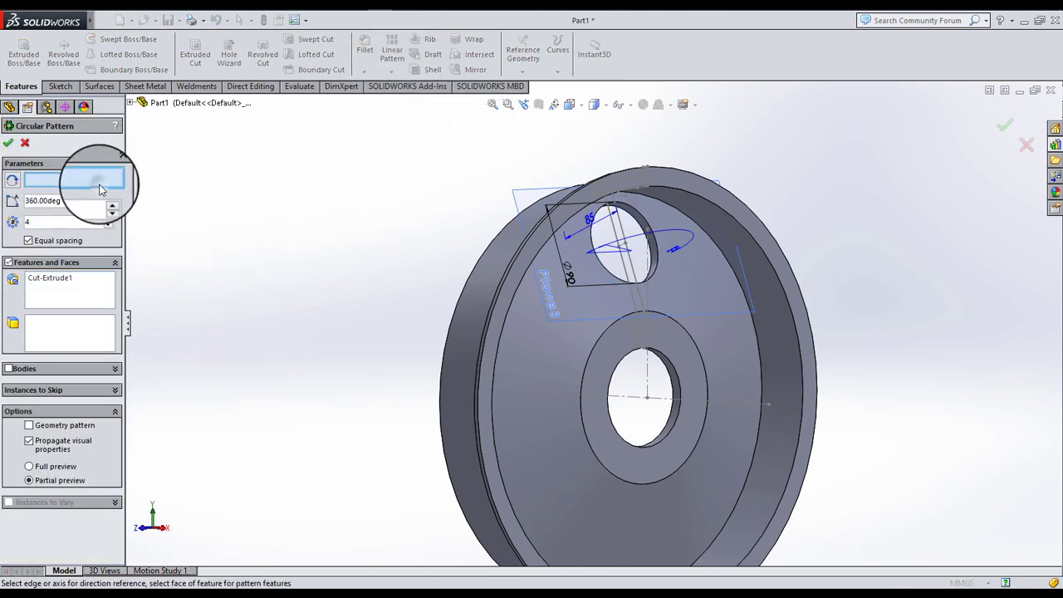
pyautogui.click(688, 224)
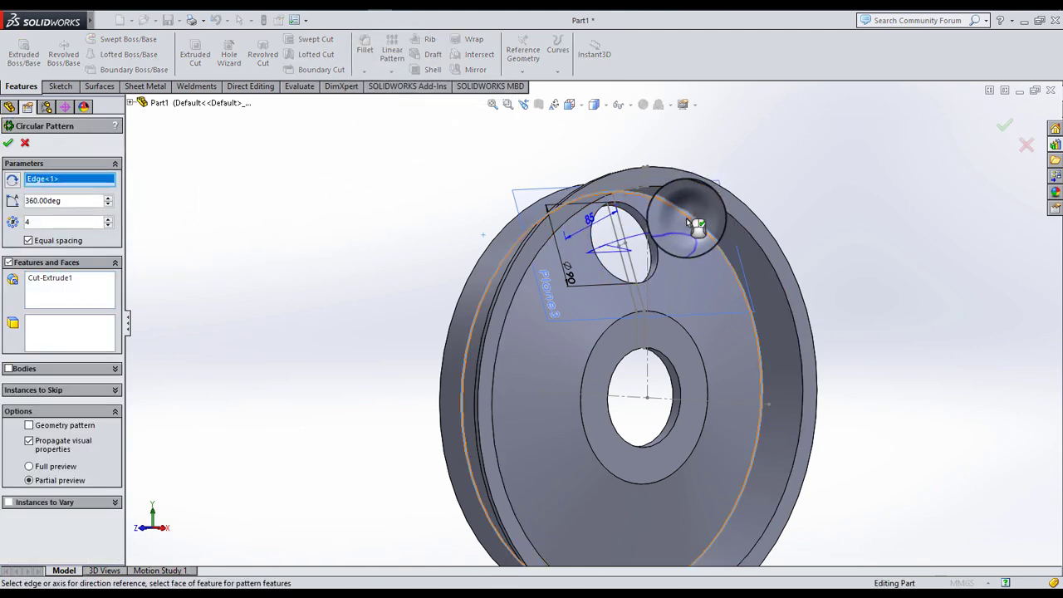
pyautogui.click(108, 220)
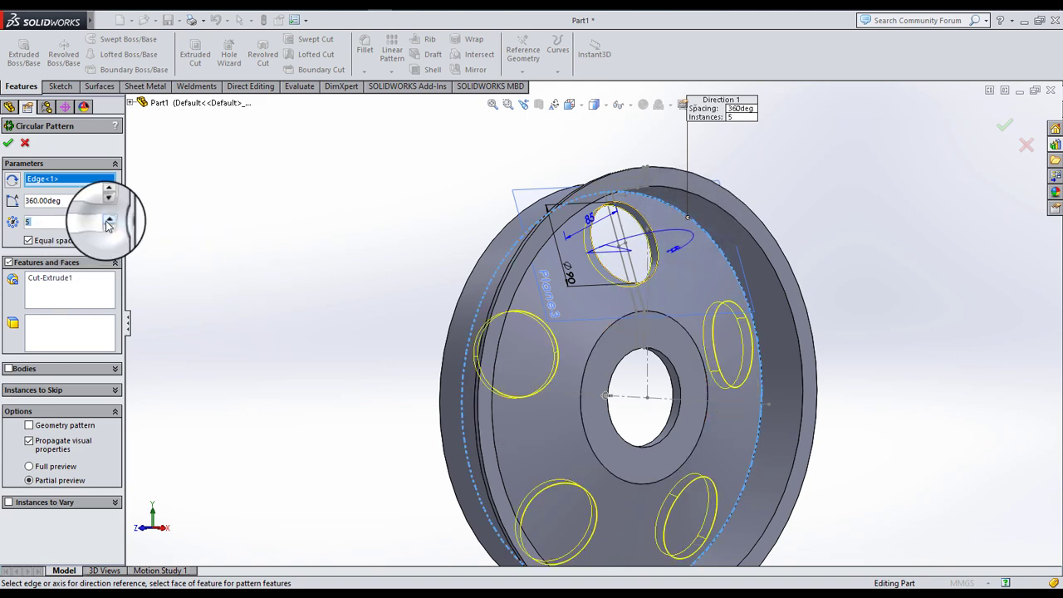
pyautogui.click(108, 220)
pyautogui.click(8, 144)
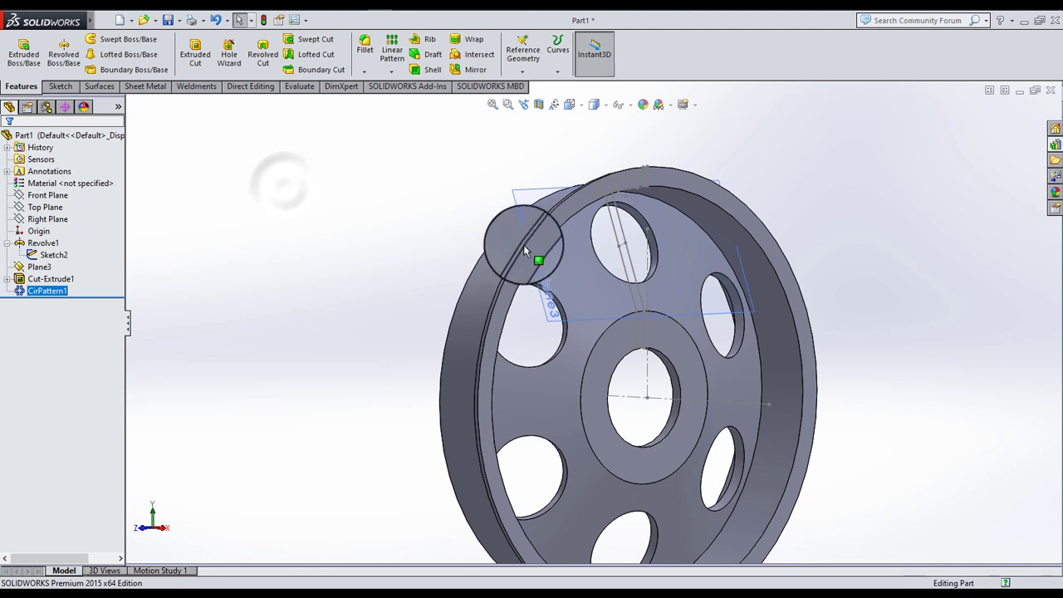
pyautogui.moveTo(523, 249)
pyautogui.mouseDown(button='middle')
pyautogui.moveTo(553, 237)
pyautogui.moveTo(576, 265)
pyautogui.moveTo(542, 329)
pyautogui.moveTo(653, 380)
pyautogui.mouseUp(button='middle')
pyautogui.scroll(-2, 604, 267)
pyautogui.scroll(5, 604, 268)
pyautogui.scroll(-2, 731, 350)
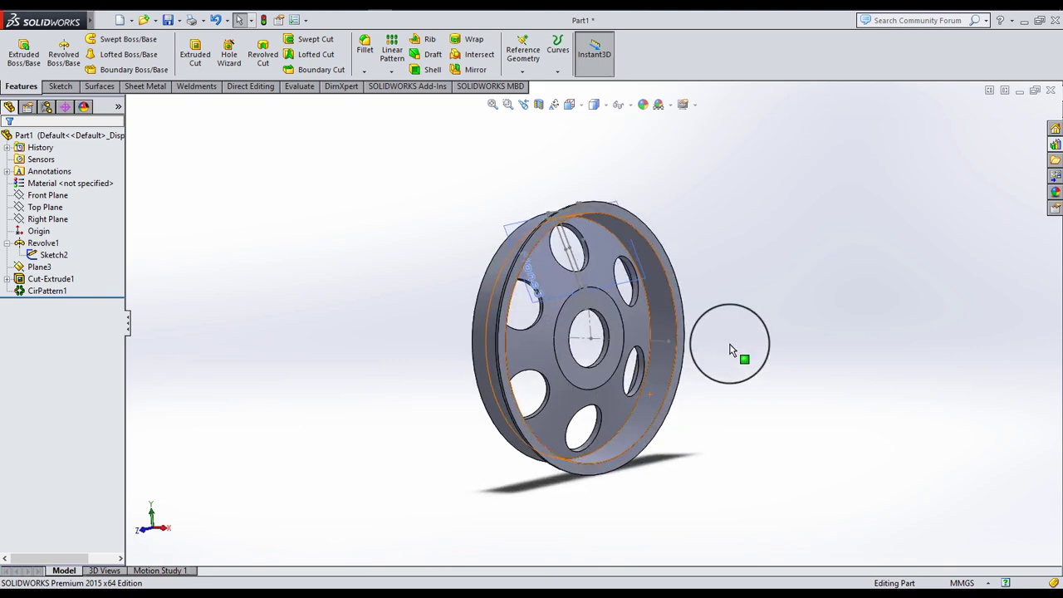
# - Create Plane4 at 8° to the Top Plane through rim edge Line15@Sketch2
pyautogui.click(523, 67)
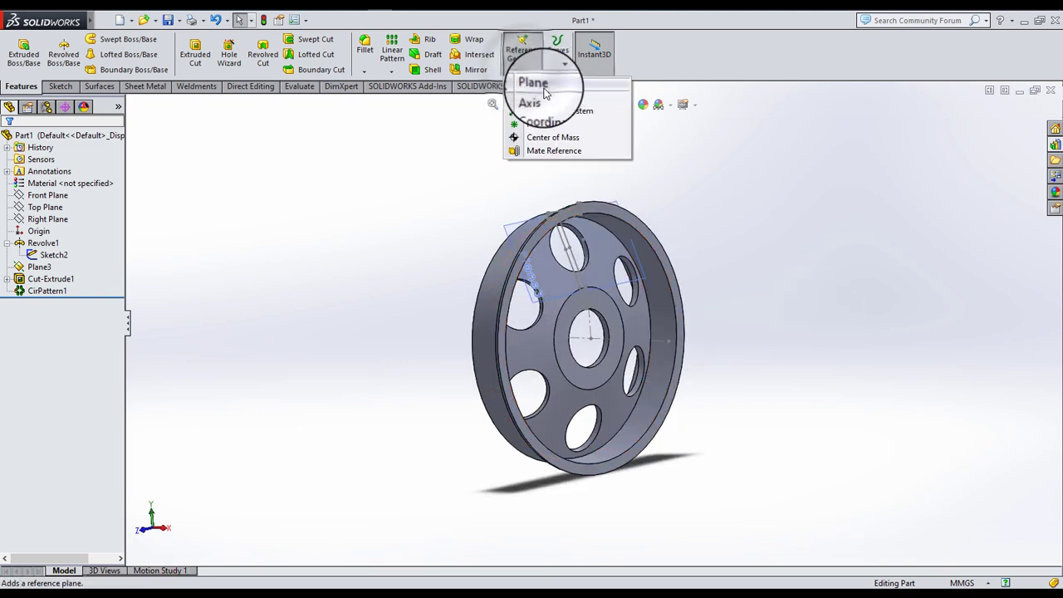
pyautogui.hotkey('ctrl', '1')
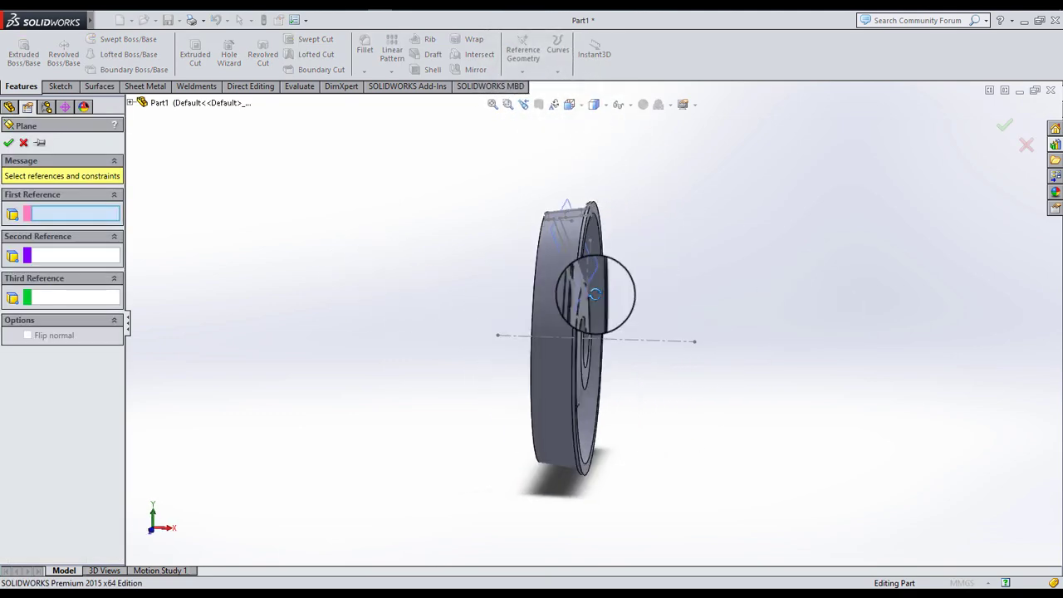
pyautogui.click(142, 103)
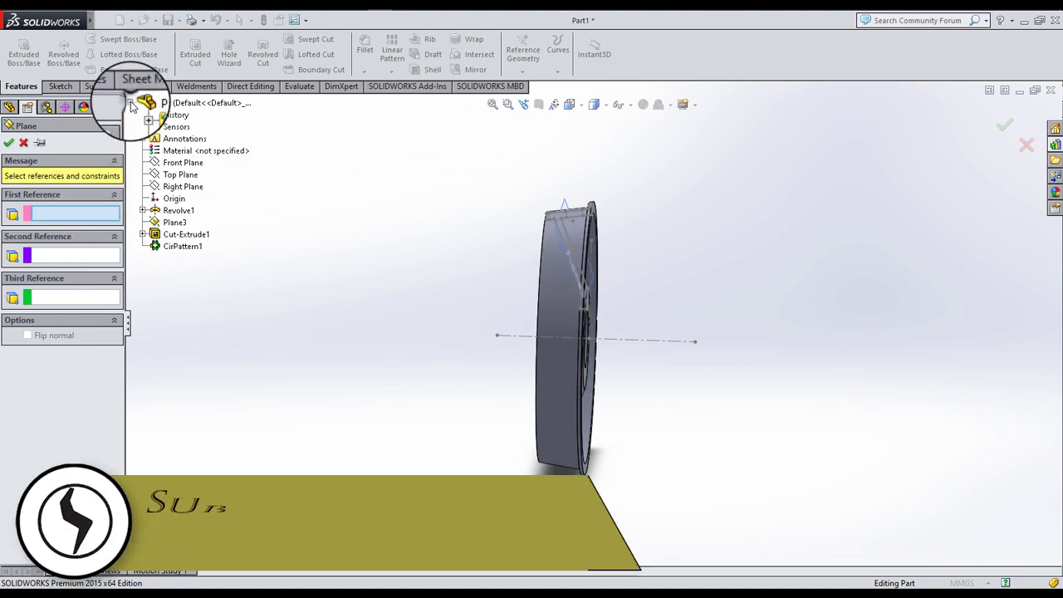
pyautogui.click(189, 177)
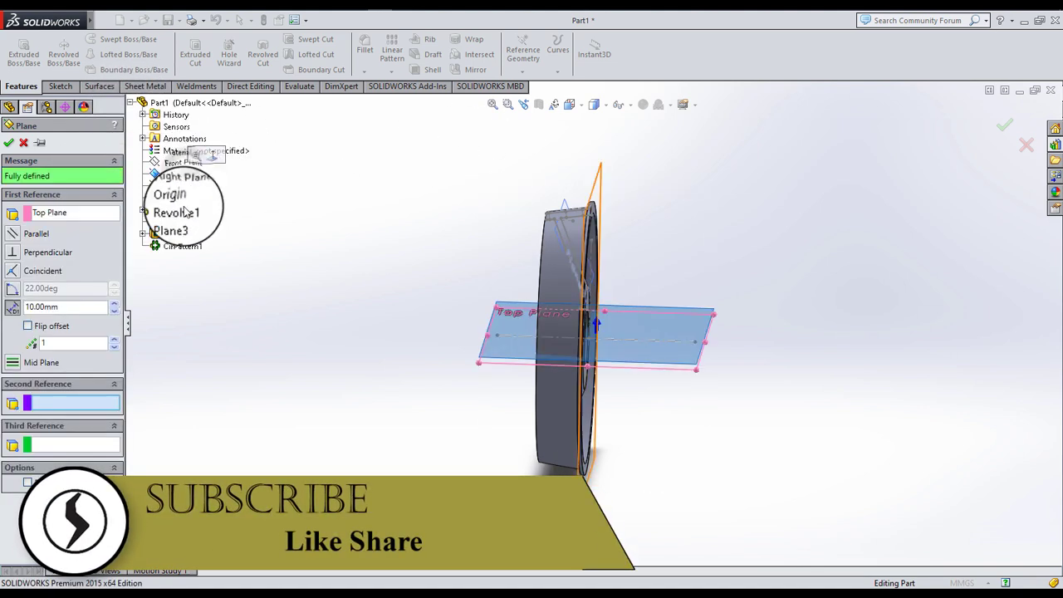
pyautogui.click(12, 289)
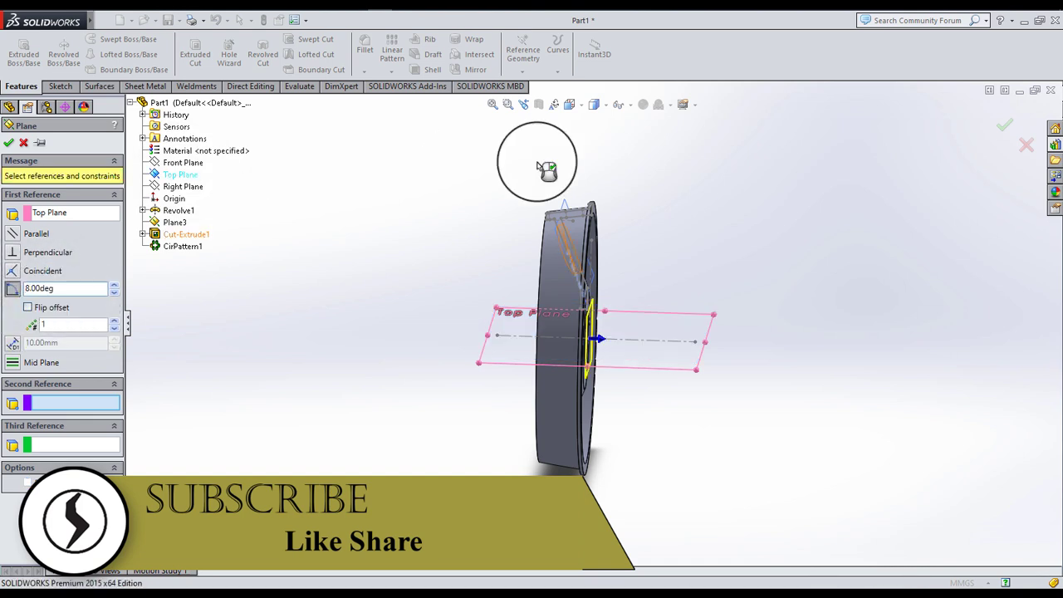
pyautogui.scroll(-3, 567, 227)
pyautogui.scroll(-3, 567, 228)
pyautogui.click(565, 236)
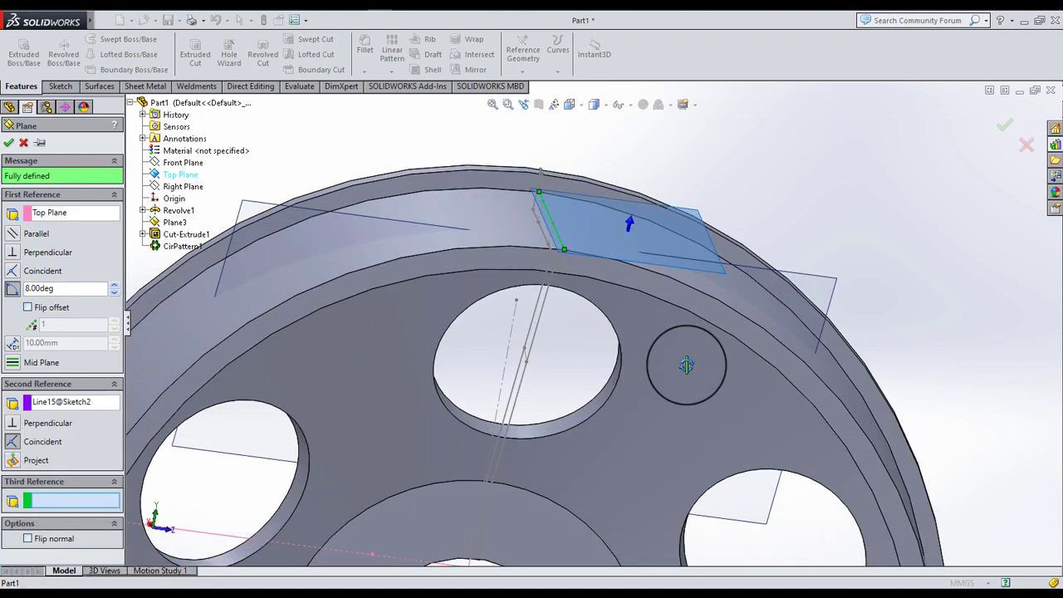
pyautogui.moveTo(564, 237); pyautogui.dragTo(689, 368, button='middle')
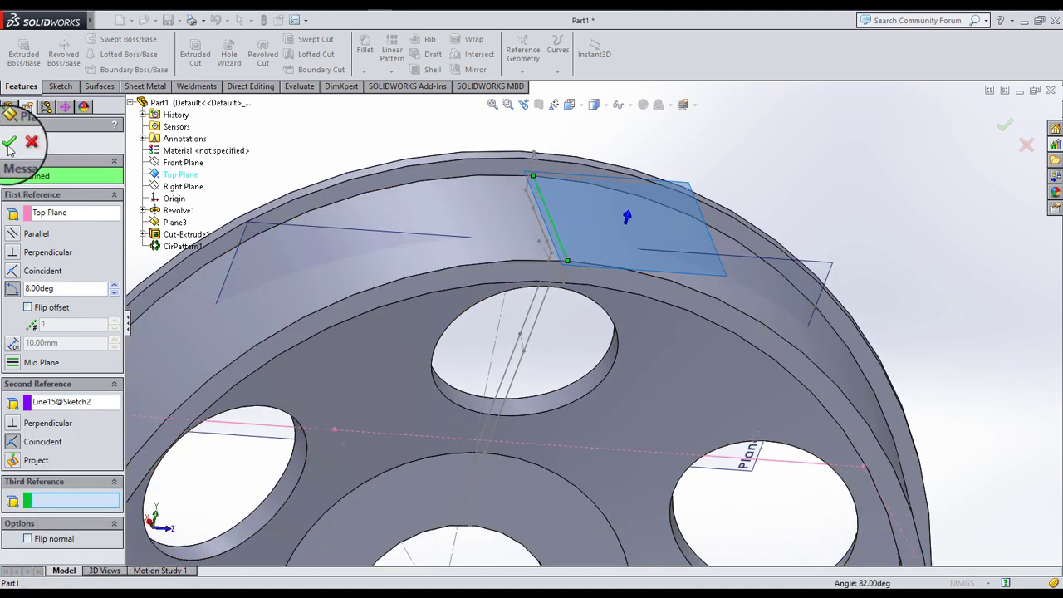
pyautogui.click(10, 144)
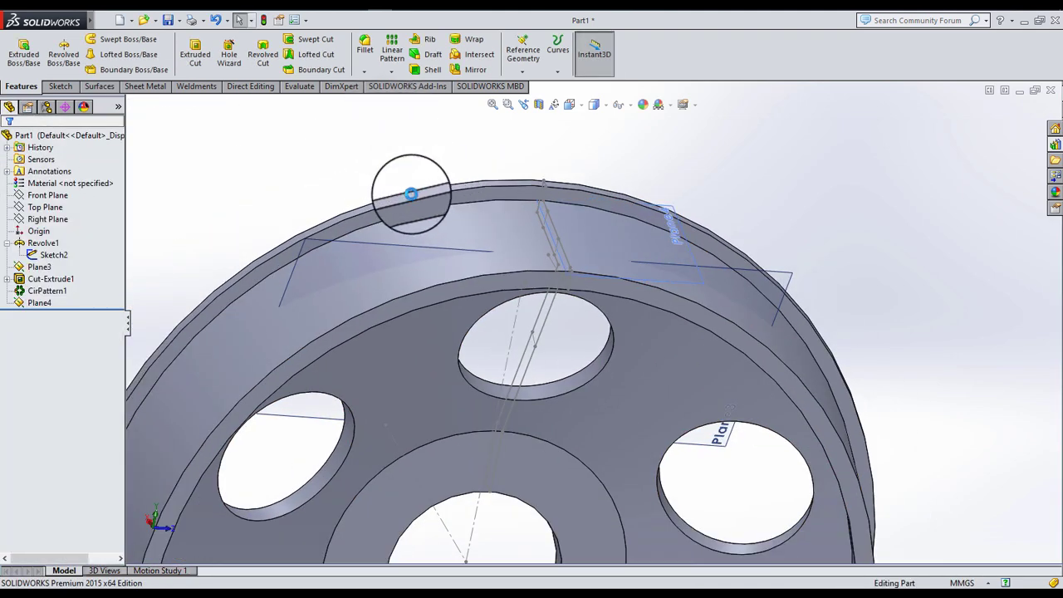
# - Start a new sketch on Plane4 with the rim turned into view
pyautogui.moveTo(478, 236); pyautogui.dragTo(451, 225, button='middle')
pyautogui.click(39, 303)
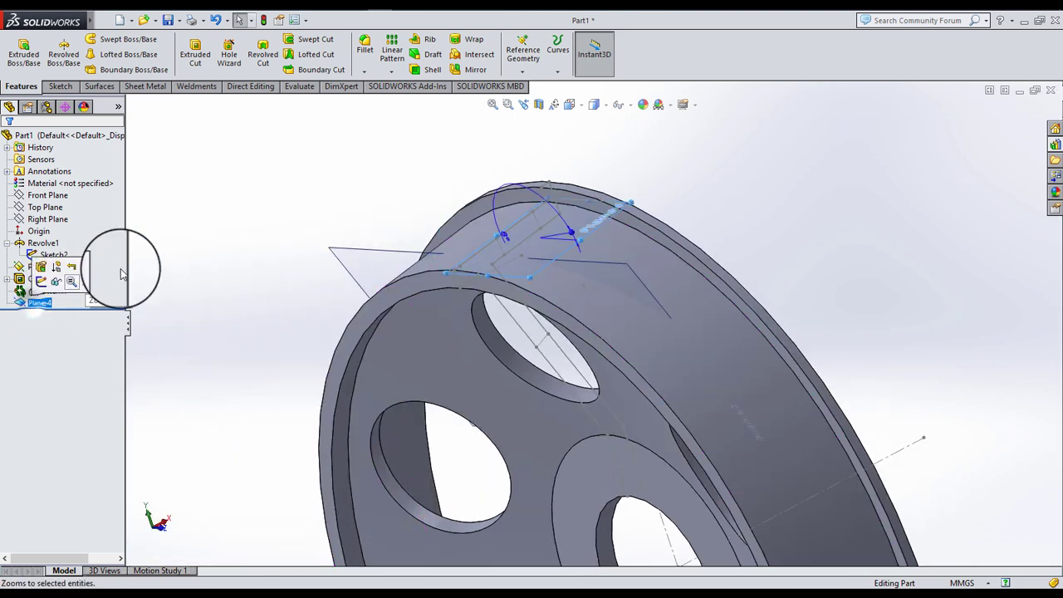
pyautogui.scroll(-2, 536, 241)
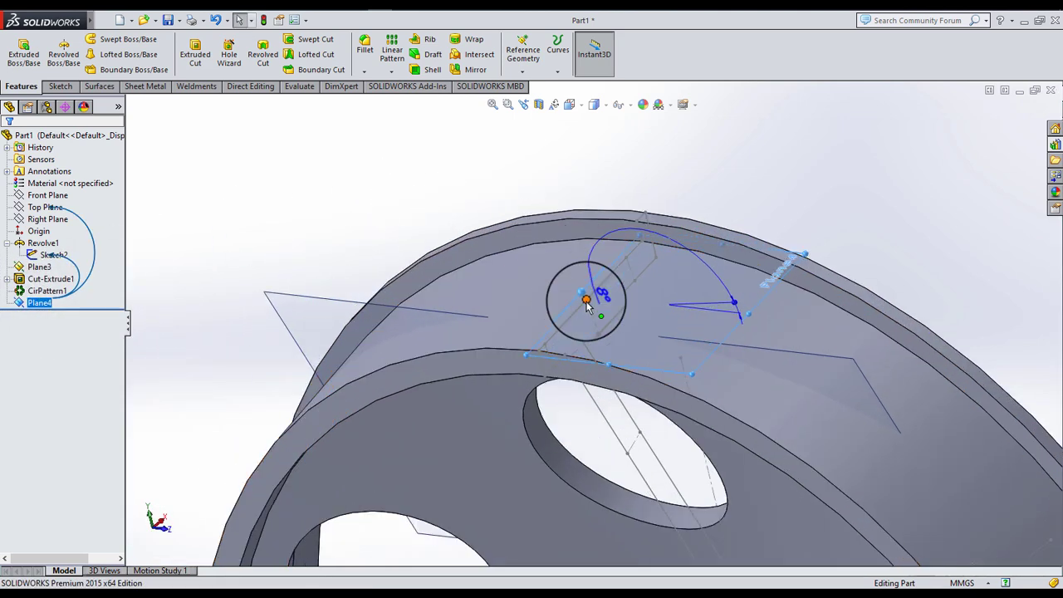
pyautogui.moveTo(583, 294)
pyautogui.mouseDown()
pyautogui.moveTo(463, 225)
pyautogui.moveTo(322, 173)
pyautogui.mouseUp()
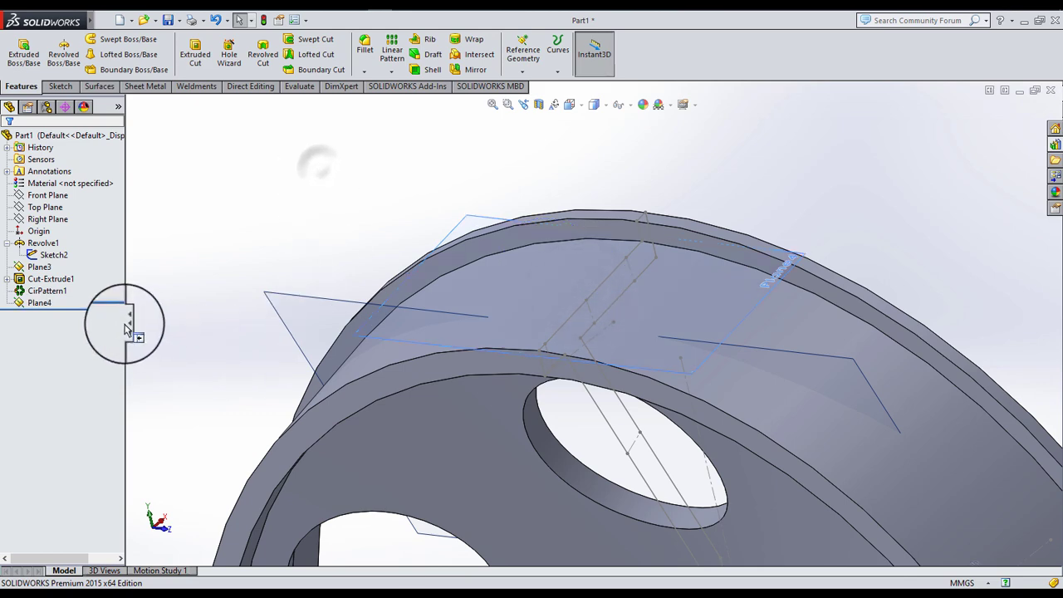
pyautogui.click(46, 308)
pyautogui.click(60, 279)
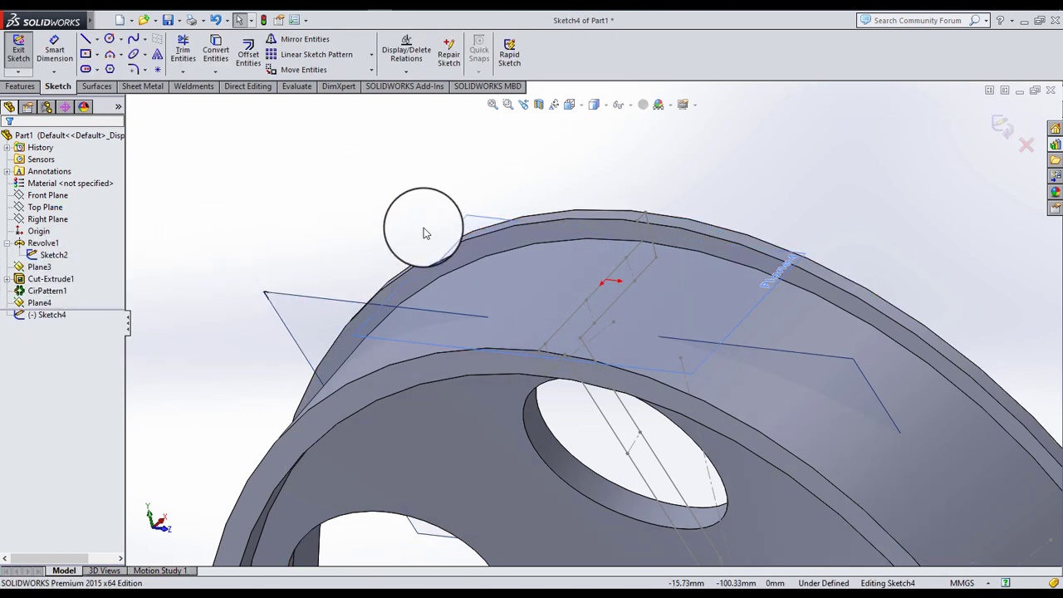
pyautogui.moveTo(424, 234); pyautogui.dragTo(243, 163, button='middle')
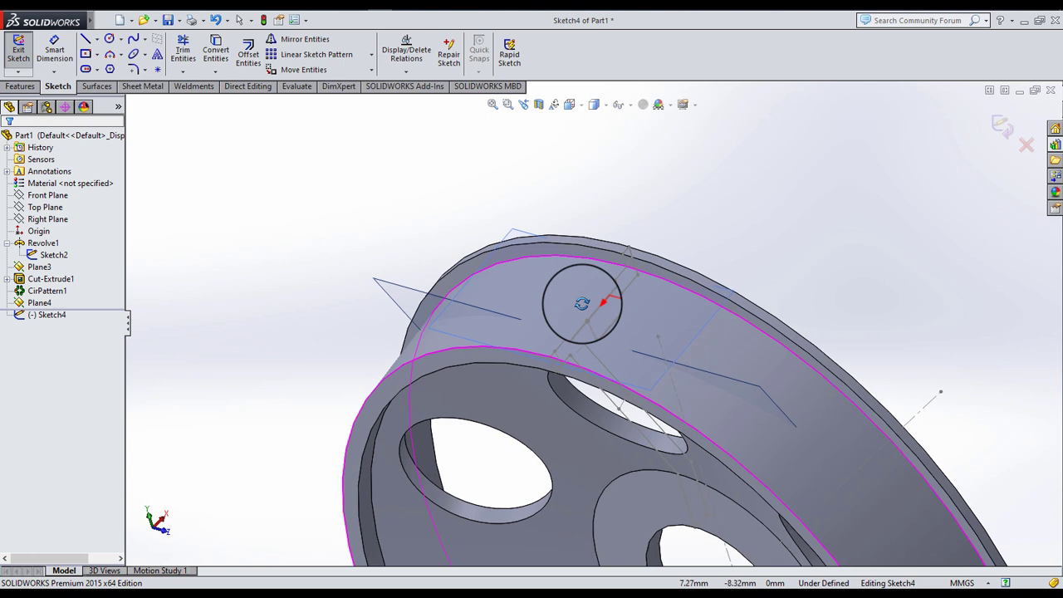
# - Draw three small circles along the rim on Plane4
pyautogui.click(109, 39)
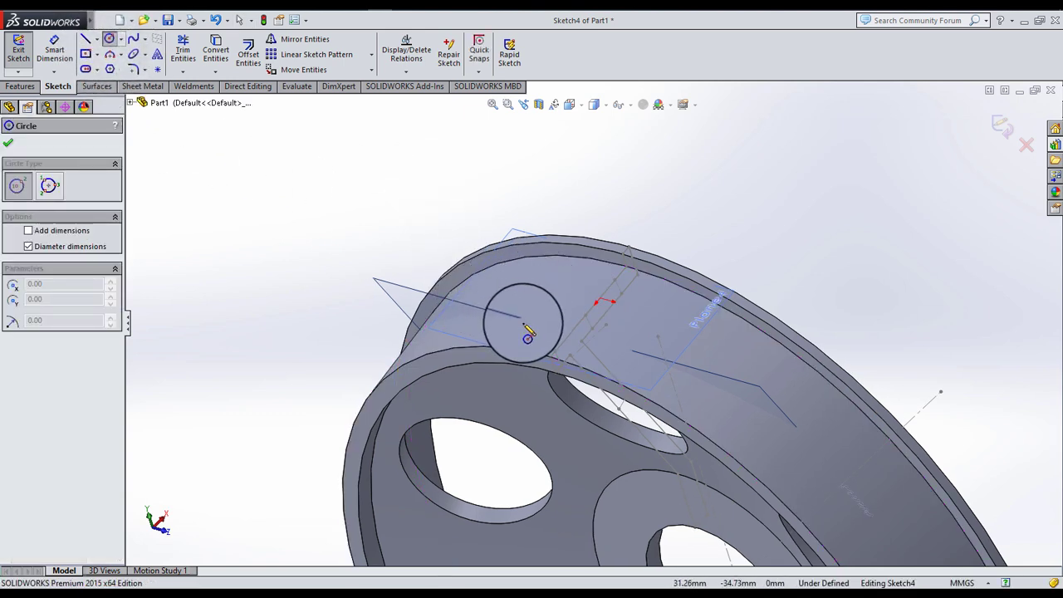
pyautogui.click(528, 334)
pyautogui.click(540, 309)
pyautogui.click(554, 285)
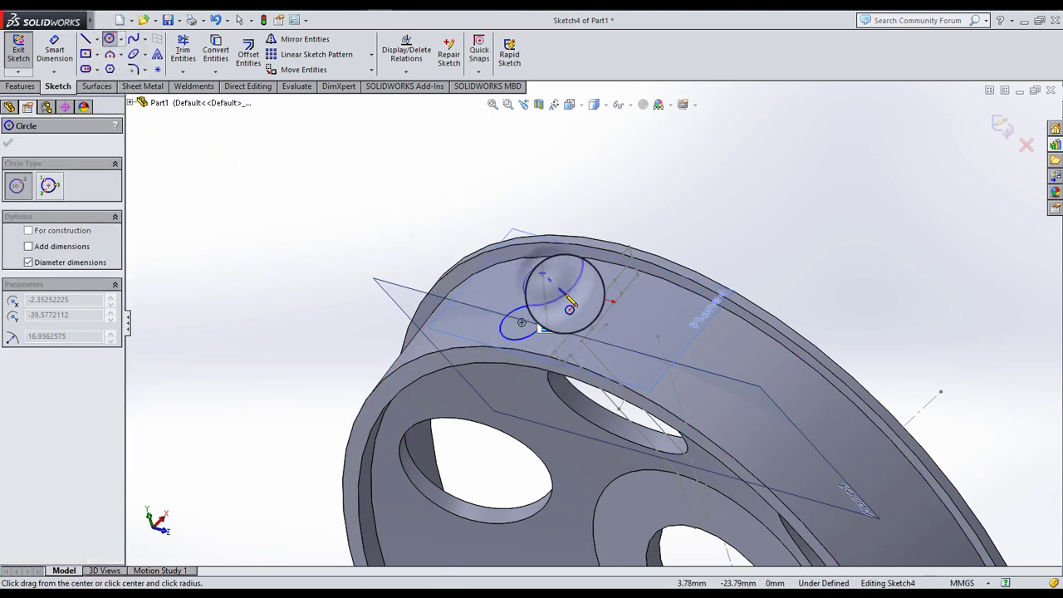
pyautogui.click(581, 274)
pyautogui.click(588, 218)
pyautogui.click(578, 262)
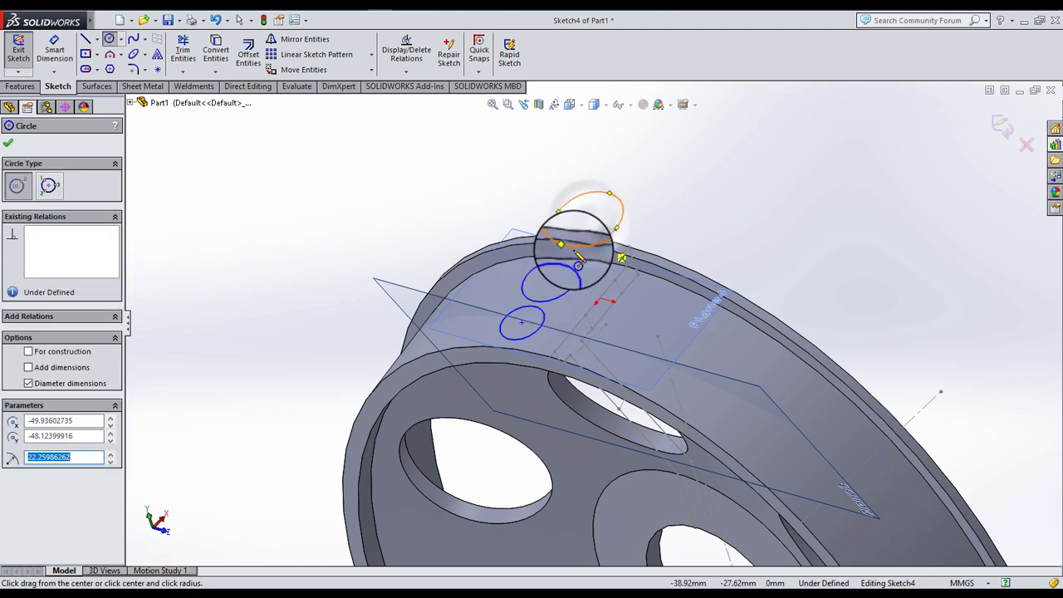
pyautogui.click(8, 142)
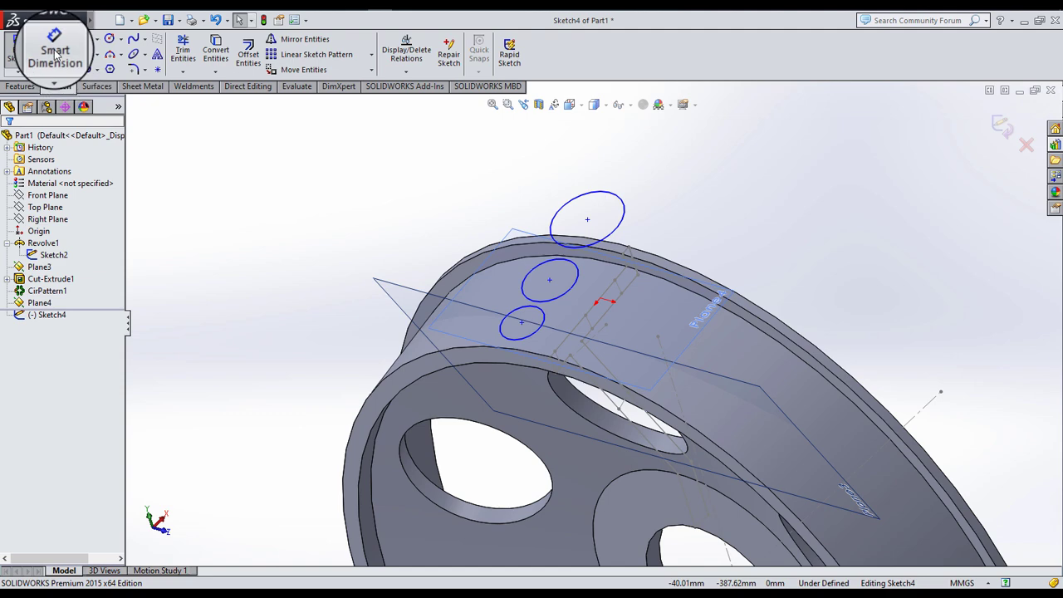
# - Make the three circles equal and dimension their diameter at 3 mm
pyautogui.click(522, 337)
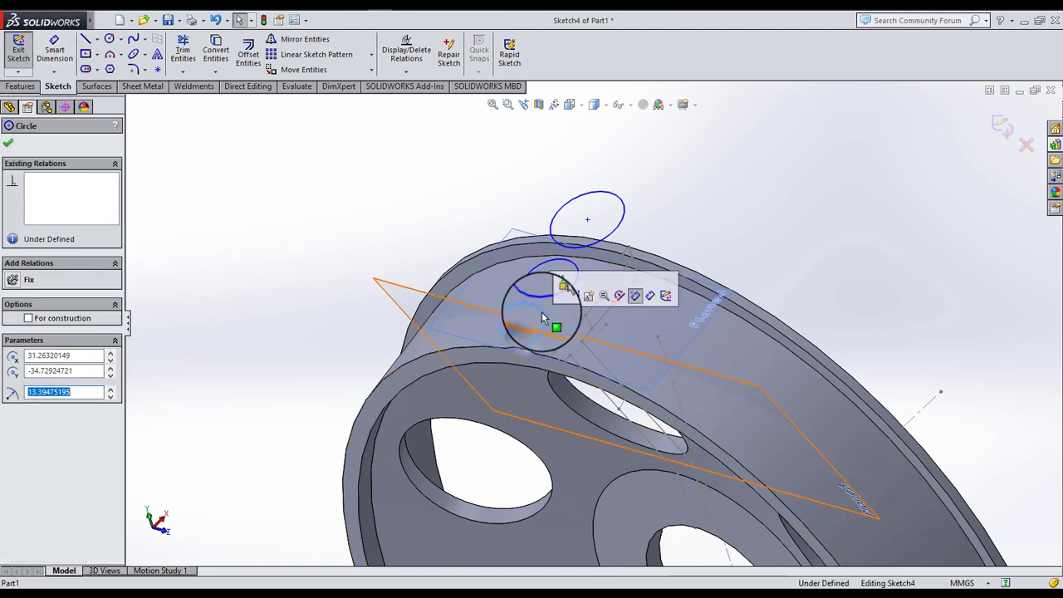
pyautogui.keyDown('ctrl'); pyautogui.click(548, 301); pyautogui.keyUp('ctrl')
pyautogui.keyDown('ctrl'); pyautogui.click(608, 237); pyautogui.keyUp('ctrl')
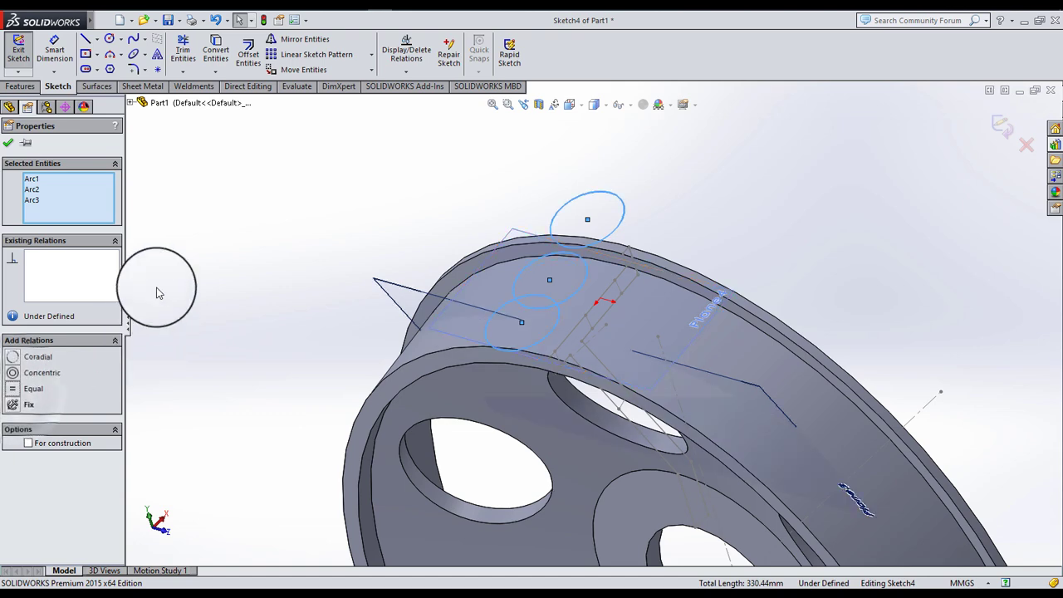
pyautogui.click(9, 145)
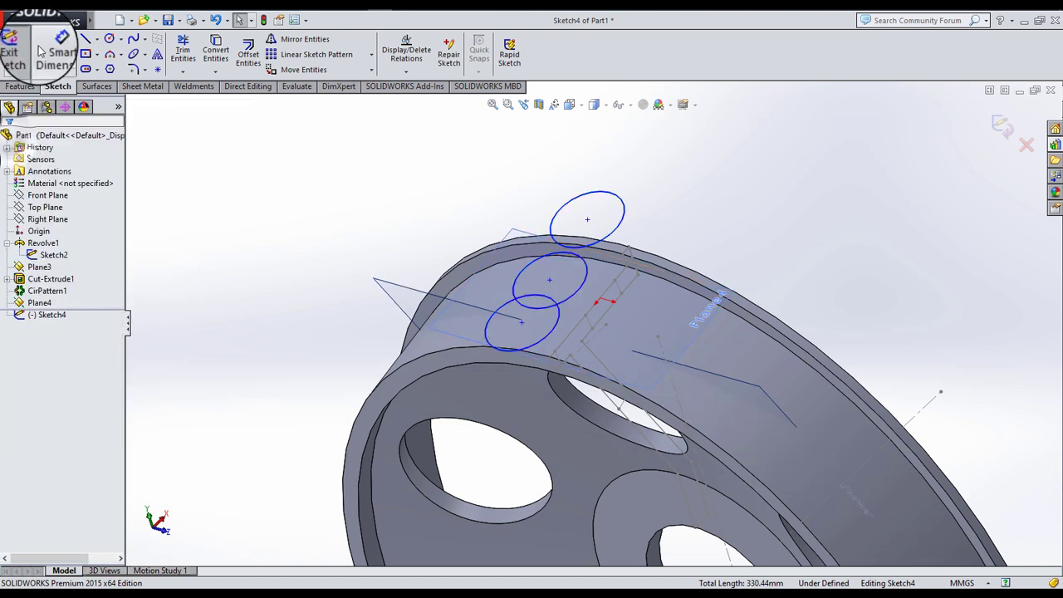
pyautogui.click(513, 359)
pyautogui.click(359, 345)
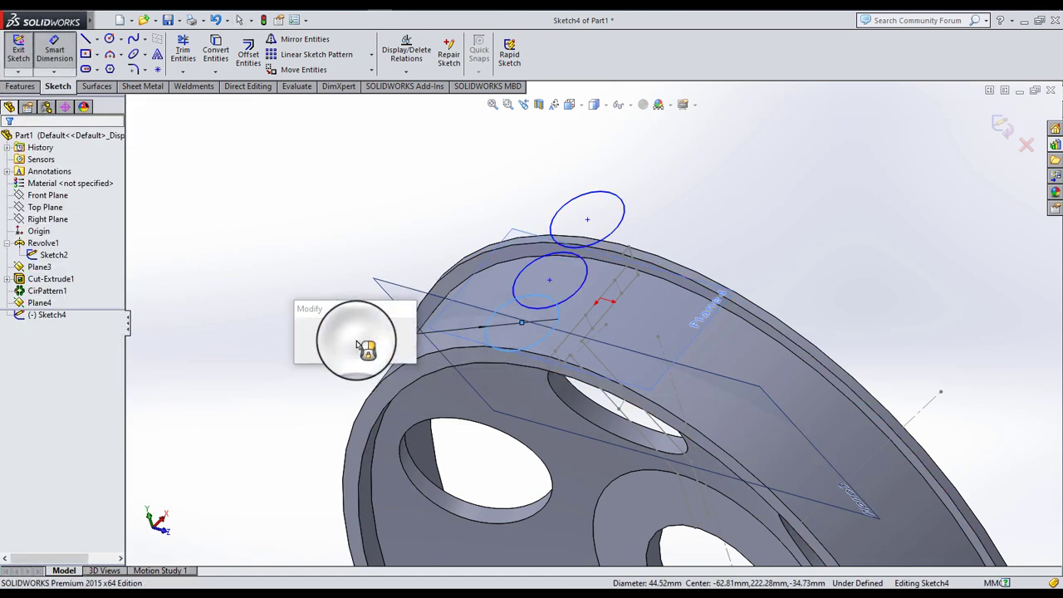
pyautogui.write('3')
pyautogui.press('Return')
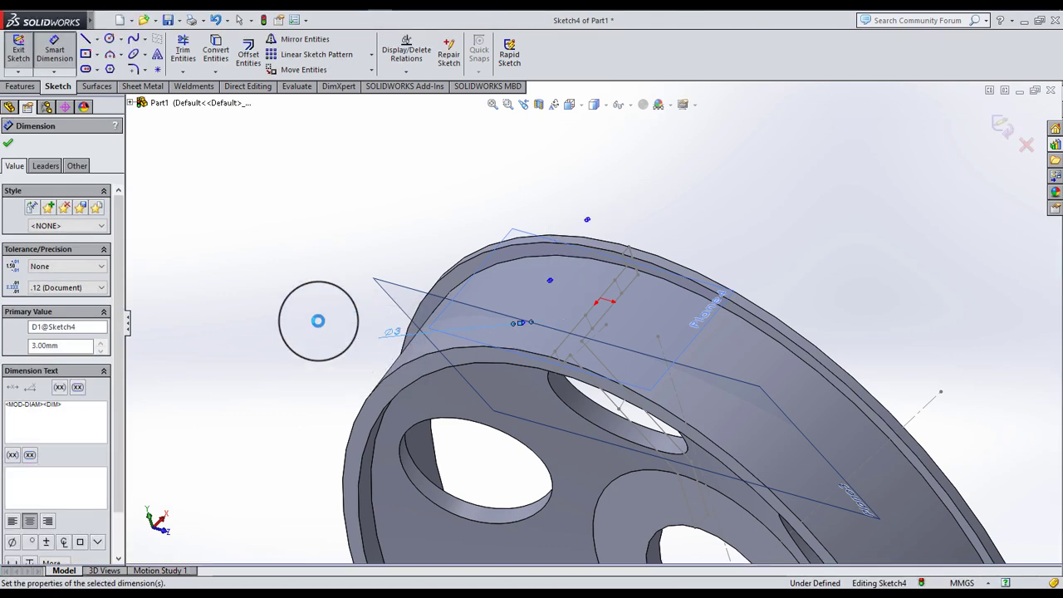
pyautogui.scroll(5, 544, 315)
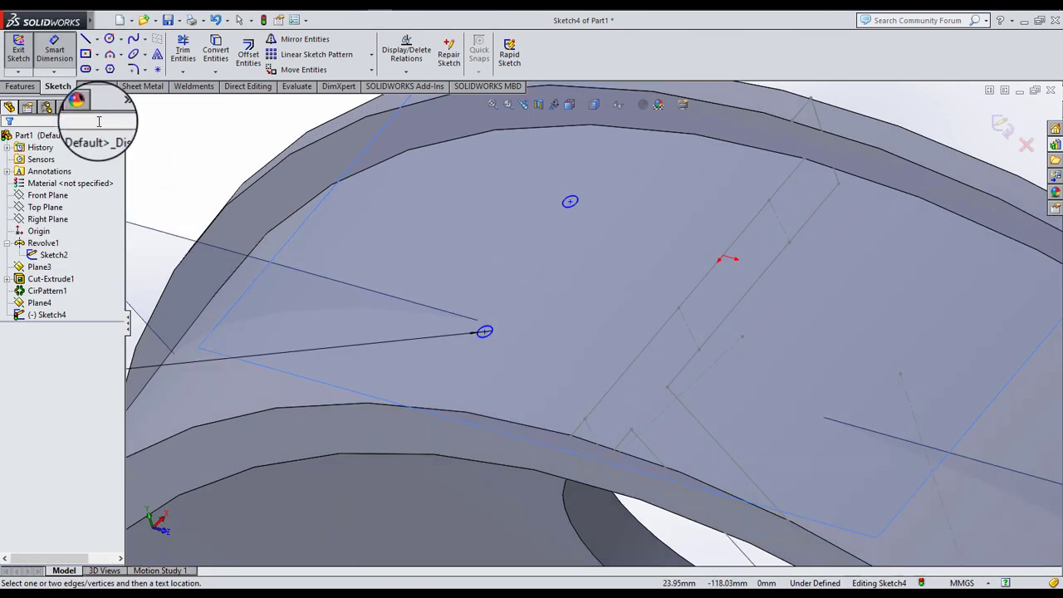
pyautogui.click(47, 53)
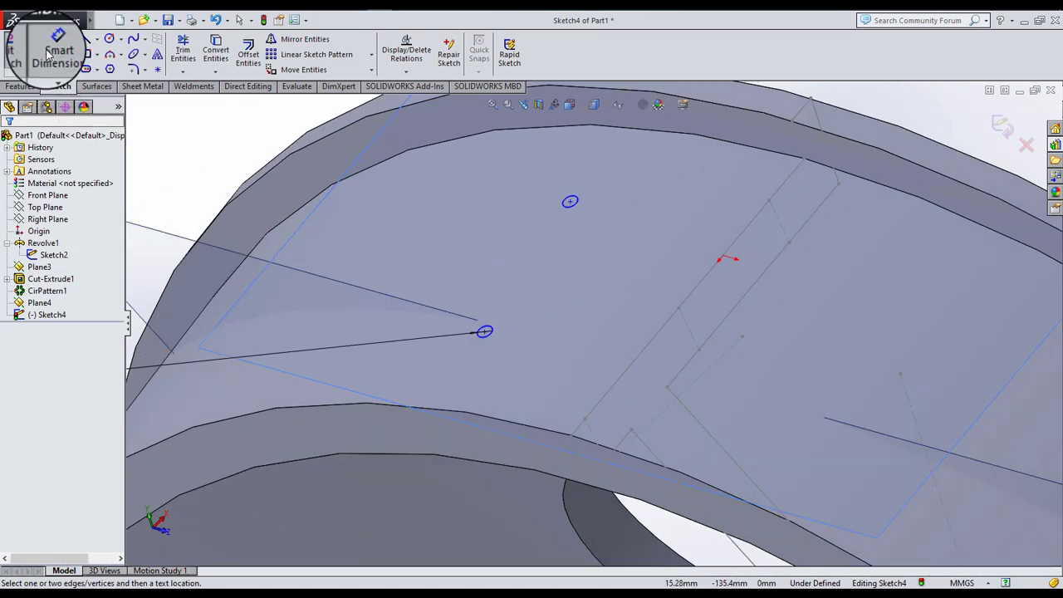
# - Make the lower and middle circle centres coincident with their Sketch2 points
pyautogui.click(481, 326)
pyautogui.keyDown('ctrl'); pyautogui.click(584, 419); pyautogui.keyUp('ctrl')
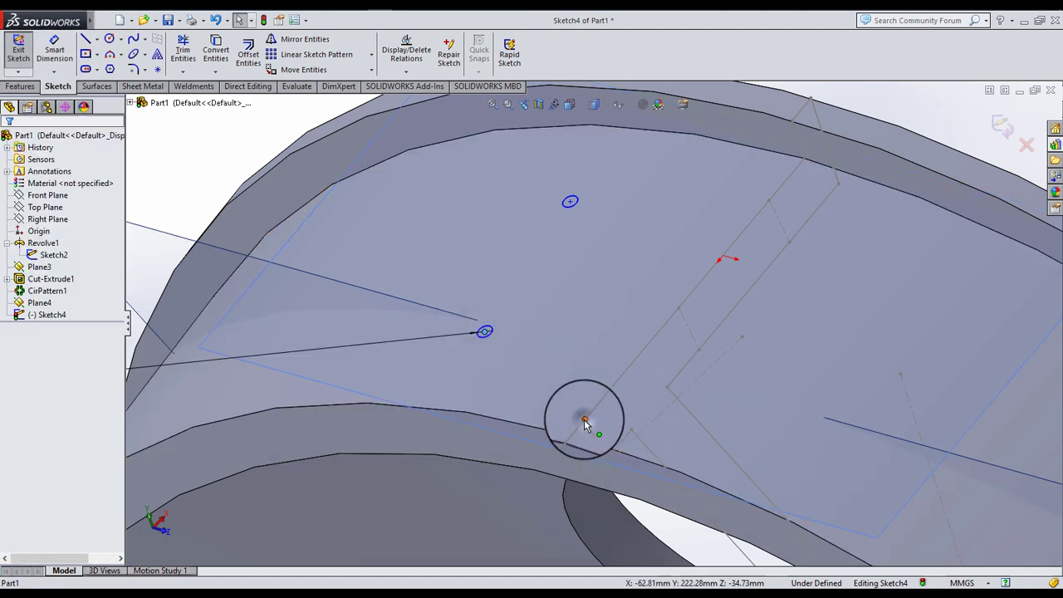
pyautogui.click(41, 388)
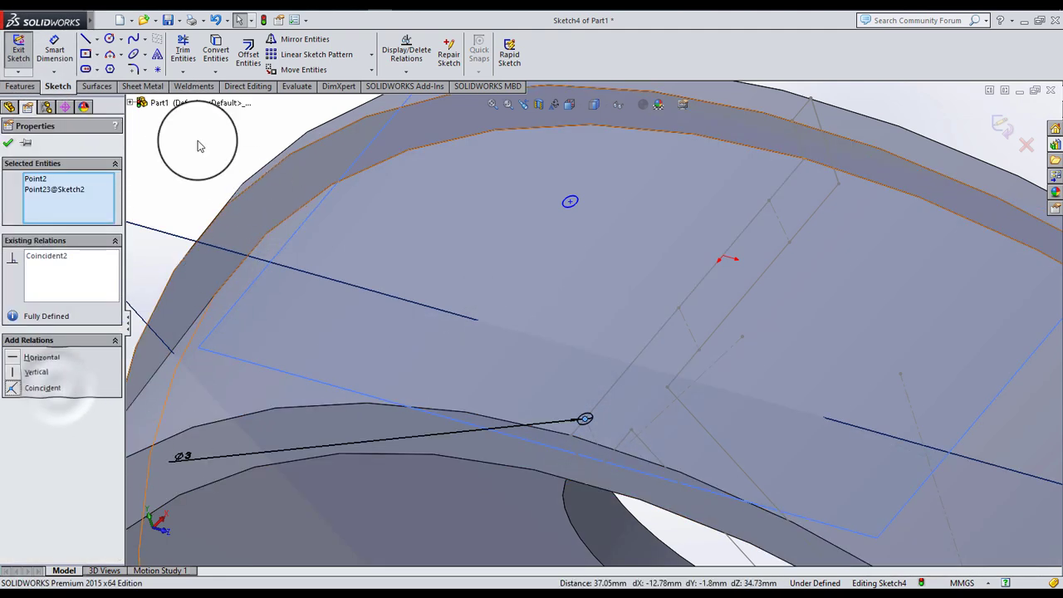
pyautogui.press('Escape')
pyautogui.click(570, 201)
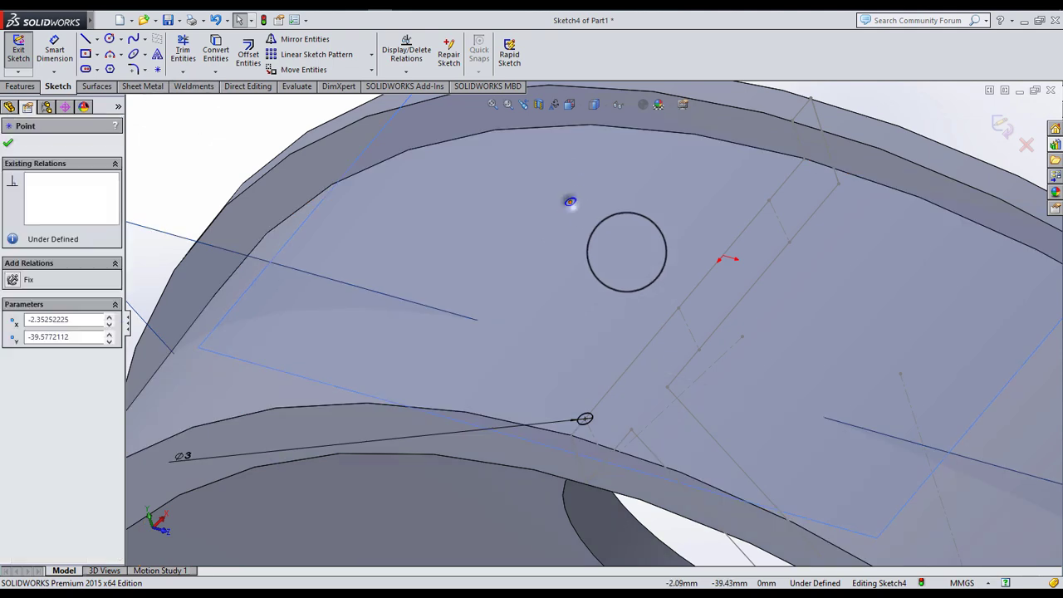
pyautogui.keyDown('ctrl'); pyautogui.click(679, 309); pyautogui.keyUp('ctrl')
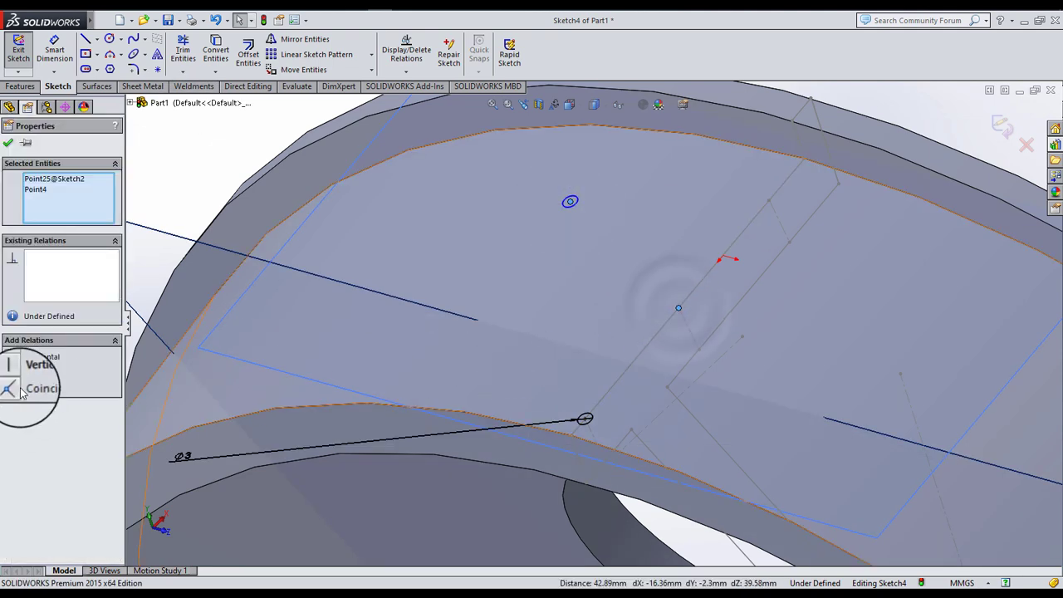
pyautogui.press('Escape')
# - Make the top circle's centre coincident with its Sketch2 point
pyautogui.moveTo(178, 177)
pyautogui.mouseDown(button='middle')
pyautogui.moveTo(640, 161)
pyautogui.moveTo(677, 191)
pyautogui.mouseUp(button='middle')
pyautogui.click(637, 207)
pyautogui.moveTo(662, 261)
pyautogui.mouseDown(button='middle')
pyautogui.moveTo(643, 367)
pyautogui.moveTo(672, 440)
pyautogui.moveTo(587, 288)
pyautogui.mouseUp(button='middle')
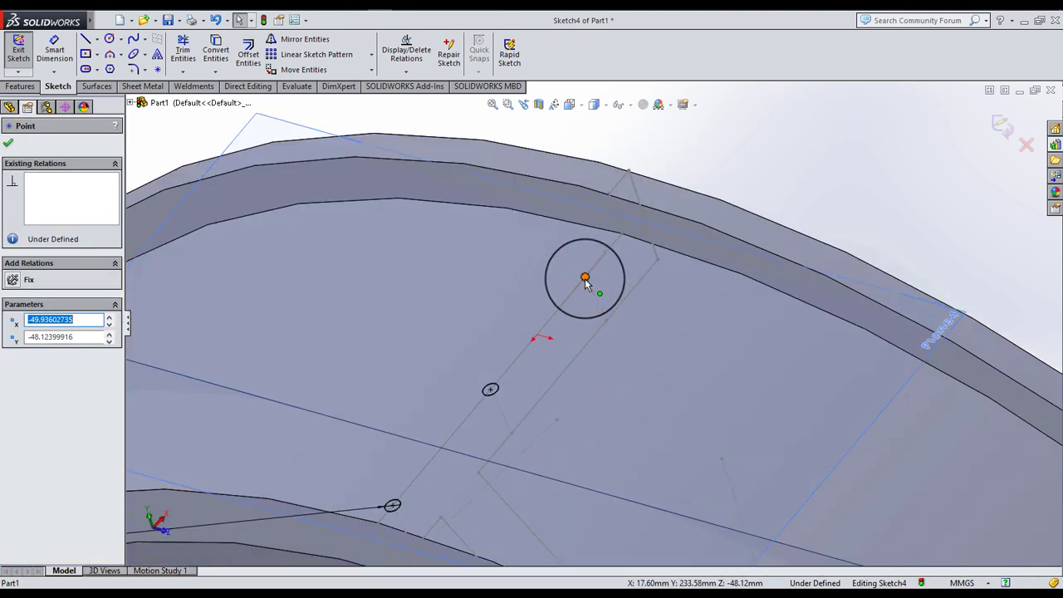
pyautogui.keyDown('ctrl'); pyautogui.click(585, 277); pyautogui.keyUp('ctrl')
pyautogui.scroll(5, 584, 323)
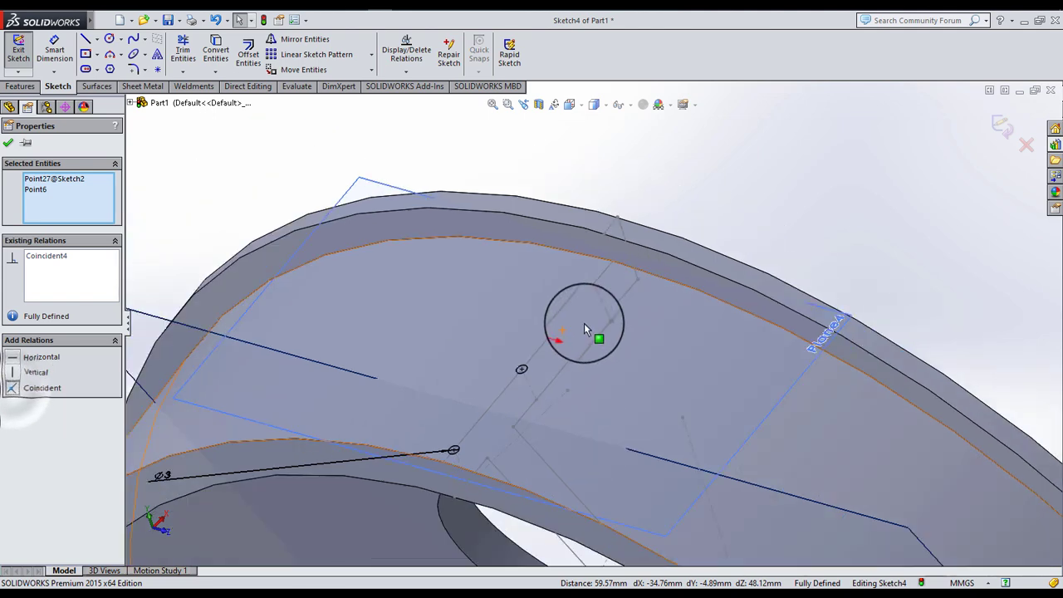
pyautogui.click(10, 144)
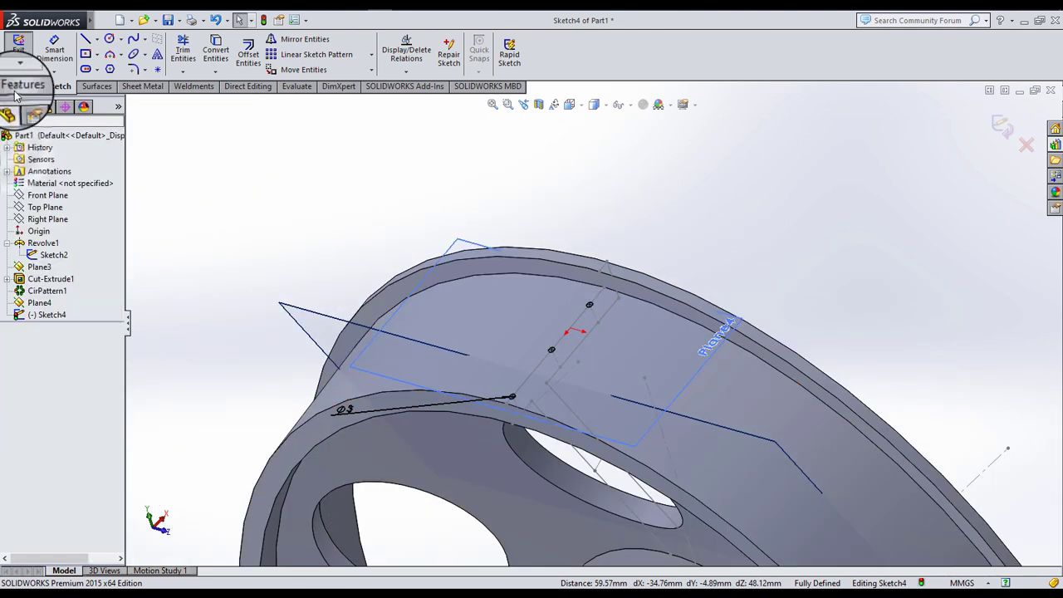
# - Cut Sketch4's small circles 15 mm blind into the rim as Cut-Extrude2
pyautogui.click(16, 87)
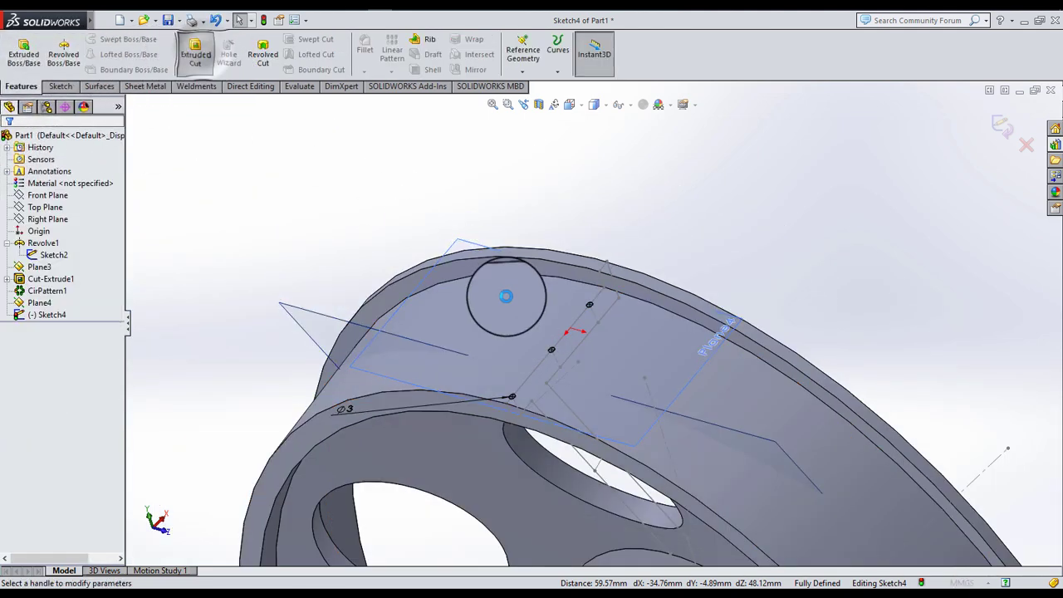
pyautogui.moveTo(551, 356)
pyautogui.mouseDown(button='middle')
pyautogui.moveTo(519, 301)
pyautogui.moveTo(418, 349)
pyautogui.mouseUp(button='middle')
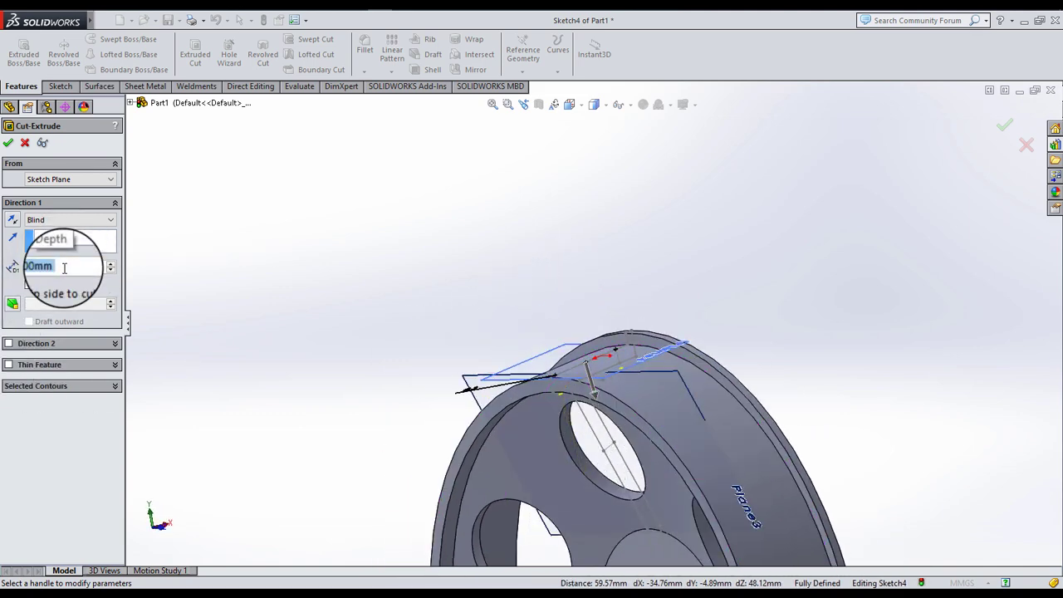
pyautogui.click(9, 145)
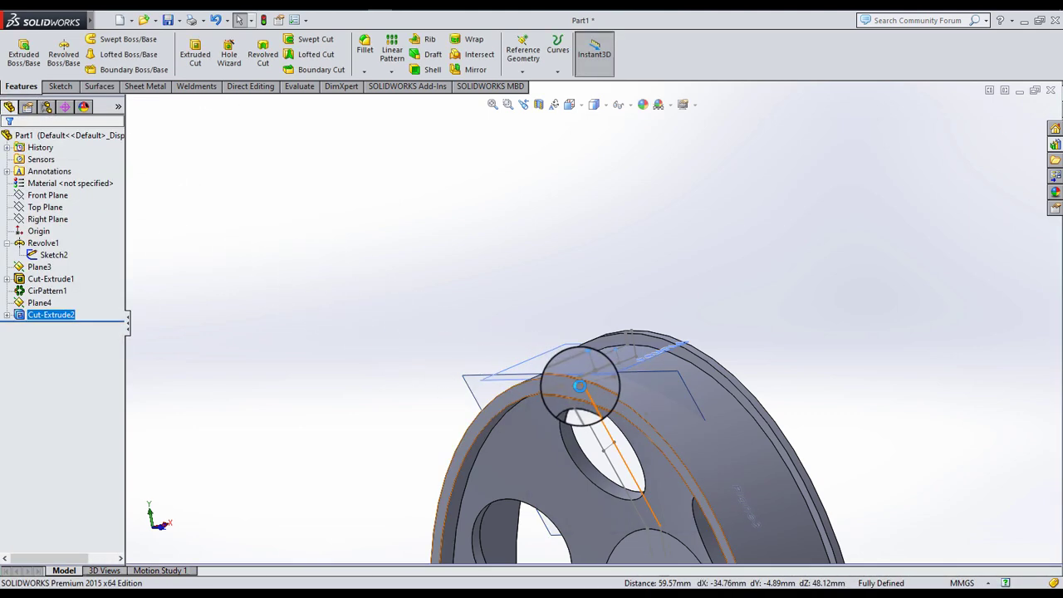
pyautogui.scroll(-2, 589, 349)
pyautogui.scroll(-2, 598, 374)
pyautogui.scroll(-2, 610, 349)
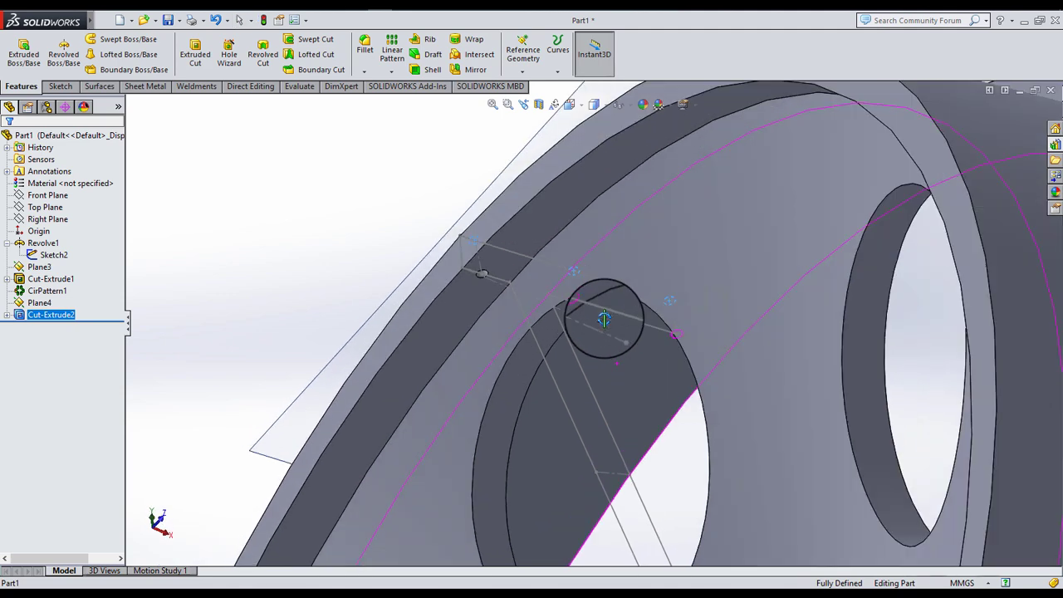
pyautogui.scroll(-1, 582, 316)
pyautogui.moveTo(578, 312)
pyautogui.mouseDown(button='middle')
pyautogui.moveTo(577, 280)
pyautogui.moveTo(522, 230)
pyautogui.moveTo(712, 356)
pyautogui.moveTo(712, 374)
pyautogui.moveTo(613, 463)
pyautogui.moveTo(740, 439)
pyautogui.moveTo(572, 285)
pyautogui.moveTo(505, 412)
pyautogui.moveTo(484, 347)
pyautogui.moveTo(380, 332)
pyautogui.mouseUp(button='middle')
pyautogui.scroll(2, 686, 370)
pyautogui.scroll(2, 657, 388)
pyautogui.scroll(-2, 483, 347)
pyautogui.scroll(-3, 485, 293)
pyautogui.scroll(-3, 494, 323)
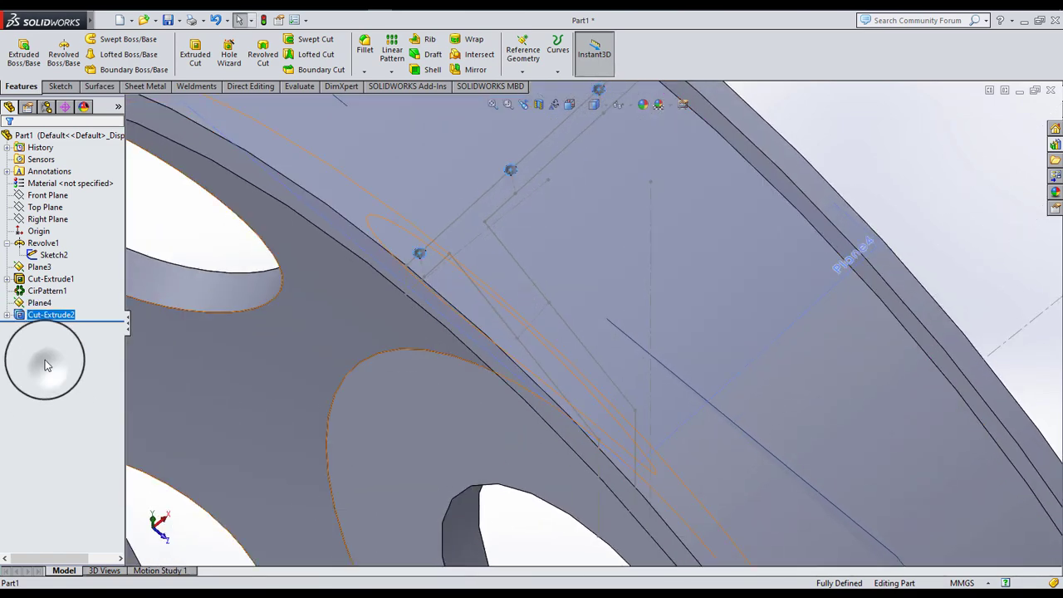
# - Start a circular pattern of the angled hole cut with 20 instances
pyautogui.click(51, 315)
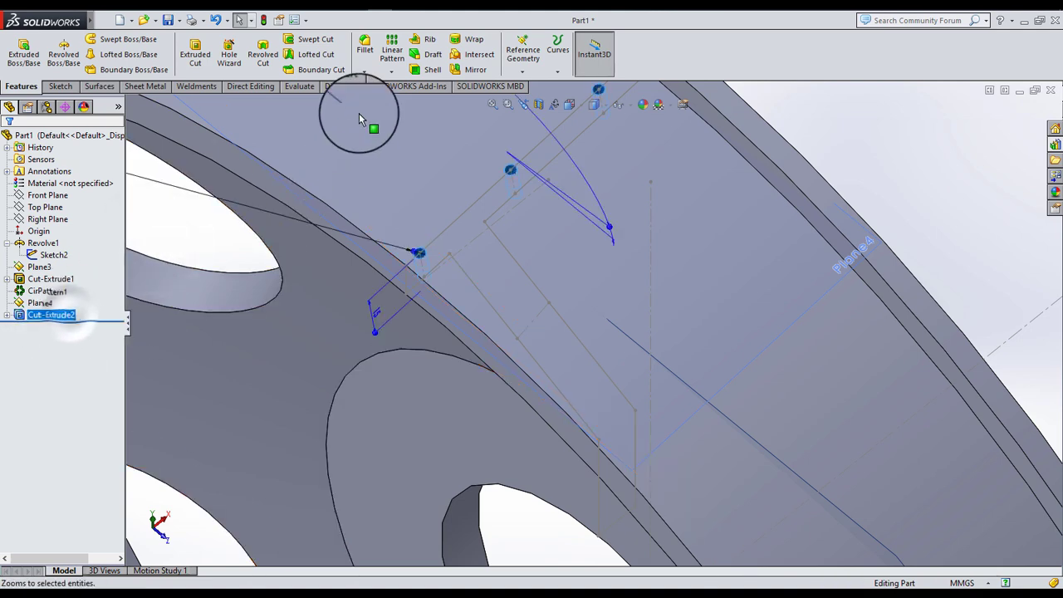
pyautogui.click(398, 75)
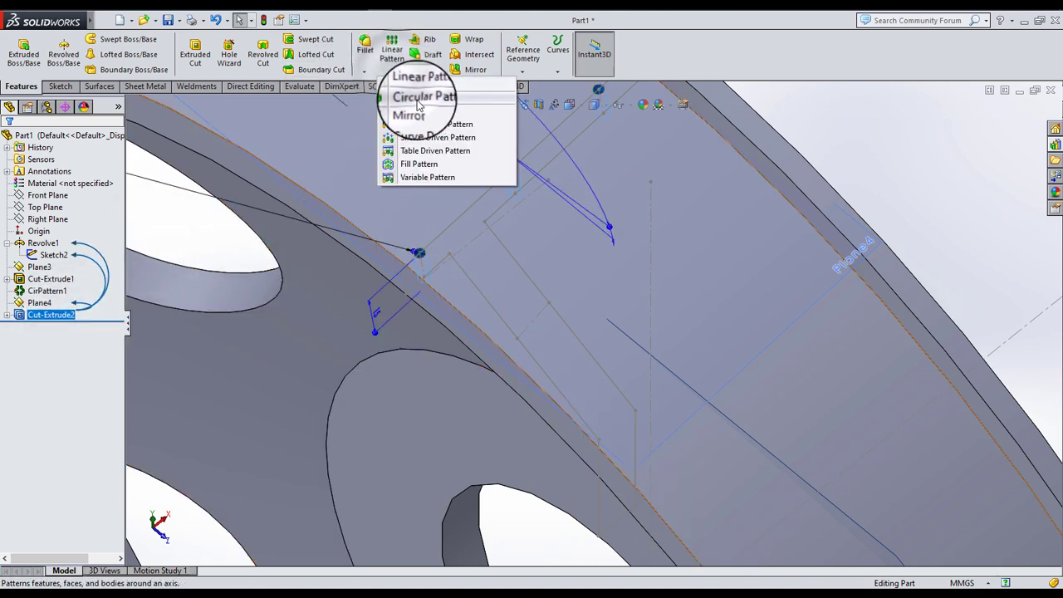
pyautogui.click(419, 104)
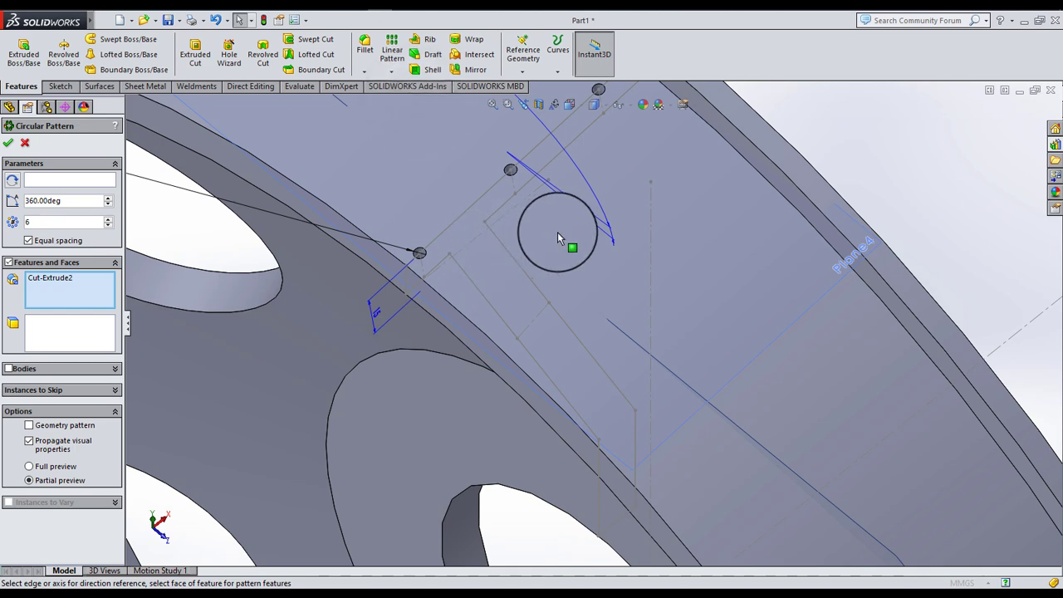
pyautogui.scroll(5, 558, 238)
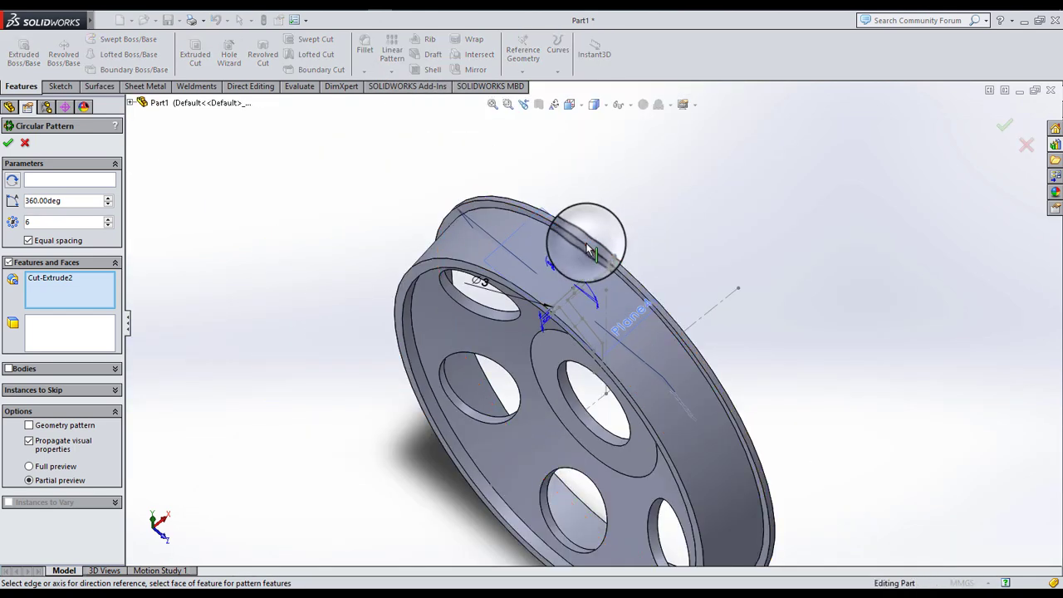
pyautogui.moveTo(587, 250)
pyautogui.mouseDown(button='middle')
pyautogui.moveTo(451, 296)
pyautogui.moveTo(605, 379)
pyautogui.mouseUp(button='middle')
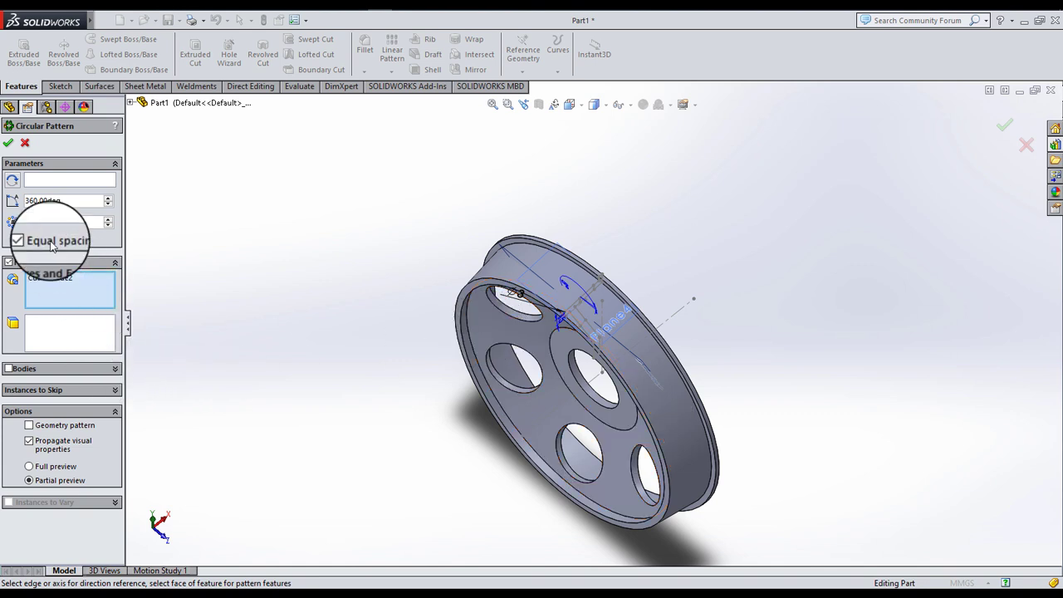
pyautogui.write('20')
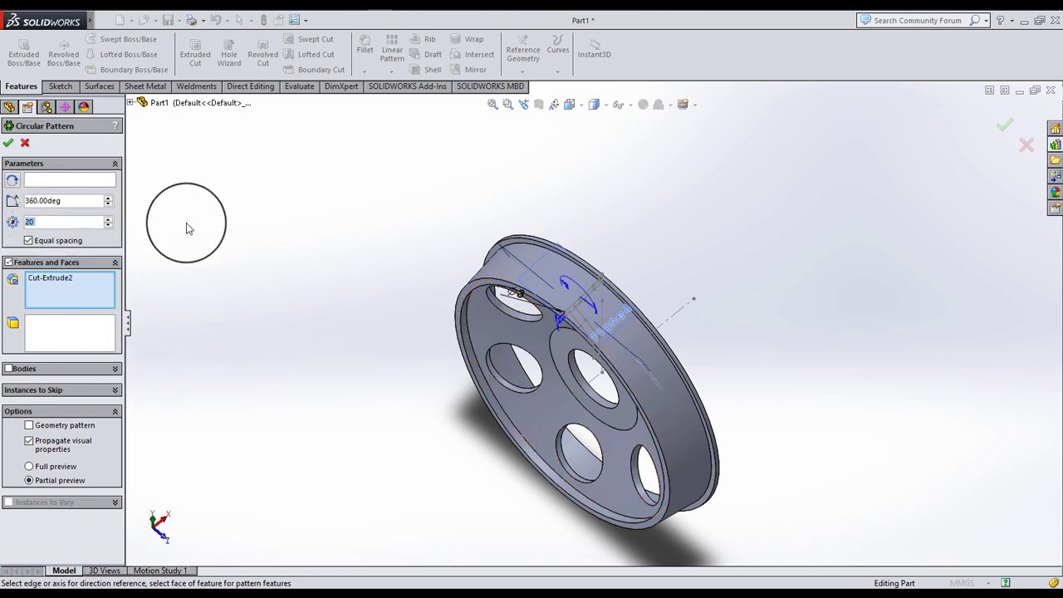
pyautogui.moveTo(469, 267); pyautogui.dragTo(501, 213, button='middle')
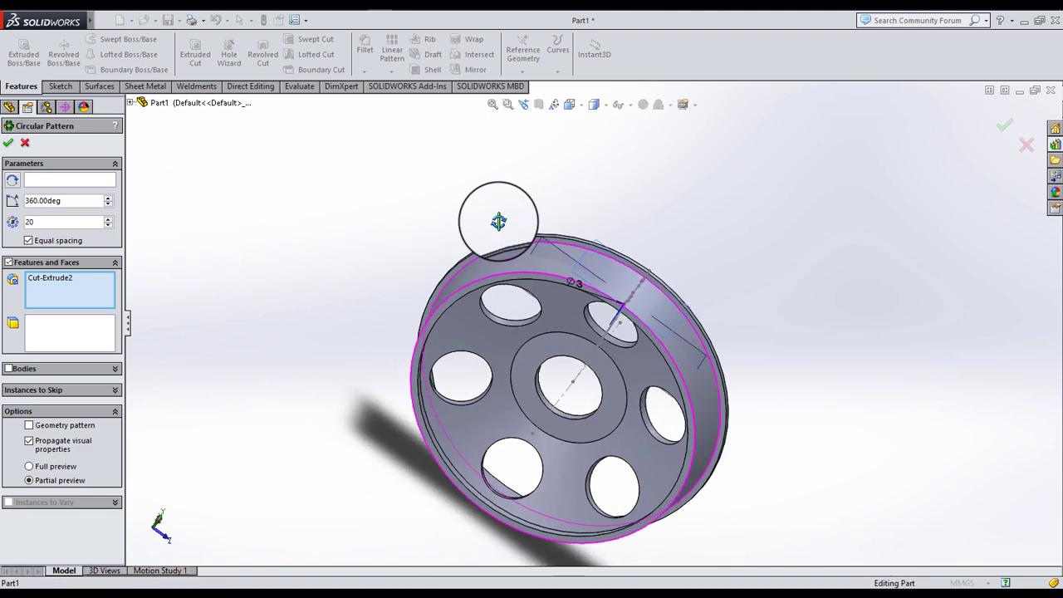
pyautogui.scroll(-3, 581, 260)
pyautogui.scroll(-3, 617, 308)
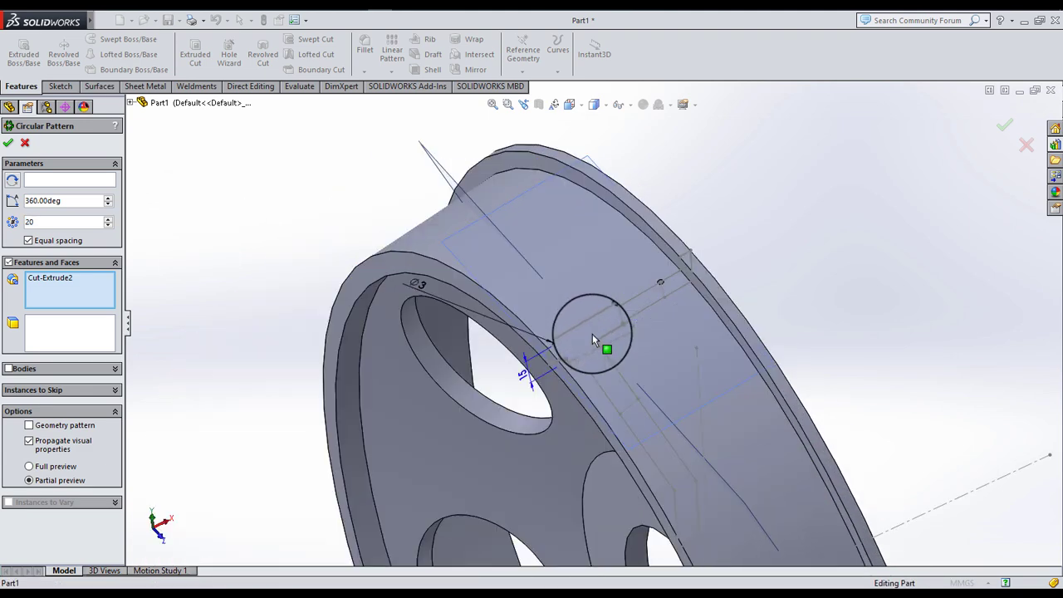
# - Use the rim's circular edge as the pattern axis, spanning 360° with equal spacing
pyautogui.click(83, 179)
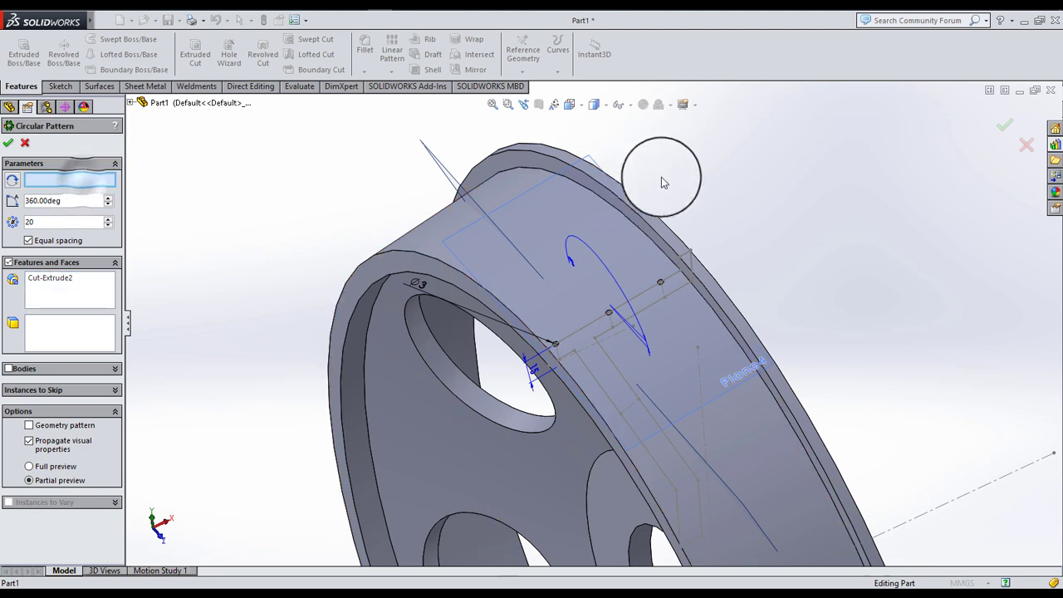
pyautogui.click(627, 218)
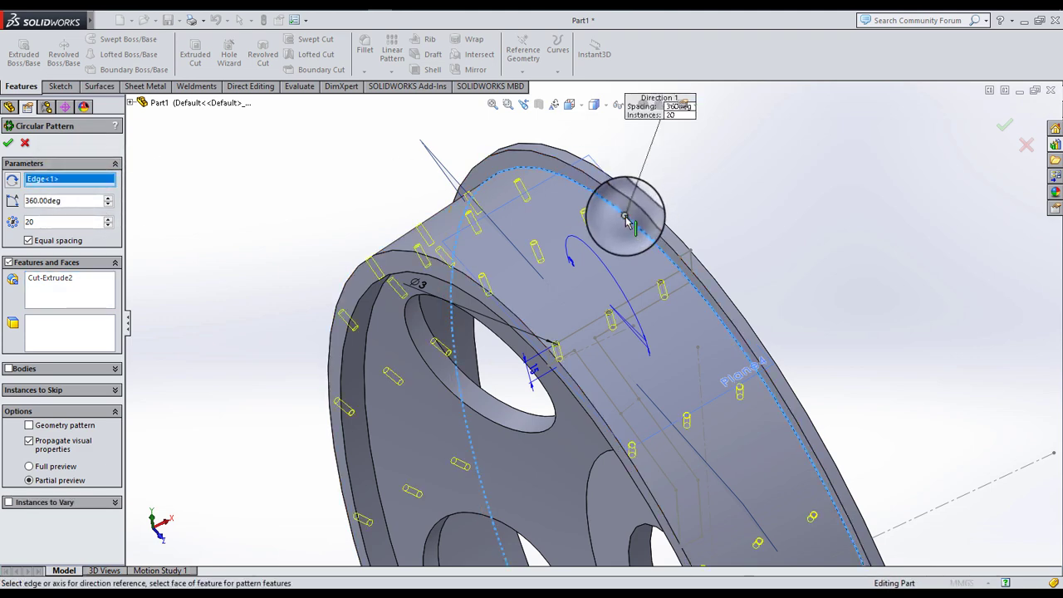
pyautogui.scroll(3, 637, 301)
pyautogui.scroll(-2, 648, 312)
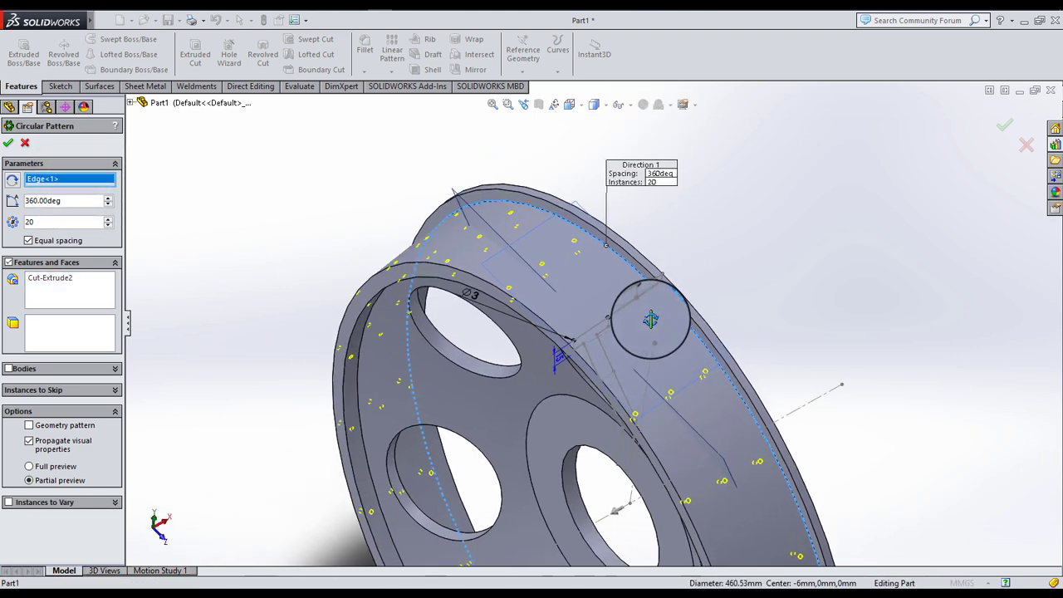
pyautogui.scroll(2, 643, 337)
pyautogui.scroll(2, 618, 332)
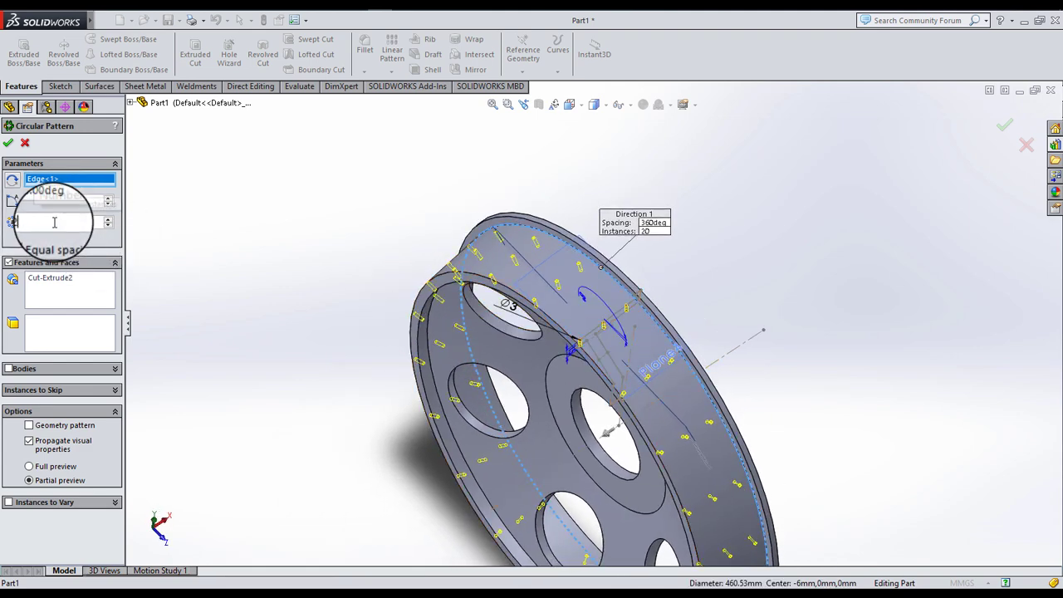
pyautogui.click(54, 223)
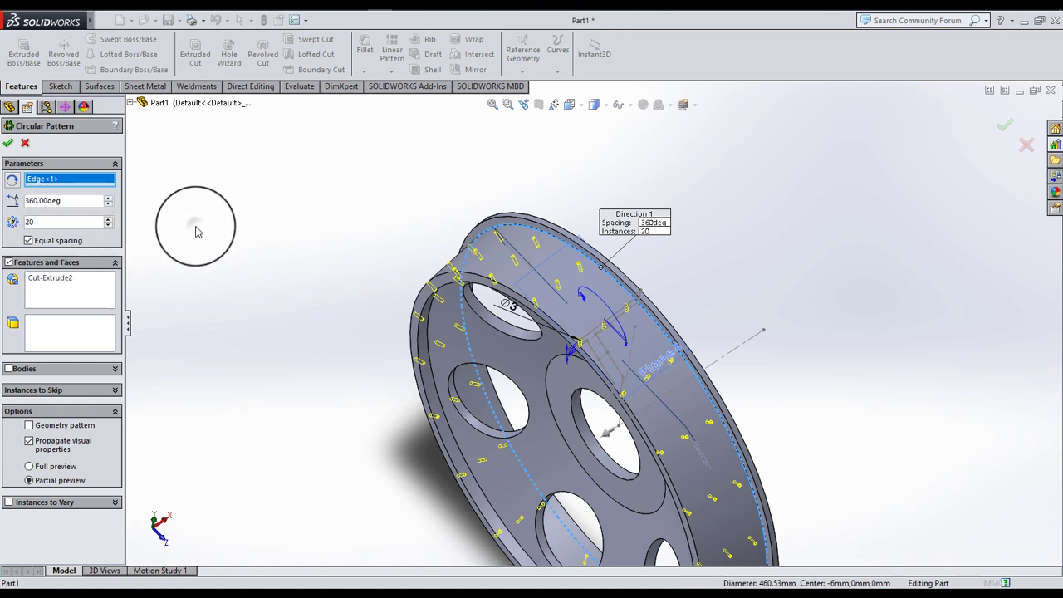
pyautogui.click(65, 284)
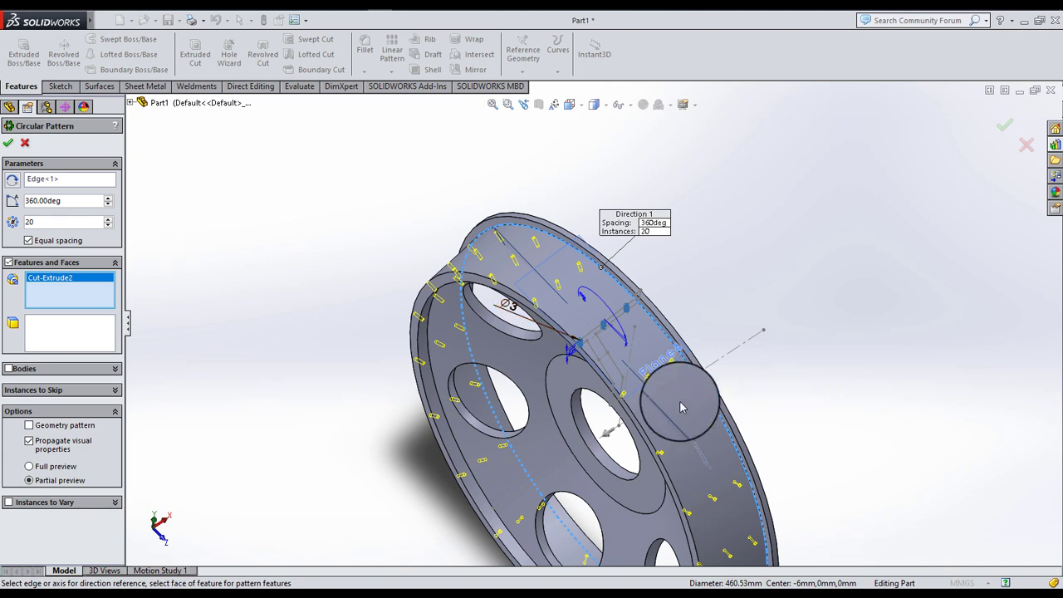
pyautogui.scroll(-5, 681, 407)
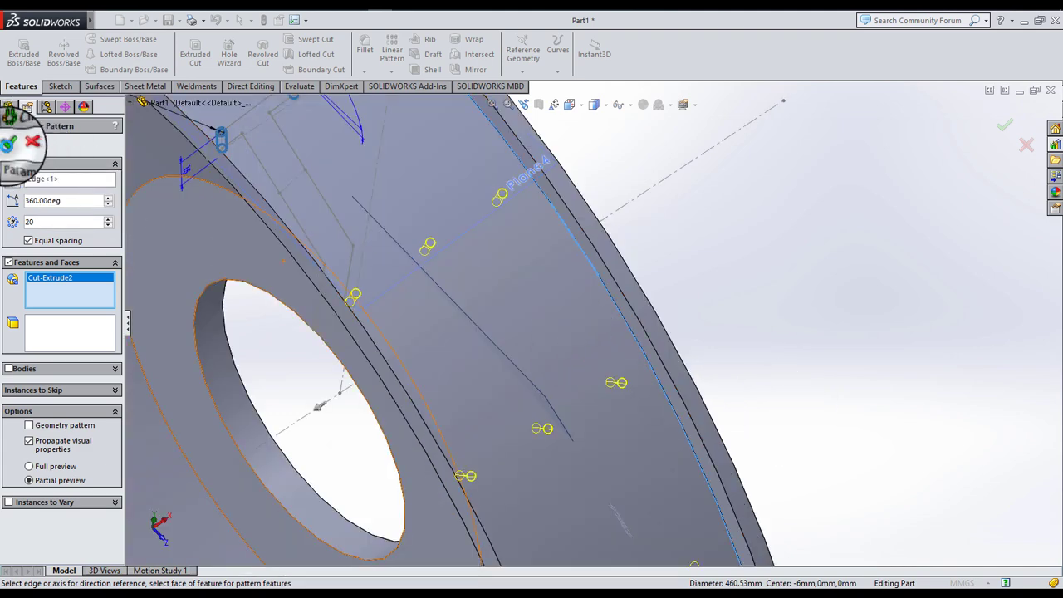
# - Confirm the 20-hole circular pattern and review the large-hole pattern and earlier features
pyautogui.press('Return')
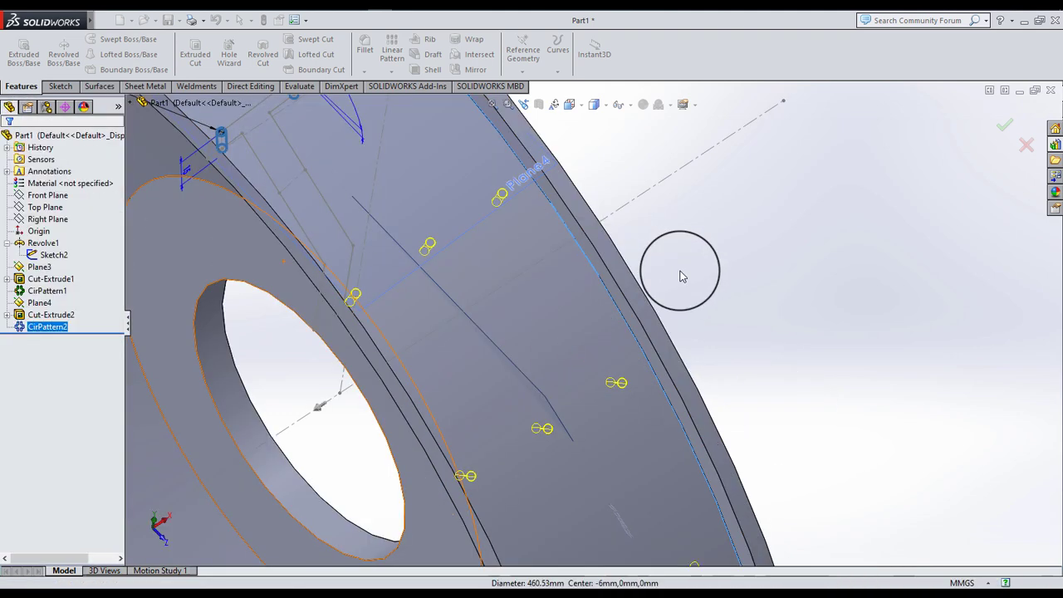
pyautogui.scroll(3, 586, 313)
pyautogui.scroll(4, 581, 309)
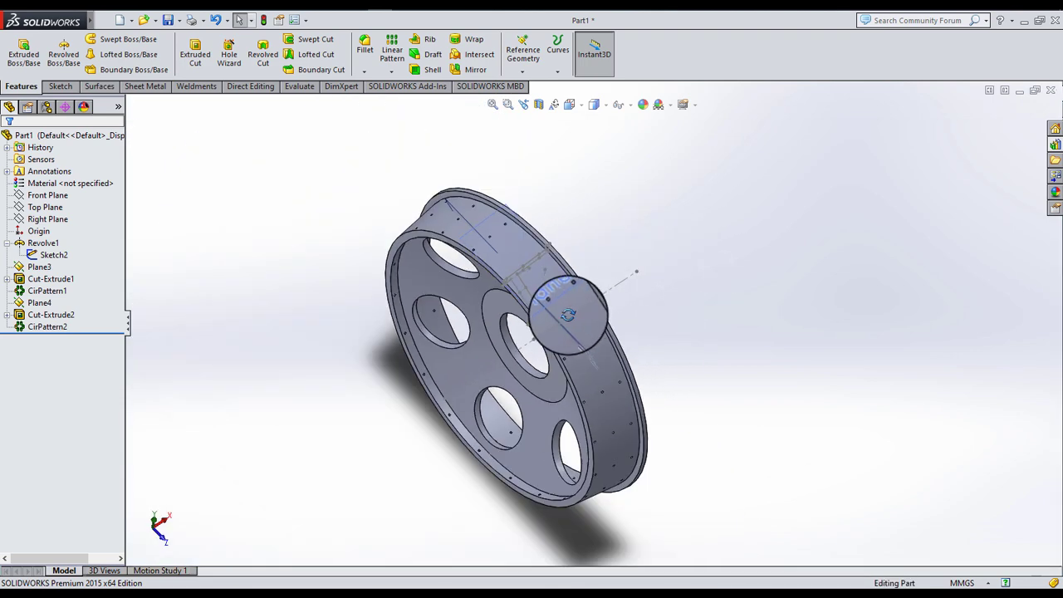
pyautogui.moveTo(570, 306); pyautogui.dragTo(469, 316, button='middle')
pyautogui.click(48, 290)
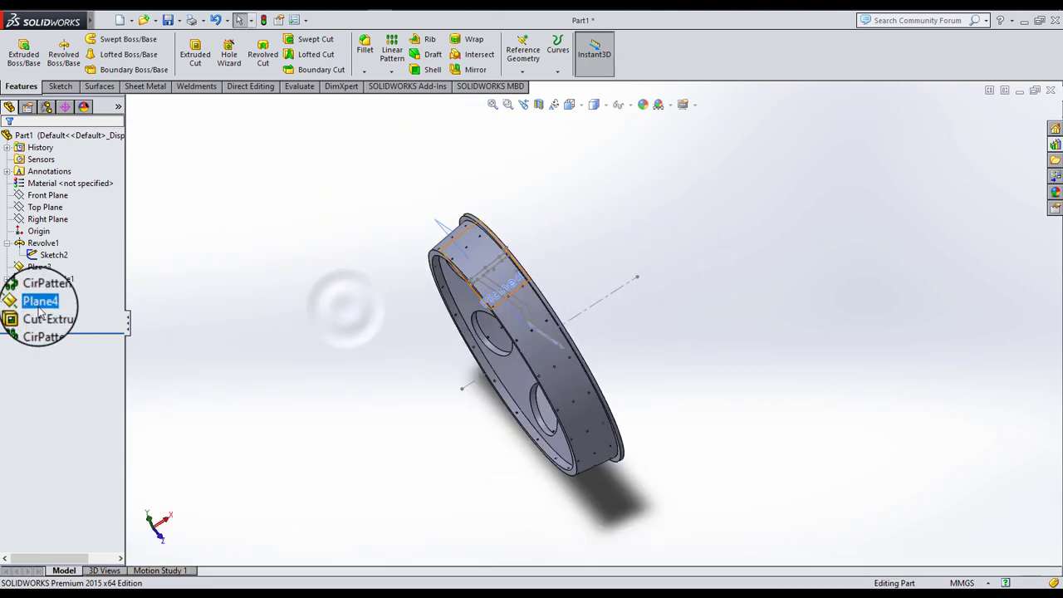
pyautogui.click(39, 265)
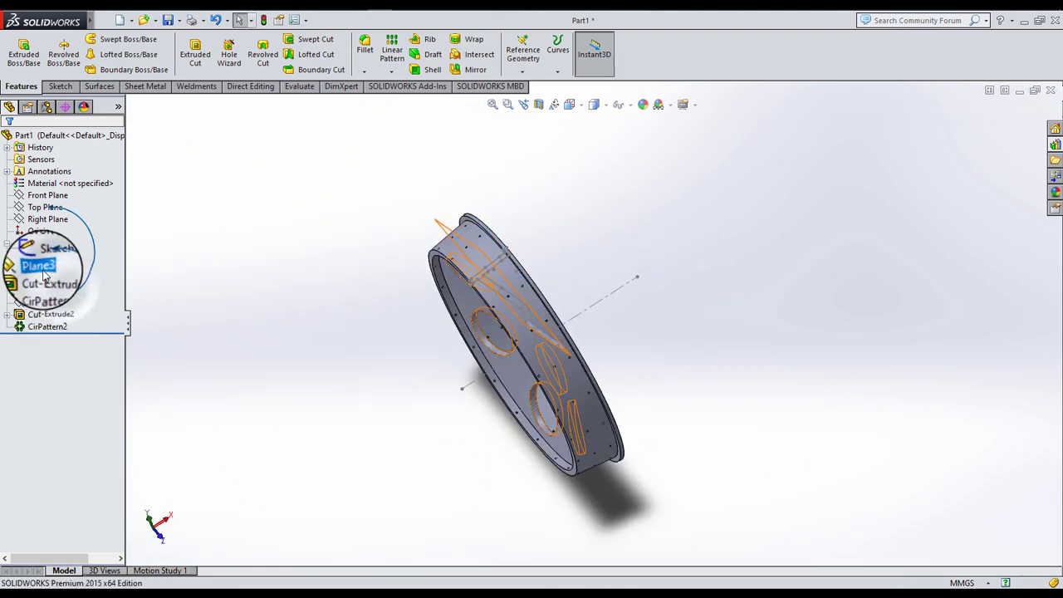
pyautogui.moveTo(510, 309); pyautogui.dragTo(526, 257, button='middle')
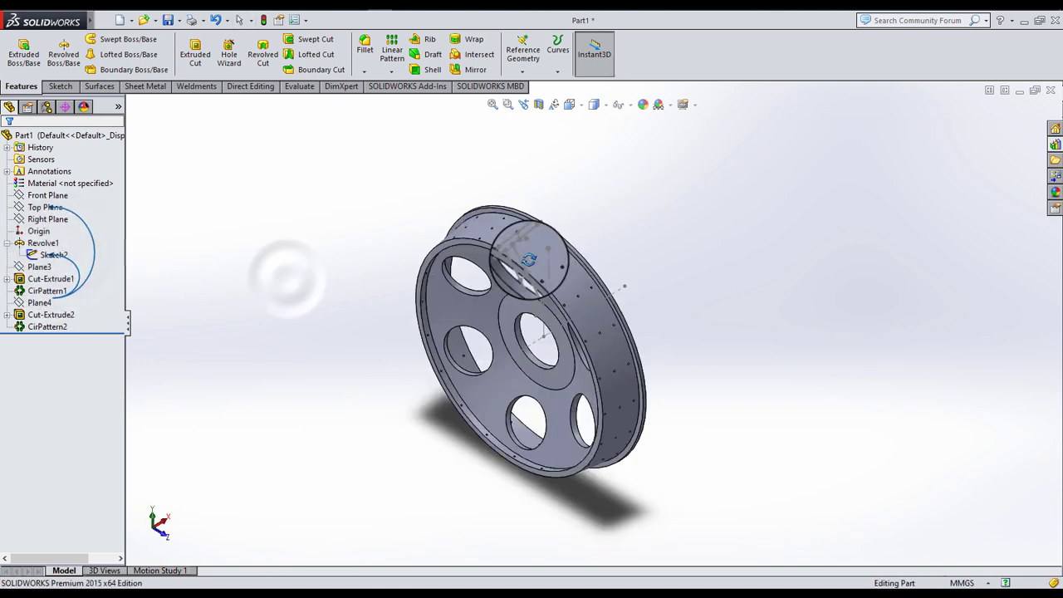
# - Hide Sketch2 in the wheel model
pyautogui.click(52, 257)
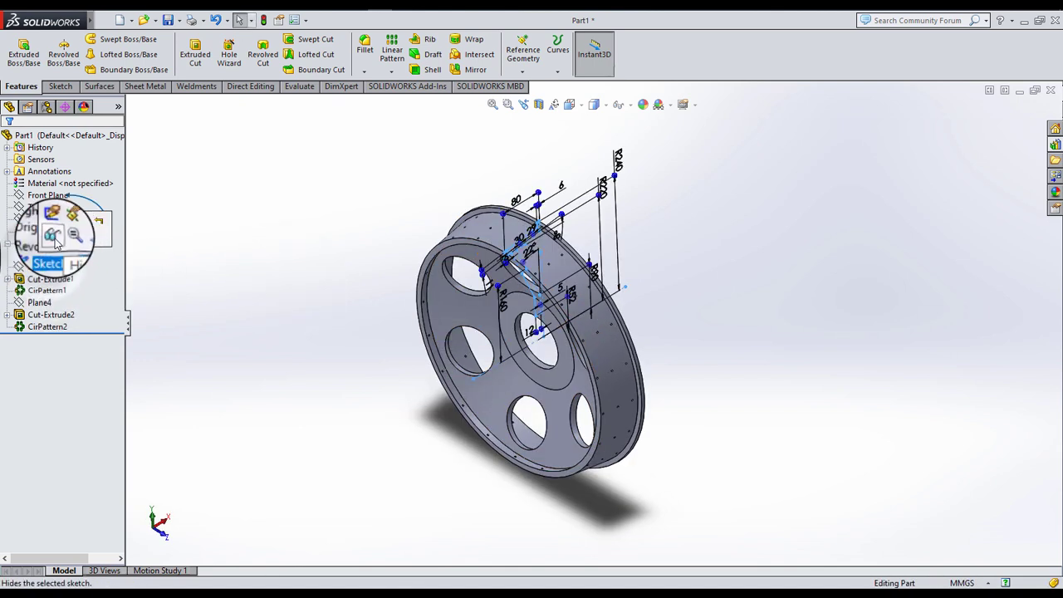
pyautogui.click(253, 300)
pyautogui.moveTo(523, 305); pyautogui.dragTo(541, 308, button='middle')
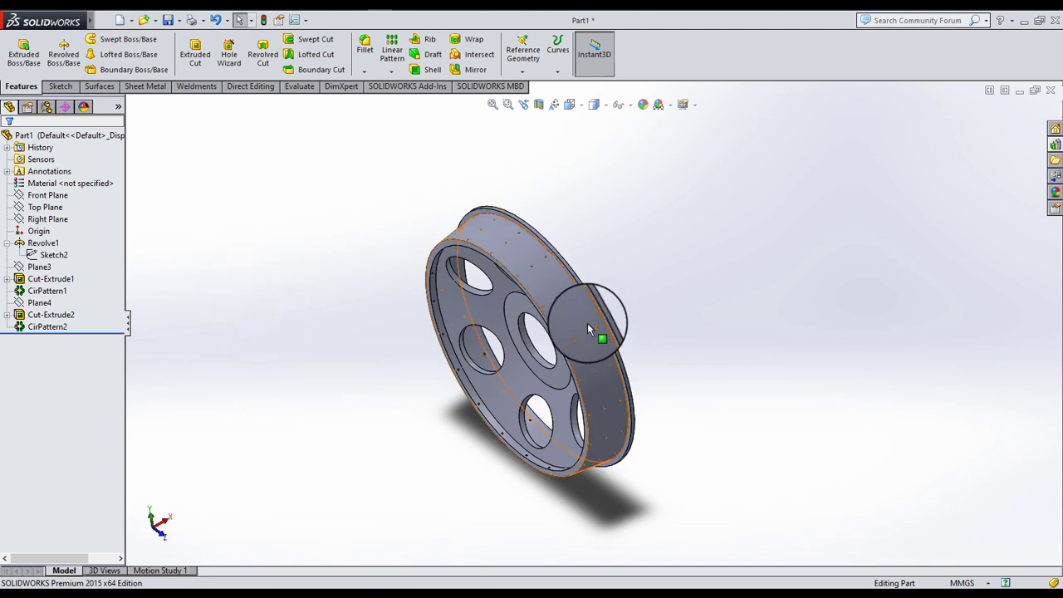
pyautogui.scroll(-3, 636, 312)
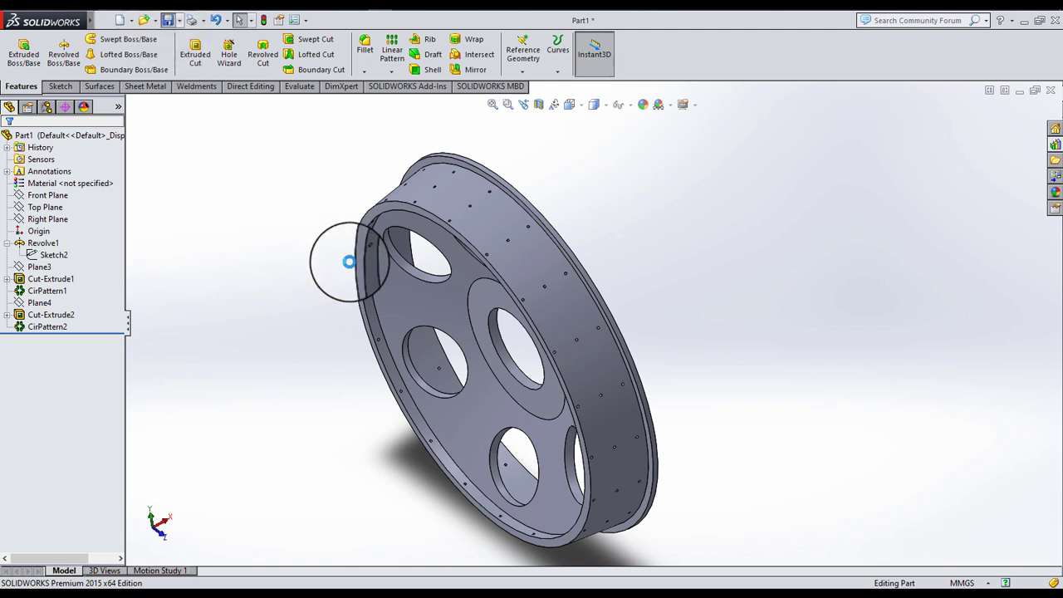
# - Begin saving the wheel part into the CONE FRICTION CLUTCH folder
pyautogui.hotkey('ctrl', 's')
pyautogui.scroll(-1, 312, 250)
pyautogui.doubleClick(306, 240)
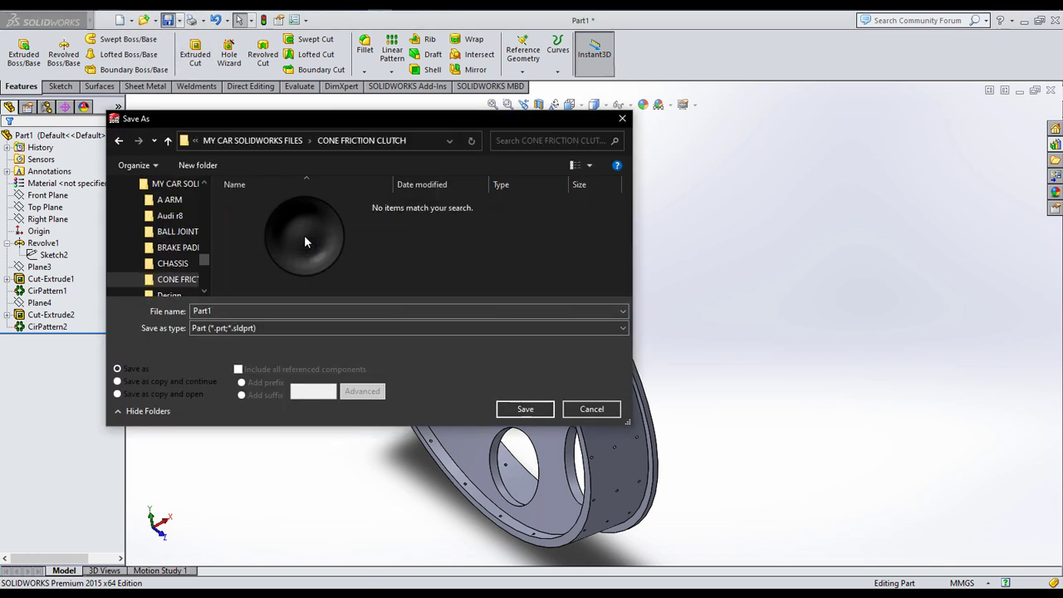
pyautogui.click(251, 307)
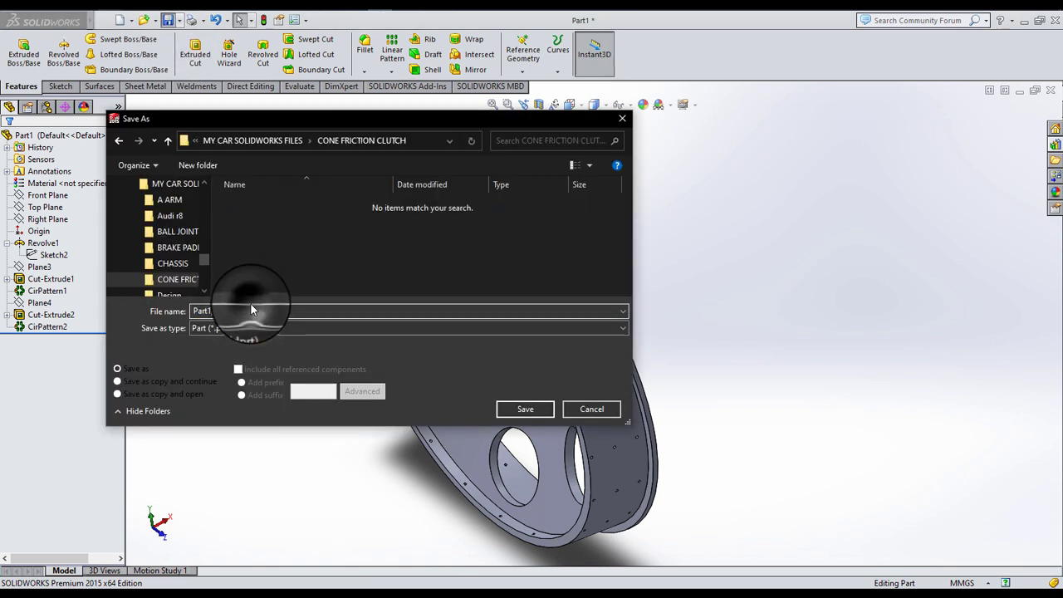
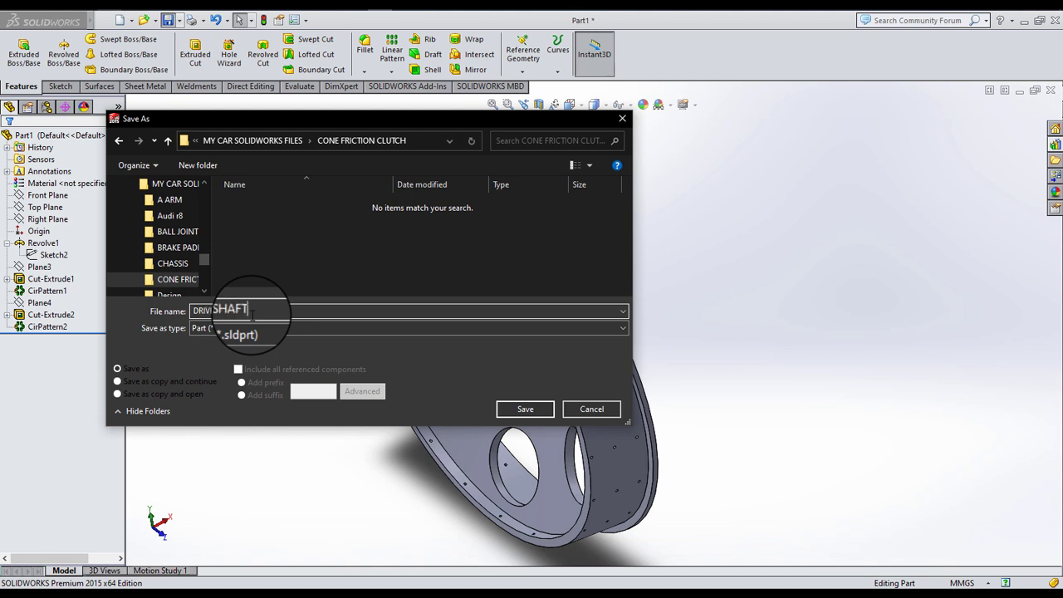
# - Save the part as DRIVING SHAFT and start a sketch on the hub face
pyautogui.click(519, 411)
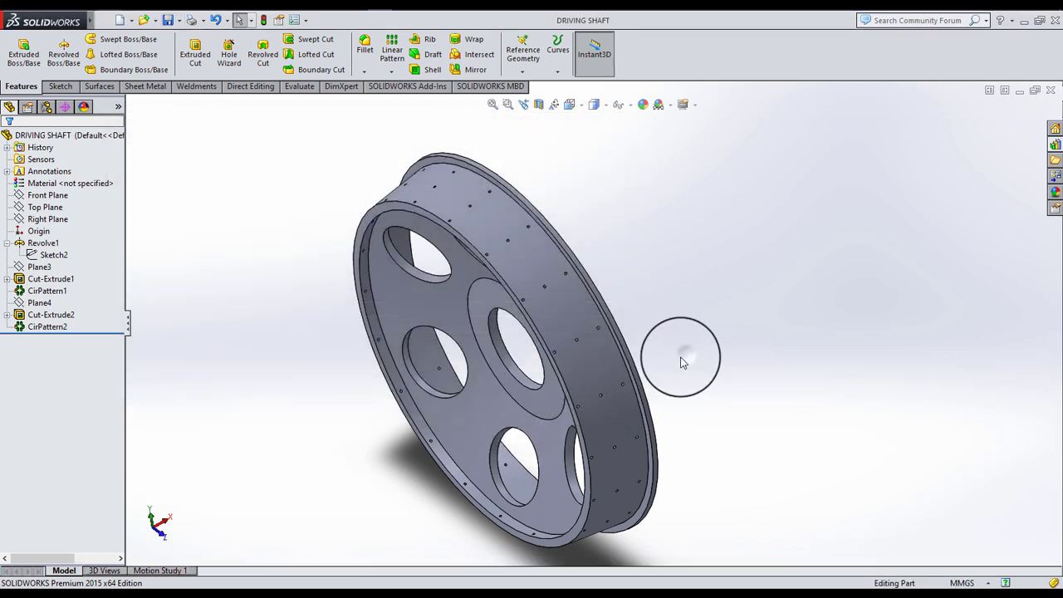
pyautogui.moveTo(681, 362)
pyautogui.mouseDown(button='middle')
pyautogui.moveTo(505, 408)
pyautogui.moveTo(532, 355)
pyautogui.mouseUp(button='middle')
pyautogui.scroll(-5, 532, 356)
pyautogui.click(519, 313)
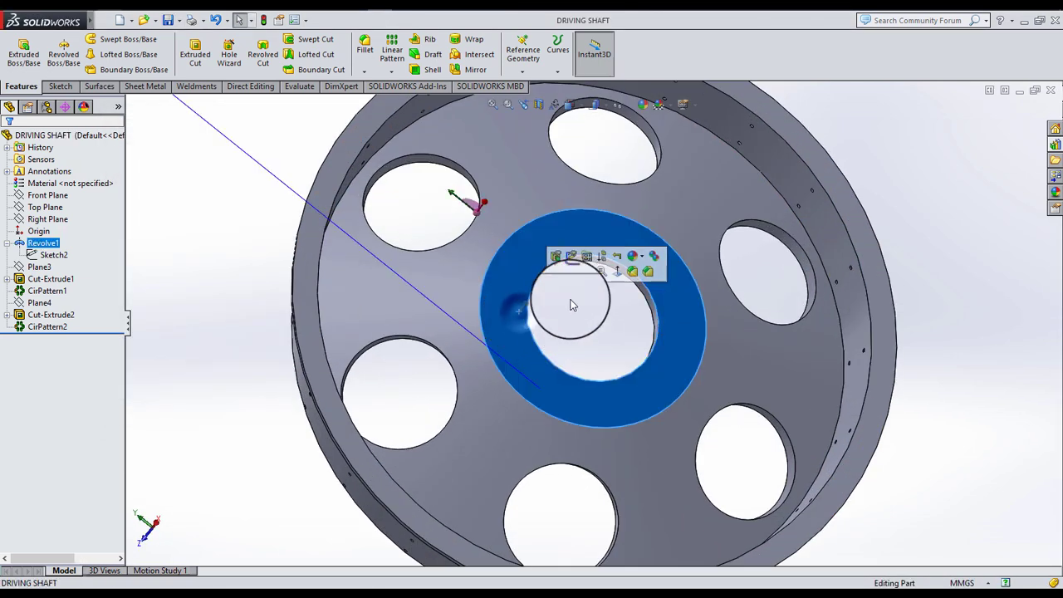
pyautogui.click(575, 271)
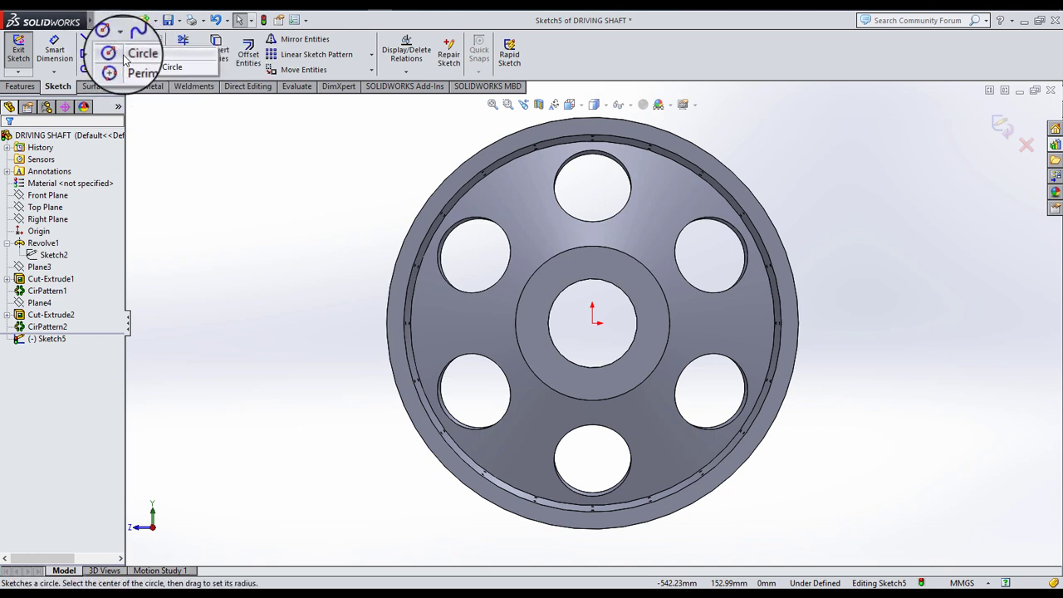
# - Draw a construction circle centred on the wheel centre
pyautogui.click(123, 53)
pyautogui.click(593, 323)
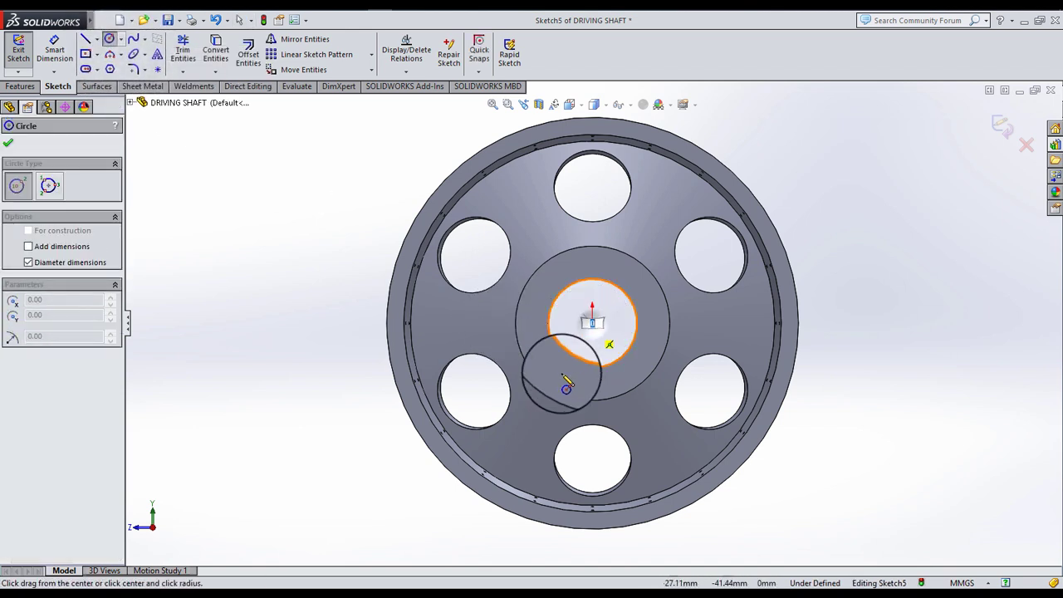
pyautogui.click(550, 367)
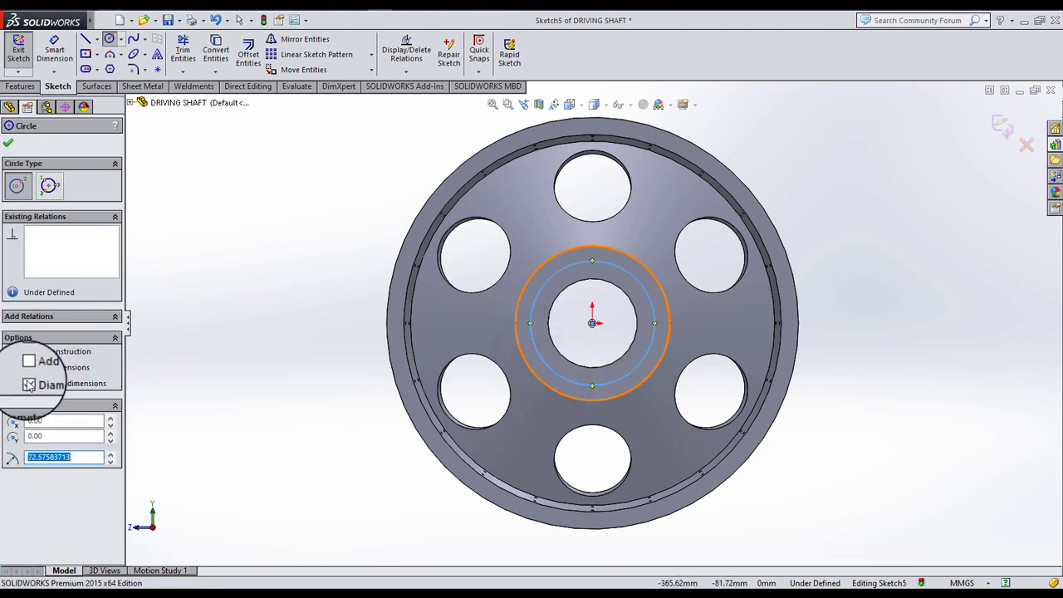
pyautogui.click(27, 351)
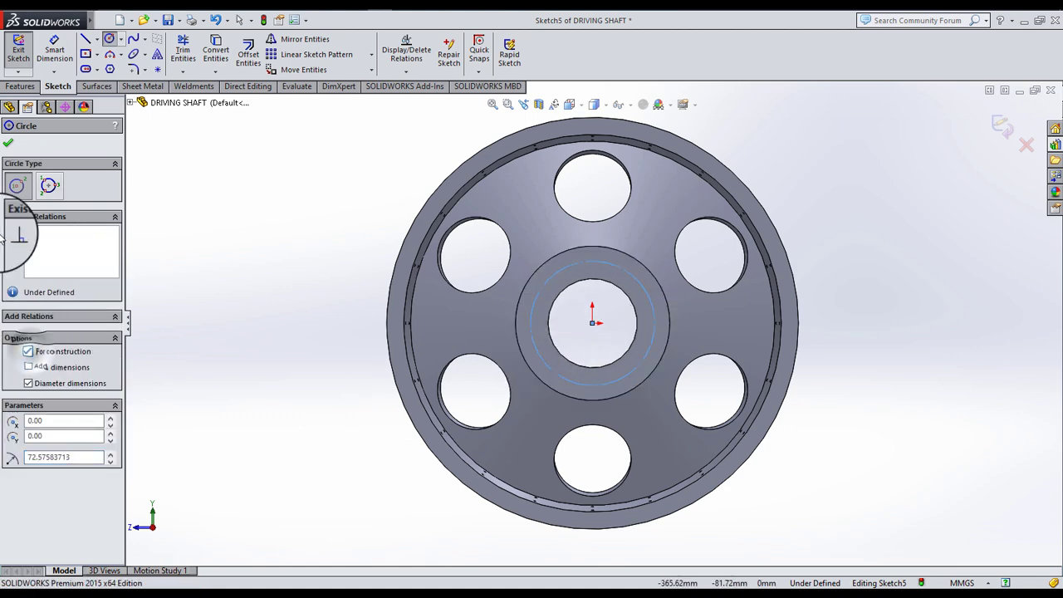
pyautogui.click(9, 143)
pyautogui.click(157, 178)
# - Dimension the construction circle's diameter to 136
pyautogui.click(54, 52)
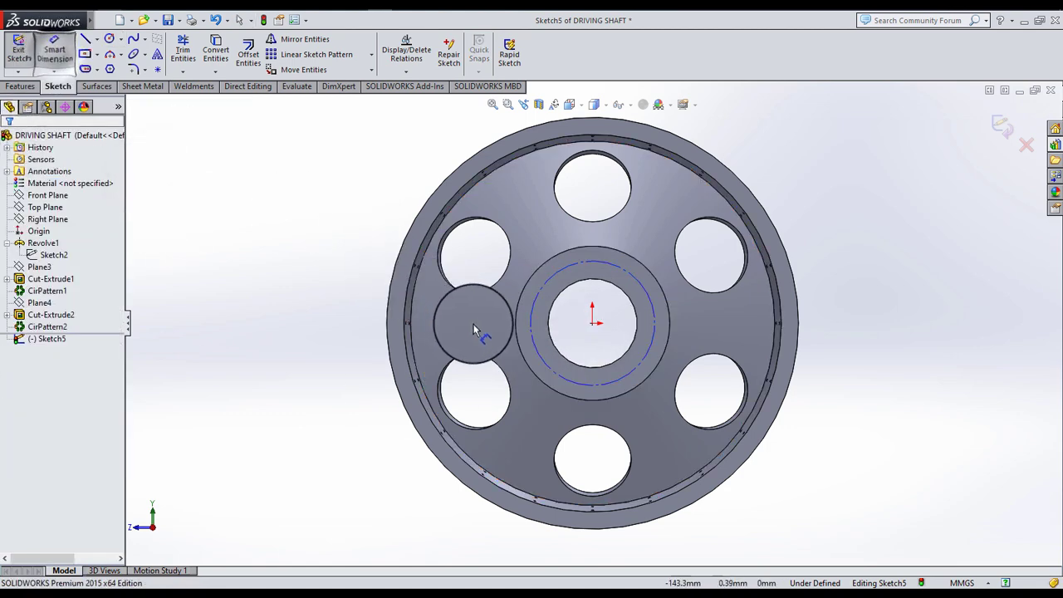
pyautogui.click(529, 326)
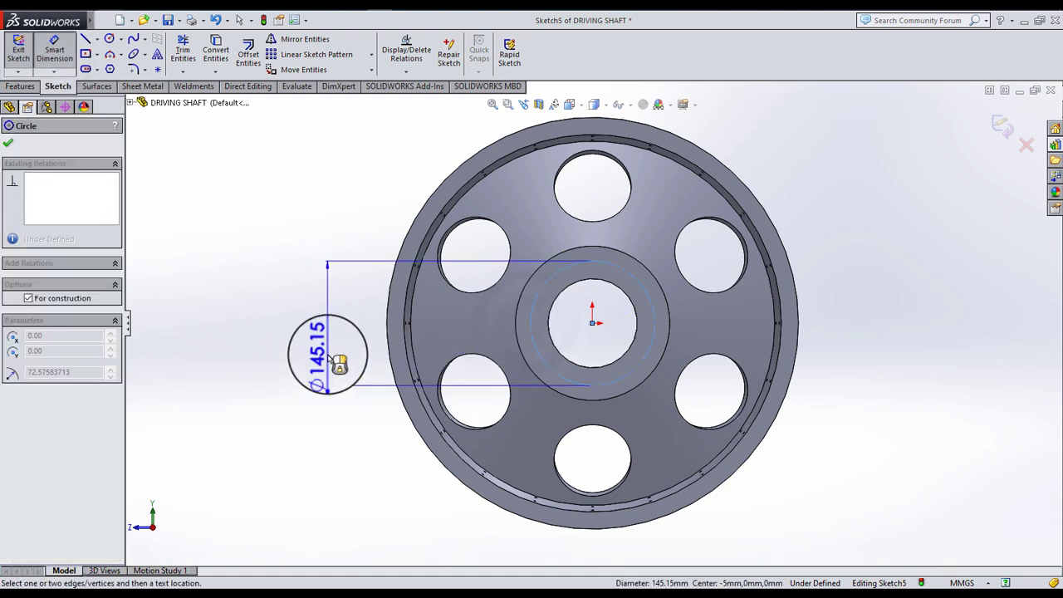
pyautogui.click(332, 361)
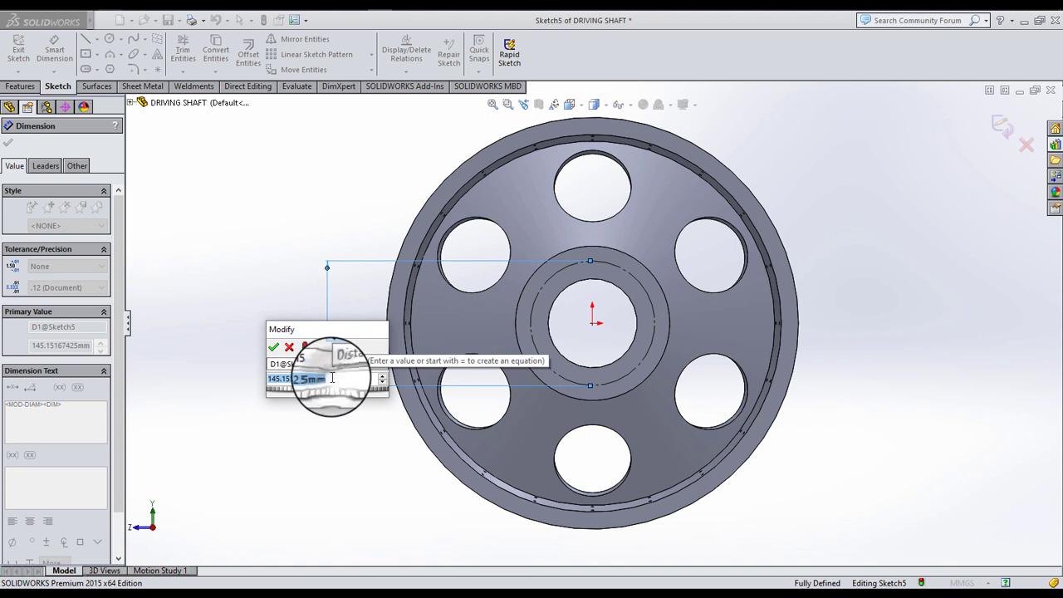
pyautogui.write('136')
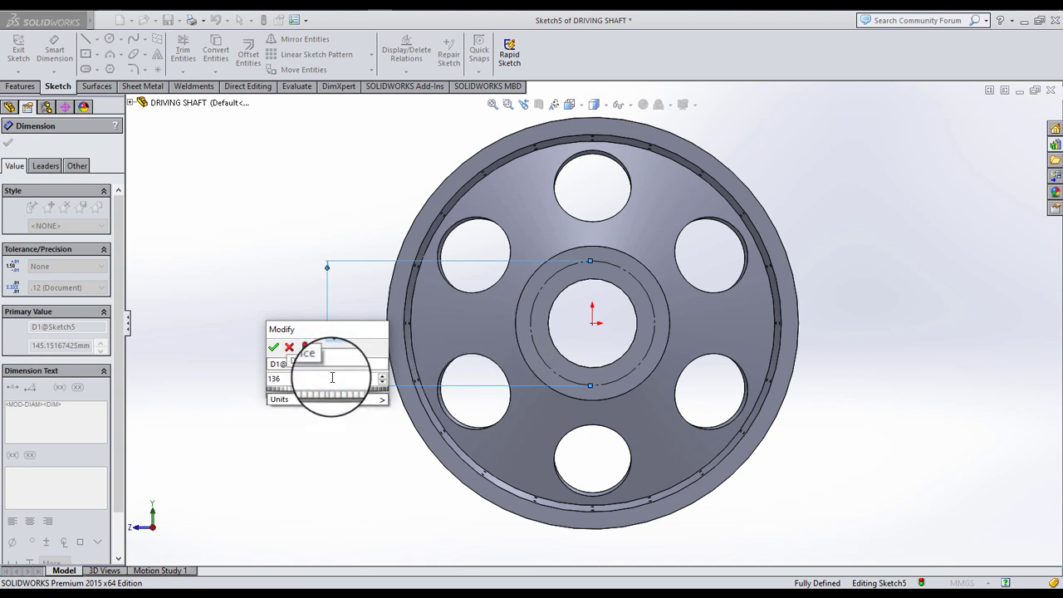
pyautogui.press('Return')
pyautogui.click(273, 359)
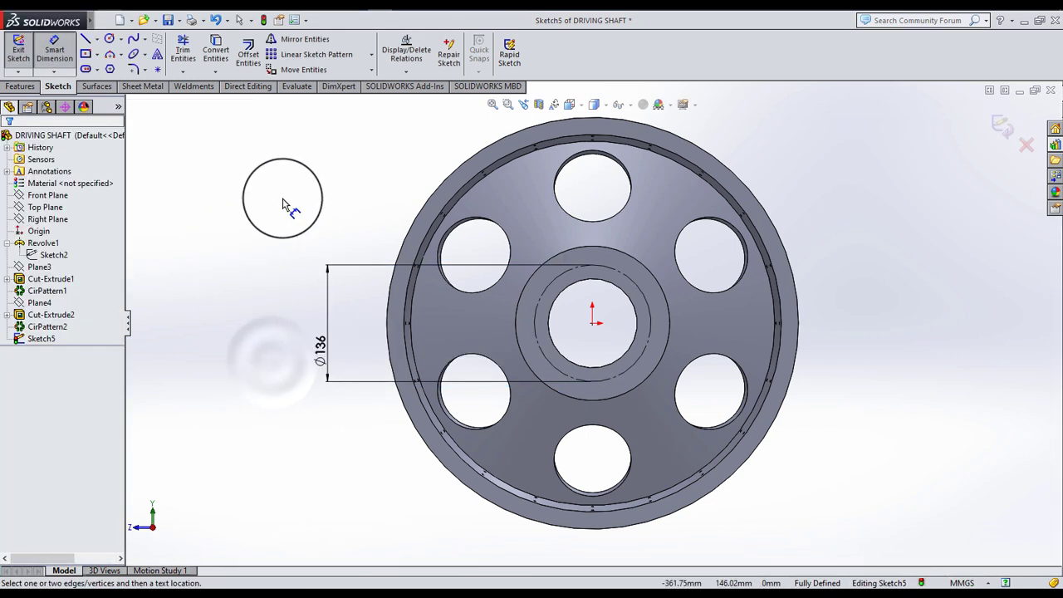
pyautogui.click(108, 43)
# - Draw a small circle on top of the construction circle, dimensioned Ø12.50
pyautogui.scroll(-3, 668, 287)
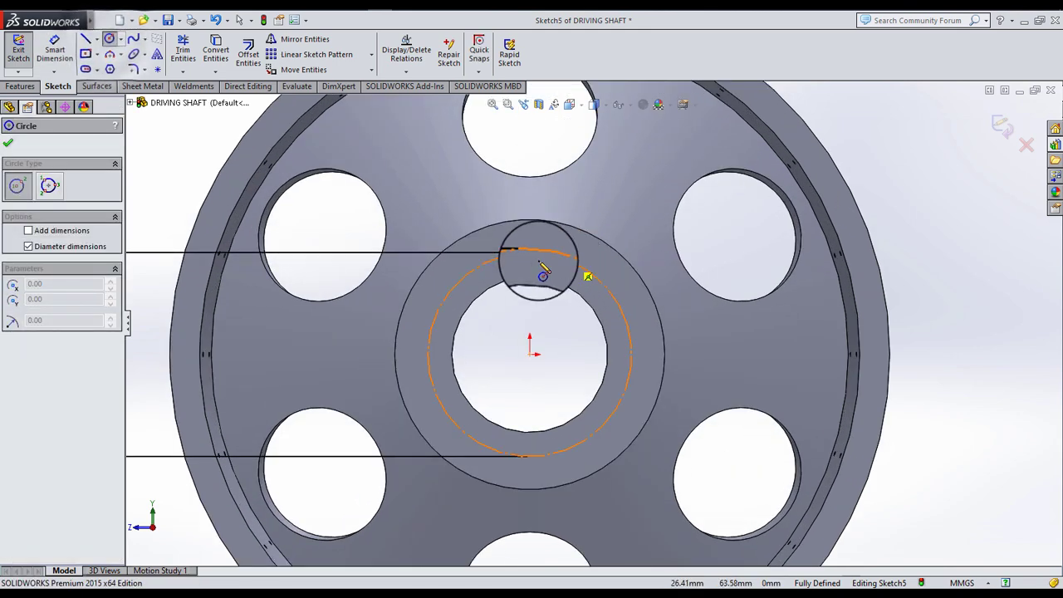
pyautogui.moveTo(529, 251); pyautogui.dragTo(543, 252)
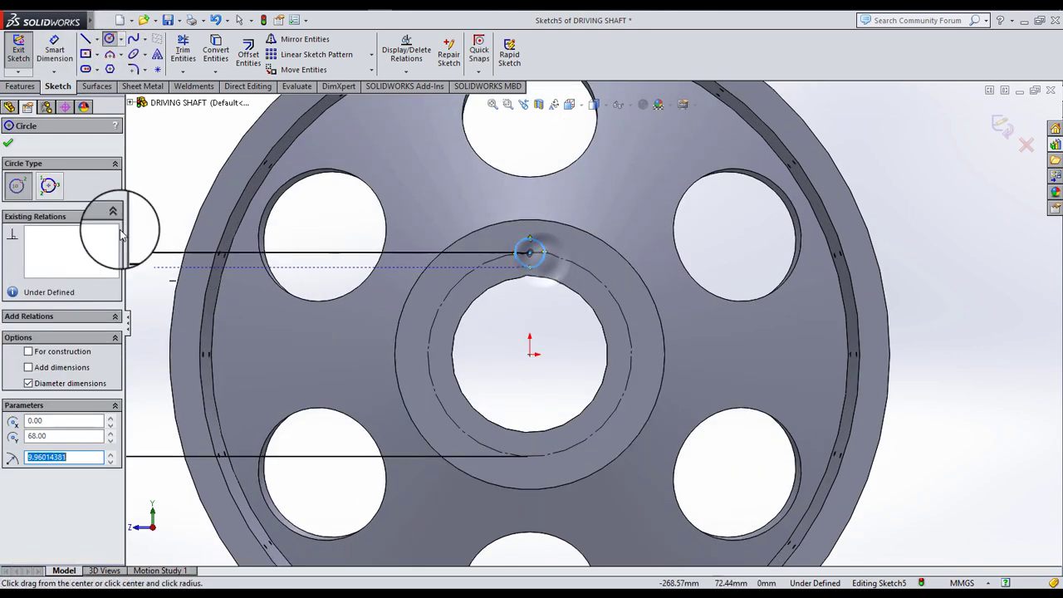
pyautogui.click(9, 143)
pyautogui.click(54, 50)
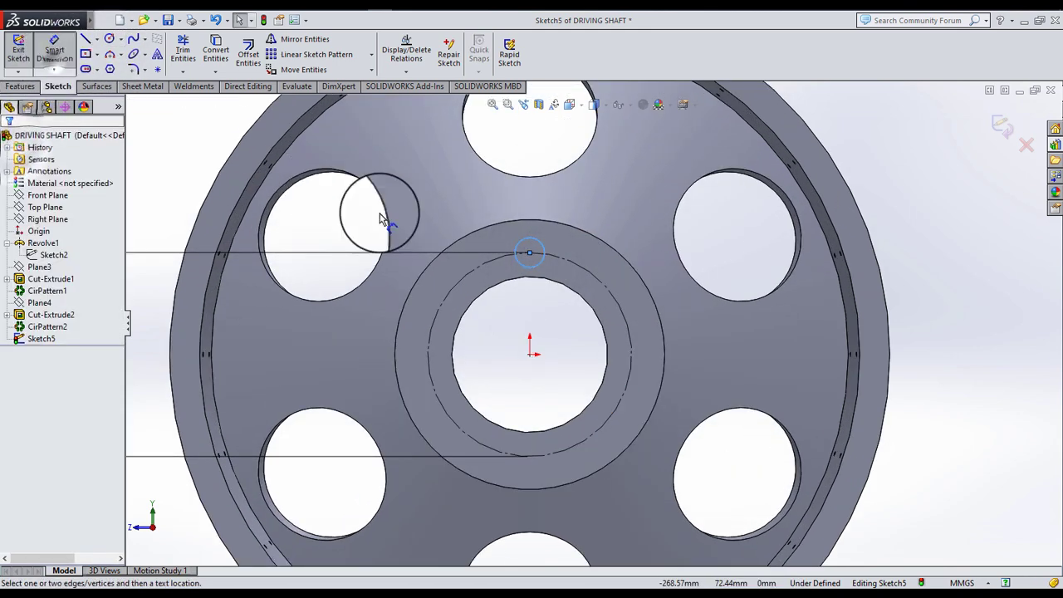
pyautogui.click(529, 267)
pyautogui.click(591, 207)
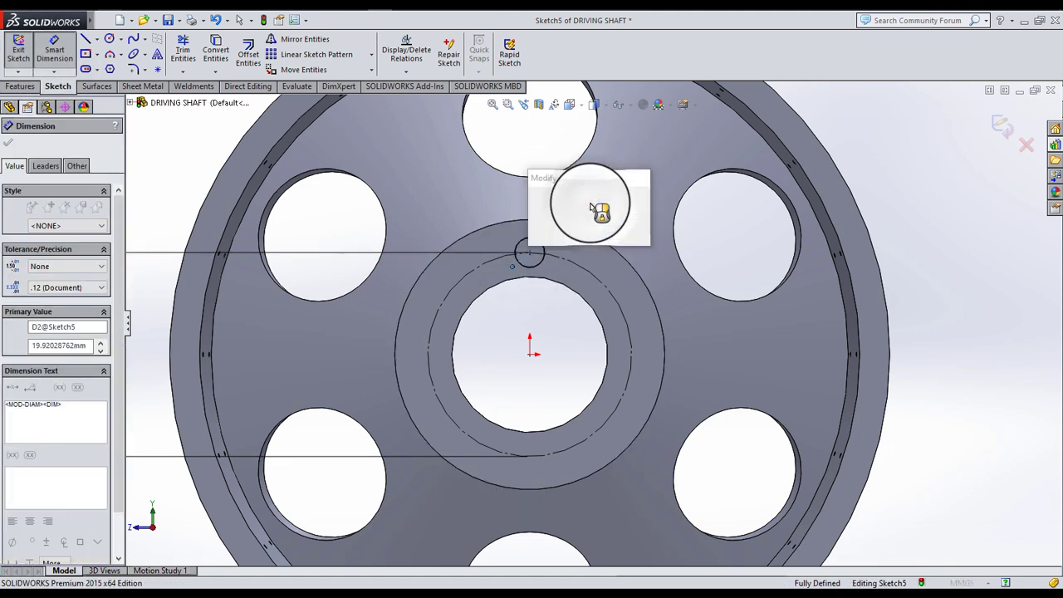
pyautogui.write('12')
pyautogui.press('Return')
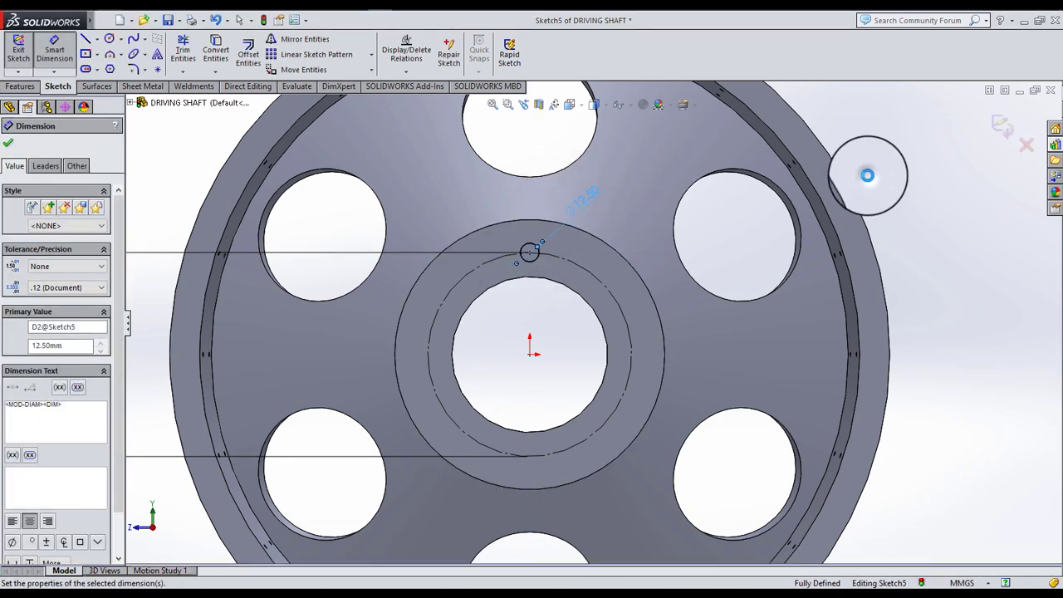
pyautogui.click(868, 175)
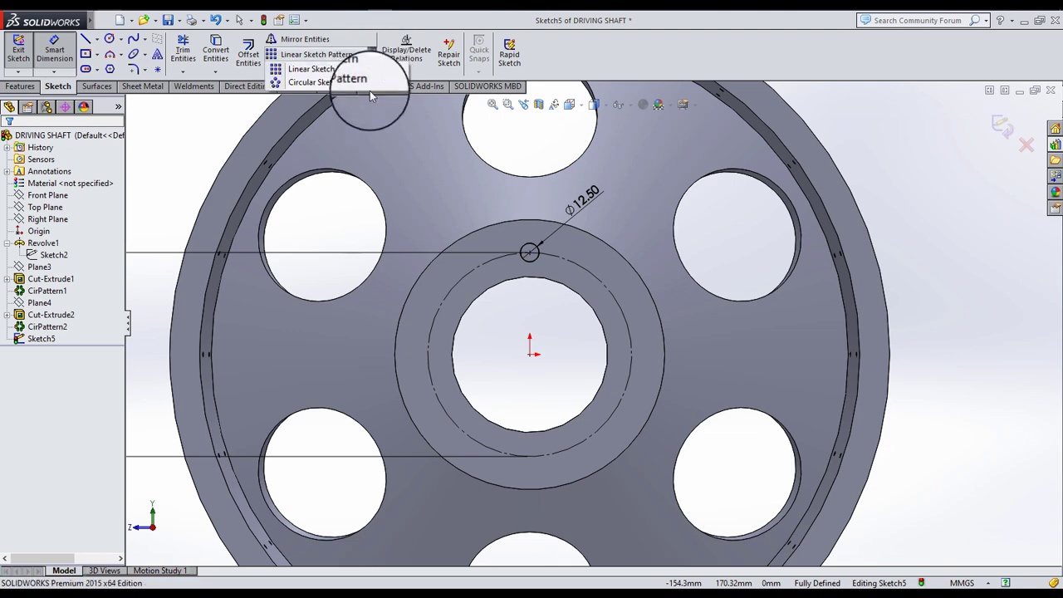
# - Circular-pattern the small circle into 6 instances around the construction circle
pyautogui.click(332, 80)
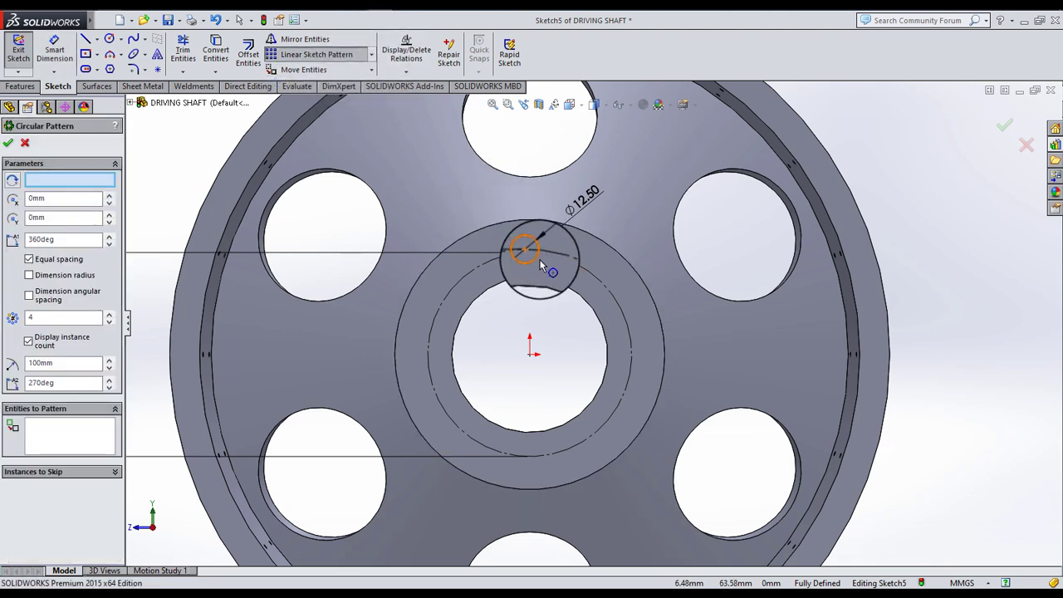
pyautogui.click(558, 259)
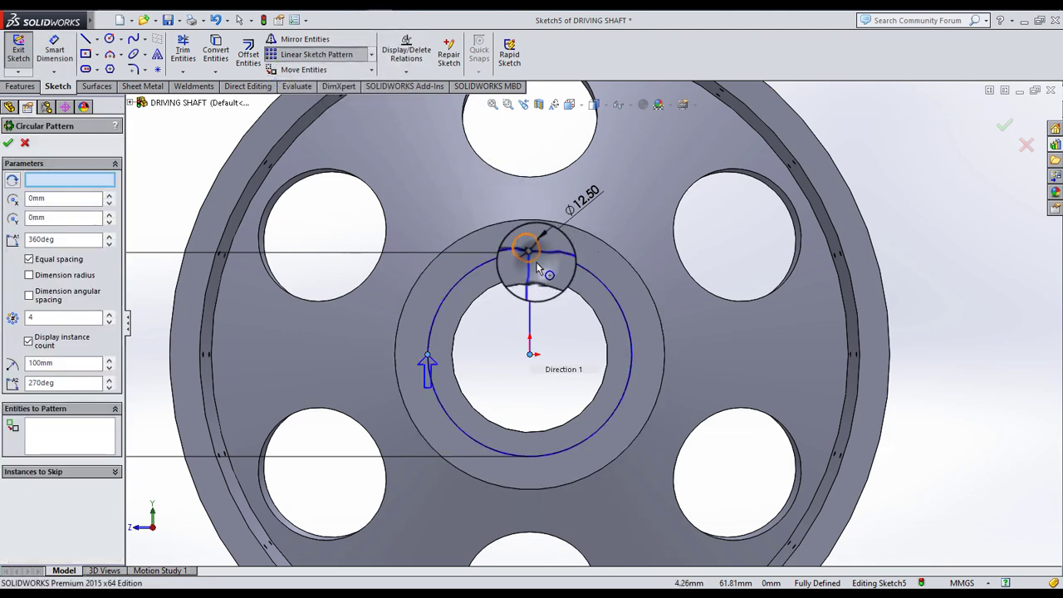
pyautogui.click(108, 314)
pyautogui.click(8, 142)
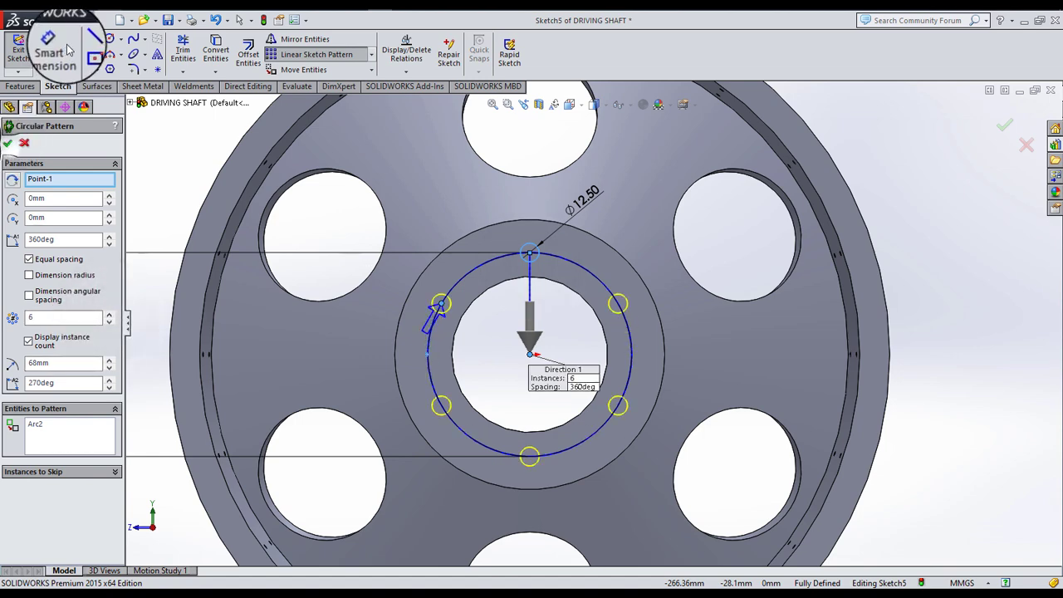
# - Dimension the top and upper-right circle centres 58.89 apart horizontally
pyautogui.click(67, 48)
pyautogui.click(529, 252)
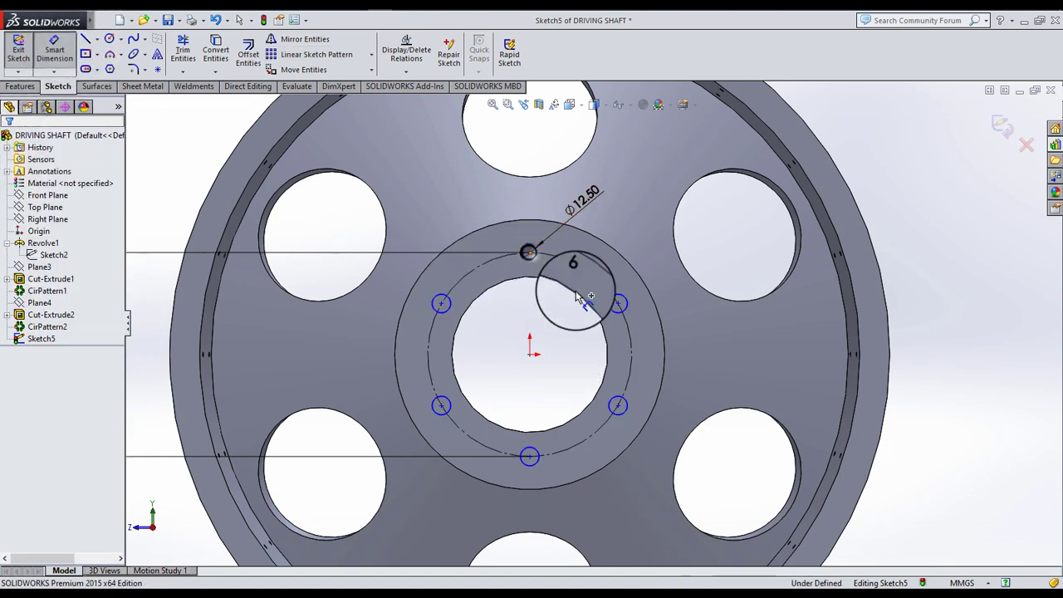
pyautogui.click(618, 304)
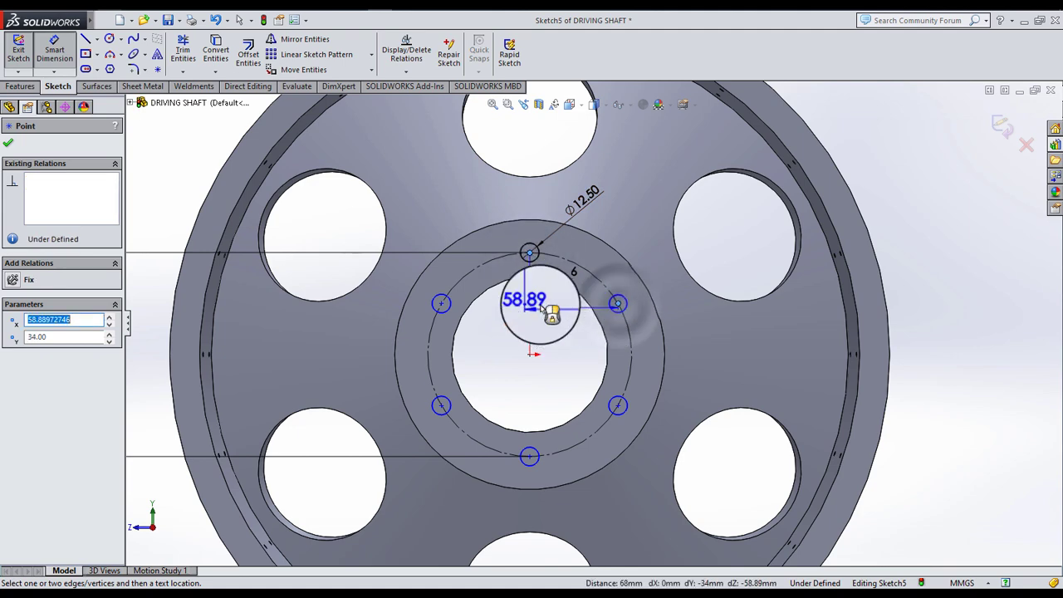
pyautogui.click(548, 324)
pyautogui.click(954, 285)
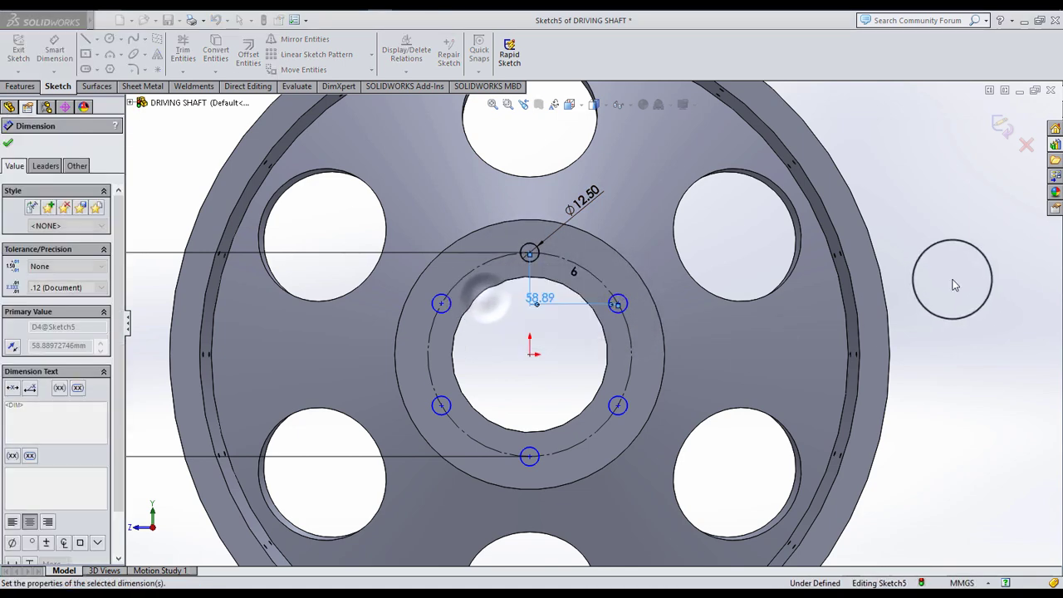
pyautogui.click(552, 291)
# - Add a vertical 34 dimension between the same two circle centres
pyautogui.click(529, 251)
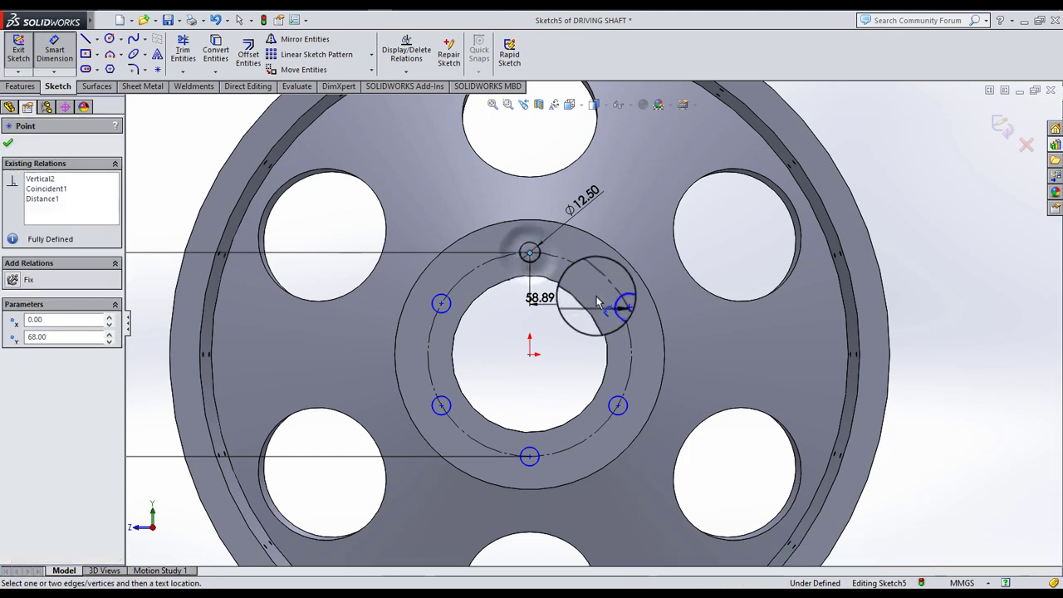
pyautogui.click(618, 304)
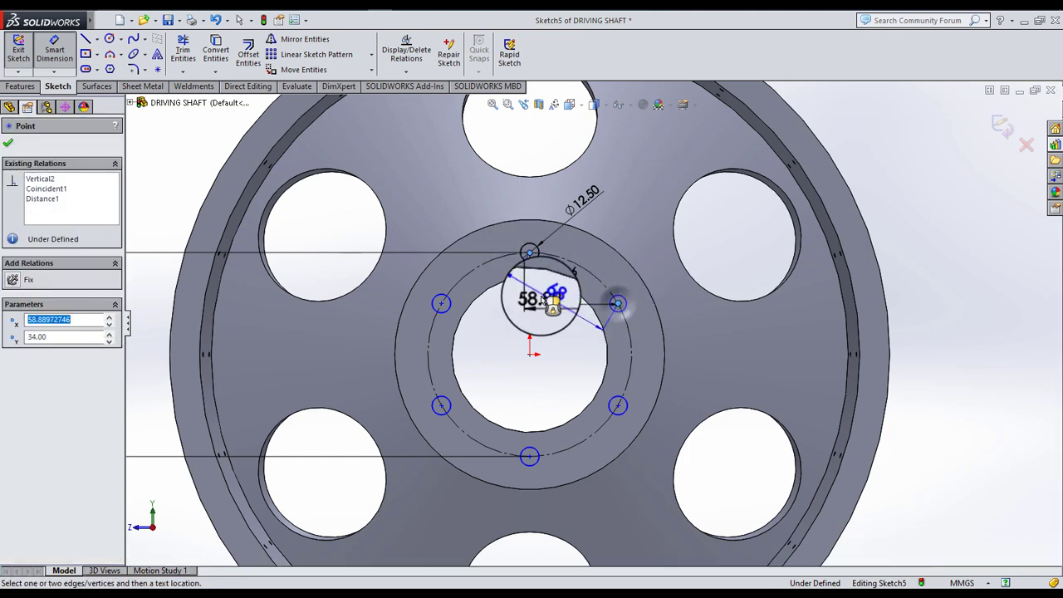
pyautogui.click(490, 279)
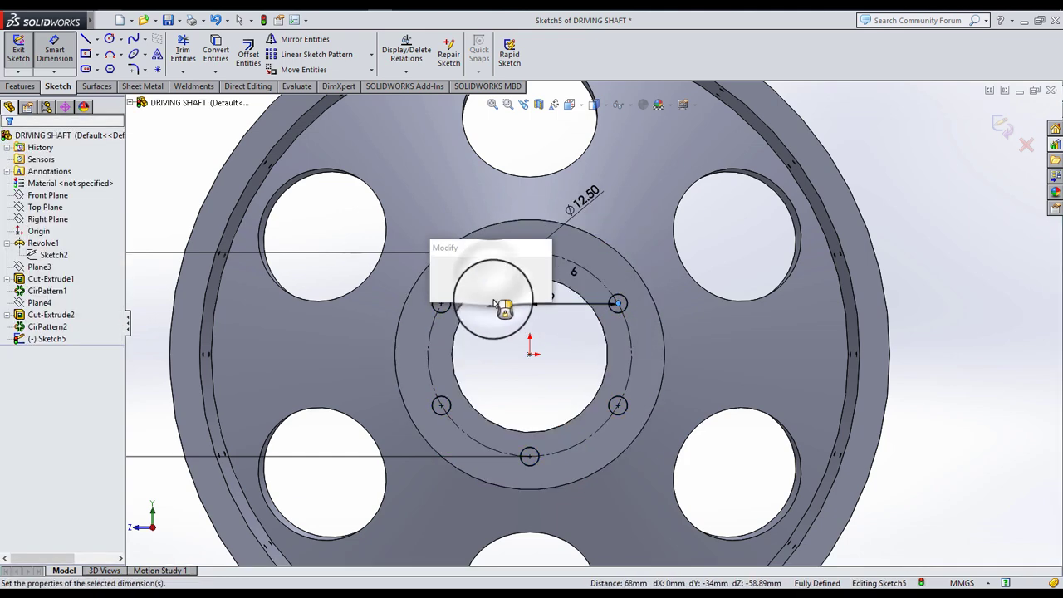
pyautogui.click(438, 274)
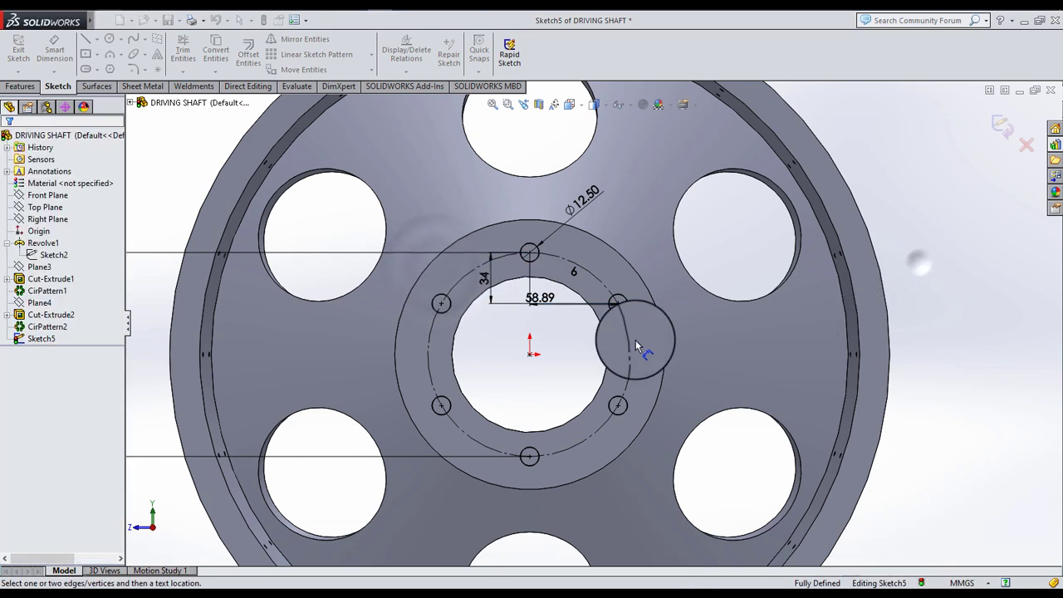
pyautogui.scroll(3, 611, 337)
pyautogui.moveTo(629, 342)
pyautogui.mouseDown(button='middle')
pyautogui.moveTo(622, 351)
pyautogui.moveTo(237, 285)
pyautogui.mouseUp(button='middle')
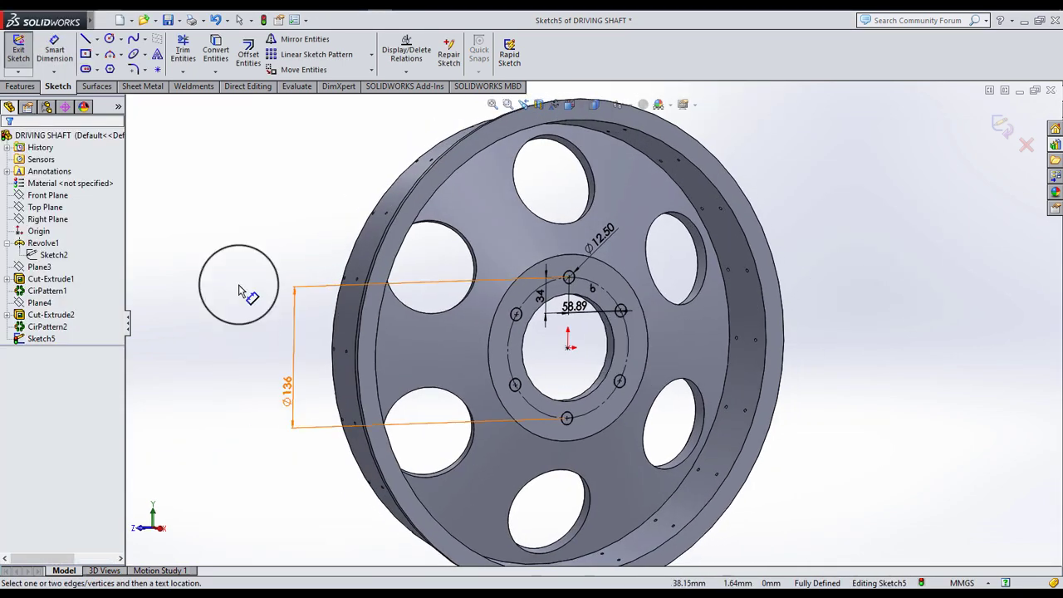
# - Cut-extrude the six Ø12.50 circles 197 mm deep, through the whole wheel
pyautogui.click(12, 86)
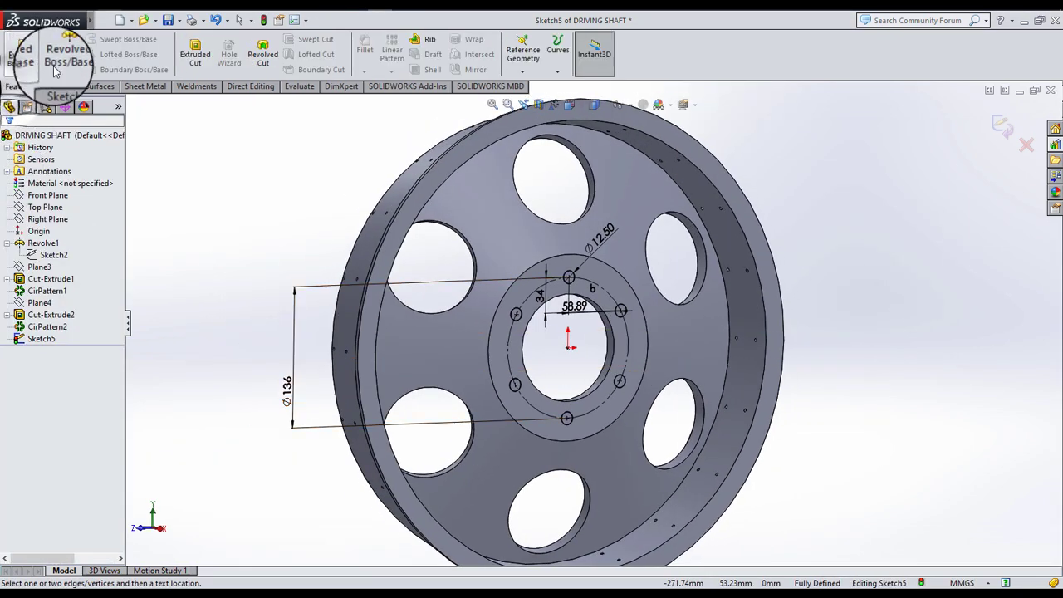
pyautogui.click(195, 54)
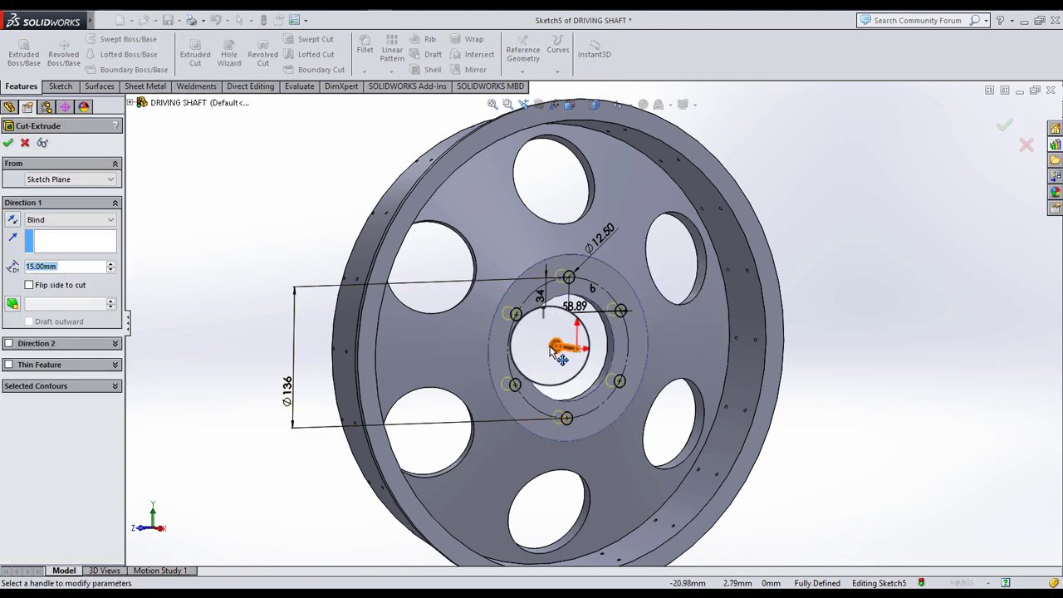
pyautogui.moveTo(561, 359); pyautogui.dragTo(3, 171)
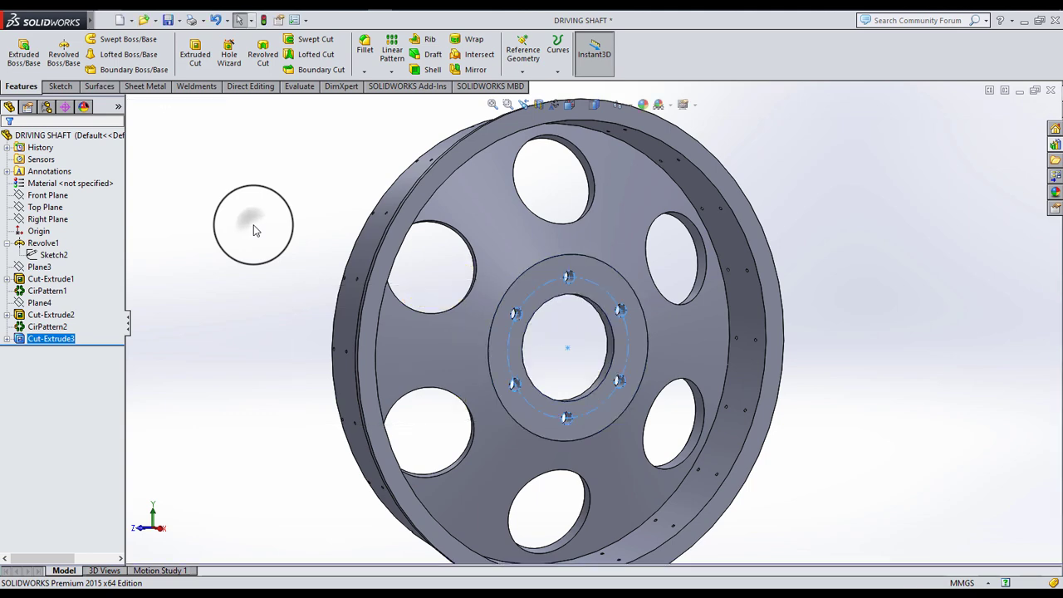
pyautogui.scroll(5, 648, 330)
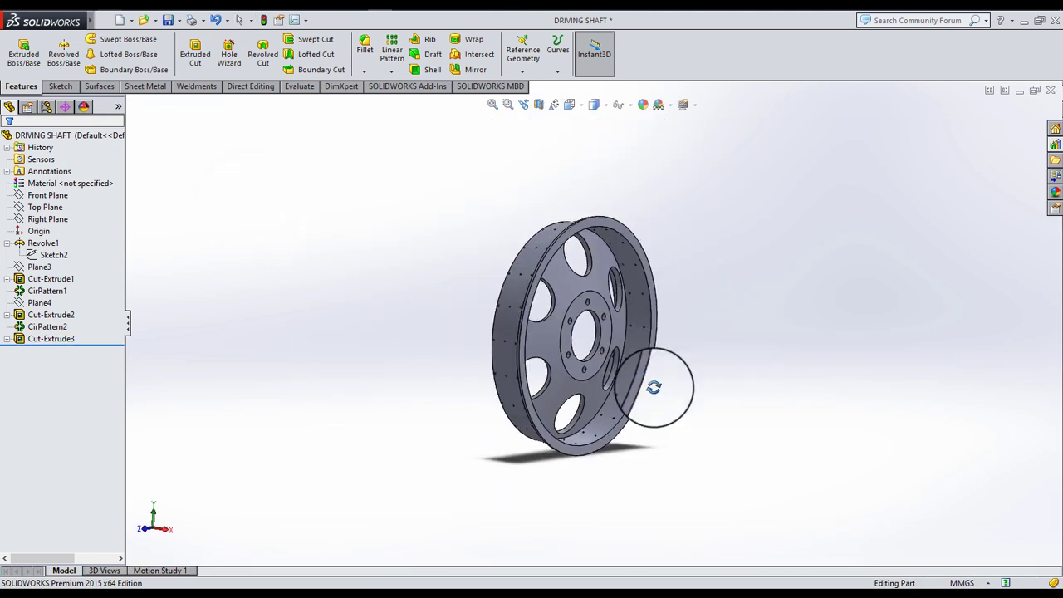
pyautogui.moveTo(648, 330); pyautogui.dragTo(601, 385, button='middle')
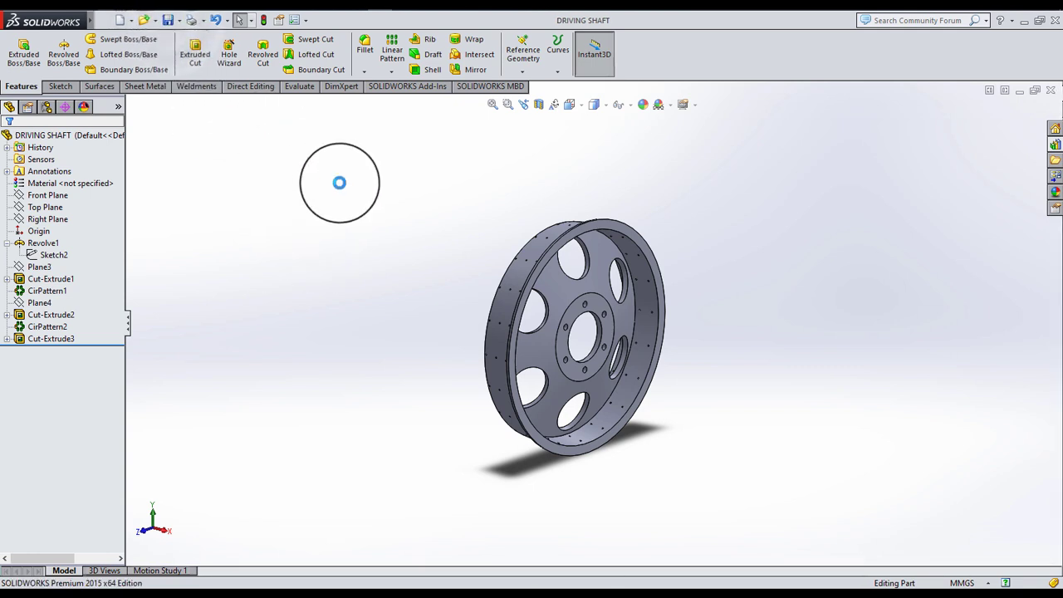
pyautogui.moveTo(347, 188); pyautogui.dragTo(371, 240, button='middle')
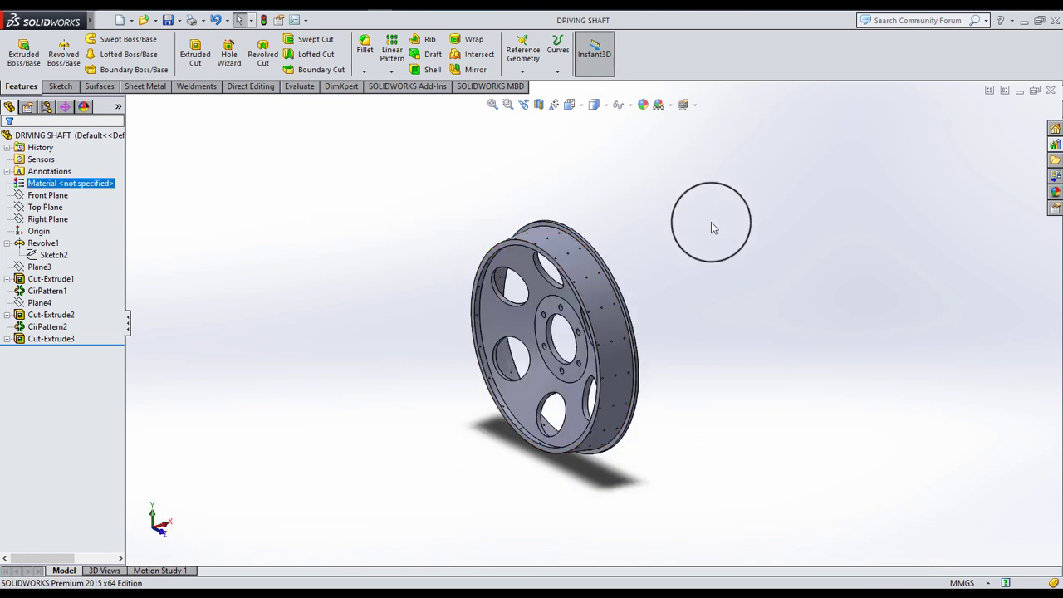
pyautogui.scroll(-3, 641, 332)
# - Check the through-holes with a Front Plane section view, then close it
pyautogui.click(47, 194)
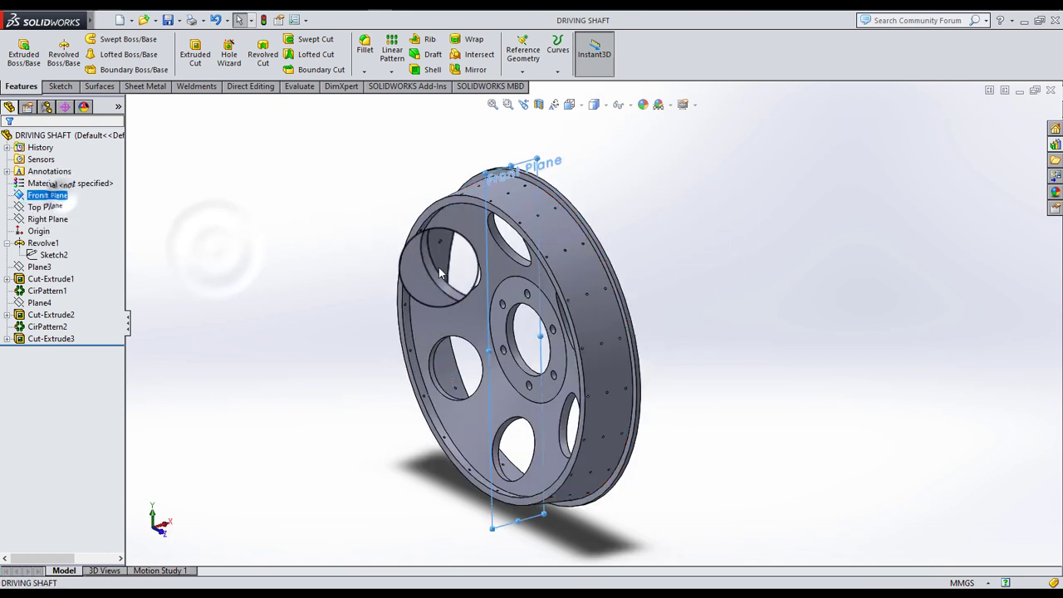
pyautogui.click(539, 103)
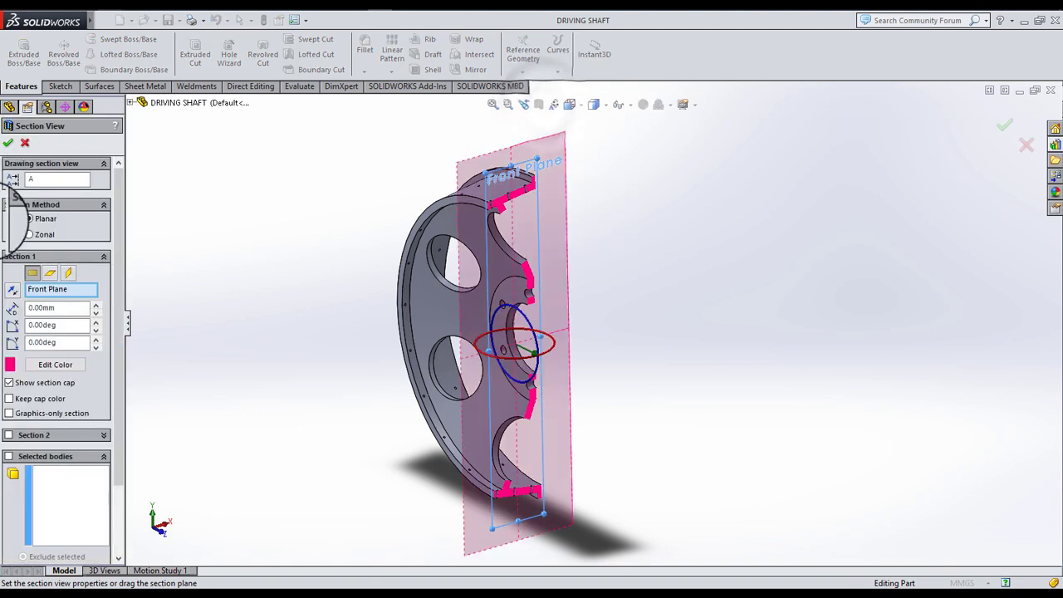
pyautogui.click(8, 138)
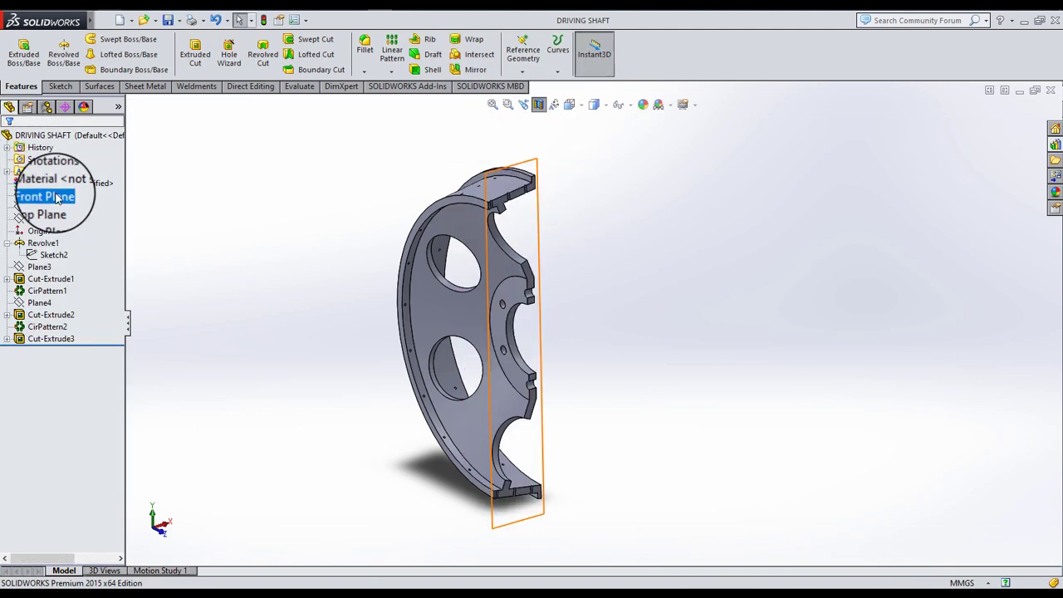
pyautogui.click(116, 168)
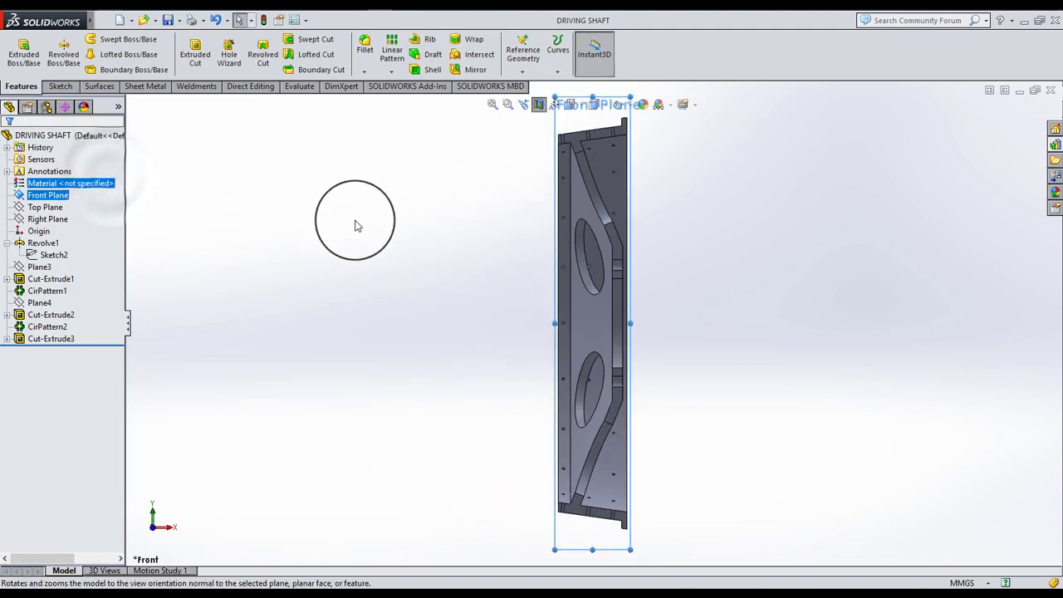
pyautogui.moveTo(592, 222); pyautogui.dragTo(628, 257, button='middle')
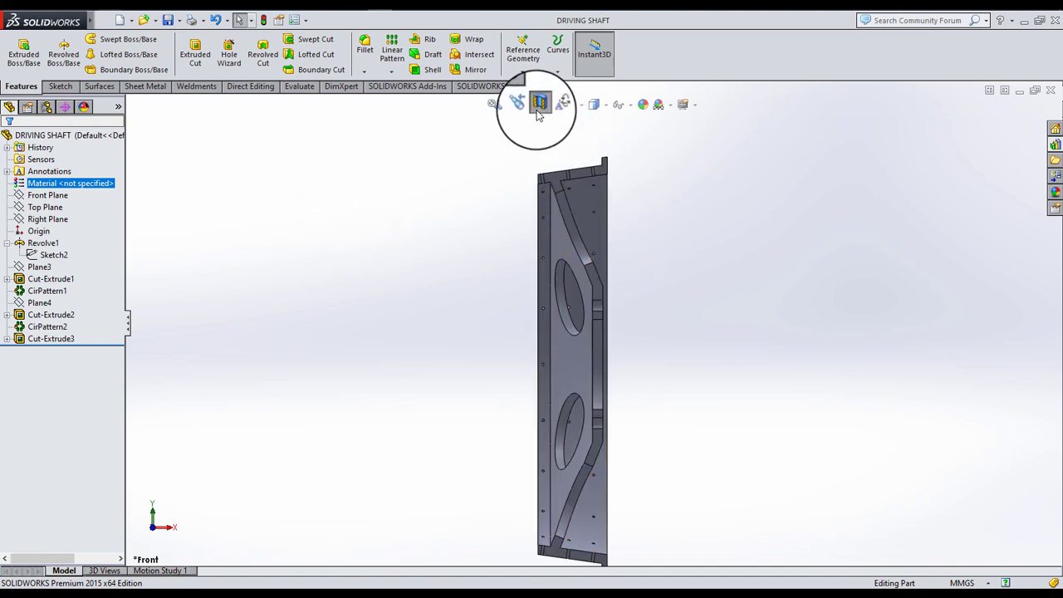
pyautogui.moveTo(498, 190)
pyautogui.mouseDown(button='middle')
pyautogui.moveTo(622, 314)
pyautogui.moveTo(438, 218)
pyautogui.mouseUp(button='middle')
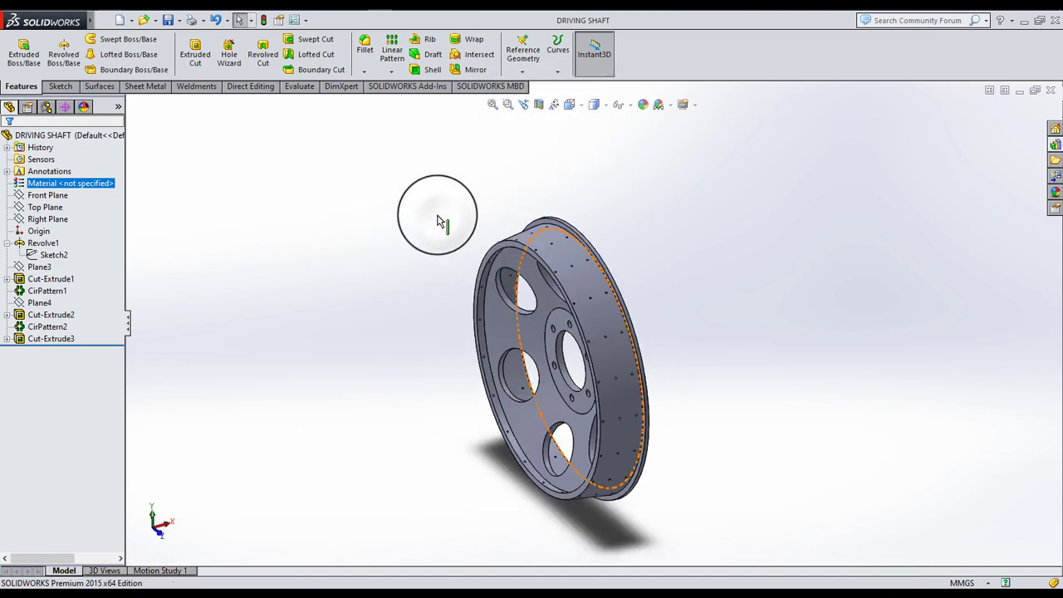
pyautogui.click(390, 268)
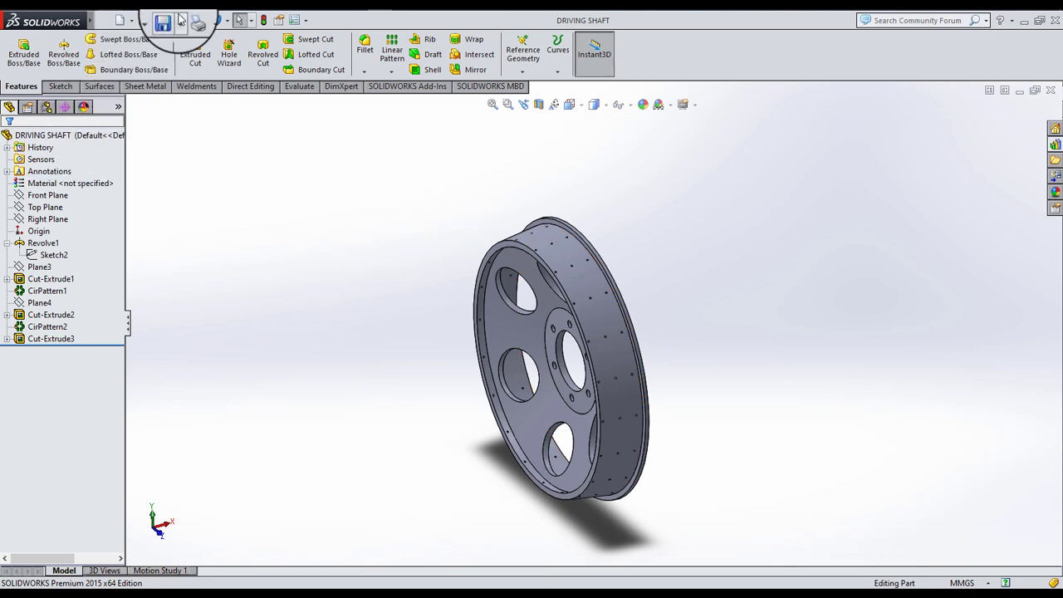
# - Create a new Part document and start Sketch1 on its Front Plane
pyautogui.click(122, 18)
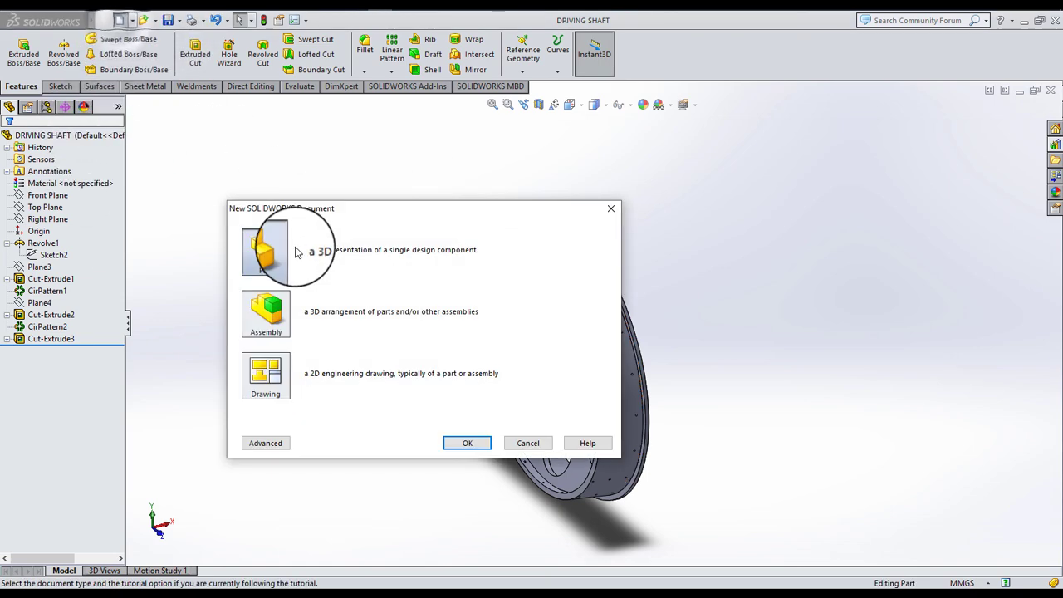
pyautogui.click(453, 436)
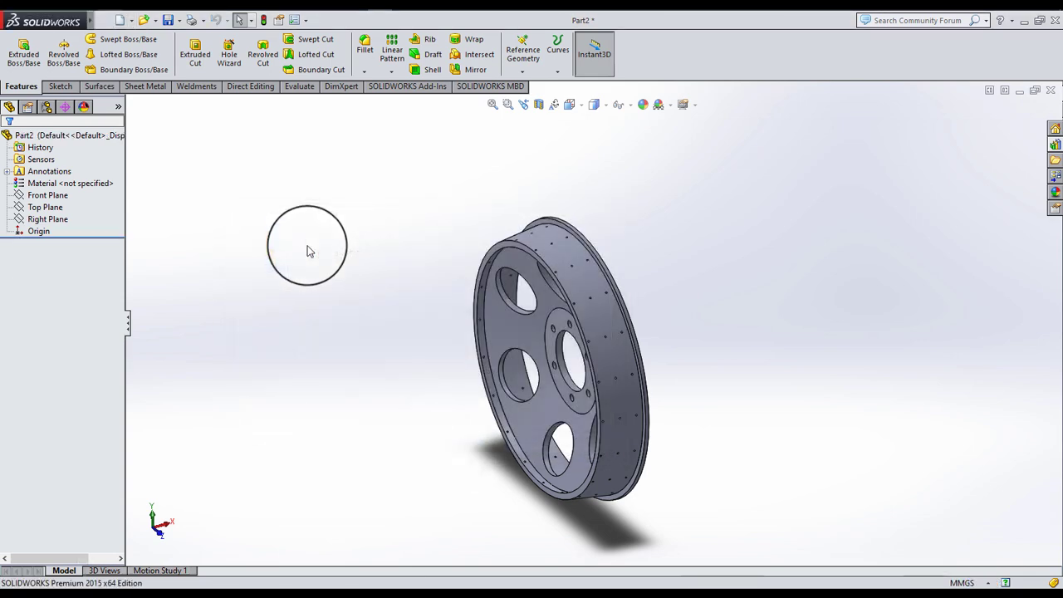
pyautogui.click(50, 194)
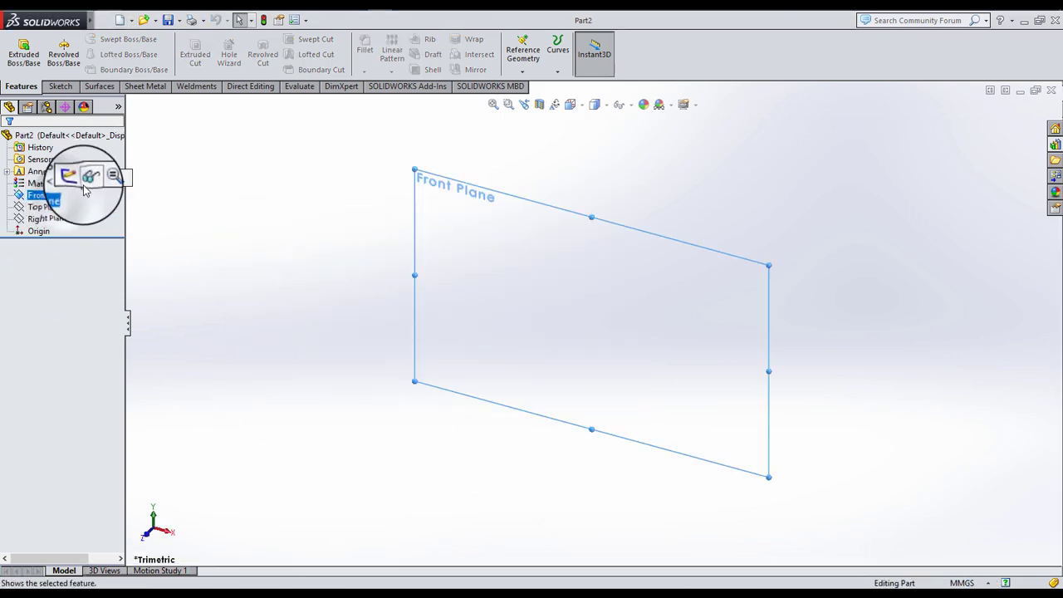
pyautogui.click(76, 171)
pyautogui.click(104, 20)
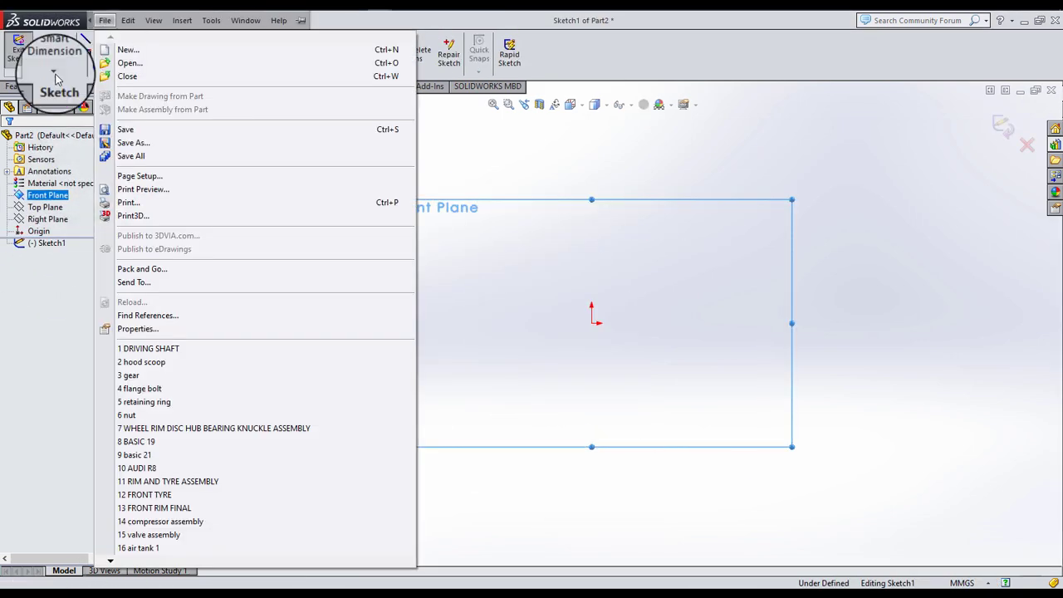
# - Draw horizontal and vertical centerlines crossing at the origin
pyautogui.click(471, 176)
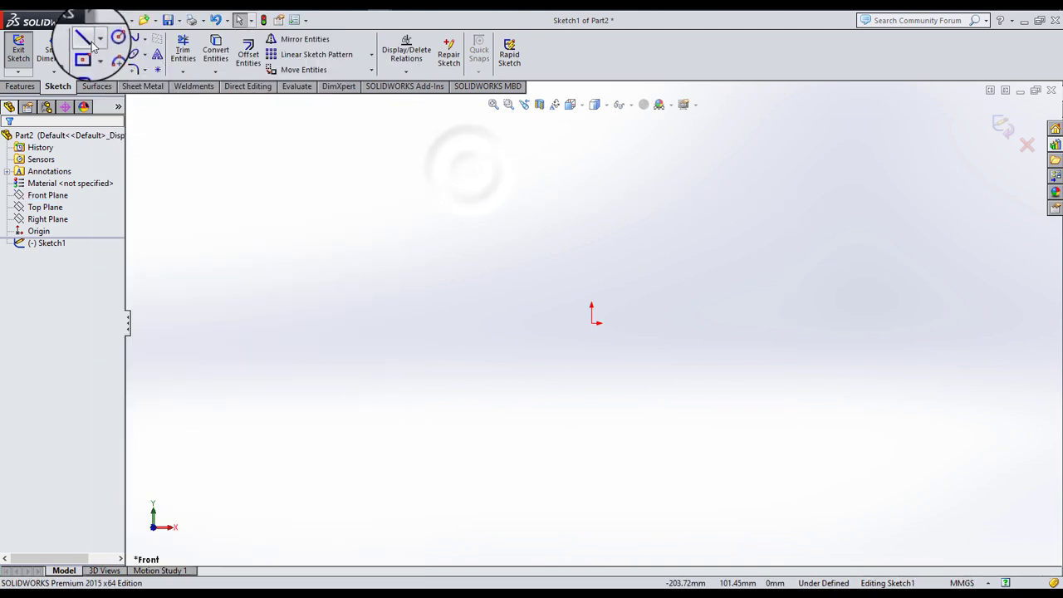
pyautogui.click(96, 39)
pyautogui.click(117, 66)
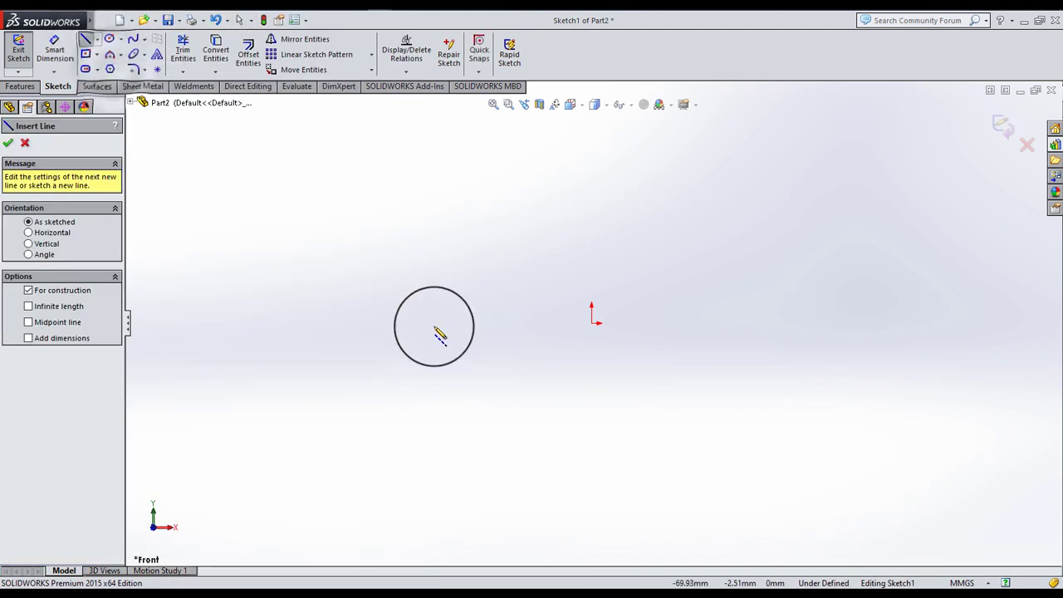
pyautogui.click(434, 322)
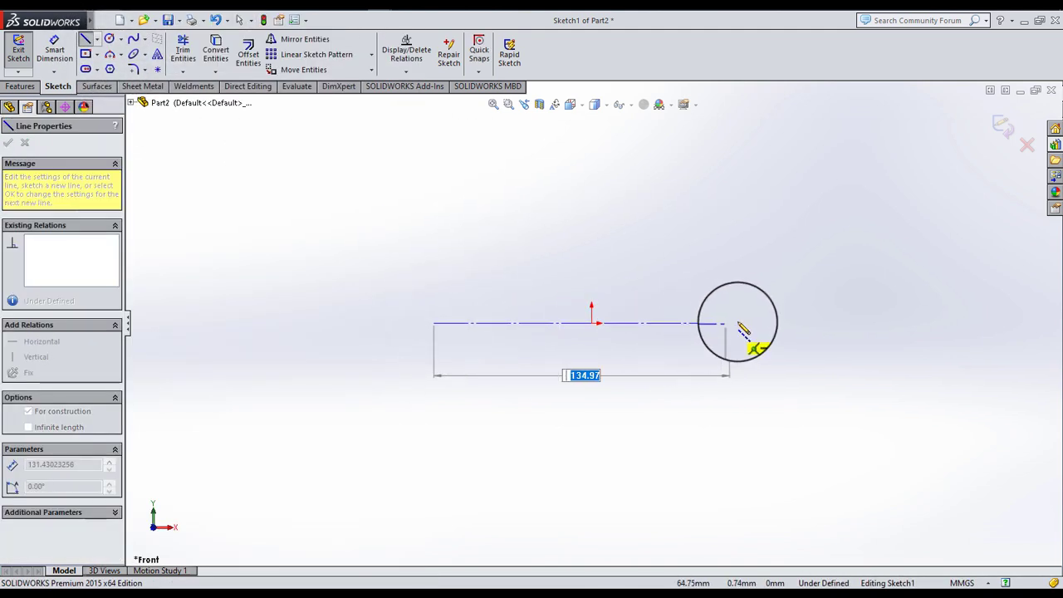
pyautogui.click(738, 322)
pyautogui.click(239, 19)
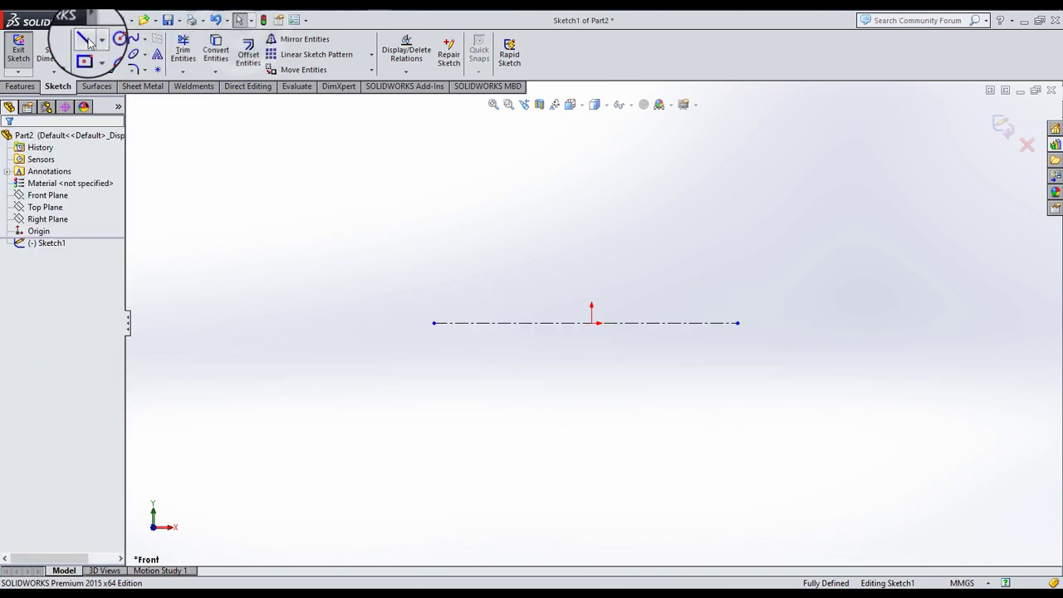
pyautogui.click(98, 40)
pyautogui.click(108, 72)
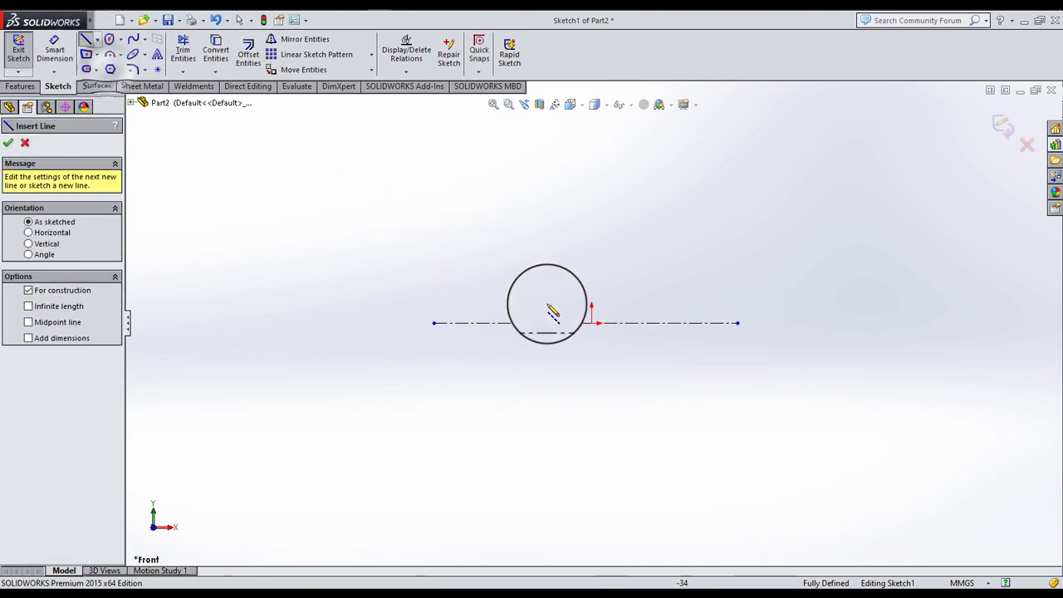
pyautogui.click(593, 323)
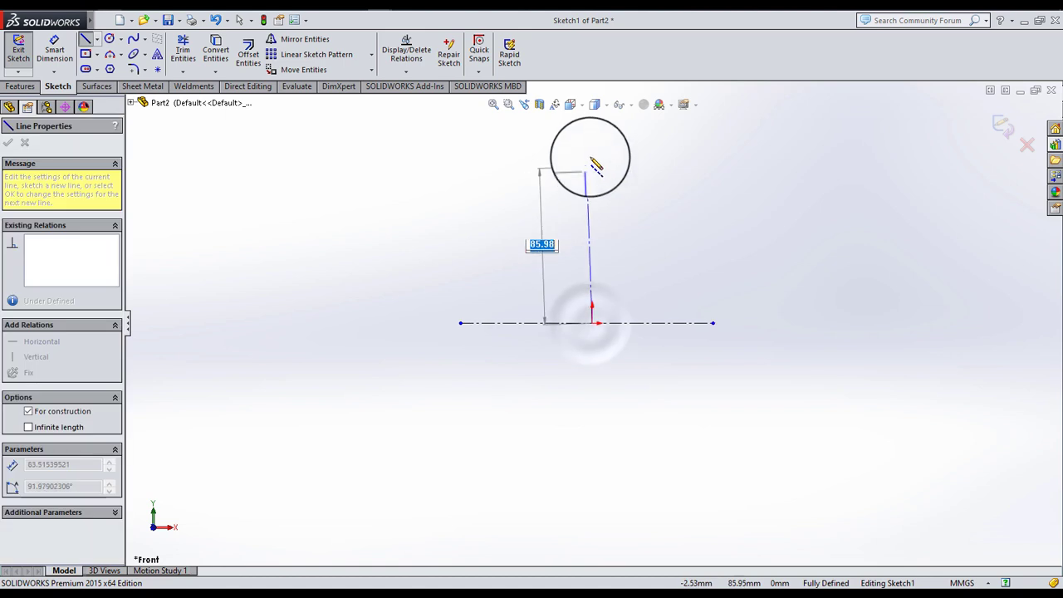
pyautogui.click(592, 145)
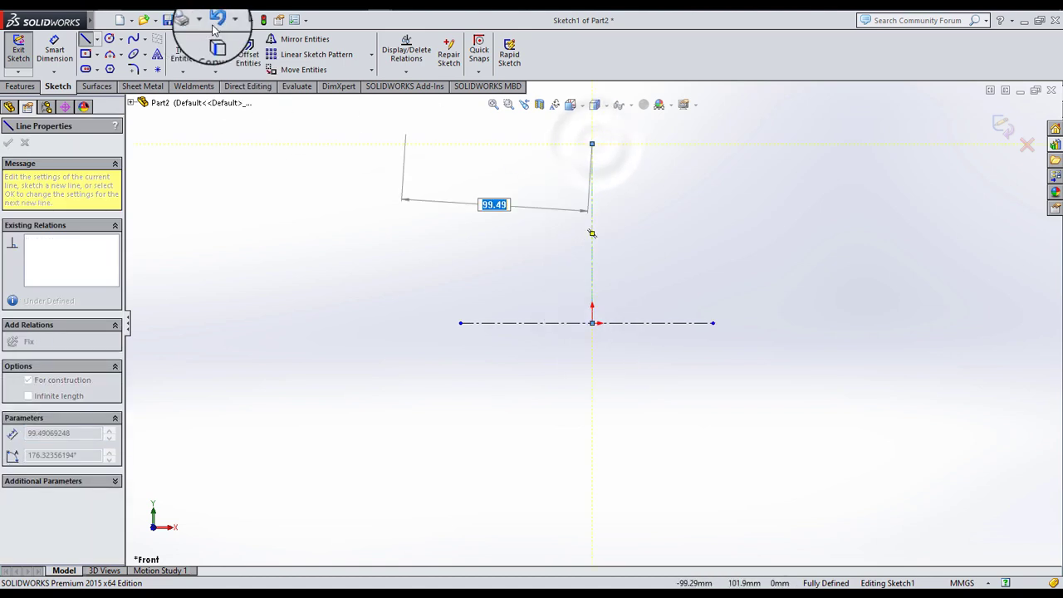
pyautogui.click(240, 22)
# - Sketch a thin, slanted, closed four-sided profile with ordinary lines
pyautogui.click(86, 43)
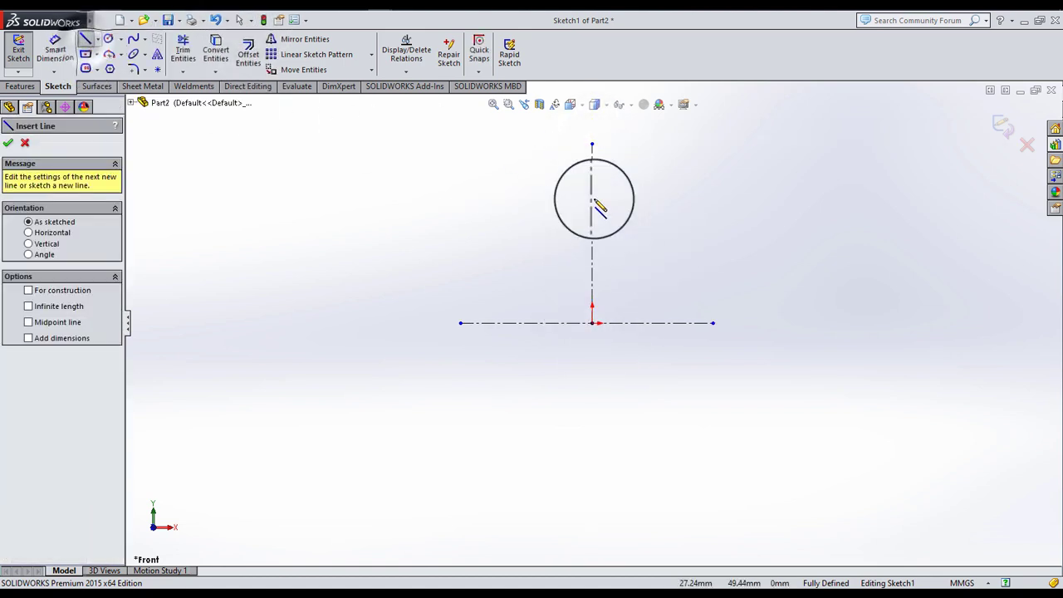
pyautogui.scroll(5, 592, 199)
pyautogui.moveTo(547, 164)
pyautogui.mouseDown()
pyautogui.moveTo(360, 216)
pyautogui.moveTo(550, 166)
pyautogui.moveTo(548, 180)
pyautogui.mouseUp()
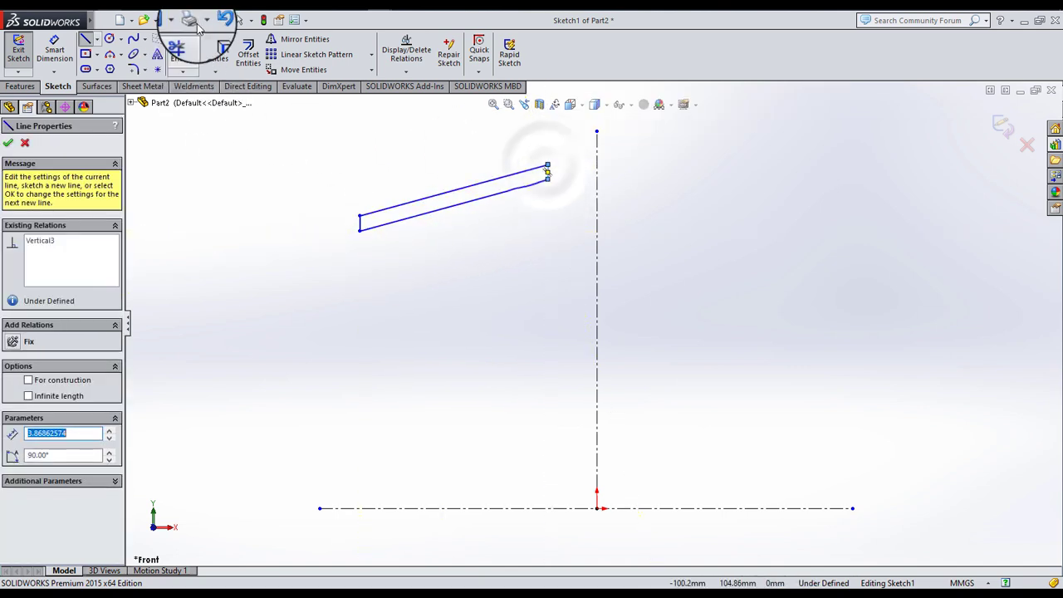
pyautogui.click(239, 20)
# - Add a short horizontal centerline from the profile's lower-left corner
pyautogui.click(97, 39)
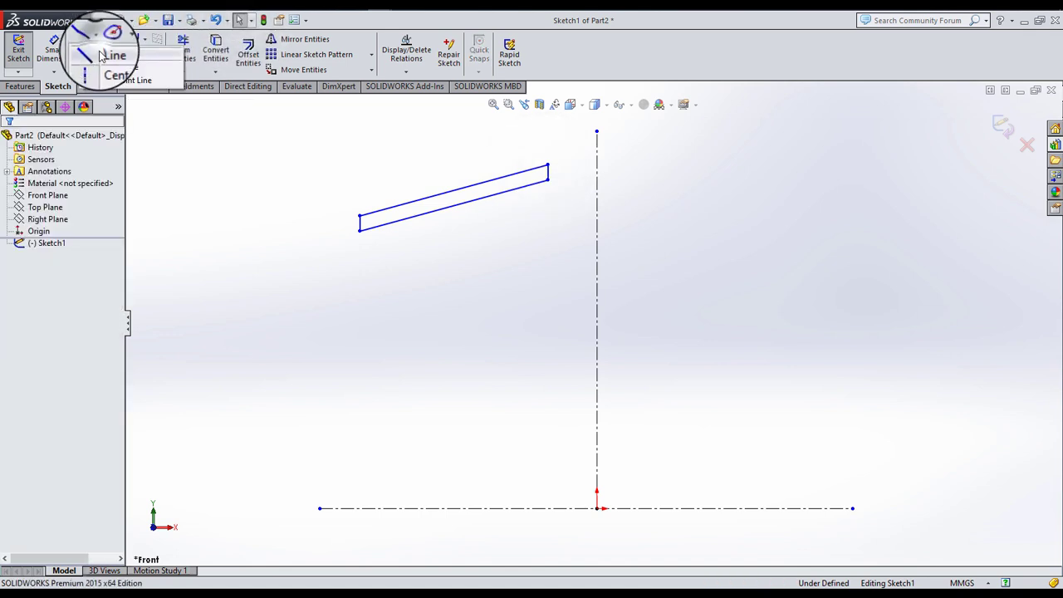
pyautogui.click(116, 64)
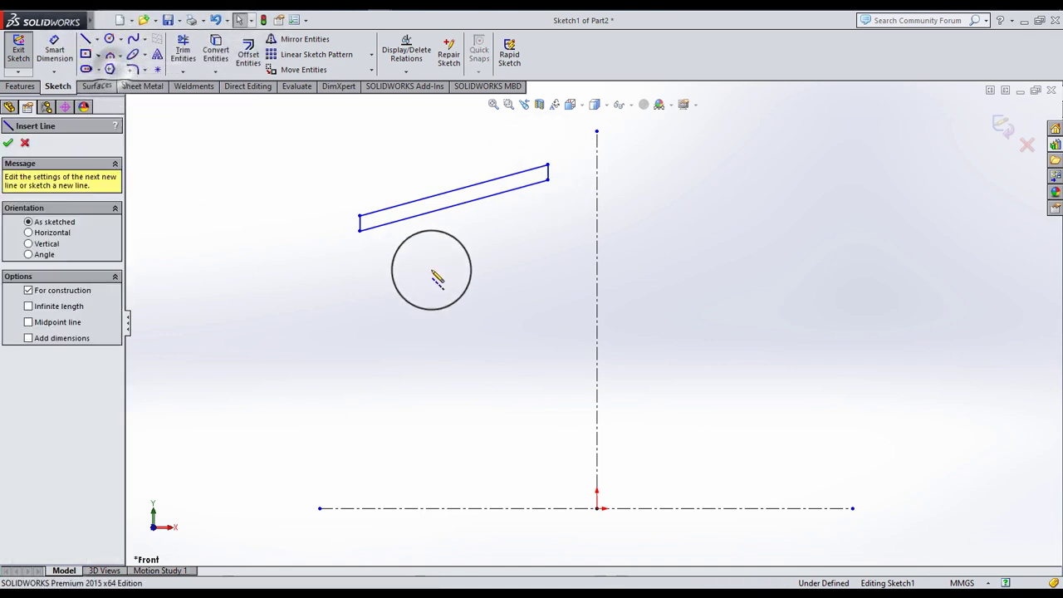
pyautogui.click(360, 230)
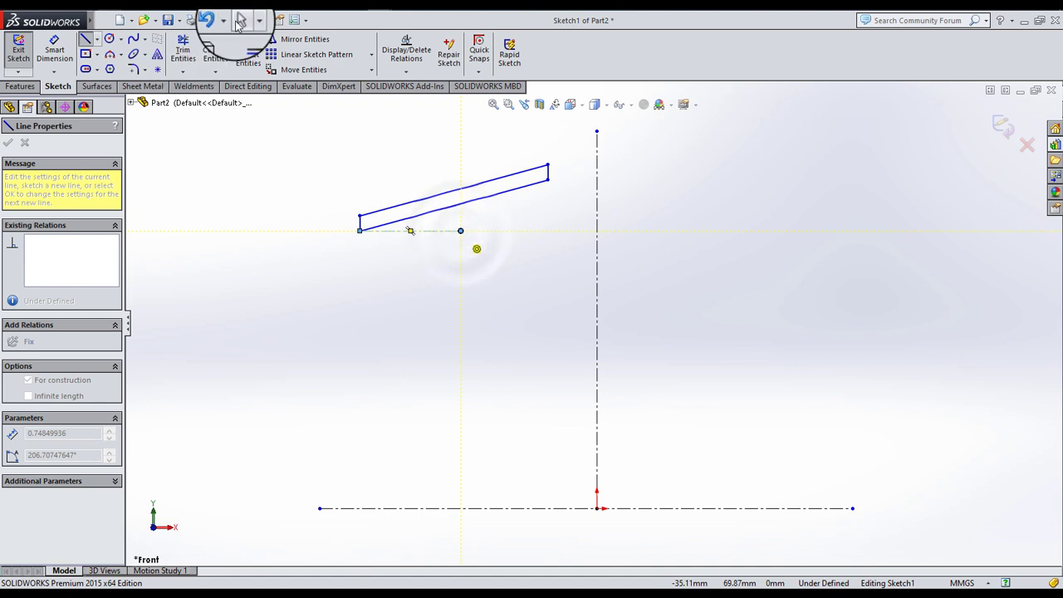
pyautogui.click(54, 51)
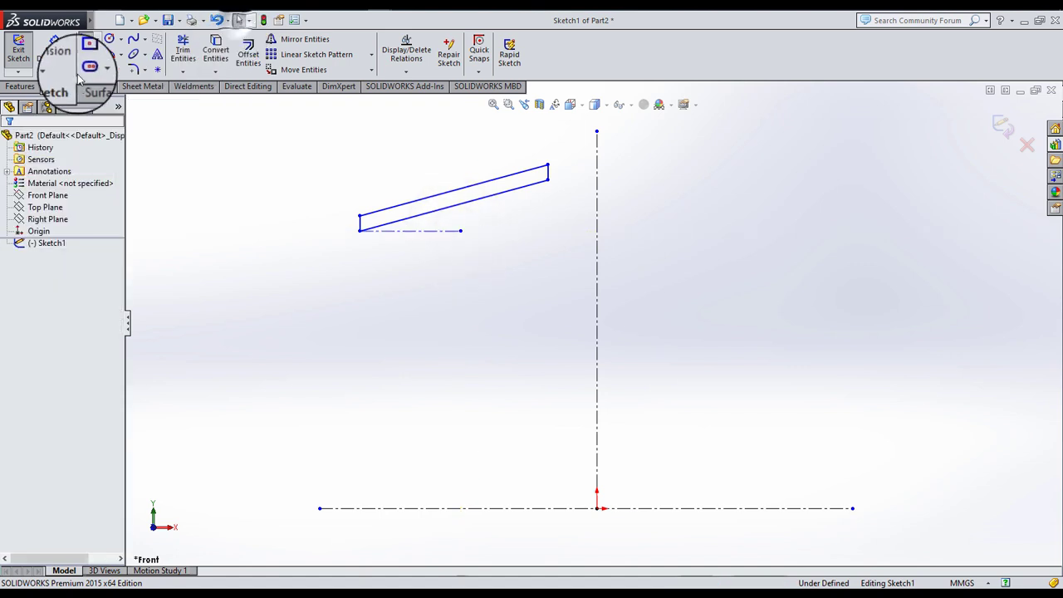
# - Dimension the strip's slant at 8° from the horizontal construction line
pyautogui.click(425, 221)
pyautogui.click(436, 233)
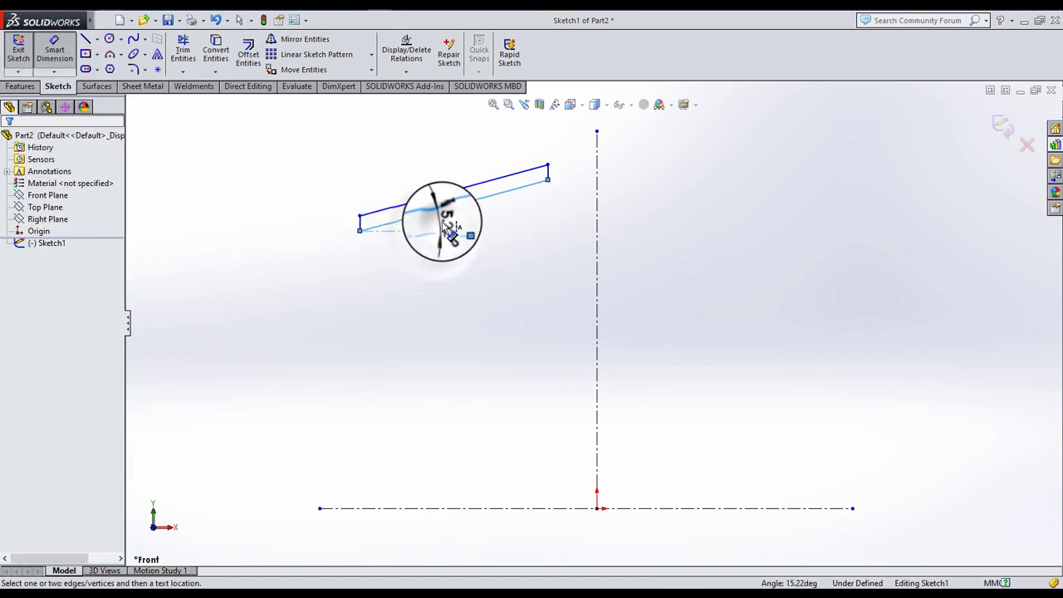
pyautogui.click(445, 223)
pyautogui.write('8')
pyautogui.press('Return')
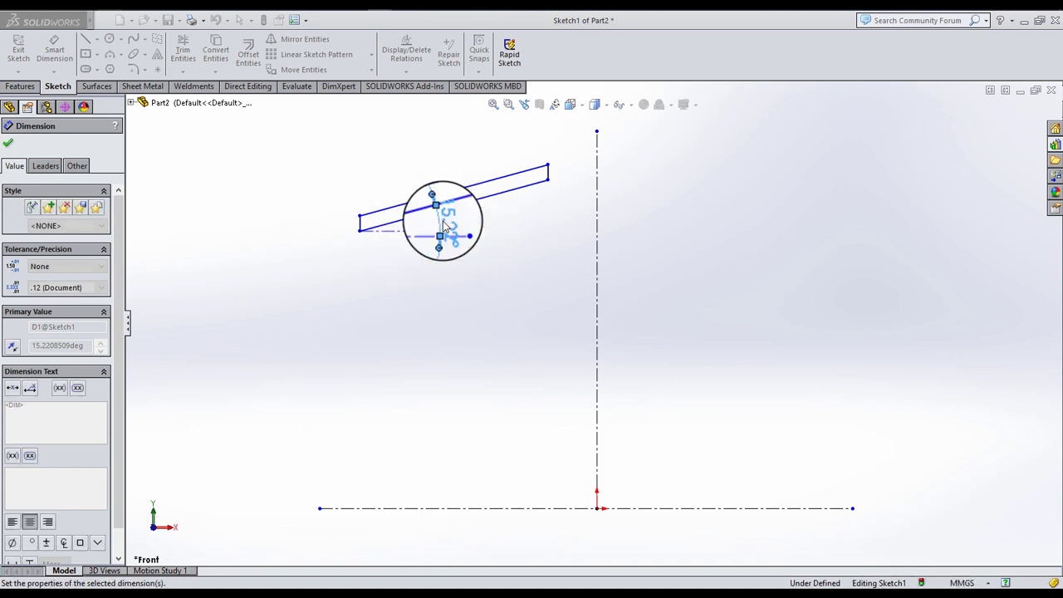
pyautogui.press('Escape')
# - Dimension the strip's thickness between its long edges to 6 mm
pyautogui.scroll(3, 432, 225)
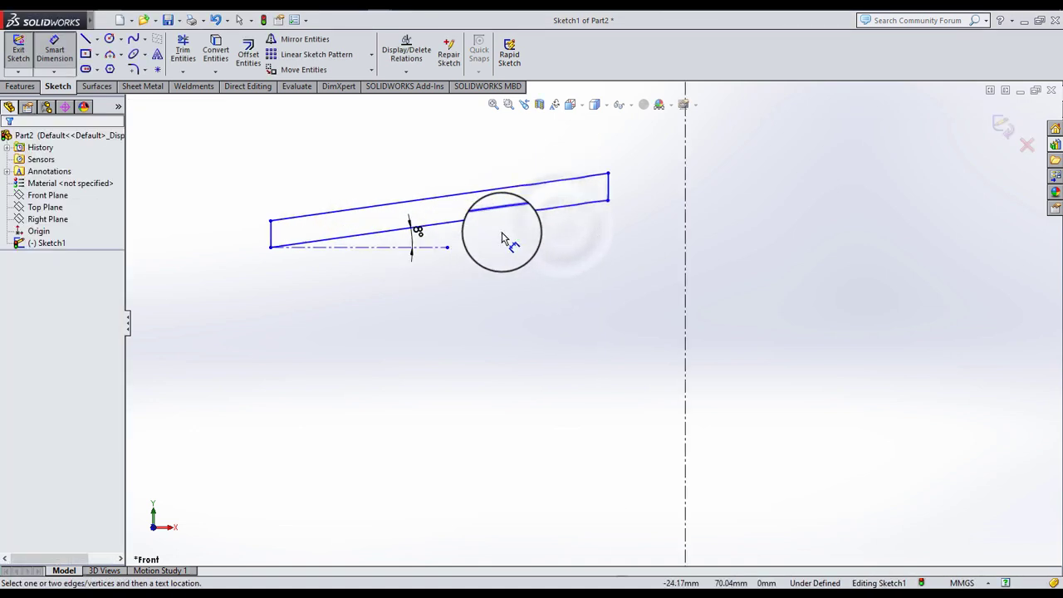
pyautogui.scroll(2, 482, 233)
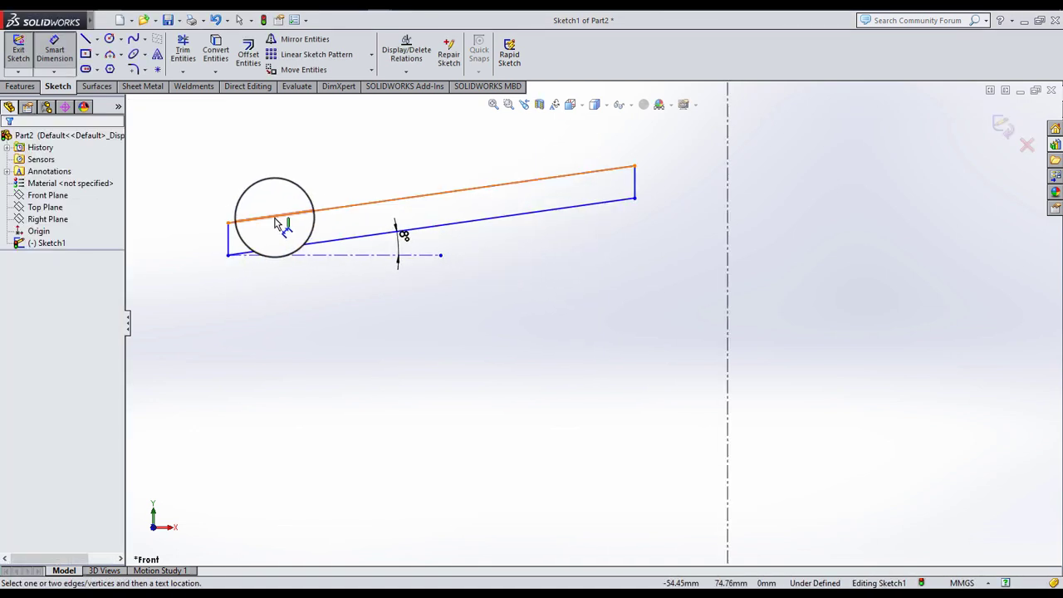
pyautogui.click(292, 253)
pyautogui.click(228, 240)
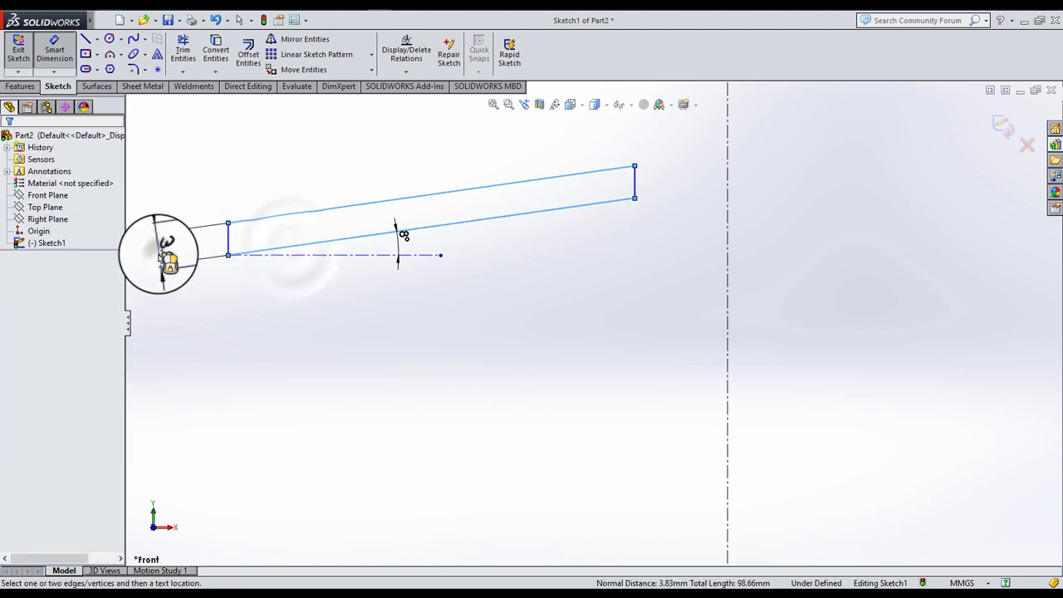
pyautogui.click(161, 259)
pyautogui.write('6')
pyautogui.press('Return')
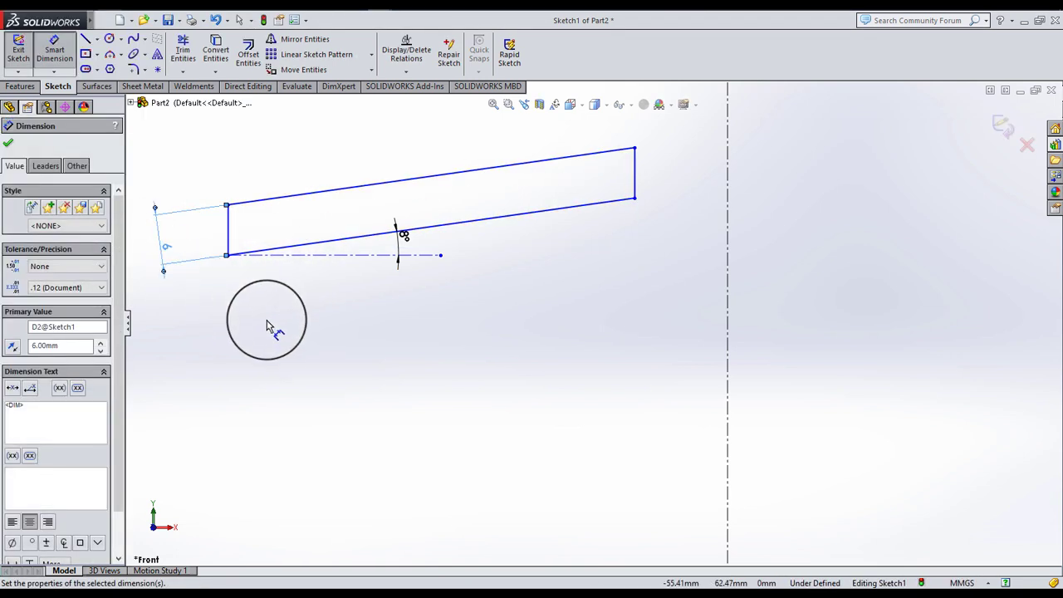
pyautogui.press('Escape')
# - Place the strip's right end 6 mm from the vertical centerline
pyautogui.scroll(2, 612, 257)
pyautogui.scroll(2, 615, 257)
pyautogui.scroll(1, 621, 391)
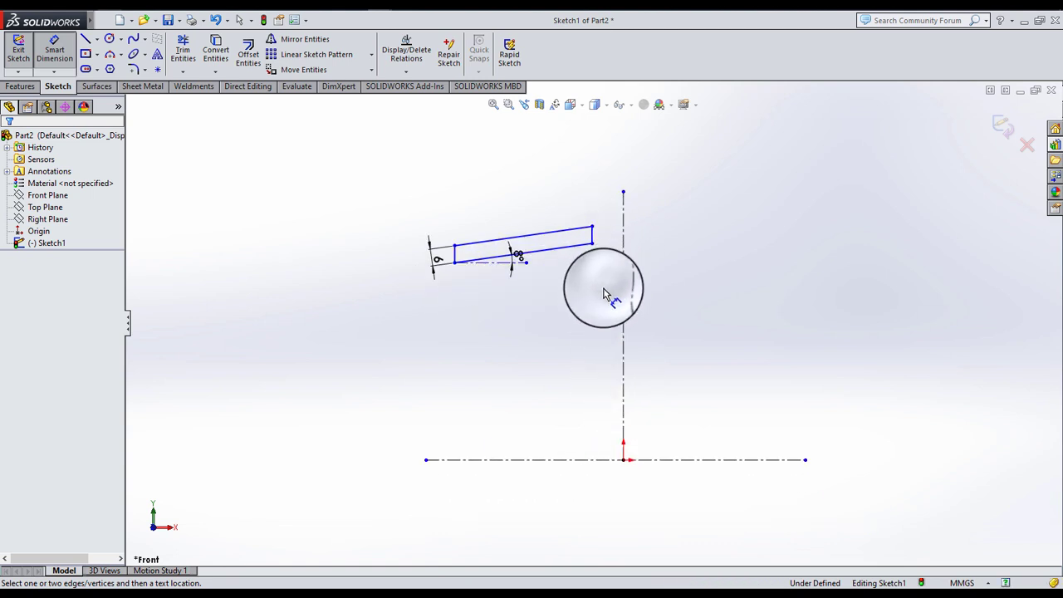
pyautogui.click(55, 50)
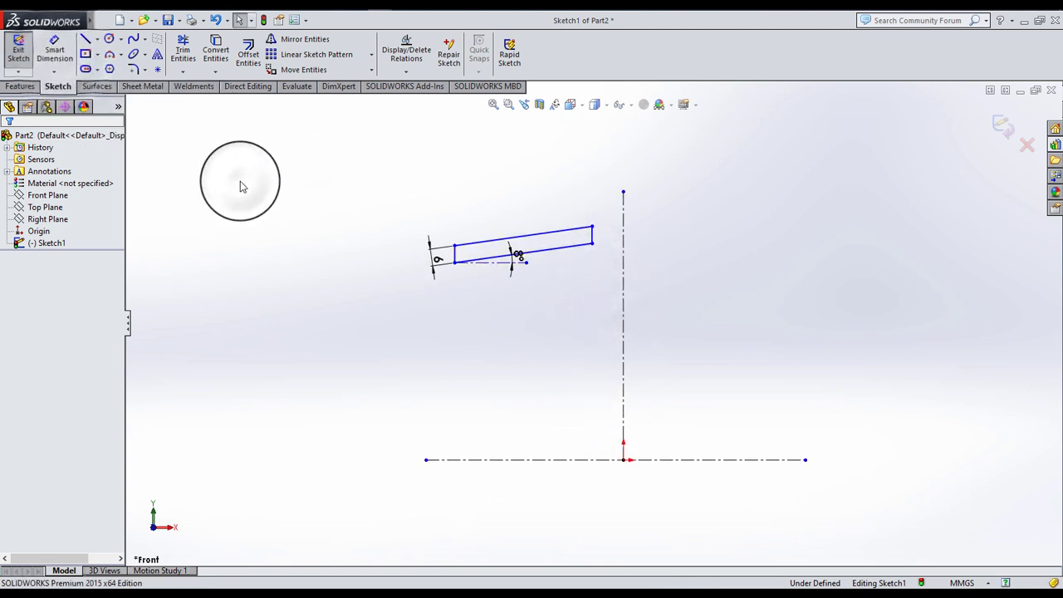
pyautogui.click(55, 50)
pyautogui.scroll(-3, 692, 225)
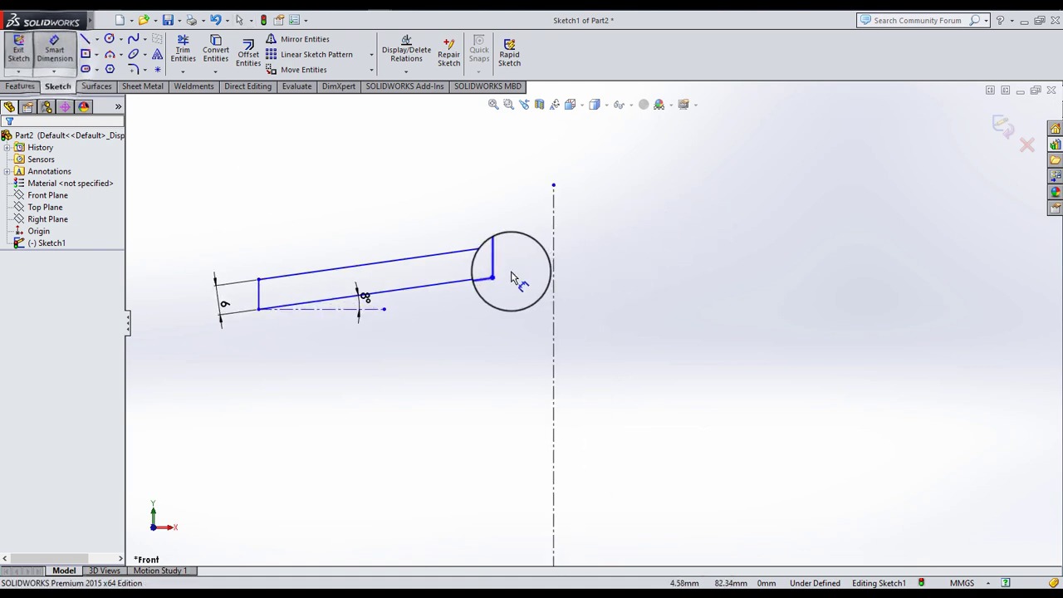
pyautogui.scroll(-2, 465, 274)
pyautogui.click(403, 288)
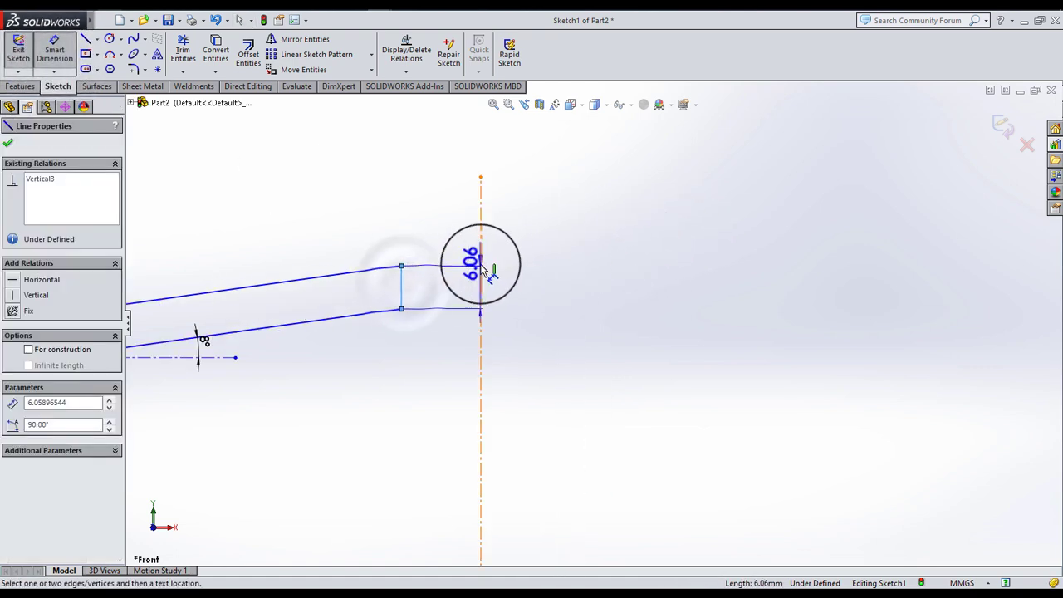
pyautogui.click(454, 229)
pyautogui.press('Return')
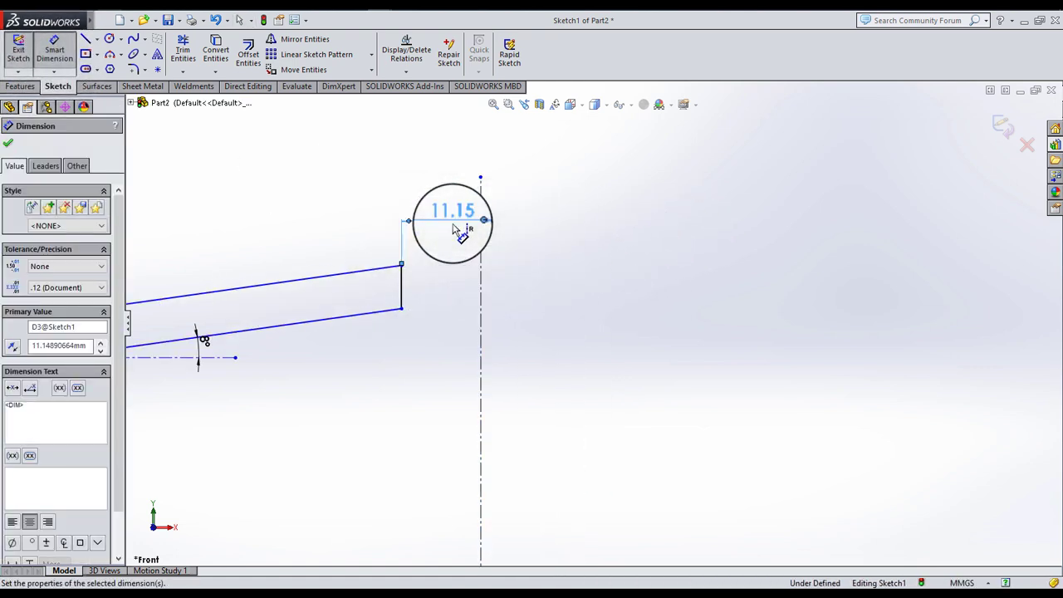
# - Dimension the strip's length to 80 mm
pyautogui.click(544, 290)
pyautogui.click(439, 279)
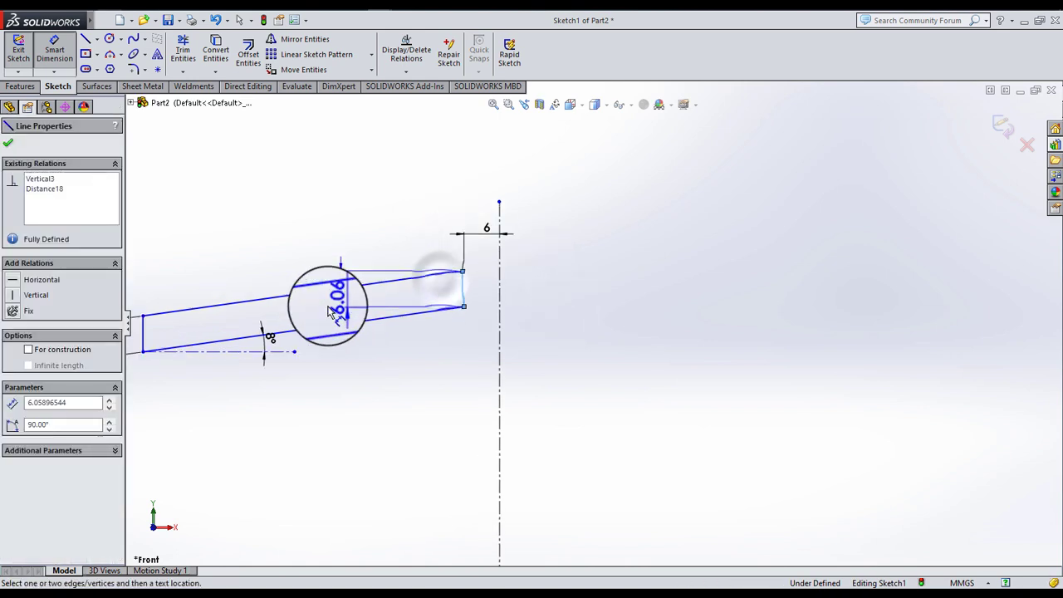
pyautogui.scroll(2, 325, 304)
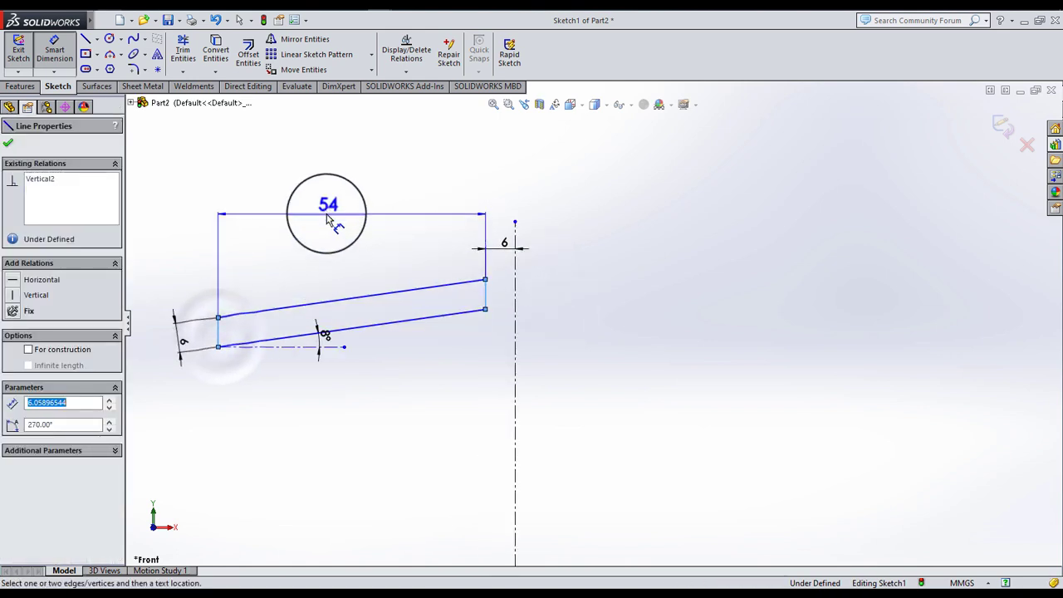
pyautogui.click(327, 212)
pyautogui.write('80')
pyautogui.press('Return')
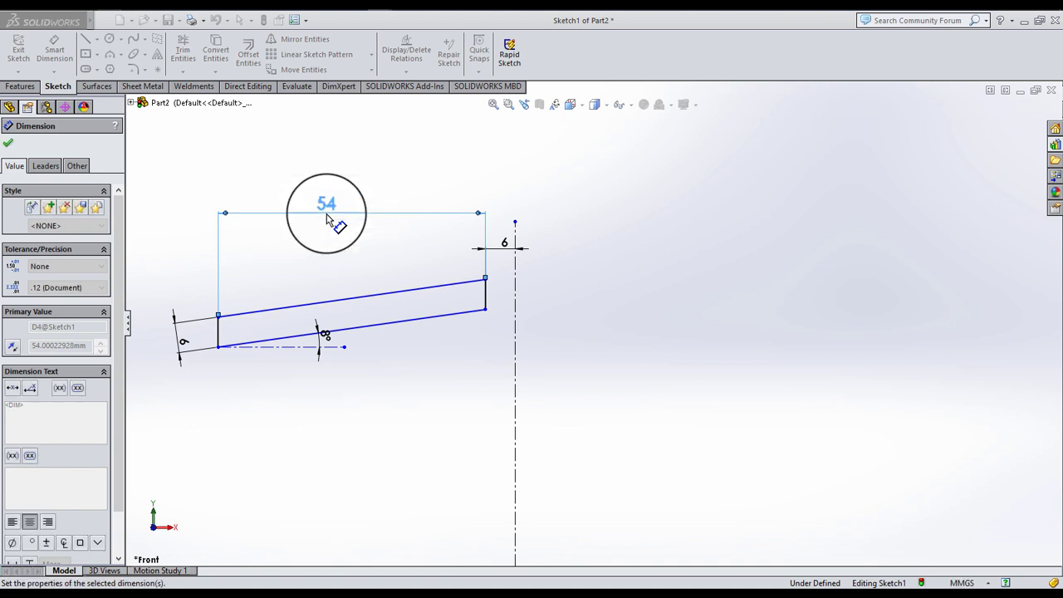
pyautogui.click(573, 296)
# - Dimension the strip's top-right corner 240 mm (480/2) above the horizontal centerline
pyautogui.moveTo(496, 293); pyautogui.dragTo(595, 480)
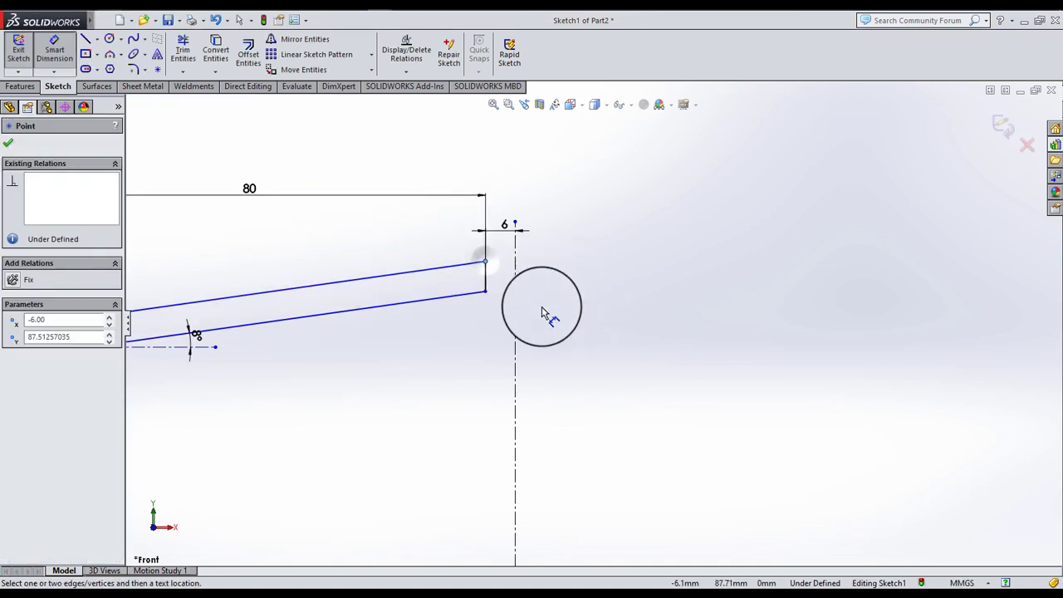
pyautogui.scroll(5, 573, 341)
pyautogui.click(594, 426)
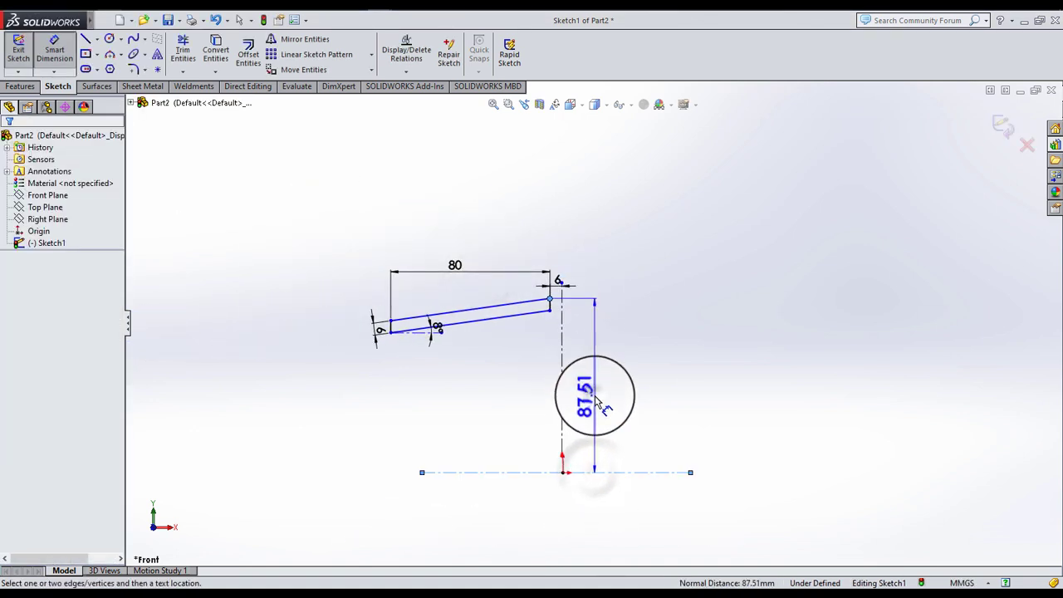
pyautogui.click(601, 402)
pyautogui.write('480/2')
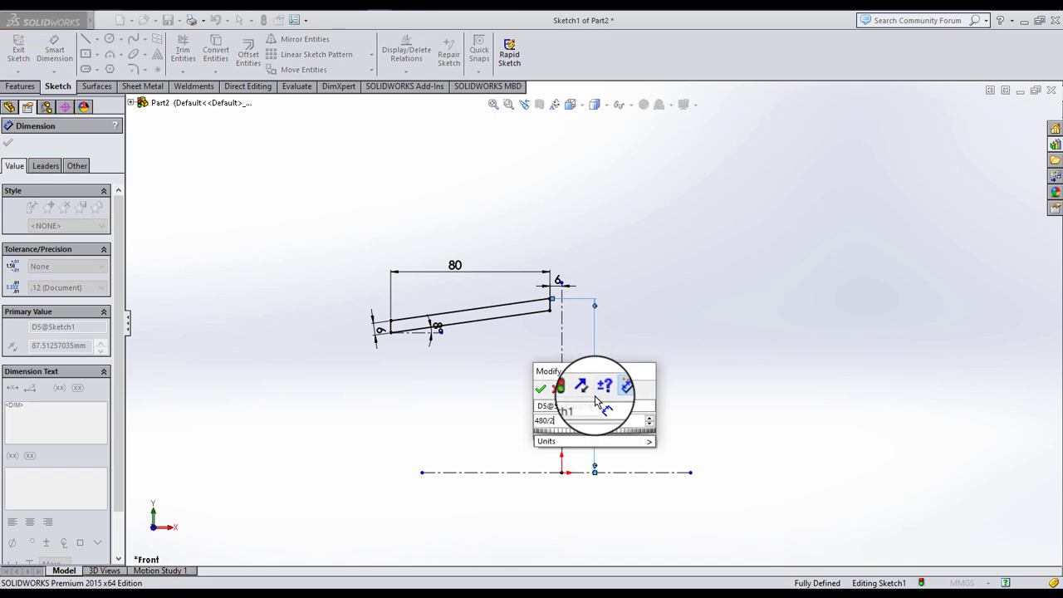
pyautogui.press('Return')
pyautogui.click(636, 360)
pyautogui.scroll(3, 631, 332)
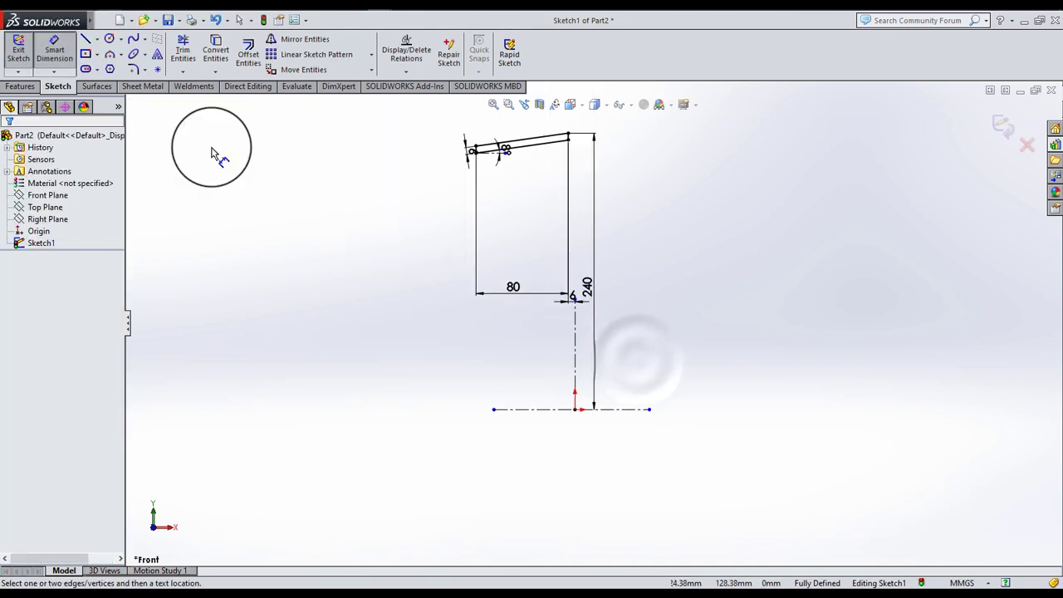
pyautogui.click(54, 49)
# - Inspect the fully defined sketch and check a sketch point's coordinates
pyautogui.scroll(2, 571, 209)
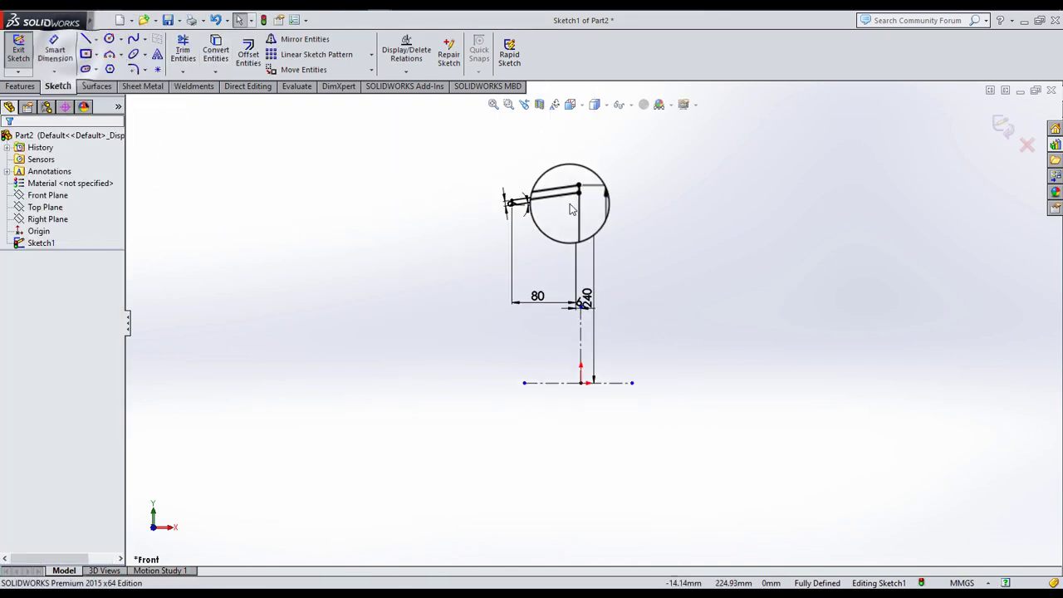
pyautogui.scroll(-3, 571, 209)
pyautogui.scroll(-2, 597, 407)
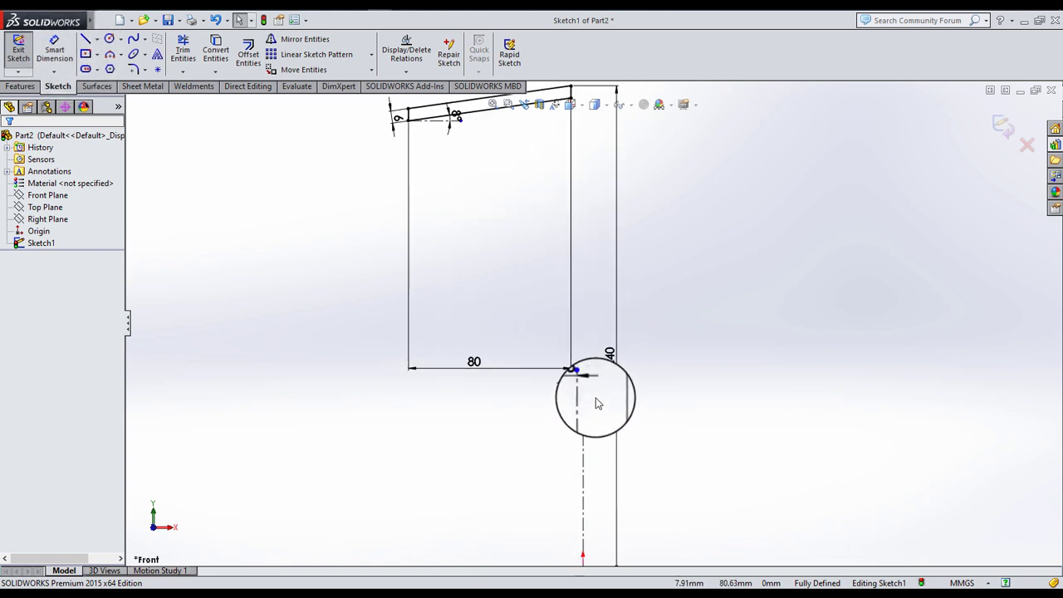
pyautogui.scroll(-1, 586, 386)
pyautogui.moveTo(585, 287); pyautogui.dragTo(584, 380)
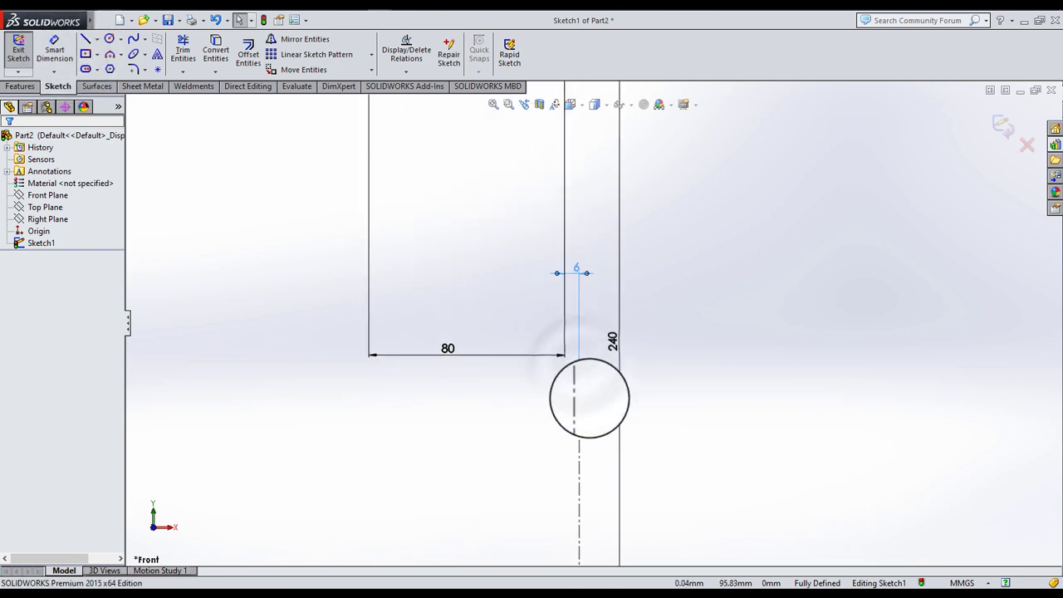
pyautogui.click(576, 155)
pyautogui.scroll(2, 605, 190)
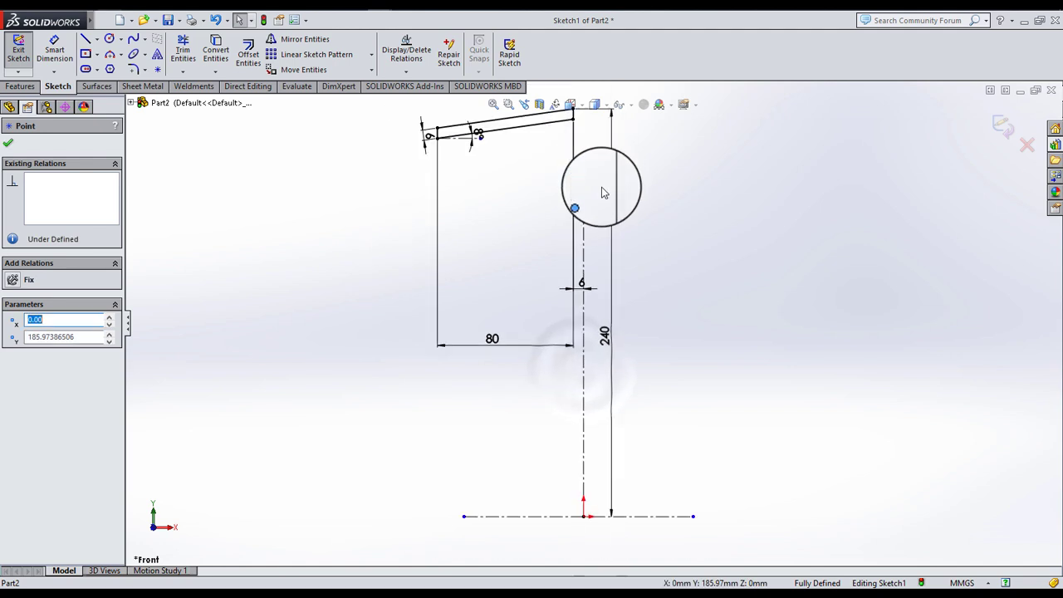
pyautogui.scroll(1, 589, 232)
pyautogui.press('Escape')
pyautogui.scroll(-2, 636, 195)
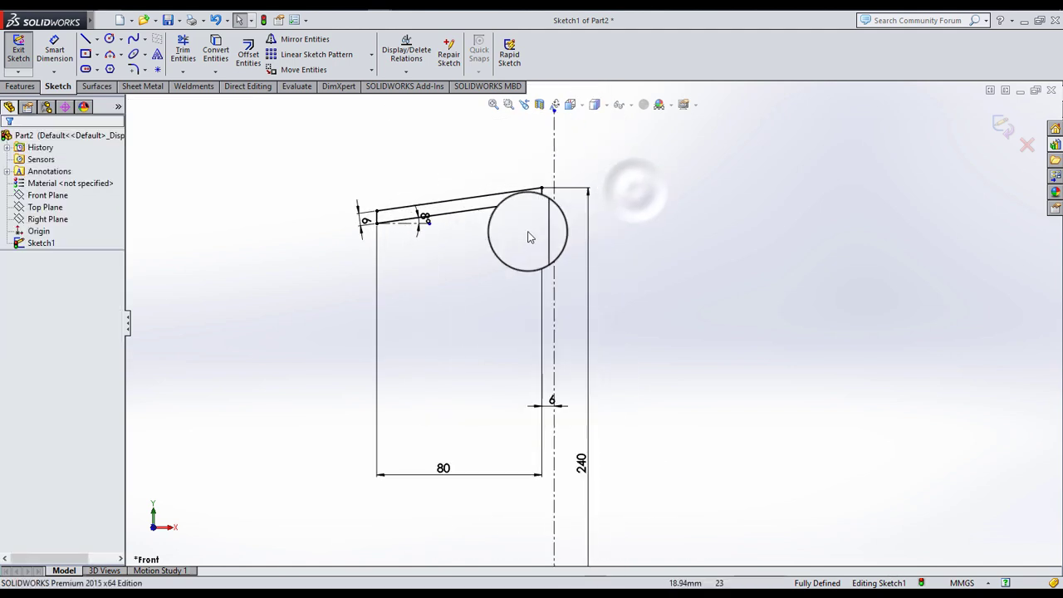
pyautogui.scroll(-1, 526, 235)
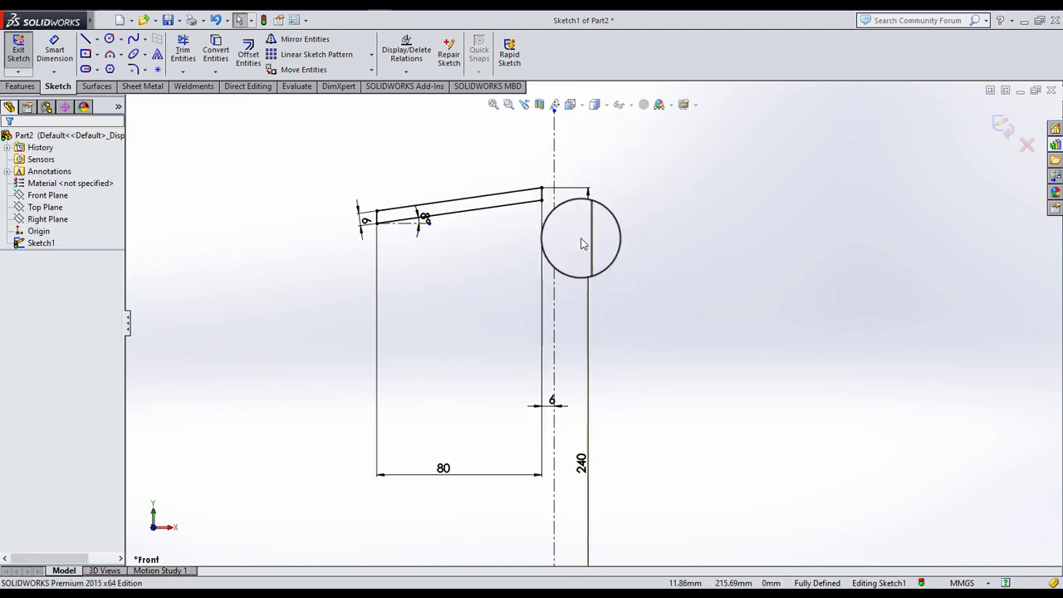
# - Revolve the slanted profile 360° about the vertical centerline into Revolve1
pyautogui.click(21, 86)
pyautogui.click(64, 54)
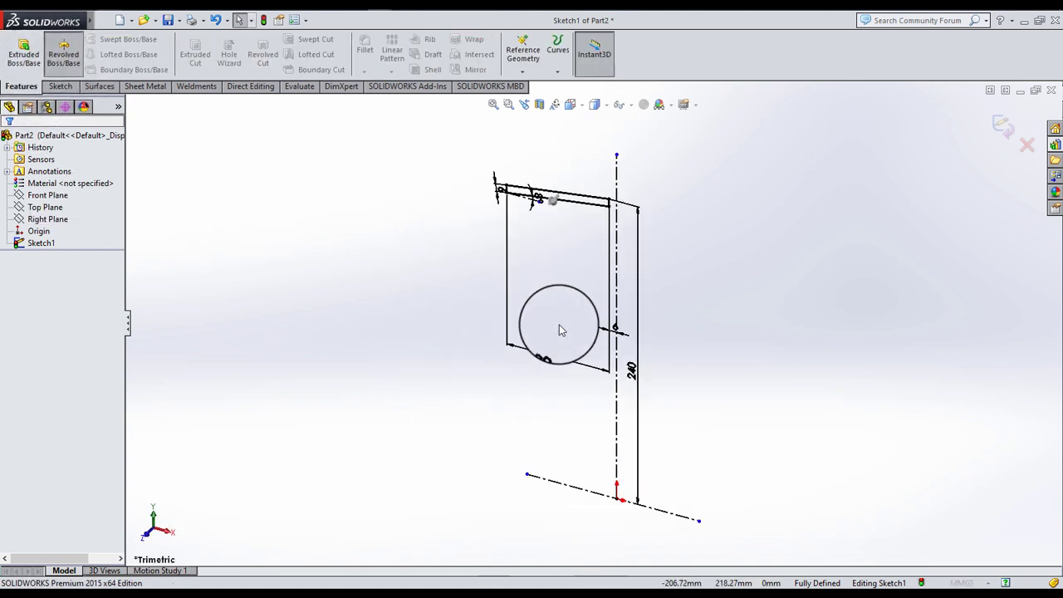
pyautogui.click(584, 496)
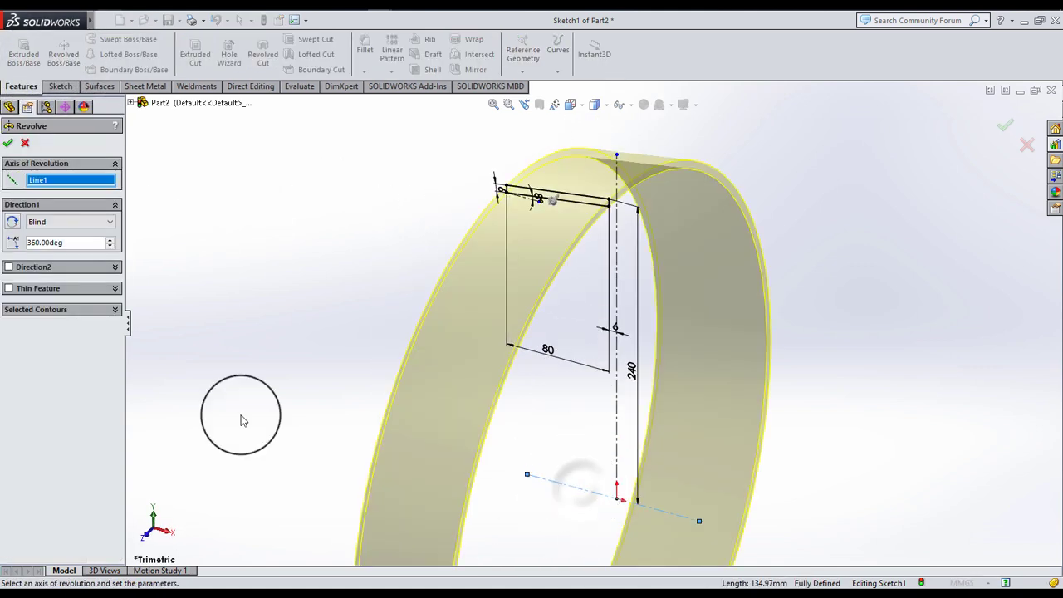
pyautogui.click(8, 144)
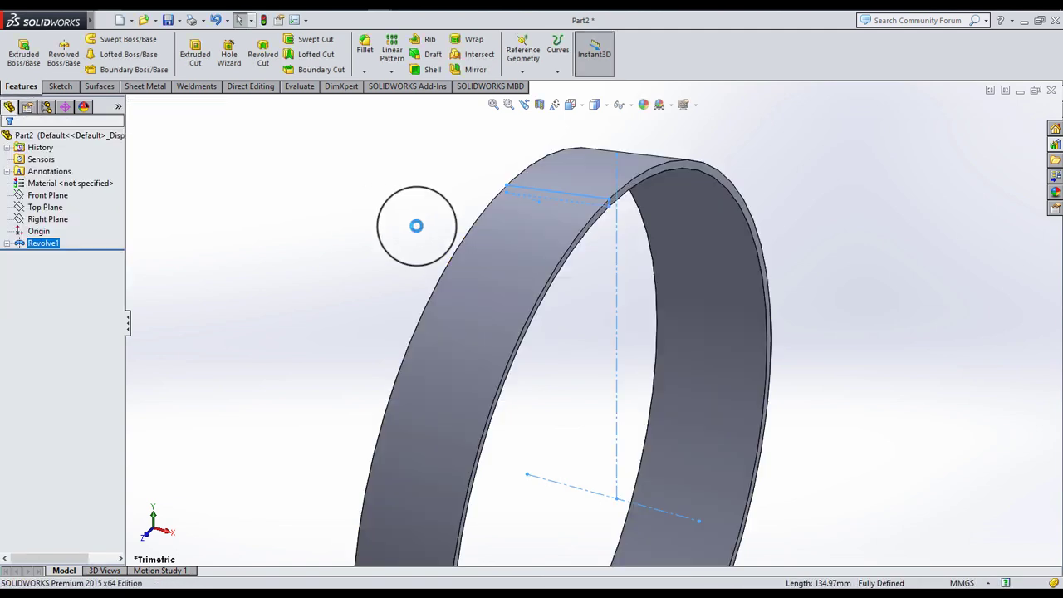
pyautogui.click(37, 259)
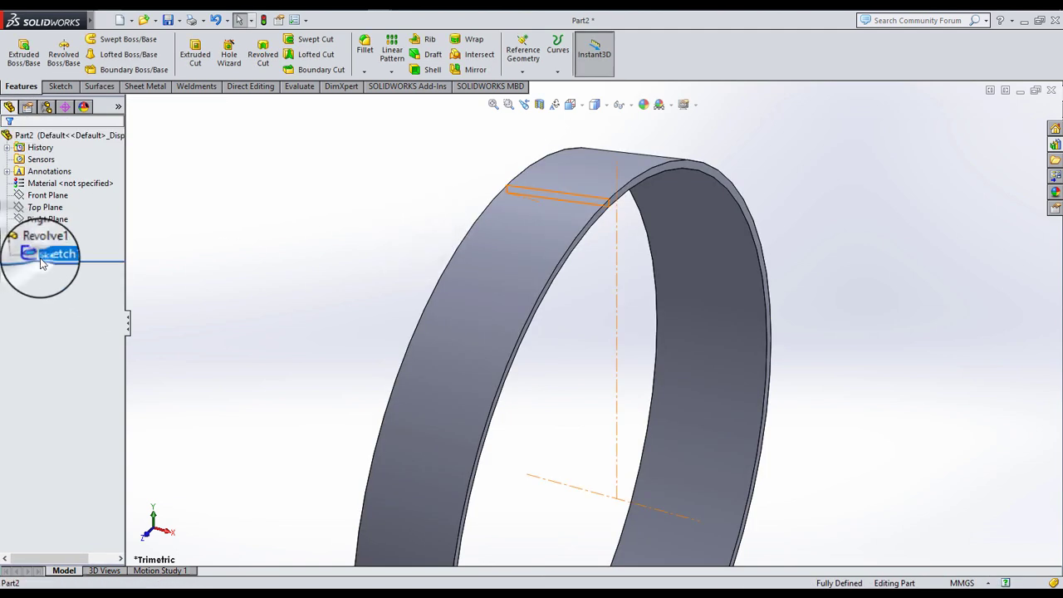
# - Reopen the ring's Sketch1 for editing and view it from the front
pyautogui.click(47, 216)
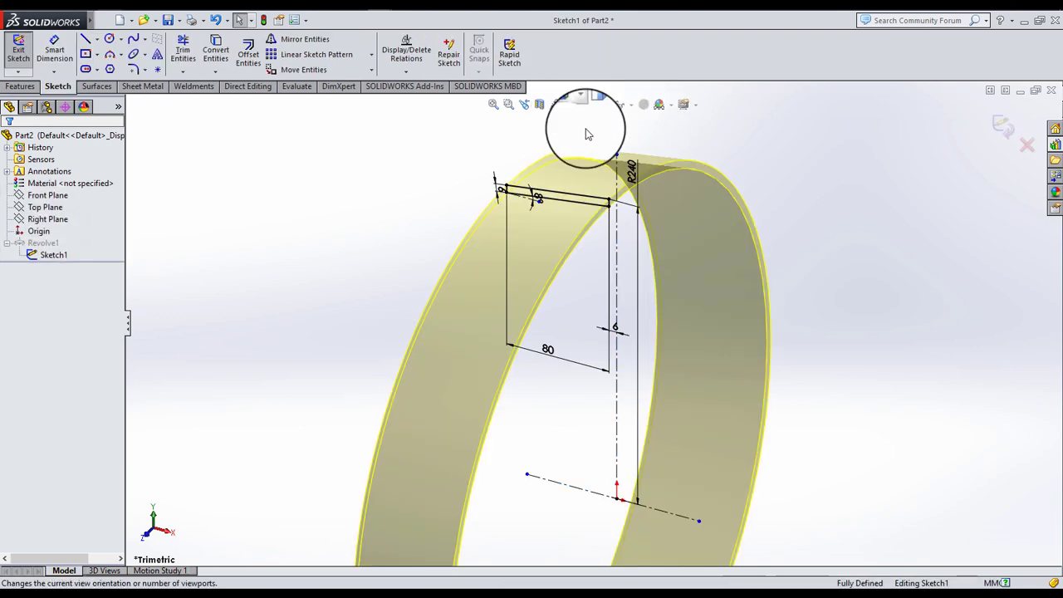
pyautogui.click(586, 133)
pyautogui.click(606, 145)
pyautogui.scroll(-2, 570, 166)
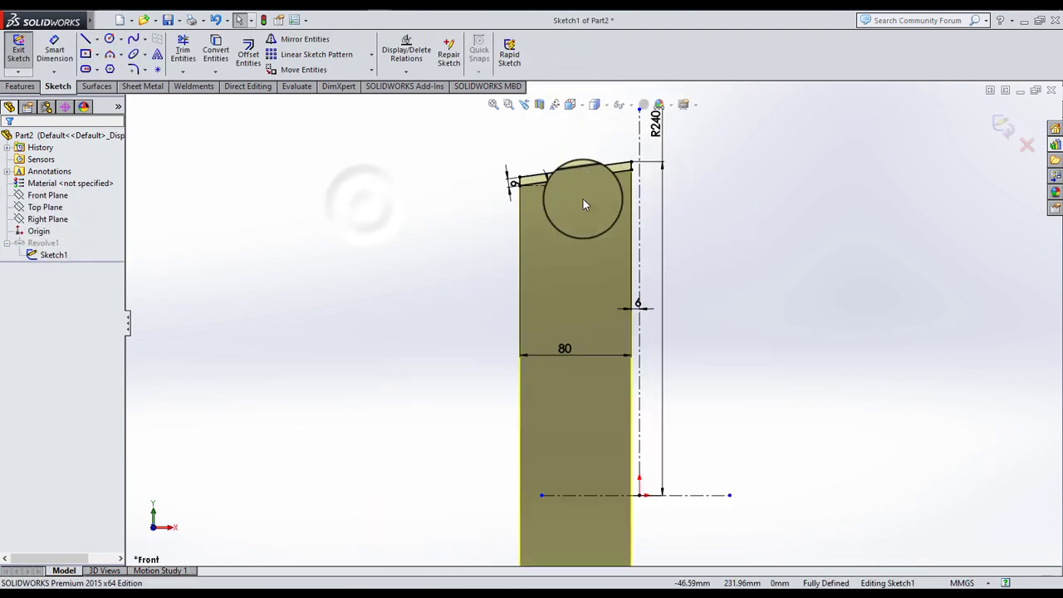
pyautogui.scroll(-5, 582, 198)
pyautogui.scroll(-3, 607, 206)
# - Draw a centerline starting on the lower sloped edge of the profile
pyautogui.click(98, 43)
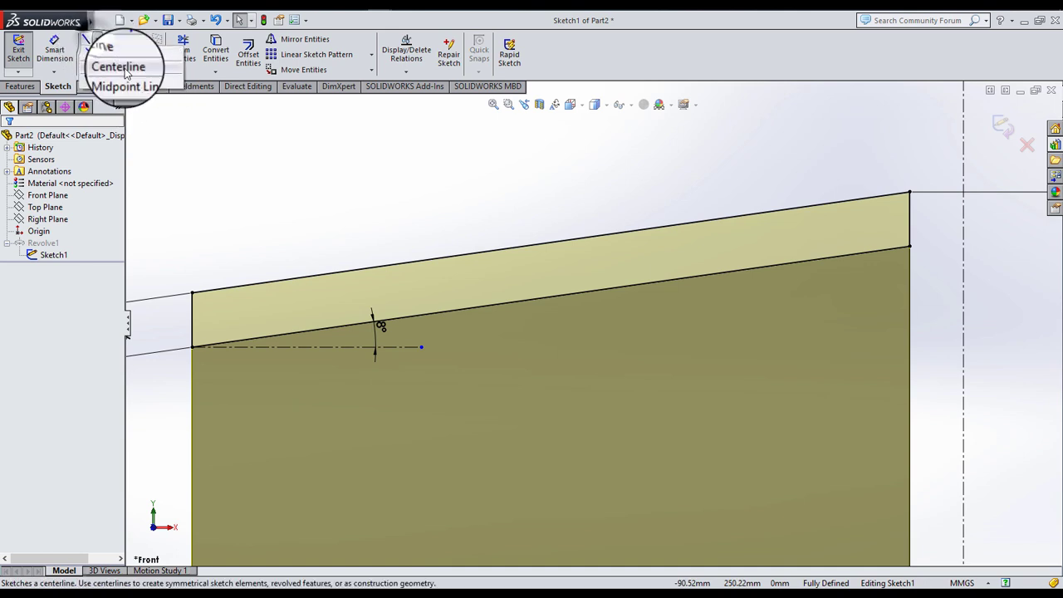
pyautogui.click(115, 66)
pyautogui.click(260, 338)
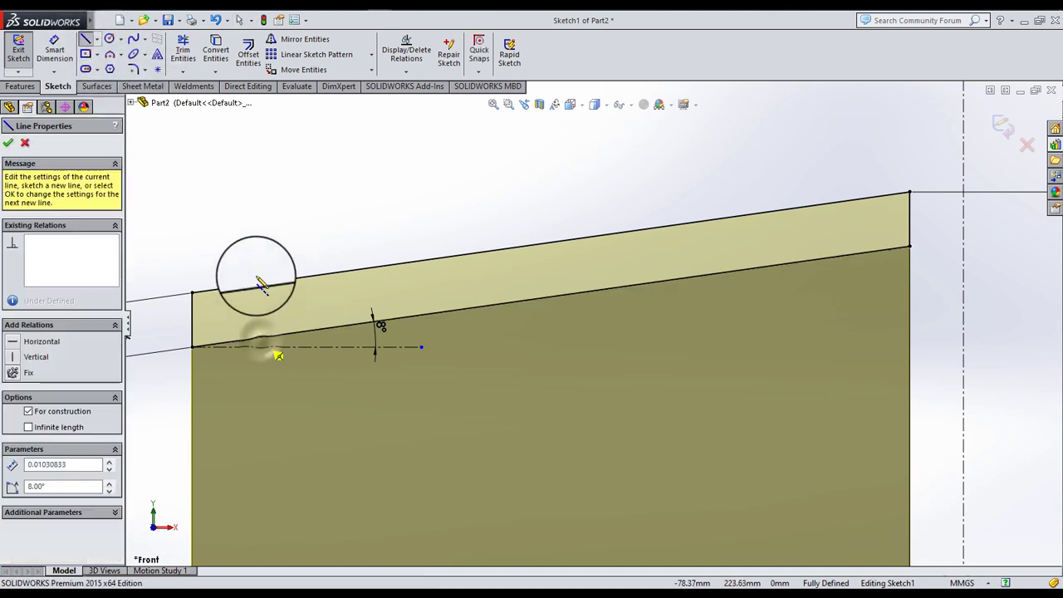
pyautogui.click(245, 239)
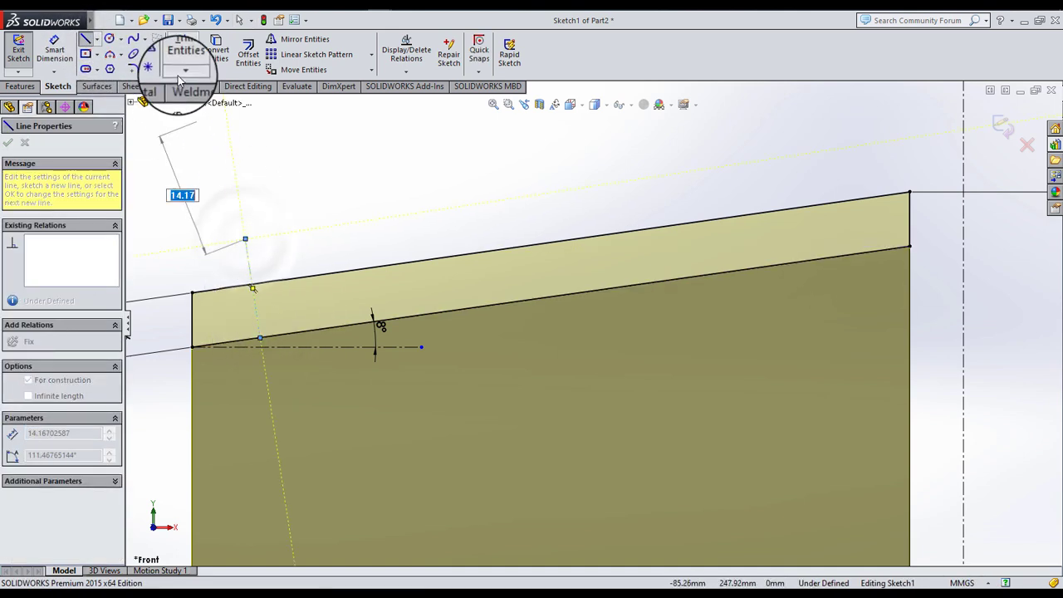
pyautogui.click(239, 25)
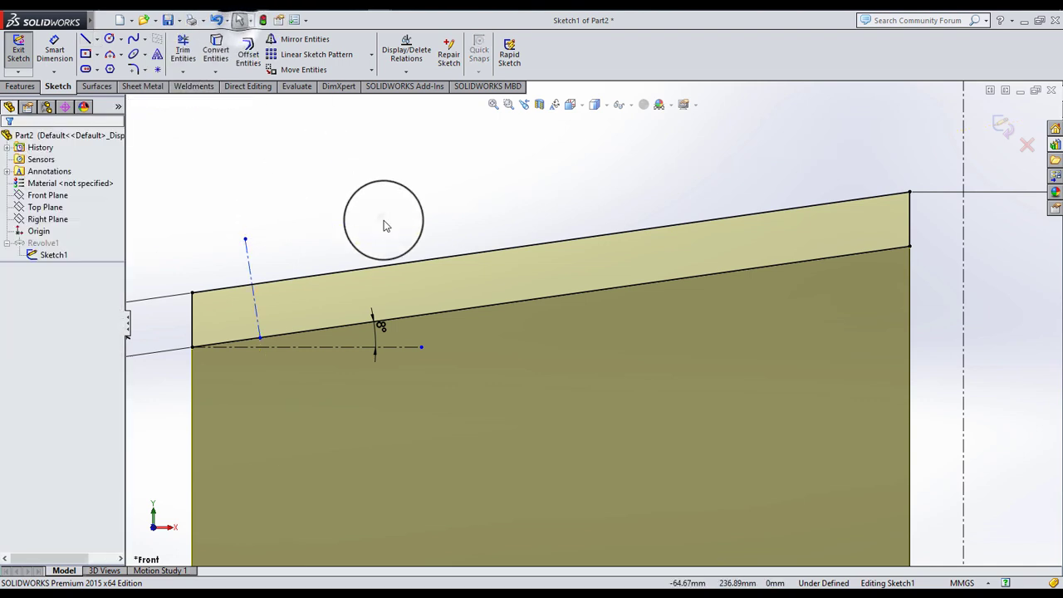
# - Make the centerline perpendicular to the lower sloped edge
pyautogui.click(251, 321)
pyautogui.keyDown('ctrl'); pyautogui.click(274, 335); pyautogui.keyUp('ctrl')
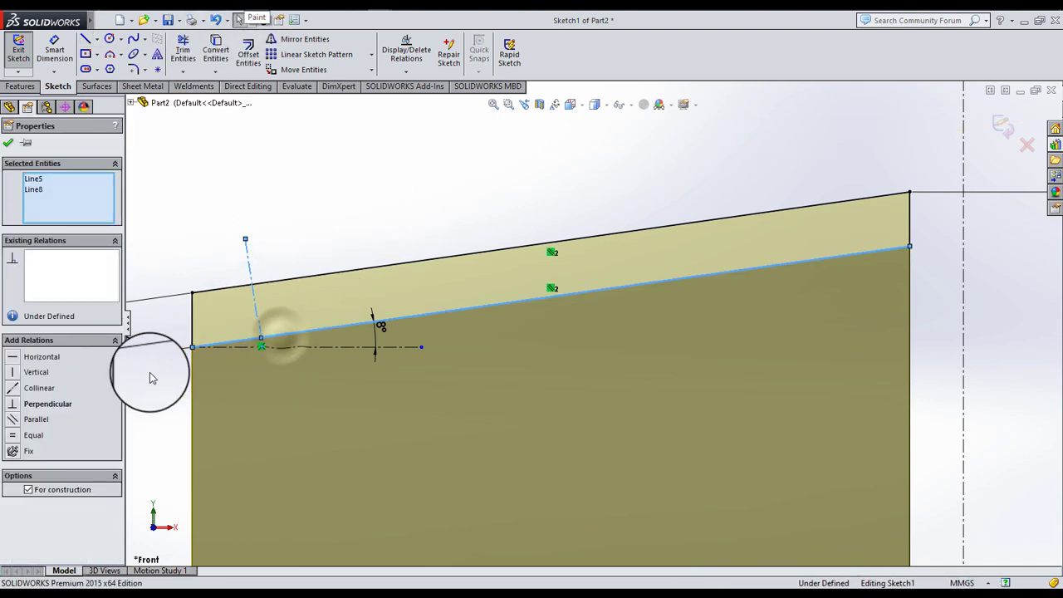
pyautogui.click(12, 404)
pyautogui.click(153, 249)
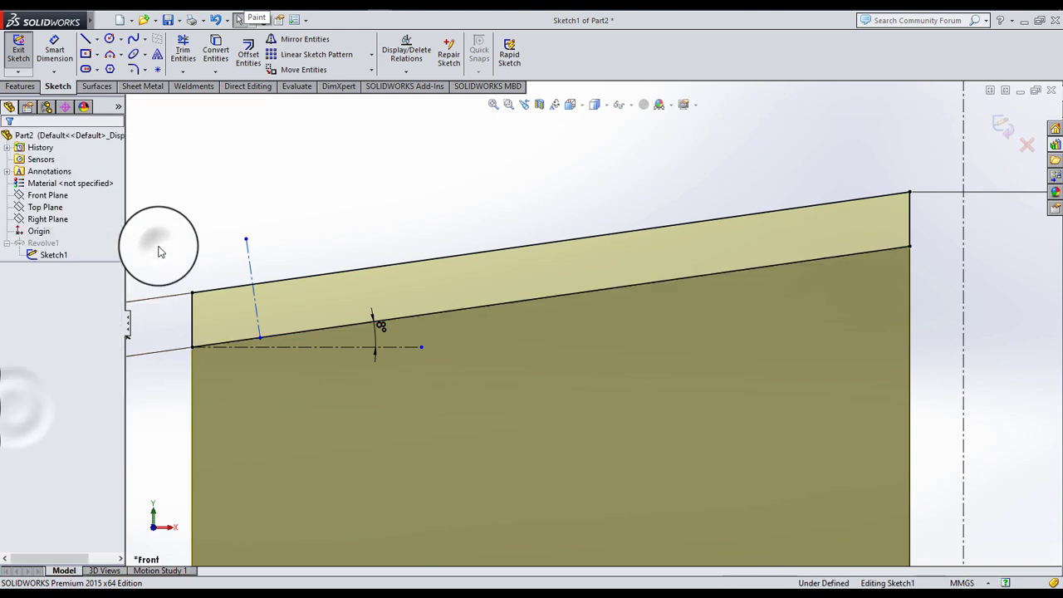
# - Dimension the centerline 6 mm from the profile's left corner
pyautogui.click(54, 50)
pyautogui.click(254, 299)
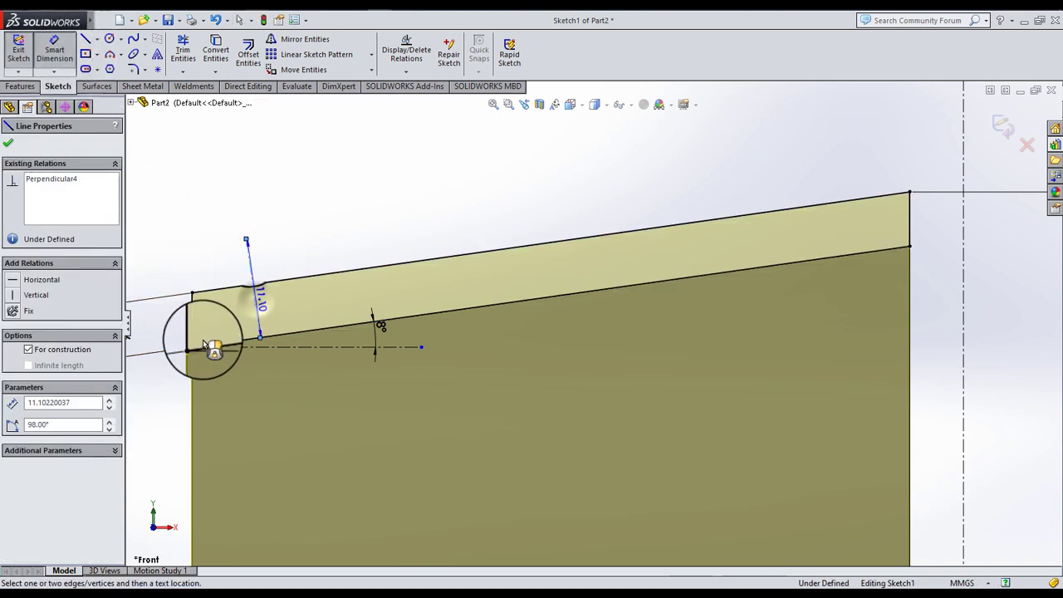
pyautogui.click(192, 348)
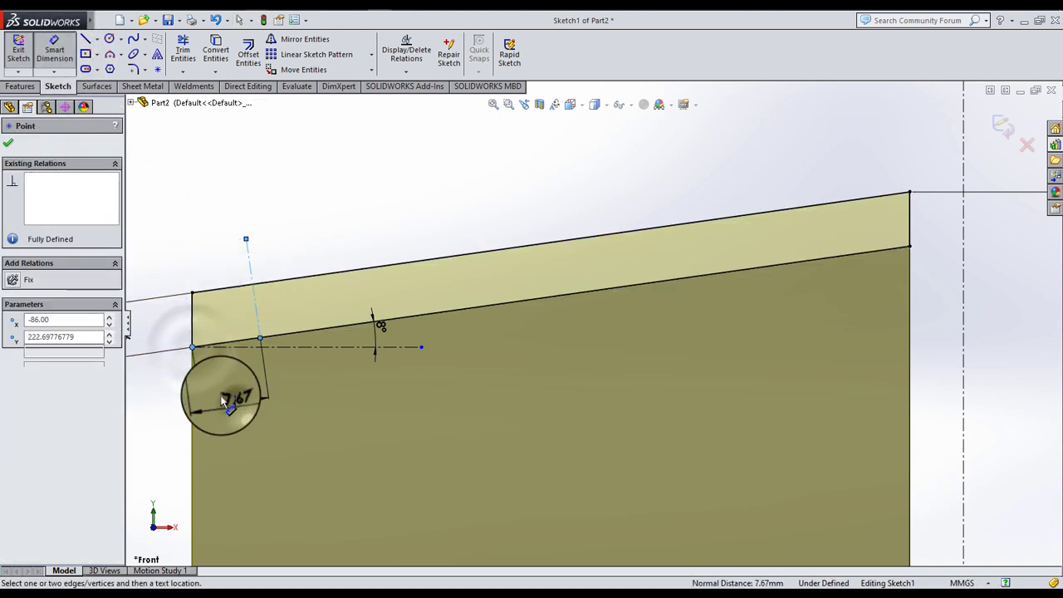
pyautogui.click(224, 402)
pyautogui.write('6.00mm')
pyautogui.press('Return')
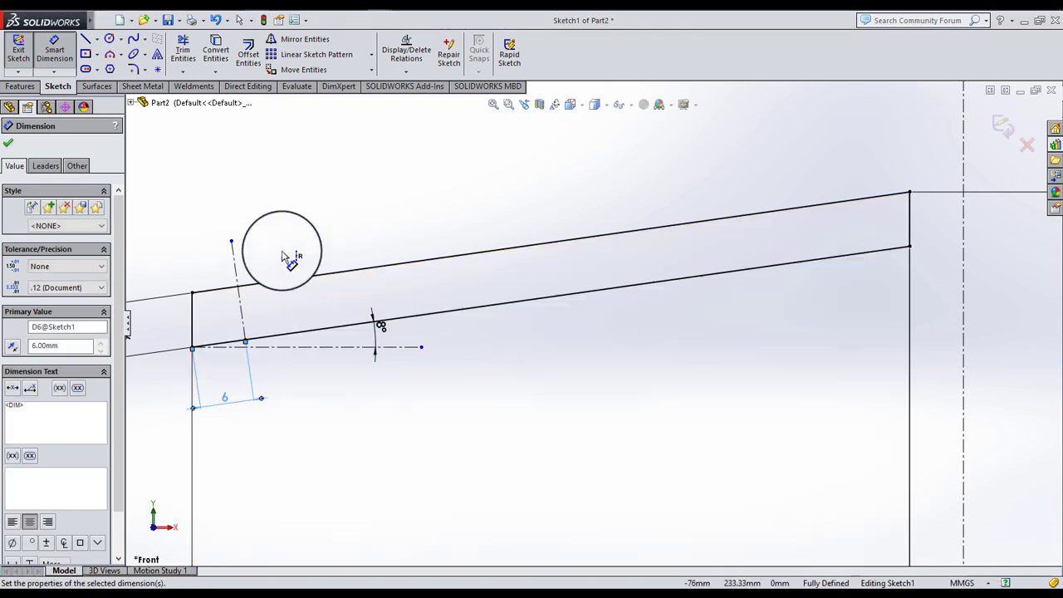
pyautogui.press('Escape')
pyautogui.click(248, 51)
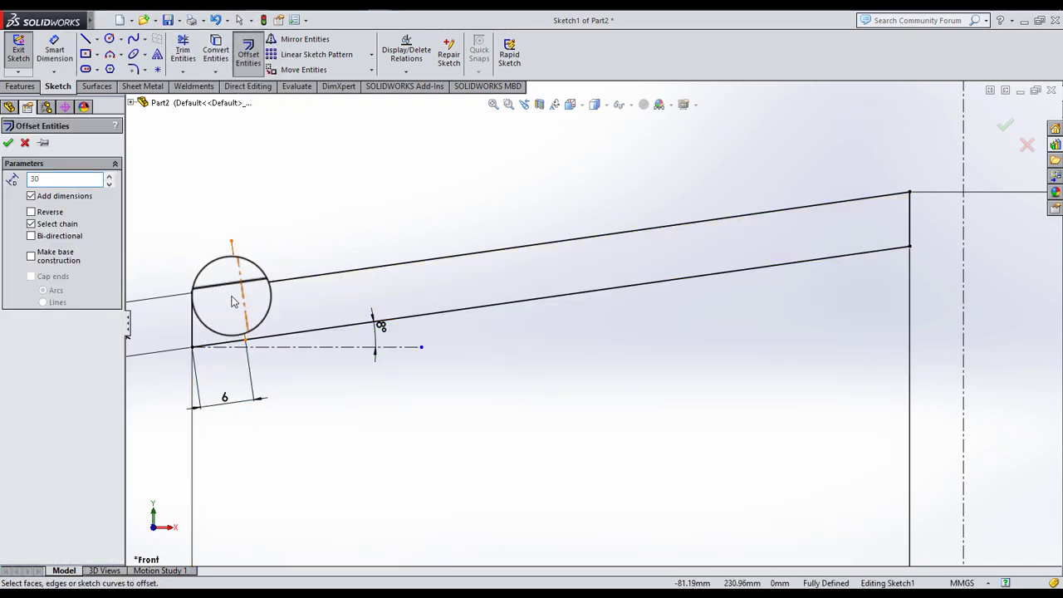
# - Offset the centerline 30 mm, then offset that new line a further 29 mm
pyautogui.click(243, 309)
pyautogui.click(482, 287)
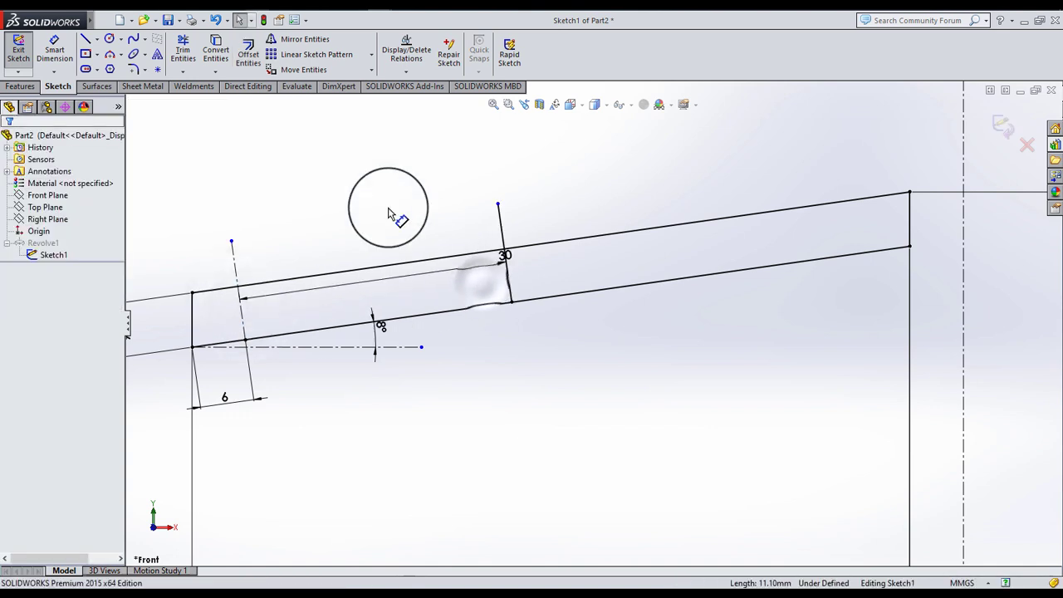
pyautogui.click(248, 51)
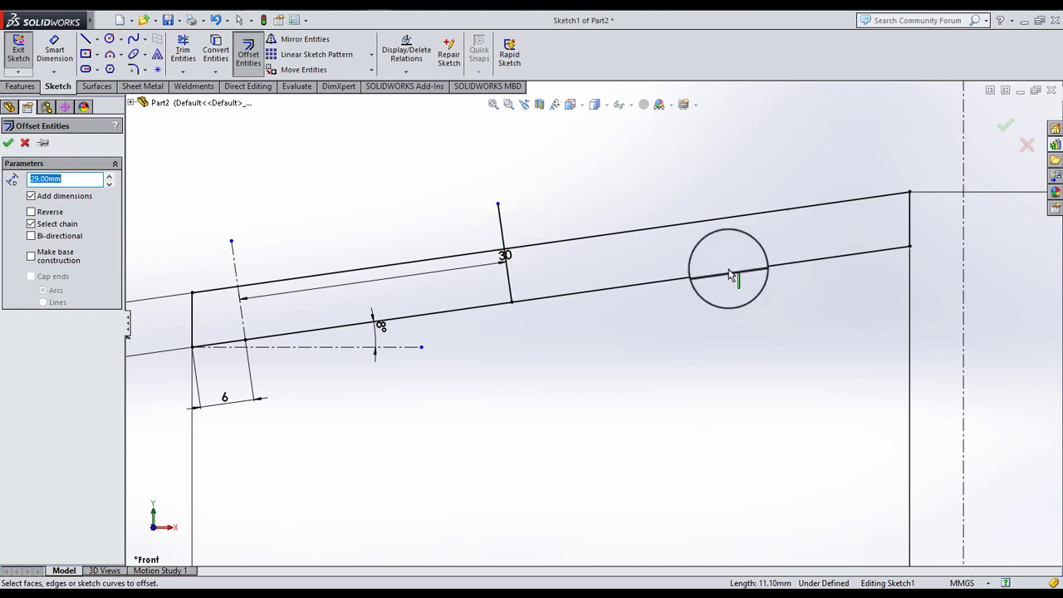
pyautogui.click(504, 230)
pyautogui.click(739, 183)
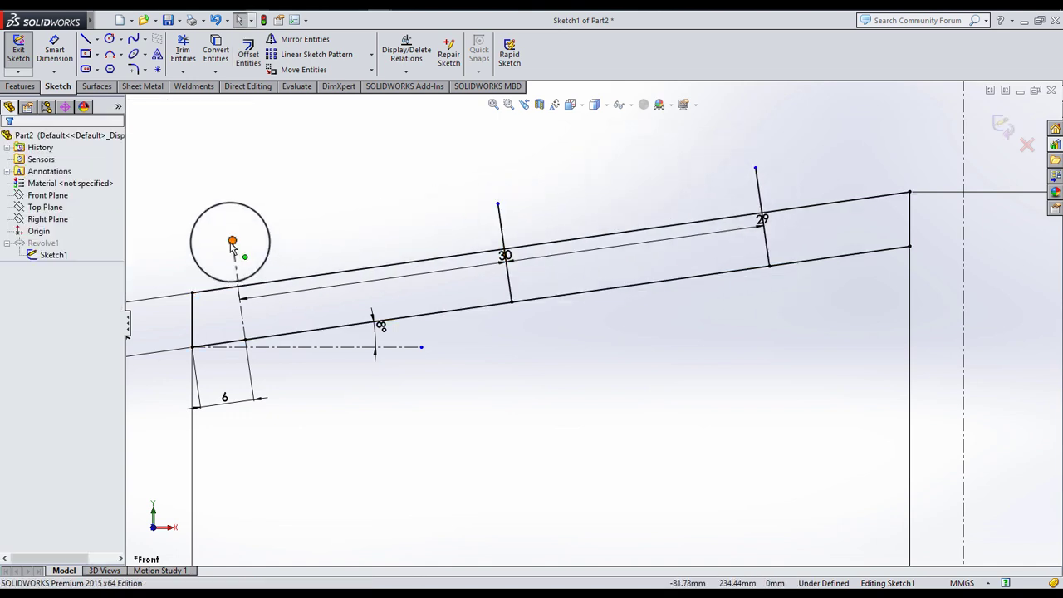
# - Attach the top ends of all three cross lines to the top sloped edge
pyautogui.moveTo(231, 241); pyautogui.dragTo(235, 287)
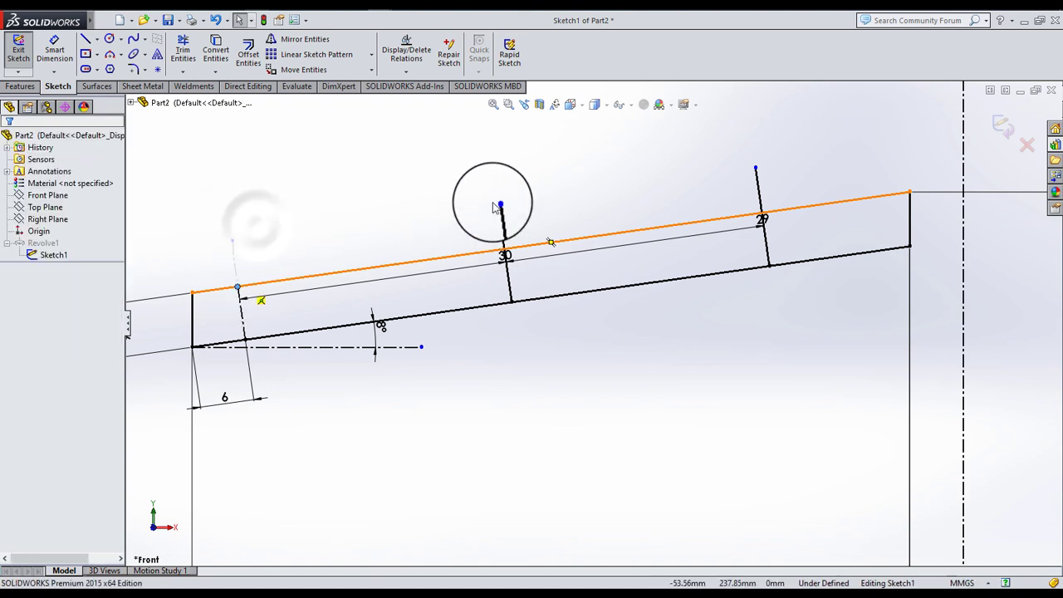
pyautogui.moveTo(503, 199); pyautogui.dragTo(505, 249)
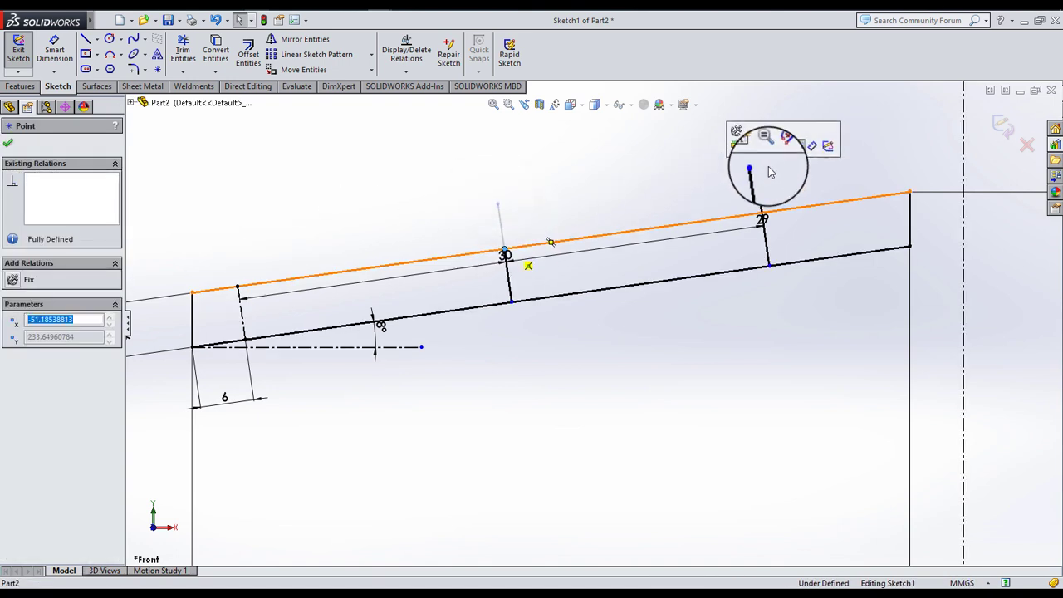
pyautogui.moveTo(755, 169); pyautogui.dragTo(759, 214)
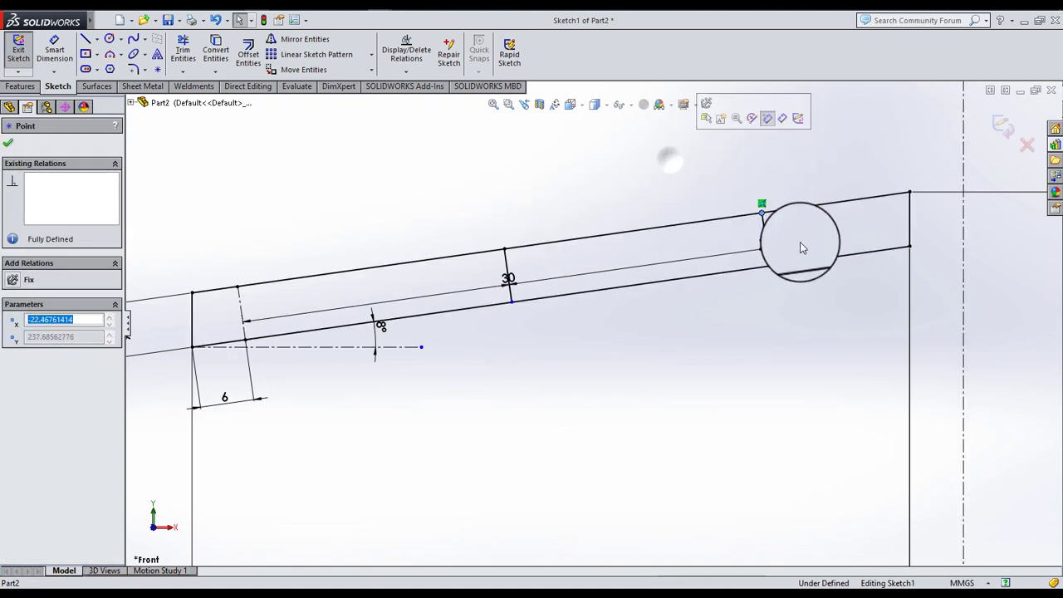
pyautogui.click(764, 238)
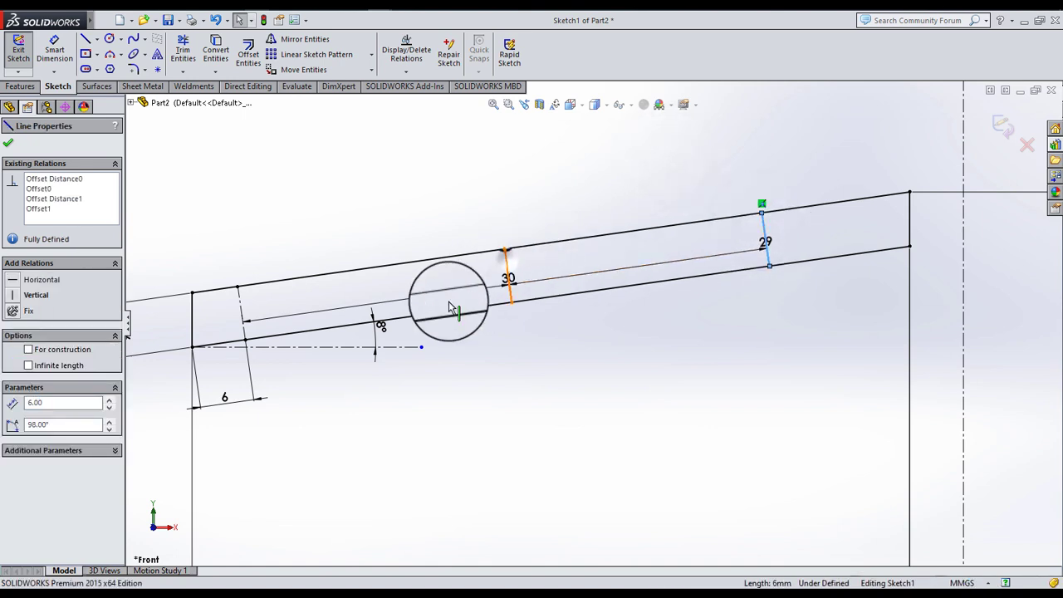
pyautogui.keyDown('ctrl'); pyautogui.click(506, 266); pyautogui.keyUp('ctrl')
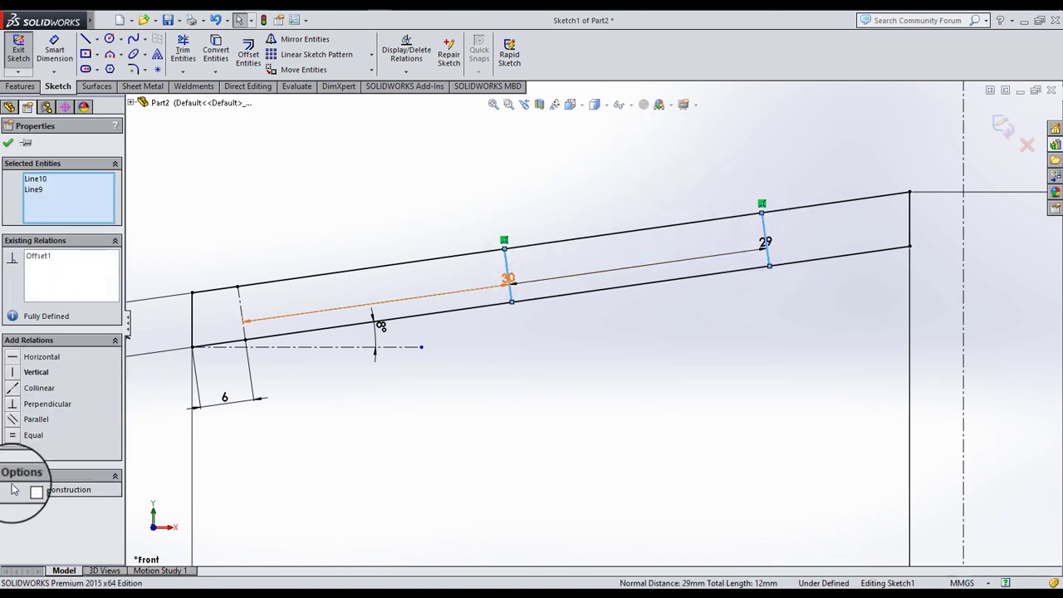
pyautogui.click(8, 142)
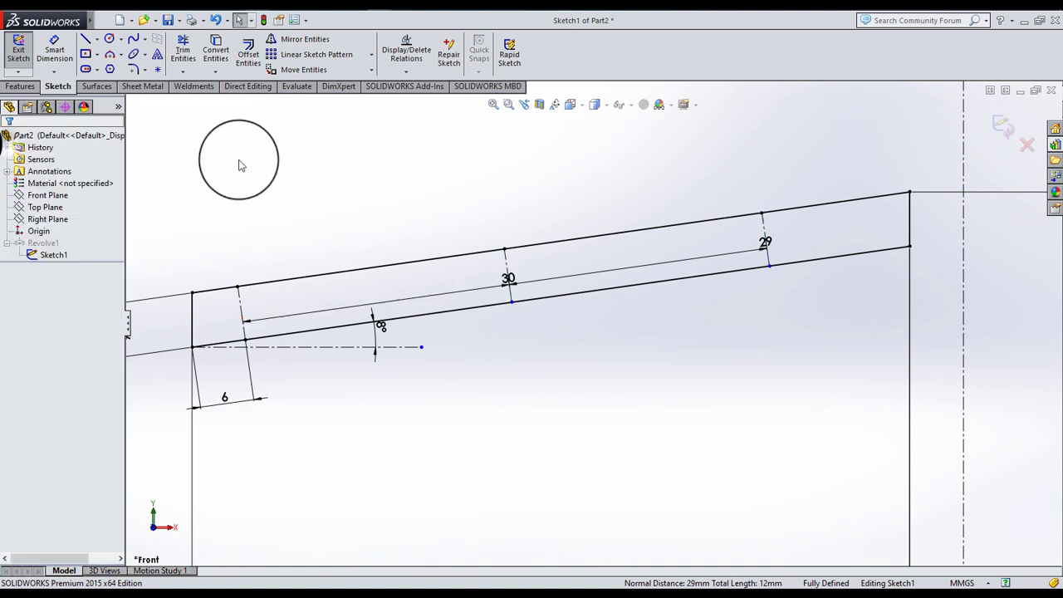
# - Attach the lower line endpoints to the bottom edge so the sketch is fully defined
pyautogui.click(513, 304)
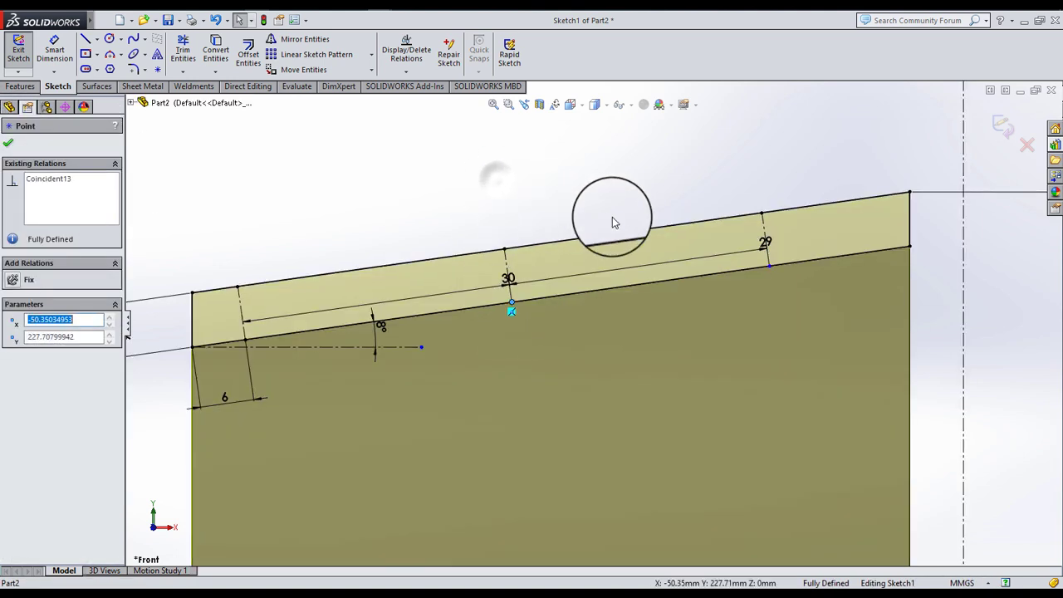
pyautogui.click(776, 249)
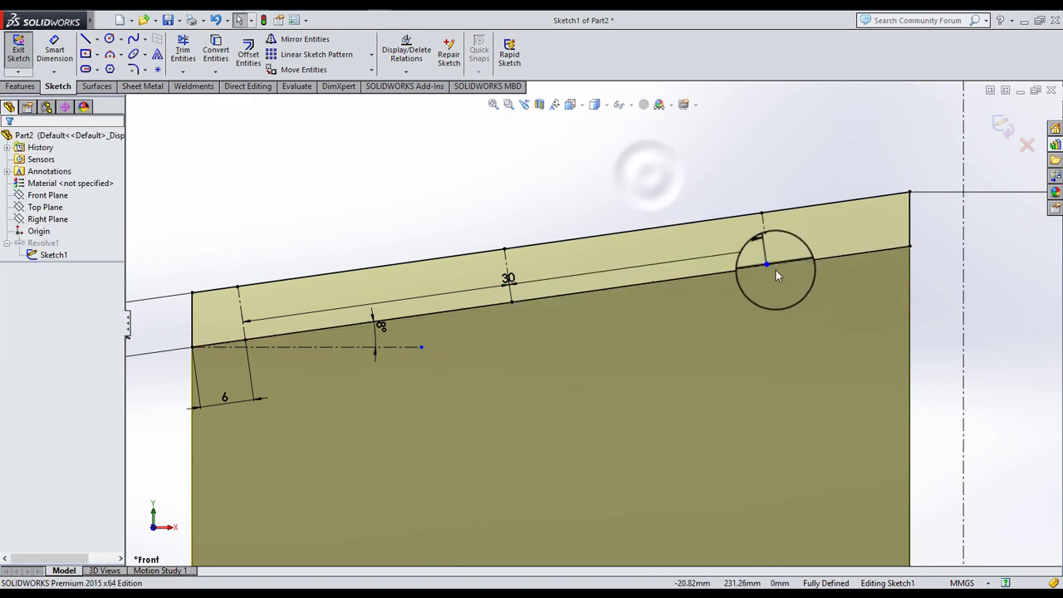
pyautogui.click(781, 282)
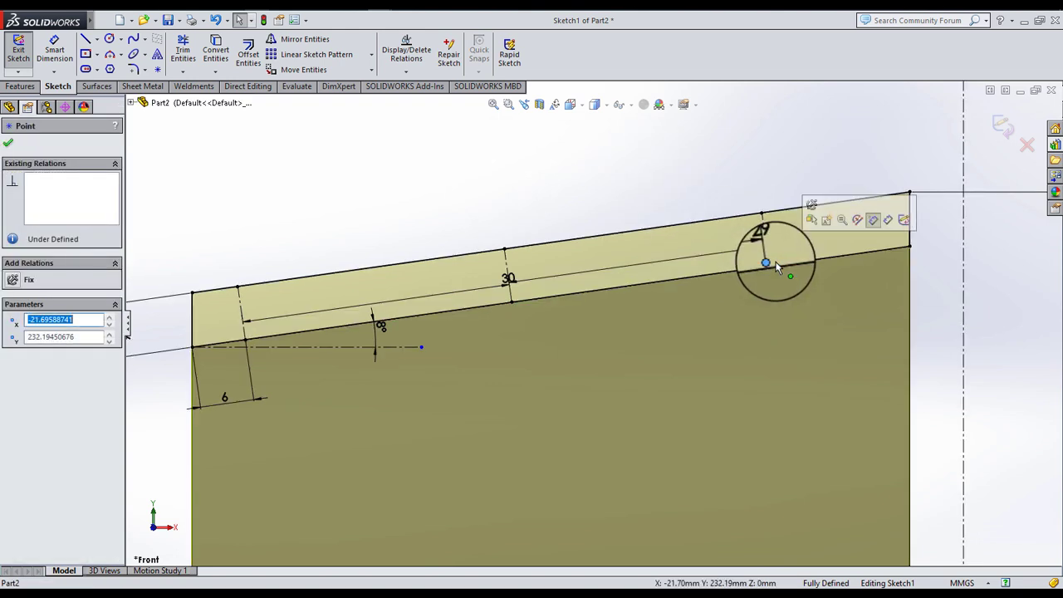
pyautogui.moveTo(774, 268); pyautogui.dragTo(773, 266)
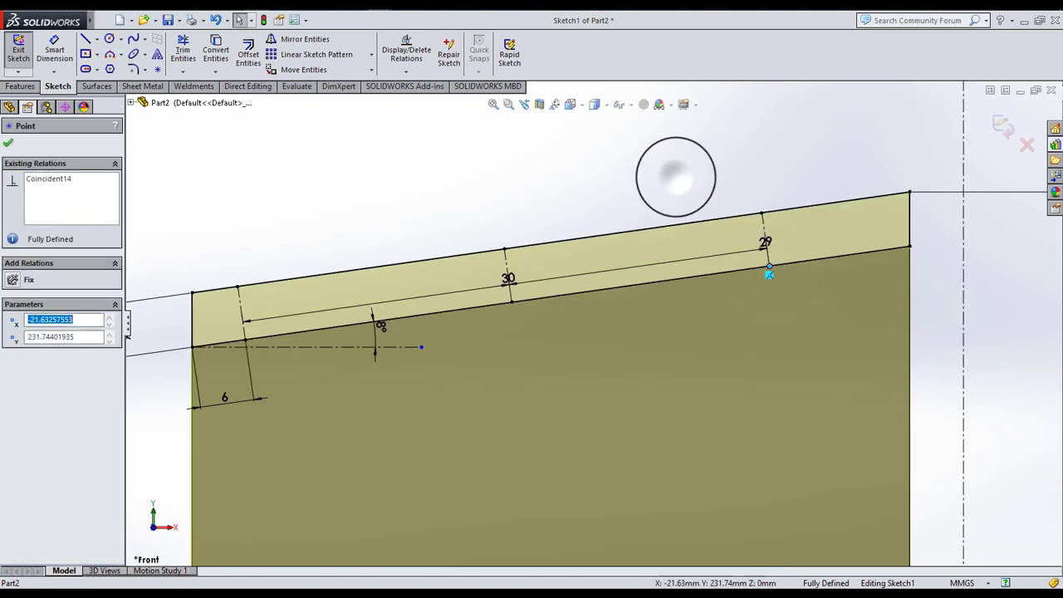
pyautogui.press('z')
pyautogui.press('z')
pyautogui.click(674, 196)
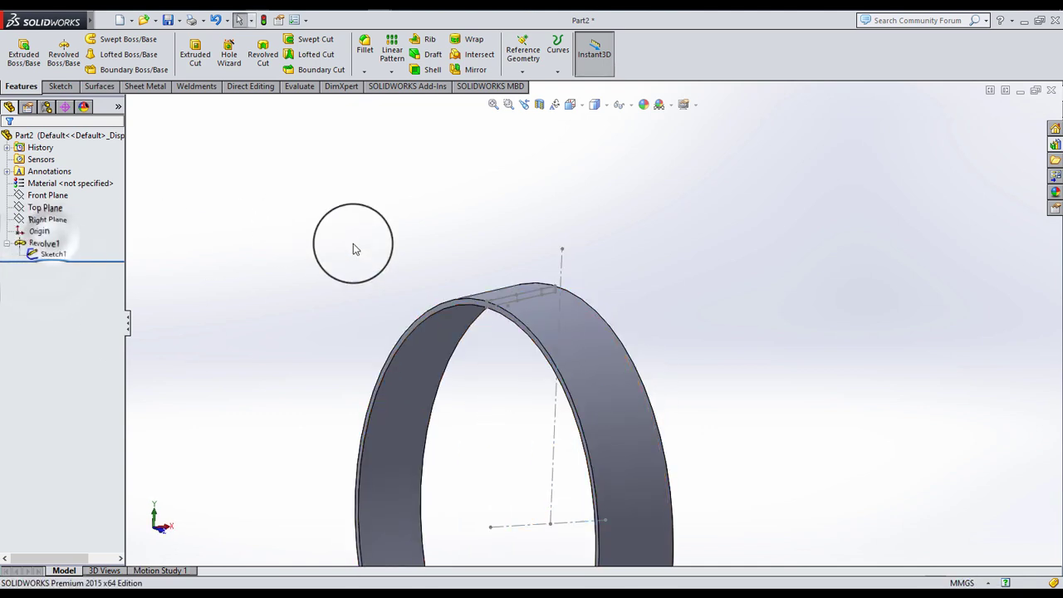
# - Start a new reference plane with the Top Plane as its first reference
pyautogui.moveTo(487, 327)
pyautogui.mouseDown(button='middle')
pyautogui.moveTo(505, 340)
pyautogui.moveTo(553, 157)
pyautogui.moveTo(613, 316)
pyautogui.mouseUp(button='middle')
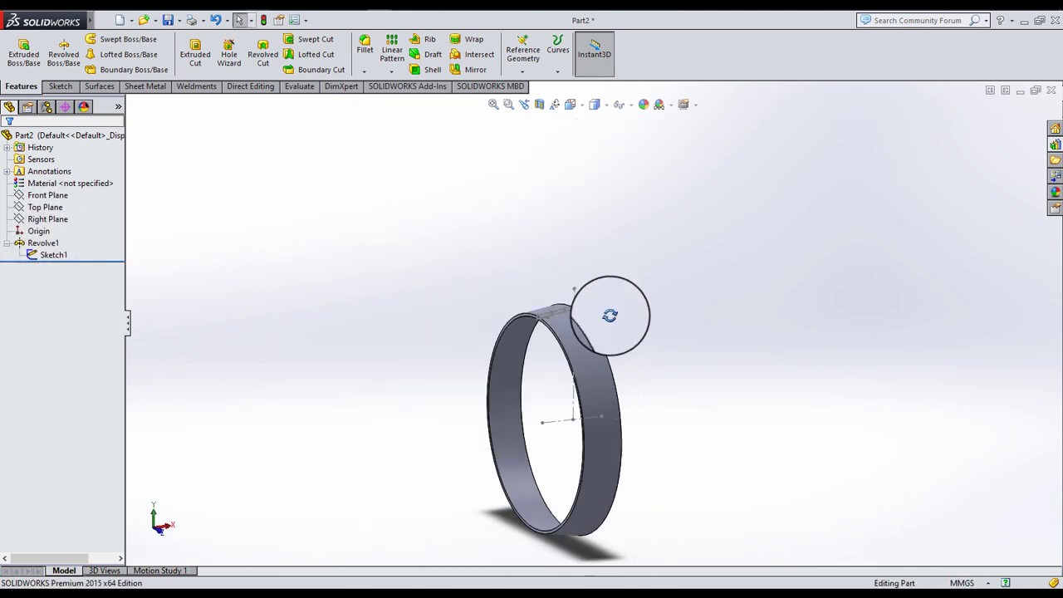
pyautogui.scroll(-3, 565, 280)
pyautogui.scroll(-3, 559, 182)
pyautogui.click(538, 75)
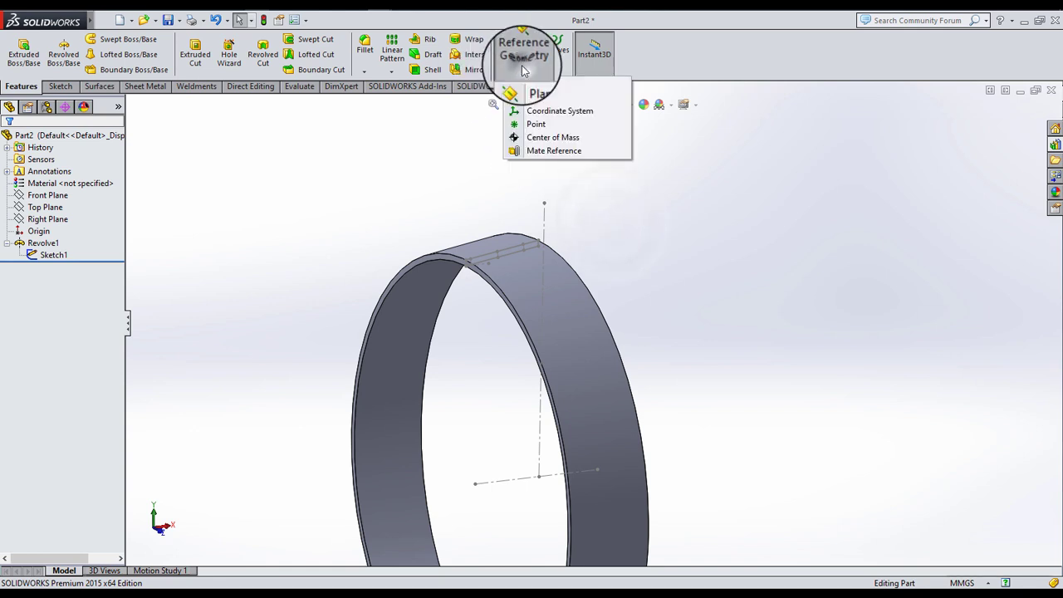
pyautogui.click(525, 81)
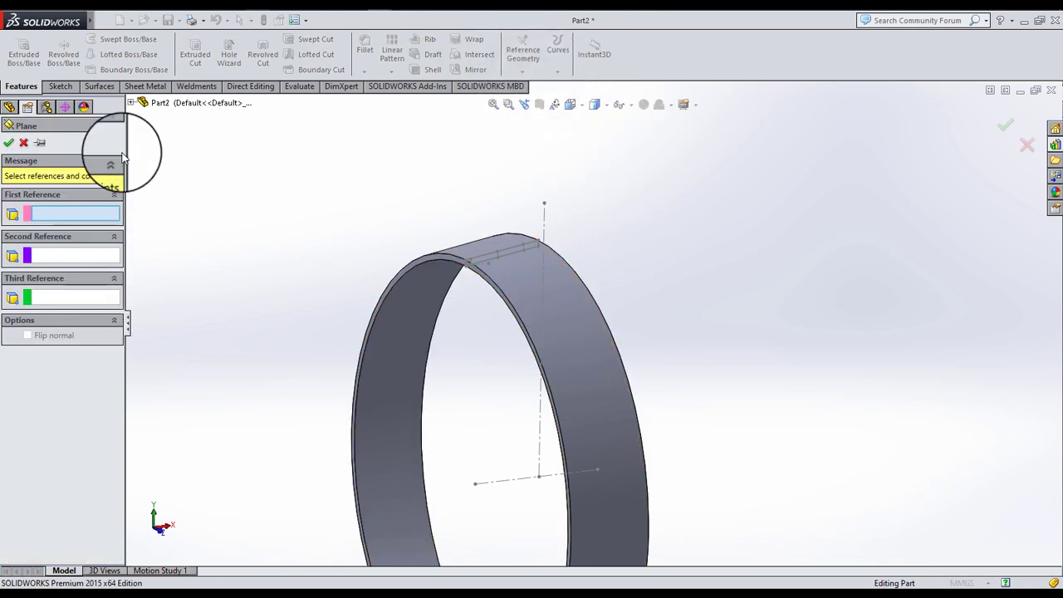
pyautogui.click(141, 103)
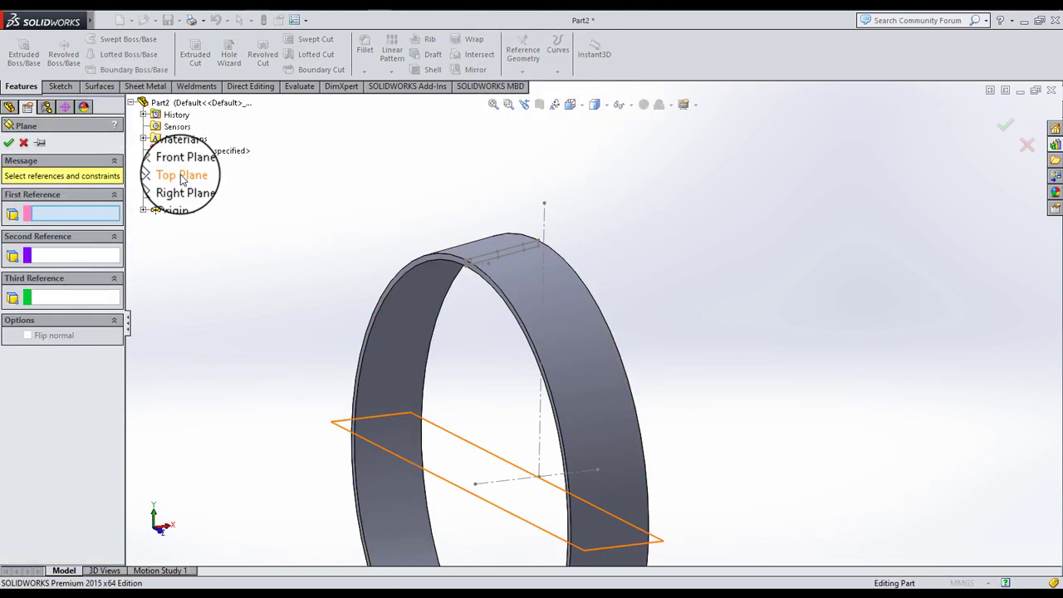
pyautogui.click(181, 176)
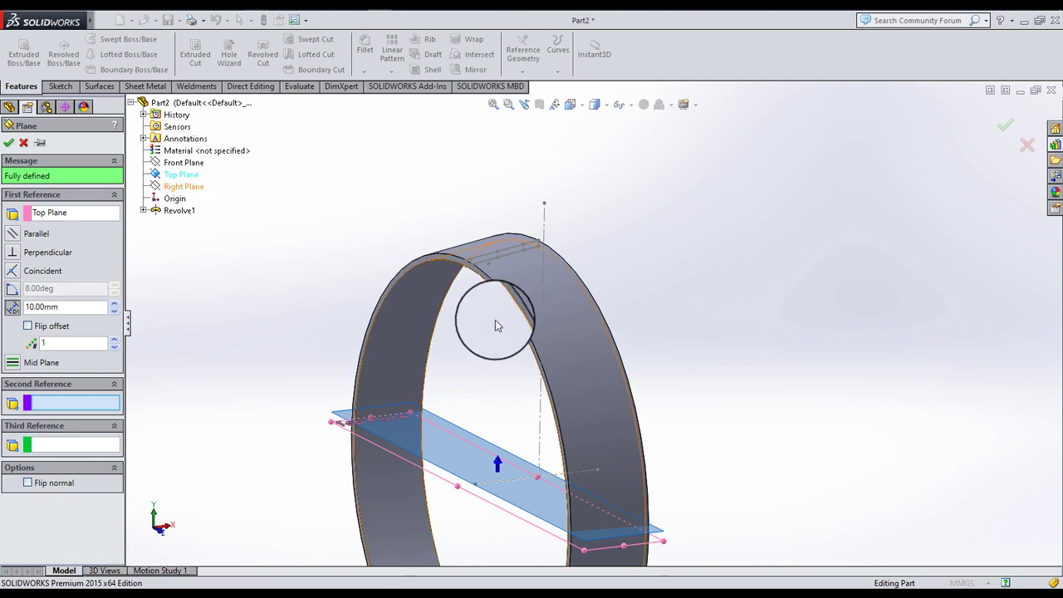
# - Angle the plane 8° through Line3 of Sketch1 and accept Plane1
pyautogui.moveTo(493, 325); pyautogui.dragTo(479, 335, button='middle')
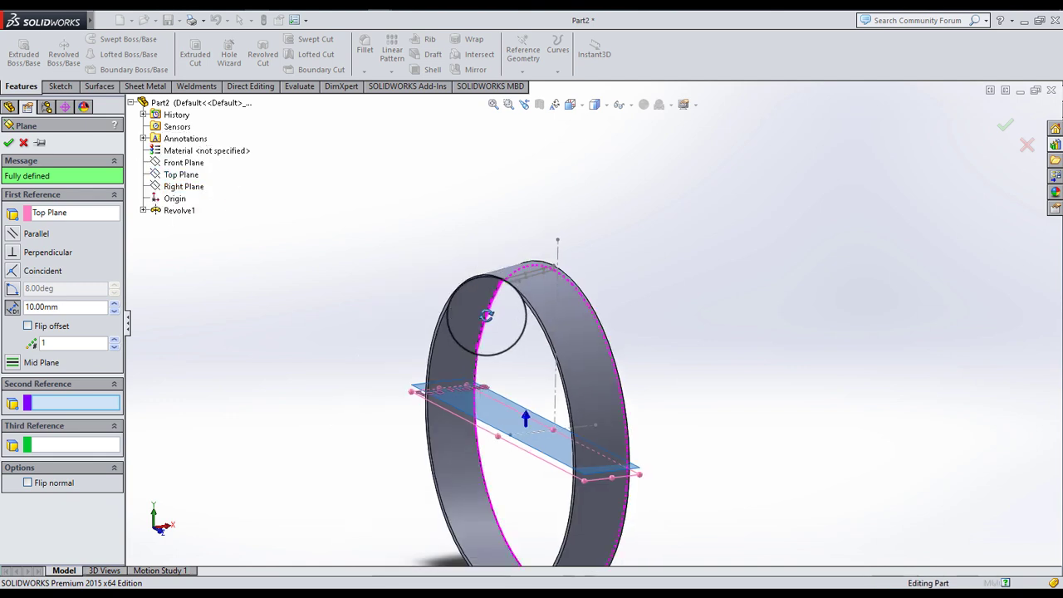
pyautogui.click(12, 289)
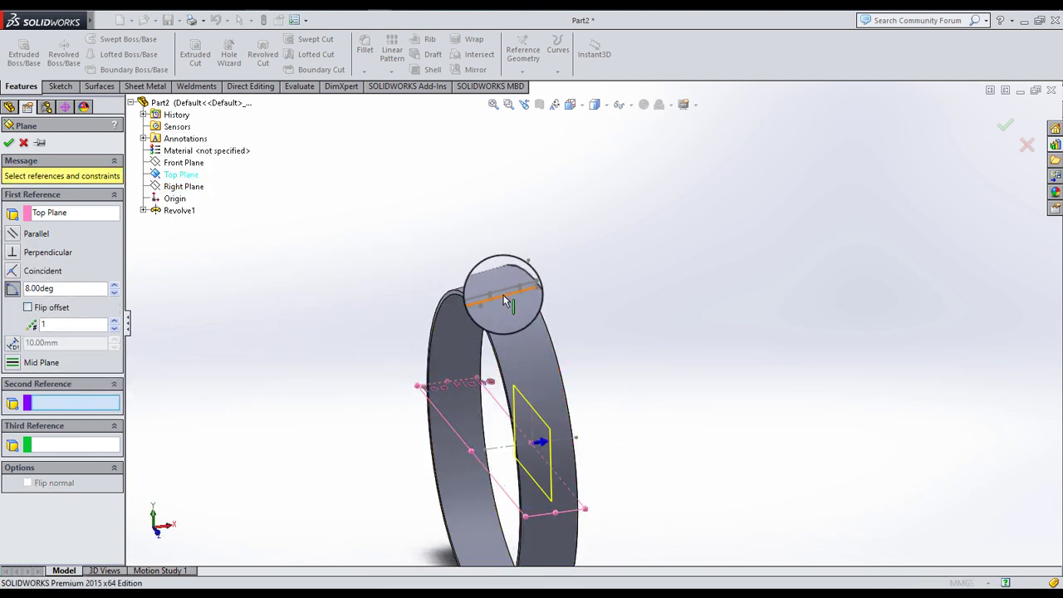
pyautogui.scroll(-3, 504, 295)
pyautogui.click(493, 316)
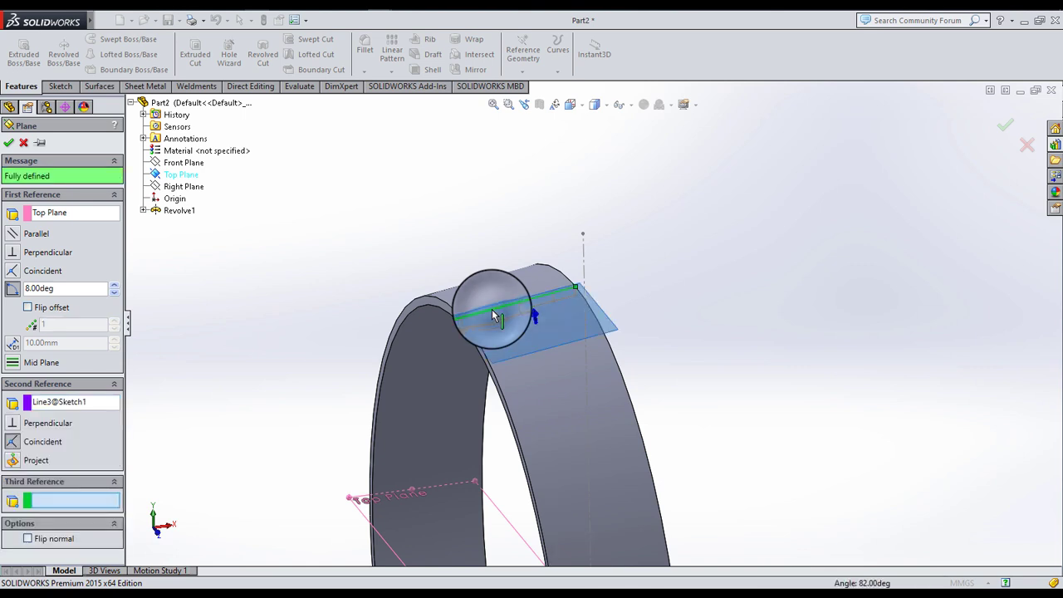
pyautogui.click(10, 145)
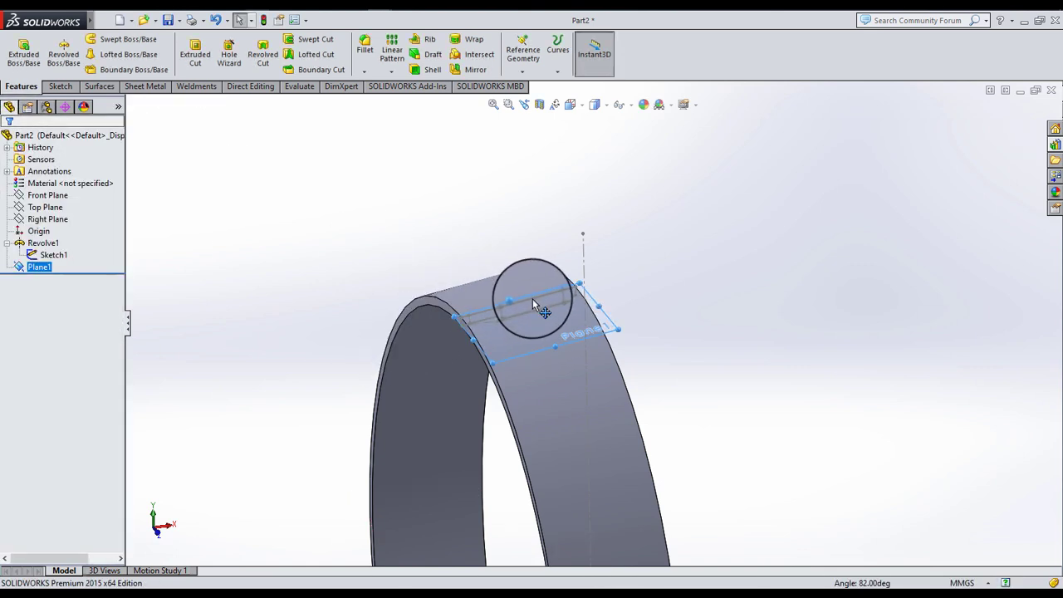
pyautogui.click(50, 266)
# - Start a sketch on Plane1 and draw three circles along the profile line
pyautogui.click(50, 235)
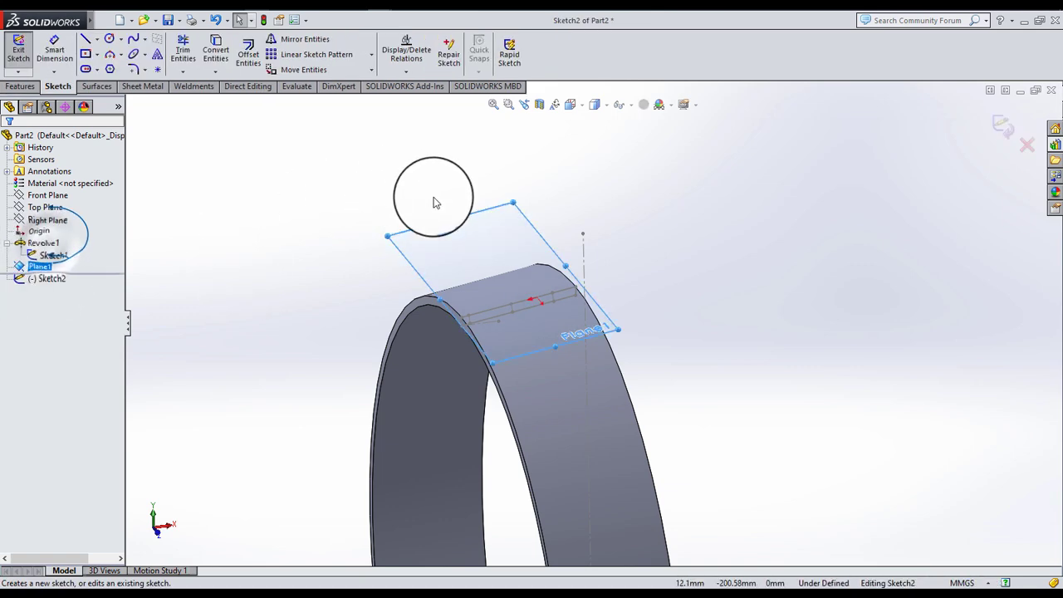
pyautogui.moveTo(435, 204); pyautogui.dragTo(753, 310, button='middle')
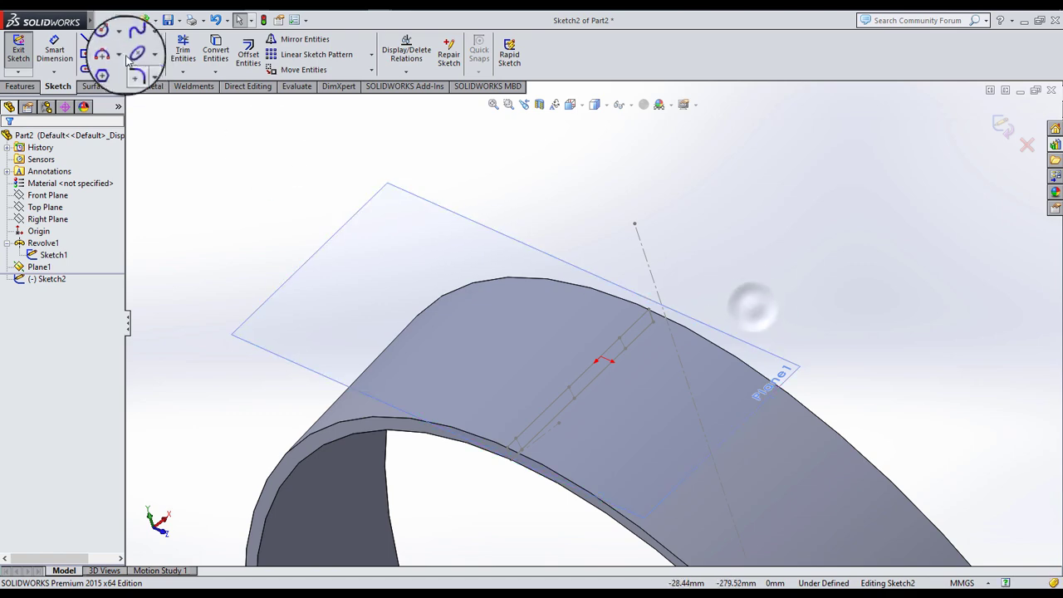
pyautogui.click(109, 39)
pyautogui.scroll(-3, 499, 398)
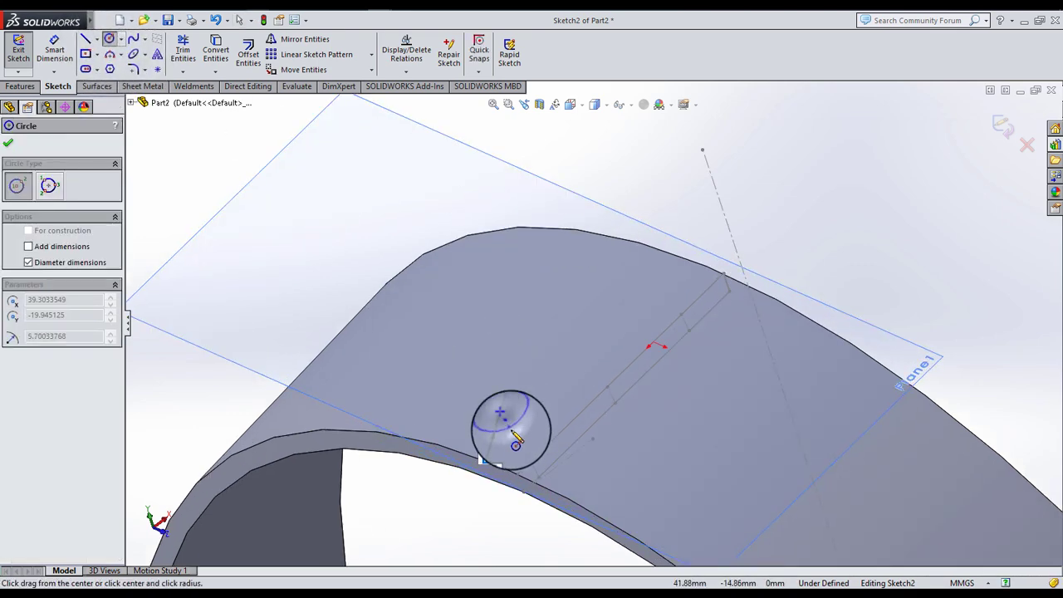
pyautogui.click(517, 439)
pyautogui.click(563, 344)
pyautogui.click(582, 357)
pyautogui.click(616, 295)
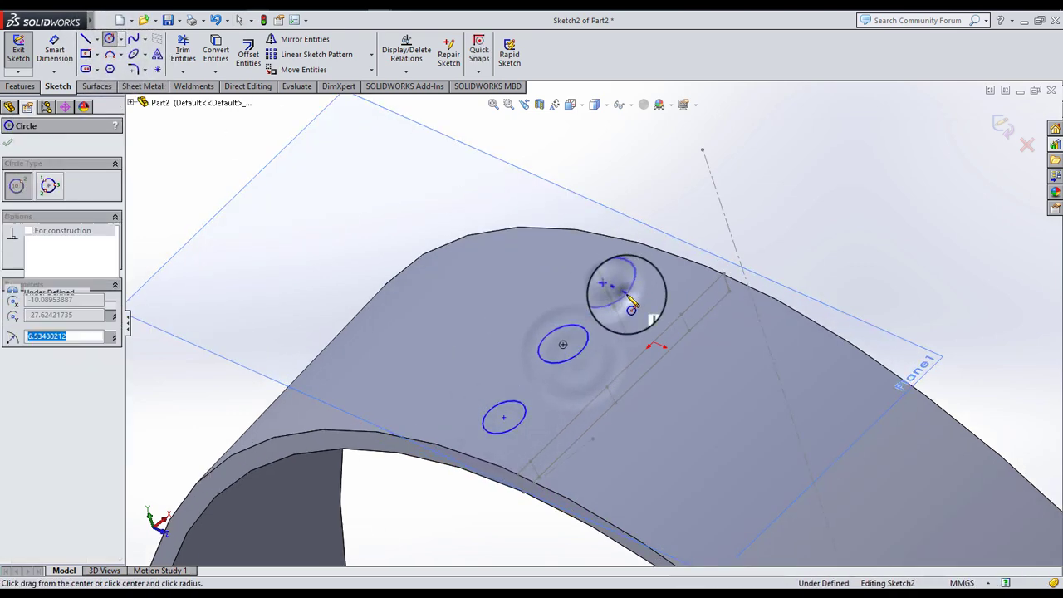
pyautogui.click(632, 309)
pyautogui.click(8, 142)
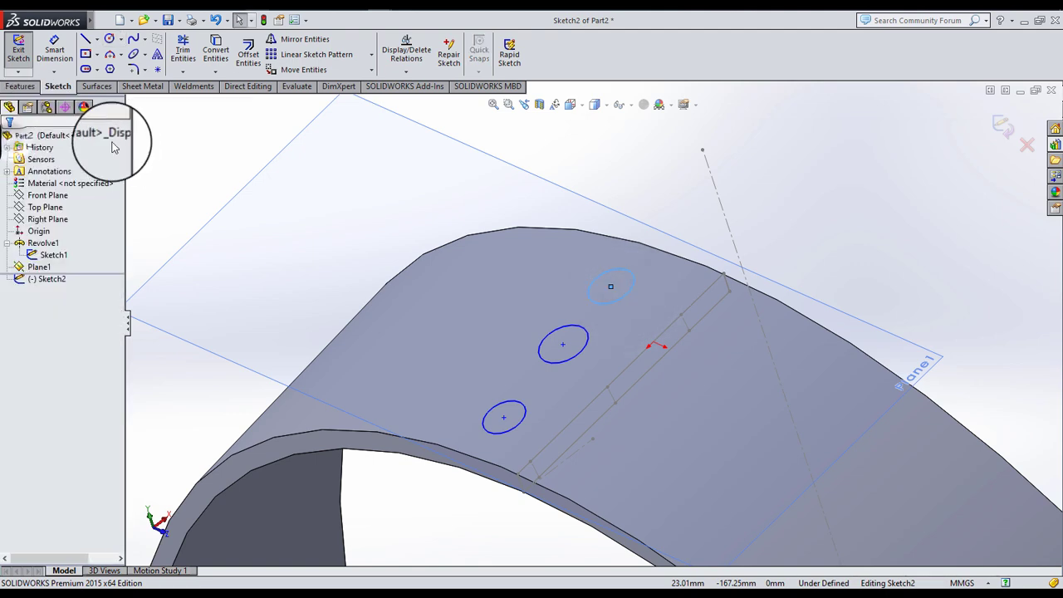
# - Make the three circles equal and dimension their diameter to 3 mm
pyautogui.click(199, 191)
pyautogui.moveTo(511, 429)
pyautogui.mouseDown()
pyautogui.moveTo(573, 368)
pyautogui.moveTo(570, 358)
pyautogui.mouseUp()
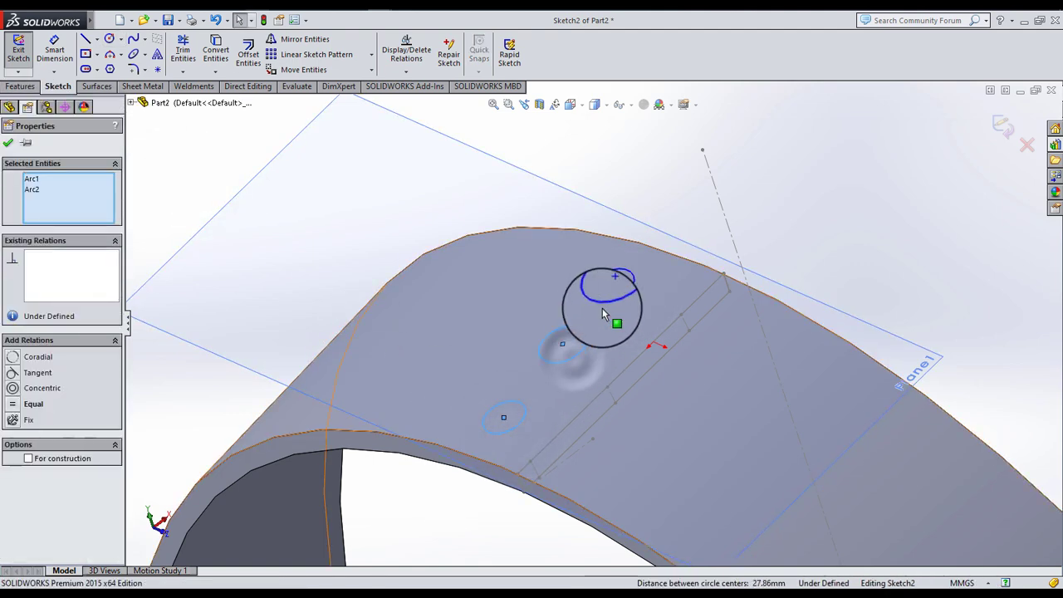
pyautogui.keyDown('ctrl'); pyautogui.click(605, 302); pyautogui.keyUp('ctrl')
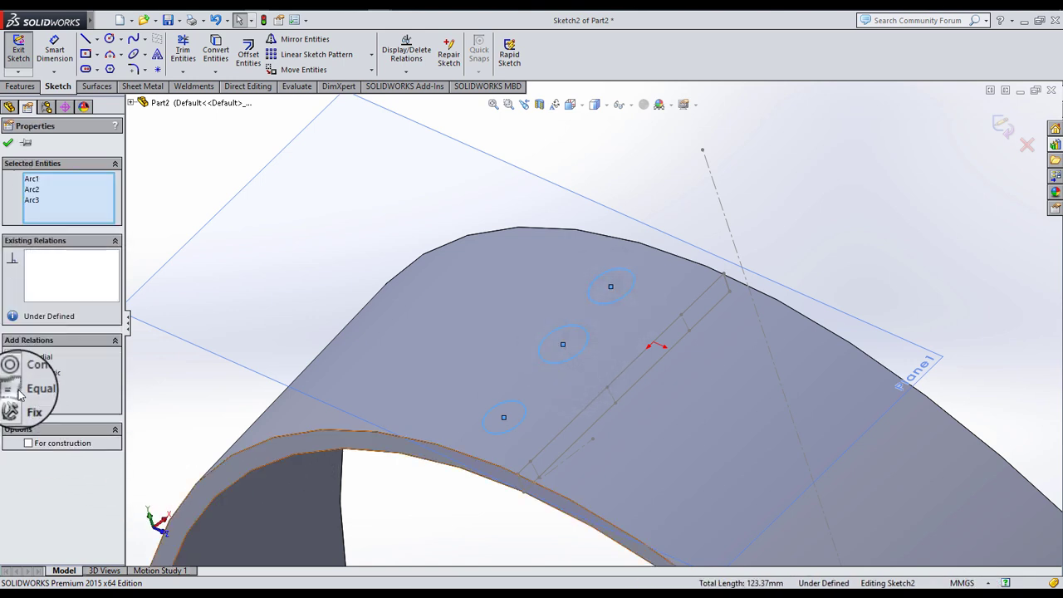
pyautogui.click(25, 389)
pyautogui.click(54, 51)
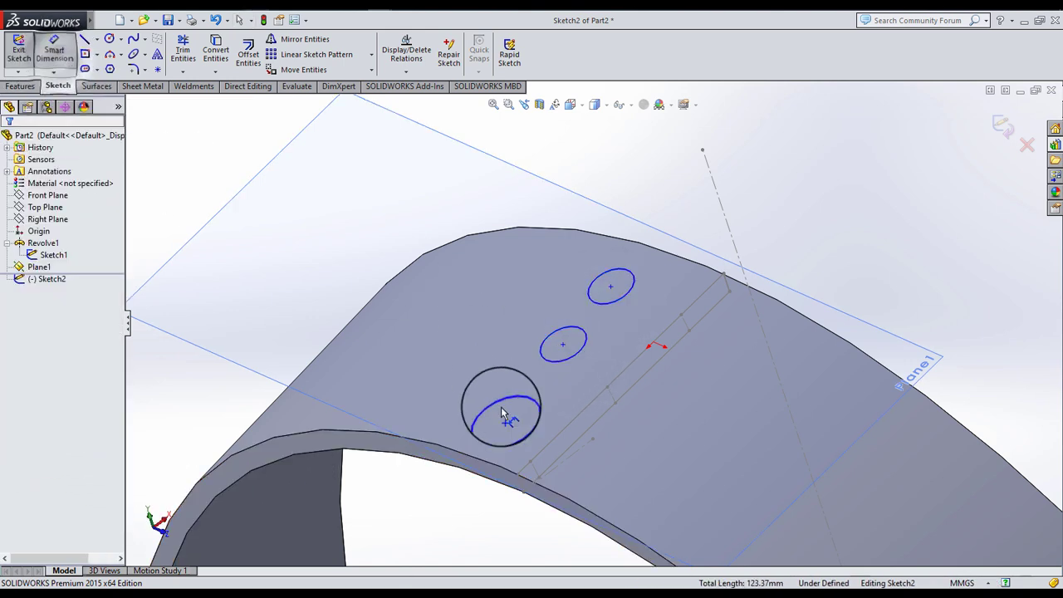
pyautogui.click(455, 439)
pyautogui.click(440, 432)
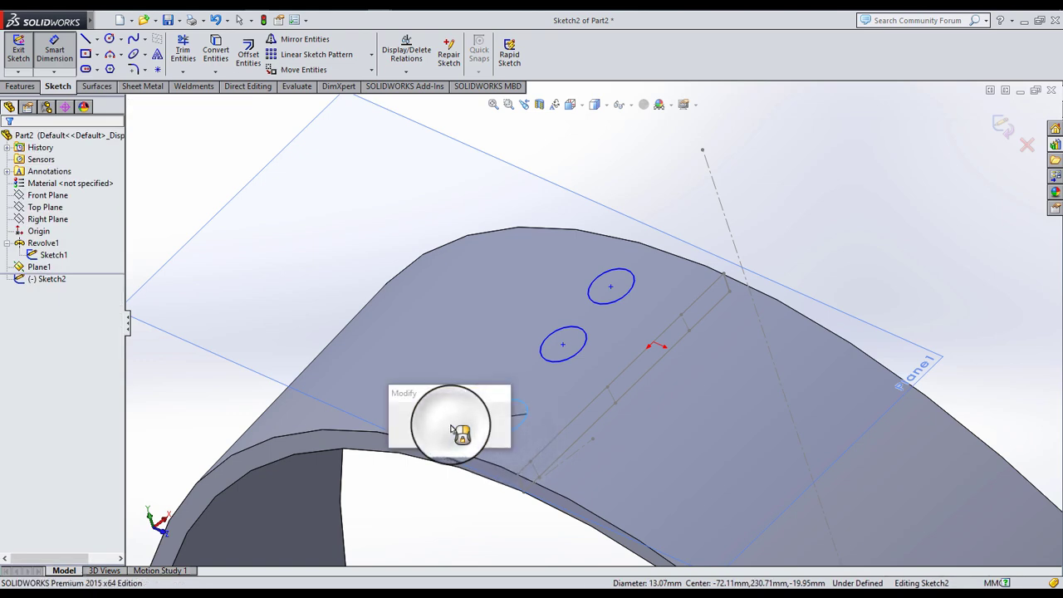
pyautogui.write('3')
pyautogui.press('Return')
pyautogui.click(308, 270)
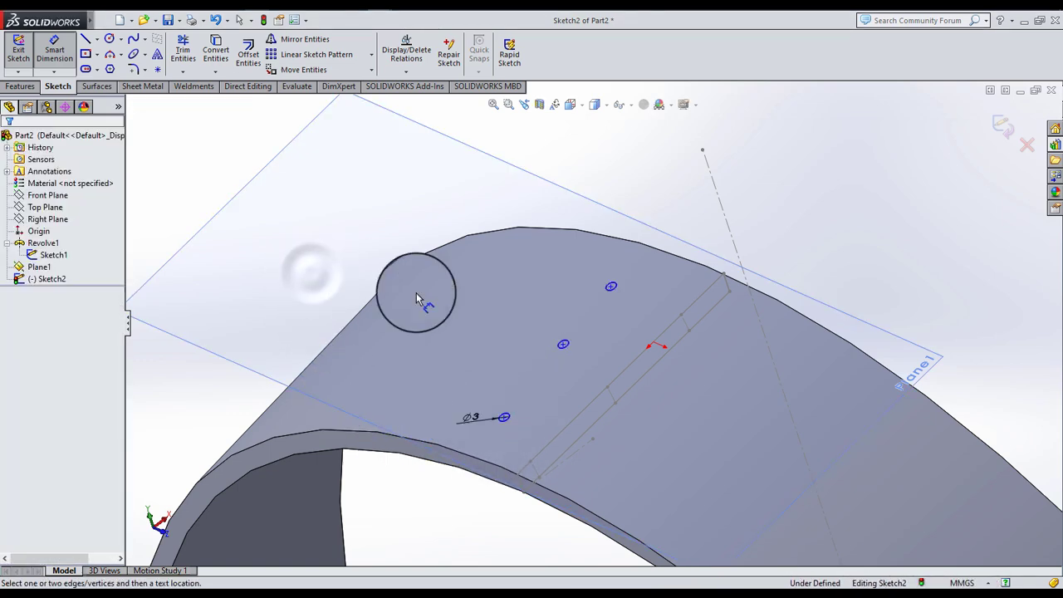
# - Make each circle centre coincident with its matching cross-line point from Sketch1
pyautogui.scroll(-5, 532, 438)
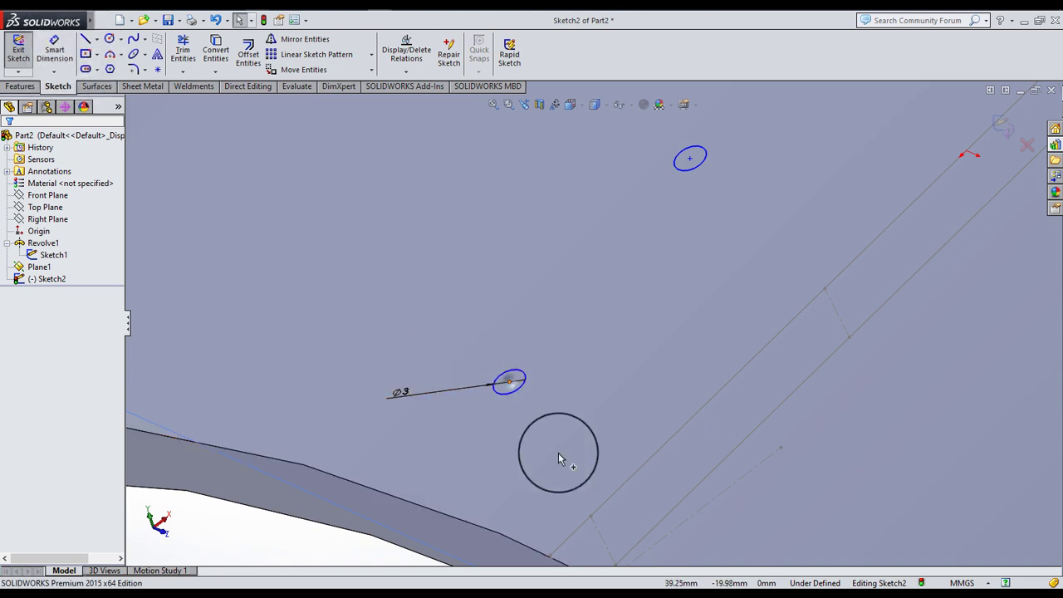
pyautogui.click(510, 381)
pyautogui.keyDown('ctrl'); pyautogui.click(591, 515); pyautogui.keyUp('ctrl')
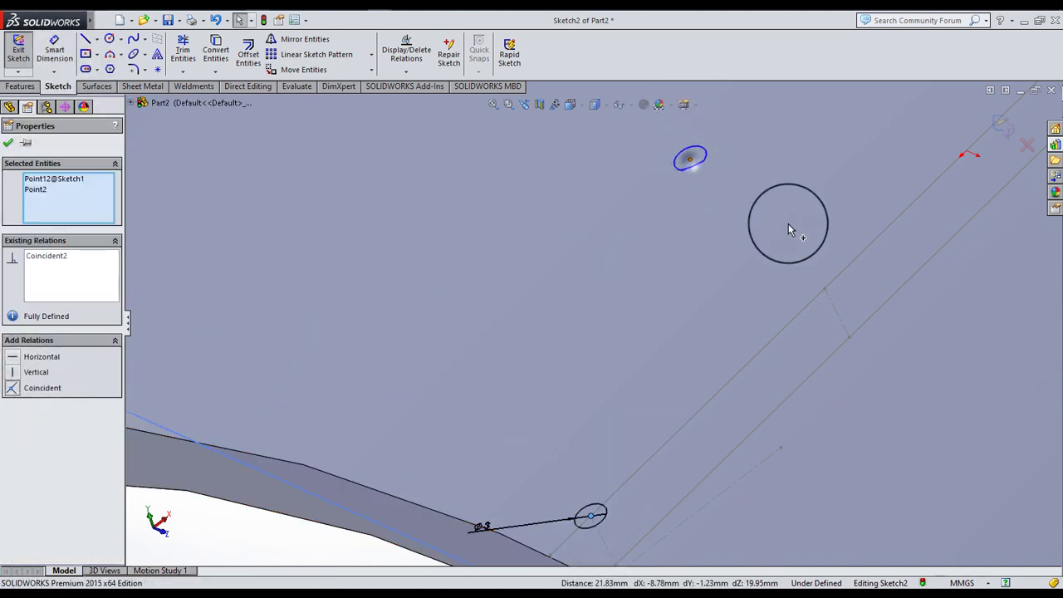
pyautogui.click(824, 288)
pyautogui.keyDown('ctrl'); pyautogui.click(824, 288); pyautogui.keyUp('ctrl')
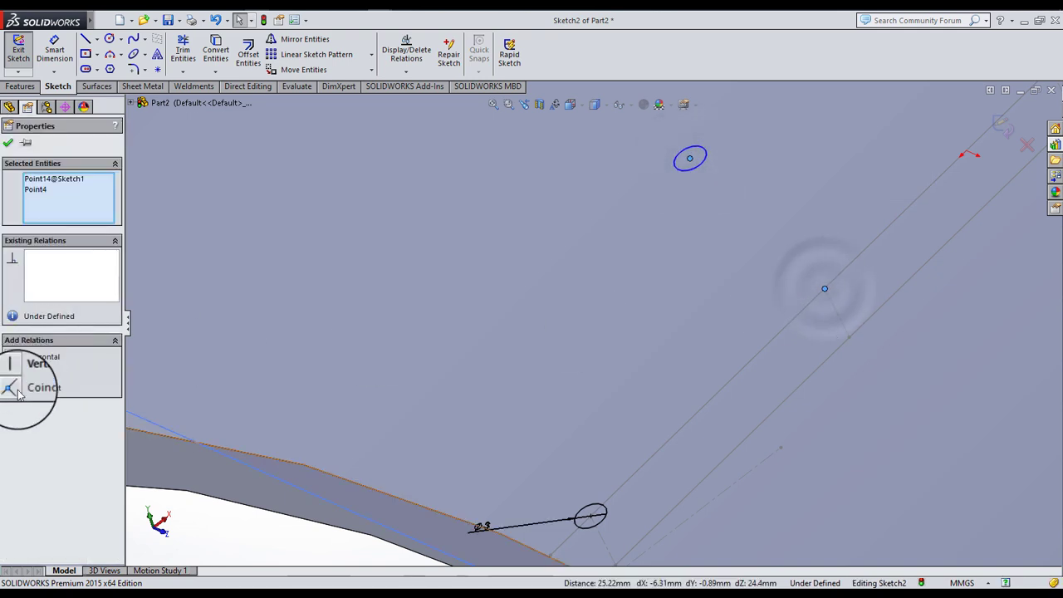
pyautogui.moveTo(523, 294)
pyautogui.mouseDown(button='middle')
pyautogui.moveTo(786, 215)
pyautogui.moveTo(749, 182)
pyautogui.mouseUp(button='middle')
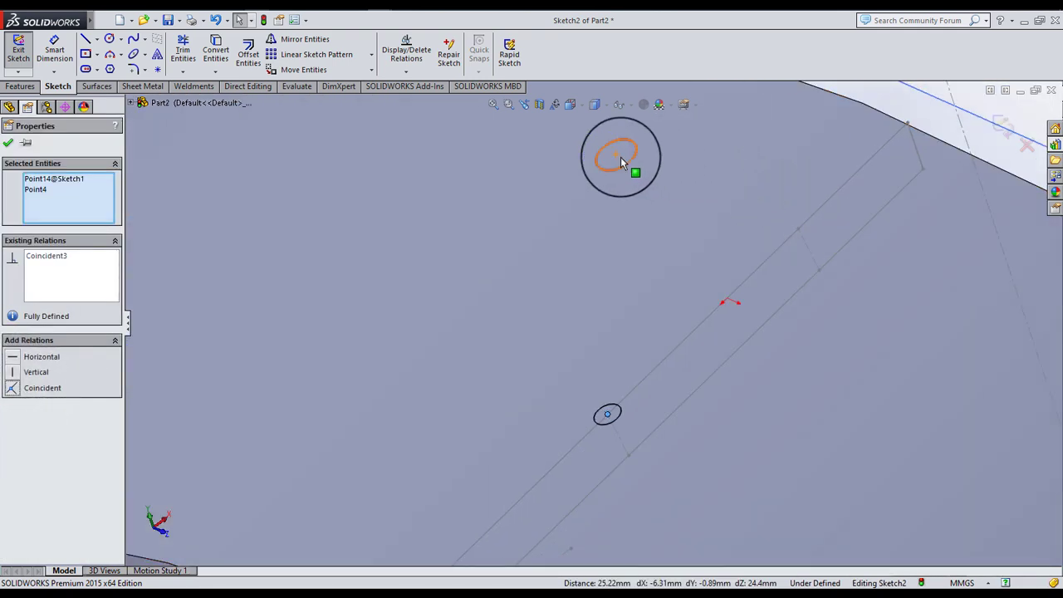
pyautogui.keyDown('ctrl'); pyautogui.click(797, 229); pyautogui.keyUp('ctrl')
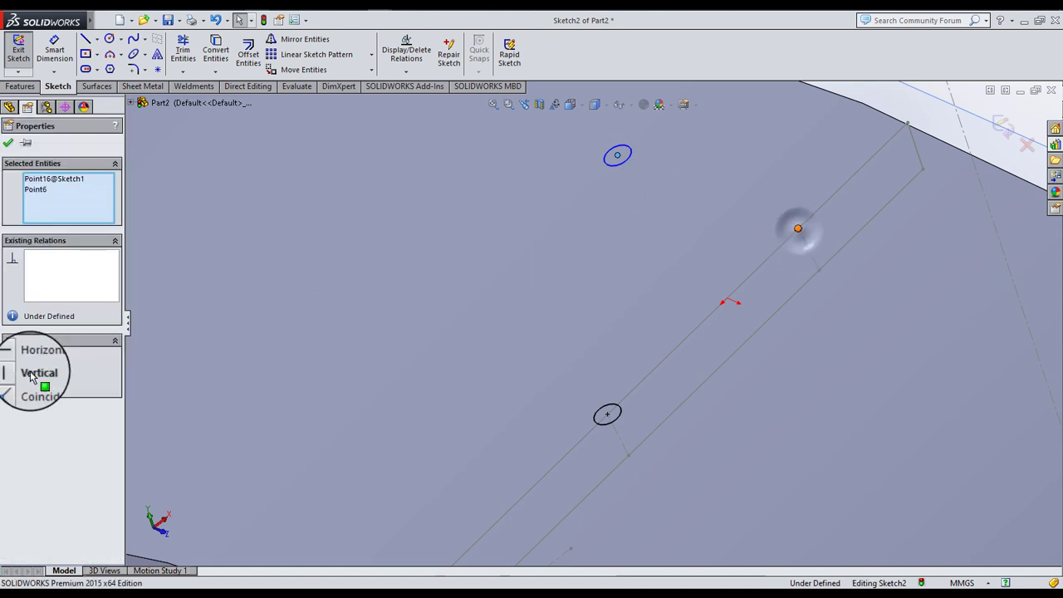
pyautogui.moveTo(571, 333); pyautogui.dragTo(539, 349, button='middle')
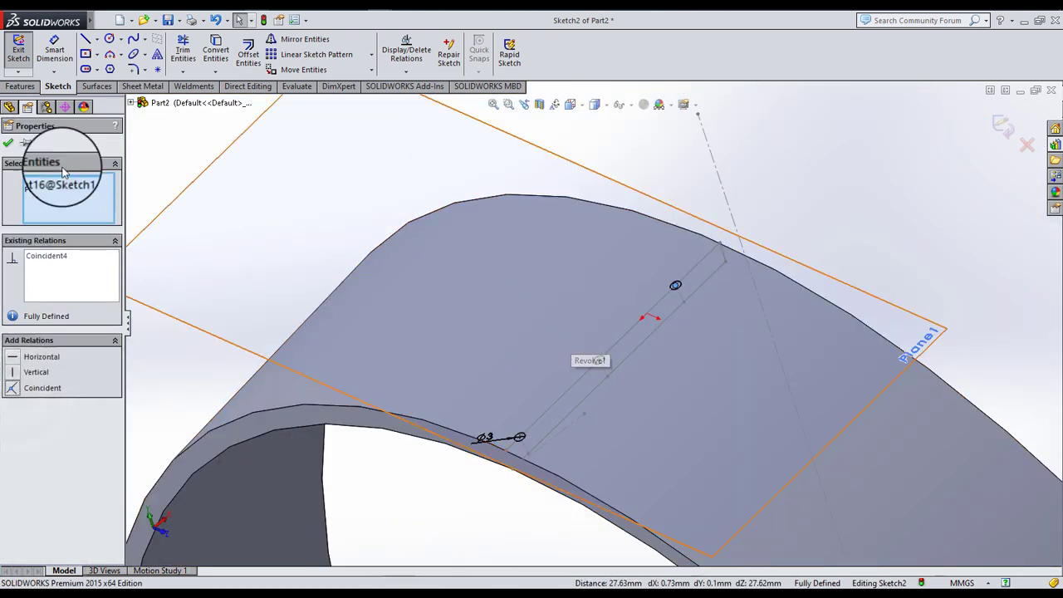
pyautogui.click(10, 108)
# - Extruded-cut the three Ø3 circles to a blind depth of 30 mm
pyautogui.click(18, 87)
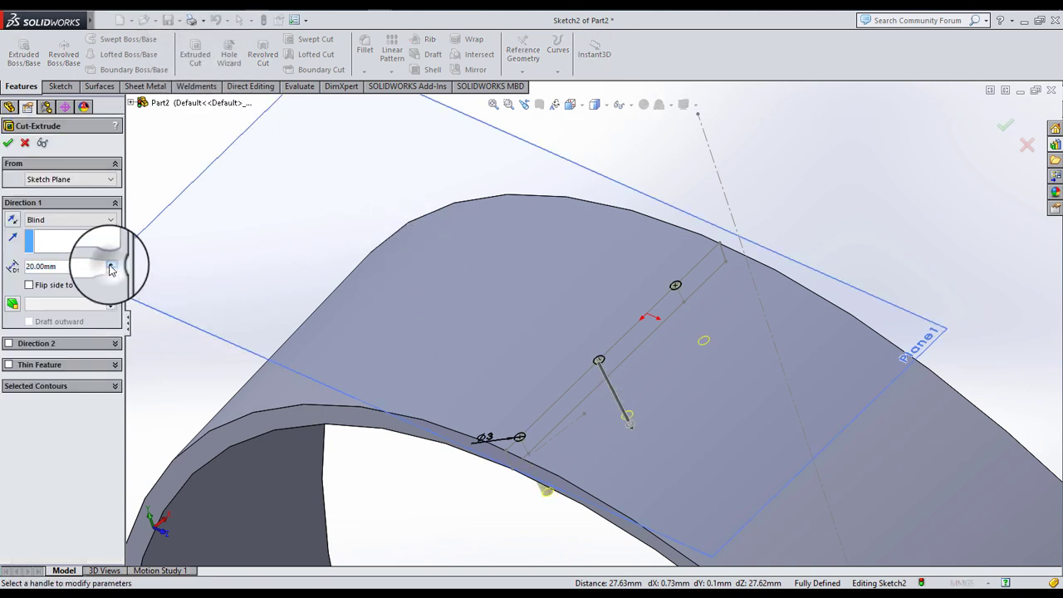
pyautogui.click(111, 267)
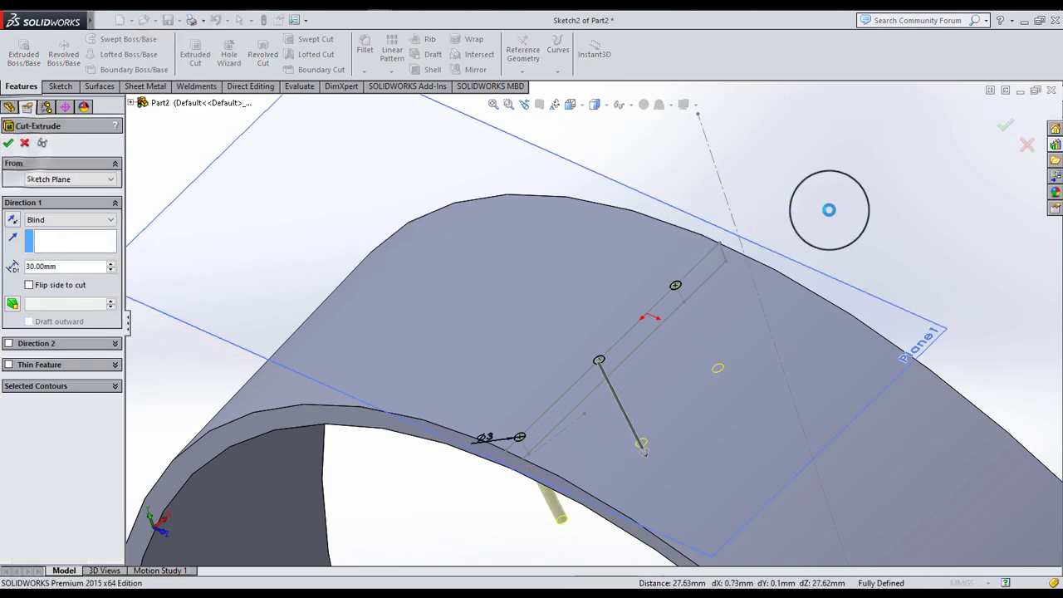
pyautogui.press('Return')
pyautogui.moveTo(829, 209)
pyautogui.mouseDown(button='middle')
pyautogui.moveTo(693, 355)
pyautogui.moveTo(612, 342)
pyautogui.moveTo(712, 257)
pyautogui.mouseUp(button='middle')
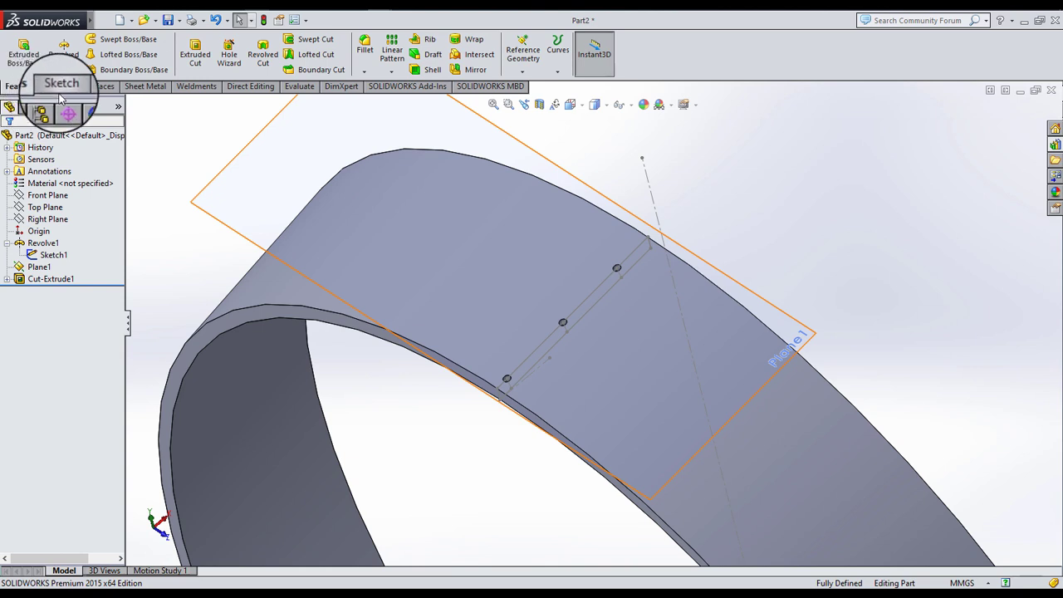
# - Circular-pattern Cut-Extrude1 about the ring face's axis, 20 instances over 360°
pyautogui.click(392, 70)
pyautogui.click(420, 97)
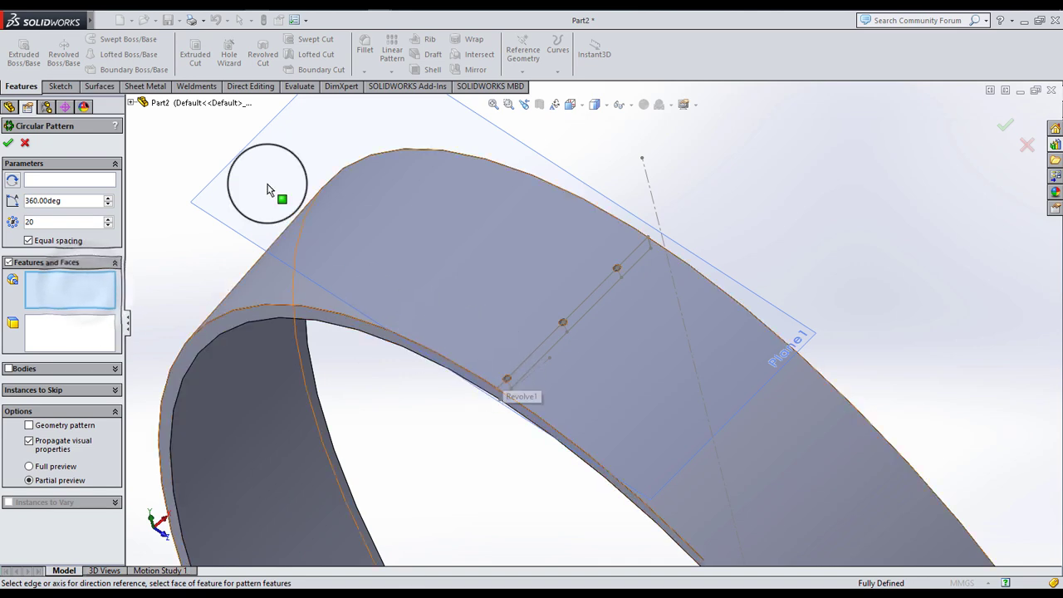
pyautogui.click(131, 103)
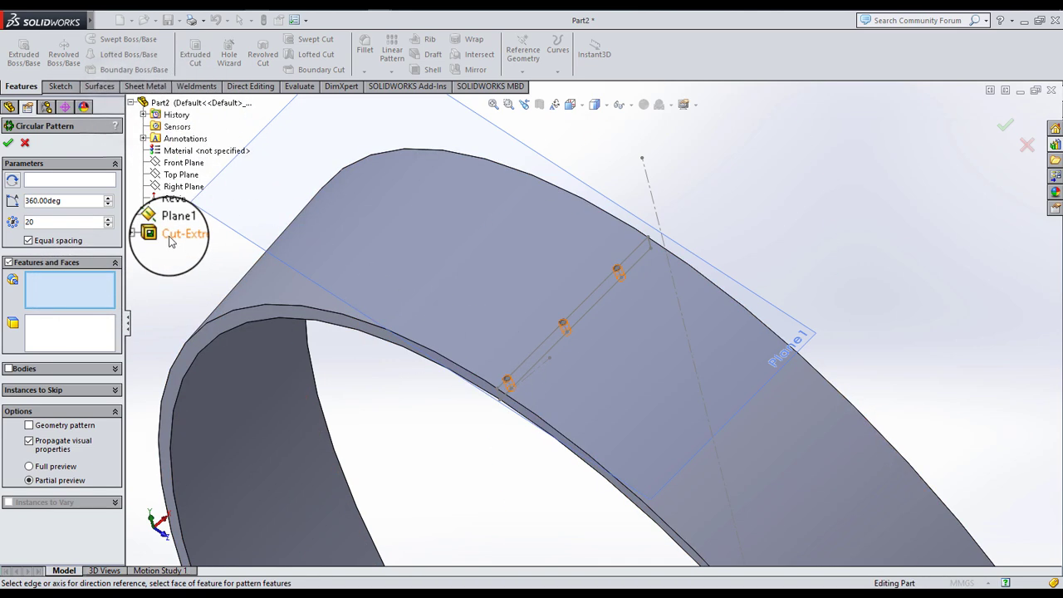
pyautogui.click(72, 179)
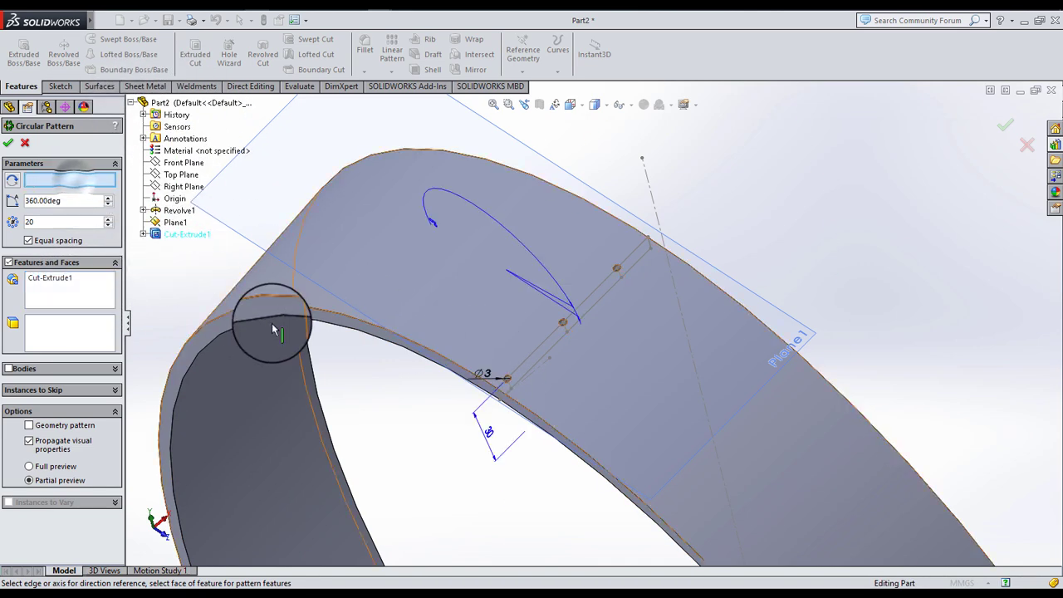
pyautogui.click(382, 298)
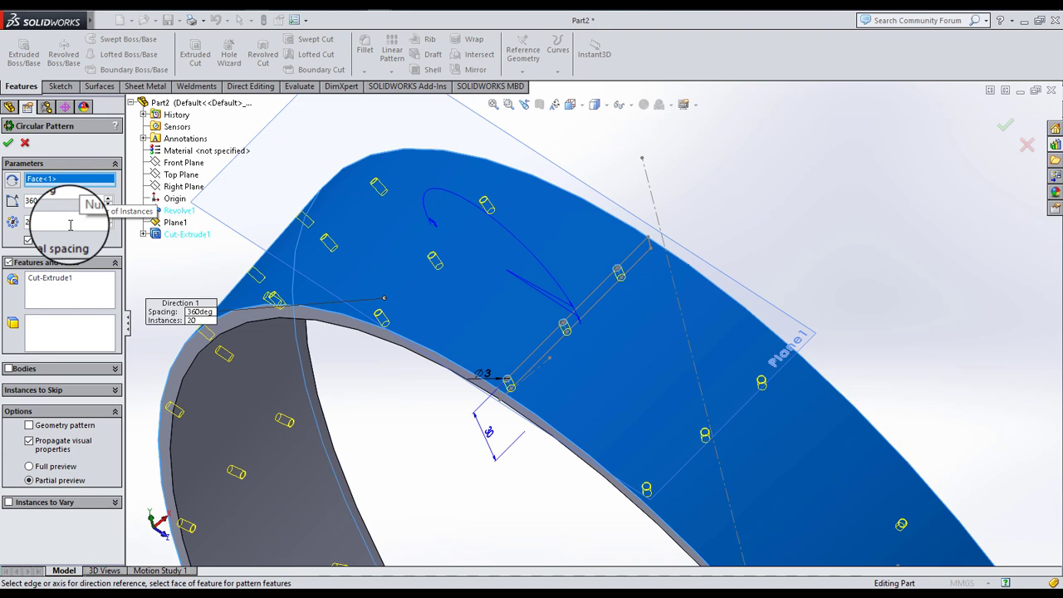
pyautogui.click(10, 143)
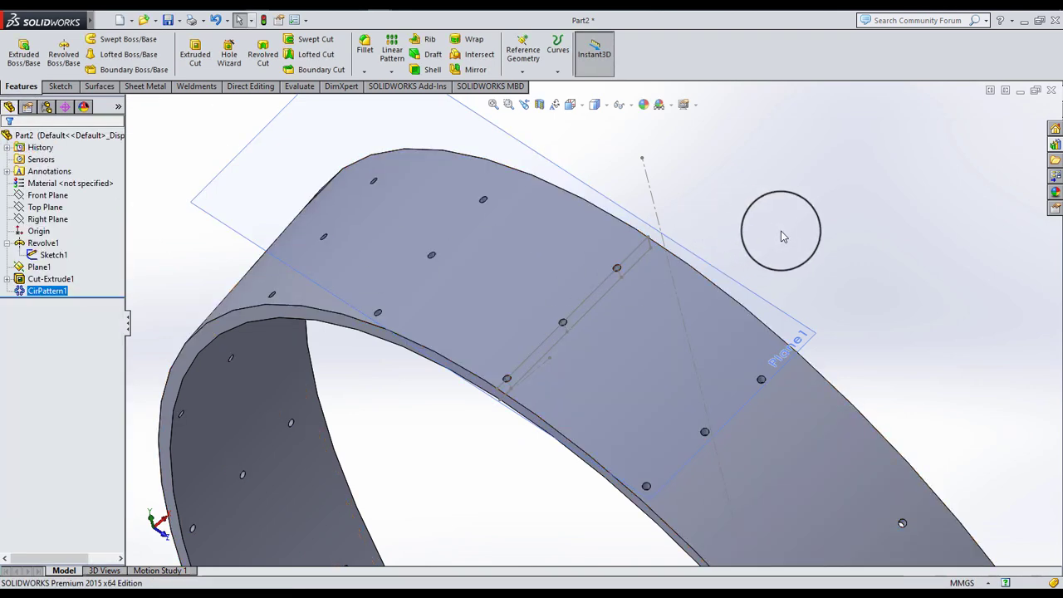
# - Select the ring and open its appearance settings for the whole part
pyautogui.scroll(5, 478, 382)
pyautogui.moveTo(487, 344); pyautogui.dragTo(747, 361, button='middle')
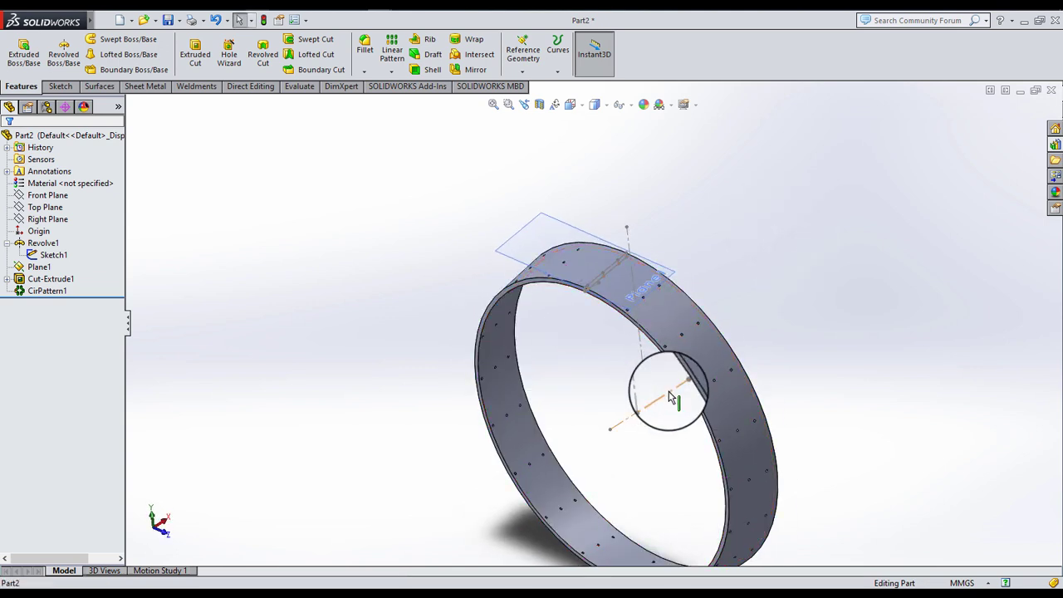
pyautogui.click(719, 332)
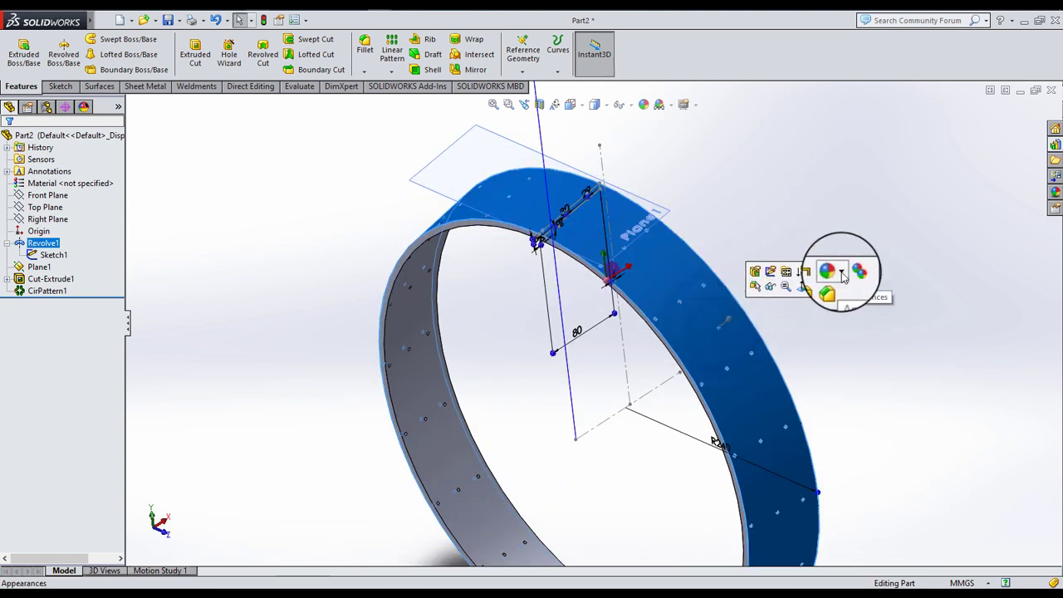
pyautogui.click(834, 270)
pyautogui.click(866, 338)
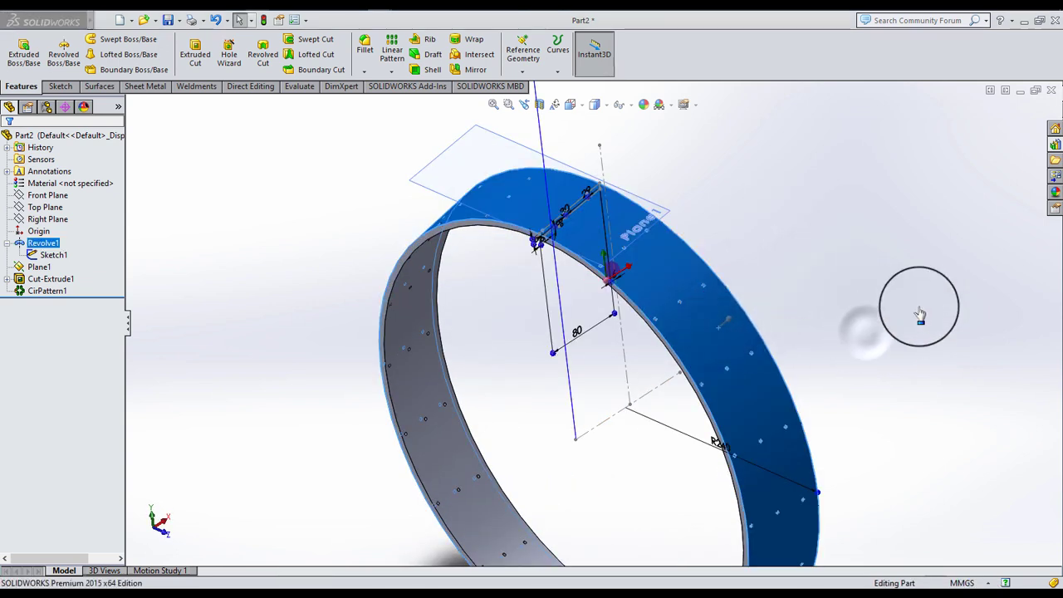
pyautogui.click(920, 312)
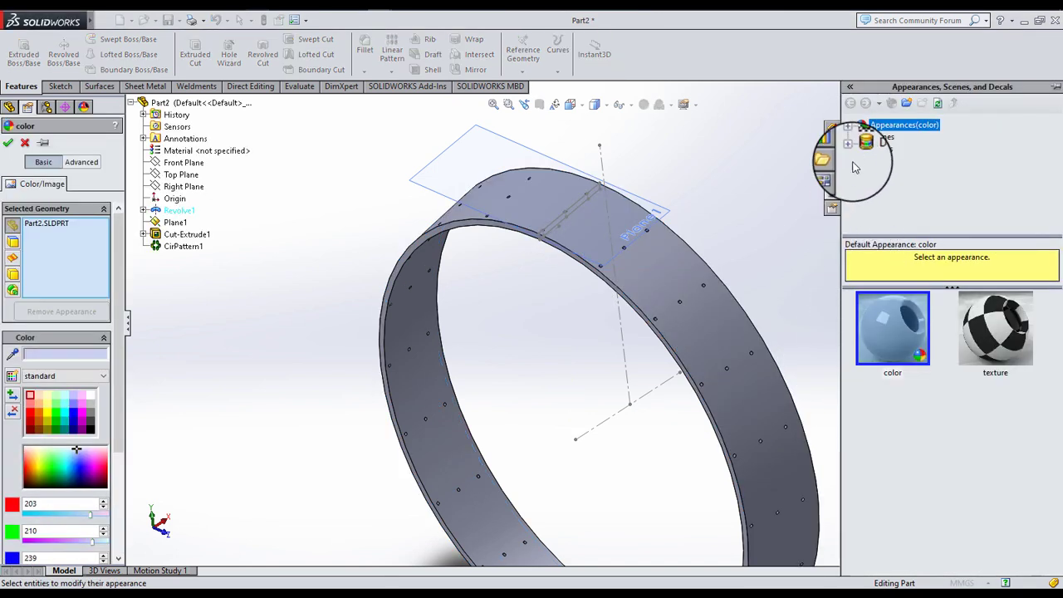
# - Browse the Rubber appearances, previewing tire tread, perforated and textured finishes
pyautogui.click(849, 126)
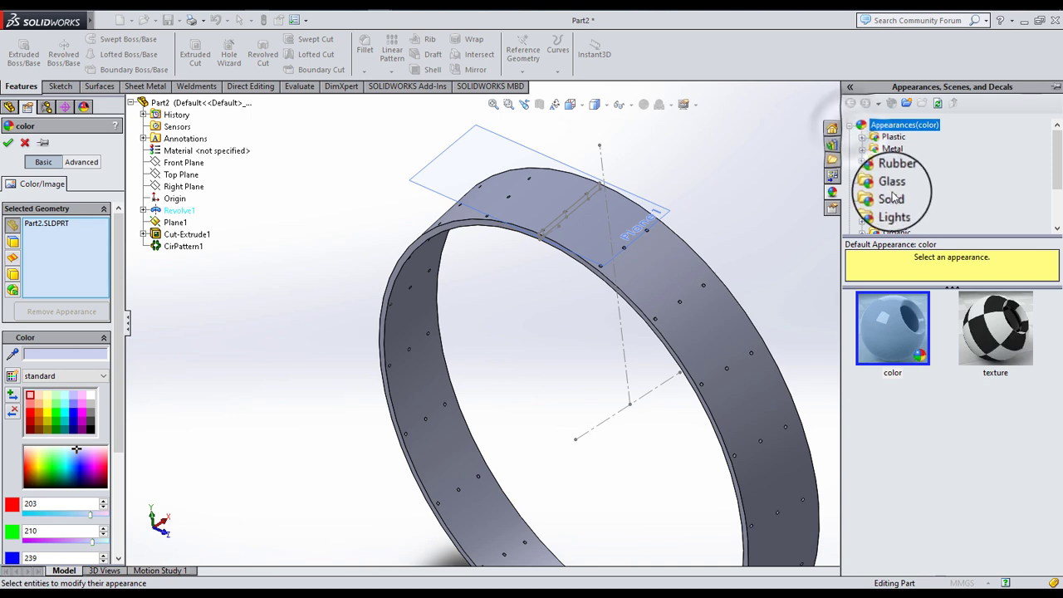
pyautogui.scroll(-3, 890, 177)
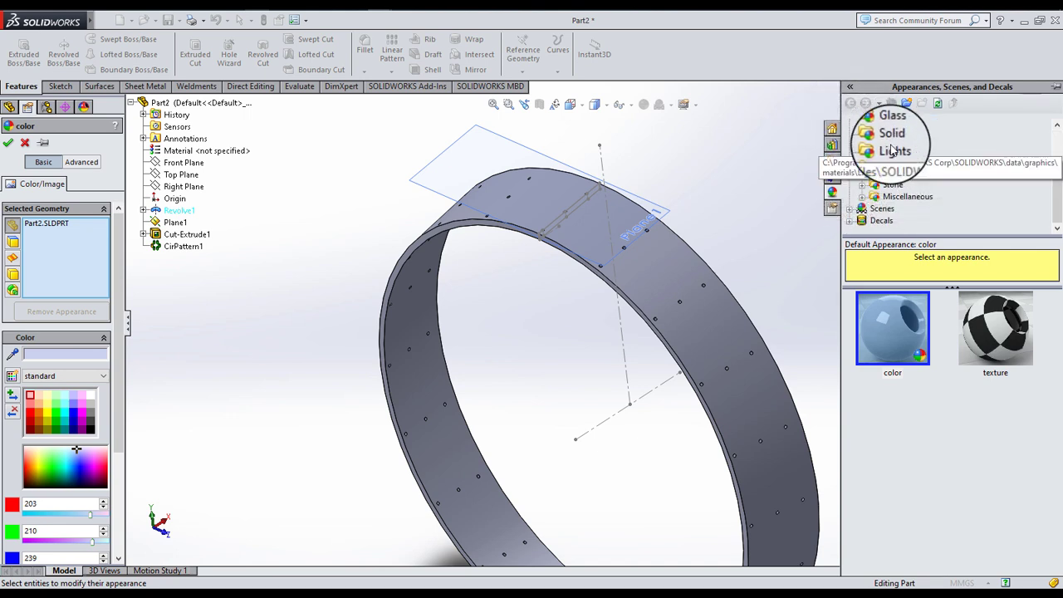
pyautogui.scroll(2, 897, 196)
pyautogui.scroll(1, 910, 202)
pyautogui.scroll(1, 893, 166)
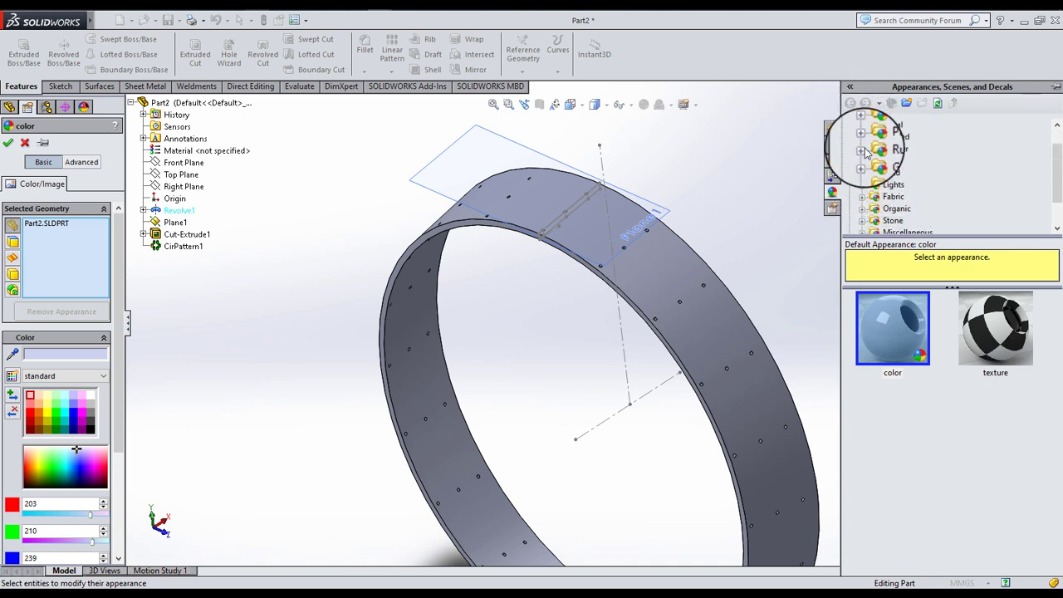
pyautogui.click(901, 160)
pyautogui.click(902, 172)
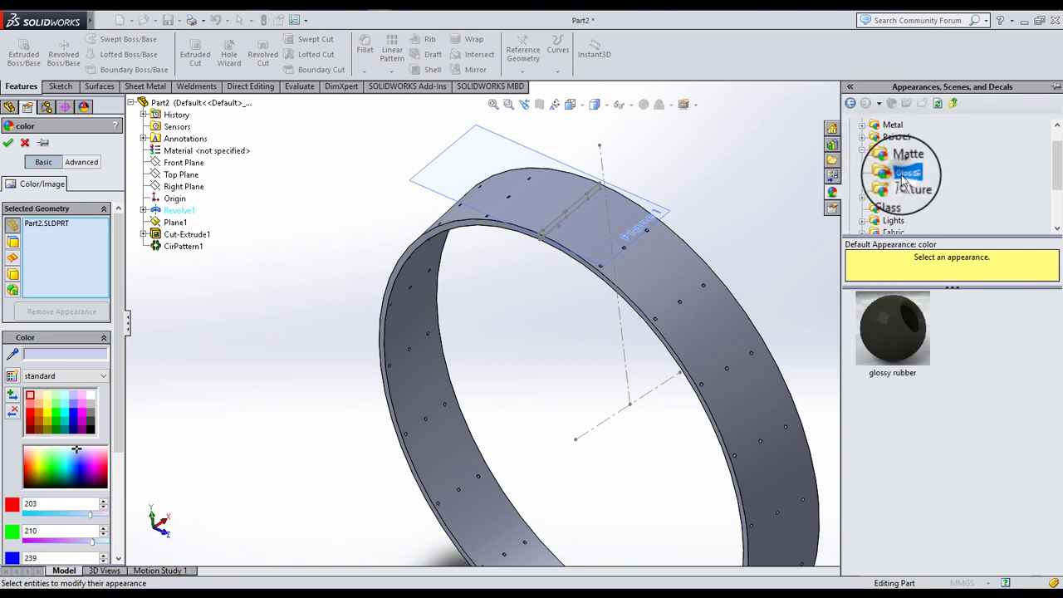
pyautogui.click(907, 184)
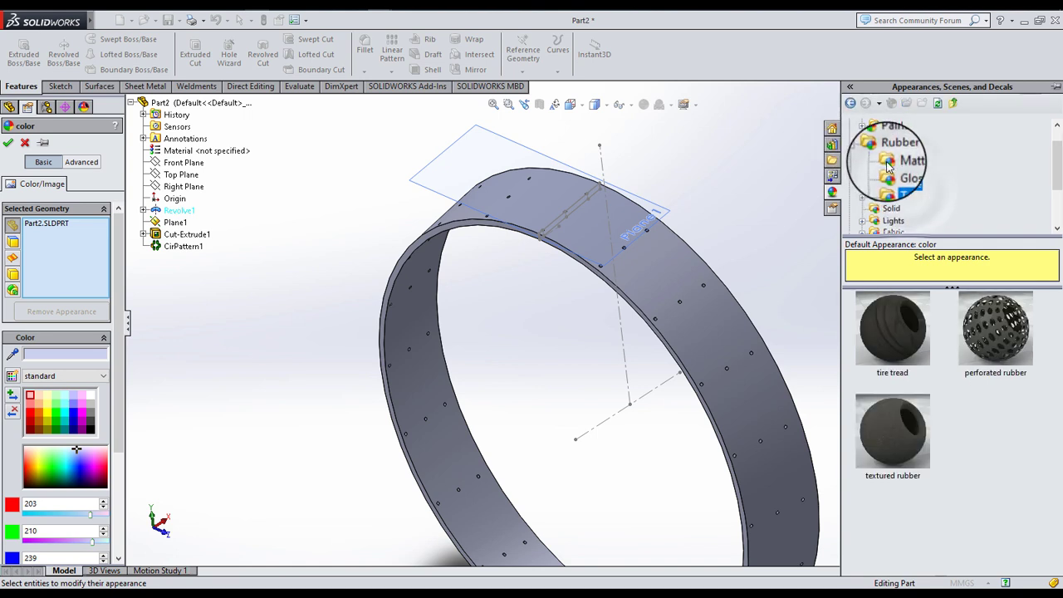
pyautogui.click(893, 330)
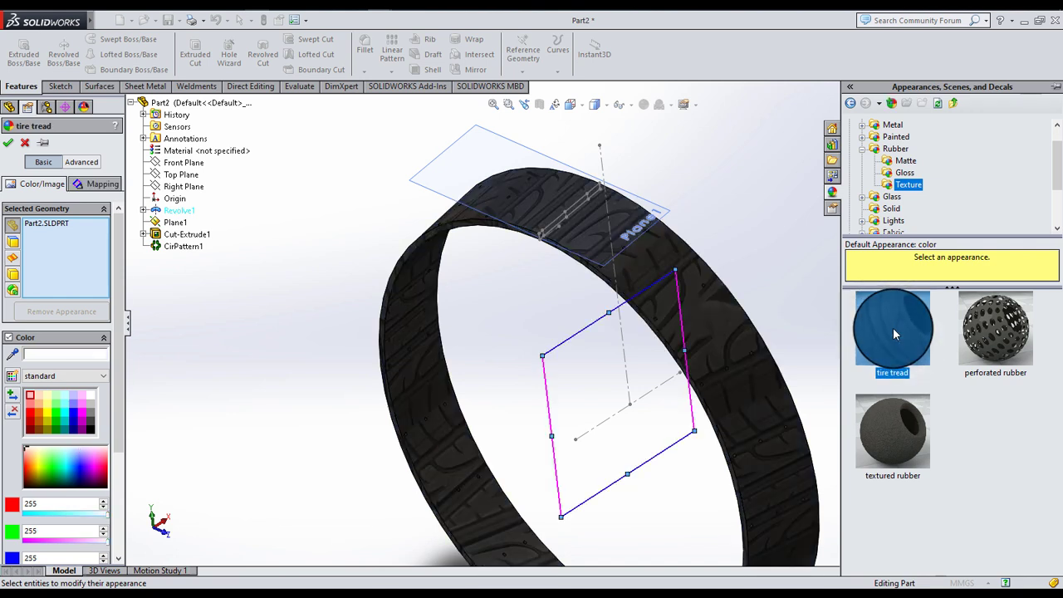
pyautogui.click(991, 345)
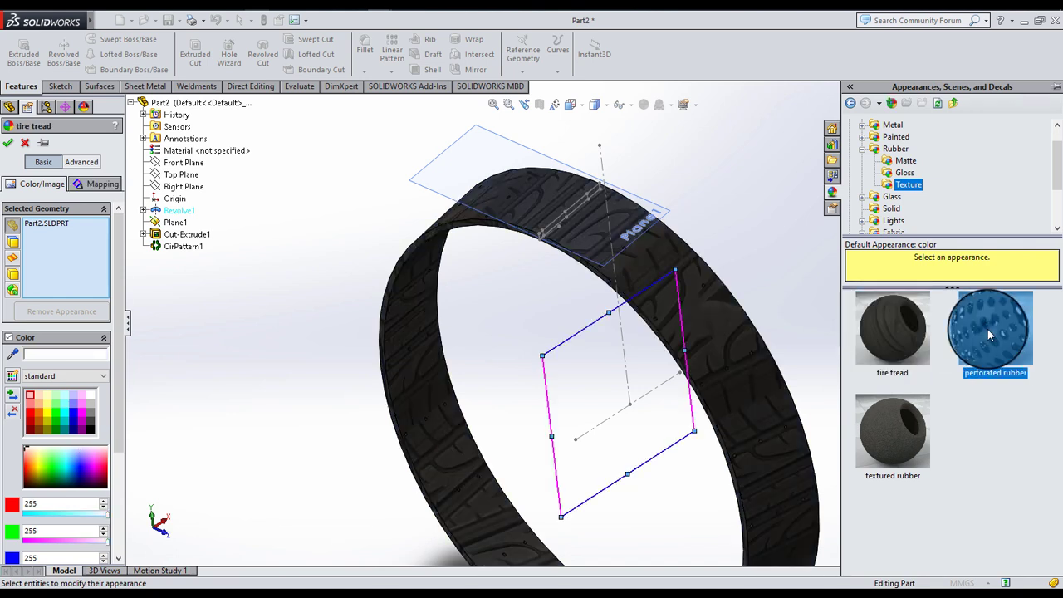
pyautogui.click(912, 447)
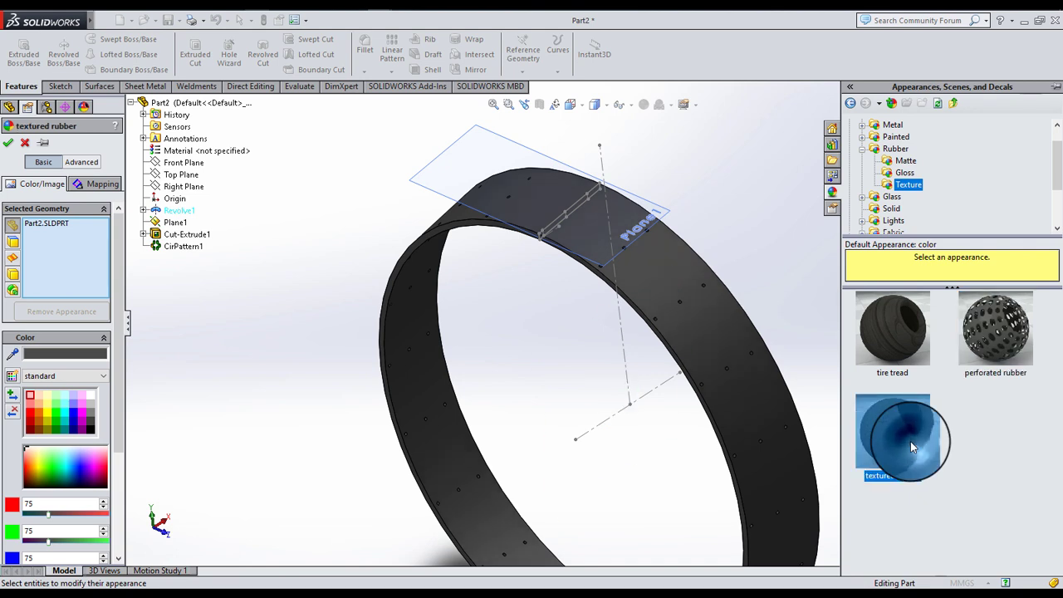
# - Apply the Matte > matte rubber appearance to the whole ring and confirm
pyautogui.click(905, 172)
pyautogui.click(905, 161)
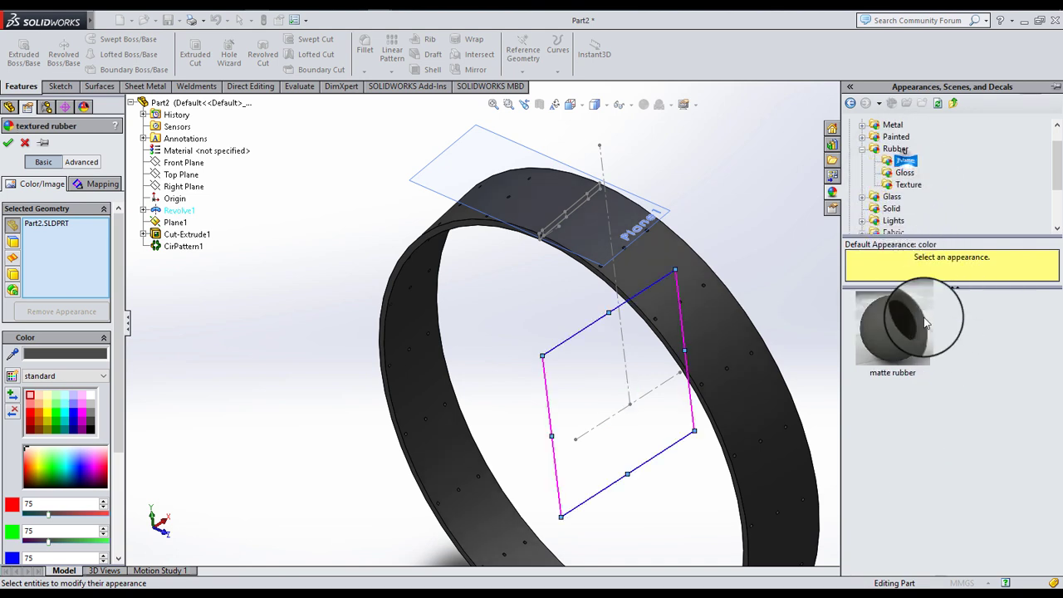
pyautogui.click(892, 328)
pyautogui.moveTo(916, 343); pyautogui.dragTo(605, 270)
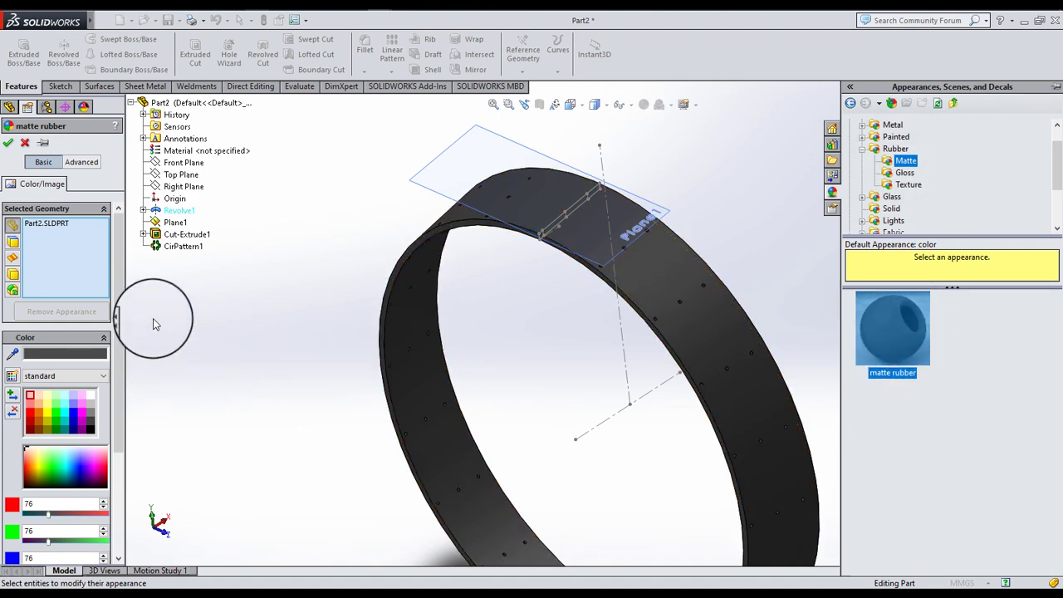
pyautogui.click(8, 141)
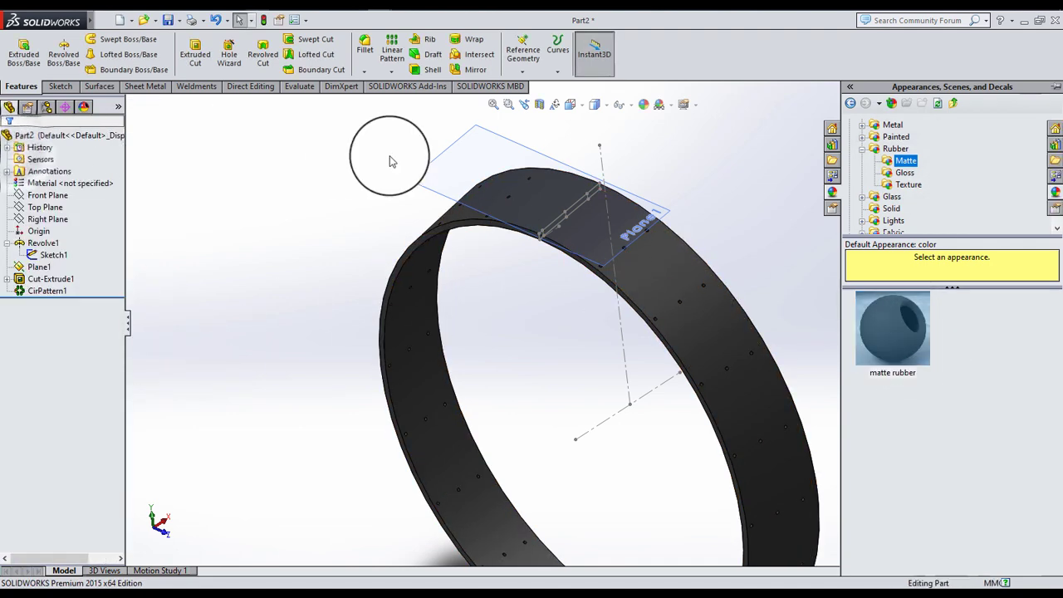
# - Hide Plane1 and save the part as FRICTION FABRICK in CONE FRICTION CLUTCH
pyautogui.click(39, 266)
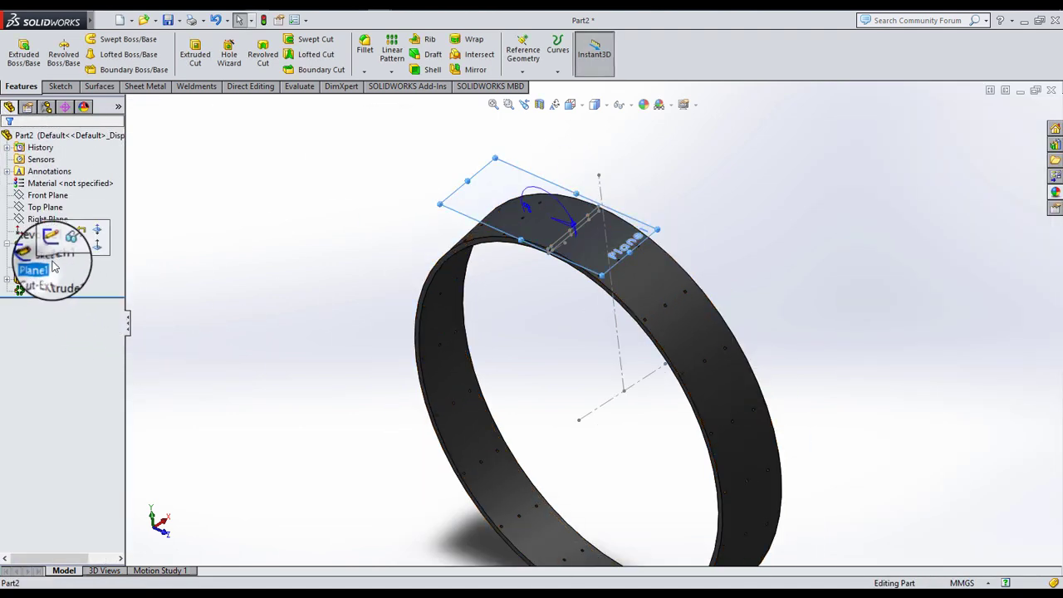
pyautogui.click(54, 239)
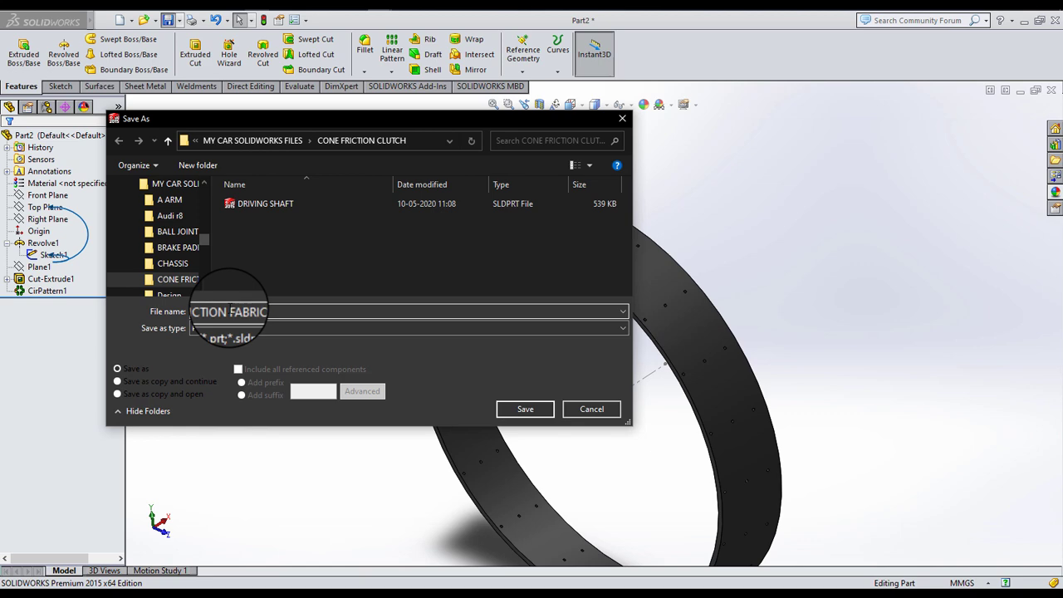
pyautogui.press('Return')
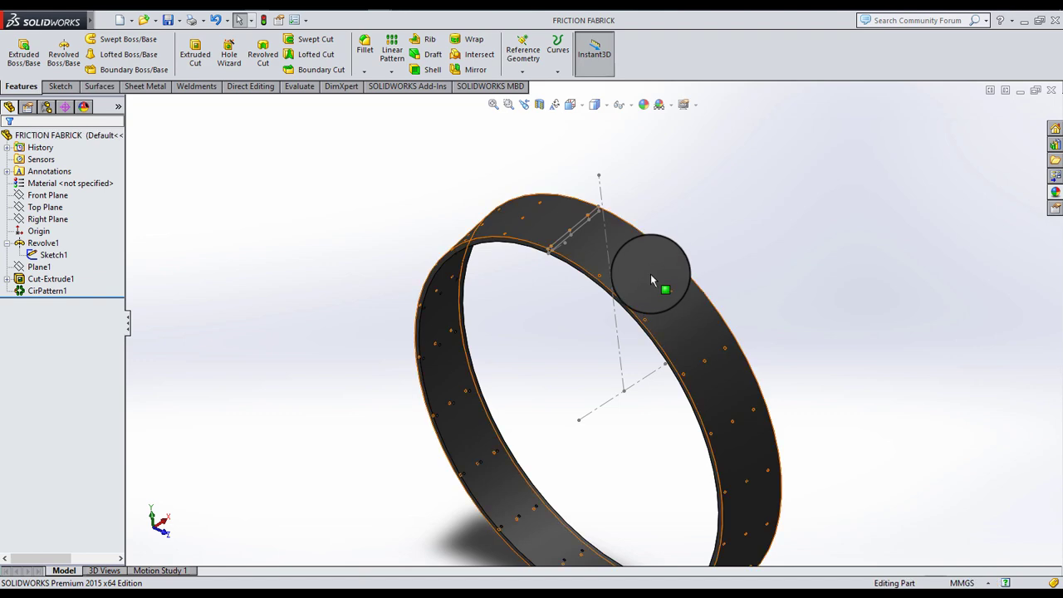
pyautogui.scroll(-2, 615, 263)
pyautogui.scroll(-2, 510, 238)
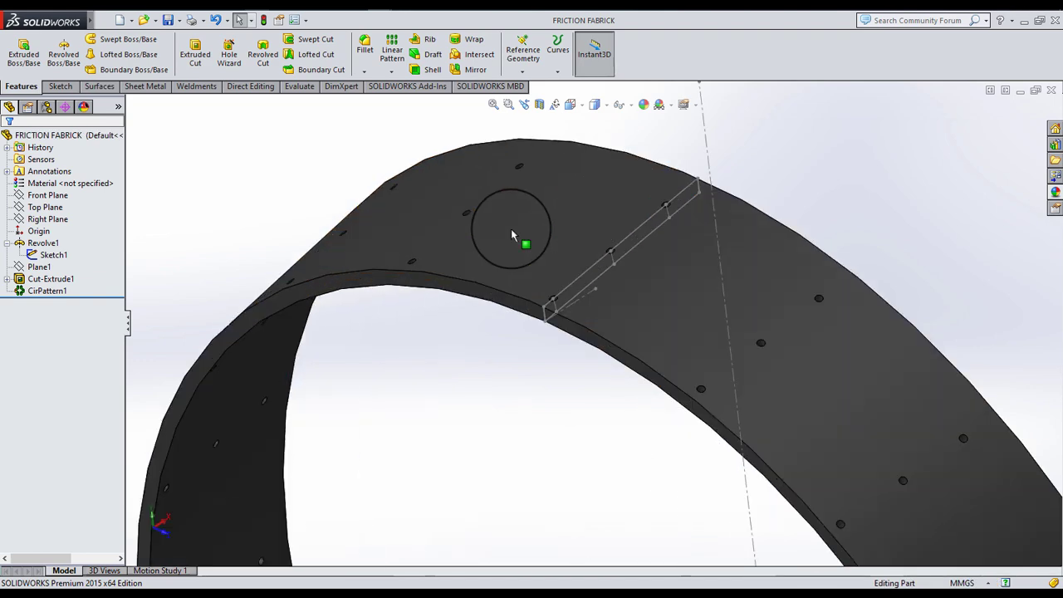
pyautogui.scroll(-2, 510, 285)
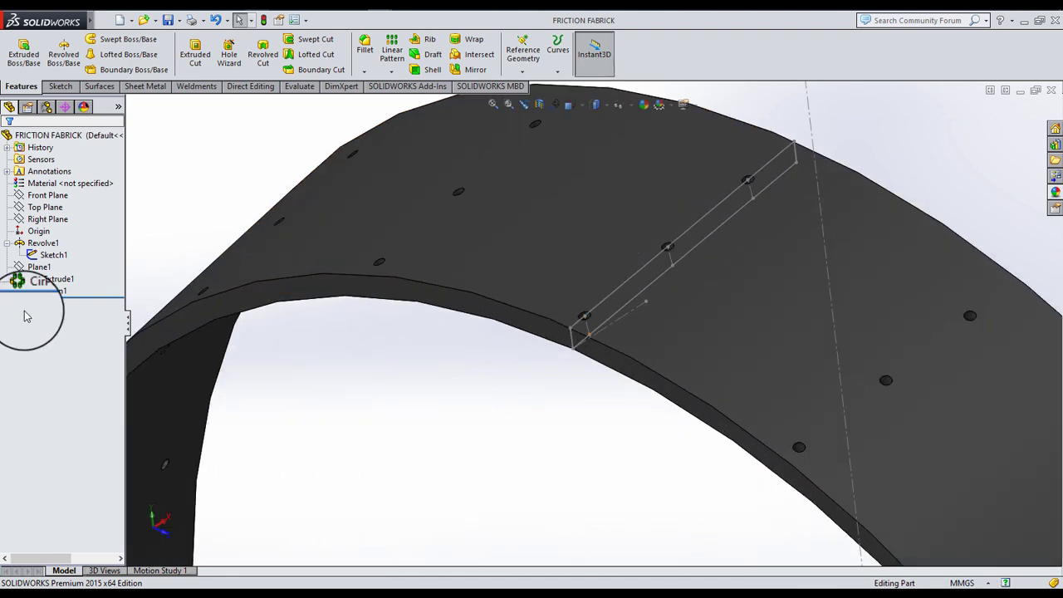
pyautogui.click(36, 268)
pyautogui.click(279, 447)
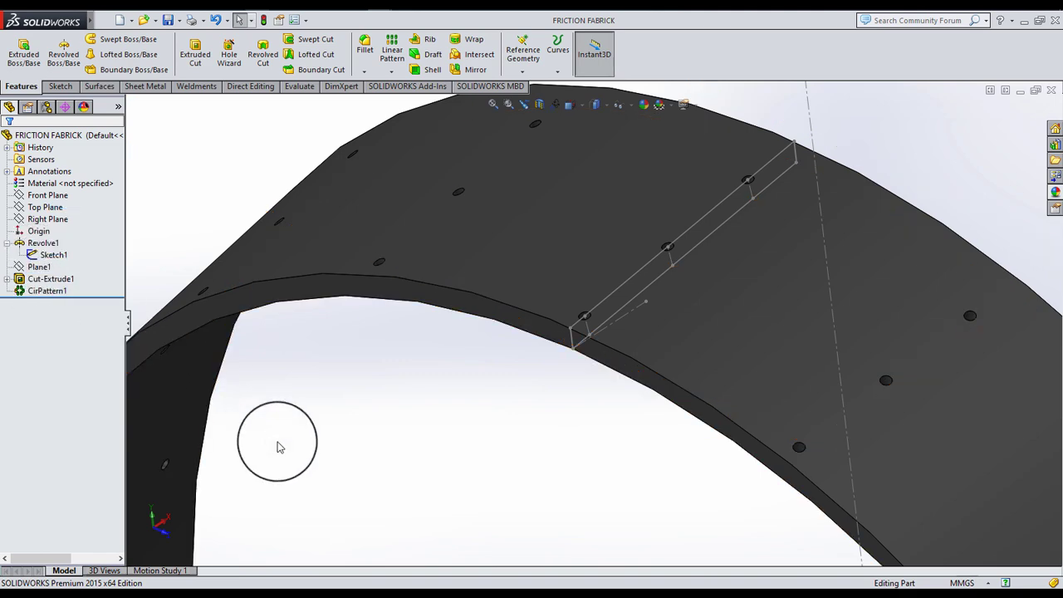
# - Sketch three circles on the ring's band on Plane1
pyautogui.click(39, 267)
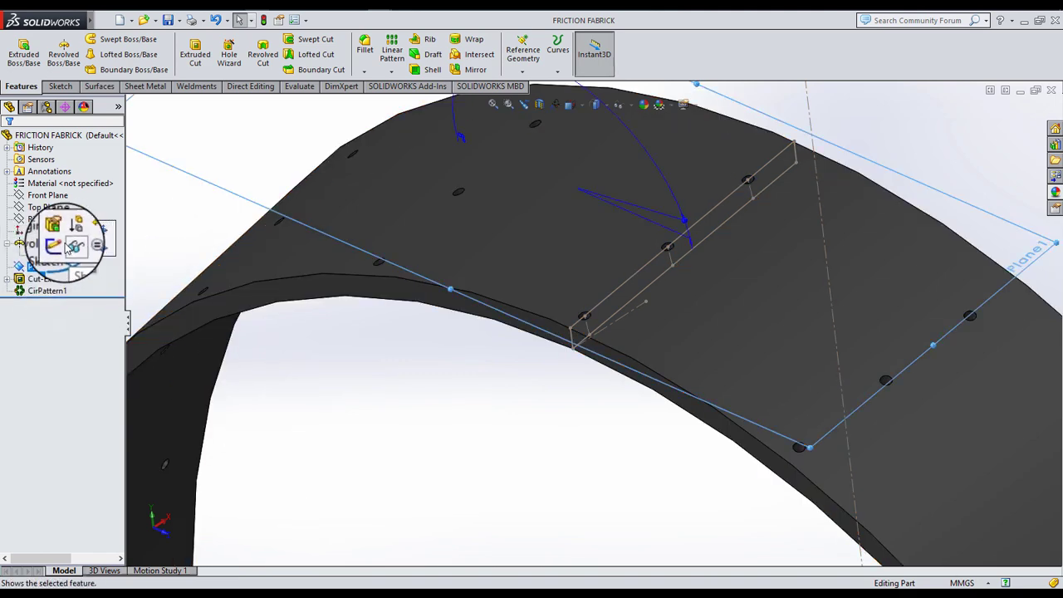
pyautogui.click(62, 244)
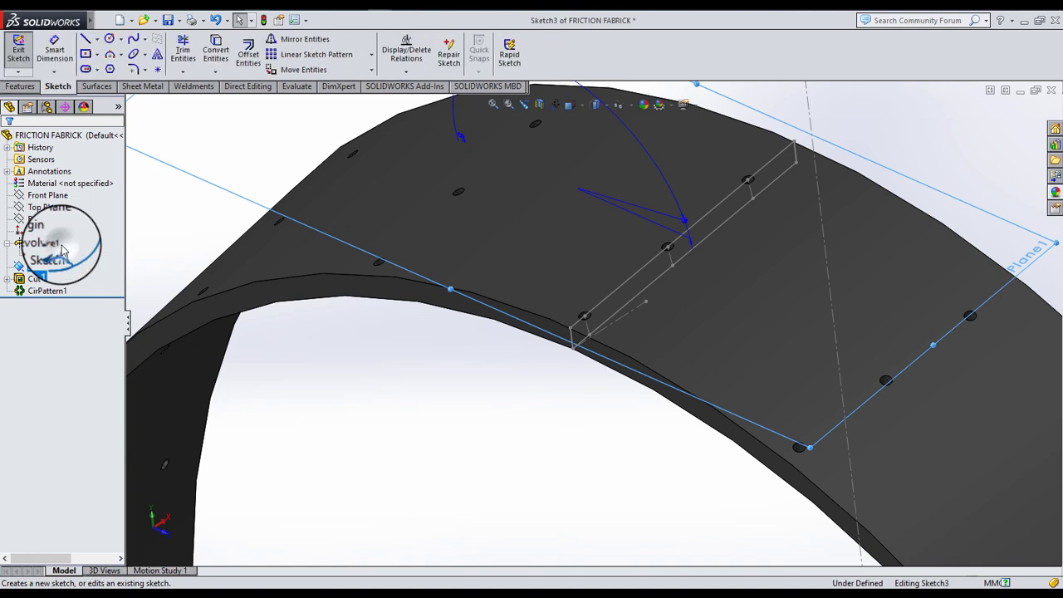
pyautogui.click(109, 39)
pyautogui.moveTo(550, 283); pyautogui.dragTo(579, 283)
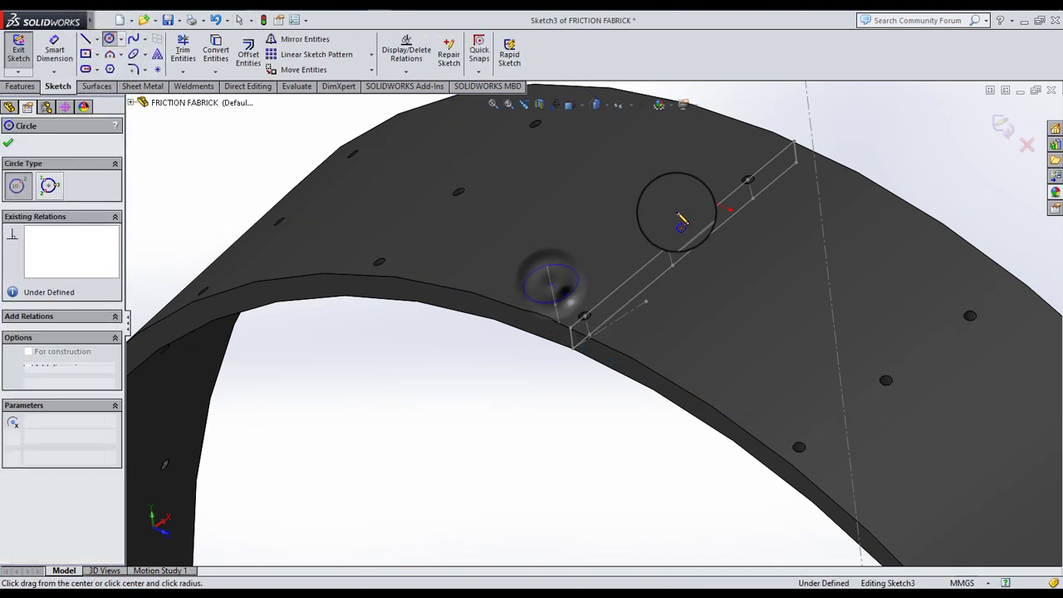
pyautogui.click(646, 222)
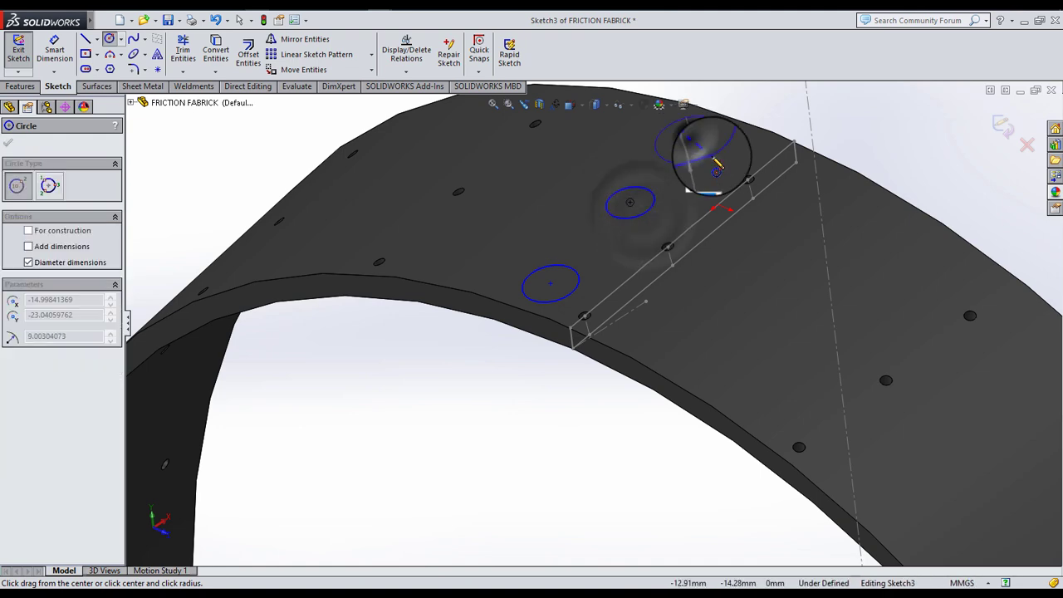
pyautogui.moveTo(691, 140); pyautogui.dragTo(721, 157)
pyautogui.click(8, 142)
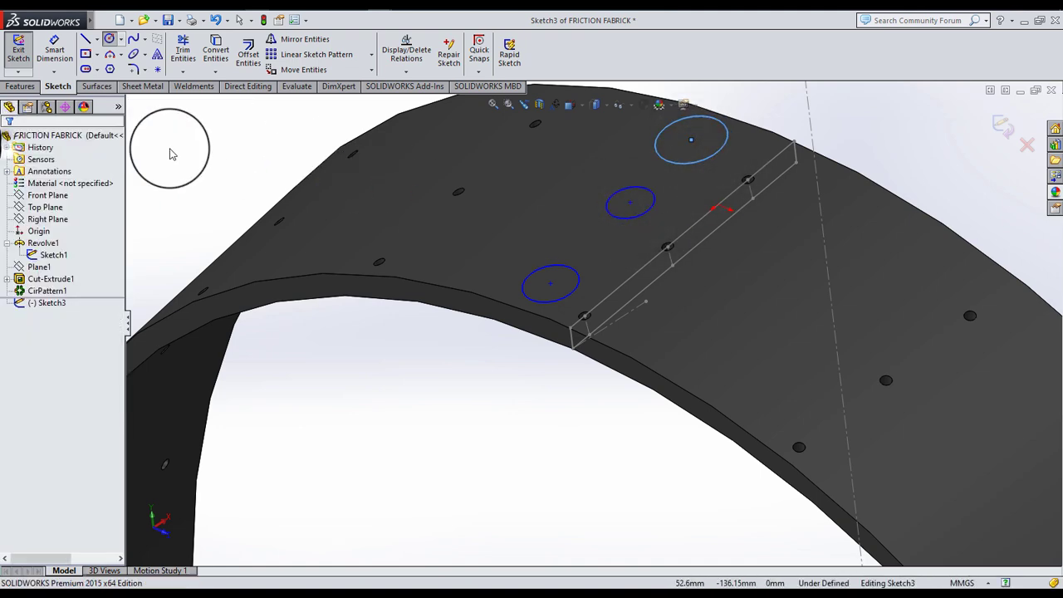
# - Make the three circles equal and dimension their diameter to Ø6
pyautogui.click(546, 300)
pyautogui.keyDown('ctrl'); pyautogui.click(641, 222); pyautogui.keyUp('ctrl')
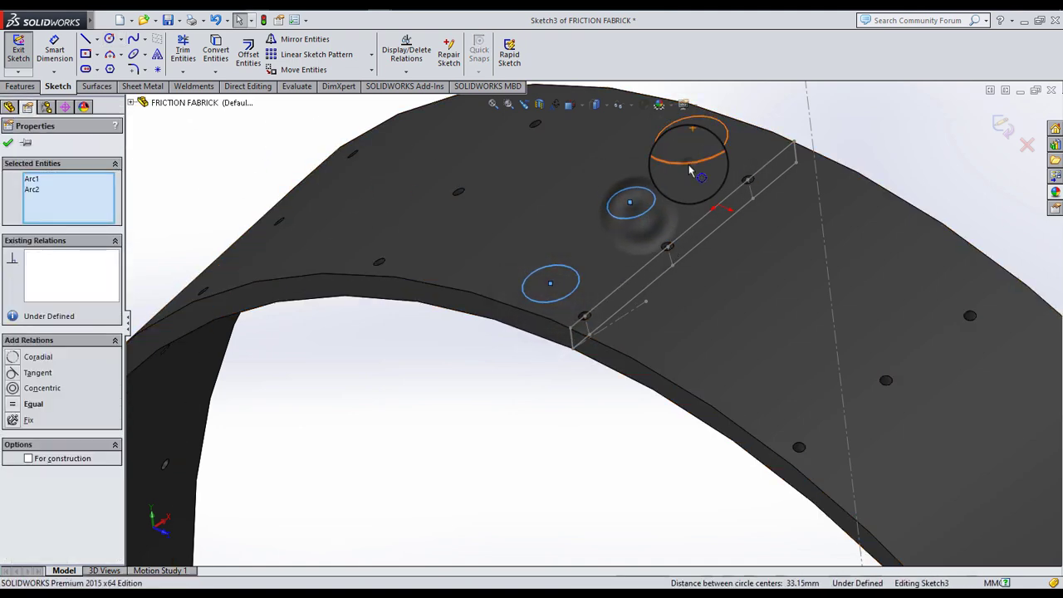
pyautogui.keyDown('ctrl'); pyautogui.click(693, 143); pyautogui.keyUp('ctrl')
pyautogui.click(18, 388)
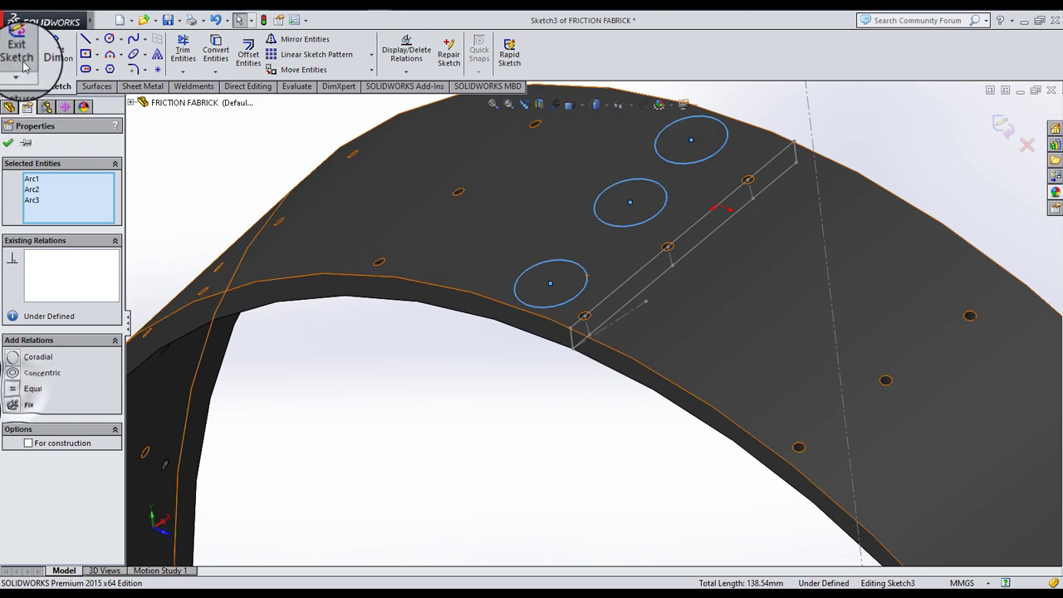
pyautogui.click(54, 52)
pyautogui.click(529, 304)
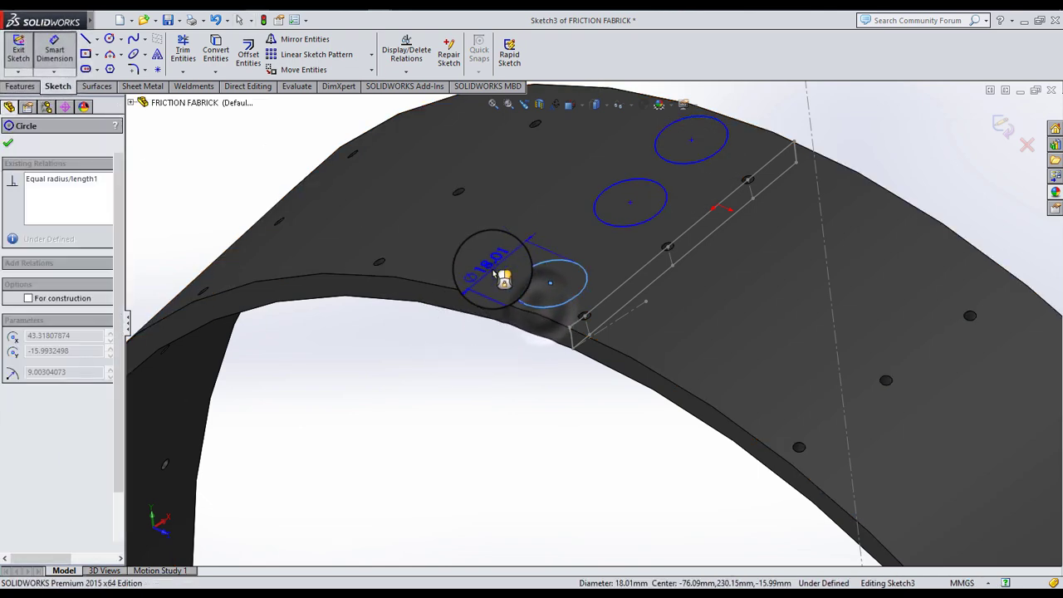
pyautogui.click(498, 279)
pyautogui.press('Return')
pyautogui.click(515, 399)
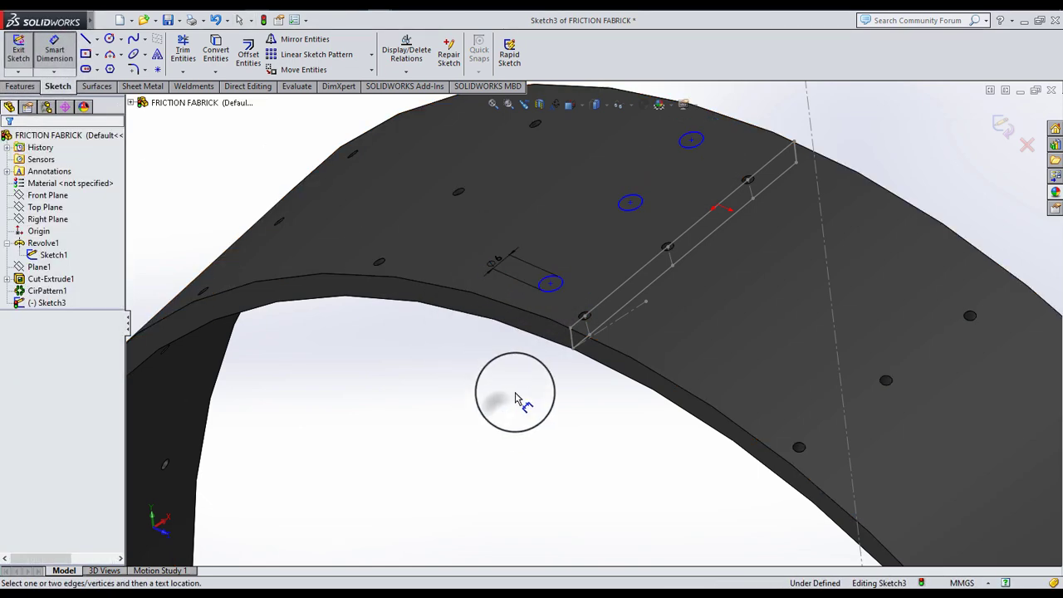
pyautogui.click(51, 50)
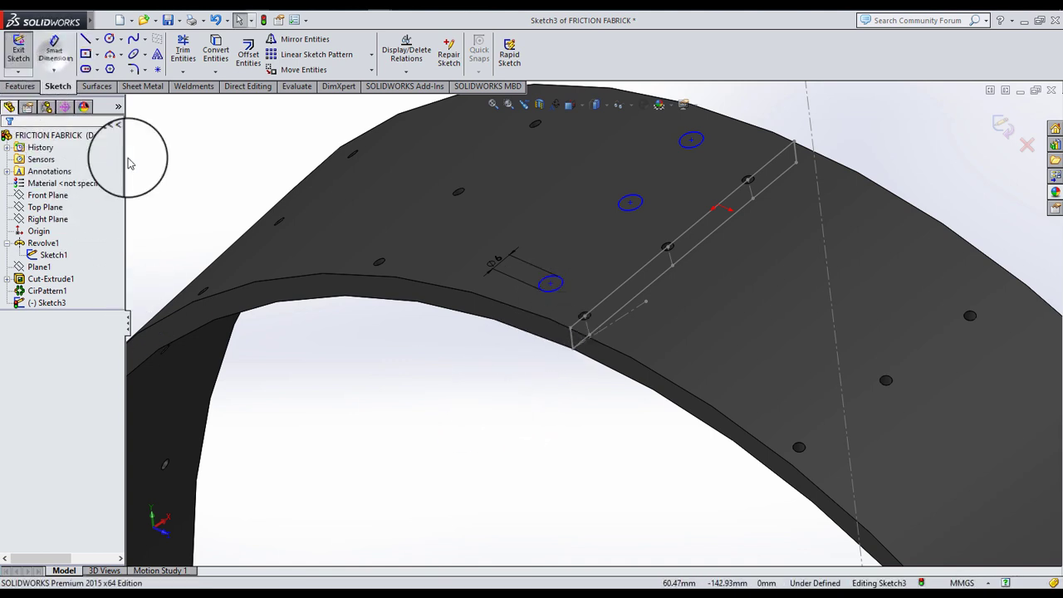
# - Make the first two circle centres coincident with their rim hole points
pyautogui.click(550, 284)
pyautogui.keyDown('ctrl'); pyautogui.click(585, 315); pyautogui.keyUp('ctrl')
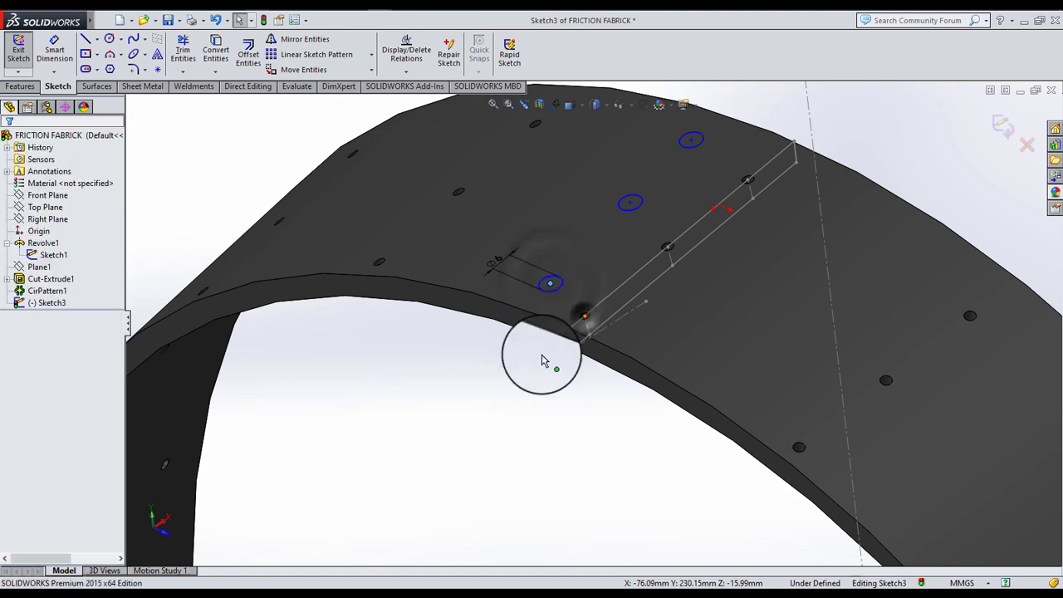
pyautogui.click(31, 388)
pyautogui.click(261, 435)
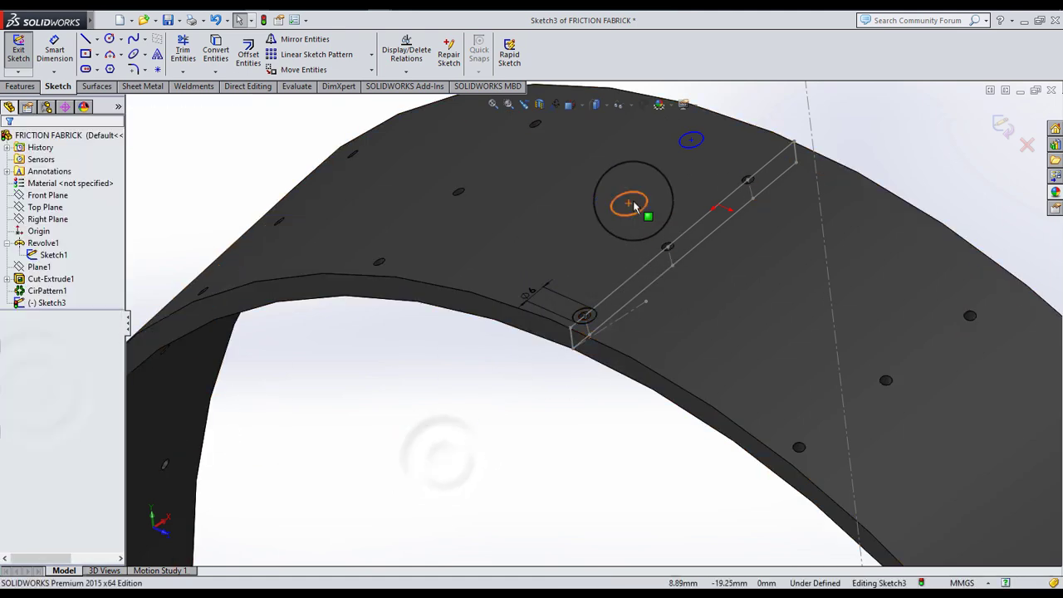
pyautogui.click(668, 247)
pyautogui.keyDown('ctrl'); pyautogui.click(668, 247); pyautogui.keyUp('ctrl')
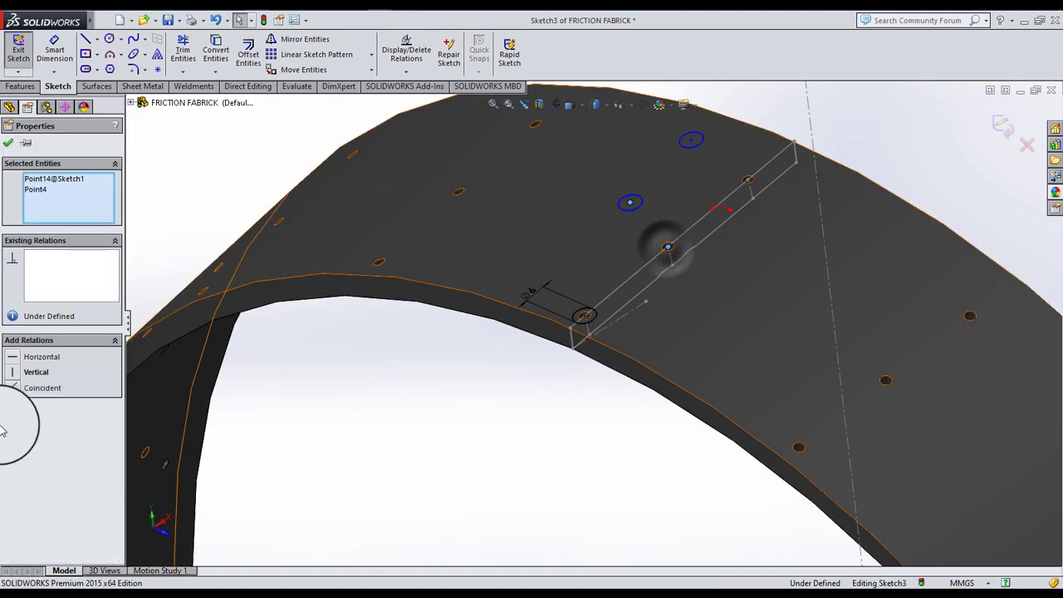
pyautogui.click(37, 388)
pyautogui.click(512, 361)
# - Make the third circle's centre coincident with its rim point to fully define the sketch
pyautogui.click(689, 138)
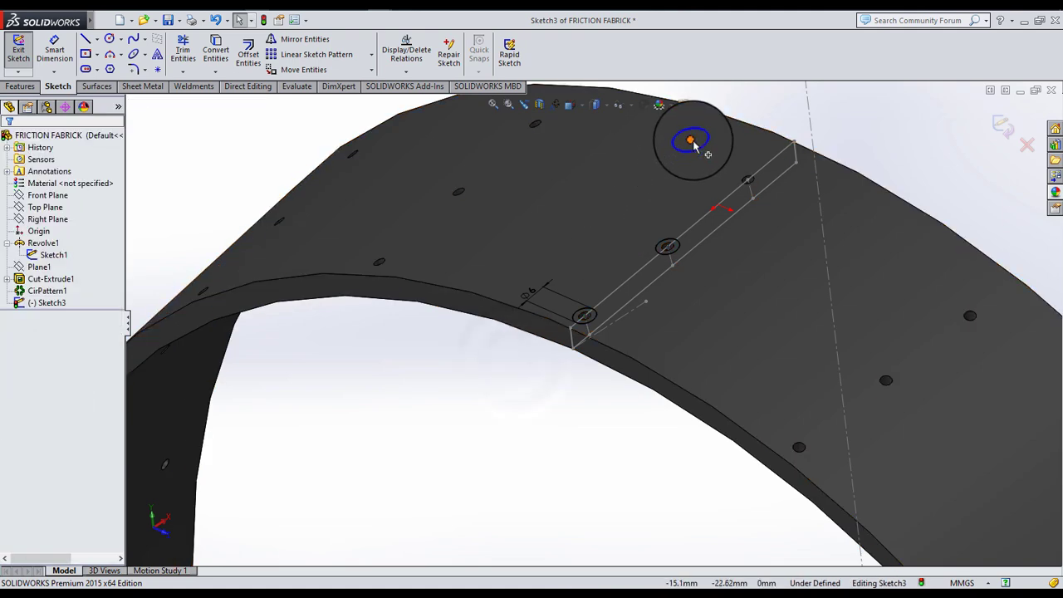
pyautogui.keyDown('ctrl'); pyautogui.click(749, 181); pyautogui.keyUp('ctrl')
pyautogui.click(41, 387)
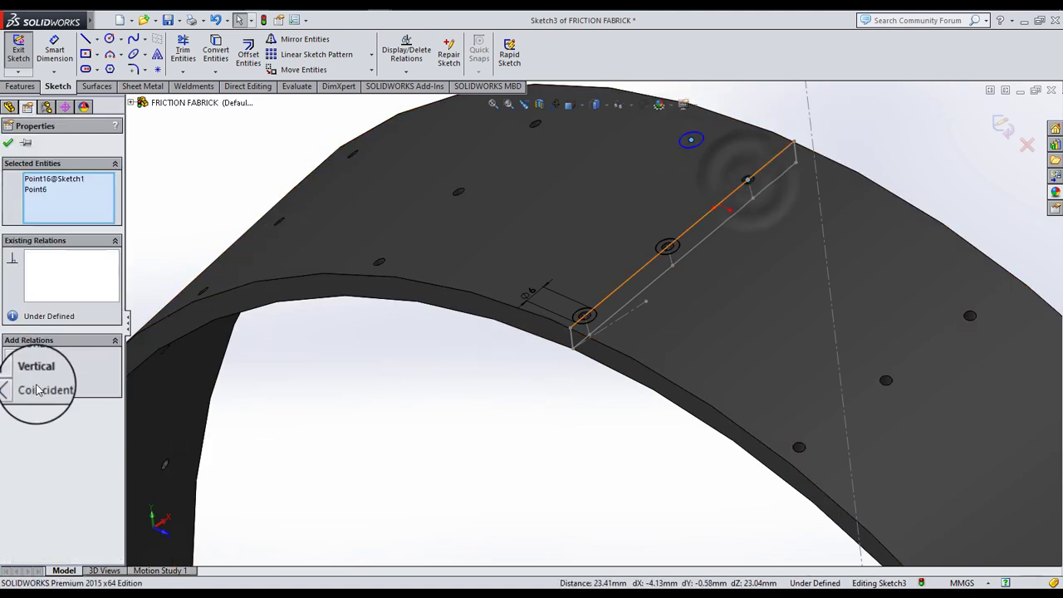
pyautogui.click(525, 424)
pyautogui.moveTo(681, 312); pyautogui.dragTo(687, 320, button='middle')
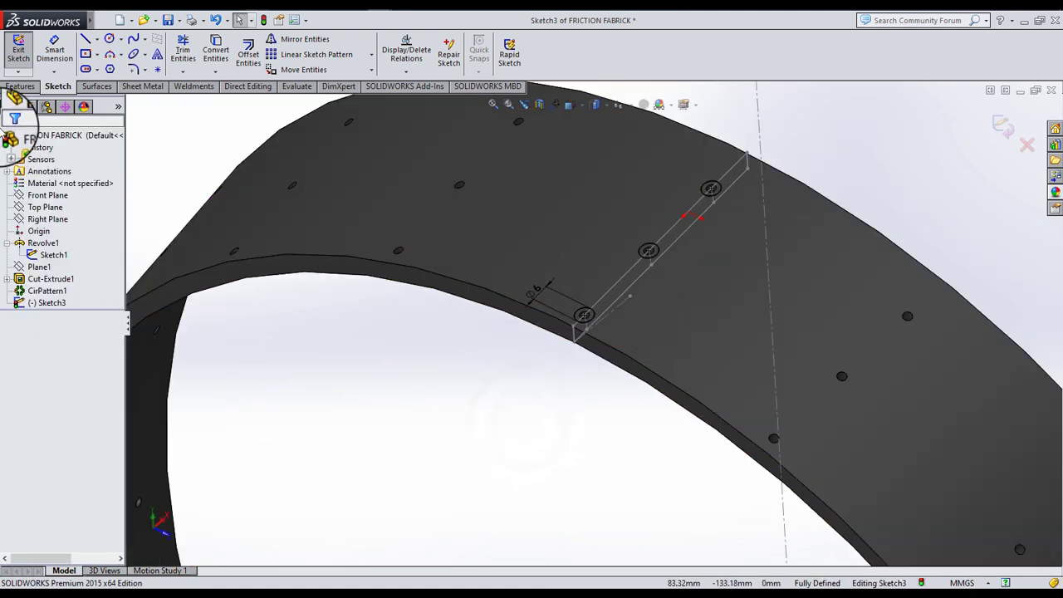
# - Cut the three circles 3 mm deep as a blind extruded cut
pyautogui.click(24, 87)
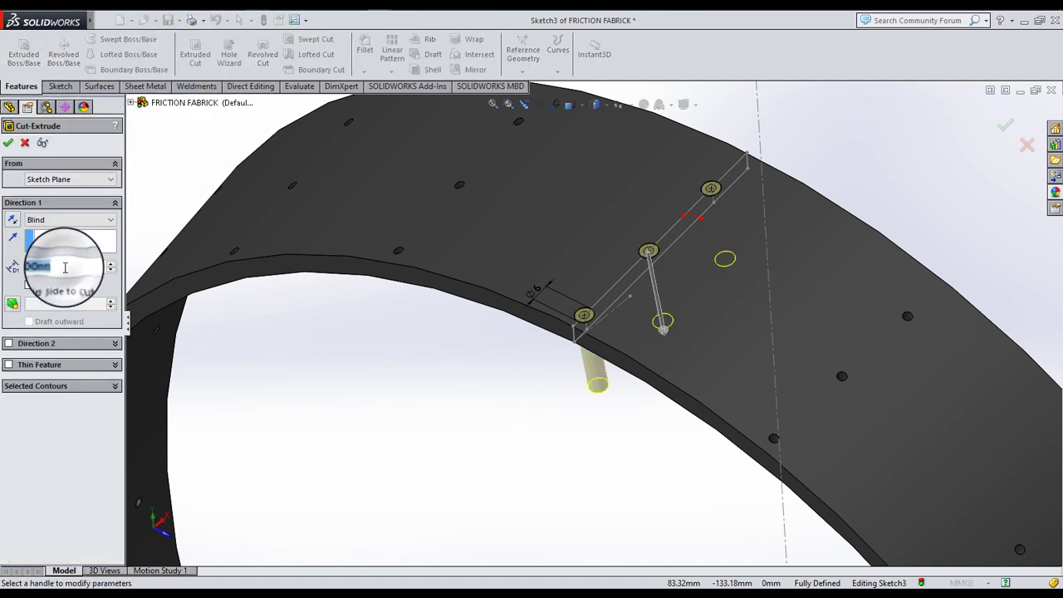
pyautogui.write('3')
pyautogui.moveTo(455, 411); pyautogui.dragTo(637, 209, button='middle')
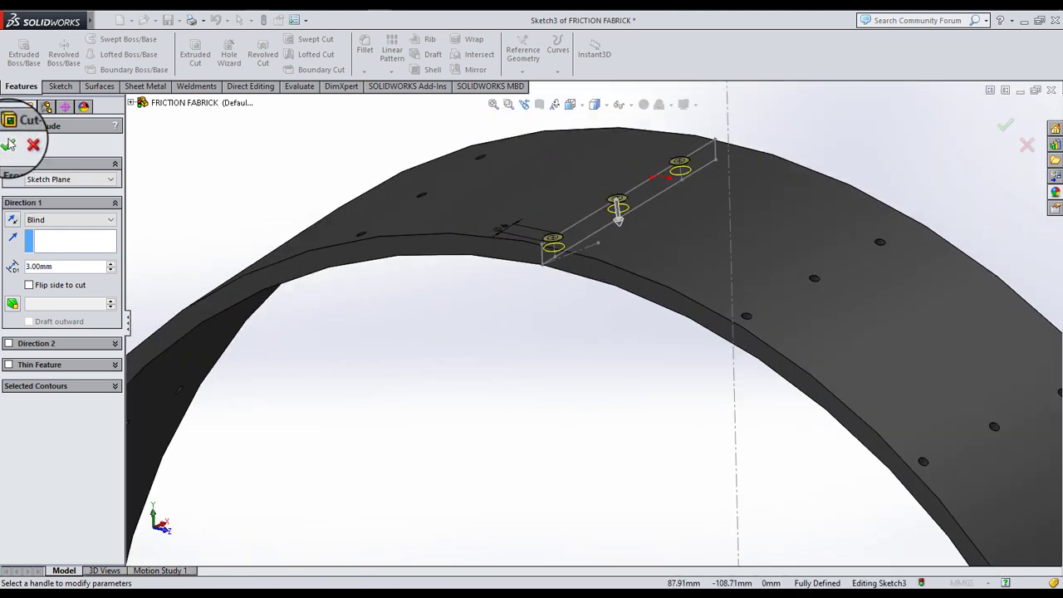
pyautogui.press('Return')
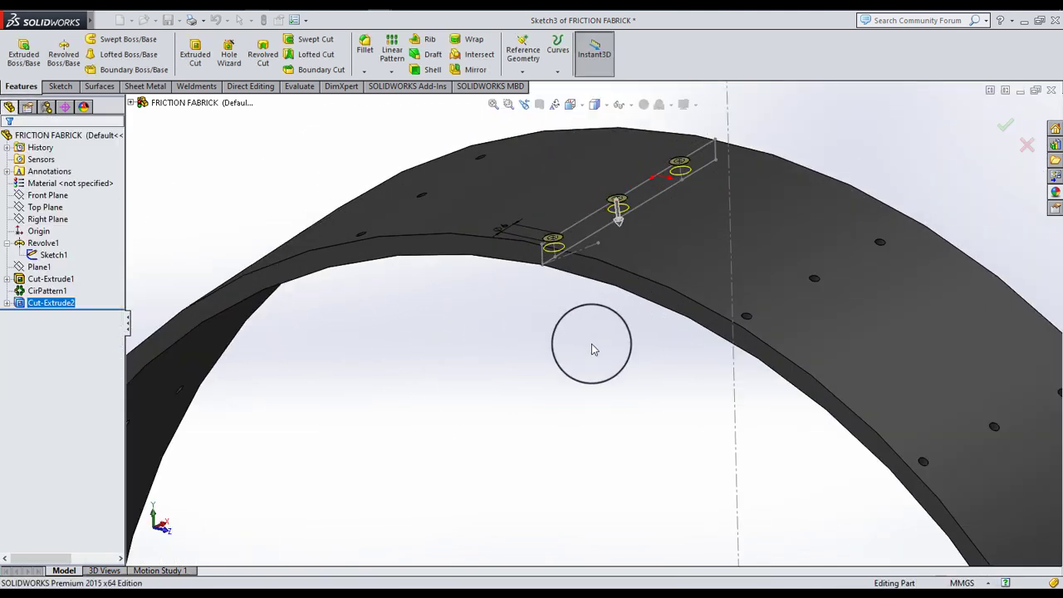
pyautogui.moveTo(577, 296)
pyautogui.mouseDown(button='middle')
pyautogui.moveTo(586, 374)
pyautogui.moveTo(681, 527)
pyautogui.mouseUp(button='middle')
pyautogui.scroll(-5, 681, 527)
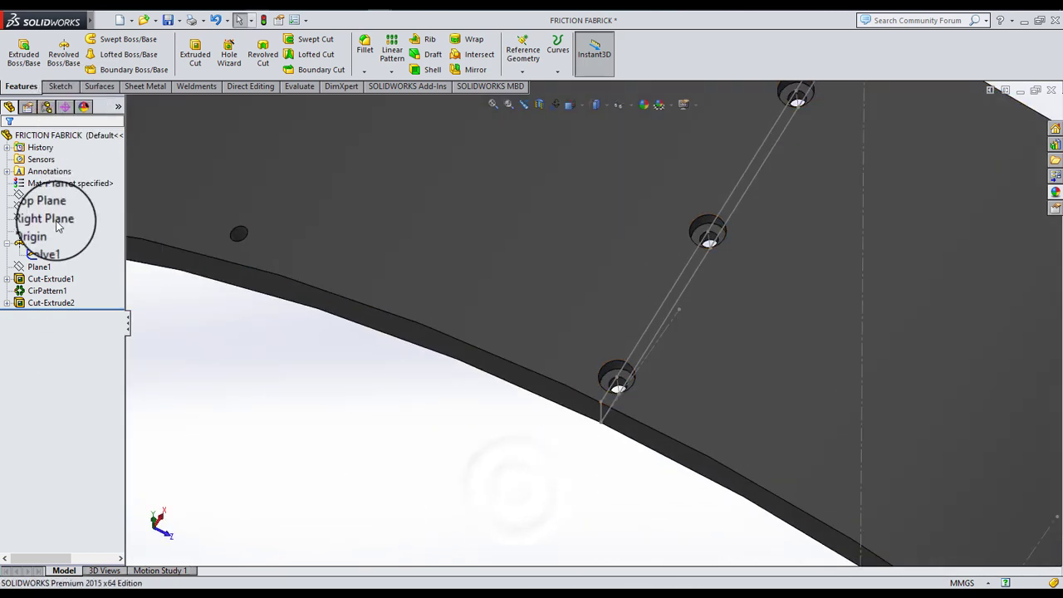
# - Circular-pattern Cut-Extrude2 20 times over 360° around the ring face
pyautogui.click(55, 308)
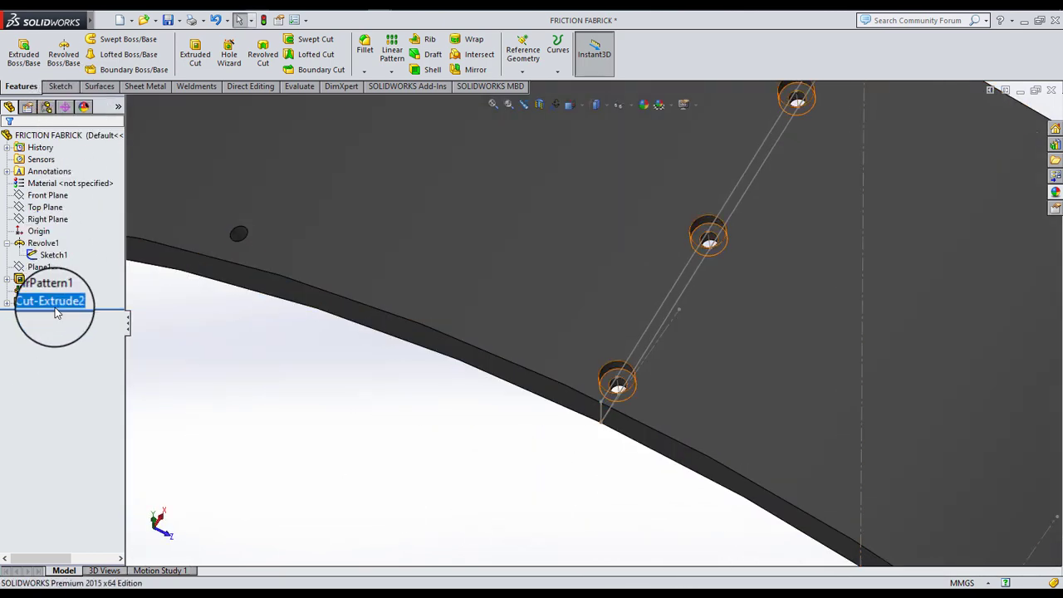
pyautogui.click(392, 70)
pyautogui.click(408, 100)
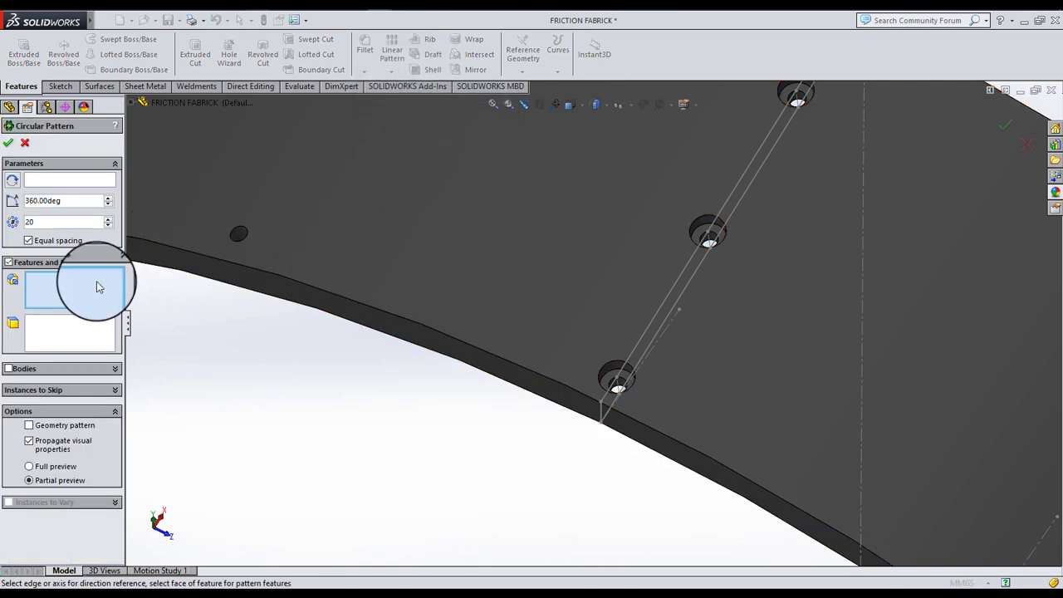
pyautogui.click(143, 102)
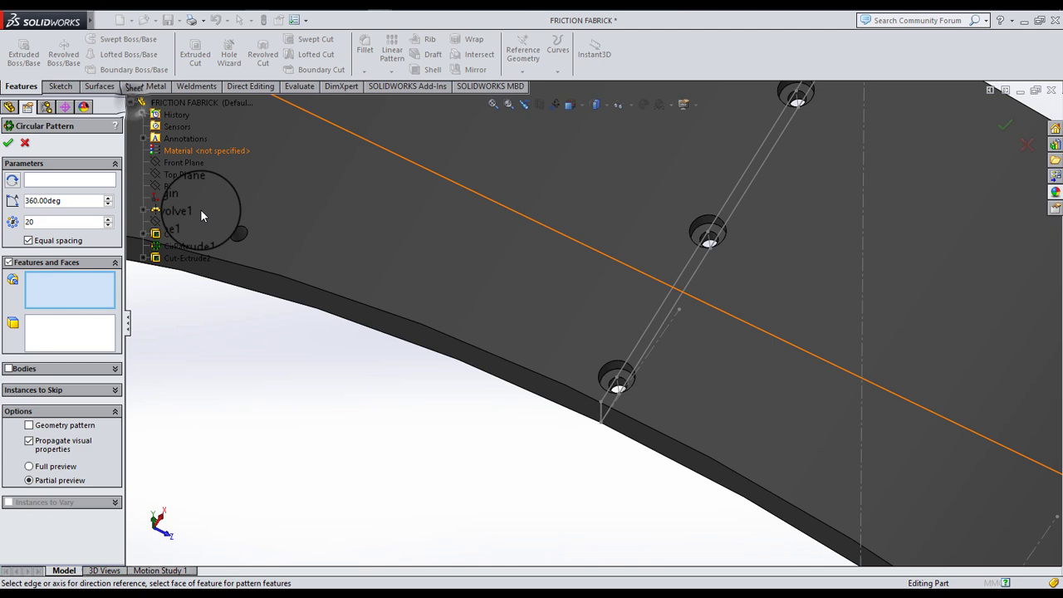
pyautogui.click(188, 260)
pyautogui.click(91, 179)
pyautogui.click(472, 175)
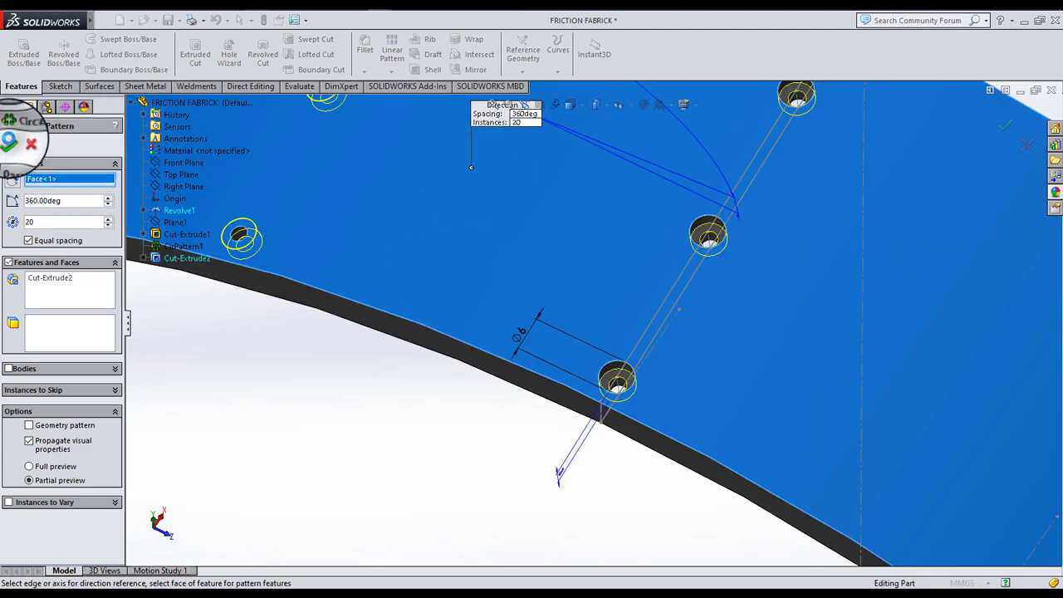
pyautogui.click(8, 143)
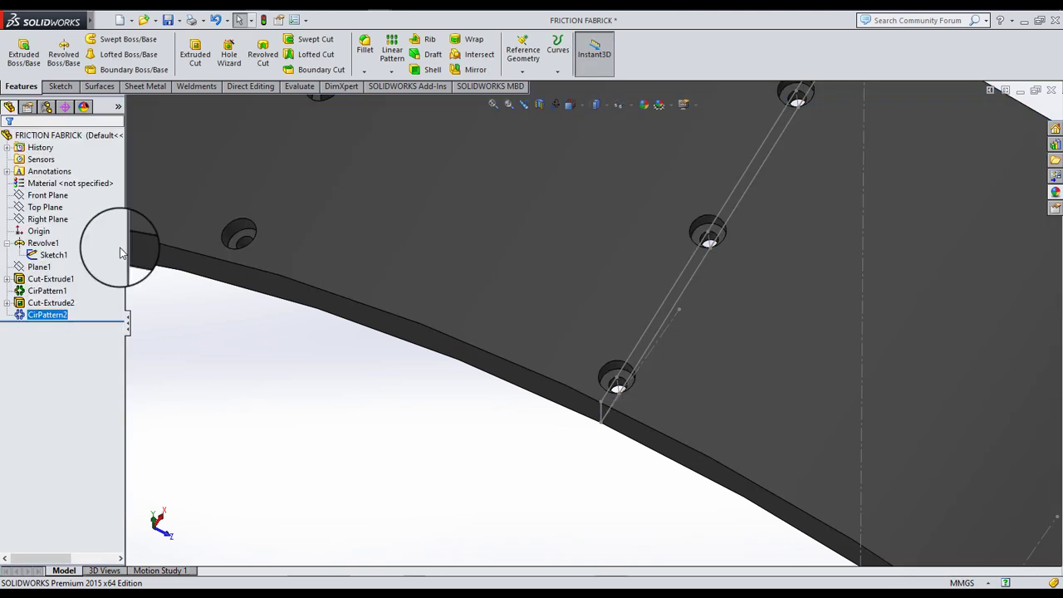
pyautogui.moveTo(119, 237); pyautogui.dragTo(462, 292, button='middle')
pyautogui.click(688, 238)
pyautogui.scroll(-5, 688, 237)
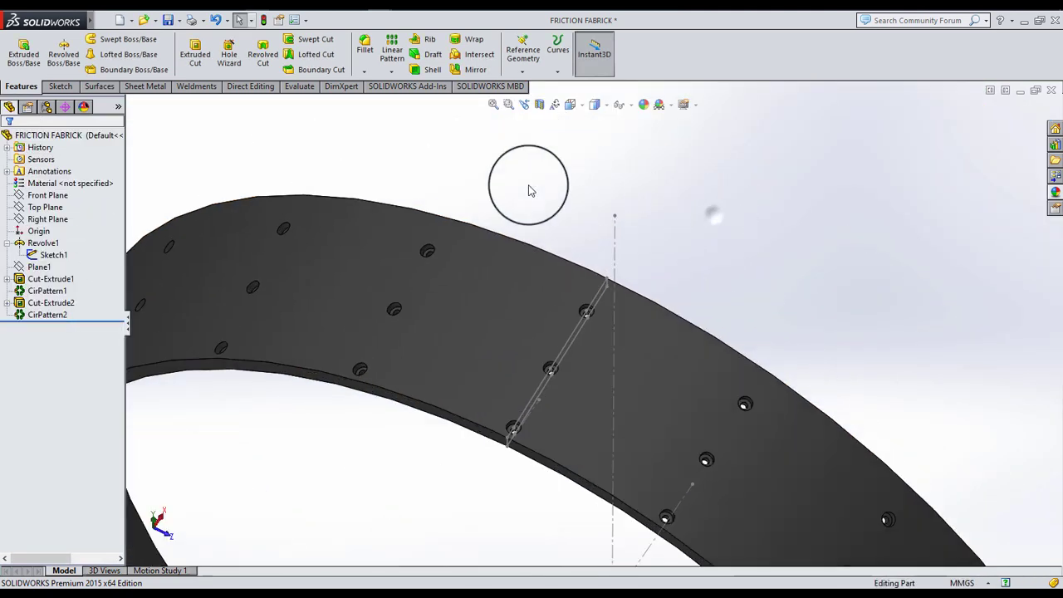
# - Save the friction ring and create a new part document
pyautogui.click(168, 20)
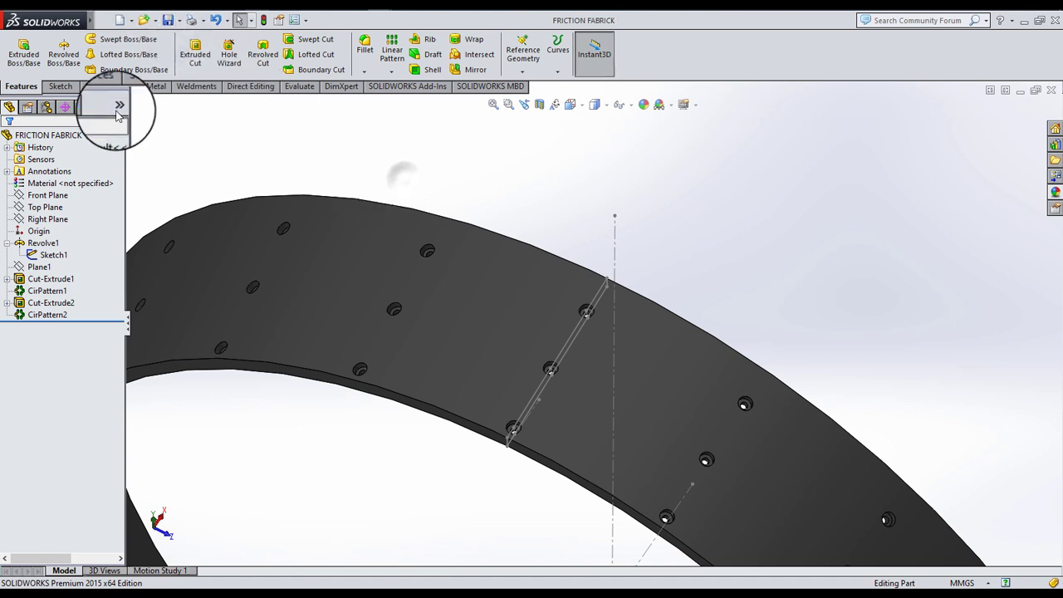
pyautogui.click(120, 25)
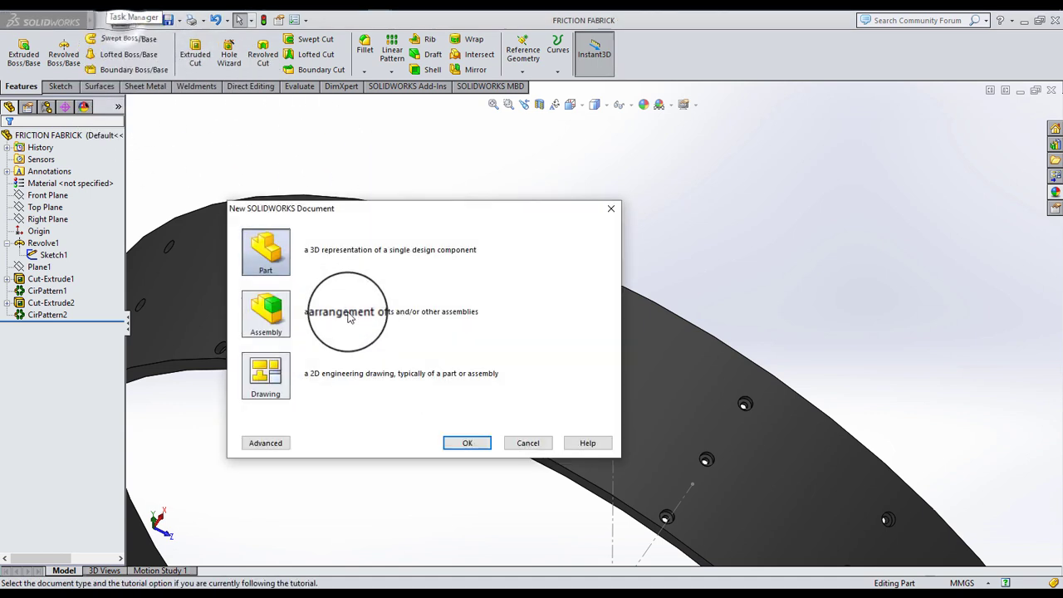
pyautogui.click(468, 445)
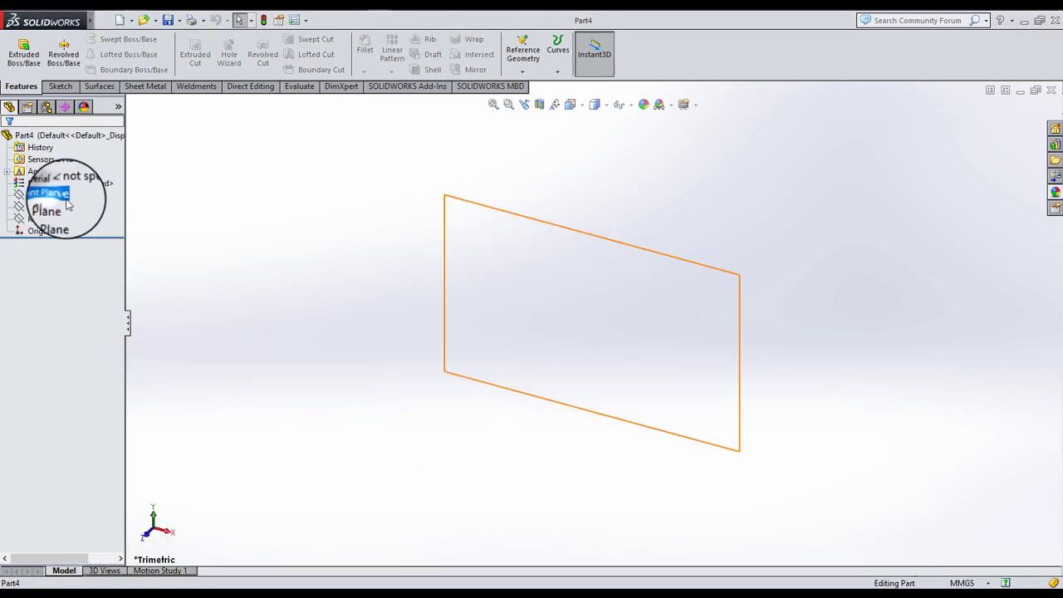
# - Sketch a horizontal centerline through the origin on the Front Plane
pyautogui.click(47, 194)
pyautogui.click(53, 175)
pyautogui.click(308, 246)
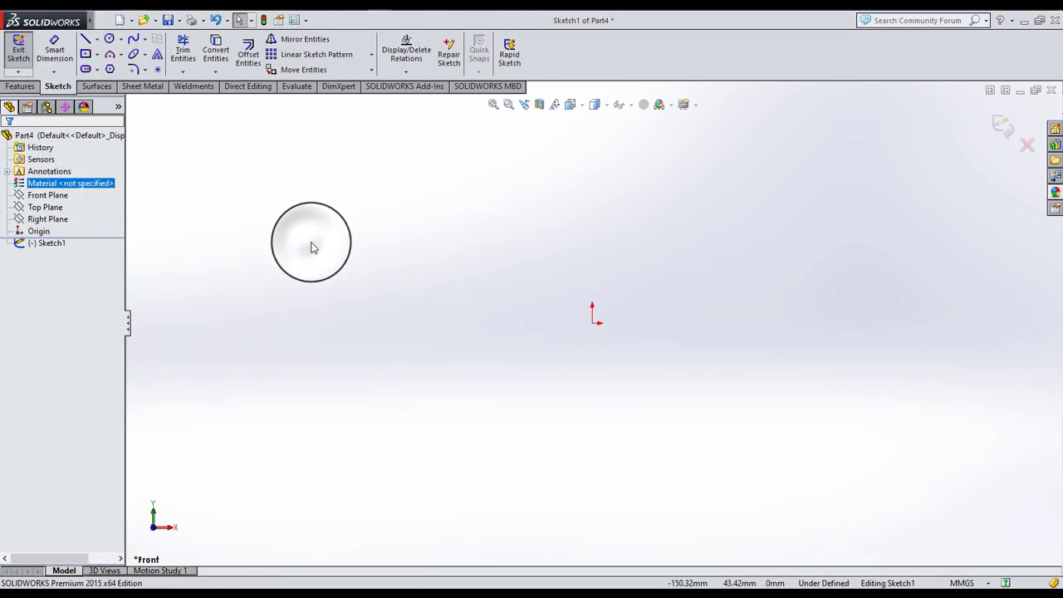
pyautogui.click(98, 39)
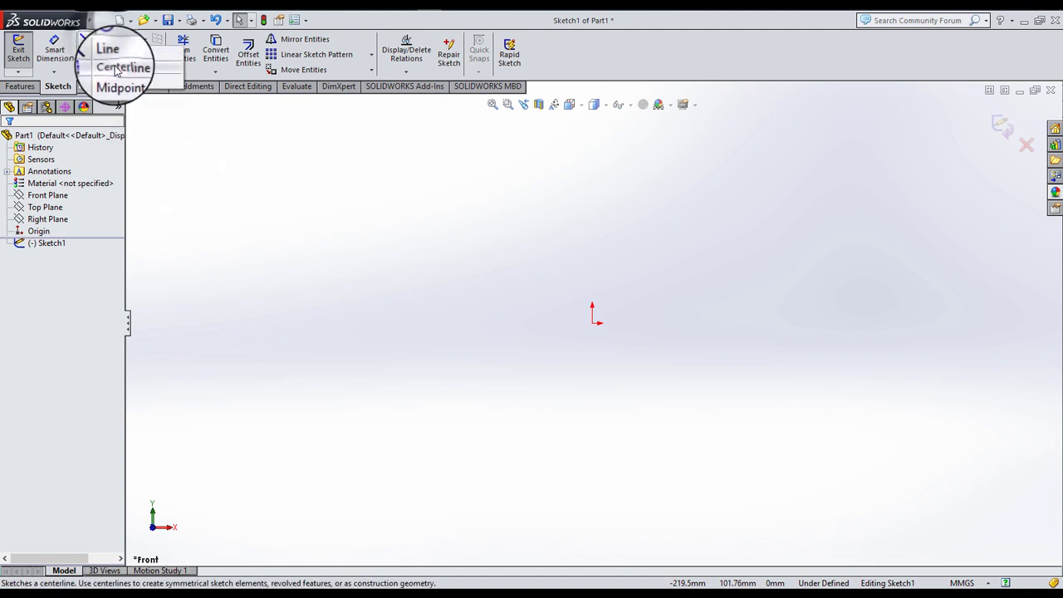
pyautogui.click(121, 66)
pyautogui.click(321, 323)
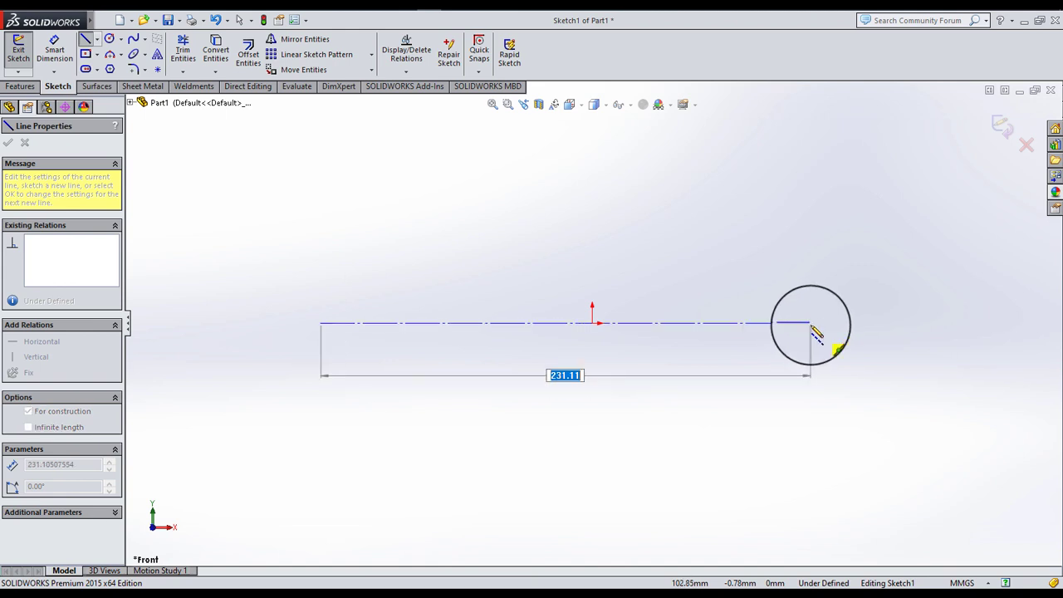
pyautogui.click(810, 323)
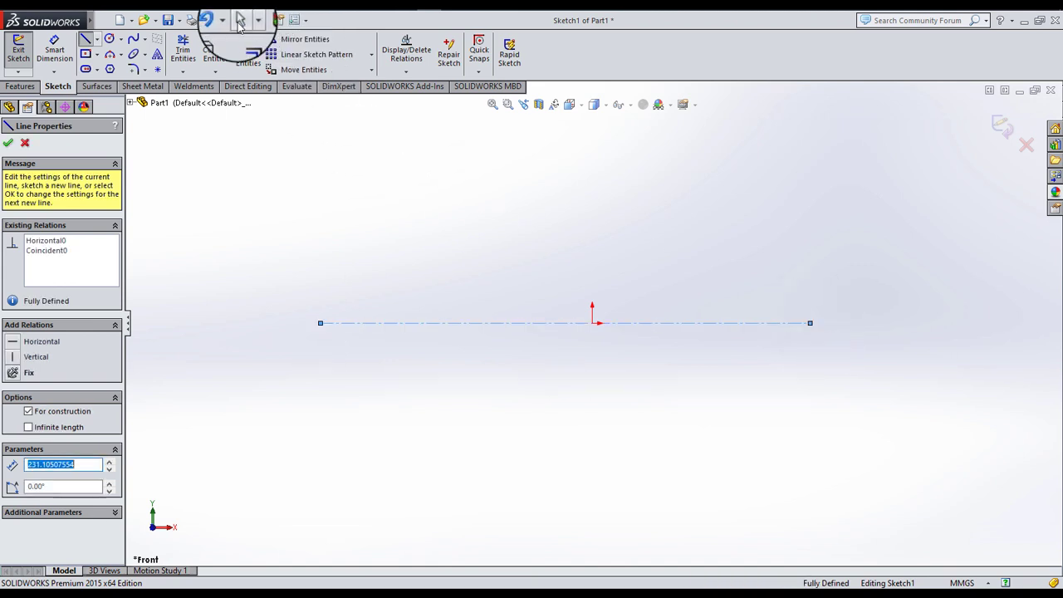
pyautogui.press('Escape')
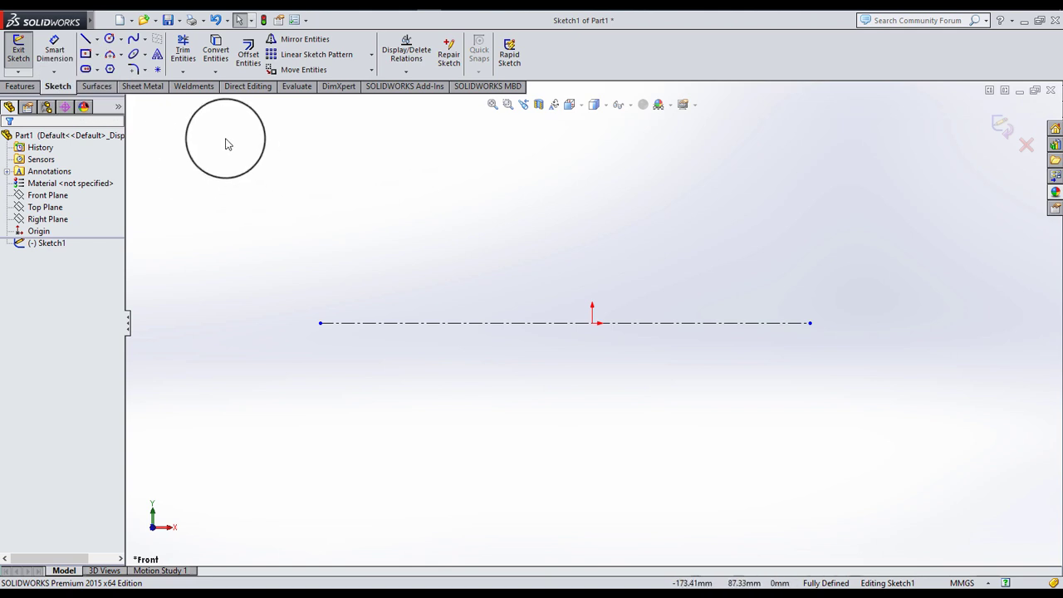
# - Draw the stepped line outline above the centerline, closing it with a short bottom edge
pyautogui.click(86, 41)
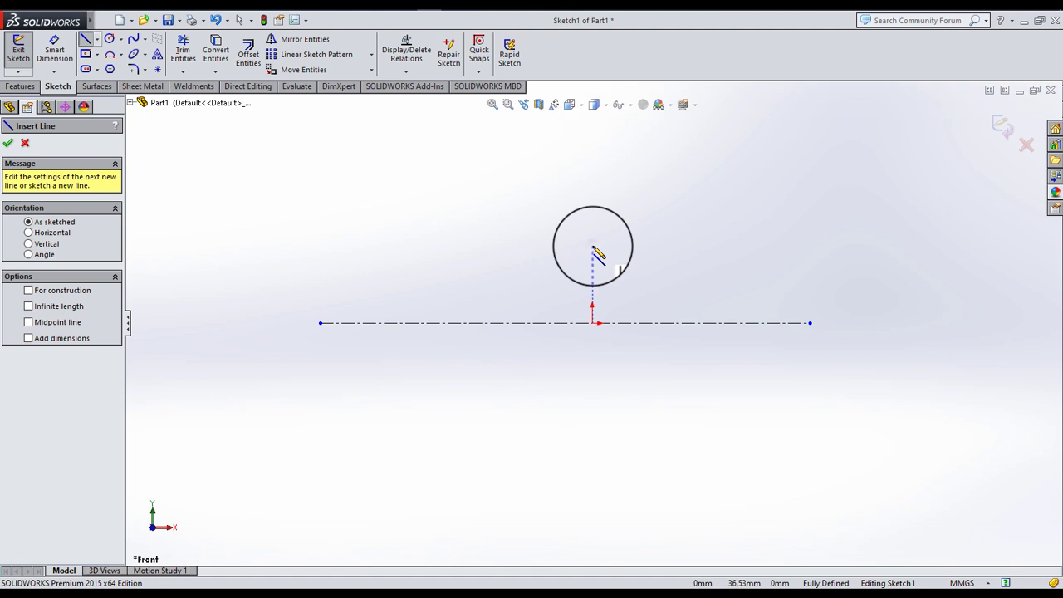
pyautogui.click(592, 322)
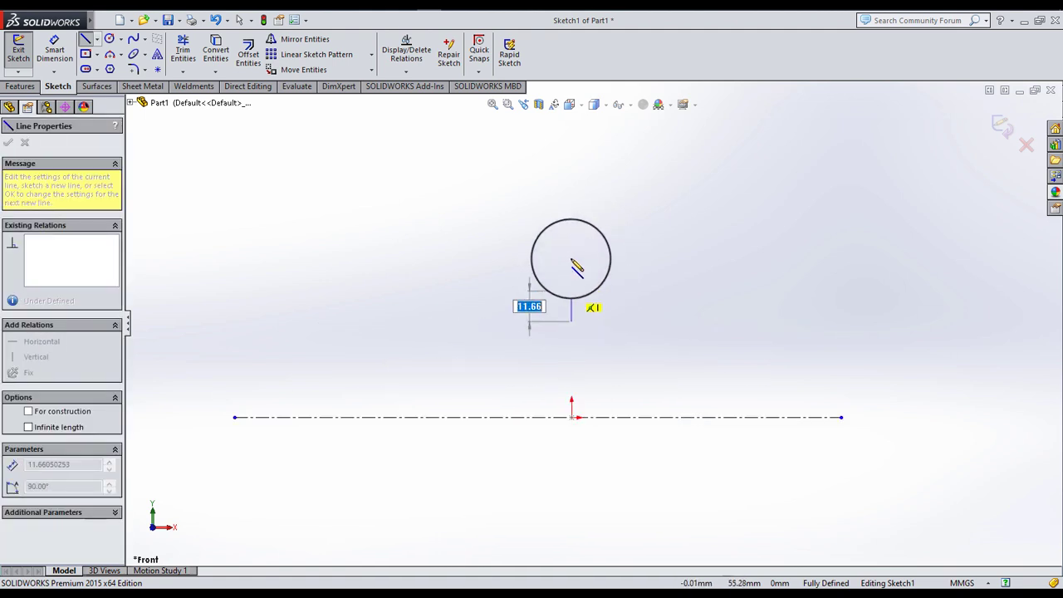
pyautogui.click(570, 230)
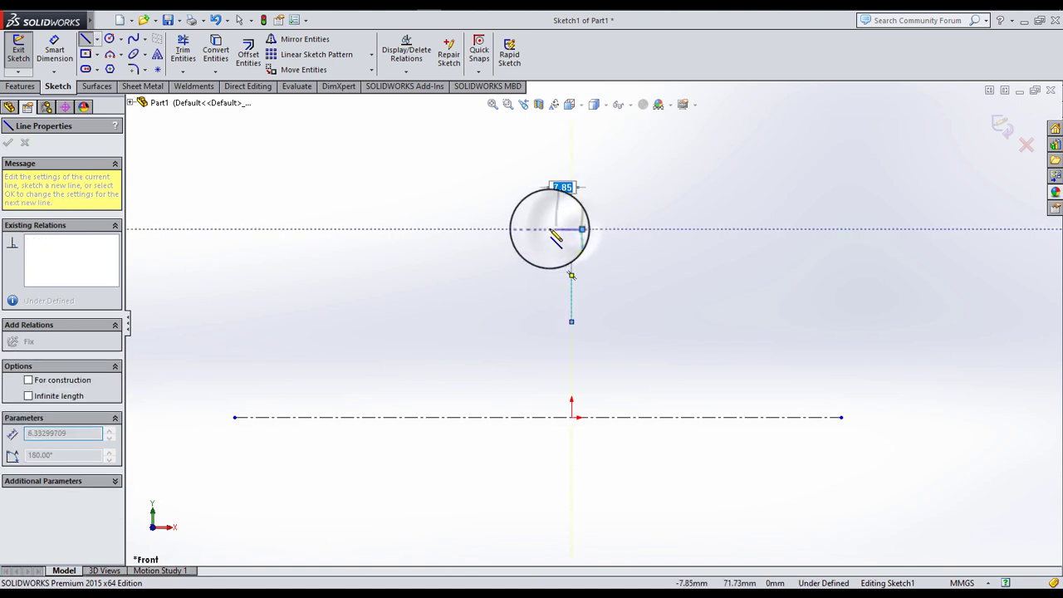
pyautogui.click(548, 204)
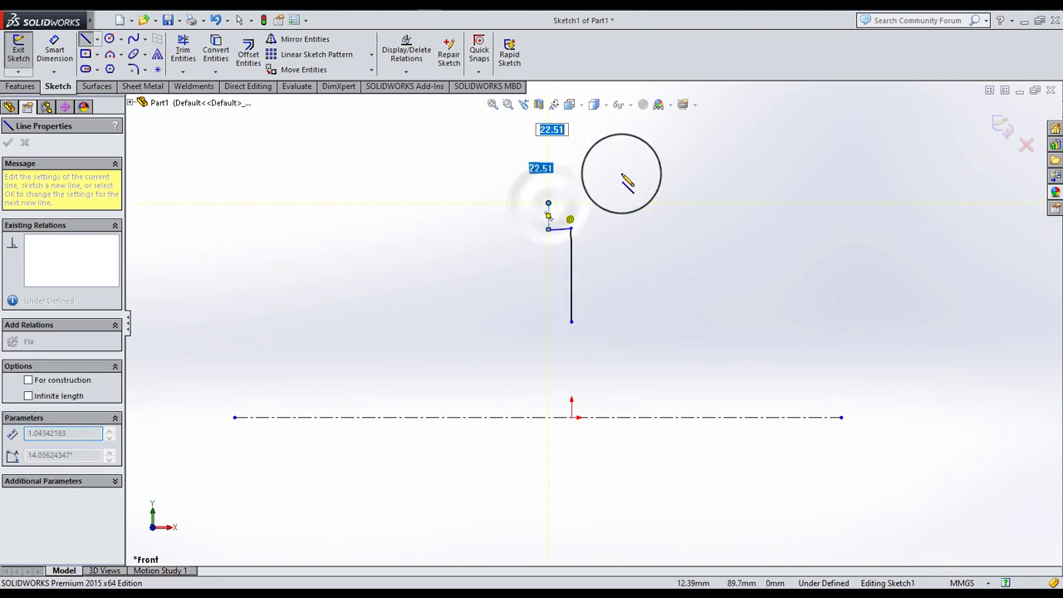
pyautogui.click(628, 166)
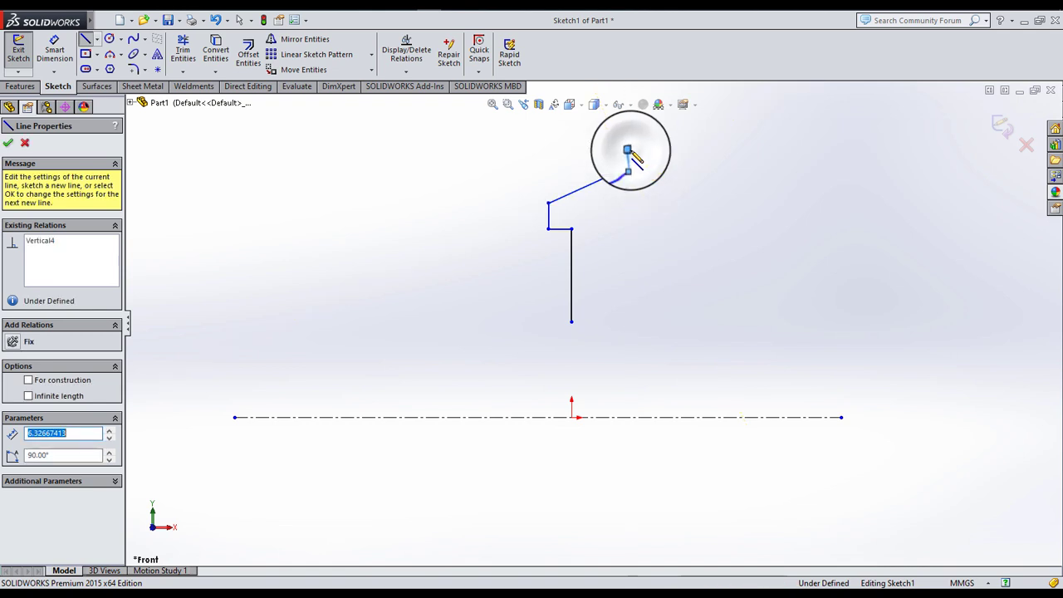
pyautogui.click(628, 150)
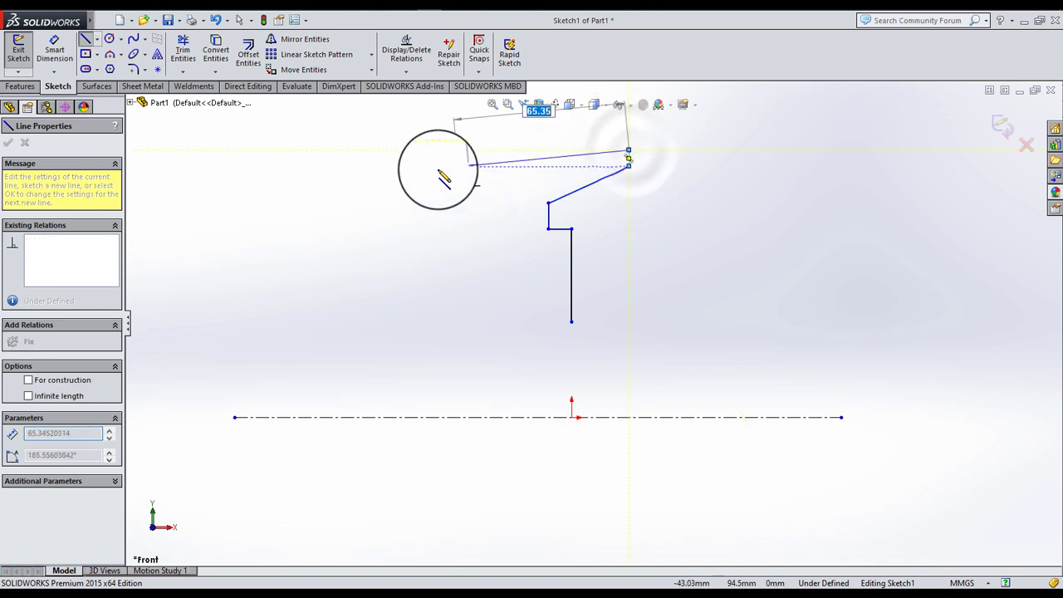
pyautogui.click(491, 150)
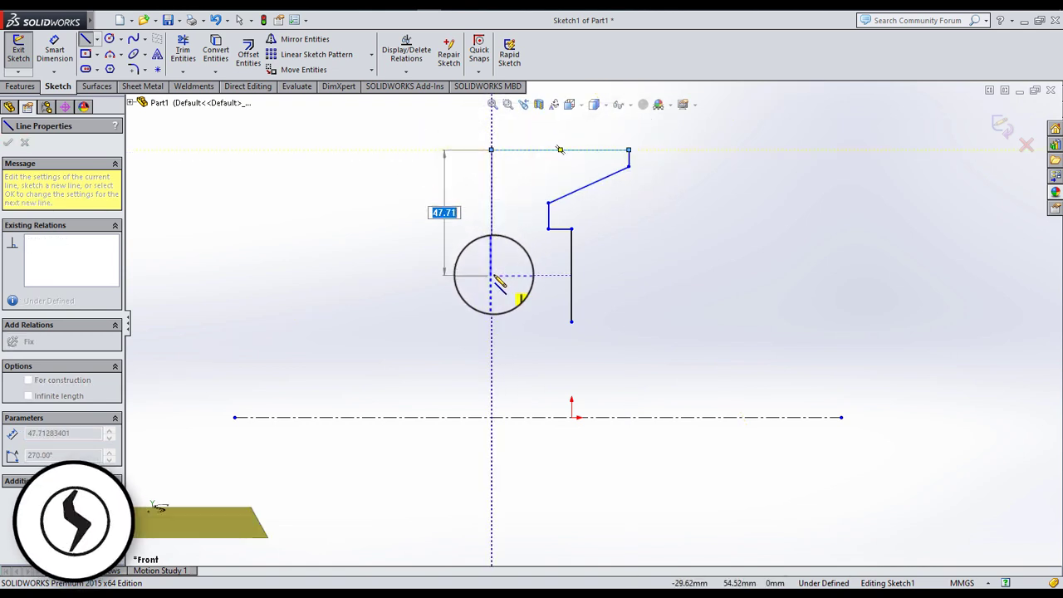
pyautogui.click(492, 268)
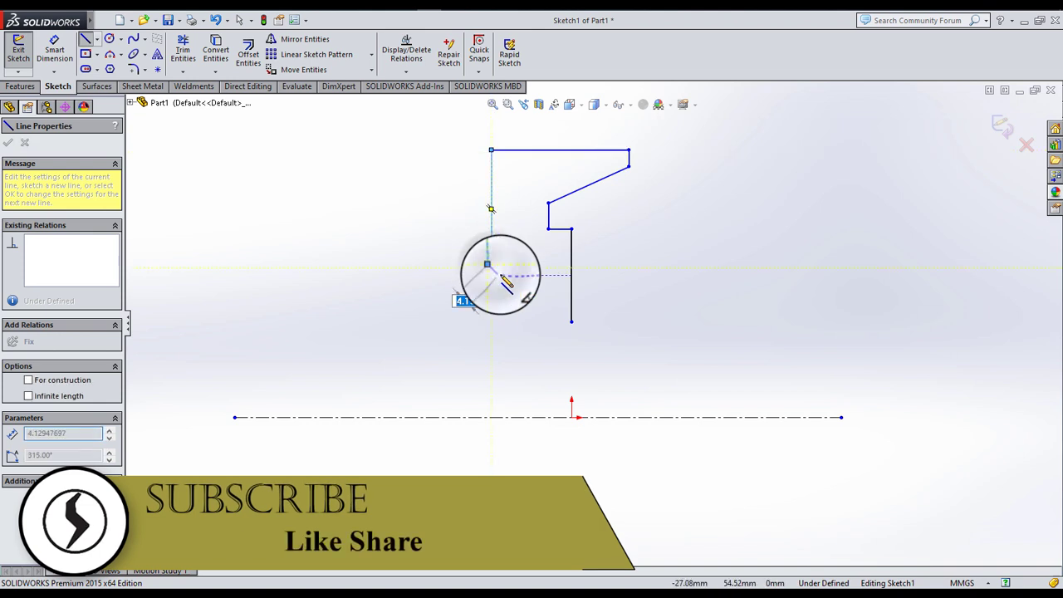
pyautogui.click(491, 275)
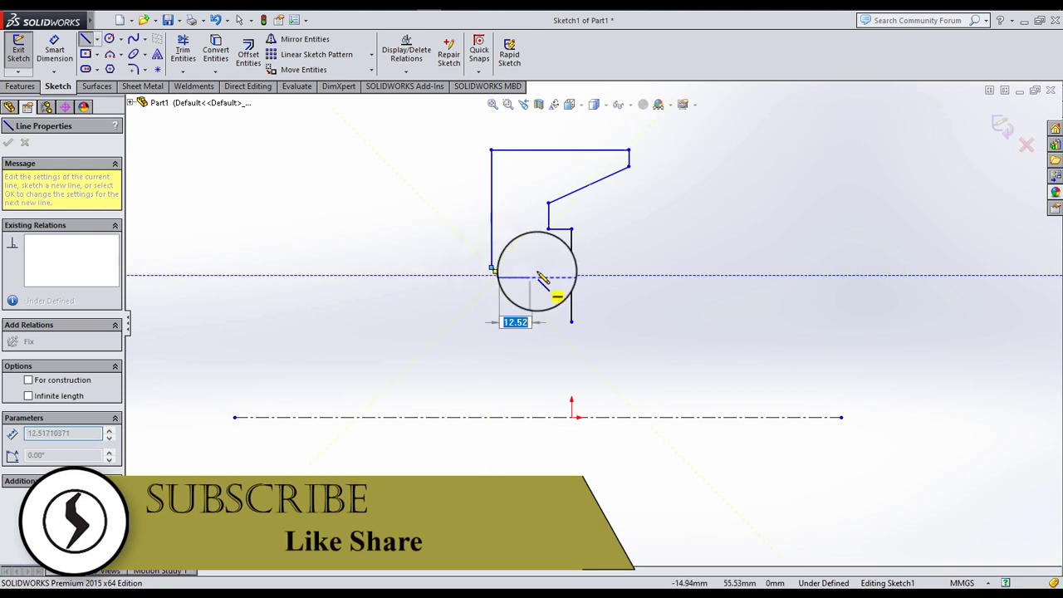
pyautogui.click(539, 275)
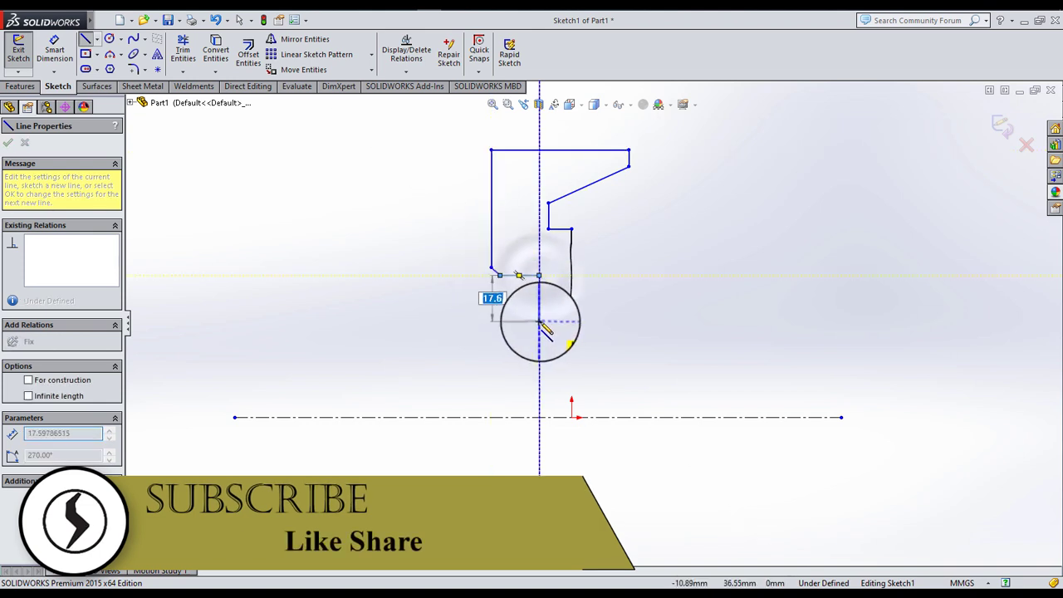
pyautogui.click(539, 321)
pyautogui.click(572, 322)
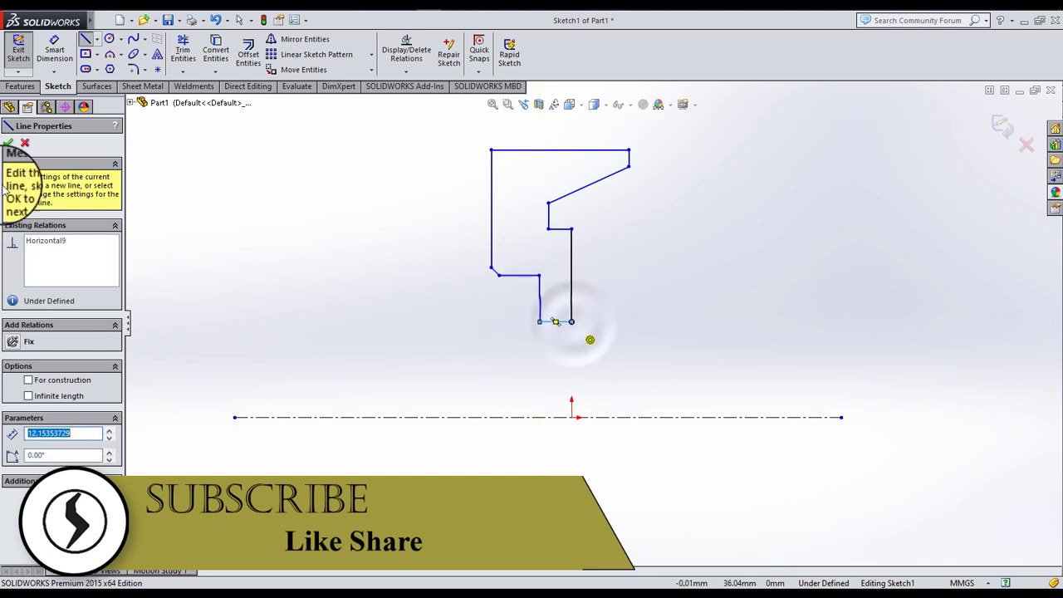
pyautogui.click(9, 146)
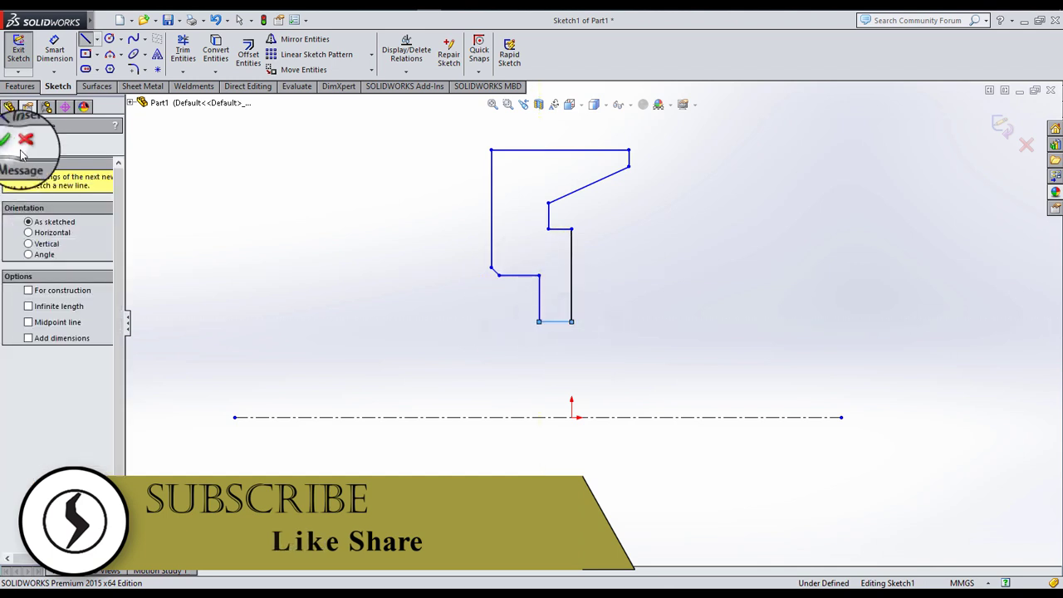
# - Dimension the top edge 285 and the upper step 237.50 above the centerline
pyautogui.click(54, 50)
pyautogui.click(585, 152)
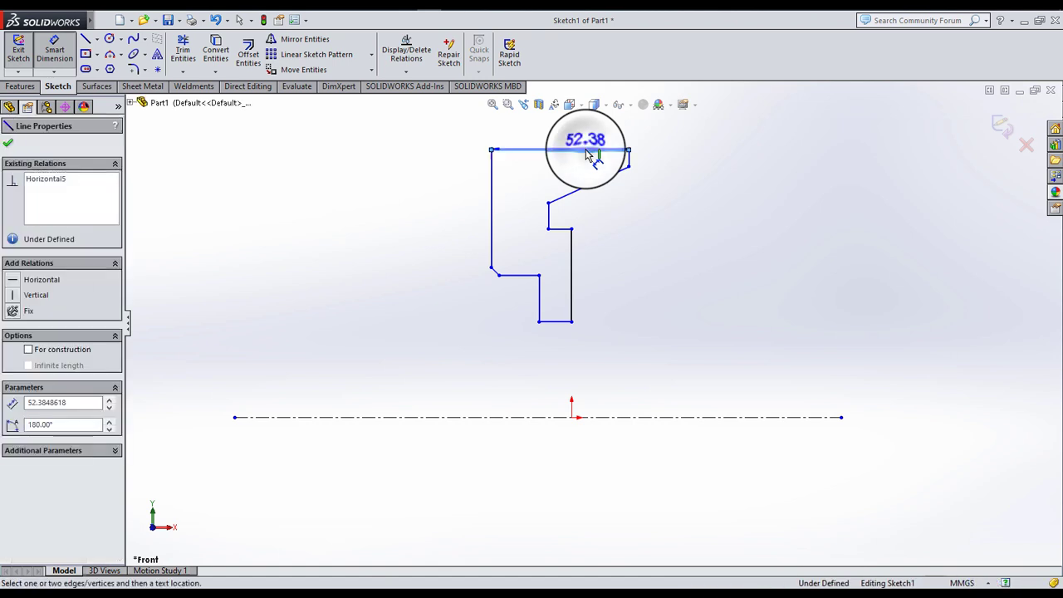
pyautogui.click(748, 422)
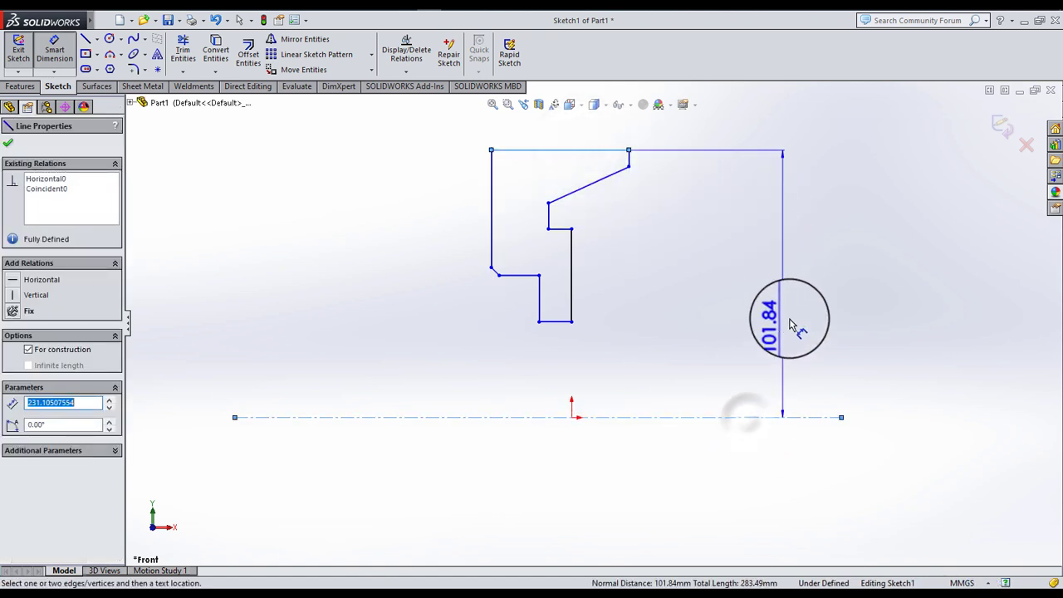
pyautogui.click(789, 322)
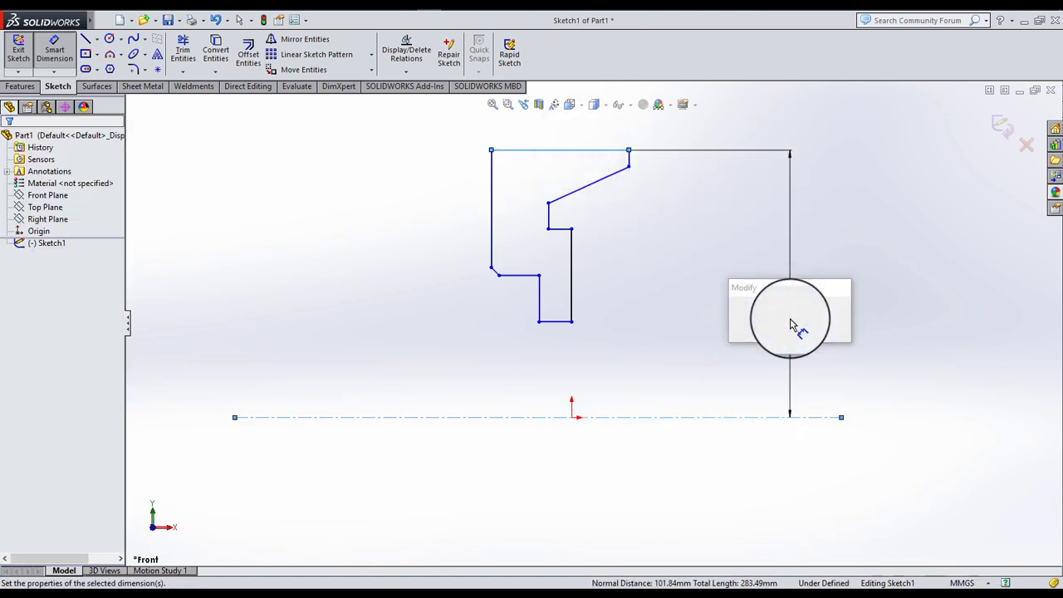
pyautogui.write('285')
pyautogui.press('Return')
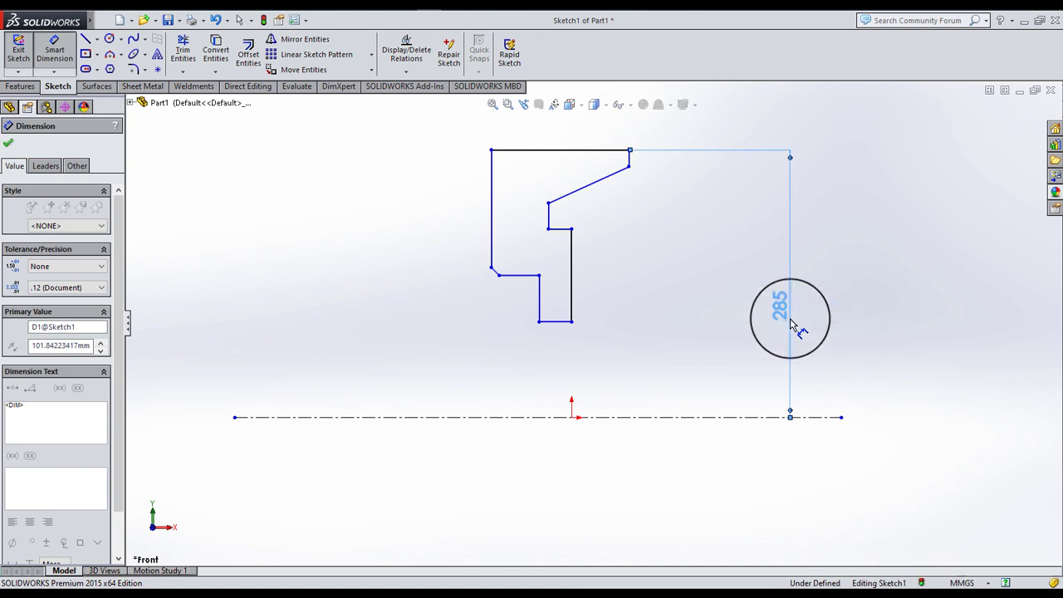
pyautogui.moveTo(574, 283); pyautogui.dragTo(644, 254)
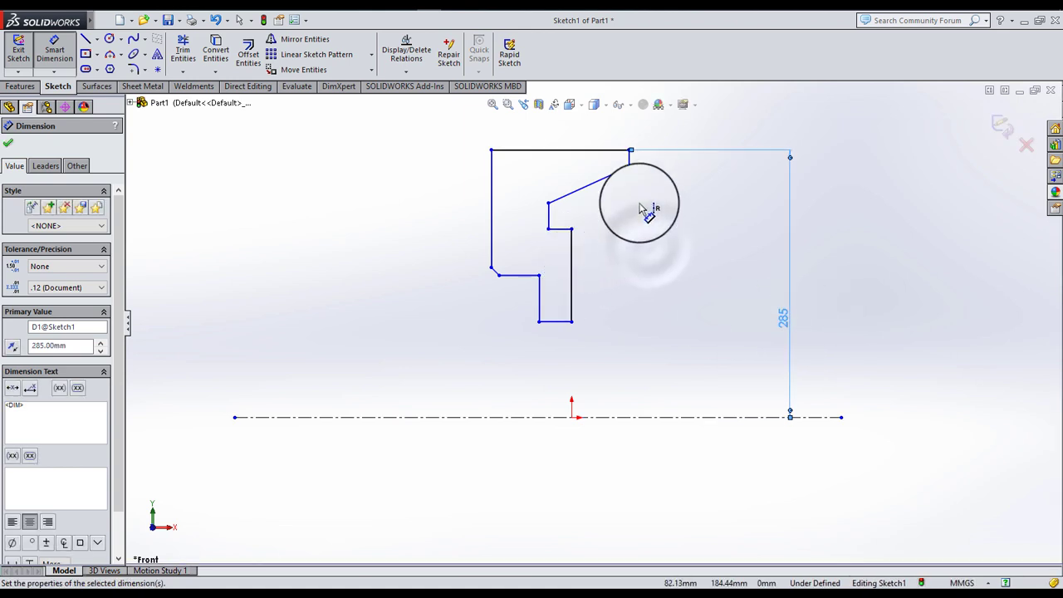
pyautogui.moveTo(640, 208); pyautogui.dragTo(640, 204)
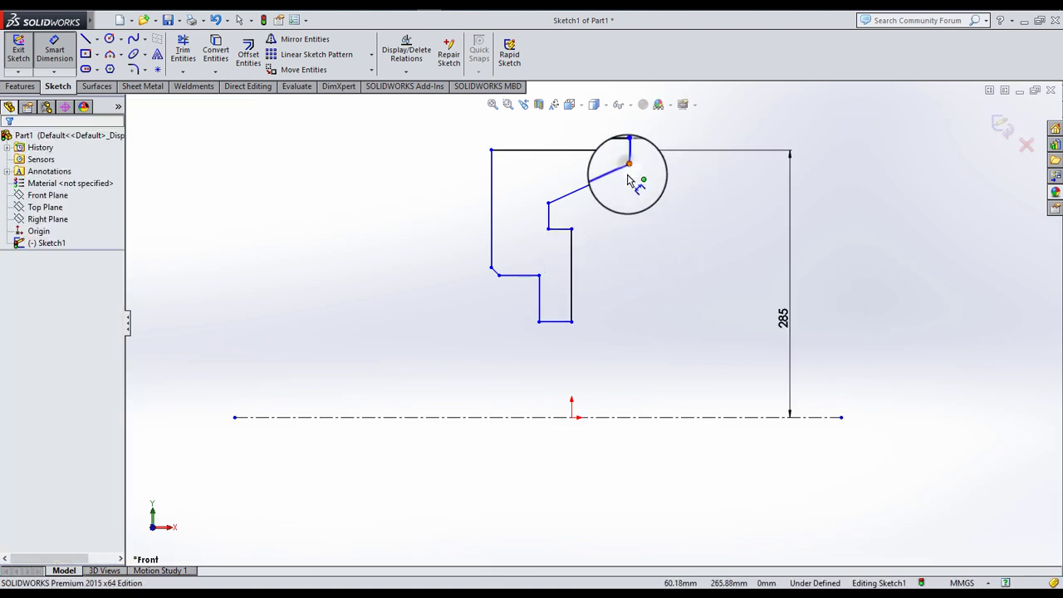
pyautogui.click(629, 166)
pyautogui.click(674, 417)
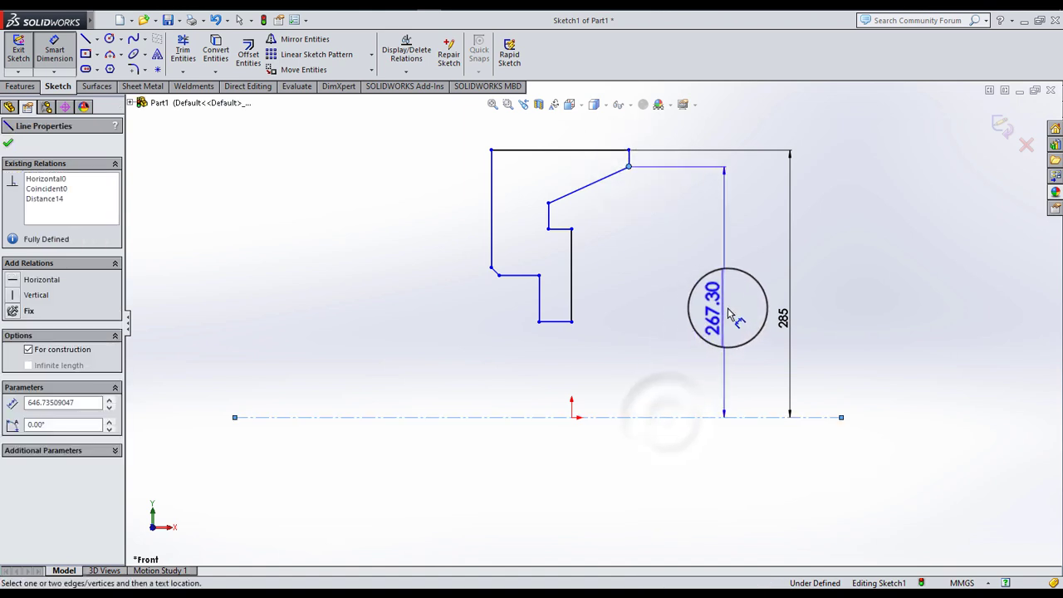
pyautogui.click(729, 313)
pyautogui.write('475/')
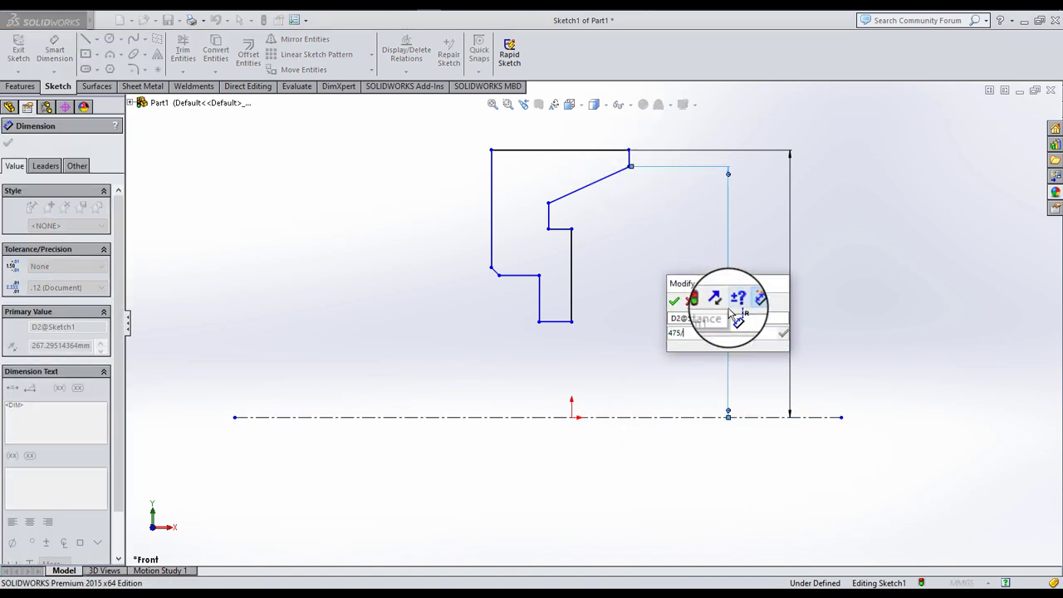
pyautogui.write('2')
pyautogui.press('Return')
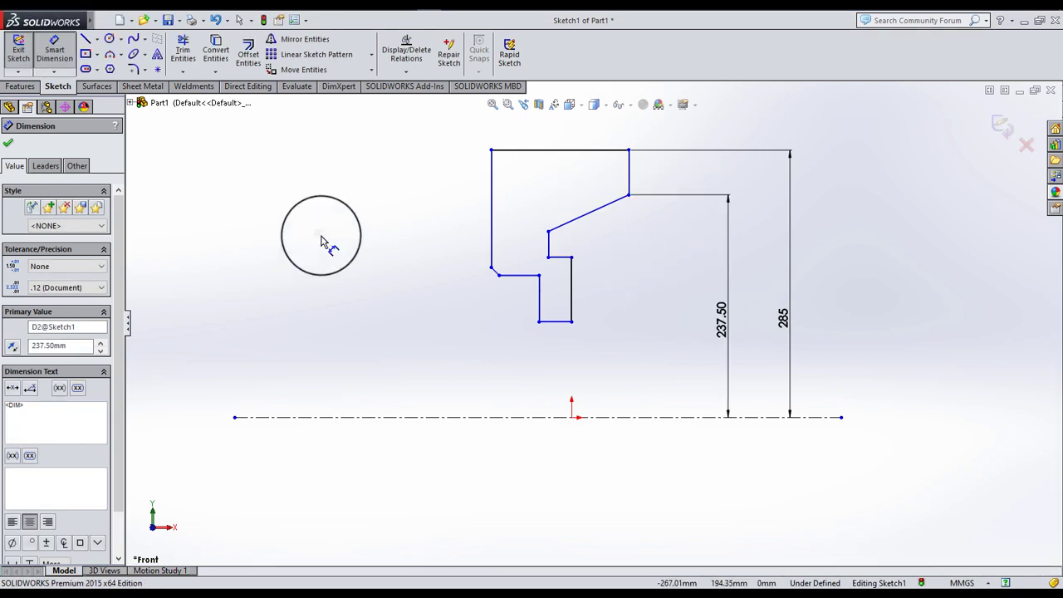
pyautogui.click(324, 242)
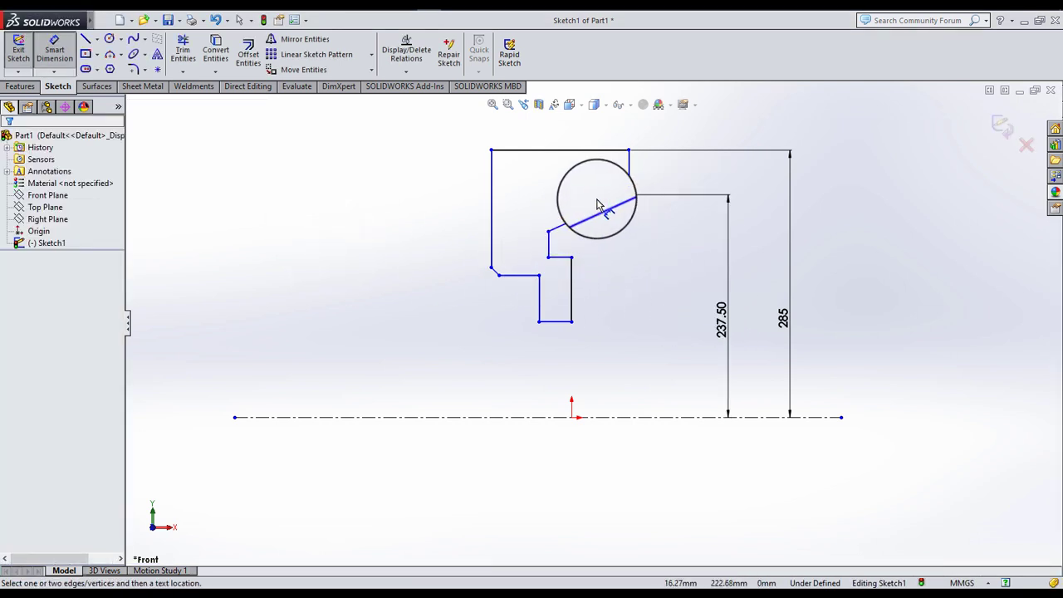
# - Dimension the top width to 115 and the inner ledge to 205, then raise the slope end
pyautogui.click(535, 152)
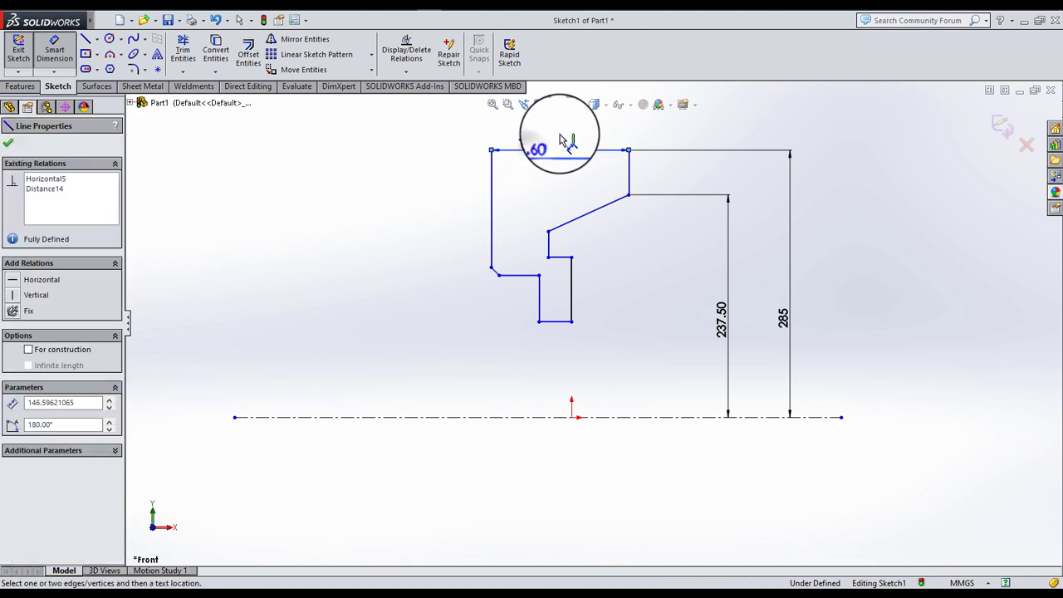
pyautogui.click(562, 137)
pyautogui.write('115')
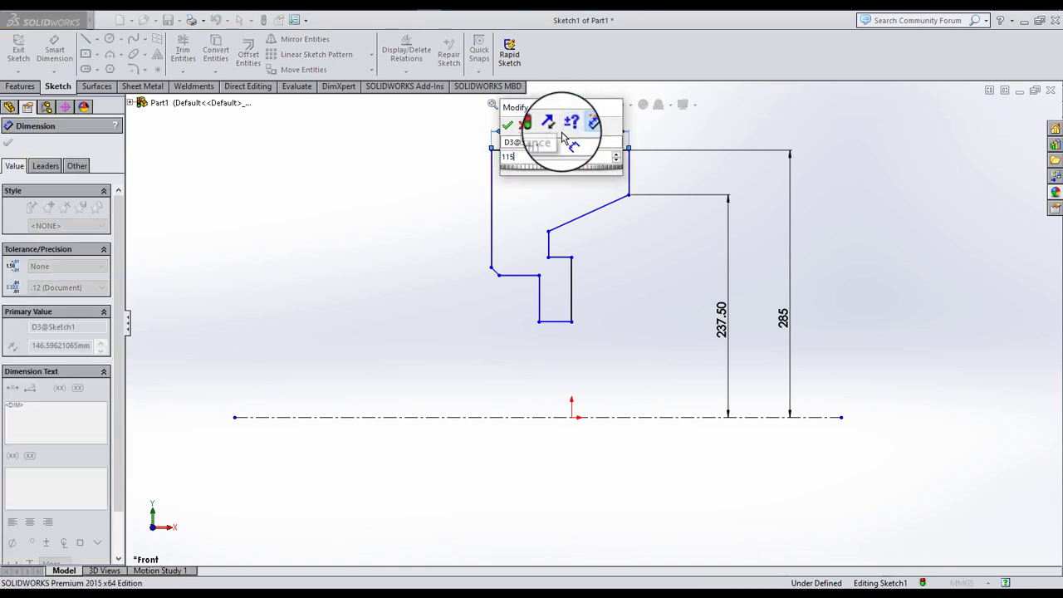
pyautogui.press('Return')
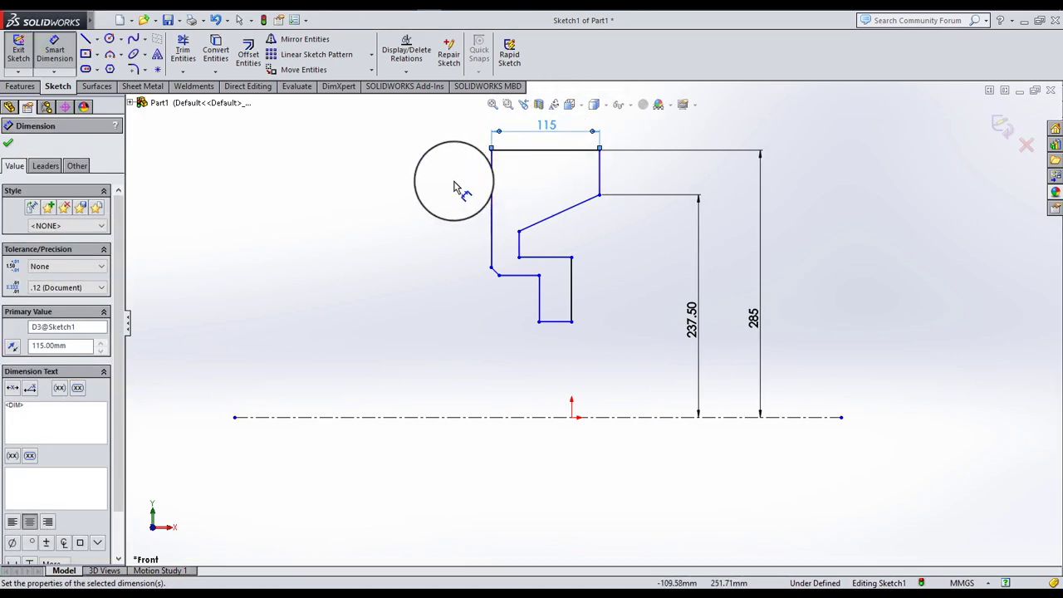
pyautogui.click(455, 187)
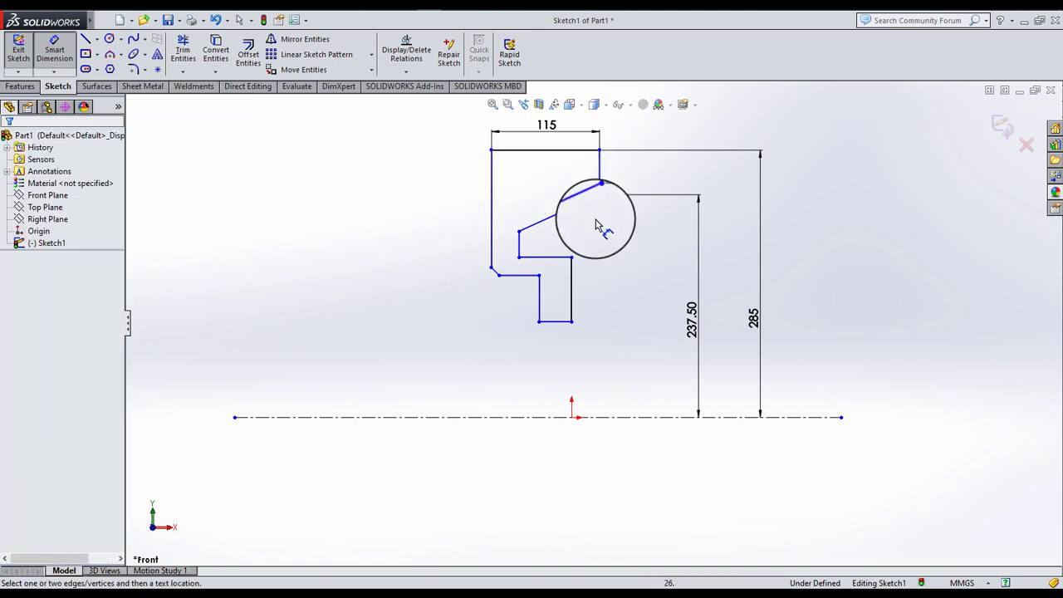
pyautogui.click(657, 416)
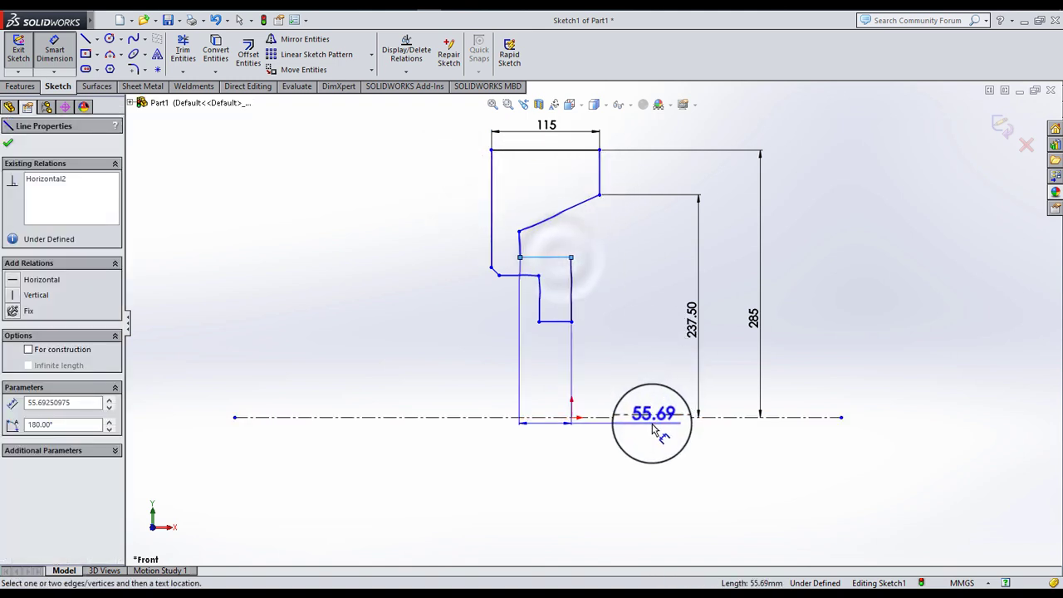
pyautogui.click(658, 363)
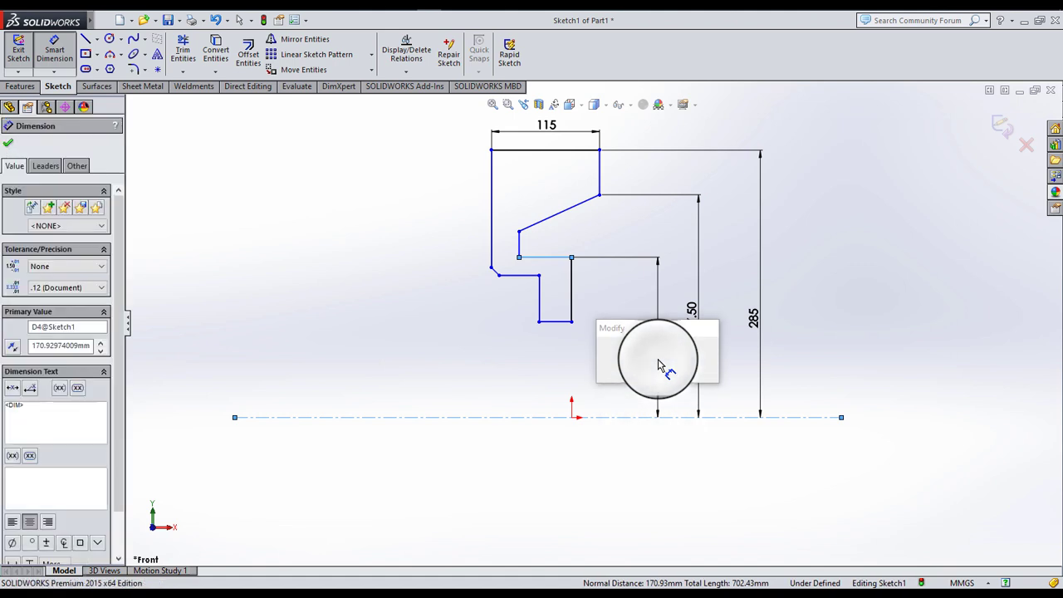
pyautogui.write('41')
pyautogui.write('2')
pyautogui.press('Return')
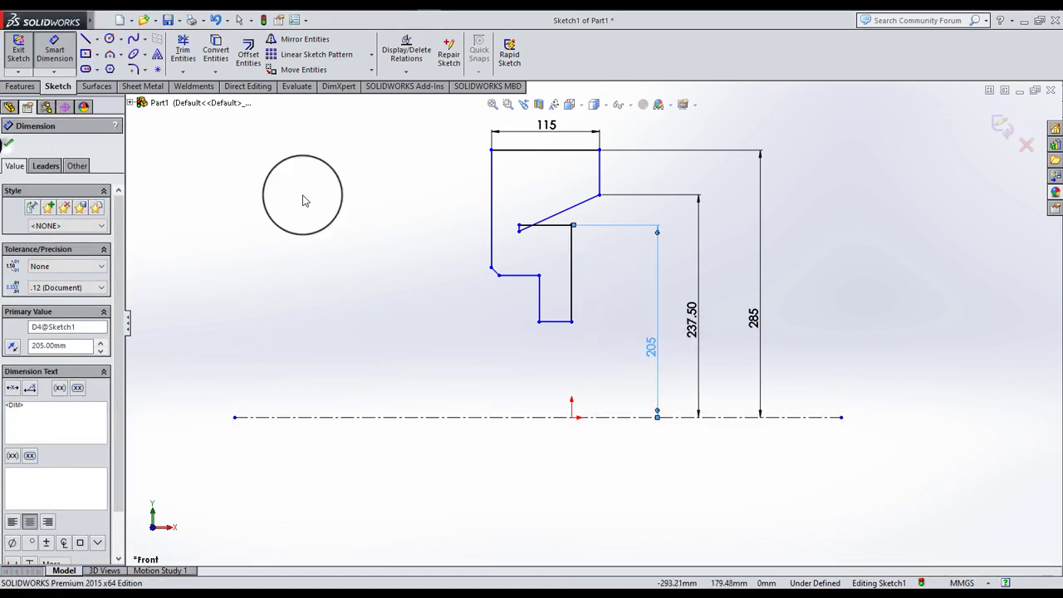
pyautogui.press('Escape')
pyautogui.scroll(-4, 582, 216)
pyautogui.moveTo(449, 269); pyautogui.dragTo(440, 212)
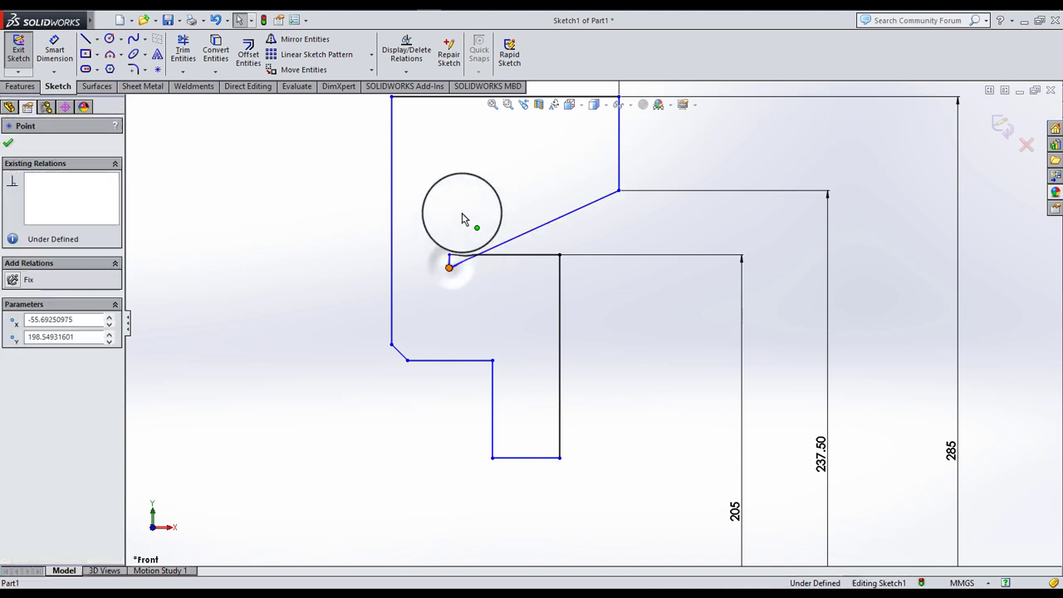
# - Draw a horizontal centerline from the sloped edge's inner endpoint
pyautogui.click(97, 39)
pyautogui.click(118, 64)
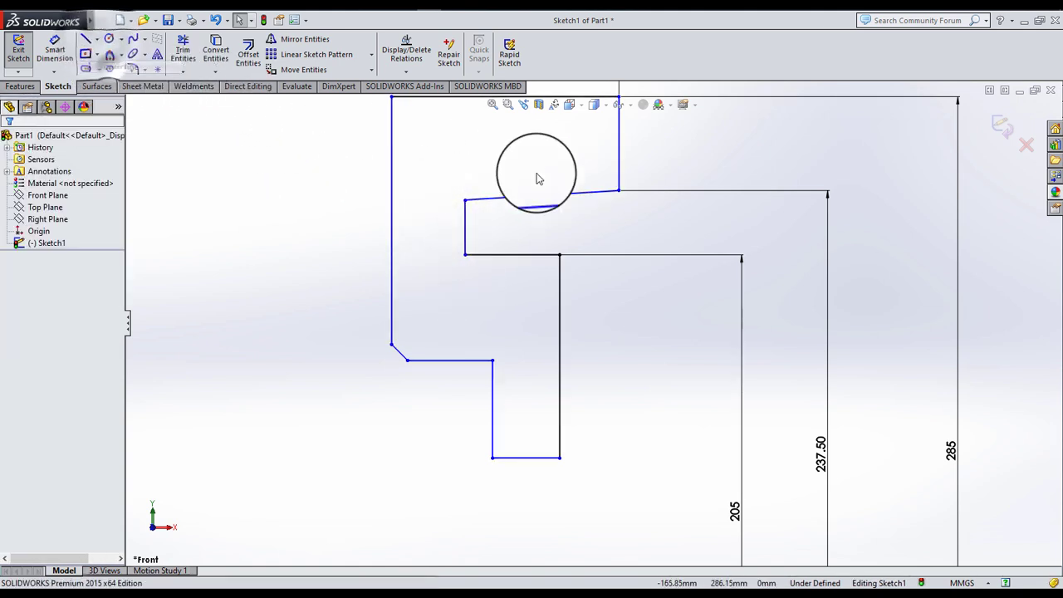
pyautogui.click(465, 200)
pyautogui.click(662, 200)
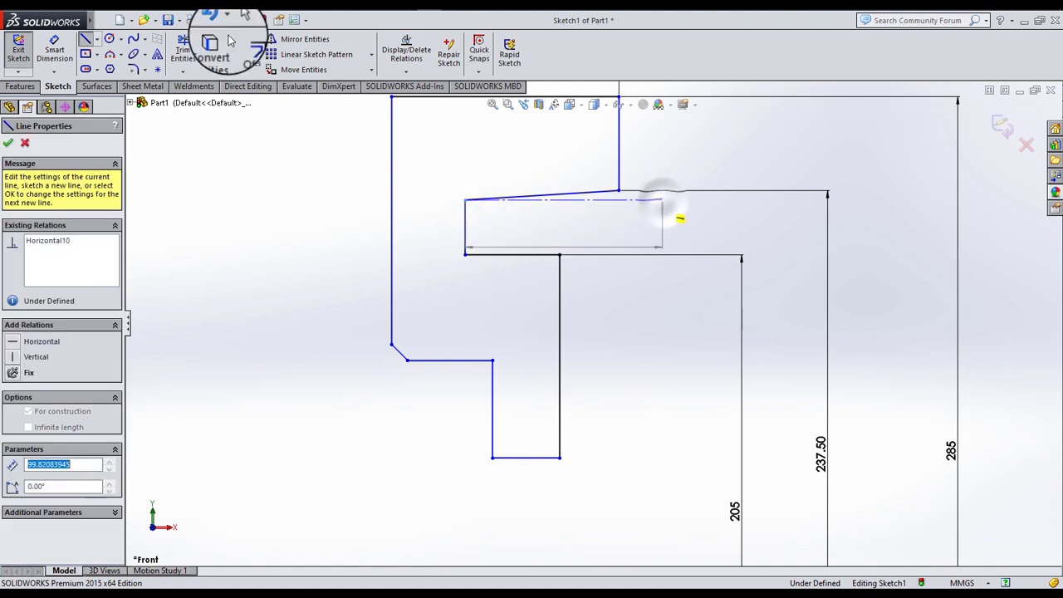
pyautogui.click(238, 19)
# - Dimension the angle between the centerline and the sloped edge to 8°
pyautogui.click(63, 53)
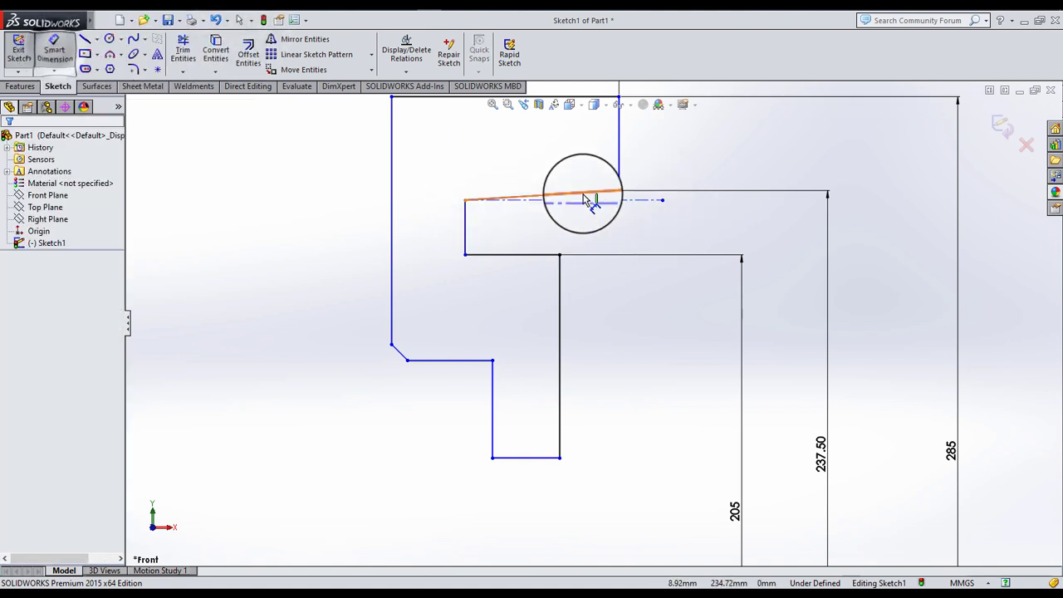
pyautogui.click(594, 200)
pyautogui.click(668, 191)
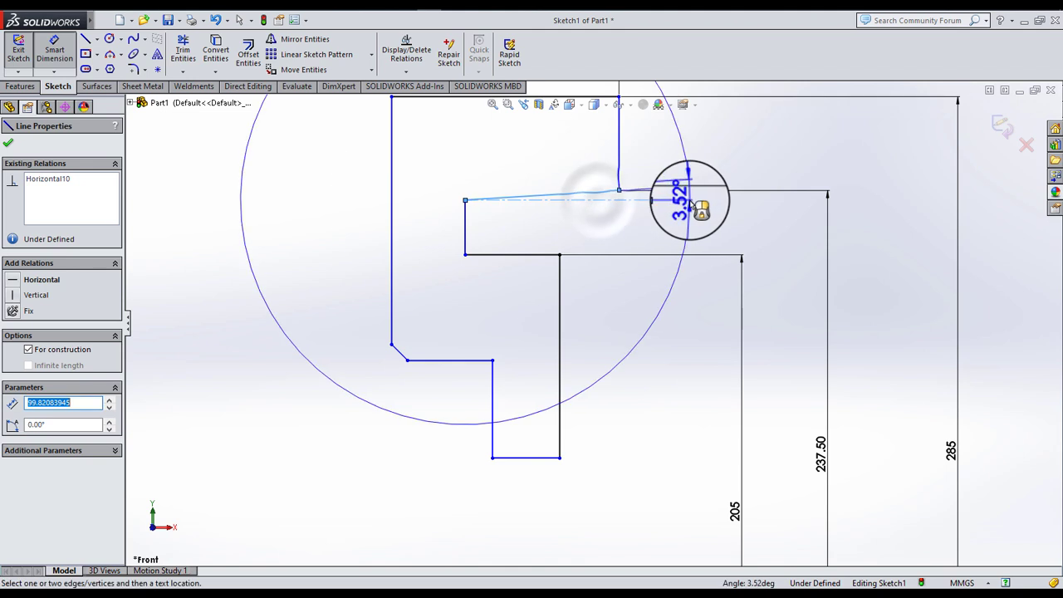
pyautogui.click(750, 200)
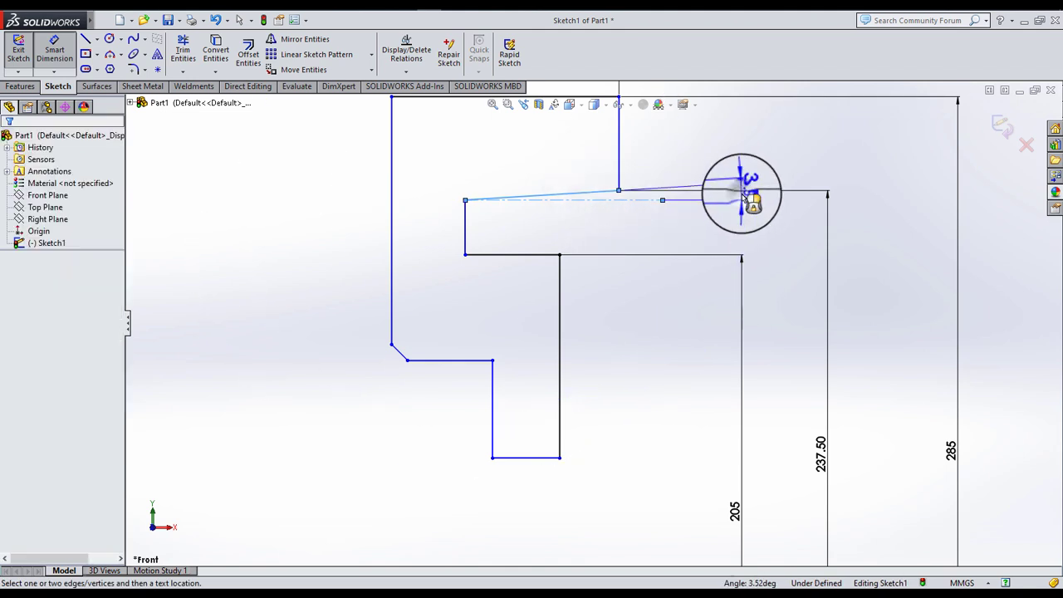
pyautogui.write('8')
pyautogui.press('Return')
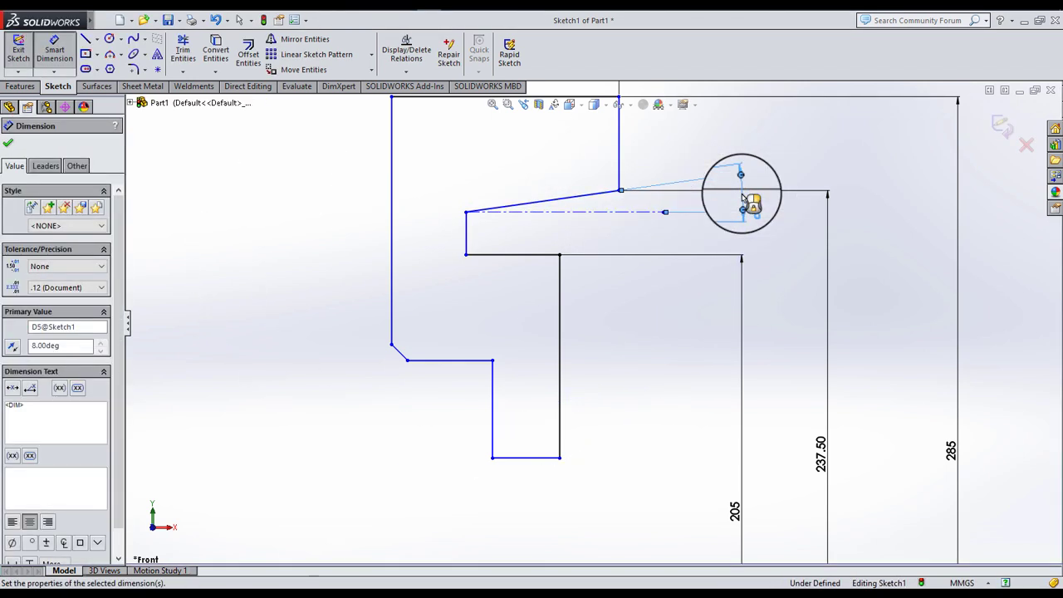
pyautogui.press('Escape')
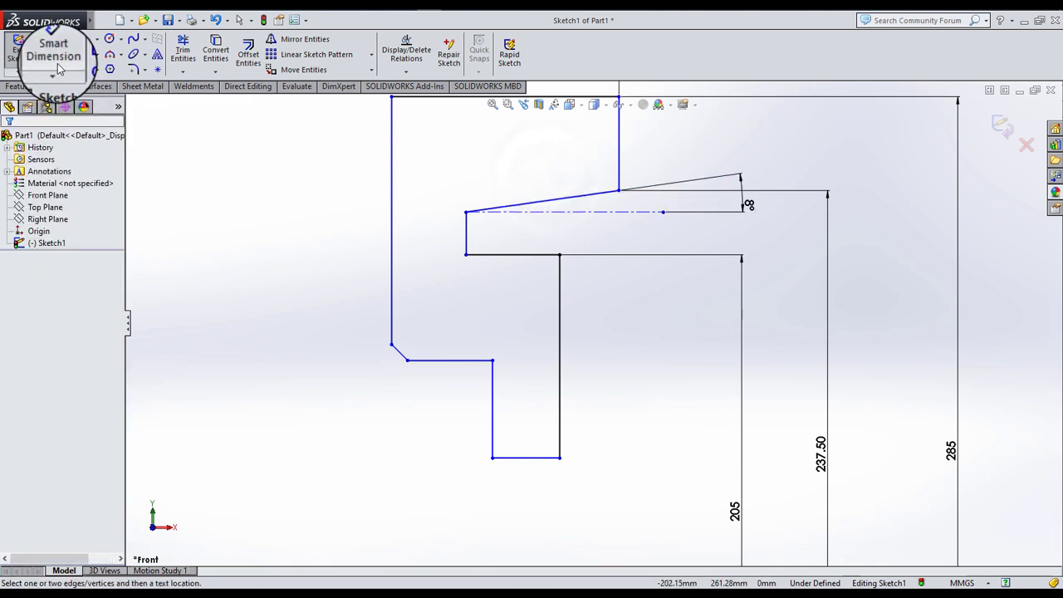
pyautogui.click(52, 49)
# - Dimension the lower step's height above the centreline as half of 190 (95 mm)
pyautogui.click(63, 67)
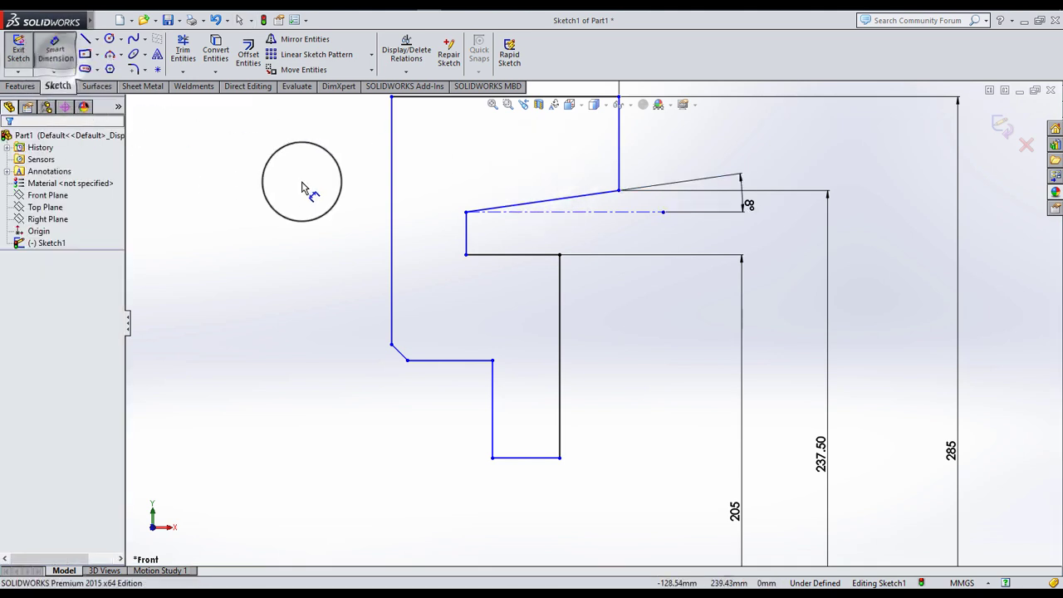
pyautogui.click(381, 339)
pyautogui.press('f')
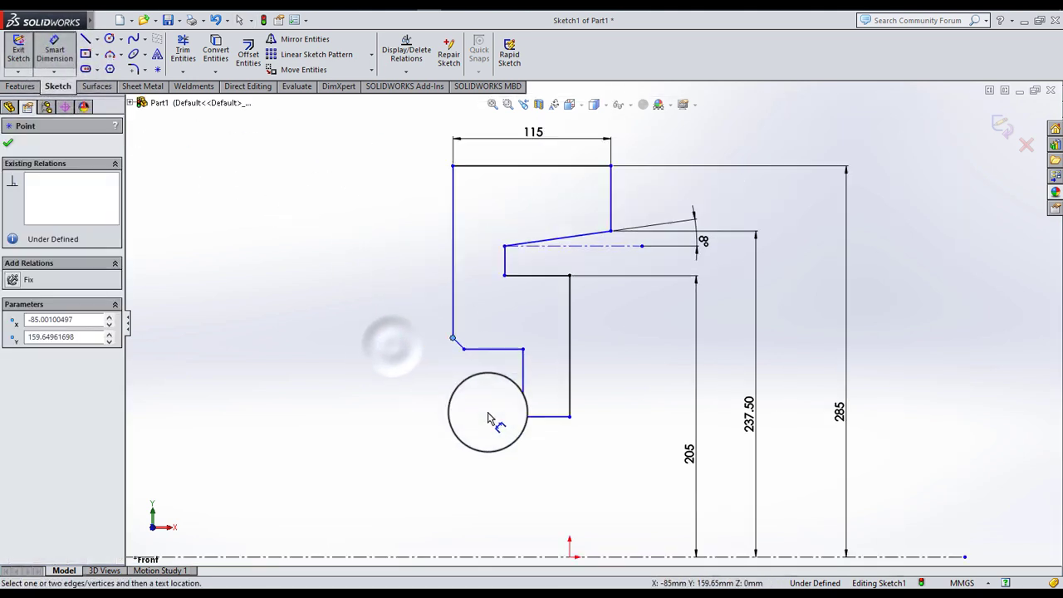
pyautogui.click(516, 563)
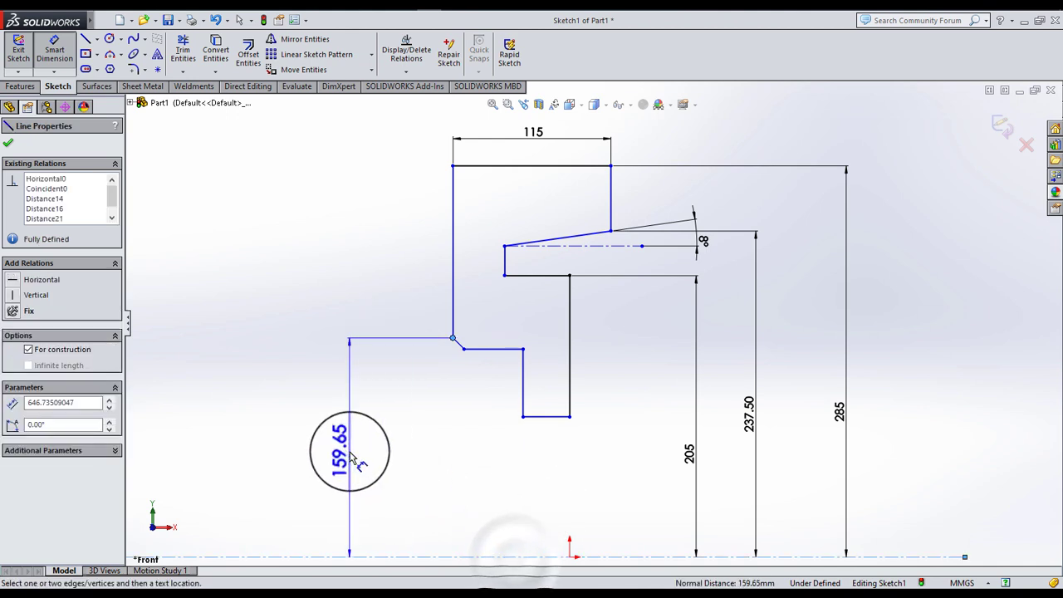
pyautogui.click(349, 456)
pyautogui.write('190/')
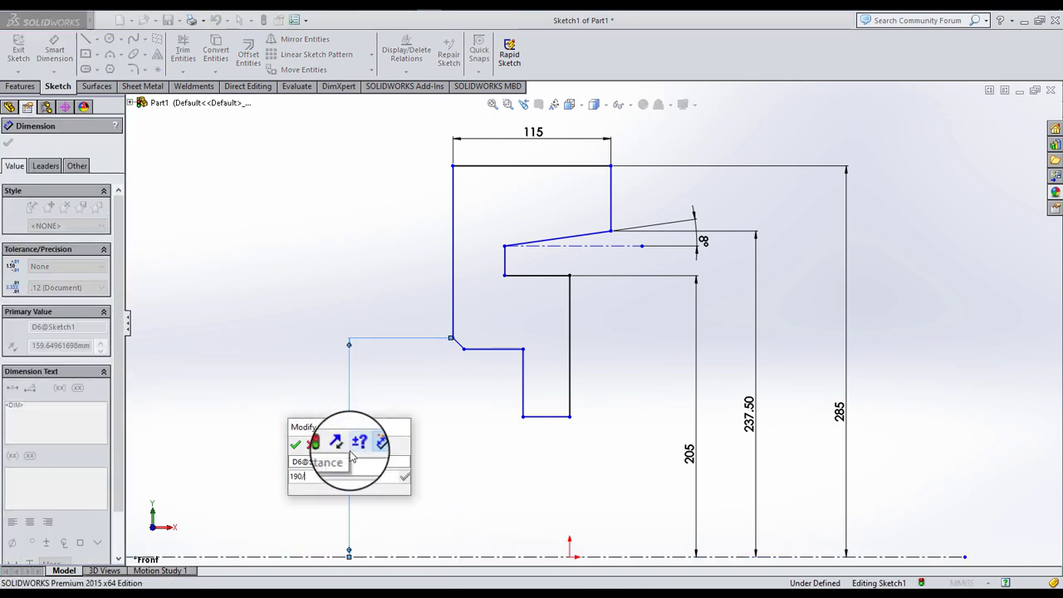
pyautogui.write('2')
pyautogui.press('Return')
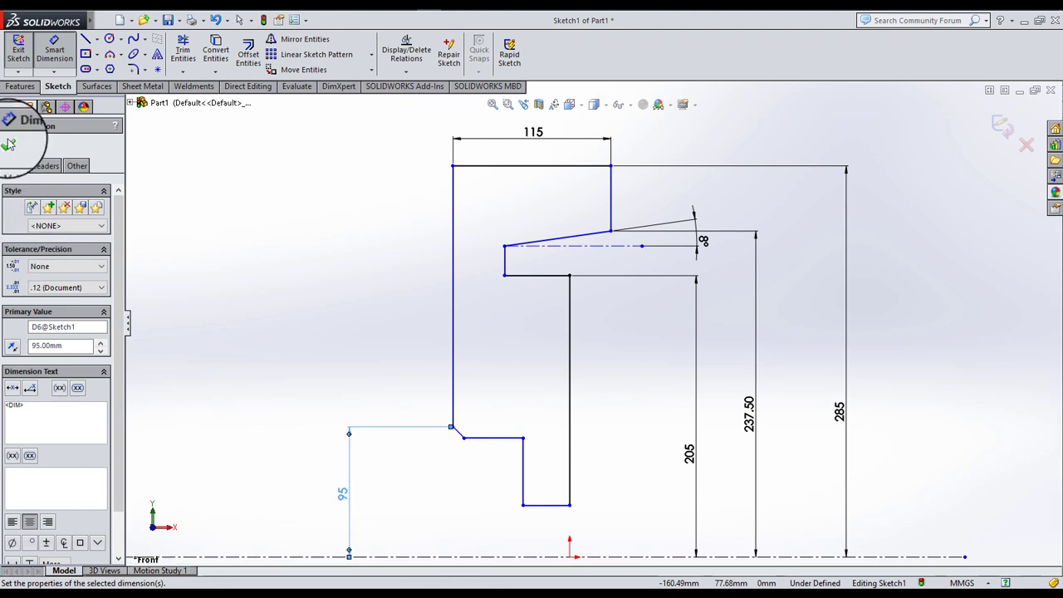
pyautogui.click(9, 146)
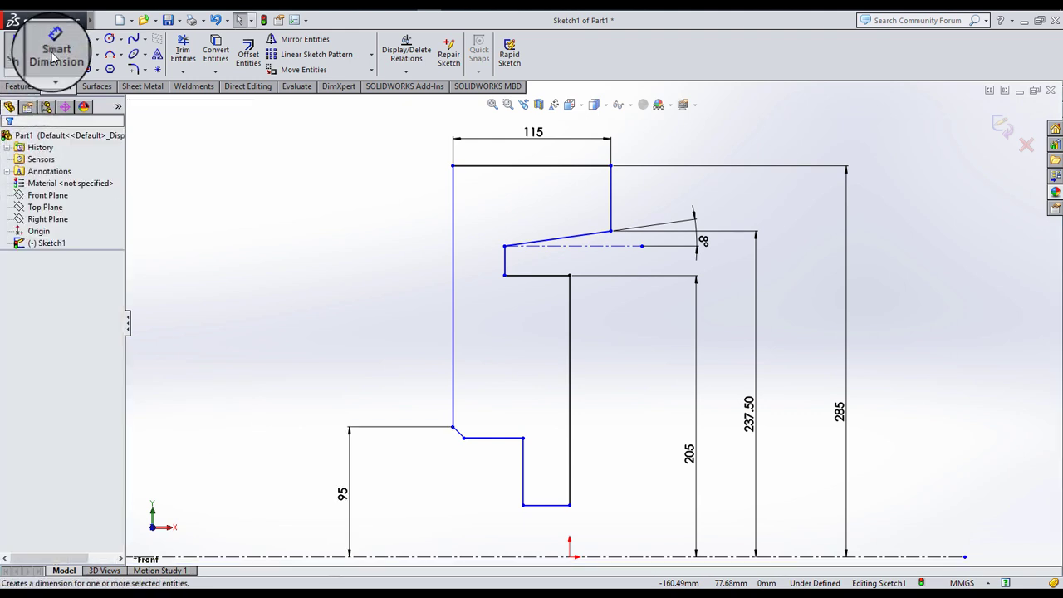
# - Dimension the short step width to 20 mm and the bottom line to 25 mm
pyautogui.click(53, 54)
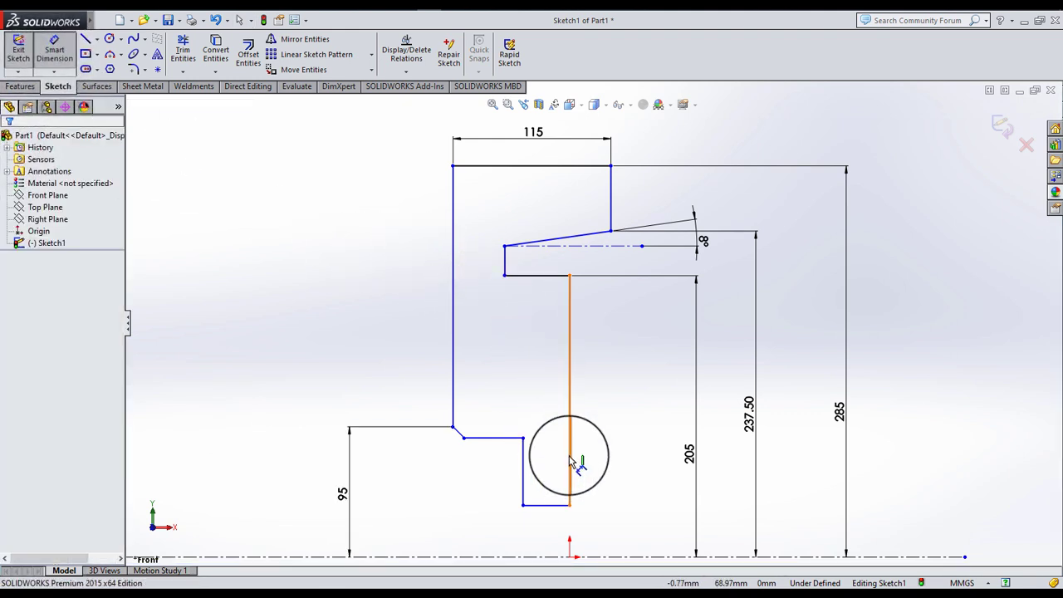
pyautogui.scroll(1, 569, 452)
pyautogui.scroll(-2, 573, 440)
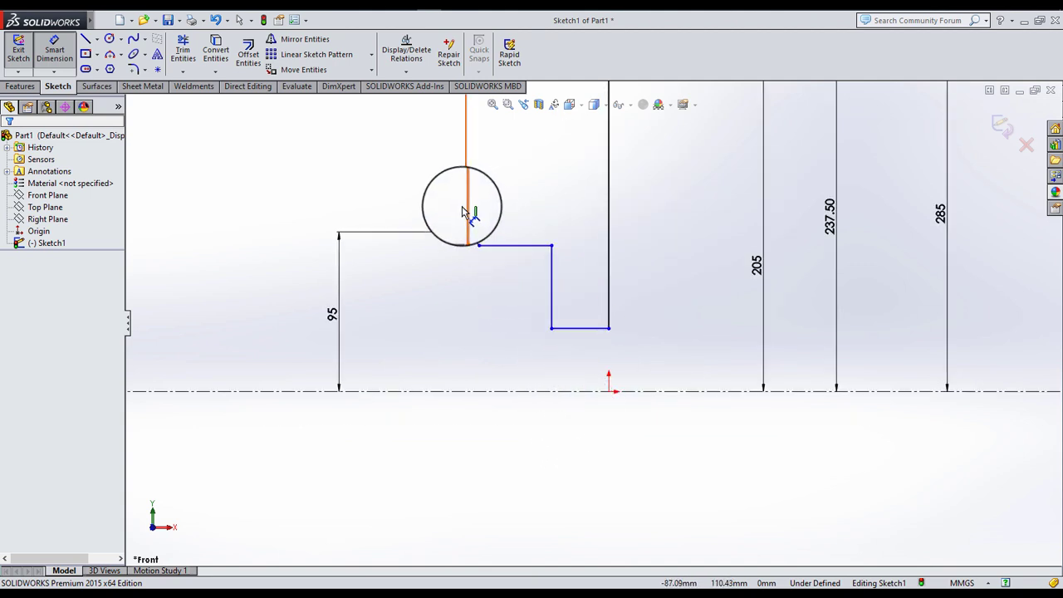
pyautogui.click(515, 246)
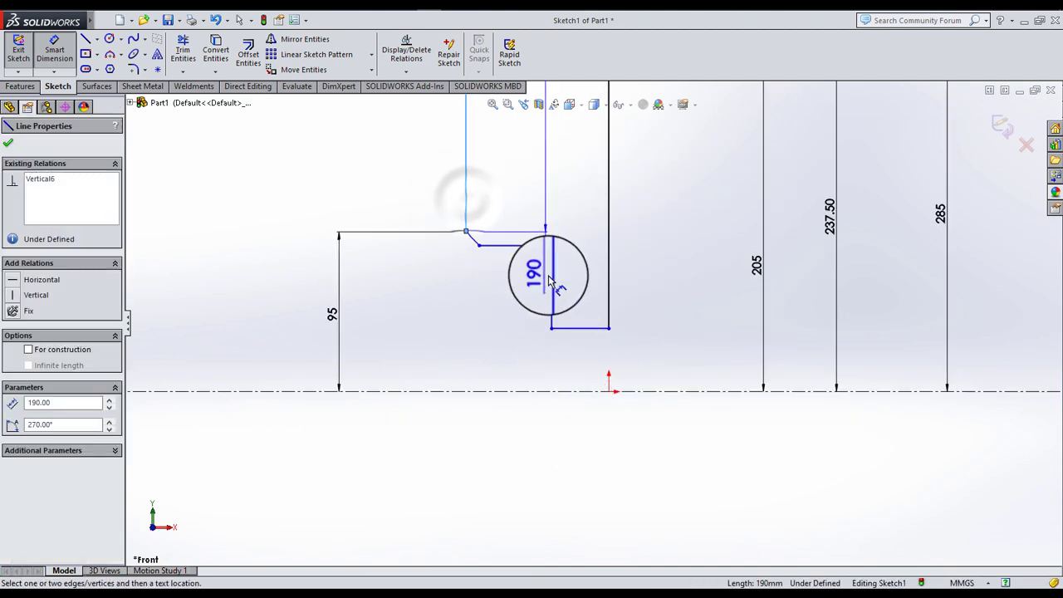
pyautogui.click(499, 442)
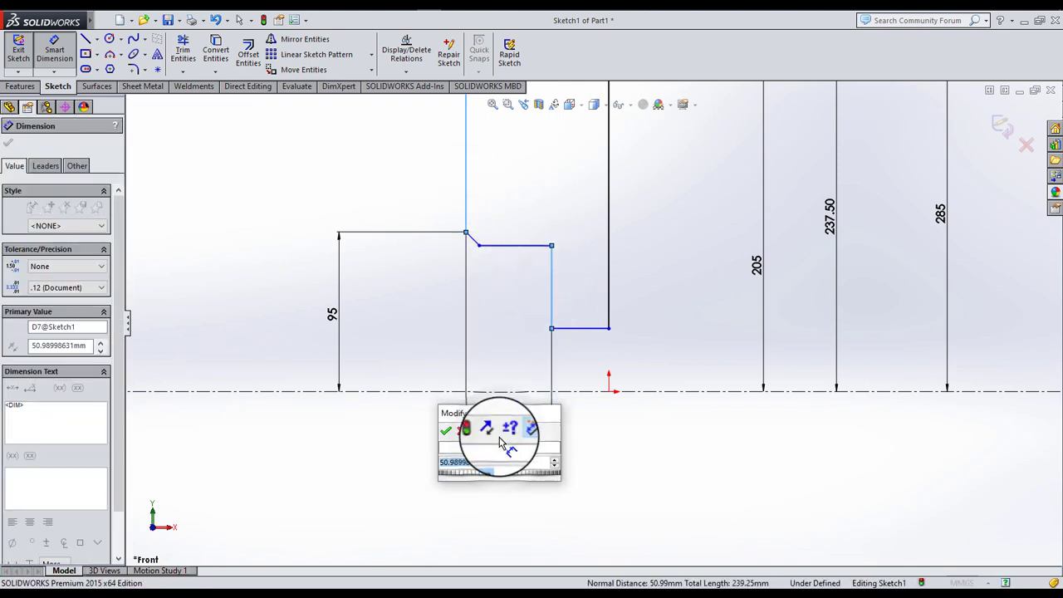
pyautogui.write('20')
pyautogui.press('Return')
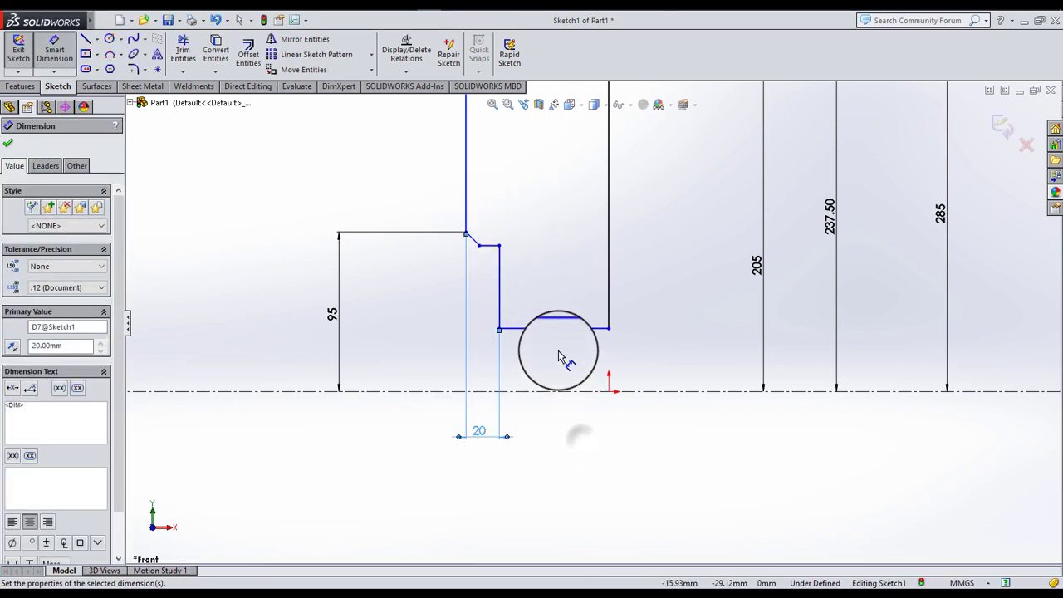
pyautogui.click(541, 328)
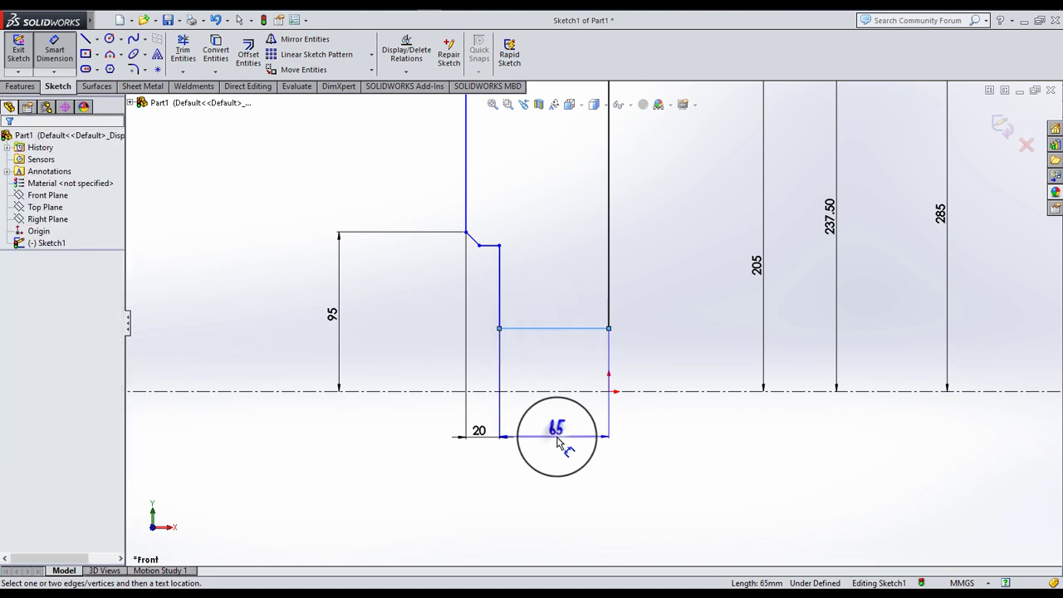
pyautogui.click(559, 443)
pyautogui.write('25')
pyautogui.press('Return')
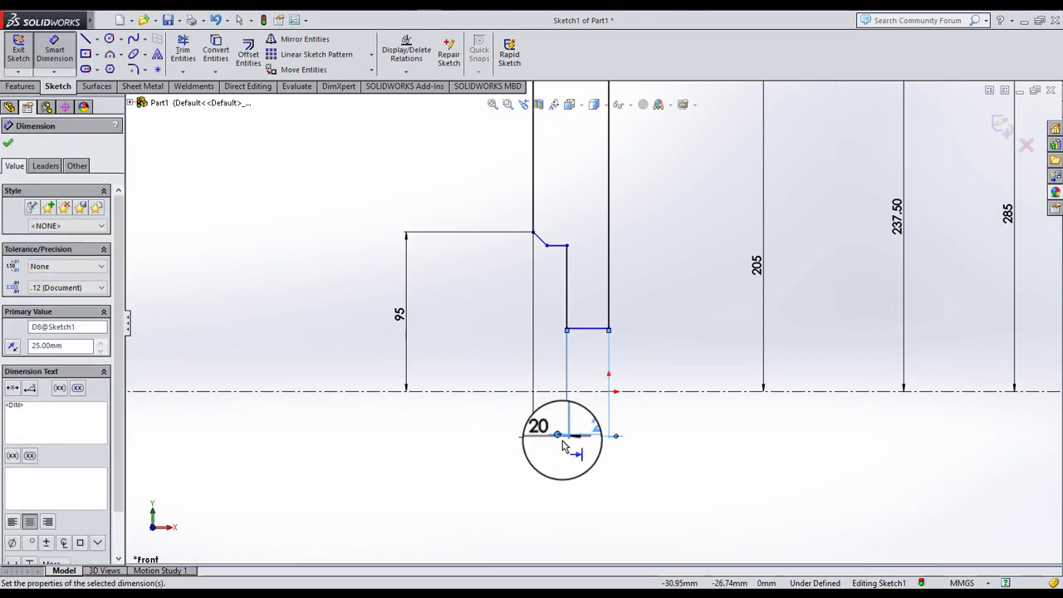
pyautogui.click(701, 423)
# - Set the chamfer offset from the tall vertical edge to 2 mm
pyautogui.scroll(-3, 556, 262)
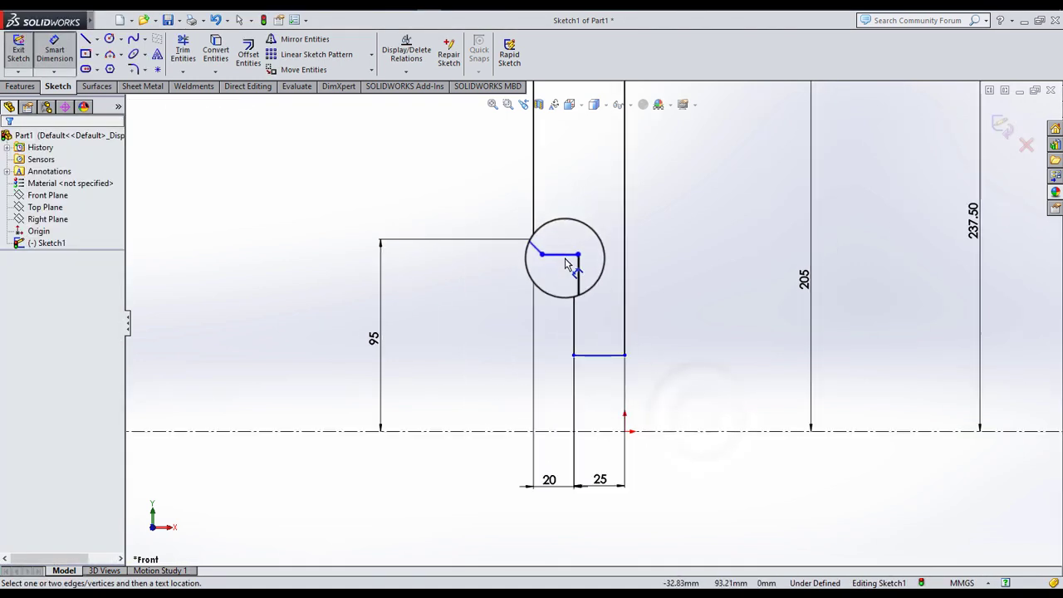
pyautogui.click(537, 233)
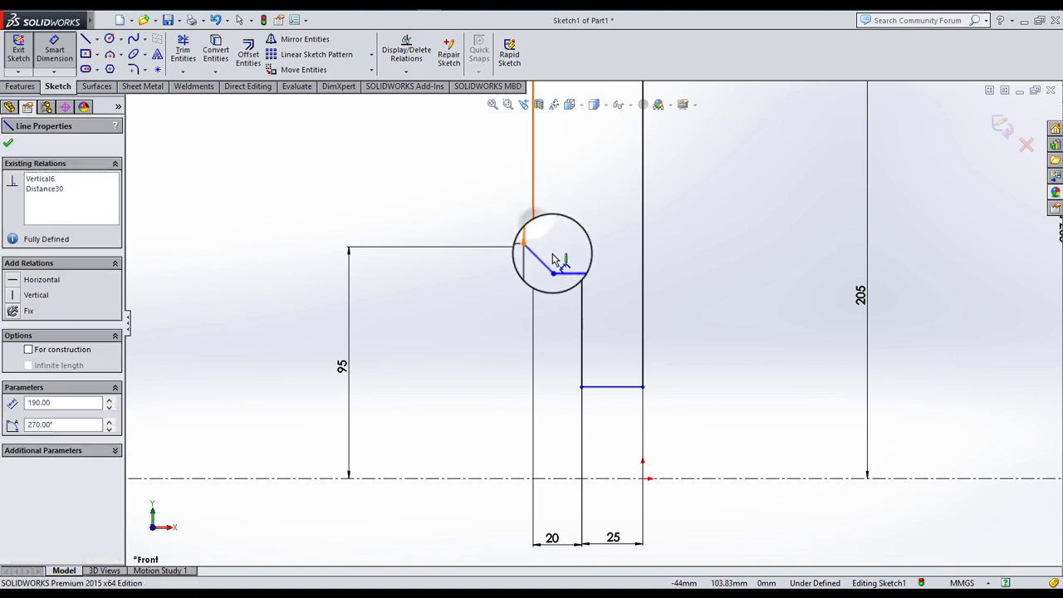
pyautogui.click(552, 267)
pyautogui.click(540, 345)
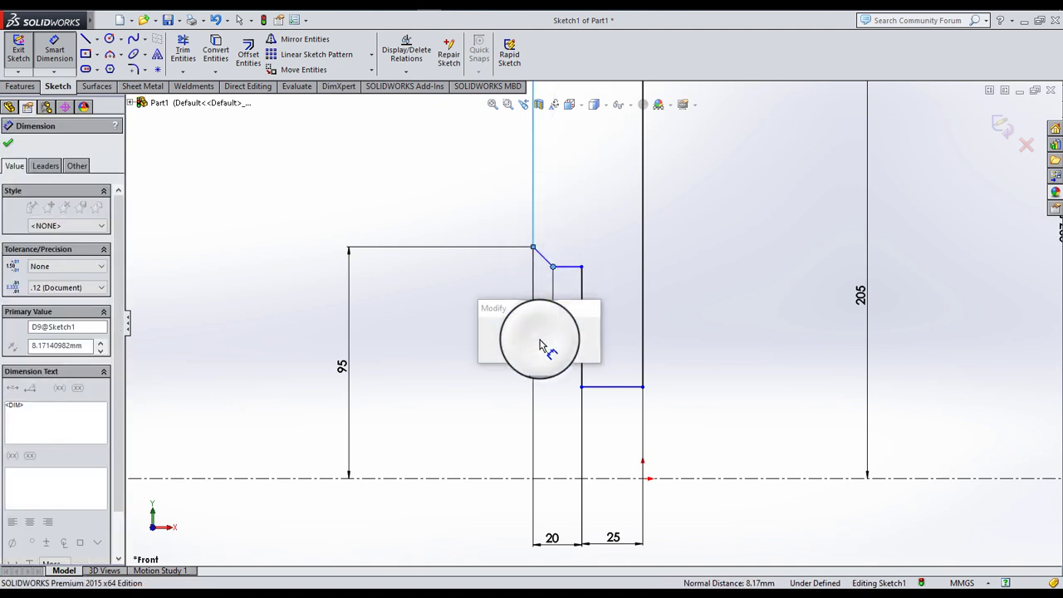
pyautogui.write('2')
pyautogui.press('Return')
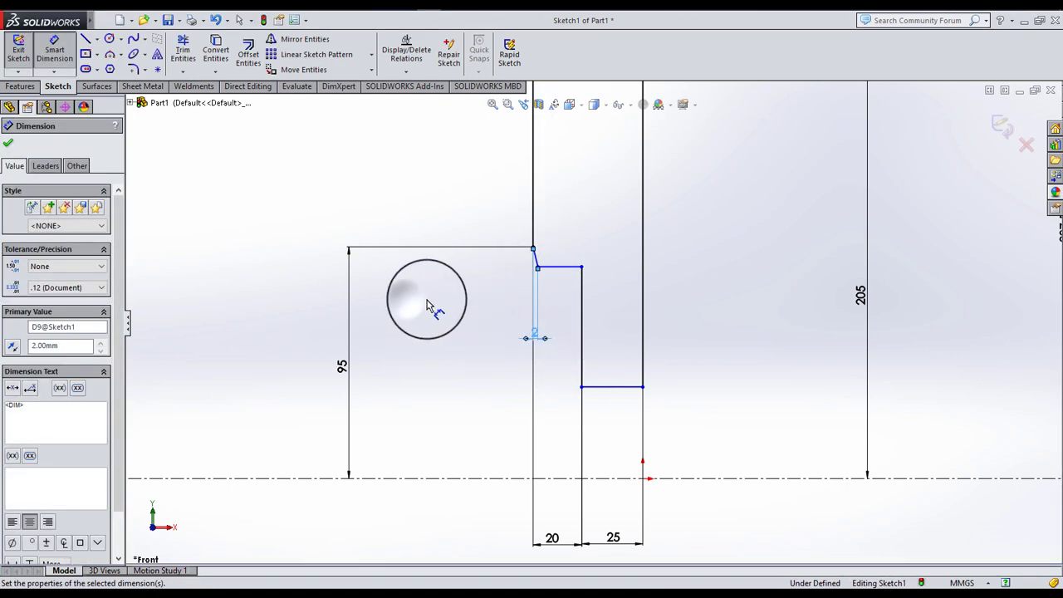
pyautogui.click(428, 306)
# - Set the chamfer angle to 135°
pyautogui.scroll(-2, 548, 274)
pyautogui.scroll(-1, 525, 264)
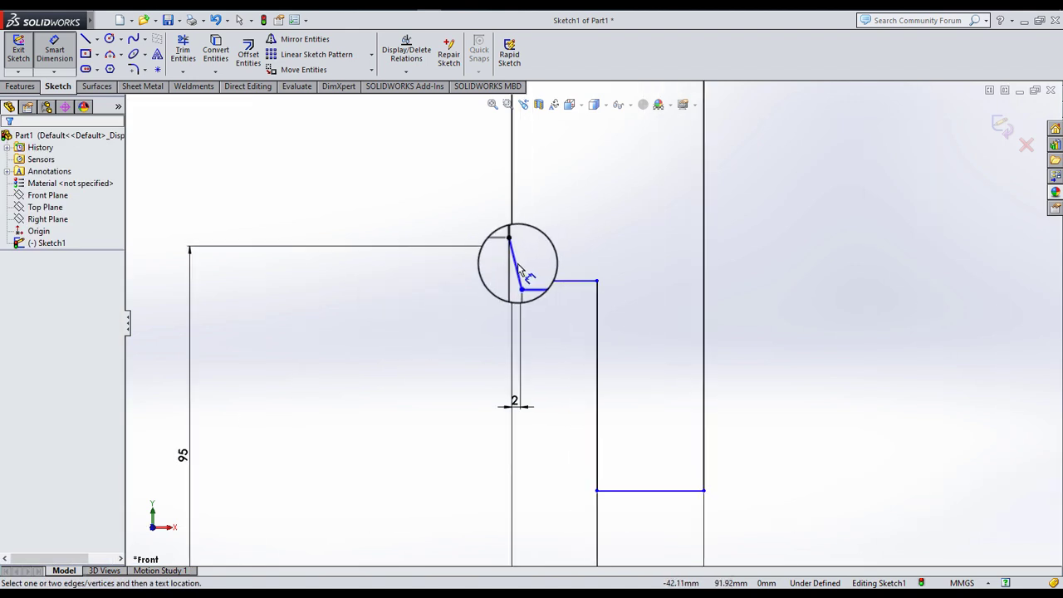
pyautogui.click(516, 274)
pyautogui.click(547, 281)
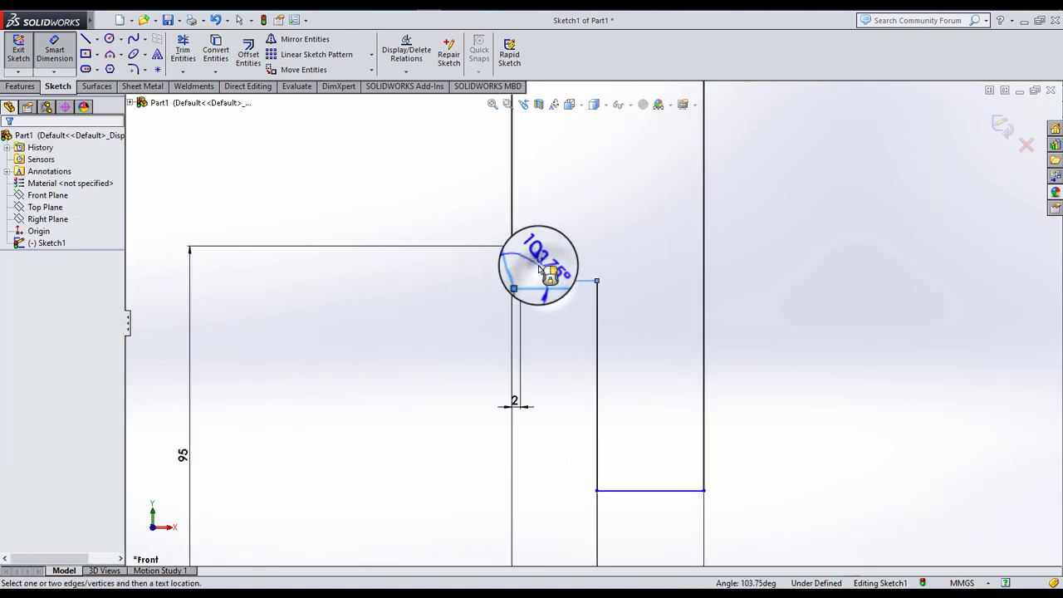
pyautogui.click(540, 270)
pyautogui.write('135')
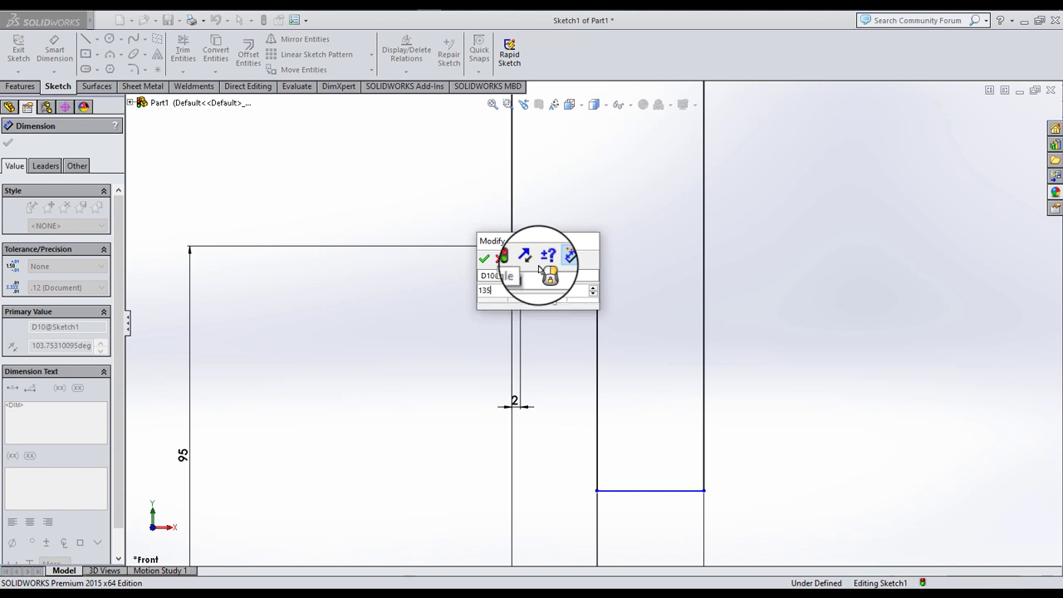
pyautogui.press('Return')
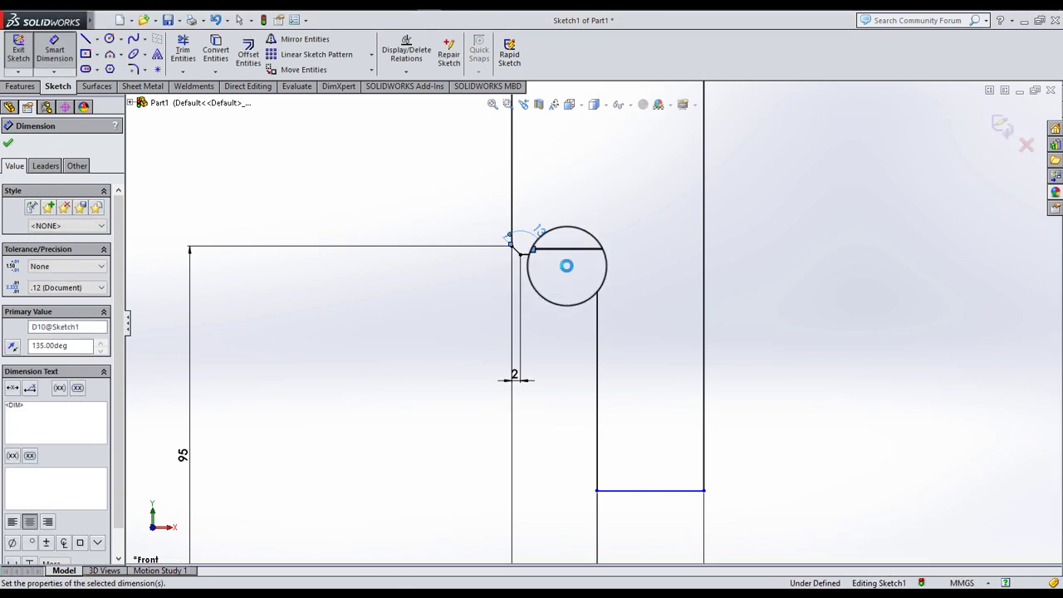
pyautogui.click(568, 289)
# - Dimension the bottom line's height from the axis as 114/2 (57 mm)
pyautogui.scroll(3, 643, 408)
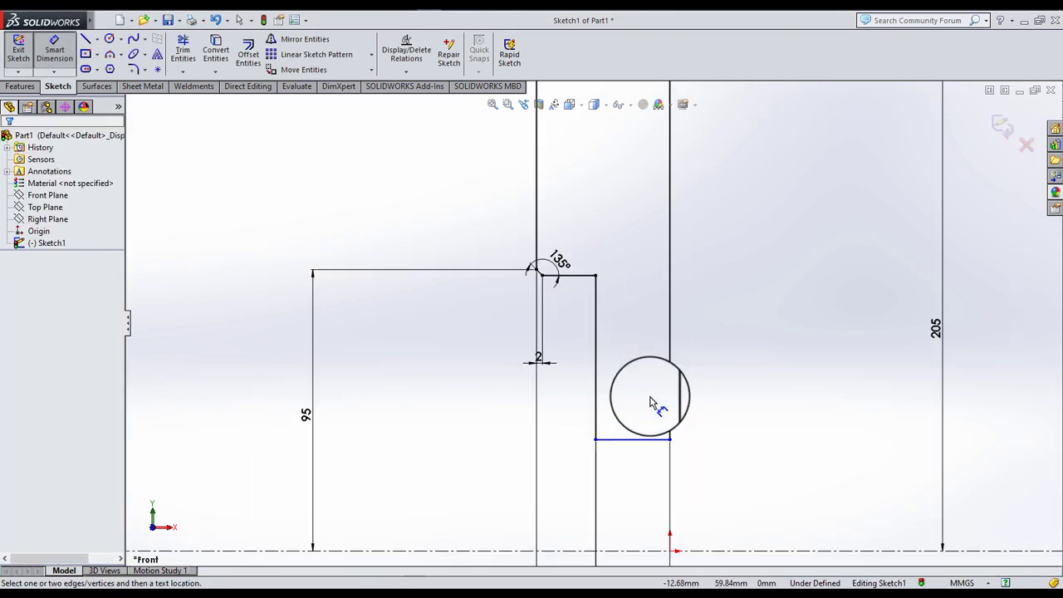
pyautogui.scroll(2, 665, 445)
pyautogui.scroll(-3, 664, 432)
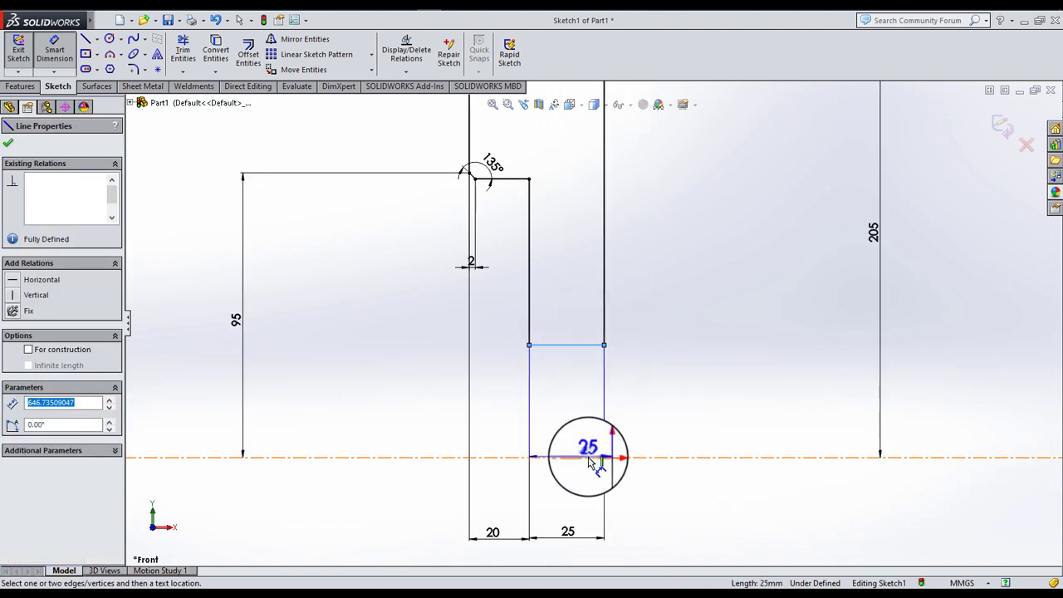
pyautogui.click(590, 457)
pyautogui.click(678, 431)
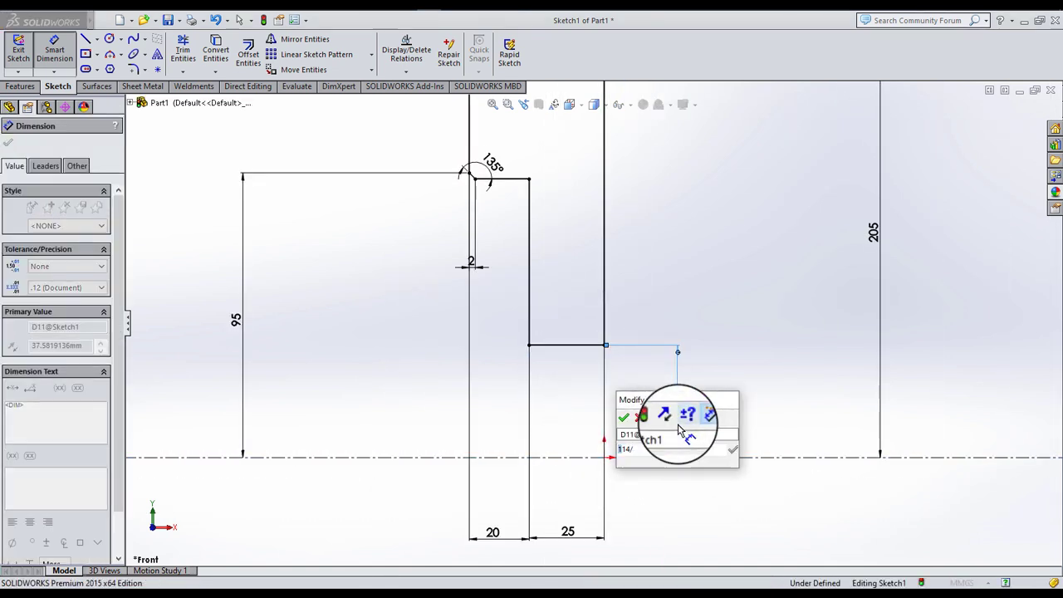
pyautogui.write('114/2')
pyautogui.press('Return')
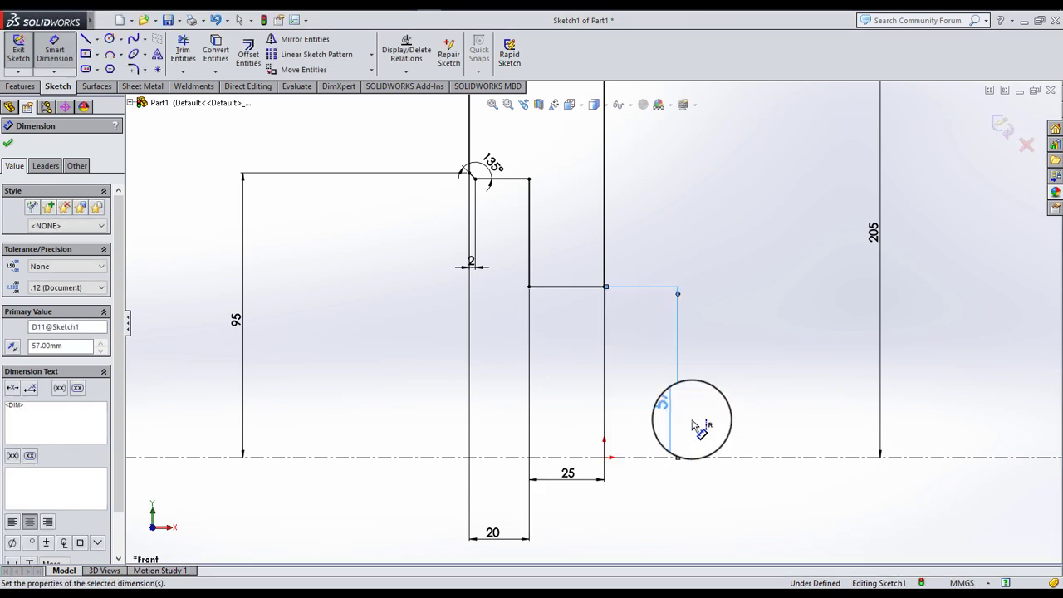
# - Dimension the upper ledge offset to 35 mm, then start Revolved Boss/Base
pyautogui.moveTo(676, 270)
pyautogui.mouseDown()
pyautogui.moveTo(664, 270)
pyautogui.moveTo(593, 166)
pyautogui.mouseUp()
pyautogui.scroll(3, 636, 249)
pyautogui.scroll(-1, 593, 166)
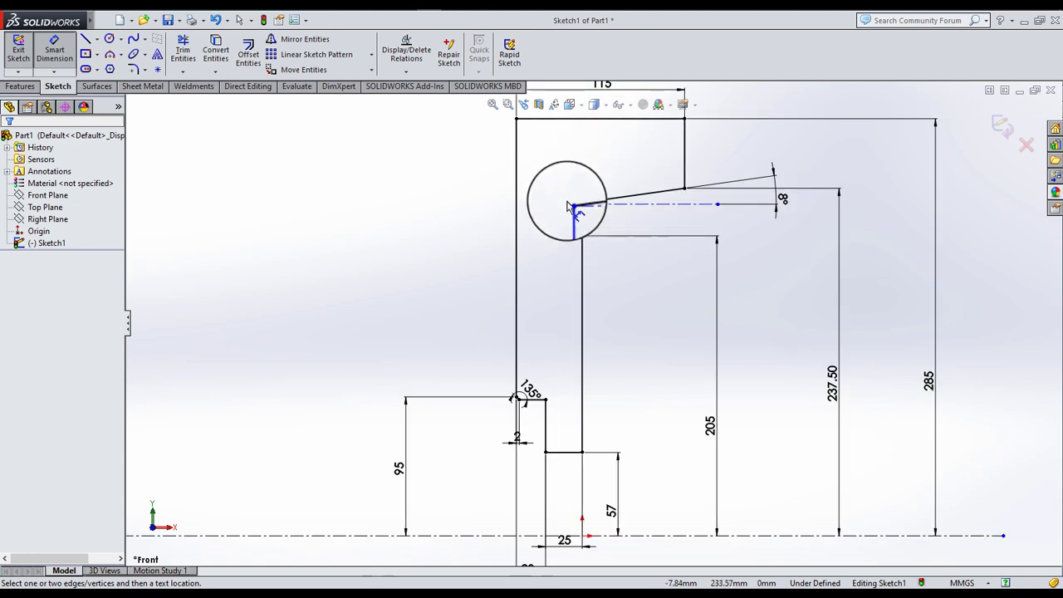
pyautogui.scroll(1, 573, 231)
pyautogui.moveTo(580, 239)
pyautogui.mouseDown()
pyautogui.moveTo(573, 232)
pyautogui.moveTo(582, 261)
pyautogui.moveTo(525, 245)
pyautogui.mouseUp()
pyautogui.scroll(-2, 583, 260)
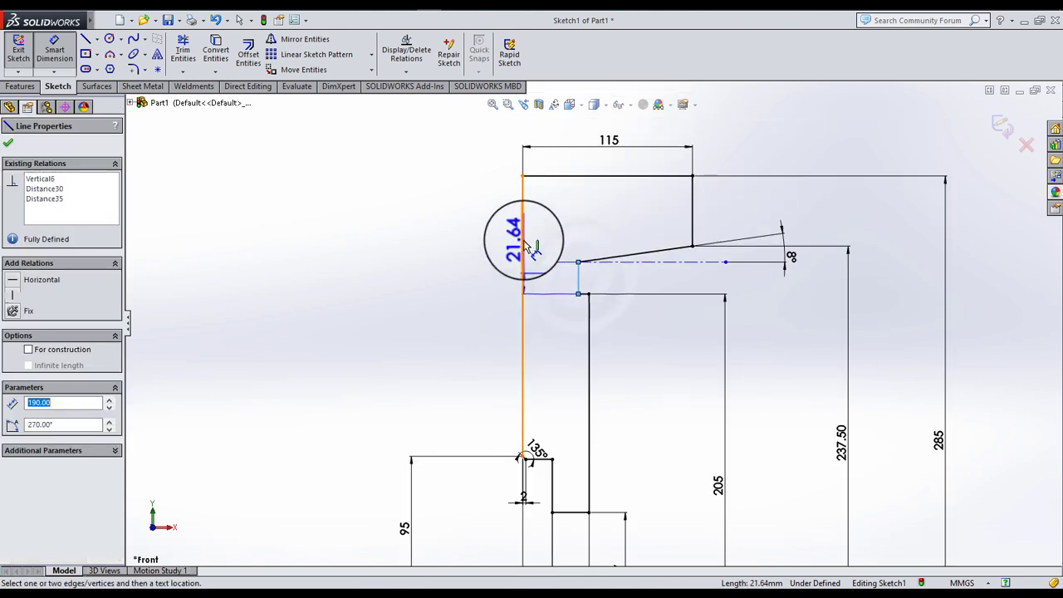
pyautogui.click(542, 242)
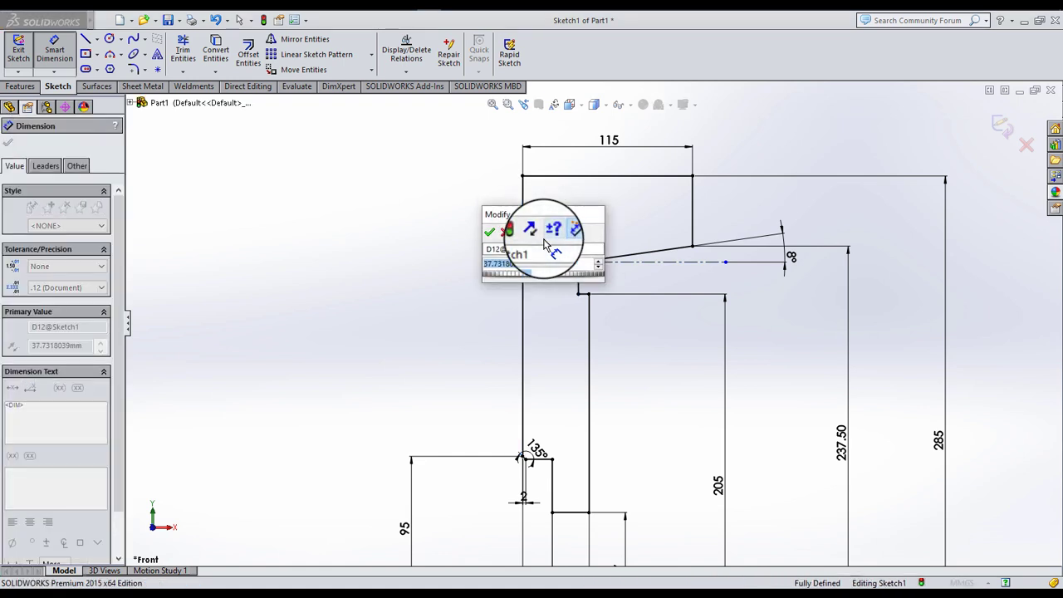
pyautogui.write('35')
pyautogui.press('Return')
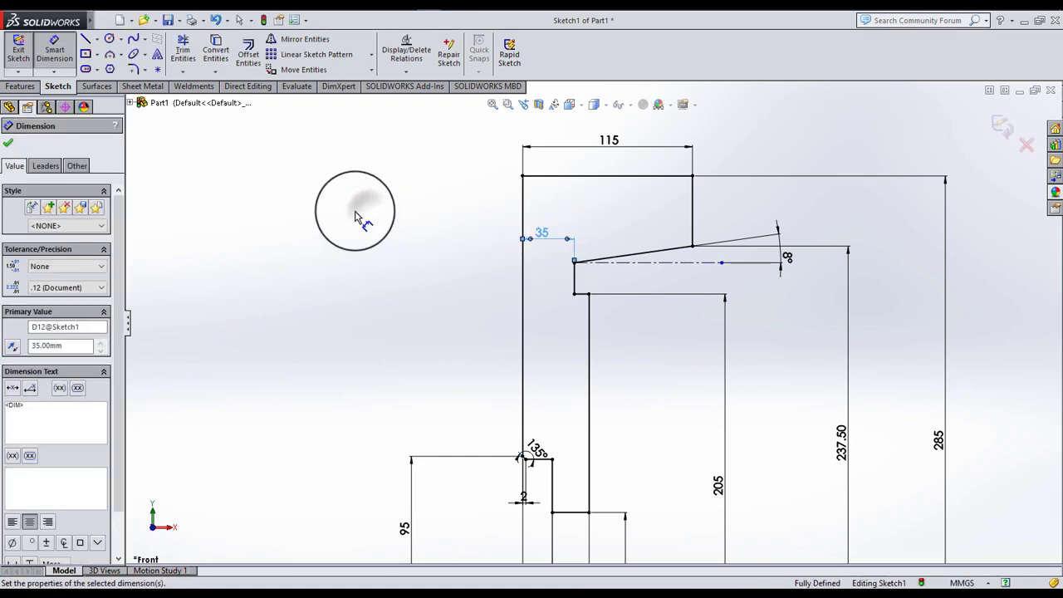
pyautogui.click(355, 217)
pyautogui.click(36, 86)
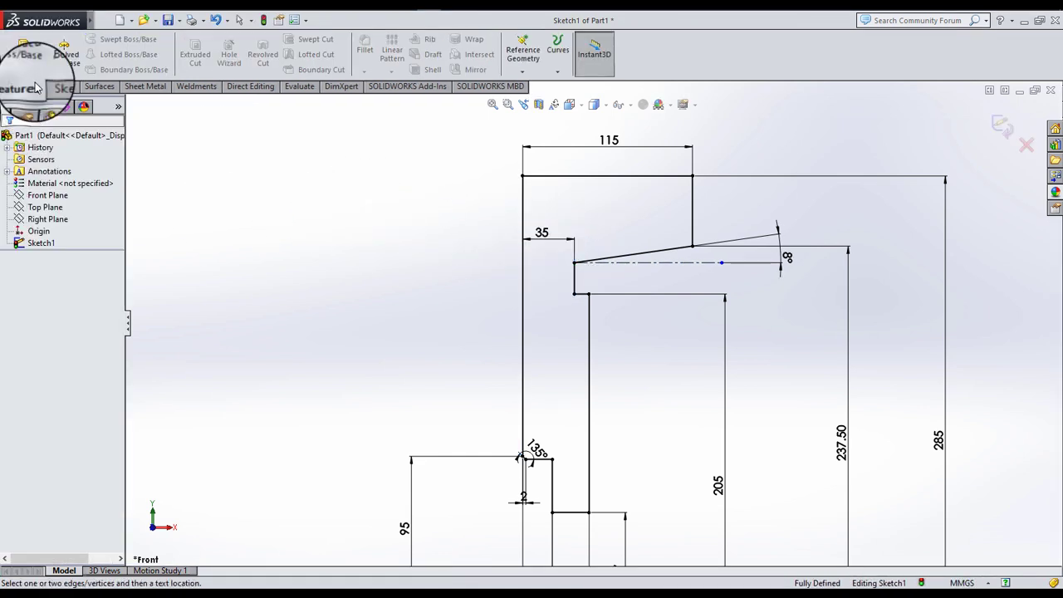
pyautogui.click(63, 54)
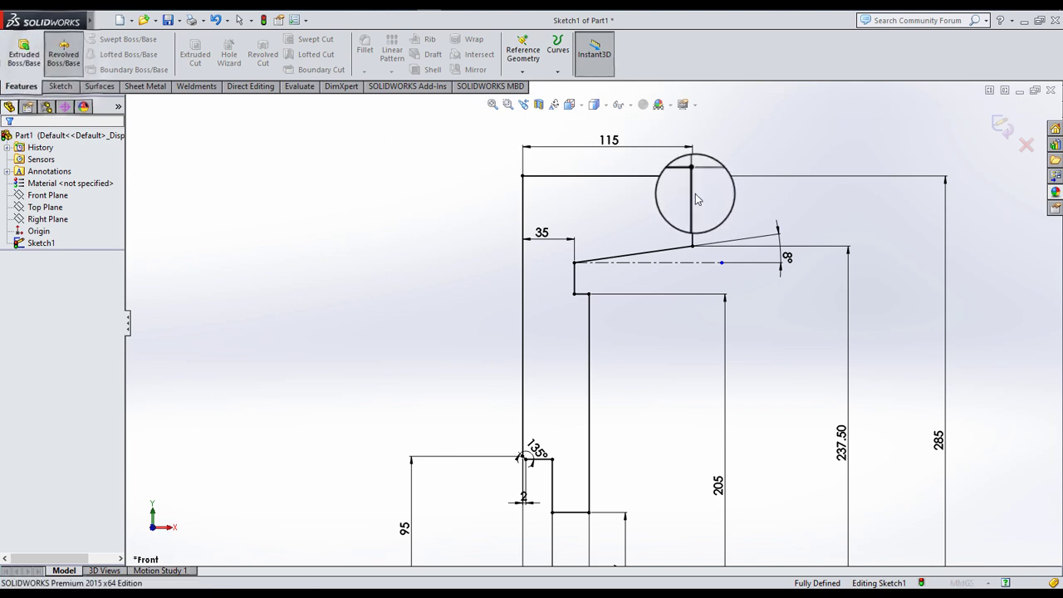
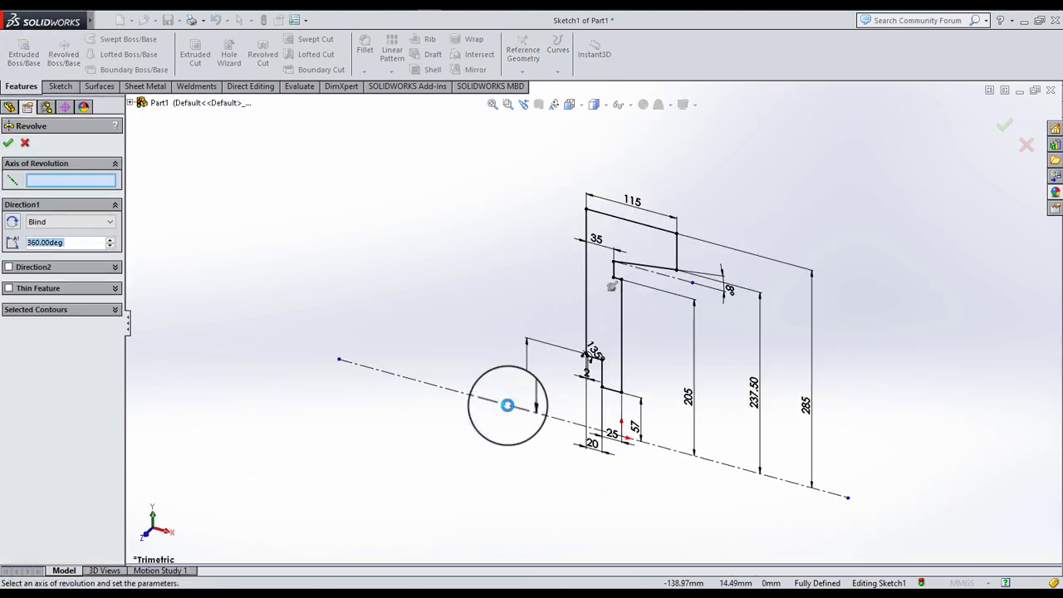
# - Revolve the stepped profile 360° about the centerline Line1 into a solid disc
pyautogui.click(498, 418)
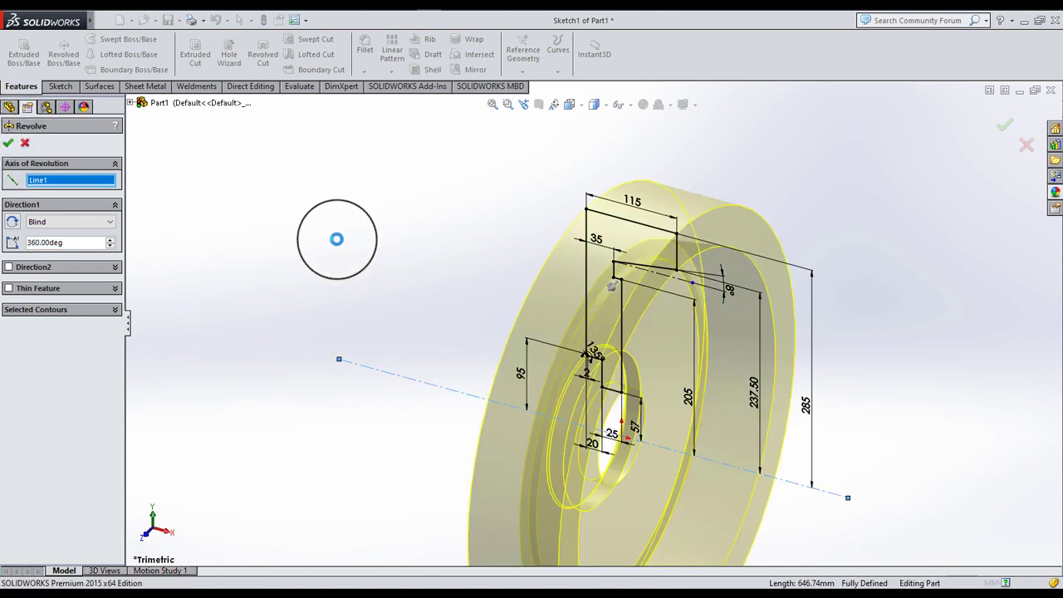
pyautogui.press('Return')
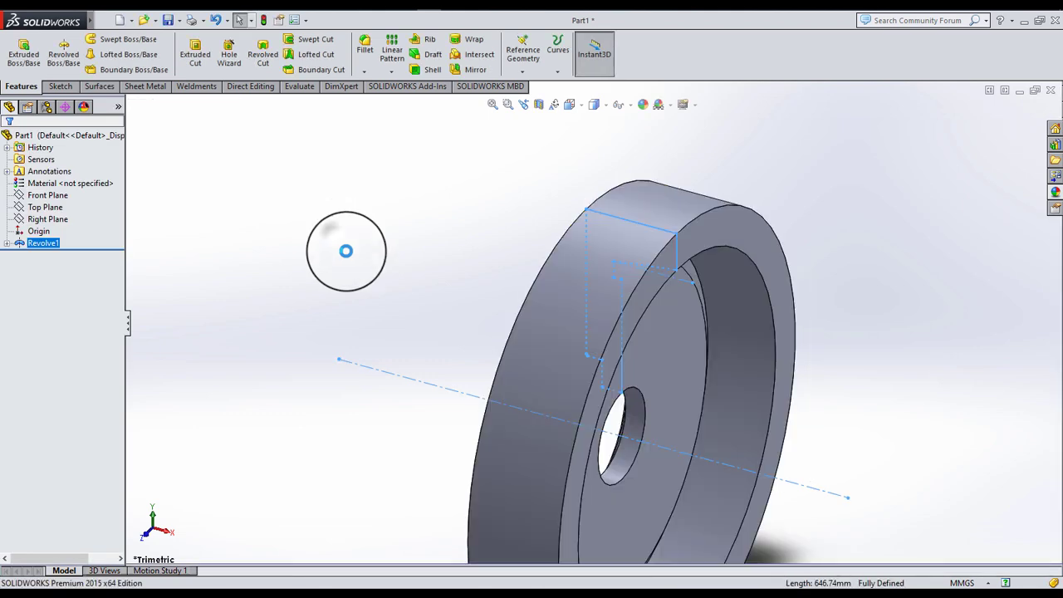
pyautogui.click(345, 251)
# - Orbit to the disc's front and start Sketch2 on its recessed face
pyautogui.moveTo(667, 321)
pyautogui.mouseDown(button='middle')
pyautogui.moveTo(724, 394)
pyautogui.moveTo(658, 367)
pyautogui.mouseUp(button='middle')
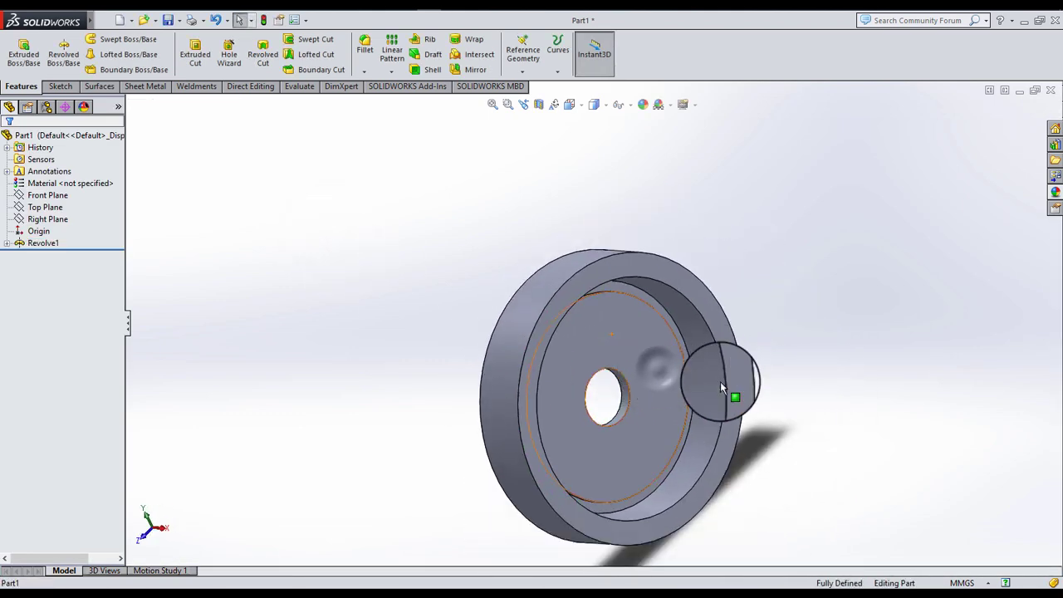
pyautogui.click(720, 386)
pyautogui.click(705, 316)
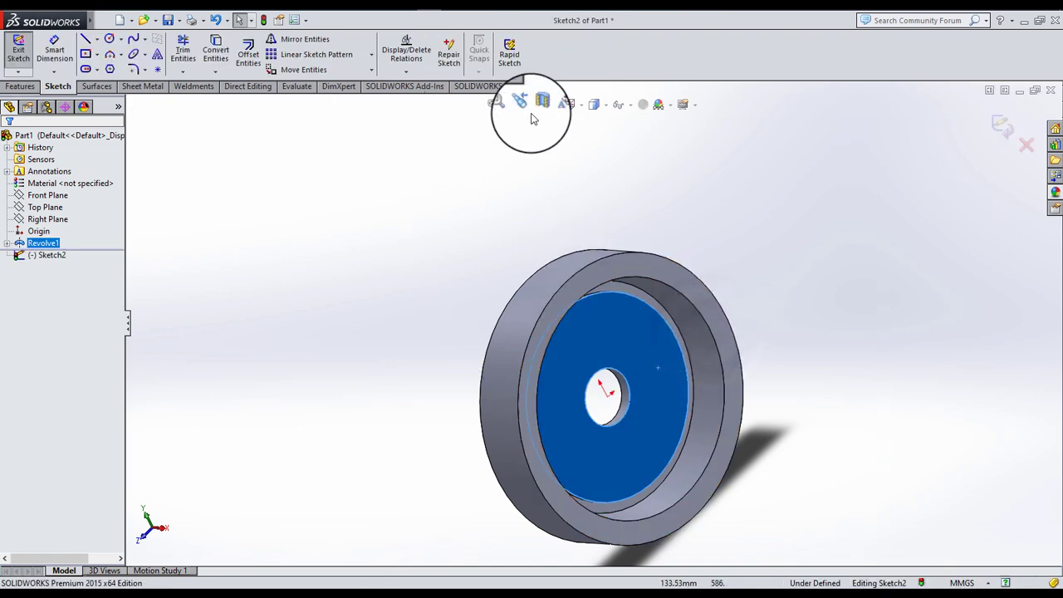
# - View the face Normal To and draw a construction circle centred on the origin
pyautogui.click(572, 106)
pyautogui.click(636, 179)
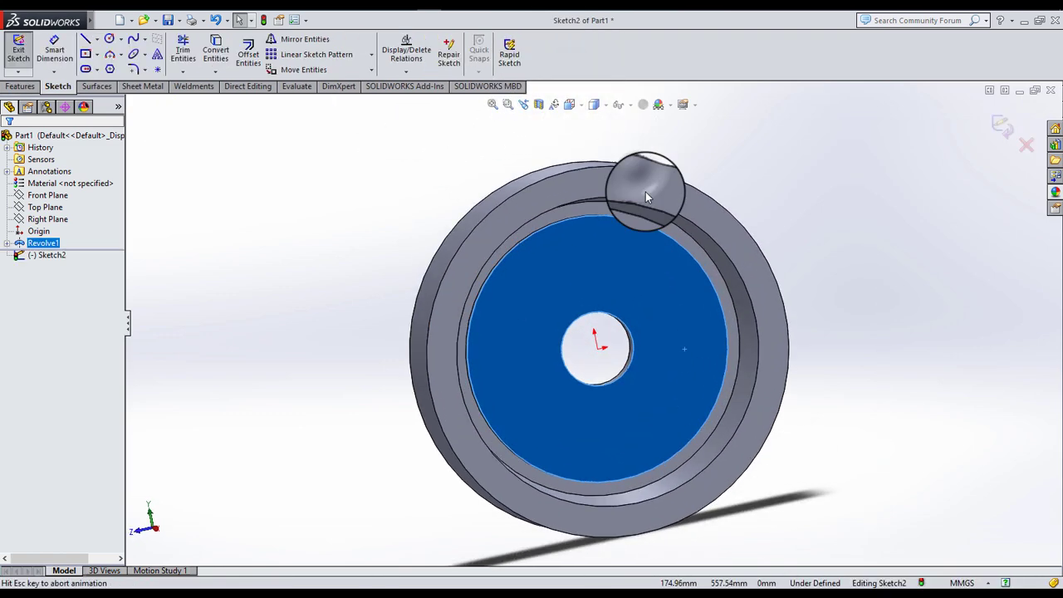
pyautogui.click(848, 247)
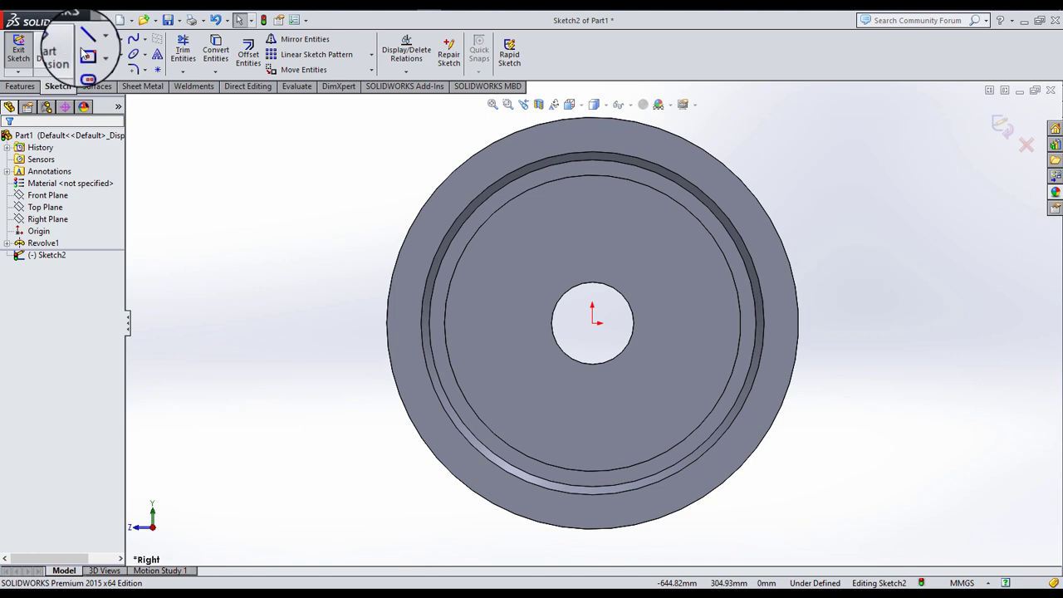
pyautogui.click(121, 43)
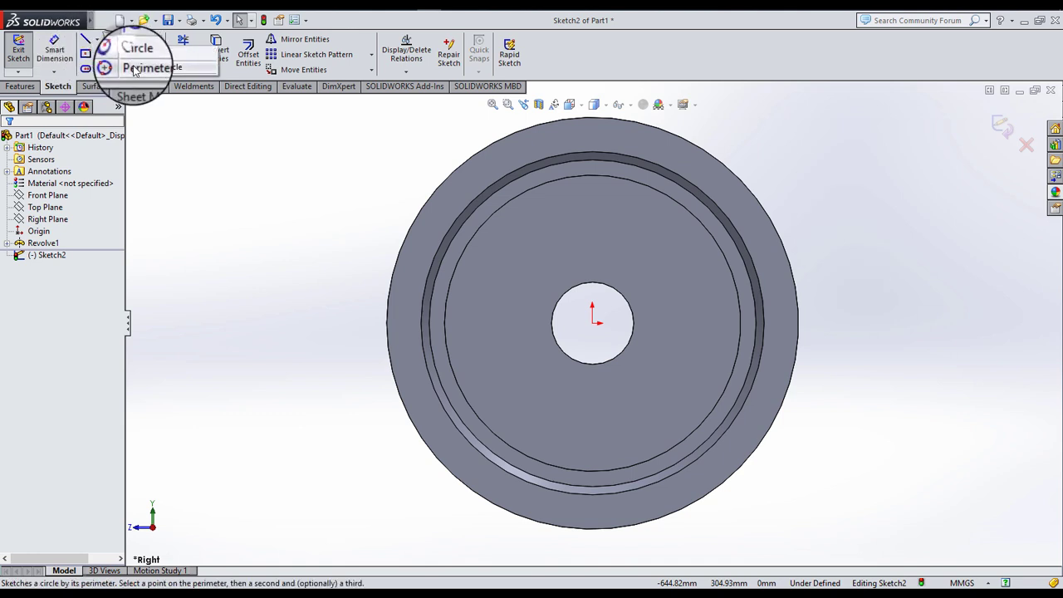
pyautogui.click(136, 55)
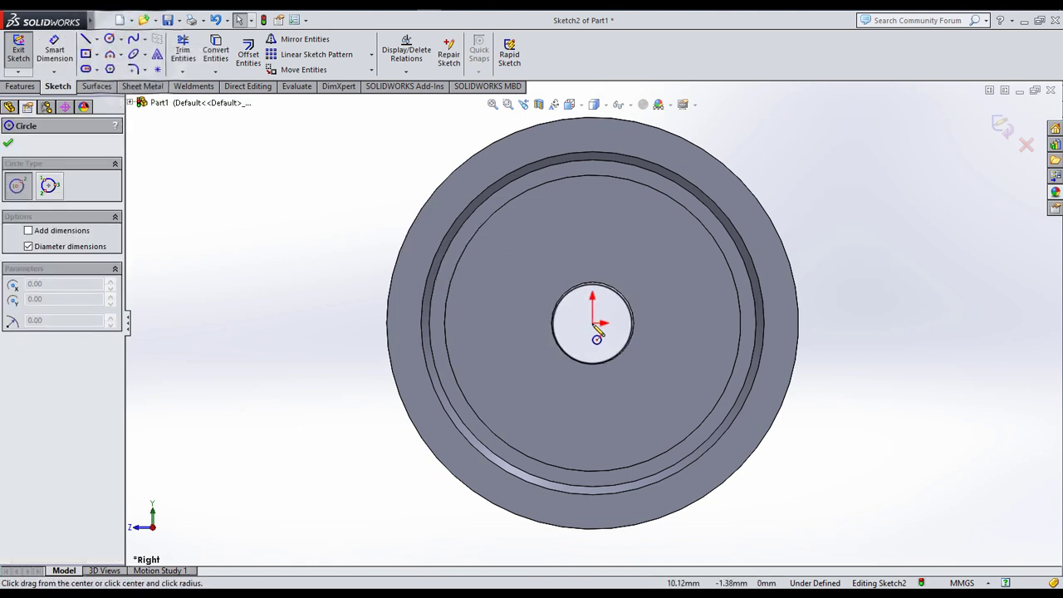
pyautogui.click(592, 323)
pyautogui.click(545, 392)
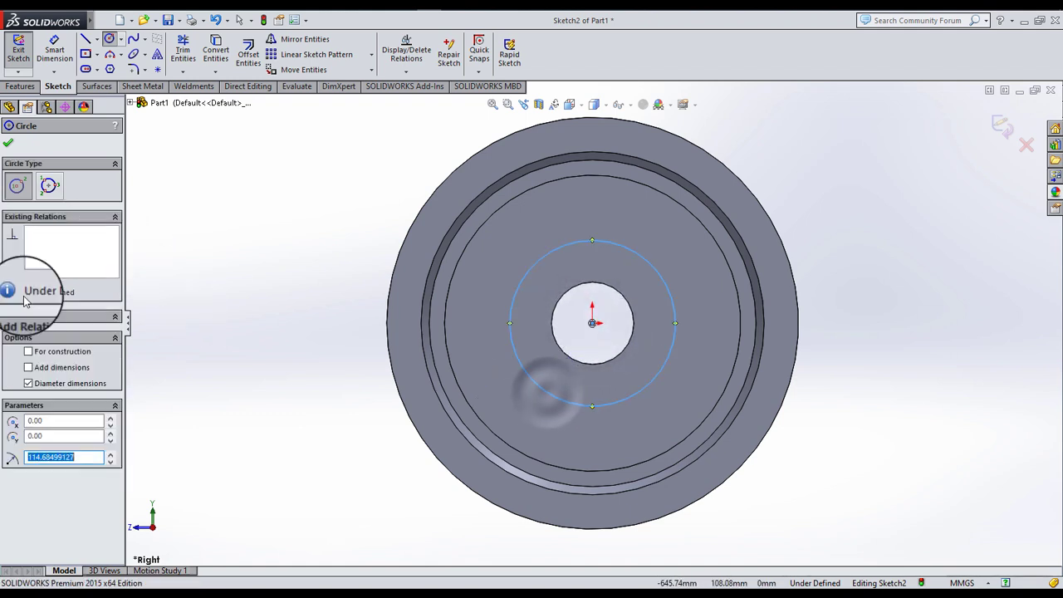
pyautogui.click(9, 142)
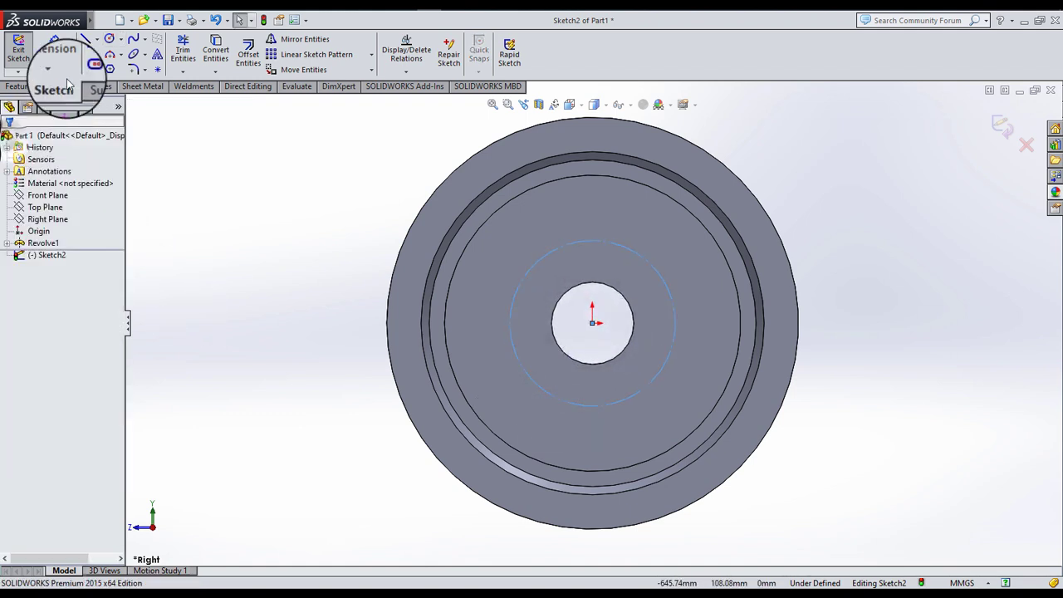
# - Dimension the construction bolt circle at Ø150
pyautogui.click(541, 253)
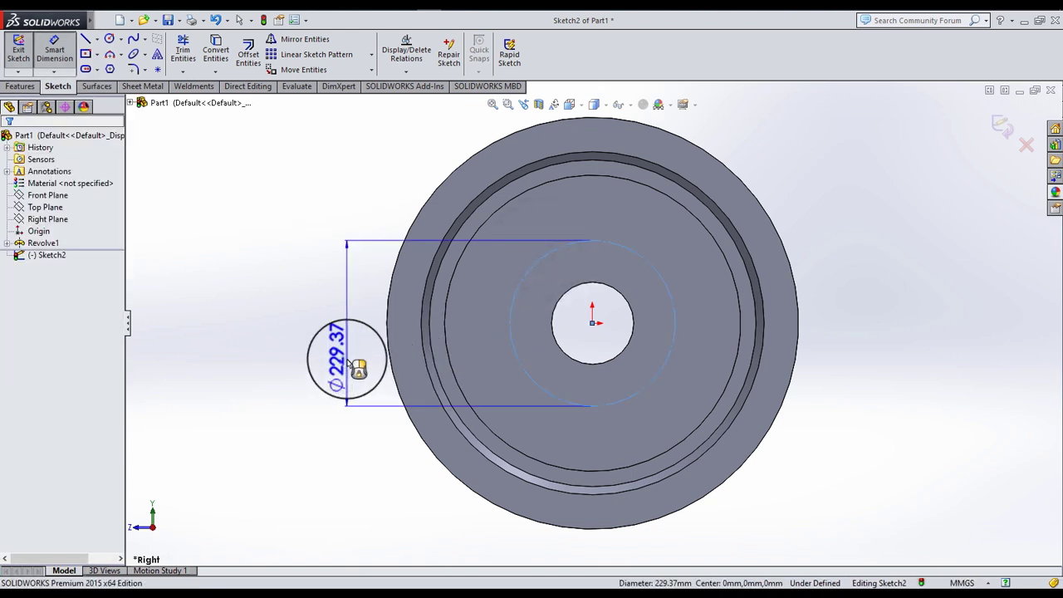
pyautogui.click(347, 363)
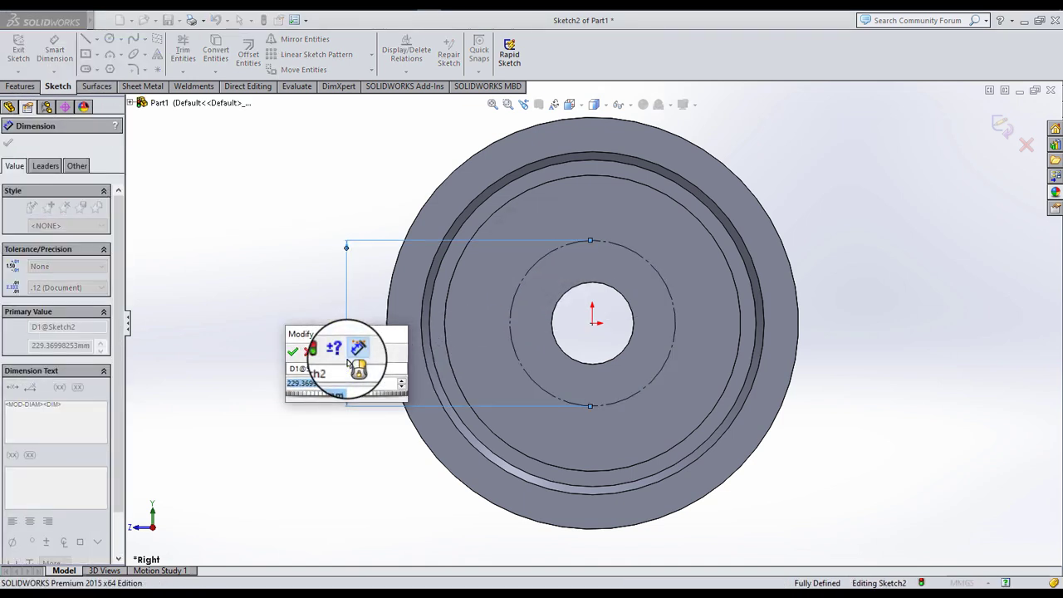
pyautogui.write('0')
pyautogui.press('Return')
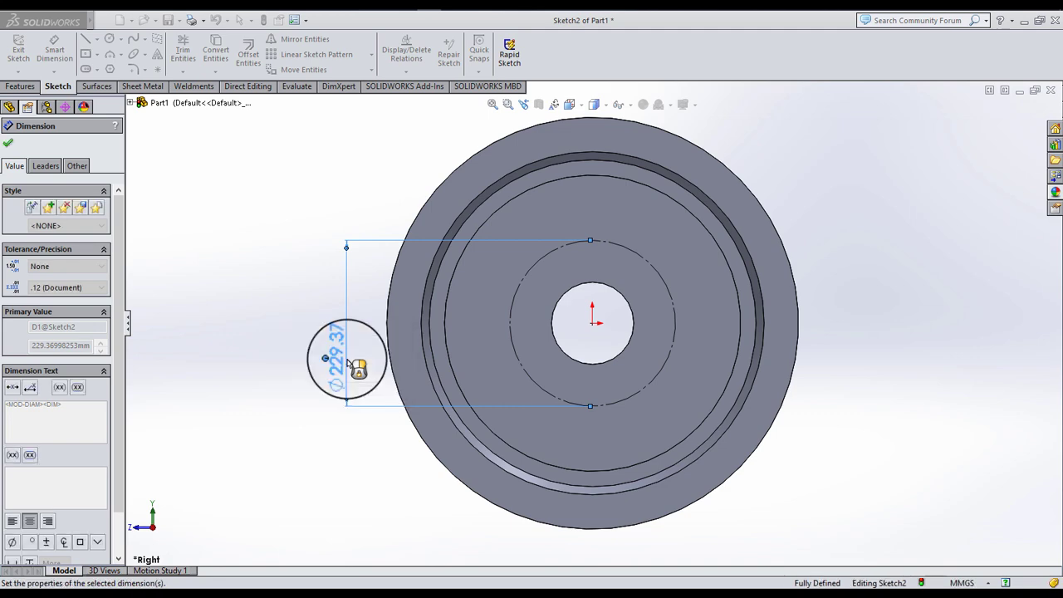
pyautogui.click(294, 252)
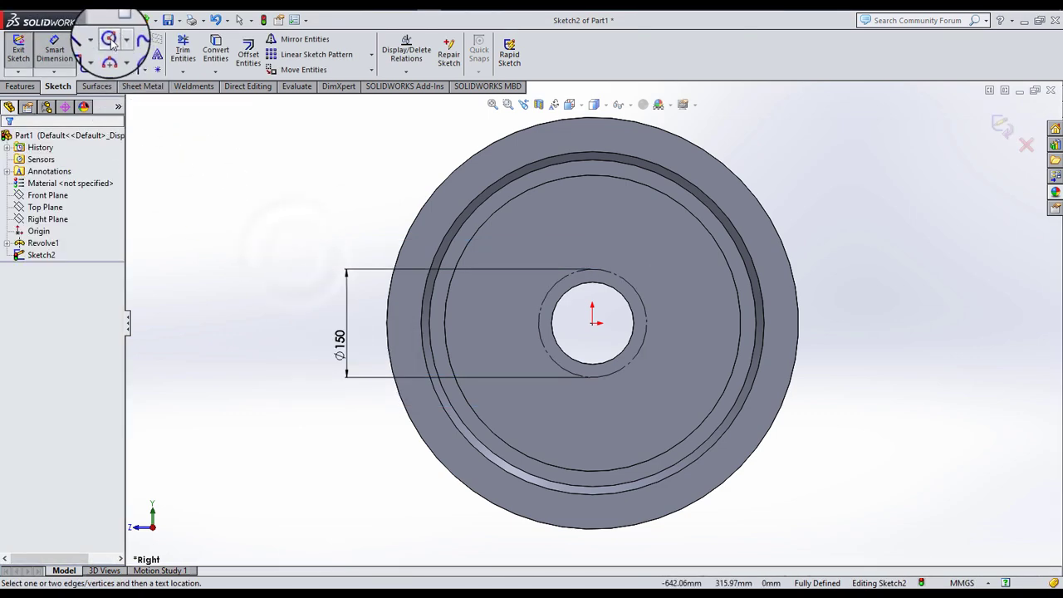
# - Add a Ø16.50 circle at the bolt circle's top point
pyautogui.click(109, 38)
pyautogui.scroll(-1, 609, 305)
pyautogui.scroll(-2, 609, 305)
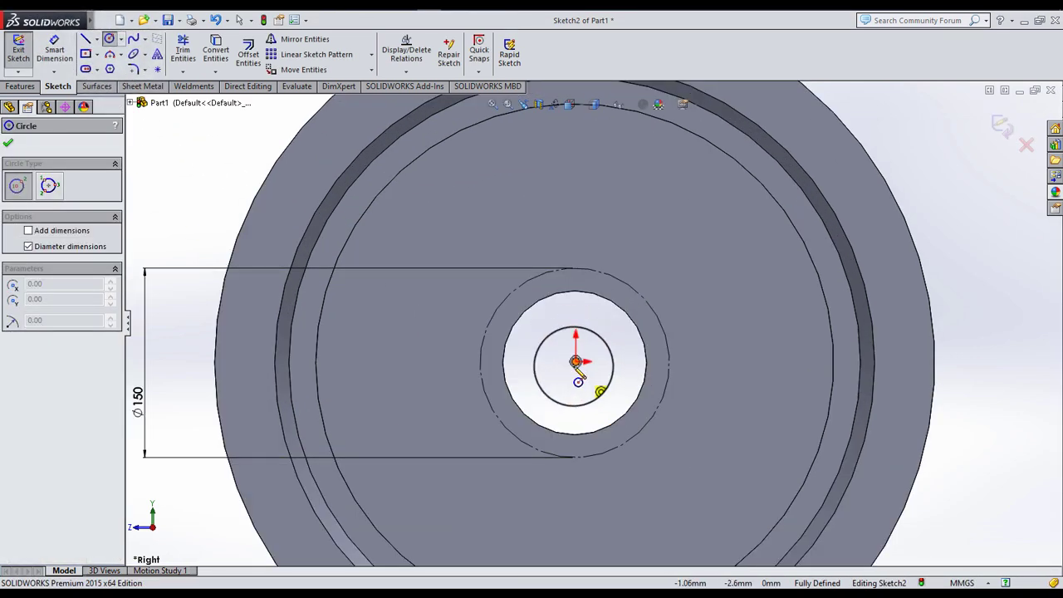
pyautogui.click(586, 287)
pyautogui.click(10, 141)
pyautogui.click(54, 52)
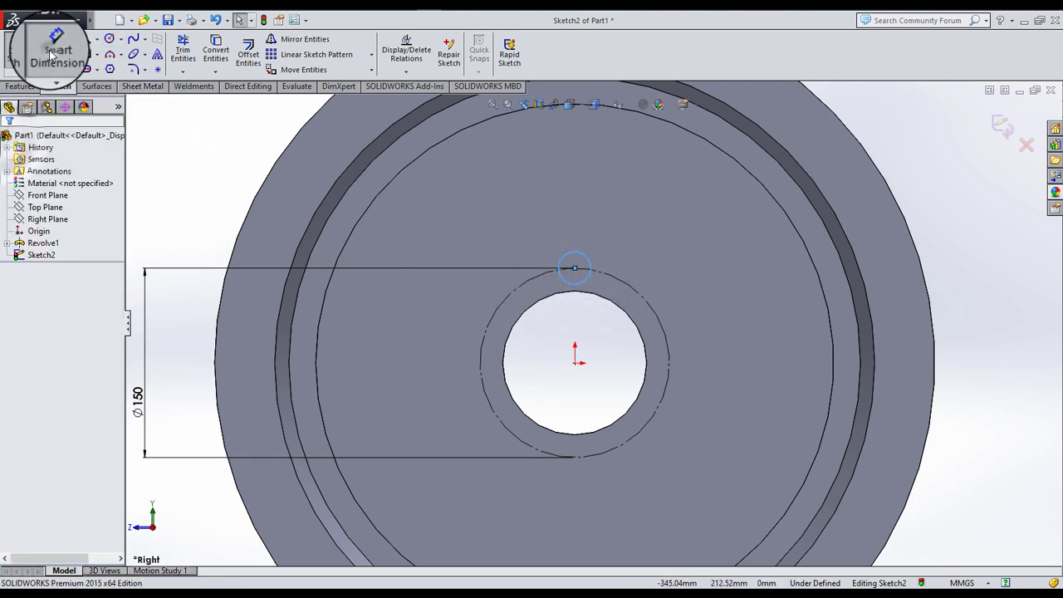
pyautogui.click(593, 264)
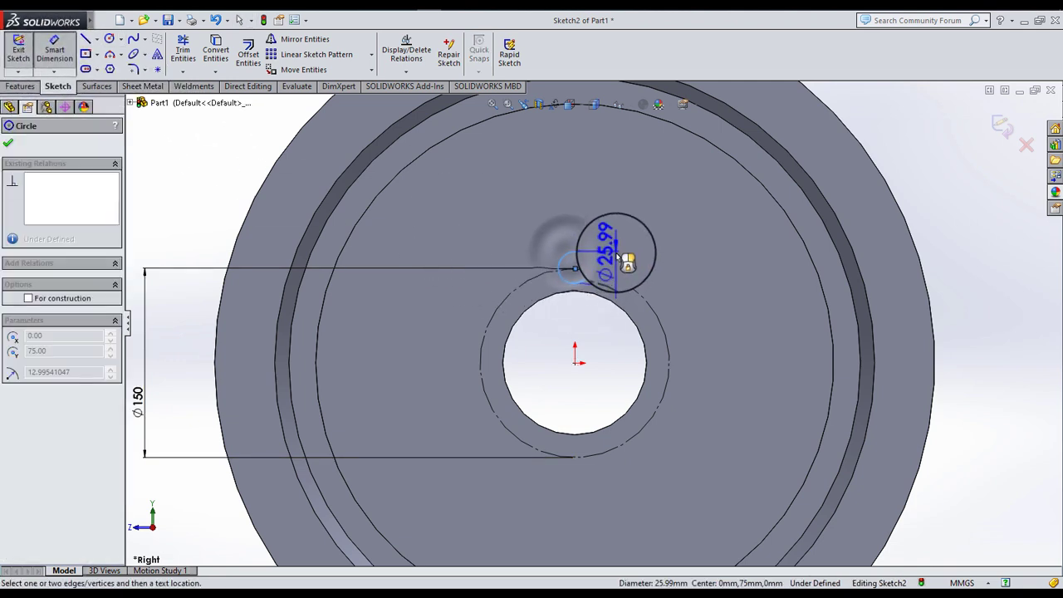
pyautogui.click(627, 262)
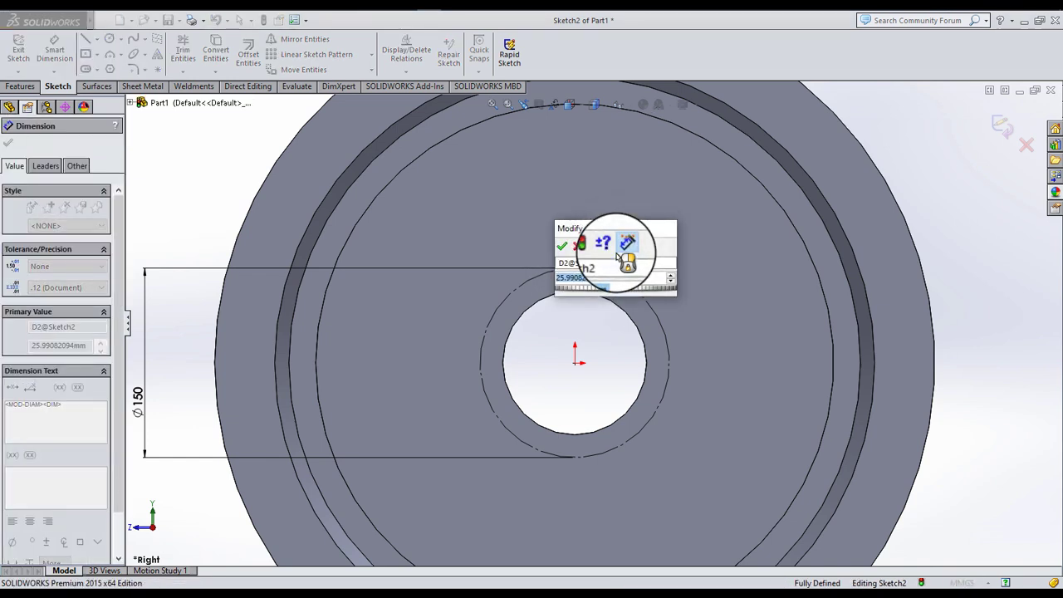
pyautogui.write('16.5')
pyautogui.press('Return')
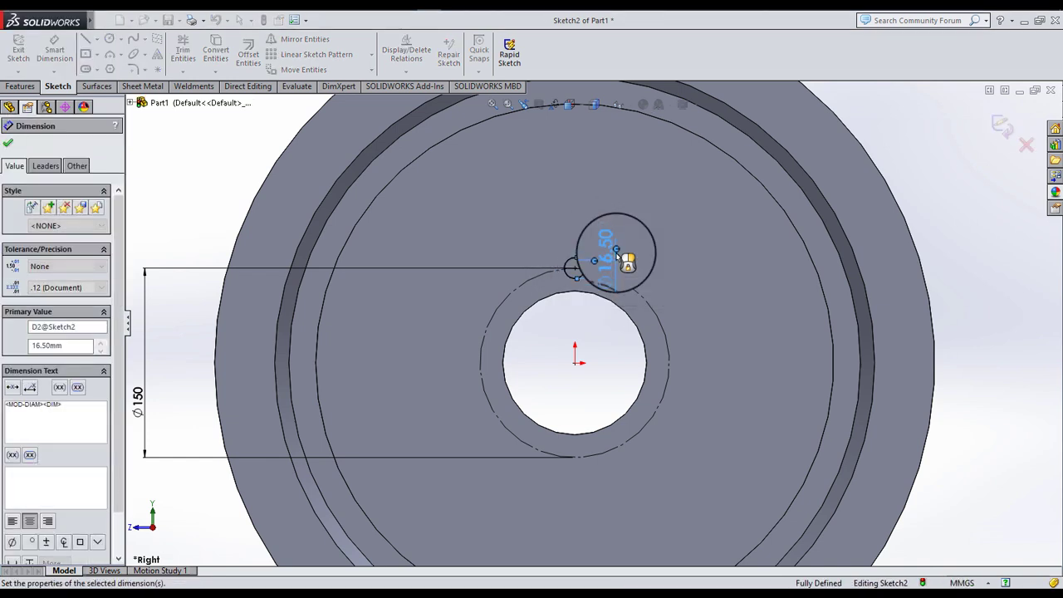
pyautogui.click(9, 138)
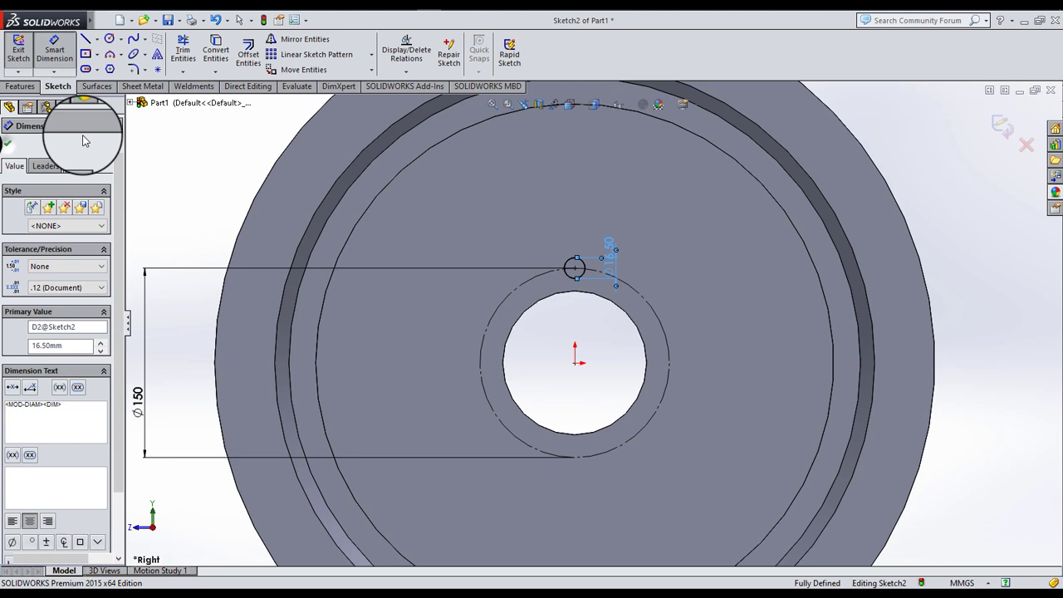
# - Circular-pattern the Ø16.50 hole into 6 instances around the origin
pyautogui.click(371, 54)
pyautogui.click(363, 83)
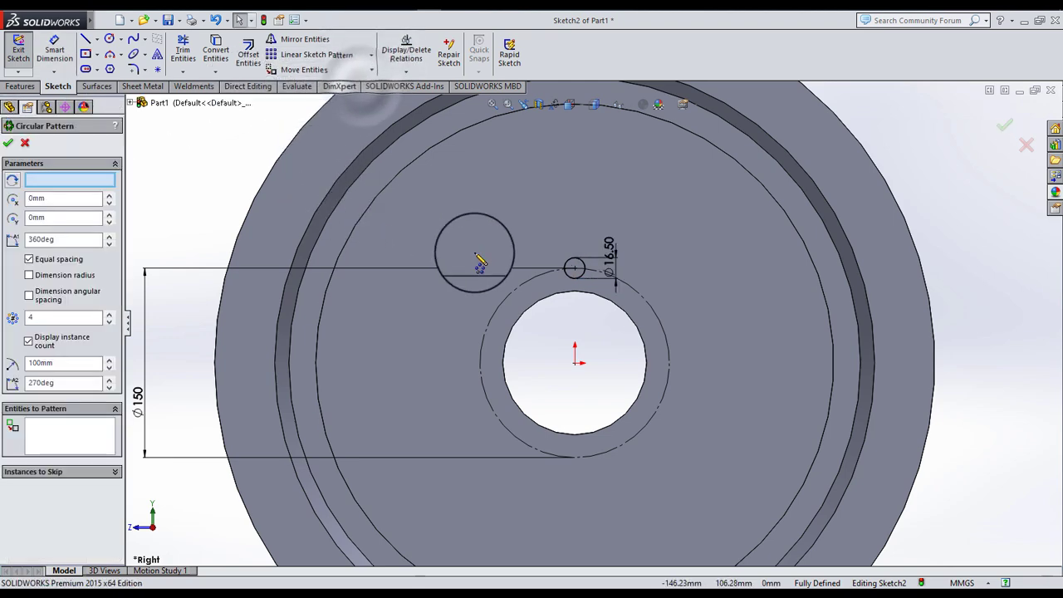
pyautogui.click(571, 283)
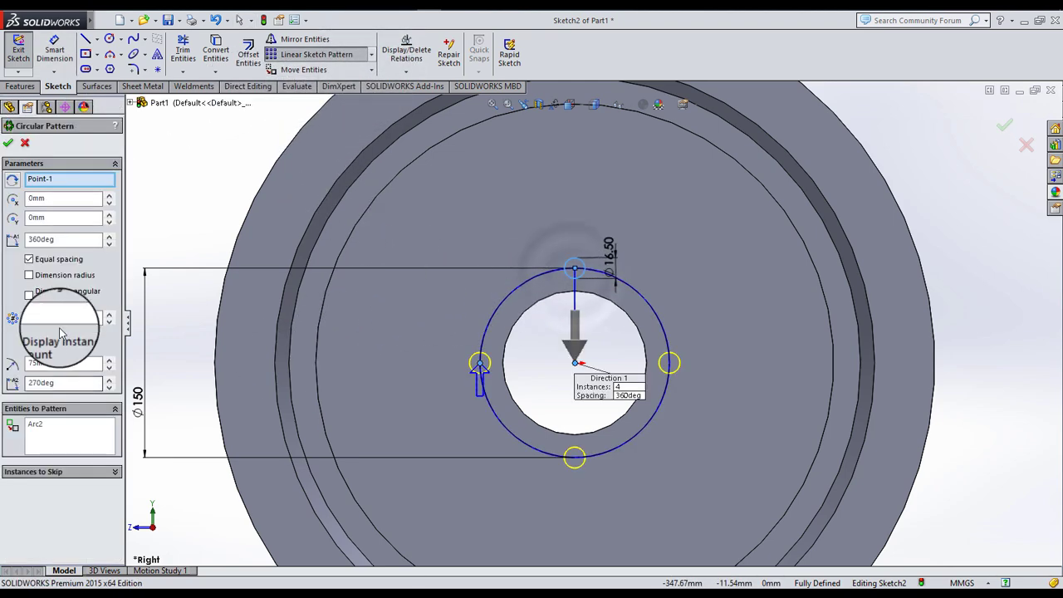
pyautogui.click(109, 316)
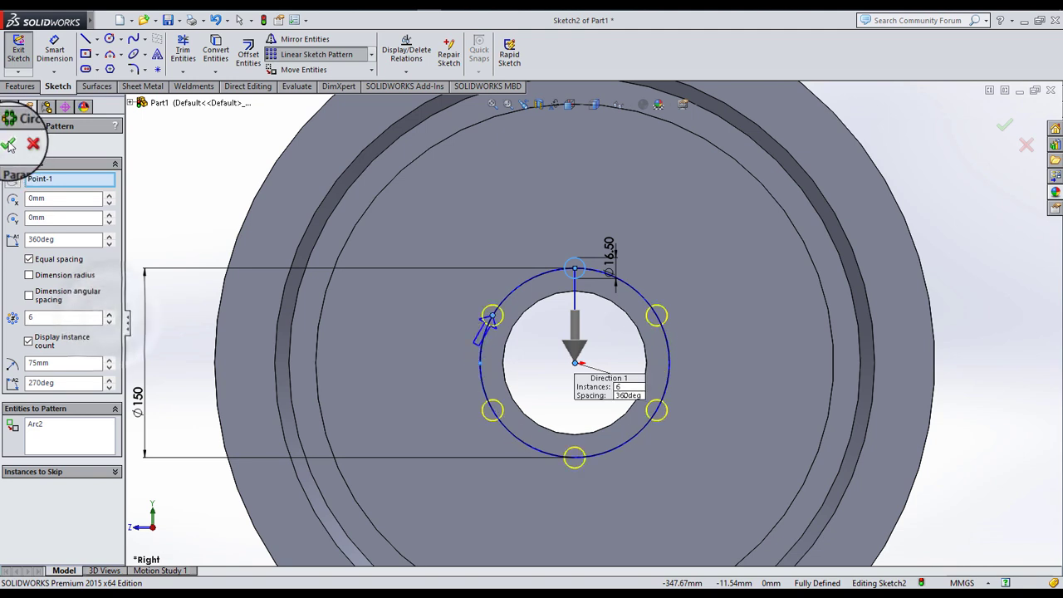
pyautogui.press('Return')
# - Dimension the hole centres 37.50 vertically and 64.95 horizontally to fully define Sketch2
pyautogui.click(54, 50)
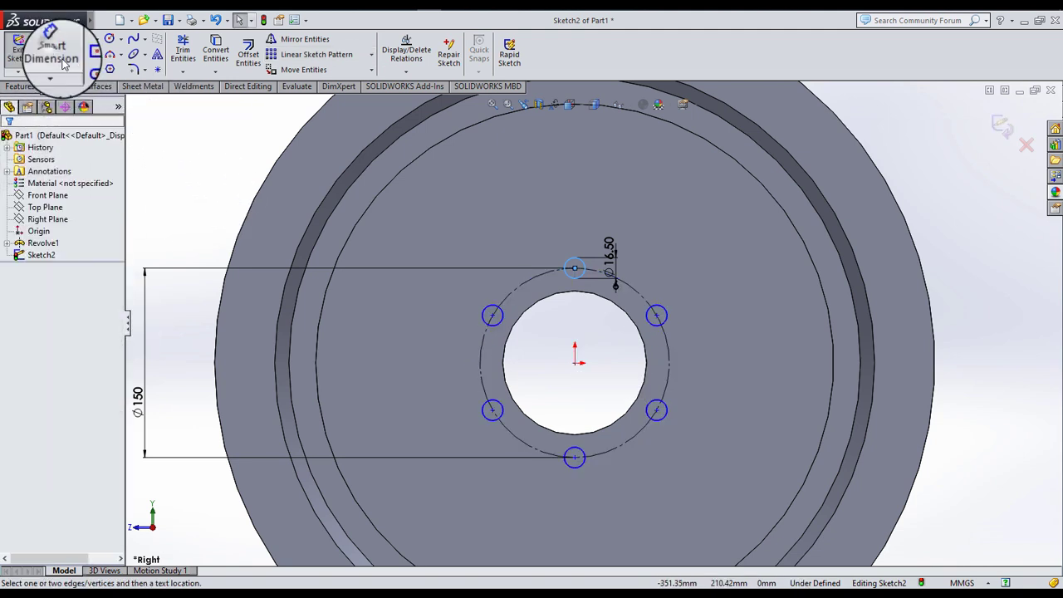
pyautogui.click(574, 268)
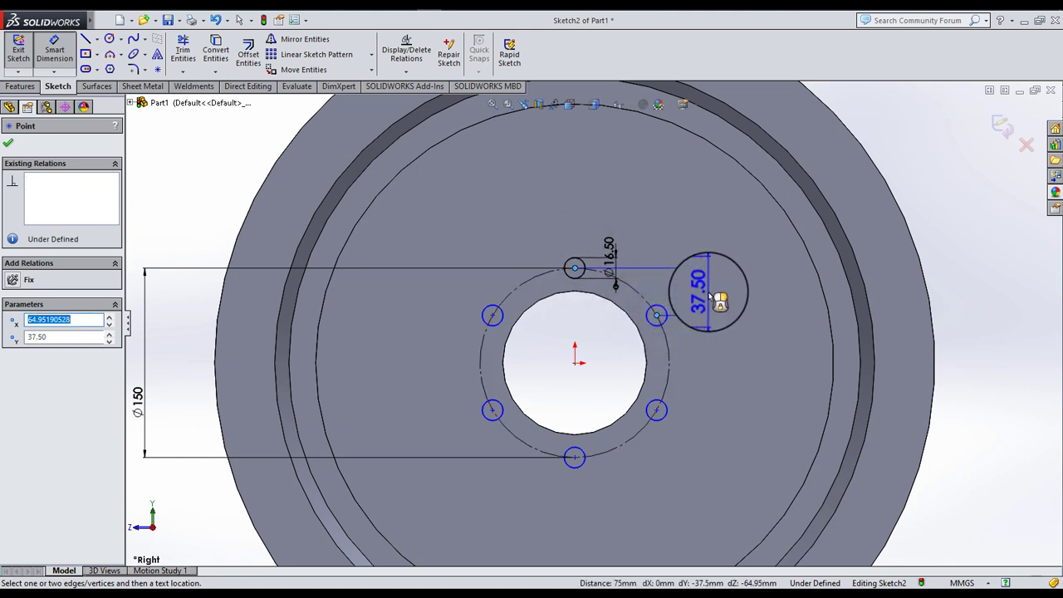
pyautogui.click(719, 301)
pyautogui.press('Return')
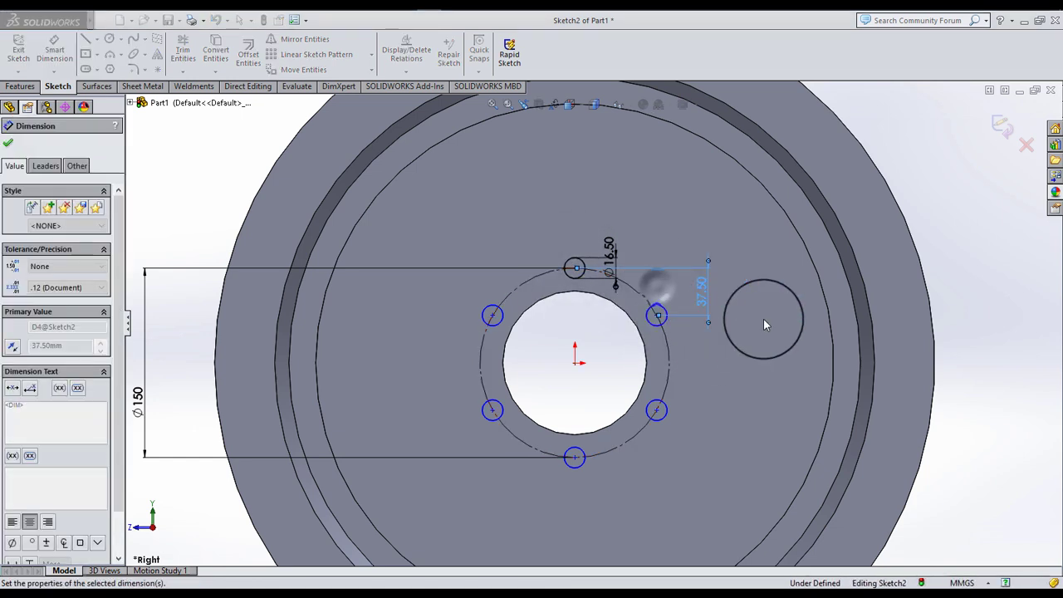
pyautogui.click(938, 268)
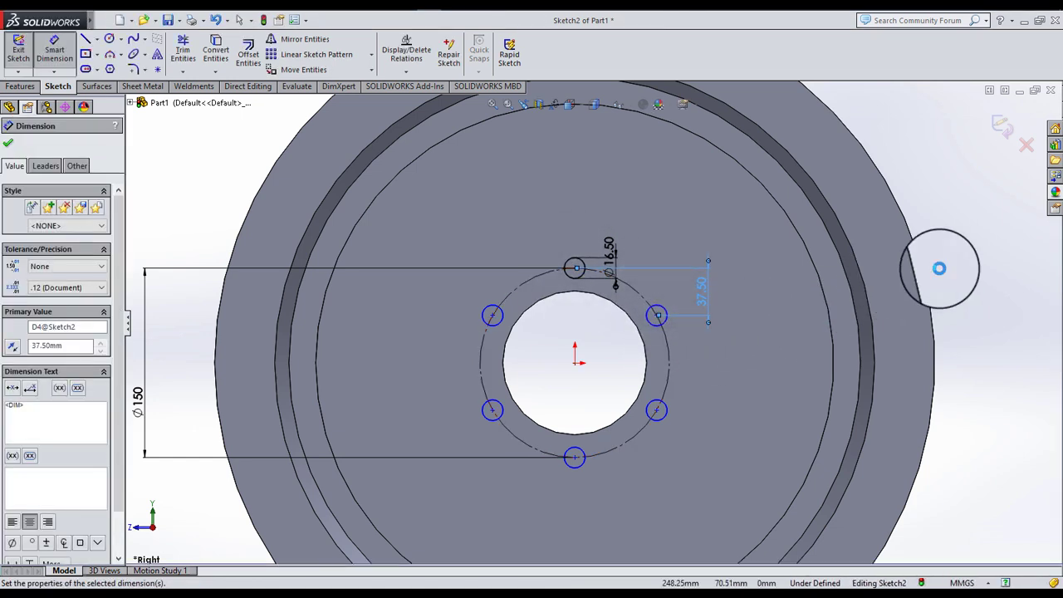
pyautogui.click(657, 318)
pyautogui.click(574, 268)
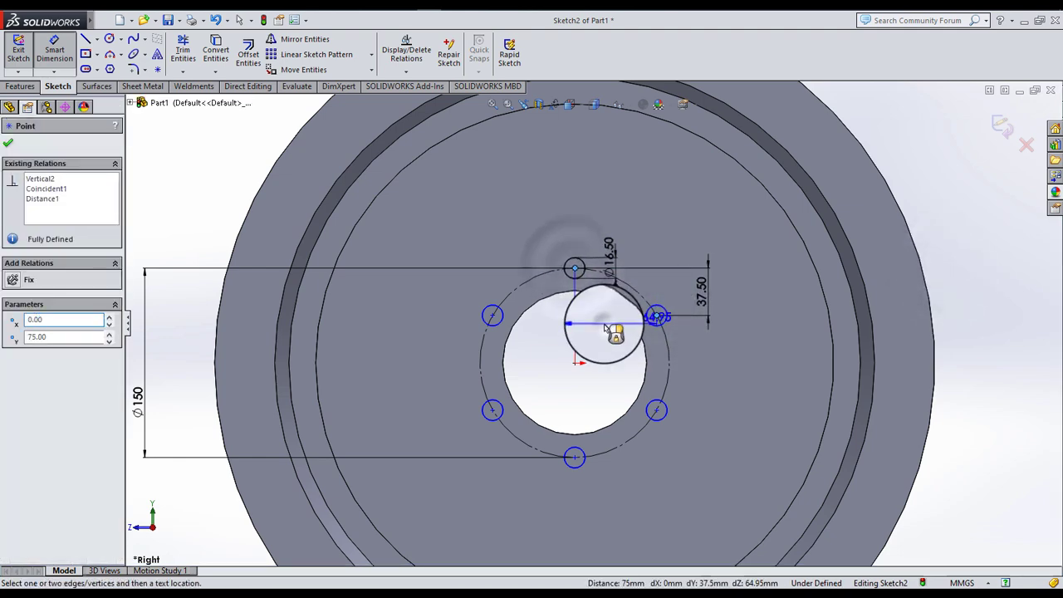
pyautogui.click(607, 328)
pyautogui.press('Return')
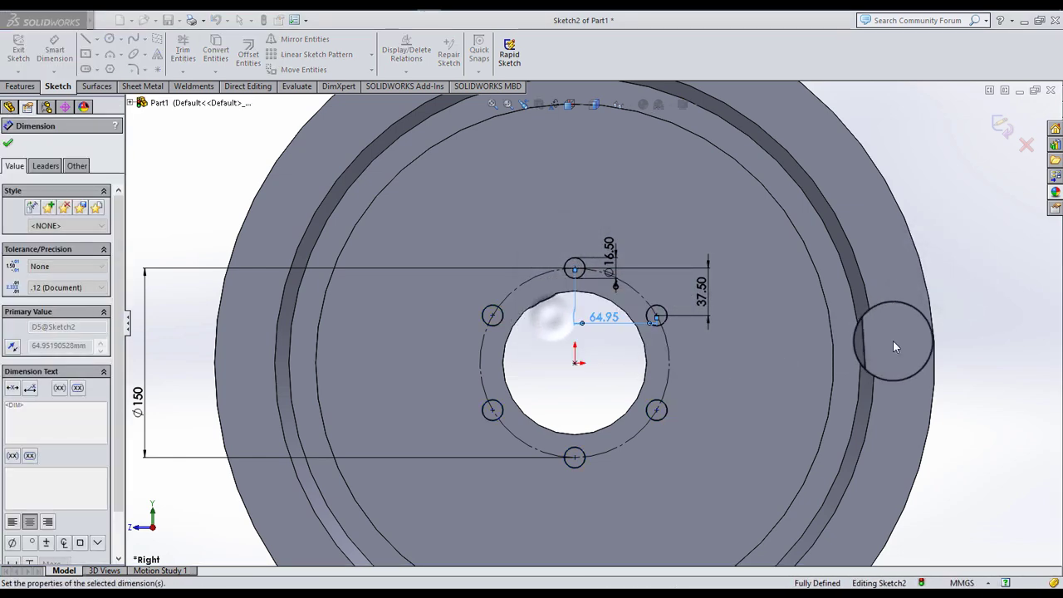
pyautogui.click(894, 346)
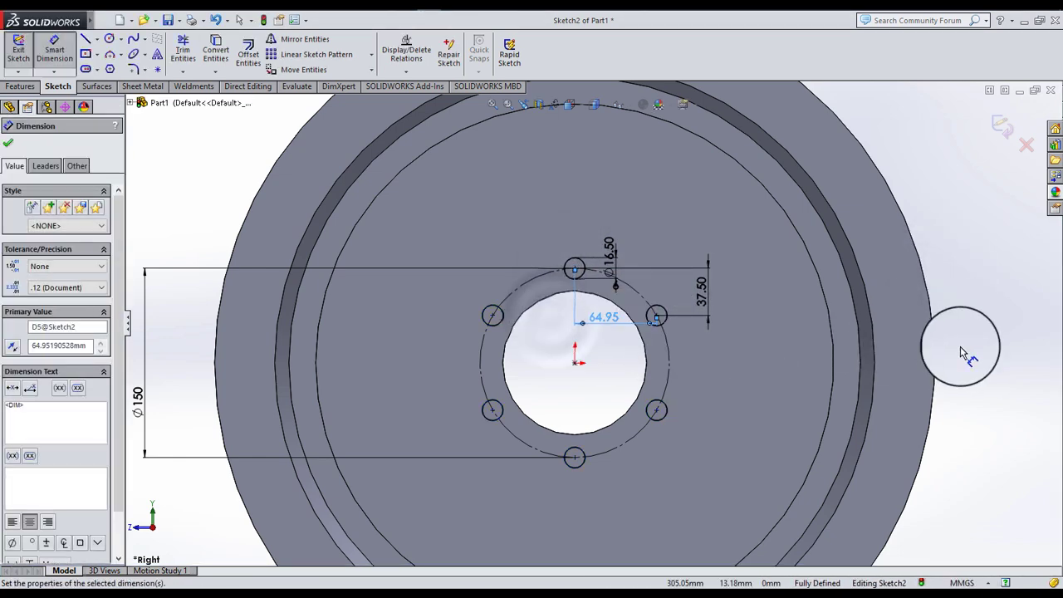
# - Cut the six holes with a 100 mm Blind extruded cut and inspect the result
pyautogui.click(20, 86)
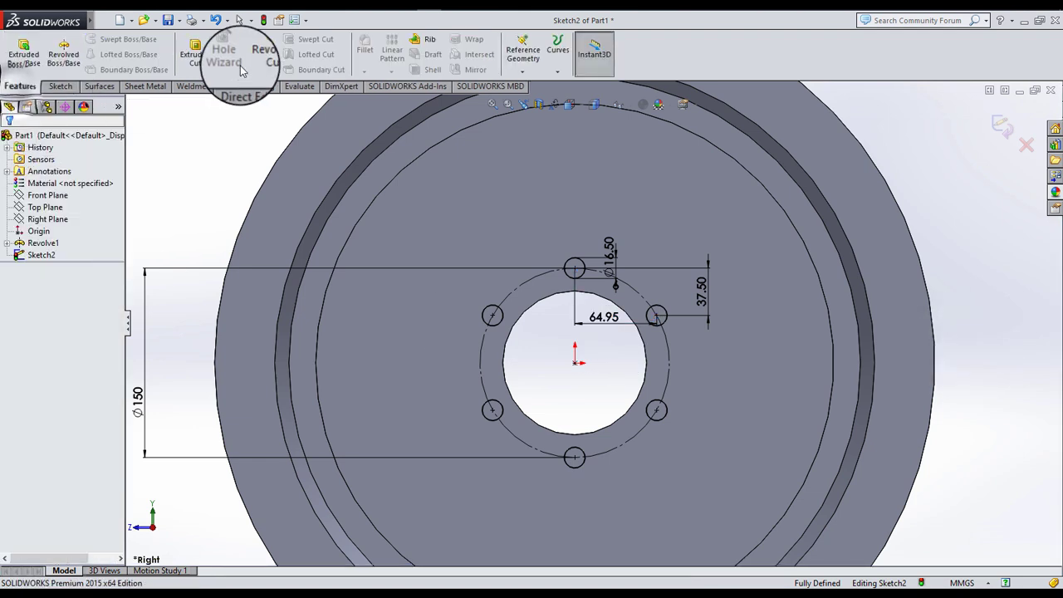
pyautogui.click(195, 54)
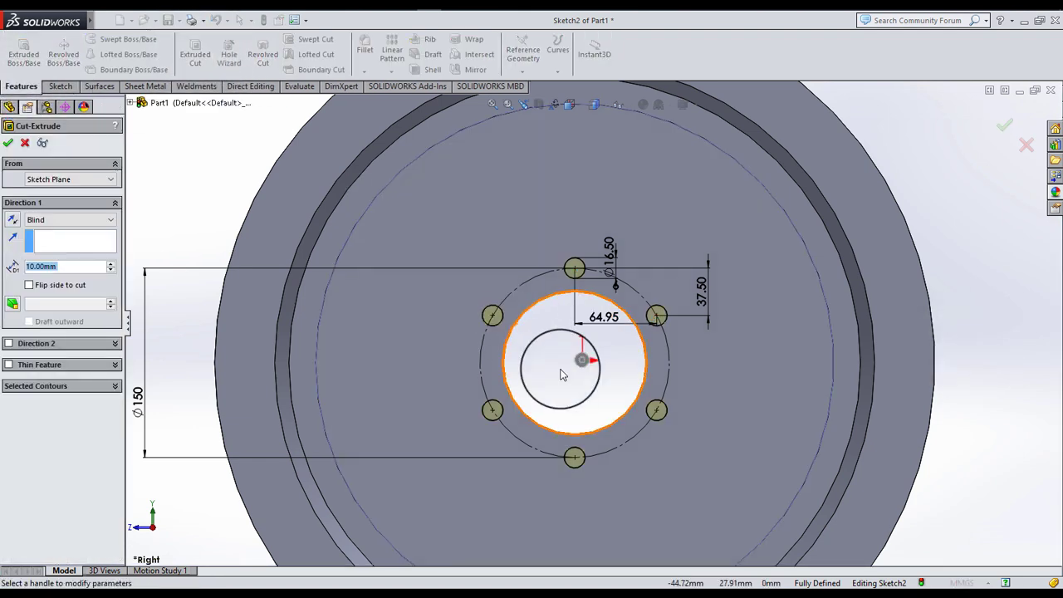
pyautogui.moveTo(570, 359); pyautogui.dragTo(712, 426, button='middle')
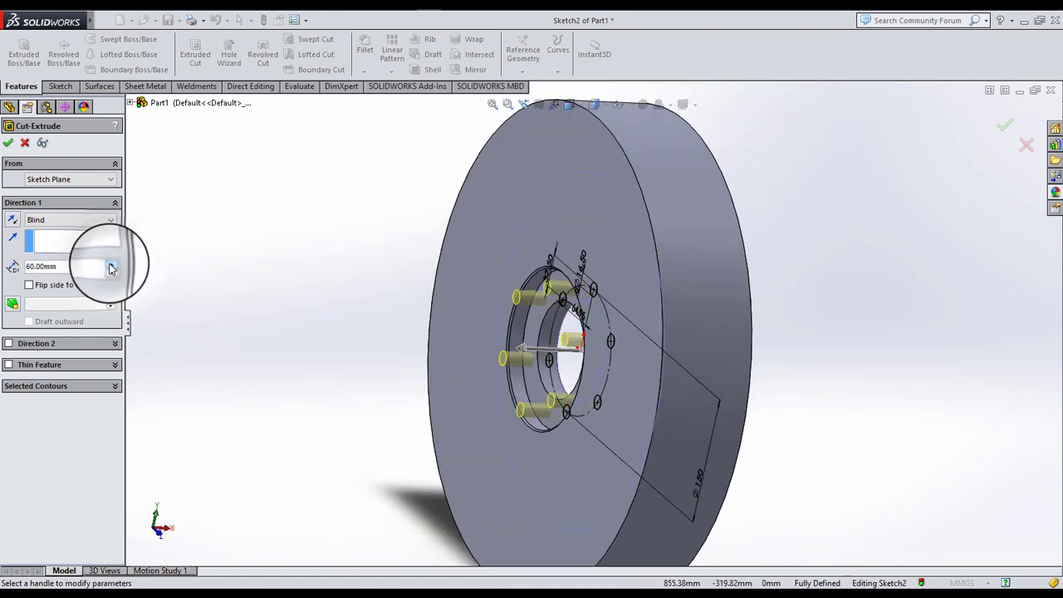
pyautogui.click(111, 264)
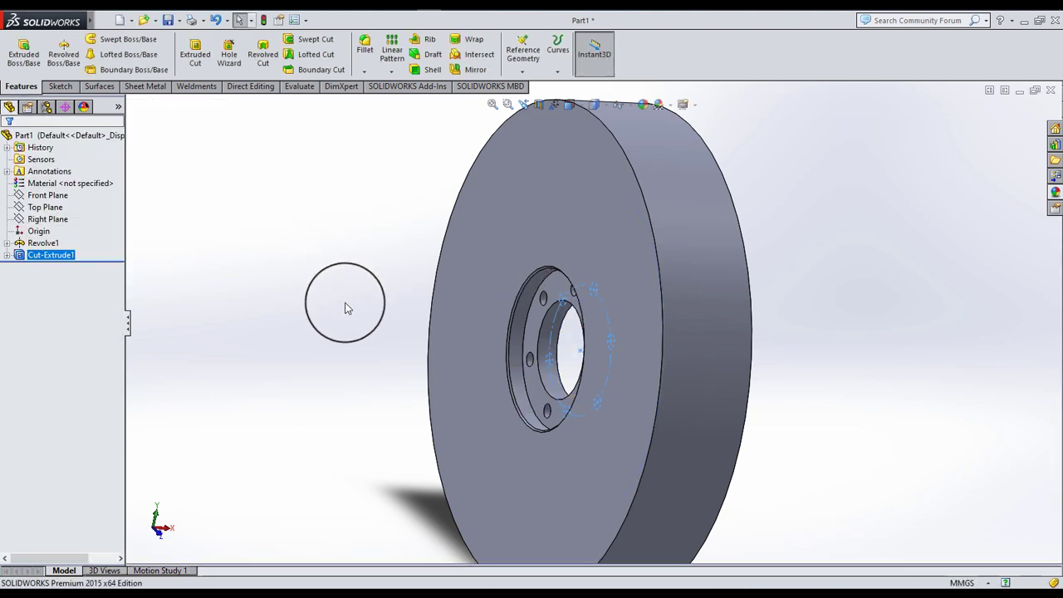
pyautogui.moveTo(510, 339)
pyautogui.mouseDown(button='middle')
pyautogui.moveTo(379, 355)
pyautogui.moveTo(427, 349)
pyautogui.moveTo(544, 372)
pyautogui.mouseUp(button='middle')
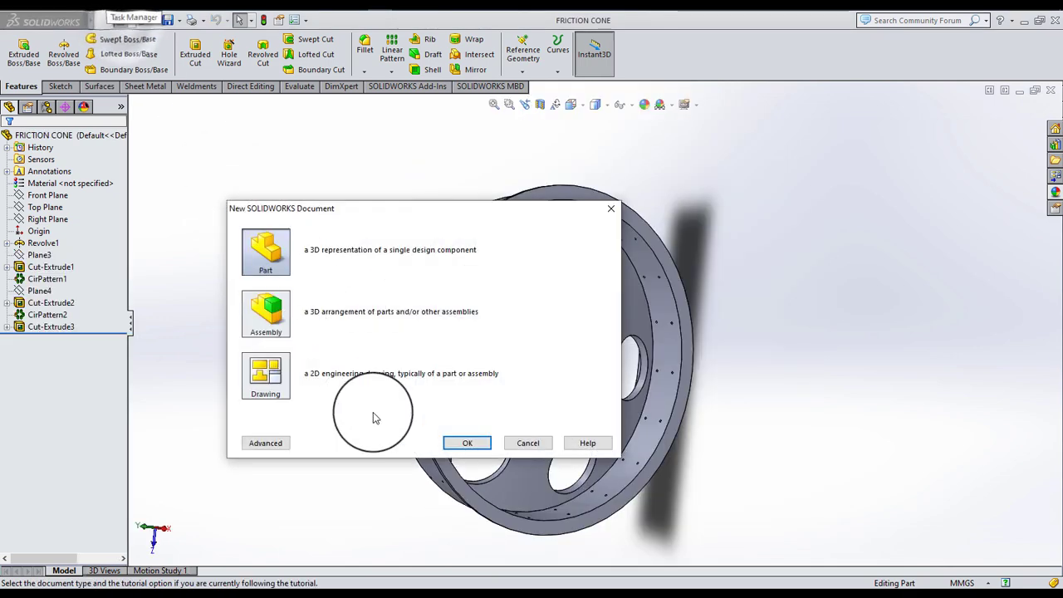
# - Create a new part and sketch a horizontal centerline through the origin on the Front Plane
pyautogui.click(448, 449)
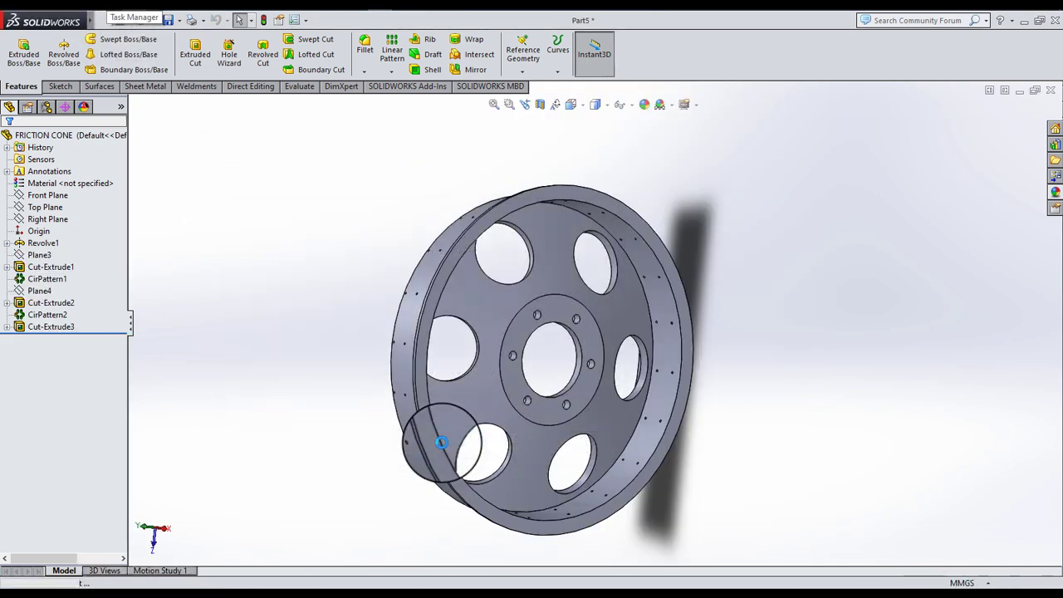
pyautogui.click(48, 194)
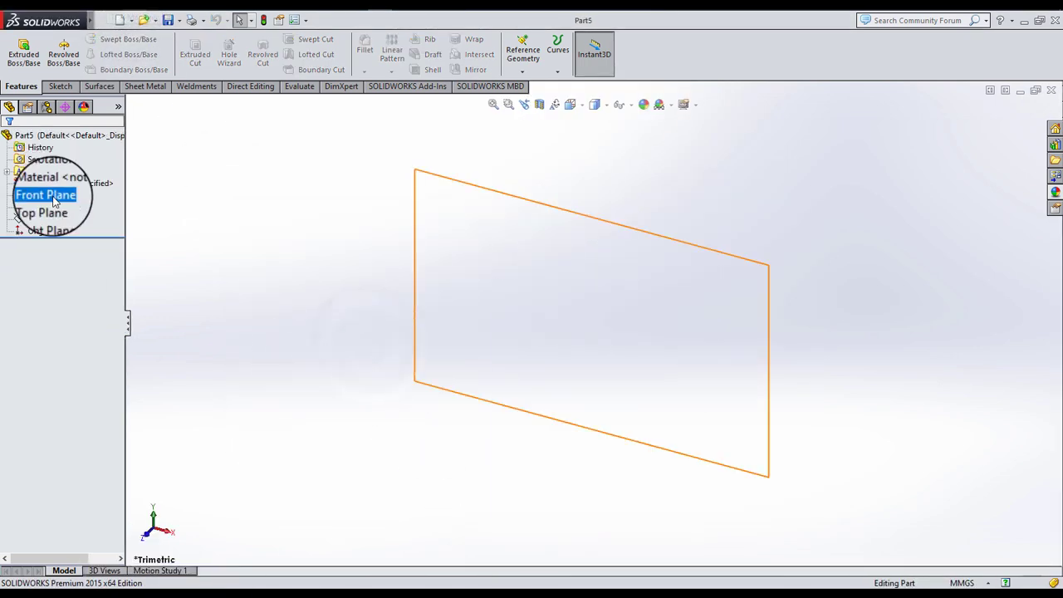
pyautogui.click(68, 166)
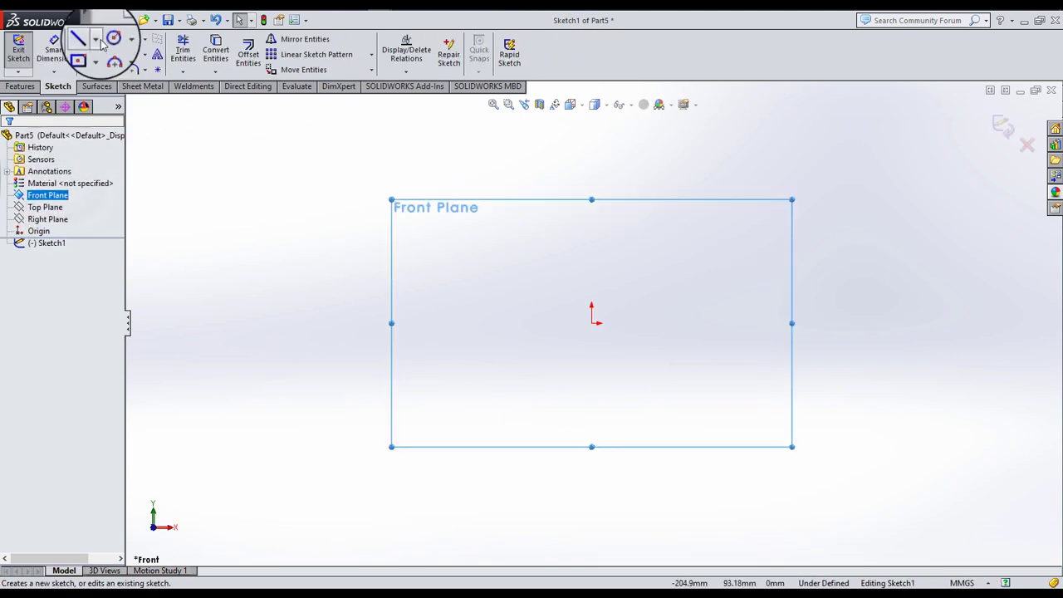
pyautogui.click(97, 39)
pyautogui.click(116, 68)
pyautogui.click(451, 322)
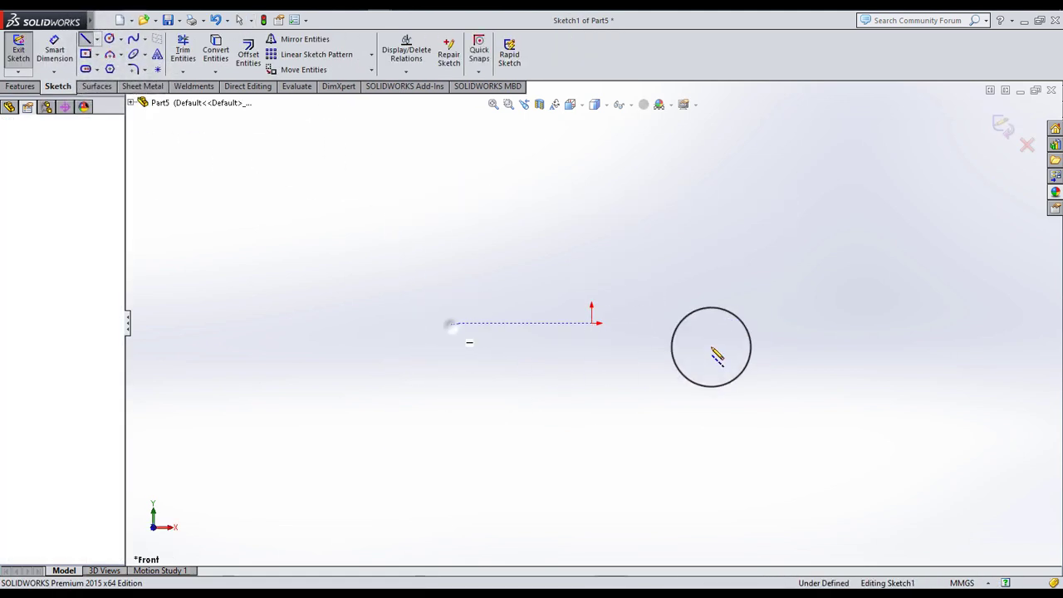
pyautogui.click(750, 323)
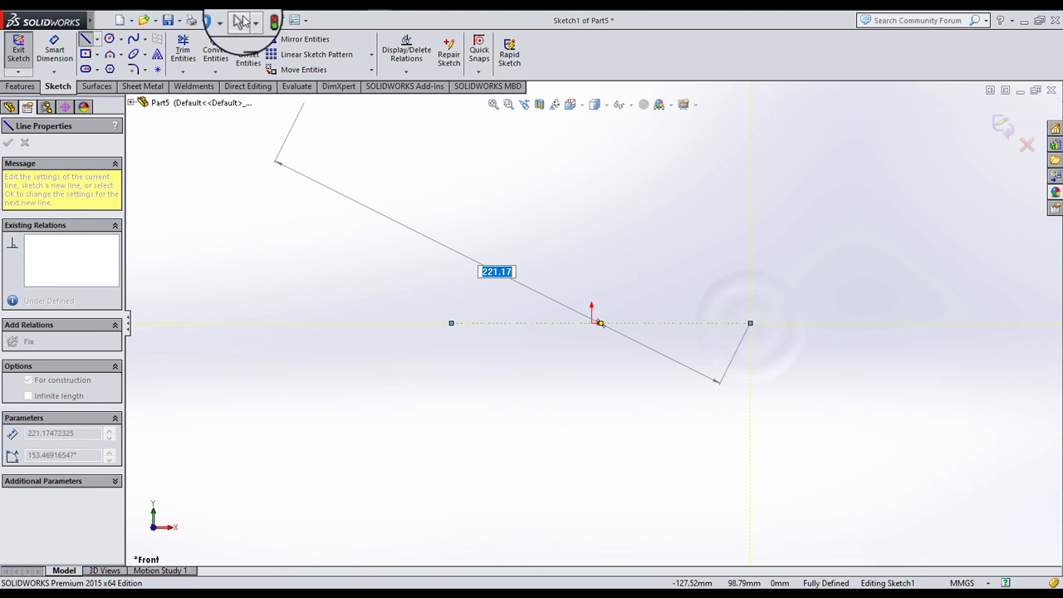
pyautogui.press('Escape')
# - Draw a closed stepped line profile above the centerline
pyautogui.click(85, 42)
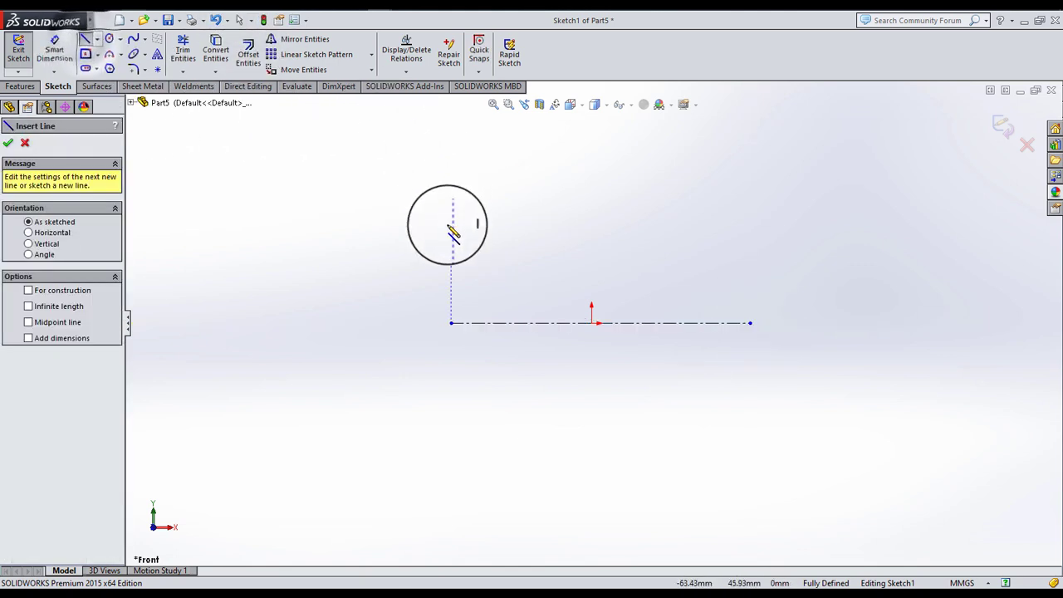
pyautogui.moveTo(516, 260); pyautogui.dragTo(569, 261)
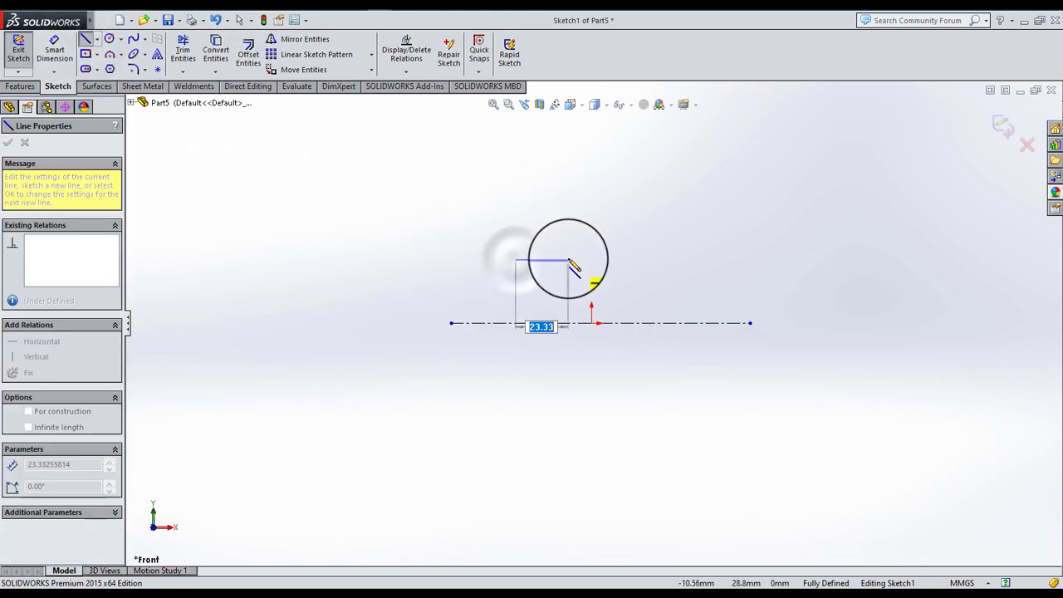
pyautogui.click(569, 261)
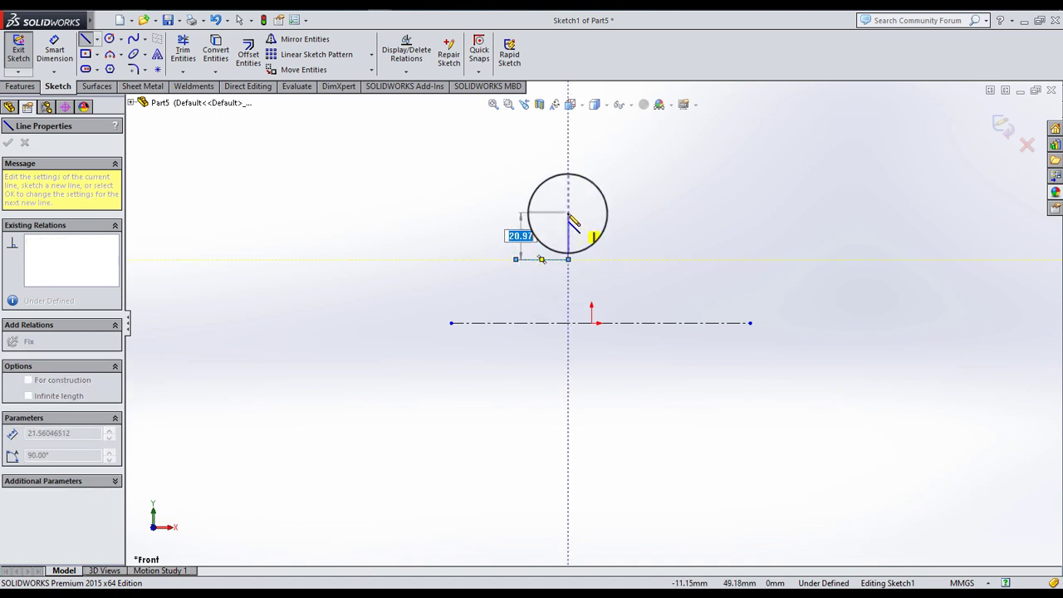
pyautogui.click(568, 223)
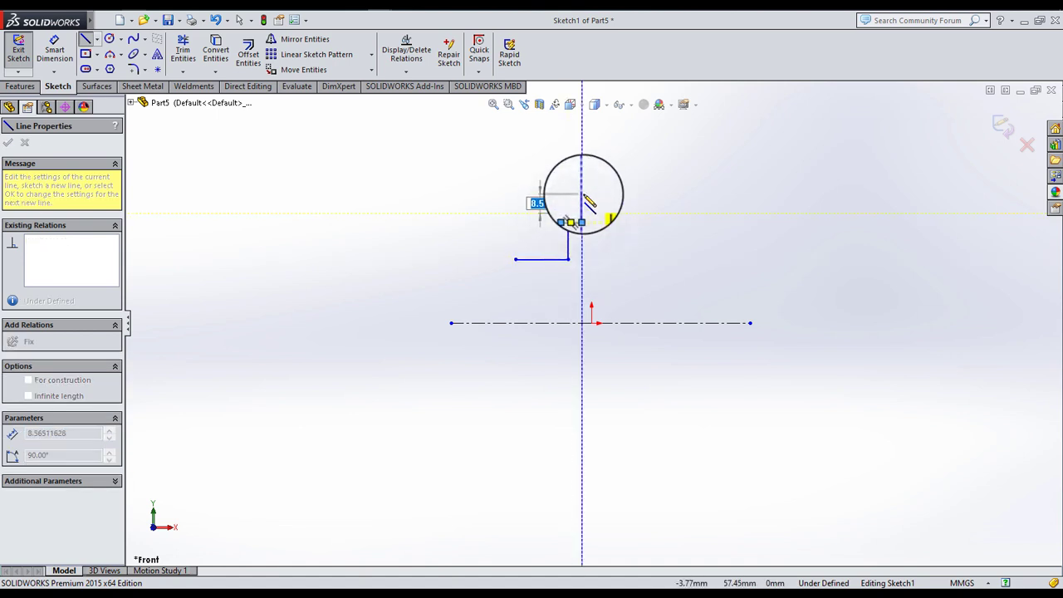
pyautogui.click(581, 193)
pyautogui.click(549, 194)
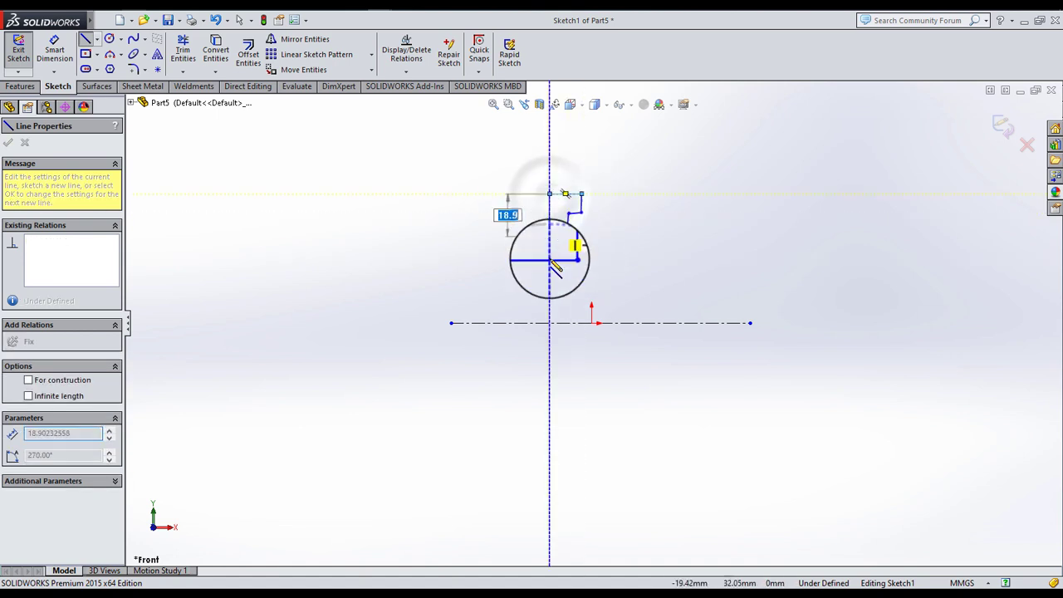
pyautogui.click(549, 225)
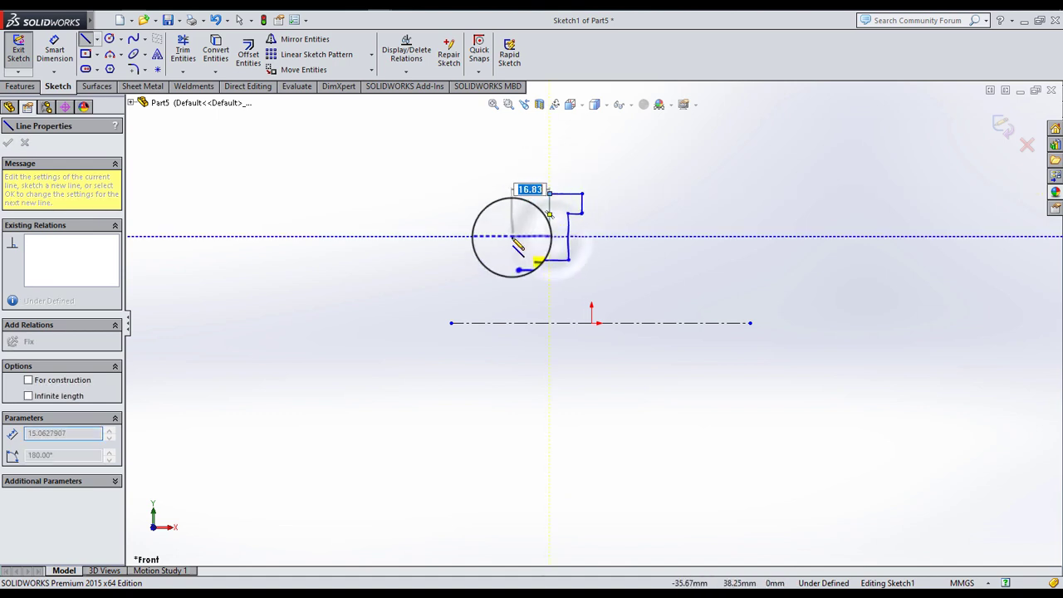
pyautogui.click(509, 225)
pyautogui.click(516, 260)
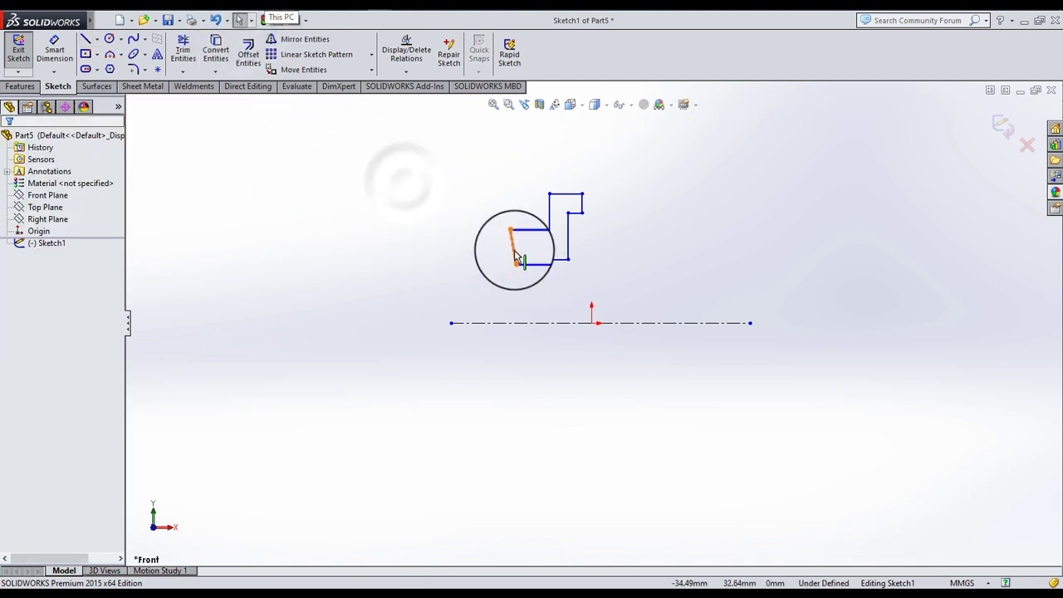
# - Make the profile's slanted closing line vertical
pyautogui.click(515, 254)
pyautogui.click(11, 301)
pyautogui.click(240, 258)
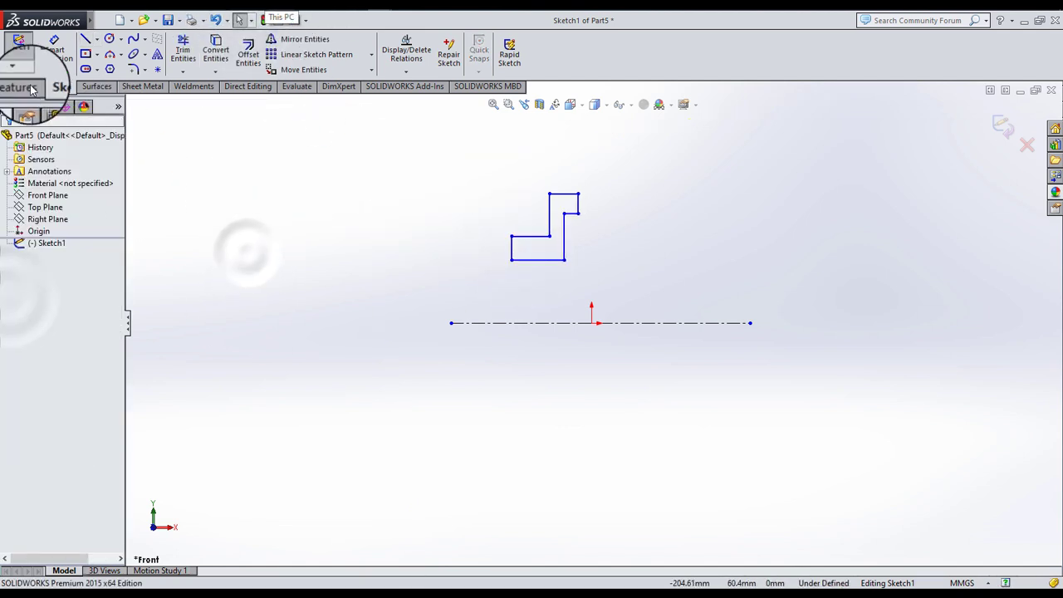
pyautogui.click(55, 59)
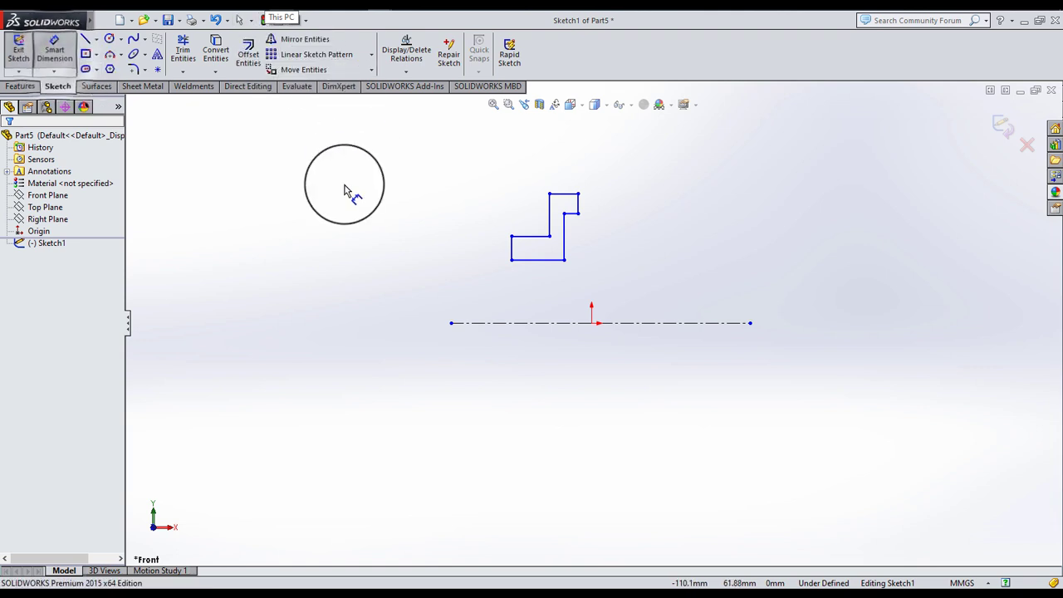
# - Dimension the upper step at 27 mm and the lower edge 19 mm from the centerline
pyautogui.click(531, 239)
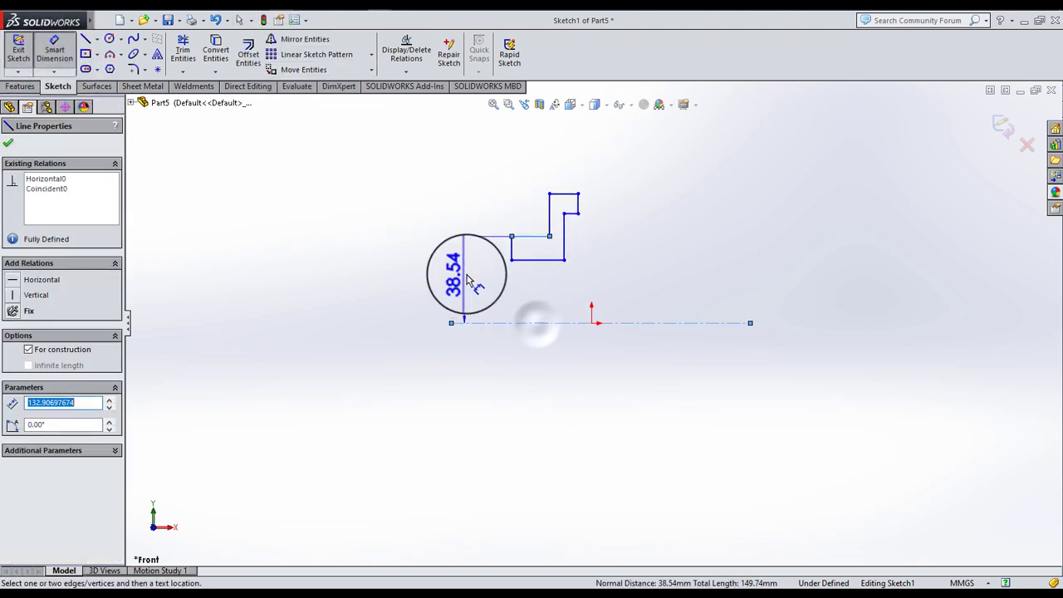
pyautogui.click(475, 281)
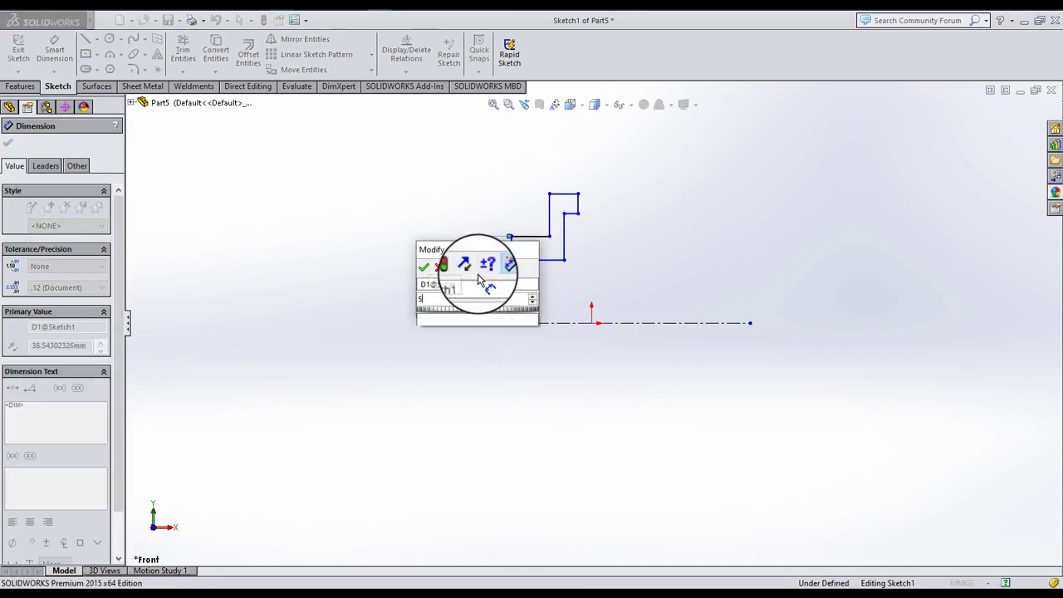
pyautogui.write('27')
pyautogui.press('Return')
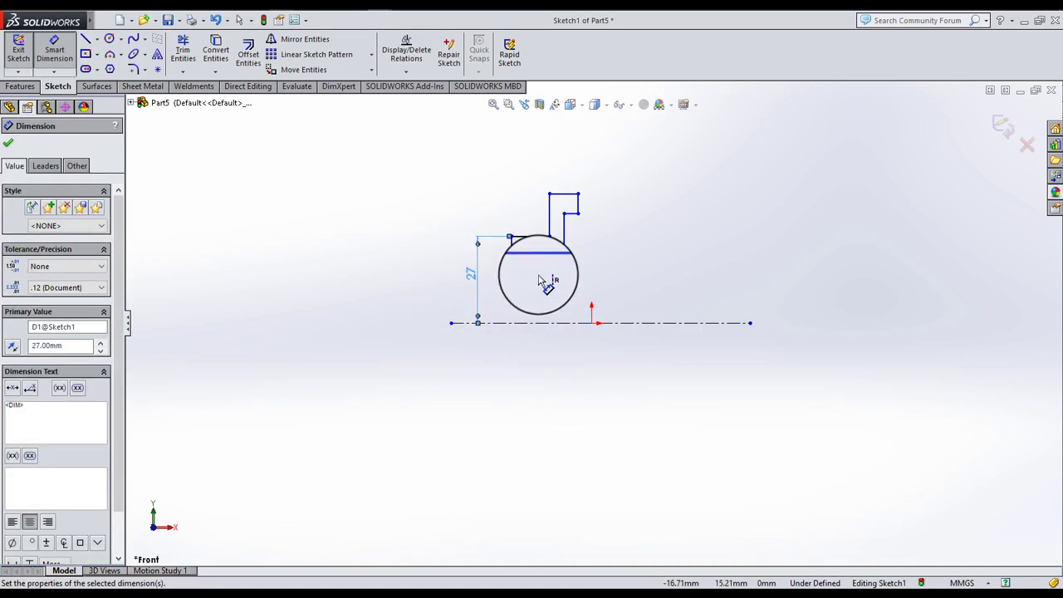
pyautogui.click(539, 281)
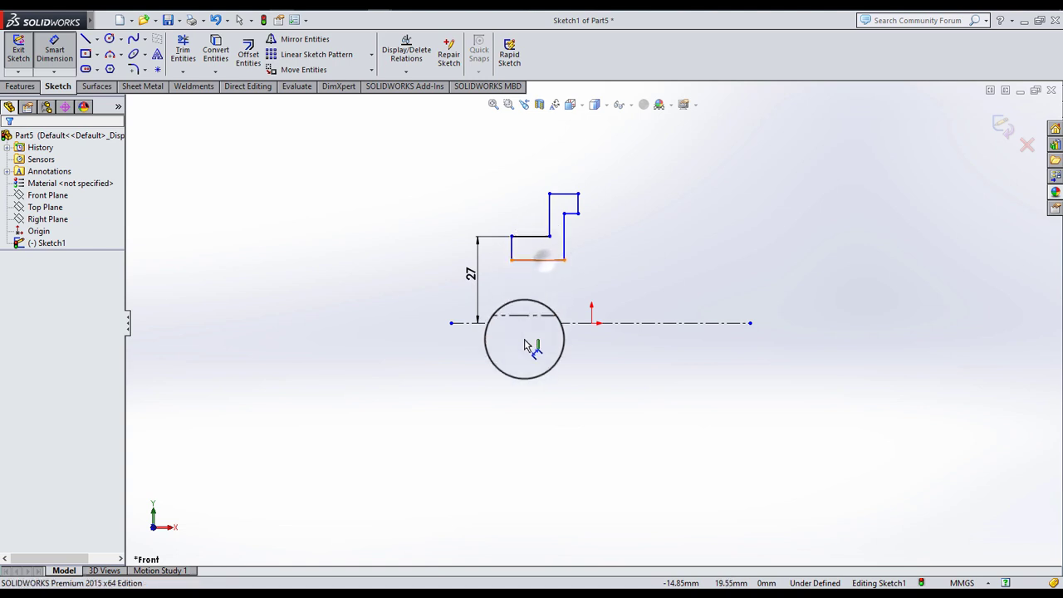
pyautogui.click(524, 345)
pyautogui.click(521, 307)
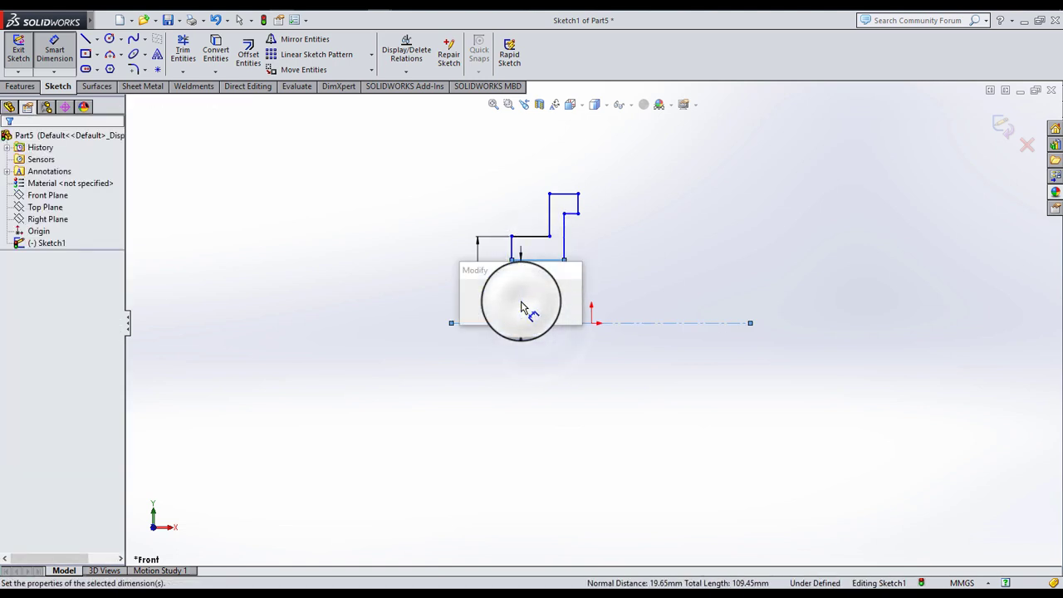
pyautogui.write('382')
pyautogui.press('Return')
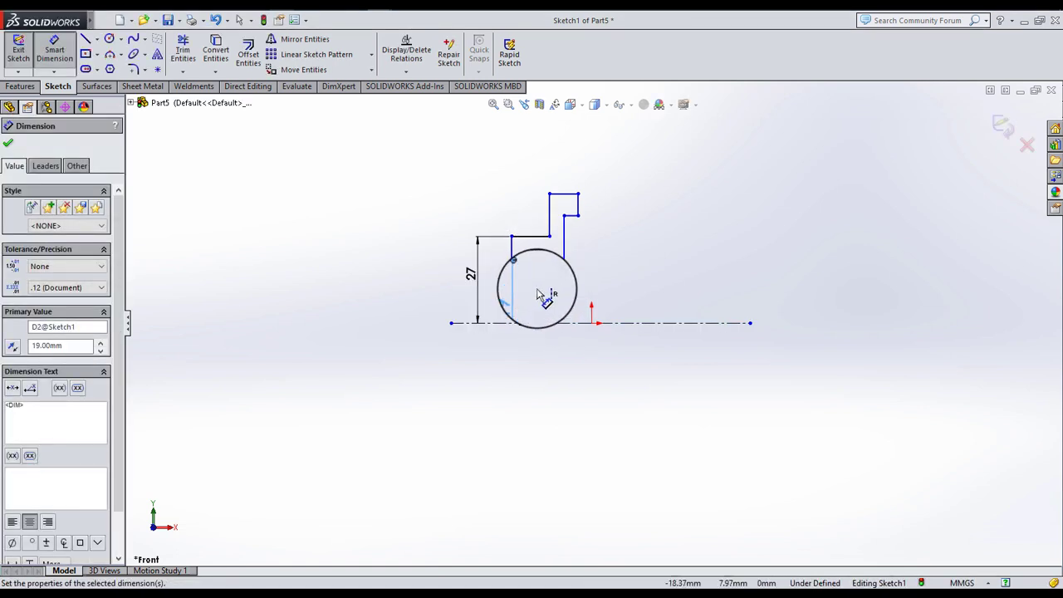
# - Zoom in and dimension the top step's width at 9 mm
pyautogui.moveTo(595, 272); pyautogui.dragTo(607, 262)
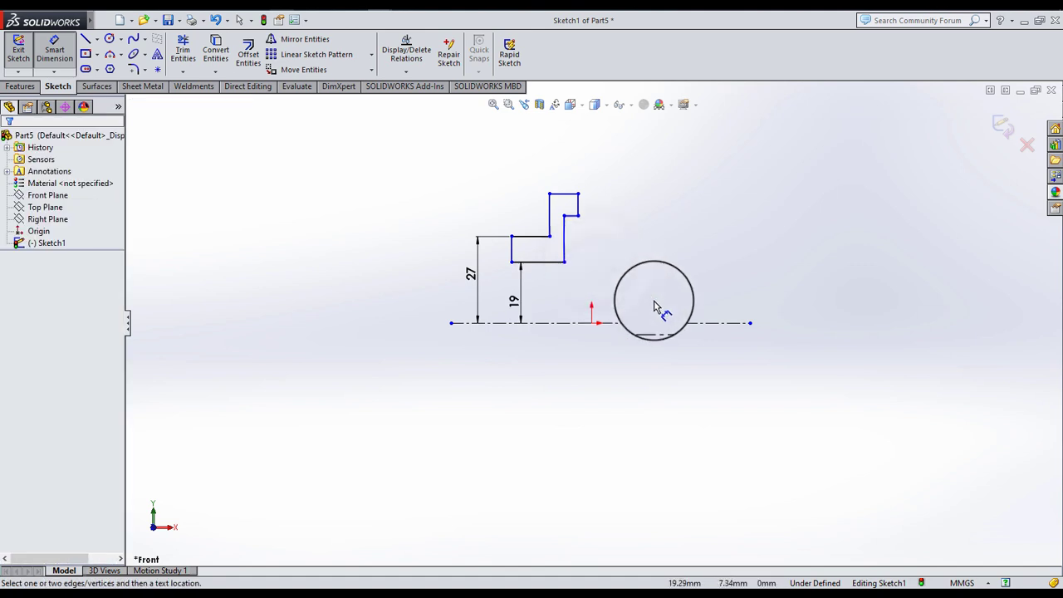
pyautogui.moveTo(653, 306); pyautogui.dragTo(605, 280)
pyautogui.scroll(-1, 653, 306)
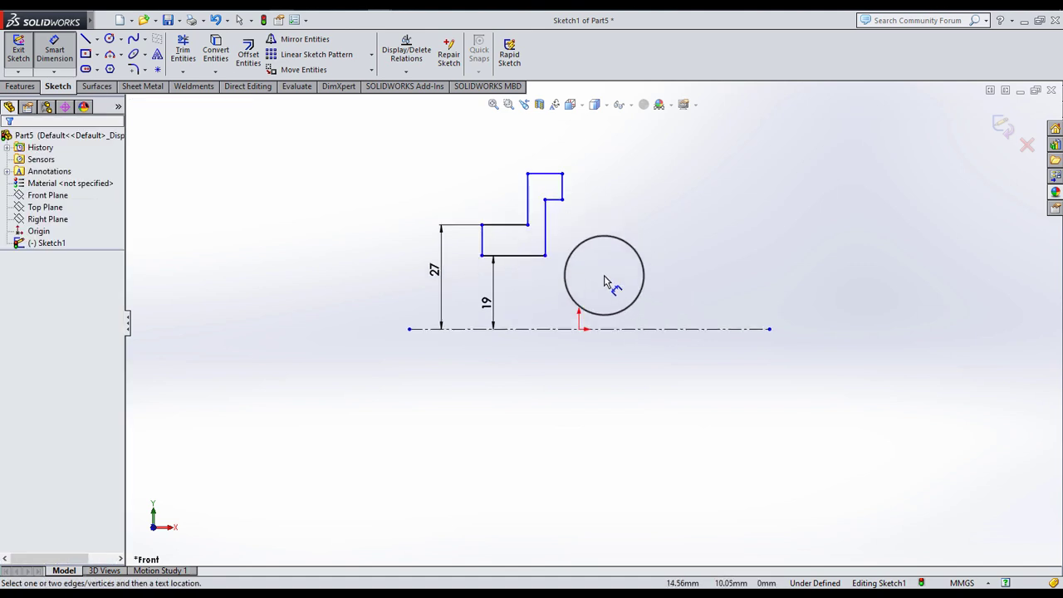
pyautogui.click(546, 180)
pyautogui.click(555, 151)
pyautogui.write('9')
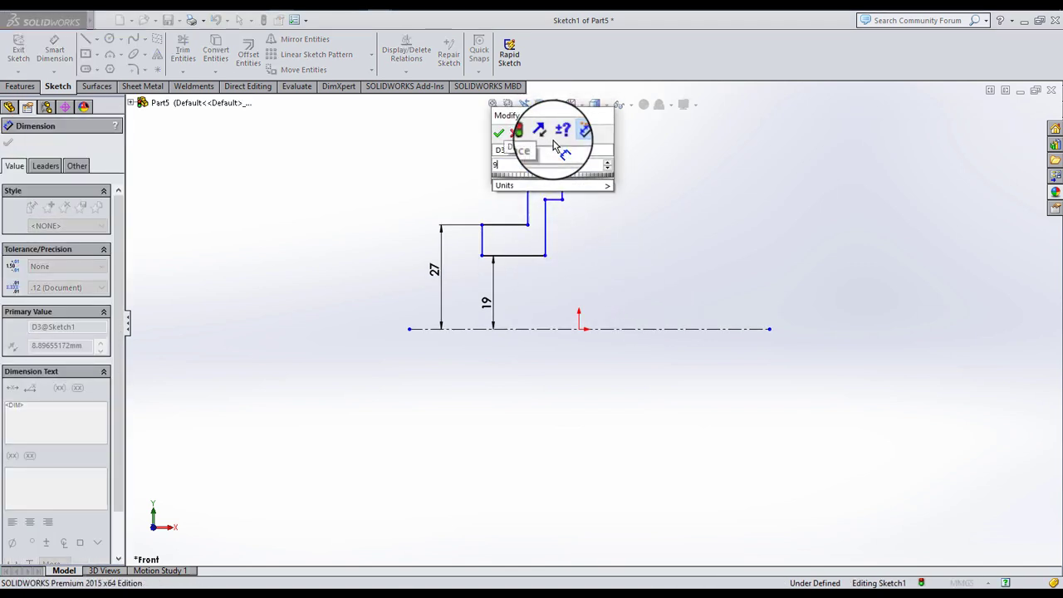
pyautogui.press('Return')
# - Dimension the distance between the two vertical step edges at 18 mm
pyautogui.click(603, 176)
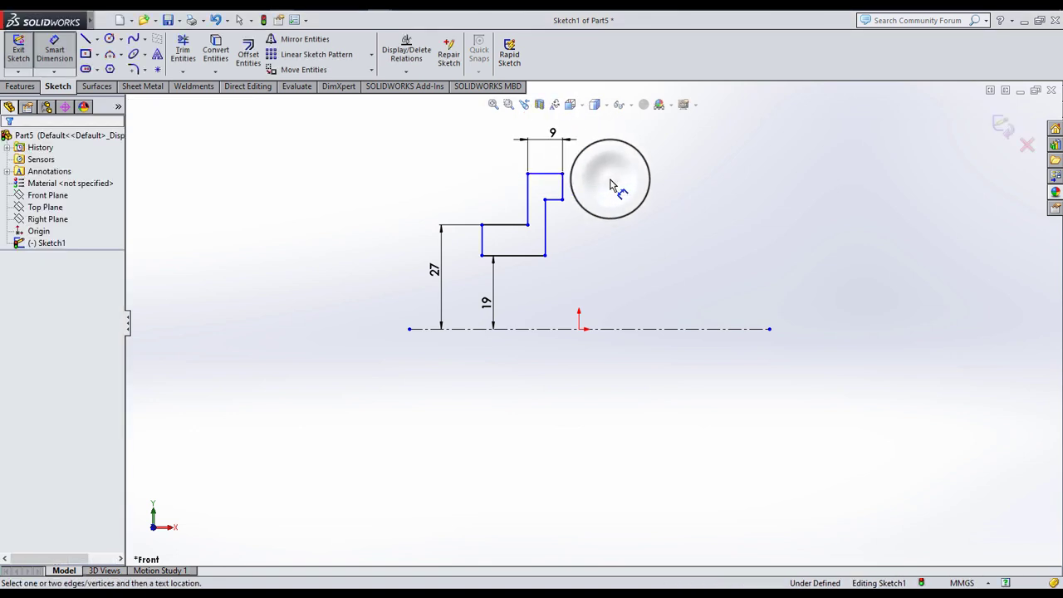
pyautogui.click(565, 192)
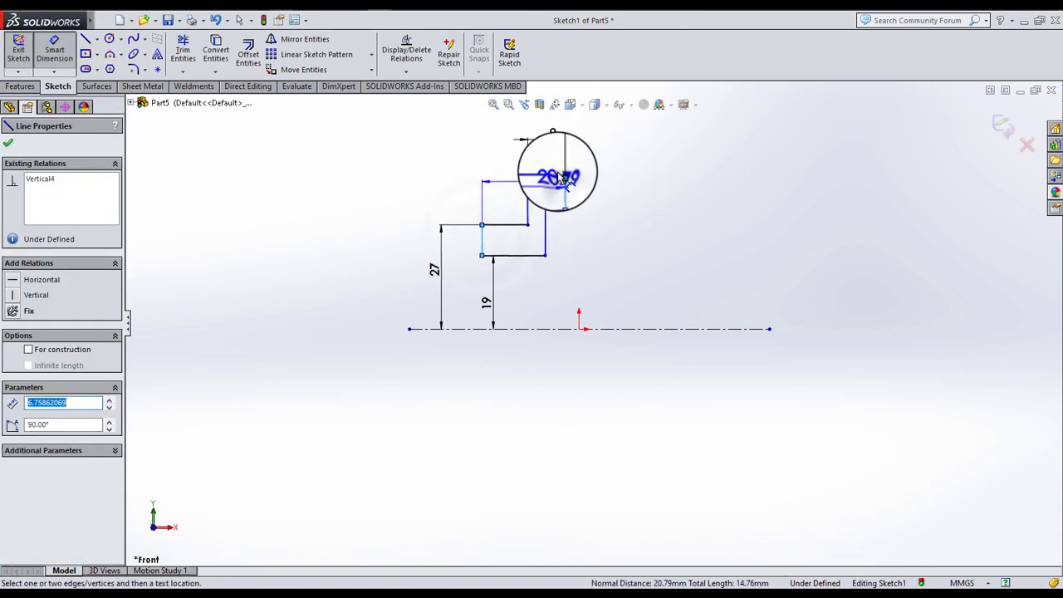
pyautogui.click(555, 165)
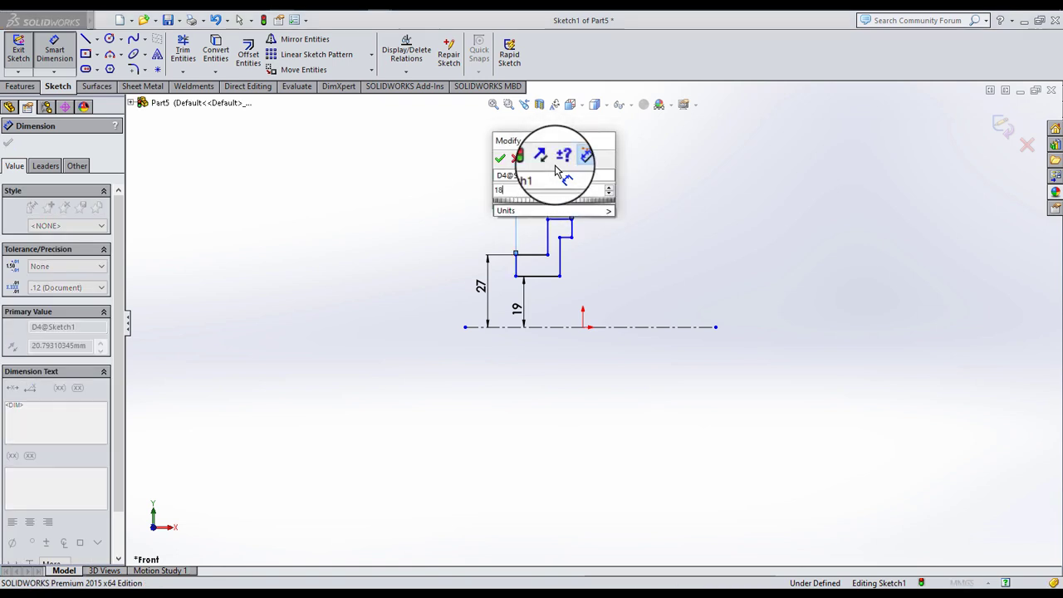
pyautogui.write('18')
pyautogui.press('Return')
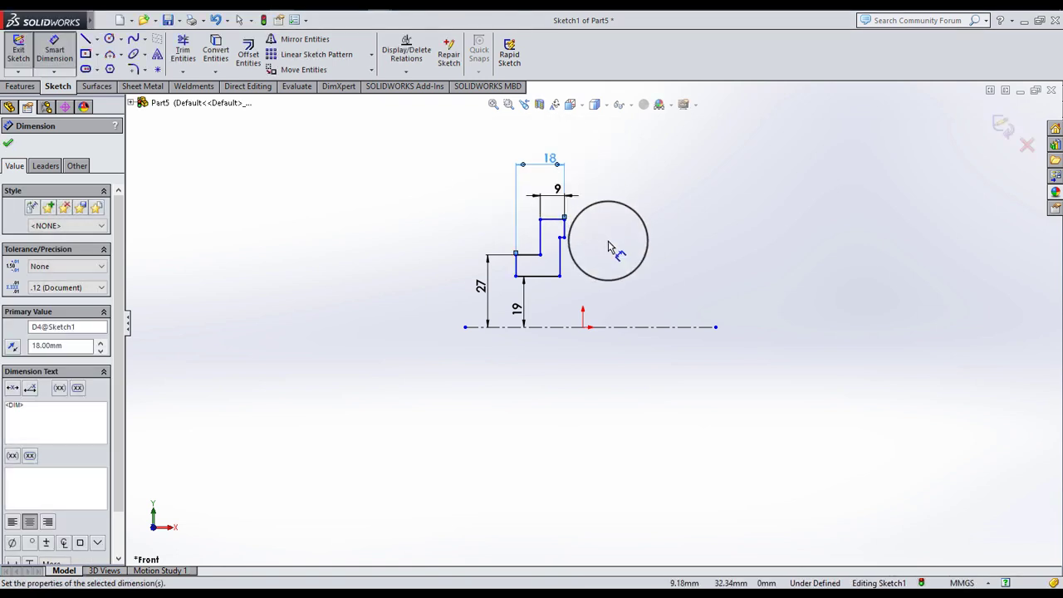
pyautogui.click(608, 247)
pyautogui.scroll(-5, 586, 266)
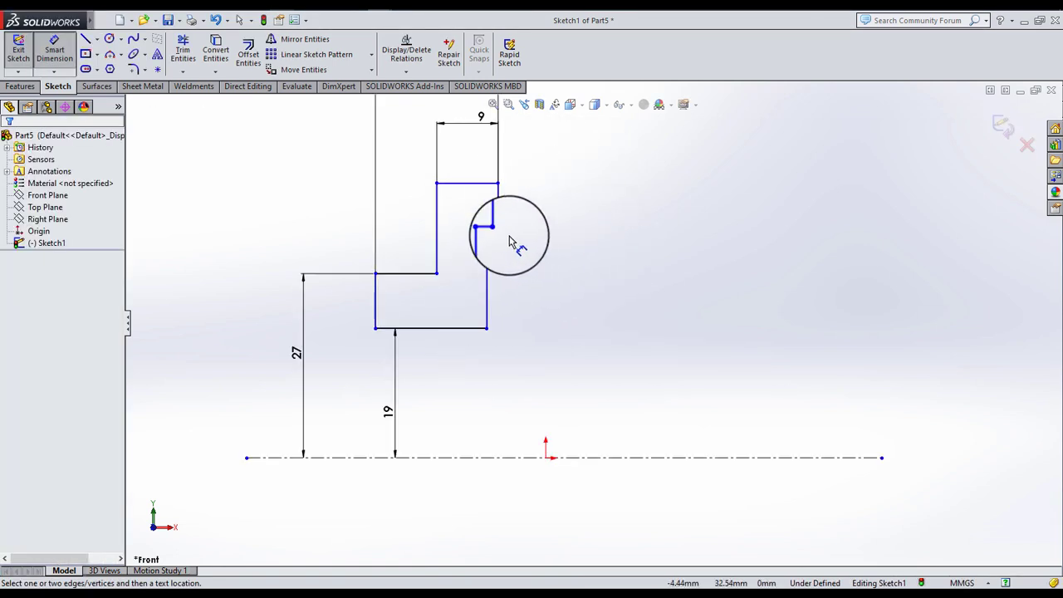
pyautogui.click(491, 229)
# - Dimension a step 25 mm (50/2) from the centerline and the ledge at 1.50 mm
pyautogui.click(578, 457)
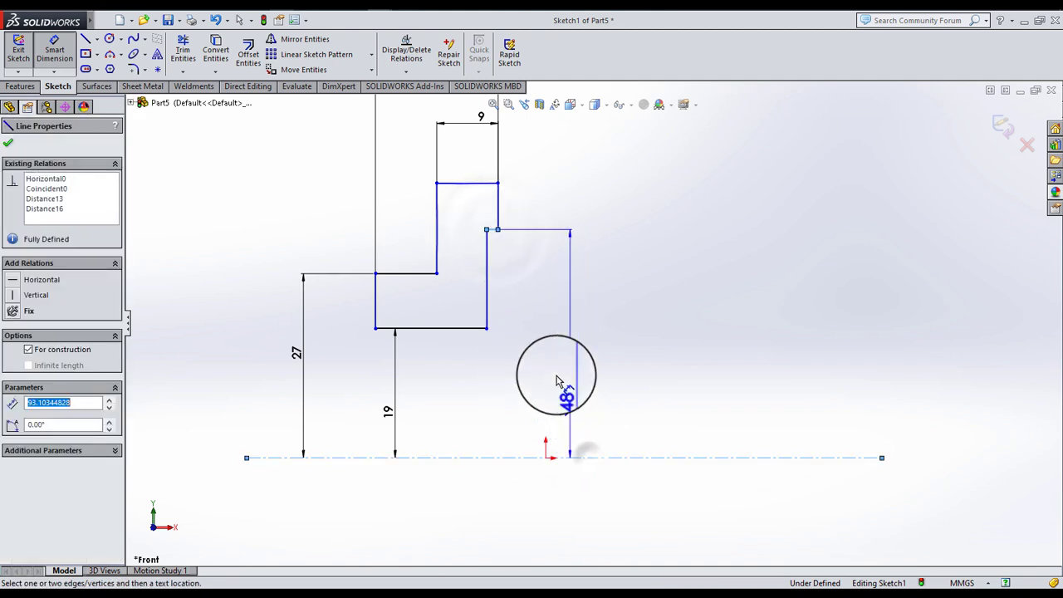
pyautogui.click(555, 376)
pyautogui.write('50/2')
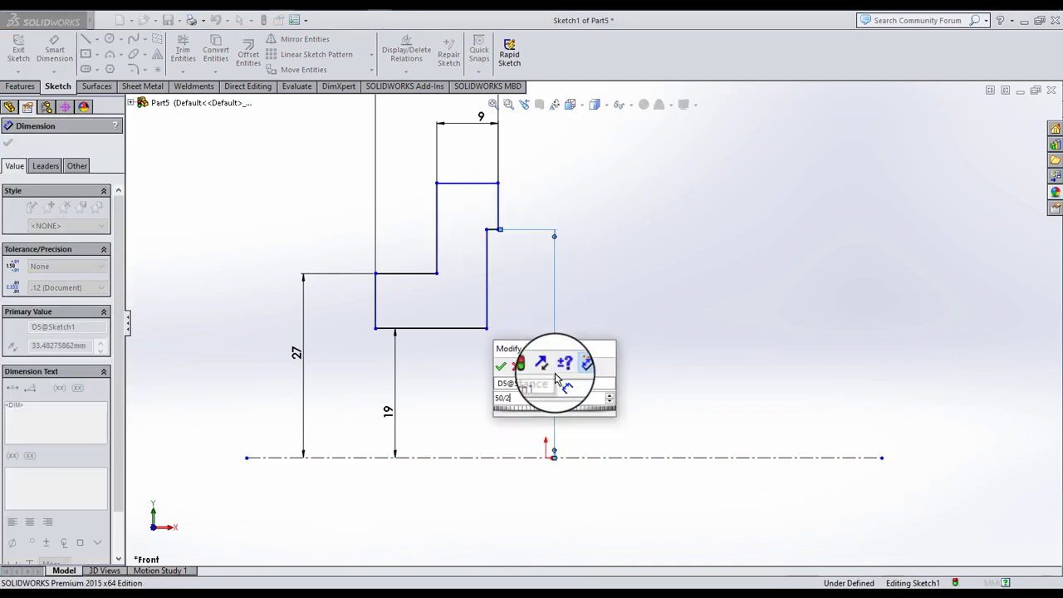
pyautogui.press('Return')
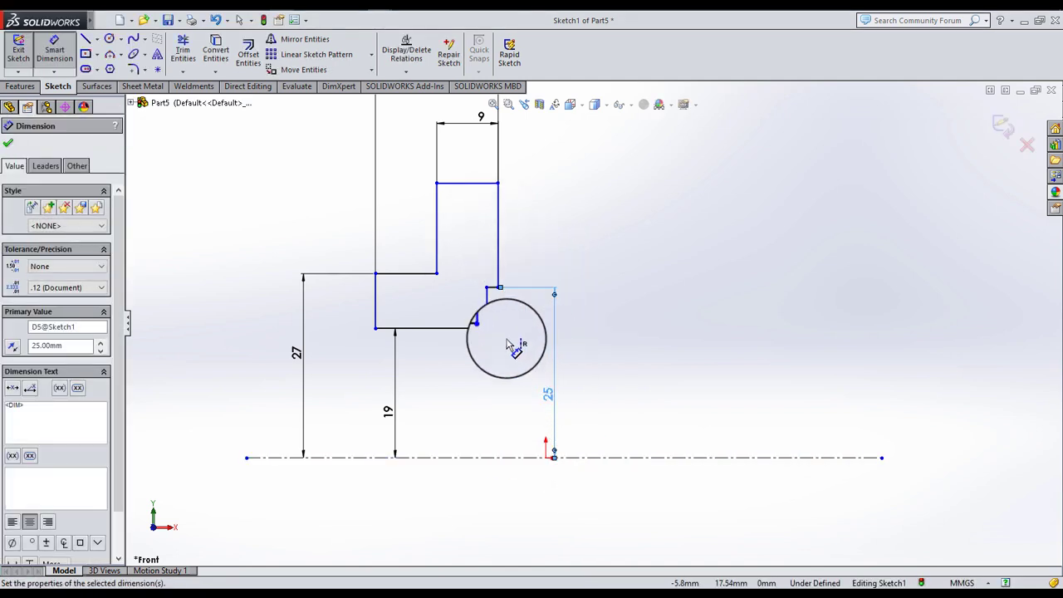
pyautogui.moveTo(509, 345); pyautogui.dragTo(517, 324)
pyautogui.click(492, 293)
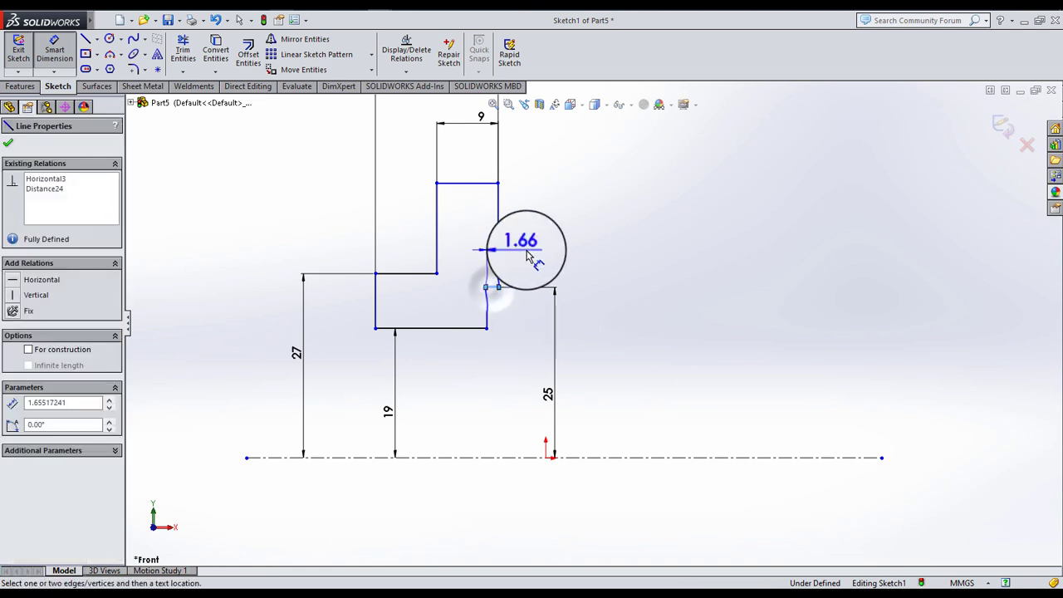
pyautogui.click(523, 249)
pyautogui.write('1.5')
pyautogui.press('Return')
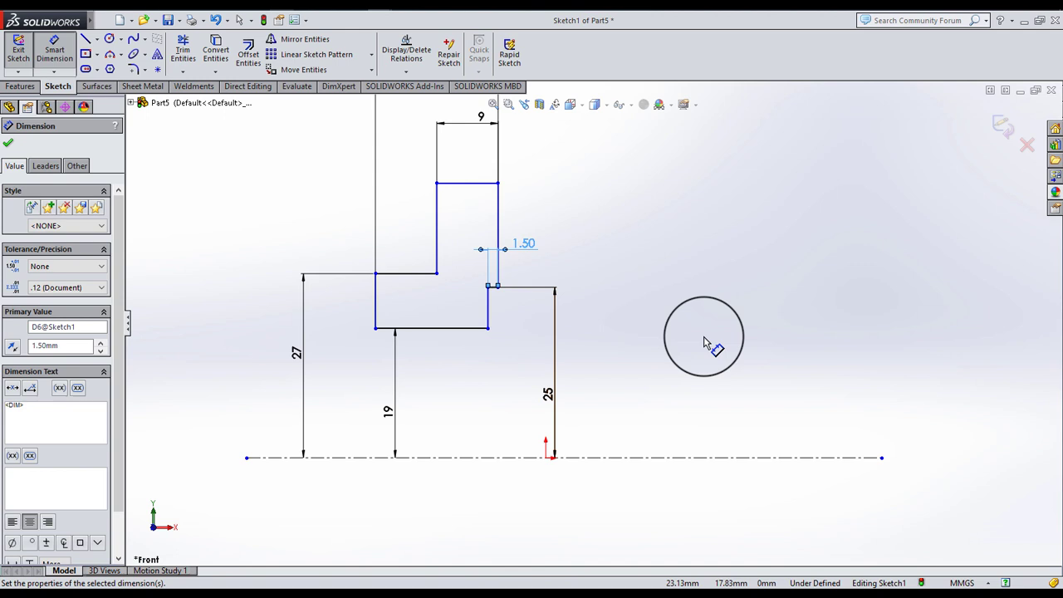
pyautogui.click(704, 342)
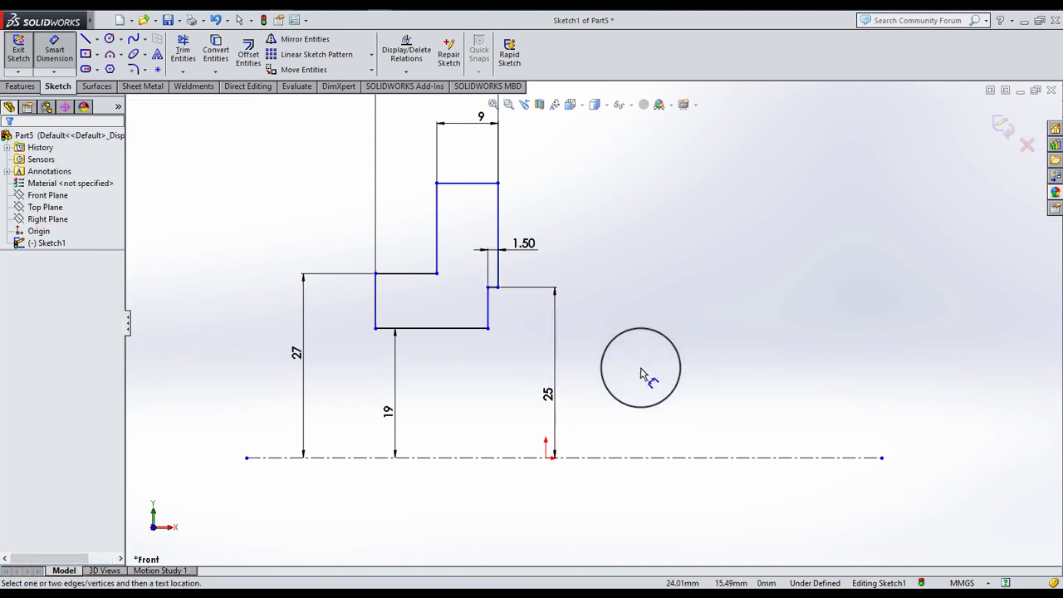
# - Dimension the upper step's top edge 39.50 mm from the centerline
pyautogui.click(488, 183)
pyautogui.click(649, 457)
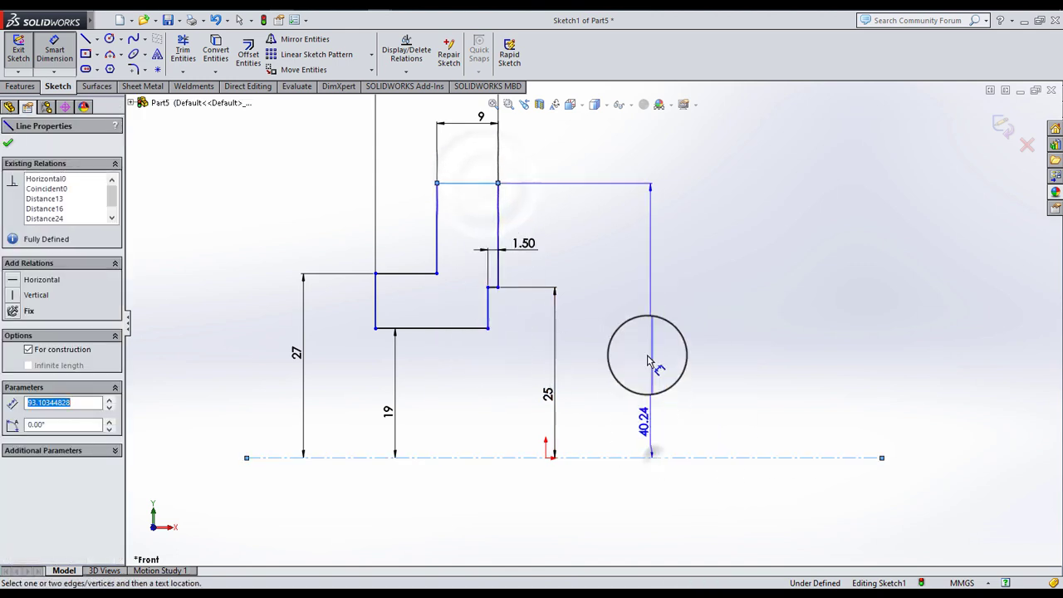
pyautogui.click(653, 359)
pyautogui.write('7')
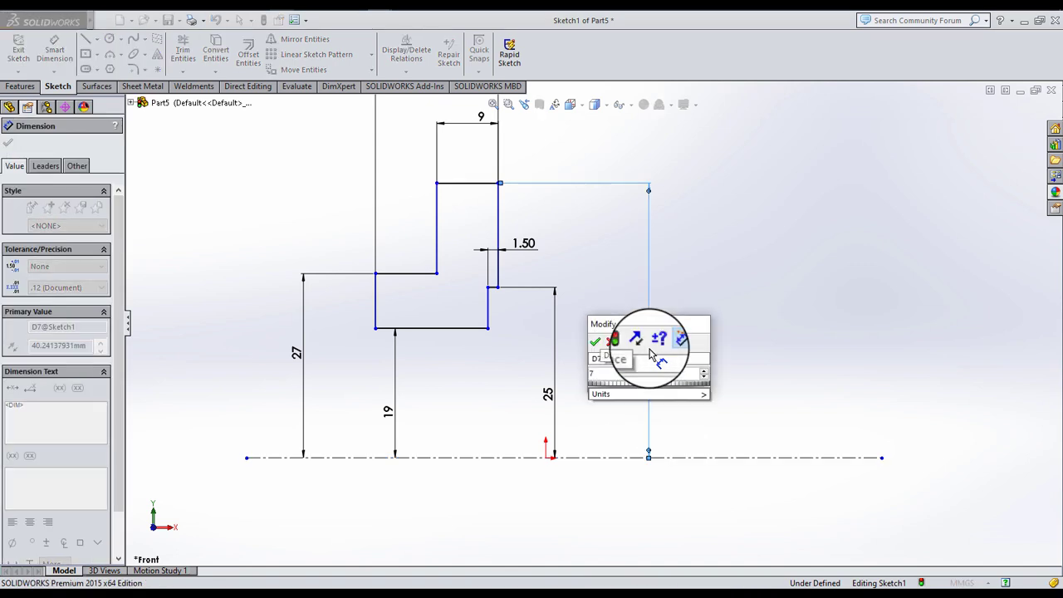
pyautogui.write('2')
pyautogui.press('Return')
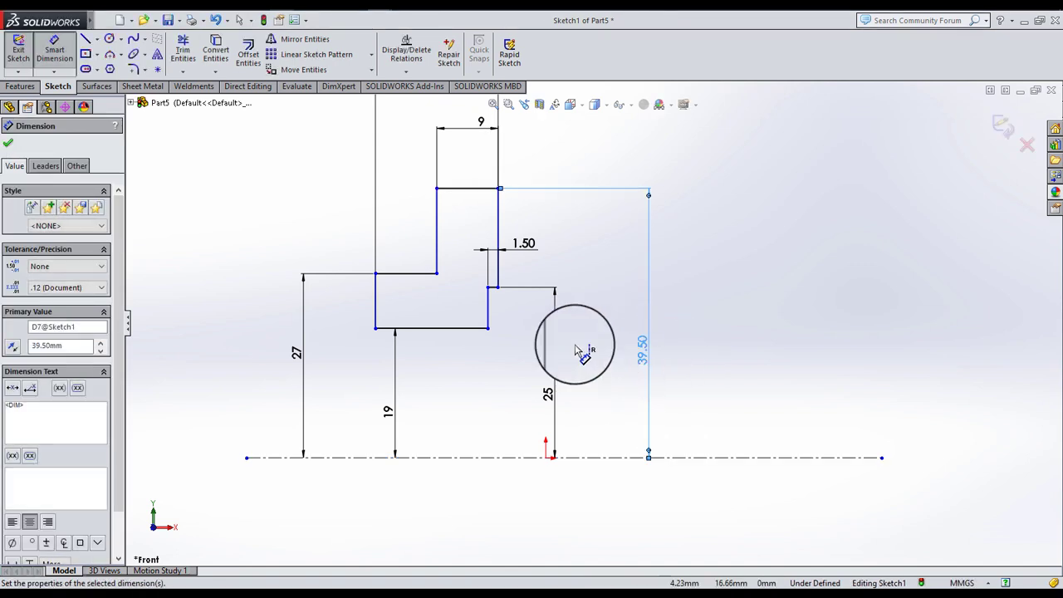
# - Make the short vertical step line coincident with the origin to fully define the sketch
pyautogui.click(497, 222)
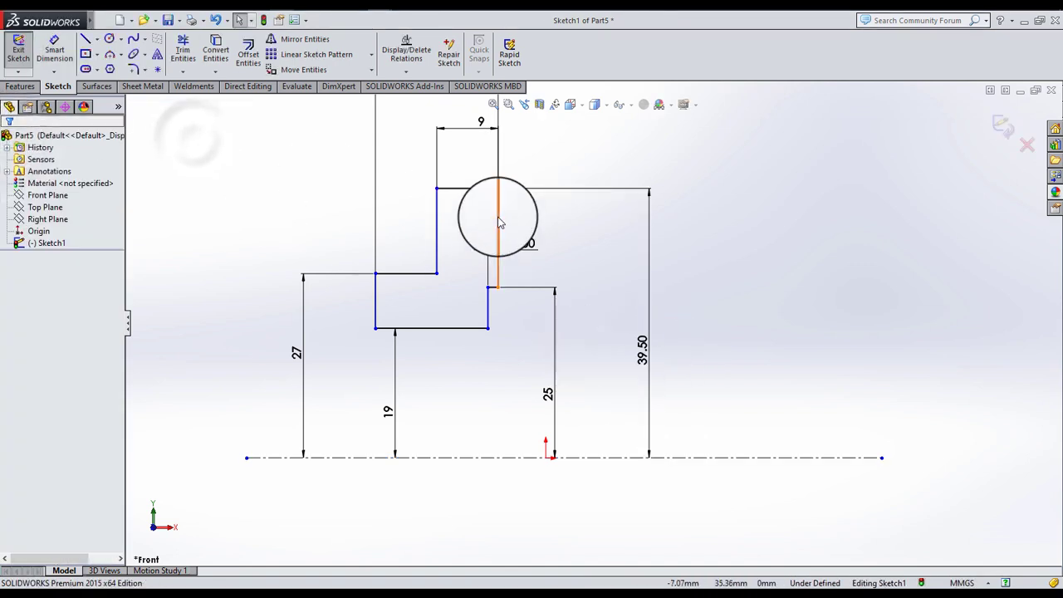
pyautogui.keyDown('ctrl'); pyautogui.click(547, 461); pyautogui.keyUp('ctrl')
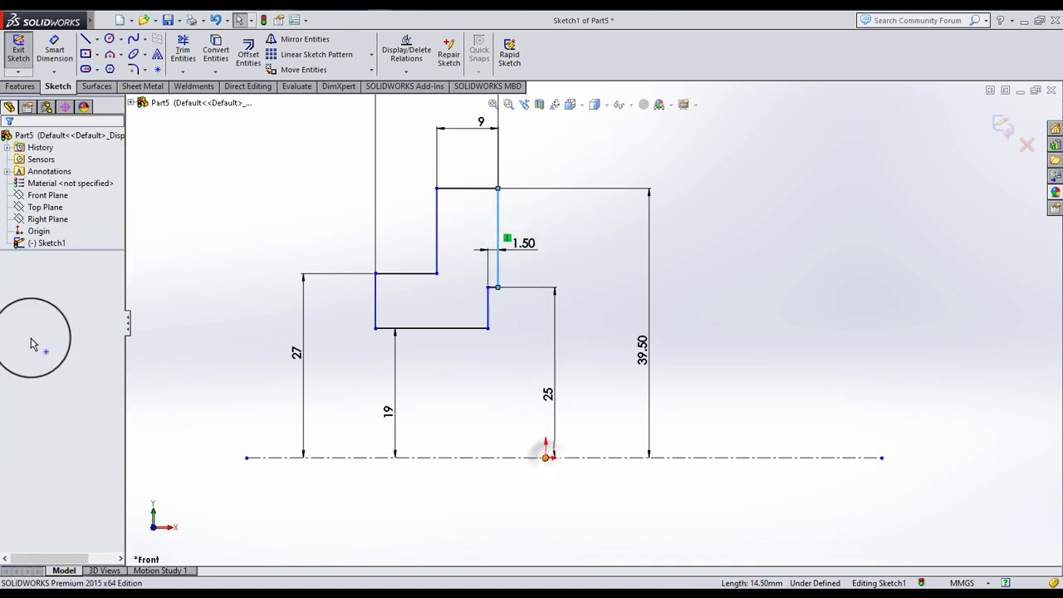
pyautogui.click(37, 356)
pyautogui.click(163, 309)
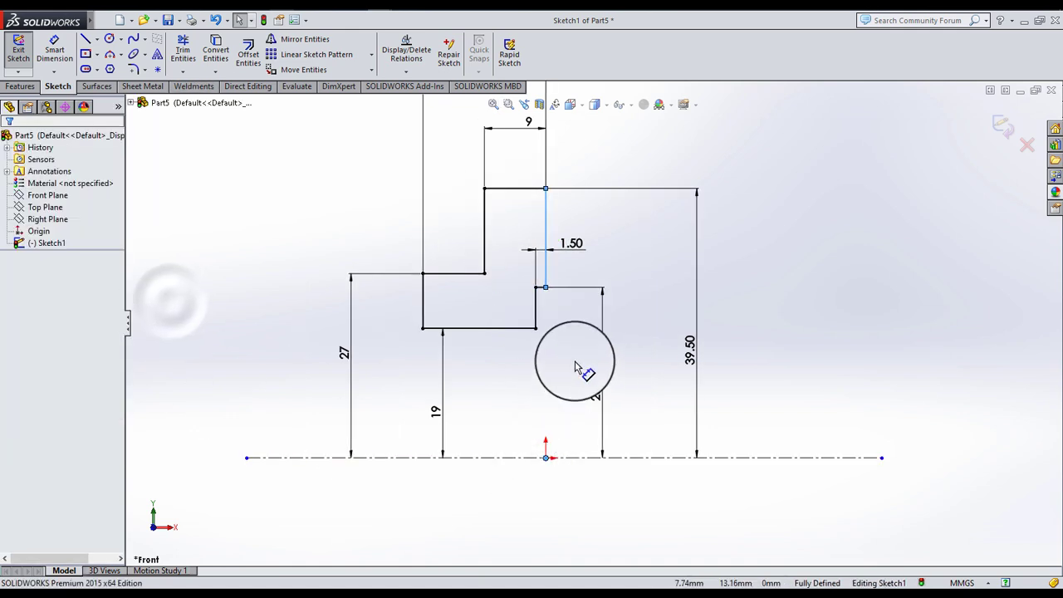
pyautogui.press('f')
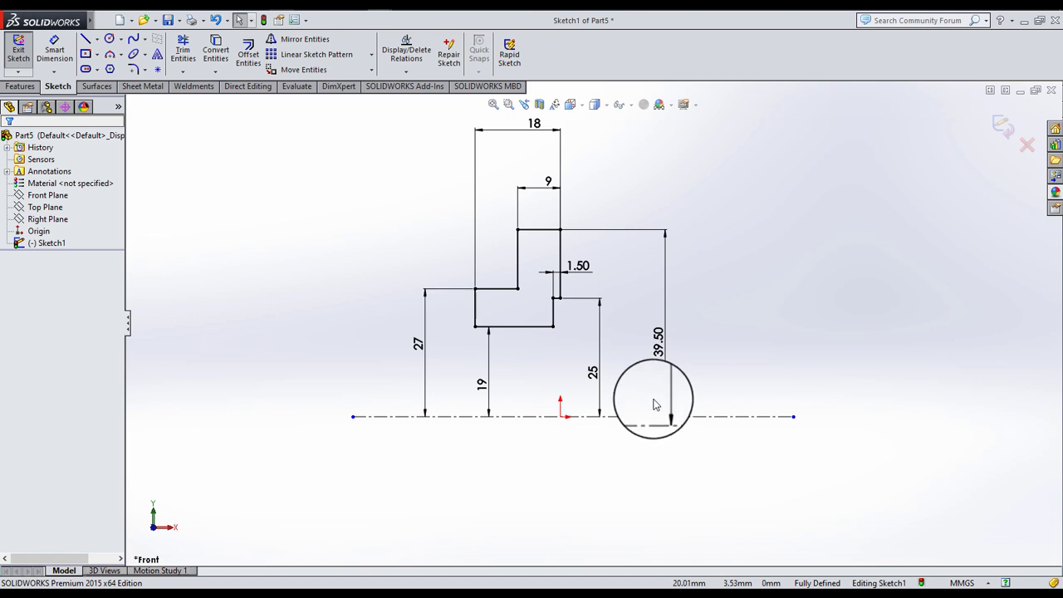
pyautogui.scroll(-1, 652, 385)
pyautogui.moveTo(653, 385); pyautogui.dragTo(719, 451)
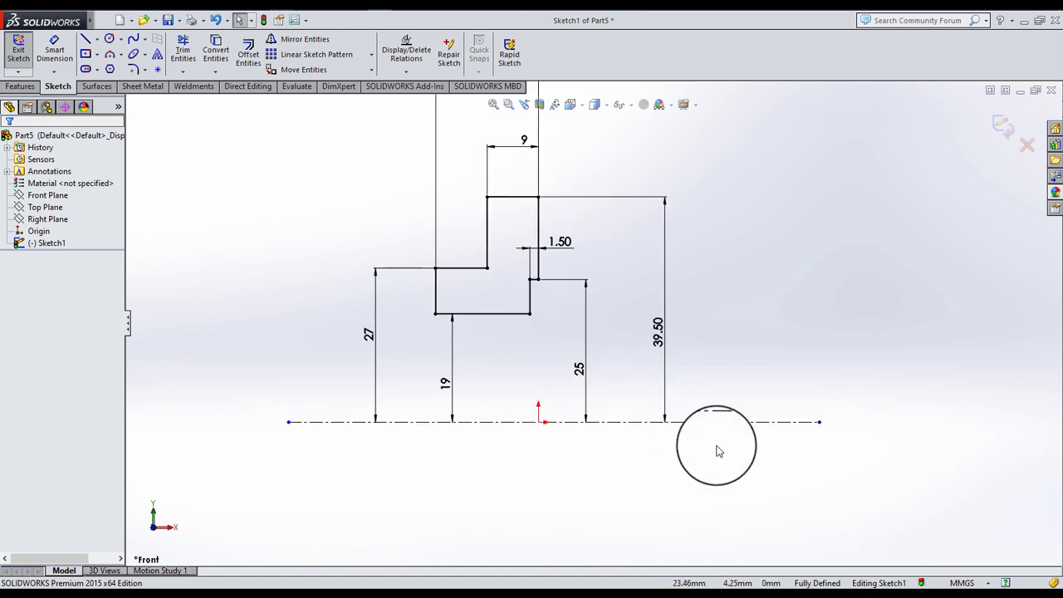
pyautogui.click(20, 87)
# - Revolve Sketch1 360° about Line1 and orbit around the solid collar
pyautogui.click(62, 55)
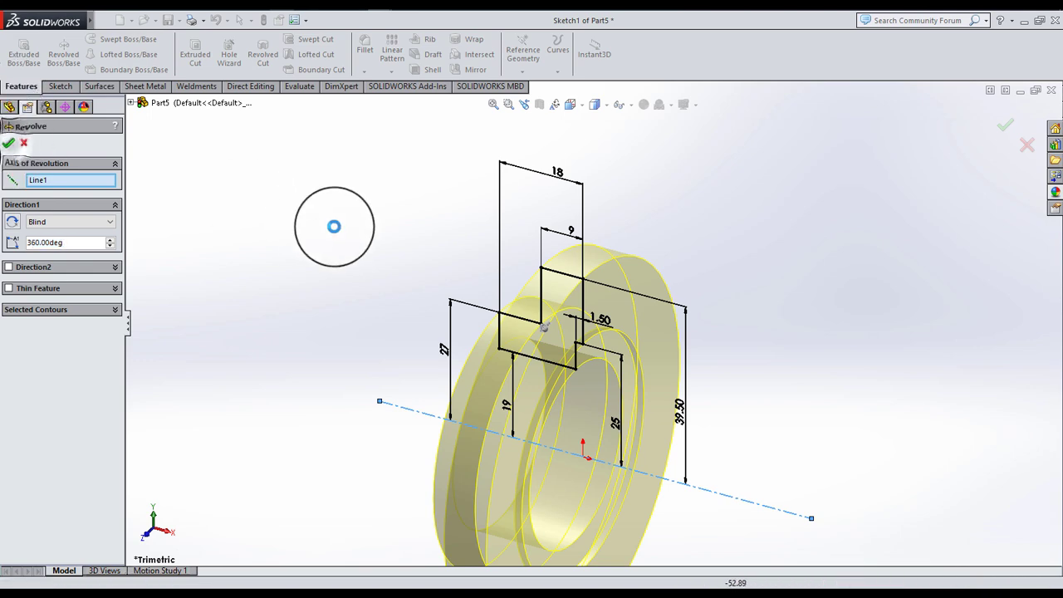
pyautogui.press('Return')
pyautogui.moveTo(334, 226); pyautogui.dragTo(646, 361, button='middle')
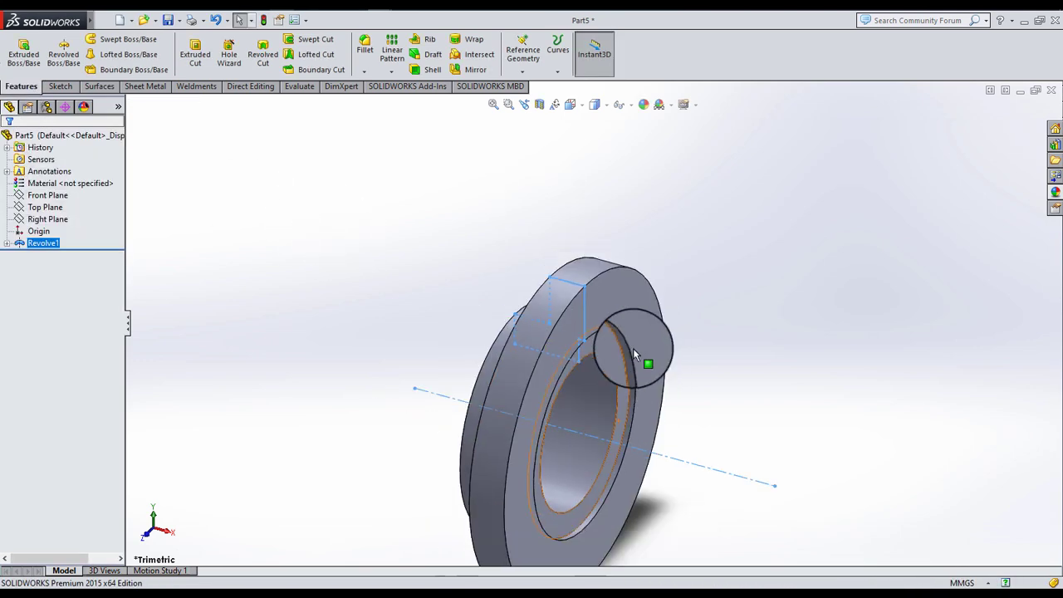
pyautogui.scroll(5, 764, 311)
pyautogui.moveTo(764, 311)
pyautogui.mouseDown(button='middle')
pyautogui.moveTo(703, 373)
pyautogui.moveTo(629, 491)
pyautogui.moveTo(563, 486)
pyautogui.mouseUp(button='middle')
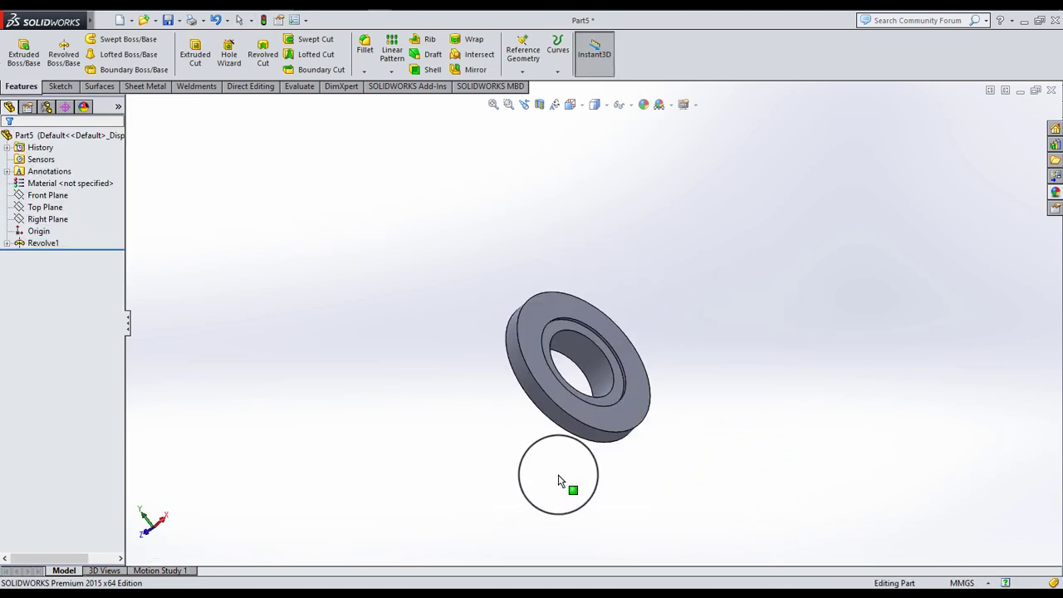
pyautogui.scroll(-5, 451, 355)
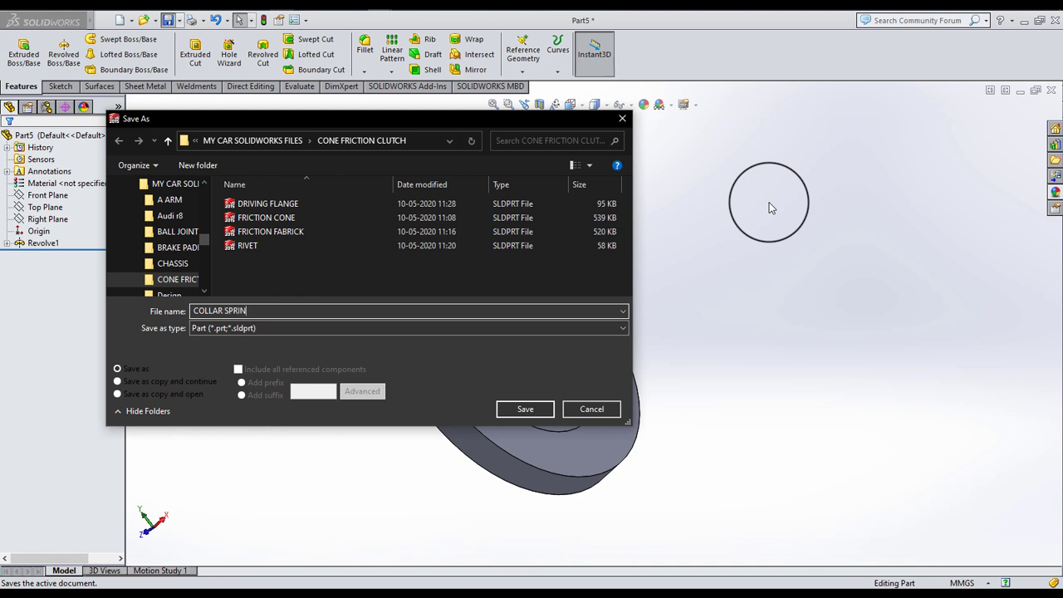
# - Save the part, then create a new part and start a sketch on the Front Plane
pyautogui.click(536, 413)
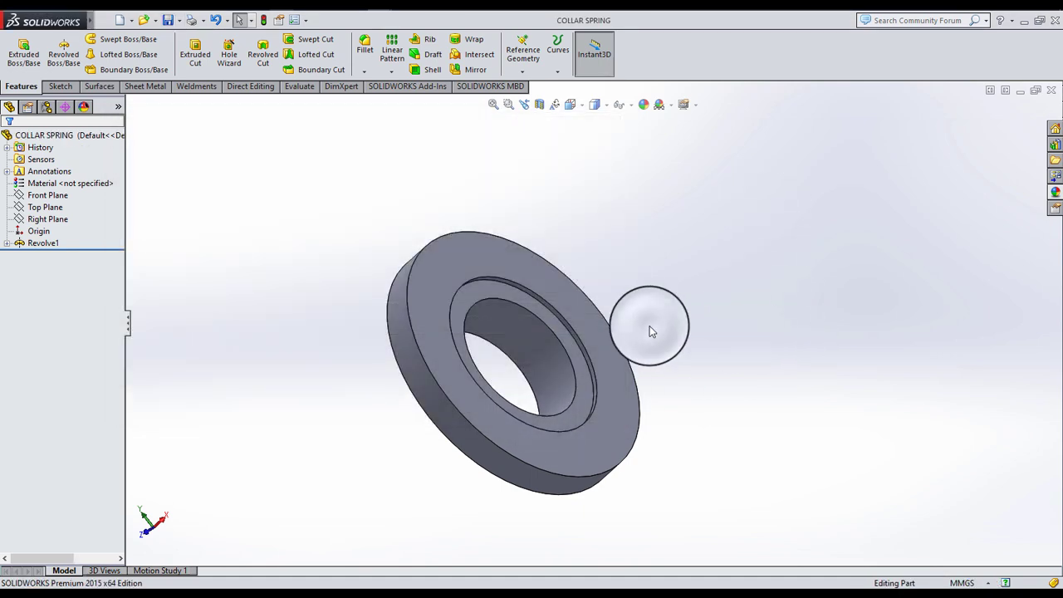
pyautogui.click(121, 25)
pyautogui.click(466, 442)
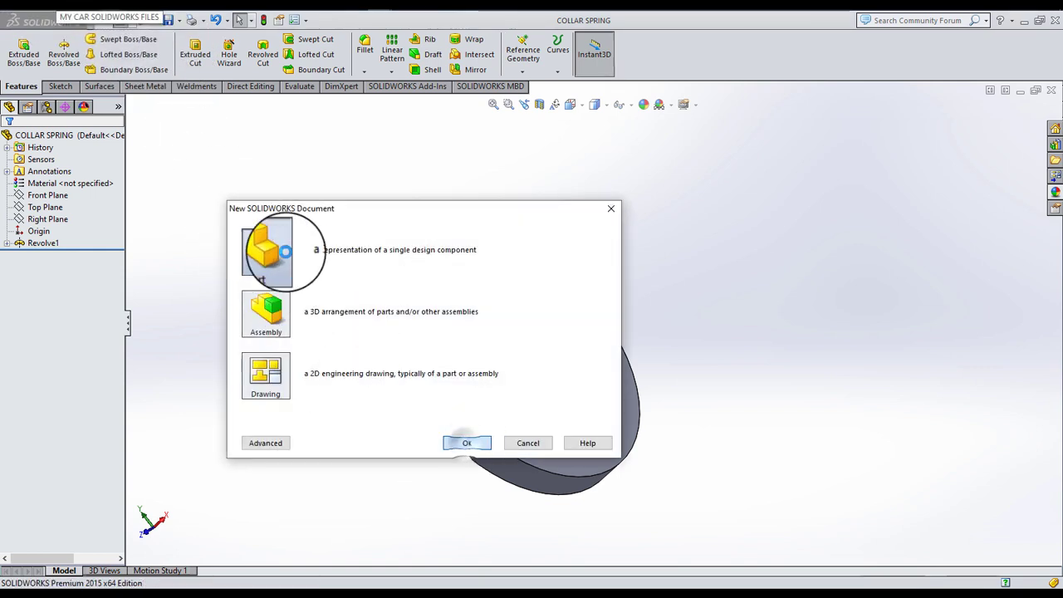
pyautogui.click(48, 195)
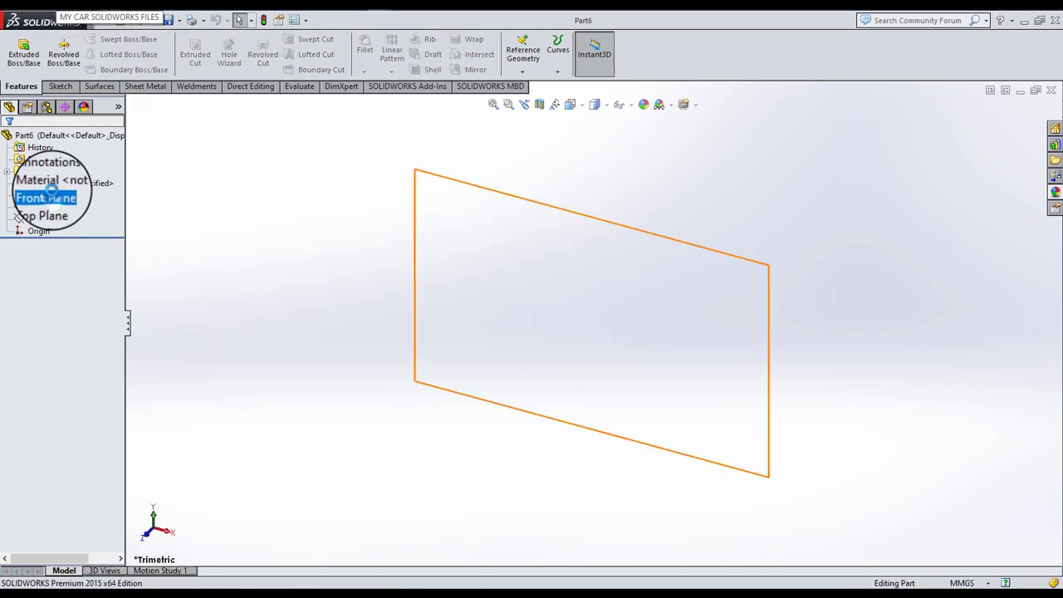
pyautogui.click(84, 182)
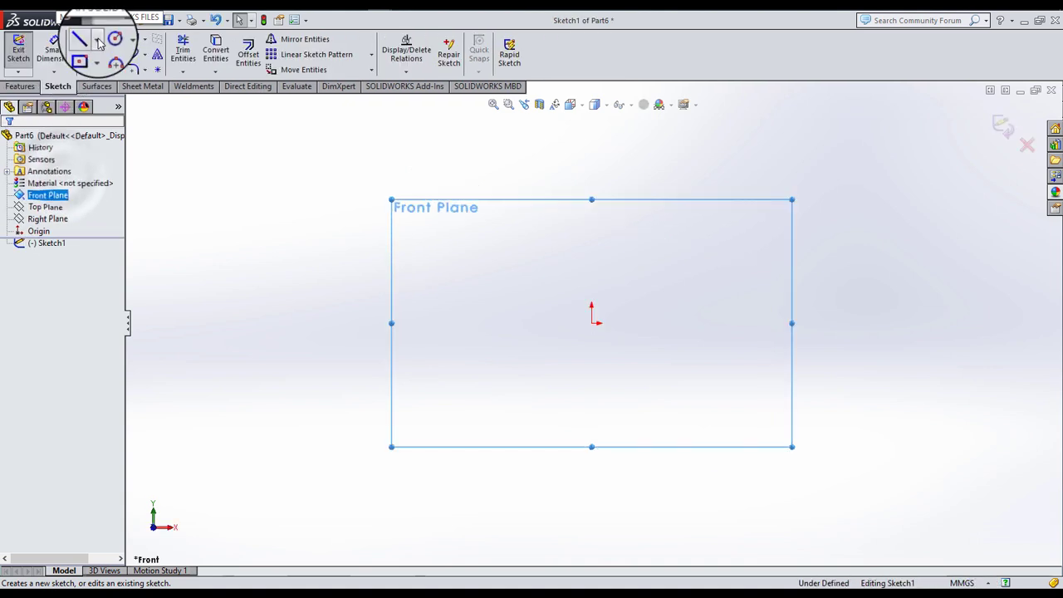
# - Draw a horizontal centerline through the origin and a vertical centerline rising from it
pyautogui.click(95, 41)
pyautogui.click(112, 67)
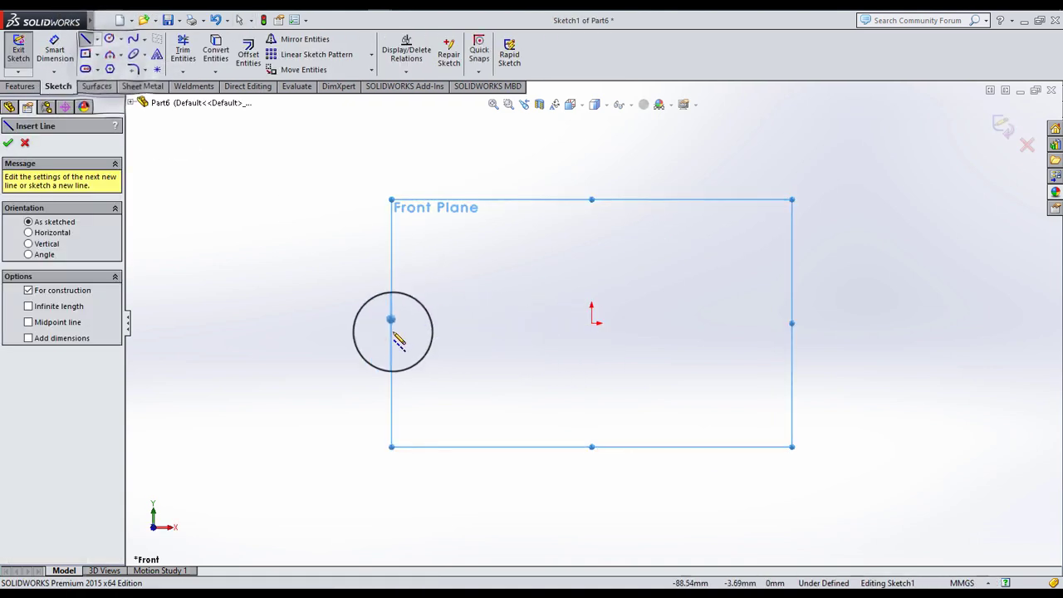
pyautogui.click(411, 323)
pyautogui.click(766, 323)
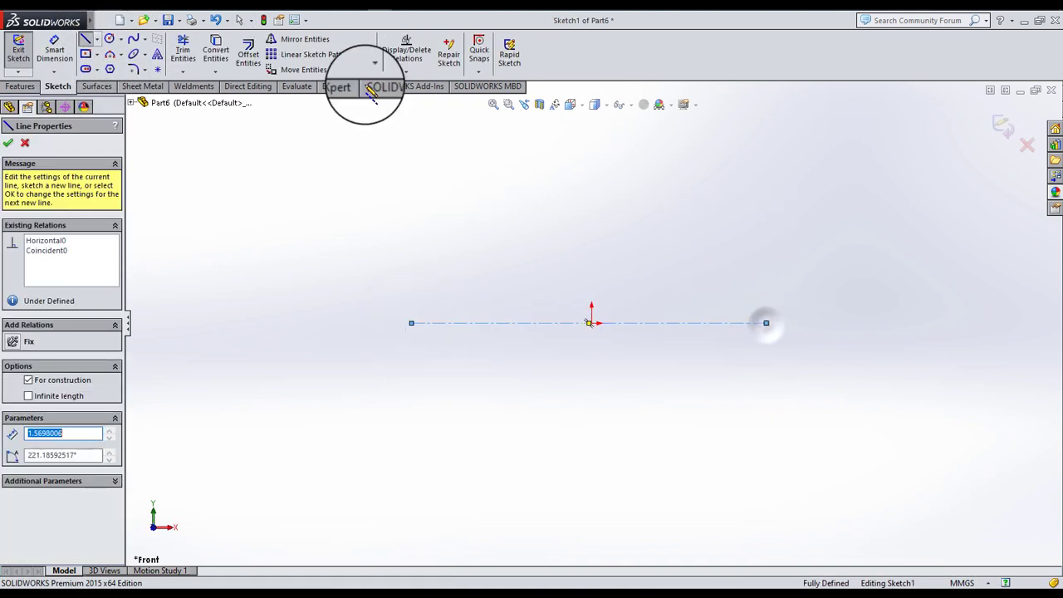
pyautogui.click(240, 24)
pyautogui.click(297, 159)
pyautogui.click(94, 42)
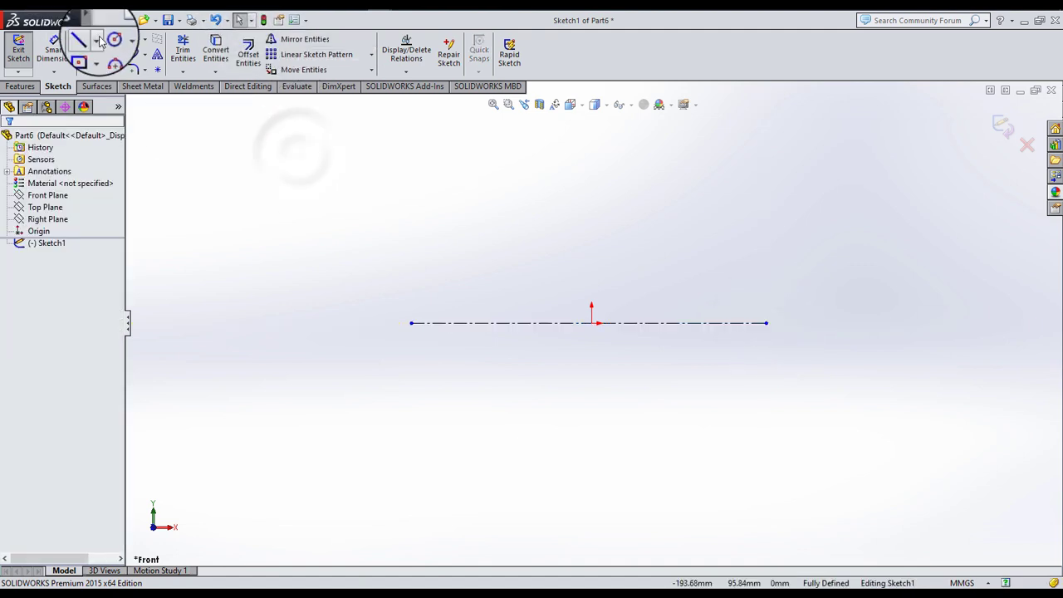
pyautogui.click(102, 73)
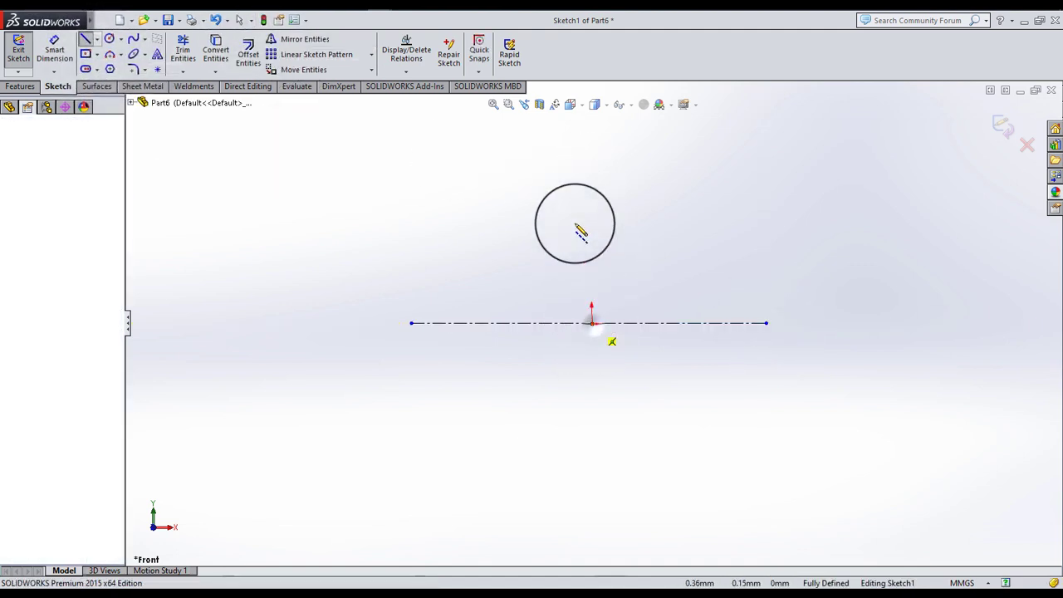
pyautogui.click(592, 323)
pyautogui.click(591, 171)
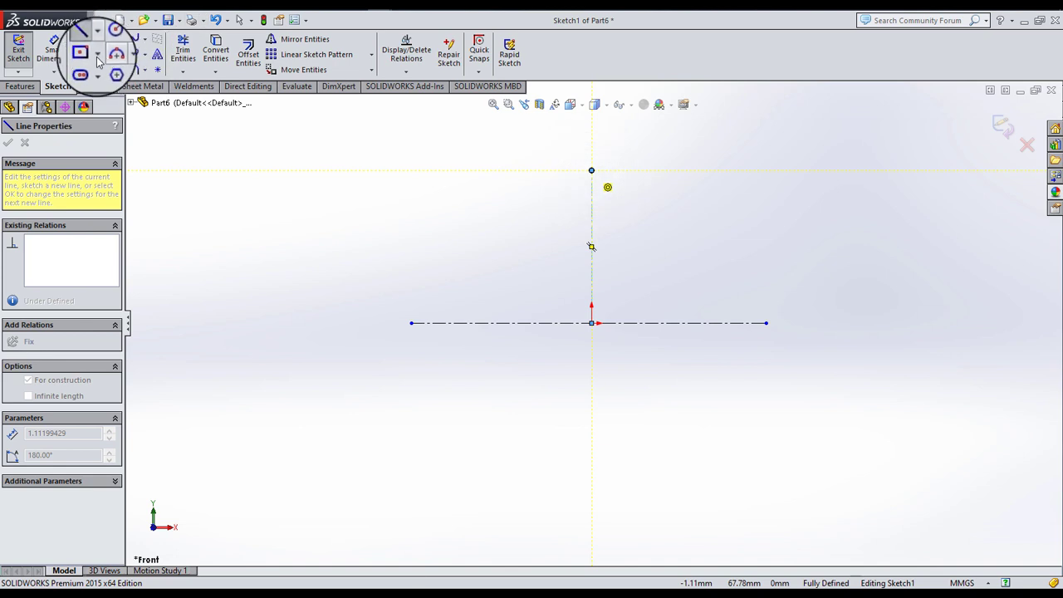
pyautogui.press('Escape')
# - Draw a centre rectangle centred on the top of the vertical centerline
pyautogui.press('r')
pyautogui.click(592, 170)
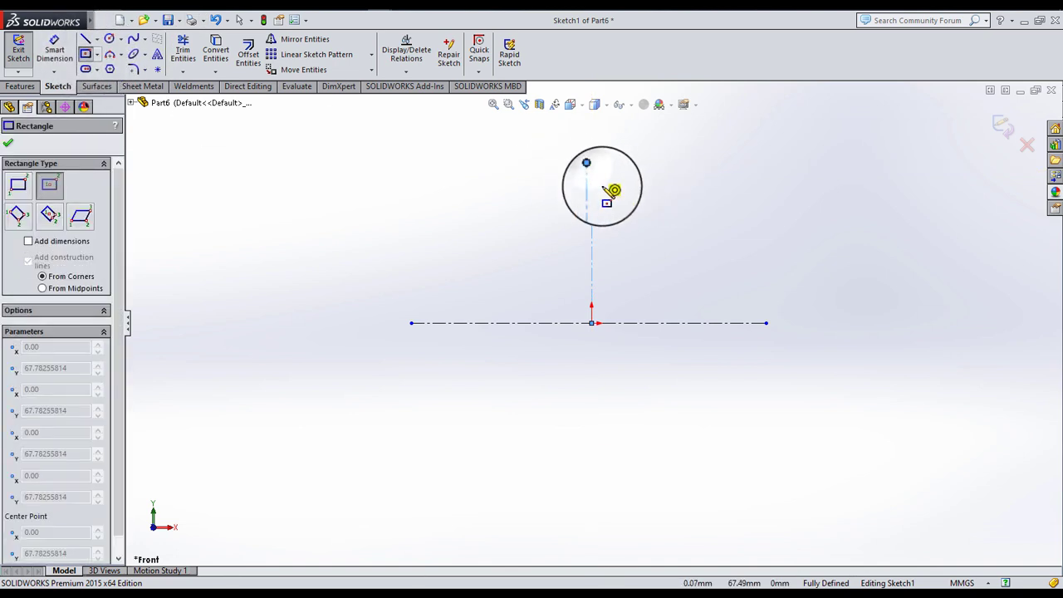
pyautogui.click(620, 194)
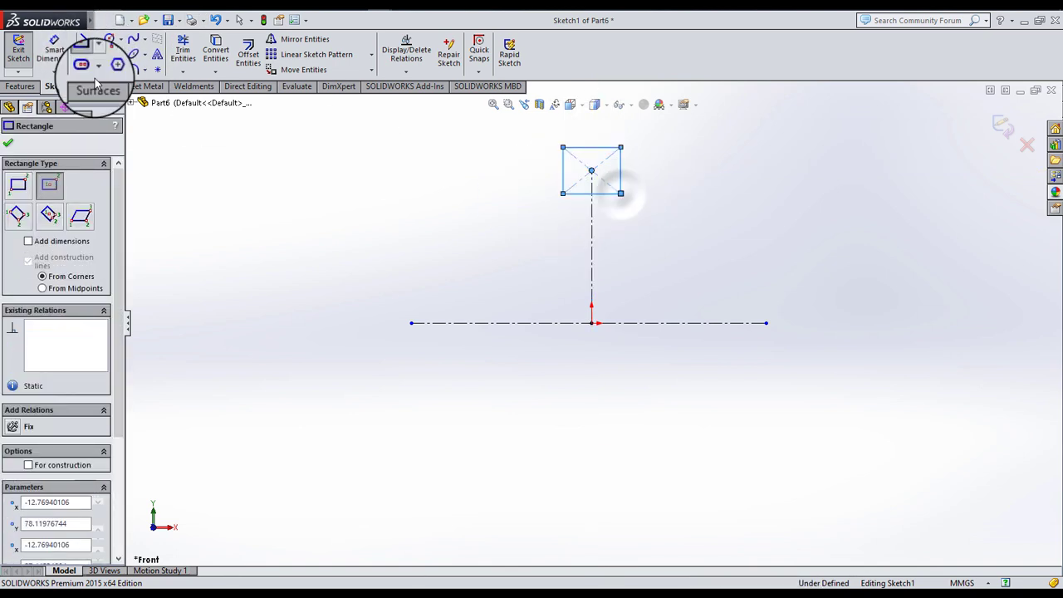
pyautogui.press('Escape')
# - Dimension the rectangle's bottom edge 20 and top edge 40 above the centerline
pyautogui.scroll(-2, 698, 195)
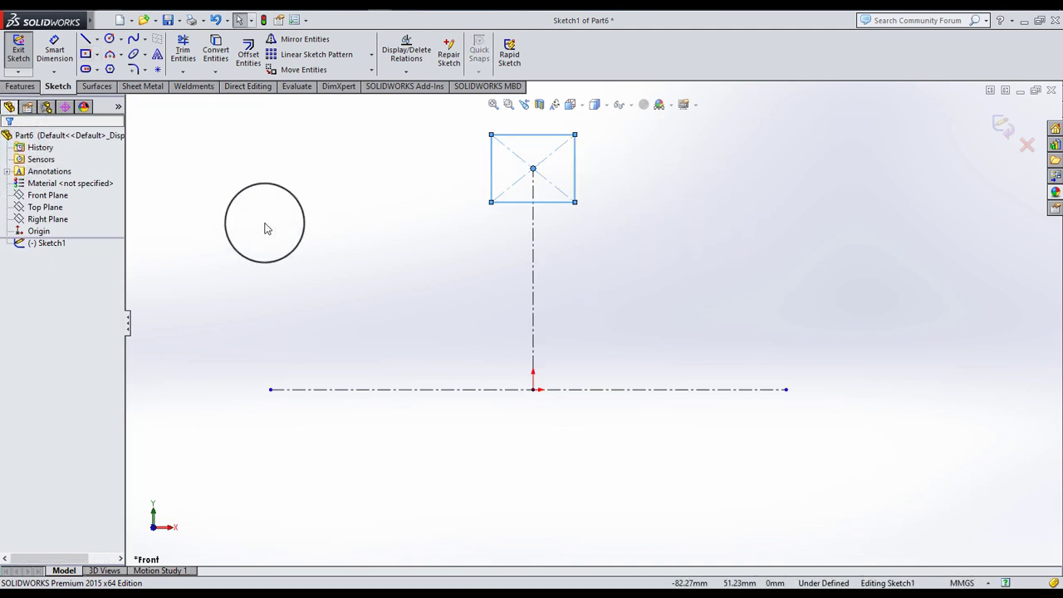
pyautogui.click(54, 52)
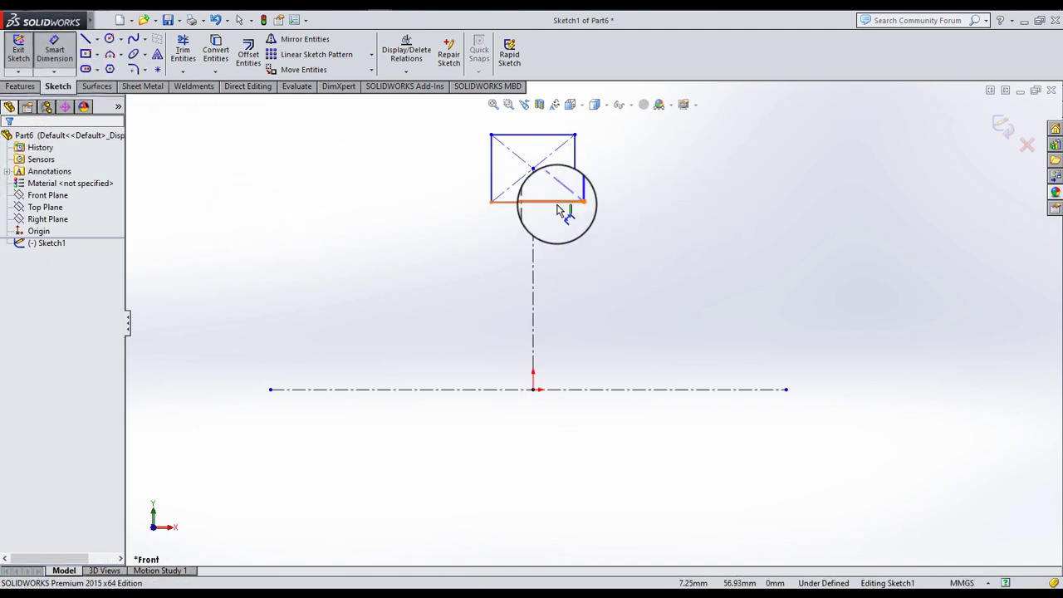
pyautogui.moveTo(558, 208); pyautogui.dragTo(701, 422)
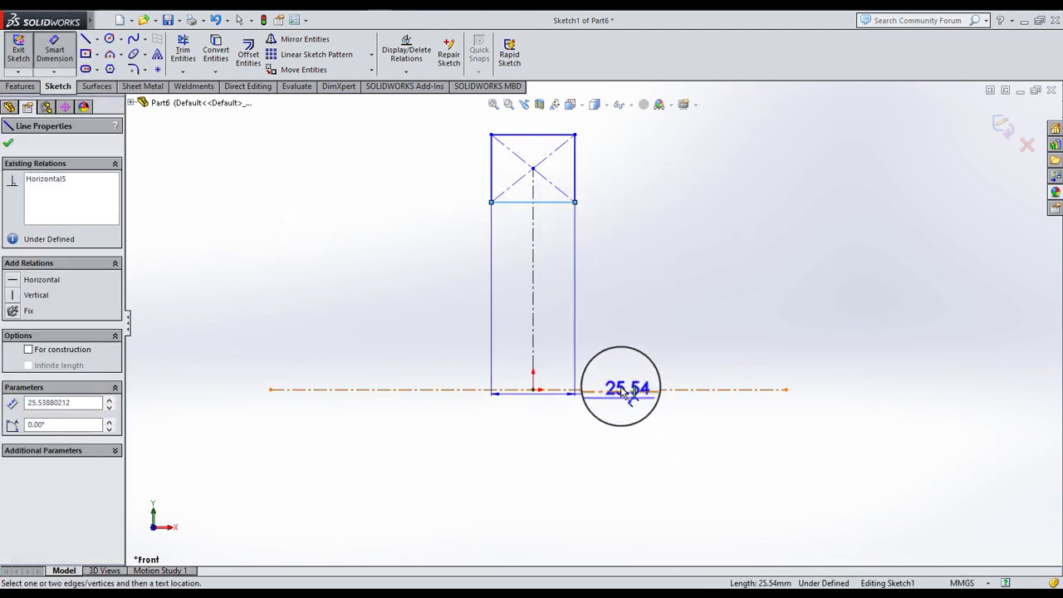
pyautogui.click(622, 340)
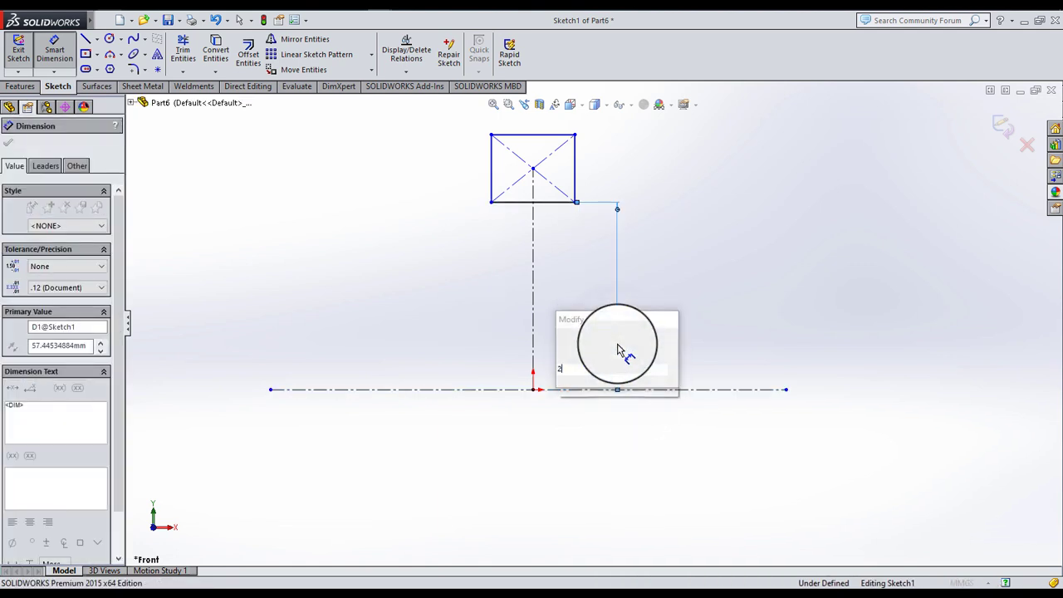
pyautogui.click(698, 274)
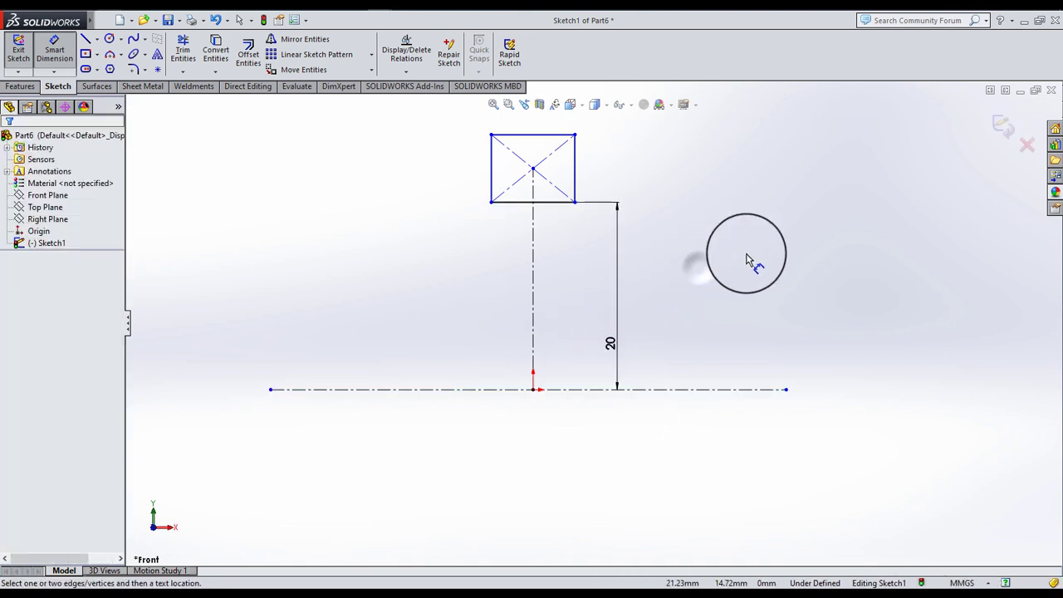
pyautogui.click(563, 138)
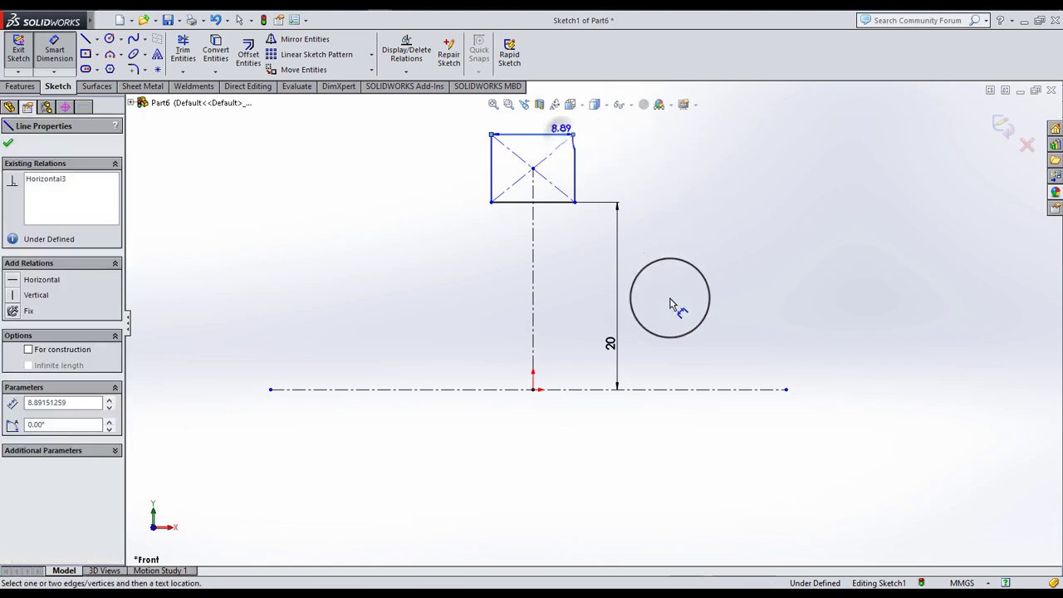
pyautogui.click(671, 389)
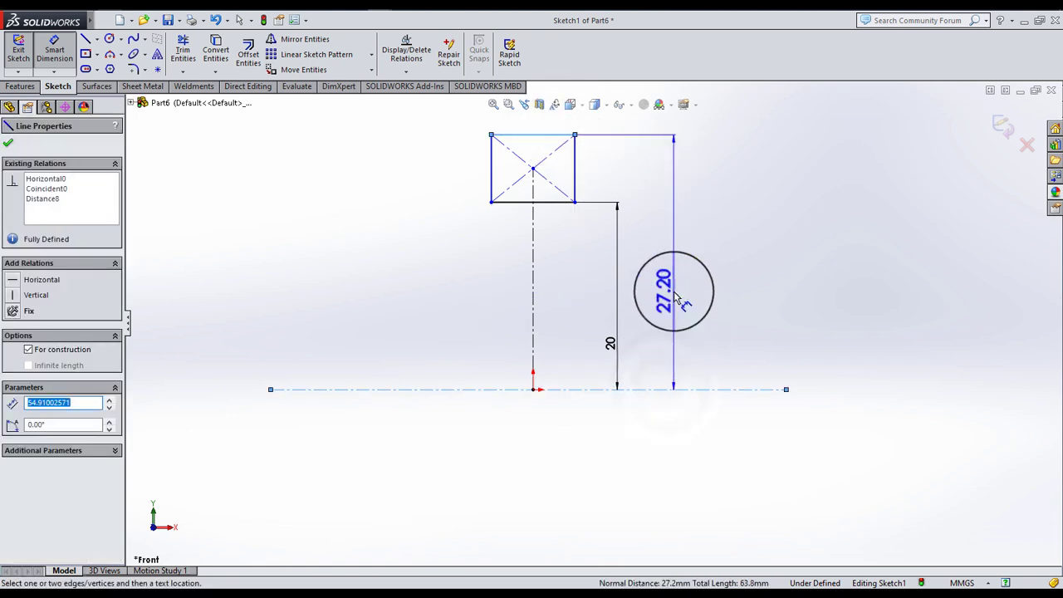
pyautogui.click(677, 287)
pyautogui.write('40')
pyautogui.press('Return')
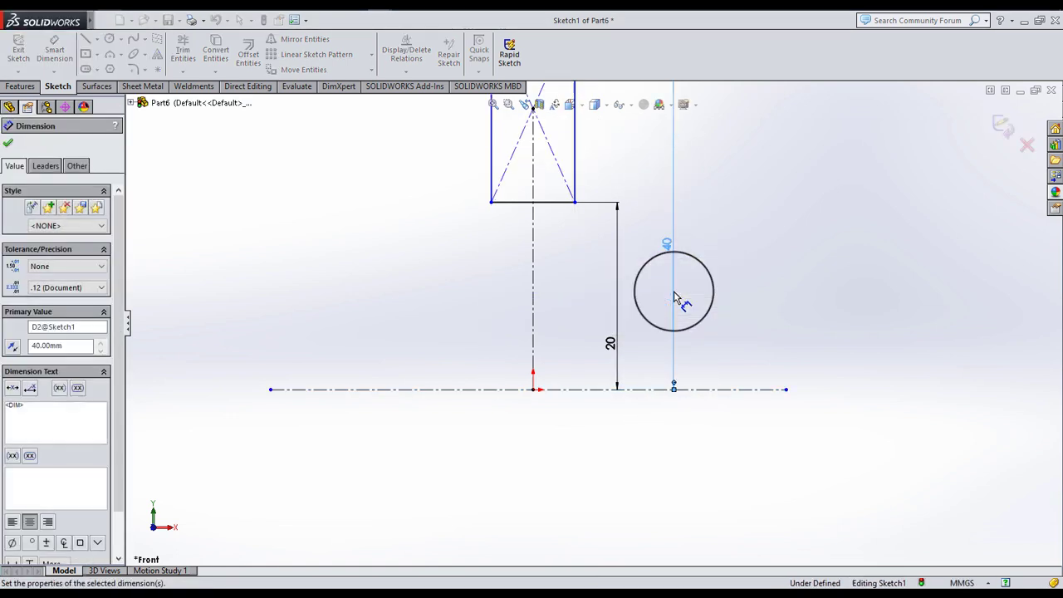
pyautogui.click(591, 242)
# - Dimension the rectangle's bottom edge width as 18
pyautogui.click(563, 202)
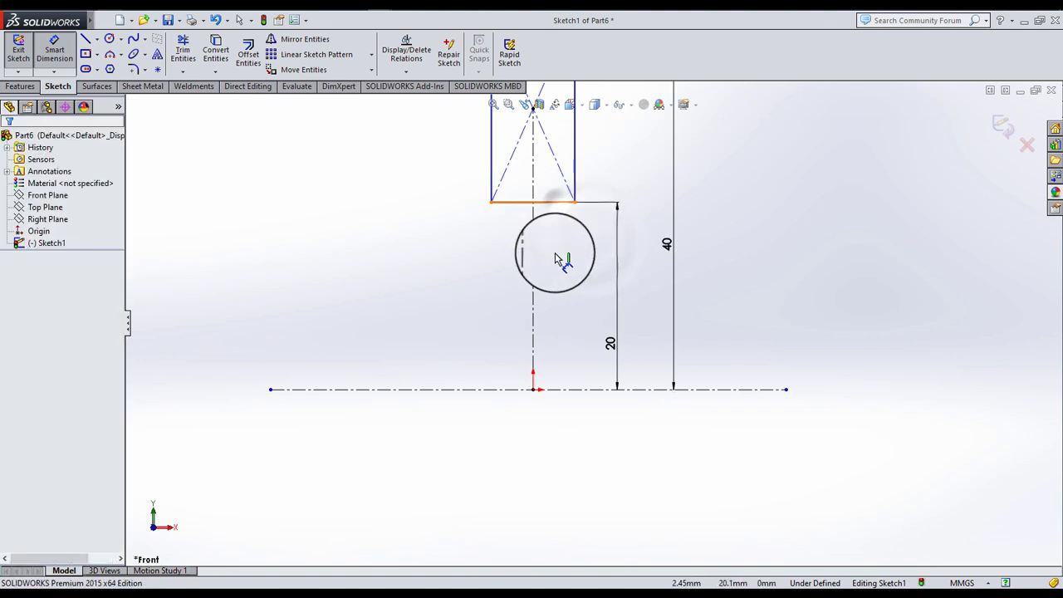
pyautogui.click(555, 260)
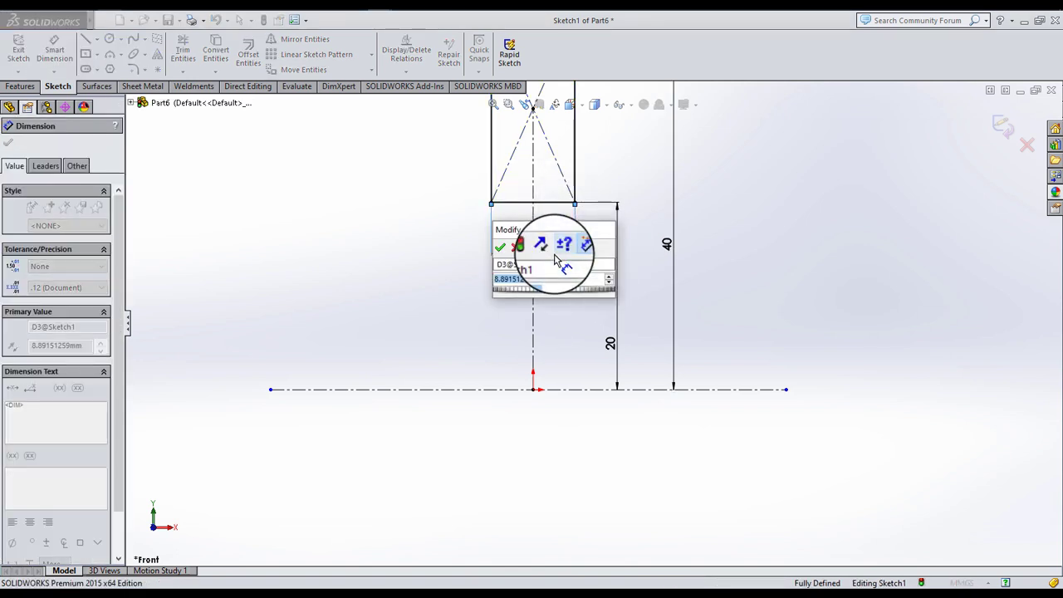
pyautogui.write('18')
pyautogui.press('Return')
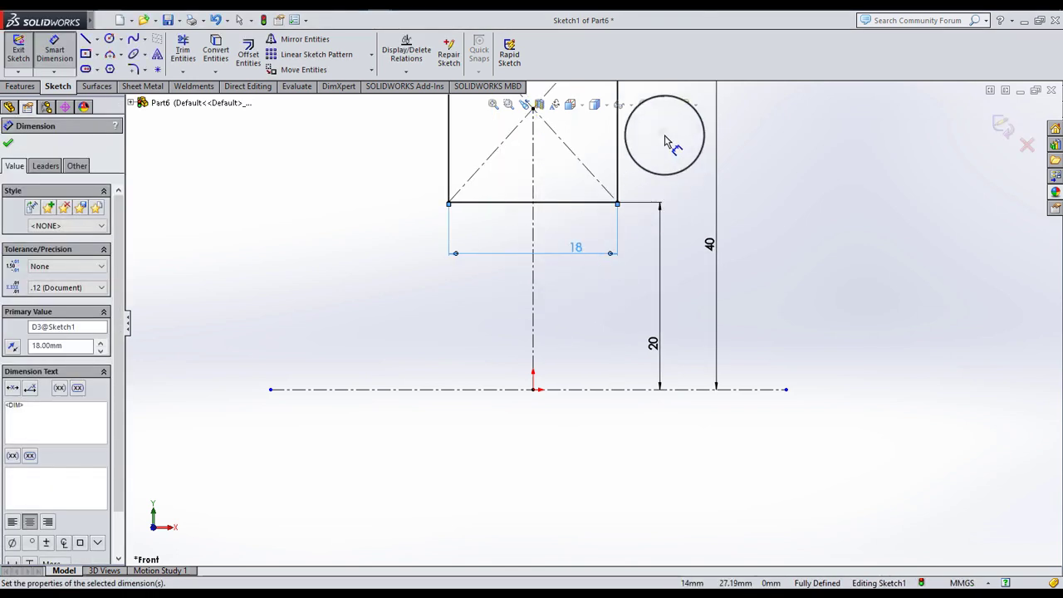
pyautogui.click(665, 141)
# - Draw two horizontal lines extending across the rectangle, one upper and one lower
pyautogui.press('f')
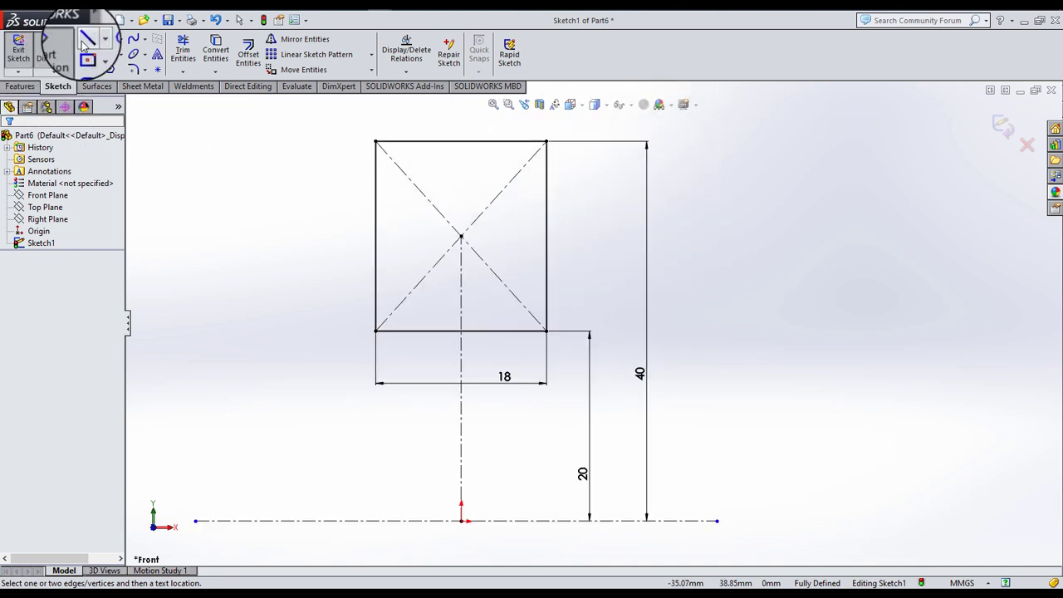
pyautogui.click(87, 40)
pyautogui.click(345, 209)
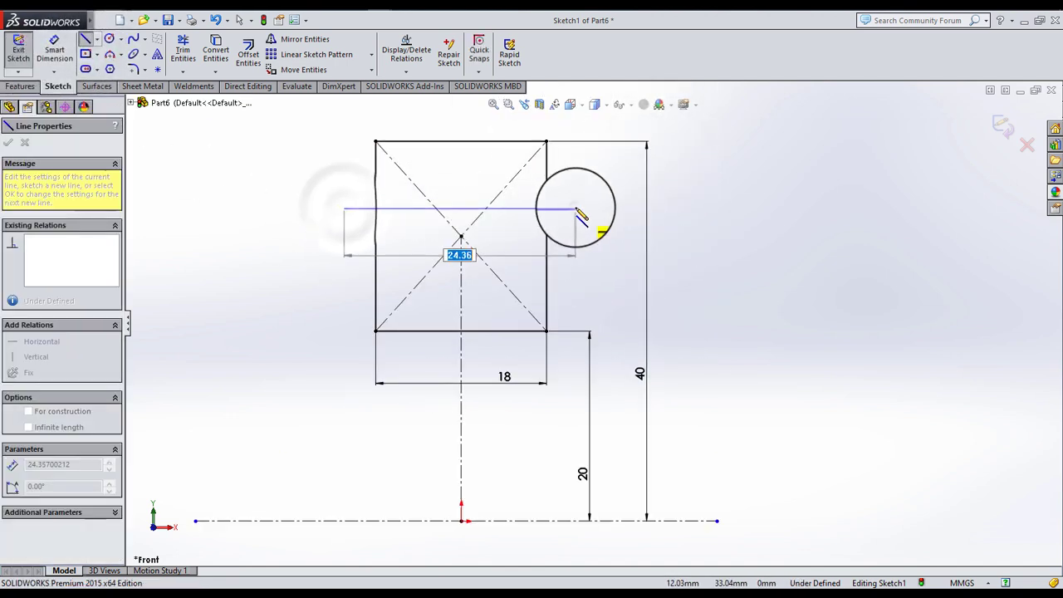
pyautogui.click(575, 209)
pyautogui.click(239, 20)
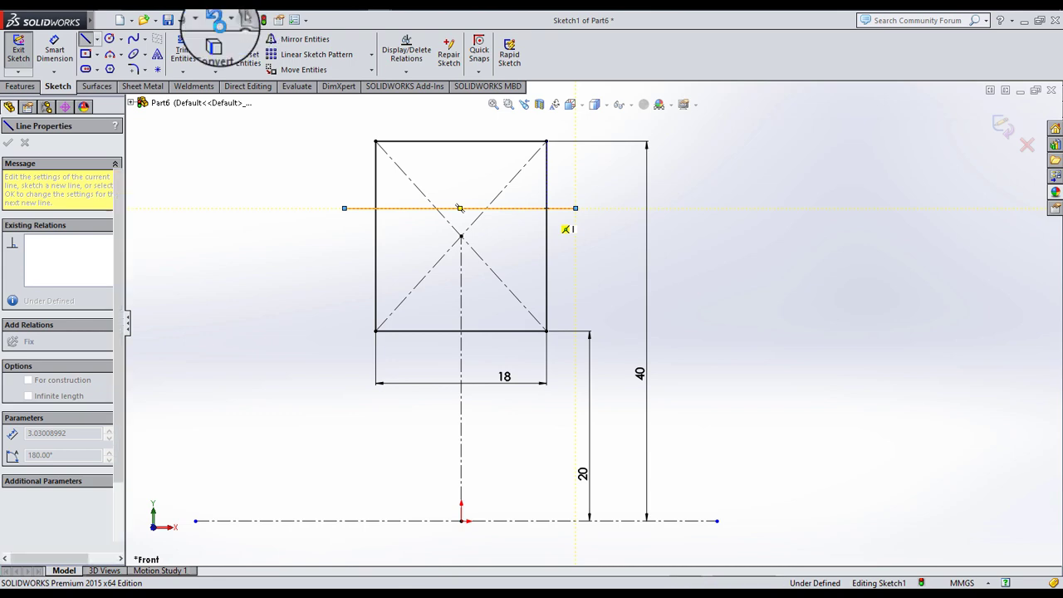
pyautogui.click(85, 39)
pyautogui.click(345, 288)
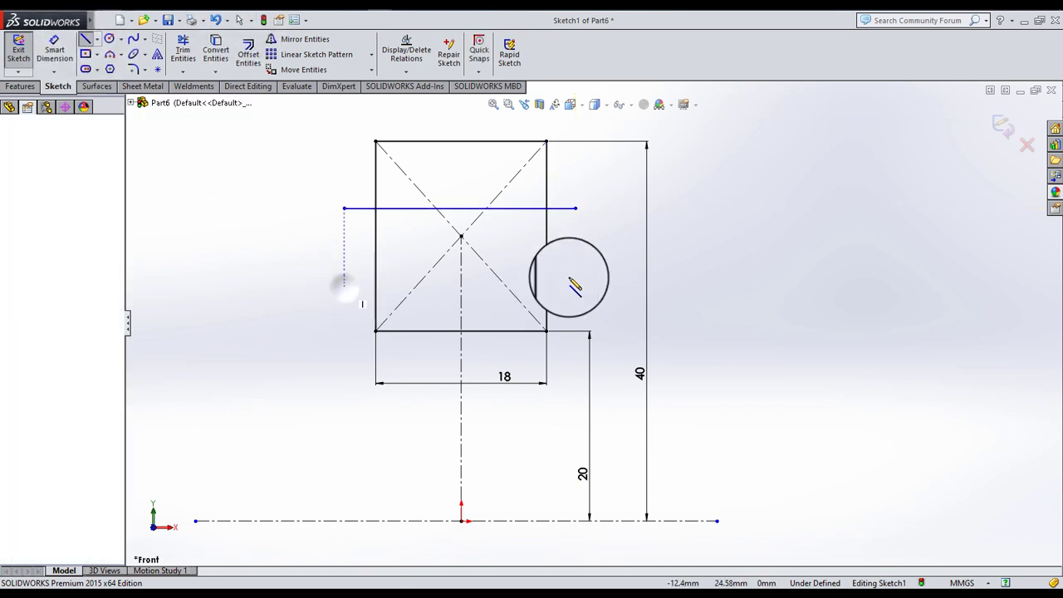
pyautogui.click(581, 287)
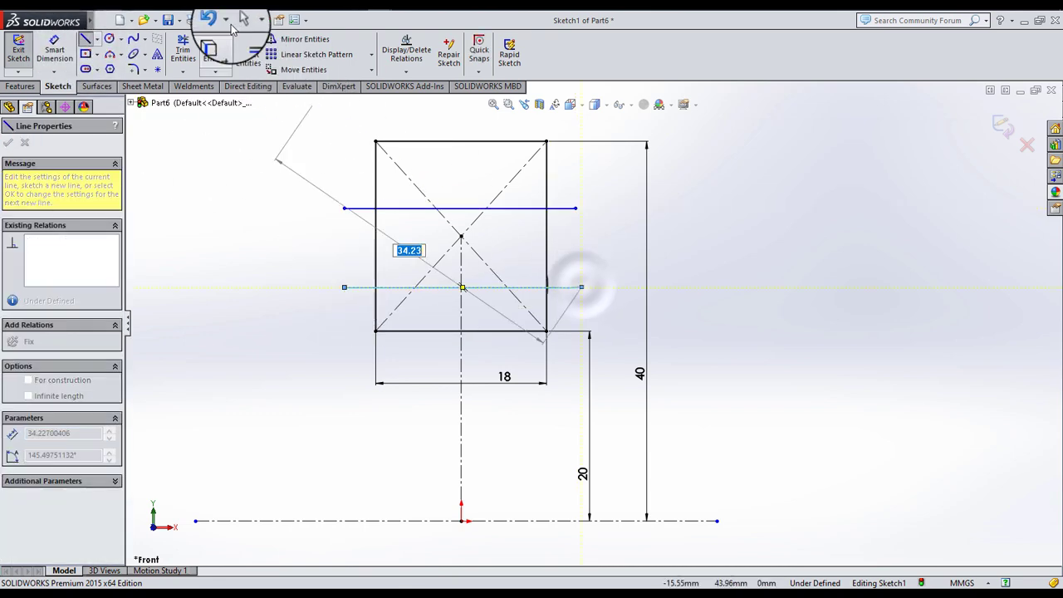
pyautogui.press('Escape')
pyautogui.press('Escape')
# - Add a centerline between the side-edge midpoints and make both lines symmetric about it
pyautogui.click(97, 39)
pyautogui.click(97, 55)
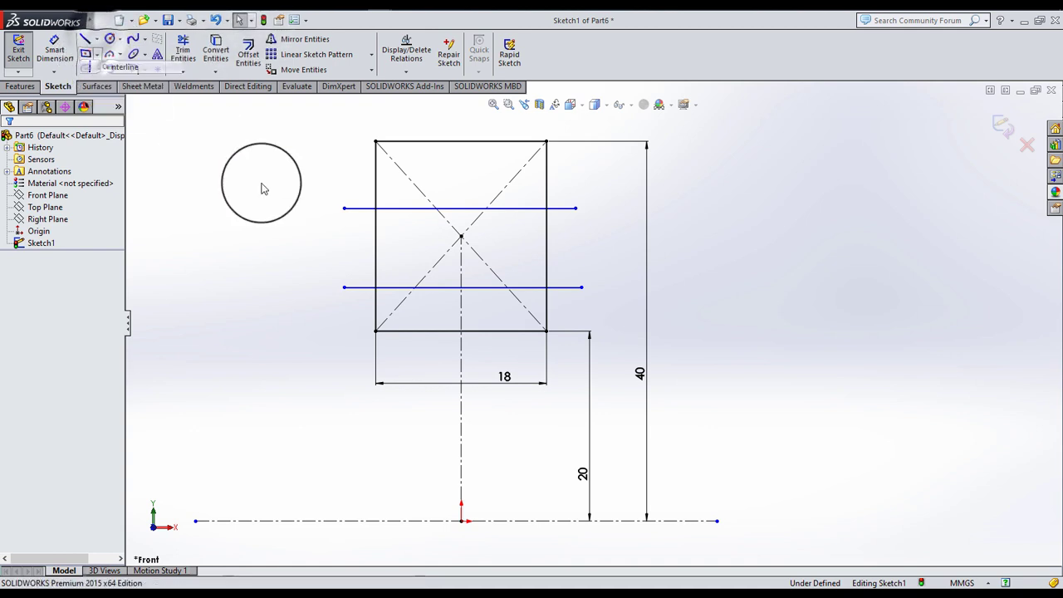
pyautogui.click(375, 237)
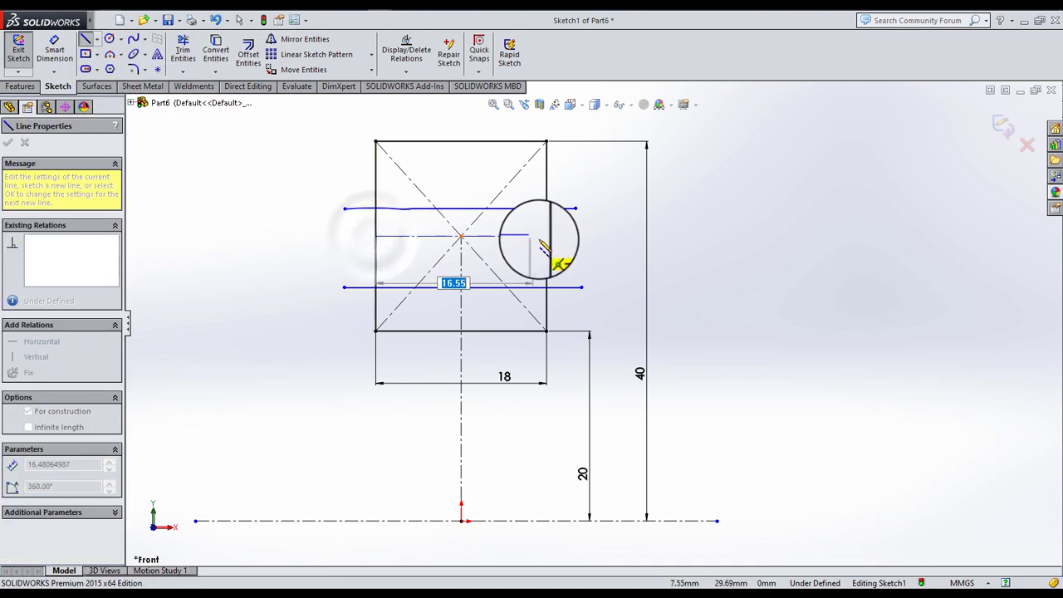
pyautogui.click(546, 237)
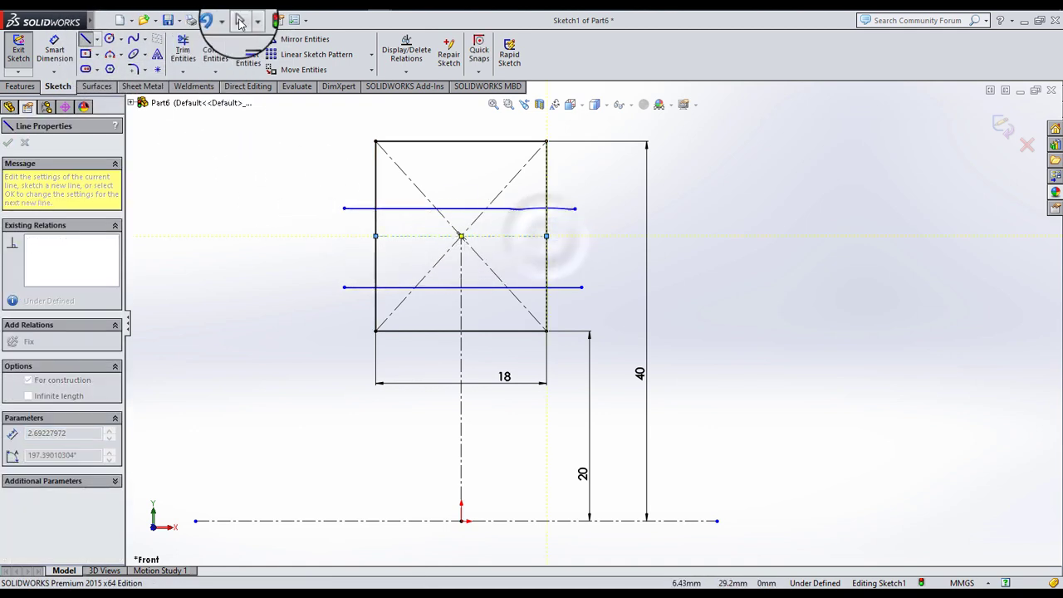
pyautogui.press('Escape')
pyautogui.click(426, 209)
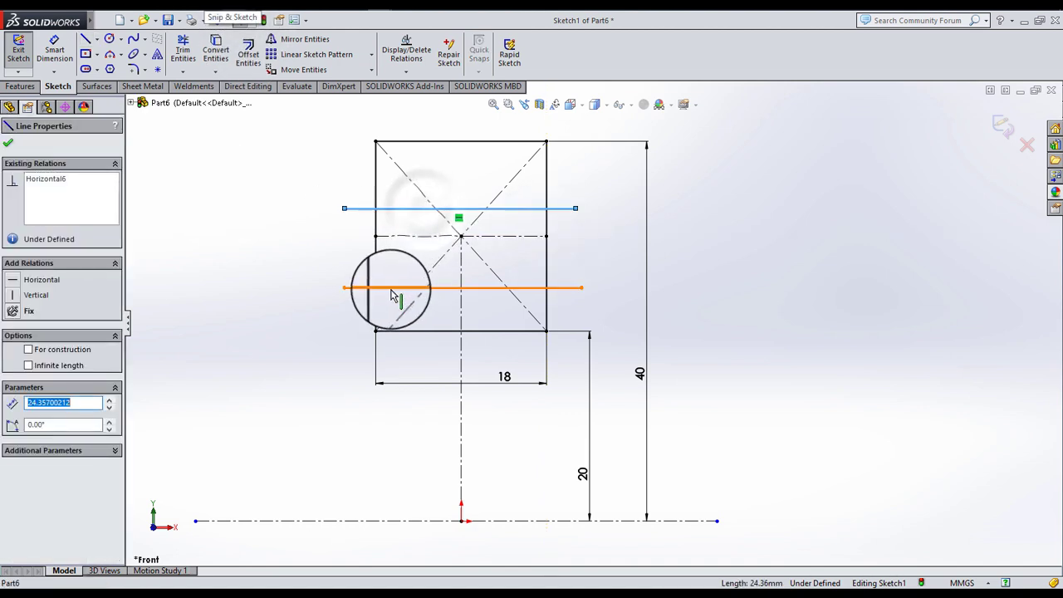
pyautogui.keyDown('ctrl'); pyautogui.click(398, 287); pyautogui.keyUp('ctrl')
pyautogui.keyDown('ctrl'); pyautogui.click(395, 246); pyautogui.keyUp('ctrl')
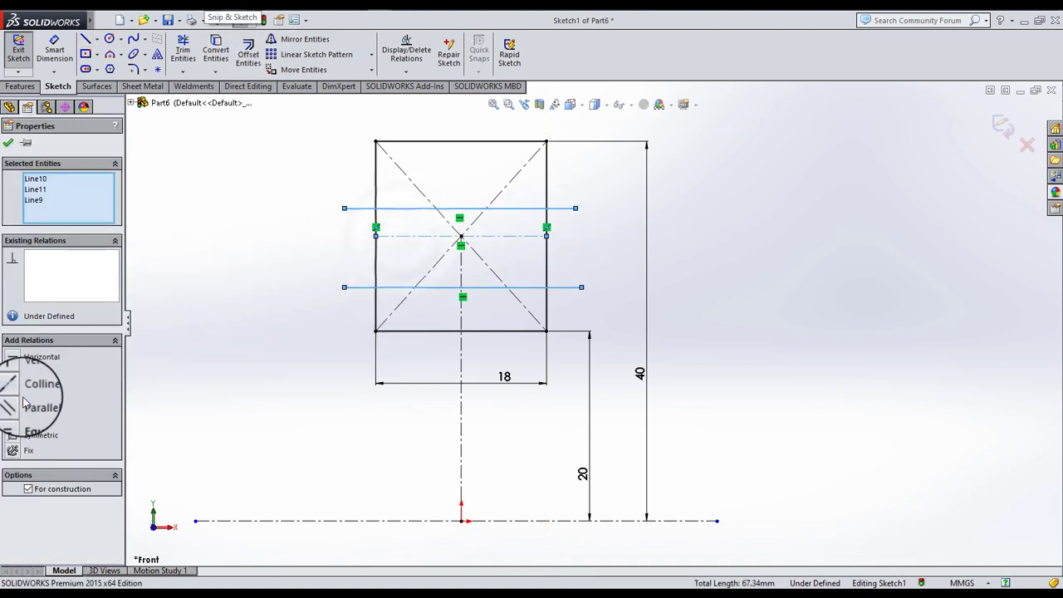
pyautogui.click(295, 305)
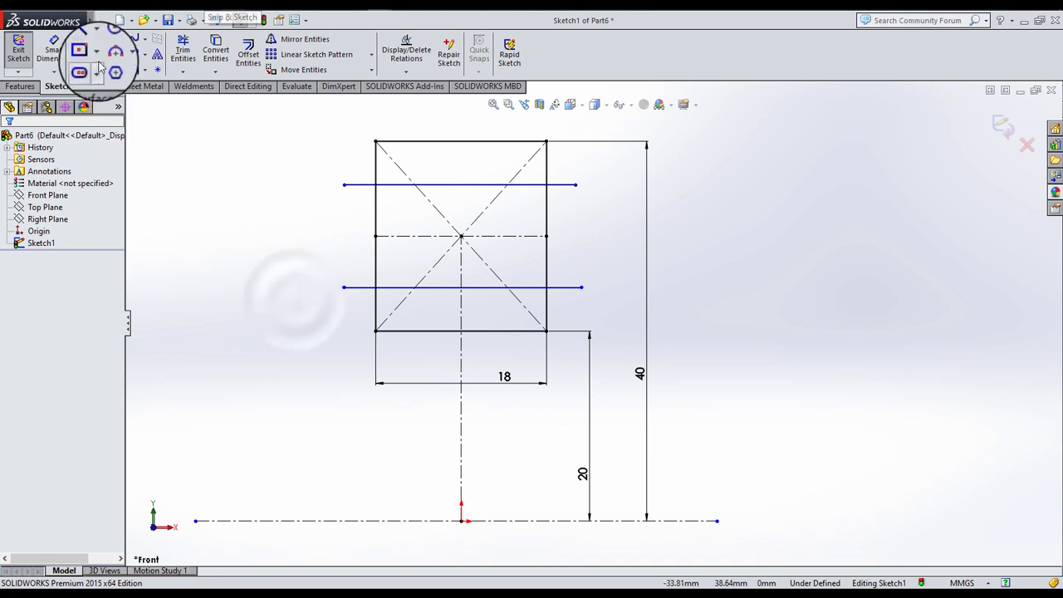
# - Draw a circle centred in the rectangle and dimension its diameter as 10
pyautogui.click(109, 38)
pyautogui.click(462, 236)
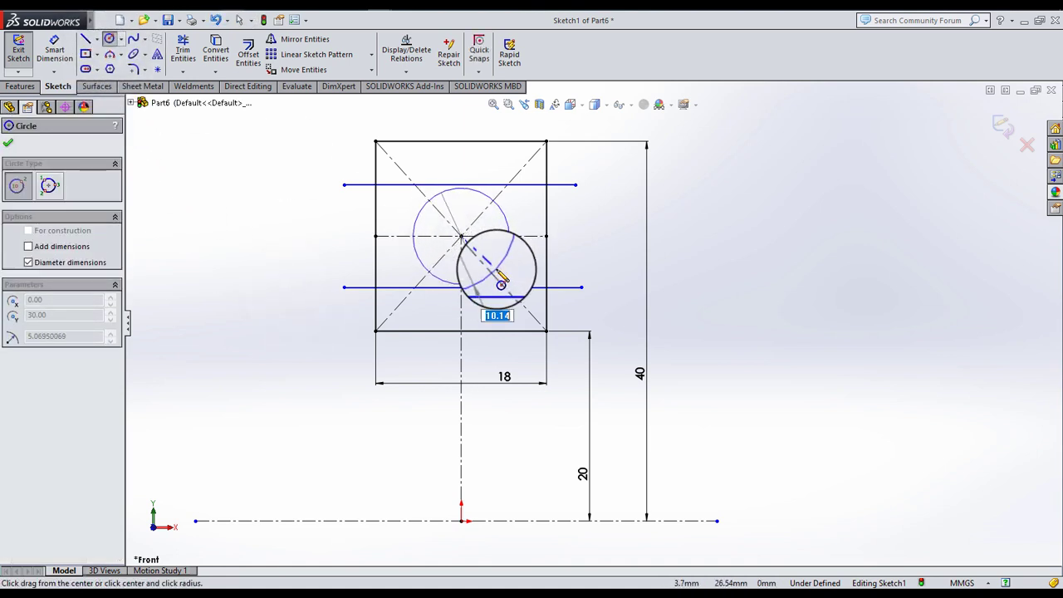
pyautogui.click(495, 266)
pyautogui.press('Escape')
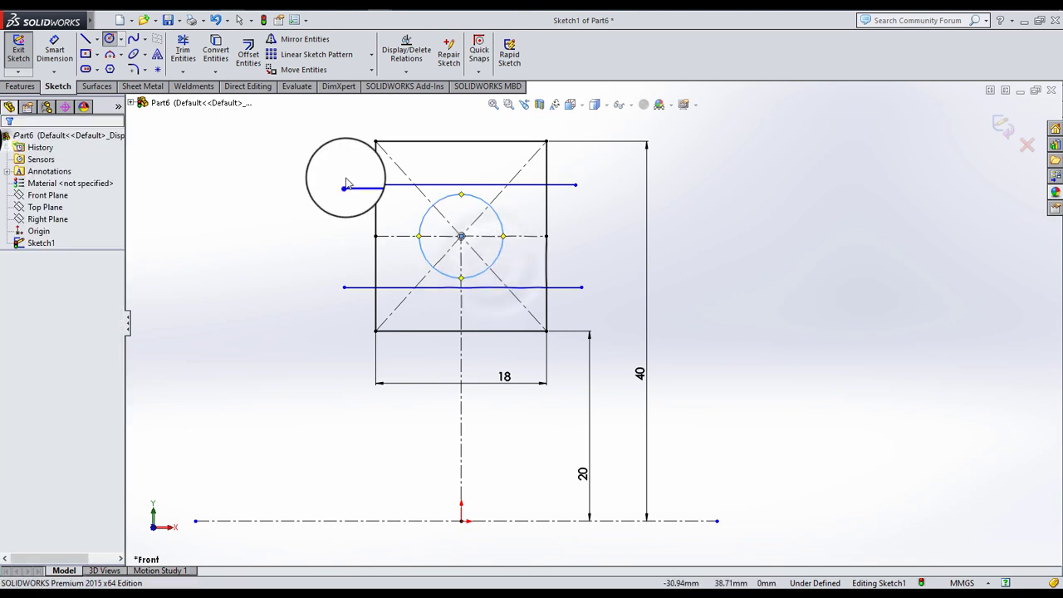
pyautogui.click(54, 50)
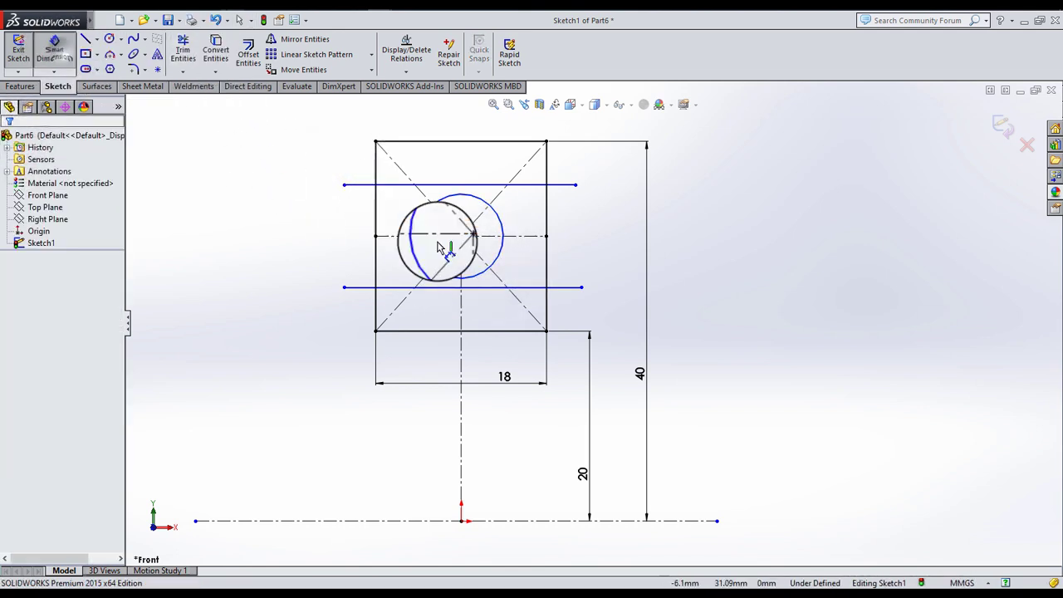
pyautogui.click(503, 255)
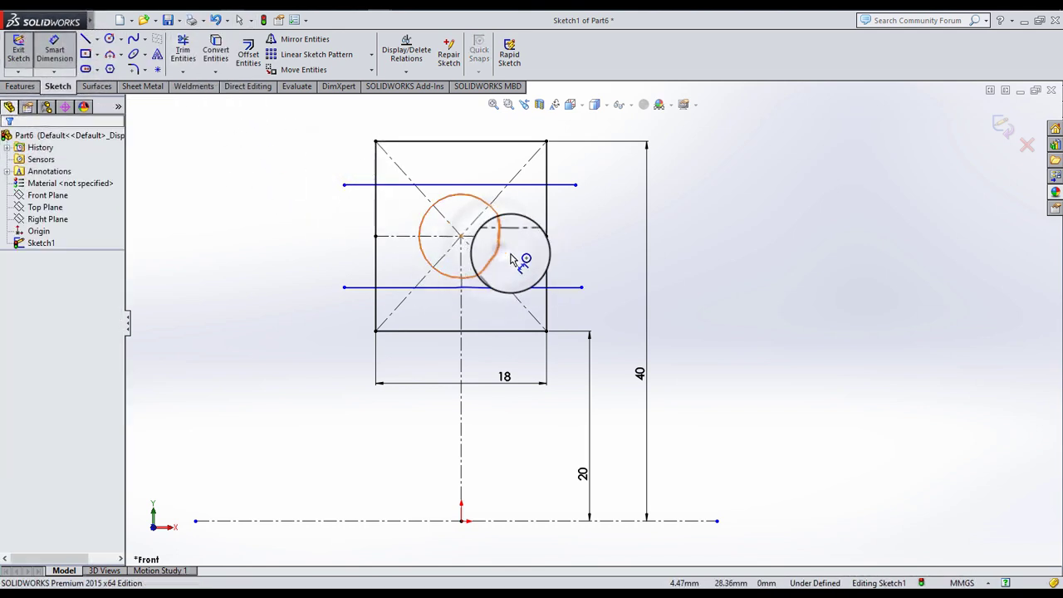
pyautogui.click(588, 250)
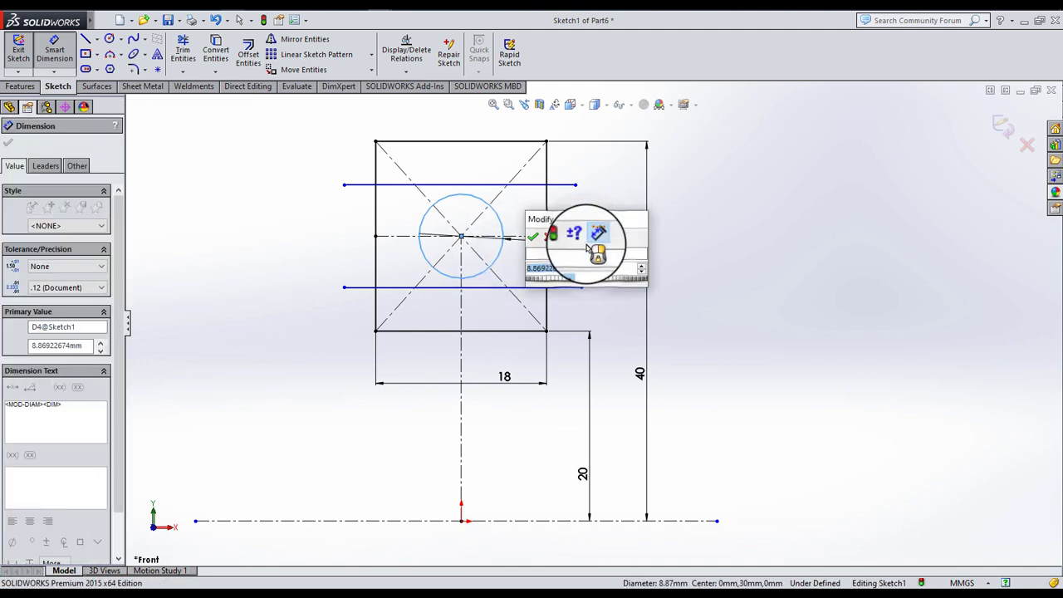
pyautogui.press('Return')
pyautogui.click(706, 247)
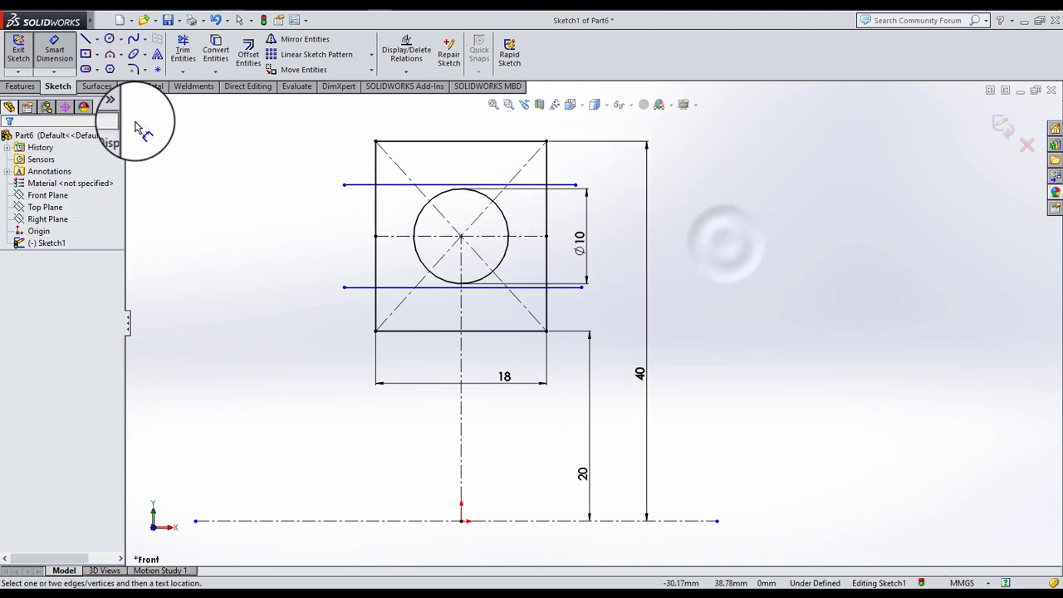
pyautogui.click(54, 50)
# - Drag the symmetric lines closer, then dimension their spacing as 6.25
pyautogui.click(53, 49)
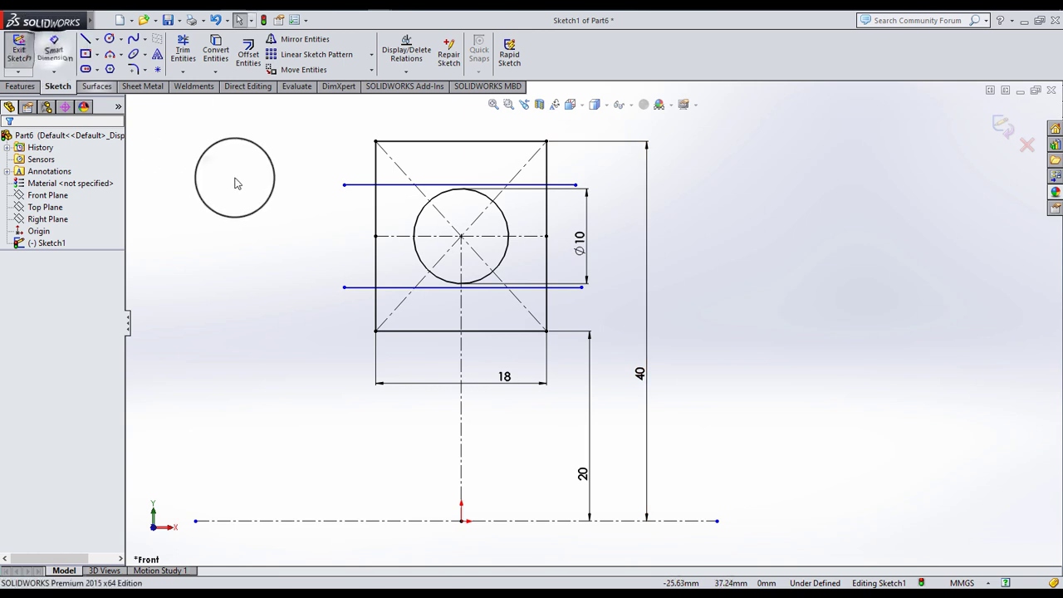
pyautogui.moveTo(378, 185); pyautogui.dragTo(367, 205)
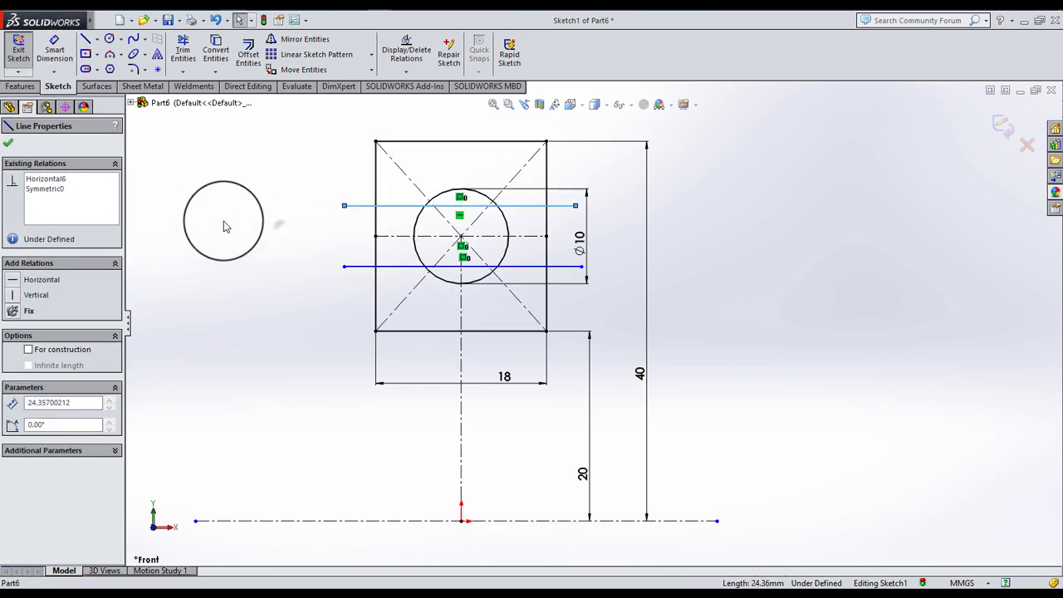
pyautogui.click(54, 49)
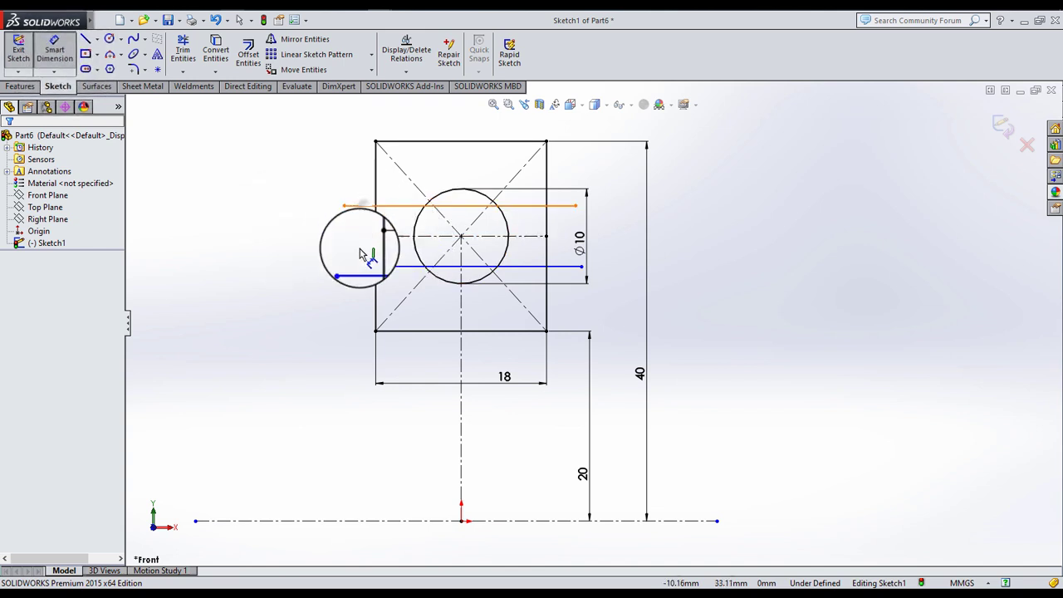
pyautogui.click(366, 206)
pyautogui.click(353, 266)
pyautogui.click(312, 240)
pyautogui.write('6.25')
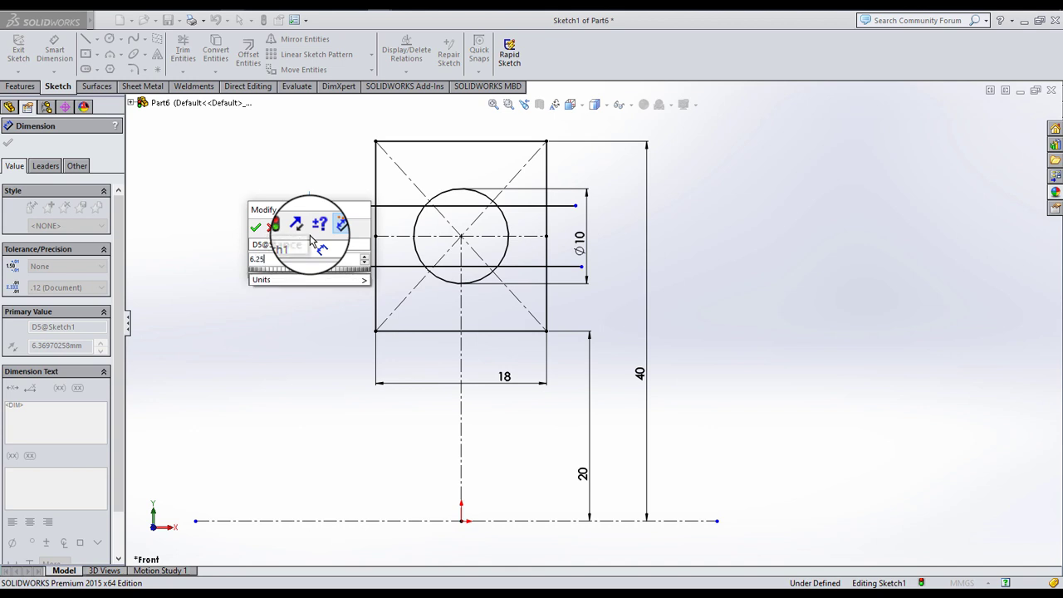
pyautogui.press('Return')
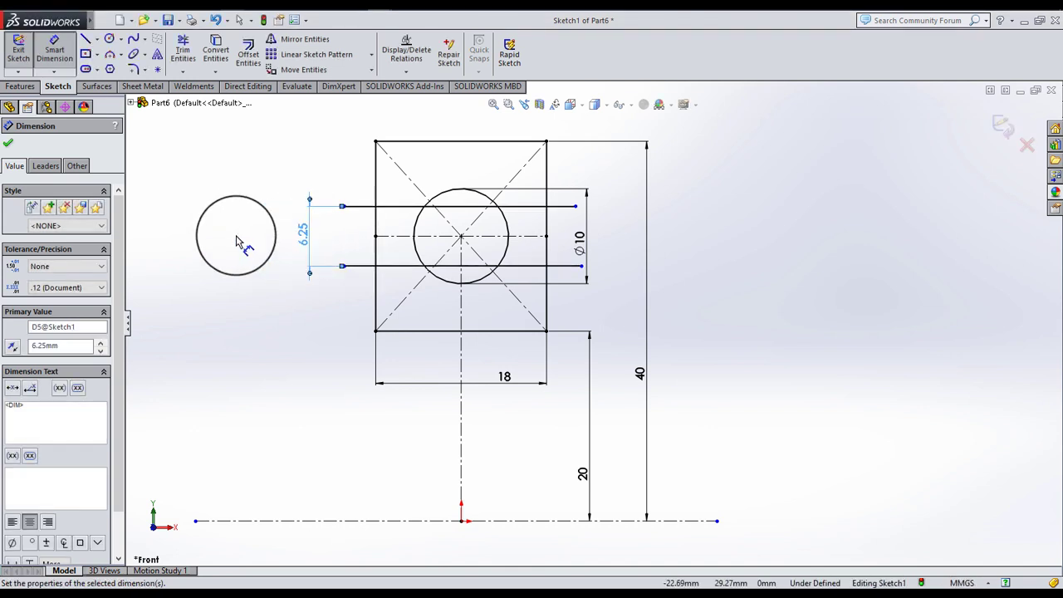
pyautogui.click(233, 232)
pyautogui.click(54, 52)
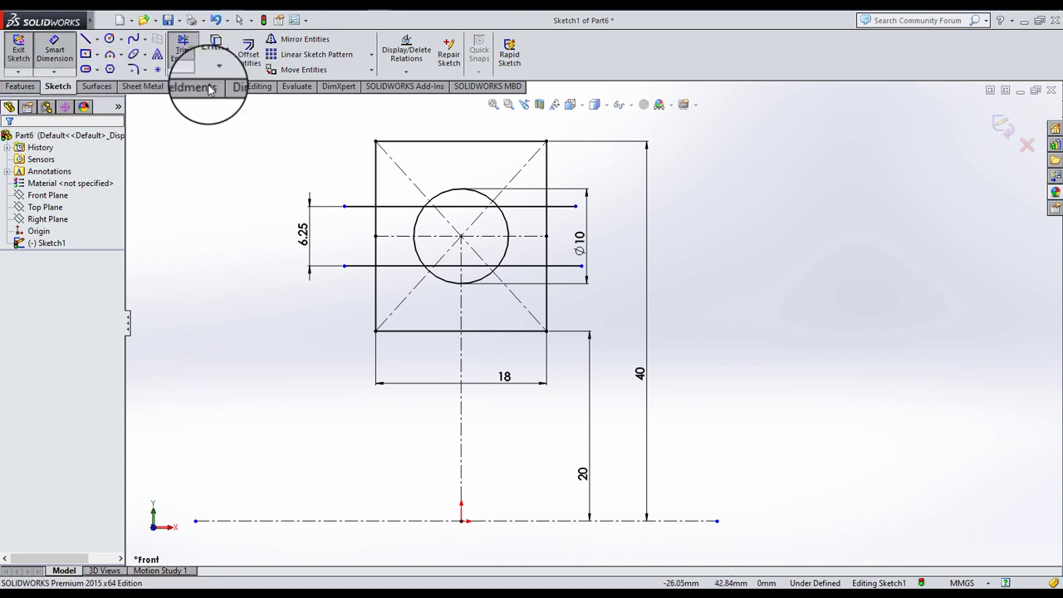
# - Power-trim the circle's left arc, the bottom line inside the circle and the lower right arc
pyautogui.click(183, 50)
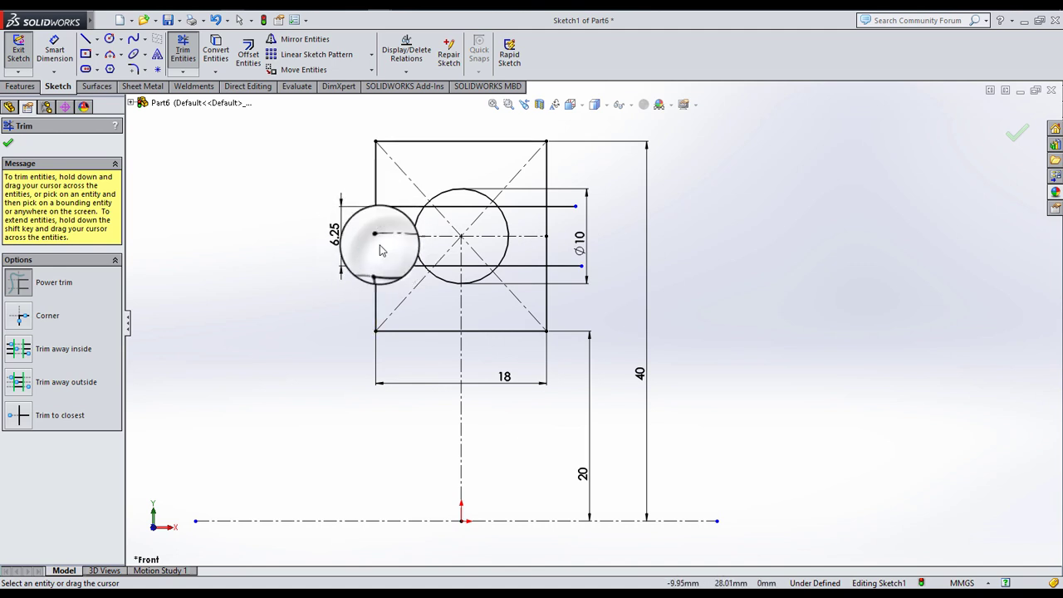
pyautogui.scroll(-2, 456, 230)
pyautogui.scroll(-2, 447, 239)
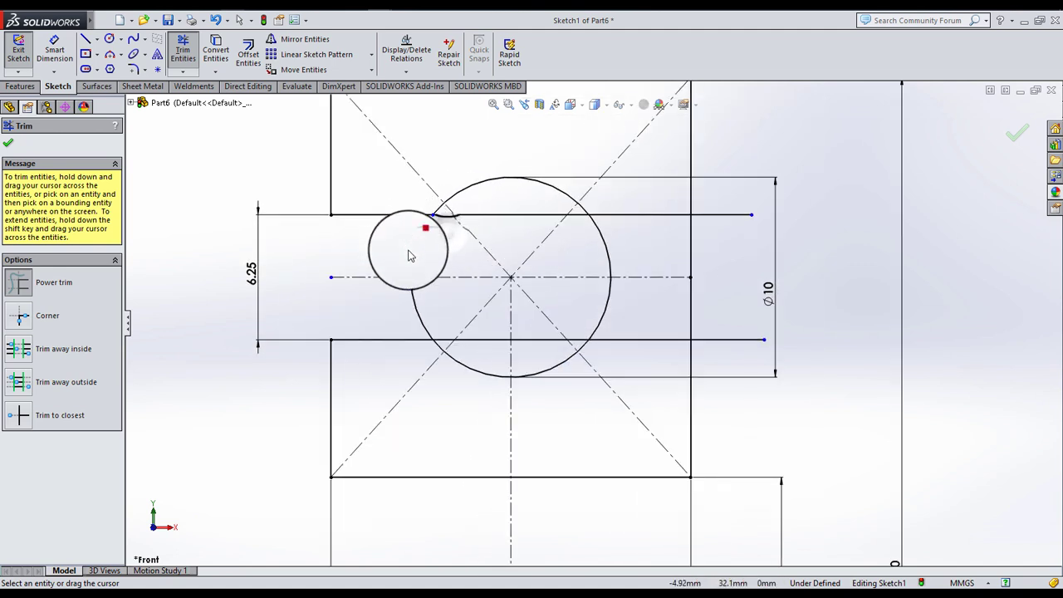
pyautogui.moveTo(408, 256); pyautogui.dragTo(396, 312)
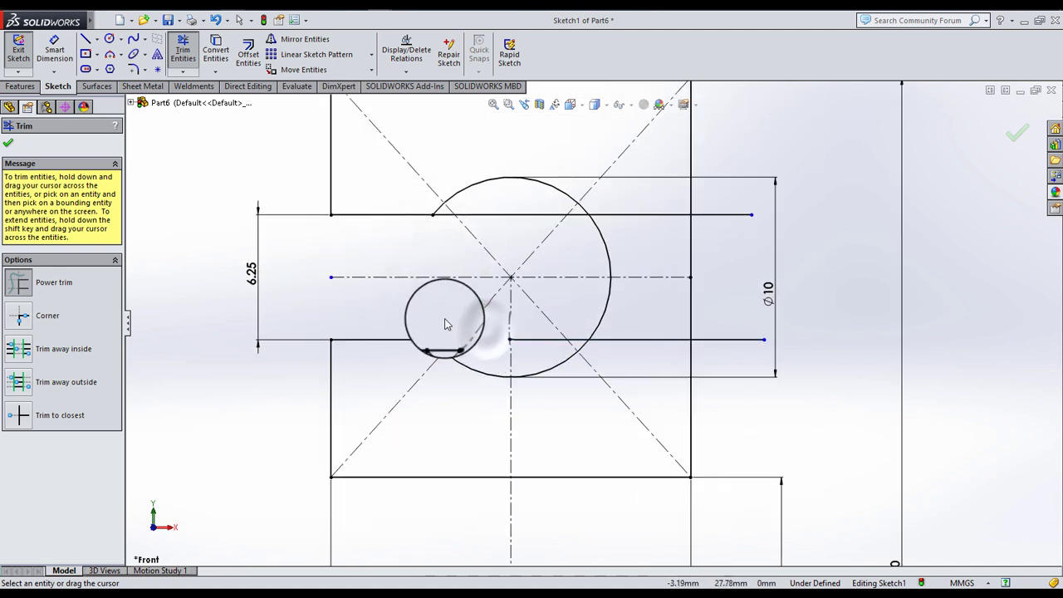
pyautogui.scroll(-2, 445, 323)
pyautogui.moveTo(470, 361); pyautogui.dragTo(579, 346)
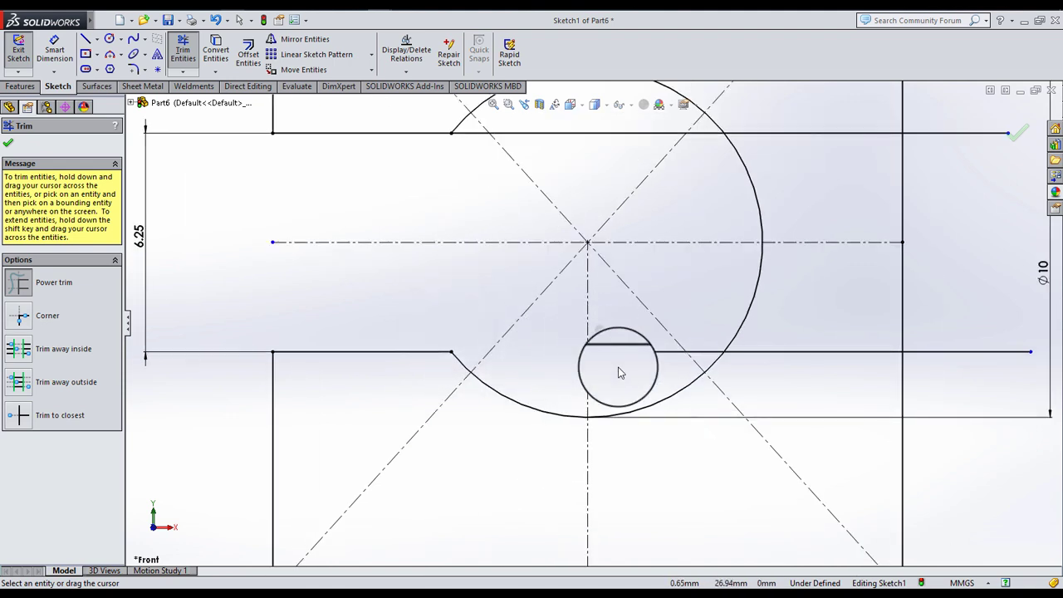
pyautogui.moveTo(722, 336); pyautogui.dragTo(712, 356)
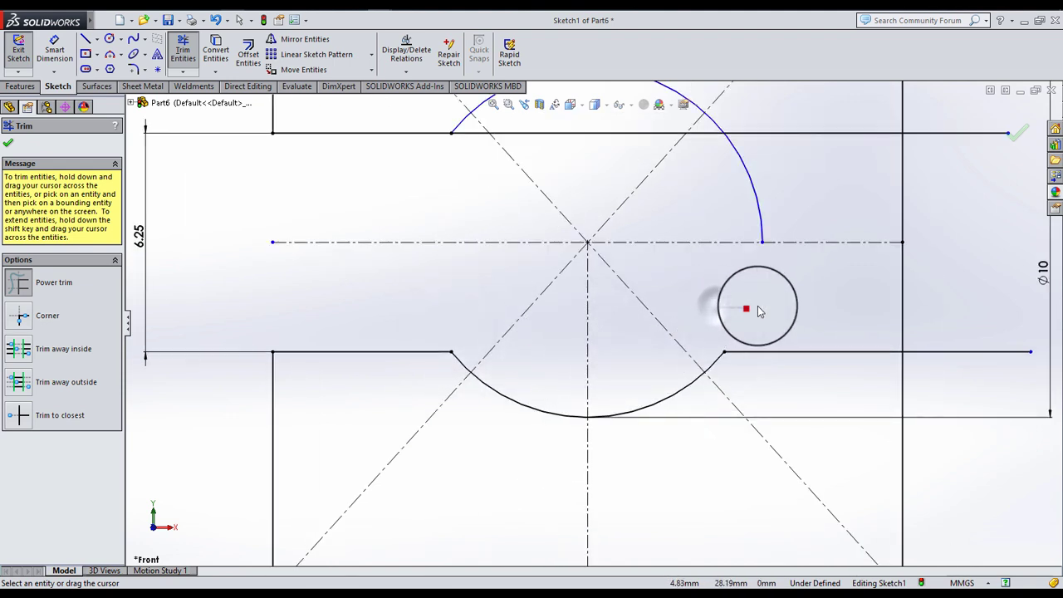
# - Trim the top line inside the circle and the vertical edge between the lines, finishing Trim
pyautogui.scroll(-1, 570, 166)
pyautogui.scroll(-1, 482, 257)
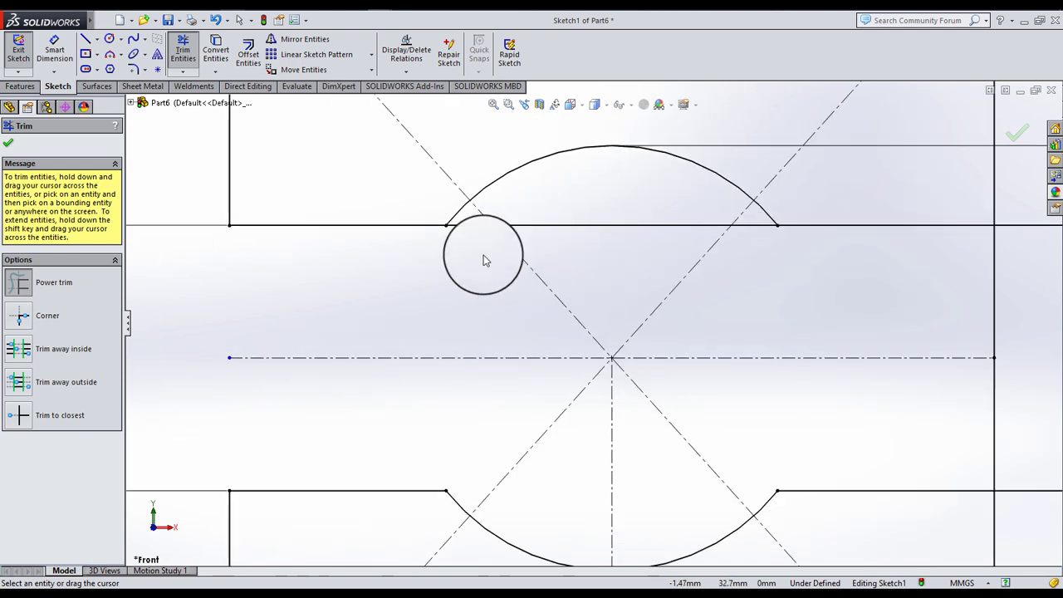
pyautogui.scroll(-2, 462, 237)
pyautogui.click(463, 226)
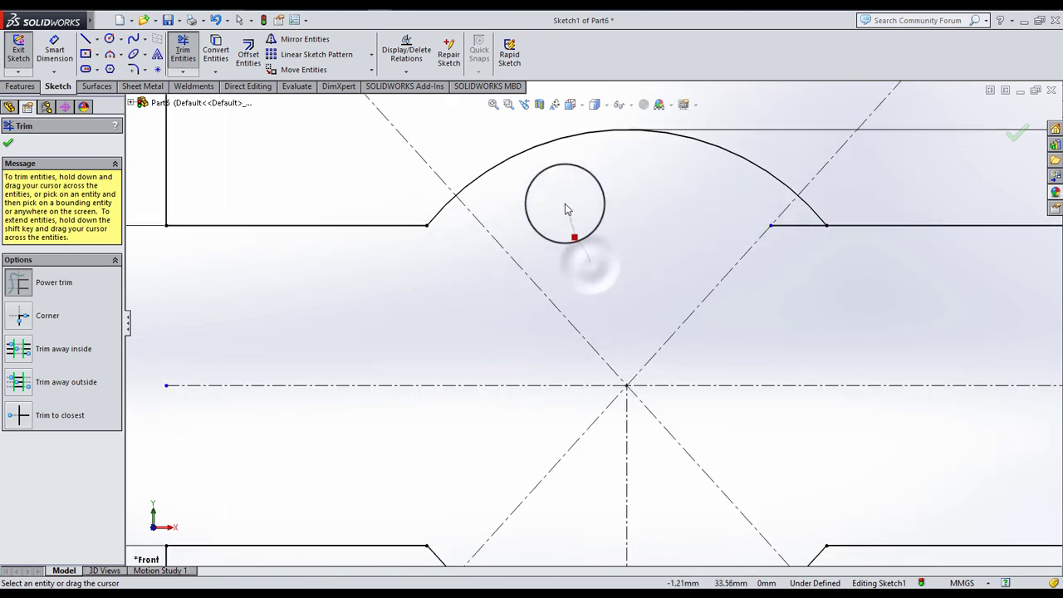
pyautogui.moveTo(565, 209); pyautogui.dragTo(758, 277)
pyautogui.press('z')
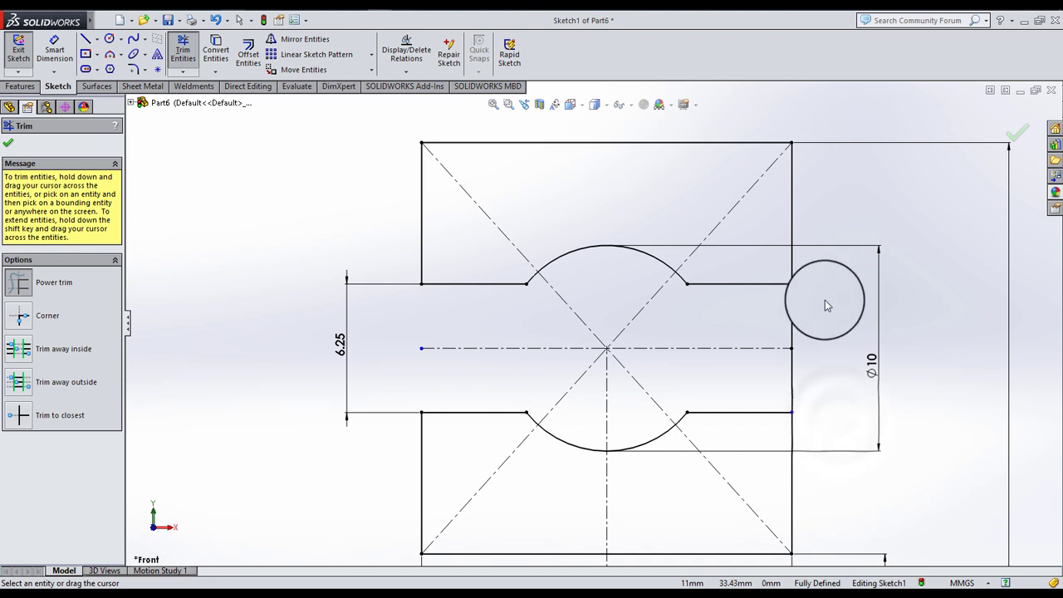
pyautogui.moveTo(781, 315); pyautogui.dragTo(781, 380)
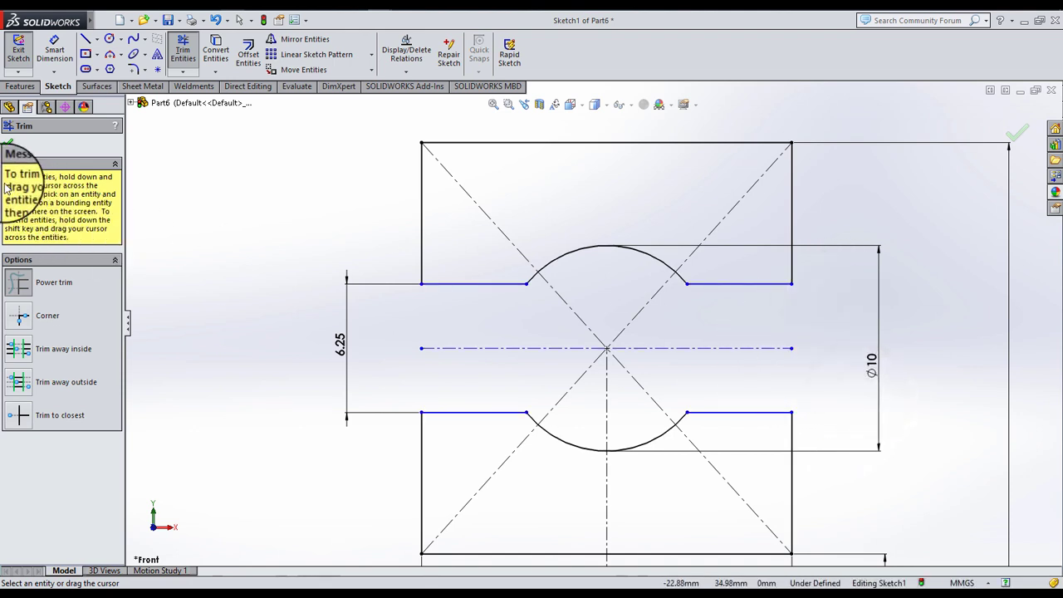
pyautogui.click(8, 145)
pyautogui.scroll(3, 594, 337)
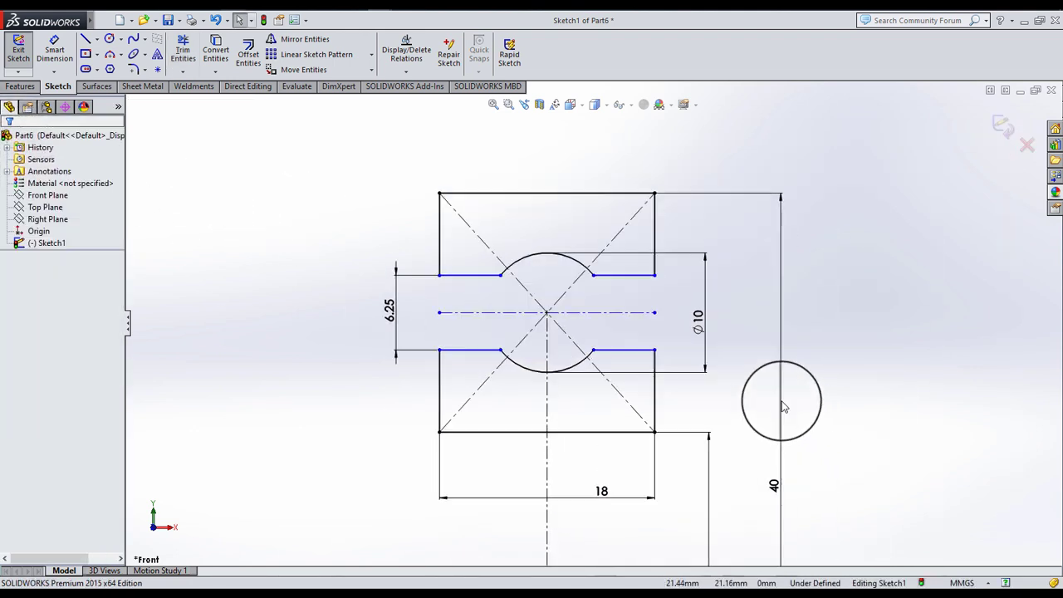
pyautogui.scroll(-1, 748, 395)
pyautogui.scroll(1, 731, 389)
pyautogui.scroll(1, 730, 456)
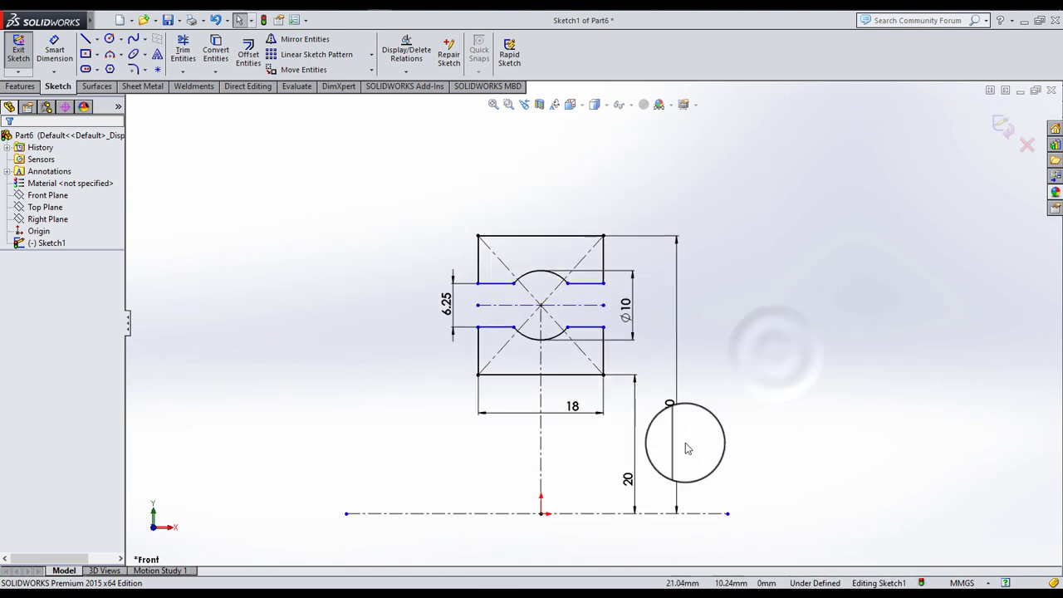
pyautogui.scroll(-1, 823, 408)
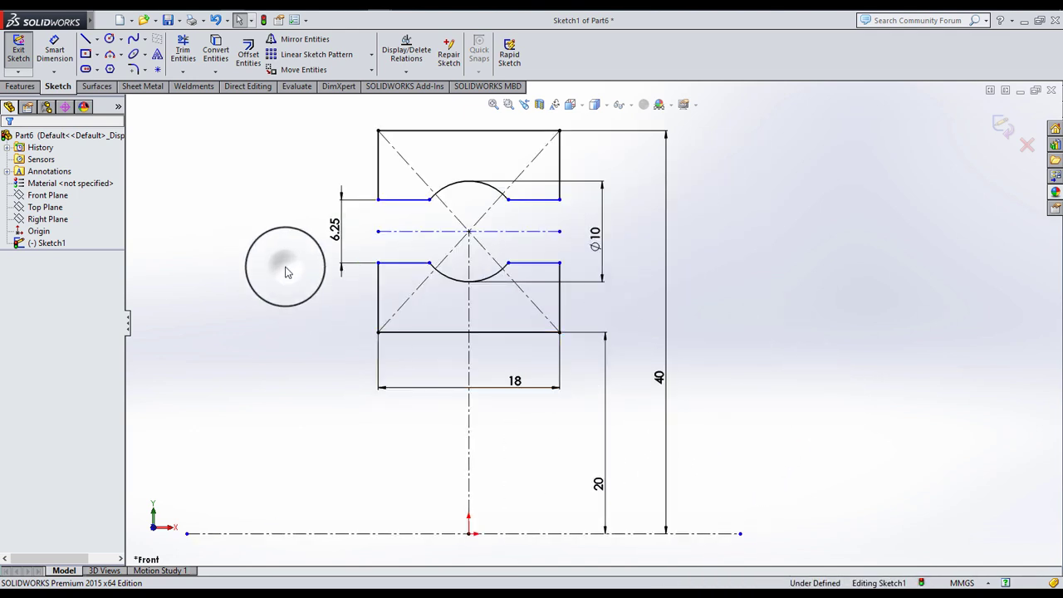
# - Select the lower-left and right-side line segments to inspect their relations
pyautogui.click(55, 55)
pyautogui.click(615, 220)
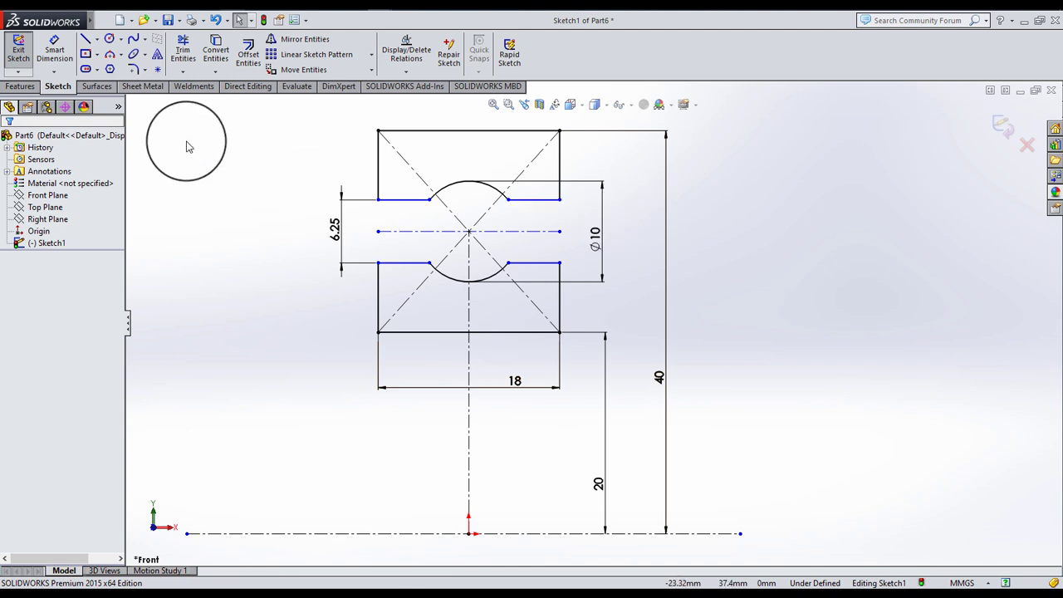
pyautogui.click(52, 67)
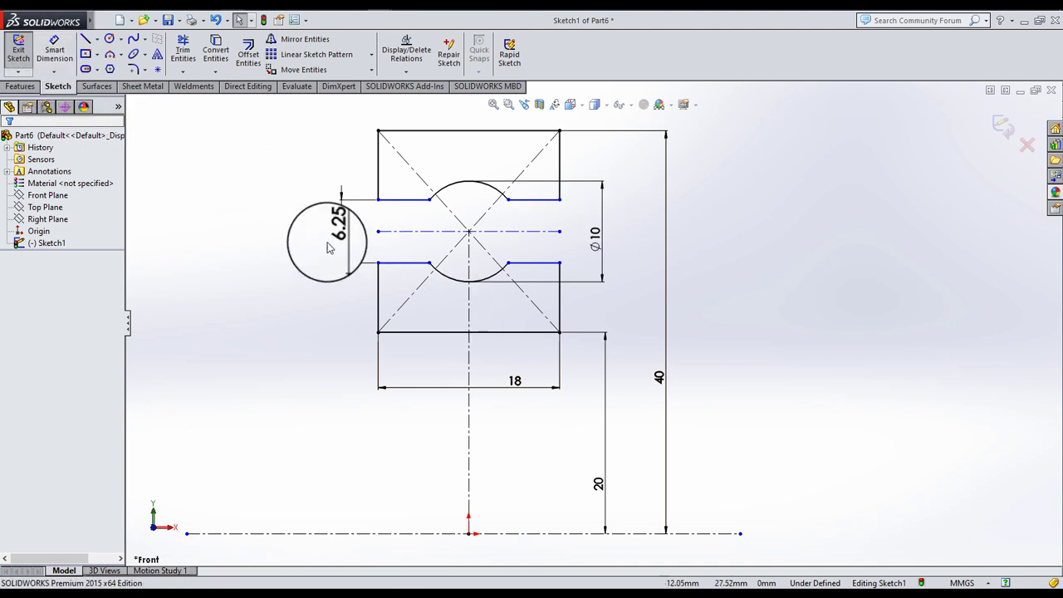
pyautogui.moveTo(397, 202); pyautogui.dragTo(401, 239)
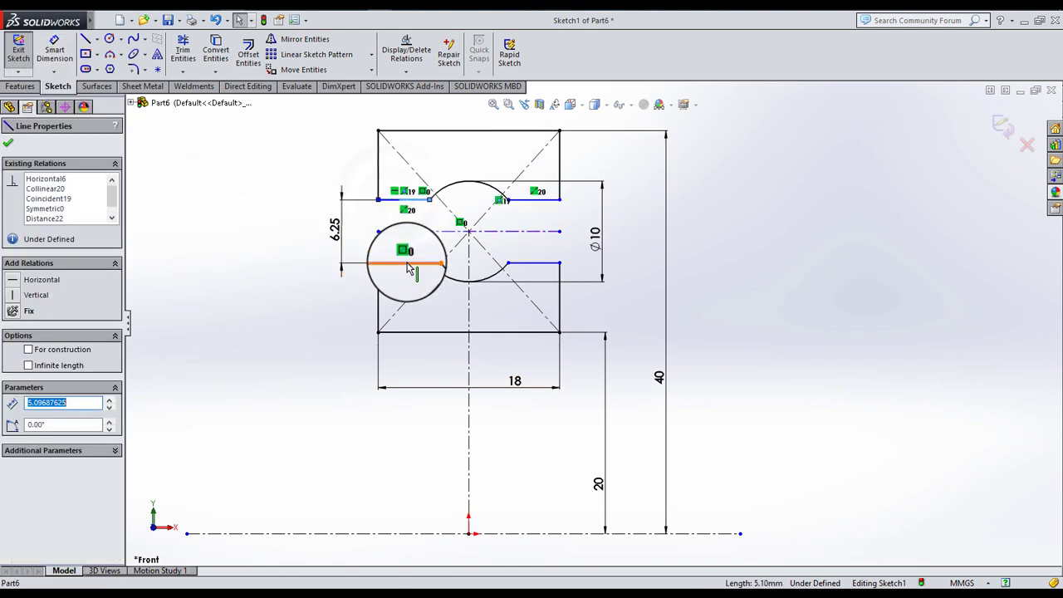
pyautogui.moveTo(237, 279); pyautogui.dragTo(449, 182)
pyautogui.click(28, 347)
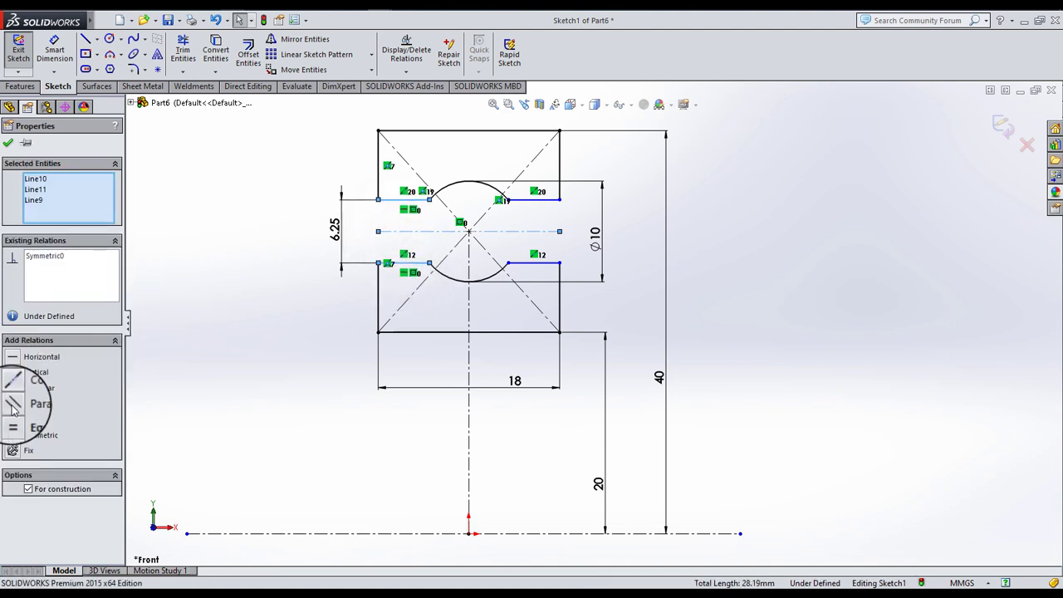
pyautogui.click(216, 321)
pyautogui.moveTo(514, 245); pyautogui.dragTo(525, 240)
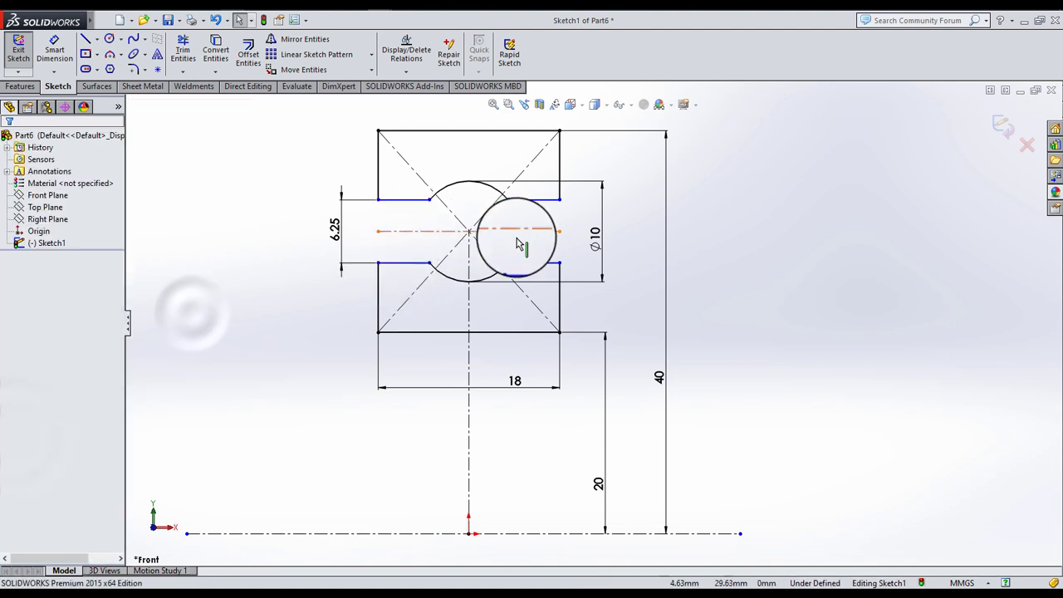
pyautogui.click(546, 238)
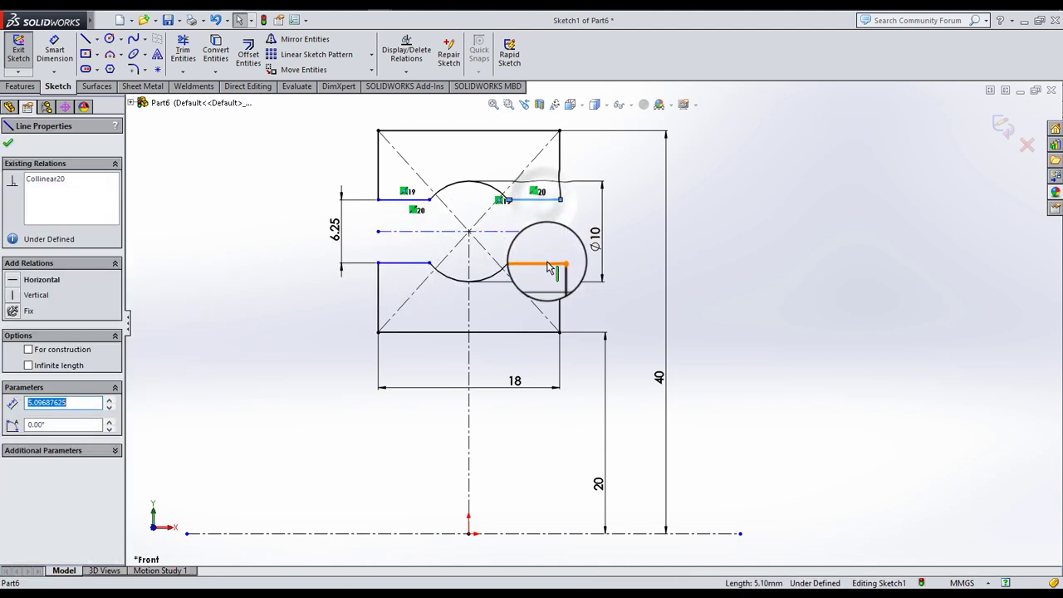
pyautogui.moveTo(546, 238); pyautogui.dragTo(488, 255)
pyautogui.click(94, 344)
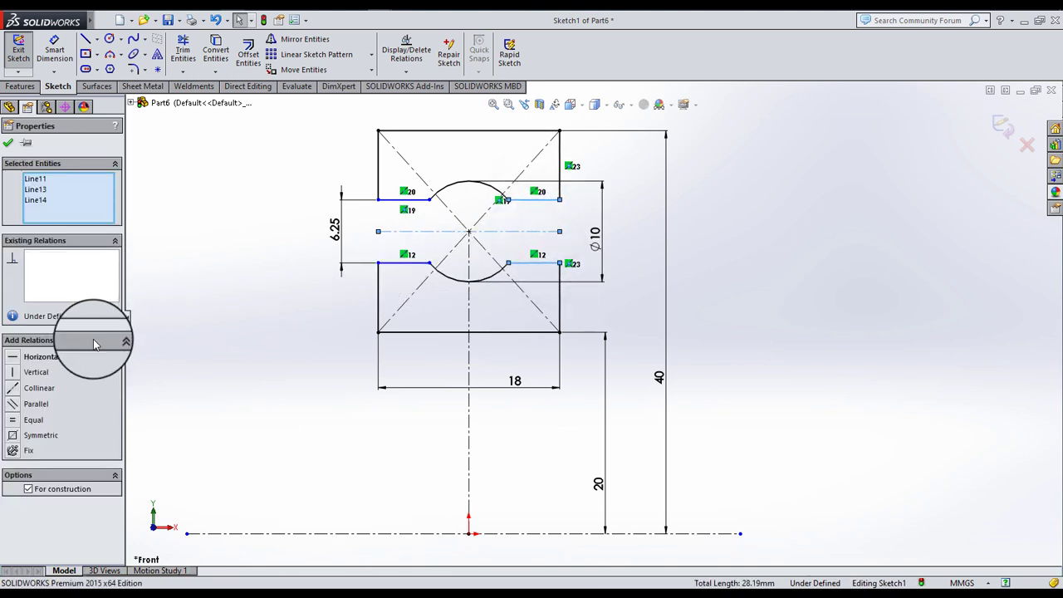
pyautogui.click(189, 349)
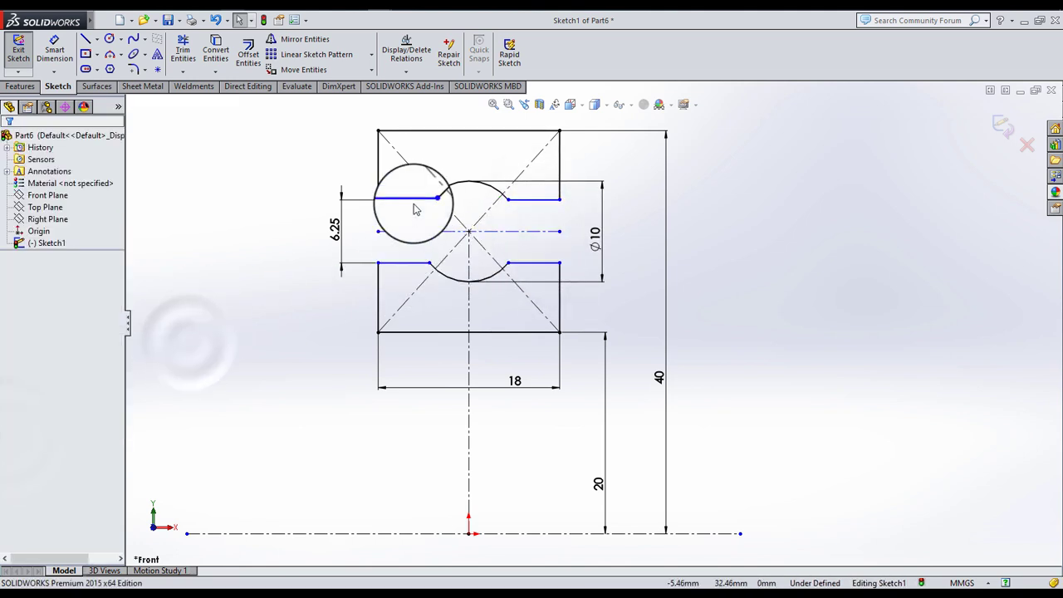
# - Check the upper and lower left/right segment pairs for collinearity
pyautogui.click(544, 197)
pyautogui.keyDown('ctrl'); pyautogui.click(407, 199); pyautogui.keyUp('ctrl')
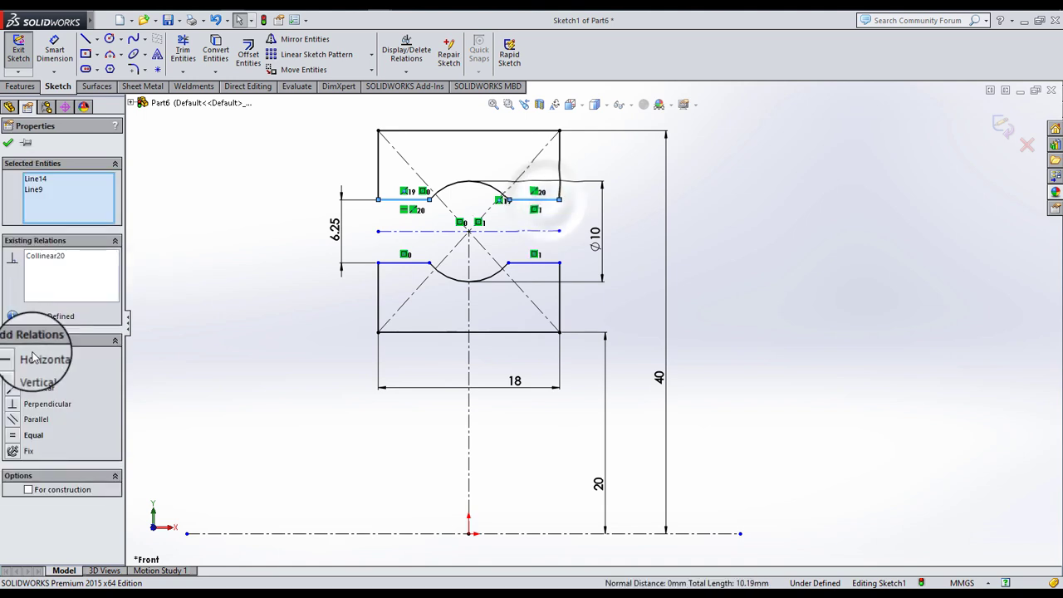
pyautogui.click(187, 314)
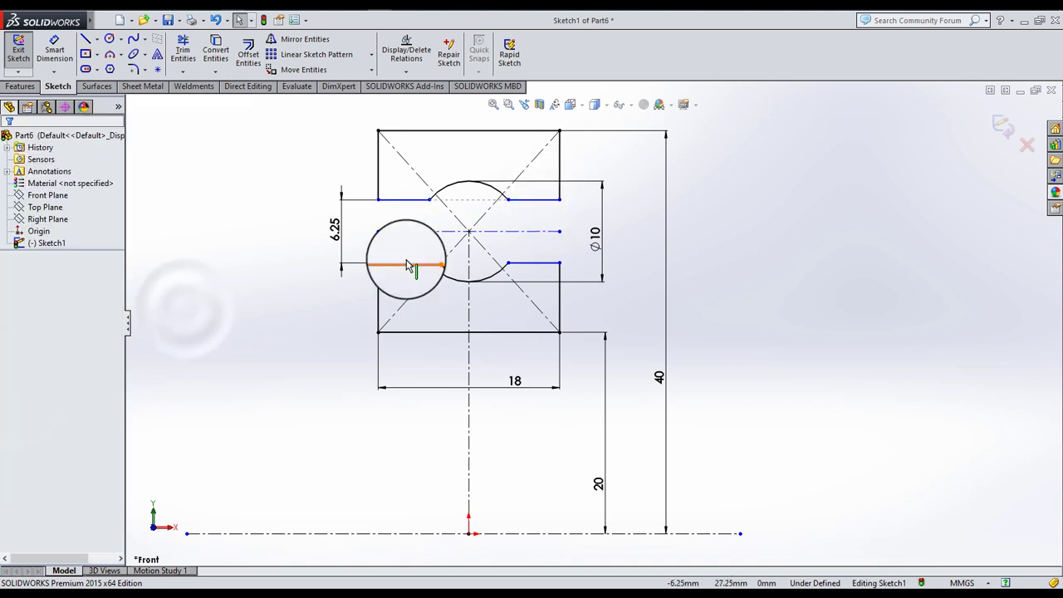
pyautogui.click(407, 263)
pyautogui.keyDown('ctrl'); pyautogui.click(532, 262); pyautogui.keyUp('ctrl')
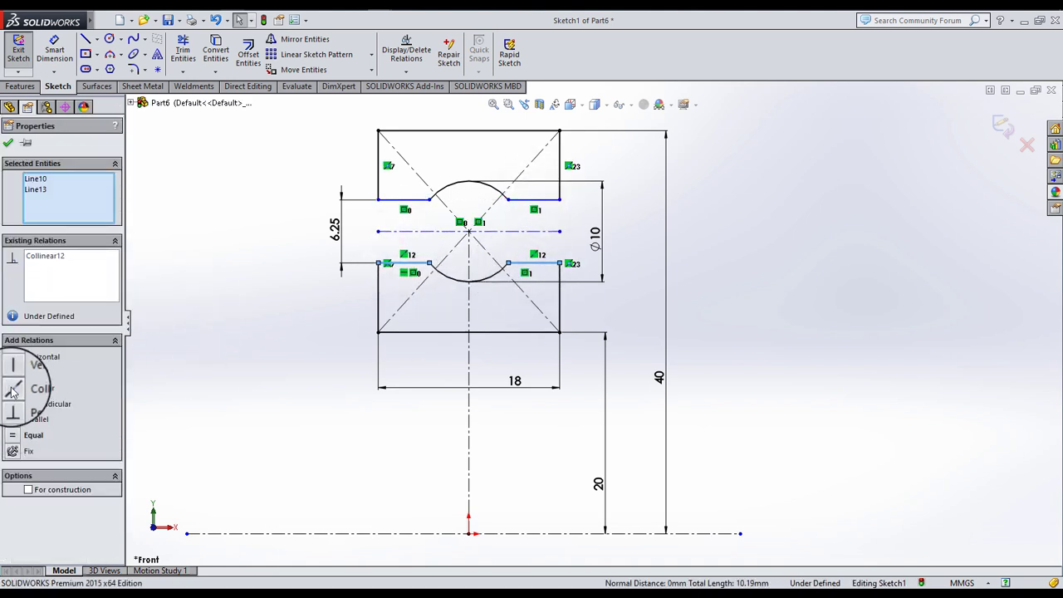
pyautogui.click(164, 327)
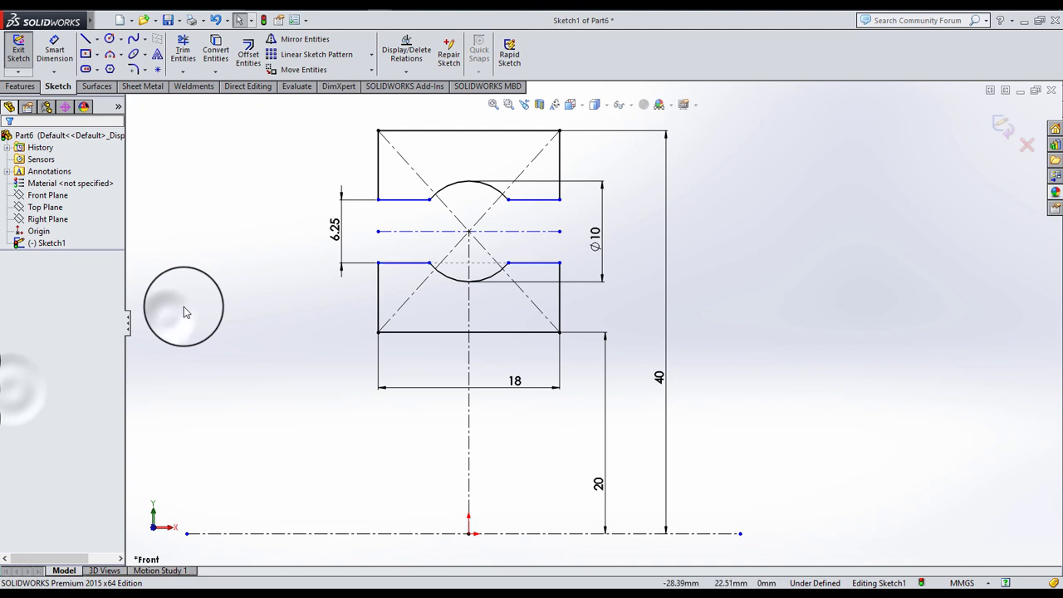
# - Dimension the upper block's left edge as 6.88 and fit the sketch to view
pyautogui.click(52, 63)
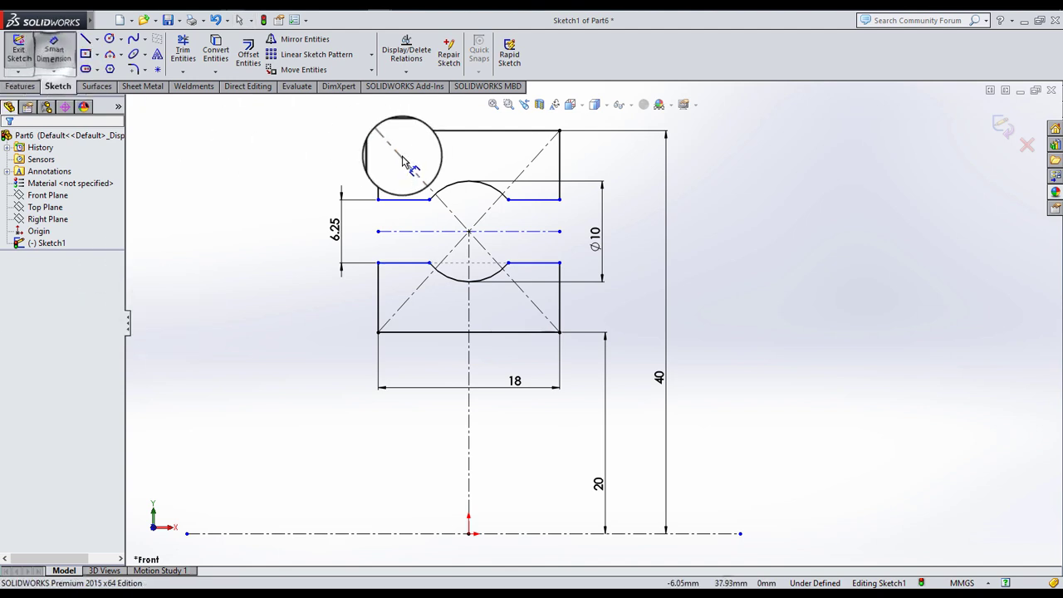
pyautogui.click(378, 166)
pyautogui.click(304, 168)
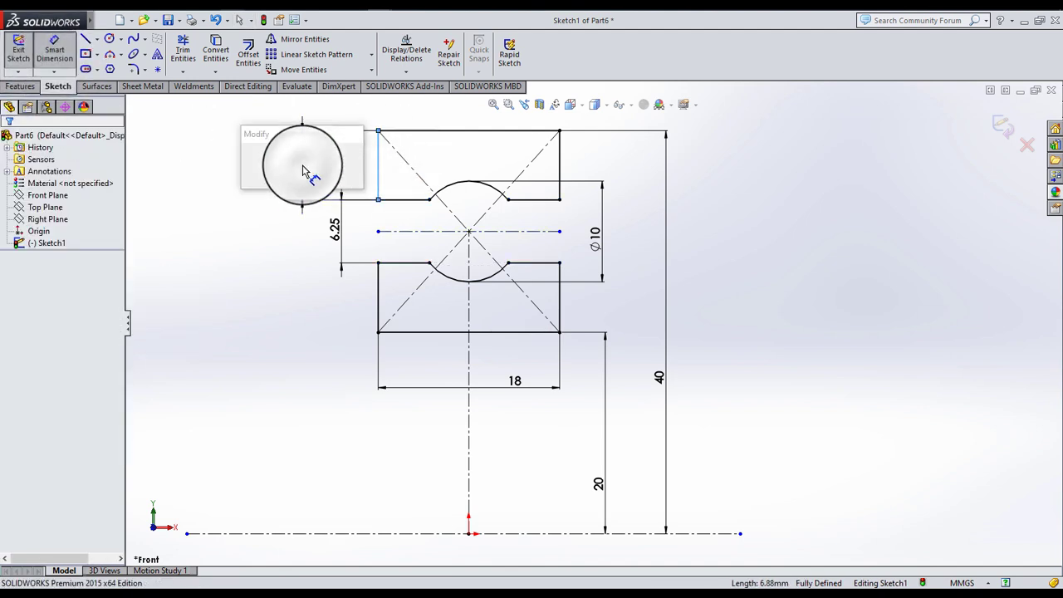
pyautogui.click(245, 154)
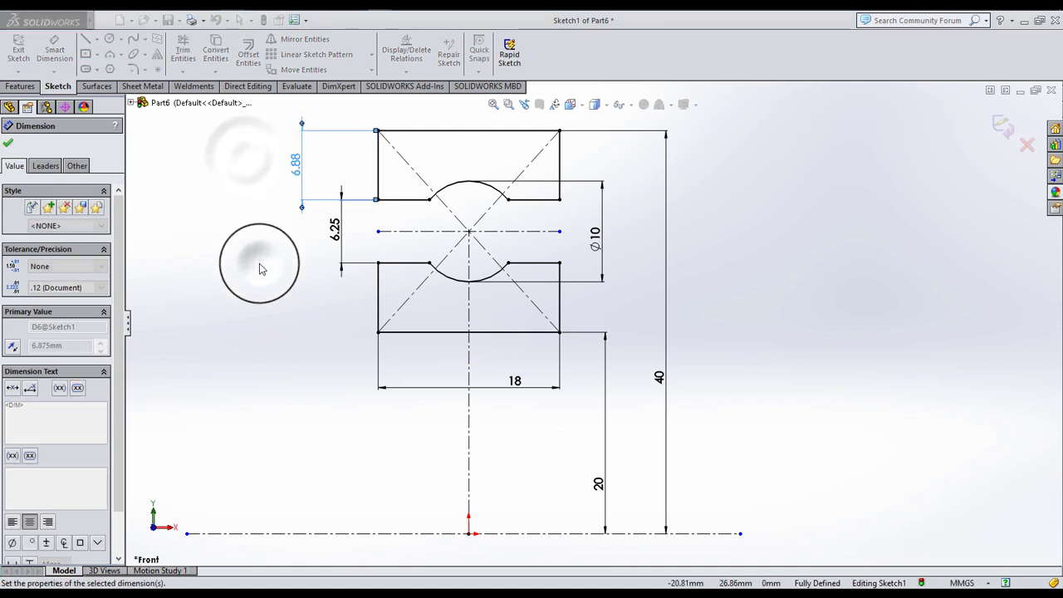
pyautogui.click(261, 262)
pyautogui.press('f')
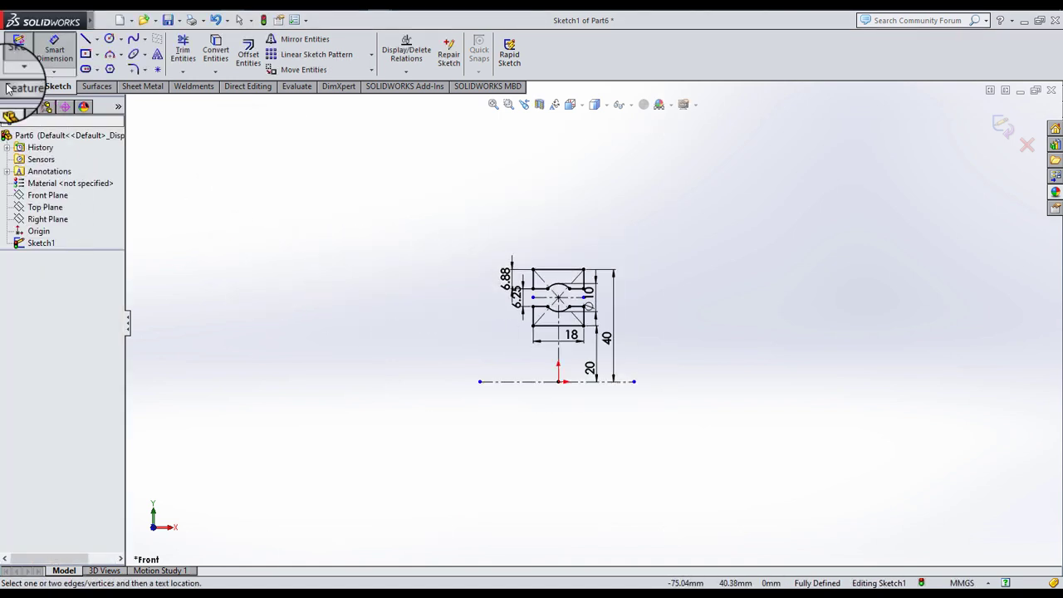
pyautogui.click(20, 86)
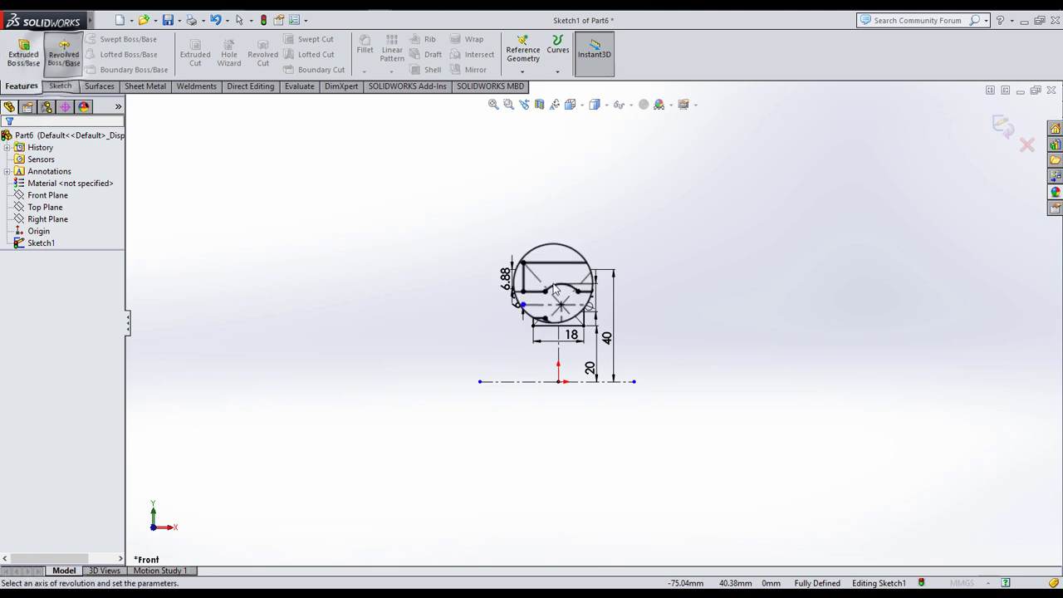
# - Revolve the profile 360° about the sketch centerline and orbit to inspect the rings
pyautogui.click(549, 441)
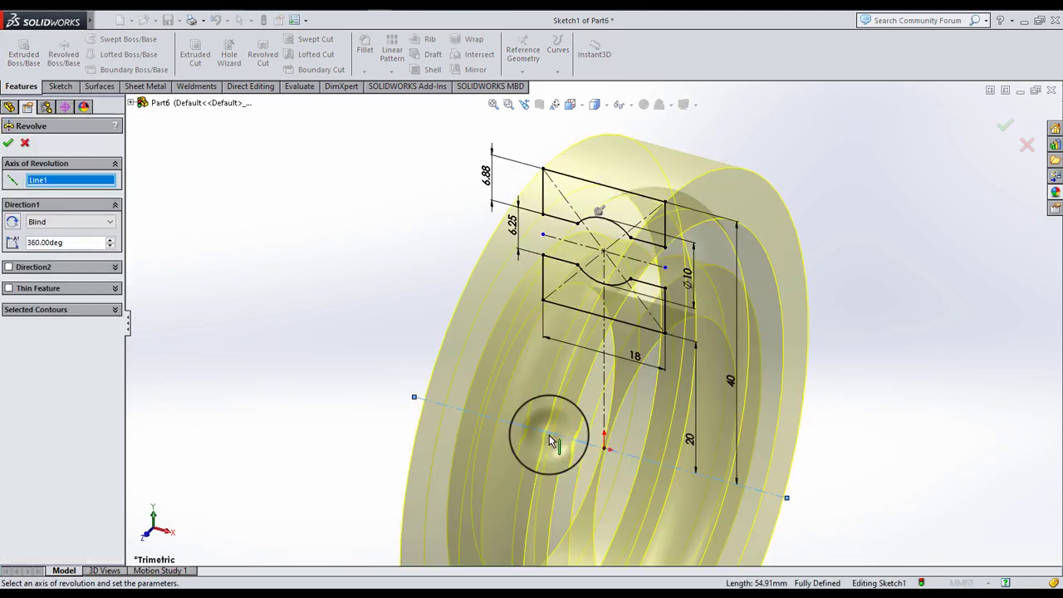
pyautogui.click(9, 142)
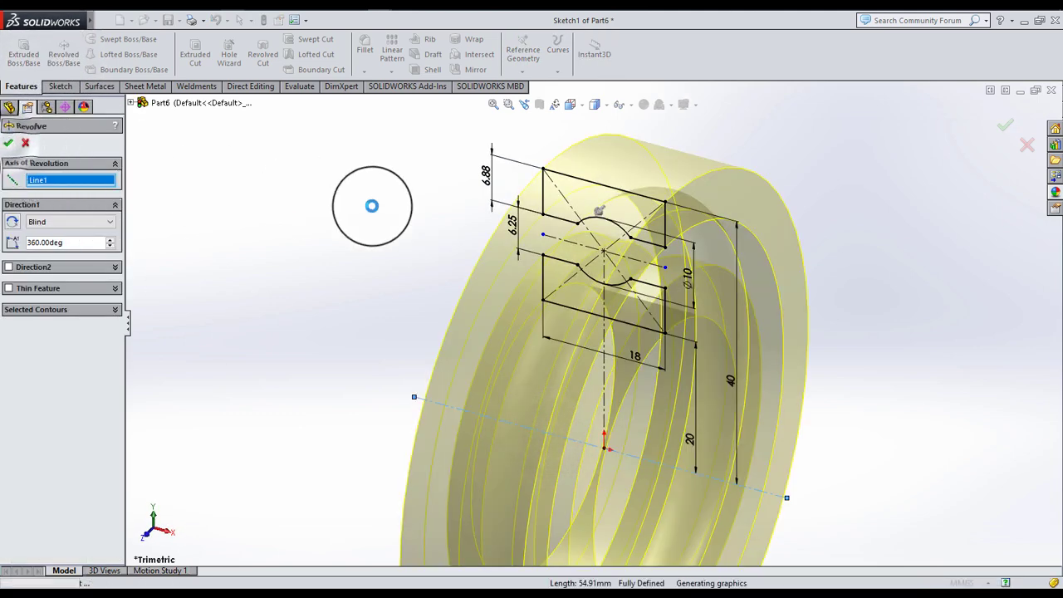
pyautogui.scroll(3, 616, 267)
pyautogui.moveTo(616, 267)
pyautogui.mouseDown(button='middle')
pyautogui.moveTo(569, 209)
pyautogui.moveTo(622, 275)
pyautogui.mouseUp(button='middle')
pyautogui.scroll(3, 622, 275)
pyautogui.scroll(-3, 705, 366)
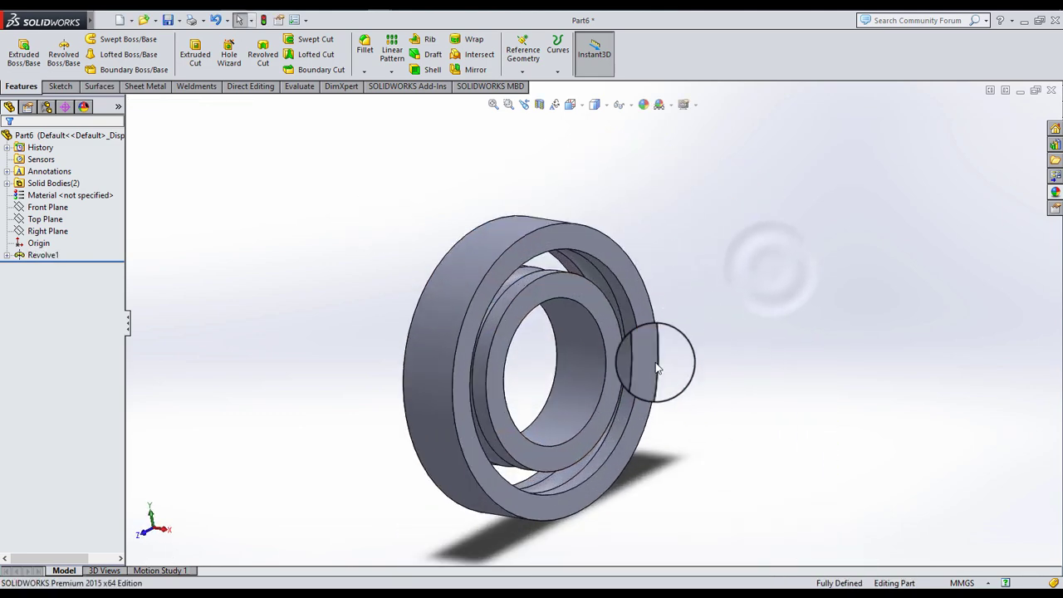
pyautogui.moveTo(655, 343)
pyautogui.mouseDown(button='middle')
pyautogui.moveTo(648, 373)
pyautogui.moveTo(622, 379)
pyautogui.mouseUp(button='middle')
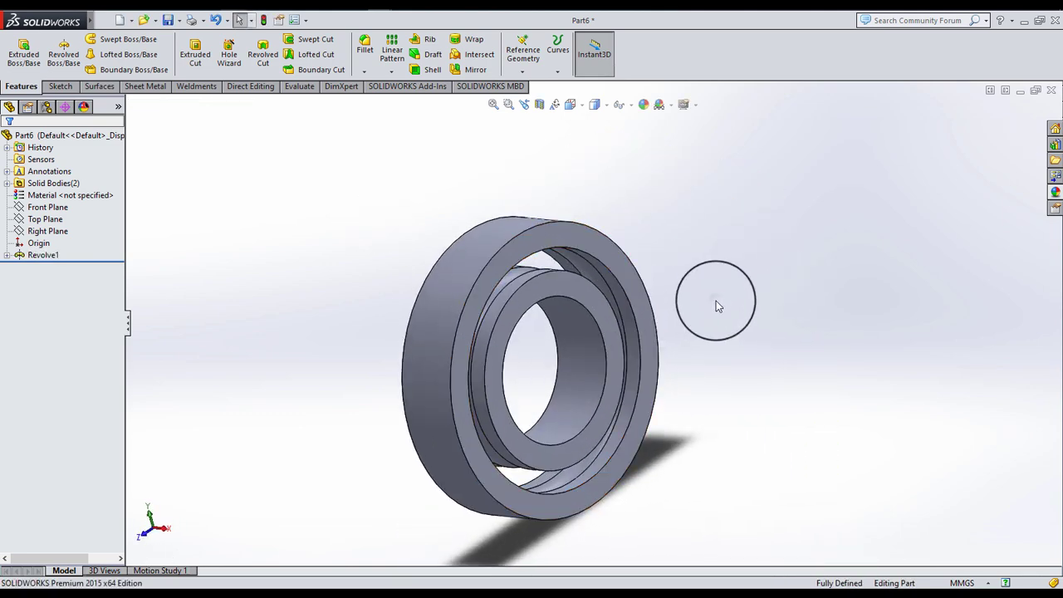
pyautogui.moveTo(595, 333)
pyautogui.mouseDown(button='middle')
pyautogui.moveTo(570, 344)
pyautogui.moveTo(712, 305)
pyautogui.mouseUp(button='middle')
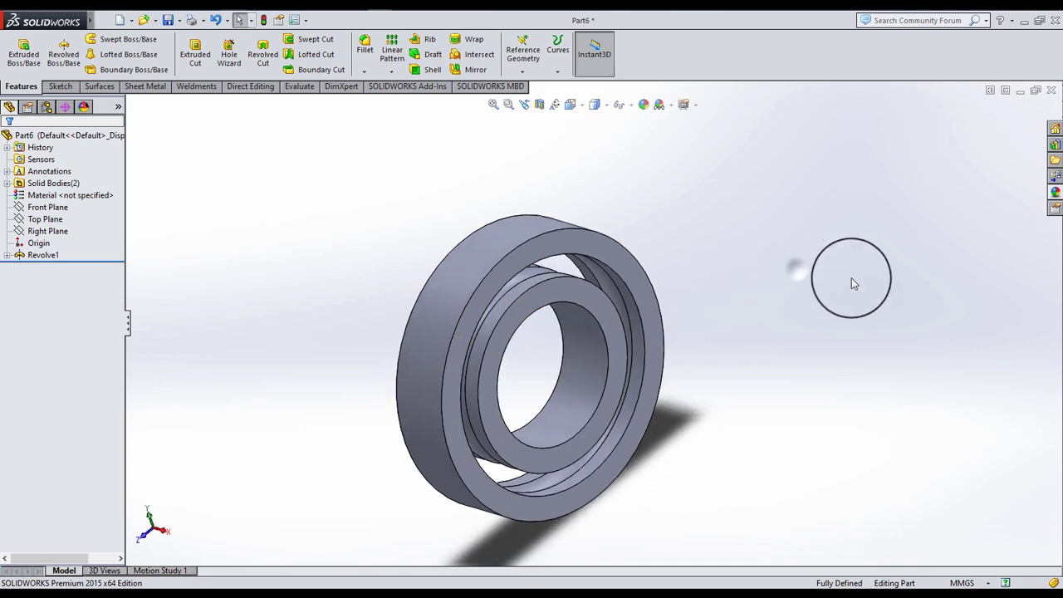
pyautogui.scroll(-4, 581, 299)
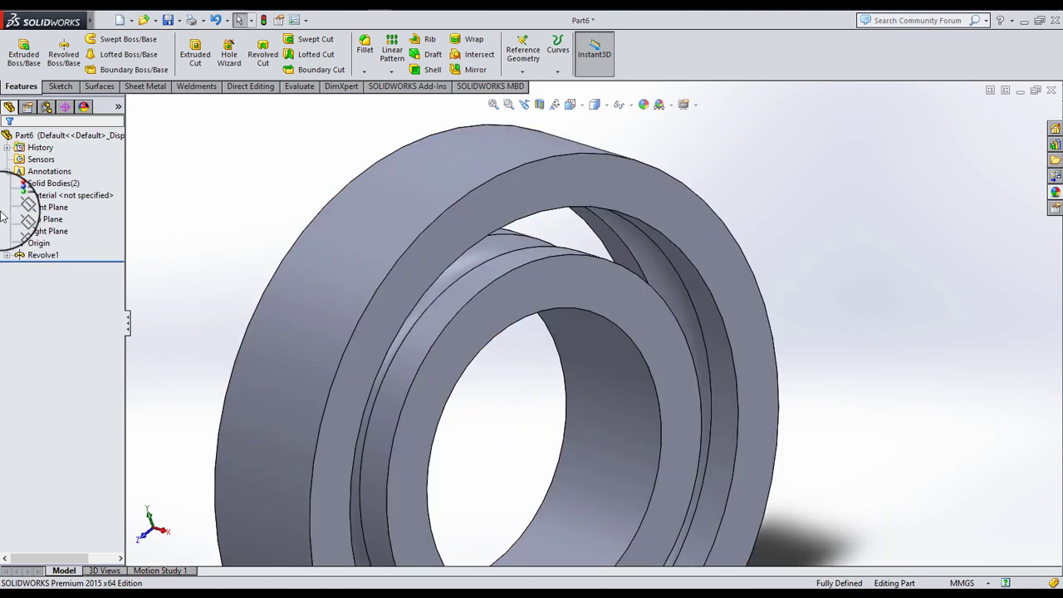
# - Select the Top Plane, then the Front Plane, and deselect it
pyautogui.click(38, 219)
pyautogui.click(36, 213)
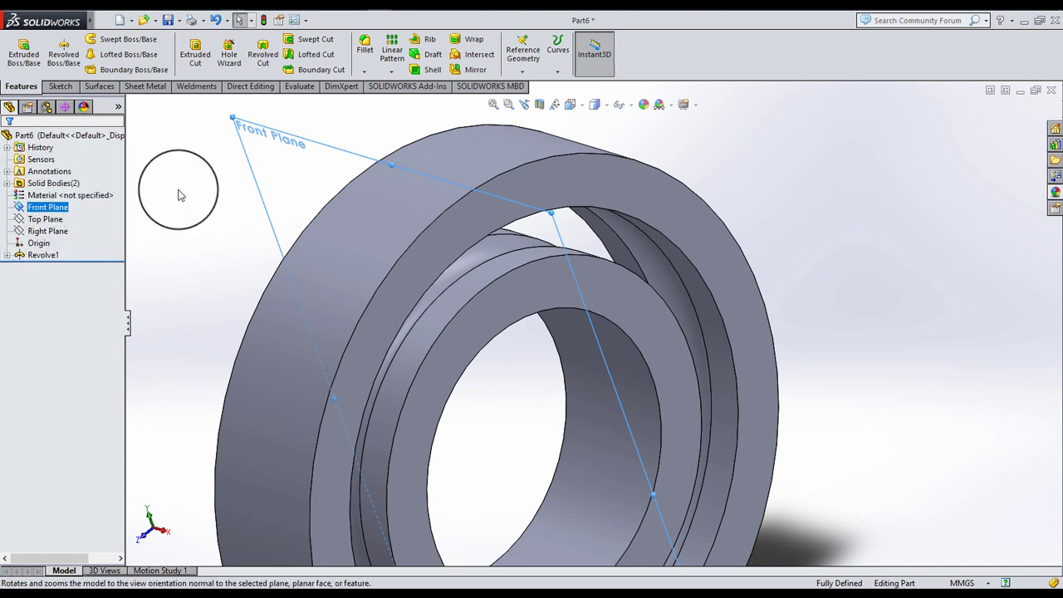
pyautogui.click(179, 194)
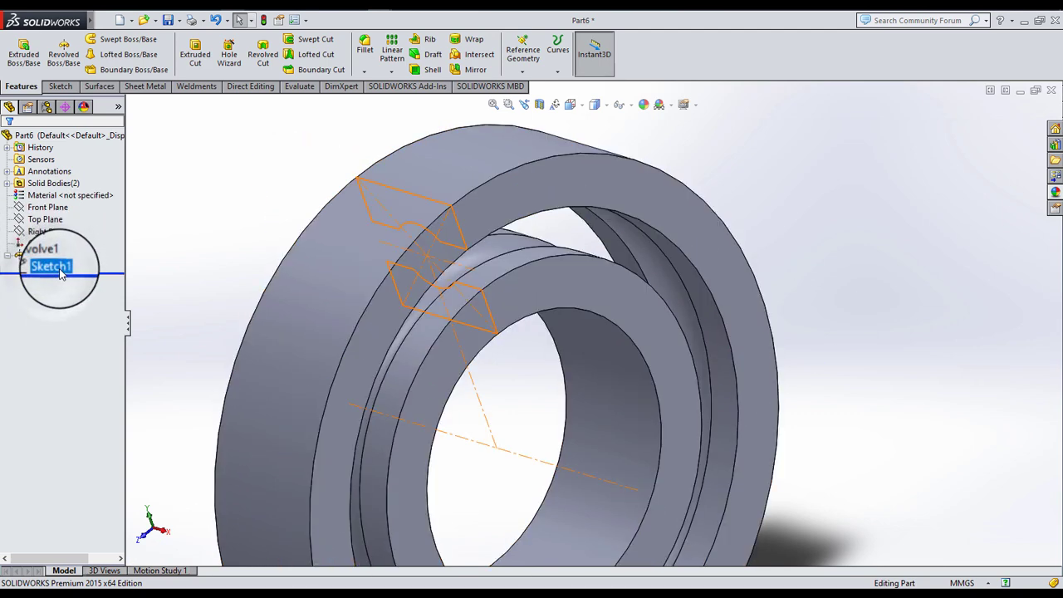
pyautogui.click(52, 267)
pyautogui.click(68, 251)
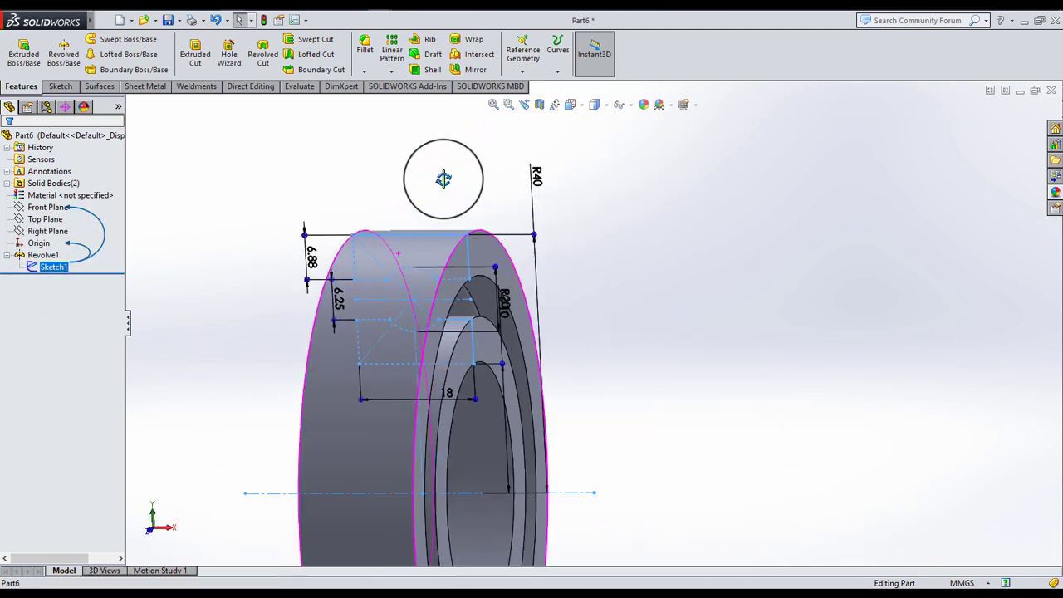
pyautogui.scroll(-3, 426, 339)
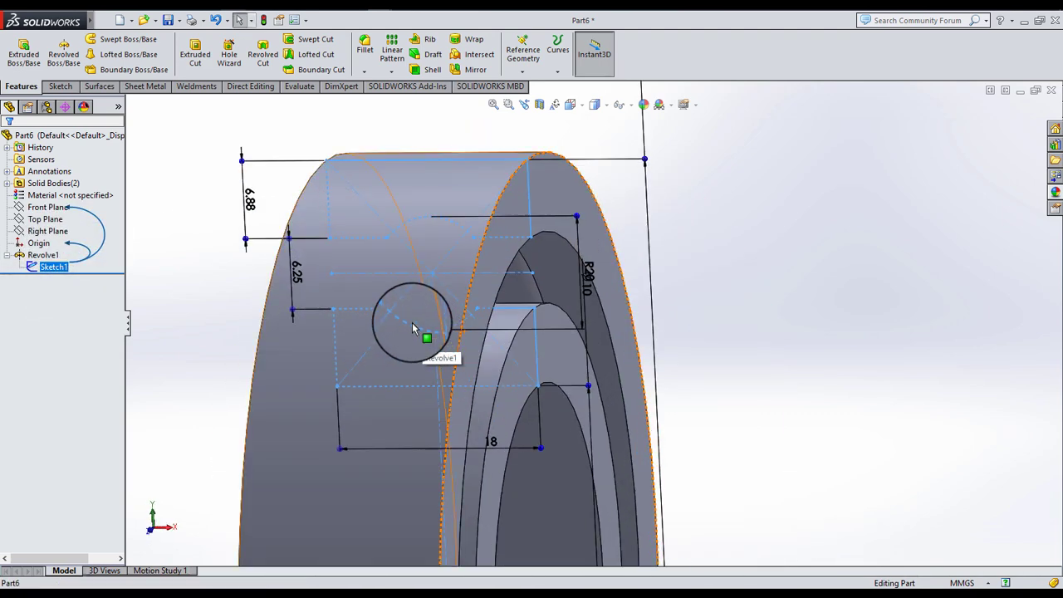
pyautogui.rightClick(51, 270)
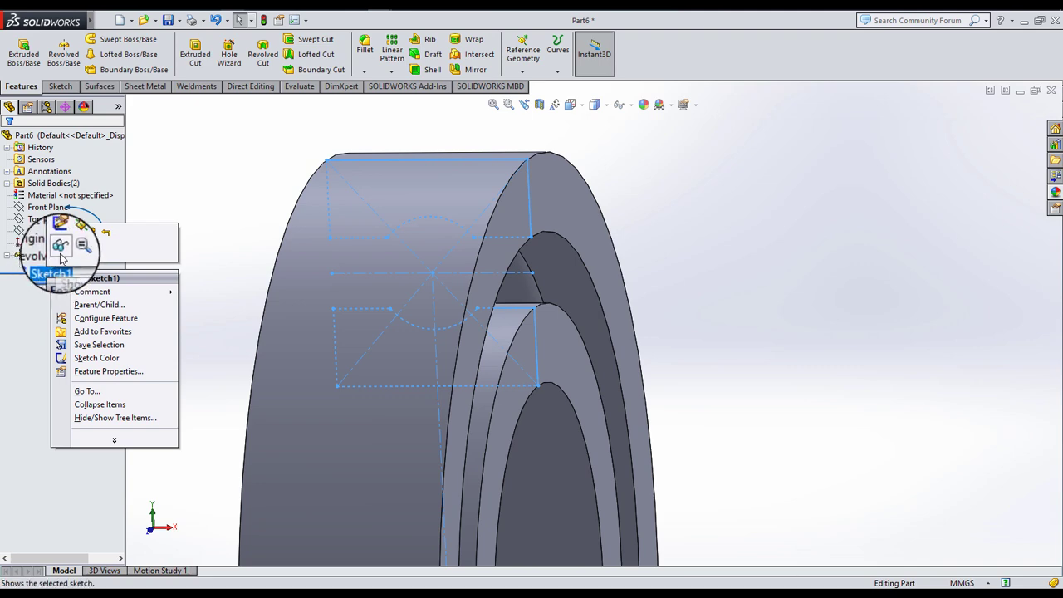
pyautogui.click(60, 248)
pyautogui.click(570, 103)
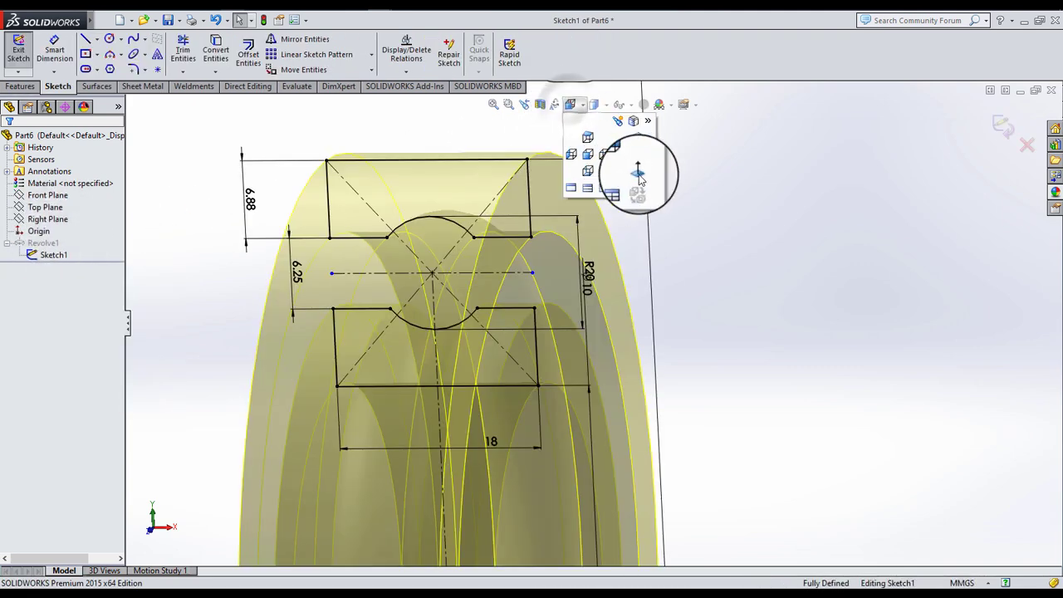
pyautogui.click(638, 172)
pyautogui.click(54, 52)
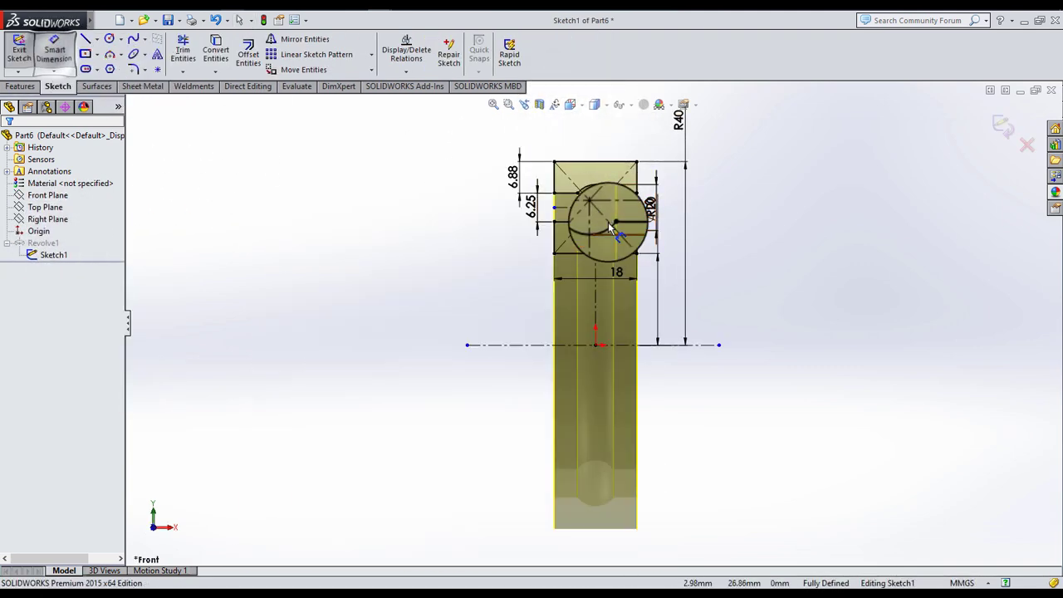
pyautogui.press('Escape')
pyautogui.moveTo(611, 226); pyautogui.dragTo(587, 235)
pyautogui.moveTo(565, 280); pyautogui.dragTo(572, 268)
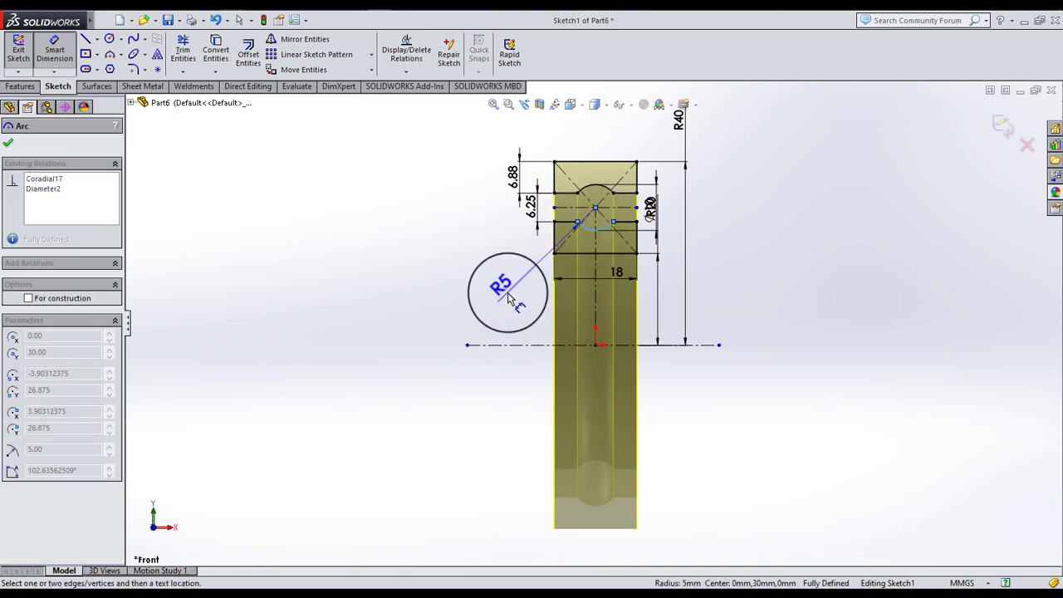
pyautogui.click(1001, 126)
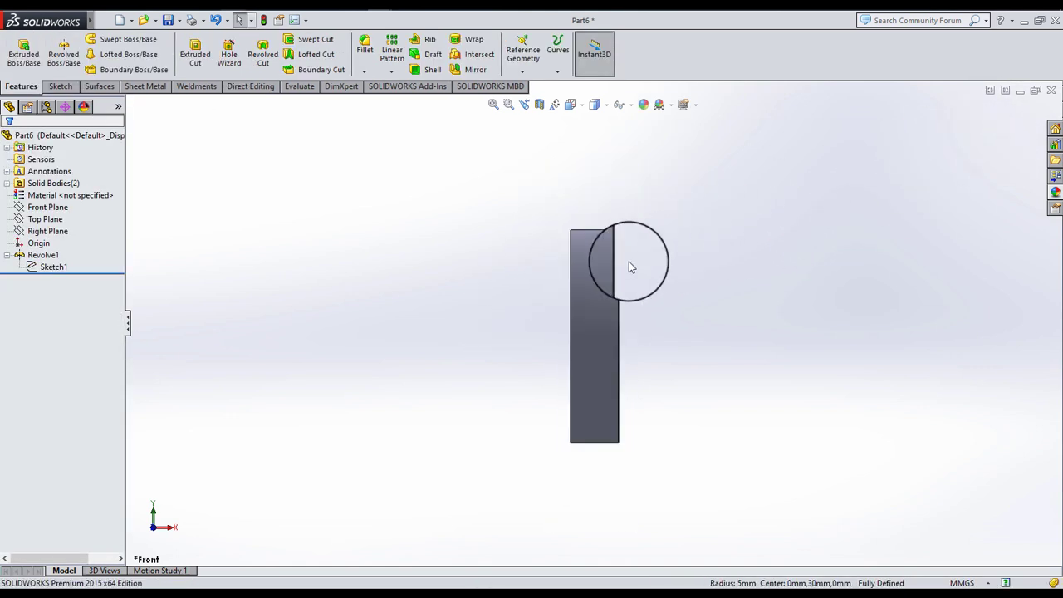
pyautogui.moveTo(629, 266); pyautogui.dragTo(600, 285, button='middle')
# - Start a sketch on the Front Plane, viewed Normal To with Hidden Lines Visible
pyautogui.click(38, 208)
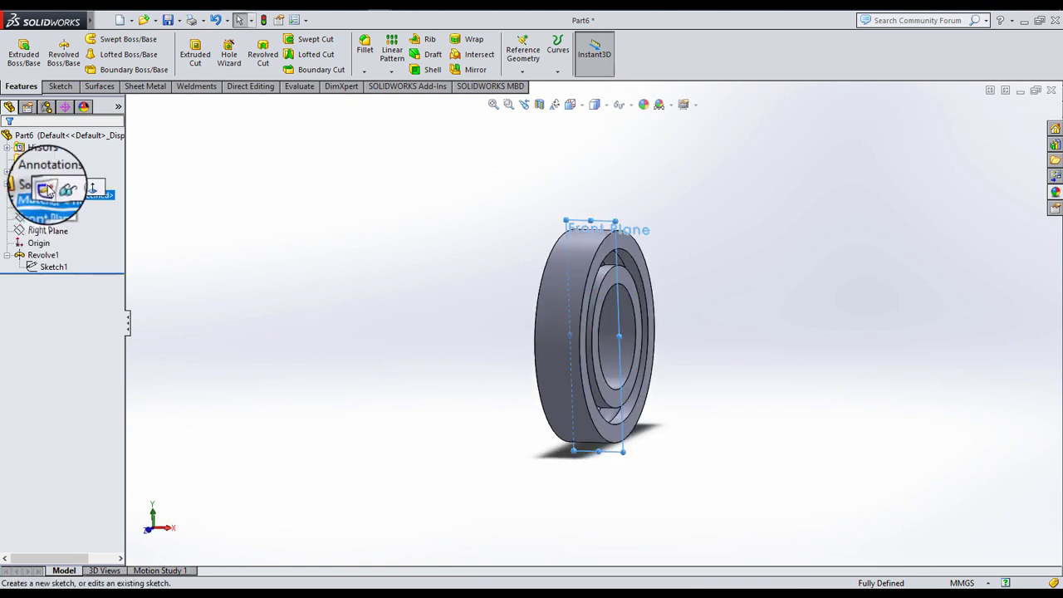
pyautogui.click(67, 184)
pyautogui.click(567, 96)
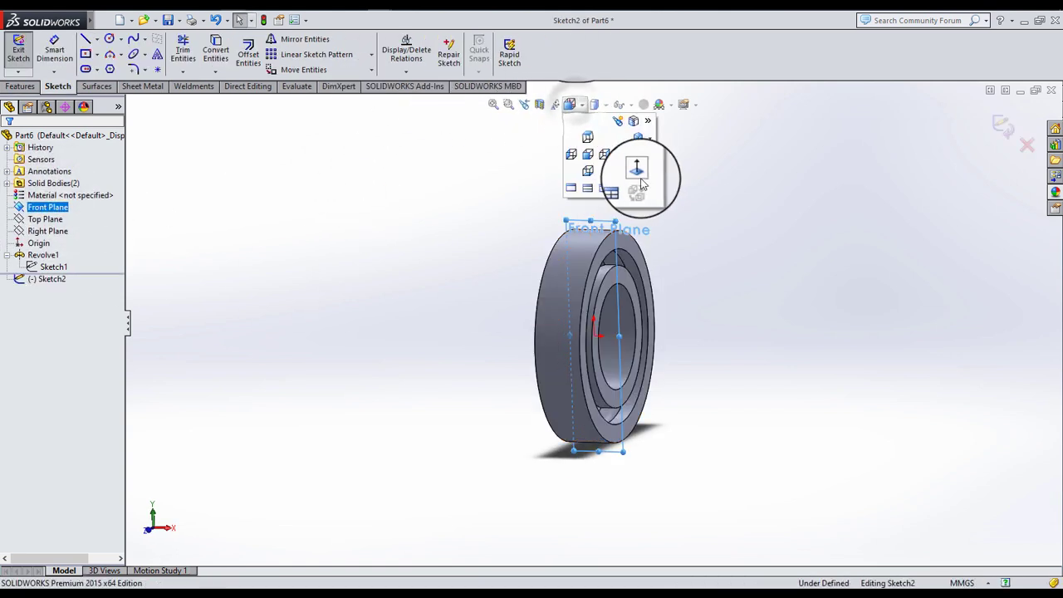
pyautogui.click(639, 171)
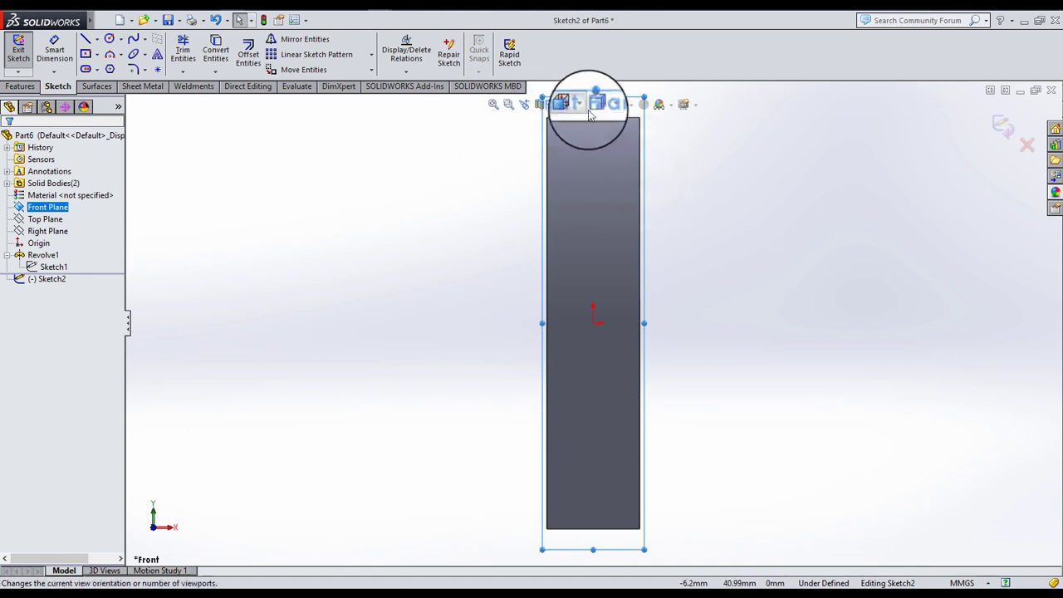
pyautogui.click(612, 130)
pyautogui.click(599, 170)
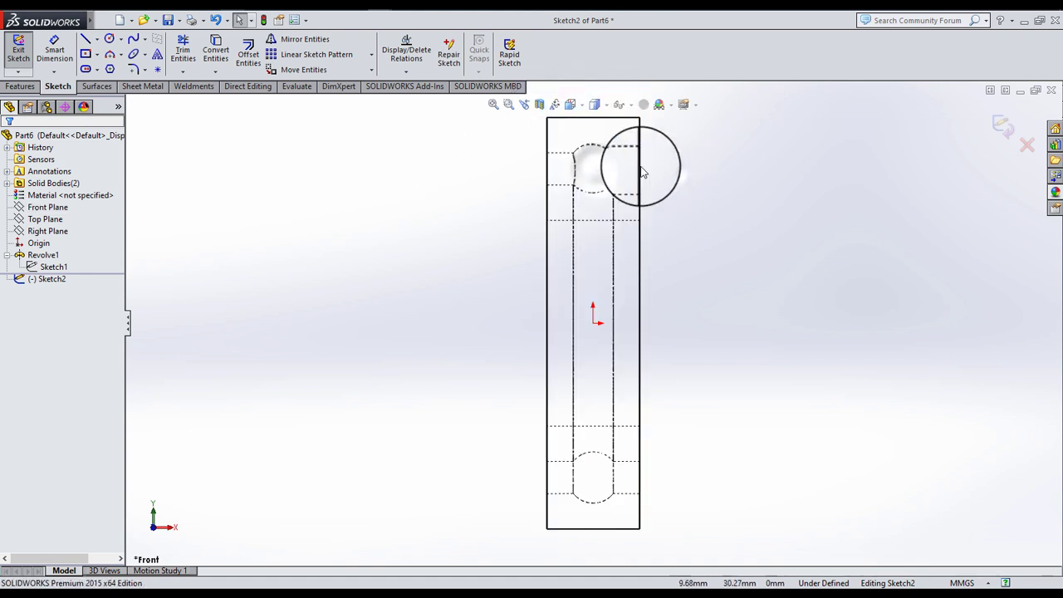
pyautogui.scroll(-3, 629, 171)
# - Draw a circle made concentric with the ring's hidden arc edge
pyautogui.click(110, 39)
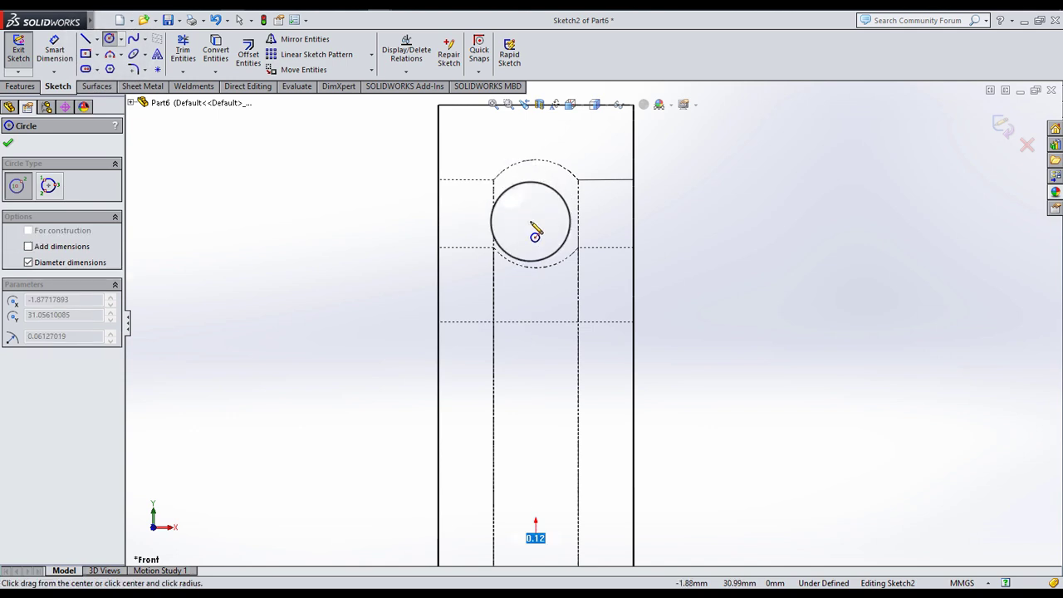
pyautogui.click(521, 213)
pyautogui.press('Escape')
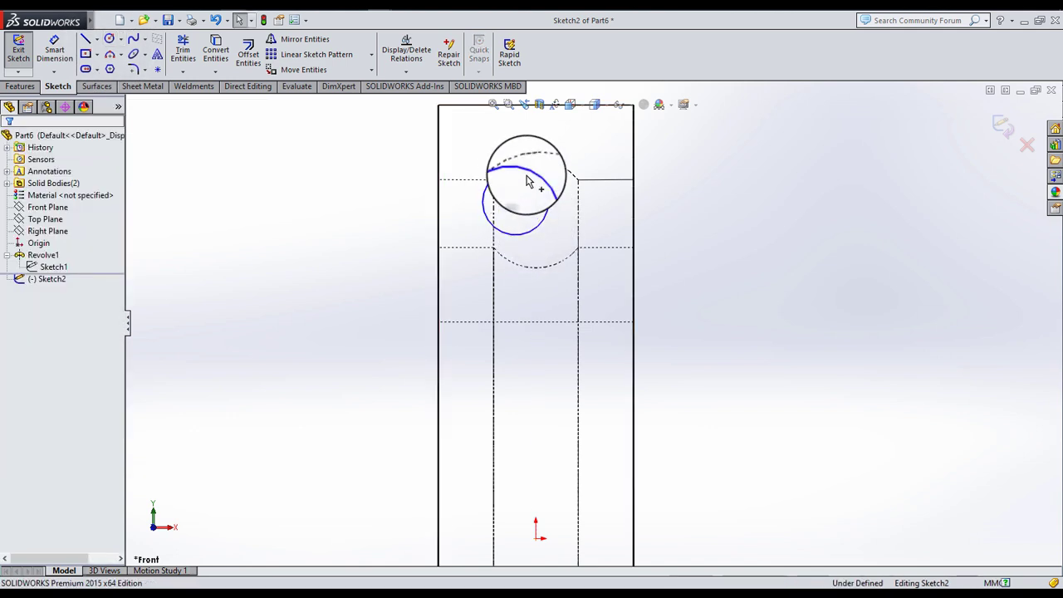
pyautogui.click(515, 202)
pyautogui.keyDown('ctrl'); pyautogui.click(536, 159); pyautogui.keyUp('ctrl')
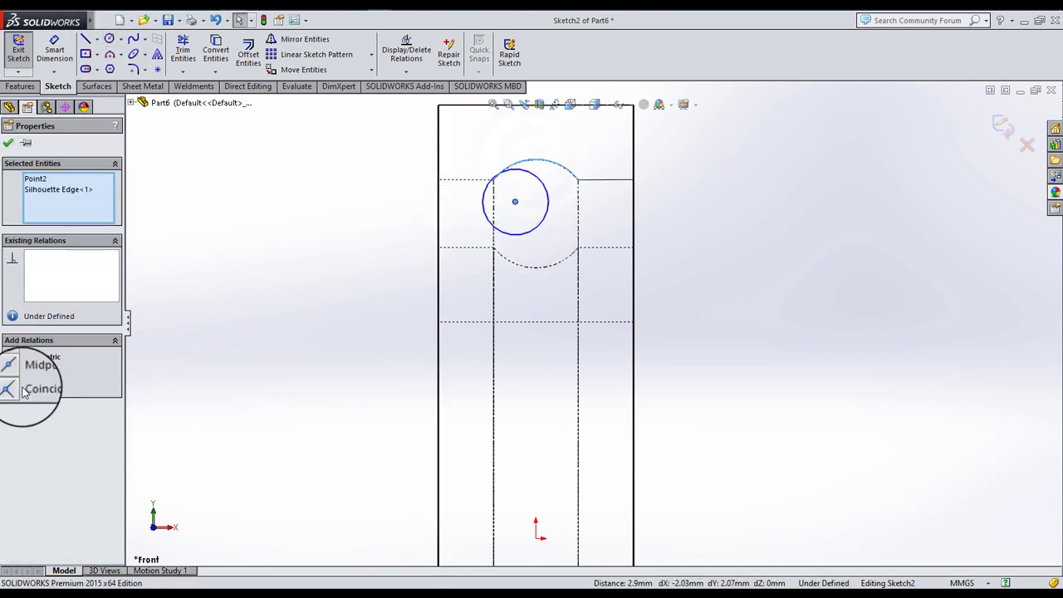
pyautogui.click(14, 357)
pyautogui.click(315, 270)
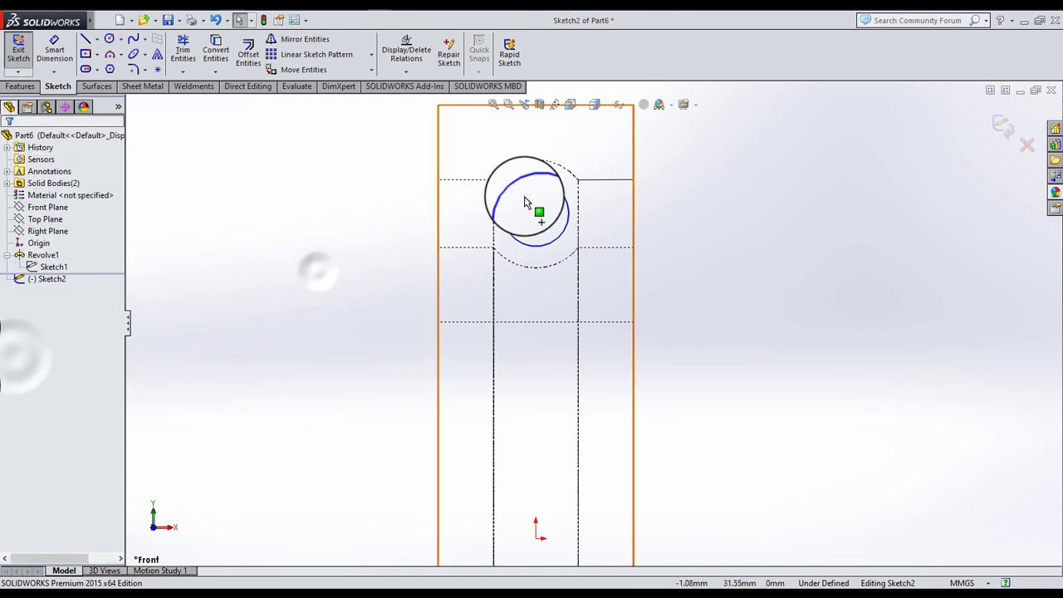
# - Give the circle a Ø10 diameter dimension
pyautogui.click(54, 50)
pyautogui.click(506, 199)
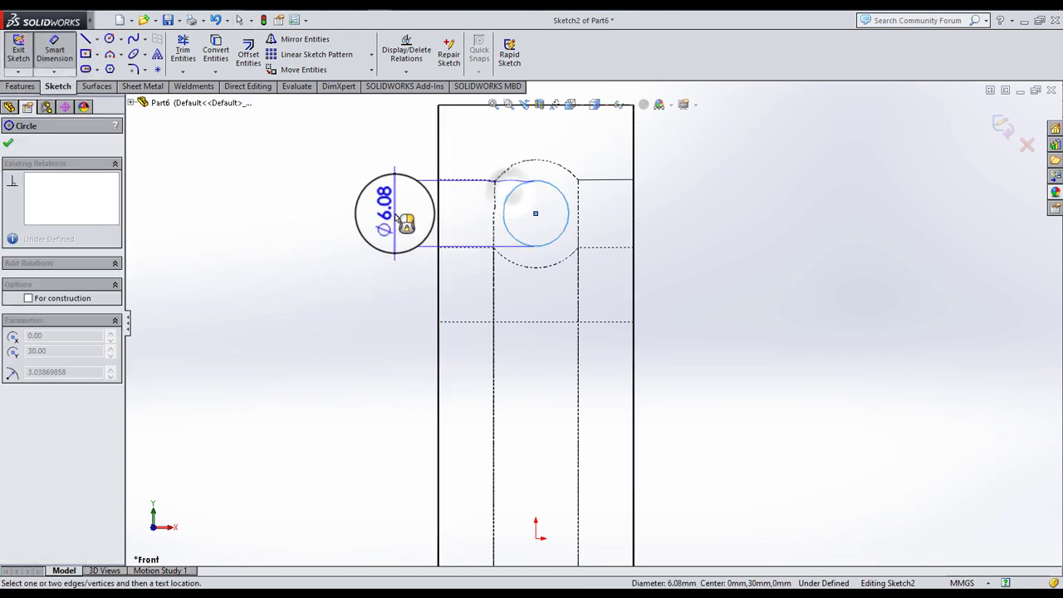
pyautogui.click(397, 217)
pyautogui.write('0.00mm')
pyautogui.press('Return')
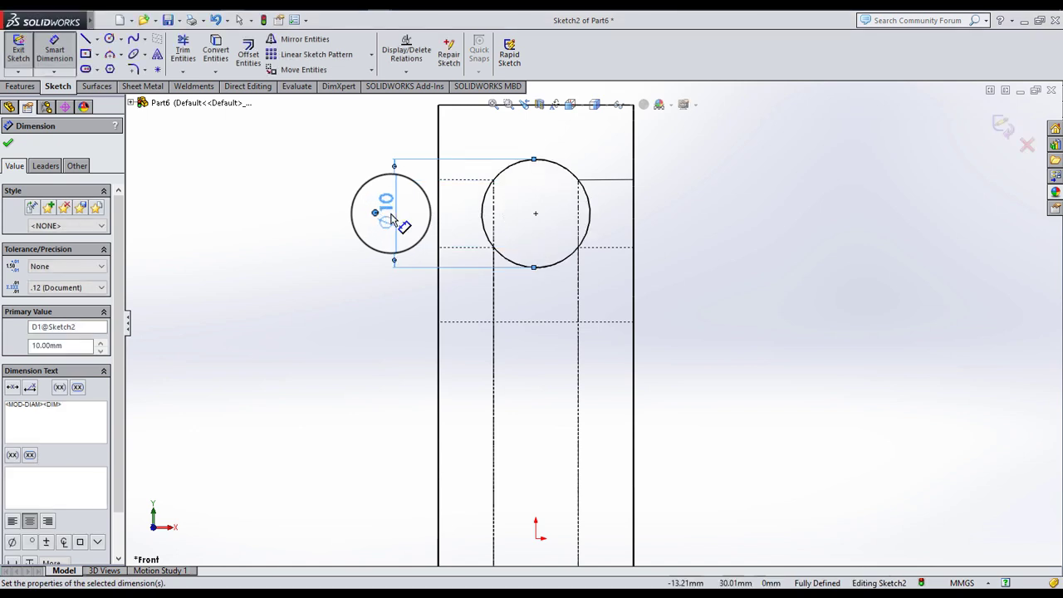
# - Return to the sketch tools and choose the Centerline line type
pyautogui.click(20, 87)
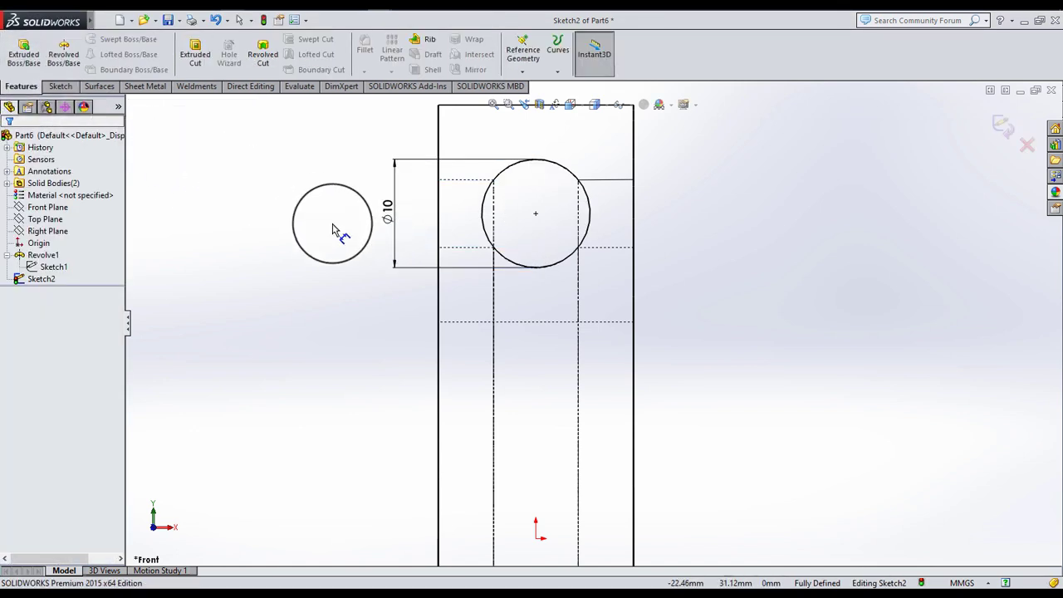
pyautogui.click(60, 86)
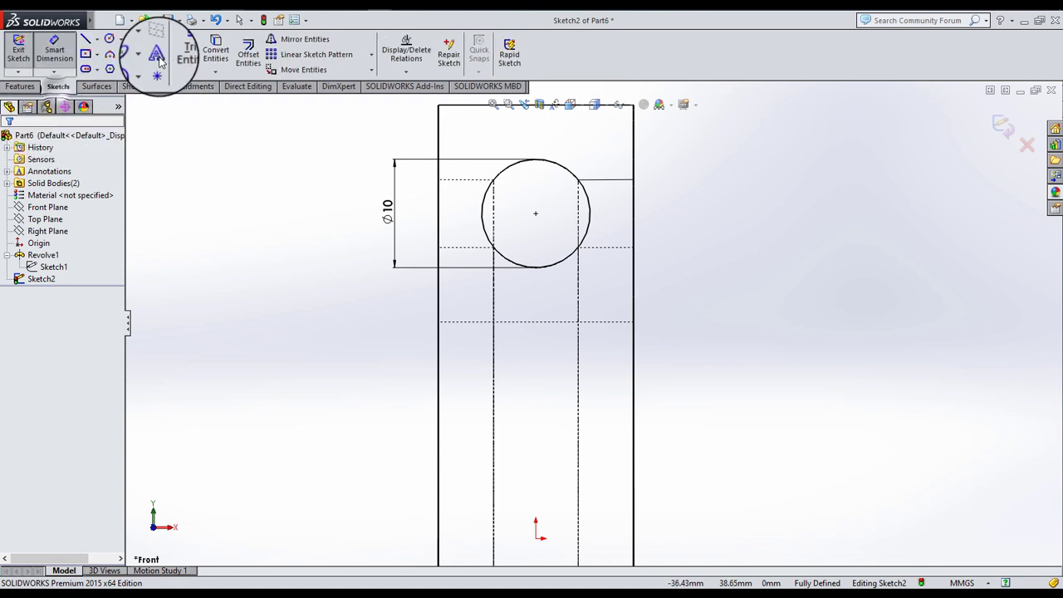
pyautogui.click(97, 44)
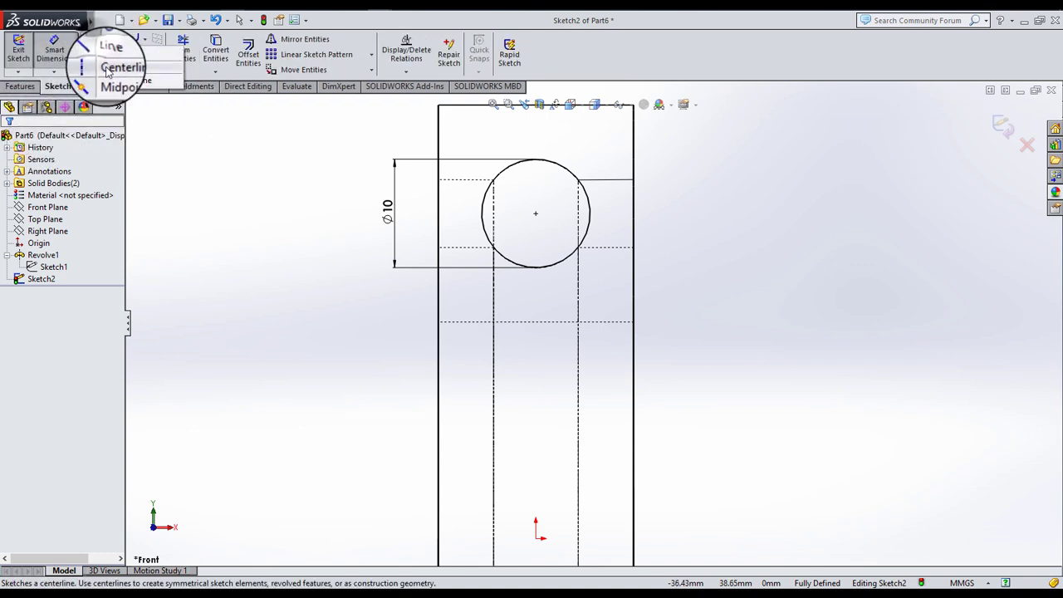
pyautogui.click(107, 55)
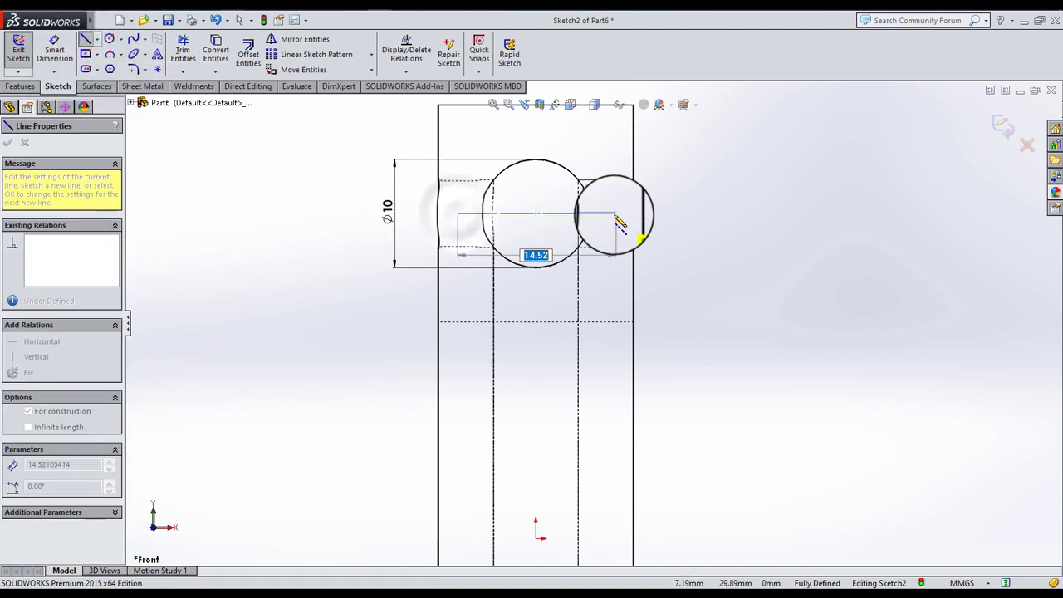
# - Finish the horizontal centerline through the circle centre and trim away the leftover circle
pyautogui.click(613, 215)
pyautogui.press('Escape')
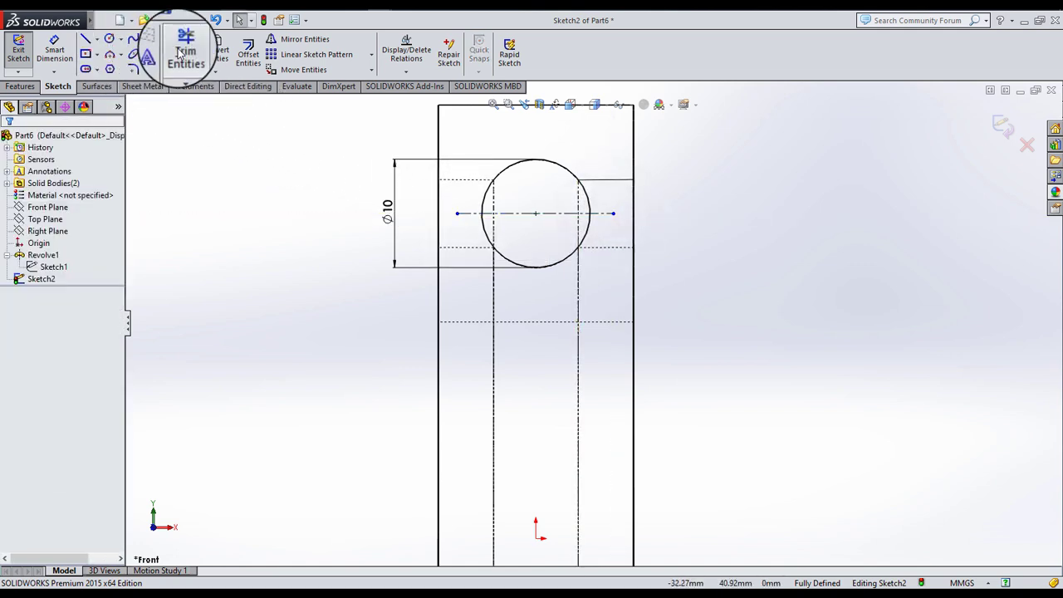
pyautogui.click(183, 52)
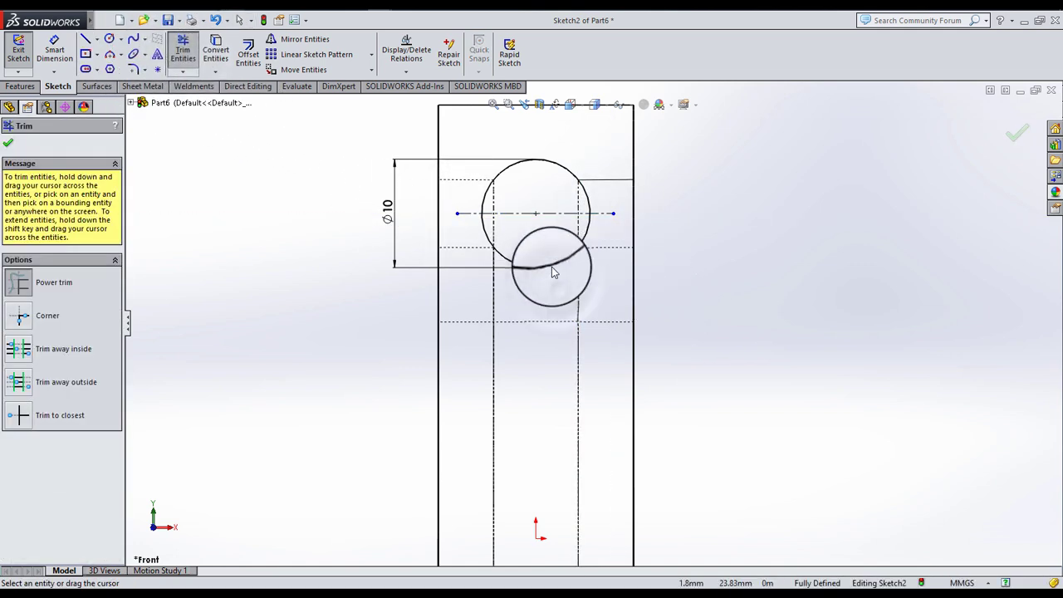
pyautogui.moveTo(579, 247); pyautogui.dragTo(45, 157)
pyautogui.click(8, 143)
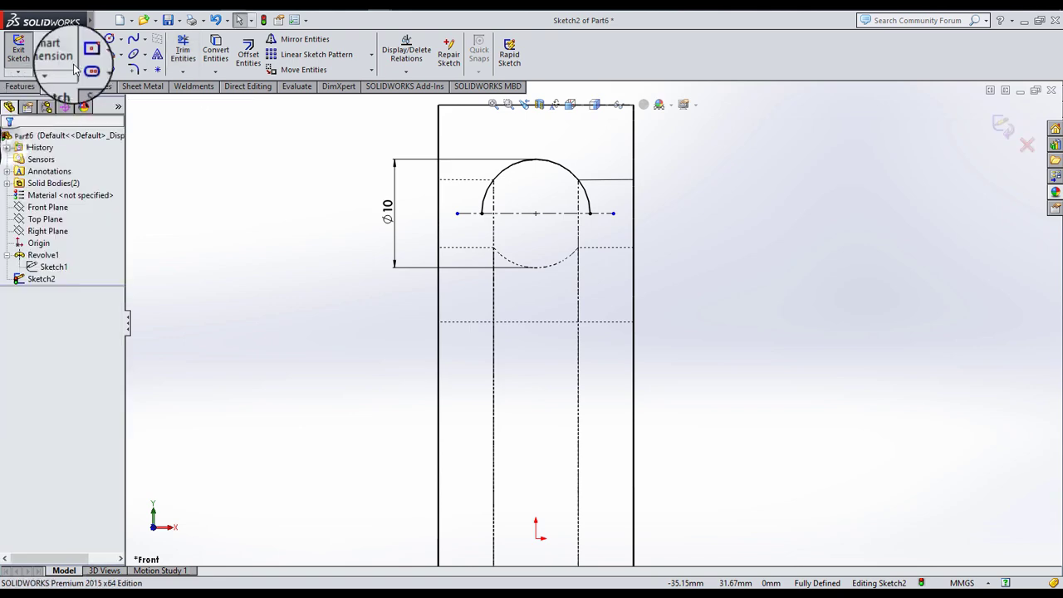
# - Draw a straight base line along the centerline across the half-circle, then orbit the view
pyautogui.click(85, 39)
pyautogui.moveTo(483, 214); pyautogui.dragTo(590, 214)
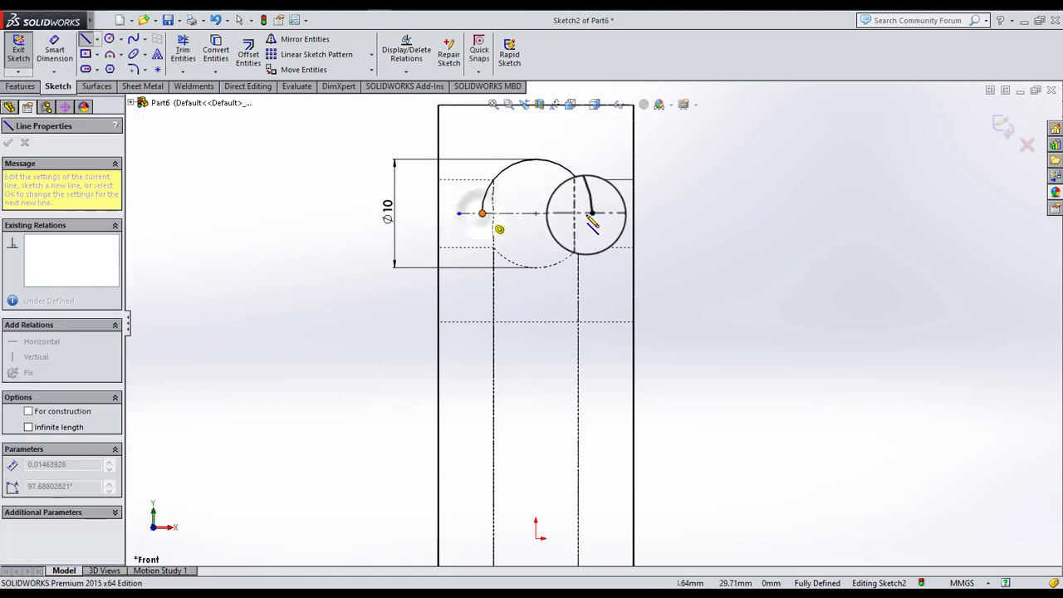
pyautogui.click(8, 144)
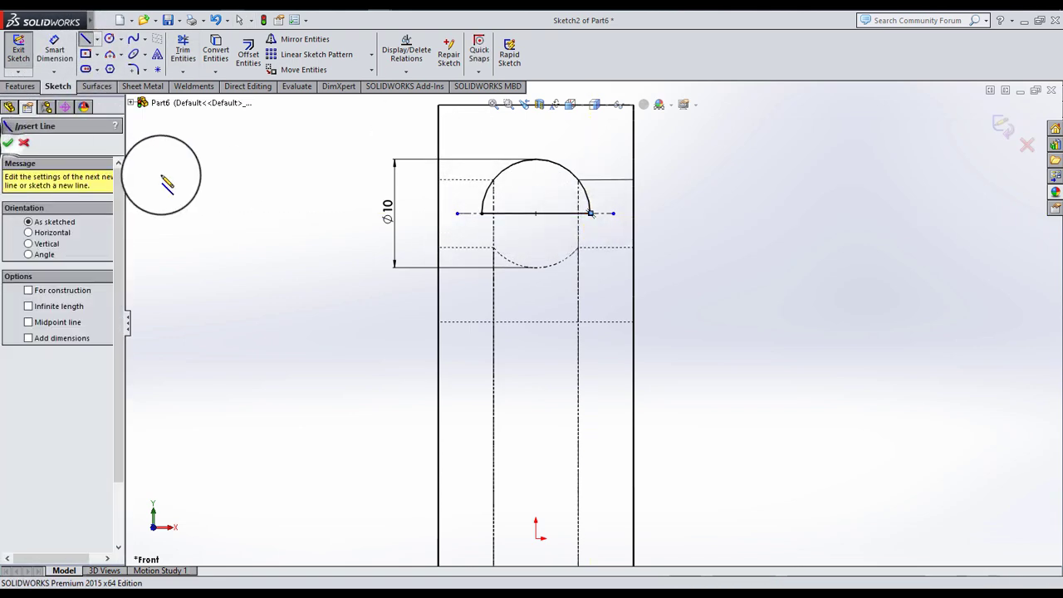
pyautogui.scroll(3, 591, 213)
pyautogui.click(8, 143)
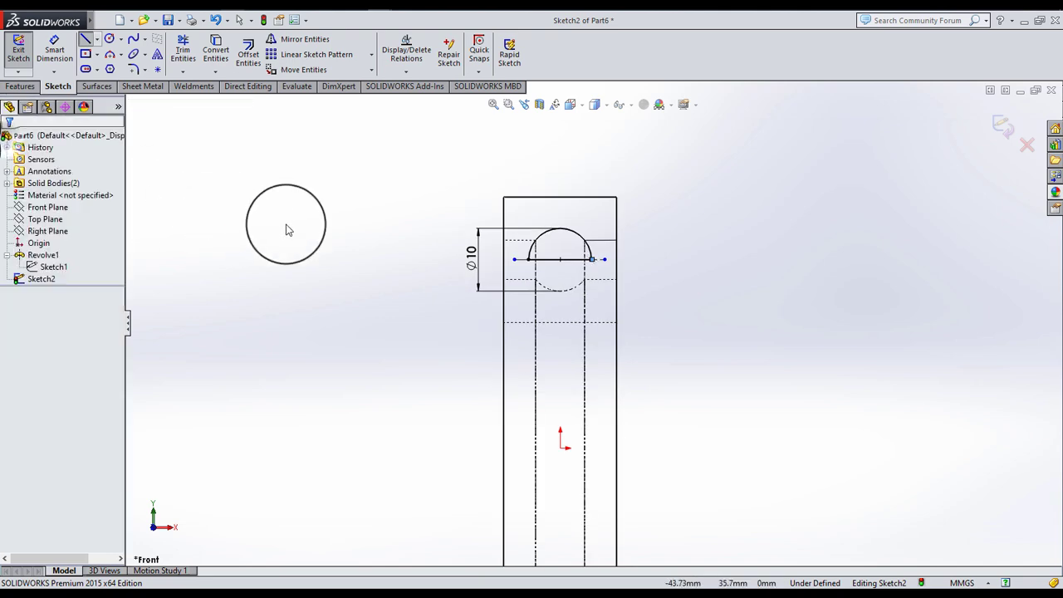
pyautogui.moveTo(284, 228)
pyautogui.mouseDown(button='middle')
pyautogui.moveTo(337, 261)
pyautogui.moveTo(382, 233)
pyautogui.mouseUp(button='middle')
# - Try revolving about the base line in Shaded With Edges view, then cancel to fix the sketch
pyautogui.click(25, 86)
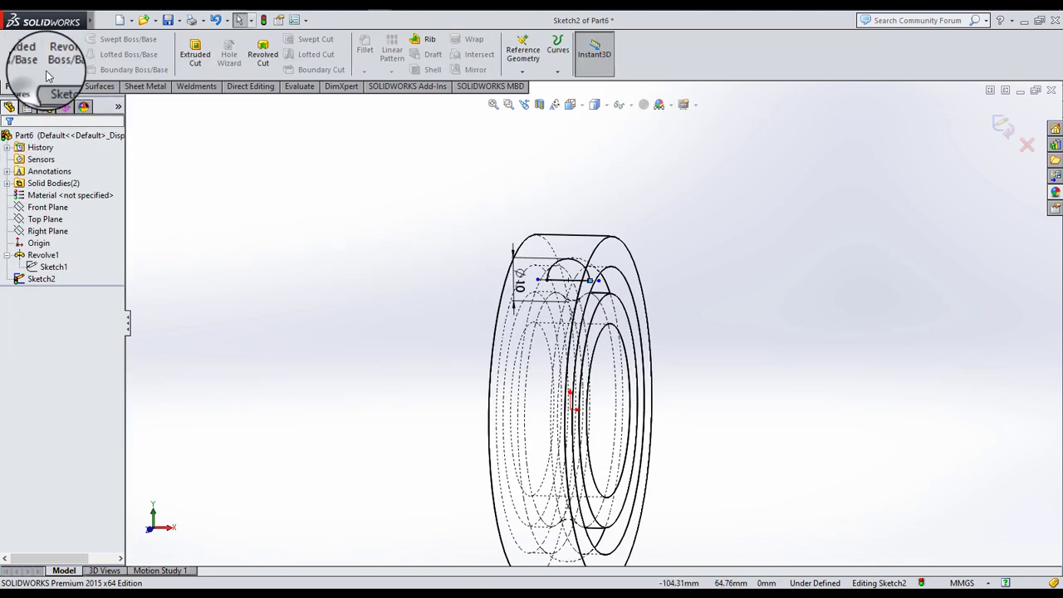
pyautogui.click(63, 52)
pyautogui.scroll(-2, 569, 295)
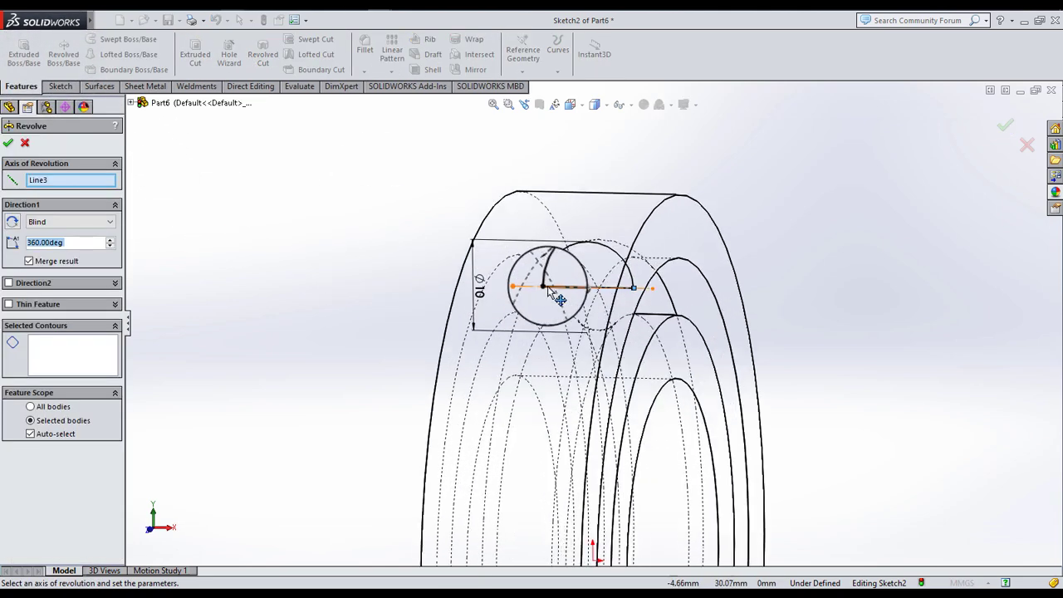
pyautogui.click(540, 291)
pyautogui.click(214, 241)
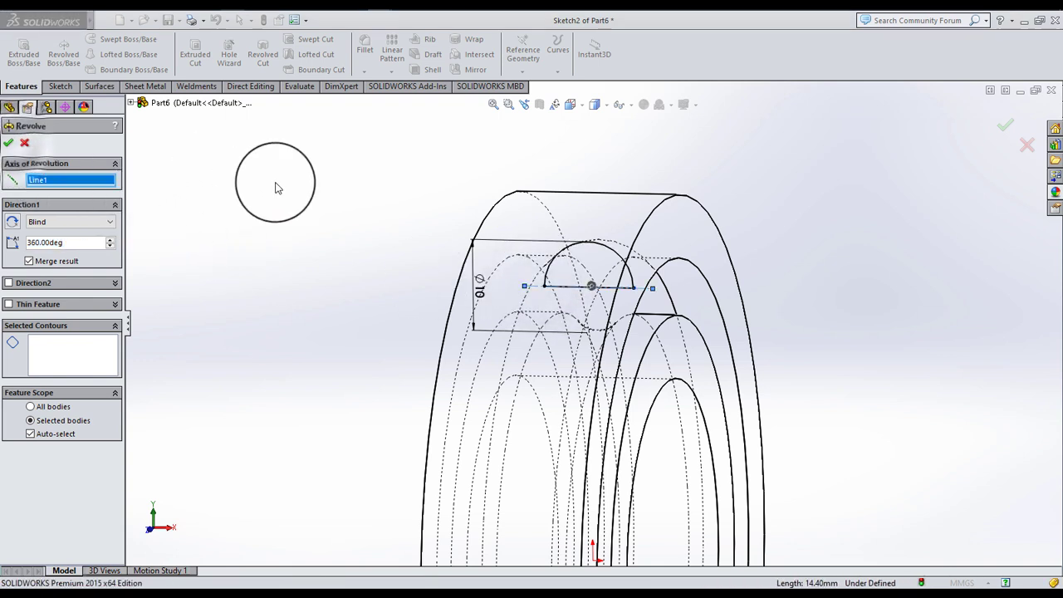
pyautogui.click(595, 104)
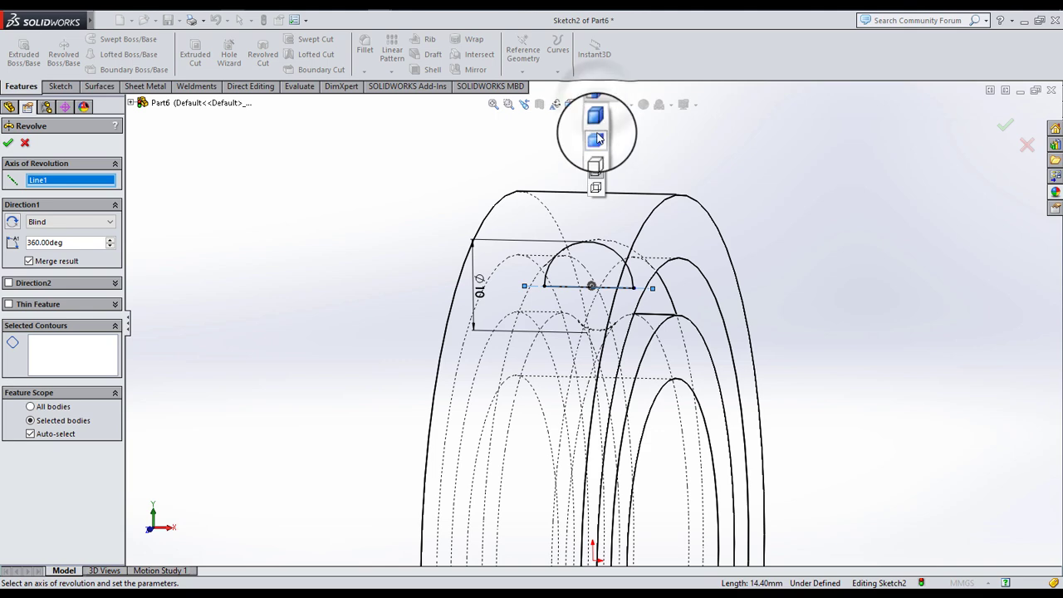
pyautogui.click(592, 139)
pyautogui.moveTo(607, 220)
pyautogui.mouseDown(button='middle')
pyautogui.moveTo(582, 190)
pyautogui.moveTo(314, 238)
pyautogui.mouseUp(button='middle')
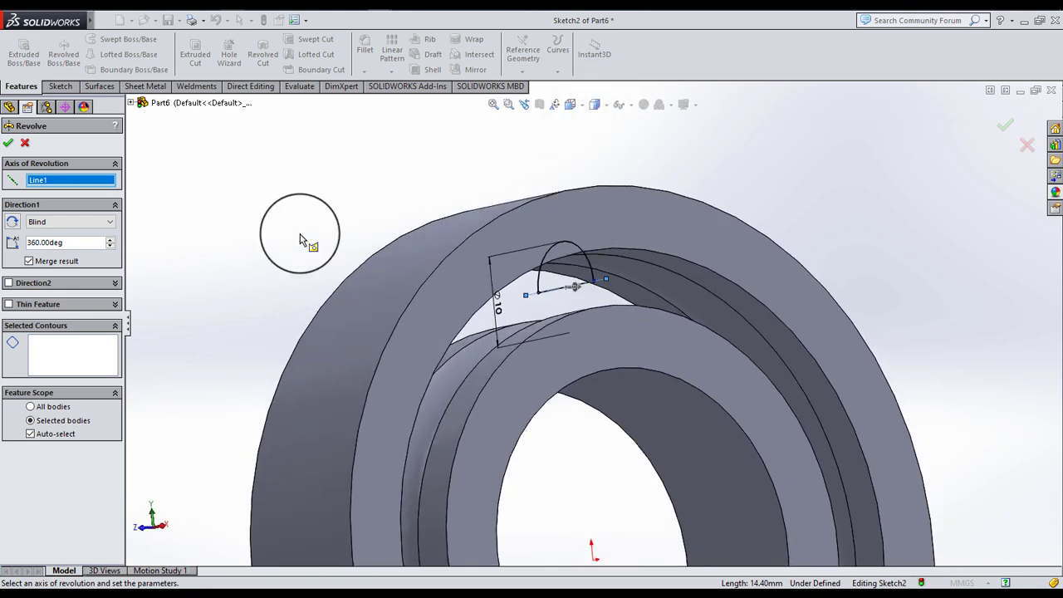
pyautogui.scroll(-3, 595, 289)
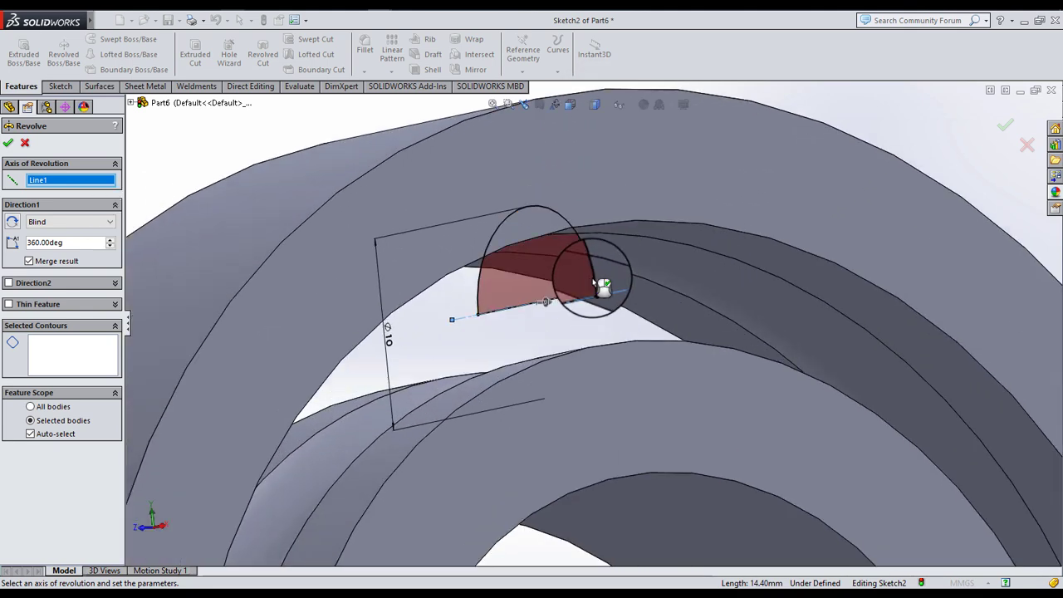
pyautogui.click(595, 288)
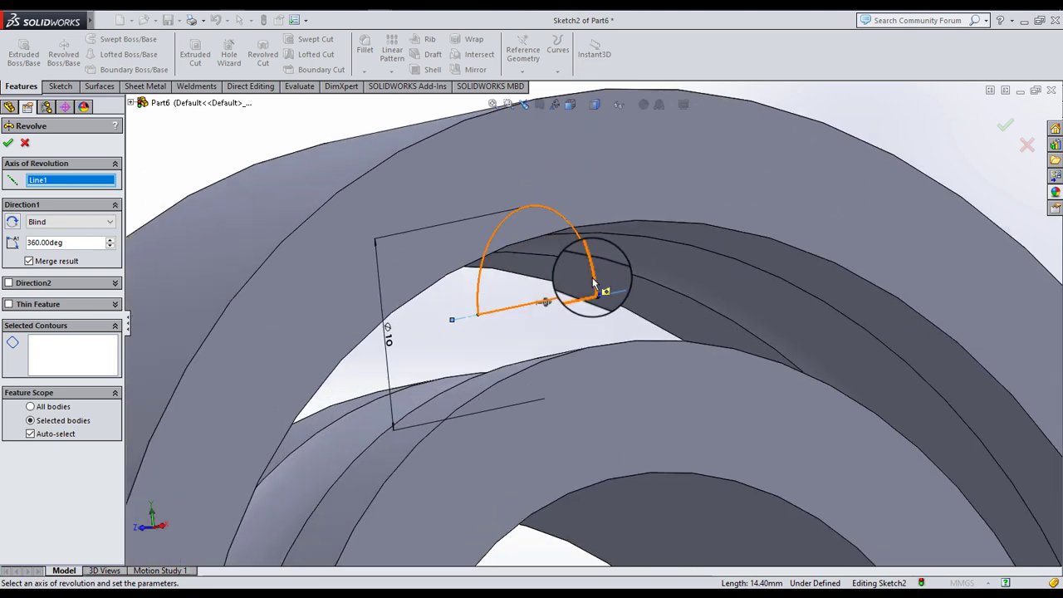
pyautogui.click(25, 142)
# - Add the missing short line closing the profile, then revolve it about Line1 into a ball
pyautogui.scroll(-3, 581, 313)
pyautogui.scroll(-3, 656, 290)
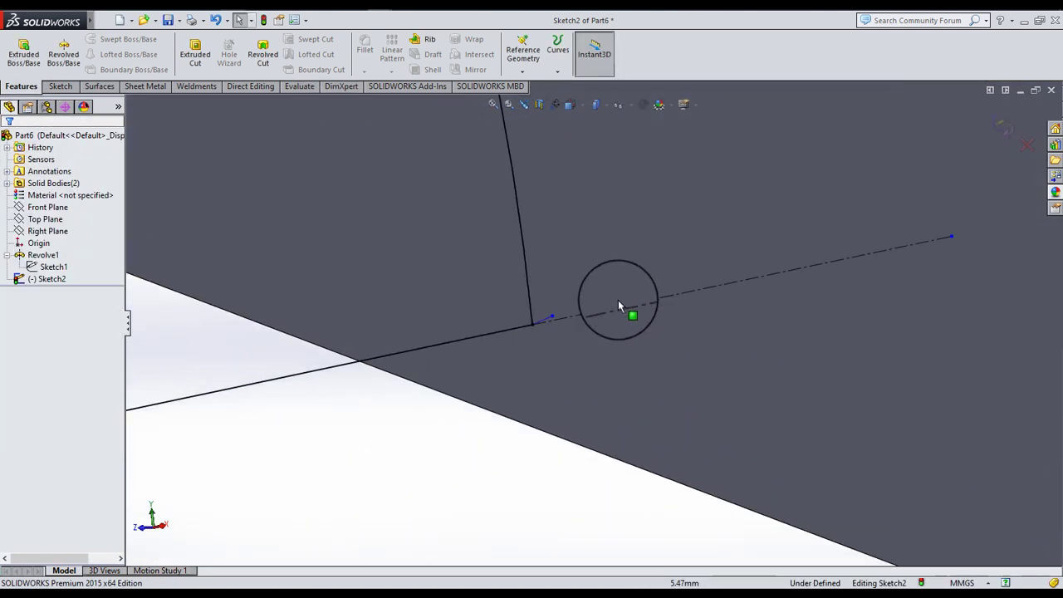
pyautogui.scroll(-2, 629, 308)
pyautogui.click(467, 324)
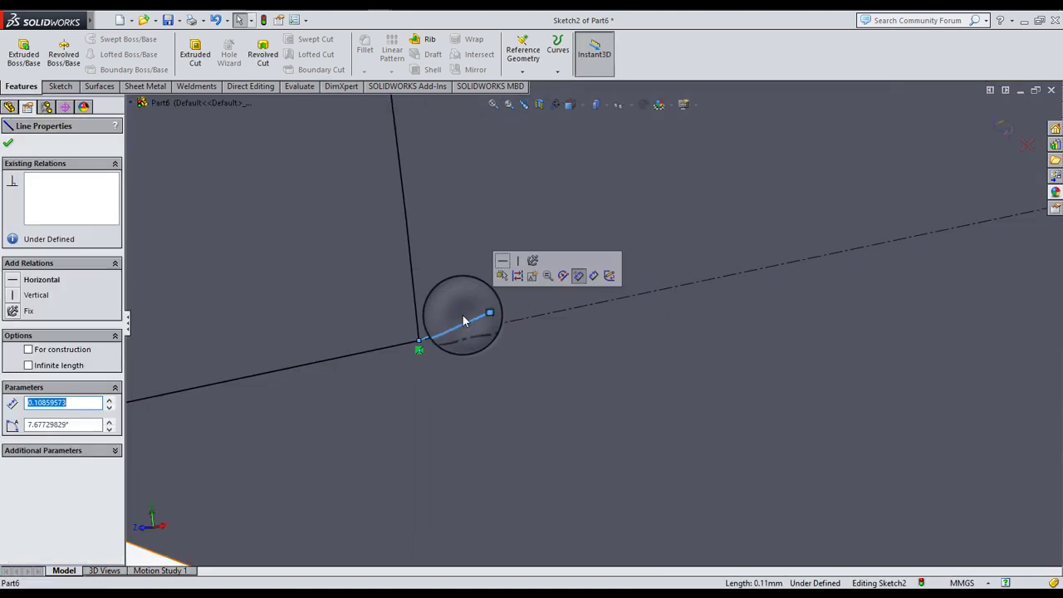
pyautogui.press('Escape')
pyautogui.moveTo(468, 304)
pyautogui.mouseDown(button='middle')
pyautogui.moveTo(553, 249)
pyautogui.moveTo(187, 208)
pyautogui.mouseUp(button='middle')
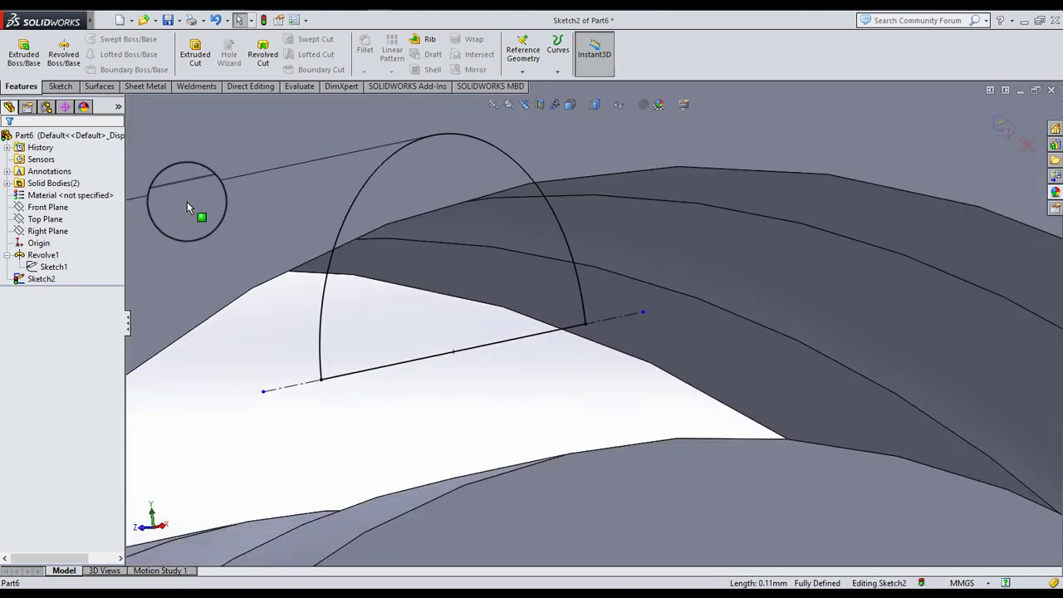
pyautogui.click(50, 74)
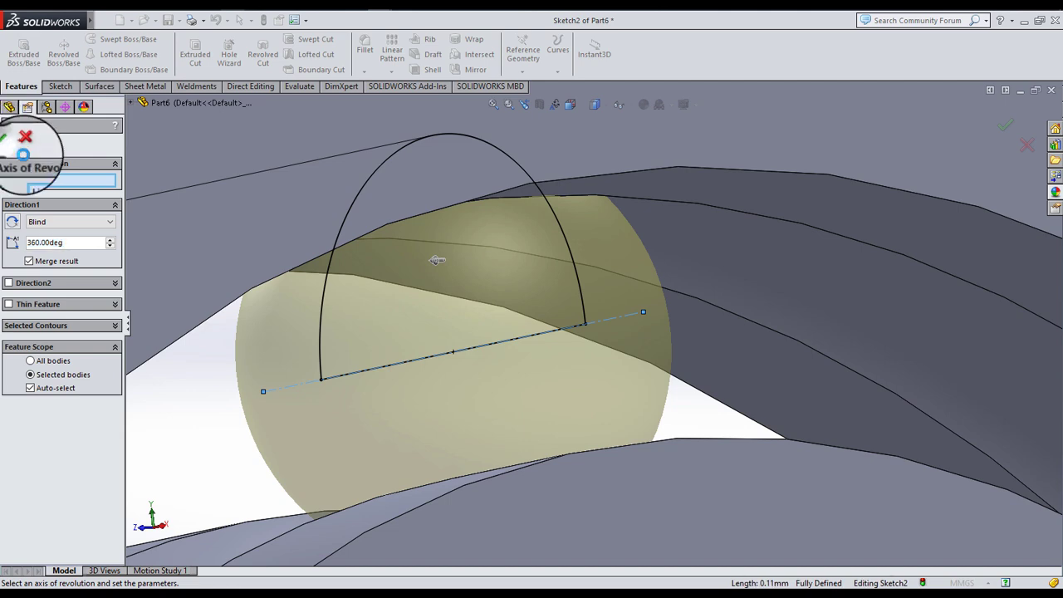
pyautogui.click(8, 143)
# - Start a Circular Pattern and remove the ring added to its list by mistake
pyautogui.scroll(5, 591, 366)
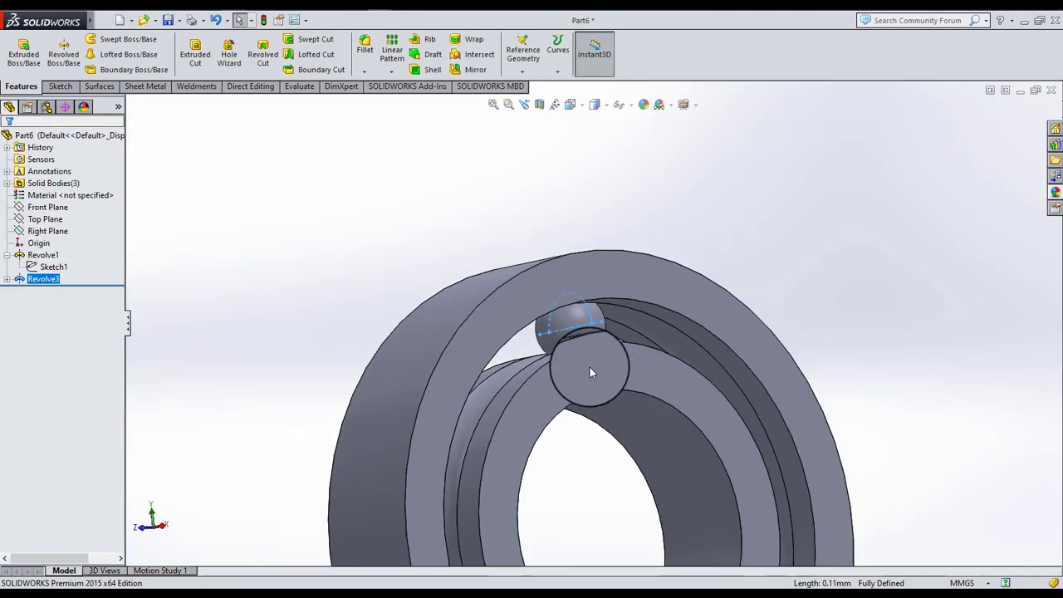
pyautogui.scroll(2, 598, 390)
pyautogui.scroll(2, 578, 411)
pyautogui.scroll(-4, 579, 411)
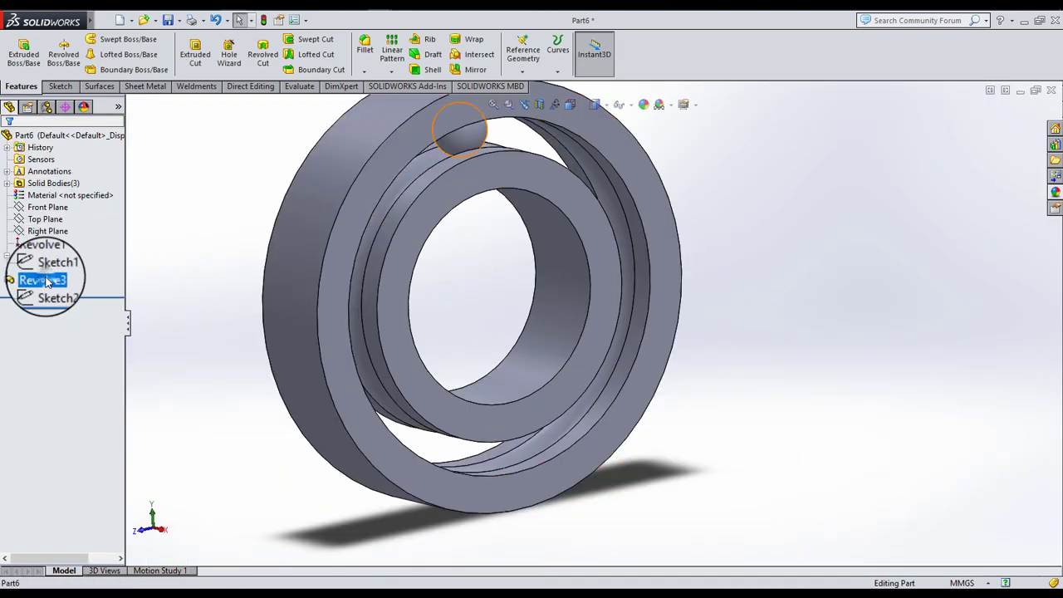
pyautogui.click(392, 72)
pyautogui.click(402, 98)
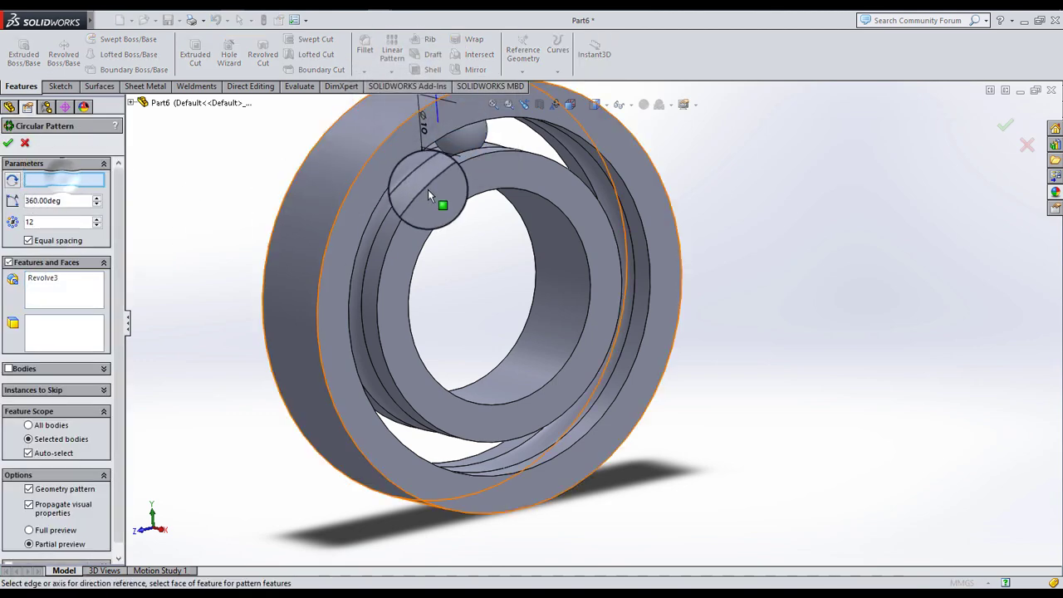
pyautogui.click(412, 176)
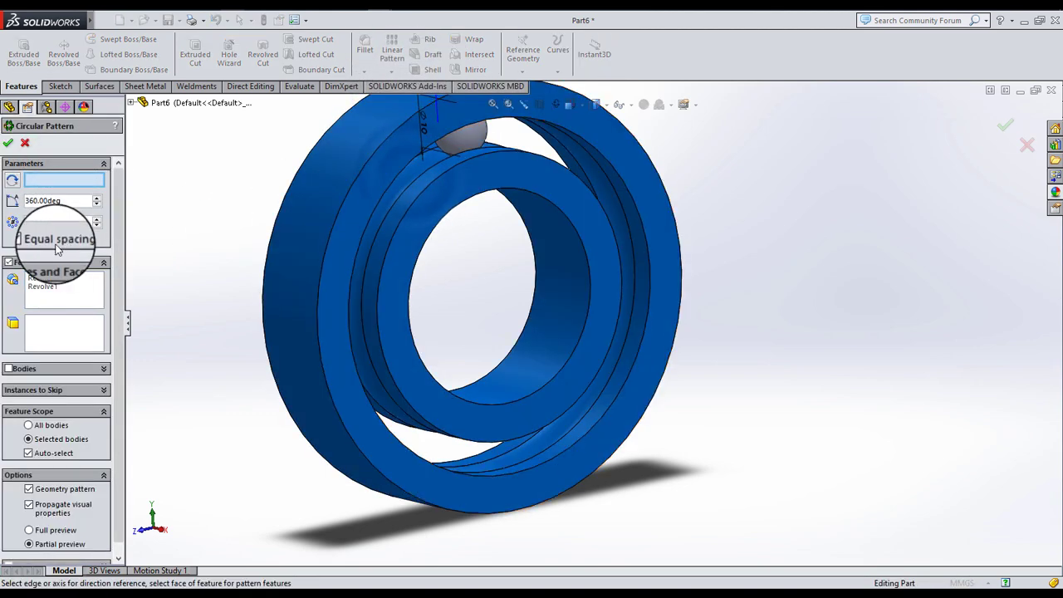
pyautogui.click(44, 287)
pyautogui.rightClick(46, 288)
pyautogui.click(75, 309)
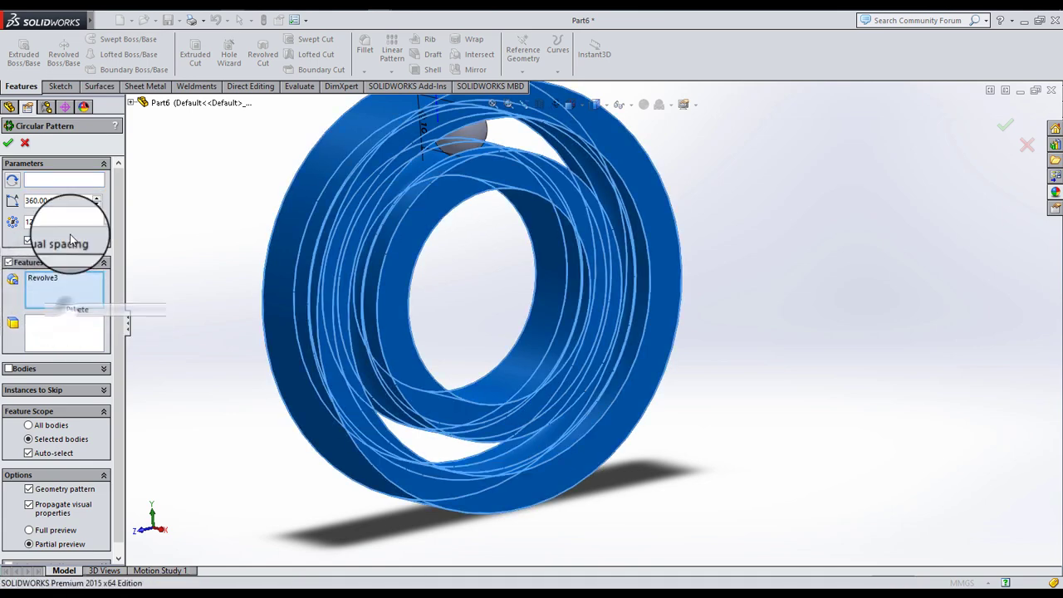
# - Use the ring's circular edge as axis and pattern the ball body 12 times around 360°
pyautogui.click(64, 180)
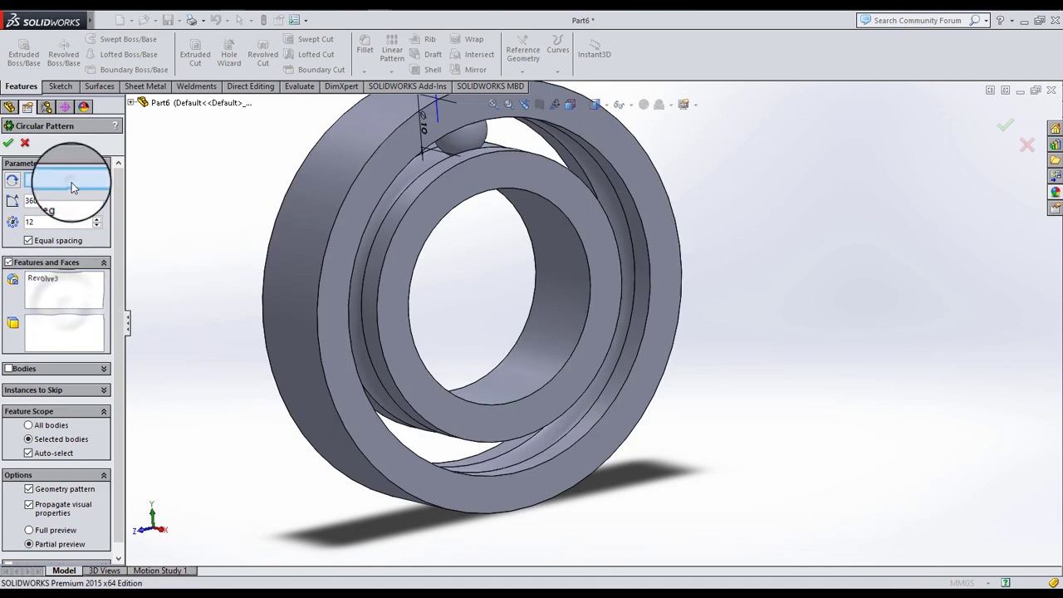
pyautogui.click(406, 189)
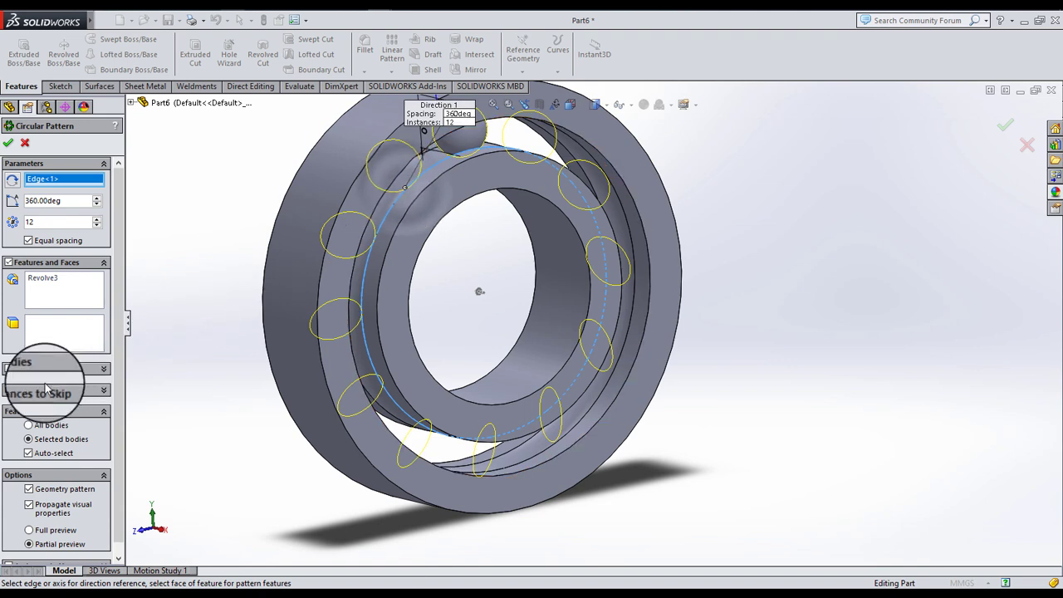
pyautogui.click(42, 279)
pyautogui.rightClick(45, 278)
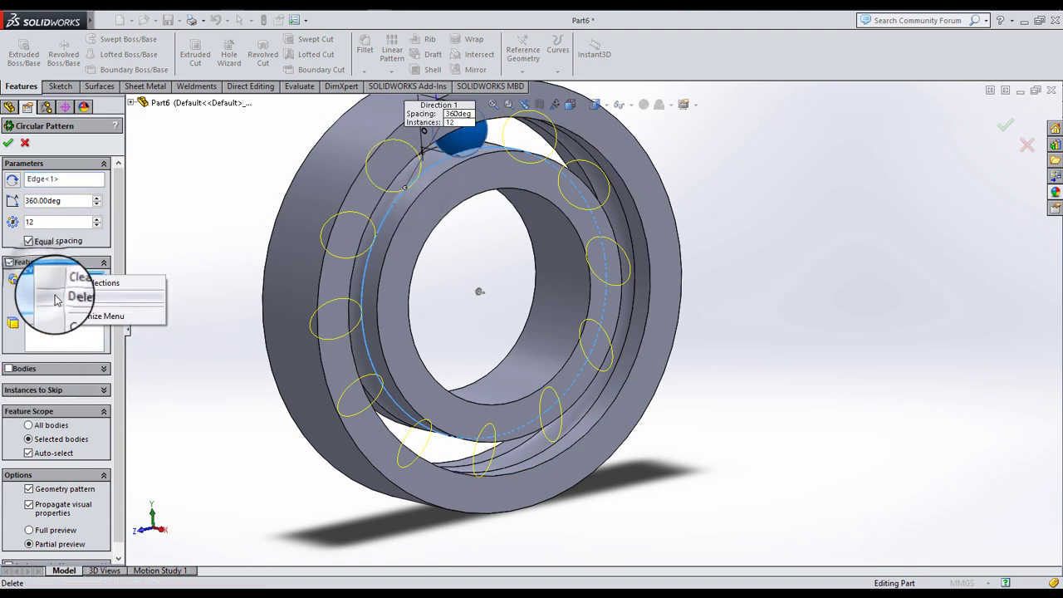
pyautogui.click(56, 299)
pyautogui.click(8, 368)
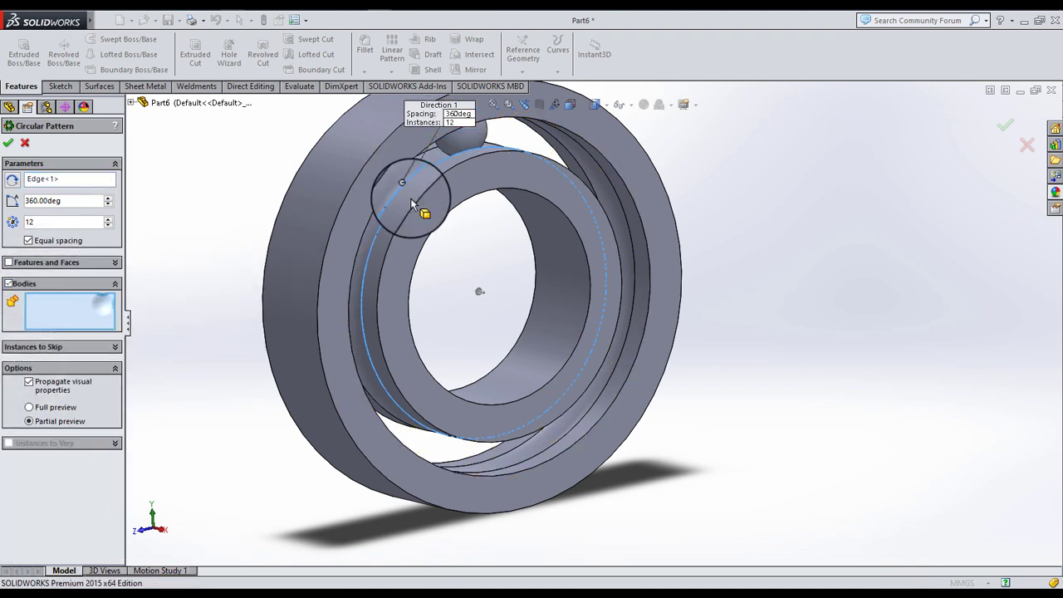
pyautogui.click(458, 133)
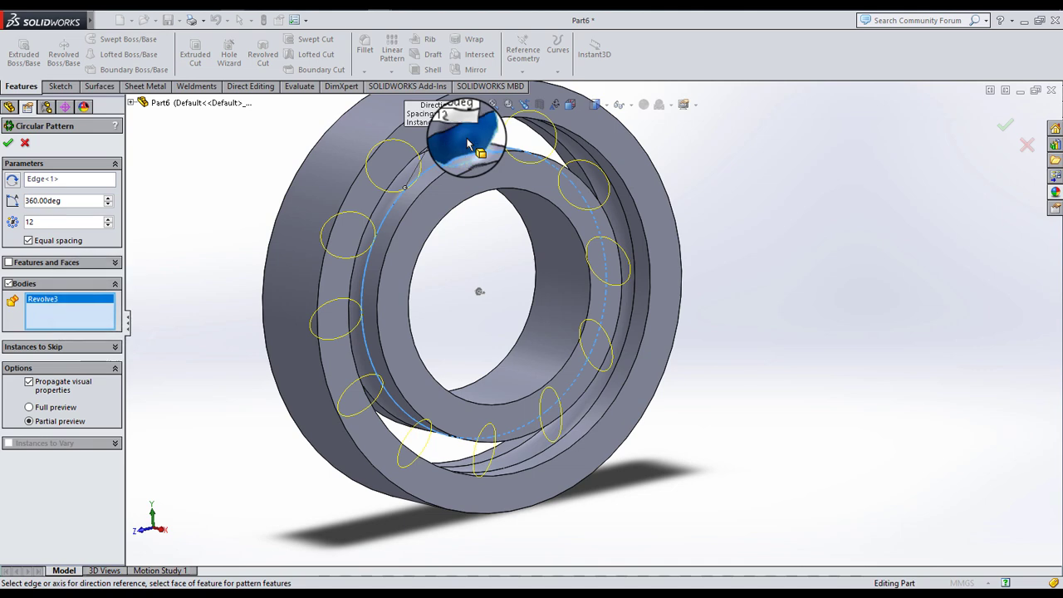
pyautogui.click(10, 145)
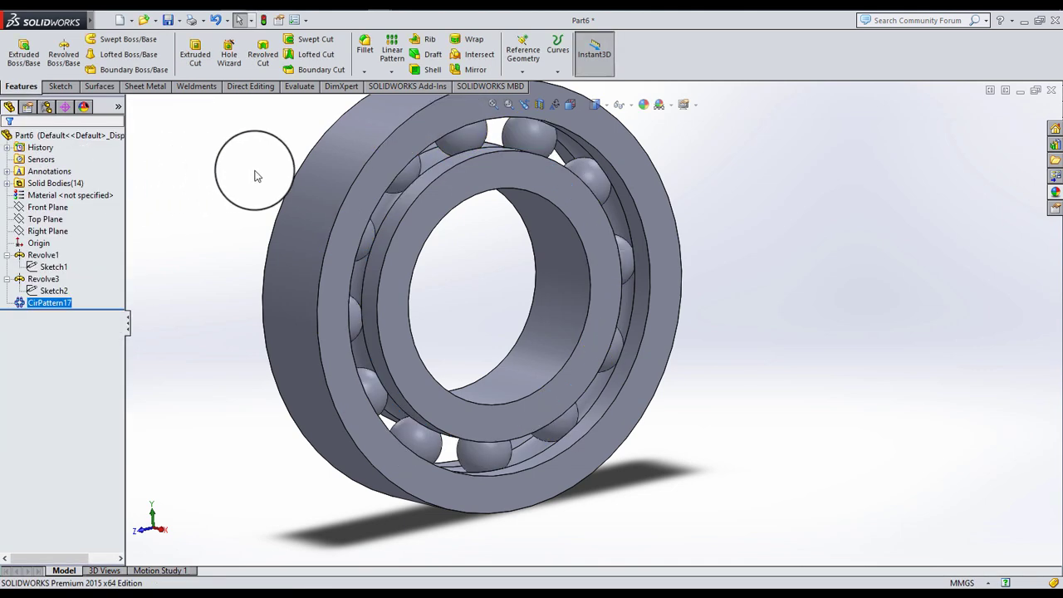
# - Orbit to a near-front view and open the appearance editor for Revolve3
pyautogui.scroll(3, 480, 236)
pyautogui.scroll(-3, 510, 241)
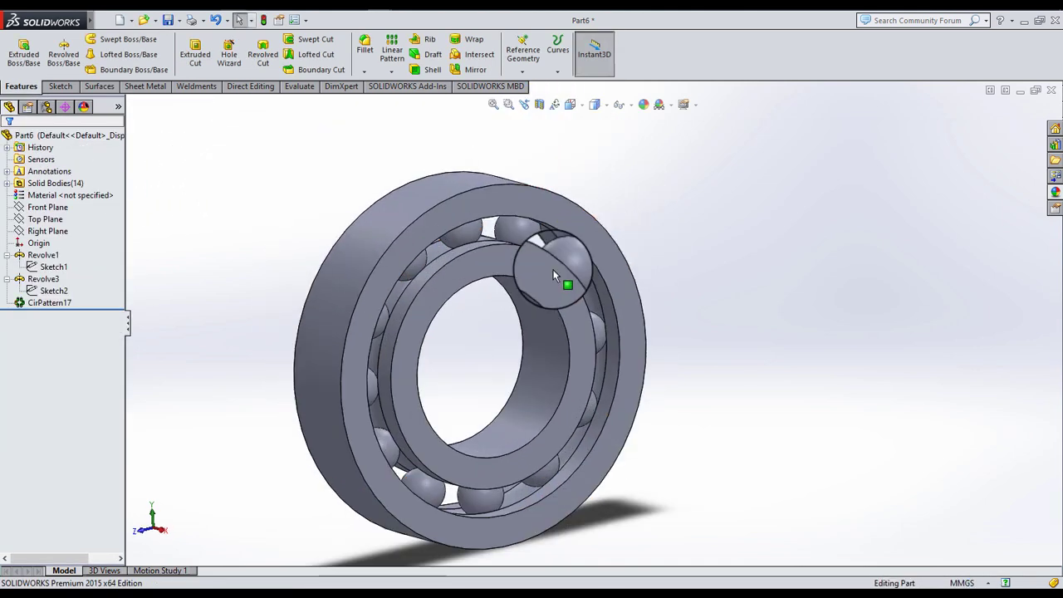
pyautogui.moveTo(570, 288); pyautogui.dragTo(416, 307, button='middle')
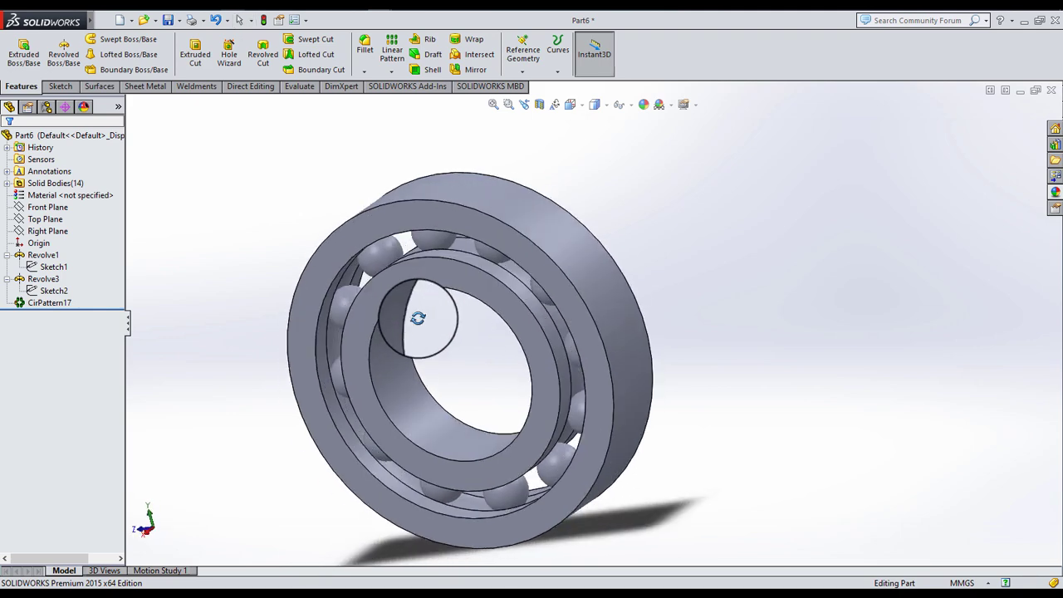
pyautogui.click(43, 280)
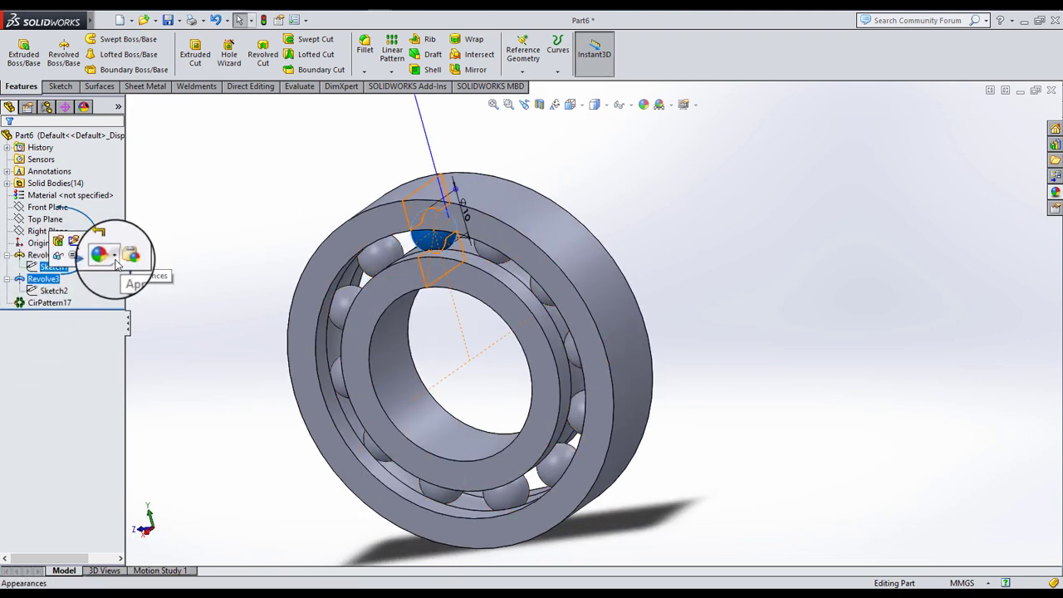
pyautogui.click(117, 264)
pyautogui.click(138, 304)
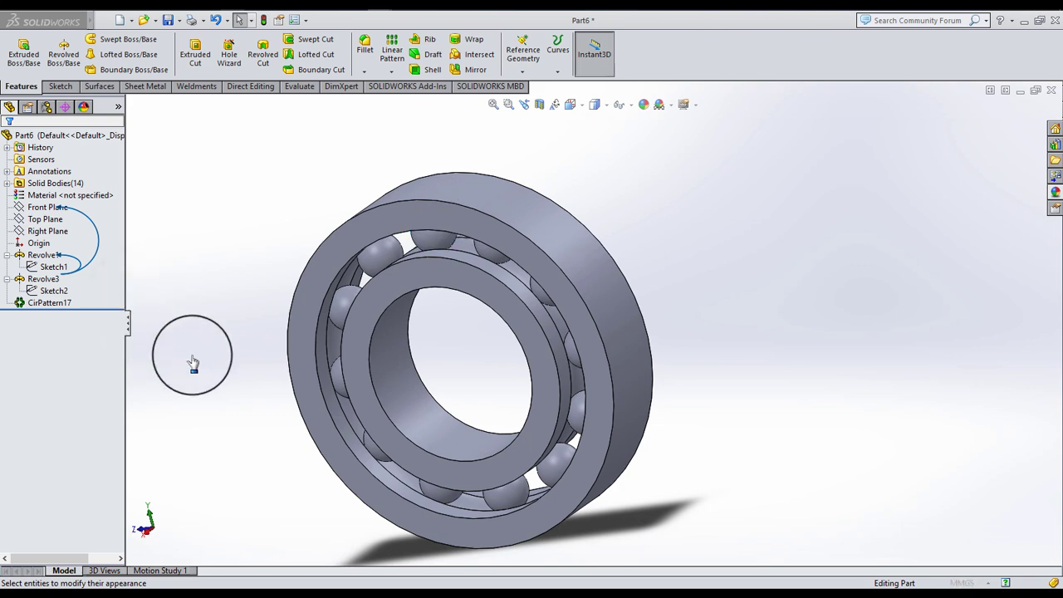
# - Try cyan, dark red and dark grey, then apply a lighter grey to the bearing
pyautogui.click(63, 415)
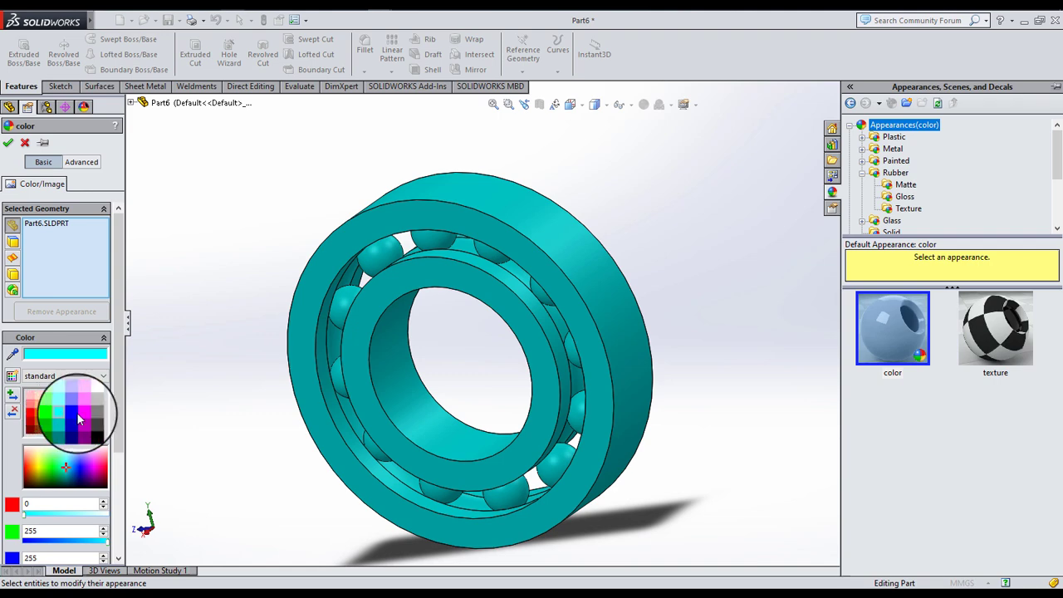
pyautogui.click(96, 418)
pyautogui.click(96, 423)
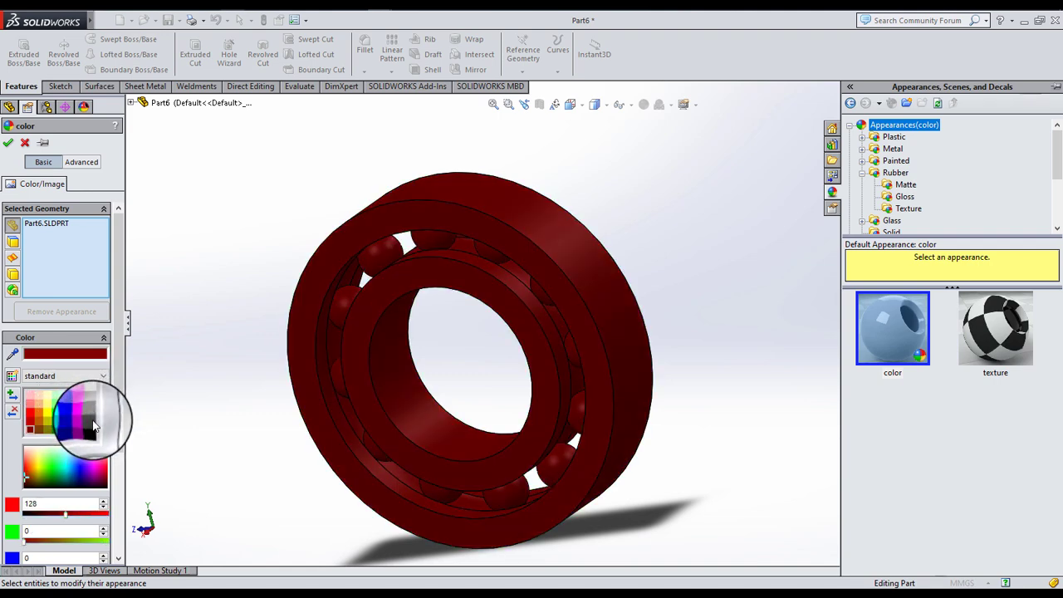
pyautogui.click(92, 423)
pyautogui.click(91, 412)
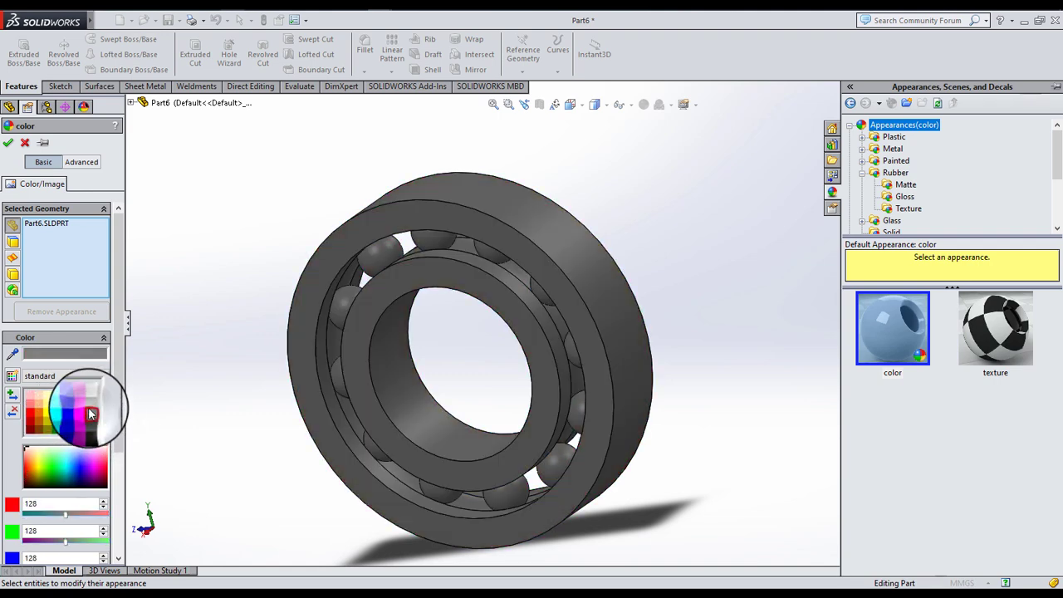
pyautogui.click(90, 403)
pyautogui.click(10, 139)
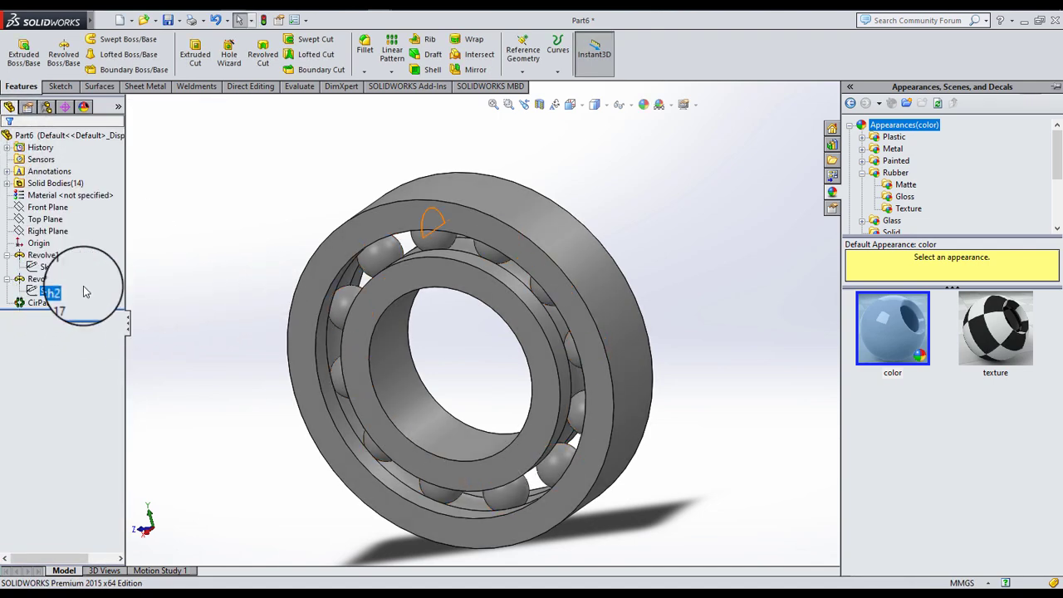
# - Orbit the finished grey bearing and hide the appearances library panel
pyautogui.moveTo(463, 249)
pyautogui.mouseDown(button='middle')
pyautogui.moveTo(435, 287)
pyautogui.moveTo(636, 374)
pyautogui.moveTo(631, 352)
pyautogui.mouseUp(button='middle')
pyautogui.click(753, 311)
pyautogui.scroll(-2, 540, 320)
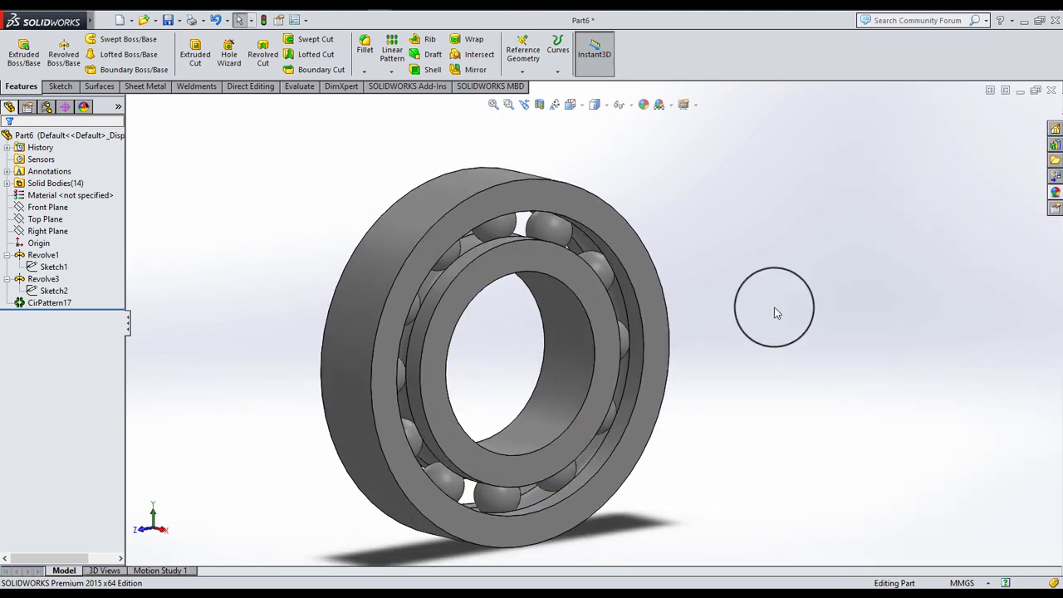
pyautogui.scroll(-2, 691, 387)
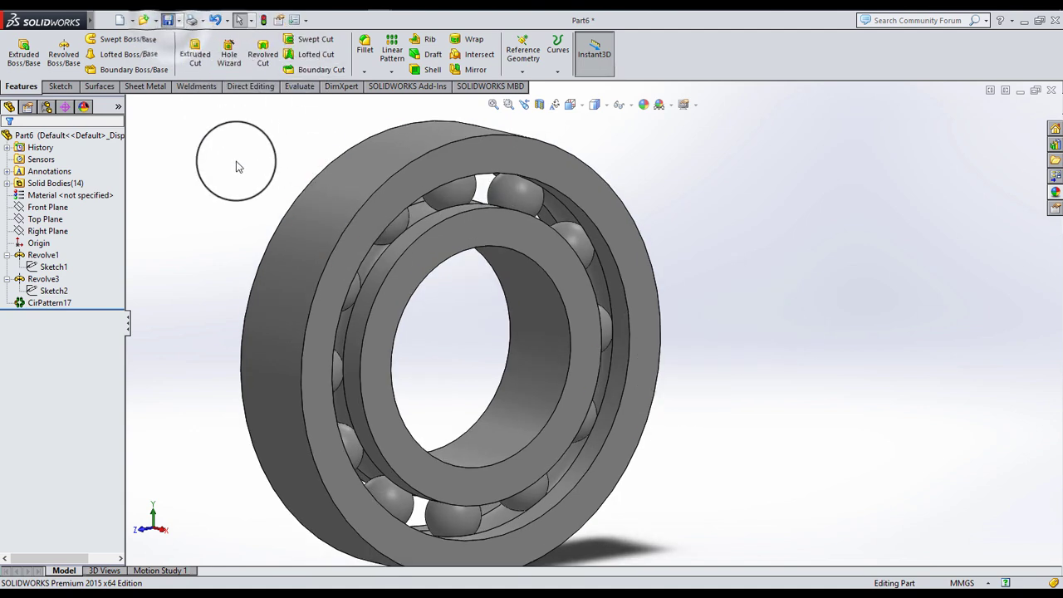
# - Save the part as BALL BEARING and orbit around to inspect it
pyautogui.hotkey('ctrl', 's')
pyautogui.write('BALL BEARING')
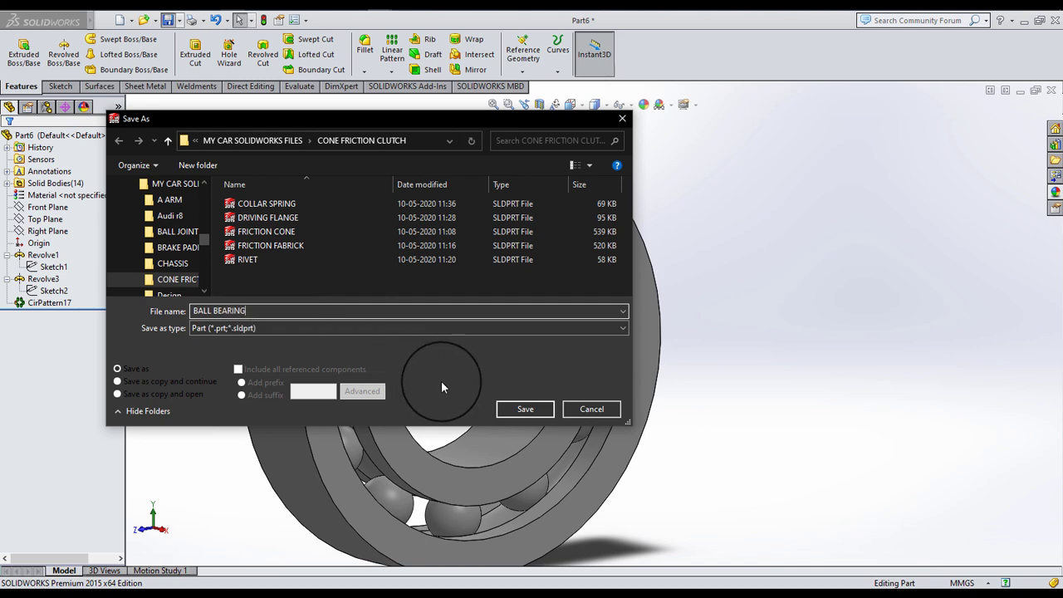
pyautogui.click(521, 411)
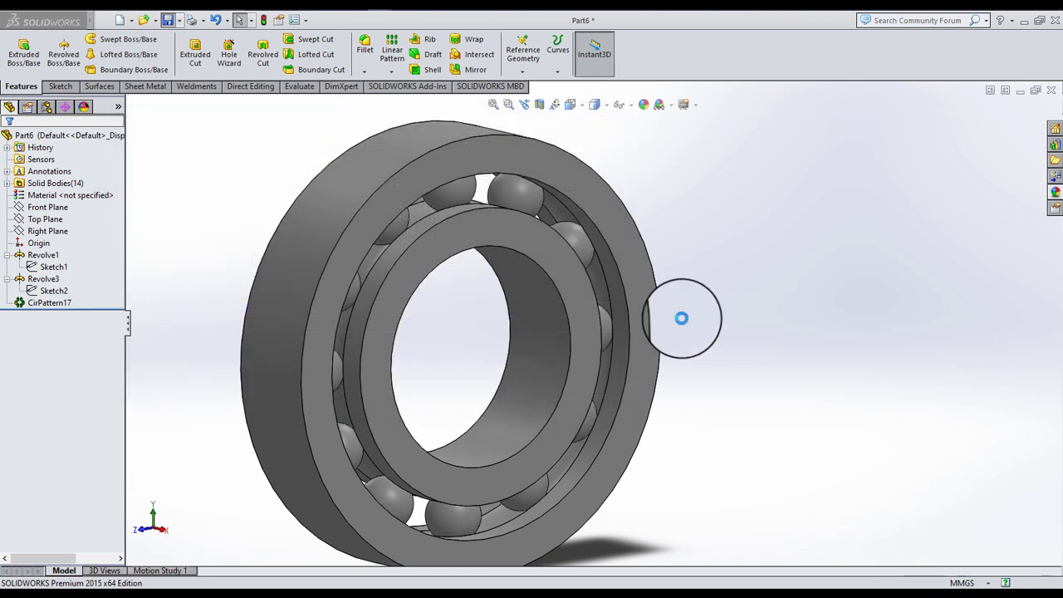
pyautogui.scroll(5, 558, 356)
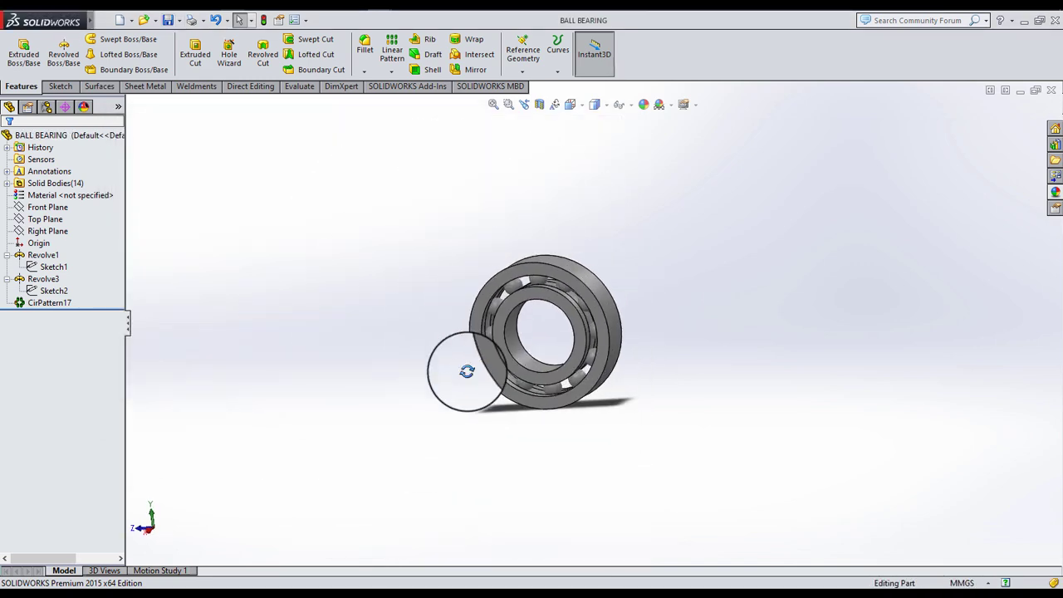
pyautogui.moveTo(467, 371); pyautogui.dragTo(612, 315, button='middle')
pyautogui.scroll(-3, 546, 321)
pyautogui.scroll(-3, 515, 319)
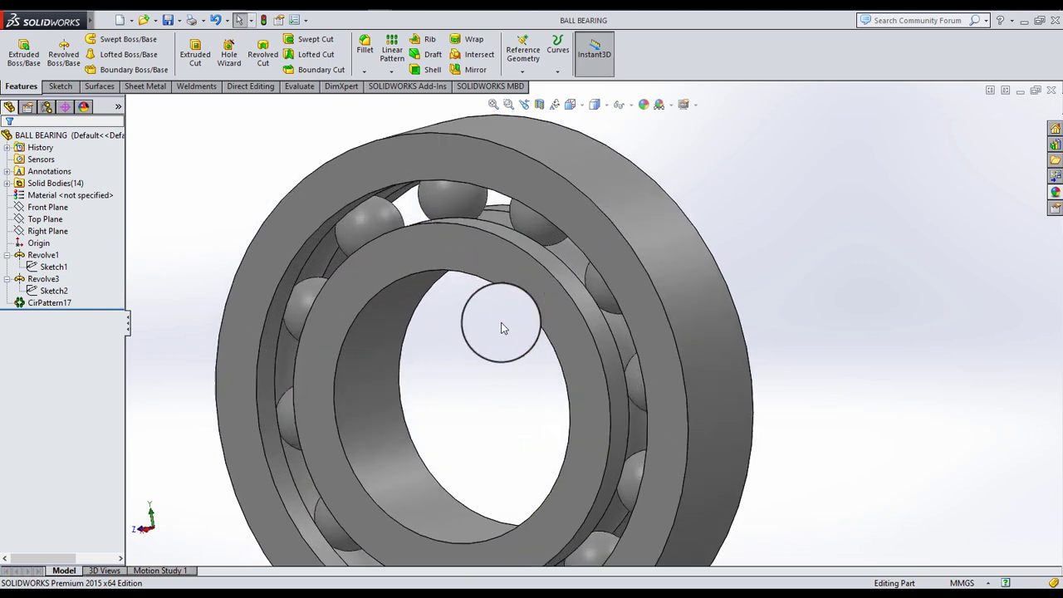
pyautogui.scroll(3, 508, 340)
pyautogui.moveTo(510, 343); pyautogui.dragTo(601, 326, button='middle')
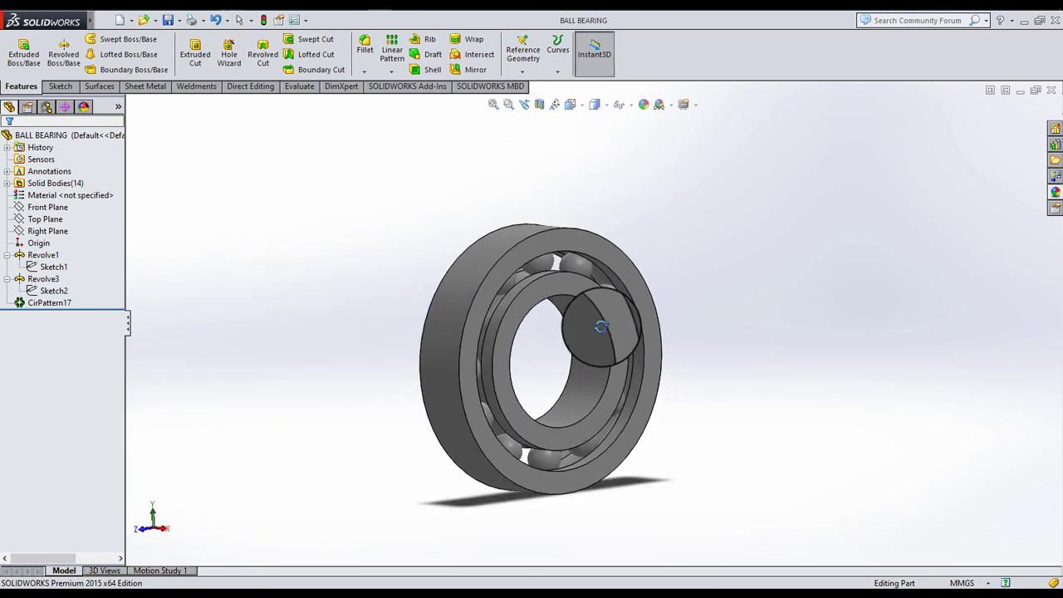
pyautogui.scroll(-2, 588, 340)
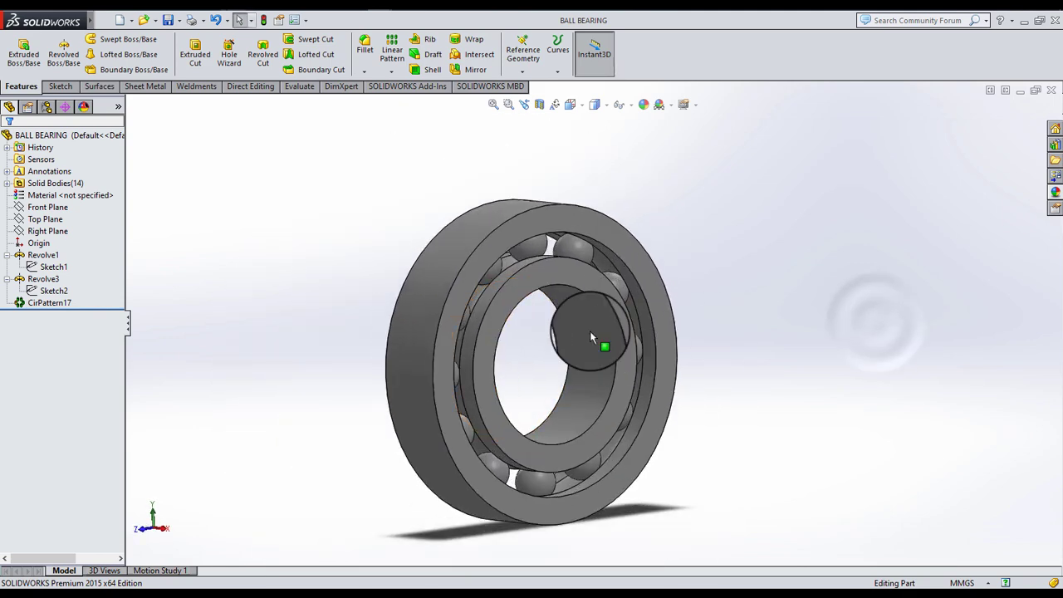
# - Create a new blank Part document
pyautogui.click(122, 19)
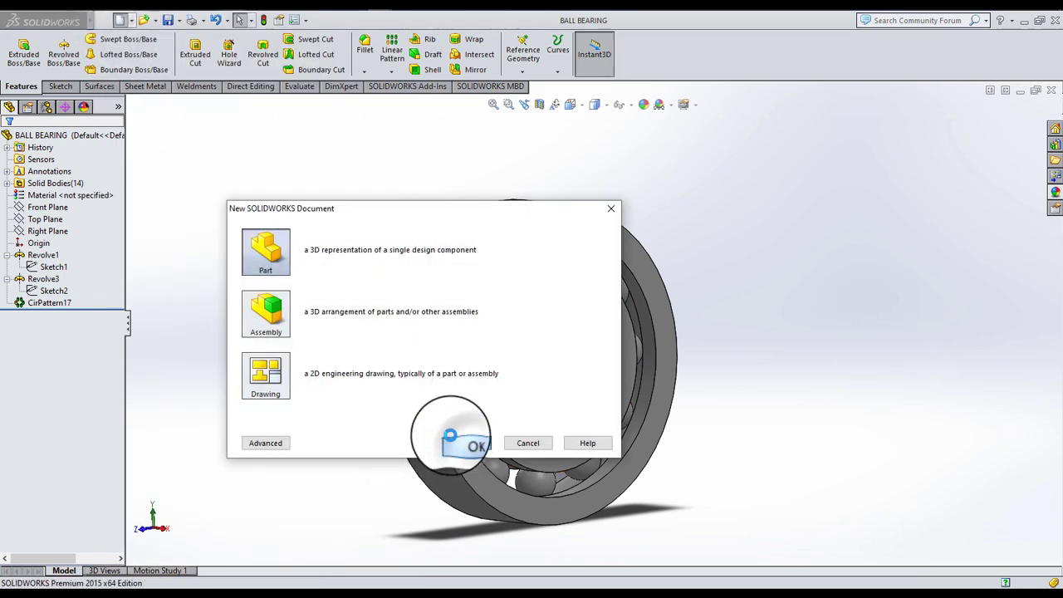
pyautogui.click(468, 444)
pyautogui.click(46, 207)
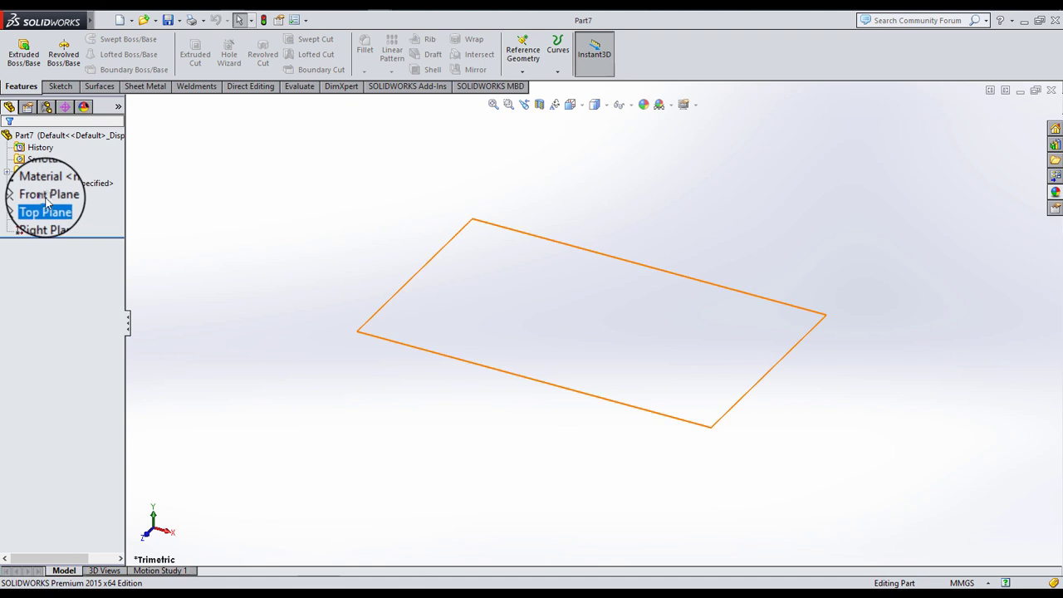
# - Start a Front Plane sketch with a horizontal centerline through the origin
pyautogui.click(45, 199)
pyautogui.click(51, 176)
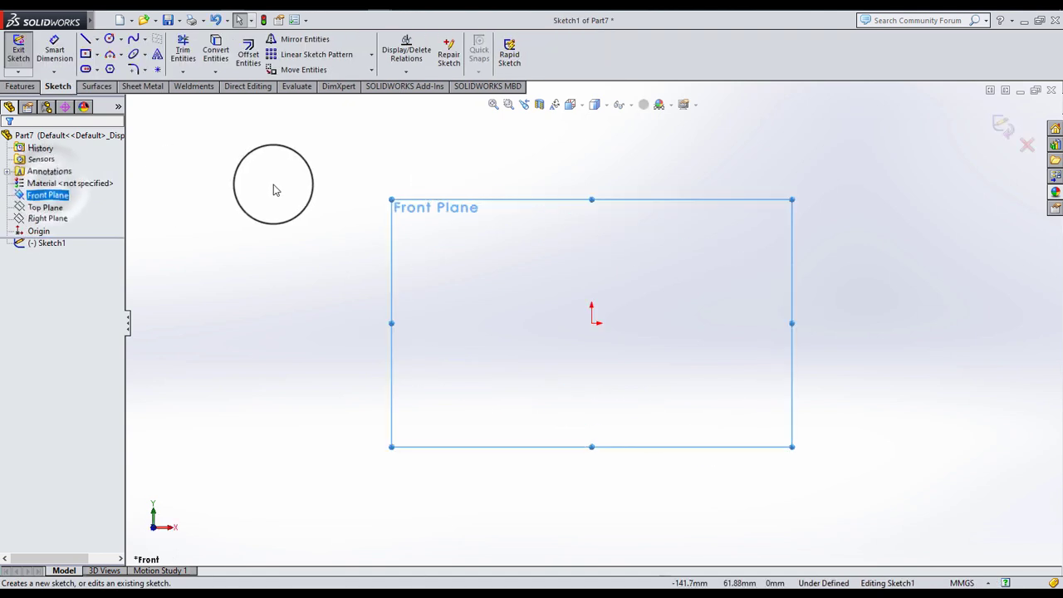
pyautogui.click(85, 40)
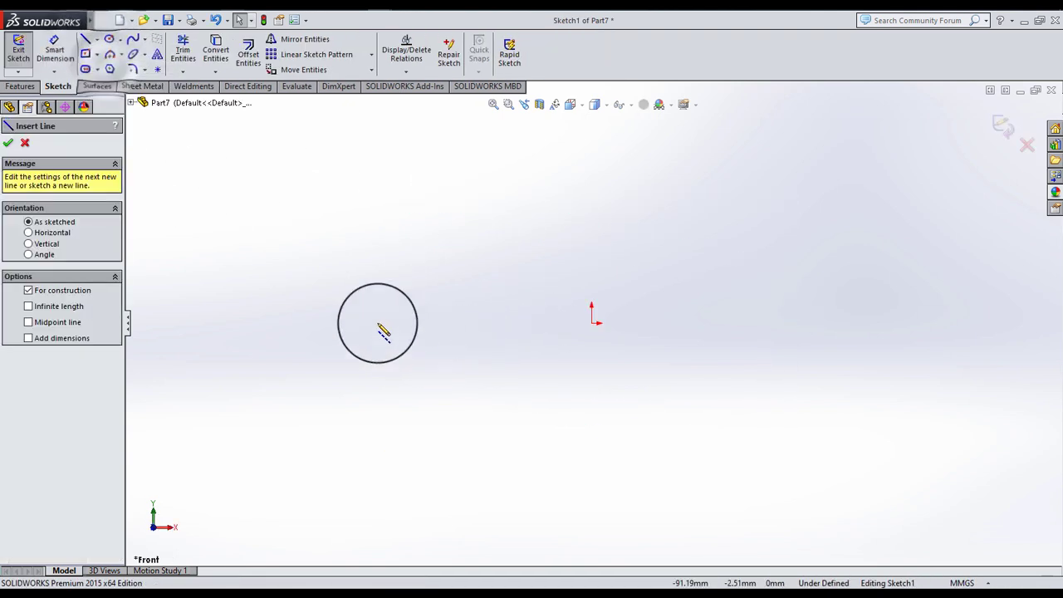
pyautogui.click(368, 323)
pyautogui.click(789, 324)
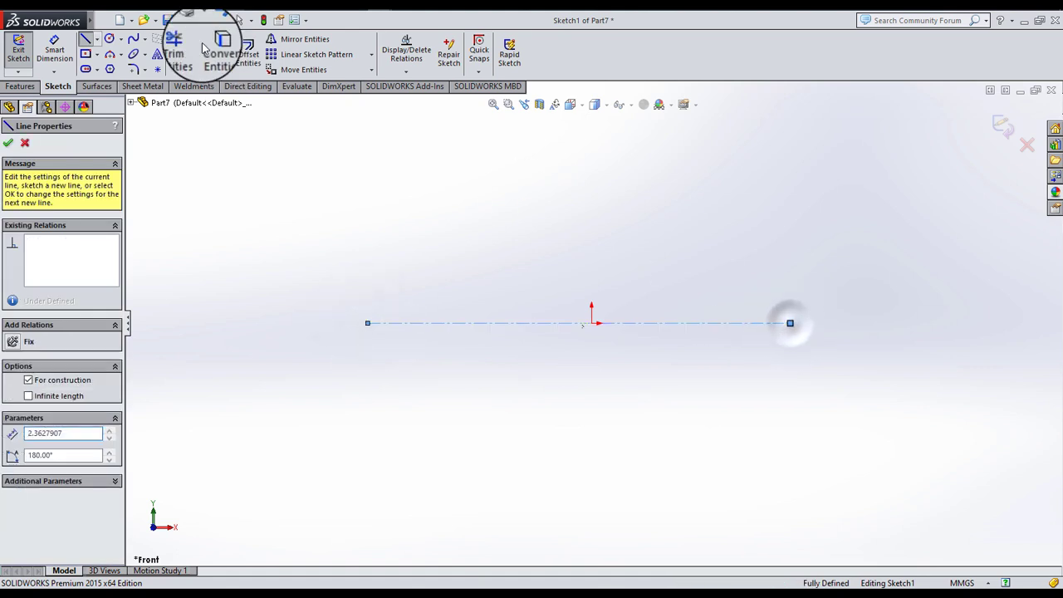
pyautogui.press('Escape')
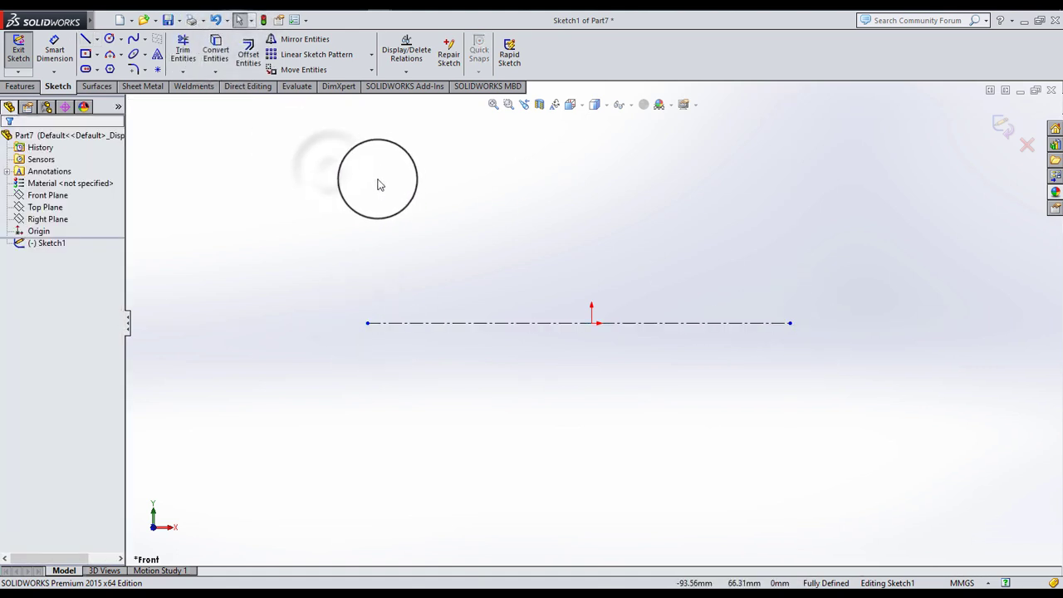
# - Draw the profile's left edge, first step and rise toward the tall shoulder
pyautogui.click(85, 41)
pyautogui.click(246, 390)
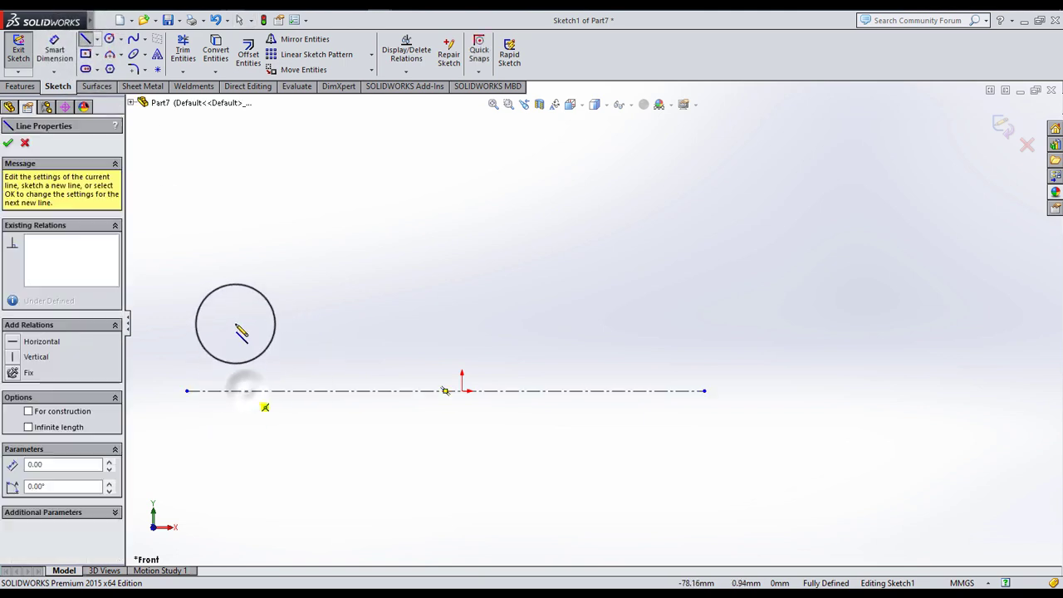
pyautogui.click(246, 325)
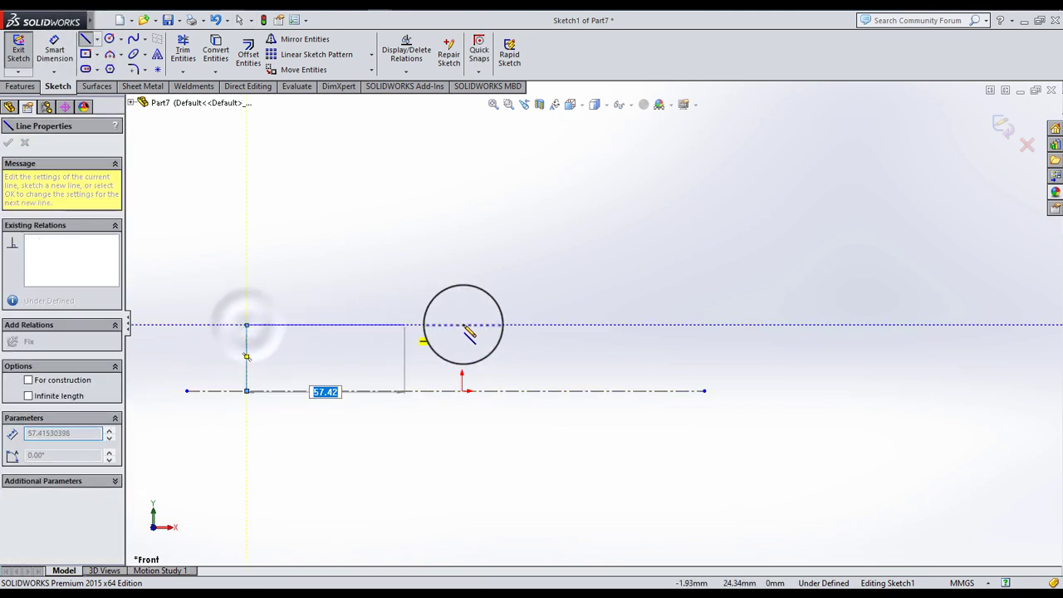
pyautogui.click(420, 324)
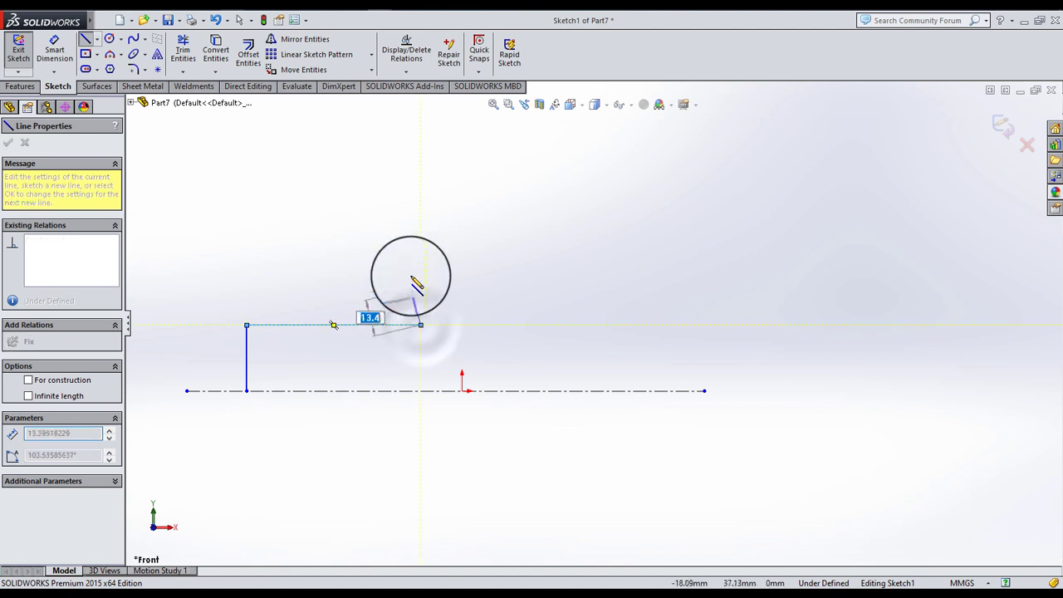
pyautogui.click(420, 267)
pyautogui.click(432, 267)
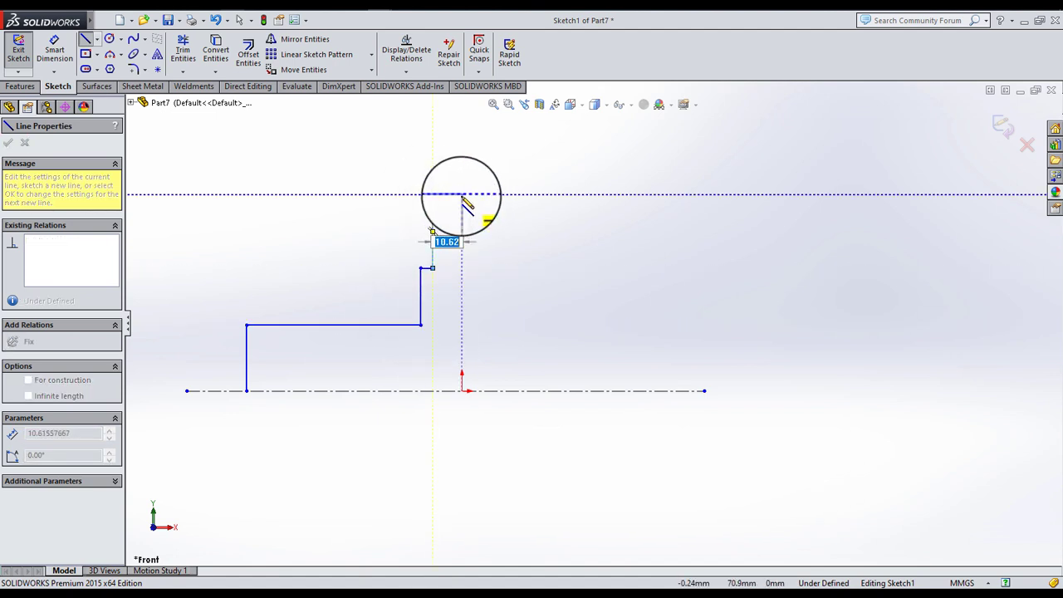
pyautogui.click(432, 194)
# - Complete the shoulder and right-hand steps, closing the profile along the centerline
pyautogui.click(462, 195)
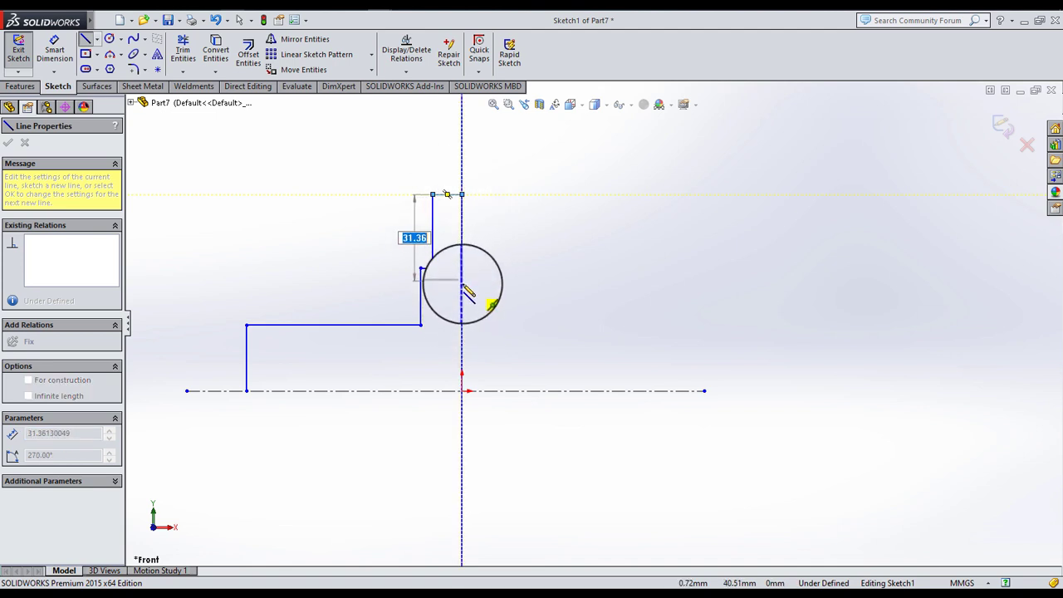
pyautogui.click(462, 280)
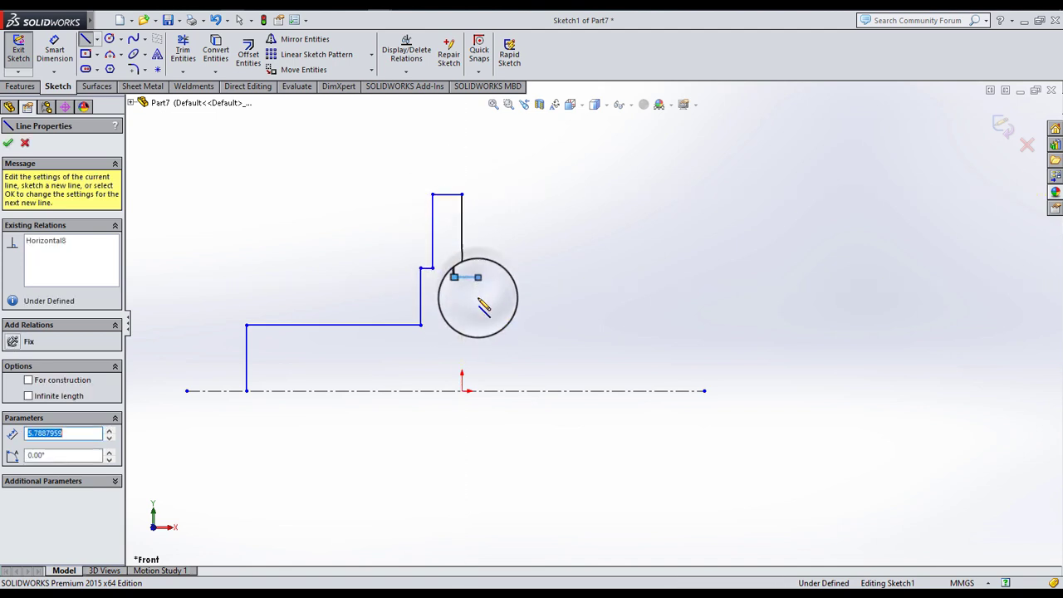
pyautogui.click(478, 284)
pyautogui.click(477, 390)
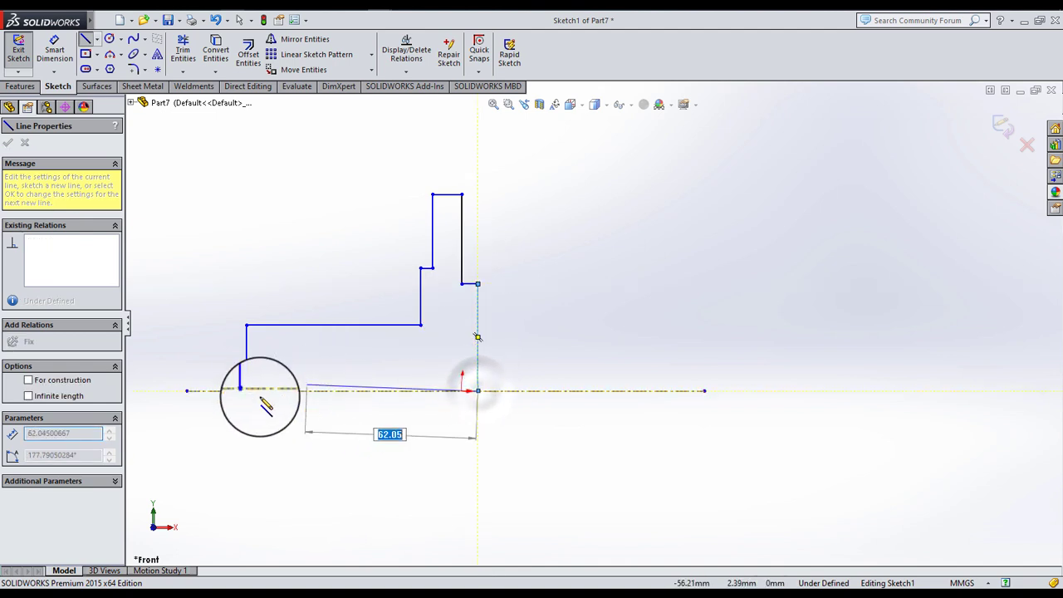
pyautogui.click(247, 390)
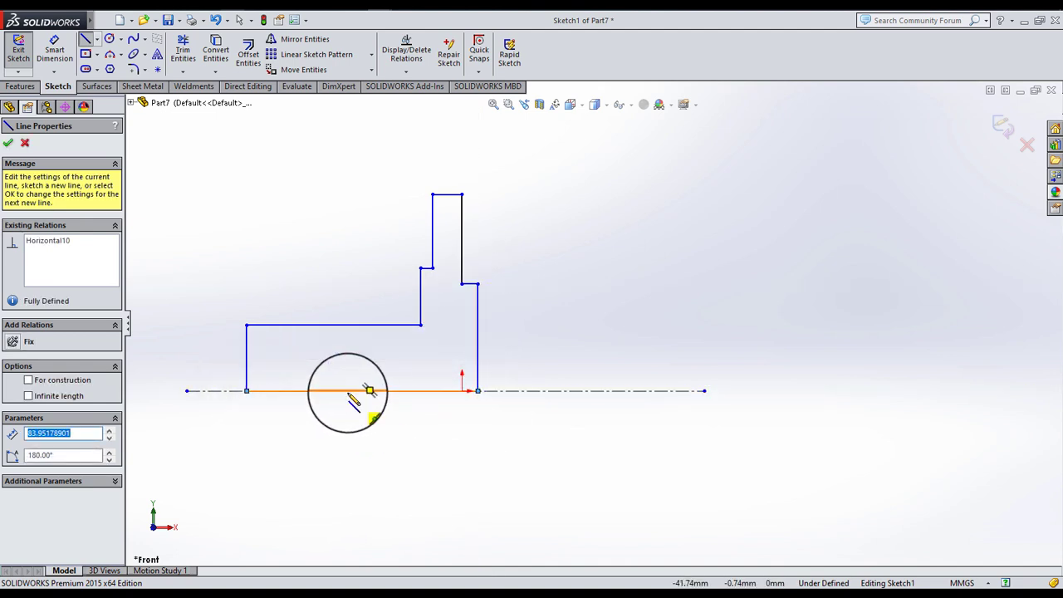
pyautogui.click(239, 19)
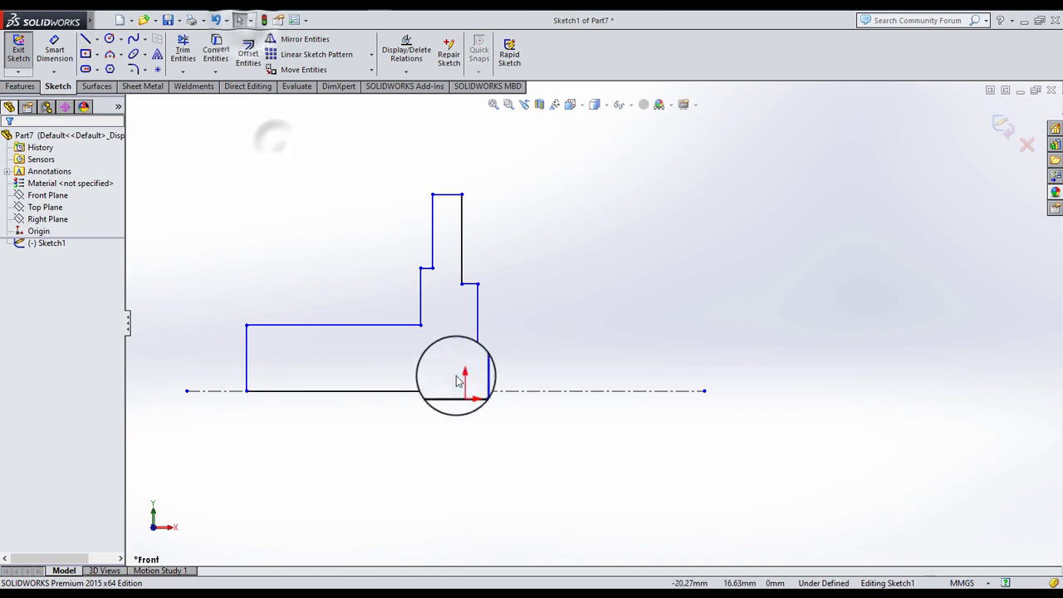
# - Drag the right vertical edges onto the origin and in line with the edge above
pyautogui.moveTo(479, 385); pyautogui.dragTo(462, 391)
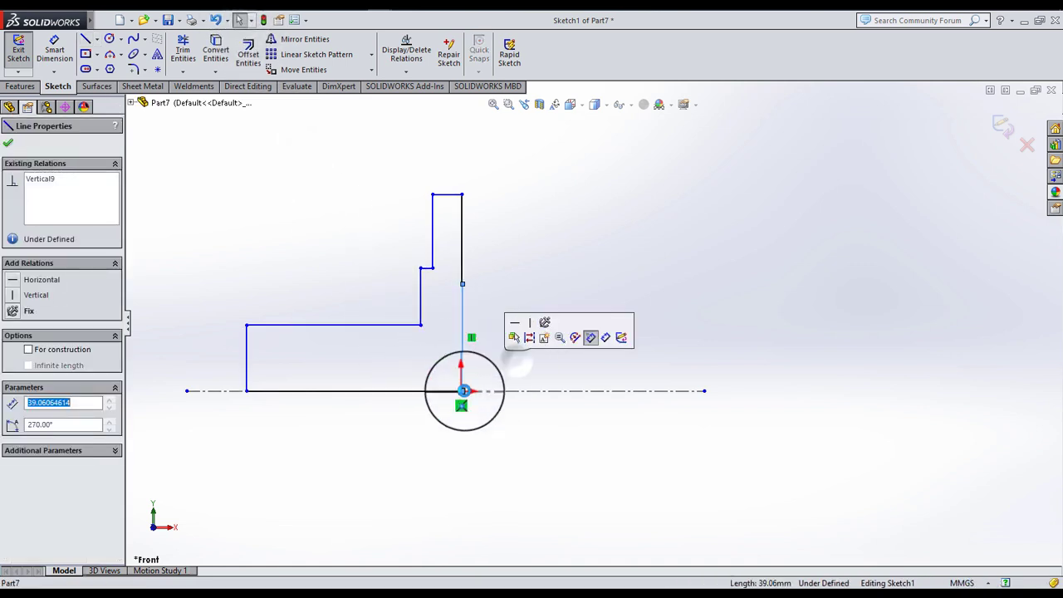
pyautogui.click(531, 353)
pyautogui.scroll(-2, 464, 315)
pyautogui.scroll(-4, 464, 316)
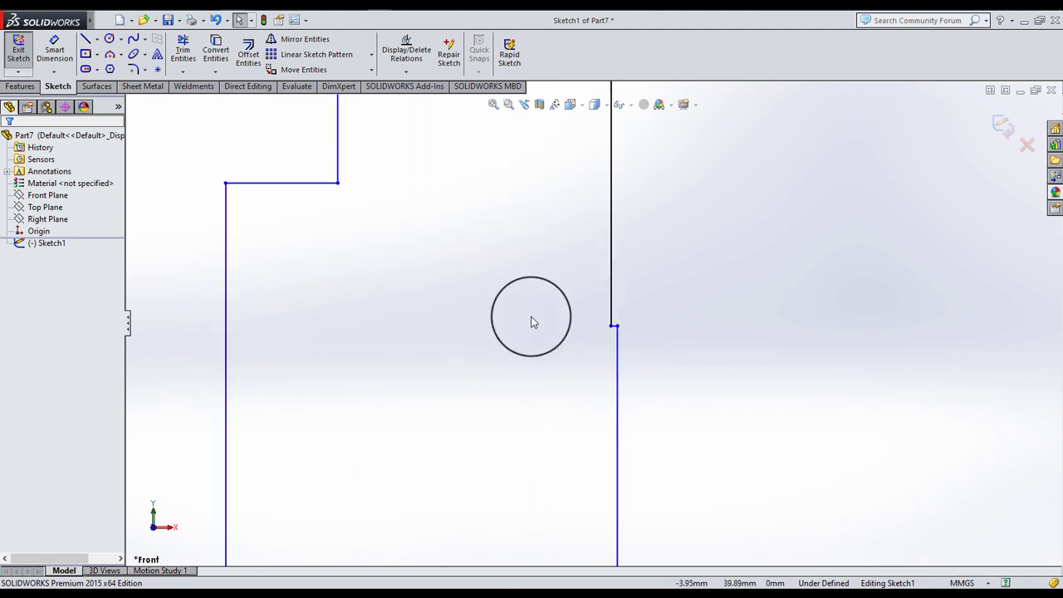
pyautogui.click(636, 332)
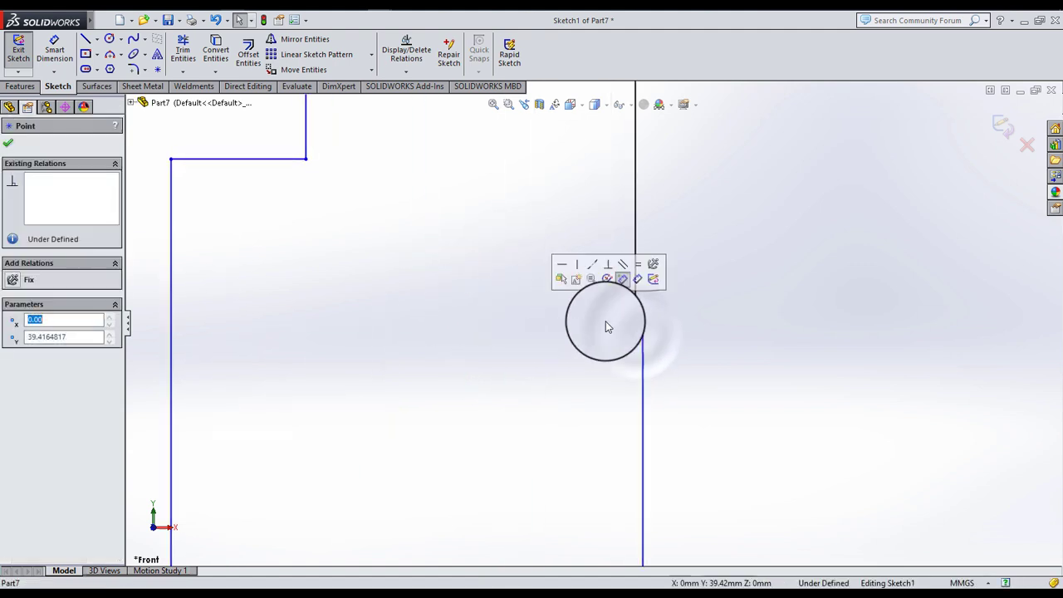
pyautogui.scroll(3, 648, 349)
pyautogui.moveTo(650, 392); pyautogui.dragTo(664, 393)
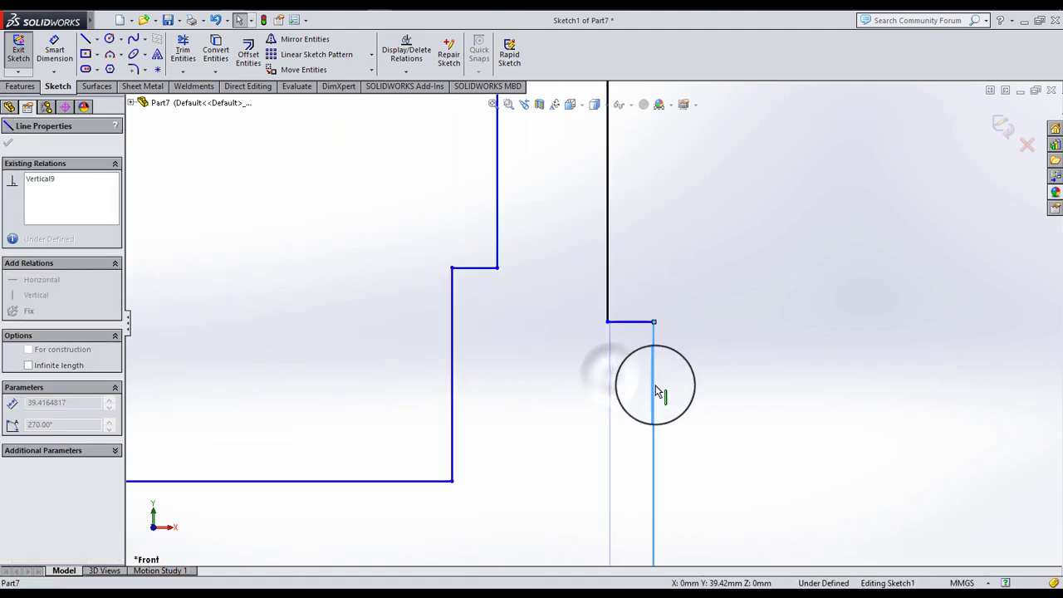
pyautogui.click(686, 313)
pyautogui.scroll(3, 636, 332)
pyautogui.scroll(1, 606, 367)
pyautogui.scroll(-3, 619, 345)
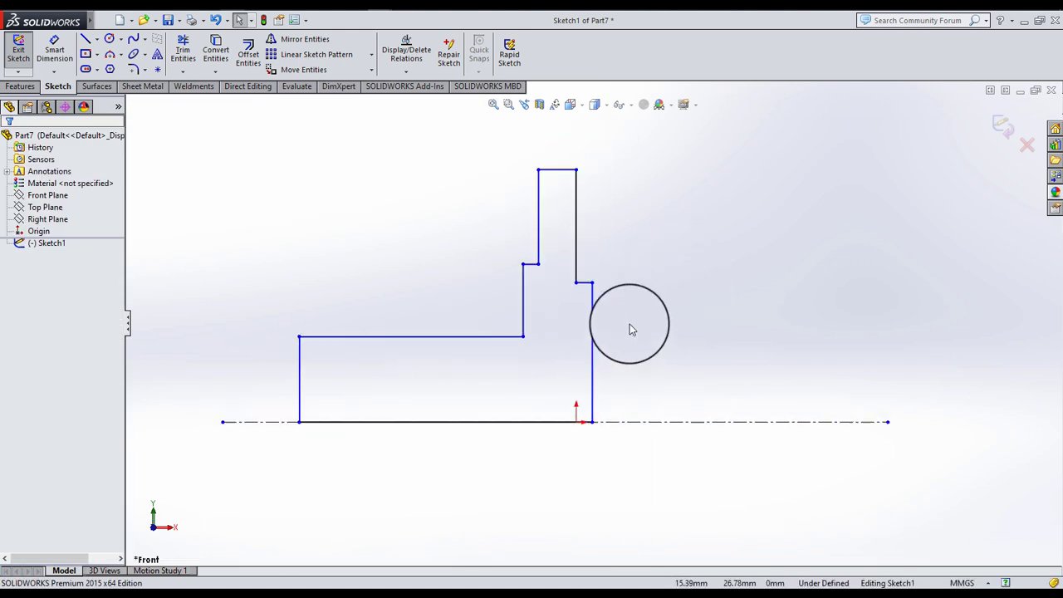
pyautogui.scroll(-1, 632, 307)
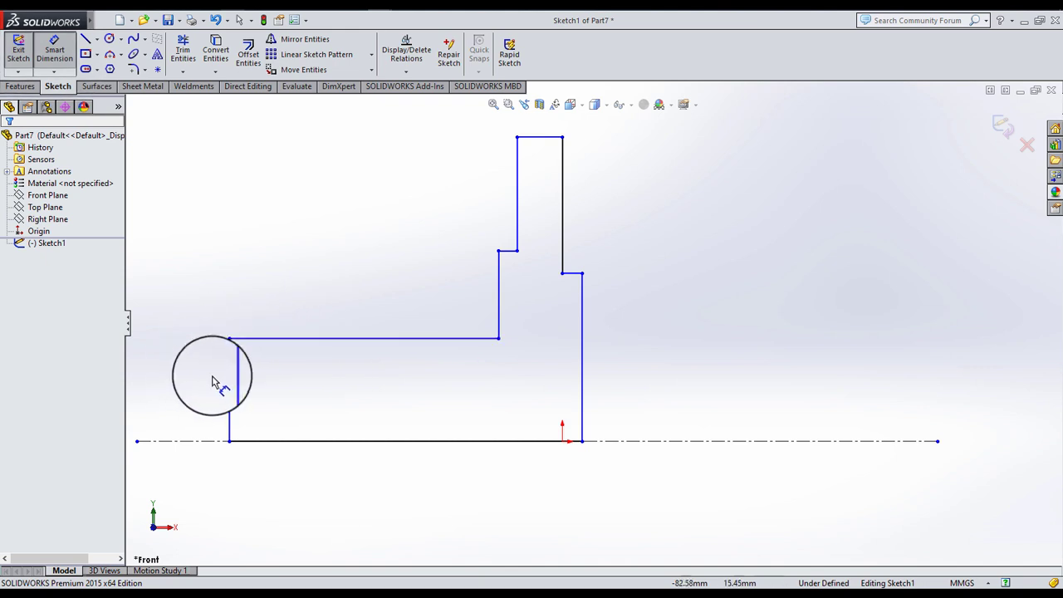
# - Dimension the left end edge to 40 and the tallest step to 92 (184/2) above the centerline
pyautogui.click(231, 397)
pyautogui.click(208, 397)
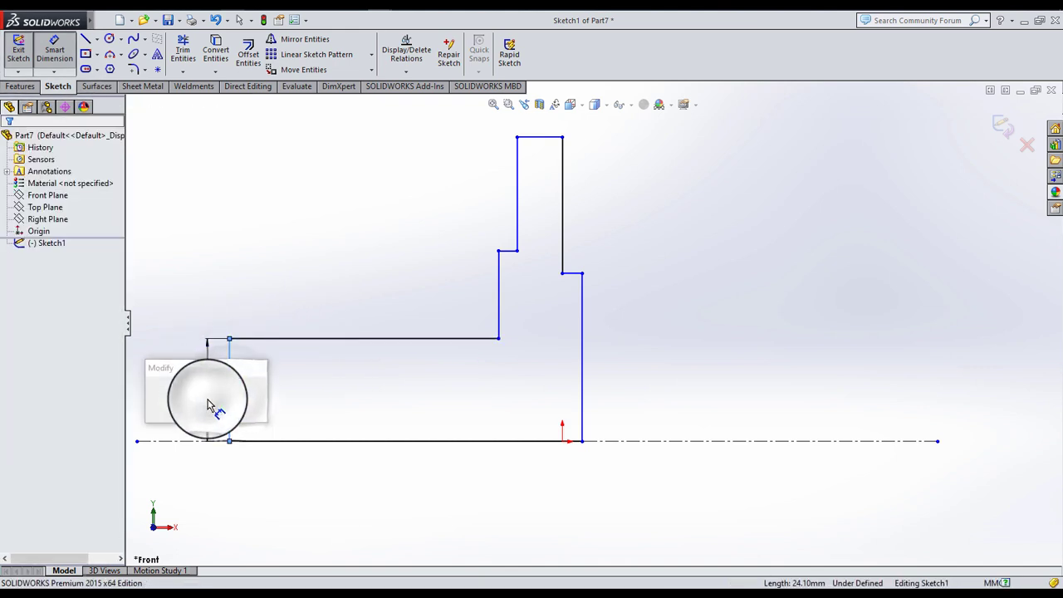
pyautogui.write('40')
pyautogui.press('Return')
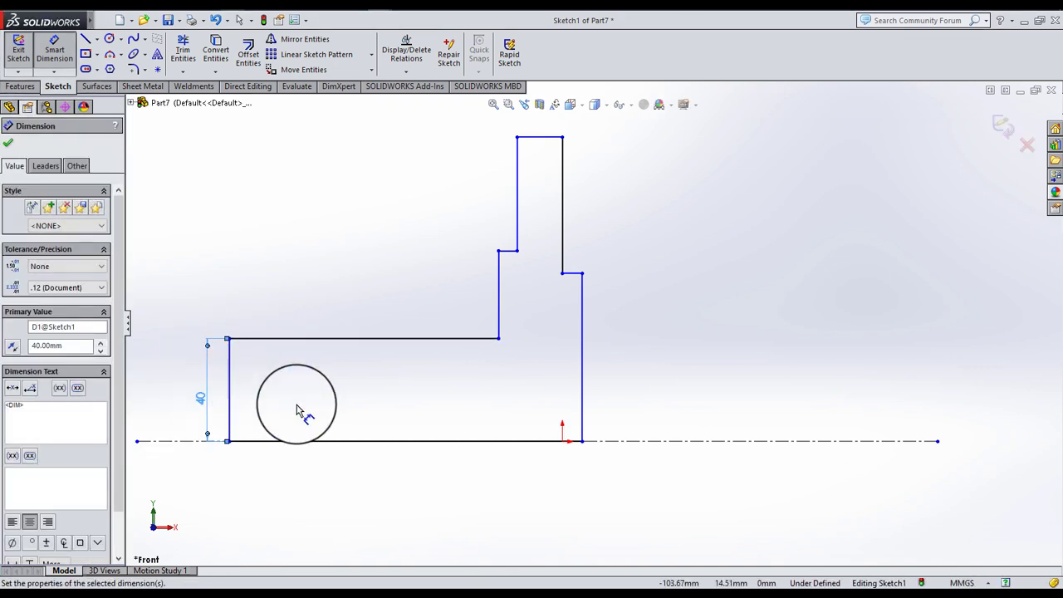
pyautogui.moveTo(297, 409); pyautogui.dragTo(393, 370)
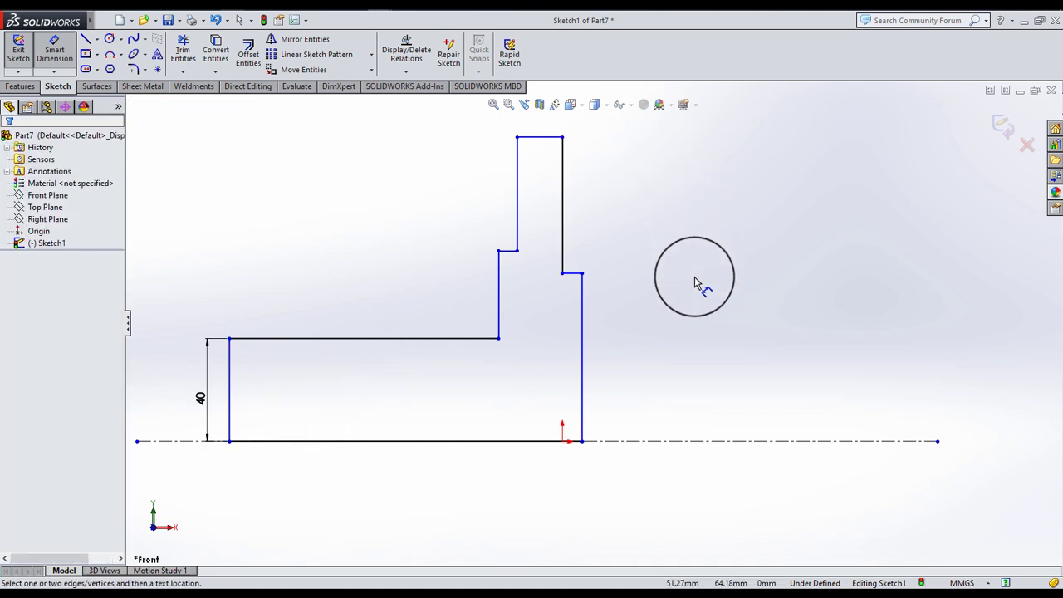
pyautogui.click(546, 138)
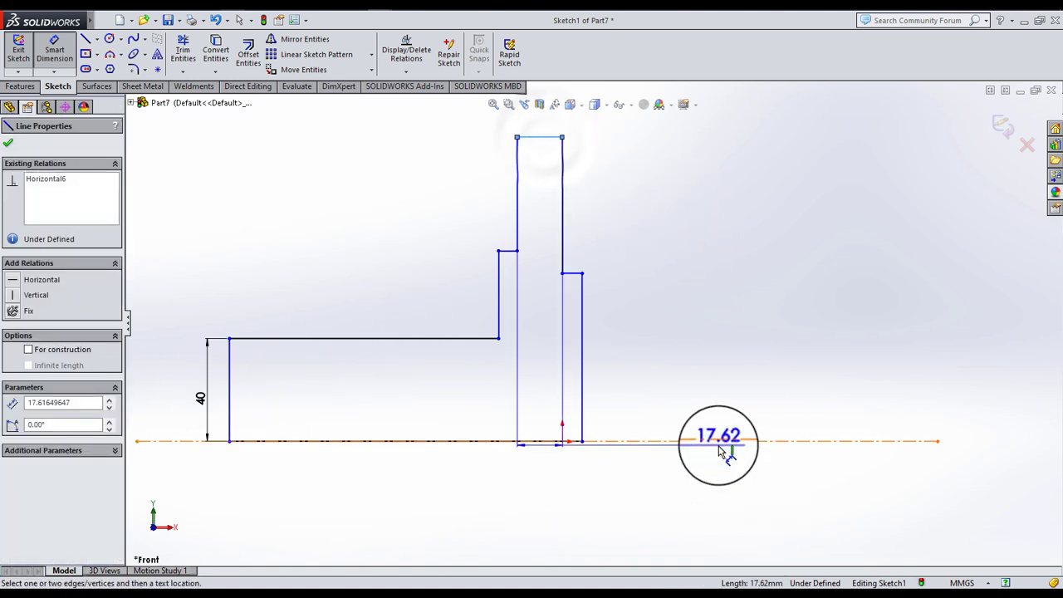
pyautogui.click(736, 441)
pyautogui.click(764, 307)
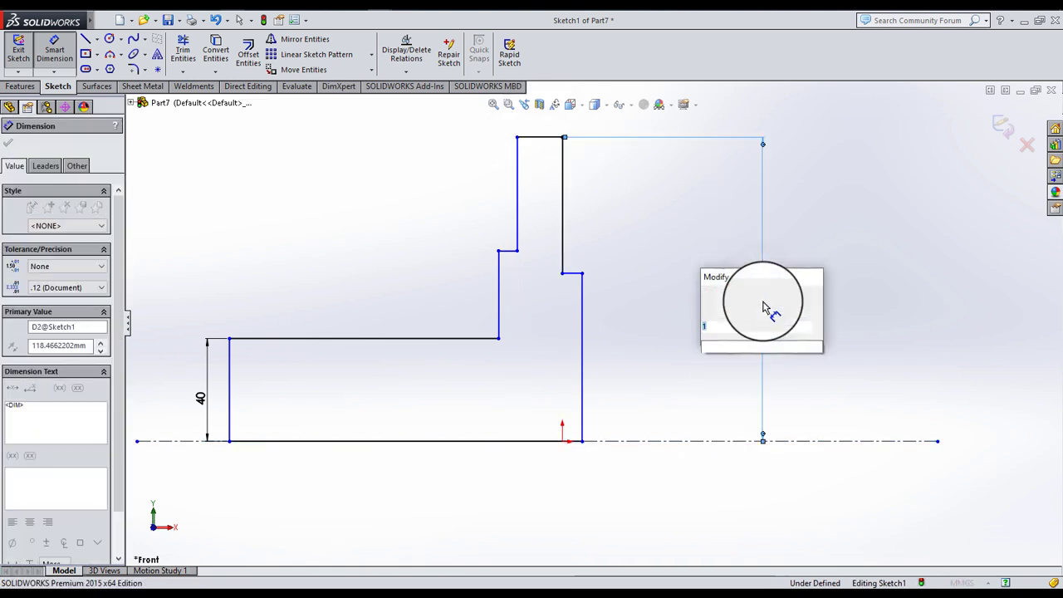
pyautogui.write('184/2')
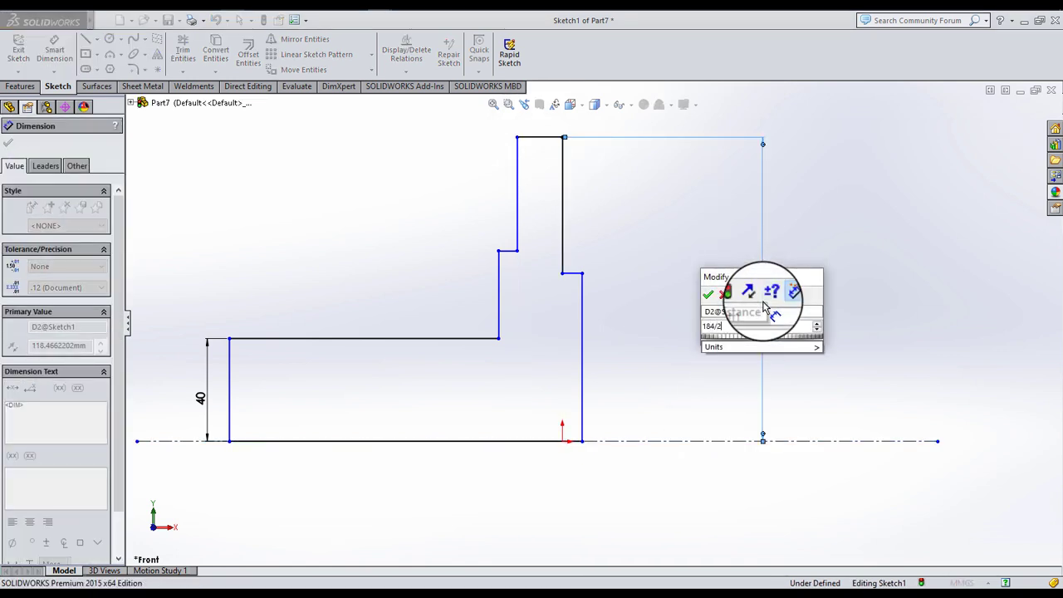
pyautogui.press('Return')
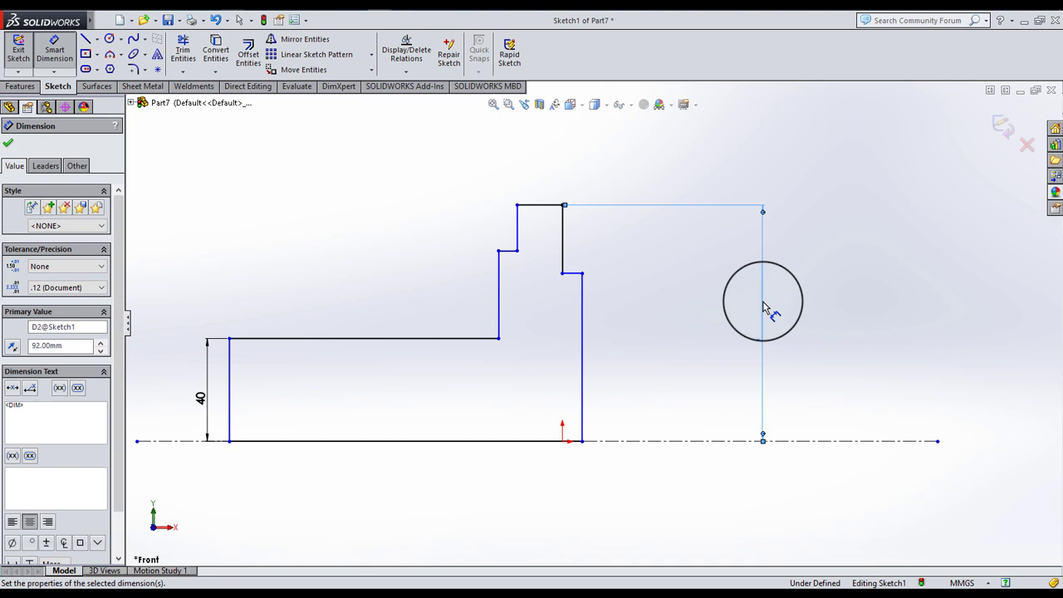
# - Dimension the inner step line to 57 above the centerline
pyautogui.click(573, 274)
pyautogui.click(660, 441)
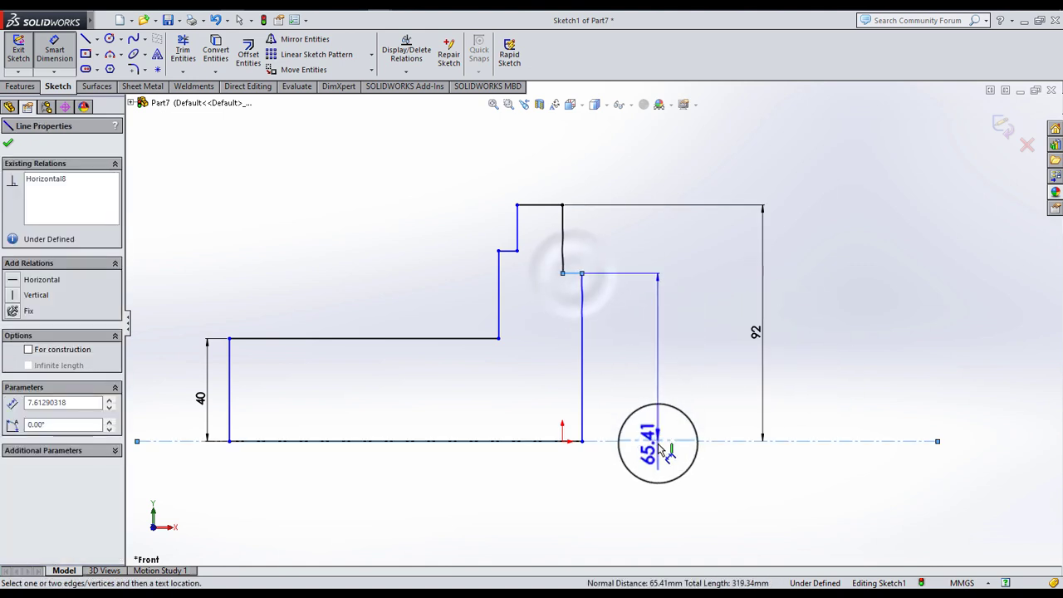
pyautogui.click(679, 375)
pyautogui.write('57')
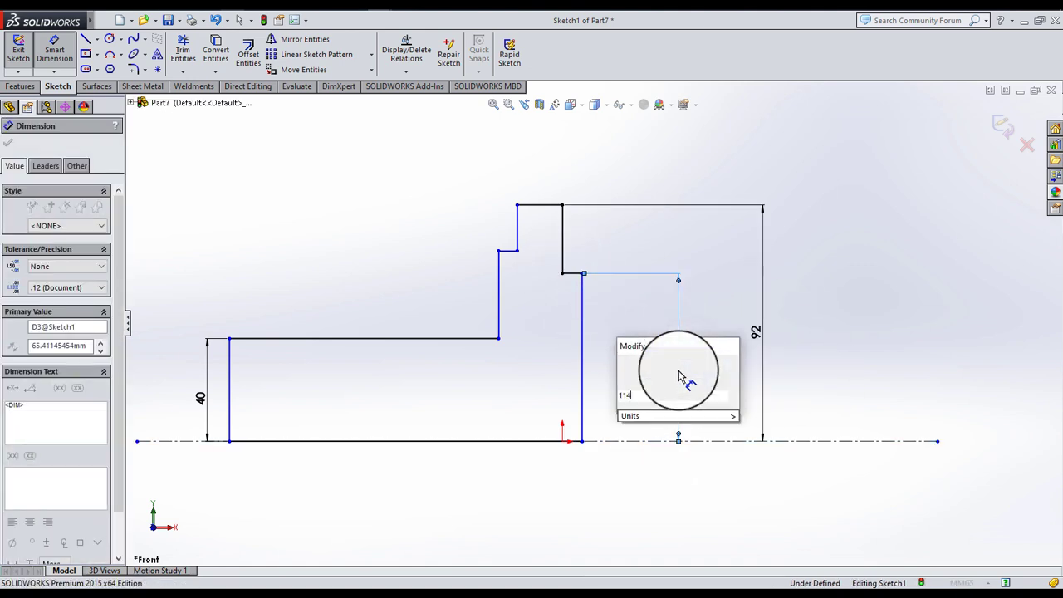
pyautogui.press('Return')
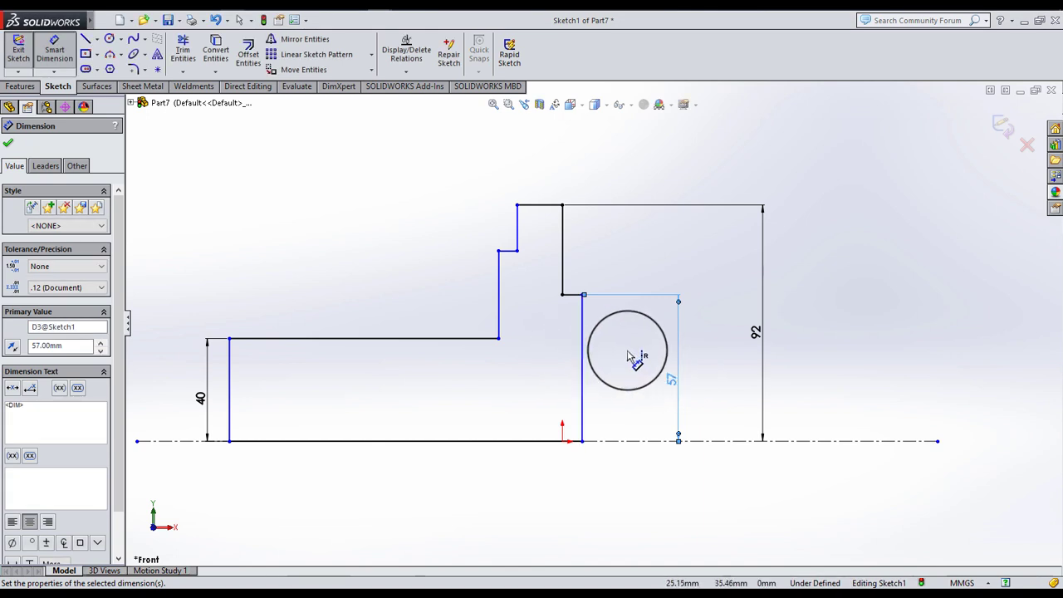
pyautogui.click(629, 357)
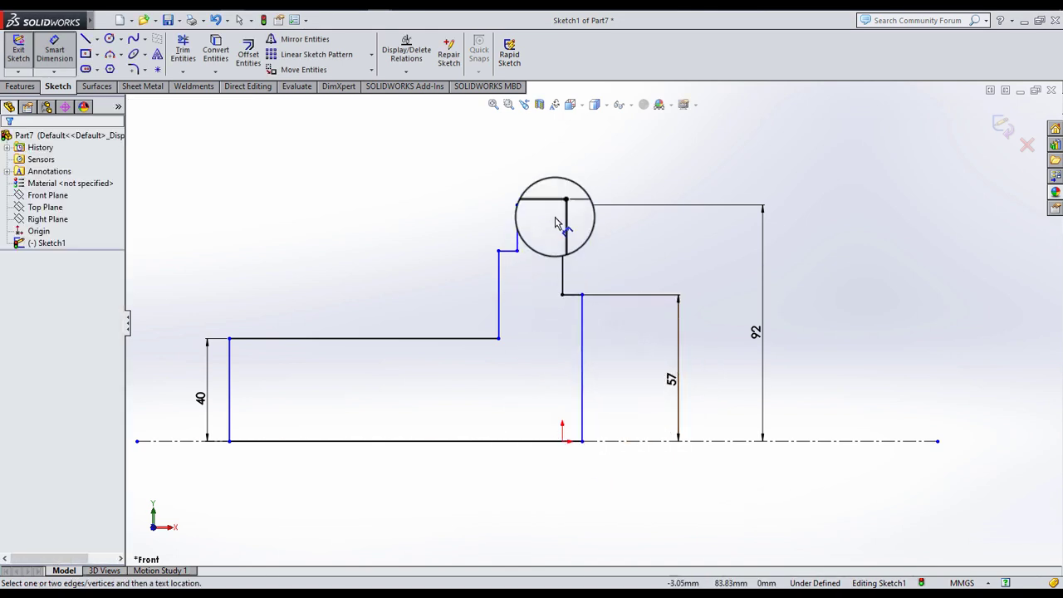
# - Set the narrow top step width to 18 and the shoulder width to 6
pyautogui.click(548, 212)
pyautogui.click(544, 166)
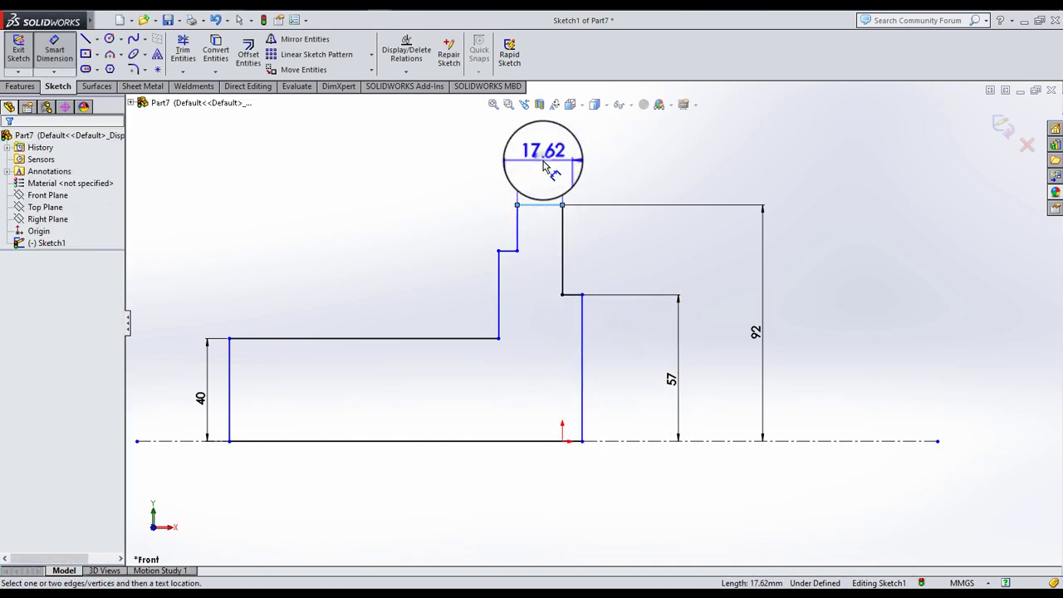
pyautogui.write('18')
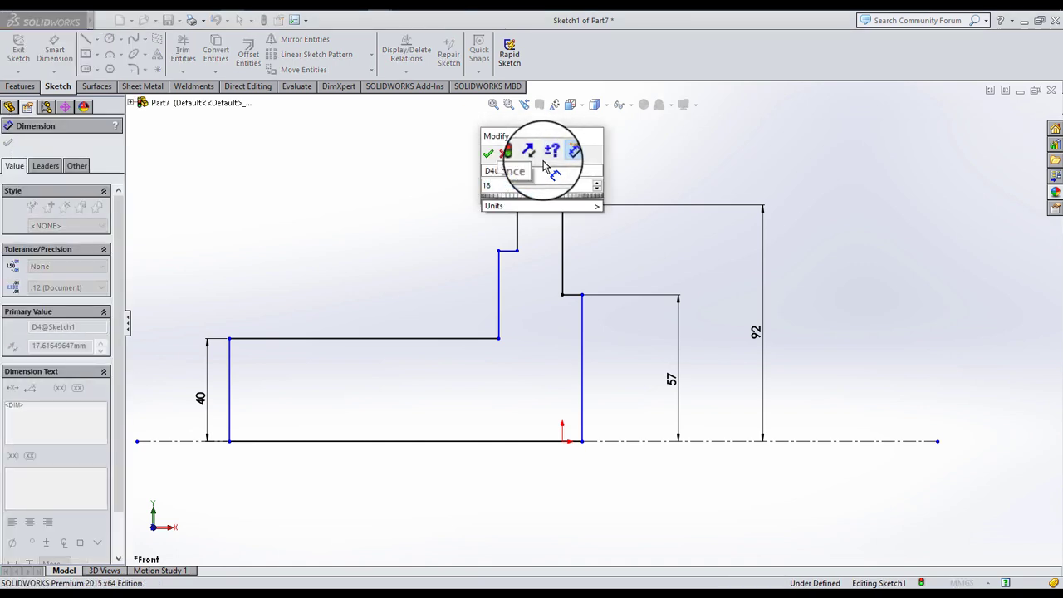
pyautogui.press('Return')
pyautogui.click(570, 306)
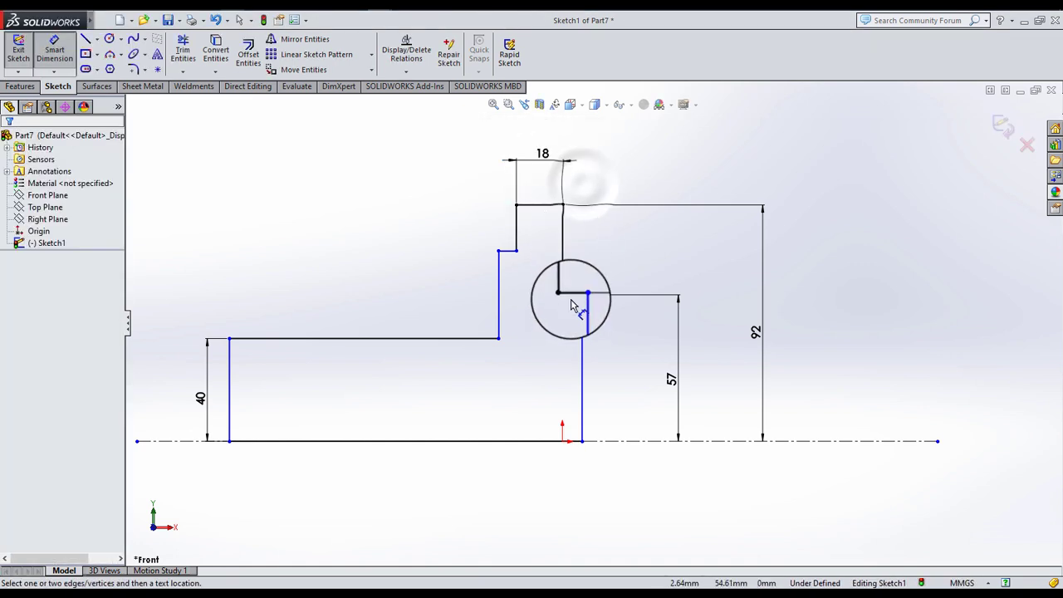
pyautogui.click(571, 306)
pyautogui.click(579, 264)
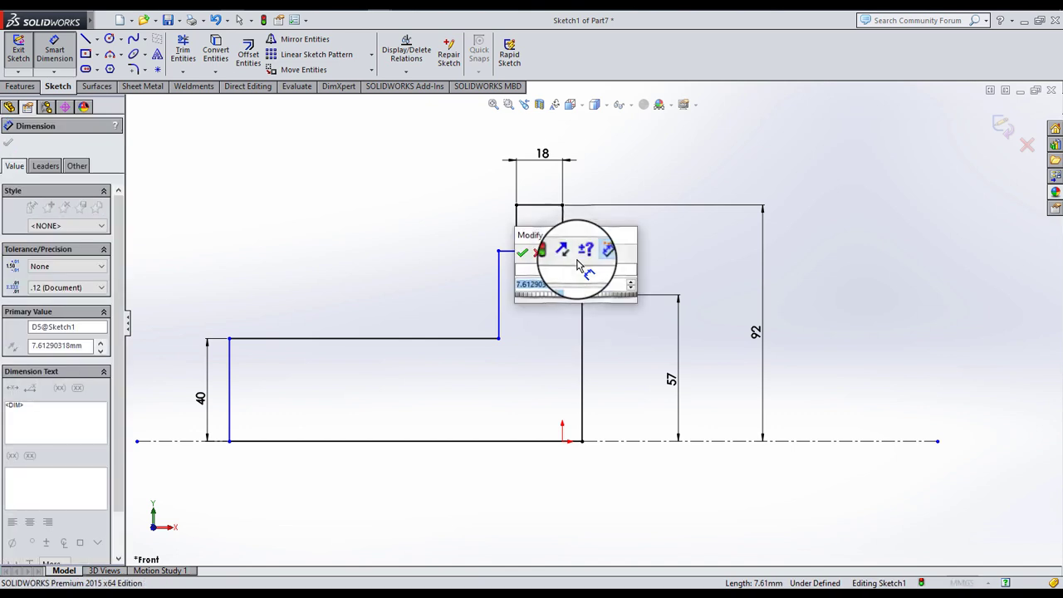
pyautogui.write('6')
pyautogui.press('Return')
# - Set the horizontal spacing between the middle step edges to 29
pyautogui.click(612, 259)
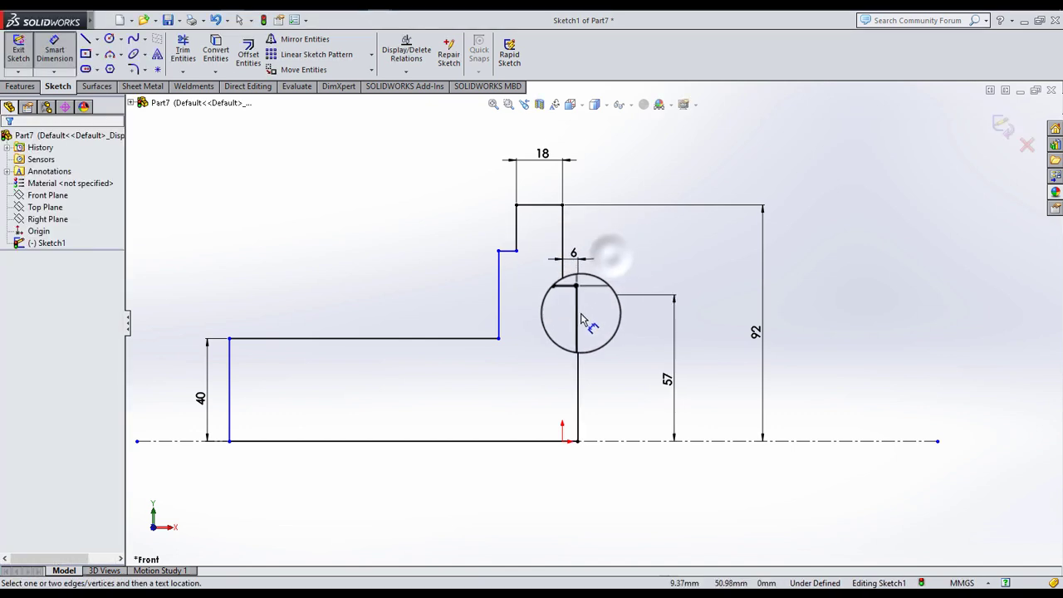
pyautogui.click(578, 320)
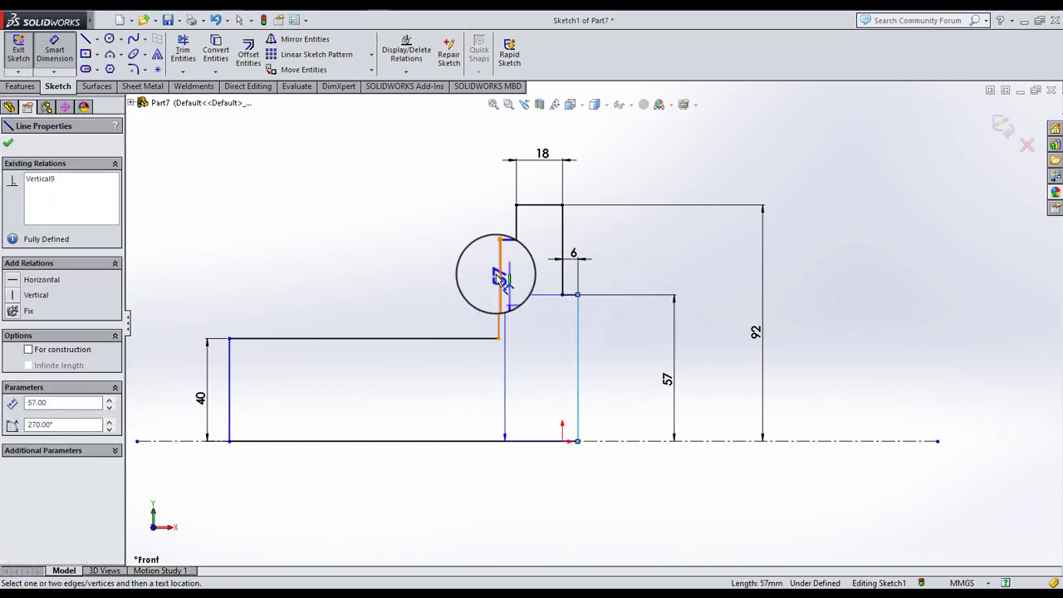
pyautogui.click(558, 490)
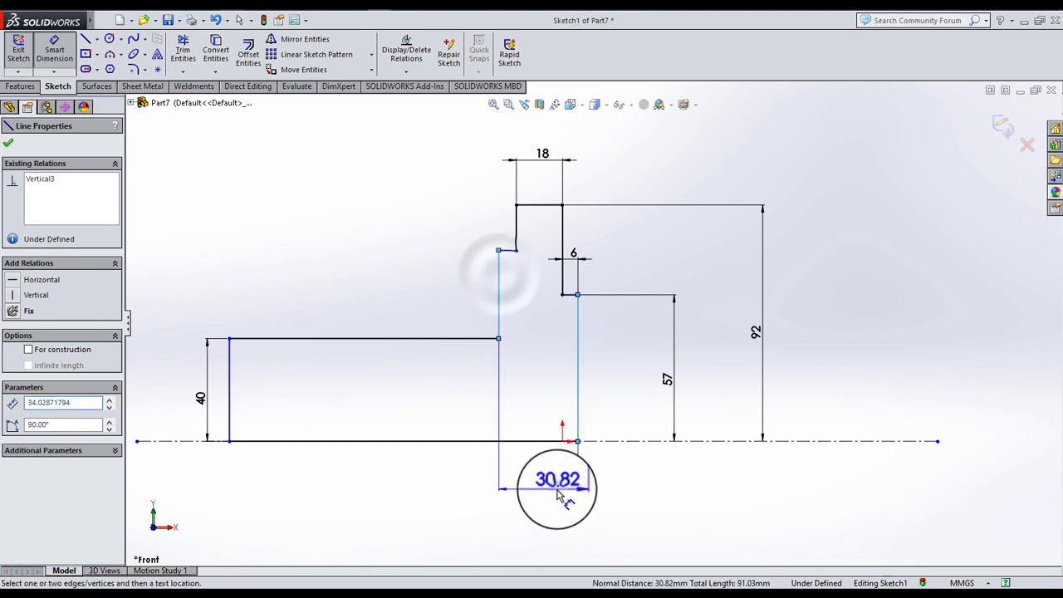
pyautogui.write('29')
pyautogui.press('Return')
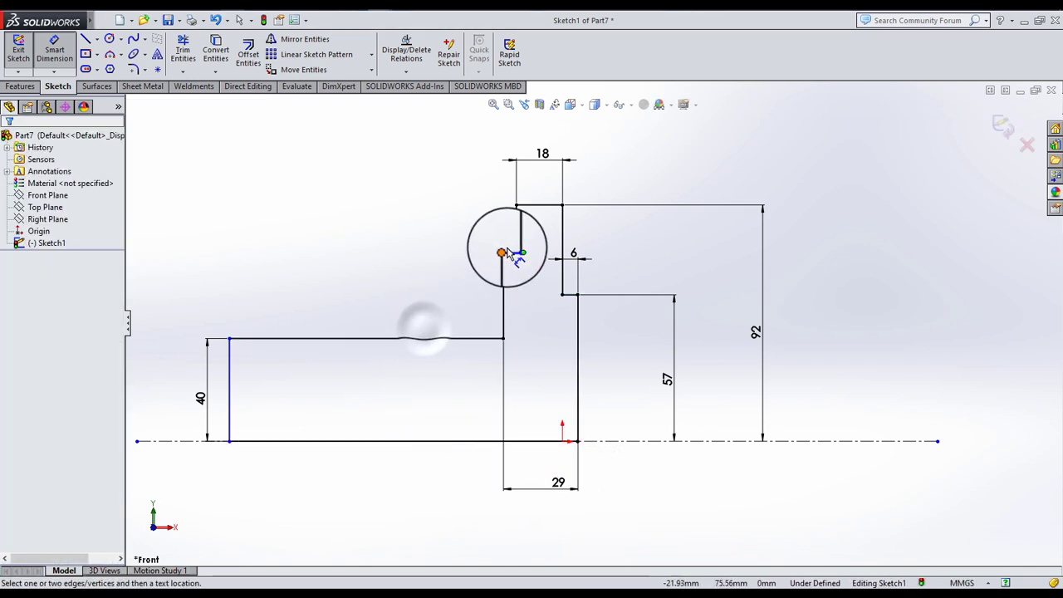
# - Dimension the middle step to 63 (126/2) above the centerline and dimension the lowest step's top edge length
pyautogui.click(462, 441)
pyautogui.click(502, 250)
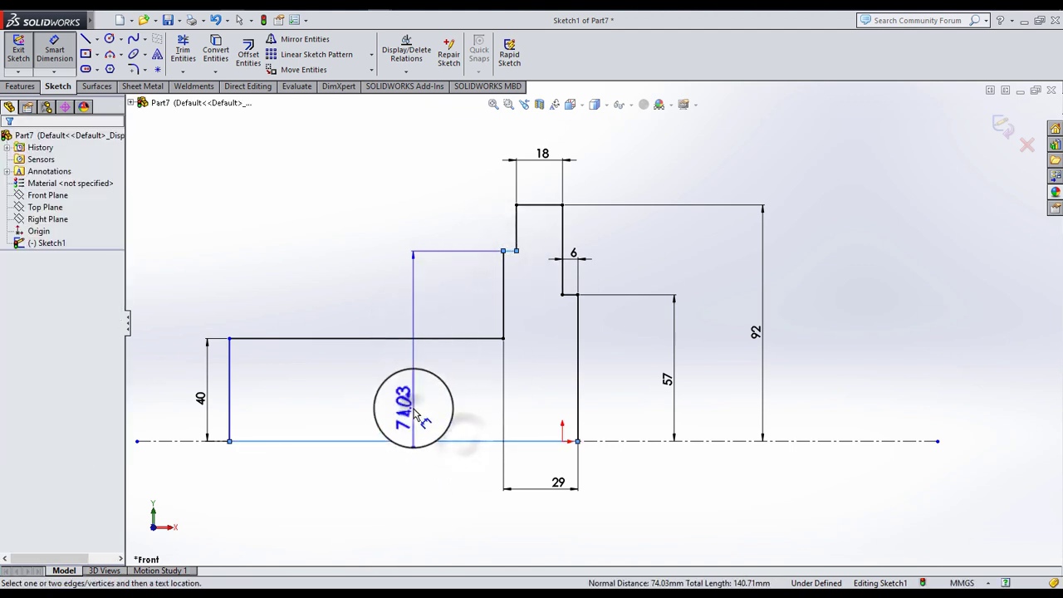
pyautogui.click(413, 407)
pyautogui.write('126/2')
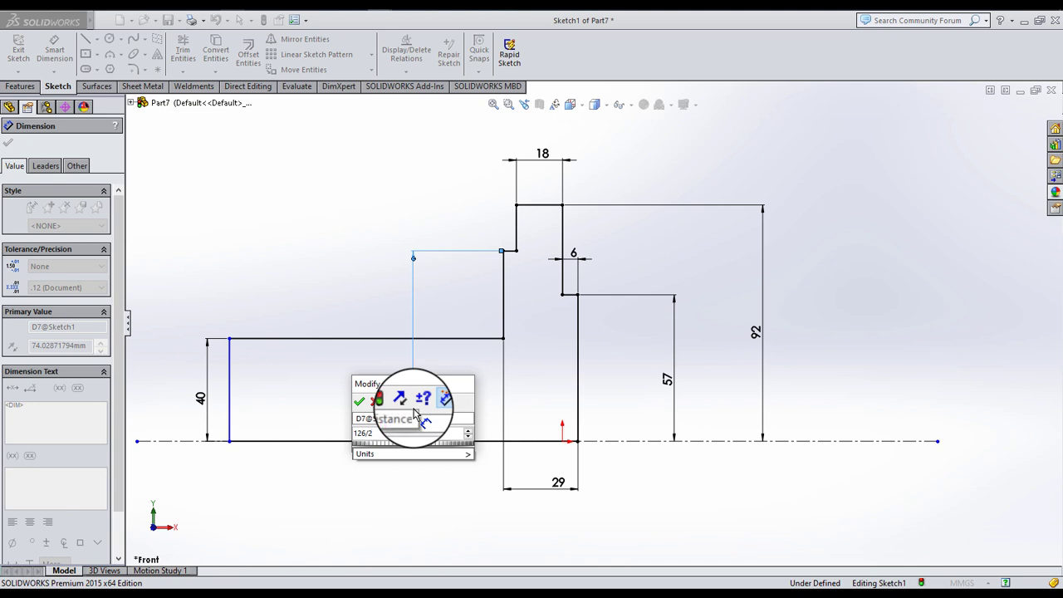
pyautogui.press('Return')
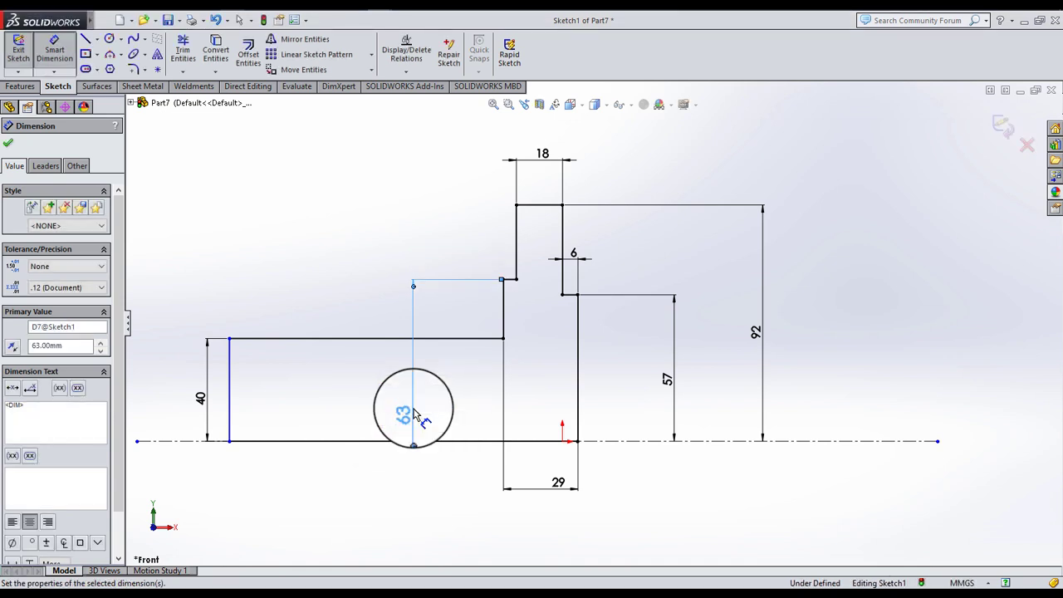
pyautogui.moveTo(330, 380)
pyautogui.mouseDown()
pyautogui.moveTo(297, 280)
pyautogui.moveTo(338, 356)
pyautogui.moveTo(327, 353)
pyautogui.mouseUp()
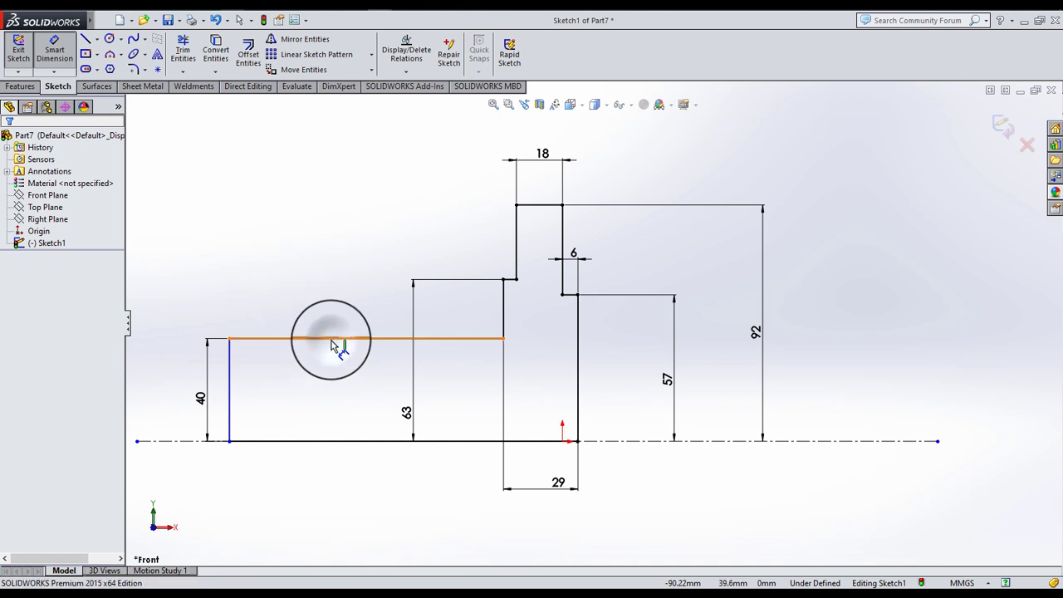
pyautogui.click(332, 340)
pyautogui.click(332, 311)
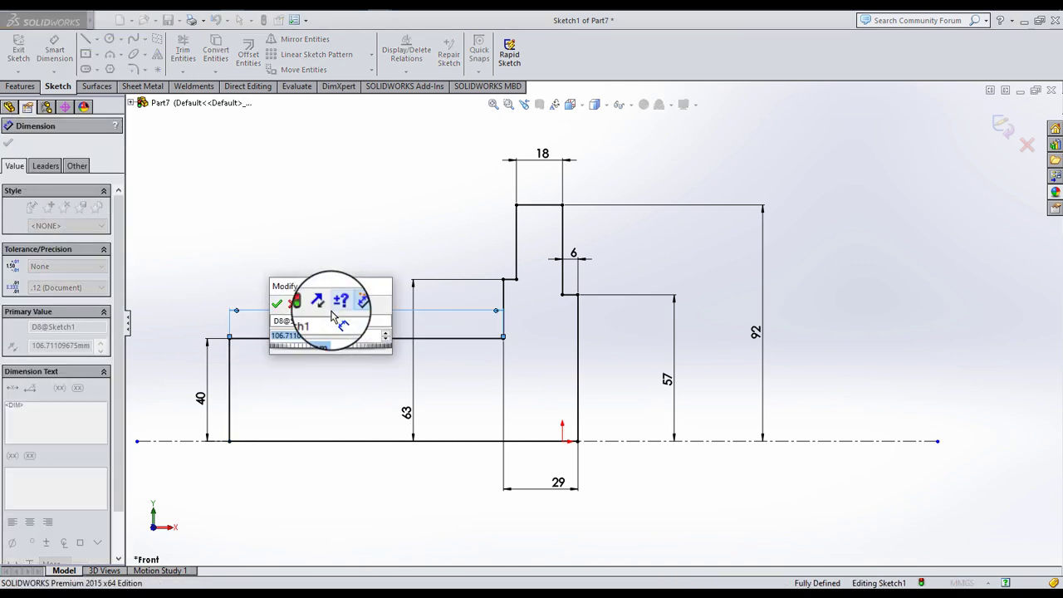
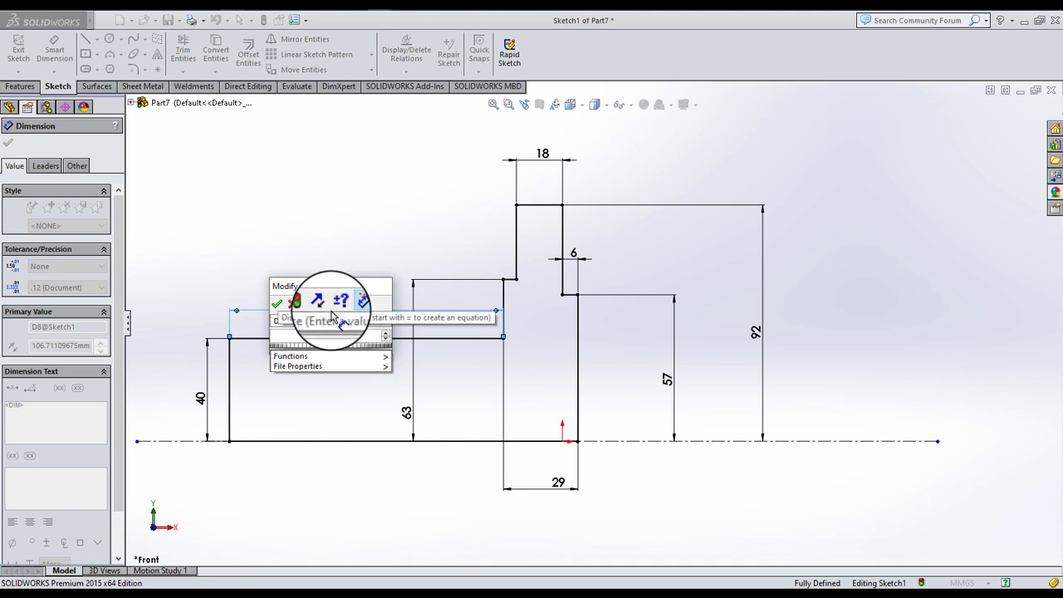
# - Confirm the 50 mm width on the lower-left step, leaving Sketch1 fully defined
pyautogui.press('Return')
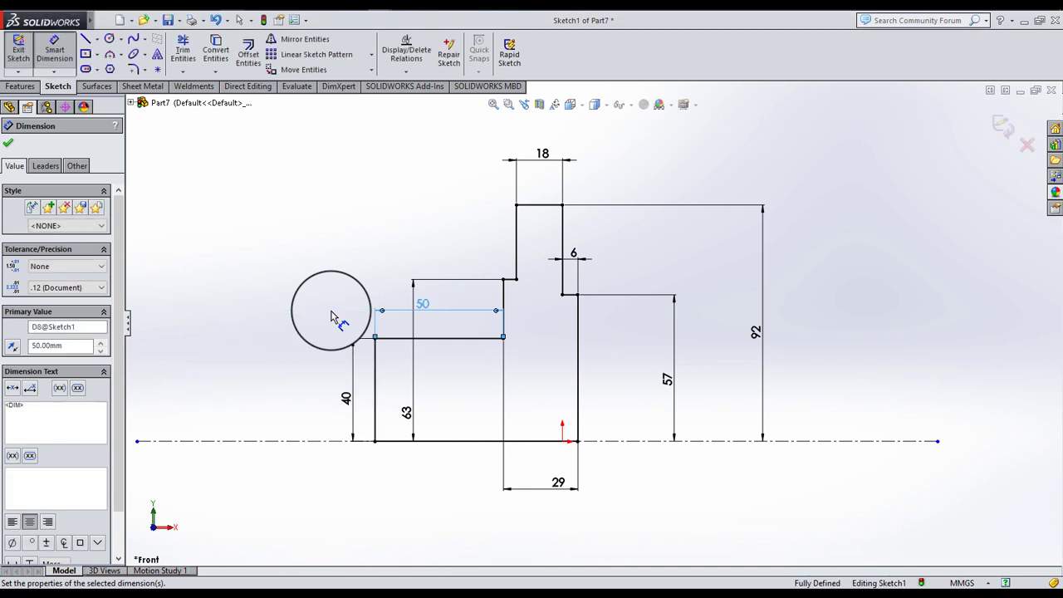
pyautogui.moveTo(460, 390); pyautogui.dragTo(605, 377)
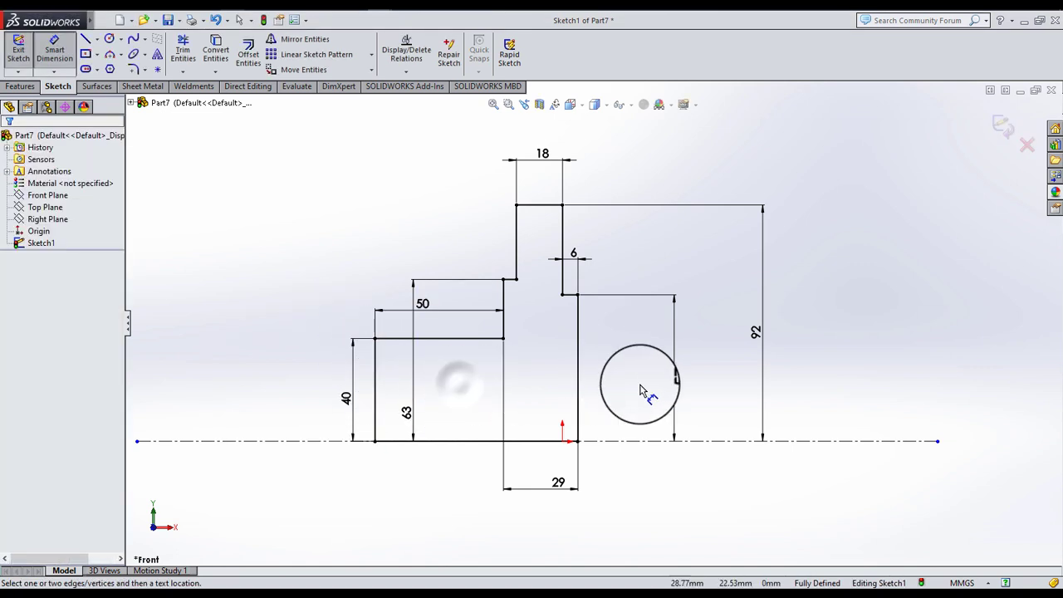
pyautogui.scroll(-2, 553, 366)
# - Revolve Sketch1 360° into the flanged shaft and start Sketch2 on the flange front face
pyautogui.click(25, 87)
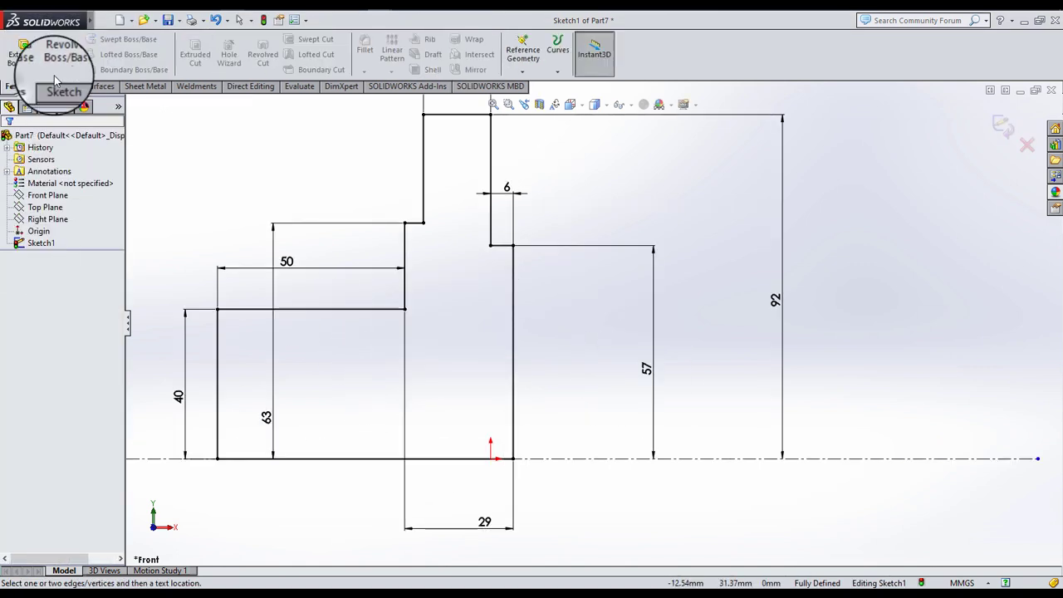
pyautogui.click(63, 51)
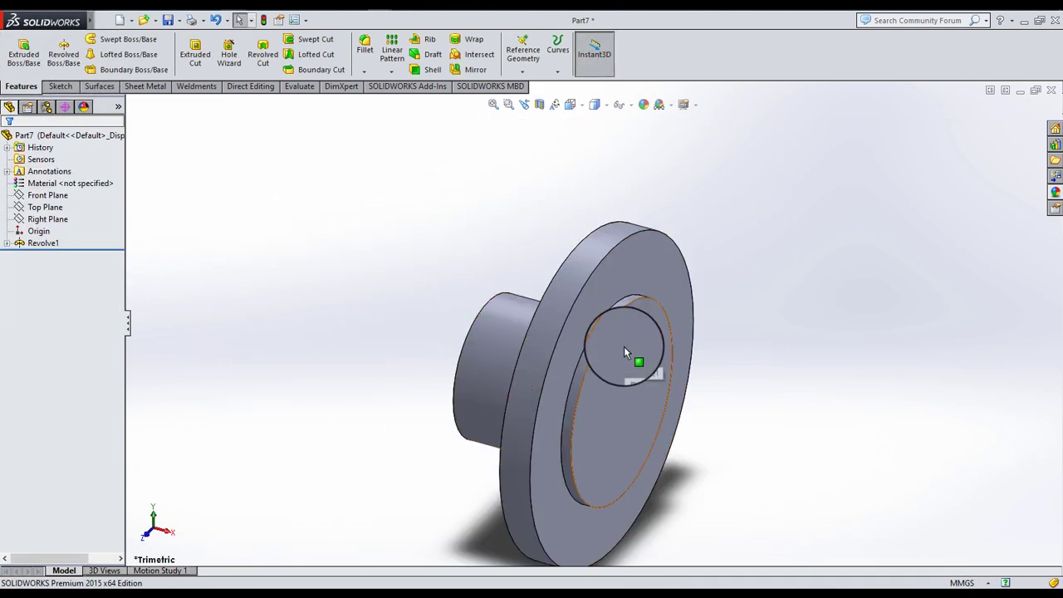
pyautogui.scroll(-2, 624, 346)
pyautogui.scroll(-1, 622, 366)
pyautogui.scroll(-2, 615, 398)
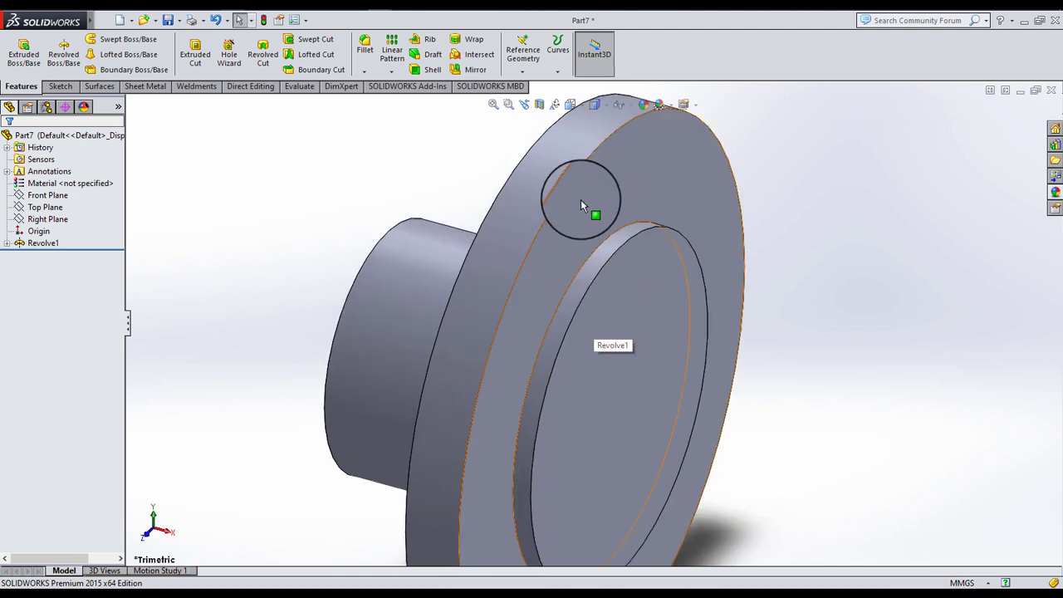
pyautogui.click(581, 202)
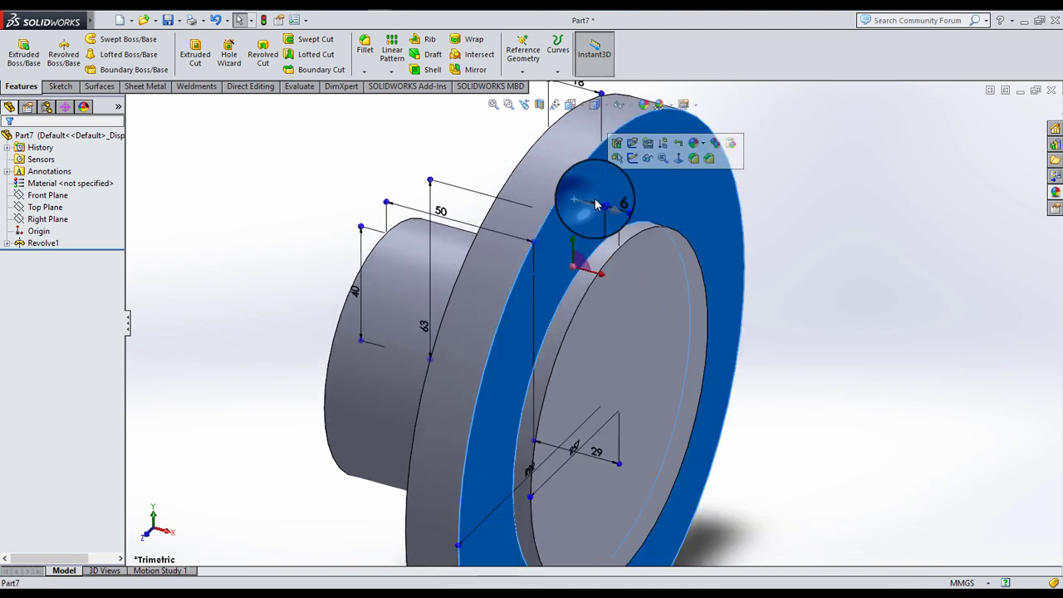
pyautogui.click(644, 153)
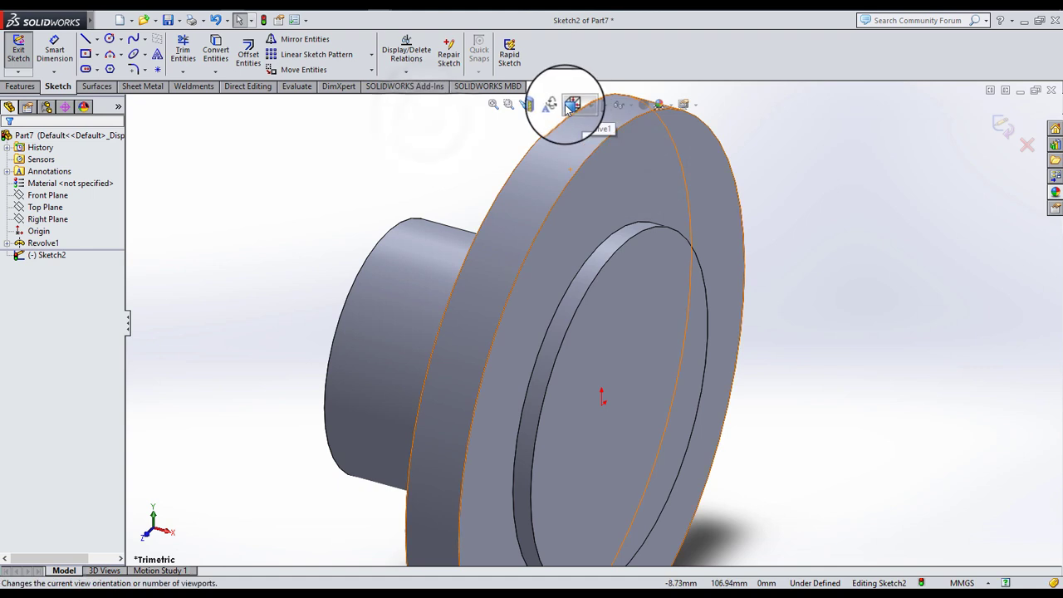
# - Looking normal to the face, draw a Ø150 construction circle centred on the origin
pyautogui.click(583, 107)
pyautogui.click(629, 142)
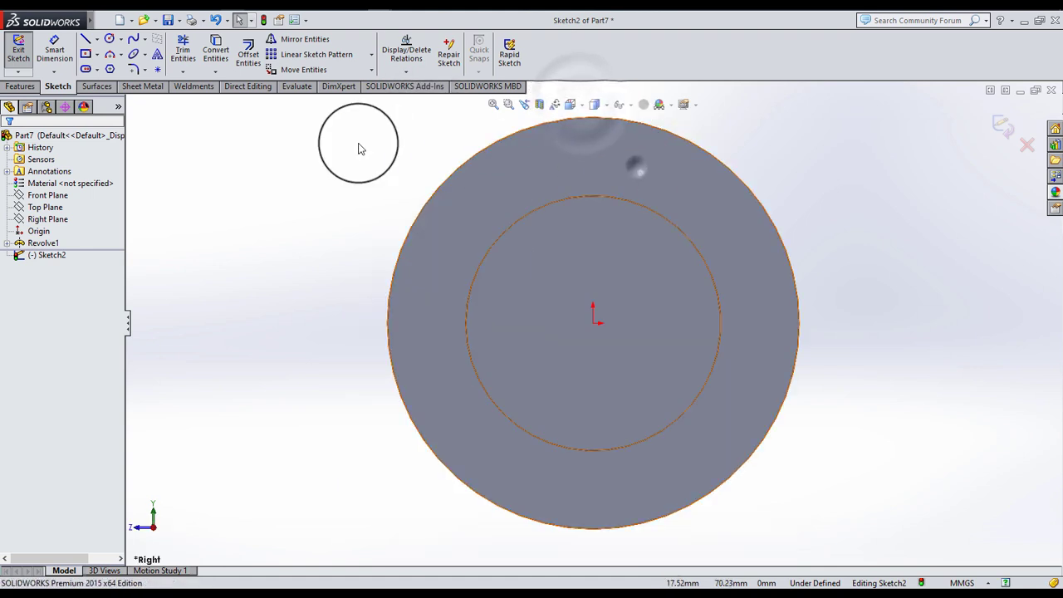
pyautogui.click(108, 38)
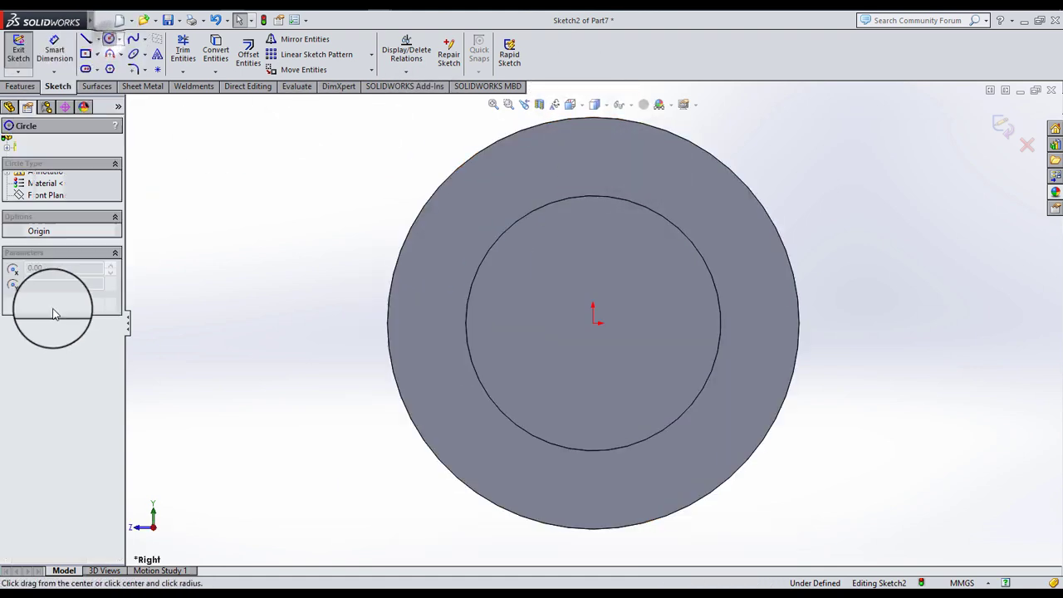
pyautogui.click(592, 323)
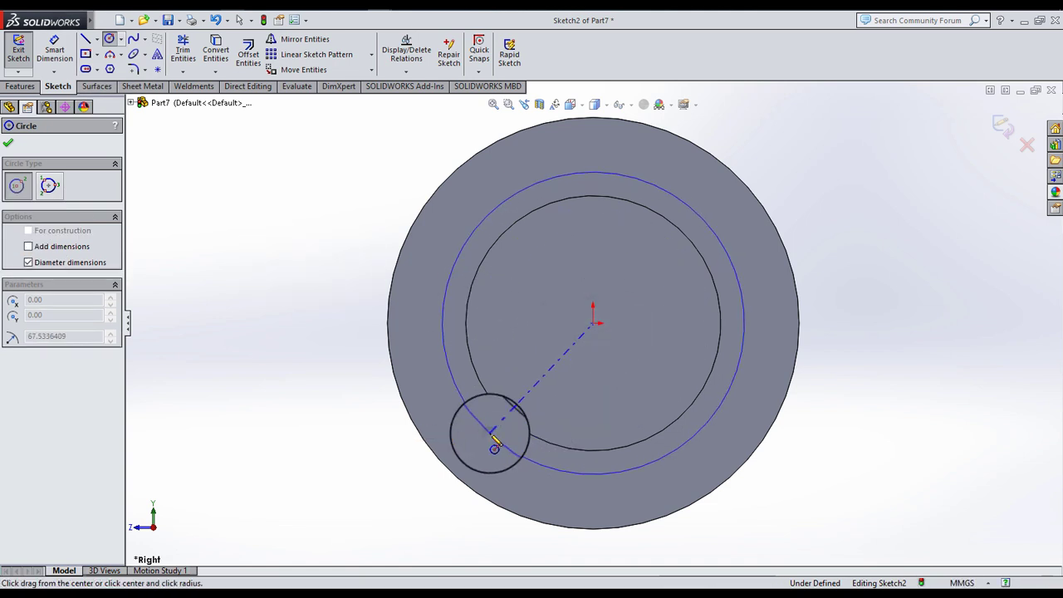
pyautogui.click(490, 433)
pyautogui.click(32, 354)
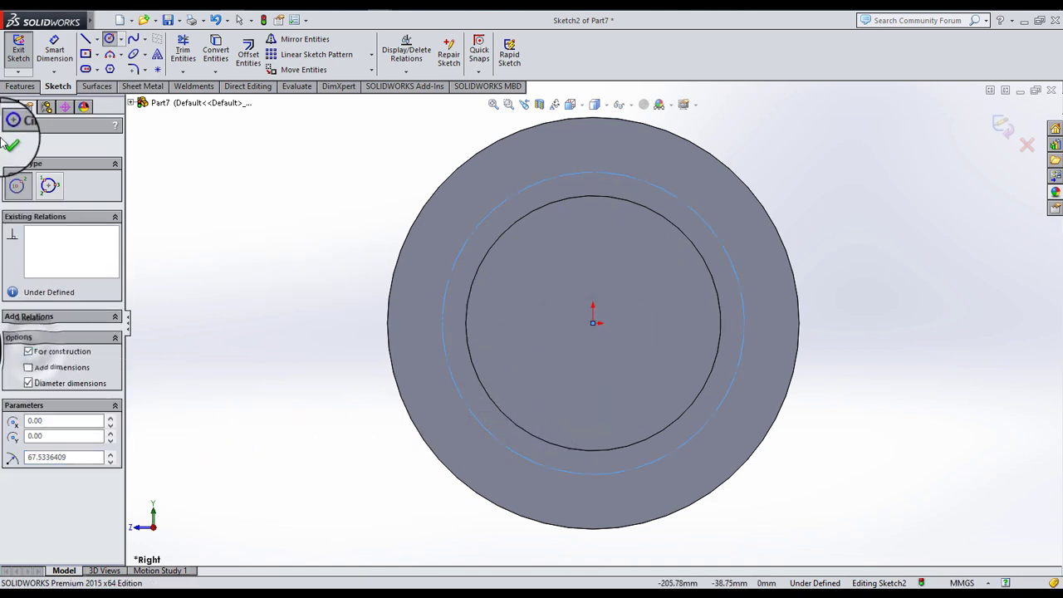
pyautogui.click(54, 51)
pyautogui.click(446, 282)
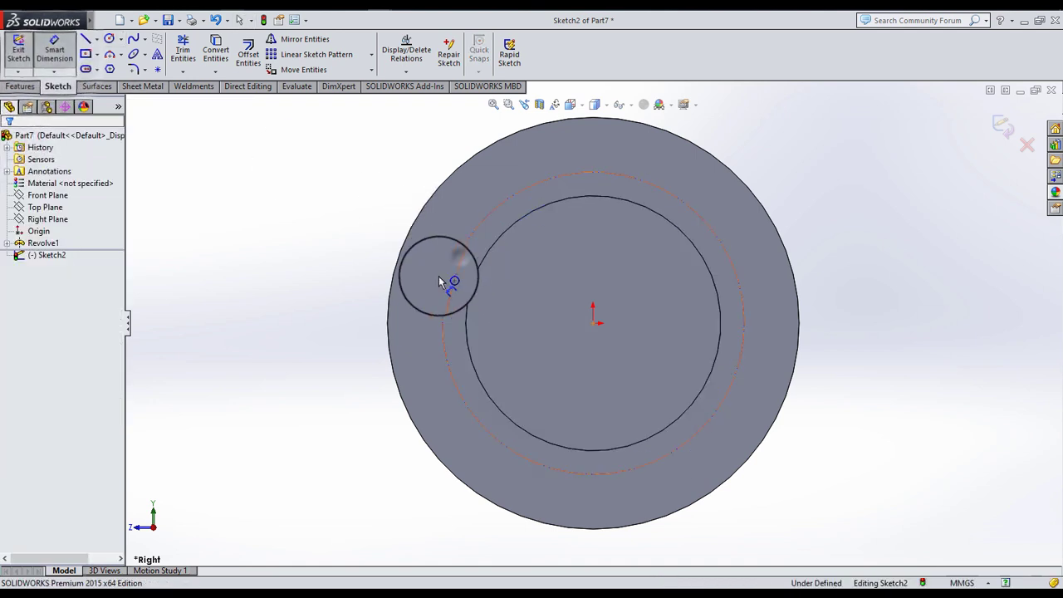
pyautogui.click(343, 330)
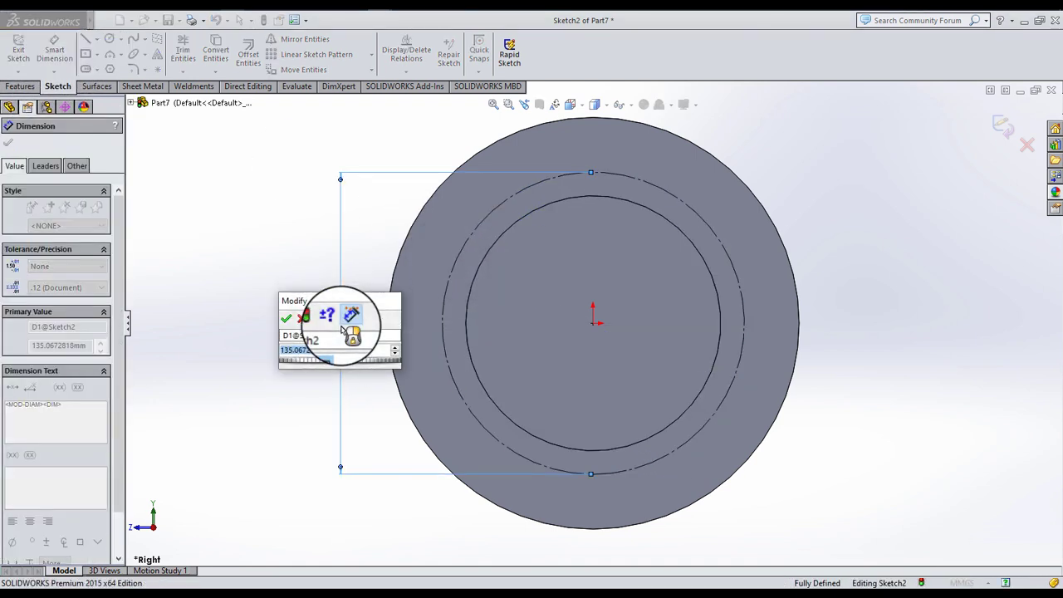
pyautogui.write('150')
pyautogui.press('Return')
pyautogui.click(253, 307)
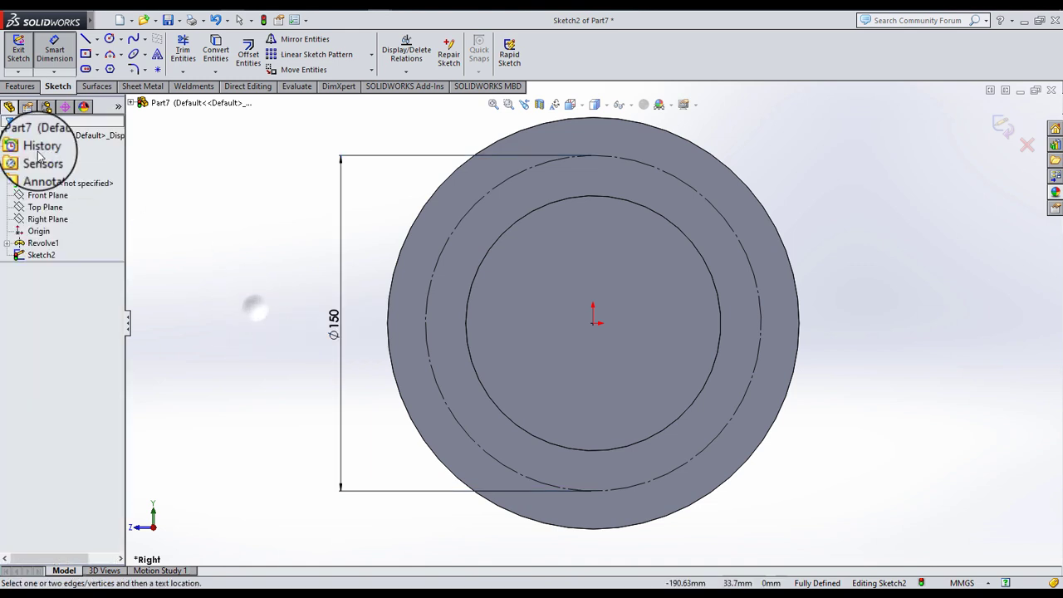
# - Draw a Ø16.50 hole circle on the top point of the construction circle
pyautogui.click(109, 40)
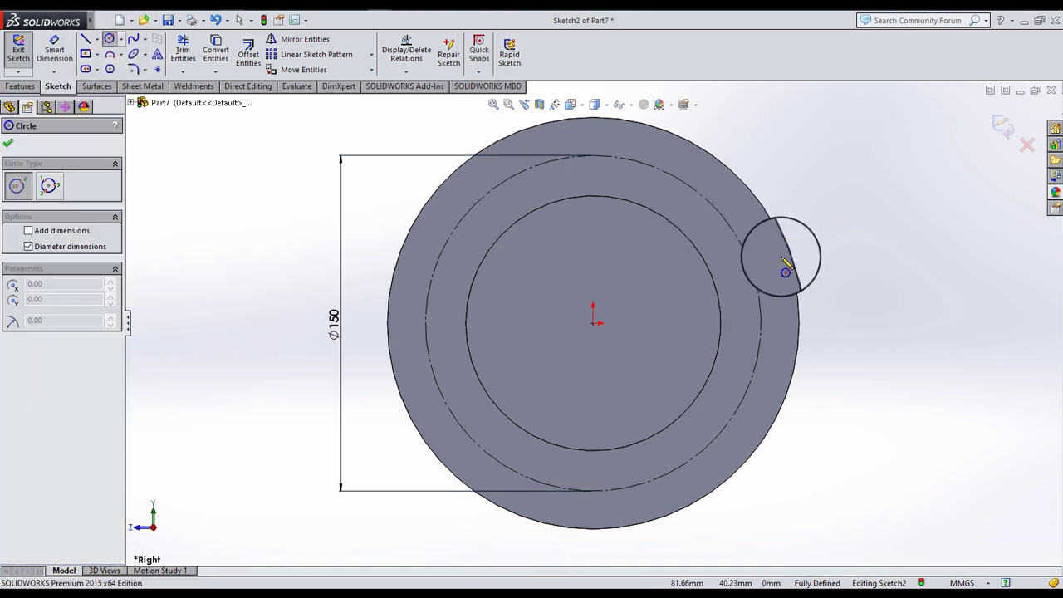
pyautogui.click(593, 200)
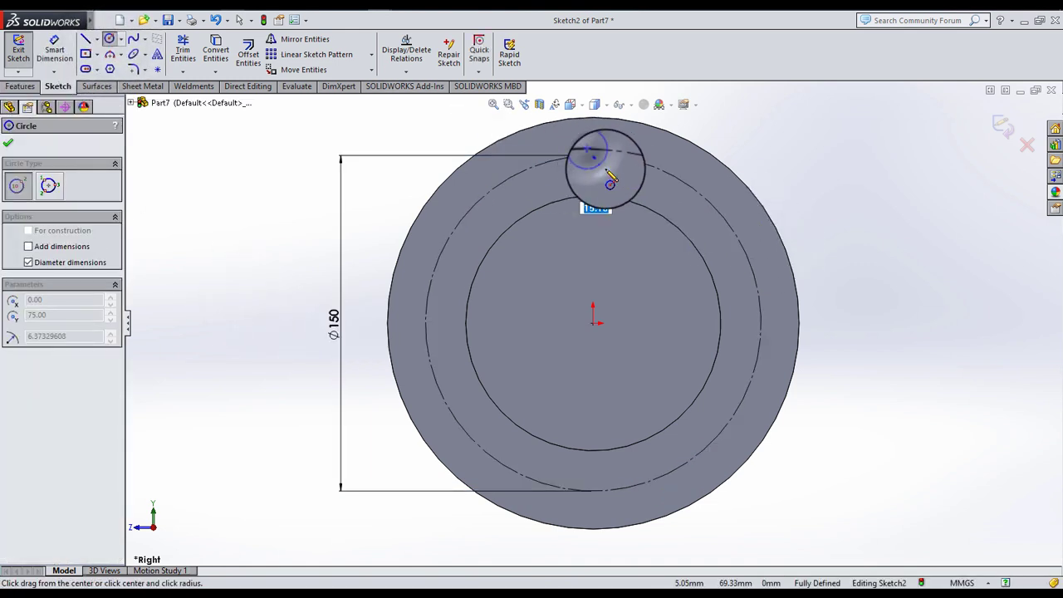
pyautogui.click(54, 50)
pyautogui.click(614, 157)
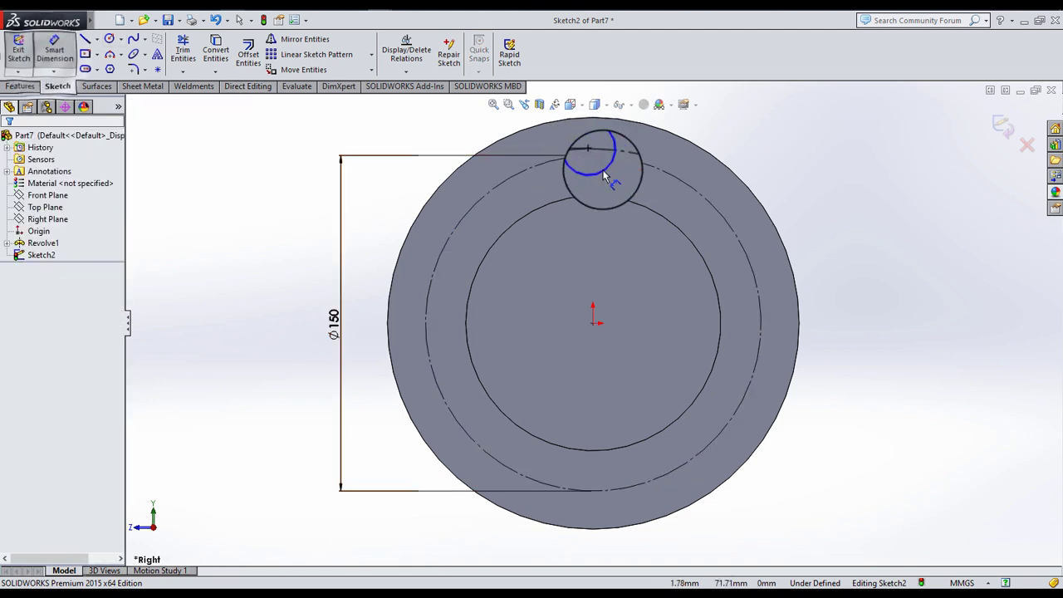
pyautogui.click(735, 137)
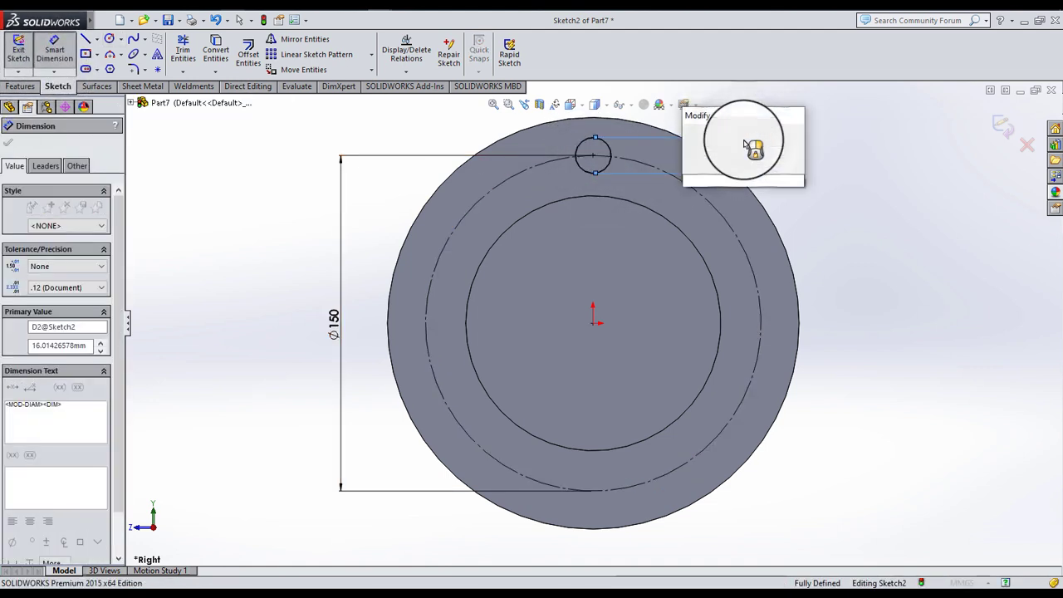
pyautogui.write('16.5')
pyautogui.press('Return')
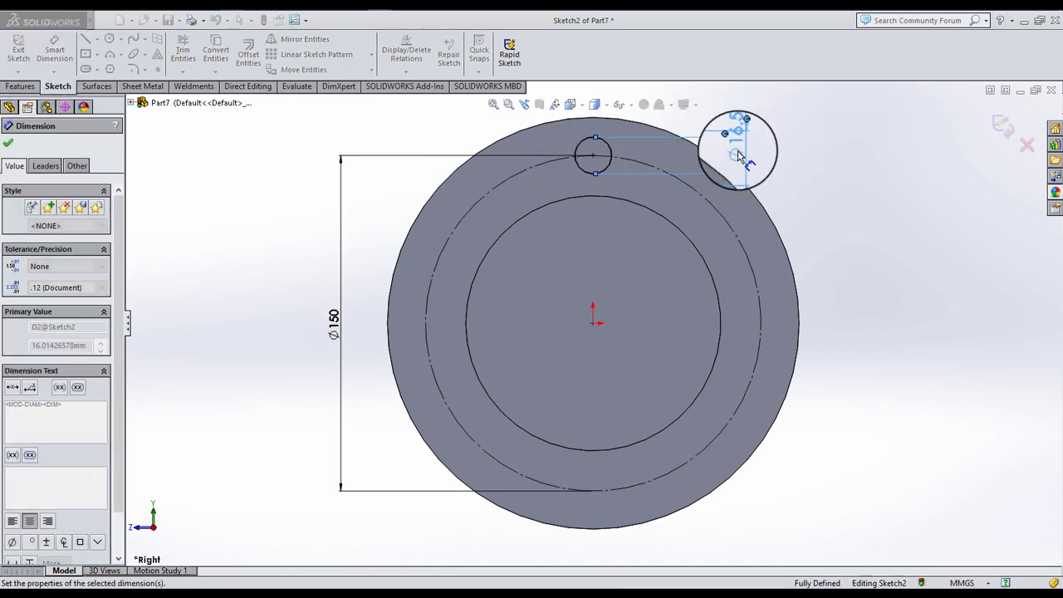
pyautogui.click(371, 54)
pyautogui.click(329, 79)
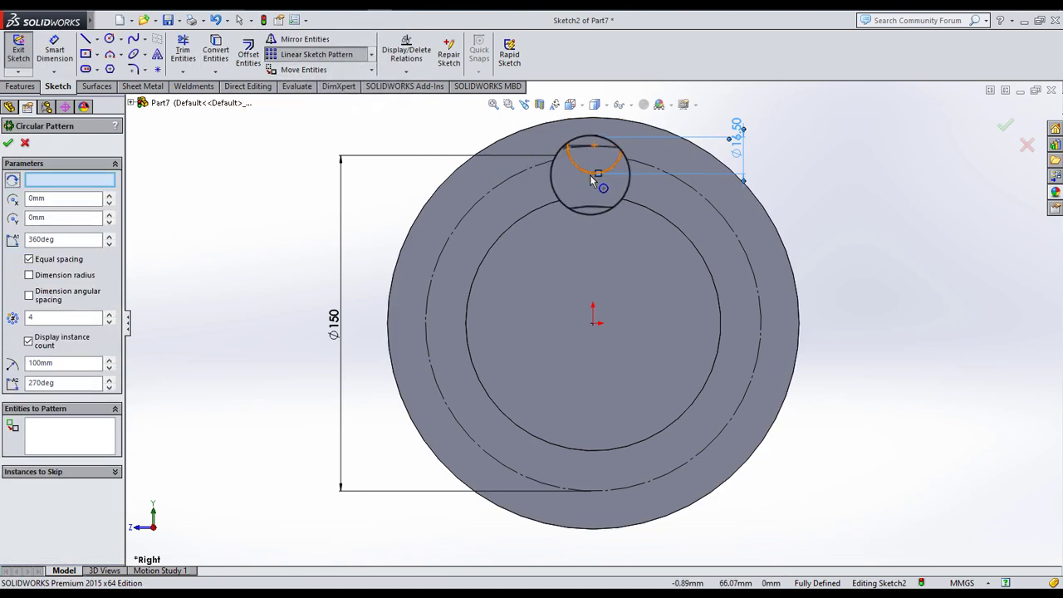
# - Circular-pattern the hole circle into 6 instances around the Ø150 circle
pyautogui.click(593, 179)
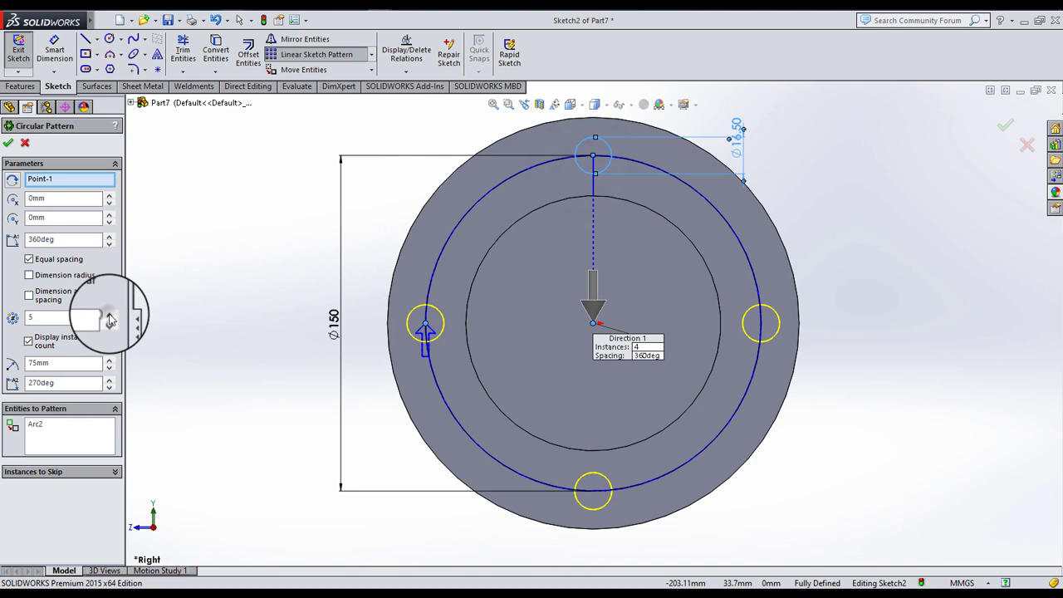
pyautogui.click(108, 314)
pyautogui.click(8, 142)
# - Fully define the hole pattern with 37.50 and 75 dimensions between hole centres
pyautogui.click(54, 50)
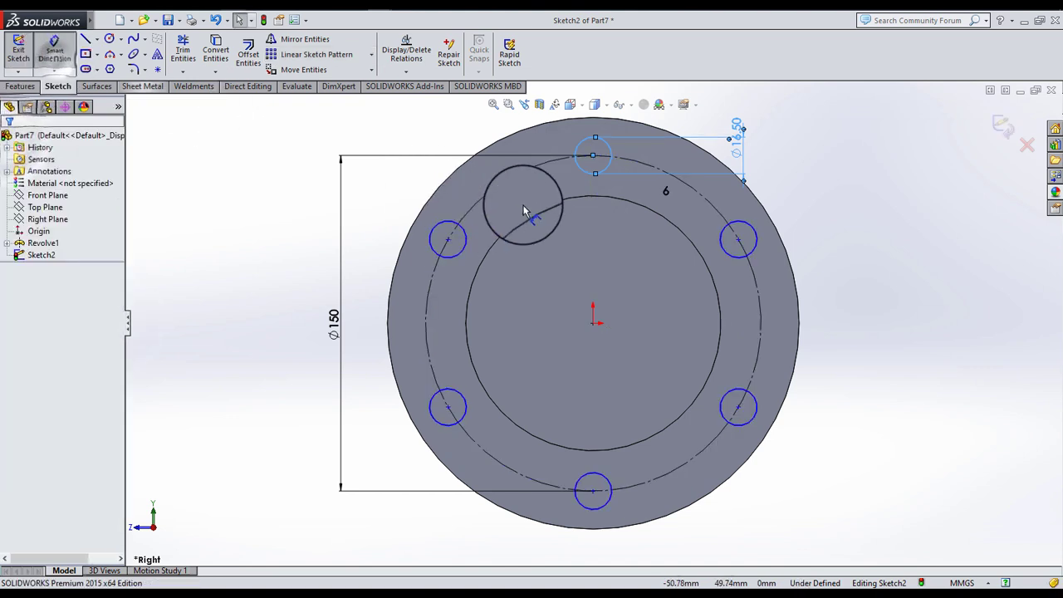
pyautogui.click(593, 155)
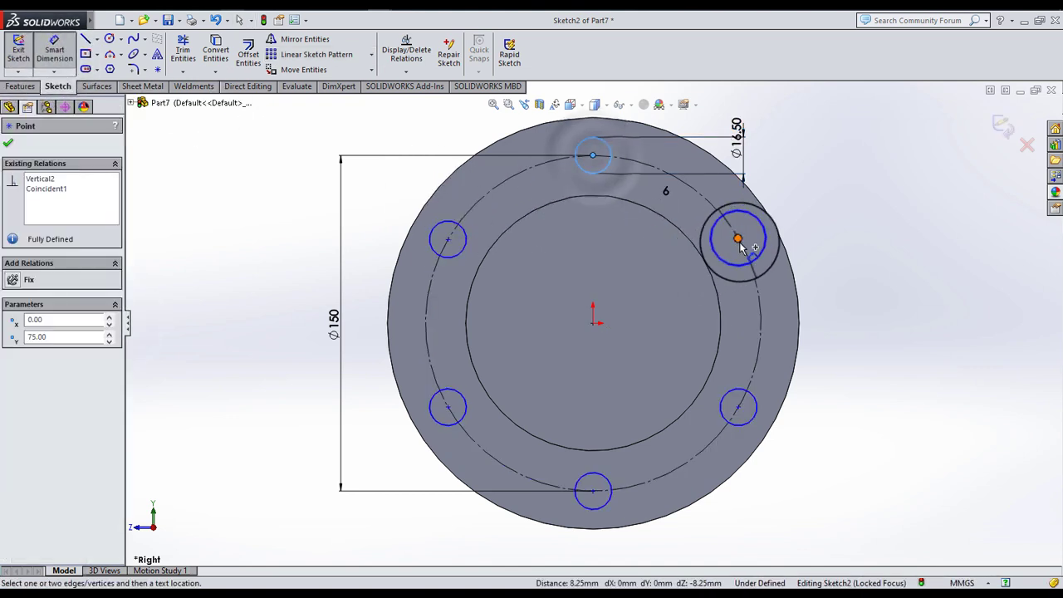
pyautogui.click(739, 239)
pyautogui.click(839, 187)
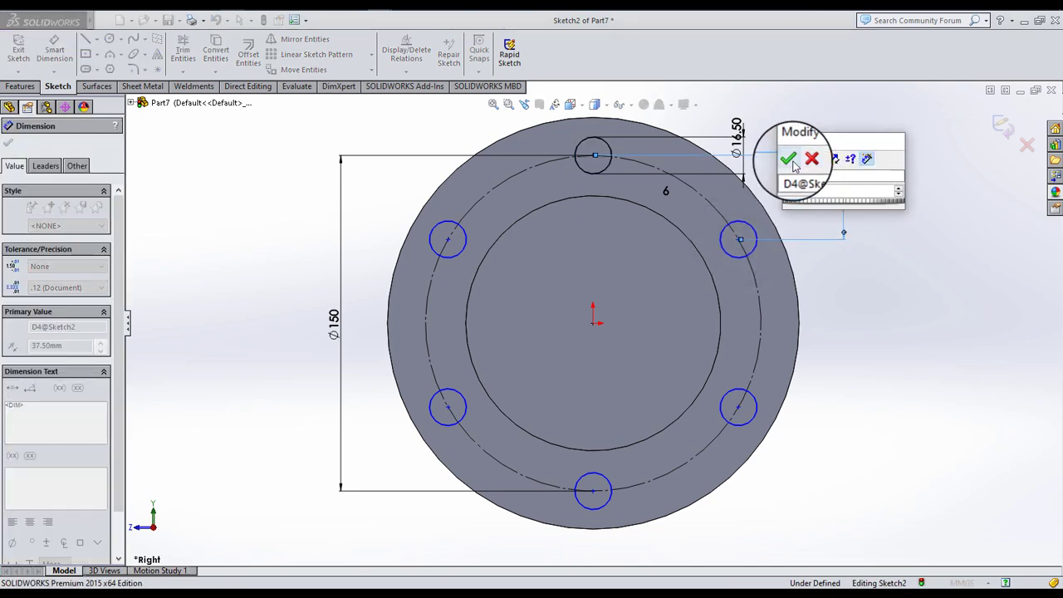
pyautogui.click(789, 159)
pyautogui.click(739, 240)
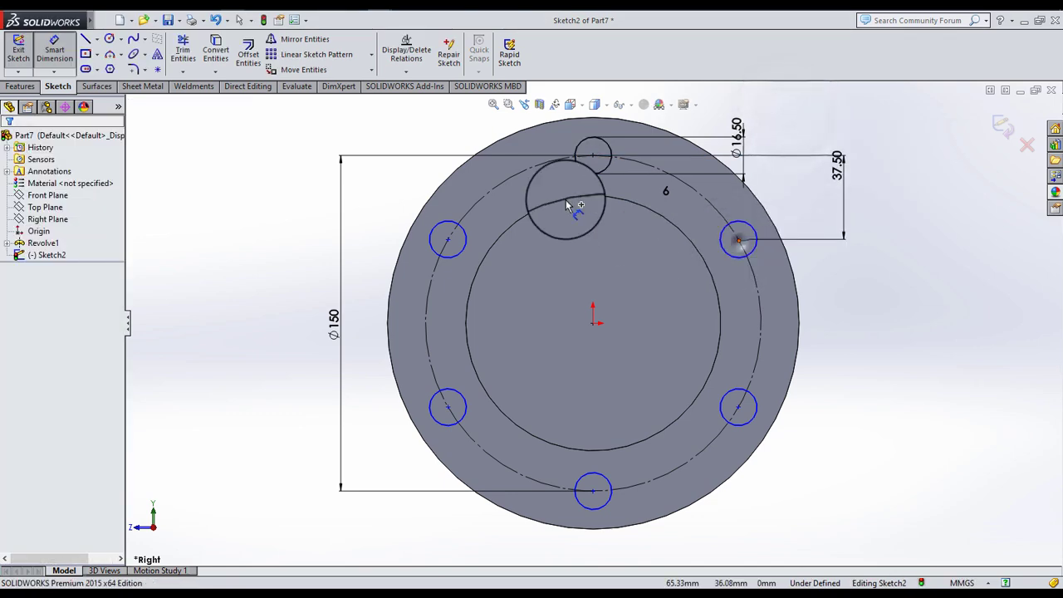
pyautogui.click(593, 156)
pyautogui.click(649, 246)
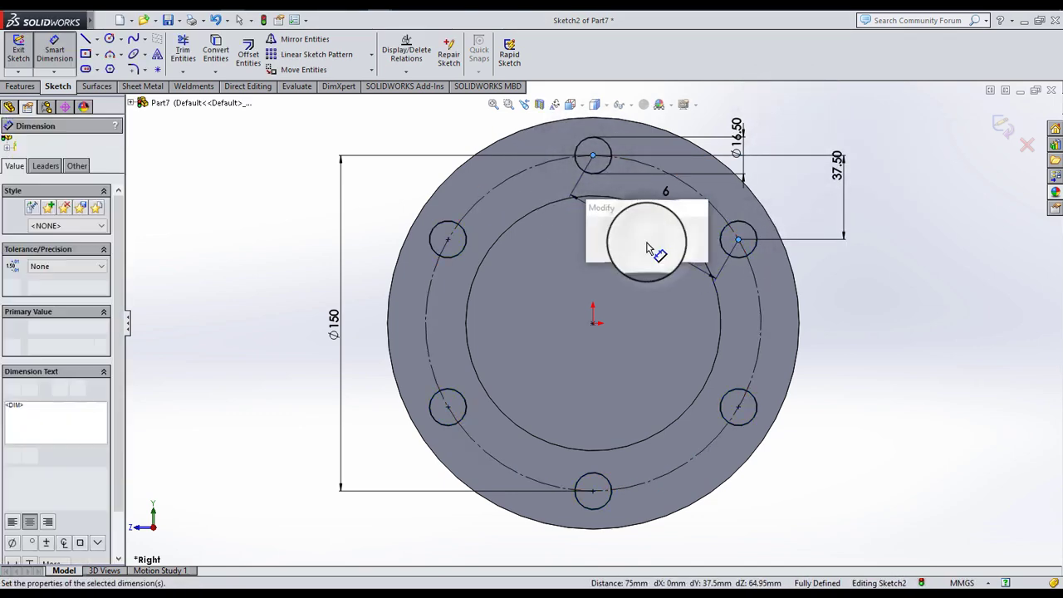
pyautogui.click(595, 233)
pyautogui.click(278, 208)
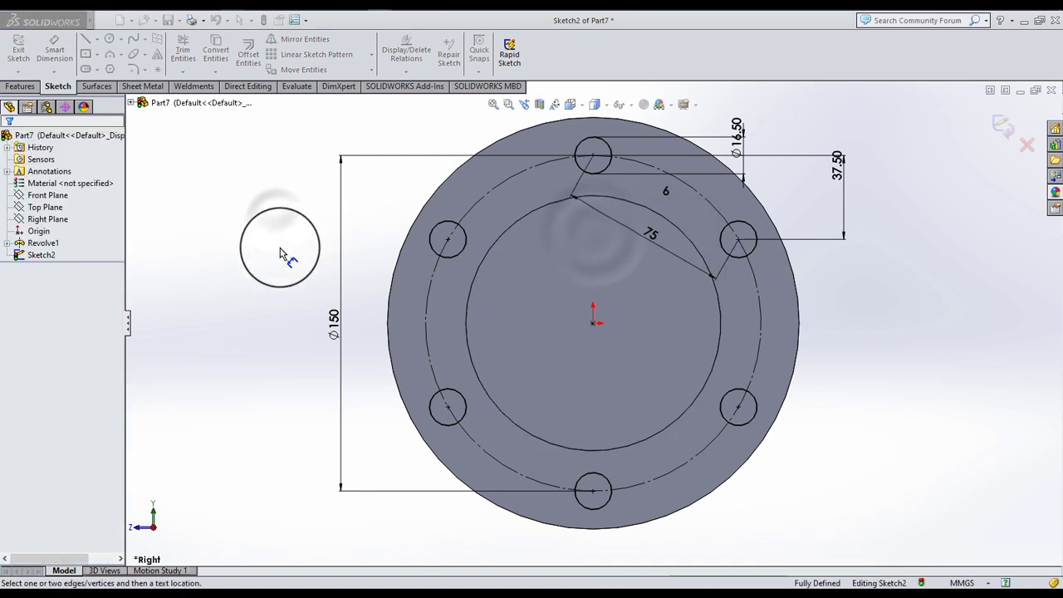
pyautogui.click(21, 86)
pyautogui.click(196, 55)
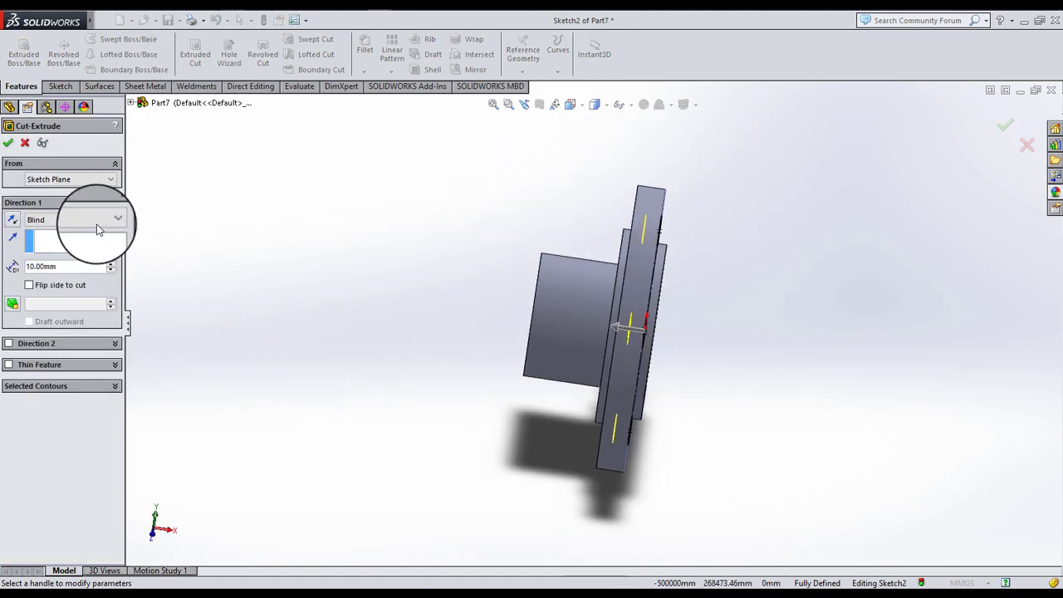
# - Cut the six bolt holes Blind 40 mm deep through the flange
pyautogui.click(109, 264)
pyautogui.click(110, 264)
pyautogui.click(110, 264)
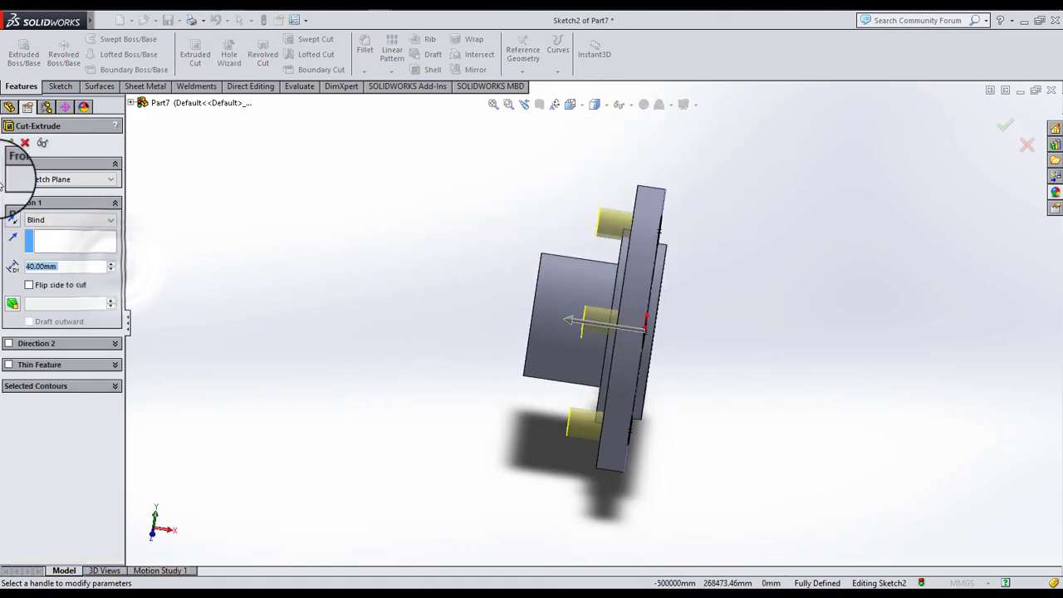
pyautogui.click(9, 142)
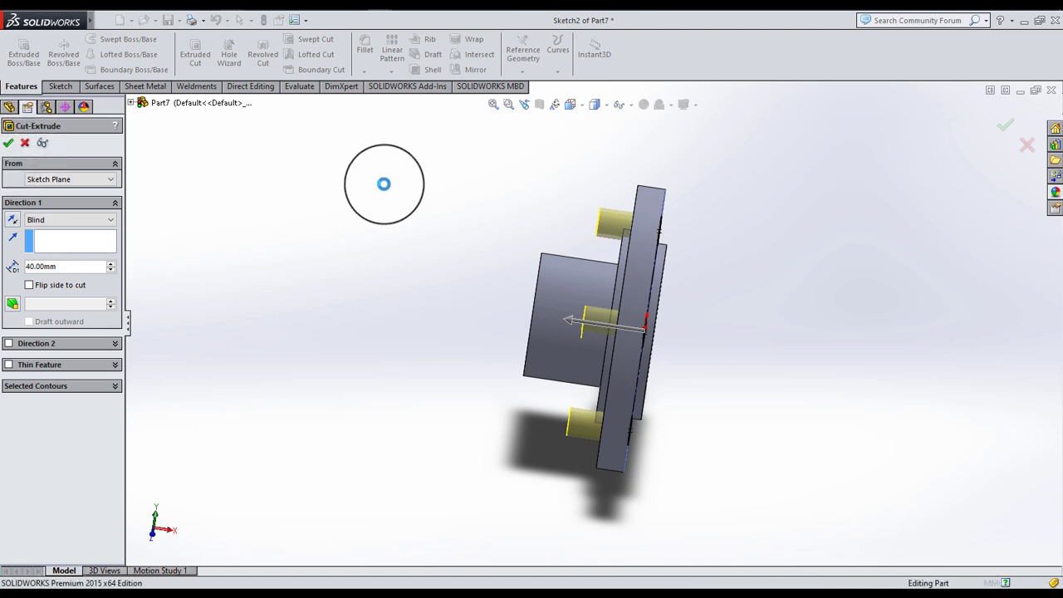
# - Orbit to check both sides of the flange, then begin saving the part as DRIVING SHAFT
pyautogui.moveTo(361, 208)
pyautogui.mouseDown(button='middle')
pyautogui.moveTo(689, 292)
pyautogui.moveTo(491, 327)
pyautogui.moveTo(432, 210)
pyautogui.mouseUp(button='middle')
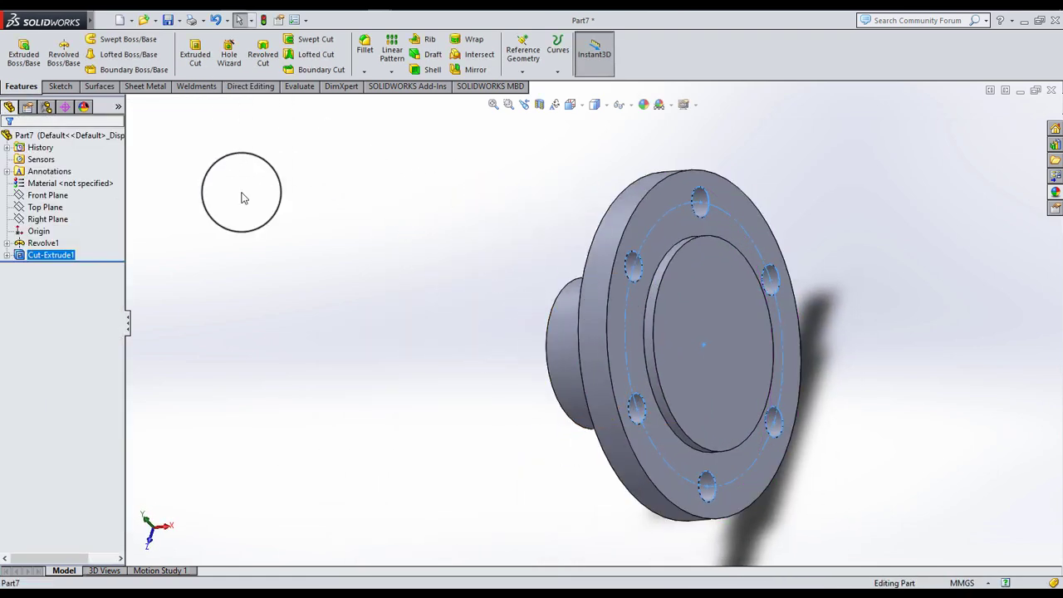
pyautogui.moveTo(242, 197)
pyautogui.mouseDown(button='middle')
pyautogui.moveTo(739, 316)
pyautogui.moveTo(521, 288)
pyautogui.moveTo(510, 301)
pyautogui.moveTo(486, 296)
pyautogui.mouseUp(button='middle')
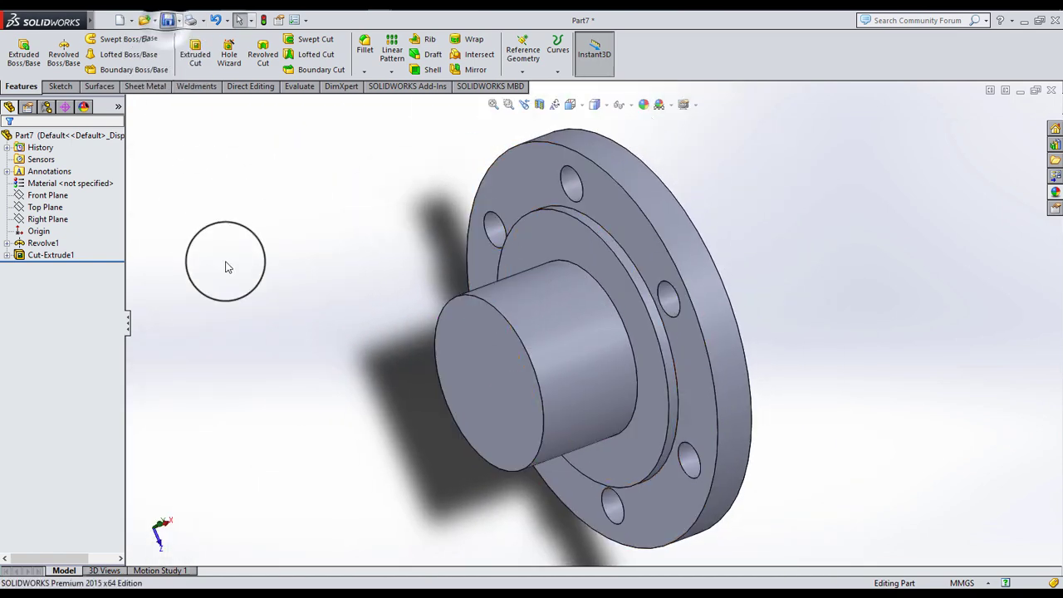
pyautogui.hotkey('ctrl', 's')
pyautogui.write('DRIVING SHAFT')
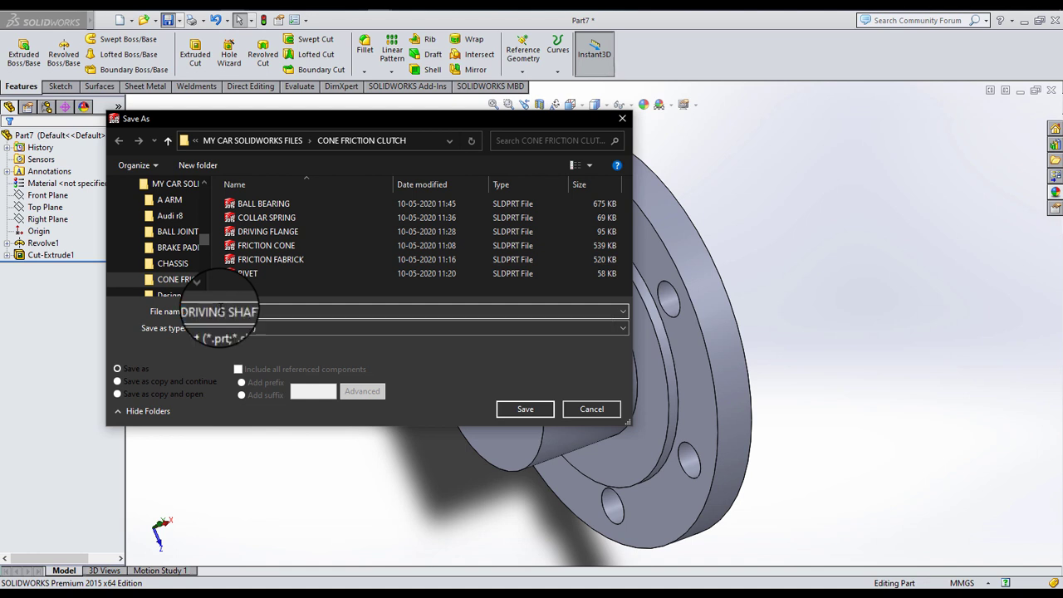
# - Confirm the save as DRIVING SHAFT, then zoom the finished flanged shaft in and out
pyautogui.click(521, 412)
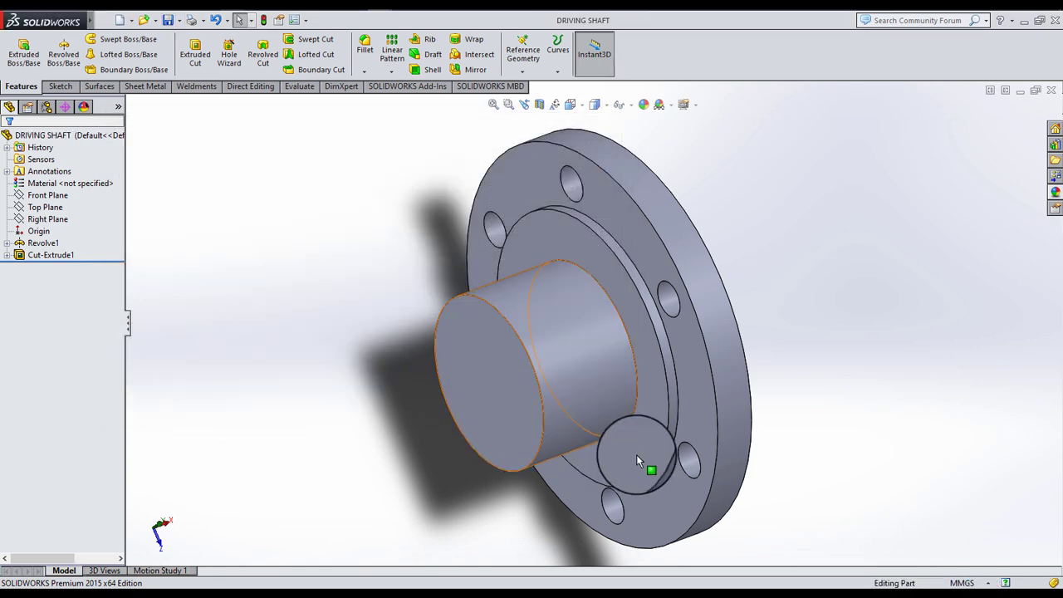
pyautogui.scroll(-3, 664, 449)
pyautogui.scroll(5, 702, 428)
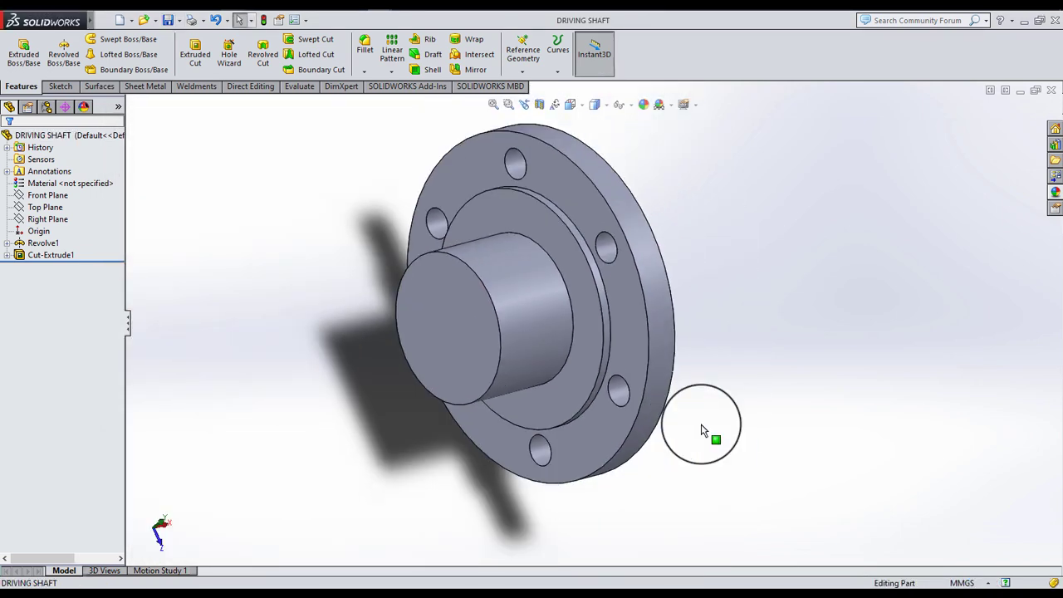
# - Create a new part and open a sketch on the Front Plane
pyautogui.click(120, 20)
pyautogui.click(468, 443)
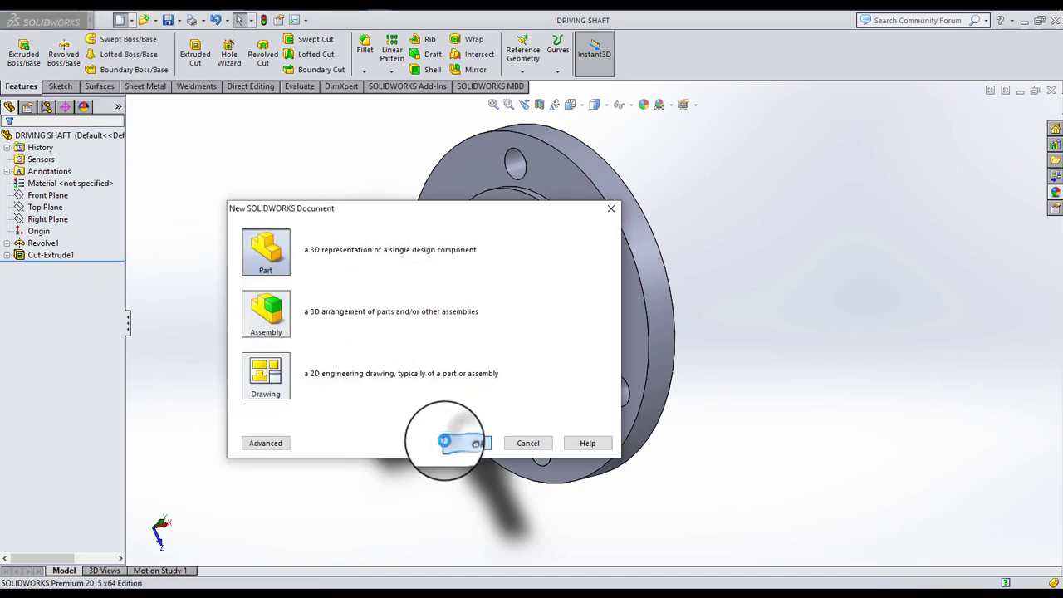
pyautogui.click(47, 196)
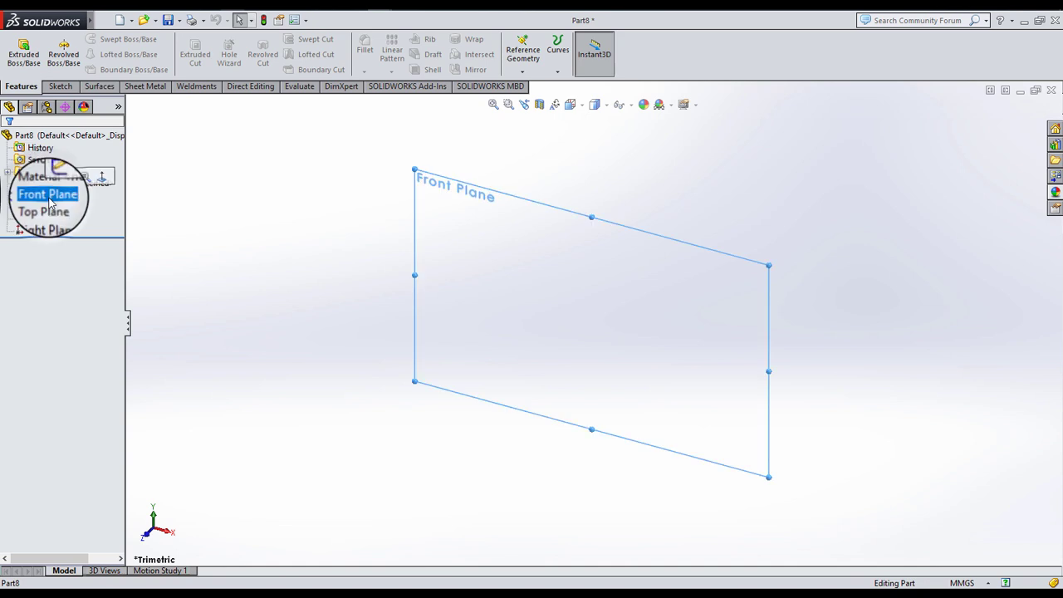
pyautogui.click(50, 176)
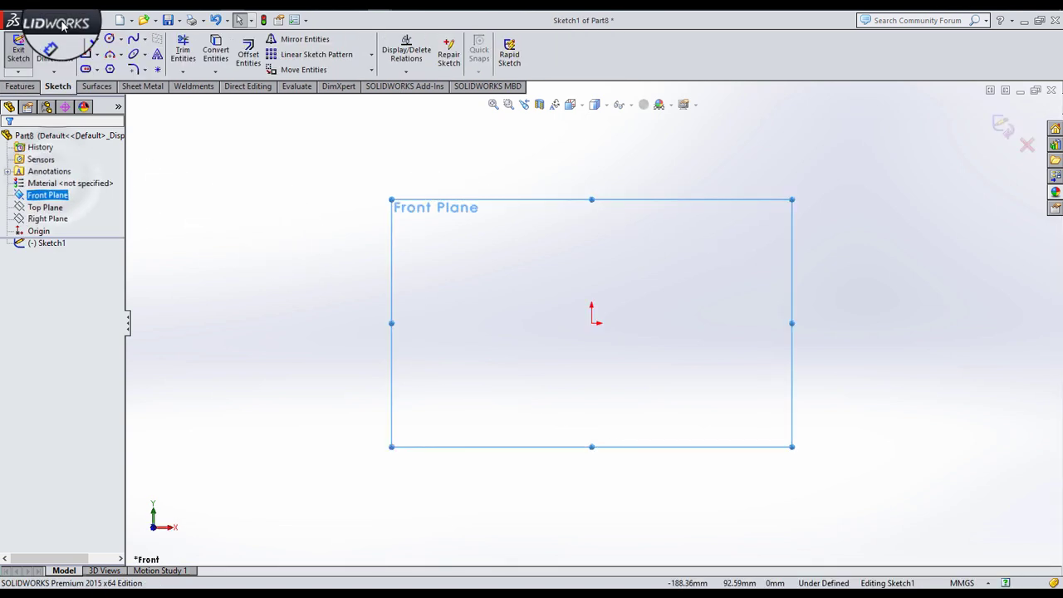
# - Draw a horizontal centerline through the origin and the first vertical profile line
pyautogui.click(97, 39)
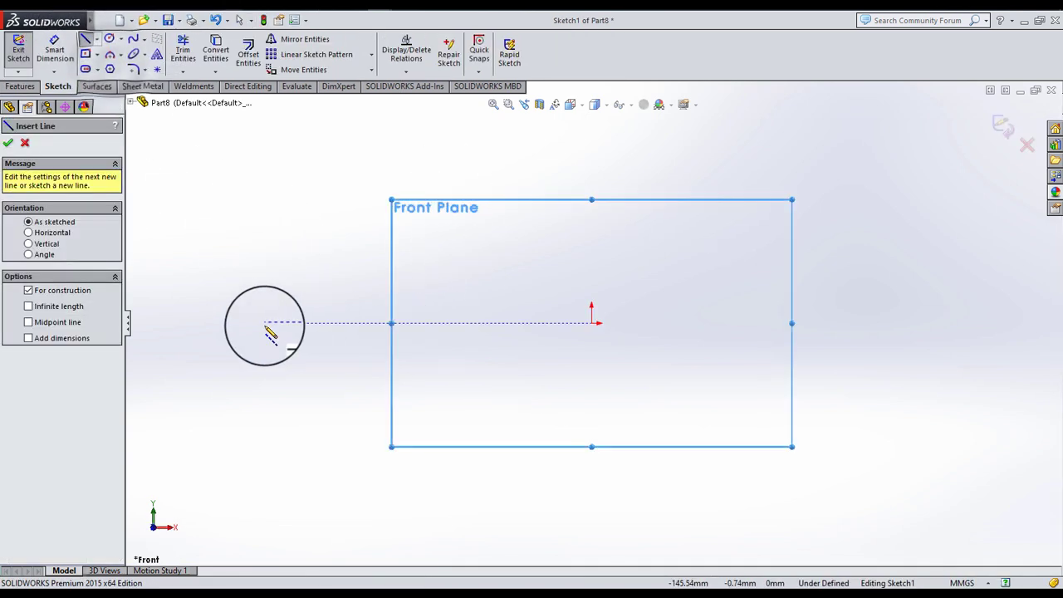
pyautogui.click(266, 323)
pyautogui.doubleClick(872, 323)
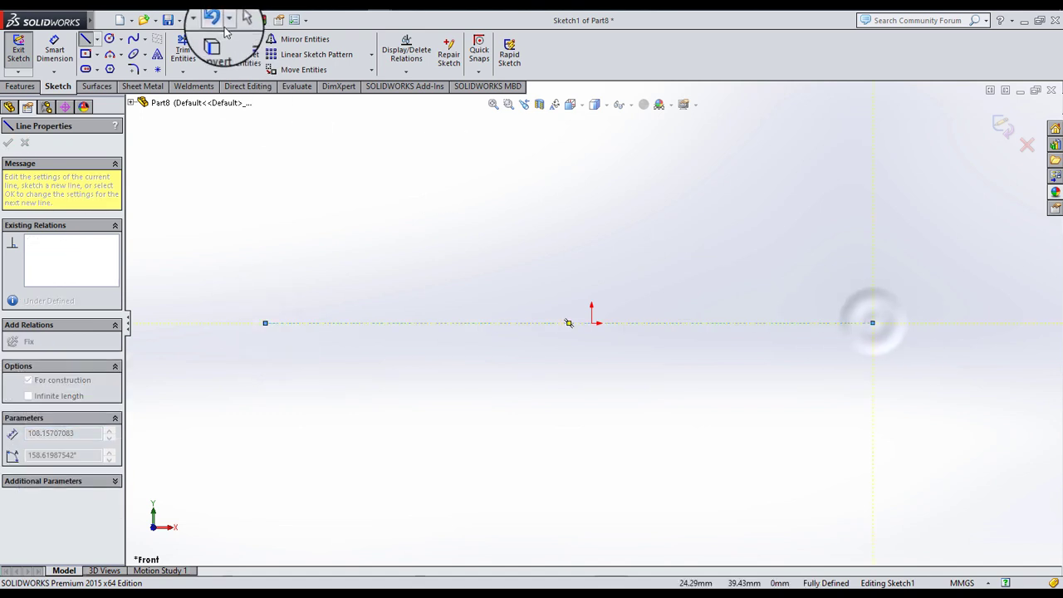
pyautogui.click(239, 19)
pyautogui.click(86, 39)
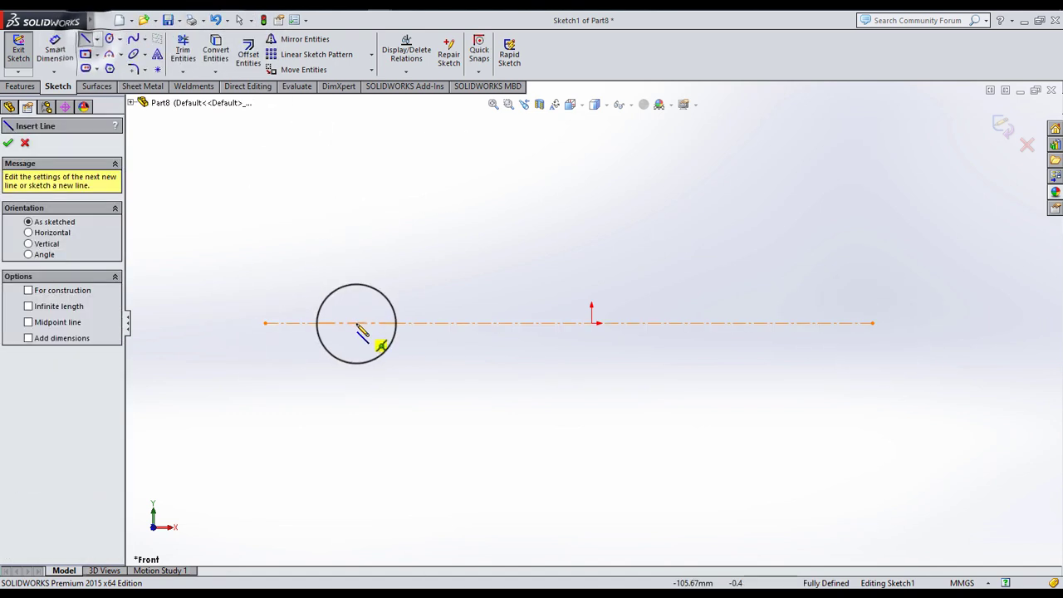
pyautogui.click(358, 323)
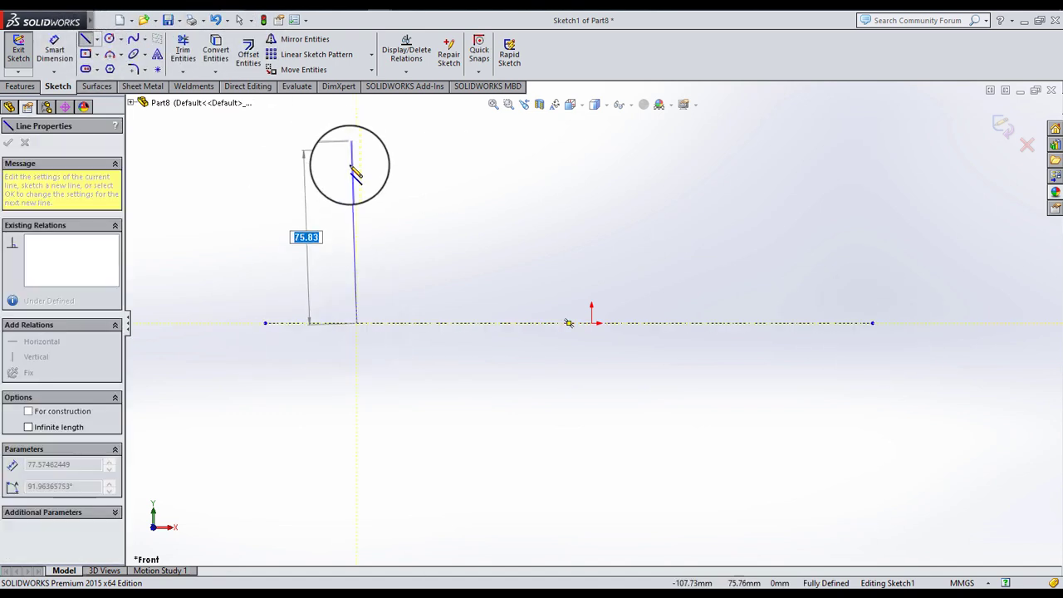
pyautogui.click(358, 181)
# - Draw the tall left collar, the long shoulder and the groove of the profile
pyautogui.click(369, 181)
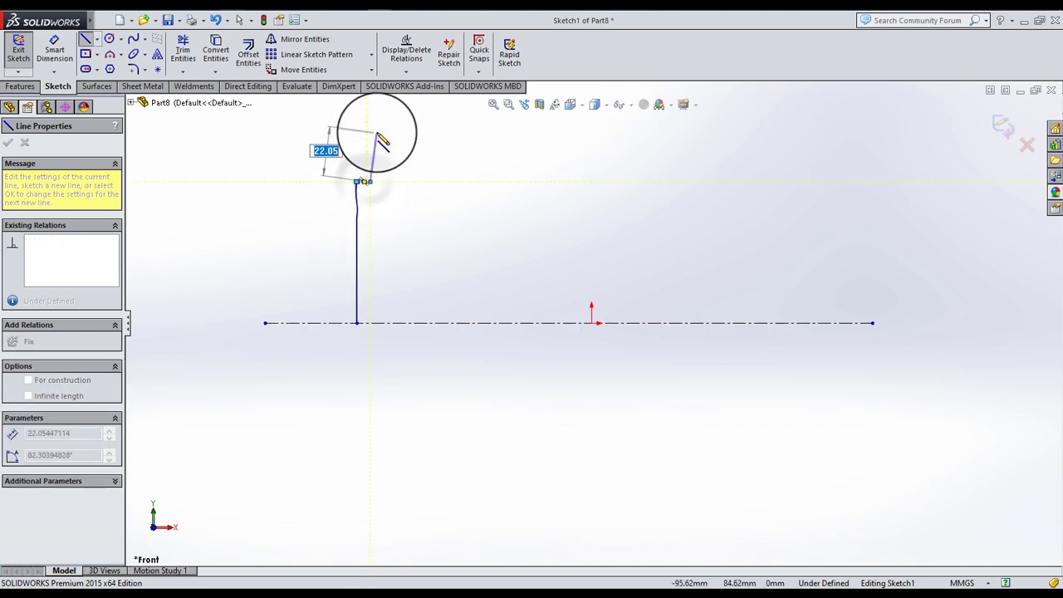
pyautogui.click(370, 117)
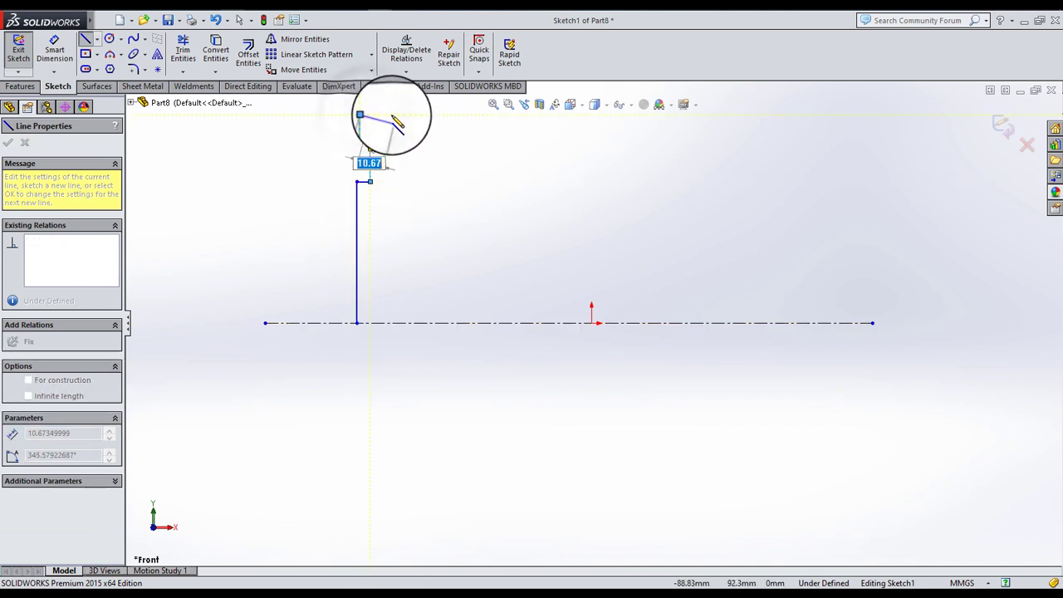
pyautogui.click(391, 114)
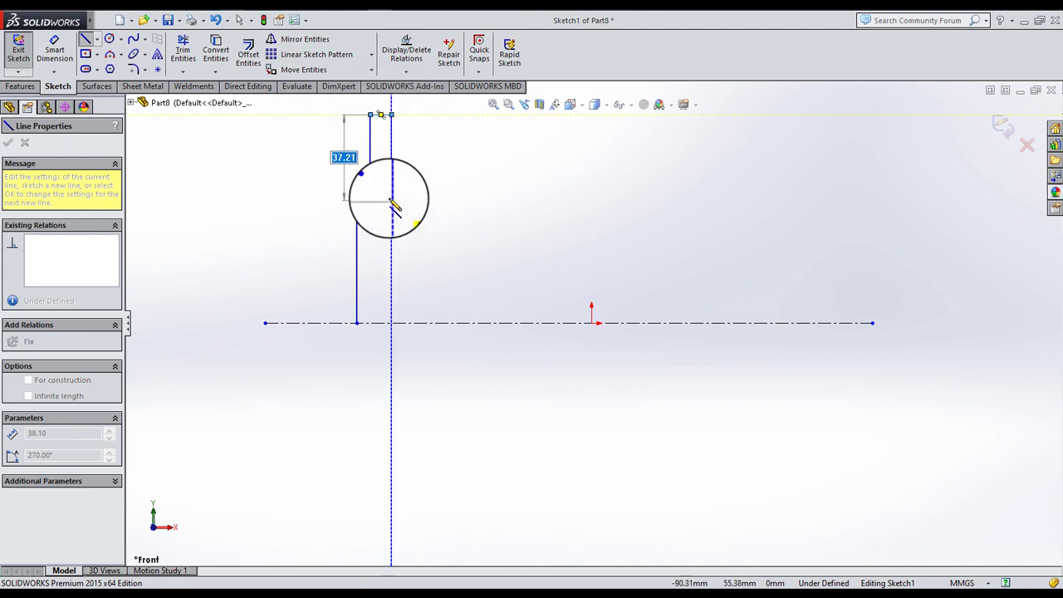
pyautogui.click(391, 198)
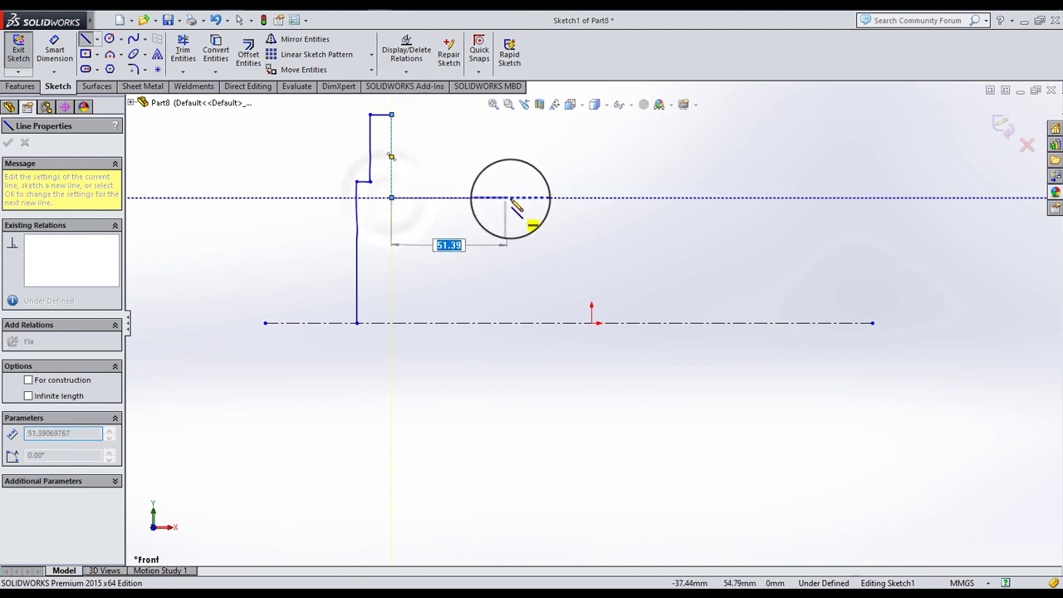
pyautogui.click(523, 198)
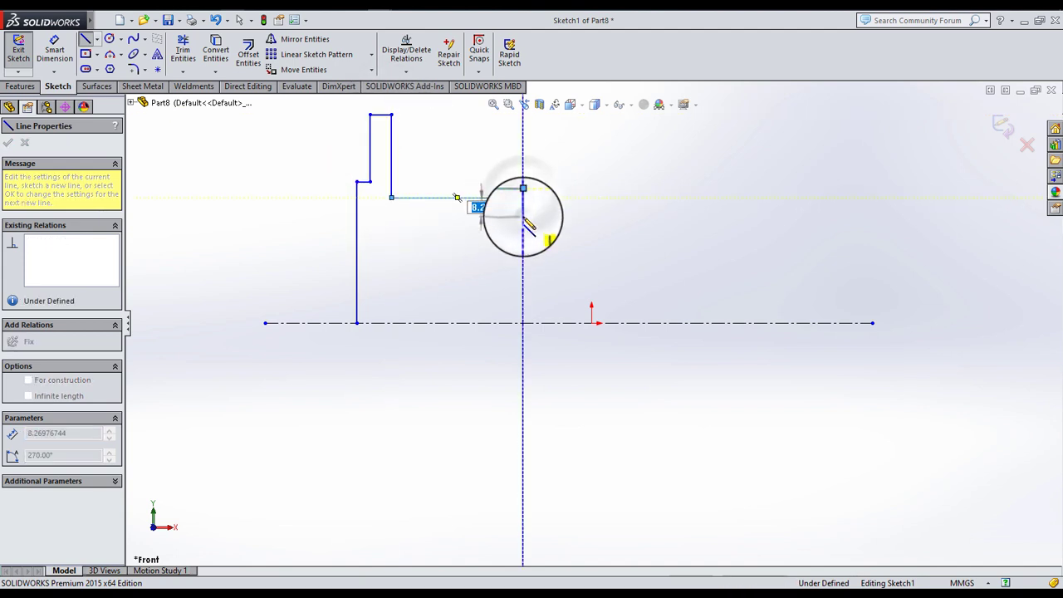
pyautogui.click(523, 216)
pyautogui.click(570, 217)
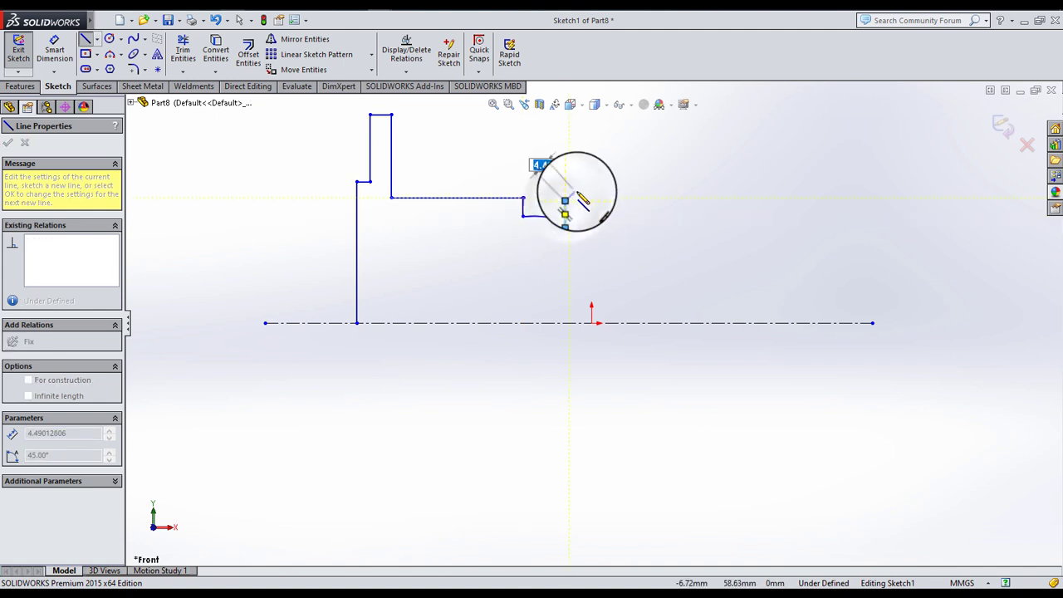
pyautogui.click(570, 193)
# - Add the long top edge and right chamfer, and close the profile on the centerline
pyautogui.click(770, 192)
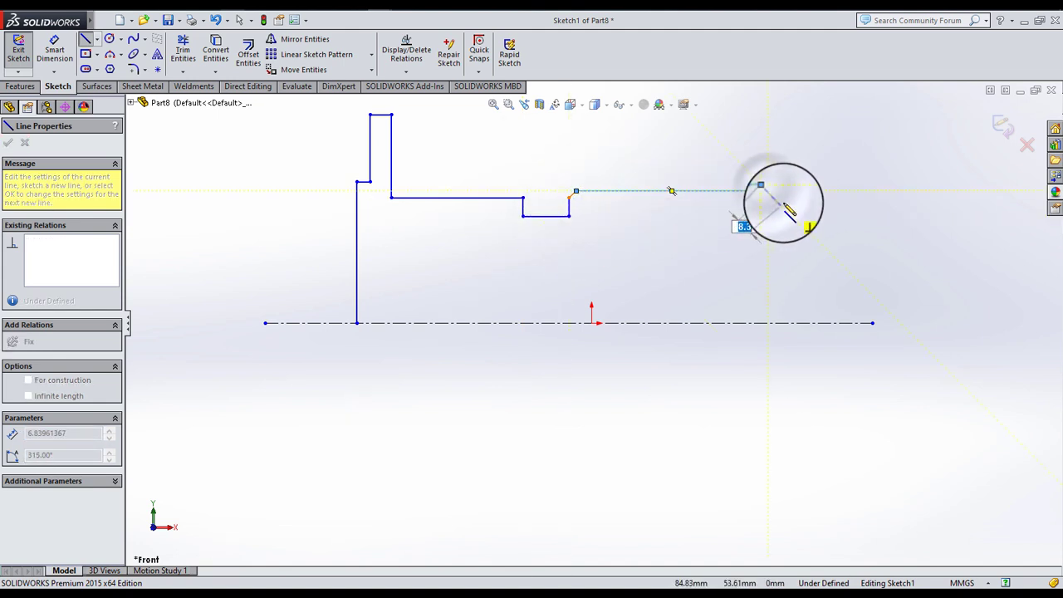
pyautogui.click(778, 202)
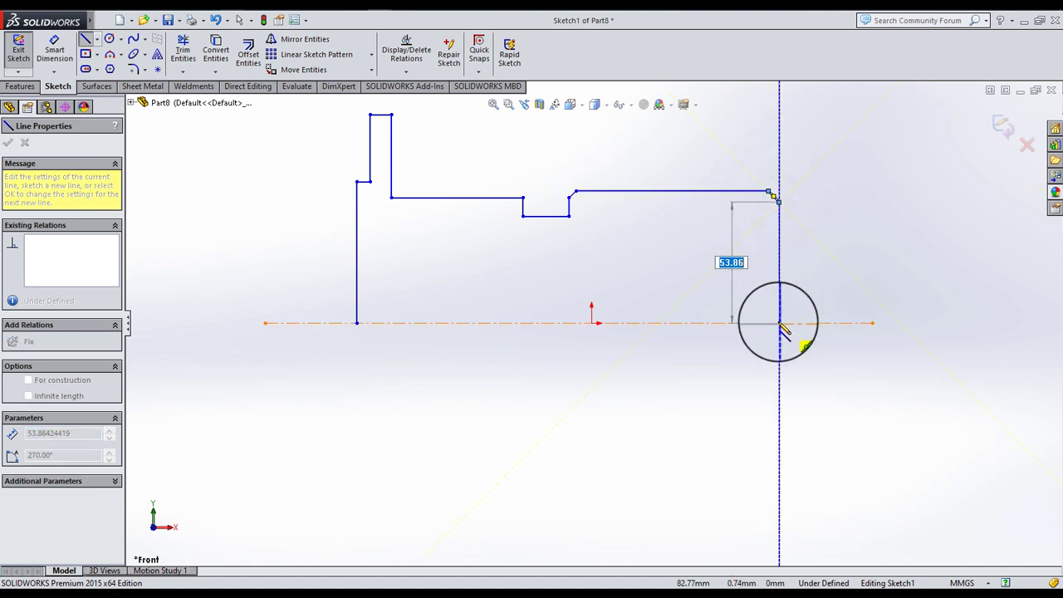
pyautogui.click(779, 323)
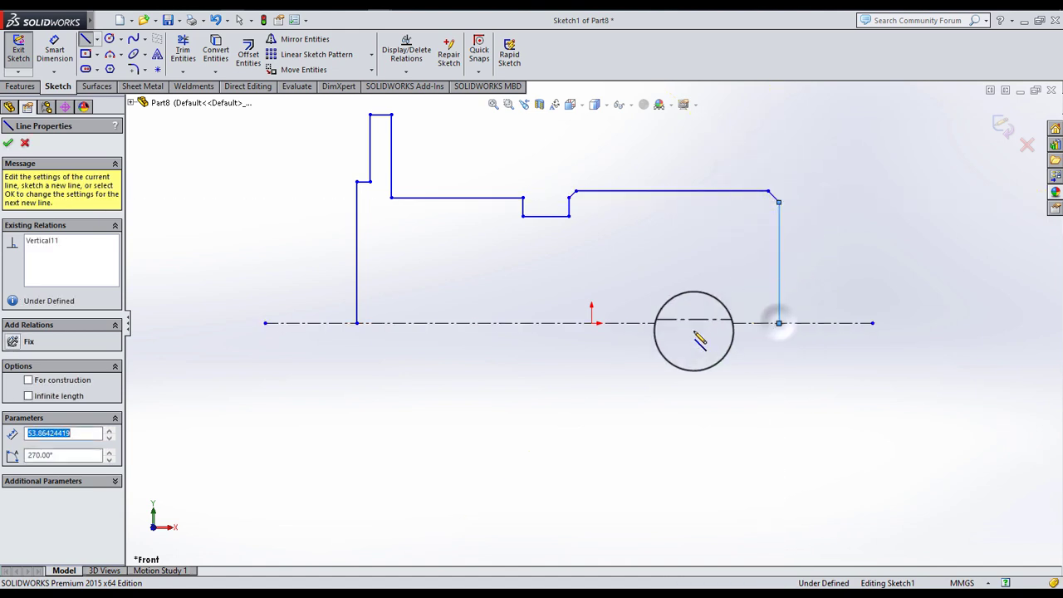
pyautogui.click(357, 324)
pyautogui.click(24, 142)
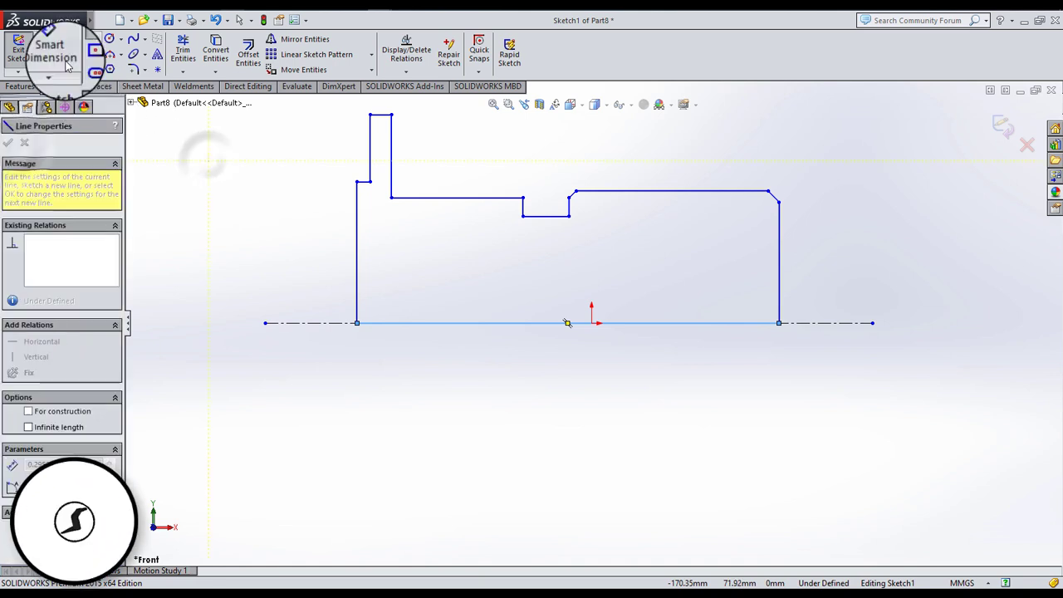
# - Dimension the left vertical edge to 57 (entered as 114/2)
pyautogui.click(55, 51)
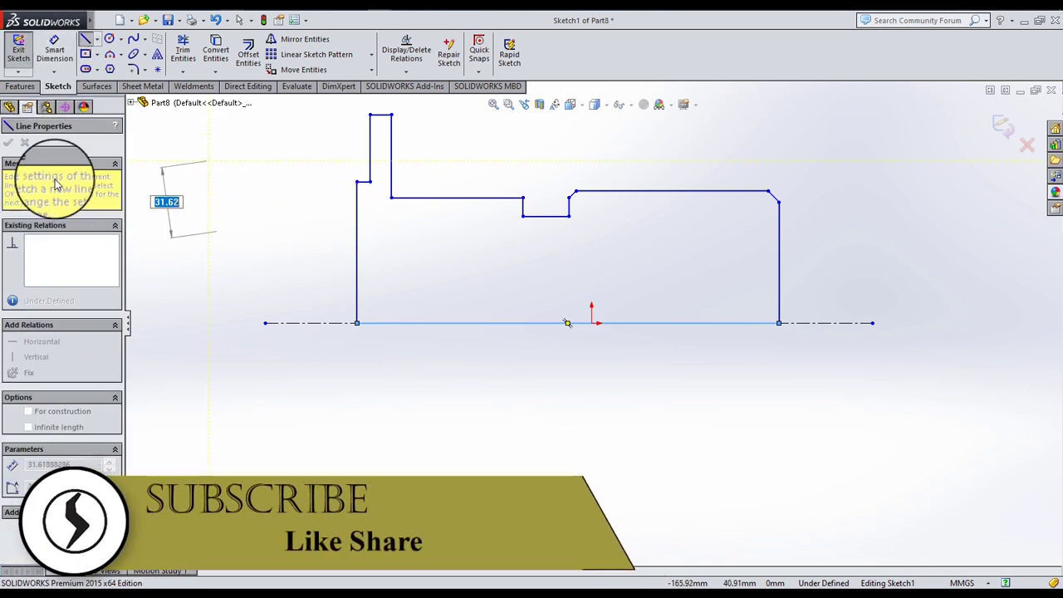
pyautogui.click(239, 20)
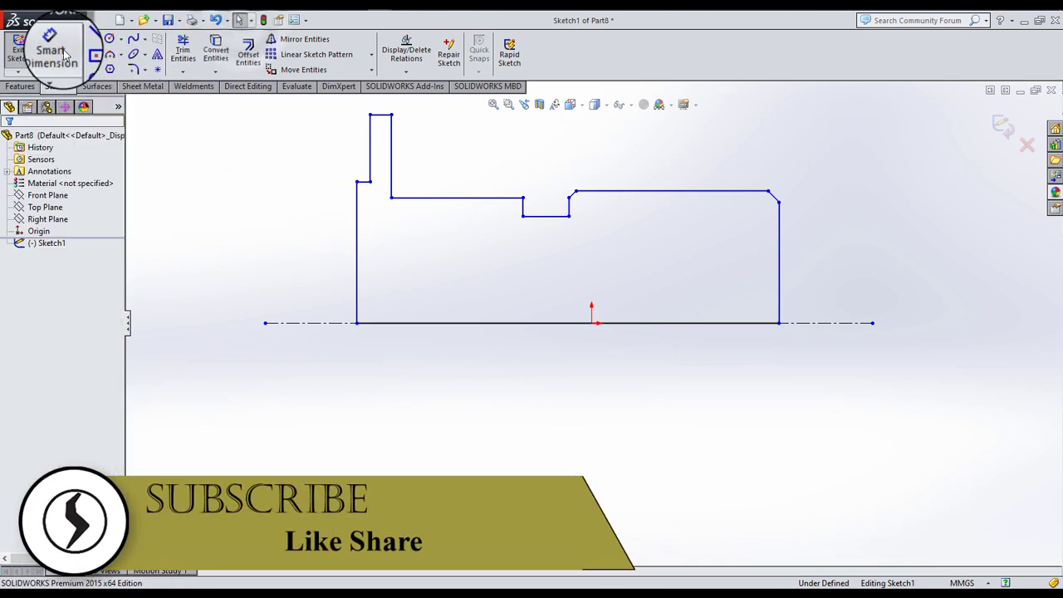
pyautogui.click(355, 247)
pyautogui.click(320, 278)
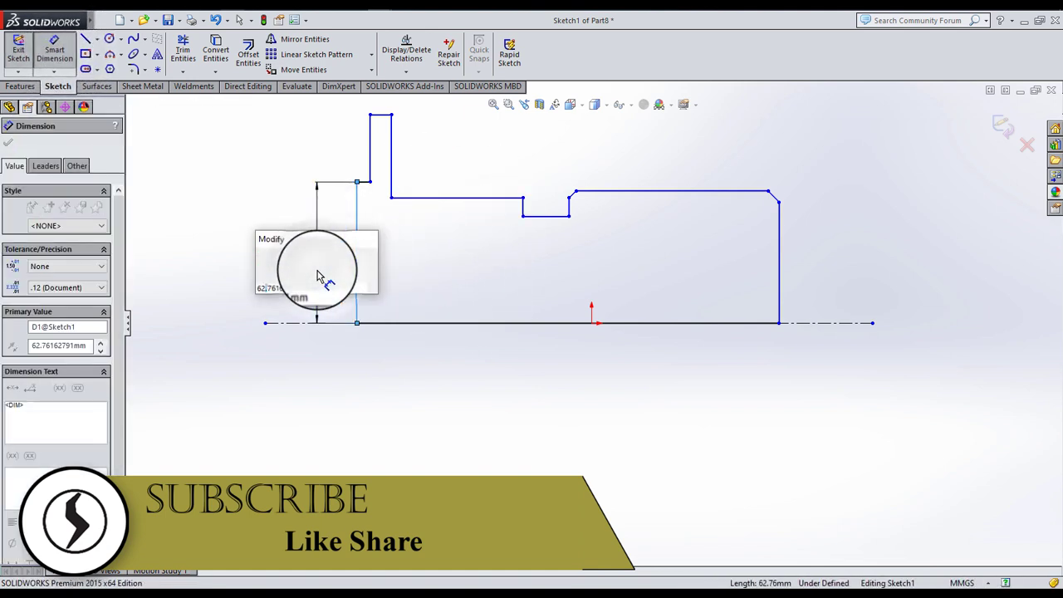
pyautogui.write('114/2')
pyautogui.press('Return')
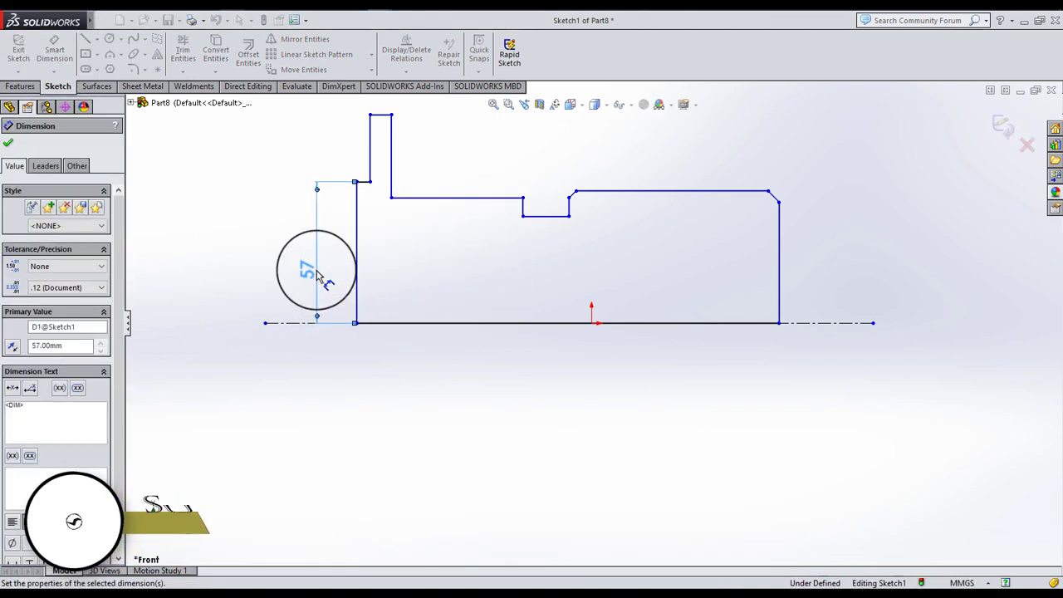
pyautogui.click(407, 276)
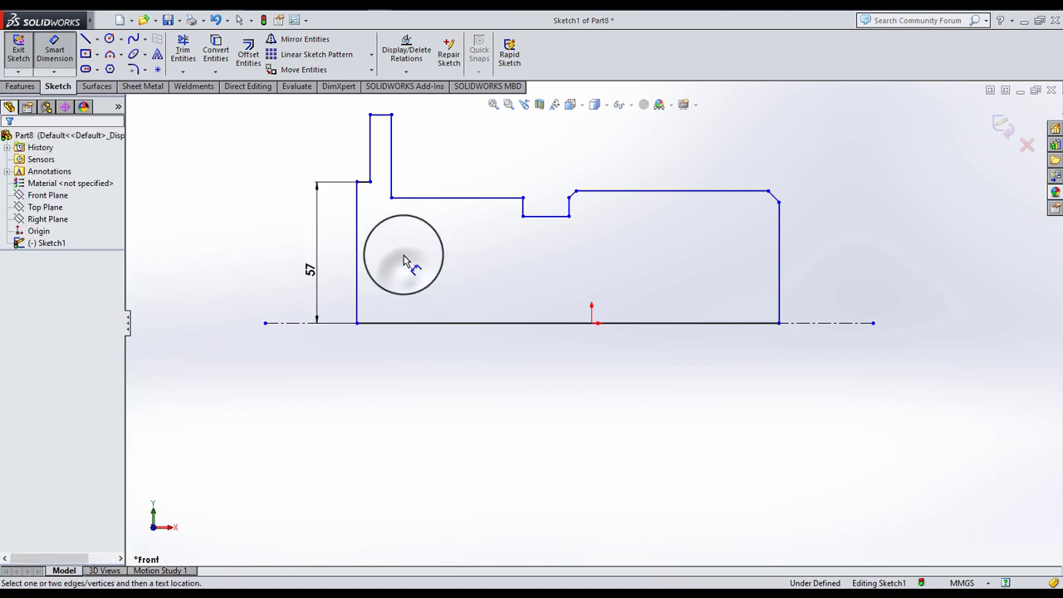
# - Dimension the collar's overall height to 92 mm and fit the sketch to the view
pyautogui.click(304, 323)
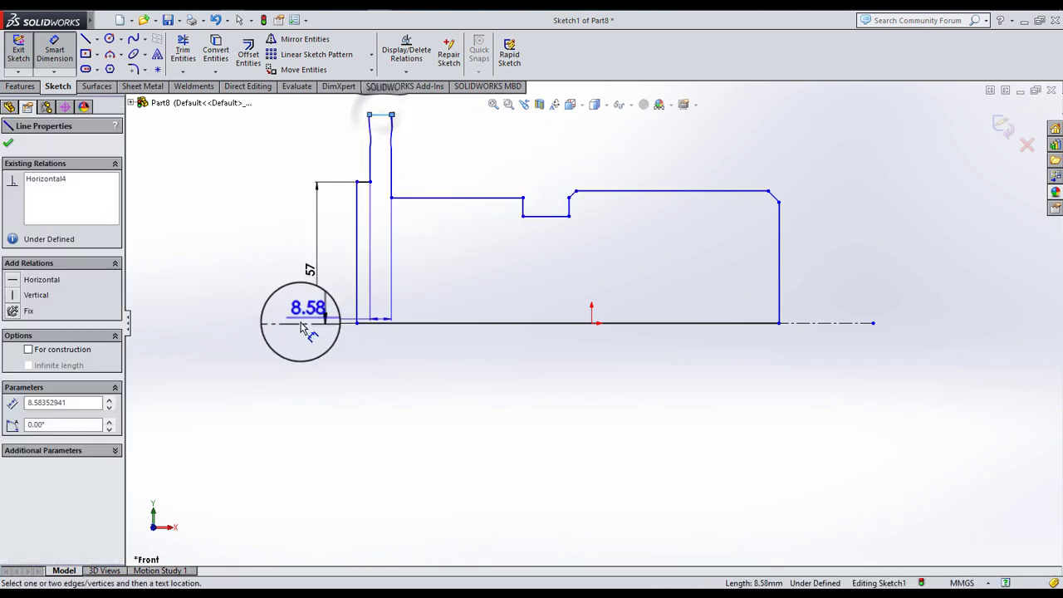
pyautogui.click(211, 277)
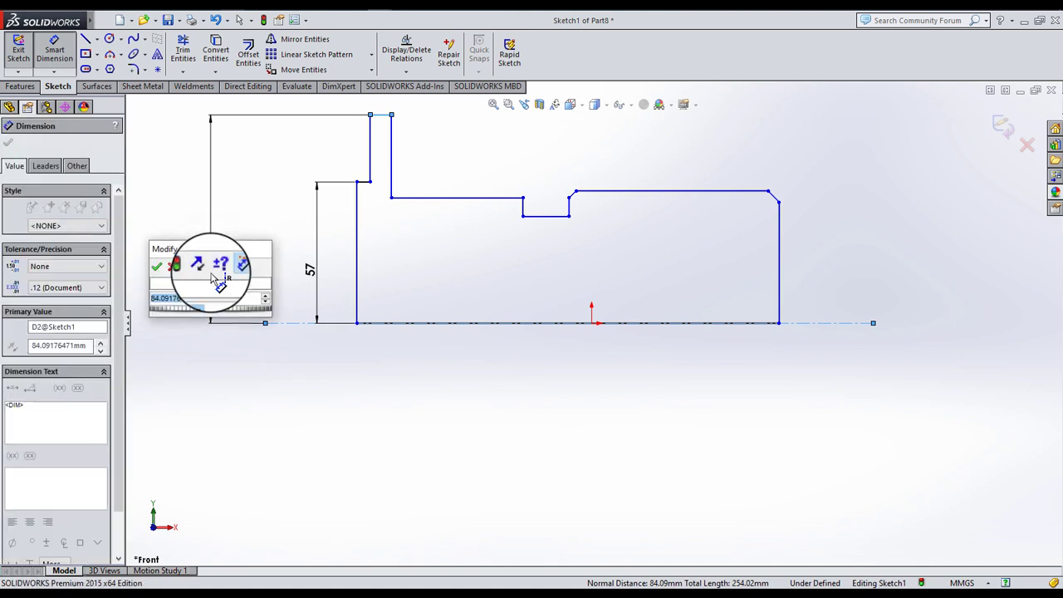
pyautogui.write('92')
pyautogui.press('Return')
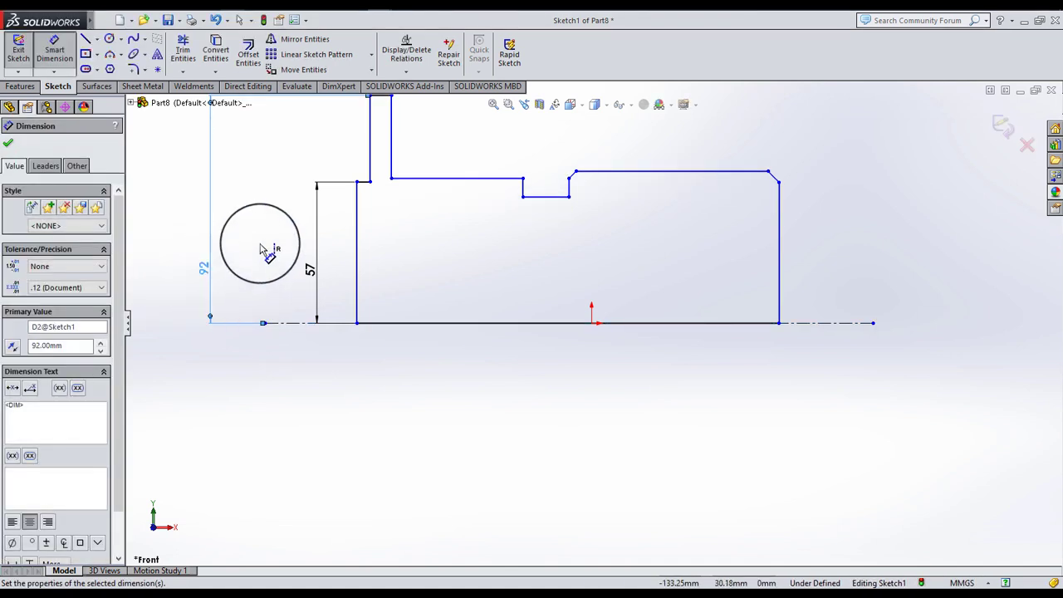
pyautogui.click(260, 247)
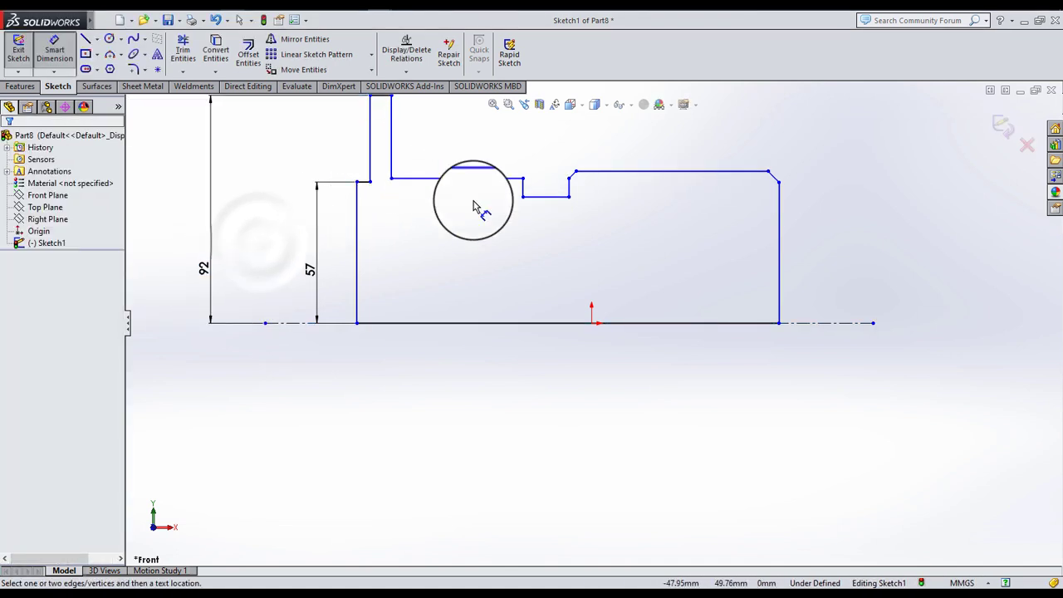
pyautogui.press('f')
# - Set the top step width to 12 mm and the adjacent small step to 6 mm
pyautogui.click(425, 164)
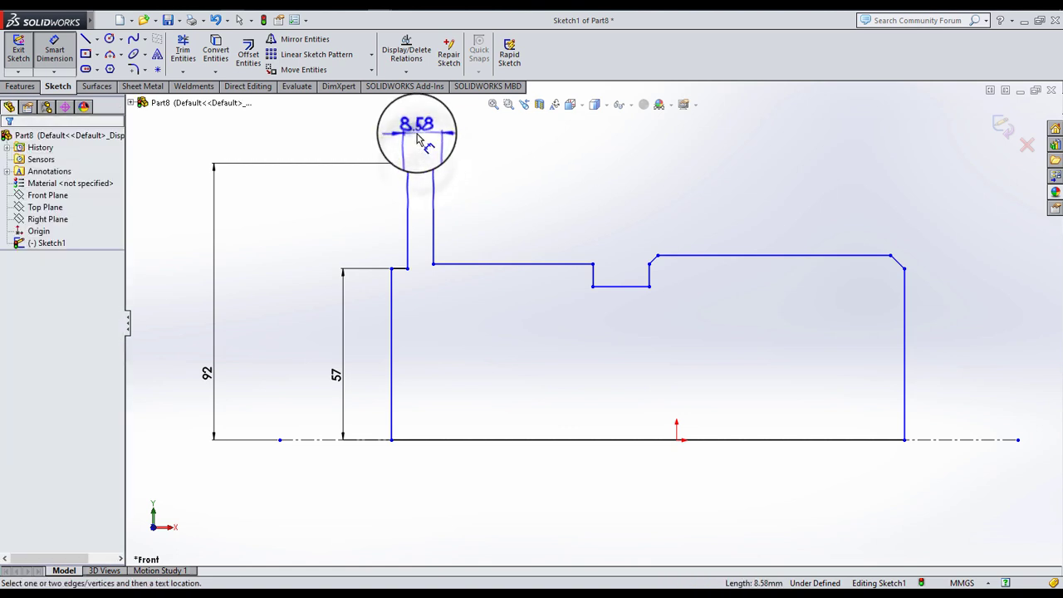
pyautogui.click(422, 140)
pyautogui.write('12')
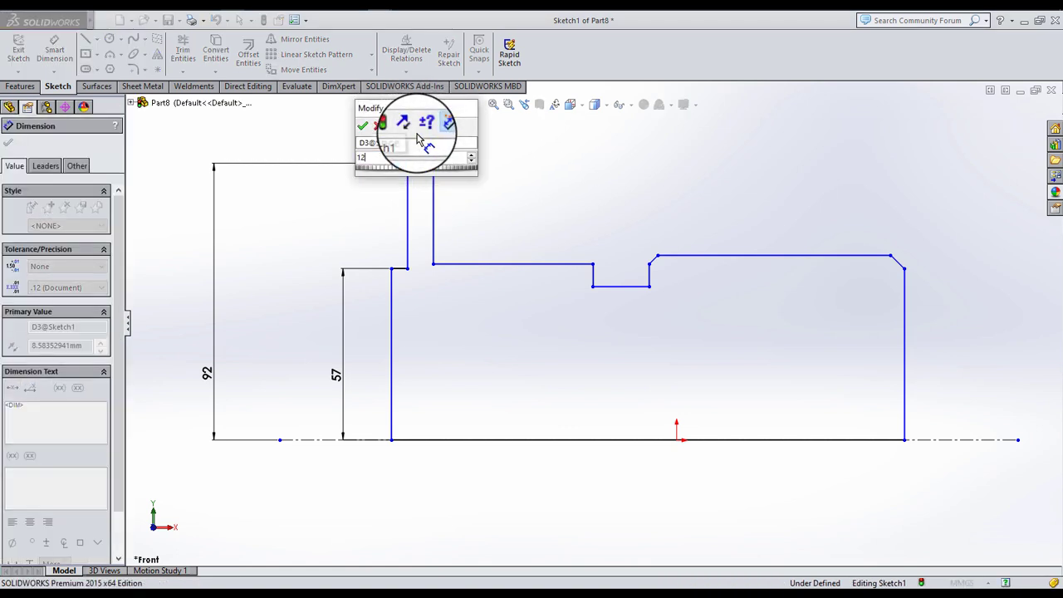
pyautogui.press('Return')
pyautogui.click(386, 242)
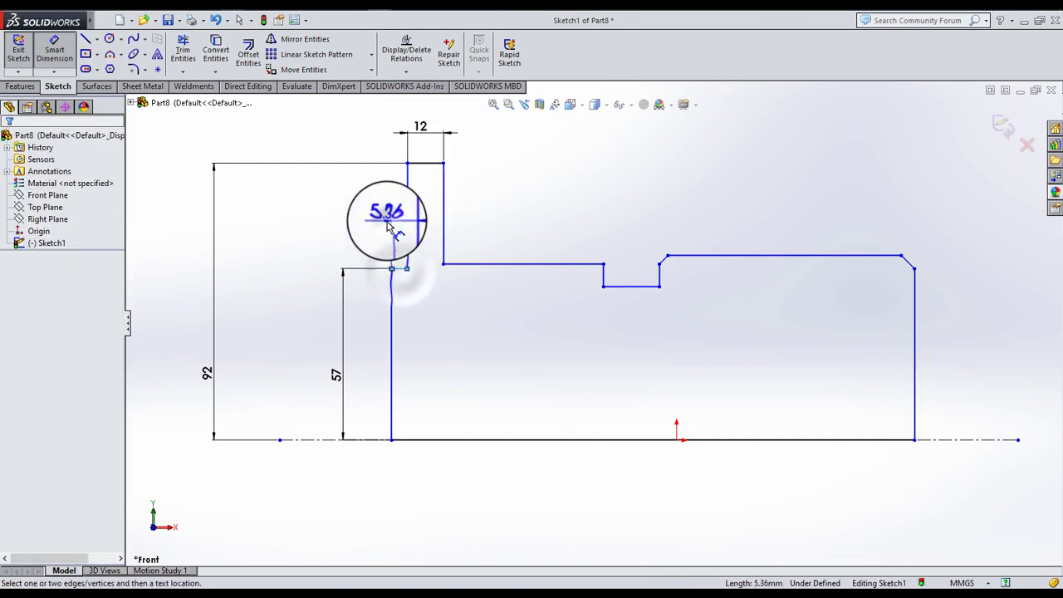
pyautogui.click(387, 226)
pyautogui.write('6.00mm')
pyautogui.press('Return')
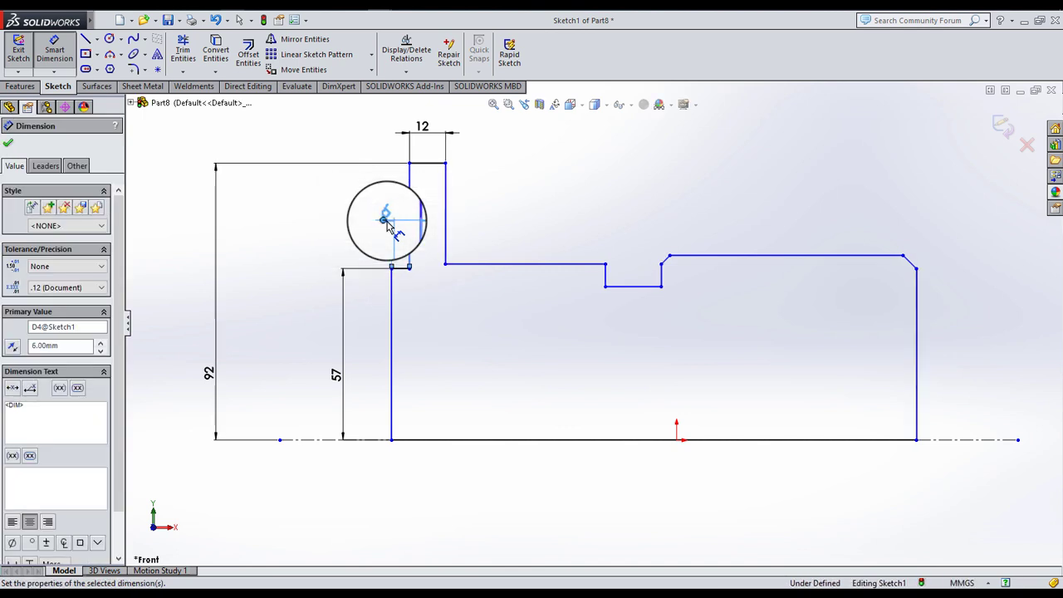
# - Set the top line length to 88 mm and the inner line 16 mm above the axis
pyautogui.moveTo(574, 283)
pyautogui.mouseDown()
pyautogui.moveTo(581, 253)
pyautogui.moveTo(447, 176)
pyautogui.mouseUp()
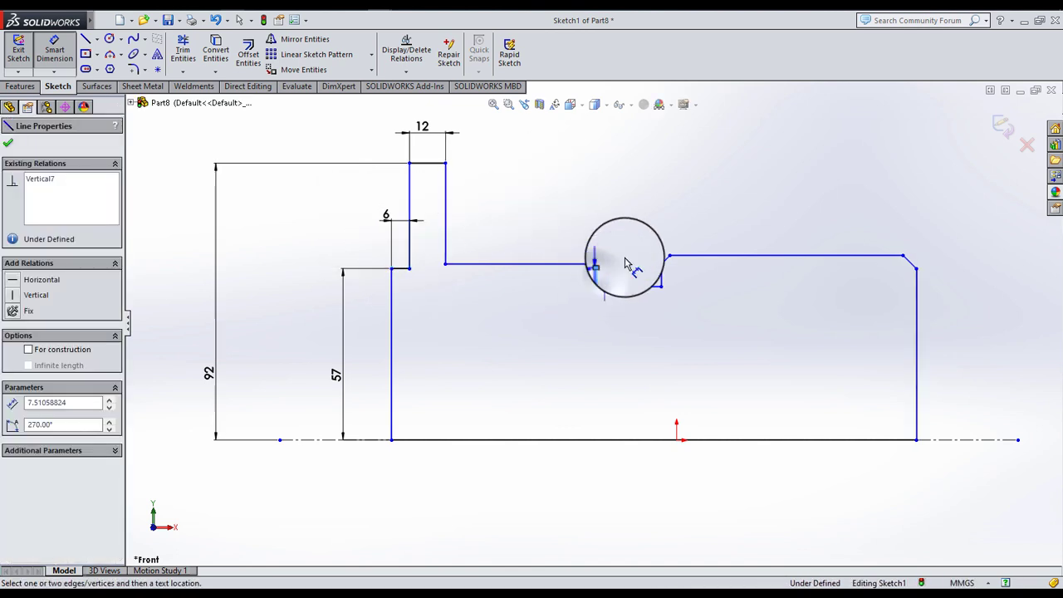
pyautogui.click(505, 149)
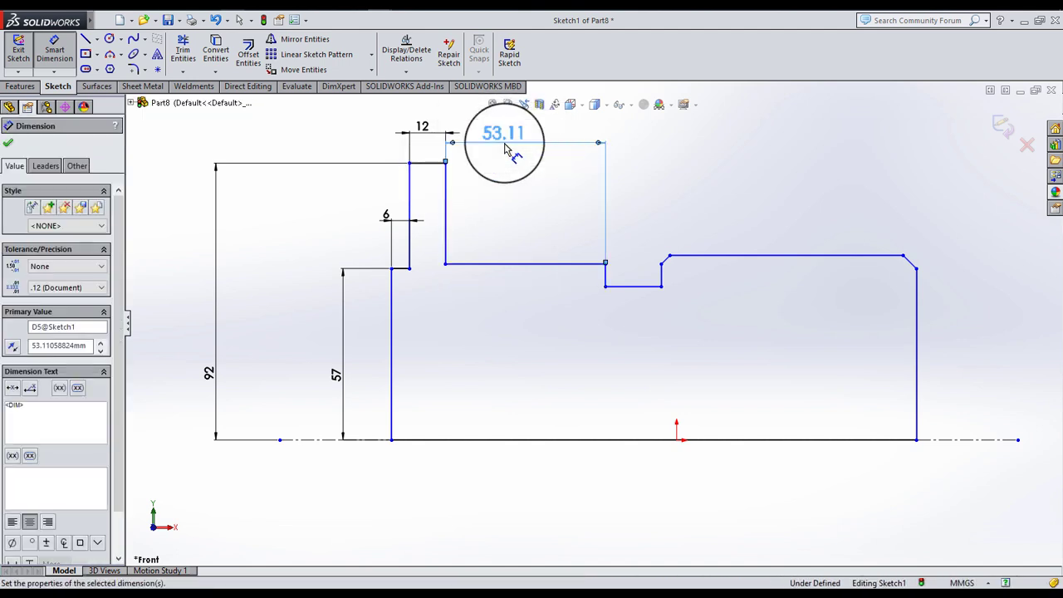
pyautogui.write('88')
pyautogui.press('Return')
pyautogui.click(559, 208)
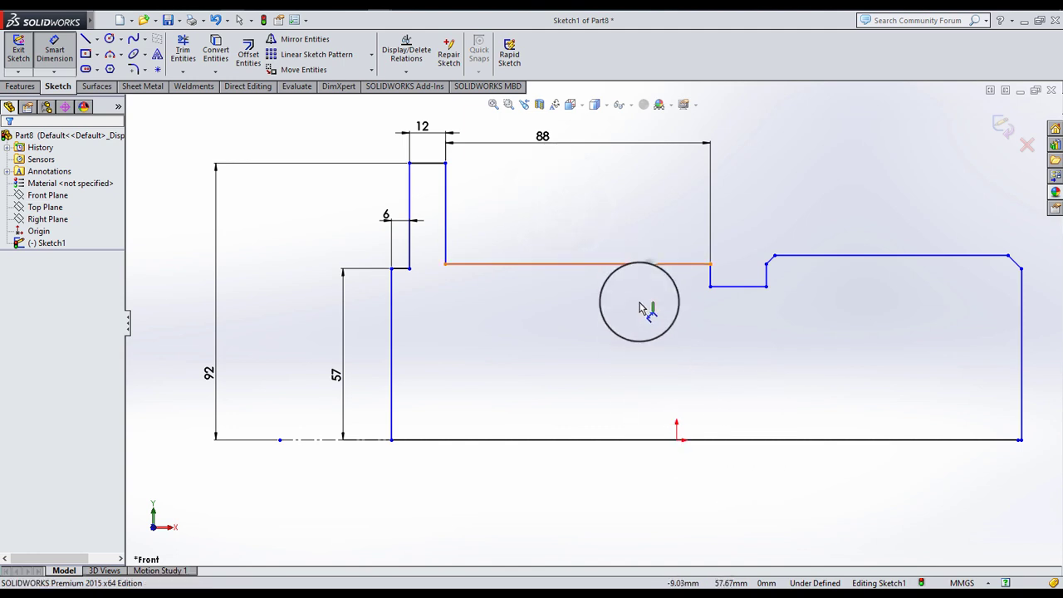
pyautogui.click(639, 264)
pyautogui.click(628, 439)
pyautogui.click(619, 390)
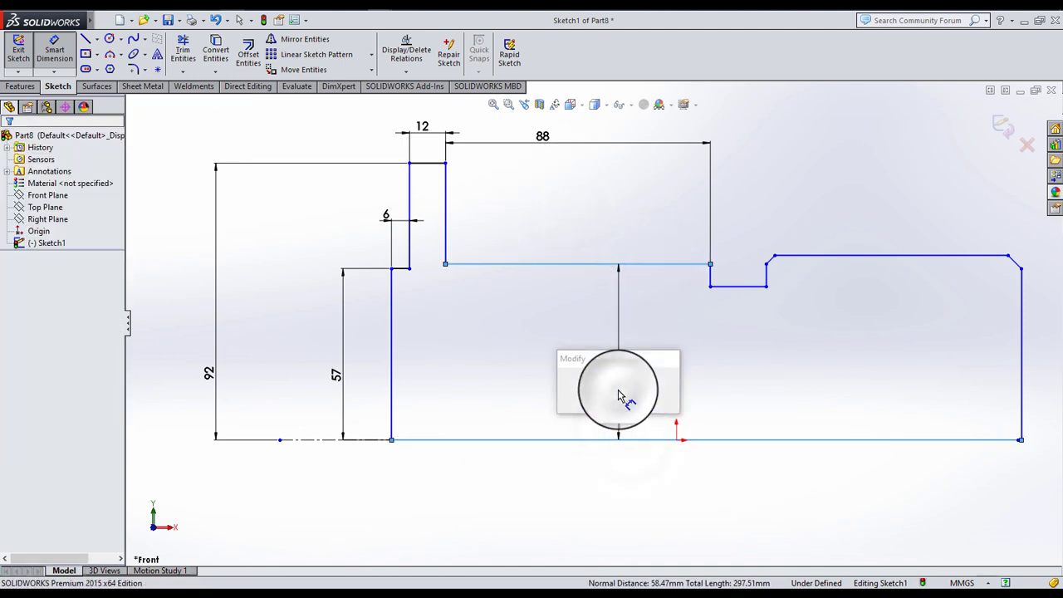
pyautogui.write('16')
pyautogui.press('Return')
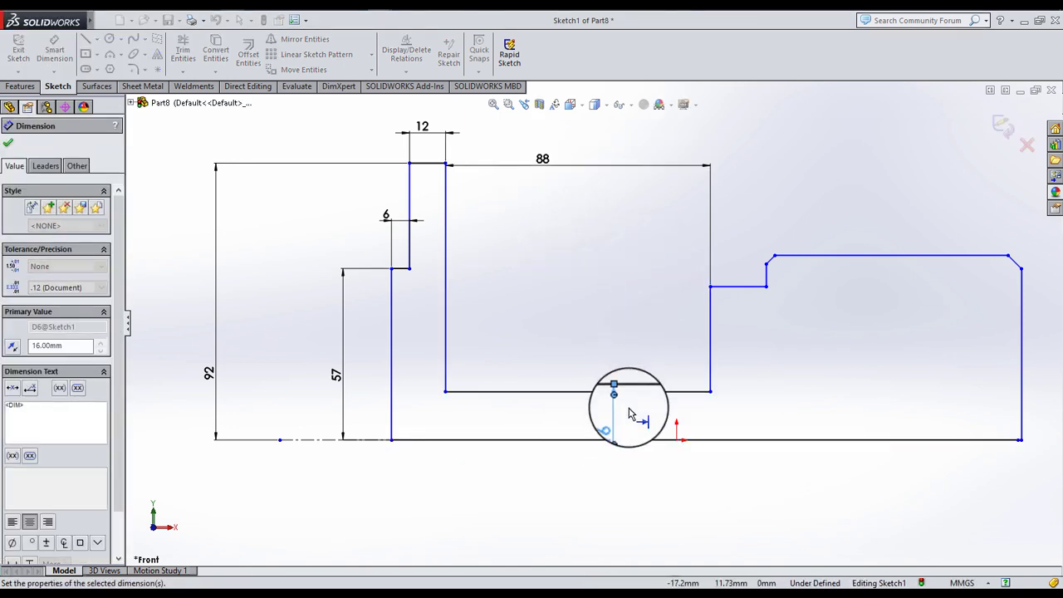
pyautogui.click(632, 347)
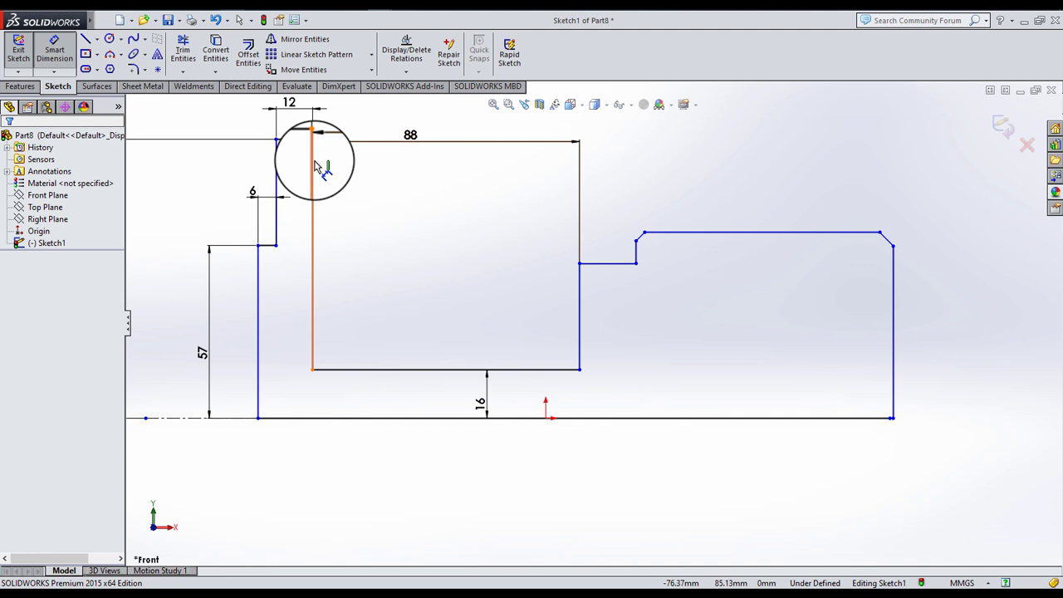
# - Add a 226 mm overall length dimension below the profile, then exit Smart Dimension
pyautogui.click(257, 264)
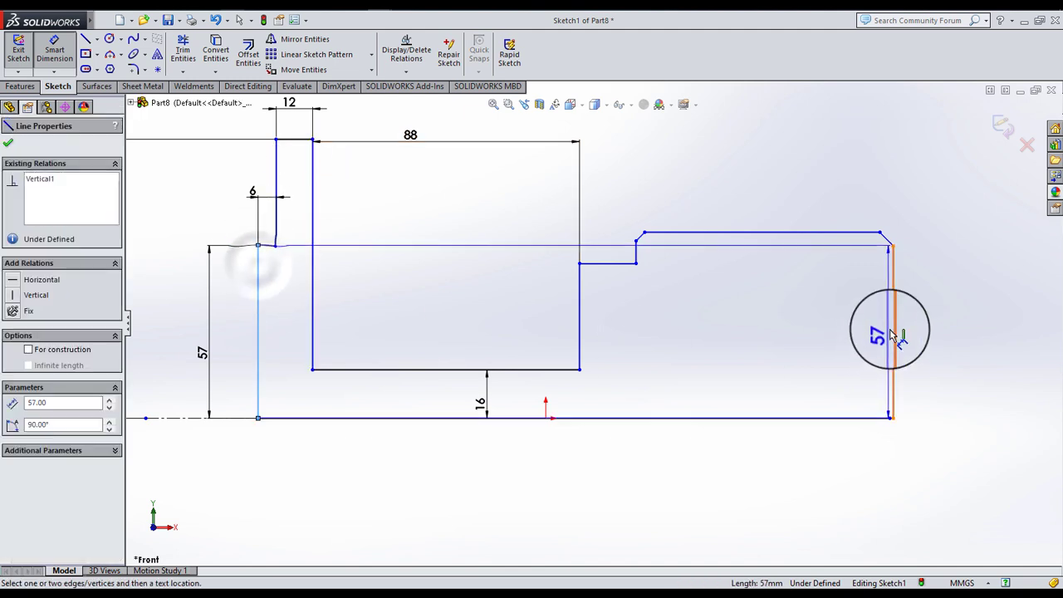
pyautogui.click(894, 338)
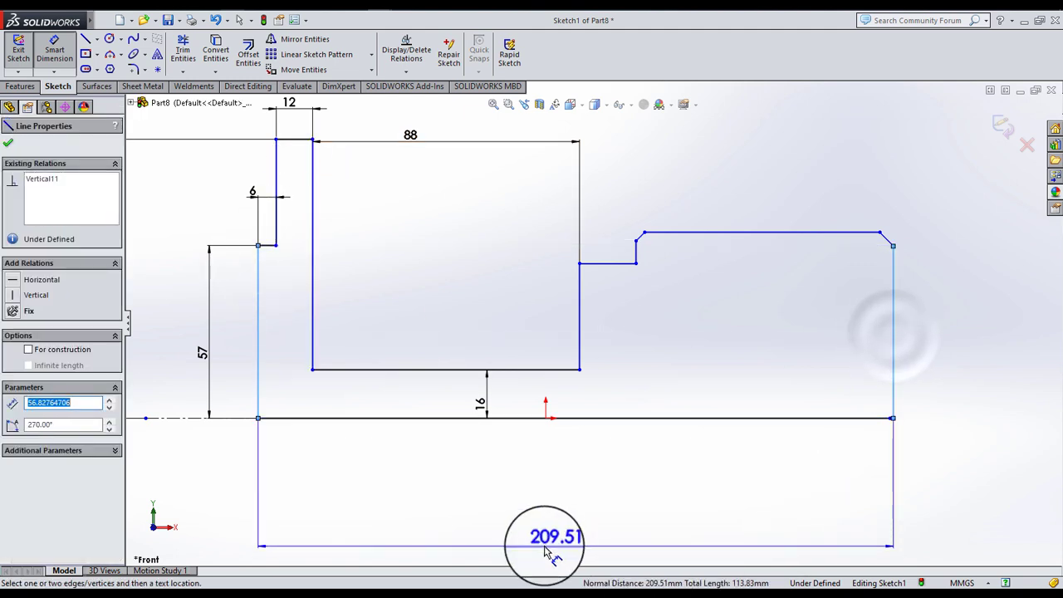
pyautogui.click(554, 513)
pyautogui.write('226')
pyautogui.press('Return')
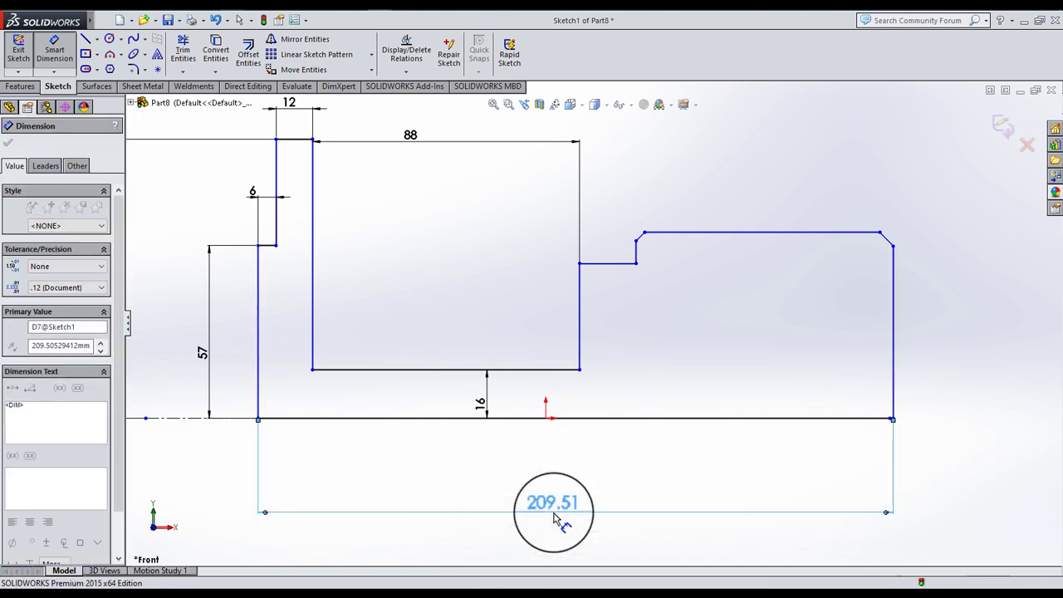
pyautogui.click(874, 448)
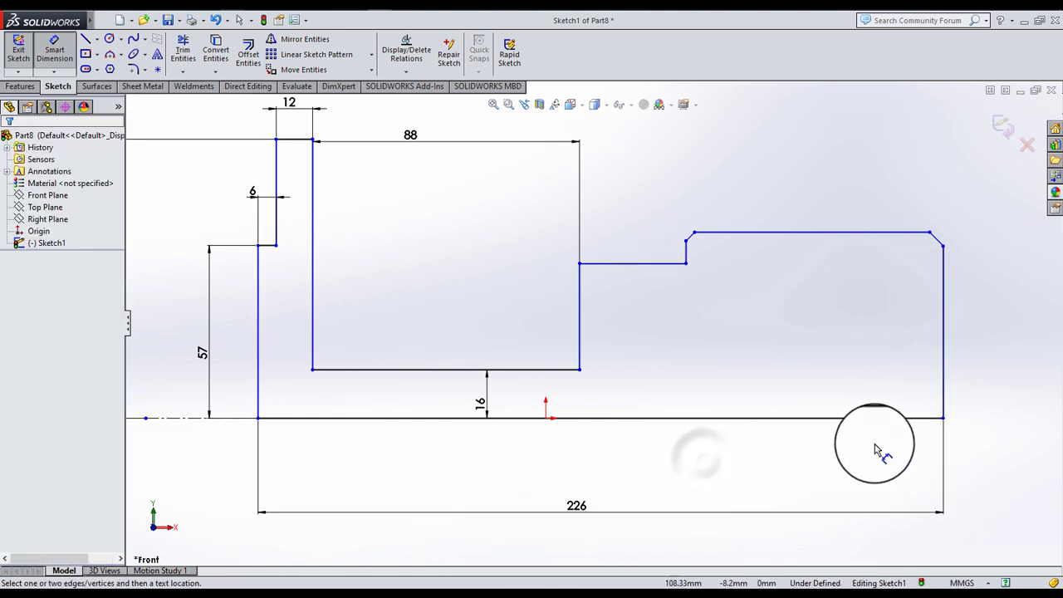
pyautogui.scroll(1, 596, 324)
pyautogui.click(54, 50)
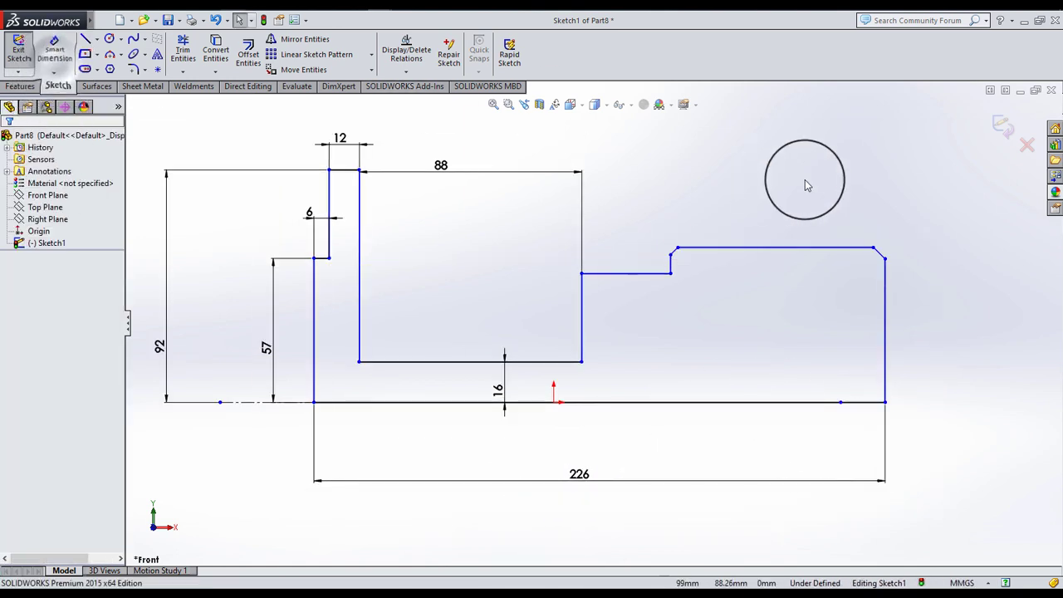
pyautogui.click(1008, 400)
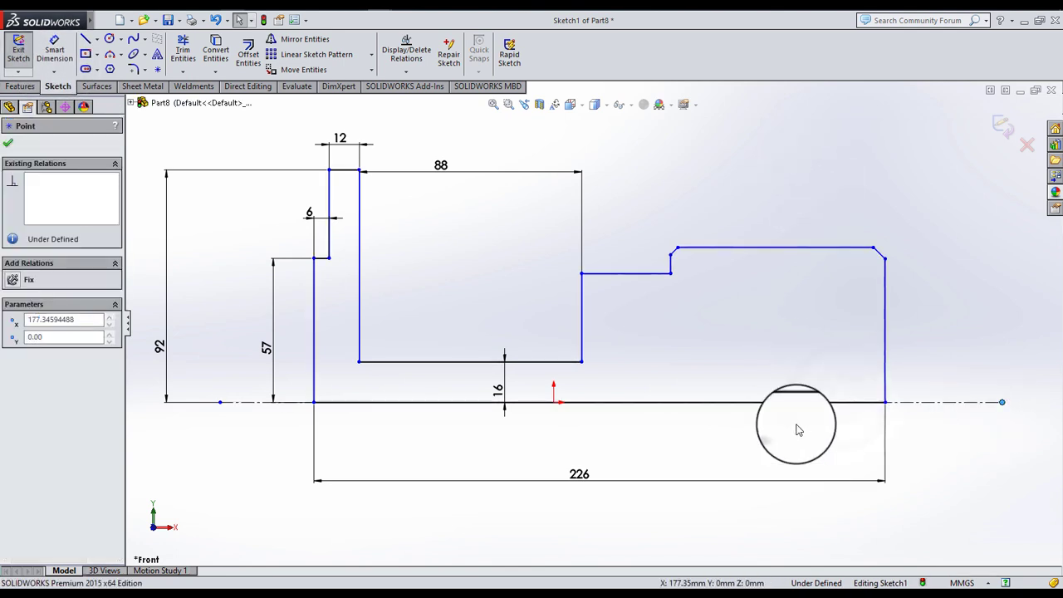
pyautogui.click(841, 334)
pyautogui.scroll(2, 842, 335)
pyautogui.scroll(-2, 842, 335)
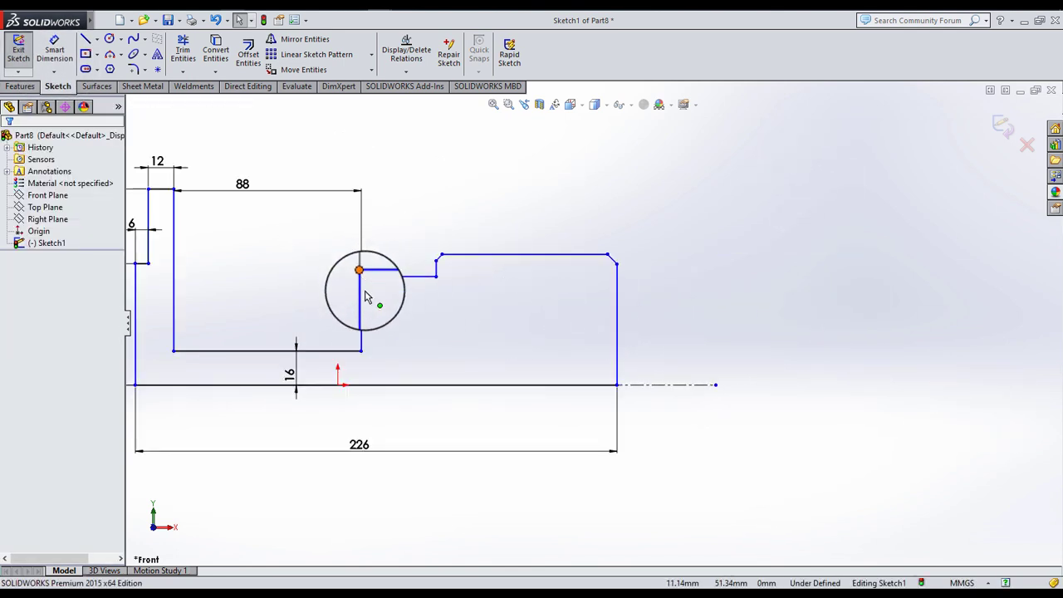
# - Reshape the right shaft section by dragging its top line lower and a corner left
pyautogui.moveTo(365, 298)
pyautogui.mouseDown()
pyautogui.moveTo(446, 306)
pyautogui.moveTo(438, 336)
pyautogui.mouseUp()
pyautogui.click(587, 301)
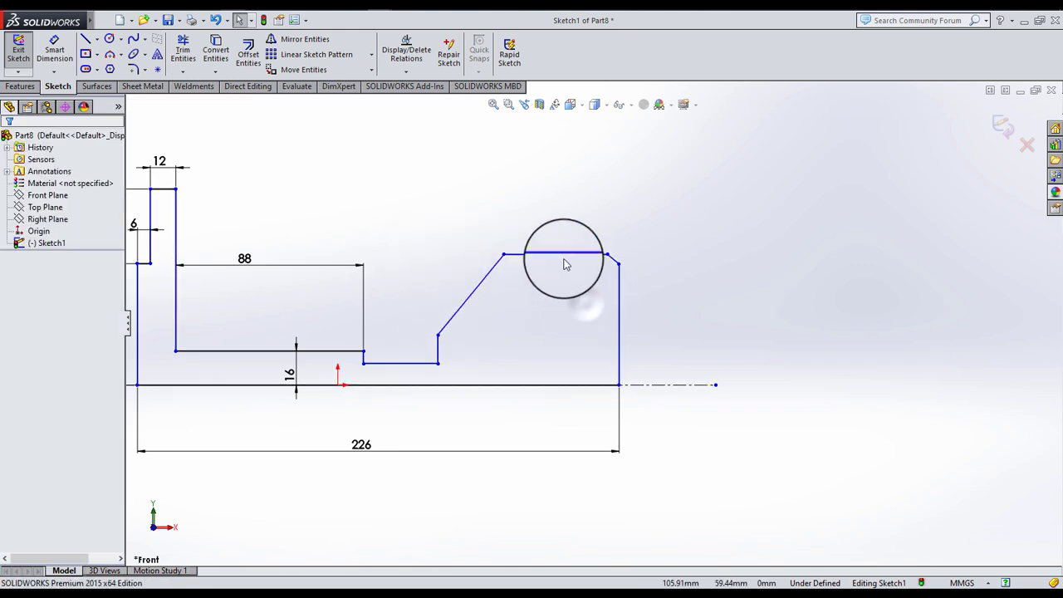
pyautogui.moveTo(565, 254); pyautogui.dragTo(536, 330)
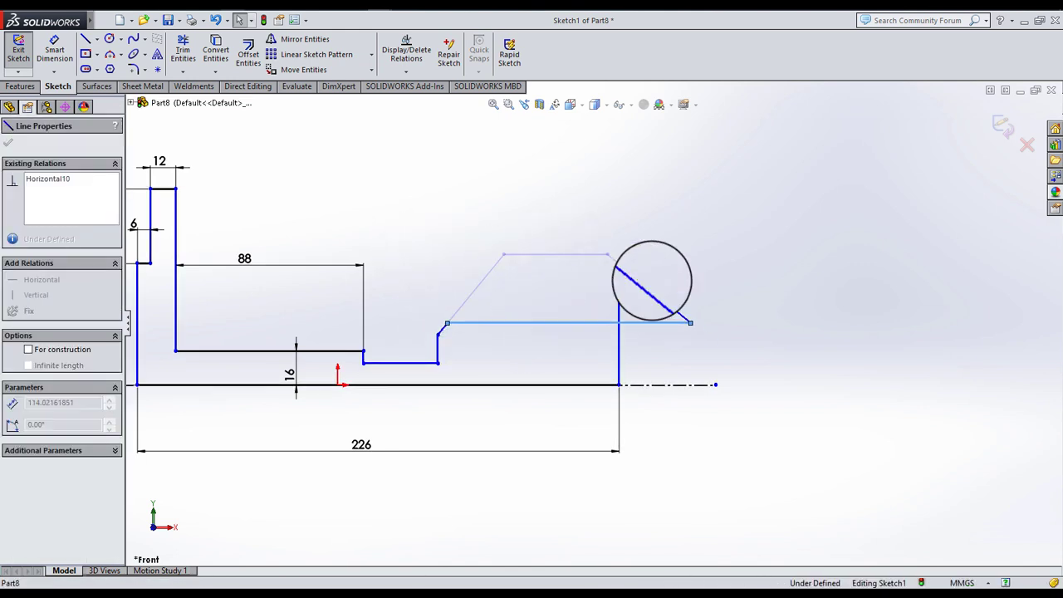
pyautogui.click(715, 259)
pyautogui.moveTo(627, 330)
pyautogui.mouseDown()
pyautogui.moveTo(588, 327)
pyautogui.moveTo(602, 328)
pyautogui.mouseUp()
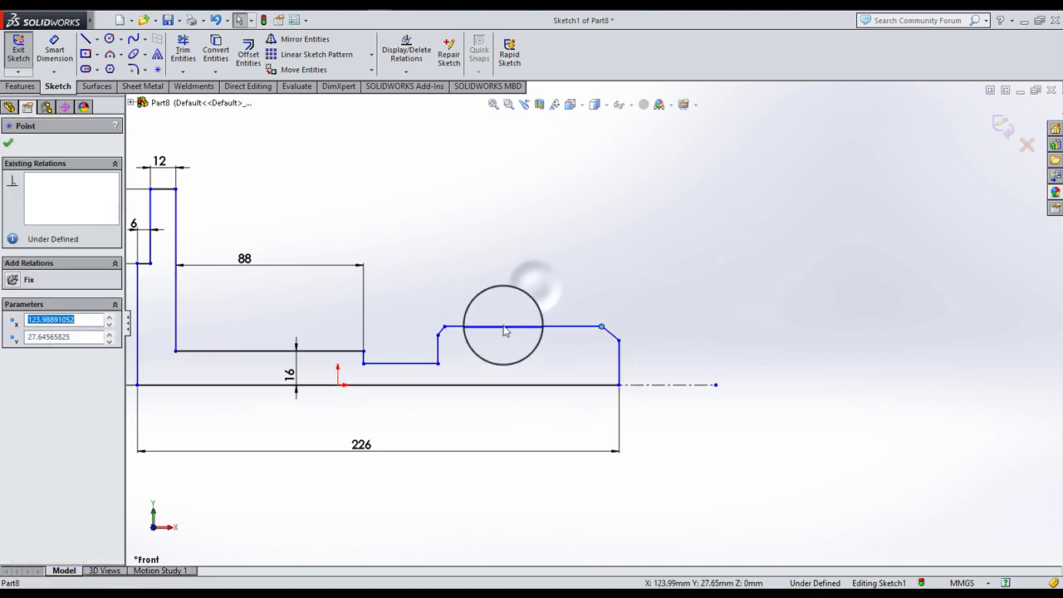
pyautogui.scroll(-2, 482, 340)
pyautogui.scroll(-2, 474, 291)
pyautogui.click(488, 250)
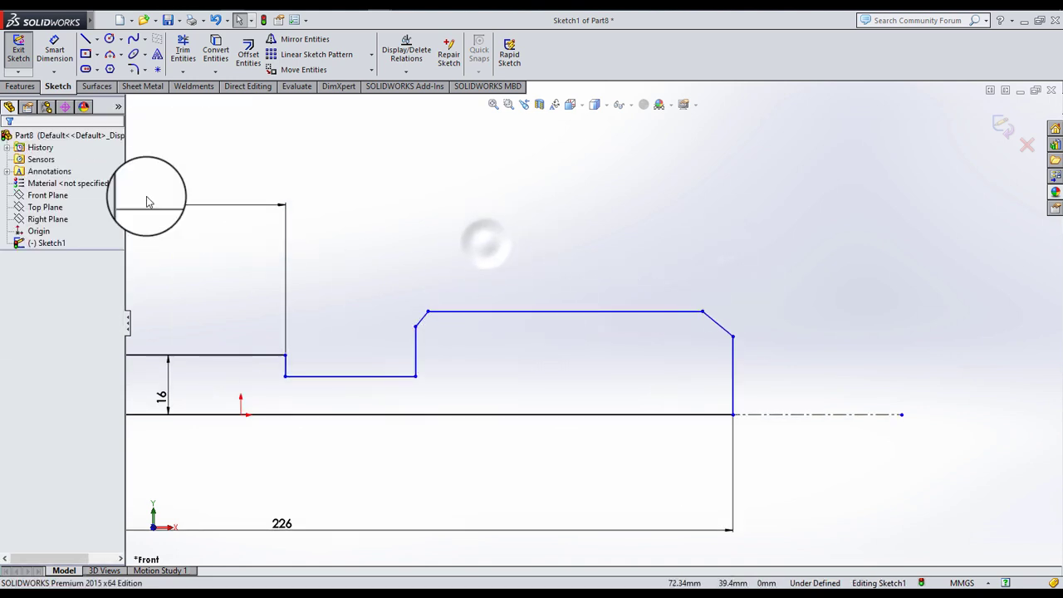
# - Dimension the right section's top line 15 mm above the axis
pyautogui.click(54, 50)
pyautogui.click(498, 312)
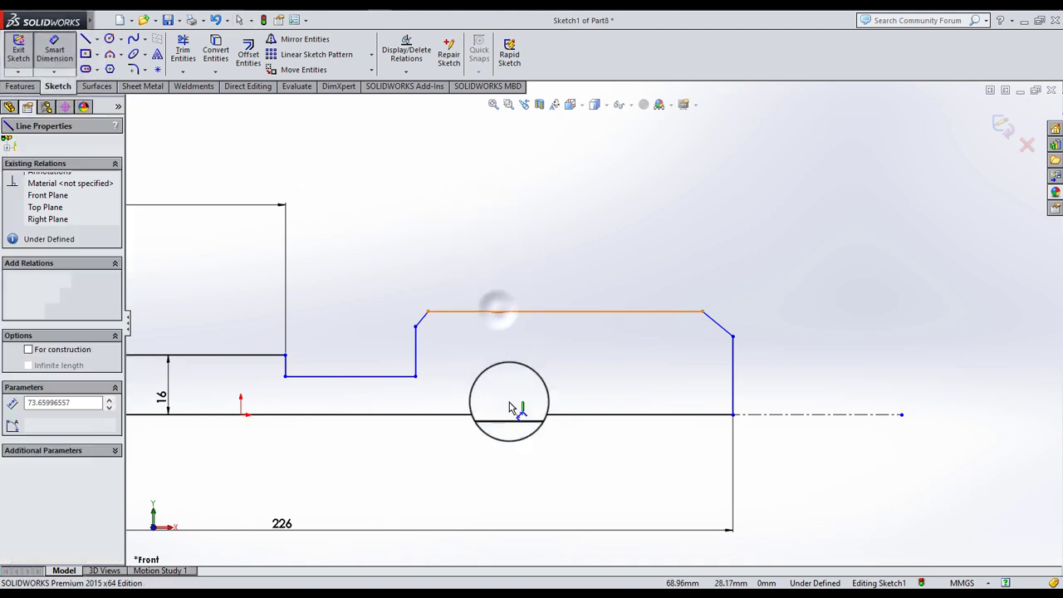
pyautogui.click(510, 413)
pyautogui.click(523, 404)
pyautogui.write('15')
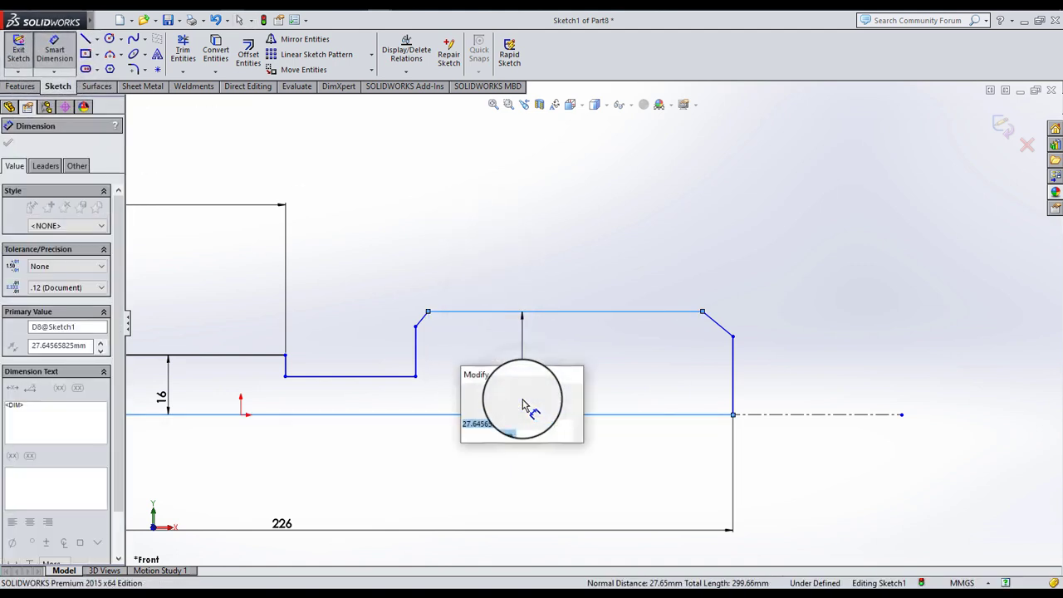
pyautogui.press('Return')
pyautogui.click(472, 299)
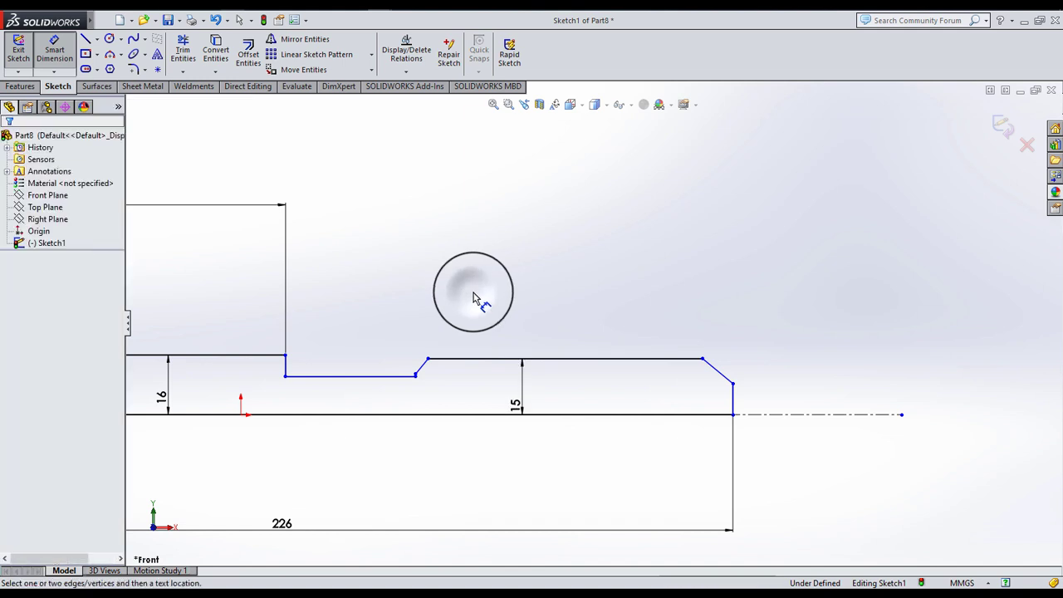
# - Dimension the lower step line 13 mm above the axis, entering 26
pyautogui.click(378, 376)
pyautogui.click(375, 413)
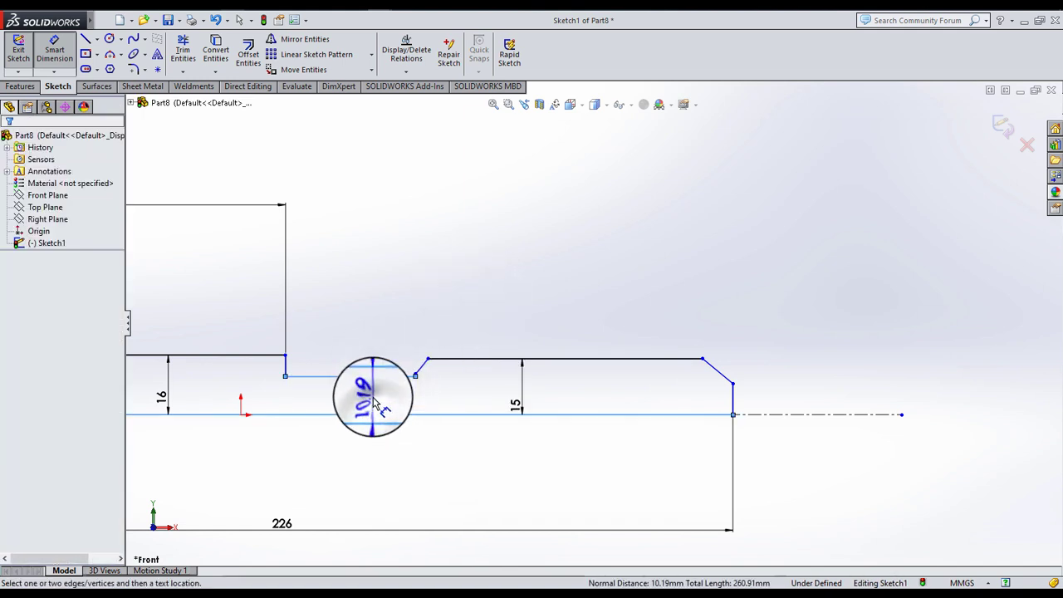
pyautogui.click(374, 404)
pyautogui.write('26/2')
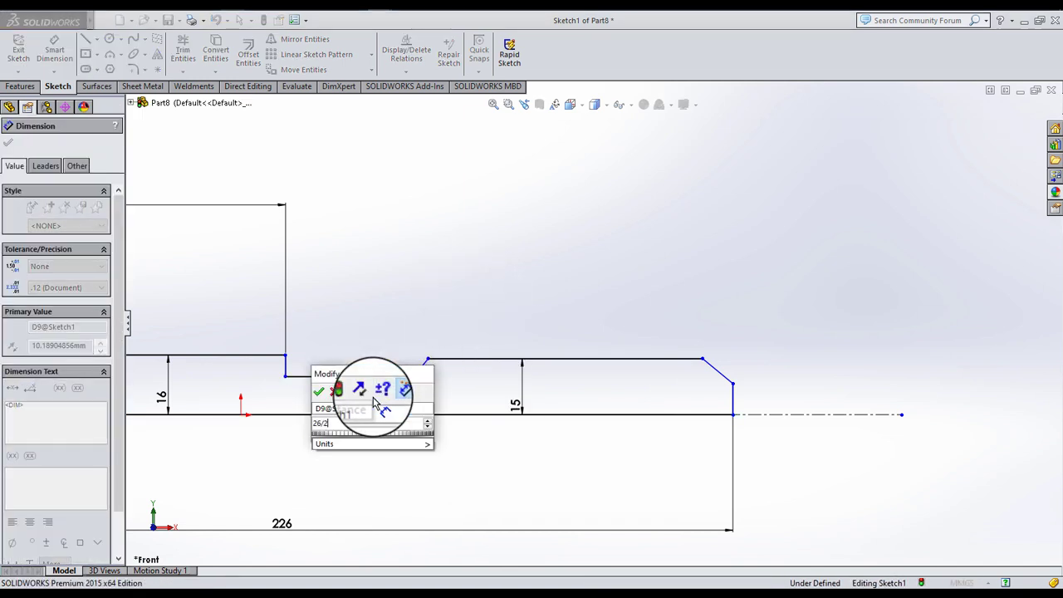
pyautogui.press('Return')
pyautogui.click(422, 274)
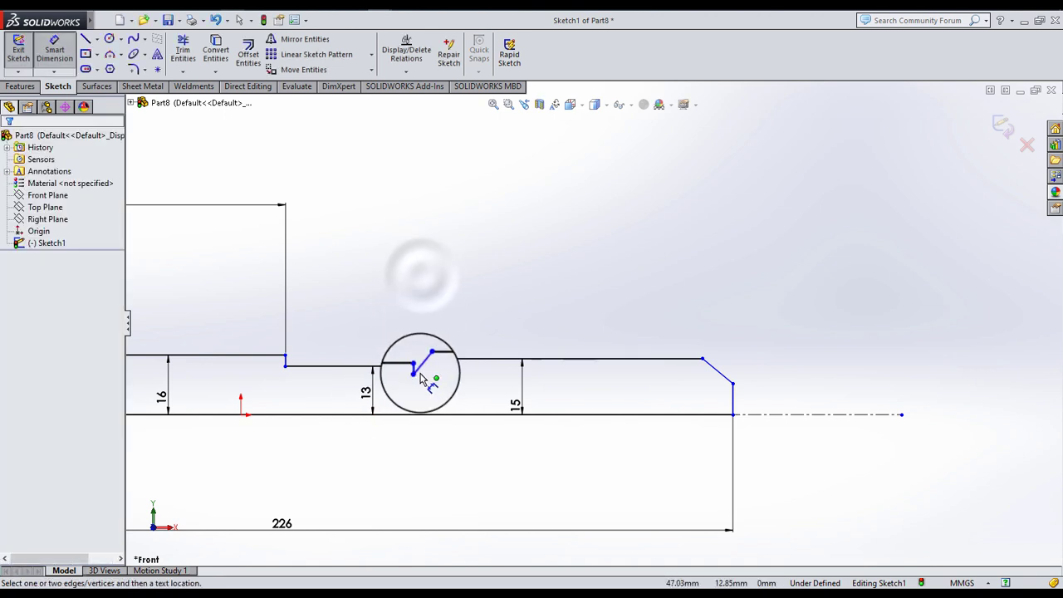
# - Give the short step line a 15 mm length dimension
pyautogui.scroll(-2, 474, 367)
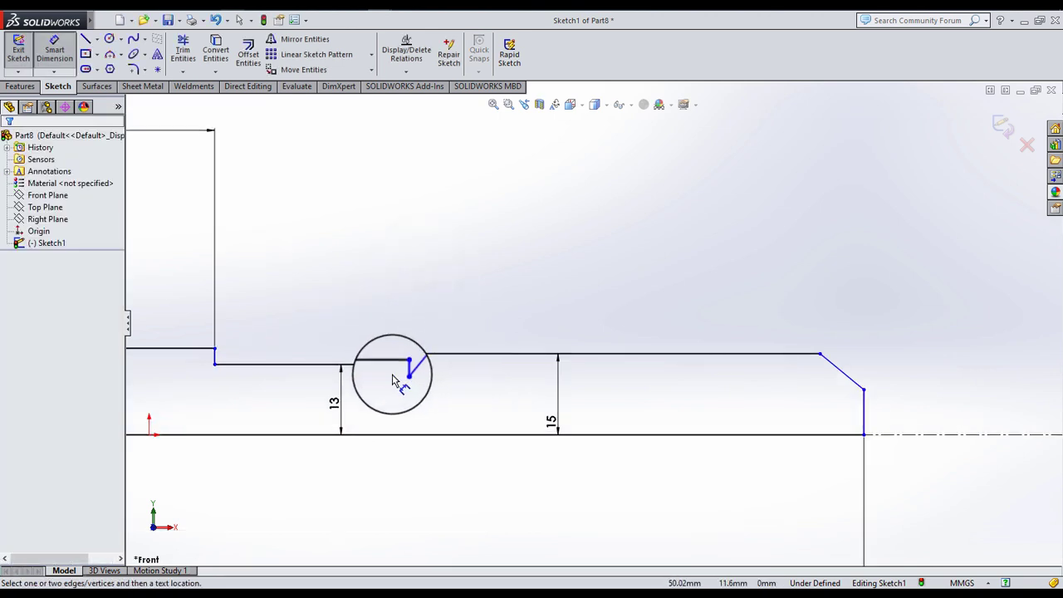
pyautogui.click(324, 192)
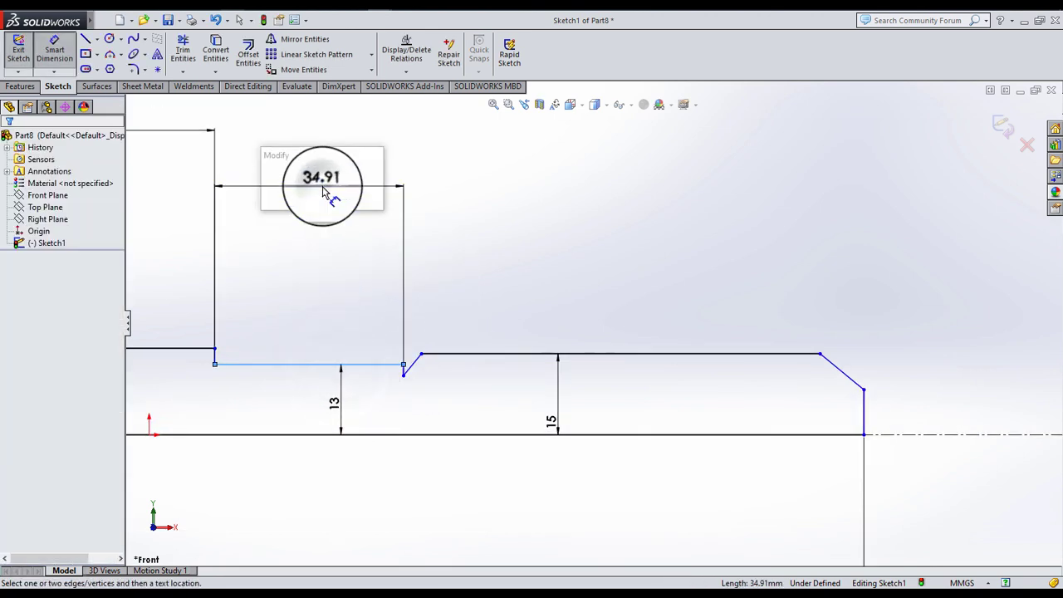
pyautogui.write('15')
pyautogui.press('Return')
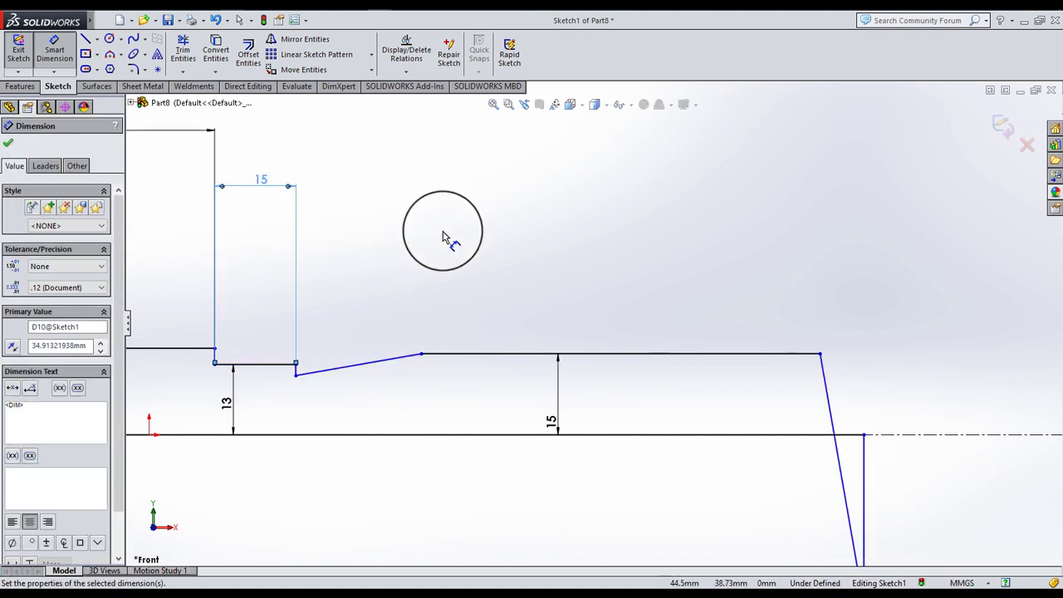
pyautogui.click(445, 230)
# - Add a 73.66 length dimension to the long shaft line, then delete it
pyautogui.click(502, 355)
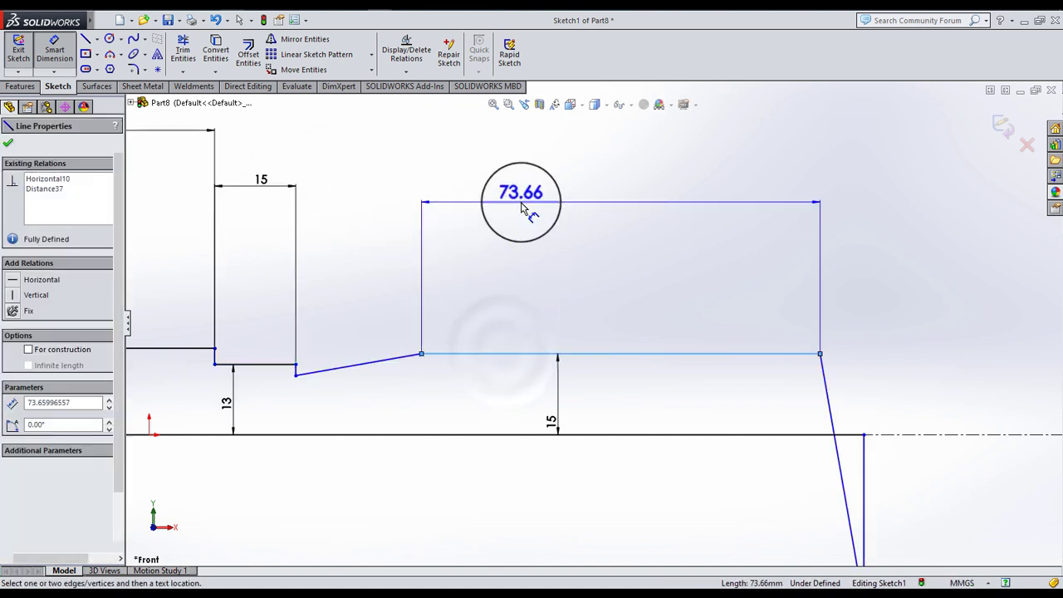
pyautogui.click(525, 204)
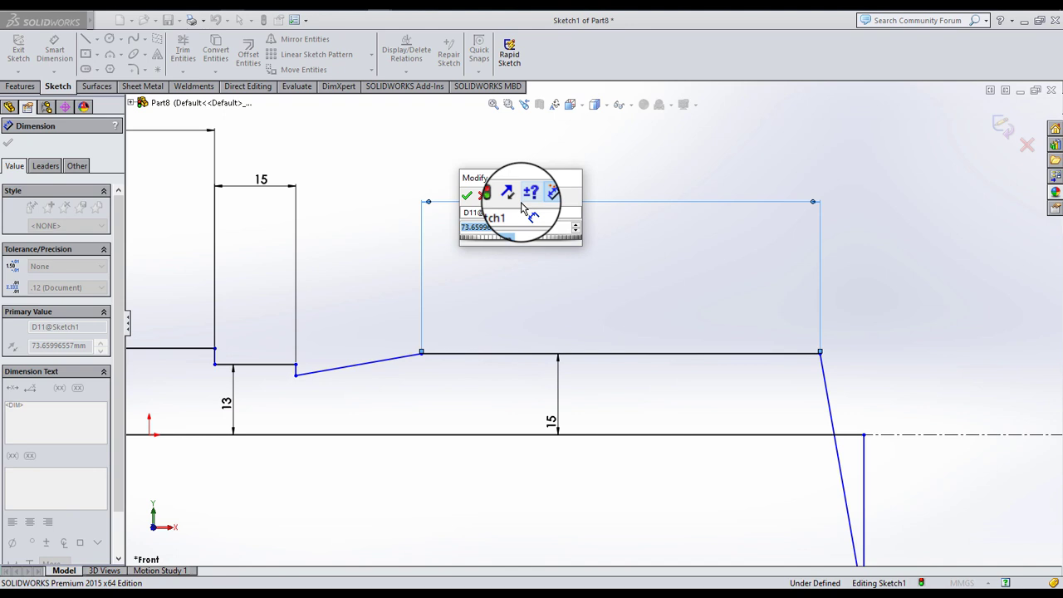
pyautogui.press('Return')
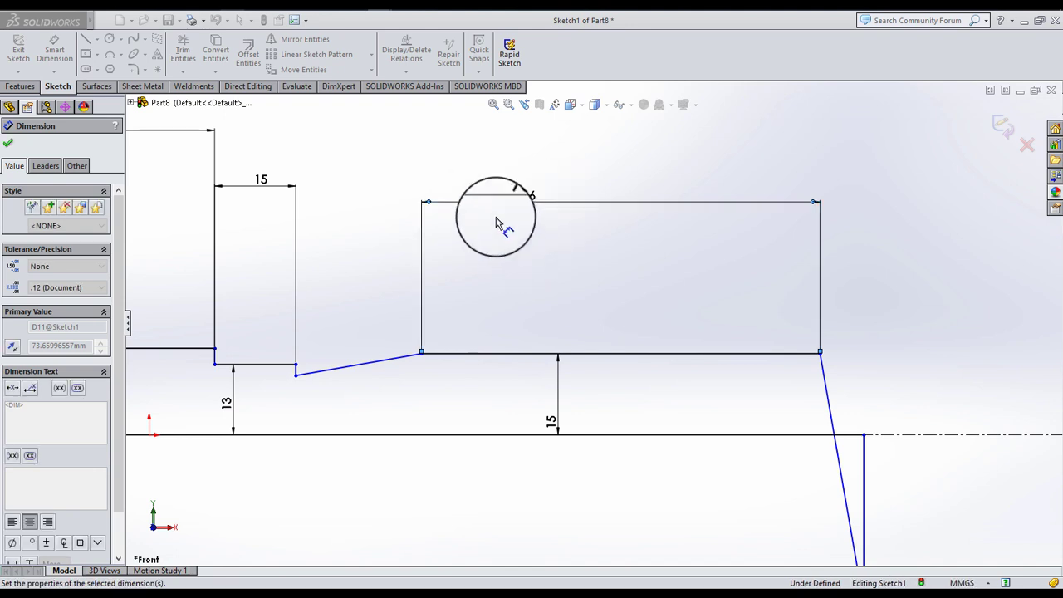
pyautogui.click(533, 271)
pyautogui.click(677, 233)
pyautogui.press('Escape')
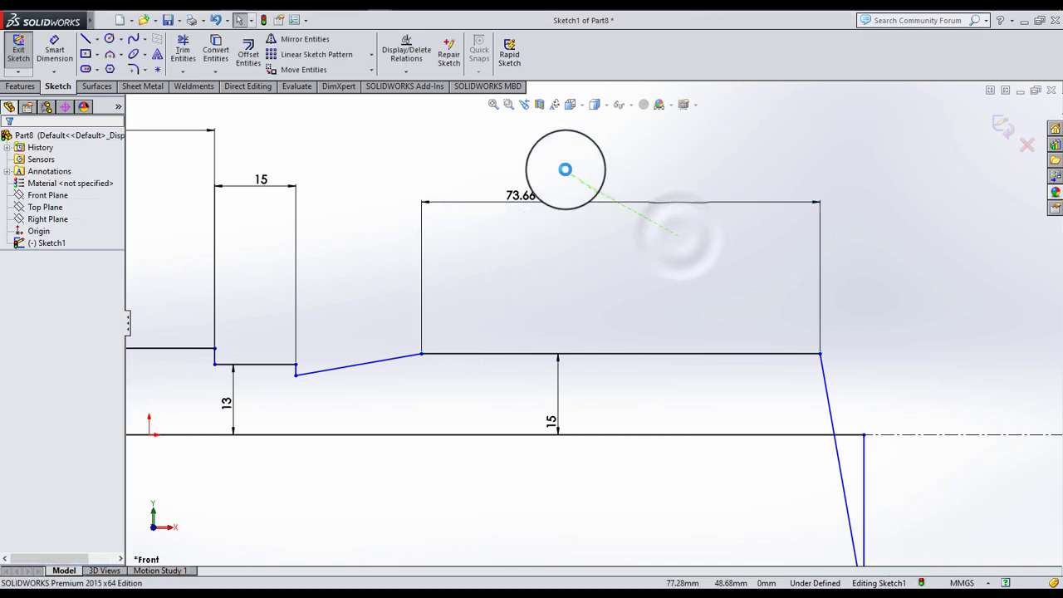
pyautogui.click(535, 194)
pyautogui.press('Delete')
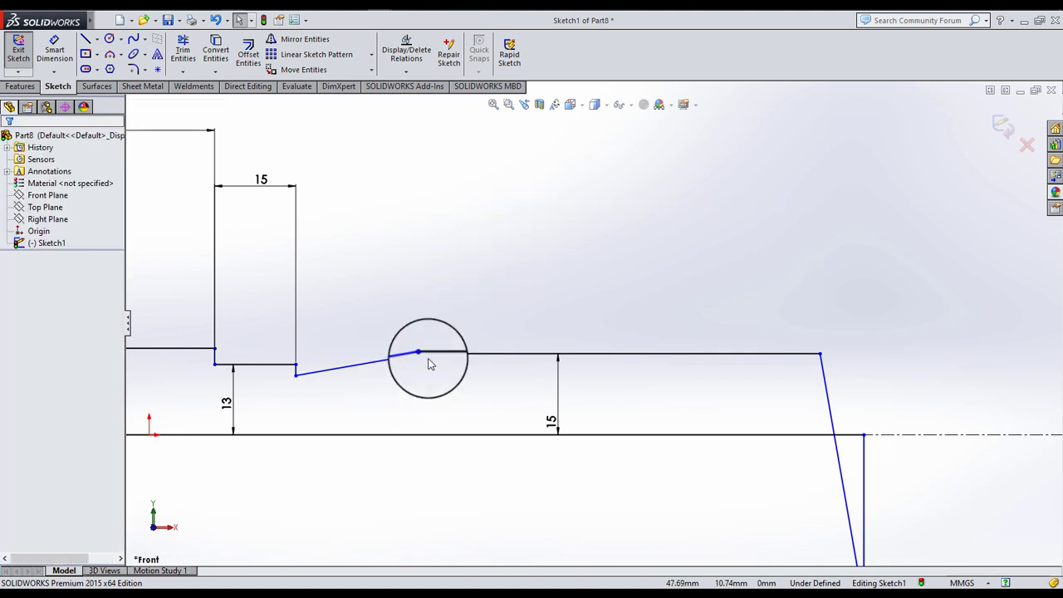
# - Drag the step and chamfer endpoints into place, dismissing the over-define warning
pyautogui.moveTo(304, 368); pyautogui.dragTo(359, 368)
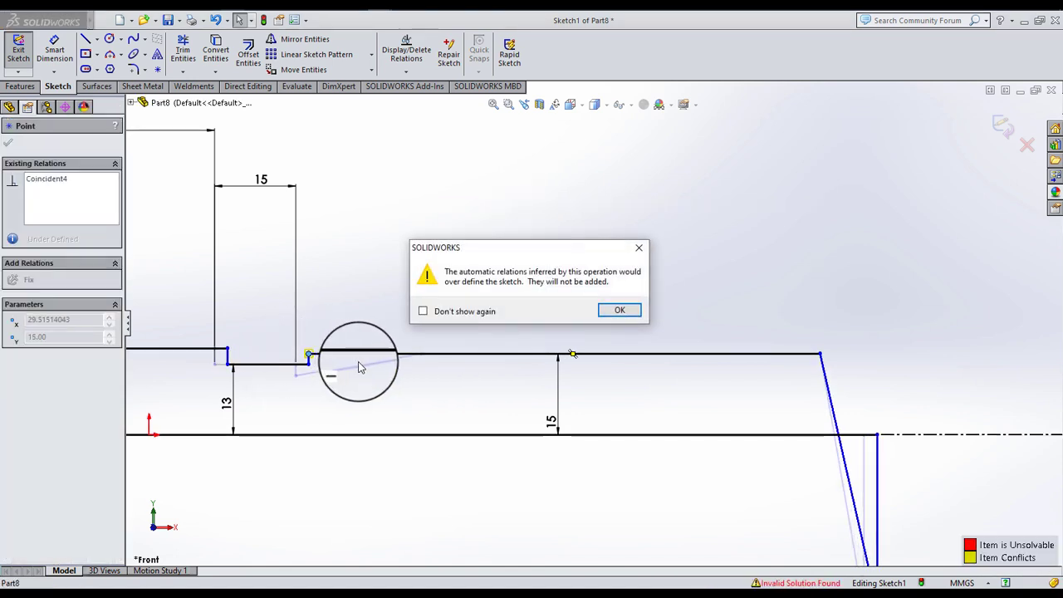
pyautogui.click(638, 246)
pyautogui.scroll(-3, 339, 362)
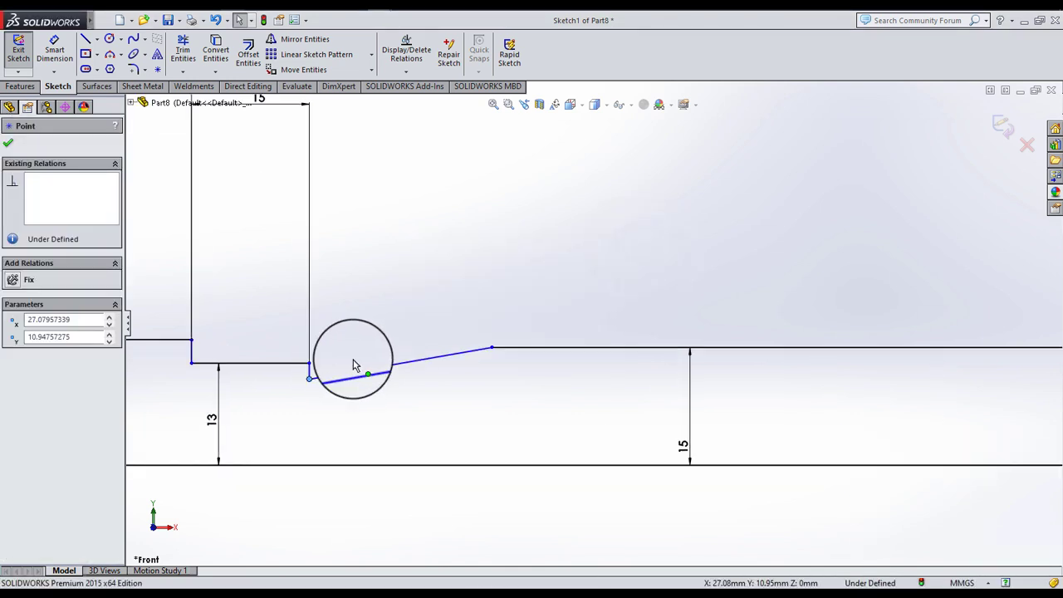
pyautogui.moveTo(316, 385); pyautogui.dragTo(322, 350)
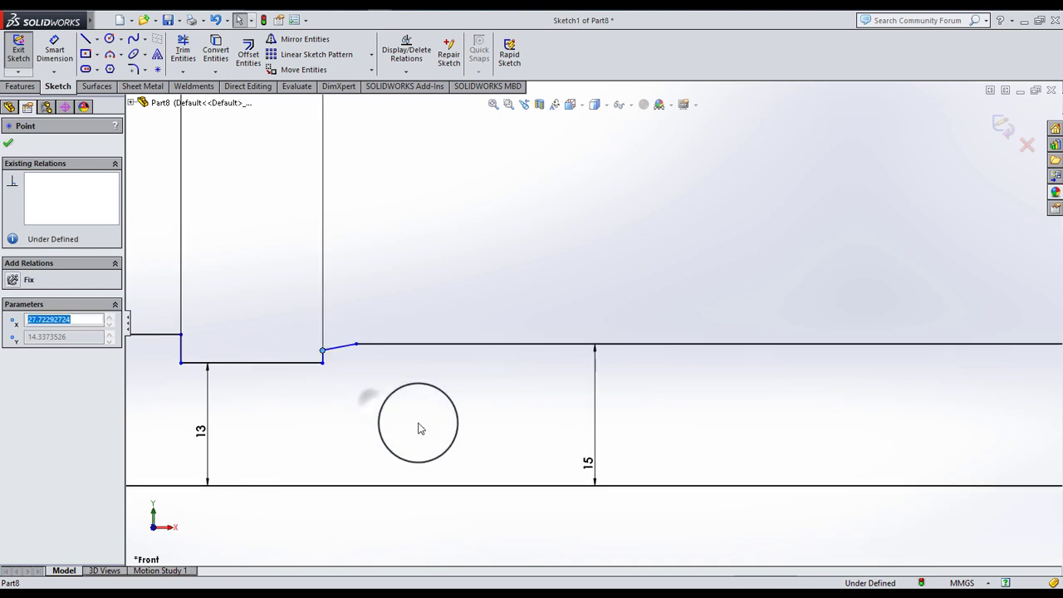
pyautogui.scroll(-2, 391, 370)
pyautogui.click(390, 283)
# - Set a 135° angle between the chamfer line and the shaft line
pyautogui.click(54, 50)
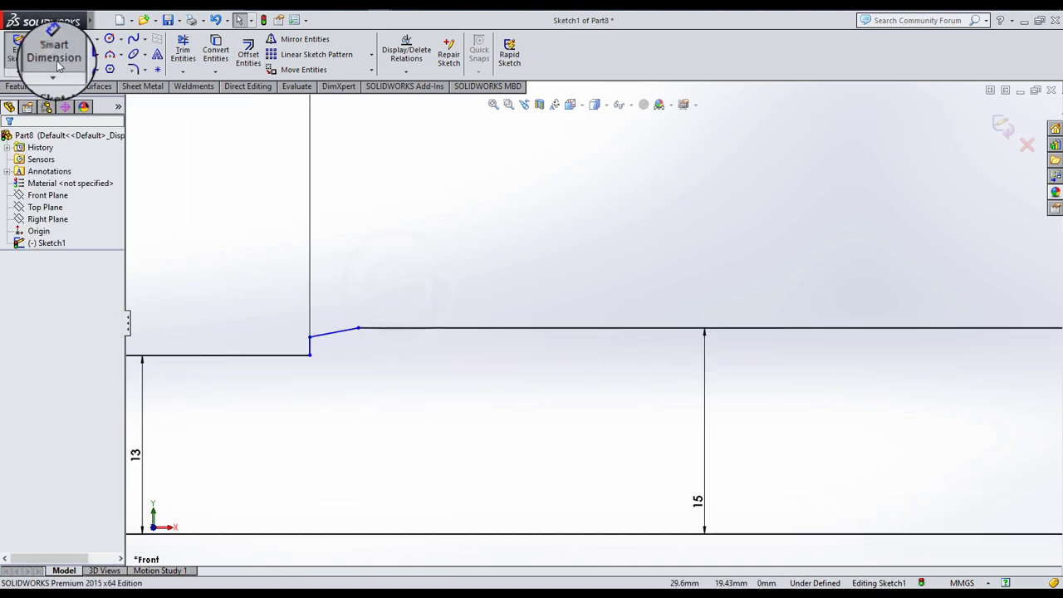
pyautogui.hotkey('ctrl', 'z')
pyautogui.click(349, 330)
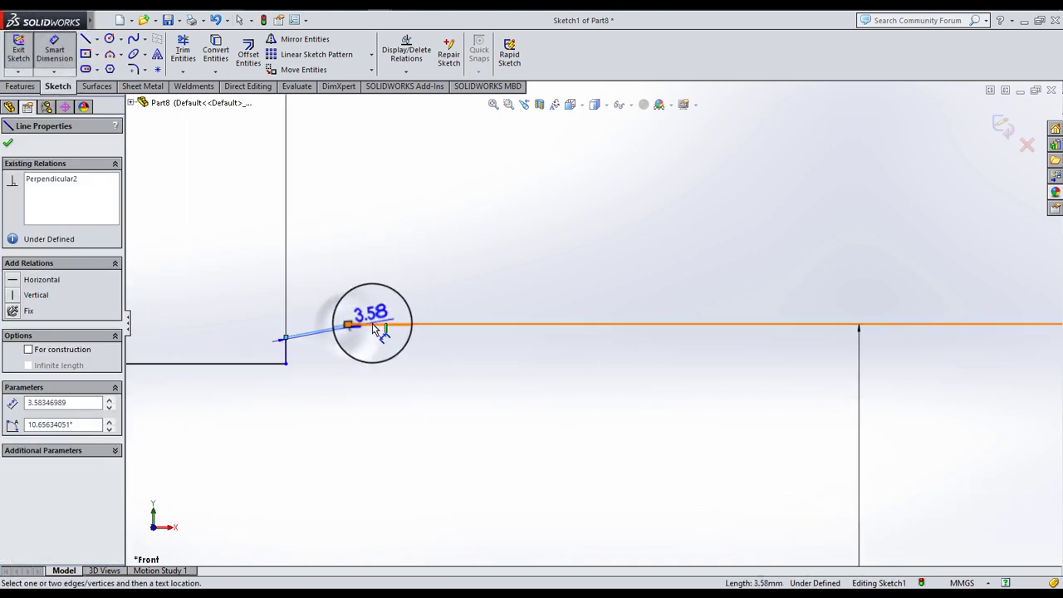
pyautogui.click(367, 323)
pyautogui.click(360, 349)
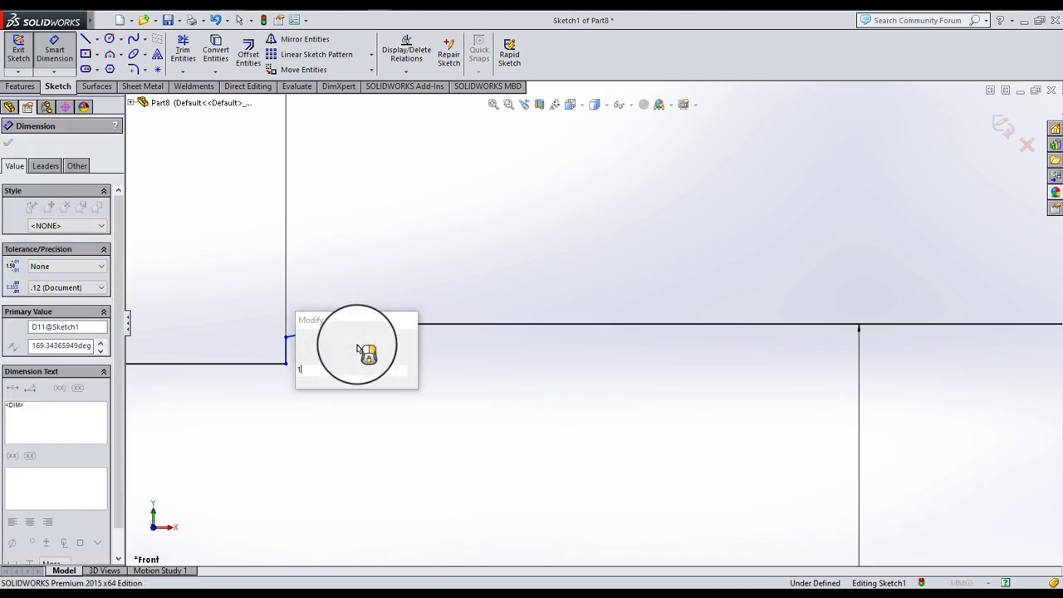
pyautogui.press('Return')
pyautogui.press('Escape')
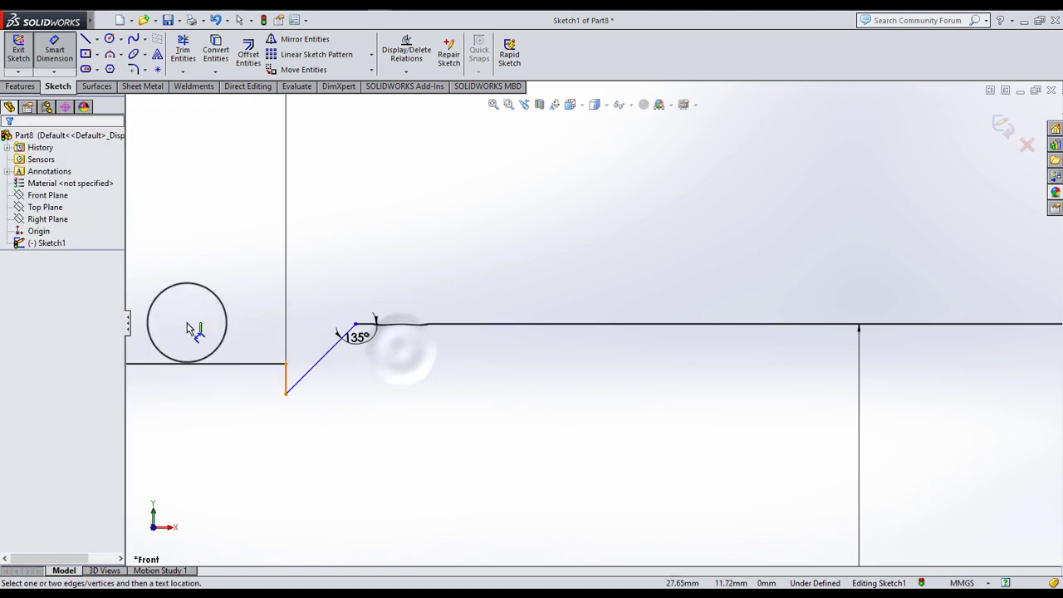
pyautogui.moveTo(288, 399); pyautogui.dragTo(293, 346)
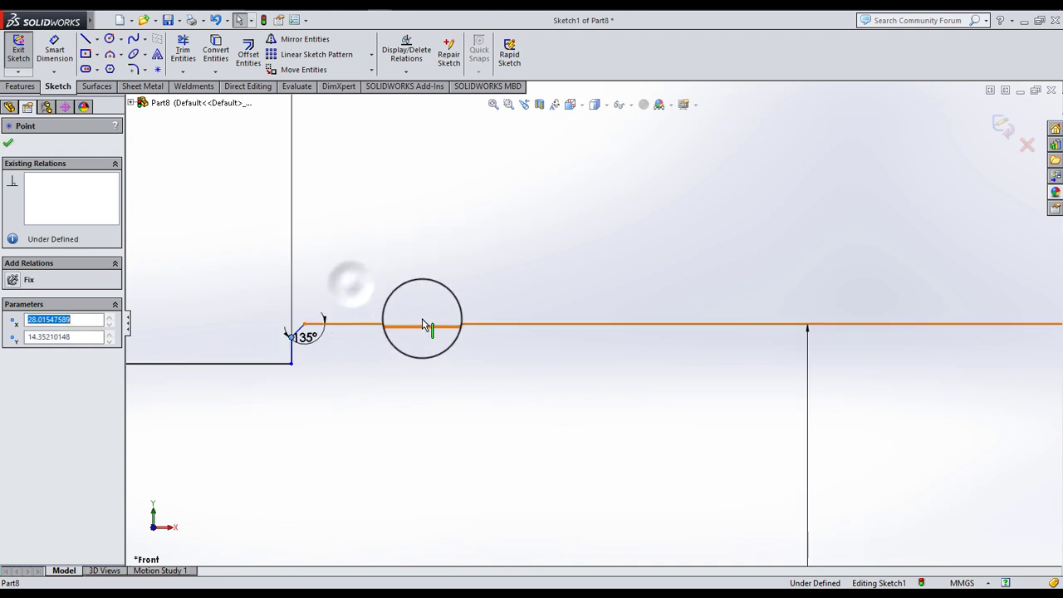
# - Drag the shaft's end corner up onto the shaft line
pyautogui.scroll(3, 588, 328)
pyautogui.scroll(3, 591, 326)
pyautogui.scroll(2, 847, 378)
pyautogui.scroll(2, 811, 408)
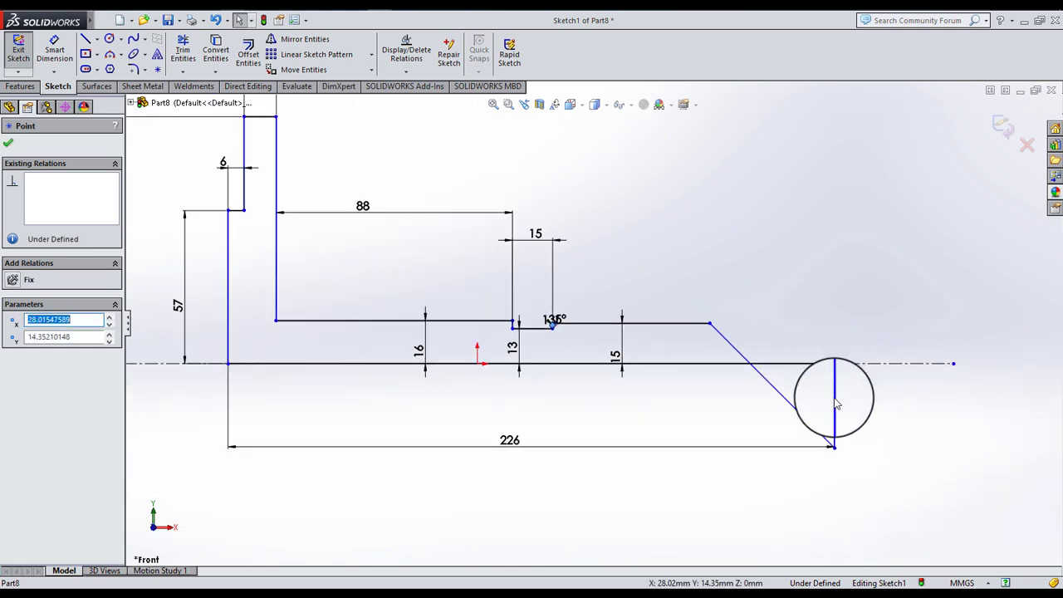
pyautogui.scroll(-1, 830, 404)
pyautogui.moveTo(803, 473); pyautogui.dragTo(802, 304)
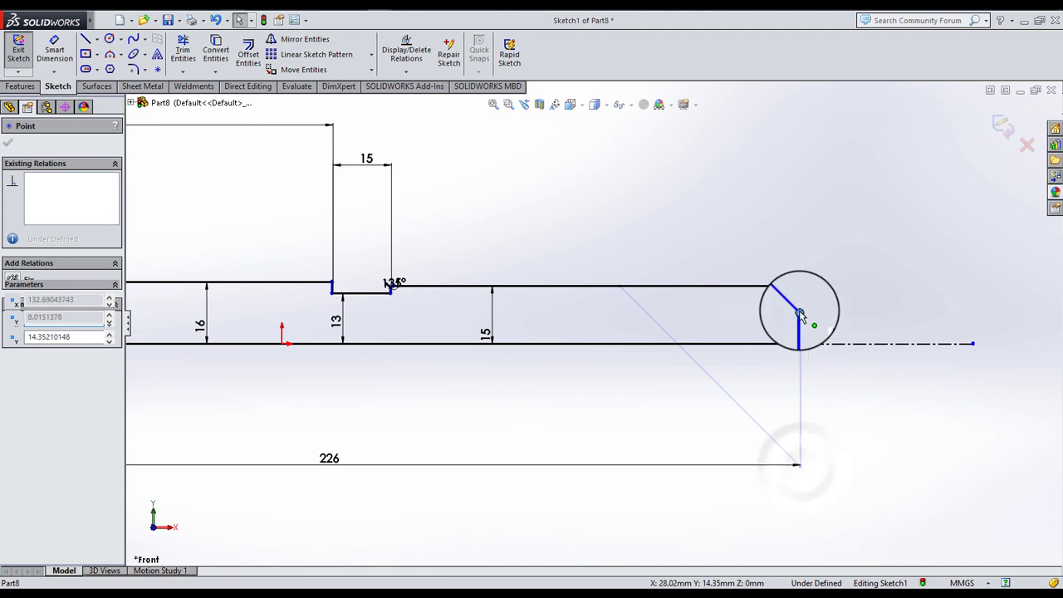
pyautogui.click(703, 391)
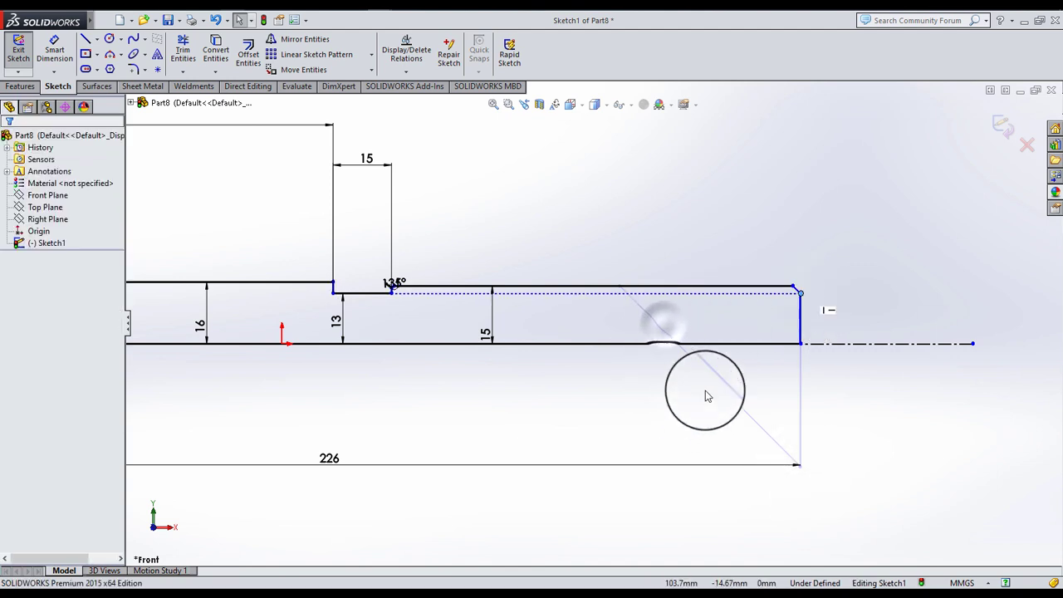
pyautogui.scroll(-3, 652, 343)
# - Dimension the shaft section from the chamfer point to 105 mm long
pyautogui.click(54, 50)
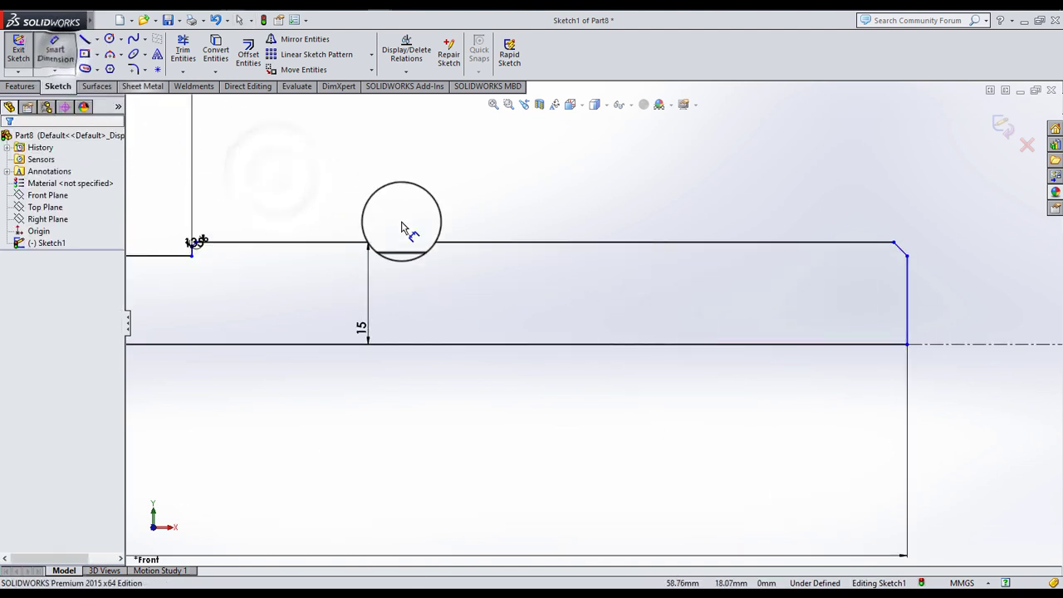
pyautogui.scroll(-1, 563, 241)
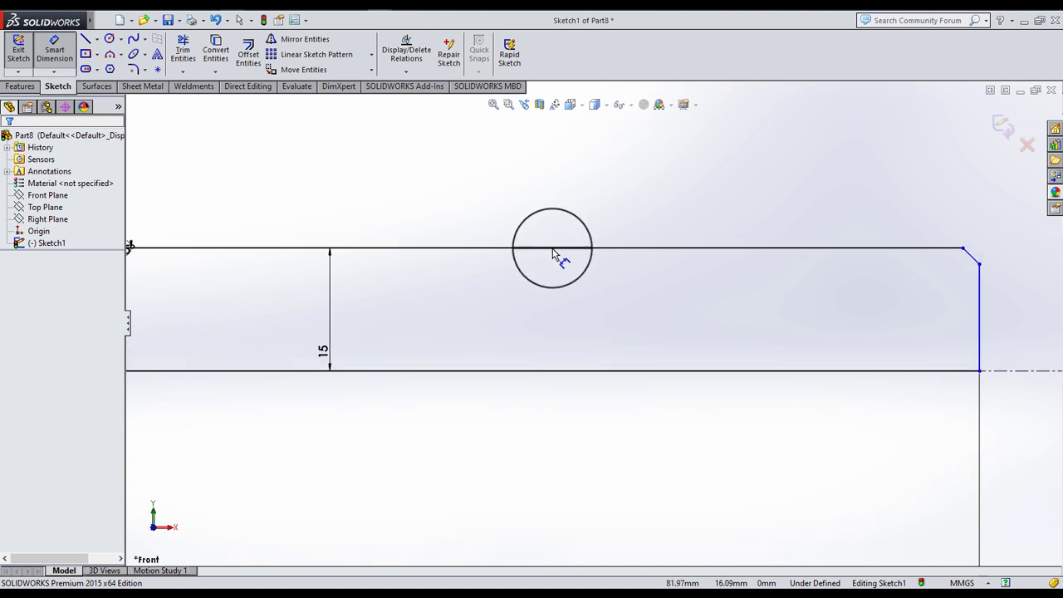
pyautogui.scroll(-1, 973, 306)
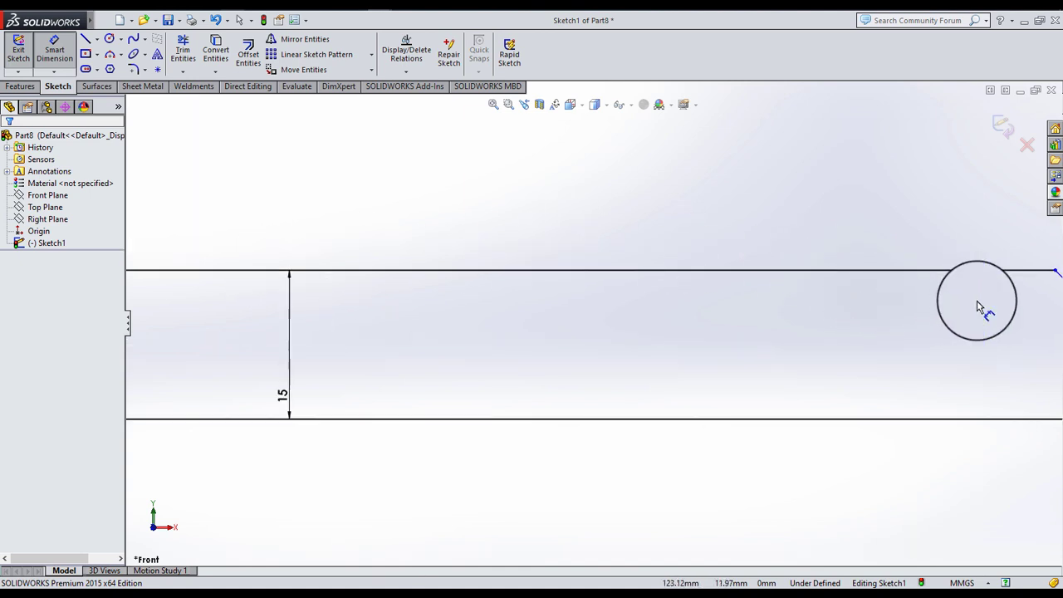
pyautogui.scroll(2, 884, 331)
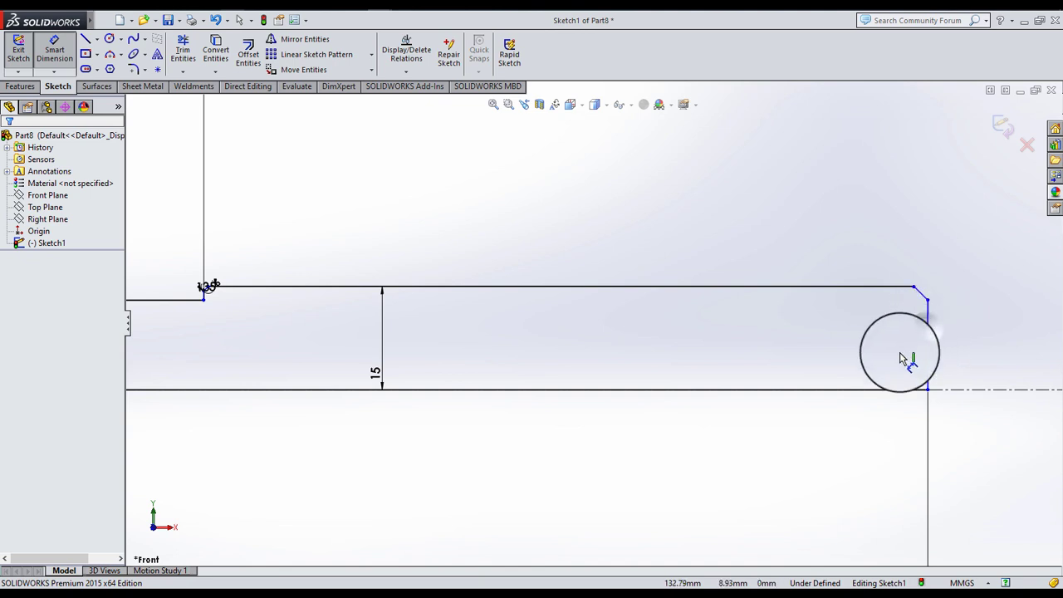
pyautogui.click(926, 310)
pyautogui.scroll(-1, 285, 316)
pyautogui.scroll(-1, 254, 302)
pyautogui.scroll(-1, 260, 285)
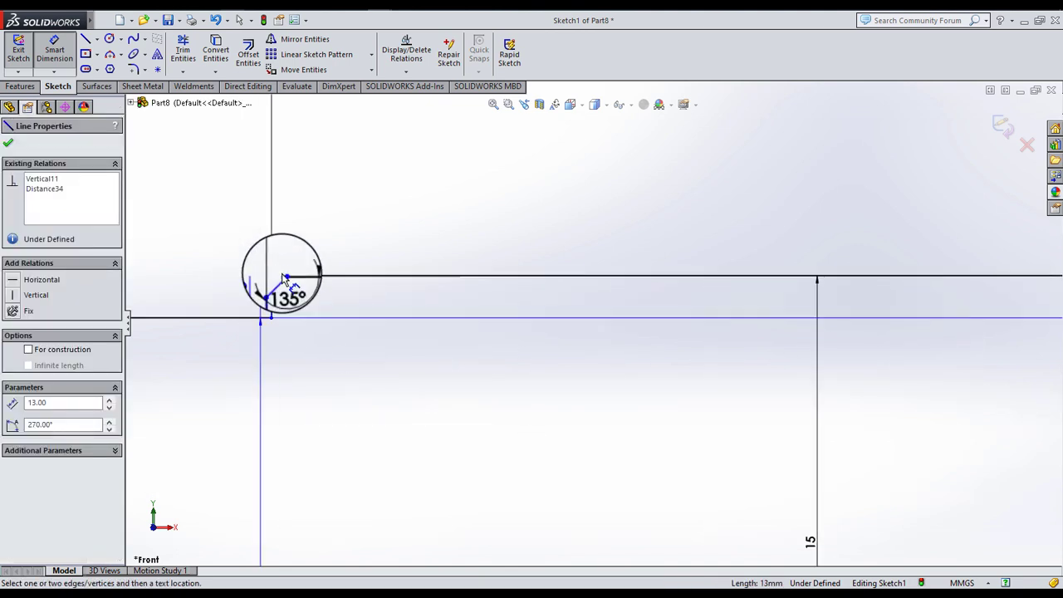
pyautogui.click(285, 276)
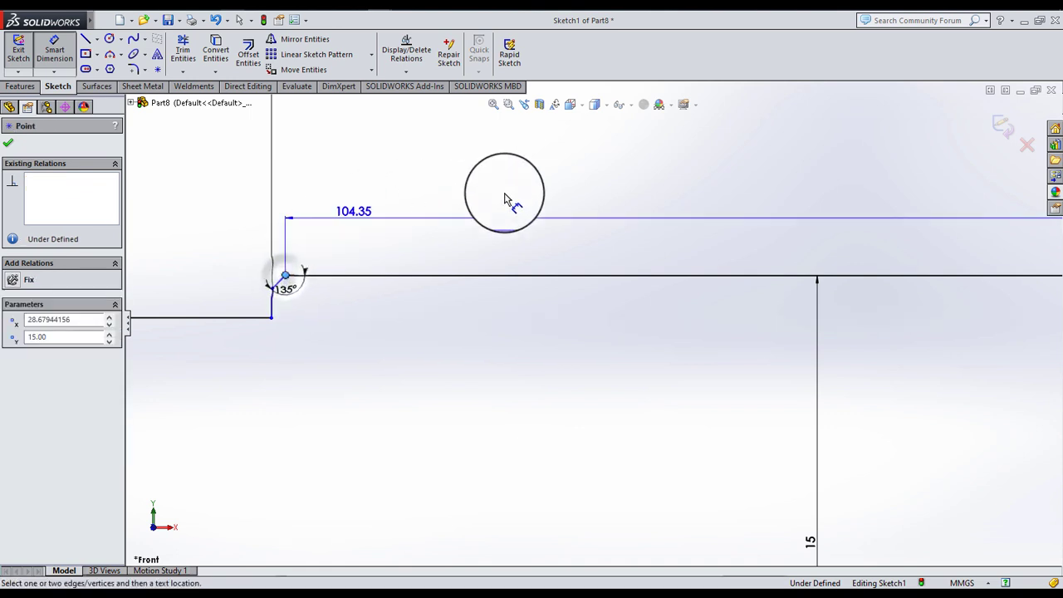
pyautogui.click(555, 199)
pyautogui.write('105')
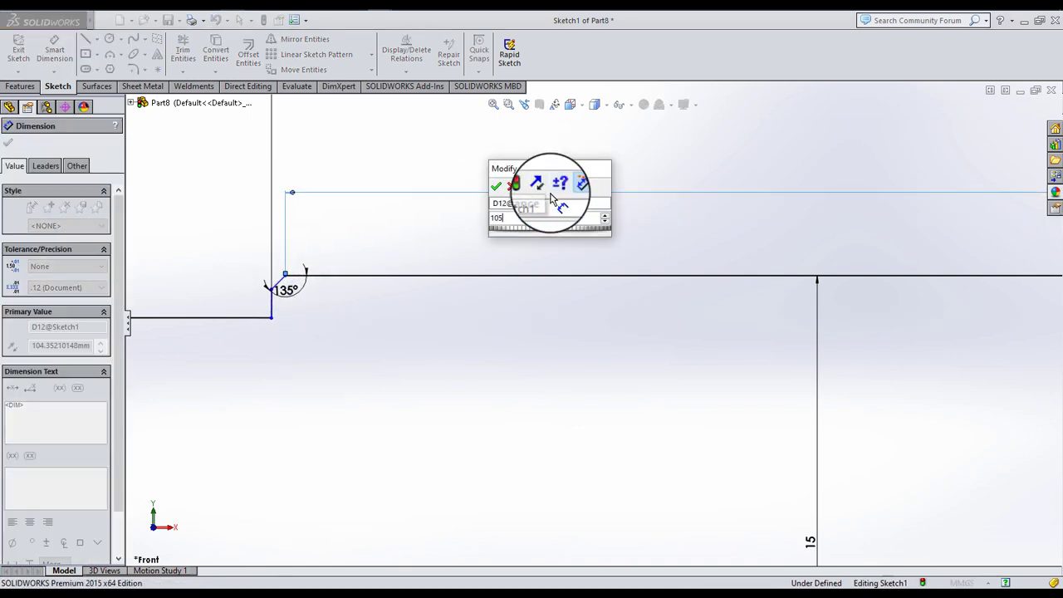
pyautogui.press('Return')
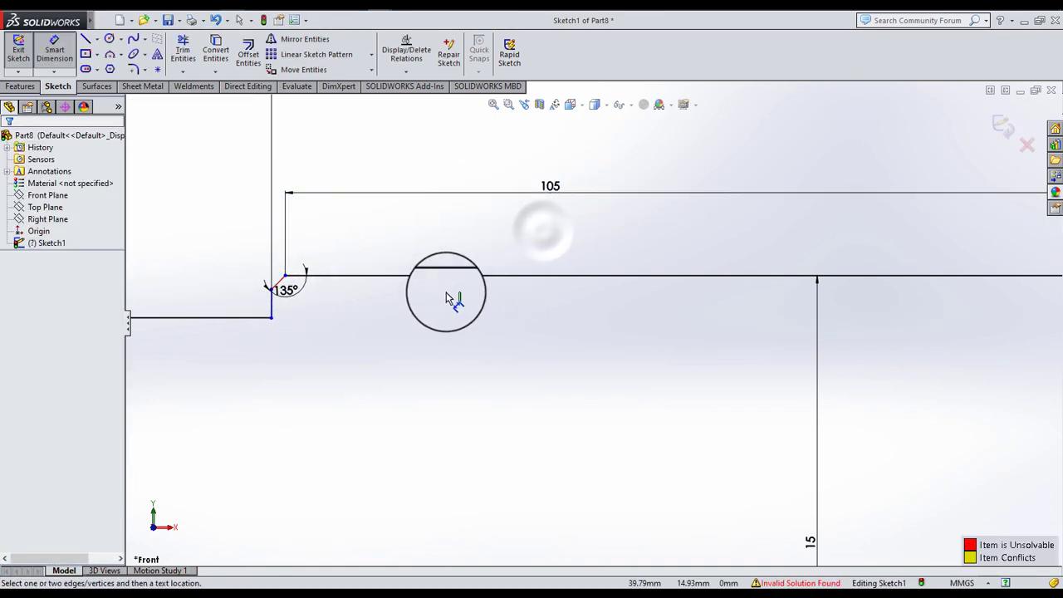
# - Exit dimensioning and pan and zoom to show the whole shaft profile
pyautogui.press('Escape')
pyautogui.scroll(5, 592, 322)
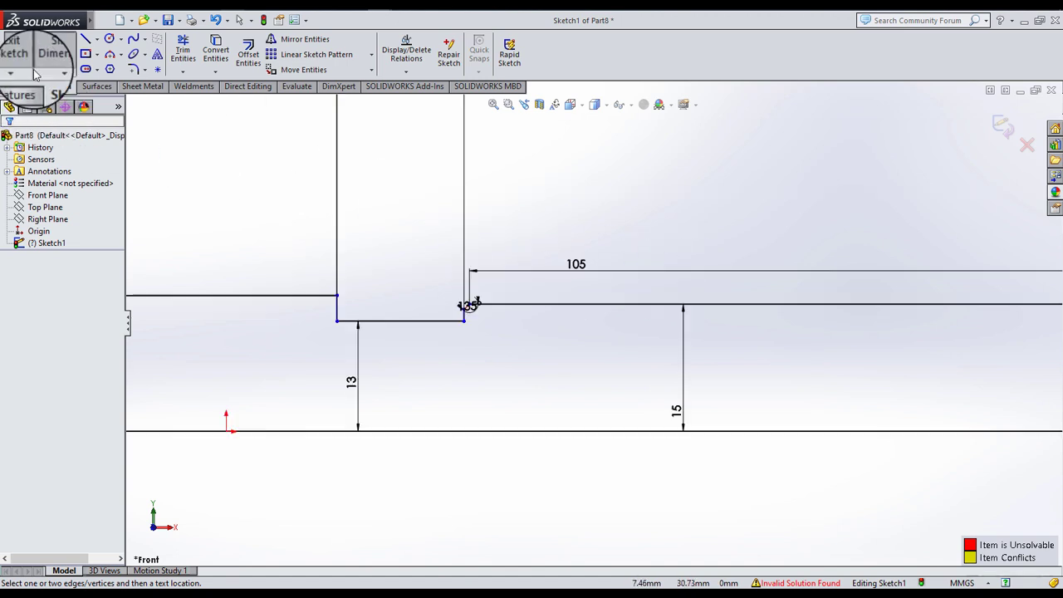
pyautogui.scroll(2, 835, 314)
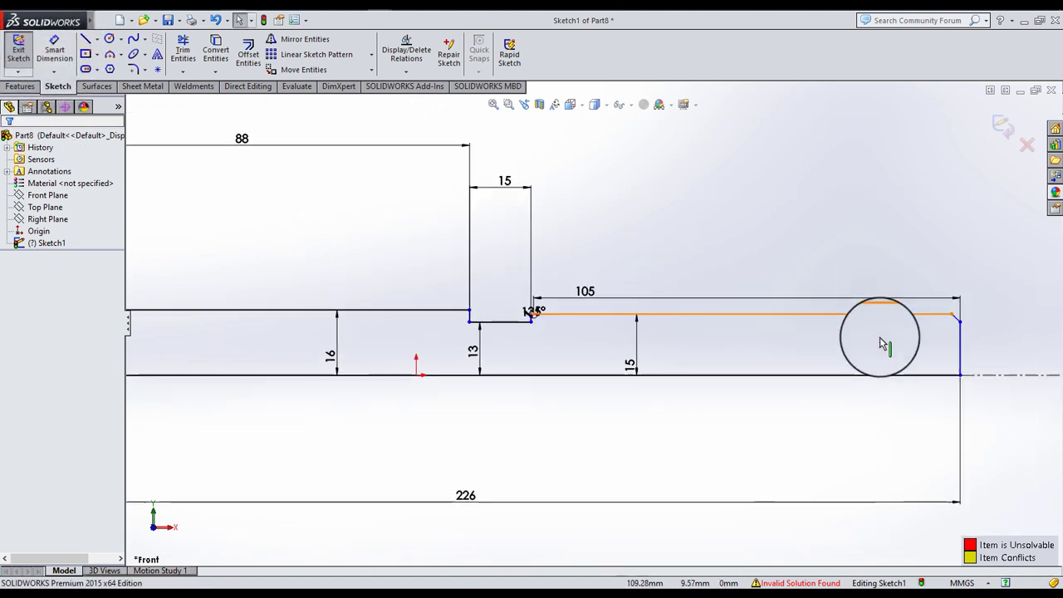
pyautogui.scroll(1, 459, 357)
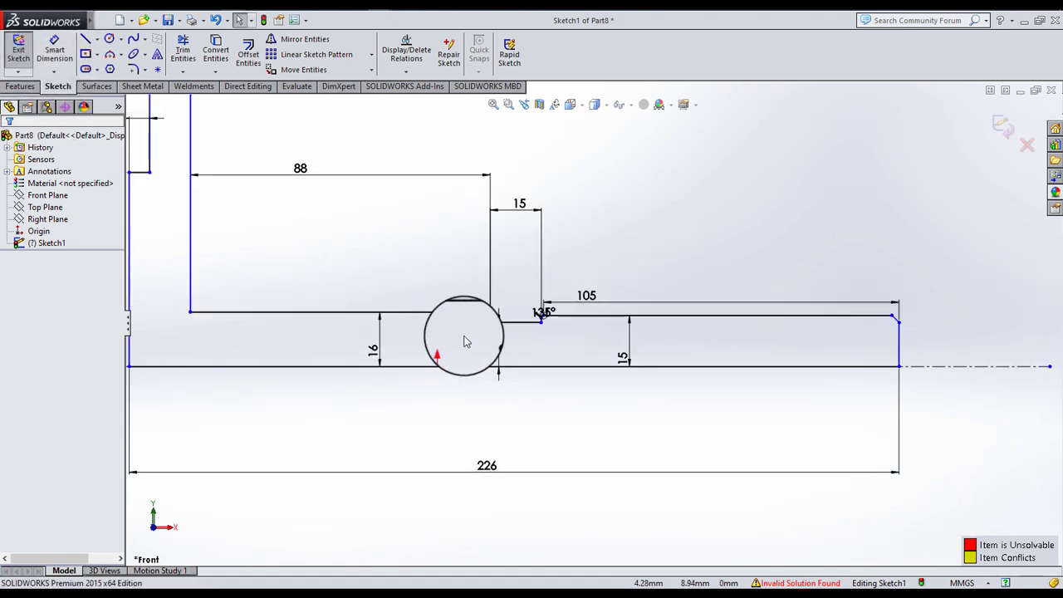
pyautogui.scroll(3, 464, 338)
pyautogui.moveTo(466, 330); pyautogui.dragTo(688, 334)
pyautogui.scroll(-1, 686, 333)
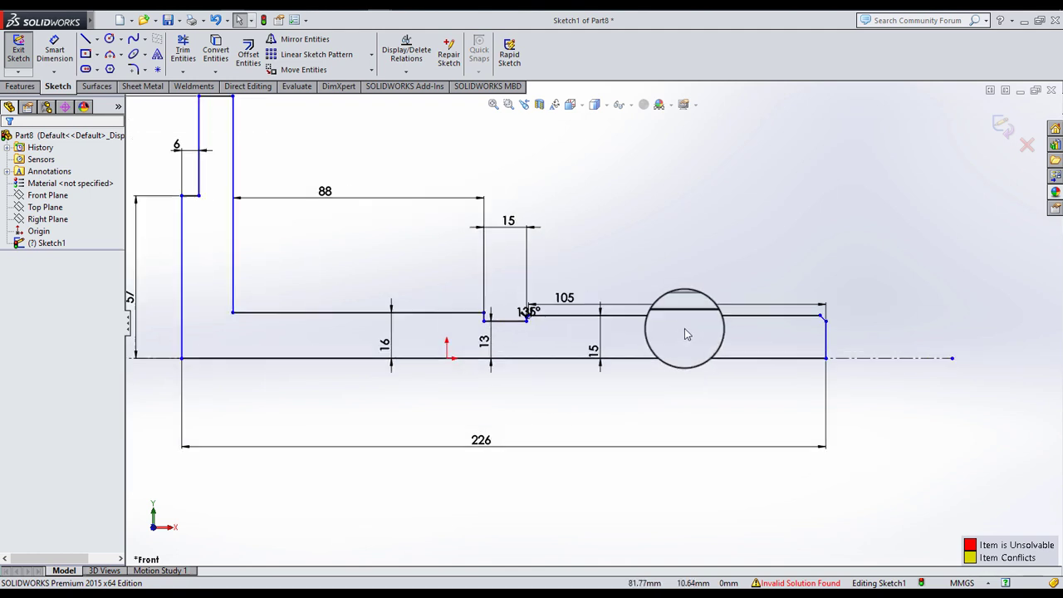
pyautogui.scroll(-1, 687, 334)
pyautogui.scroll(3, 503, 317)
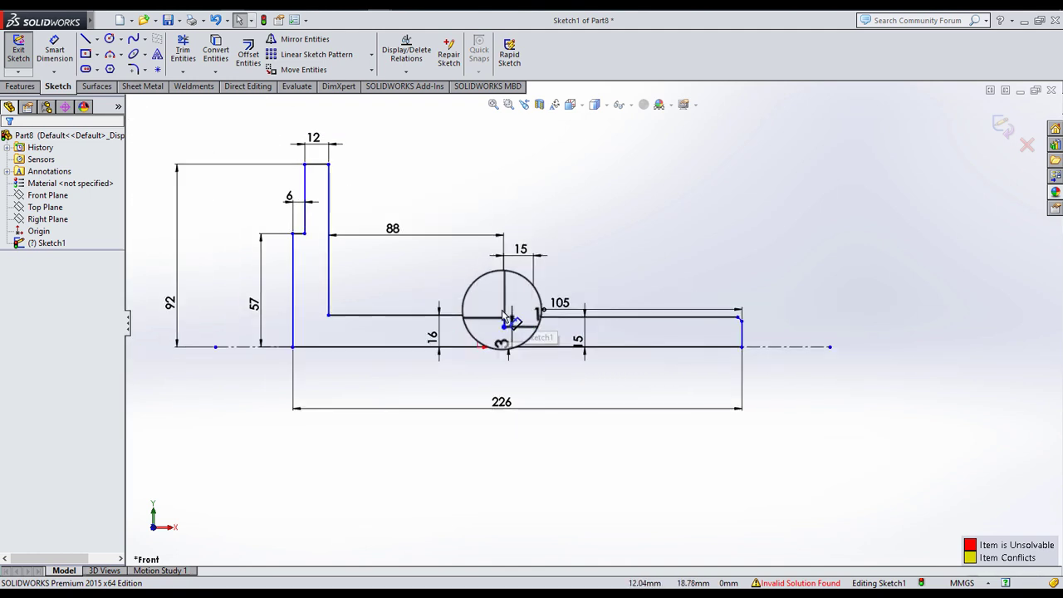
pyautogui.scroll(-1, 555, 323)
pyautogui.scroll(-1, 539, 337)
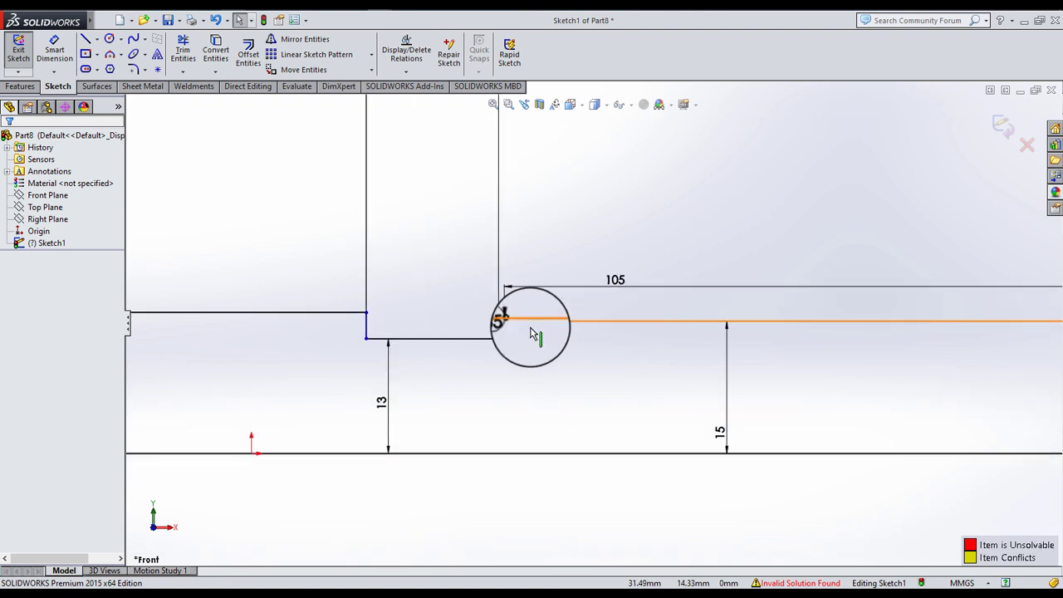
pyautogui.scroll(-1, 529, 339)
pyautogui.scroll(-1, 511, 336)
pyautogui.scroll(-2, 511, 336)
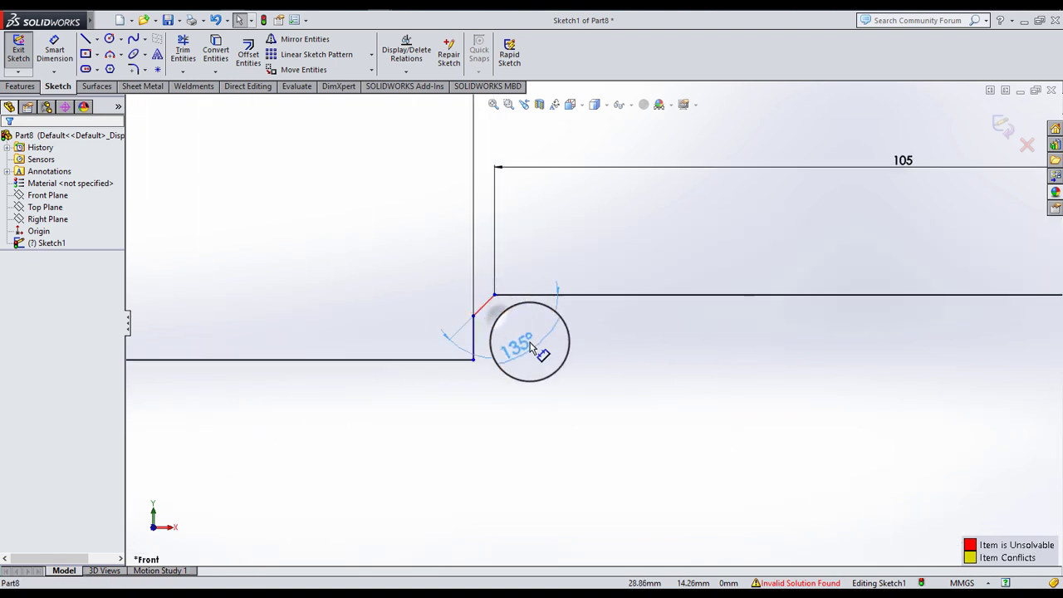
pyautogui.click(552, 380)
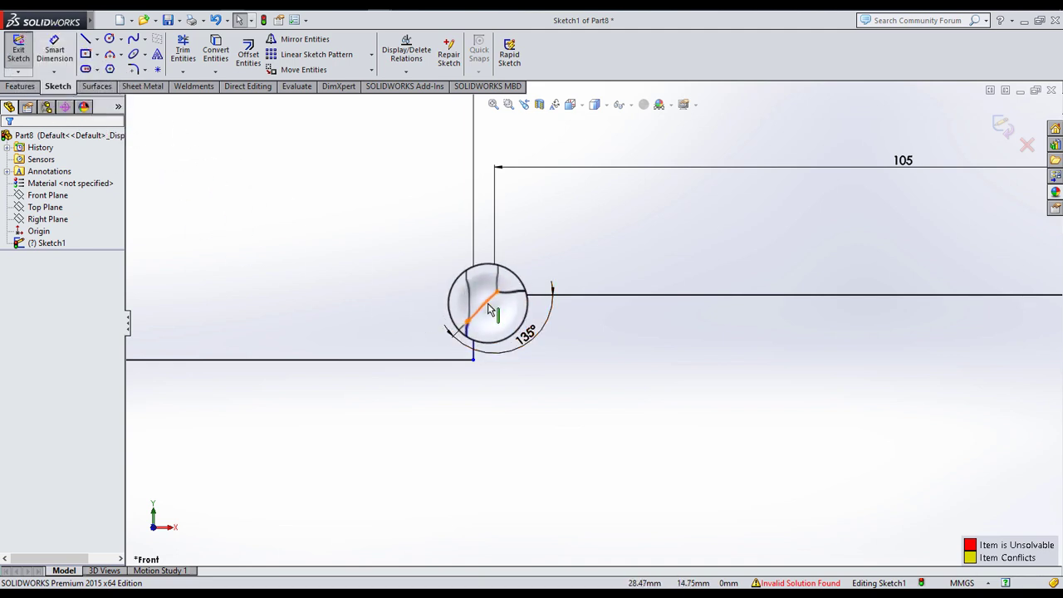
# - Delete the short angled line at the step, confirming removal of its dimensions
pyautogui.click(490, 310)
pyautogui.press('Delete')
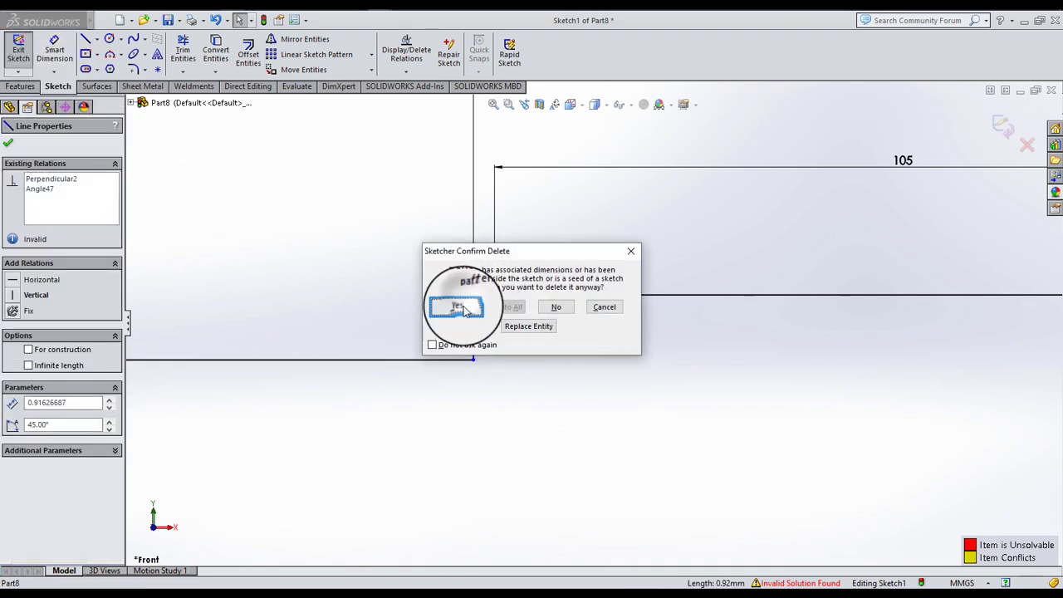
pyautogui.click(465, 309)
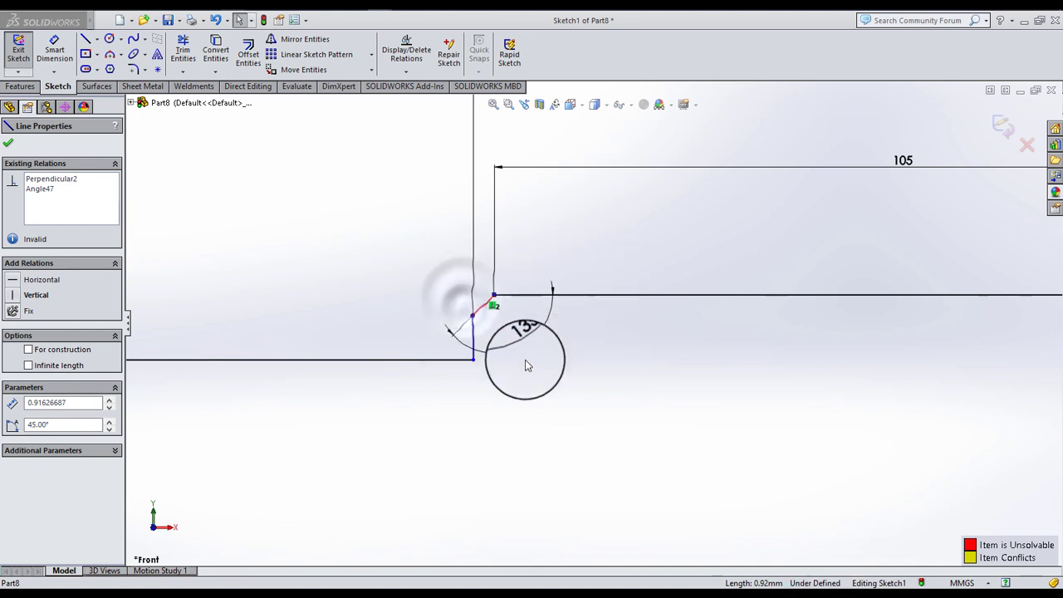
pyautogui.click(476, 302)
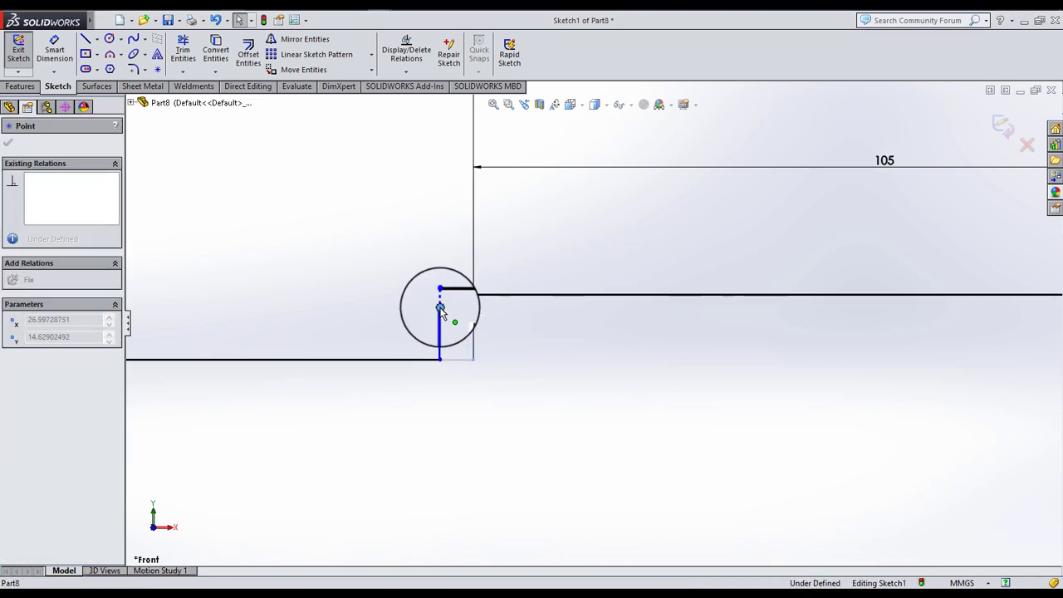
pyautogui.click(571, 357)
pyautogui.scroll(2, 571, 357)
pyautogui.scroll(2, 754, 347)
pyautogui.scroll(2, 854, 345)
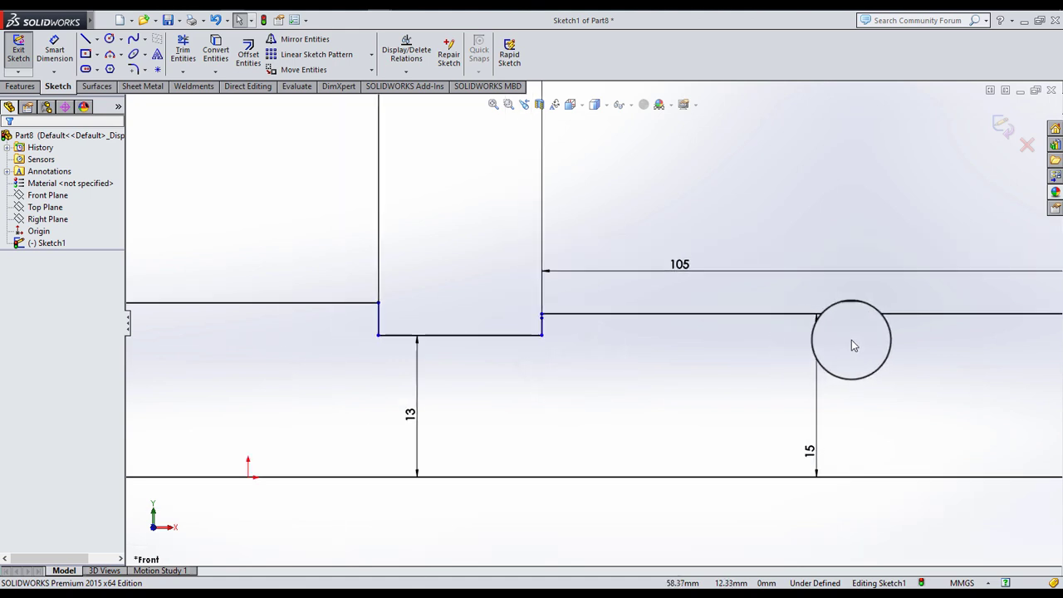
pyautogui.scroll(1, 854, 346)
pyautogui.scroll(1, 966, 347)
pyautogui.scroll(1, 959, 336)
pyautogui.scroll(2, 914, 349)
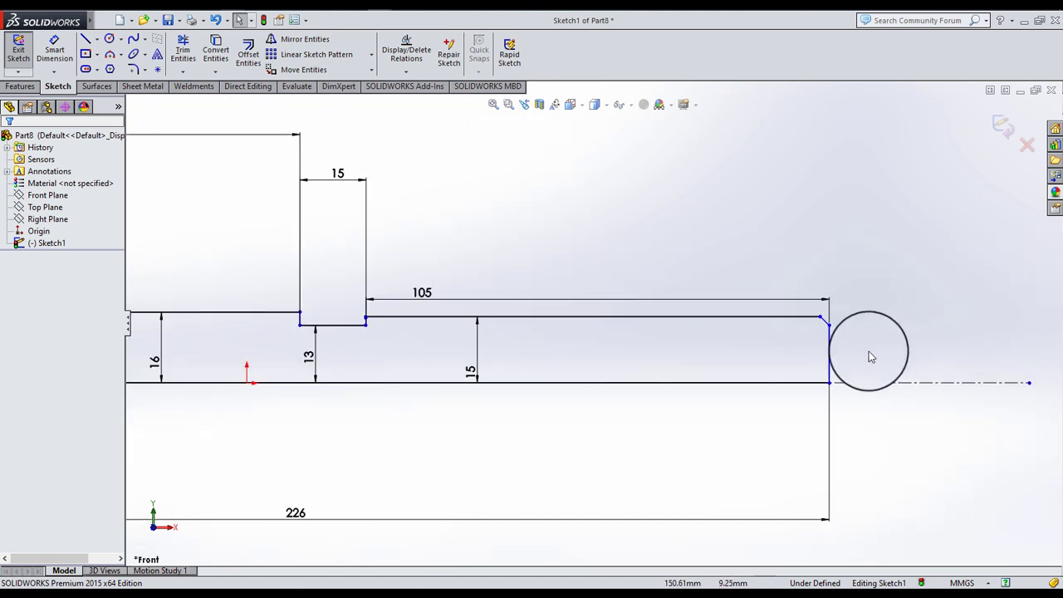
pyautogui.scroll(-3, 871, 357)
pyautogui.click(55, 49)
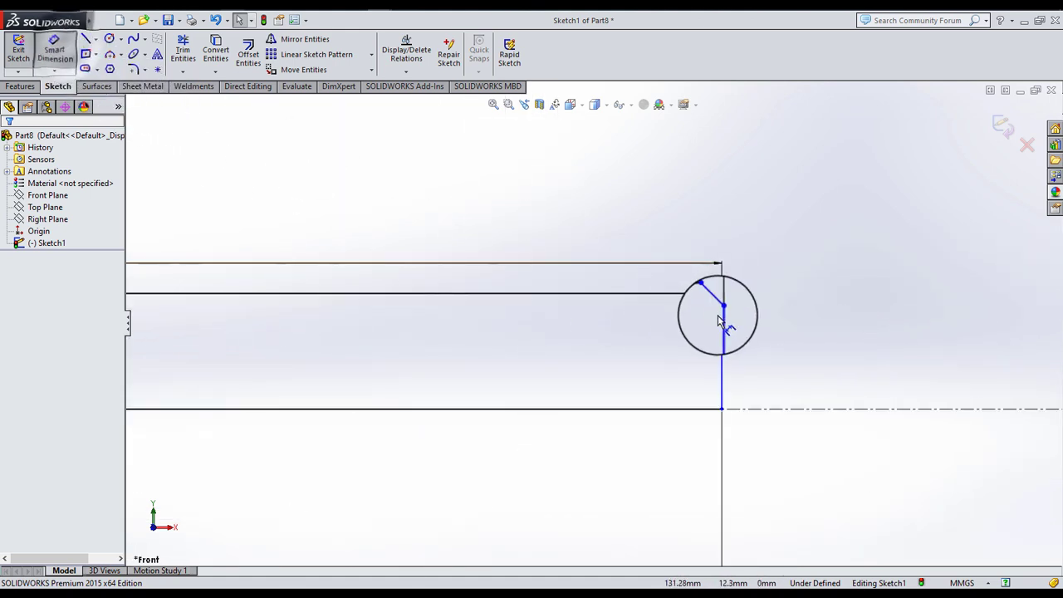
# - Set the shaft-end chamfer to 135° against the vertical end line
pyautogui.moveTo(719, 322); pyautogui.dragTo(719, 310)
pyautogui.click(721, 324)
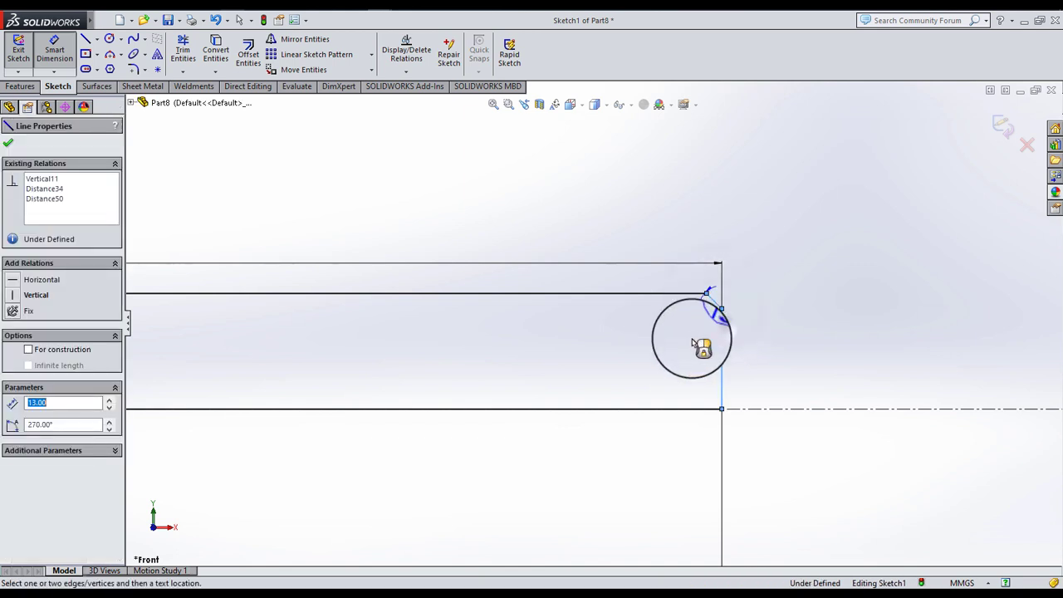
pyautogui.click(689, 331)
pyautogui.write('135')
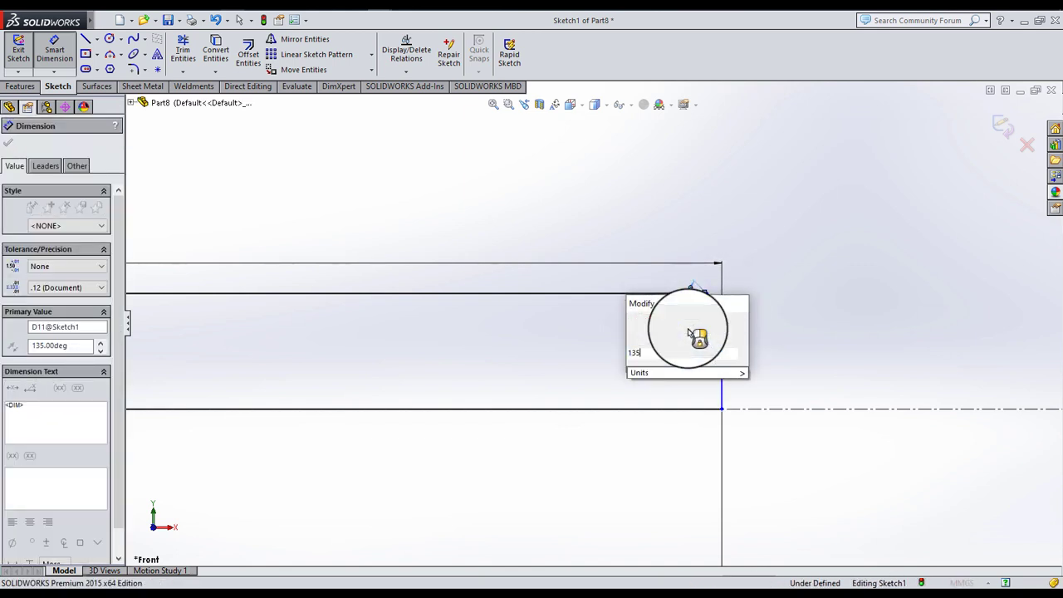
pyautogui.press('Return')
pyautogui.click(681, 356)
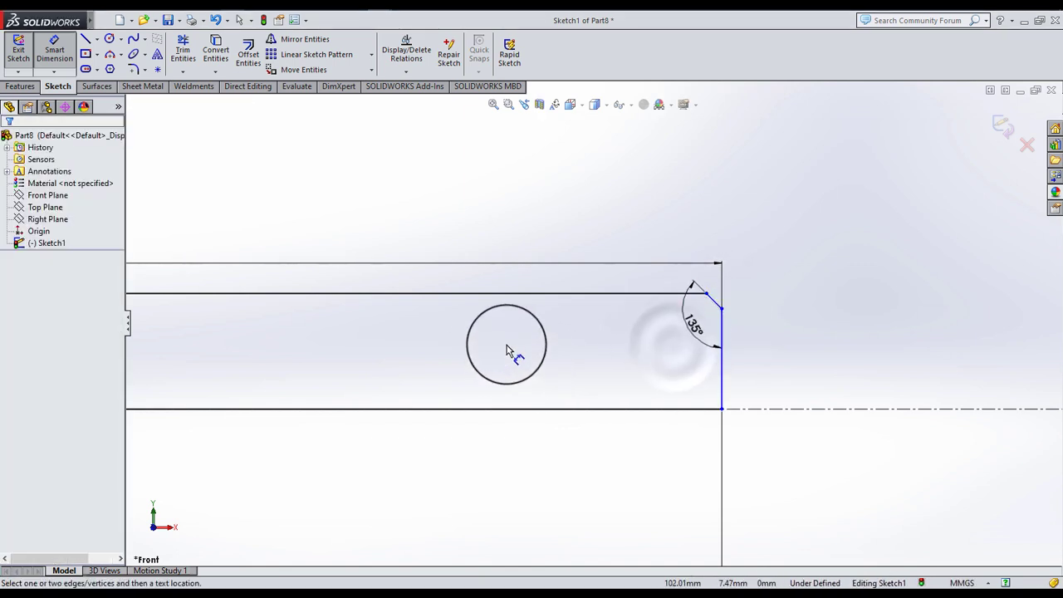
# - Dimension the end line 113 mm (226/2) from the origin
pyautogui.scroll(3, 723, 380)
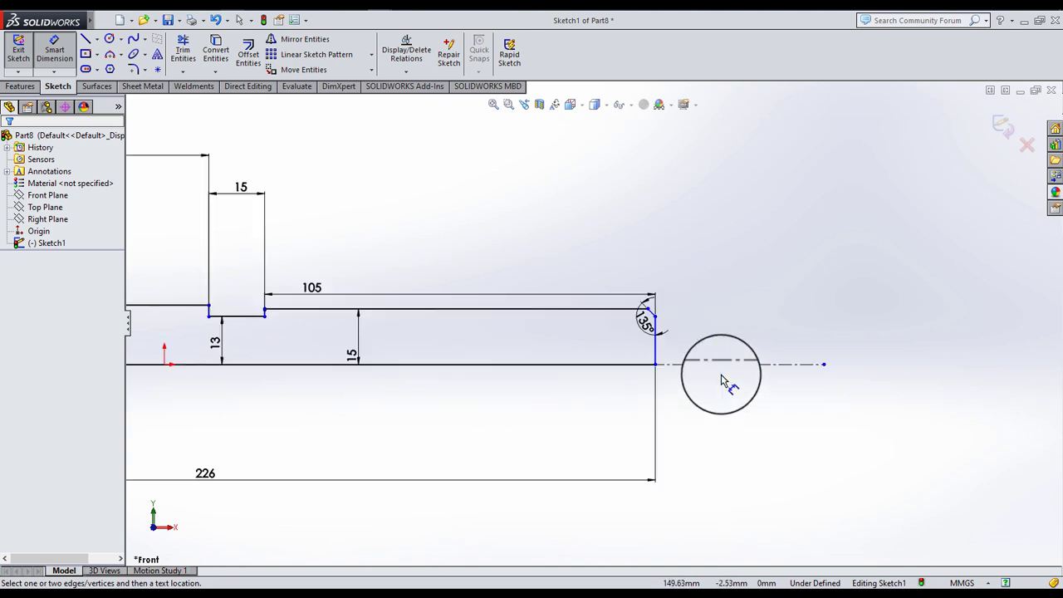
pyautogui.click(655, 355)
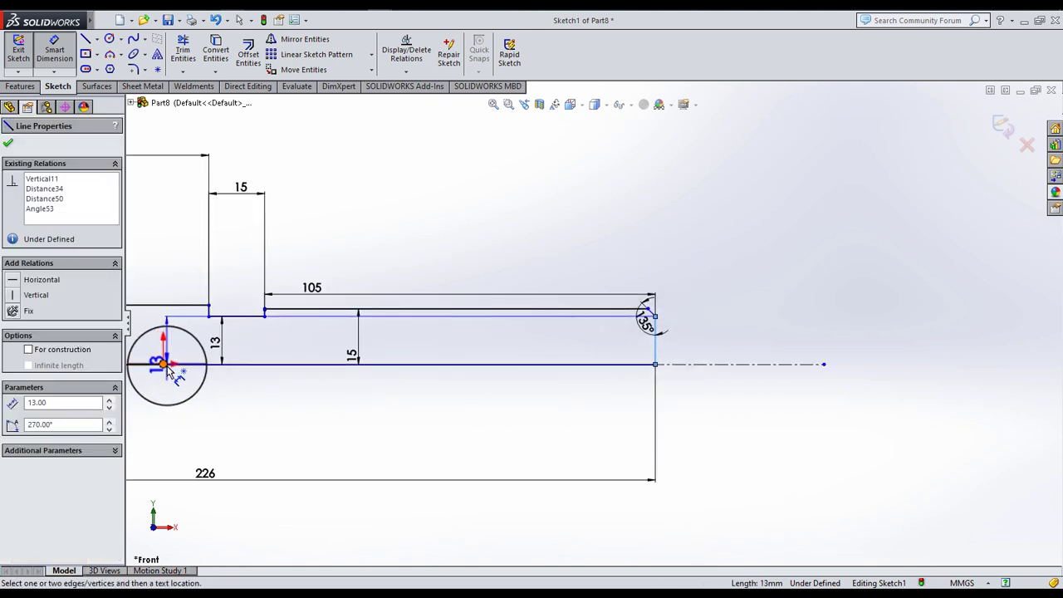
pyautogui.click(166, 365)
pyautogui.click(299, 419)
pyautogui.write('22')
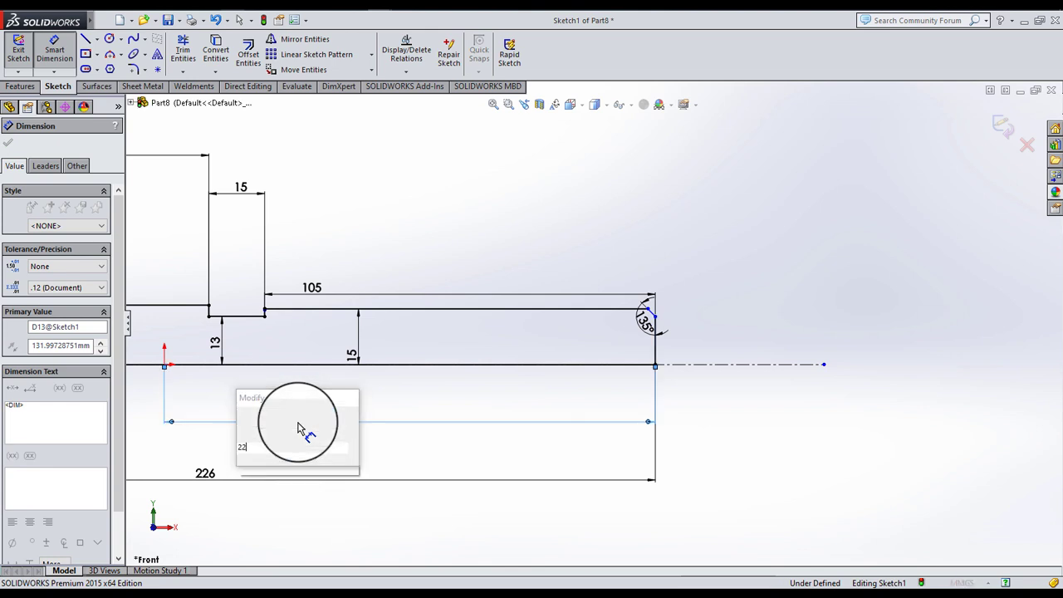
pyautogui.write('6/2')
pyautogui.press('Return')
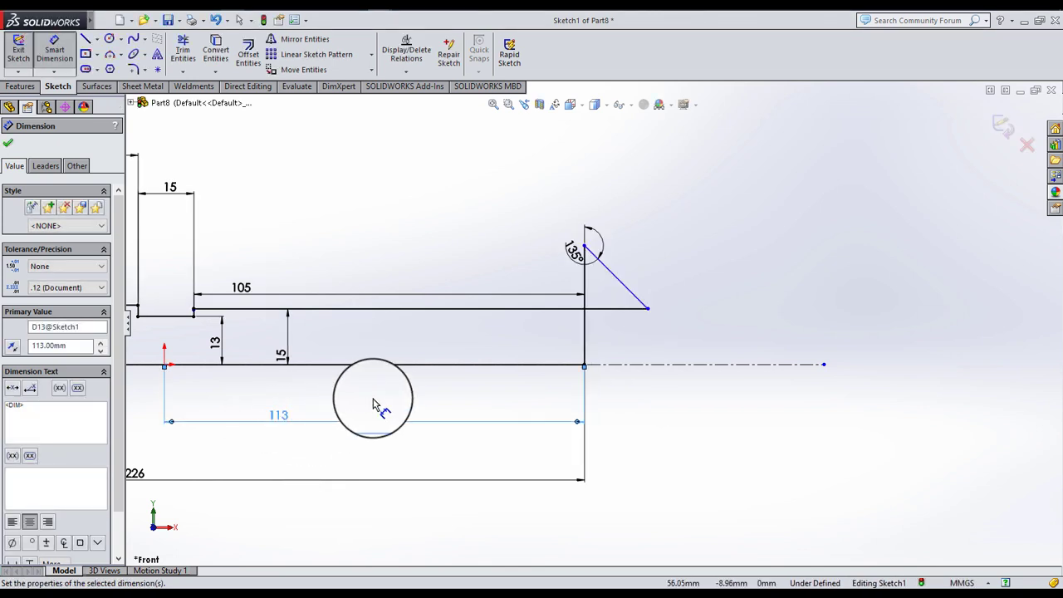
pyautogui.click(378, 403)
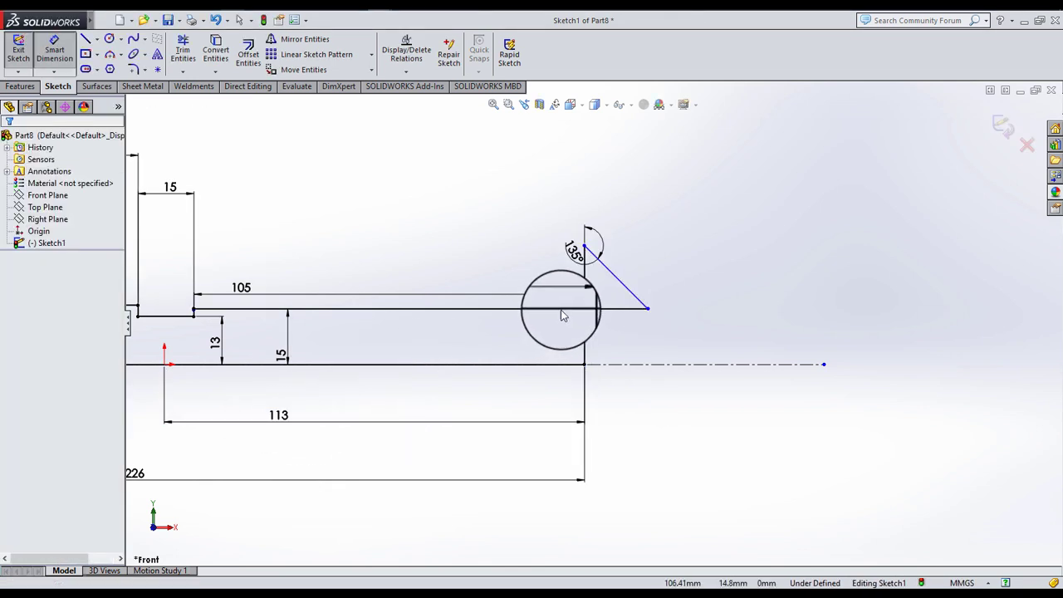
# - Drag the loose sketch points along the profile to sit near the step
pyautogui.moveTo(604, 312); pyautogui.dragTo(609, 324)
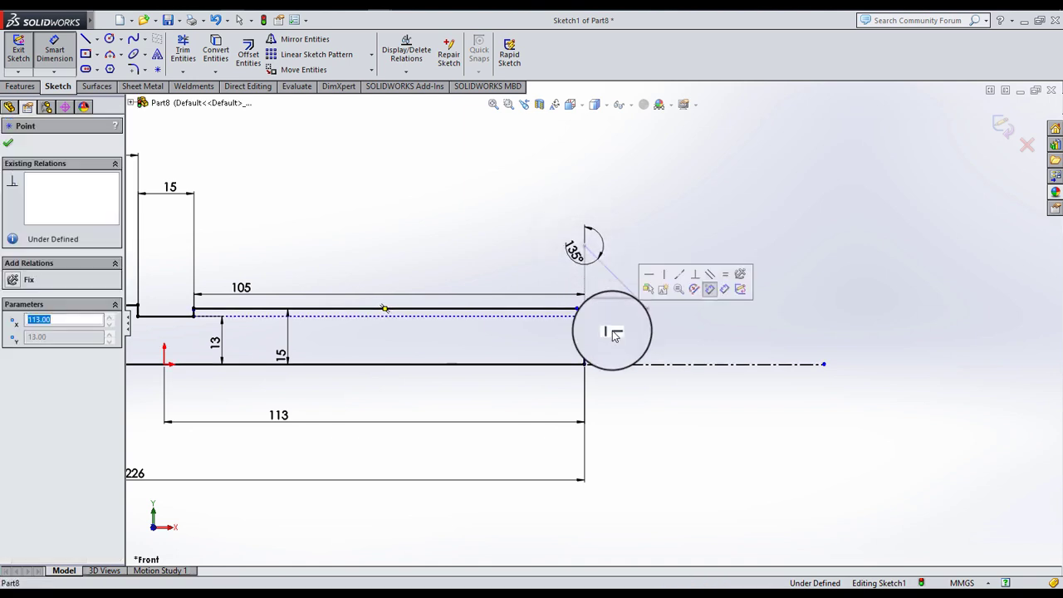
pyautogui.scroll(-4, 576, 313)
pyautogui.moveTo(420, 359)
pyautogui.mouseDown()
pyautogui.moveTo(400, 328)
pyautogui.moveTo(252, 329)
pyautogui.moveTo(406, 330)
pyautogui.mouseUp()
pyautogui.scroll(-2, 411, 329)
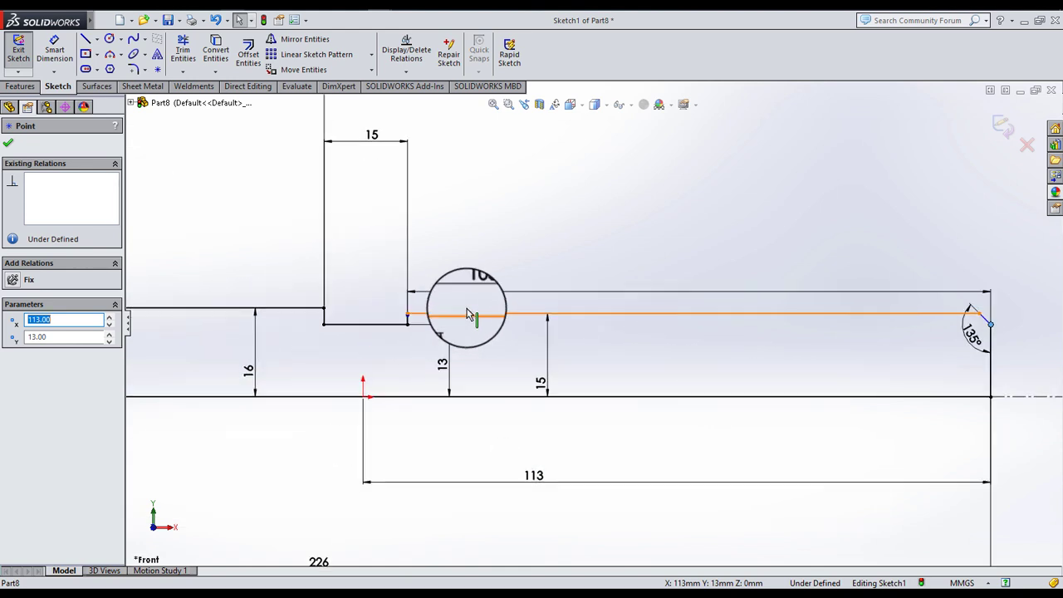
pyautogui.scroll(-2, 470, 321)
pyautogui.scroll(-2, 432, 327)
pyautogui.scroll(-2, 434, 327)
pyautogui.scroll(-1, 440, 324)
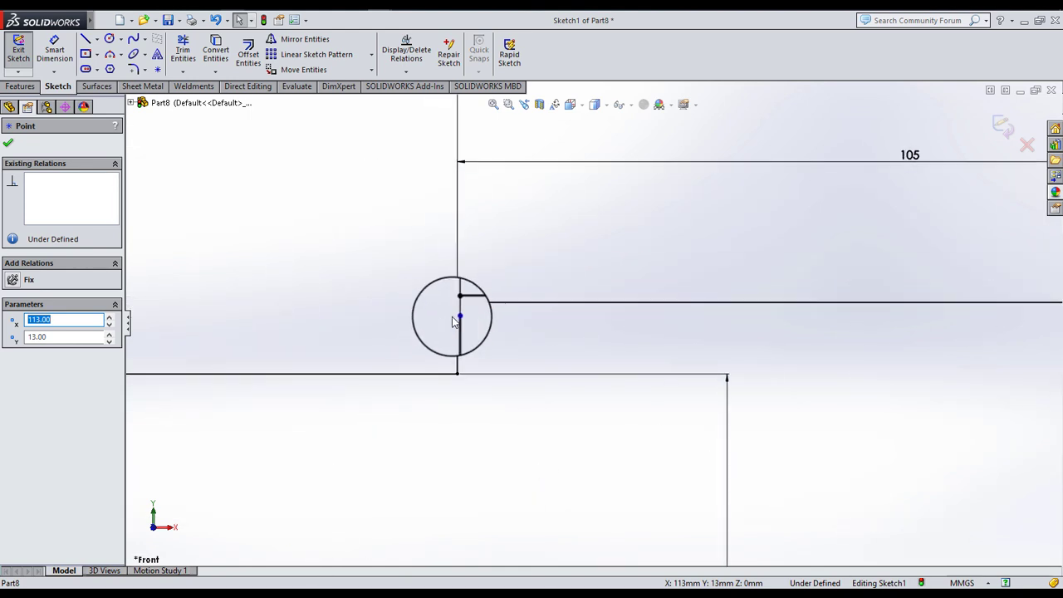
pyautogui.moveTo(459, 323)
pyautogui.mouseDown()
pyautogui.moveTo(473, 336)
pyautogui.moveTo(450, 348)
pyautogui.moveTo(429, 343)
pyautogui.mouseUp()
pyautogui.scroll(2, 489, 346)
pyautogui.scroll(2, 515, 344)
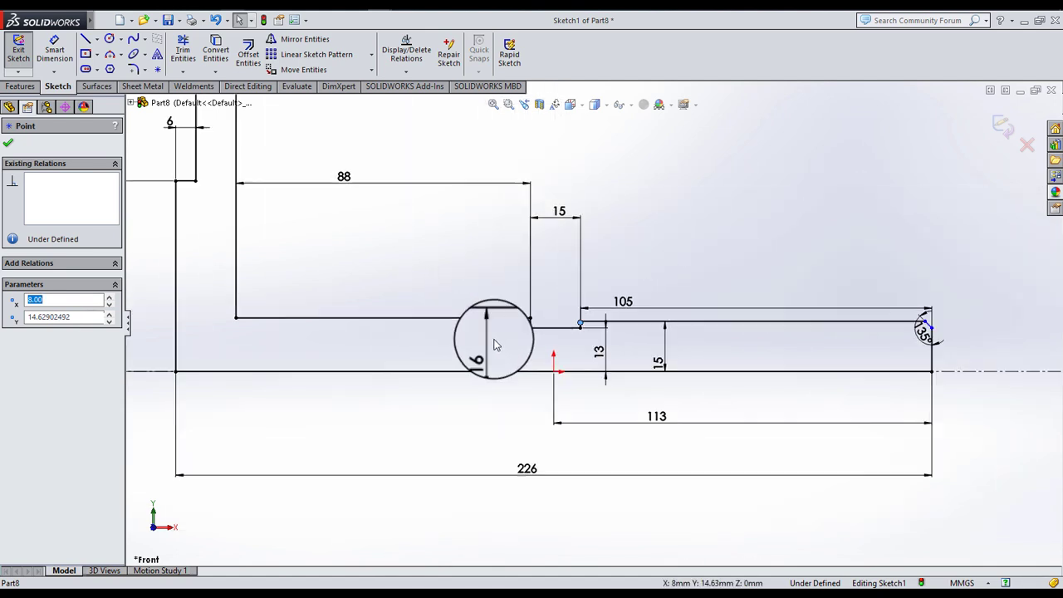
pyautogui.scroll(1, 578, 343)
pyautogui.scroll(-2, 863, 335)
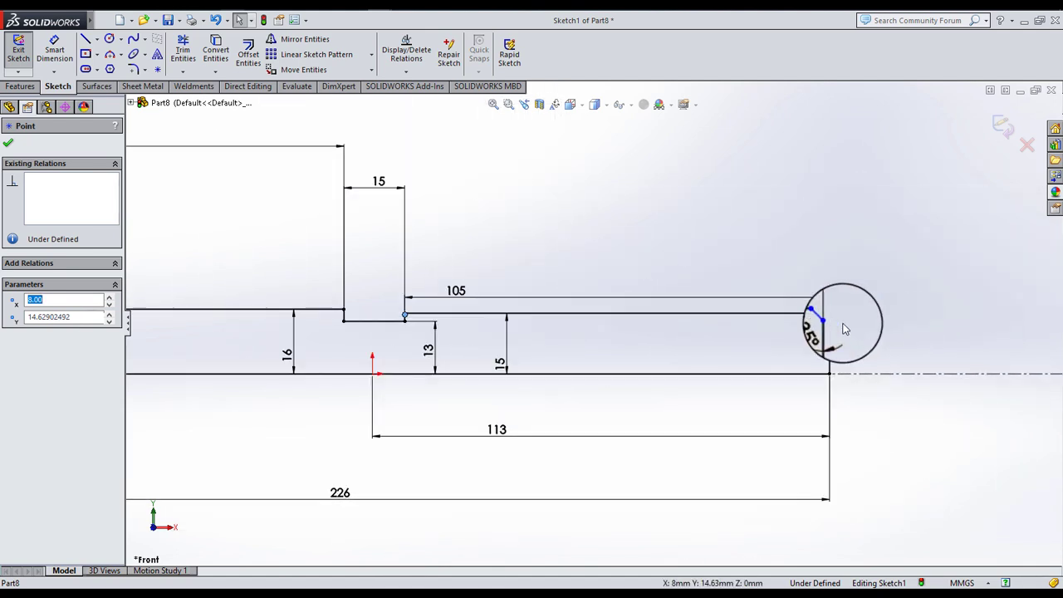
pyautogui.scroll(-1, 863, 311)
# - Dimension the right-end chamfer's horizontal width to 1 mm
pyautogui.click(48, 62)
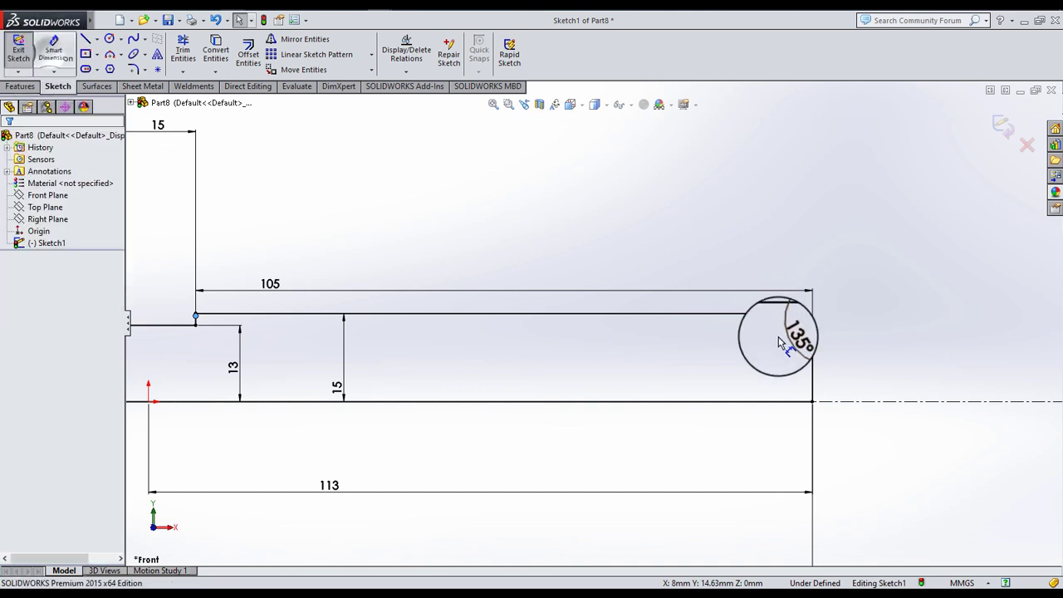
pyautogui.click(812, 332)
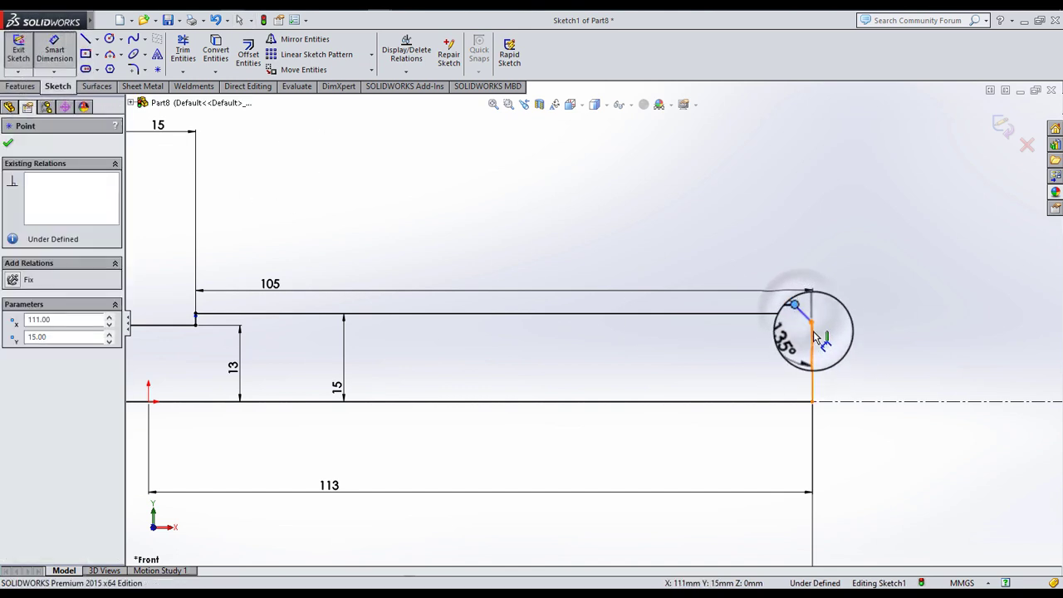
pyautogui.click(811, 274)
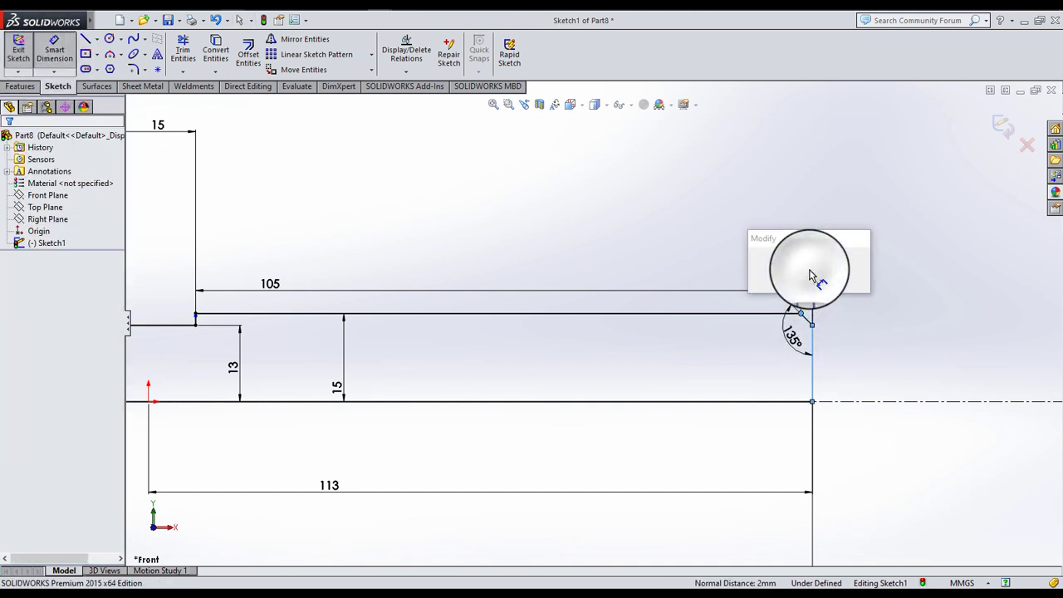
pyautogui.write('1')
pyautogui.click(755, 263)
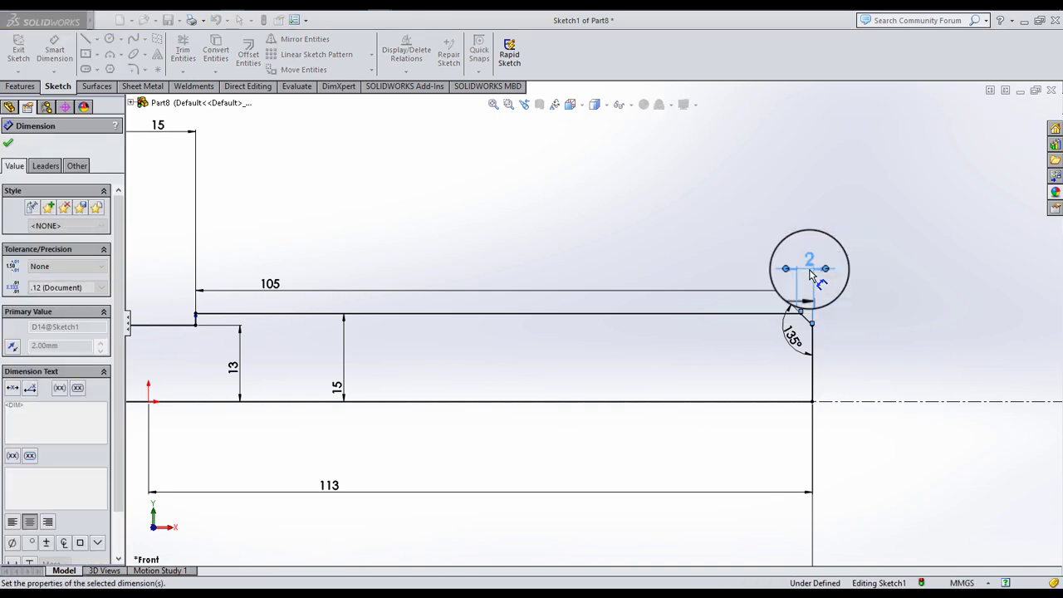
pyautogui.click(661, 253)
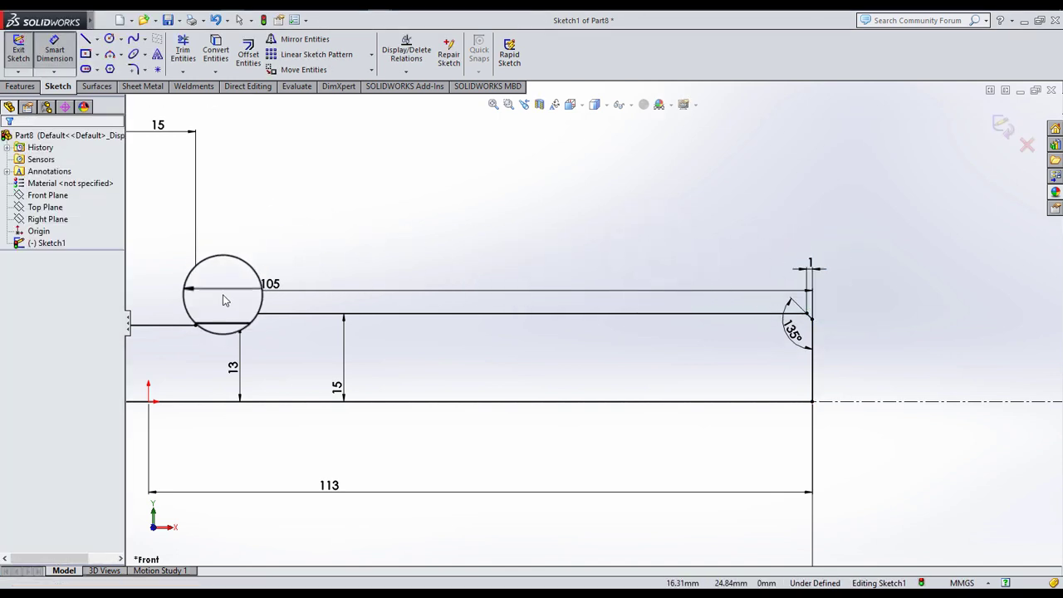
# - Drag the loose point up the vertical line and trim the stray line near the corner
pyautogui.scroll(-2, 219, 329)
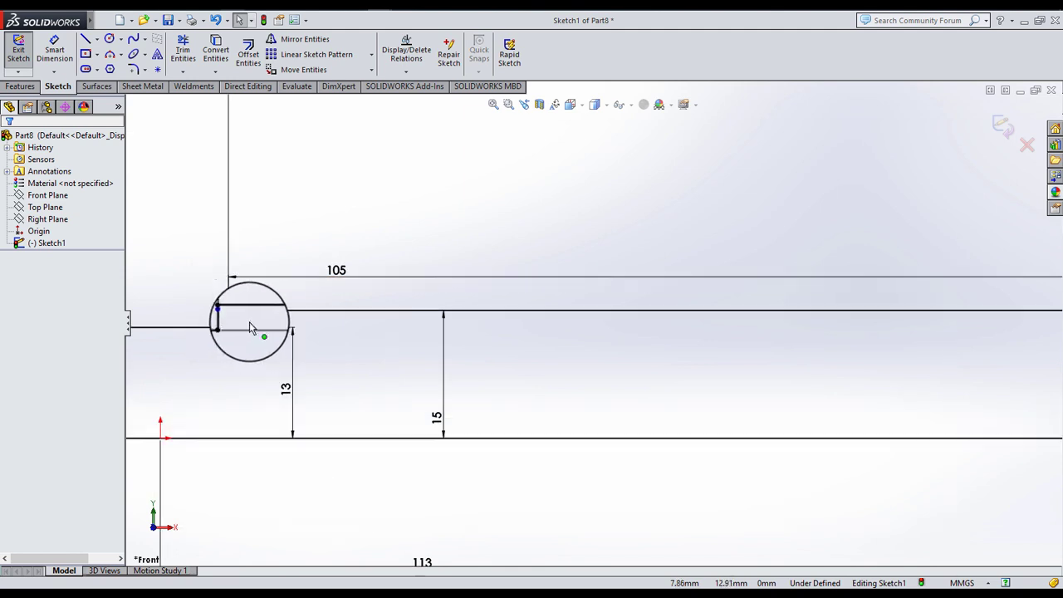
pyautogui.scroll(-2, 275, 332)
pyautogui.scroll(-2, 275, 328)
pyautogui.scroll(-1, 285, 308)
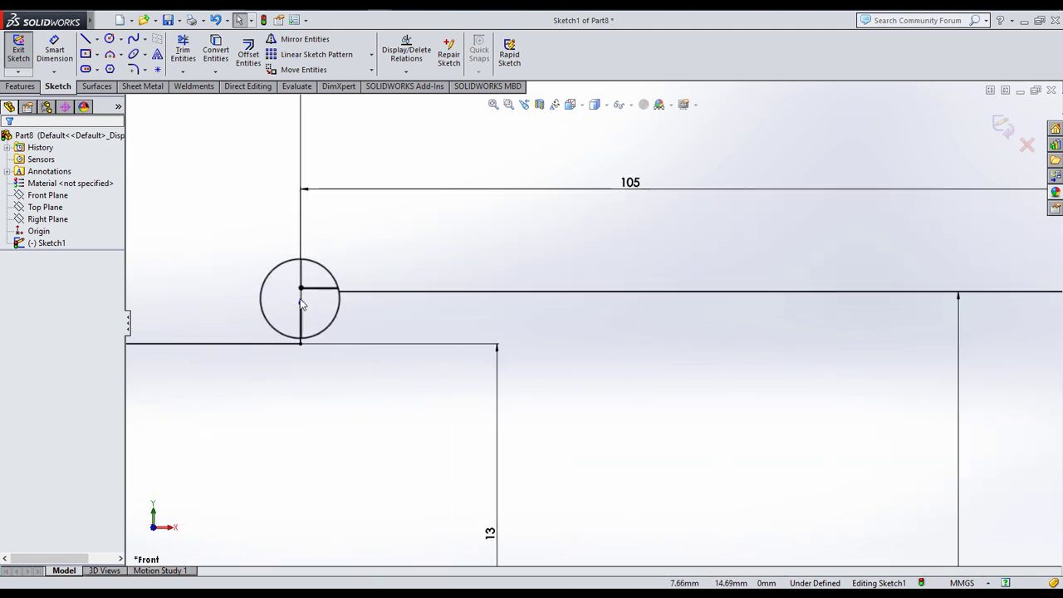
pyautogui.click(300, 304)
pyautogui.moveTo(301, 304); pyautogui.dragTo(378, 245)
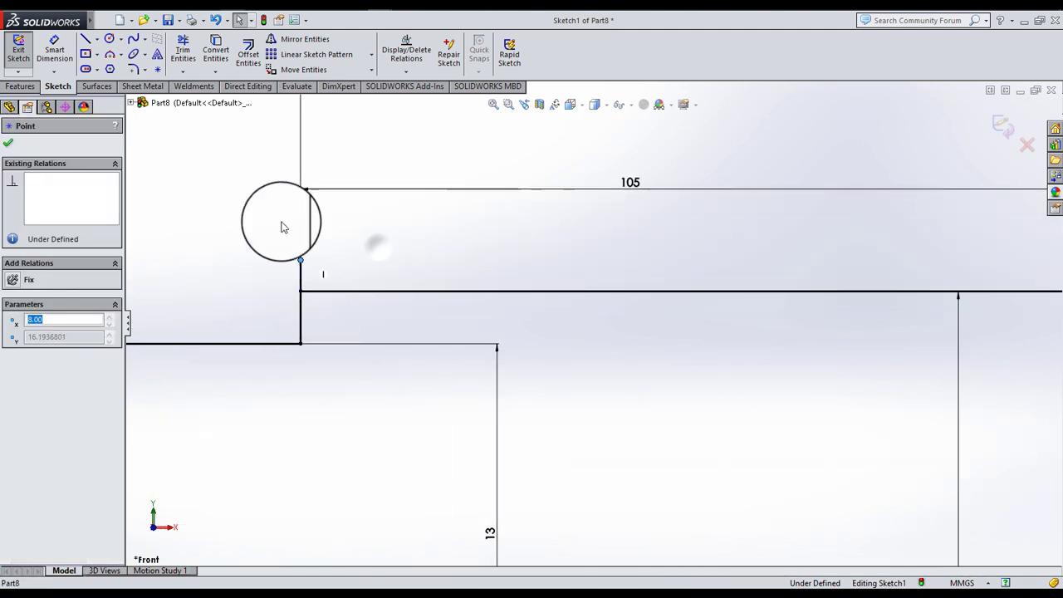
pyautogui.click(183, 51)
pyautogui.moveTo(320, 263); pyautogui.dragTo(265, 277)
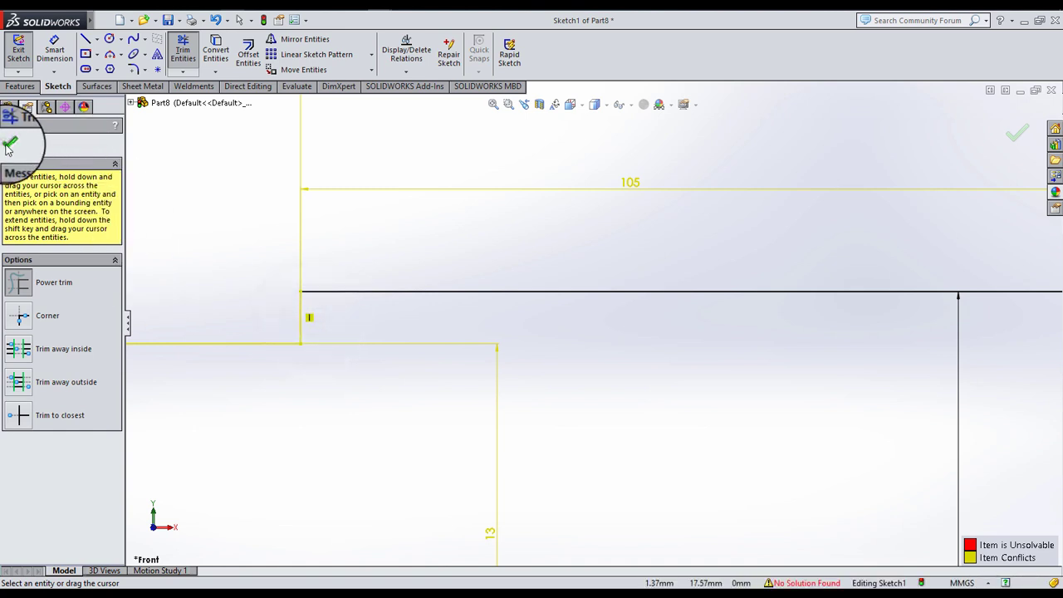
pyautogui.click(312, 322)
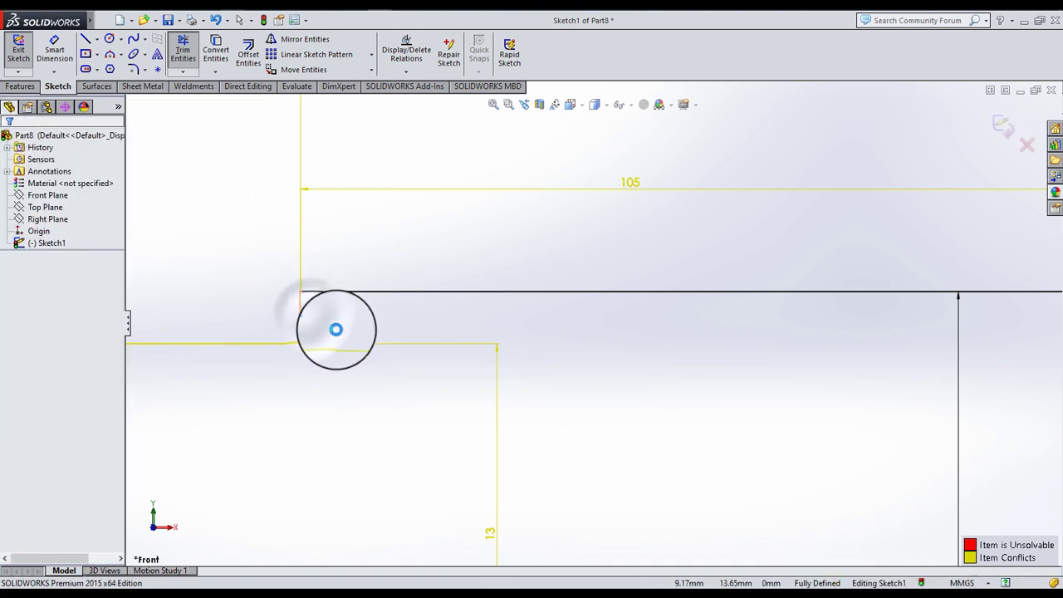
# - Round the inner corner beside the flange with an R10 sketch fillet
pyautogui.scroll(2, 415, 314)
pyautogui.scroll(2, 532, 340)
pyautogui.scroll(3, 614, 361)
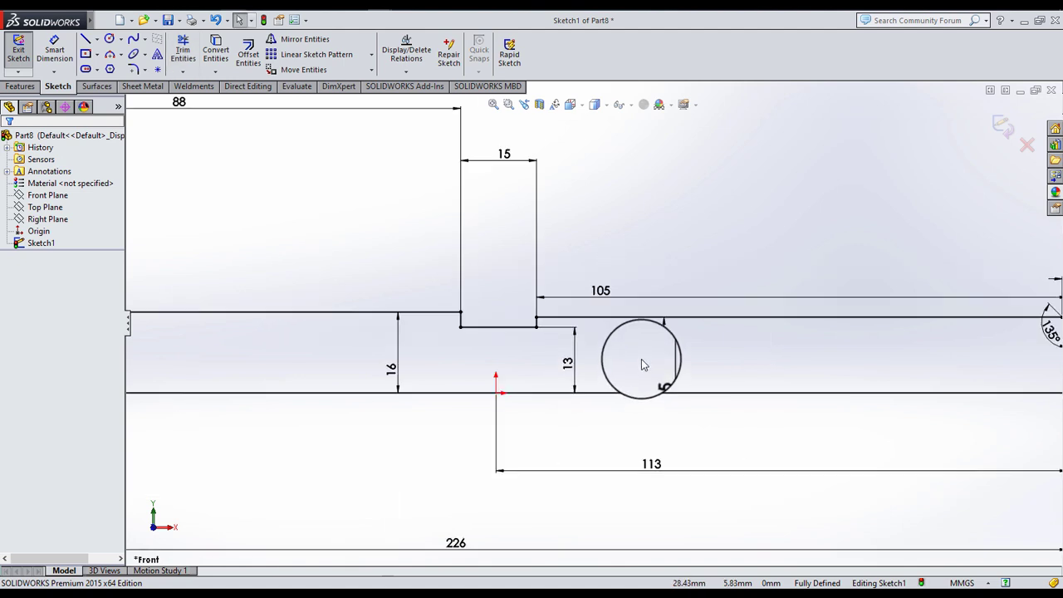
pyautogui.scroll(3, 639, 359)
pyautogui.scroll(3, 598, 349)
pyautogui.scroll(2, 509, 290)
pyautogui.scroll(-2, 509, 290)
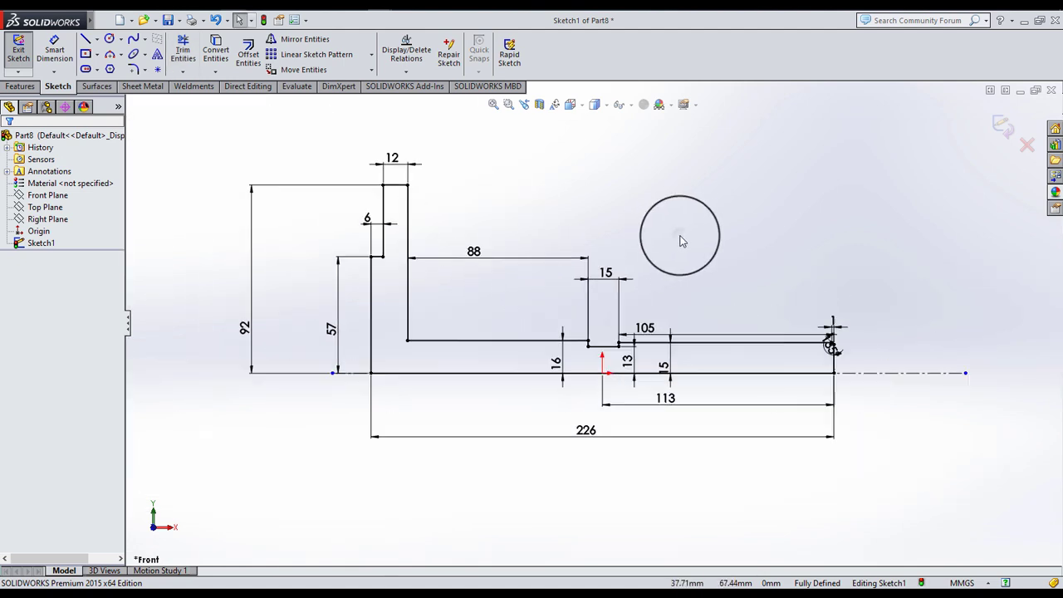
pyautogui.scroll(-1, 653, 249)
pyautogui.scroll(-1, 654, 252)
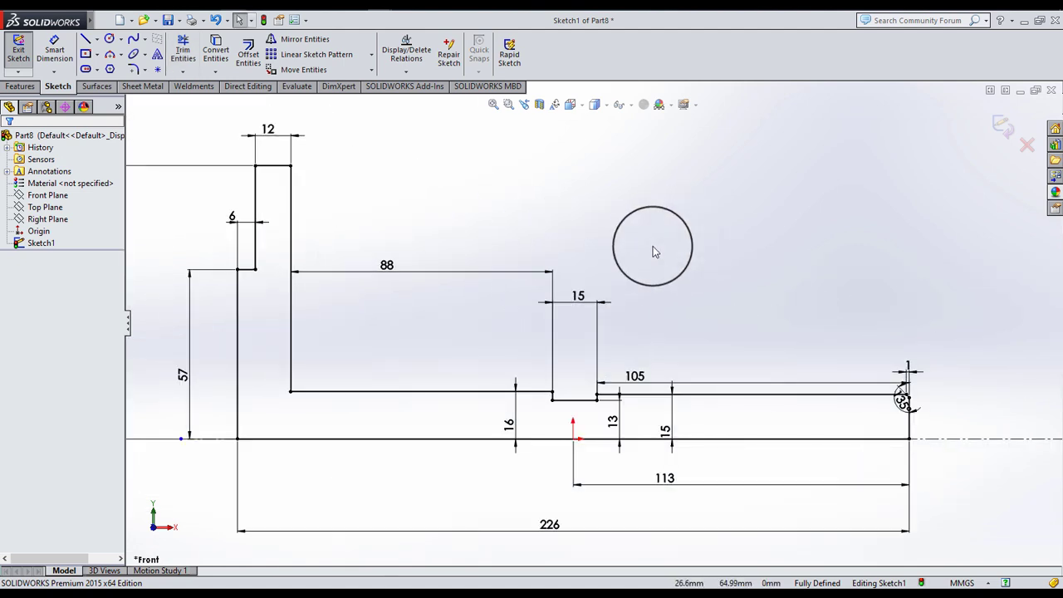
pyautogui.click(133, 69)
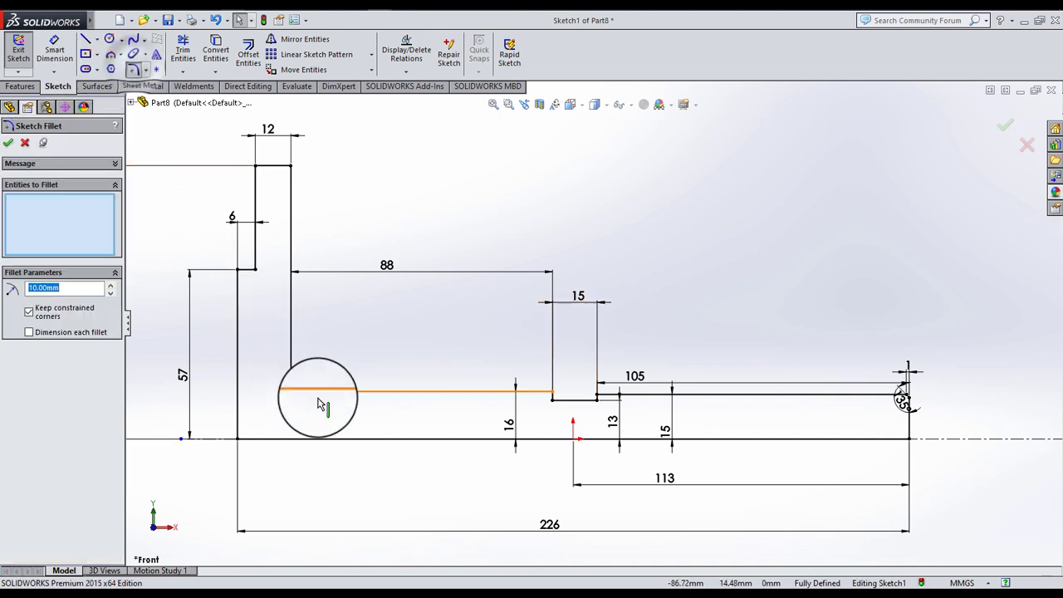
pyautogui.click(291, 392)
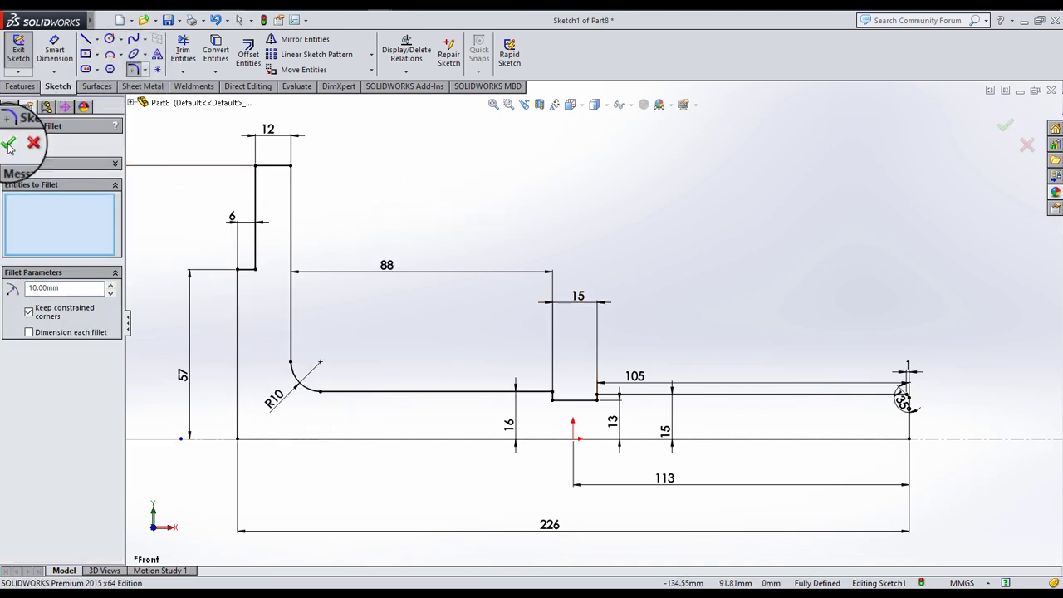
pyautogui.click(8, 142)
# - Revolve the profile about the centreline into Revolve1 and start a sketch on the disk face
pyautogui.click(22, 89)
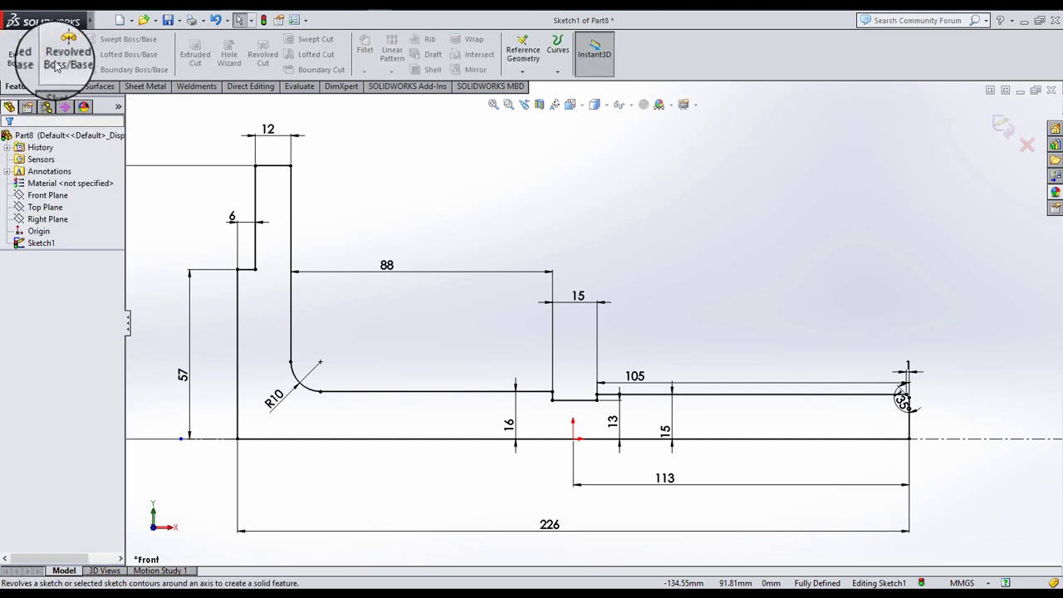
pyautogui.click(57, 67)
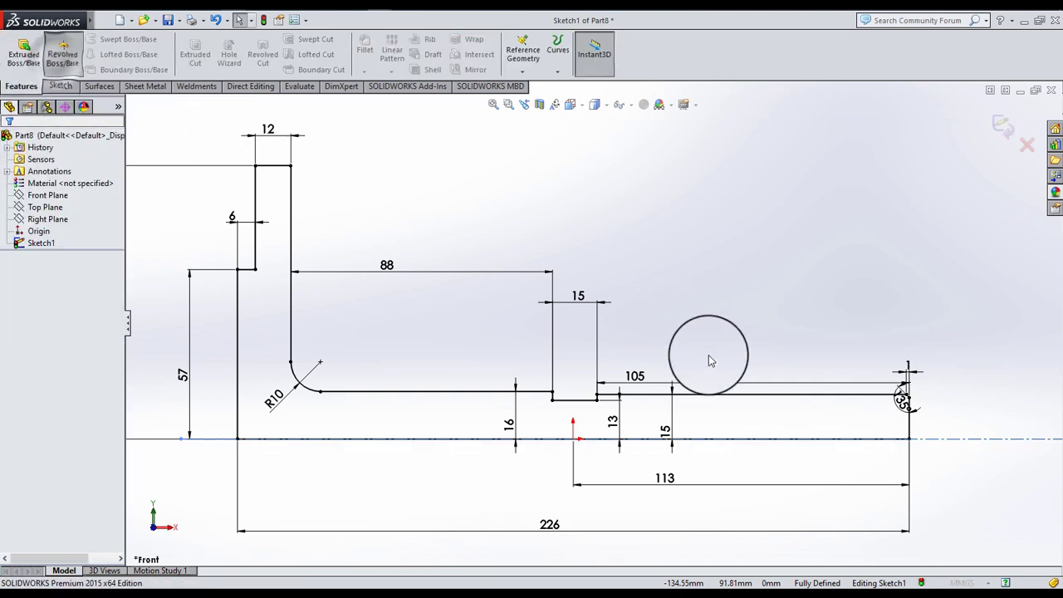
pyautogui.click(750, 439)
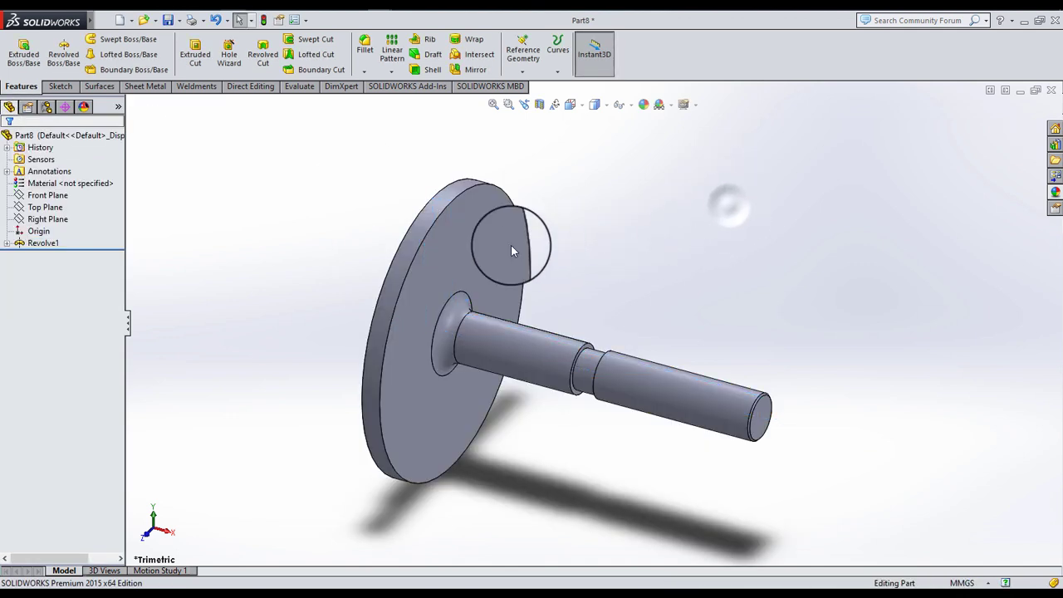
pyautogui.click(513, 251)
pyautogui.click(540, 201)
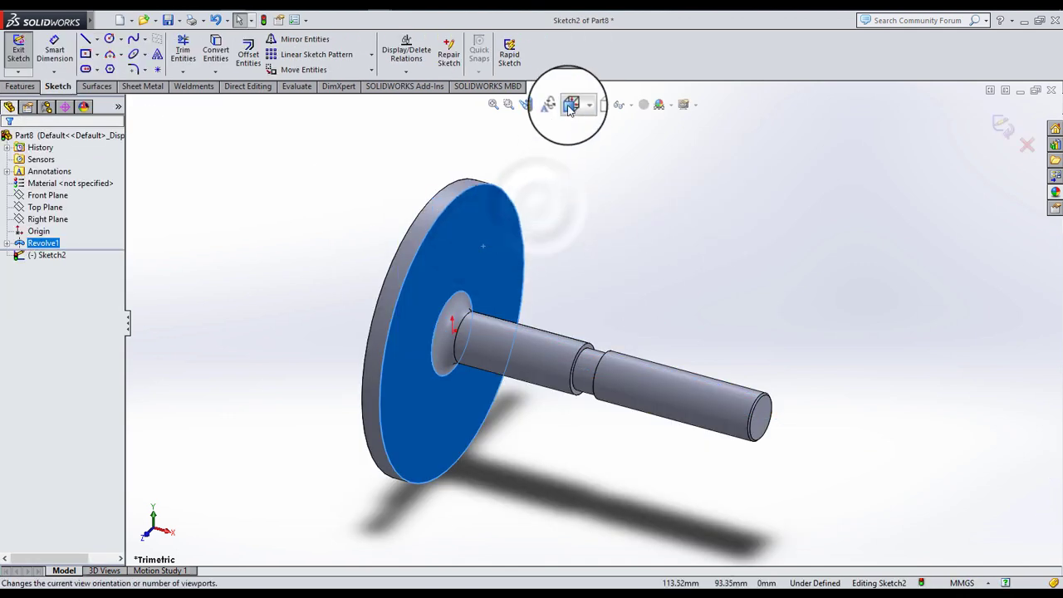
# - View the disk face Normal To and draw a construction circle centred on the disk
pyautogui.click(570, 105)
pyautogui.click(612, 191)
pyautogui.click(315, 211)
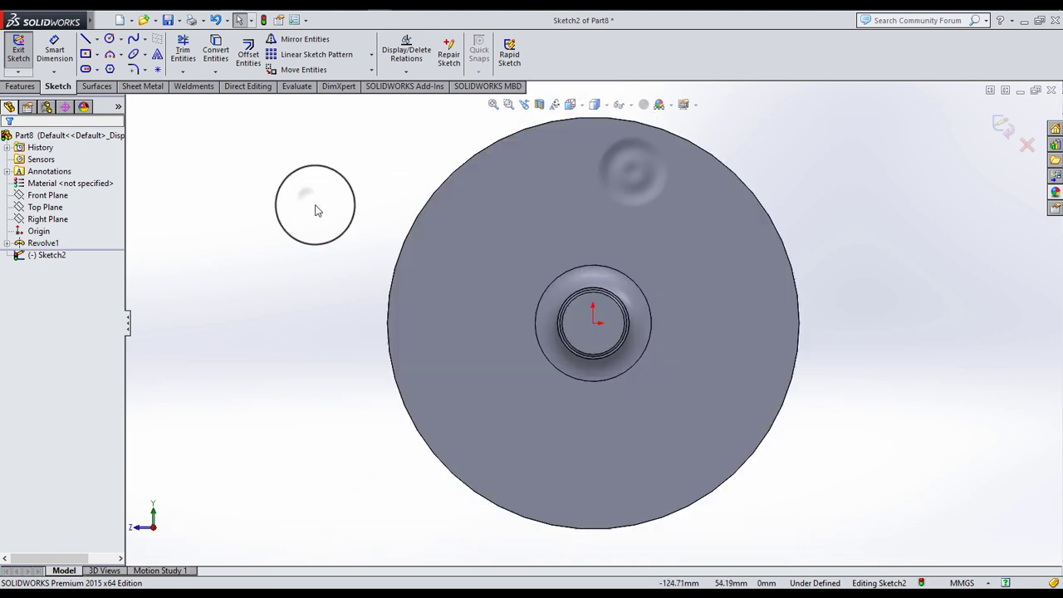
pyautogui.click(108, 39)
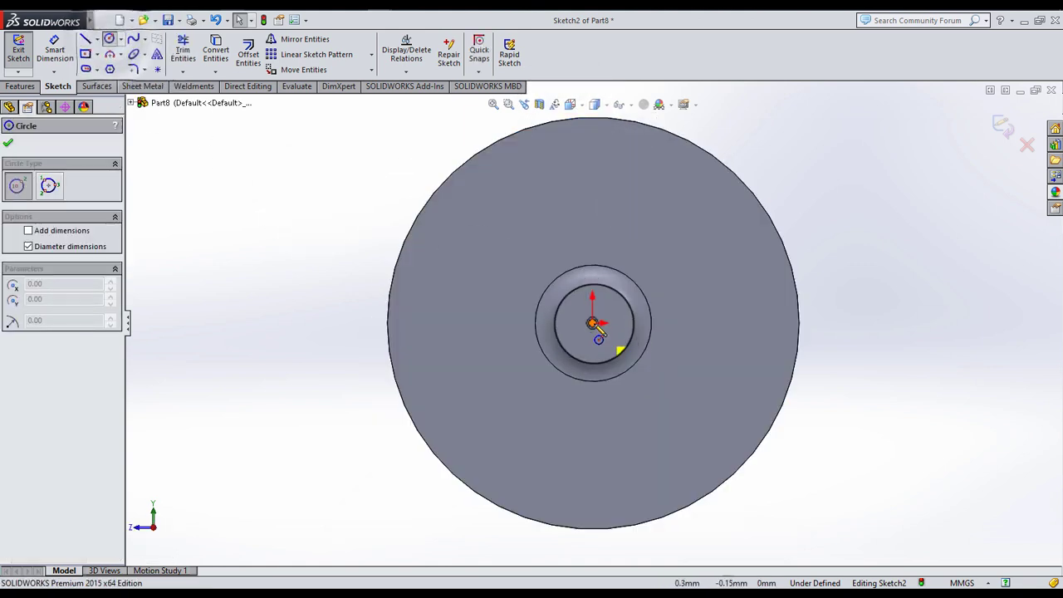
pyautogui.moveTo(593, 324); pyautogui.dragTo(504, 441)
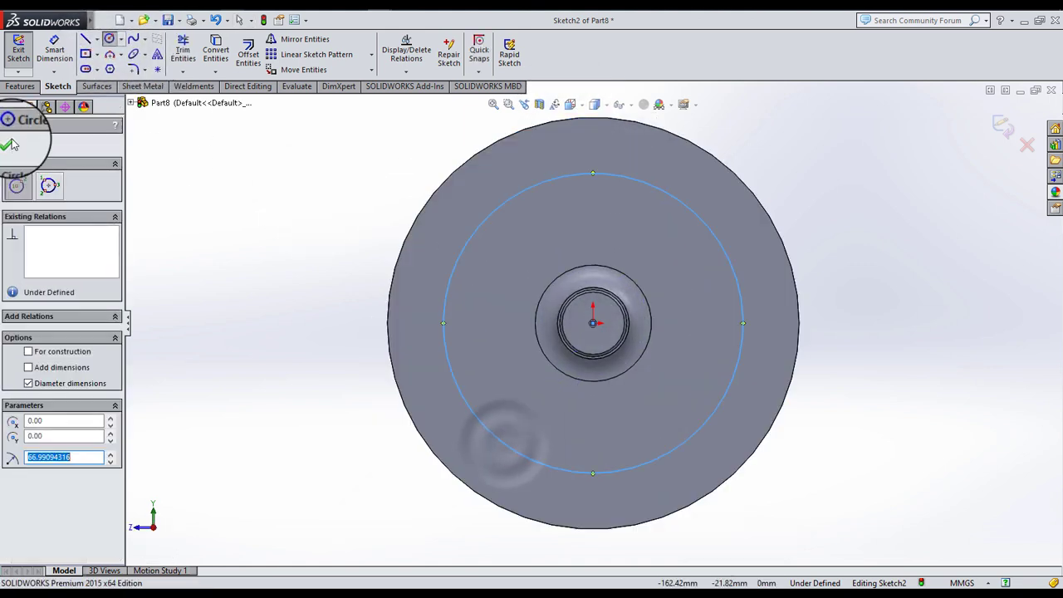
pyautogui.click(29, 353)
pyautogui.click(8, 142)
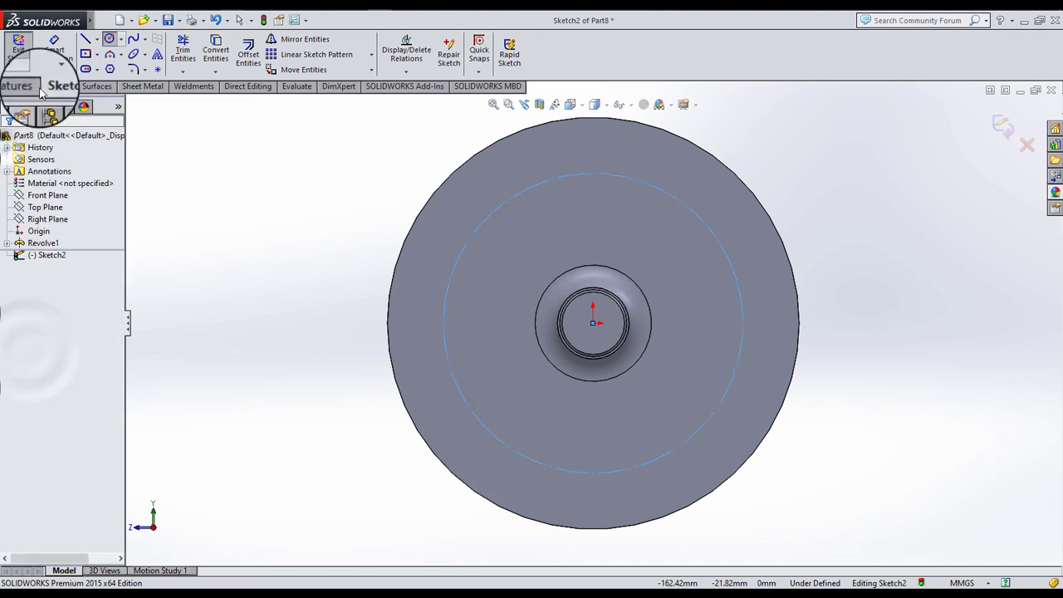
# - Dimension the construction circle to a diameter of 150 mm
pyautogui.click(54, 51)
pyautogui.click(527, 191)
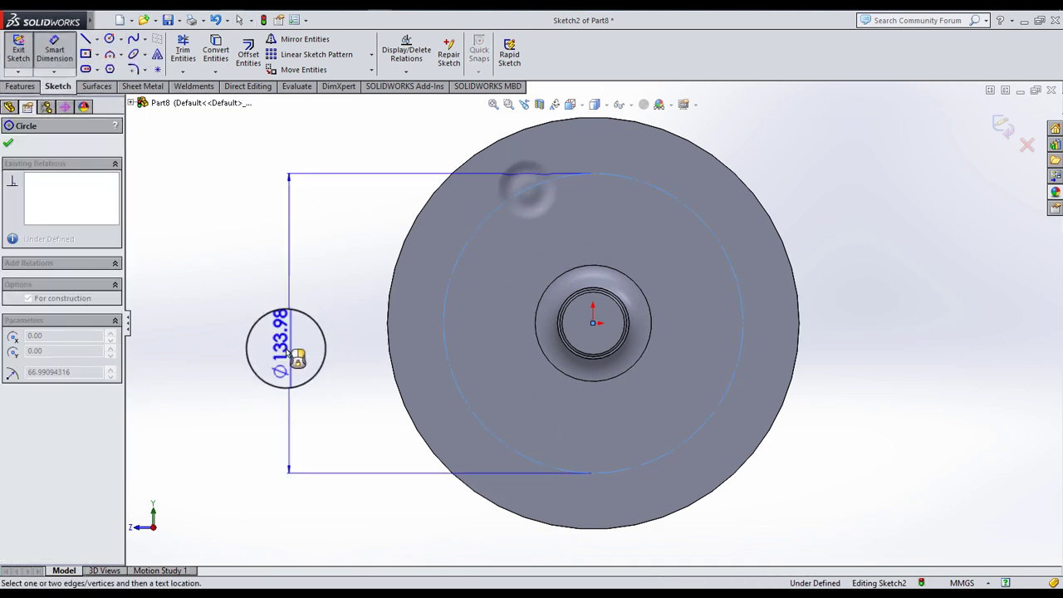
pyautogui.click(309, 332)
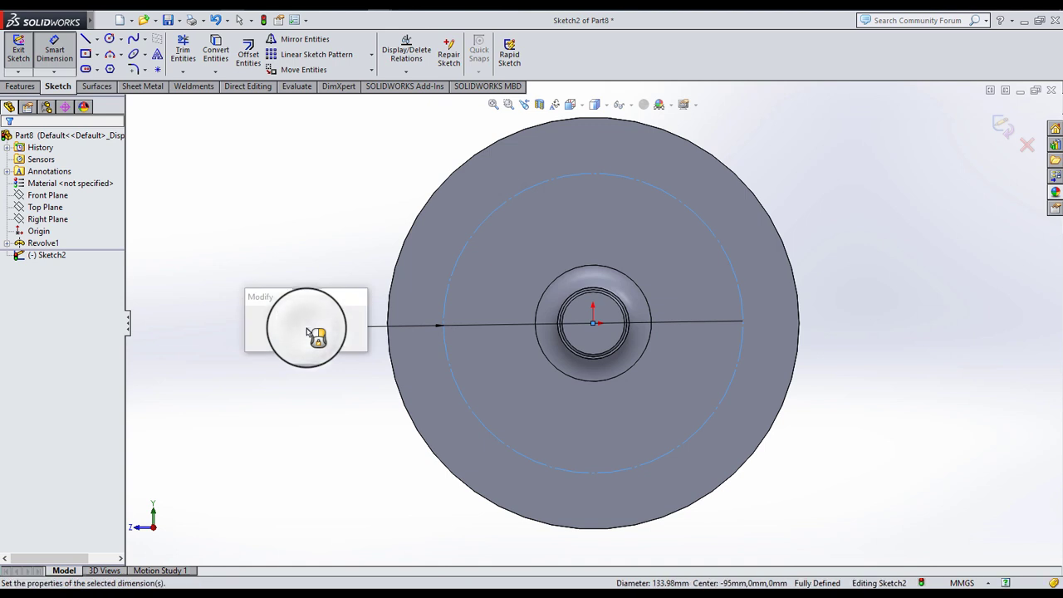
pyautogui.write('150')
pyautogui.press('Return')
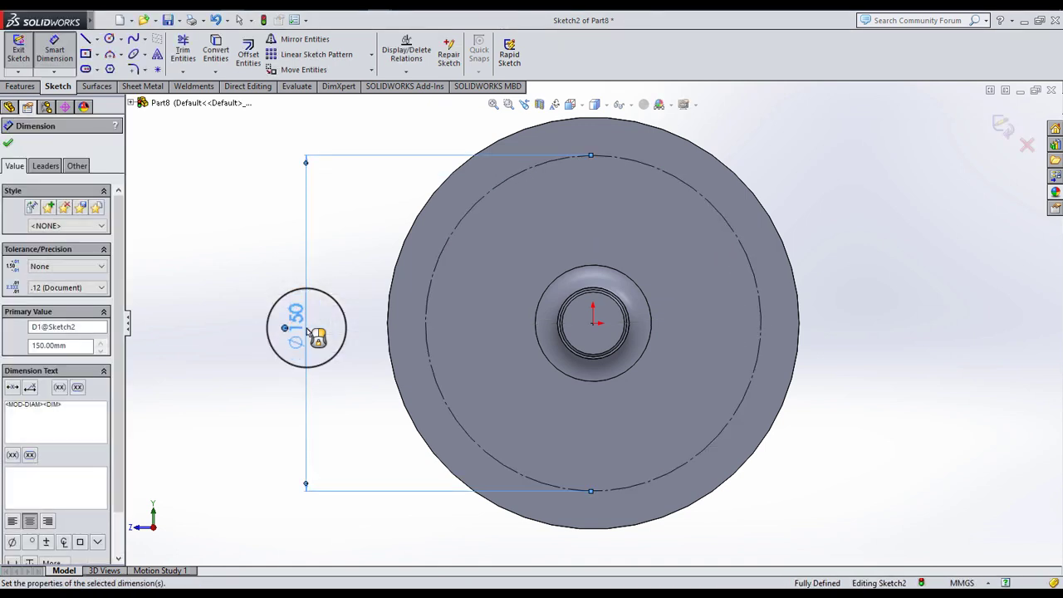
pyautogui.click(174, 246)
# - Draw a Ø16.50 hole circle at the top of the construction circle
pyautogui.click(109, 39)
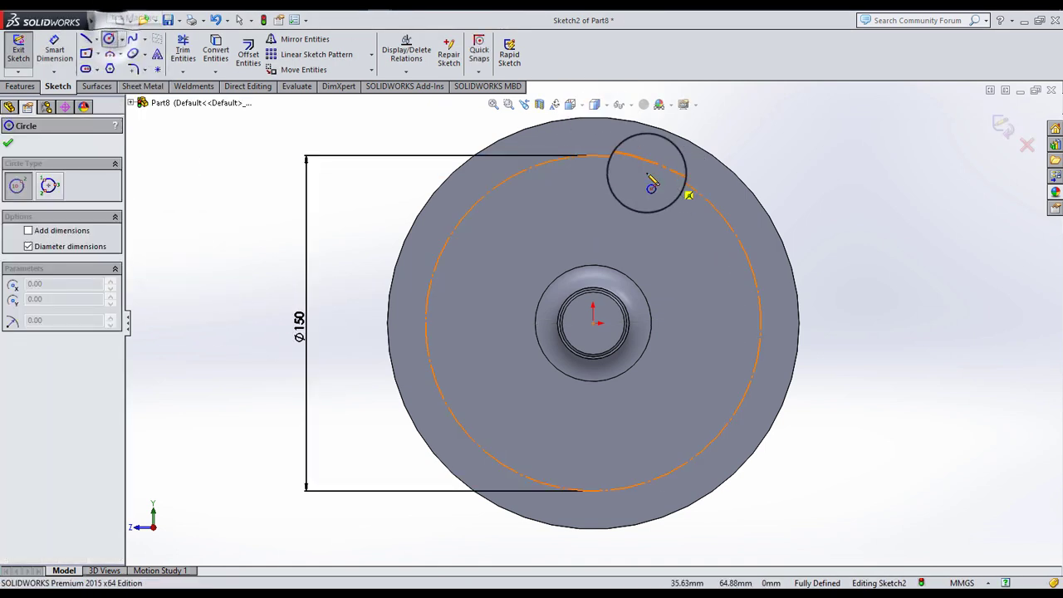
pyautogui.click(592, 174)
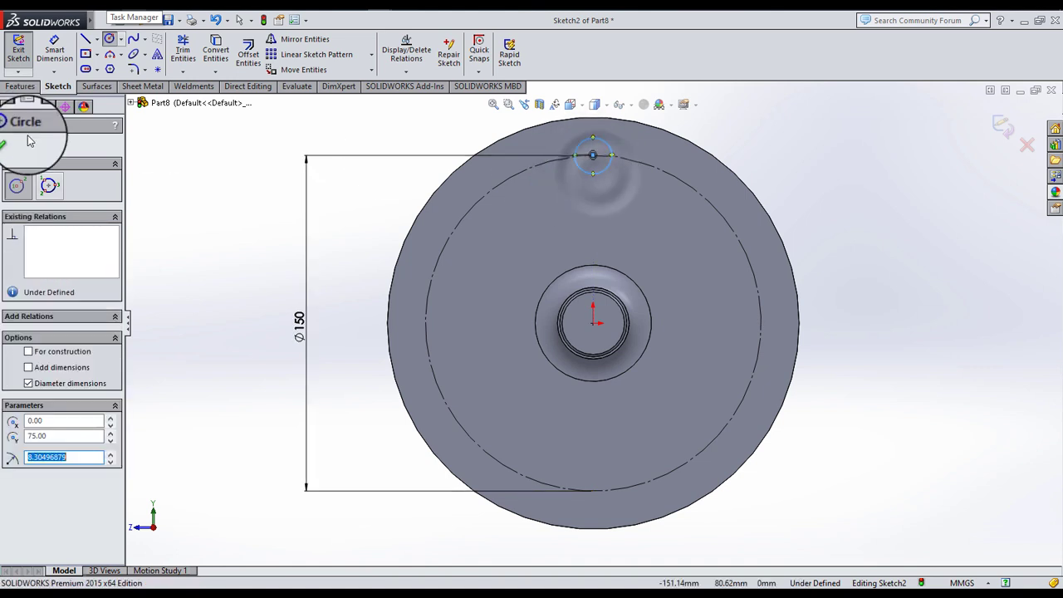
pyautogui.press('Escape')
pyautogui.click(54, 49)
pyautogui.click(580, 173)
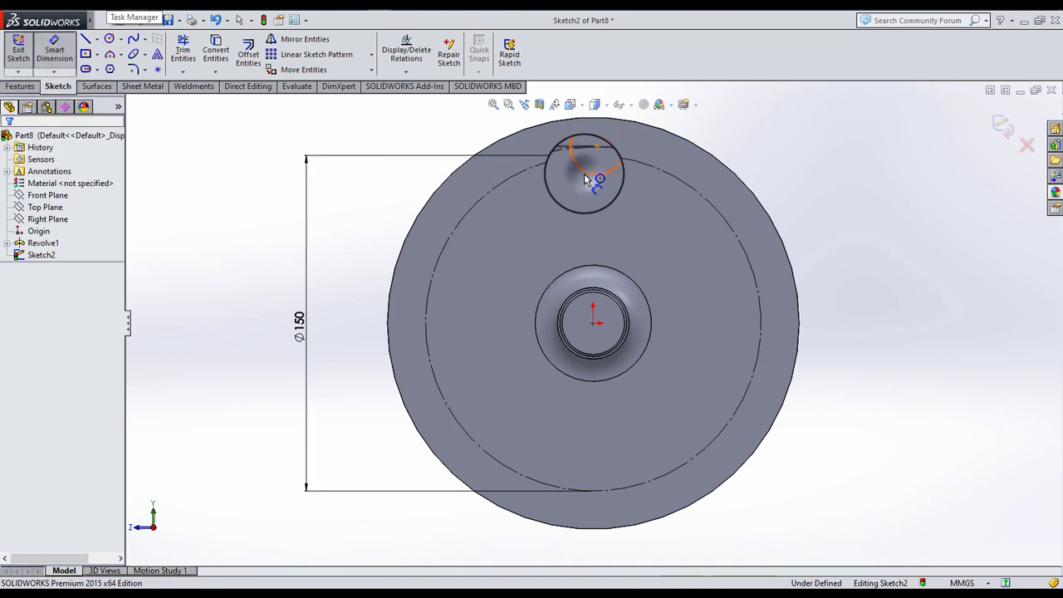
pyautogui.click(532, 214)
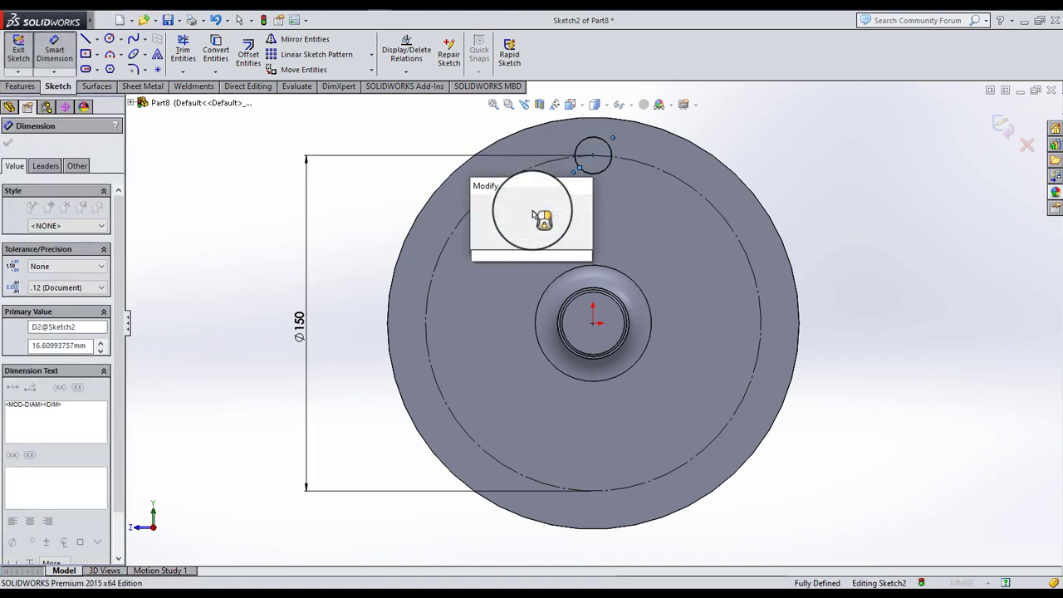
pyautogui.write('5')
pyautogui.press('Return')
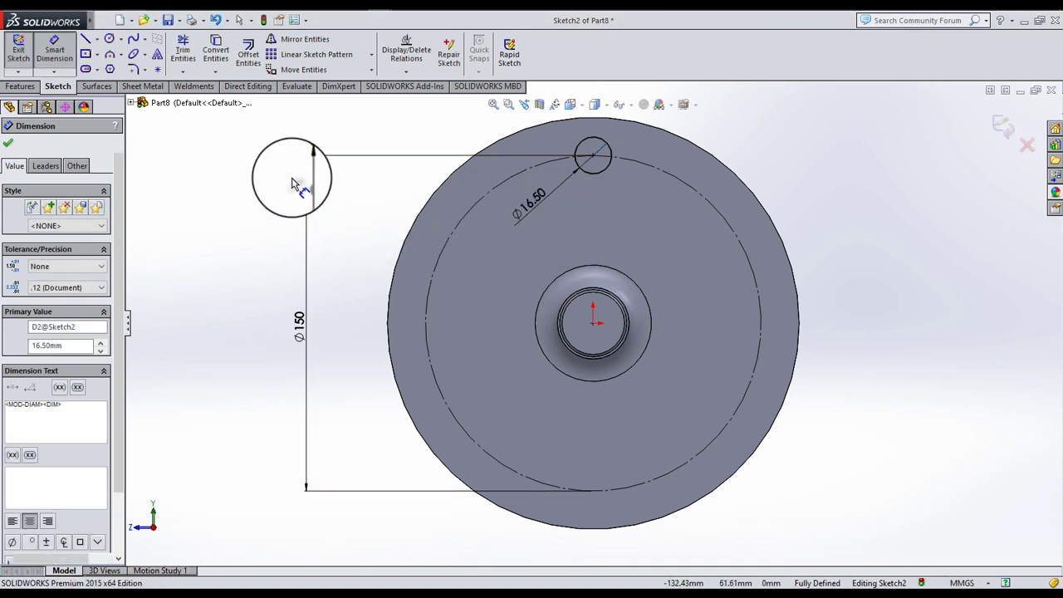
pyautogui.click(293, 184)
pyautogui.click(372, 54)
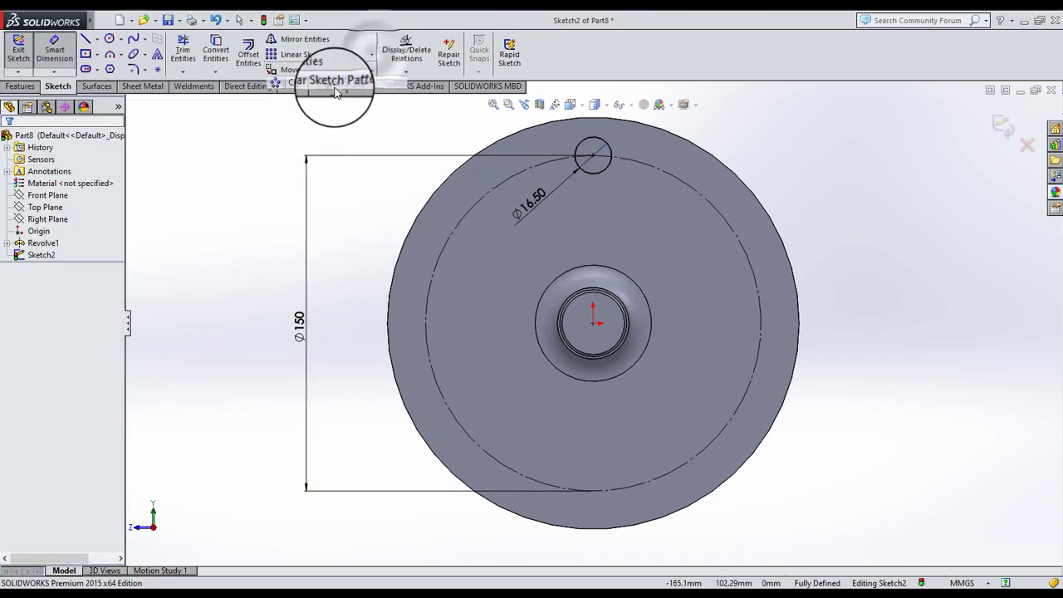
pyautogui.click(344, 87)
# - Circularly pattern the hole into six, then dimension the top-to-right hole spacing 75 mm
pyautogui.click(596, 174)
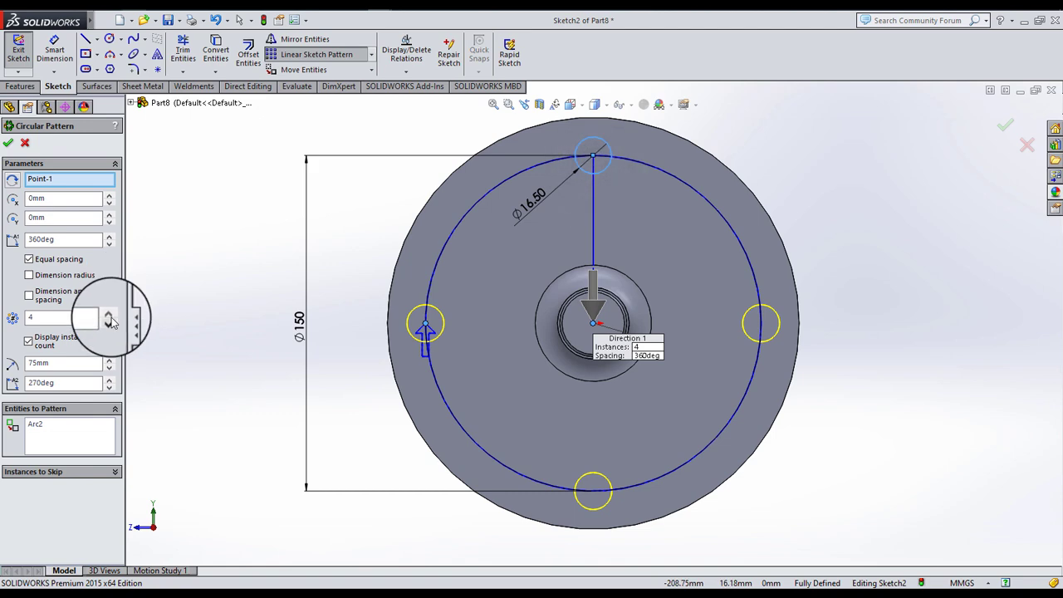
pyautogui.click(109, 314)
pyautogui.click(7, 142)
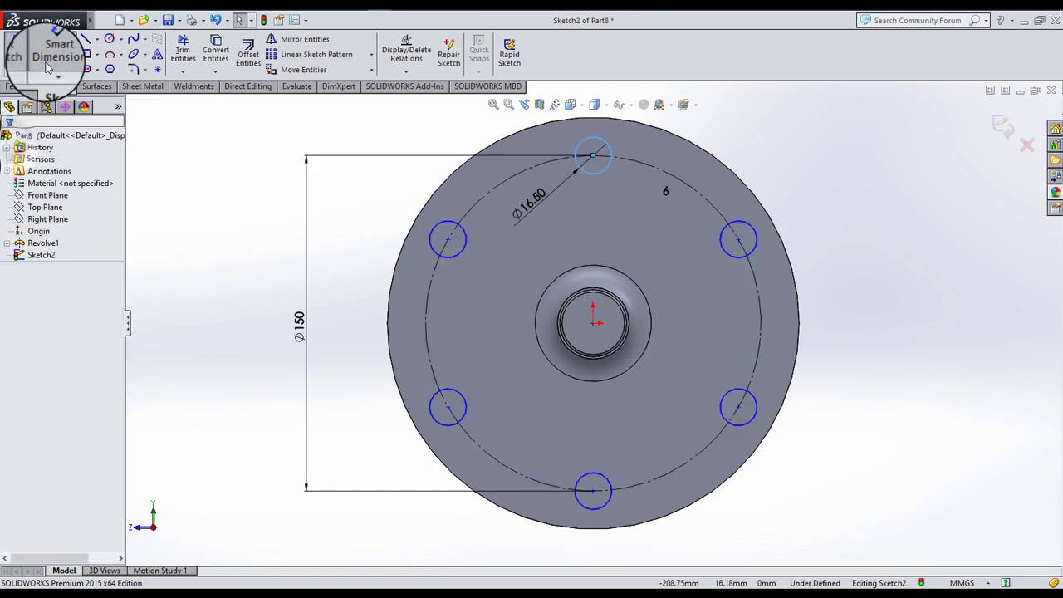
pyautogui.click(54, 51)
pyautogui.click(593, 155)
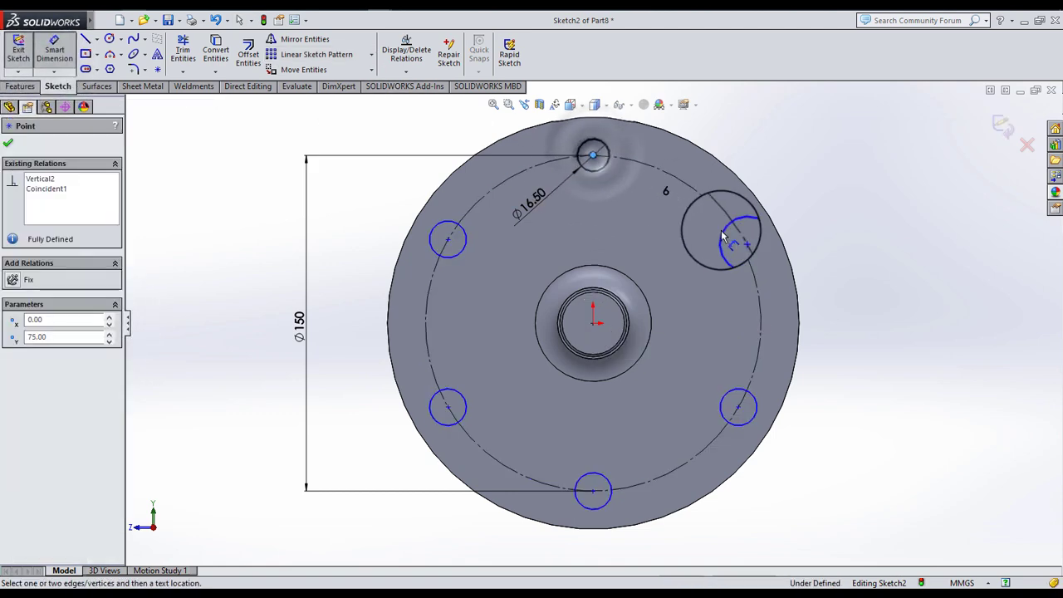
pyautogui.click(739, 241)
pyautogui.click(631, 224)
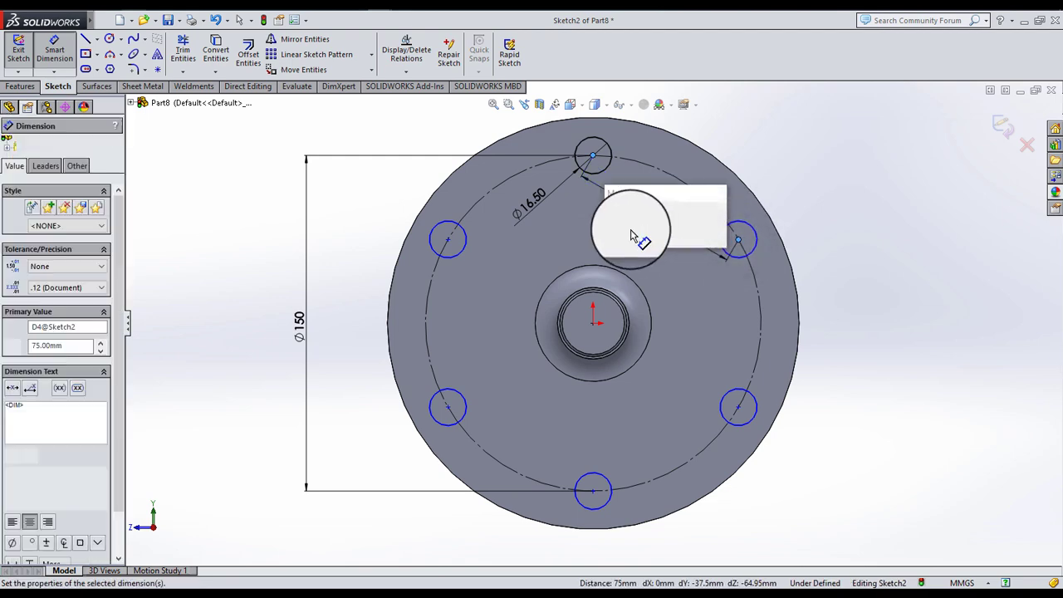
pyautogui.click(611, 218)
# - Cancel the redundant 75 dimension and add a vertical 37.50 dimension between top and right holes
pyautogui.click(593, 156)
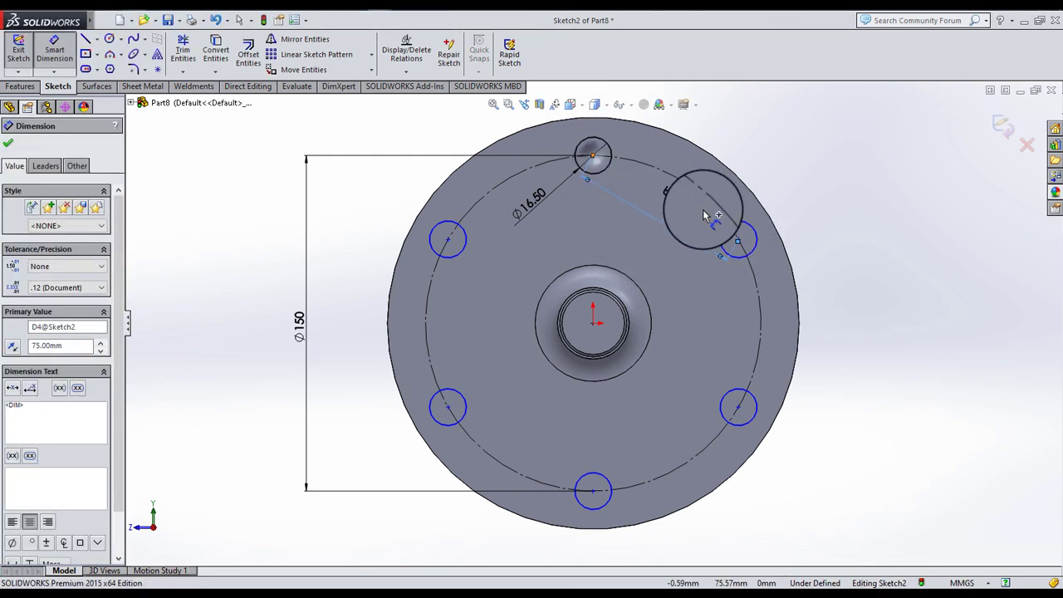
pyautogui.click(739, 242)
pyautogui.click(690, 154)
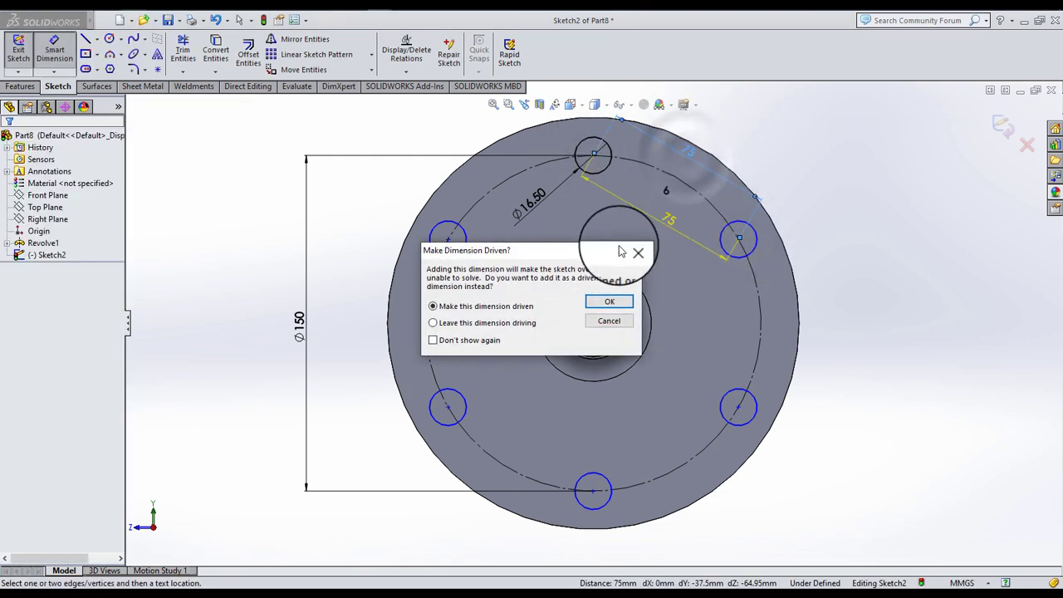
pyautogui.press('Escape')
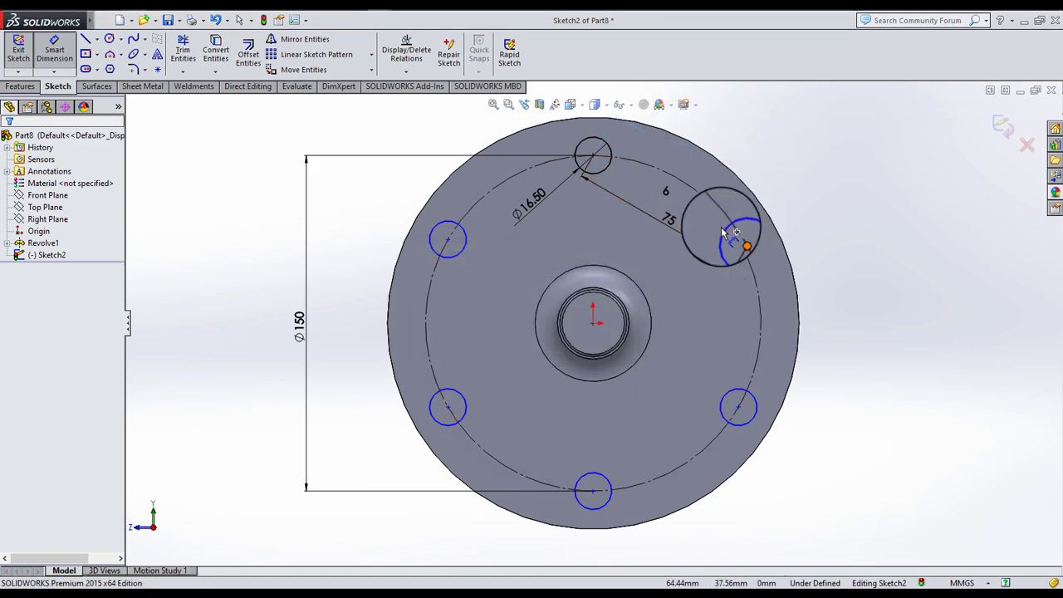
pyautogui.click(737, 240)
pyautogui.click(593, 155)
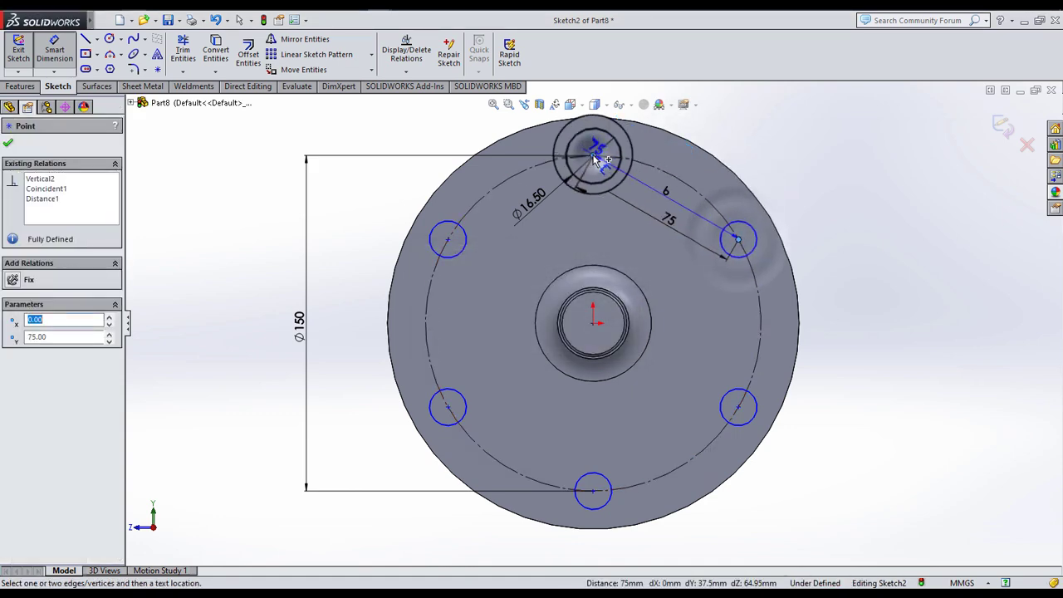
pyautogui.click(782, 210)
pyautogui.click(716, 171)
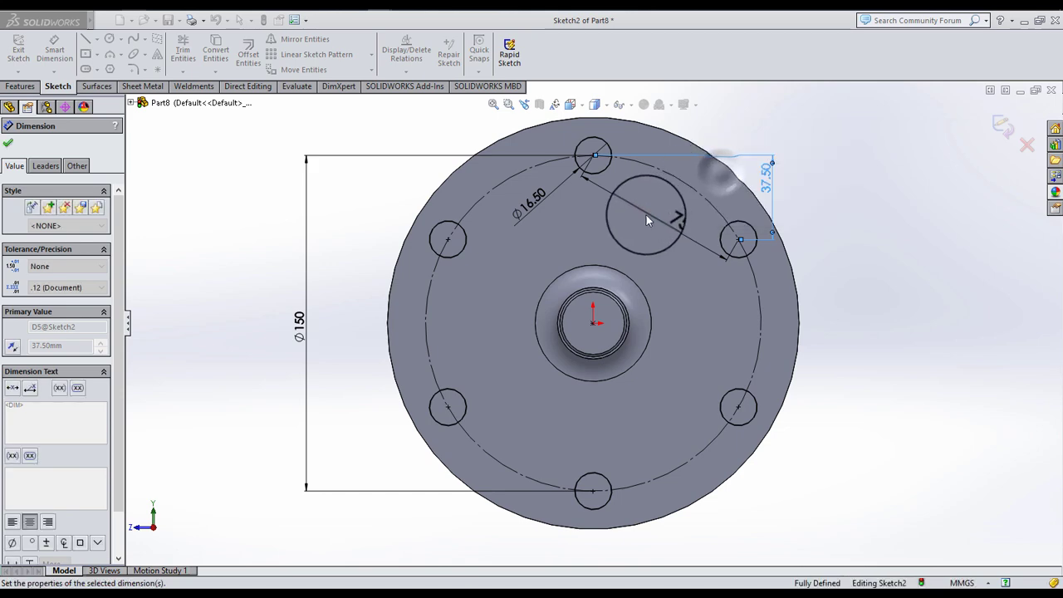
pyautogui.moveTo(646, 215)
pyautogui.mouseDown(button='middle')
pyautogui.moveTo(743, 287)
pyautogui.moveTo(601, 290)
pyautogui.mouseUp(button='middle')
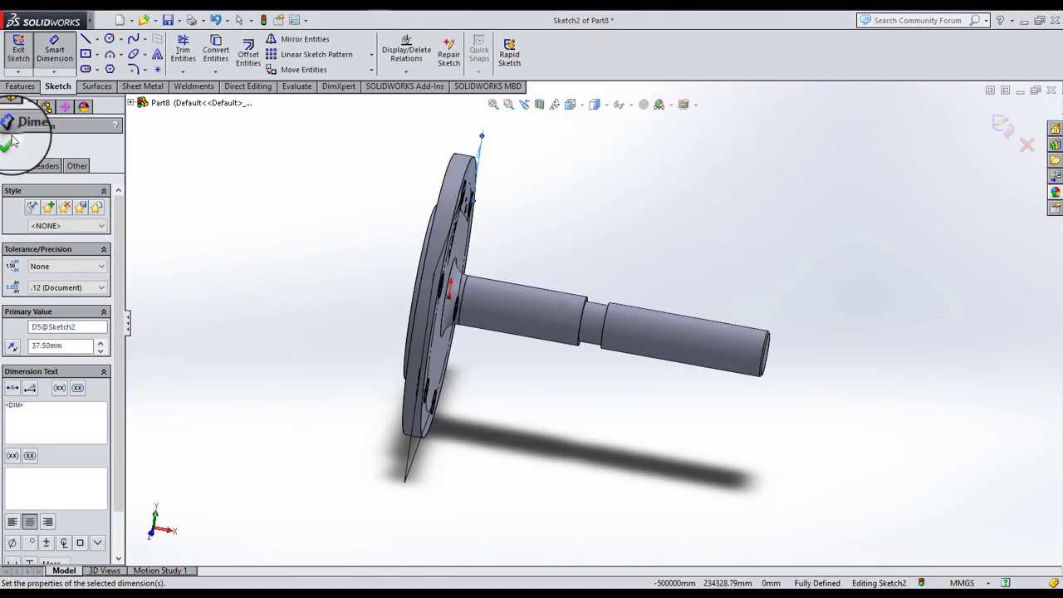
# - Extrude-cut the six bolt holes Blind 30 mm deep into the flange as Cut-Extrude1
pyautogui.click(21, 88)
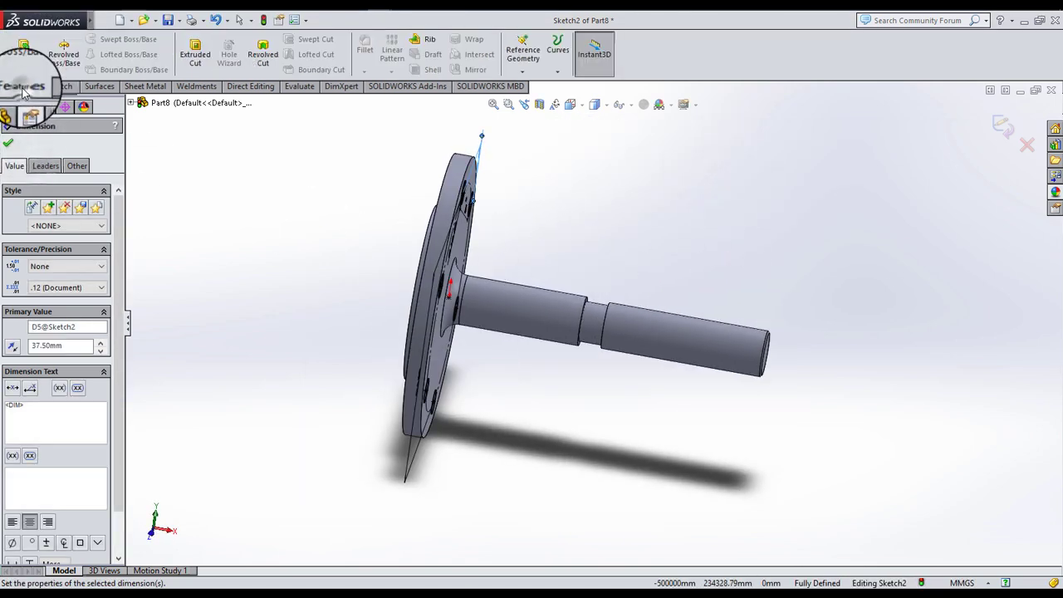
pyautogui.click(9, 143)
pyautogui.click(195, 52)
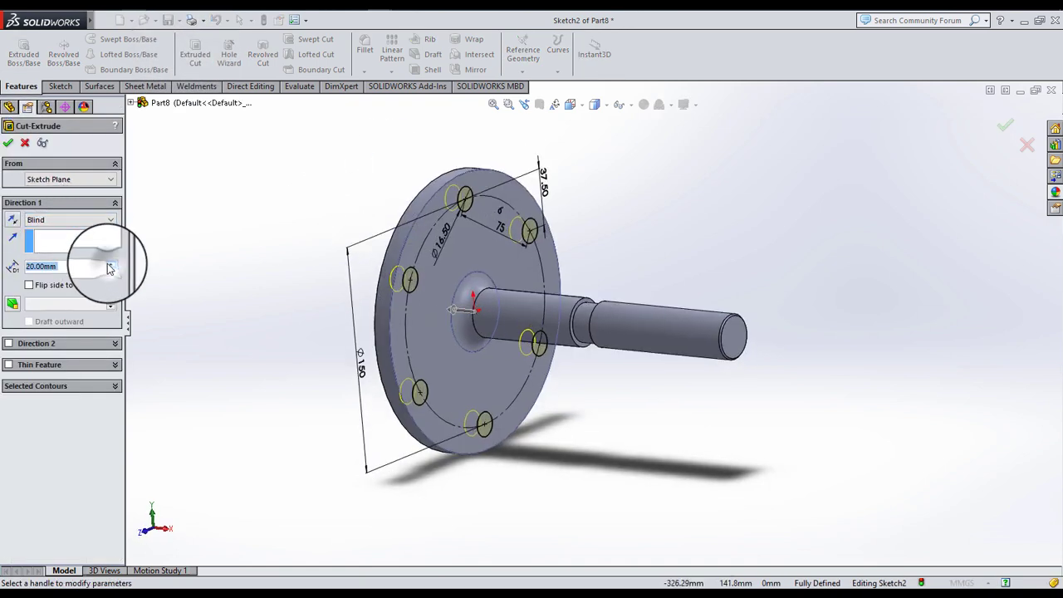
pyautogui.click(108, 264)
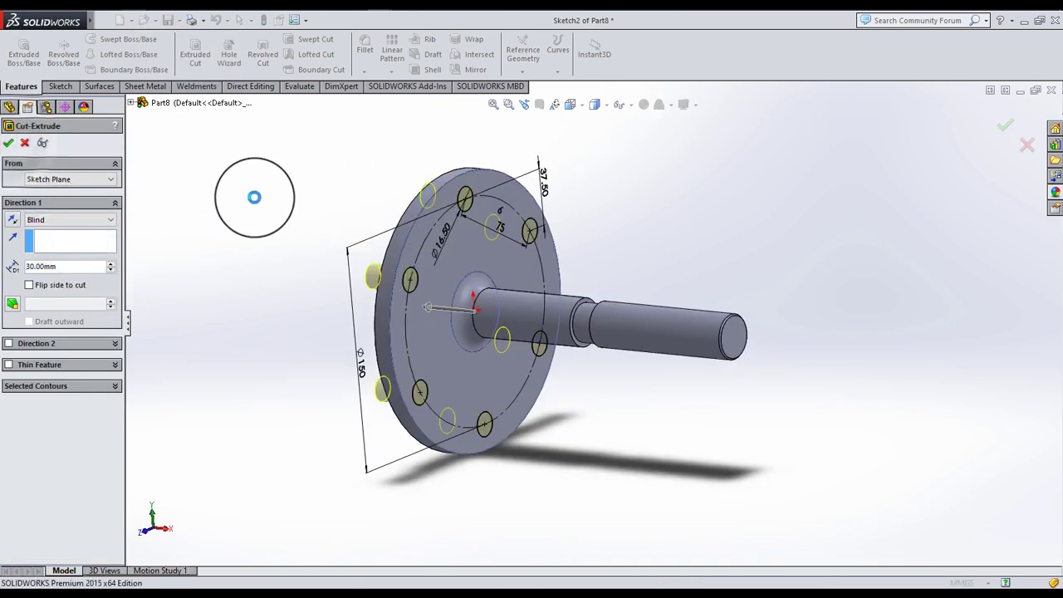
pyautogui.press('Return')
pyautogui.moveTo(283, 216); pyautogui.dragTo(407, 274, button='middle')
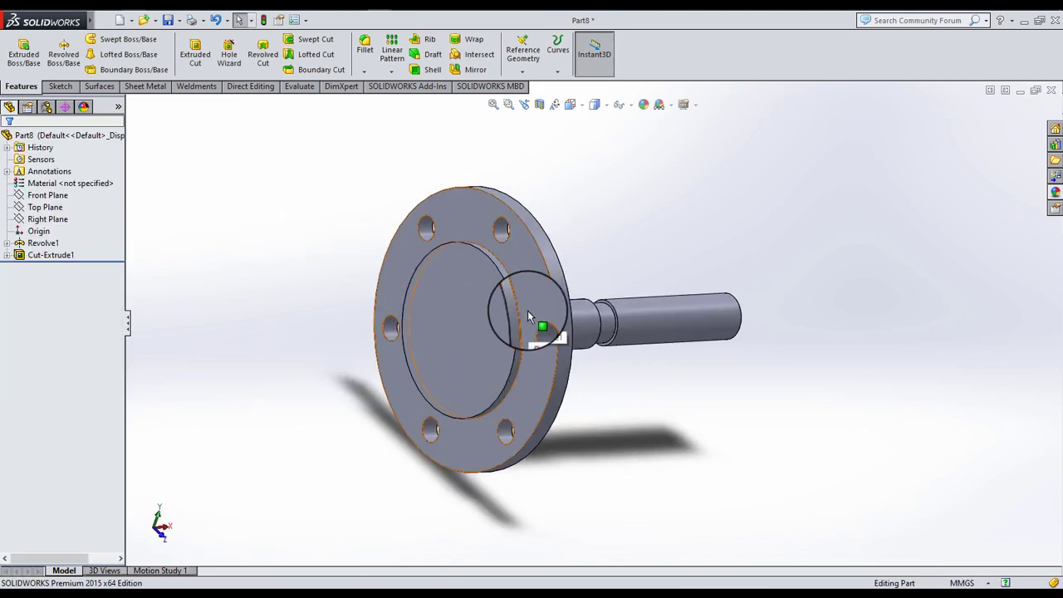
# - Save Part8 as 'DRIVING SHAFT EXTENSION' in the CONE FRICTION CLUTCH folder
pyautogui.scroll(-2, 528, 310)
pyautogui.write('DRIVING SHAF')
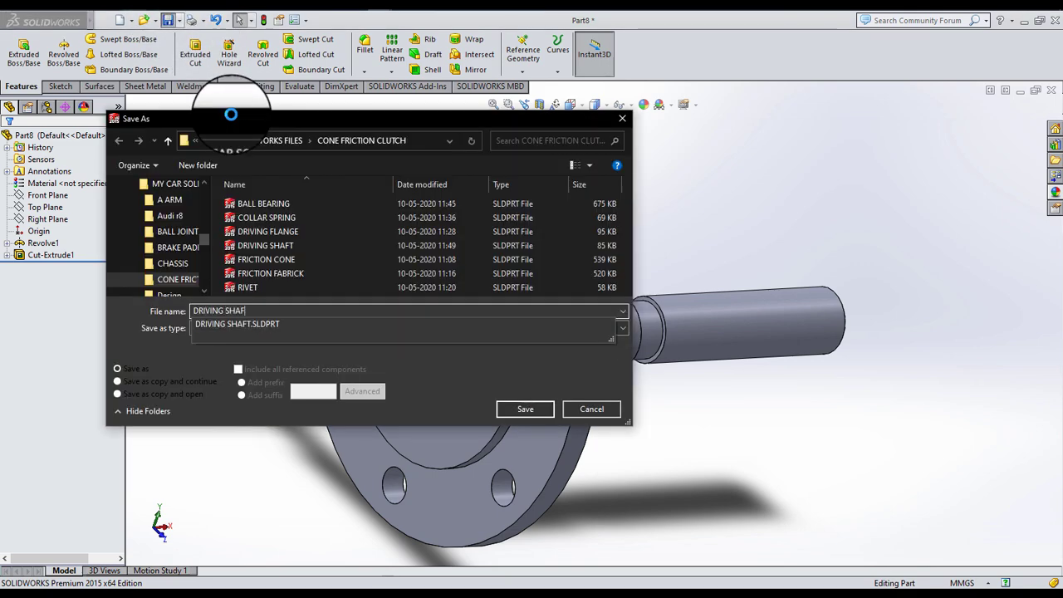
pyautogui.write('T EXTENSION')
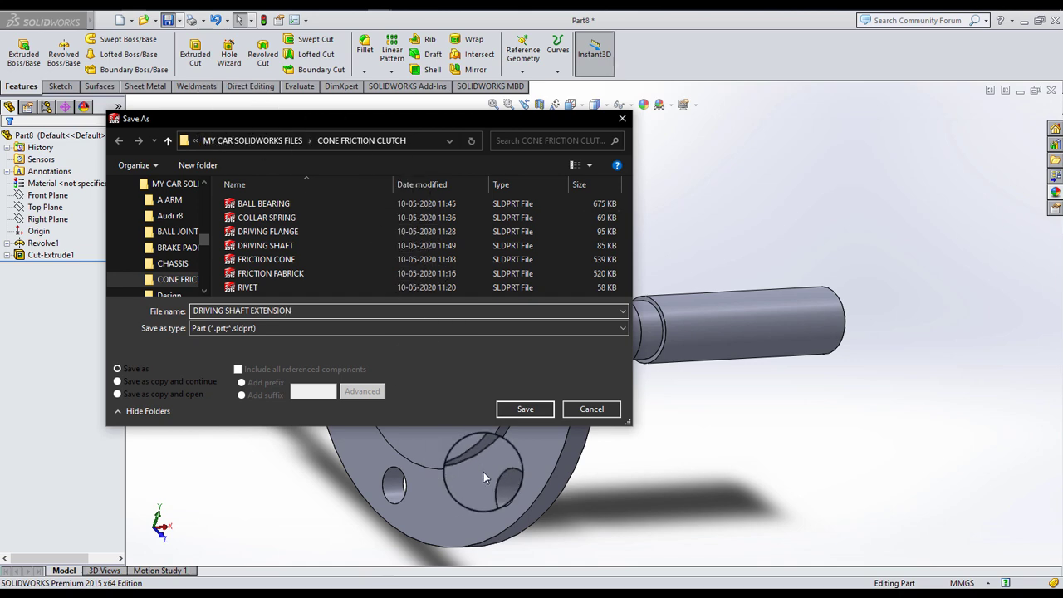
pyautogui.click(515, 411)
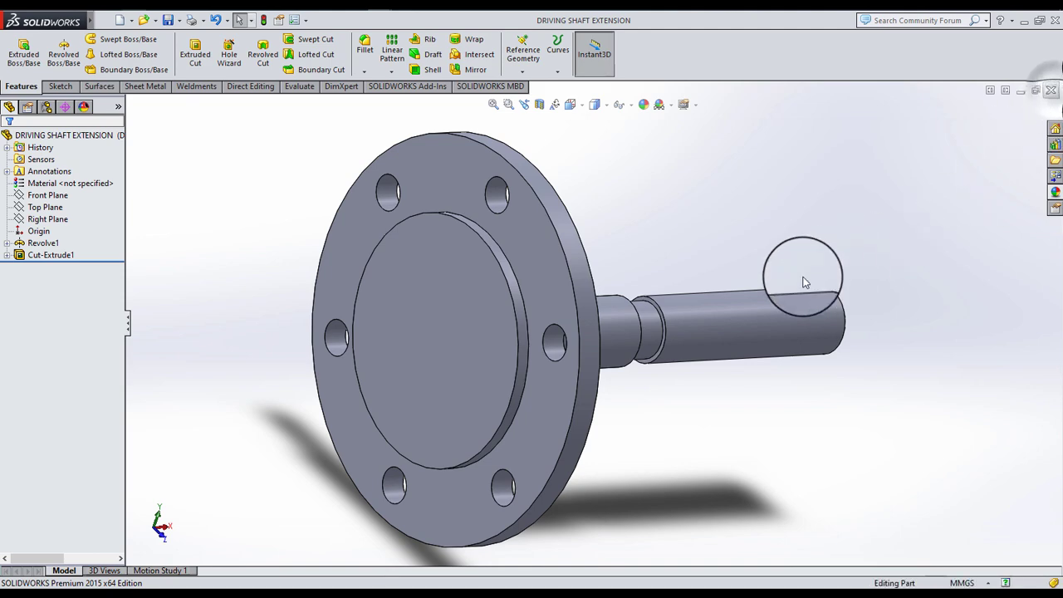
# - Add a 10 mm fillet to the DRIVING SHAFT hub's base edge at the flange
pyautogui.moveTo(534, 309)
pyautogui.mouseDown(button='middle')
pyautogui.moveTo(715, 356)
pyautogui.moveTo(290, 263)
pyautogui.mouseUp(button='middle')
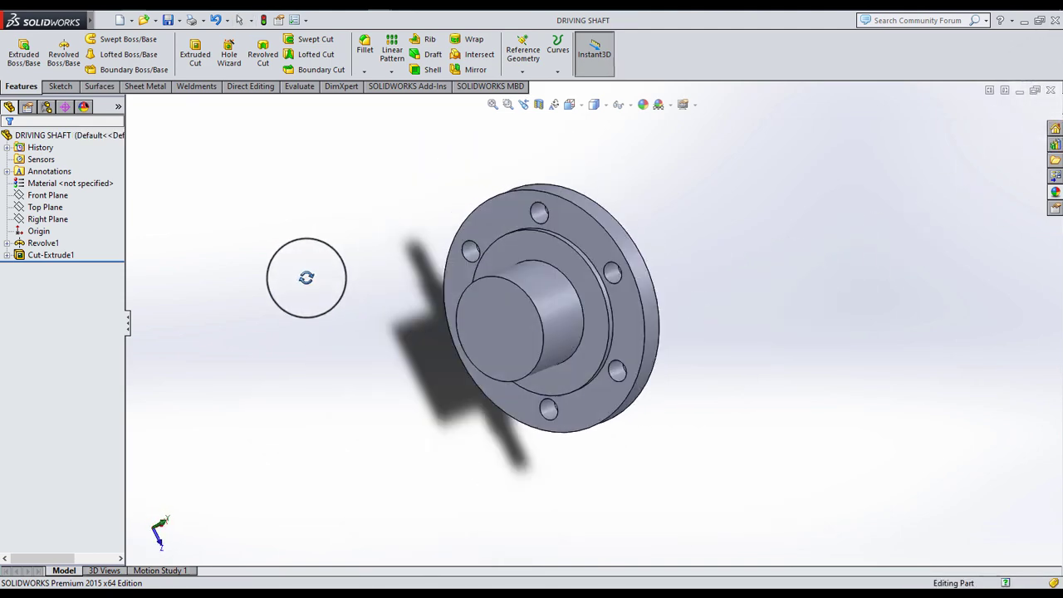
pyautogui.scroll(-2, 430, 282)
pyautogui.scroll(-2, 430, 282)
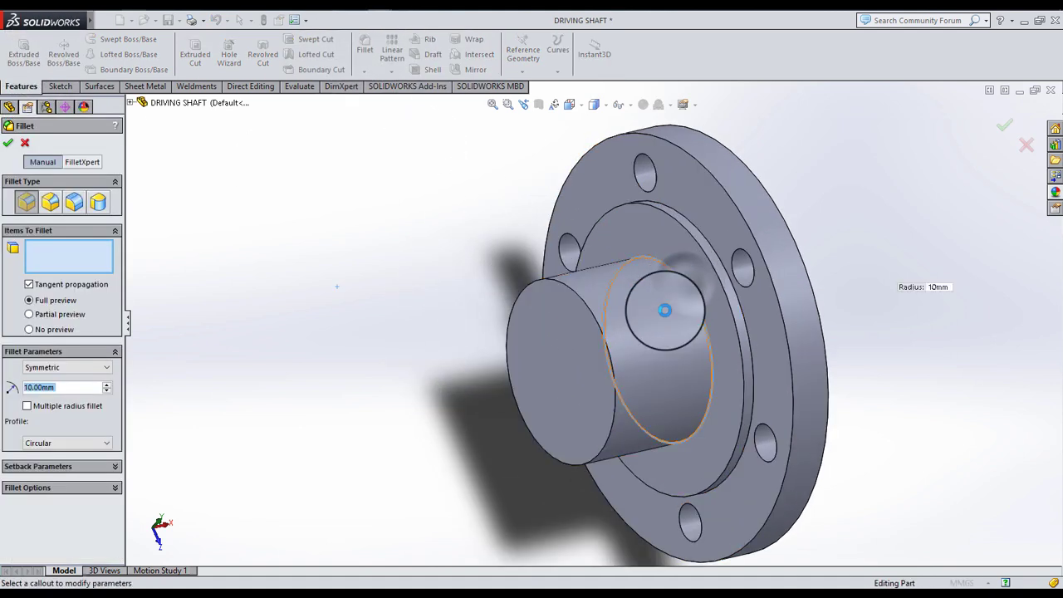
pyautogui.click(665, 310)
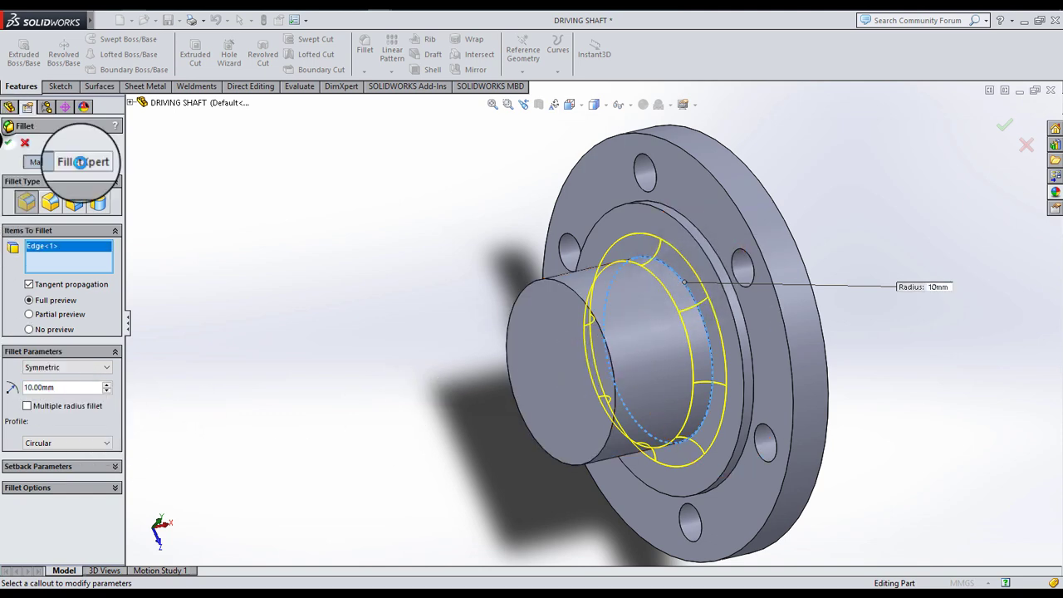
pyautogui.rightClick(859, 234)
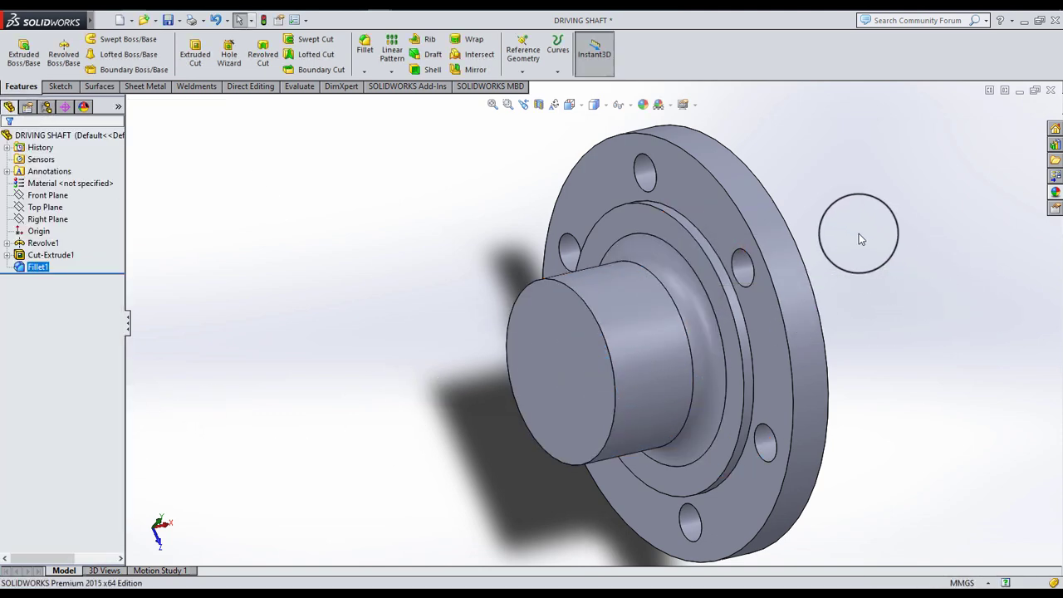
# - Close DRIVING SHAFT, saving all modified documents
pyautogui.scroll(2, 751, 311)
pyautogui.scroll(-6, 736, 313)
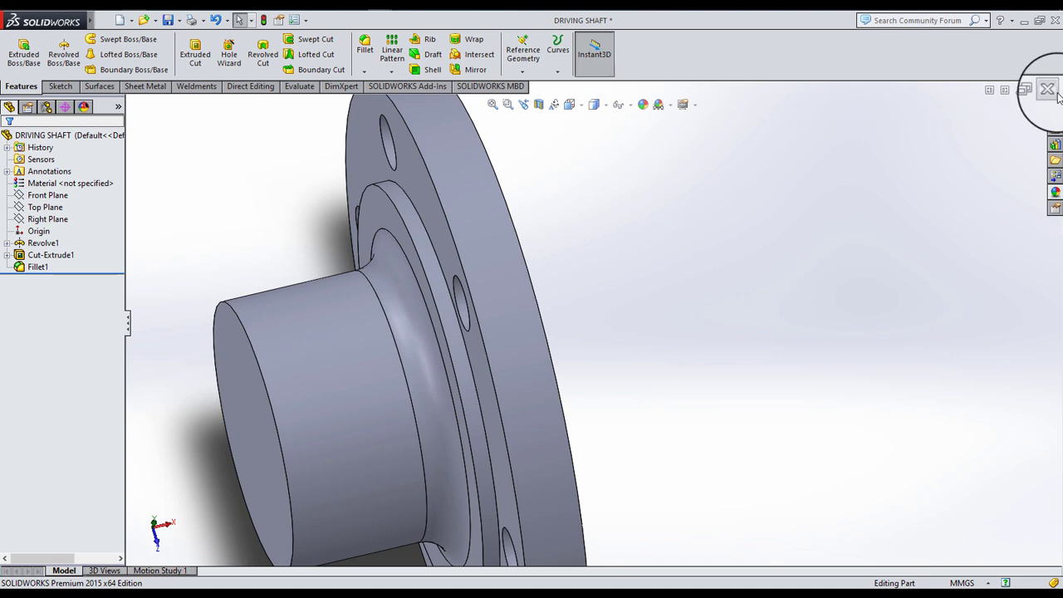
pyautogui.click(1057, 94)
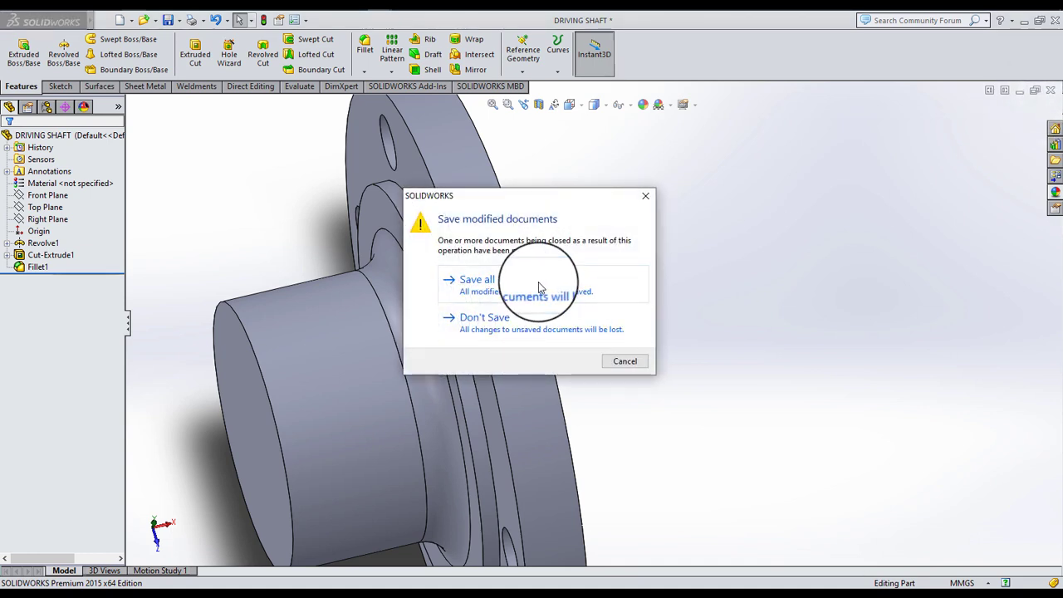
pyautogui.click(646, 199)
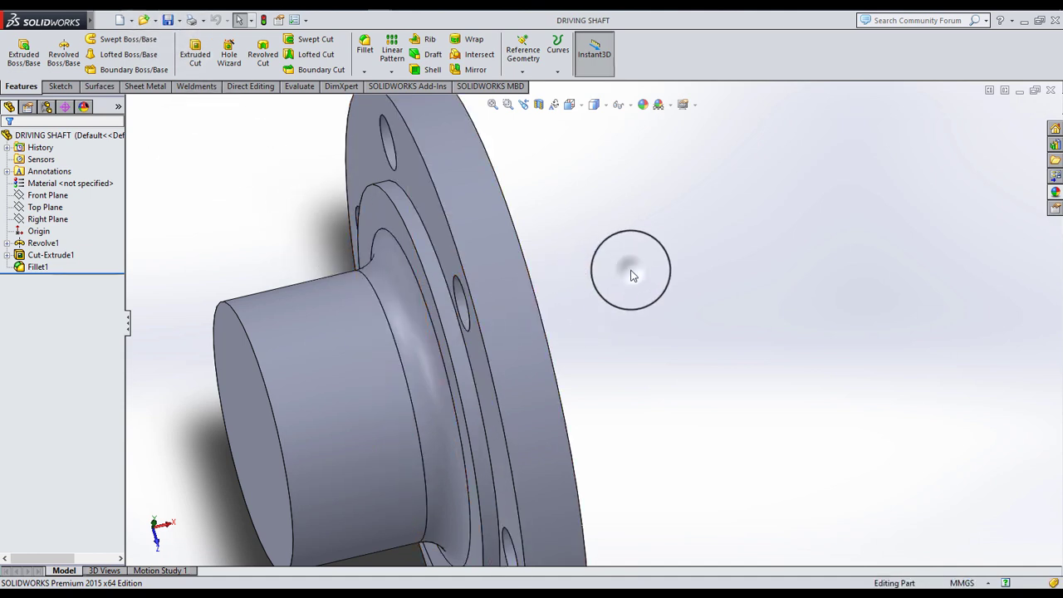
# - Reopen DRIVING SHAFT EXTENSION from recent documents, turning the shaft's free end toward the viewer
pyautogui.press('r')
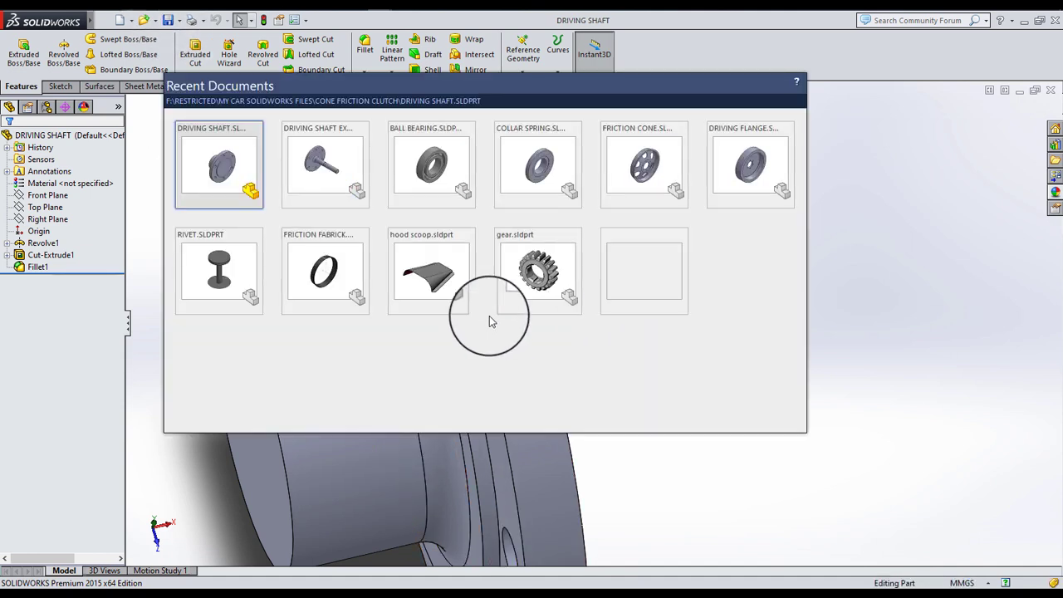
pyautogui.click(332, 166)
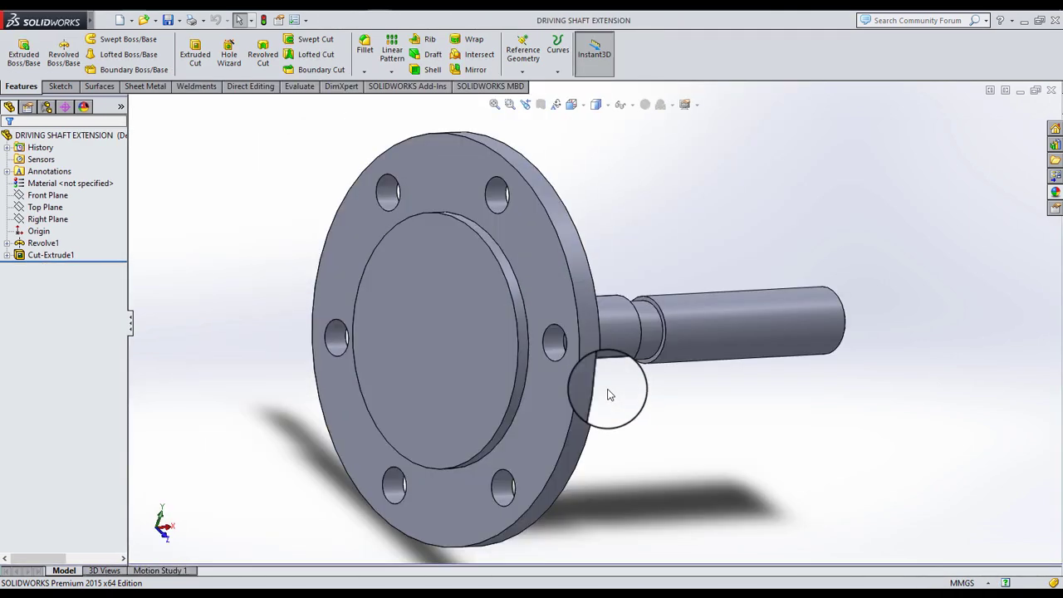
pyautogui.scroll(3, 636, 353)
pyautogui.moveTo(636, 353)
pyautogui.mouseDown(button='middle')
pyautogui.moveTo(510, 377)
pyautogui.moveTo(853, 308)
pyautogui.mouseUp(button='middle')
pyautogui.scroll(-5, 617, 438)
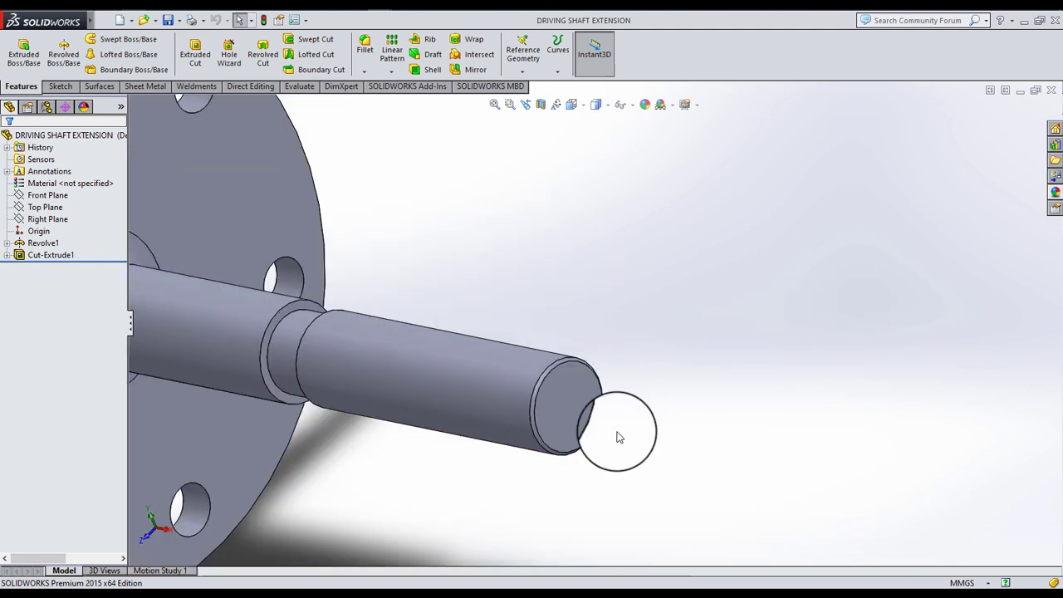
# - Sketch on the shaft end face, converting its edge into a Ø30 mm circle
pyautogui.click(572, 409)
pyautogui.click(615, 352)
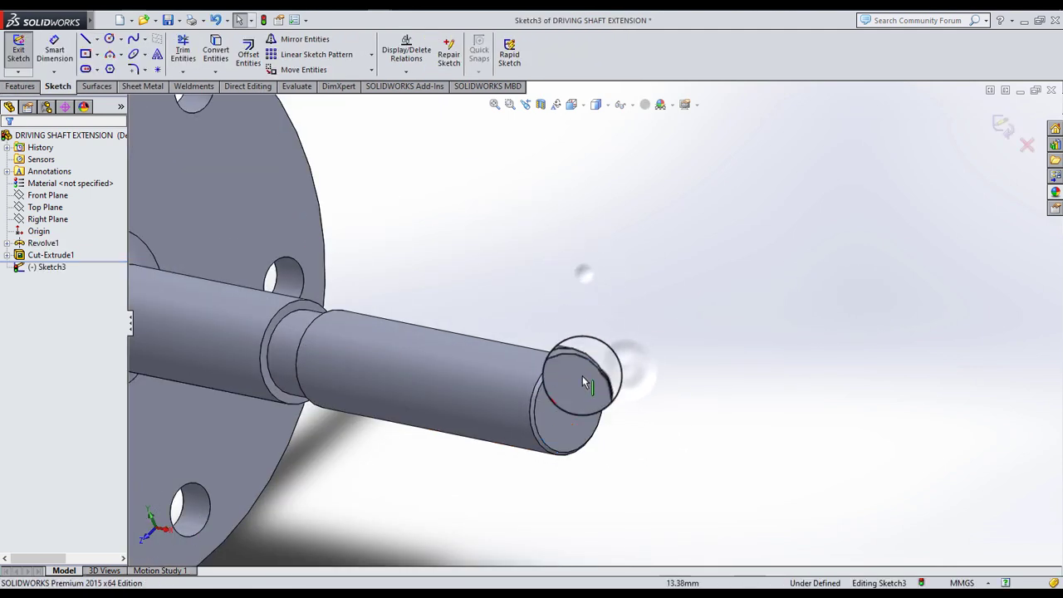
pyautogui.scroll(-2, 583, 382)
pyautogui.click(522, 345)
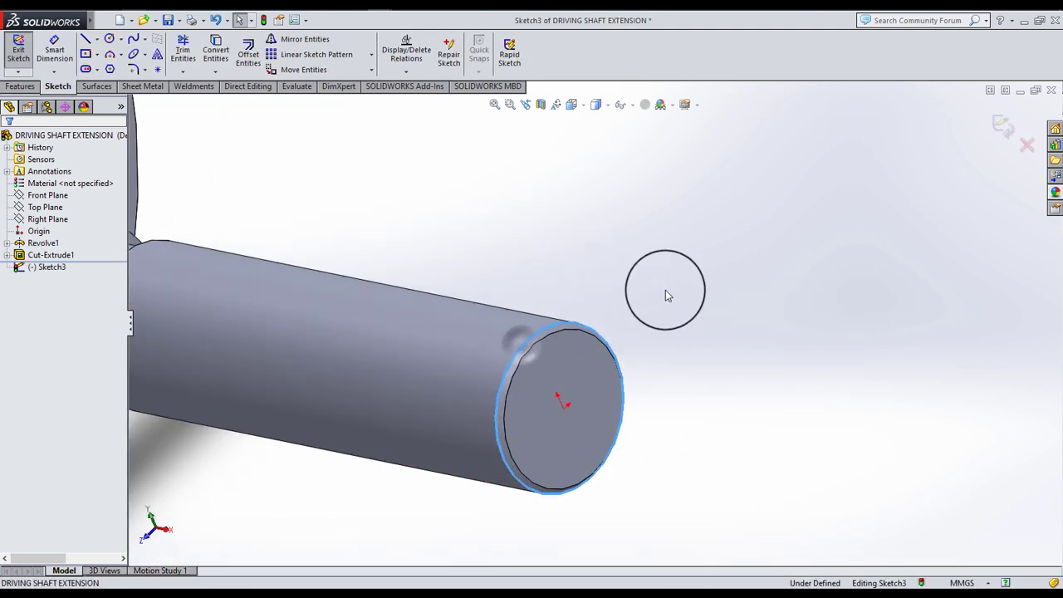
pyautogui.click(215, 52)
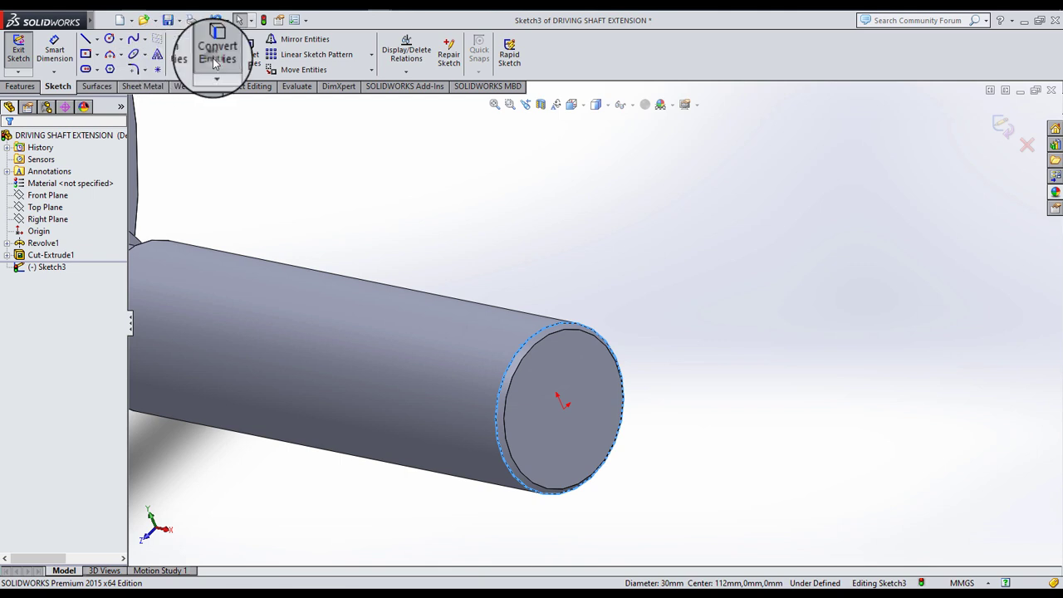
pyautogui.click(712, 303)
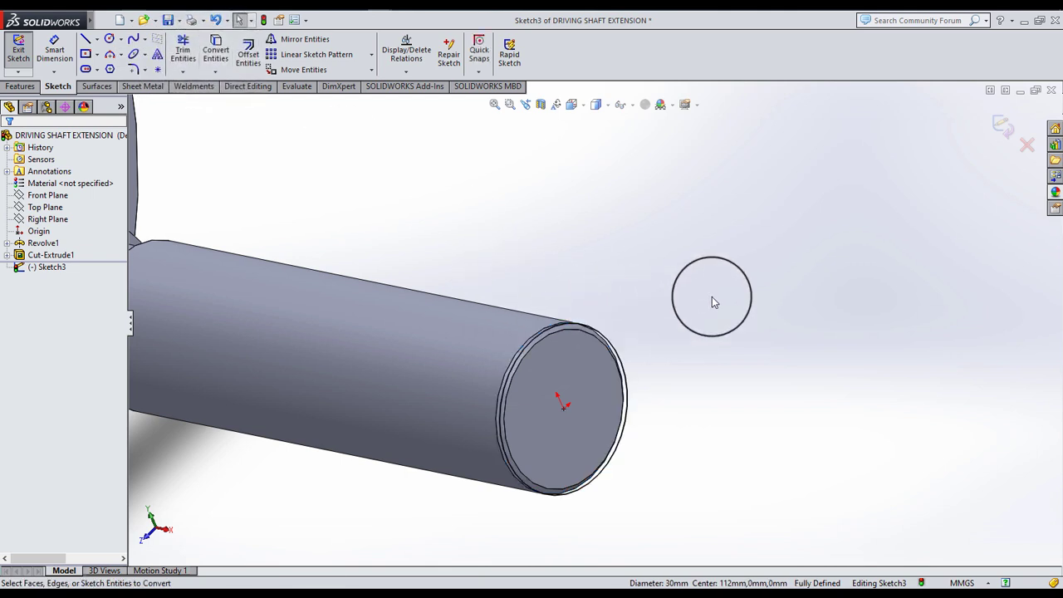
pyautogui.click(1000, 141)
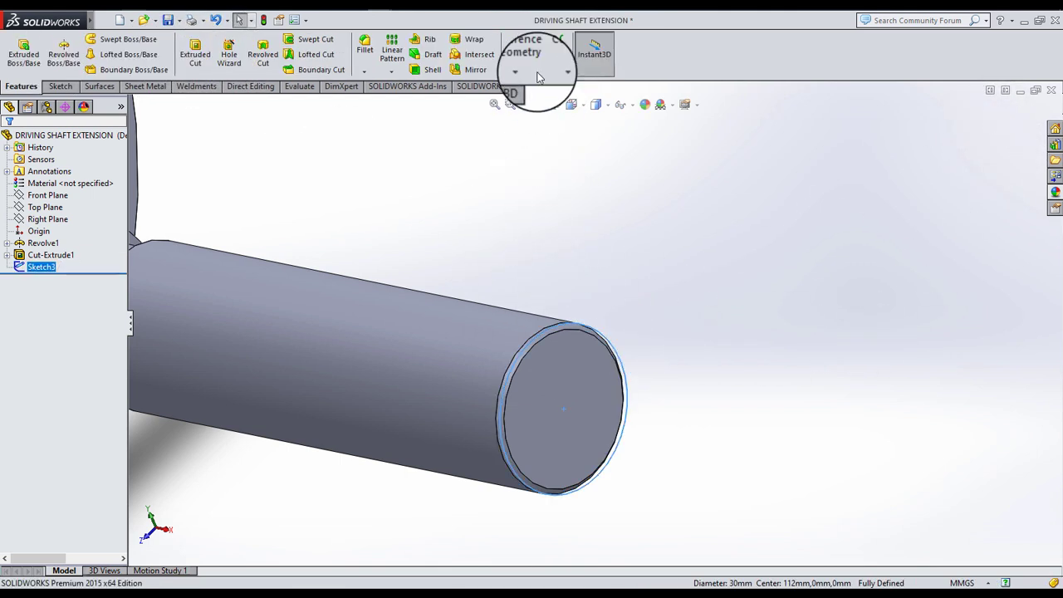
# - Create a reversed helix on the end circle, defined by Height and Pitch, 105 mm high
pyautogui.click(557, 71)
pyautogui.click(571, 156)
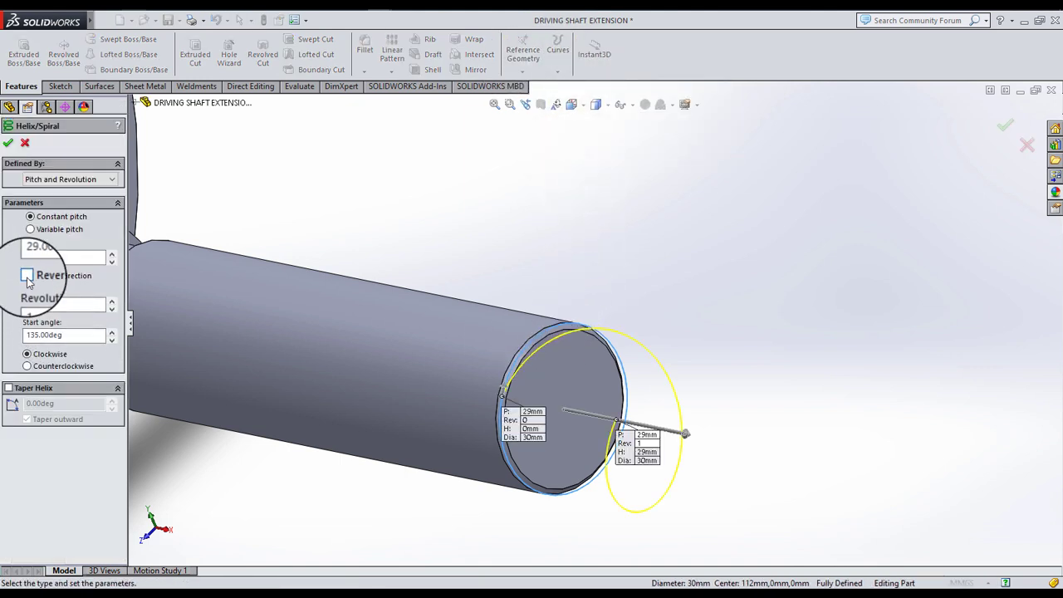
pyautogui.click(28, 276)
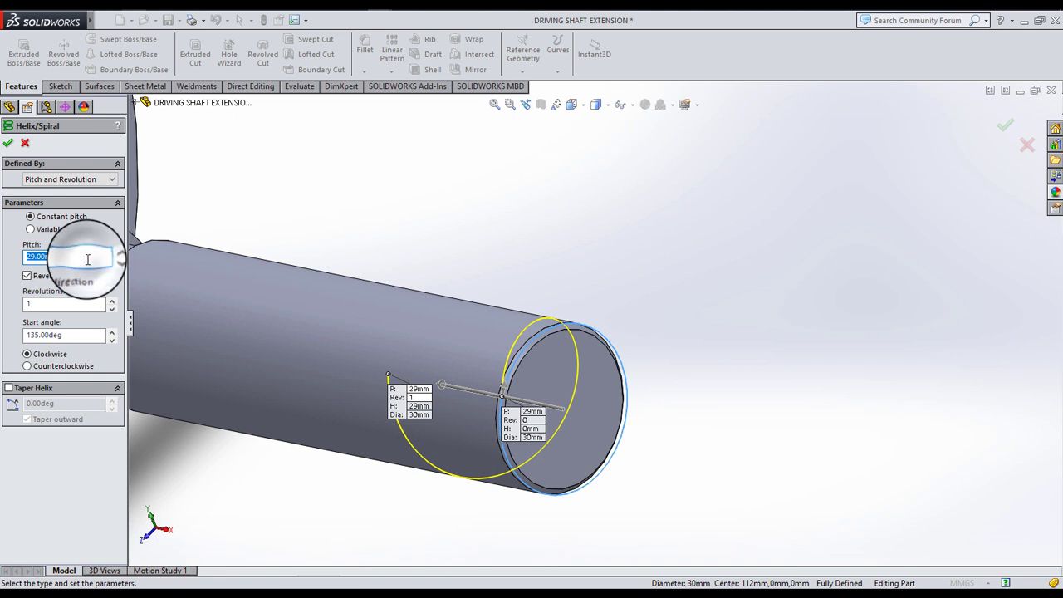
pyautogui.click(70, 180)
pyautogui.click(50, 209)
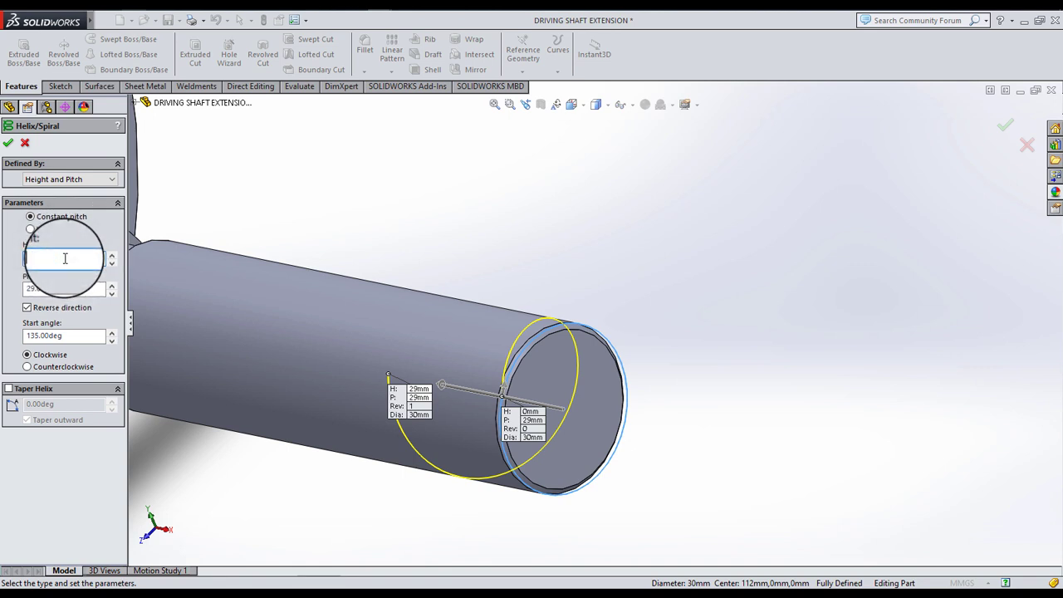
pyautogui.write('105mm')
pyautogui.press('Return')
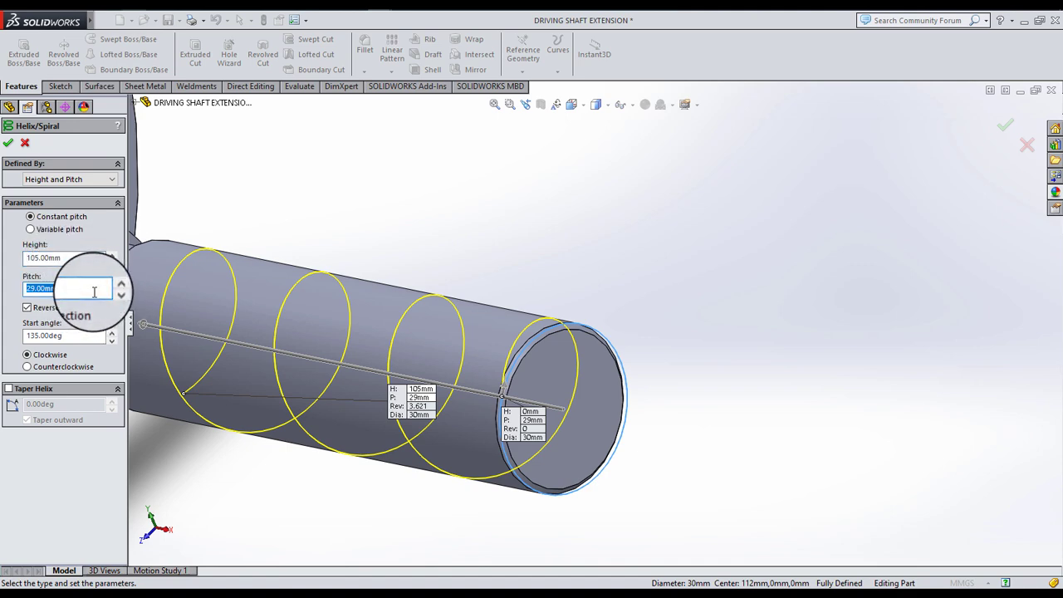
# - Set the helix pitch to 5 mm and accept the 21-turn Helix/Spiral1
pyautogui.press('Return')
pyautogui.scroll(3, 458, 378)
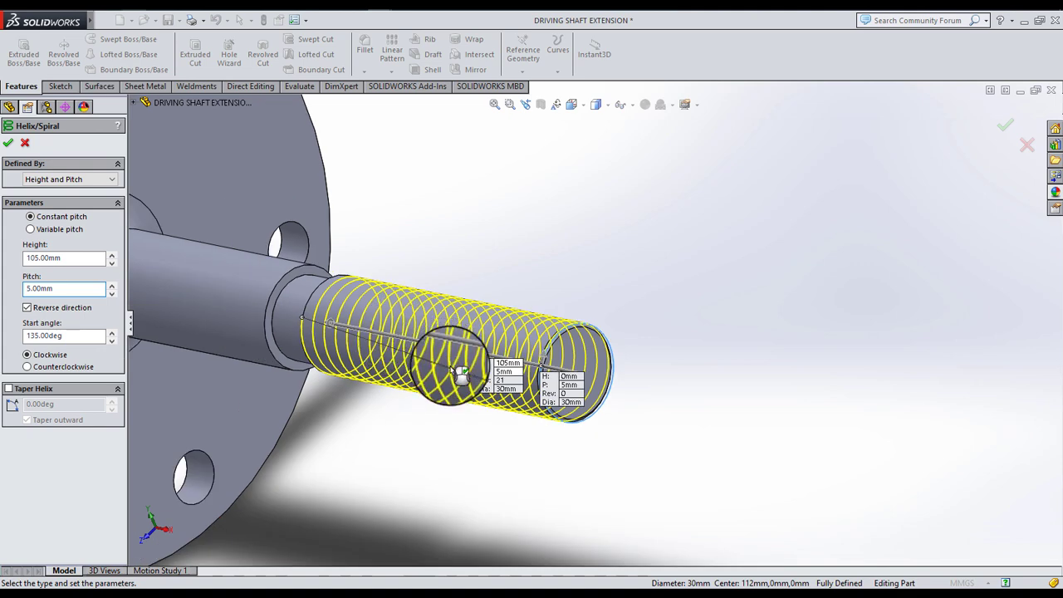
pyautogui.scroll(-3, 457, 378)
pyautogui.moveTo(457, 378); pyautogui.dragTo(440, 332, button='middle')
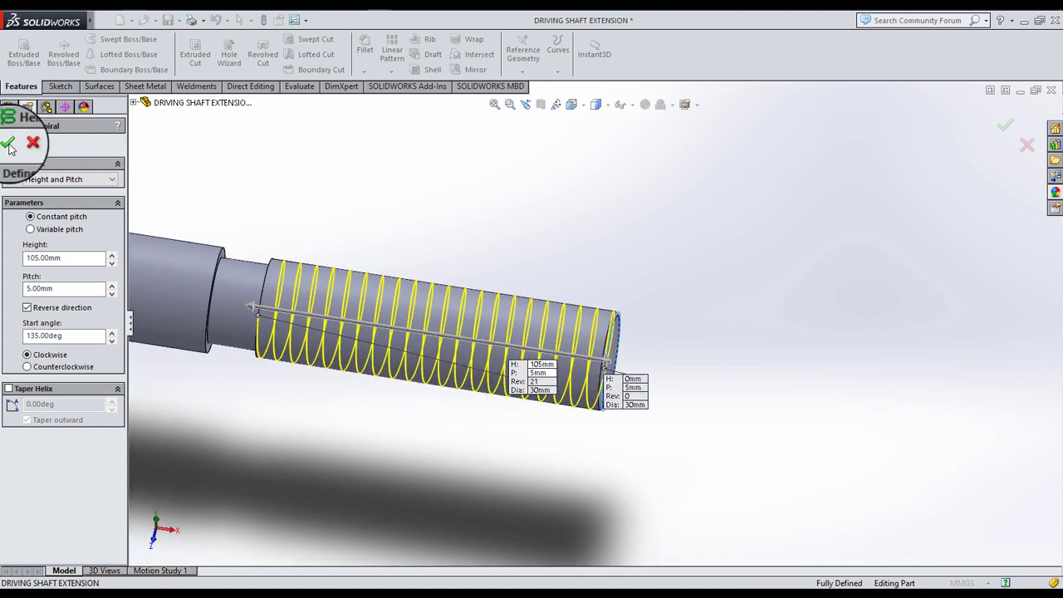
pyautogui.press('Return')
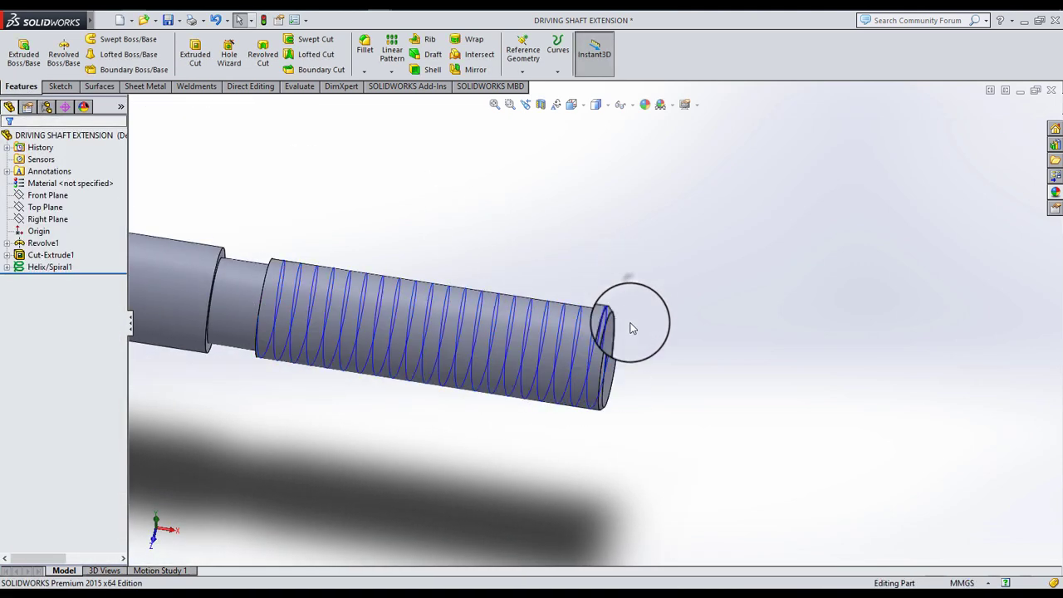
pyautogui.scroll(-3, 632, 320)
pyautogui.scroll(-2, 612, 344)
pyautogui.moveTo(573, 285)
pyautogui.mouseDown(button='middle')
pyautogui.moveTo(551, 225)
pyautogui.moveTo(550, 273)
pyautogui.moveTo(589, 315)
pyautogui.mouseUp(button='middle')
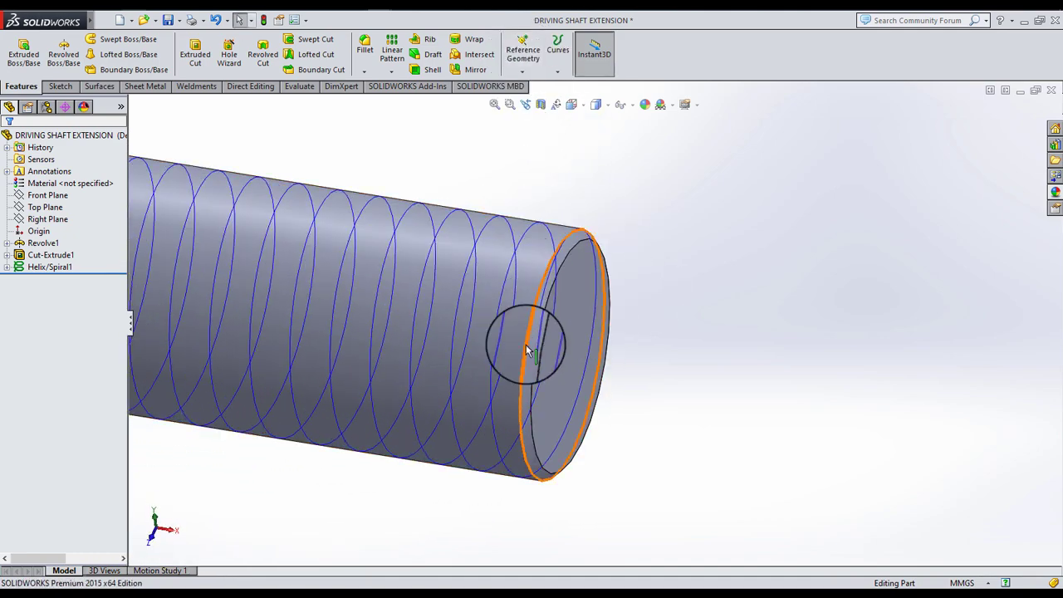
pyautogui.click(523, 59)
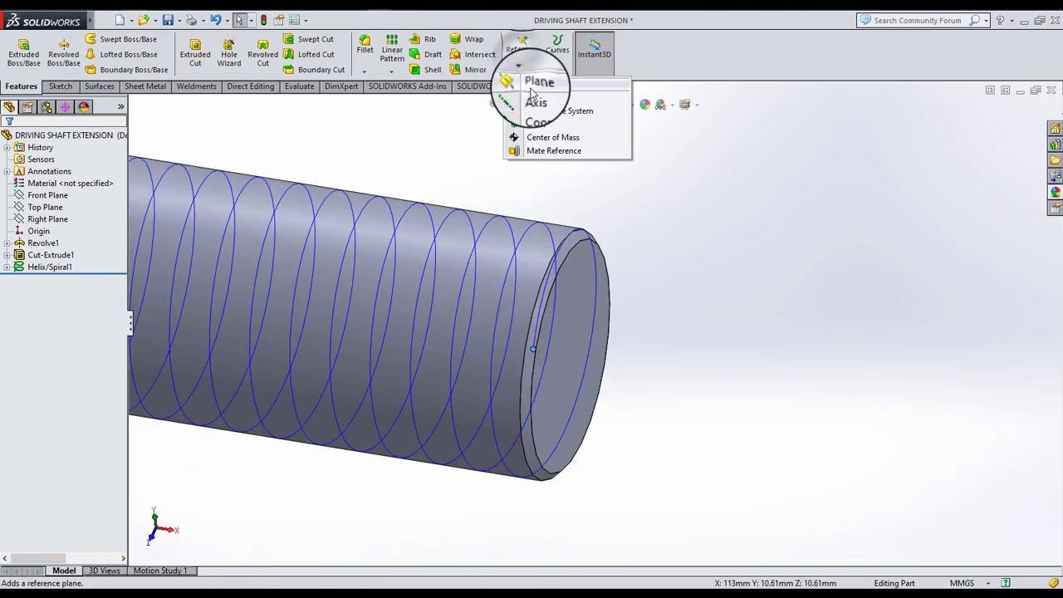
# - Create Plane1 at the helix start point, perpendicular to the helix edge
pyautogui.click(521, 81)
pyautogui.click(543, 292)
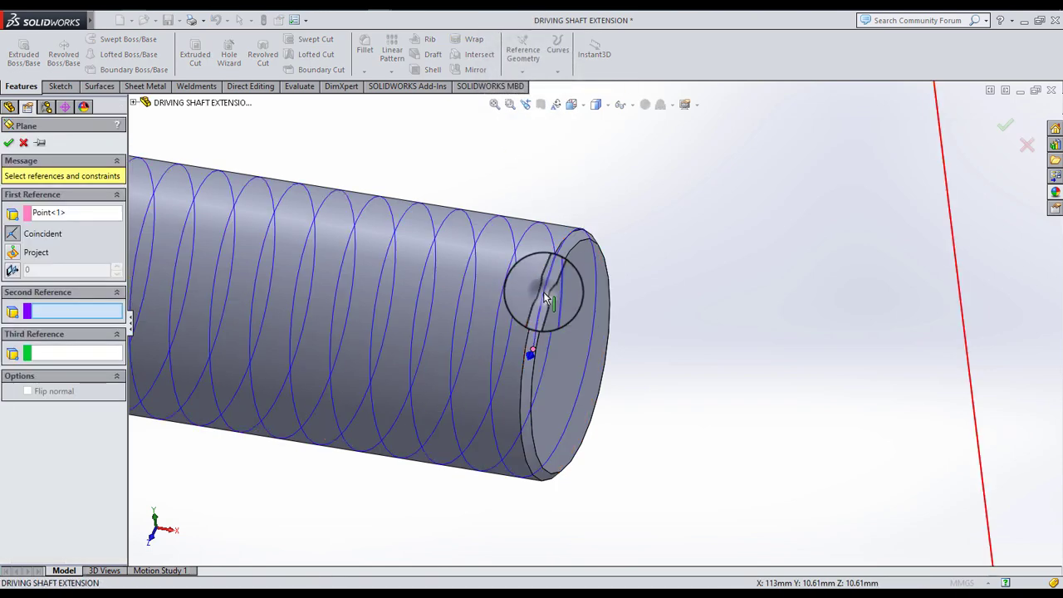
pyautogui.click(8, 142)
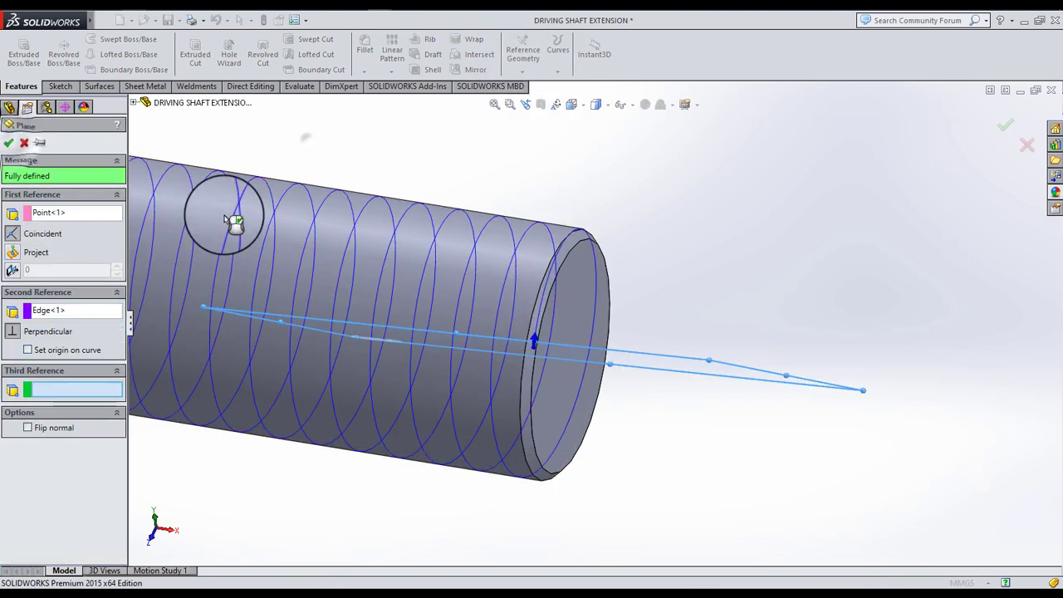
# - Open a new sketch on Plane1 and view it Normal To
pyautogui.click(39, 278)
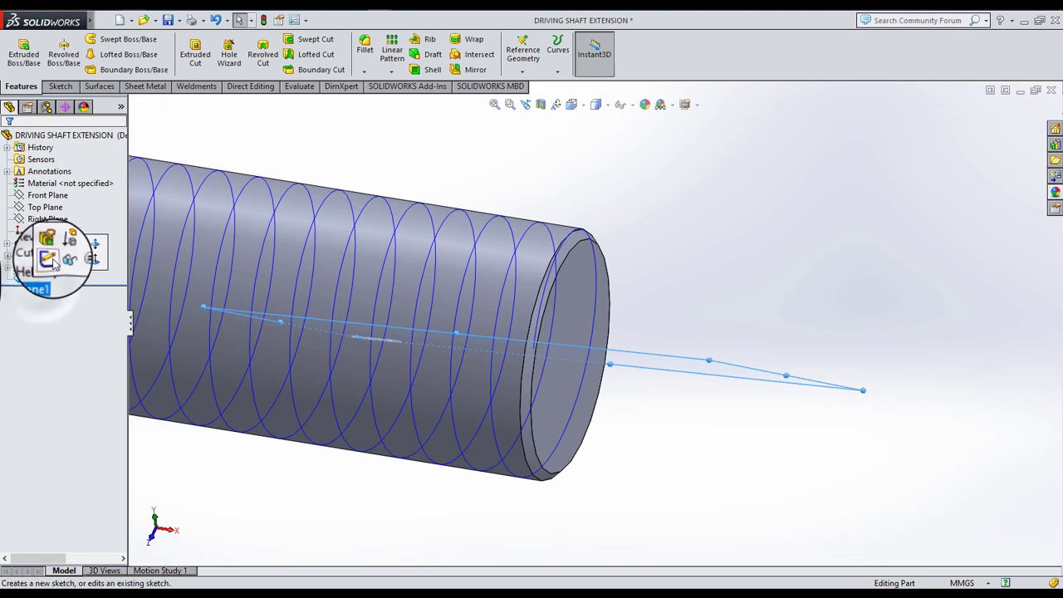
pyautogui.click(41, 249)
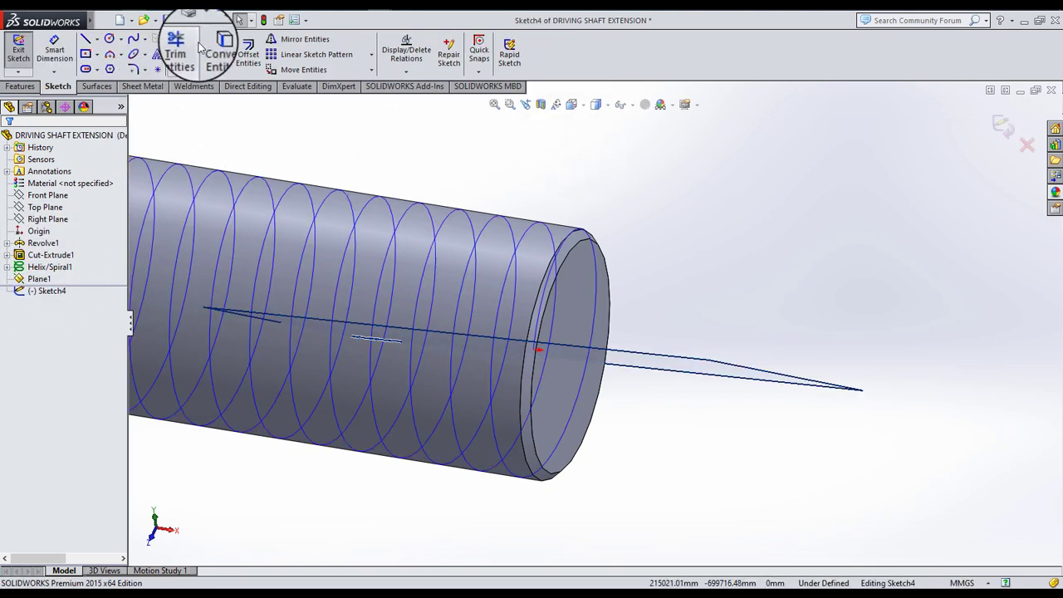
pyautogui.click(571, 104)
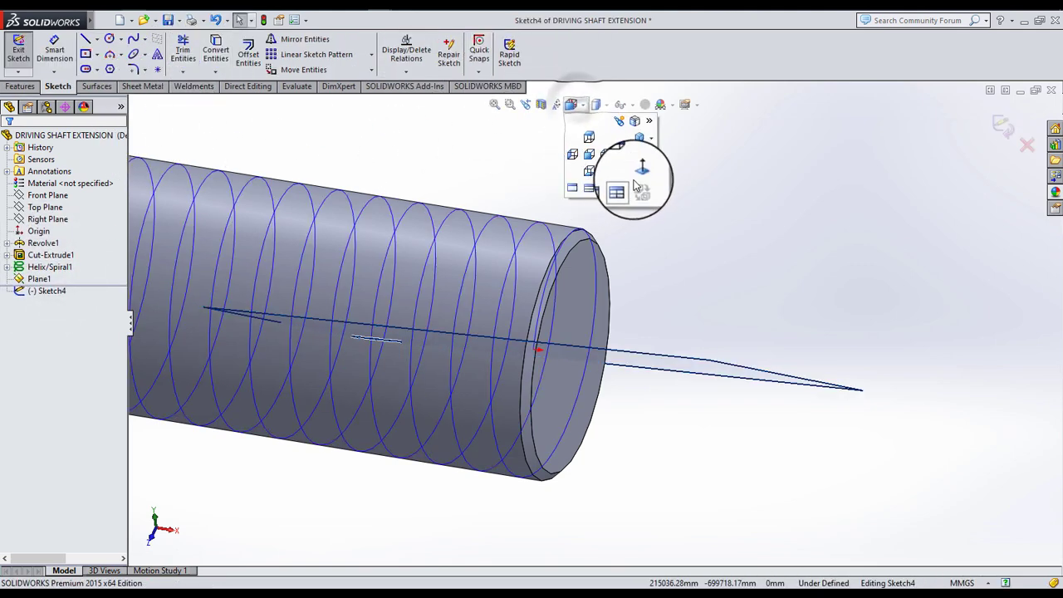
pyautogui.click(632, 185)
pyautogui.scroll(-5, 737, 355)
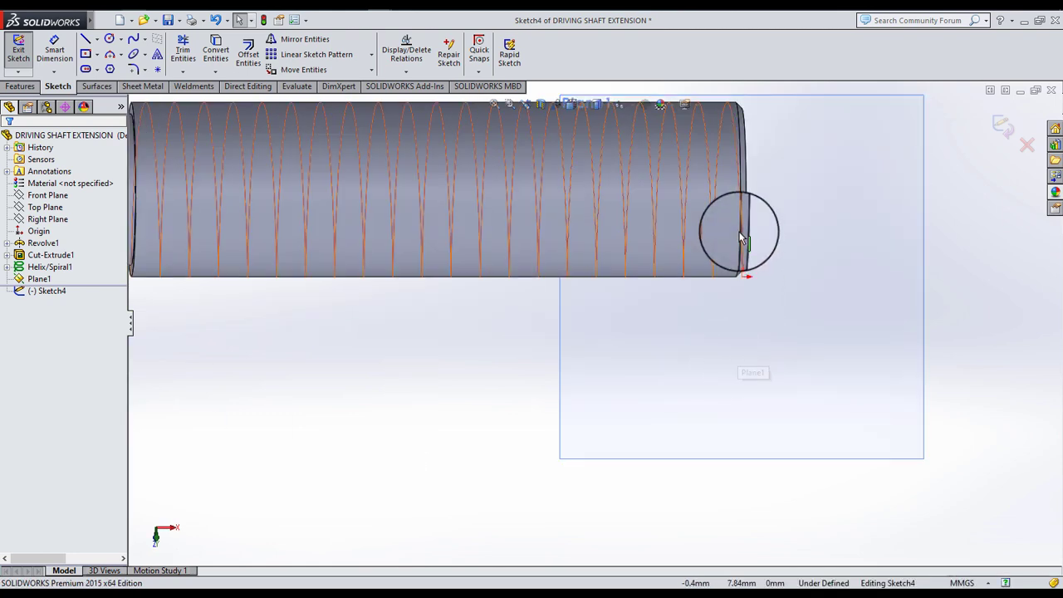
pyautogui.scroll(-5, 736, 230)
pyautogui.scroll(-2, 705, 363)
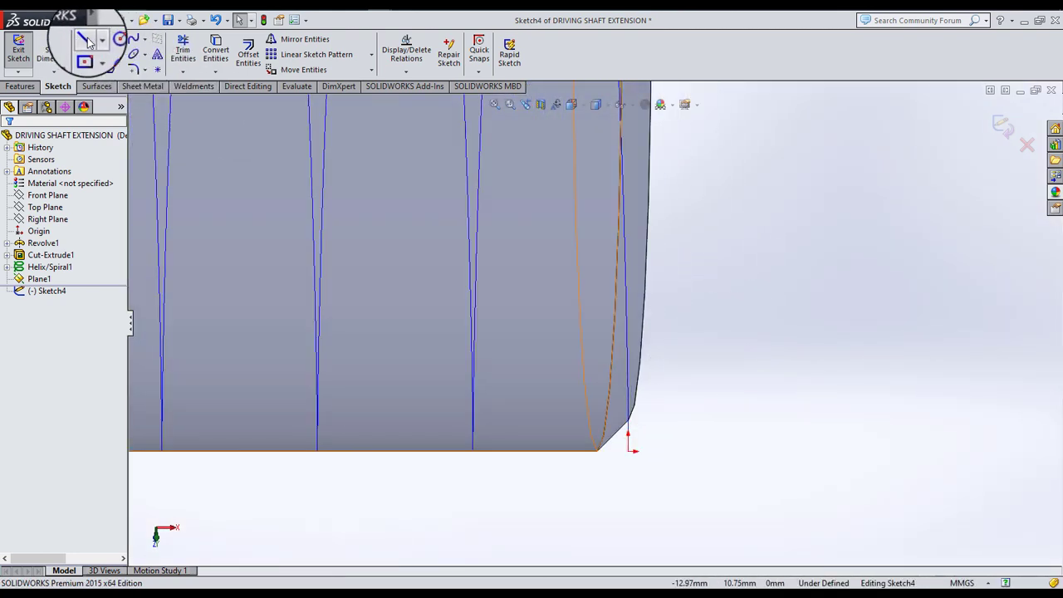
# - Draw a closed triangle at the shaft edge corner with a vertical centreline from apex to base
pyautogui.press('l')
pyautogui.scroll(1, 602, 432)
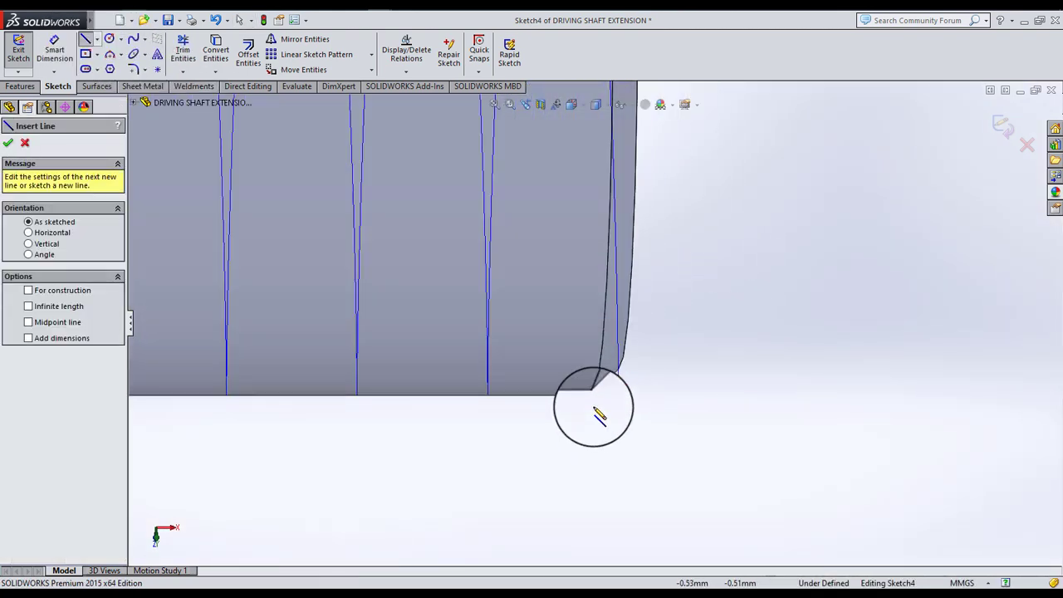
pyautogui.click(609, 354)
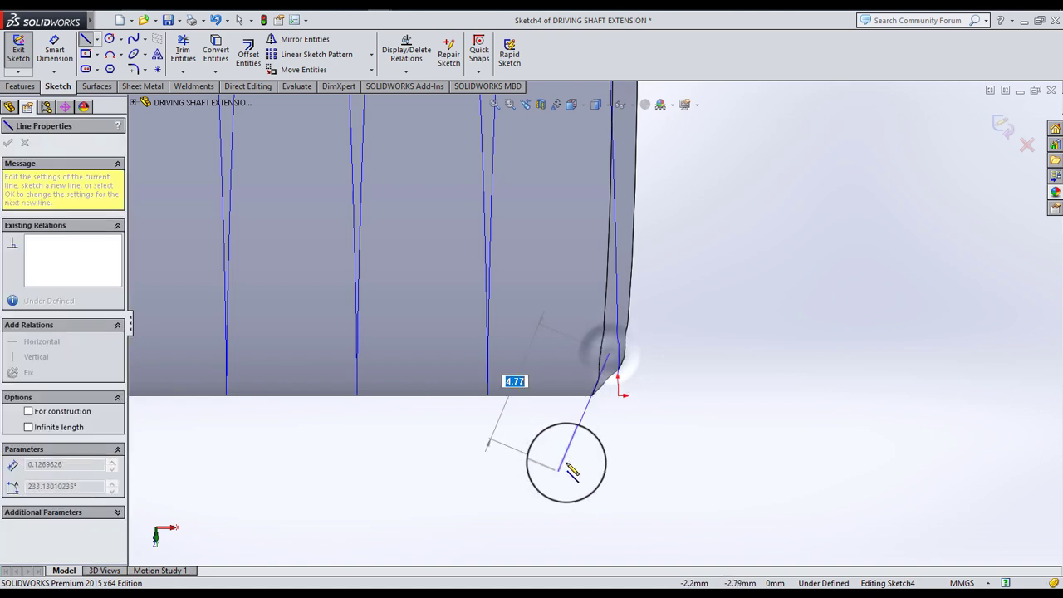
pyautogui.click(568, 458)
pyautogui.click(692, 458)
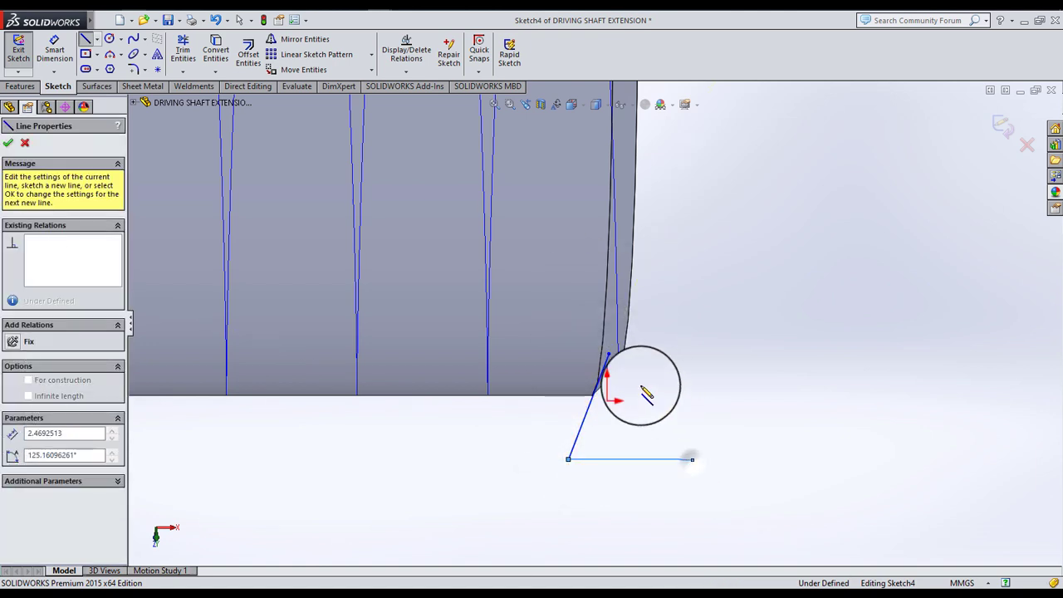
pyautogui.click(619, 359)
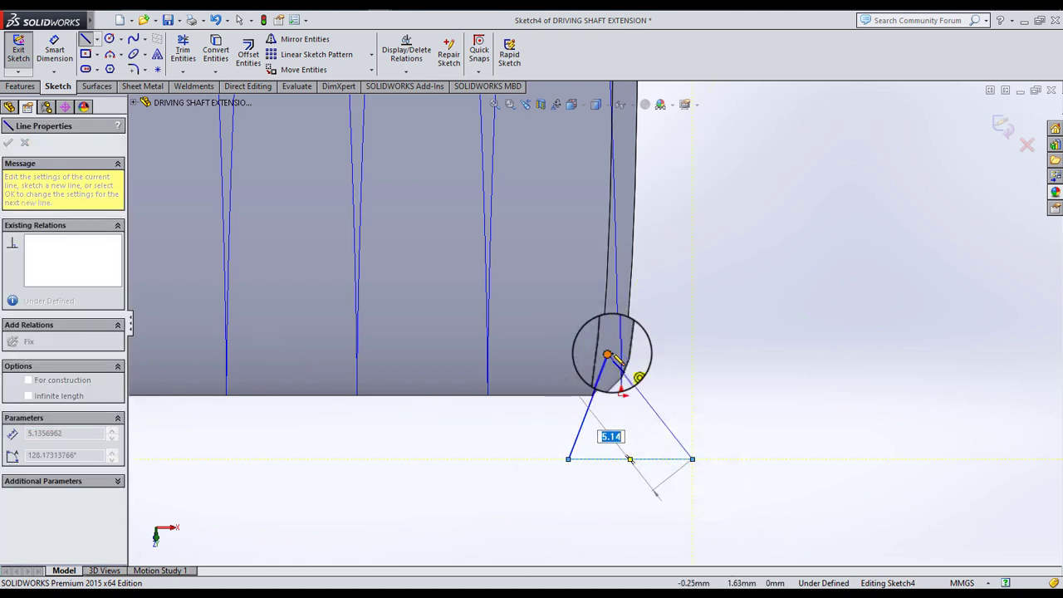
pyautogui.click(98, 39)
pyautogui.press('Escape')
pyautogui.click(610, 353)
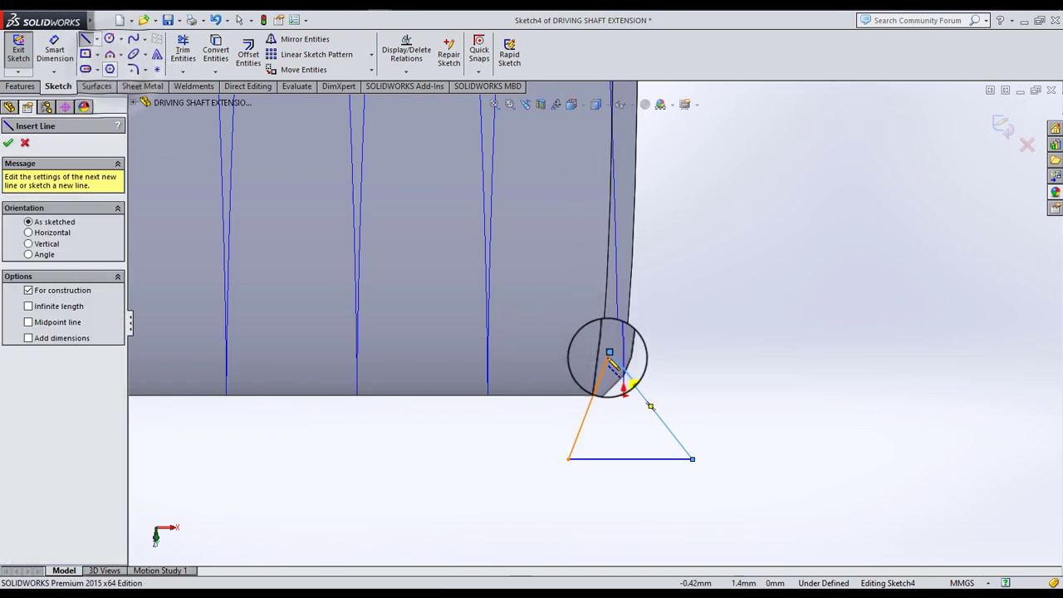
pyautogui.click(613, 458)
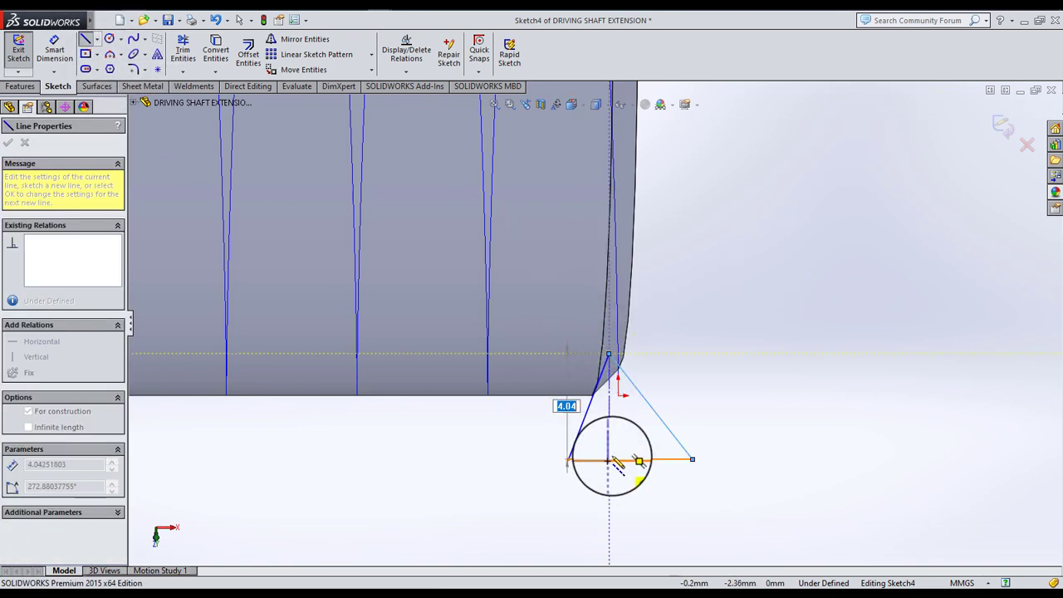
pyautogui.click(217, 20)
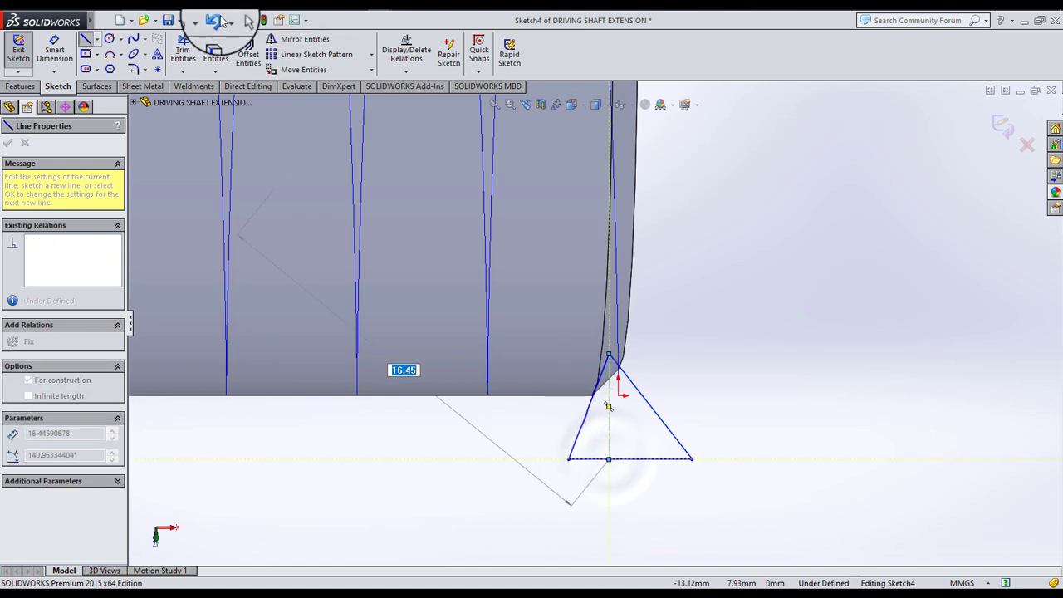
pyautogui.click(240, 21)
# - Make the triangle's two slanted sides symmetric about the centreline
pyautogui.scroll(-3, 735, 526)
pyautogui.scroll(-3, 736, 526)
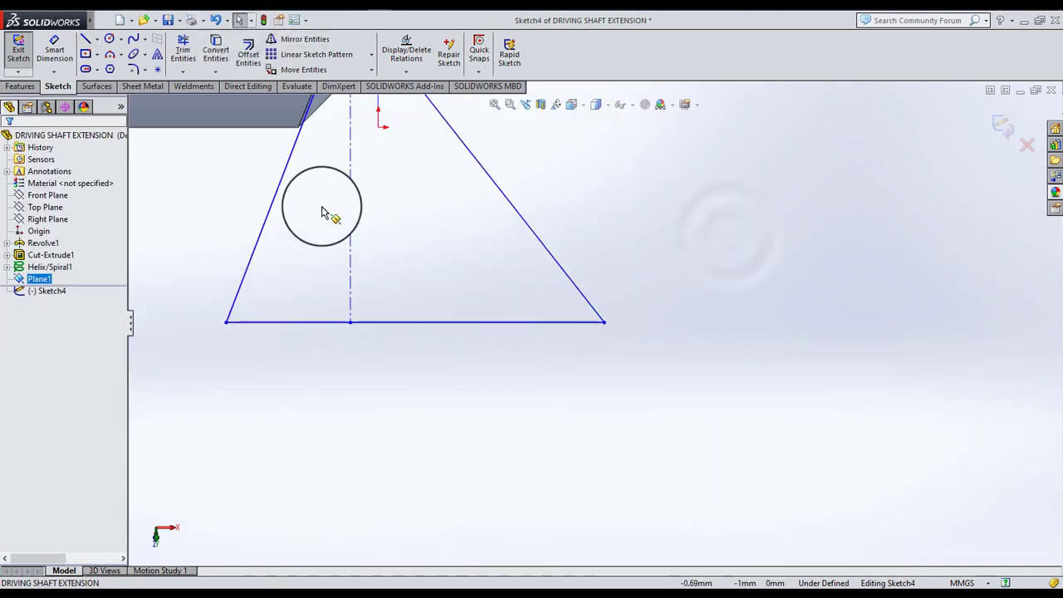
pyautogui.click(283, 166)
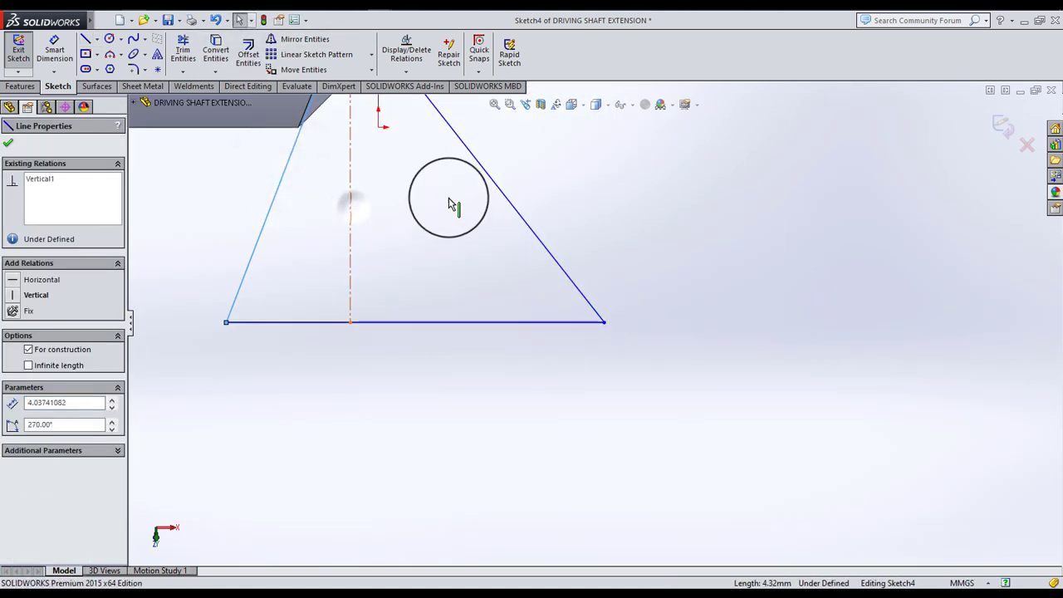
pyautogui.keyDown('ctrl'); pyautogui.click(482, 170); pyautogui.keyUp('ctrl')
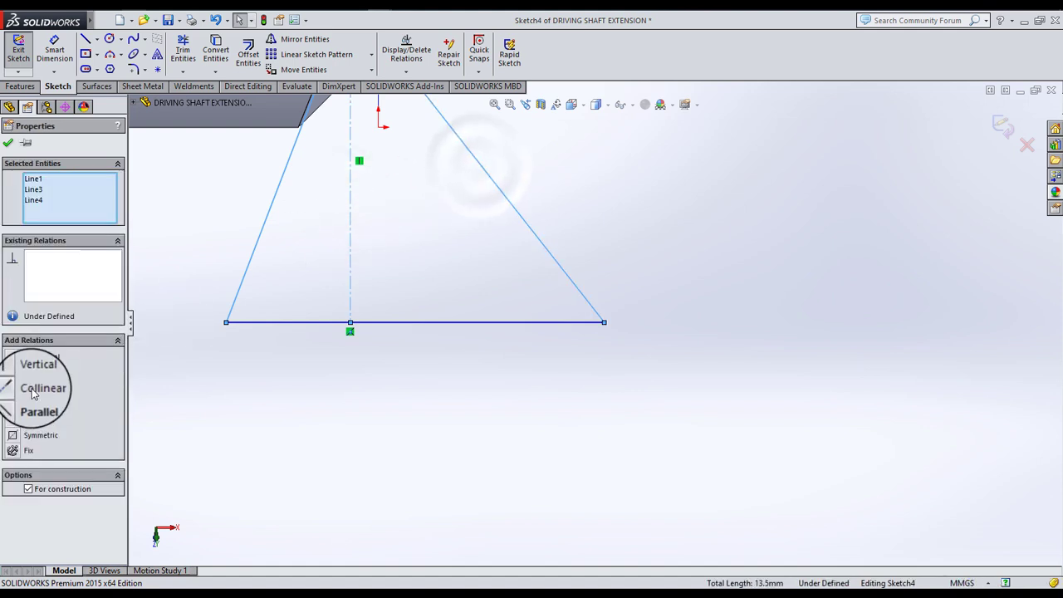
pyautogui.click(391, 280)
pyautogui.scroll(4, 517, 221)
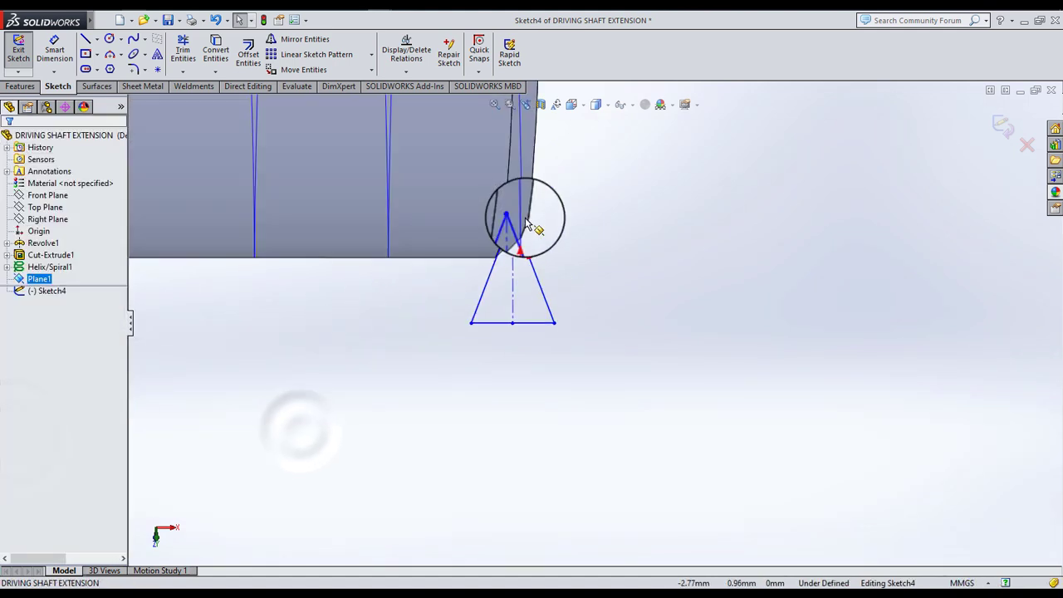
pyautogui.scroll(2, 518, 221)
# - Dimension the thread triangle with a 3 mm base width and 4 mm height
pyautogui.click(54, 49)
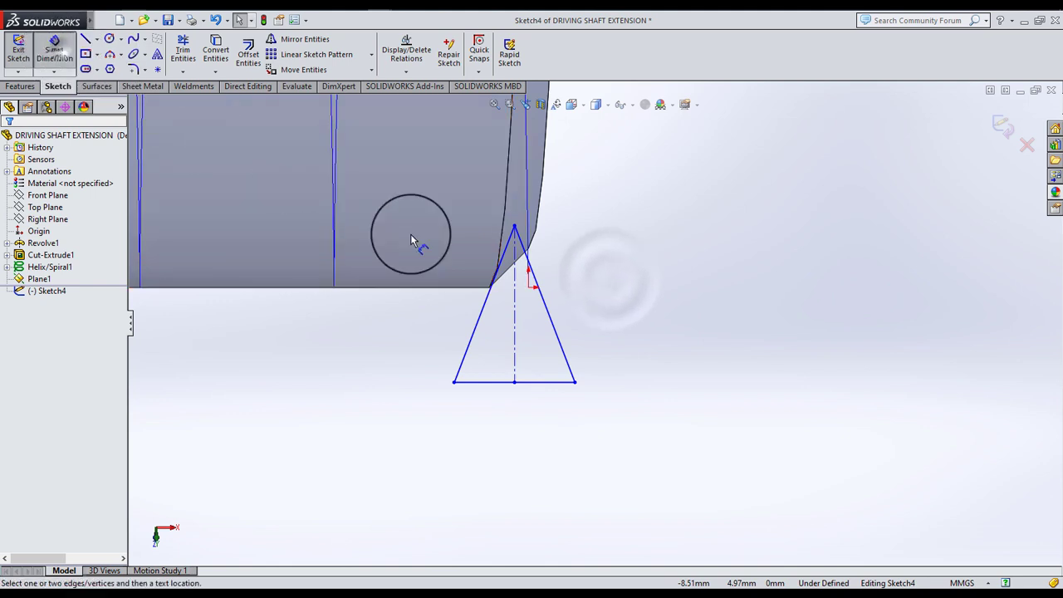
pyautogui.click(536, 384)
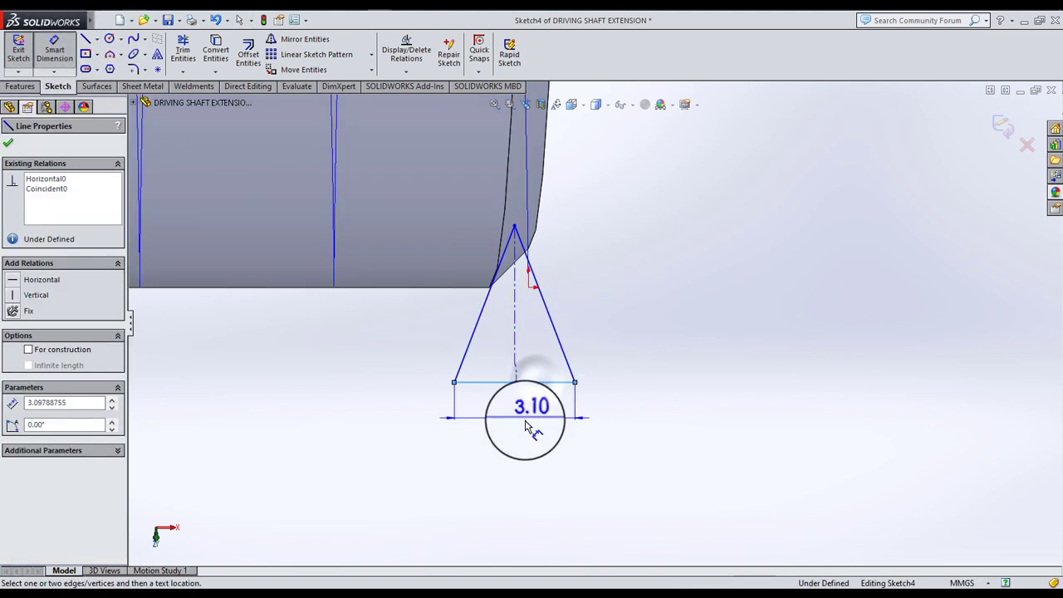
pyautogui.click(532, 428)
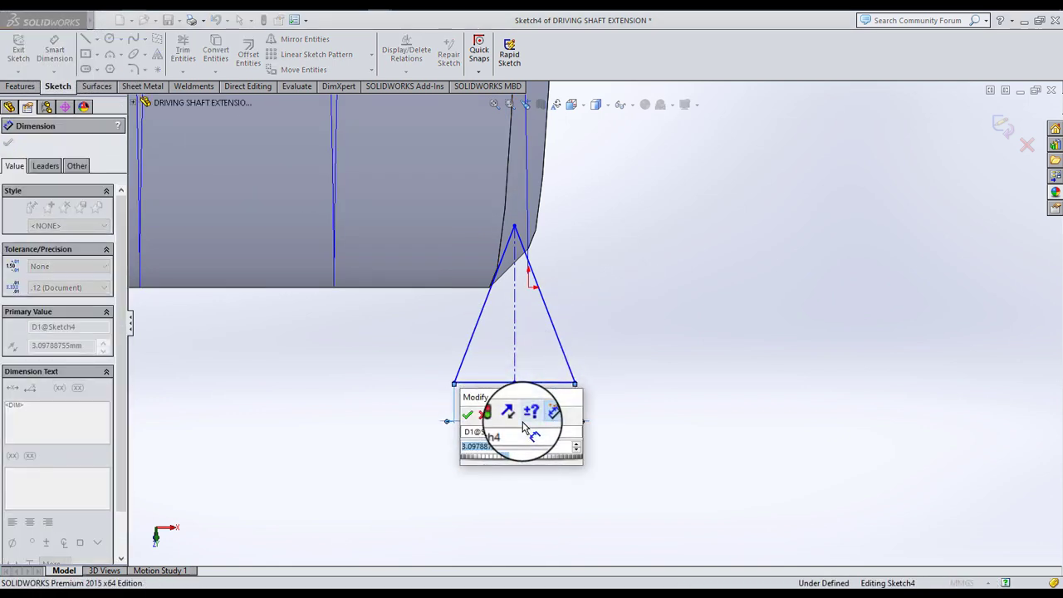
pyautogui.write('3')
pyautogui.press('Return')
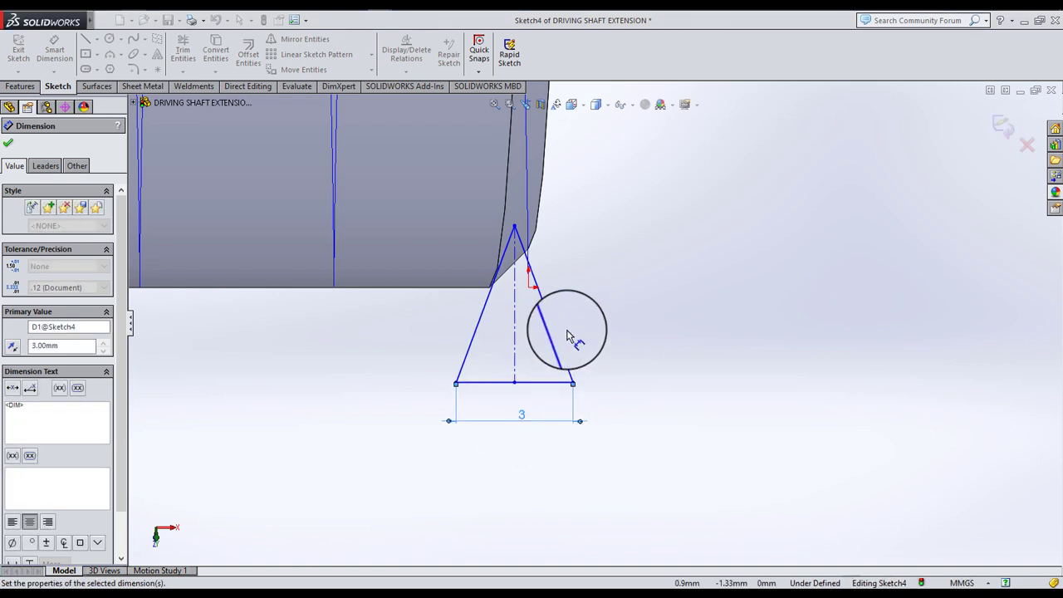
pyautogui.click(542, 295)
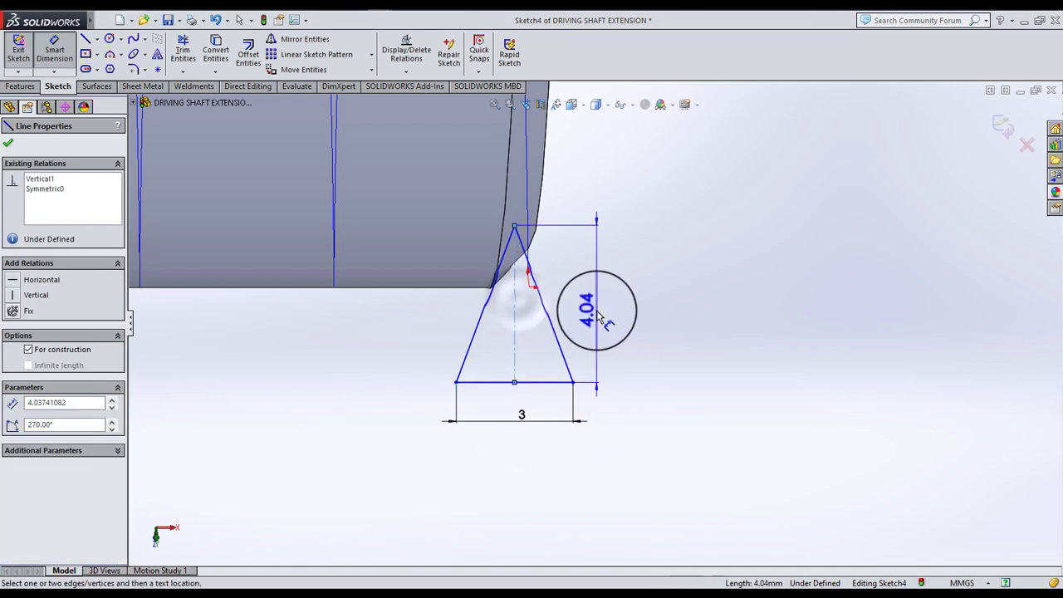
pyautogui.click(595, 311)
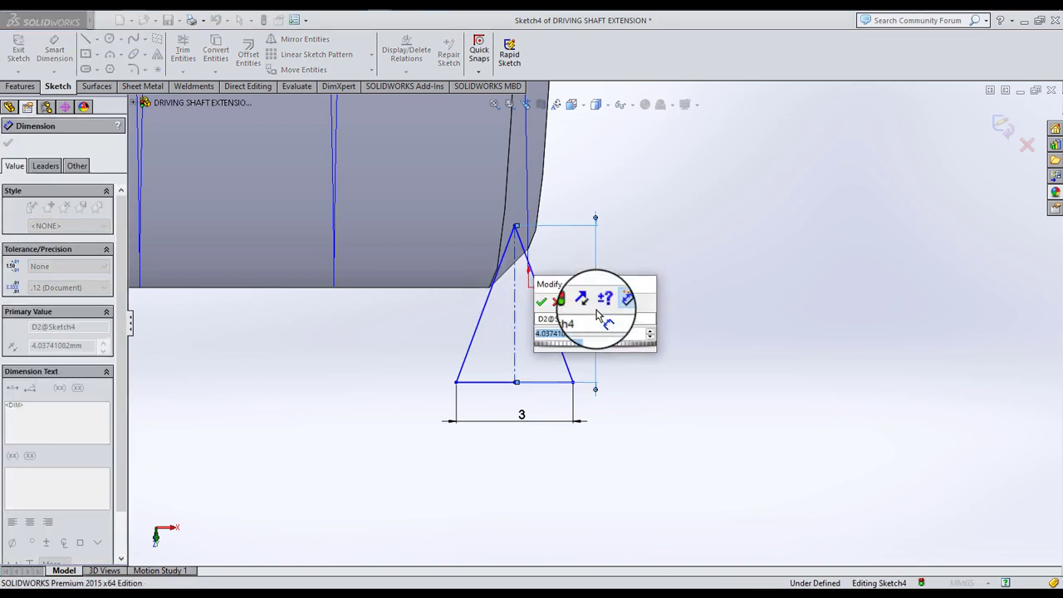
pyautogui.write('4')
pyautogui.press('Return')
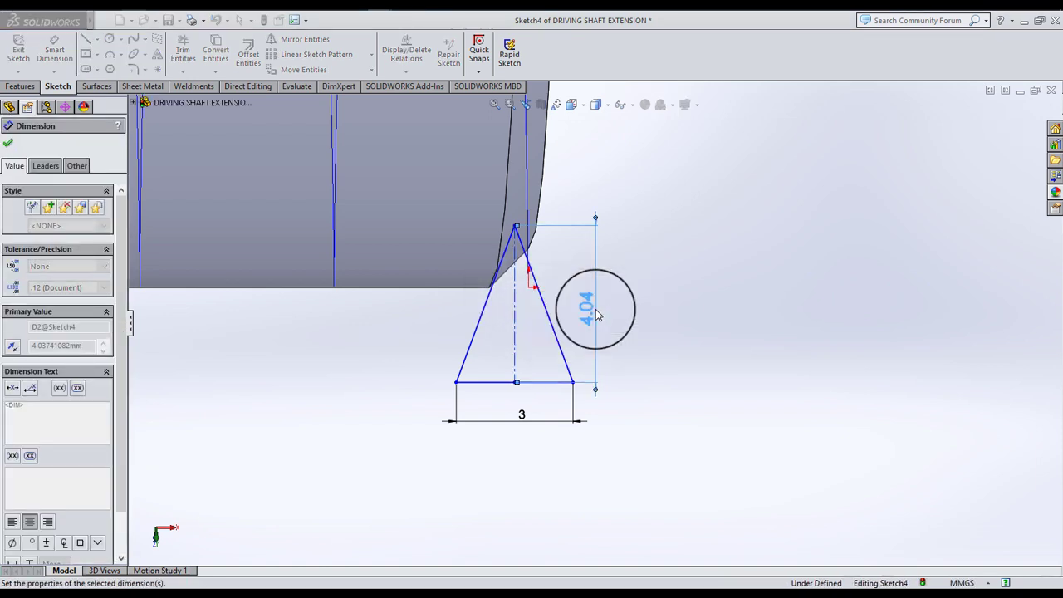
pyautogui.click(11, 143)
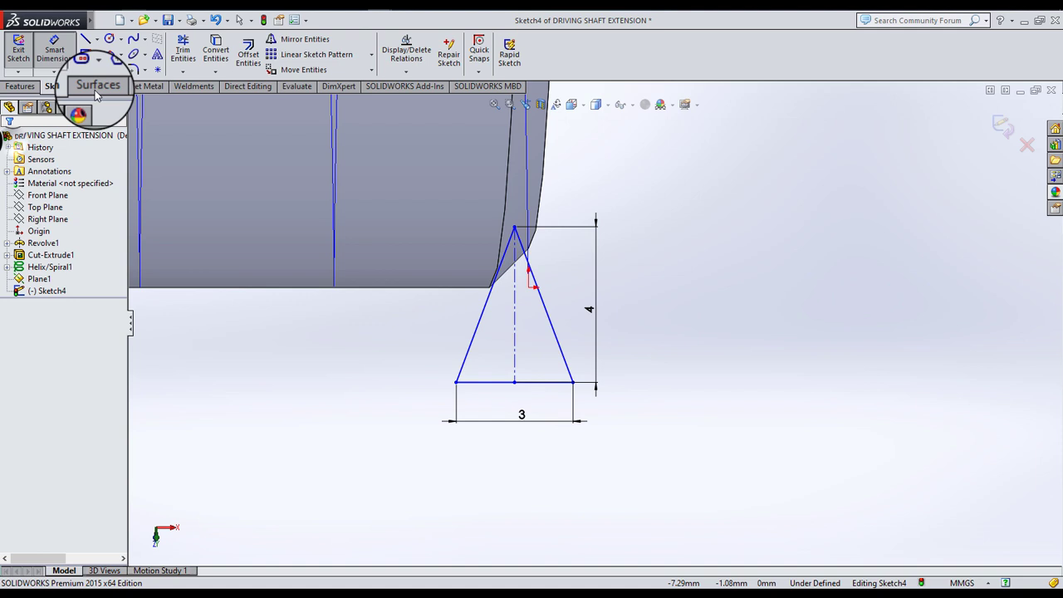
# - Place a point on the triangle's centreline and dimension its distance from the base
pyautogui.click(158, 70)
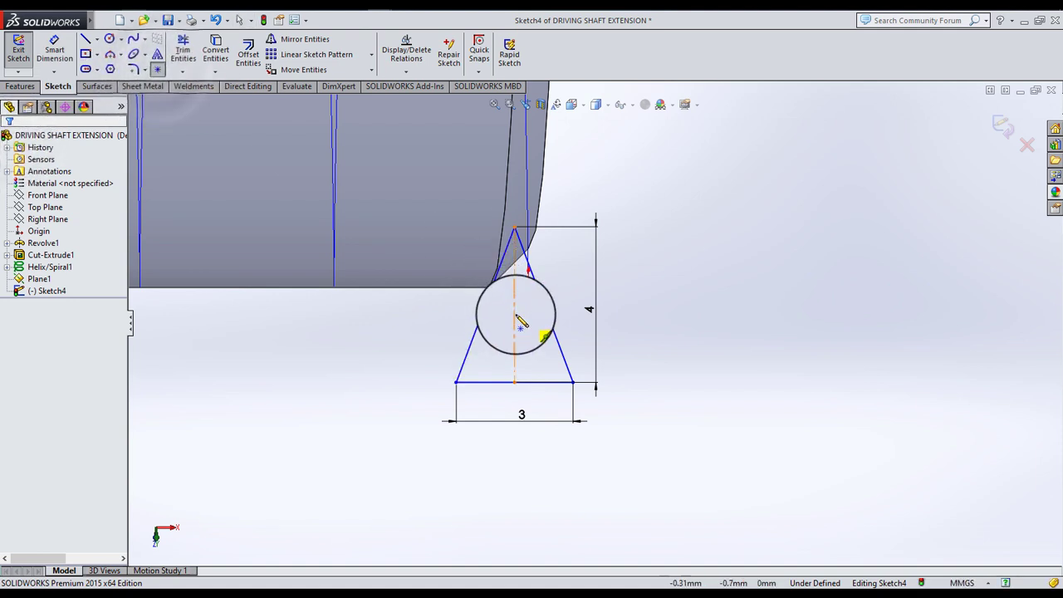
pyautogui.click(518, 307)
pyautogui.press('Escape')
pyautogui.moveTo(509, 340); pyautogui.dragTo(509, 384)
pyautogui.click(54, 50)
pyautogui.click(411, 343)
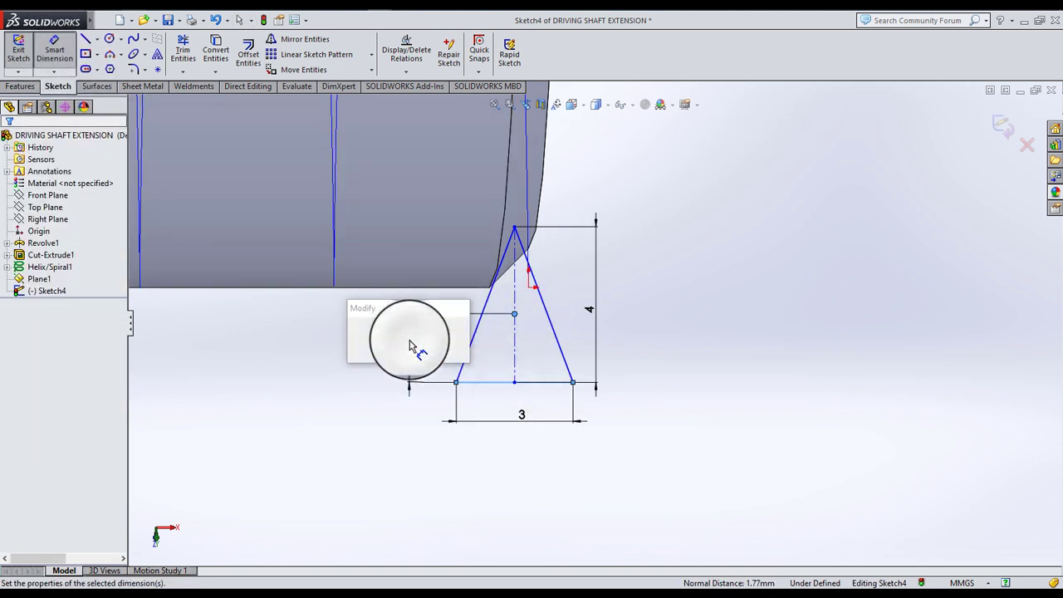
pyautogui.write('52')
pyautogui.press('Return')
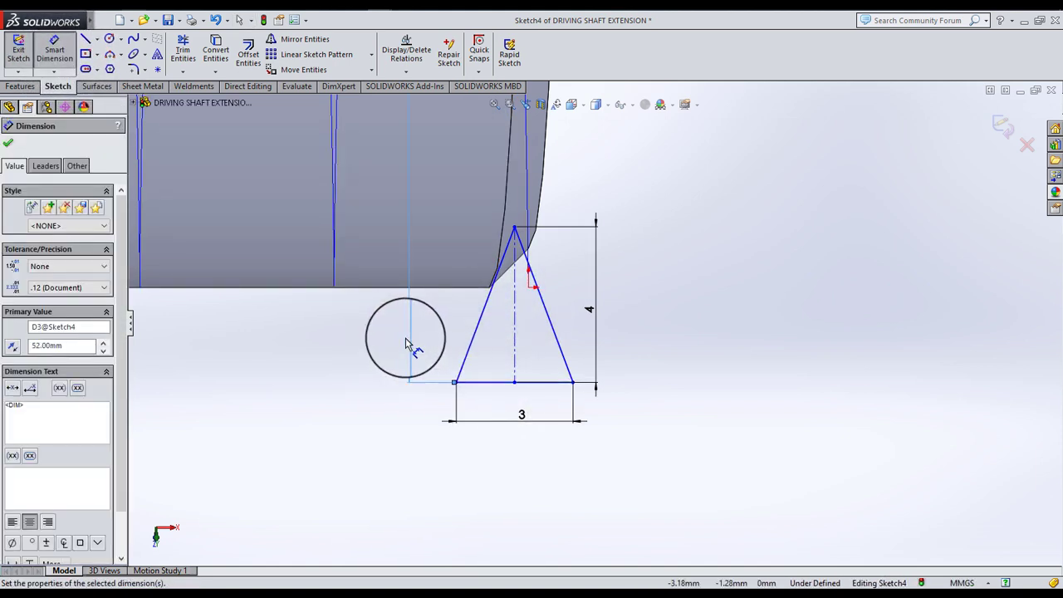
pyautogui.scroll(2, 604, 285)
pyautogui.scroll(2, 601, 209)
# - Adjust the point's height dimension and add a Pierce relation between the point and helix
pyautogui.click(636, 190)
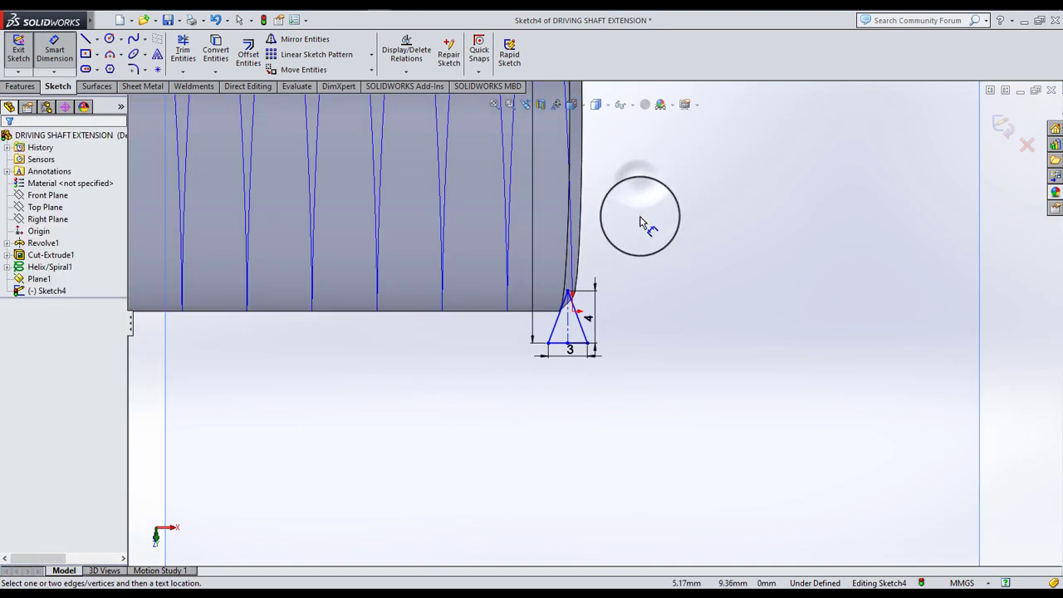
pyautogui.scroll(2, 627, 191)
pyautogui.scroll(2, 581, 243)
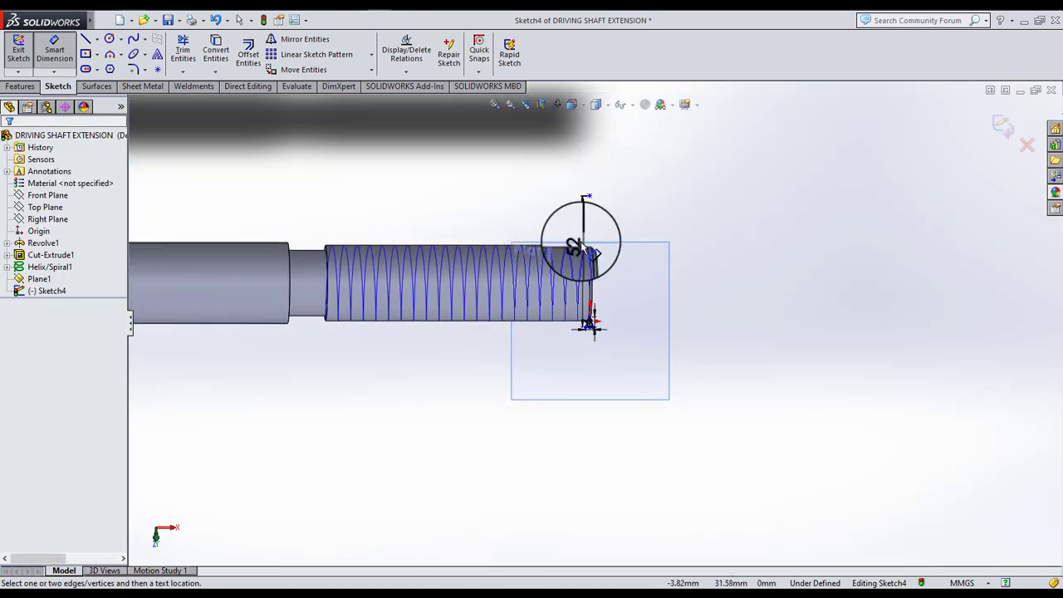
pyautogui.doubleClick(580, 244)
pyautogui.write('2')
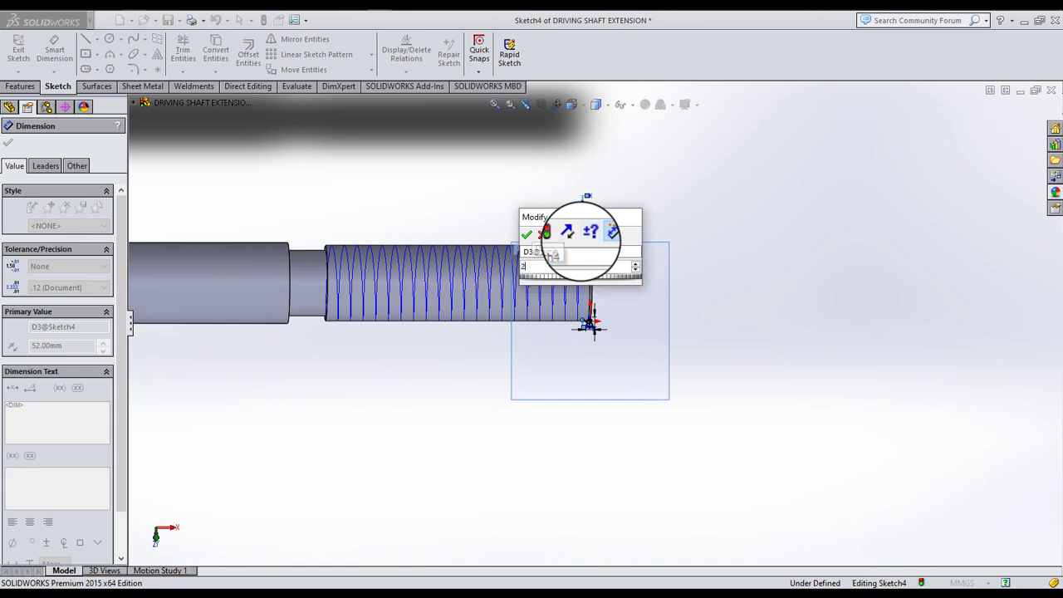
pyautogui.press('Return')
pyautogui.click(617, 321)
pyautogui.scroll(-5, 589, 321)
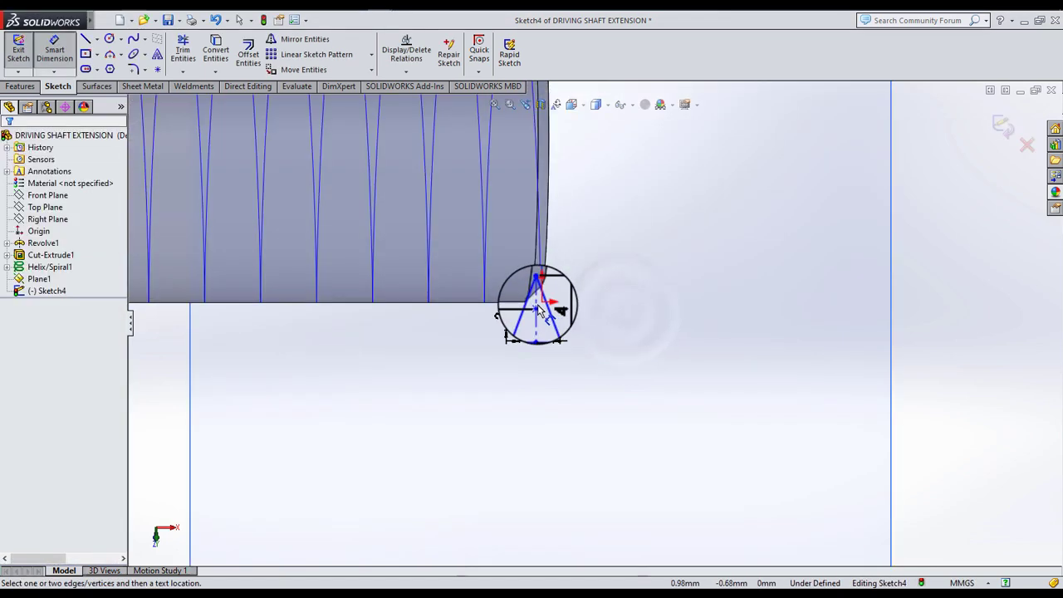
pyautogui.scroll(-4, 573, 311)
pyautogui.scroll(-2, 646, 308)
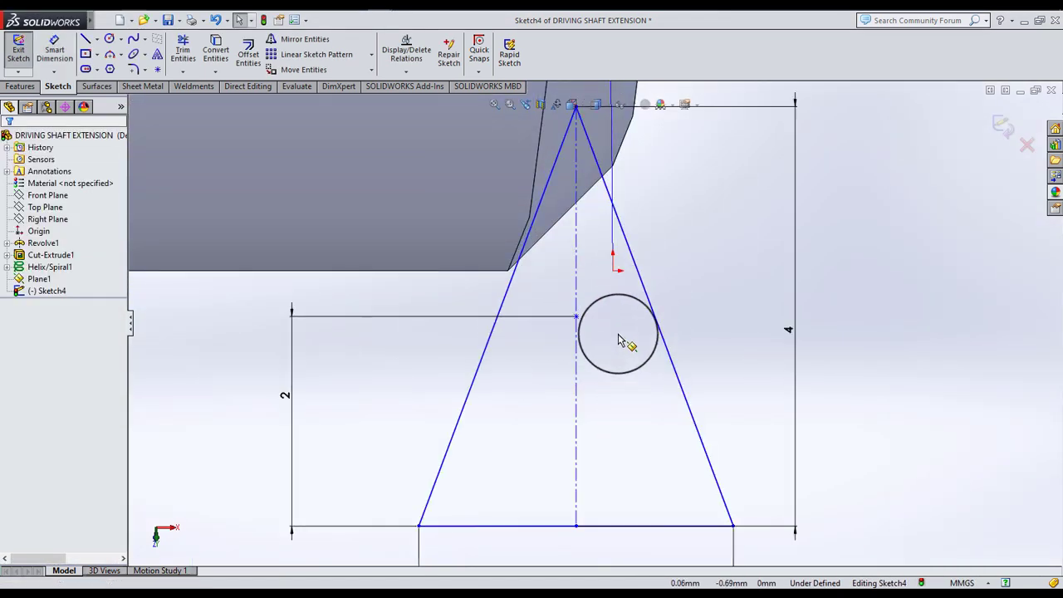
pyautogui.scroll(2, 621, 339)
pyautogui.moveTo(614, 333); pyautogui.dragTo(609, 345)
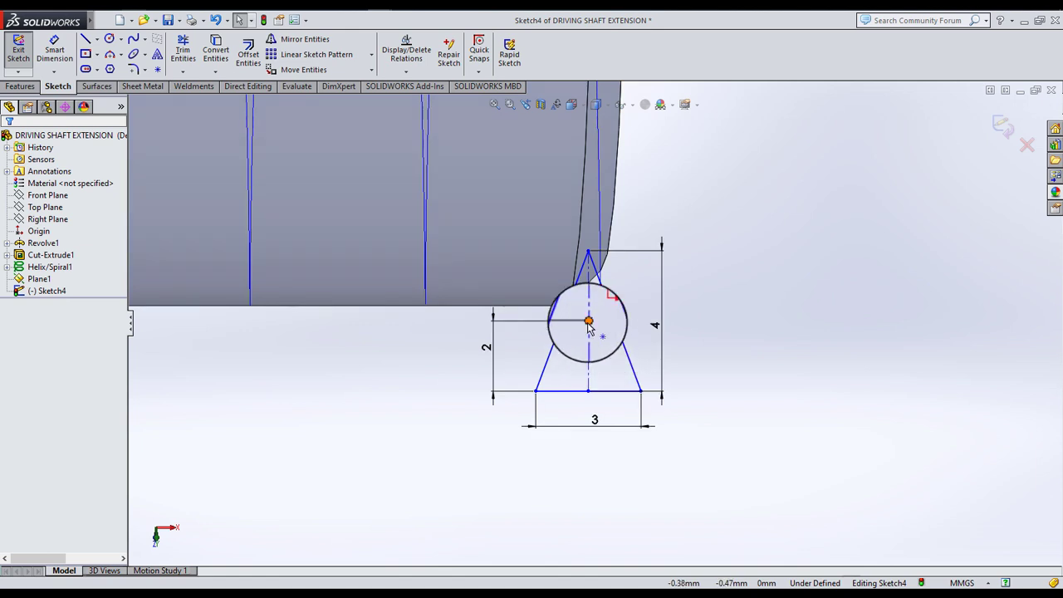
pyautogui.click(588, 321)
pyautogui.keyDown('ctrl'); pyautogui.click(598, 224); pyautogui.keyUp('ctrl')
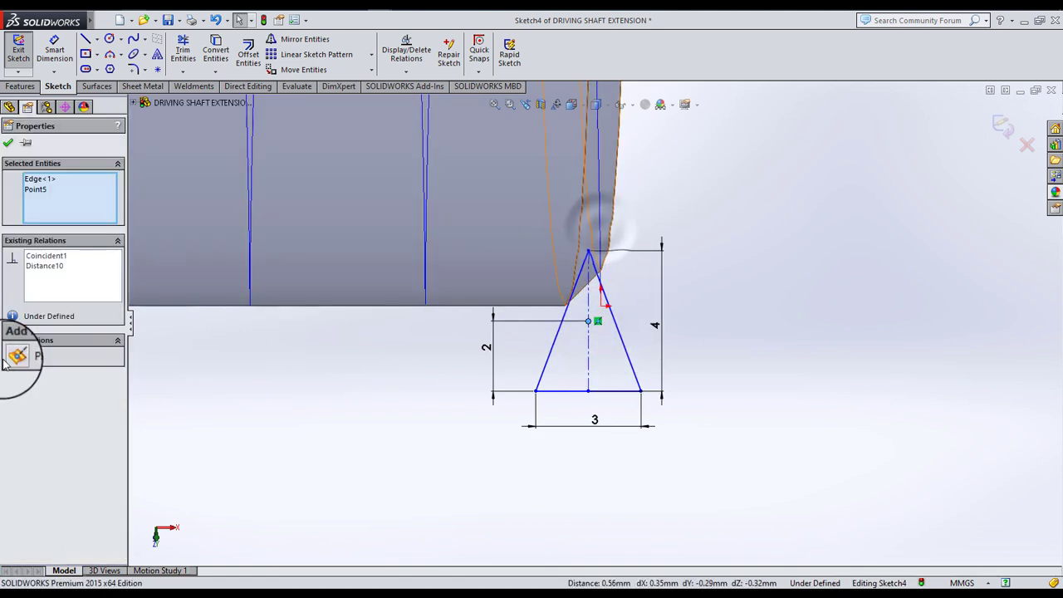
pyautogui.click(17, 357)
pyautogui.click(224, 375)
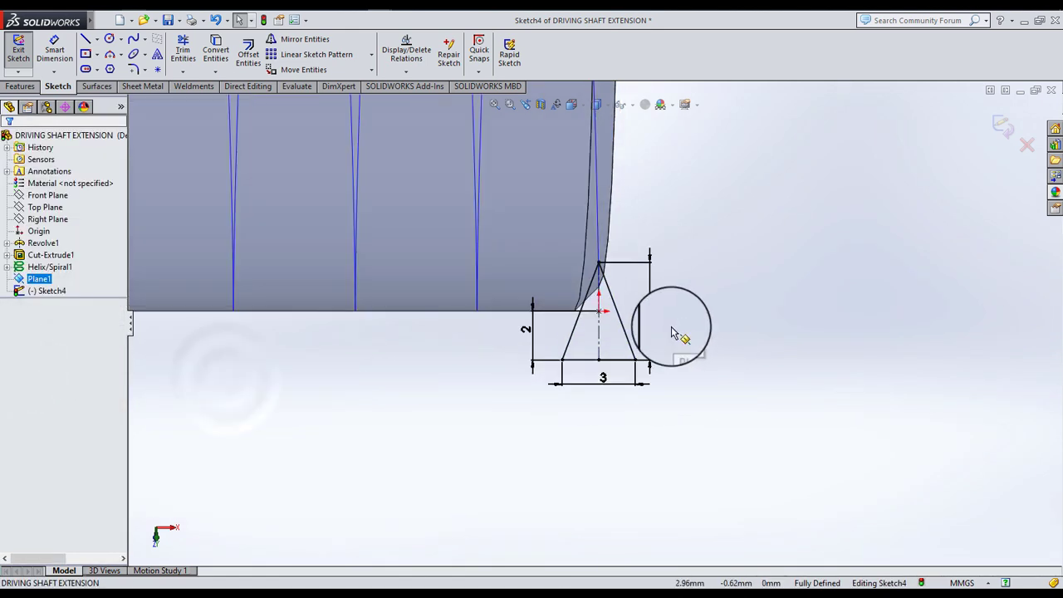
# - Change the point's height above the base to 1.25 mm, fully defining the sketch
pyautogui.scroll(2, 570, 280)
pyautogui.scroll(2, 567, 276)
pyautogui.scroll(-3, 618, 327)
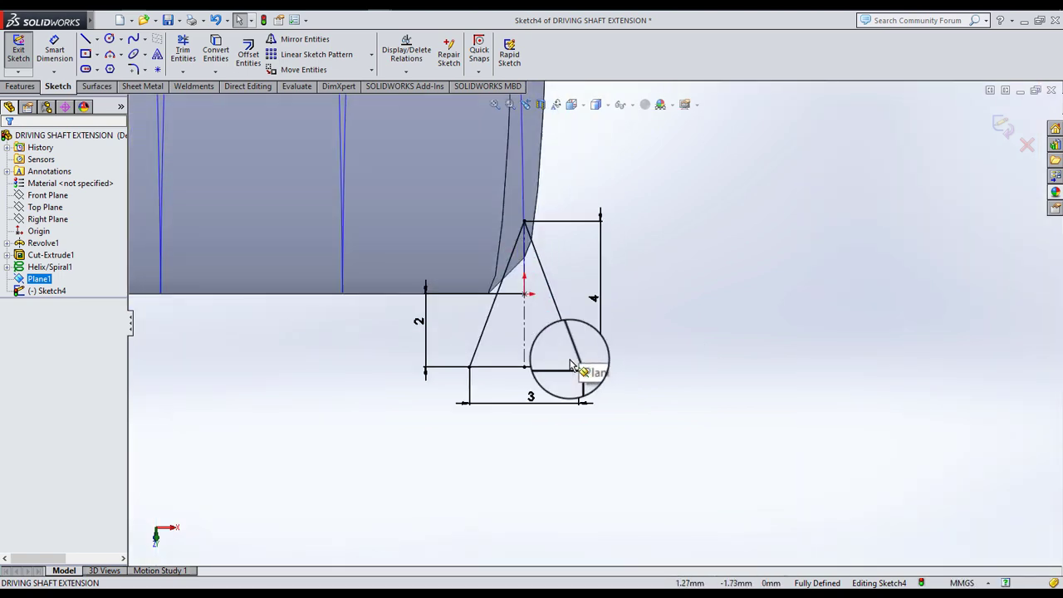
pyautogui.scroll(-1, 565, 366)
pyautogui.doubleClick(390, 313)
pyautogui.write('1.')
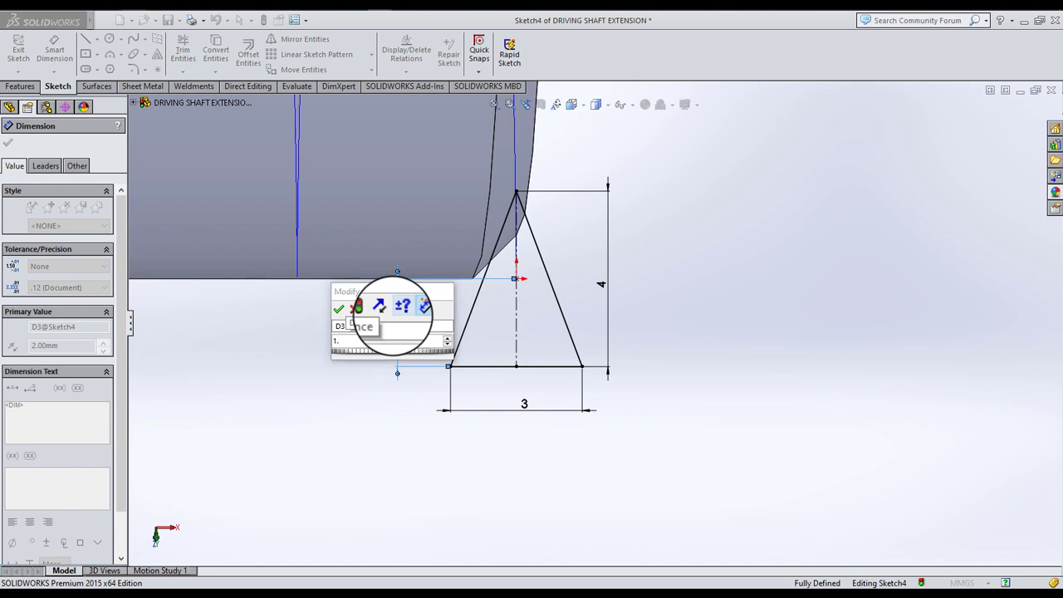
pyautogui.write('5')
pyautogui.press('Return')
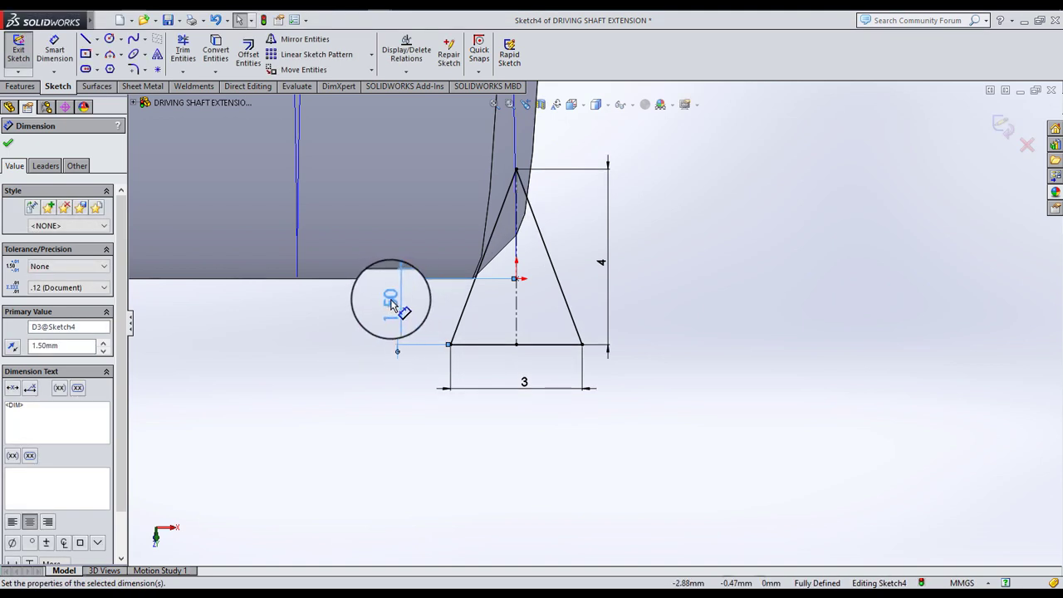
pyautogui.doubleClick(391, 299)
pyautogui.write('1.25')
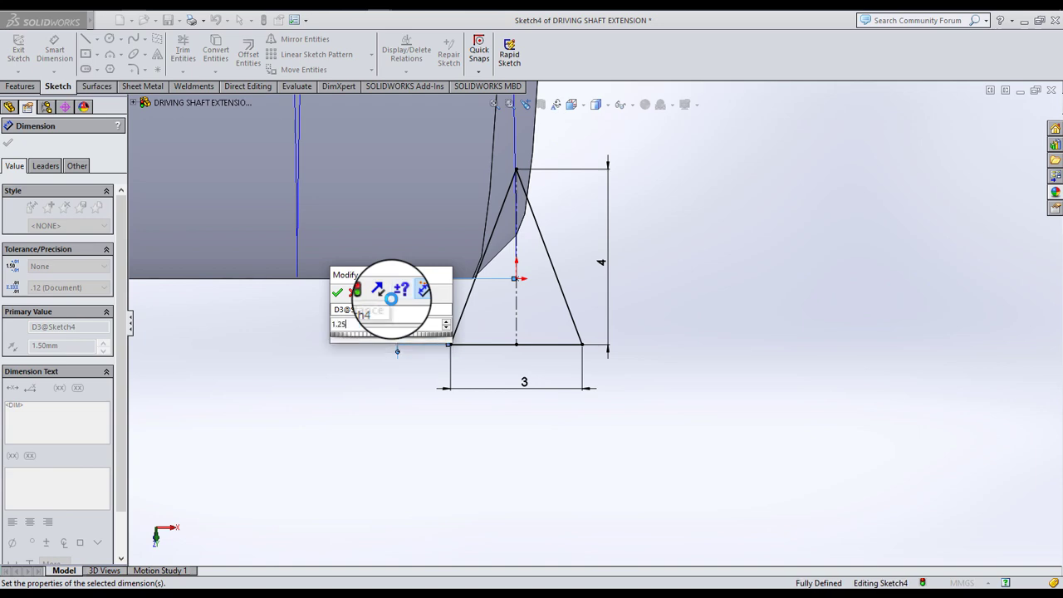
pyautogui.press('Return')
pyautogui.click(368, 332)
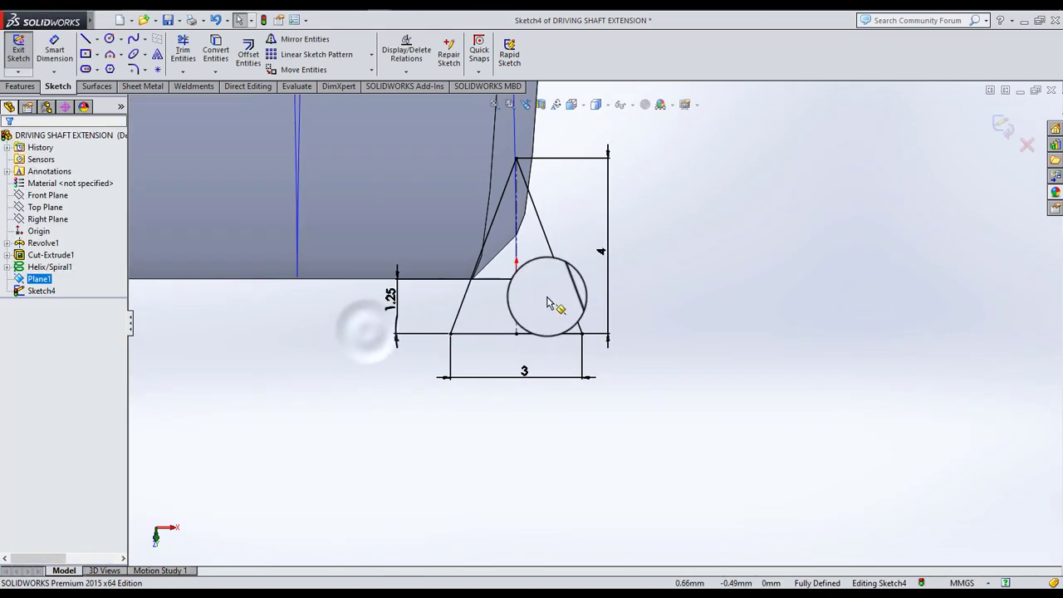
pyautogui.scroll(2, 546, 291)
pyautogui.scroll(3, 547, 287)
pyautogui.scroll(3, 553, 285)
# - Exit the profile sketch and set up a swept cut of Sketch4 along Helix/Spiral1
pyautogui.scroll(2, 558, 287)
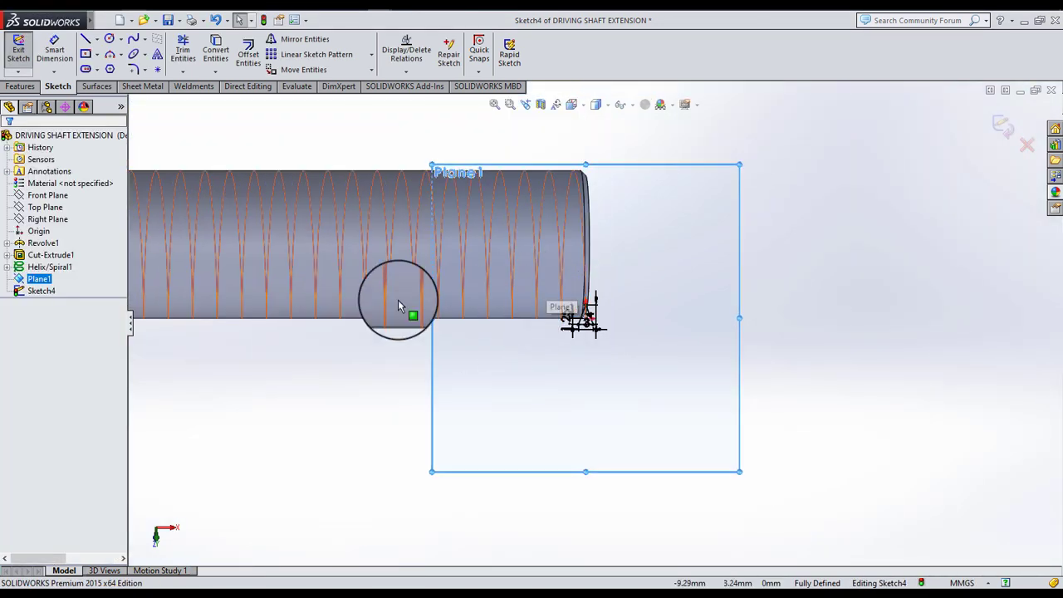
pyautogui.click(21, 87)
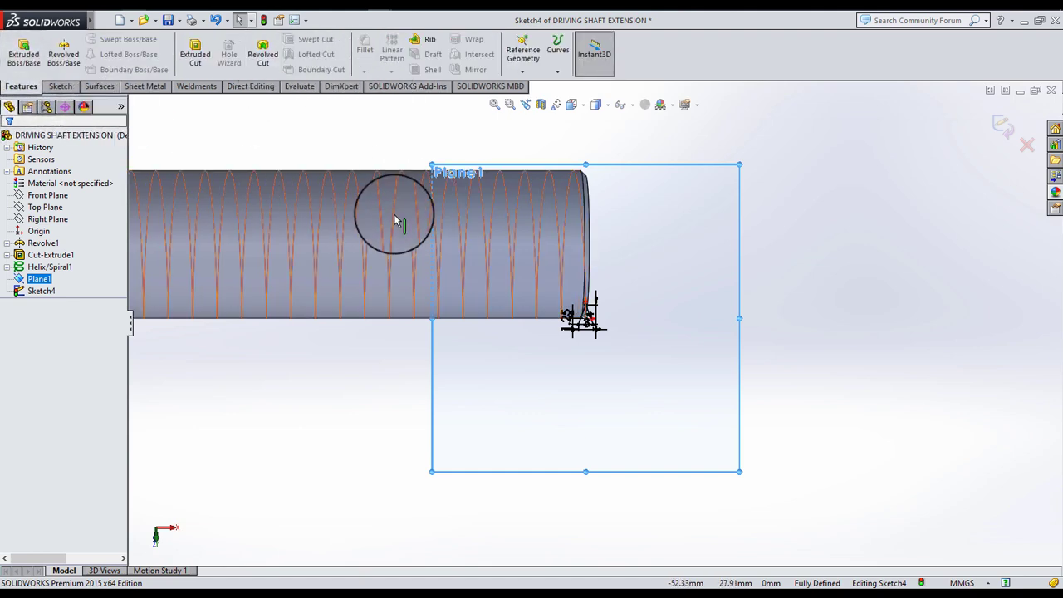
pyautogui.moveTo(391, 218)
pyautogui.mouseDown(button='middle')
pyautogui.moveTo(526, 135)
pyautogui.moveTo(676, 154)
pyautogui.mouseUp(button='middle')
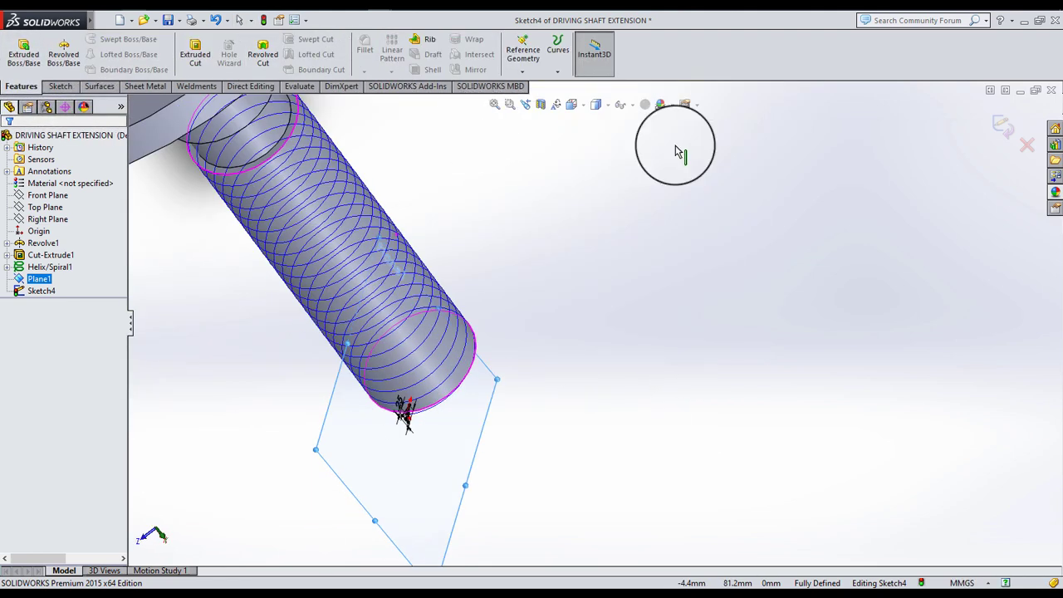
pyautogui.click(988, 130)
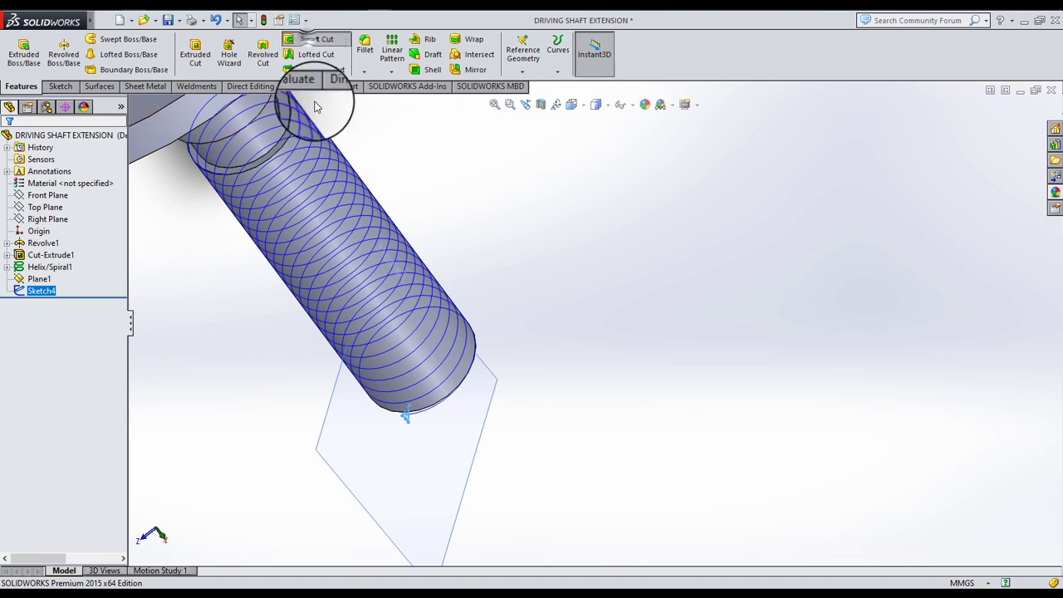
pyautogui.click(315, 39)
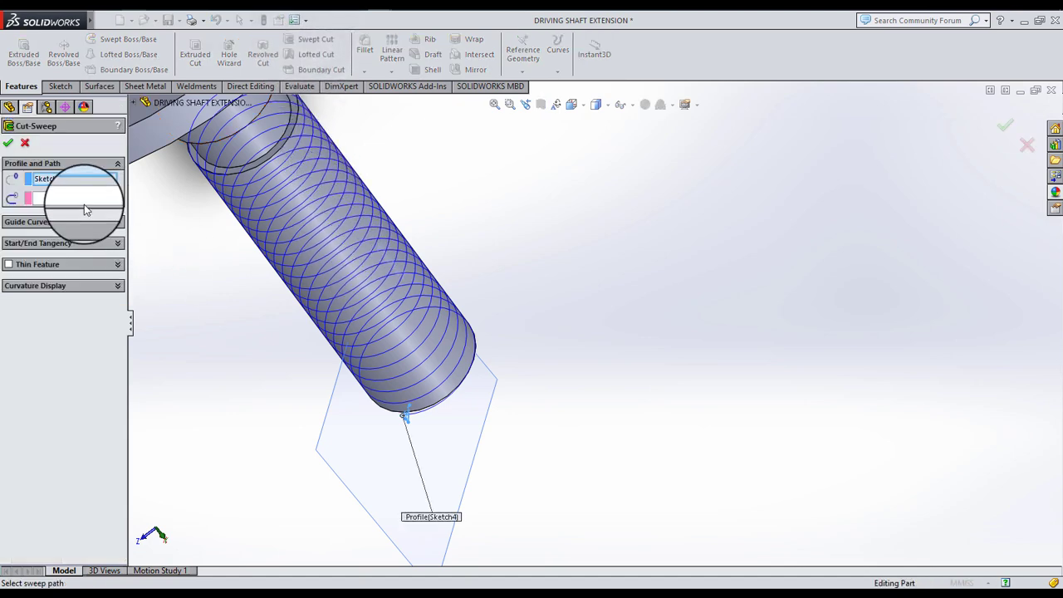
pyautogui.scroll(3, 334, 200)
pyautogui.scroll(3, 496, 247)
pyautogui.moveTo(497, 248); pyautogui.dragTo(532, 280, button='middle')
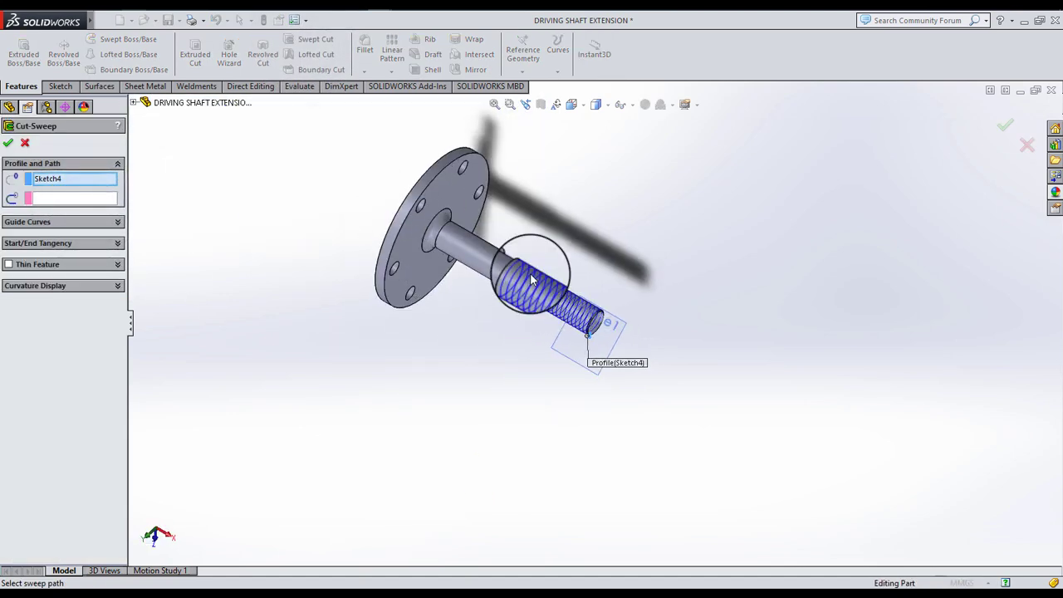
pyautogui.scroll(-3, 532, 281)
pyautogui.scroll(2, 550, 291)
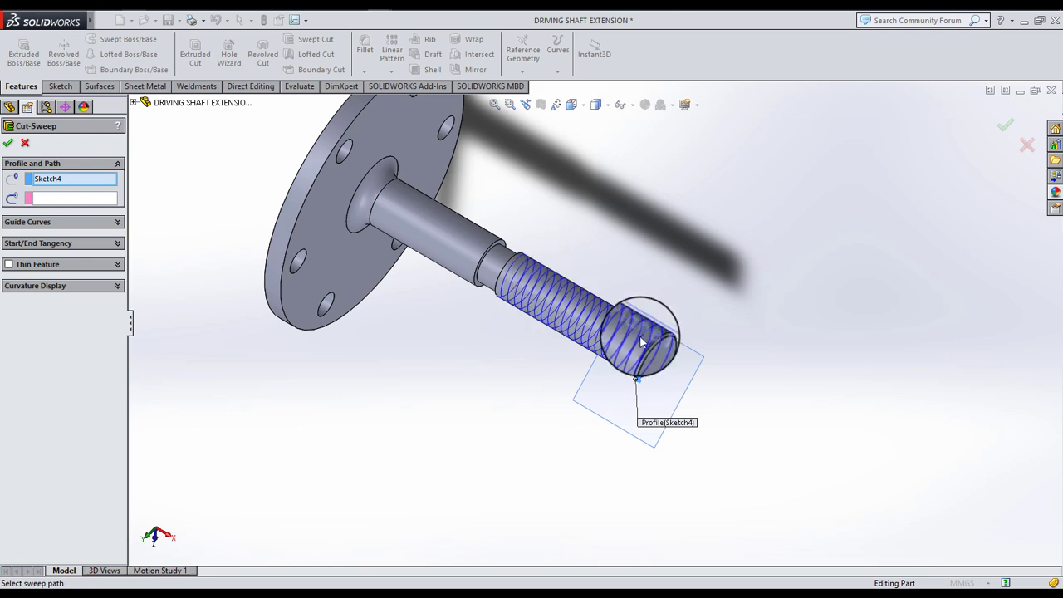
pyautogui.scroll(-3, 732, 423)
pyautogui.scroll(-2, 581, 357)
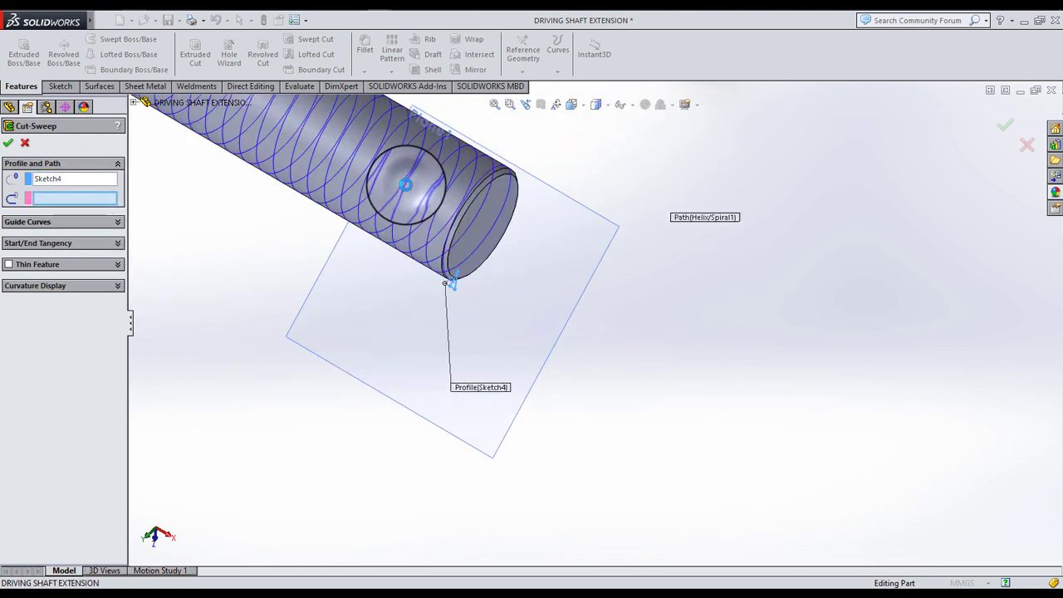
pyautogui.click(405, 184)
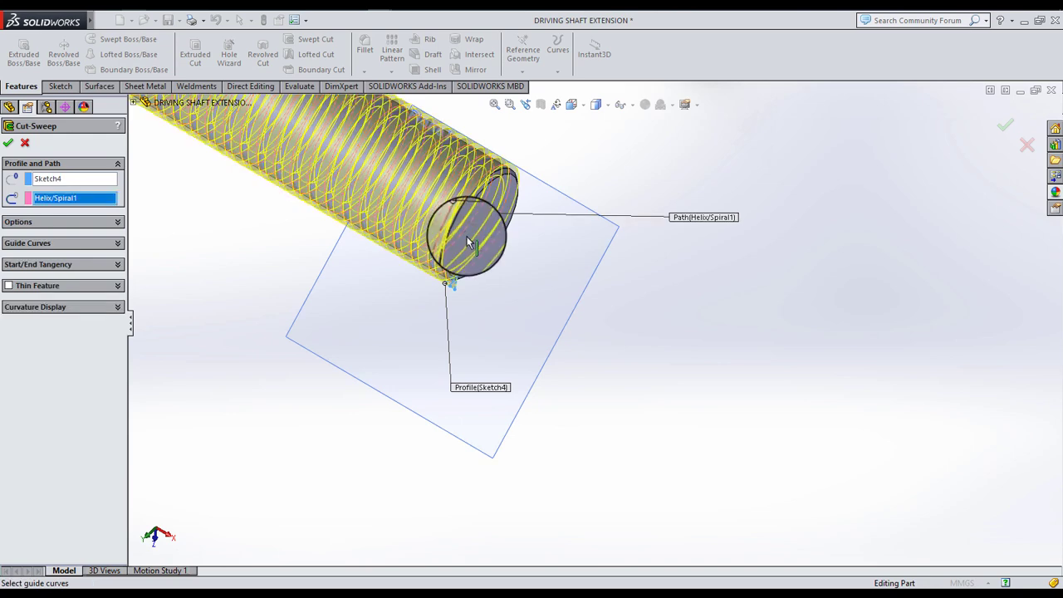
pyautogui.scroll(3, 335, 220)
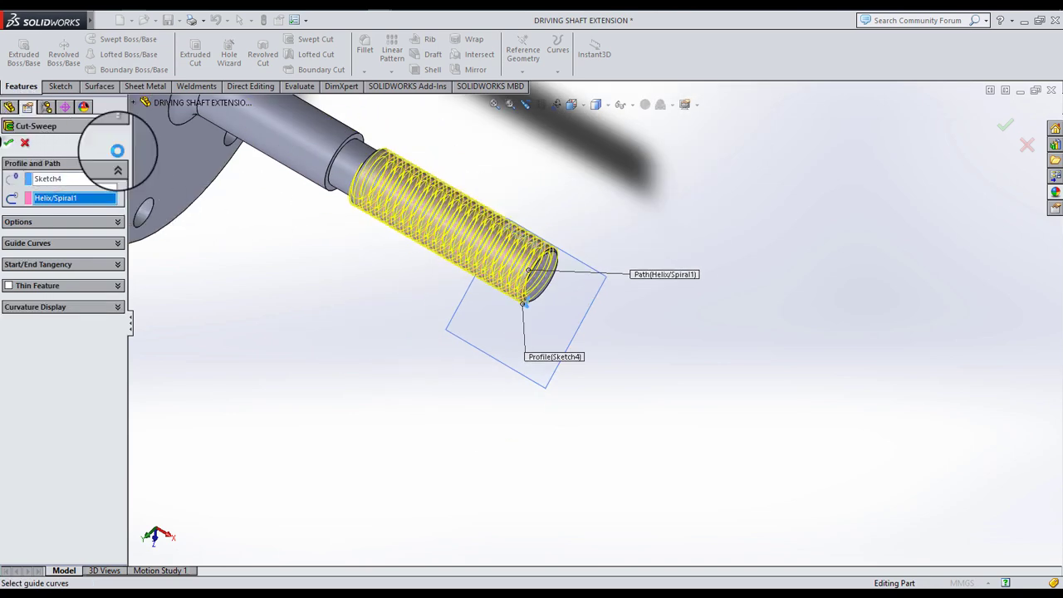
# - Confirm the swept thread cut and orbit to inspect the threaded shaft end
pyautogui.press('Return')
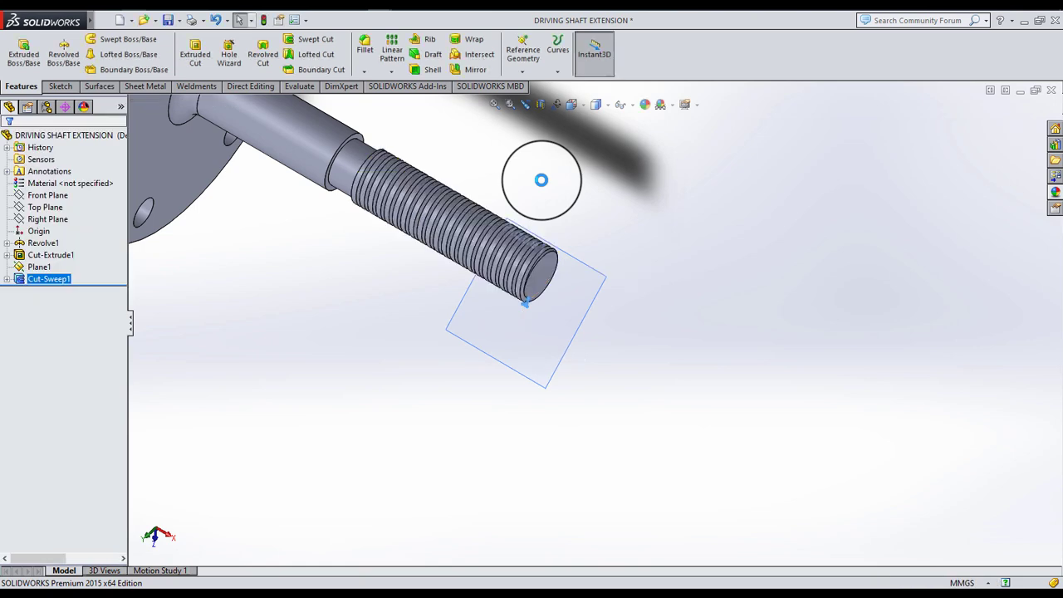
pyautogui.scroll(-3, 548, 251)
pyautogui.scroll(4, 605, 327)
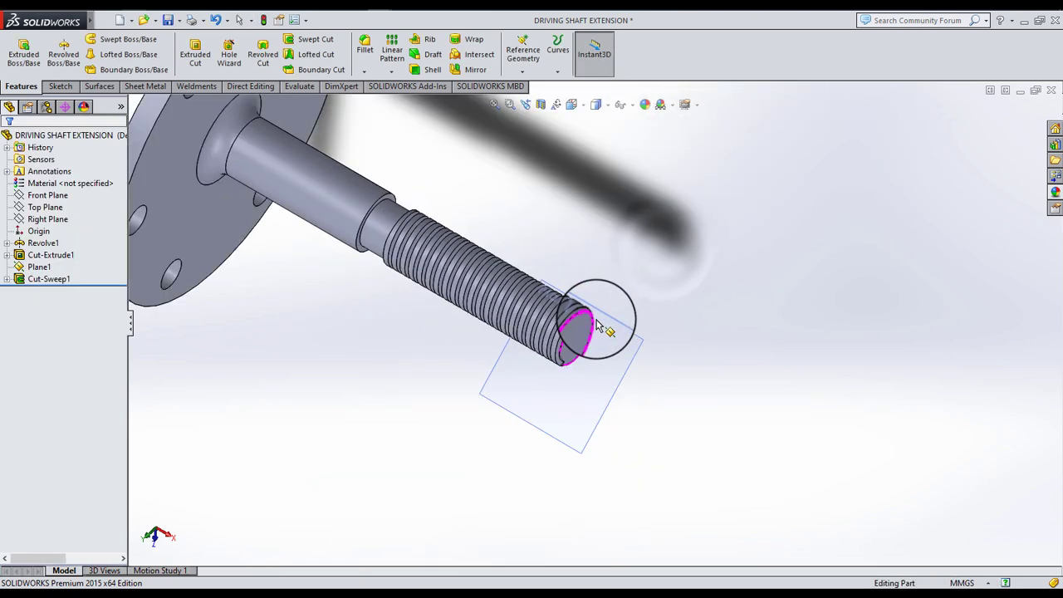
pyautogui.moveTo(605, 327)
pyautogui.mouseDown(button='middle')
pyautogui.moveTo(691, 210)
pyautogui.moveTo(593, 249)
pyautogui.mouseUp(button='middle')
pyautogui.scroll(3, 527, 237)
pyautogui.moveTo(526, 237); pyautogui.dragTo(532, 246, button='middle')
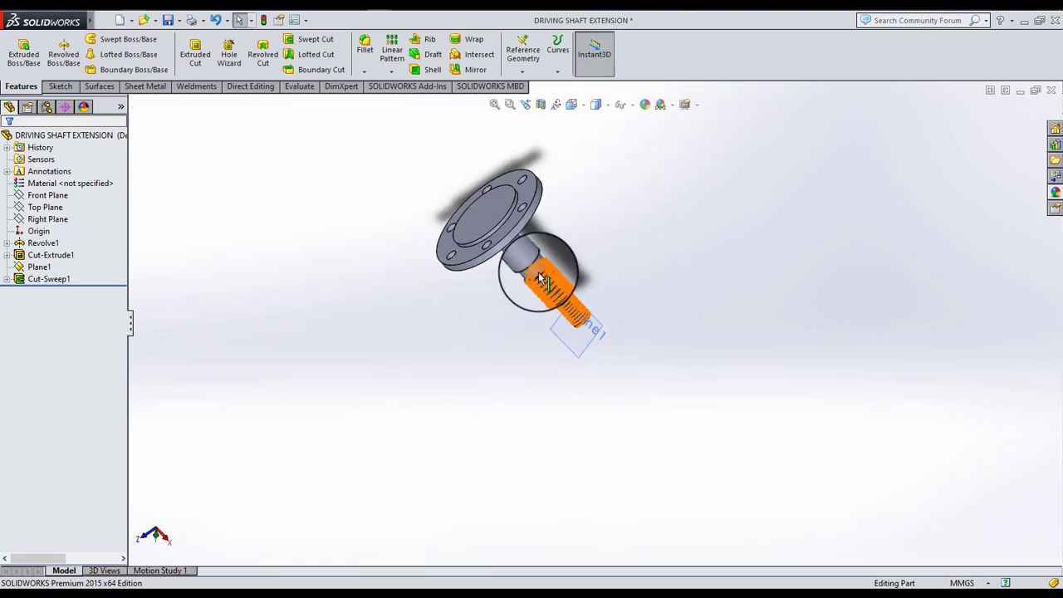
pyautogui.scroll(-2, 531, 289)
pyautogui.moveTo(531, 289); pyautogui.dragTo(584, 273, button='middle')
pyautogui.scroll(-3, 625, 274)
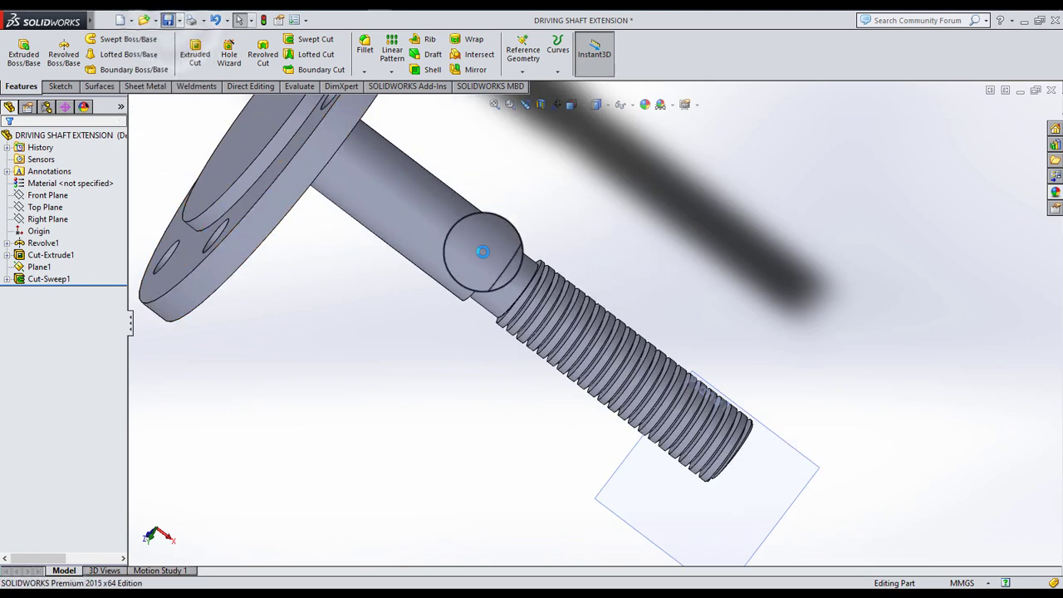
pyautogui.scroll(3, 470, 279)
pyautogui.moveTo(458, 253)
pyautogui.mouseDown(button='middle')
pyautogui.moveTo(463, 360)
pyautogui.moveTo(598, 316)
pyautogui.mouseUp(button='middle')
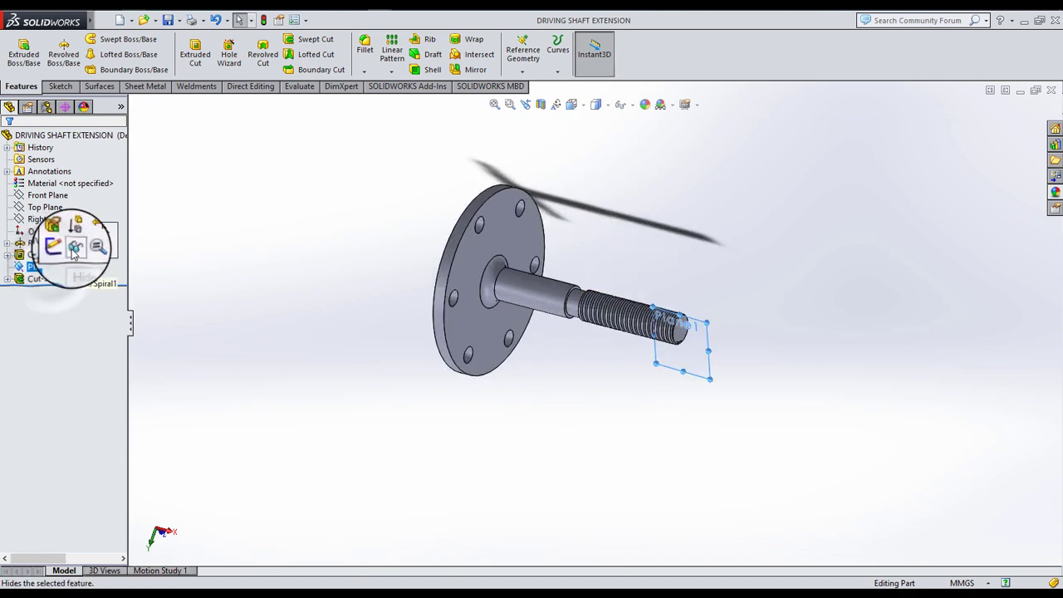
# - Hide Plane1 and orbit so the flange faces forward with the shaft up-right
pyautogui.click(70, 246)
pyautogui.scroll(-3, 696, 314)
pyautogui.moveTo(696, 314)
pyautogui.mouseDown(button='middle')
pyautogui.moveTo(755, 416)
pyautogui.moveTo(593, 309)
pyautogui.mouseUp(button='middle')
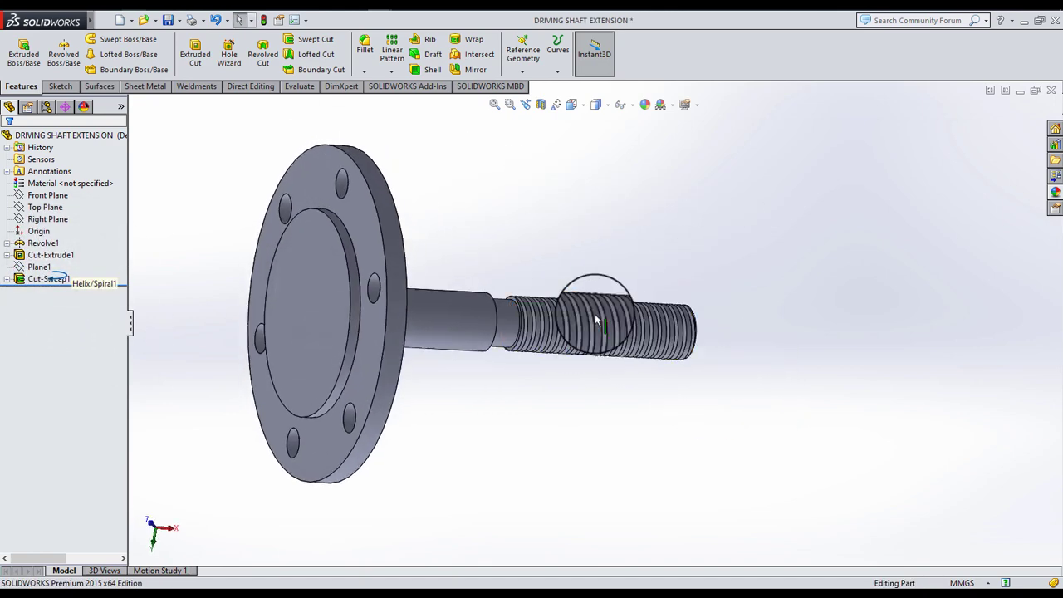
pyautogui.scroll(-3, 407, 384)
pyautogui.scroll(-2, 388, 391)
pyautogui.scroll(3, 388, 390)
pyautogui.moveTo(320, 316)
pyautogui.mouseDown(button='middle')
pyautogui.moveTo(324, 380)
pyautogui.moveTo(254, 407)
pyautogui.moveTo(262, 343)
pyautogui.moveTo(379, 416)
pyautogui.moveTo(368, 482)
pyautogui.moveTo(368, 446)
pyautogui.moveTo(431, 402)
pyautogui.mouseUp(button='middle')
pyautogui.scroll(-3, 542, 285)
pyautogui.scroll(-2, 542, 237)
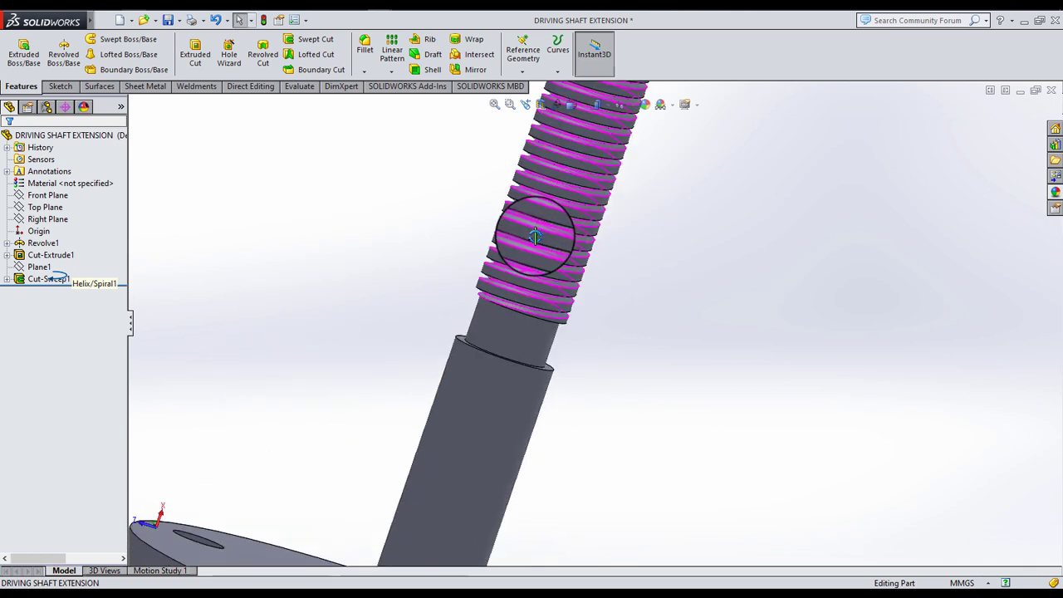
pyautogui.scroll(4, 603, 321)
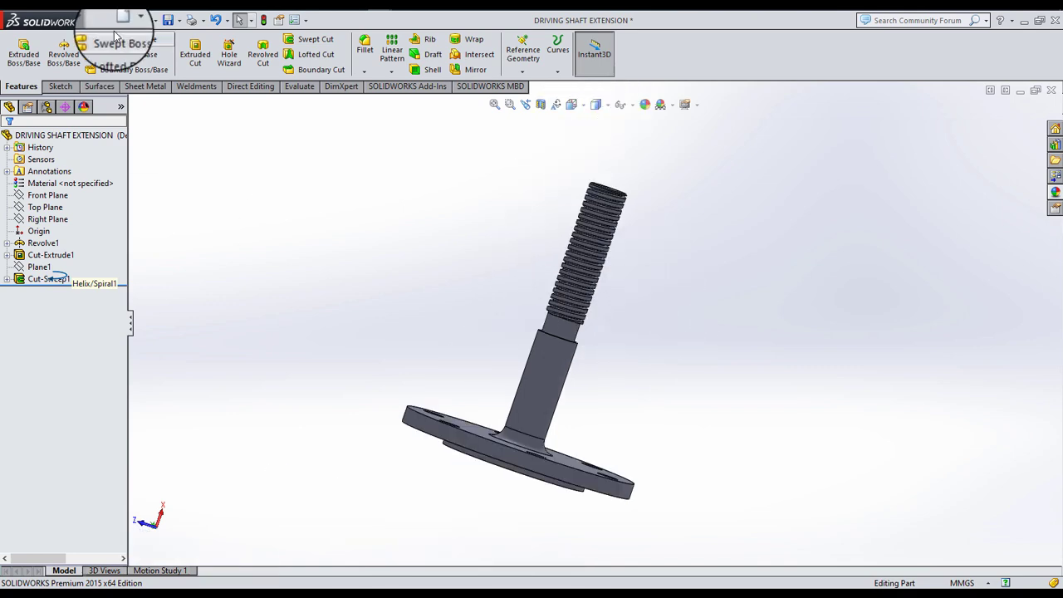
# - Create a new part and sketch a hexagon centred on the origin on the Front Plane
pyautogui.hotkey('ctrl', 'n')
pyautogui.click(467, 443)
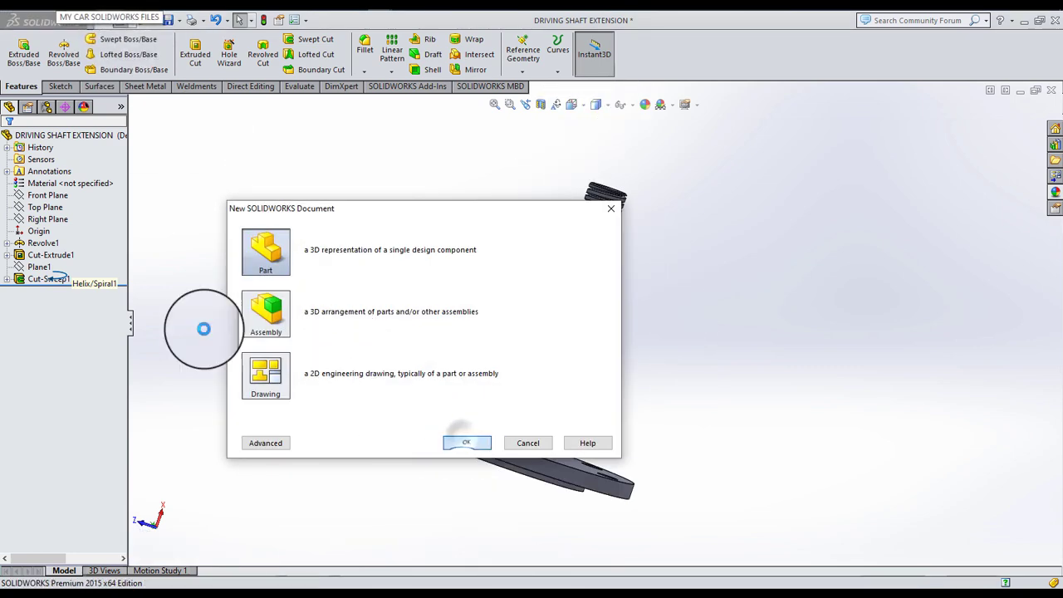
pyautogui.click(48, 197)
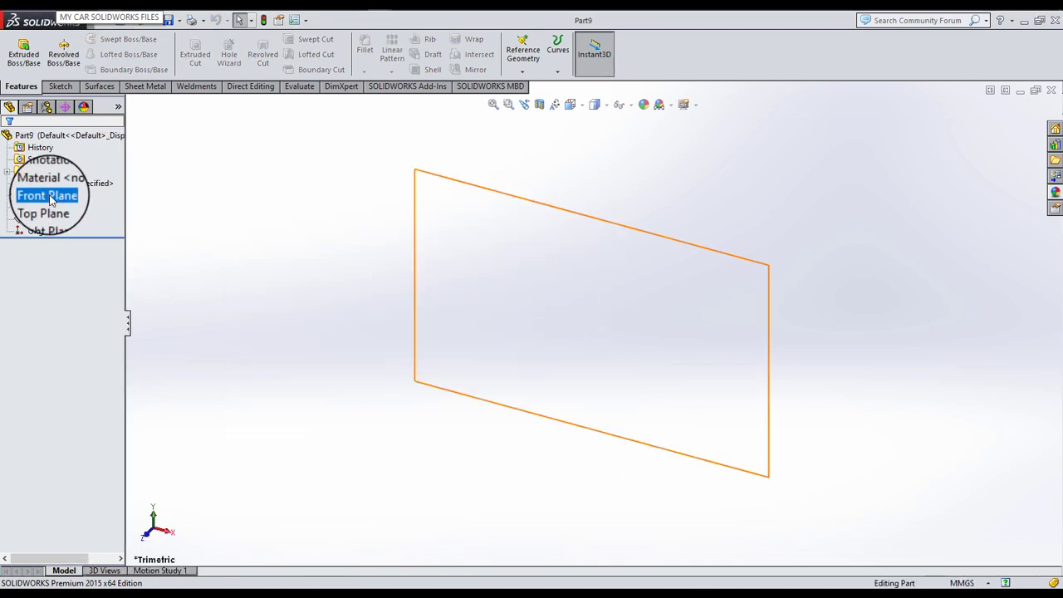
pyautogui.click(52, 174)
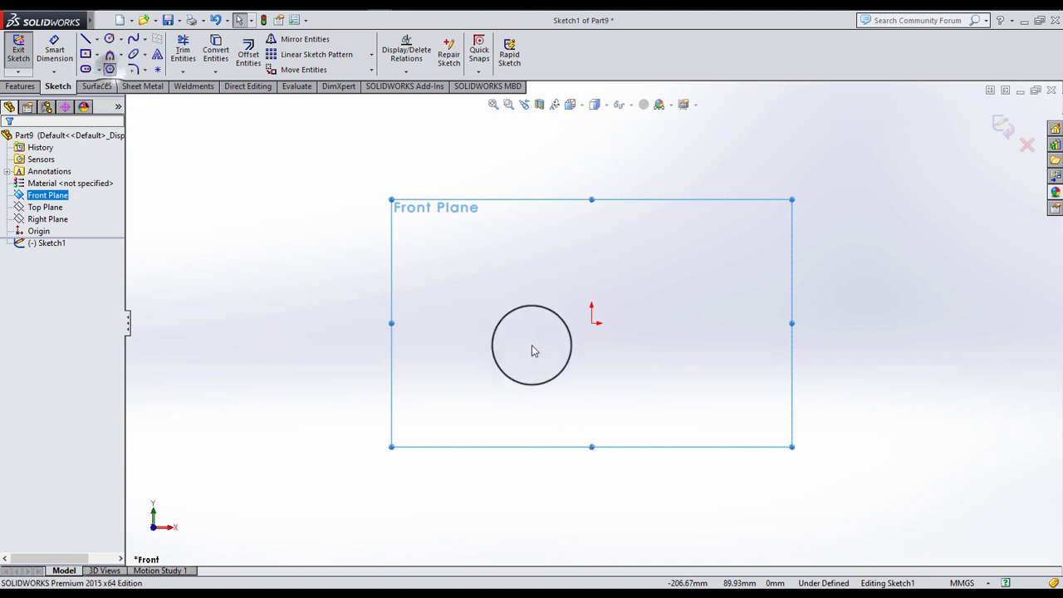
pyautogui.click(591, 323)
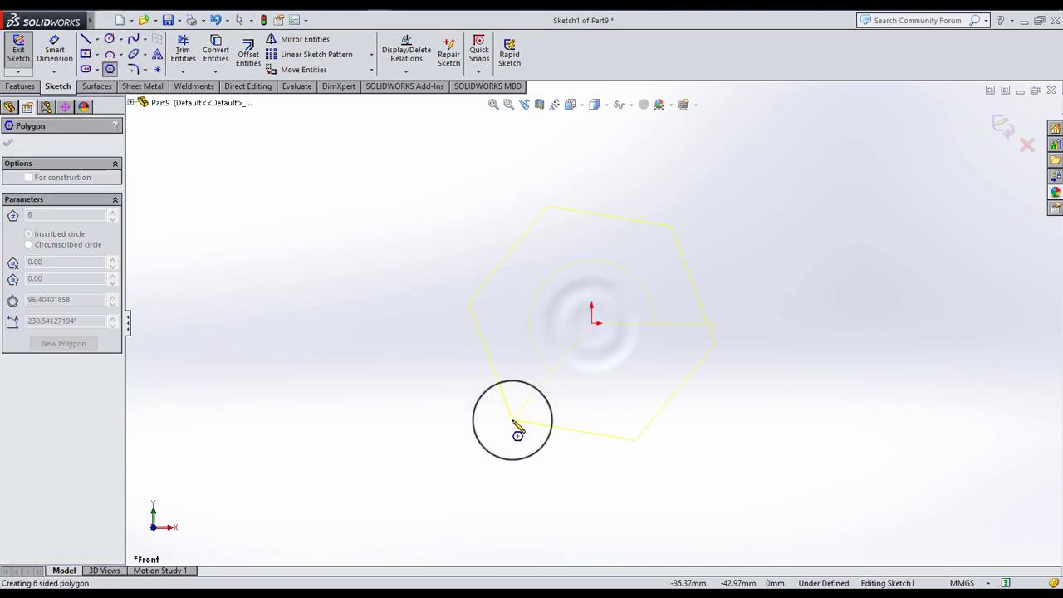
pyautogui.click(512, 420)
pyautogui.click(9, 142)
pyautogui.click(448, 266)
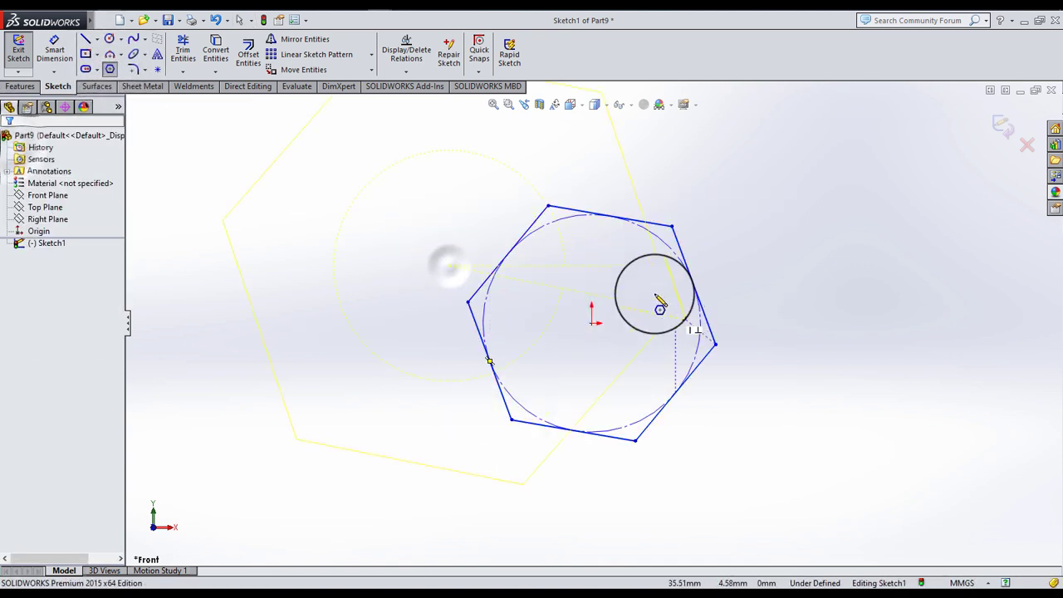
# - Align a hexagon corner vertically above the origin and dimension the corners 45.62 apart
pyautogui.click(548, 205)
pyautogui.keyDown('ctrl'); pyautogui.click(591, 323); pyautogui.keyUp('ctrl')
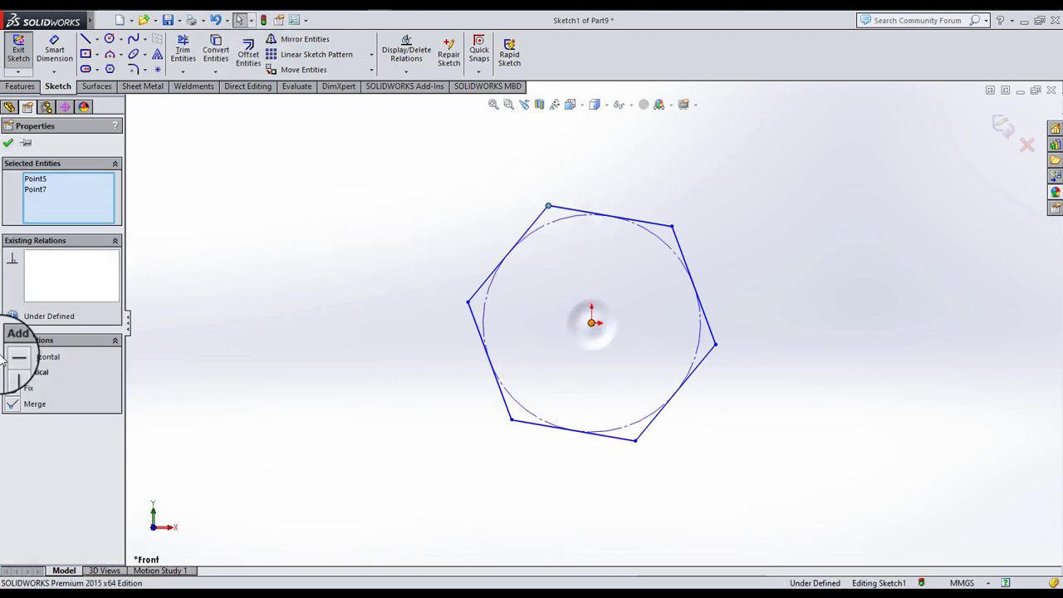
pyautogui.click(12, 372)
pyautogui.click(149, 299)
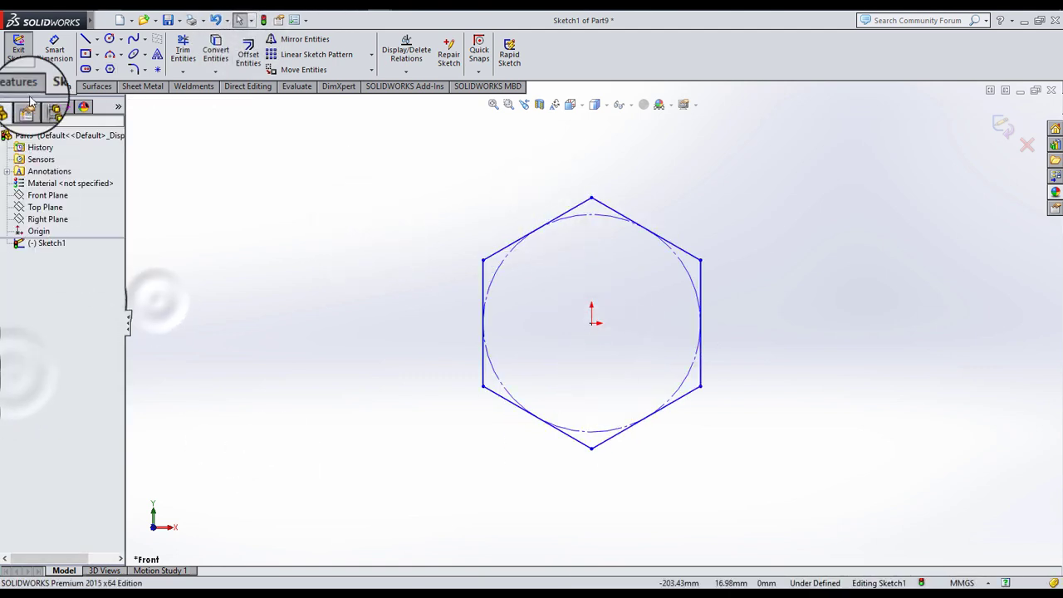
pyautogui.click(54, 52)
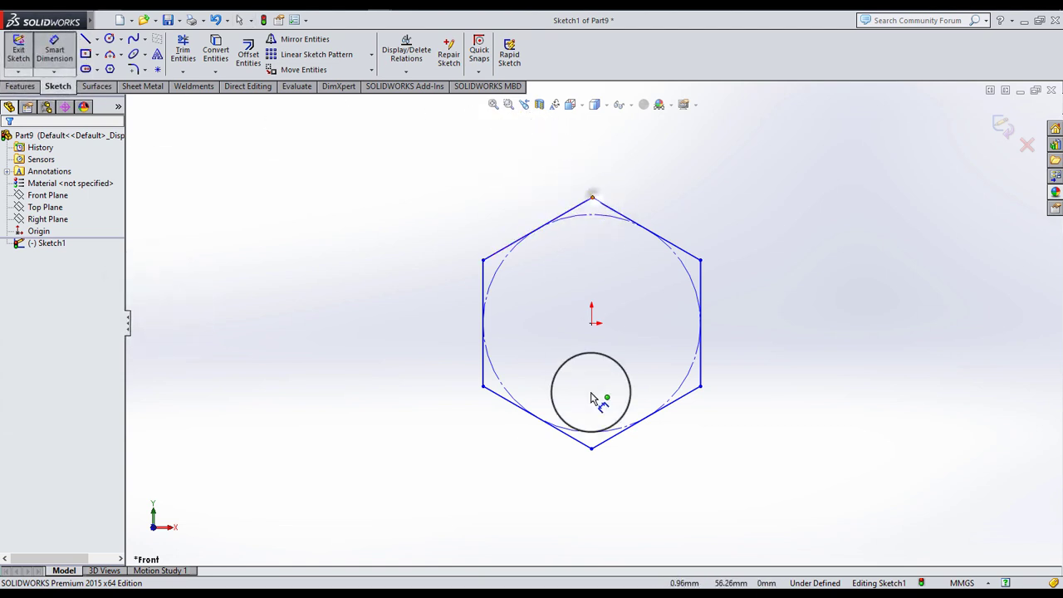
pyautogui.click(592, 448)
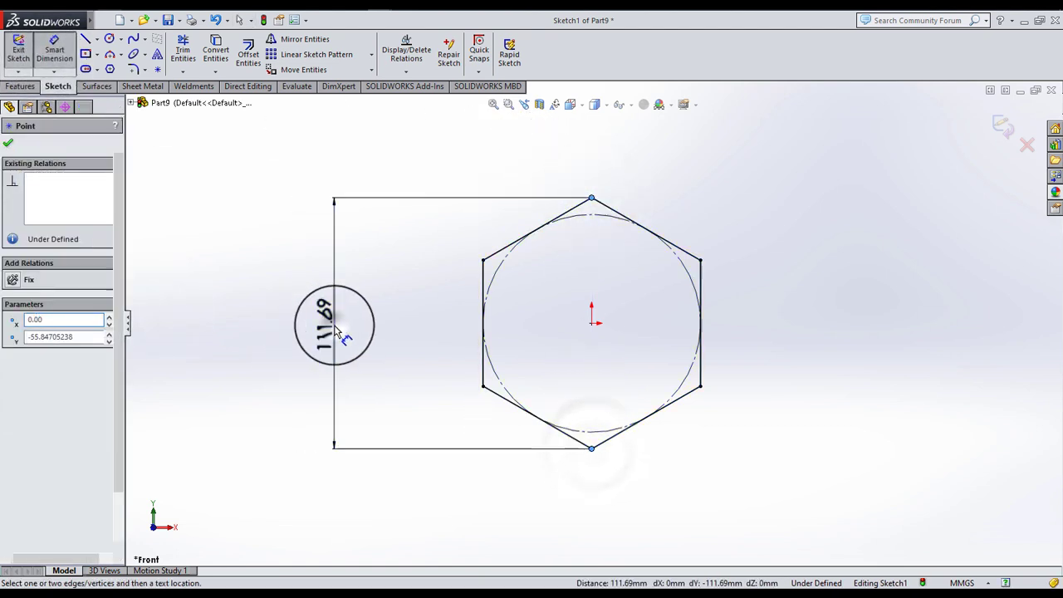
pyautogui.click(337, 331)
pyautogui.write('45.6')
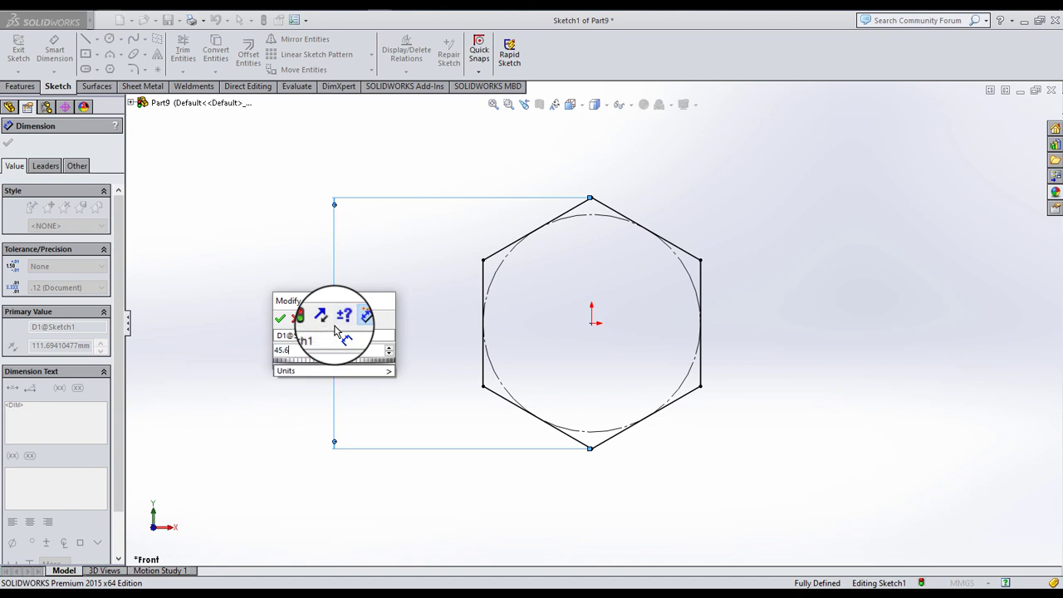
pyautogui.write('2')
pyautogui.press('Return')
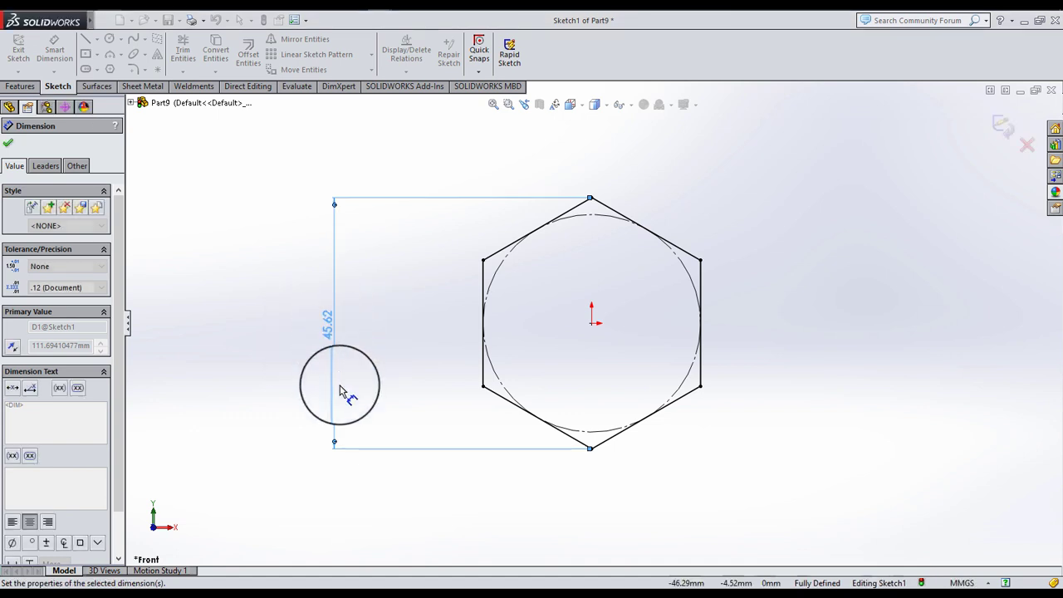
pyautogui.click(243, 330)
pyautogui.click(25, 86)
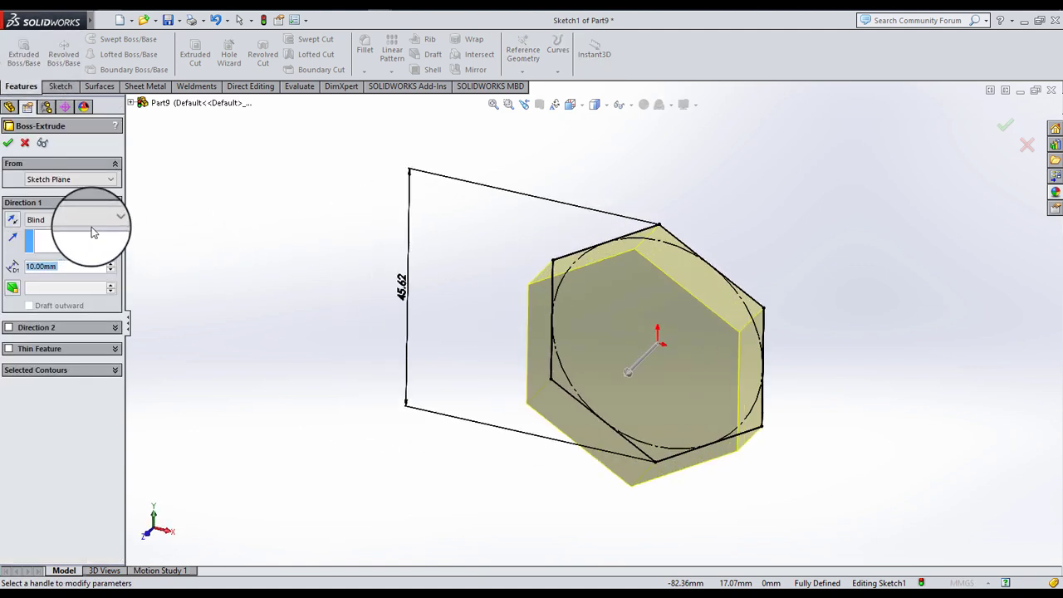
# - Extrude the hexagon mid-plane 8 mm into a nut body and start a sketch on its front face
pyautogui.click(83, 219)
pyautogui.click(63, 276)
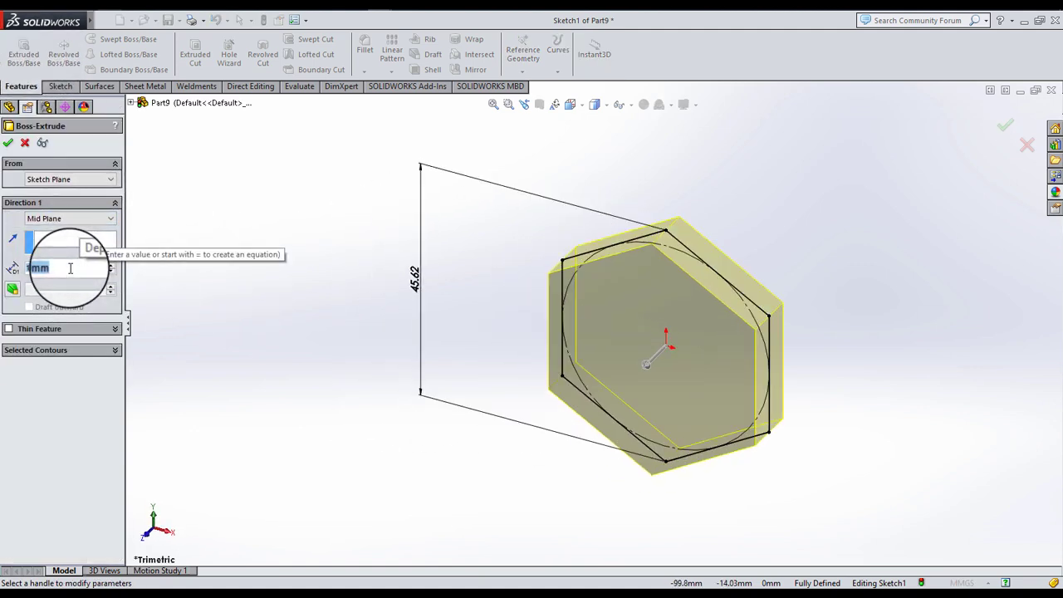
pyautogui.scroll(-1, 70, 269)
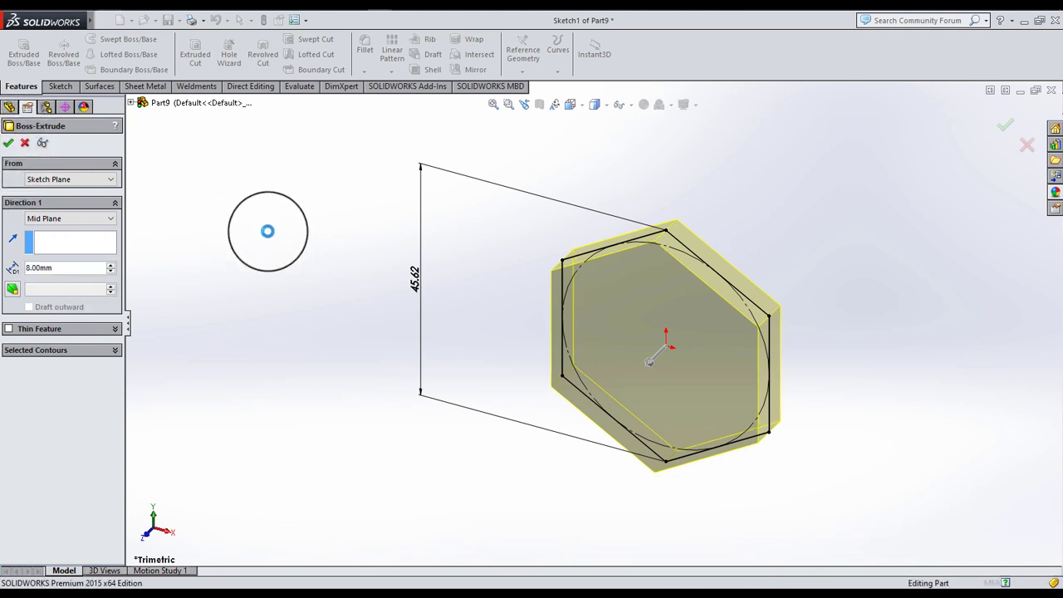
pyautogui.click(675, 318)
pyautogui.click(716, 282)
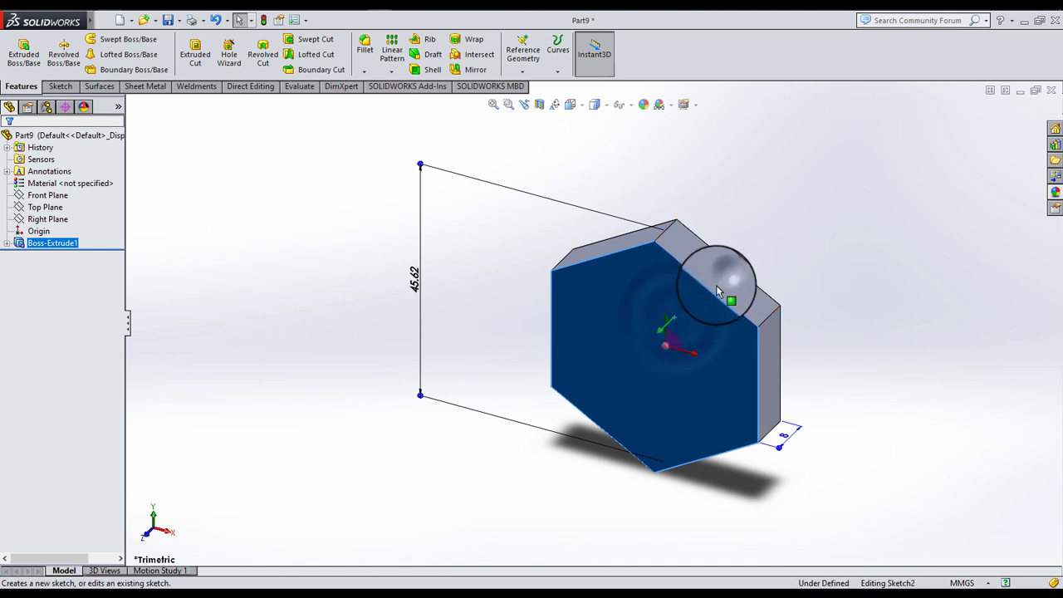
# - View the hexagon face normal-to and draw a circle centred on the origin
pyautogui.click(572, 104)
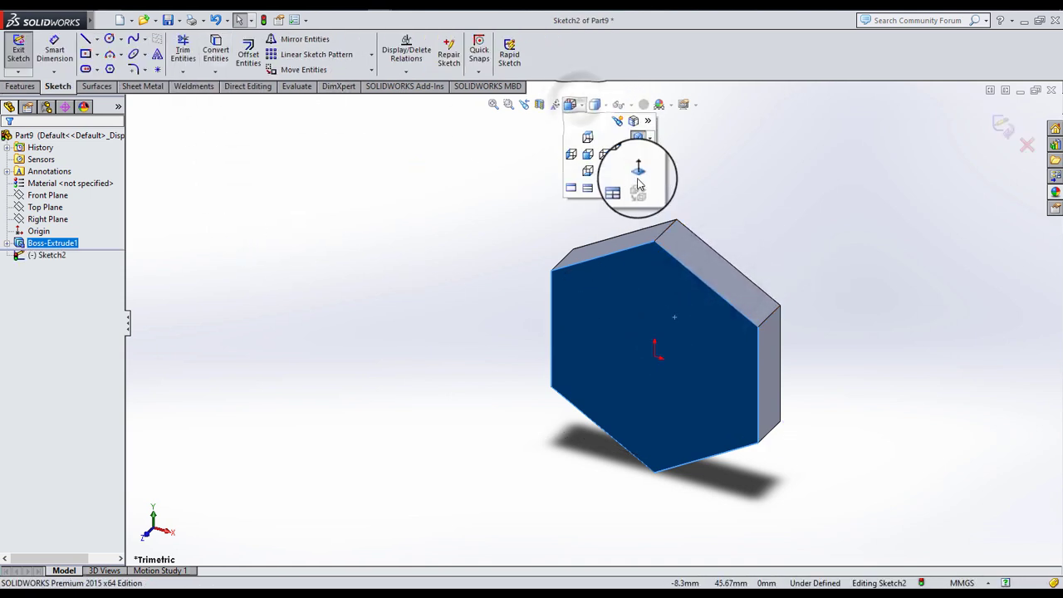
pyautogui.click(636, 170)
pyautogui.click(105, 20)
pyautogui.click(450, 124)
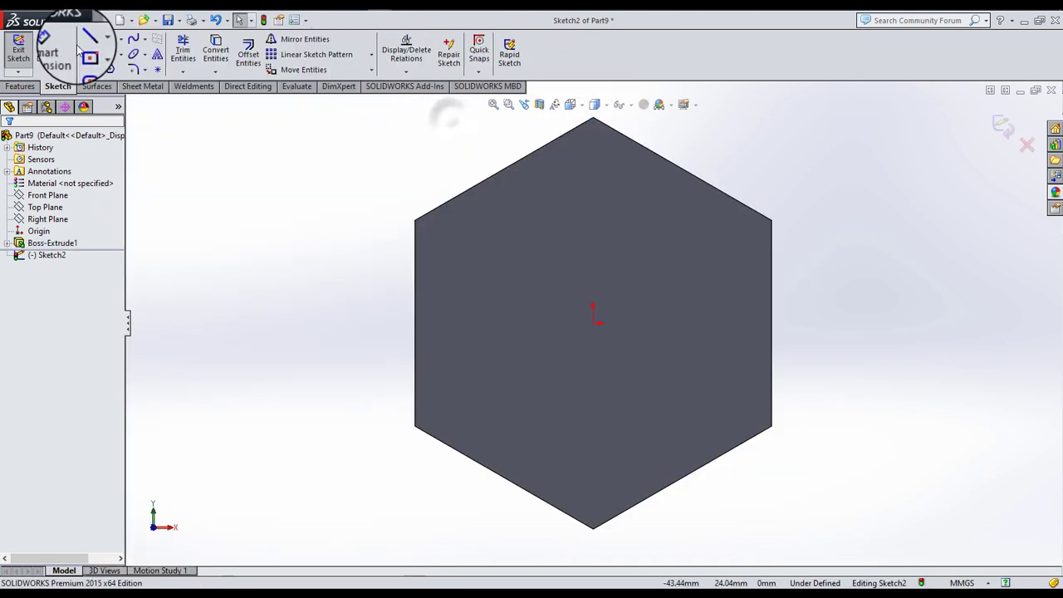
pyautogui.click(109, 39)
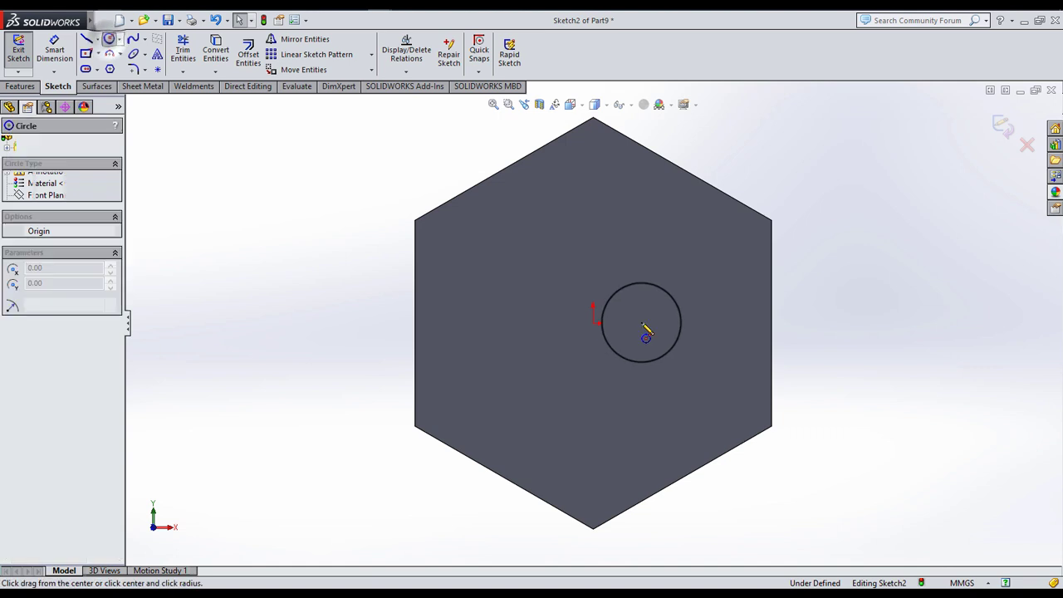
pyautogui.click(594, 325)
pyautogui.click(526, 435)
pyautogui.click(8, 142)
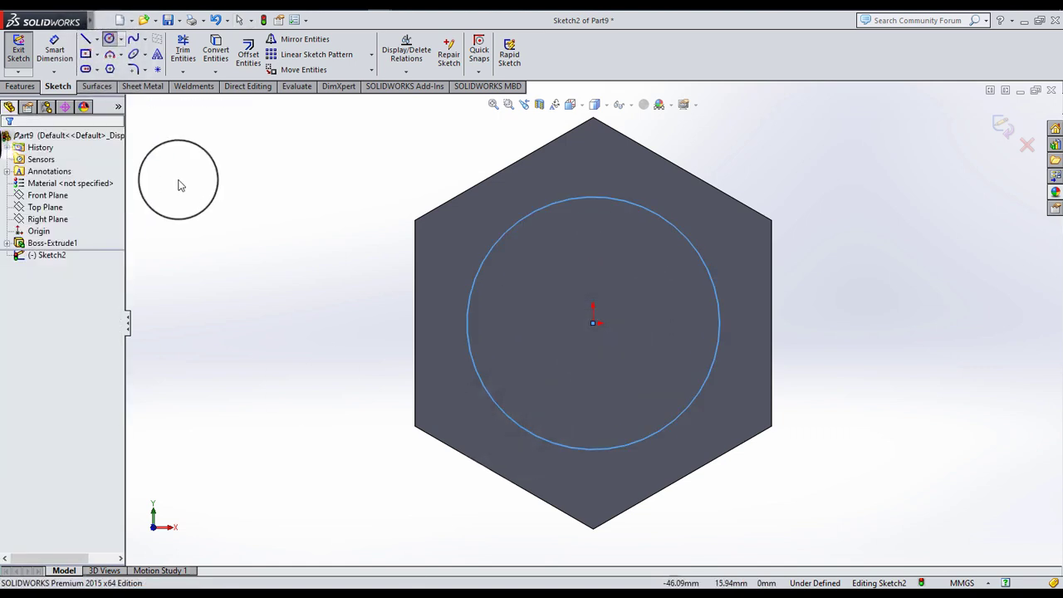
# - Make the circle tangent to the hexagon's left edge, fully defining the sketch
pyautogui.click(180, 184)
pyautogui.click(473, 280)
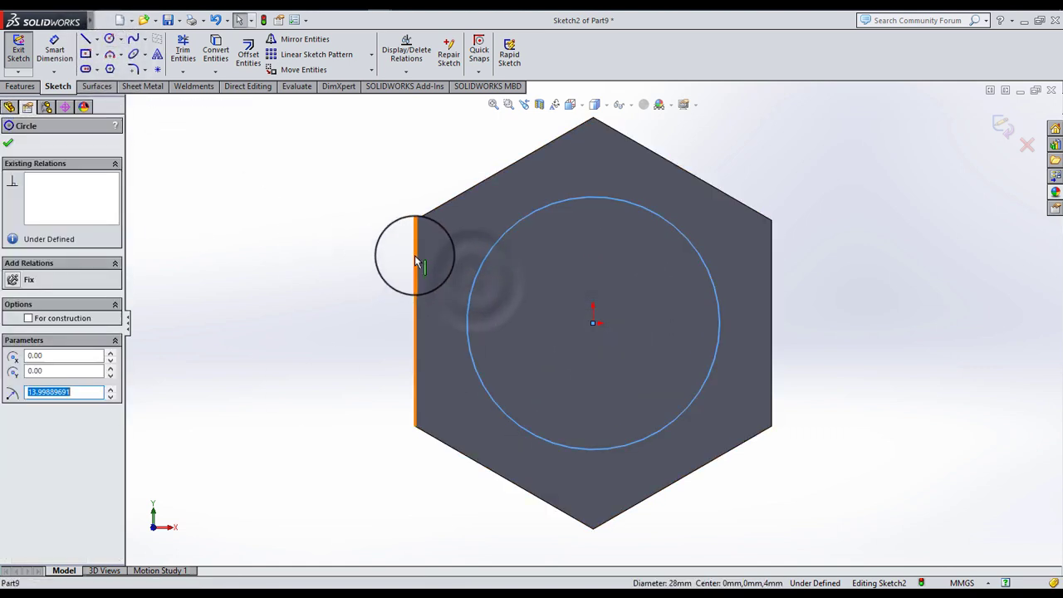
pyautogui.keyDown('ctrl'); pyautogui.click(416, 263); pyautogui.keyUp('ctrl')
pyautogui.click(13, 360)
pyautogui.click(164, 317)
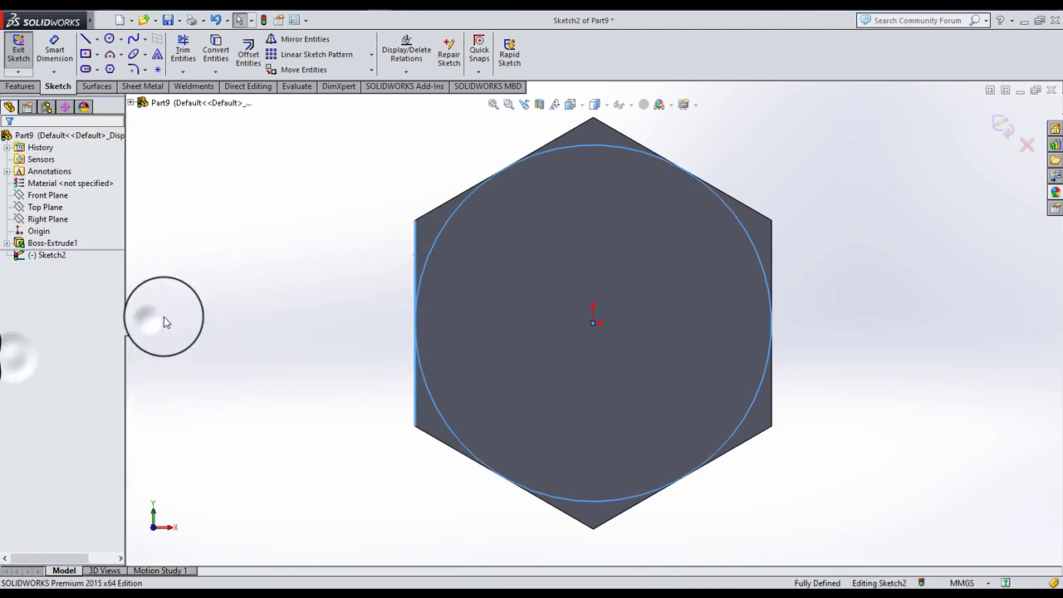
pyautogui.click(20, 87)
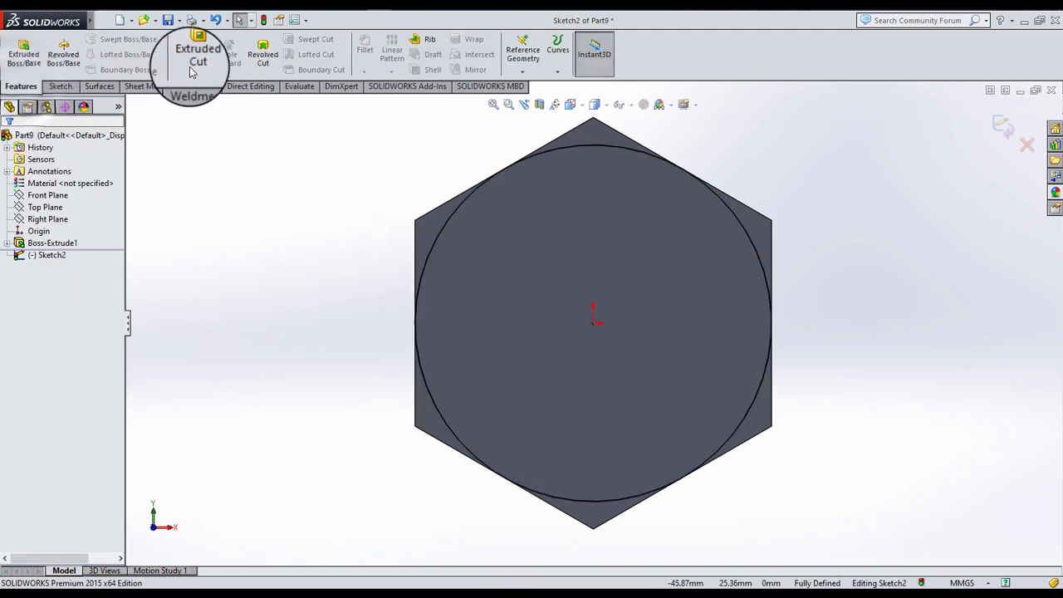
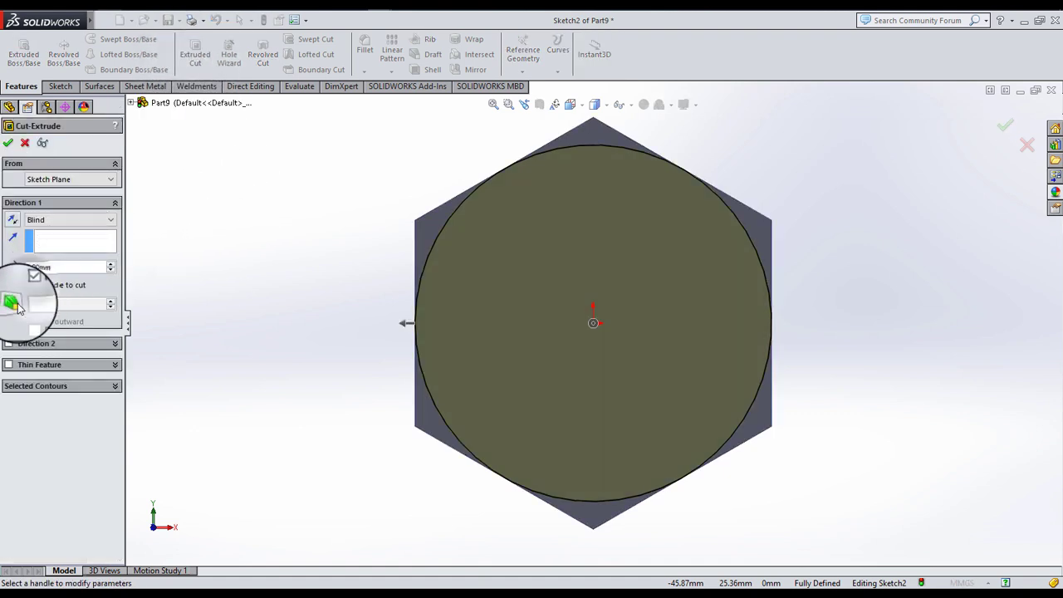
# - Give the 8 mm cut a 30° draft, check the chamfer preview, and confirm Cut-Extrude1
pyautogui.write('30.00deg')
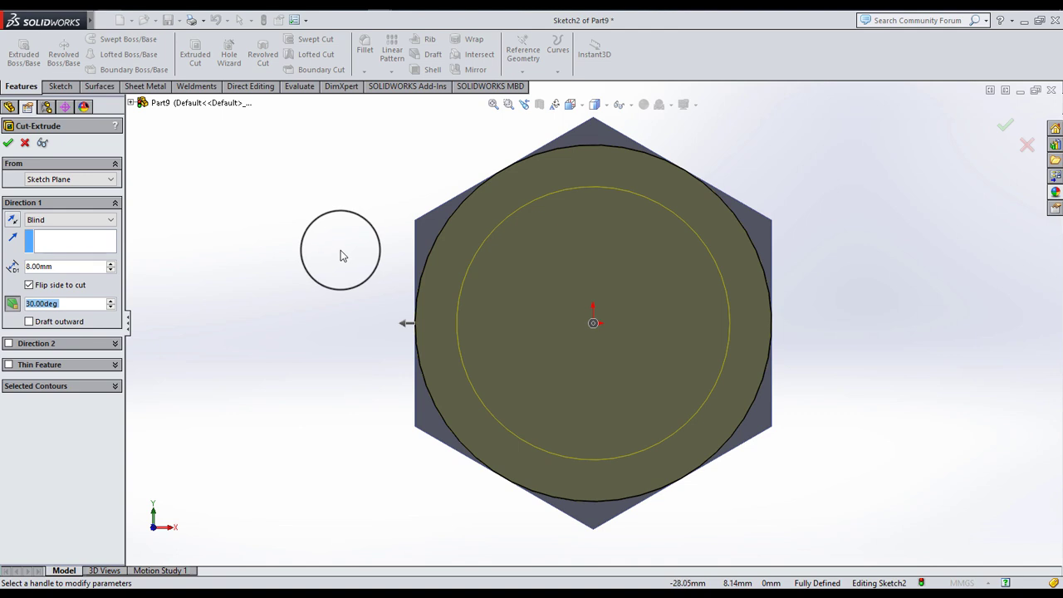
pyautogui.moveTo(340, 251)
pyautogui.mouseDown(button='middle')
pyautogui.moveTo(406, 328)
pyautogui.moveTo(602, 327)
pyautogui.mouseUp(button='middle')
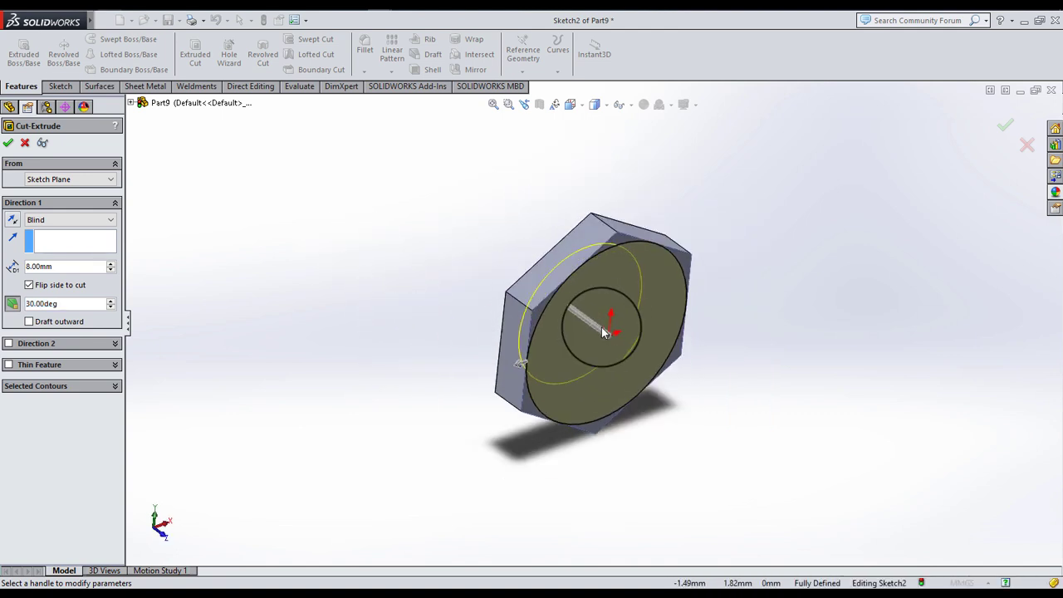
pyautogui.scroll(-3, 600, 324)
pyautogui.click(8, 143)
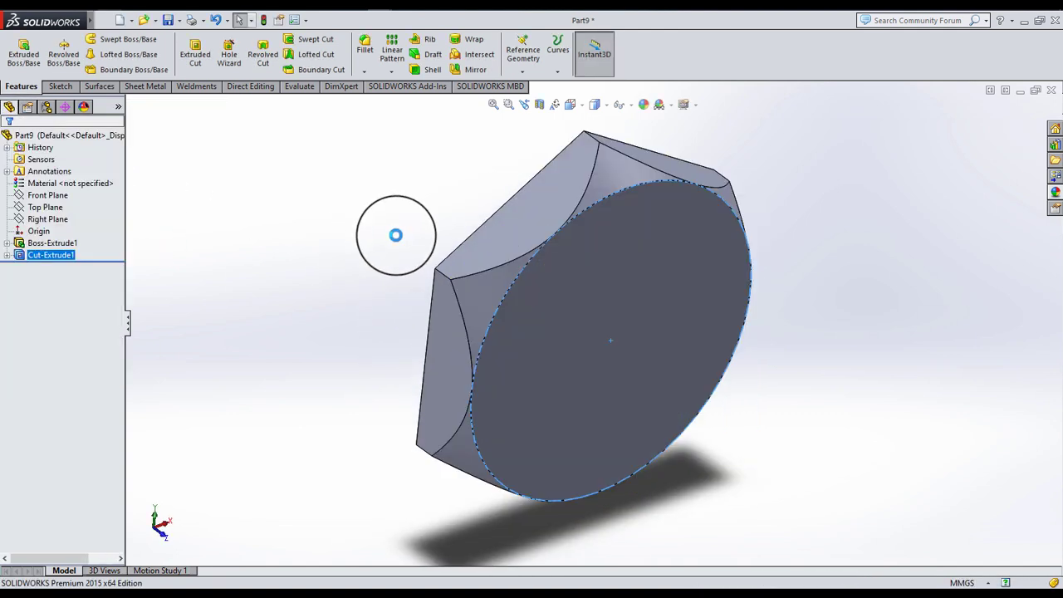
# - Check where the Front and Top Planes lie, viewing the Top Plane normal to
pyautogui.moveTo(579, 243)
pyautogui.mouseDown(button='middle')
pyautogui.moveTo(657, 225)
pyautogui.moveTo(640, 308)
pyautogui.moveTo(479, 292)
pyautogui.mouseUp(button='middle')
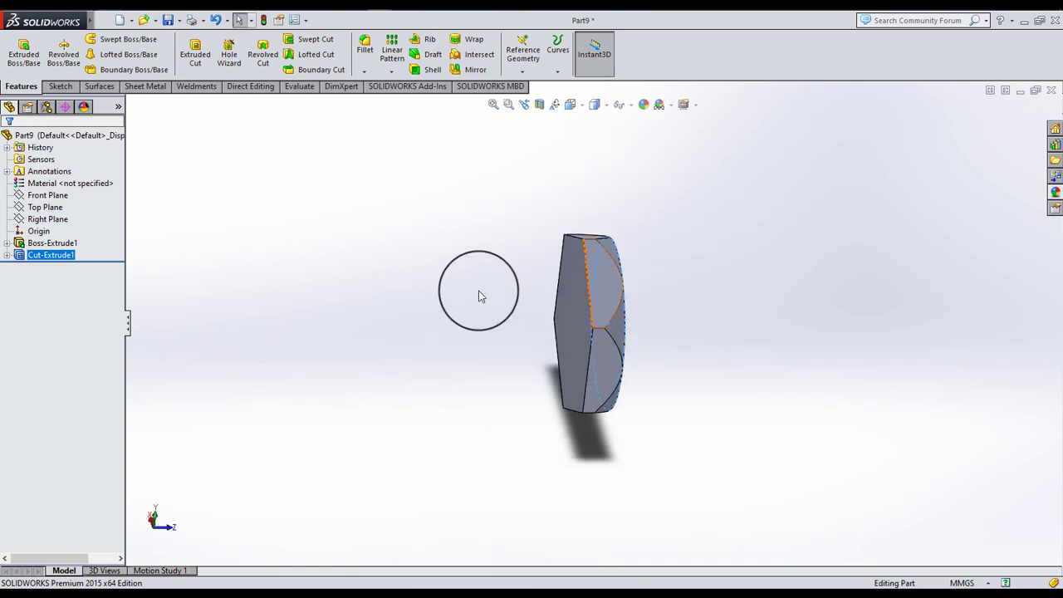
pyautogui.click(48, 195)
pyautogui.keyDown('ctrl'); pyautogui.click(52, 208); pyautogui.keyUp('ctrl')
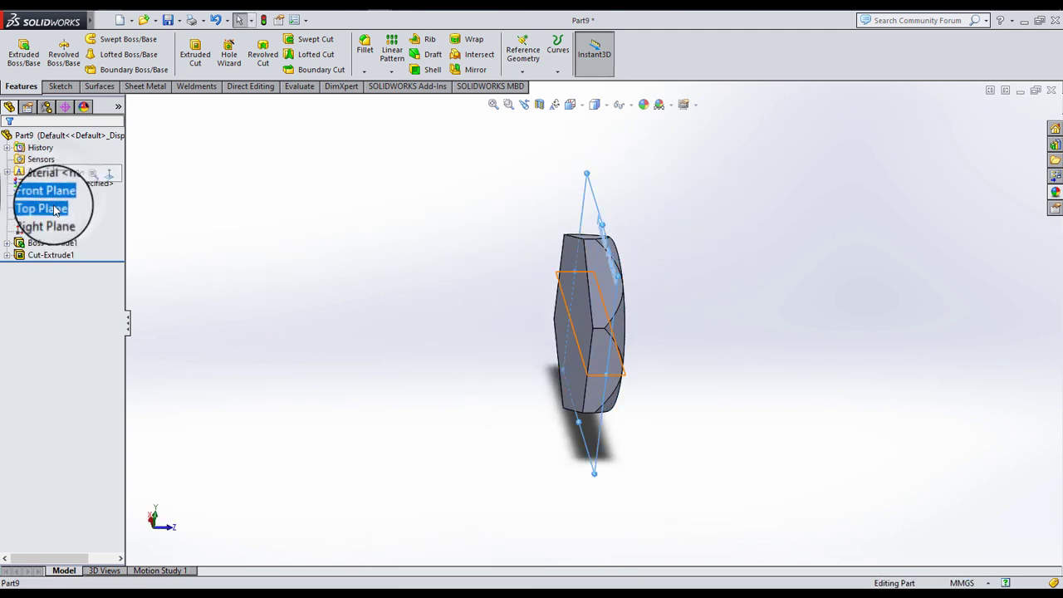
pyautogui.click(109, 185)
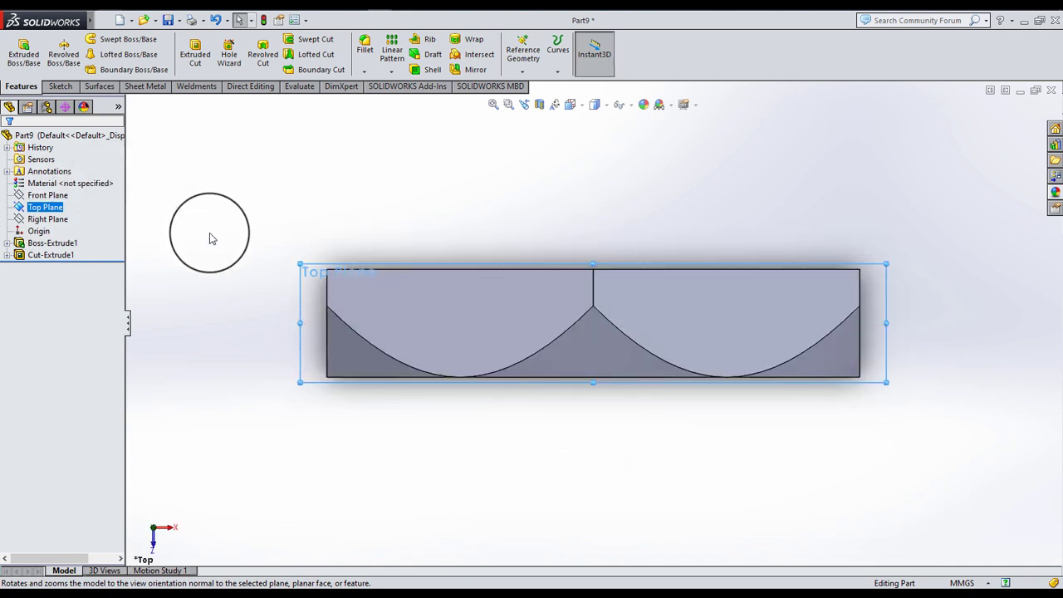
pyautogui.moveTo(434, 253); pyautogui.dragTo(415, 452, button='middle')
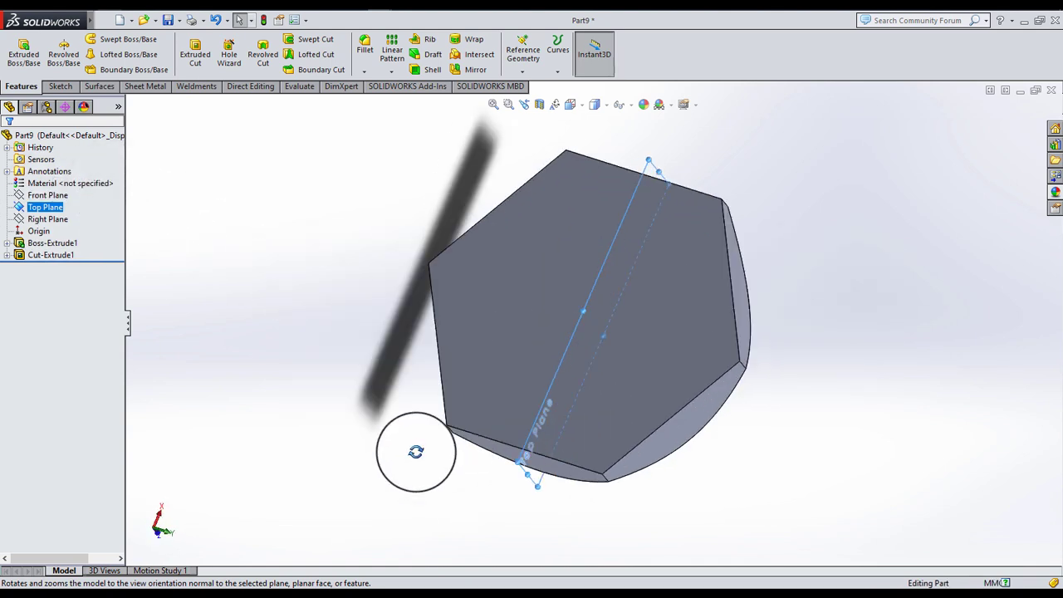
# - View the Right Plane normal to and open a new sketch on it
pyautogui.click(48, 218)
pyautogui.click(119, 210)
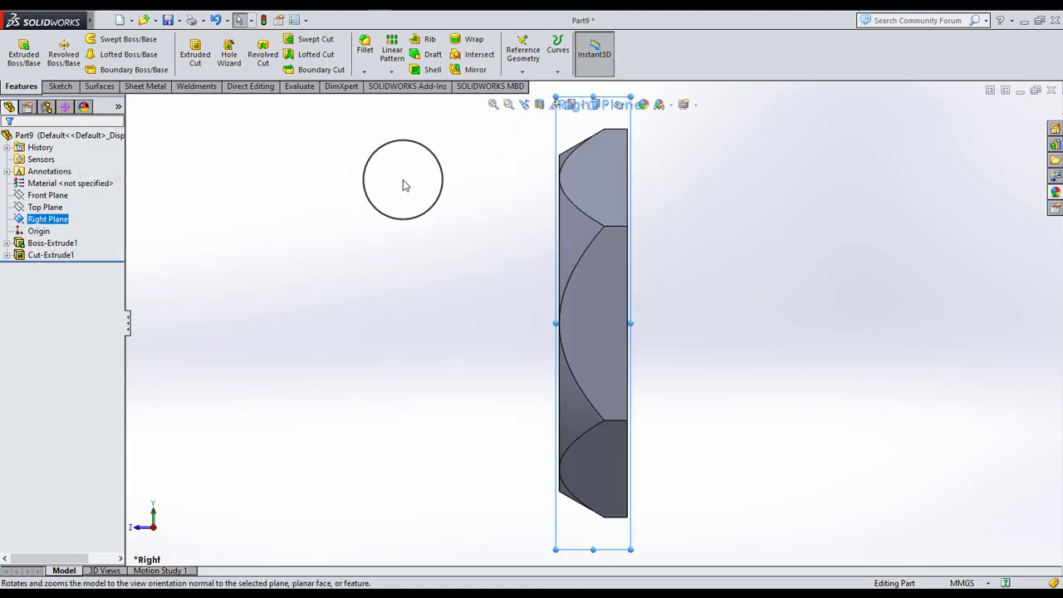
pyautogui.moveTo(403, 185)
pyautogui.mouseDown(button='middle')
pyautogui.moveTo(546, 254)
pyautogui.moveTo(754, 299)
pyautogui.moveTo(612, 275)
pyautogui.moveTo(600, 318)
pyautogui.moveTo(427, 261)
pyautogui.mouseUp(button='middle')
pyautogui.click(61, 215)
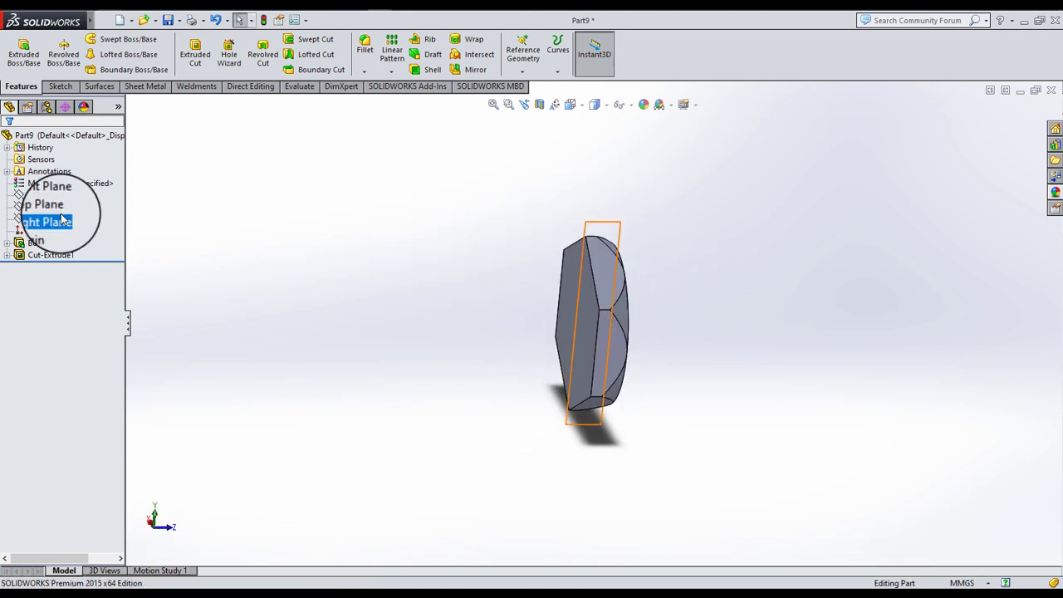
pyautogui.click(100, 184)
# - Look normal to the sketch plane and draw a horizontal centerline from the origin rightward
pyautogui.click(573, 105)
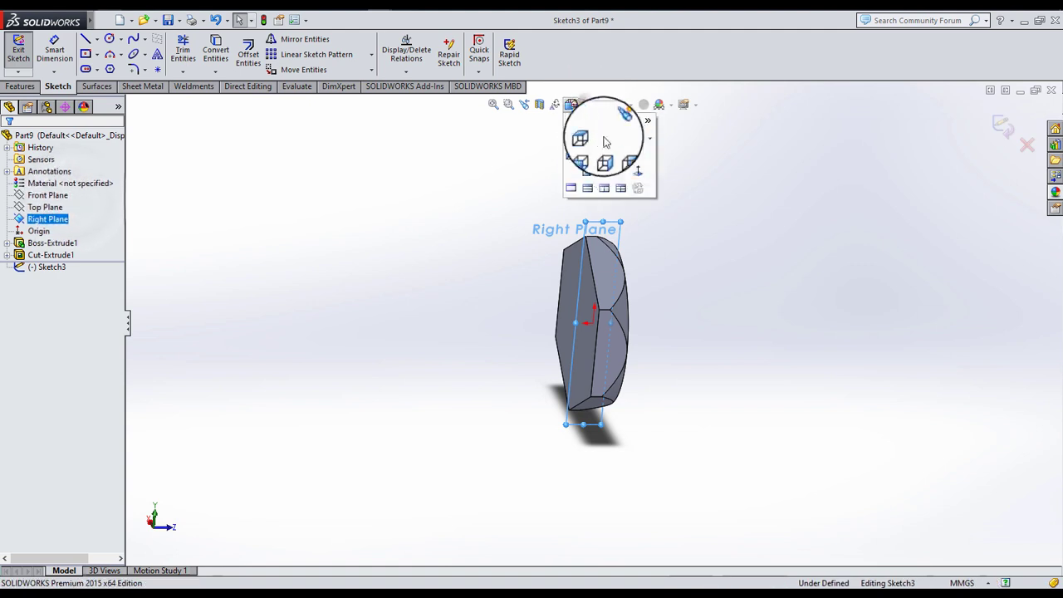
pyautogui.click(637, 171)
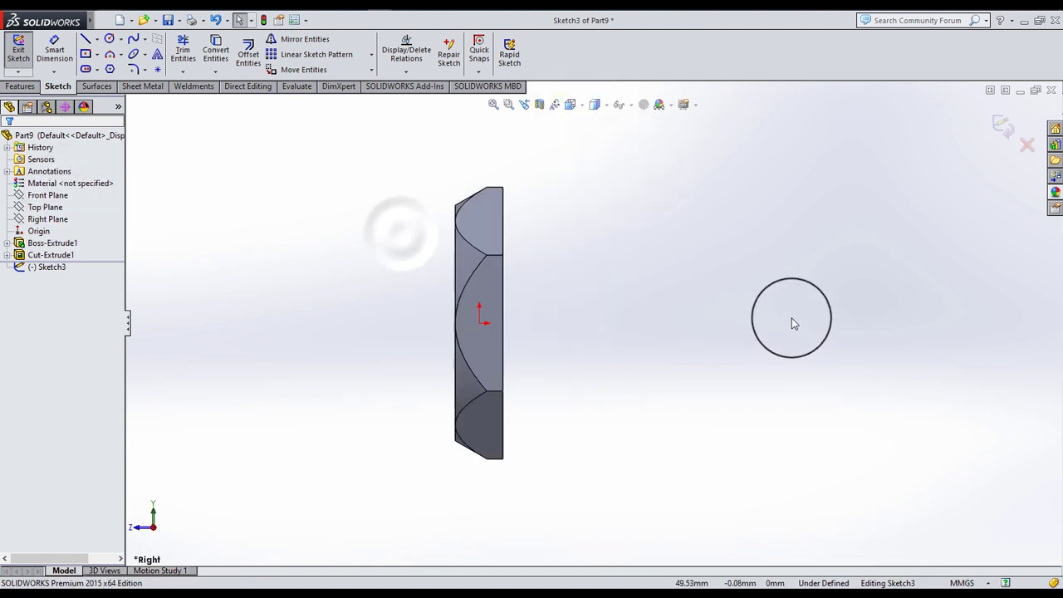
pyautogui.scroll(-3, 792, 318)
pyautogui.click(96, 39)
pyautogui.click(107, 64)
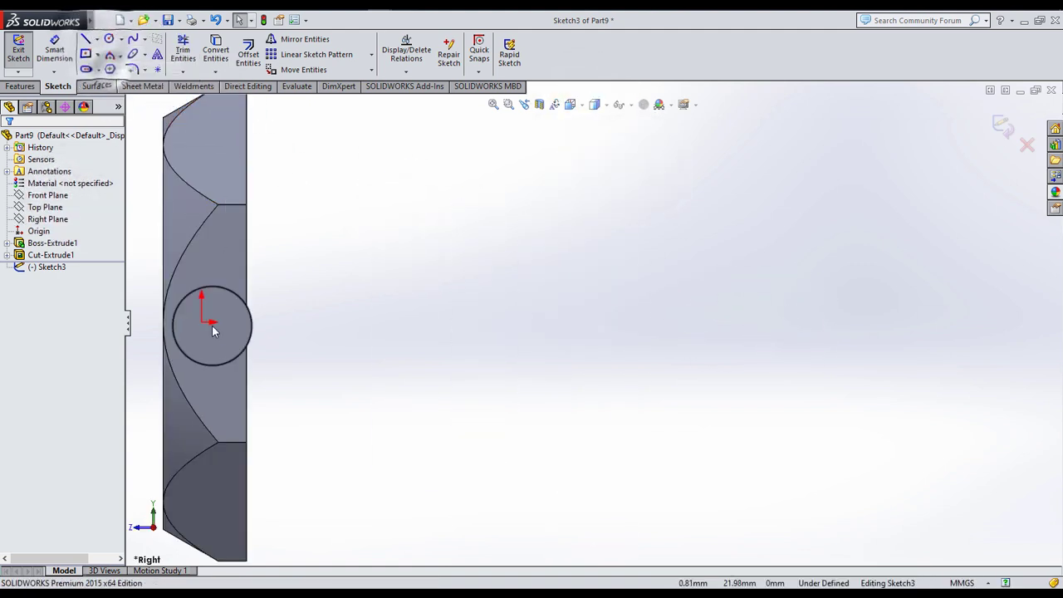
pyautogui.click(206, 323)
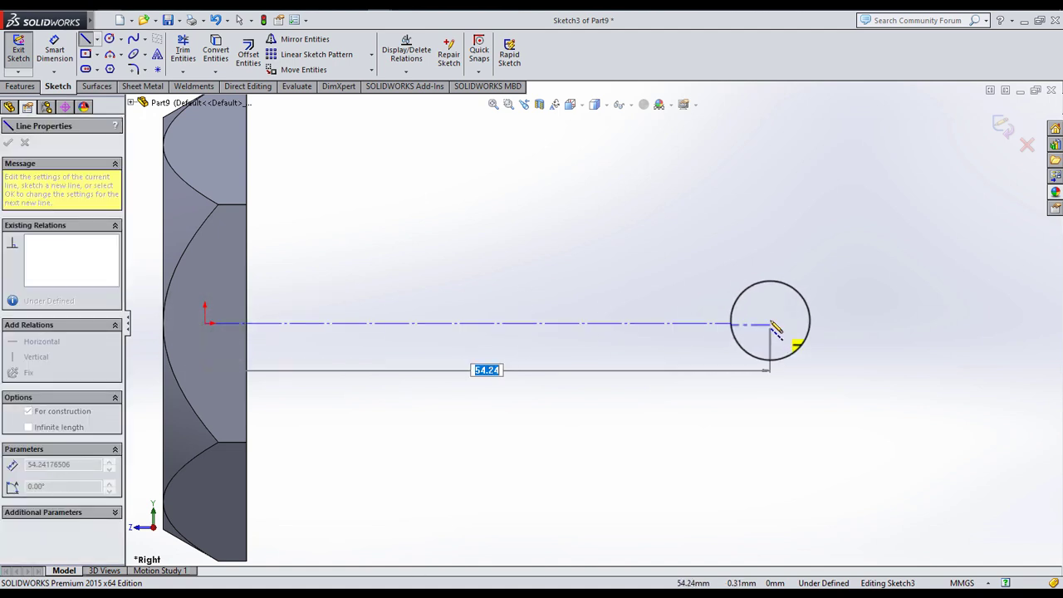
pyautogui.click(771, 323)
pyautogui.click(239, 20)
# - Draw a closed stepped line outline rising from the centerline beside the part's face
pyautogui.scroll(3, 390, 256)
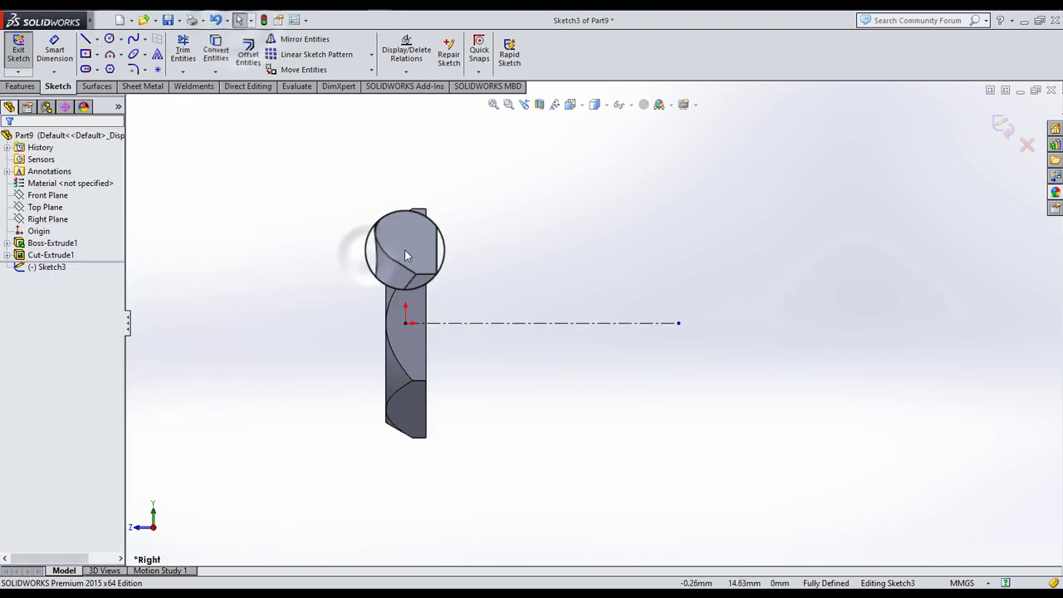
pyautogui.scroll(-3, 405, 207)
pyautogui.press('l')
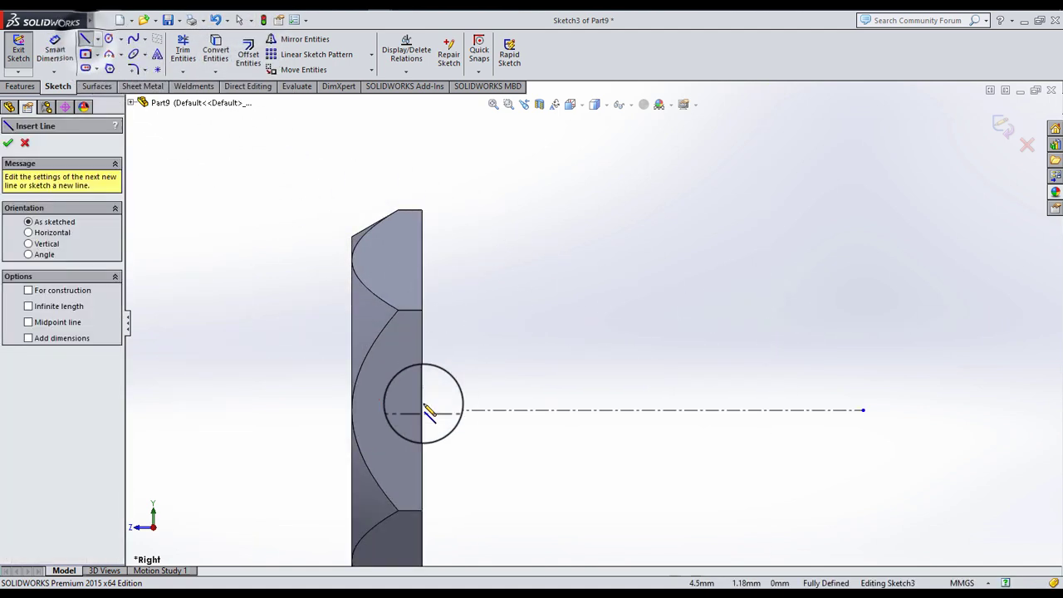
pyautogui.click(418, 409)
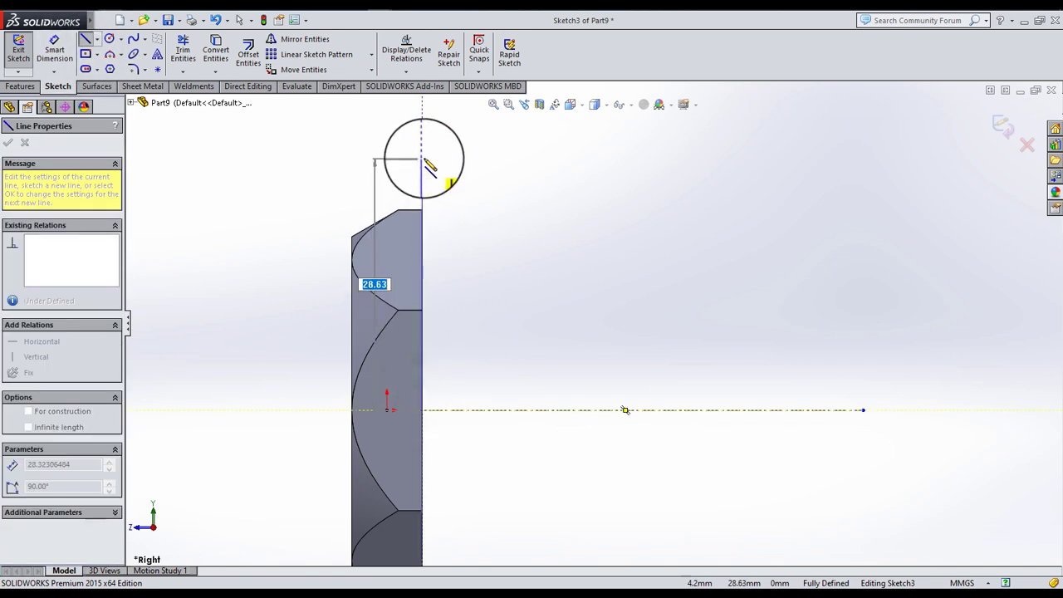
pyautogui.click(422, 158)
pyautogui.click(474, 158)
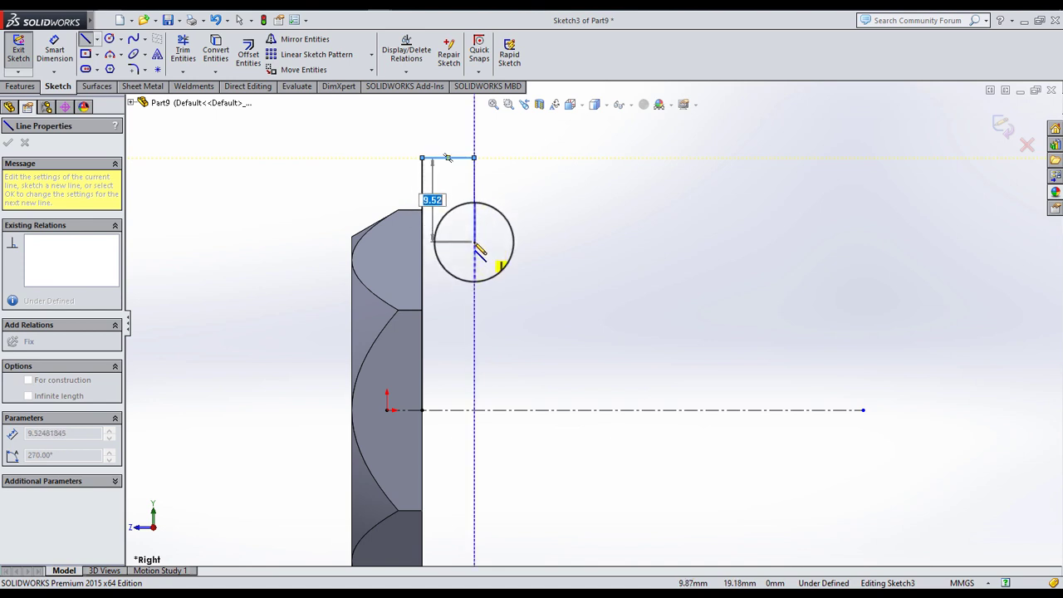
pyautogui.click(475, 241)
pyautogui.click(640, 243)
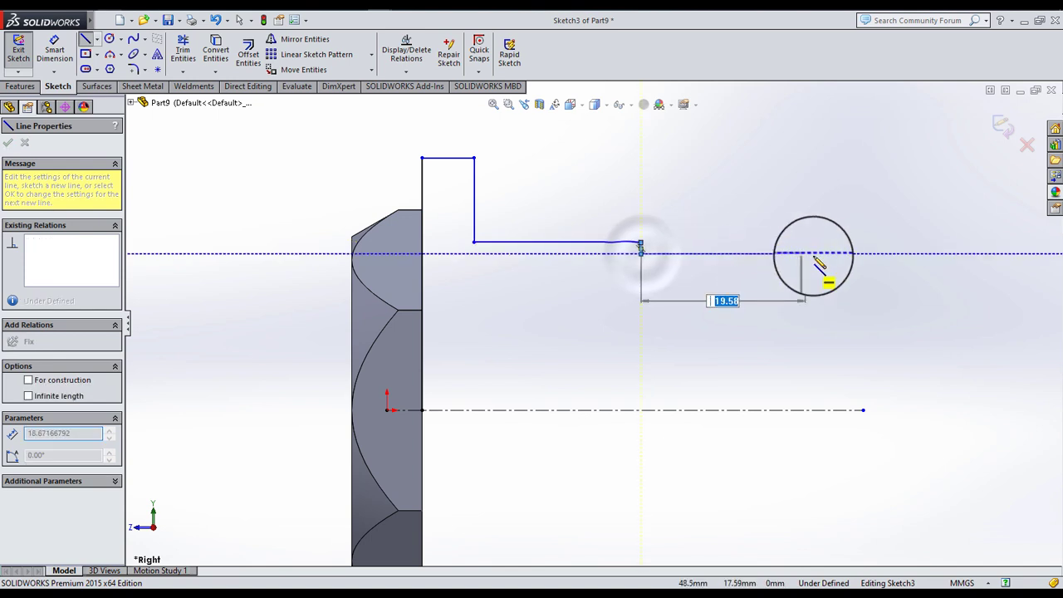
pyautogui.click(813, 253)
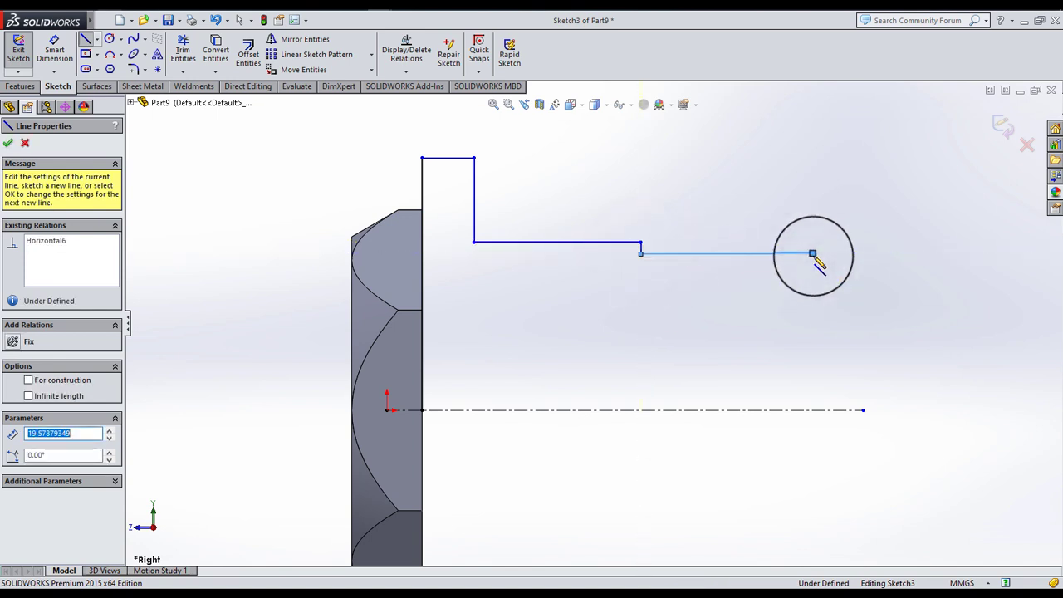
pyautogui.click(812, 410)
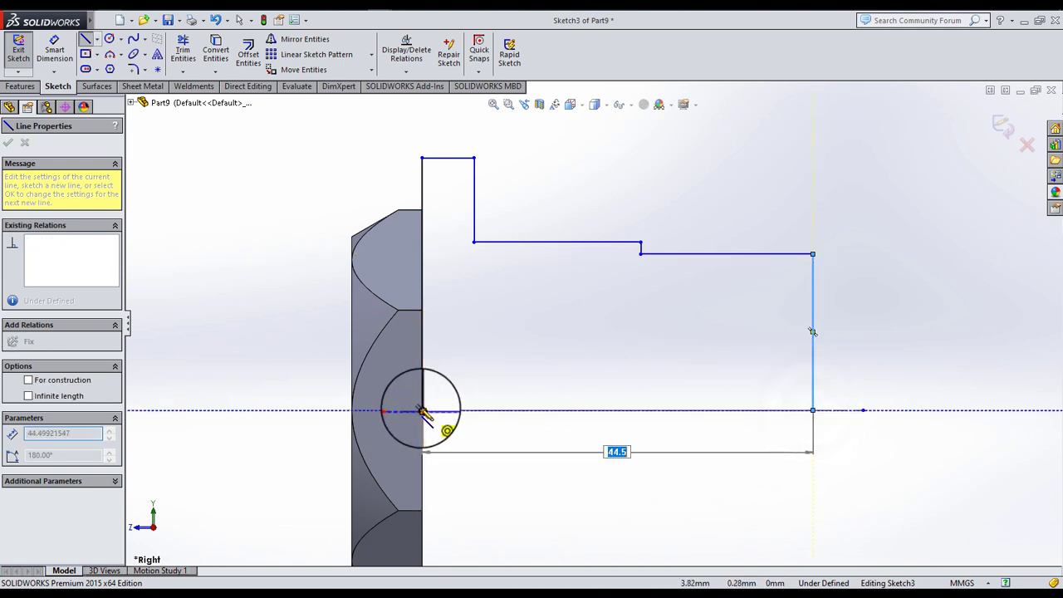
pyautogui.click(423, 410)
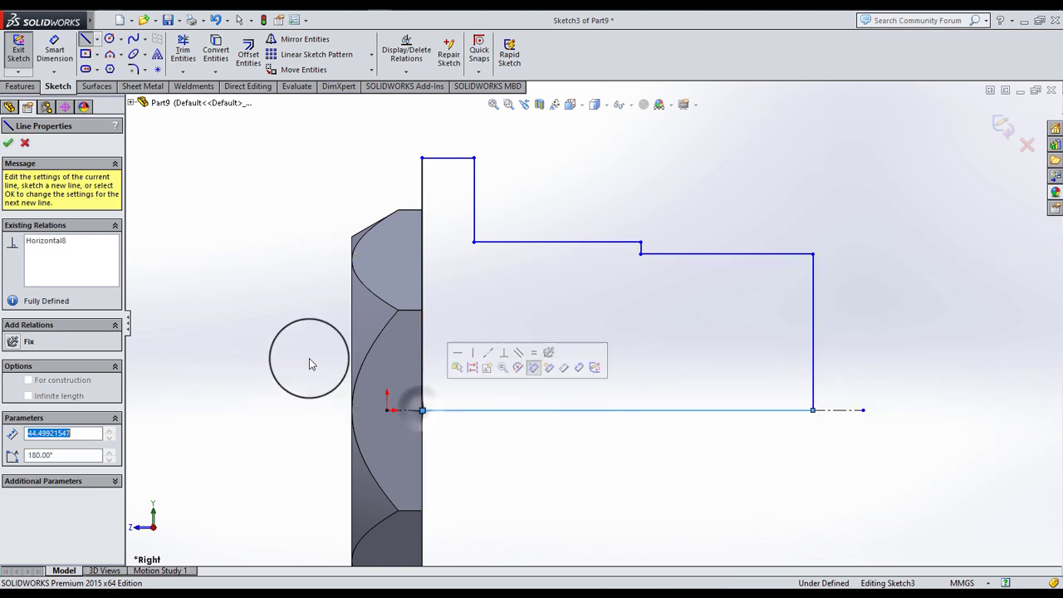
pyautogui.click(5, 146)
# - Dimension the top line at 10 mm and the overall profile height at 30 mm
pyautogui.press('Escape')
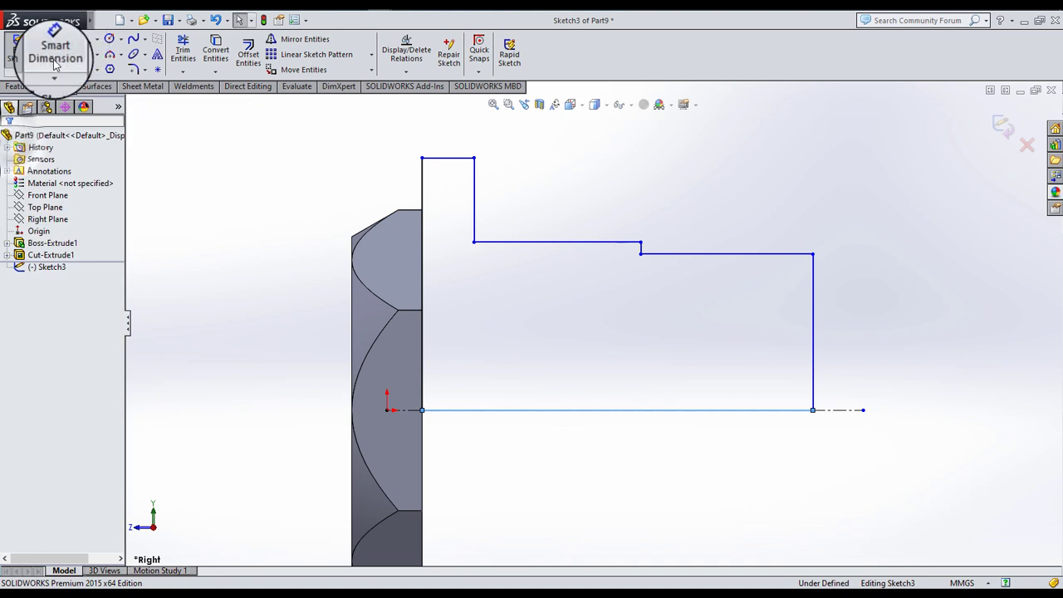
pyautogui.click(221, 176)
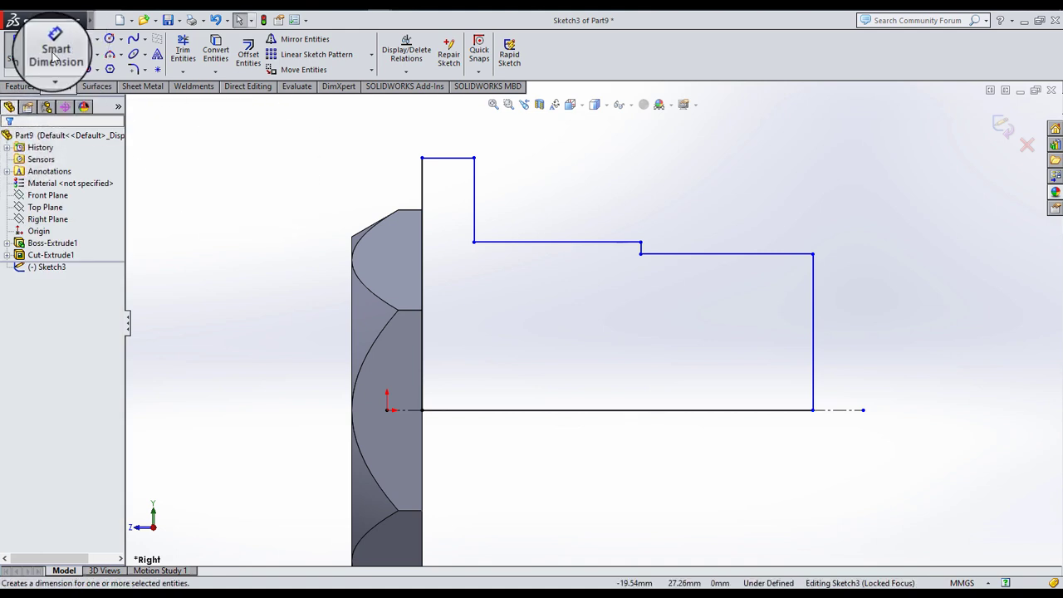
pyautogui.click(54, 57)
pyautogui.click(441, 158)
pyautogui.click(444, 146)
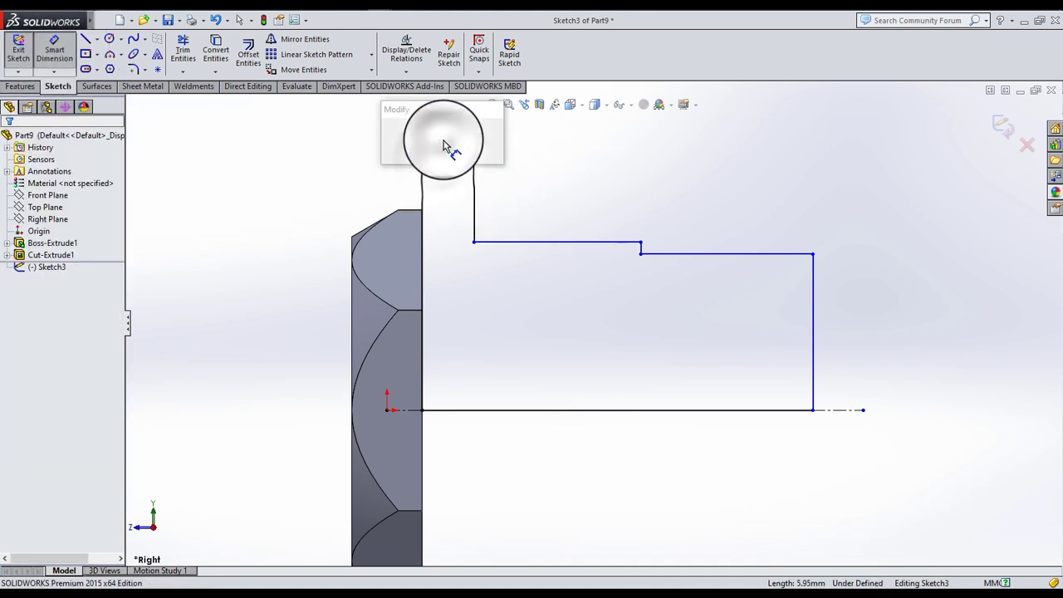
pyautogui.write('10')
pyautogui.press('Return')
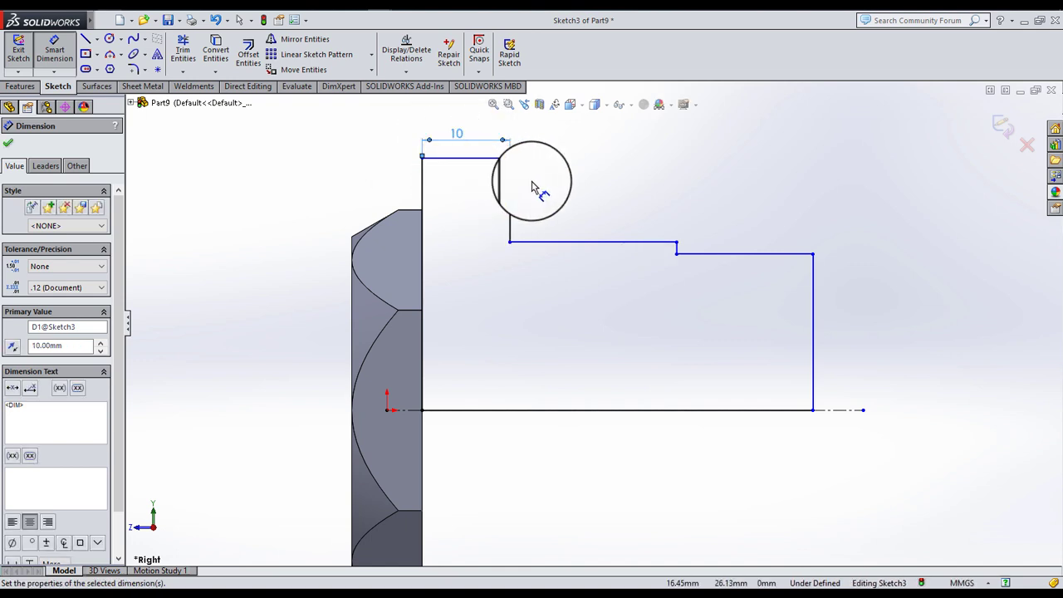
pyautogui.click(536, 187)
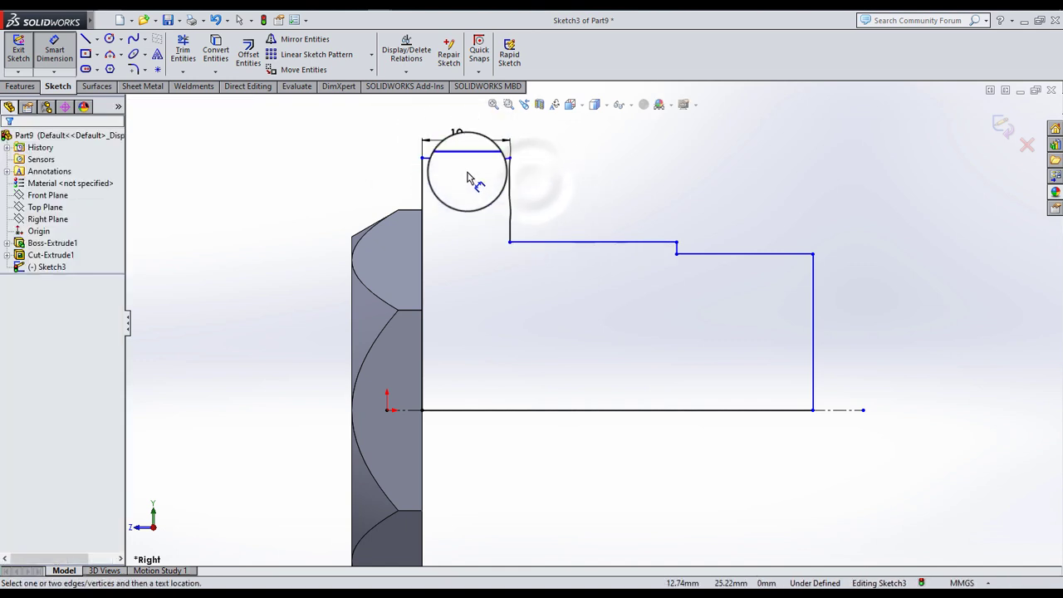
pyautogui.click(474, 410)
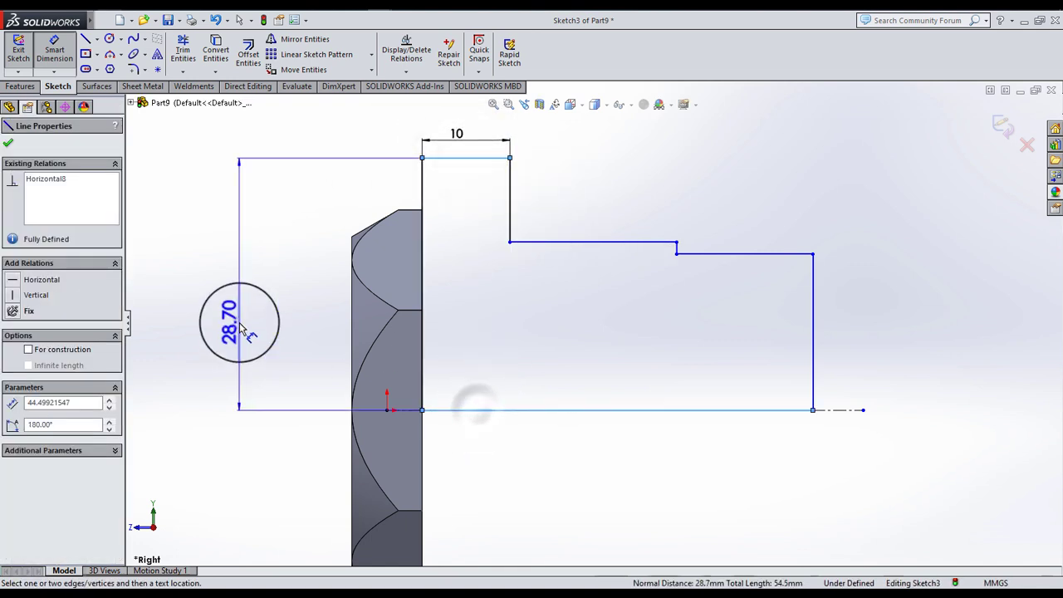
pyautogui.click(239, 328)
pyautogui.write('30')
pyautogui.press('Return')
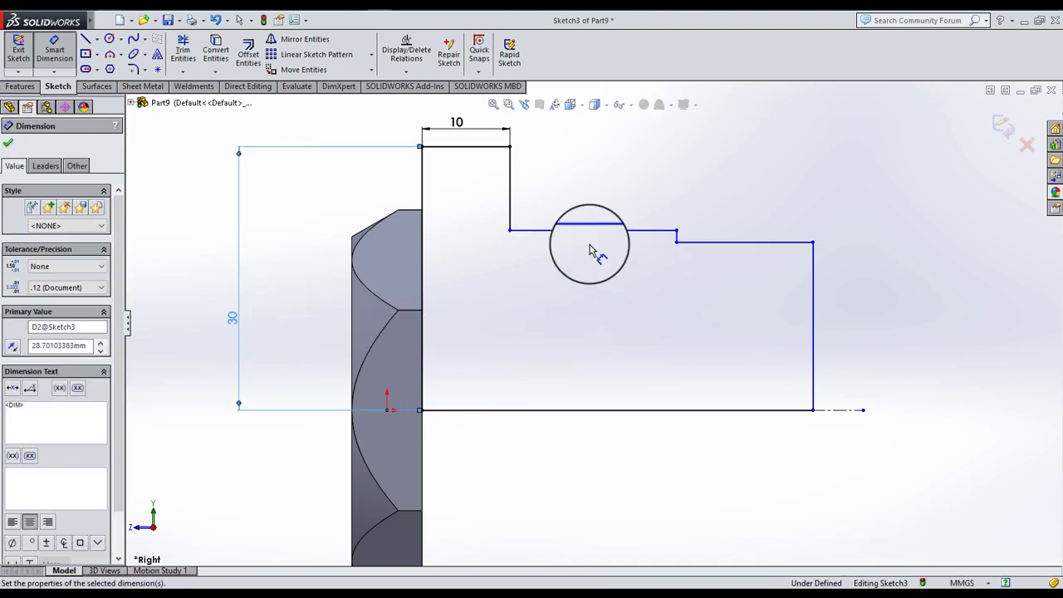
pyautogui.click(586, 198)
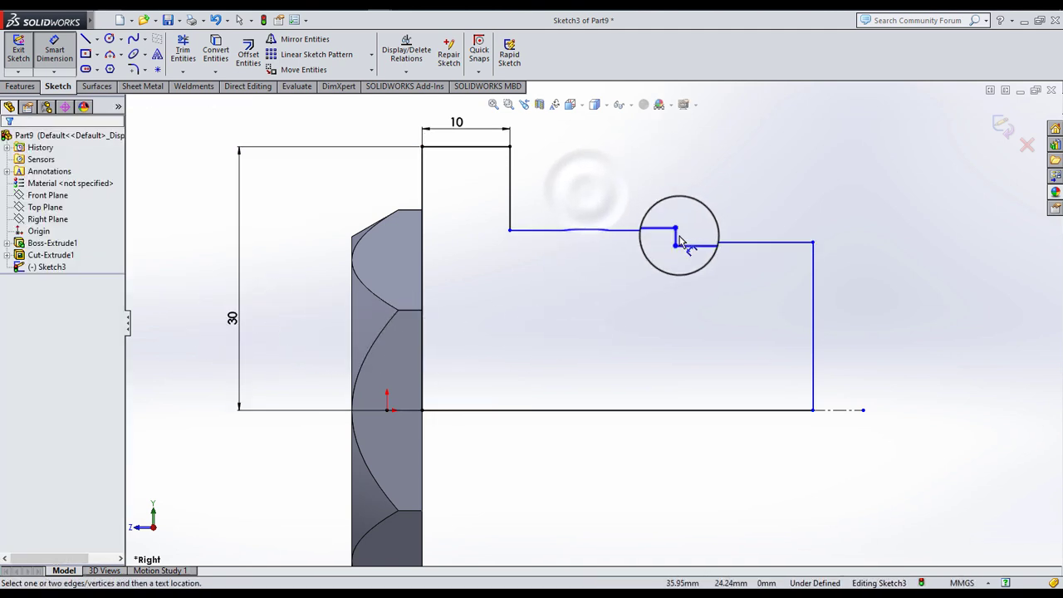
# - Set the lower step height to 20 and the right-end height to 19.25
pyautogui.click(629, 230)
pyautogui.click(605, 409)
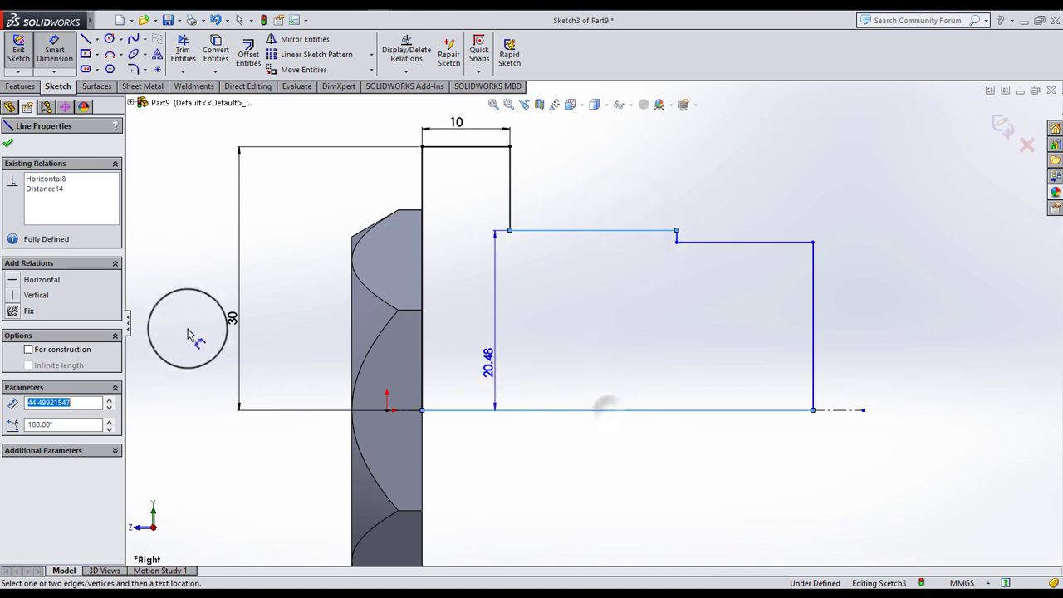
pyautogui.click(277, 326)
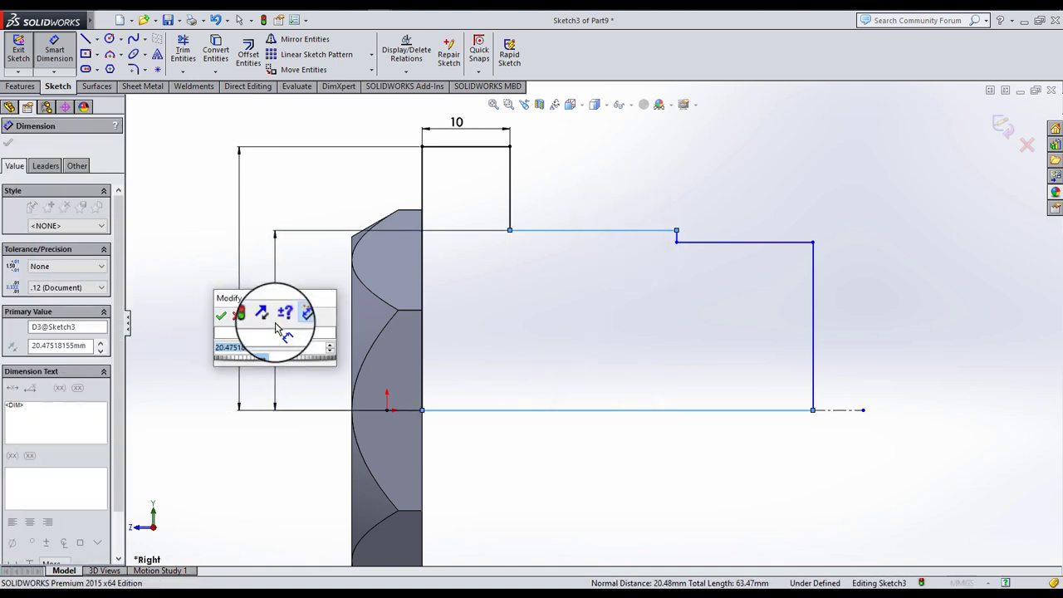
pyautogui.write('20')
pyautogui.press('Return')
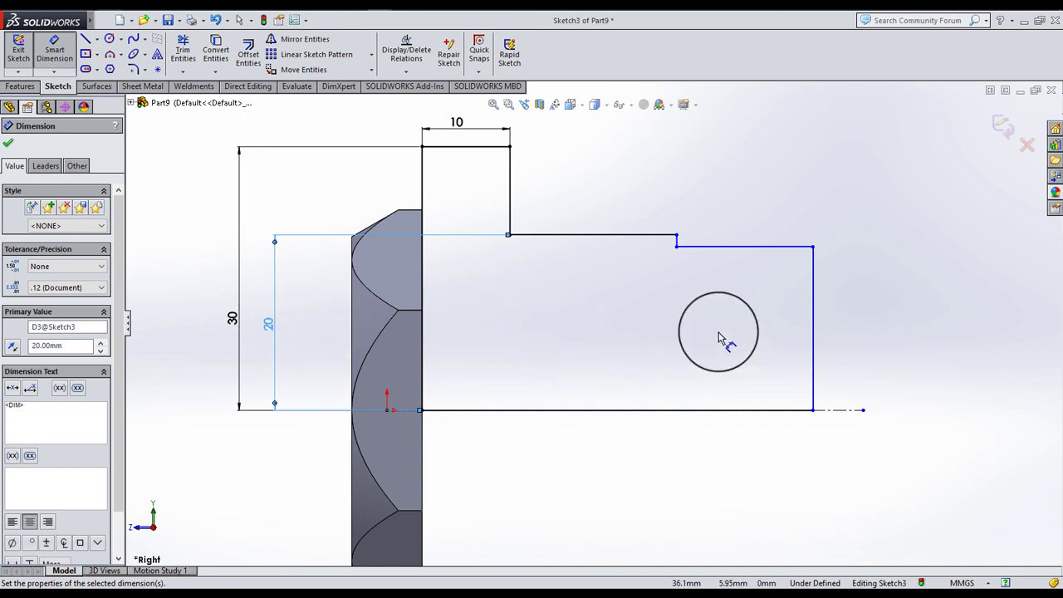
pyautogui.click(720, 406)
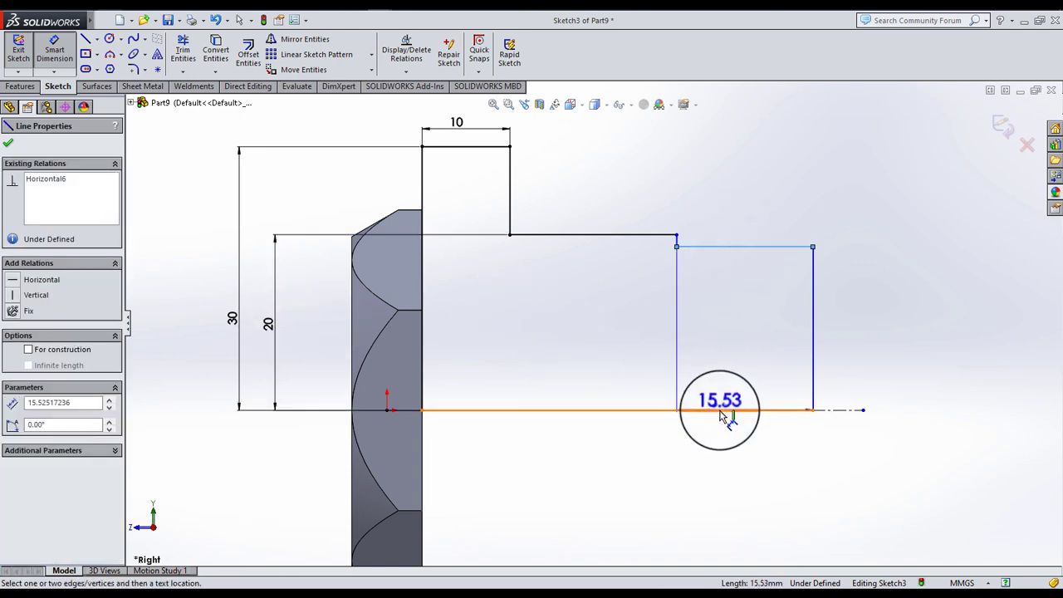
pyautogui.click(888, 362)
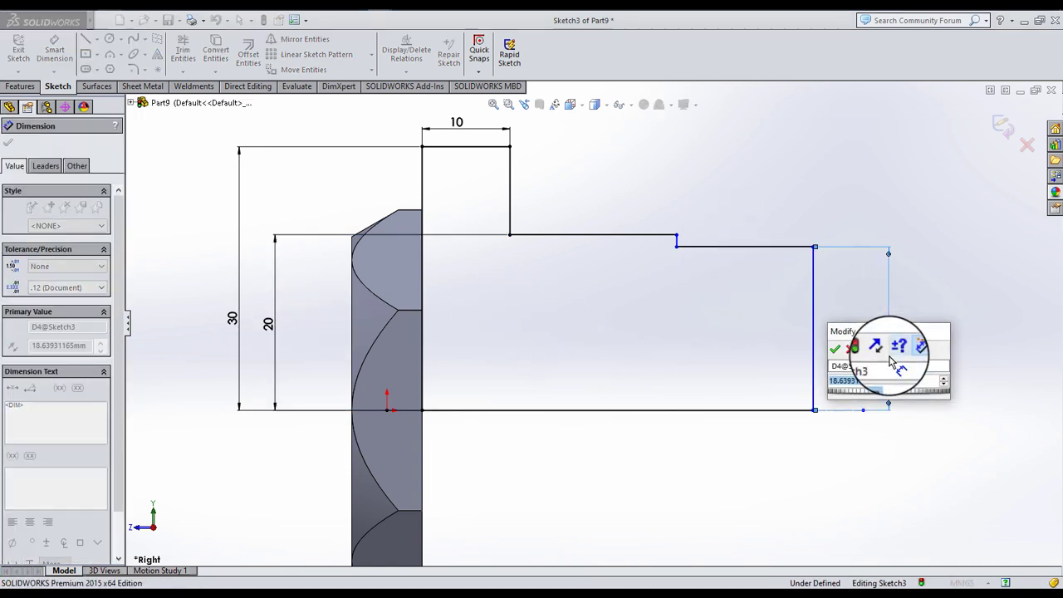
pyautogui.write('3')
pyautogui.press('BackSpace')
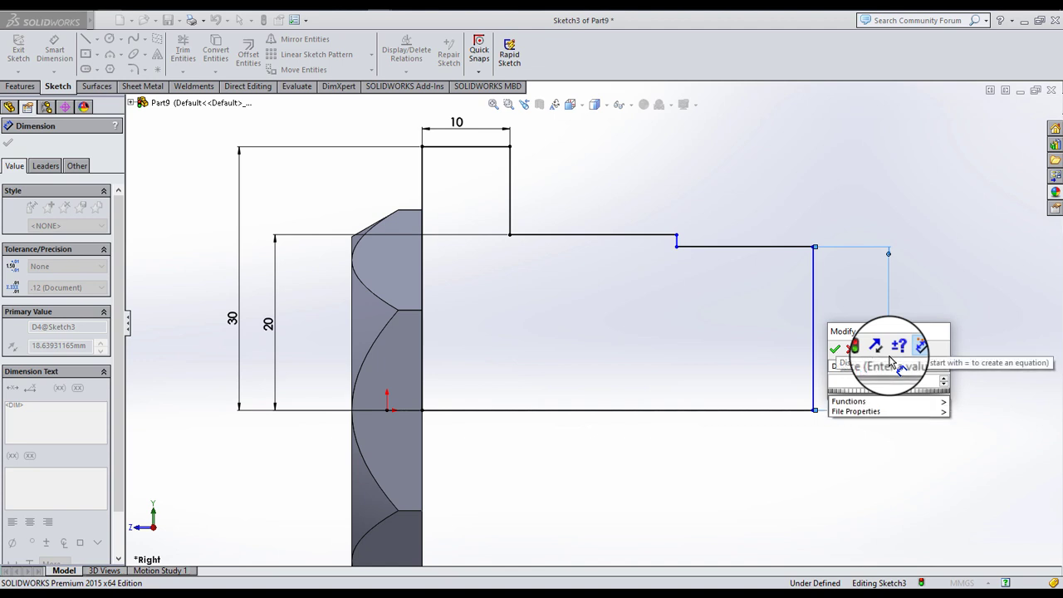
pyautogui.write('3')
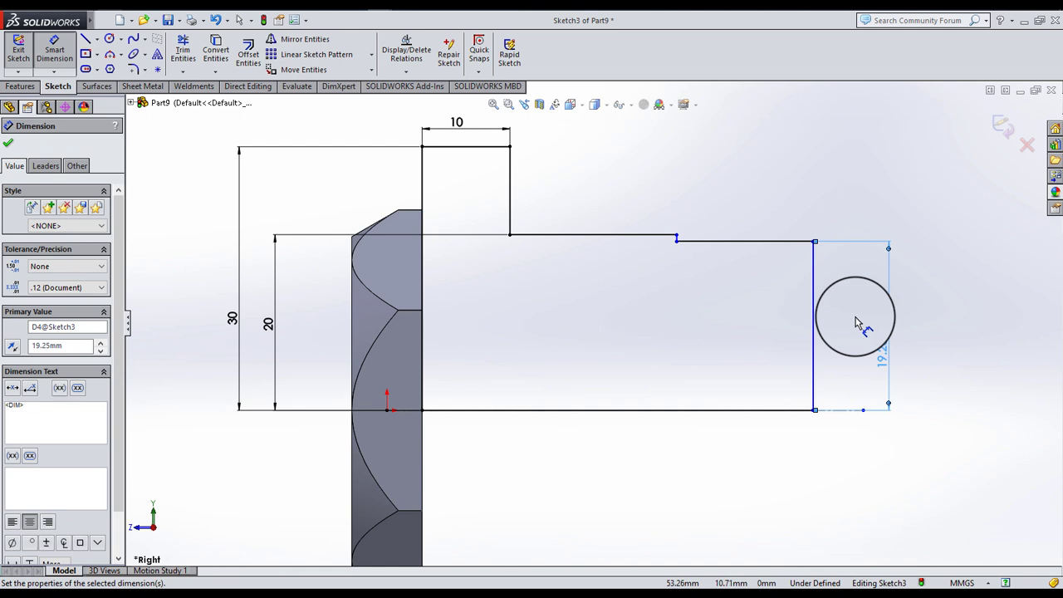
pyautogui.click(857, 322)
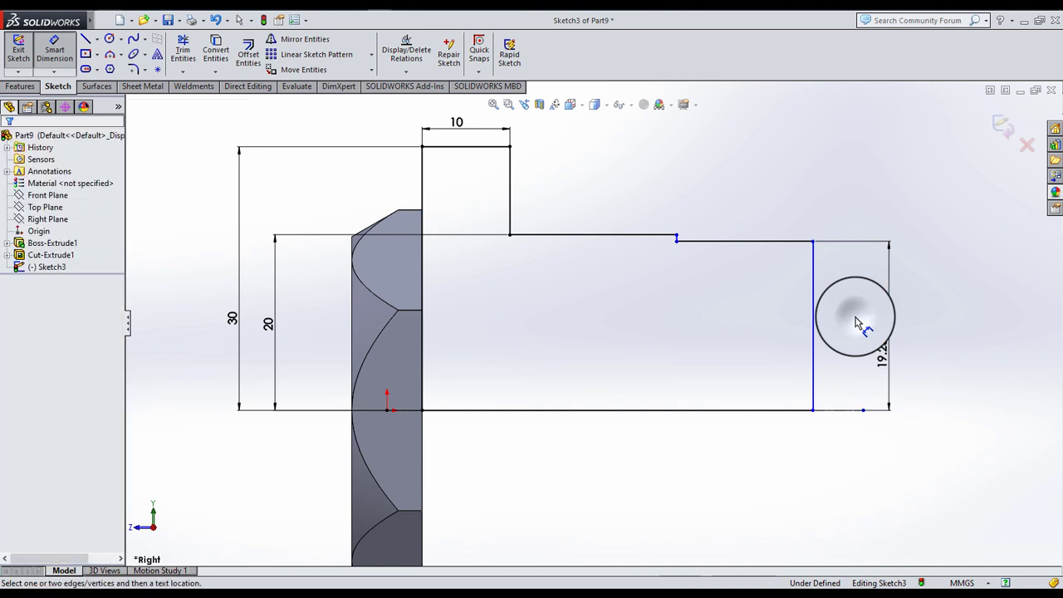
# - Add the 70 mm overall length and 18 mm shoulder length, fully defining Sketch3
pyautogui.click(353, 318)
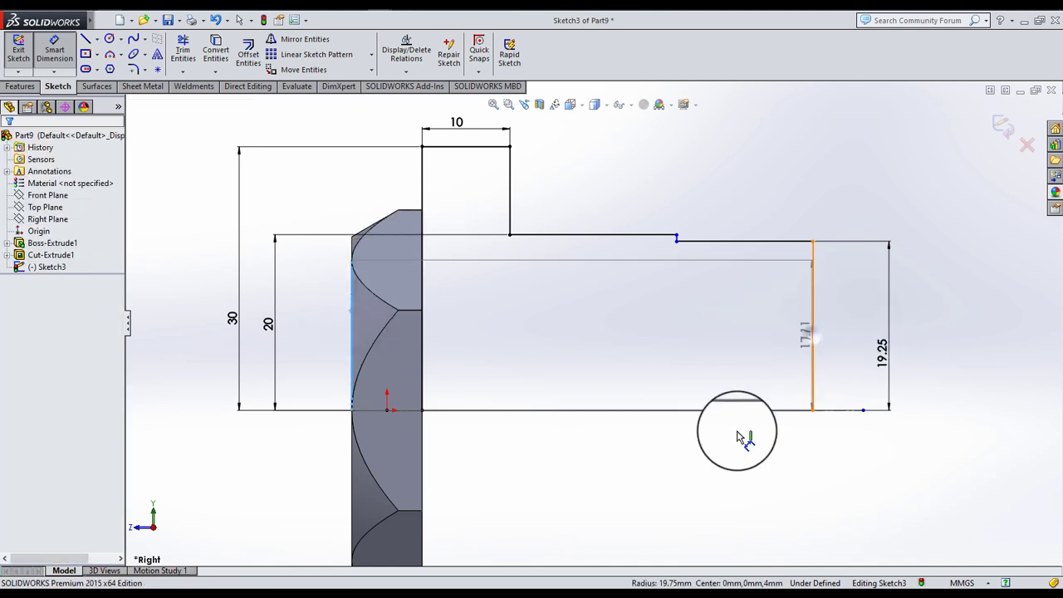
pyautogui.click(736, 433)
pyautogui.click(616, 474)
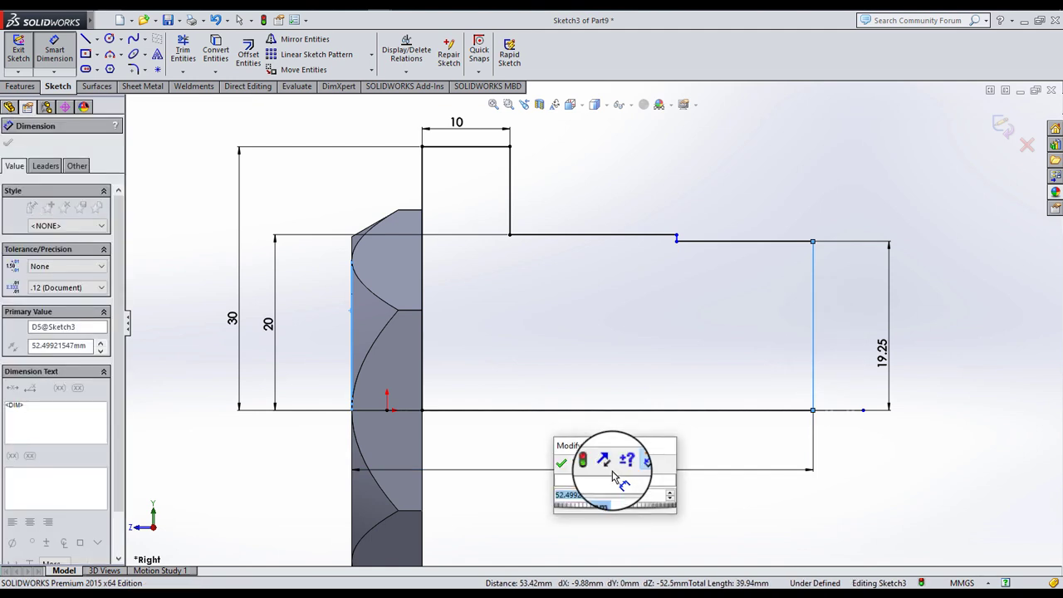
pyautogui.write('70')
pyautogui.press('Return')
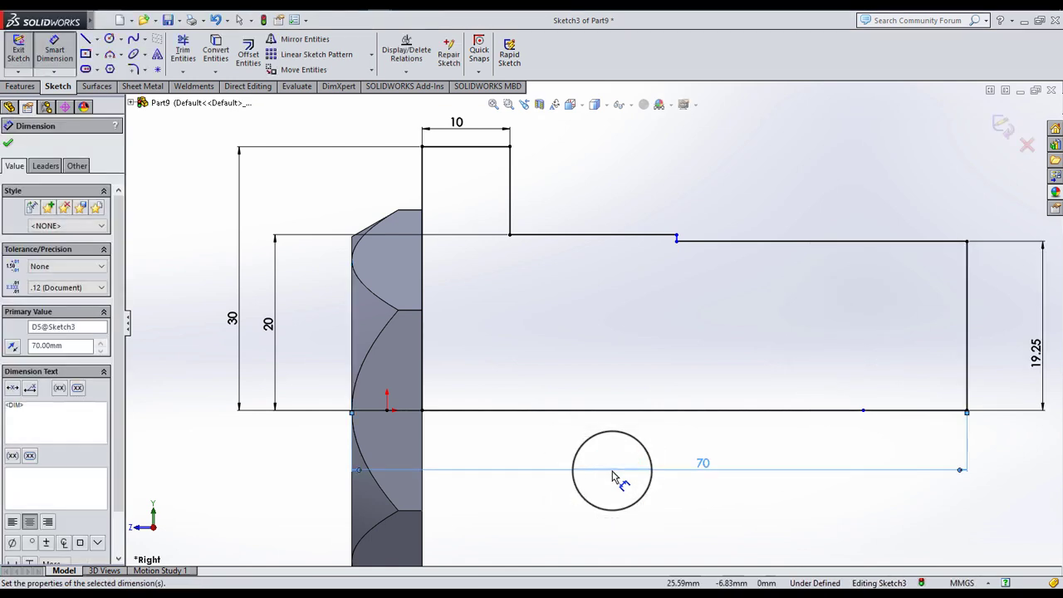
pyautogui.click(686, 372)
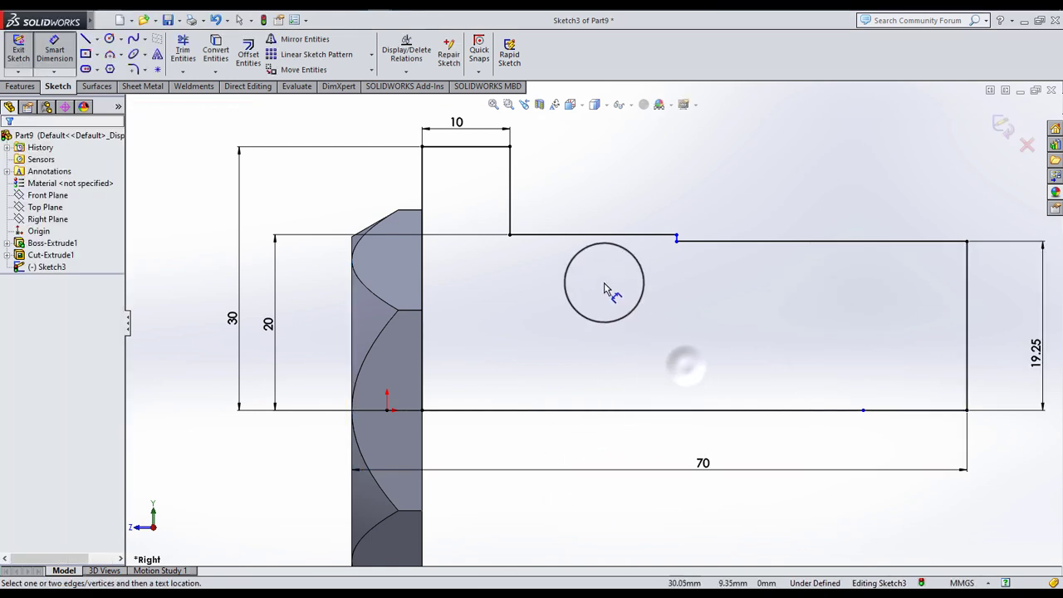
pyautogui.click(600, 240)
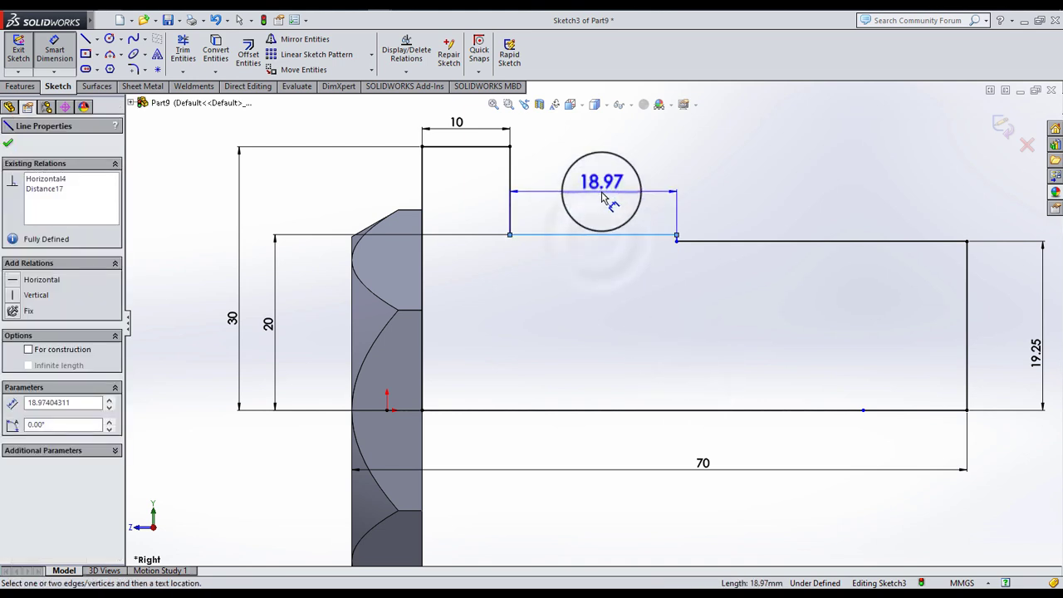
pyautogui.click(604, 197)
pyautogui.write('1')
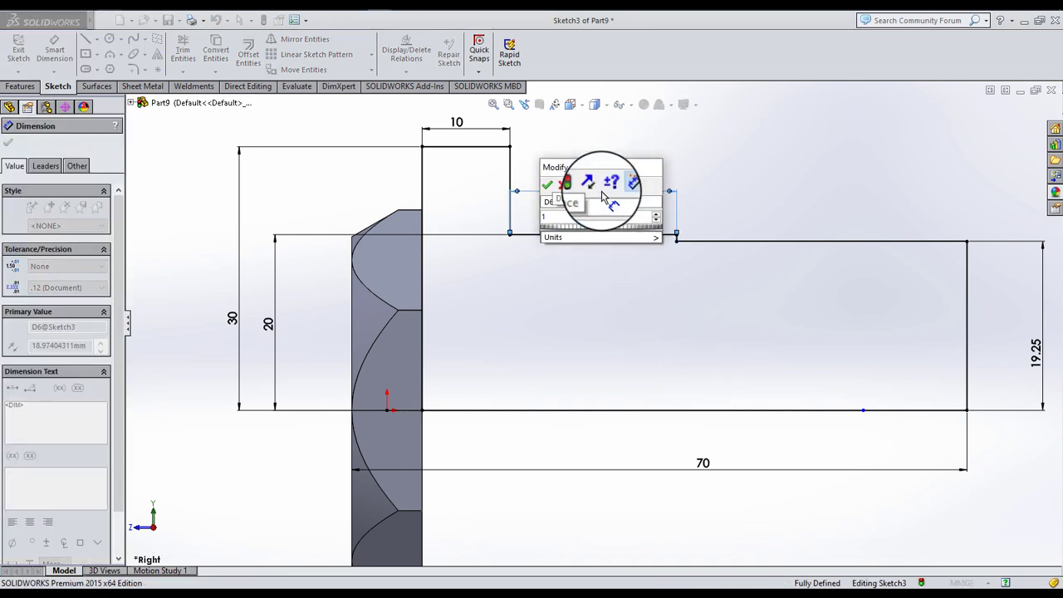
pyautogui.write('8')
pyautogui.press('Return')
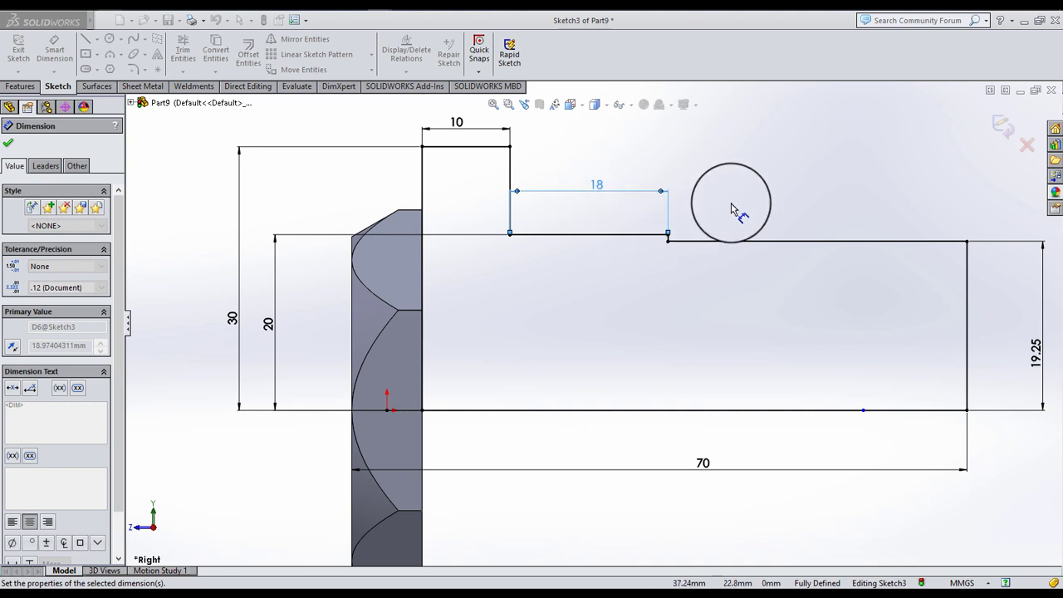
pyautogui.click(731, 208)
# - Revolve Sketch3 360° about Line1 into a stepped round shaft, then orbit to inspect
pyautogui.press('f')
pyautogui.click(20, 86)
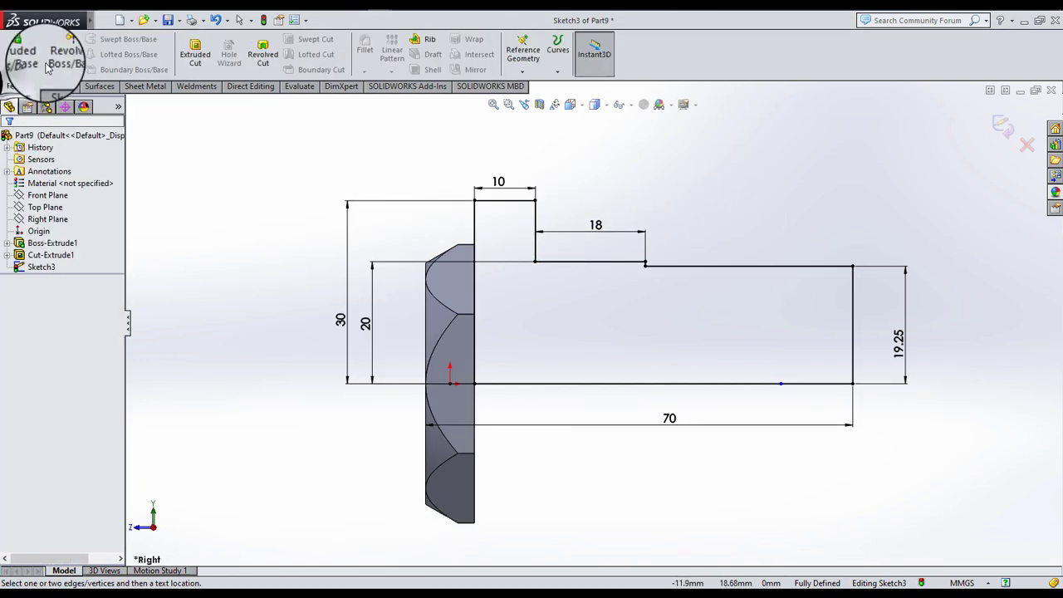
pyautogui.click(48, 68)
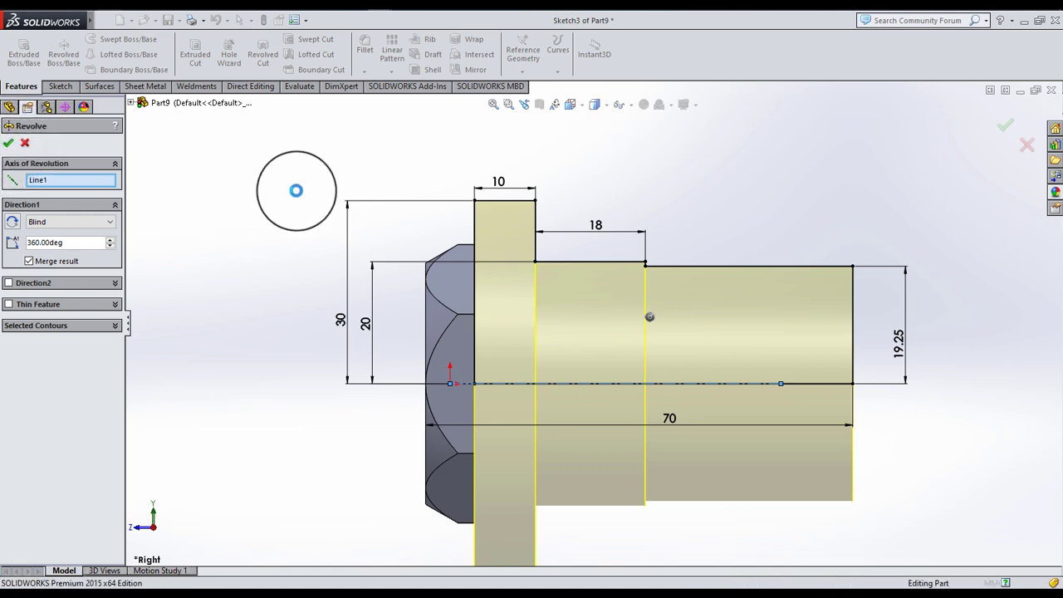
pyautogui.rightClick(296, 190)
pyautogui.moveTo(609, 335)
pyautogui.mouseDown(button='middle')
pyautogui.moveTo(780, 358)
pyautogui.moveTo(781, 457)
pyautogui.moveTo(648, 506)
pyautogui.moveTo(541, 321)
pyautogui.moveTo(444, 260)
pyautogui.mouseUp(button='middle')
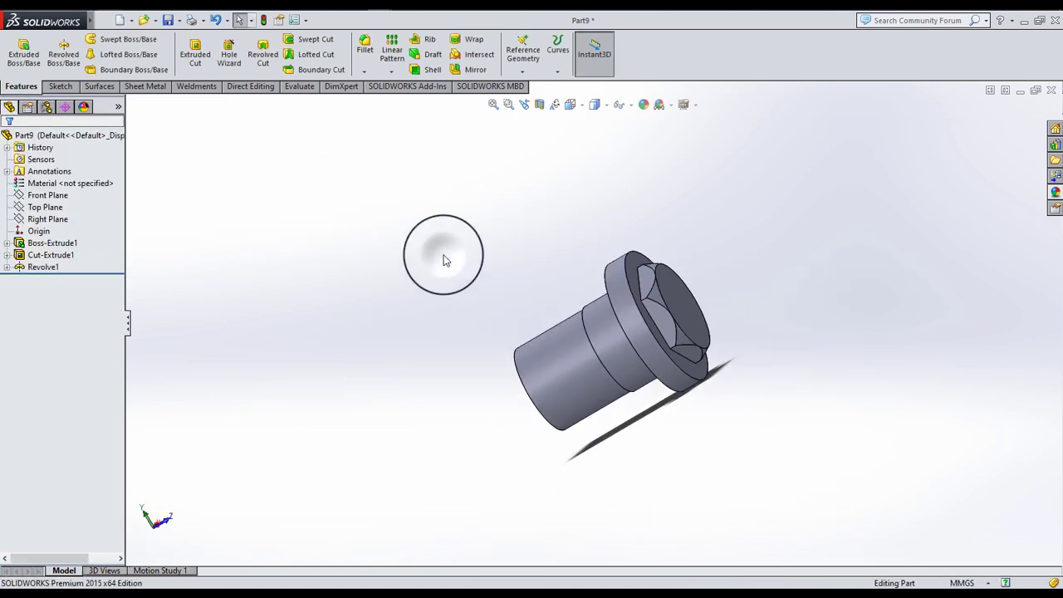
pyautogui.click(112, 17)
pyautogui.click(512, 219)
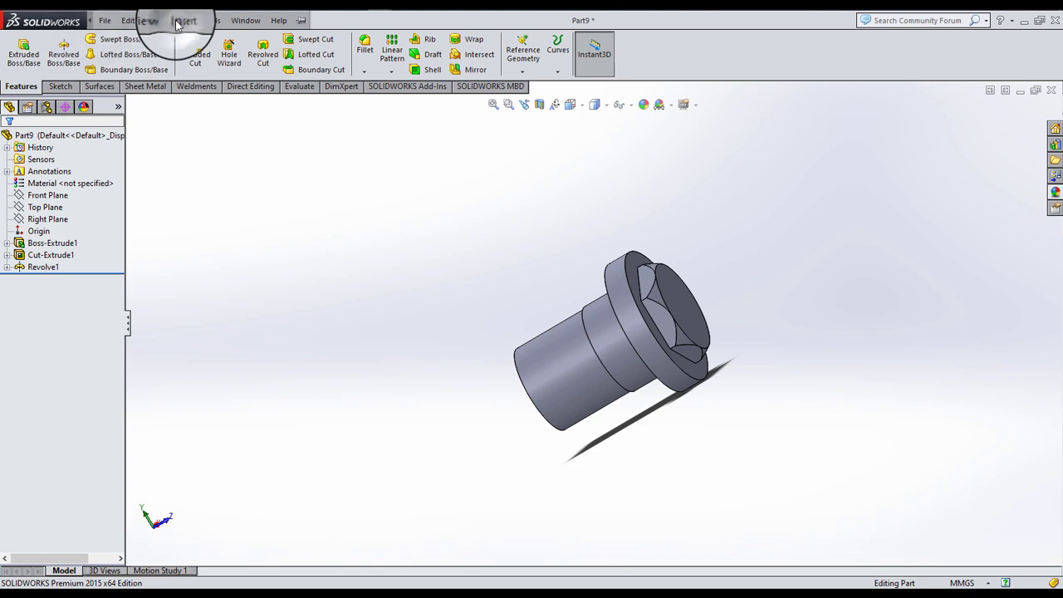
# - Insert the DRIVING SHAFT EXTENSION part file and place it in the model
pyautogui.click(176, 25)
pyautogui.click(207, 274)
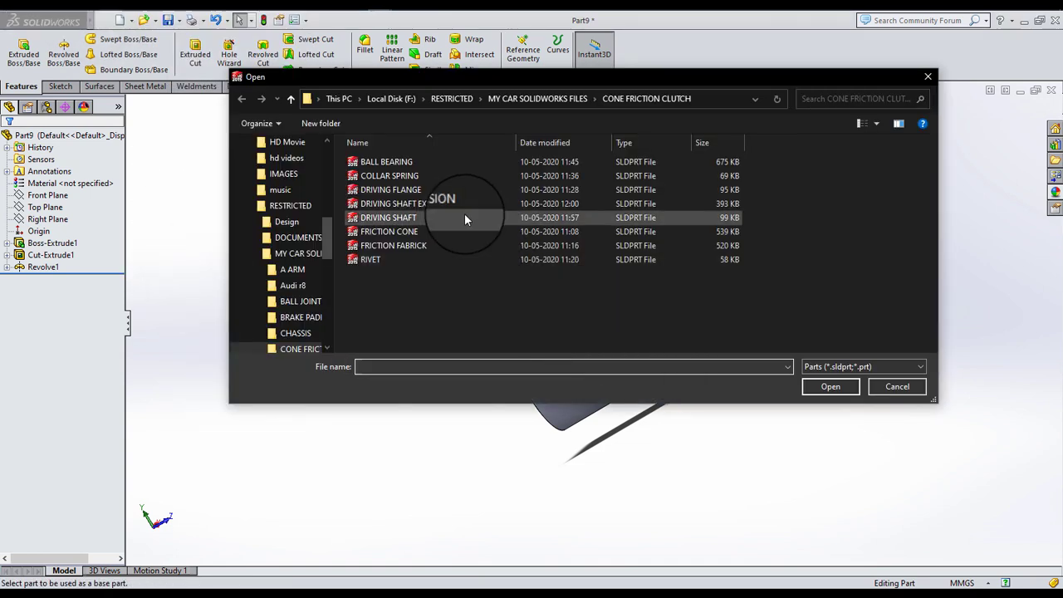
pyautogui.click(448, 203)
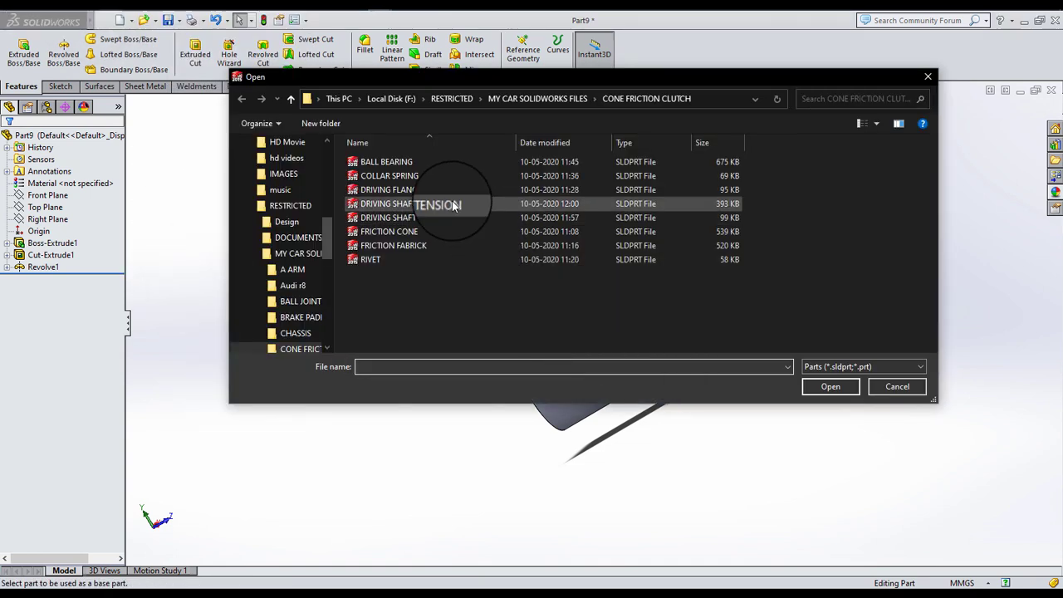
pyautogui.click(830, 387)
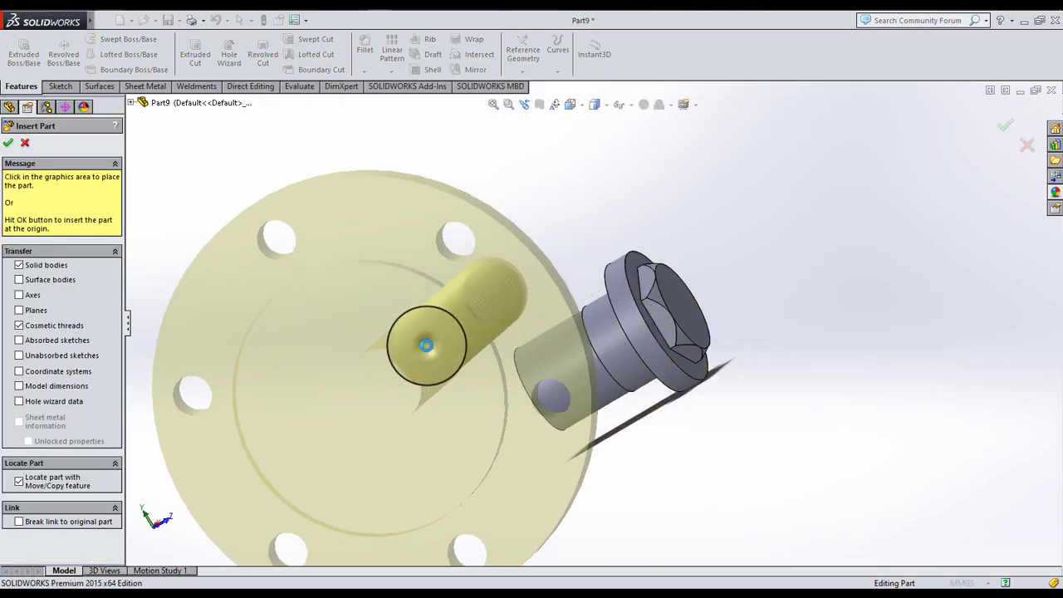
pyautogui.click(440, 347)
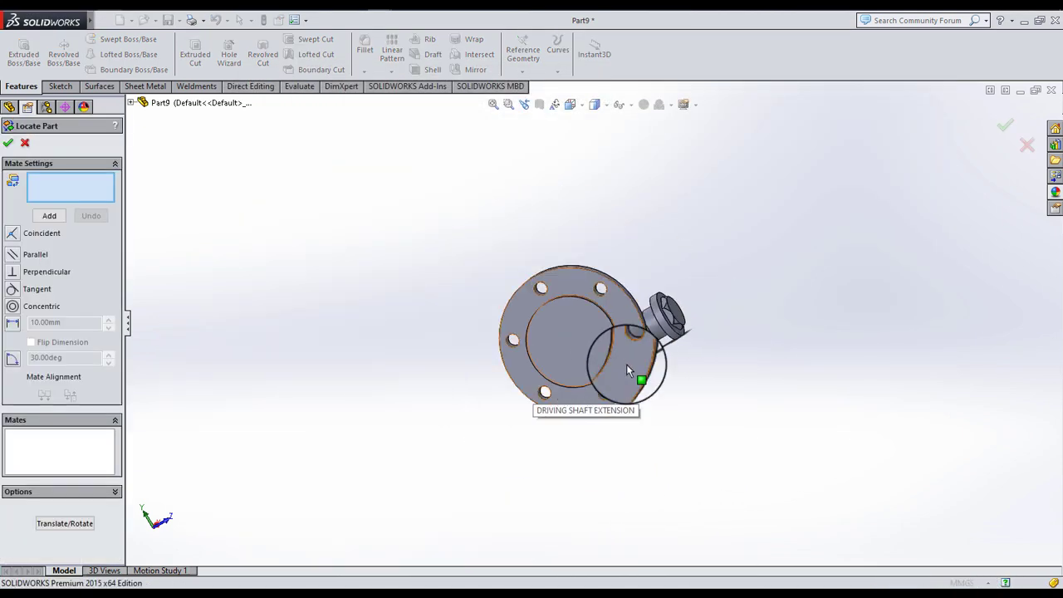
# - Mate the inserted part's head face concentric with the shaft face
pyautogui.moveTo(626, 364); pyautogui.dragTo(558, 399, button='middle')
pyautogui.scroll(-5, 616, 325)
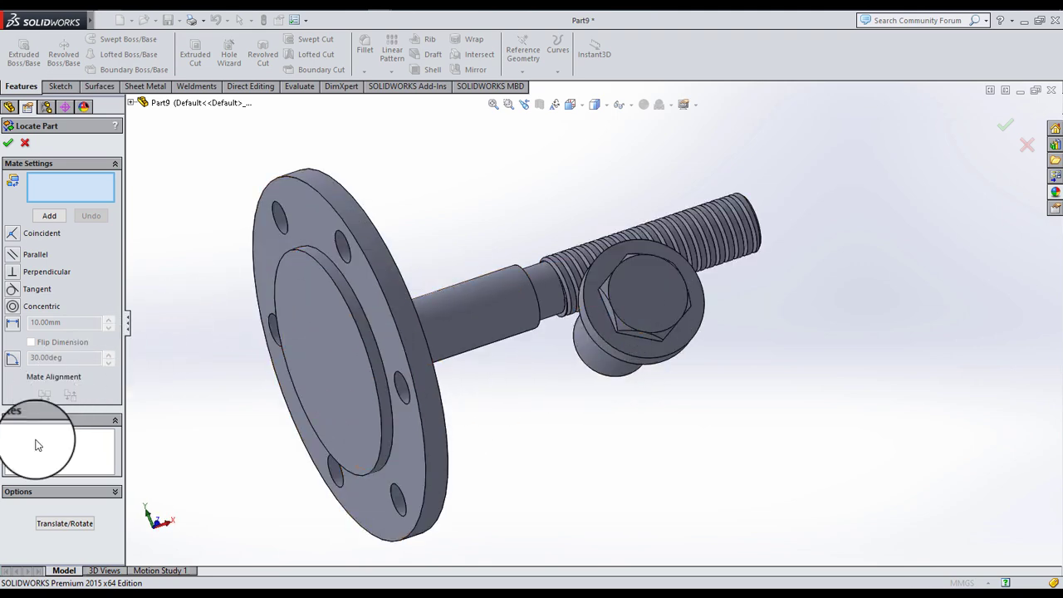
pyautogui.scroll(-2, 748, 324)
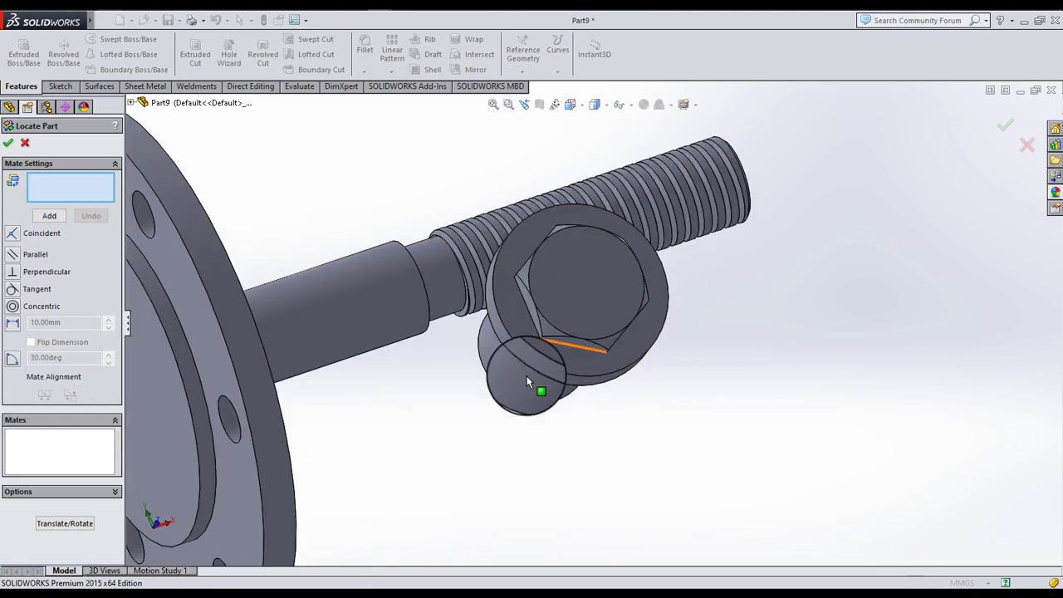
pyautogui.click(526, 368)
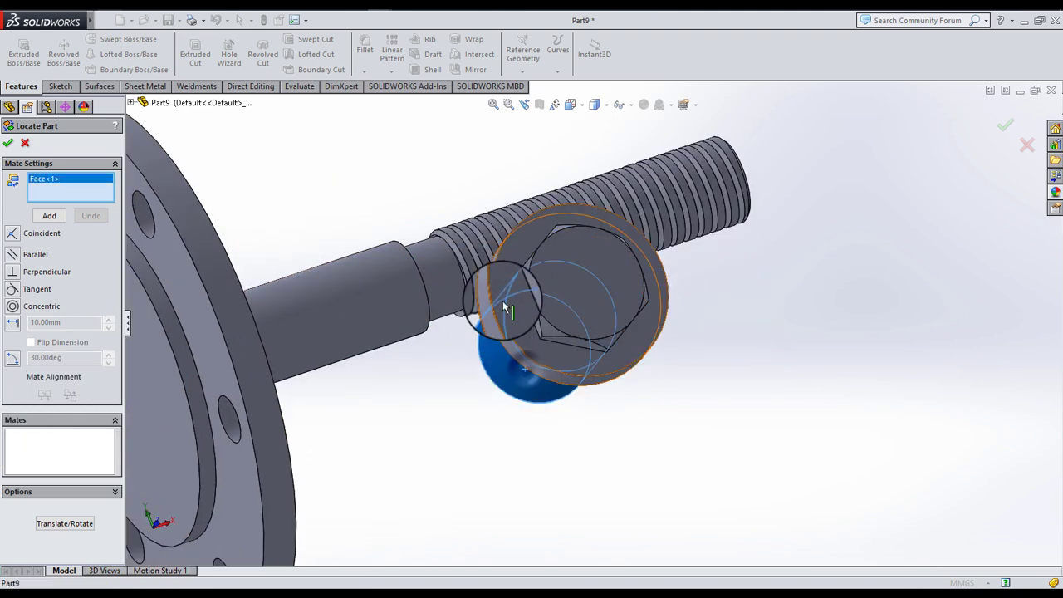
pyautogui.click(453, 288)
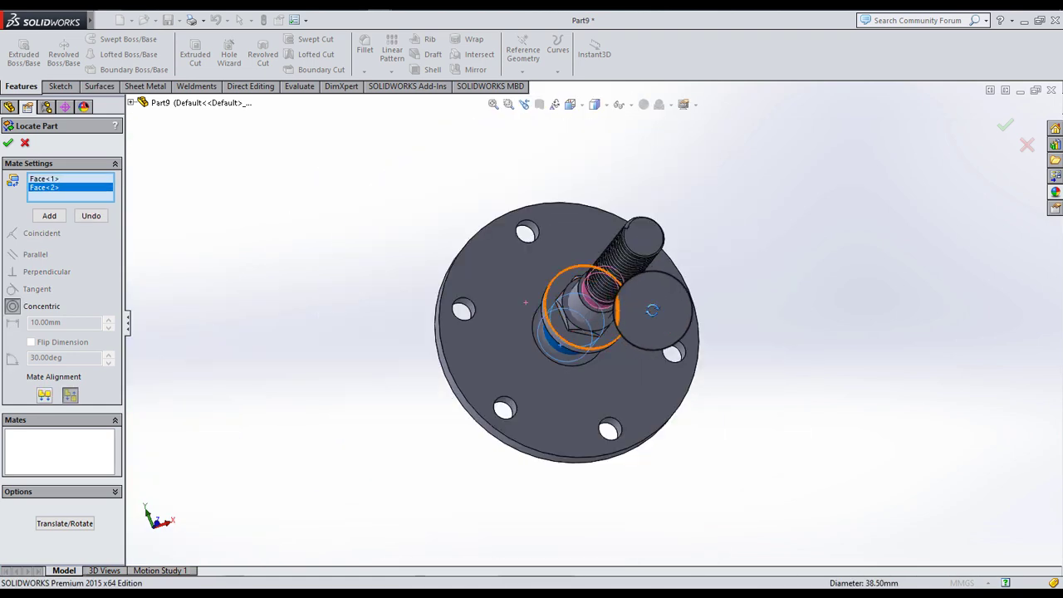
pyautogui.moveTo(652, 310); pyautogui.dragTo(724, 304, button='middle')
pyautogui.scroll(-3, 686, 292)
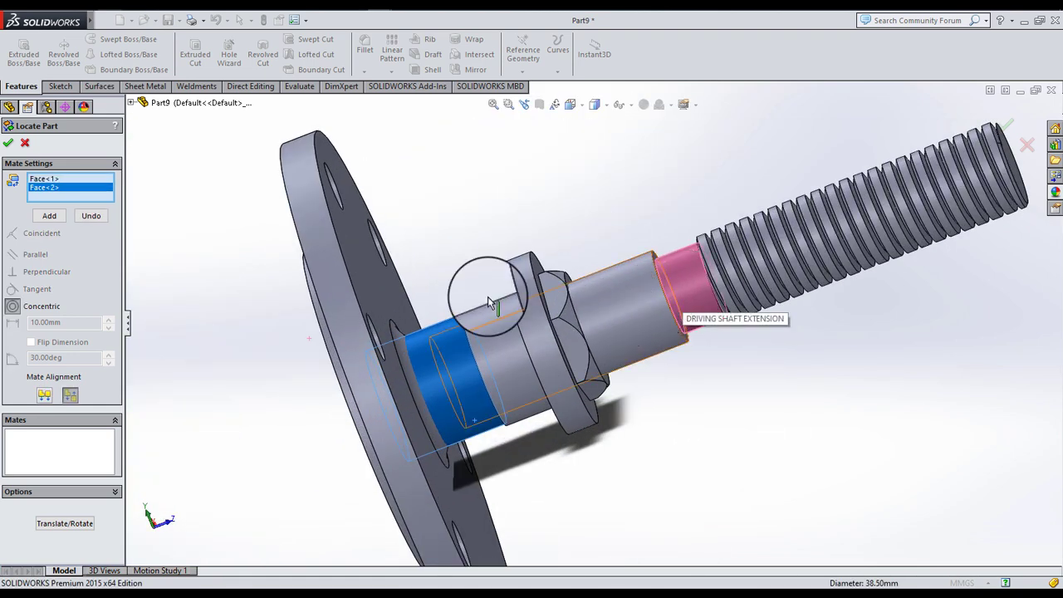
pyautogui.click(52, 217)
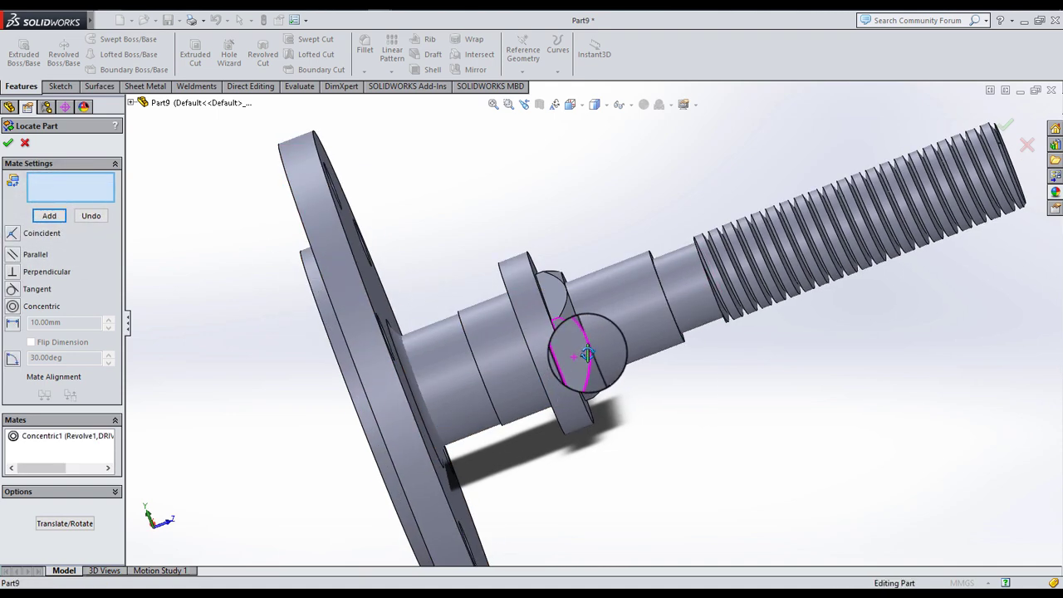
# - Add a coincident mate at the collar face and finish placing the inserted part
pyautogui.moveTo(587, 366); pyautogui.dragTo(598, 361, button='middle')
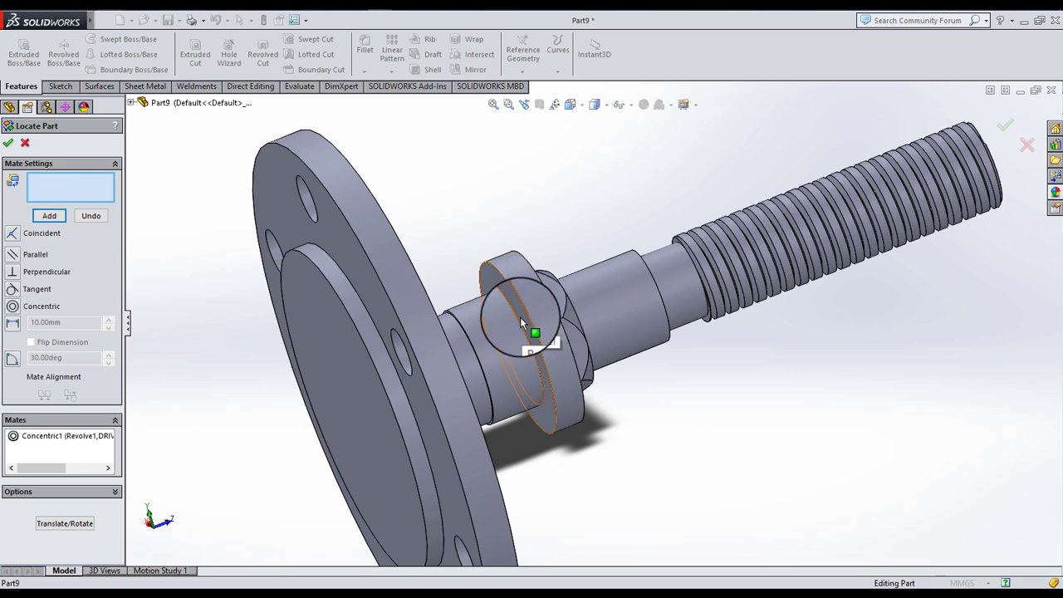
pyautogui.scroll(-2, 569, 324)
pyautogui.scroll(-2, 548, 349)
pyautogui.scroll(-1, 580, 265)
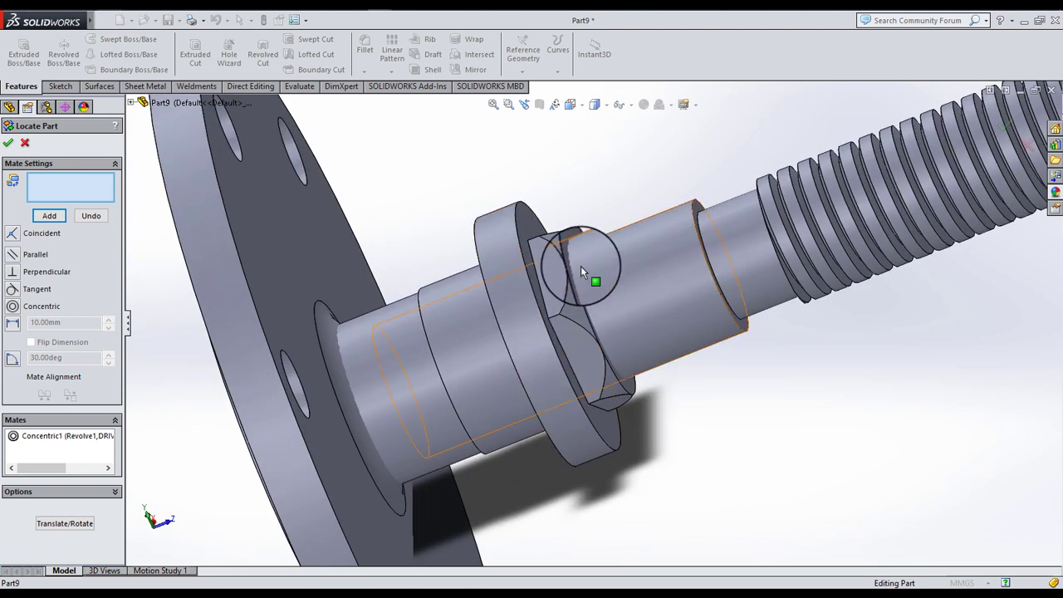
pyautogui.click(574, 246)
pyautogui.scroll(3, 737, 265)
pyautogui.scroll(-3, 921, 199)
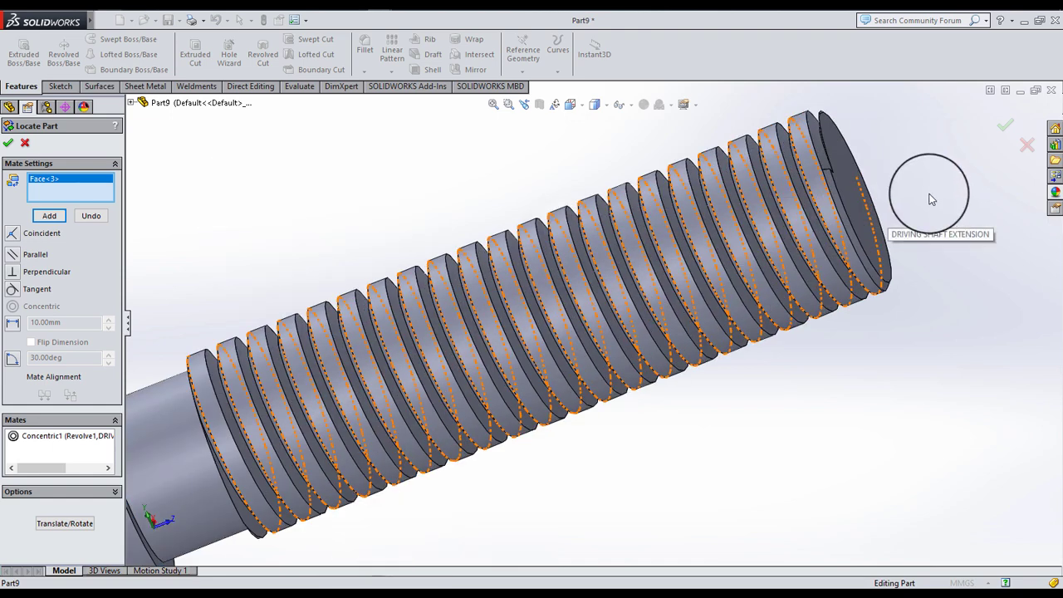
pyautogui.scroll(-3, 862, 200)
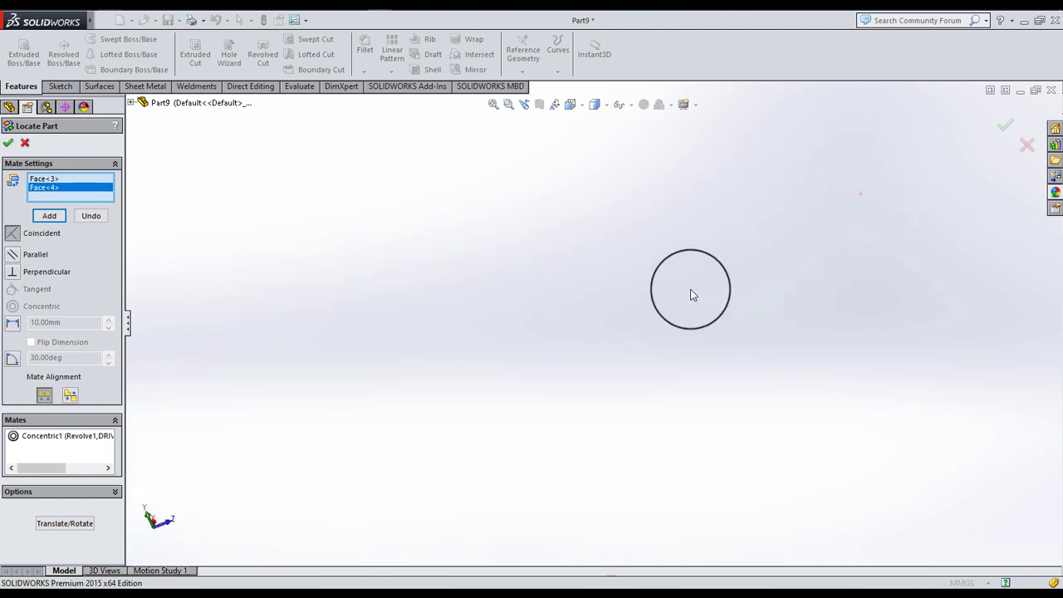
pyautogui.scroll(3, 357, 399)
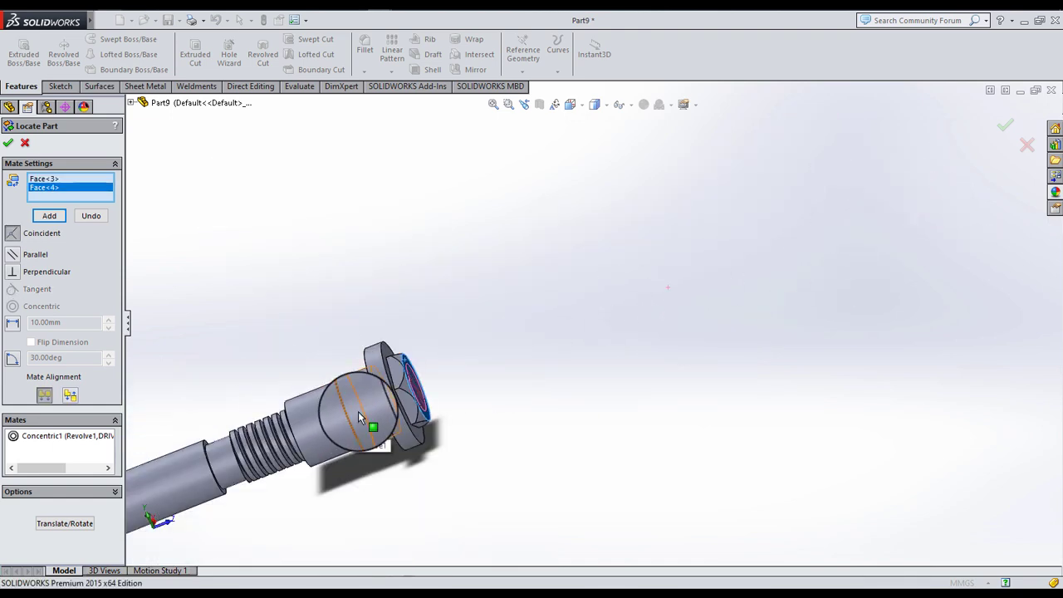
pyautogui.scroll(-3, 357, 411)
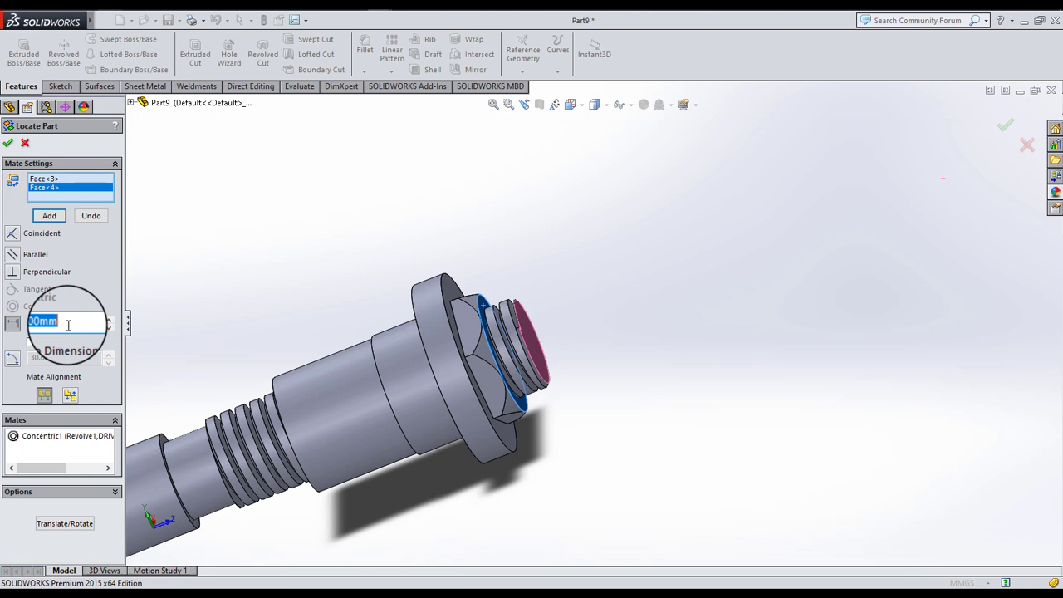
pyautogui.click(10, 142)
pyautogui.moveTo(399, 379); pyautogui.dragTo(766, 221, button='middle')
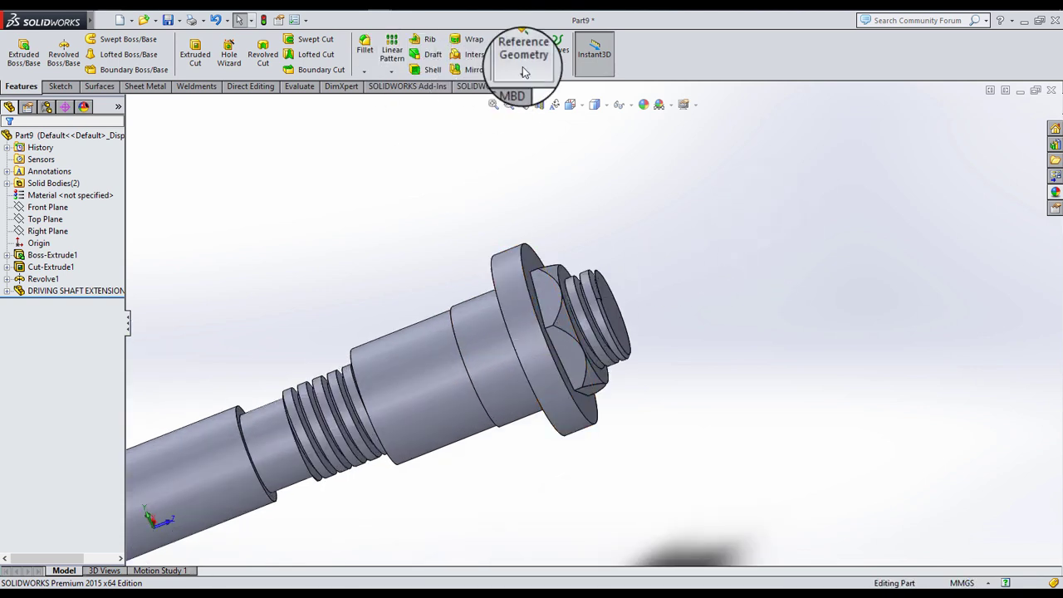
# - Use Combine to subtract the shaft extension body from Revolve1, then view the bore
pyautogui.click(251, 87)
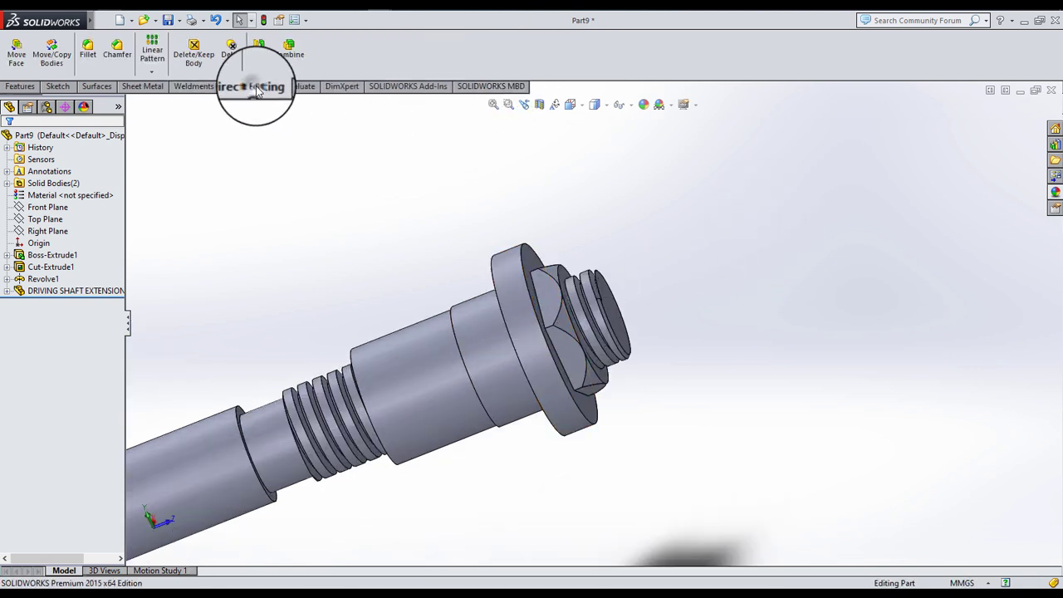
pyautogui.click(288, 48)
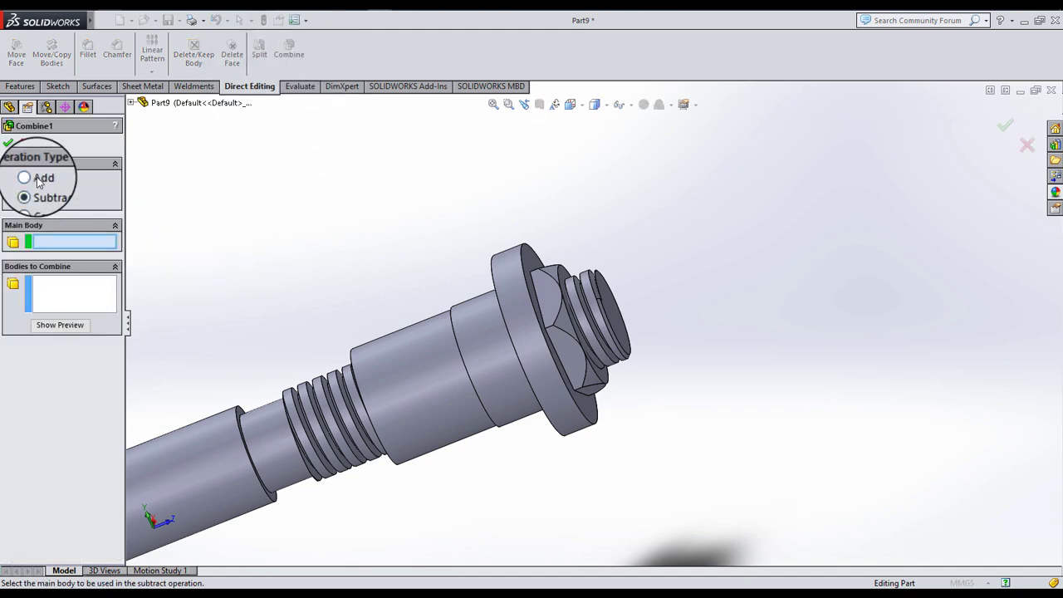
pyautogui.click(469, 369)
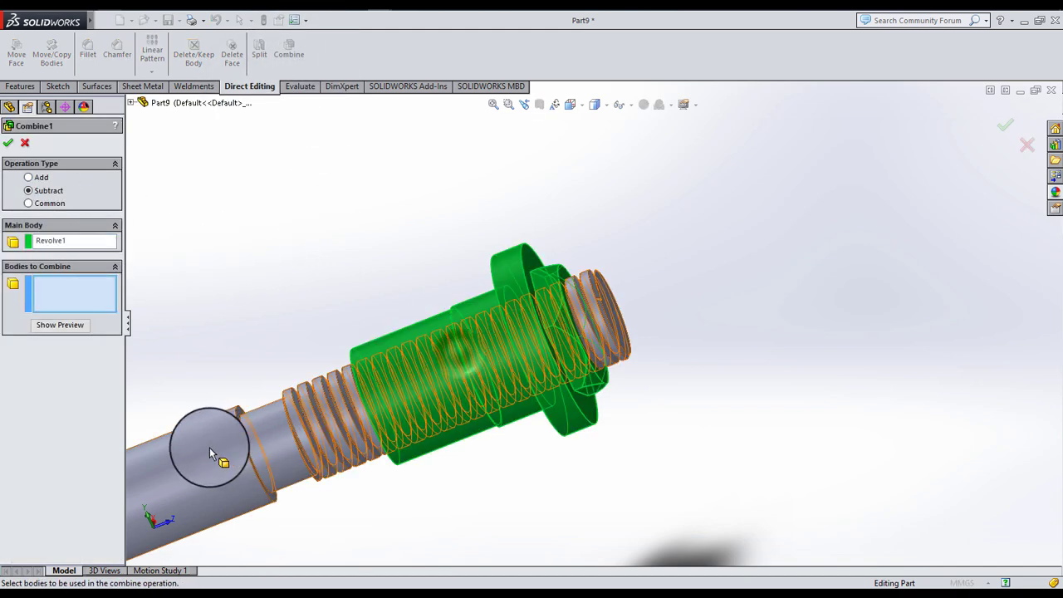
pyautogui.click(190, 450)
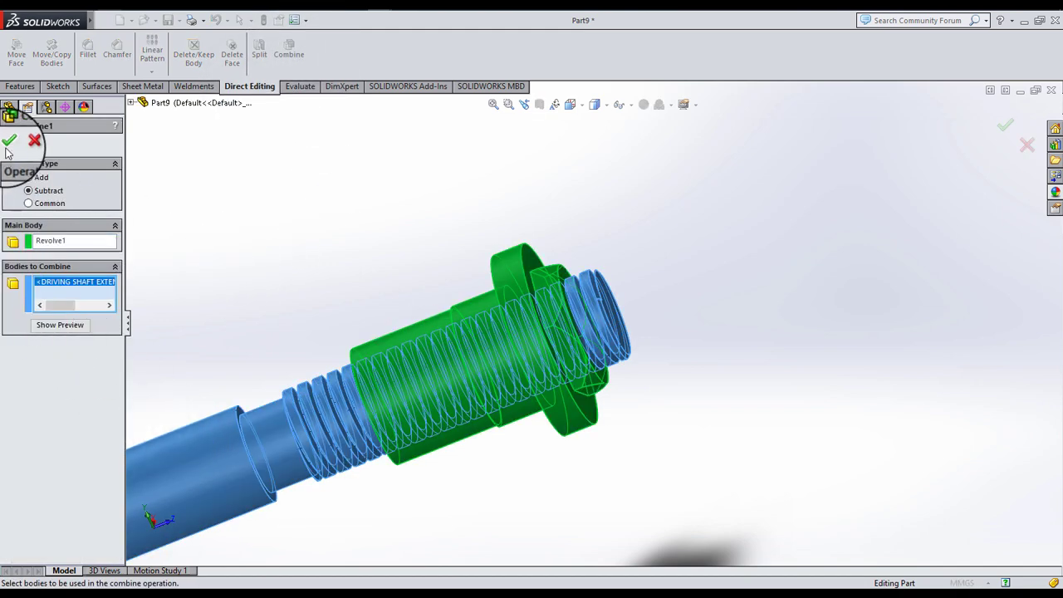
pyautogui.press('Return')
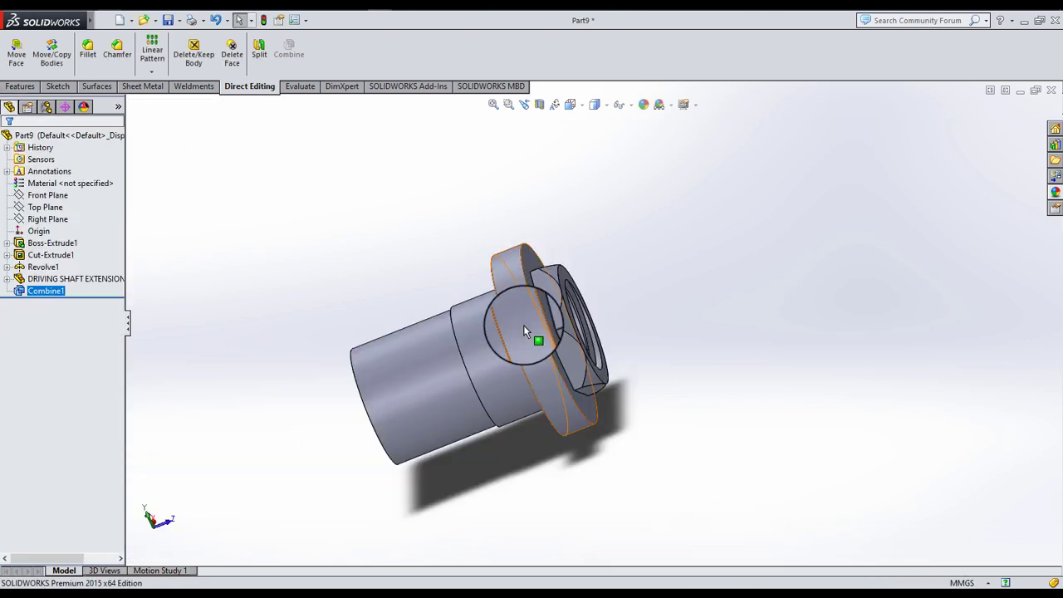
pyautogui.moveTo(515, 373)
pyautogui.mouseDown(button='middle')
pyautogui.moveTo(603, 412)
pyautogui.moveTo(582, 458)
pyautogui.moveTo(588, 304)
pyautogui.moveTo(653, 327)
pyautogui.moveTo(515, 316)
pyautogui.moveTo(431, 292)
pyautogui.mouseUp(button='middle')
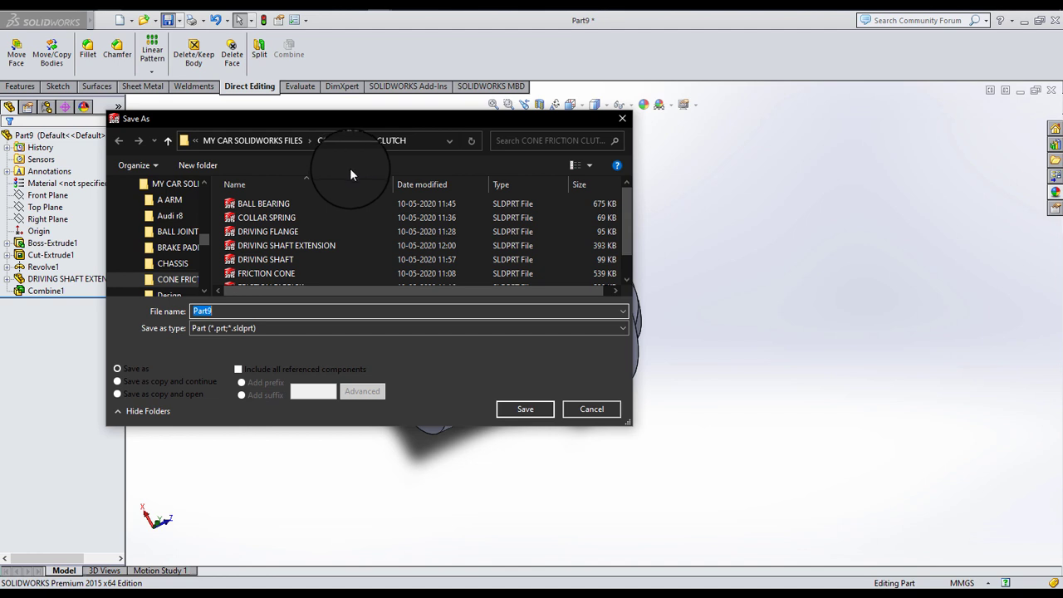
# - Save the part as SLEEVE NUT and orbit to inspect the finished nut
pyautogui.write('SLEEVE NUT')
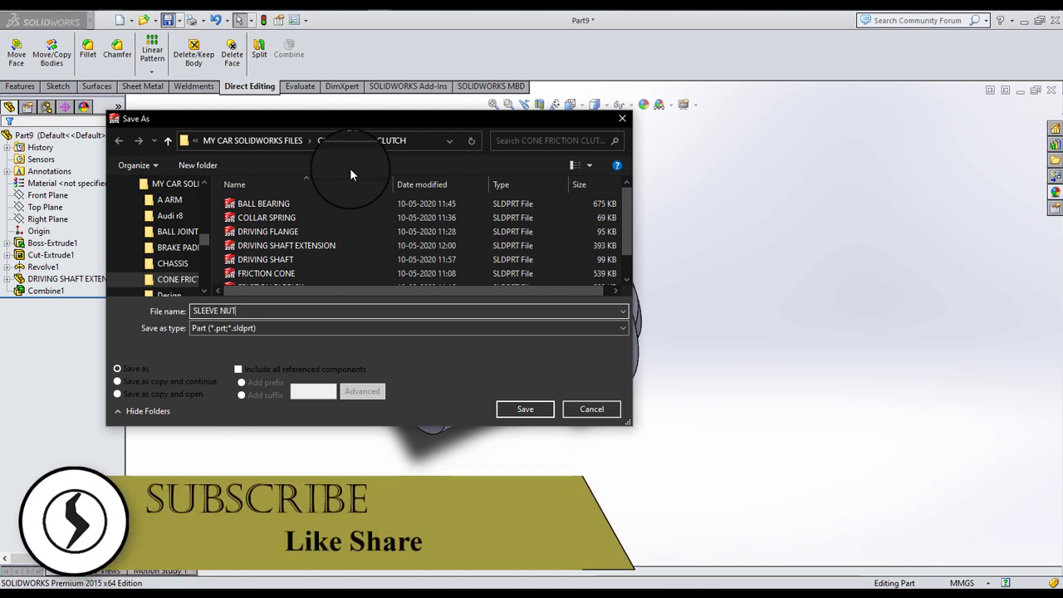
pyautogui.click(542, 411)
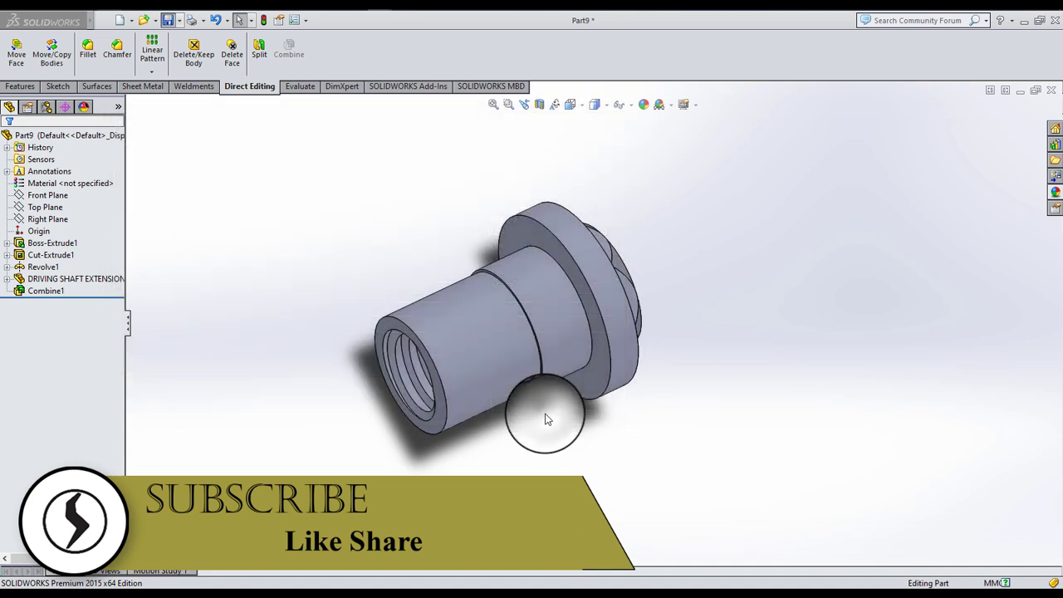
pyautogui.moveTo(586, 362)
pyautogui.mouseDown(button='middle')
pyautogui.moveTo(547, 426)
pyautogui.moveTo(569, 332)
pyautogui.moveTo(527, 379)
pyautogui.moveTo(503, 369)
pyautogui.moveTo(495, 379)
pyautogui.moveTo(528, 379)
pyautogui.moveTo(579, 318)
pyautogui.moveTo(541, 360)
pyautogui.moveTo(528, 335)
pyautogui.moveTo(446, 356)
pyautogui.moveTo(398, 353)
pyautogui.moveTo(483, 396)
pyautogui.moveTo(593, 346)
pyautogui.mouseUp(button='middle')
pyautogui.scroll(-3, 497, 379)
pyautogui.scroll(3, 528, 334)
pyautogui.scroll(-3, 612, 308)
pyautogui.scroll(-2, 546, 254)
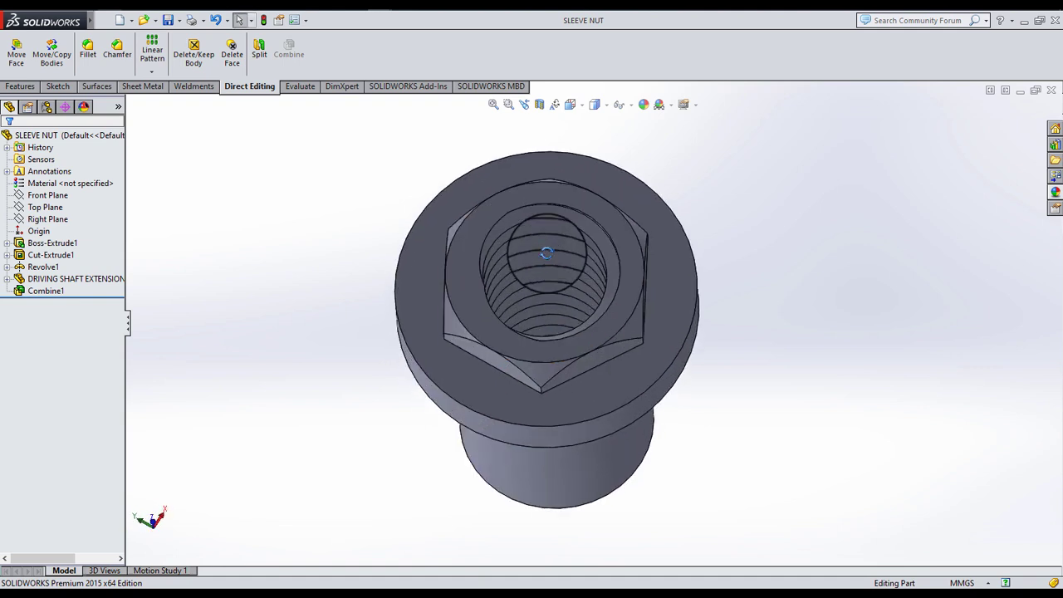
pyautogui.moveTo(546, 254); pyautogui.dragTo(564, 330, button='middle')
pyautogui.scroll(3, 564, 330)
pyautogui.moveTo(546, 238)
pyautogui.mouseDown(button='middle')
pyautogui.moveTo(527, 249)
pyautogui.moveTo(559, 352)
pyautogui.moveTo(562, 313)
pyautogui.moveTo(686, 294)
pyautogui.moveTo(622, 244)
pyautogui.moveTo(596, 314)
pyautogui.moveTo(589, 280)
pyautogui.moveTo(636, 343)
pyautogui.moveTo(628, 461)
pyautogui.moveTo(636, 427)
pyautogui.moveTo(671, 420)
pyautogui.moveTo(512, 348)
pyautogui.mouseUp(button='middle')
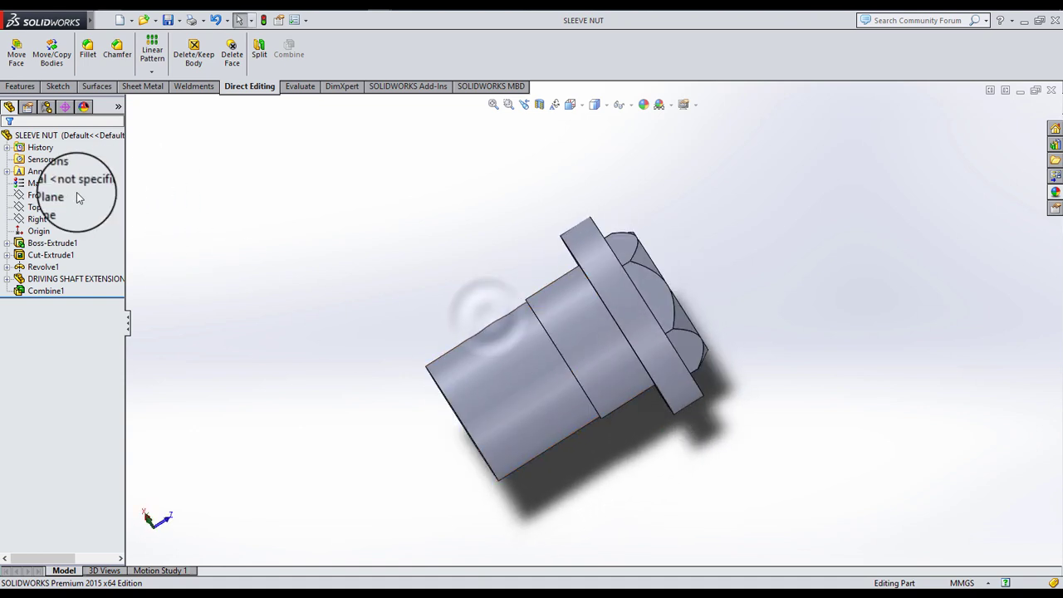
# - Start a new blank part and begin a sketch on the Front Plane
pyautogui.click(103, 20)
pyautogui.click(23, 86)
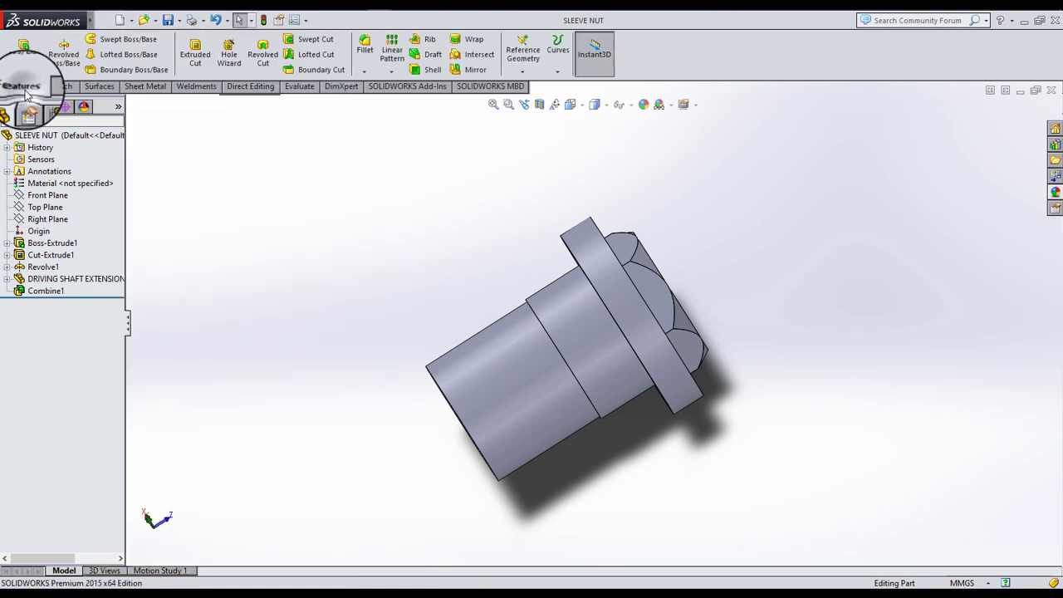
pyautogui.click(120, 20)
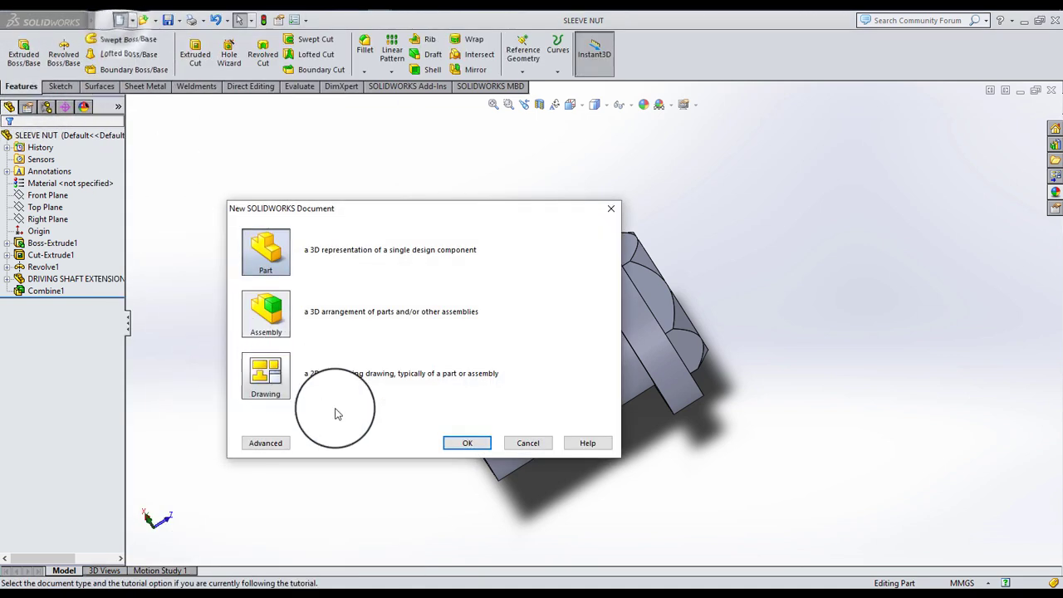
pyautogui.click(471, 442)
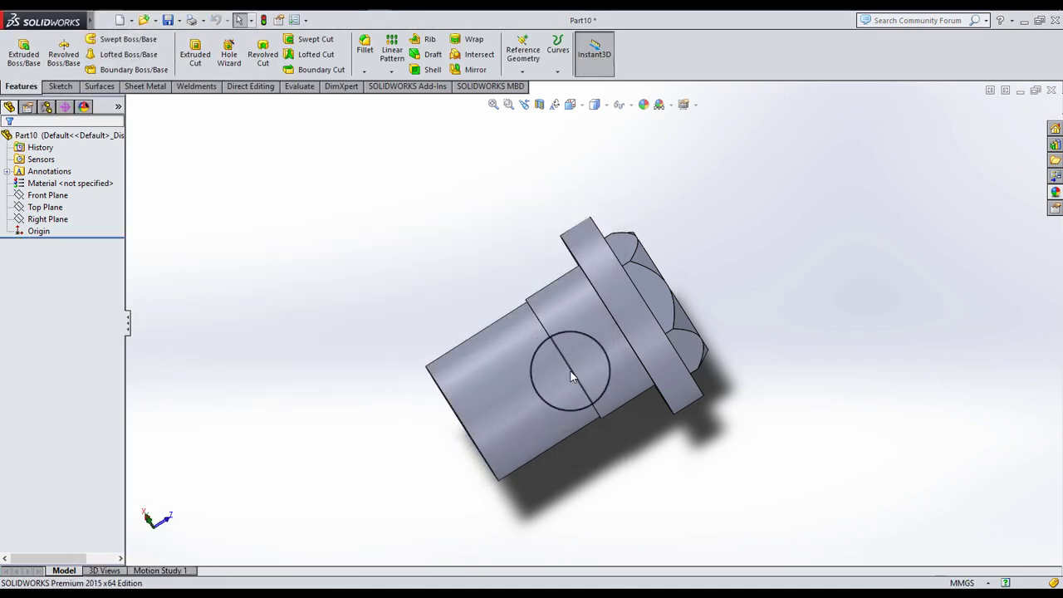
pyautogui.click(58, 198)
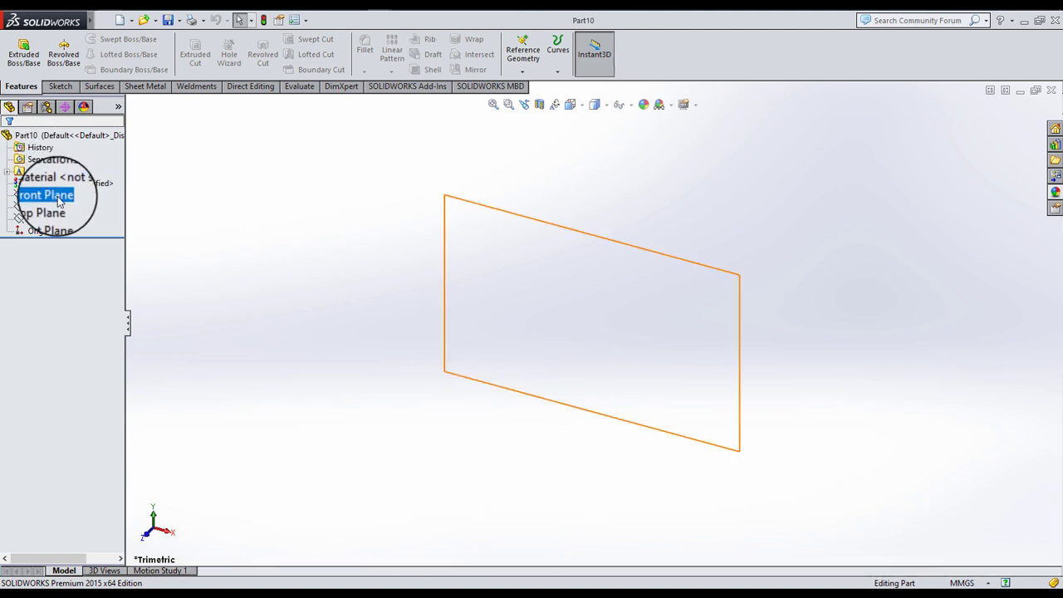
pyautogui.click(80, 179)
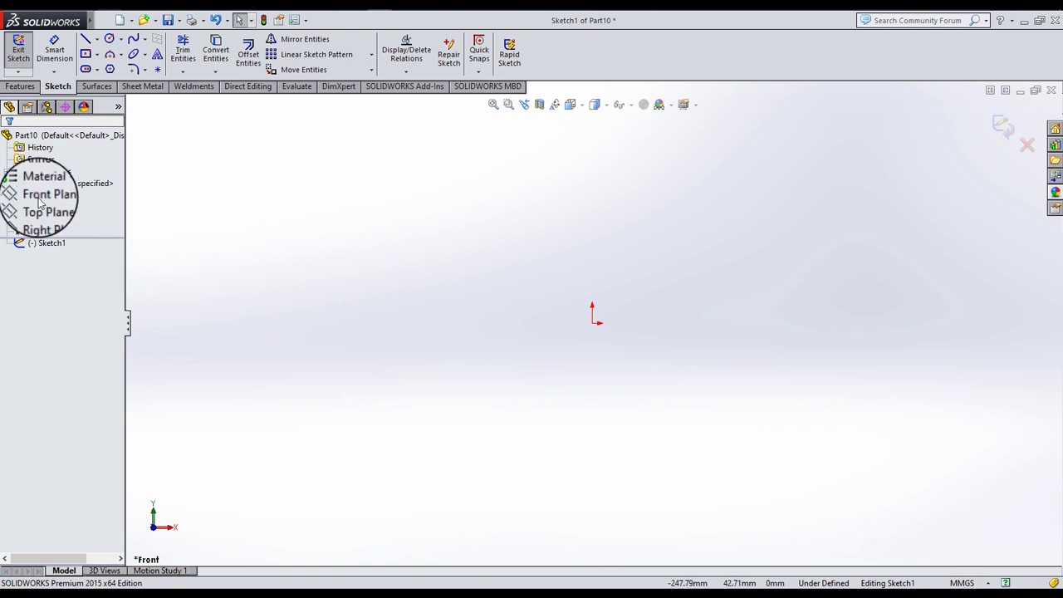
# - Draw a hexagon centred on the sketch origin
pyautogui.click(109, 69)
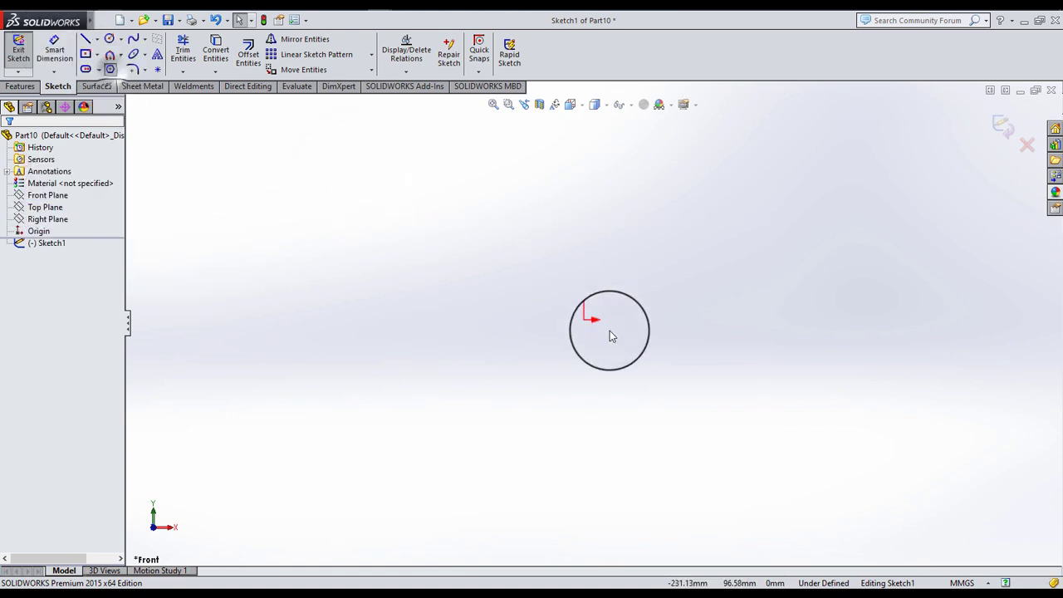
pyautogui.click(592, 323)
pyautogui.click(506, 431)
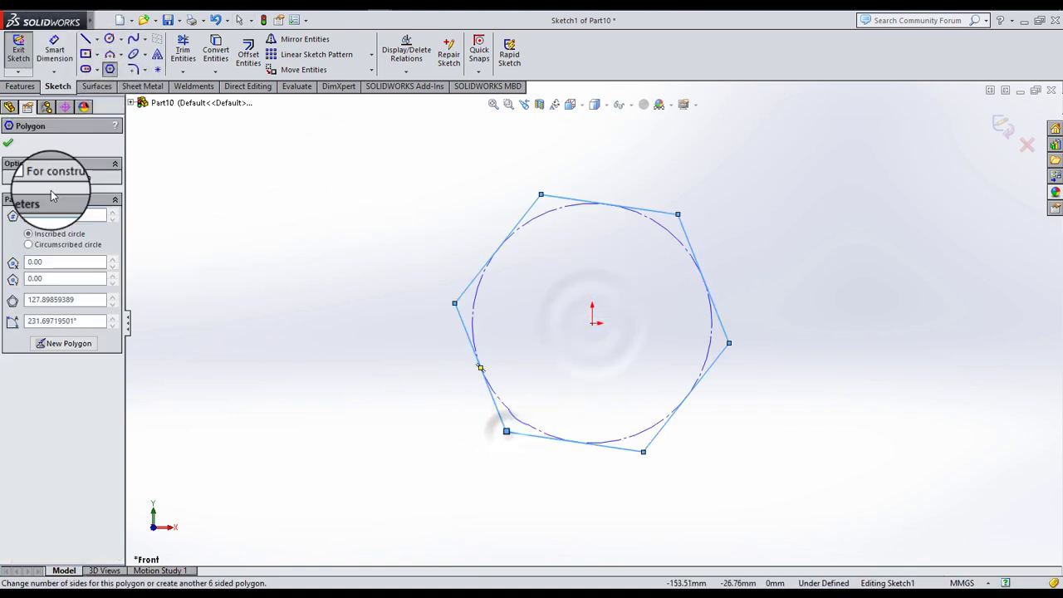
pyautogui.click(9, 142)
pyautogui.press('Escape')
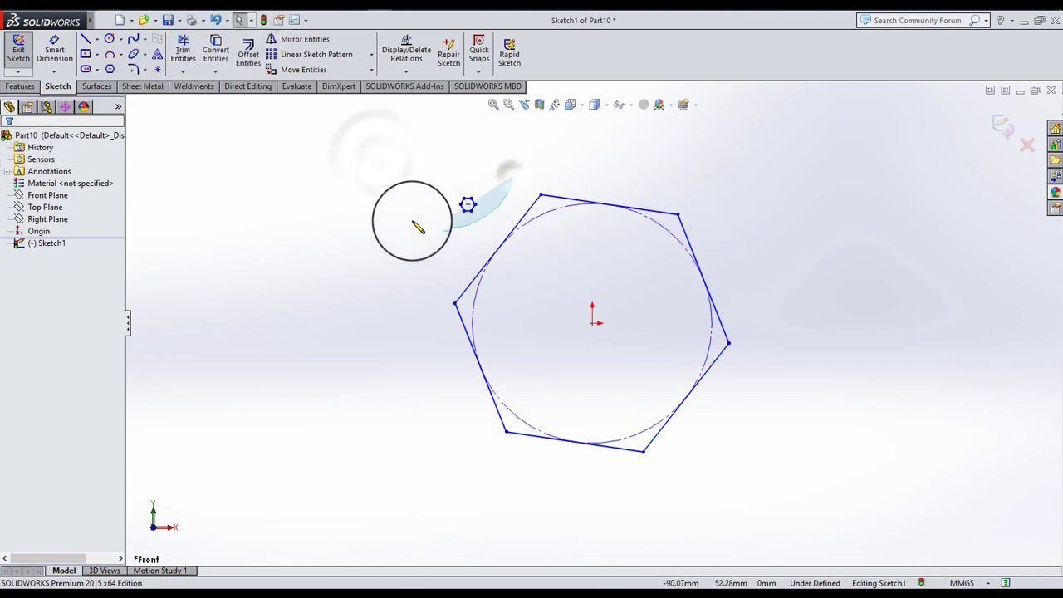
# - Add a Vertical relation aligning the hexagon's top corner above its centre
pyautogui.click(418, 178)
pyautogui.click(418, 178)
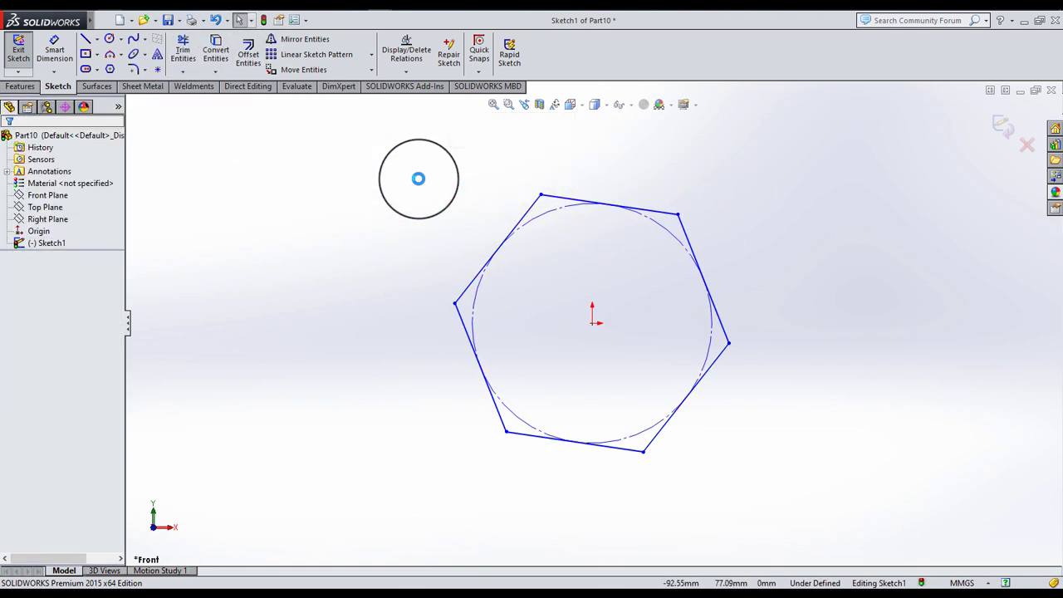
pyautogui.click(540, 195)
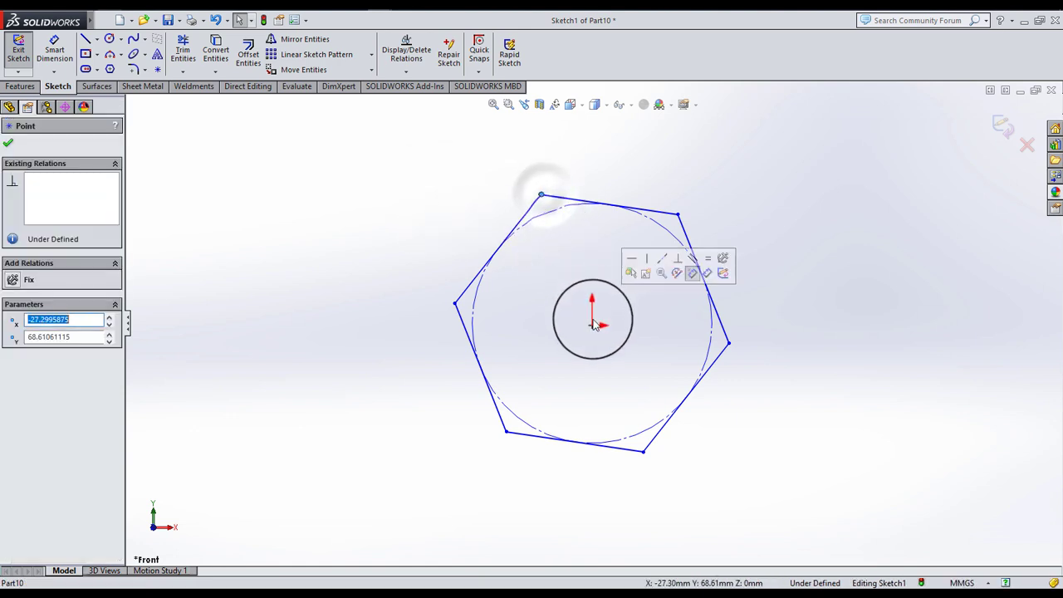
pyautogui.keyDown('ctrl'); pyautogui.click(592, 324); pyautogui.keyUp('ctrl')
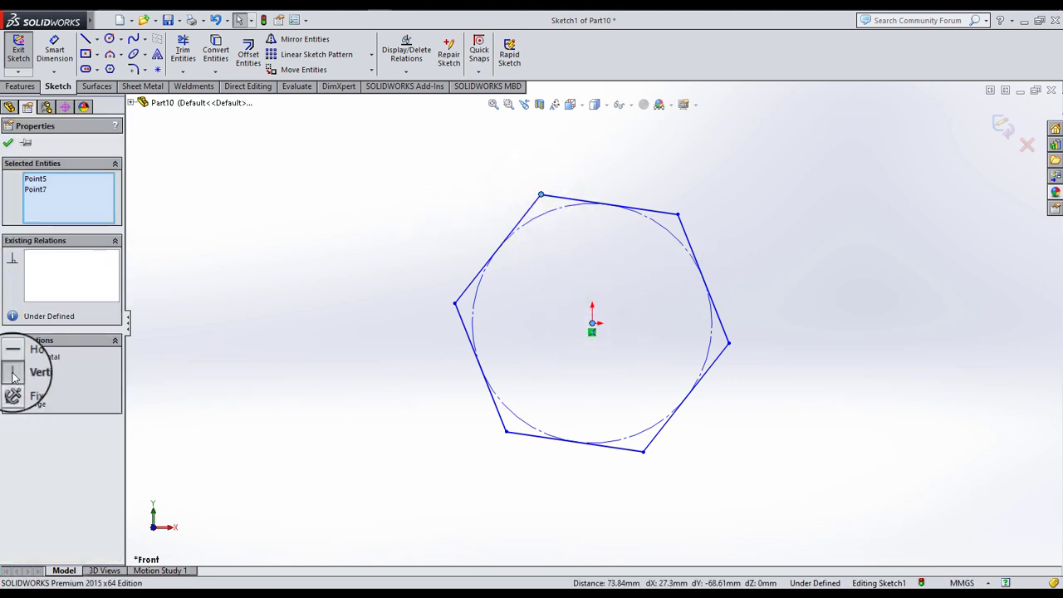
pyautogui.click(12, 376)
# - Dimension the hexagon 45.62 mm from top corner to bottom corner
pyautogui.click(54, 50)
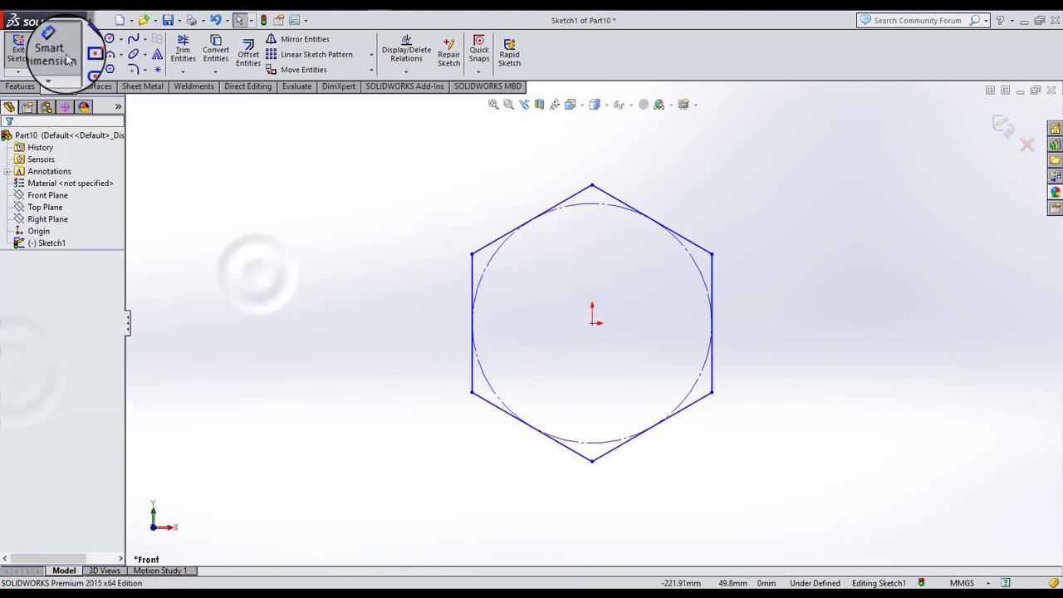
pyautogui.click(591, 185)
pyautogui.click(592, 461)
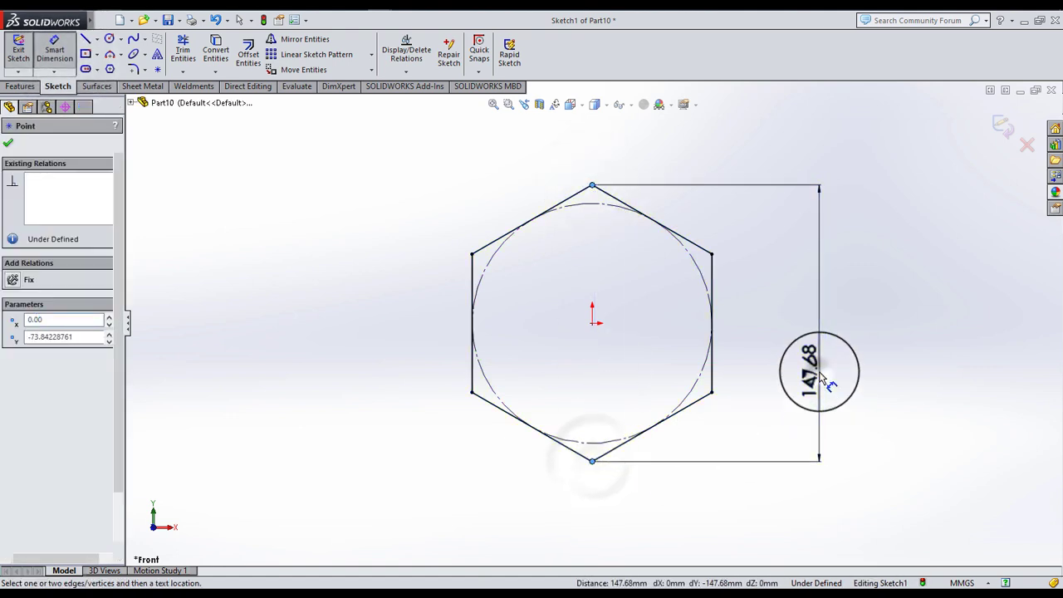
pyautogui.click(822, 378)
pyautogui.write('45.6')
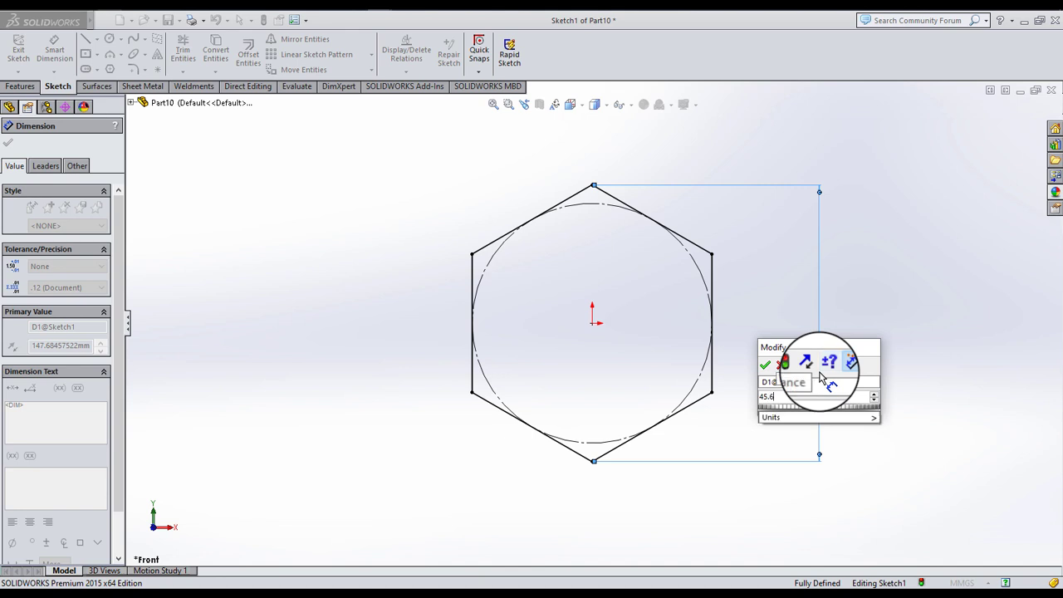
pyautogui.write('2')
pyautogui.press('Return')
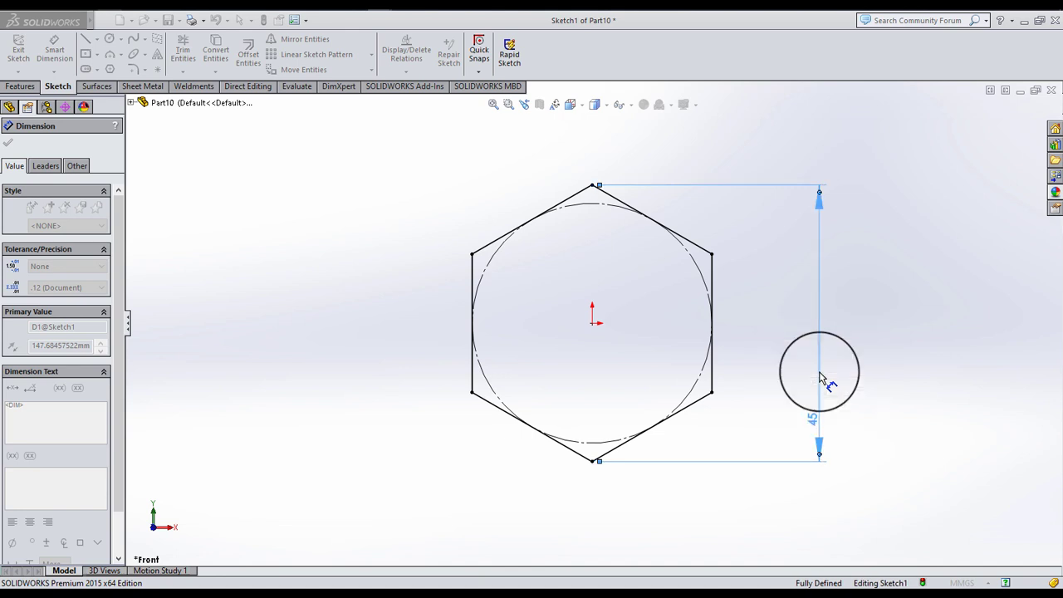
pyautogui.click(8, 106)
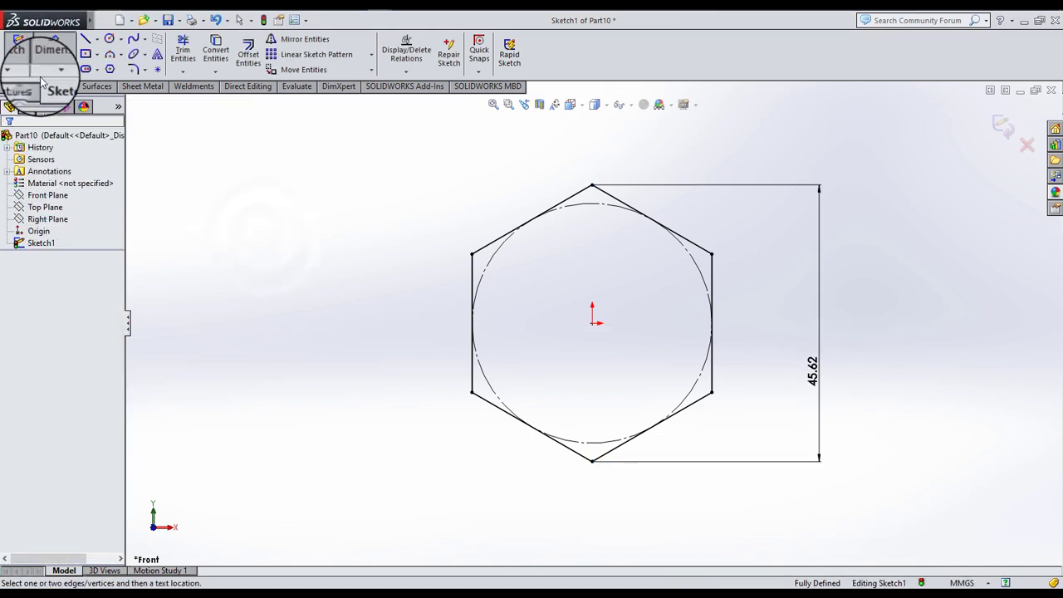
pyautogui.click(21, 86)
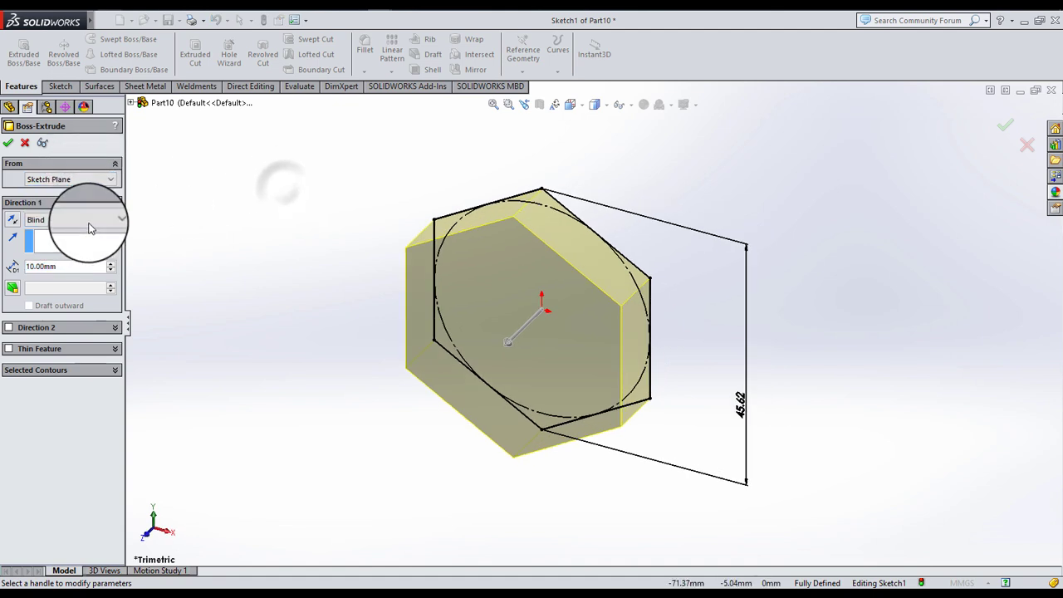
# - Extrude the hexagon 18 mm Mid Plane, then open a sketch on the prism's front face
pyautogui.click(91, 219)
pyautogui.click(75, 272)
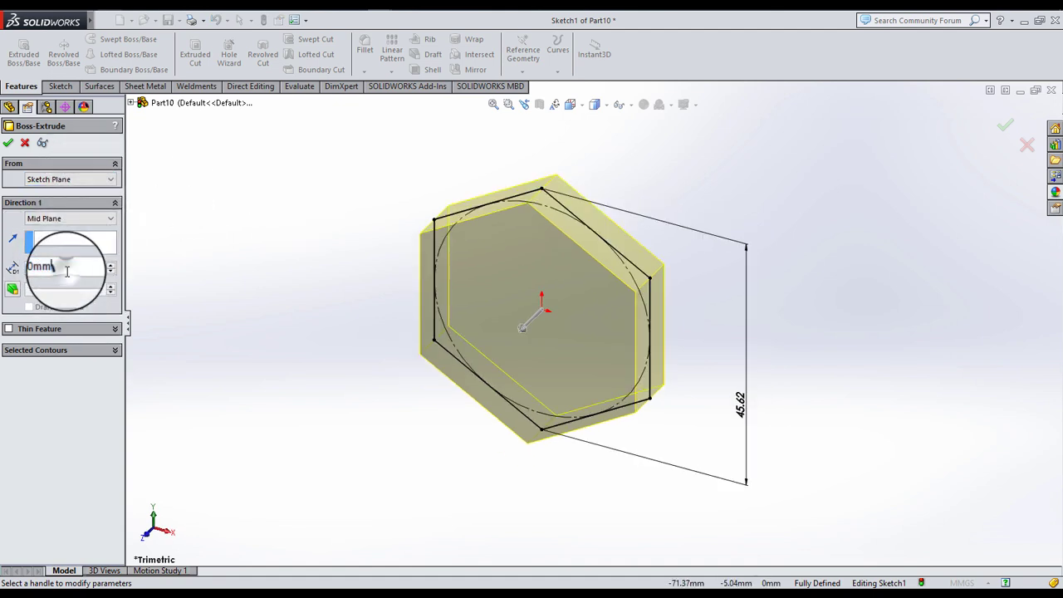
pyautogui.click(67, 272)
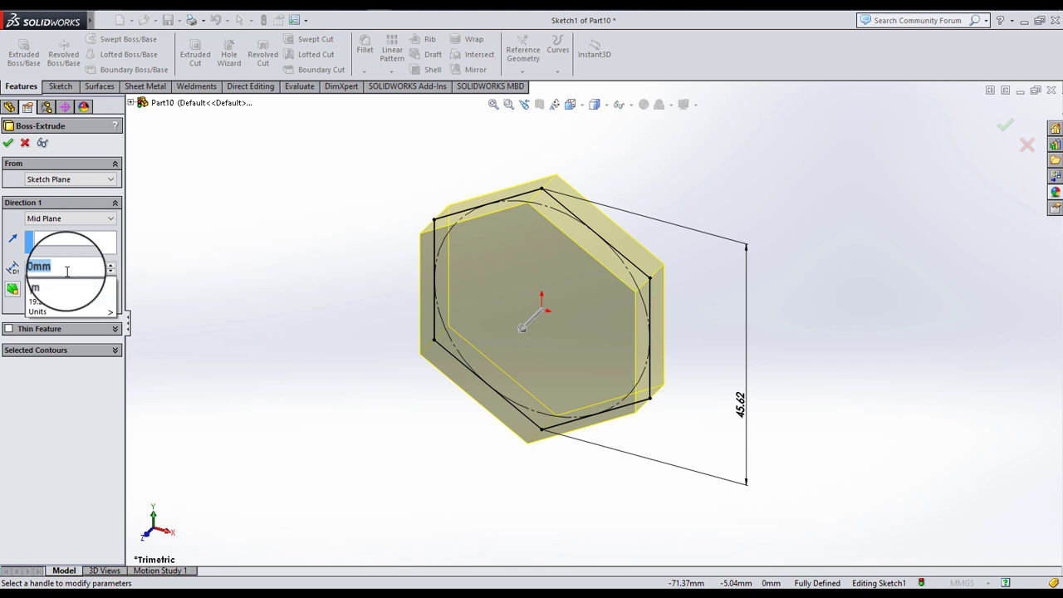
pyautogui.write('18')
pyautogui.press('Return')
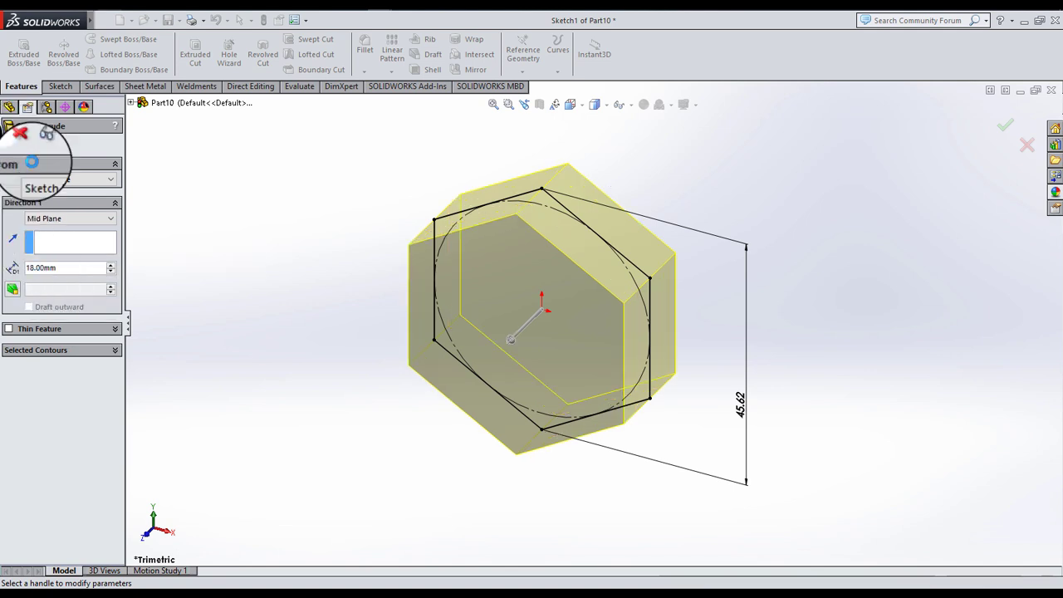
pyautogui.press('Return')
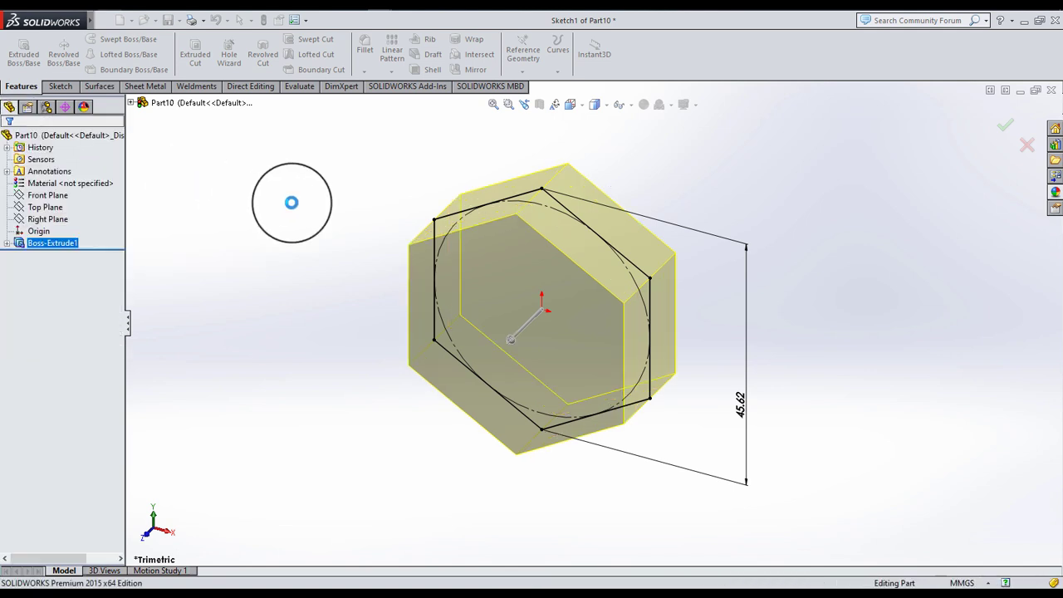
pyautogui.click(494, 303)
pyautogui.click(547, 269)
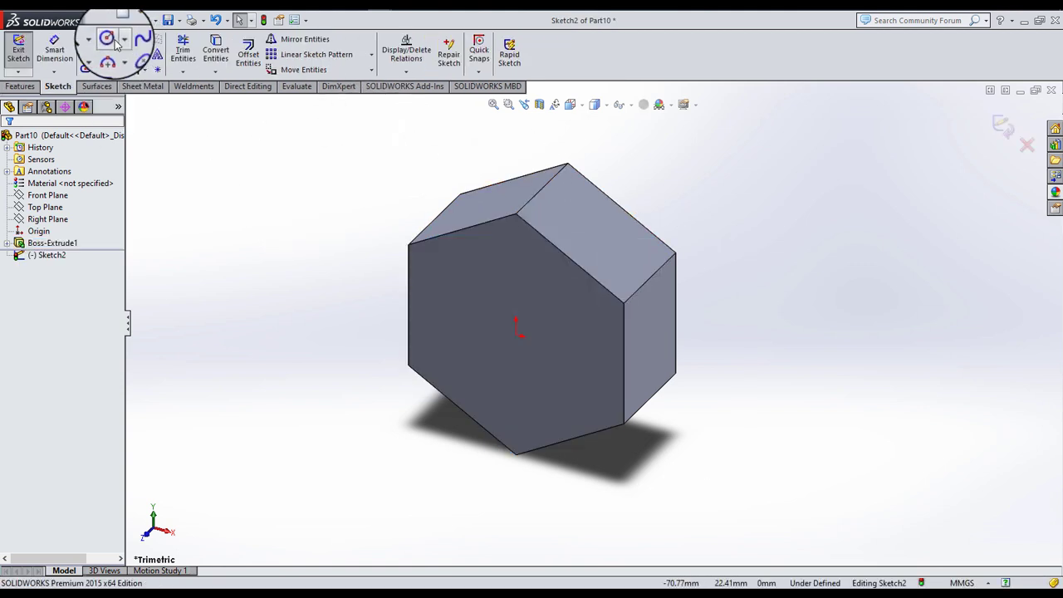
# - Draw a circle at the origin tangent to one hexagon edge
pyautogui.click(515, 335)
pyautogui.click(503, 380)
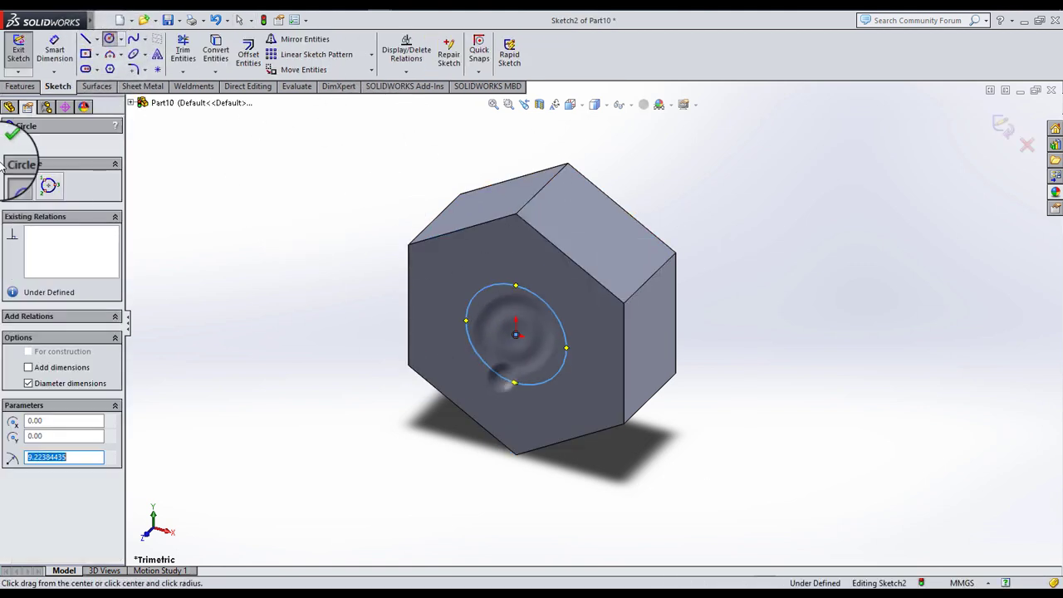
pyautogui.click(8, 146)
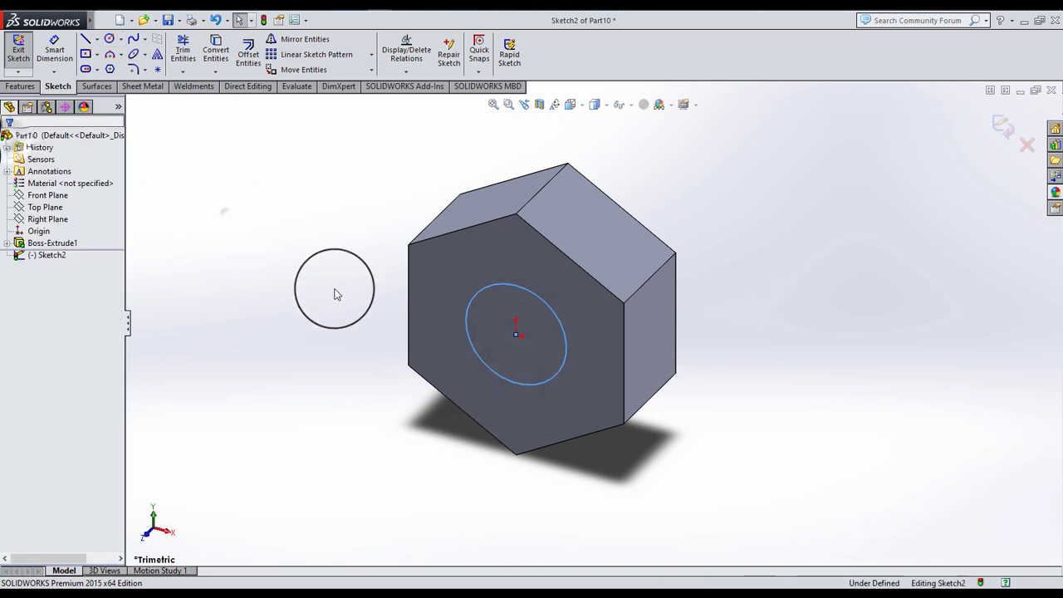
pyautogui.click(475, 306)
pyautogui.keyDown('ctrl'); pyautogui.click(408, 262); pyautogui.keyUp('ctrl')
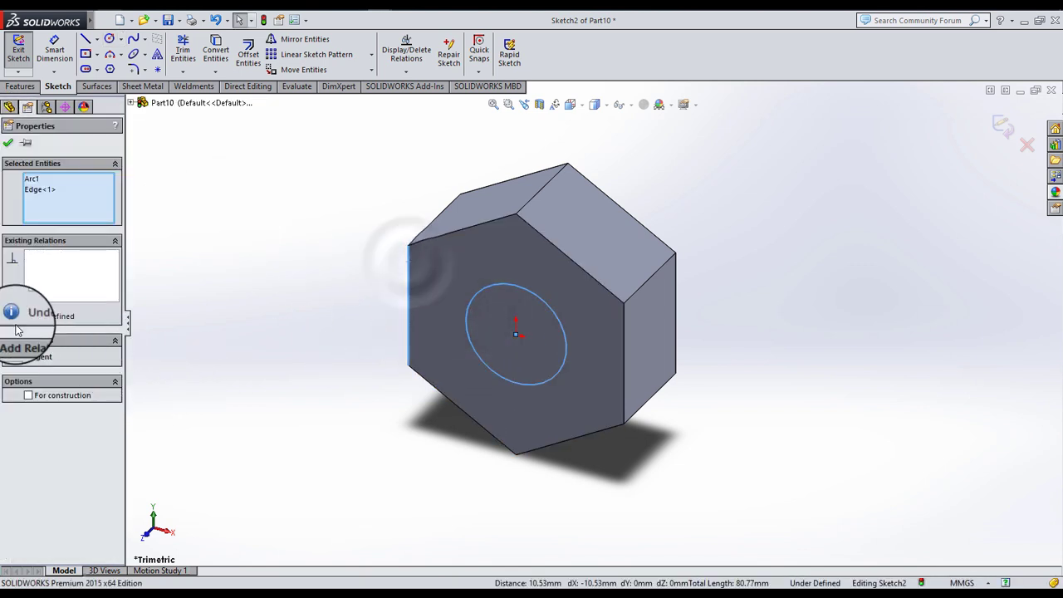
pyautogui.click(33, 355)
pyautogui.click(291, 285)
# - Cut-extrude the circle 18 mm, flipped to cut outside, with a 30° draft
pyautogui.click(21, 85)
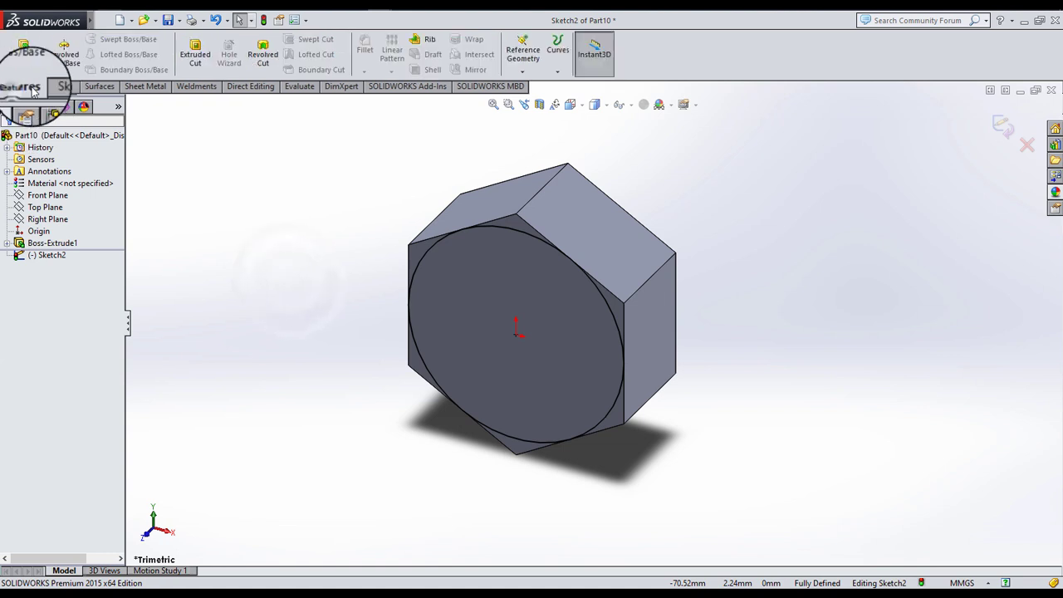
pyautogui.click(201, 74)
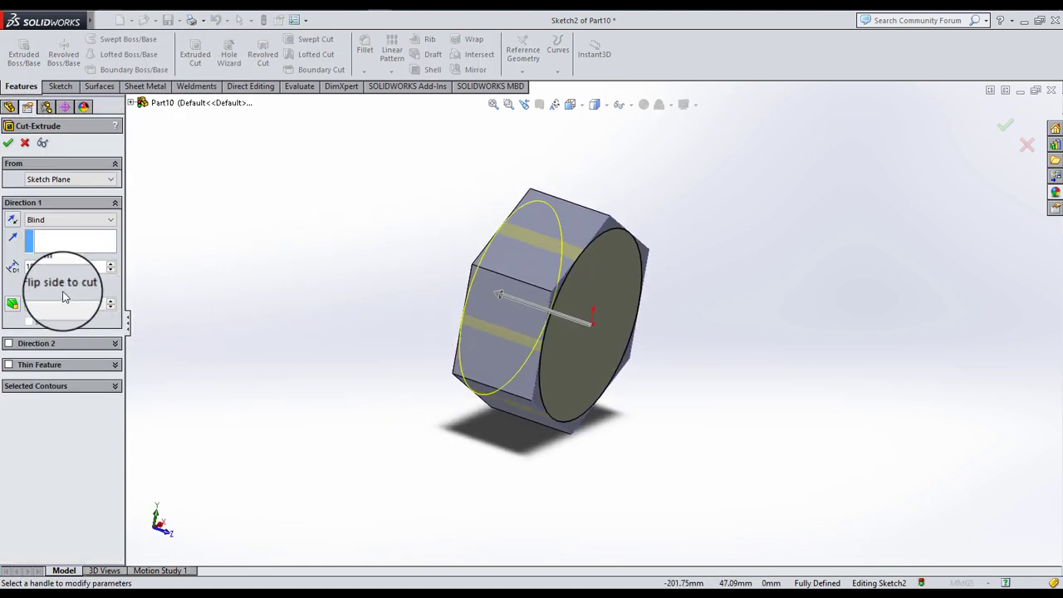
pyautogui.click(12, 304)
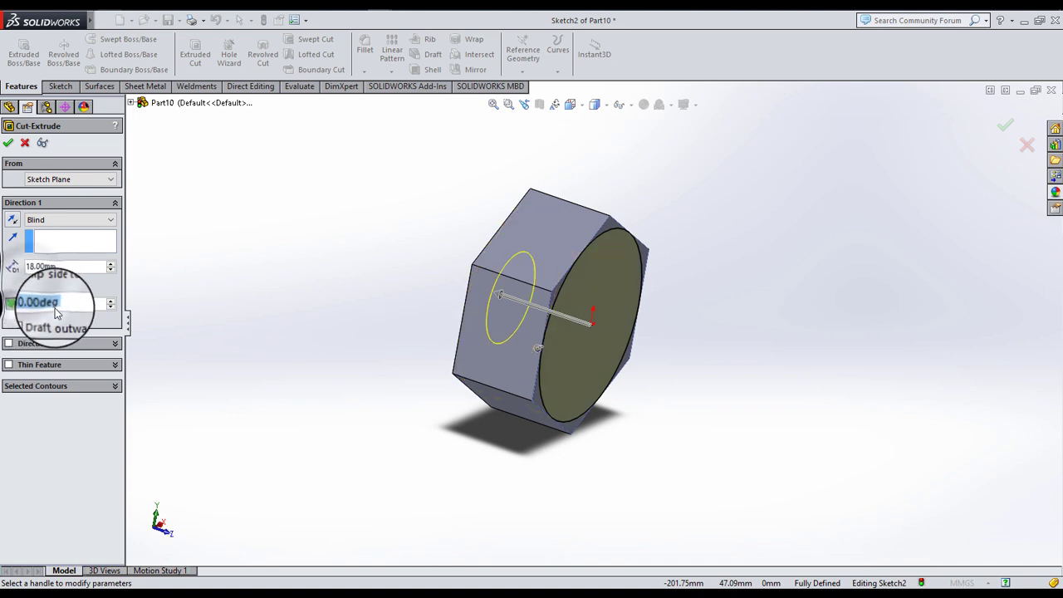
pyautogui.doubleClick(73, 303)
pyautogui.write('3')
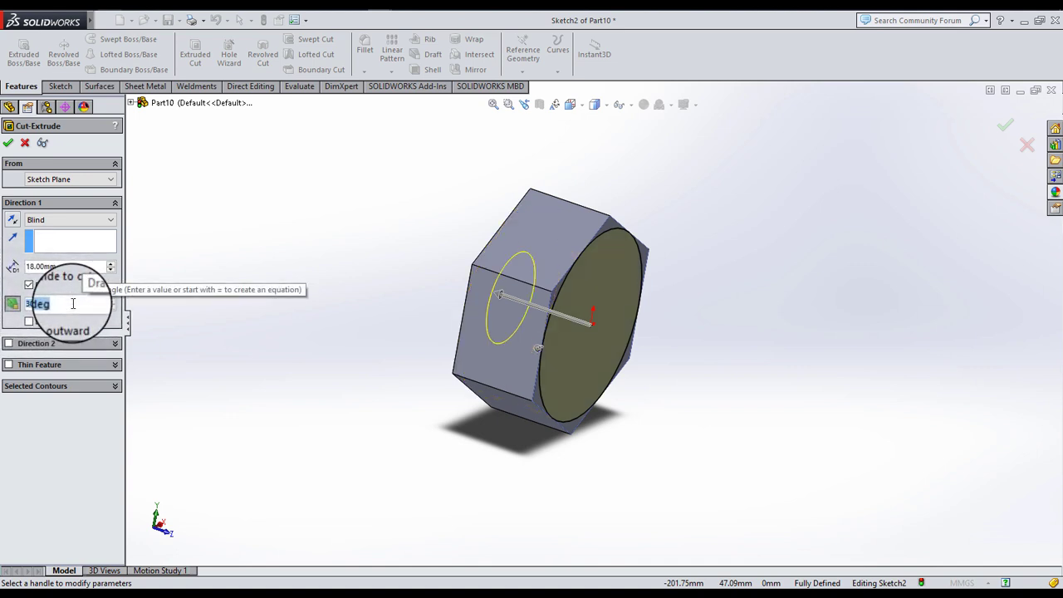
pyautogui.write('0')
pyautogui.press('Return')
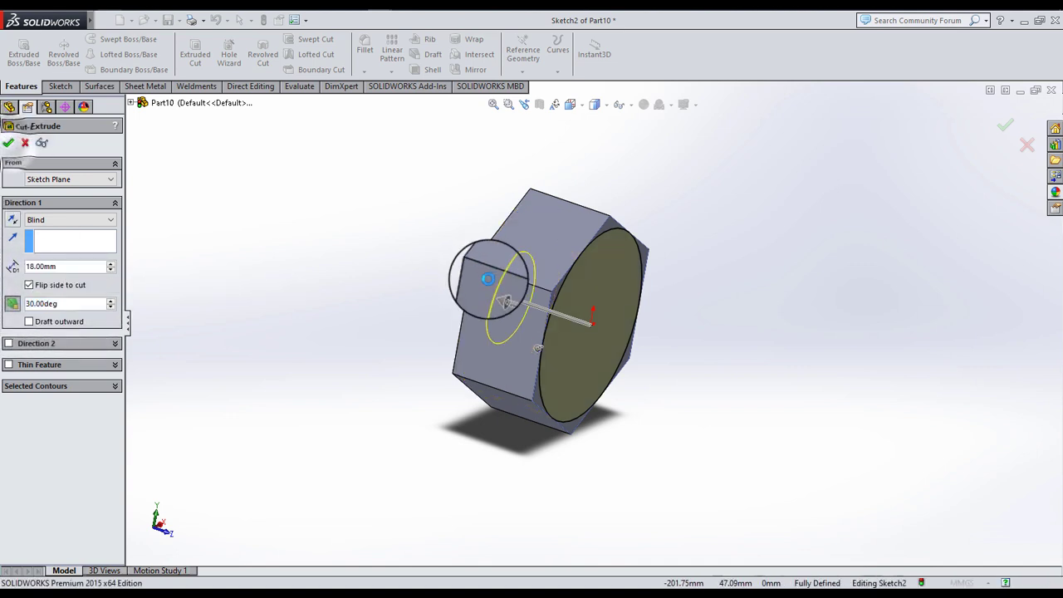
pyautogui.press('Return')
pyautogui.moveTo(485, 279)
pyautogui.mouseDown(button='middle')
pyautogui.moveTo(517, 299)
pyautogui.moveTo(669, 340)
pyautogui.moveTo(595, 356)
pyautogui.moveTo(223, 329)
pyautogui.mouseUp(button='middle')
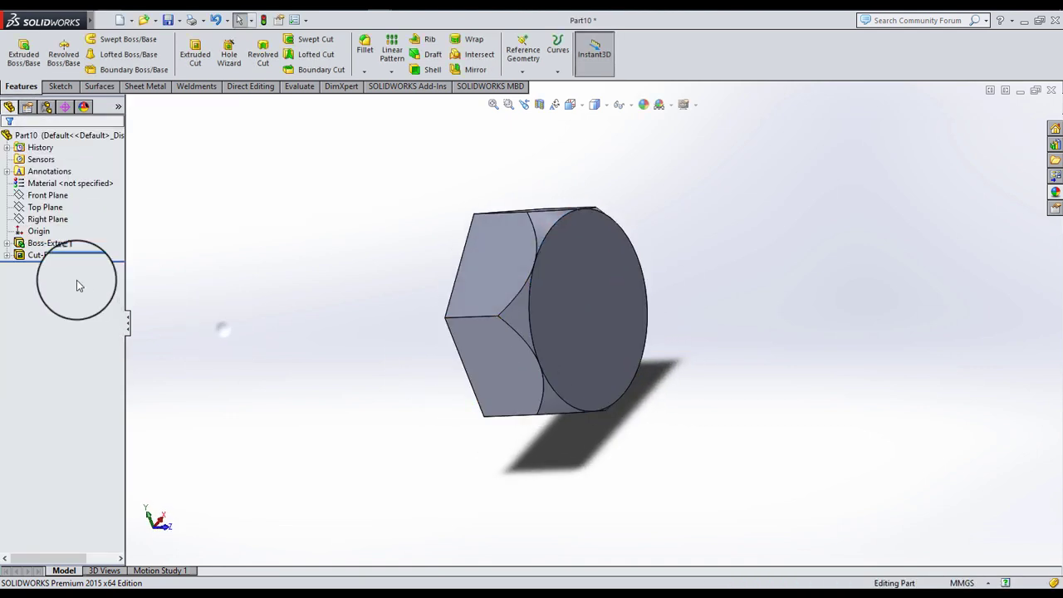
# - Mirror Cut-Extrude1 about the Front Plane to chamfer the prism's other end
pyautogui.click(470, 69)
pyautogui.click(131, 95)
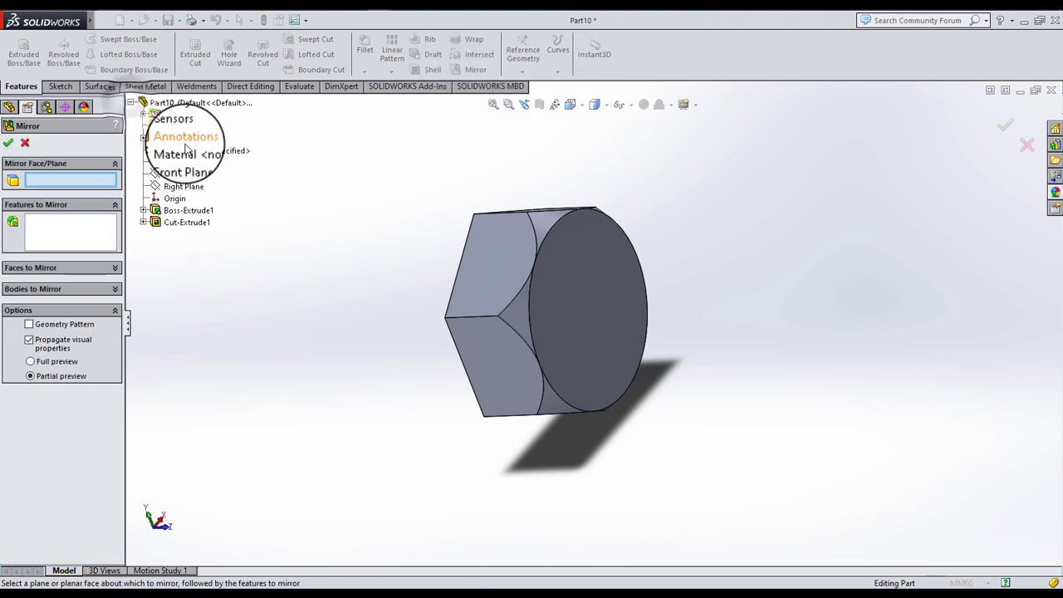
pyautogui.click(184, 163)
pyautogui.moveTo(304, 207)
pyautogui.mouseDown(button='middle')
pyautogui.moveTo(373, 216)
pyautogui.moveTo(377, 201)
pyautogui.mouseUp(button='middle')
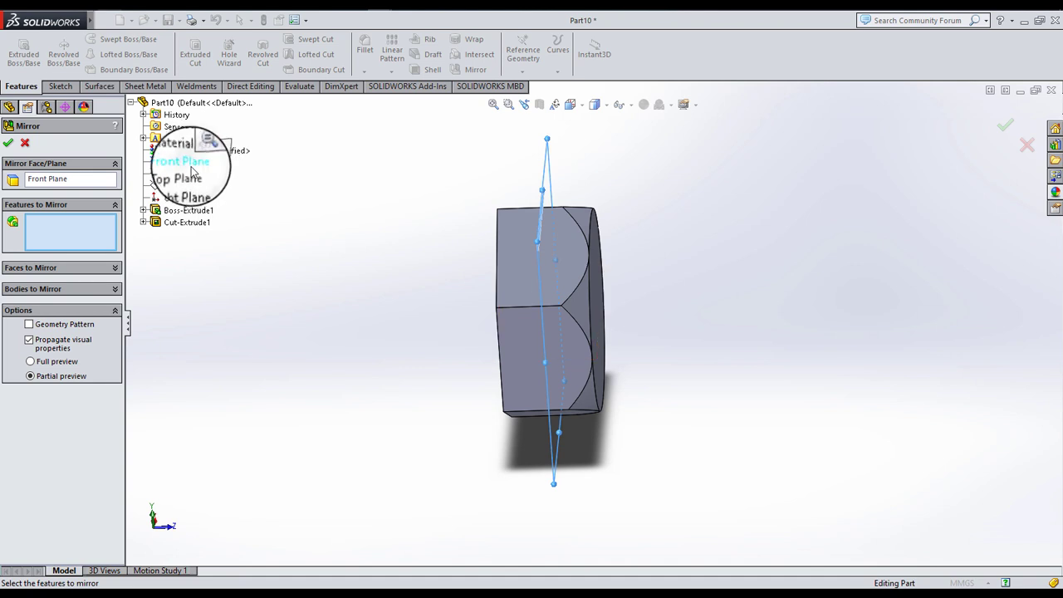
pyautogui.click(186, 221)
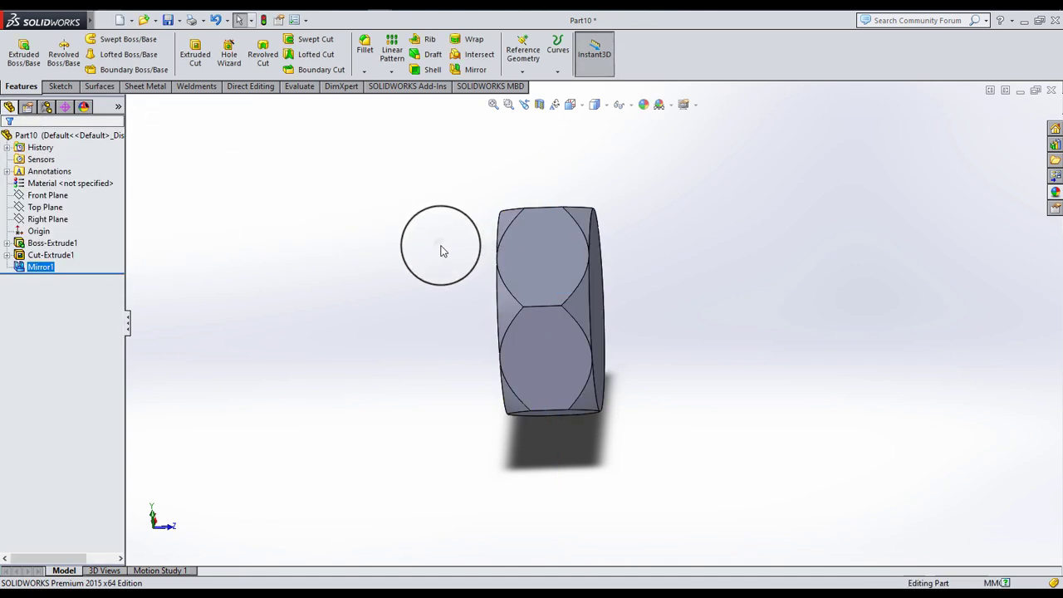
pyautogui.moveTo(439, 243)
pyautogui.mouseDown(button='middle')
pyautogui.moveTo(565, 268)
pyautogui.moveTo(230, 164)
pyautogui.mouseUp(button='middle')
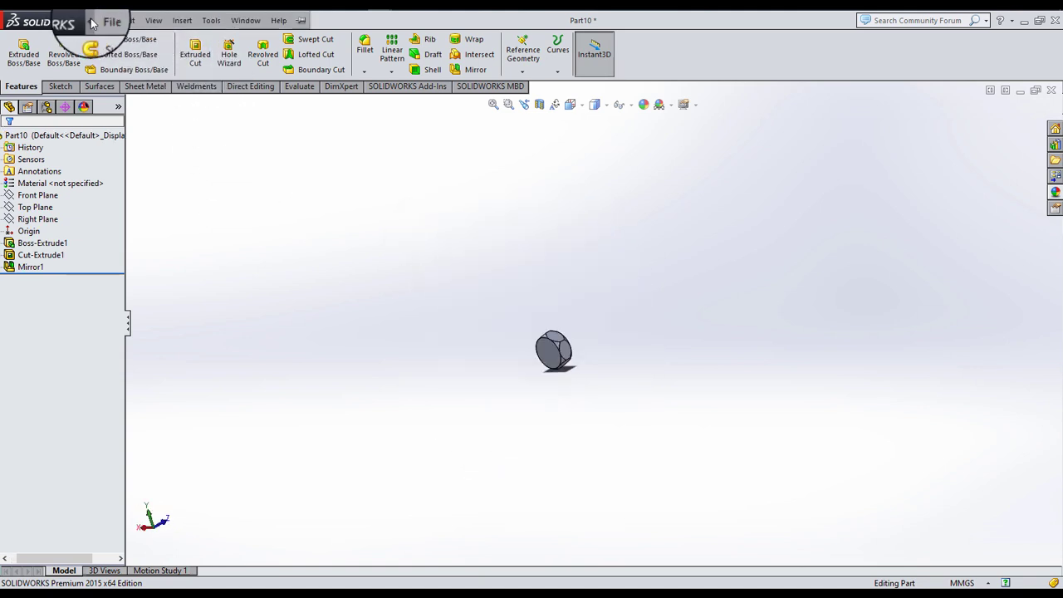
# - Insert the DRIVING SHAFT EXTENSION part file into the current part
pyautogui.click(128, 20)
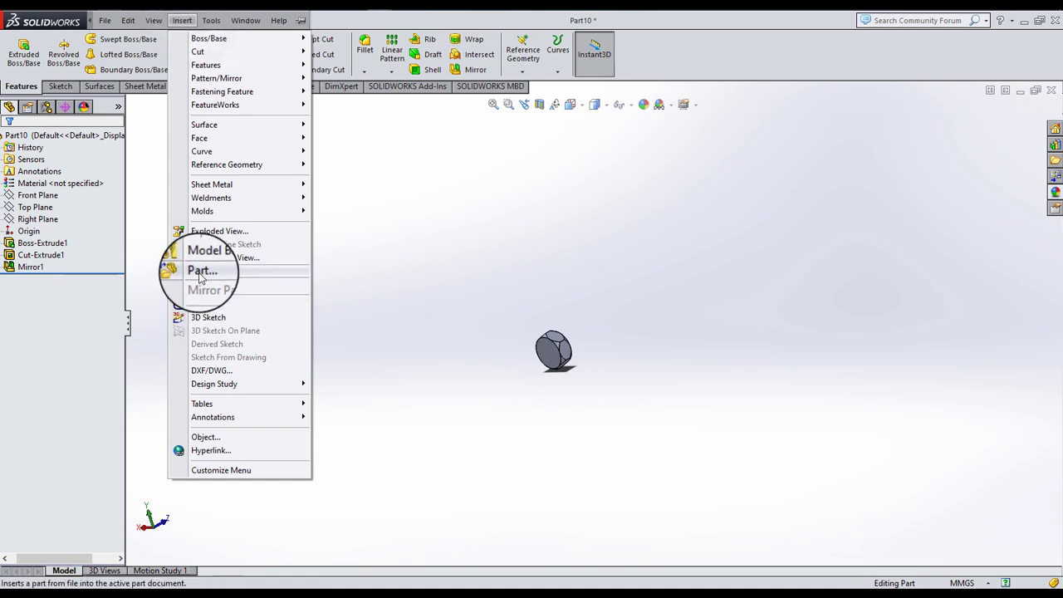
pyautogui.click(201, 271)
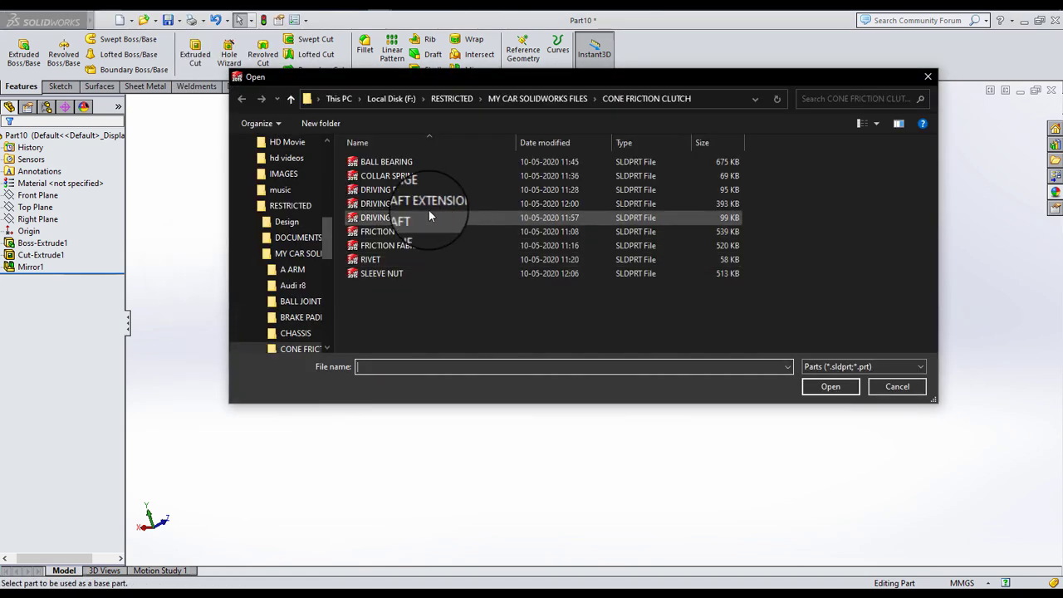
pyautogui.click(426, 207)
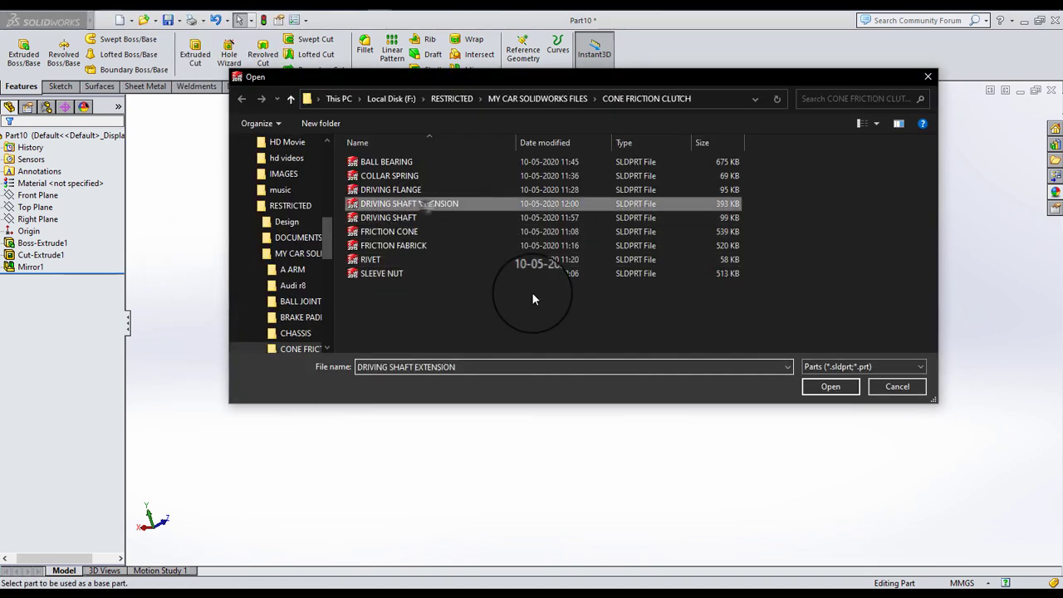
pyautogui.click(831, 382)
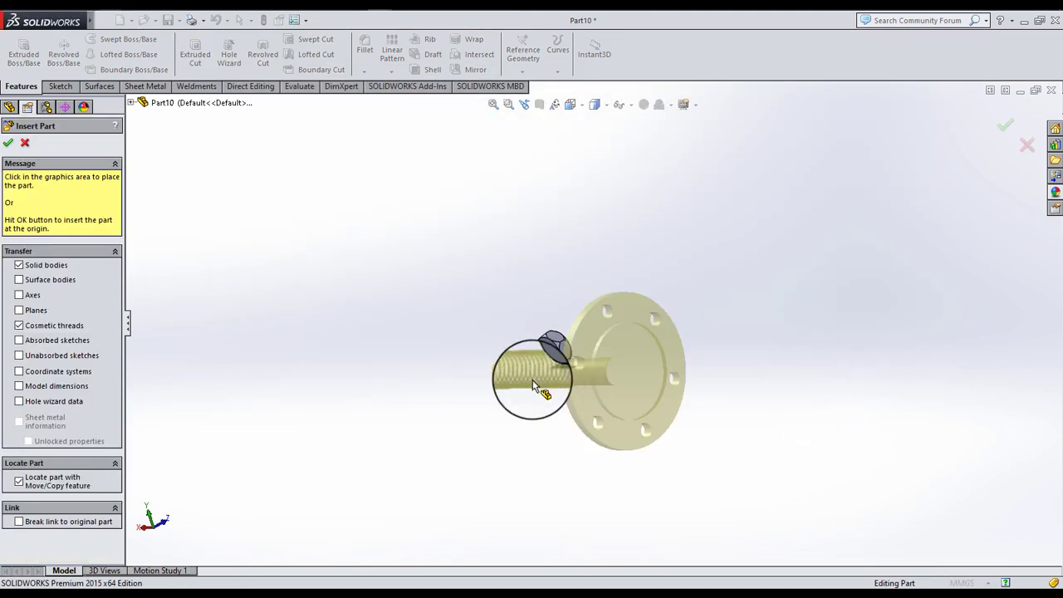
pyautogui.click(399, 379)
pyautogui.moveTo(612, 387); pyautogui.dragTo(626, 399, button='middle')
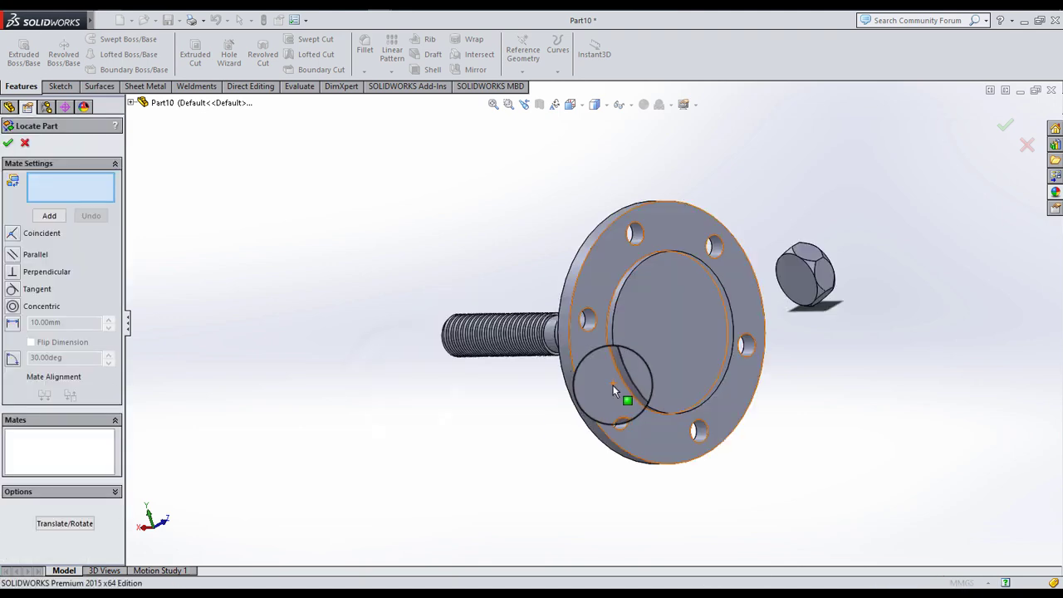
pyautogui.moveTo(695, 355)
pyautogui.mouseDown(button='middle')
pyautogui.moveTo(600, 347)
pyautogui.moveTo(527, 417)
pyautogui.mouseUp(button='middle')
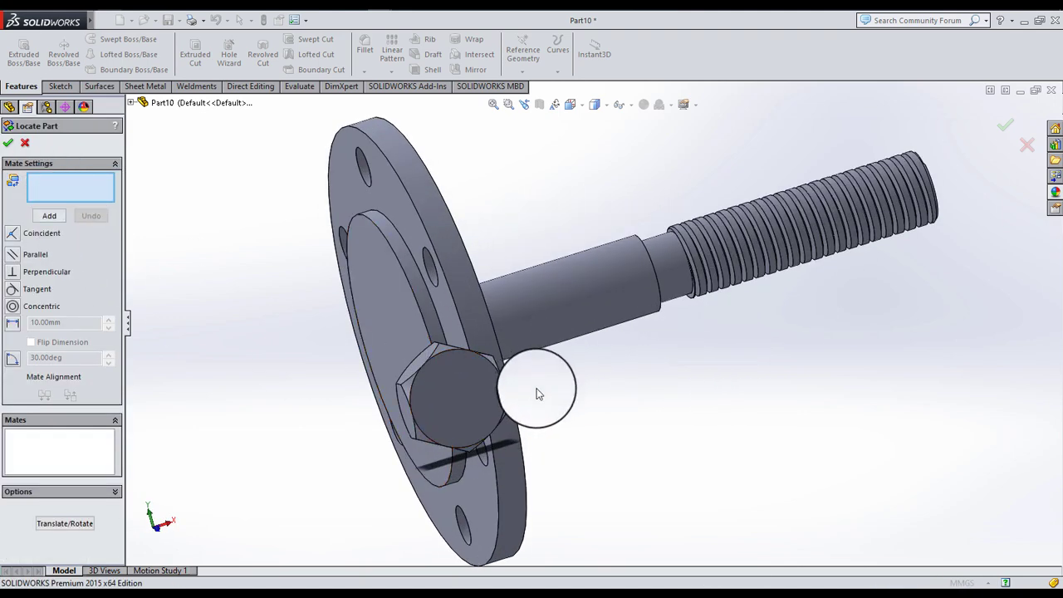
# - Mate the nut's circular edge concentric with the shaft edge
pyautogui.click(448, 360)
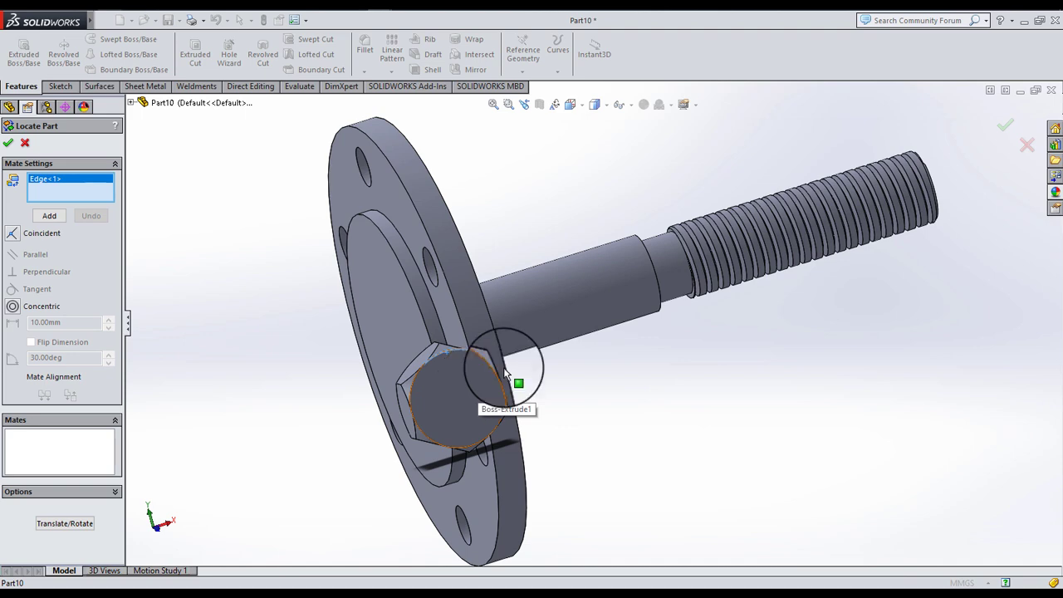
pyautogui.click(652, 266)
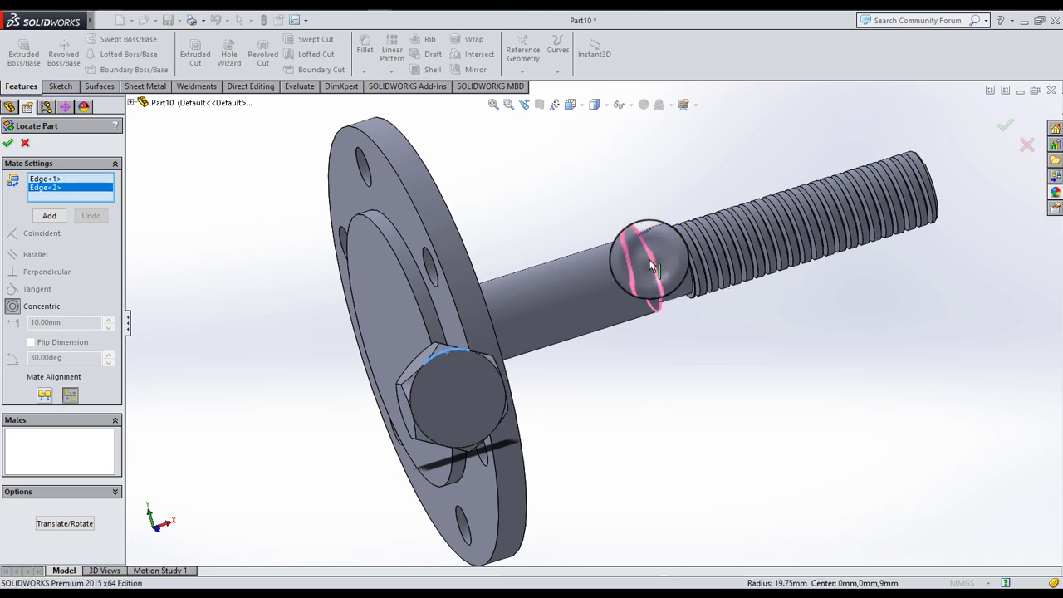
pyautogui.moveTo(543, 385)
pyautogui.mouseDown(button='middle')
pyautogui.moveTo(627, 349)
pyautogui.moveTo(764, 332)
pyautogui.moveTo(836, 351)
pyautogui.moveTo(814, 304)
pyautogui.moveTo(846, 377)
pyautogui.mouseUp(button='middle')
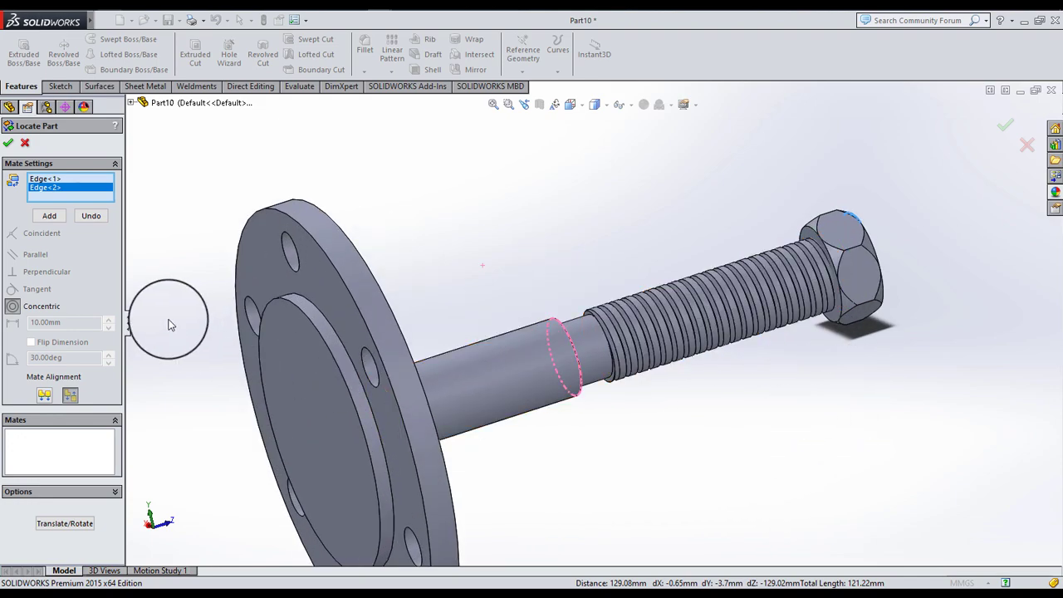
pyautogui.click(64, 218)
# - Add a 10 mm Distance mate between the nut end face and the flange face
pyautogui.scroll(-3, 797, 253)
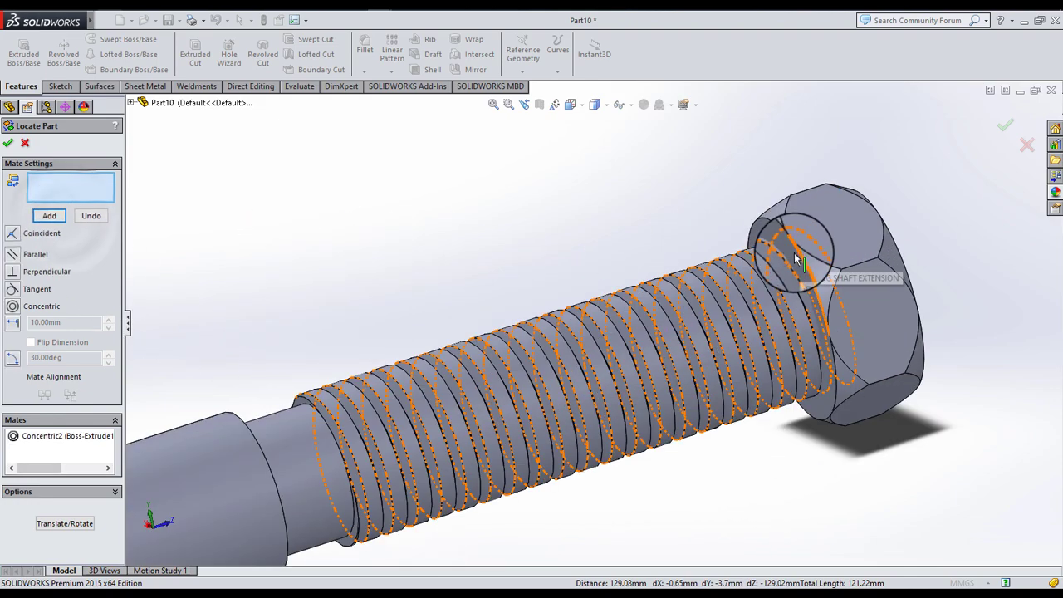
pyautogui.click(777, 242)
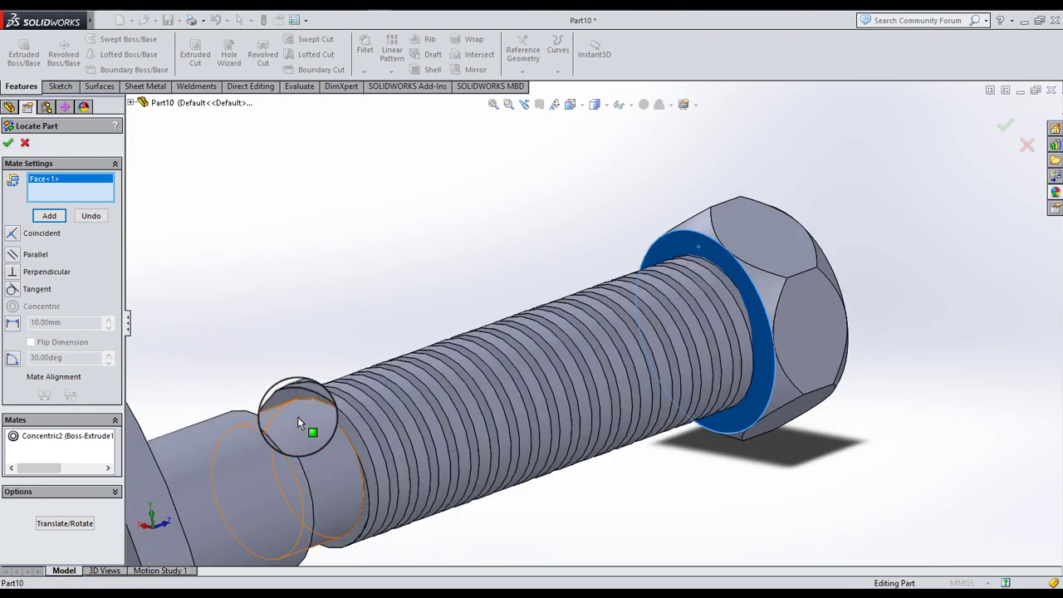
pyautogui.scroll(-5, 329, 388)
pyautogui.click(328, 379)
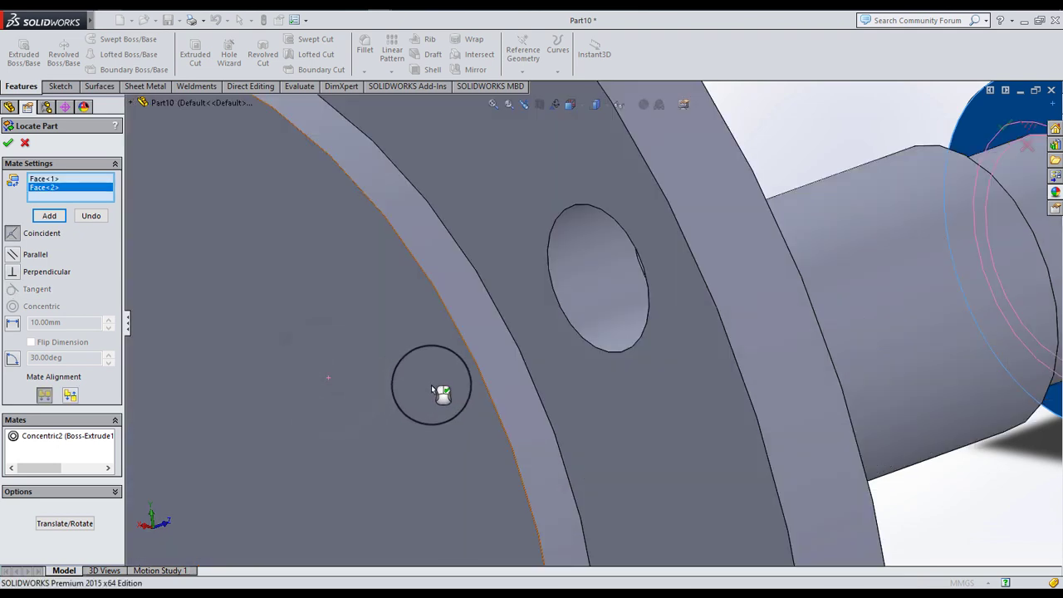
pyautogui.scroll(5, 301, 348)
pyautogui.click(13, 325)
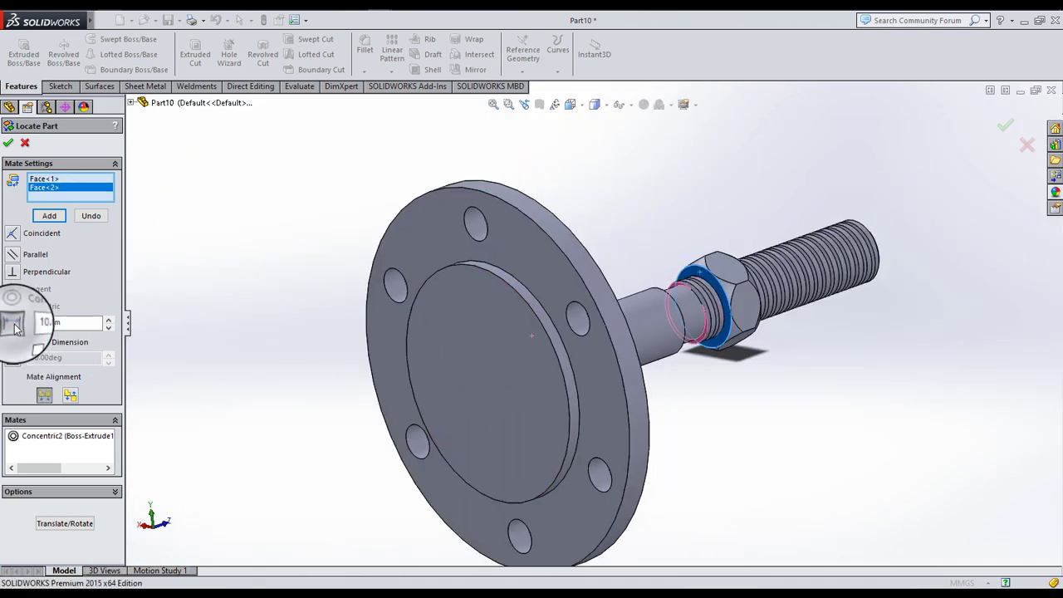
pyautogui.click(9, 144)
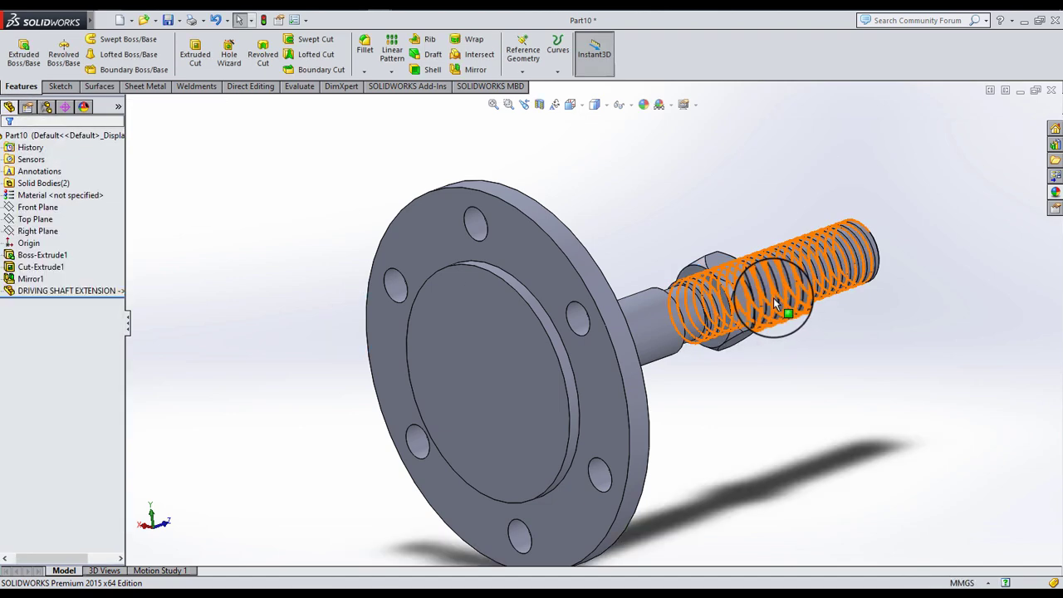
# - Combine with Subtract, removing the shaft body from the nut main body
pyautogui.scroll(-3, 692, 332)
pyautogui.scroll(2, 731, 307)
pyautogui.scroll(-4, 719, 359)
pyautogui.scroll(4, 645, 255)
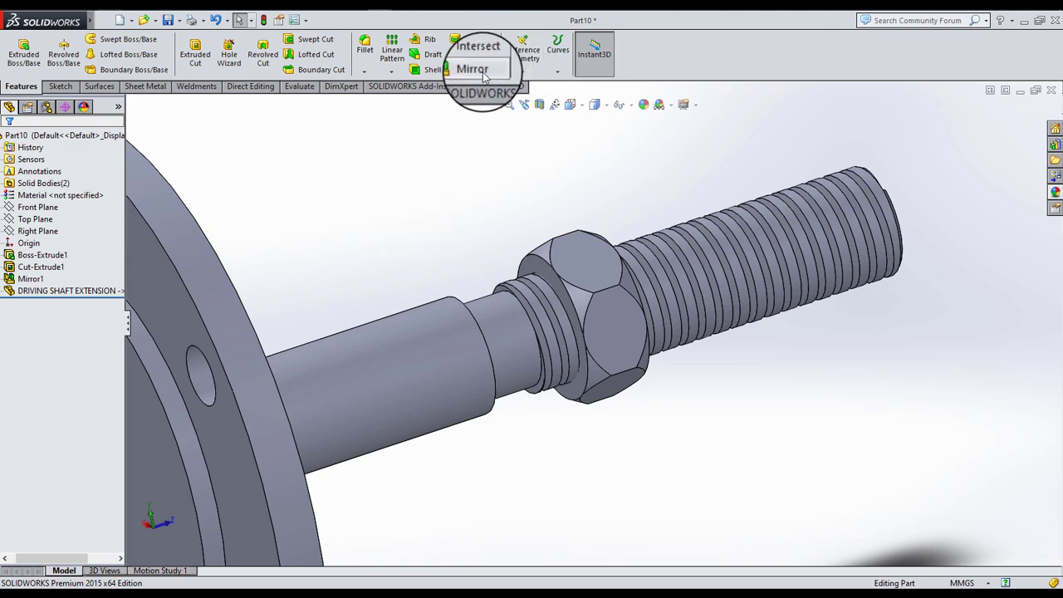
pyautogui.click(234, 86)
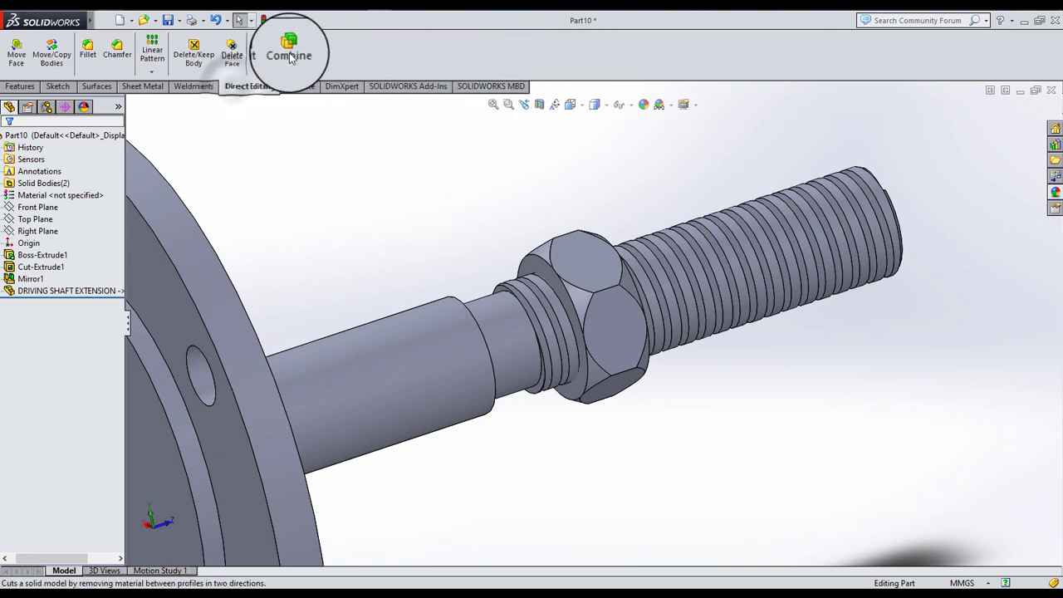
pyautogui.click(287, 48)
pyautogui.click(579, 298)
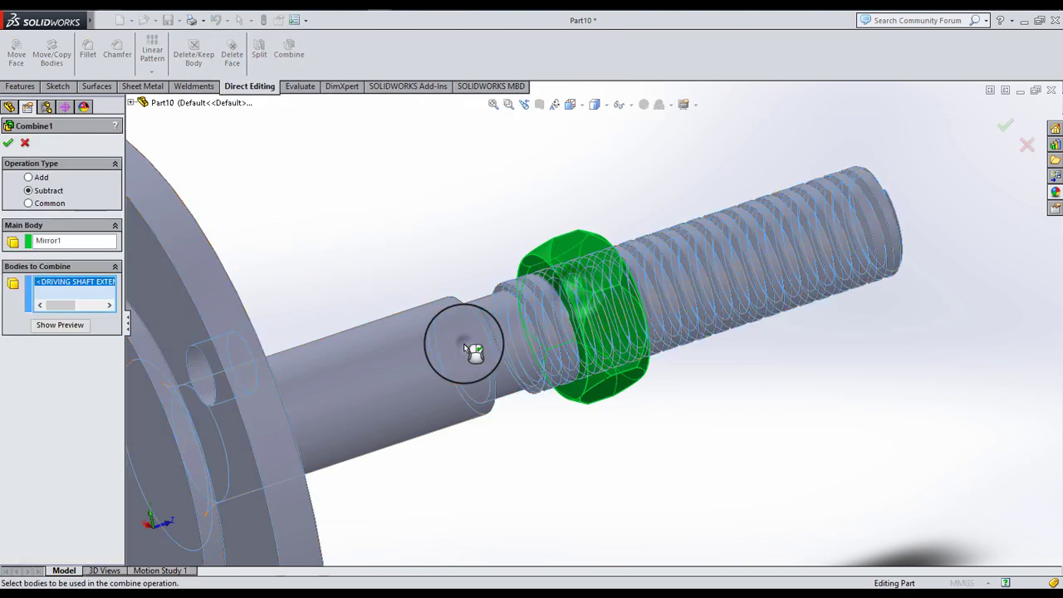
pyautogui.click(468, 349)
pyautogui.rightClick(513, 231)
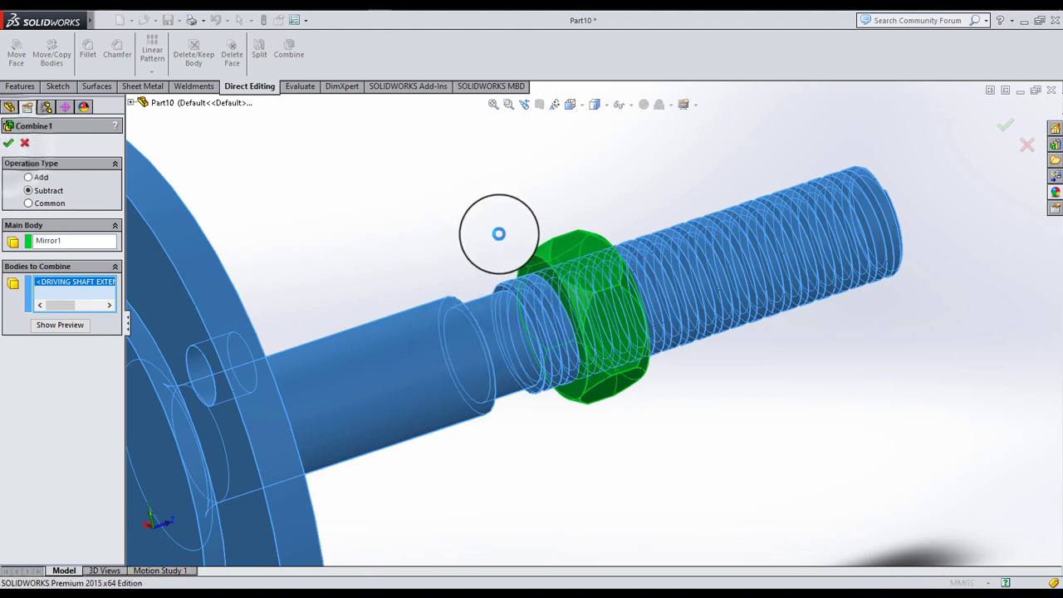
pyautogui.moveTo(598, 282)
pyautogui.mouseDown(button='middle')
pyautogui.moveTo(748, 307)
pyautogui.moveTo(637, 333)
pyautogui.mouseUp(button='middle')
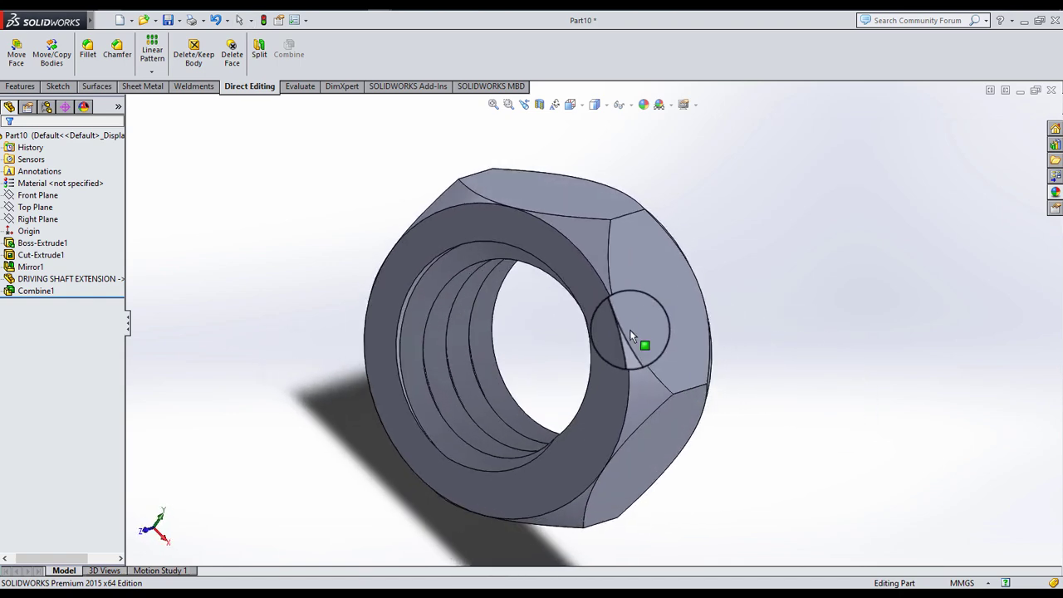
pyautogui.scroll(-4, 636, 332)
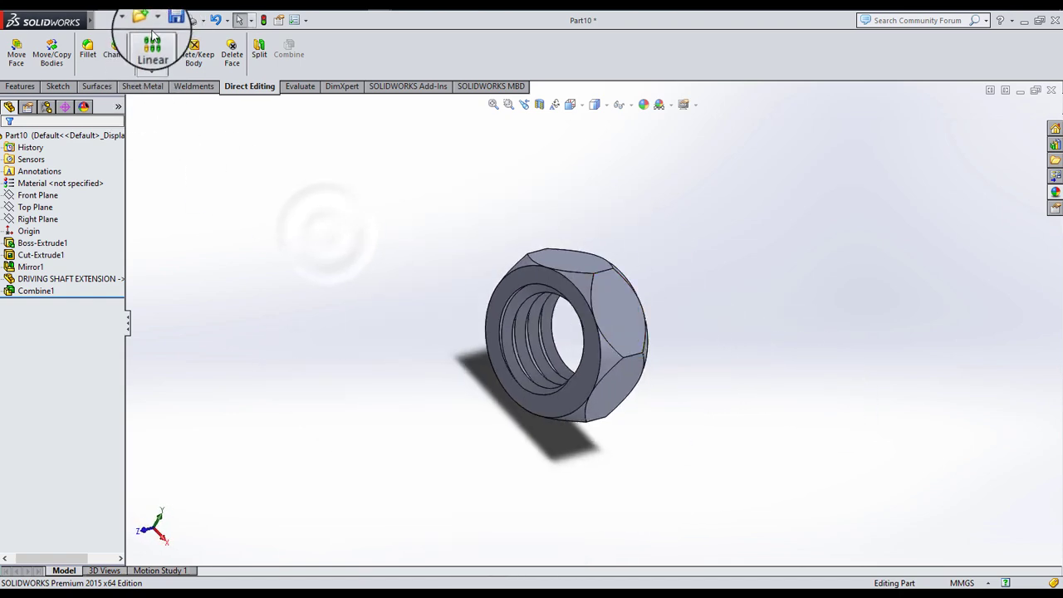
# - Save the part as LOCK NUT
pyautogui.hotkey('ctrl', 's')
pyautogui.write('LOCK NUT')
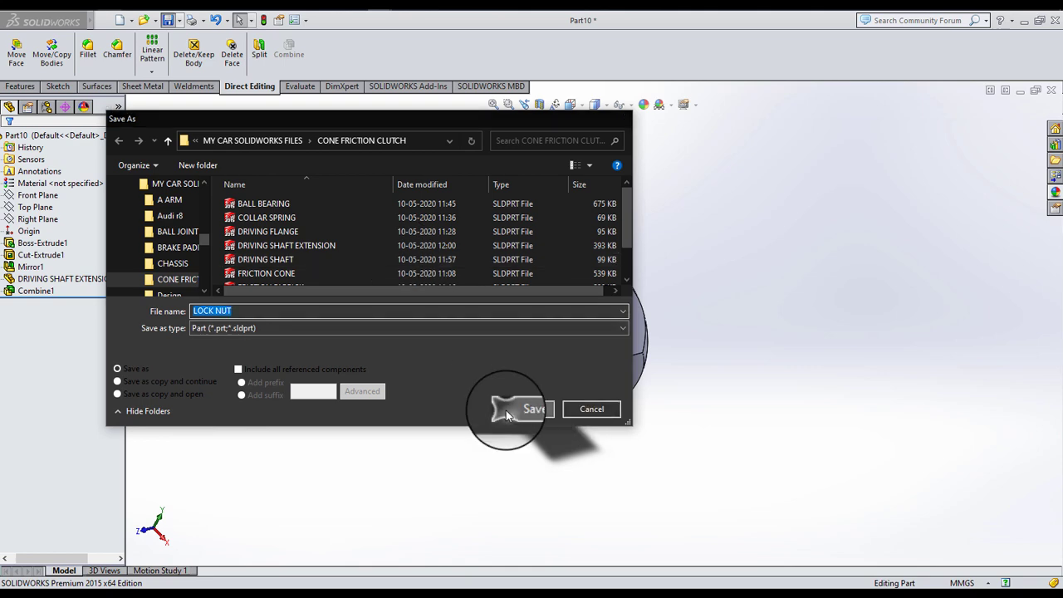
pyautogui.click(506, 410)
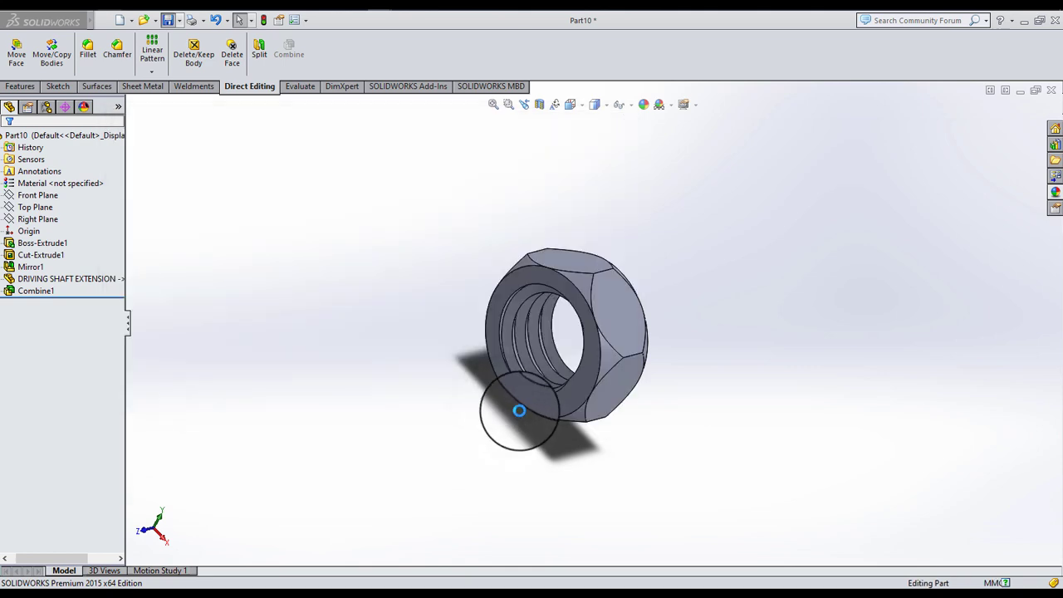
pyautogui.press('z')
pyautogui.scroll(-5, 649, 337)
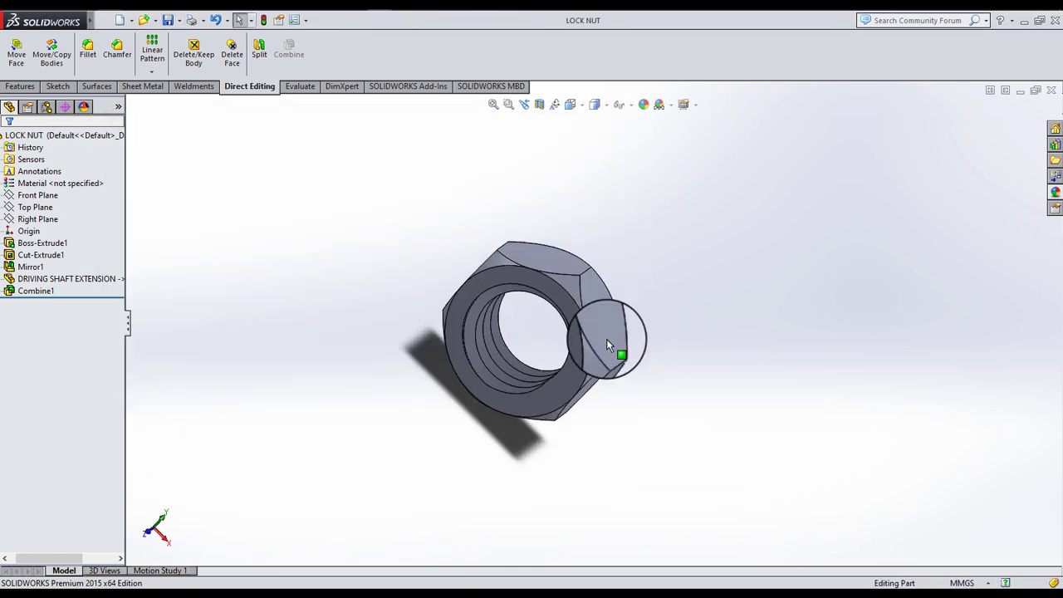
pyautogui.moveTo(606, 339); pyautogui.dragTo(562, 305, button='middle')
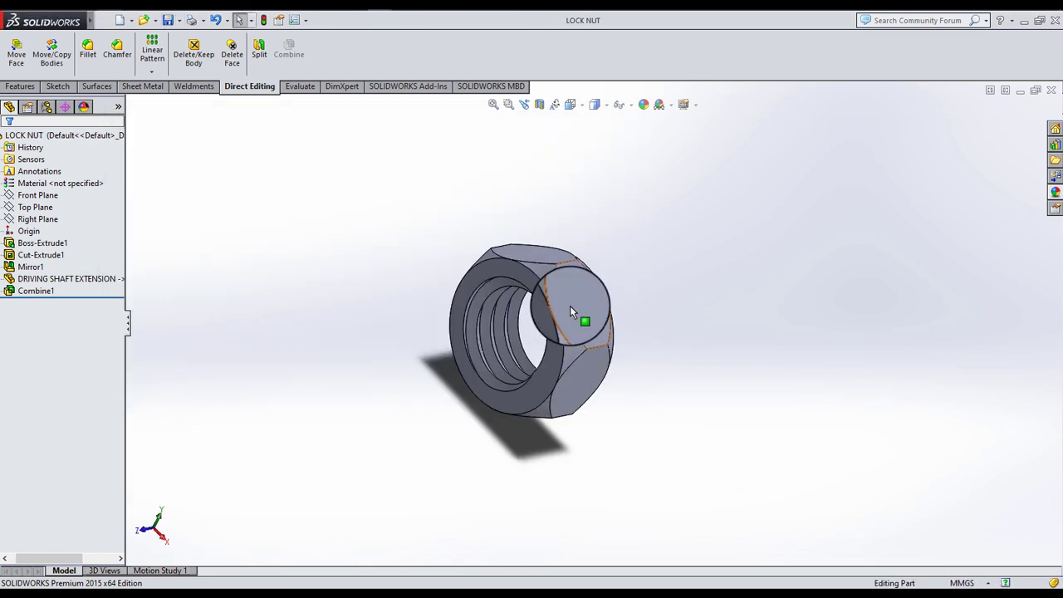
# - Create a new part and begin a sketch on the Front Plane
pyautogui.click(120, 25)
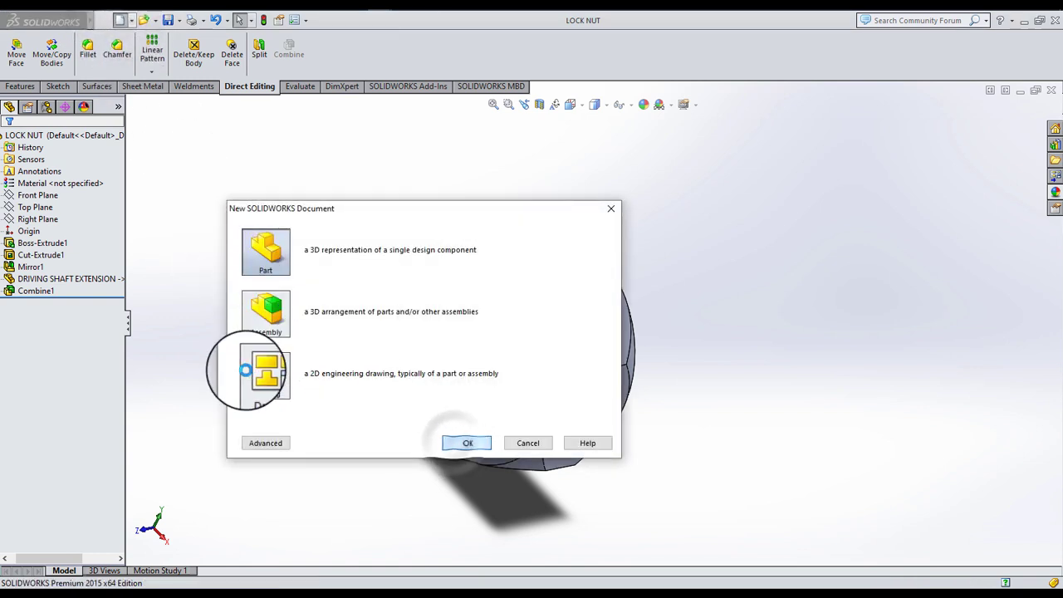
pyautogui.press('Return')
pyautogui.click(48, 196)
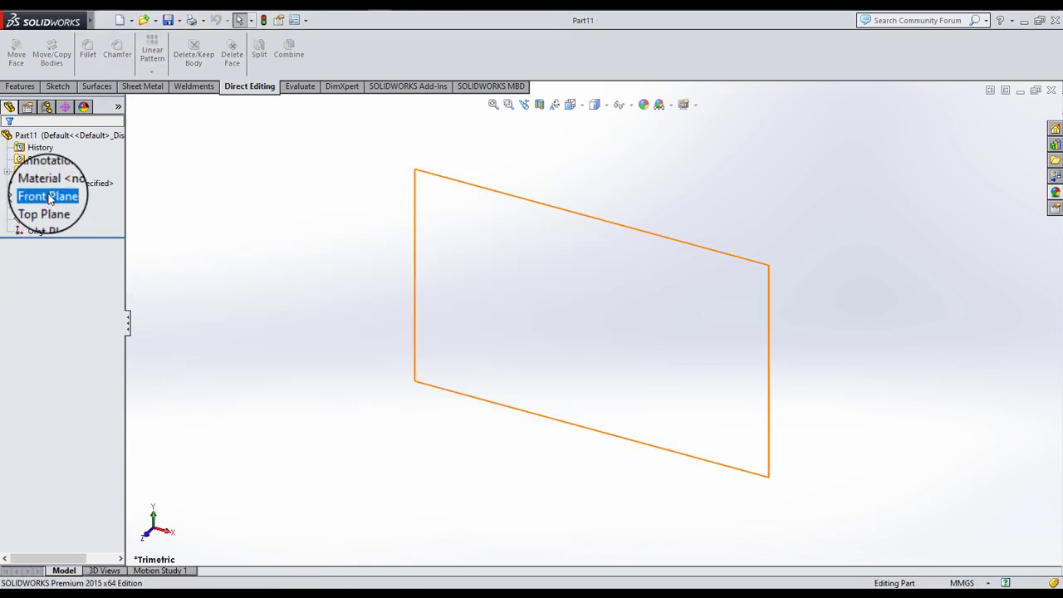
pyautogui.click(49, 171)
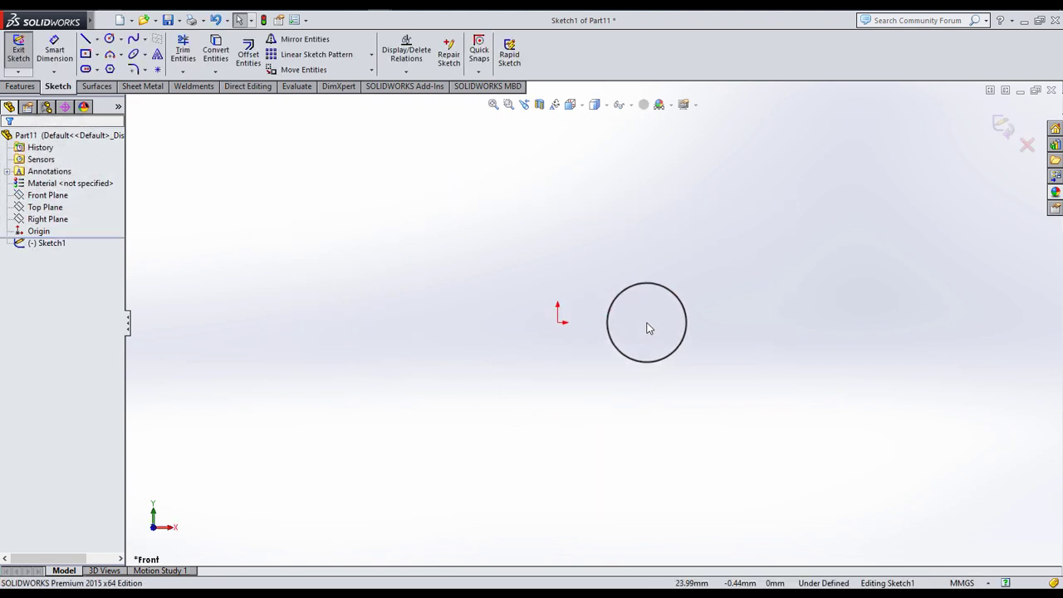
# - Draw a vertical line up from the origin and dimension it 120 mm
pyautogui.click(97, 39)
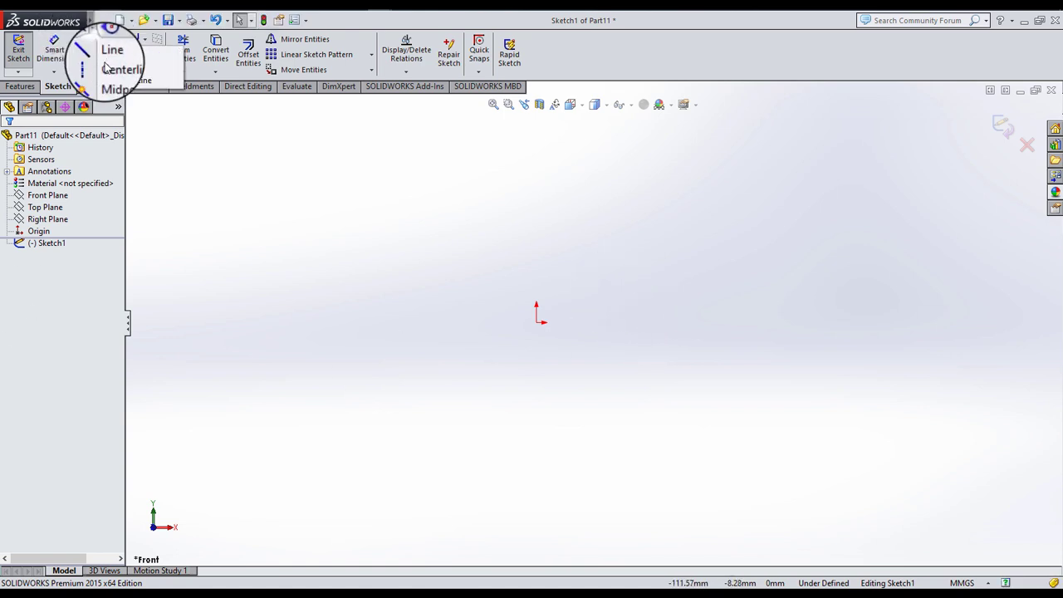
pyautogui.click(546, 301)
pyautogui.click(537, 156)
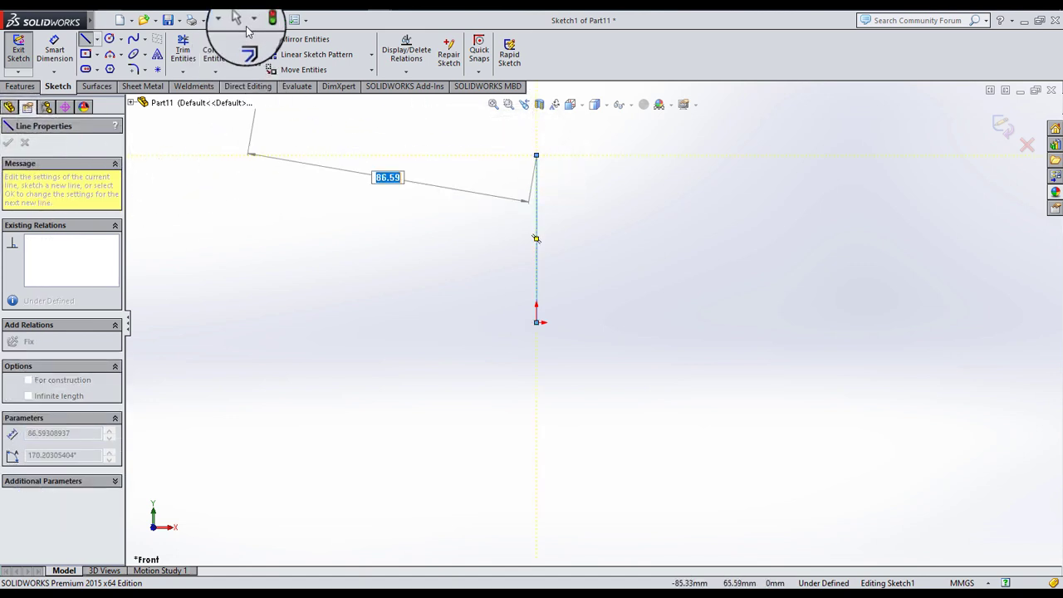
pyautogui.click(54, 50)
pyautogui.click(536, 211)
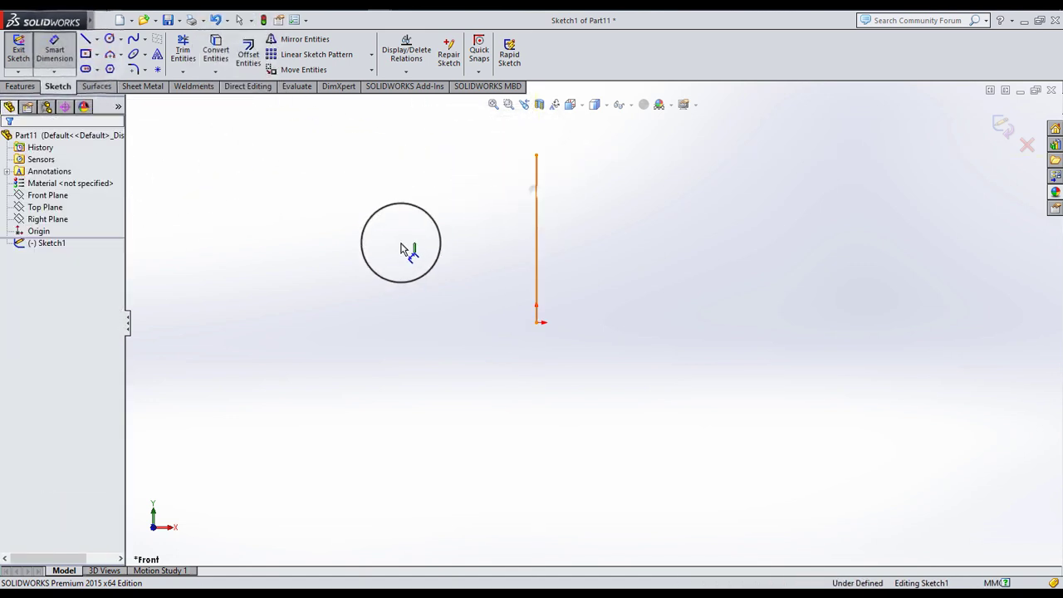
pyautogui.click(409, 241)
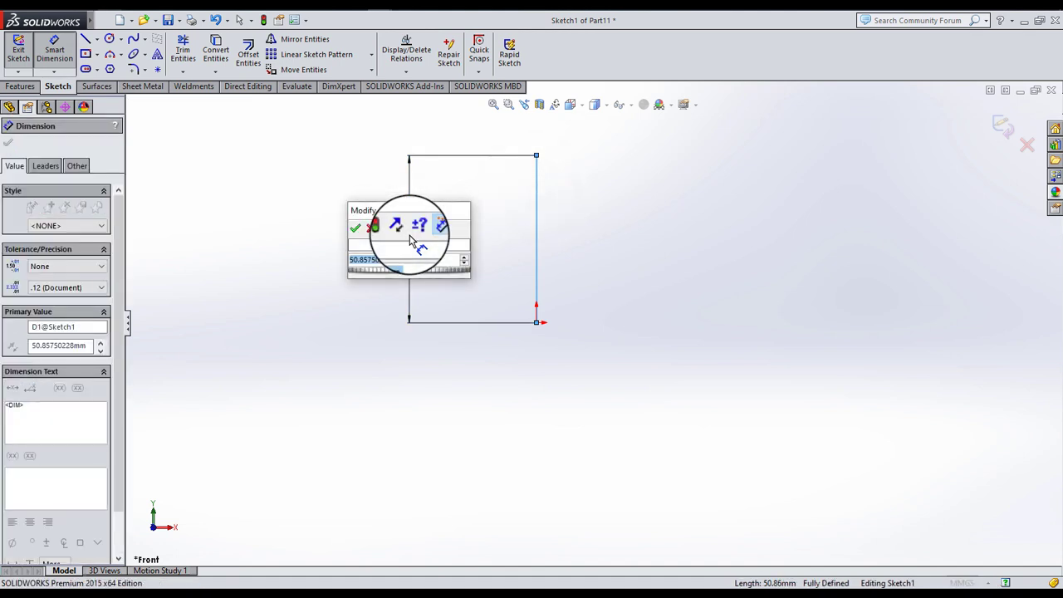
pyautogui.write('120')
pyautogui.press('Return')
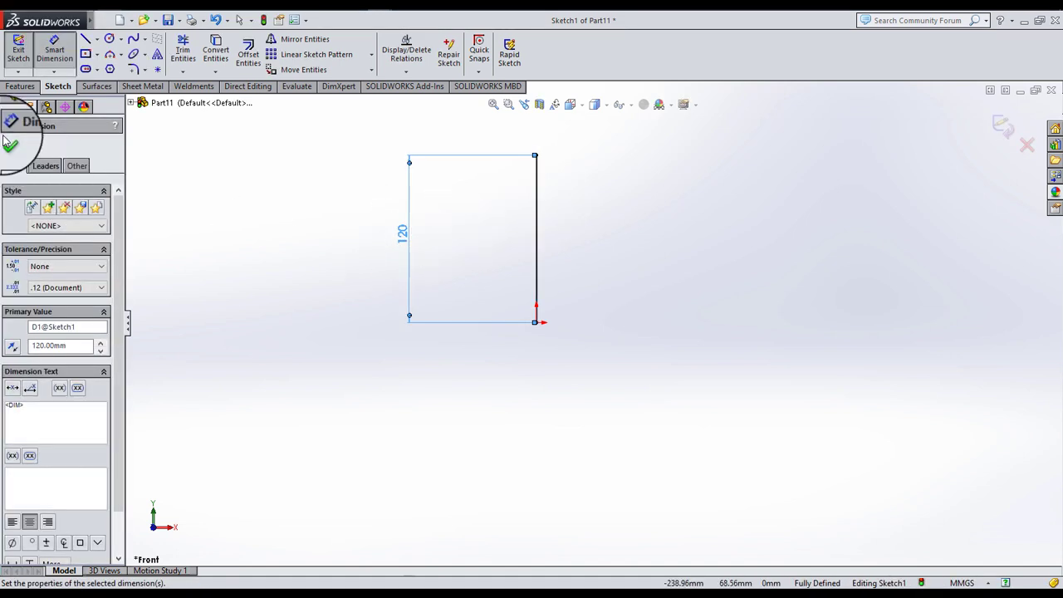
# - Make the line a construction line and exit the sketch after a rejected Helix attempt
pyautogui.click(9, 144)
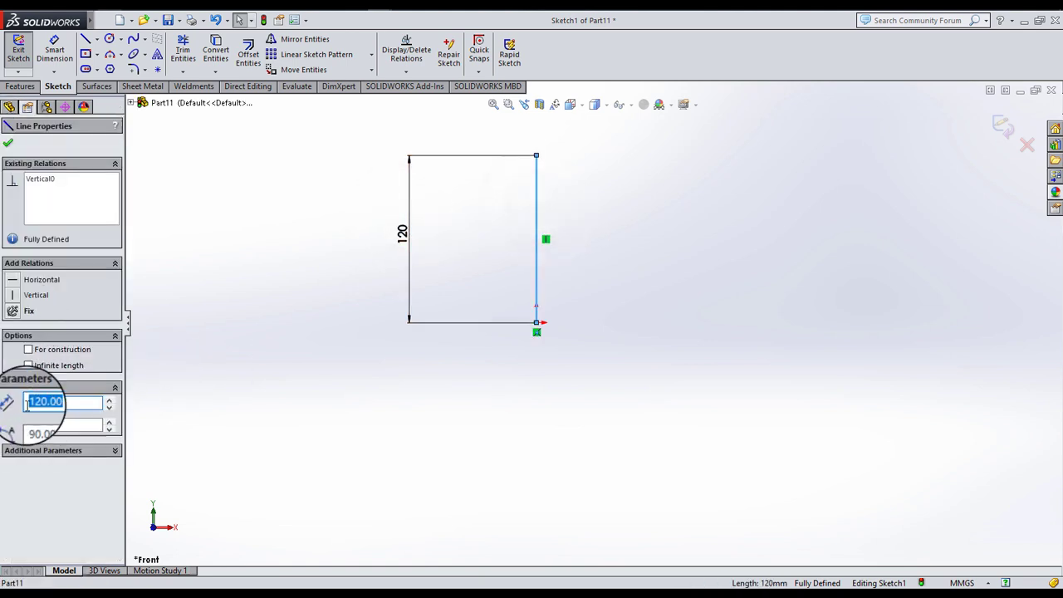
pyautogui.click(29, 349)
pyautogui.click(8, 143)
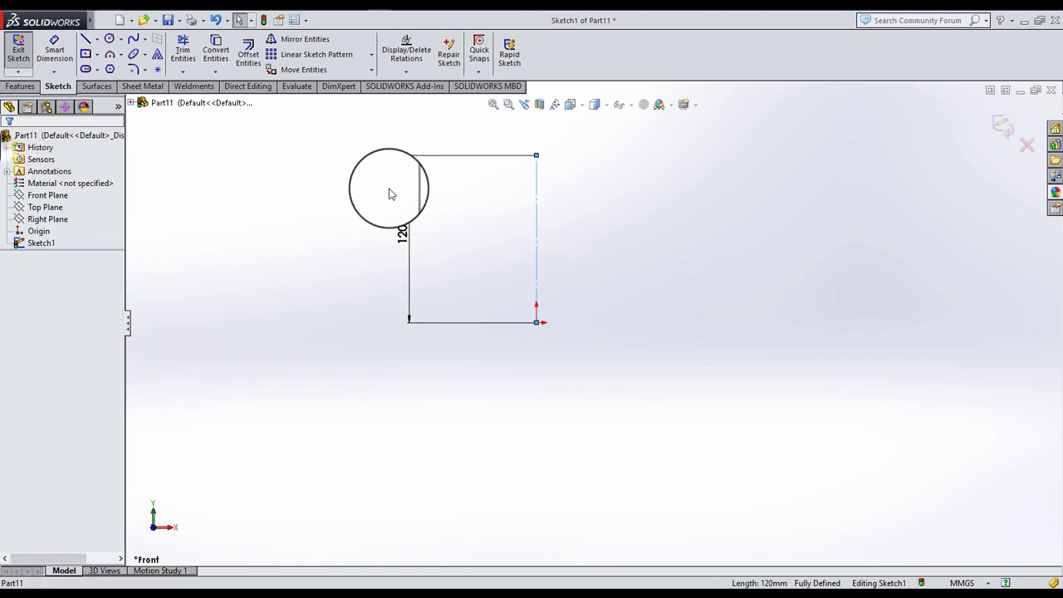
pyautogui.click(21, 86)
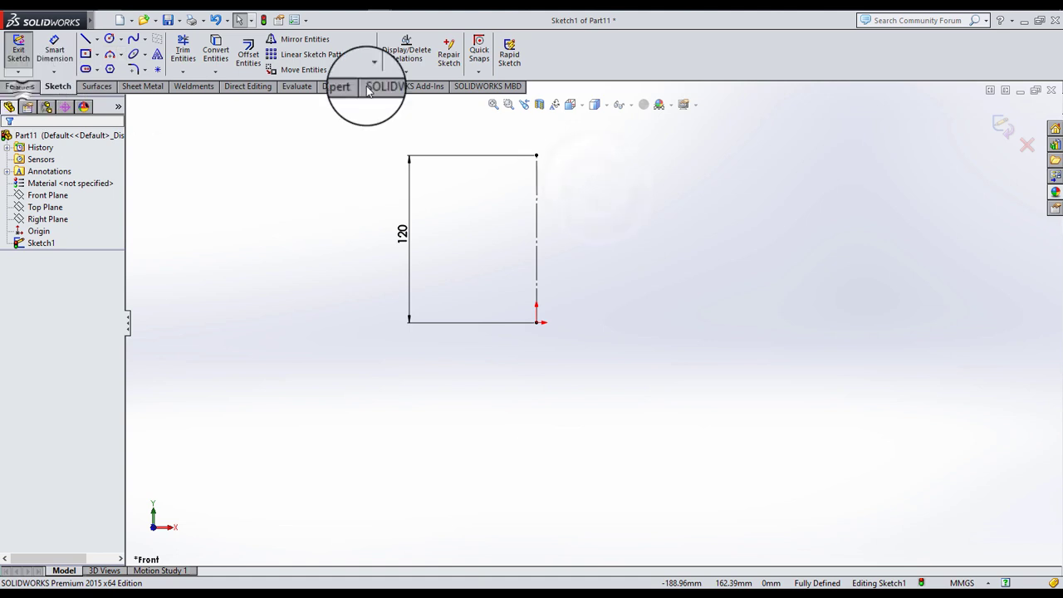
pyautogui.click(557, 75)
pyautogui.click(582, 86)
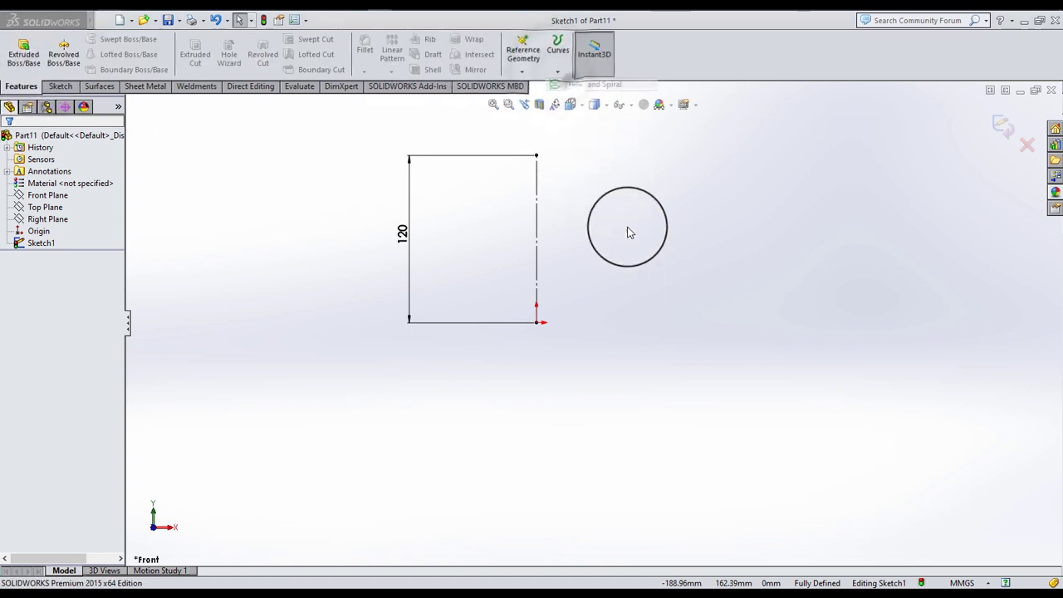
pyautogui.click(645, 252)
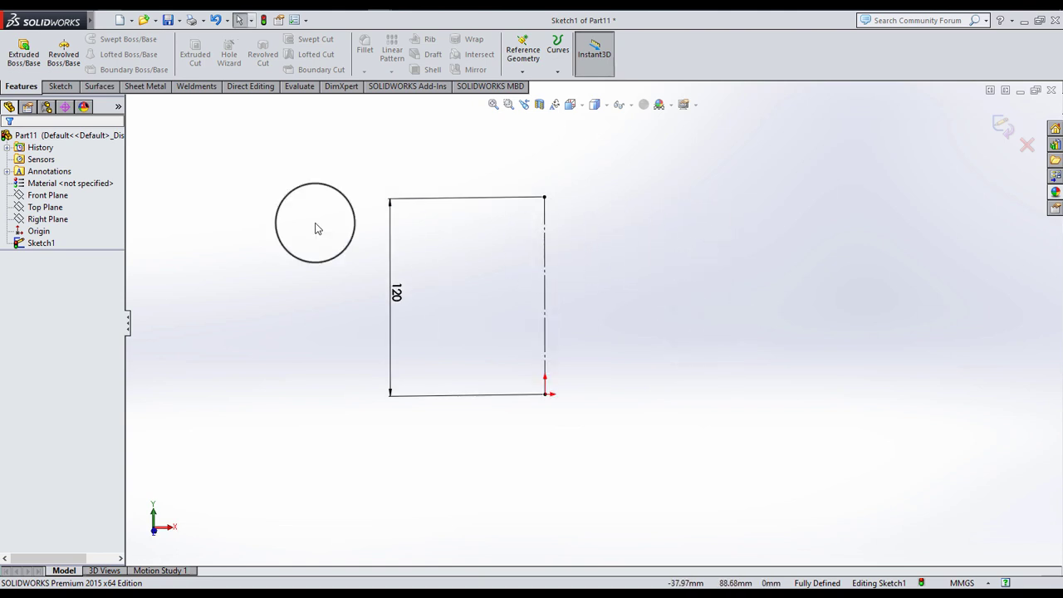
pyautogui.click(1001, 125)
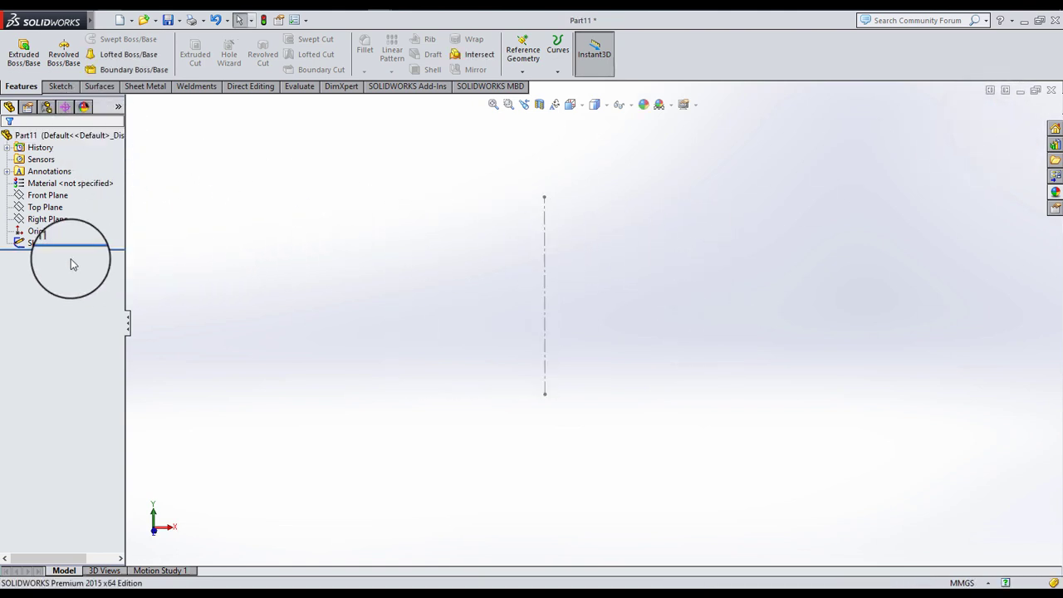
# - Start a Top Plane sketch and draw a circle centred on the origin
pyautogui.click(41, 230)
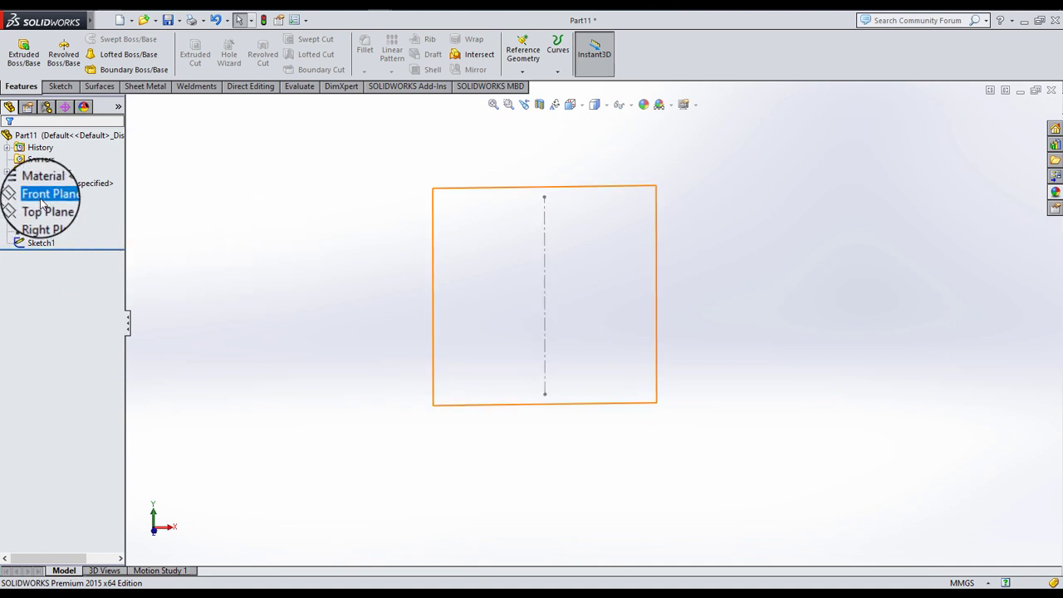
pyautogui.click(46, 206)
pyautogui.click(51, 183)
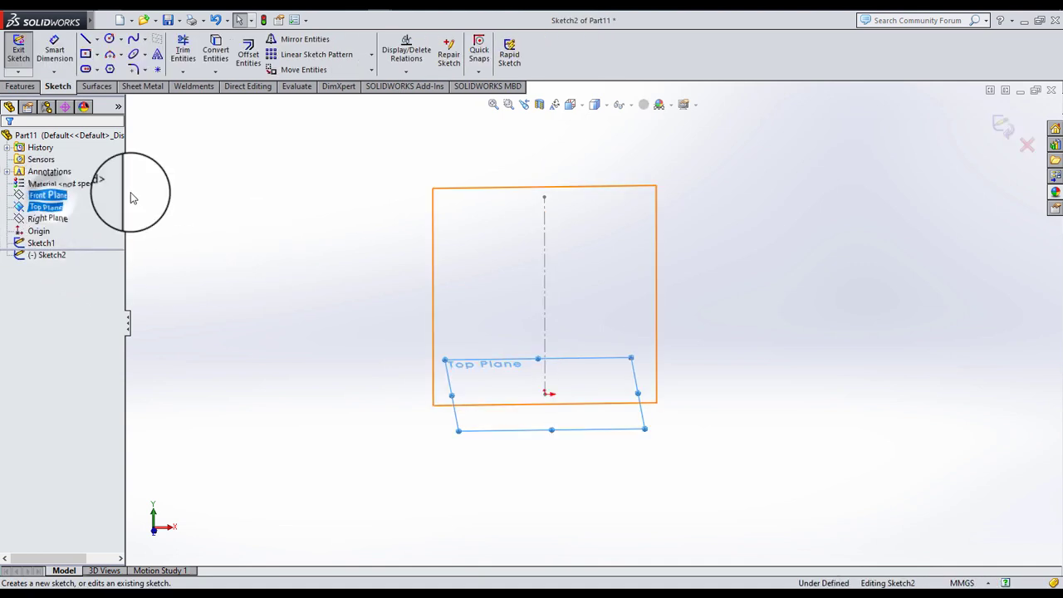
pyautogui.click(238, 182)
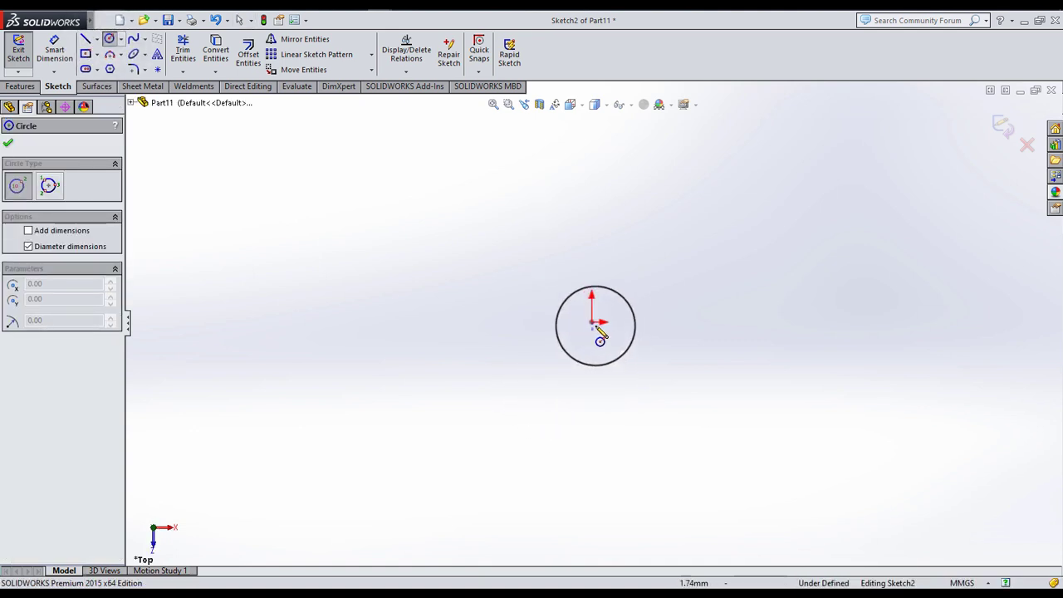
pyautogui.click(593, 323)
pyautogui.click(570, 391)
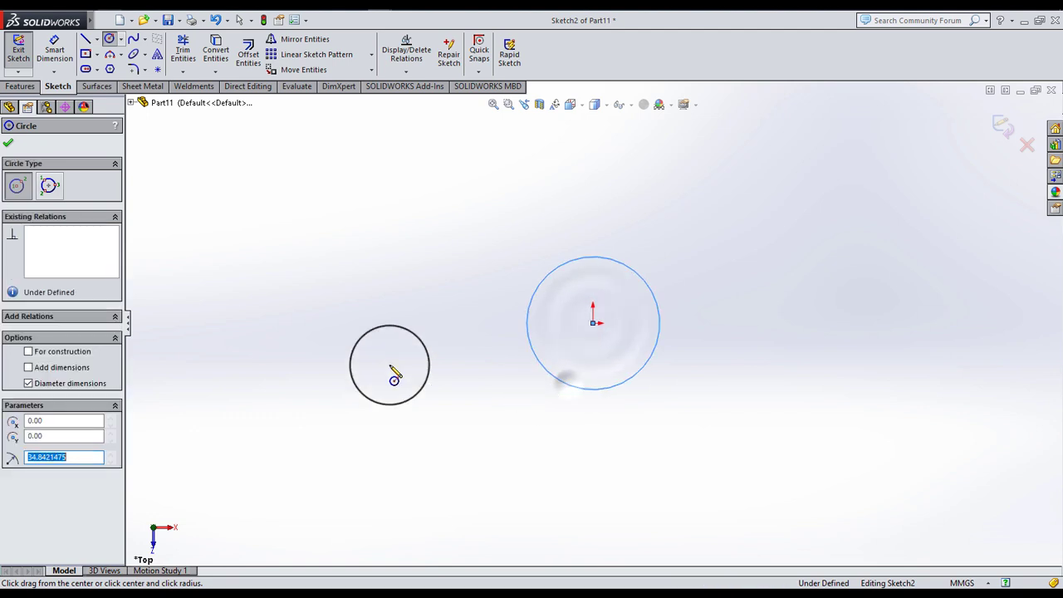
pyautogui.click(10, 136)
# - Dimension the circle to 56 mm diameter and exit the sketch
pyautogui.click(58, 48)
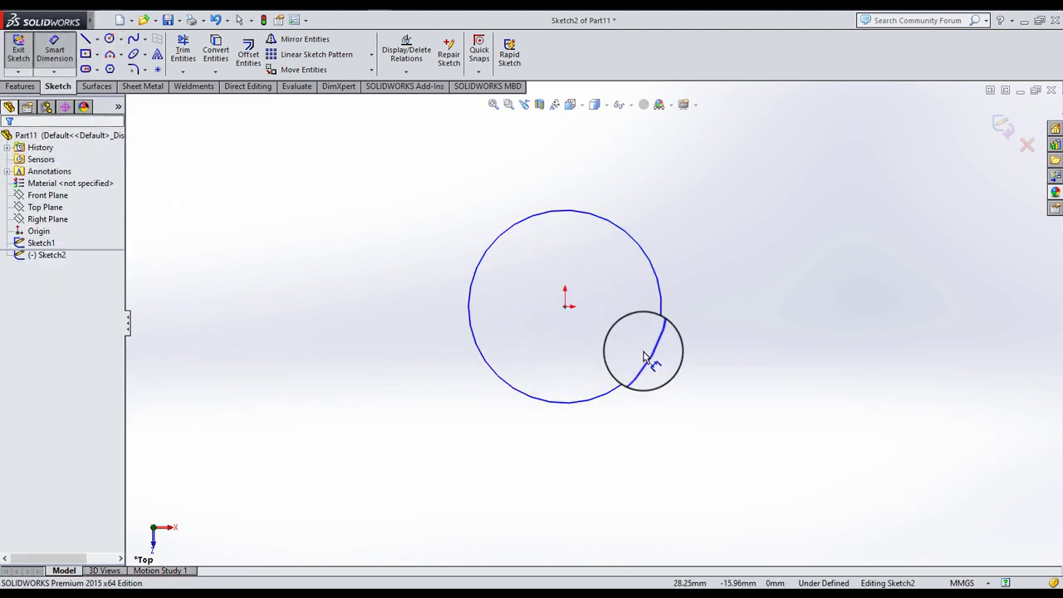
pyautogui.click(632, 387)
pyautogui.click(725, 328)
pyautogui.write('56')
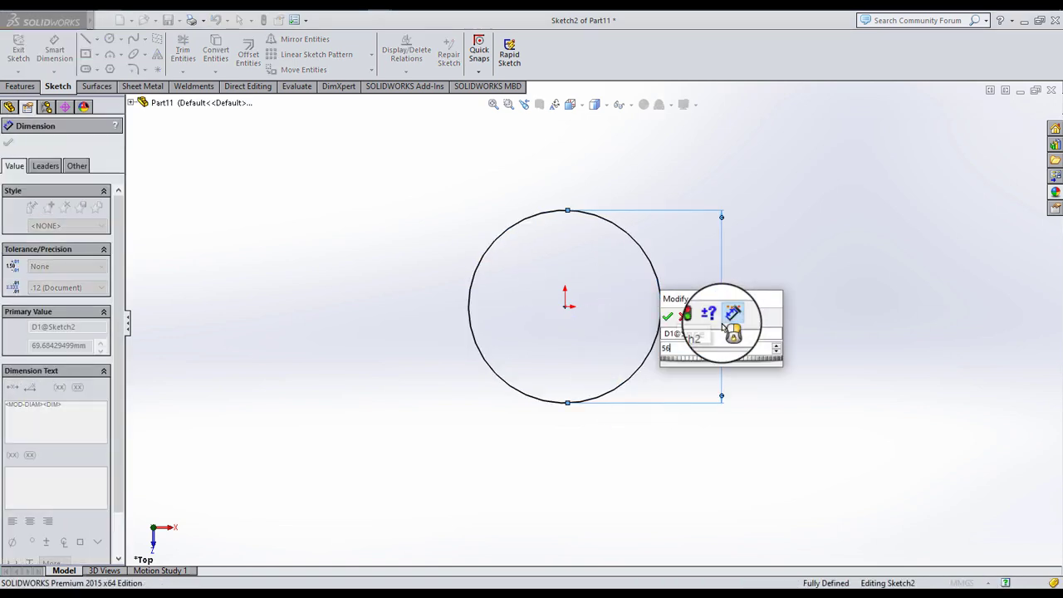
pyautogui.press('Return')
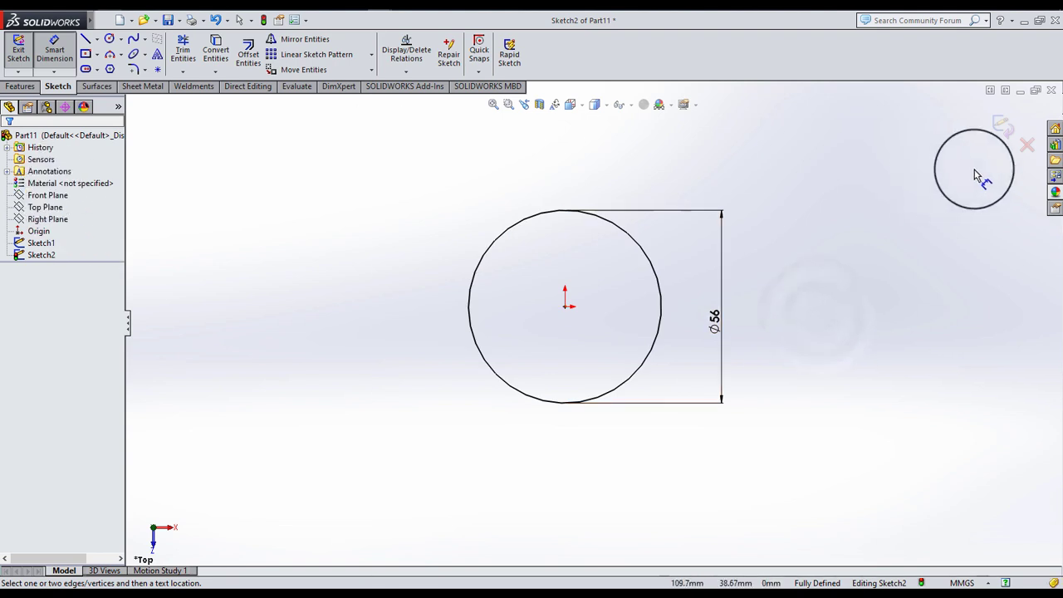
pyautogui.click(1001, 128)
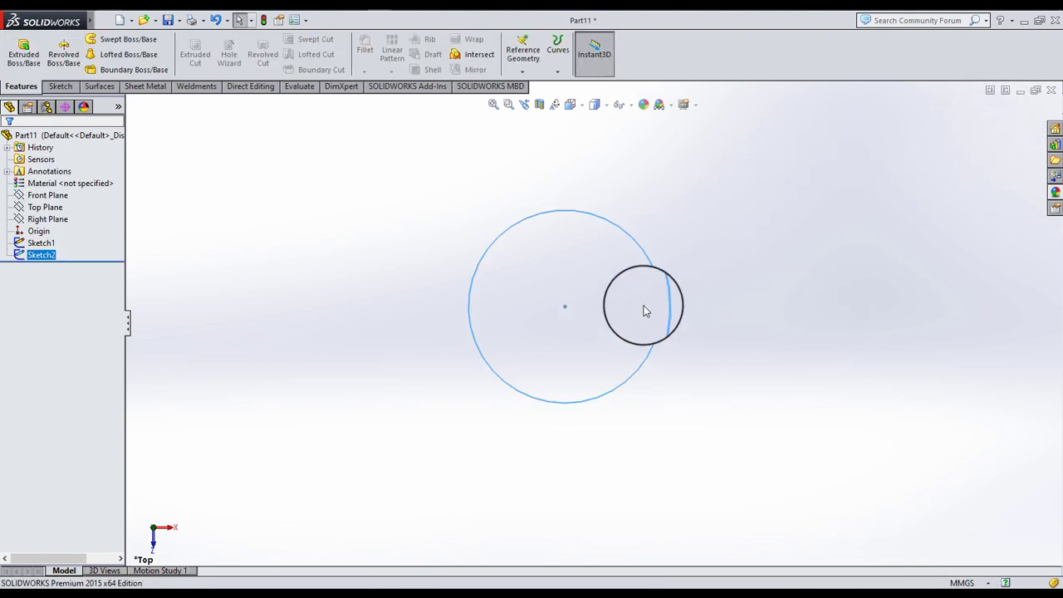
# - Start a Helix and Spiral on the circle with Reverse direction ticked
pyautogui.click(522, 69)
pyautogui.click(558, 48)
pyautogui.click(557, 56)
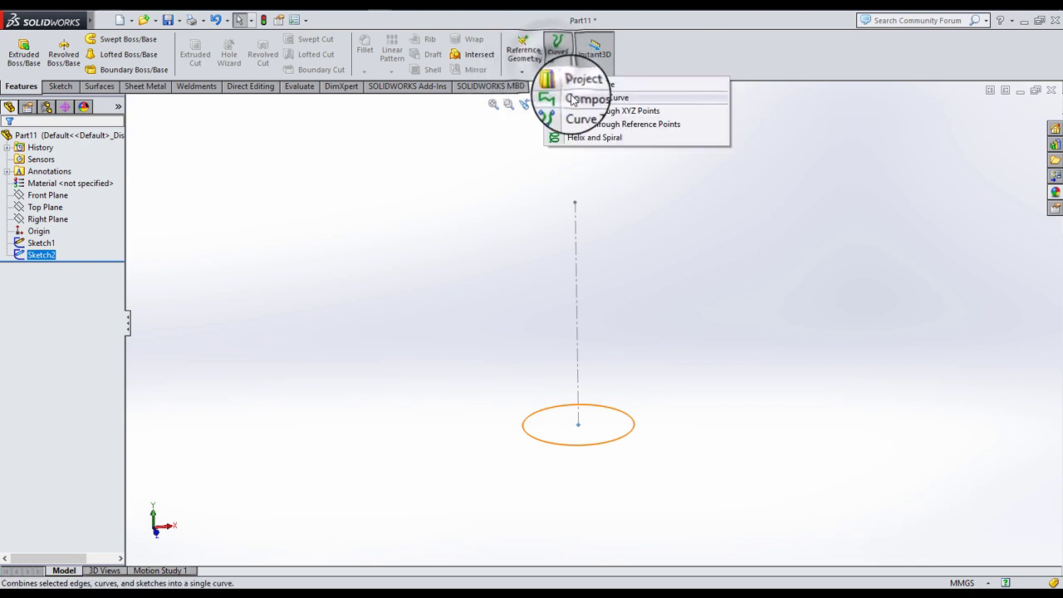
pyautogui.click(592, 137)
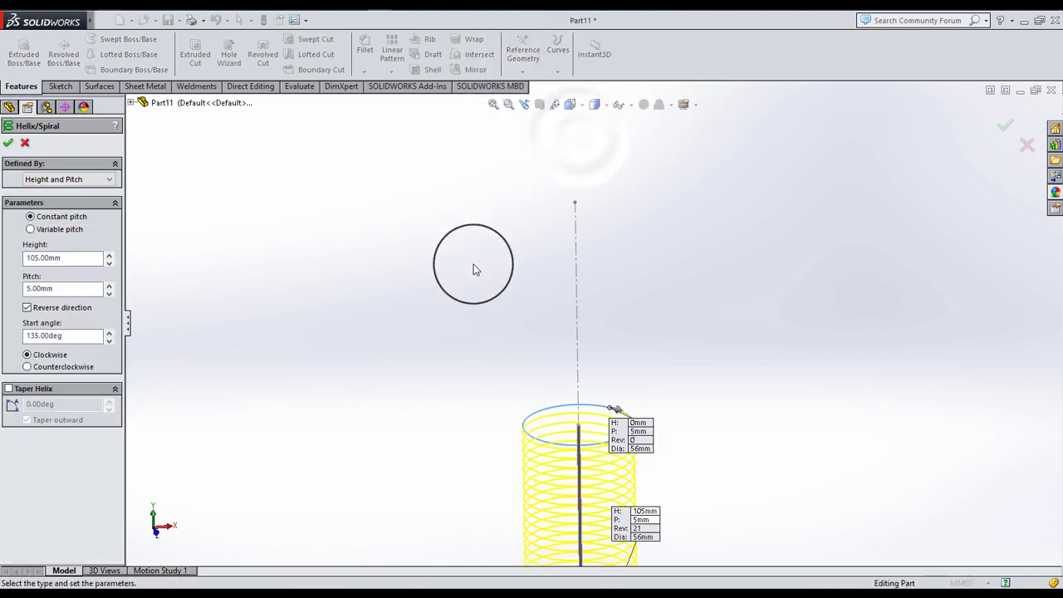
pyautogui.click(27, 309)
# - Set the helix height to 120 mm and pitch to 15 mm, adjust the start angle, and confirm
pyautogui.scroll(-1, 703, 332)
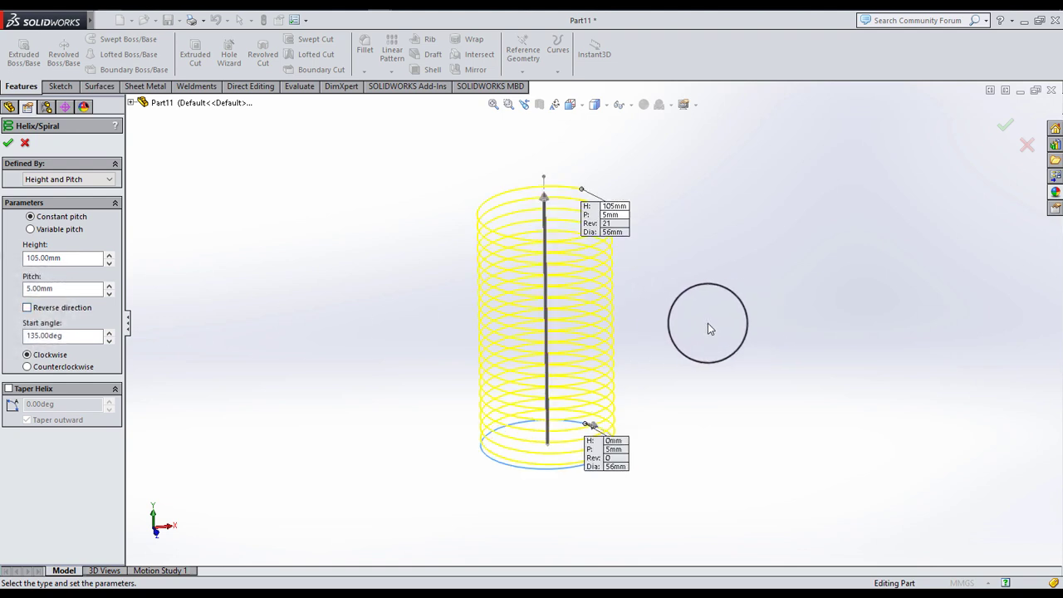
pyautogui.click(74, 258)
pyautogui.write('120')
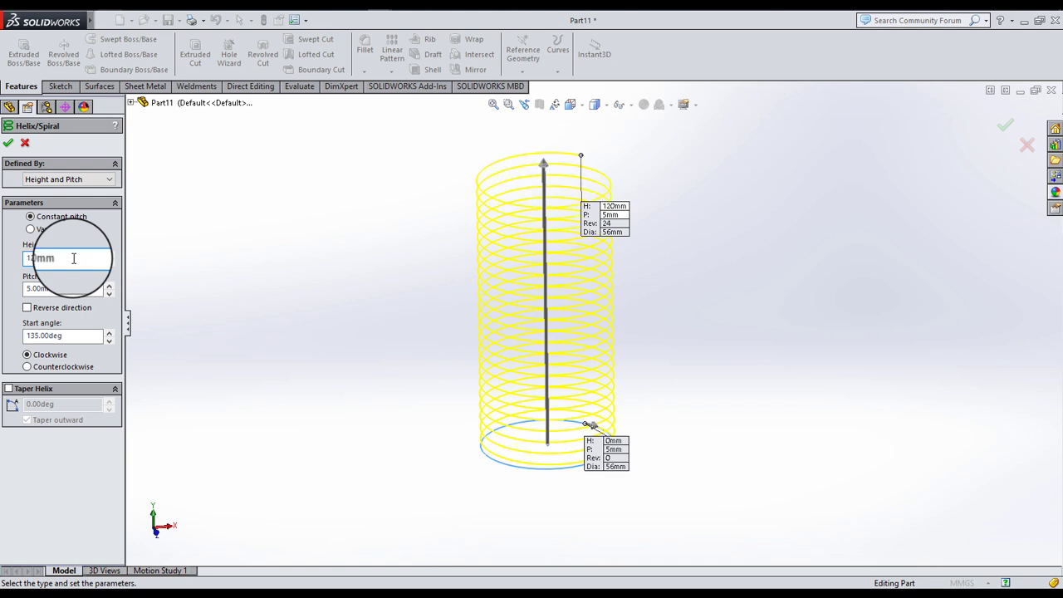
pyautogui.press('Return')
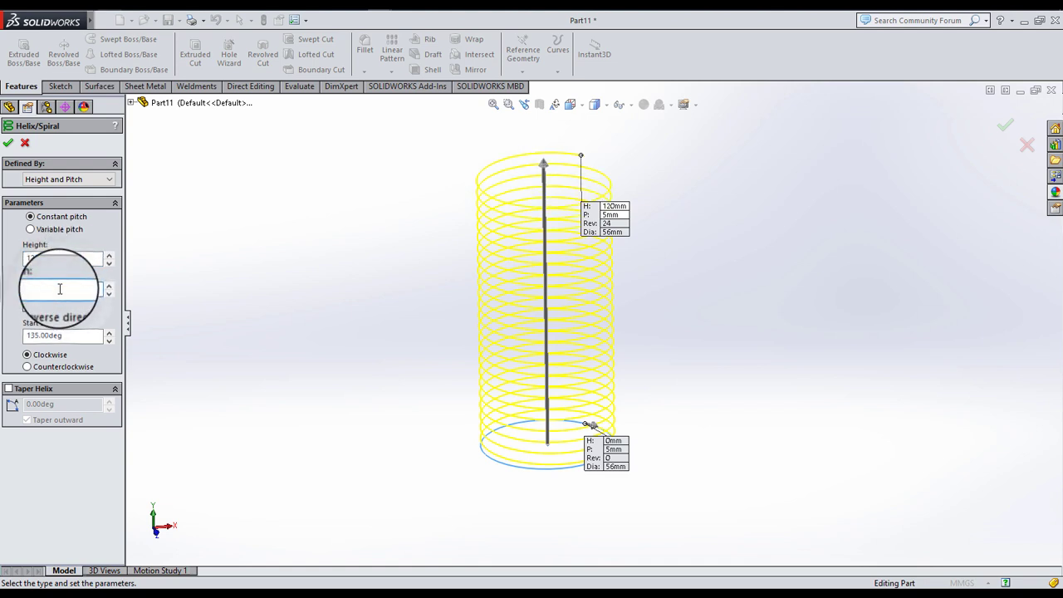
pyautogui.write('15')
pyautogui.press('Return')
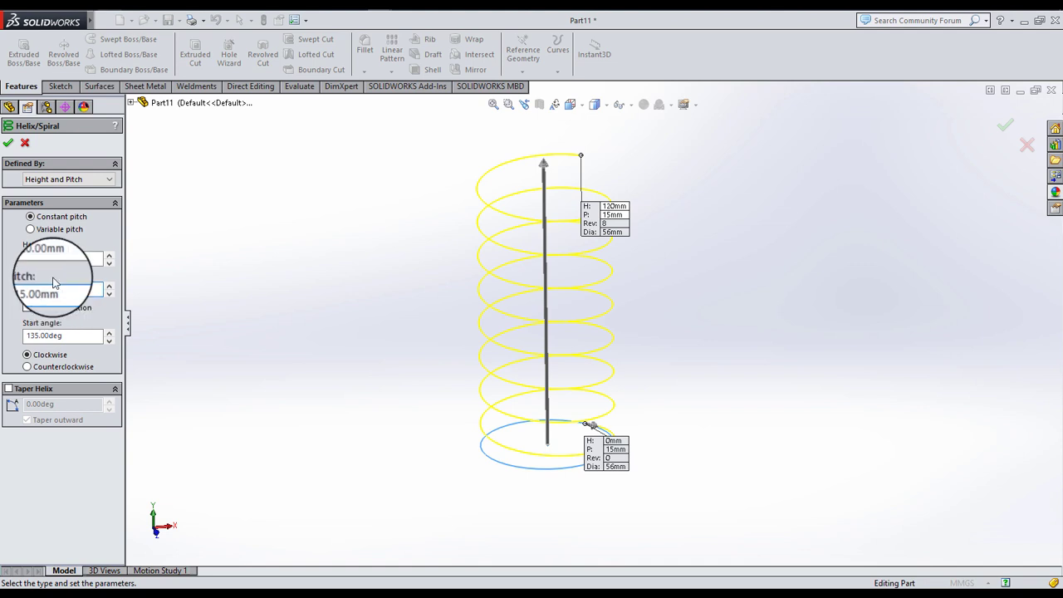
pyautogui.press('BackSpace')
pyautogui.write('0')
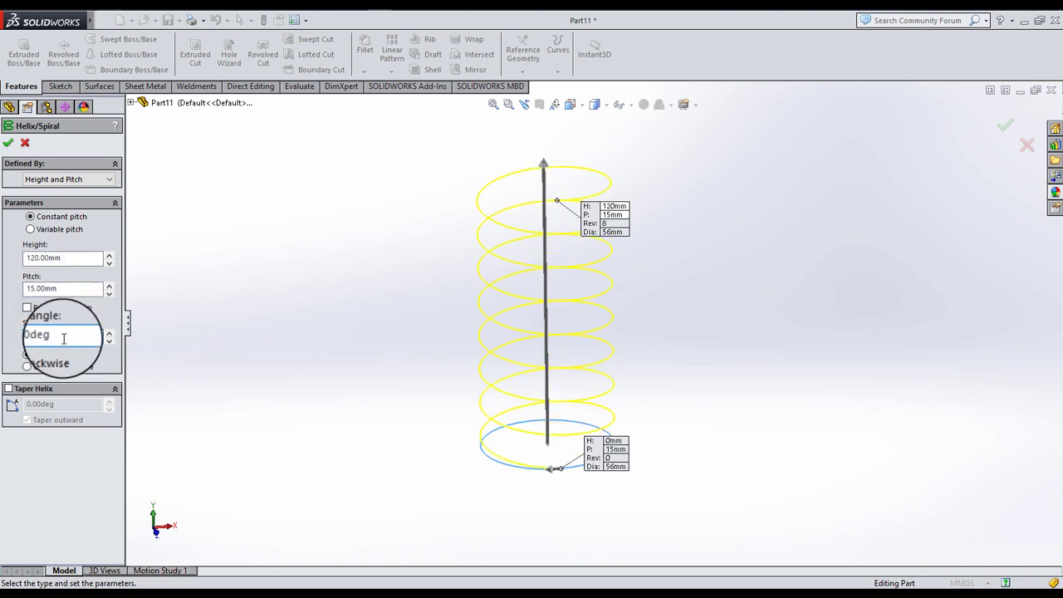
pyautogui.press('Return')
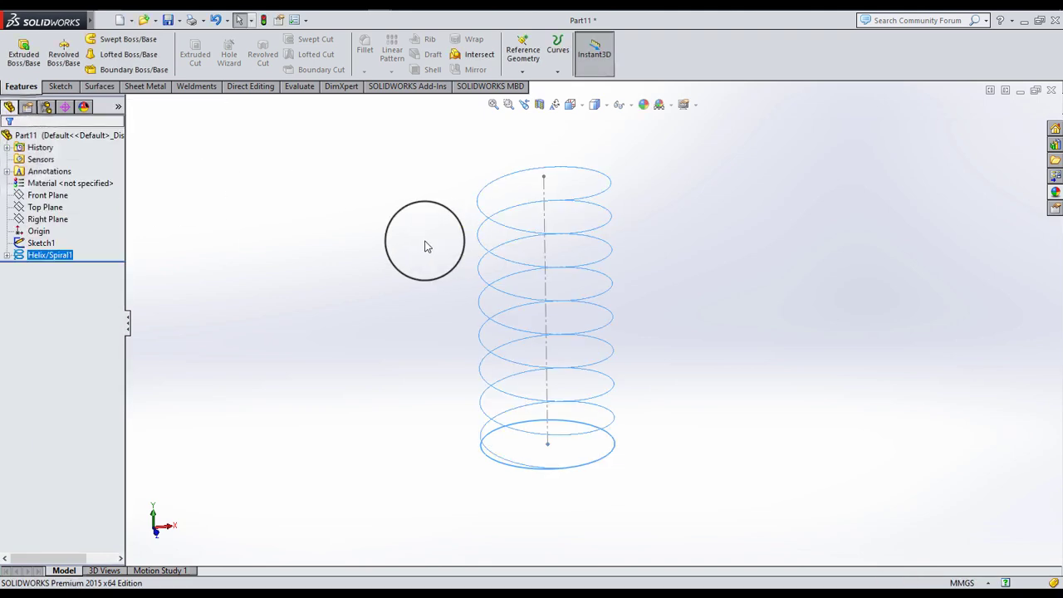
pyautogui.moveTo(430, 240)
pyautogui.mouseDown(button='middle')
pyautogui.moveTo(613, 194)
pyautogui.moveTo(600, 261)
pyautogui.moveTo(690, 229)
pyautogui.mouseUp(button='middle')
# - Create Plane1 through the helix's top end point, perpendicular to the helix
pyautogui.moveTo(608, 266); pyautogui.dragTo(636, 207, button='middle')
pyautogui.scroll(-3, 593, 172)
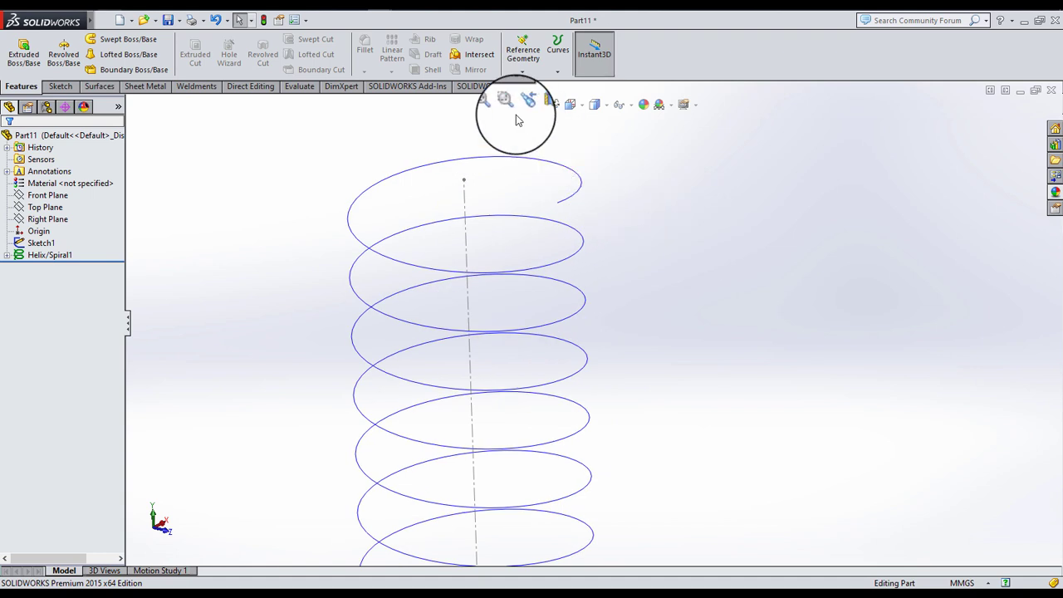
pyautogui.click(525, 72)
pyautogui.click(717, 171)
pyautogui.click(556, 203)
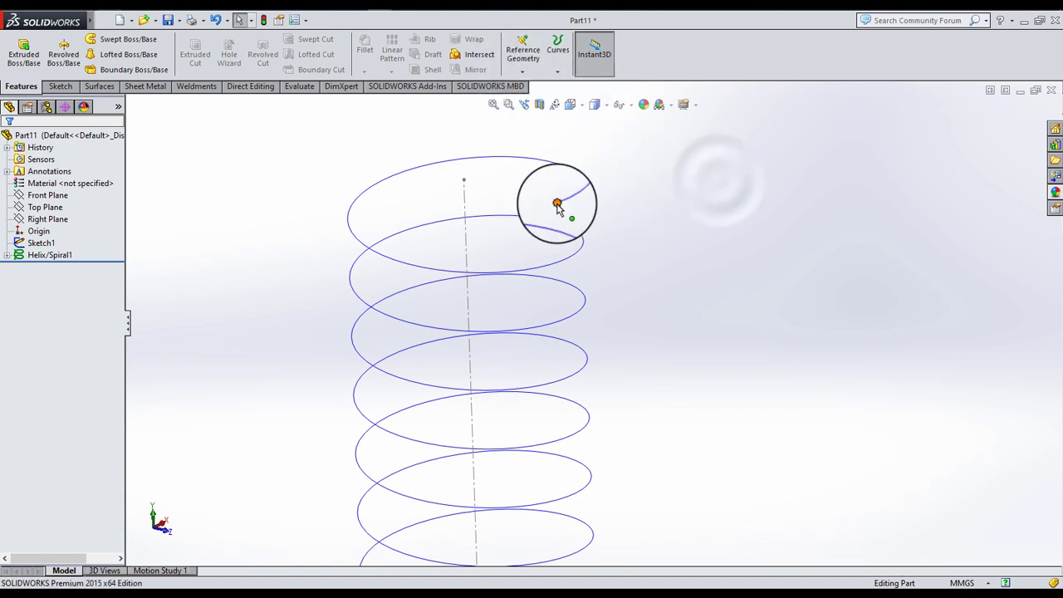
pyautogui.click(523, 54)
pyautogui.click(538, 89)
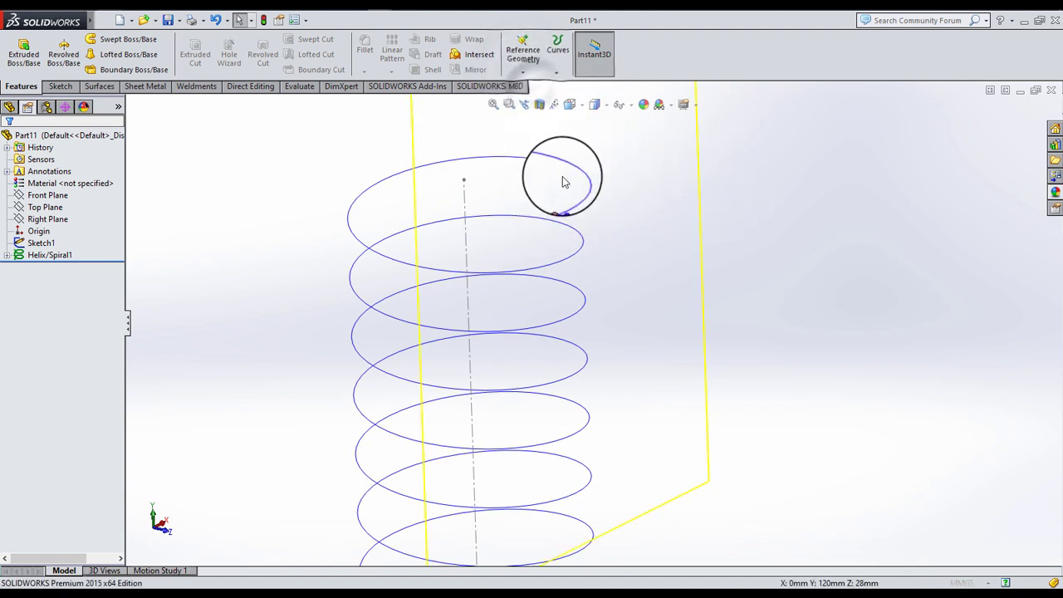
pyautogui.click(573, 193)
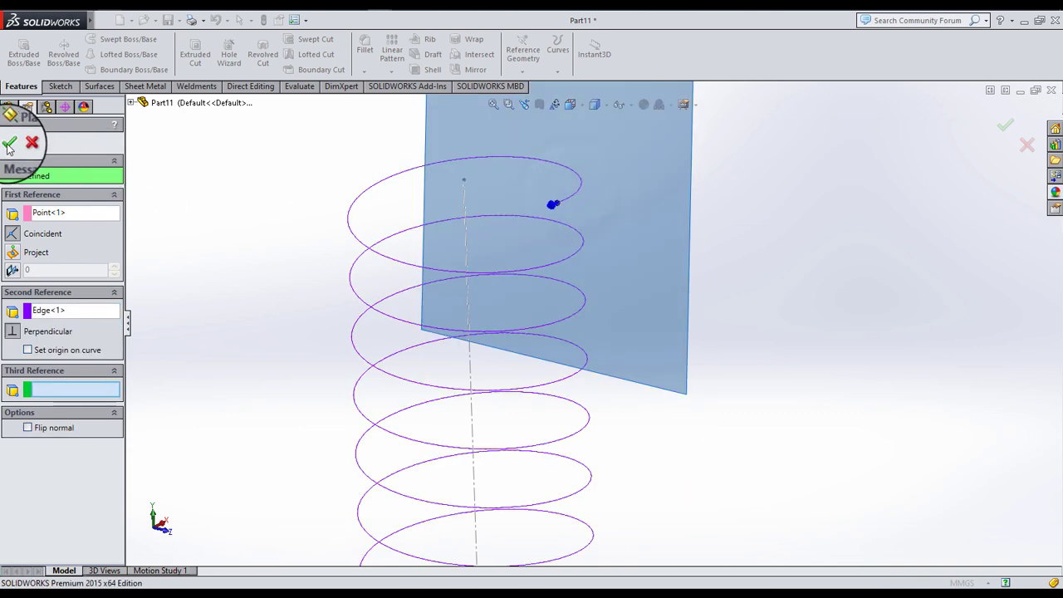
pyautogui.rightClick(207, 262)
# - Start a sketch on Plane1, view it normal-to, and draw a small circle near the helix end
pyautogui.click(36, 269)
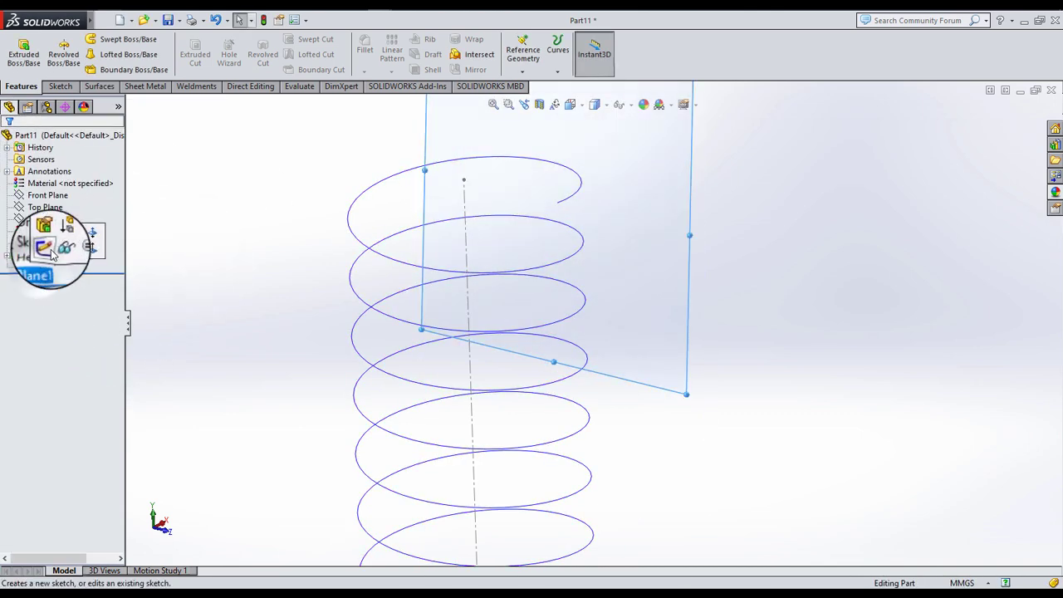
pyautogui.click(45, 248)
pyautogui.click(570, 104)
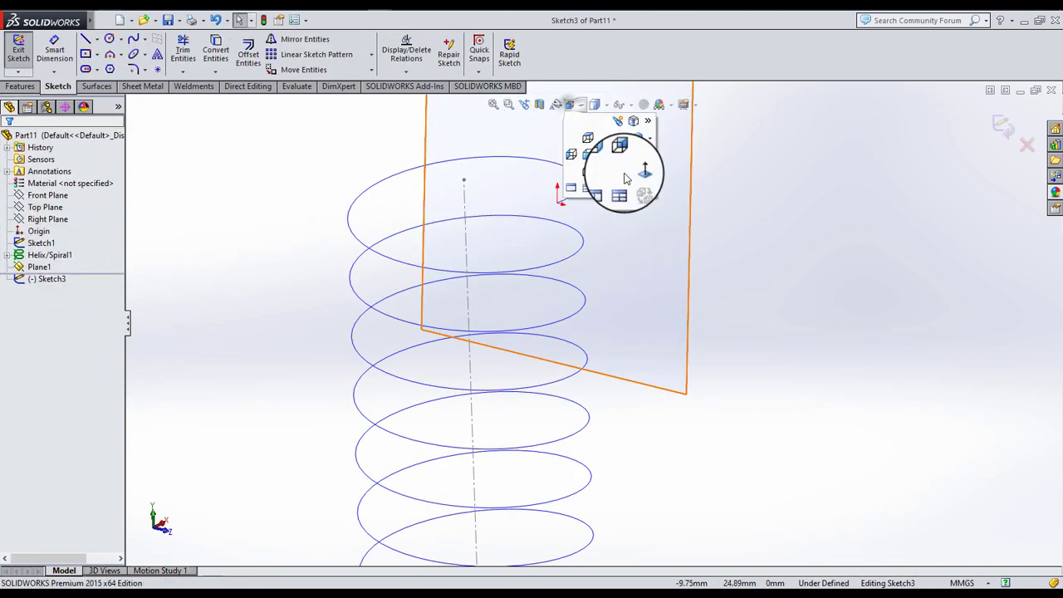
pyautogui.click(626, 179)
pyautogui.scroll(-3, 636, 238)
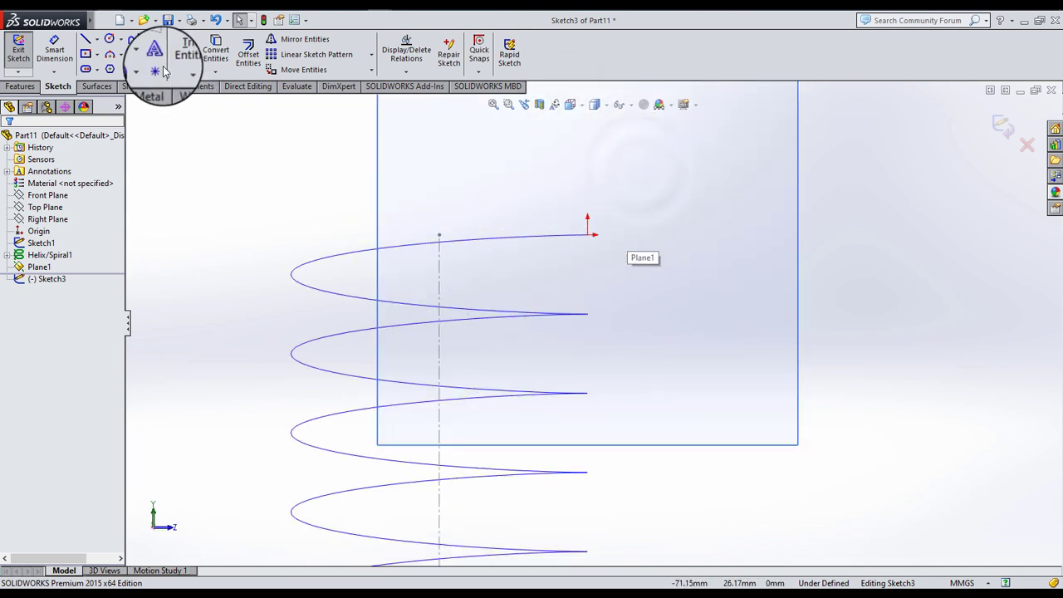
pyautogui.click(111, 40)
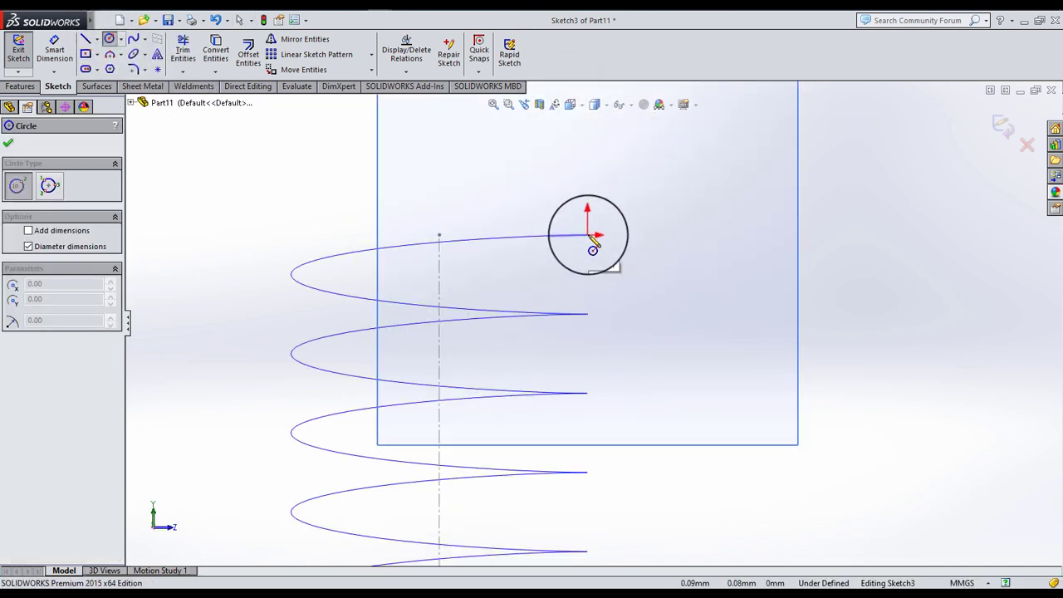
pyautogui.moveTo(641, 250); pyautogui.dragTo(654, 263)
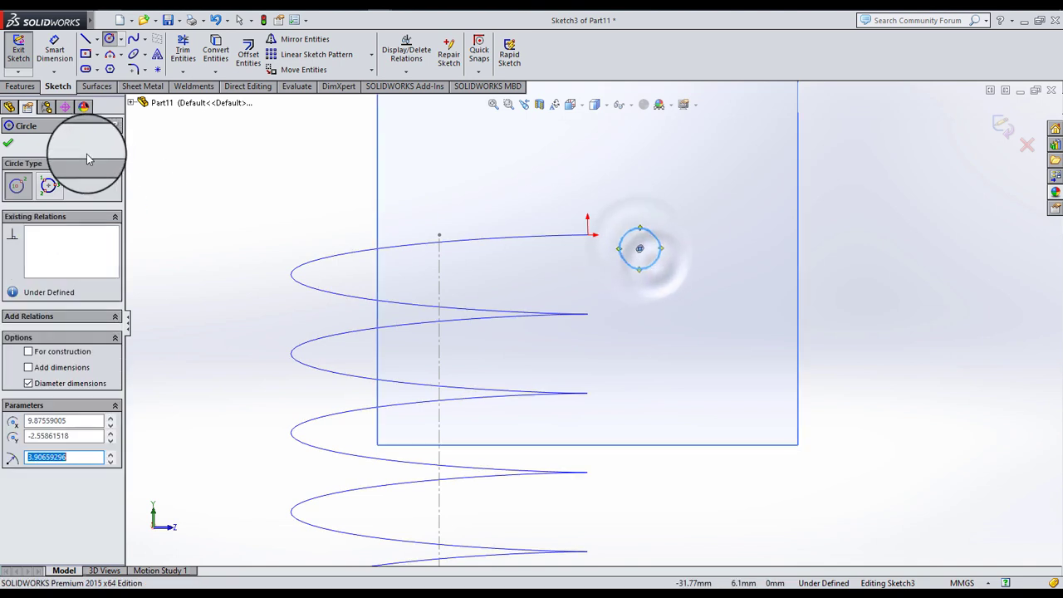
pyautogui.click(13, 146)
# - Dimension the circle to Ø6 mm and pierce its centre onto the helix
pyautogui.click(54, 50)
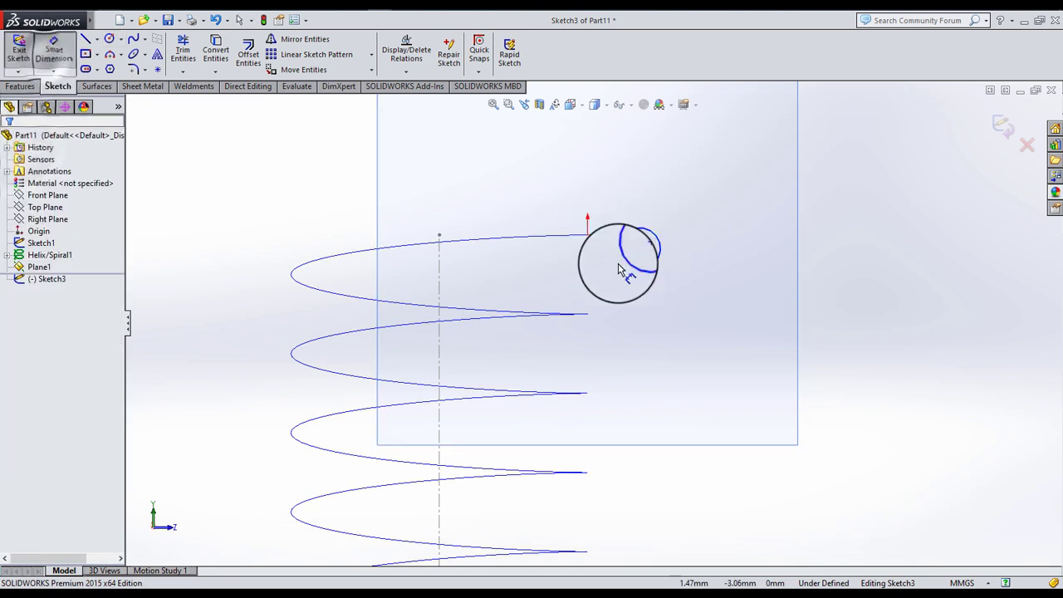
pyautogui.click(698, 262)
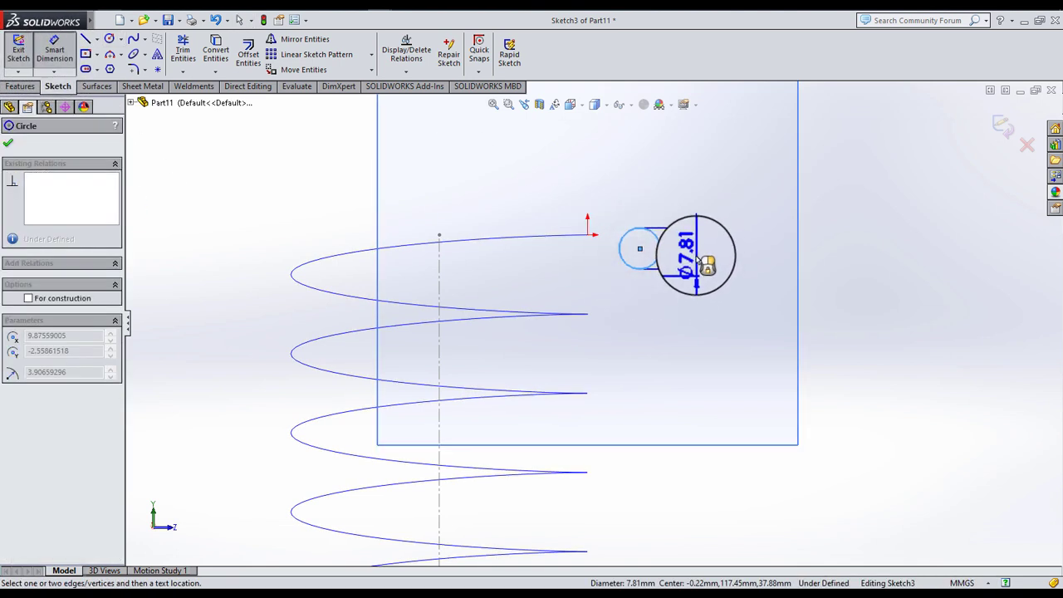
pyautogui.click(707, 264)
pyautogui.press('Return')
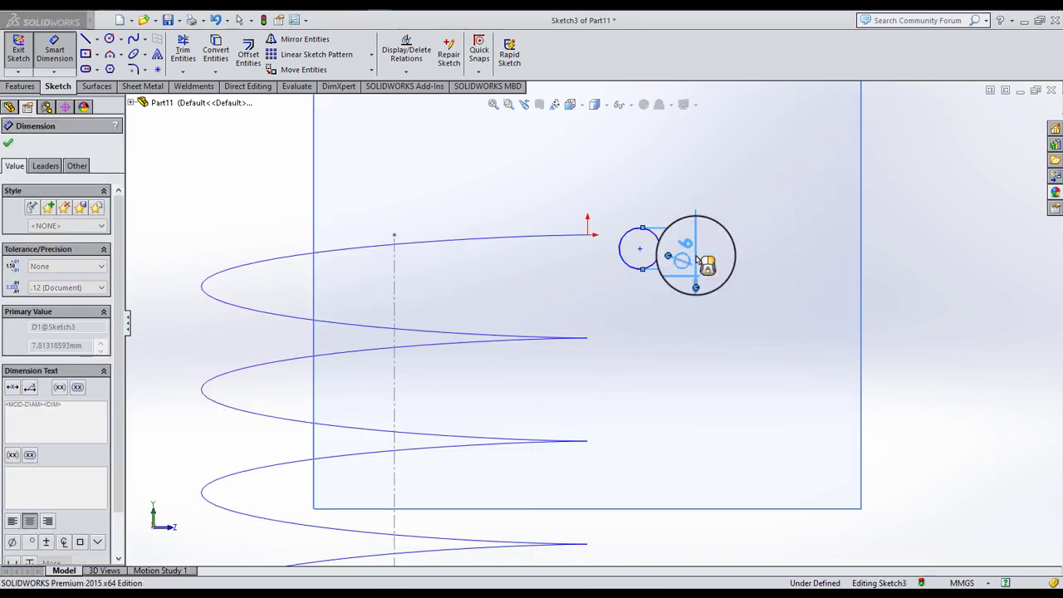
pyautogui.click(747, 300)
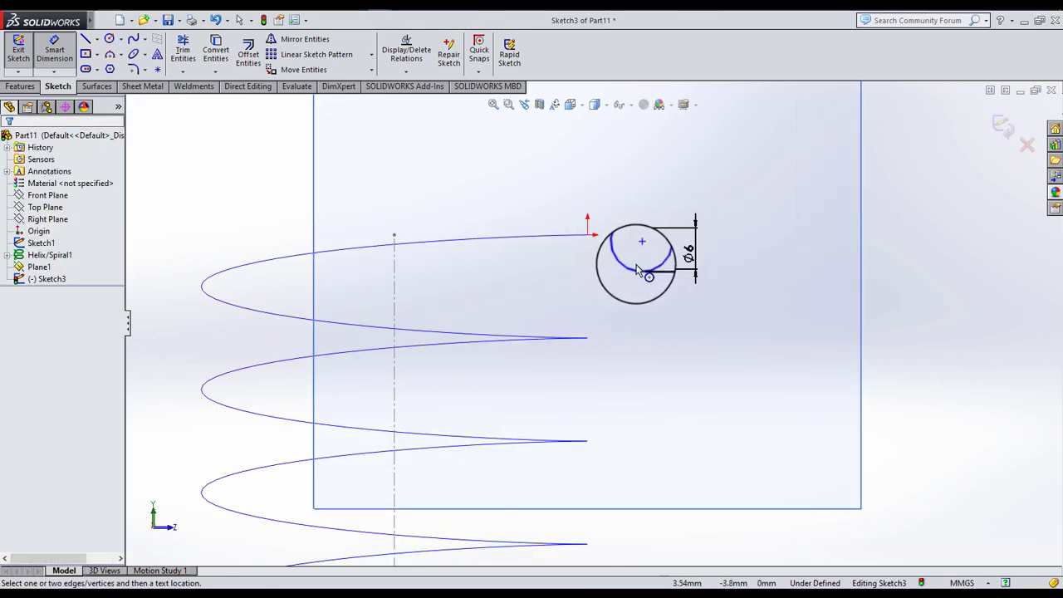
pyautogui.press('Escape')
pyautogui.click(560, 235)
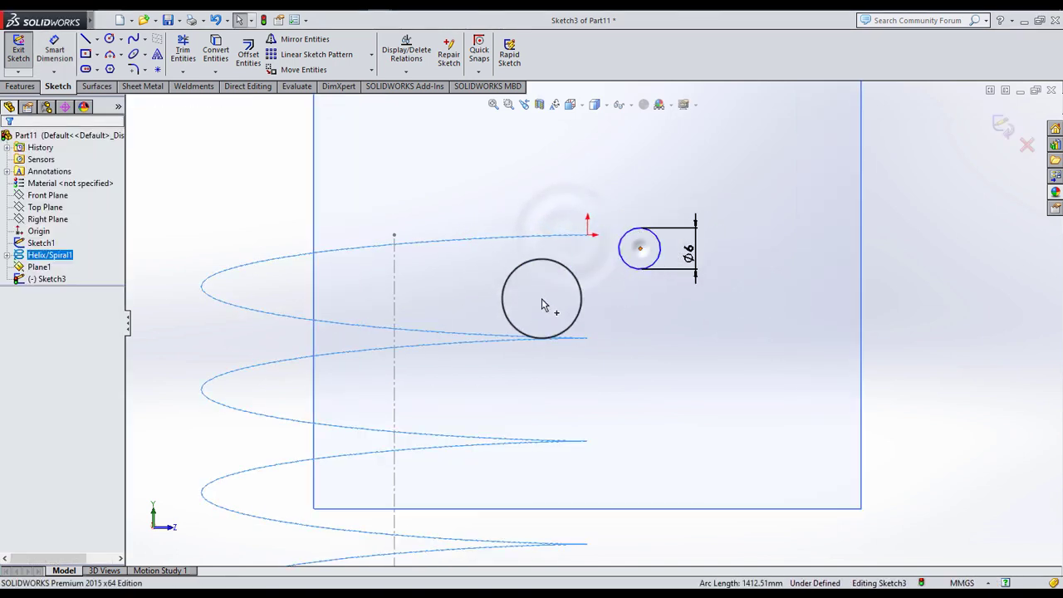
pyautogui.click(14, 358)
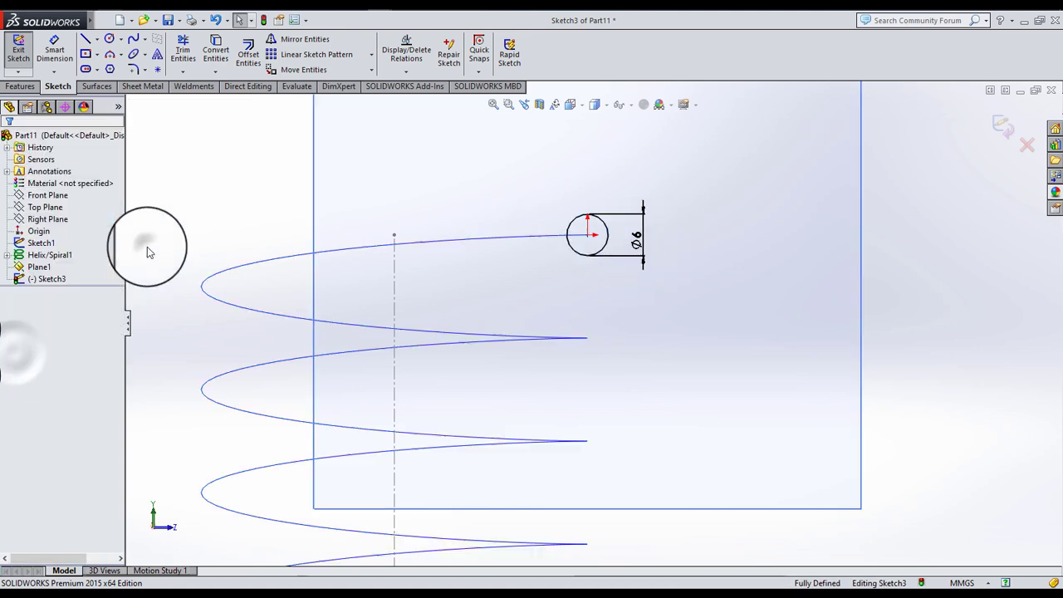
pyautogui.moveTo(557, 301)
pyautogui.mouseDown(button='middle')
pyautogui.moveTo(664, 308)
pyautogui.moveTo(914, 270)
pyautogui.moveTo(776, 368)
pyautogui.moveTo(712, 315)
pyautogui.moveTo(995, 136)
pyautogui.mouseUp(button='middle')
# - Sweep the Ø6 circle along Helix/Spiral1 to form the solid coil spring
pyautogui.click(1003, 127)
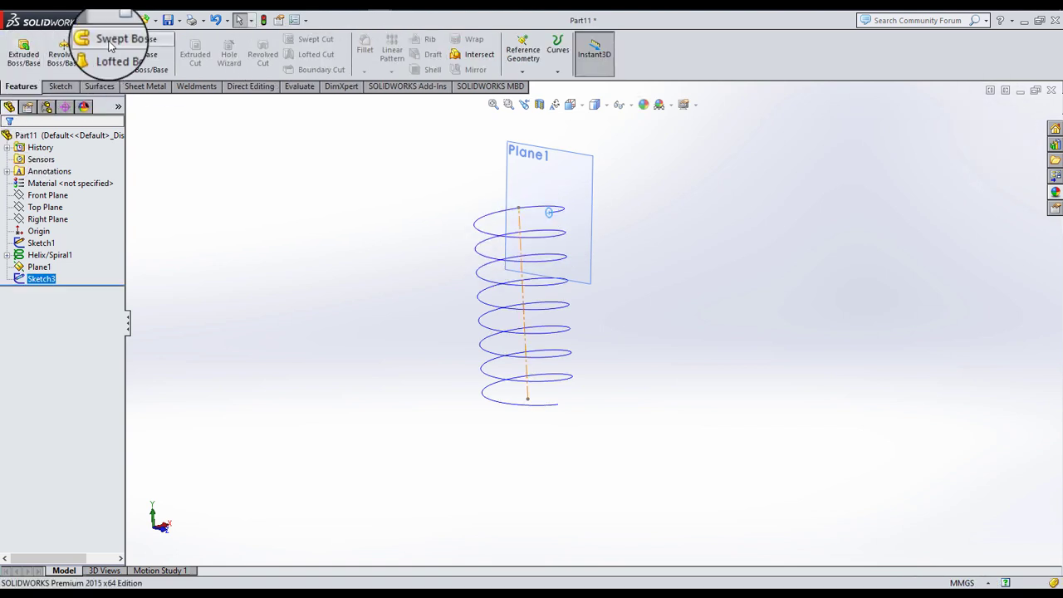
pyautogui.click(125, 39)
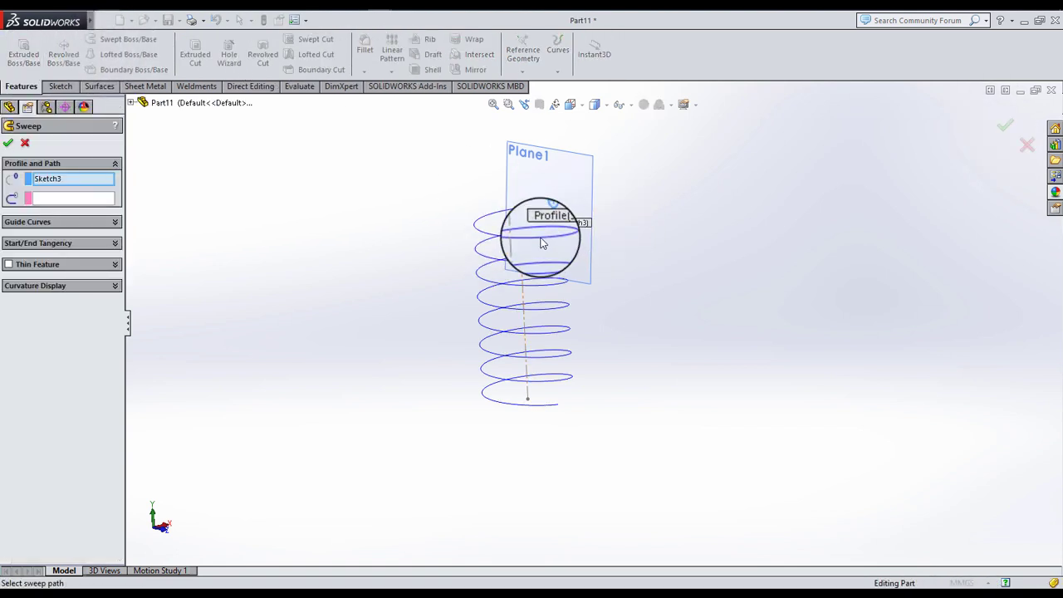
pyautogui.click(493, 241)
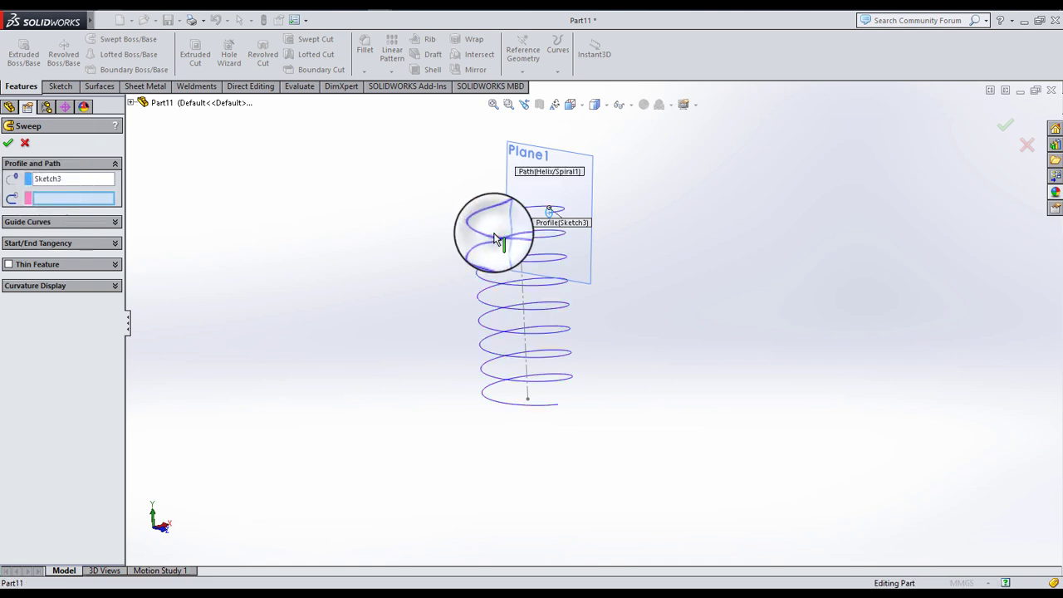
pyautogui.rightClick(348, 217)
pyautogui.moveTo(363, 233)
pyautogui.mouseDown(button='middle')
pyautogui.moveTo(588, 267)
pyautogui.moveTo(573, 263)
pyautogui.mouseUp(button='middle')
# - View the spring normal to Front Plane, hide Sketch1, and begin a sketch on Front Plane
pyautogui.click(38, 197)
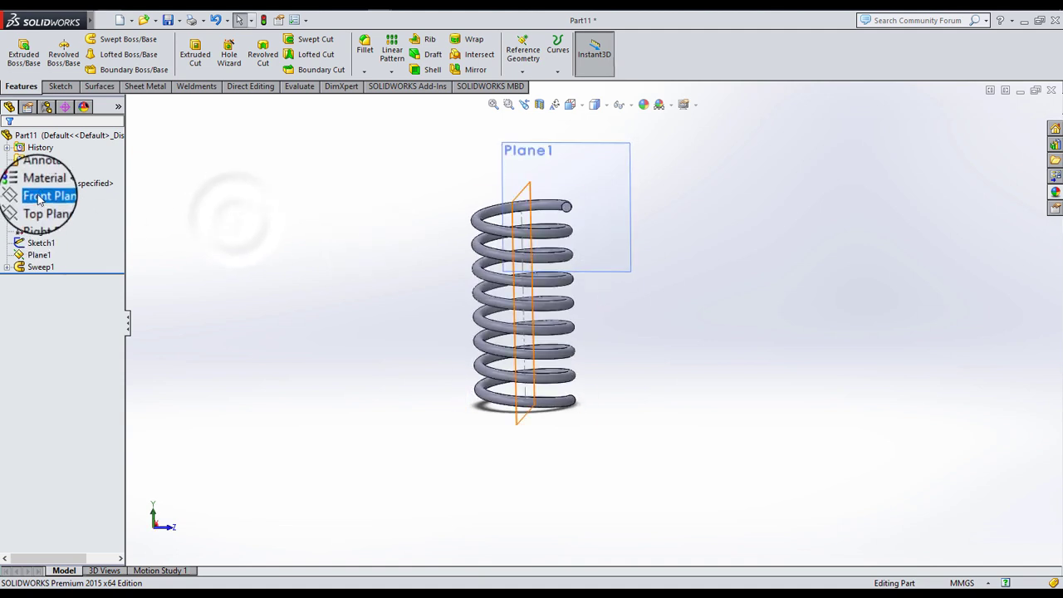
pyautogui.click(92, 171)
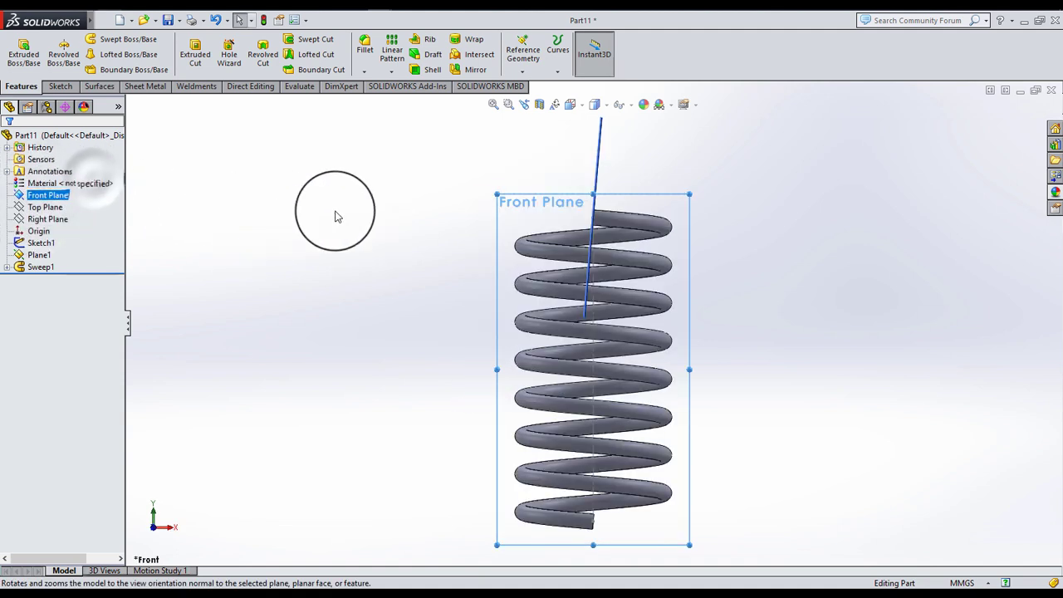
pyautogui.click(43, 262)
pyautogui.click(68, 240)
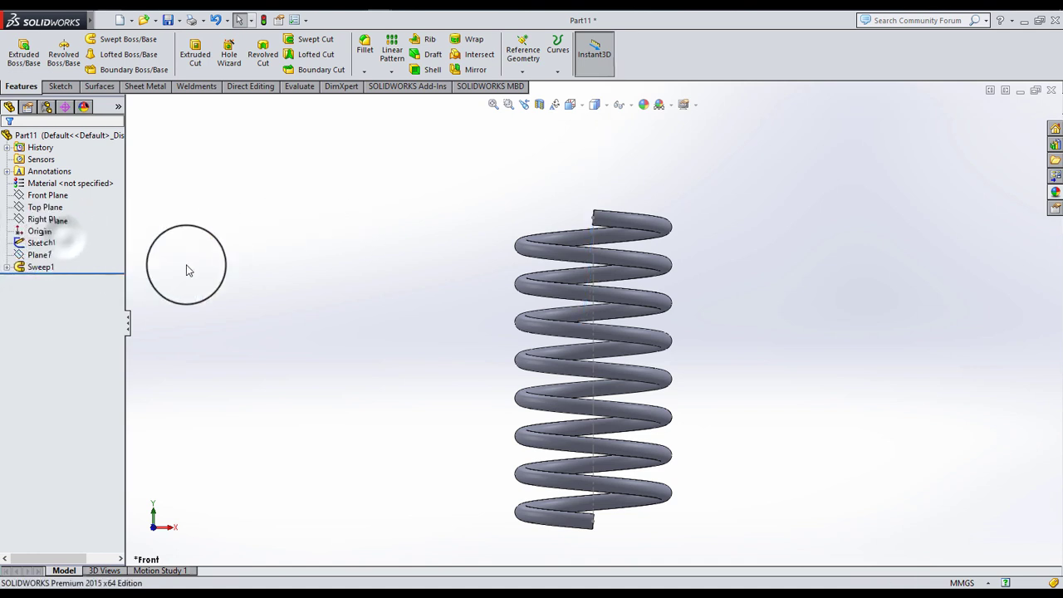
pyautogui.click(32, 268)
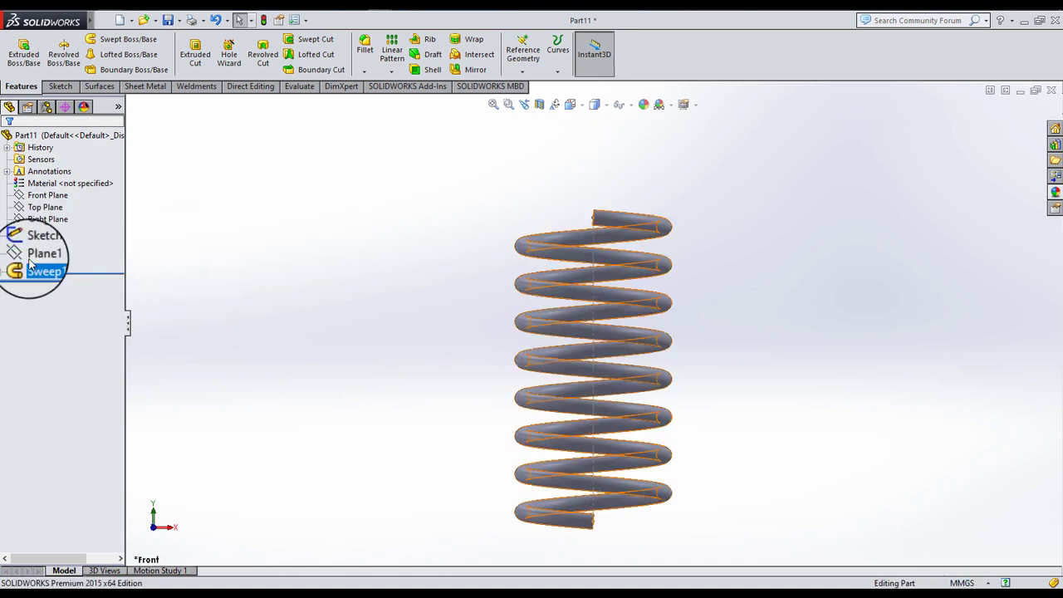
pyautogui.click(47, 194)
pyautogui.click(53, 176)
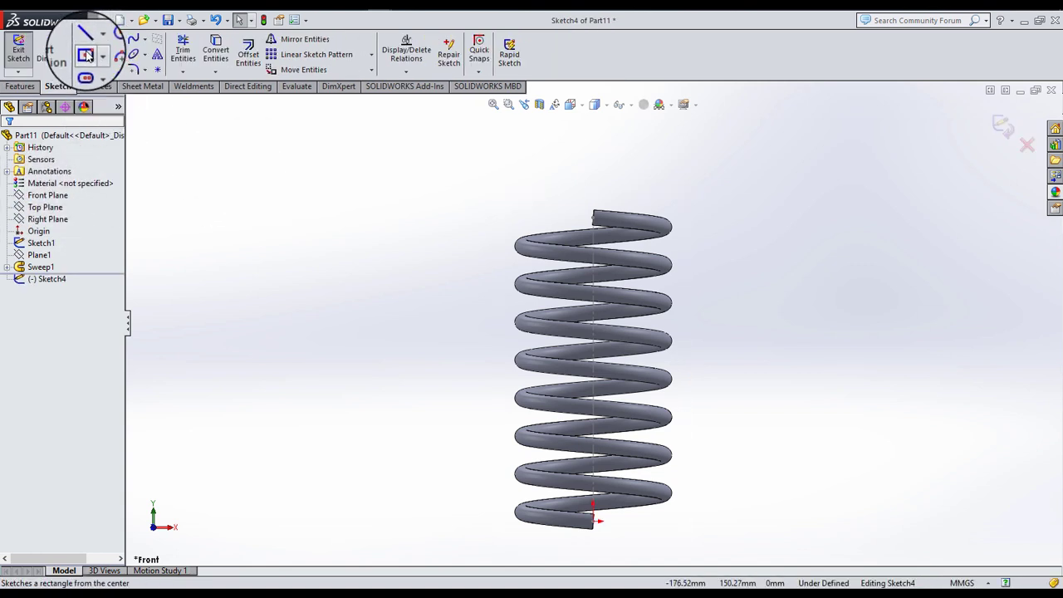
# - Draw a vertical centerline through the spring origin along its axis
pyautogui.moveTo(470, 204); pyautogui.dragTo(510, 210, button='right')
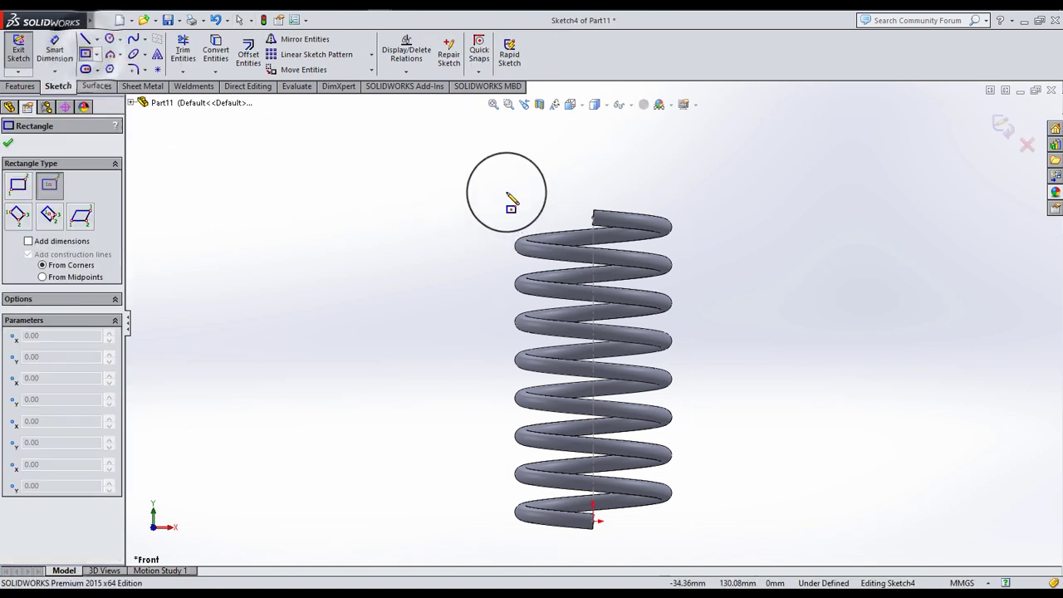
pyautogui.click(97, 45)
pyautogui.click(119, 67)
pyautogui.click(593, 219)
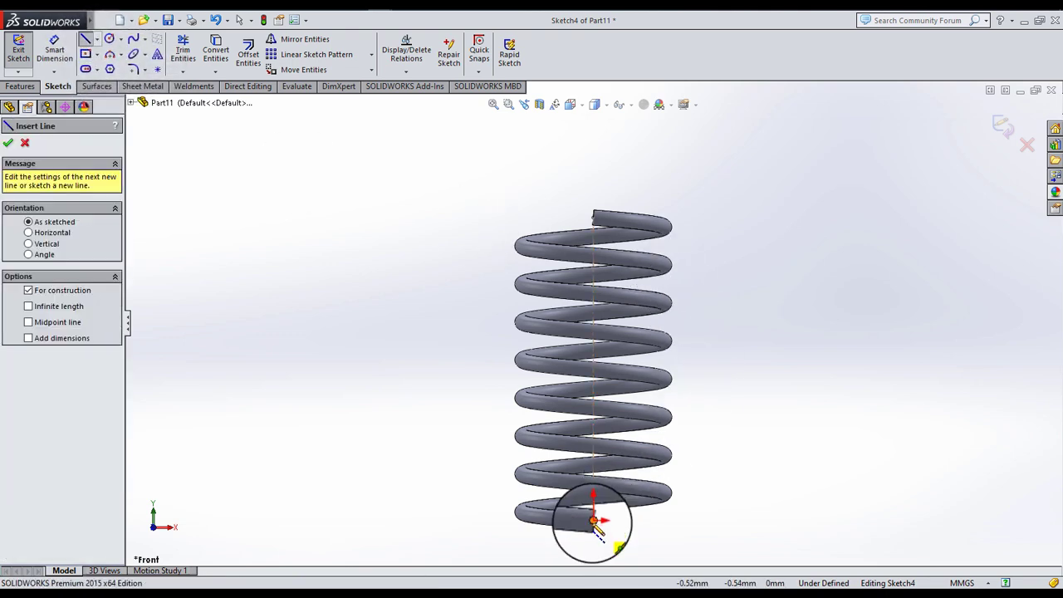
pyautogui.scroll(3, 596, 457)
pyautogui.click(593, 465)
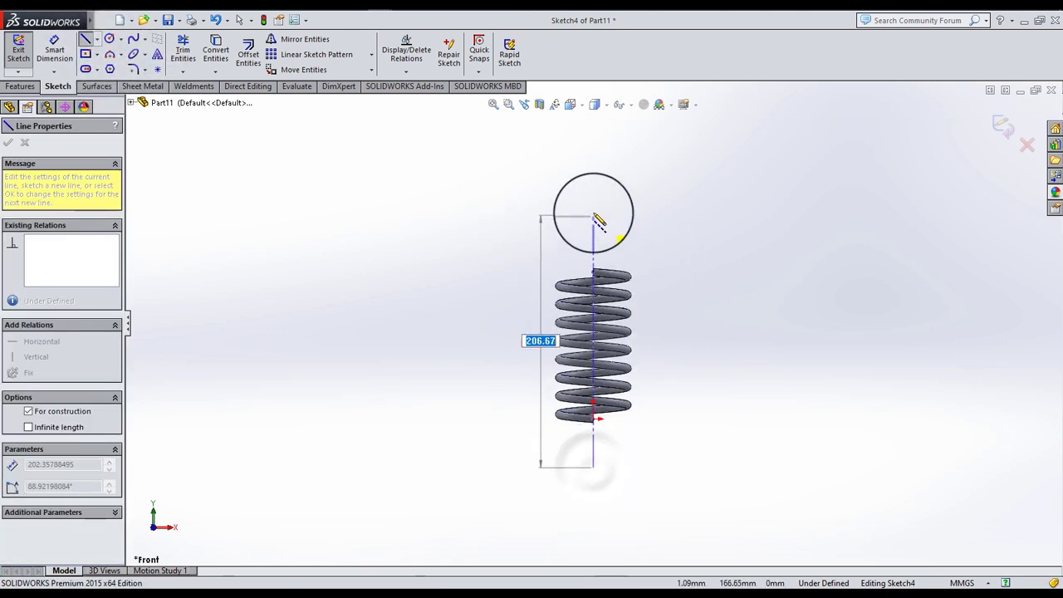
pyautogui.click(593, 212)
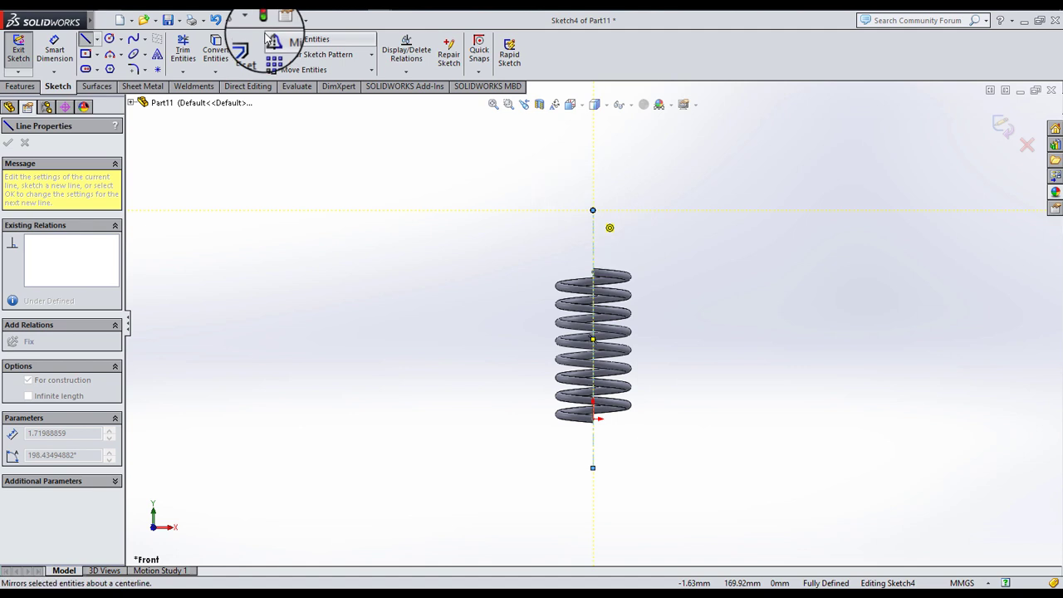
pyautogui.click(239, 23)
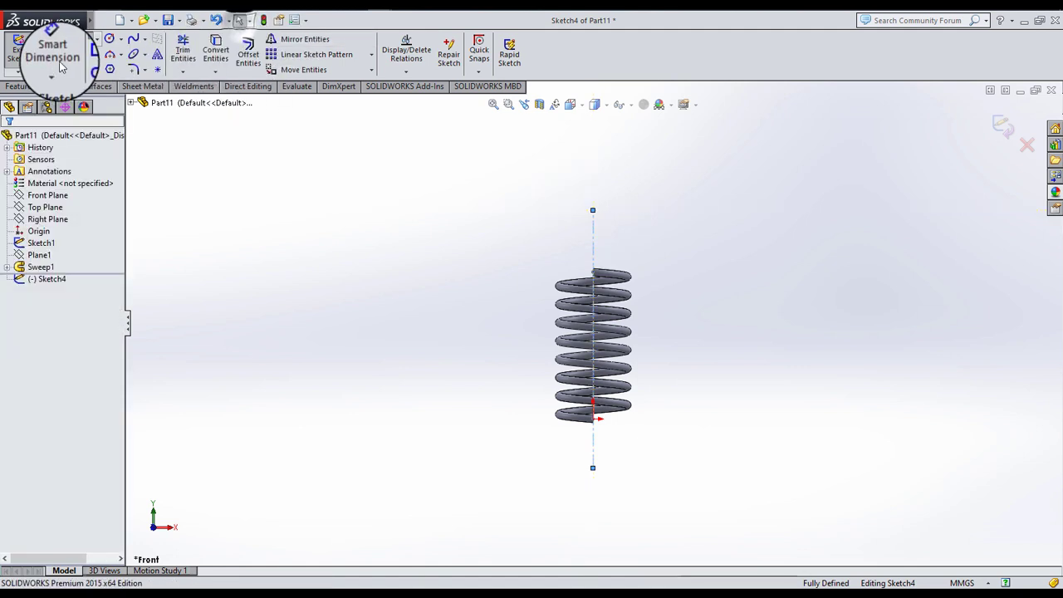
pyautogui.scroll(-1, 561, 245)
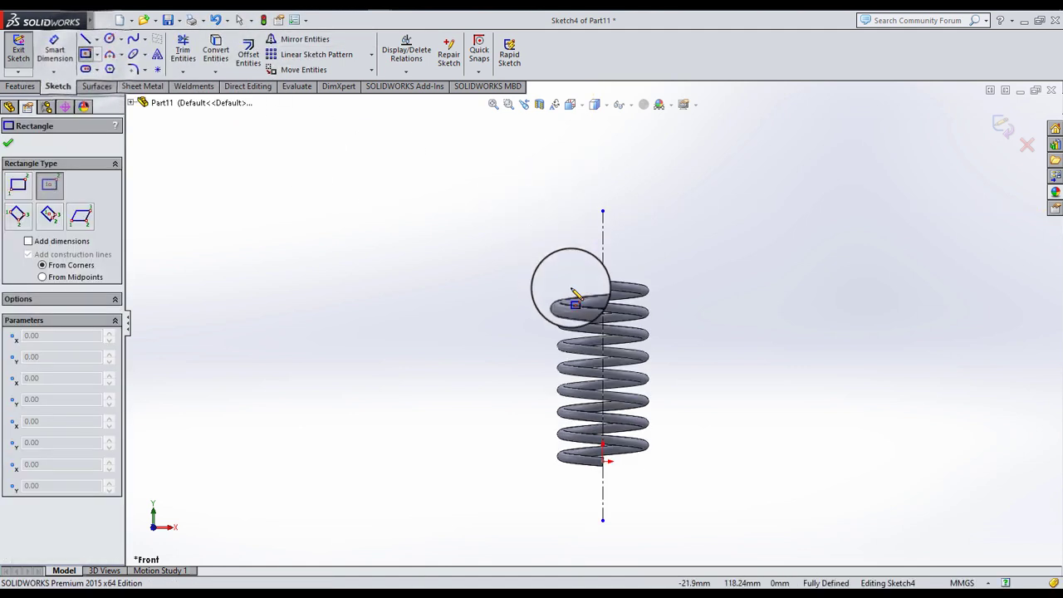
# - Draw a center rectangle above the spring and make its centre coincident with the centerline
pyautogui.click(522, 231)
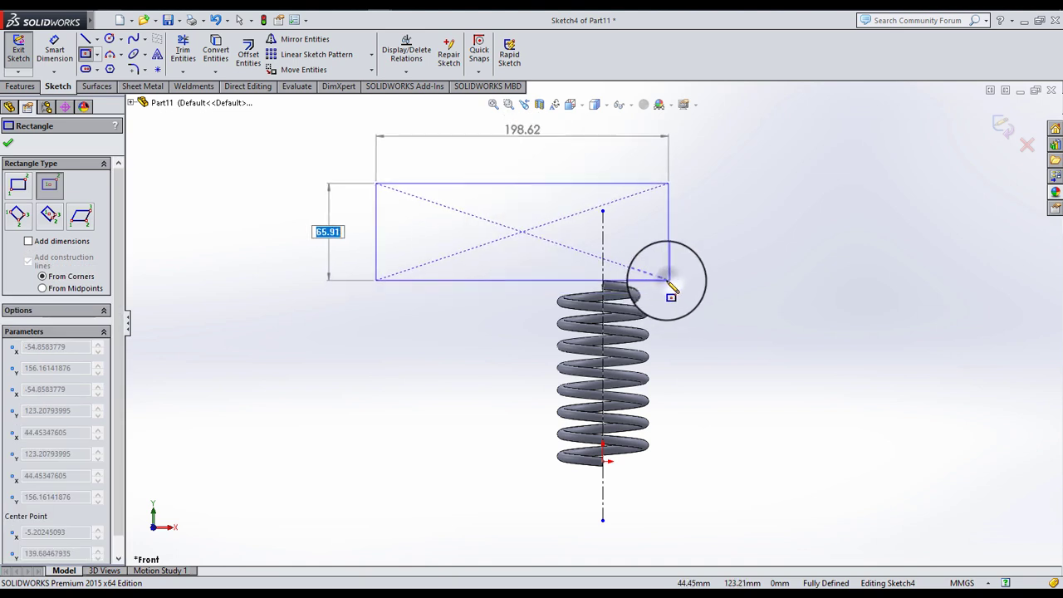
pyautogui.click(669, 279)
pyautogui.press('Escape')
pyautogui.moveTo(535, 237); pyautogui.dragTo(525, 242)
pyautogui.keyDown('ctrl'); pyautogui.click(604, 242); pyautogui.keyUp('ctrl')
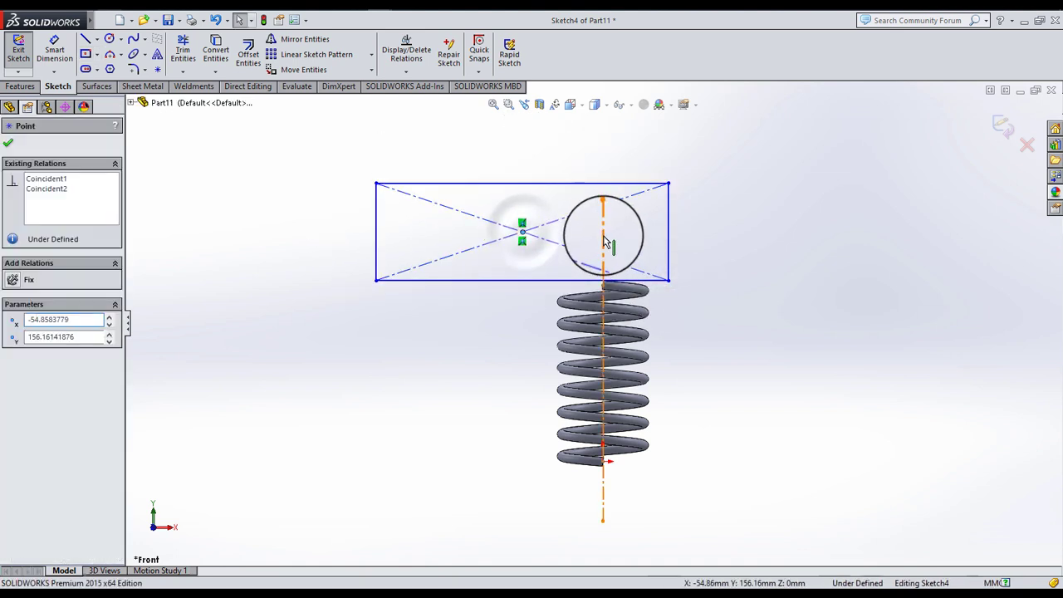
pyautogui.click(15, 375)
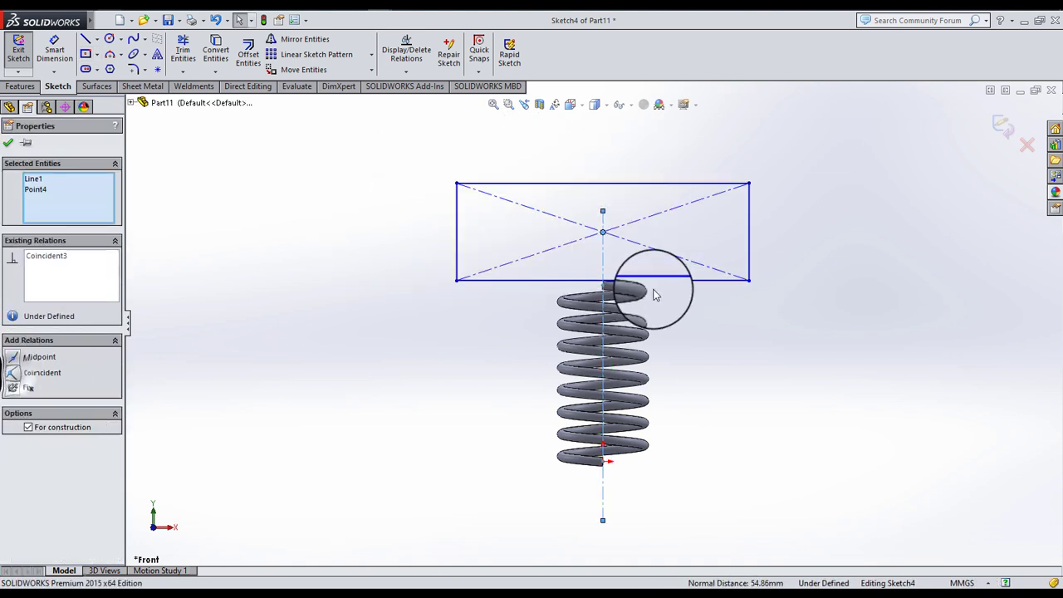
# - Make the rectangle's bottom edge coincident with the spring path's top end point
pyautogui.scroll(-4, 623, 290)
pyautogui.click(719, 336)
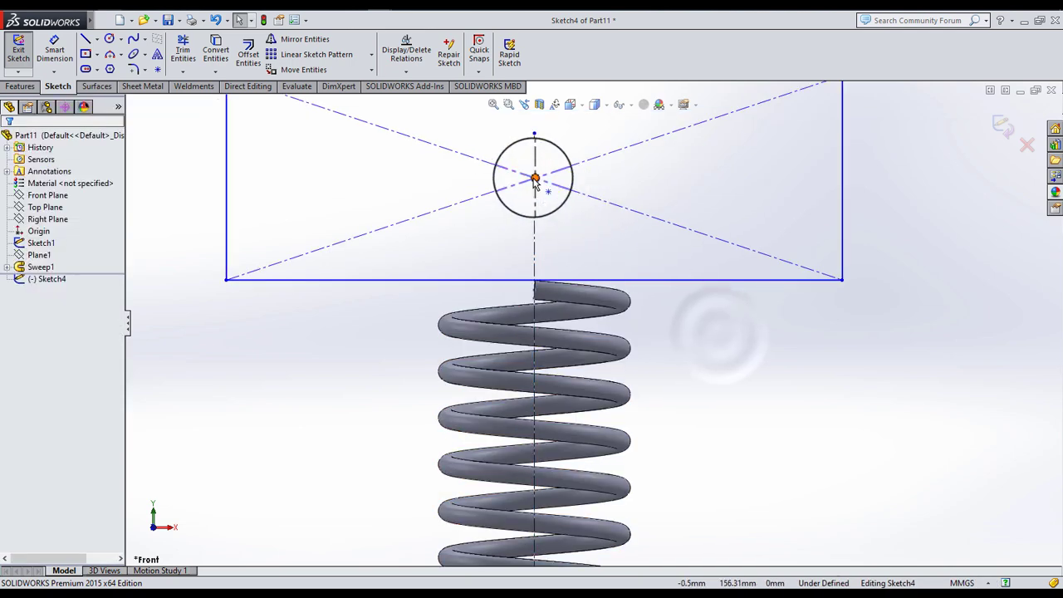
pyautogui.click(535, 187)
pyautogui.click(684, 366)
pyautogui.scroll(-2, 556, 295)
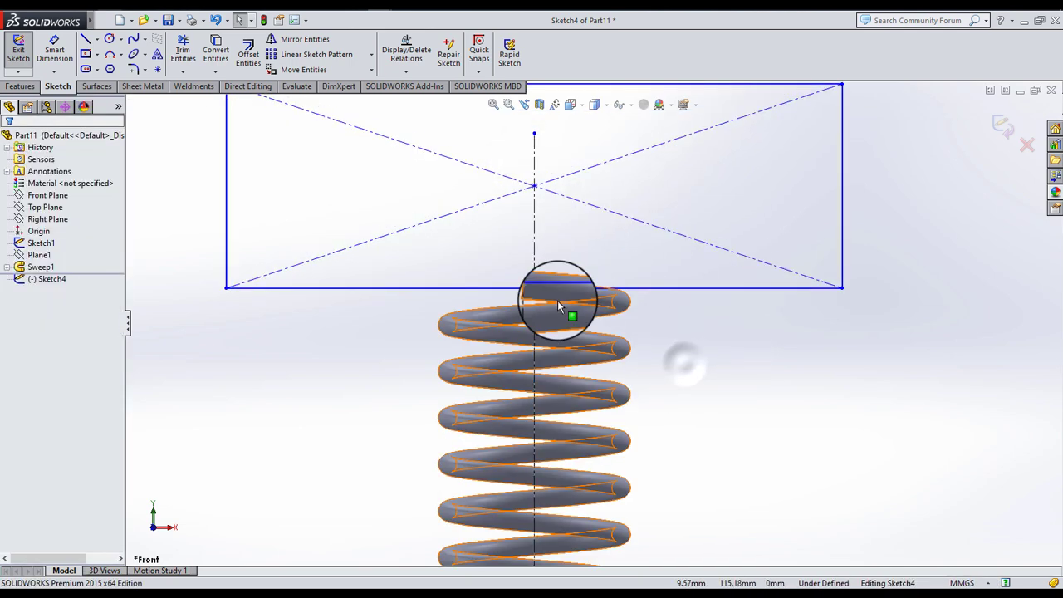
pyautogui.scroll(-3, 546, 292)
pyautogui.scroll(-2, 547, 292)
pyautogui.click(489, 279)
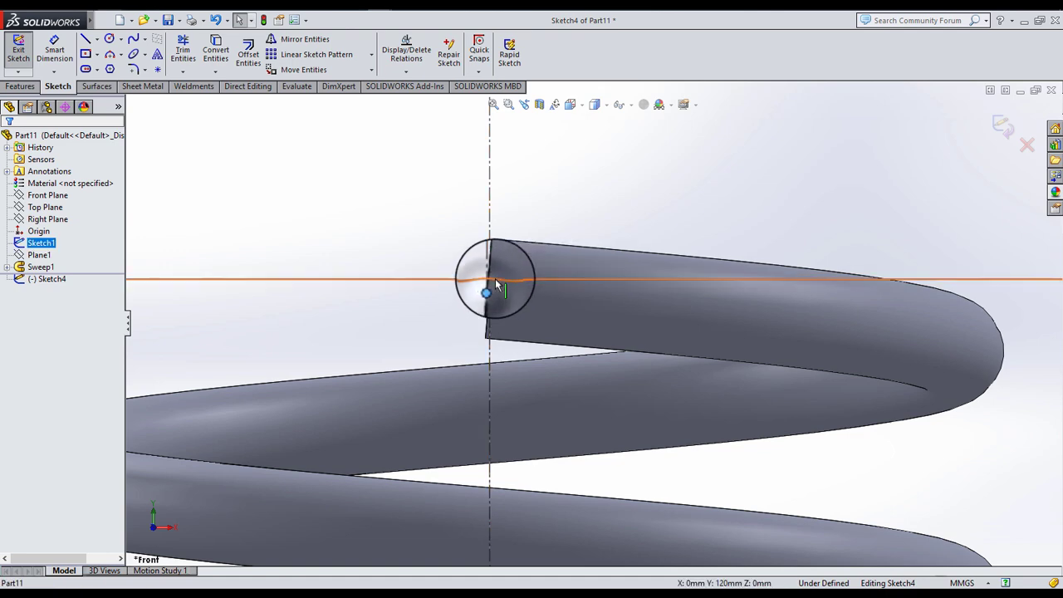
pyautogui.keyDown('ctrl'); pyautogui.click(489, 288); pyautogui.keyUp('ctrl')
pyautogui.click(18, 376)
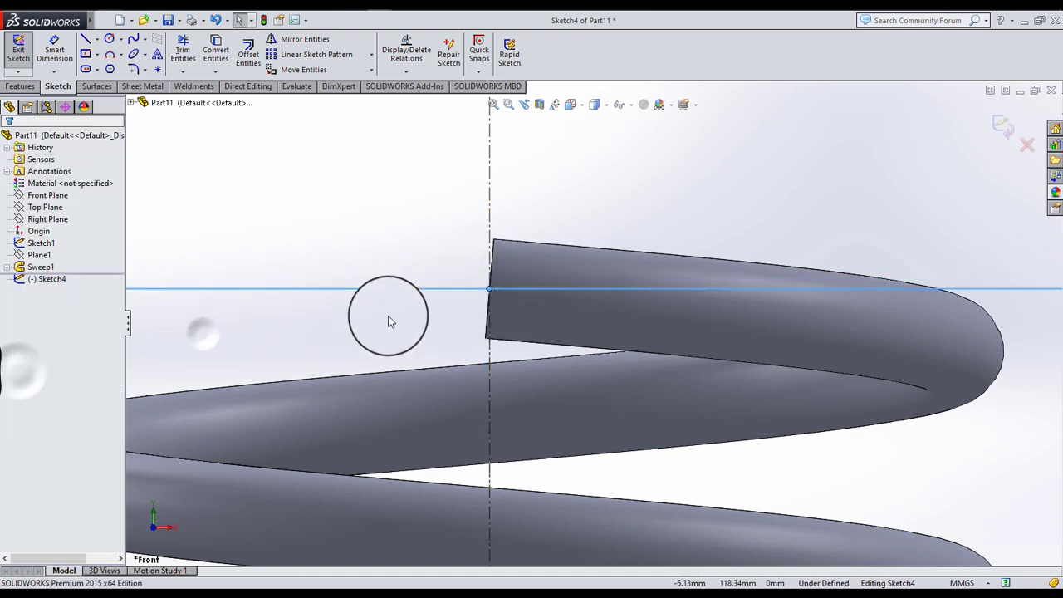
# - Dimension the rectangle's width, correcting it from 60 to 70 mm
pyautogui.scroll(5, 390, 307)
pyautogui.click(54, 52)
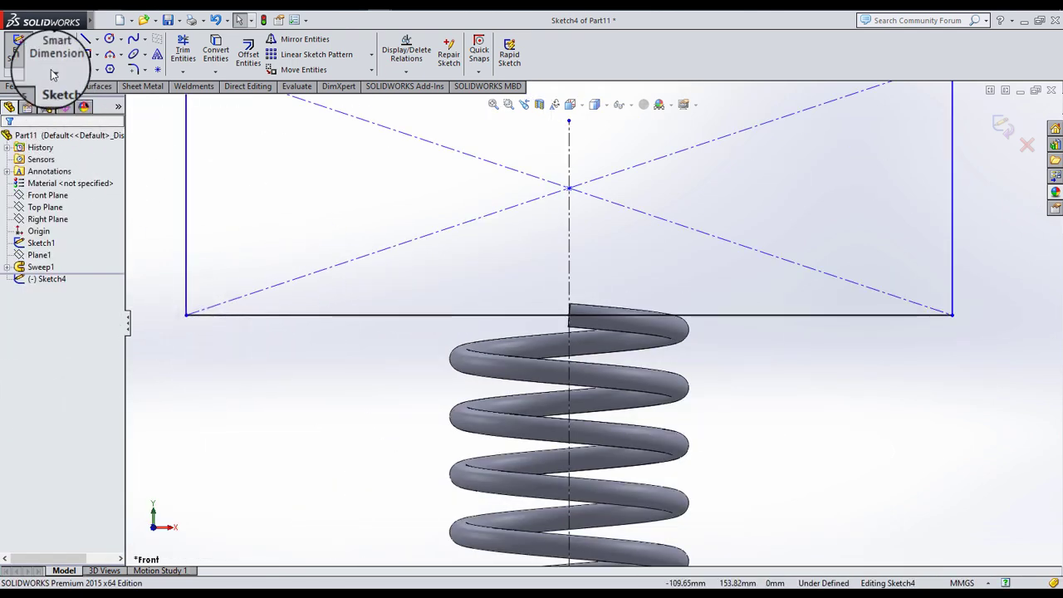
pyautogui.click(274, 315)
pyautogui.click(328, 362)
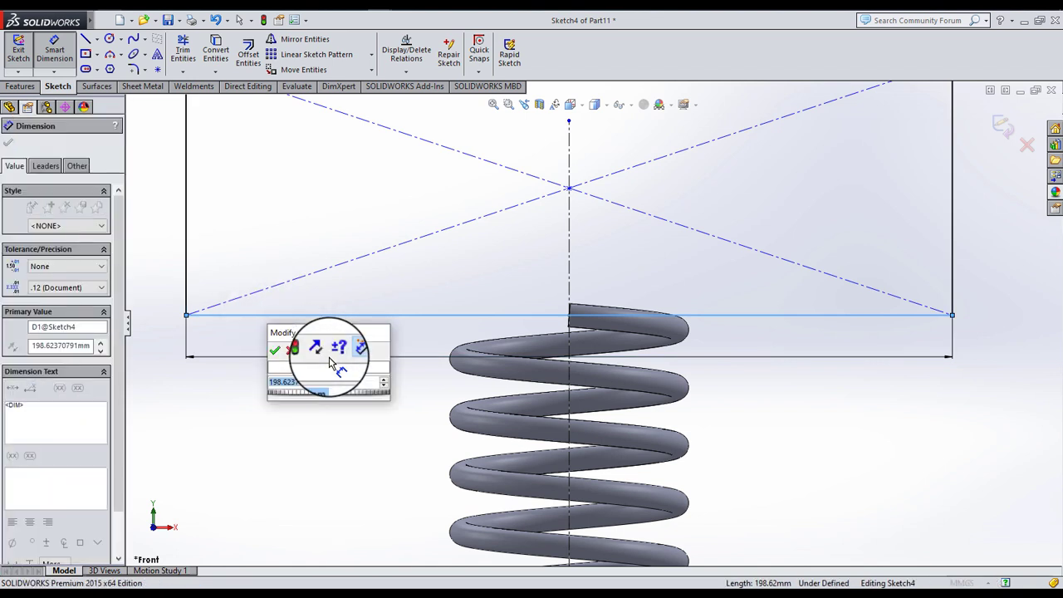
pyautogui.write('60')
pyautogui.press('Return')
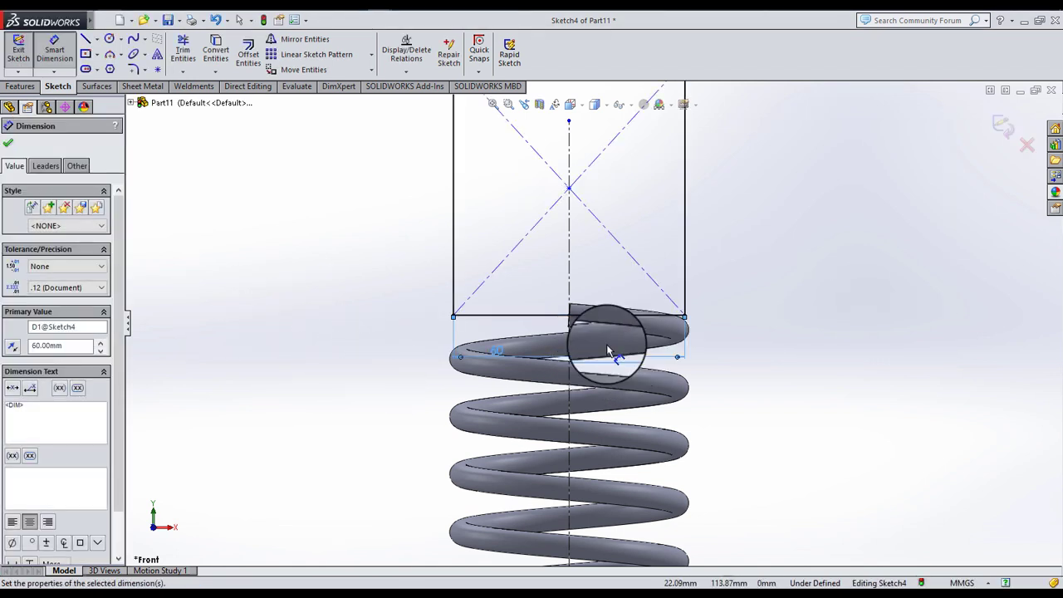
pyautogui.doubleClick(498, 353)
pyautogui.write('70')
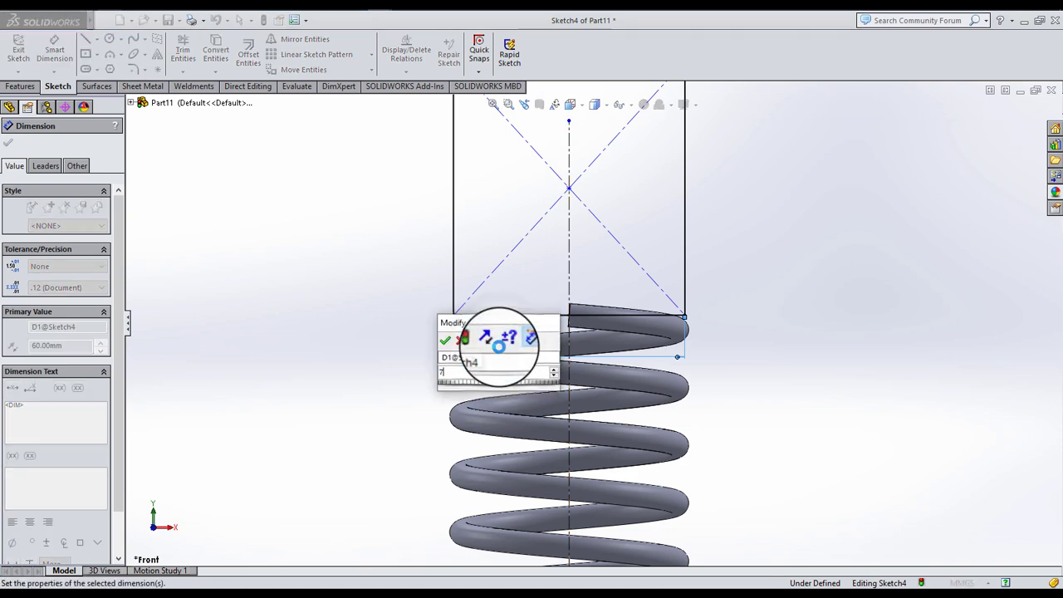
pyautogui.press('Return')
pyautogui.click(827, 298)
# - Dimension the rectangle's height to 5 mm
pyautogui.scroll(5, 731, 261)
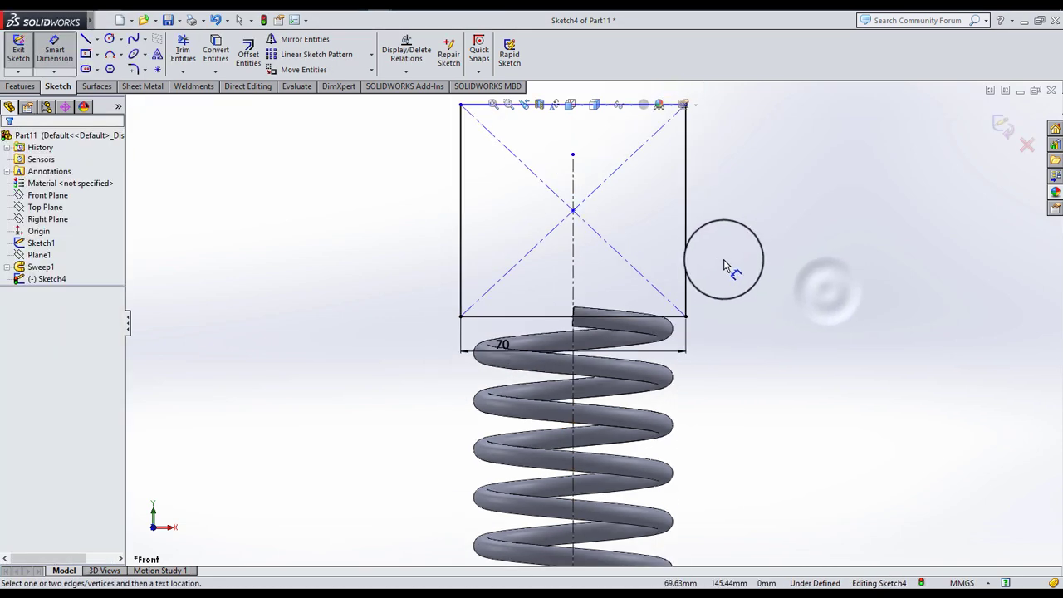
pyautogui.click(639, 259)
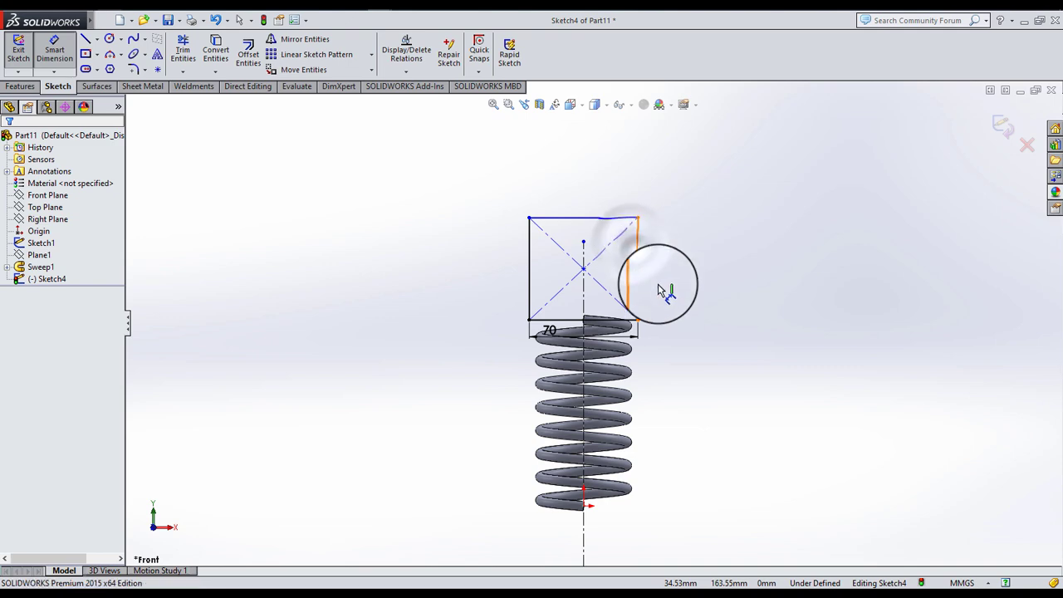
pyautogui.click(658, 289)
pyautogui.write('5.90695763mm')
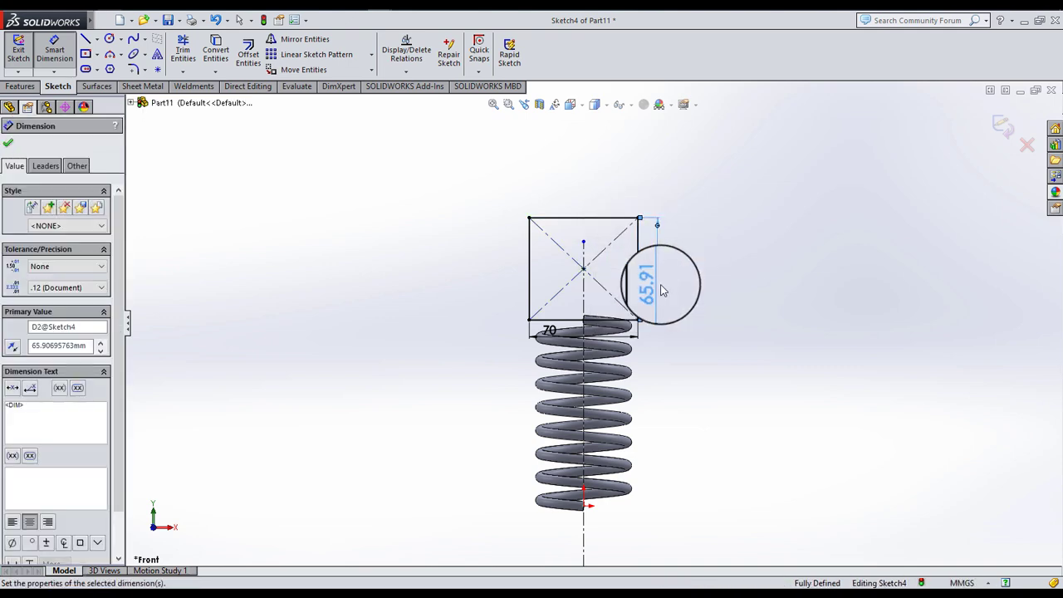
pyautogui.press('Return')
pyautogui.scroll(-3, 636, 390)
pyautogui.scroll(3, 612, 408)
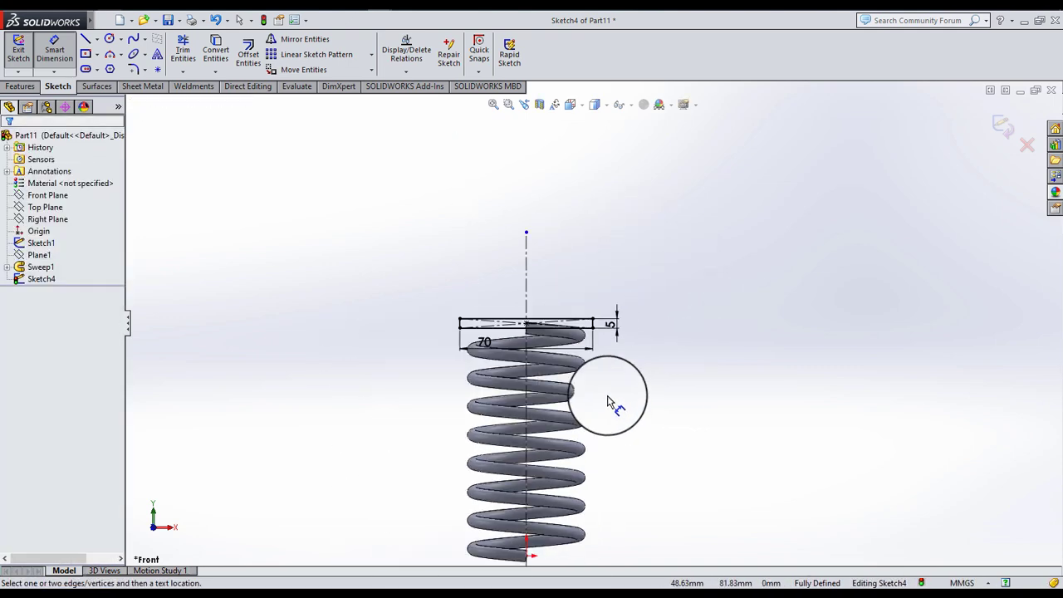
pyautogui.scroll(2, 570, 427)
pyautogui.scroll(-2, 590, 290)
pyautogui.scroll(-2, 590, 248)
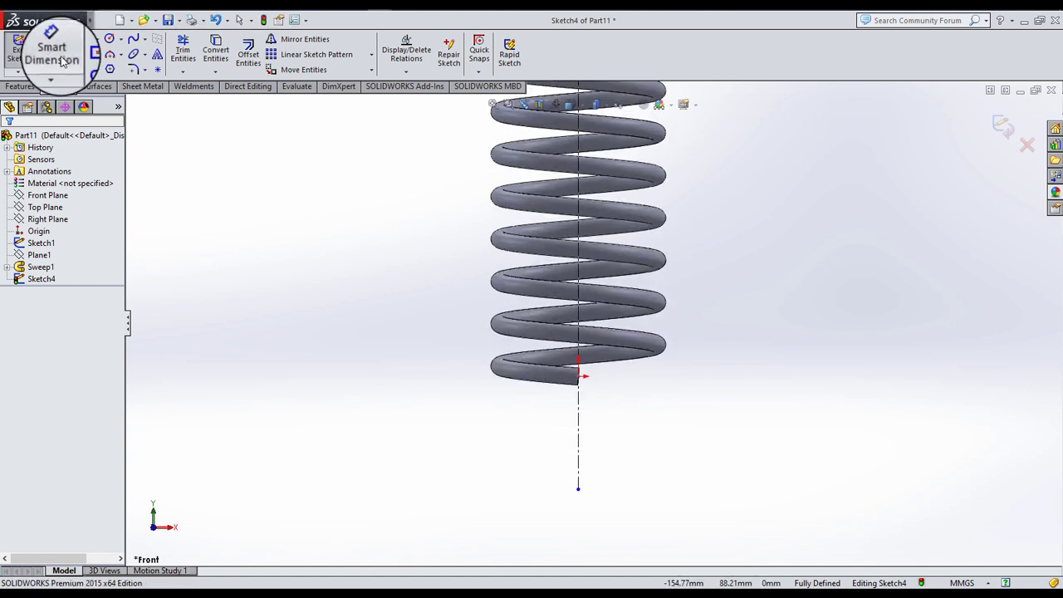
# - Draw a second center rectangle at the spring's bottom with its top edge on the origin
pyautogui.click(86, 57)
pyautogui.scroll(-2, 598, 411)
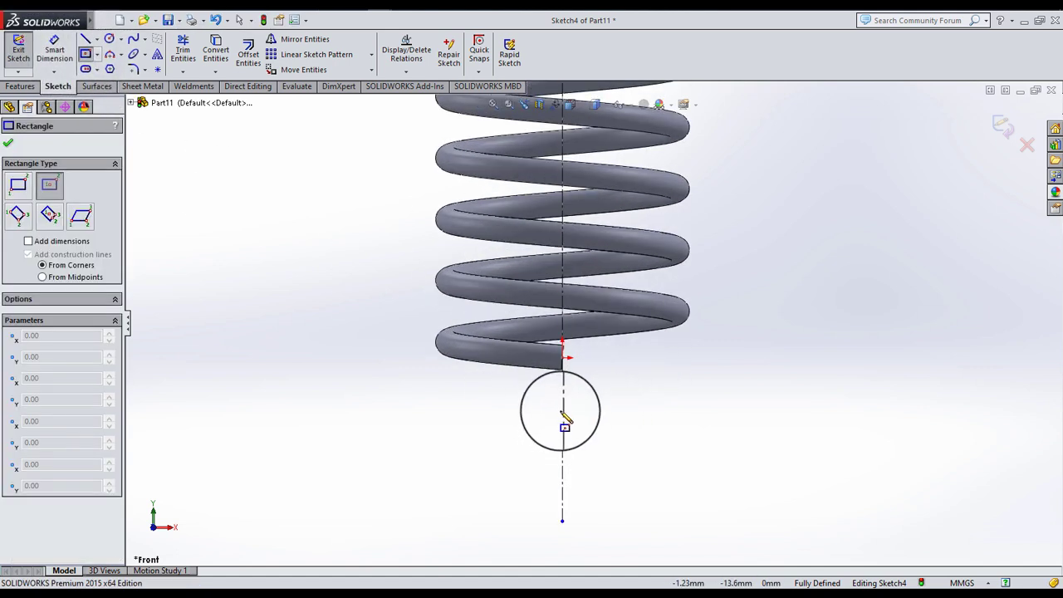
pyautogui.moveTo(564, 407); pyautogui.dragTo(402, 458)
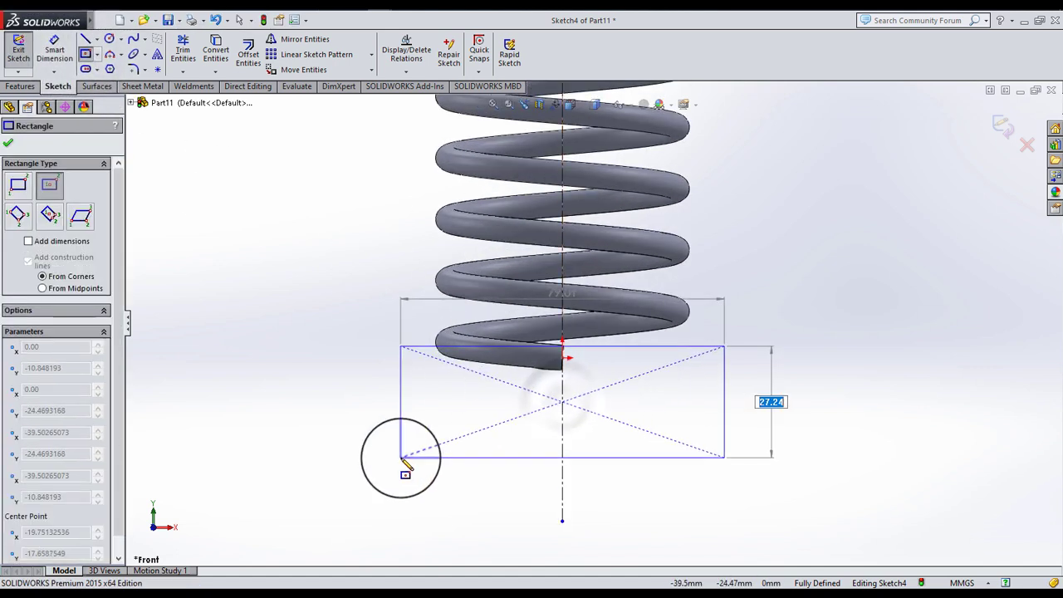
pyautogui.click(10, 146)
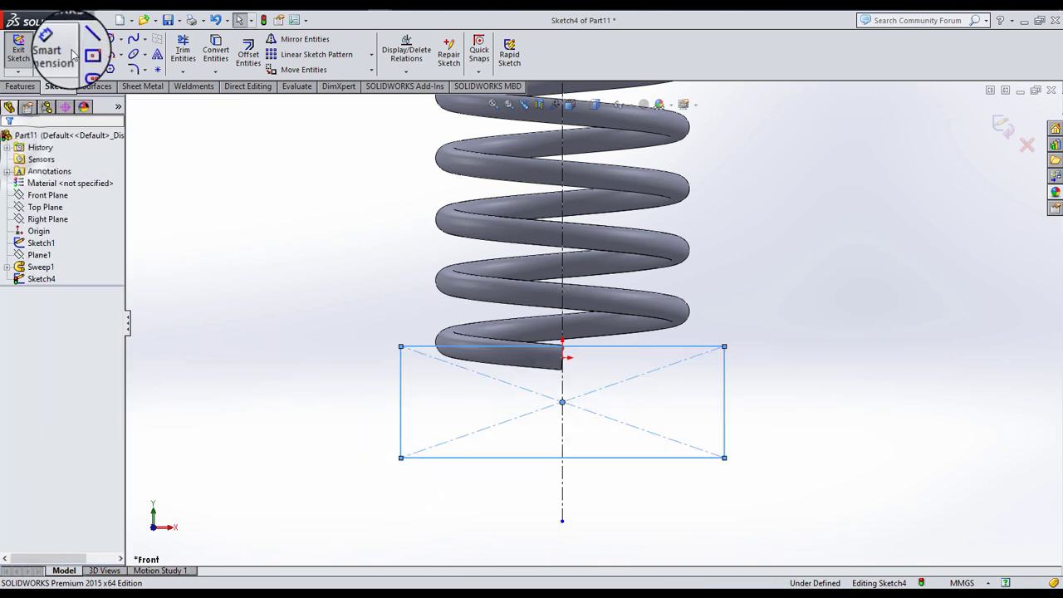
pyautogui.scroll(-2, 554, 379)
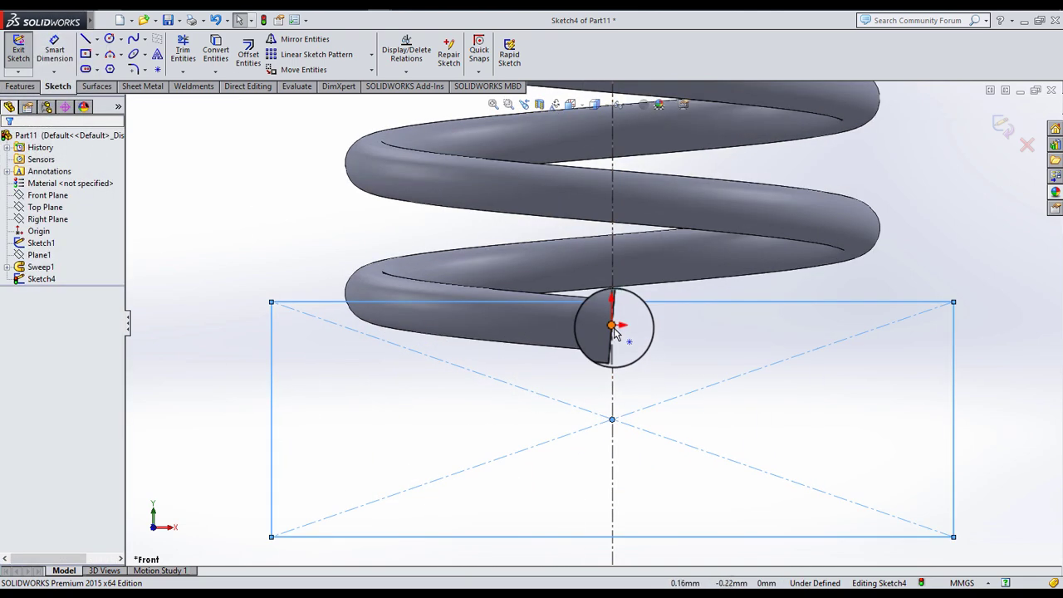
pyautogui.click(636, 302)
pyautogui.keyDown('ctrl'); pyautogui.click(612, 325); pyautogui.keyUp('ctrl')
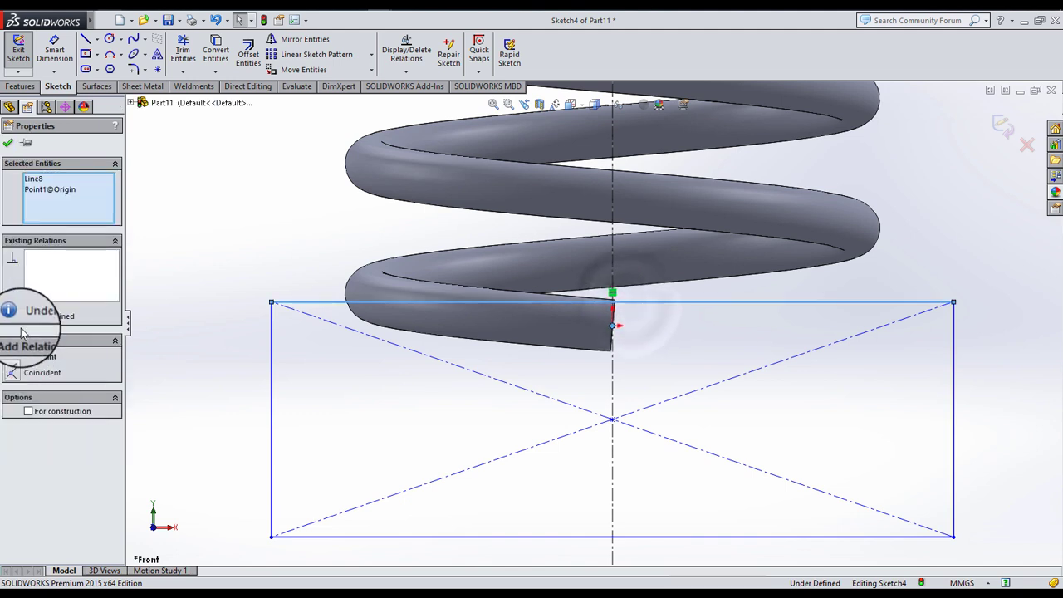
pyautogui.click(37, 372)
pyautogui.click(193, 234)
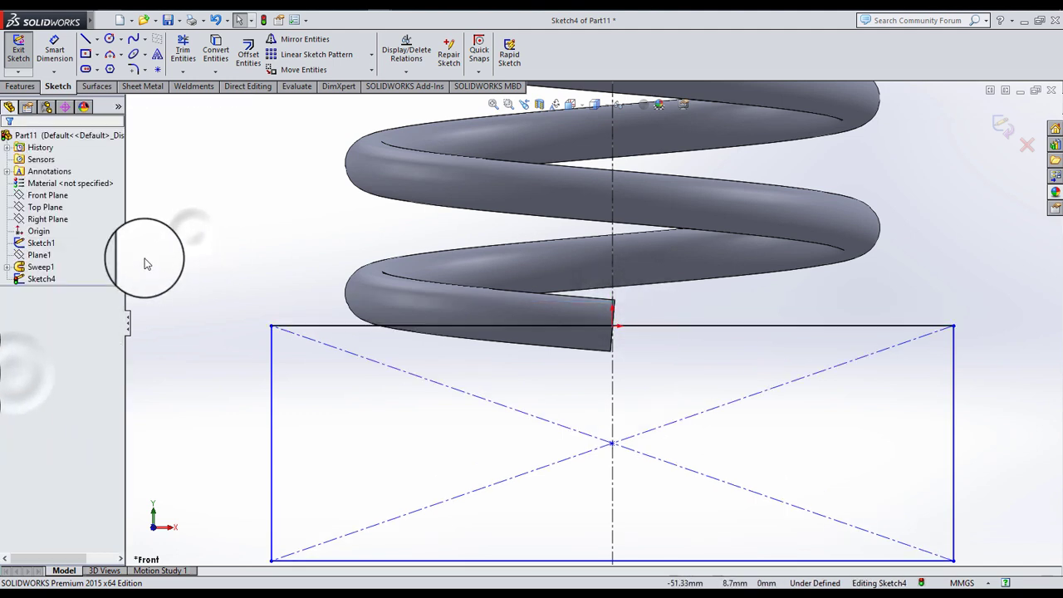
# - Dimension the lower rectangle to 75 mm wide and 10 mm high
pyautogui.click(65, 52)
pyautogui.click(351, 326)
pyautogui.click(335, 266)
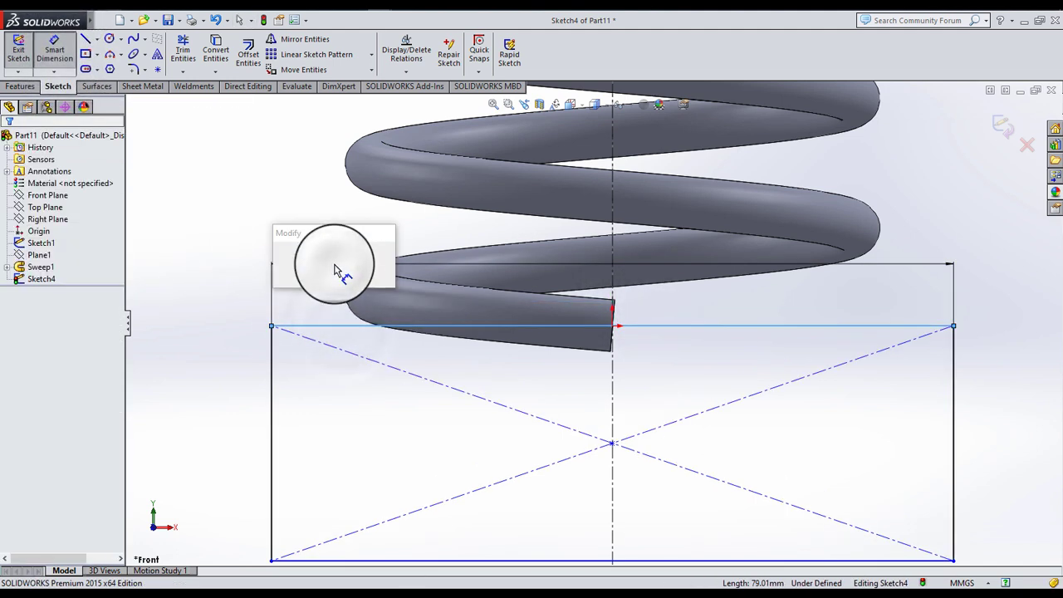
pyautogui.write('75')
pyautogui.press('Return')
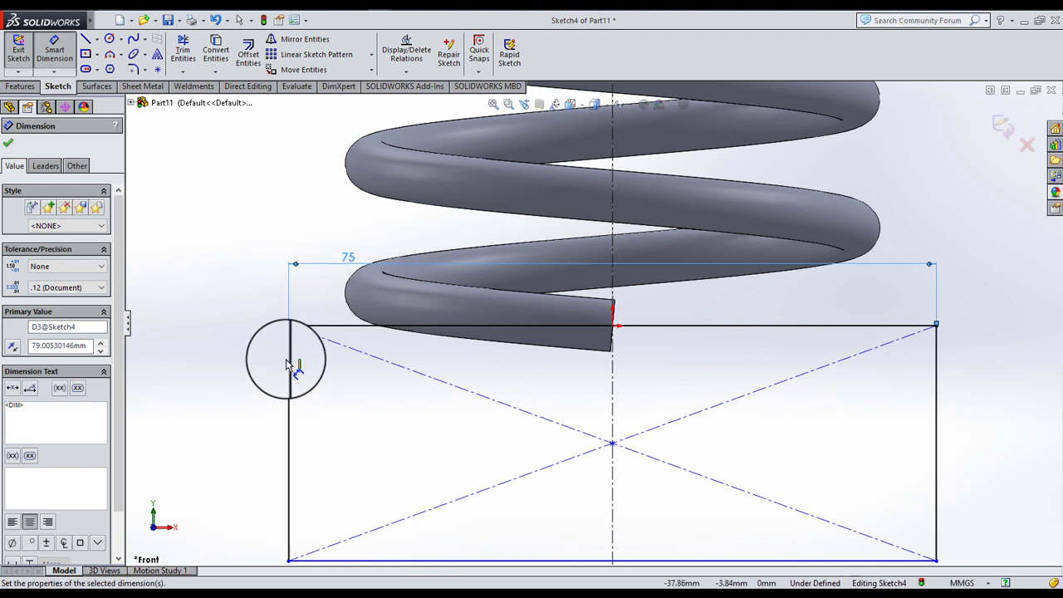
pyautogui.click(289, 374)
pyautogui.click(251, 372)
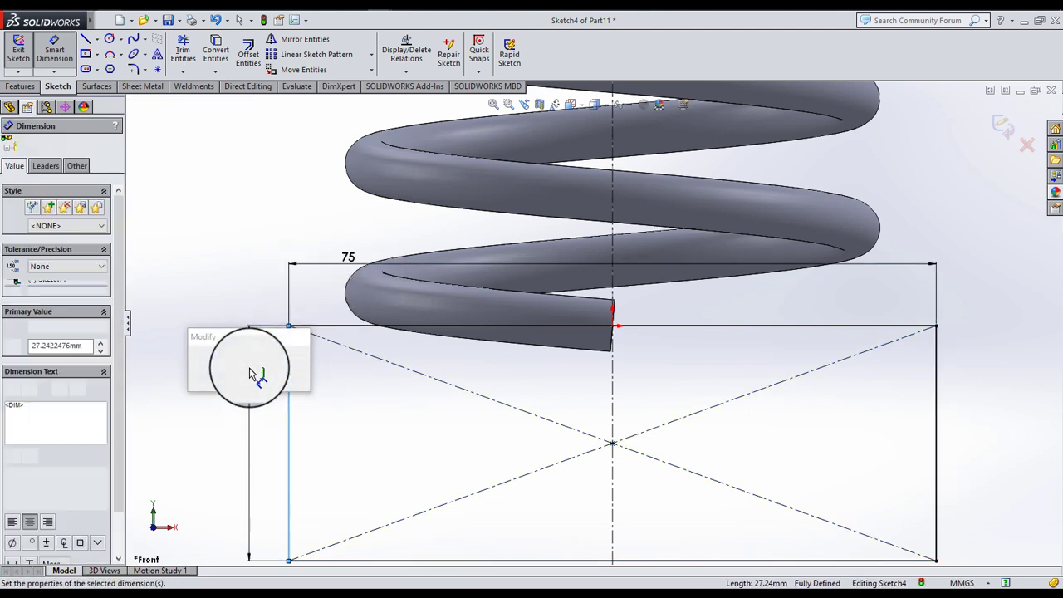
pyautogui.write('10')
pyautogui.press('Return')
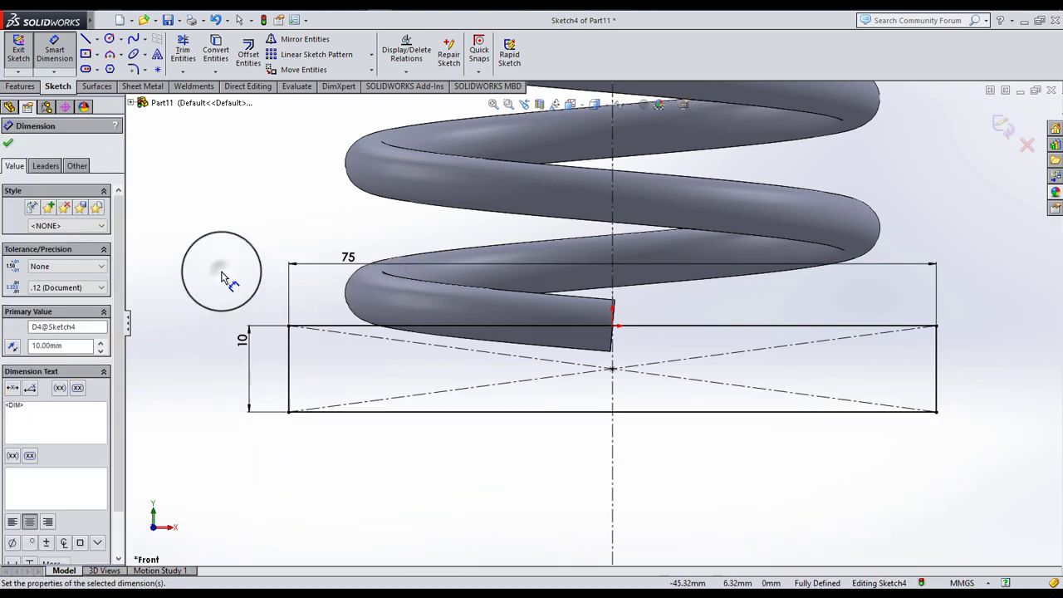
pyautogui.click(223, 279)
pyautogui.scroll(3, 646, 225)
pyautogui.scroll(3, 646, 171)
pyautogui.scroll(1, 653, 178)
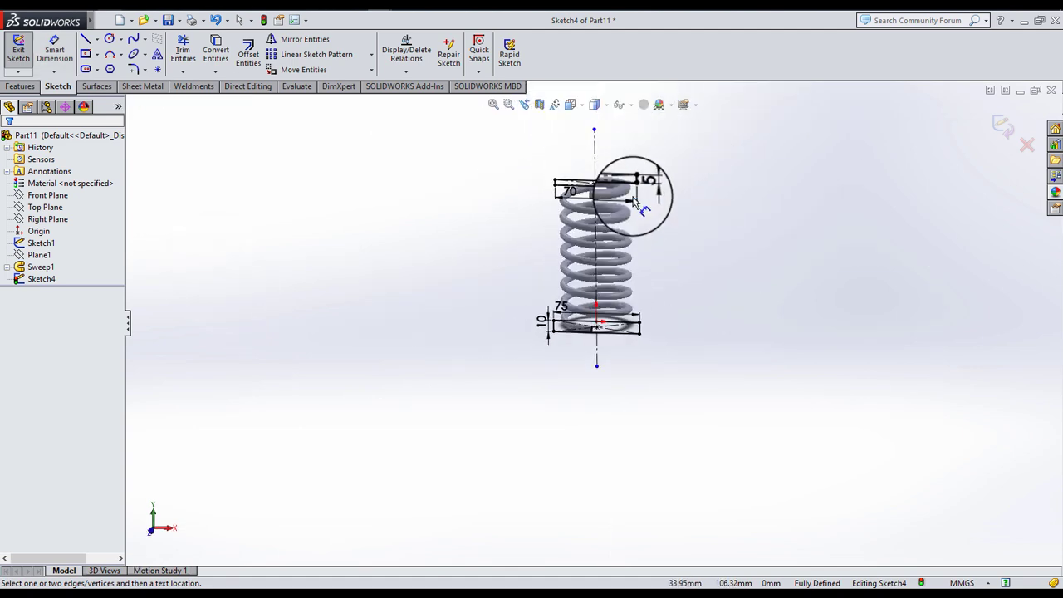
# - Extruded-cut Sketch4's rectangles Through All - Both to trim the coil ends flat
pyautogui.press('f')
pyautogui.click(22, 86)
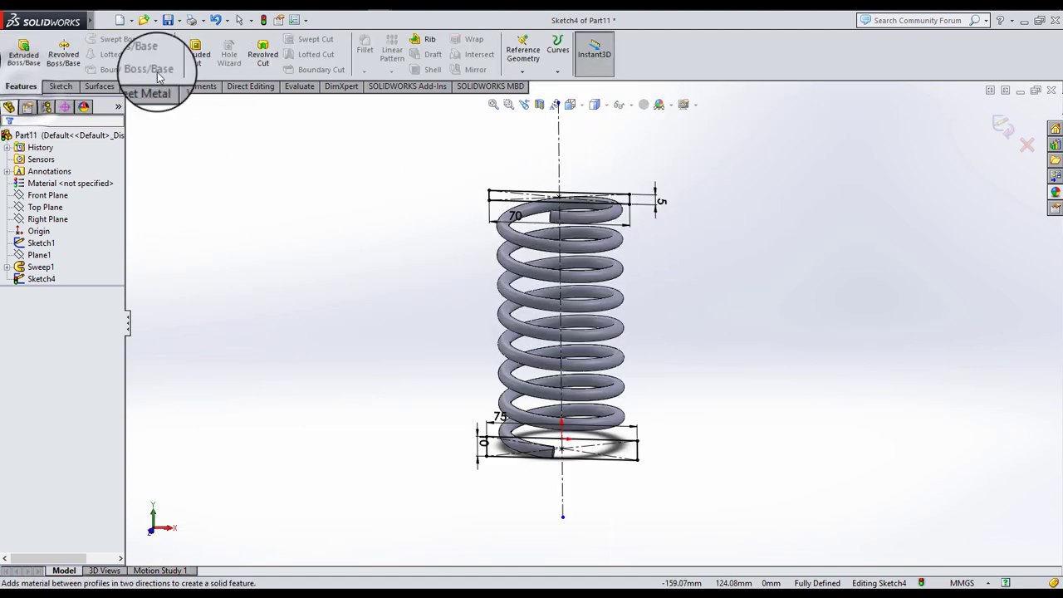
pyautogui.click(196, 51)
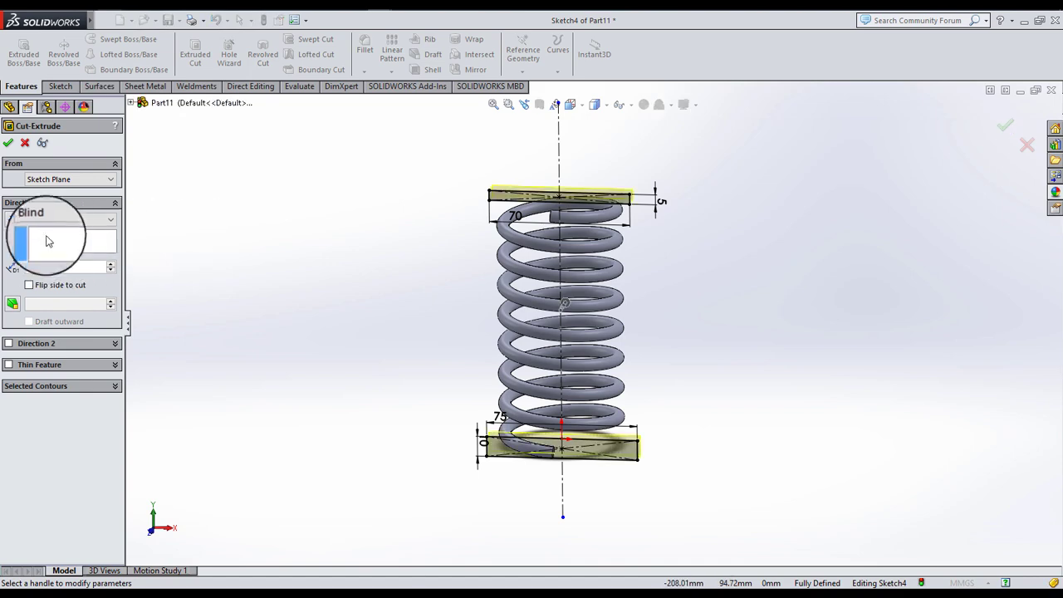
pyautogui.click(49, 219)
pyautogui.click(51, 241)
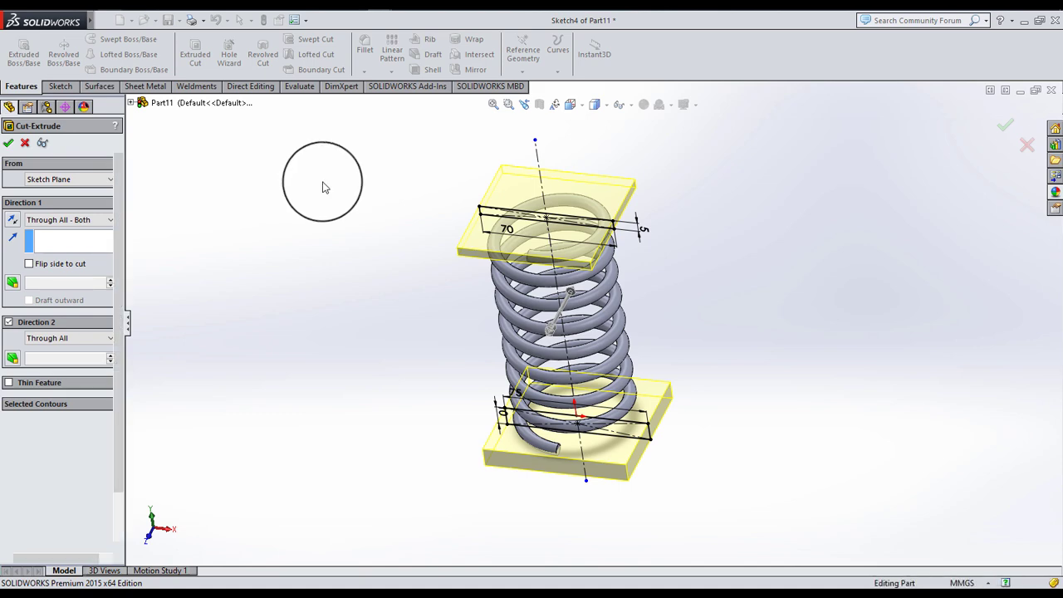
pyautogui.press('Return')
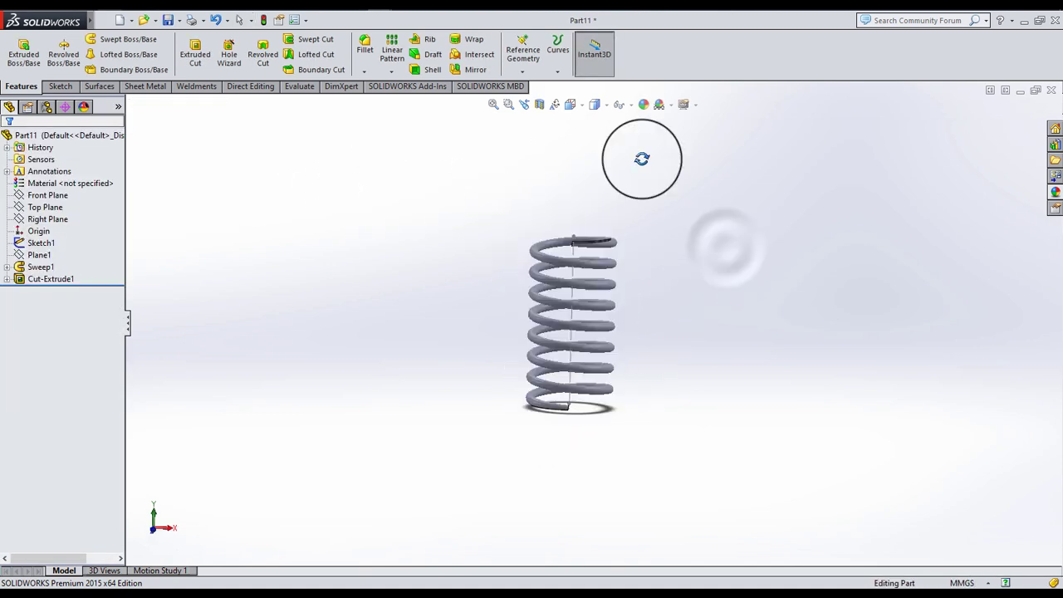
# - Orbit the spring to inspect its flat-cut end faces
pyautogui.moveTo(637, 158); pyautogui.dragTo(640, 328, button='middle')
pyautogui.scroll(-3, 638, 274)
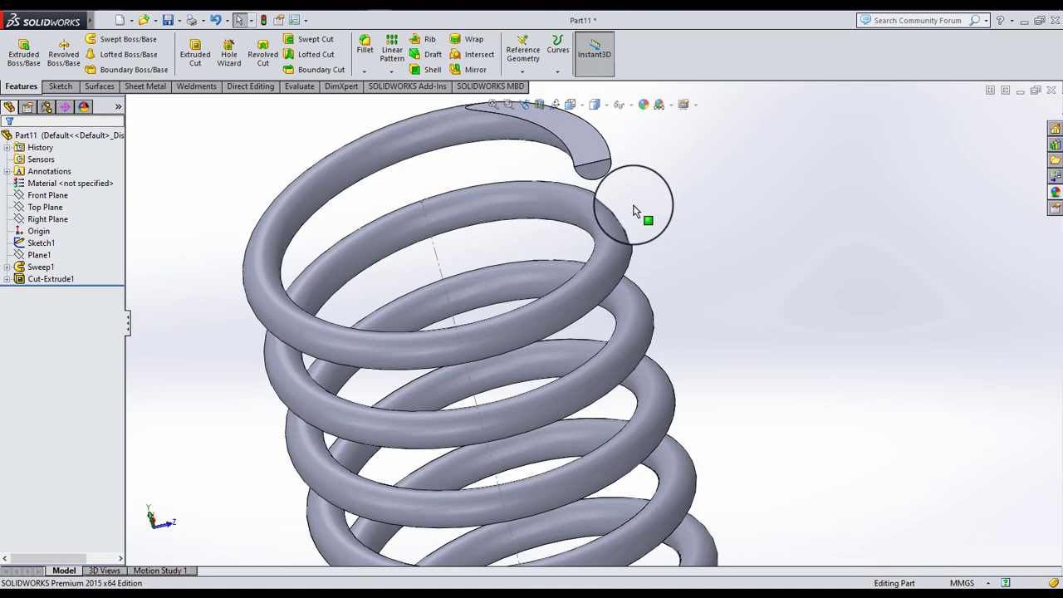
pyautogui.click(588, 154)
pyautogui.click(736, 213)
pyautogui.scroll(2, 677, 301)
pyautogui.scroll(2, 569, 355)
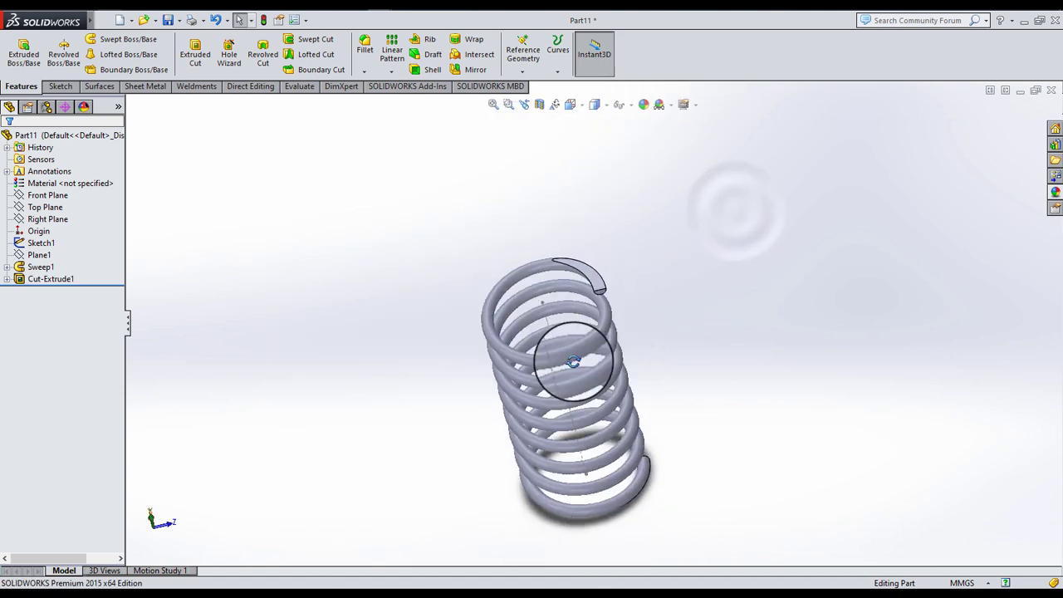
pyautogui.moveTo(570, 355)
pyautogui.mouseDown(button='middle')
pyautogui.moveTo(564, 252)
pyautogui.moveTo(600, 308)
pyautogui.moveTo(590, 291)
pyautogui.mouseUp(button='middle')
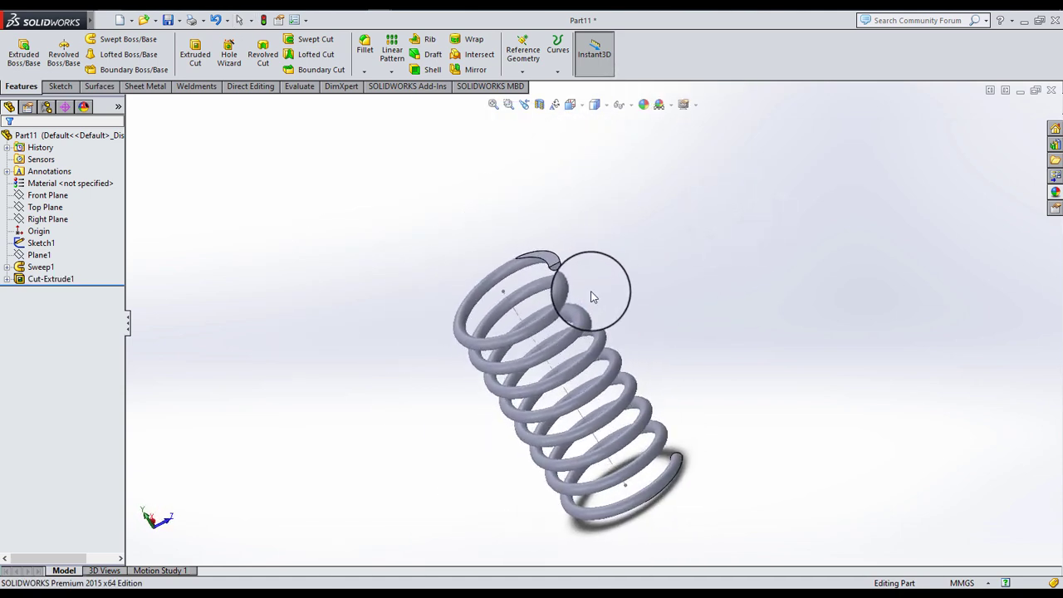
pyautogui.scroll(-2, 593, 323)
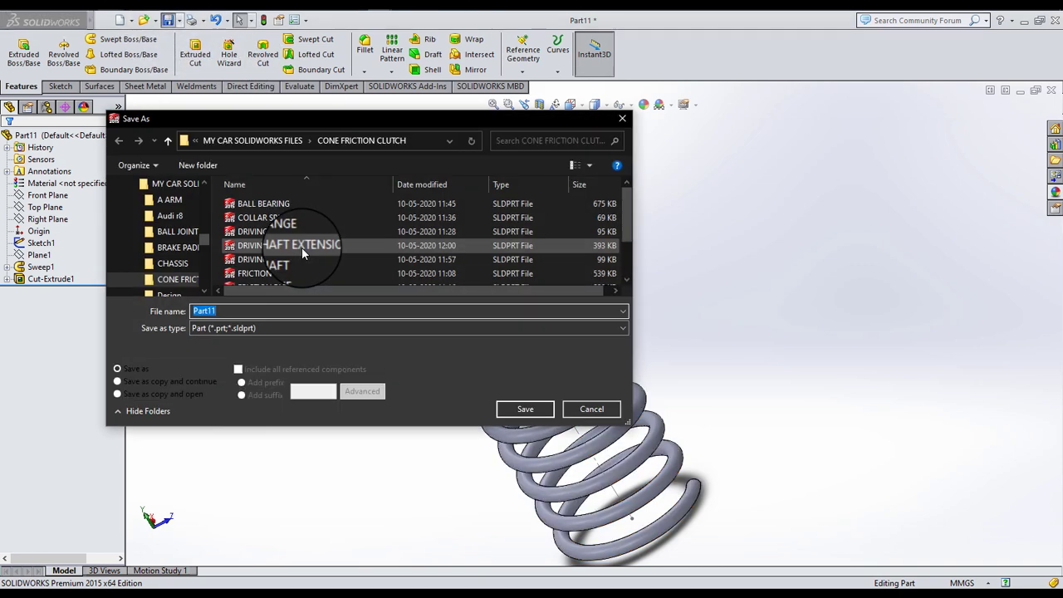
# - Save the part under the name SPRING
pyautogui.write('PRIN')
pyautogui.write('G')
pyautogui.click(532, 409)
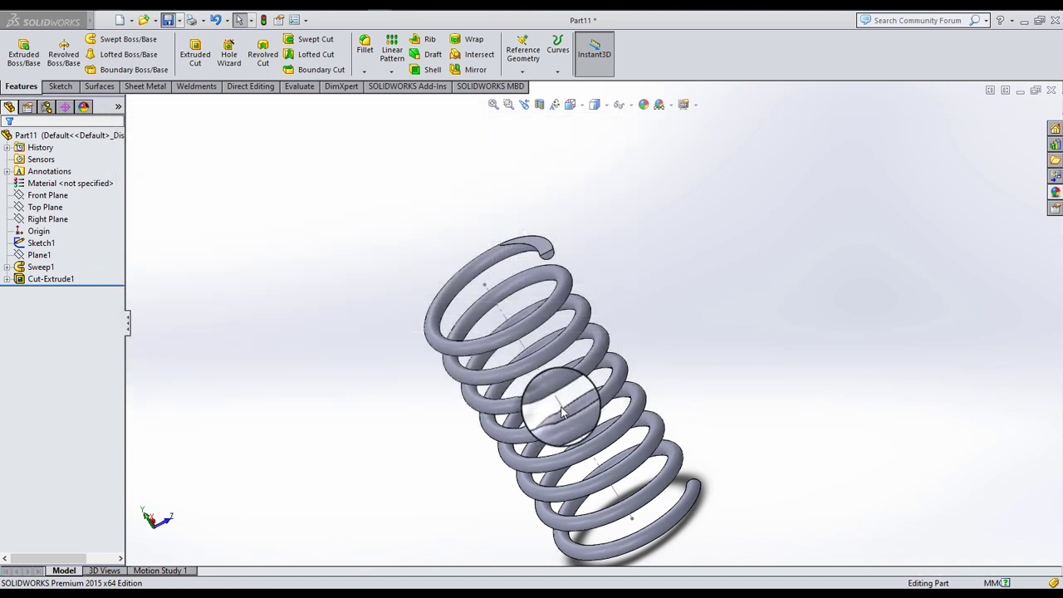
pyautogui.moveTo(621, 414)
pyautogui.mouseDown(button='middle')
pyautogui.moveTo(570, 254)
pyautogui.moveTo(577, 274)
pyautogui.moveTo(678, 290)
pyautogui.mouseUp(button='middle')
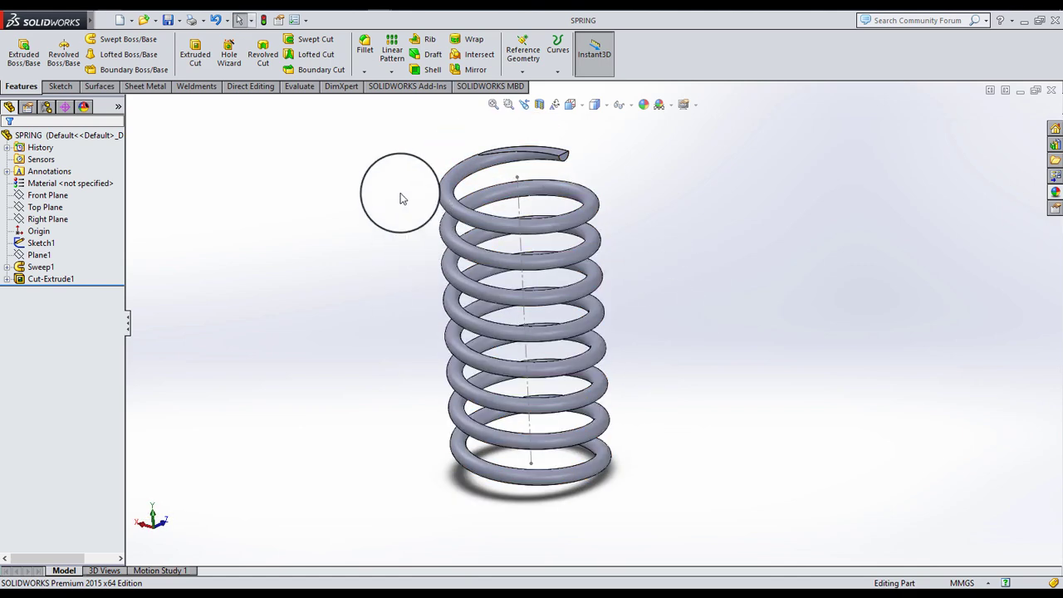
# - Create a new part and start a sketch on its Front Plane
pyautogui.hotkey('ctrl', 'n')
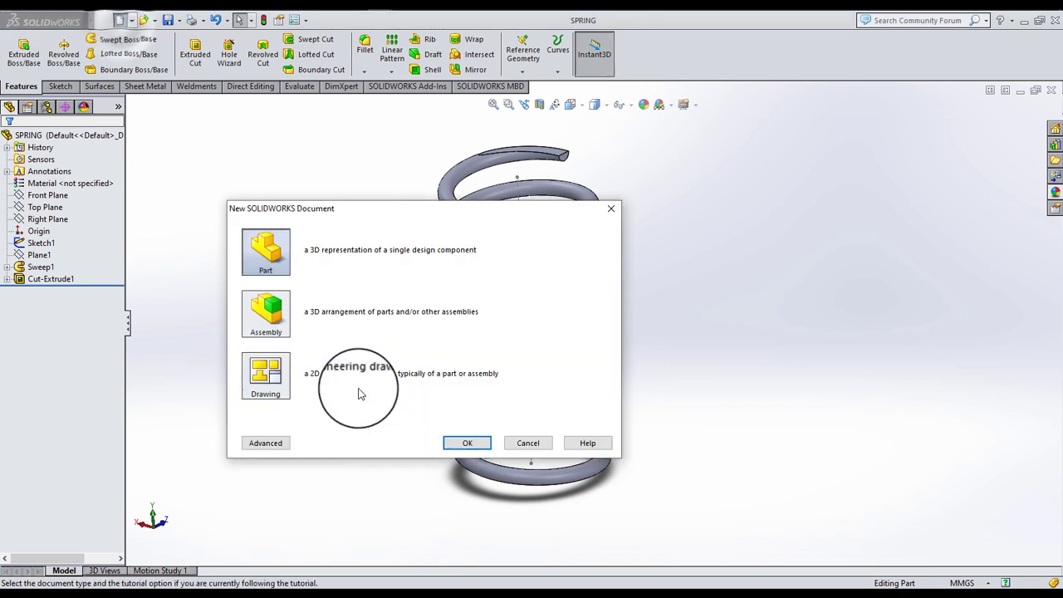
pyautogui.click(467, 443)
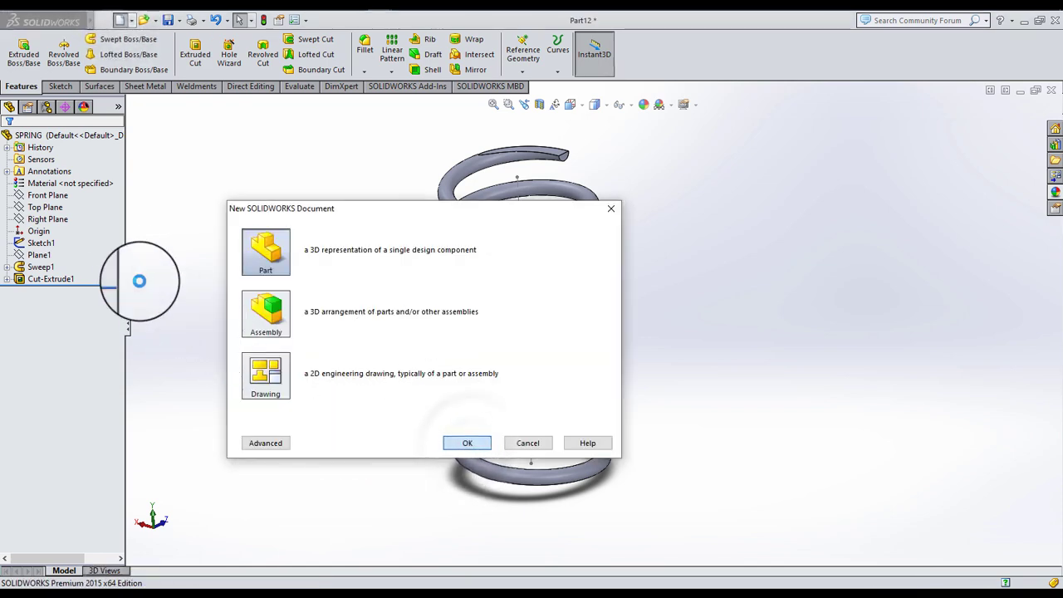
pyautogui.click(41, 199)
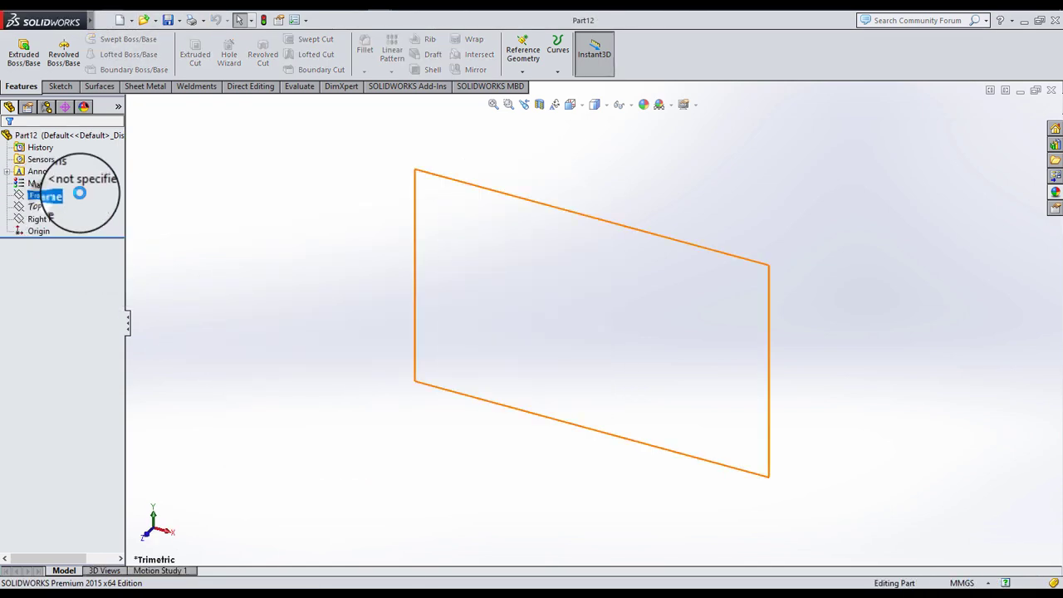
pyautogui.click(53, 178)
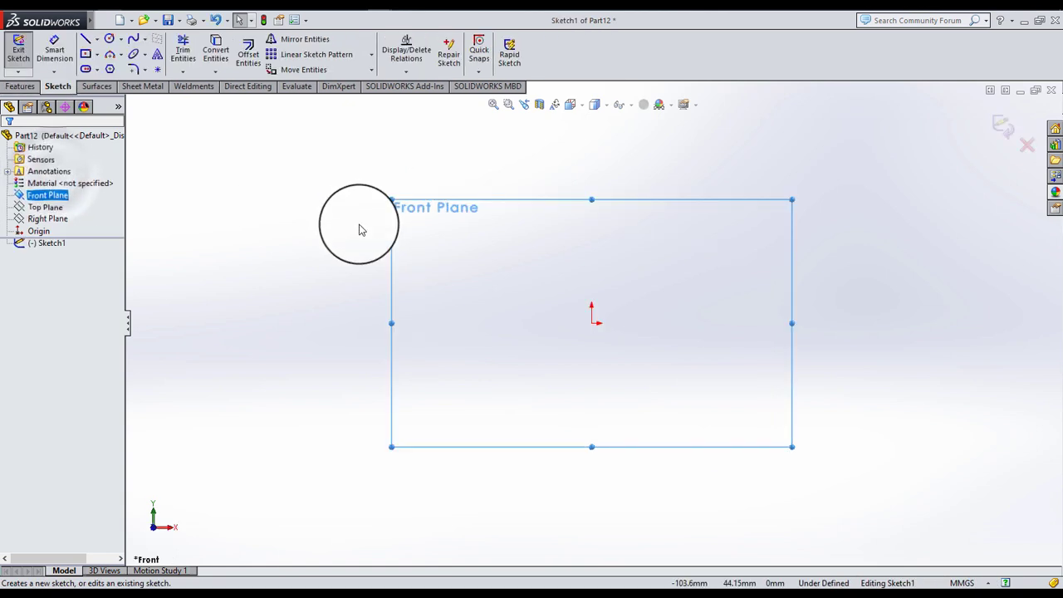
pyautogui.click(361, 230)
# - Draw a hexagon centred on the origin, its top corner vertical with the centre
pyautogui.click(110, 69)
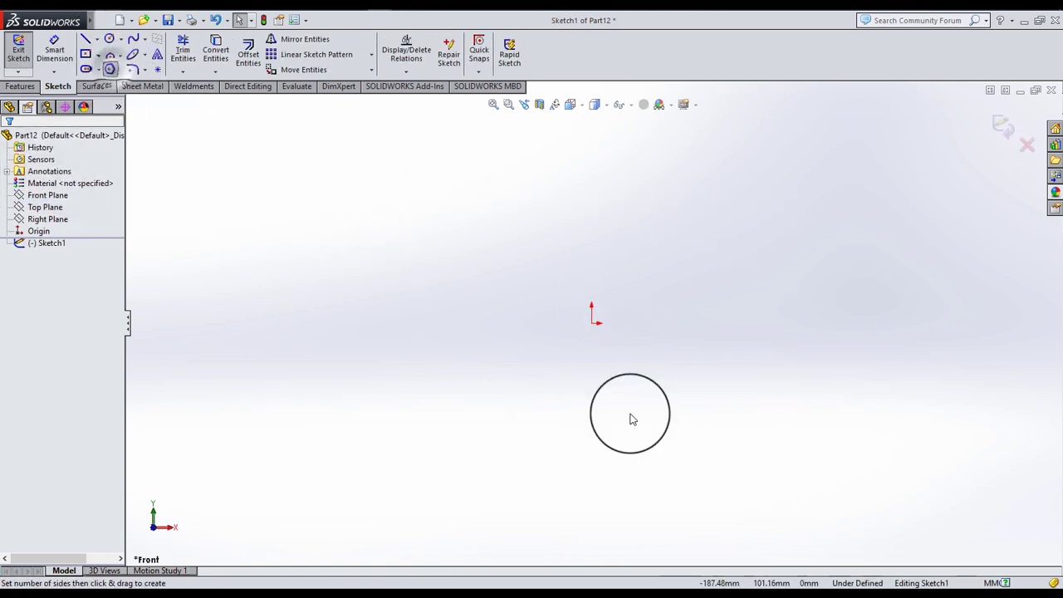
pyautogui.click(592, 322)
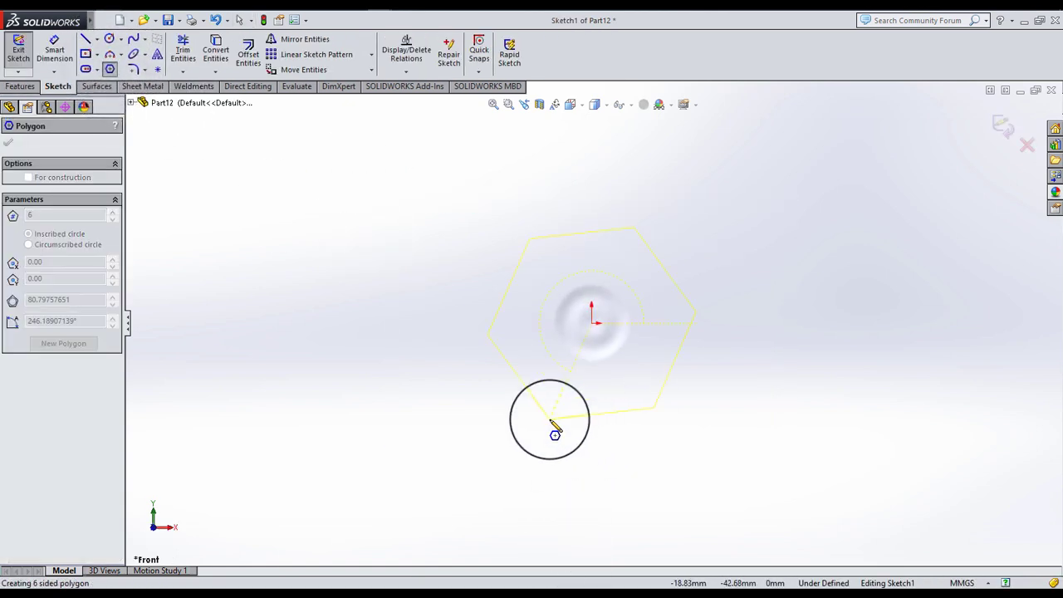
pyautogui.click(518, 377)
pyautogui.click(8, 143)
pyautogui.click(318, 224)
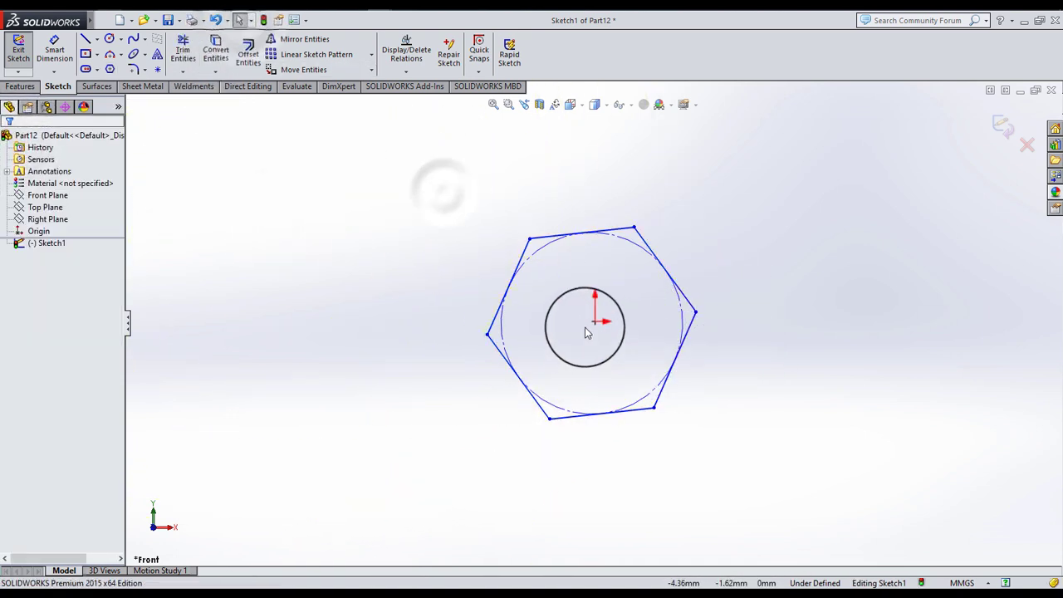
pyautogui.click(632, 227)
pyautogui.keyDown('ctrl'); pyautogui.click(586, 323); pyautogui.keyUp('ctrl')
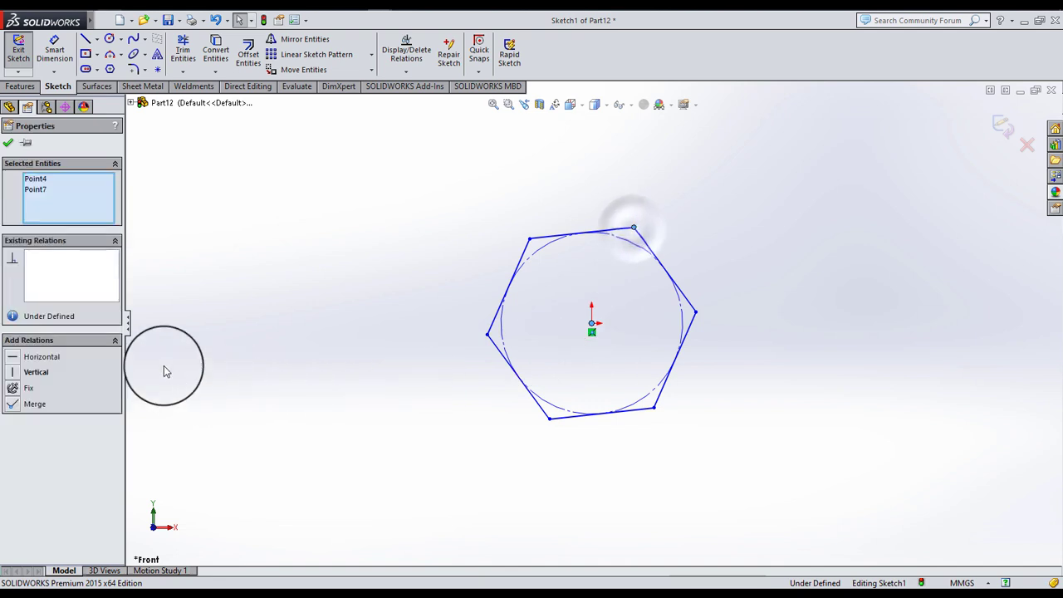
pyautogui.click(284, 320)
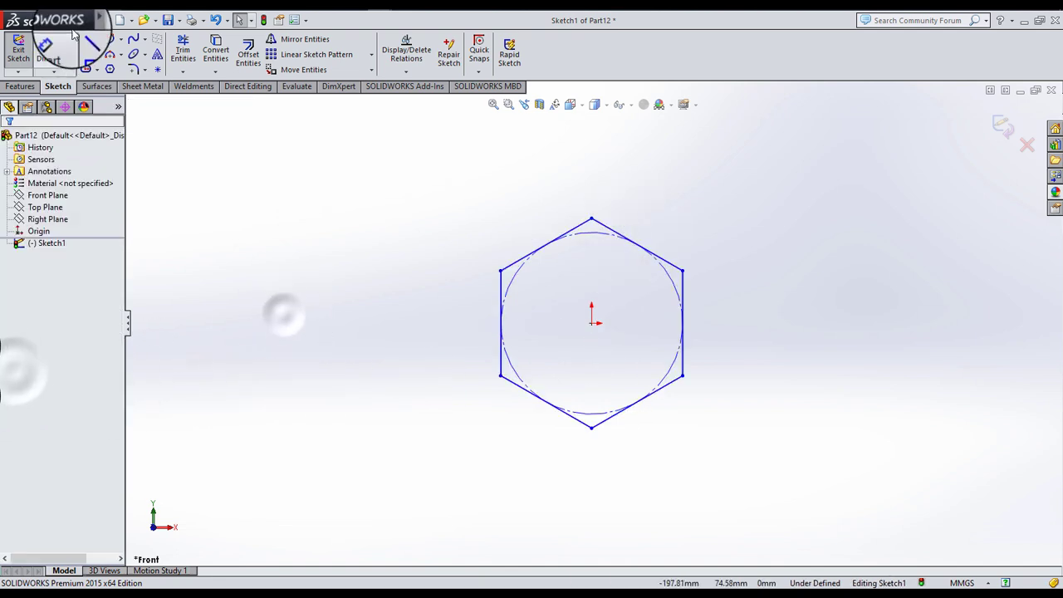
# - Dimension the hexagon's left-to-right flat width as 26.57 mm, fully defining Sketch1
pyautogui.click(54, 51)
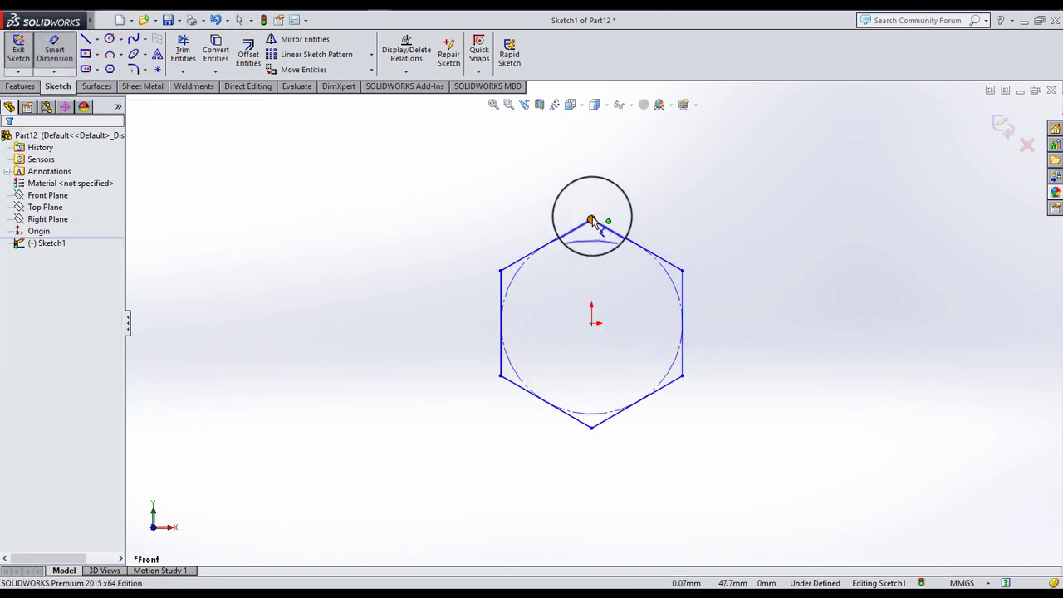
pyautogui.scroll(2, 669, 316)
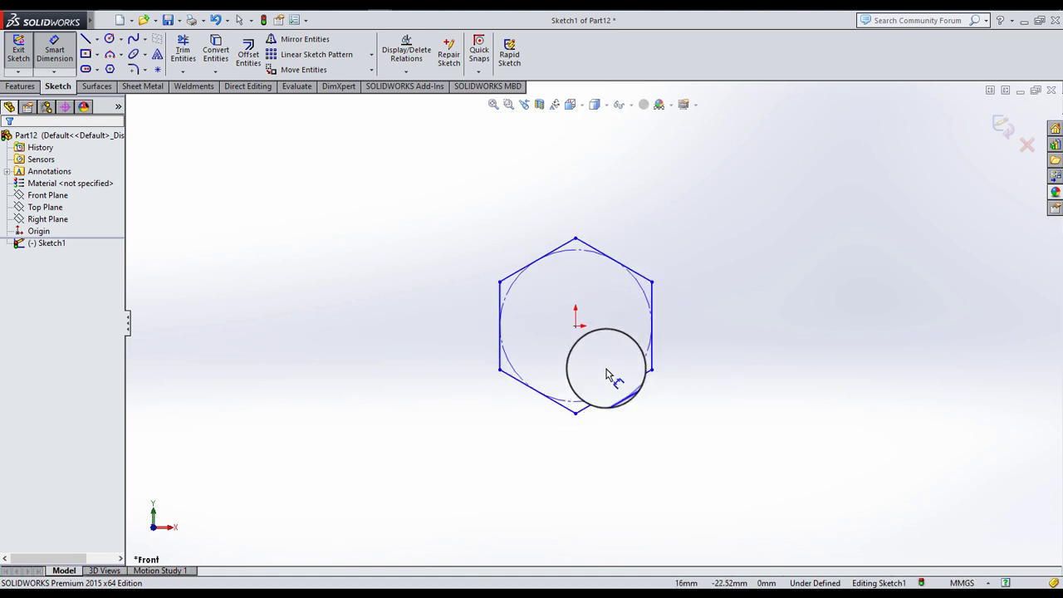
pyautogui.click(501, 299)
pyautogui.click(652, 303)
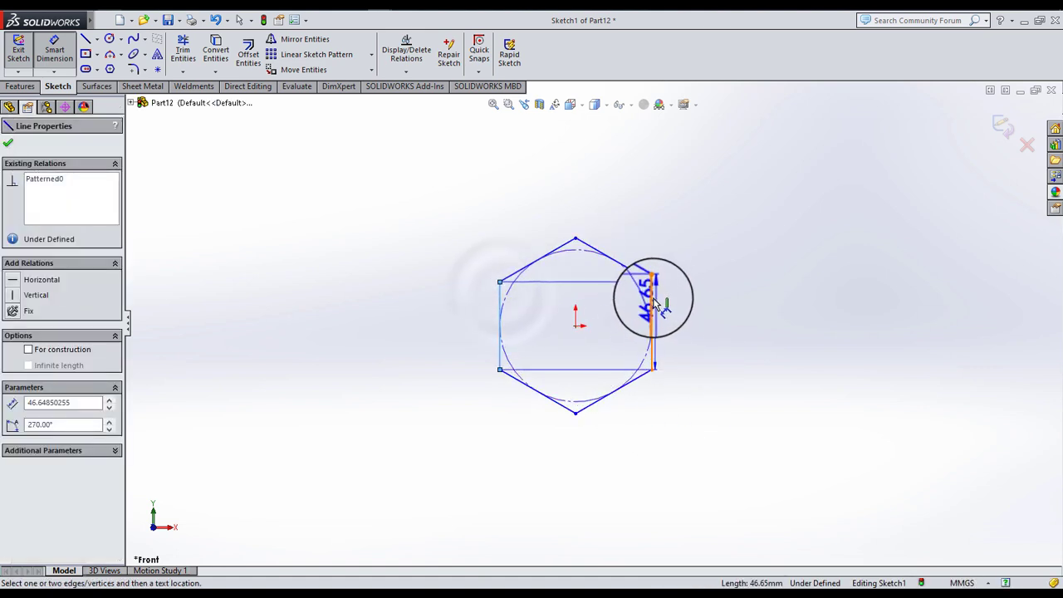
pyautogui.click(568, 494)
pyautogui.click(568, 494)
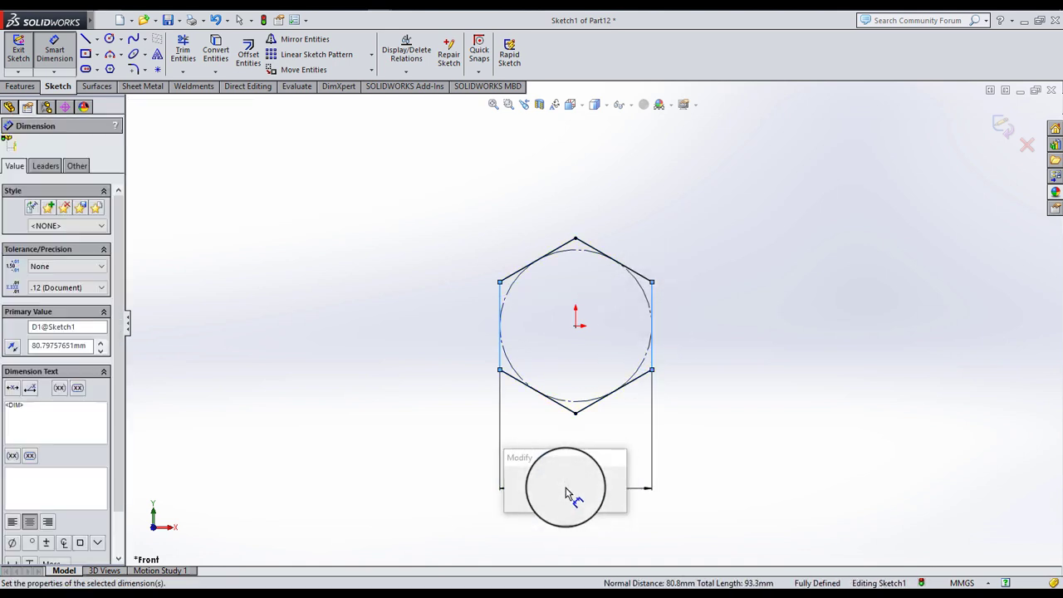
pyautogui.write('26.57')
pyautogui.press('Return')
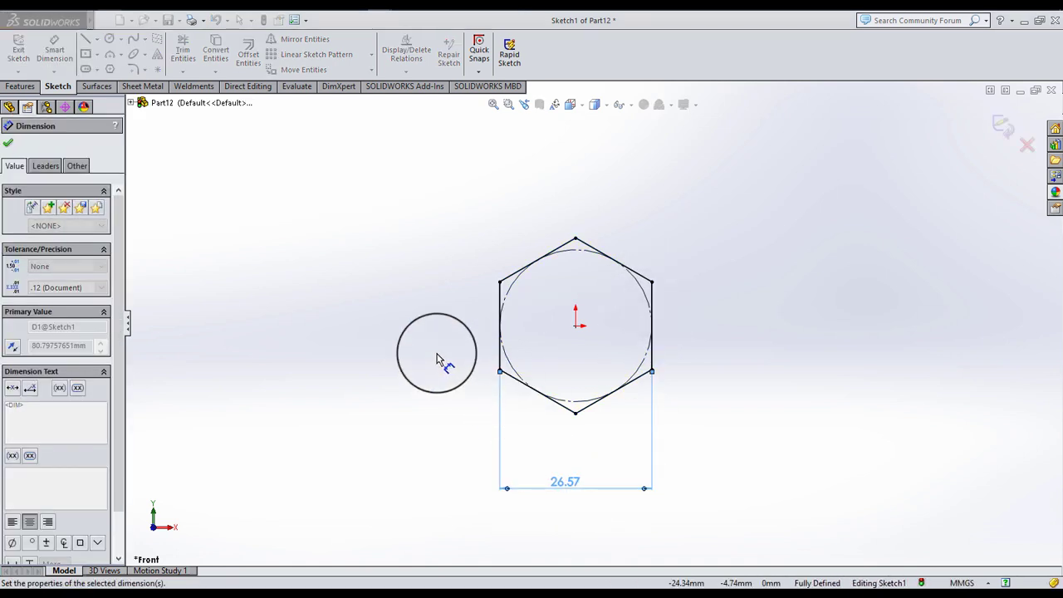
pyautogui.click(439, 359)
pyautogui.click(20, 86)
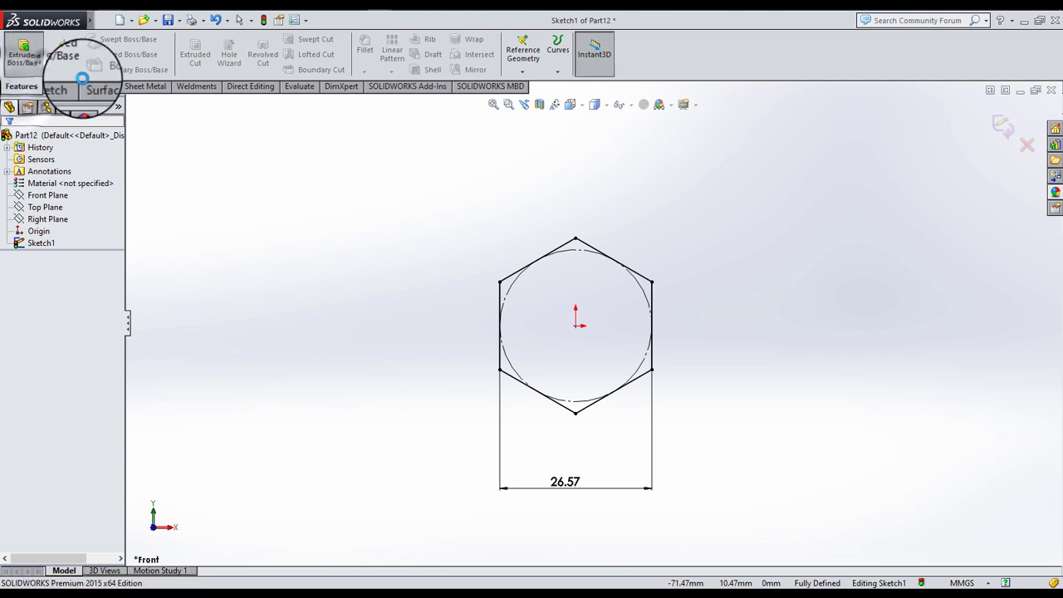
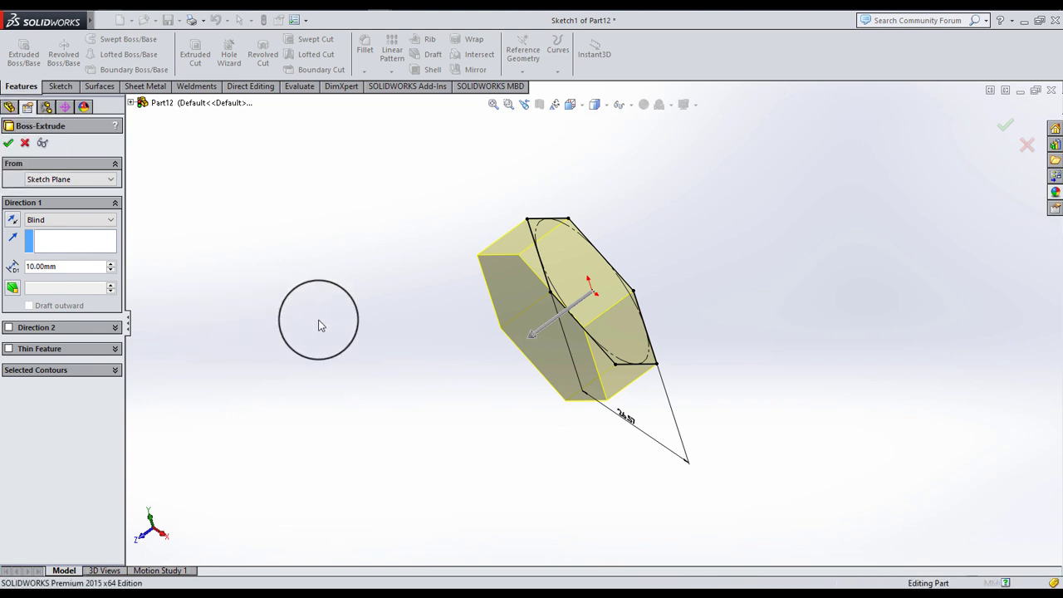
# - Accept the hex head extrusion and sketch a circle centred on the origin on its face
pyautogui.rightClick(322, 326)
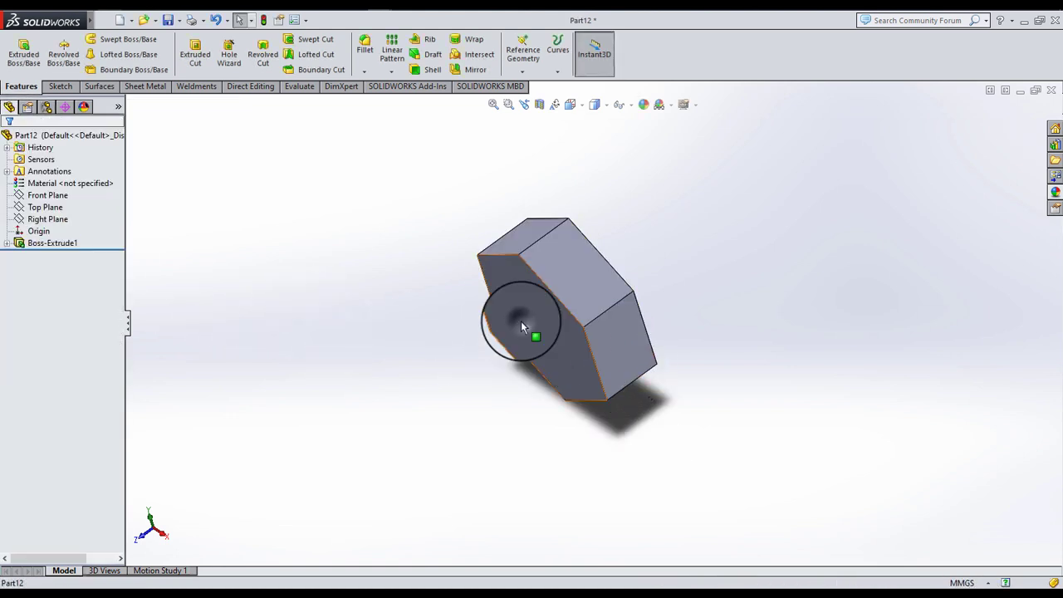
pyautogui.click(521, 321)
pyautogui.click(580, 281)
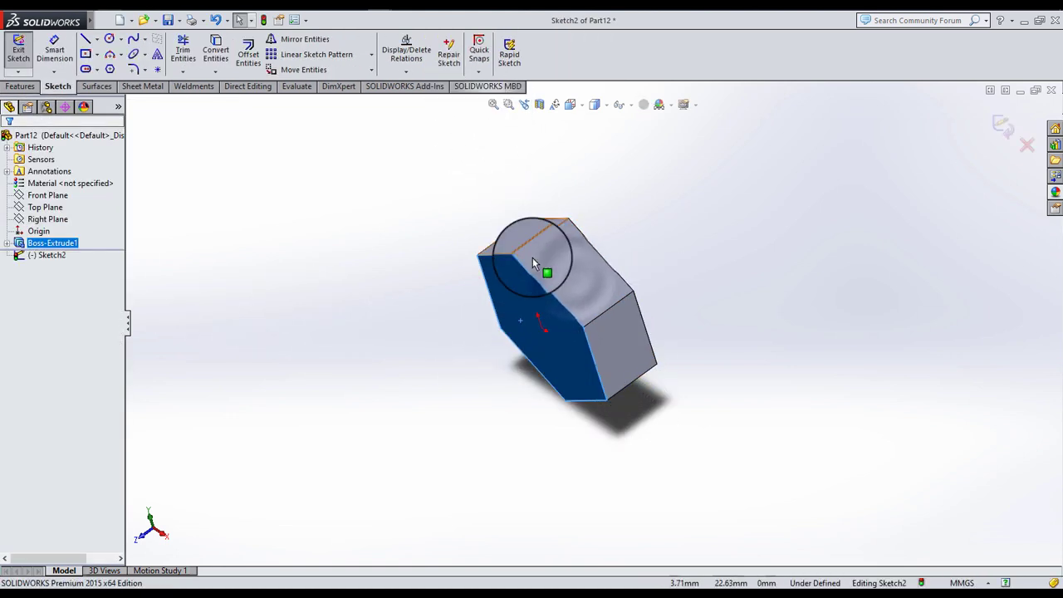
pyautogui.scroll(-5, 598, 274)
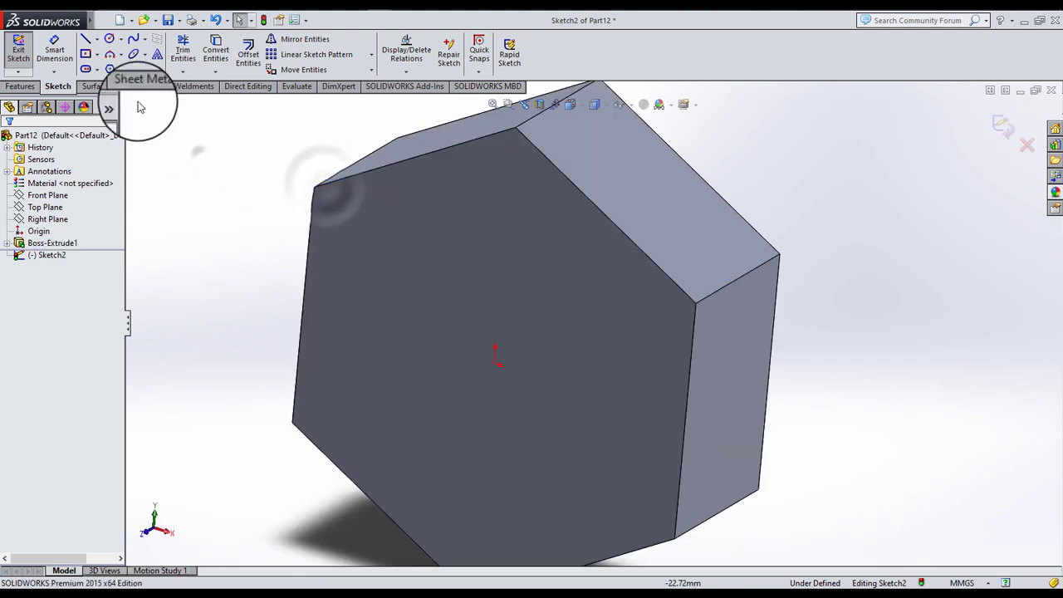
pyautogui.click(110, 39)
pyautogui.click(494, 361)
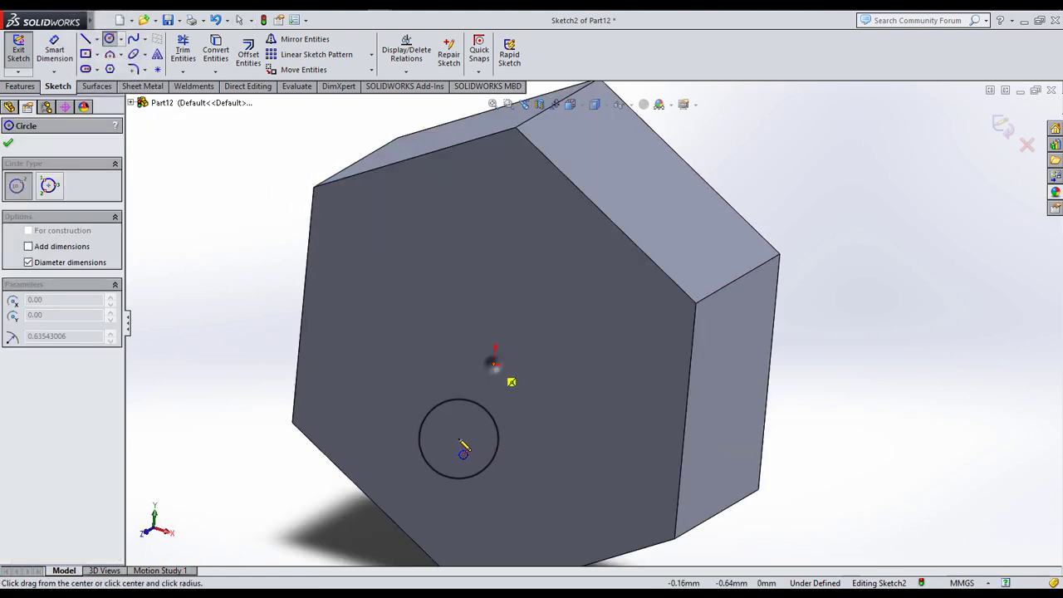
pyautogui.click(451, 443)
pyautogui.click(8, 143)
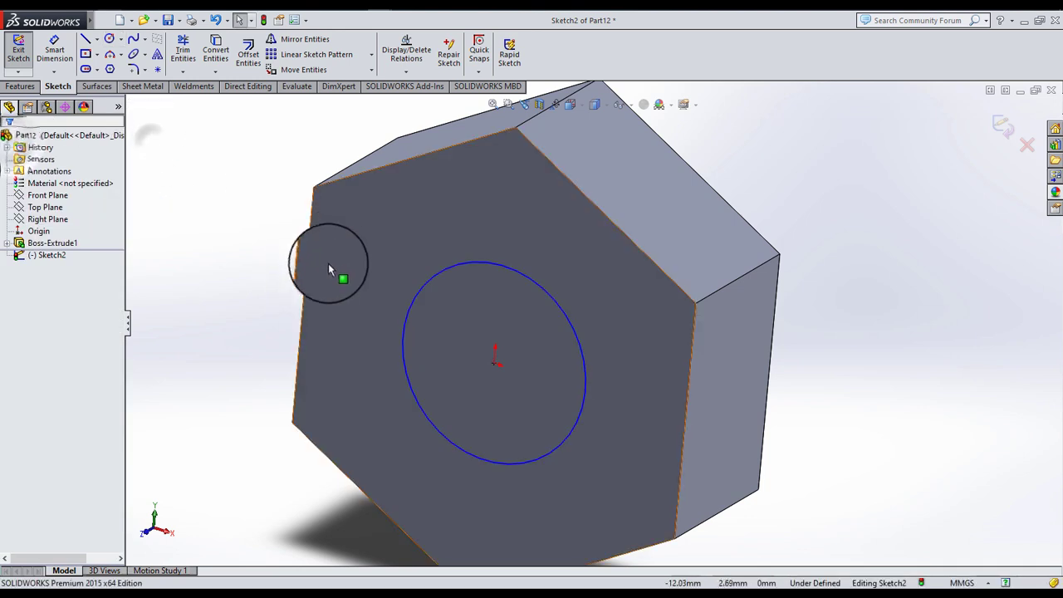
# - Make the sketched circle tangent to the left hexagon edge
pyautogui.click(313, 222)
pyautogui.click(314, 222)
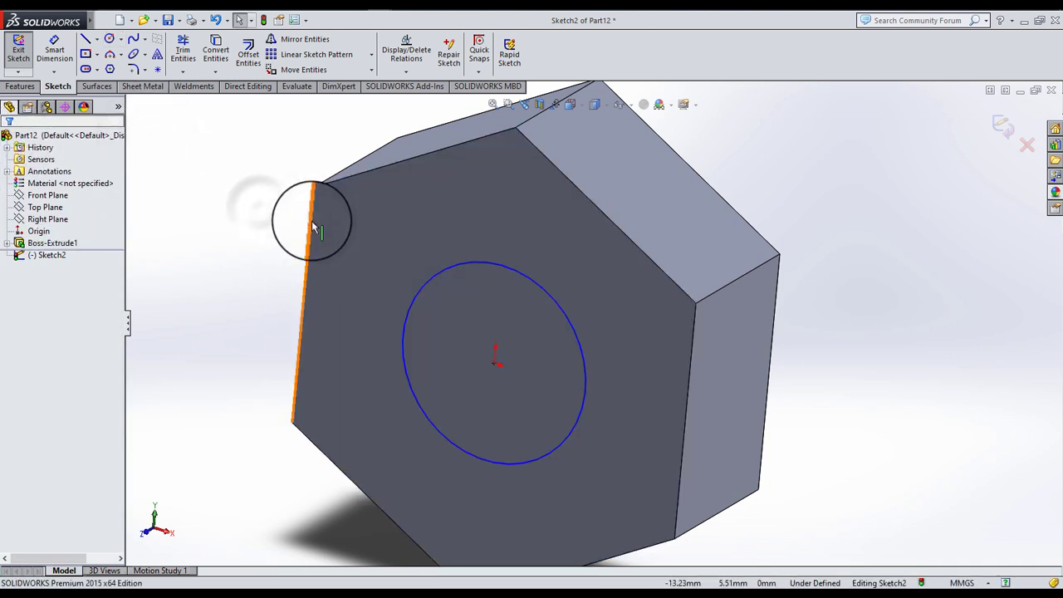
pyautogui.keyDown('ctrl'); pyautogui.click(416, 301); pyautogui.keyUp('ctrl')
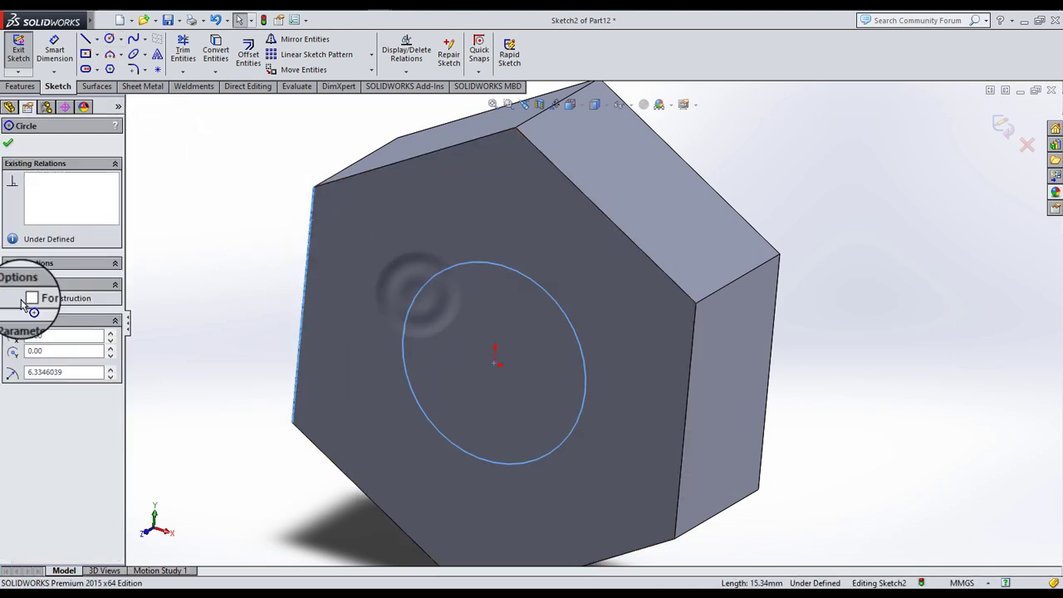
pyautogui.click(14, 359)
# - Cut-extrude outside the circle, 10 mm blind with flipped side and 30° draft, chamfering the head
pyautogui.moveTo(304, 265); pyautogui.dragTo(467, 310, button='middle')
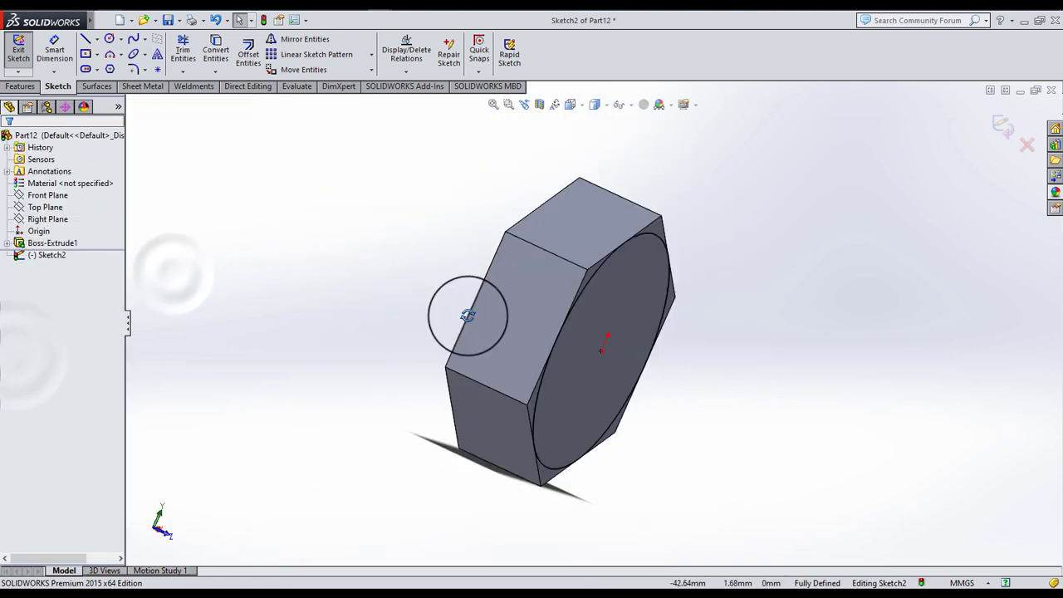
pyautogui.click(21, 86)
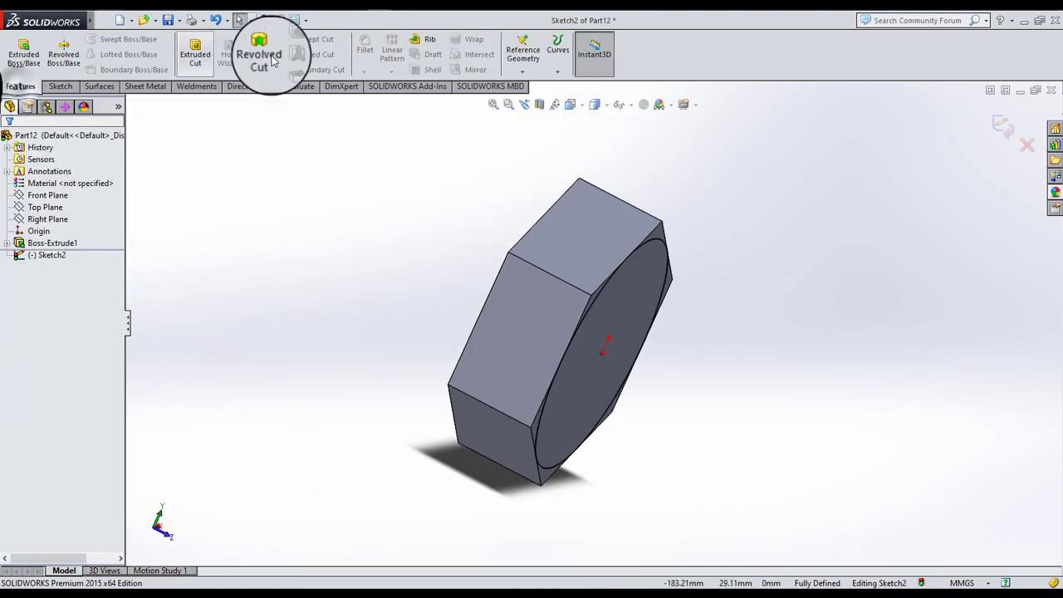
pyautogui.click(194, 51)
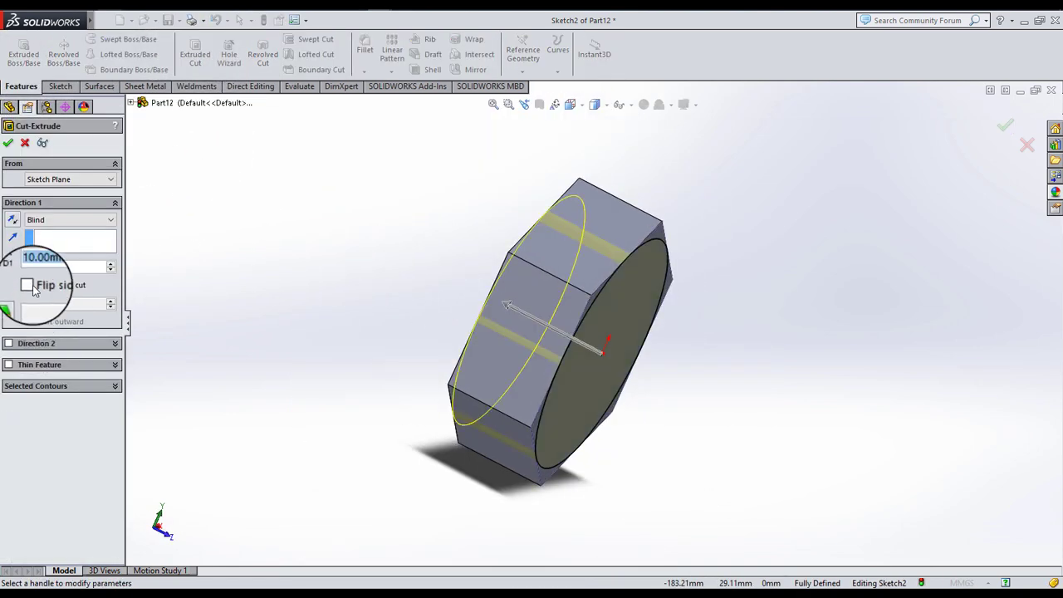
pyautogui.click(32, 288)
pyautogui.click(11, 304)
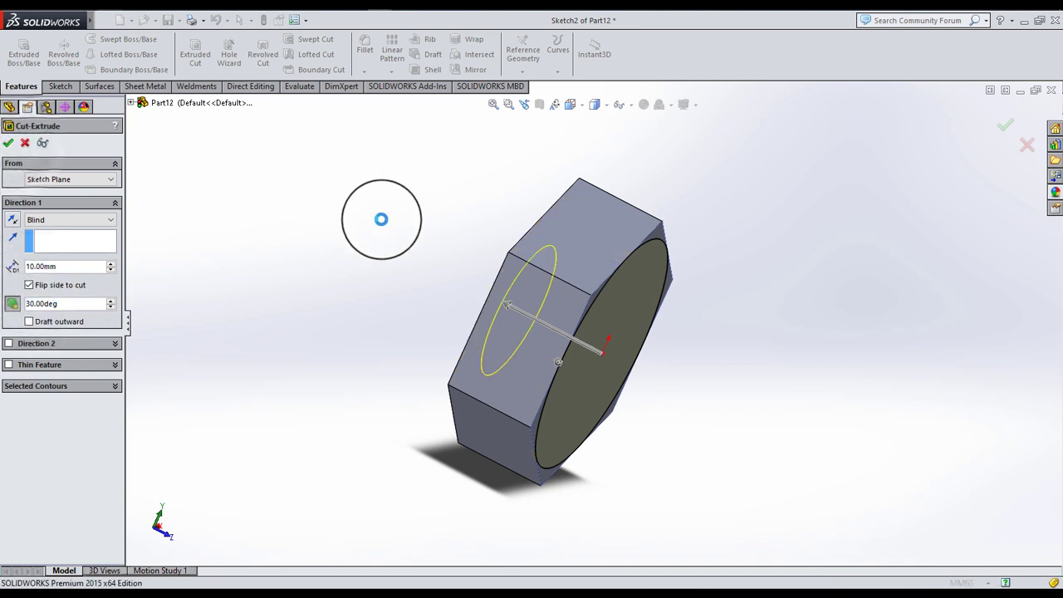
pyautogui.press('Return')
pyautogui.moveTo(393, 230); pyautogui.dragTo(662, 344, button='middle')
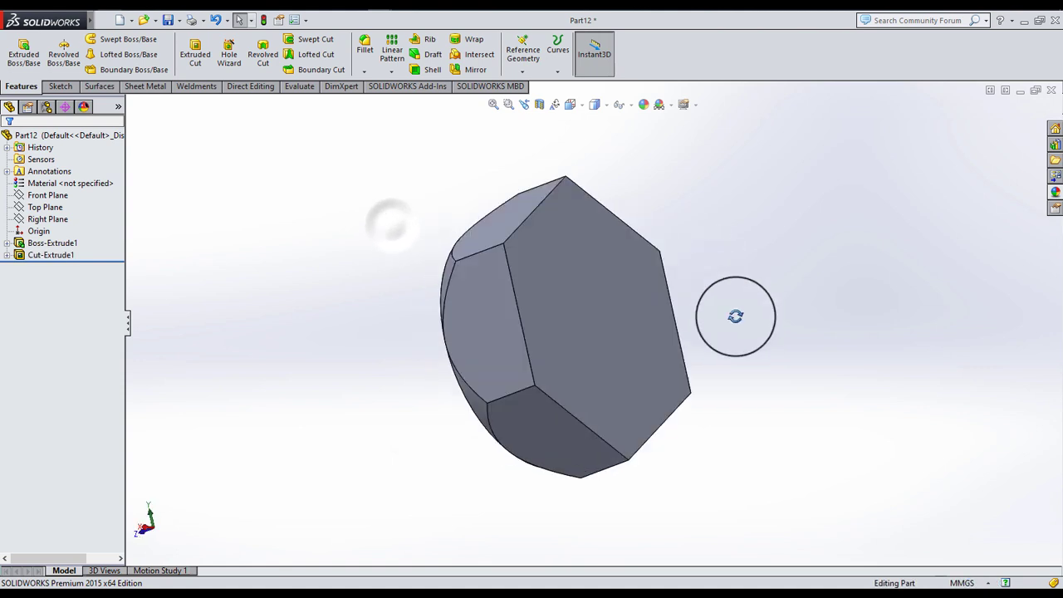
# - Sketch a circle centred on the origin on the flat hex face
pyautogui.click(653, 293)
pyautogui.click(681, 281)
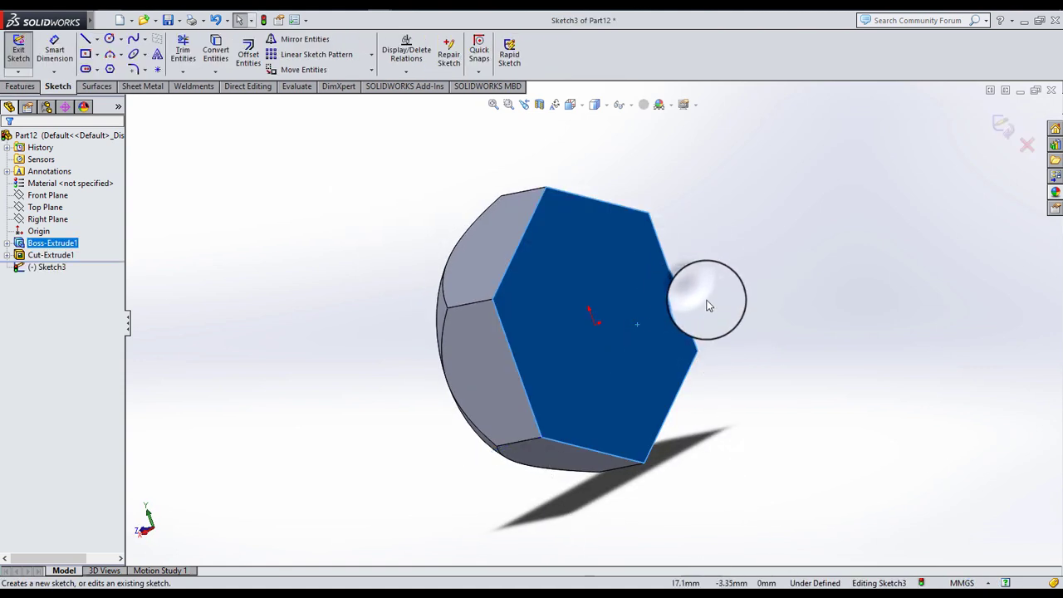
pyautogui.click(109, 39)
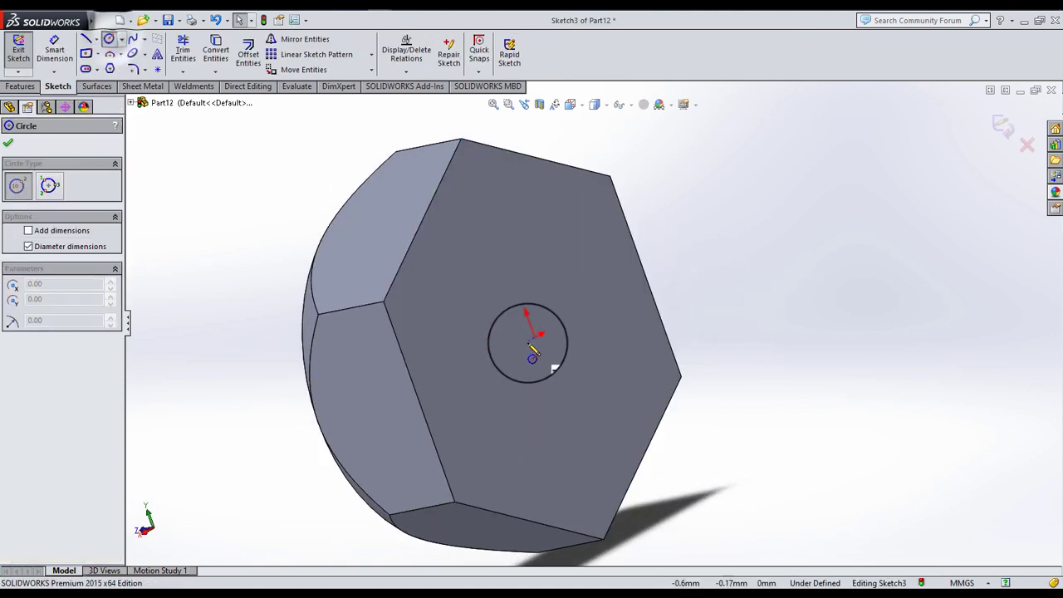
pyautogui.click(532, 336)
pyautogui.click(550, 358)
pyautogui.click(9, 143)
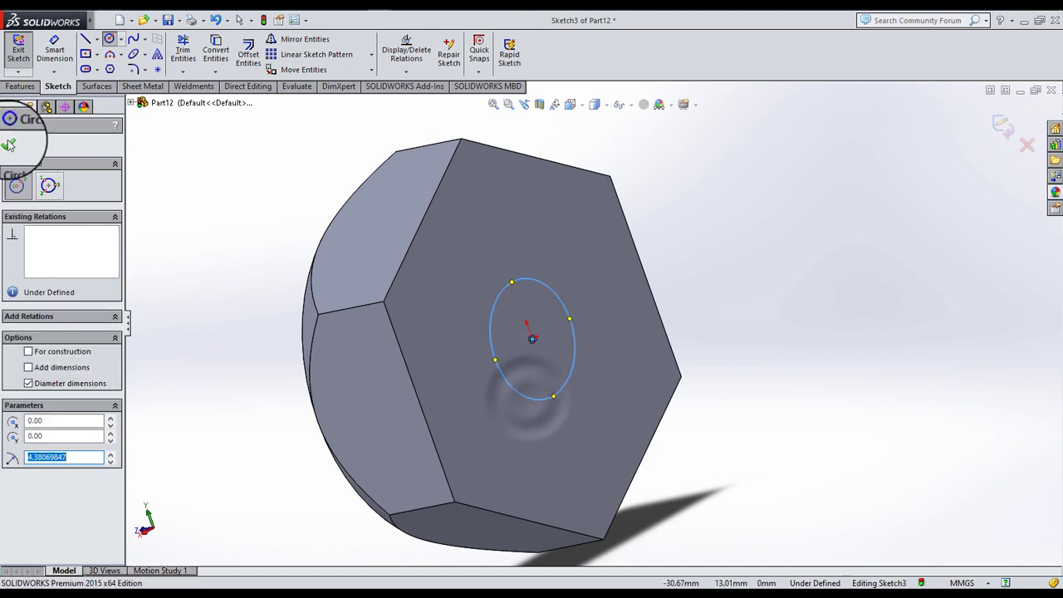
pyautogui.click(9, 143)
# - Dimension the circle to a 16 mm diameter
pyautogui.click(60, 60)
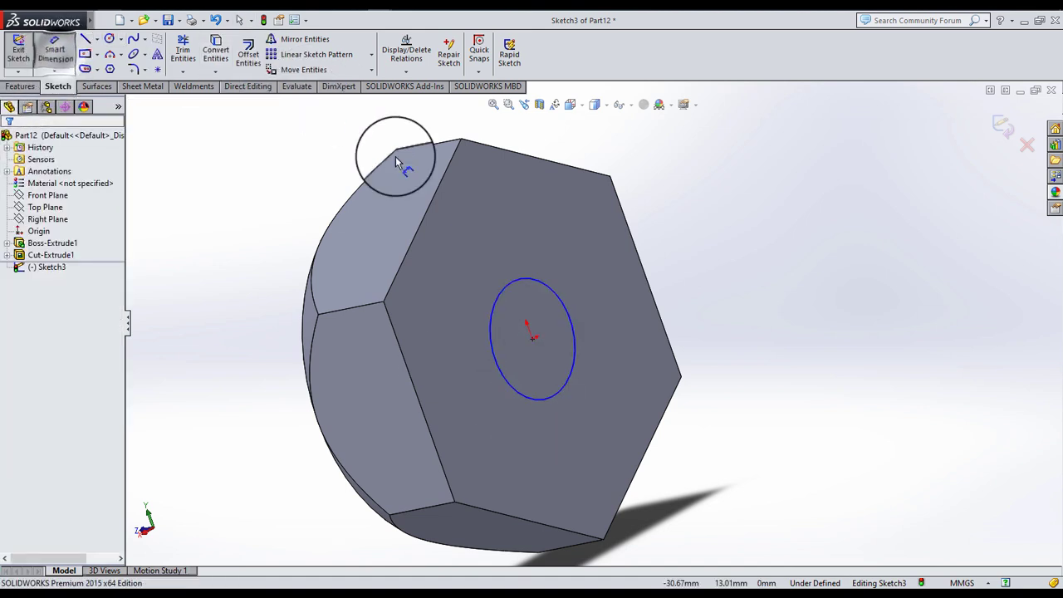
pyautogui.click(497, 305)
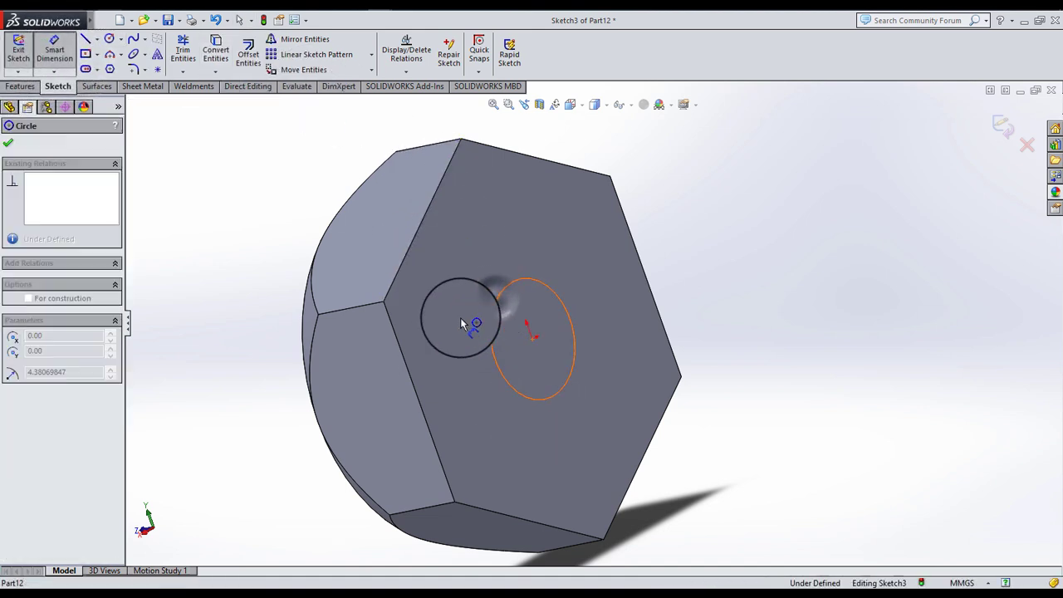
pyautogui.click(461, 322)
pyautogui.press('Return')
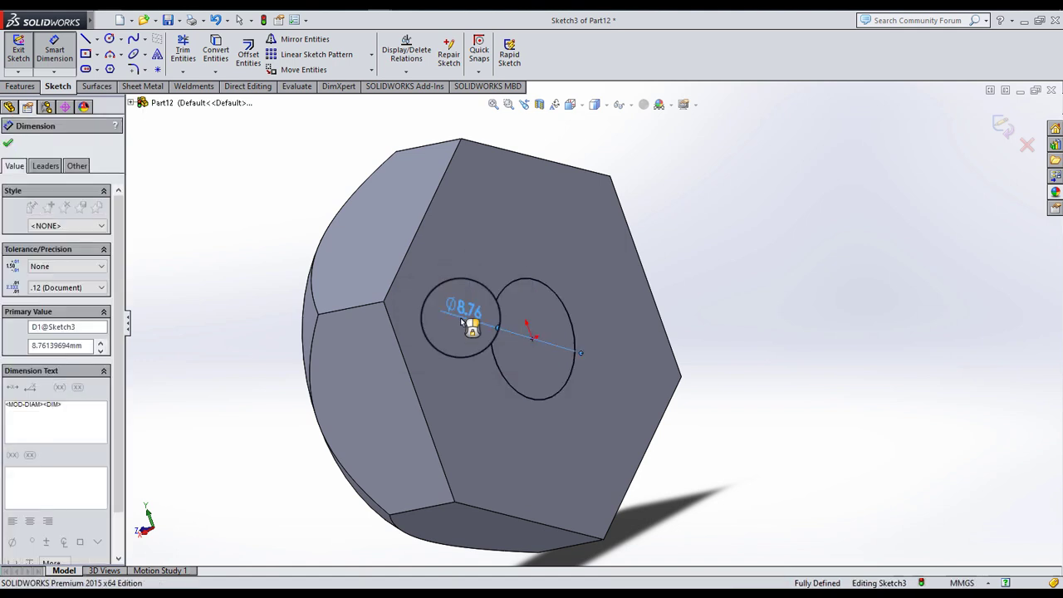
pyautogui.moveTo(772, 340)
pyautogui.mouseDown(button='middle')
pyautogui.moveTo(636, 385)
pyautogui.moveTo(394, 330)
pyautogui.mouseUp(button='middle')
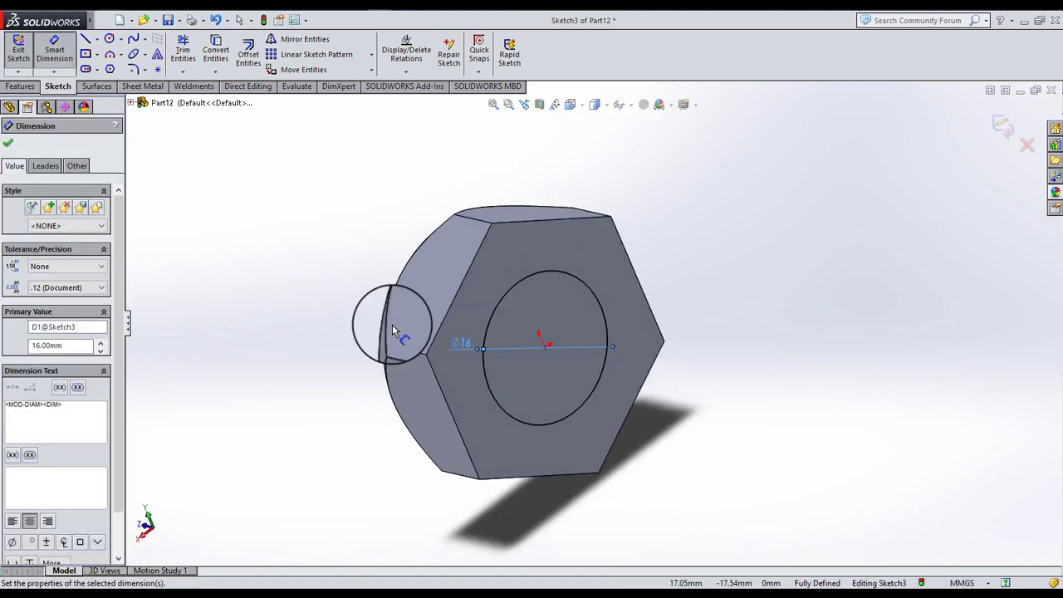
pyautogui.click(11, 146)
# - Extrude the Ø16 circle 80 mm to form the bolt shank
pyautogui.click(19, 86)
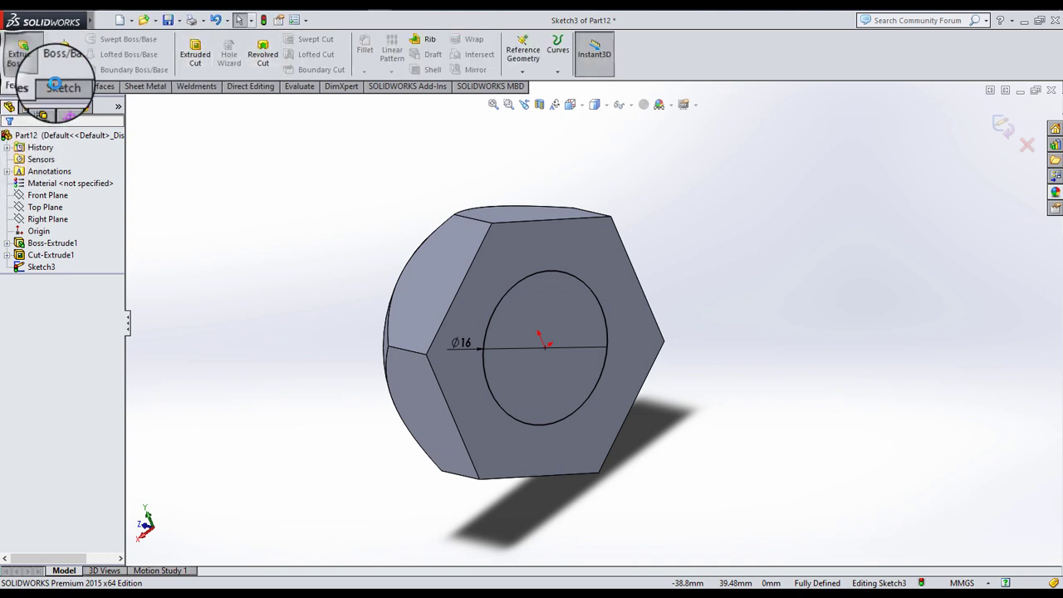
pyautogui.click(24, 55)
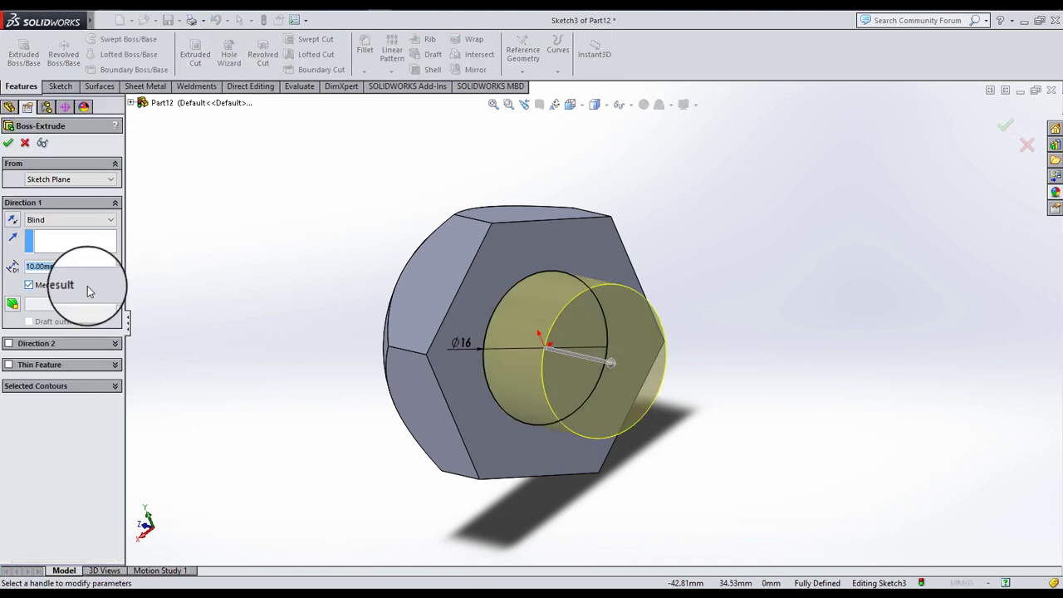
pyautogui.write('80')
pyautogui.press('Return')
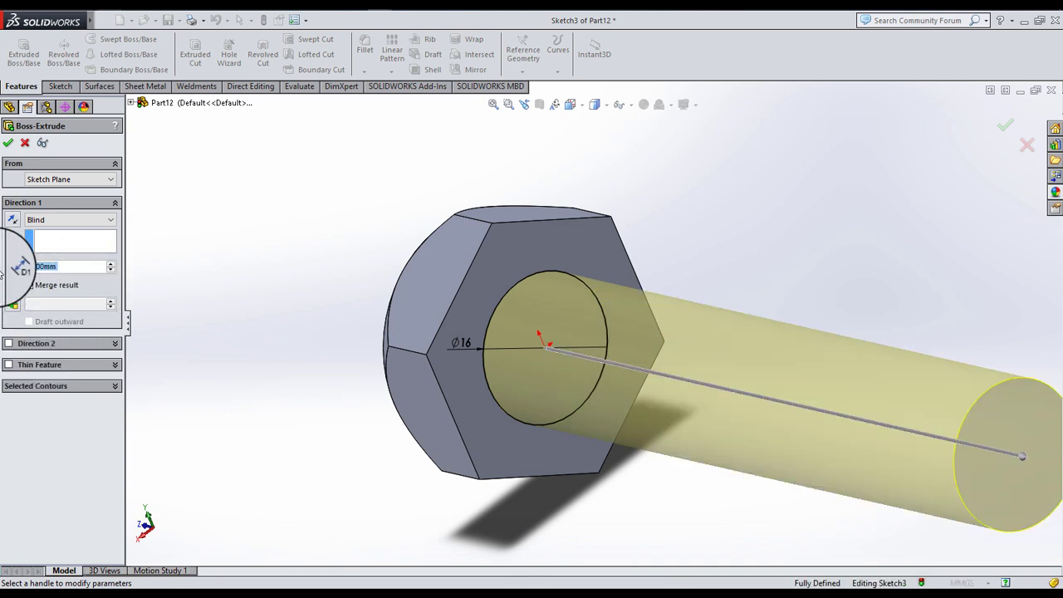
pyautogui.click(9, 146)
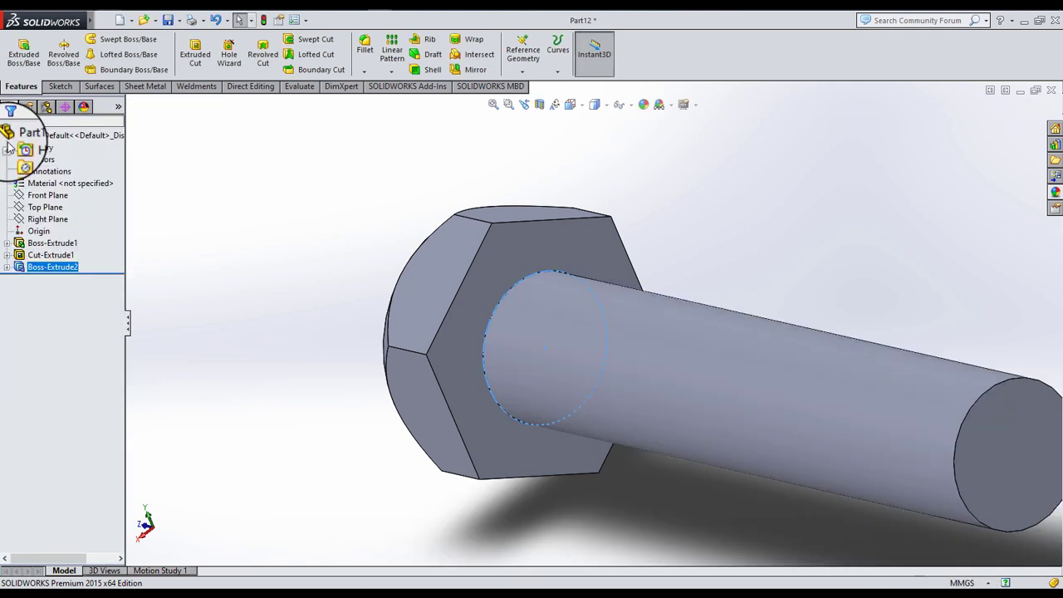
# - Sketch on the shank's end face by converting its circular edge into a circle
pyautogui.scroll(2, 795, 351)
pyautogui.scroll(3, 771, 370)
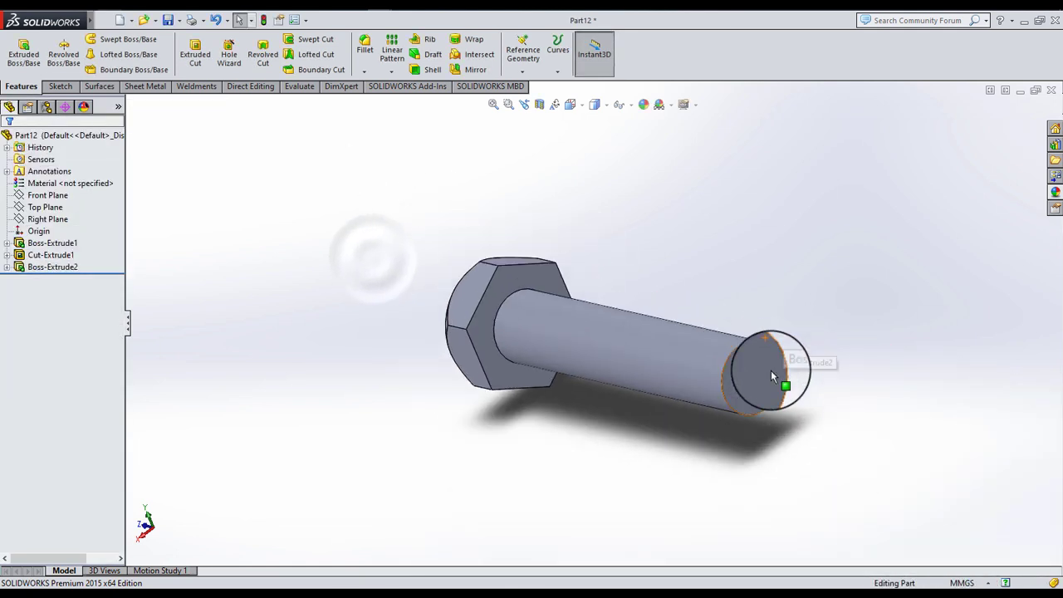
pyautogui.scroll(-3, 760, 370)
pyautogui.click(725, 370)
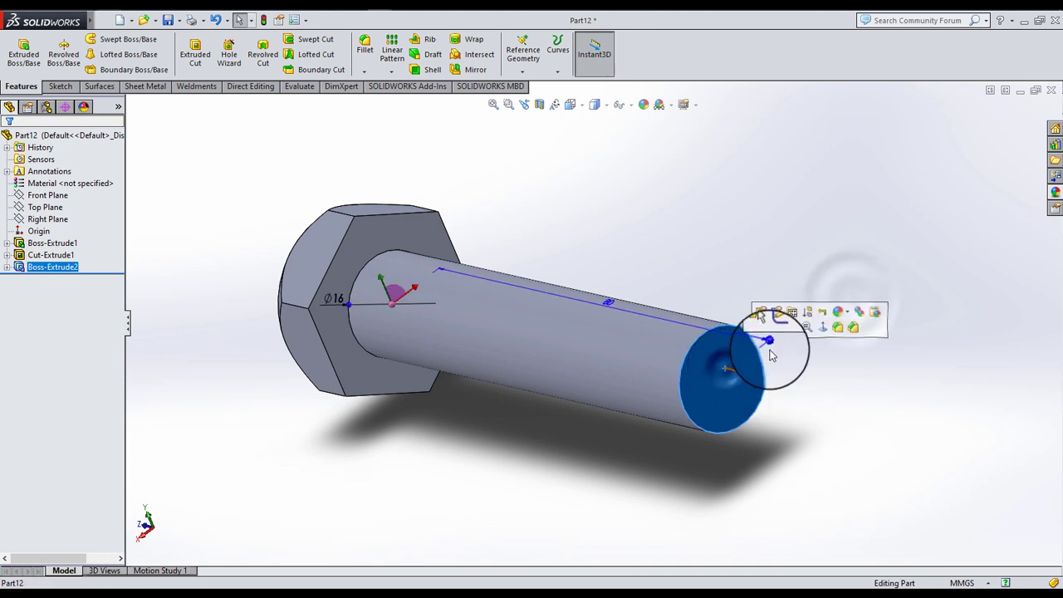
pyautogui.click(759, 322)
pyautogui.click(707, 338)
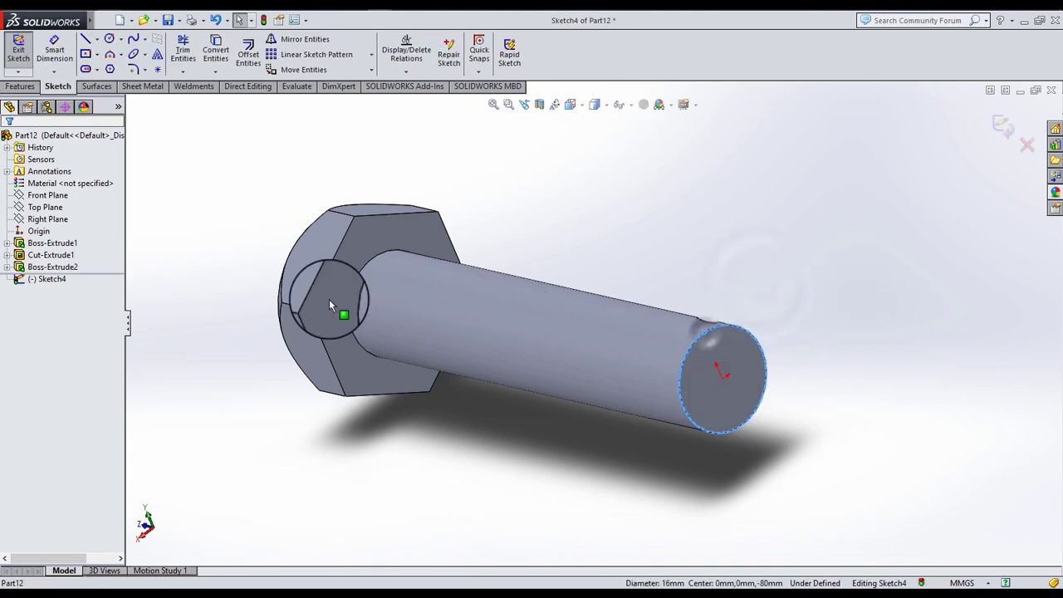
pyautogui.click(215, 50)
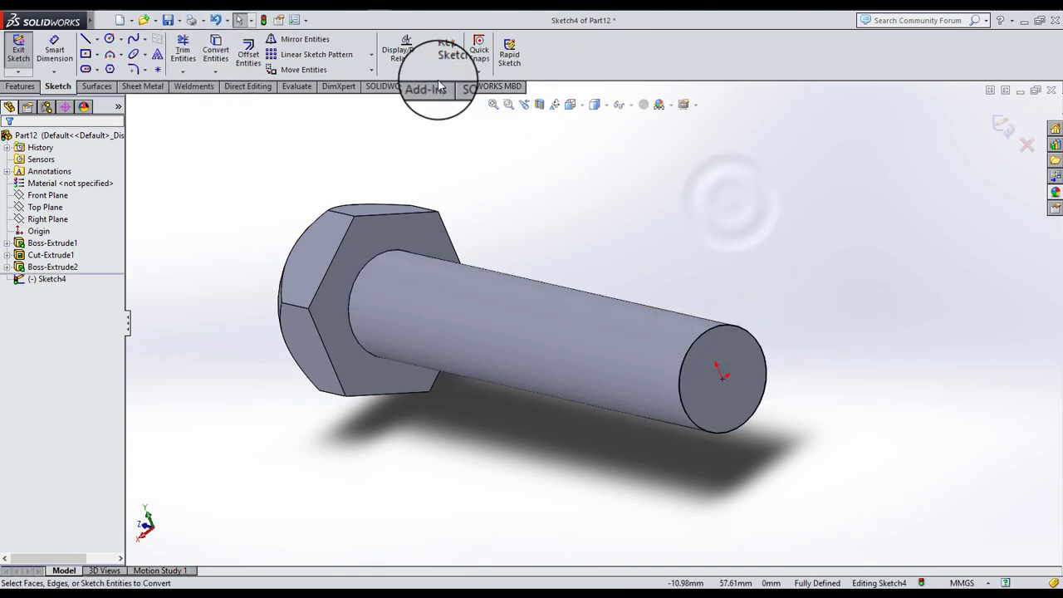
# - Create a reversed helix on that circle with 25 mm height and 3 mm pitch
pyautogui.click(22, 86)
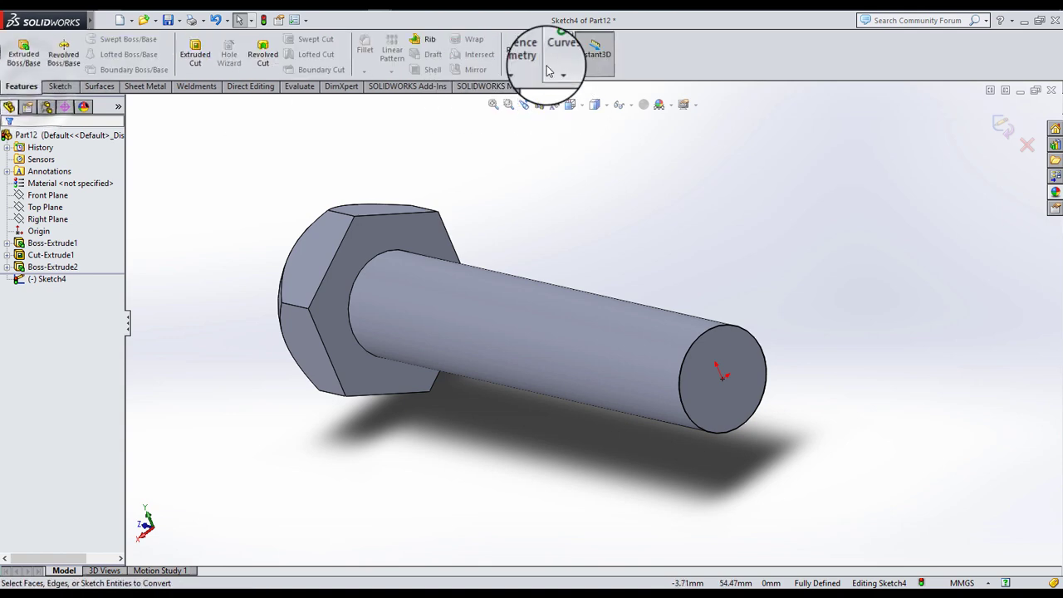
pyautogui.click(555, 65)
pyautogui.click(598, 95)
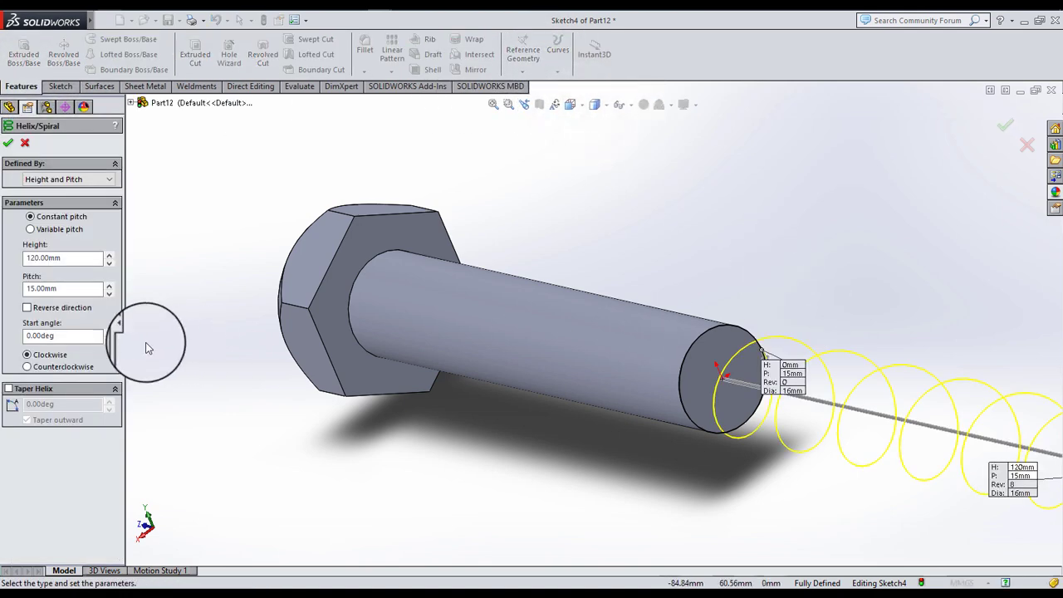
pyautogui.click(28, 309)
pyautogui.moveTo(437, 319); pyautogui.dragTo(532, 332, button='middle')
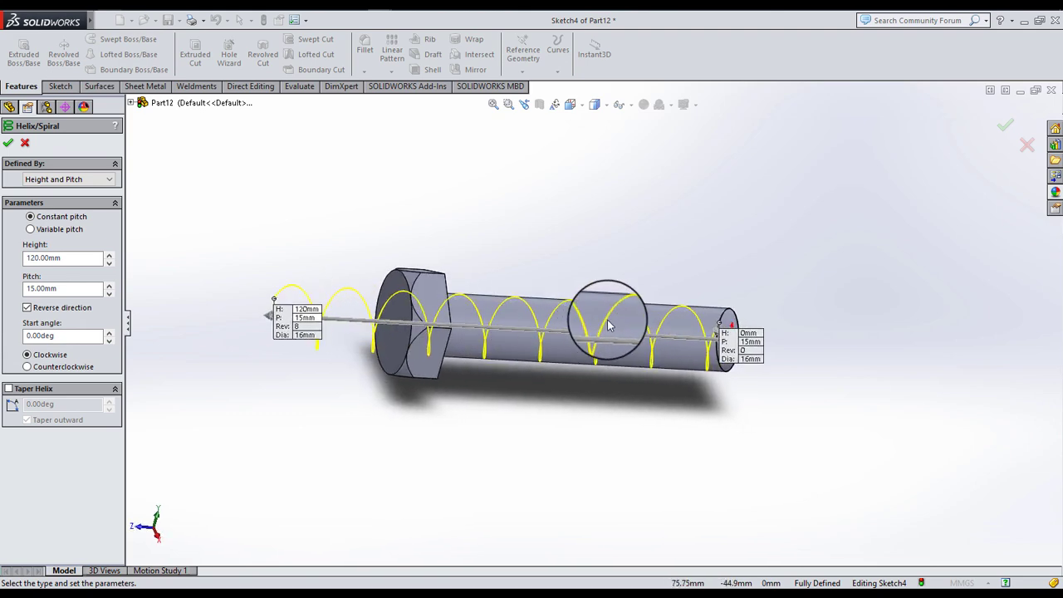
pyautogui.scroll(-5, 605, 308)
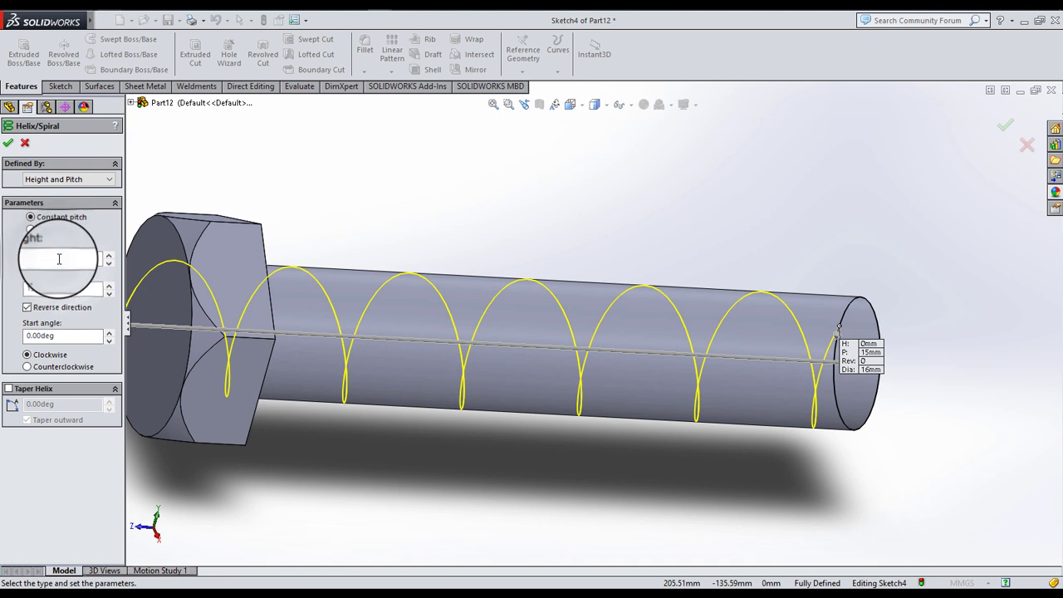
pyautogui.press('Return')
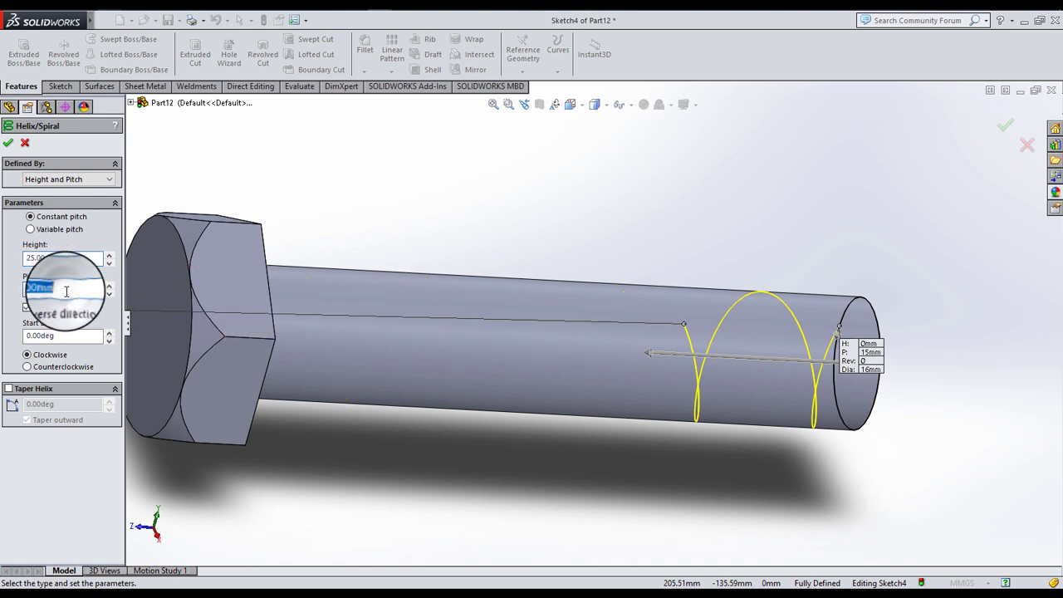
pyautogui.write('3')
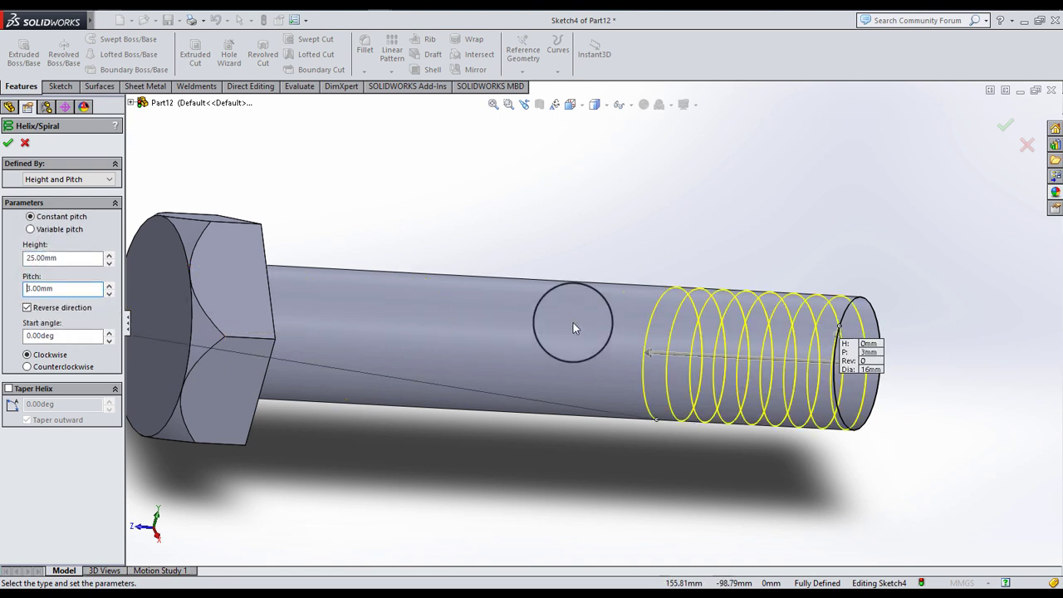
pyautogui.scroll(-3, 865, 322)
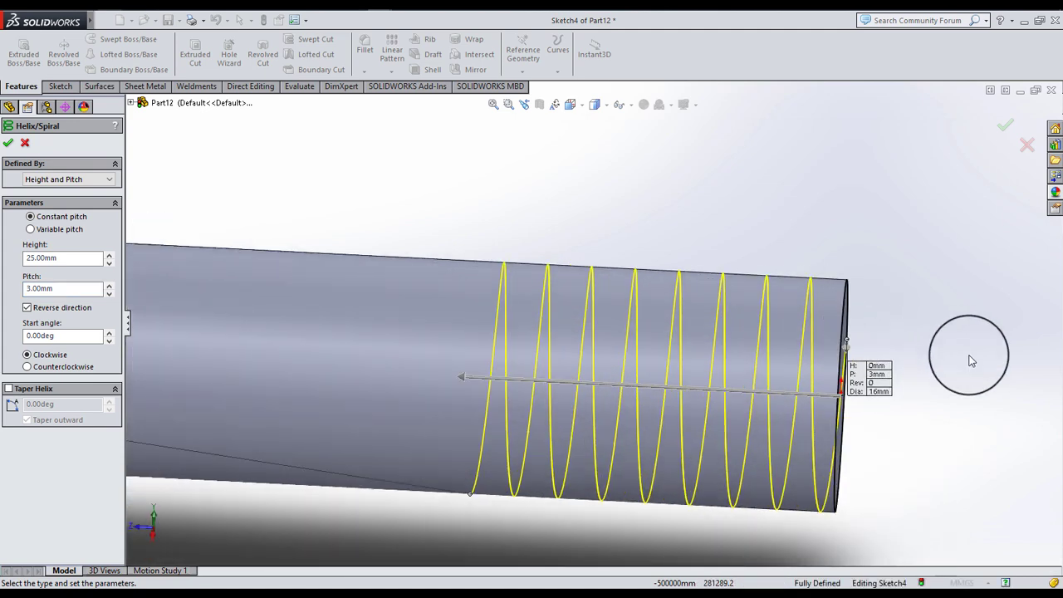
pyautogui.scroll(-2, 868, 350)
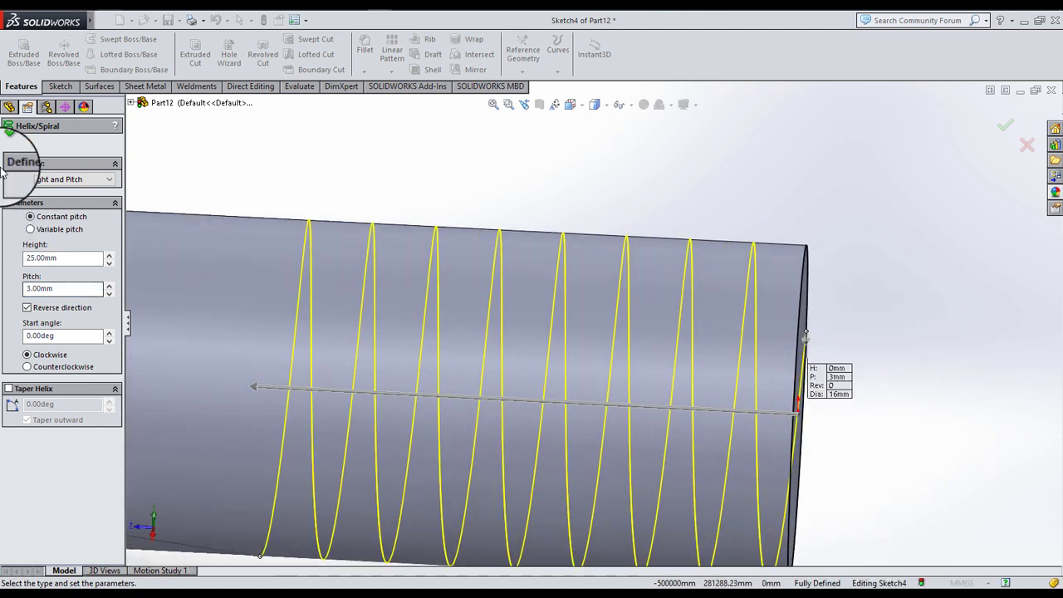
pyautogui.click(9, 140)
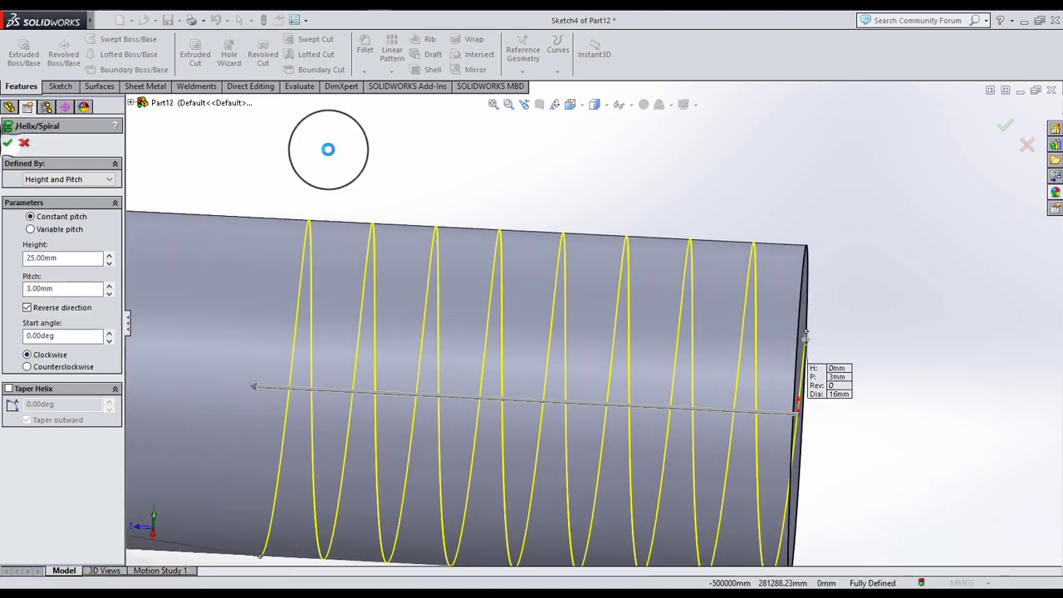
# - Orbit and zoom the view to bring the bolt's threaded tip face into view
pyautogui.scroll(5, 698, 379)
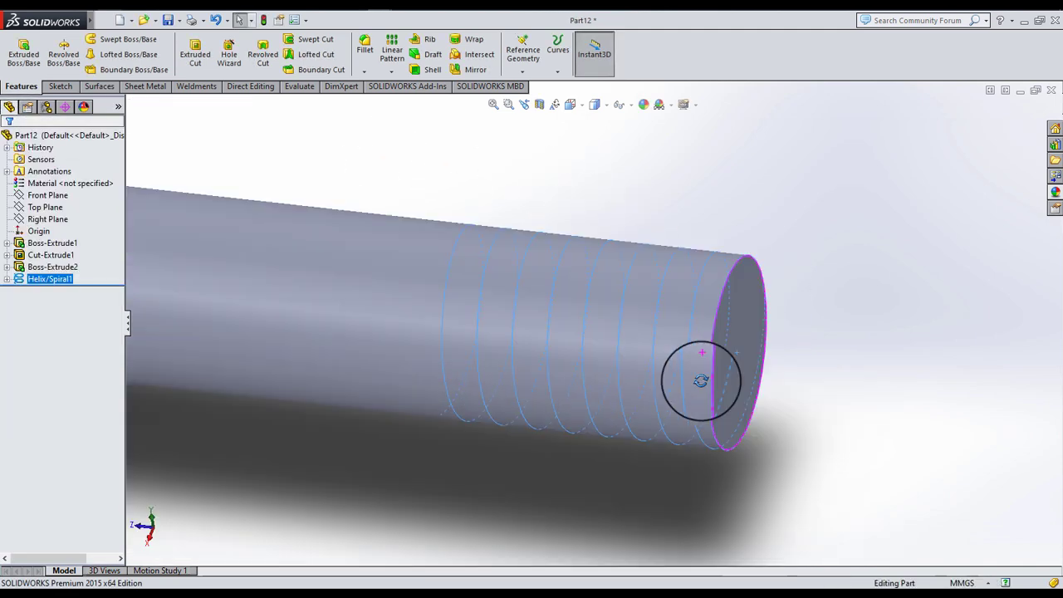
pyautogui.scroll(3, 819, 373)
pyautogui.scroll(3, 672, 375)
pyautogui.moveTo(672, 374); pyautogui.dragTo(242, 293, button='middle')
pyautogui.scroll(-3, 570, 213)
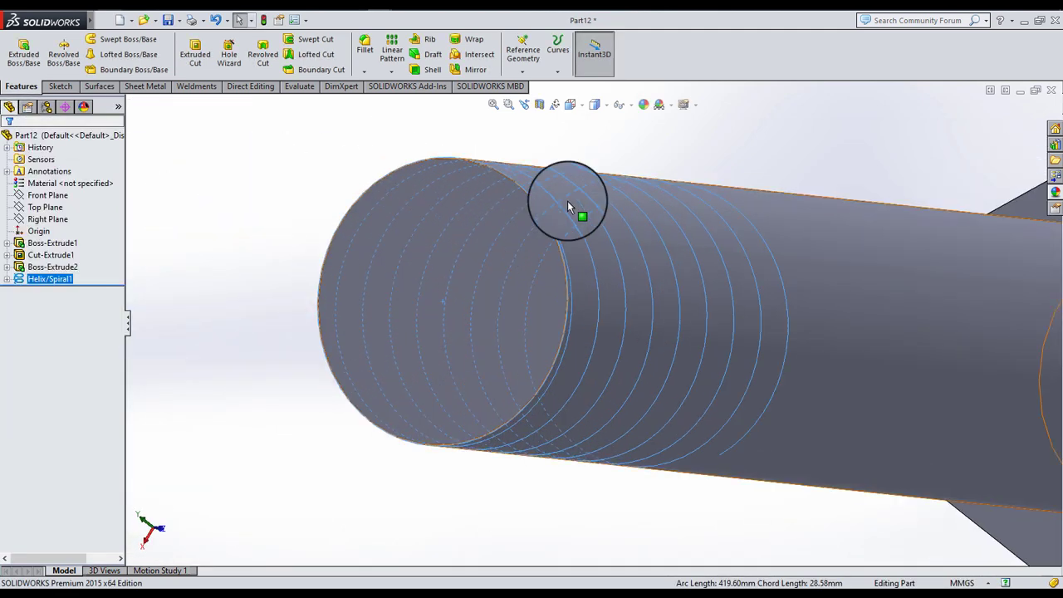
pyautogui.scroll(-2, 526, 233)
pyautogui.scroll(-3, 546, 290)
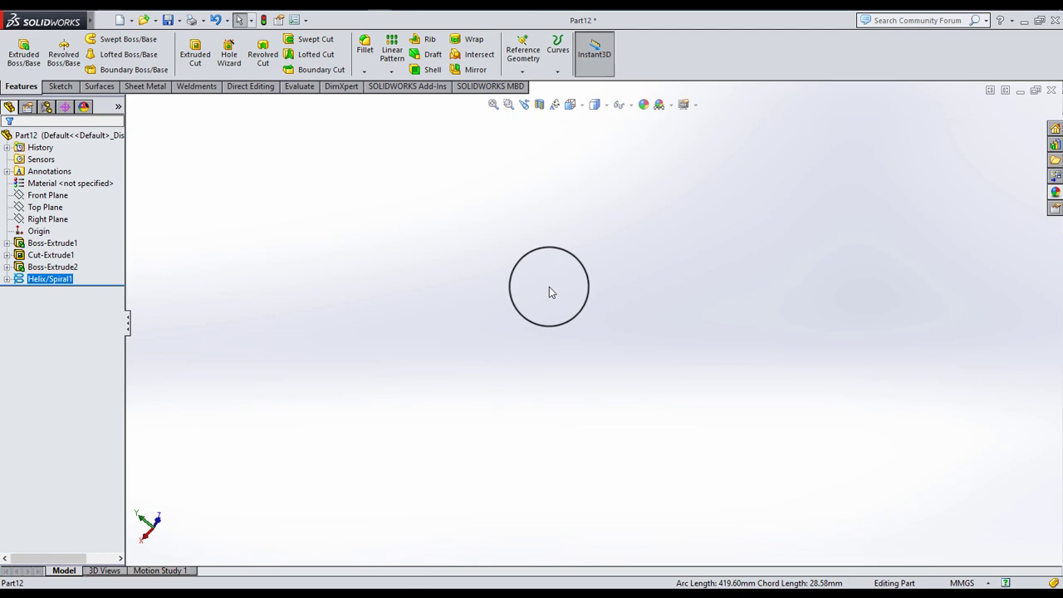
pyautogui.scroll(4, 551, 291)
pyautogui.scroll(-3, 548, 348)
pyautogui.scroll(-2, 540, 399)
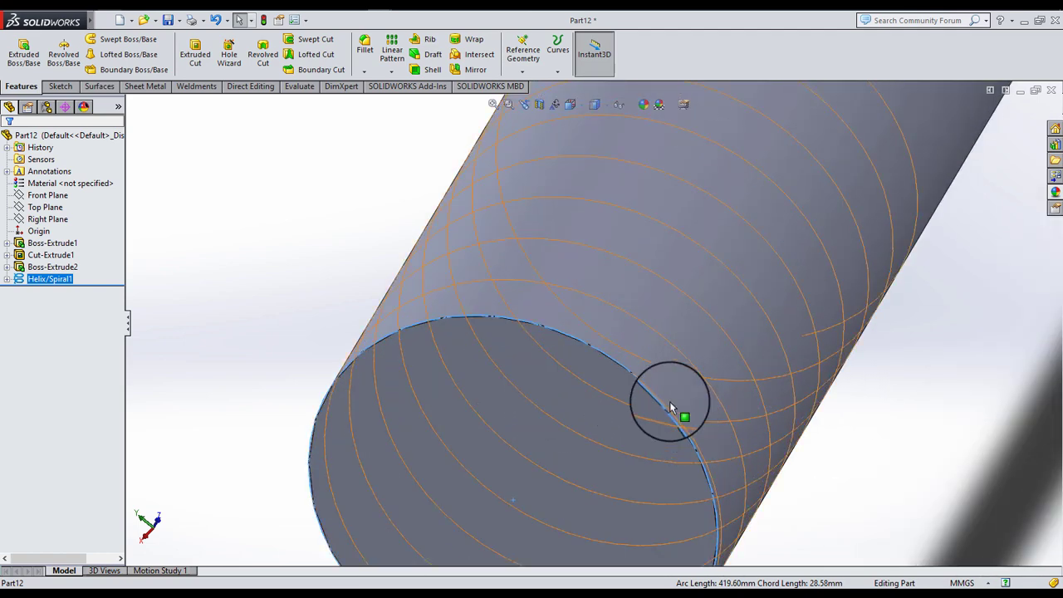
pyautogui.scroll(-3, 656, 402)
pyautogui.scroll(4, 631, 396)
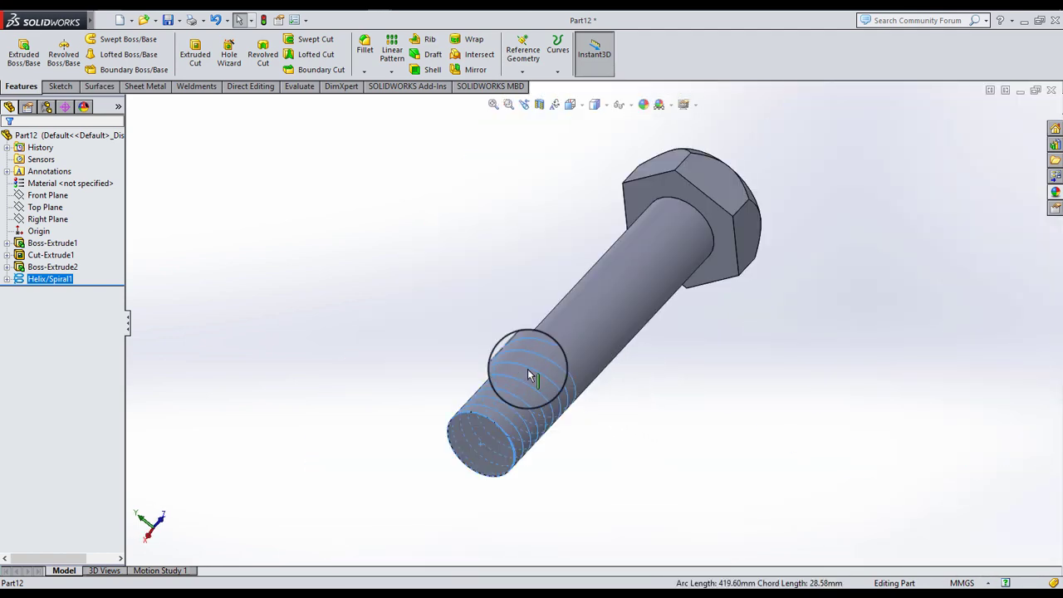
pyautogui.scroll(-3, 527, 374)
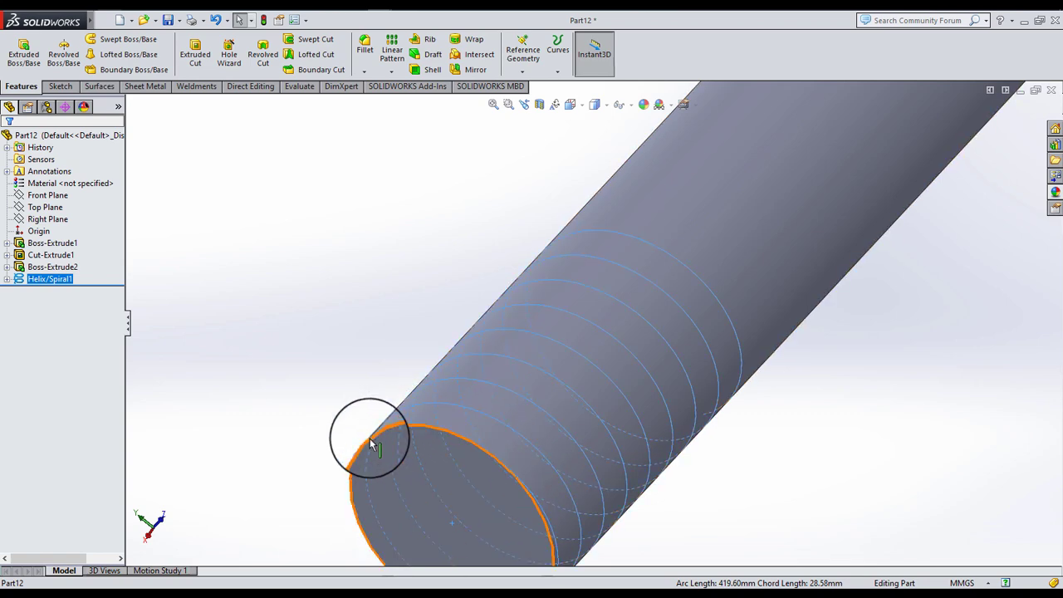
pyautogui.scroll(2, 450, 371)
pyautogui.moveTo(476, 253)
pyautogui.mouseDown(button='middle')
pyautogui.moveTo(600, 344)
pyautogui.moveTo(688, 385)
pyautogui.moveTo(640, 435)
pyautogui.mouseUp(button='middle')
pyautogui.scroll(-3, 606, 358)
pyautogui.scroll(-2, 607, 358)
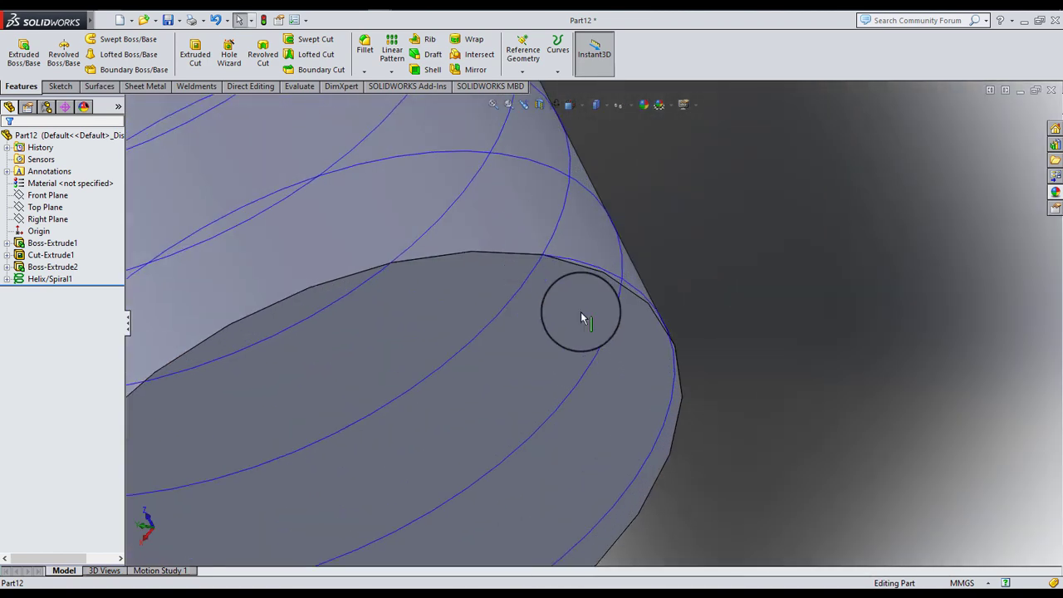
pyautogui.scroll(-1, 576, 308)
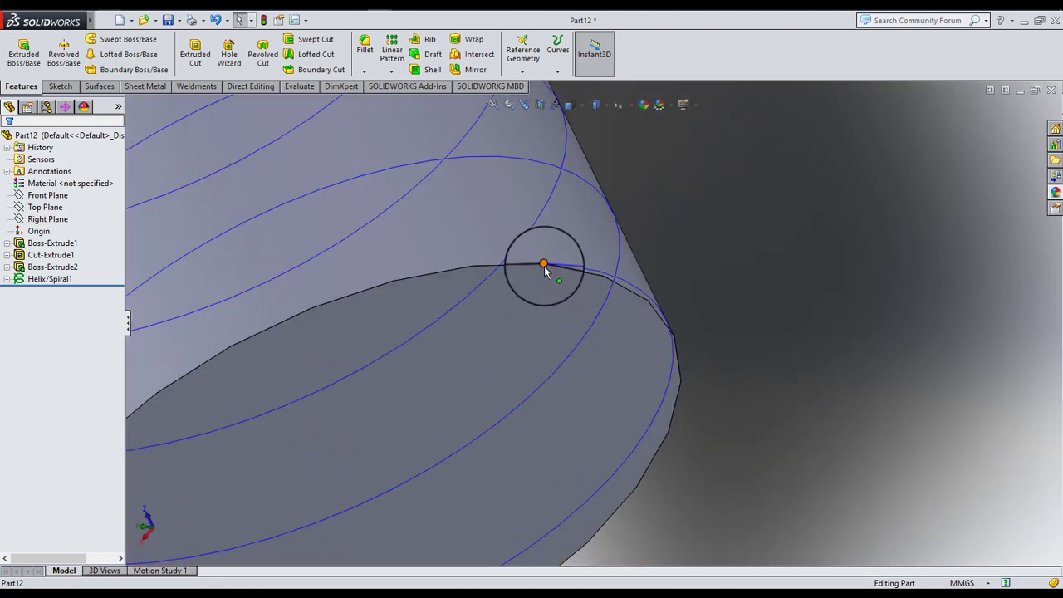
# - Create Plane1 at the helix start point, perpendicular to the helix
pyautogui.click(520, 51)
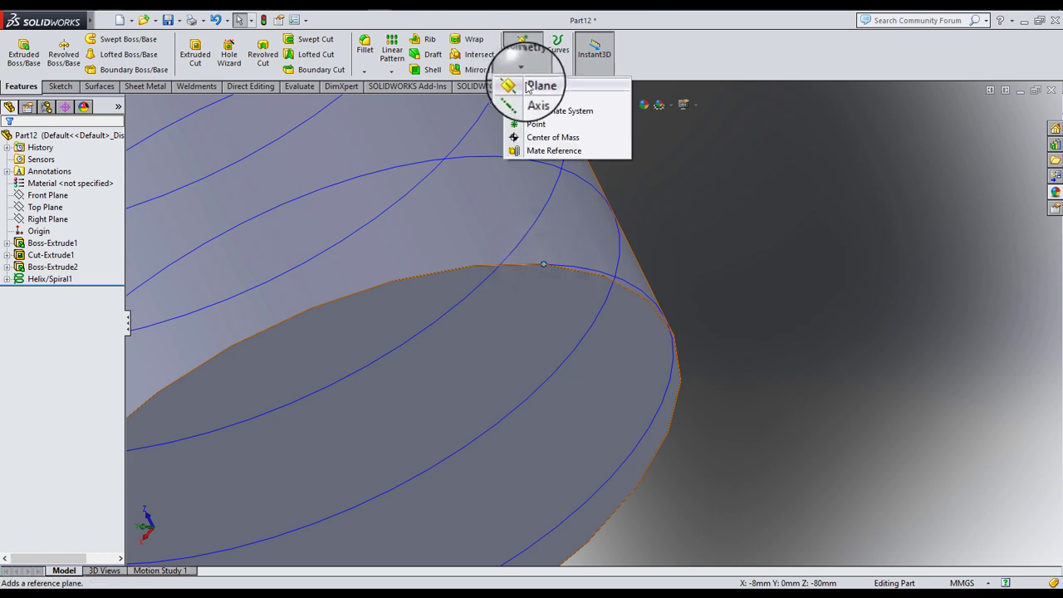
pyautogui.click(531, 86)
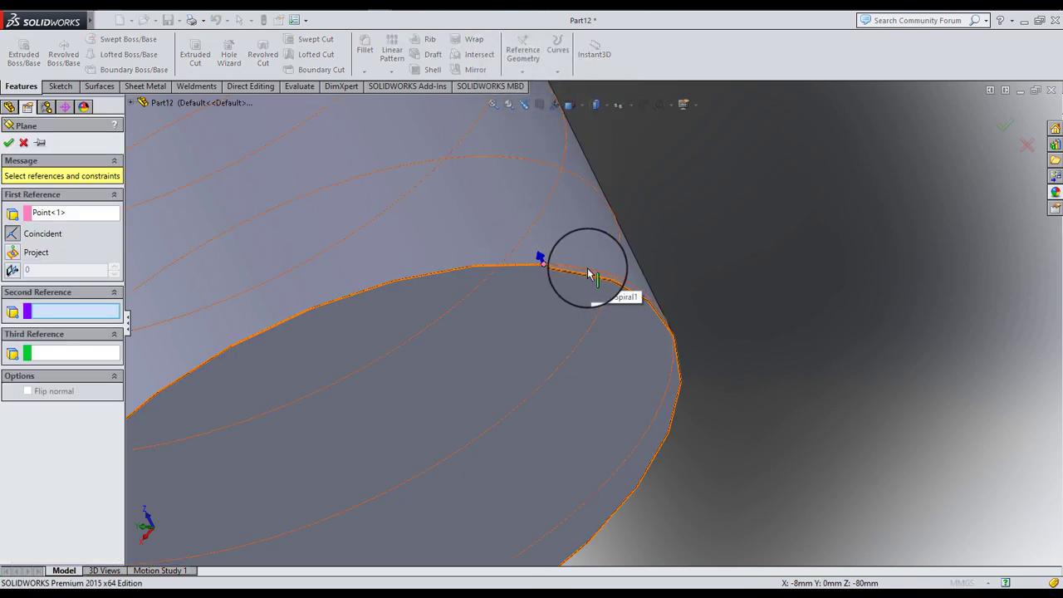
pyautogui.click(588, 274)
pyautogui.click(9, 142)
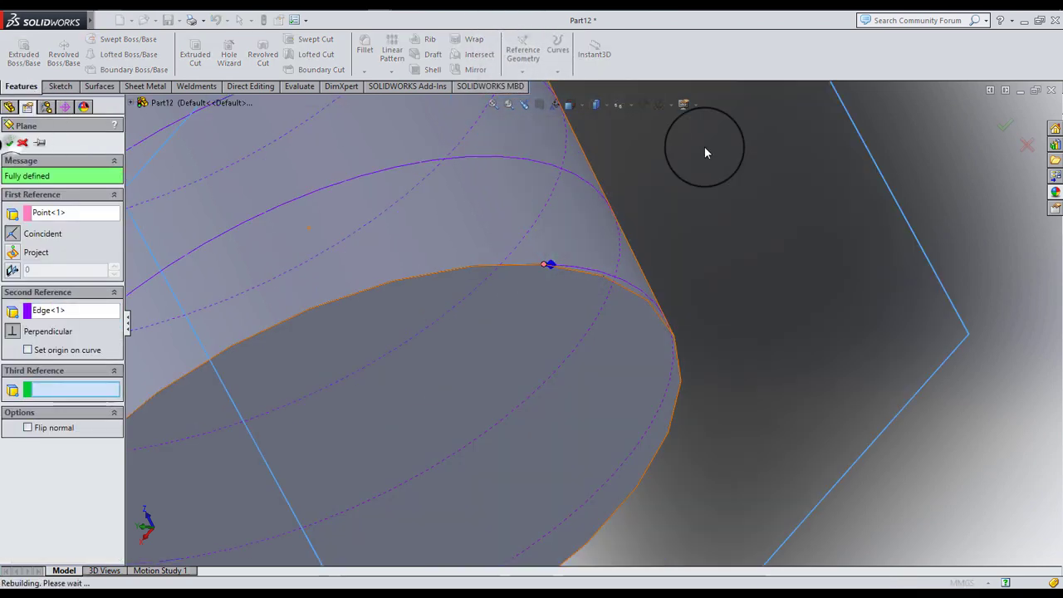
pyautogui.doubleClick(40, 291)
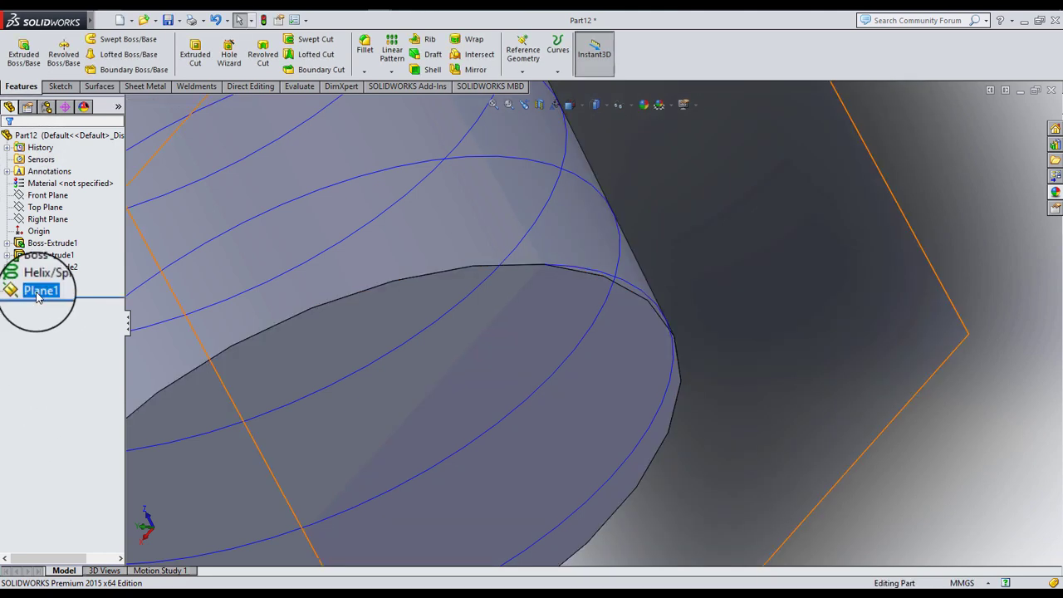
# - On Plane1, viewed face-on, sketch a triangular thread profile starting at the helix start
pyautogui.click(40, 274)
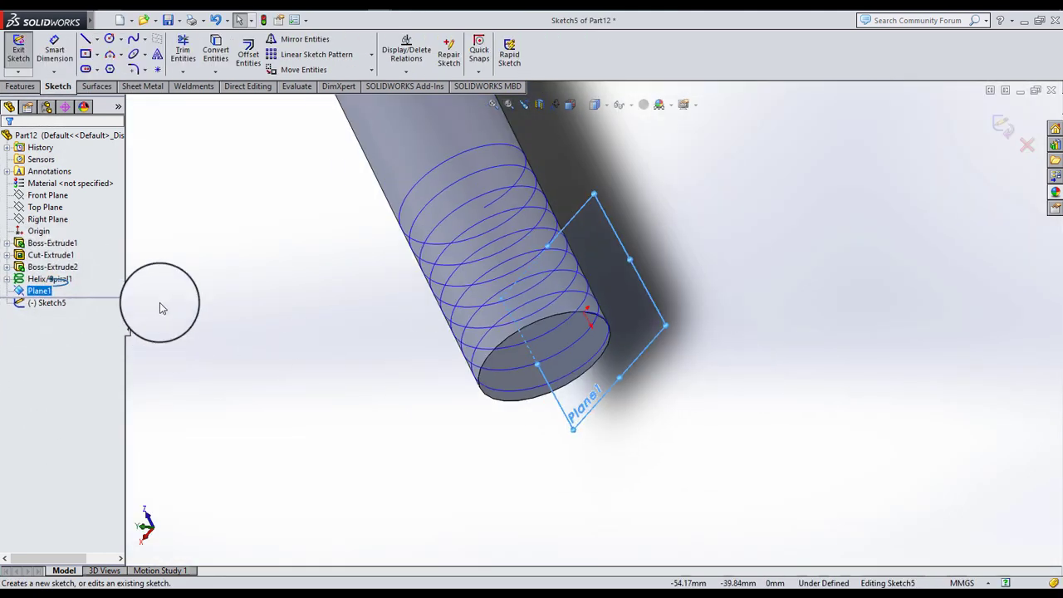
pyautogui.click(569, 104)
pyautogui.click(637, 175)
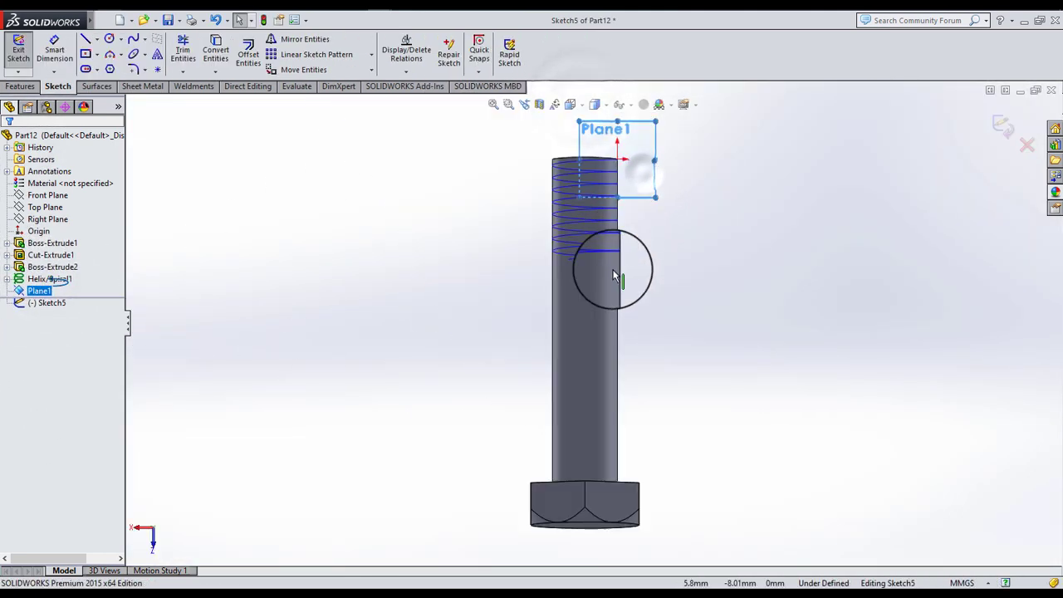
pyautogui.scroll(-6, 627, 166)
pyautogui.scroll(-3, 634, 213)
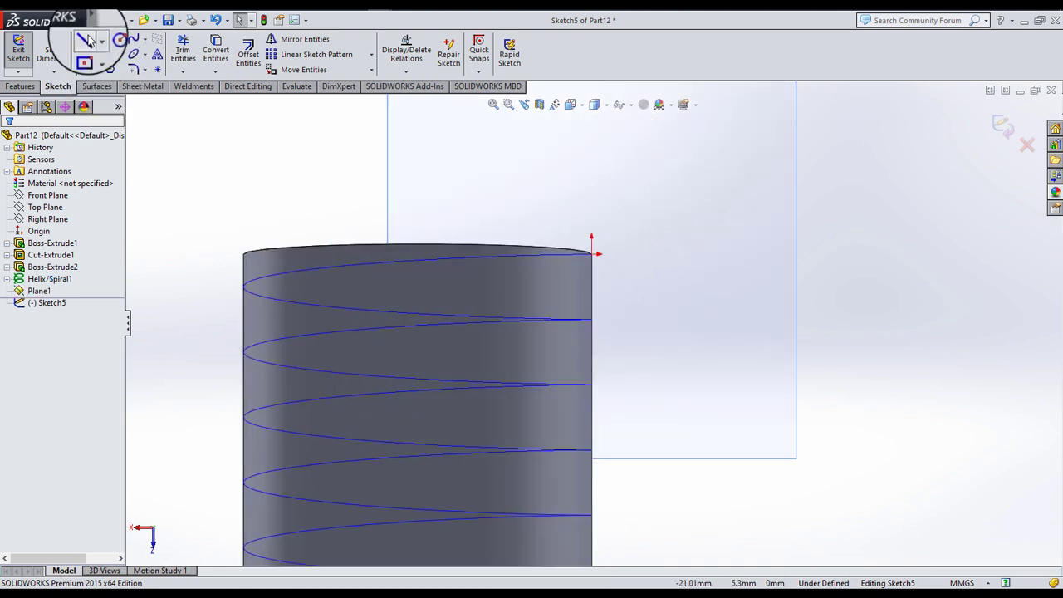
pyautogui.click(566, 265)
pyautogui.click(633, 277)
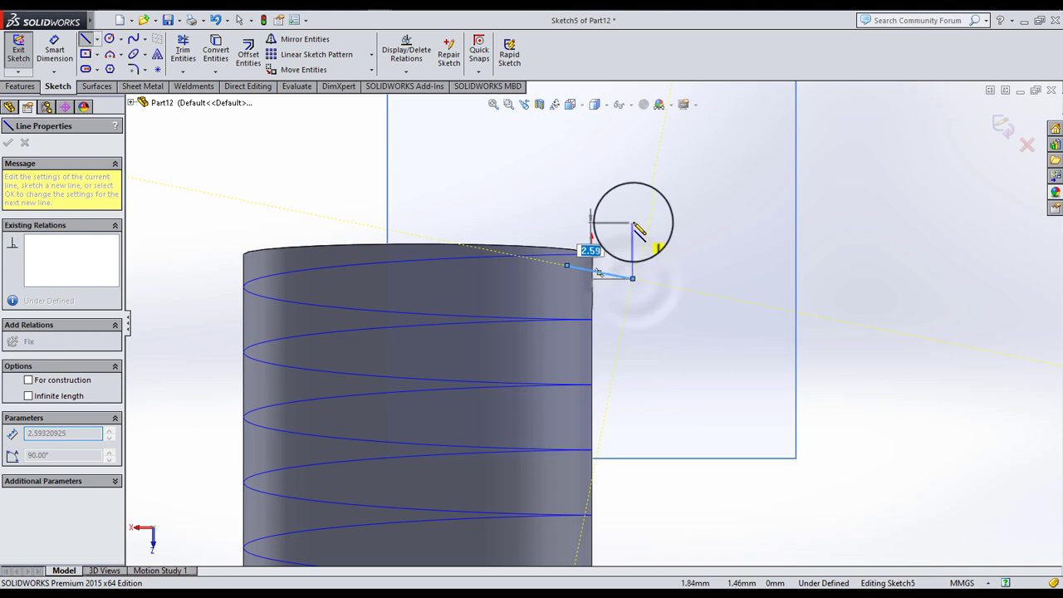
pyautogui.click(633, 222)
pyautogui.click(566, 265)
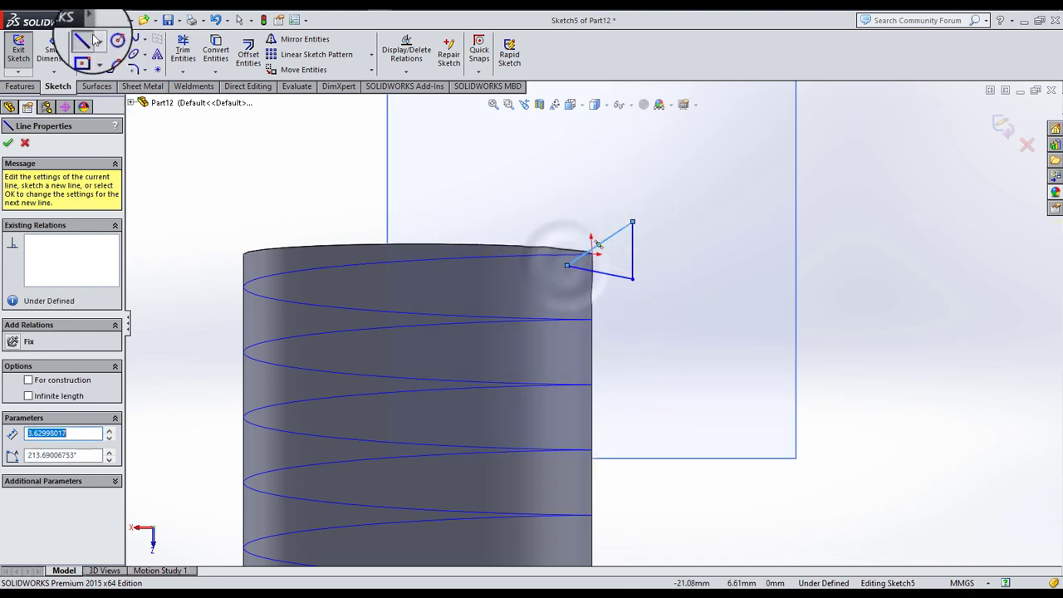
# - Add a centerline from the triangle's left vertex to its vertical side, with a point on it
pyautogui.click(96, 39)
pyautogui.click(113, 62)
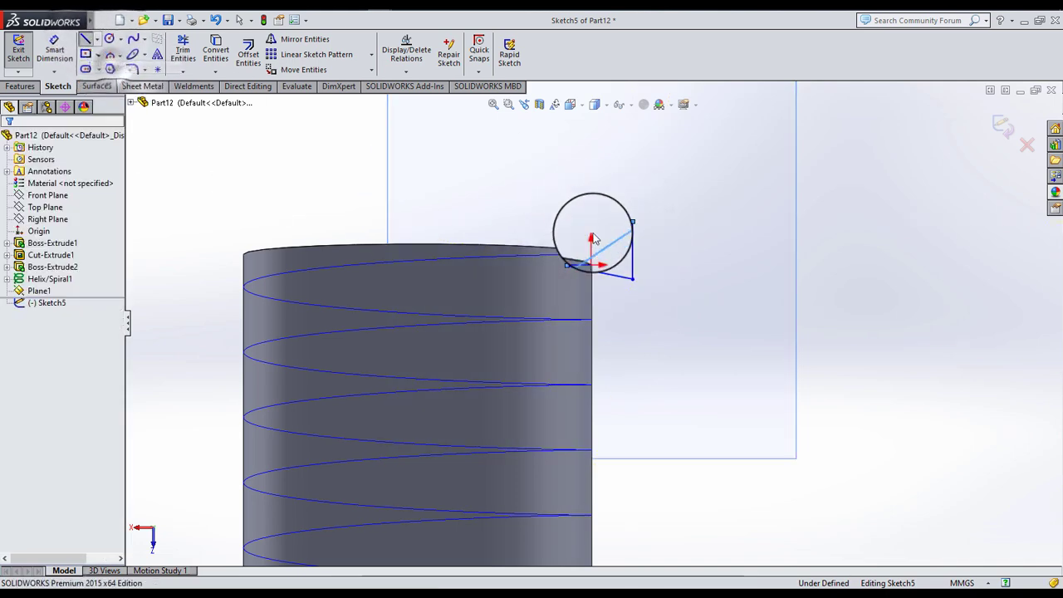
pyautogui.scroll(-2, 566, 276)
pyautogui.click(561, 264)
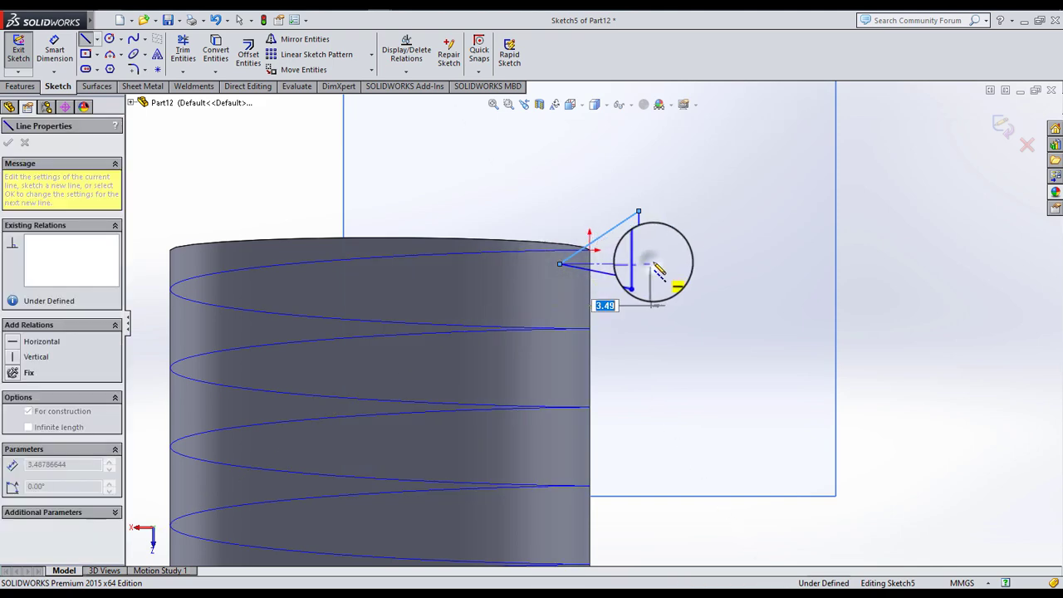
pyautogui.doubleClick(652, 264)
pyautogui.click(239, 19)
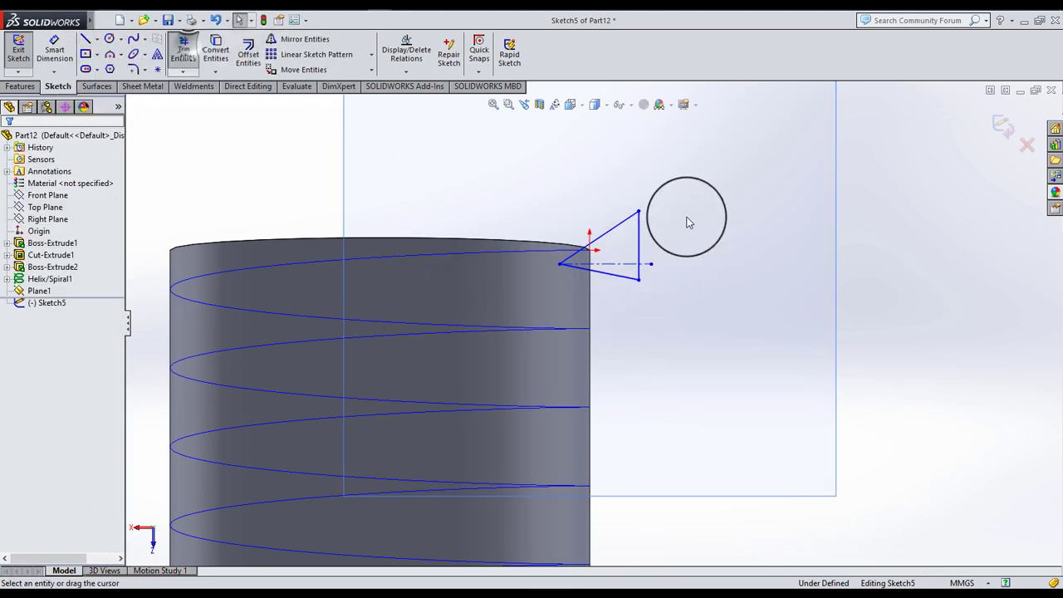
pyautogui.click(155, 69)
pyautogui.click(626, 264)
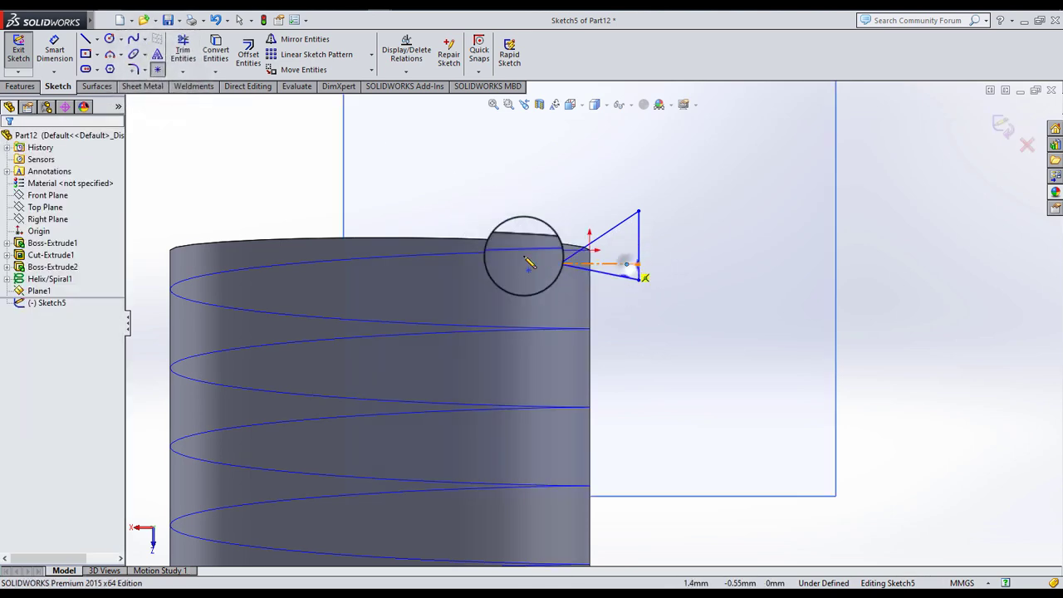
# - Dimension the profile's vertical side to 2.25 and its length to 3
pyautogui.click(54, 51)
pyautogui.click(638, 241)
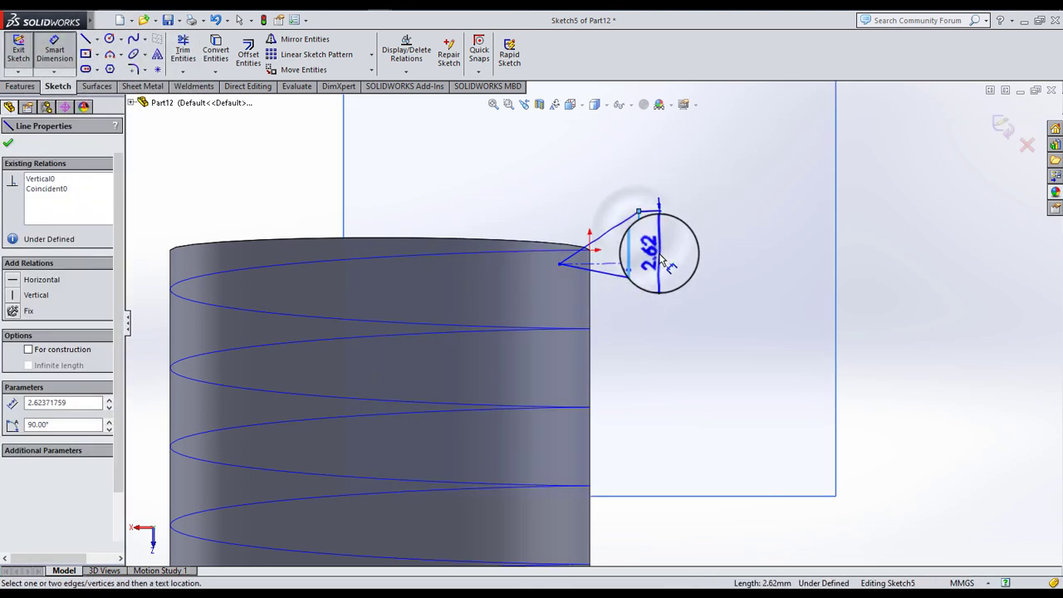
pyautogui.click(662, 260)
pyautogui.write('2.25')
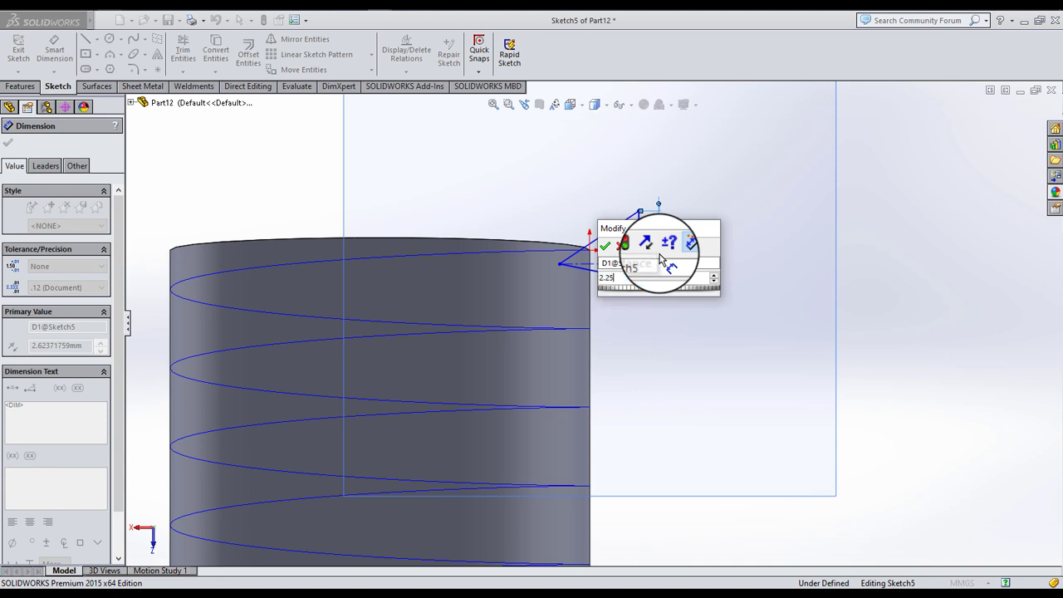
pyautogui.press('Return')
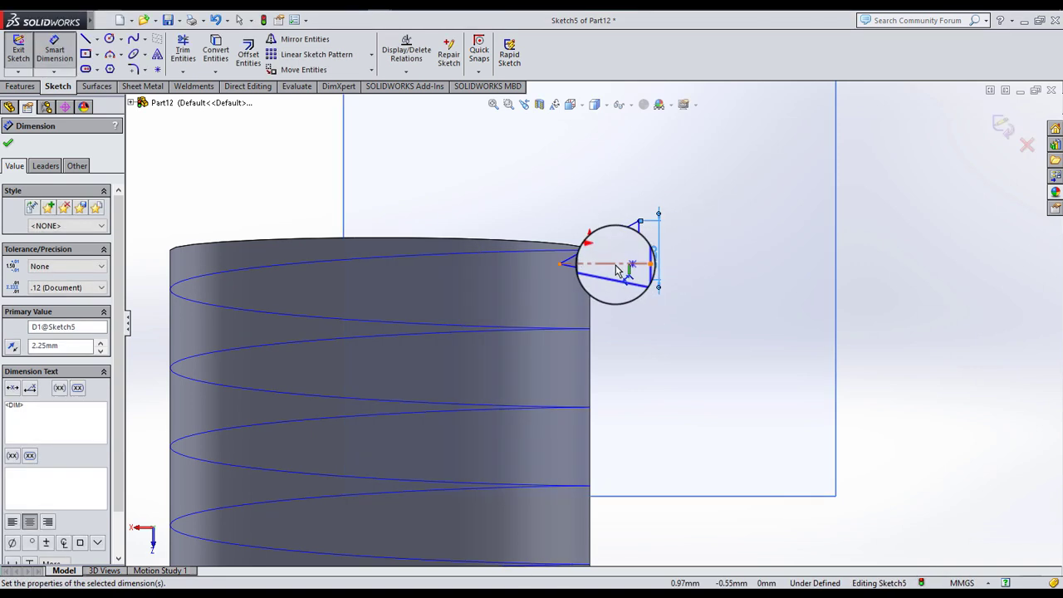
pyautogui.click(623, 267)
pyautogui.click(612, 310)
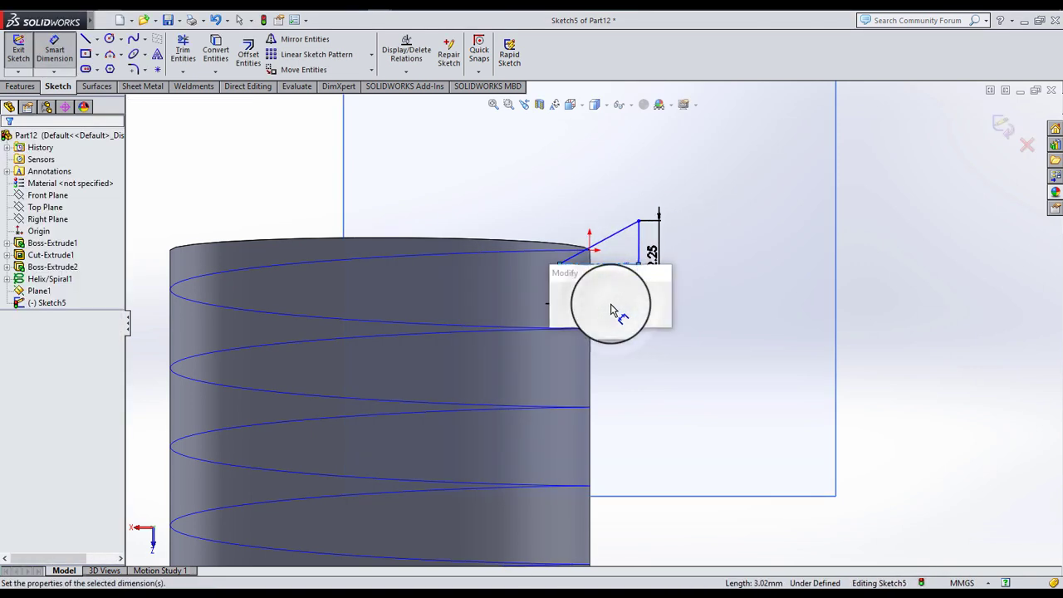
pyautogui.click(661, 313)
pyautogui.press('Escape')
pyautogui.press('g')
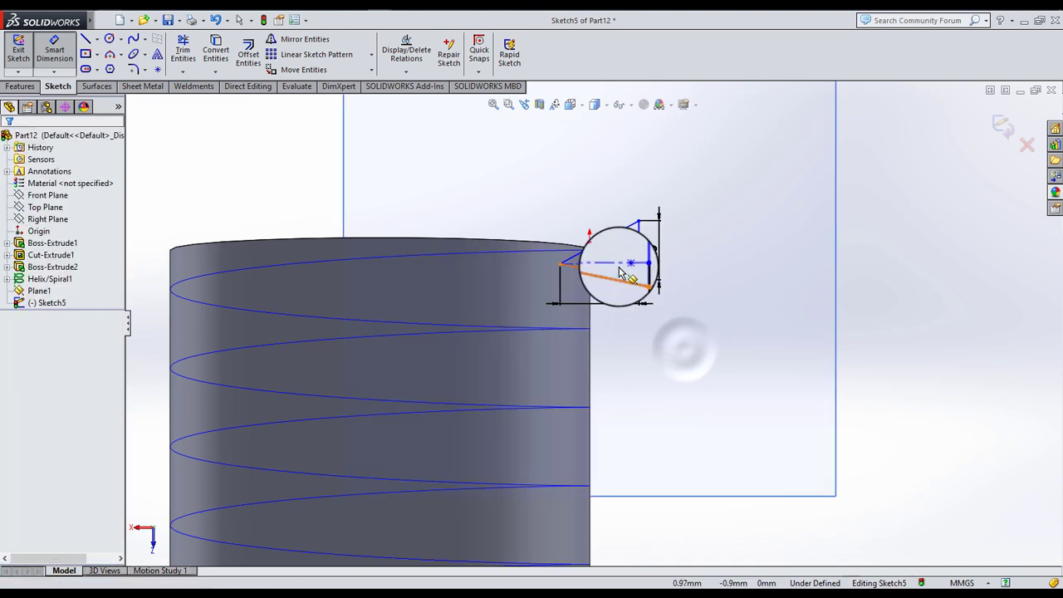
# - Make the two sloped sides symmetric about the centerline
pyautogui.click(611, 266)
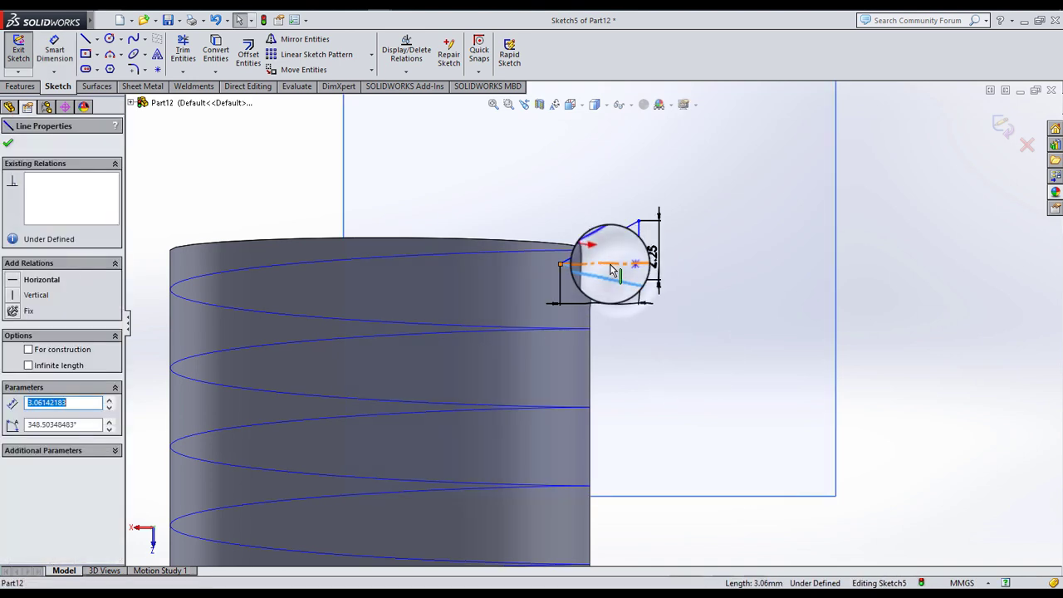
pyautogui.keyDown('ctrl'); pyautogui.click(606, 248); pyautogui.keyUp('ctrl')
pyautogui.keyDown('ctrl'); pyautogui.click(606, 247); pyautogui.keyUp('ctrl')
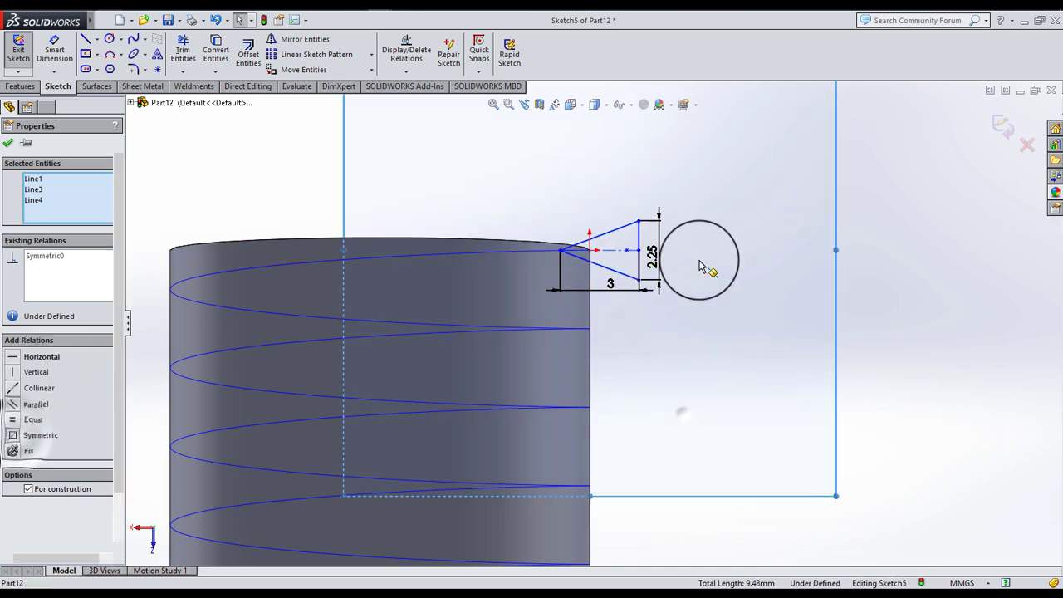
pyautogui.click(701, 327)
pyautogui.scroll(-3, 711, 273)
# - Add a 0.50 dimension from the centerline point to the profile's vertical side
pyautogui.click(52, 57)
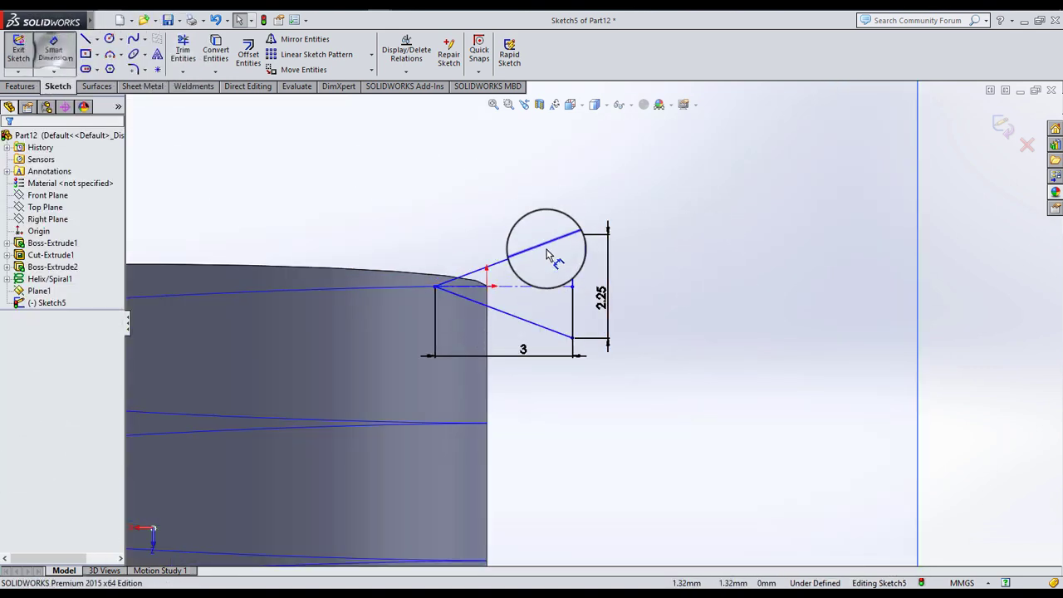
pyautogui.click(550, 286)
pyautogui.click(572, 265)
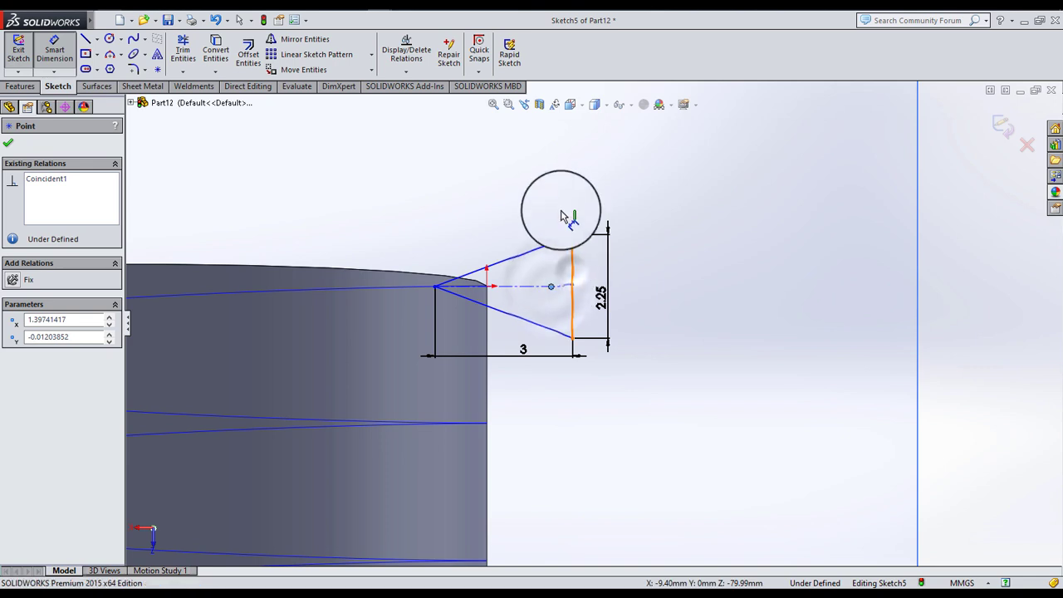
pyautogui.click(561, 212)
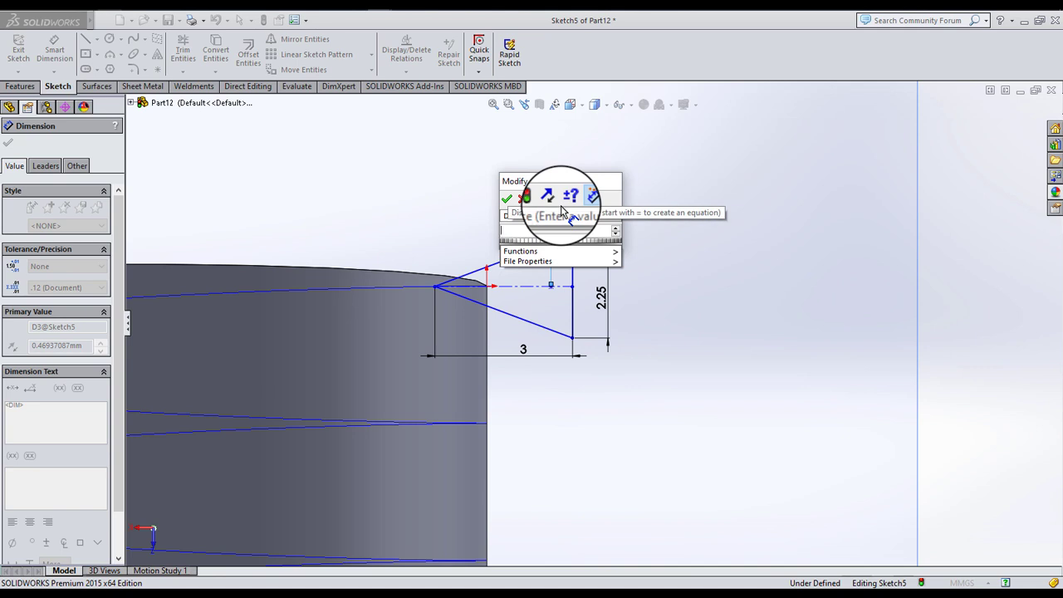
pyautogui.write('0.5')
pyautogui.press('Return')
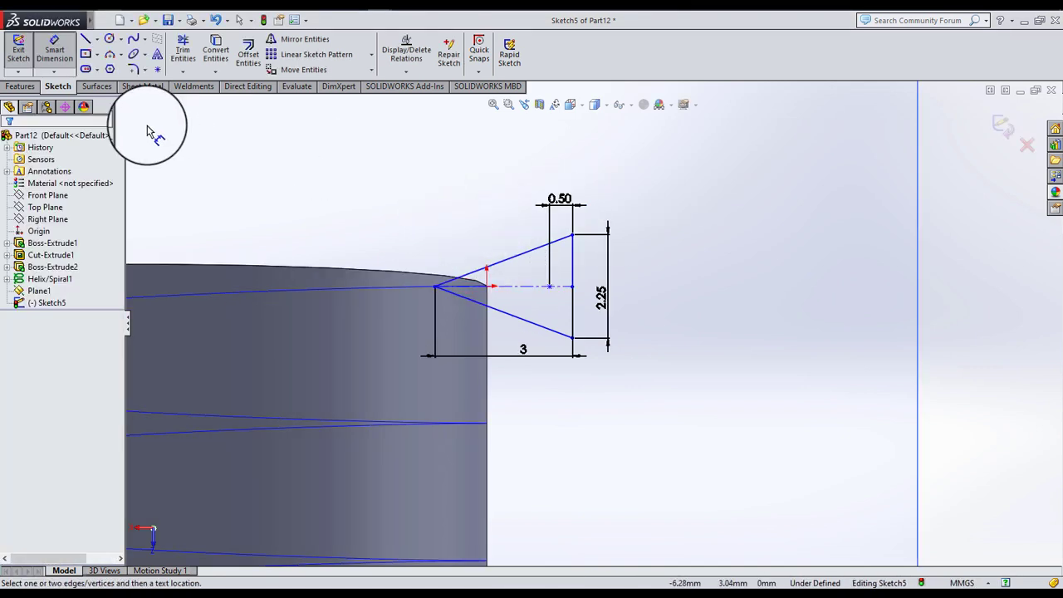
pyautogui.click(54, 50)
# - Pierce the profile's tip point onto the helix
pyautogui.click(549, 286)
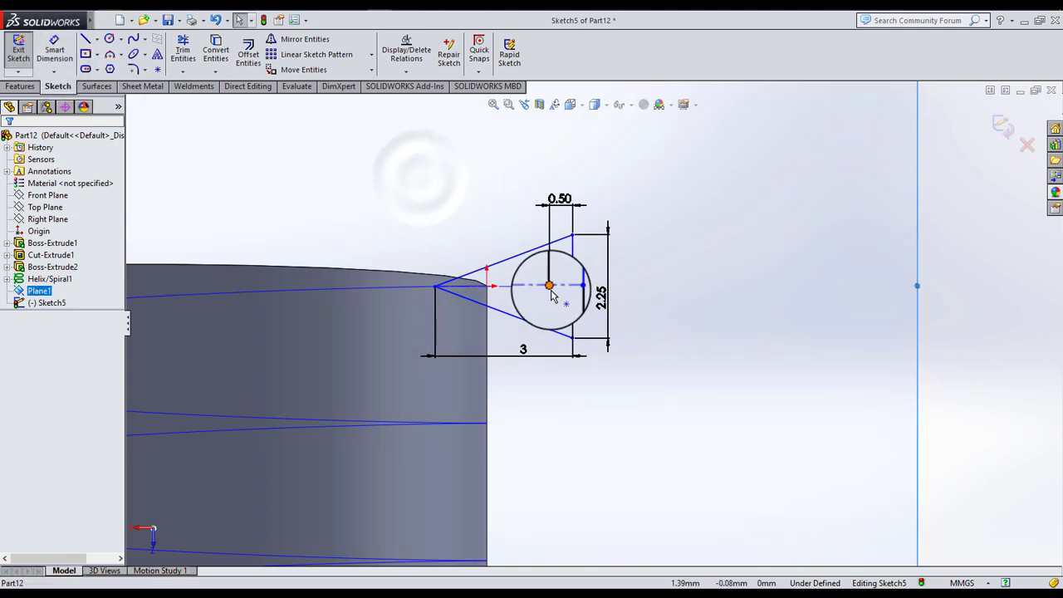
pyautogui.click(549, 286)
pyautogui.click(380, 290)
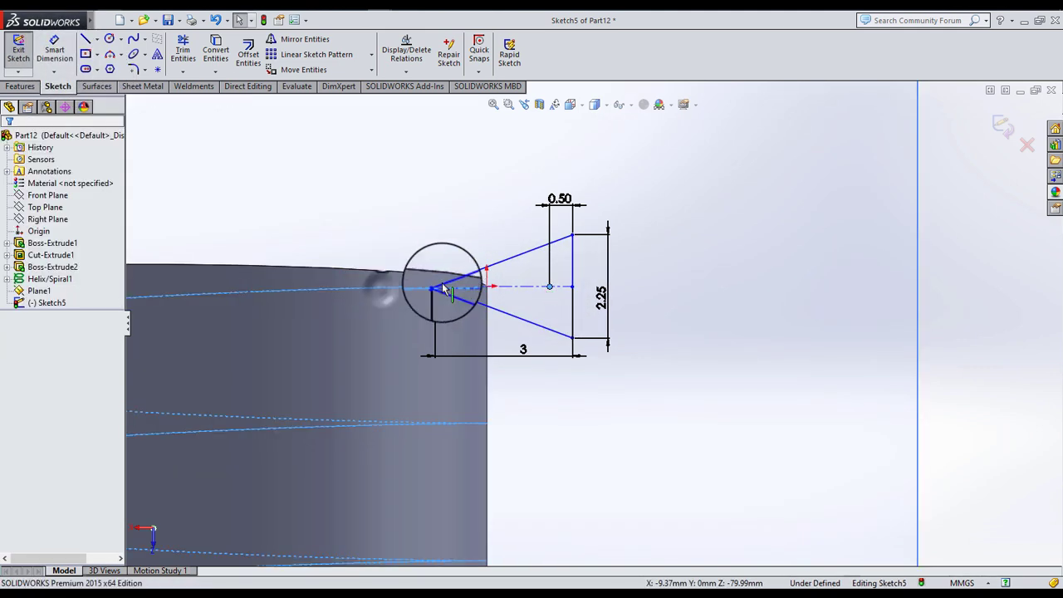
pyautogui.keyDown('ctrl'); pyautogui.click(443, 286); pyautogui.keyUp('ctrl')
pyautogui.click(689, 398)
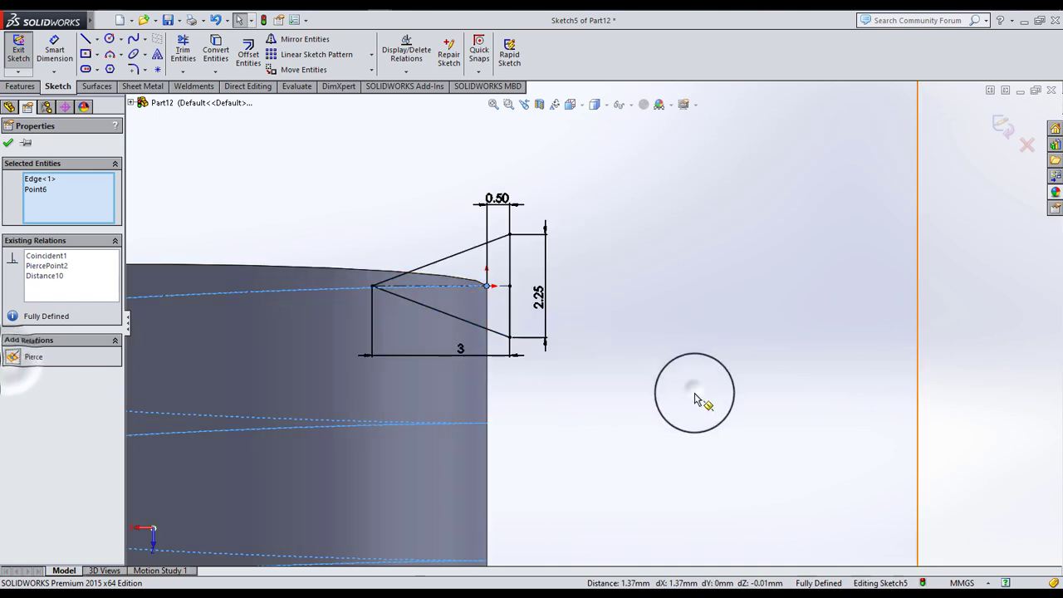
# - Change the 2.25 height dimension to 2, fully defining the sketch
pyautogui.scroll(2, 498, 324)
pyautogui.scroll(2, 437, 266)
pyautogui.scroll(3, 629, 320)
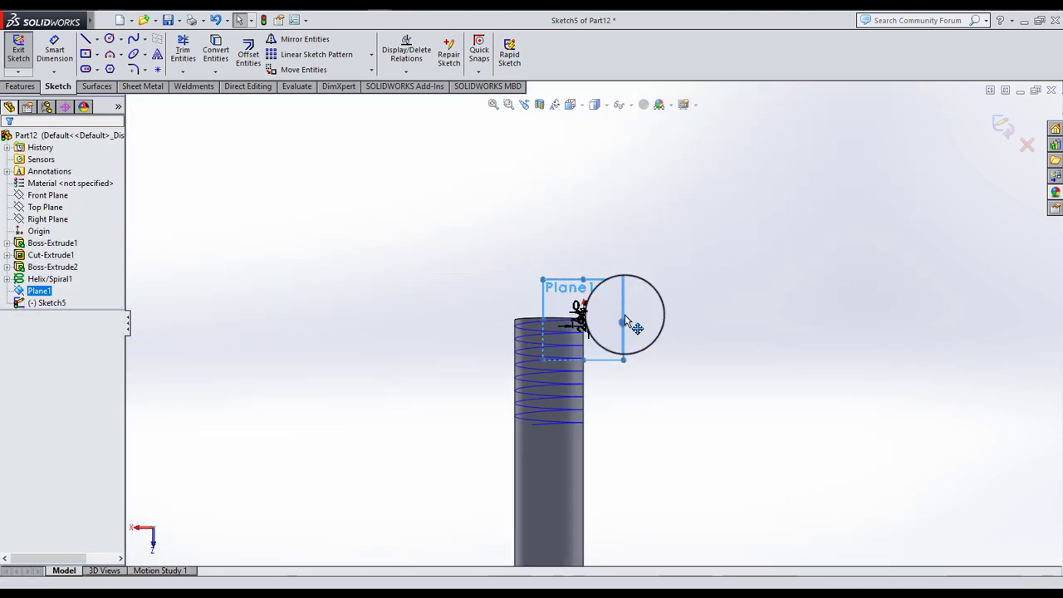
pyautogui.scroll(-3, 581, 337)
pyautogui.scroll(-2, 539, 351)
pyautogui.scroll(-2, 529, 338)
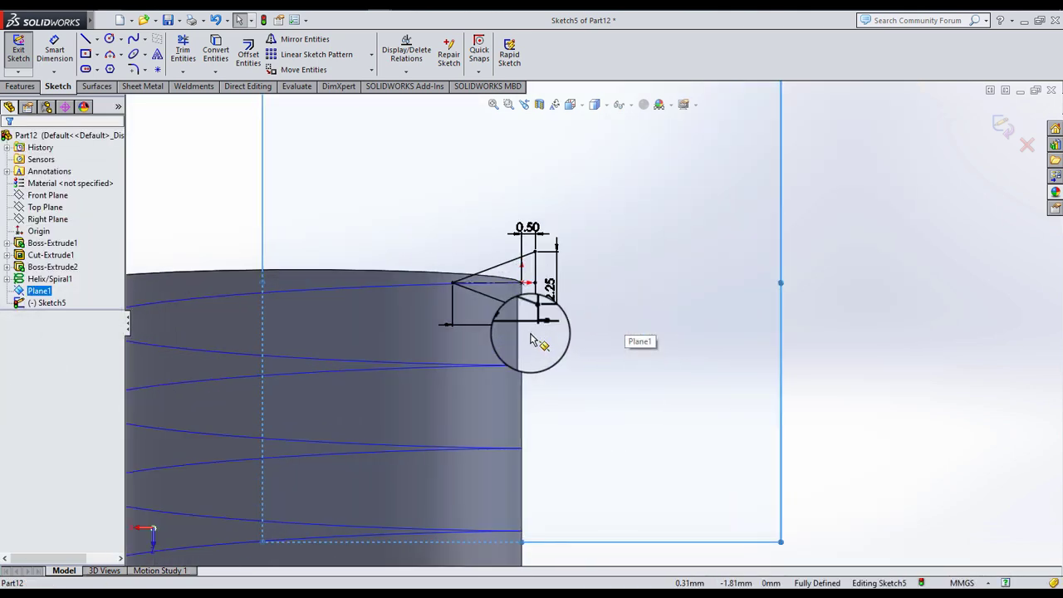
pyautogui.click(548, 291)
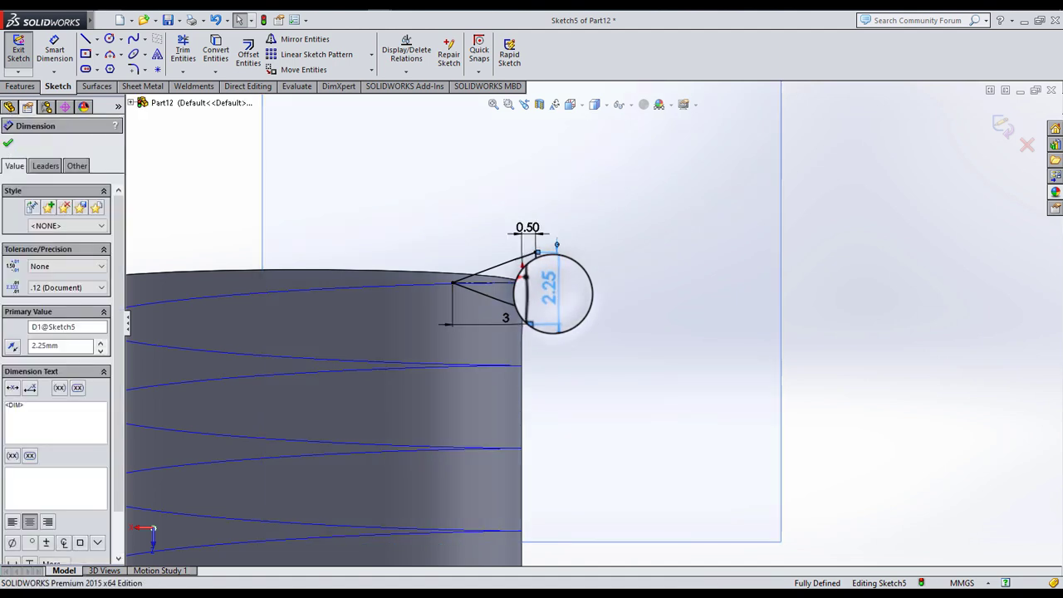
pyautogui.click(615, 297)
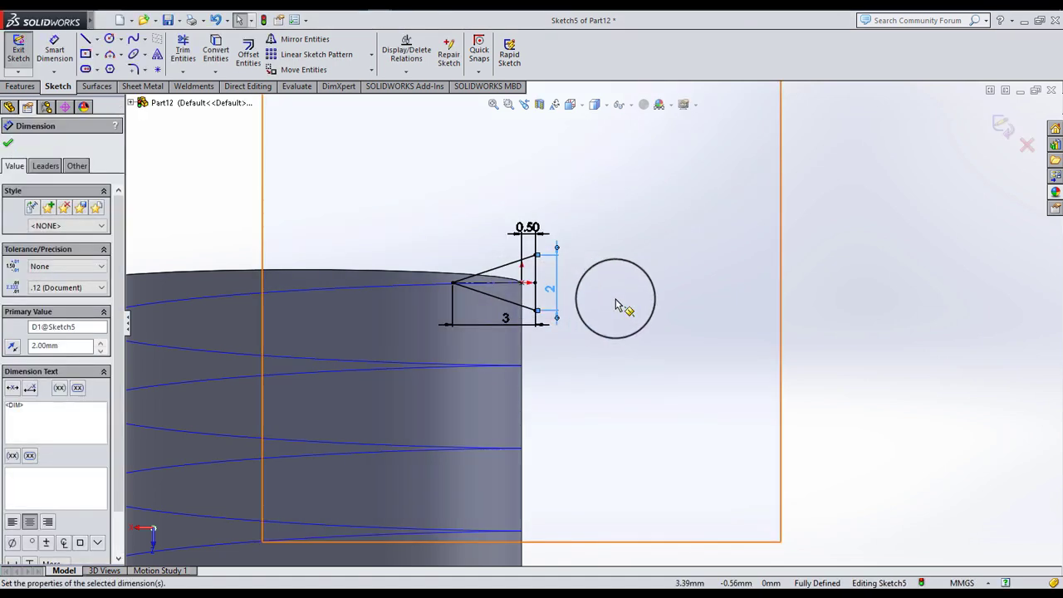
pyautogui.click(21, 86)
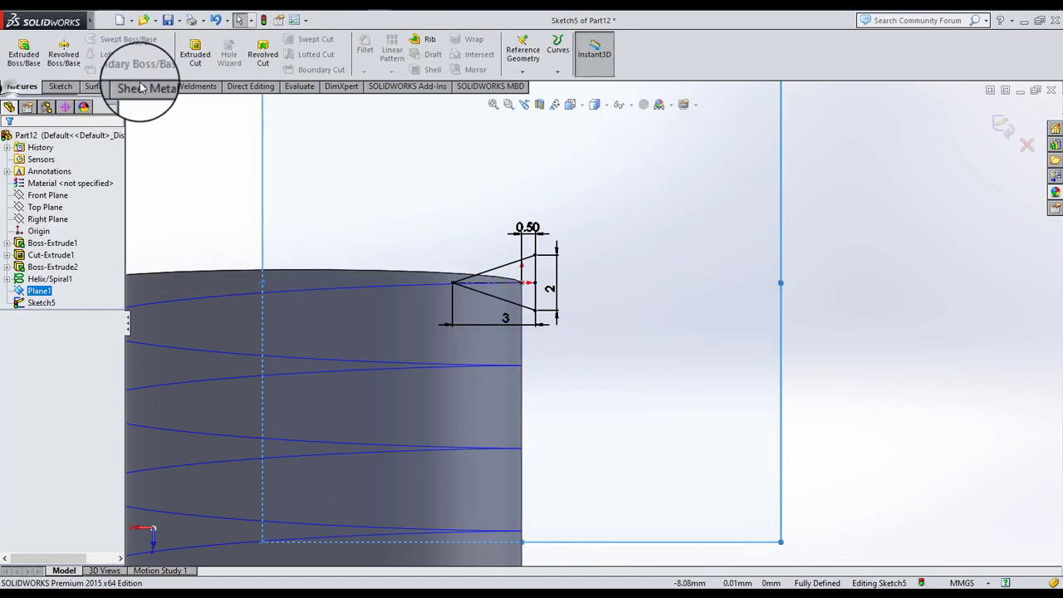
# - Sweep-cut the Sketch5 triangle profile along Helix/Spiral1 to cut the thread into the shank
pyautogui.click(1001, 124)
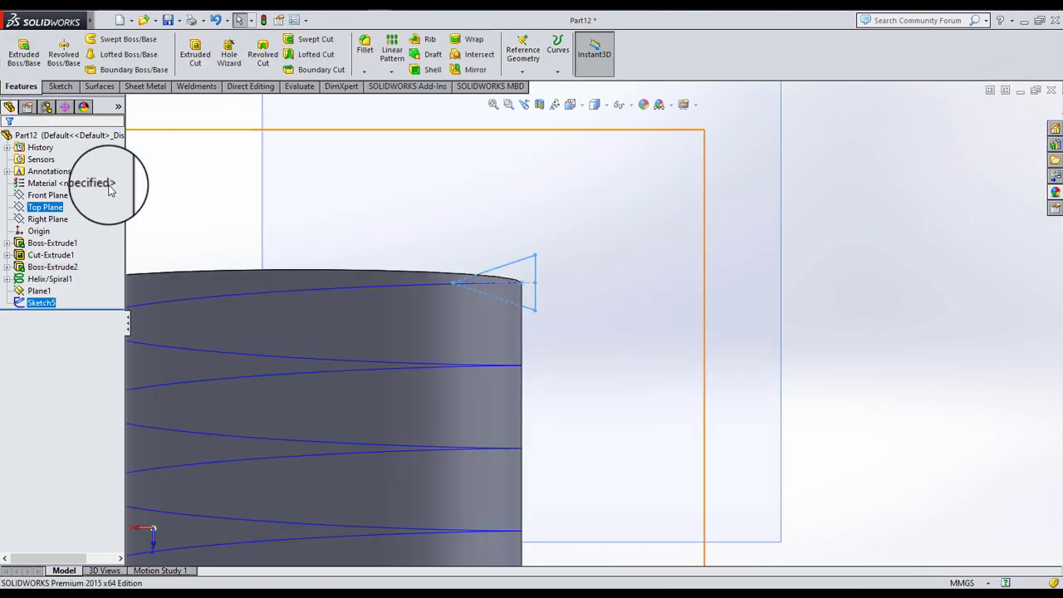
pyautogui.click(314, 41)
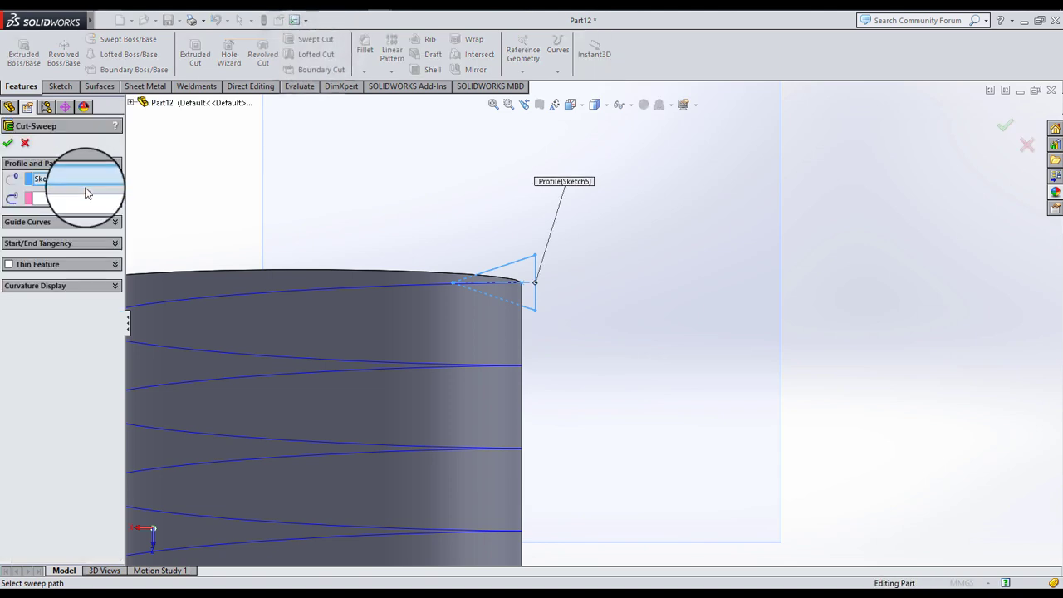
pyautogui.click(209, 296)
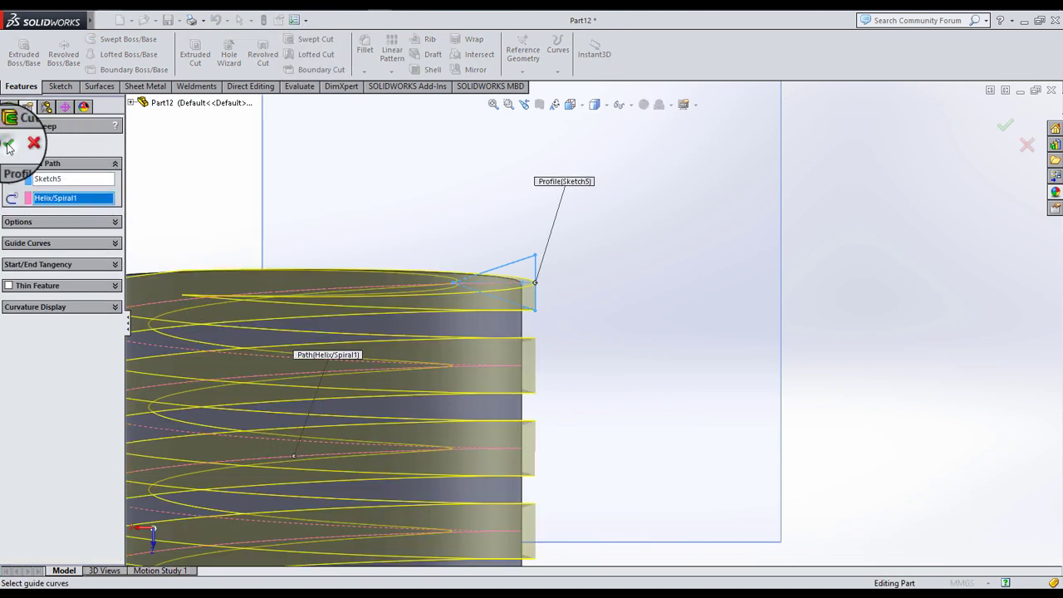
pyautogui.press('Return')
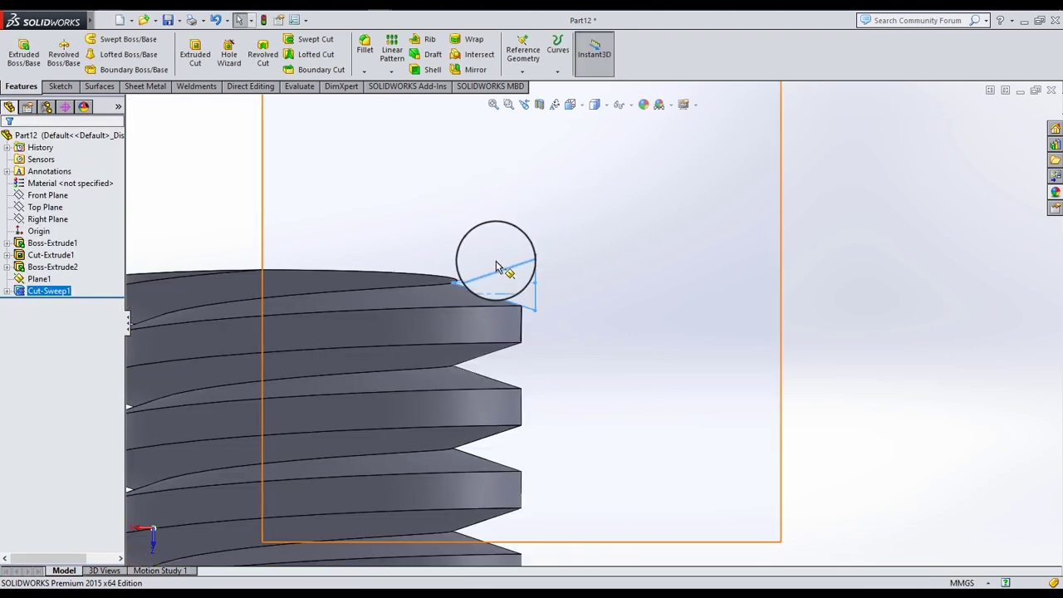
# - Hide Plane1 and view the threaded bolt normal to the Top Plane
pyautogui.scroll(3, 507, 278)
pyautogui.scroll(2, 573, 415)
pyautogui.moveTo(538, 299)
pyautogui.mouseDown(button='middle')
pyautogui.moveTo(651, 389)
pyautogui.moveTo(607, 379)
pyautogui.mouseUp(button='middle')
pyautogui.scroll(-3, 607, 405)
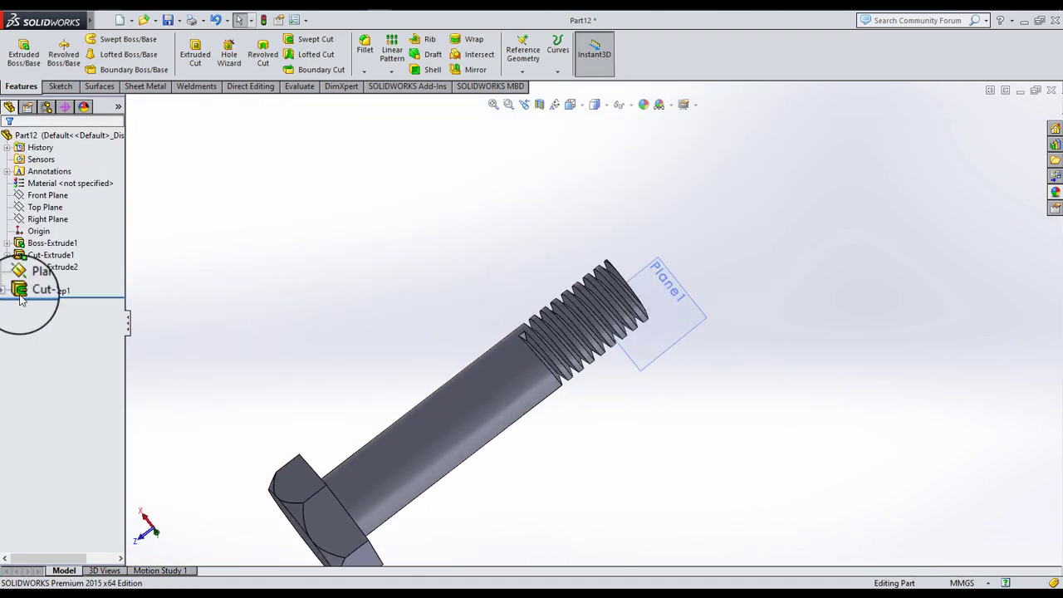
pyautogui.click(51, 285)
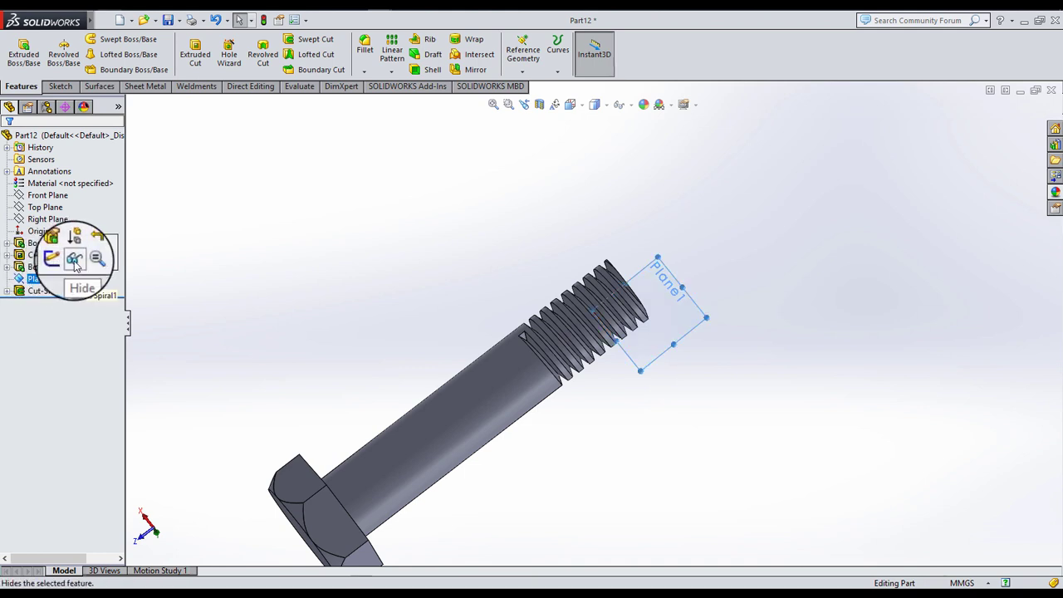
pyautogui.click(75, 264)
pyautogui.press('f')
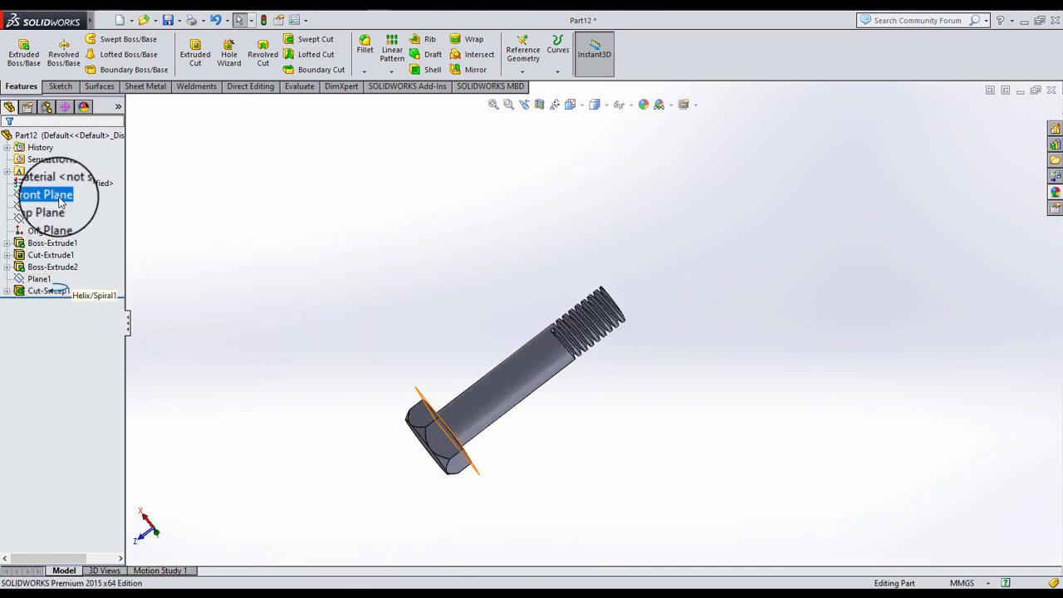
pyautogui.click(56, 208)
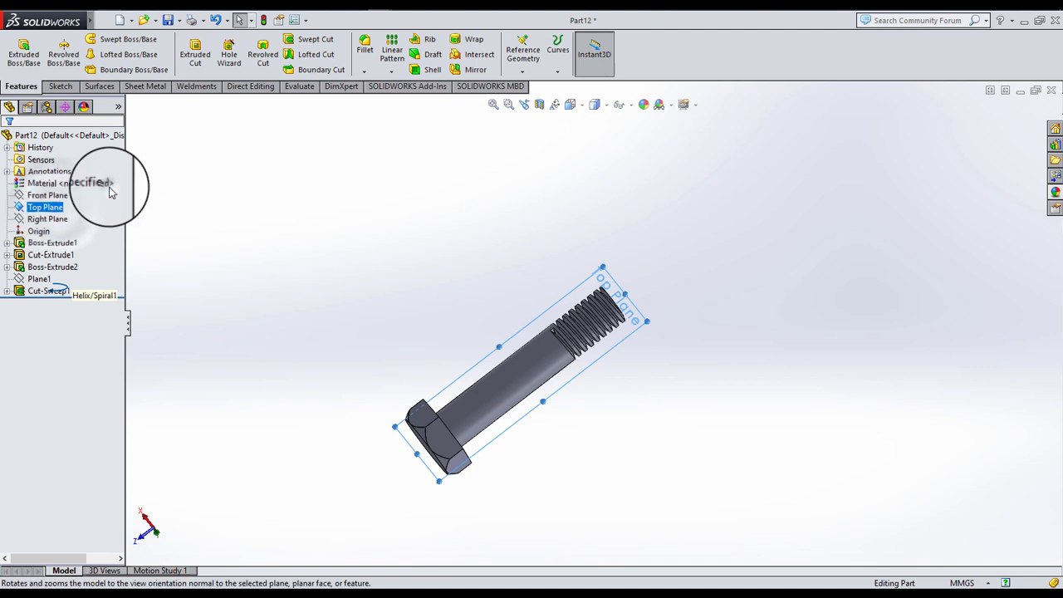
pyautogui.click(104, 182)
pyautogui.click(397, 226)
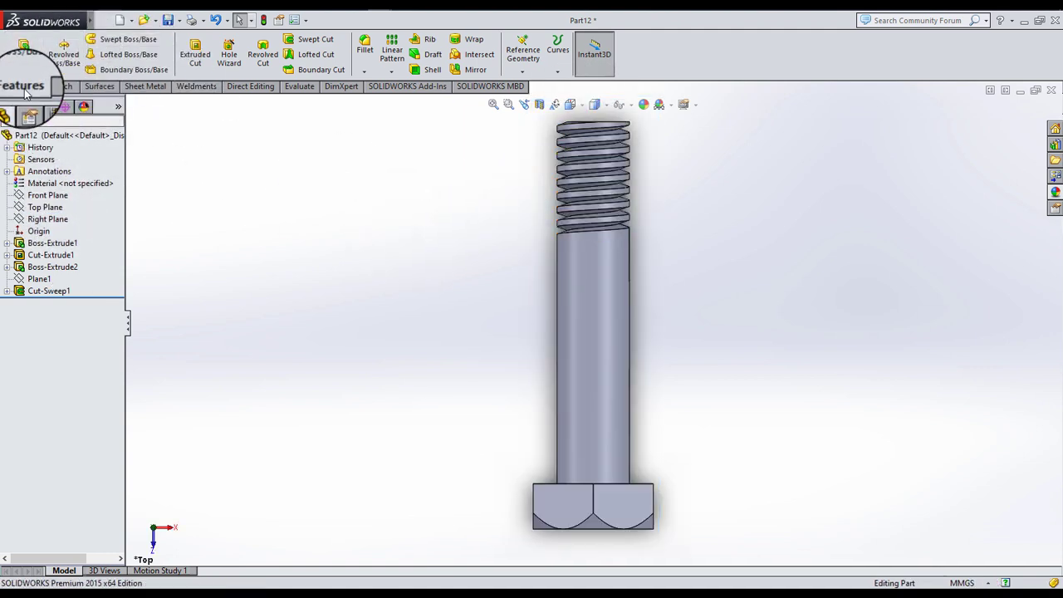
# - Begin a new sketch on the Top Plane
pyautogui.click(58, 86)
pyautogui.click(97, 38)
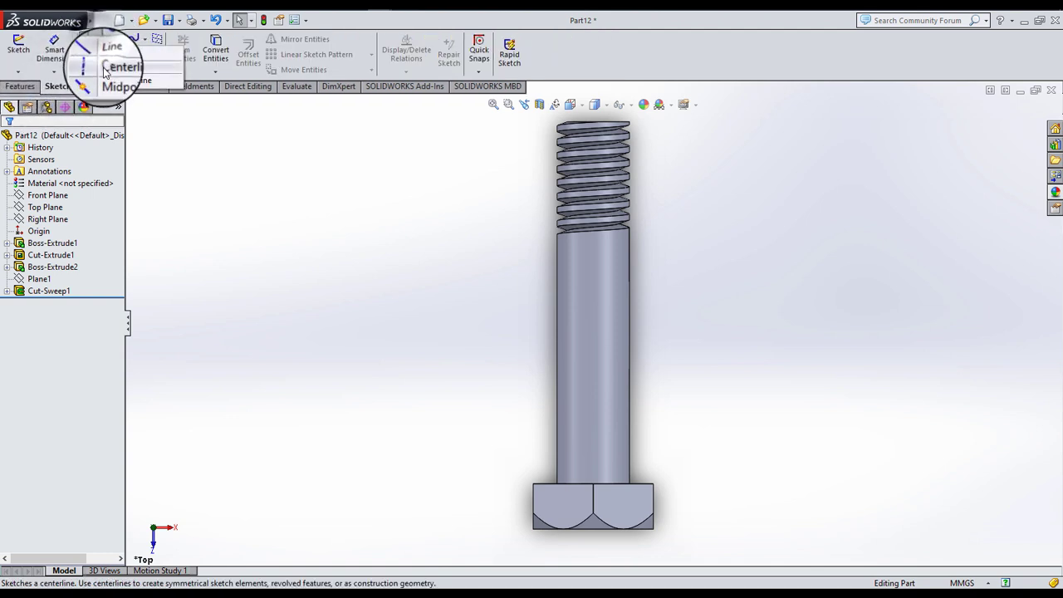
pyautogui.click(105, 41)
pyautogui.scroll(-2, 583, 467)
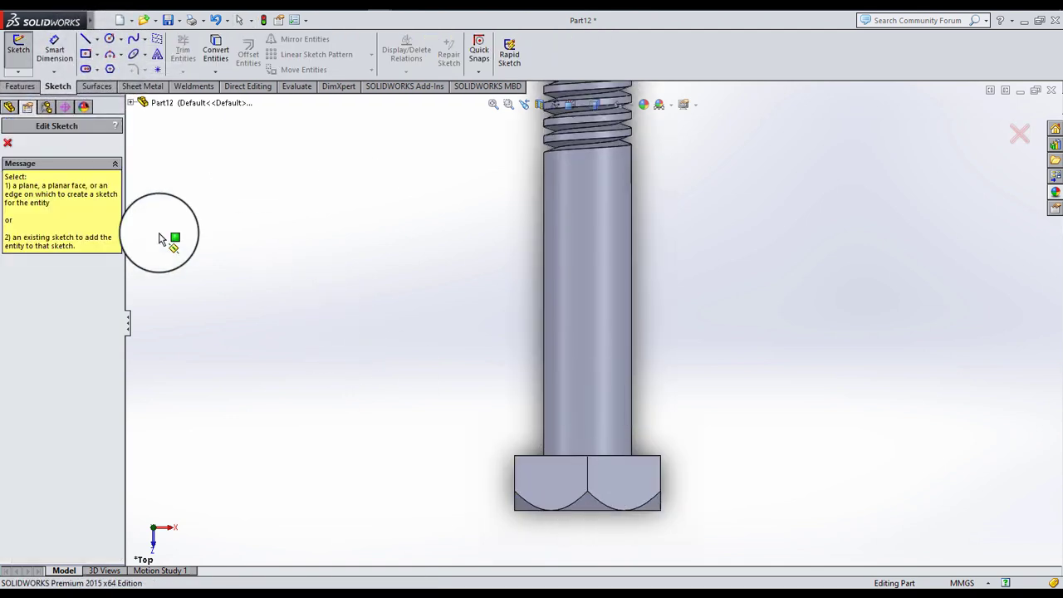
pyautogui.click(10, 144)
pyautogui.scroll(3, 655, 278)
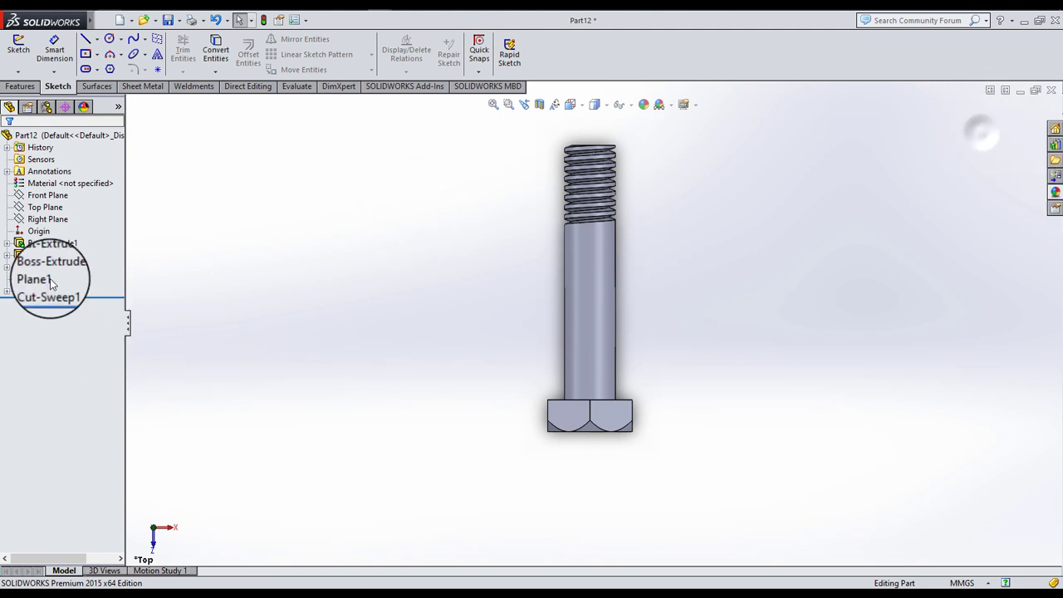
pyautogui.click(46, 210)
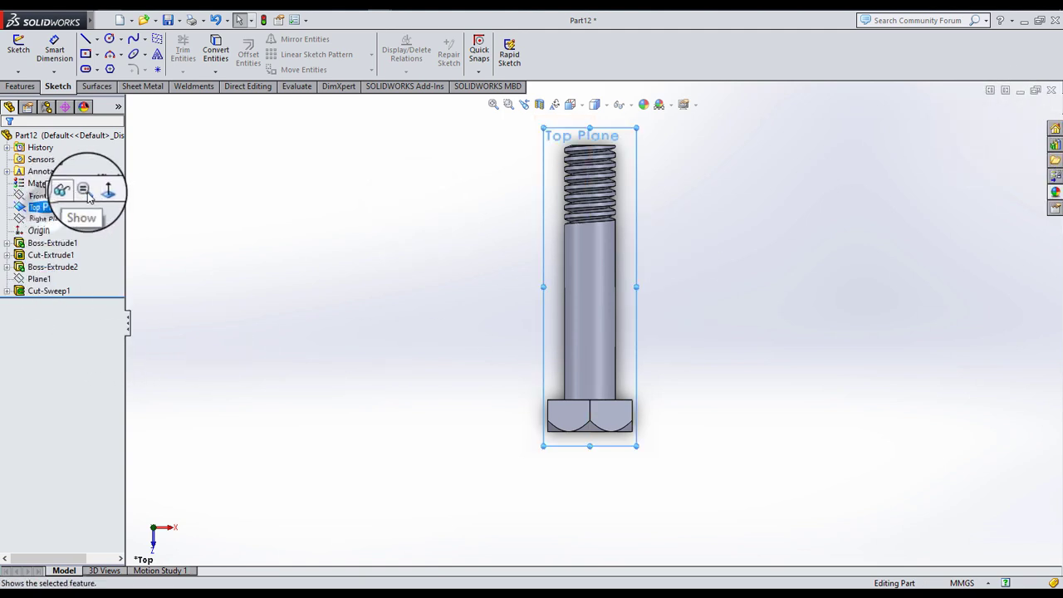
pyautogui.click(52, 189)
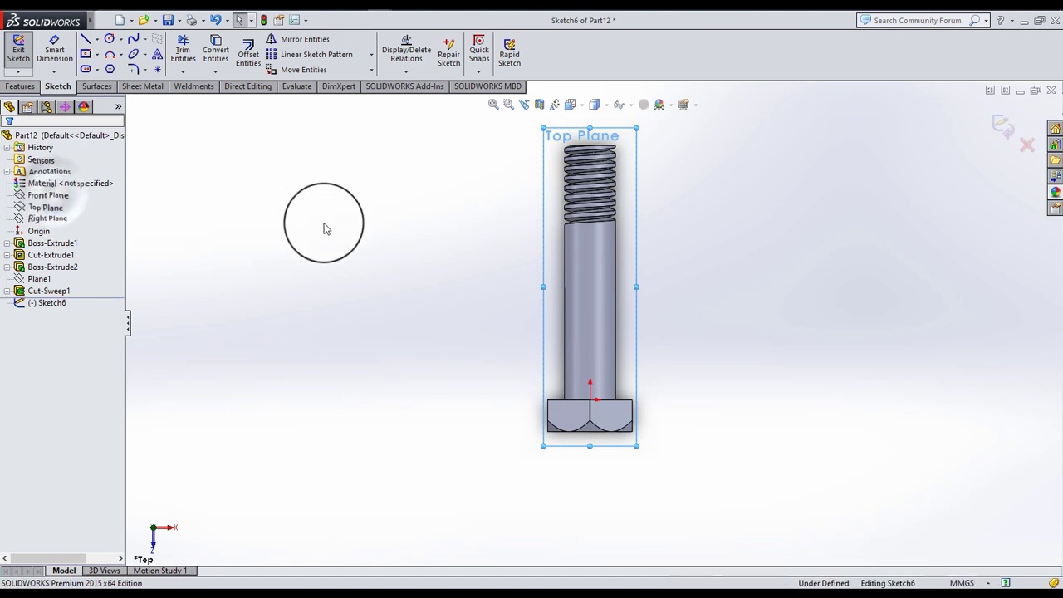
# - Draw a vertical centerline up from the origin with a small circle on it
pyautogui.click(98, 46)
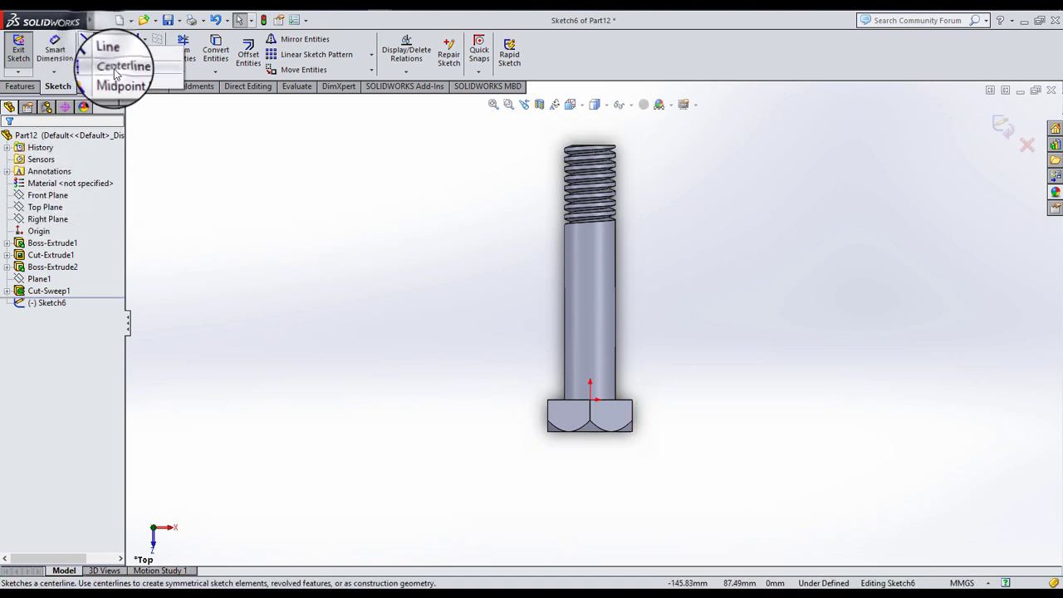
pyautogui.click(107, 64)
pyautogui.click(591, 401)
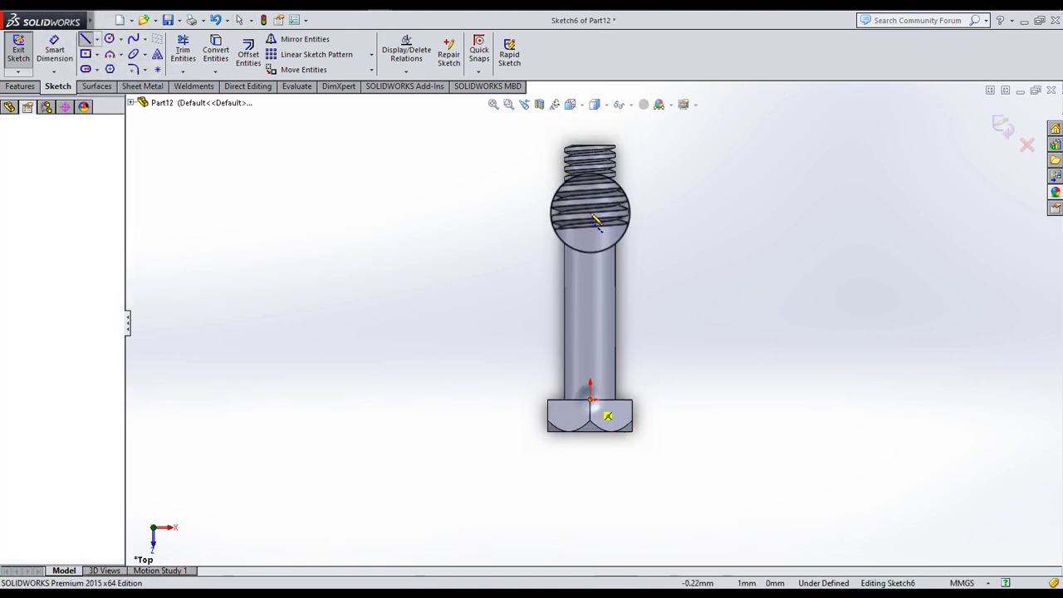
pyautogui.click(592, 155)
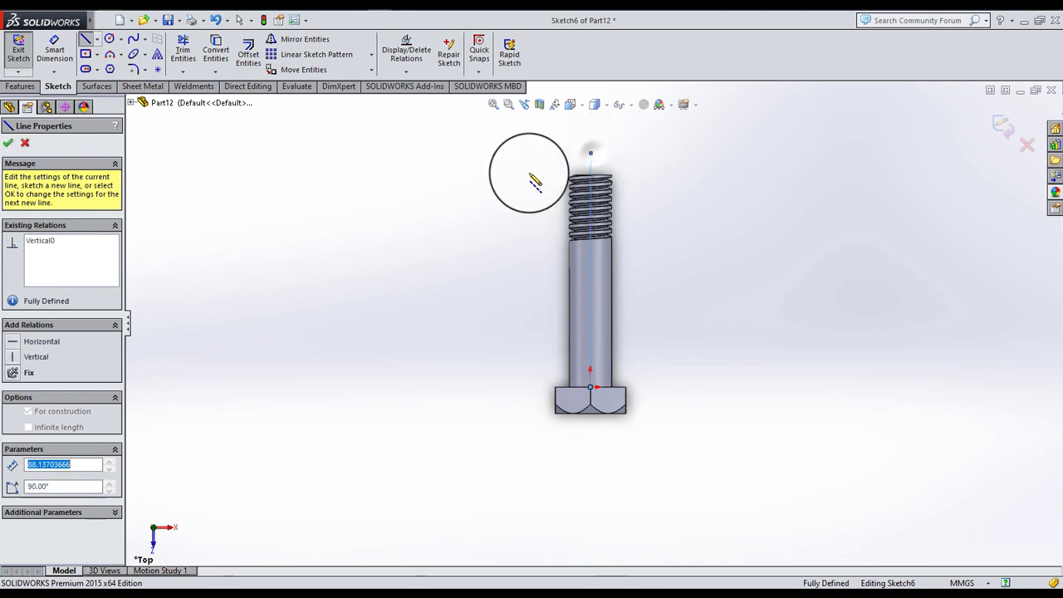
pyautogui.click(108, 39)
pyautogui.scroll(3, 629, 216)
pyautogui.click(549, 194)
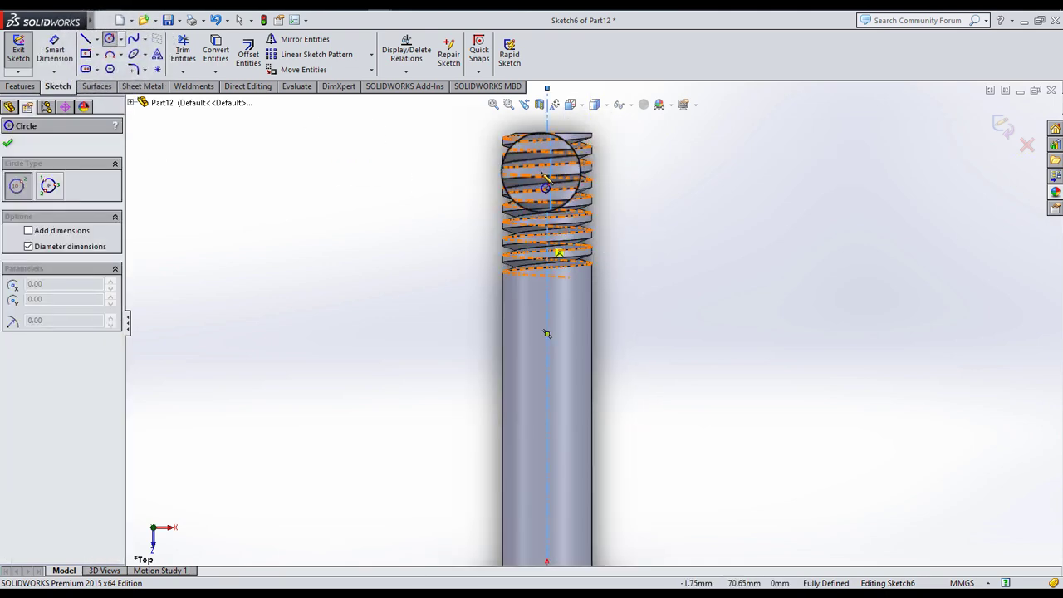
pyautogui.moveTo(549, 193); pyautogui.dragTo(550, 301)
pyautogui.click(547, 292)
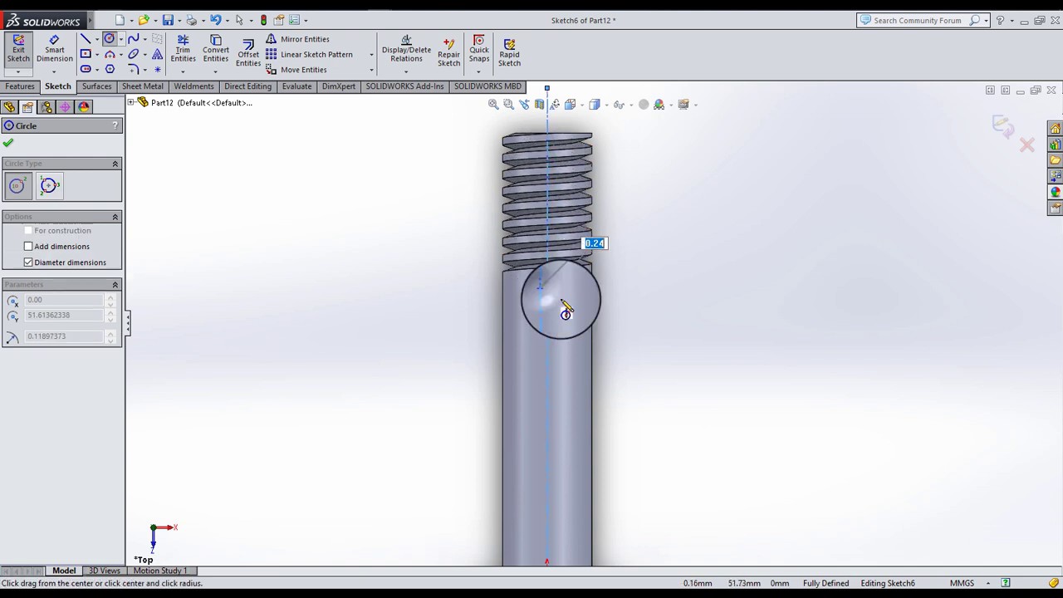
pyautogui.click(560, 300)
pyautogui.click(10, 145)
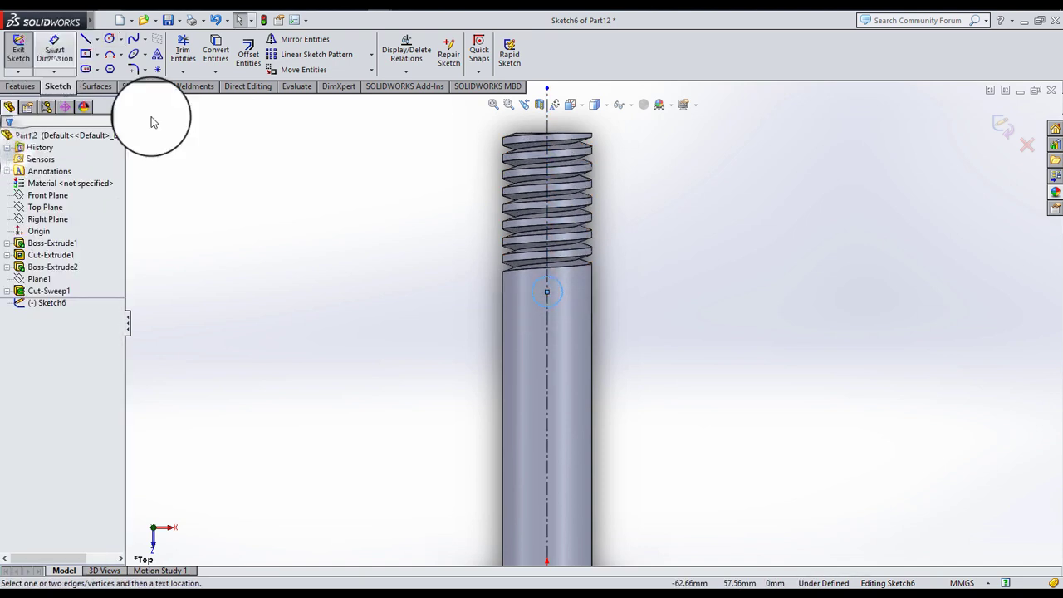
pyautogui.moveTo(510, 280); pyautogui.dragTo(553, 314)
pyautogui.scroll(-2, 562, 330)
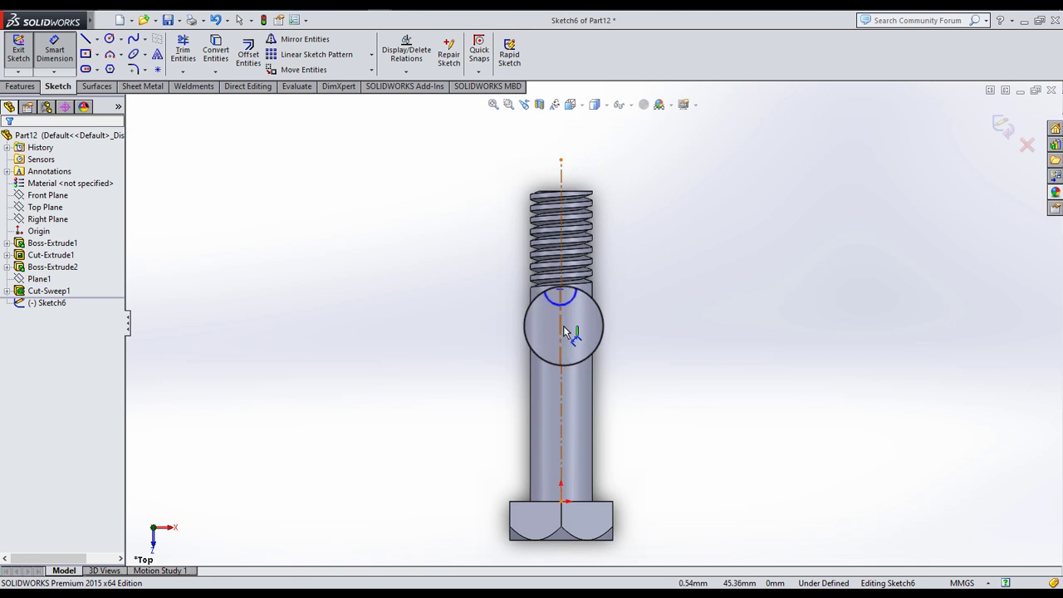
# - Dimension the circle to 4.5 mm diameter and 71 mm from the bolt head
pyautogui.click(571, 308)
pyautogui.click(629, 312)
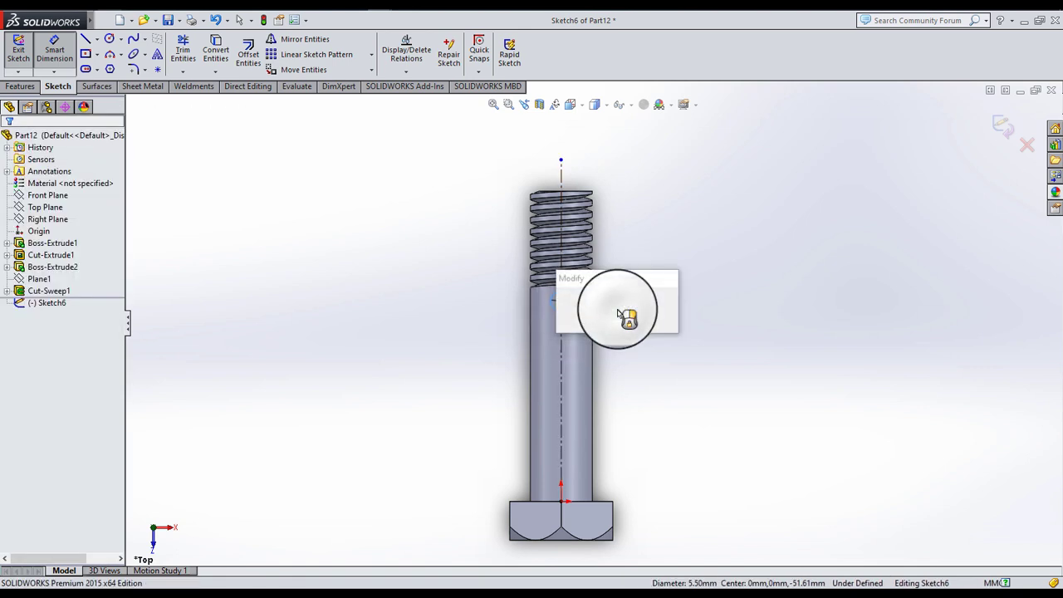
pyautogui.write('4.5')
pyautogui.click(622, 301)
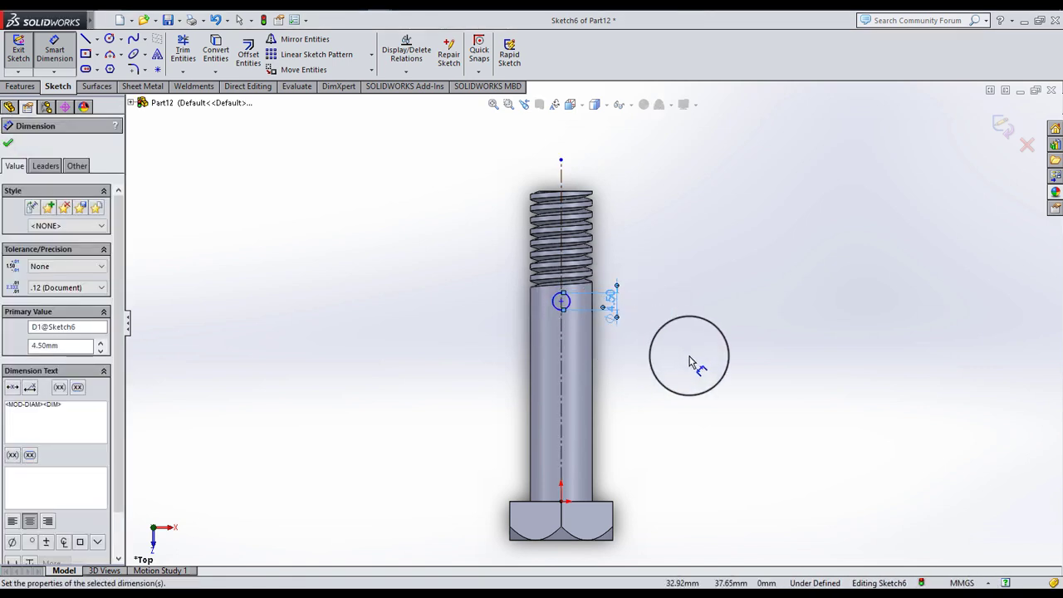
pyautogui.click(690, 356)
pyautogui.moveTo(591, 316)
pyautogui.mouseDown()
pyautogui.moveTo(562, 303)
pyautogui.moveTo(656, 402)
pyautogui.mouseUp()
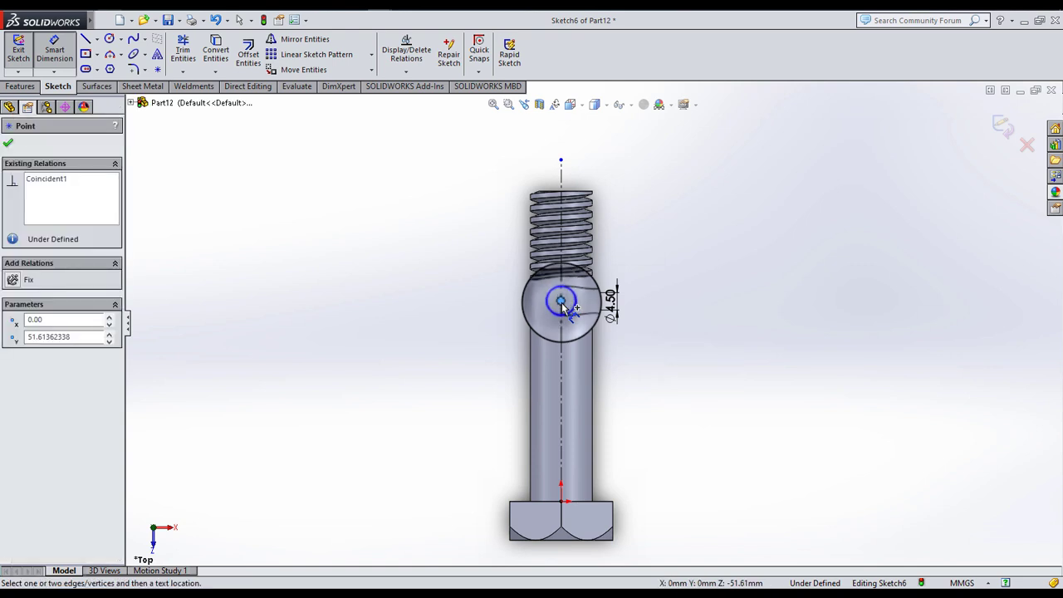
pyautogui.click(611, 505)
pyautogui.click(626, 479)
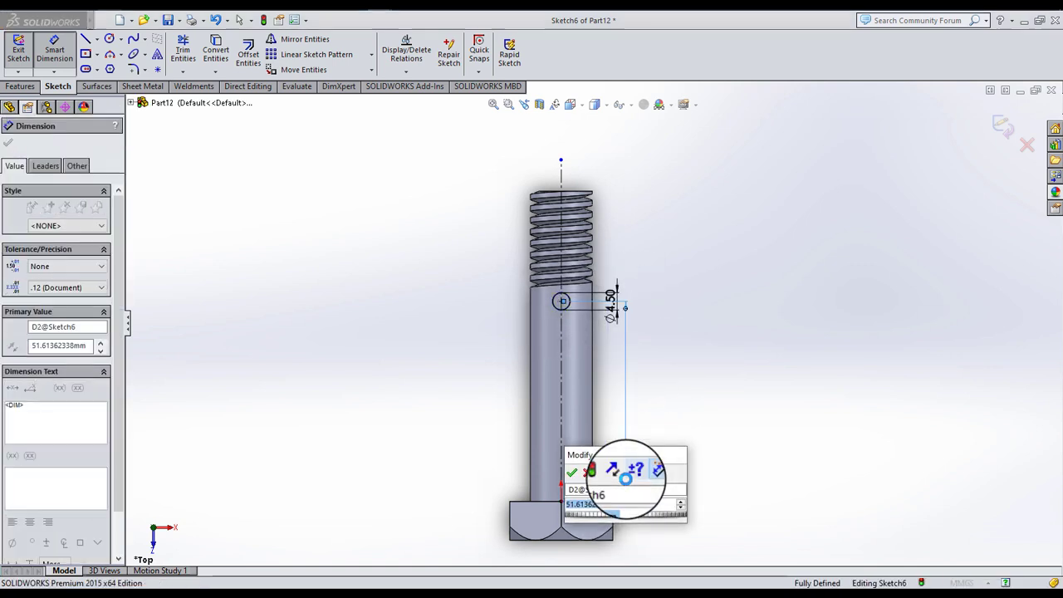
pyautogui.write('71')
pyautogui.press('Return')
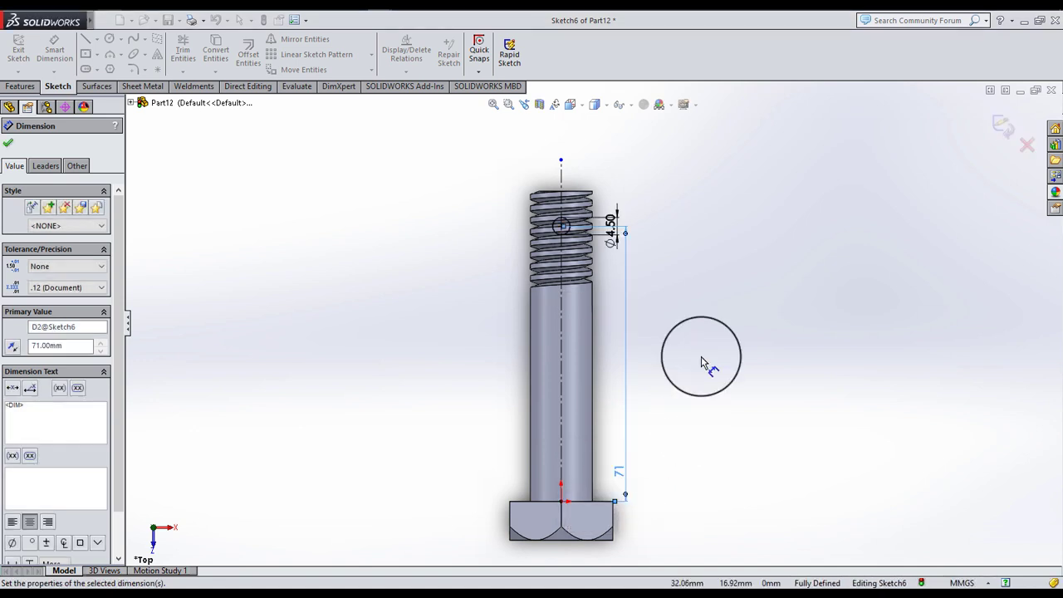
pyautogui.click(729, 253)
pyautogui.click(20, 86)
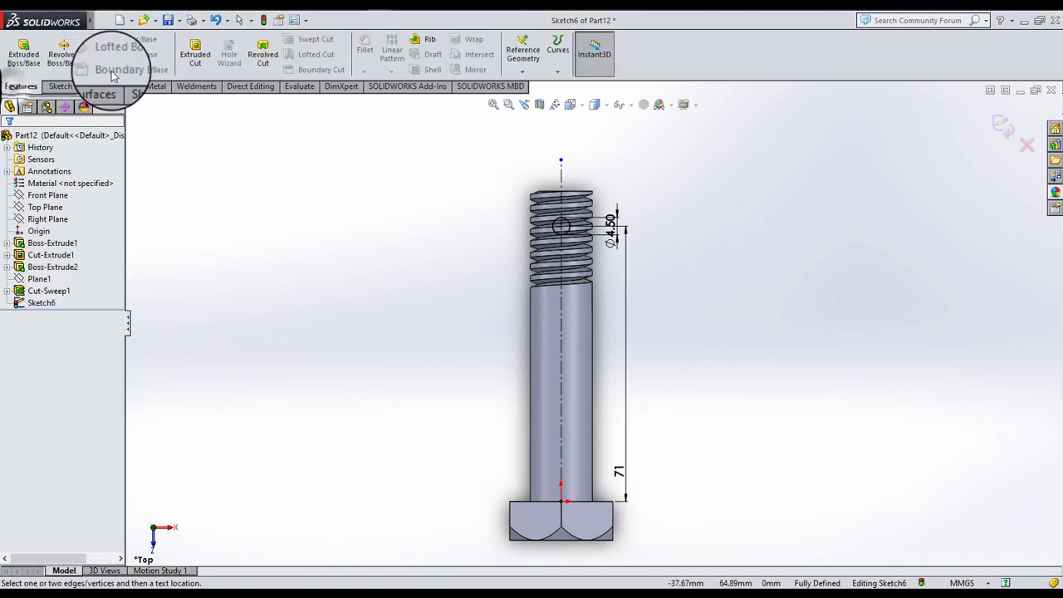
# - Extruded-cut the Ø4.50 circle Through All in both directions, then orbit to inspect the hole
pyautogui.click(194, 54)
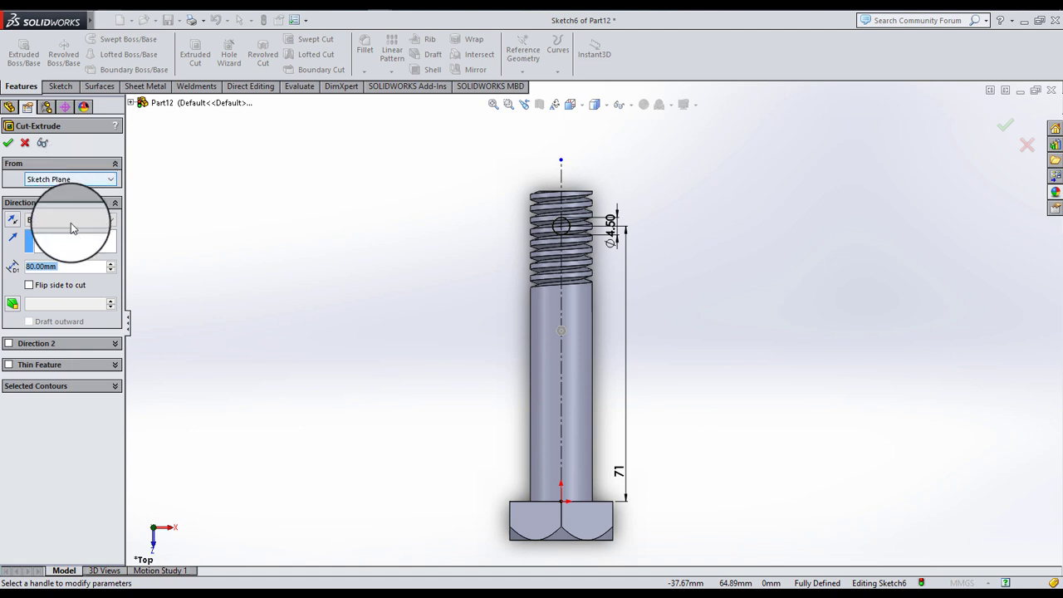
pyautogui.click(72, 220)
pyautogui.click(70, 250)
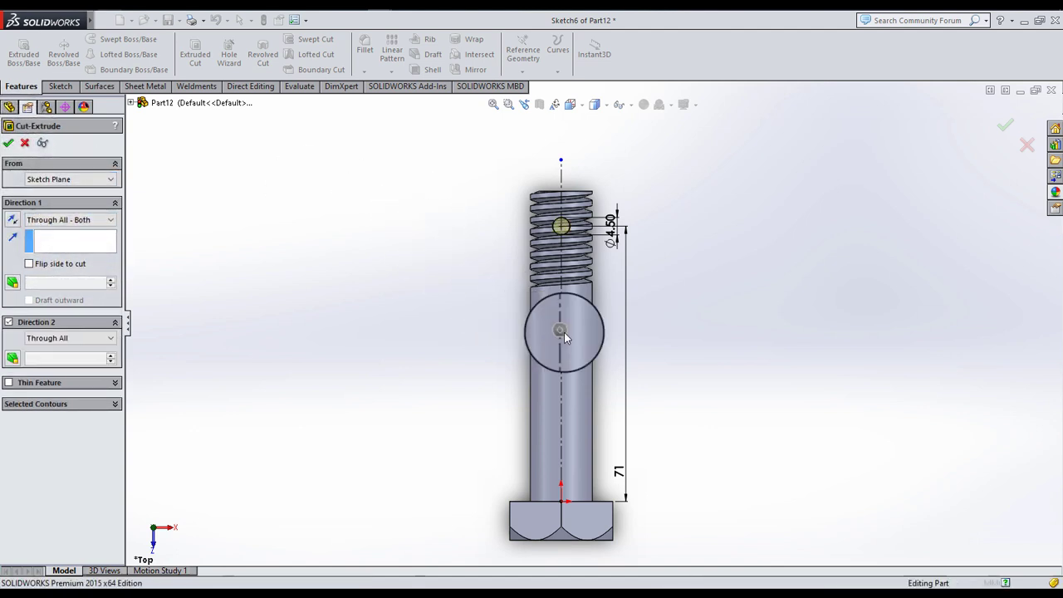
pyautogui.press('Return')
pyautogui.moveTo(588, 288); pyautogui.dragTo(540, 301, button='middle')
pyautogui.scroll(-5, 593, 262)
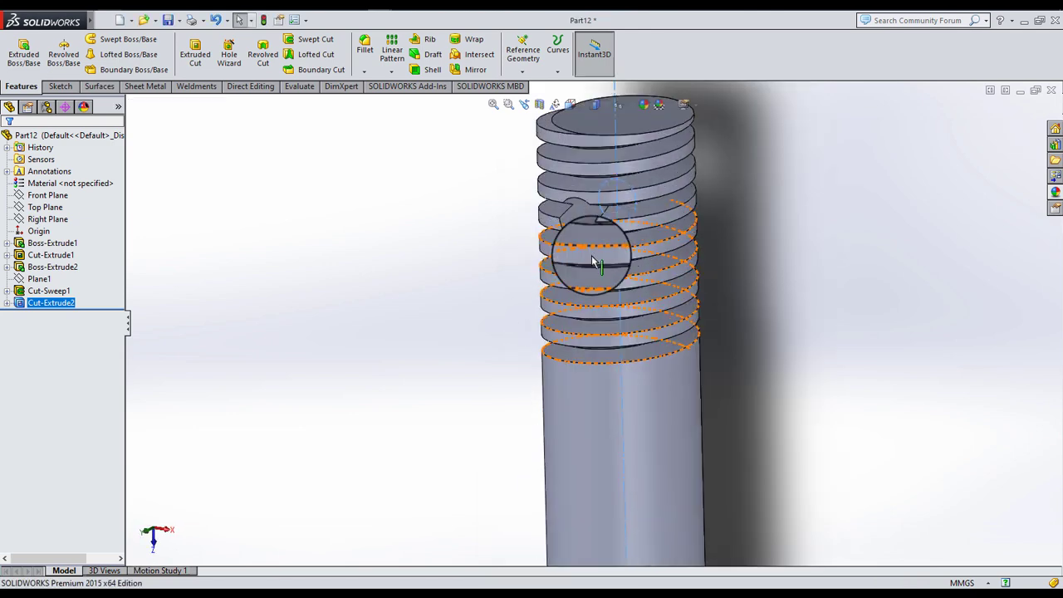
pyautogui.moveTo(592, 263)
pyautogui.mouseDown(button='middle')
pyautogui.moveTo(671, 268)
pyautogui.moveTo(593, 231)
pyautogui.moveTo(883, 233)
pyautogui.moveTo(803, 220)
pyautogui.moveTo(817, 225)
pyautogui.moveTo(784, 249)
pyautogui.moveTo(783, 273)
pyautogui.moveTo(707, 367)
pyautogui.moveTo(739, 310)
pyautogui.moveTo(753, 310)
pyautogui.moveTo(765, 341)
pyautogui.mouseUp(button='middle')
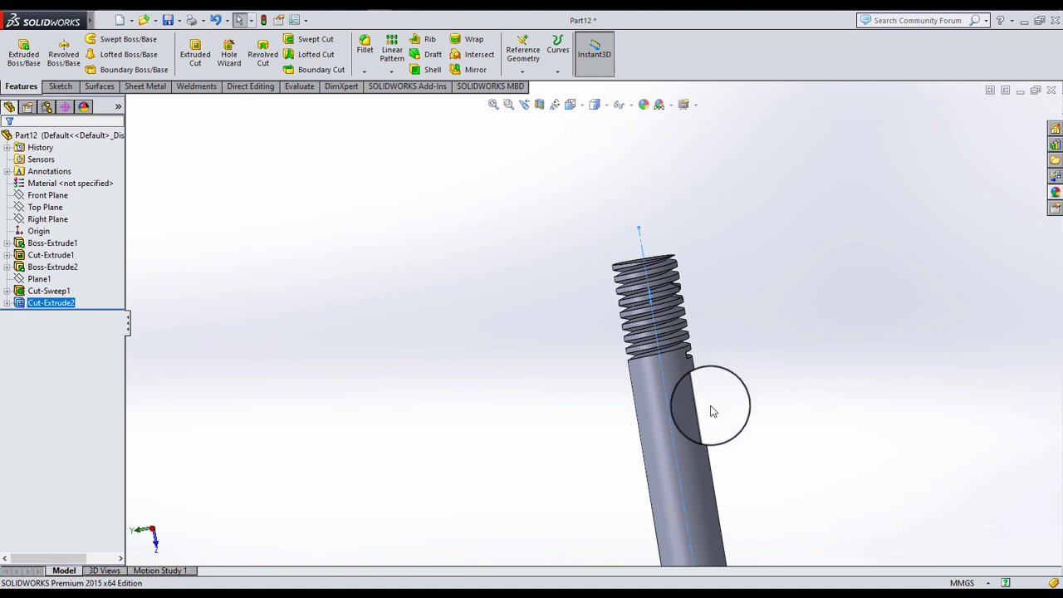
pyautogui.scroll(5, 710, 405)
pyautogui.moveTo(707, 399)
pyautogui.mouseDown(button='middle')
pyautogui.moveTo(769, 287)
pyautogui.moveTo(617, 349)
pyautogui.moveTo(698, 415)
pyautogui.mouseUp(button='middle')
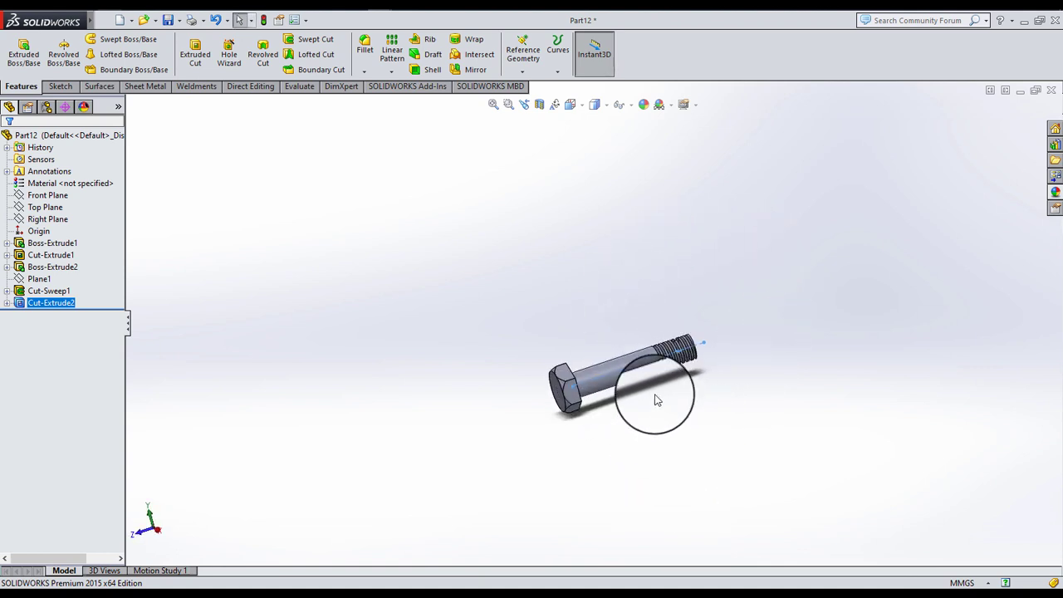
pyautogui.scroll(-3, 637, 357)
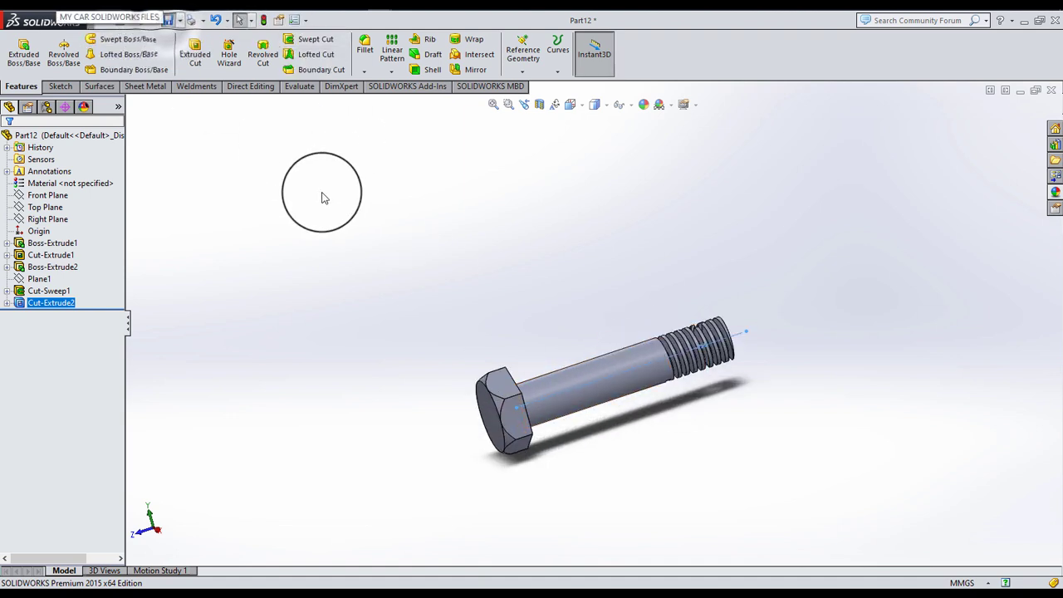
# - Save the bolt part as 'BOLT NO 1'
pyautogui.hotkey('ctrl', 's')
pyautogui.write('B')
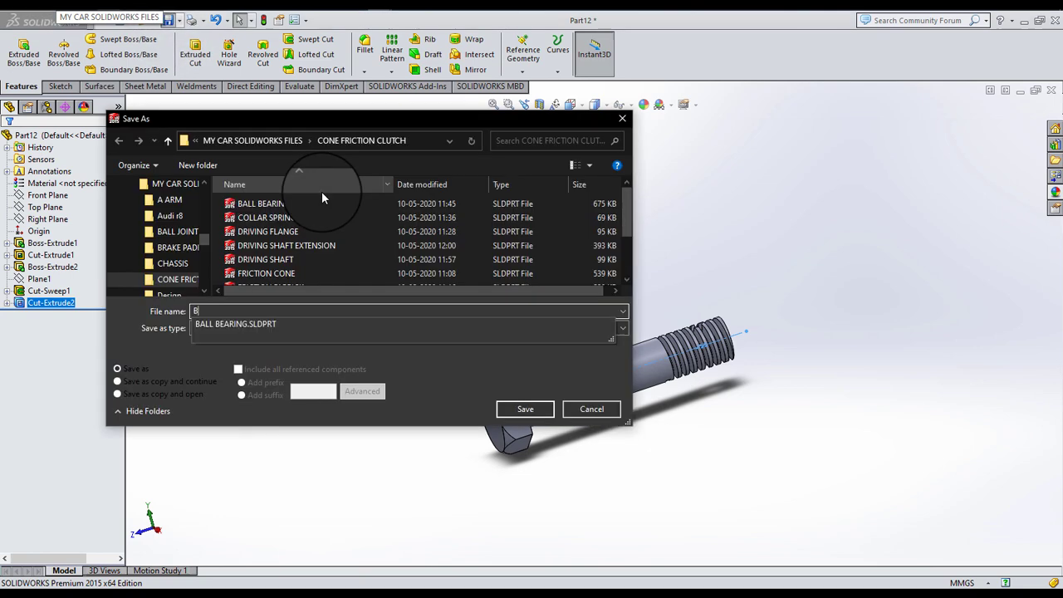
pyautogui.write('OLT NO 1')
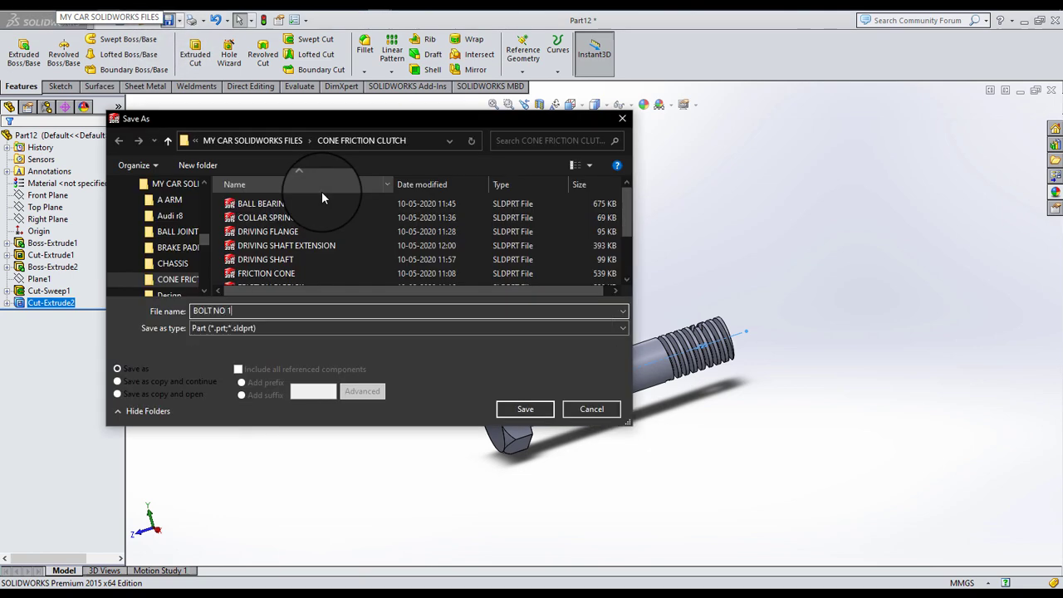
pyautogui.click(524, 408)
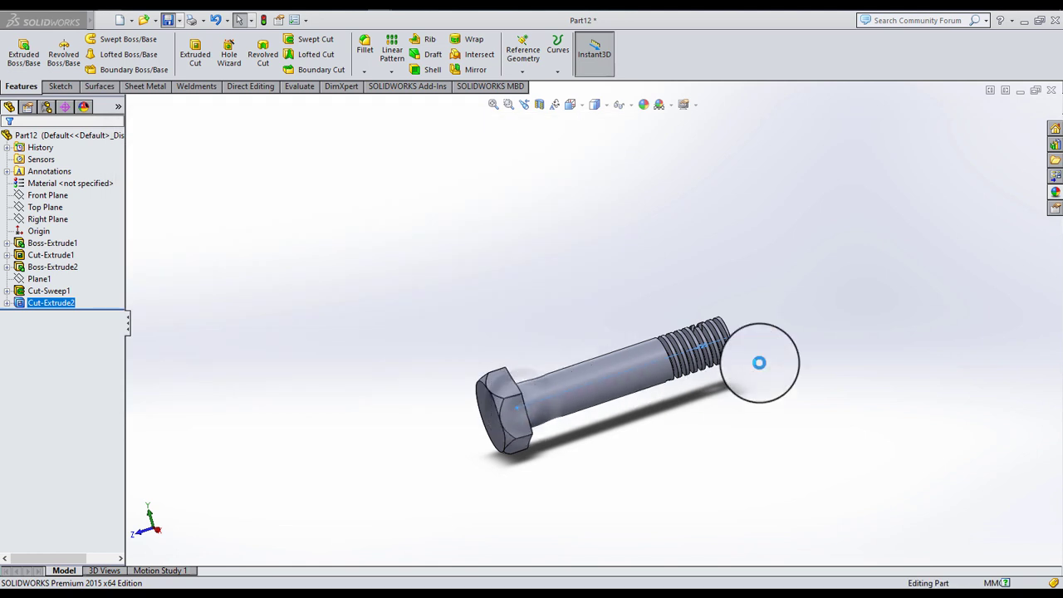
# - Close the bolt, spring and lock nut part windows, leaving DRIVING SHAFT EXTENSION showing
pyautogui.scroll(3, 723, 404)
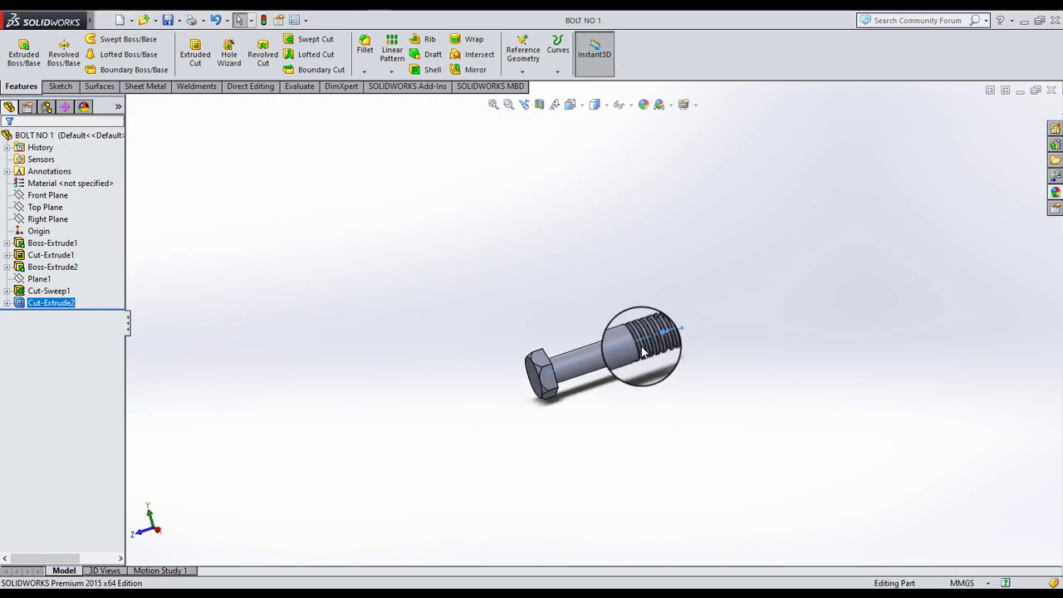
pyautogui.scroll(-3, 640, 344)
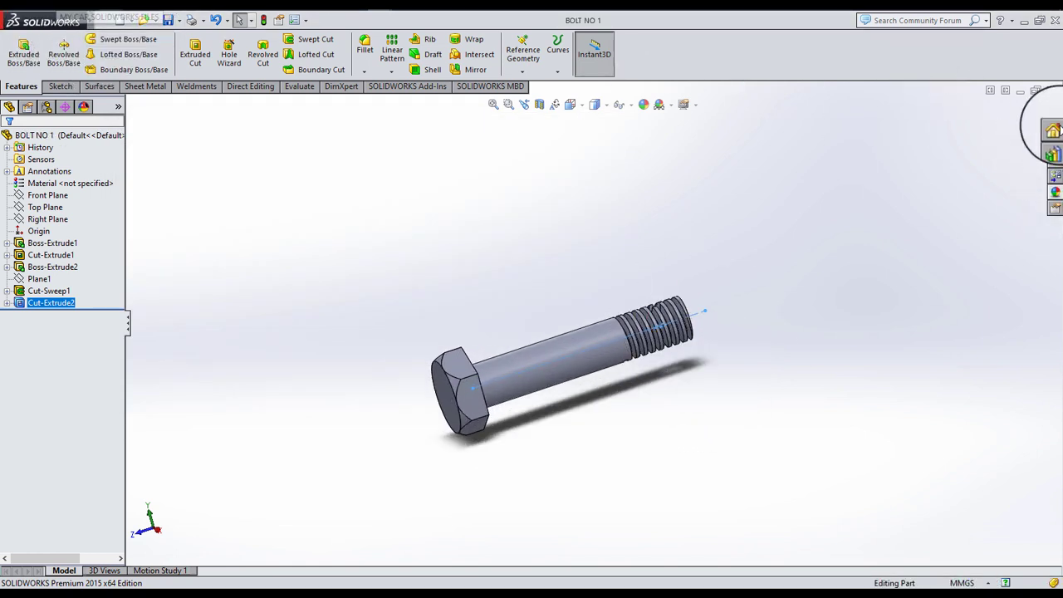
pyautogui.click(1051, 90)
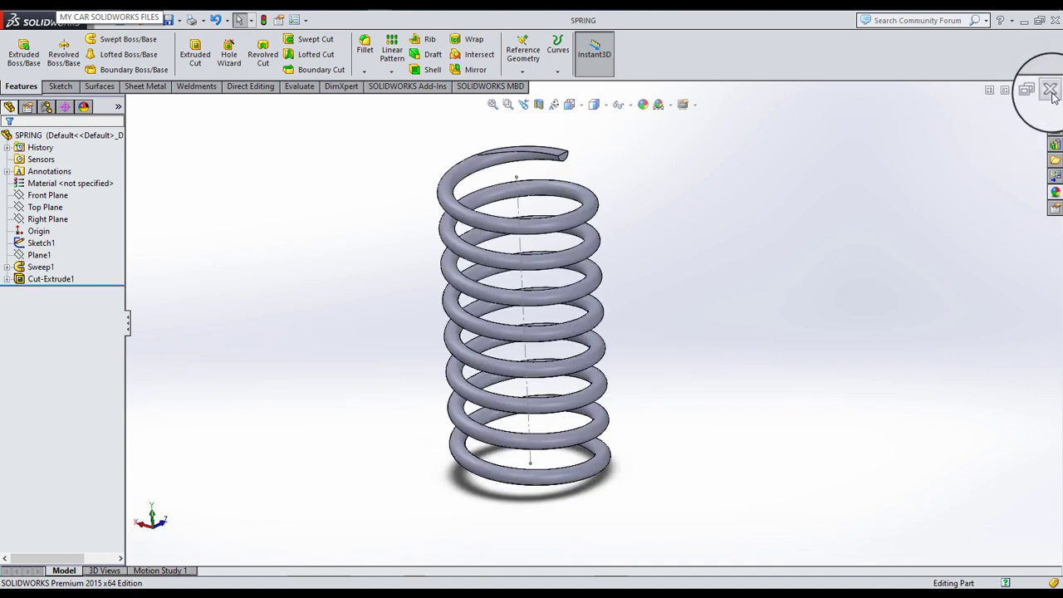
pyautogui.click(1050, 88)
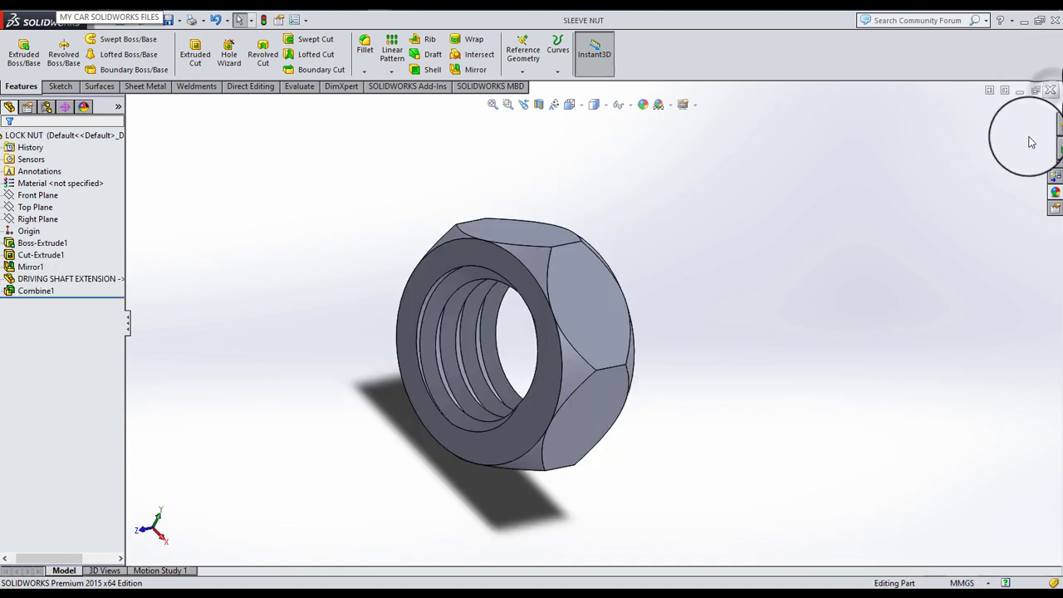
pyautogui.click(1051, 89)
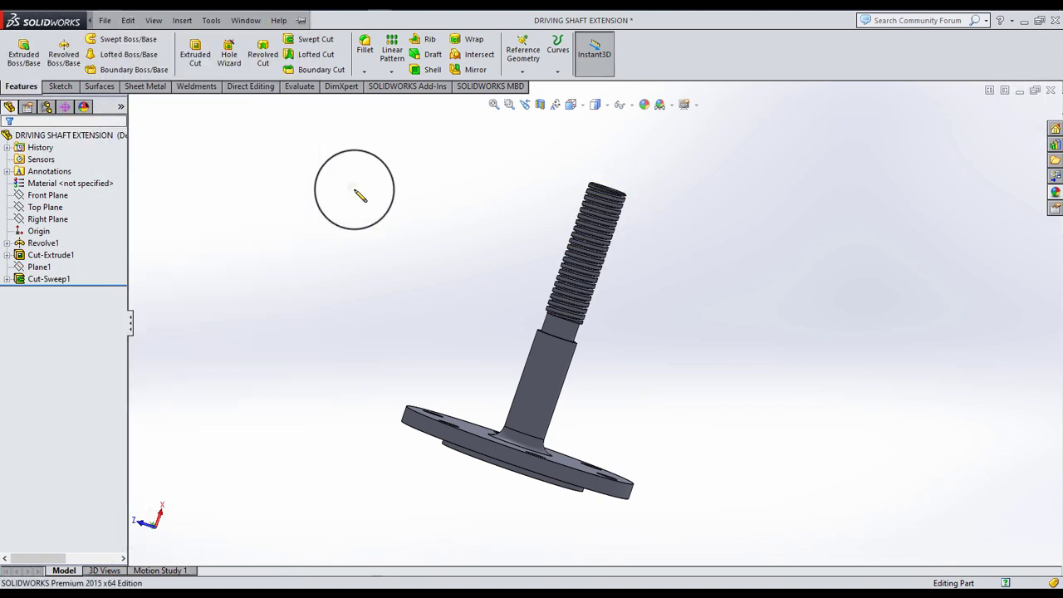
# - Create a new part and sketch a hexagon around the origin on the Front Plane
pyautogui.click(120, 20)
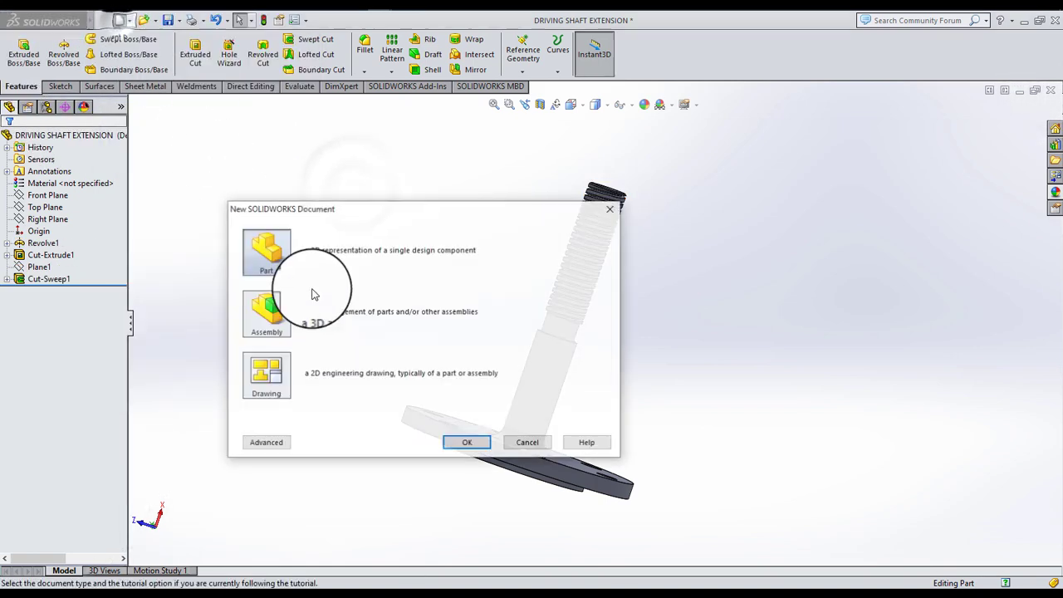
pyautogui.click(465, 443)
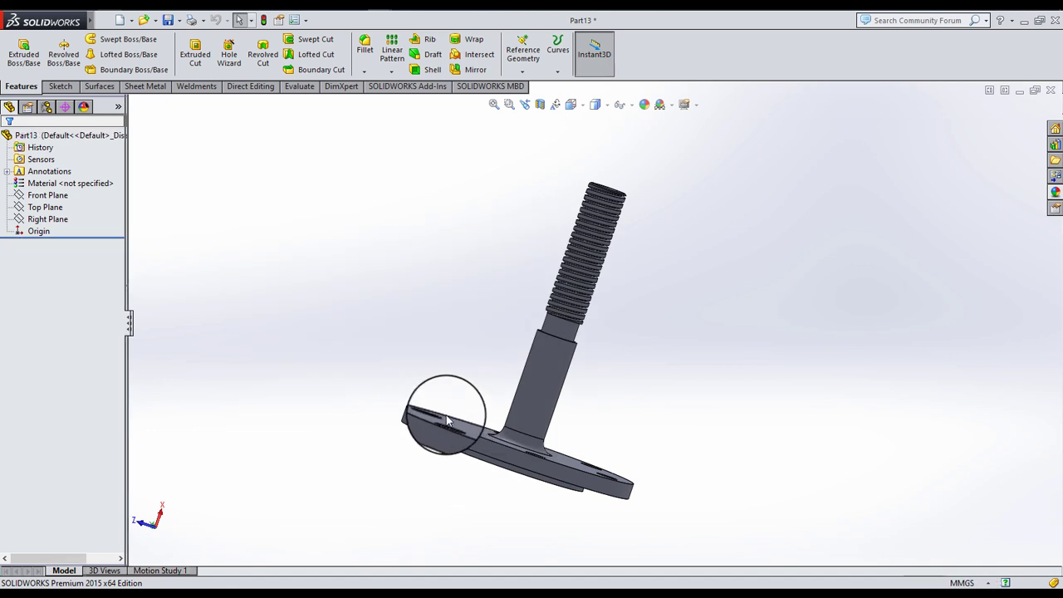
pyautogui.click(47, 196)
pyautogui.click(54, 173)
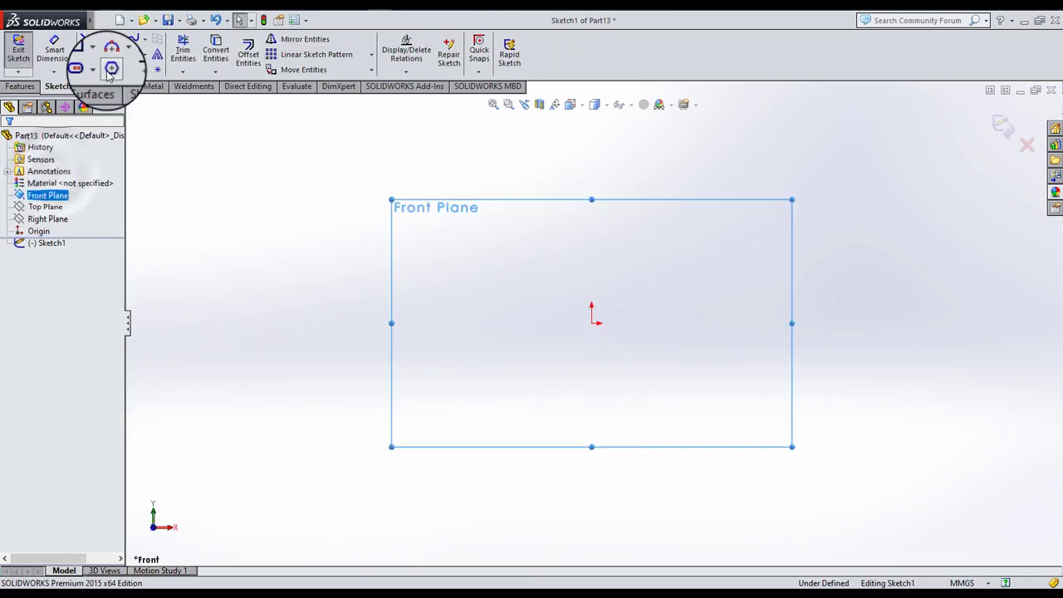
pyautogui.click(109, 69)
pyautogui.moveTo(592, 323); pyautogui.dragTo(531, 407)
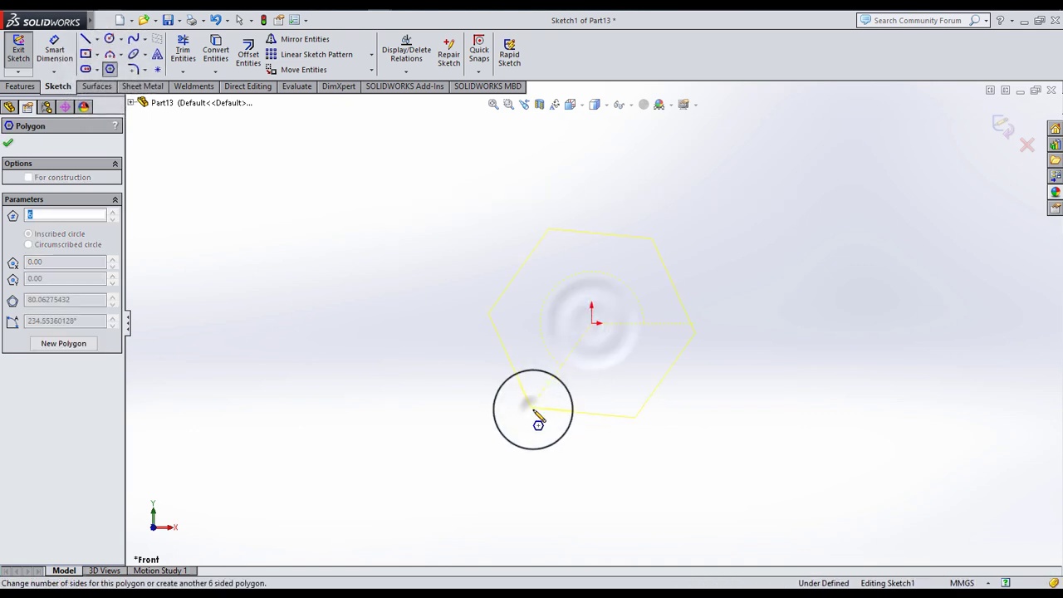
pyautogui.click(9, 146)
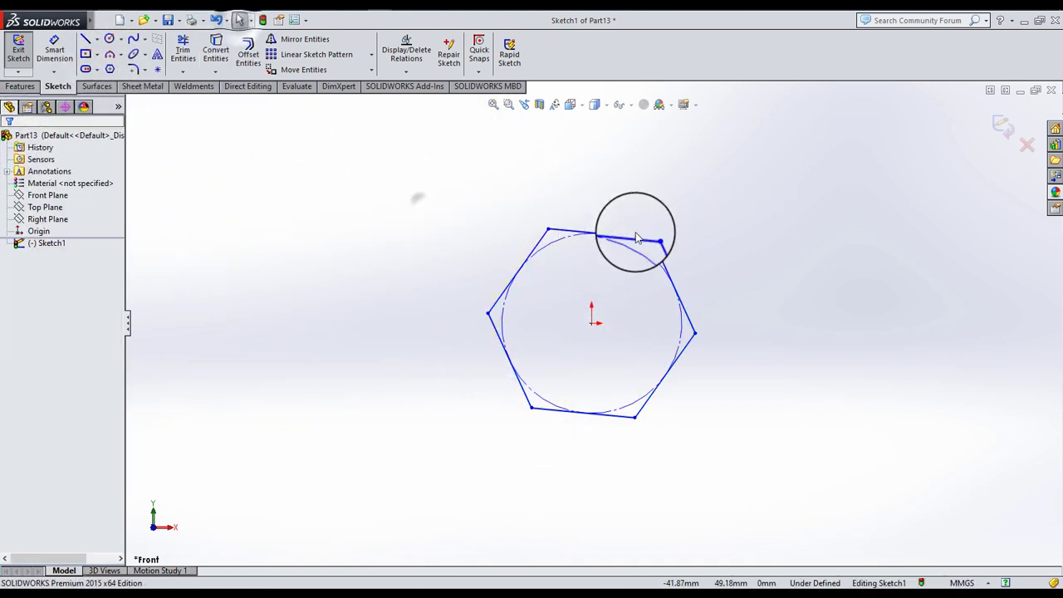
# - Make the hexagon's top vertex vertical to the centre and dimension it 21.1 across flats
pyautogui.click(549, 229)
pyautogui.keyDown('ctrl'); pyautogui.click(591, 323); pyautogui.keyUp('ctrl')
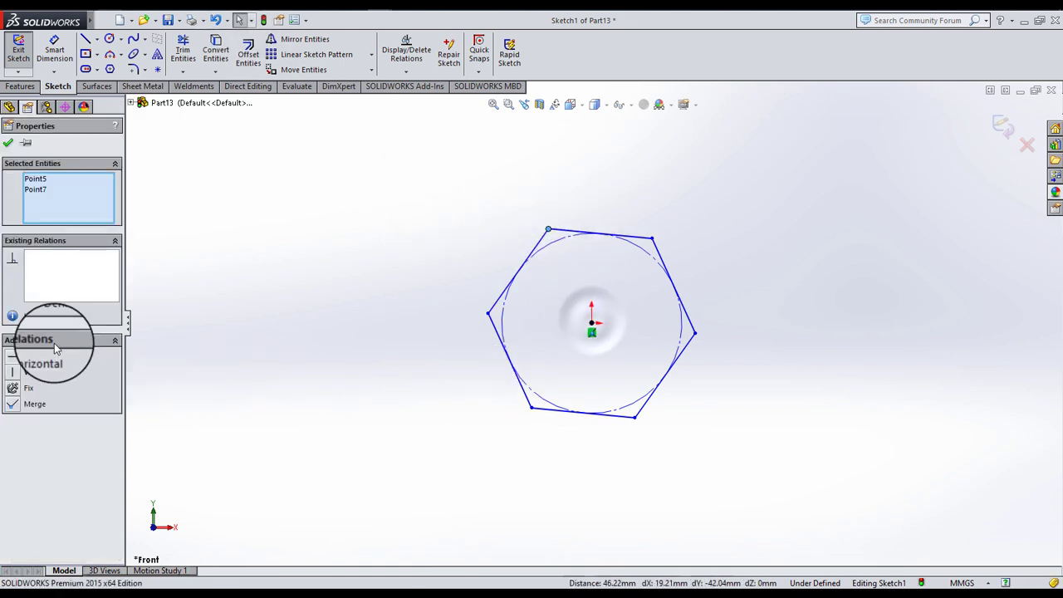
pyautogui.click(37, 372)
pyautogui.click(403, 300)
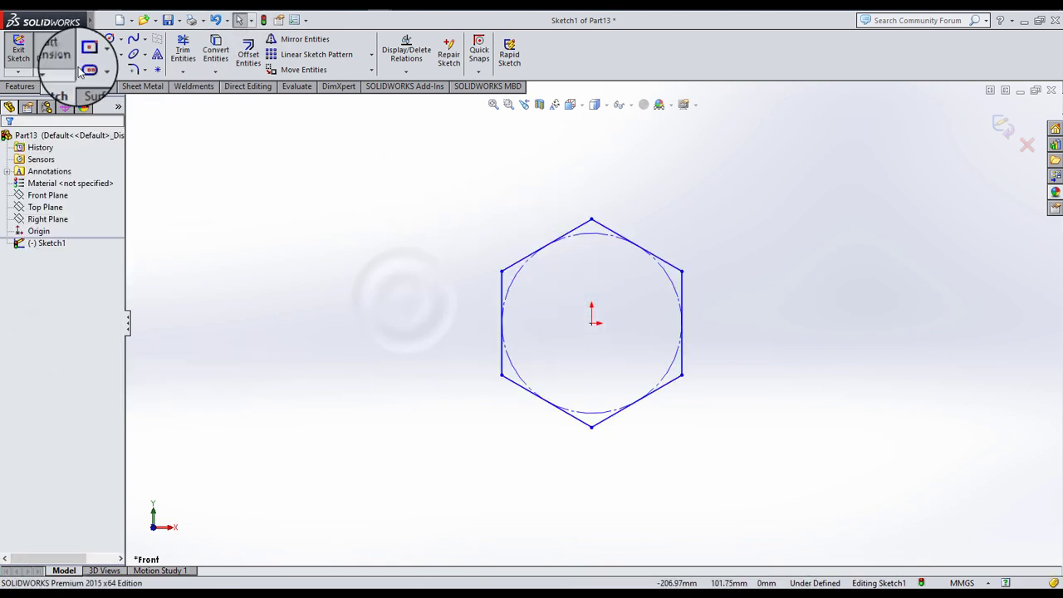
pyautogui.click(55, 50)
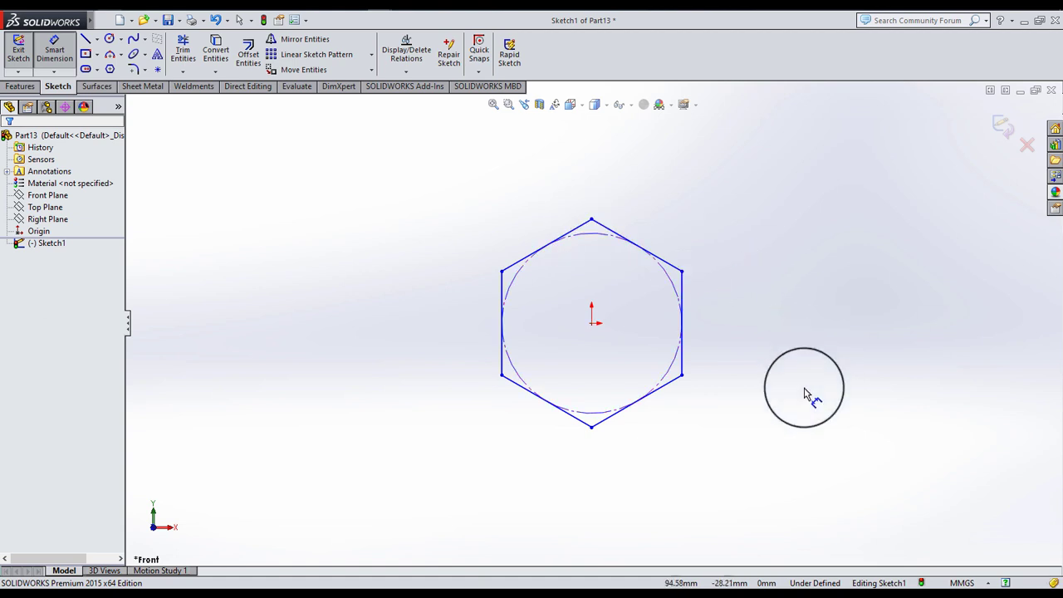
pyautogui.click(679, 305)
pyautogui.click(605, 476)
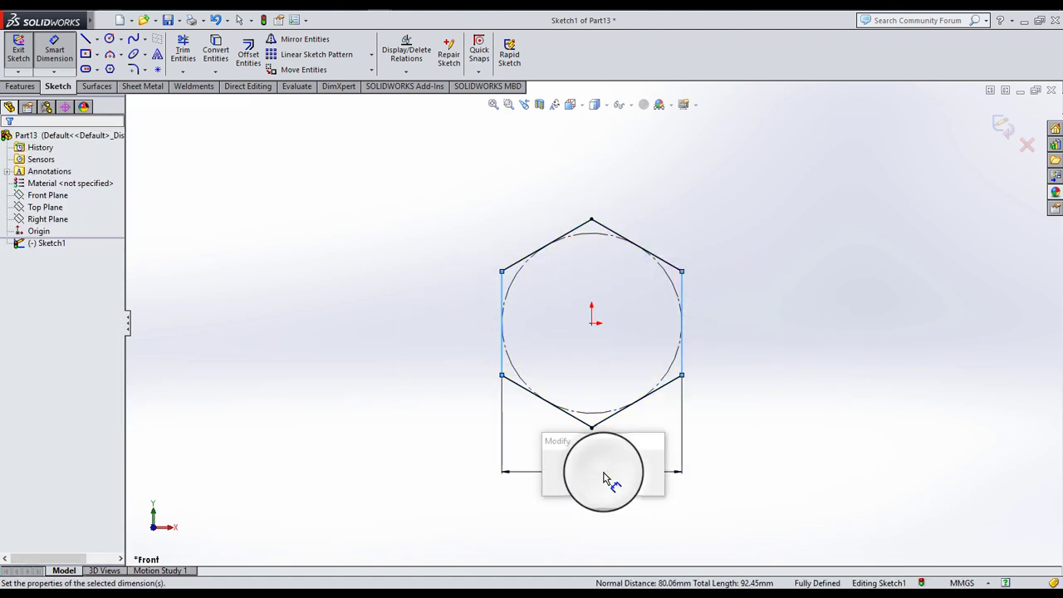
pyautogui.write('21.1')
pyautogui.press('Return')
pyautogui.click(394, 266)
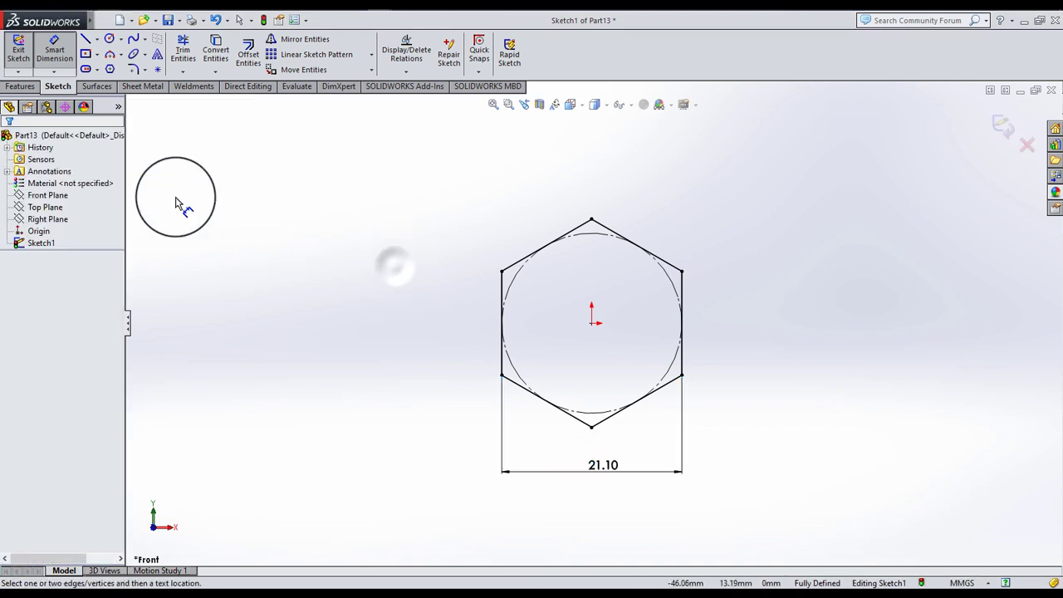
pyautogui.click(20, 86)
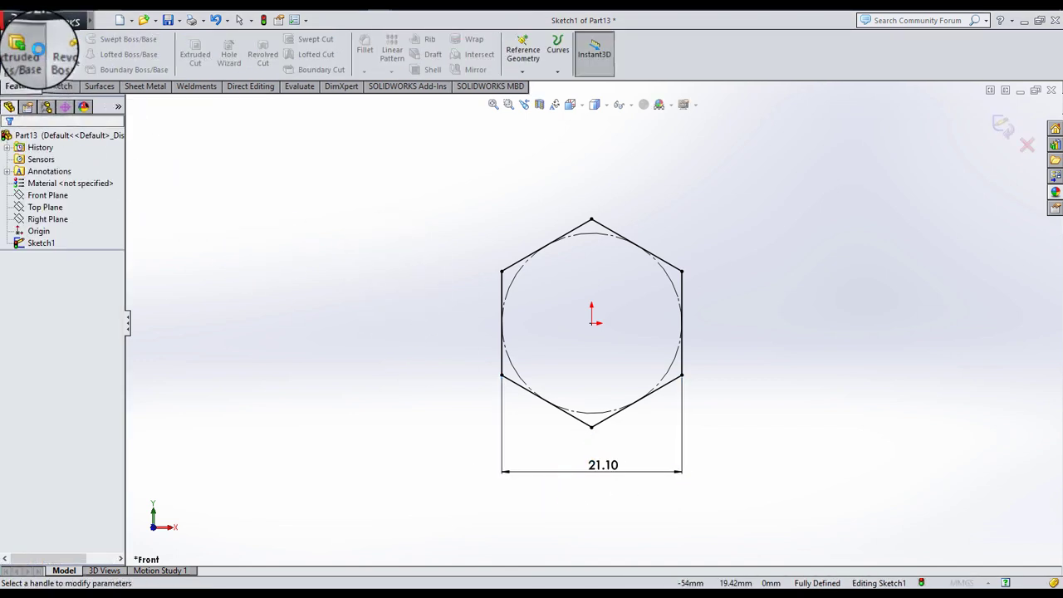
# - Extrude the hexagon 8 mm into a solid head
pyautogui.click(38, 48)
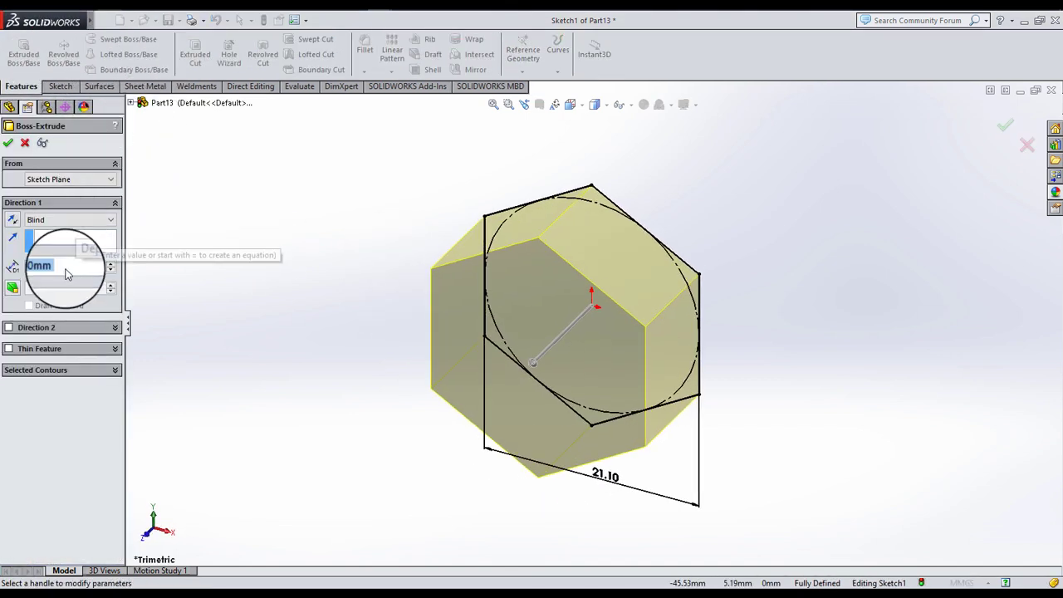
pyautogui.write('8')
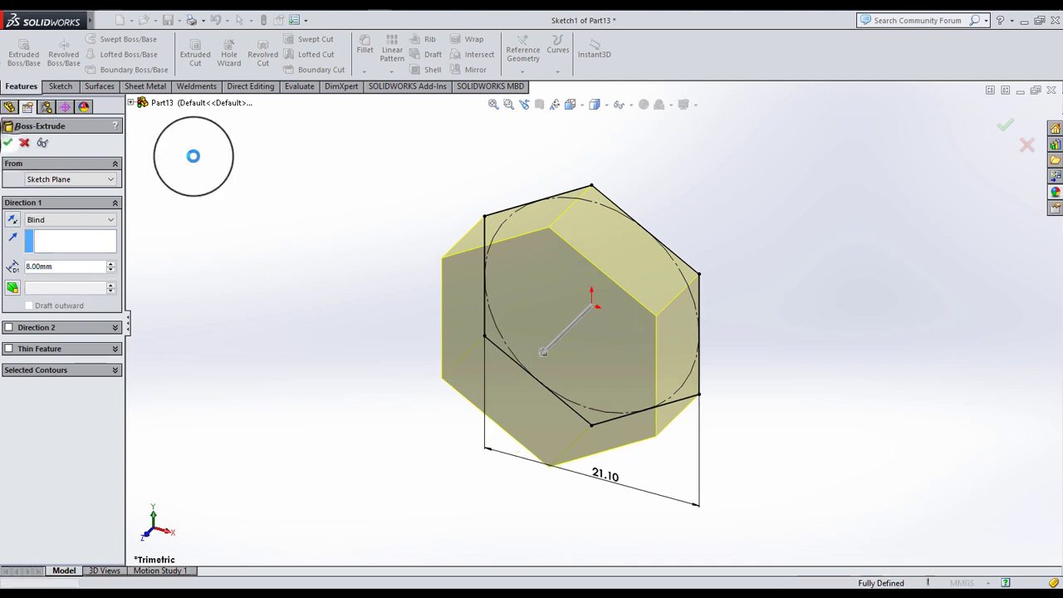
pyautogui.rightClick(358, 218)
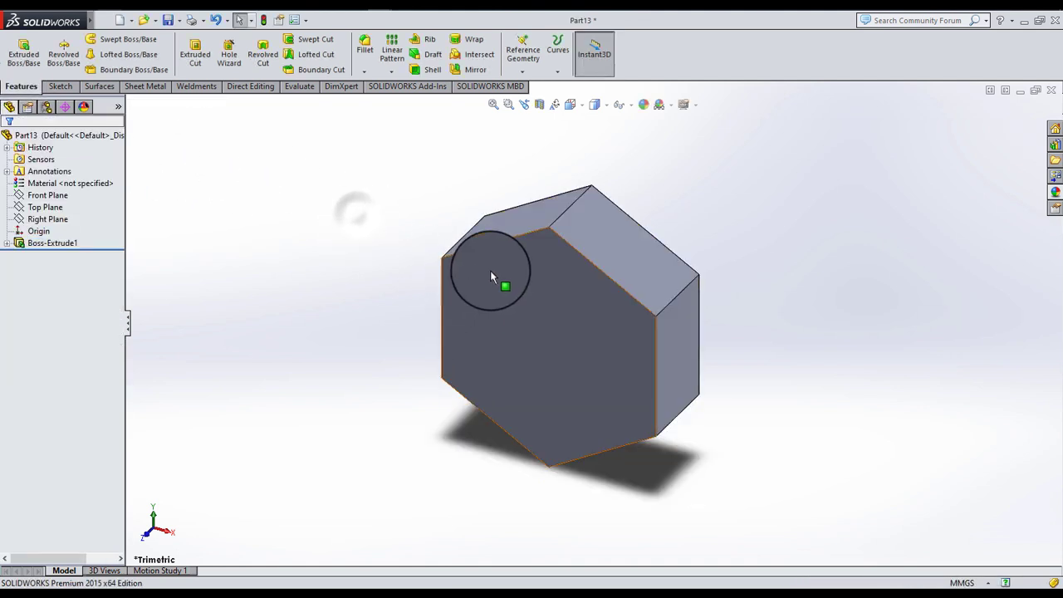
# - On the head's front face, sketch an origin-centred circle tangent to the hex's left edge
pyautogui.click(490, 275)
pyautogui.click(546, 233)
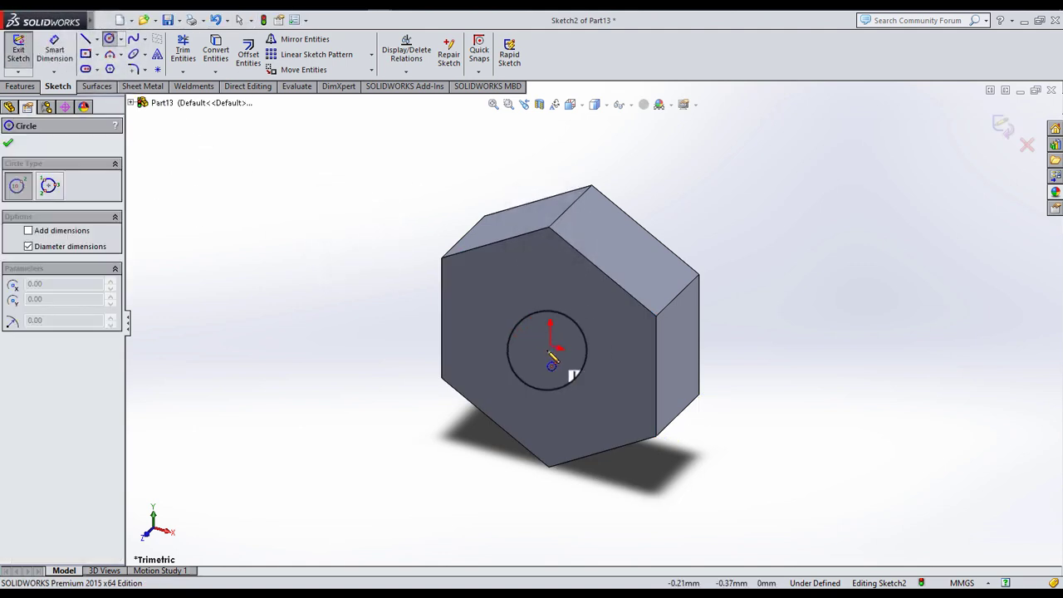
pyautogui.press('Escape')
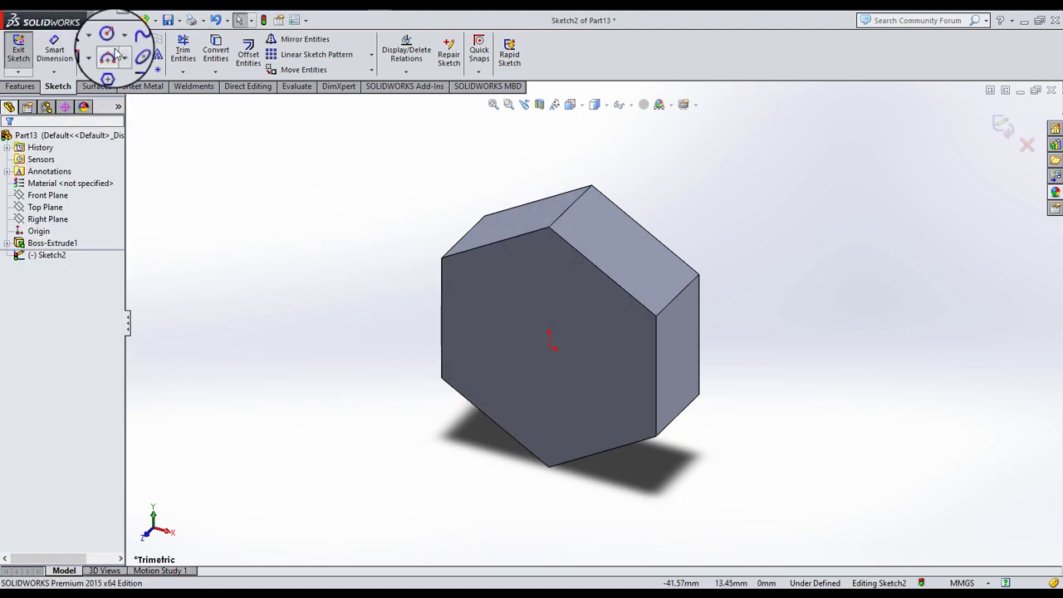
pyautogui.click(109, 38)
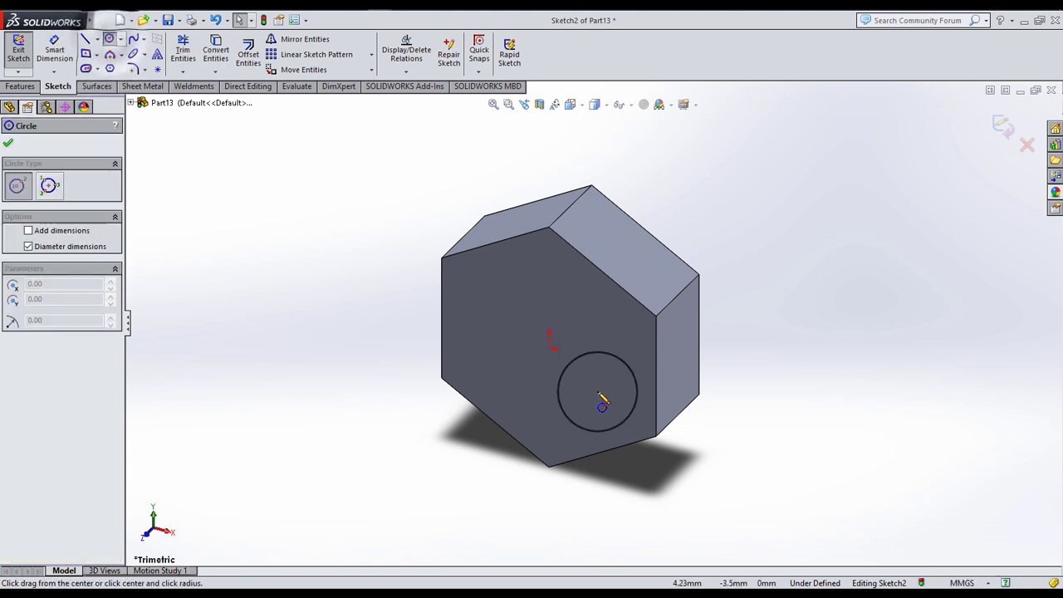
pyautogui.moveTo(549, 347); pyautogui.dragTo(549, 424)
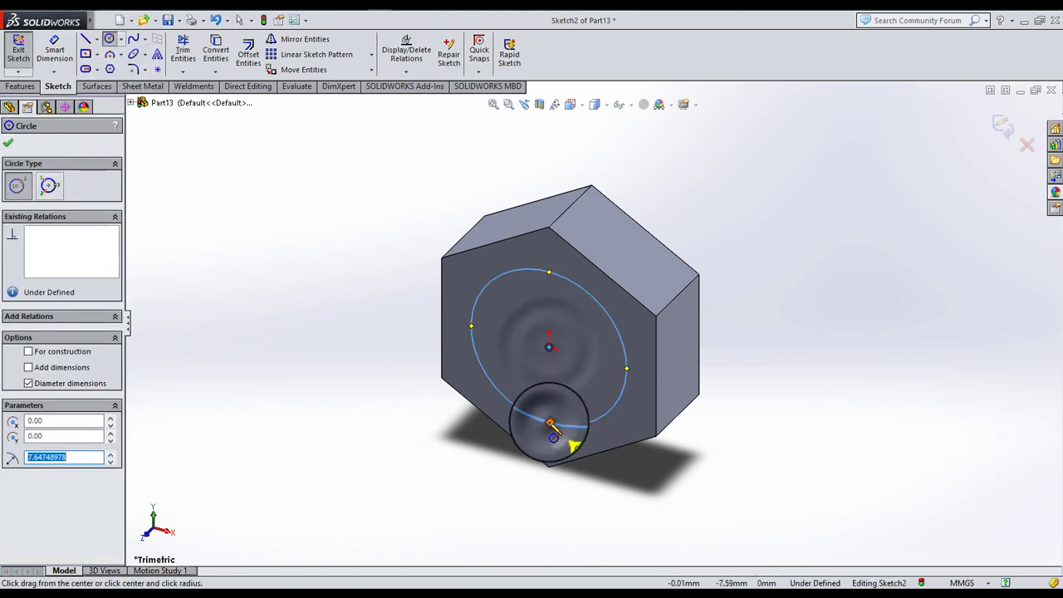
pyautogui.click(9, 145)
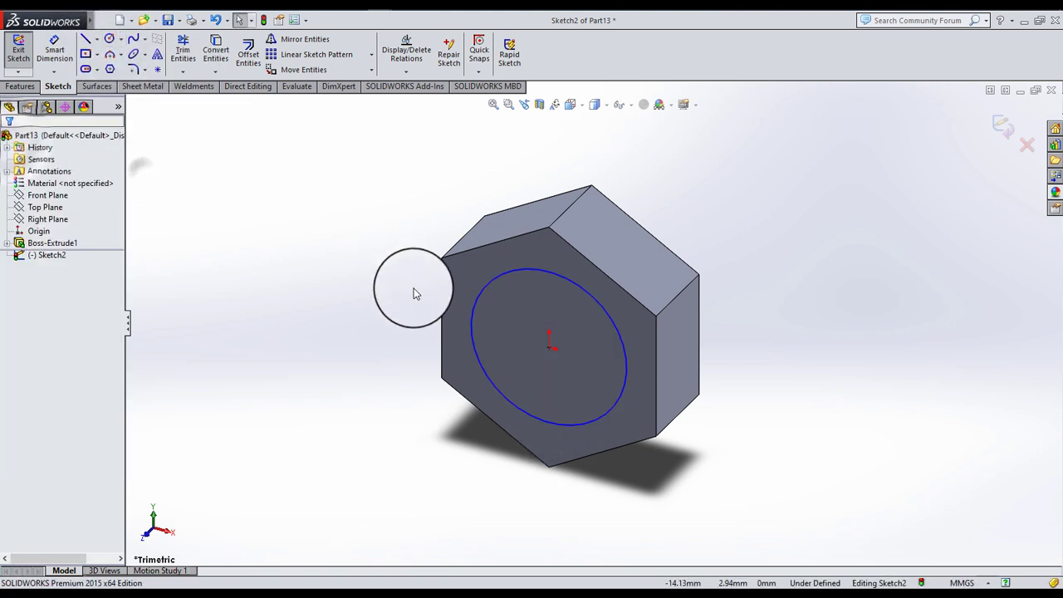
pyautogui.click(475, 312)
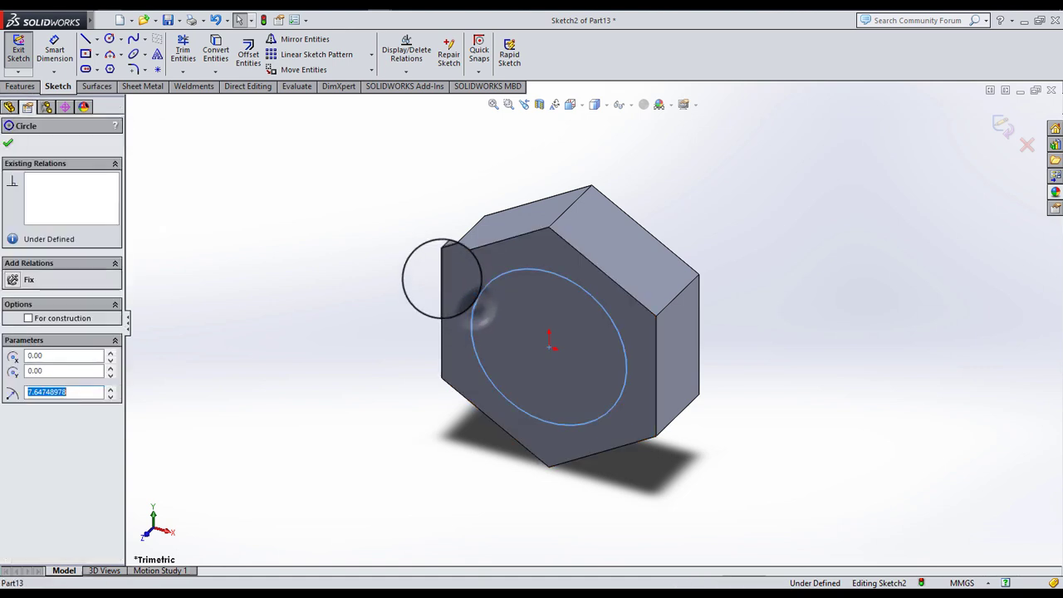
pyautogui.keyDown('ctrl'); pyautogui.click(441, 303); pyautogui.keyUp('ctrl')
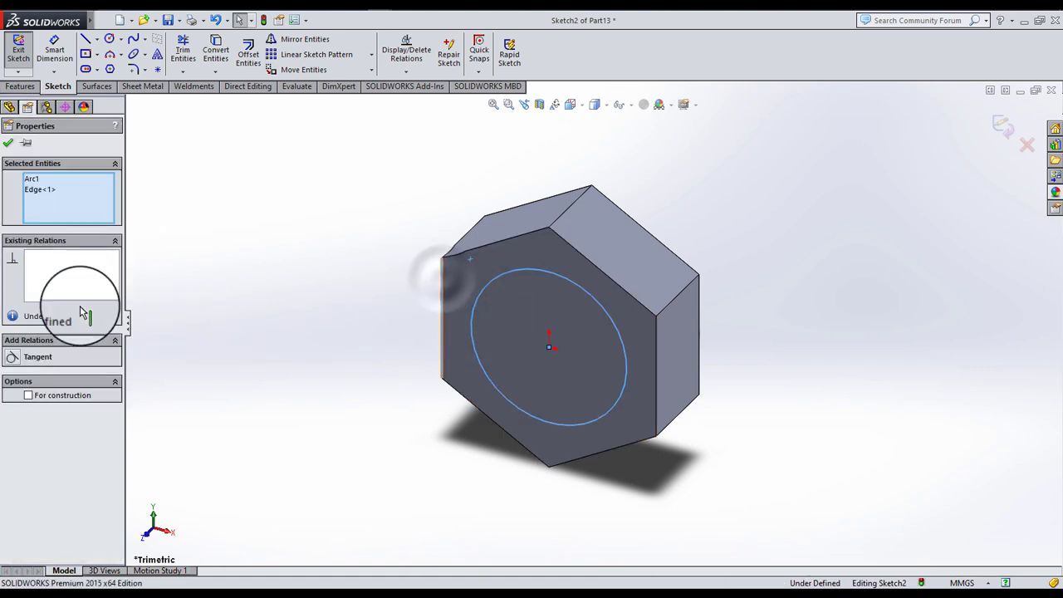
pyautogui.click(13, 357)
# - Cut-extrude the circle 8 mm with flipped side and 30° draft to chamfer the corners
pyautogui.scroll(3, 463, 289)
pyautogui.click(21, 86)
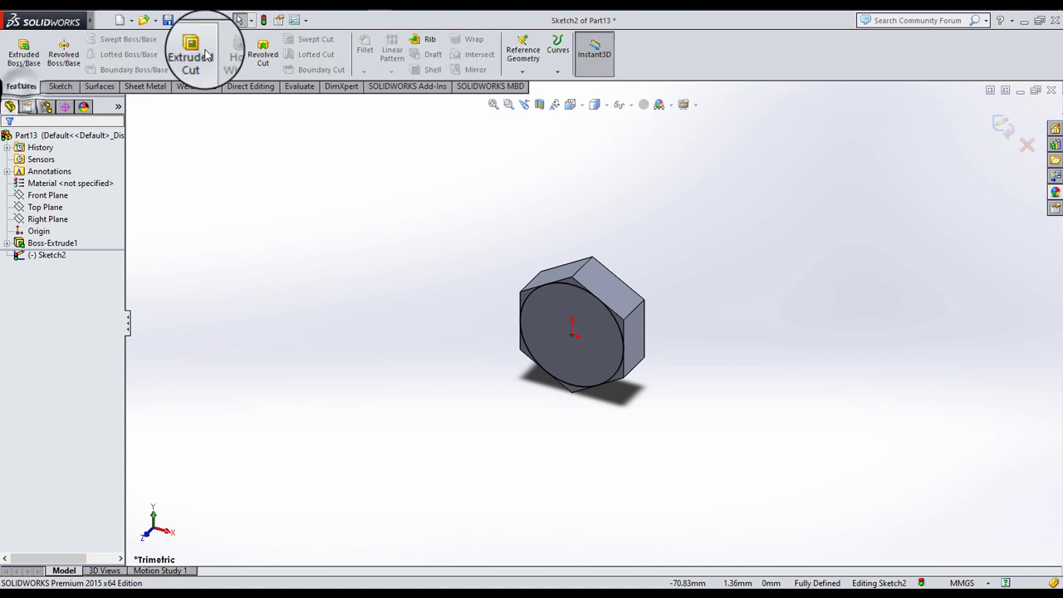
pyautogui.click(207, 54)
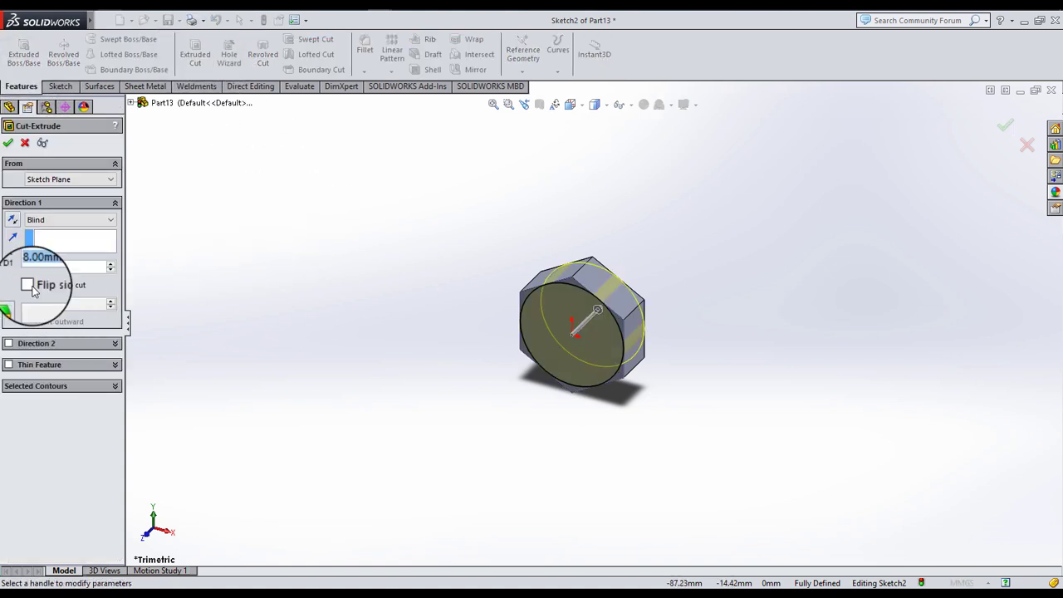
pyautogui.click(12, 303)
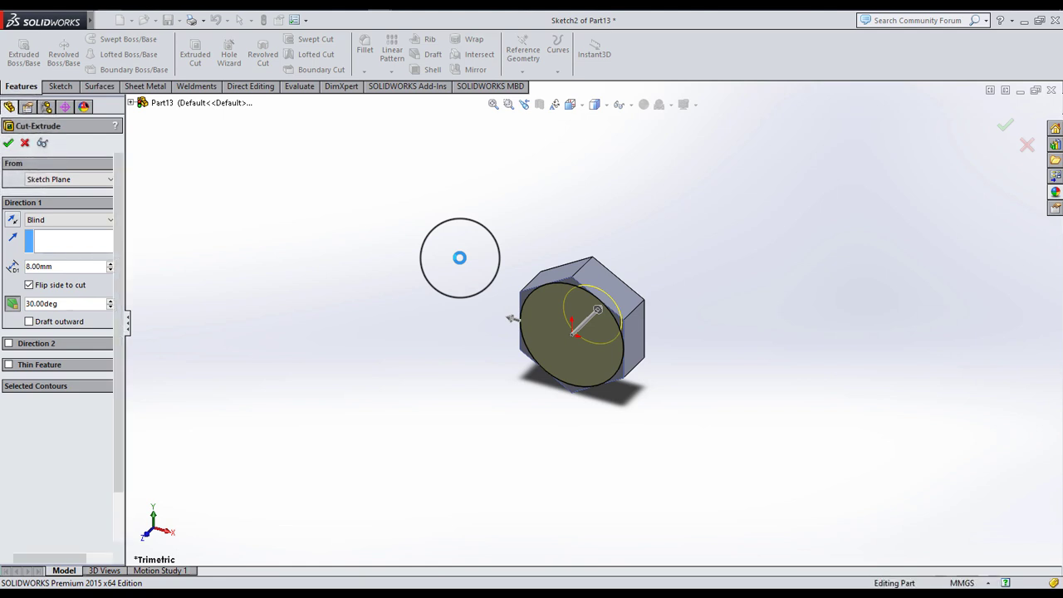
pyautogui.moveTo(670, 321); pyautogui.dragTo(612, 351, button='middle')
pyautogui.scroll(-5, 584, 351)
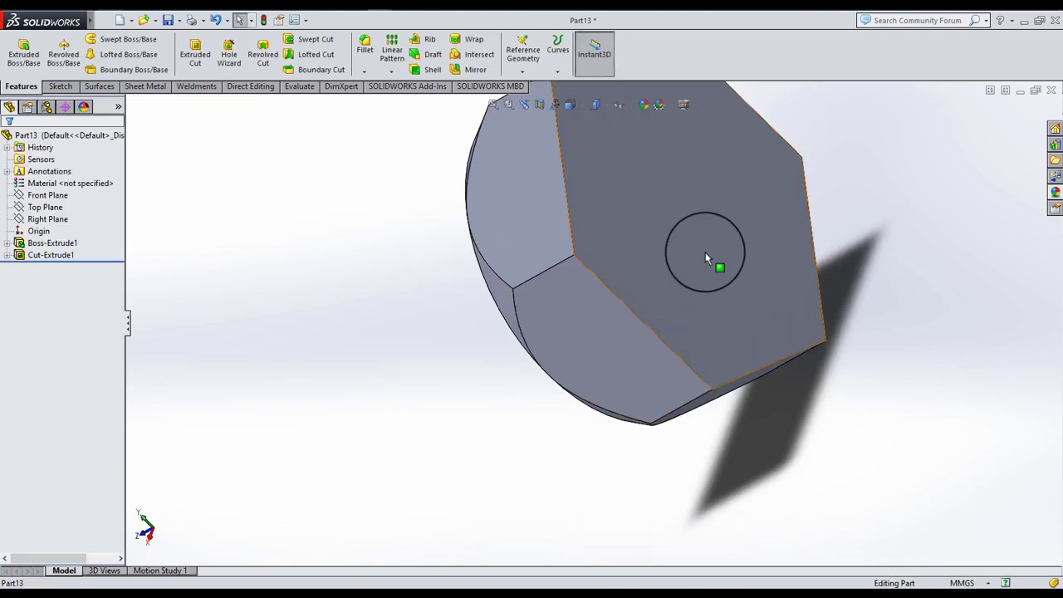
pyautogui.click(705, 252)
# - Sketch a Ø12 mm circle at the origin on the hex head face
pyautogui.click(750, 198)
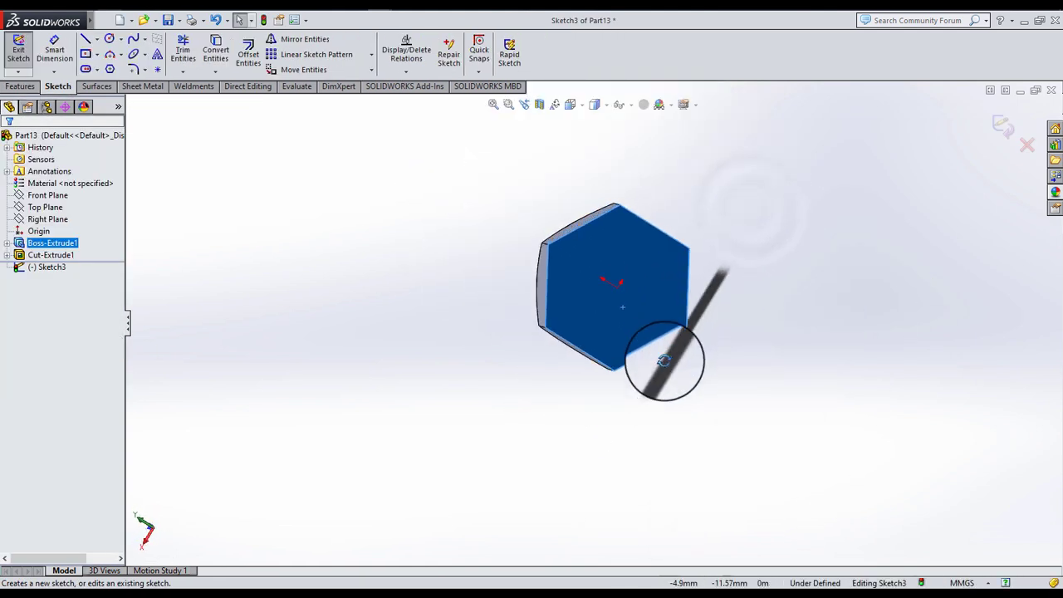
pyautogui.scroll(-4, 647, 341)
pyautogui.click(109, 39)
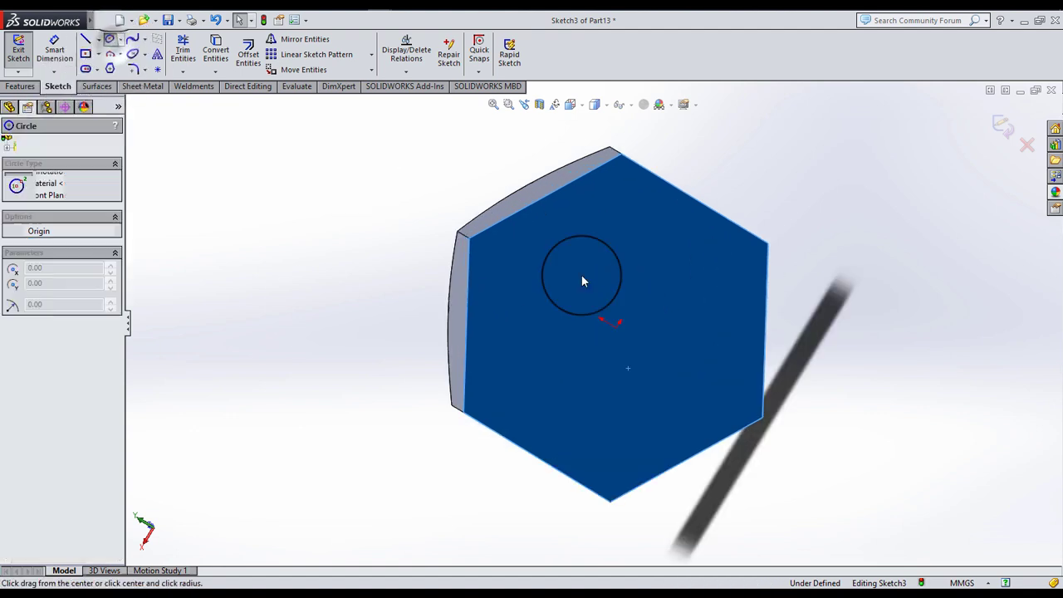
pyautogui.click(571, 401)
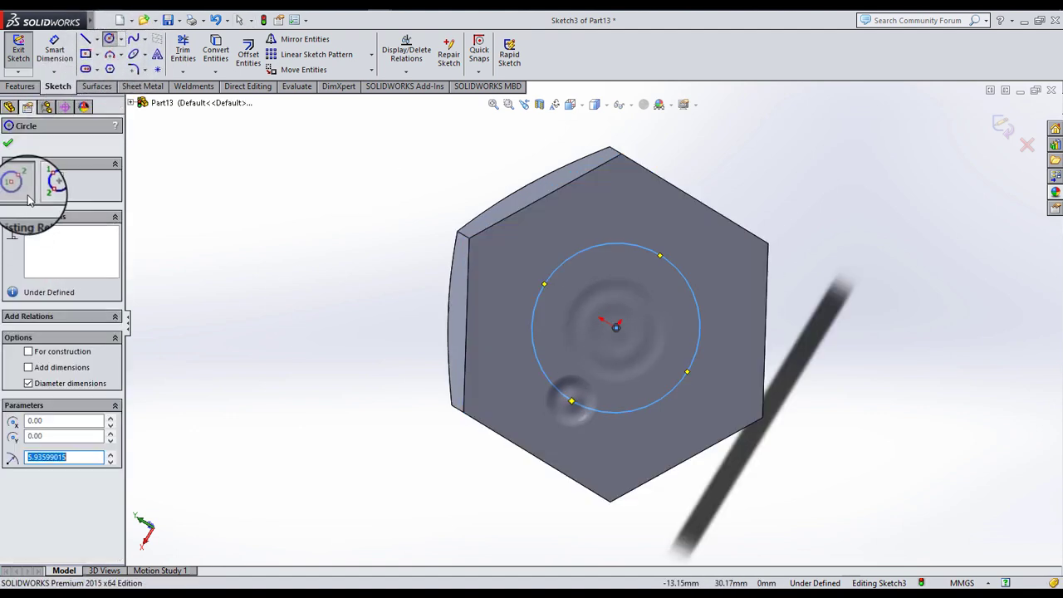
pyautogui.click(10, 144)
pyautogui.click(54, 49)
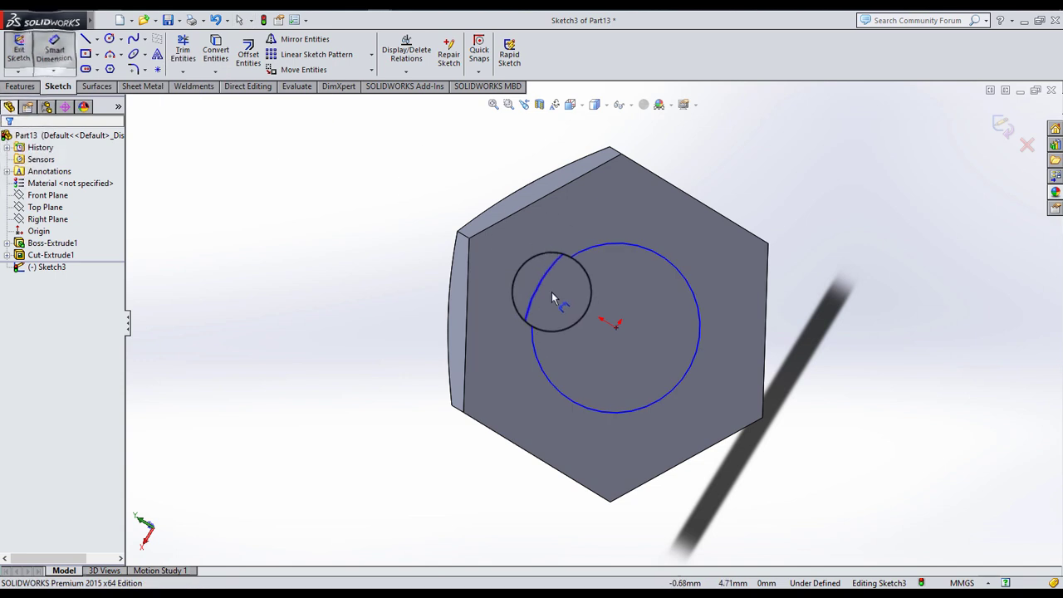
pyautogui.click(501, 358)
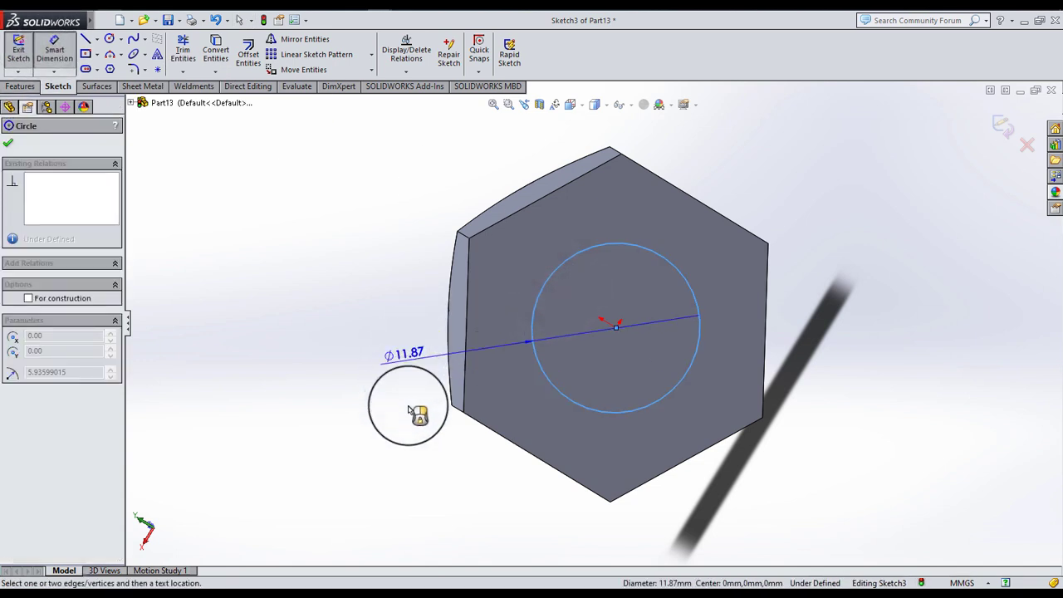
pyautogui.click(423, 472)
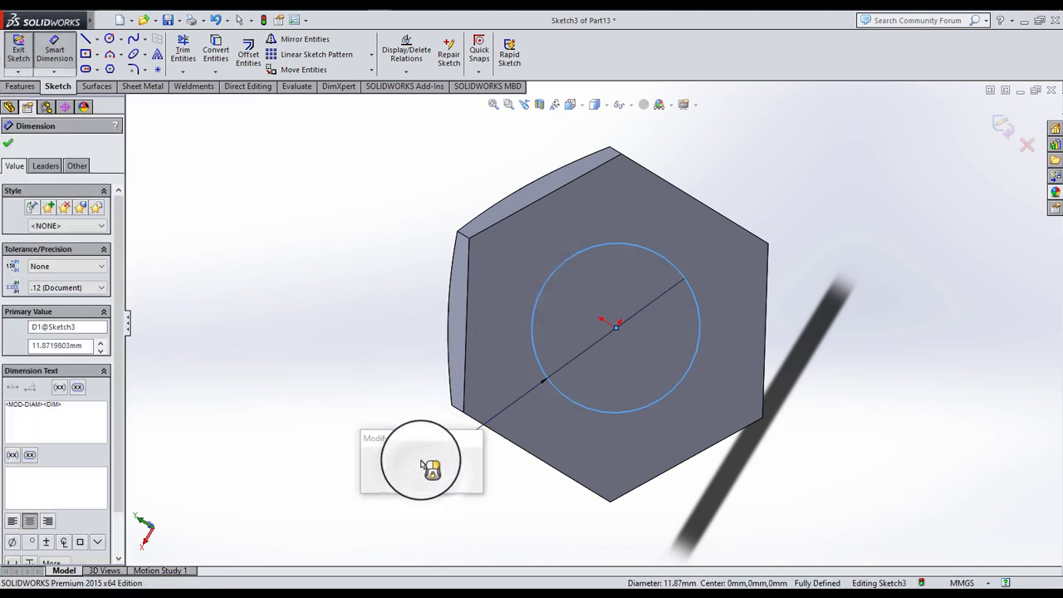
pyautogui.write('12')
pyautogui.press('Return')
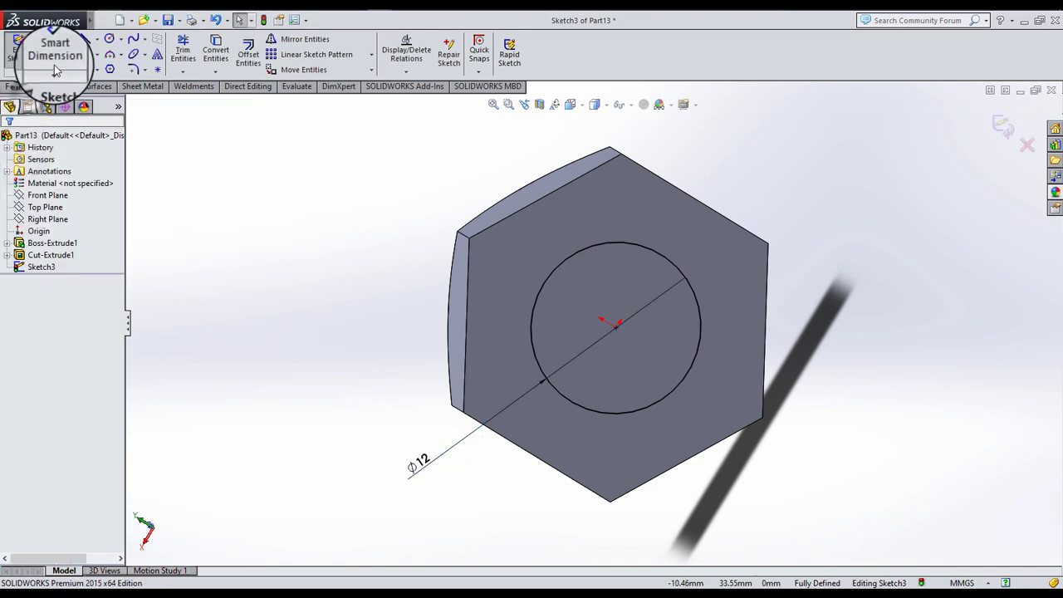
# - Extrude the Ø12 circle 45 mm to form the shank
pyautogui.click(32, 84)
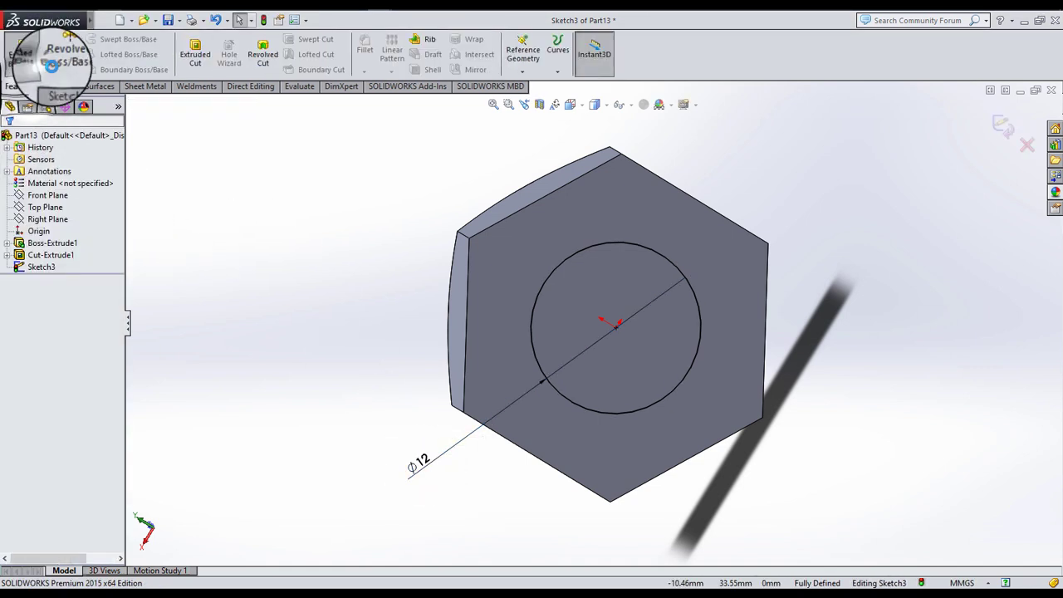
pyautogui.click(25, 51)
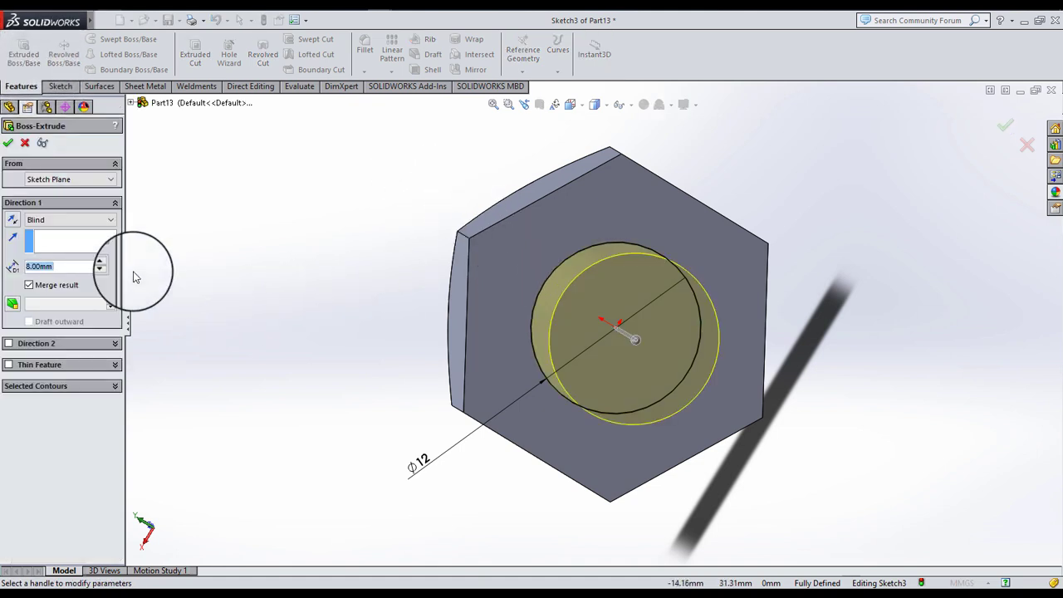
pyautogui.write('5')
pyautogui.press('Return')
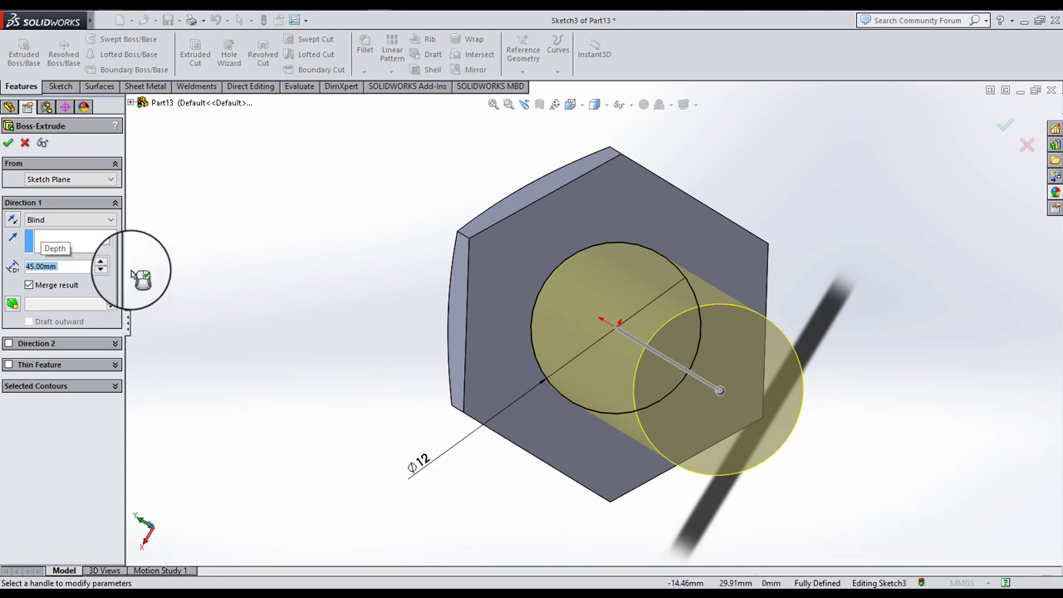
pyautogui.click(9, 144)
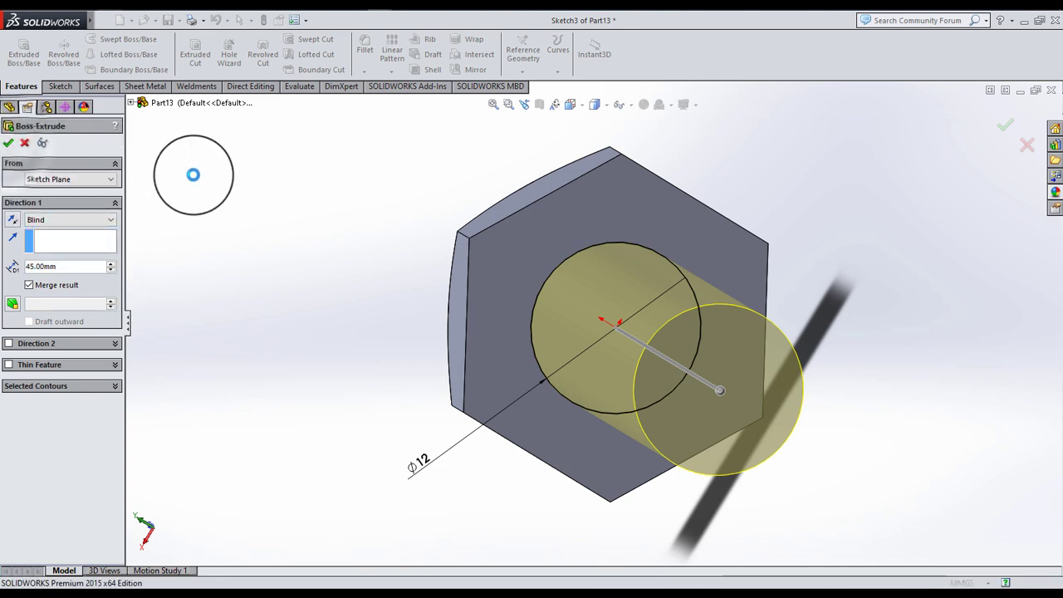
pyautogui.moveTo(378, 222)
pyautogui.mouseDown(button='middle')
pyautogui.moveTo(678, 390)
pyautogui.moveTo(774, 361)
pyautogui.moveTo(771, 373)
pyautogui.moveTo(722, 287)
pyautogui.mouseUp(button='middle')
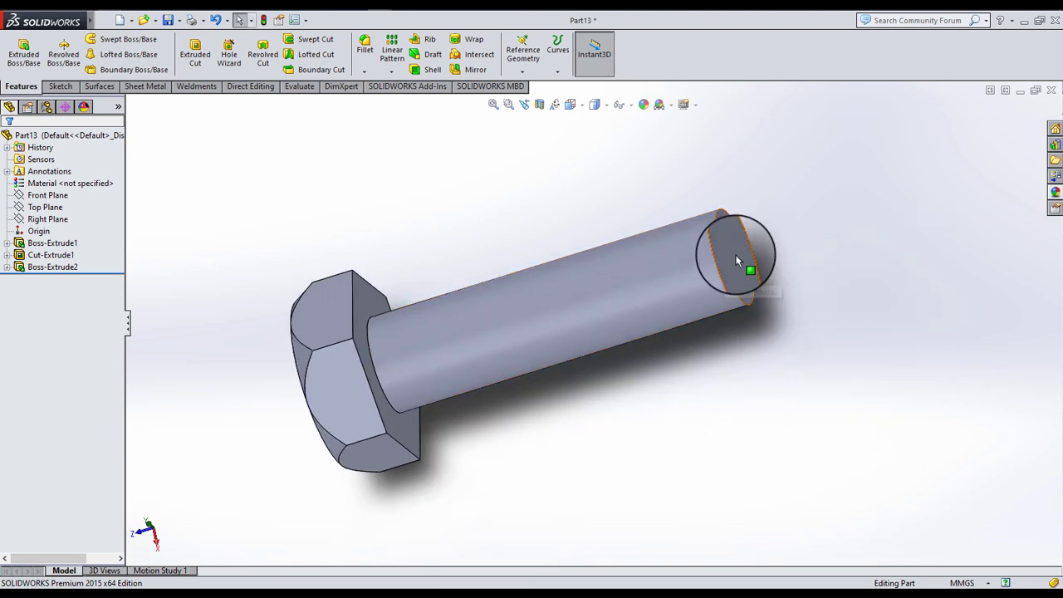
# - Sketch on the shank's free end face, converting its circular edge into the sketch
pyautogui.scroll(-2, 736, 255)
pyautogui.scroll(-2, 748, 258)
pyautogui.scroll(1, 754, 259)
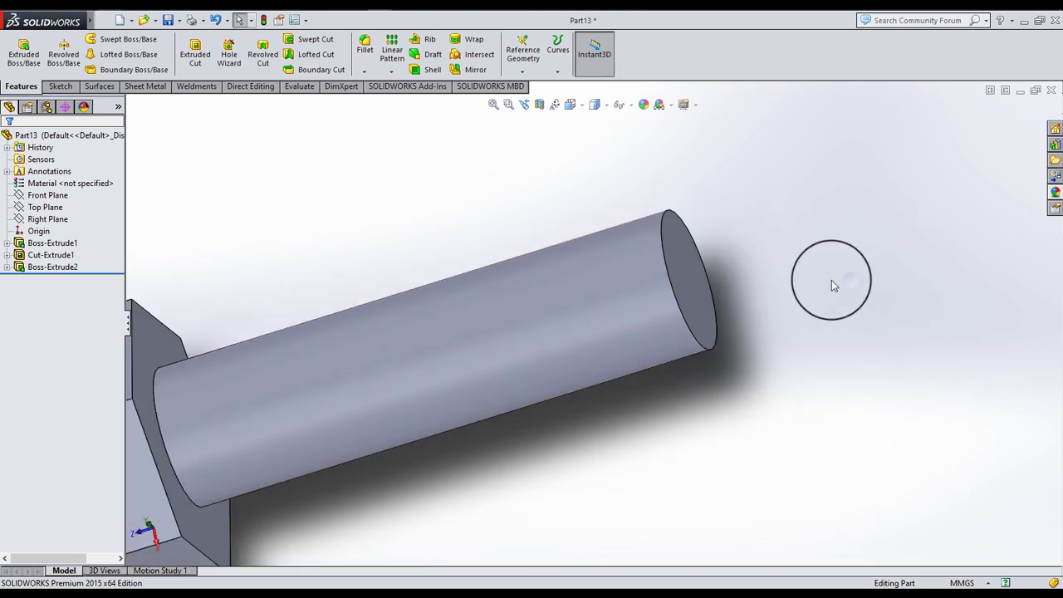
pyautogui.click(702, 292)
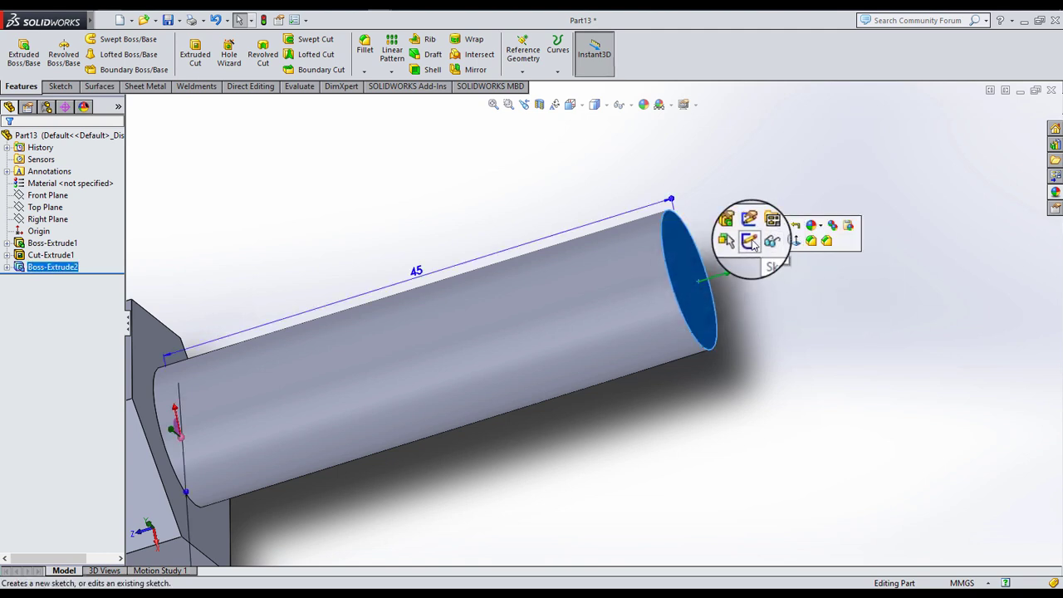
pyautogui.click(751, 242)
pyautogui.click(811, 320)
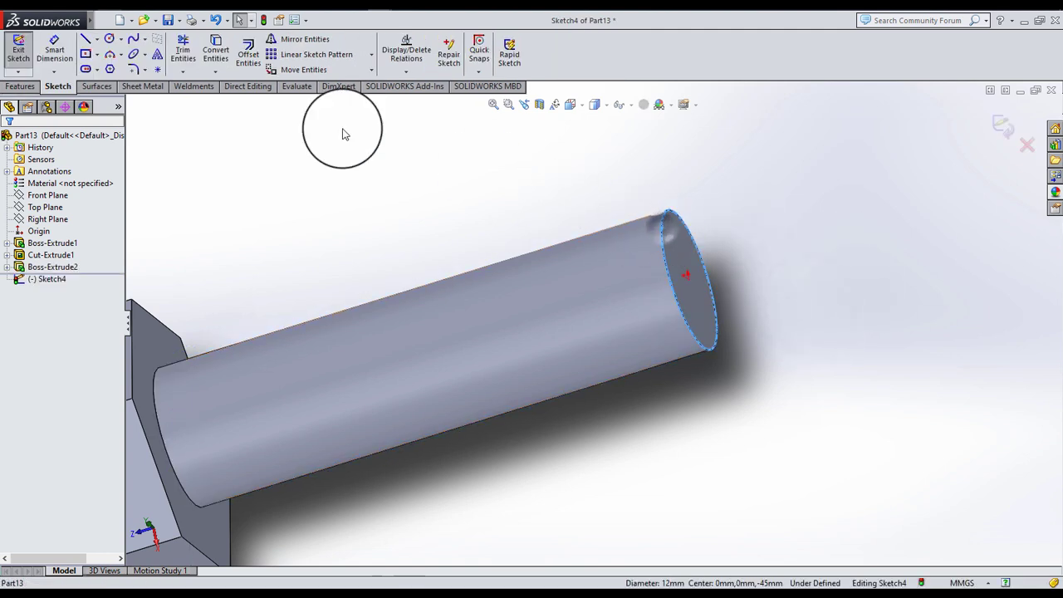
pyautogui.click(215, 51)
pyautogui.click(690, 173)
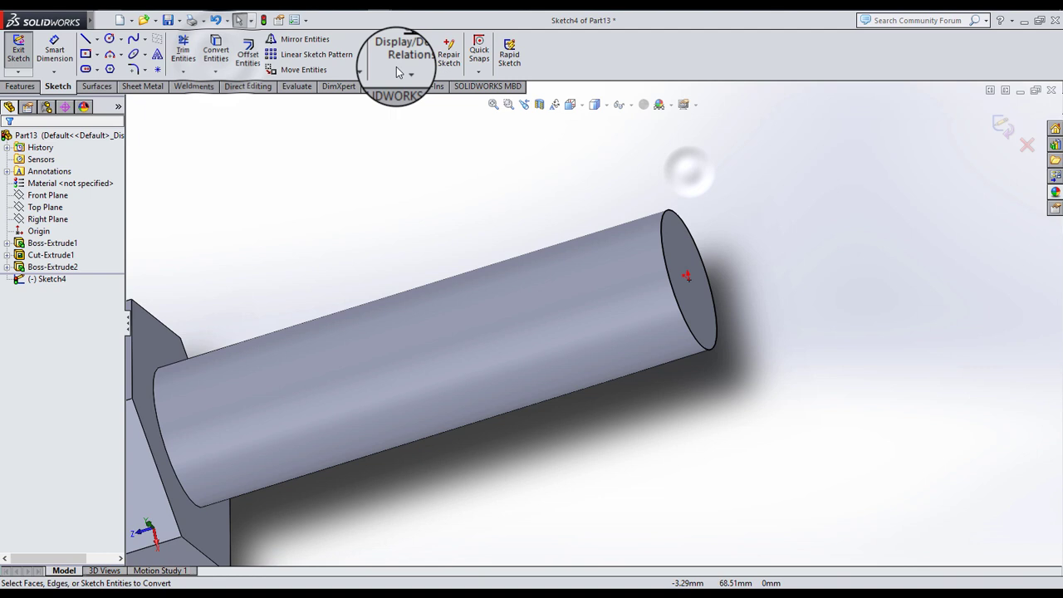
# - Create a reversed helix 25 mm tall with 3 mm pitch from the end circle
pyautogui.click(5, 87)
pyautogui.click(557, 49)
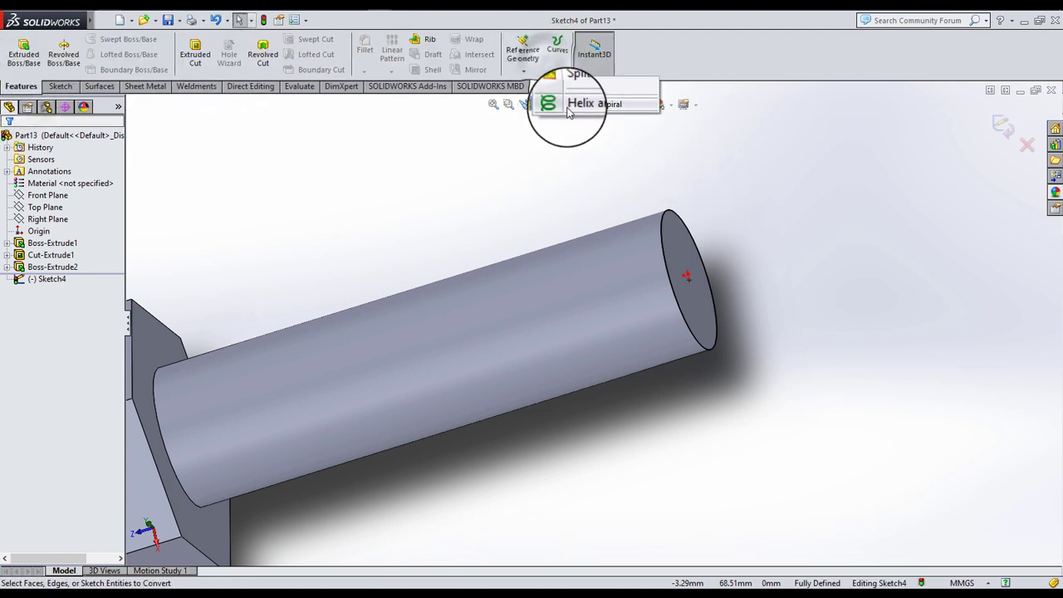
pyautogui.click(582, 103)
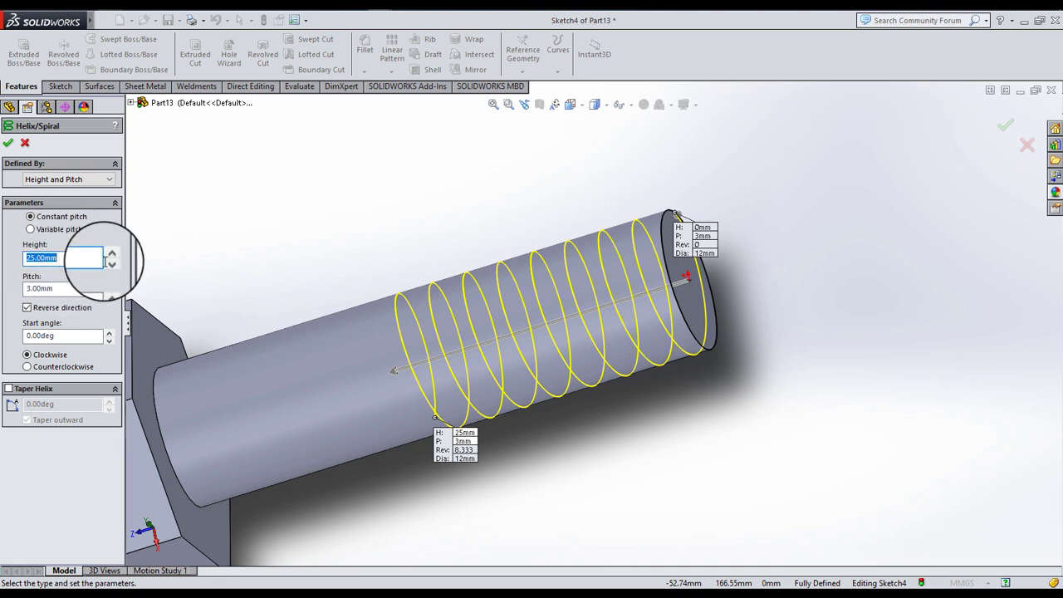
pyautogui.rightClick(398, 224)
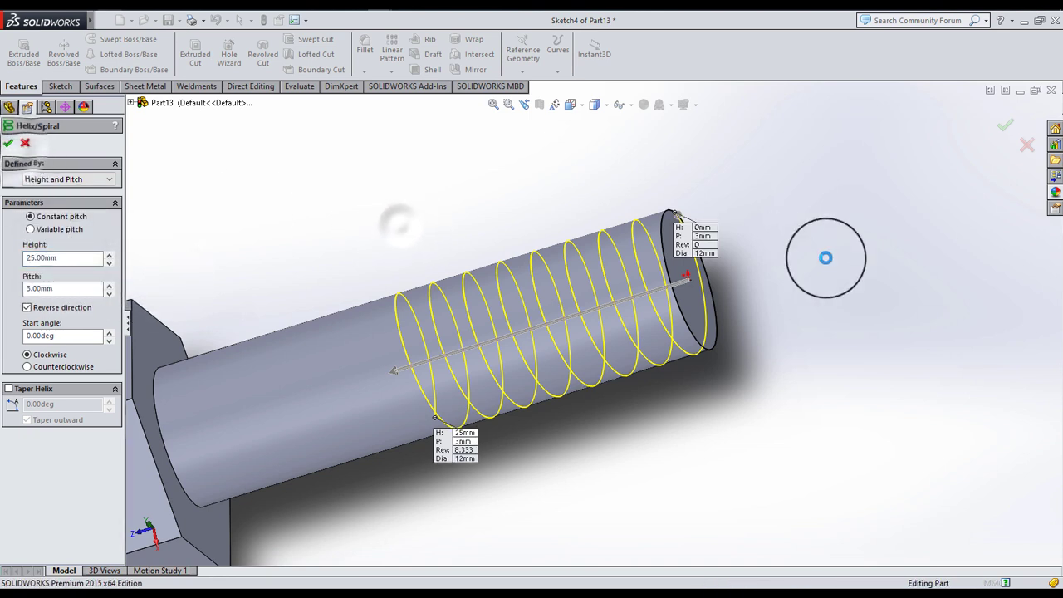
pyautogui.moveTo(804, 326); pyautogui.dragTo(587, 329, button='middle')
# - Create Plane1 through the helix's start point, perpendicular to the helix
pyautogui.scroll(-5, 577, 320)
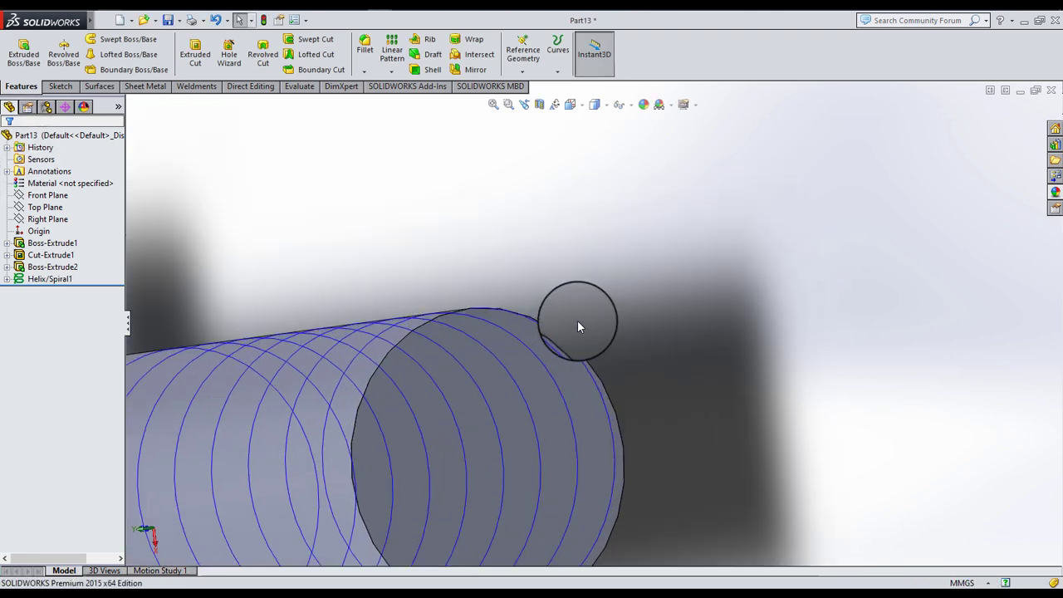
pyautogui.scroll(-3, 519, 419)
pyautogui.scroll(-3, 519, 420)
pyautogui.scroll(5, 653, 332)
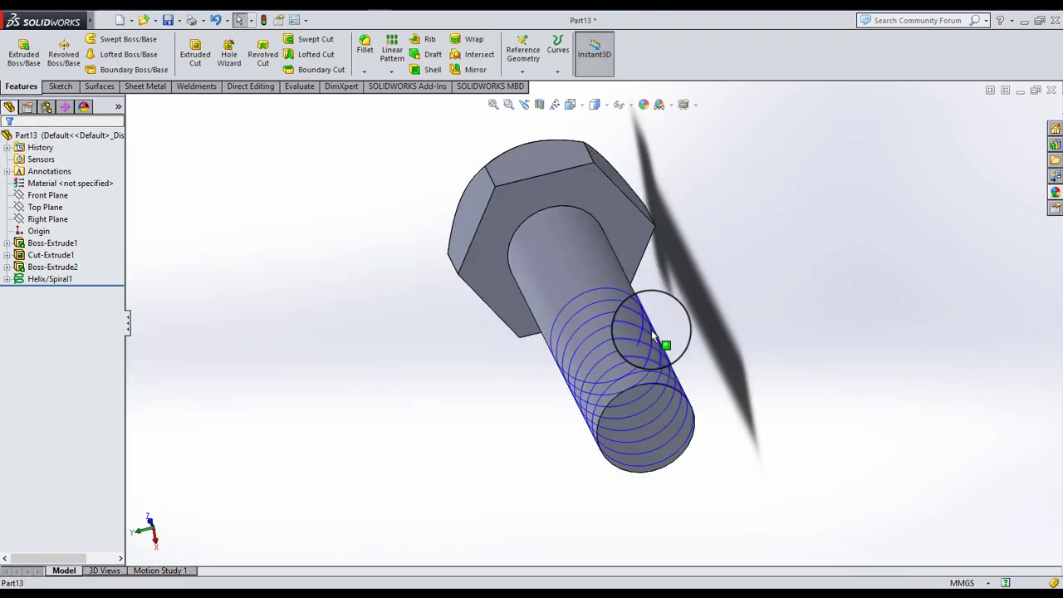
pyautogui.scroll(-3, 669, 408)
pyautogui.scroll(-2, 570, 296)
pyautogui.scroll(-3, 519, 311)
pyautogui.scroll(-2, 396, 356)
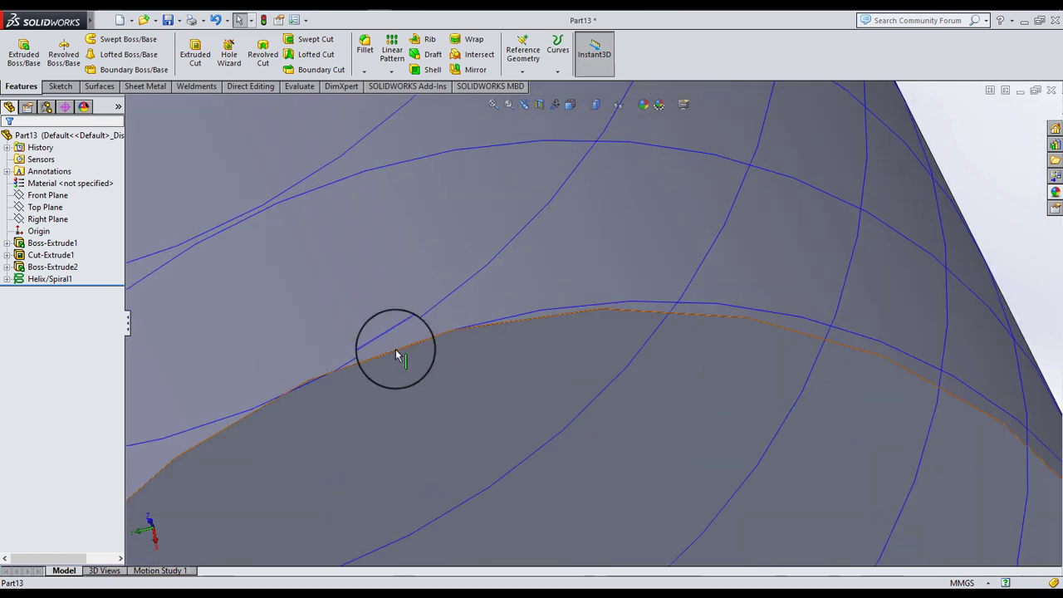
pyautogui.click(455, 330)
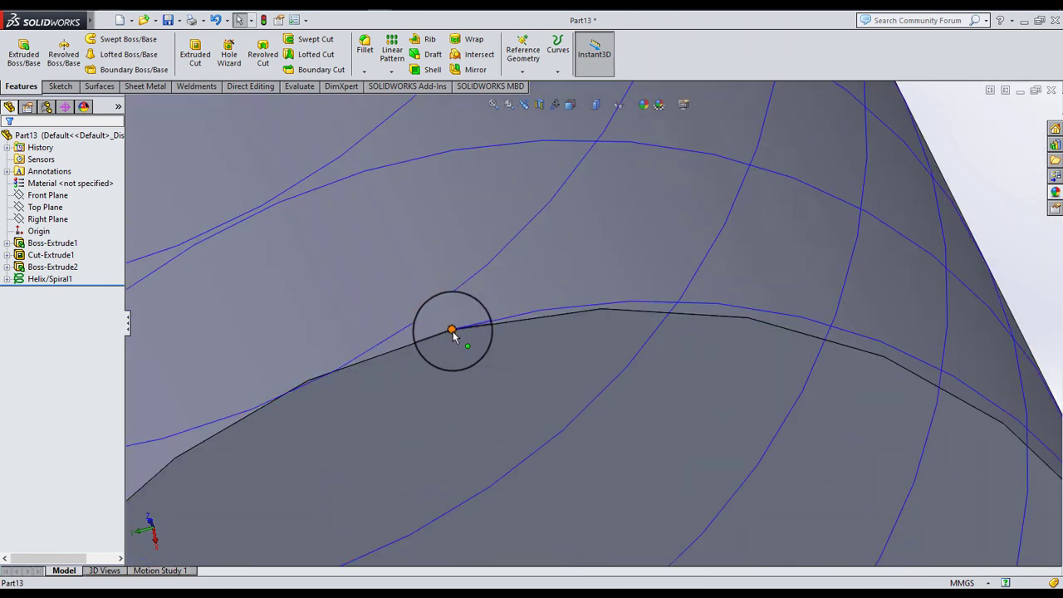
pyautogui.click(523, 53)
pyautogui.click(528, 78)
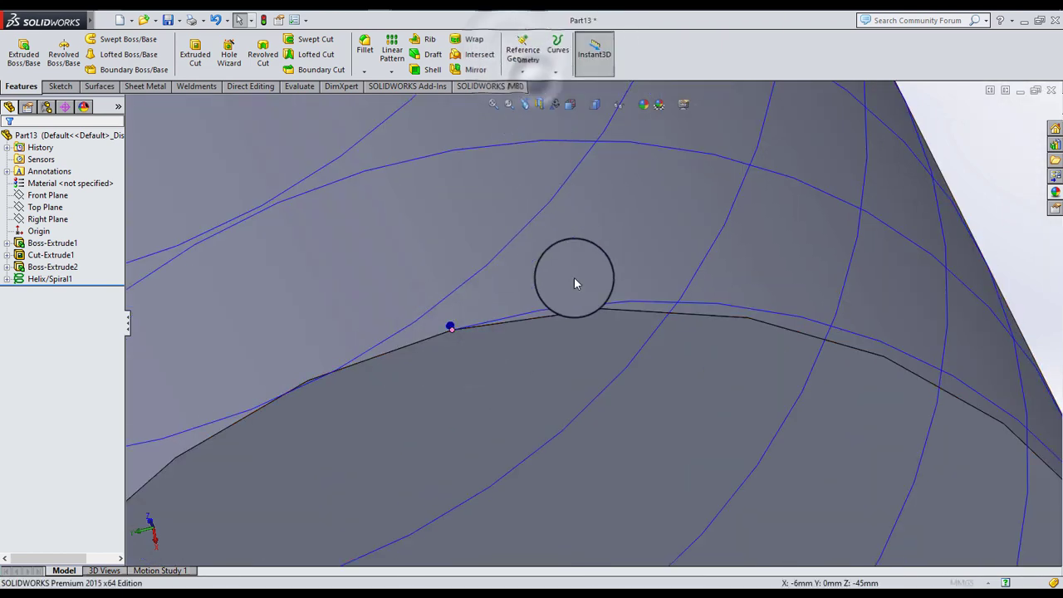
pyautogui.click(594, 310)
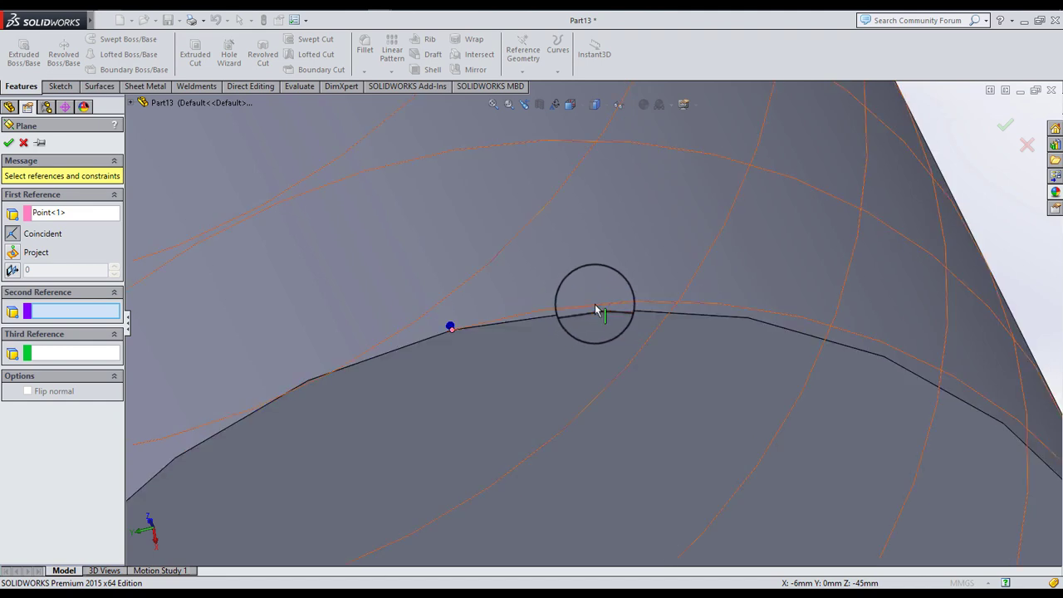
pyautogui.click(10, 124)
pyautogui.click(10, 144)
# - Select Plane1 and begin a new sketch on it
pyautogui.moveTo(449, 232); pyautogui.dragTo(707, 230, button='middle')
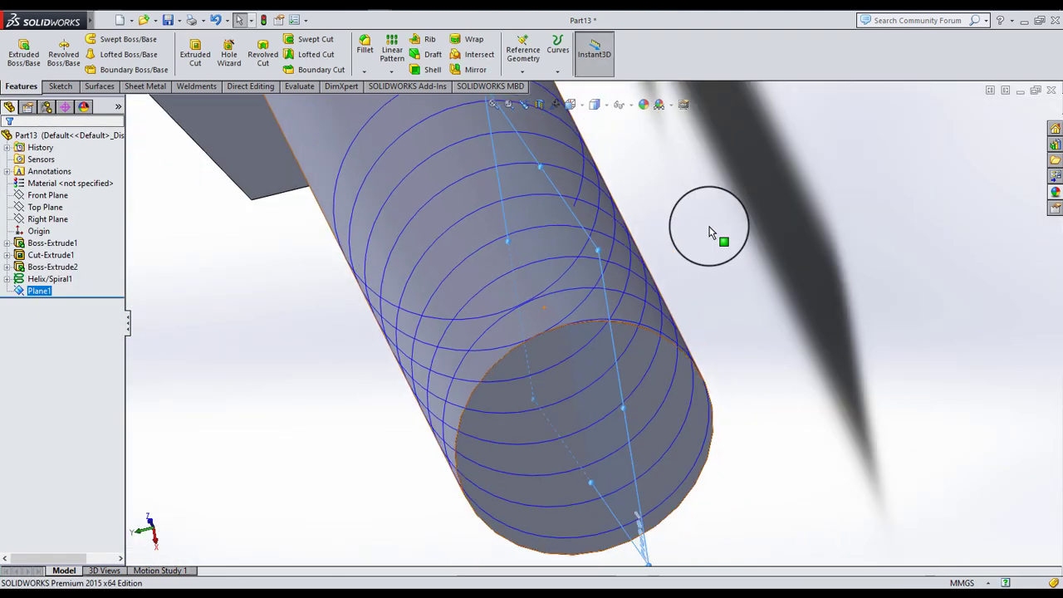
pyautogui.click(38, 291)
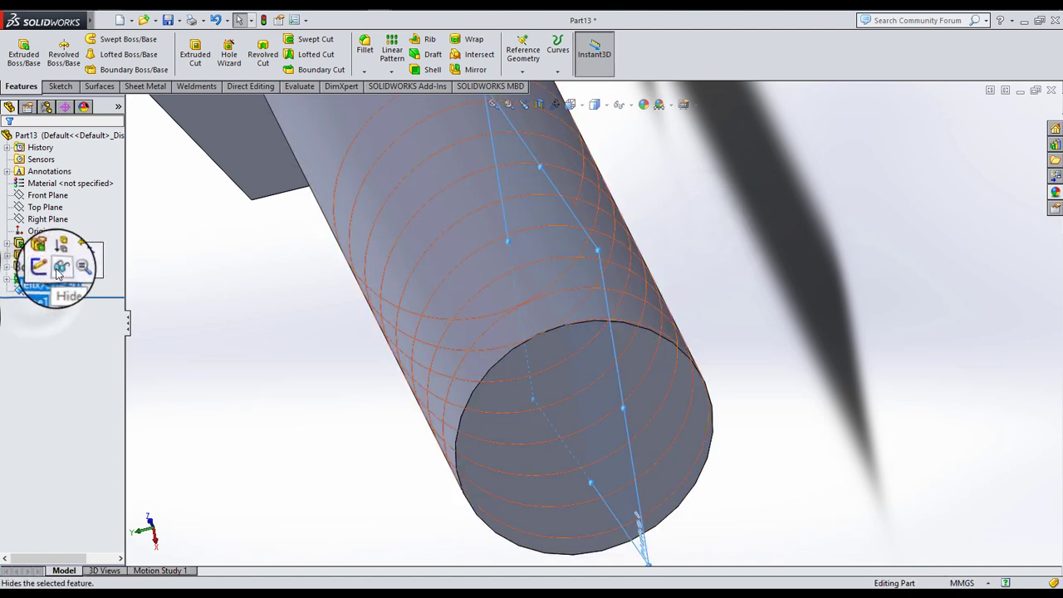
pyautogui.keyDown('ctrl'); pyautogui.click(48, 281); pyautogui.keyUp('ctrl')
# - Sketch a closed triangular thread profile on Plane1, viewed normal to the plane
pyautogui.click(51, 274)
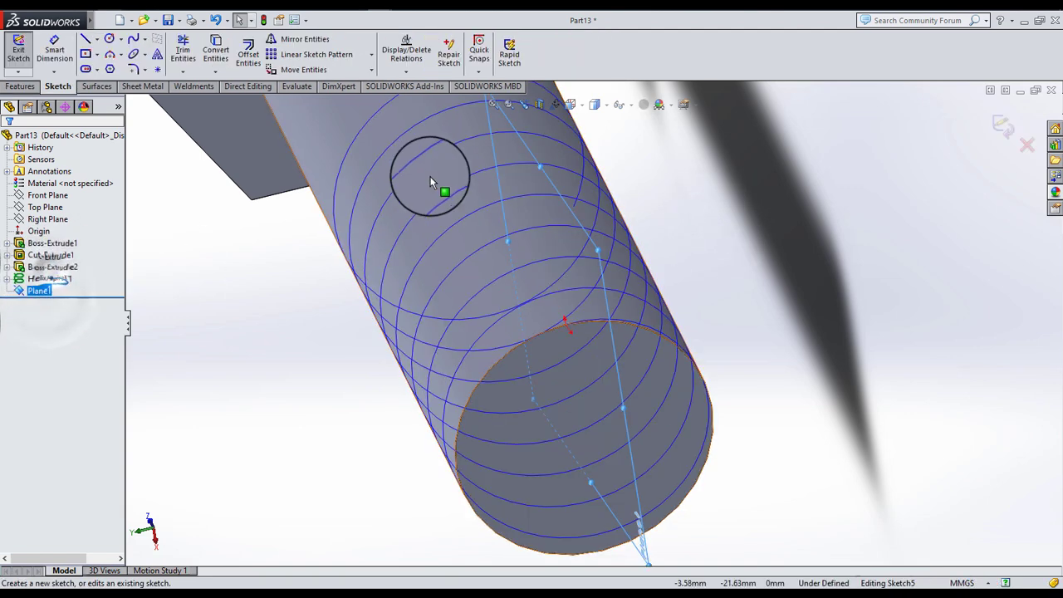
pyautogui.click(571, 104)
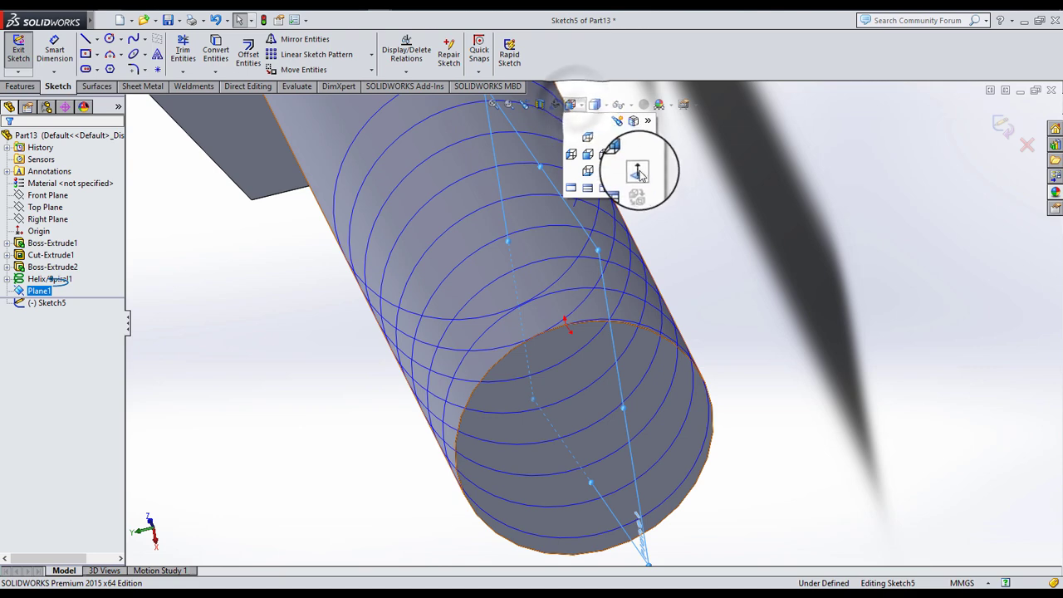
pyautogui.click(620, 157)
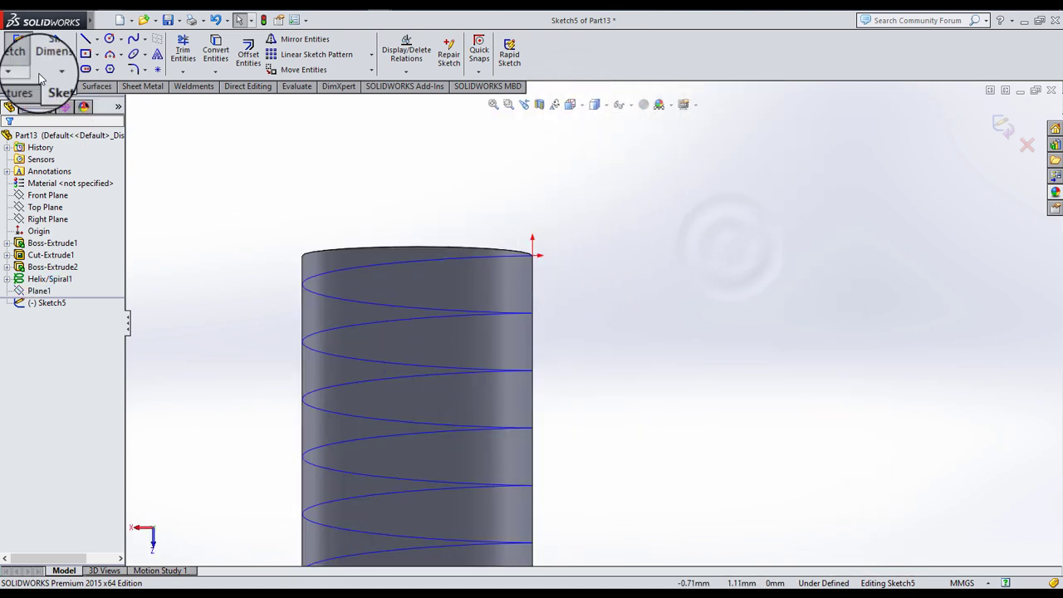
pyautogui.click(85, 39)
pyautogui.scroll(-5, 479, 257)
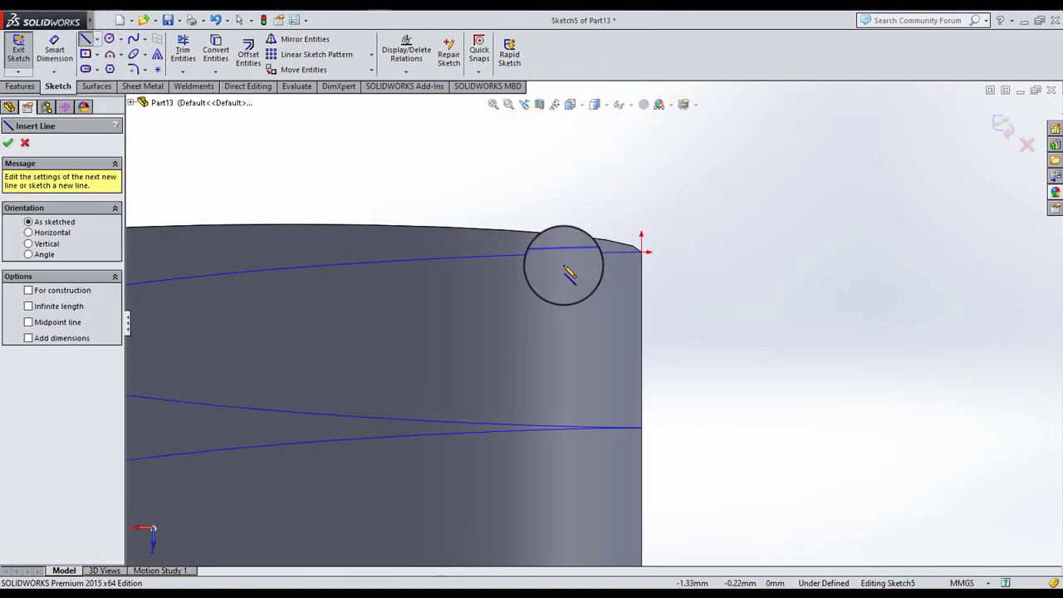
pyautogui.click(564, 265)
pyautogui.click(706, 305)
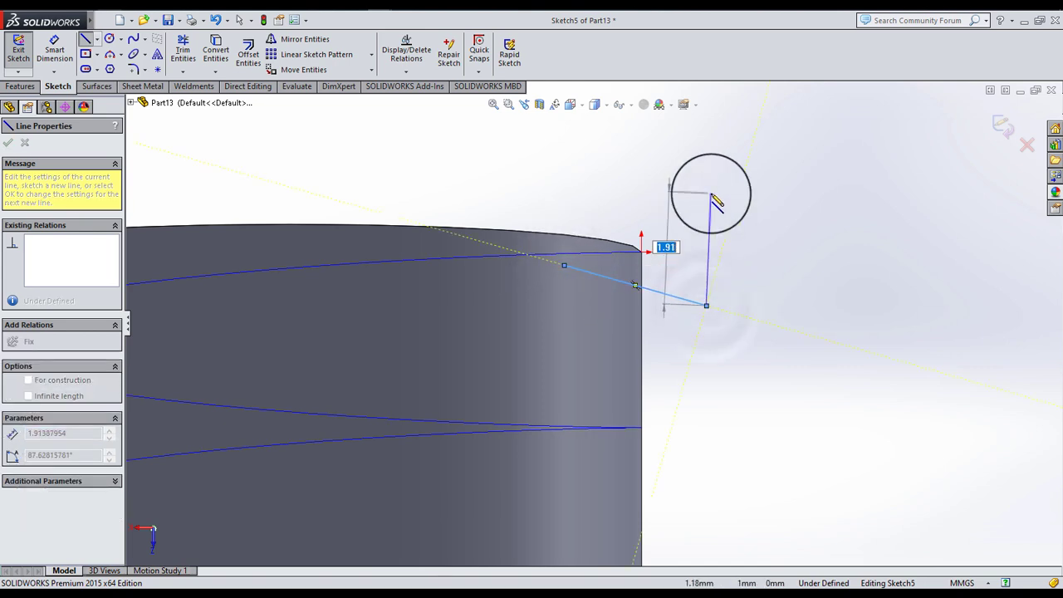
pyautogui.click(706, 195)
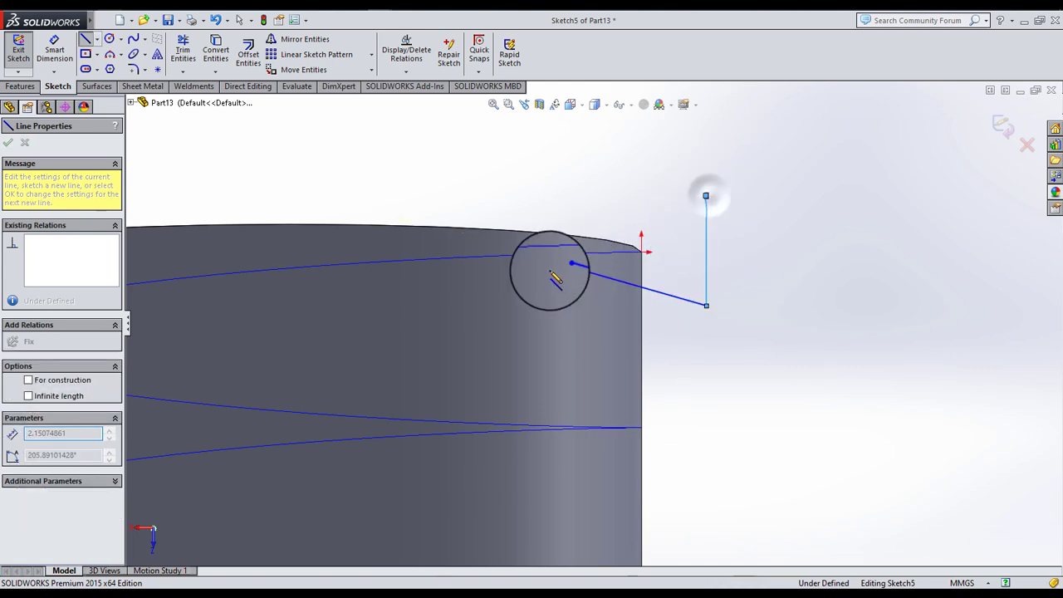
pyautogui.click(564, 265)
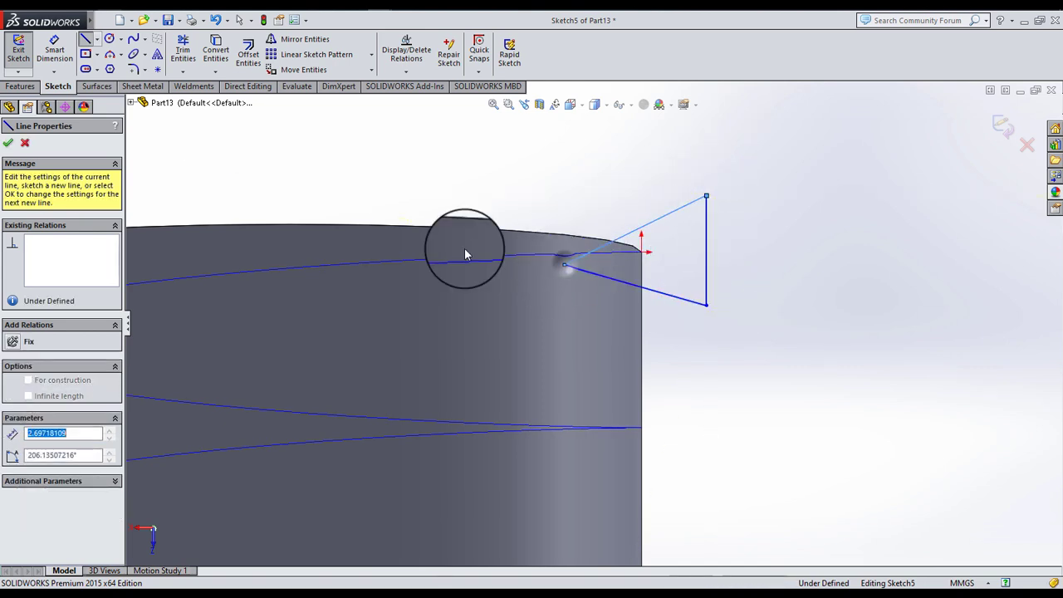
# - Add a horizontal centreline from the triangle's left tip and trim its stub past the vertical edge
pyautogui.click(97, 39)
pyautogui.click(133, 65)
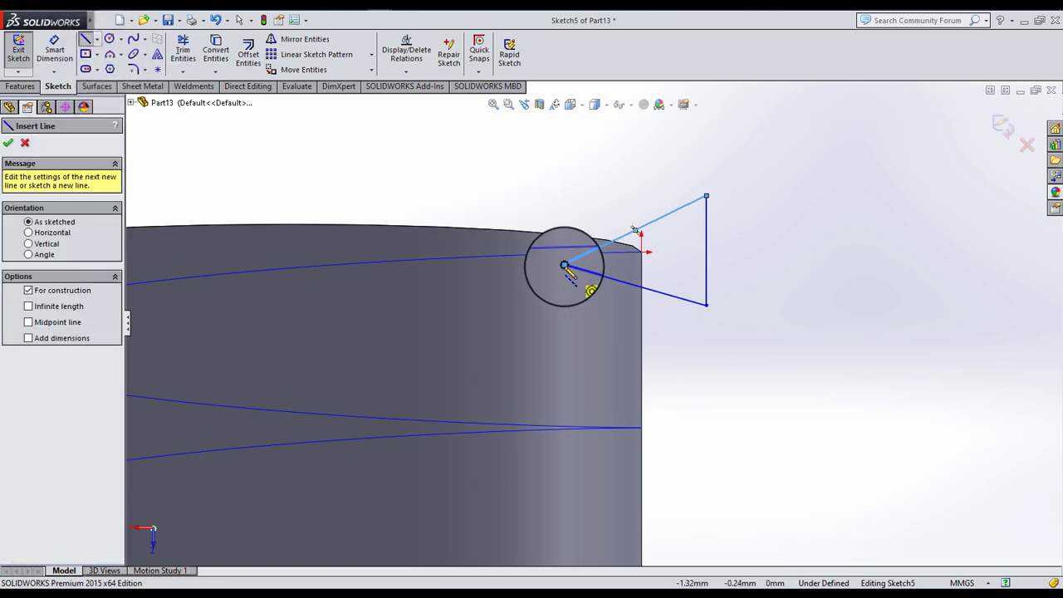
pyautogui.click(563, 265)
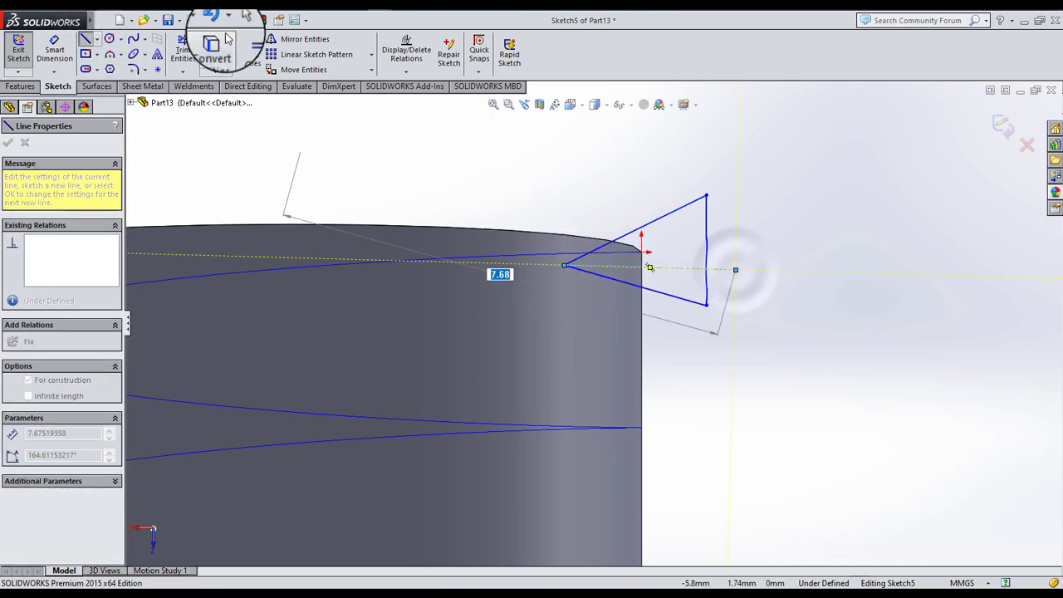
pyautogui.doubleClick(675, 267)
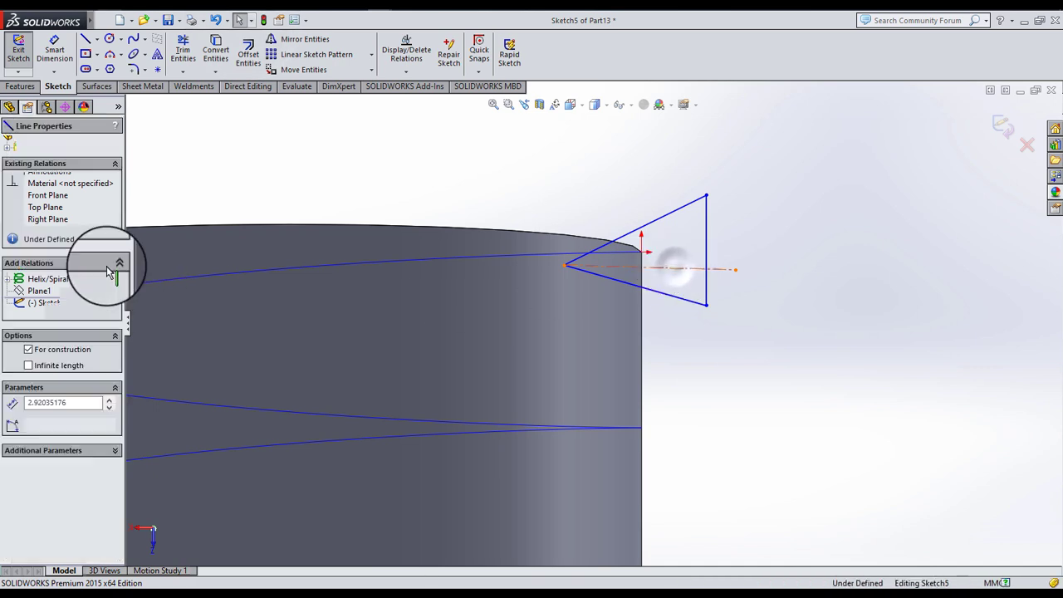
pyautogui.click(182, 50)
pyautogui.click(709, 212)
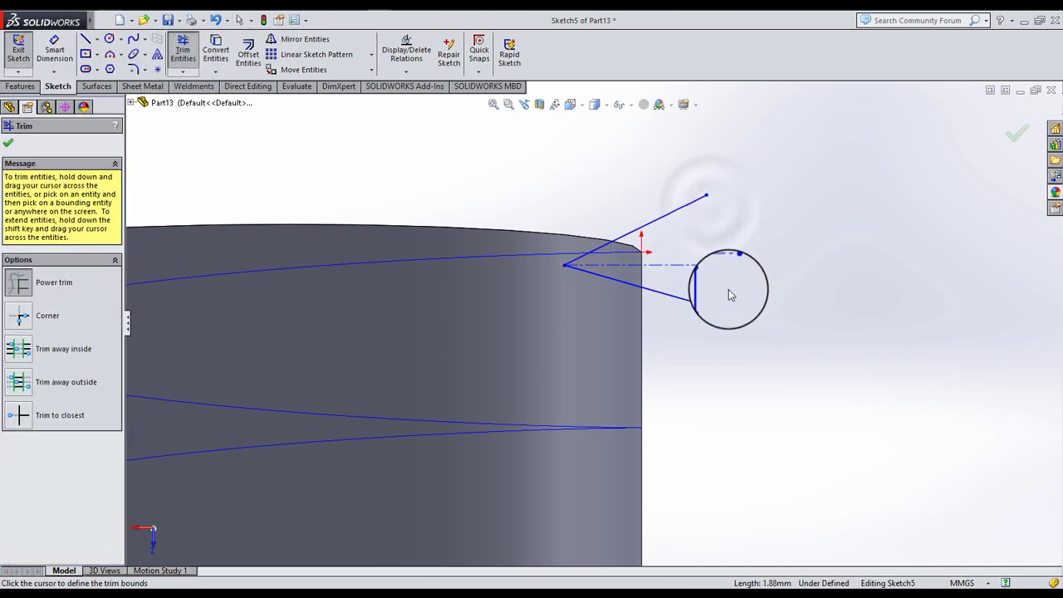
pyautogui.press('Escape')
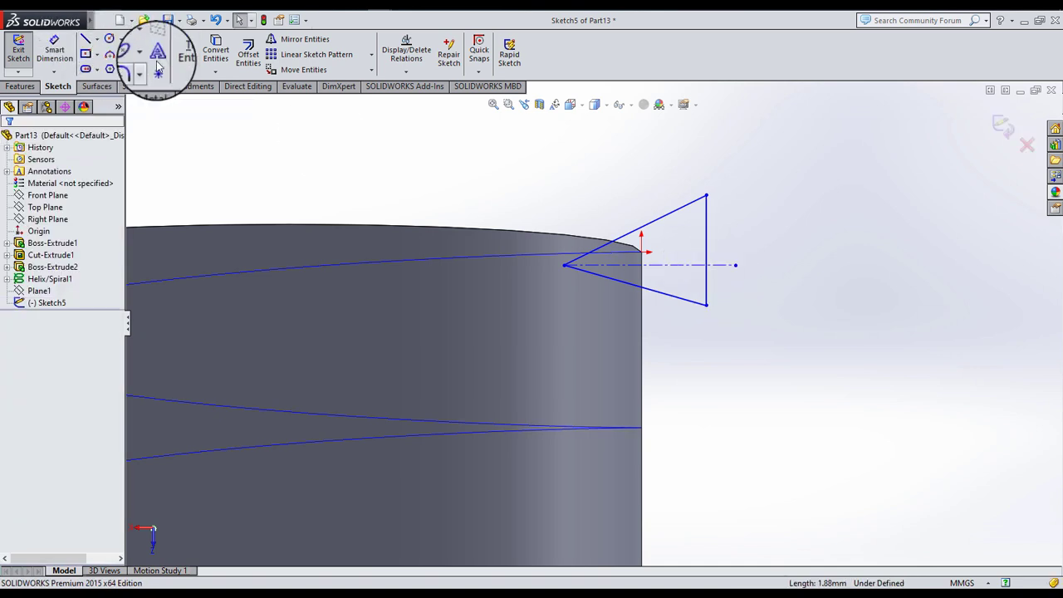
pyautogui.moveTo(711, 309); pyautogui.dragTo(728, 221)
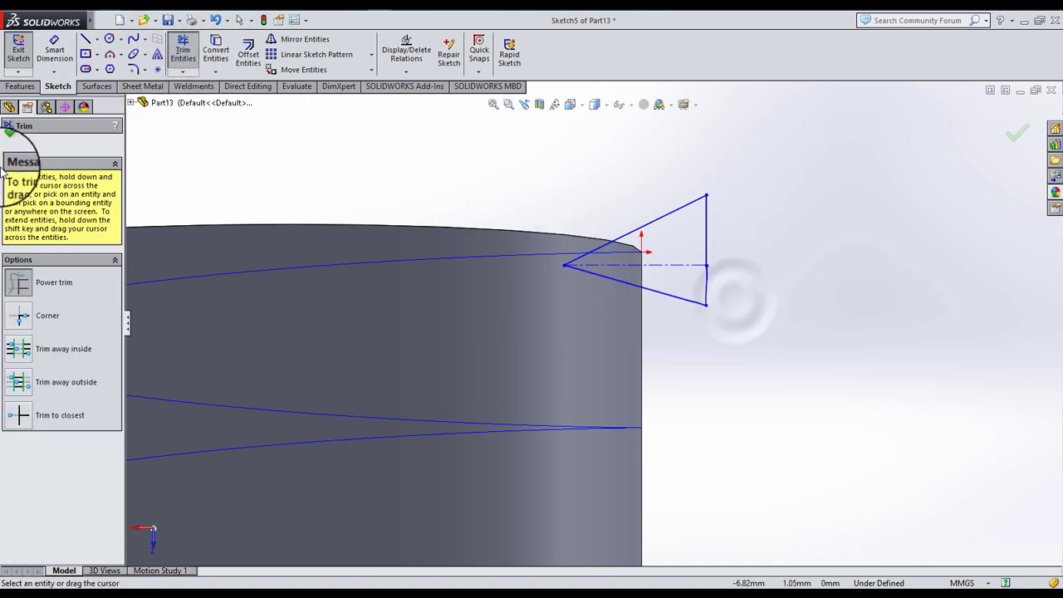
pyautogui.click(11, 147)
# - Place a height dimension on the triangle's vertical edge
pyautogui.click(54, 51)
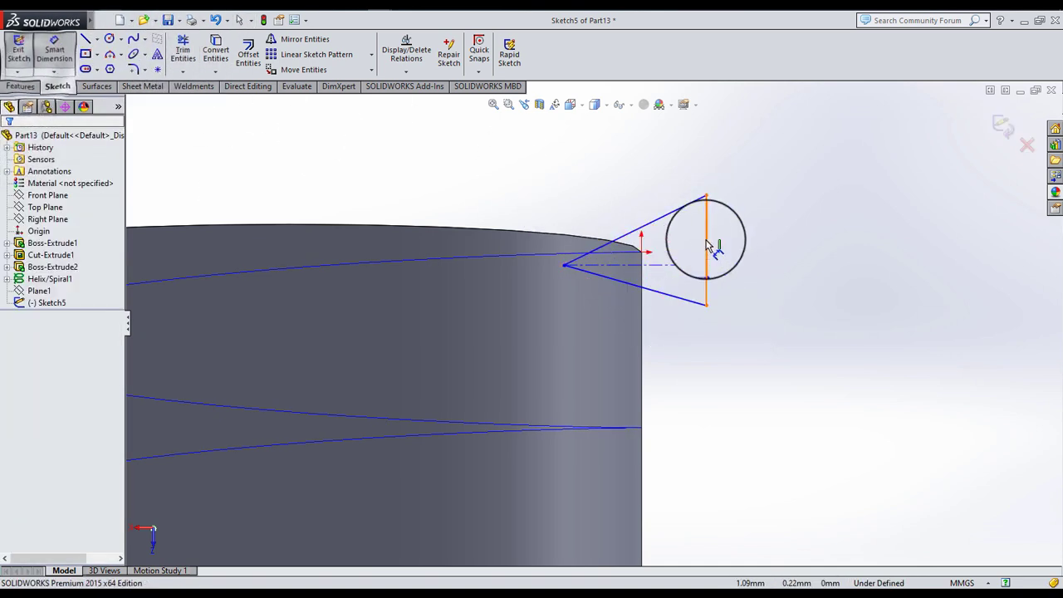
pyautogui.click(706, 241)
pyautogui.click(740, 268)
# - Dimension the vertical edge to 2.25 mm and the centreline length to 3 mm
pyautogui.write('2.00mm')
pyautogui.press('Return')
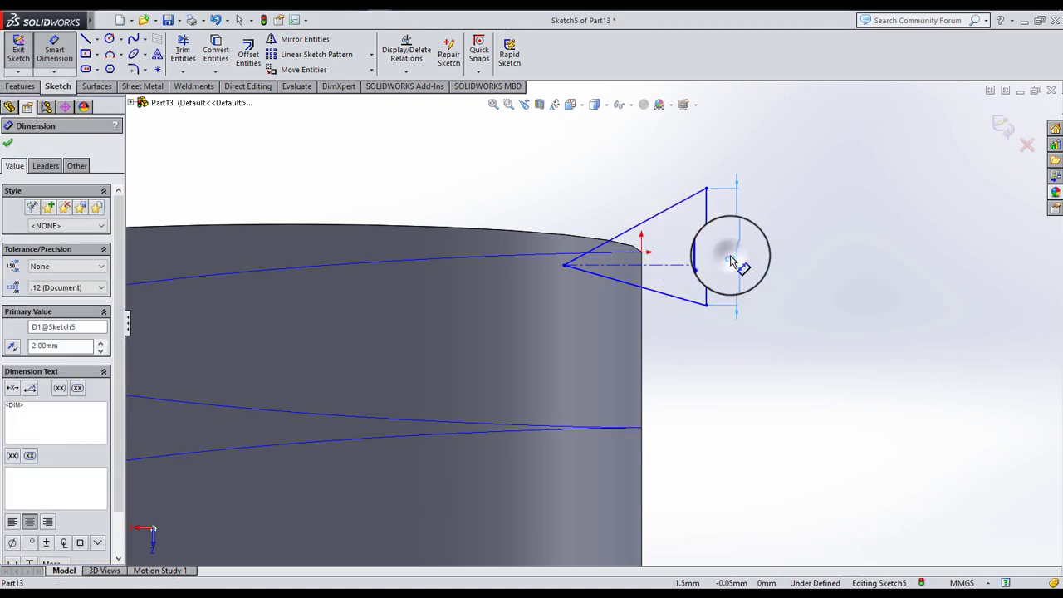
pyautogui.doubleClick(731, 260)
pyautogui.write('25')
pyautogui.press('Return')
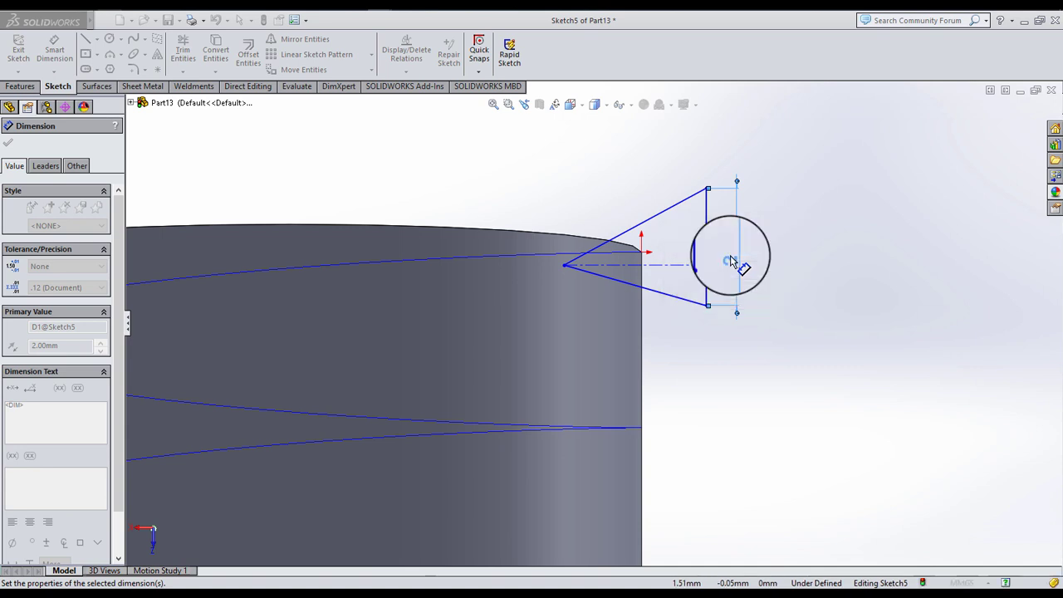
pyautogui.click(669, 266)
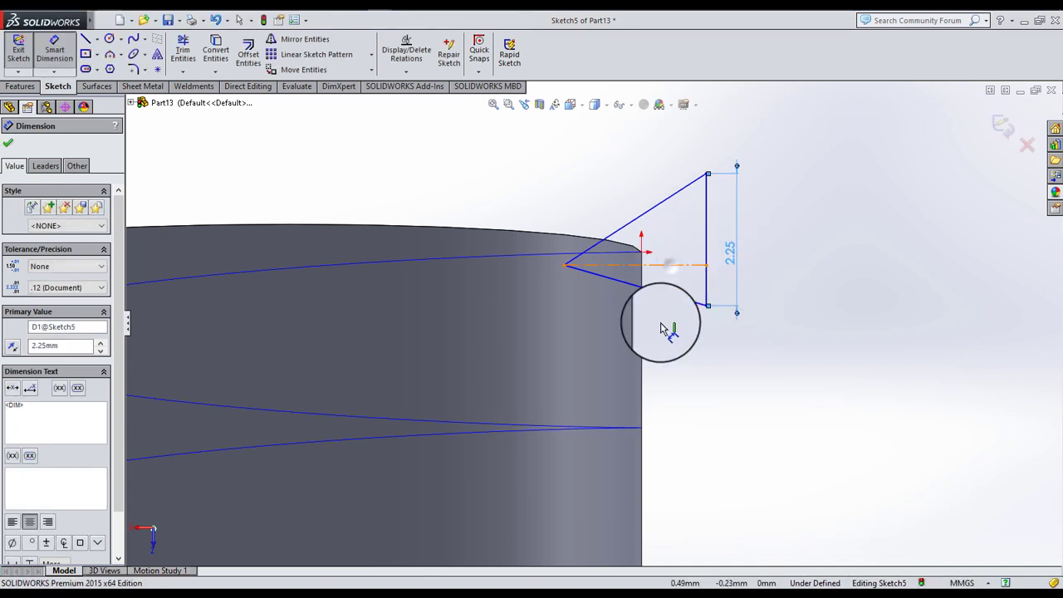
pyautogui.click(666, 327)
pyautogui.write('3')
pyautogui.press('Return')
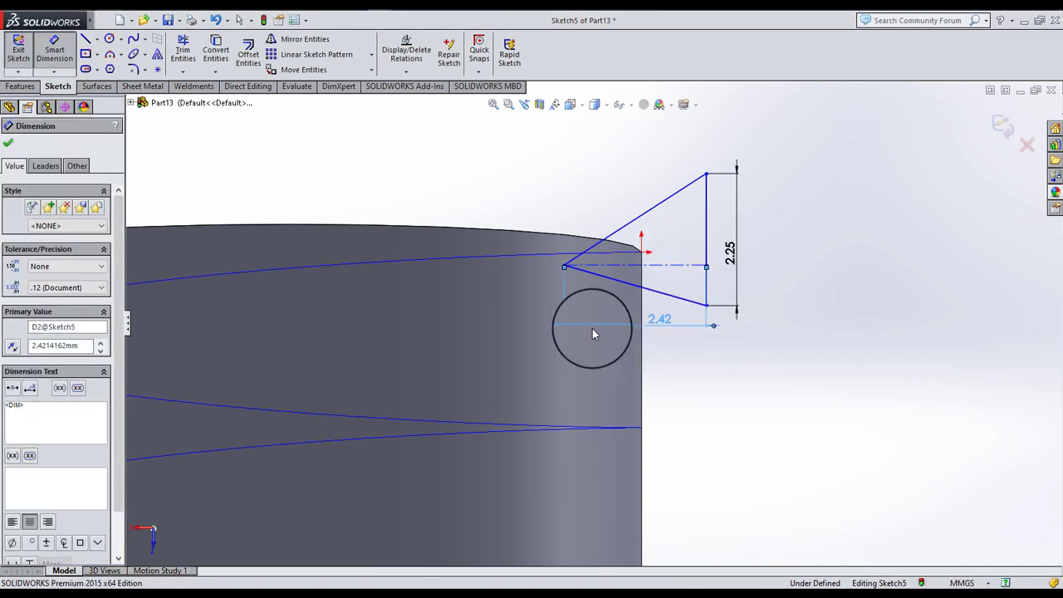
# - Make the two slanted edges symmetric about the centreline
pyautogui.click(665, 265)
pyautogui.moveTo(664, 265); pyautogui.dragTo(546, 193)
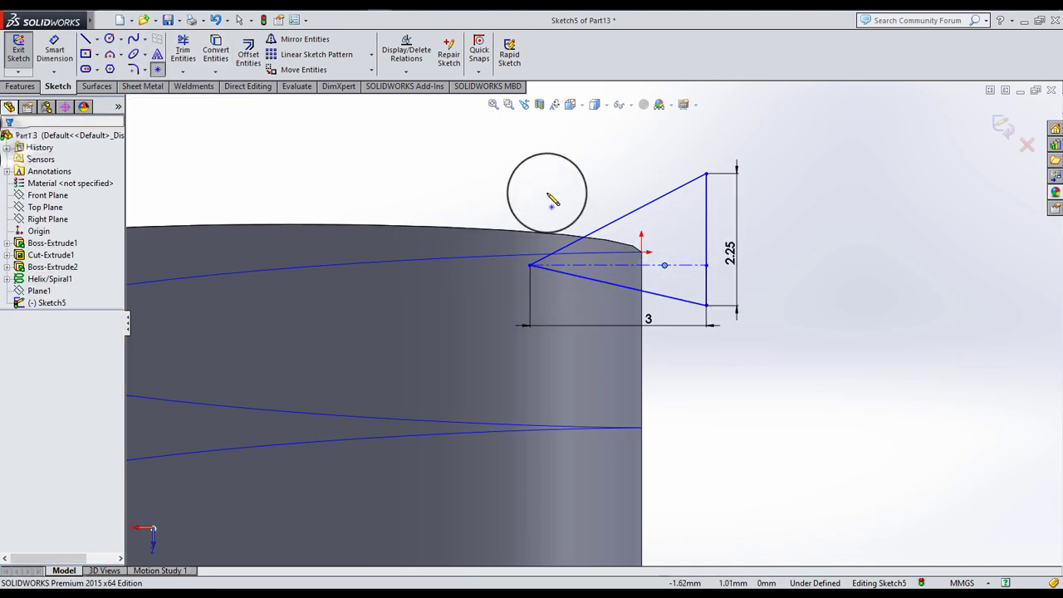
pyautogui.click(9, 145)
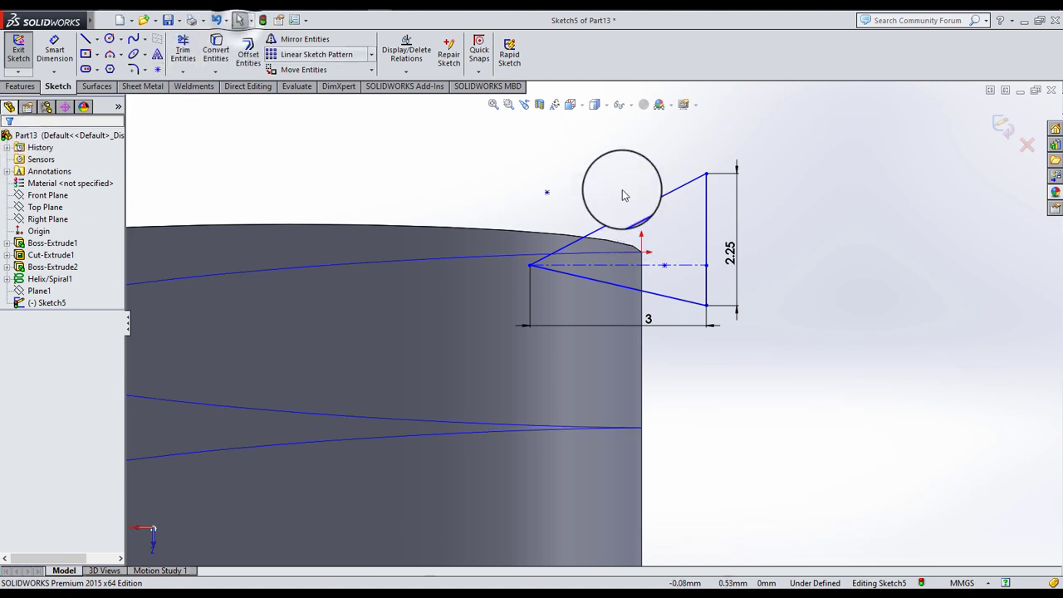
pyautogui.moveTo(532, 181); pyautogui.dragTo(562, 191)
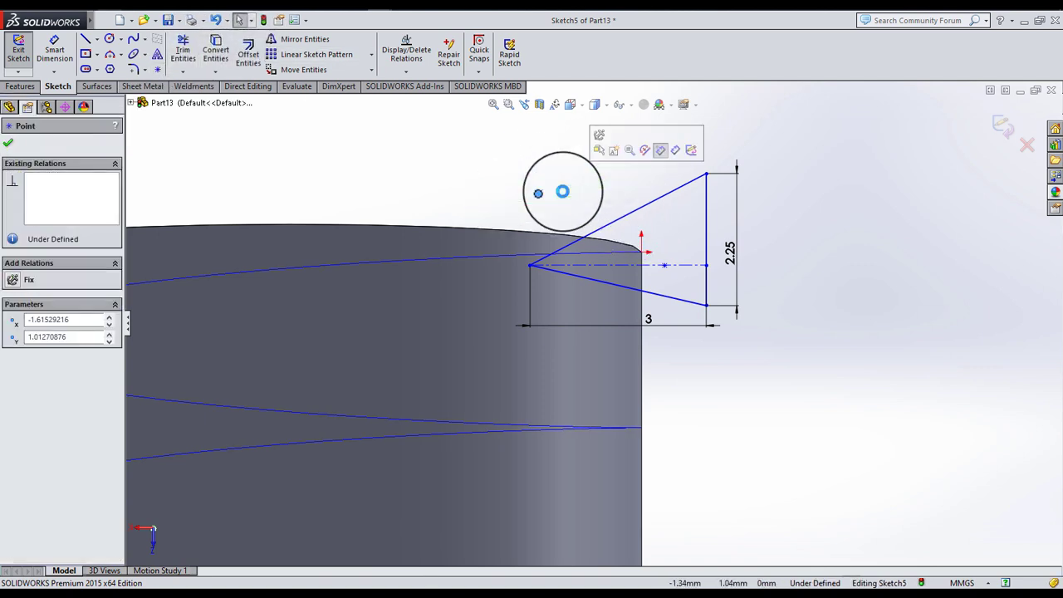
pyautogui.press('Escape')
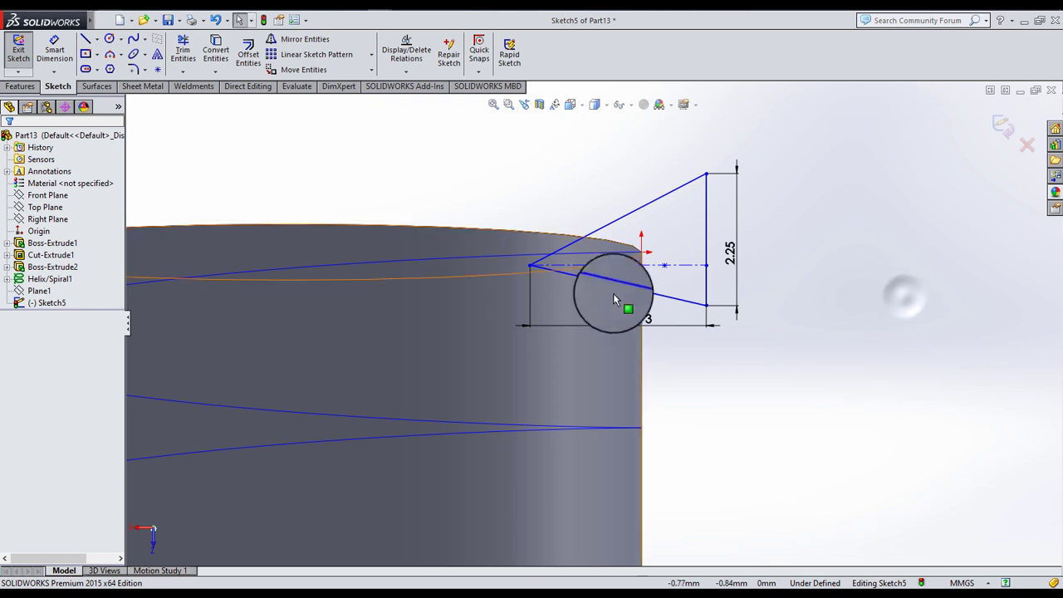
pyautogui.moveTo(613, 295); pyautogui.dragTo(675, 256)
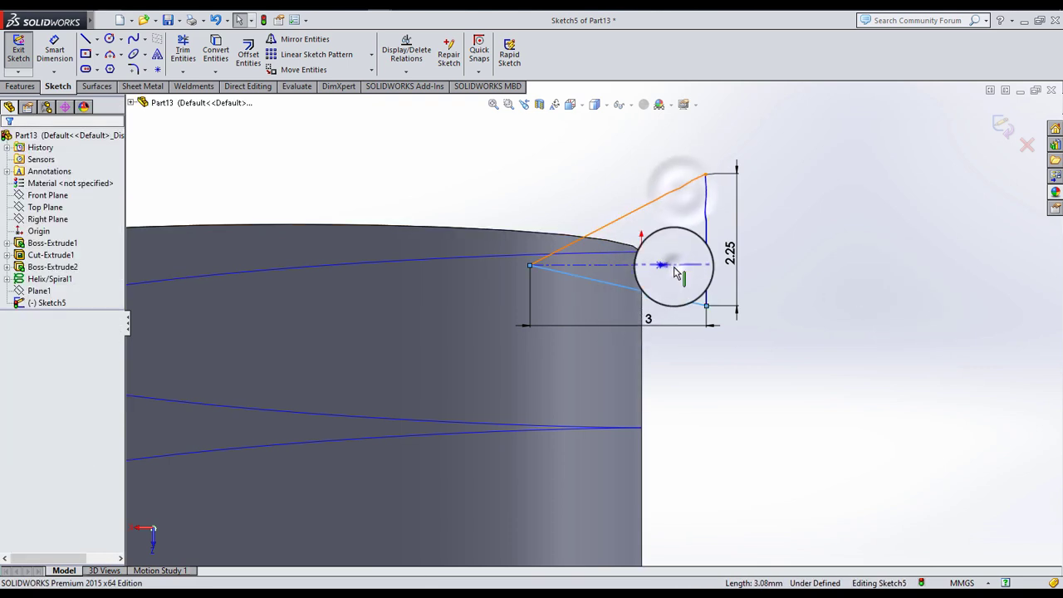
pyautogui.keyDown('ctrl'); pyautogui.click(675, 267); pyautogui.keyUp('ctrl')
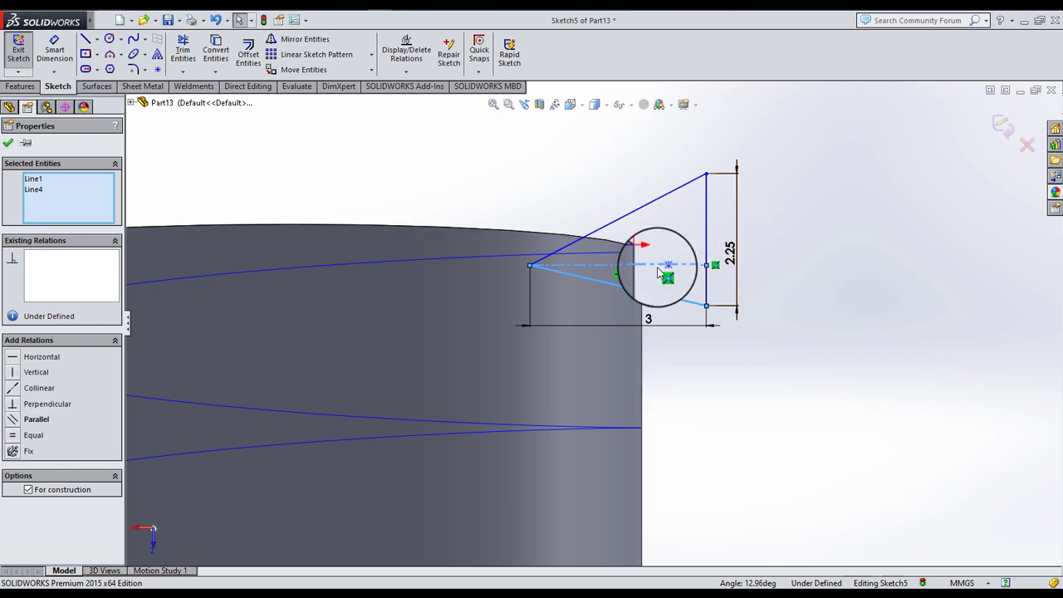
pyautogui.moveTo(658, 273); pyautogui.dragTo(675, 310)
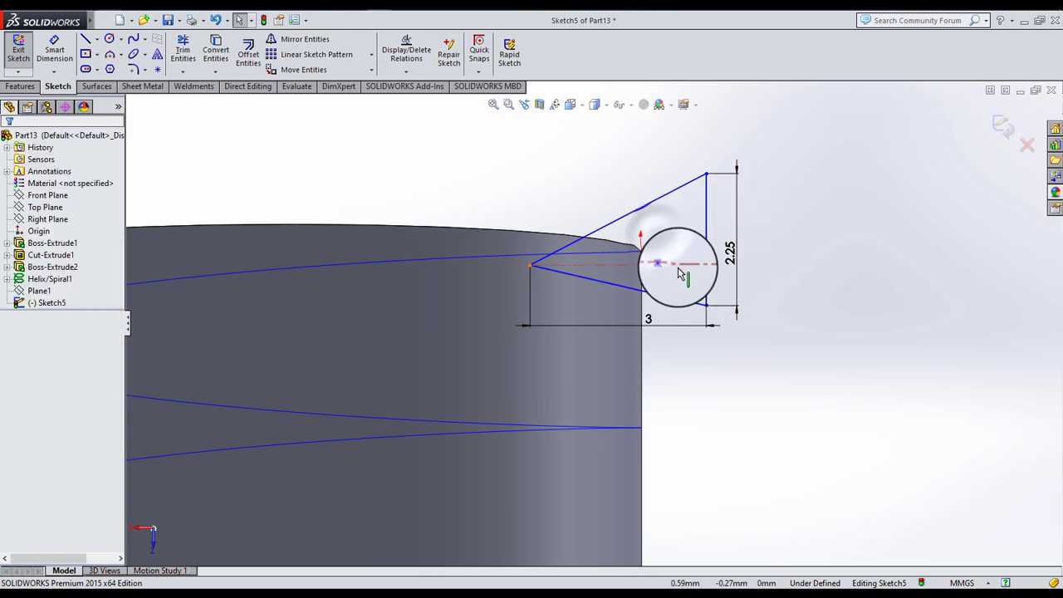
pyautogui.keyDown('ctrl'); pyautogui.click(675, 310); pyautogui.keyUp('ctrl')
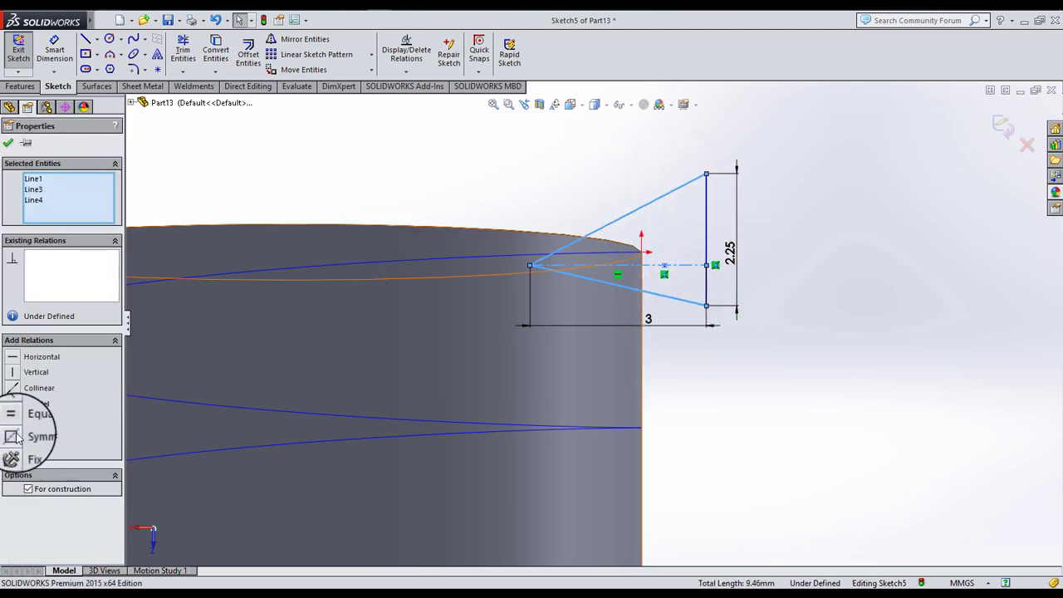
pyautogui.click(16, 438)
pyautogui.click(337, 194)
# - Dimension the centreline point's 0.50 offset from the vertical edge
pyautogui.click(54, 50)
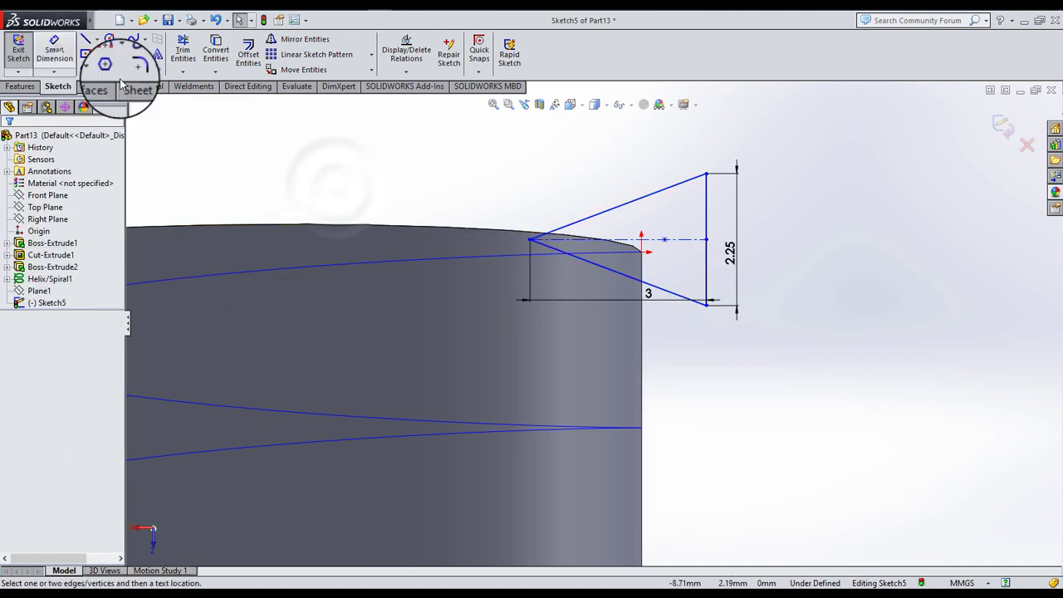
pyautogui.click(664, 239)
pyautogui.click(707, 249)
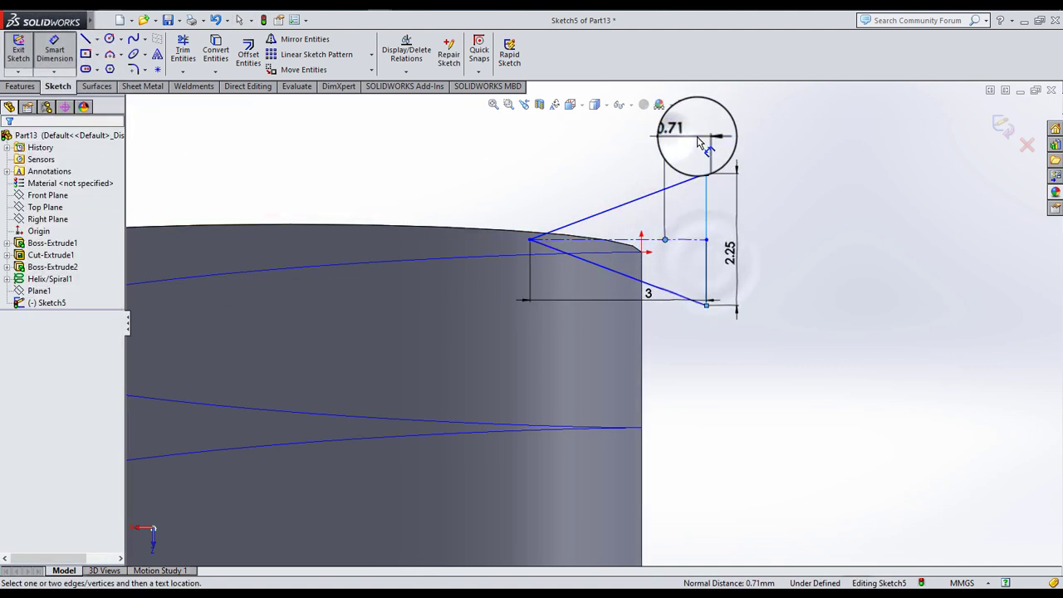
pyautogui.click(698, 143)
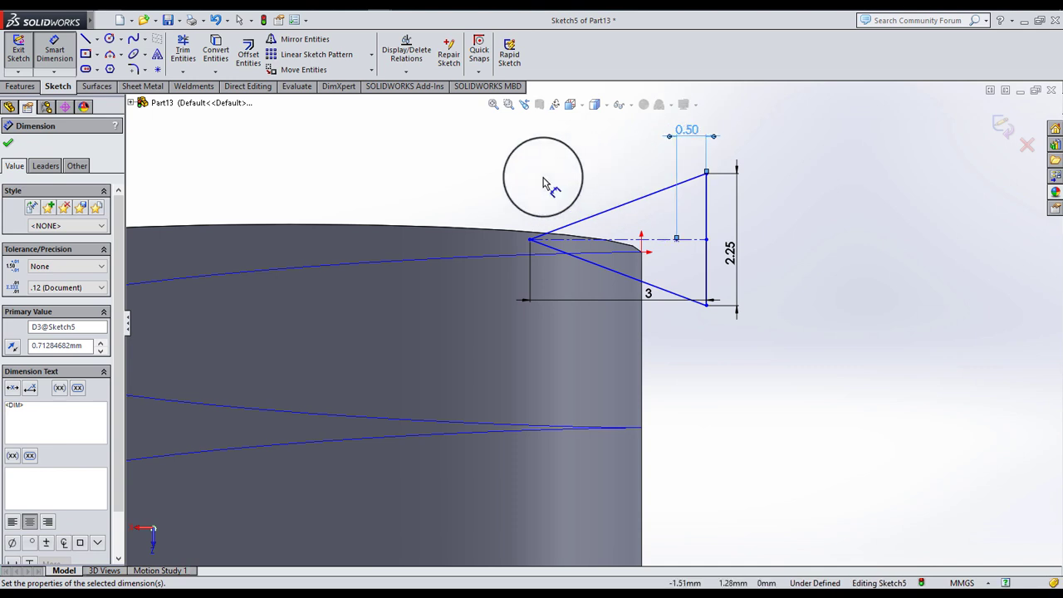
pyautogui.click(10, 144)
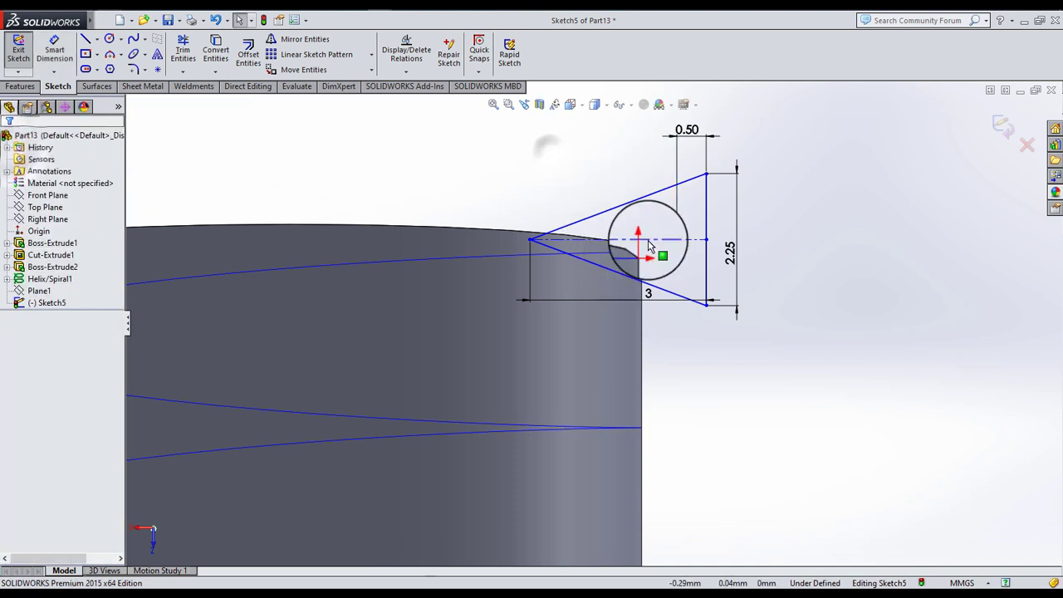
# - Add a Pierce relation between the centreline point and the helix, fully defining the sketch
pyautogui.click(606, 252)
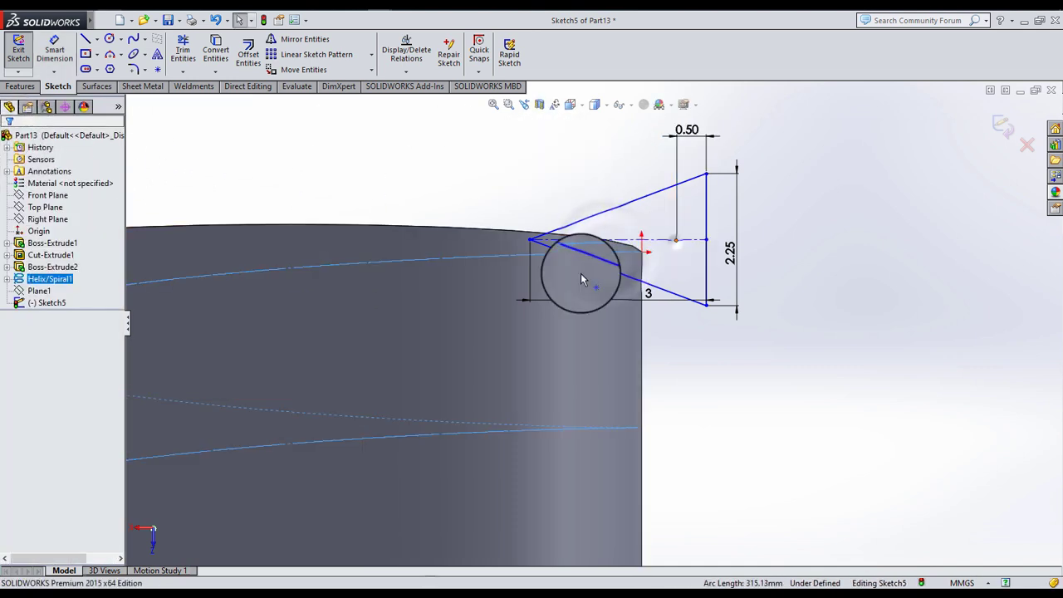
pyautogui.keyDown('ctrl'); pyautogui.click(677, 239); pyautogui.keyUp('ctrl')
pyautogui.click(13, 364)
pyautogui.click(693, 451)
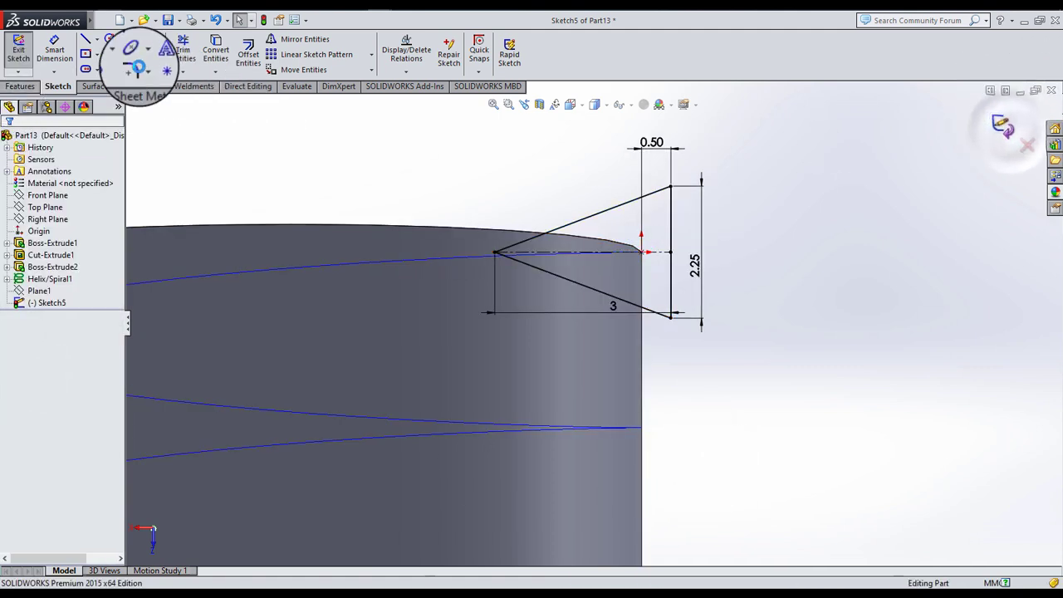
# - Swept-cut the Sketch5 triangle along Helix/Spiral1 to cut the thread into the shank
pyautogui.click(18, 48)
pyautogui.click(315, 40)
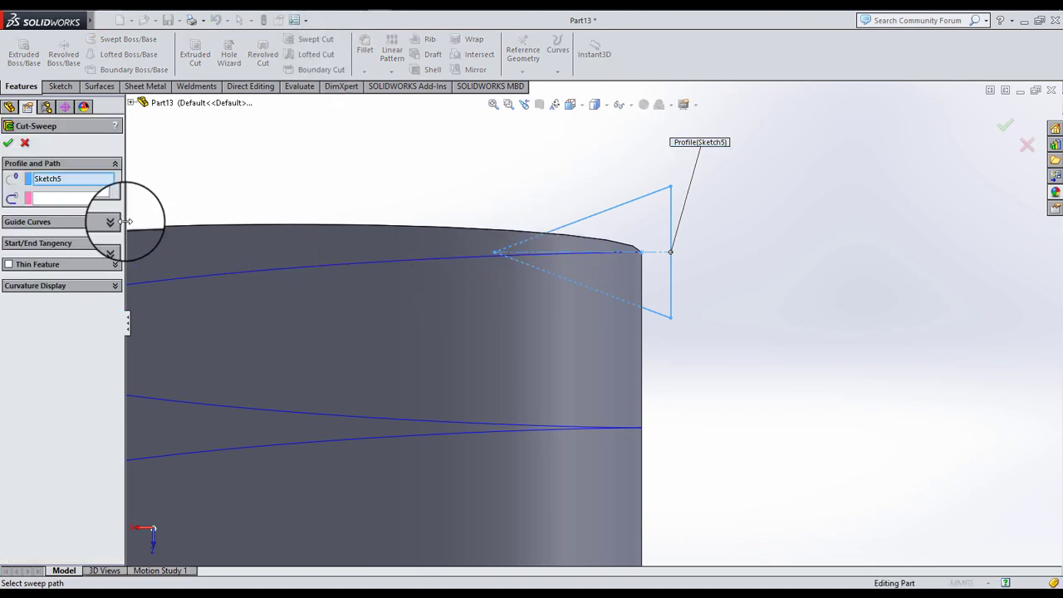
pyautogui.click(91, 197)
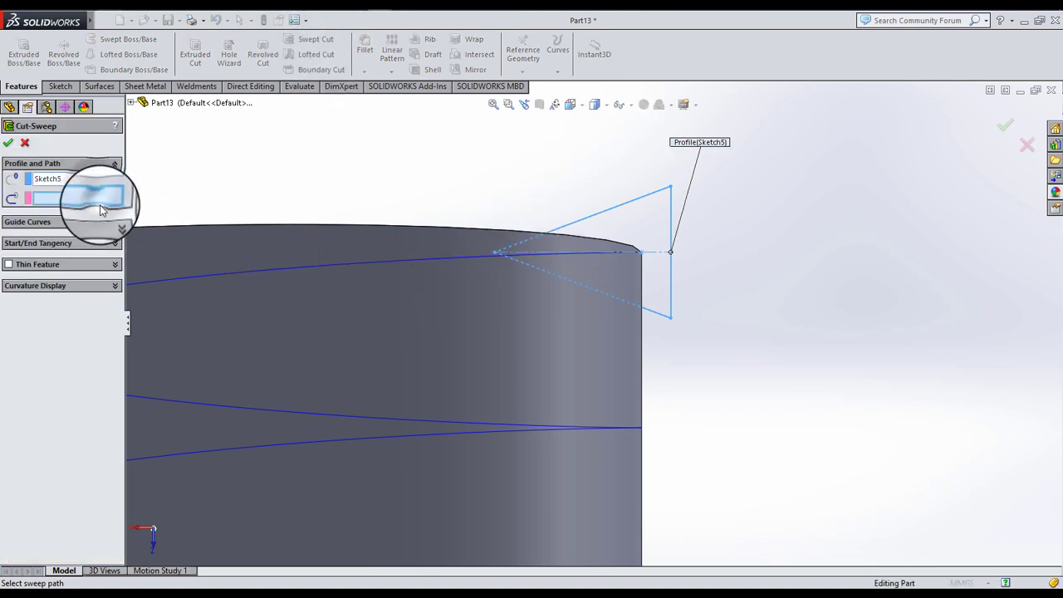
pyautogui.click(298, 268)
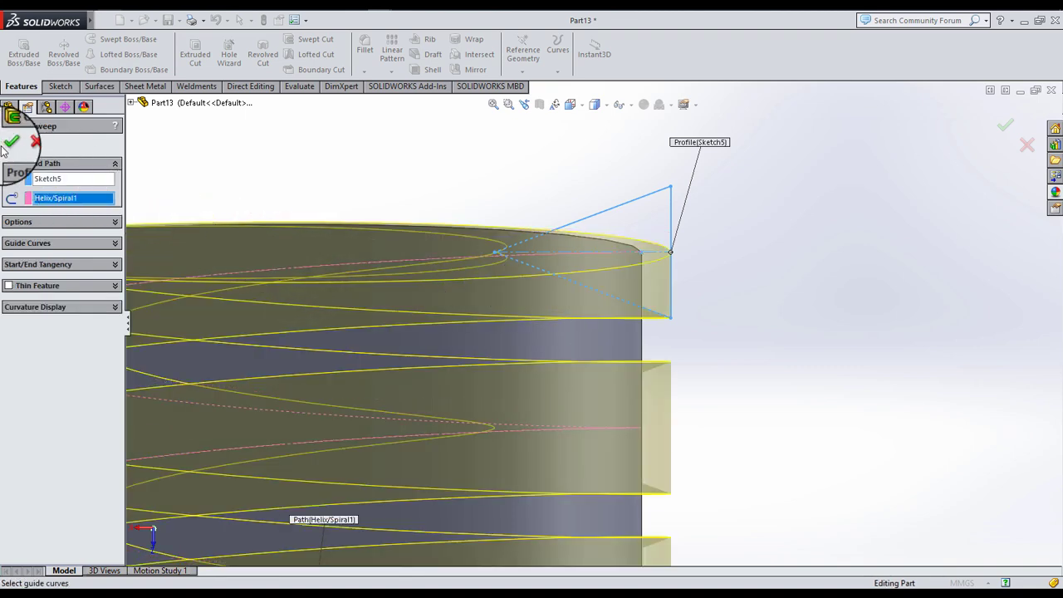
pyautogui.press('Return')
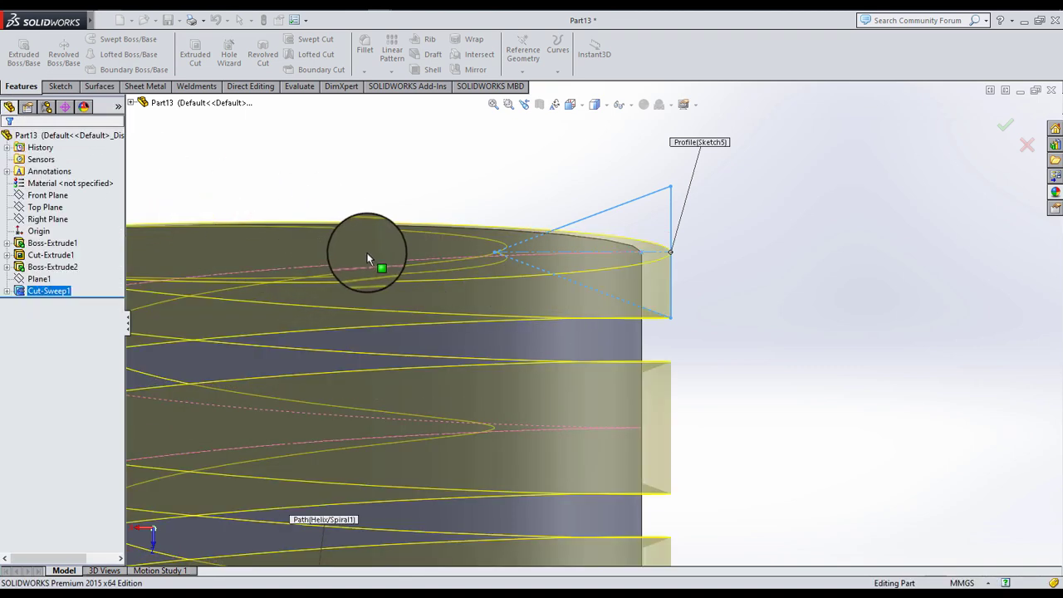
pyautogui.scroll(2, 380, 265)
pyautogui.scroll(3, 425, 306)
pyautogui.scroll(2, 556, 399)
pyautogui.moveTo(674, 340); pyautogui.dragTo(648, 410, button='middle')
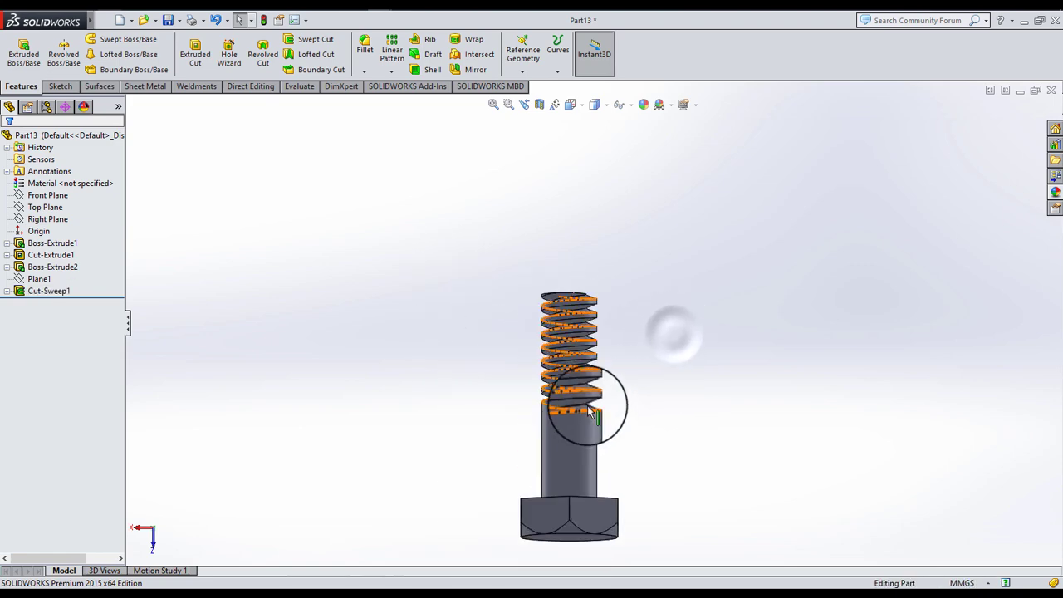
# - Start a sketch on the Top Plane with a construction centerline up the bolt axis from the origin
pyautogui.click(43, 207)
pyautogui.click(113, 193)
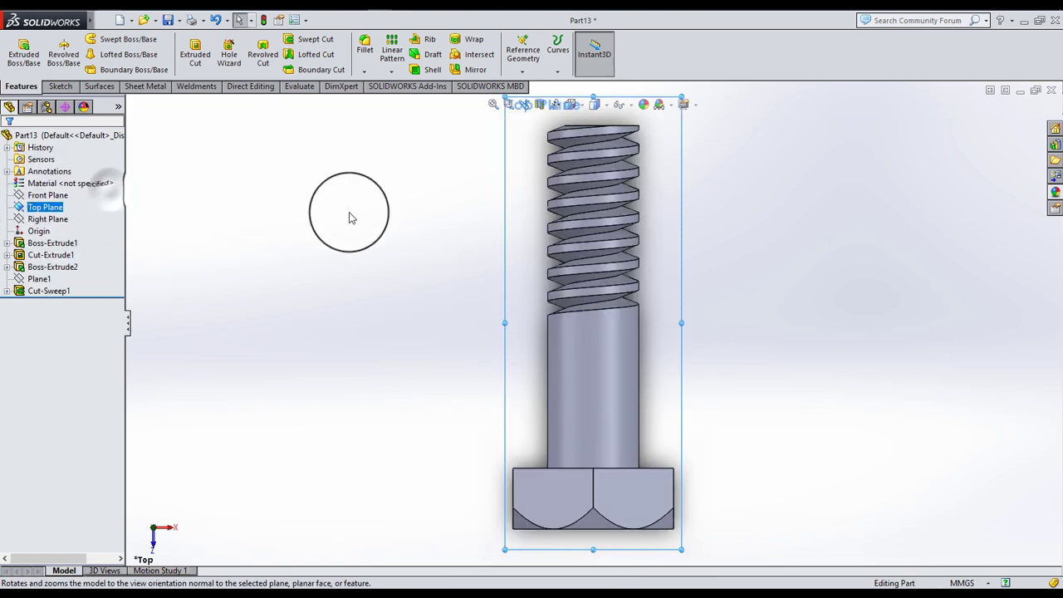
pyautogui.click(46, 214)
pyautogui.click(52, 189)
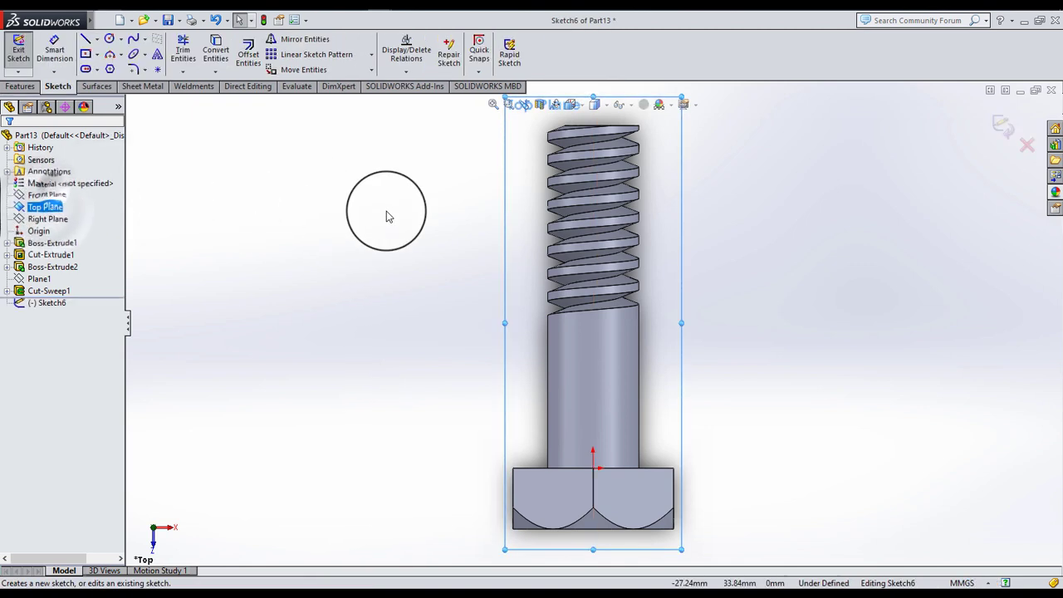
pyautogui.click(91, 49)
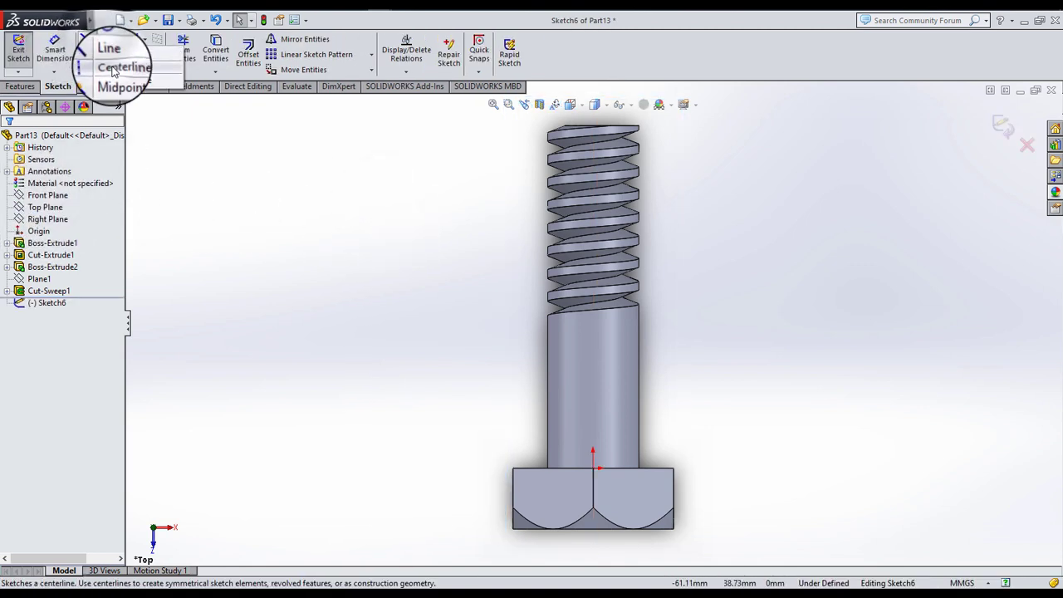
pyautogui.click(113, 68)
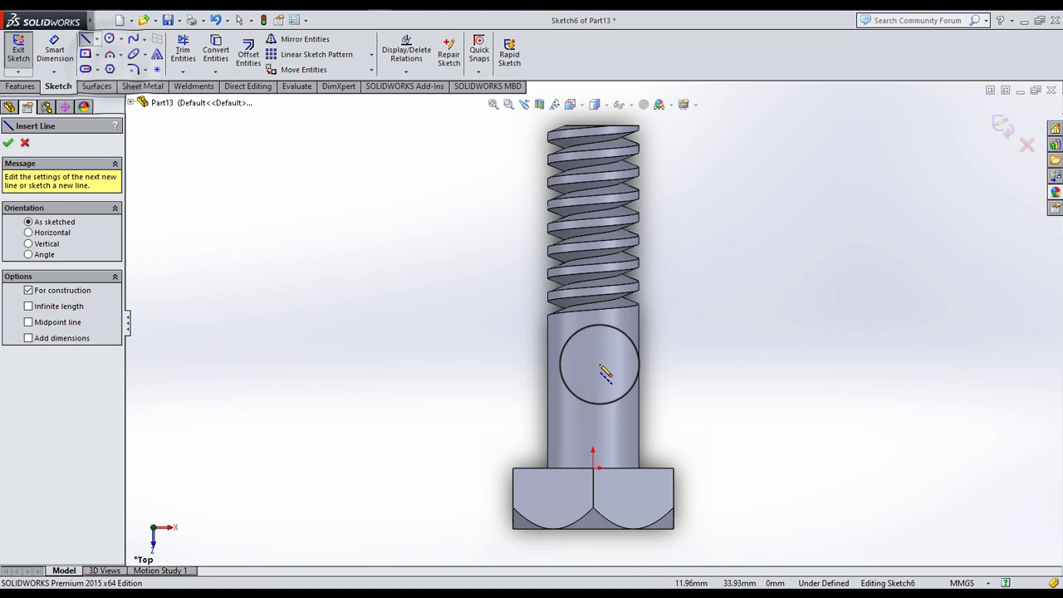
pyautogui.click(592, 467)
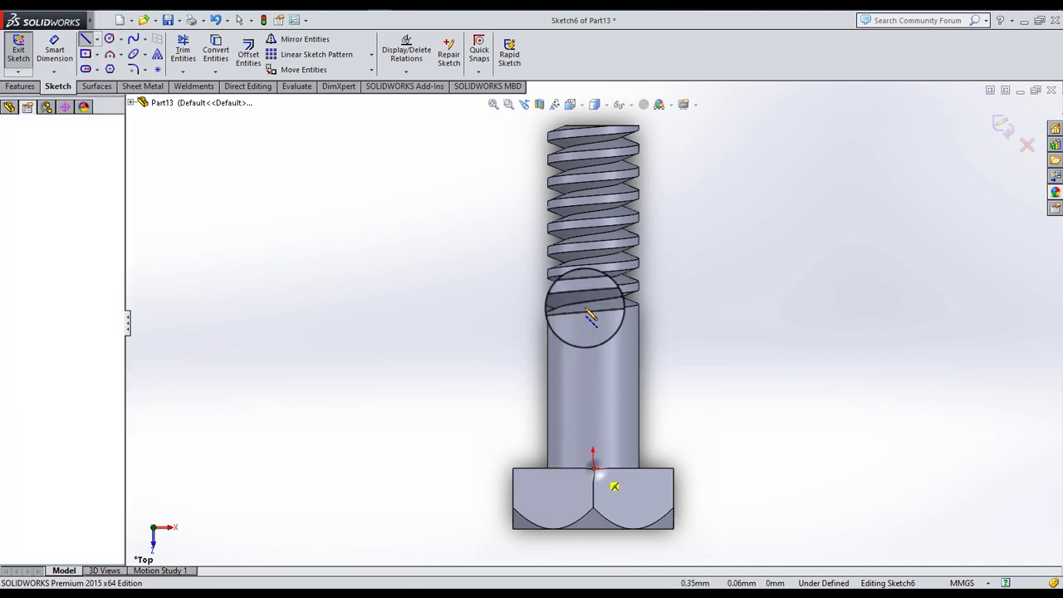
pyautogui.click(595, 122)
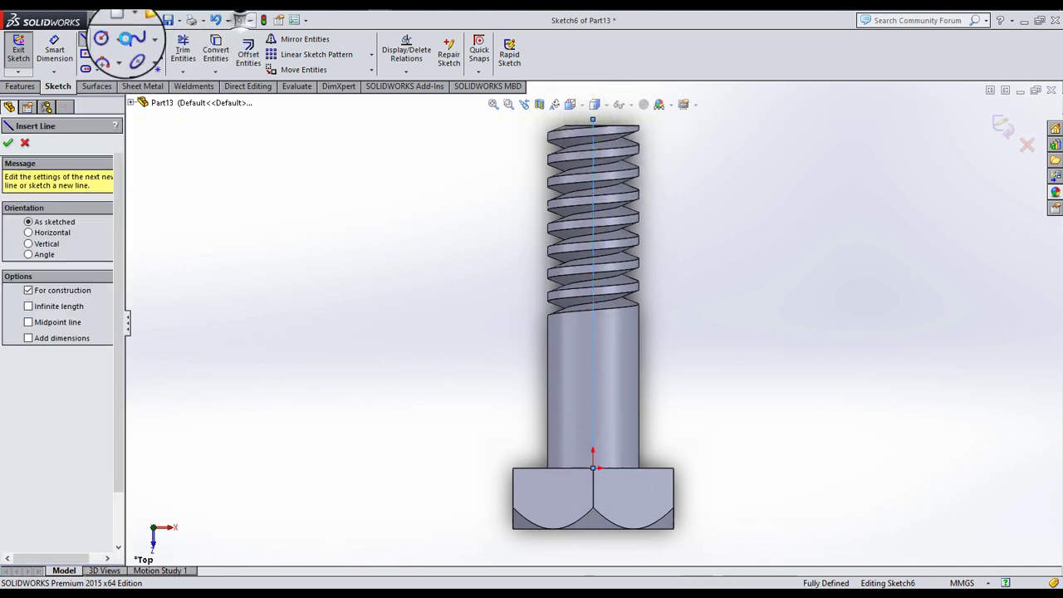
pyautogui.press('Escape')
# - Draw a circle centred on the centerline and dimension it Ø3.5 mm
pyautogui.click(110, 40)
pyautogui.click(593, 348)
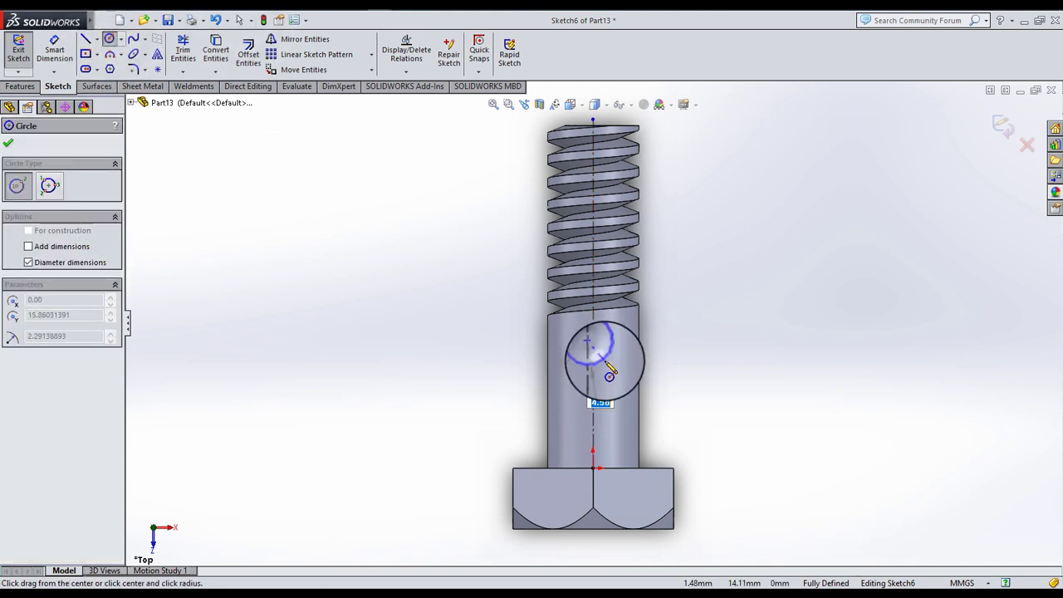
pyautogui.click(611, 349)
pyautogui.click(54, 50)
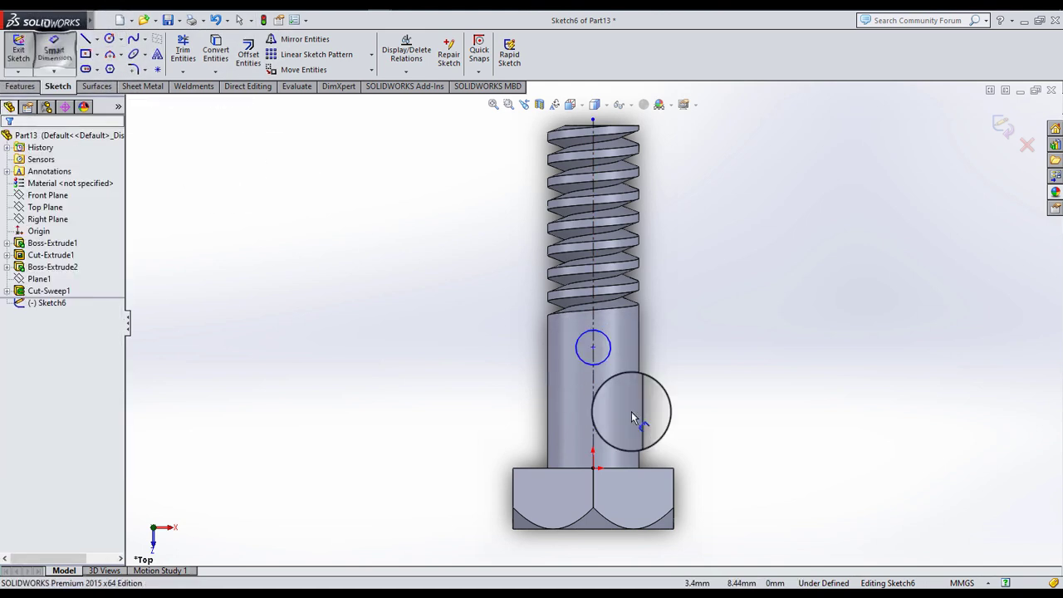
pyautogui.click(608, 360)
pyautogui.click(682, 336)
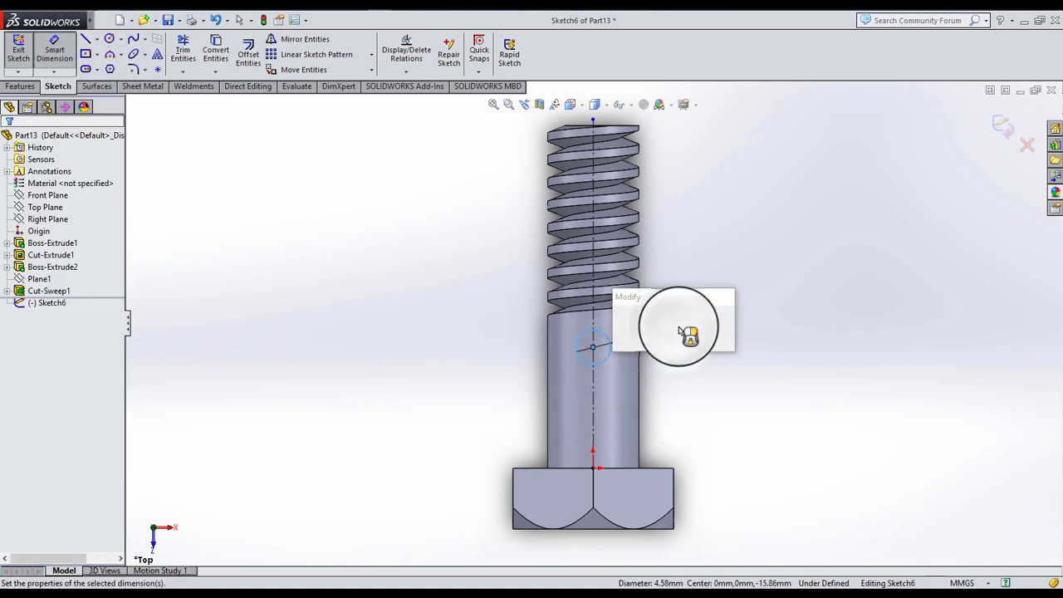
pyautogui.write('3.5')
pyautogui.press('Return')
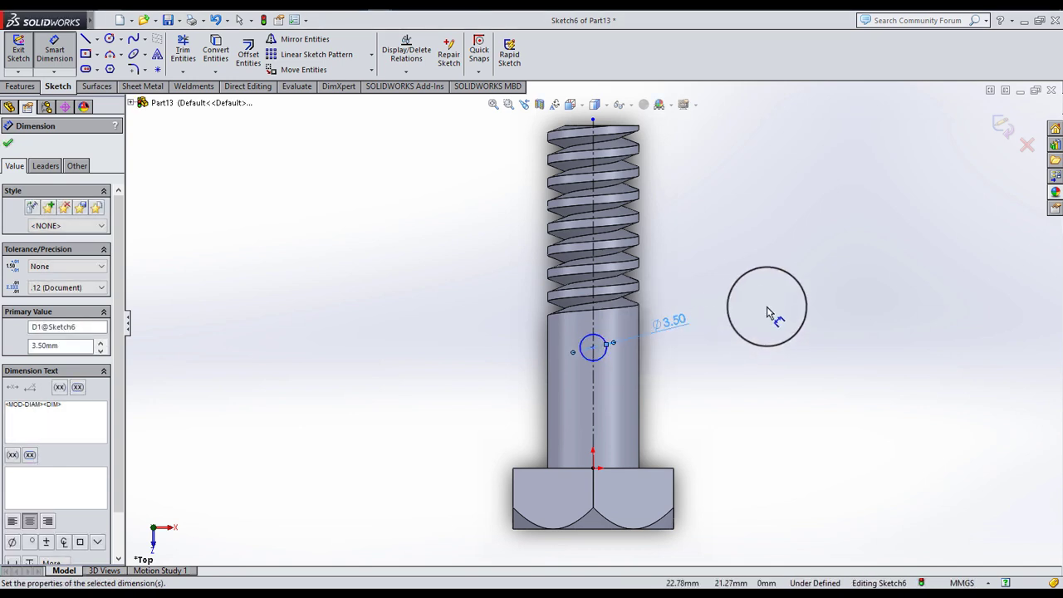
# - Dimension the circle's centre 39 mm above the bolt head
pyautogui.click(769, 312)
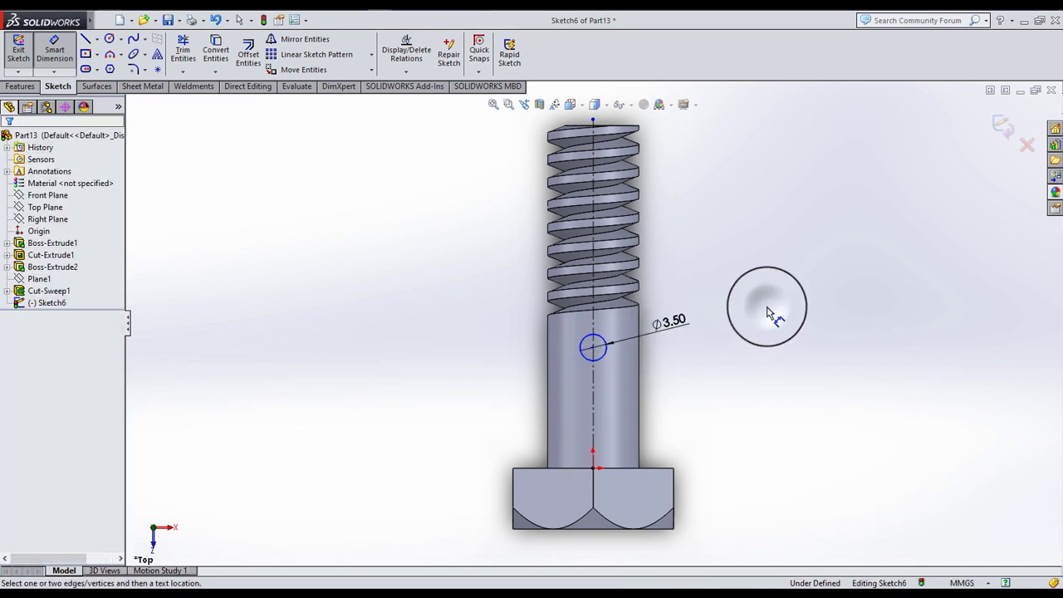
pyautogui.click(593, 349)
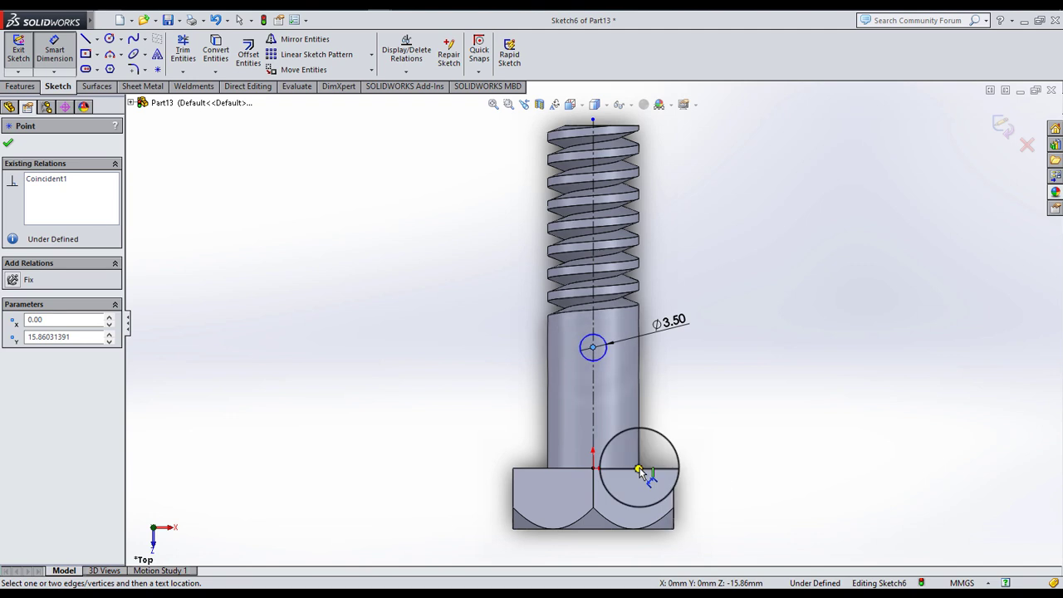
pyautogui.click(687, 420)
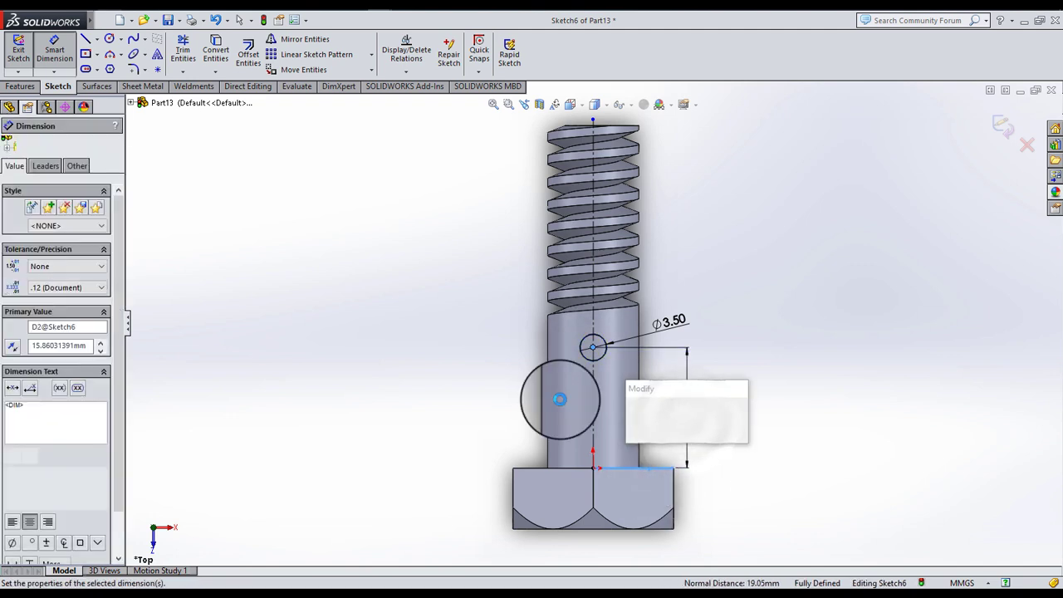
pyautogui.write('39')
pyautogui.press('Return')
pyautogui.click(518, 285)
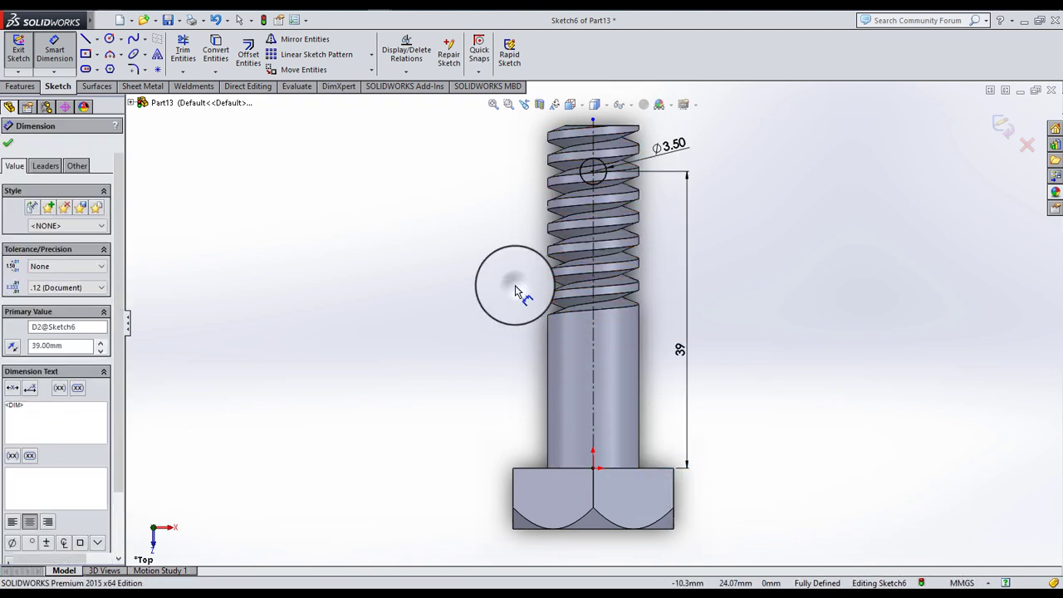
pyautogui.click(20, 85)
# - Extrude-cut the Ø3.5 circle Through All in both directions to form the cross hole
pyautogui.click(195, 54)
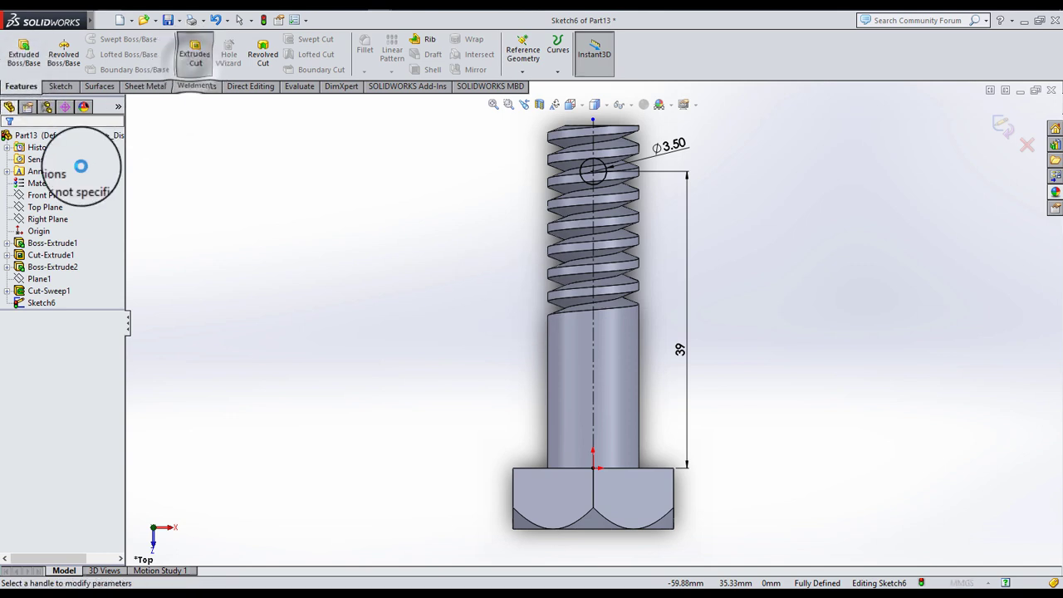
pyautogui.click(77, 225)
pyautogui.click(62, 240)
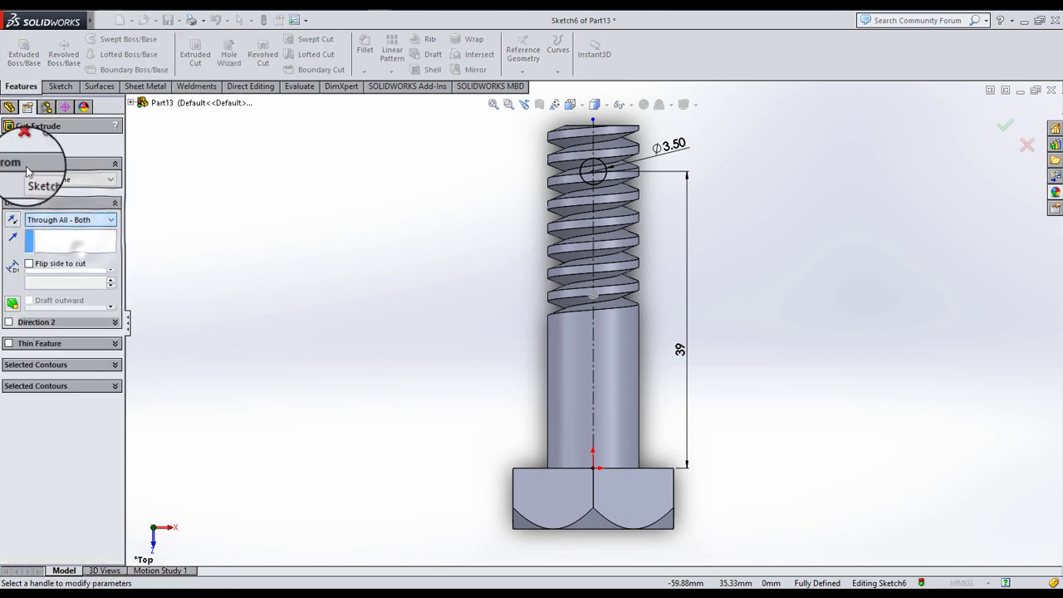
pyautogui.click(8, 142)
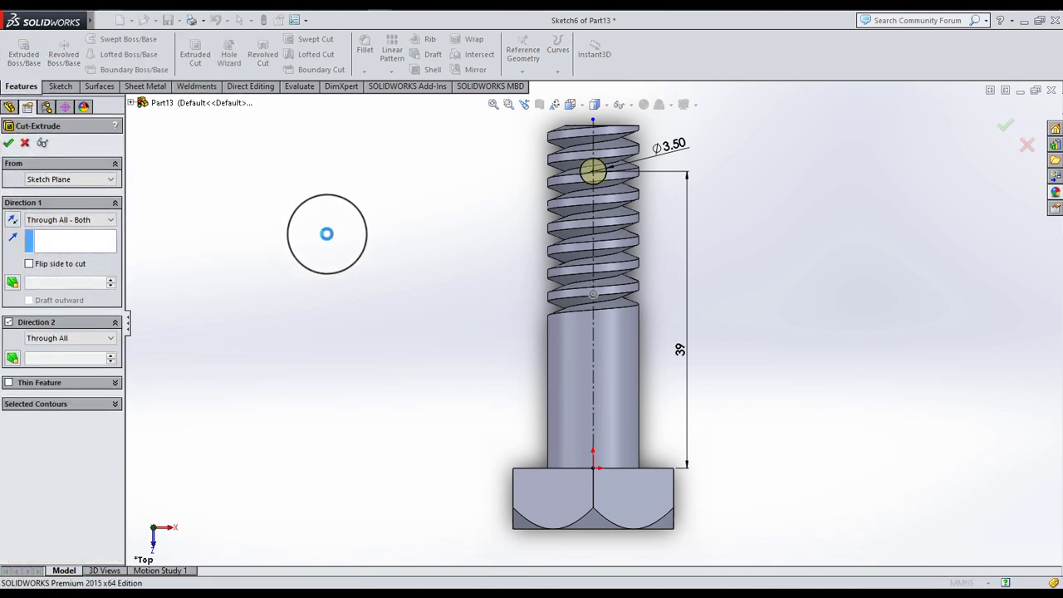
pyautogui.scroll(3, 498, 292)
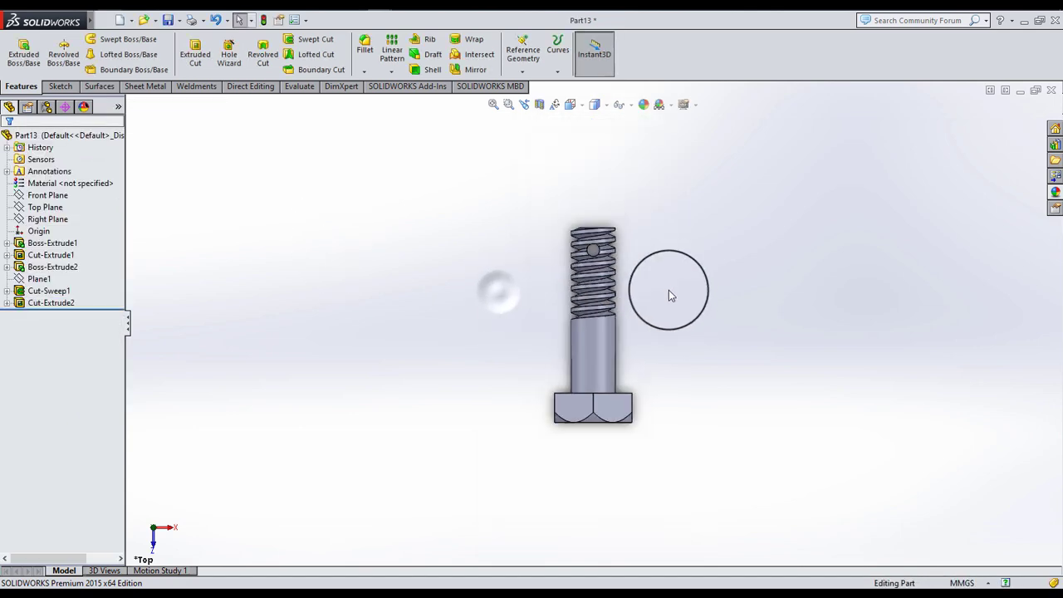
pyautogui.moveTo(668, 290)
pyautogui.mouseDown(button='middle')
pyautogui.moveTo(579, 383)
pyautogui.moveTo(570, 368)
pyautogui.mouseUp(button='middle')
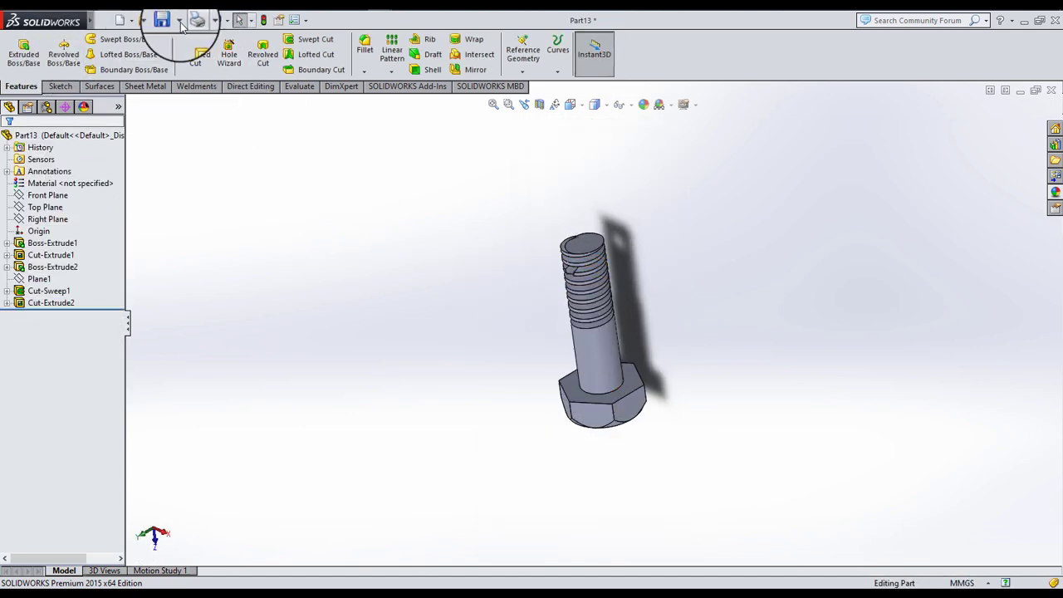
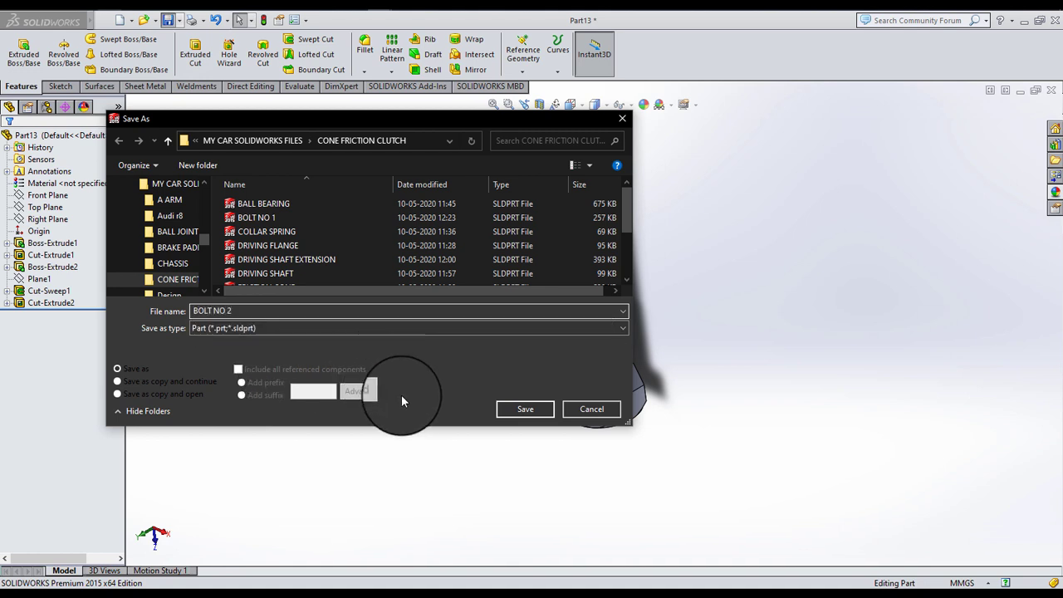
# - Save the bolt as BOLT NO 2, then start a new part and select its Front Plane
pyautogui.click(526, 410)
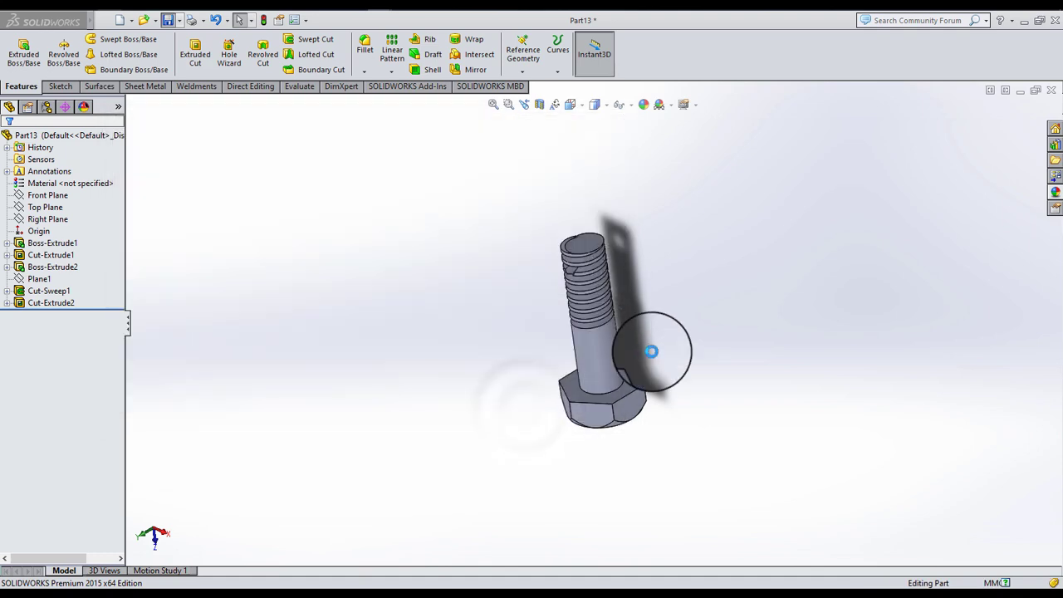
pyautogui.scroll(-5, 624, 264)
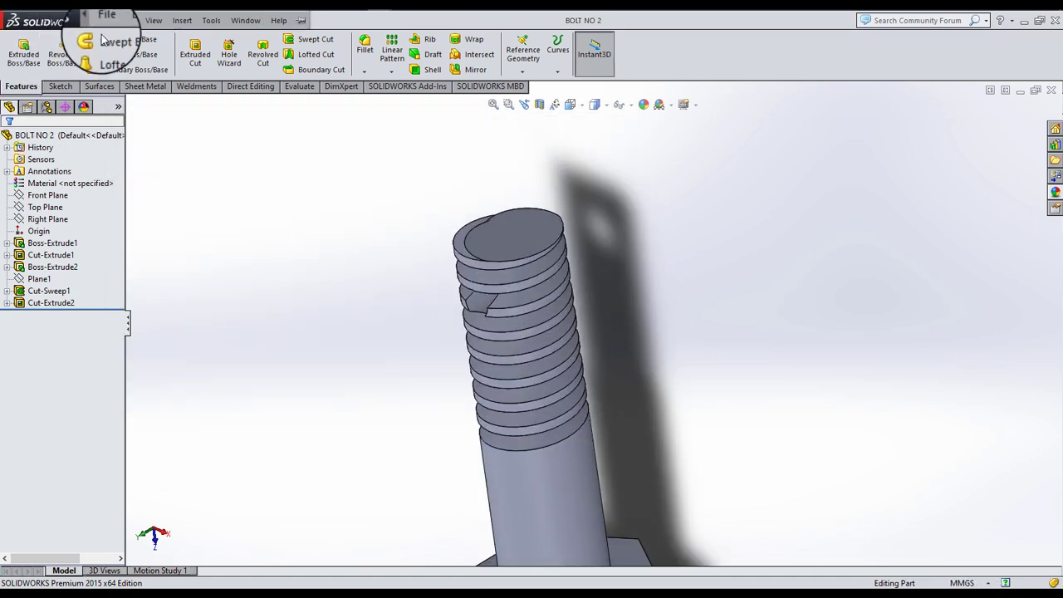
pyautogui.click(121, 29)
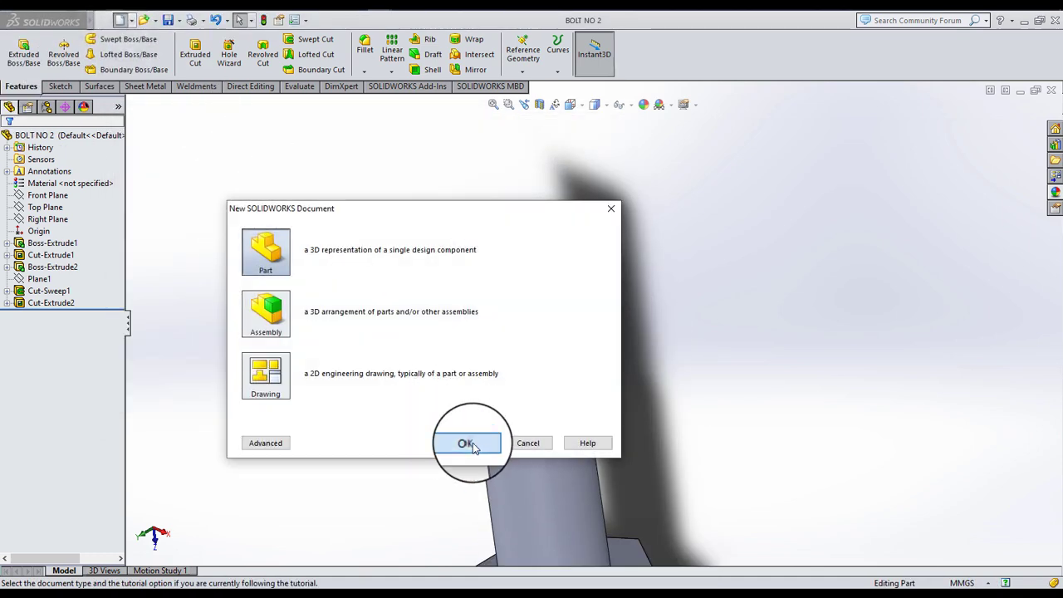
pyautogui.click(467, 443)
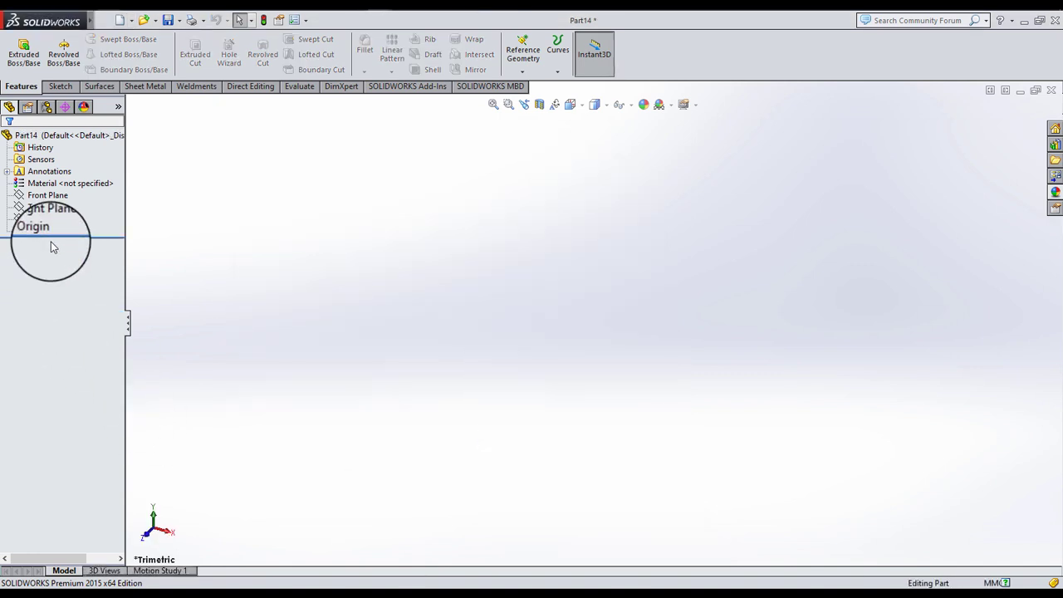
pyautogui.click(52, 200)
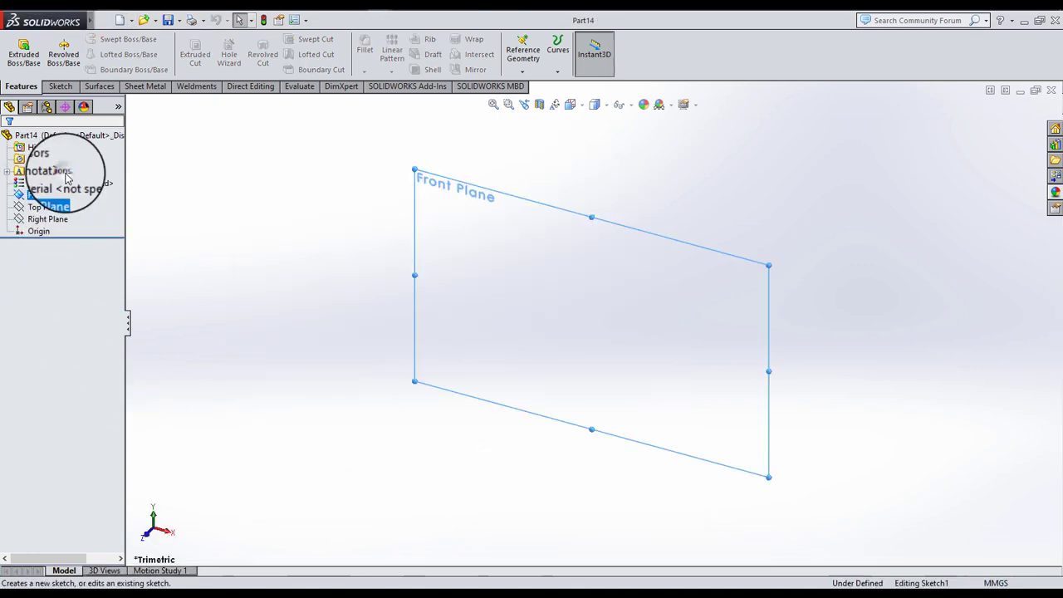
# - Sketch on the Front Plane with a horizontal centerline through the origin
pyautogui.click(65, 172)
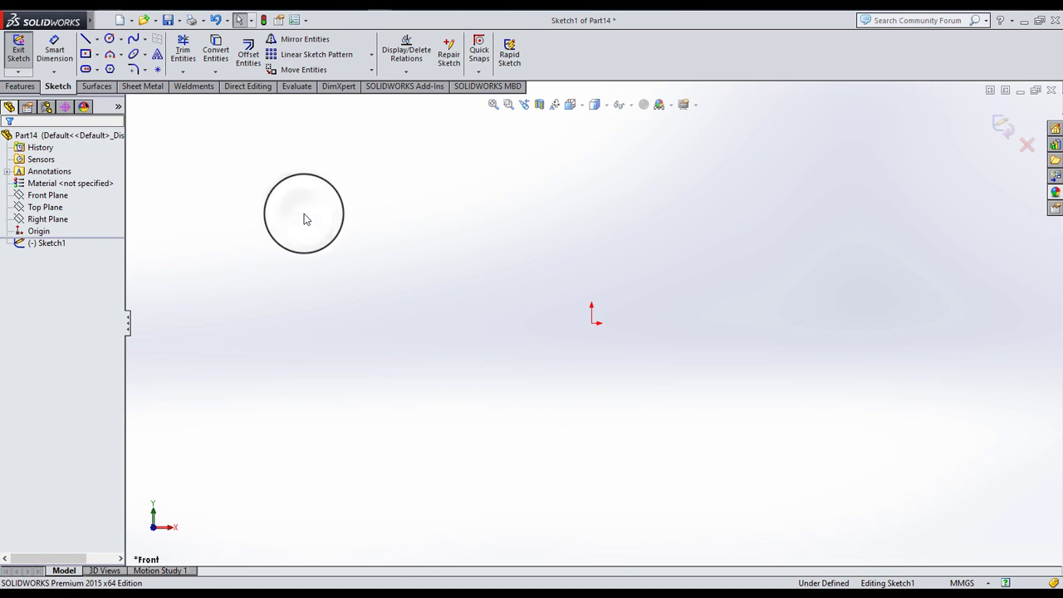
pyautogui.click(96, 39)
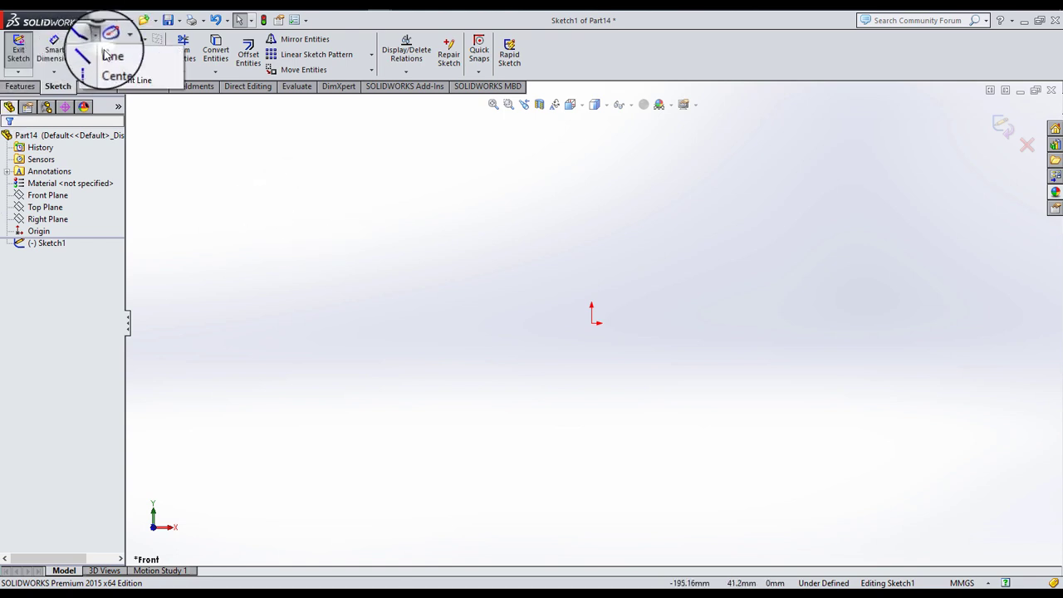
pyautogui.click(120, 68)
pyautogui.click(263, 323)
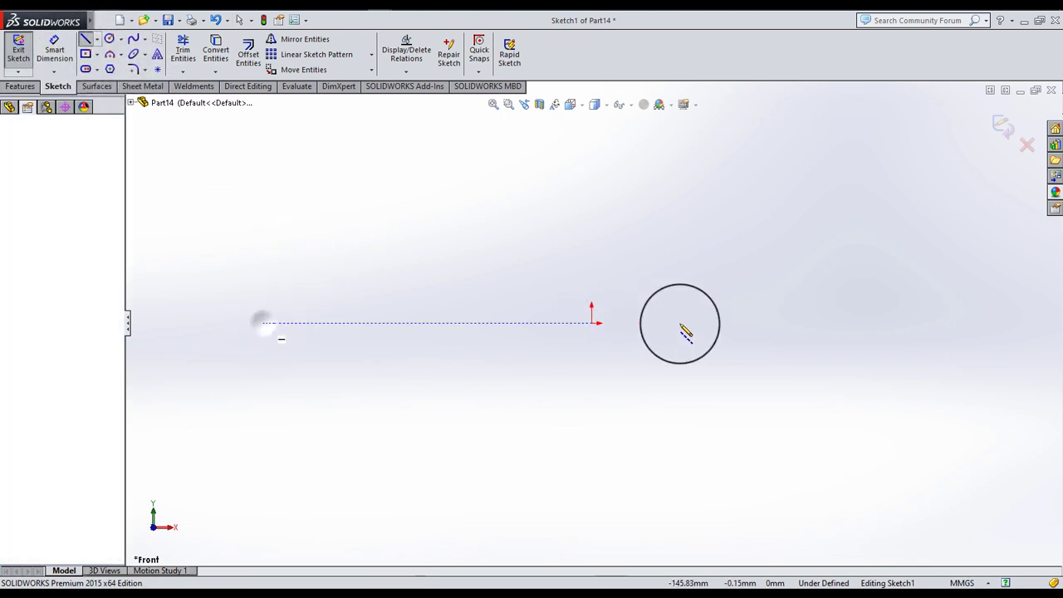
pyautogui.click(892, 322)
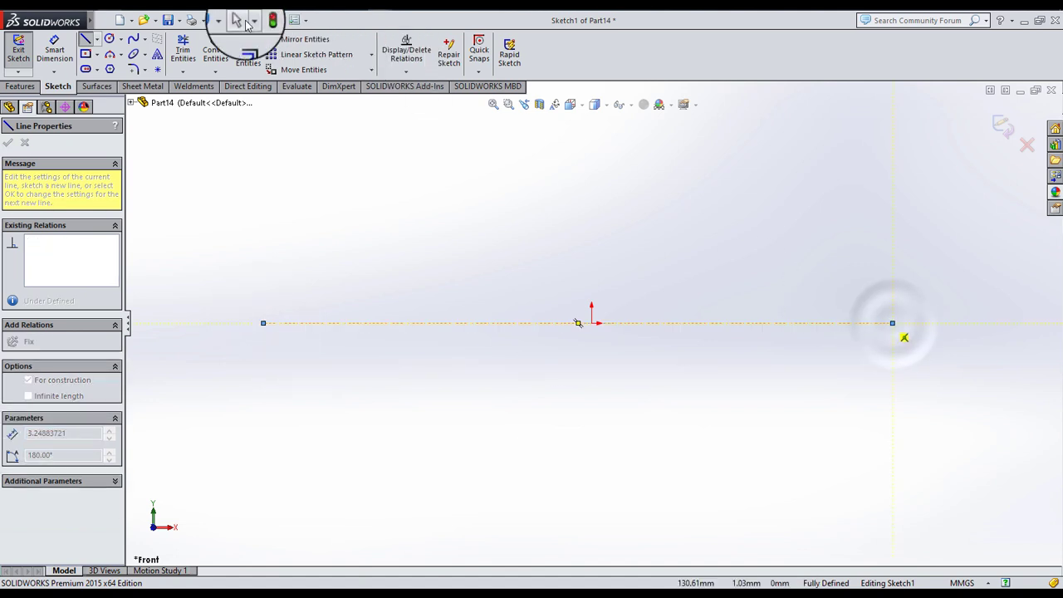
pyautogui.press('Escape')
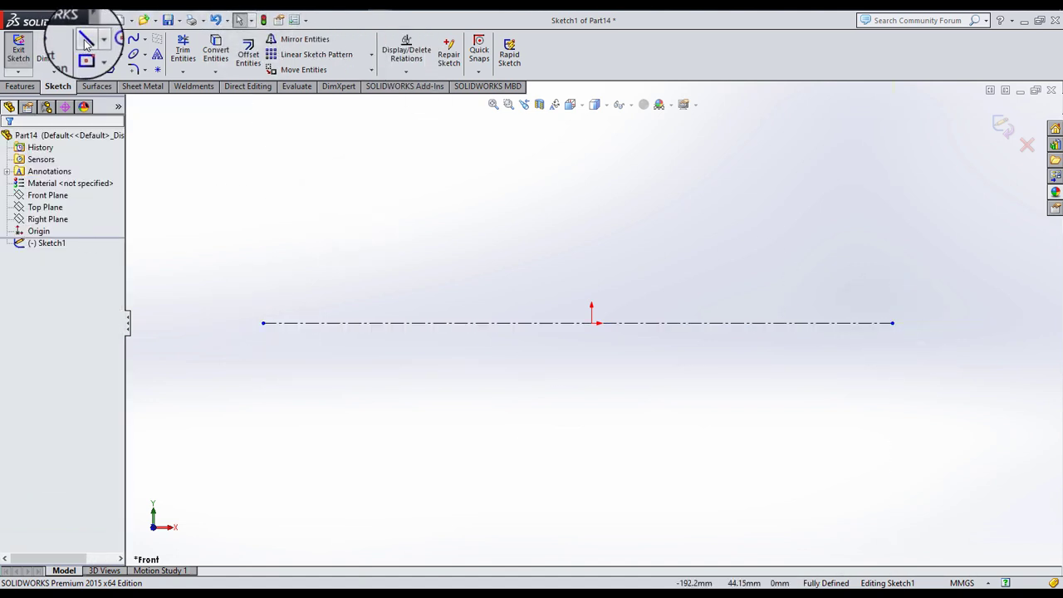
# - Draw the stepped flange outline and the shaft's top edge above the centerline
pyautogui.click(85, 39)
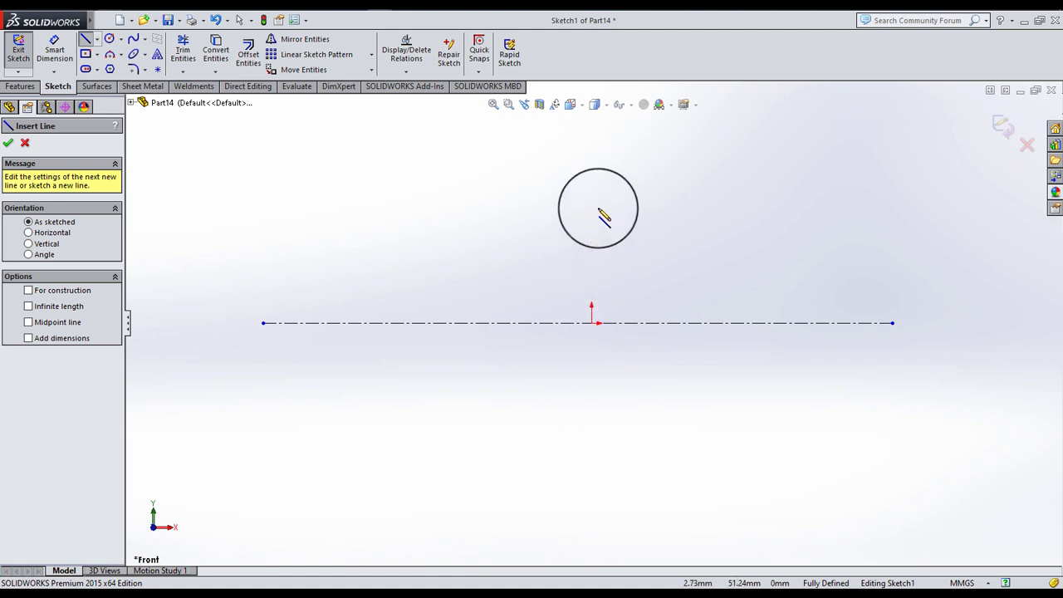
pyautogui.click(591, 206)
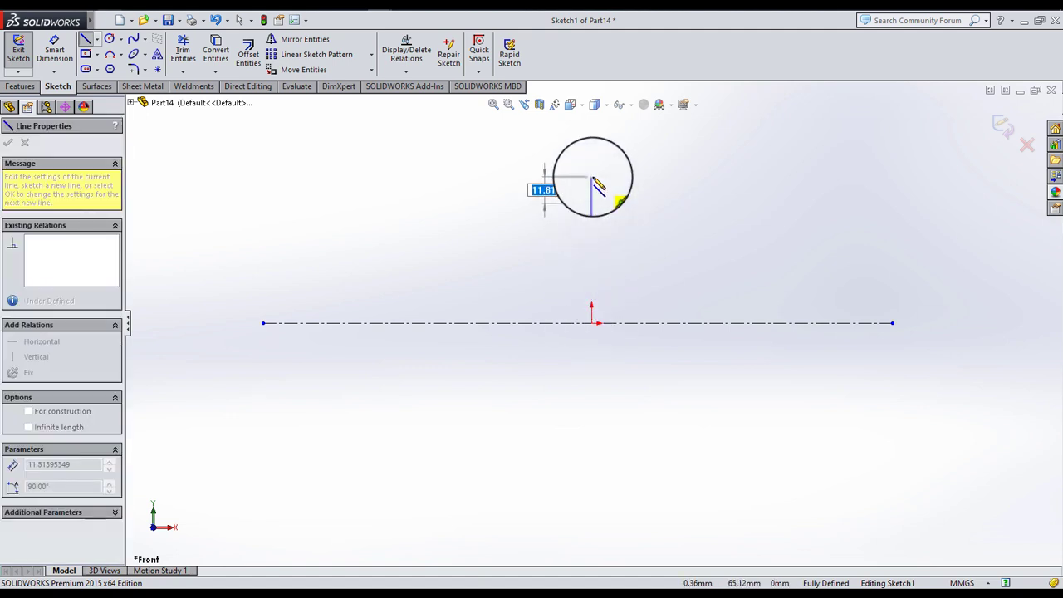
pyautogui.click(592, 177)
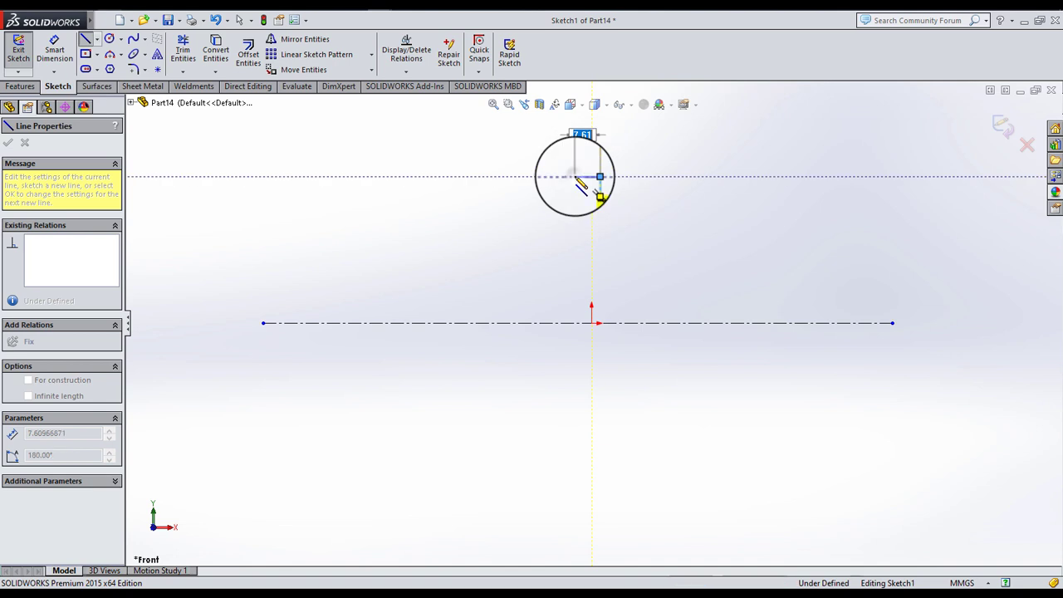
pyautogui.click(574, 177)
pyautogui.click(575, 125)
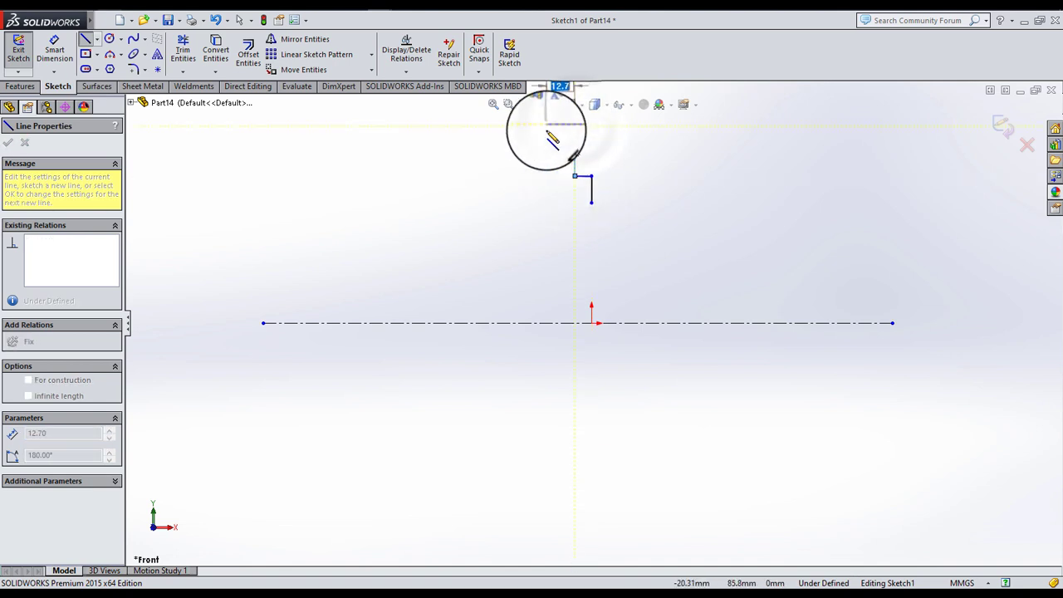
pyautogui.click(554, 125)
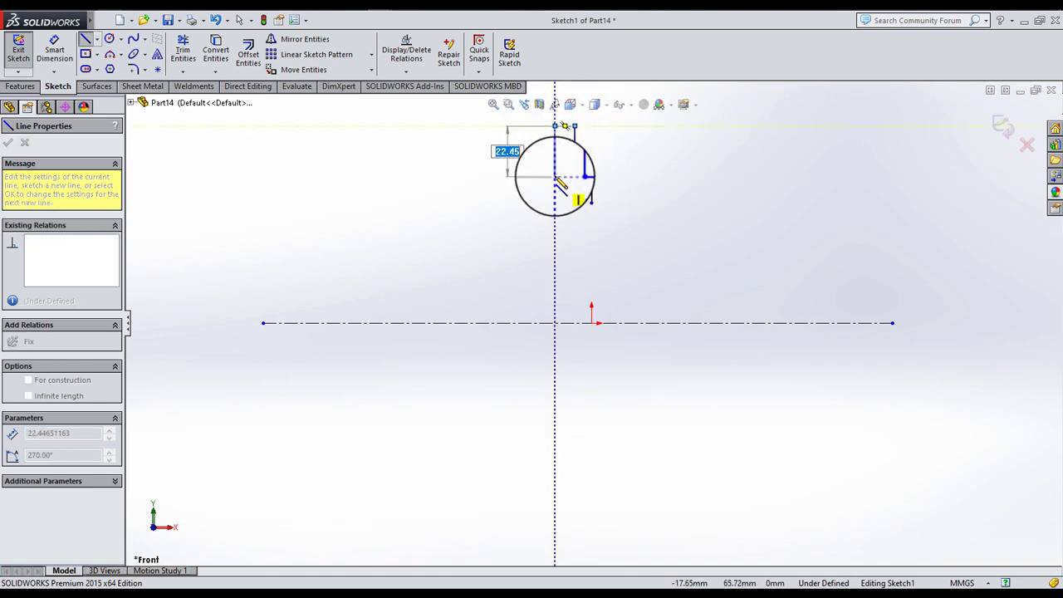
pyautogui.click(555, 176)
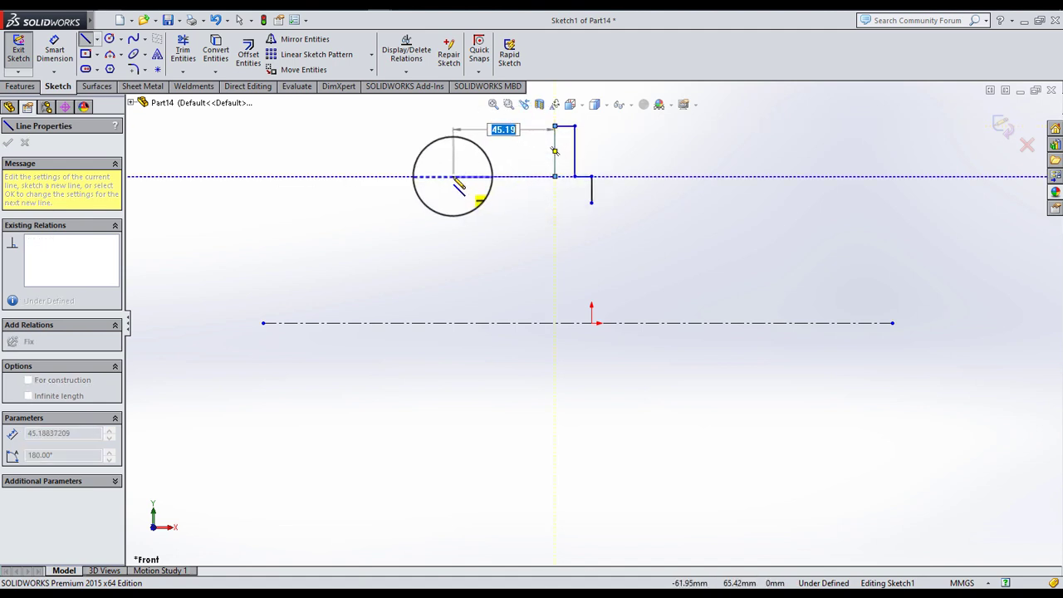
pyautogui.click(438, 176)
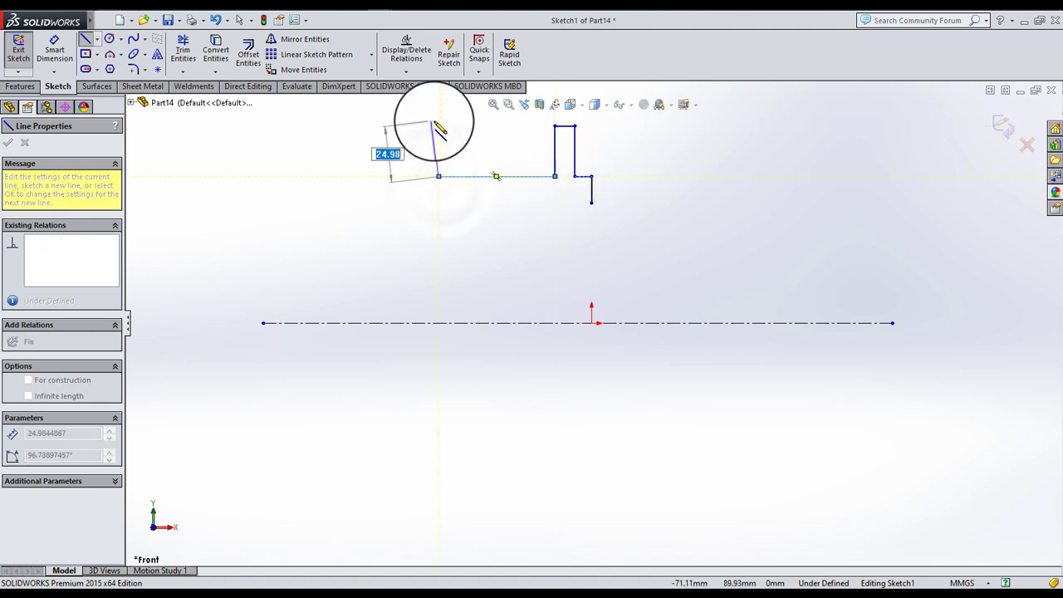
pyautogui.press('Escape')
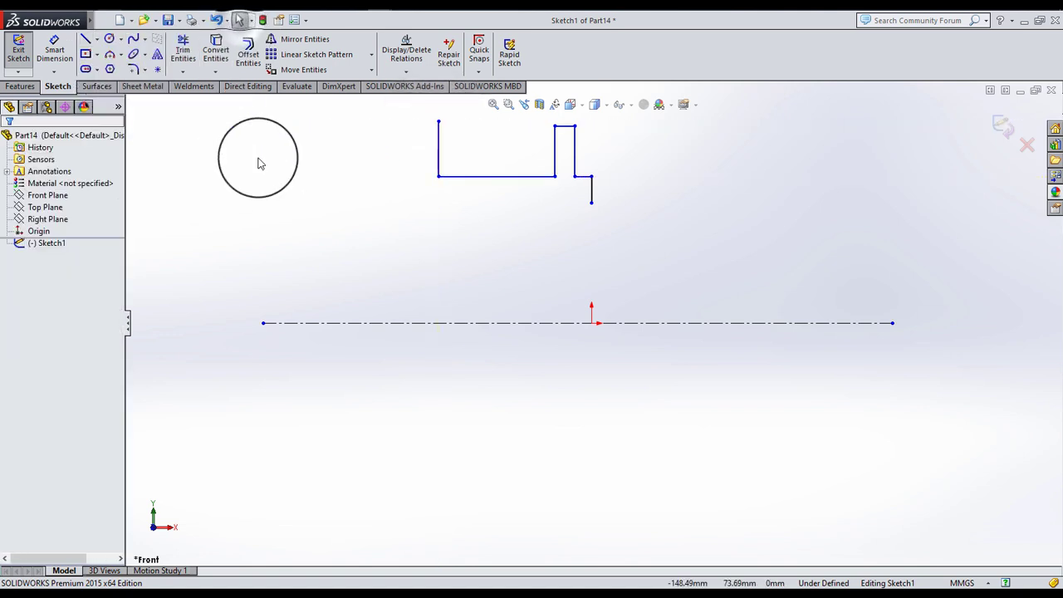
pyautogui.click(54, 50)
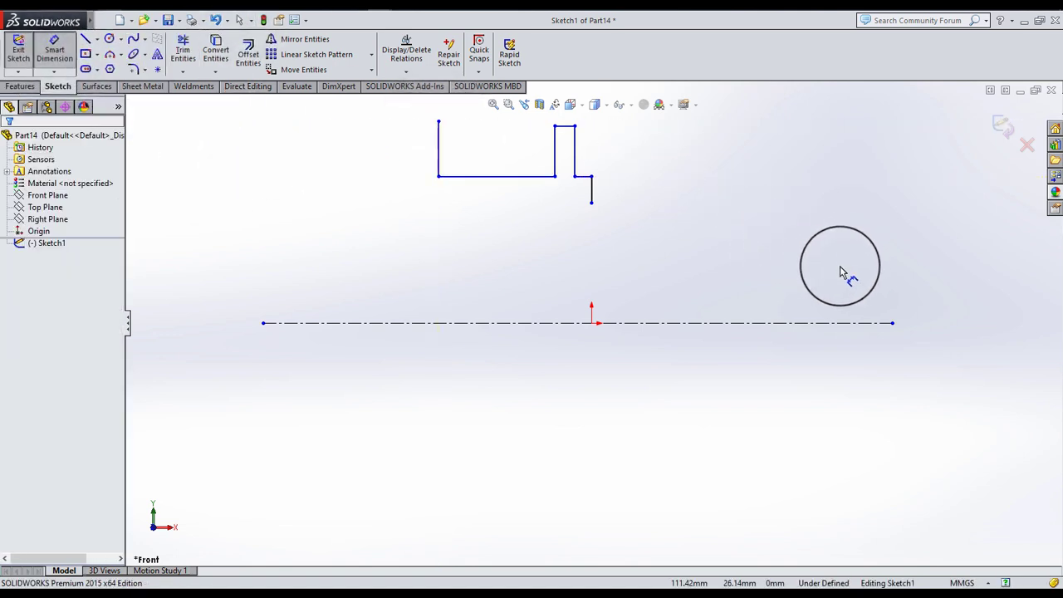
# - Draw the lower step edge ending in a small slanted chamfer
pyautogui.click(86, 39)
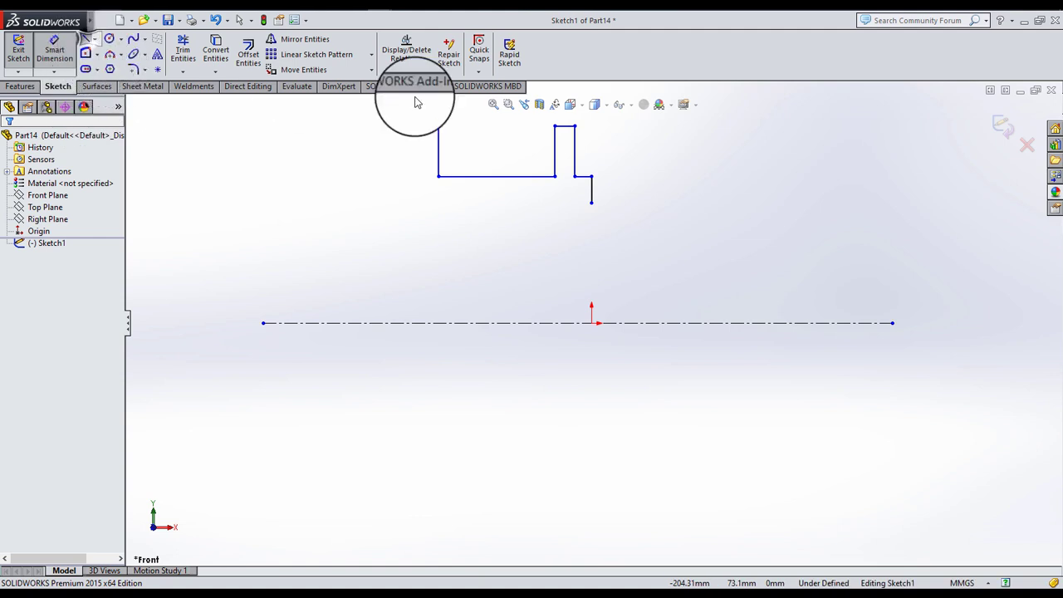
pyautogui.click(591, 204)
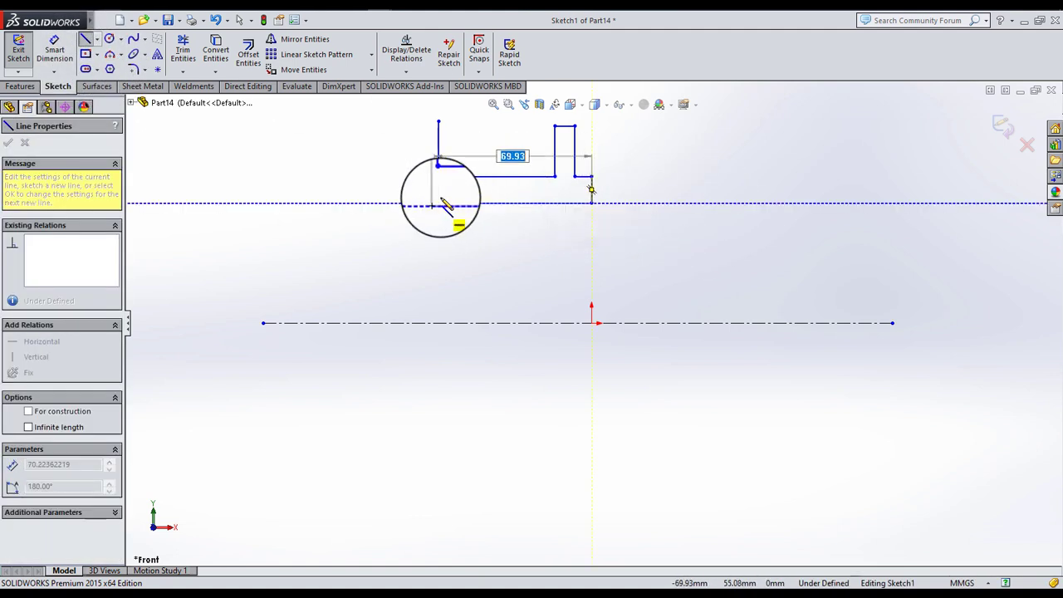
pyautogui.click(443, 200)
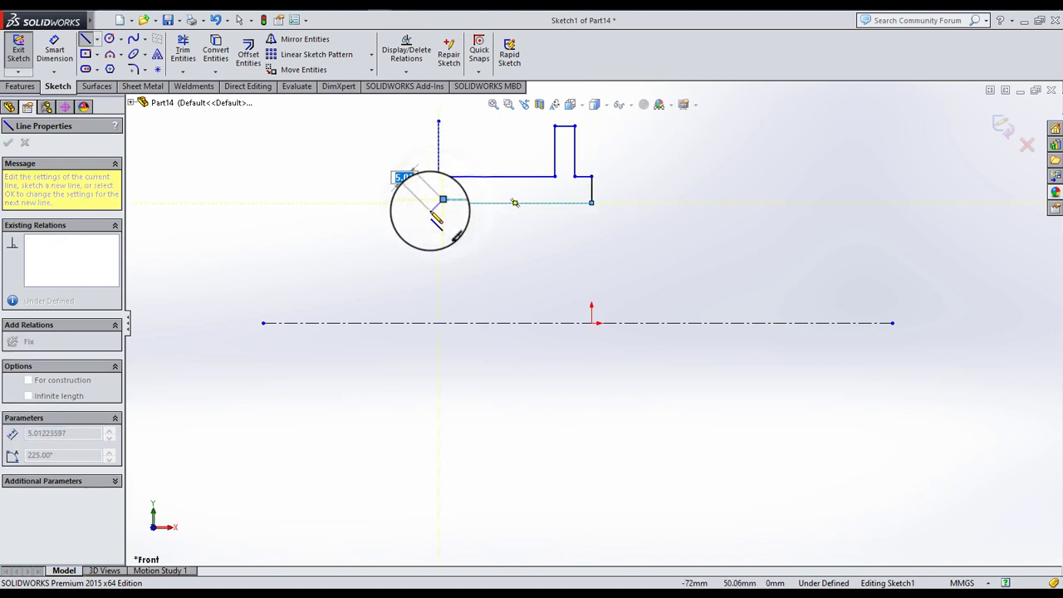
pyautogui.click(430, 210)
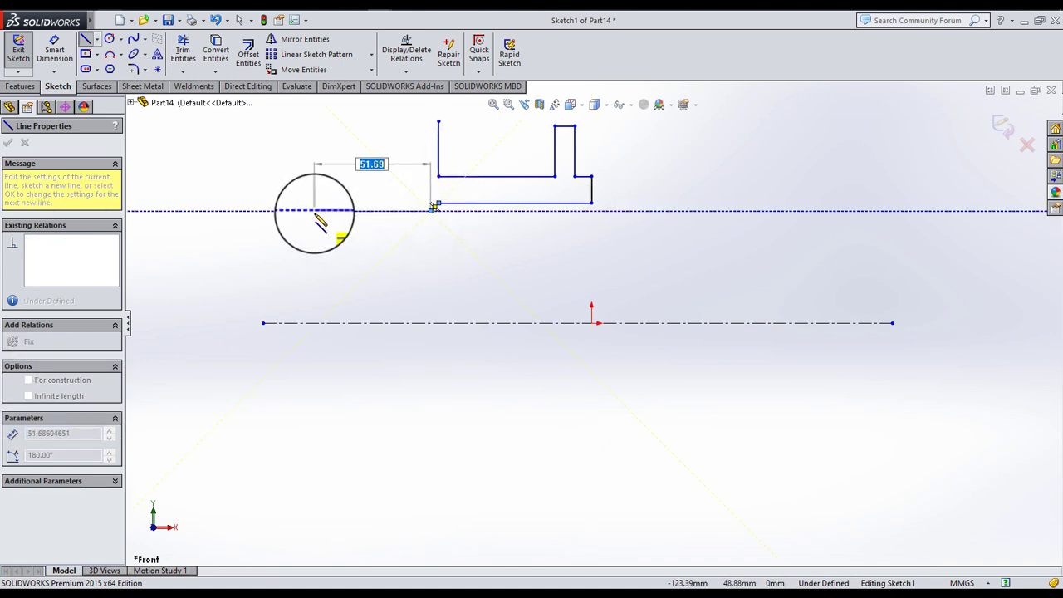
pyautogui.click(54, 50)
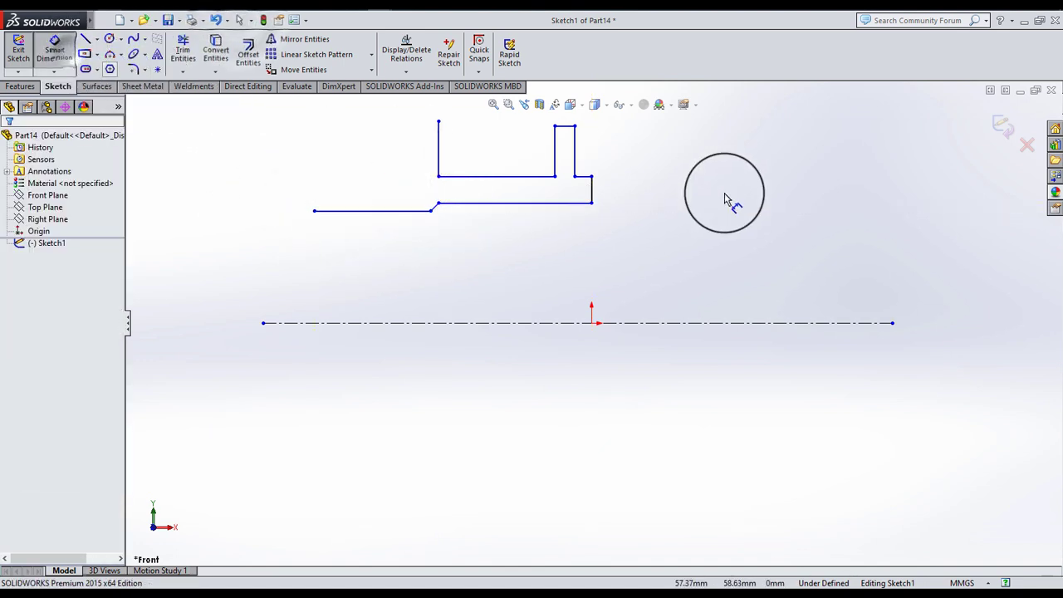
# - Dimension the lower step at 35 and the short line at 40 from the centerline
pyautogui.click(584, 204)
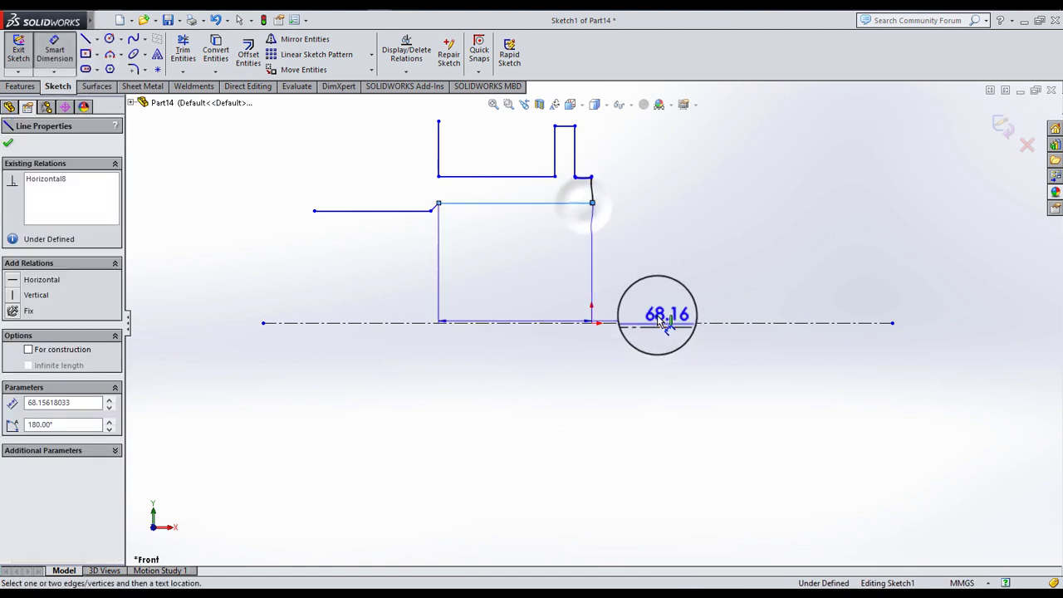
pyautogui.click(671, 323)
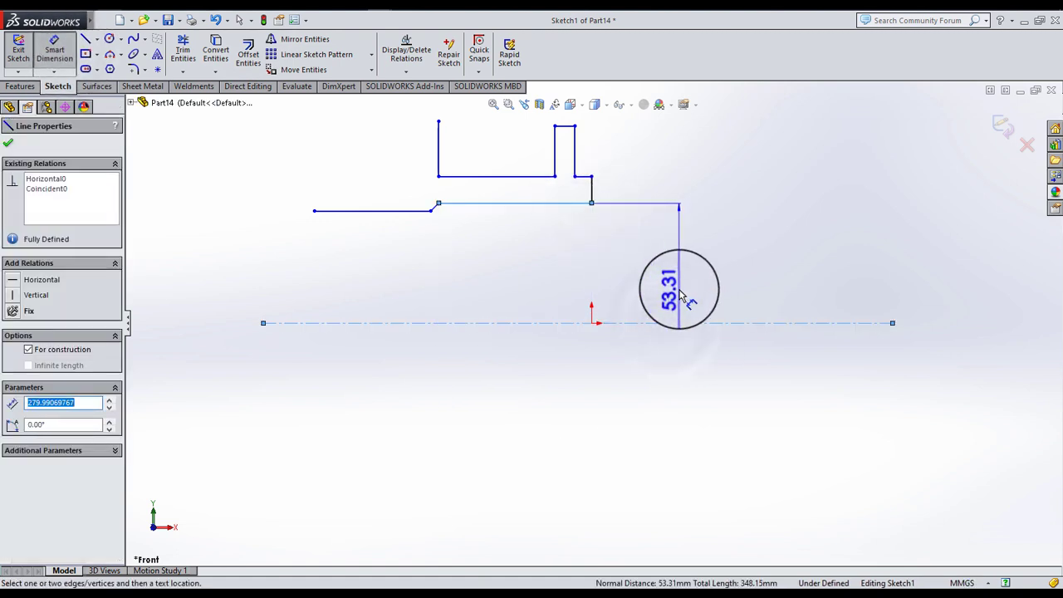
pyautogui.click(681, 295)
pyautogui.write('70/2')
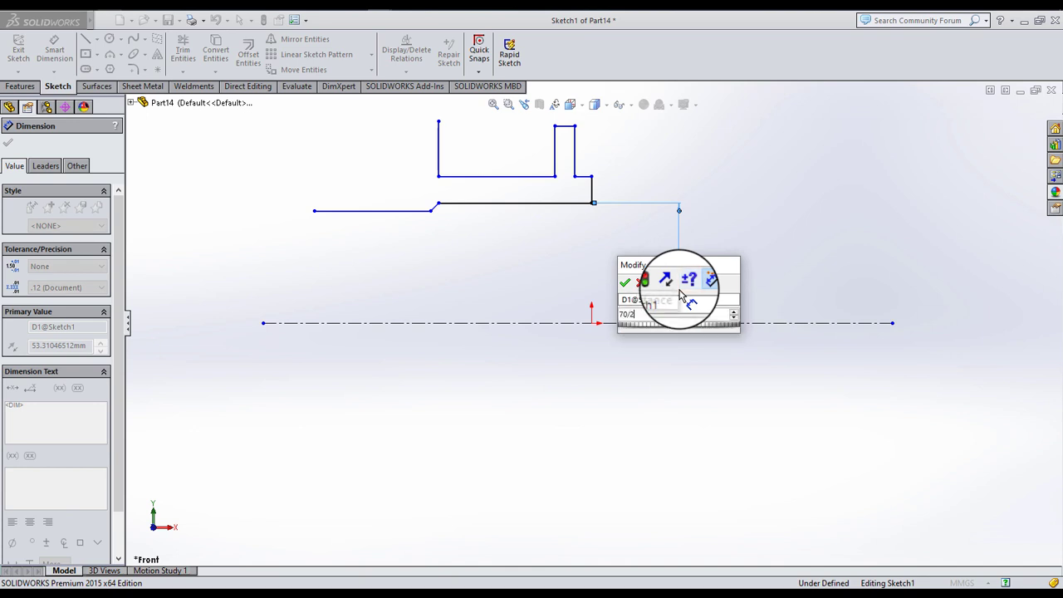
pyautogui.press('Return')
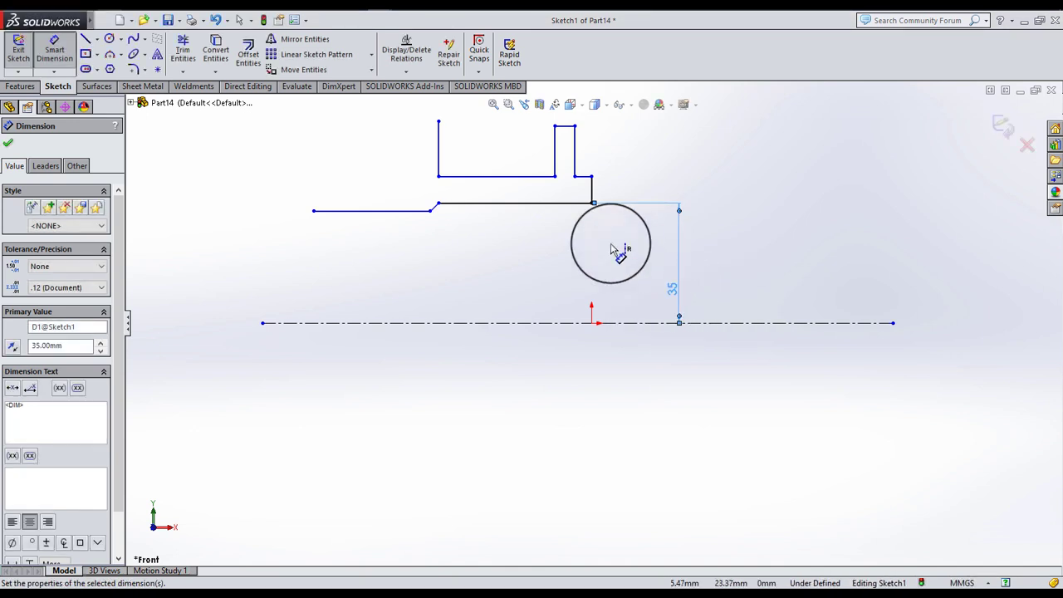
pyautogui.click(612, 249)
pyautogui.click(748, 322)
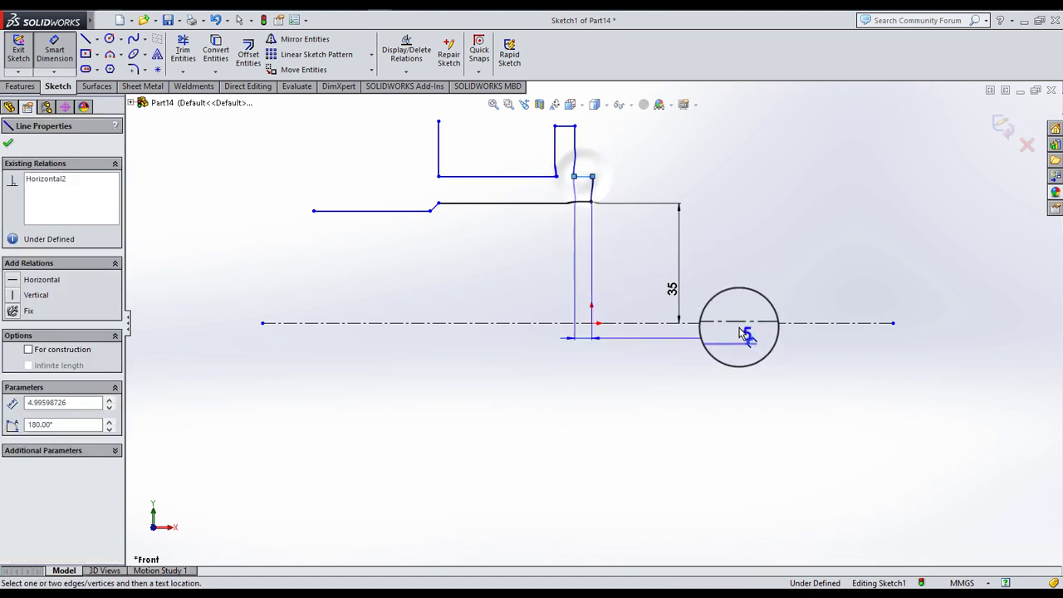
pyautogui.click(735, 274)
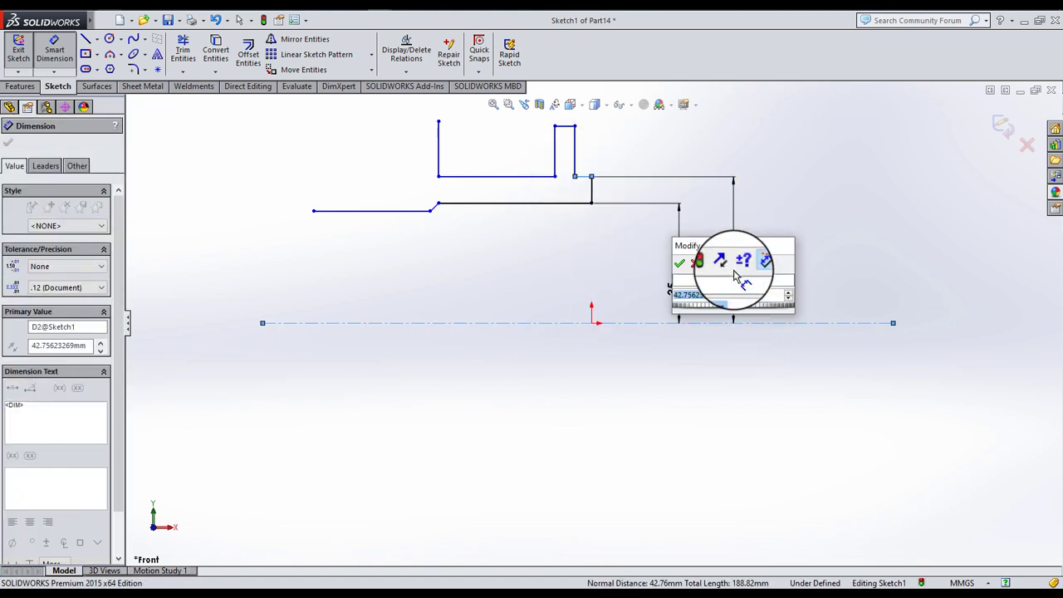
pyautogui.write('40')
pyautogui.press('Return')
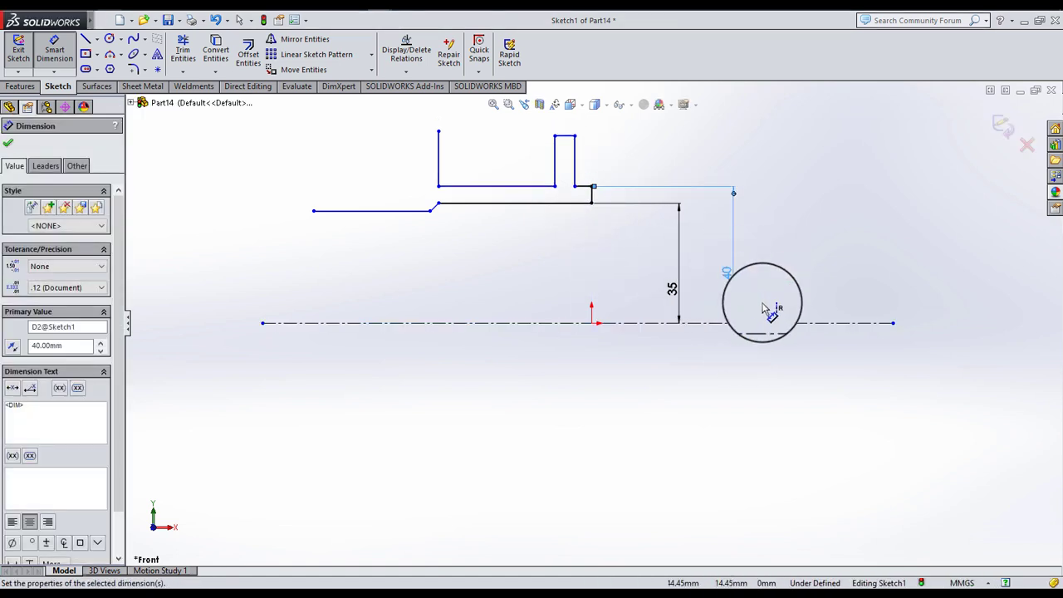
# - Dimension the flange's top line at 85 from the centerline
pyautogui.click(565, 135)
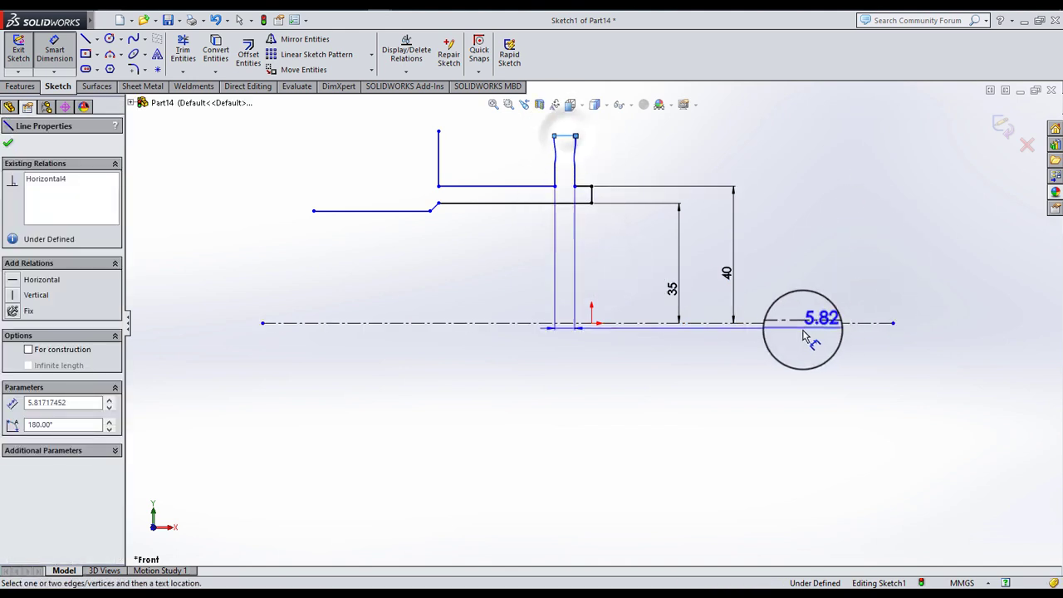
pyautogui.click(795, 324)
pyautogui.click(784, 268)
pyautogui.write('170')
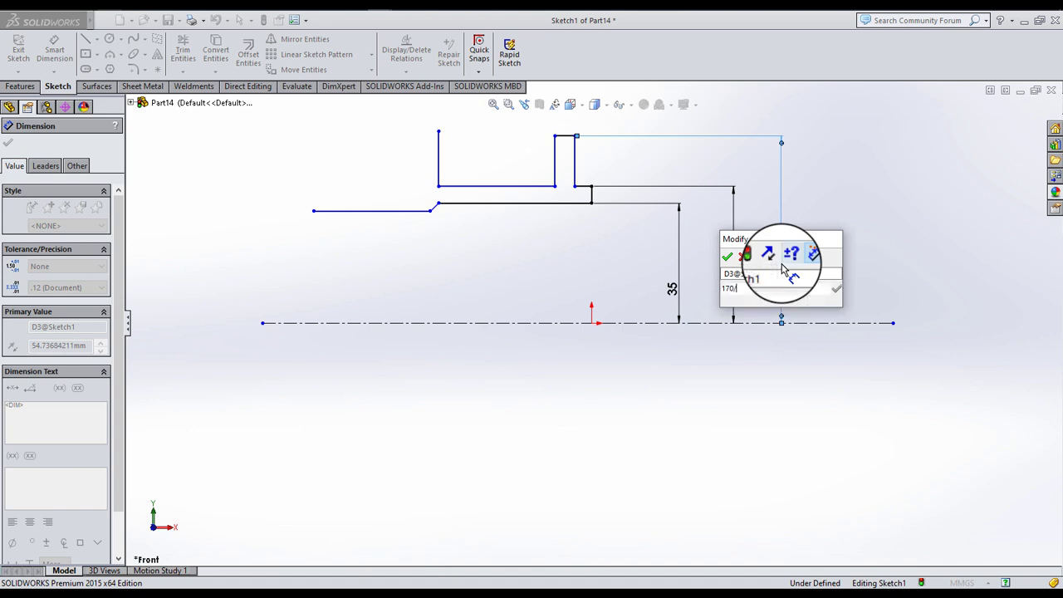
pyautogui.write('2')
pyautogui.press('Return')
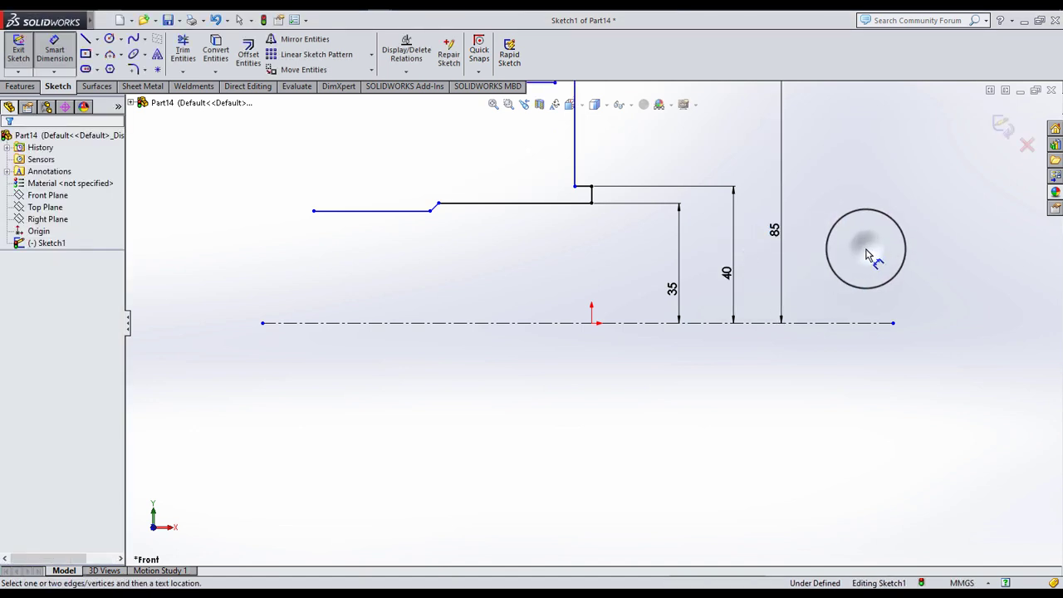
pyautogui.scroll(3, 652, 202)
pyautogui.scroll(1, 569, 220)
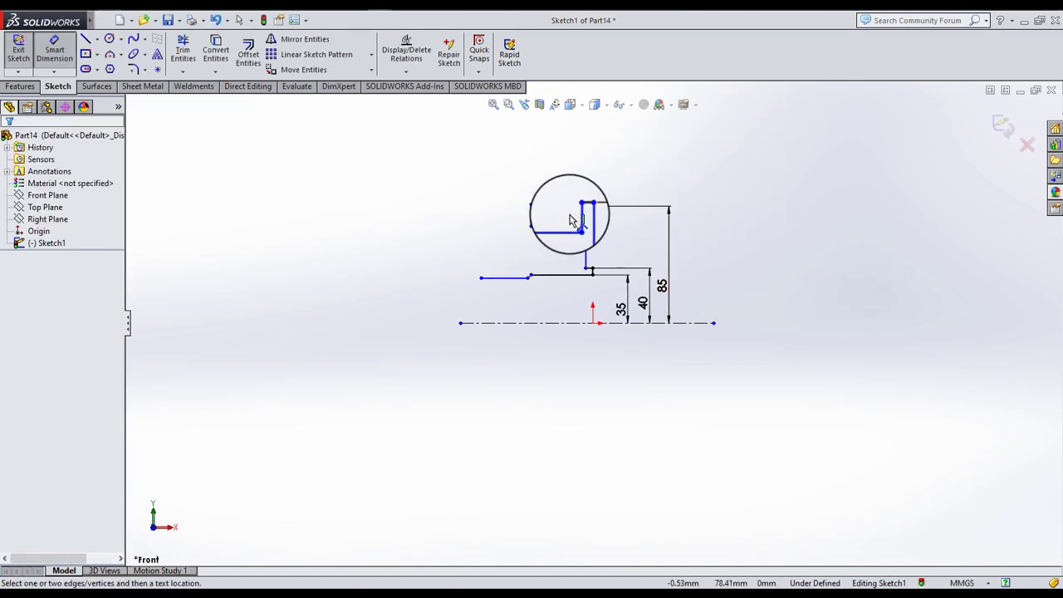
pyautogui.scroll(-3, 570, 220)
pyautogui.scroll(1, 603, 306)
pyautogui.scroll(1, 603, 301)
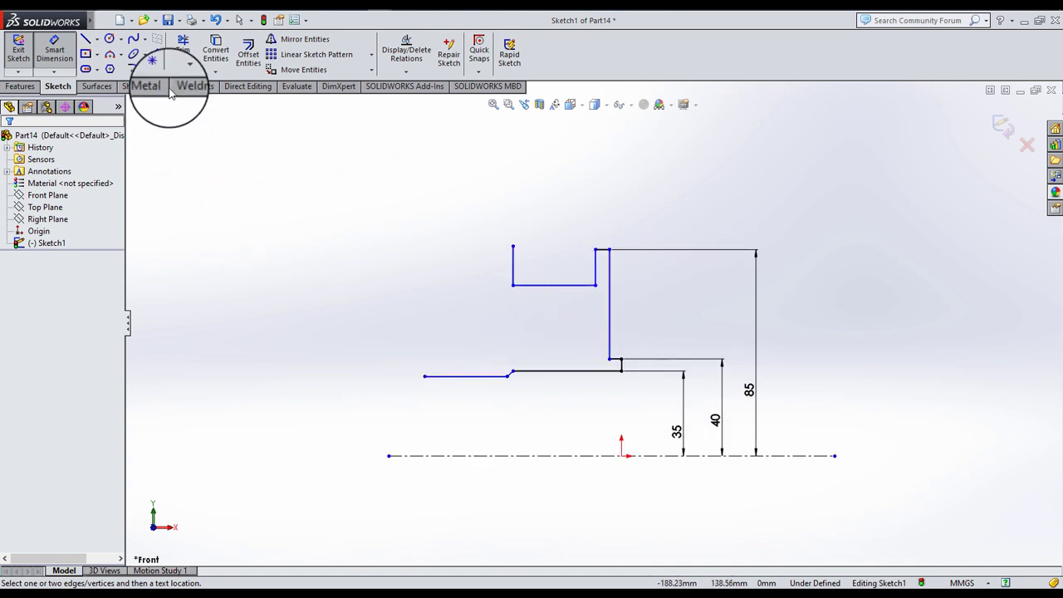
# - Make the two horizontal lines collinear
pyautogui.click(52, 48)
pyautogui.click(368, 223)
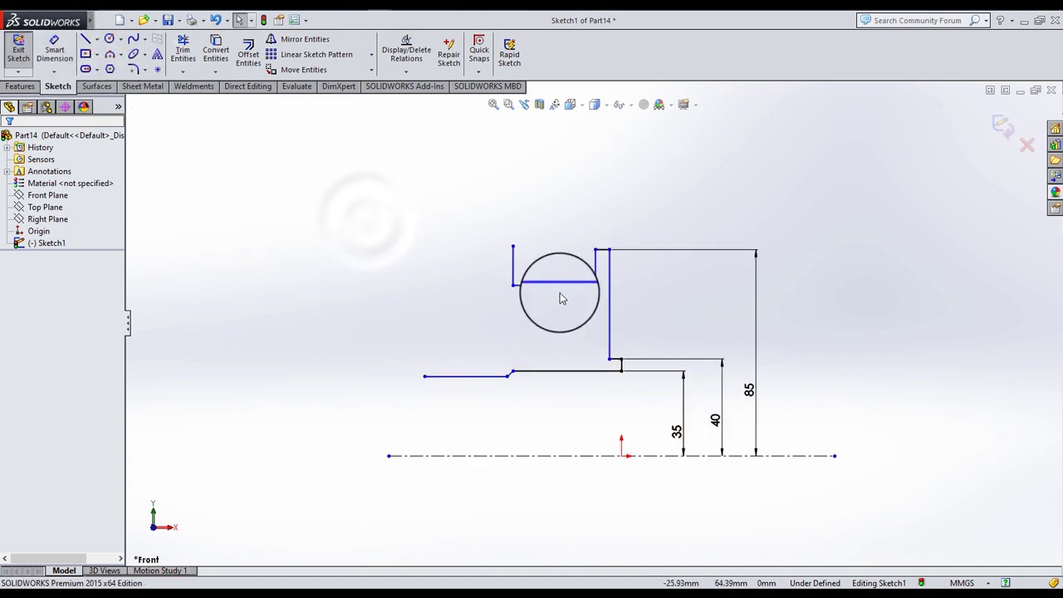
pyautogui.click(612, 355)
pyautogui.scroll(-3, 598, 353)
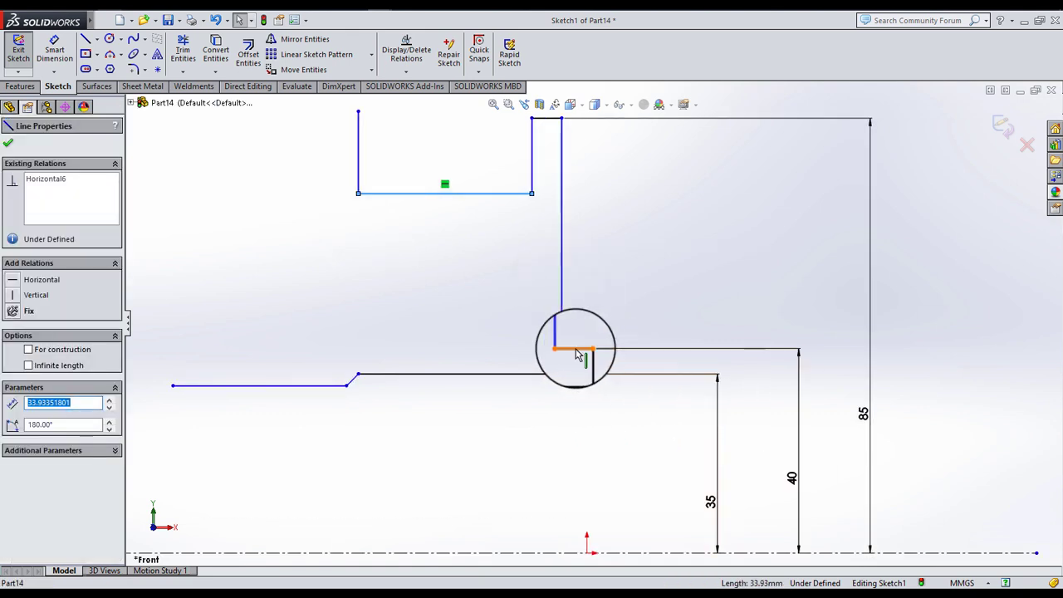
pyautogui.keyDown('ctrl'); pyautogui.click(577, 349); pyautogui.keyUp('ctrl')
pyautogui.click(38, 388)
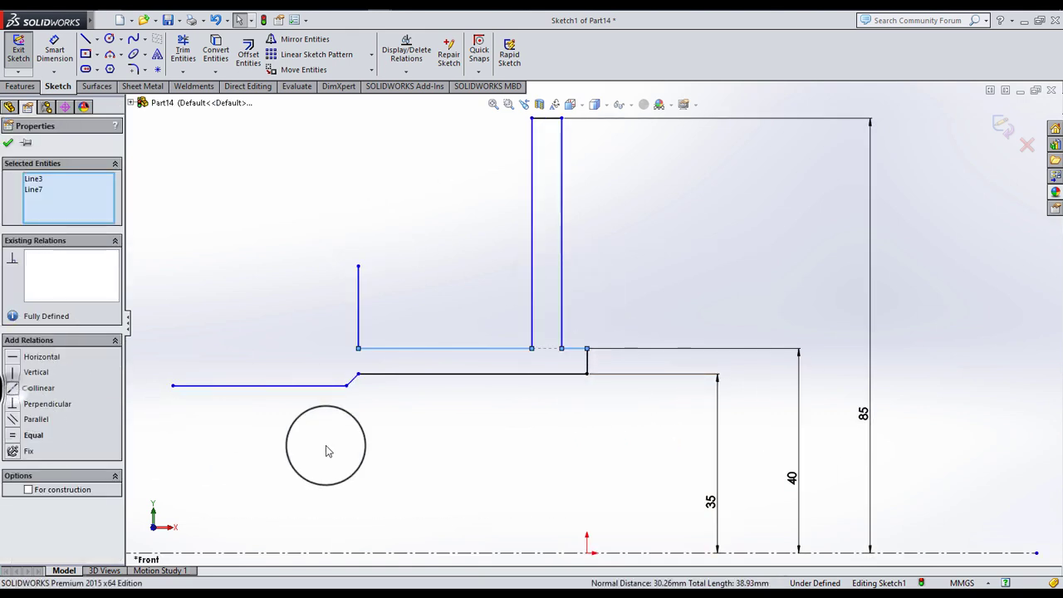
pyautogui.click(327, 451)
pyautogui.click(564, 406)
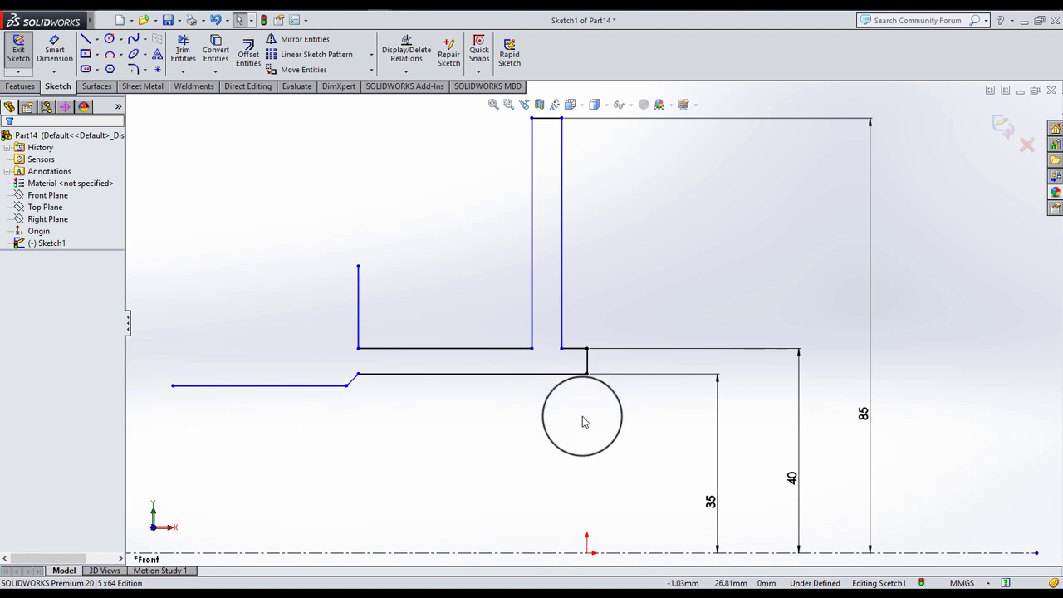
pyautogui.scroll(-2, 582, 416)
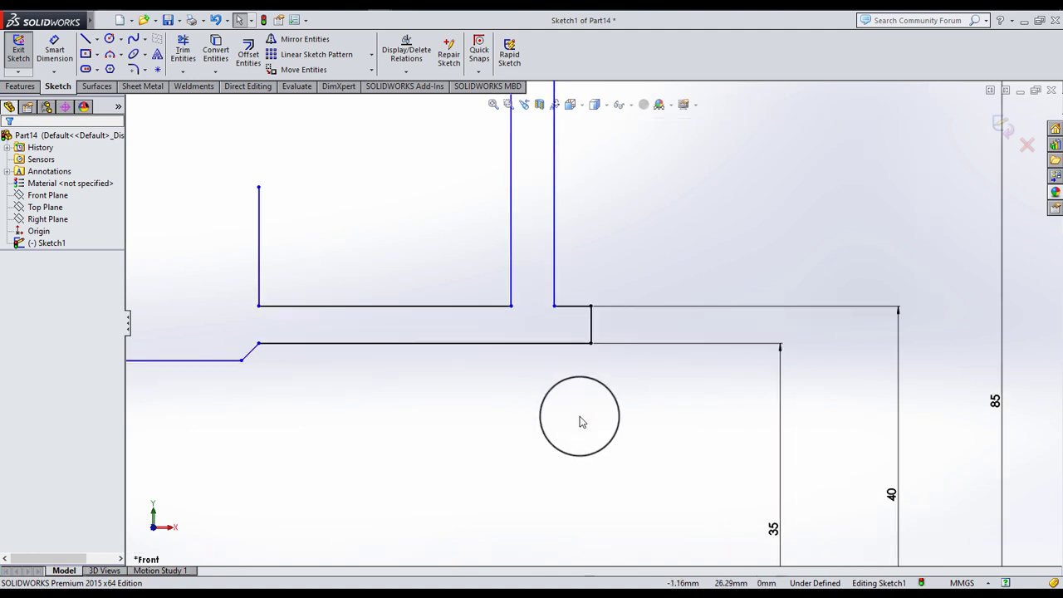
# - Dimension the flange's top width as 13
pyautogui.click(55, 43)
pyautogui.scroll(2, 569, 250)
pyautogui.scroll(2, 578, 204)
pyautogui.scroll(3, 581, 208)
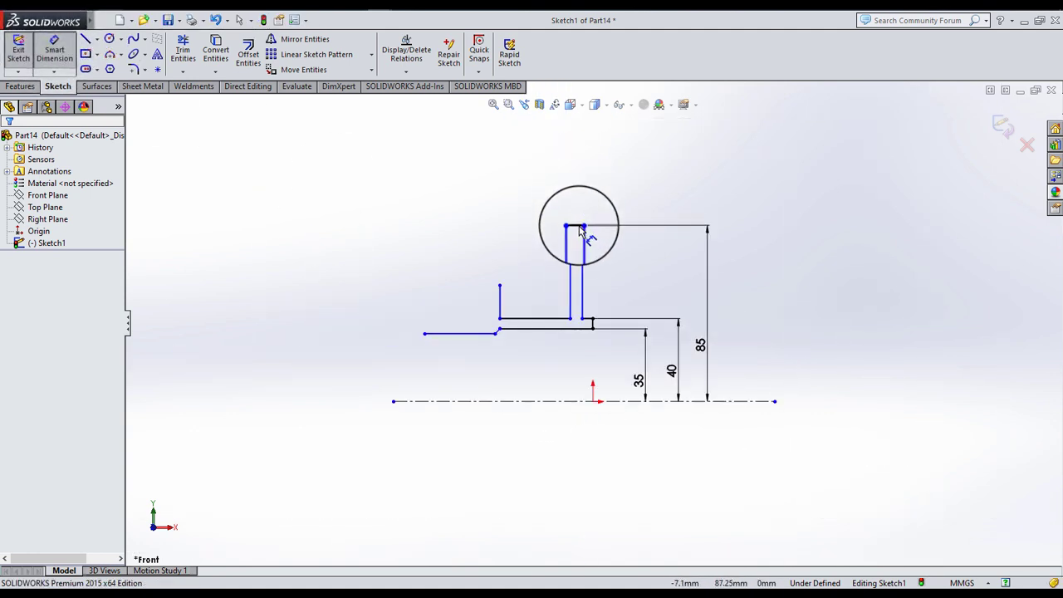
pyautogui.click(579, 228)
pyautogui.click(573, 186)
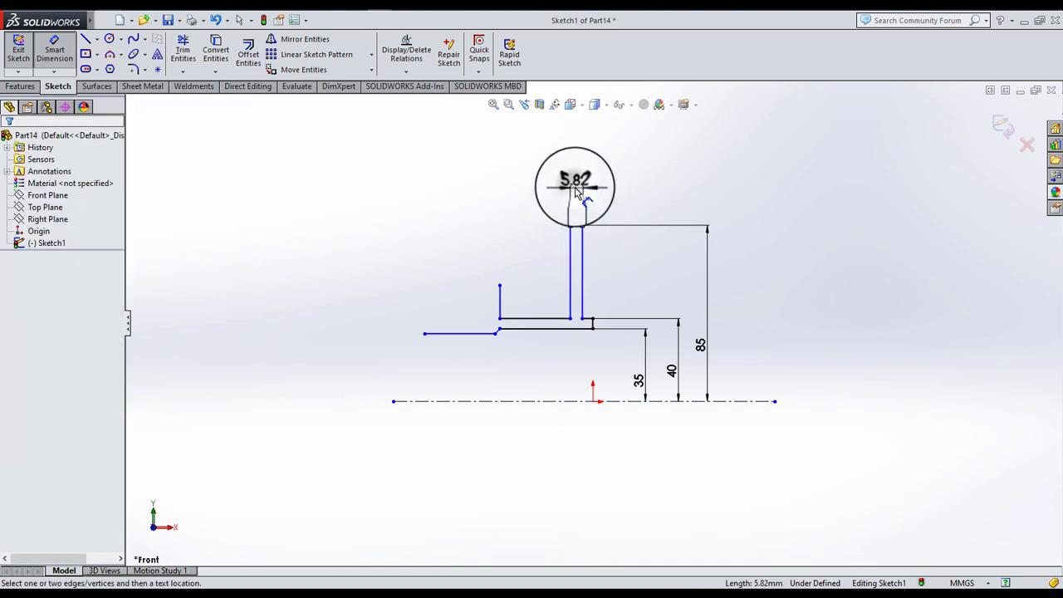
pyautogui.write('13')
pyautogui.press('Return')
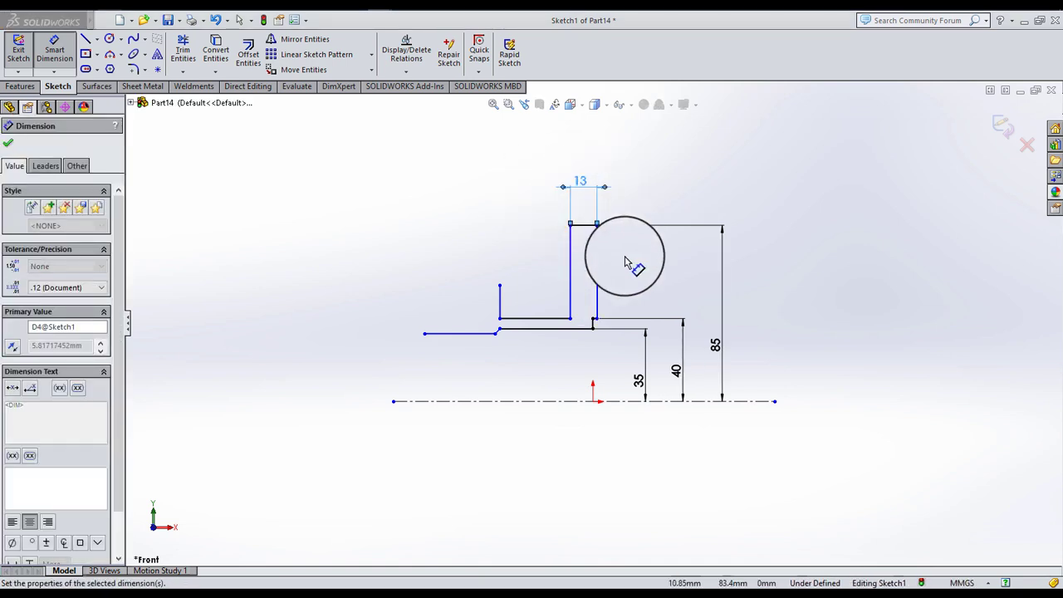
pyautogui.press('Escape')
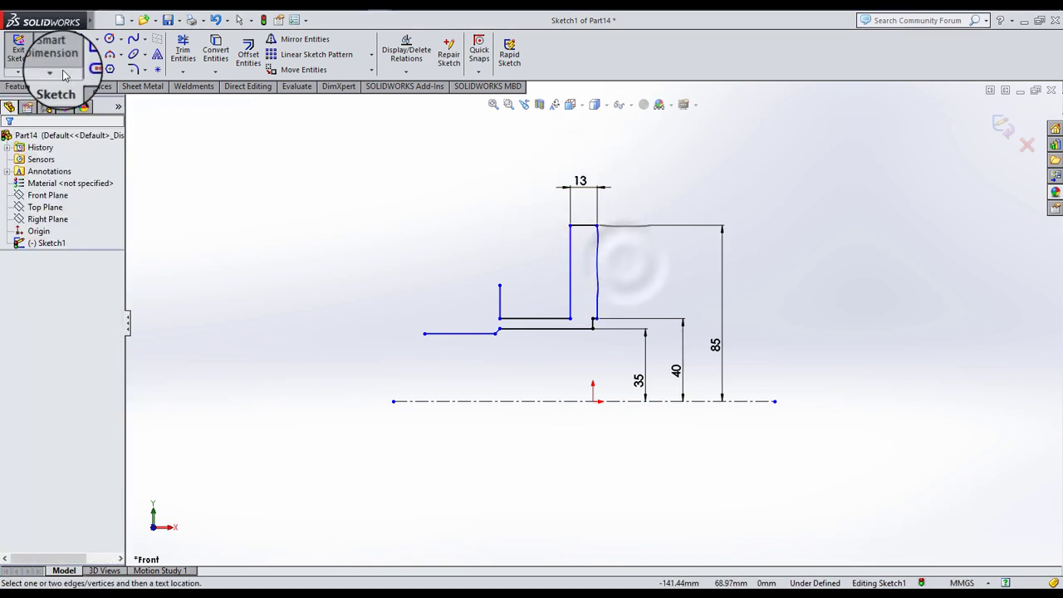
pyautogui.scroll(-3, 828, 324)
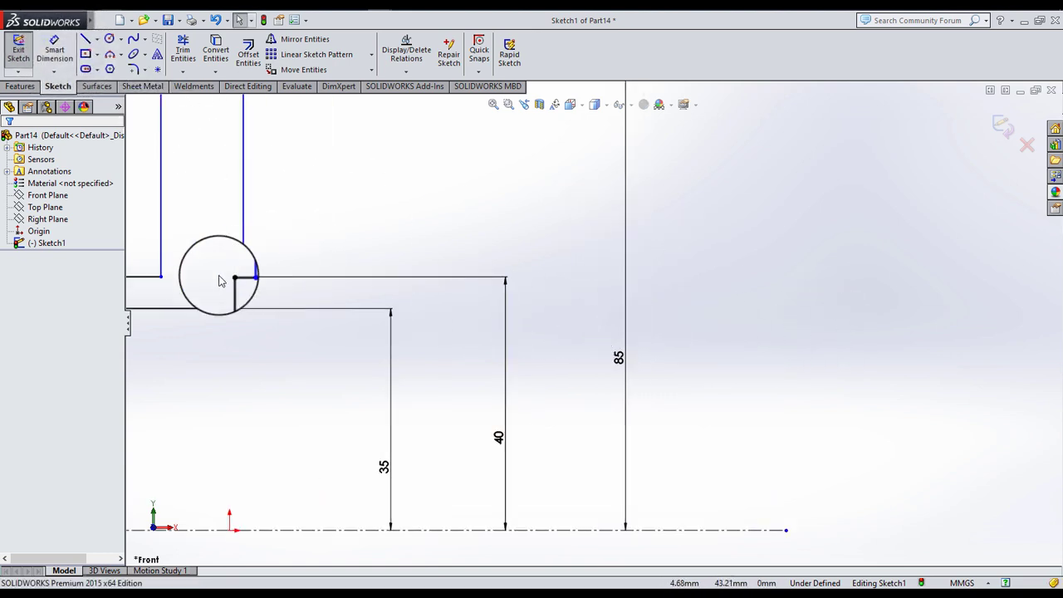
# - Drag the profile's corner point slightly to the left
pyautogui.moveTo(229, 277); pyautogui.dragTo(202, 282)
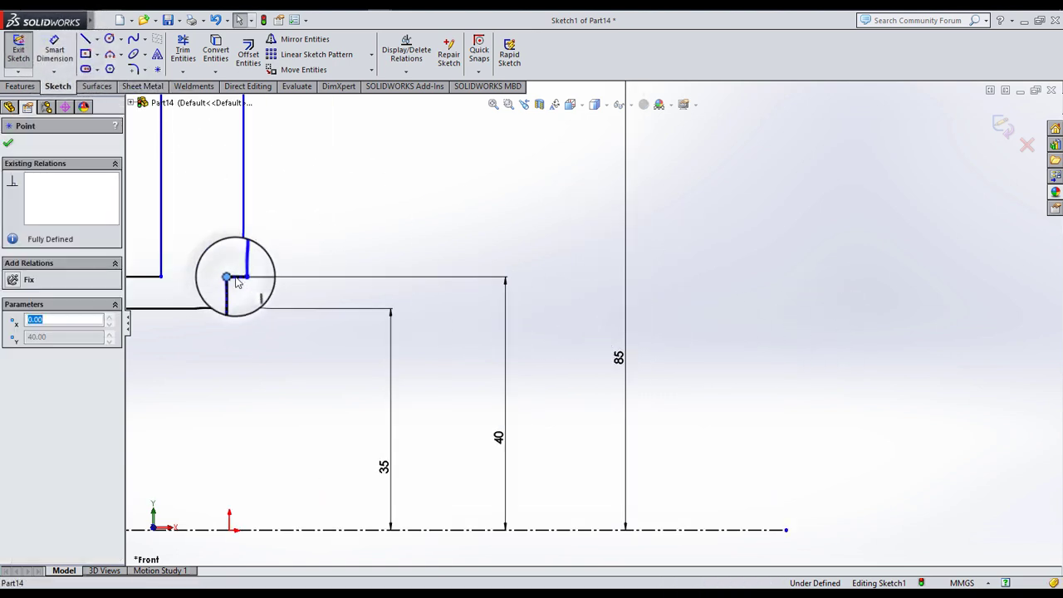
pyautogui.scroll(2, 273, 237)
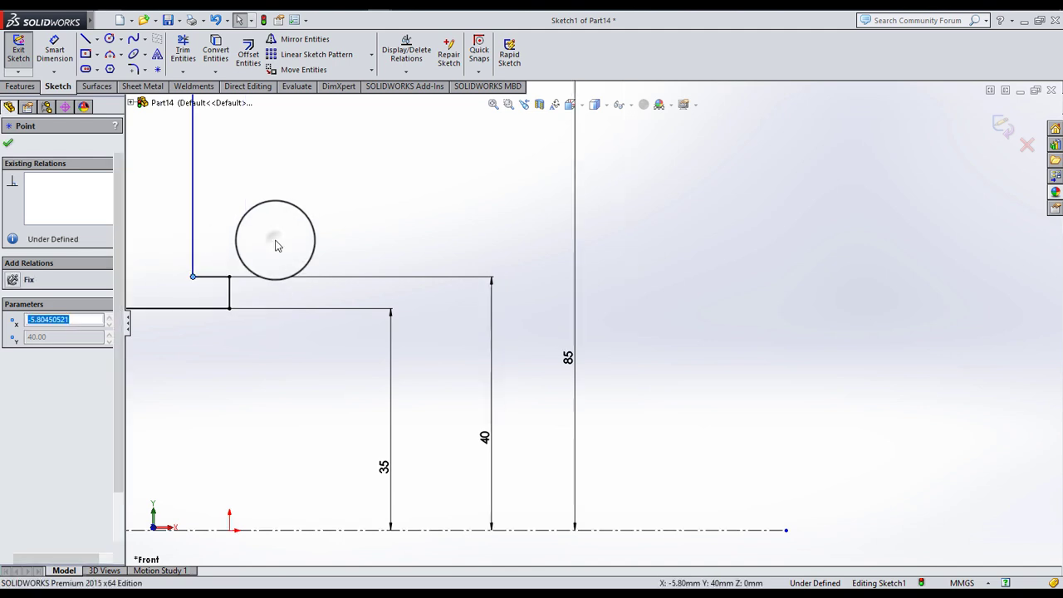
pyautogui.click(273, 237)
pyautogui.scroll(2, 344, 278)
pyautogui.scroll(3, 502, 264)
pyautogui.moveTo(503, 264); pyautogui.dragTo(634, 240)
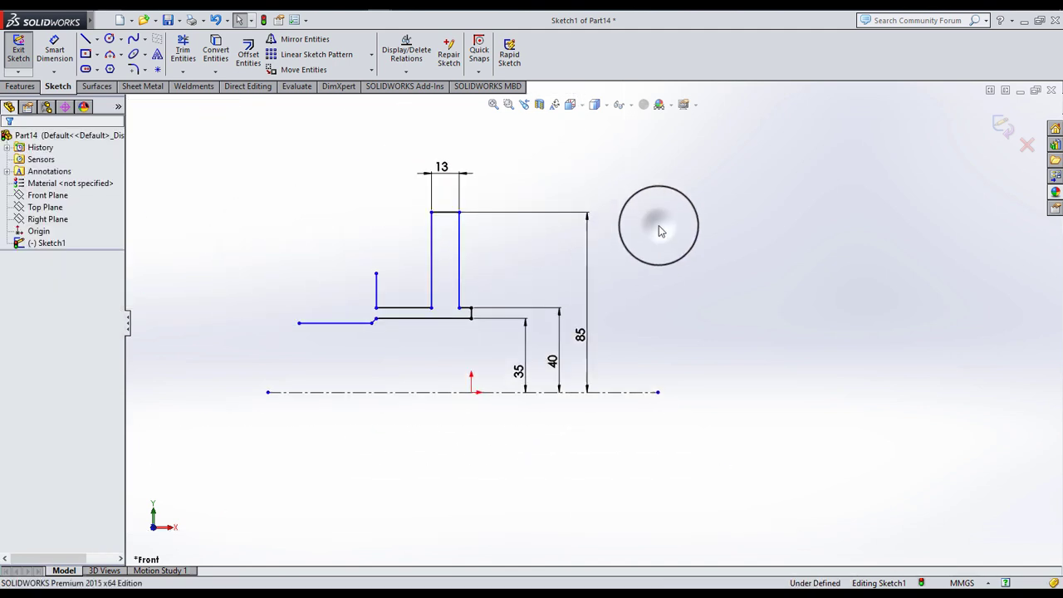
# - Draw a small raised collar and a 5 mm lower step on the profile's left end
pyautogui.click(85, 38)
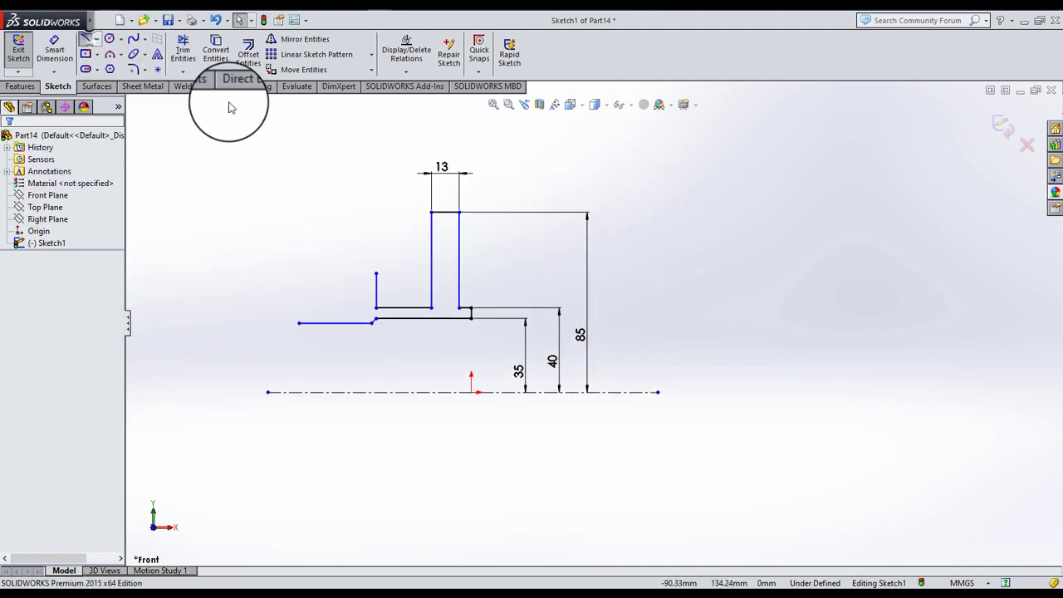
pyautogui.click(383, 273)
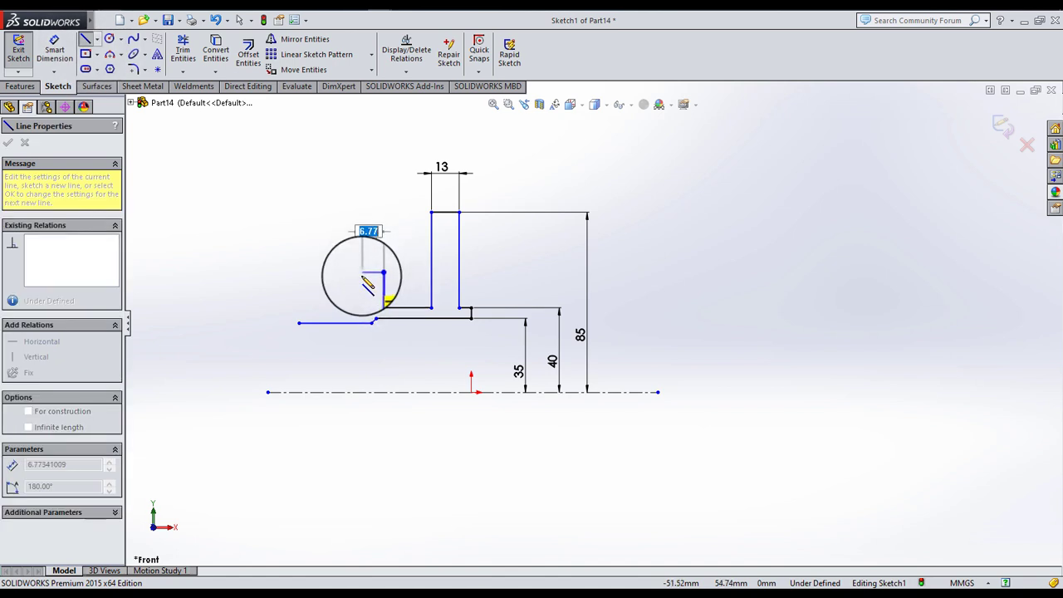
pyautogui.click(357, 273)
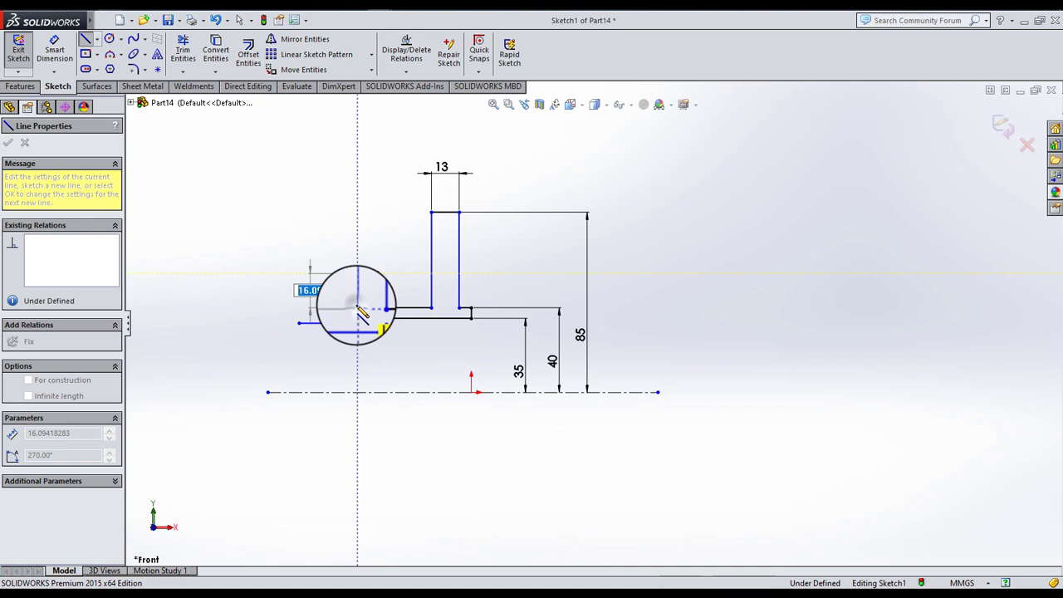
pyautogui.click(372, 309)
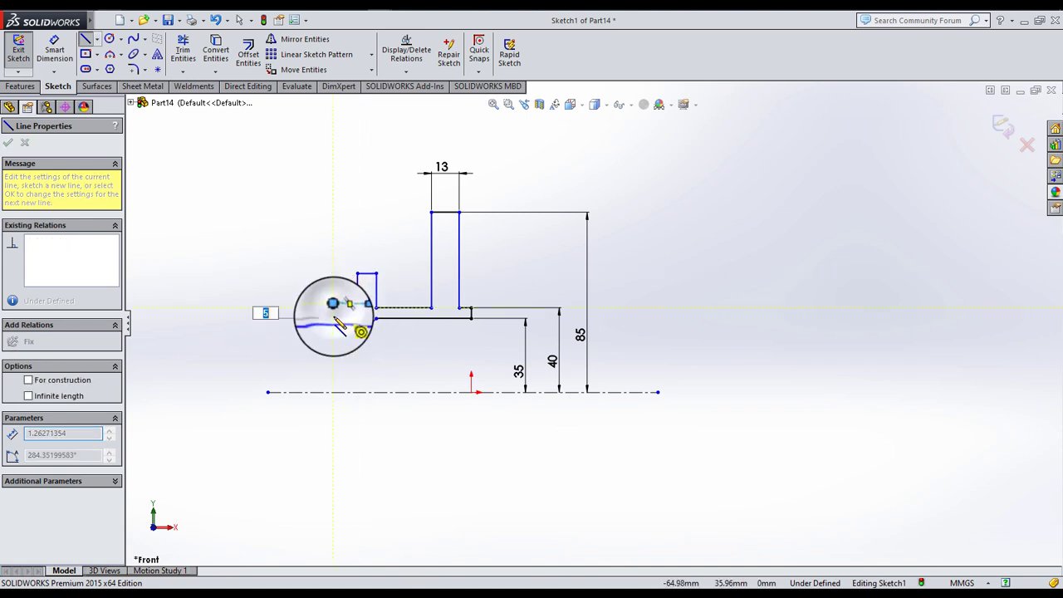
pyautogui.click(333, 307)
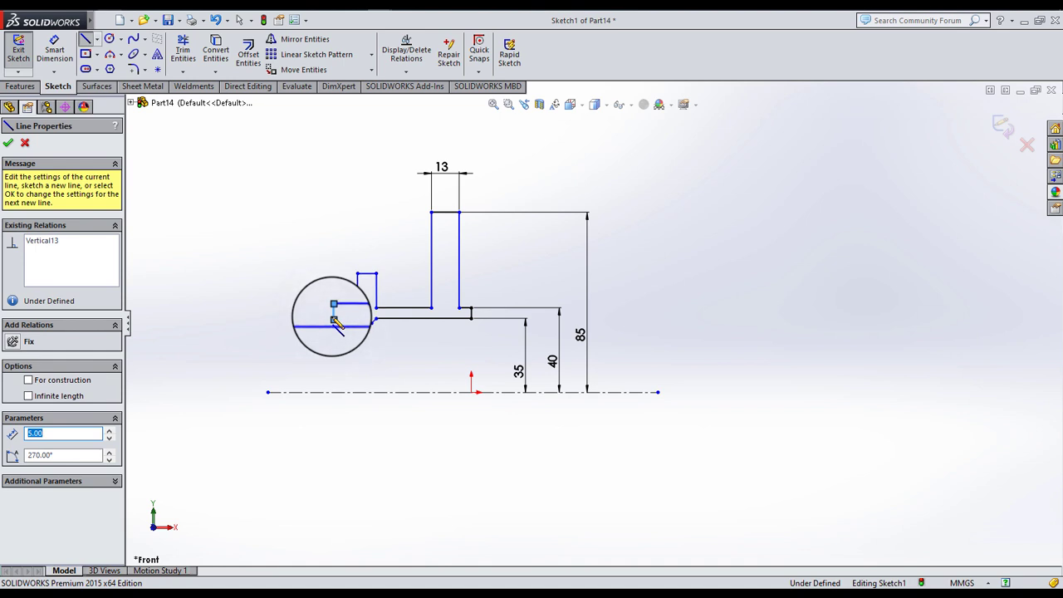
pyautogui.click(334, 321)
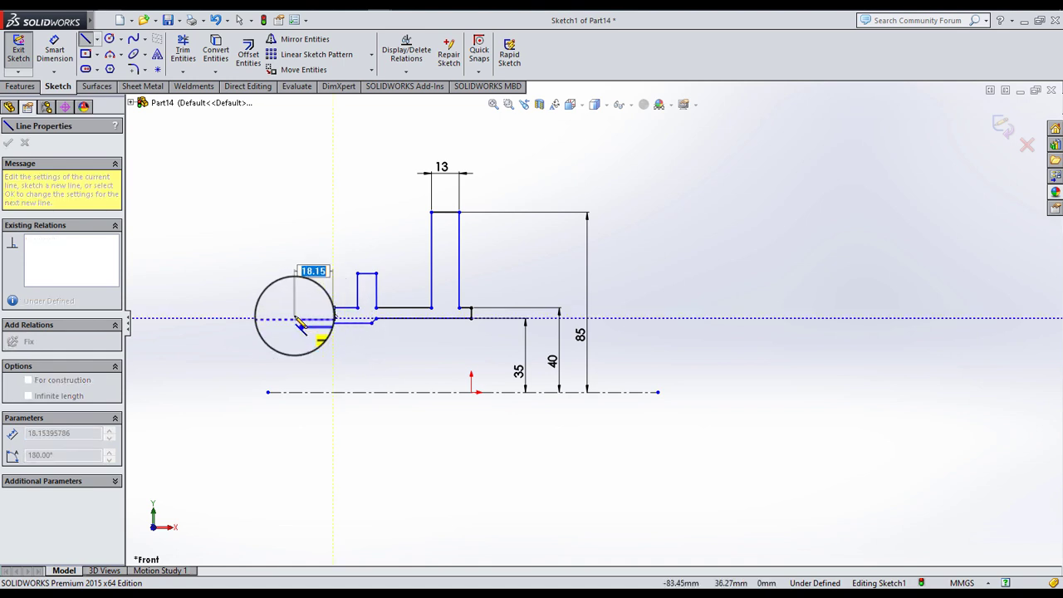
pyautogui.click(301, 321)
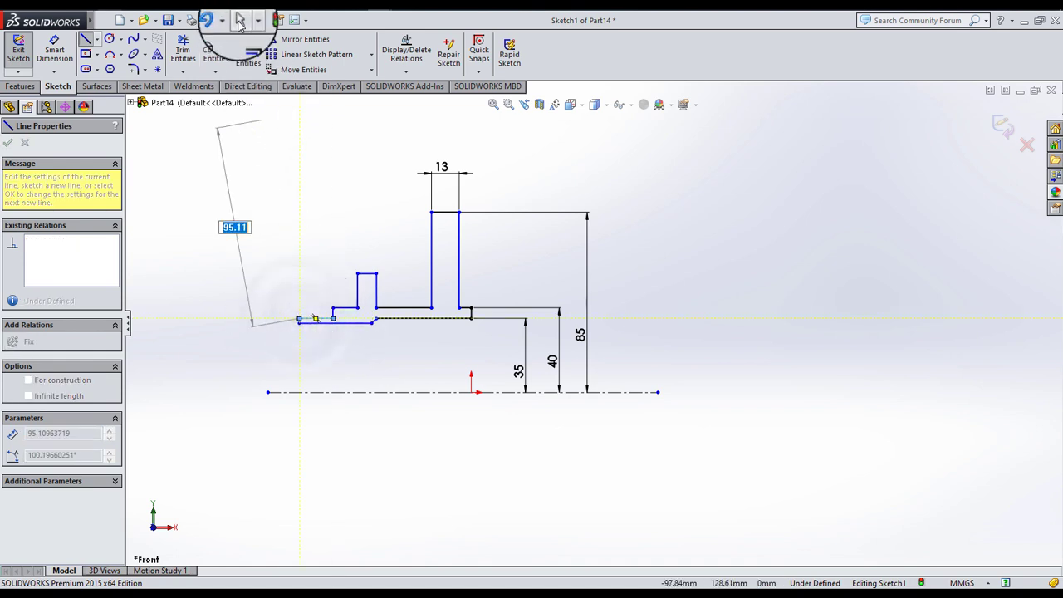
pyautogui.click(239, 20)
pyautogui.moveTo(457, 338); pyautogui.dragTo(525, 335)
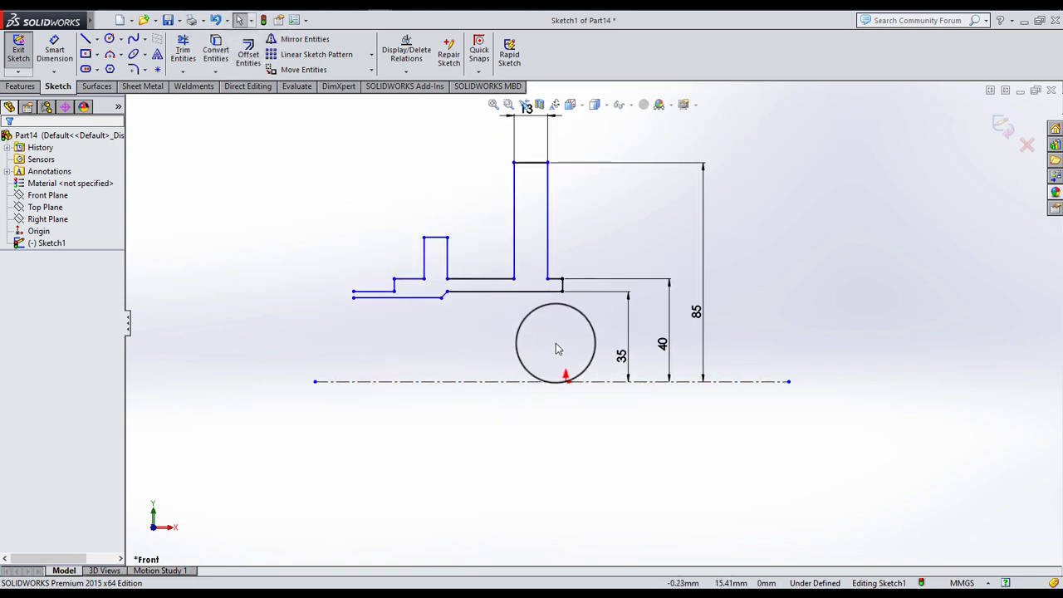
# - Dimension the raised step 15 wide and 70 from the flange
pyautogui.click(54, 48)
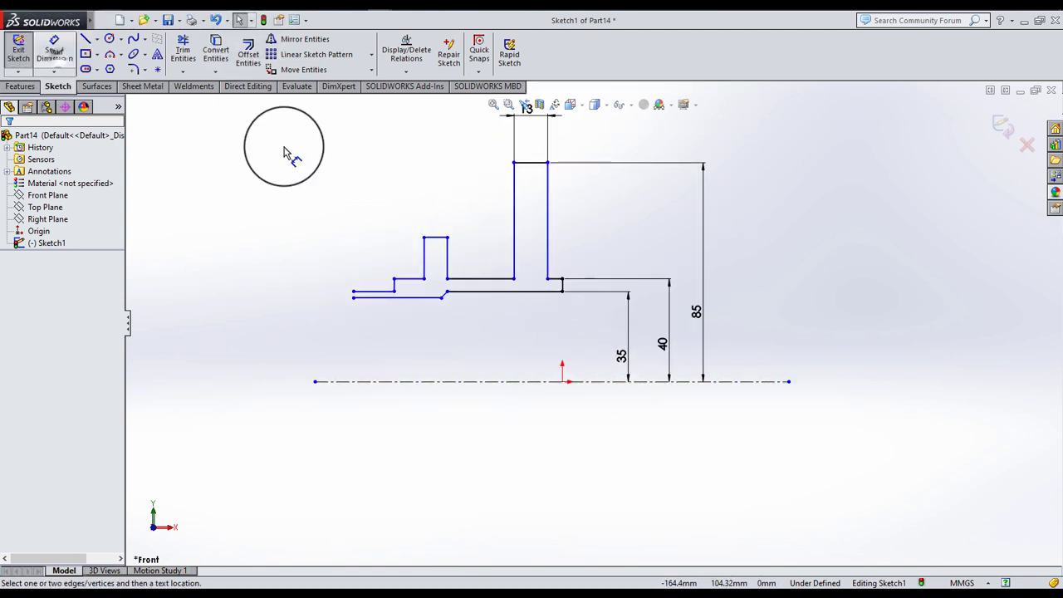
pyautogui.click(434, 238)
pyautogui.click(431, 217)
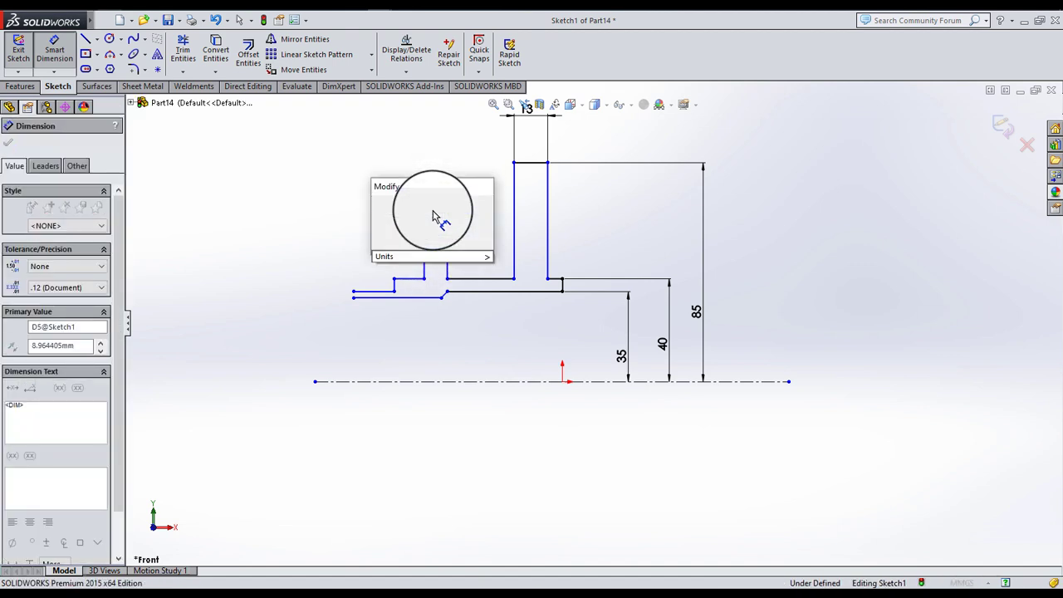
pyautogui.press('Return')
pyautogui.moveTo(434, 219)
pyautogui.mouseDown()
pyautogui.moveTo(399, 238)
pyautogui.moveTo(434, 256)
pyautogui.moveTo(519, 239)
pyautogui.moveTo(454, 264)
pyautogui.mouseUp()
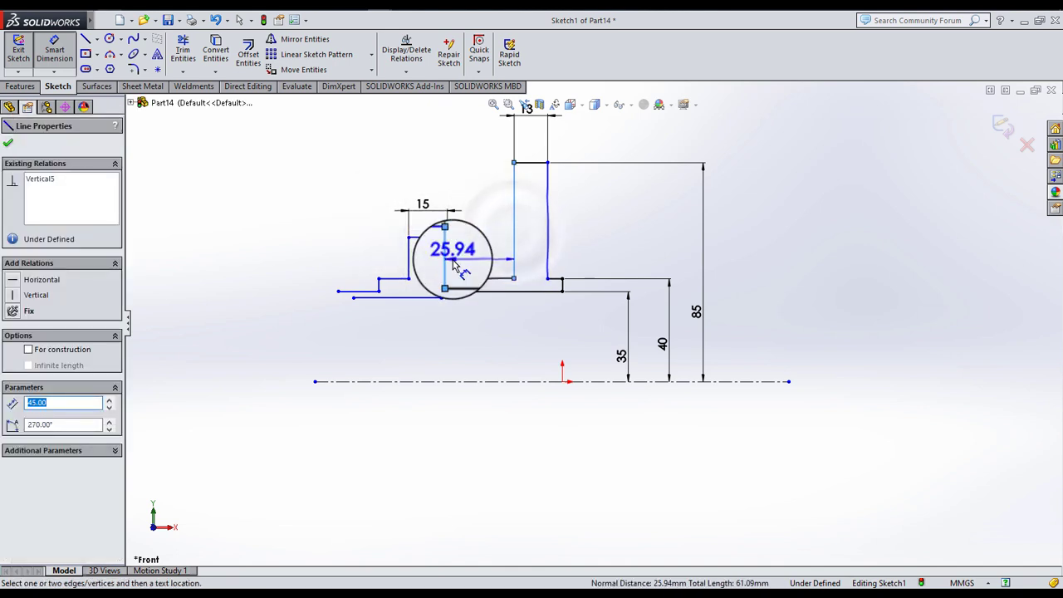
pyautogui.click(451, 263)
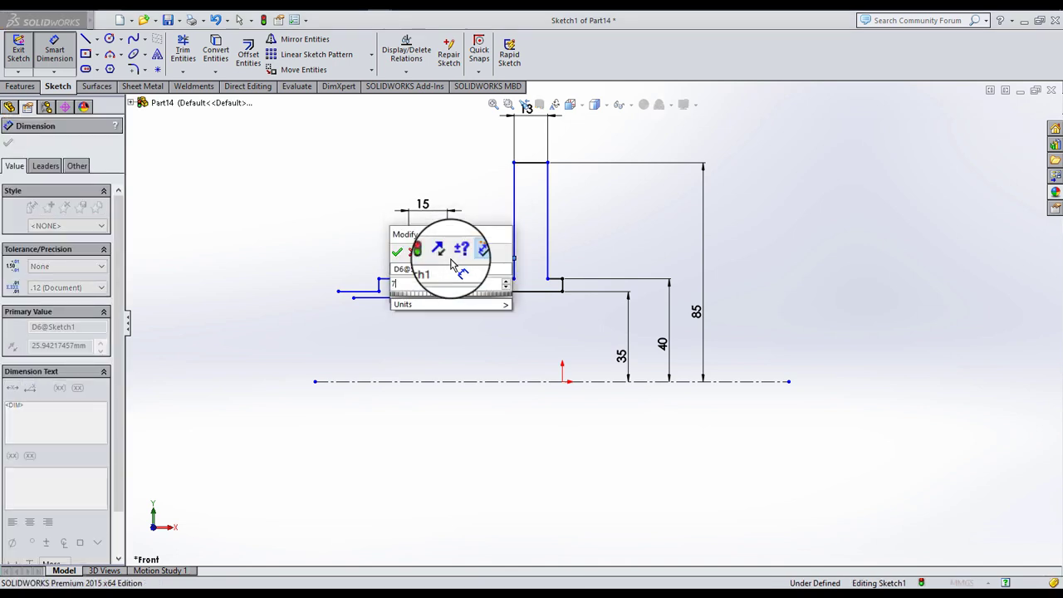
pyautogui.write('70')
pyautogui.press('Return')
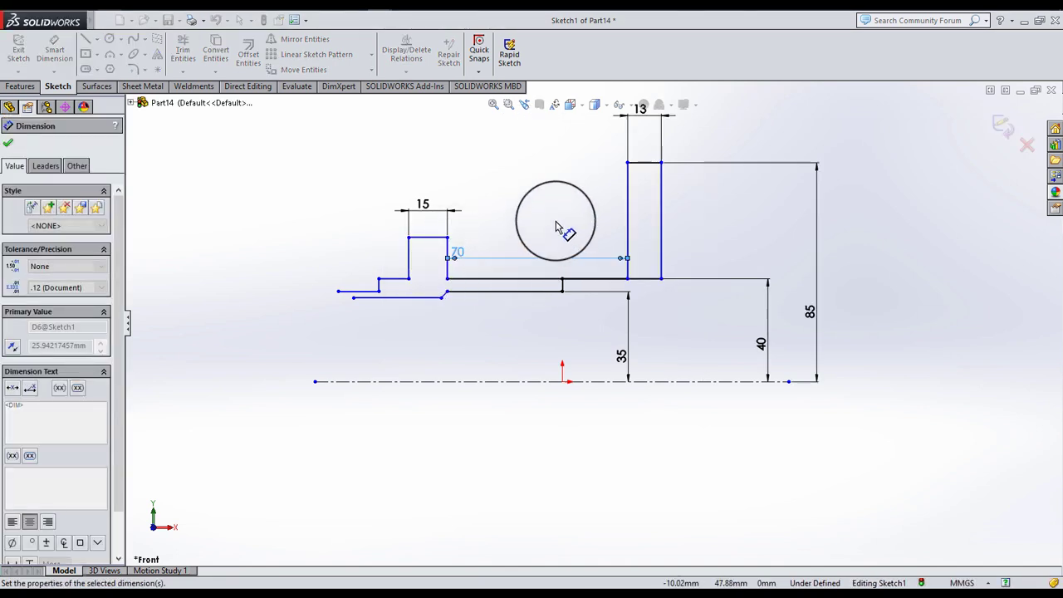
pyautogui.click(558, 223)
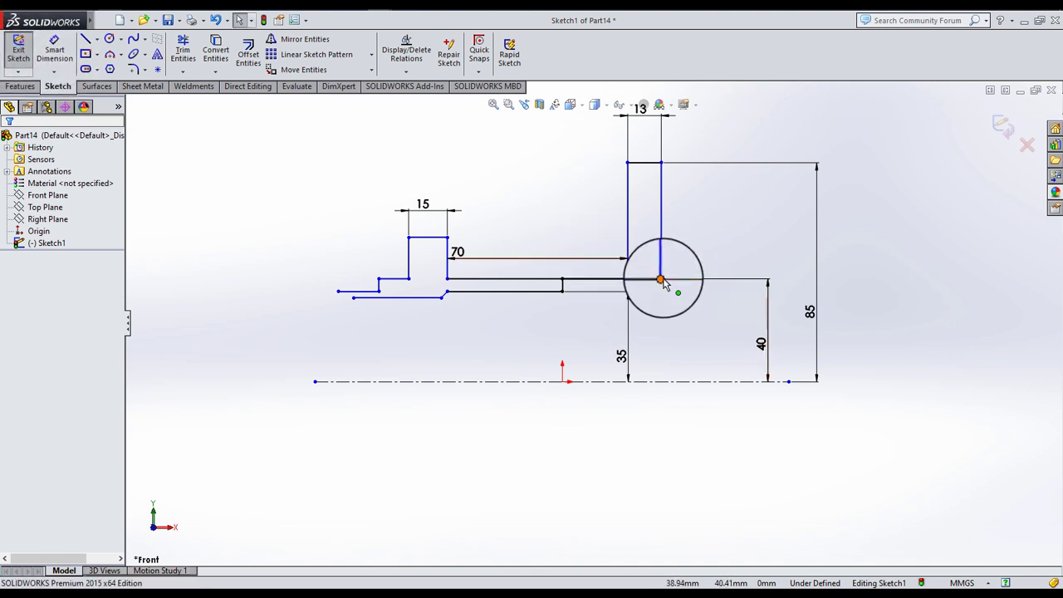
# - Drag the flange, left steps and bore line's end points to spread the profile apart
pyautogui.moveTo(662, 279); pyautogui.dragTo(542, 281)
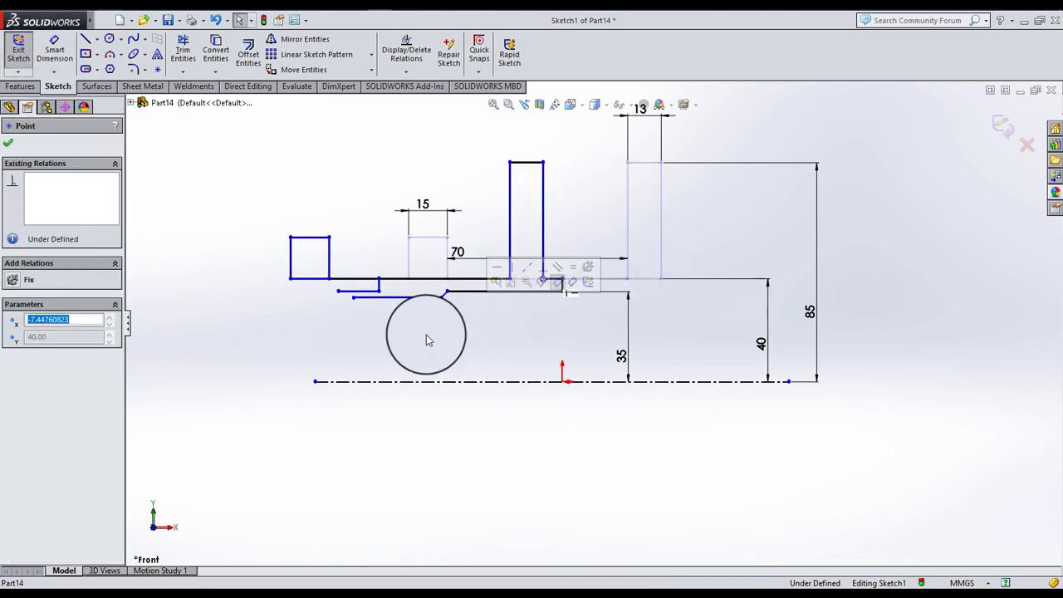
pyautogui.click(355, 299)
pyautogui.scroll(-2, 365, 290)
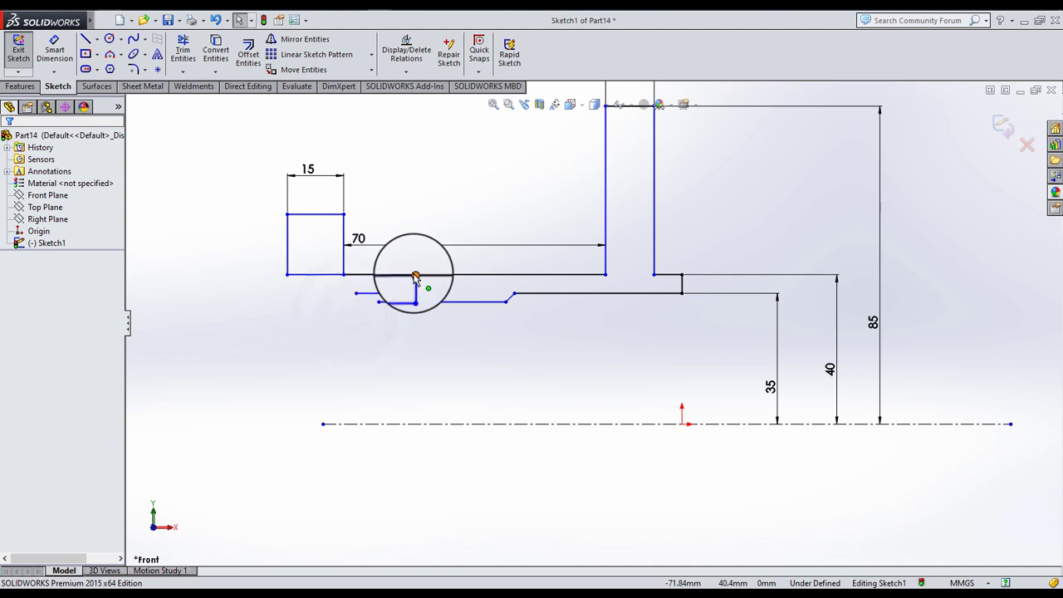
pyautogui.click(416, 276)
pyautogui.moveTo(254, 297); pyautogui.dragTo(234, 290)
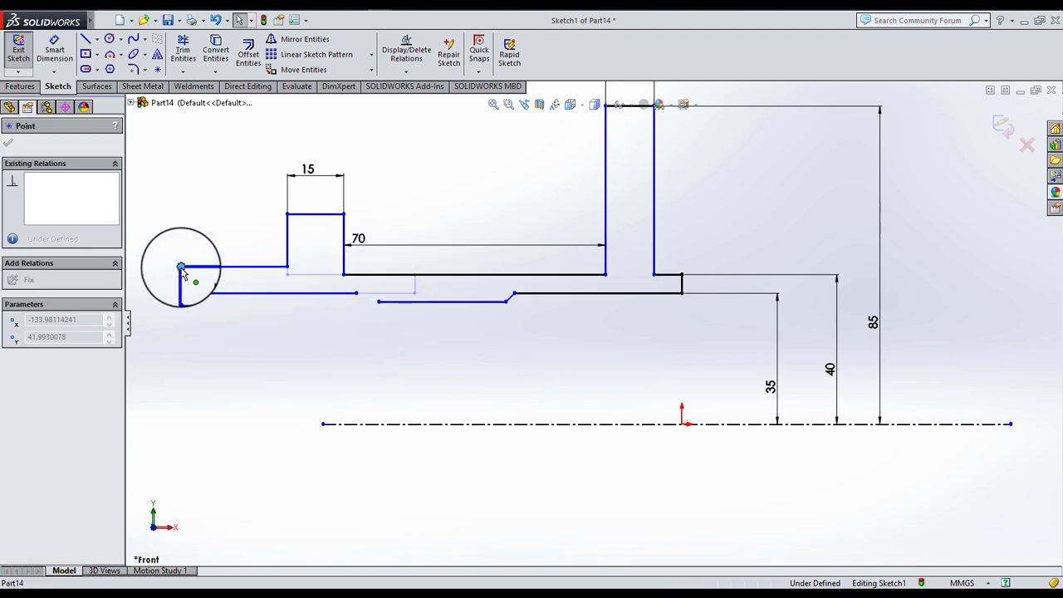
pyautogui.click(245, 326)
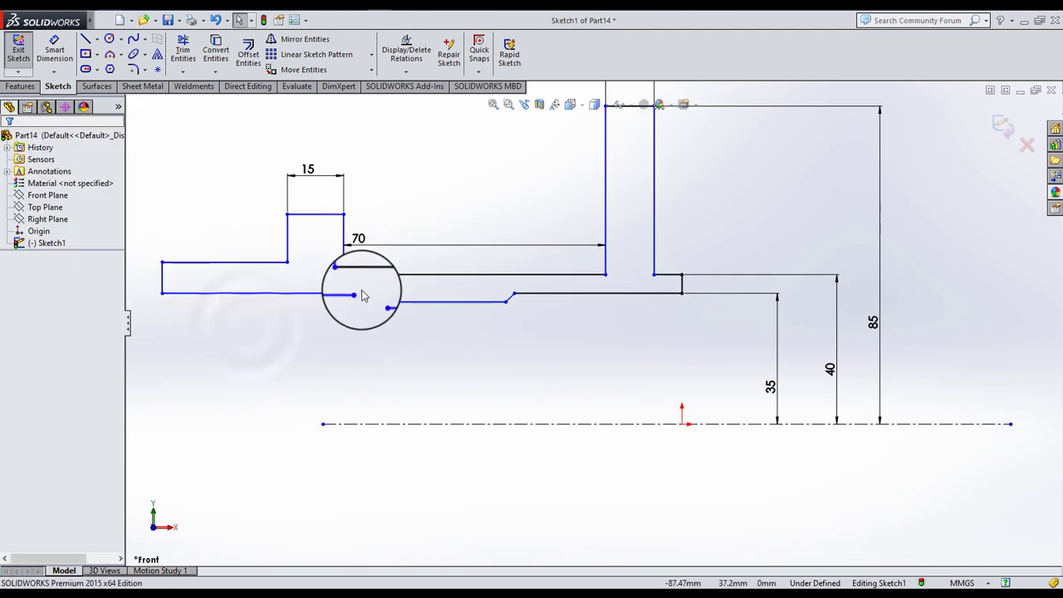
pyautogui.moveTo(379, 301); pyautogui.dragTo(286, 403)
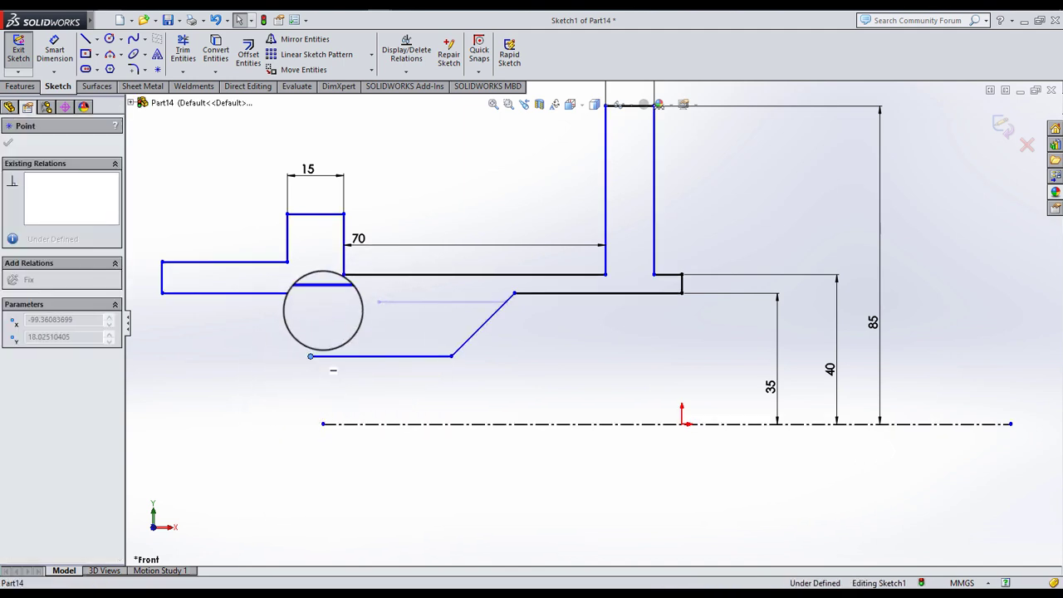
pyautogui.moveTo(333, 371); pyautogui.dragTo(357, 293)
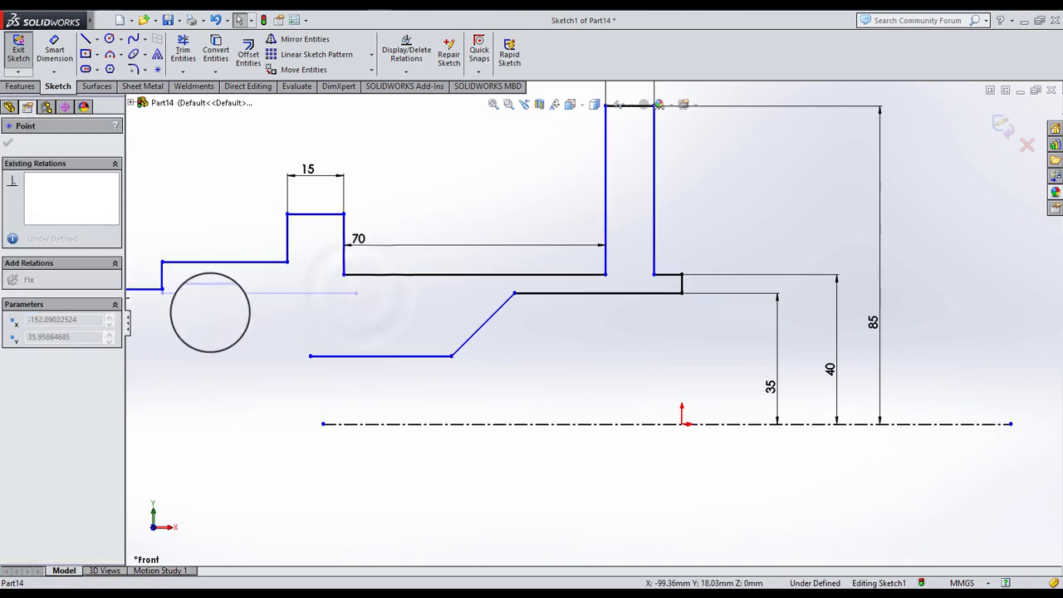
pyautogui.scroll(3, 345, 304)
pyautogui.scroll(2, 430, 308)
pyautogui.scroll(-2, 764, 332)
pyautogui.scroll(-3, 664, 332)
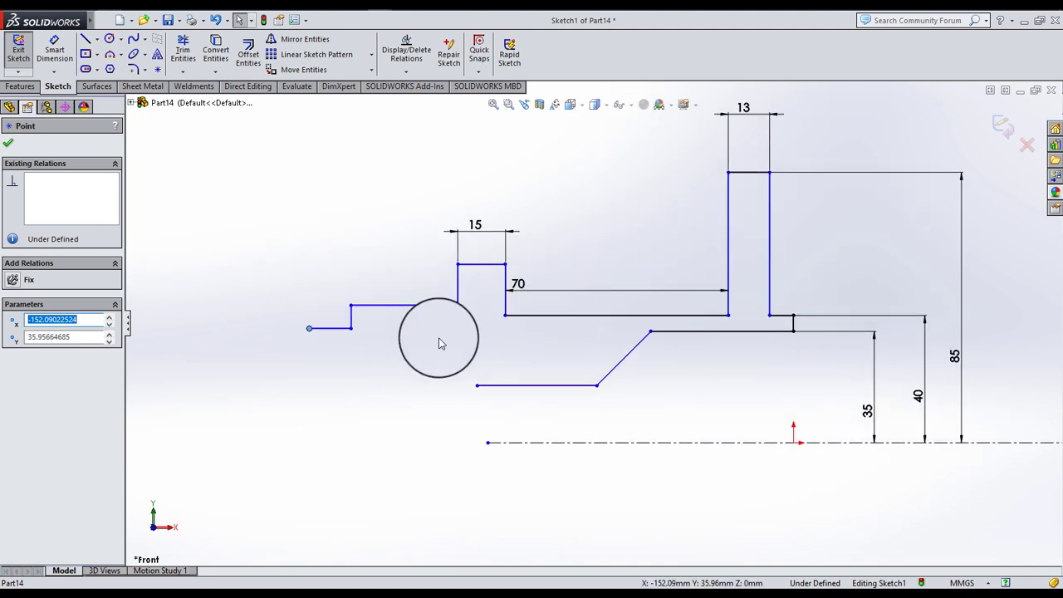
pyautogui.click(433, 344)
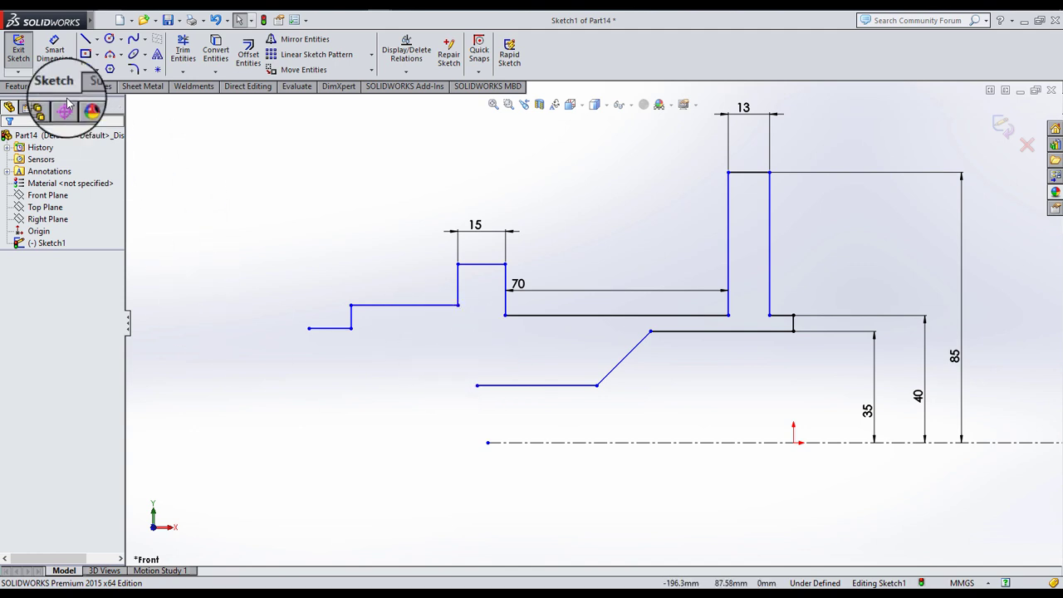
# - Make the 15-wide step's top edge collinear with the flange top
pyautogui.click(480, 263)
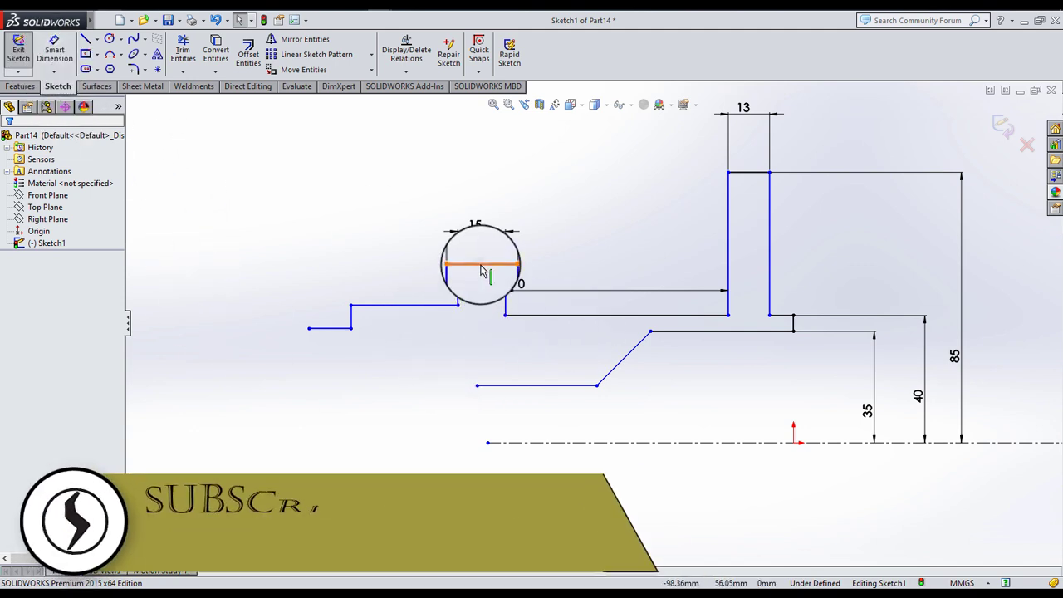
pyautogui.keyDown('ctrl'); pyautogui.click(735, 174); pyautogui.keyUp('ctrl')
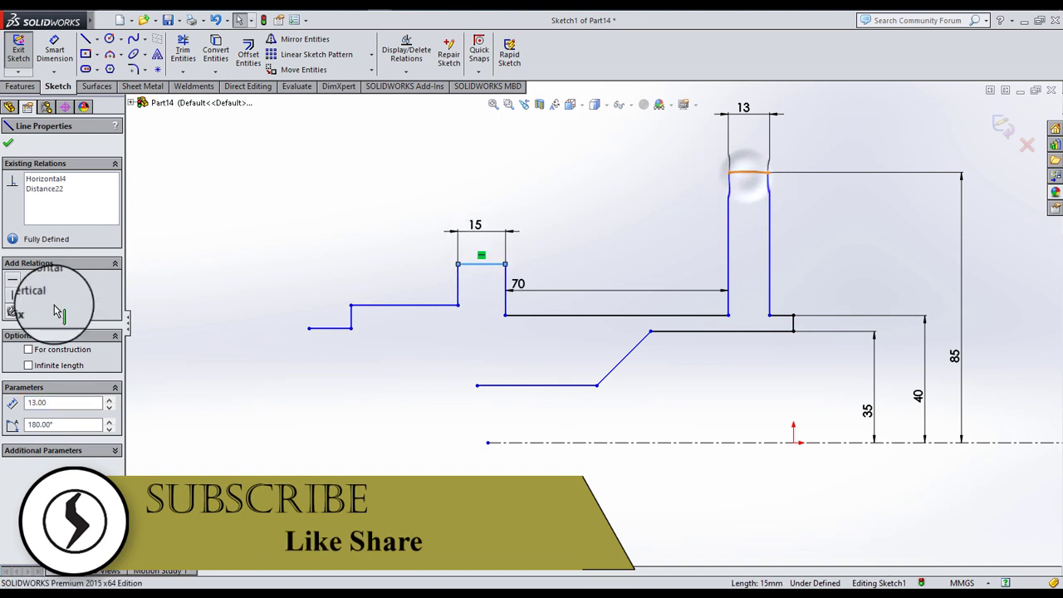
pyautogui.click(357, 140)
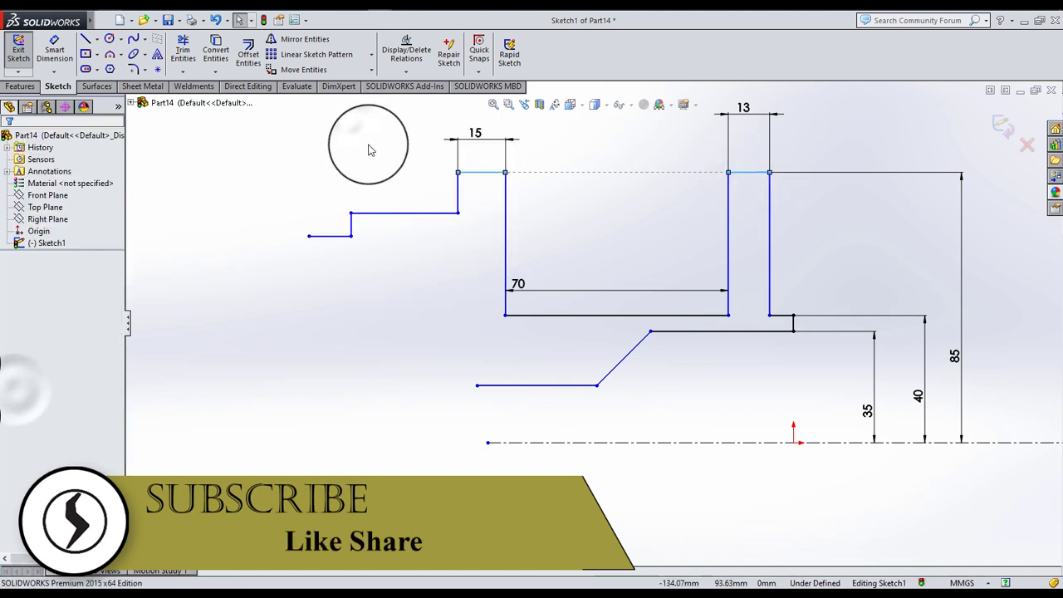
# - Dimension the chamfer end point 70 from the flange's right side
pyautogui.click(55, 58)
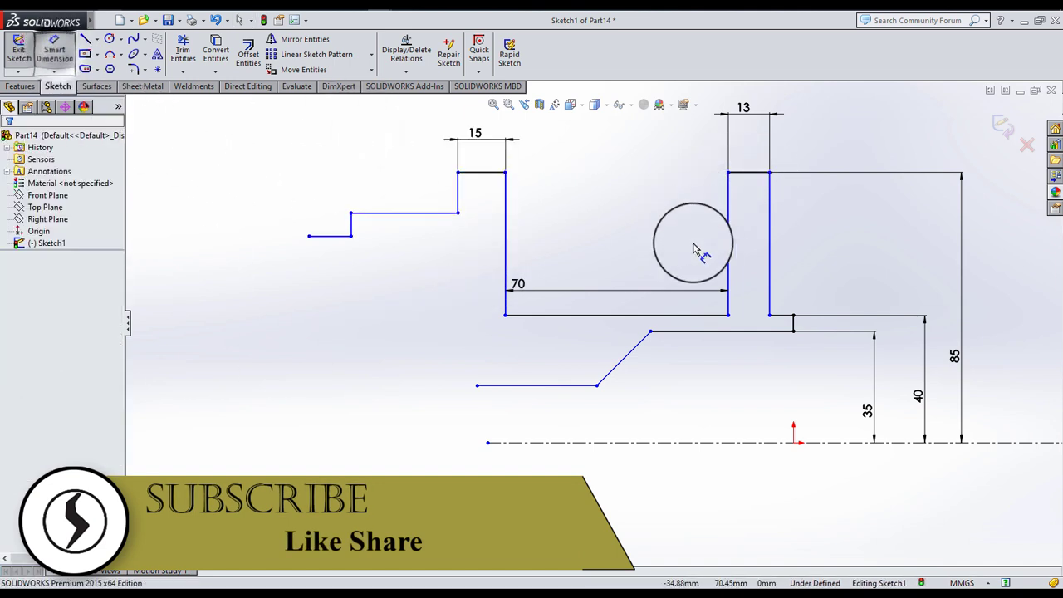
pyautogui.click(650, 332)
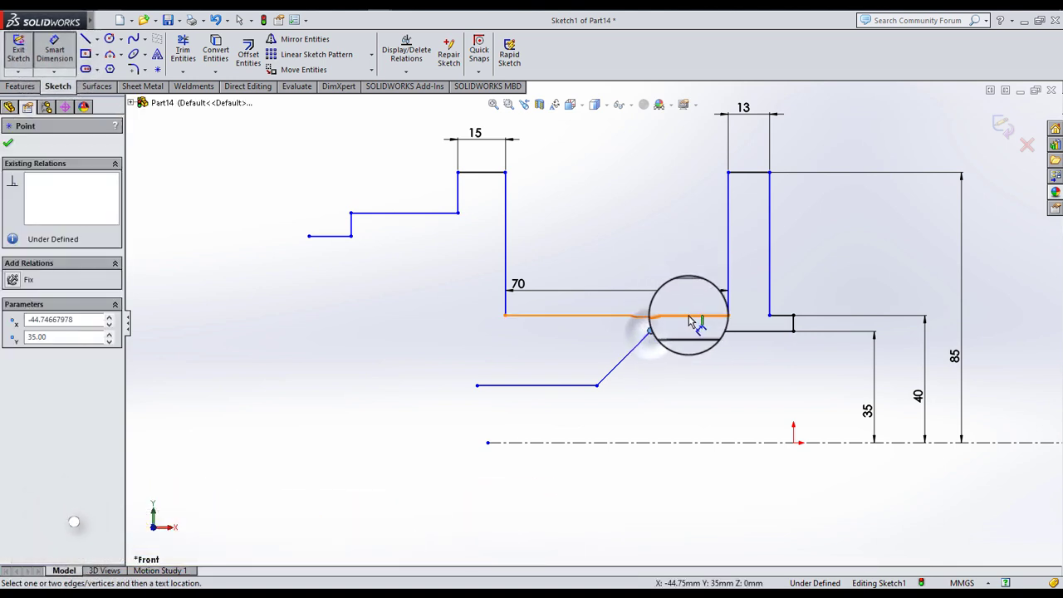
pyautogui.click(793, 324)
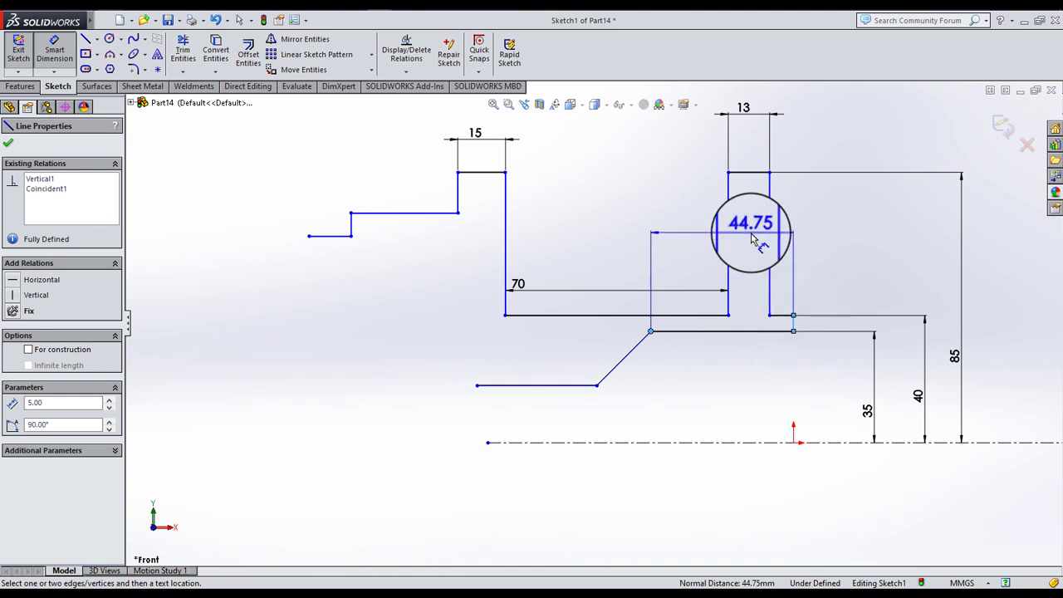
pyautogui.click(750, 238)
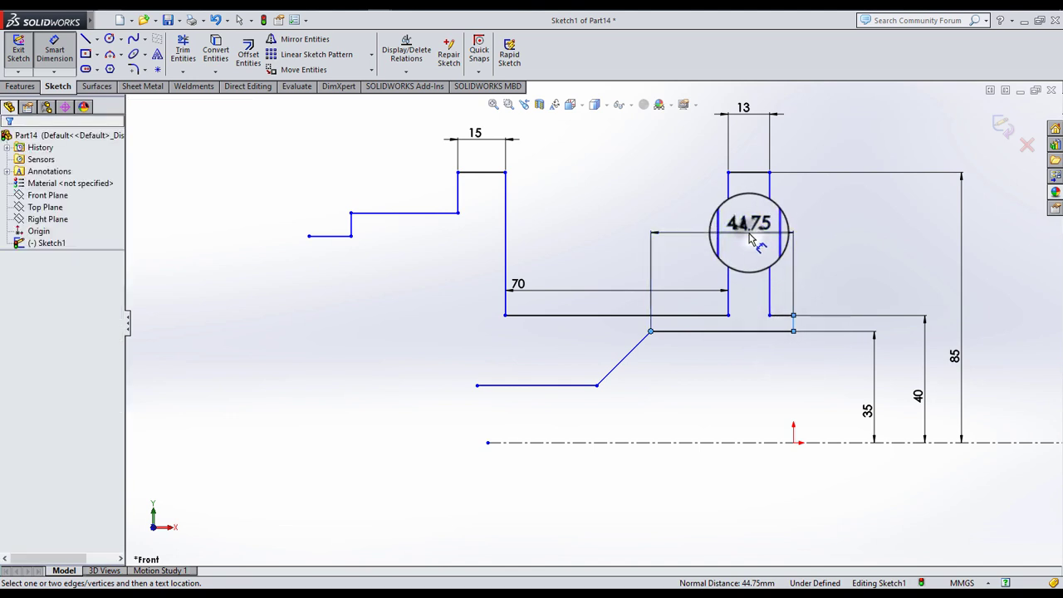
pyautogui.write('70')
pyautogui.press('Return')
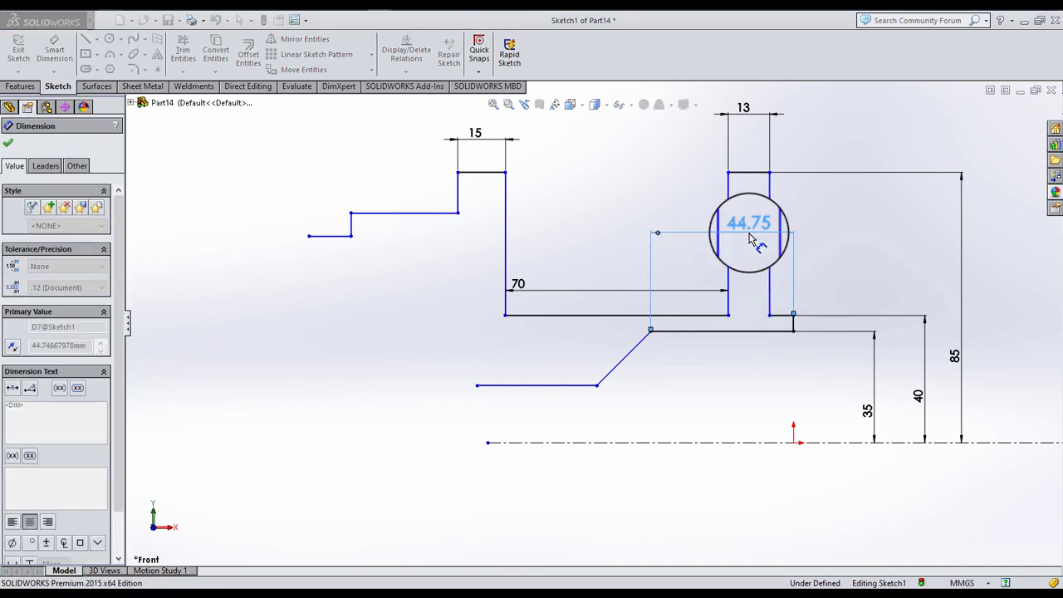
pyautogui.click(555, 202)
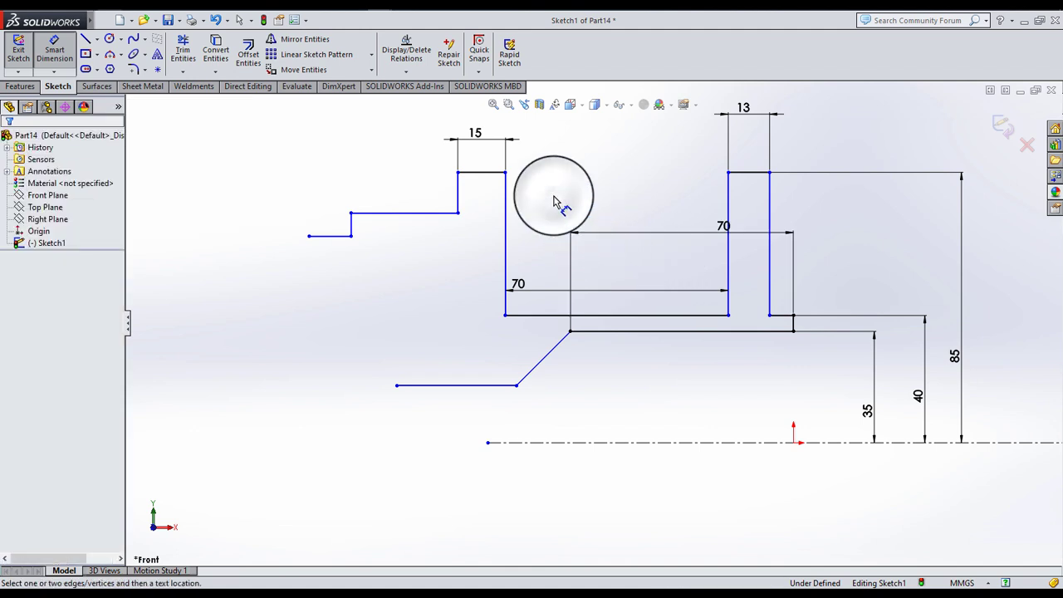
pyautogui.click(54, 52)
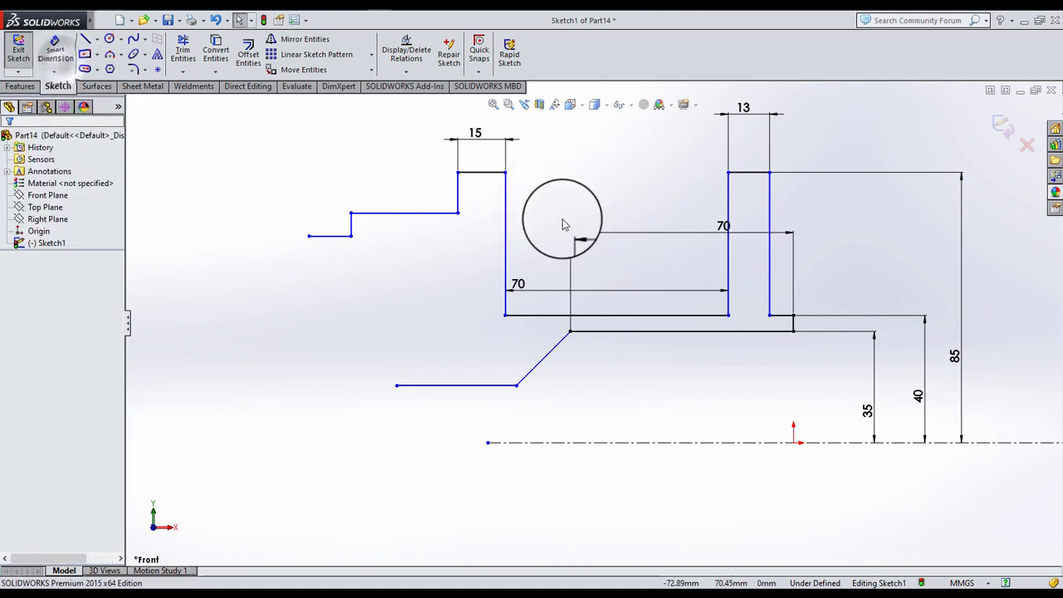
# - Dimension the chamfer 3 wide with a 135° angle
pyautogui.click(54, 50)
pyautogui.click(515, 385)
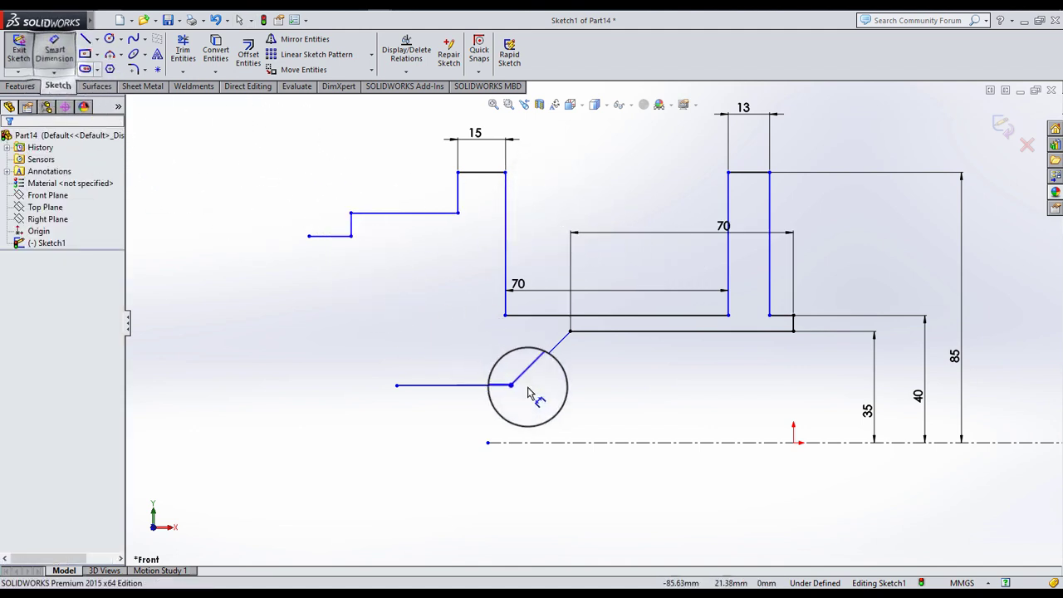
pyautogui.click(570, 332)
pyautogui.click(538, 406)
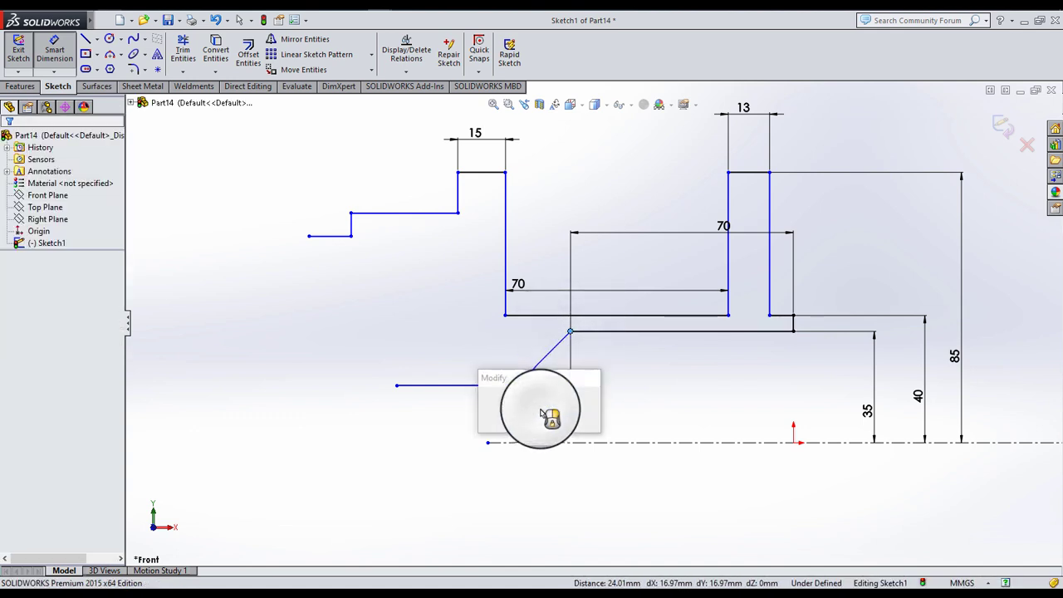
pyautogui.write('3')
pyautogui.click(660, 397)
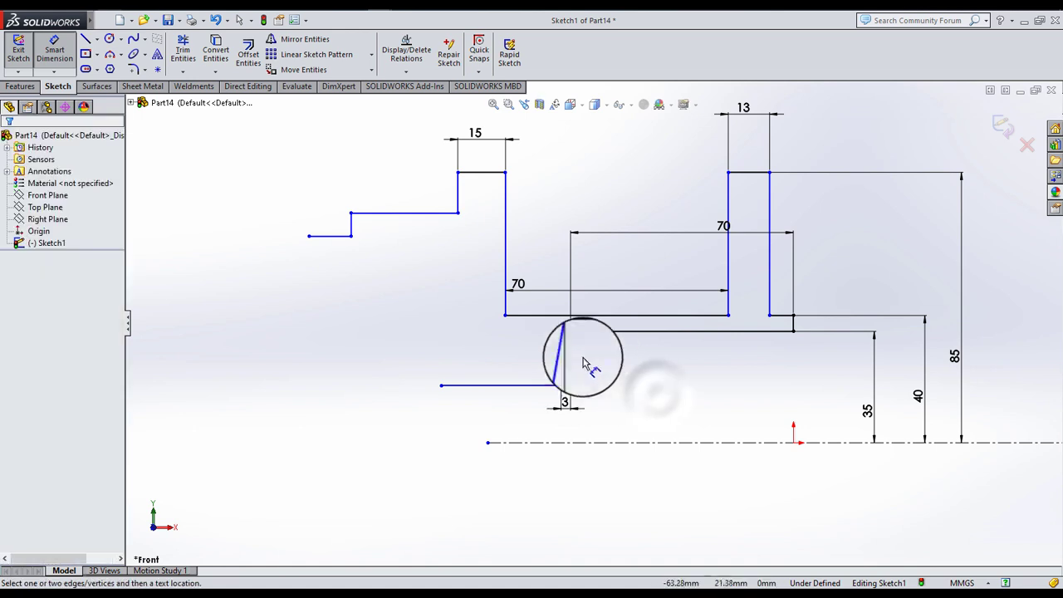
pyautogui.scroll(-2, 581, 357)
pyautogui.click(556, 370)
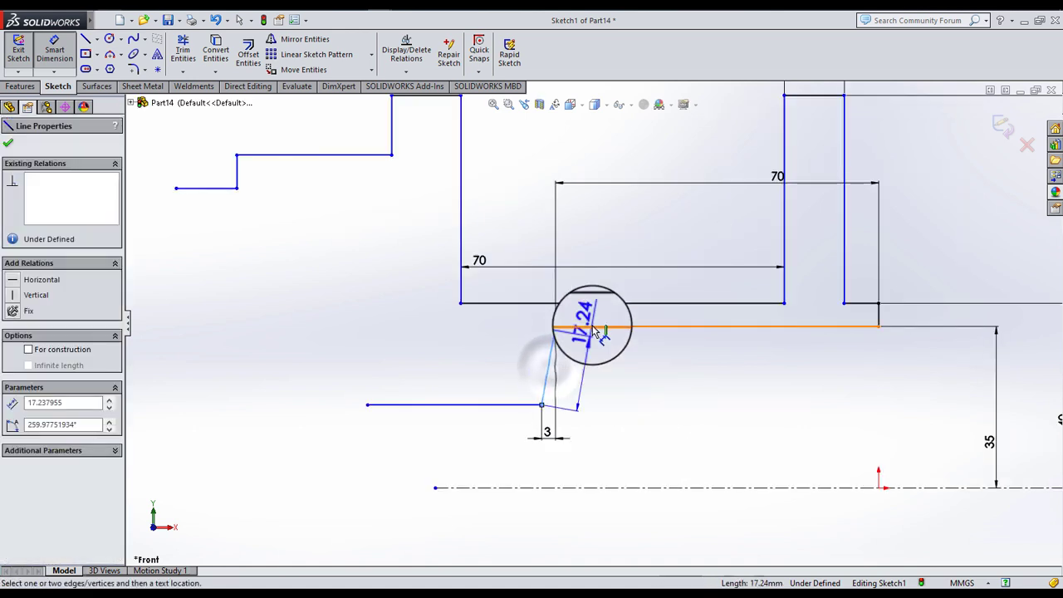
pyautogui.click(593, 326)
pyautogui.click(573, 359)
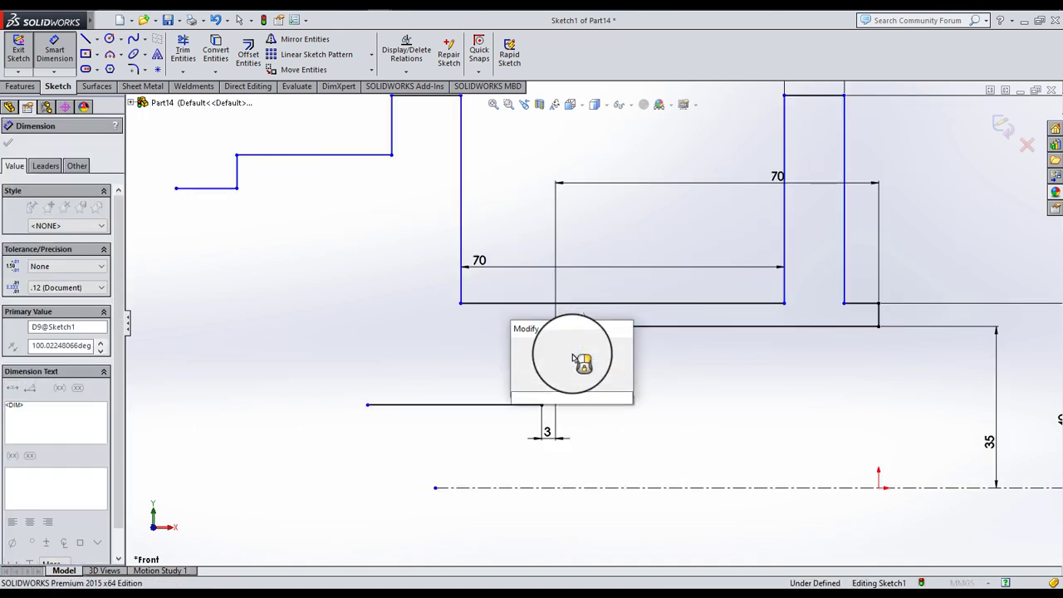
pyautogui.press('Return')
pyautogui.click(606, 386)
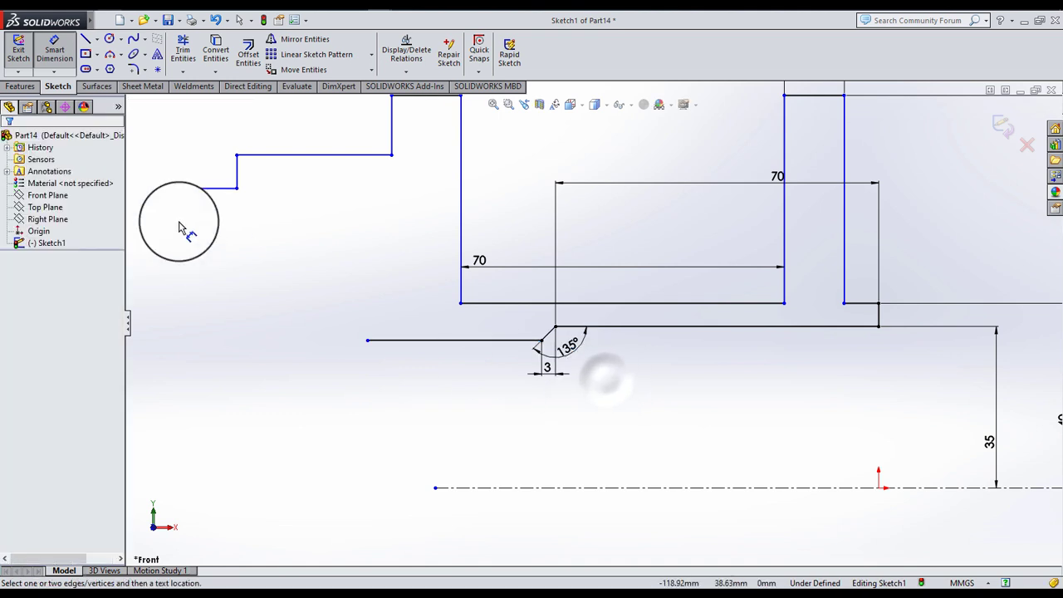
# - Delete the short stepped lines at the profile's upper-left end
pyautogui.scroll(2, 398, 269)
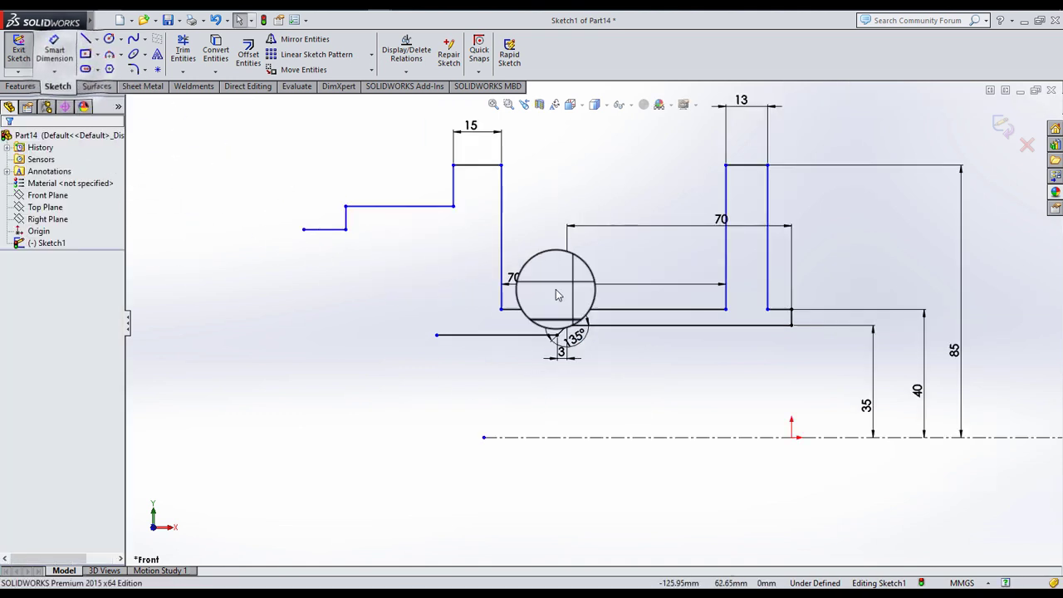
pyautogui.scroll(2, 703, 387)
pyautogui.scroll(-1, 696, 380)
pyautogui.scroll(-2, 689, 375)
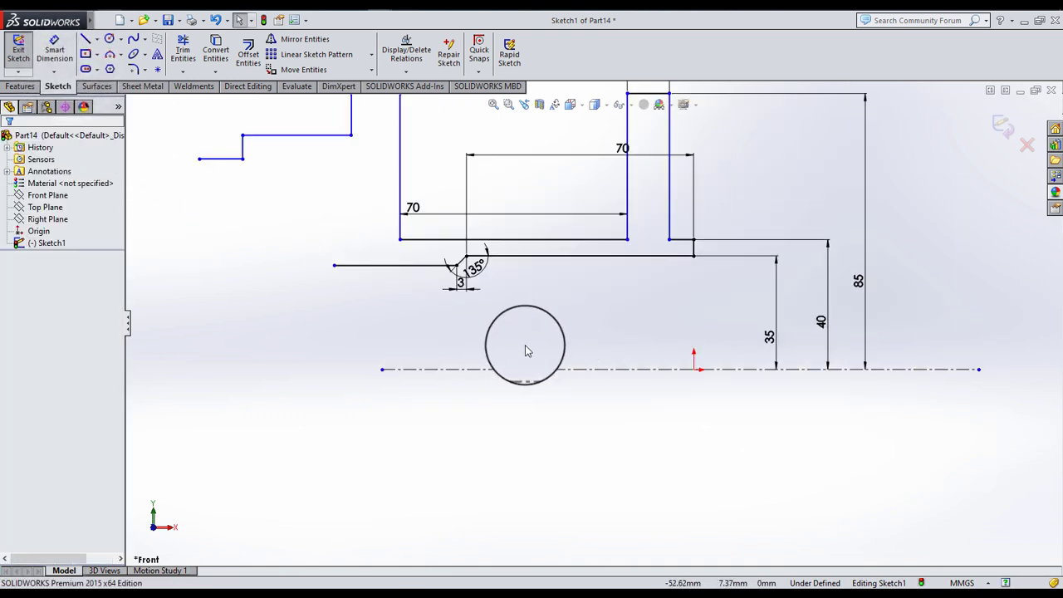
pyautogui.scroll(3, 515, 299)
pyautogui.scroll(-1, 510, 285)
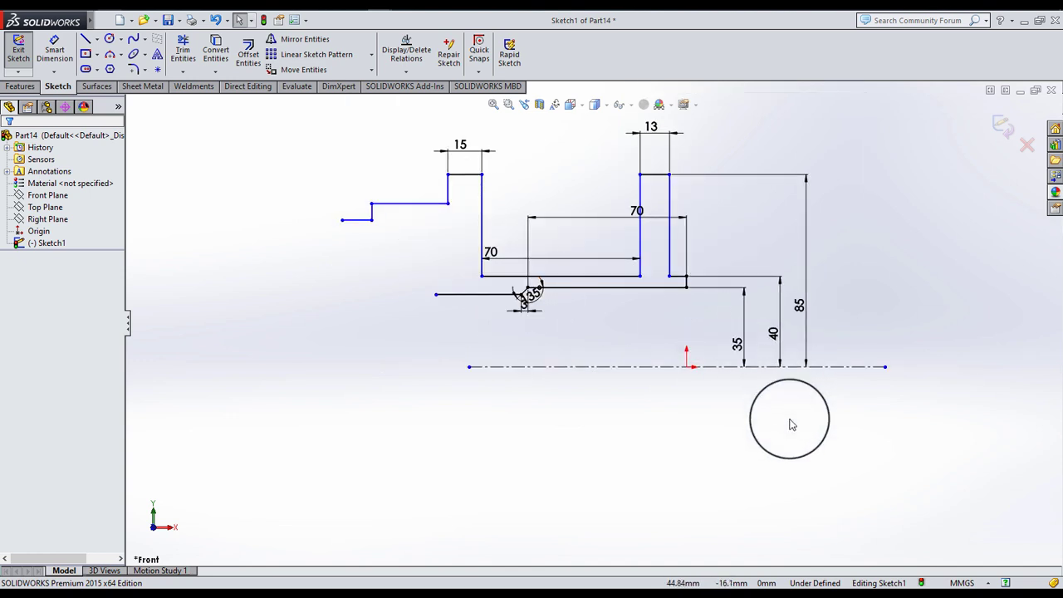
pyautogui.click(393, 207)
pyautogui.press('Delete')
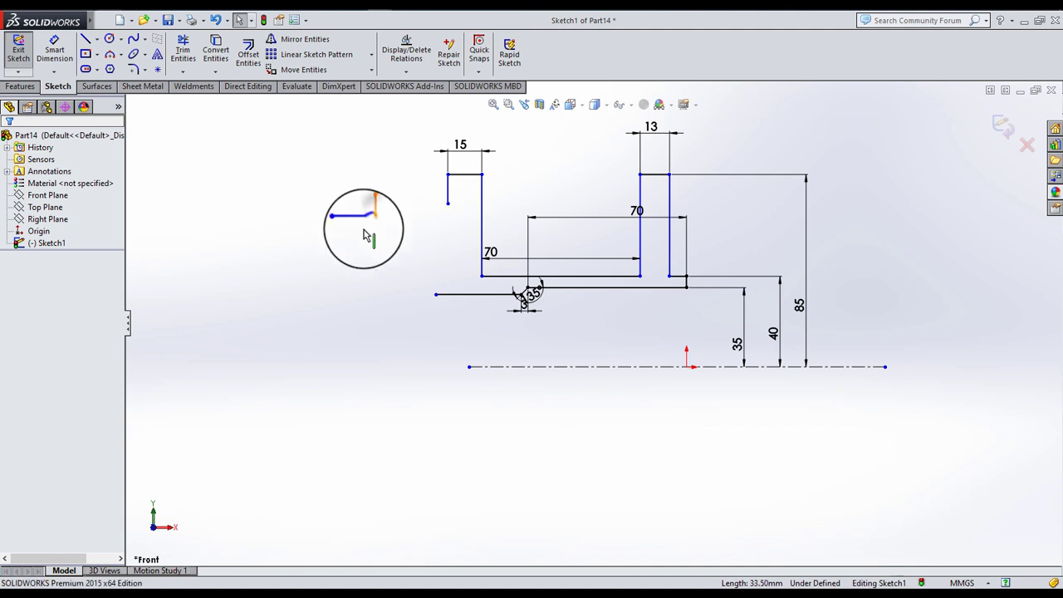
pyautogui.click(364, 235)
pyautogui.press('Escape')
pyautogui.click(357, 236)
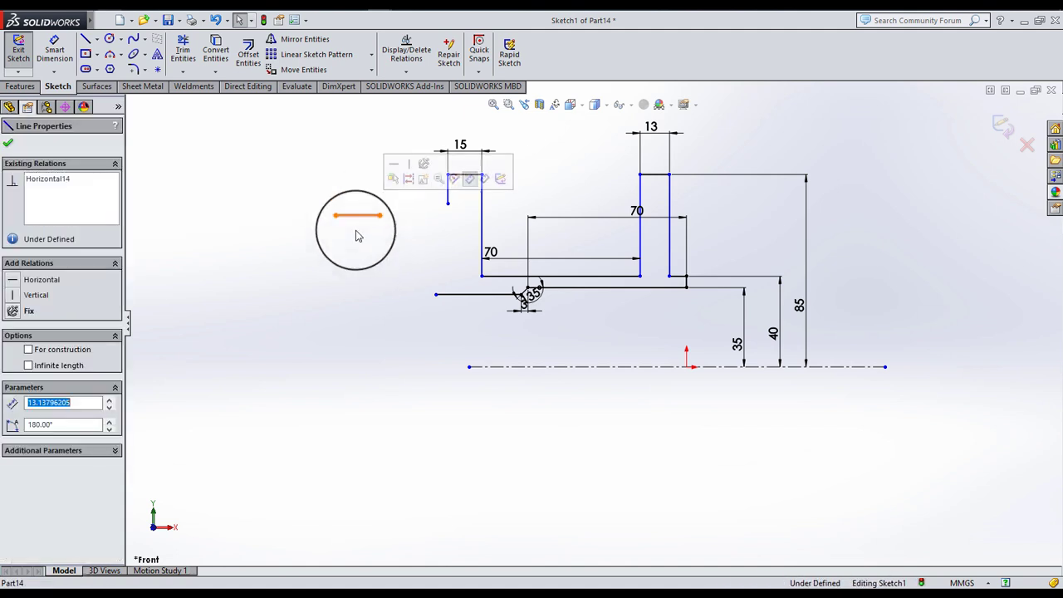
pyautogui.press('Delete')
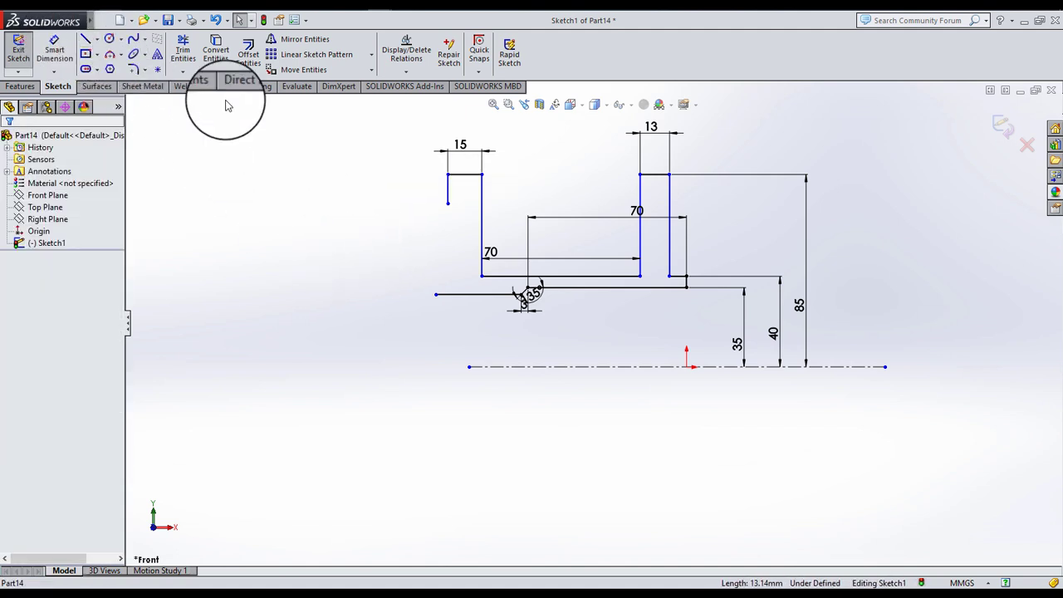
# - Redraw the upper-left profile lines with a short step, a small chamfer and a long leftward line
pyautogui.click(87, 40)
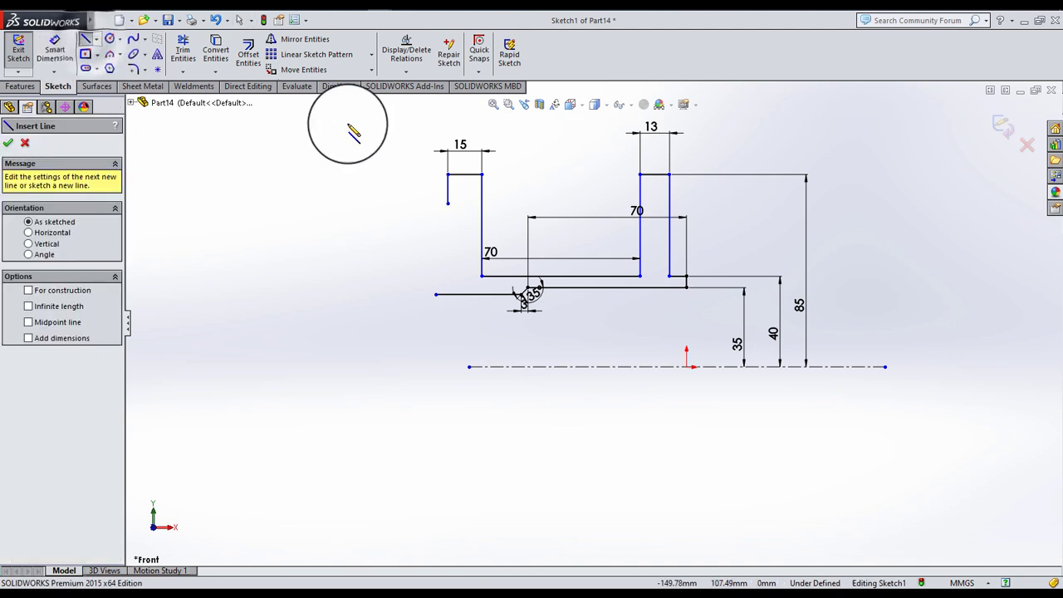
pyautogui.click(447, 203)
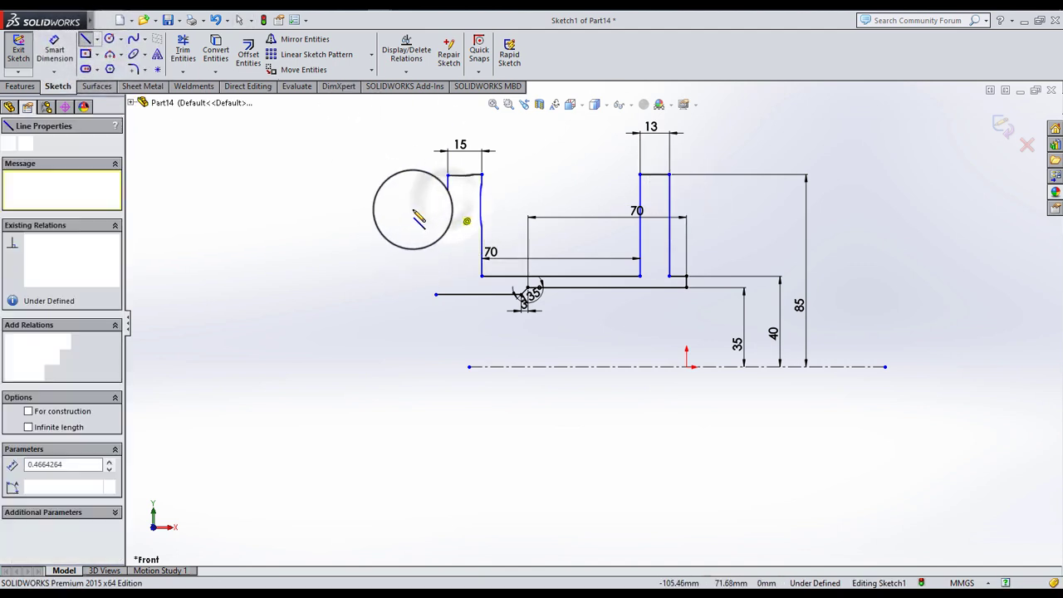
pyautogui.click(403, 204)
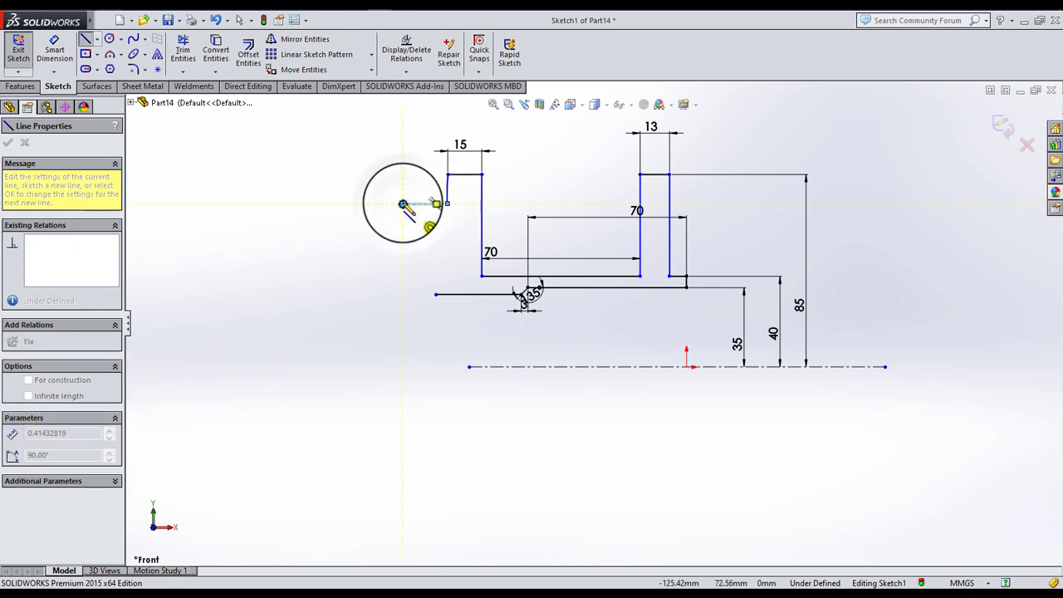
pyautogui.scroll(-2, 452, 204)
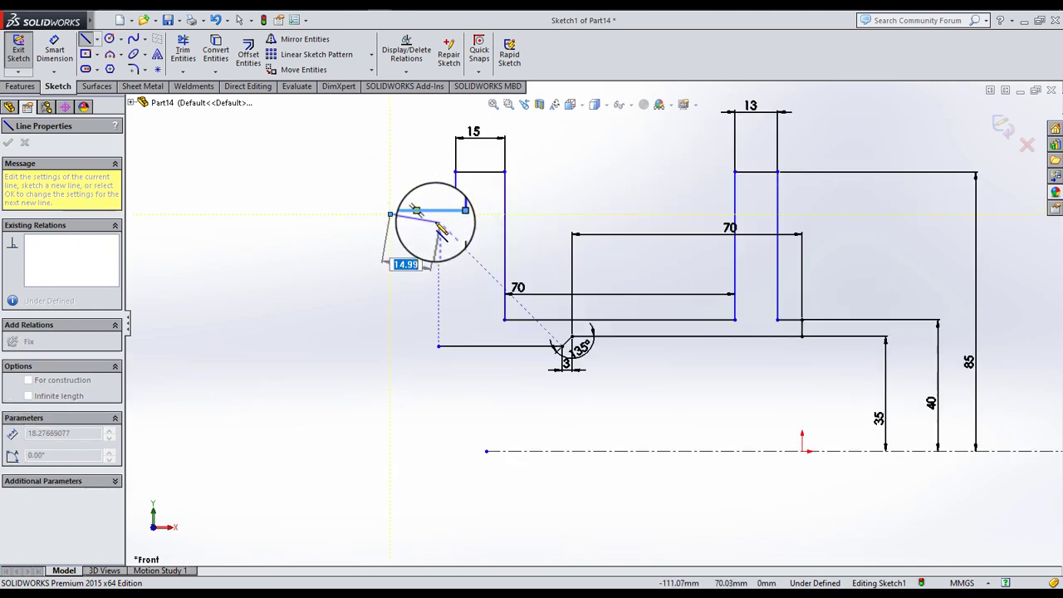
pyautogui.click(381, 226)
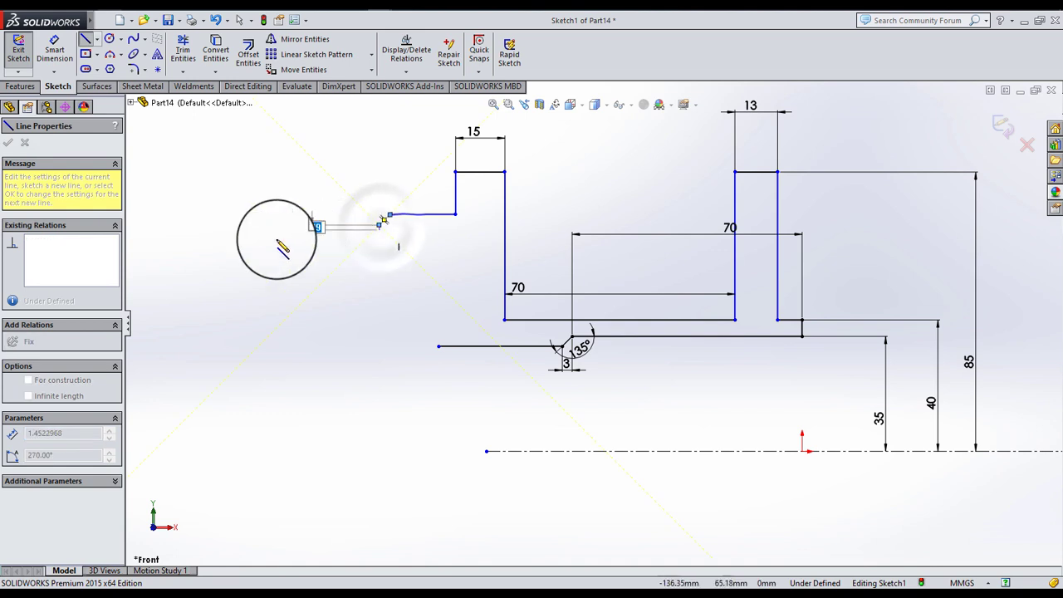
pyautogui.click(239, 229)
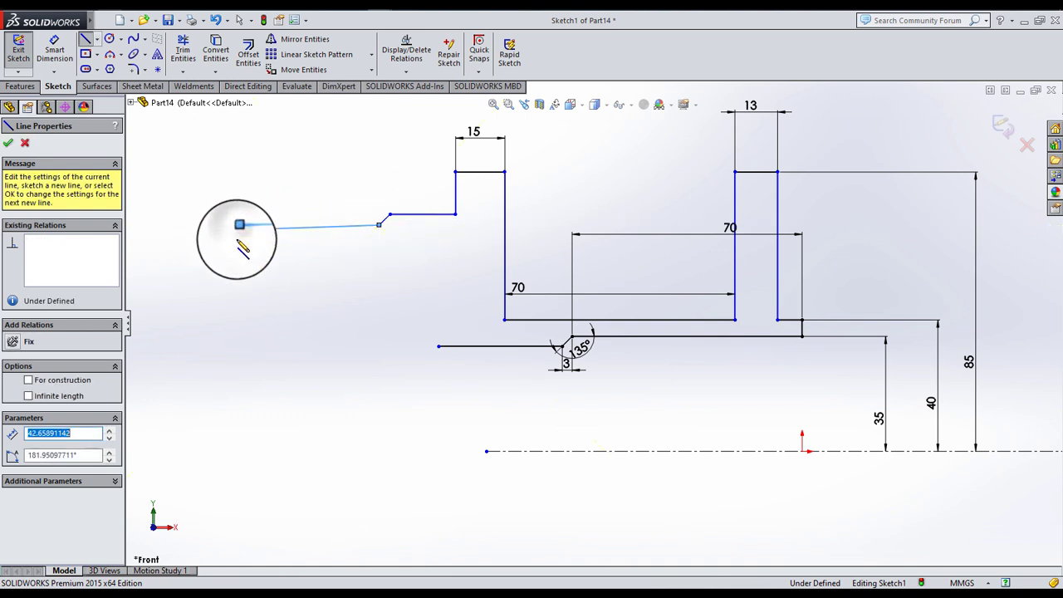
pyautogui.press('Escape')
# - Make the slightly slanted far-left line horizontal
pyautogui.moveTo(403, 272); pyautogui.dragTo(337, 226)
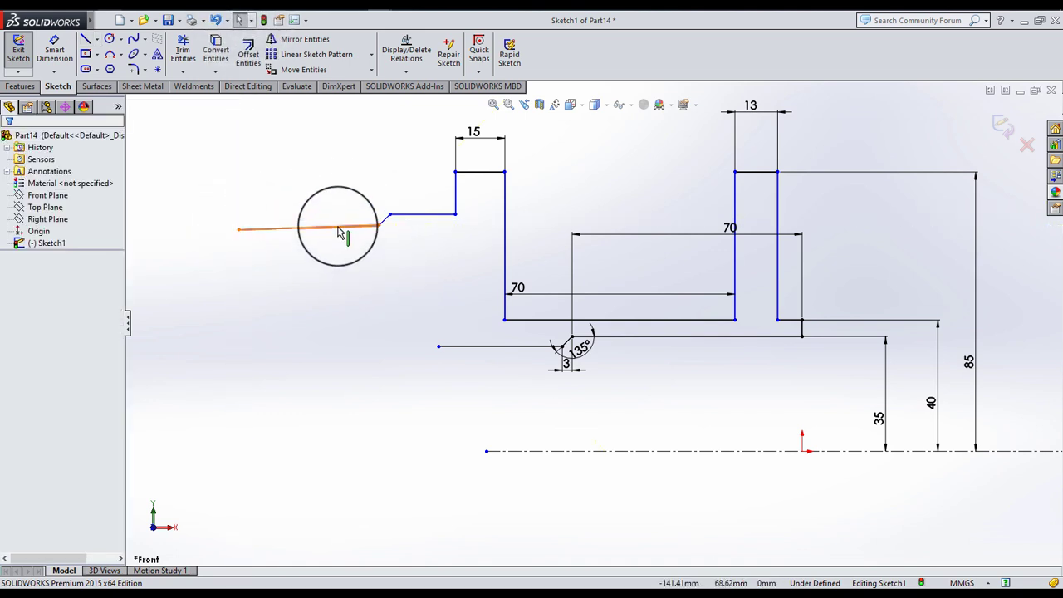
pyautogui.click(249, 233)
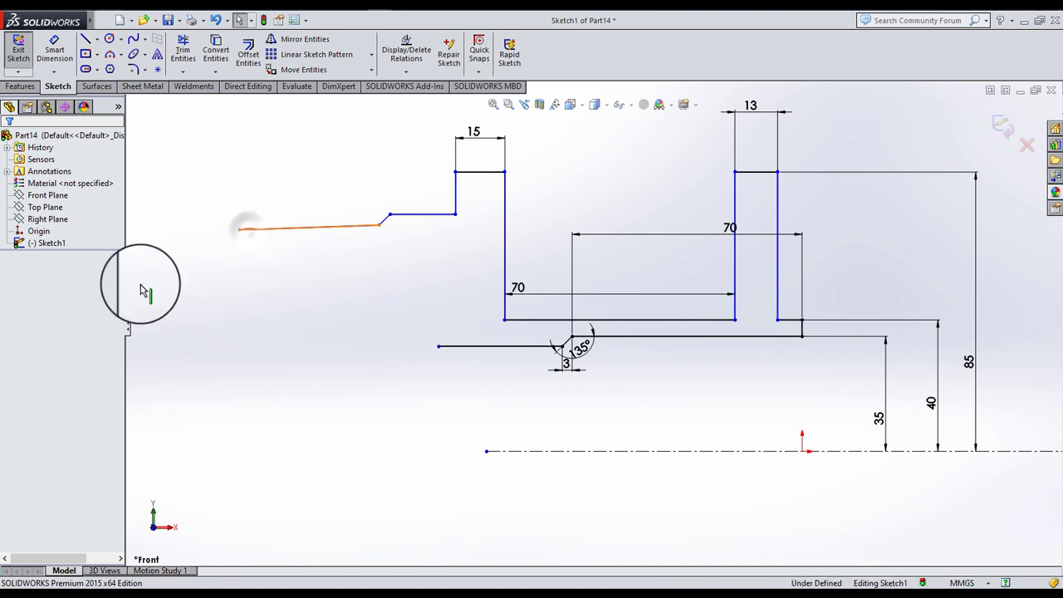
pyautogui.click(14, 283)
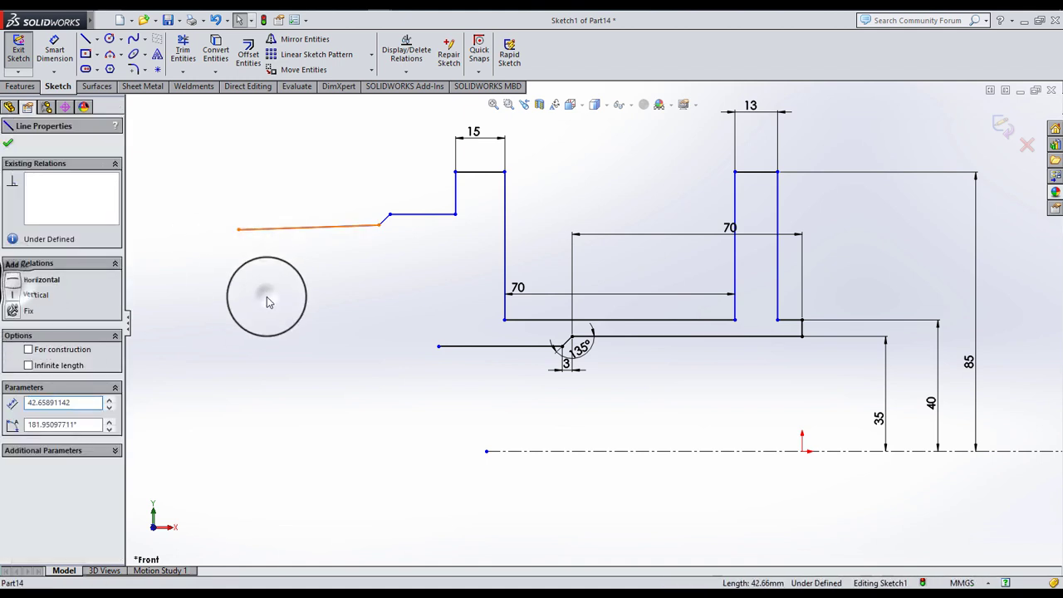
pyautogui.click(266, 296)
# - Draw the lower closing lines: short step, drop, long bottom line and left edge up to the corner
pyautogui.click(85, 39)
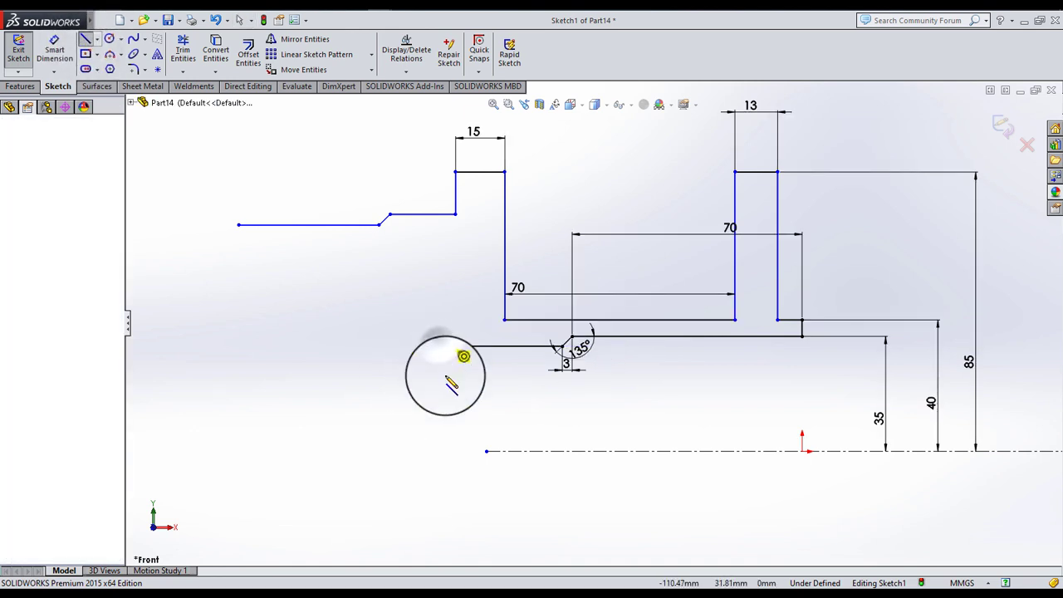
pyautogui.moveTo(439, 346); pyautogui.dragTo(439, 368)
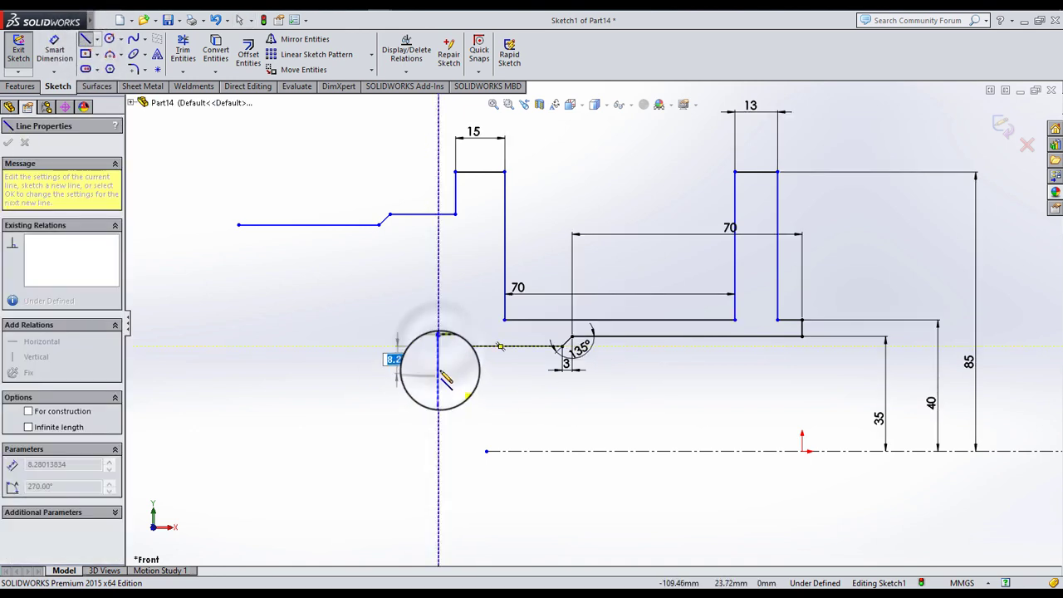
pyautogui.click(487, 368)
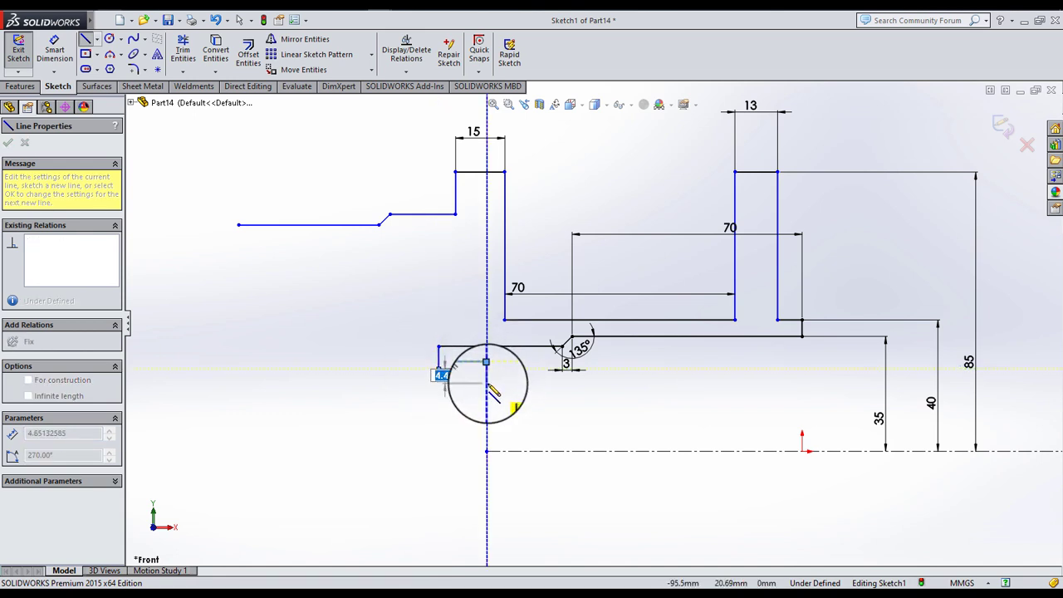
pyautogui.click(486, 384)
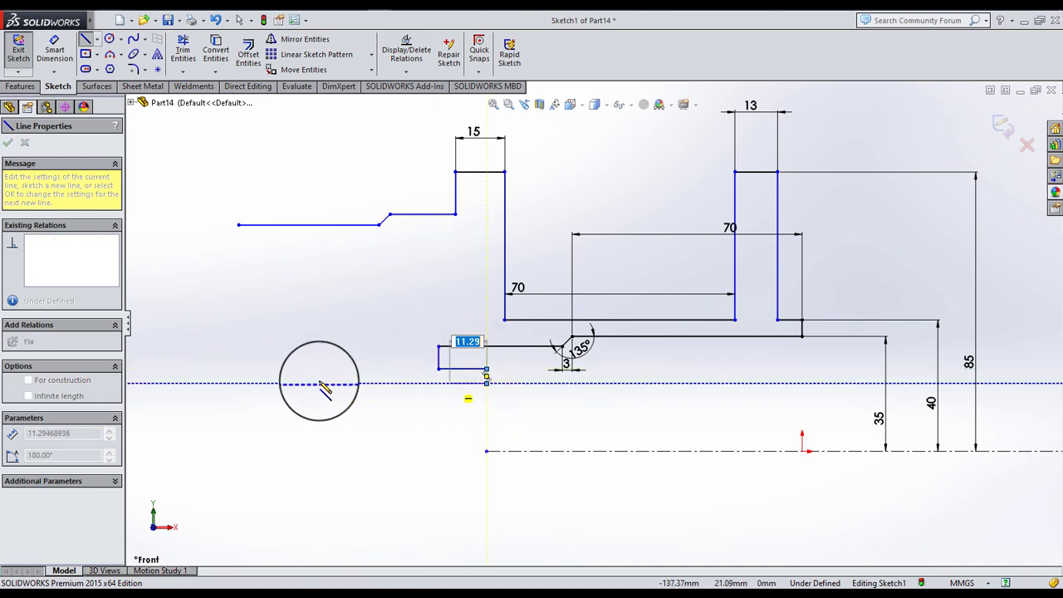
pyautogui.click(227, 383)
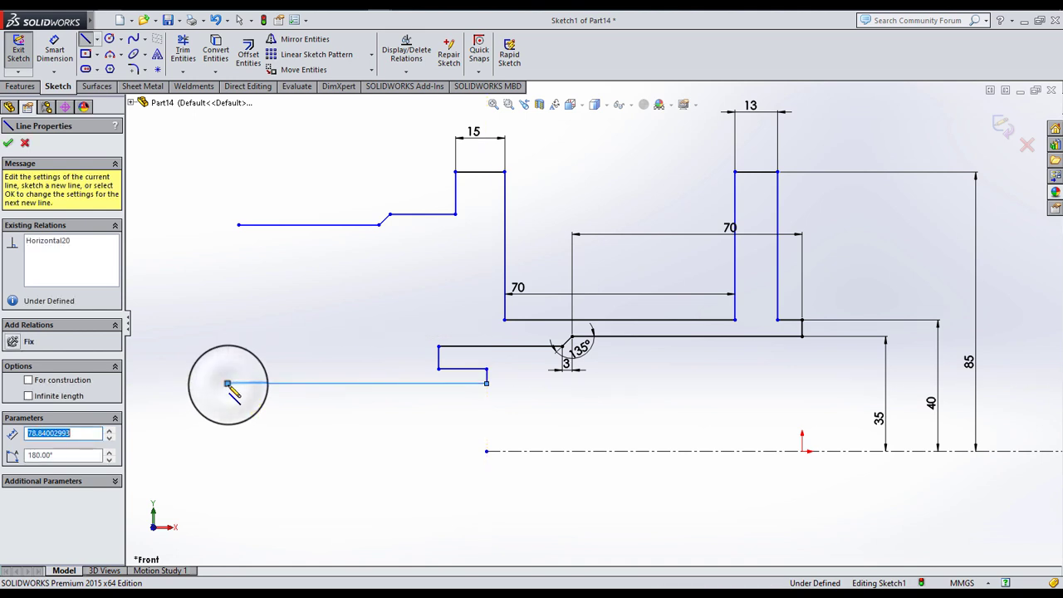
pyautogui.click(239, 225)
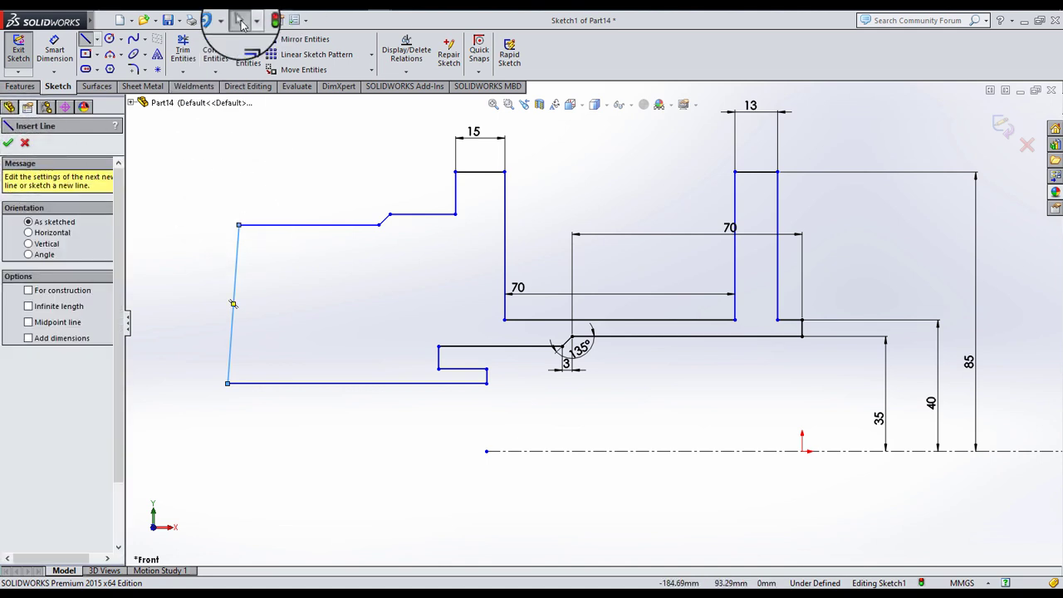
pyautogui.click(241, 23)
# - Make the left closing line vertical
pyautogui.click(235, 270)
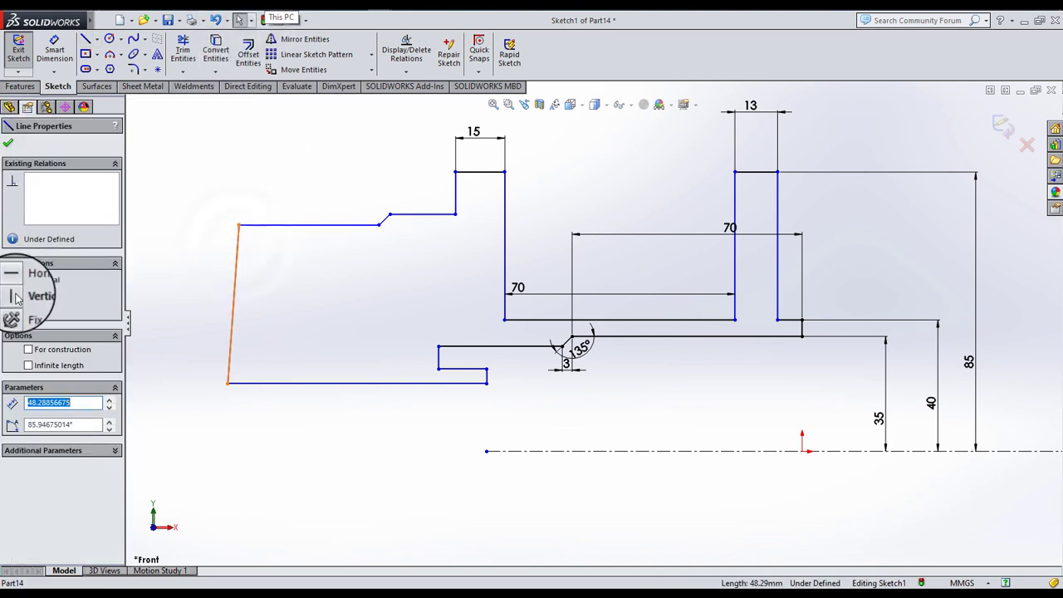
pyautogui.click(35, 295)
pyautogui.click(331, 296)
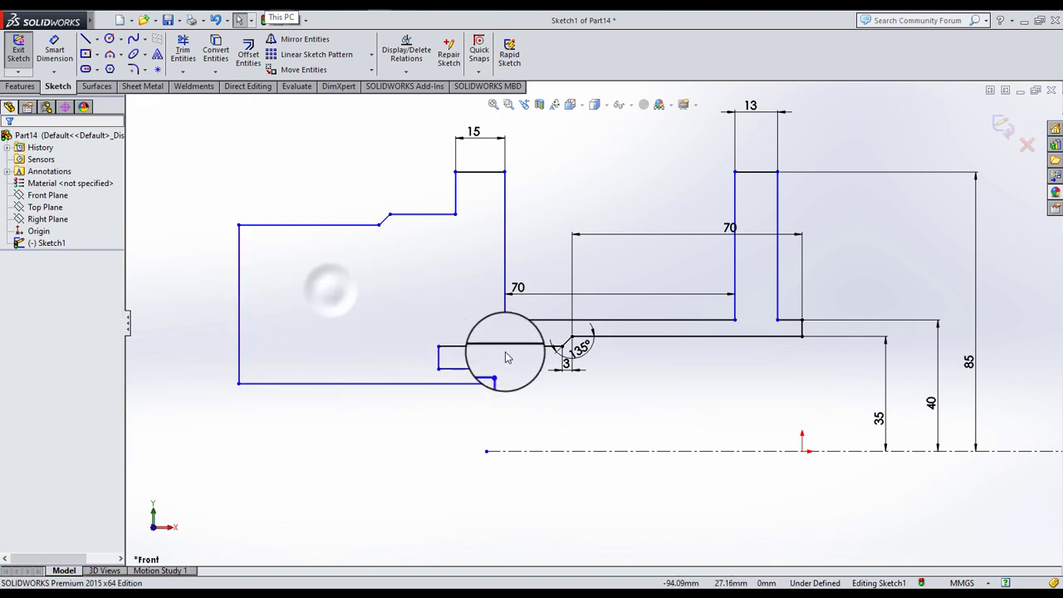
pyautogui.scroll(3, 531, 370)
pyautogui.scroll(3, 565, 379)
pyautogui.scroll(-3, 882, 410)
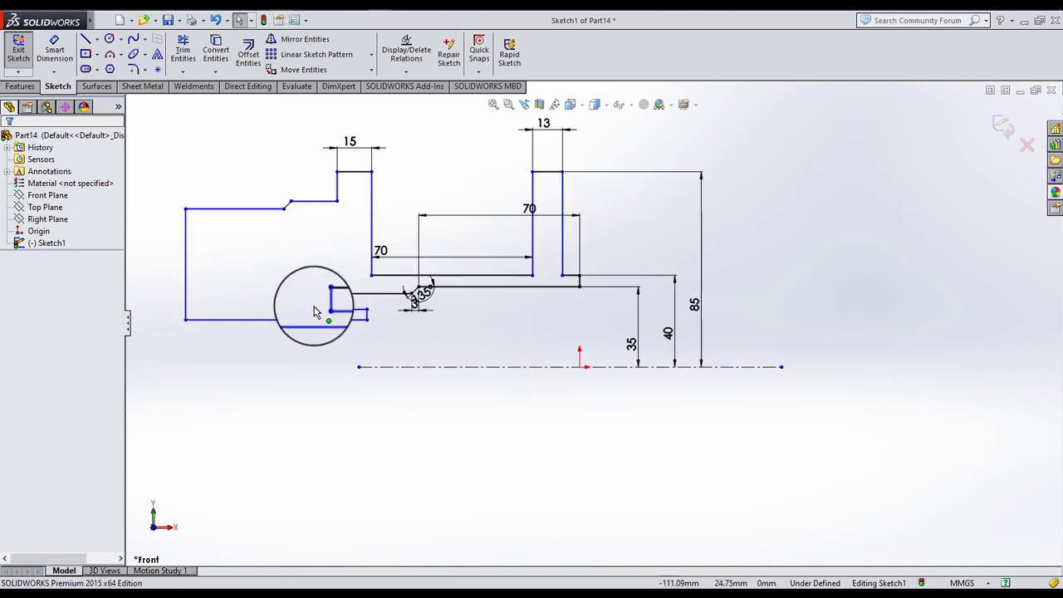
pyautogui.scroll(-2, 307, 299)
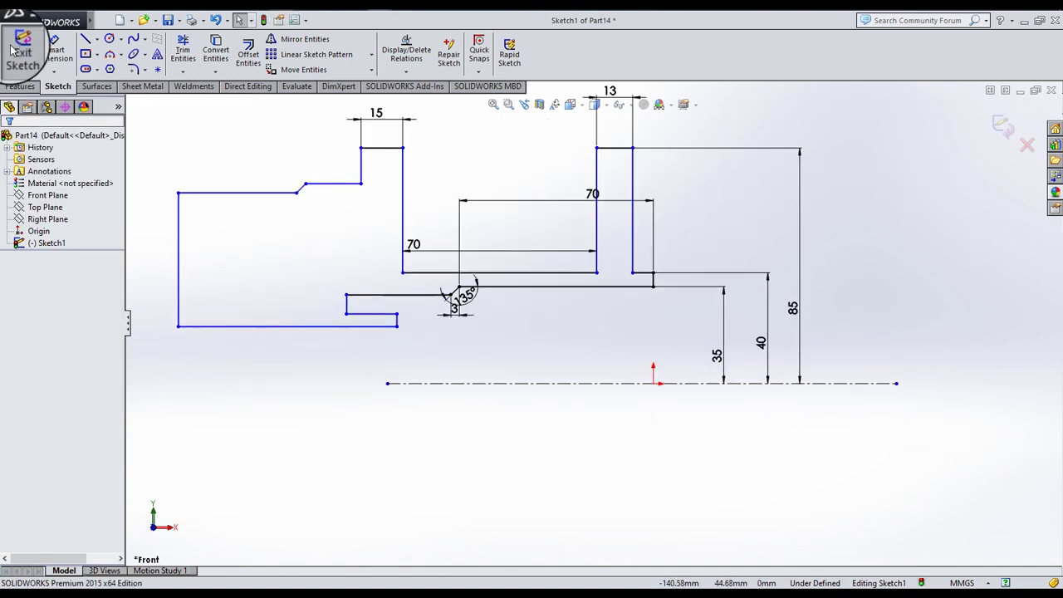
# - Dimension the bottom line from the centreline so it reads 21
pyautogui.click(54, 51)
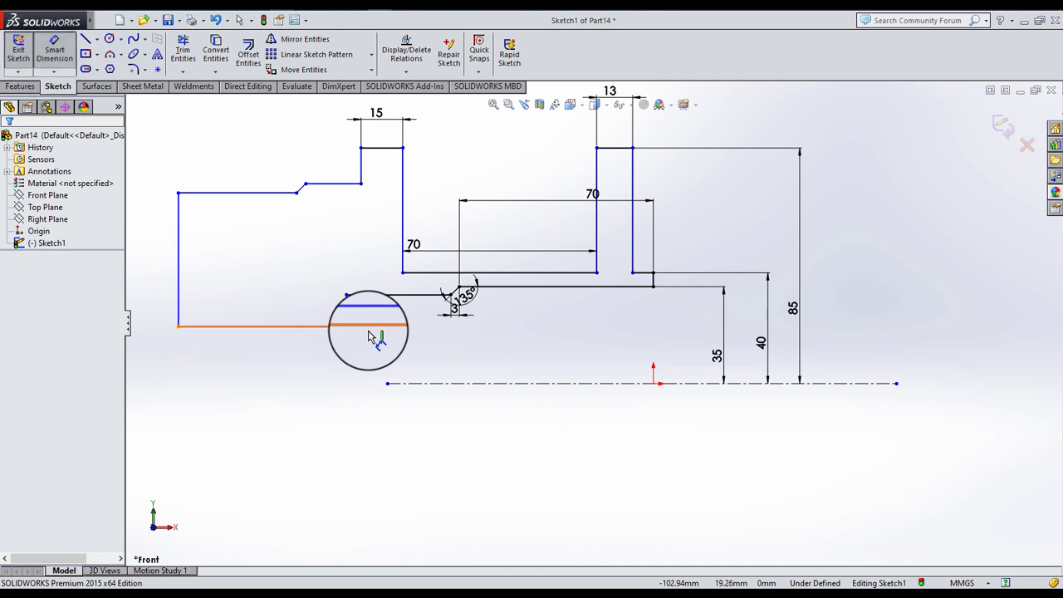
pyautogui.click(312, 327)
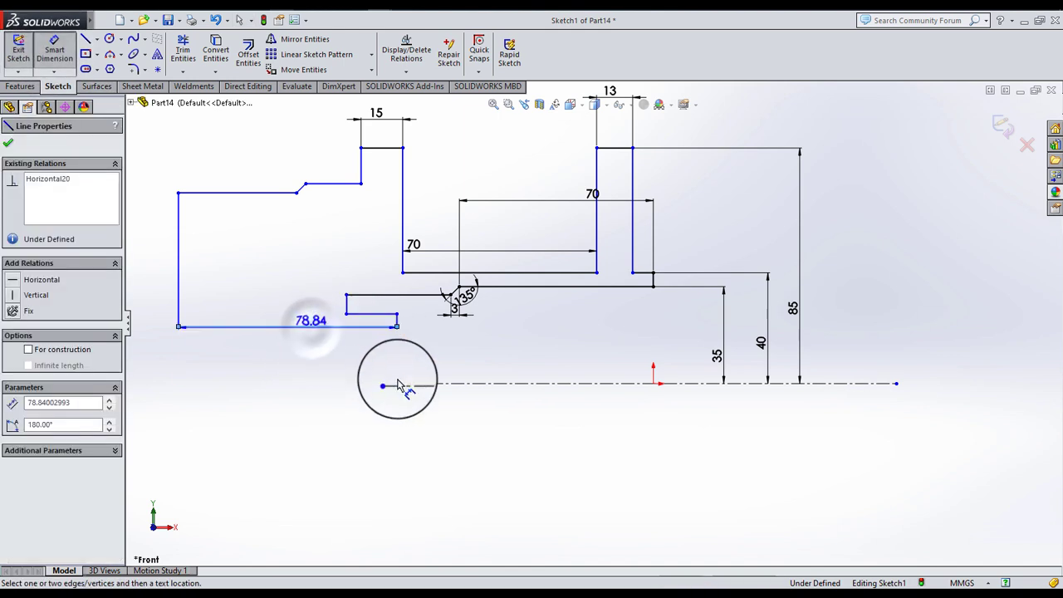
pyautogui.click(395, 382)
pyautogui.click(199, 361)
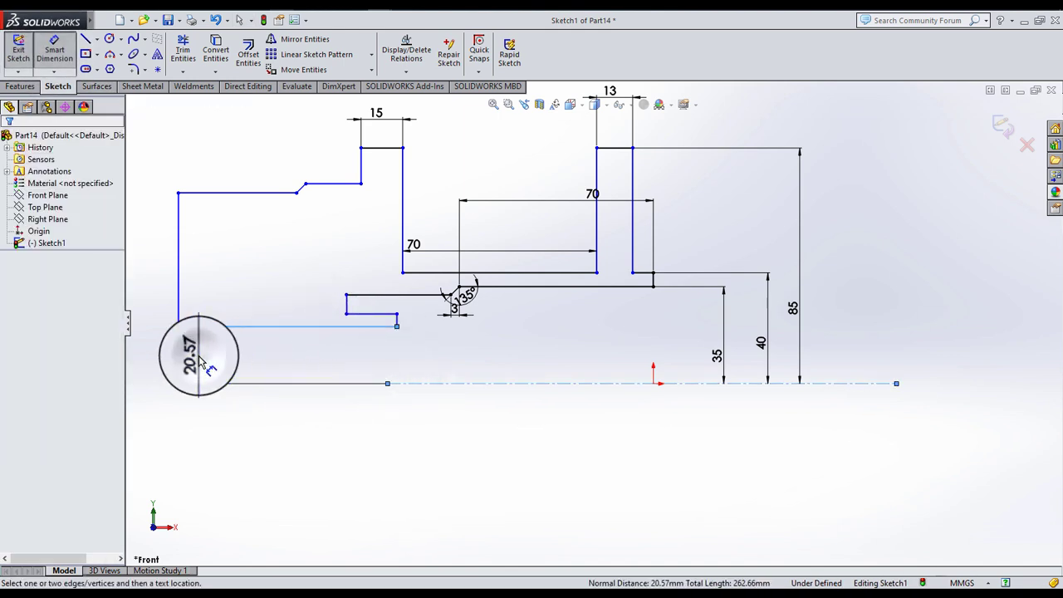
pyautogui.write('422')
pyautogui.press('Return')
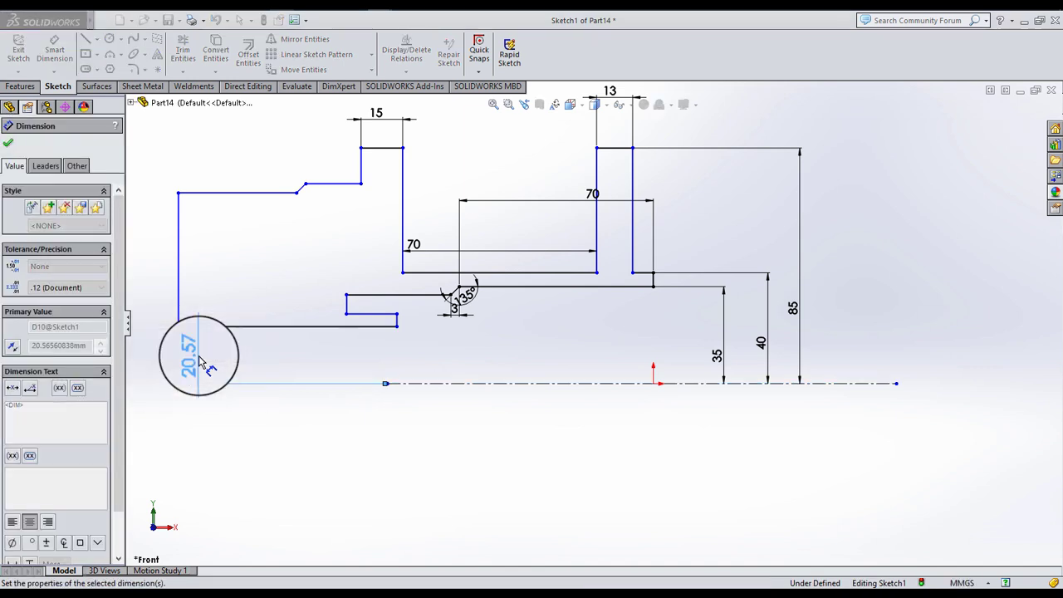
pyautogui.click(258, 369)
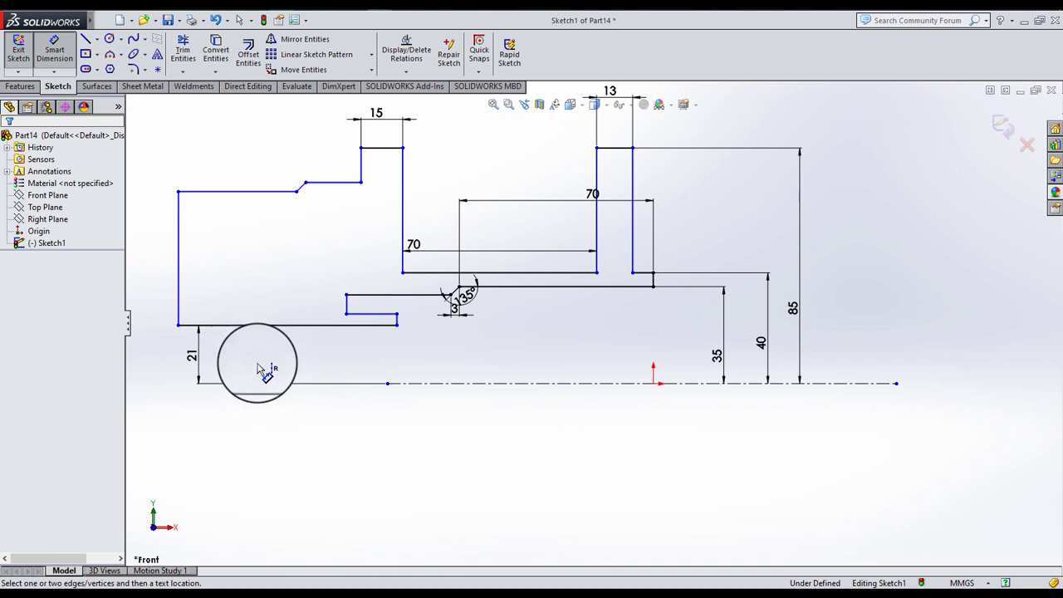
# - Dimension the upper-left step line's height from the centreline as 52
pyautogui.click(331, 186)
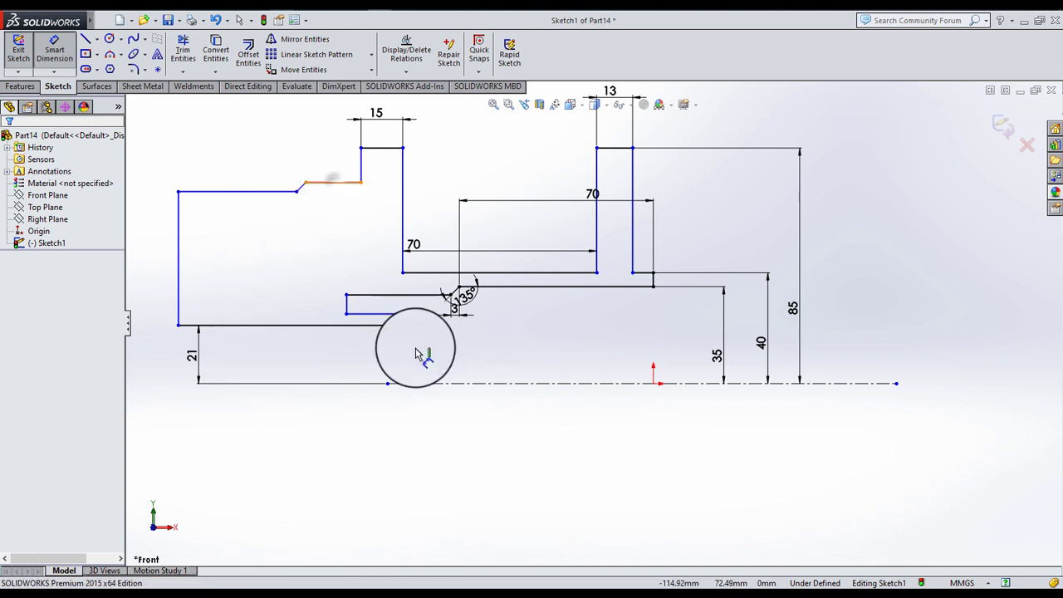
pyautogui.click(435, 383)
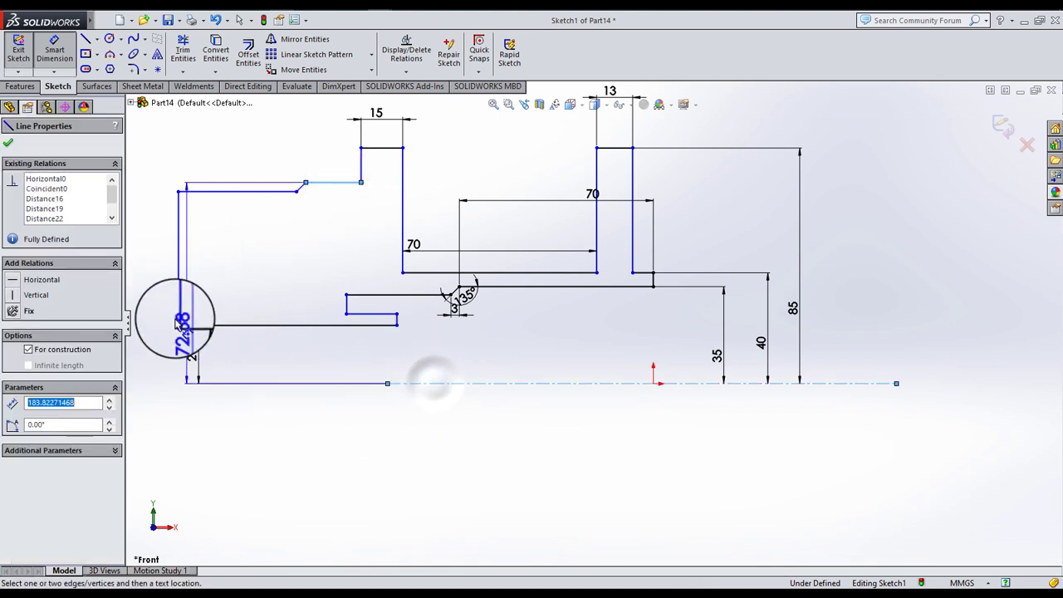
pyautogui.press('z')
pyautogui.click(179, 320)
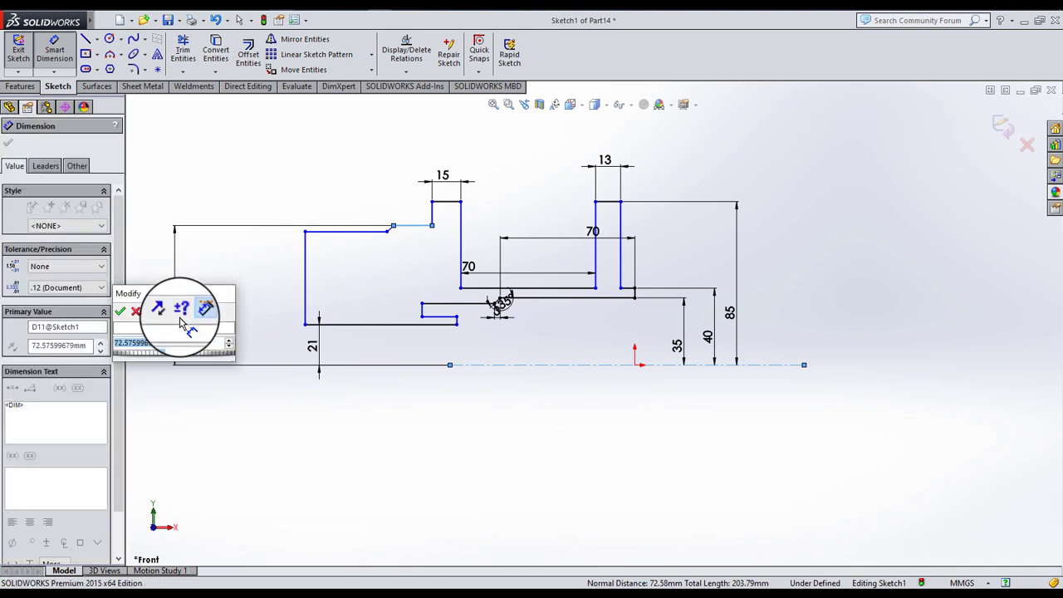
pyautogui.write('52')
pyautogui.press('Return')
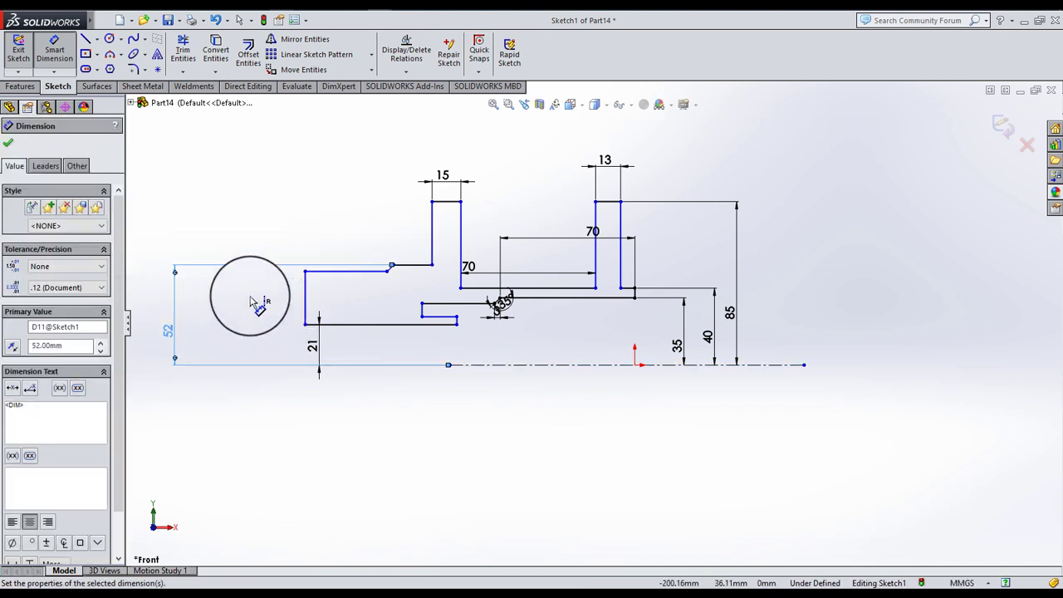
pyautogui.moveTo(252, 301); pyautogui.dragTo(378, 303)
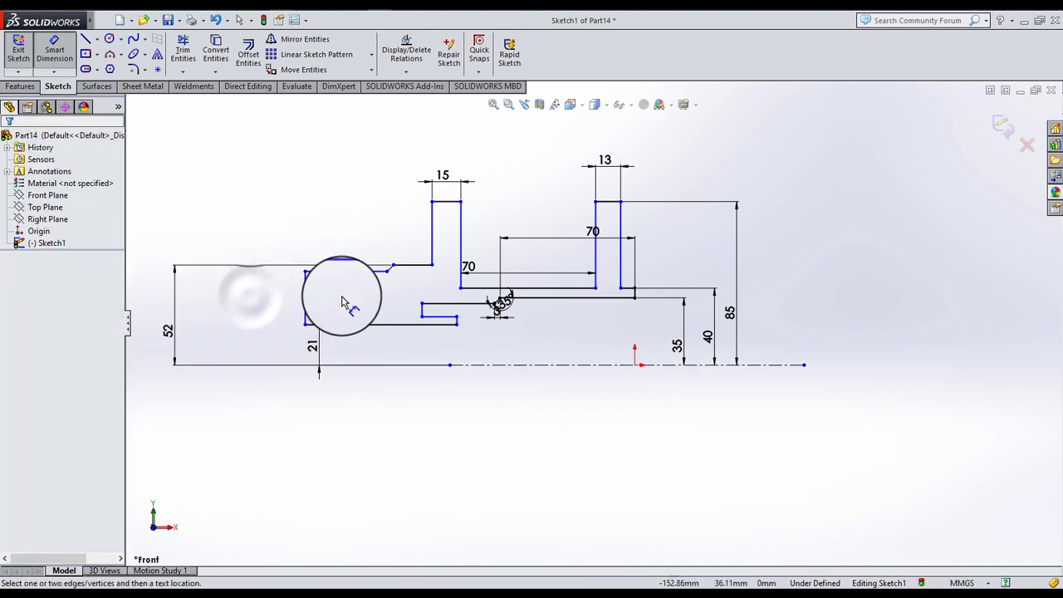
pyautogui.scroll(-2, 378, 303)
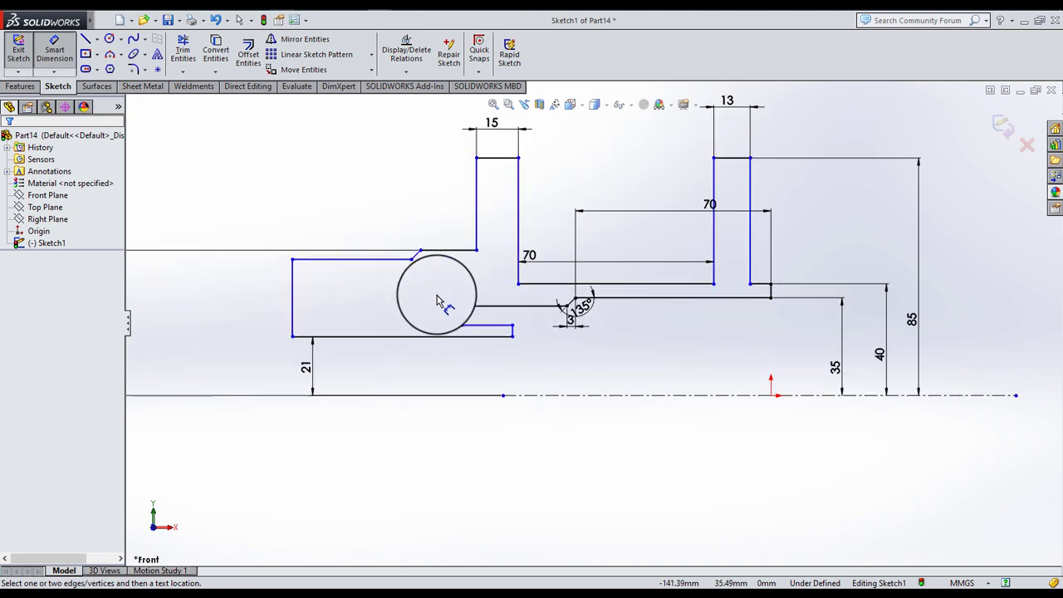
# - Add the 51 height dimension to the upper horizontal step line
pyautogui.click(363, 261)
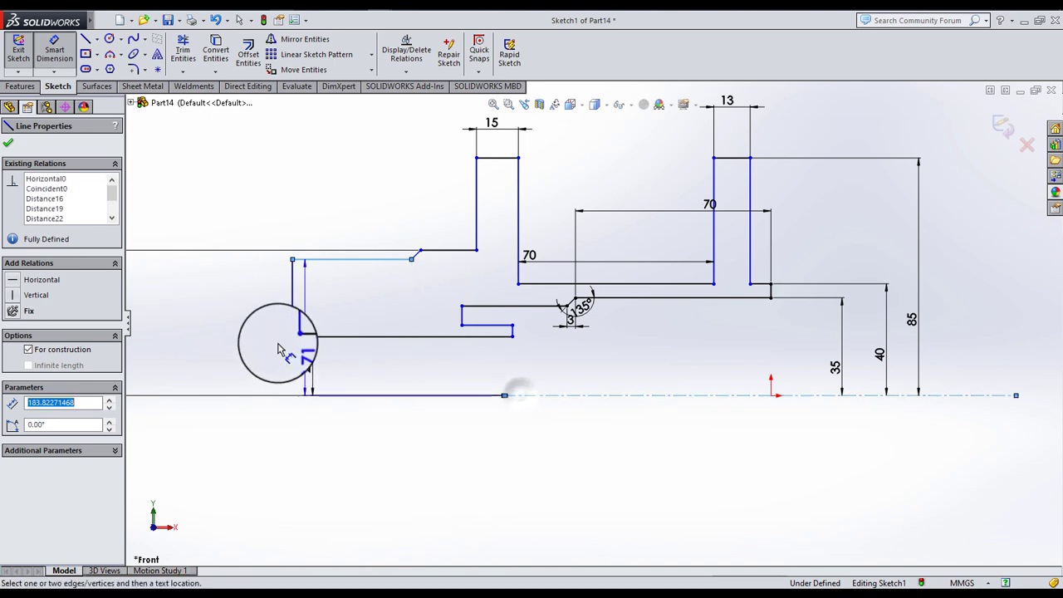
pyautogui.click(279, 349)
pyautogui.write('10')
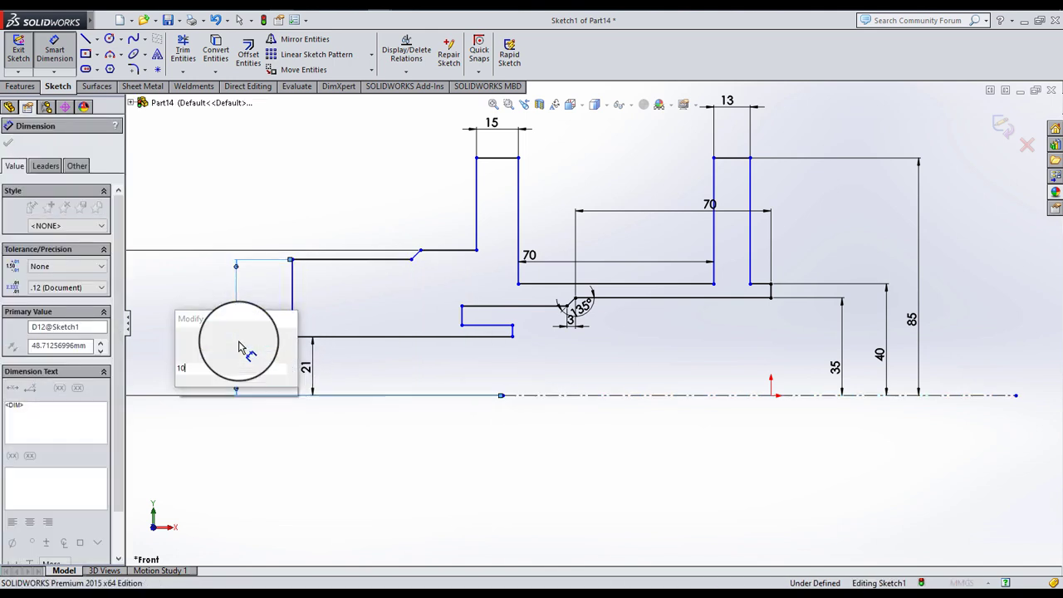
pyautogui.press('Escape')
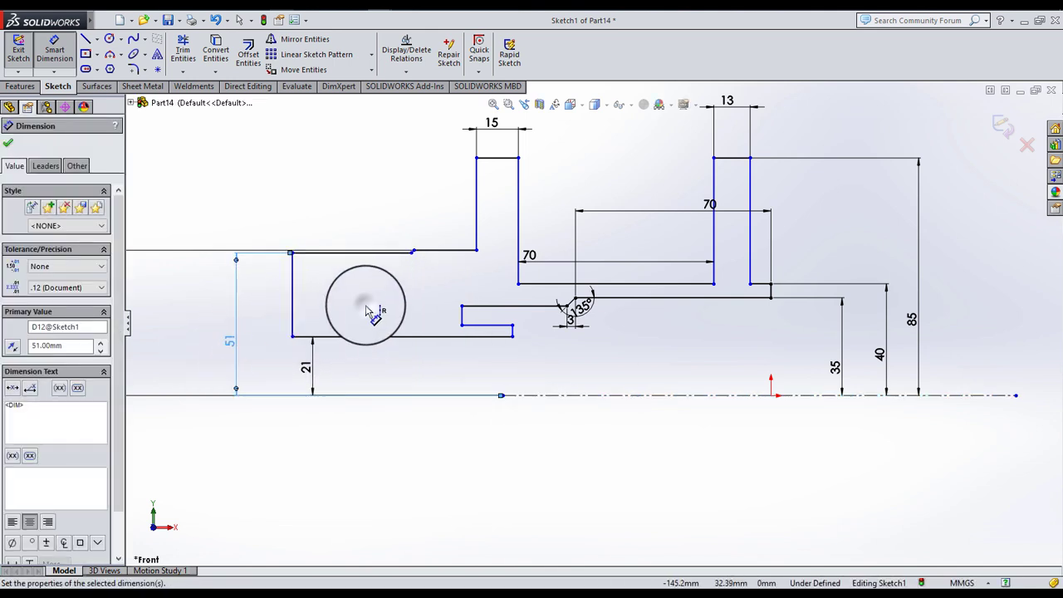
pyautogui.click(367, 311)
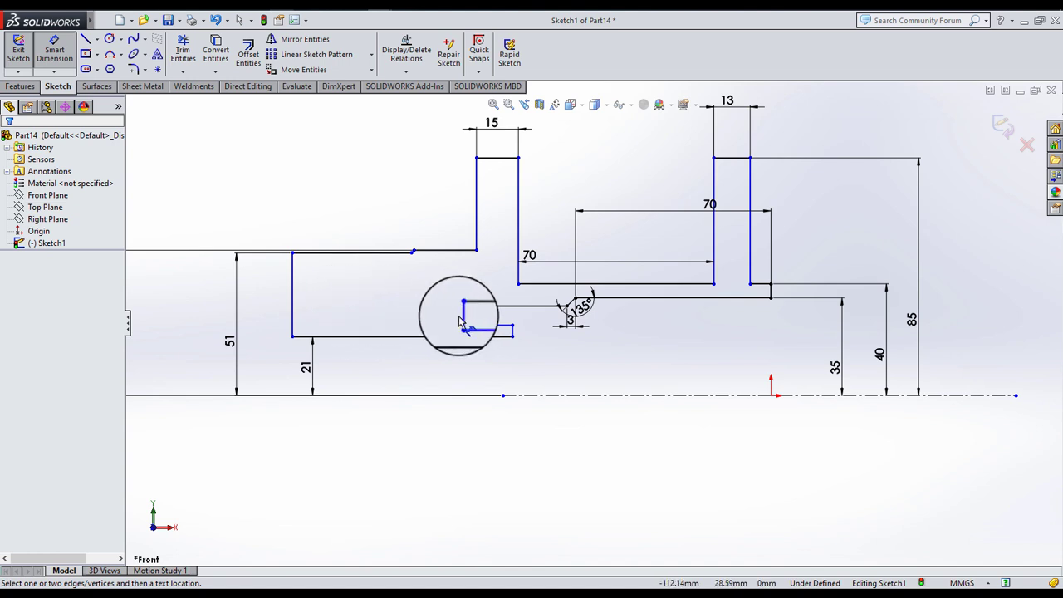
# - Dimension the 22 horizontal offset from the short inner edge to the left edge
pyautogui.moveTo(429, 331); pyautogui.dragTo(291, 308)
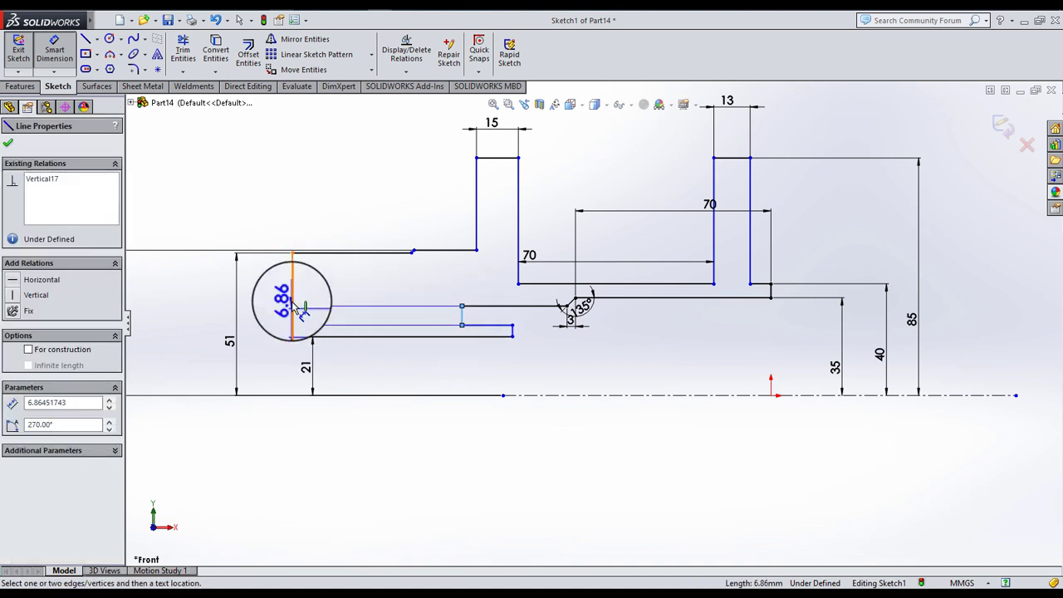
pyautogui.click(293, 301)
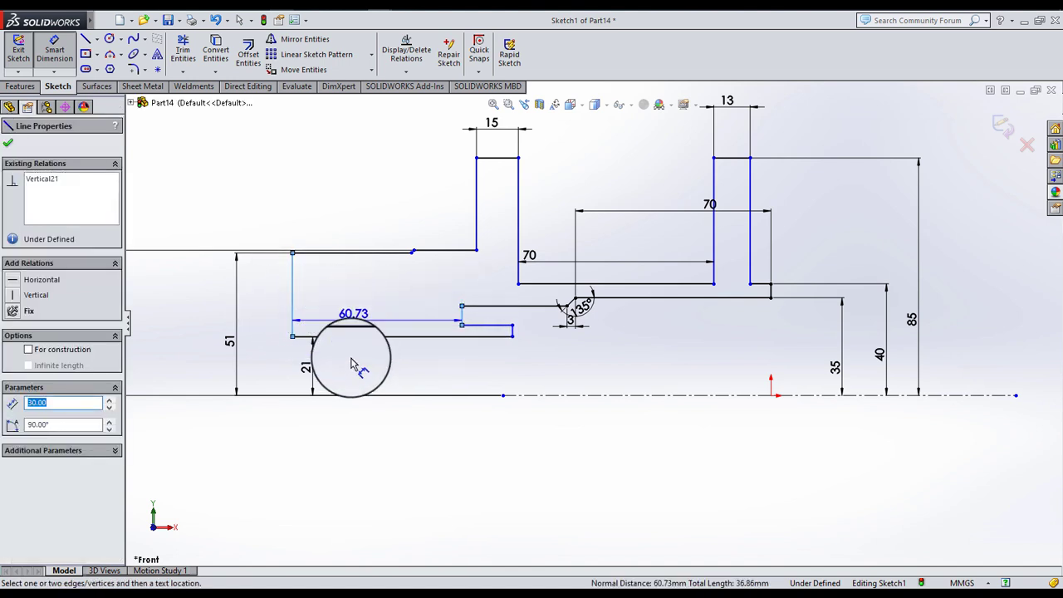
pyautogui.click(367, 237)
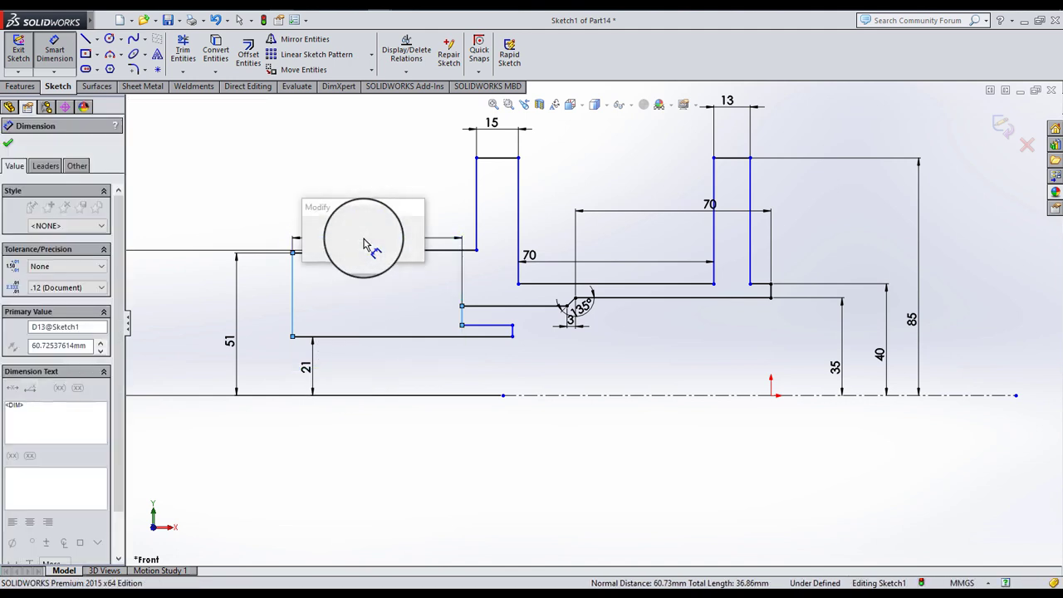
pyautogui.write('22')
pyautogui.press('Return')
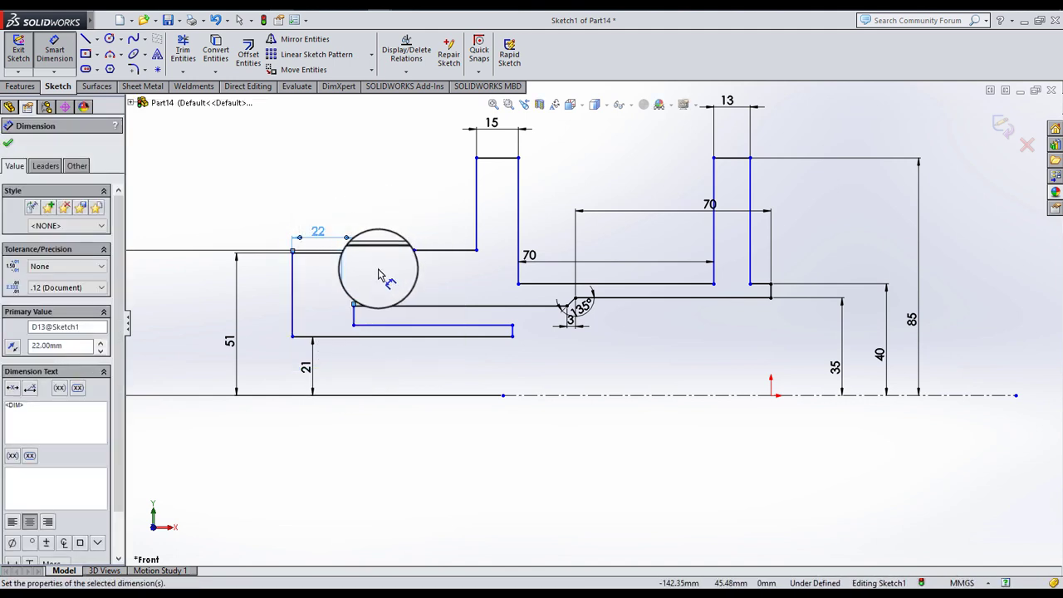
pyautogui.click(378, 274)
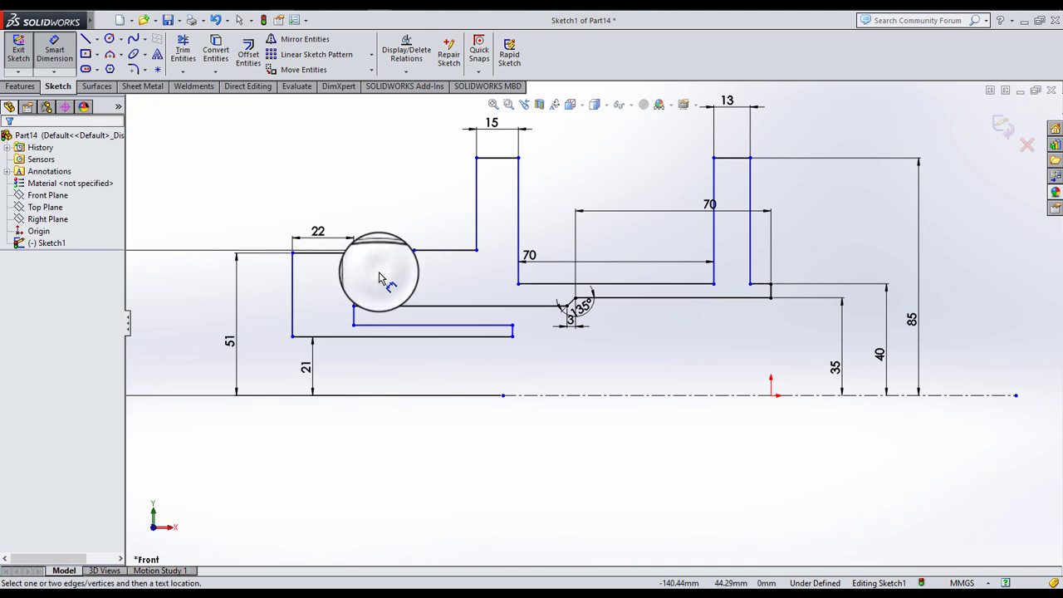
# - Dimension the top step line length as 35 and the flange-side step line as 12
pyautogui.click(381, 260)
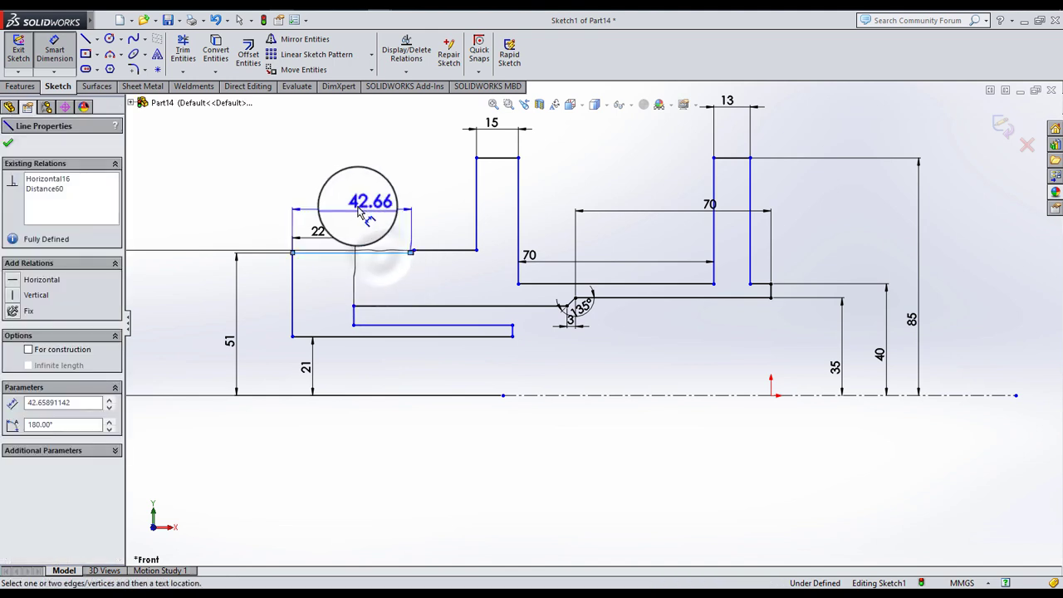
pyautogui.click(356, 207)
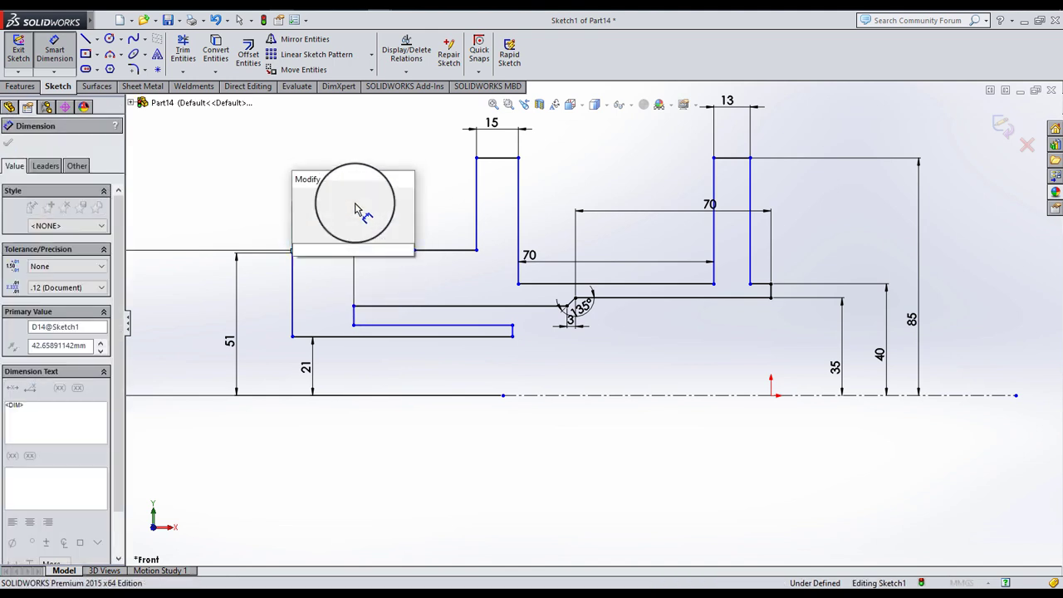
pyautogui.write('35')
pyautogui.press('Return')
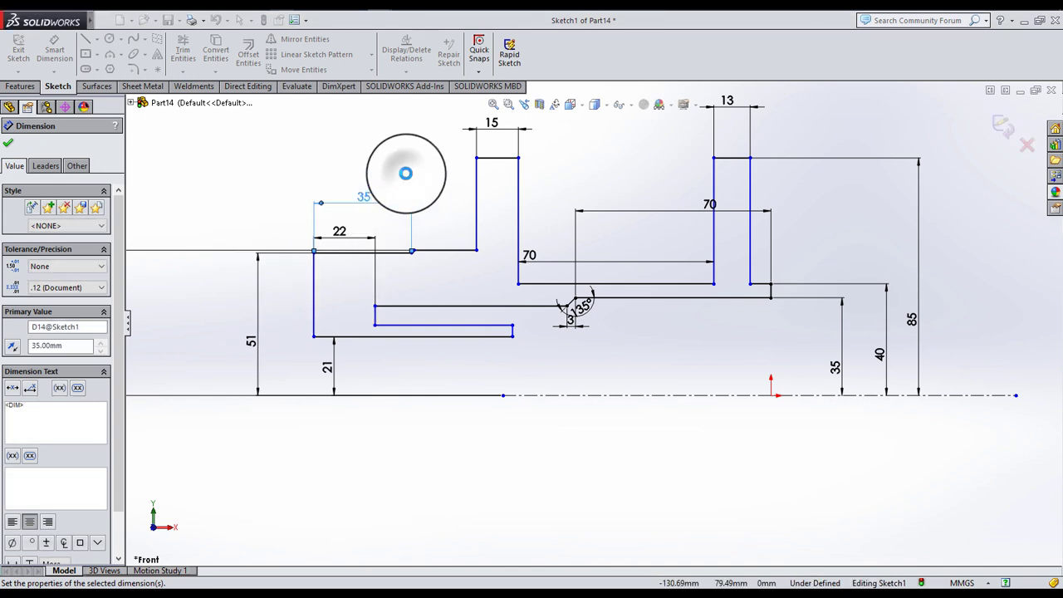
pyautogui.click(405, 172)
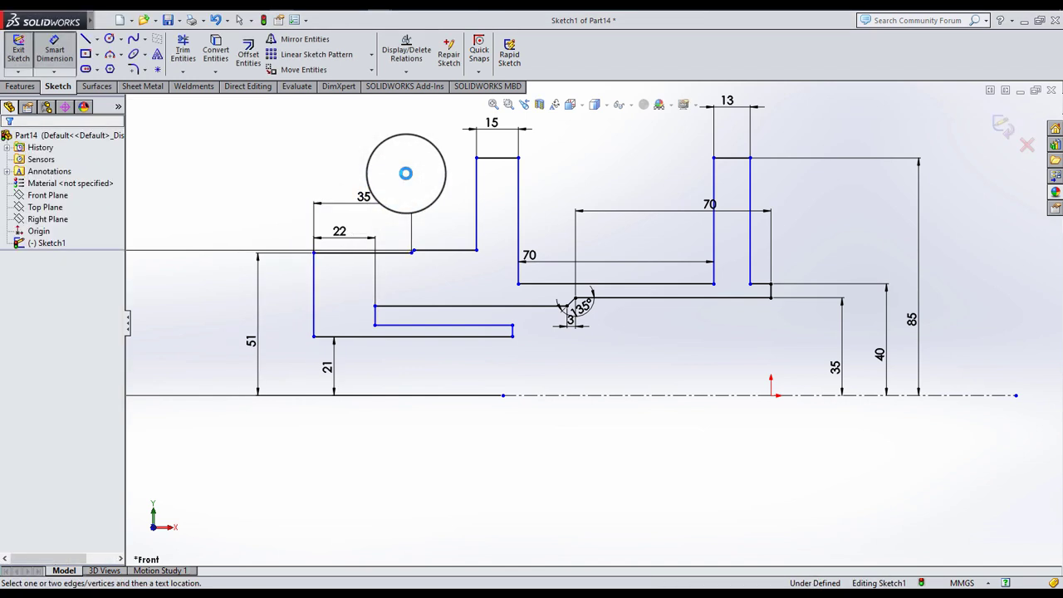
pyautogui.click(438, 252)
pyautogui.click(433, 205)
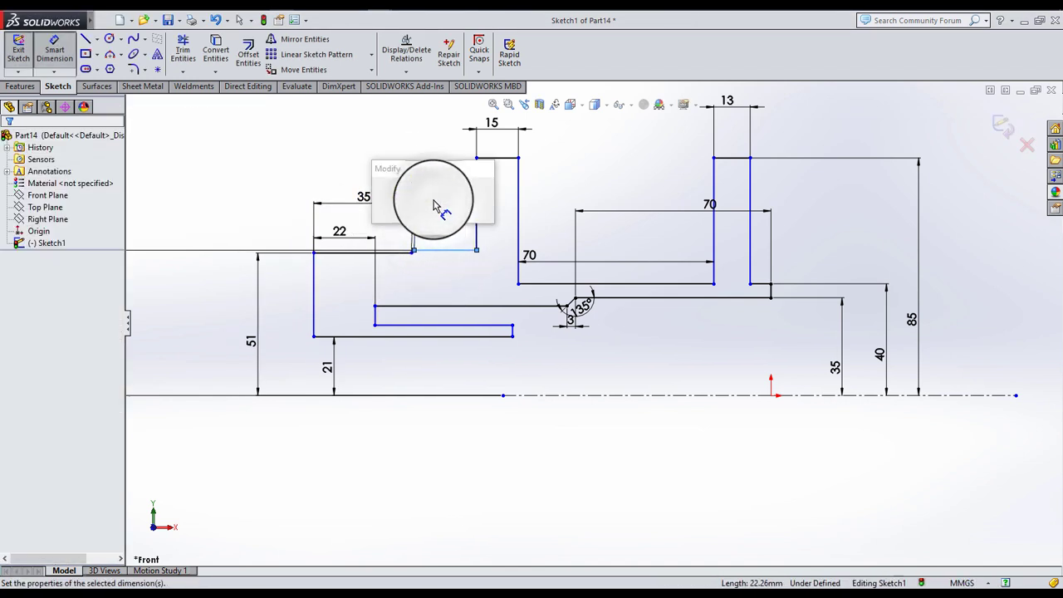
pyautogui.write('12')
pyautogui.press('Return')
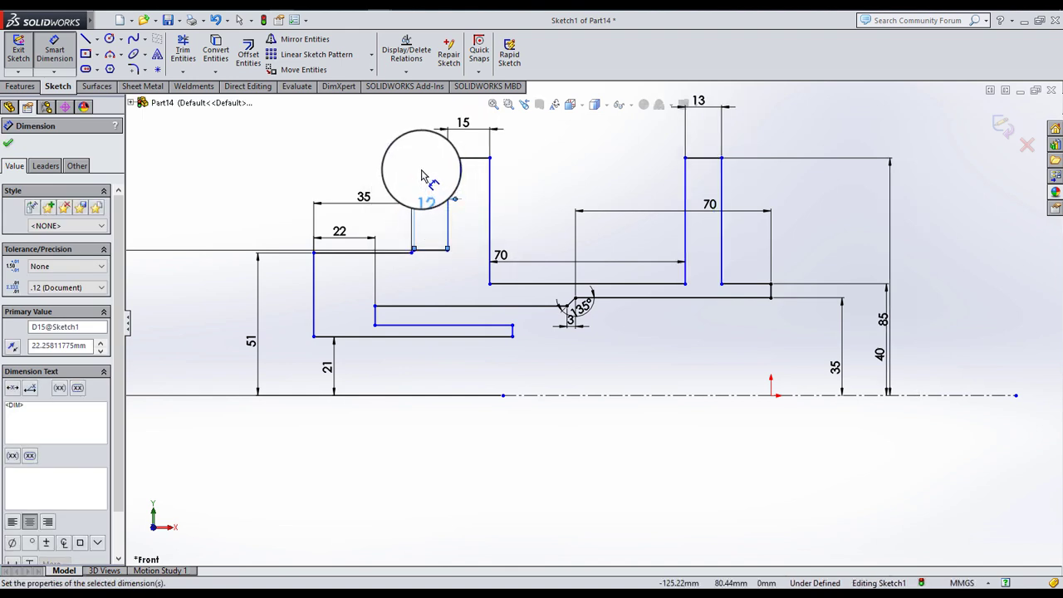
pyautogui.click(422, 174)
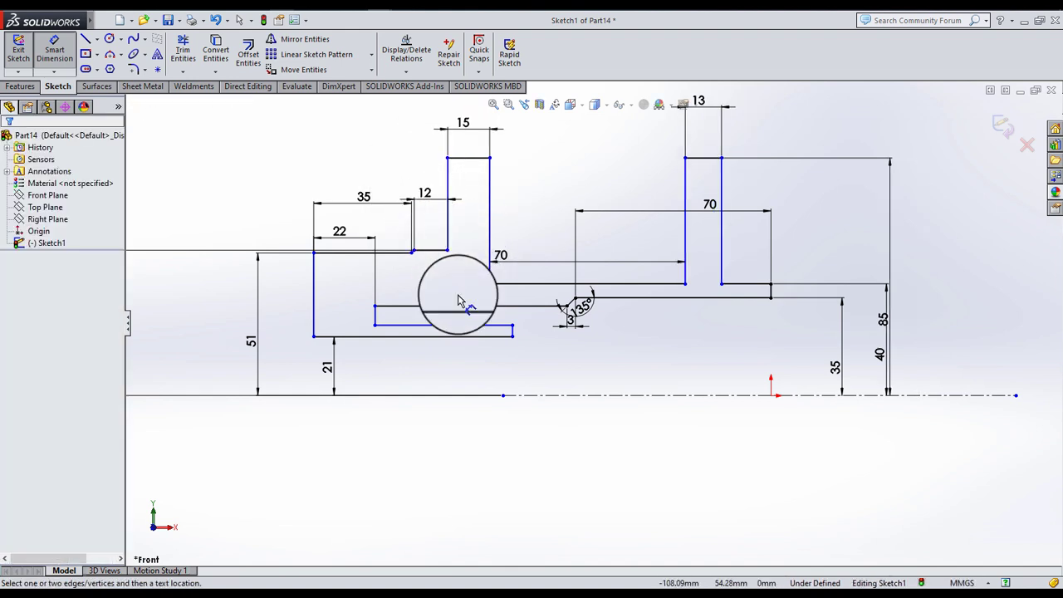
# - Dimension the lower slot line's width from the left edge, settling it at 46
pyautogui.click(511, 325)
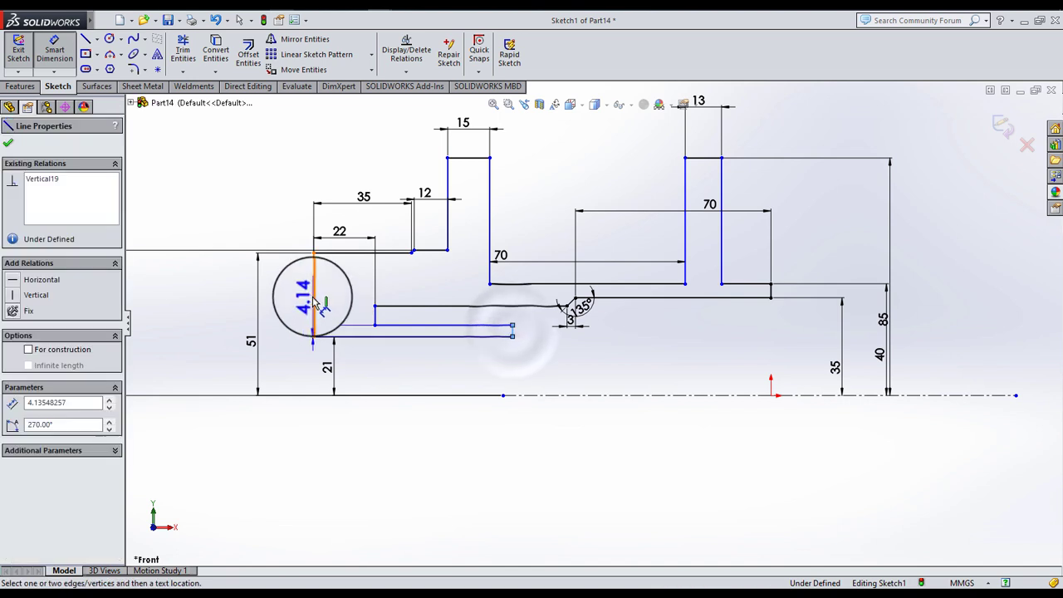
pyautogui.click(313, 292)
pyautogui.click(386, 376)
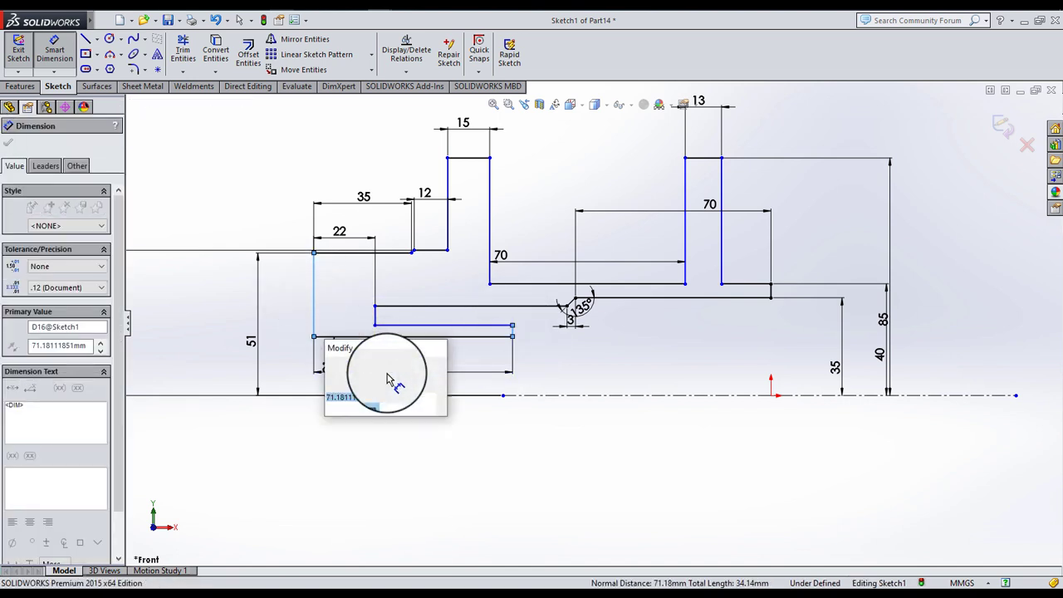
pyautogui.write('52')
pyautogui.press('Return')
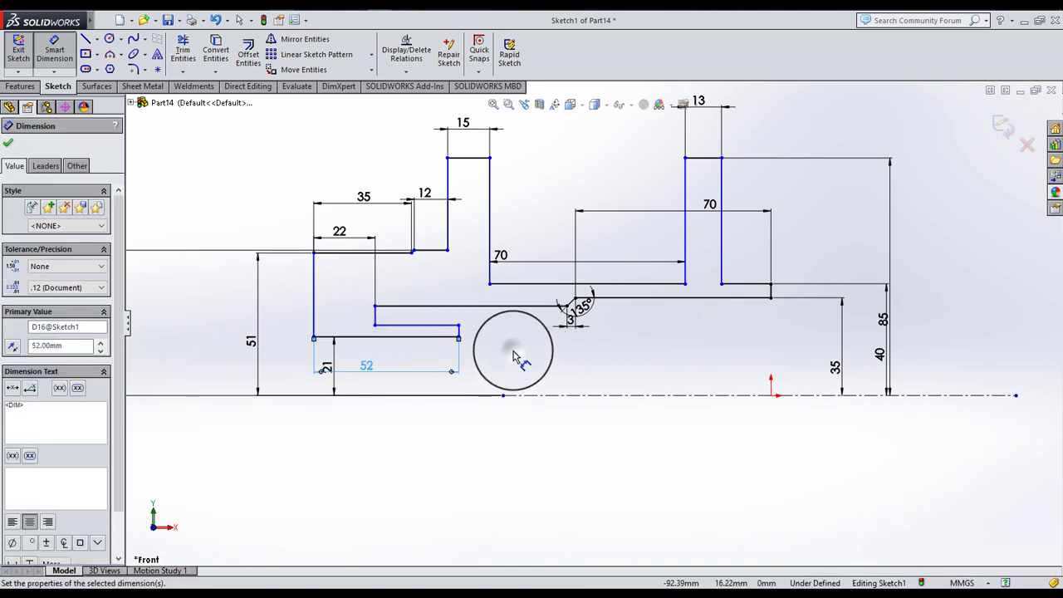
pyautogui.click(514, 356)
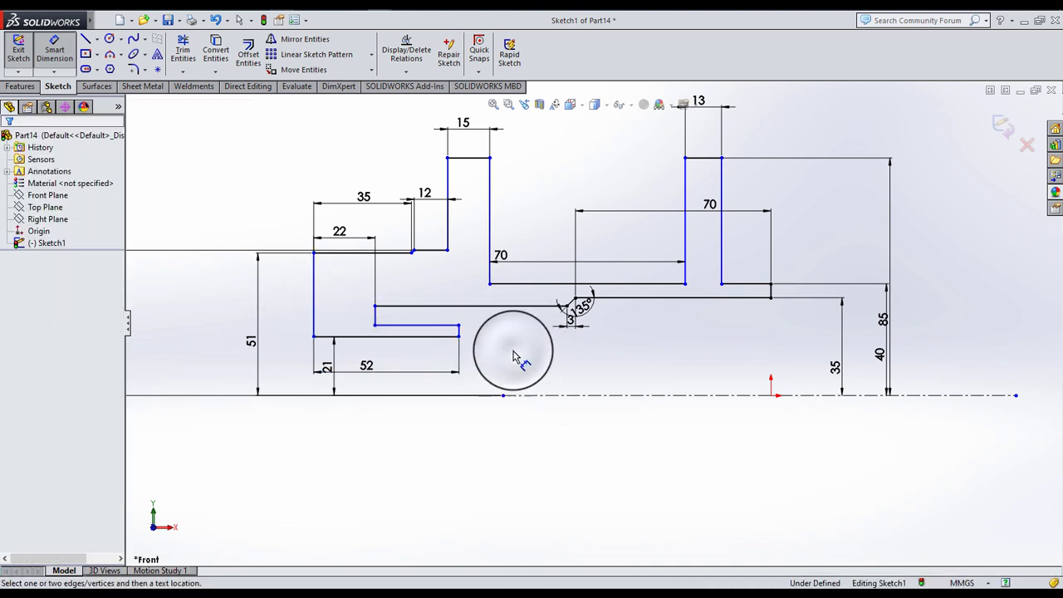
pyautogui.click(367, 366)
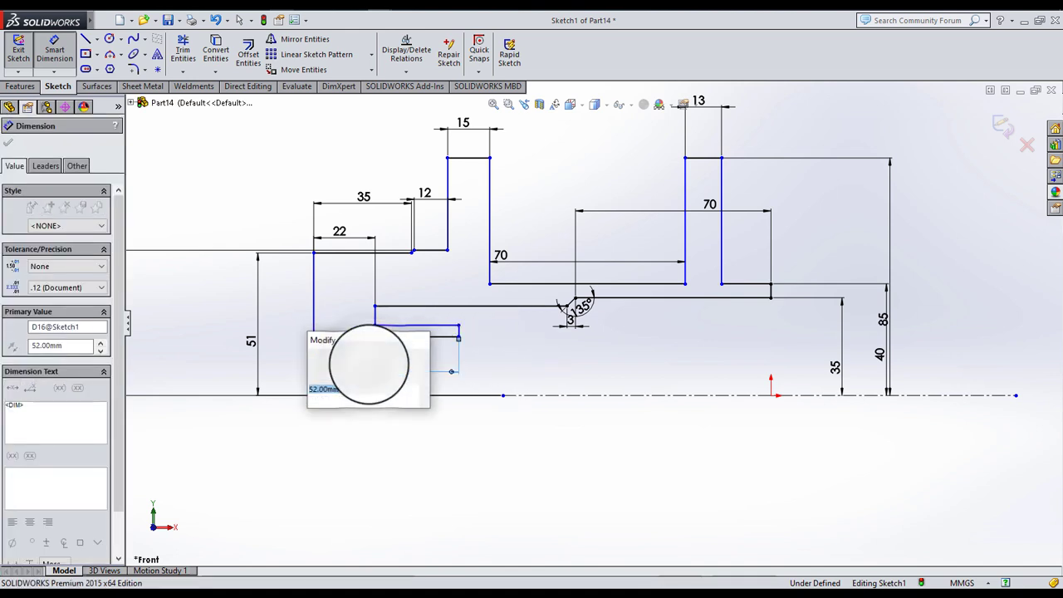
pyautogui.write('5')
pyautogui.press('Return')
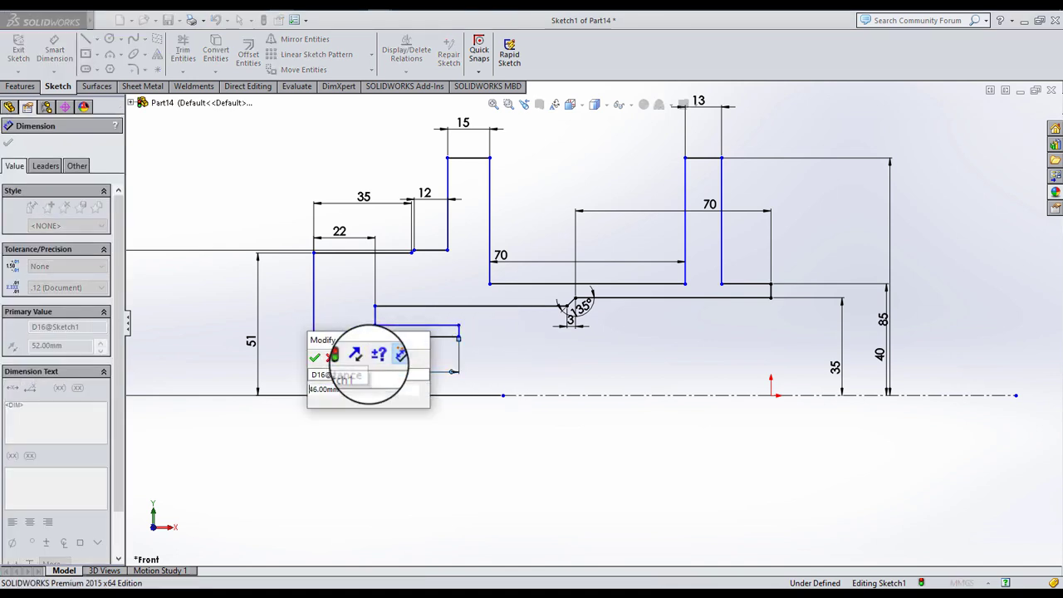
pyautogui.click(315, 358)
pyautogui.moveTo(509, 359); pyautogui.dragTo(494, 356)
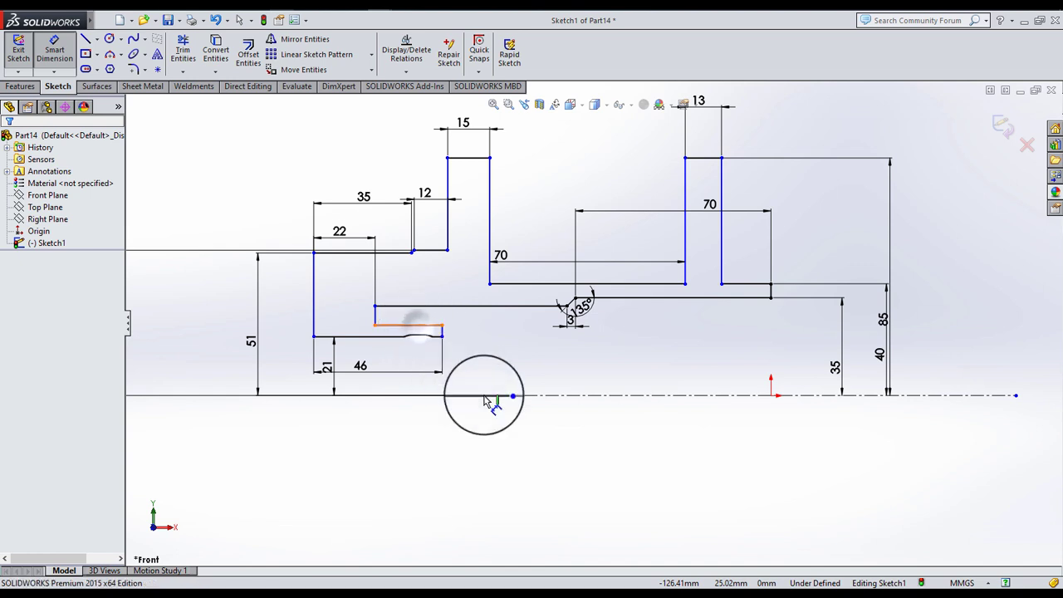
# - Add the 27 height dimension from the centreline to the short horizontal line
pyautogui.click(490, 381)
pyautogui.click(499, 371)
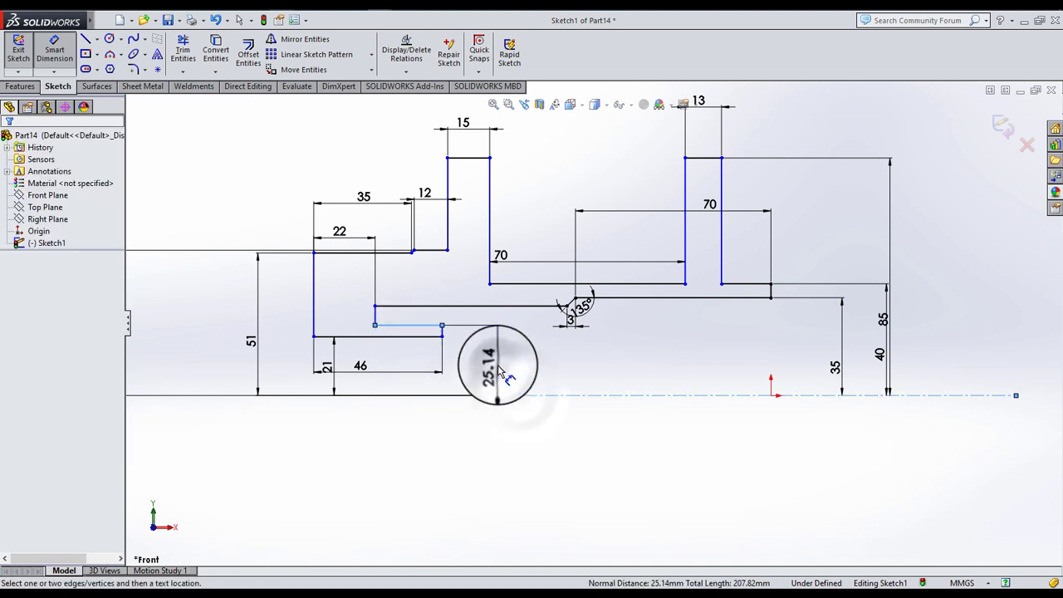
pyautogui.click(499, 371)
pyautogui.write('54')
pyautogui.press('Escape')
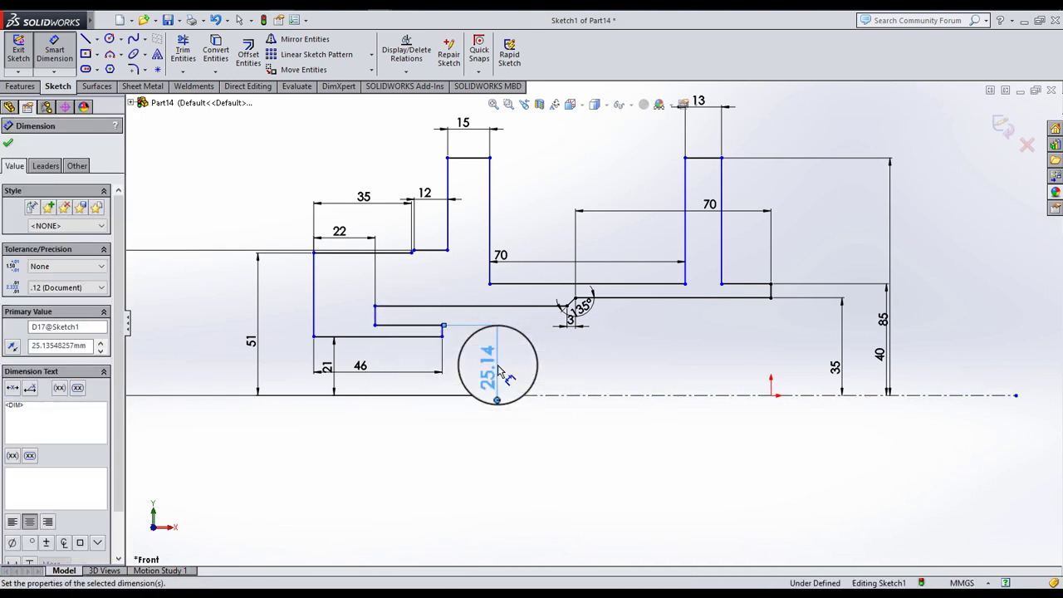
pyautogui.press('Escape')
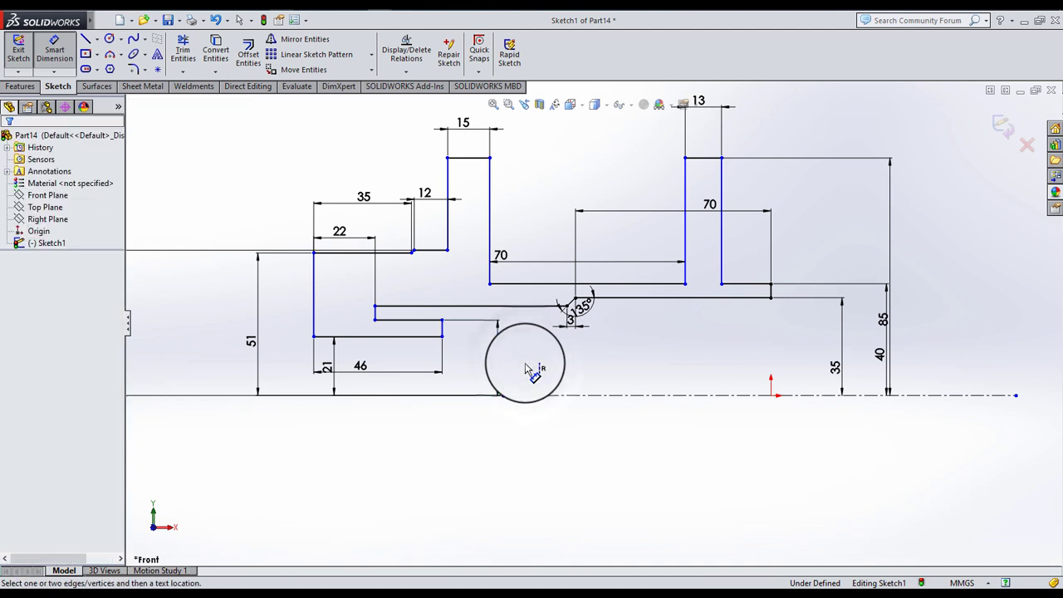
# - Dimension the overall length between the left and right edges as 150
pyautogui.click(315, 291)
pyautogui.click(772, 295)
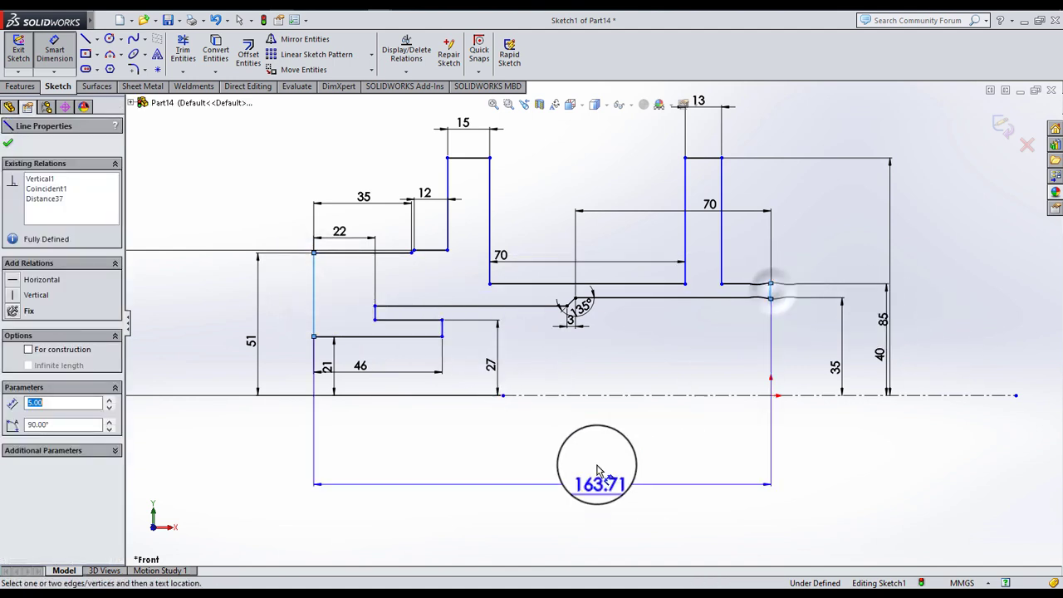
pyautogui.click(598, 461)
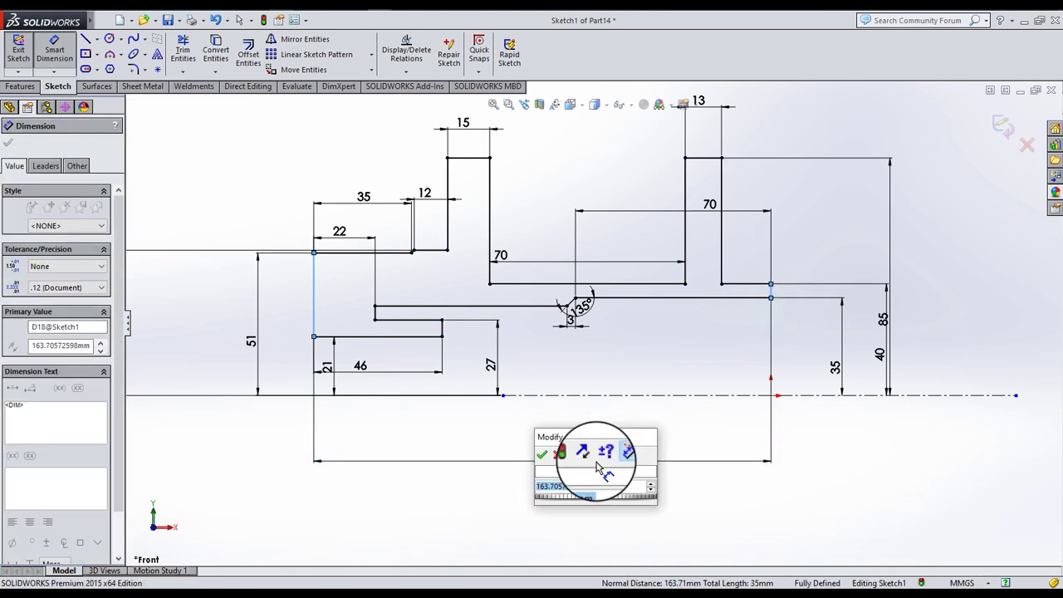
pyautogui.write('0')
pyautogui.press('Return')
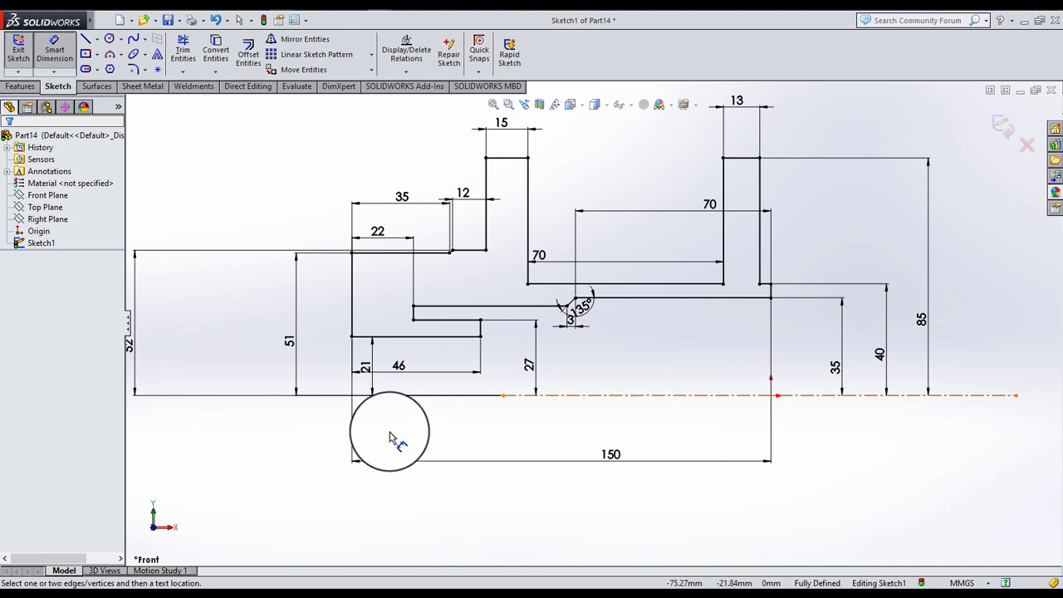
# - Exit dimensioning and check the centreline endpoint in the fully defined sketch
pyautogui.click(52, 50)
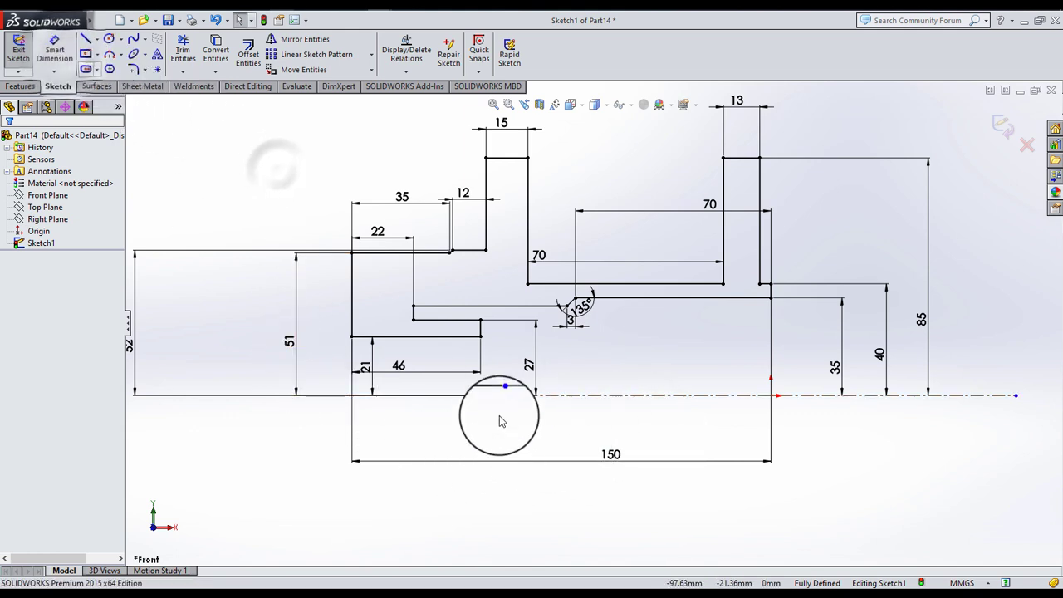
pyautogui.click(227, 396)
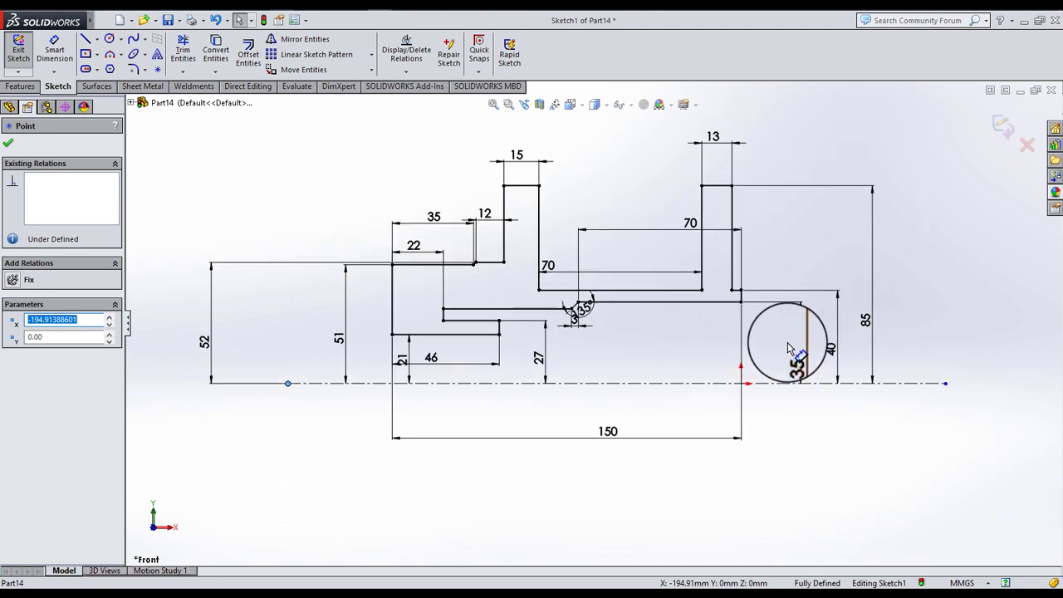
pyautogui.scroll(-2, 789, 349)
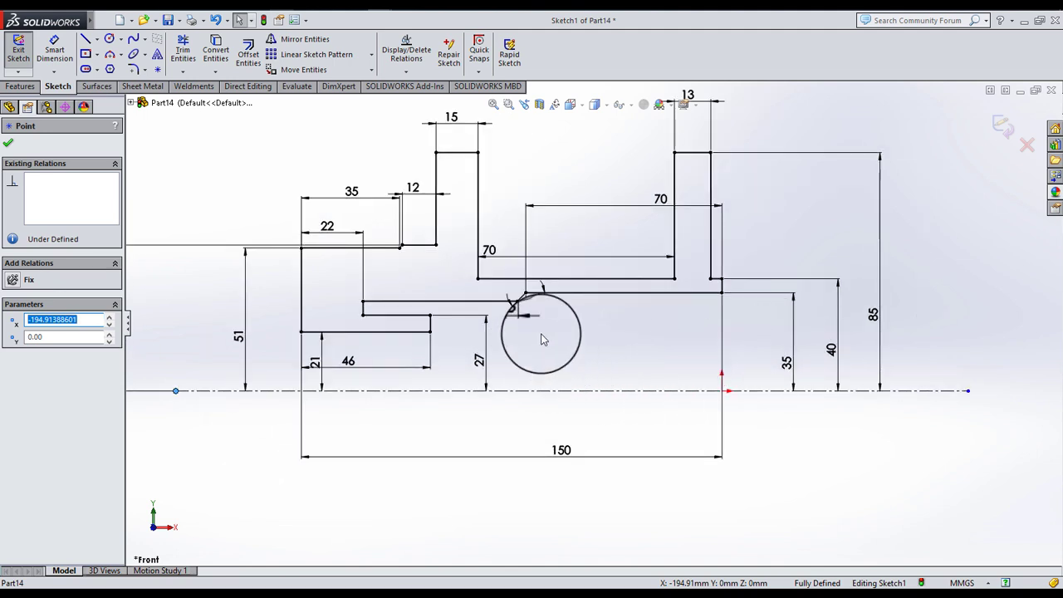
pyautogui.moveTo(532, 296); pyautogui.dragTo(511, 226)
pyautogui.press('Escape')
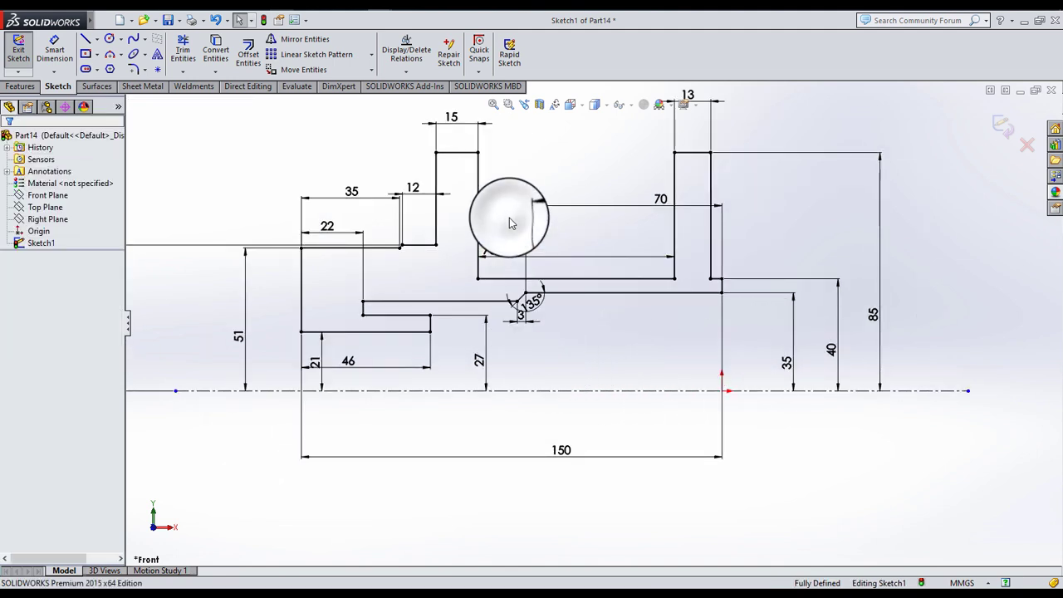
# - Revolve Sketch1 360° about Line1 into Revolve1, then view it normal to the Front Plane
pyautogui.click(20, 86)
pyautogui.click(63, 54)
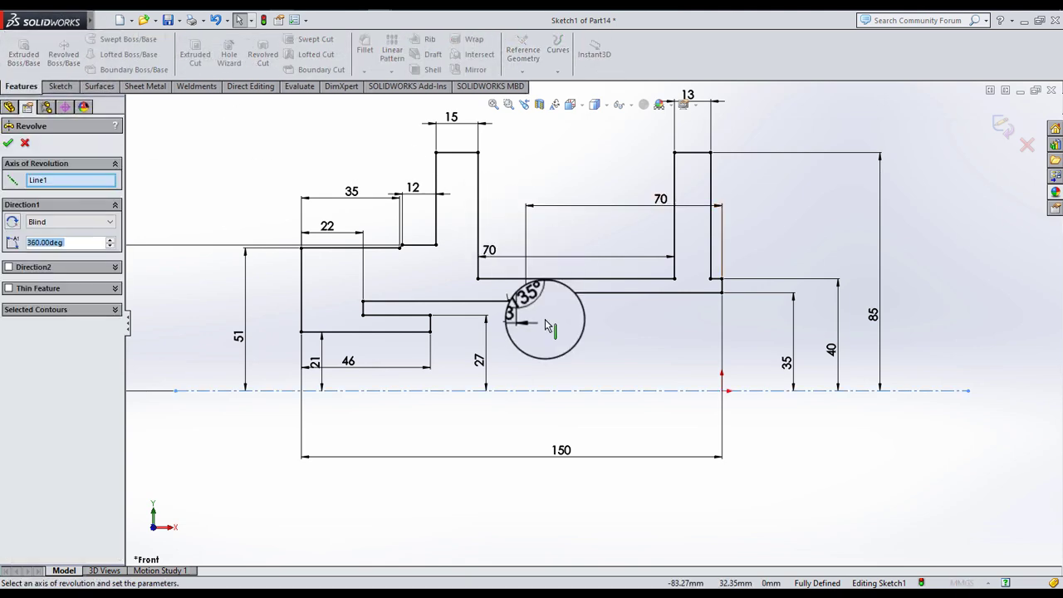
pyautogui.click(11, 144)
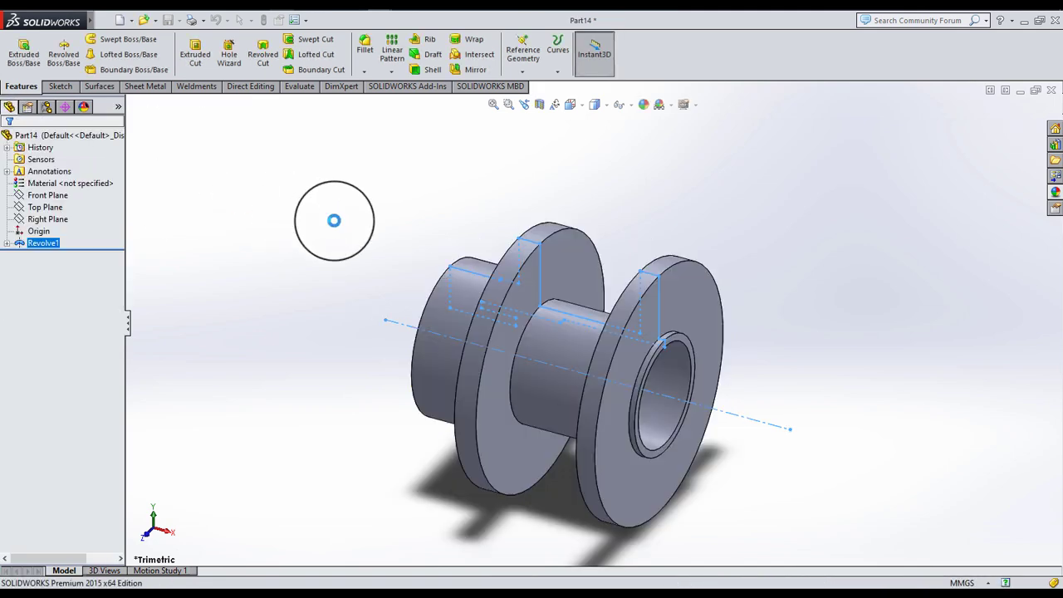
pyautogui.moveTo(364, 241)
pyautogui.mouseDown(button='middle')
pyautogui.moveTo(577, 219)
pyautogui.moveTo(534, 272)
pyautogui.moveTo(605, 282)
pyautogui.mouseUp(button='middle')
pyautogui.click(52, 197)
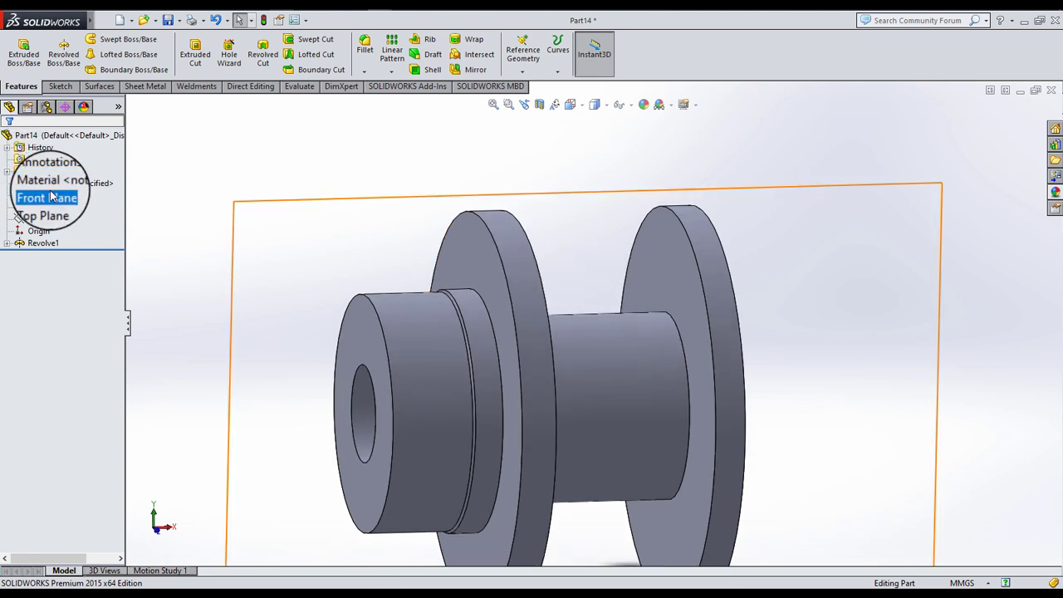
pyautogui.click(99, 169)
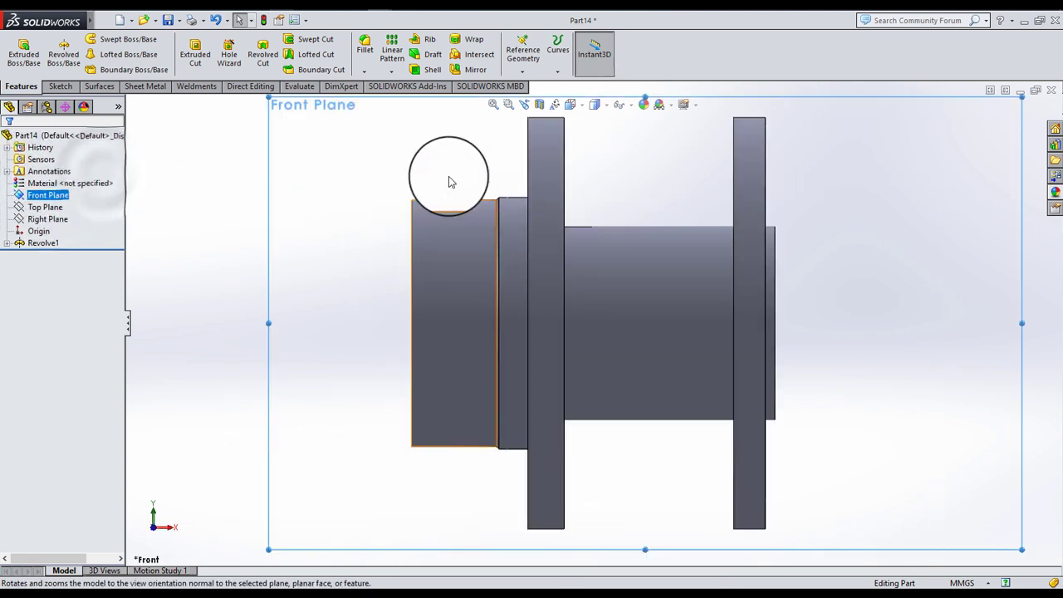
# - Start Sketch2 on the Front Plane with hidden lines shown dashed
pyautogui.click(67, 195)
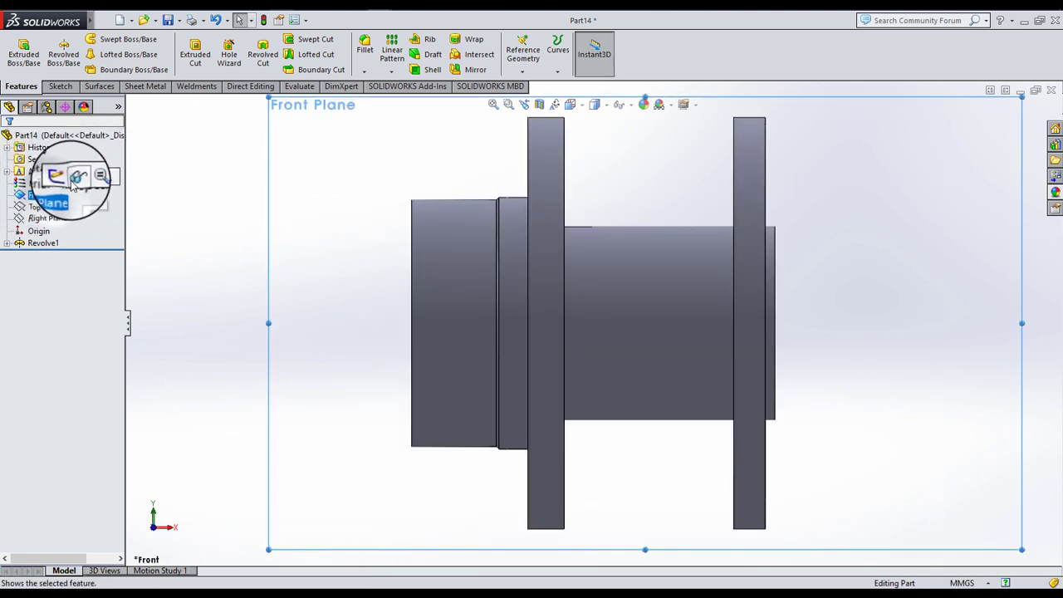
pyautogui.click(76, 176)
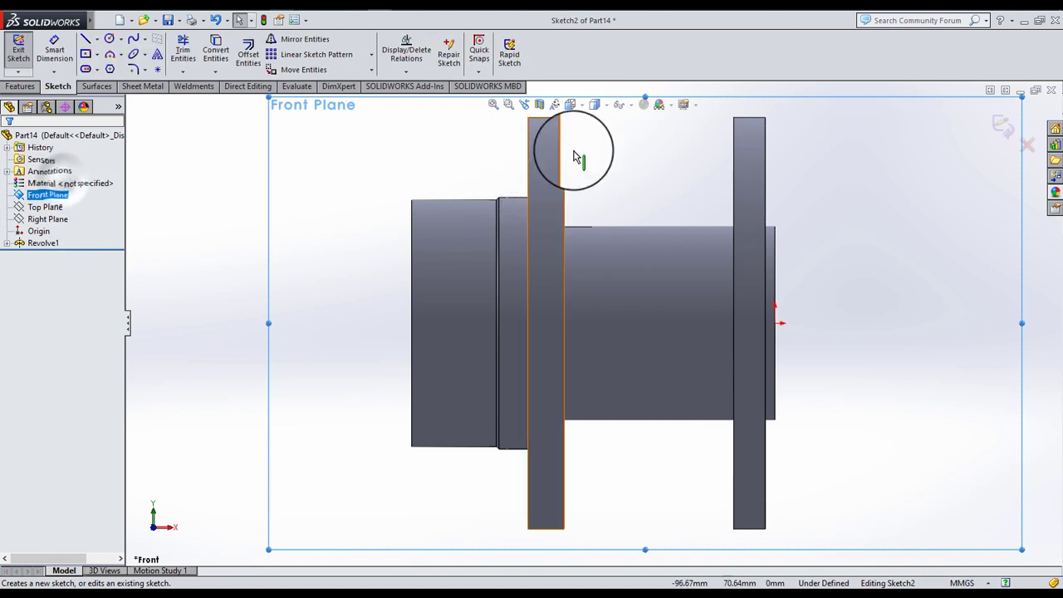
pyautogui.click(620, 110)
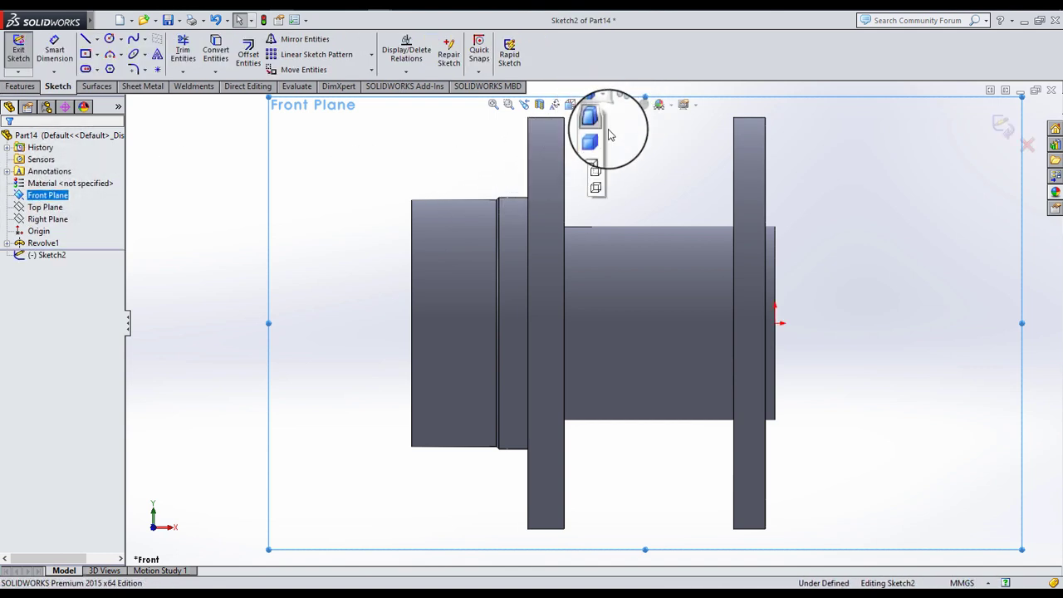
pyautogui.click(593, 196)
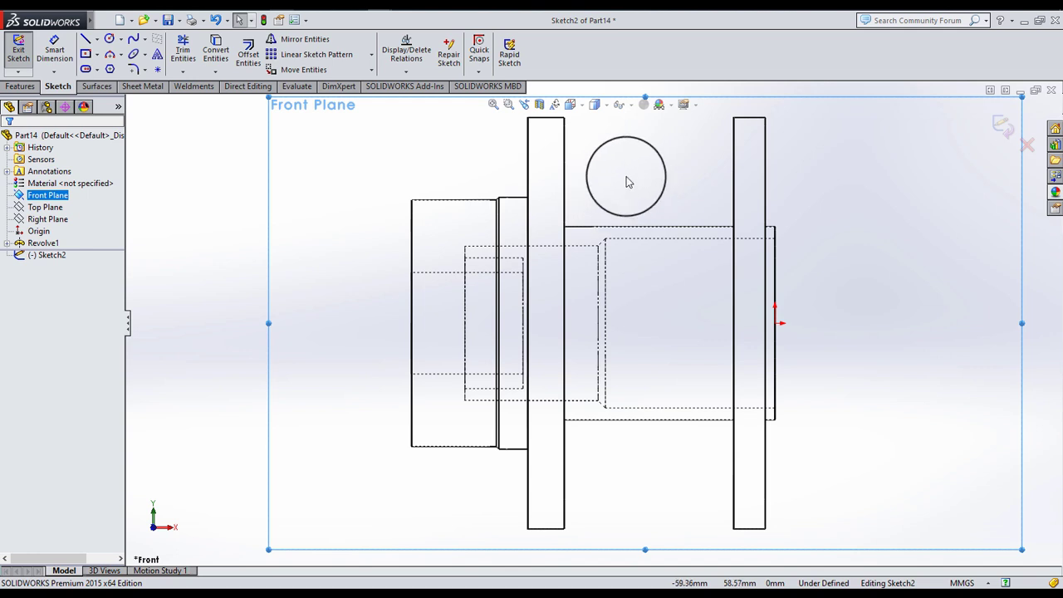
pyautogui.scroll(-2, 629, 182)
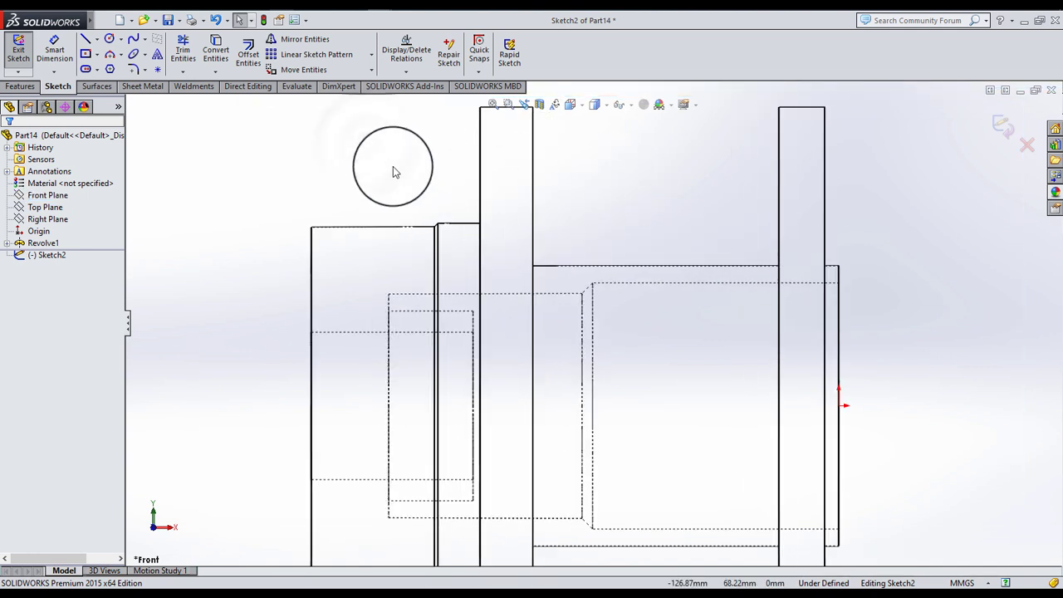
# - Draw a centreline along the shaft axis and a horizontal construction line over the bore
pyautogui.click(97, 39)
pyautogui.click(117, 67)
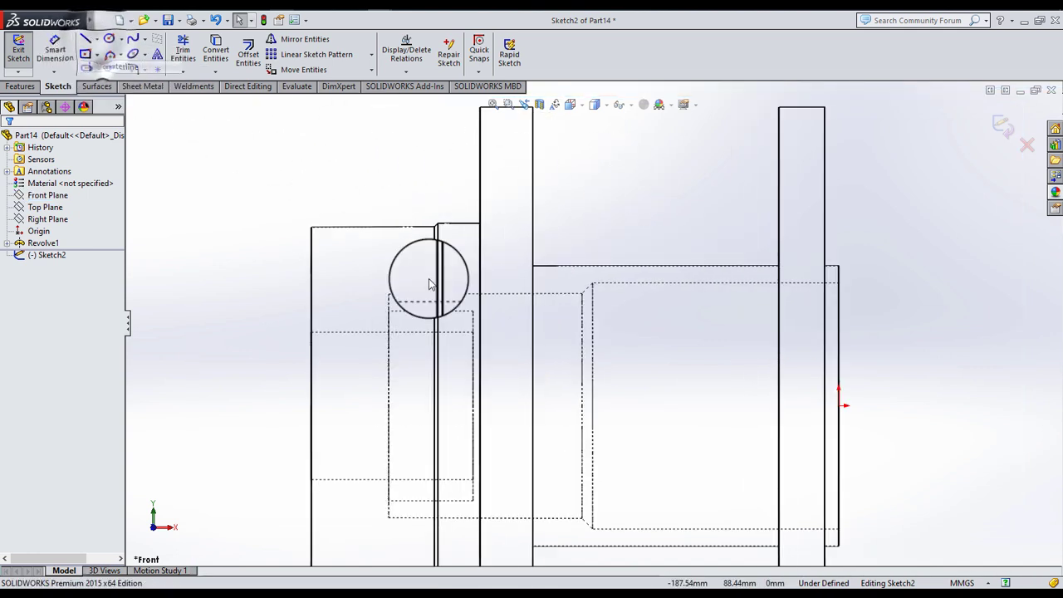
pyautogui.scroll(3, 593, 328)
pyautogui.click(734, 371)
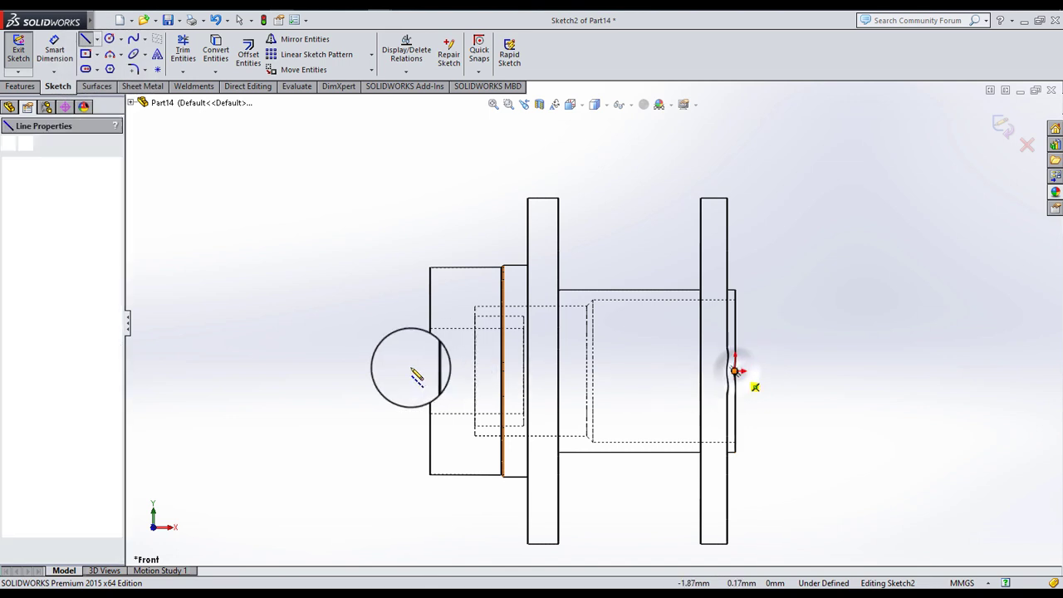
pyautogui.click(399, 371)
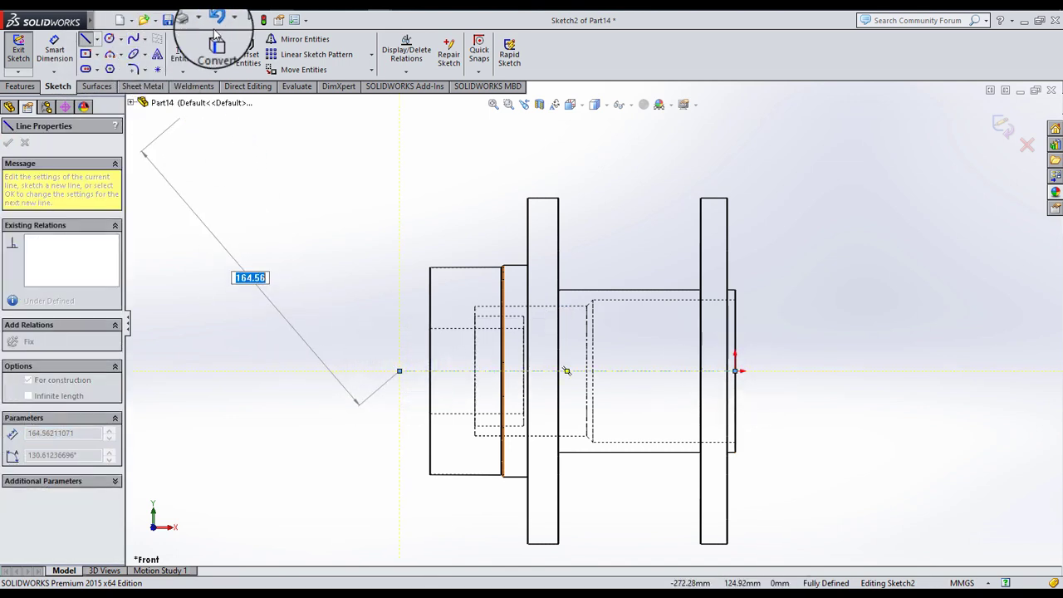
pyautogui.press('Escape')
pyautogui.click(98, 39)
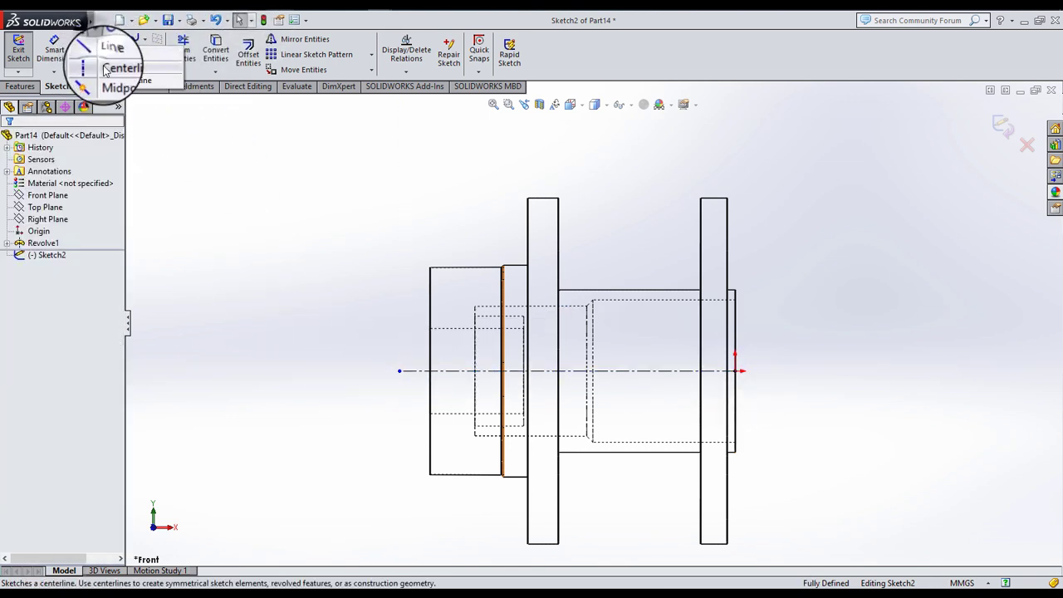
pyautogui.click(104, 66)
pyautogui.scroll(-3, 582, 320)
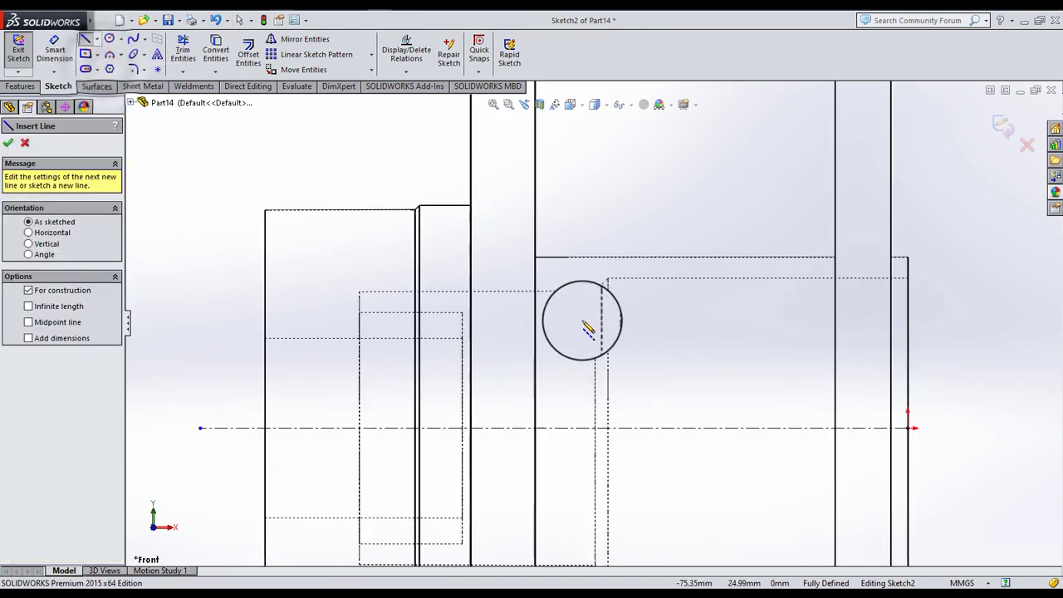
pyautogui.click(213, 263)
pyautogui.click(623, 263)
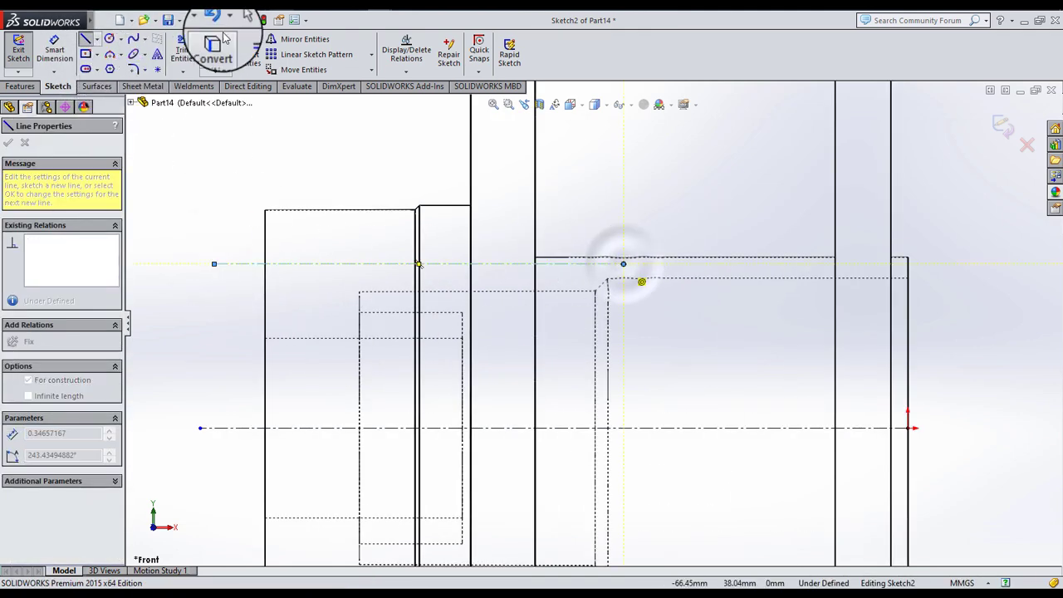
pyautogui.press('Escape')
# - Dimension the construction line 42 above the axis and 20 from the vertical edge
pyautogui.click(214, 425)
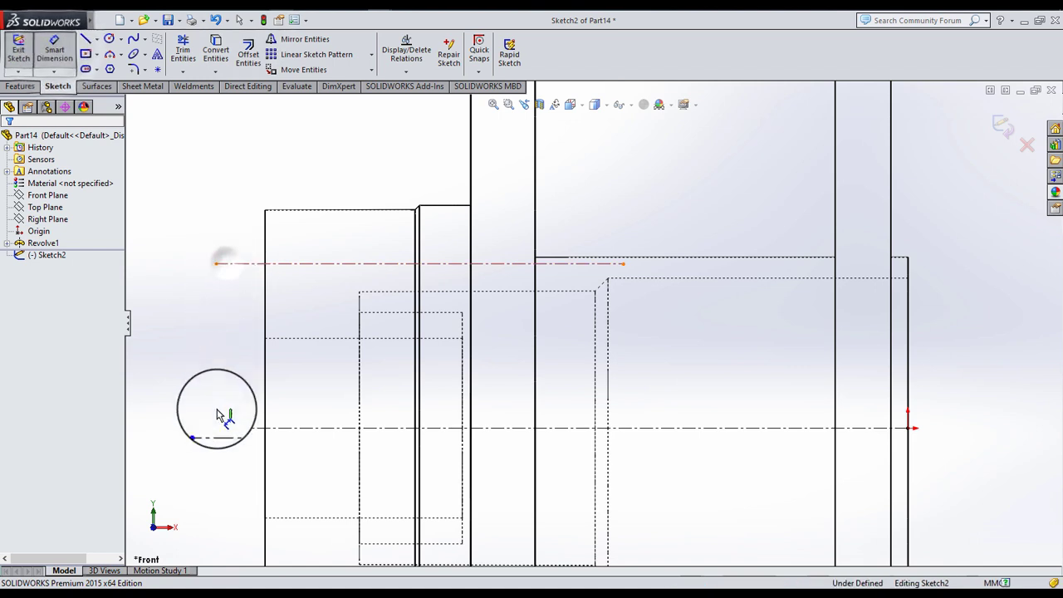
pyautogui.click(209, 397)
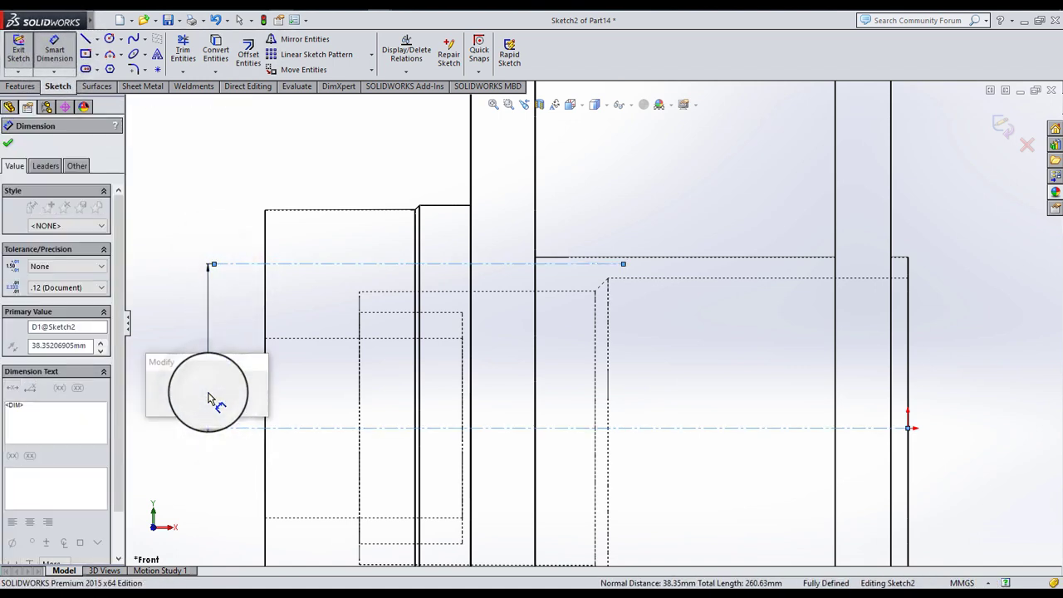
pyautogui.write('42')
pyautogui.press('Return')
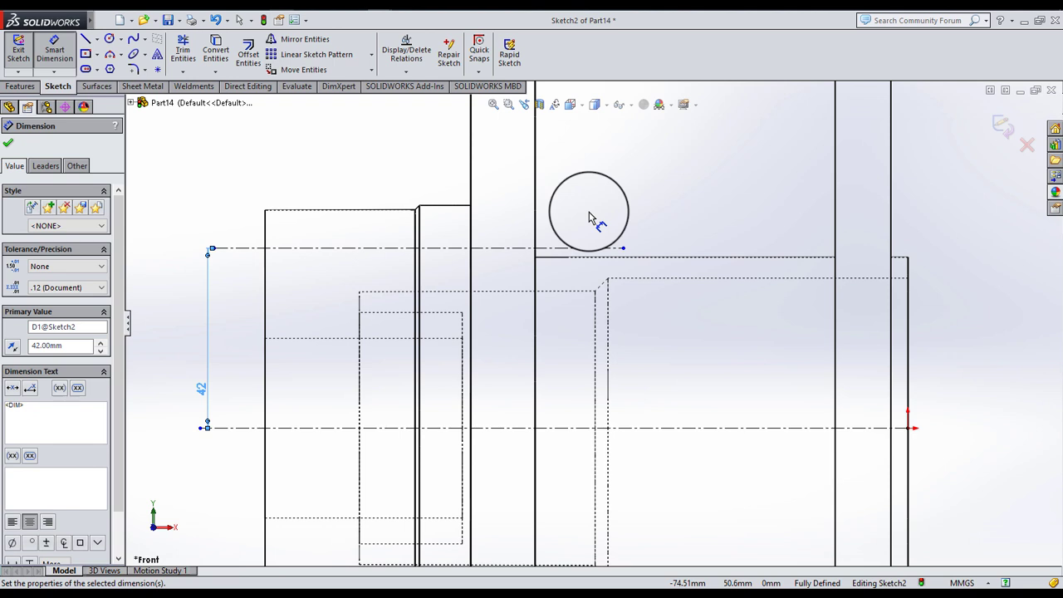
pyautogui.click(588, 217)
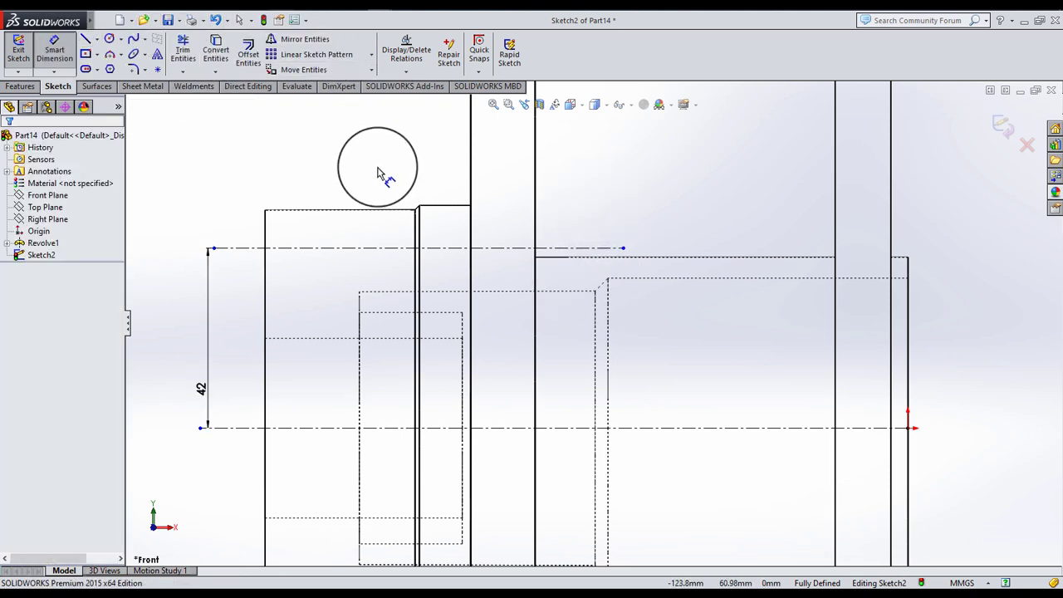
pyautogui.click(624, 249)
pyautogui.click(535, 196)
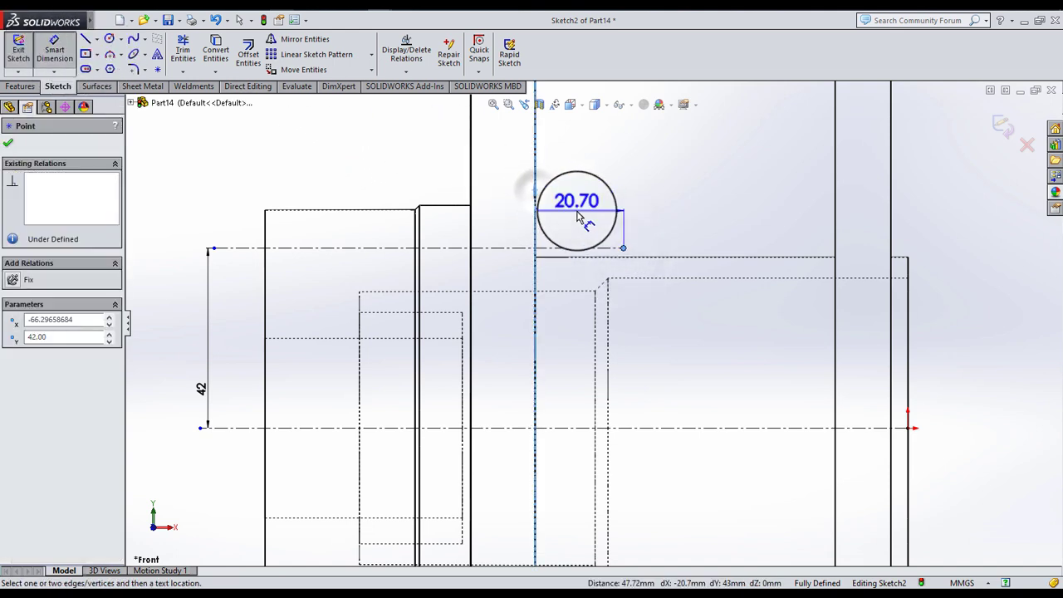
pyautogui.click(577, 211)
pyautogui.write('20')
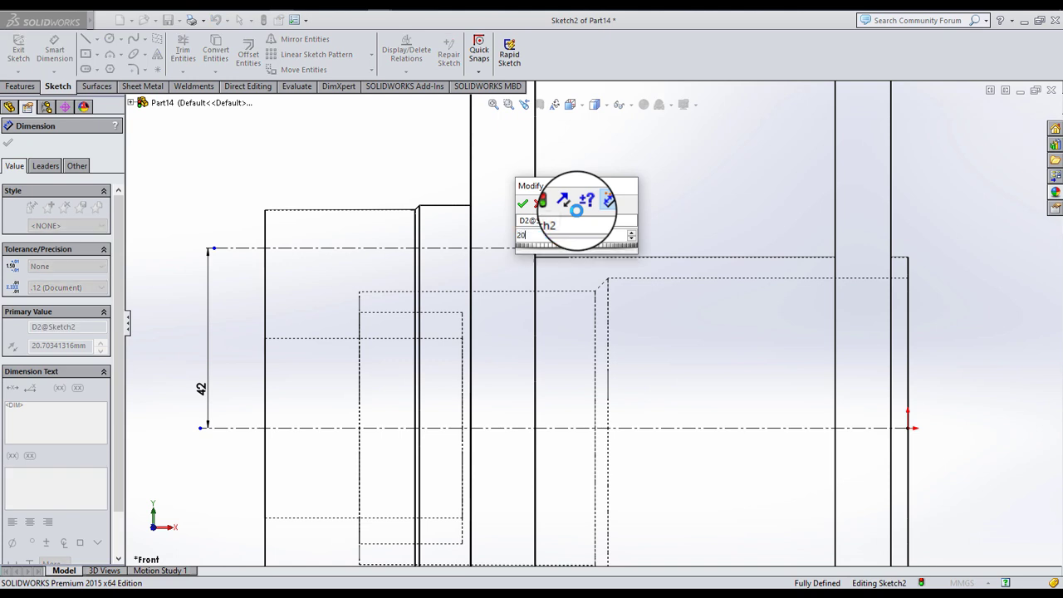
pyautogui.press('Return')
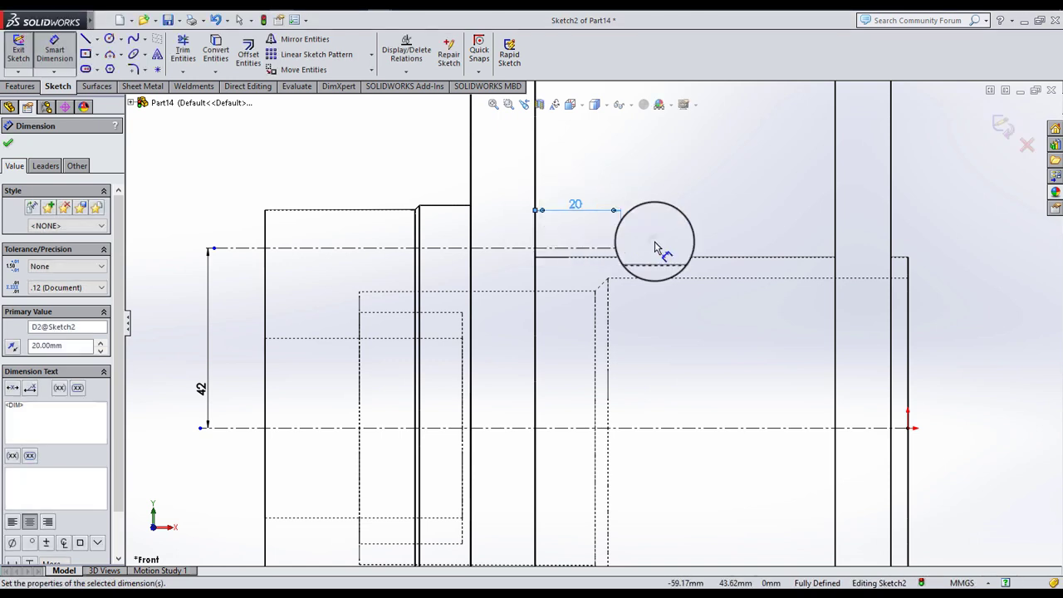
pyautogui.press('Escape')
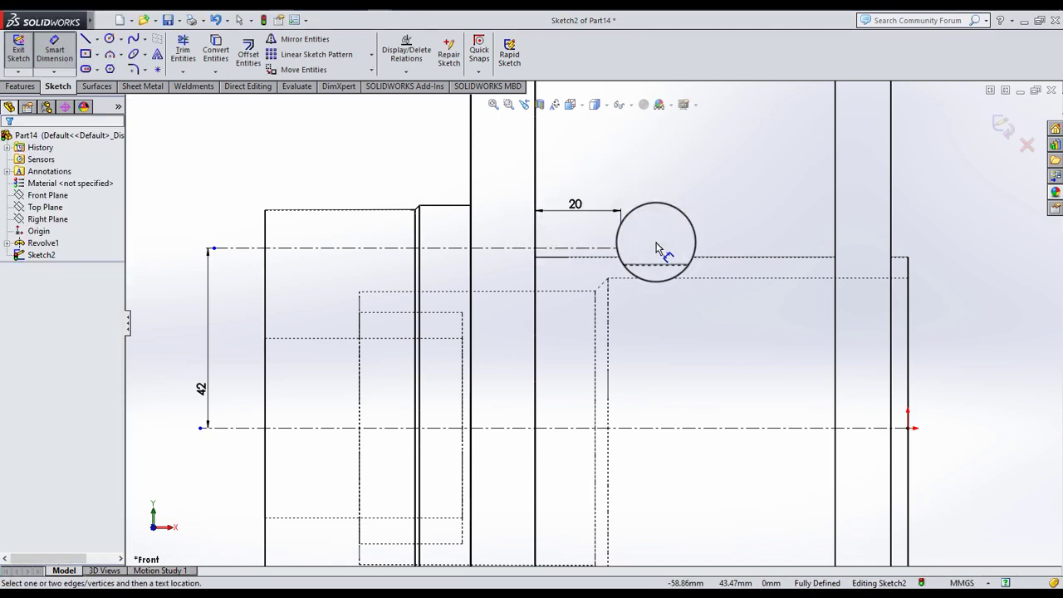
# - Exit Sketch2, shade the part, and reopen Sketch1 under the revolve for editing
pyautogui.click(997, 129)
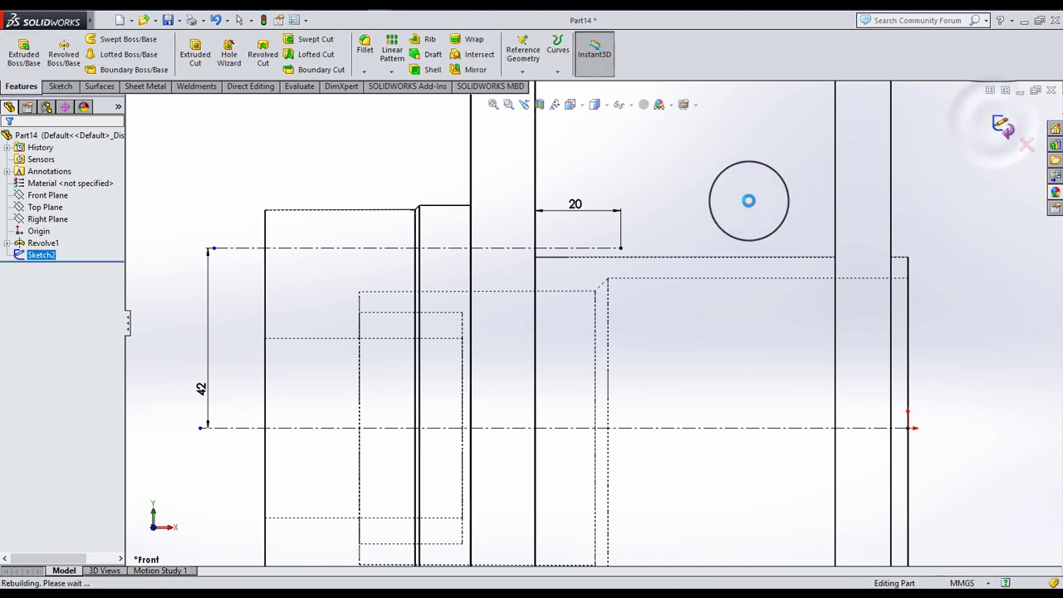
pyautogui.press('f')
pyautogui.click(607, 103)
pyautogui.click(590, 137)
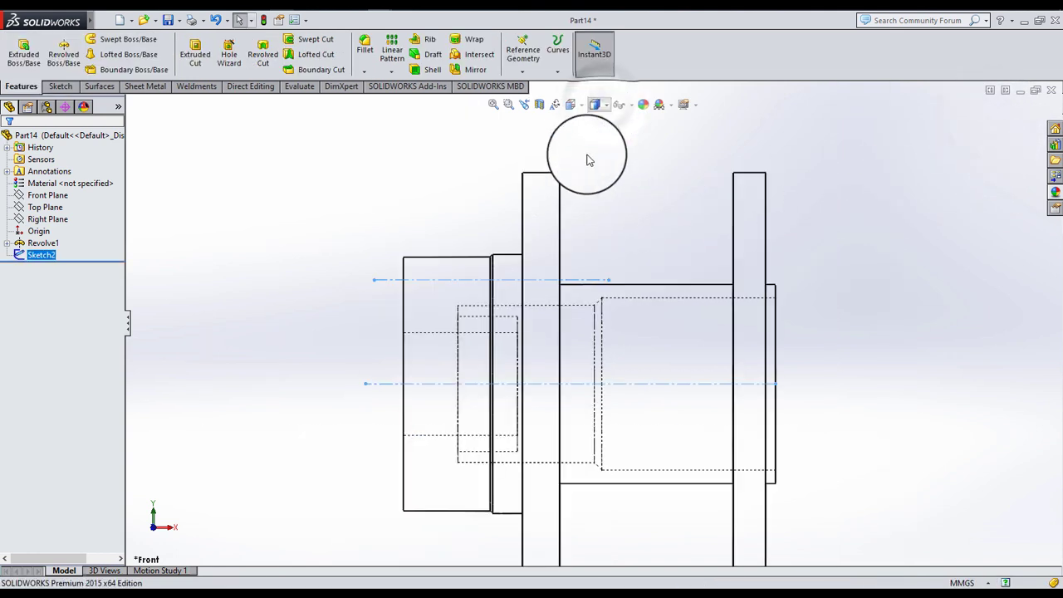
pyautogui.click(37, 255)
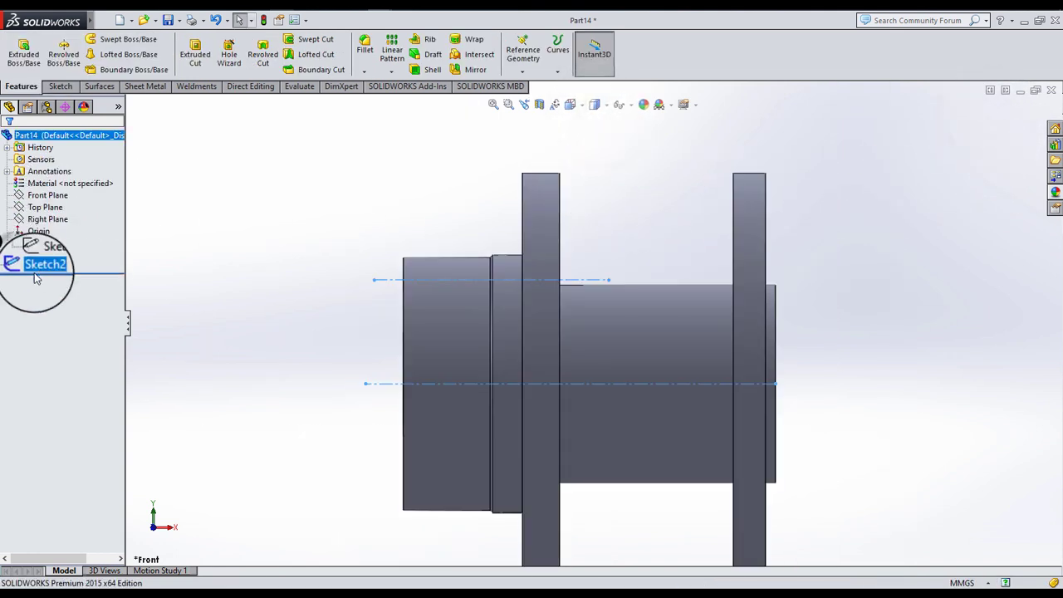
pyautogui.click(50, 241)
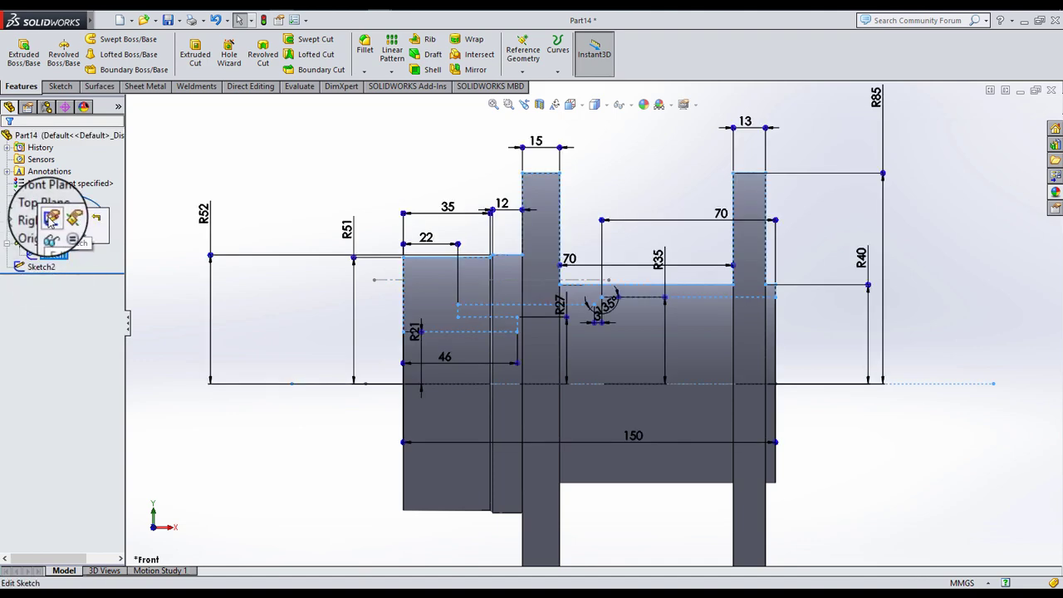
pyautogui.click(51, 218)
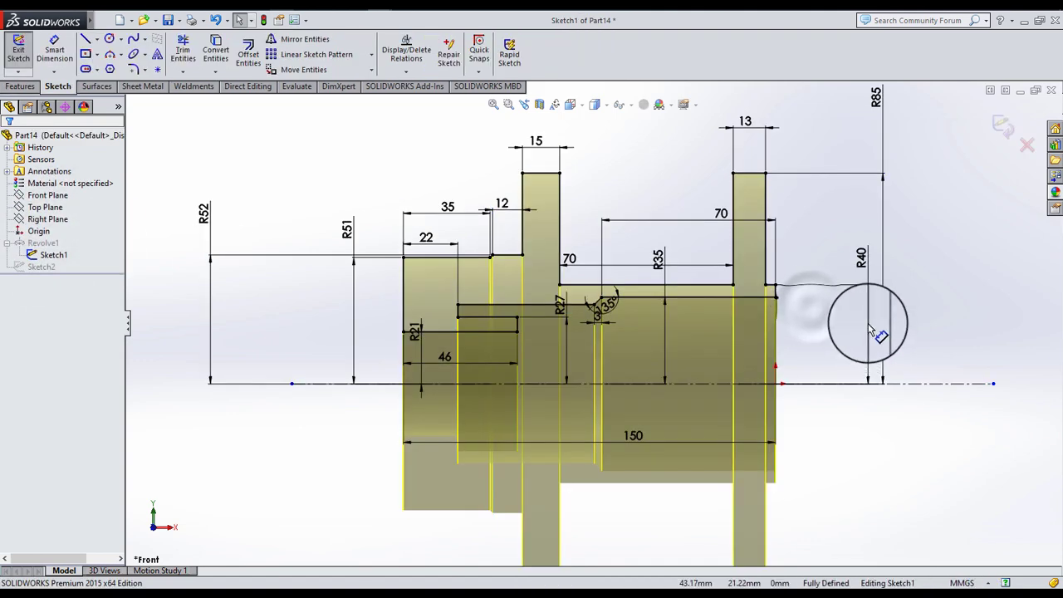
# - Change the R40 radius dimension to R50
pyautogui.scroll(-3, 843, 241)
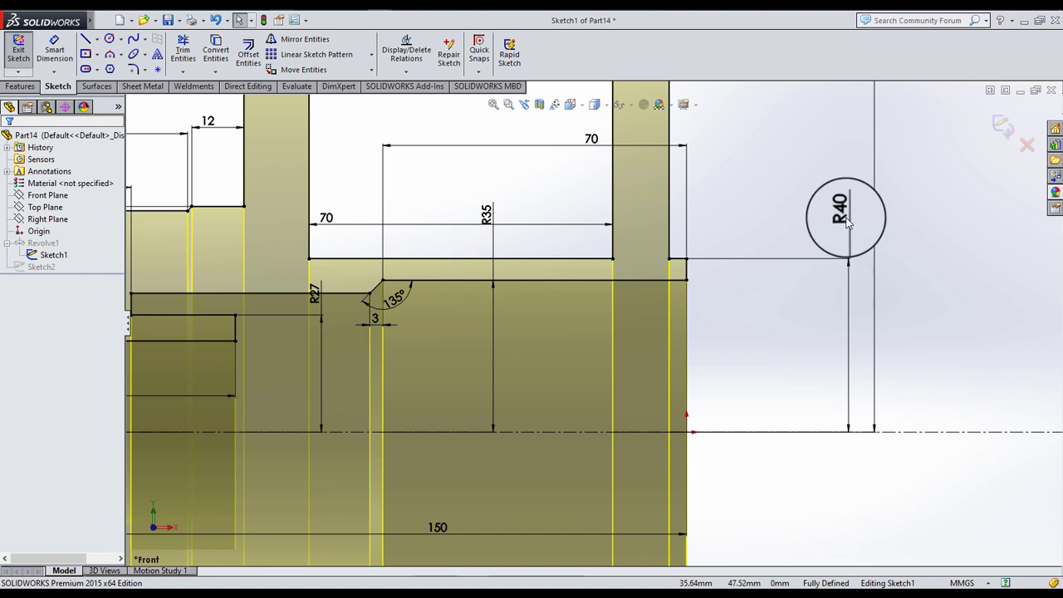
pyautogui.click(847, 220)
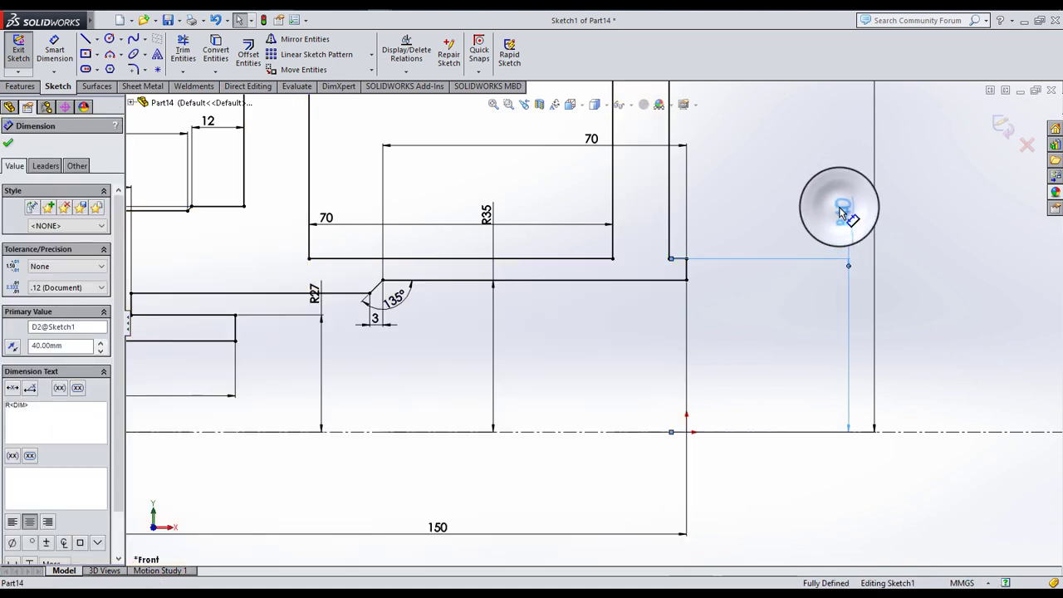
pyautogui.doubleClick(841, 211)
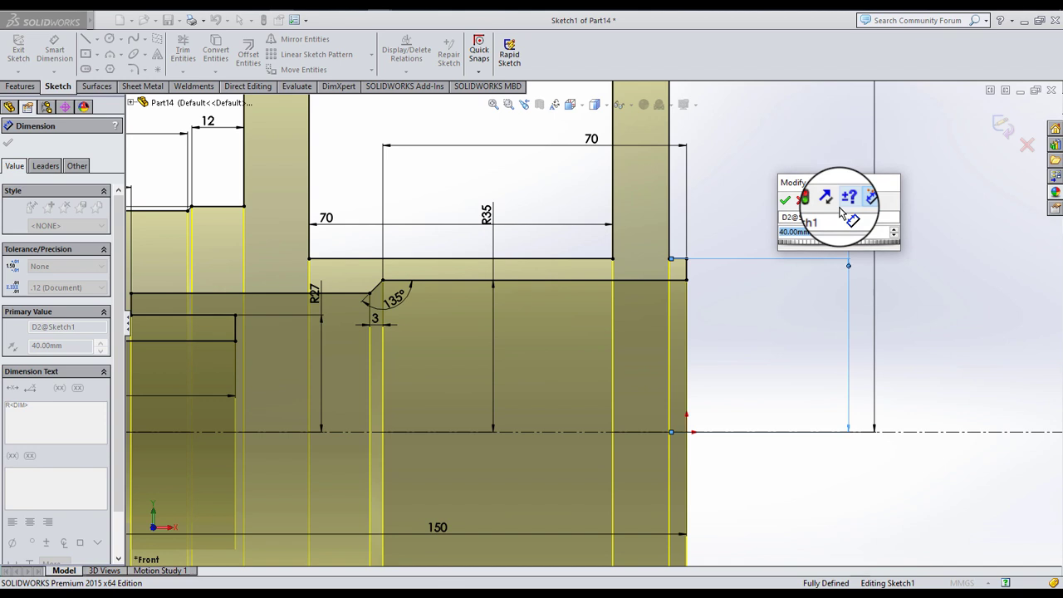
pyautogui.write('0')
pyautogui.press('Return')
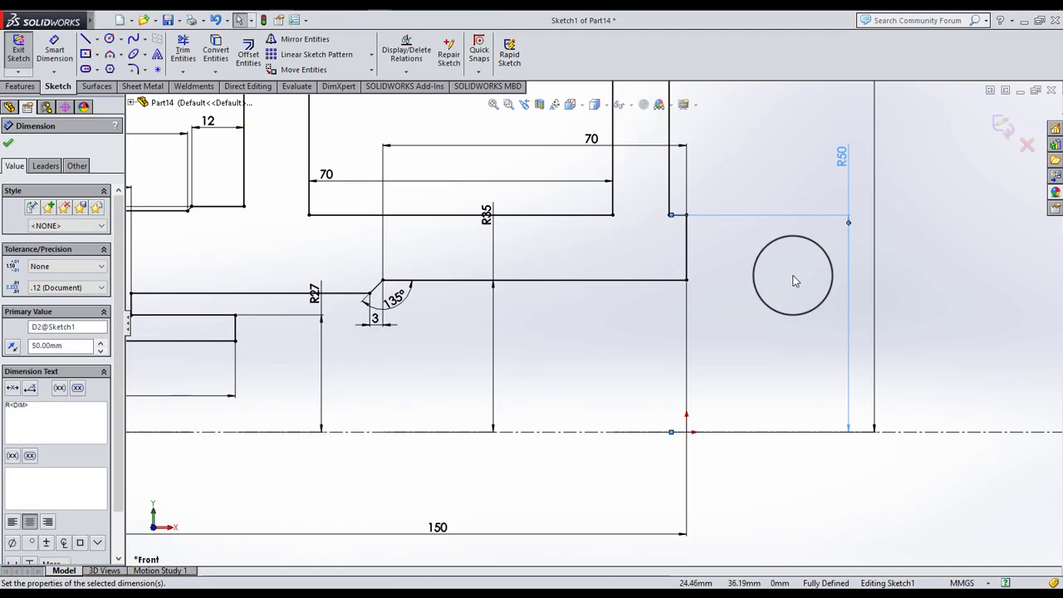
pyautogui.click(794, 279)
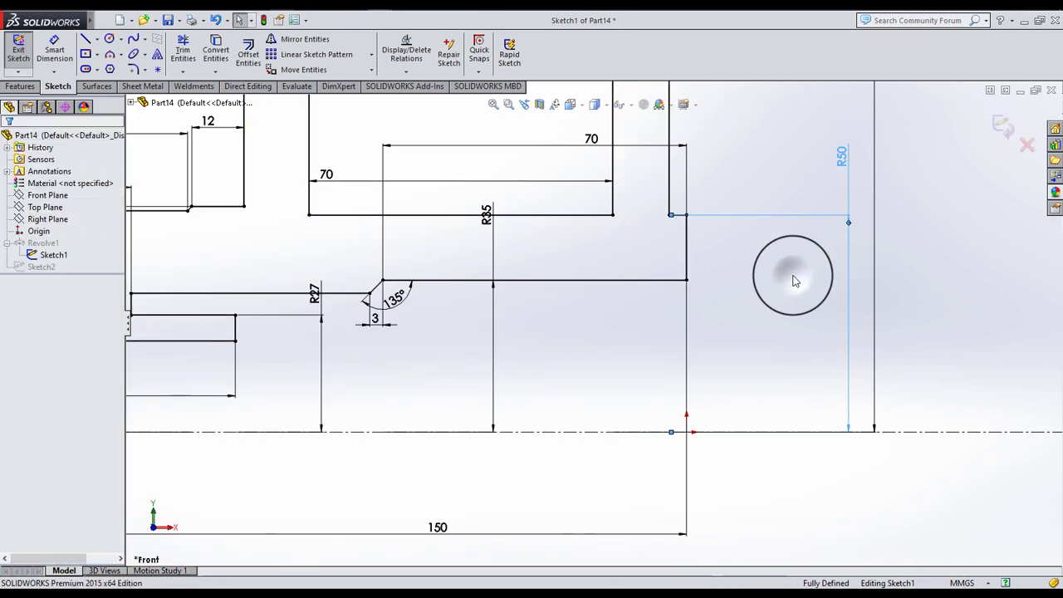
pyautogui.press('f')
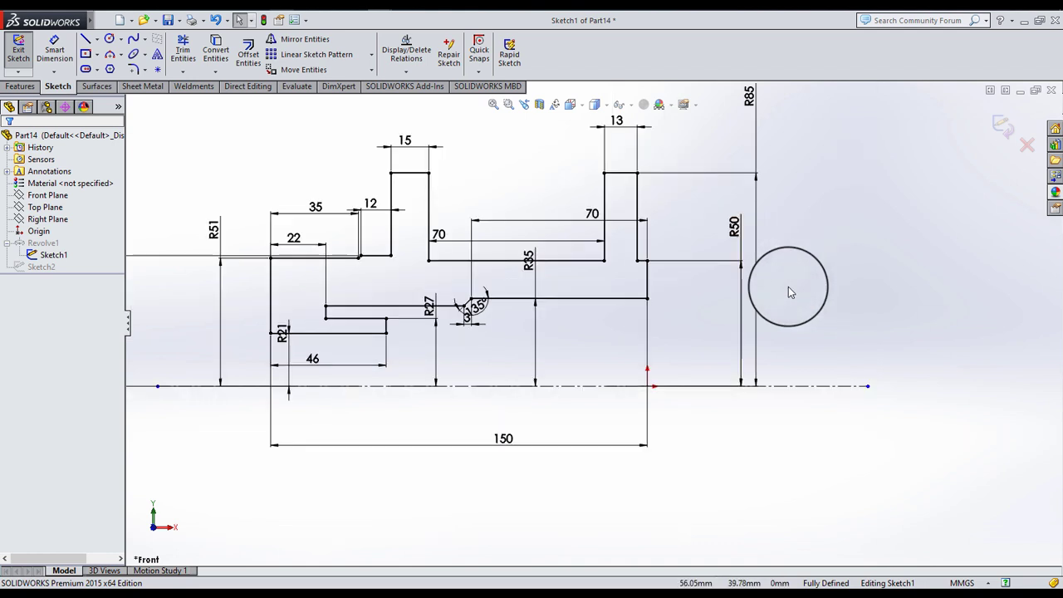
# - Move the R35 dimension lower, change it to R40, and cancel an unwanted line dimension
pyautogui.moveTo(535, 264); pyautogui.dragTo(541, 340)
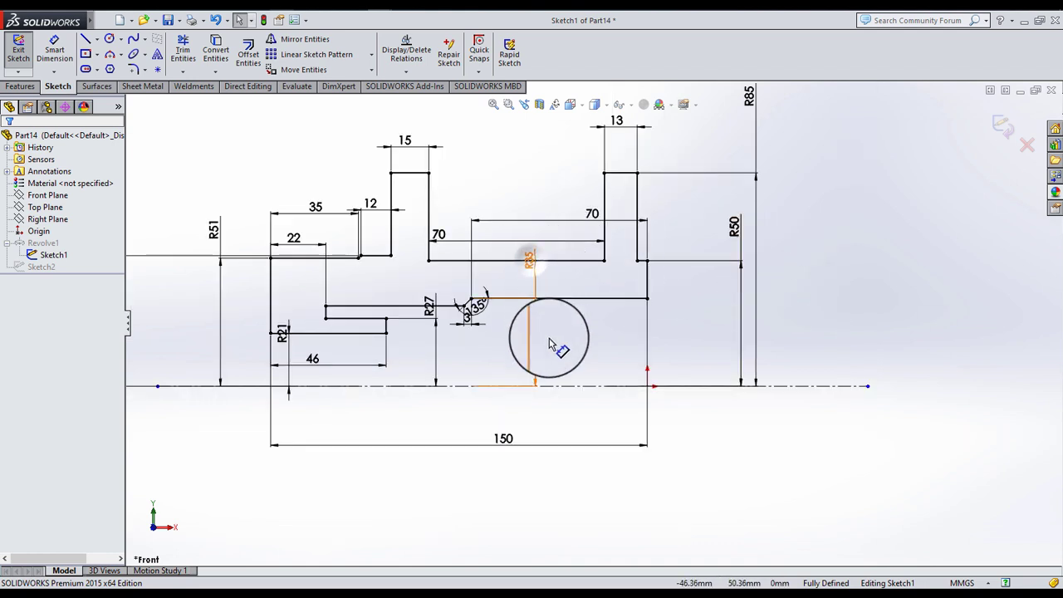
pyautogui.doubleClick(542, 340)
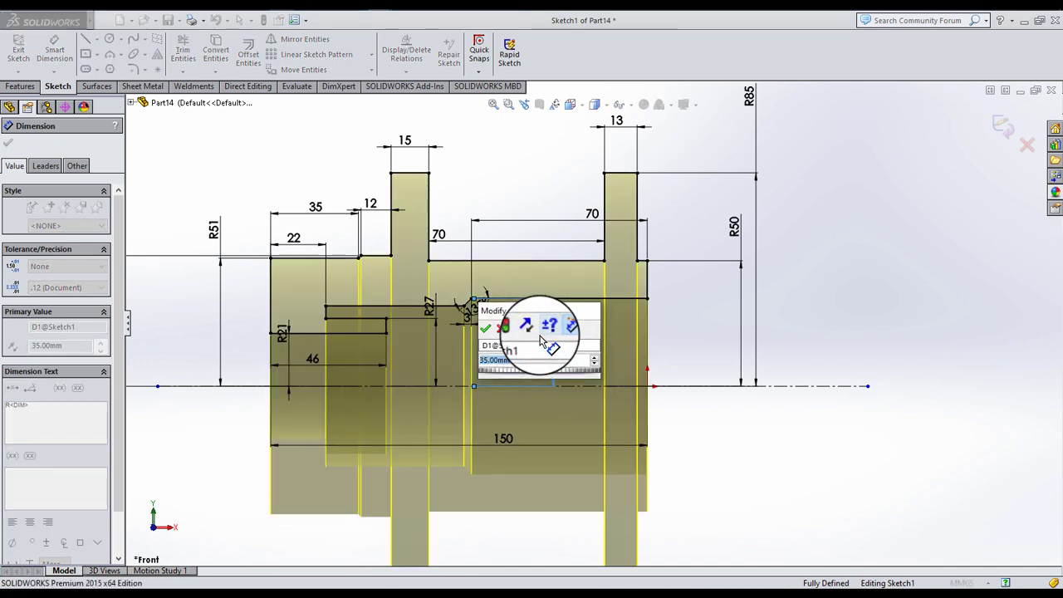
pyautogui.press('Return')
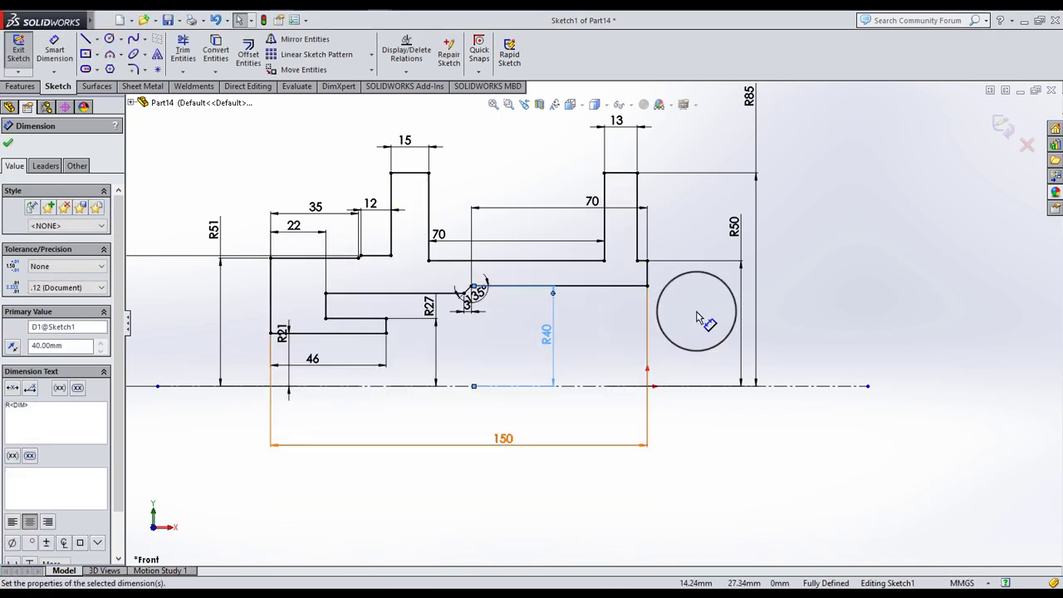
pyautogui.press('Escape')
pyautogui.scroll(-2, 376, 311)
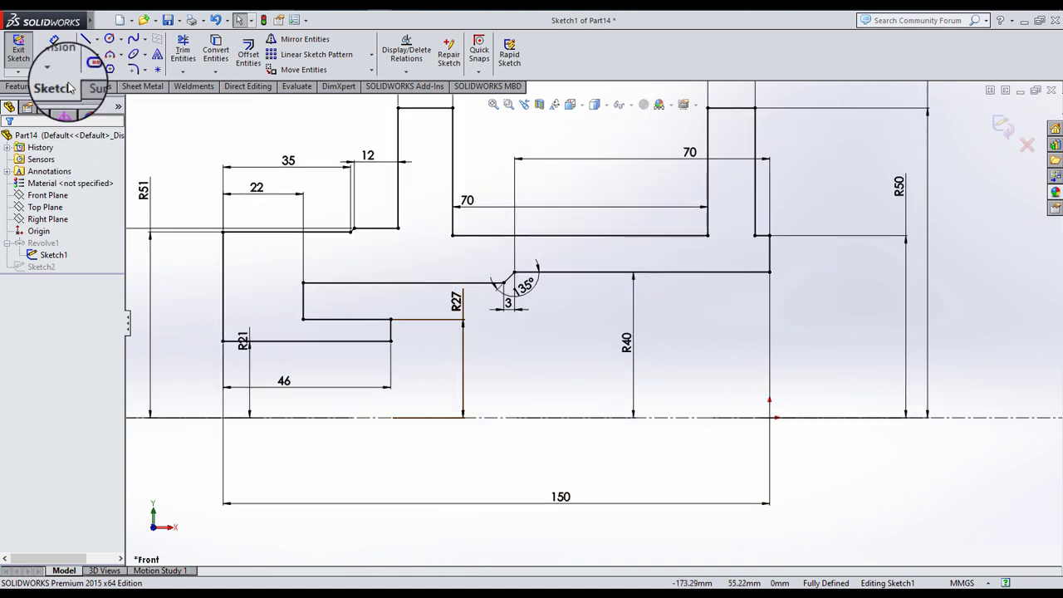
pyautogui.click(54, 50)
pyautogui.click(440, 283)
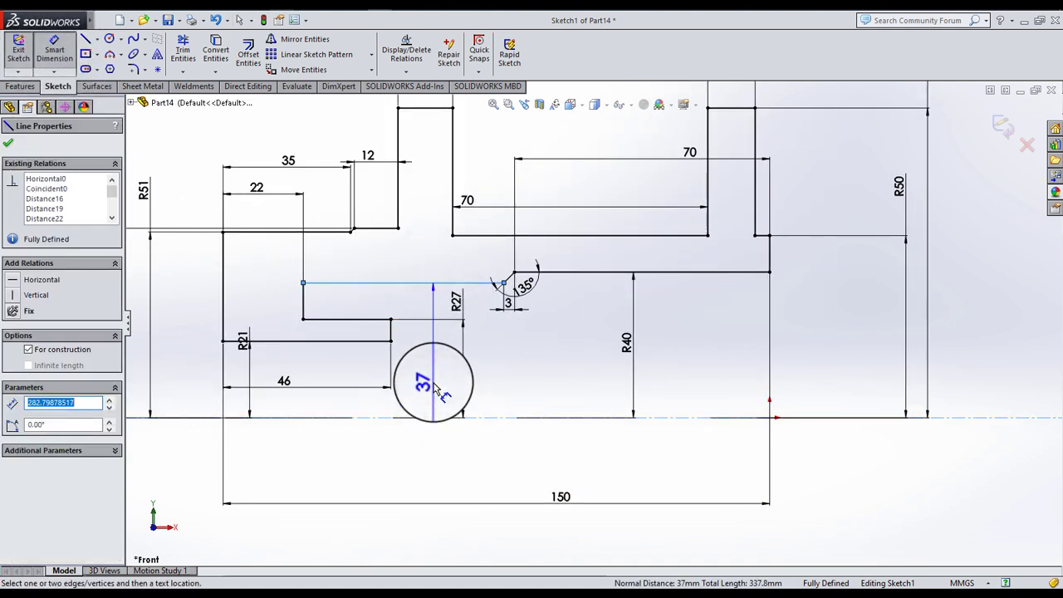
pyautogui.press('Escape')
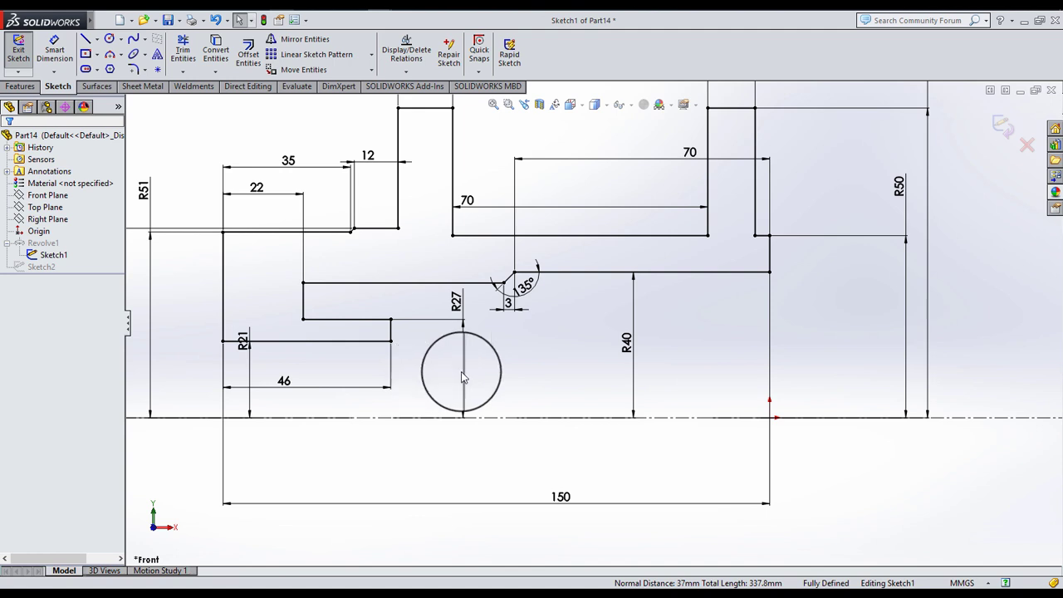
# - Move the 22 dimension inside the profile and drop R52 lower with R51 beside it
pyautogui.scroll(1, 449, 337)
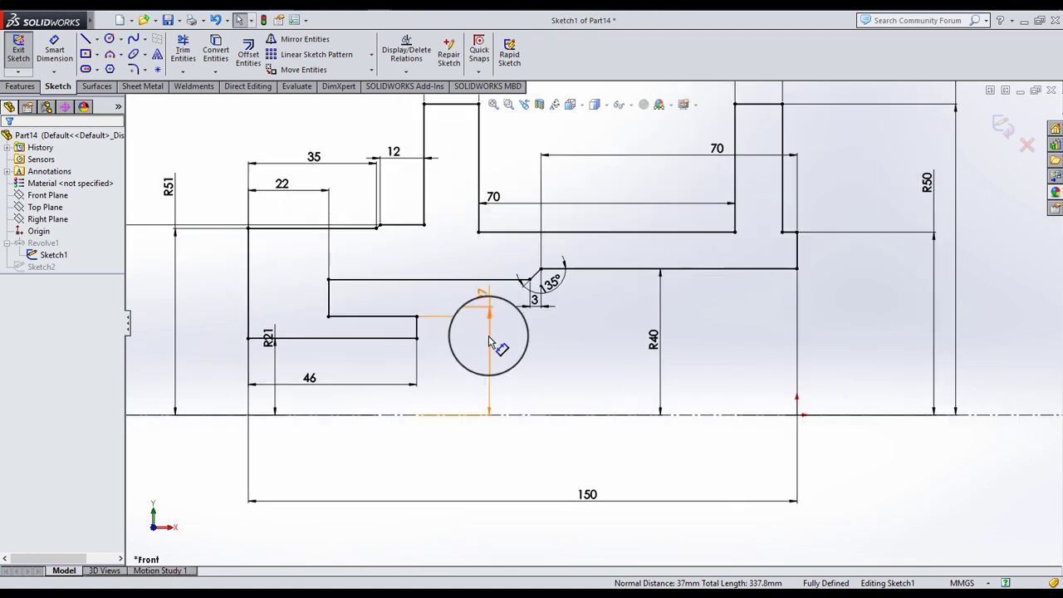
pyautogui.scroll(1, 465, 332)
pyautogui.scroll(1, 442, 325)
pyautogui.scroll(1, 349, 266)
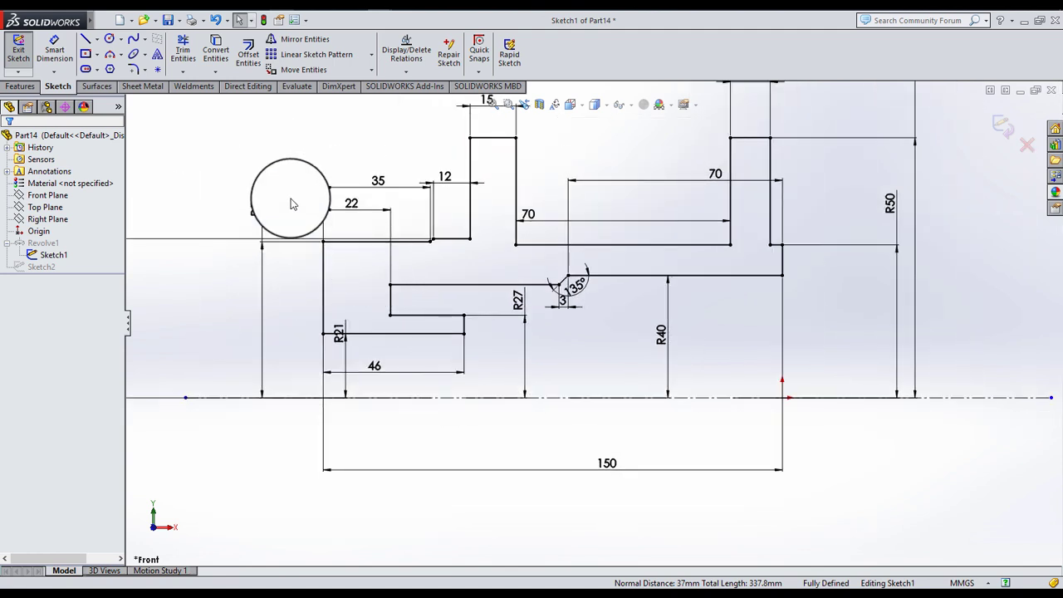
pyautogui.moveTo(361, 230)
pyautogui.mouseDown()
pyautogui.moveTo(368, 287)
pyautogui.moveTo(359, 280)
pyautogui.mouseUp()
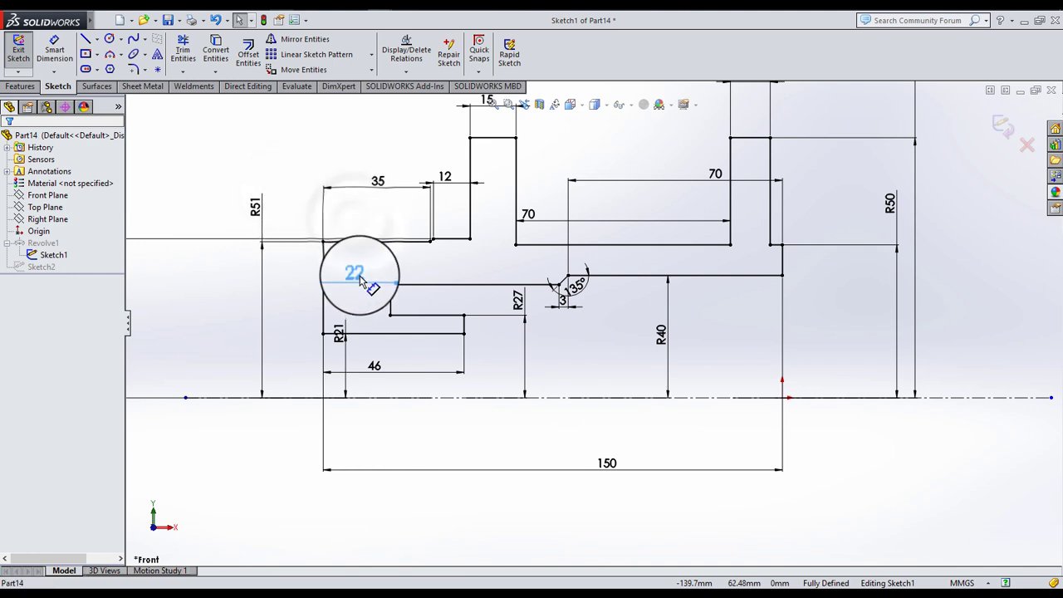
pyautogui.click(282, 284)
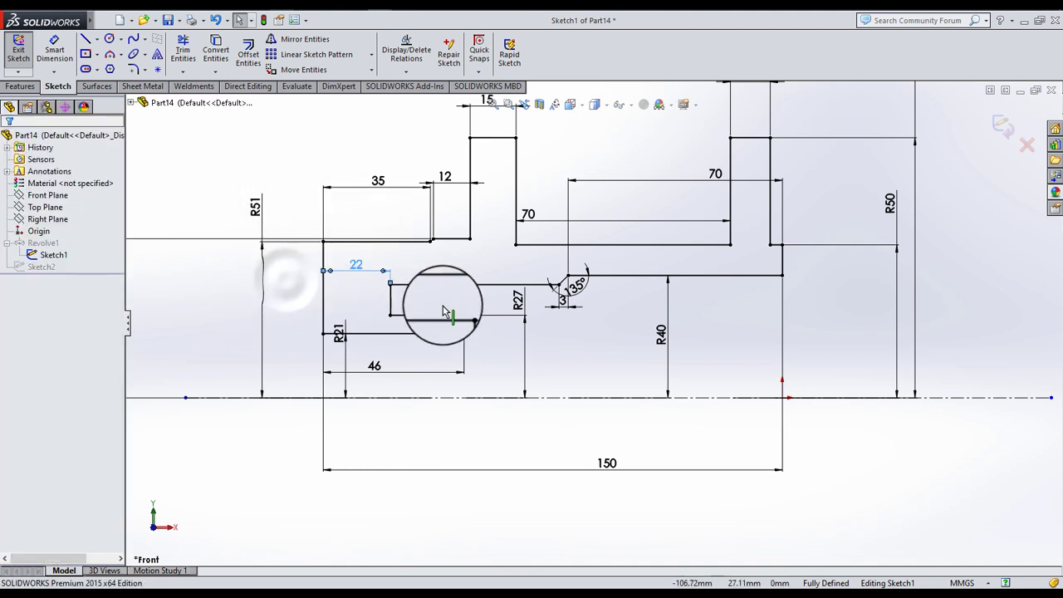
pyautogui.scroll(1, 585, 326)
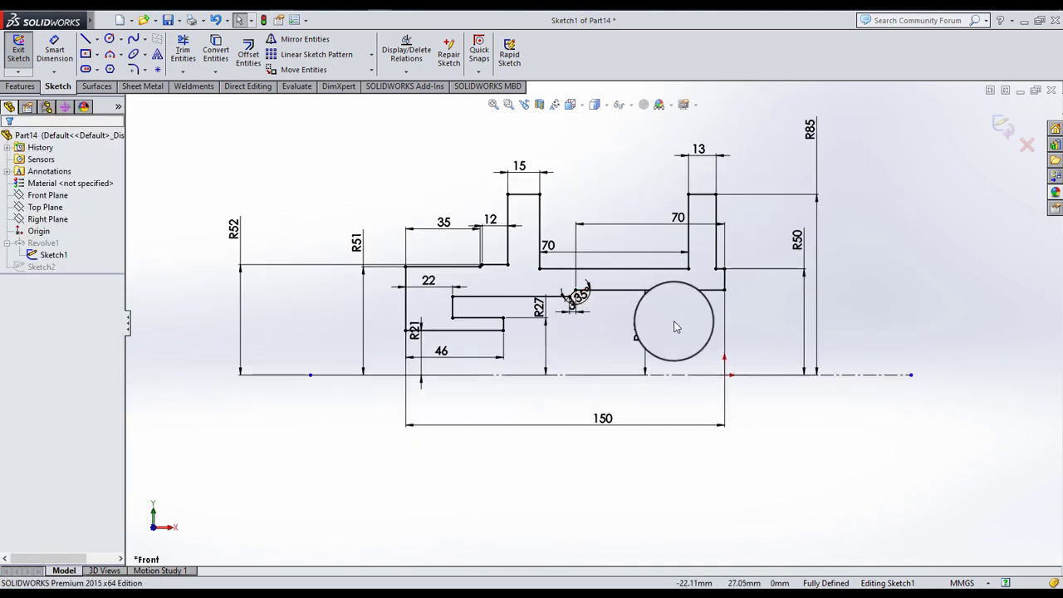
pyautogui.moveTo(236, 227); pyautogui.dragTo(243, 333)
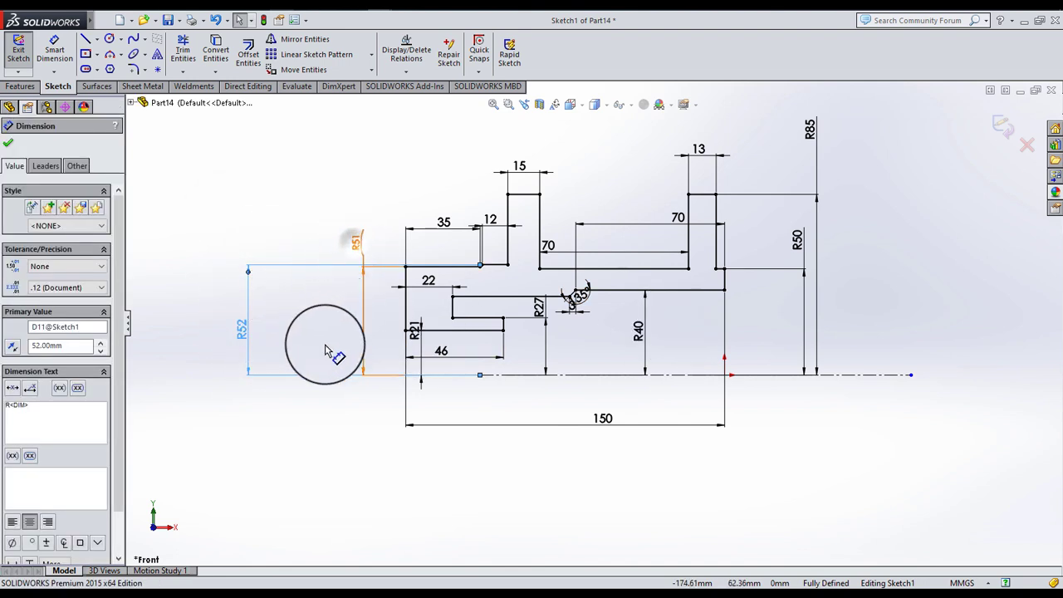
pyautogui.moveTo(355, 240); pyautogui.dragTo(262, 326)
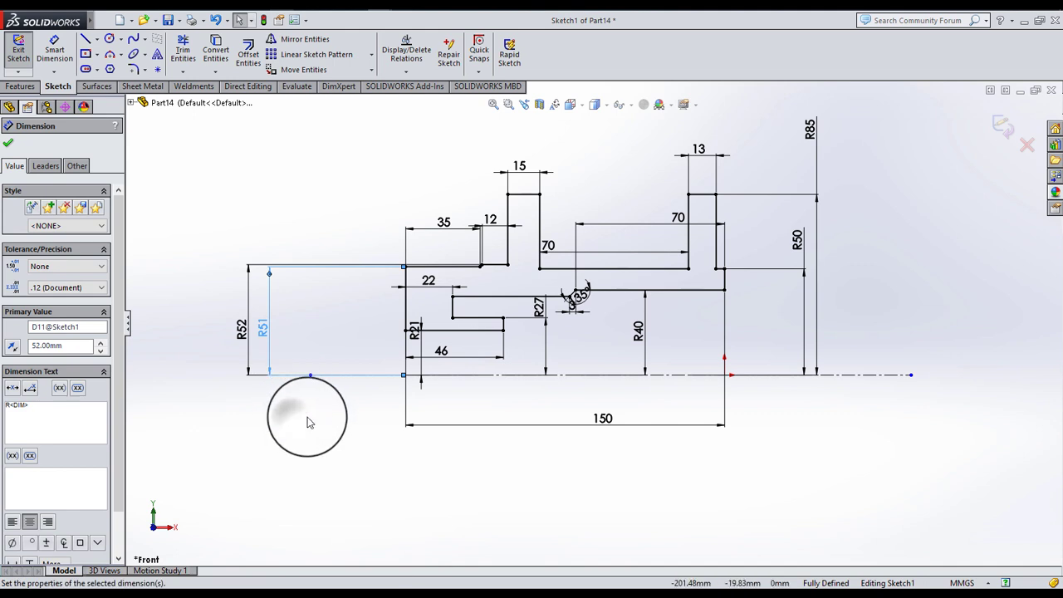
pyautogui.click(307, 422)
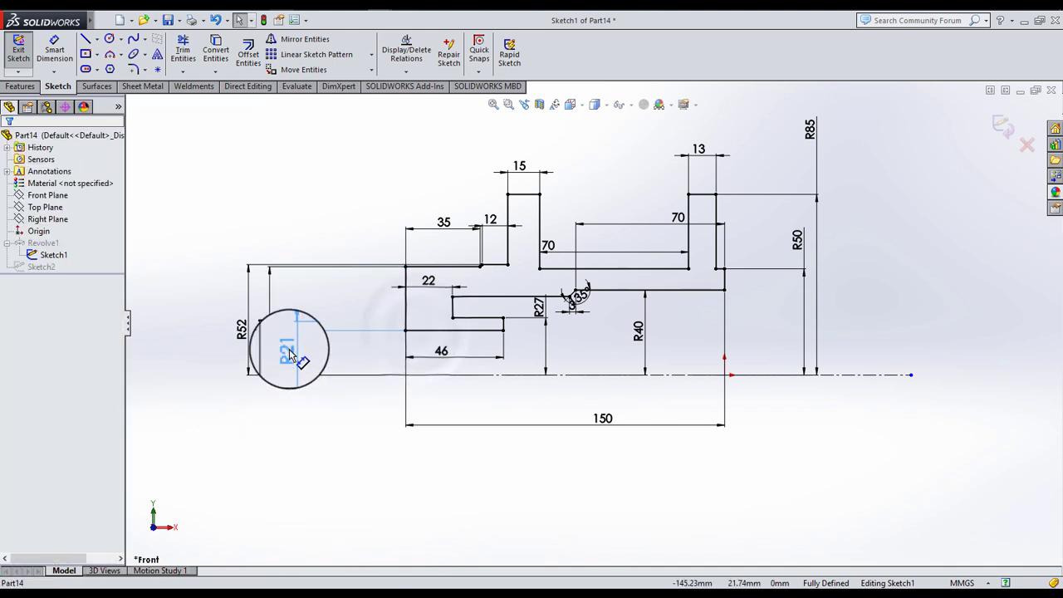
# - Place the 46 dimension below the profile and stack R40 and R85 right beside R50
pyautogui.click(295, 326)
pyautogui.click(330, 450)
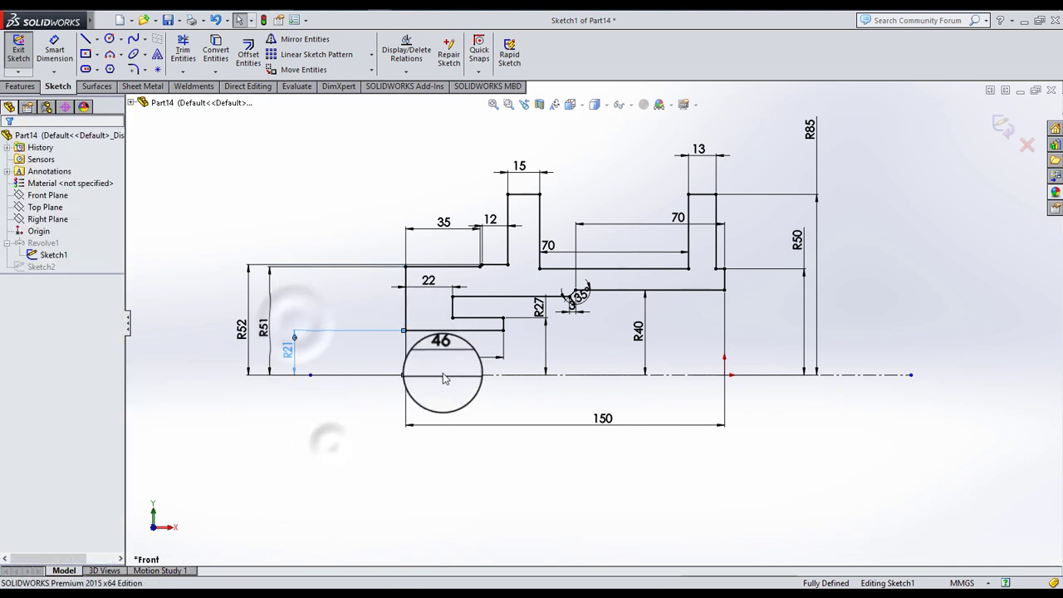
pyautogui.moveTo(442, 350); pyautogui.dragTo(453, 404)
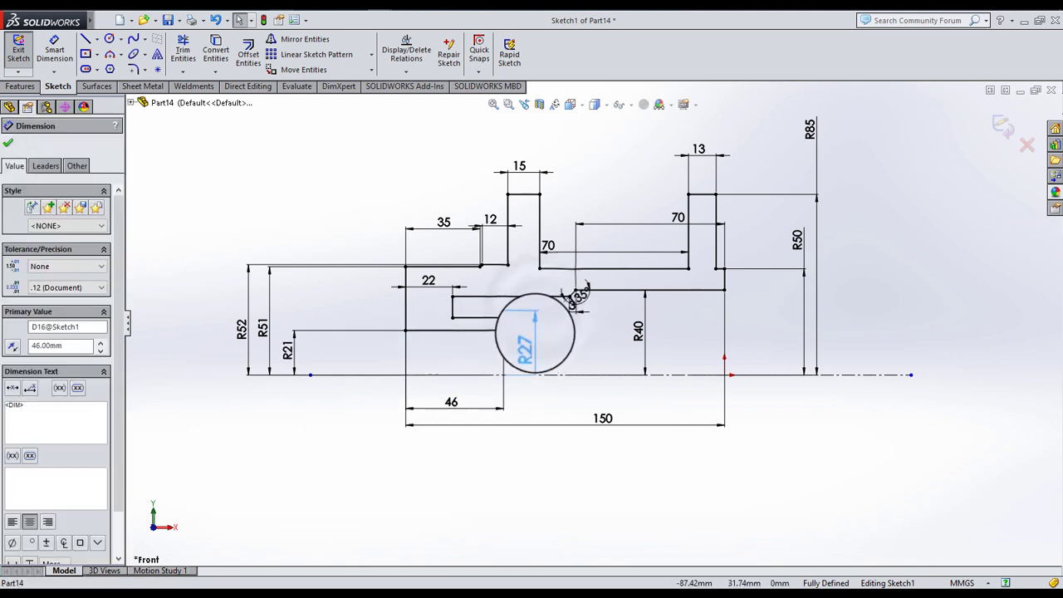
pyautogui.moveTo(637, 331); pyautogui.dragTo(803, 320)
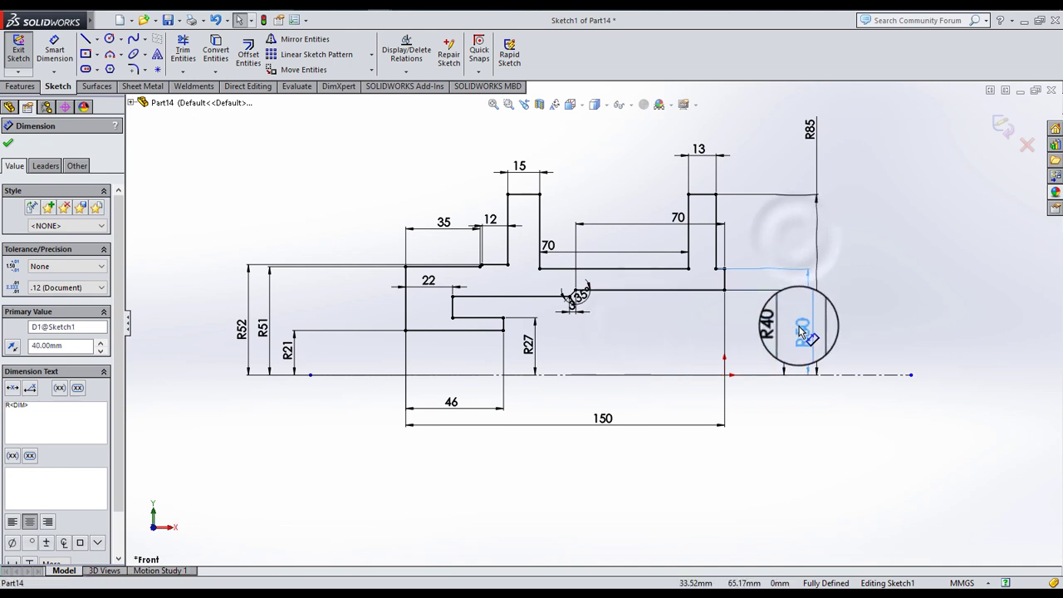
pyautogui.moveTo(814, 133); pyautogui.dragTo(840, 322)
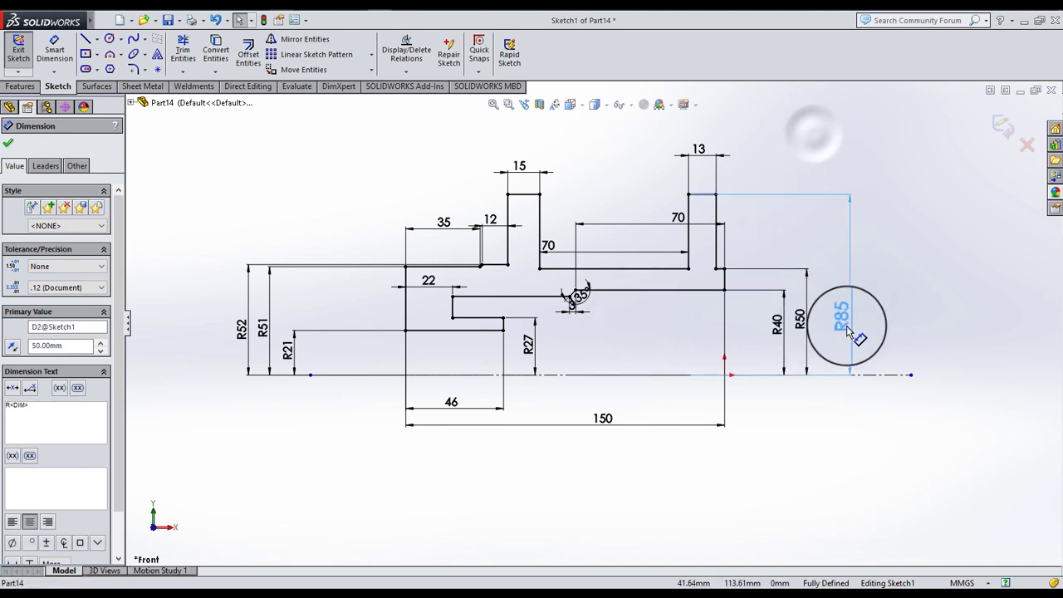
pyautogui.click(885, 252)
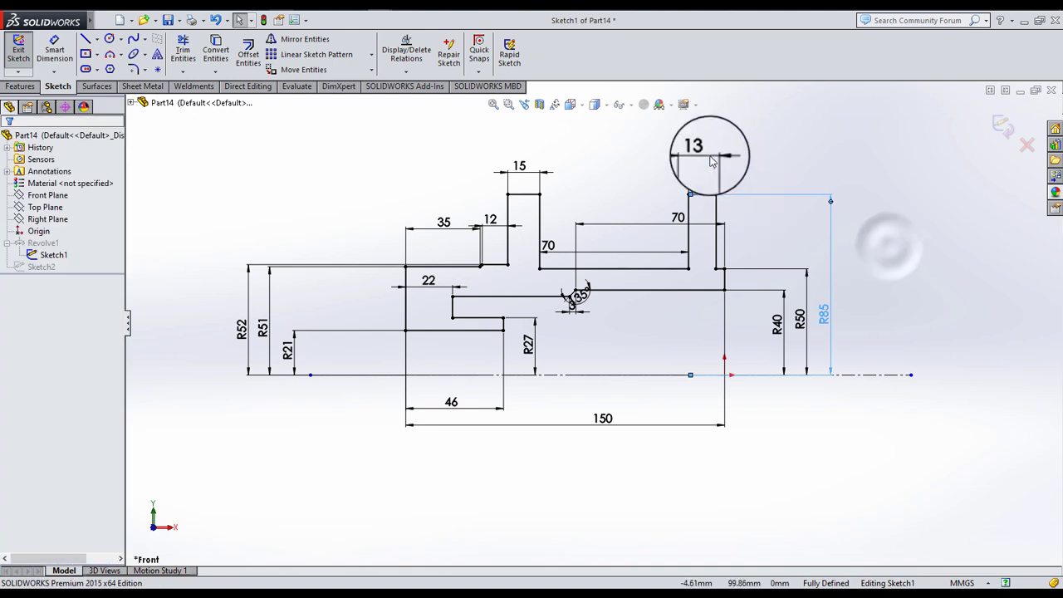
# - Place 13 above the slot, 35 over the shoulder, both 70s up top, and the angle below the chamfer
pyautogui.click(702, 156)
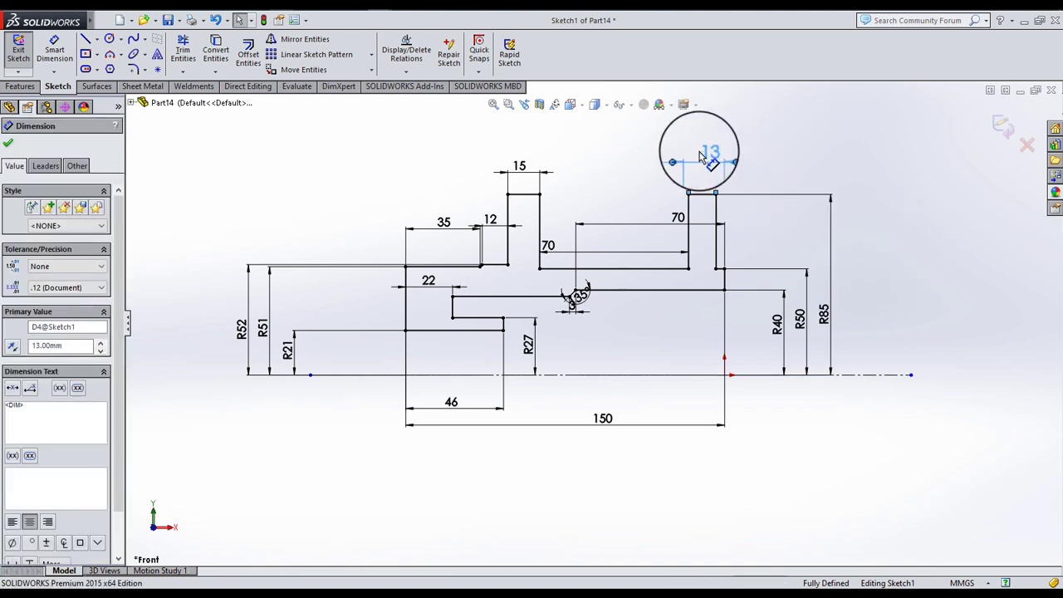
pyautogui.moveTo(724, 160); pyautogui.dragTo(708, 156)
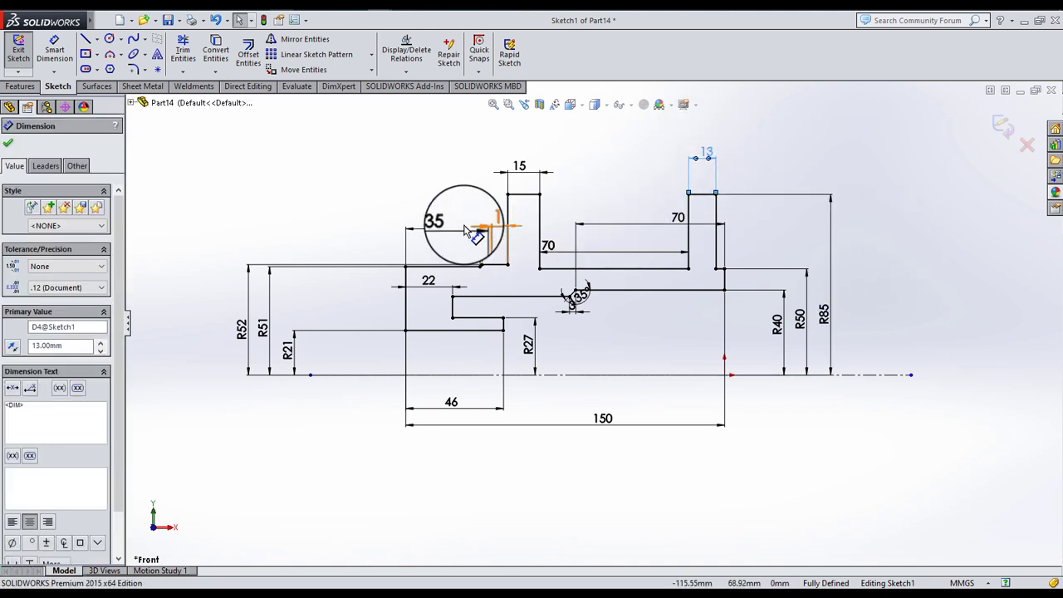
pyautogui.moveTo(448, 226); pyautogui.dragTo(447, 167)
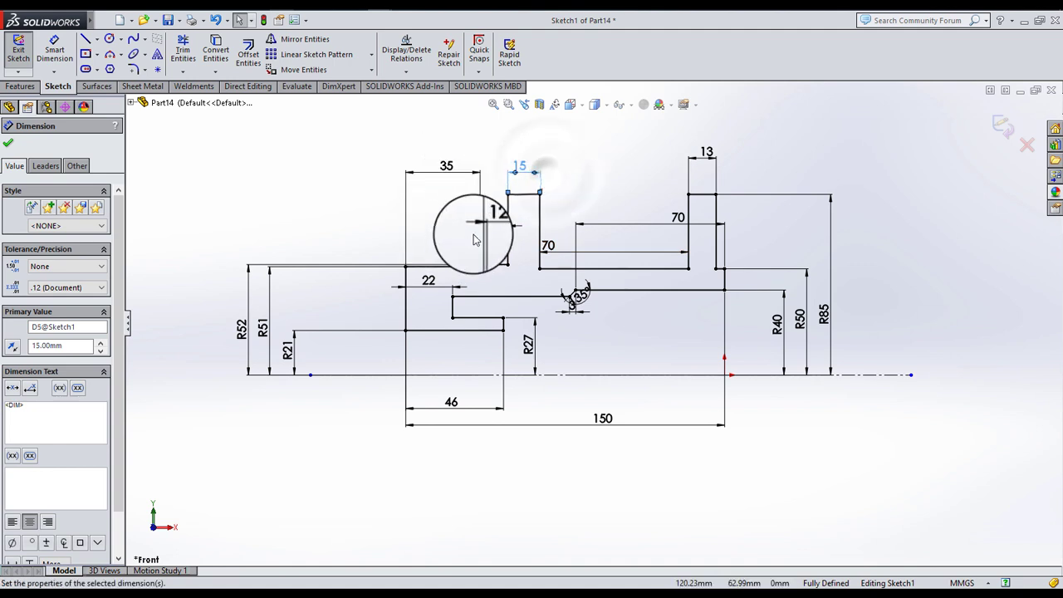
pyautogui.click(515, 227)
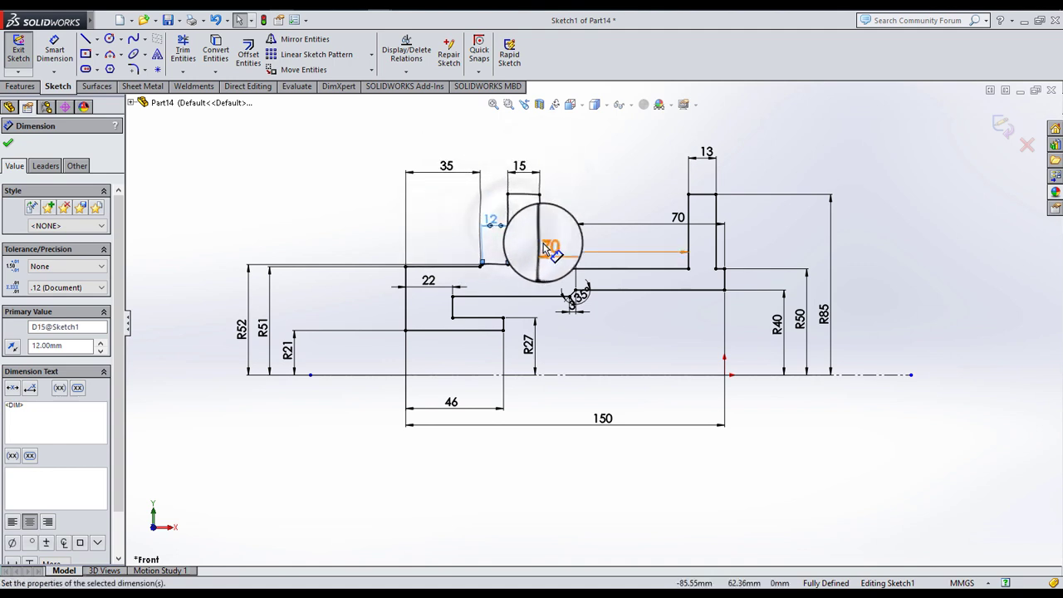
pyautogui.moveTo(548, 247); pyautogui.dragTo(636, 169)
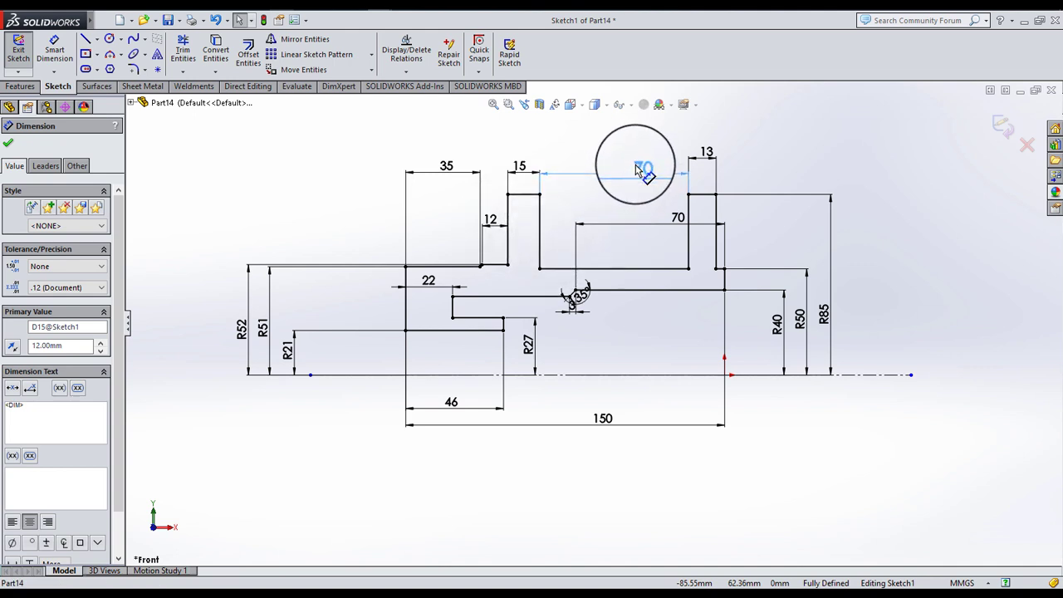
pyautogui.moveTo(678, 221); pyautogui.dragTo(670, 235)
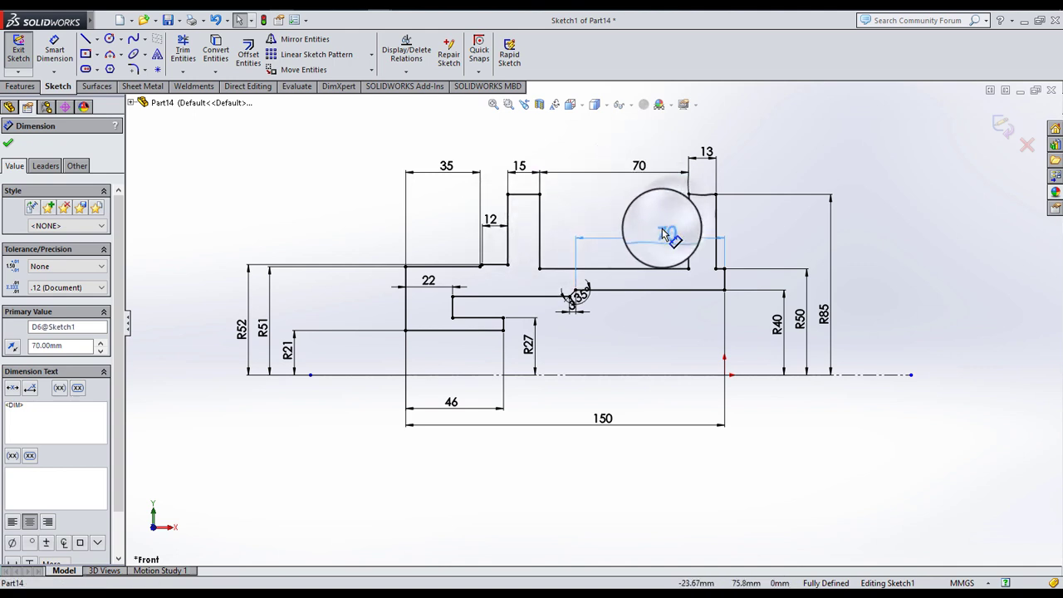
pyautogui.moveTo(579, 301); pyautogui.dragTo(617, 322)
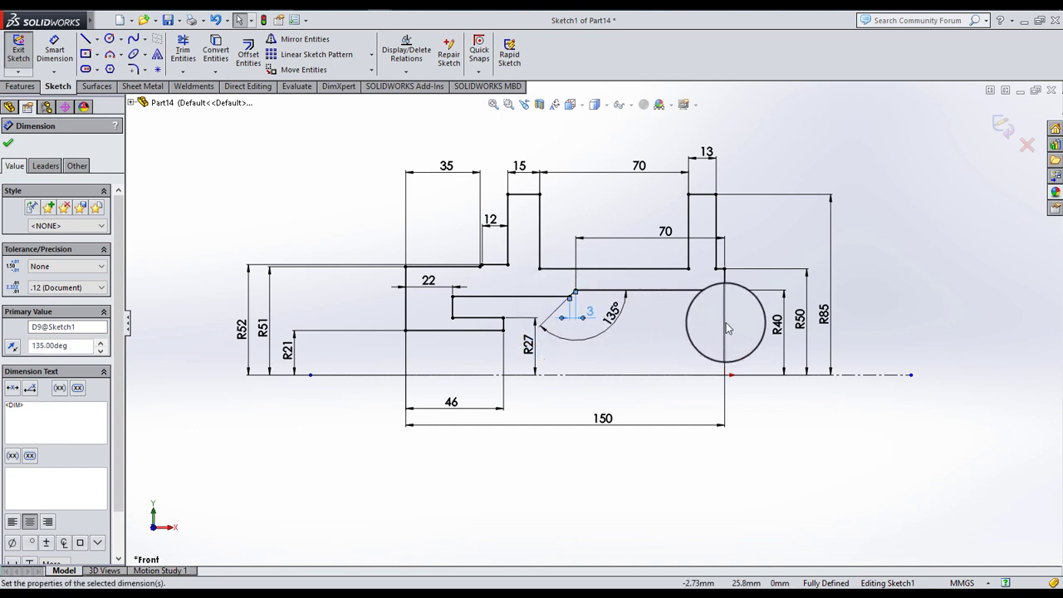
pyautogui.click(757, 243)
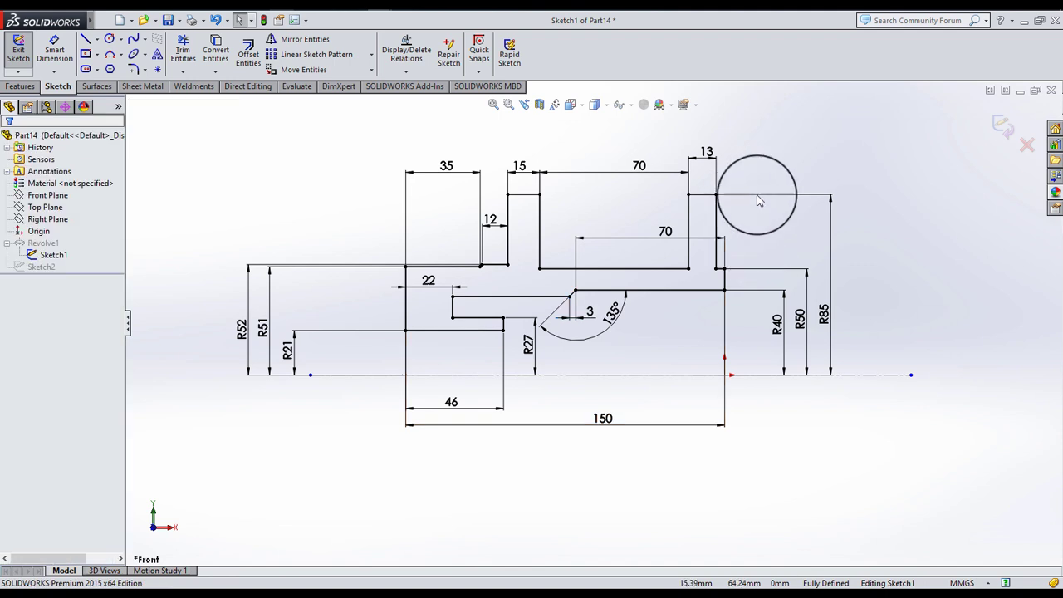
# - Delete the old 35 width dimension over the left shoulder
pyautogui.scroll(-2, 538, 198)
pyautogui.scroll(-1, 491, 225)
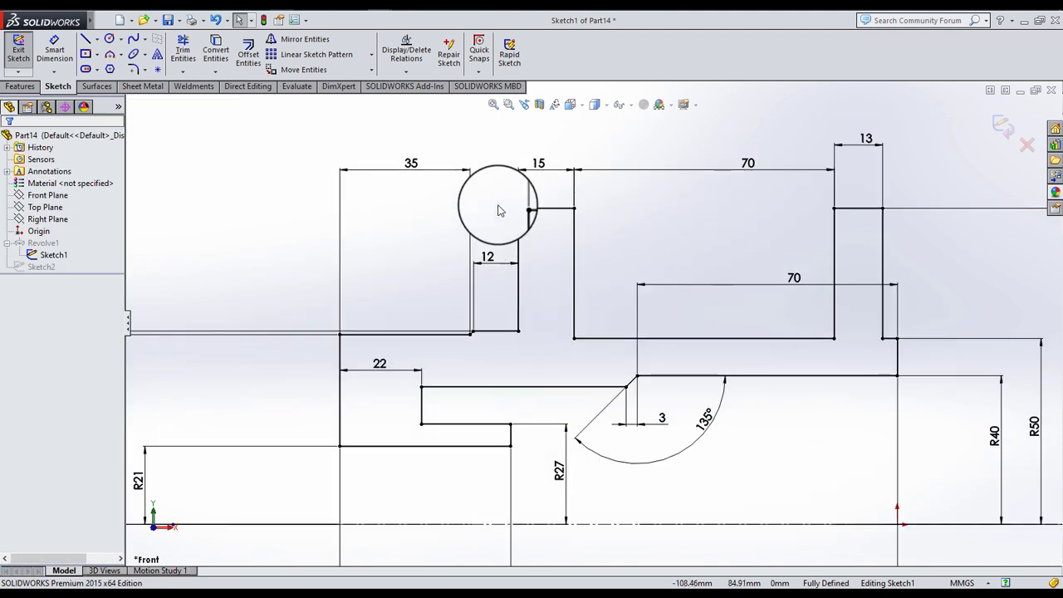
pyautogui.click(422, 159)
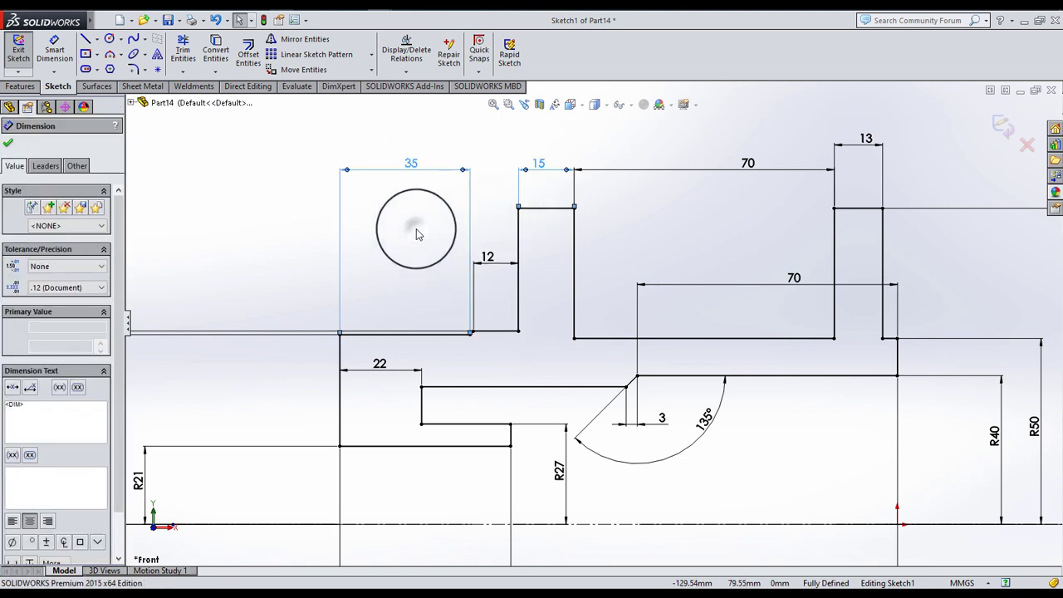
pyautogui.click(418, 235)
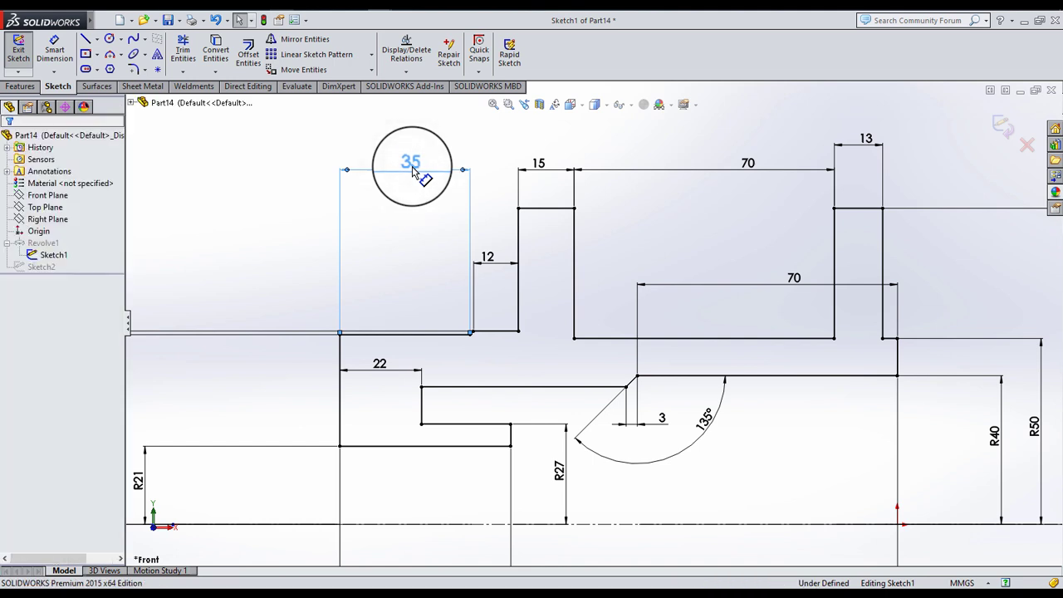
# - Dimension the shoulder corner to the left edge as 35 mm, then fit the sketch in view
pyautogui.click(54, 49)
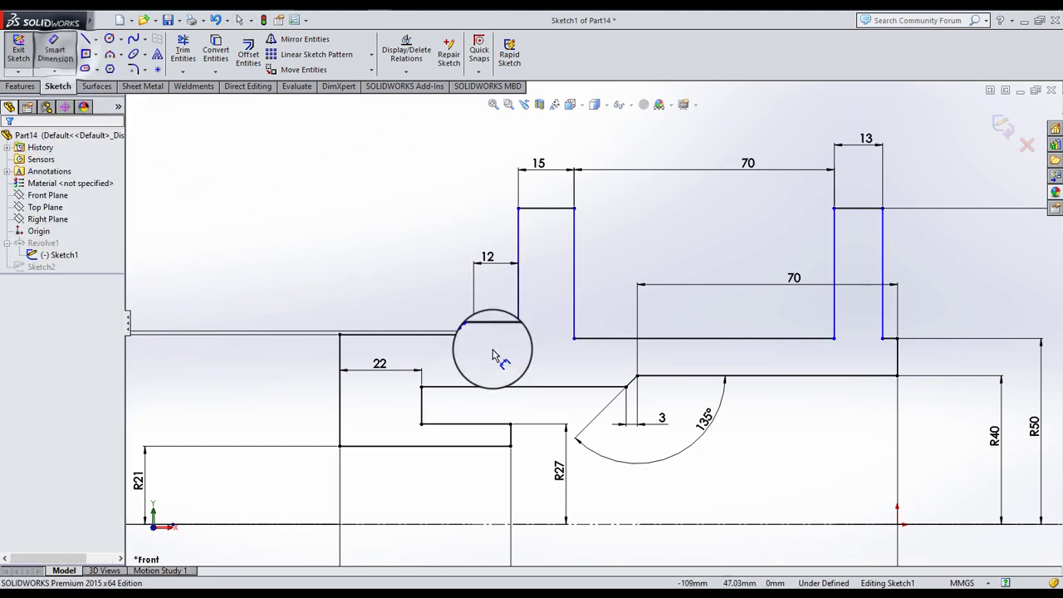
pyautogui.scroll(-2, 476, 334)
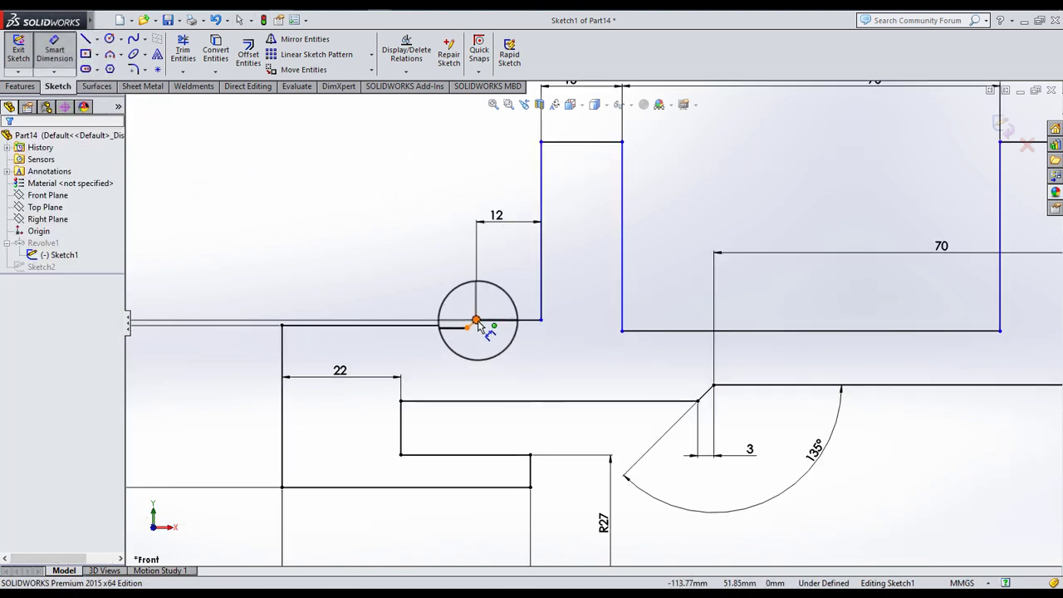
pyautogui.click(477, 322)
pyautogui.click(283, 341)
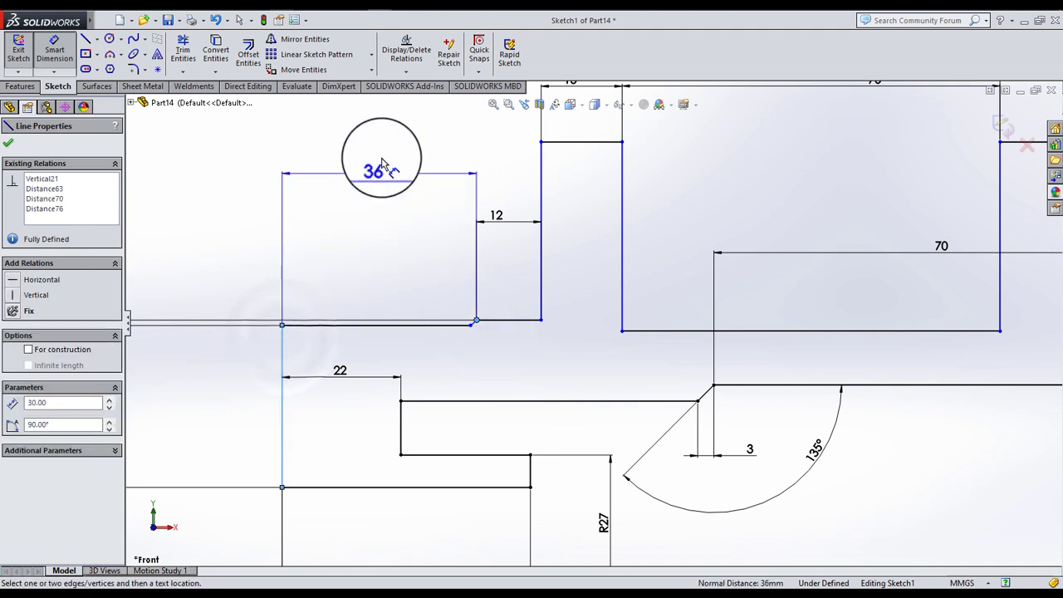
pyautogui.click(394, 148)
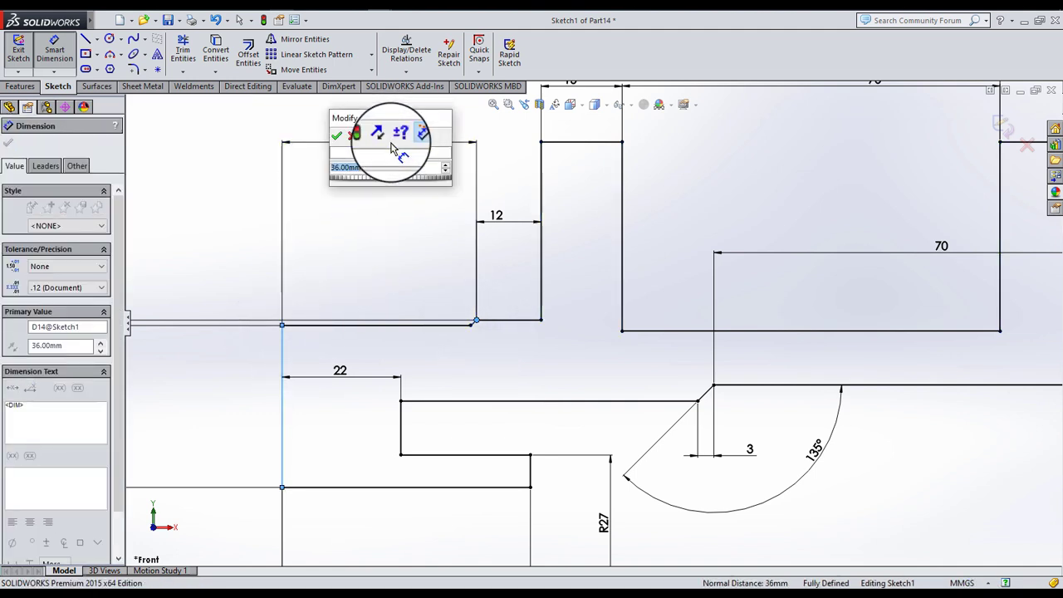
pyautogui.write('35')
pyautogui.press('Return')
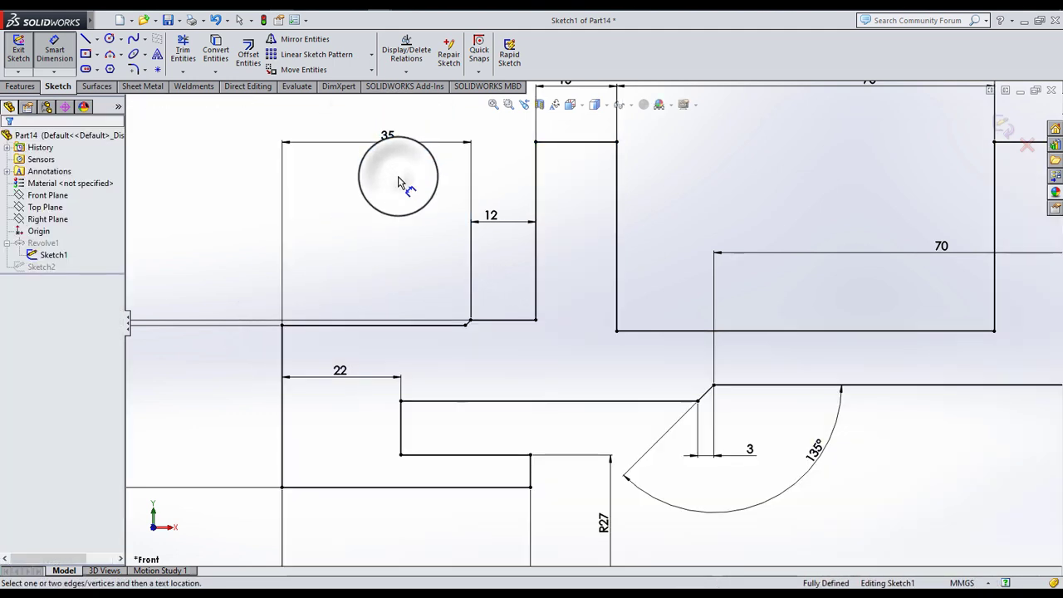
pyautogui.press('f')
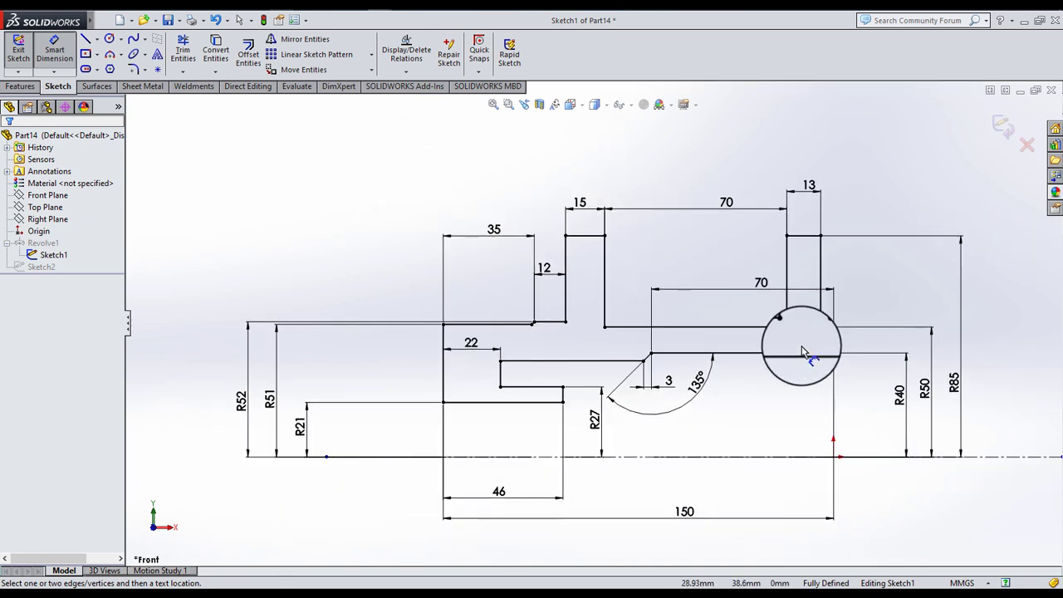
pyautogui.keyDown('ctrl'); pyautogui.moveTo(650, 181); pyautogui.dragTo(532, 168, button='middle'); pyautogui.keyUp('ctrl')
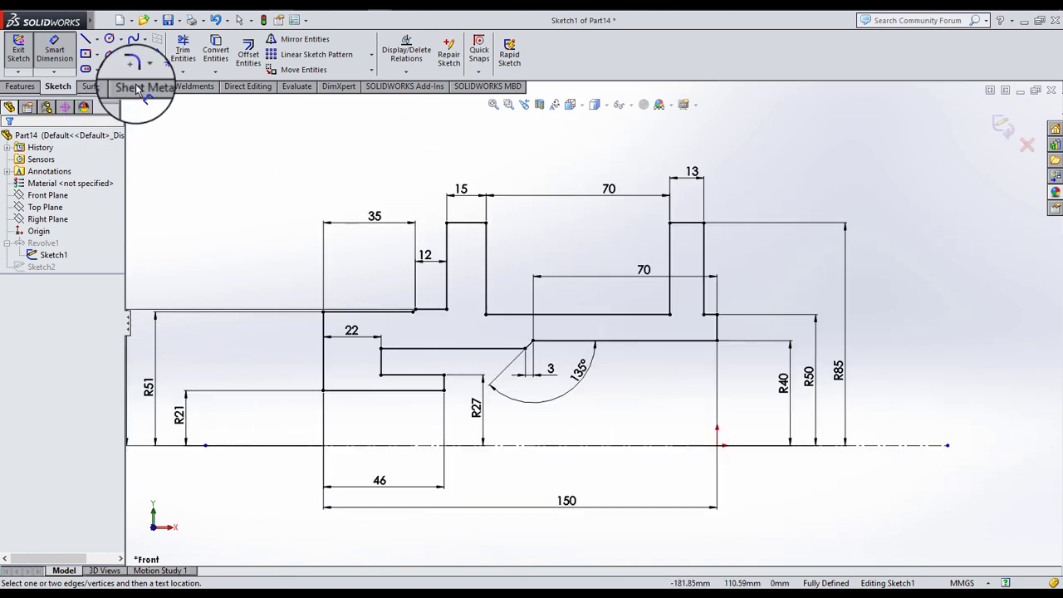
pyautogui.click(201, 148)
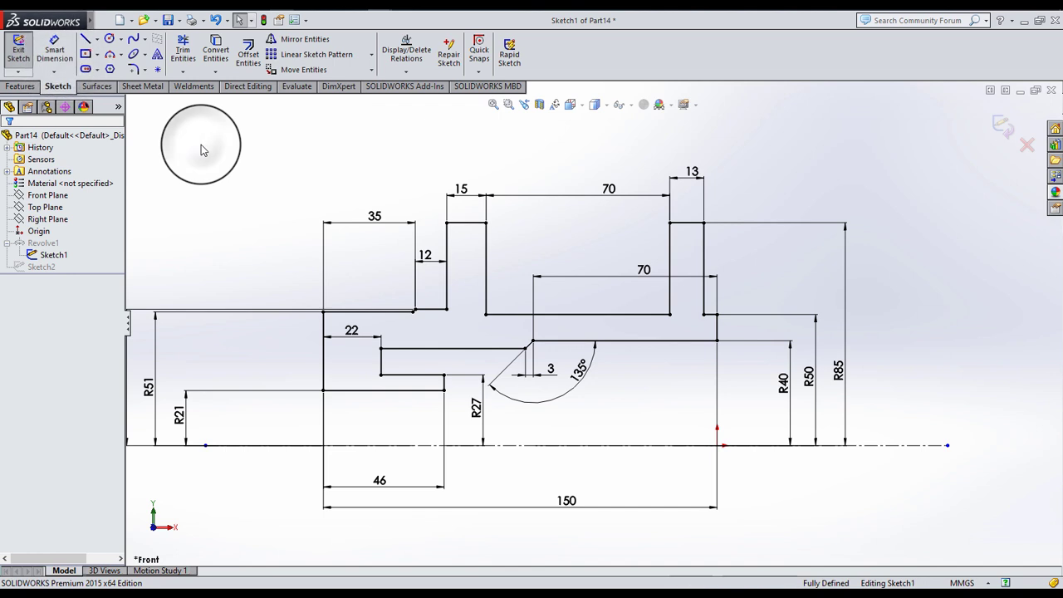
# - Delete the 135° chamfer angle dimension from the profile sketch
pyautogui.click(54, 52)
pyautogui.click(475, 348)
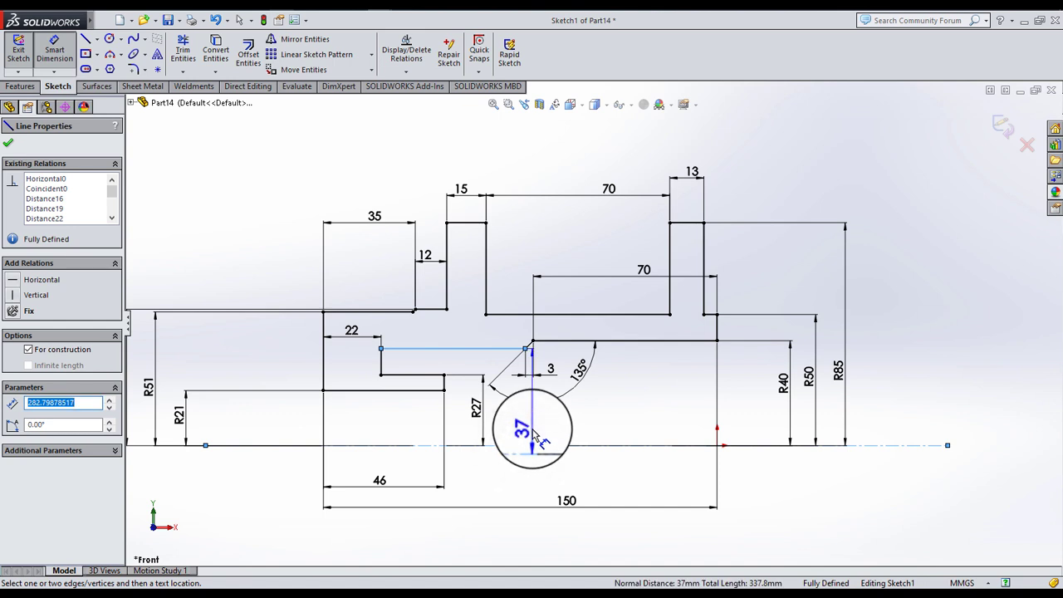
pyautogui.press('Escape')
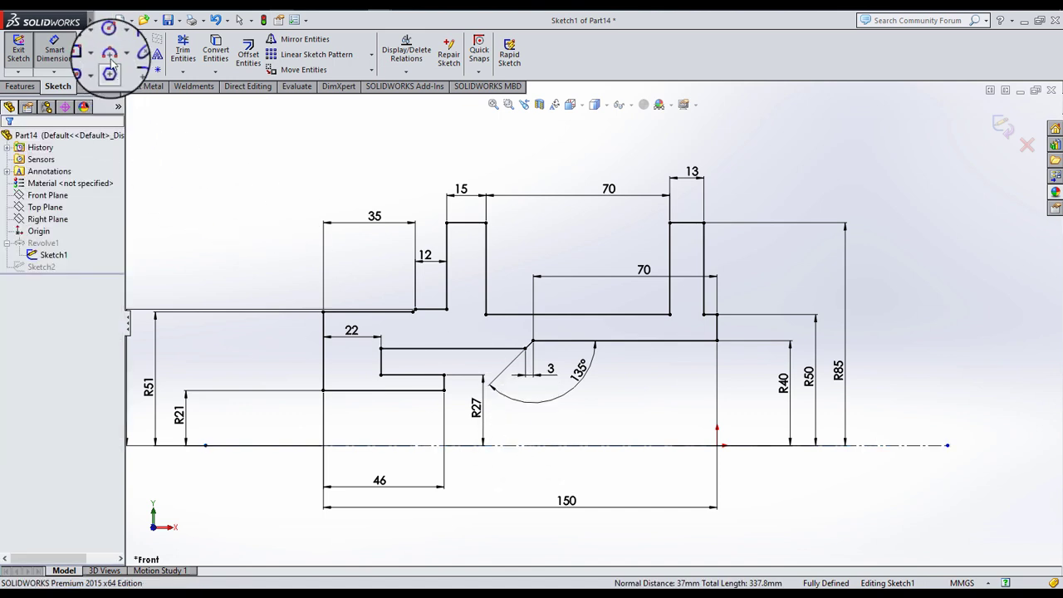
pyautogui.click(54, 51)
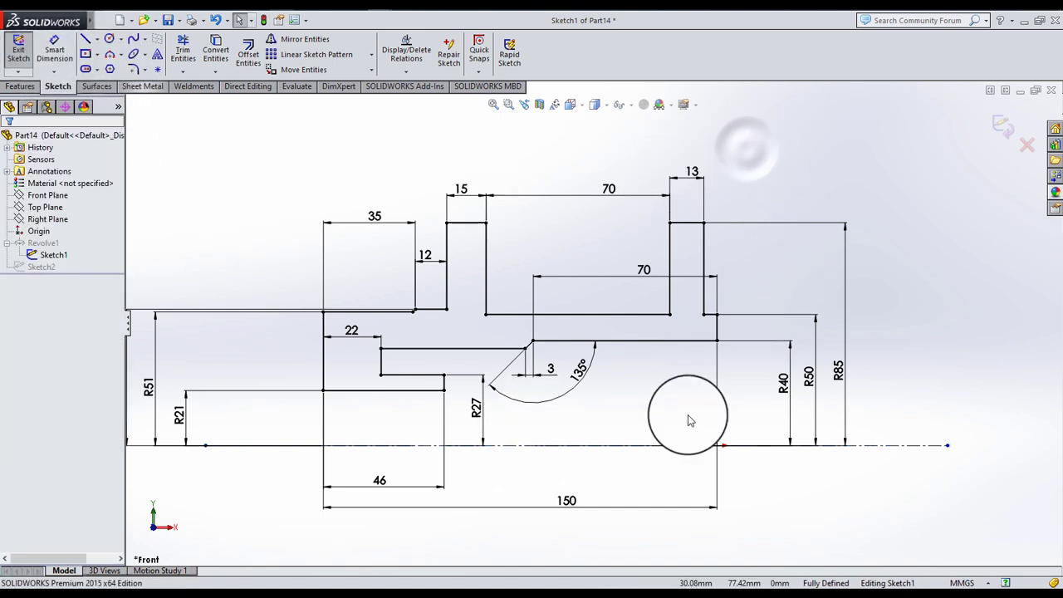
pyautogui.moveTo(563, 410); pyautogui.dragTo(529, 397)
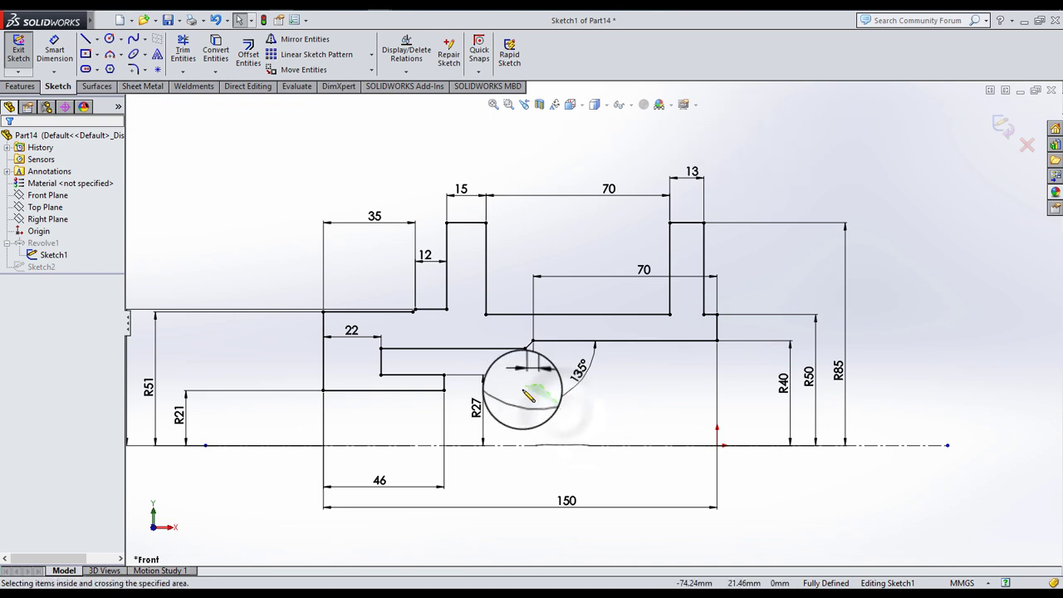
pyautogui.click(573, 366)
pyautogui.press('Delete')
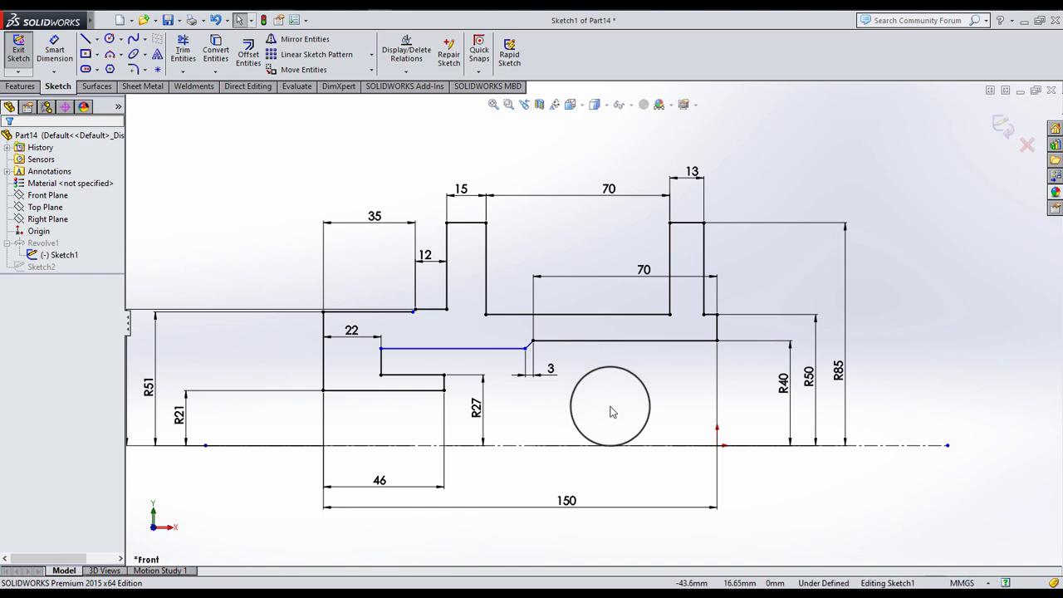
# - Dimension the inner step line's height above the axis as 35 mm
pyautogui.click(54, 47)
pyautogui.click(498, 348)
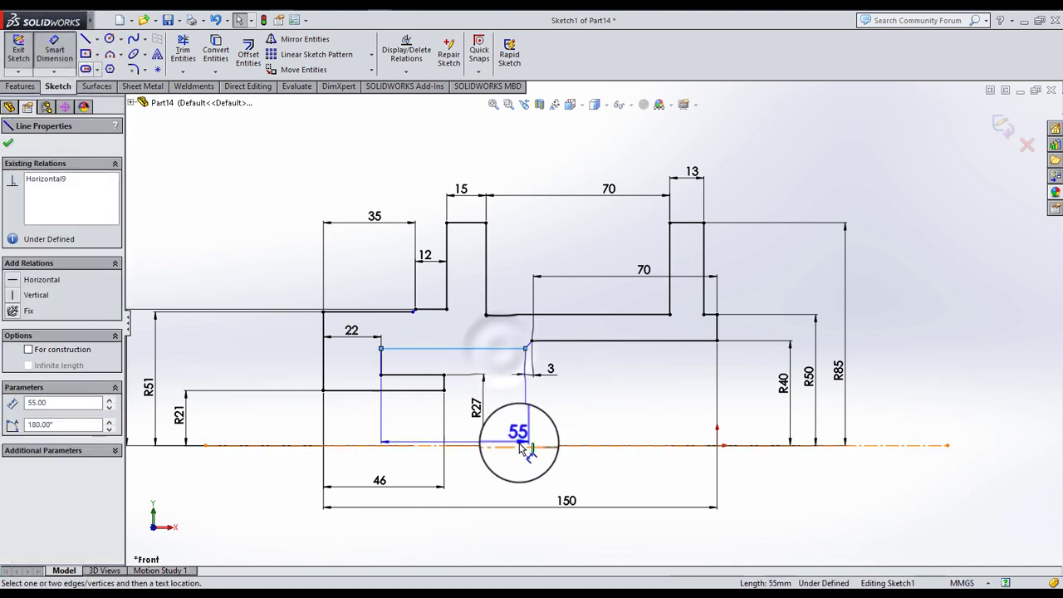
pyautogui.click(521, 446)
pyautogui.click(597, 416)
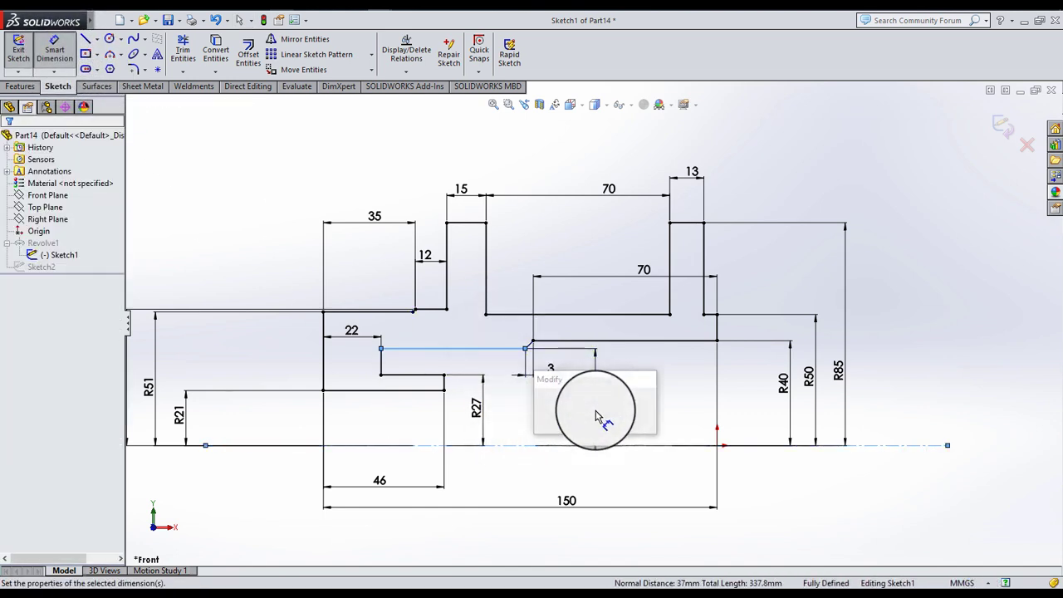
pyautogui.press('Return')
pyautogui.hotkey('ctrl', 'z')
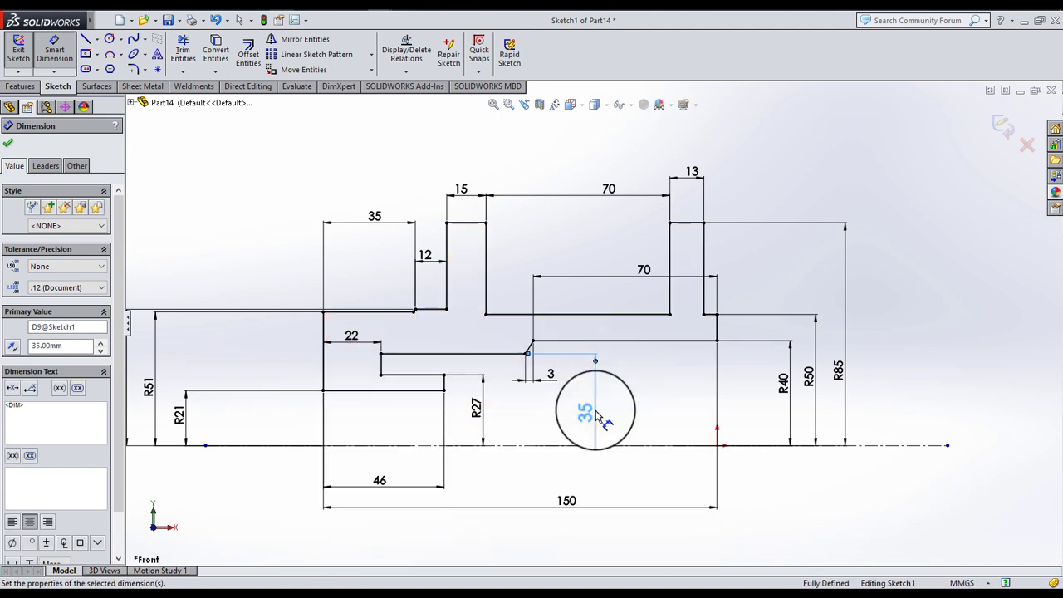
pyautogui.click(774, 404)
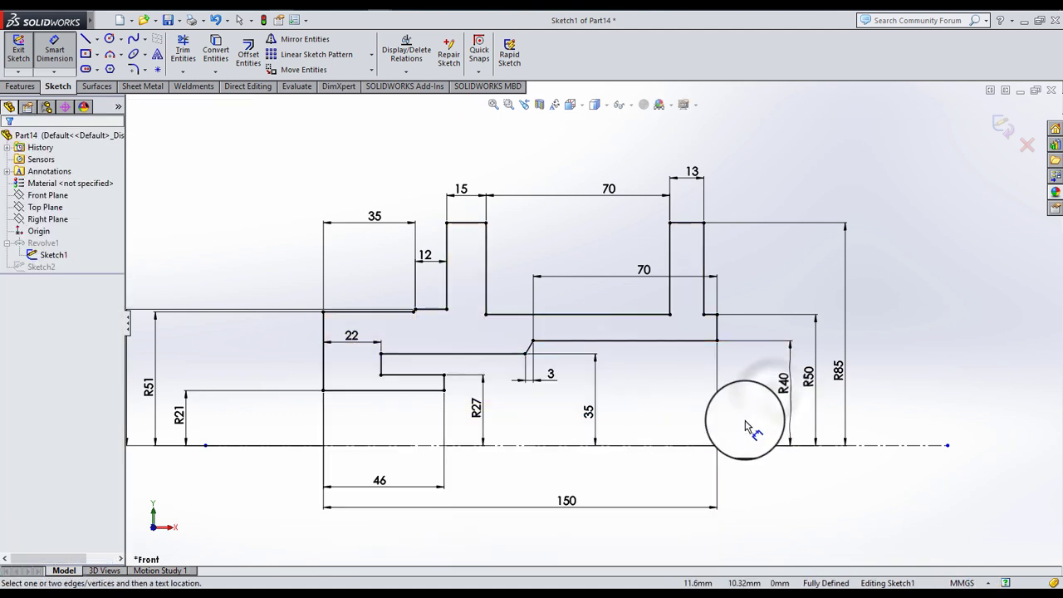
# - Delete the inner 70 mm dimension
pyautogui.scroll(-2, 743, 416)
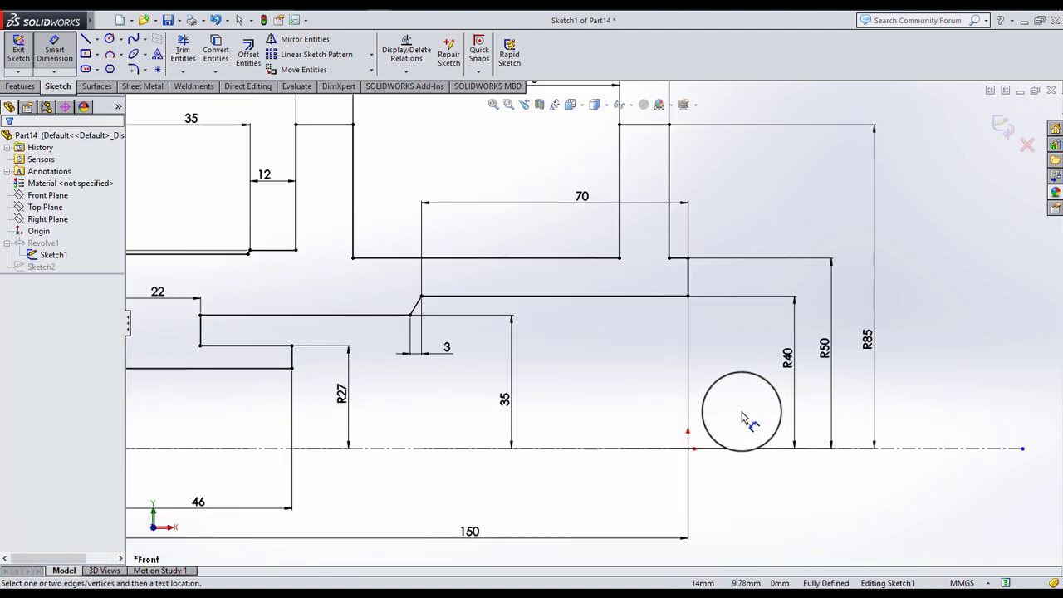
pyautogui.press('z')
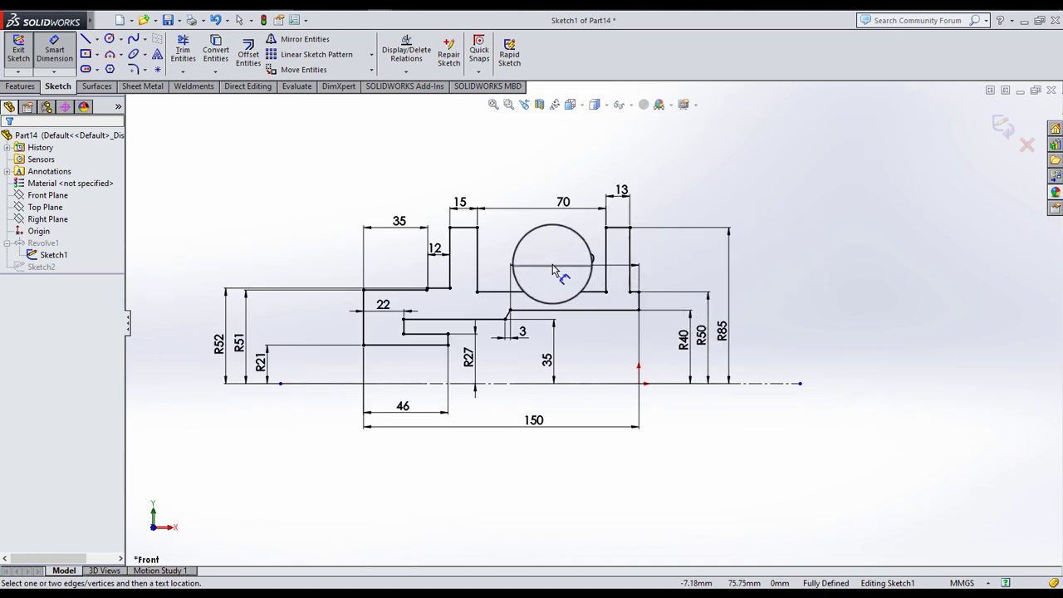
pyautogui.scroll(-2, 540, 272)
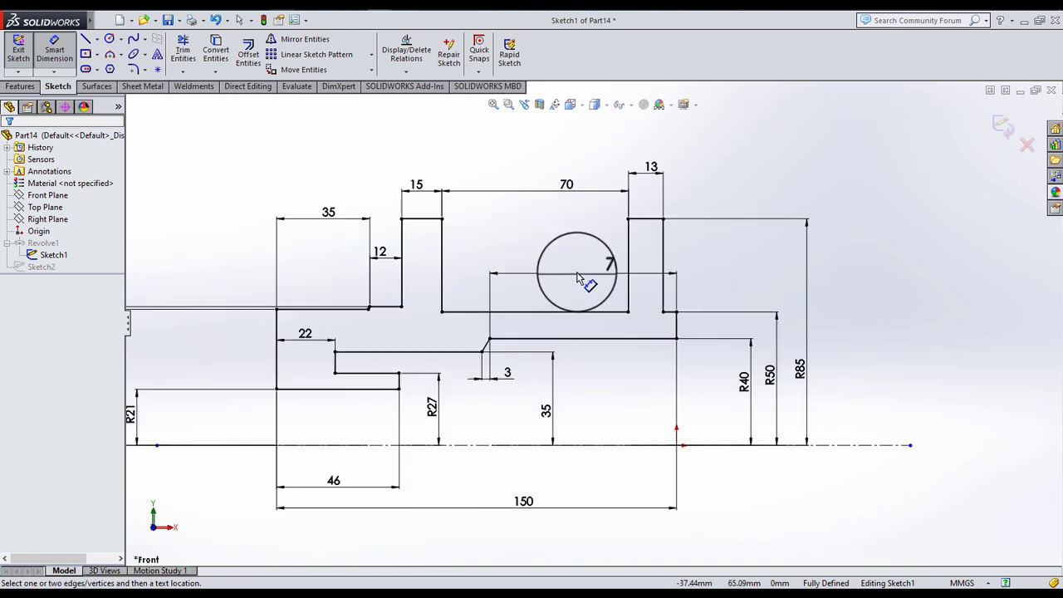
pyautogui.click(579, 278)
pyautogui.press('Delete')
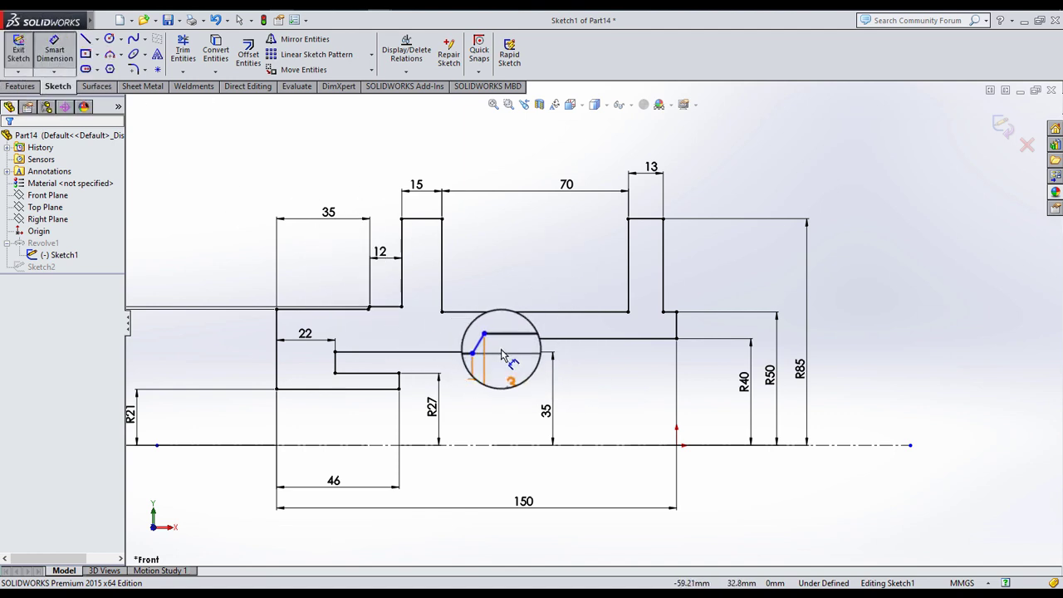
# - Try angle dimensions on the chamfer line, cancelling them as over-constraining
pyautogui.scroll(-4, 501, 355)
pyautogui.click(472, 308)
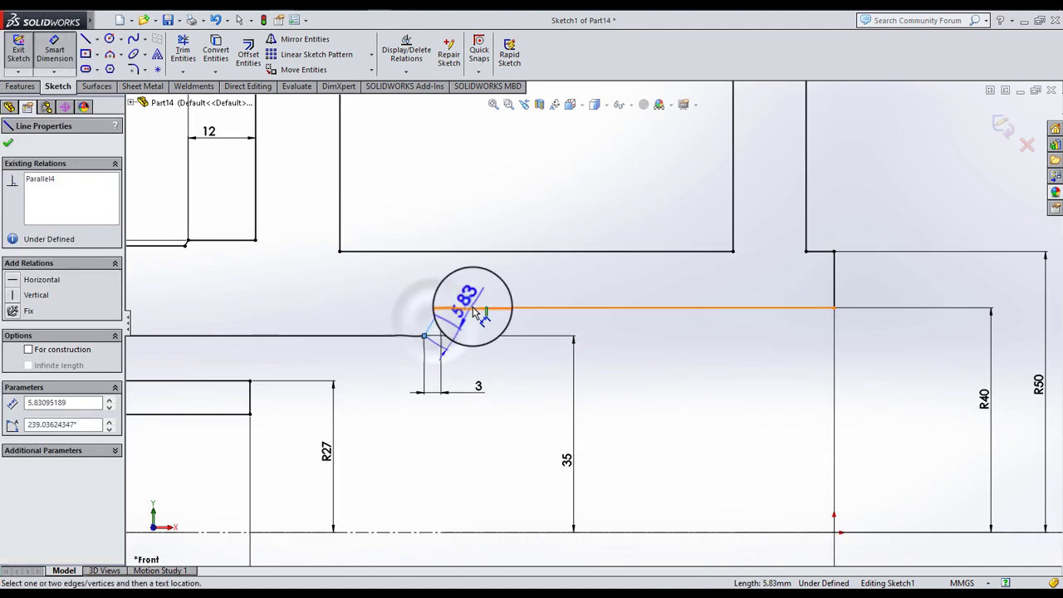
pyautogui.click(463, 320)
pyautogui.click(469, 329)
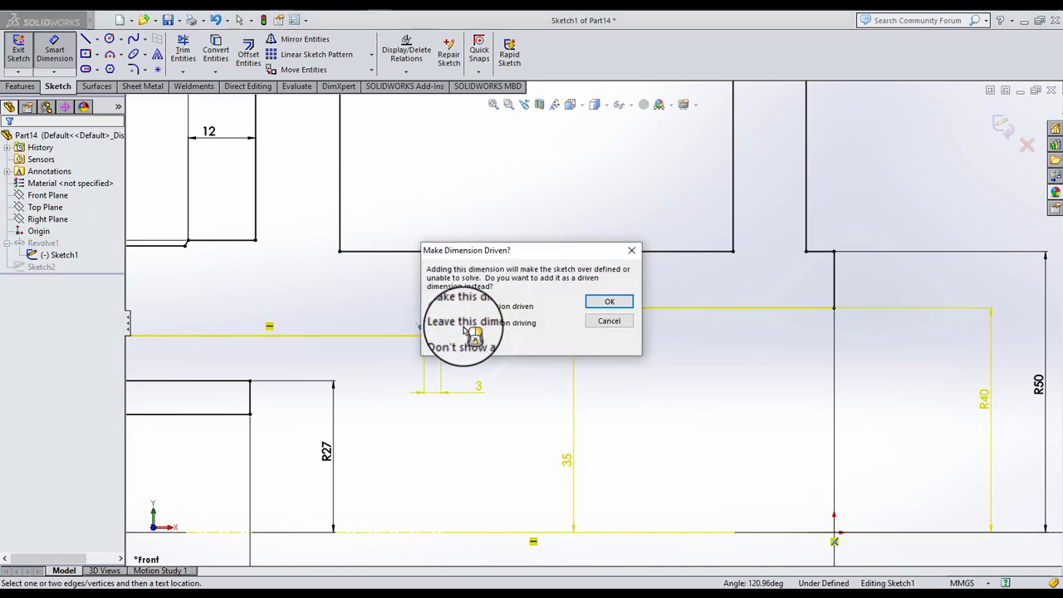
pyautogui.click(630, 250)
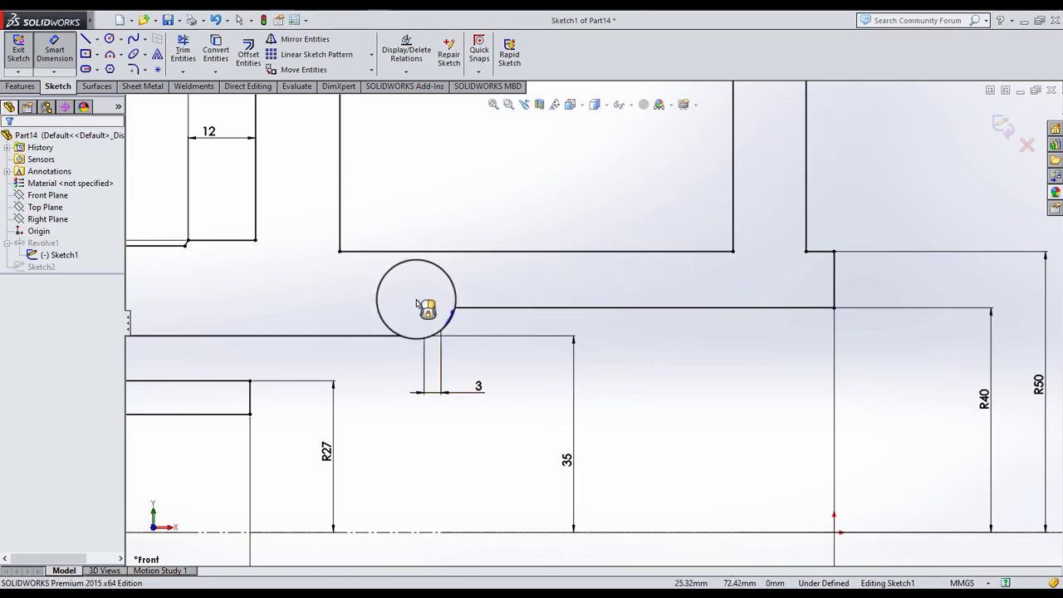
pyautogui.click(456, 308)
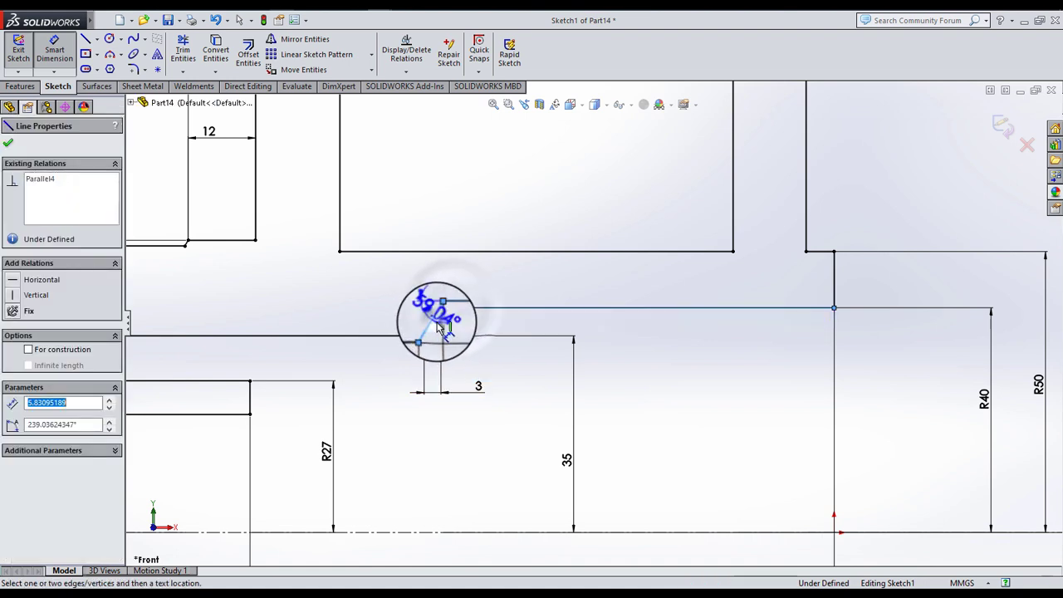
pyautogui.click(461, 326)
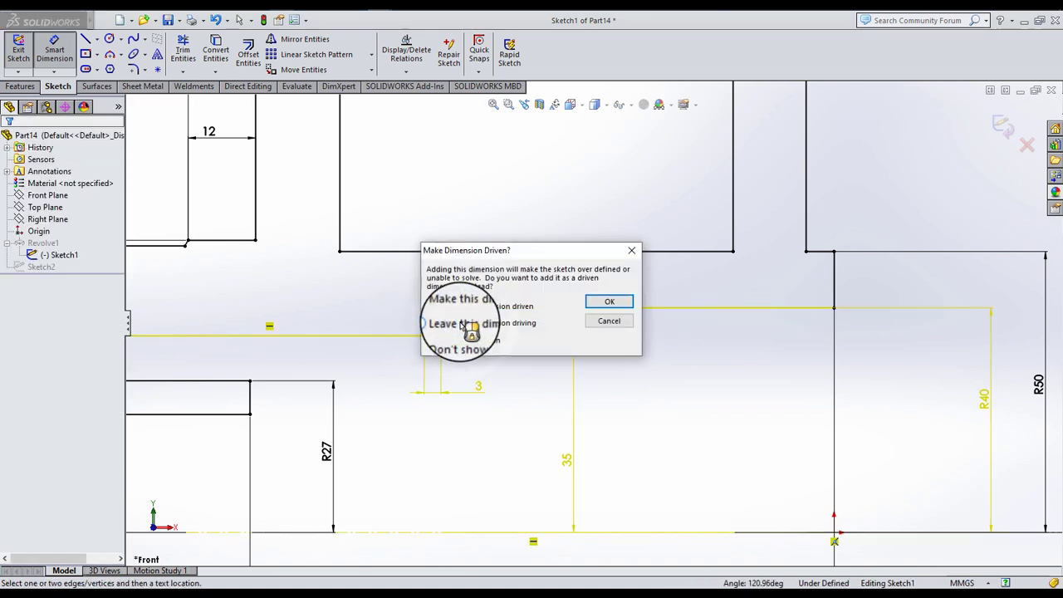
pyautogui.click(632, 251)
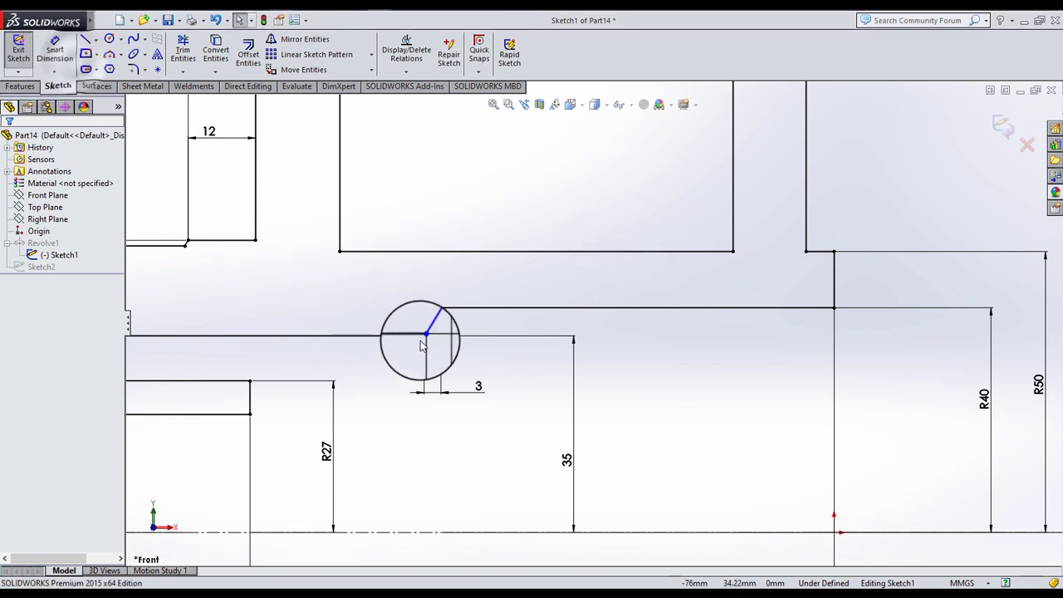
# - Drag the chamfer's end point, then undo the change that over-defined the sketch
pyautogui.moveTo(397, 332); pyautogui.dragTo(407, 335)
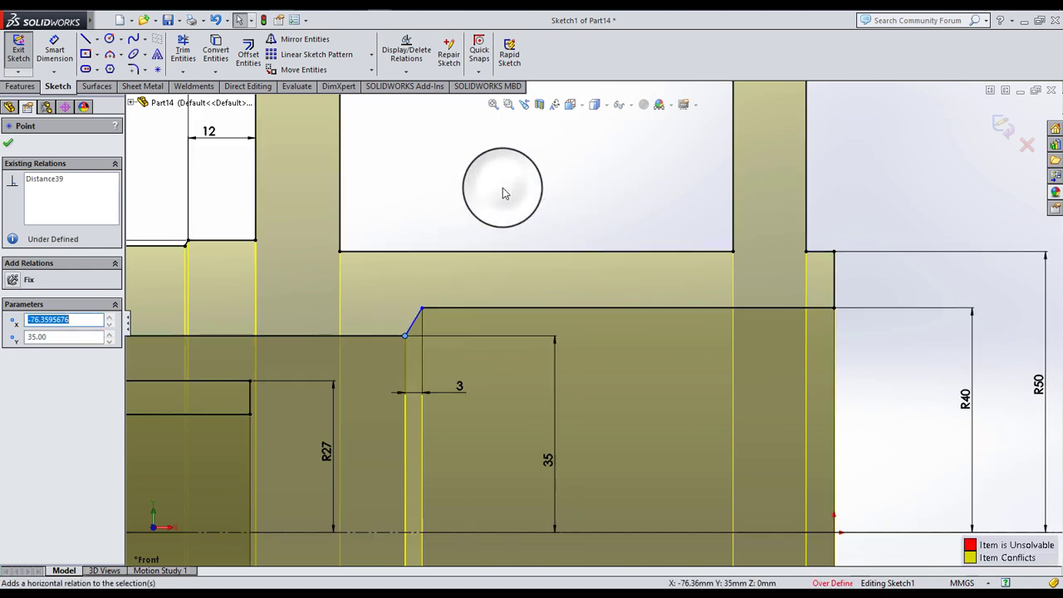
pyautogui.scroll(2, 556, 283)
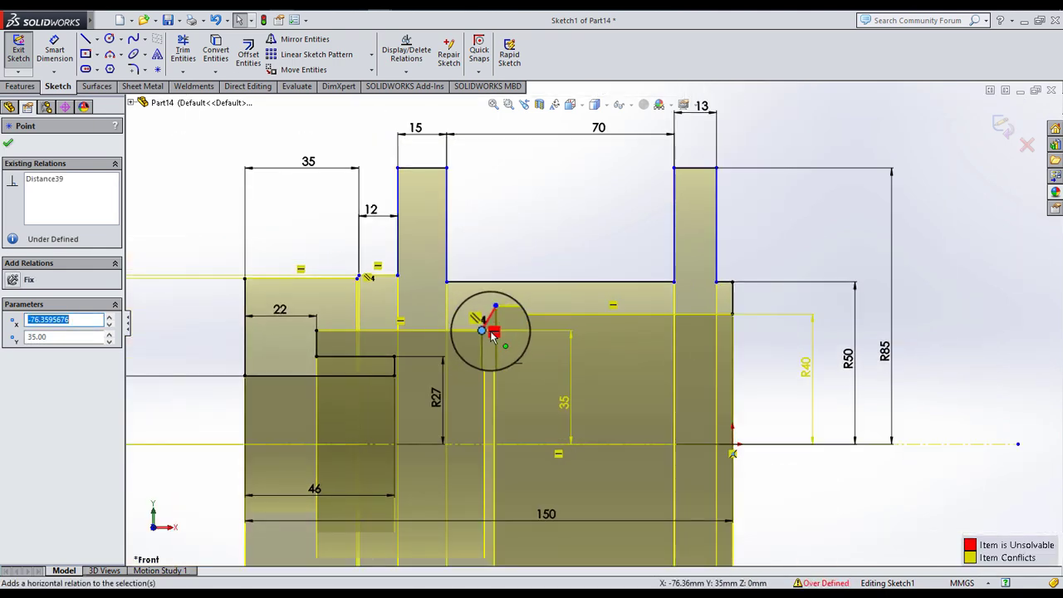
pyautogui.scroll(-2, 493, 334)
pyautogui.scroll(-1, 498, 333)
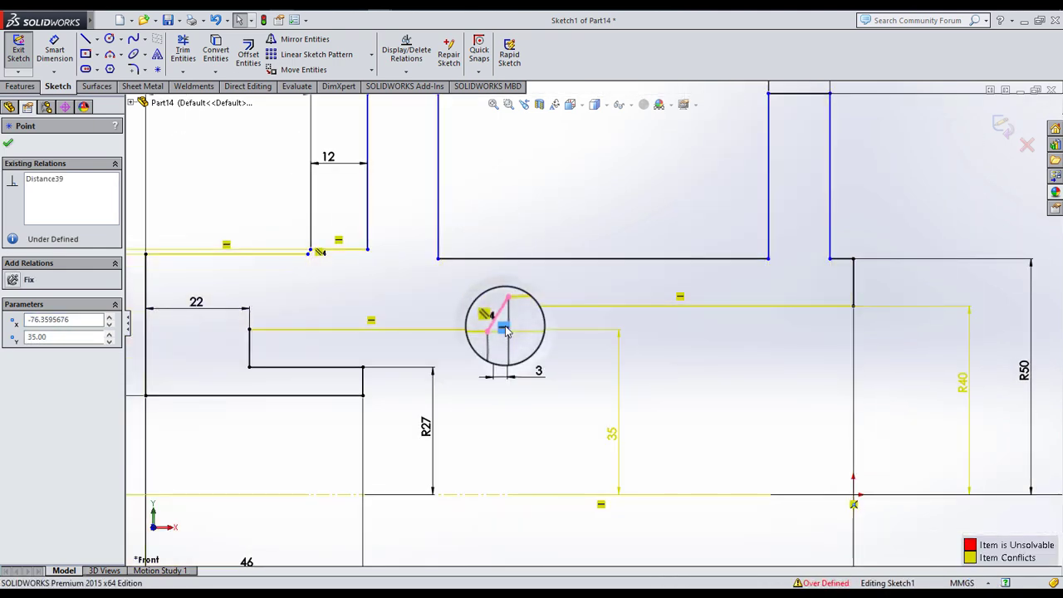
pyautogui.hotkey('ctrl', 'z')
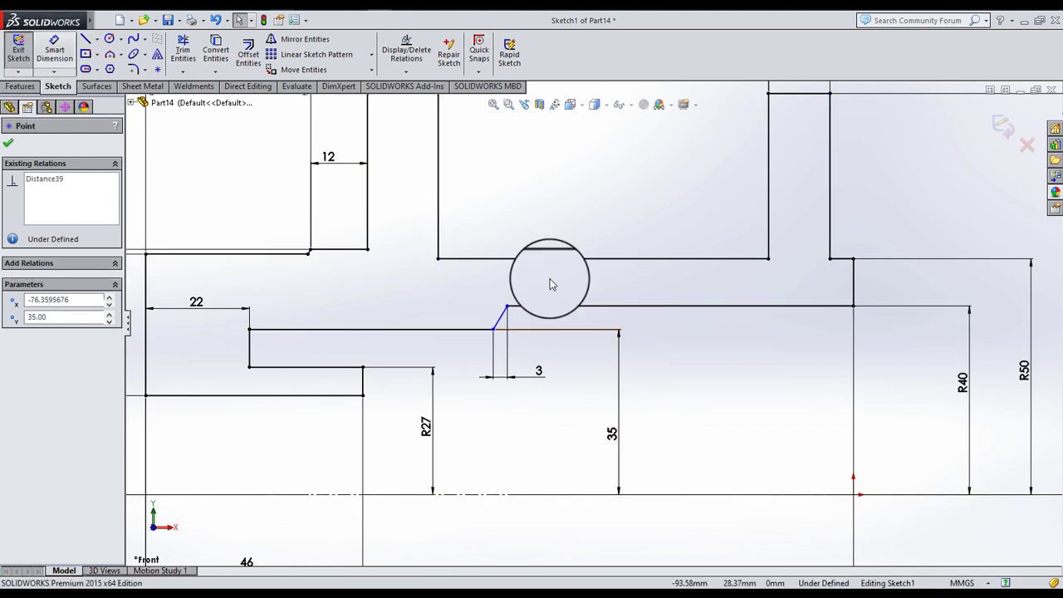
pyautogui.scroll(1, 648, 317)
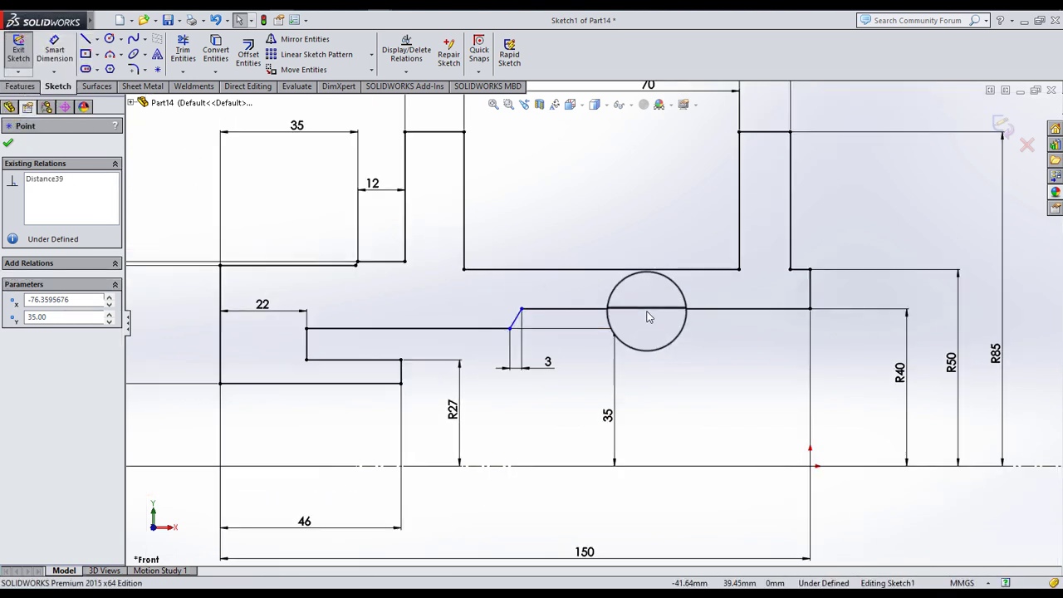
# - Add a 70 mm horizontal dimension from the chamfer's upper end to the step's right corner
pyautogui.click(54, 50)
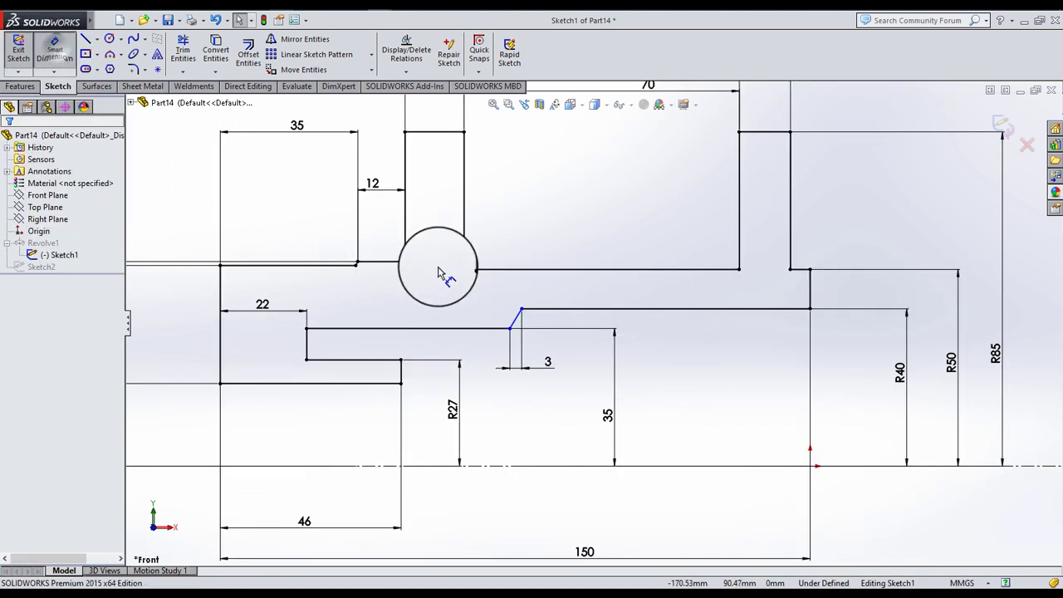
pyautogui.click(520, 309)
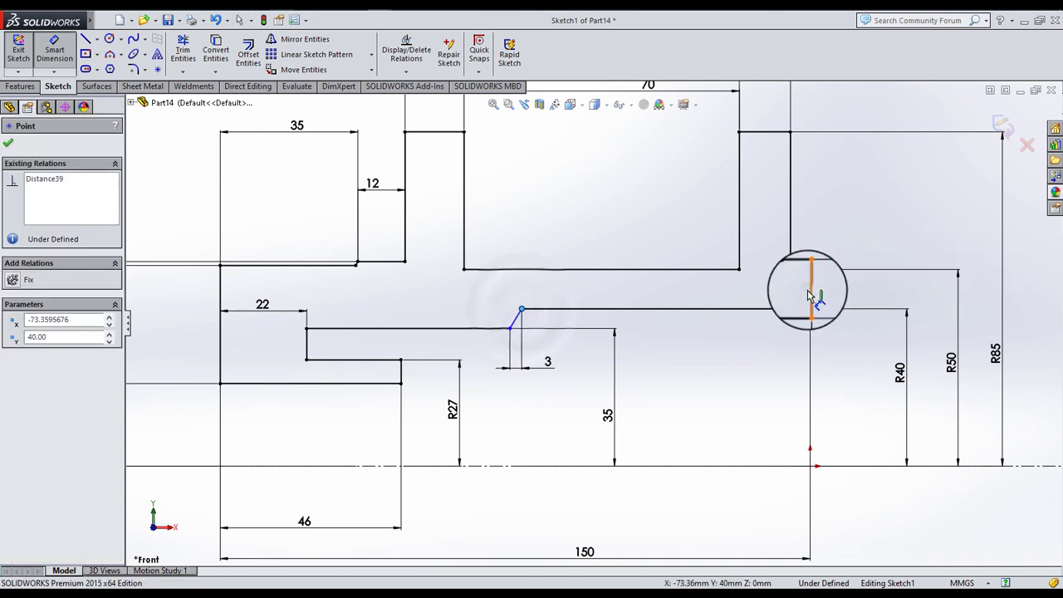
pyautogui.click(810, 309)
pyautogui.click(678, 235)
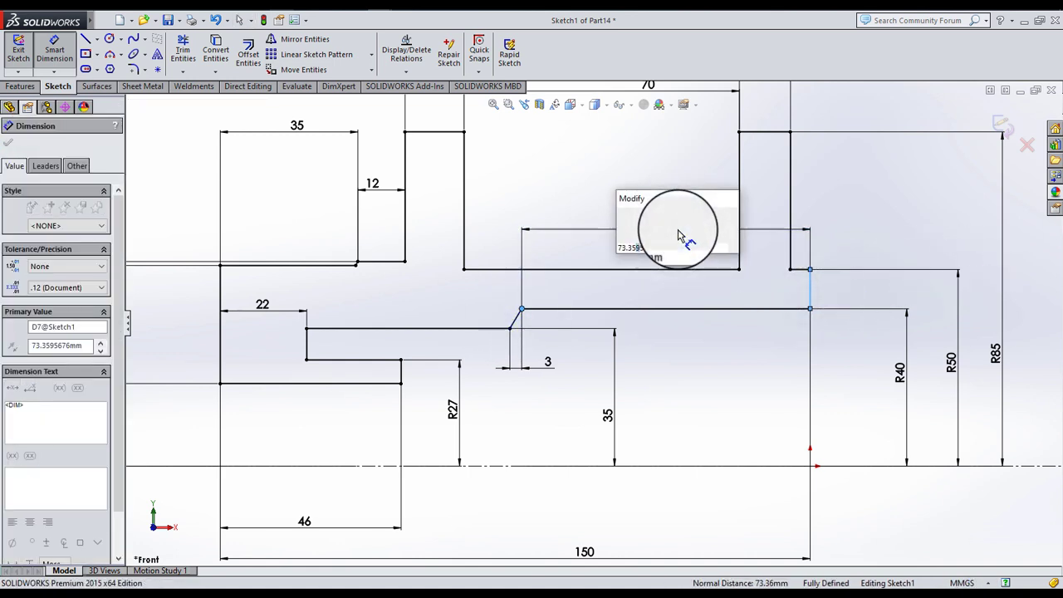
pyautogui.write('70')
pyautogui.press('Return')
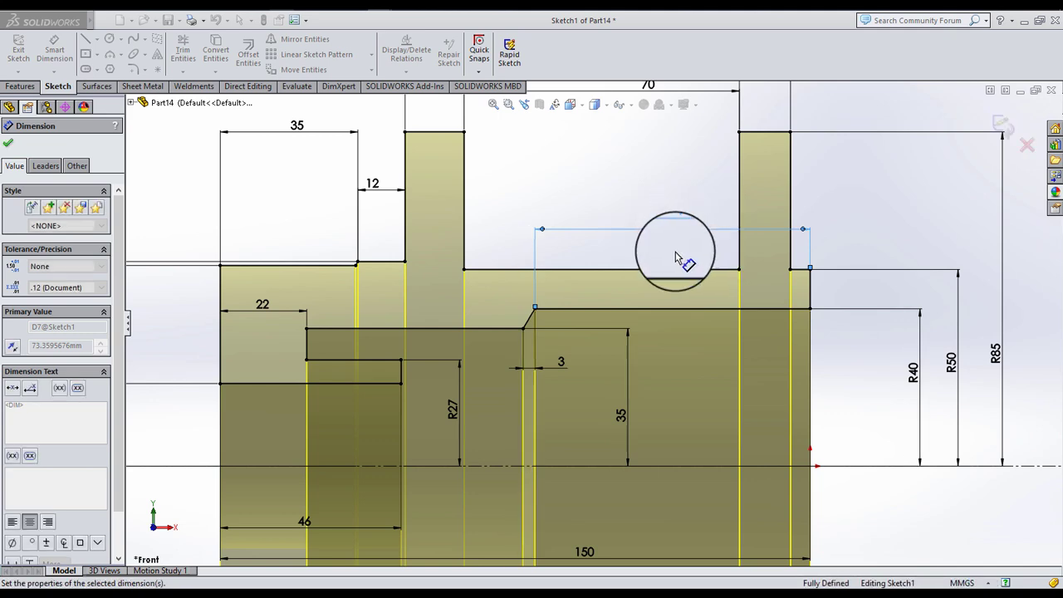
# - Exit the fully defined sketch to rebuild Revolve1
pyautogui.press('f')
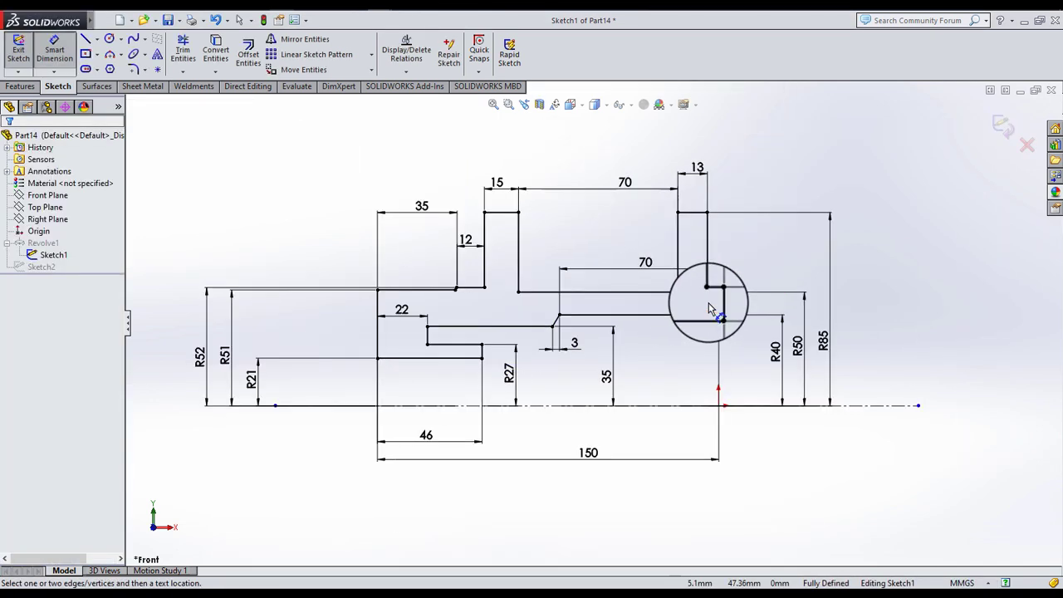
pyautogui.scroll(-3, 796, 281)
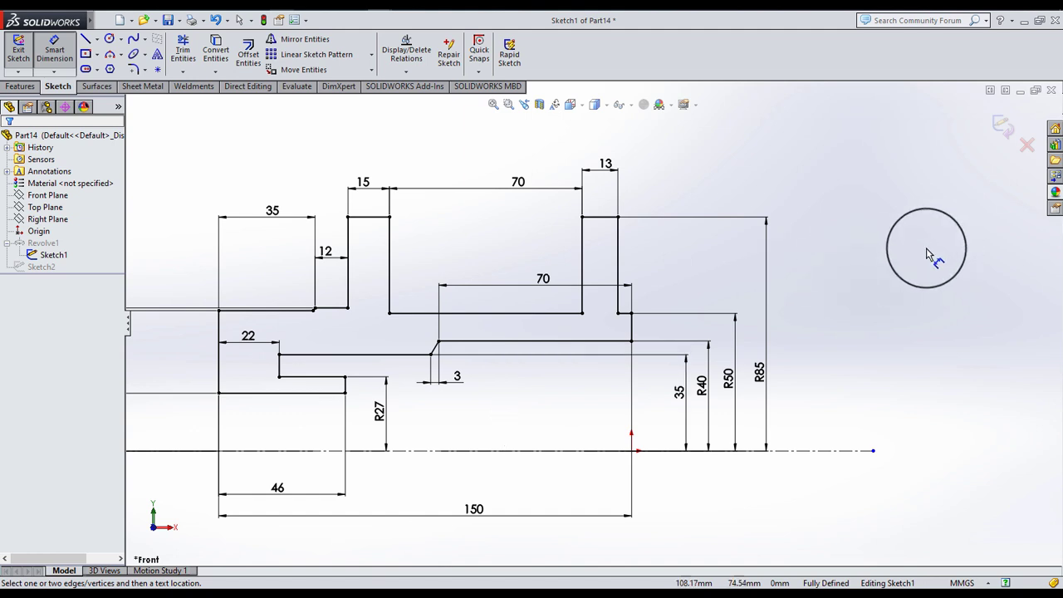
pyautogui.click(1007, 131)
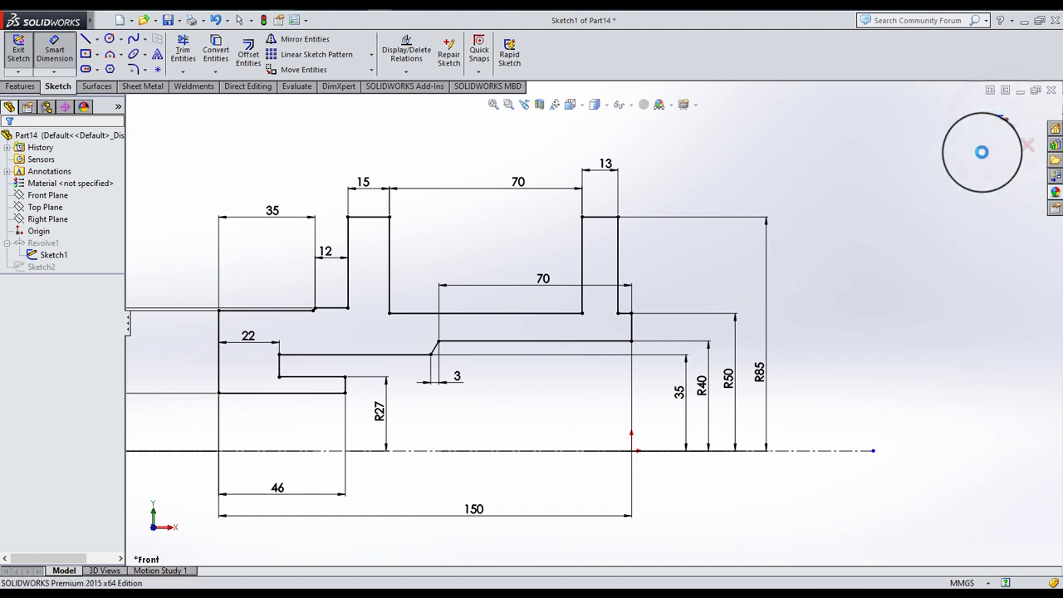
# - Edit Sketch2 while looking normal to the Front Plane
pyautogui.scroll(5, 492, 348)
pyautogui.moveTo(492, 348)
pyautogui.mouseDown(button='middle')
pyautogui.moveTo(450, 348)
pyautogui.moveTo(541, 308)
pyautogui.moveTo(553, 280)
pyautogui.mouseUp(button='middle')
pyautogui.scroll(-3, 522, 329)
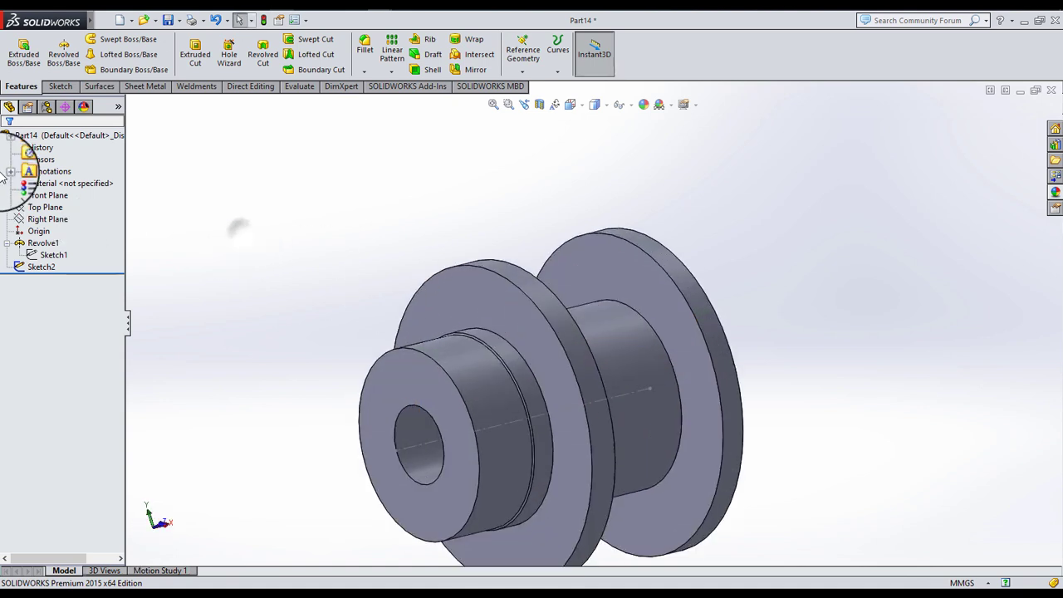
pyautogui.click(47, 195)
pyautogui.click(98, 179)
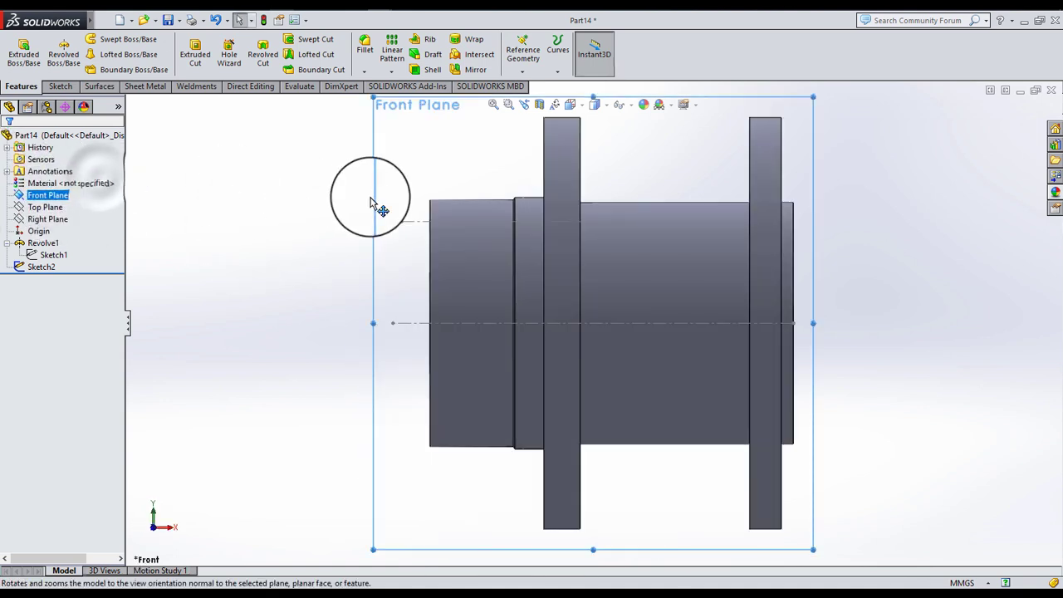
pyautogui.click(44, 267)
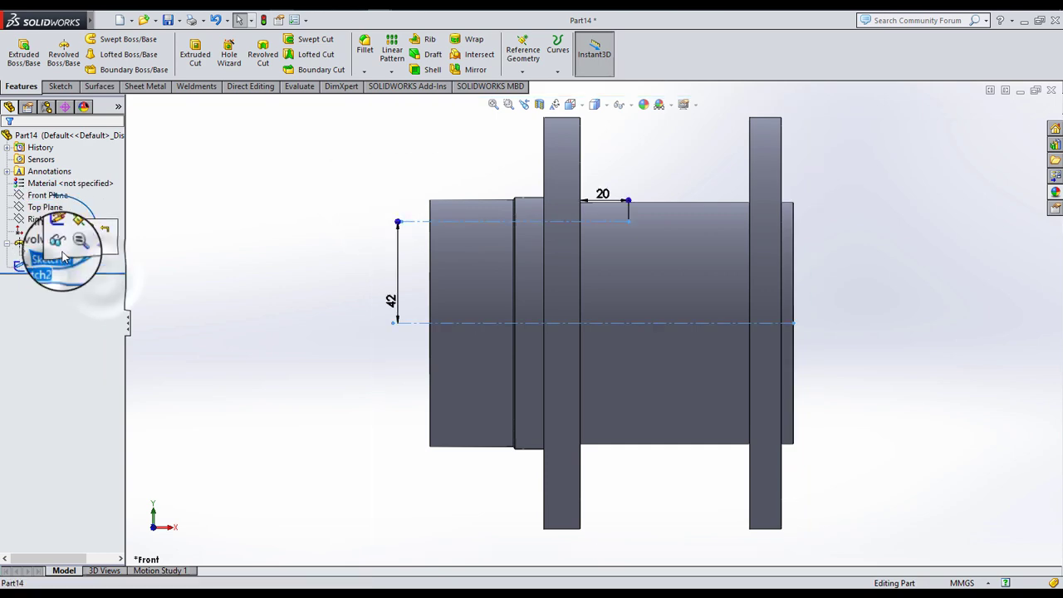
pyautogui.click(58, 219)
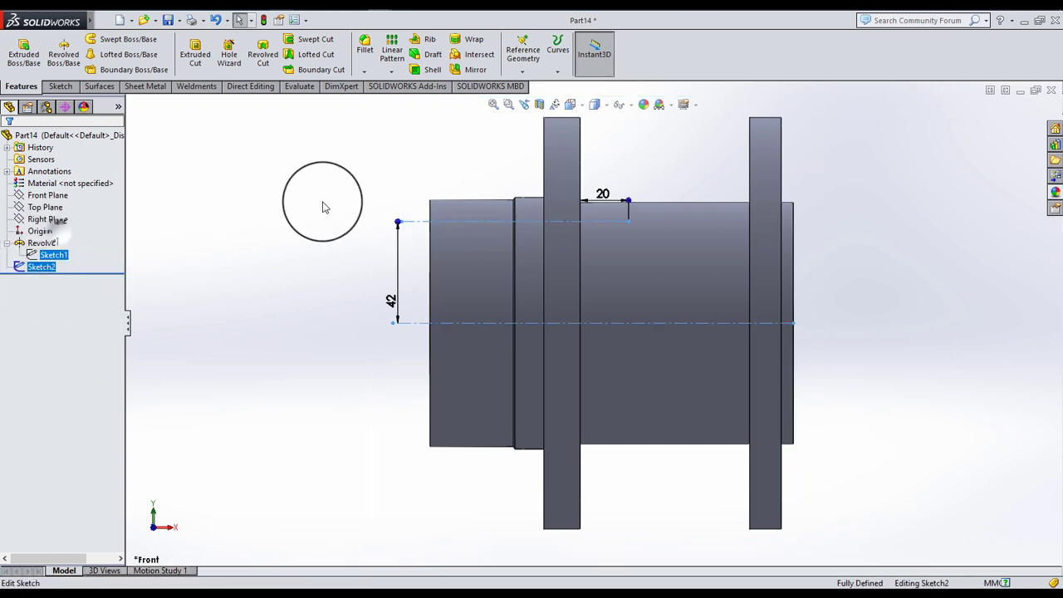
# - Show hidden lines and move the 20 dimension above the sketch
pyautogui.click(609, 106)
pyautogui.click(590, 187)
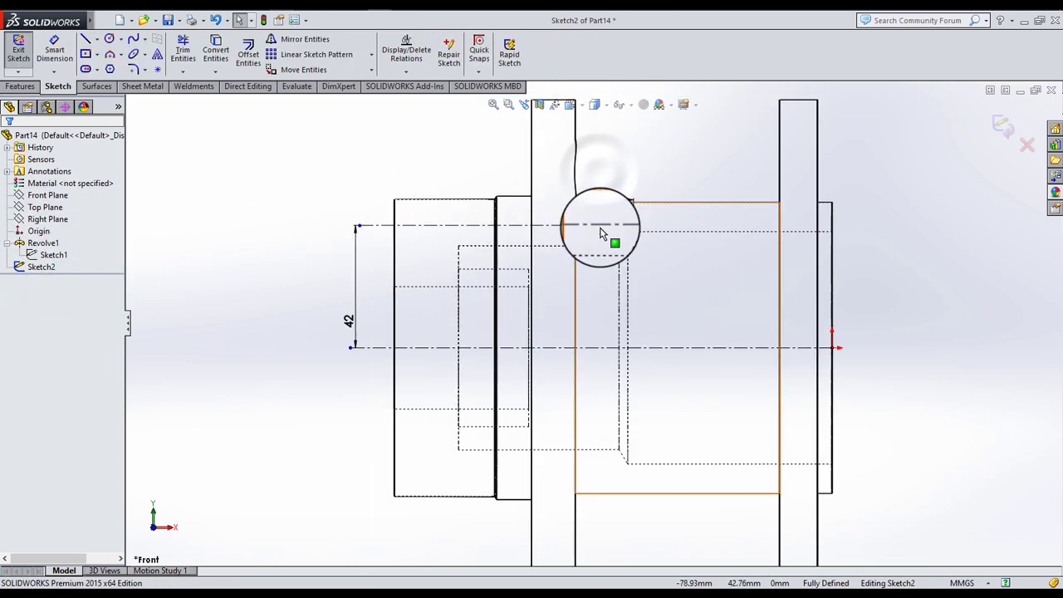
pyautogui.scroll(-3, 601, 234)
pyautogui.scroll(1, 679, 249)
pyautogui.scroll(2, 539, 216)
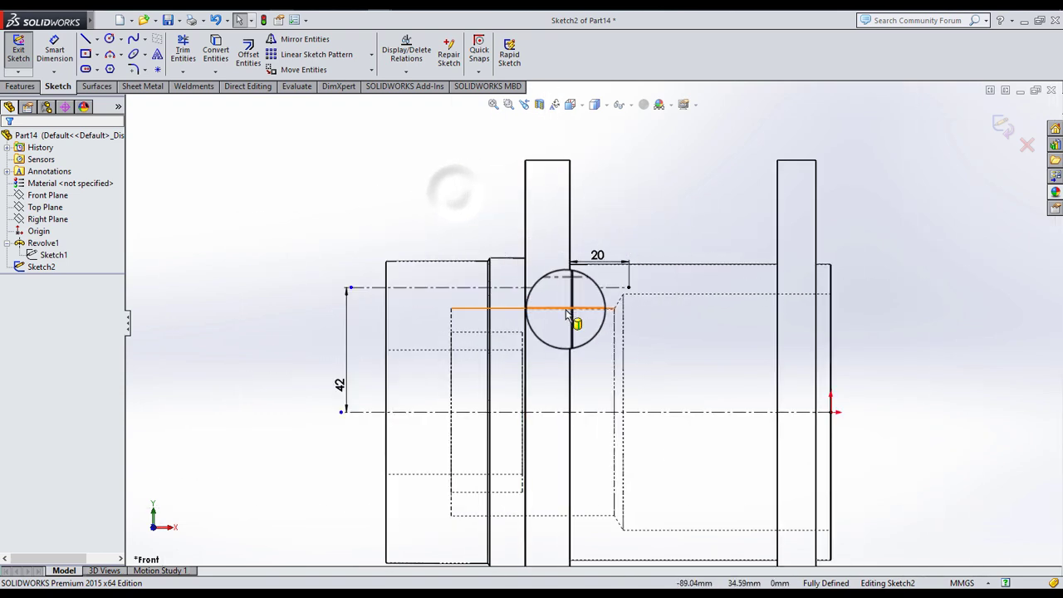
pyautogui.scroll(-2, 567, 314)
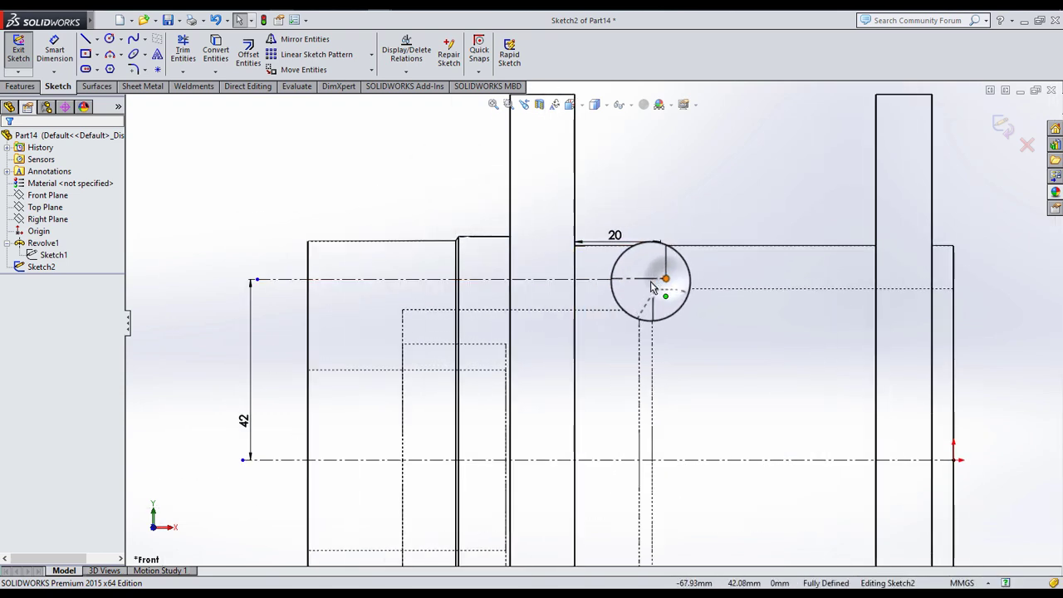
pyautogui.moveTo(652, 286)
pyautogui.mouseDown()
pyautogui.moveTo(706, 180)
pyautogui.moveTo(344, 193)
pyautogui.mouseUp()
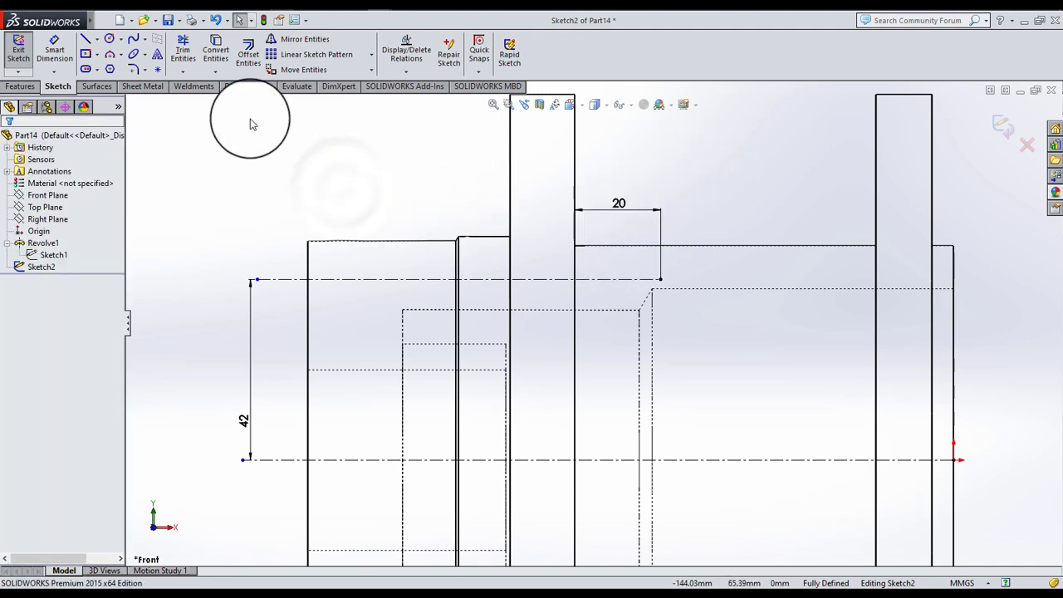
# - Draw the outline's top: a short horizontal, an angled step-down, then a long horizontal line
pyautogui.click(85, 46)
pyautogui.scroll(-2, 333, 282)
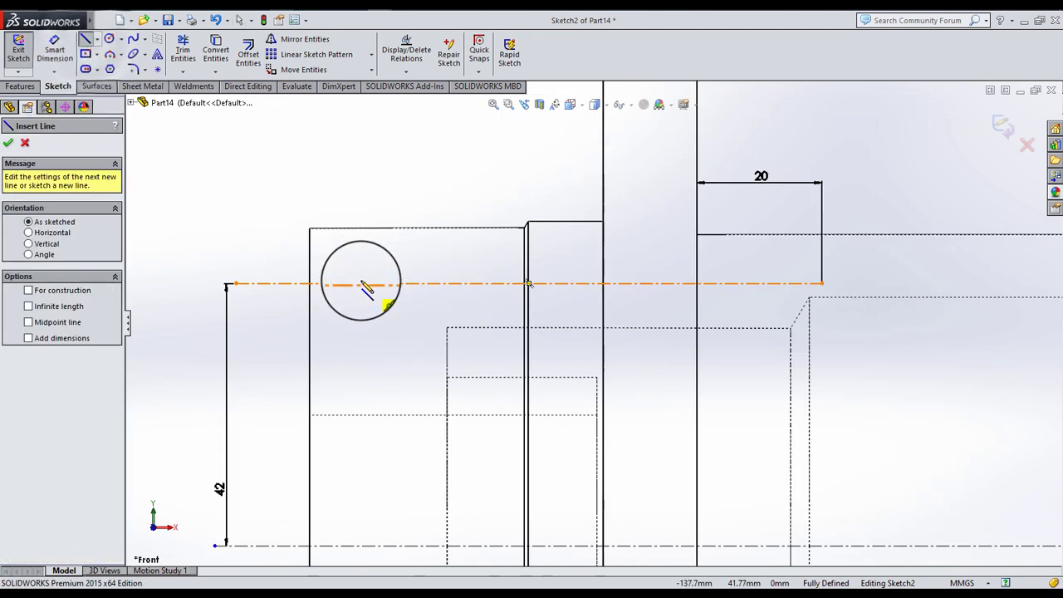
pyautogui.scroll(-2, 287, 280)
pyautogui.click(285, 266)
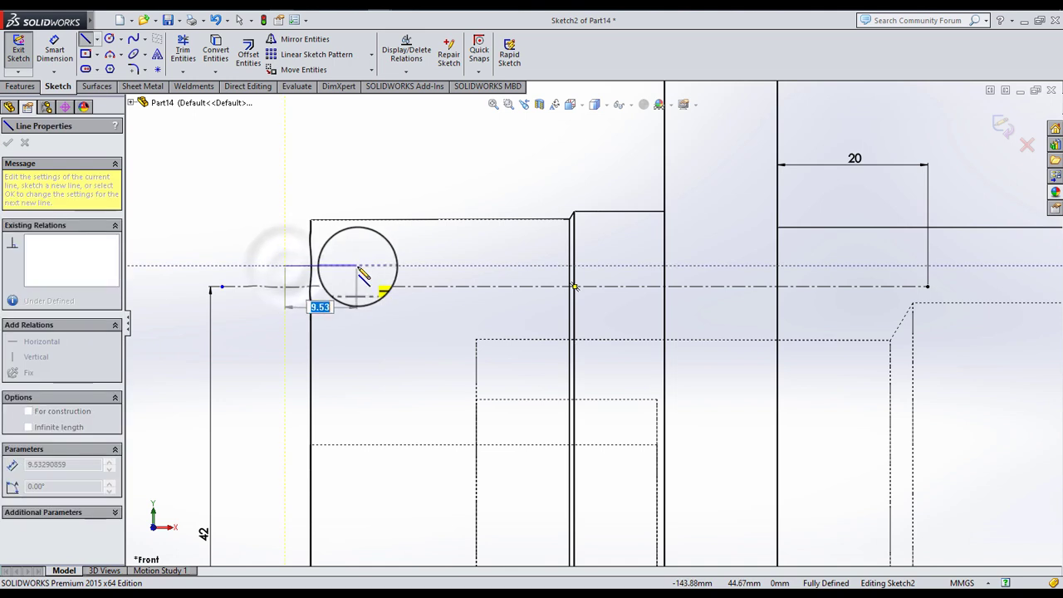
pyautogui.click(358, 266)
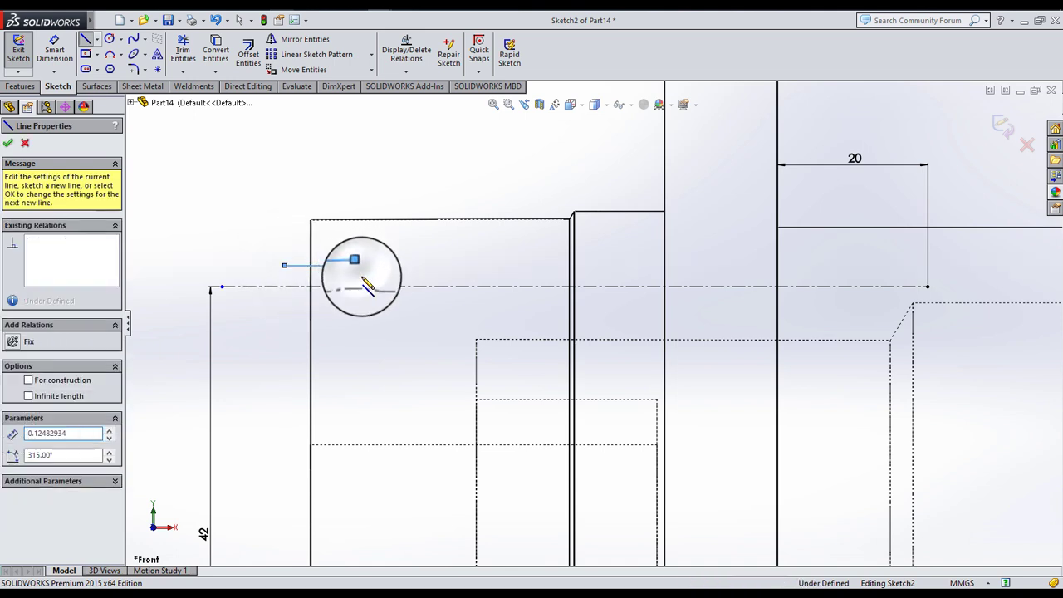
pyautogui.click(369, 280)
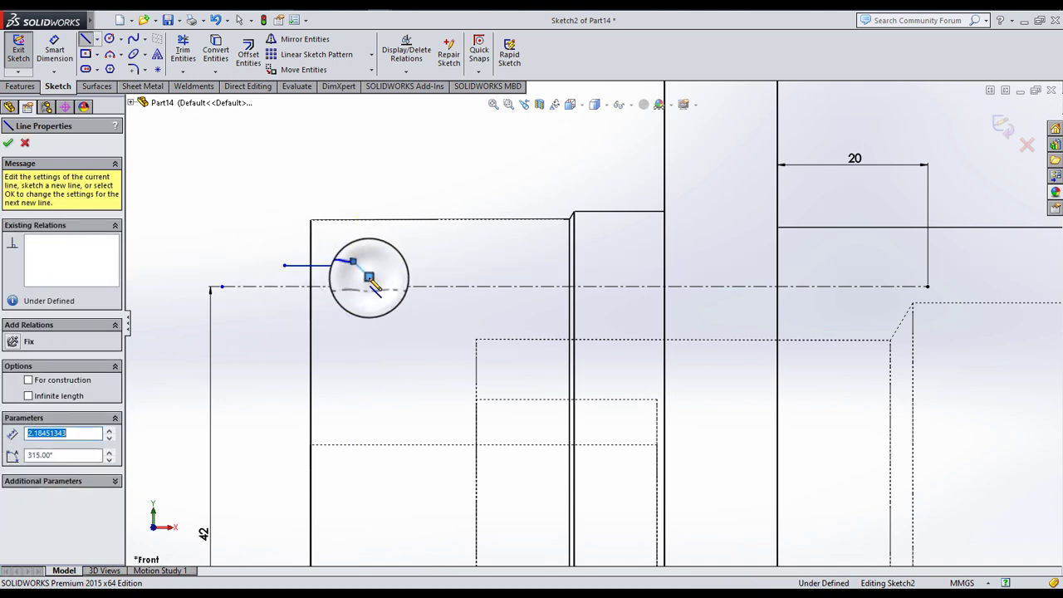
pyautogui.scroll(-1, 802, 295)
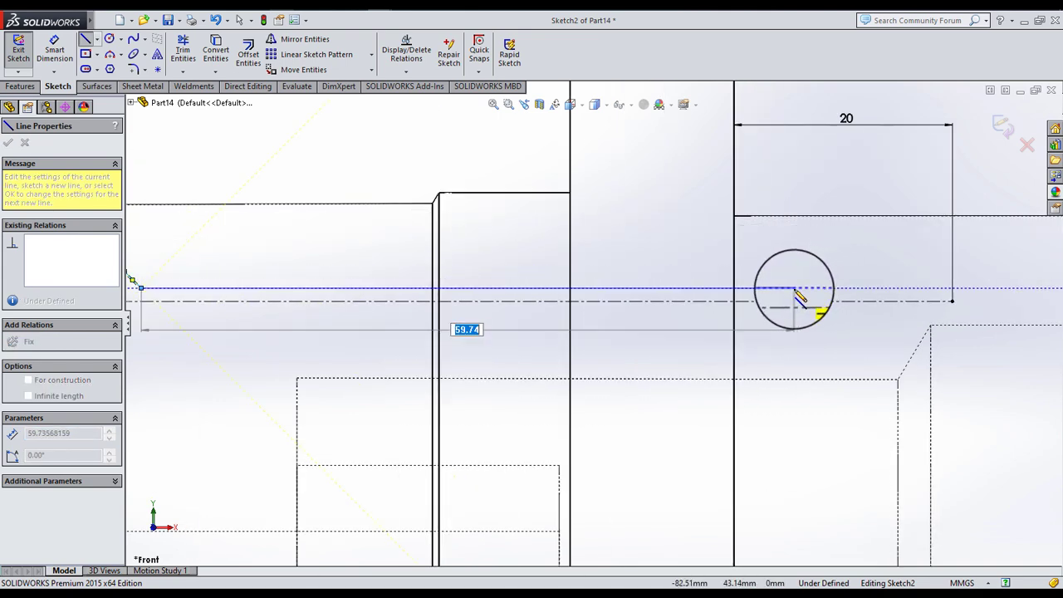
pyautogui.click(795, 290)
# - Close the outline back along the construction line with a short vertical segment
pyautogui.scroll(1, 597, 314)
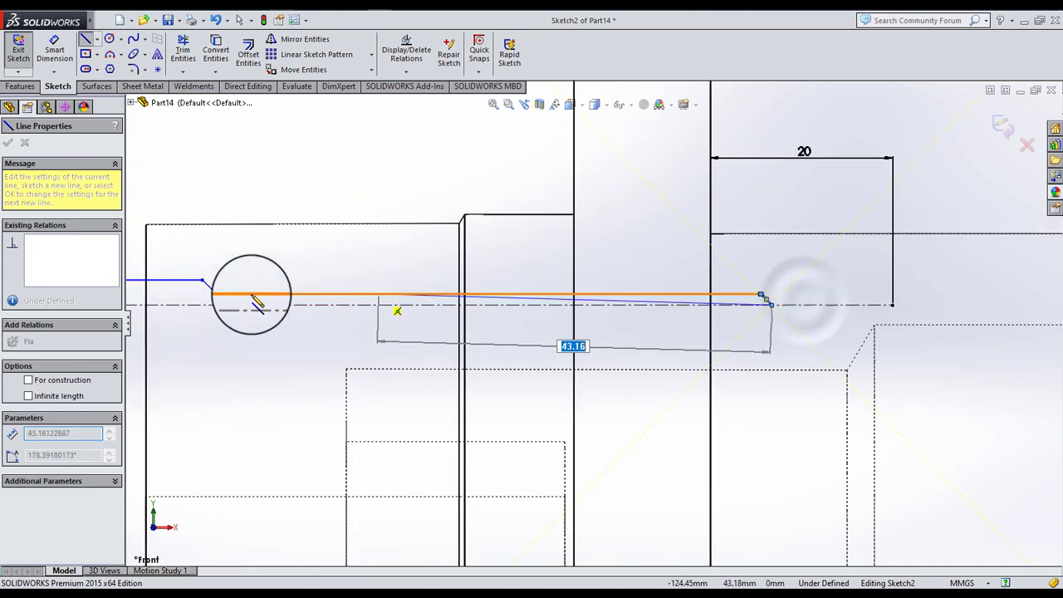
pyautogui.press('z')
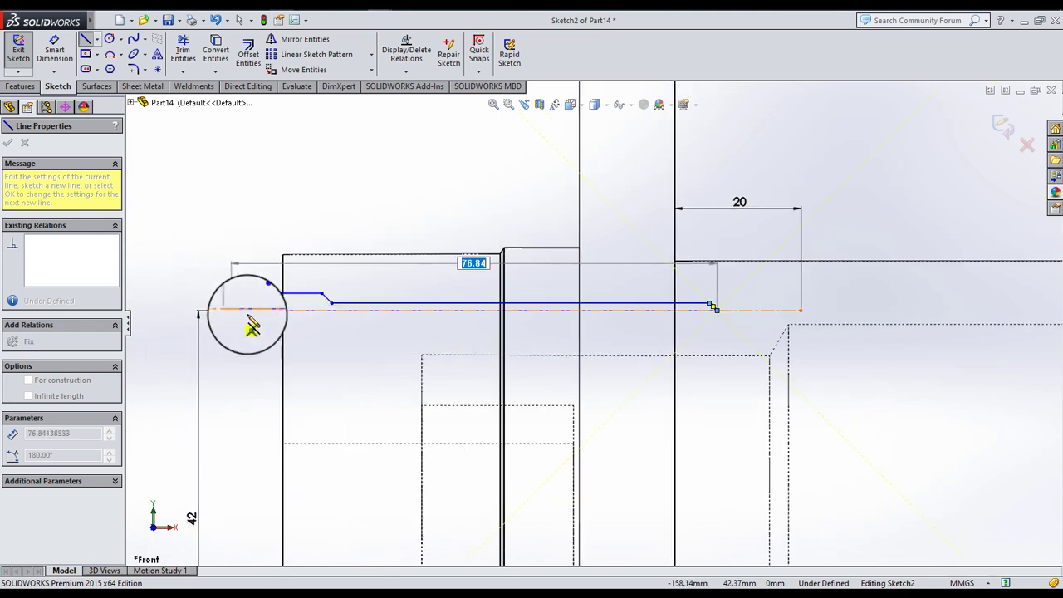
pyautogui.click(263, 309)
pyautogui.click(262, 293)
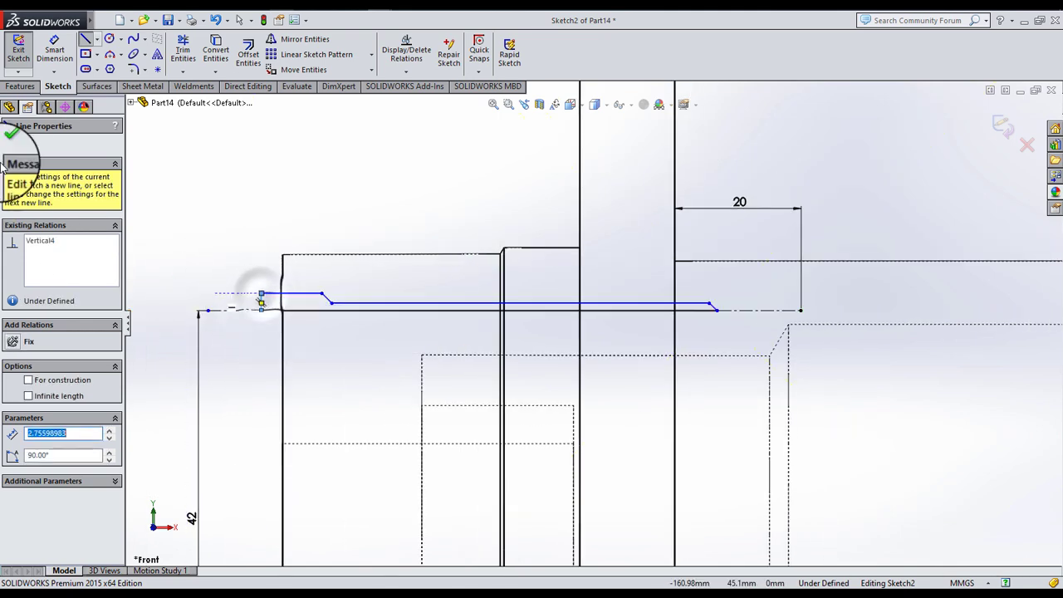
pyautogui.click(9, 144)
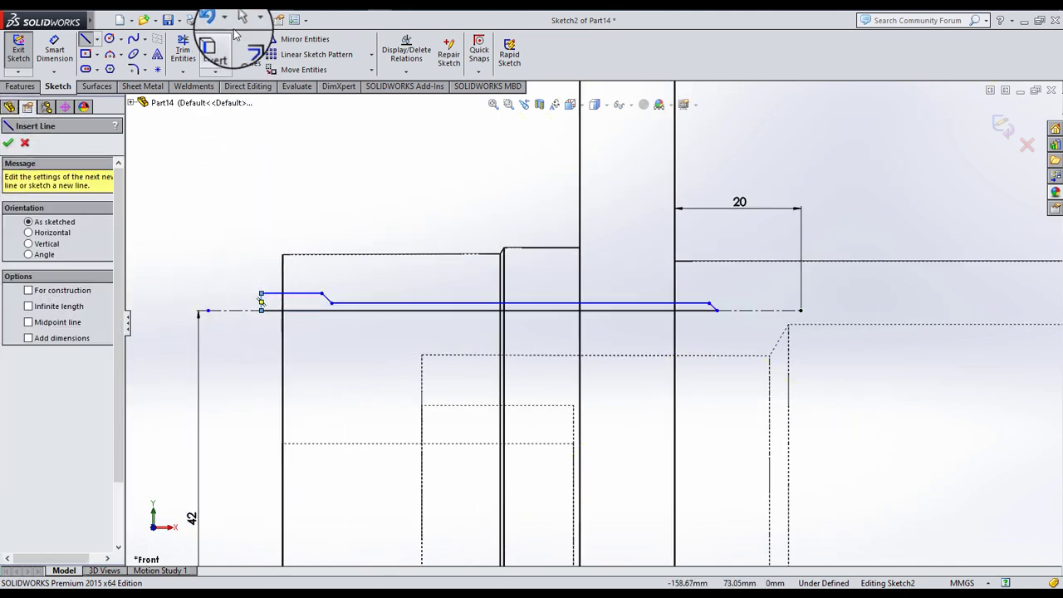
pyautogui.click(238, 23)
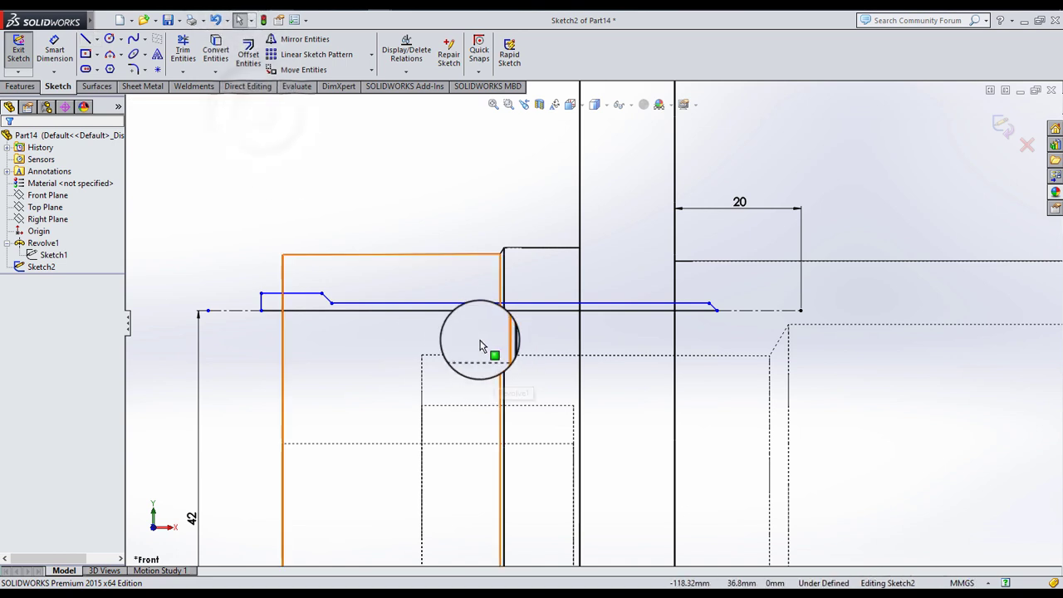
pyautogui.scroll(-2, 470, 331)
pyautogui.scroll(2, 486, 328)
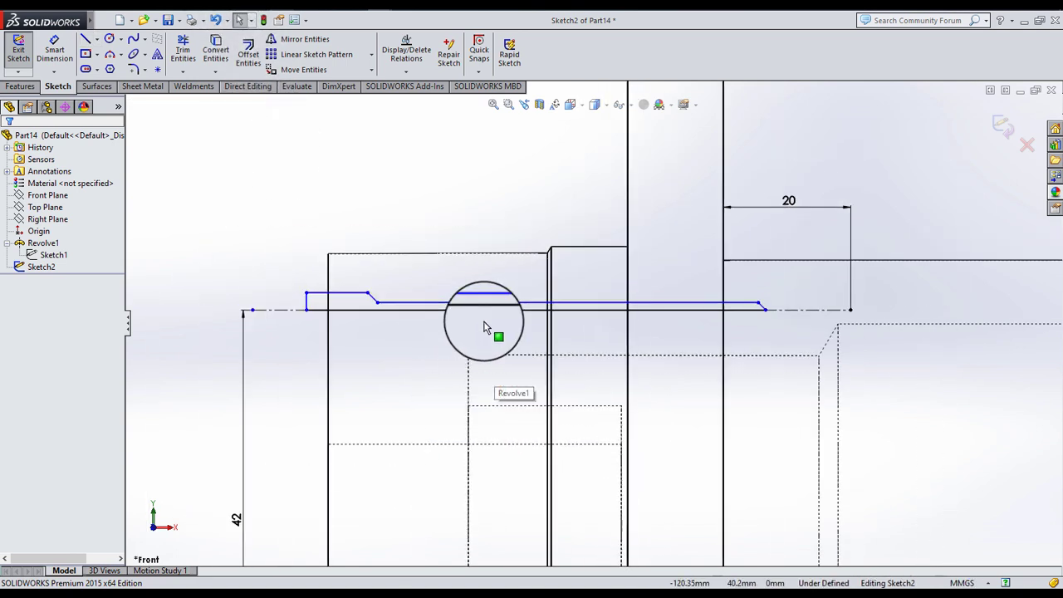
# - Dimension the short vertical end line and set the top line's length to 8
pyautogui.click(54, 52)
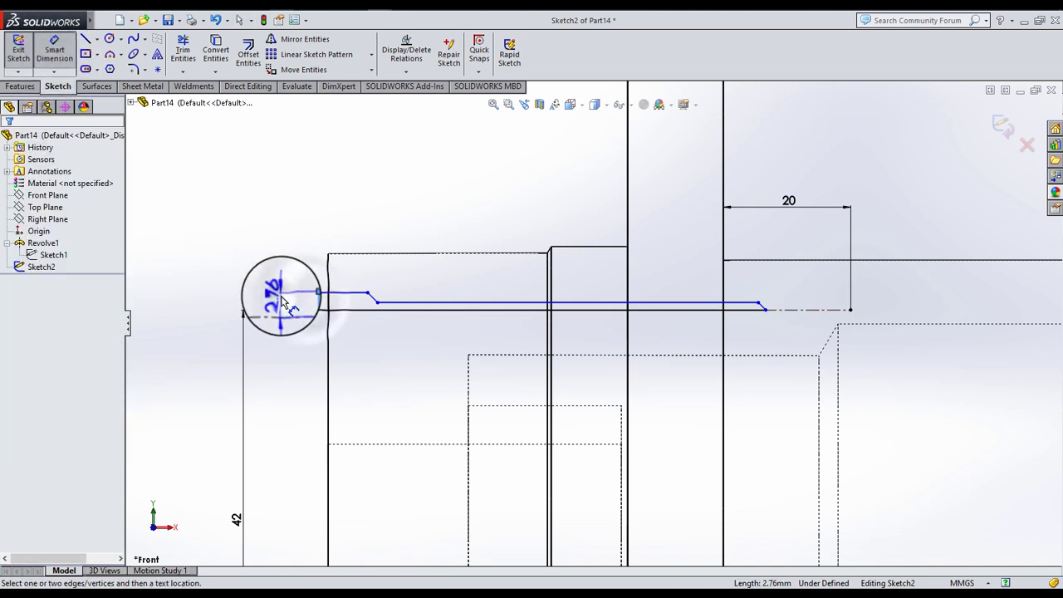
pyautogui.click(283, 303)
pyautogui.write('9.728/')
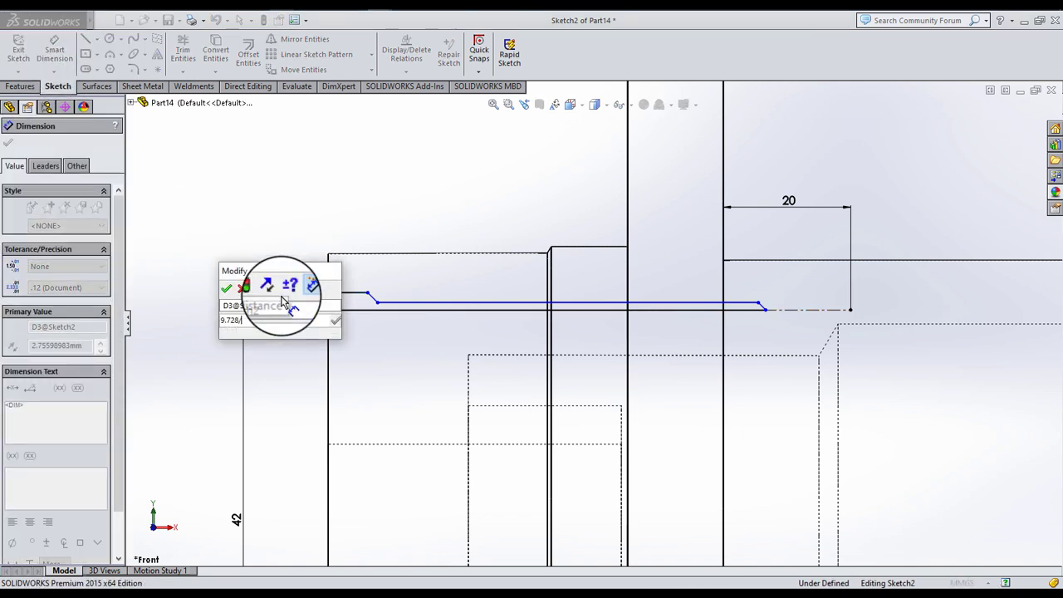
pyautogui.press('Return')
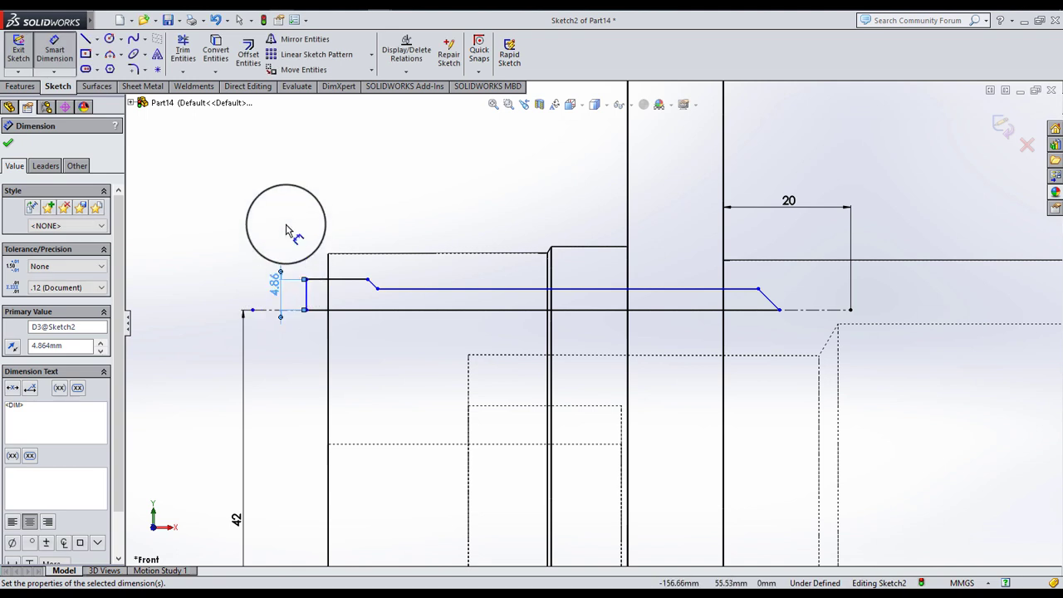
pyautogui.click(351, 283)
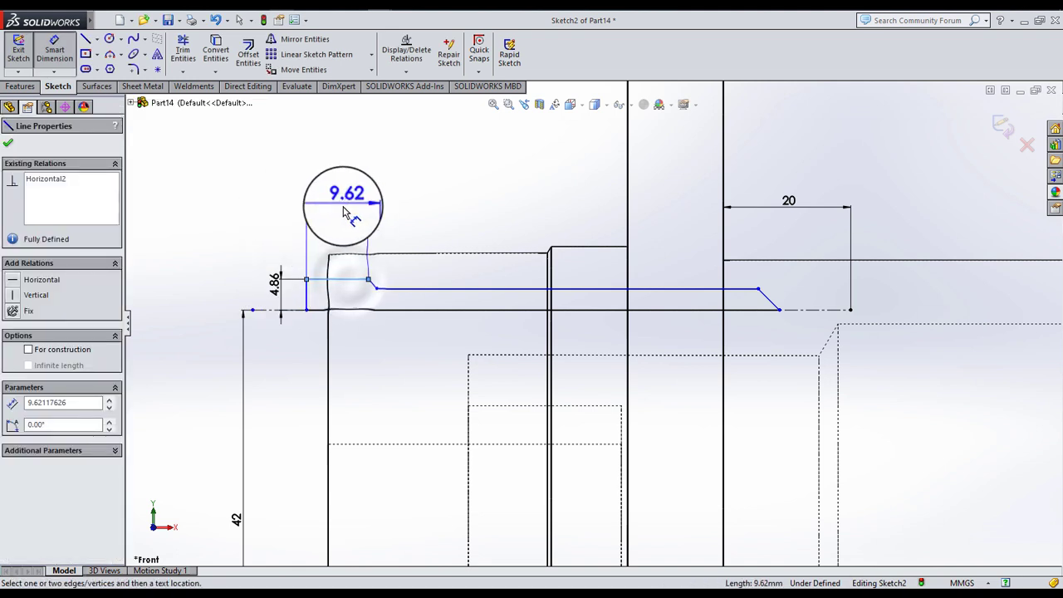
pyautogui.click(344, 214)
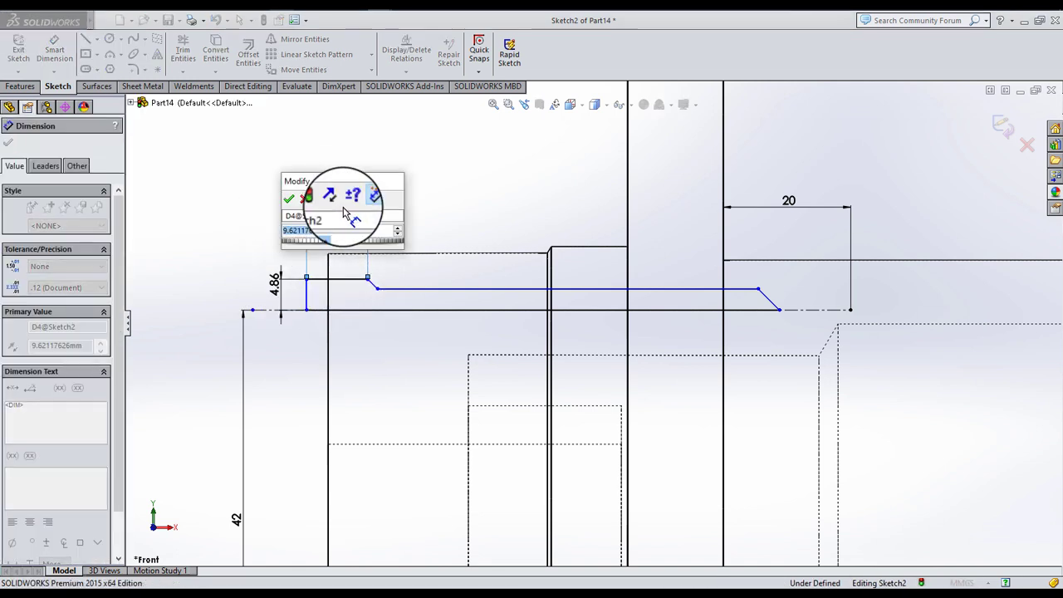
pyautogui.write('8')
pyautogui.press('Return')
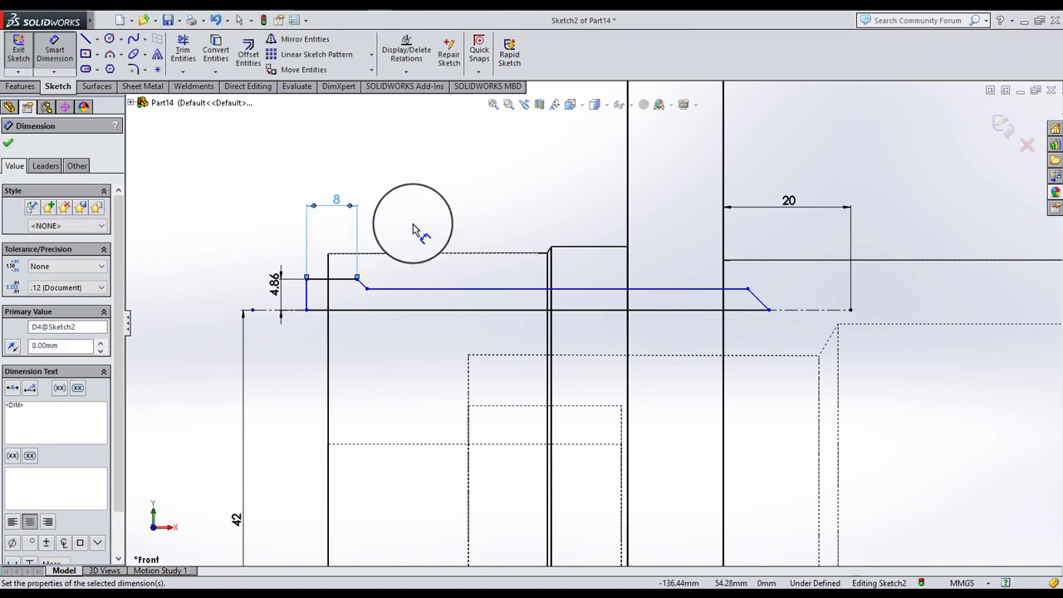
pyautogui.click(412, 230)
# - Add a 135° angle dimension between the top line and the angled step
pyautogui.scroll(-3, 382, 291)
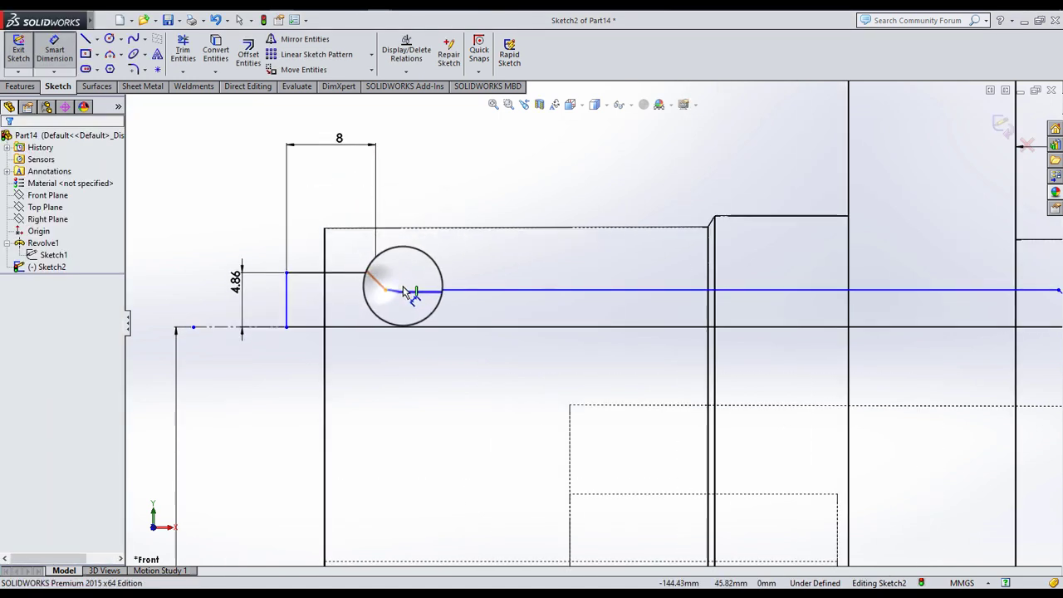
pyautogui.click(405, 291)
pyautogui.click(402, 285)
pyautogui.click(414, 278)
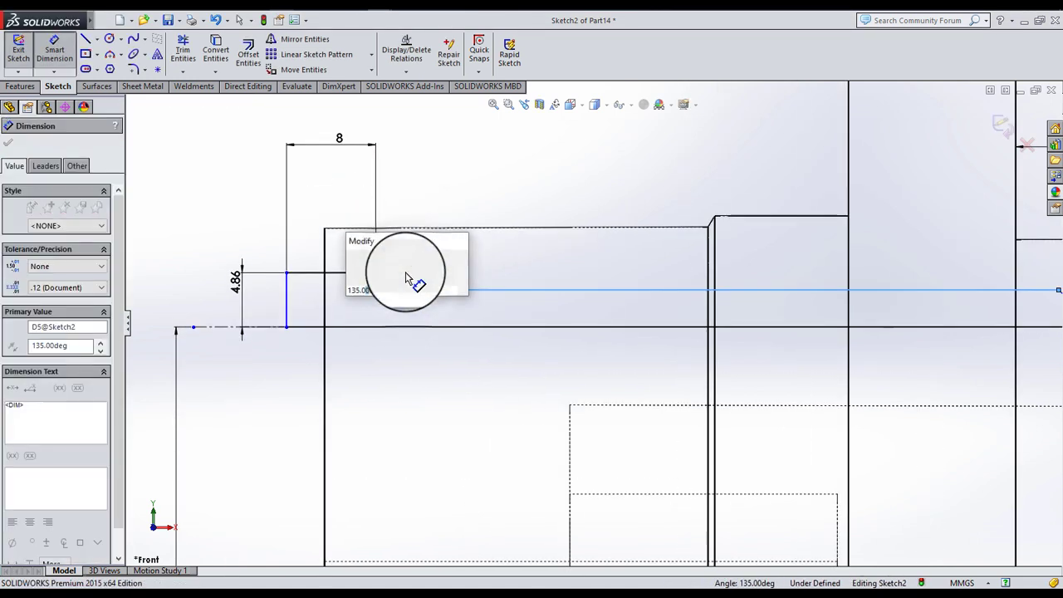
pyautogui.click(353, 264)
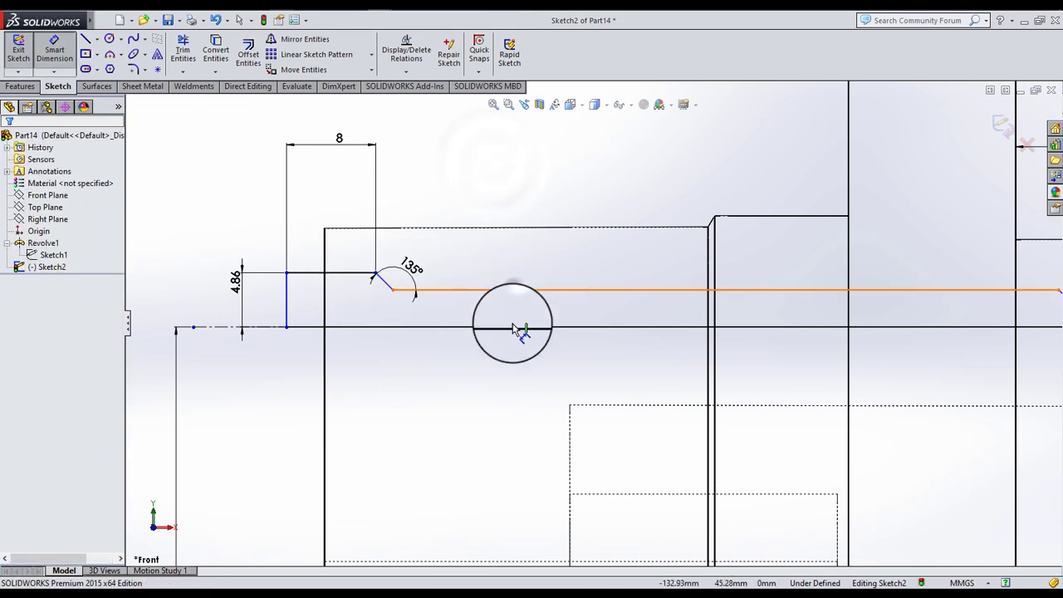
# - Dimension the gap between the two long horizontal lines as 1.50 mm
pyautogui.click(511, 290)
pyautogui.click(516, 326)
pyautogui.click(515, 318)
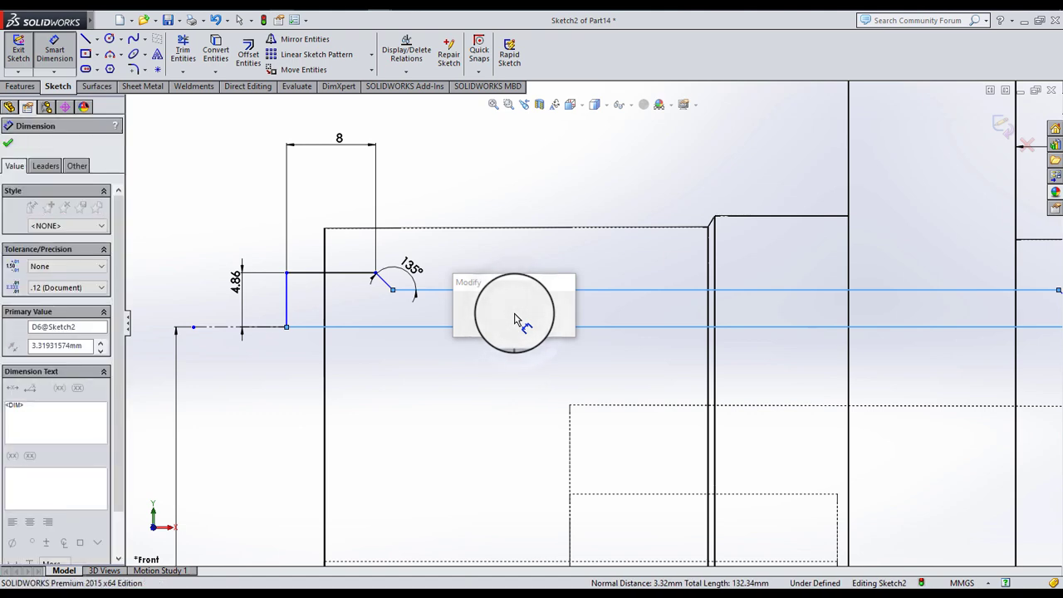
pyautogui.write('3/')
pyautogui.press('Return')
pyautogui.click(504, 213)
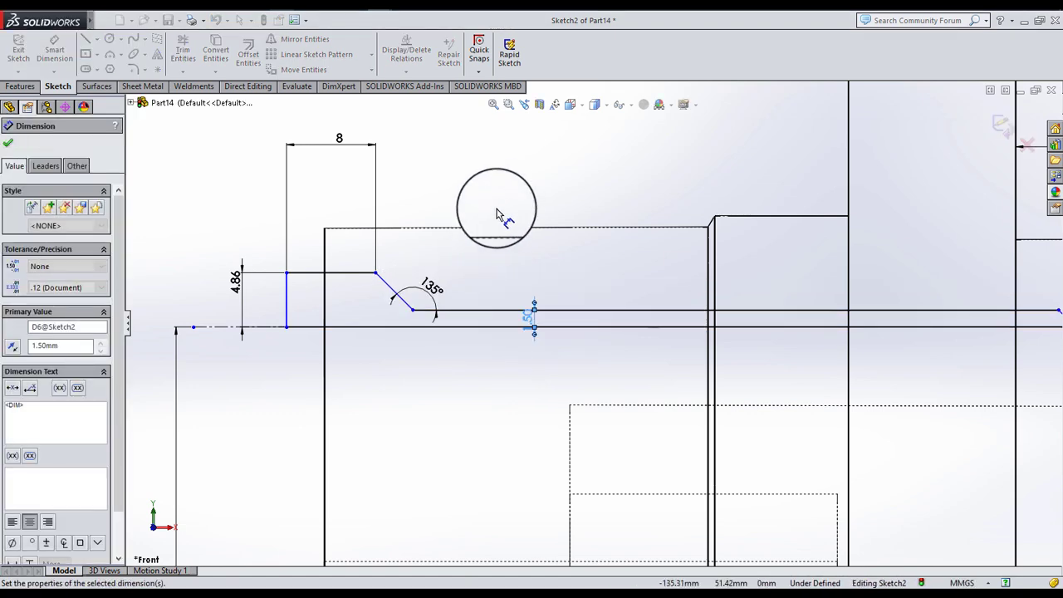
pyautogui.scroll(2, 557, 307)
pyautogui.scroll(2, 622, 308)
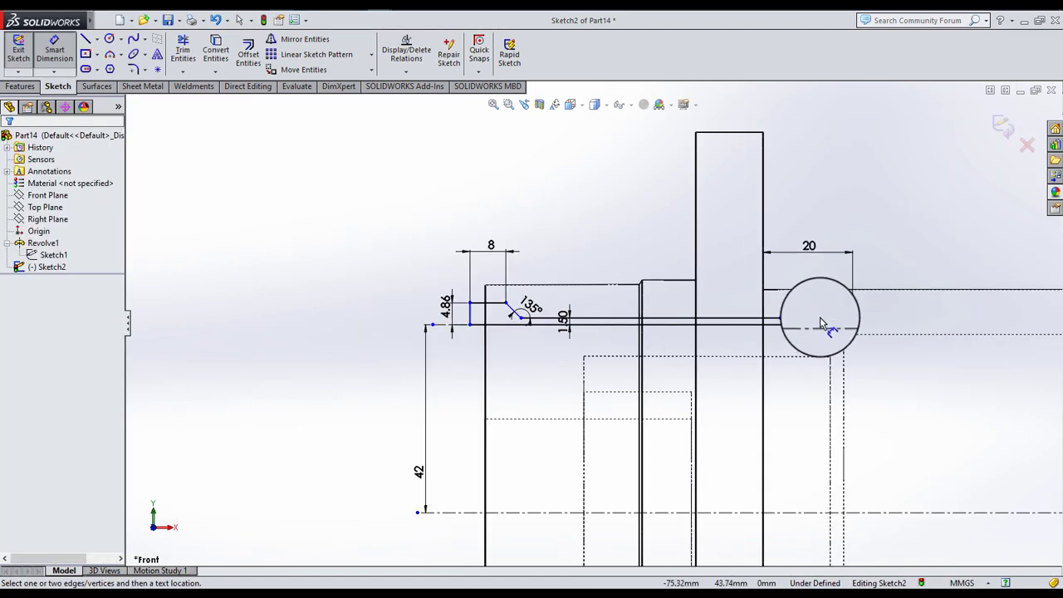
pyautogui.scroll(-1, 805, 319)
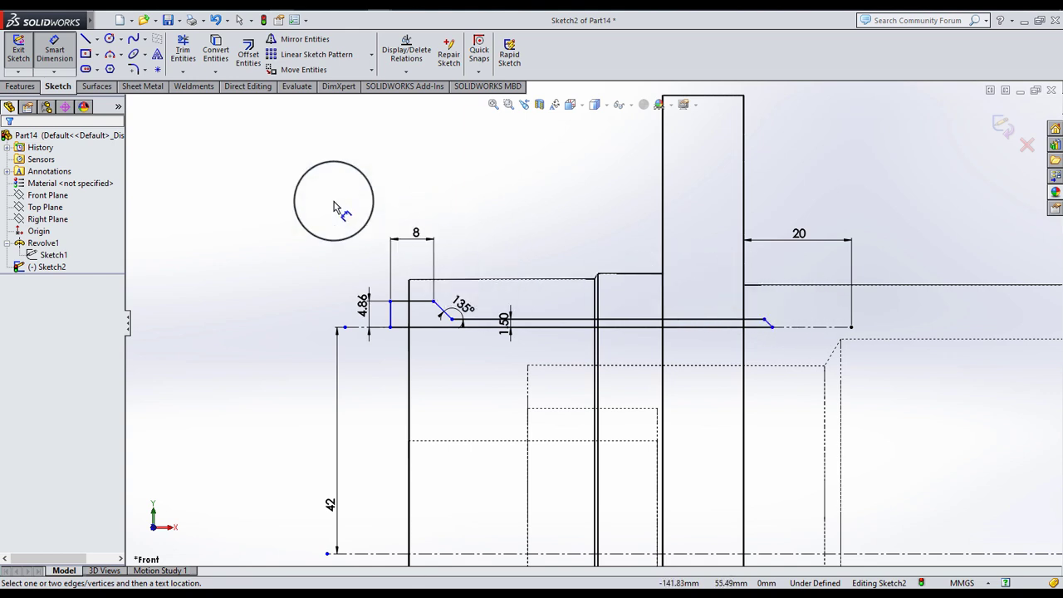
# - Select the short vertical sketch line and model edge, then clear the selection
pyautogui.click(55, 57)
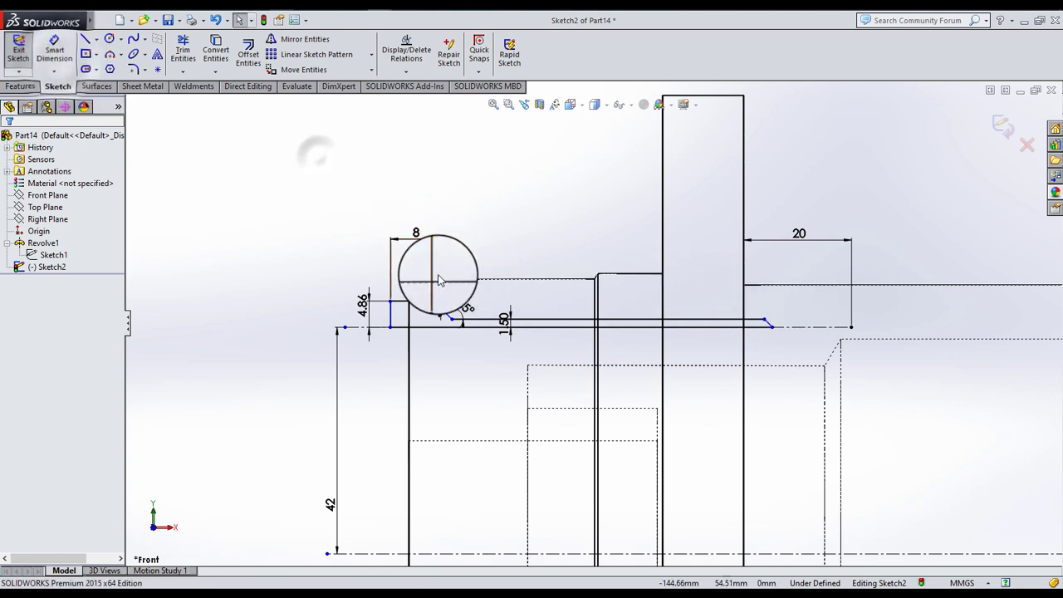
pyautogui.click(393, 321)
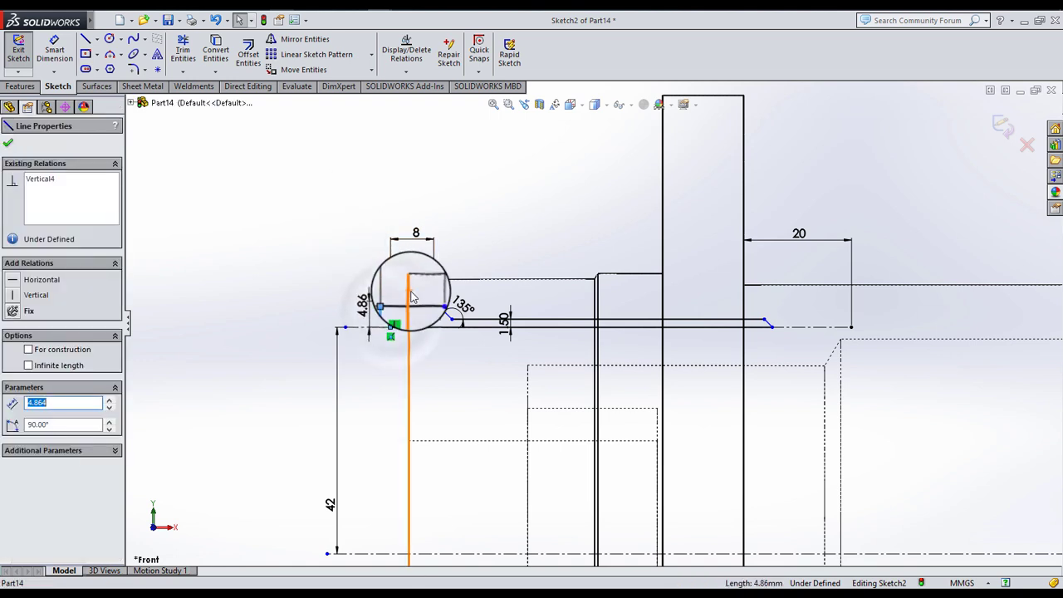
pyautogui.keyDown('ctrl'); pyautogui.click(408, 316); pyautogui.keyUp('ctrl')
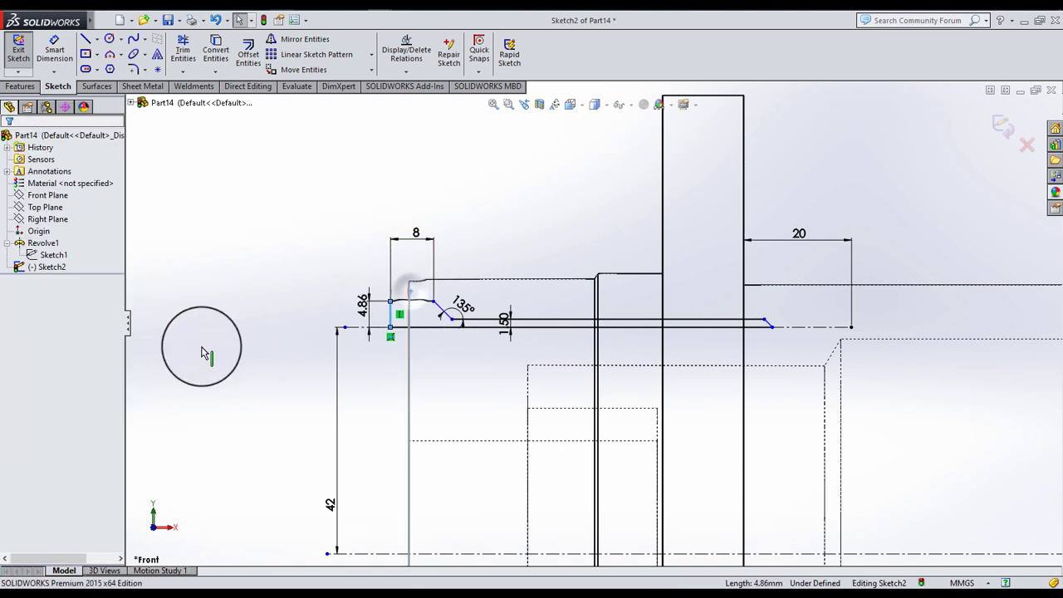
pyautogui.click(227, 295)
pyautogui.scroll(-1, 770, 328)
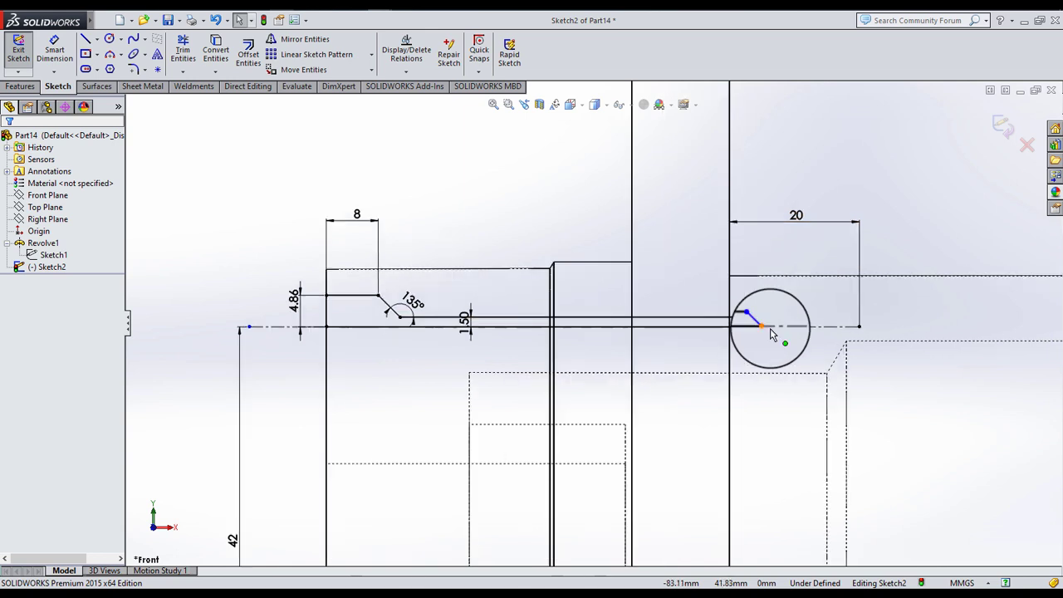
pyautogui.scroll(-1, 770, 328)
pyautogui.scroll(-2, 750, 320)
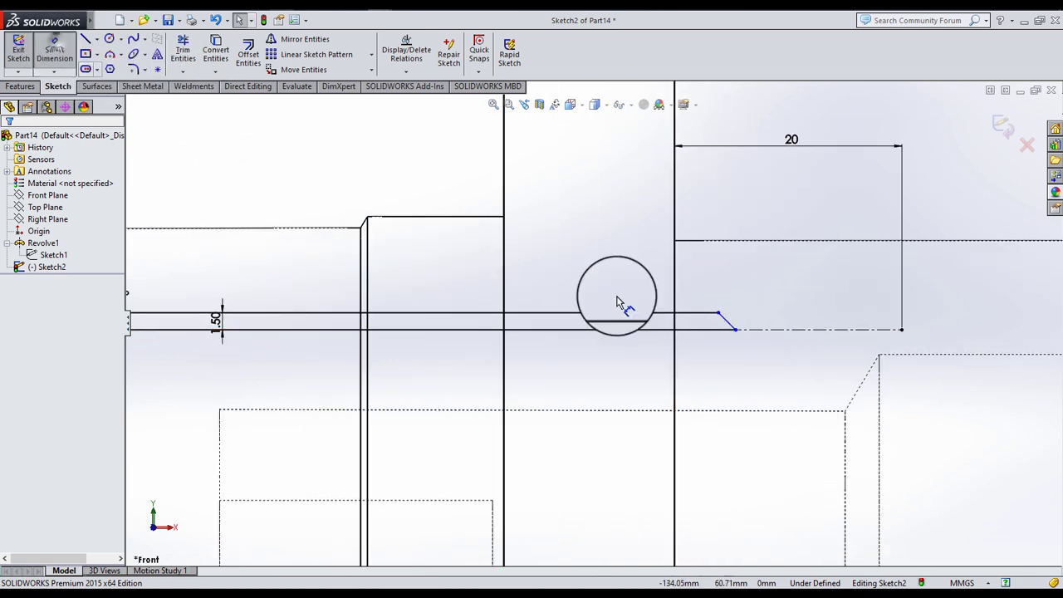
pyautogui.scroll(-2, 722, 324)
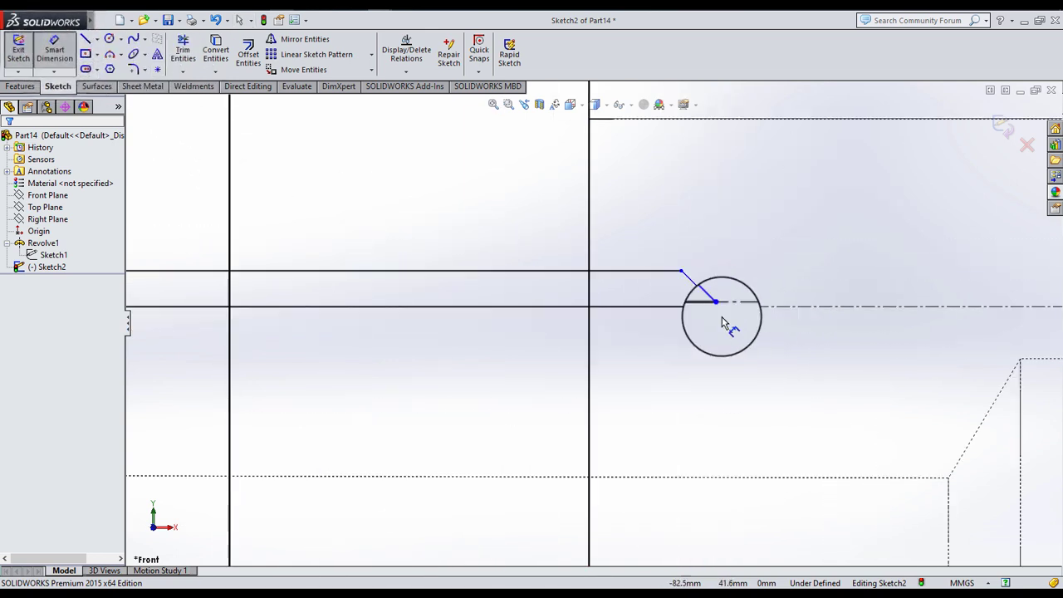
# - Attempt a 135° chamfer angle dimension and dismiss it as redundant
pyautogui.click(686, 283)
pyautogui.click(675, 286)
pyautogui.click(676, 292)
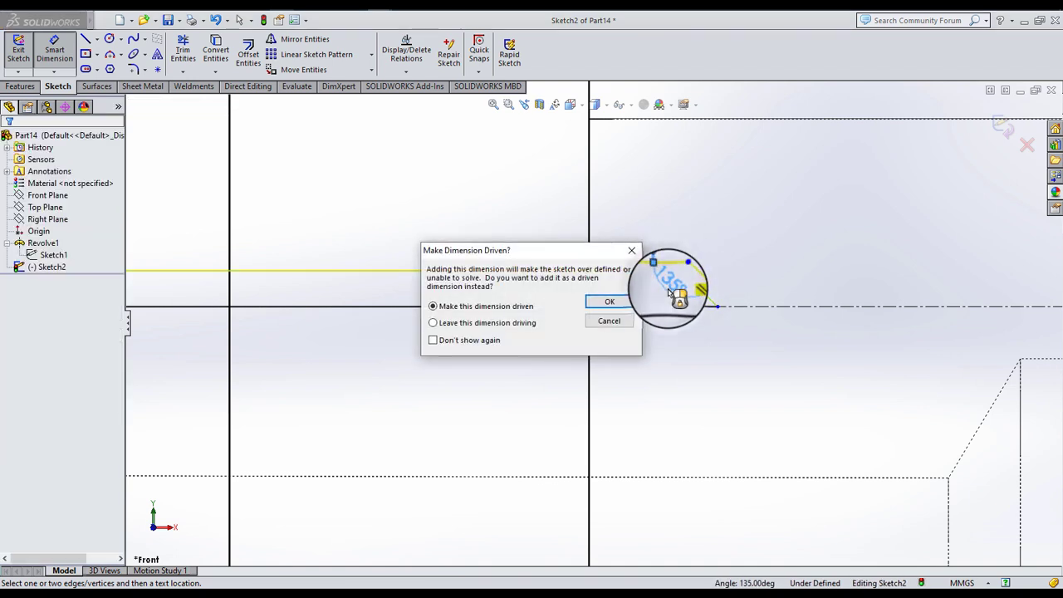
pyautogui.click(632, 250)
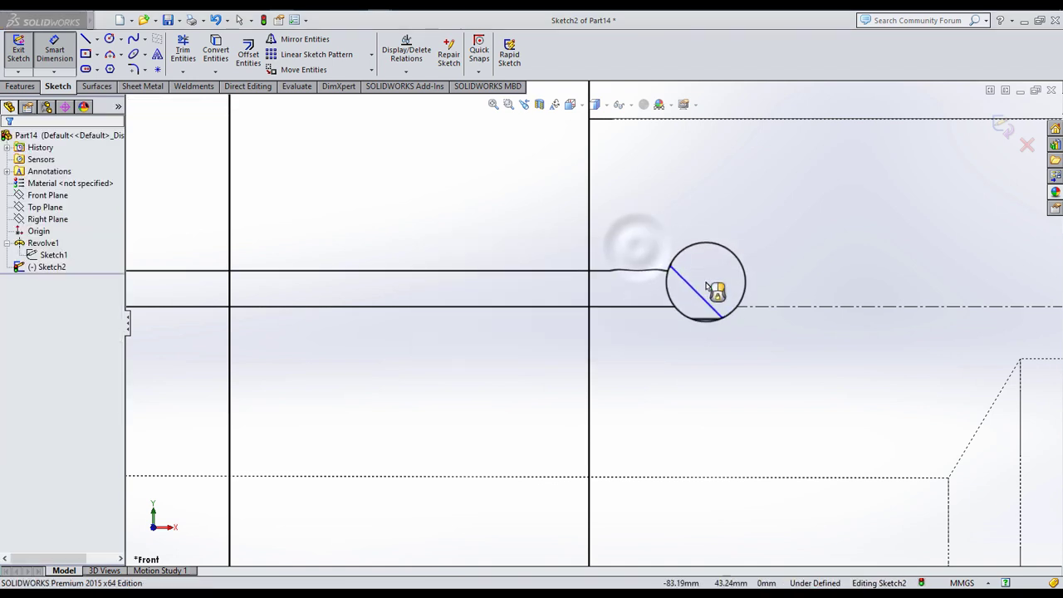
pyautogui.scroll(2, 706, 290)
pyautogui.scroll(1, 705, 291)
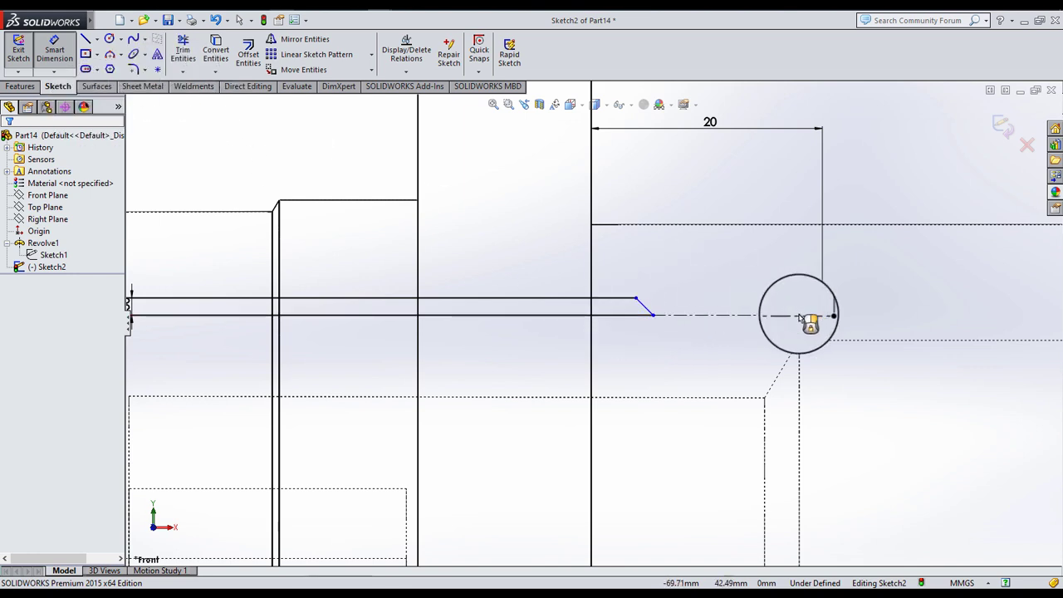
# - Dimension the chamfer endpoint to the centreline's right end as 5 mm
pyautogui.click(653, 315)
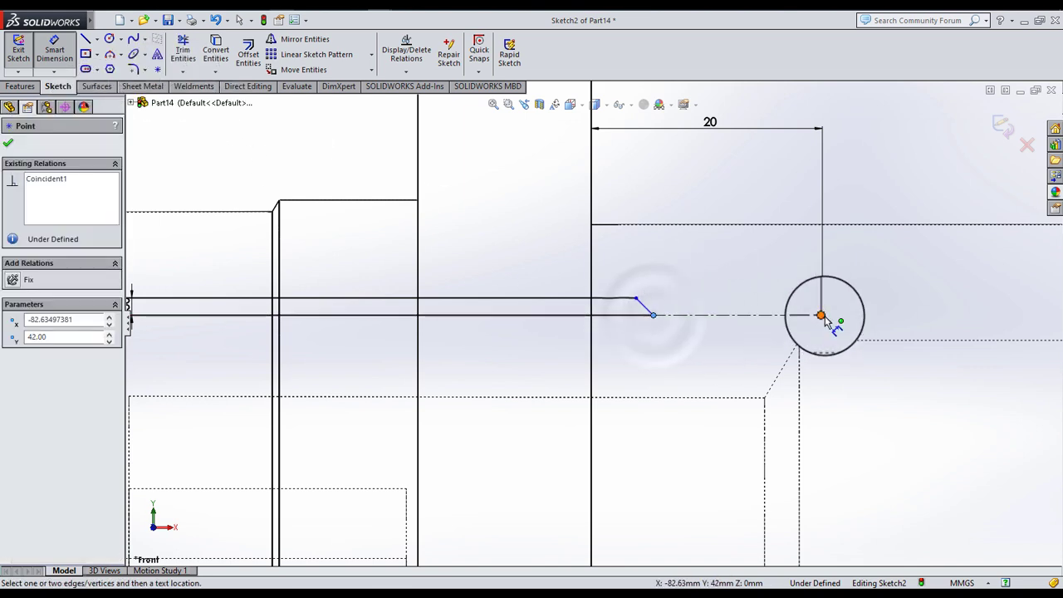
pyautogui.click(821, 316)
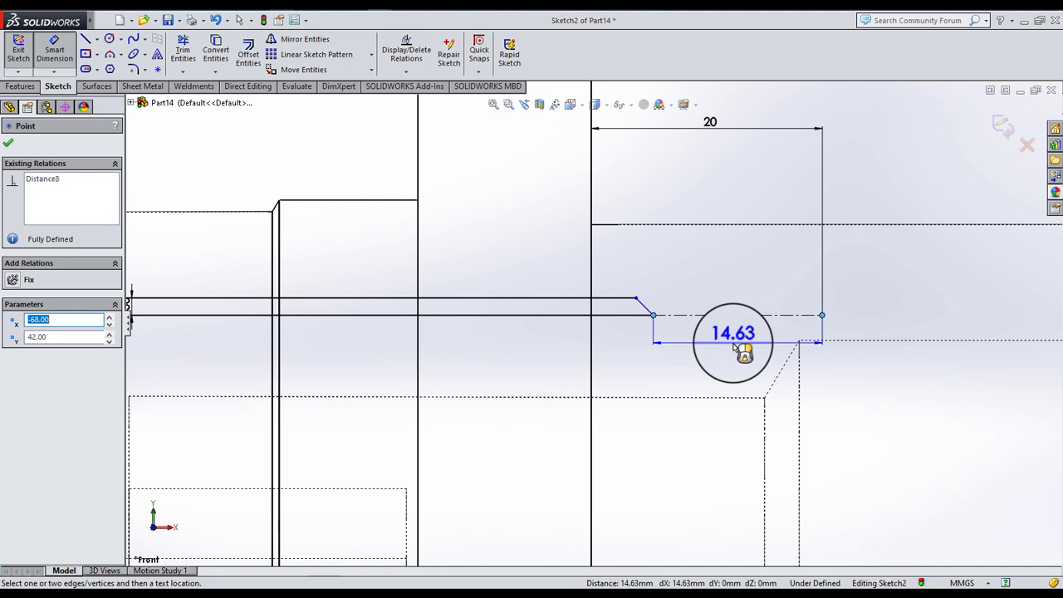
pyautogui.click(734, 347)
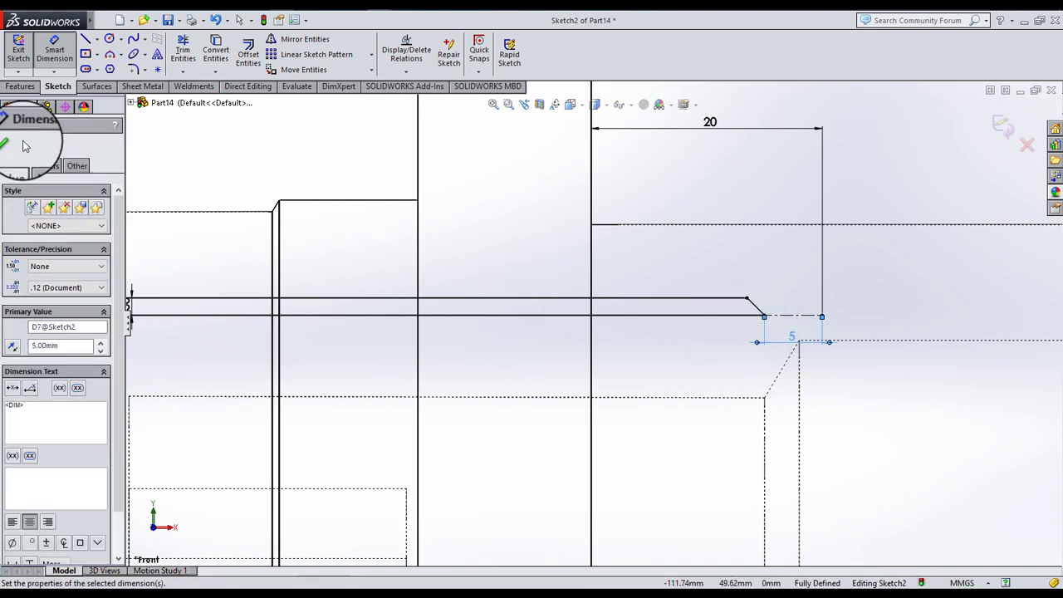
pyautogui.click(10, 146)
pyautogui.middleClick(274, 196)
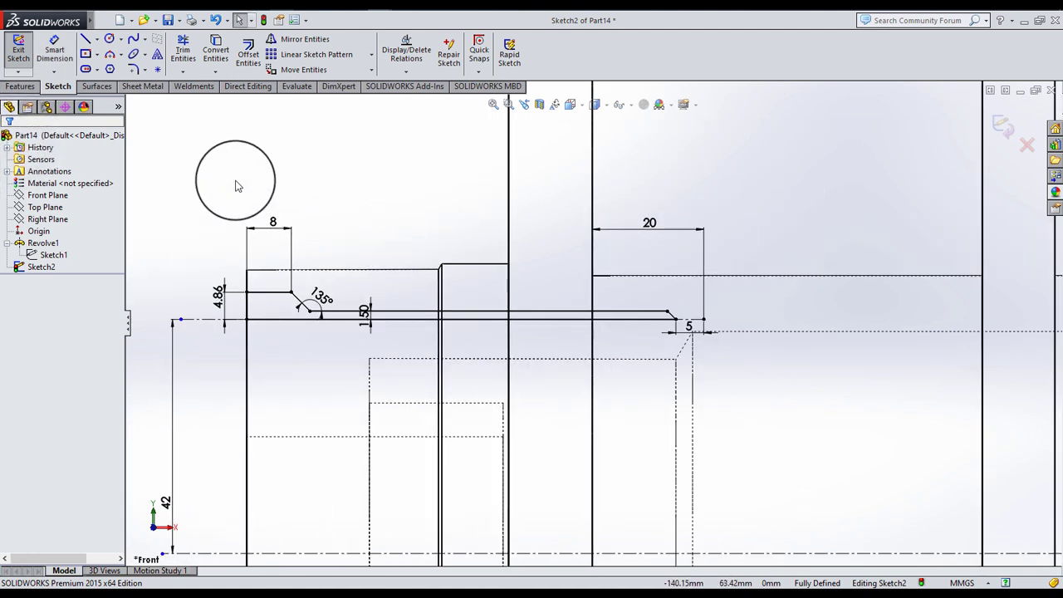
# - Revolve-cut Sketch2 360° to create the small chamfered pin hole
pyautogui.click(20, 86)
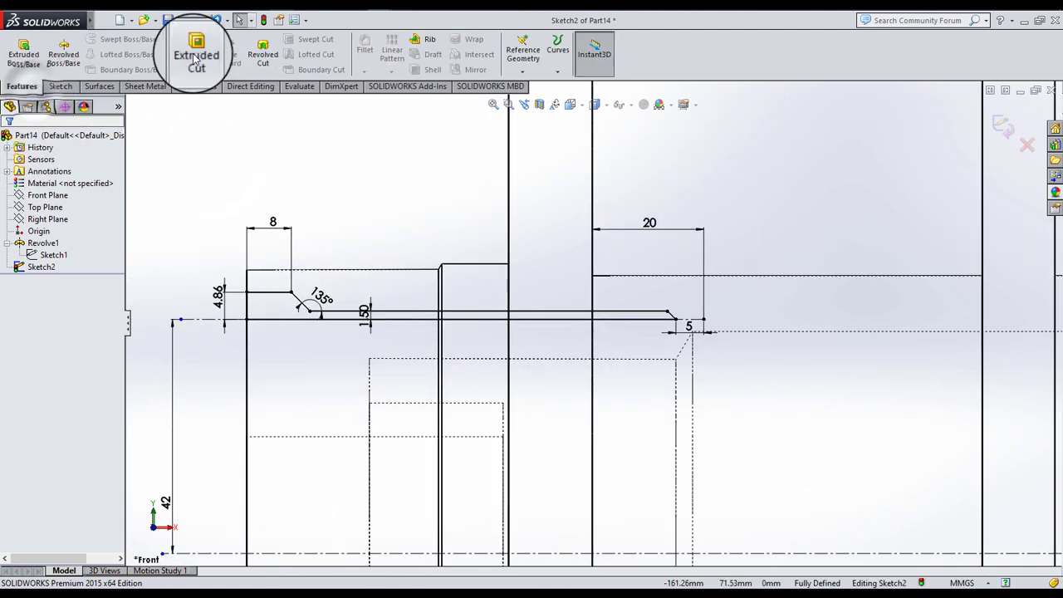
pyautogui.click(259, 63)
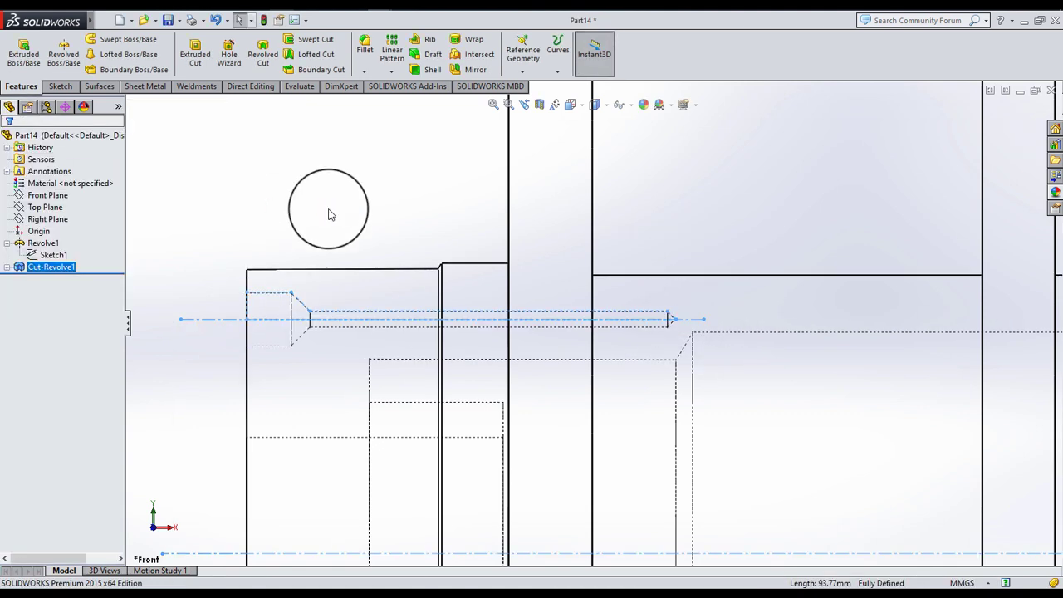
pyautogui.scroll(3, 425, 175)
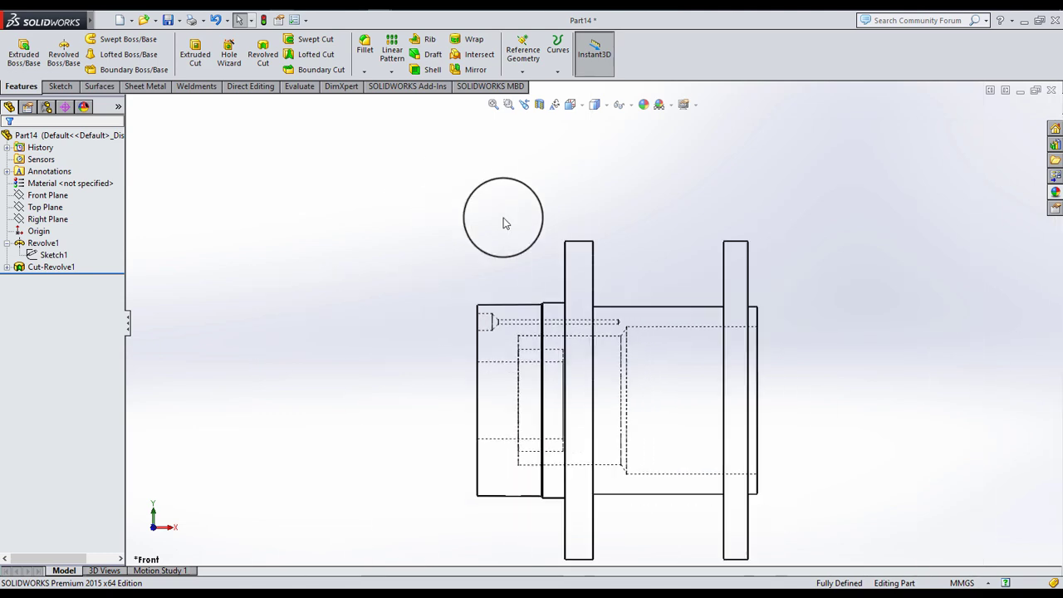
pyautogui.scroll(-3, 503, 225)
pyautogui.scroll(1, 606, 336)
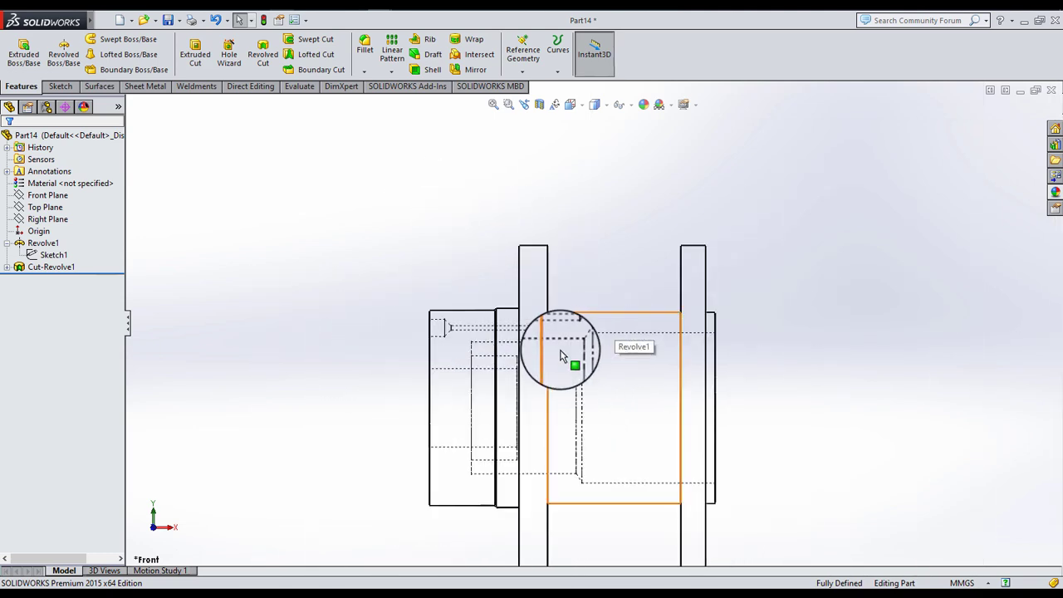
pyautogui.scroll(-2, 548, 346)
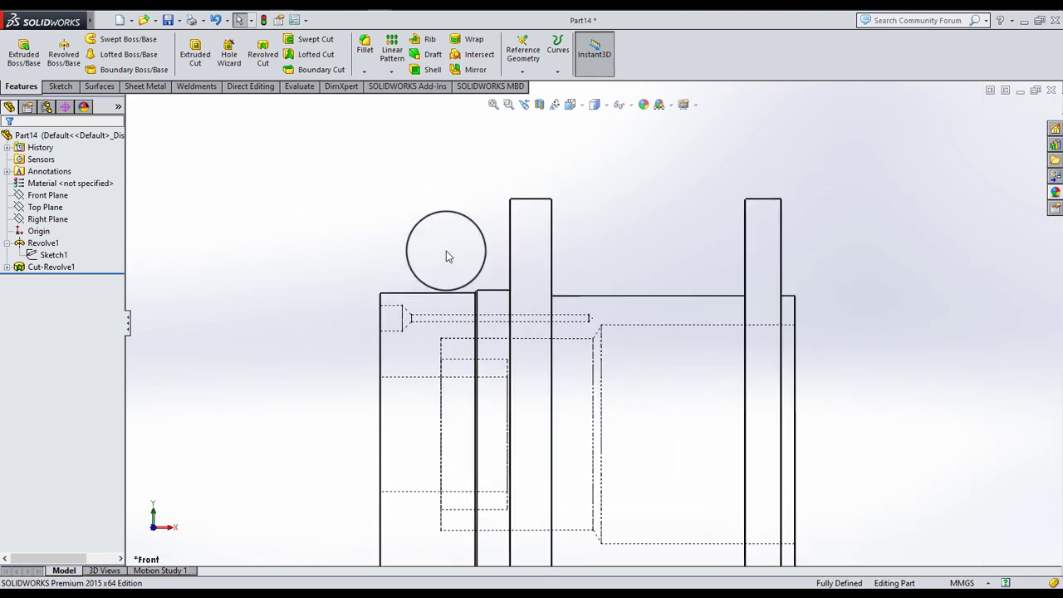
pyautogui.click(446, 255)
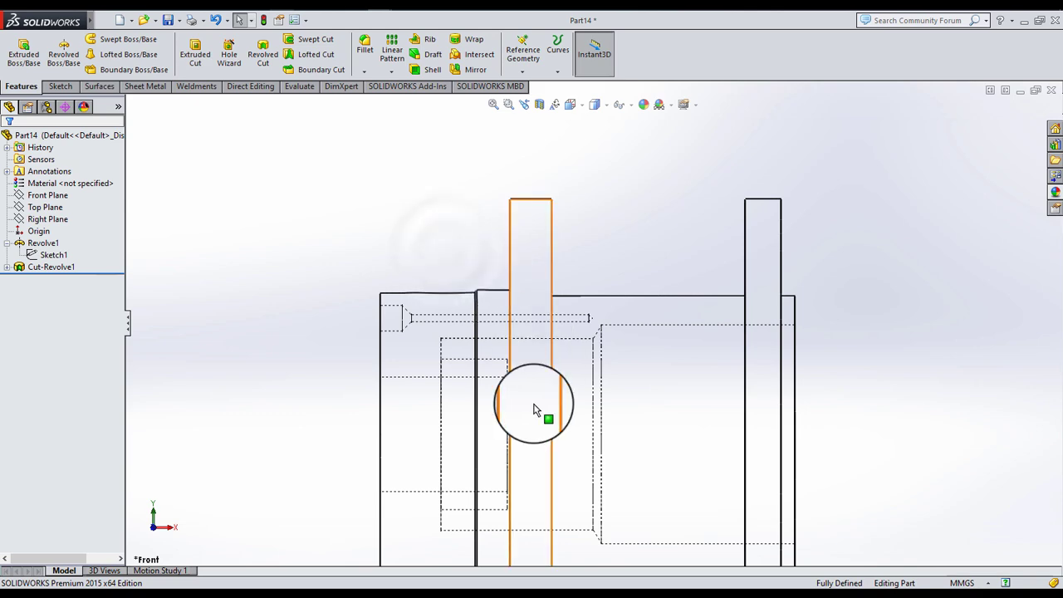
# - Orbit the model into a 3D view and start a new reference plane
pyautogui.moveTo(548, 365); pyautogui.dragTo(425, 232, button='middle')
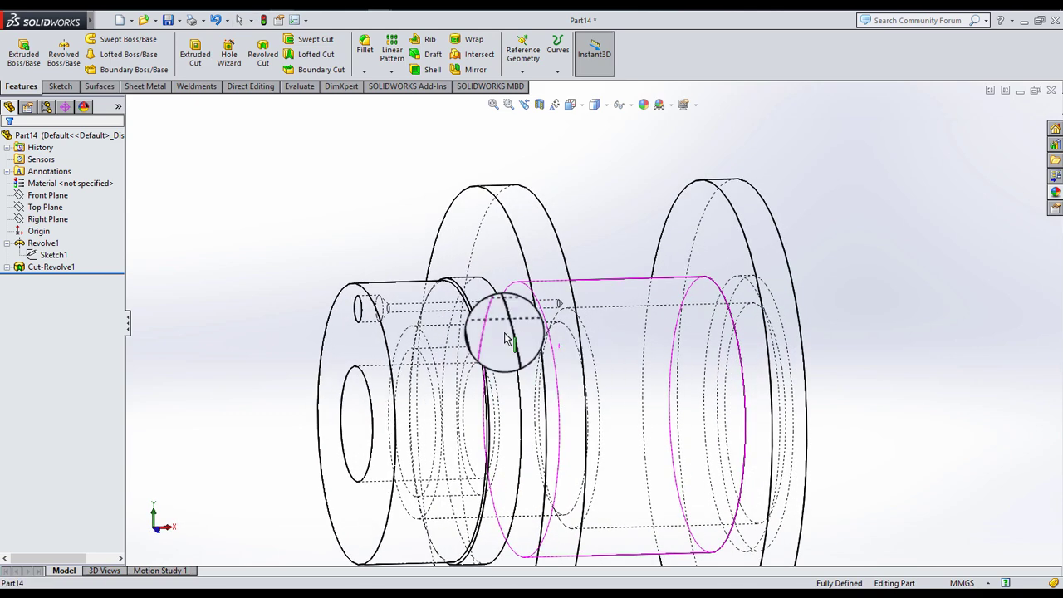
pyautogui.click(523, 72)
pyautogui.click(540, 86)
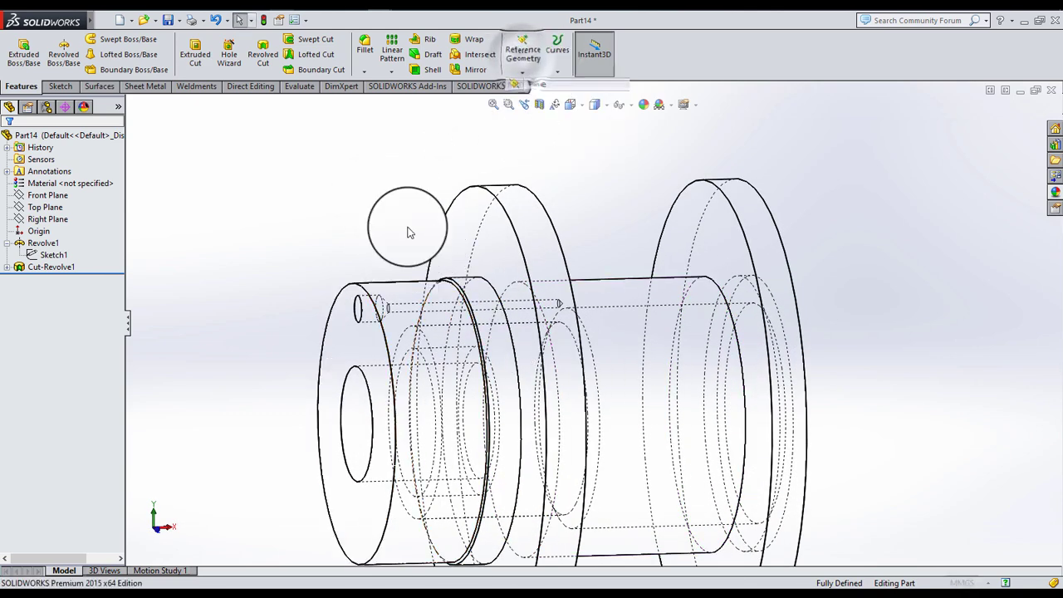
# - Create Plane1 offset from the left end face, flipped into the part
pyautogui.click(347, 324)
pyautogui.click(50, 313)
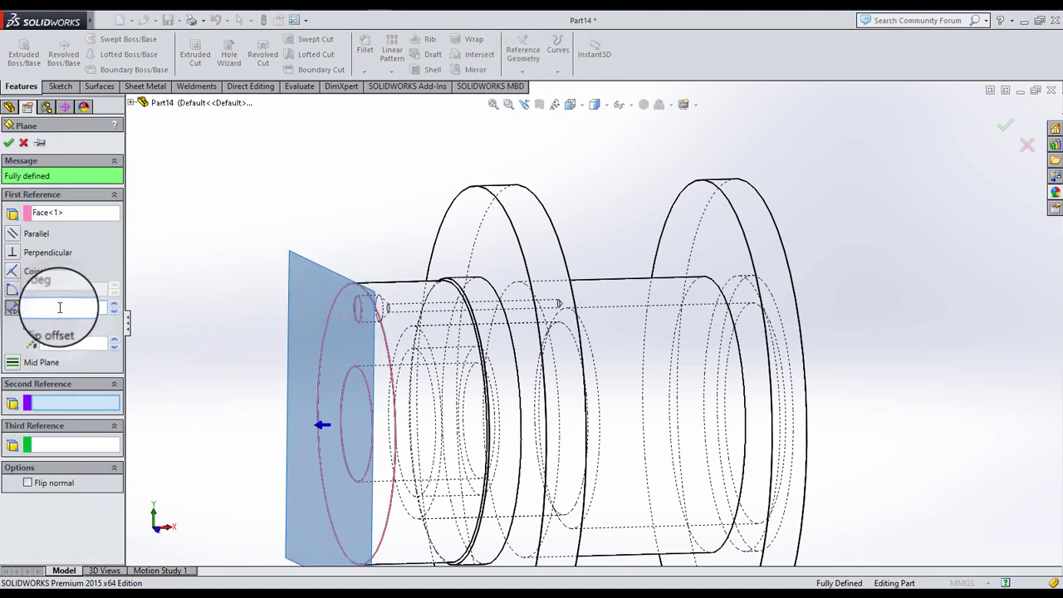
pyautogui.write('20')
pyautogui.press('Return')
pyautogui.click(27, 326)
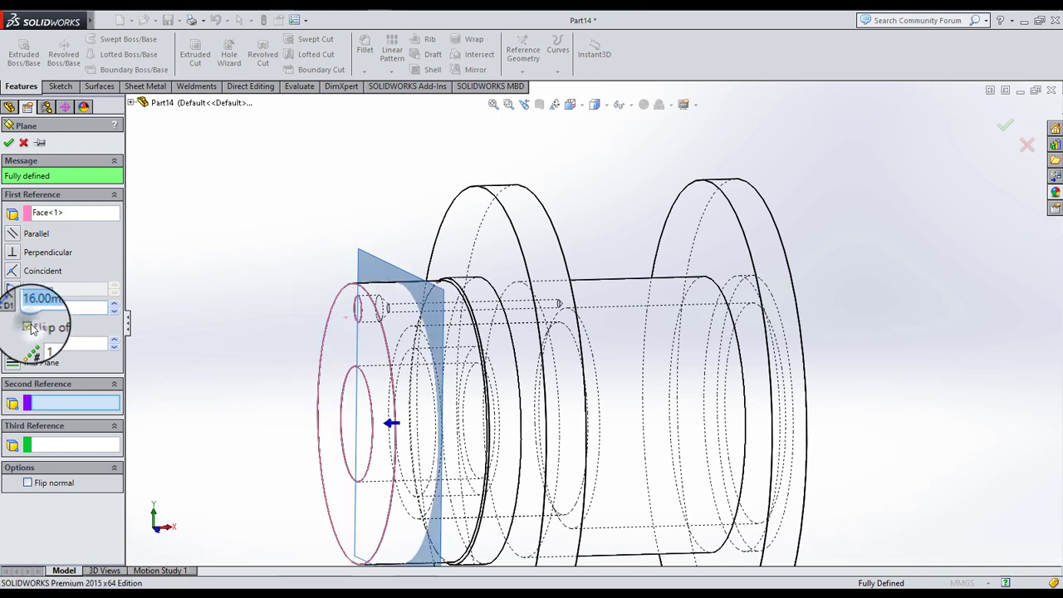
pyautogui.rightClick(177, 195)
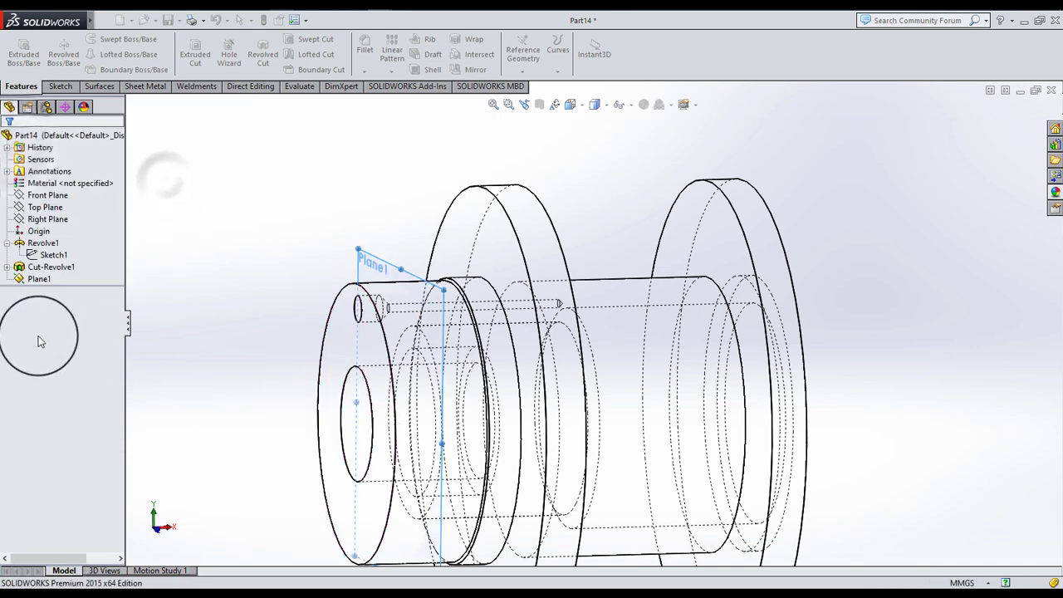
# - Start Sketch3 on Plane1 and view it face-on
pyautogui.click(35, 277)
pyautogui.click(45, 261)
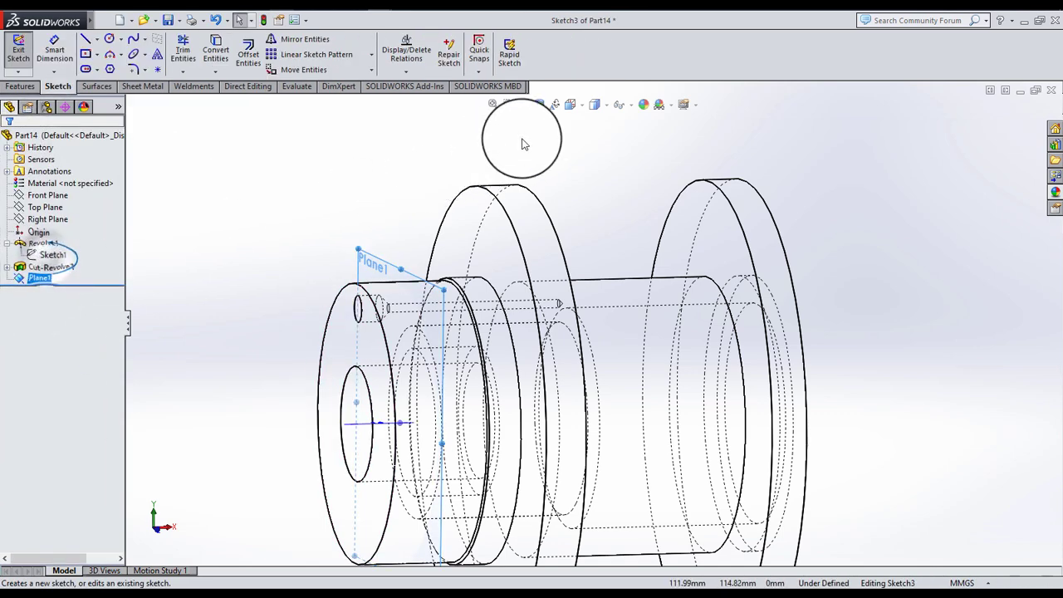
pyautogui.click(571, 104)
pyautogui.click(637, 177)
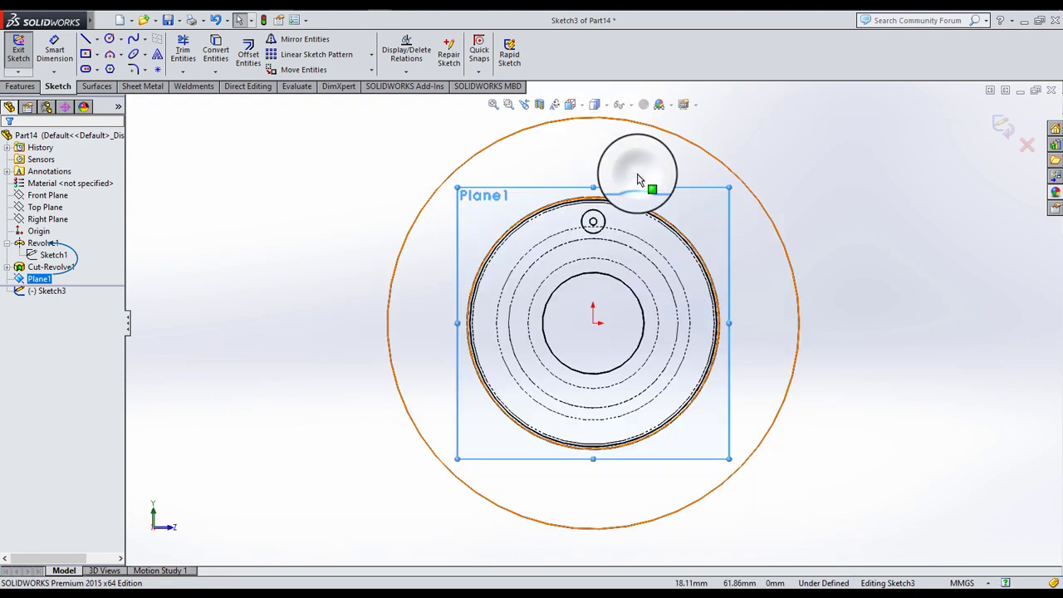
pyautogui.scroll(-4, 591, 199)
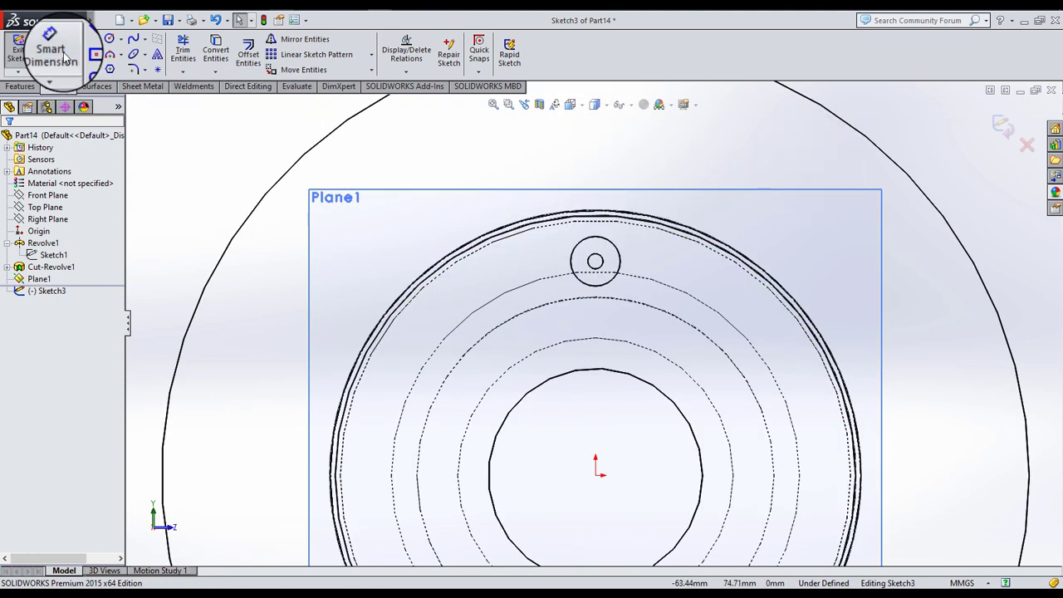
# - Draw a vertical construction centerline from the origin up past the pin boss
pyautogui.click(96, 39)
pyautogui.click(118, 67)
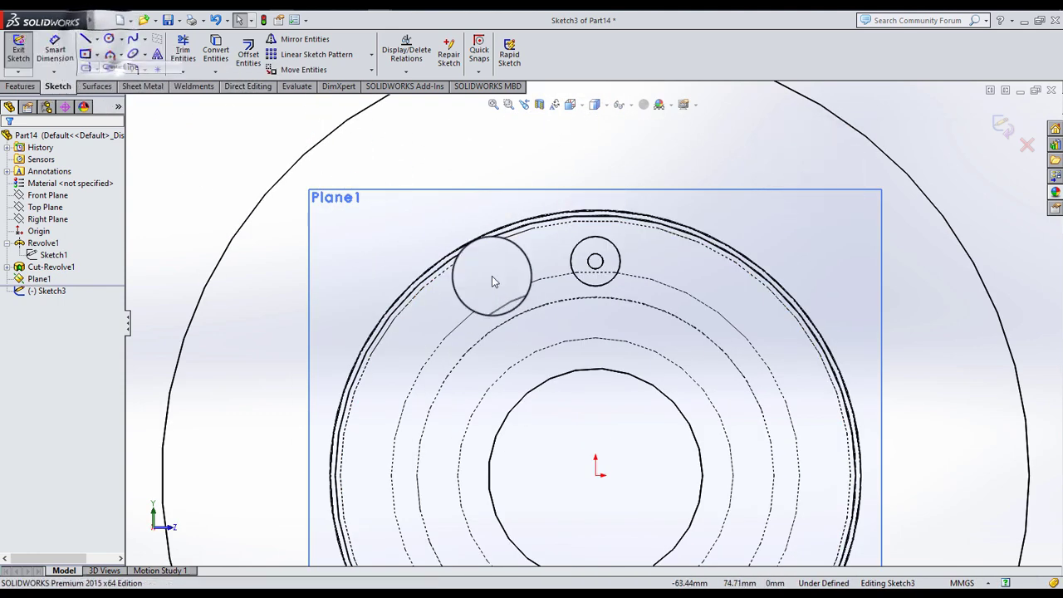
pyautogui.click(594, 465)
pyautogui.scroll(2, 591, 291)
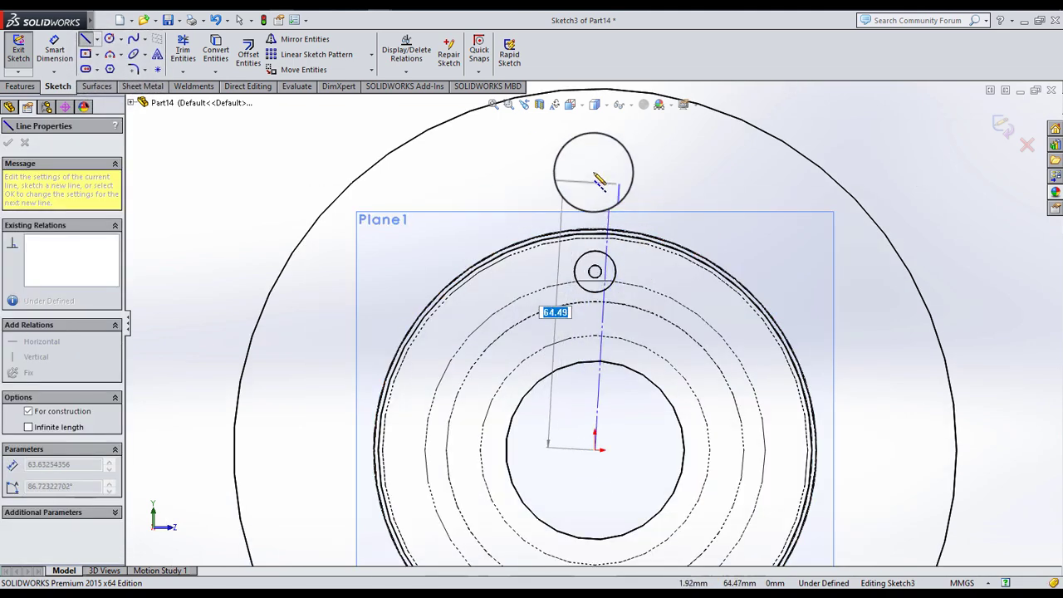
pyautogui.click(595, 171)
pyautogui.click(239, 20)
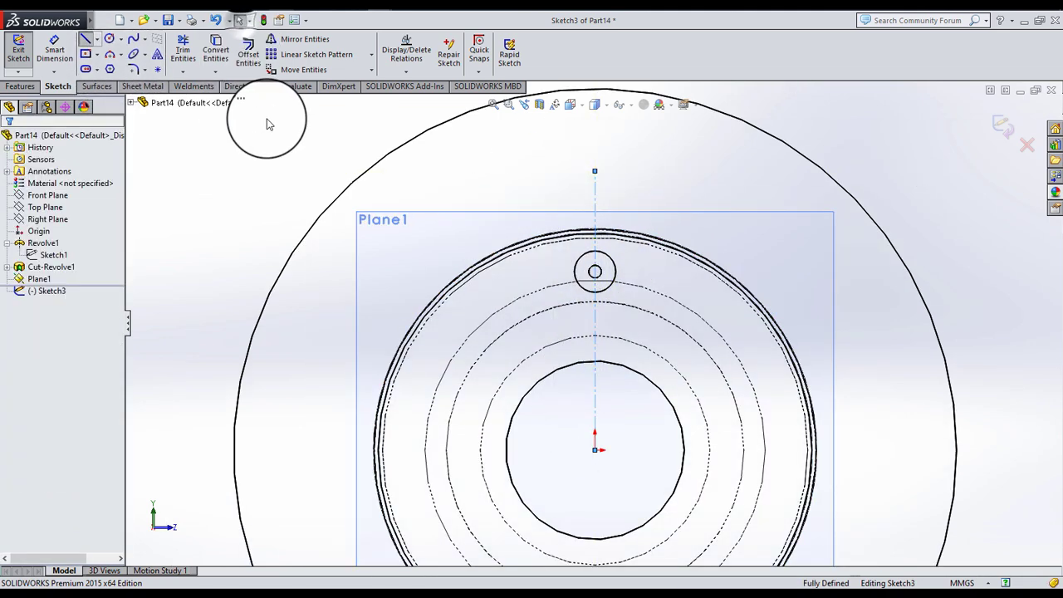
pyautogui.scroll(1, 286, 138)
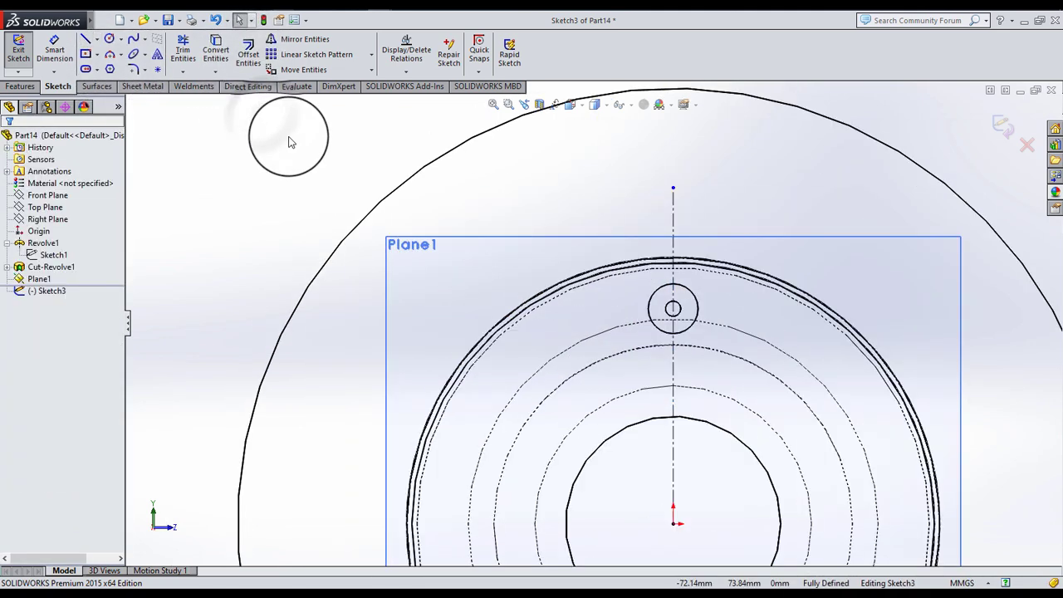
# - Sketch a narrow closed line profile with a chamfered edge beside the centerline
pyautogui.click(87, 40)
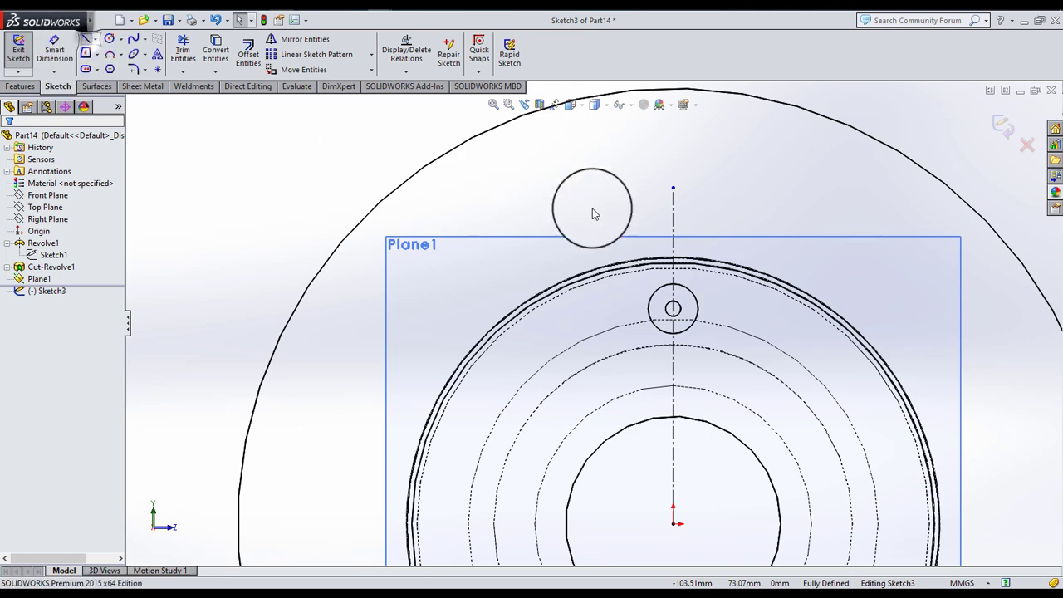
pyautogui.click(698, 207)
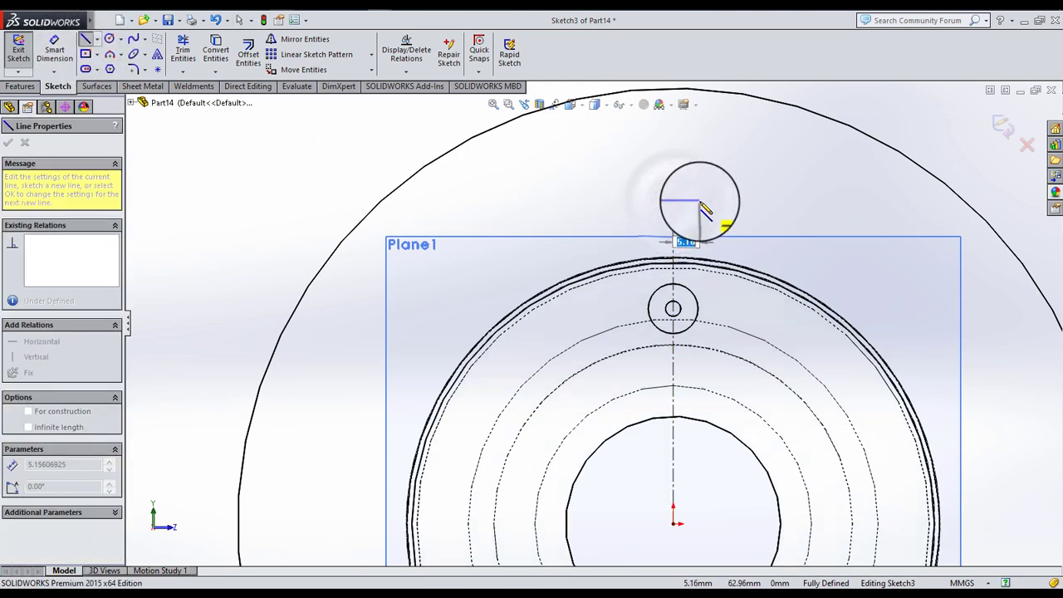
pyautogui.click(700, 199)
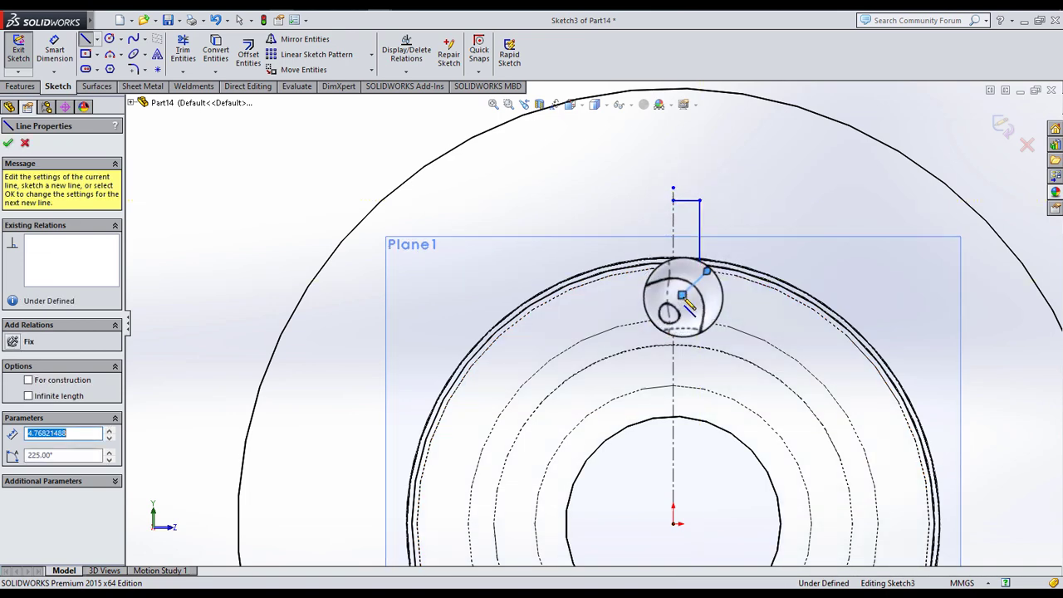
pyautogui.click(683, 295)
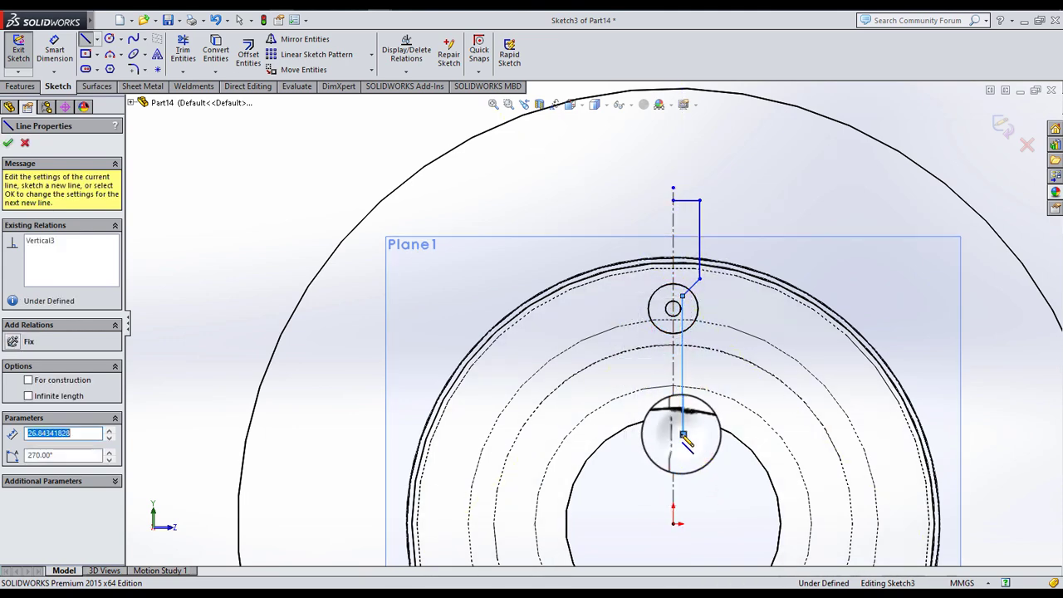
pyautogui.click(681, 432)
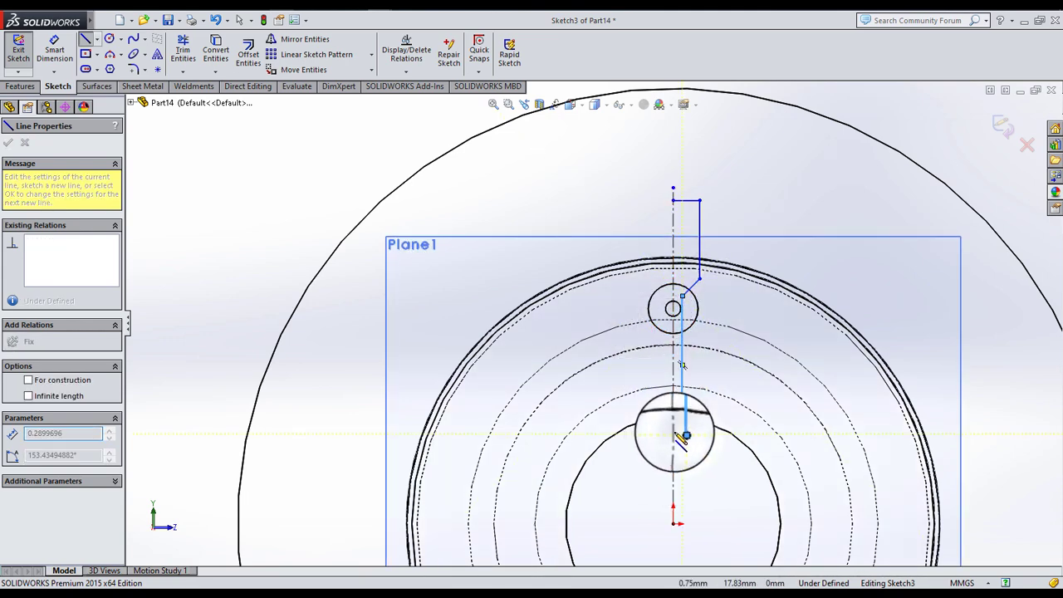
pyautogui.click(673, 200)
pyautogui.click(8, 144)
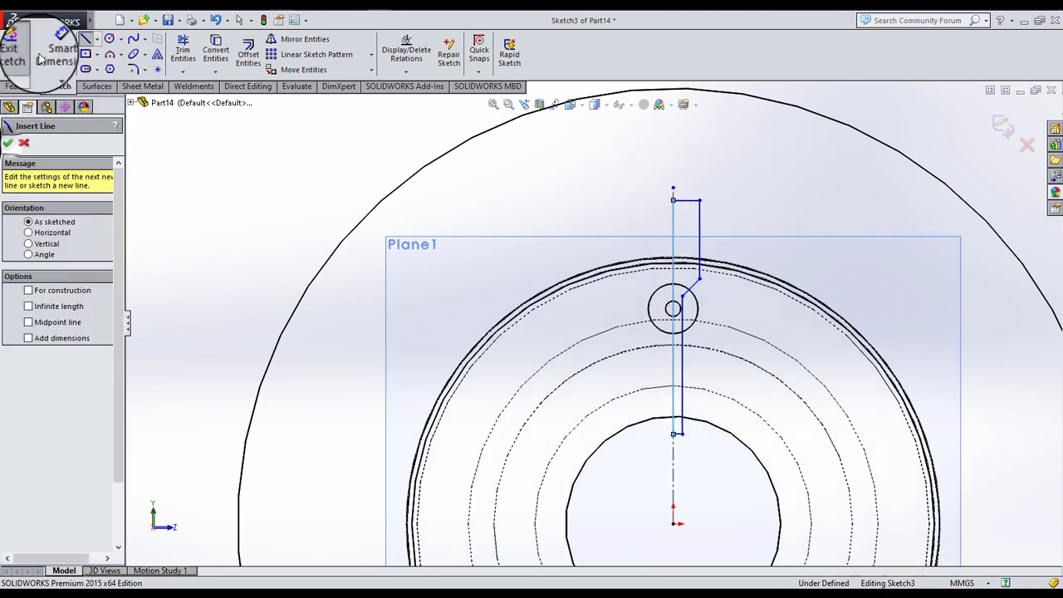
# - Dimension the profile's chamfer angle to 135° and its vertical edge to 9 mm
pyautogui.press('Escape')
pyautogui.scroll(-3, 714, 251)
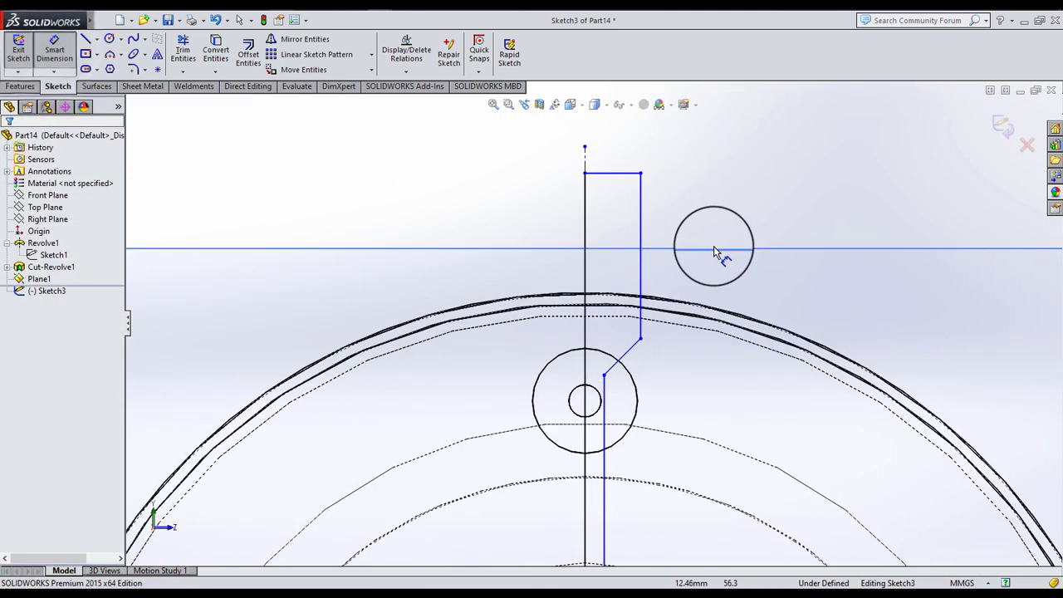
pyautogui.click(629, 357)
pyautogui.click(641, 270)
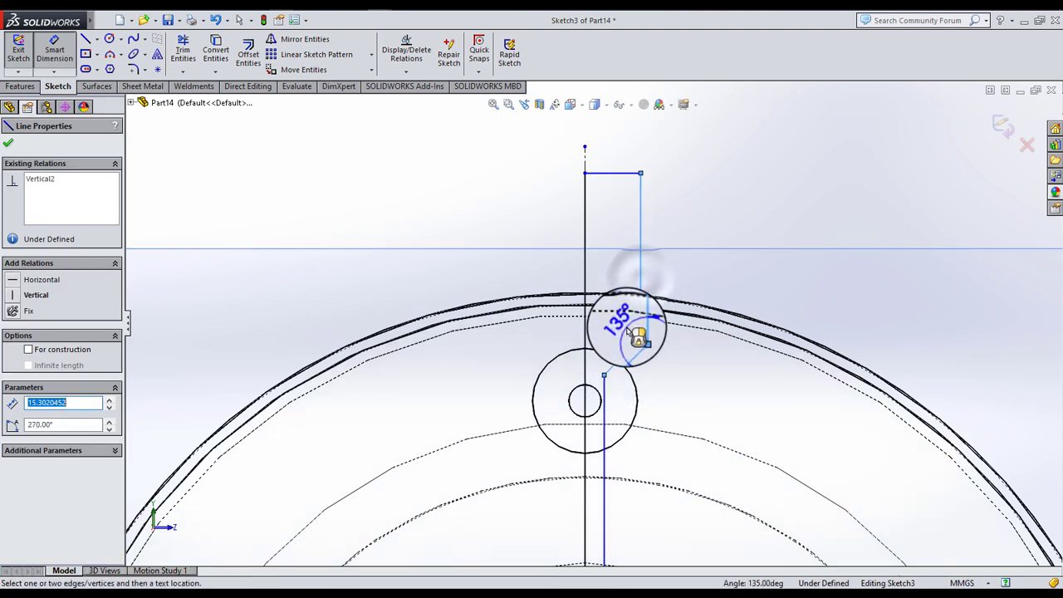
pyautogui.click(629, 332)
pyautogui.press('Return')
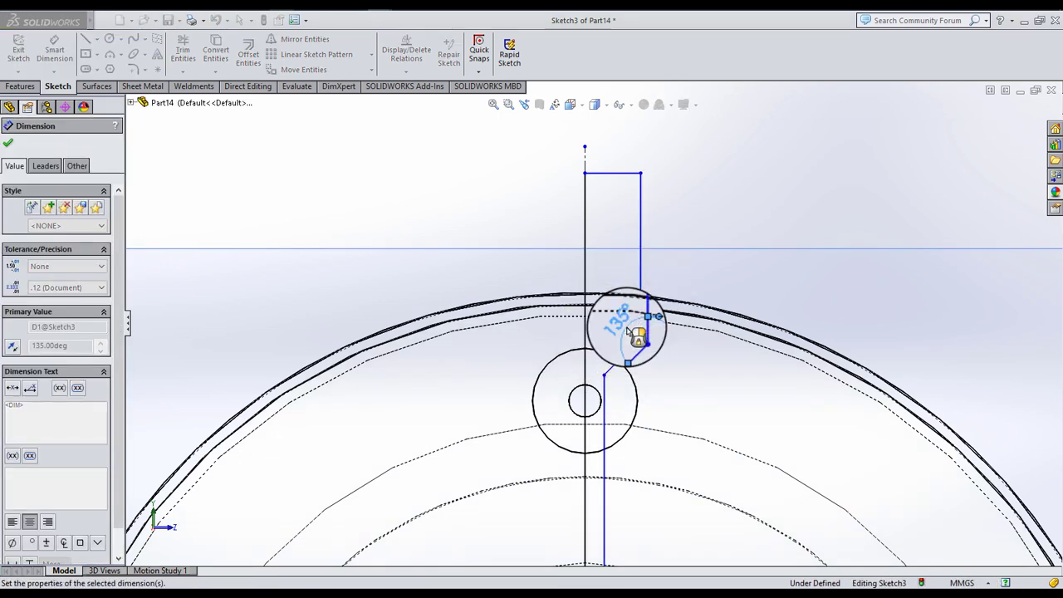
pyautogui.click(641, 226)
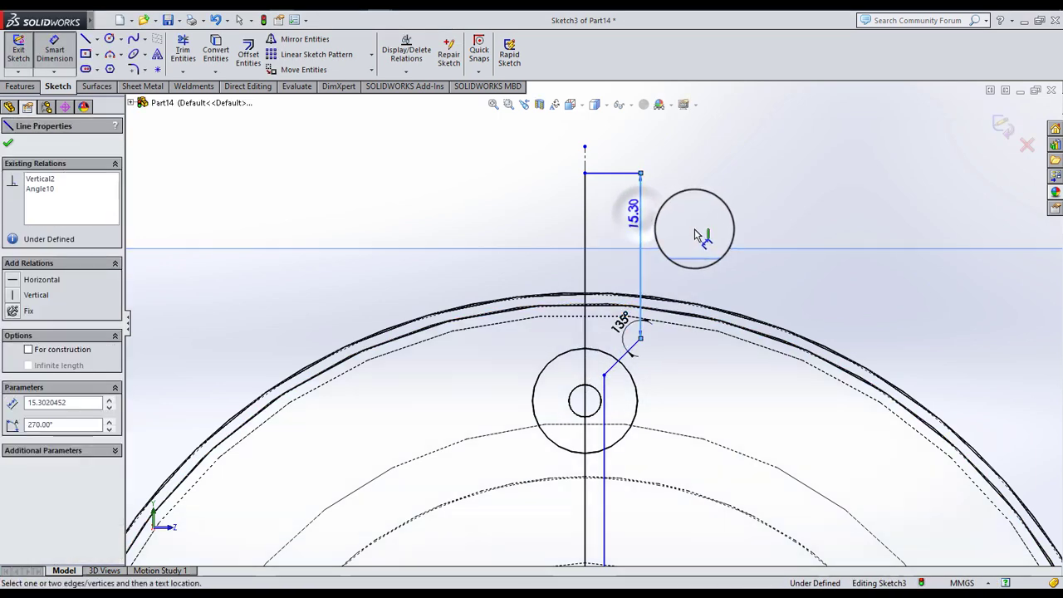
pyautogui.click(701, 238)
pyautogui.press('Return')
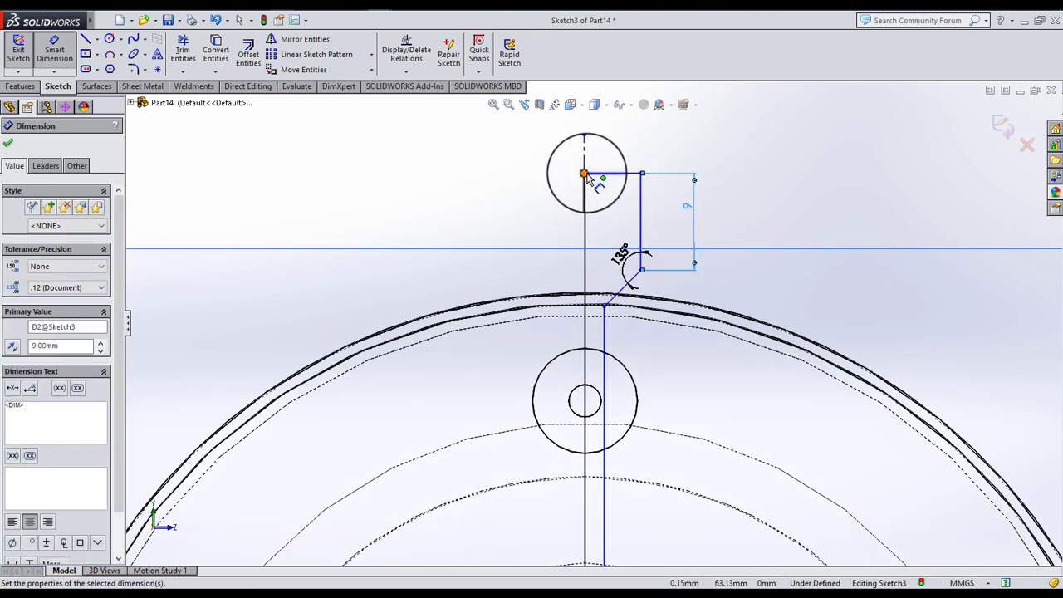
# - Place a sketch point where the centerline meets the rim and delete the stray extra point
pyautogui.moveTo(584, 175); pyautogui.dragTo(586, 301)
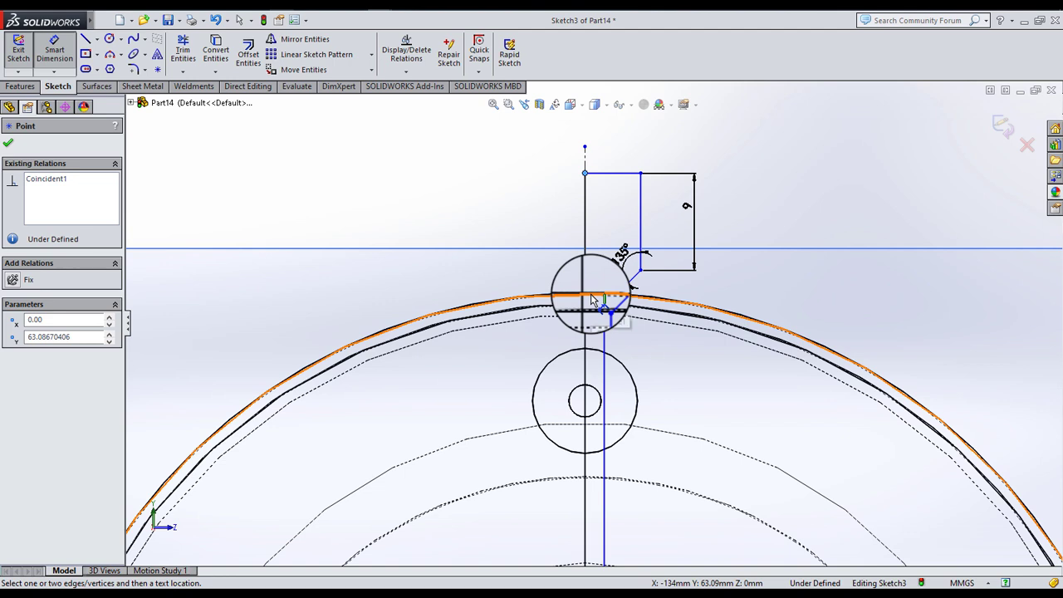
pyautogui.click(8, 145)
pyautogui.click(157, 68)
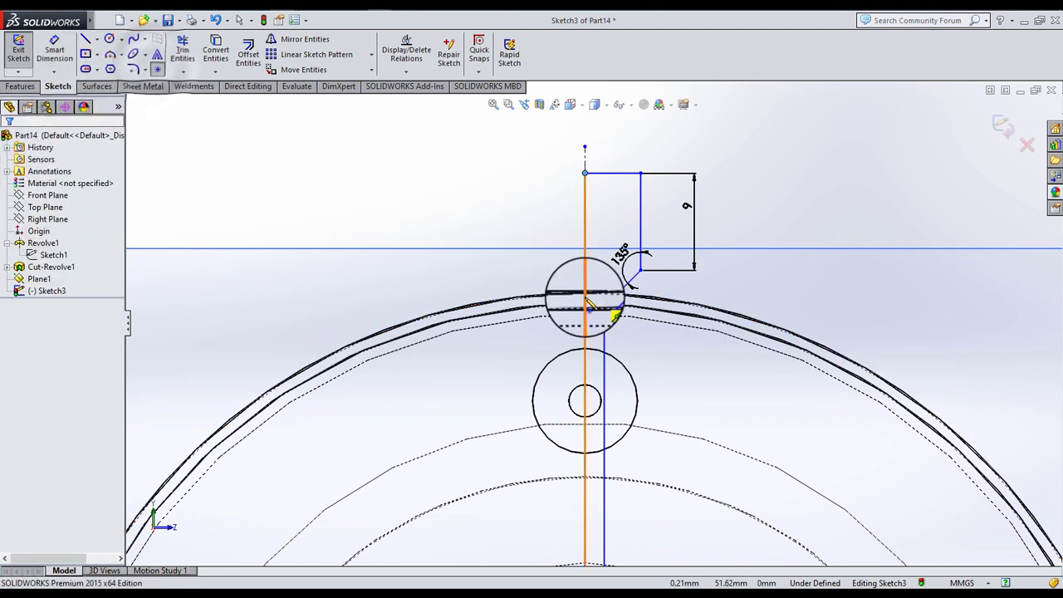
pyautogui.click(586, 295)
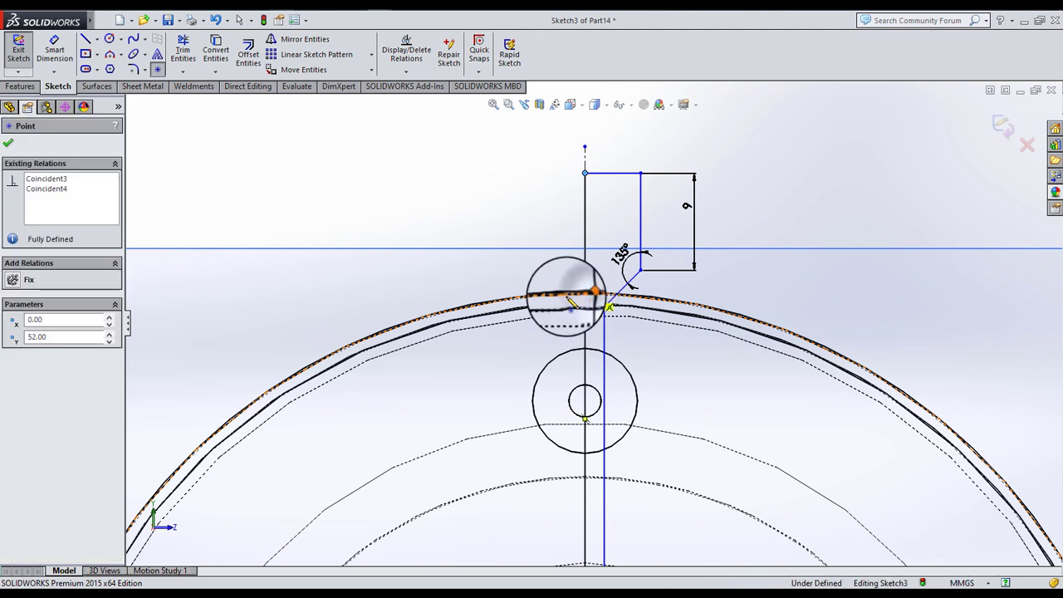
pyautogui.click(13, 146)
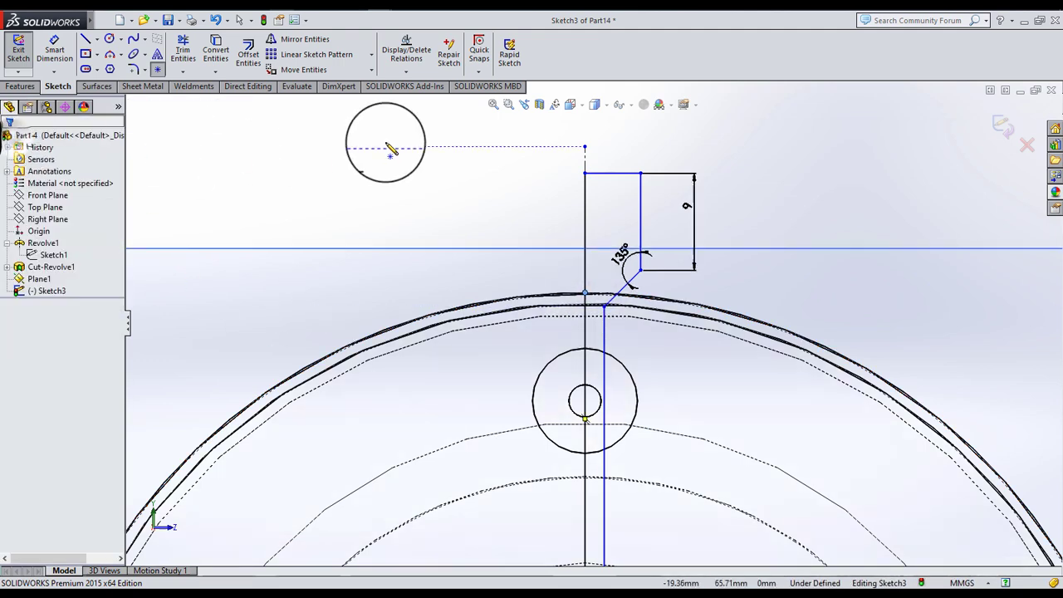
pyautogui.click(386, 141)
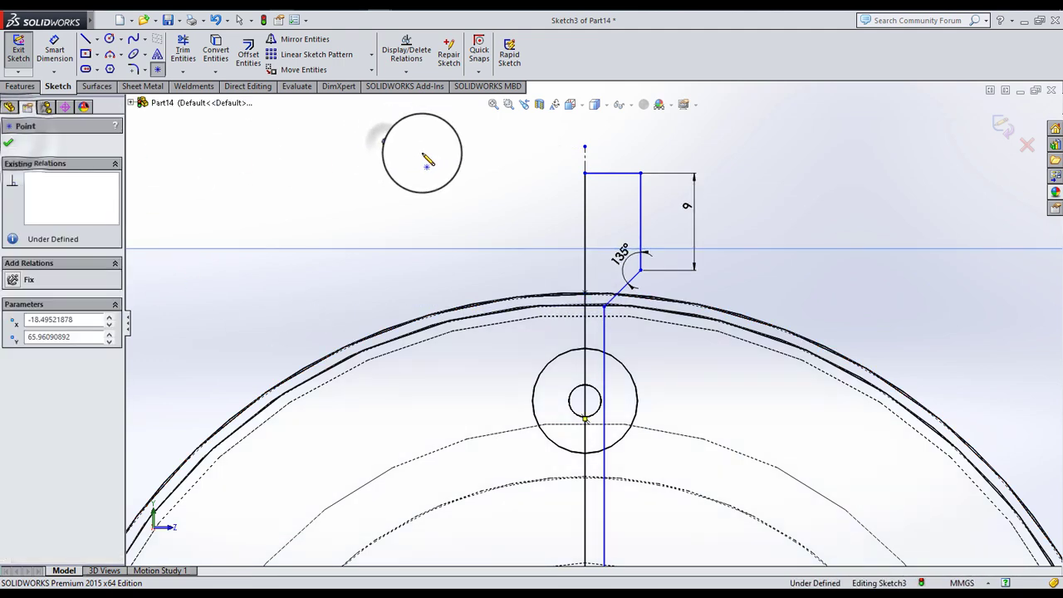
pyautogui.click(8, 147)
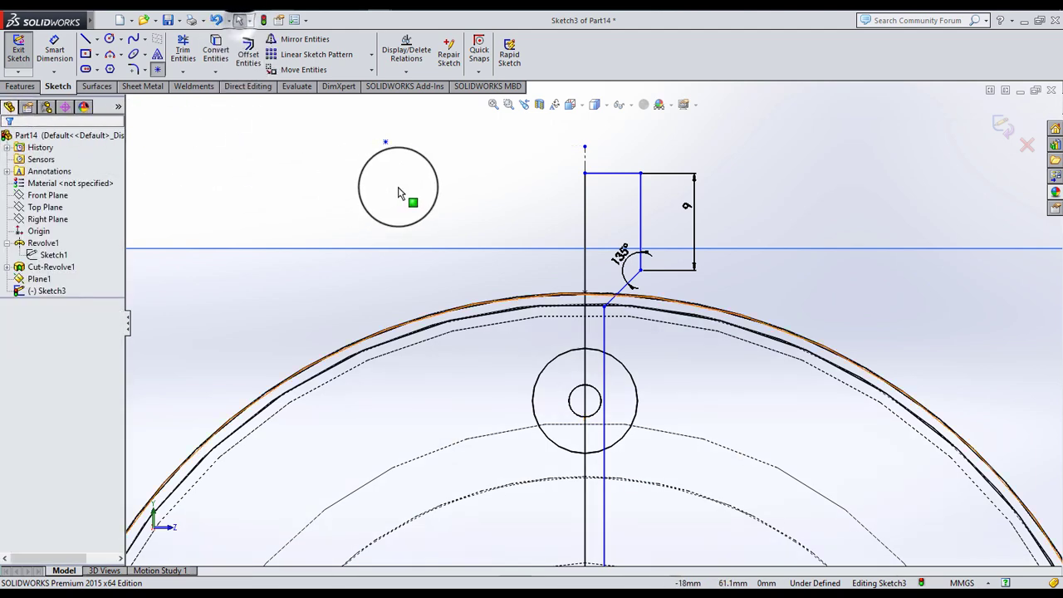
pyautogui.click(385, 142)
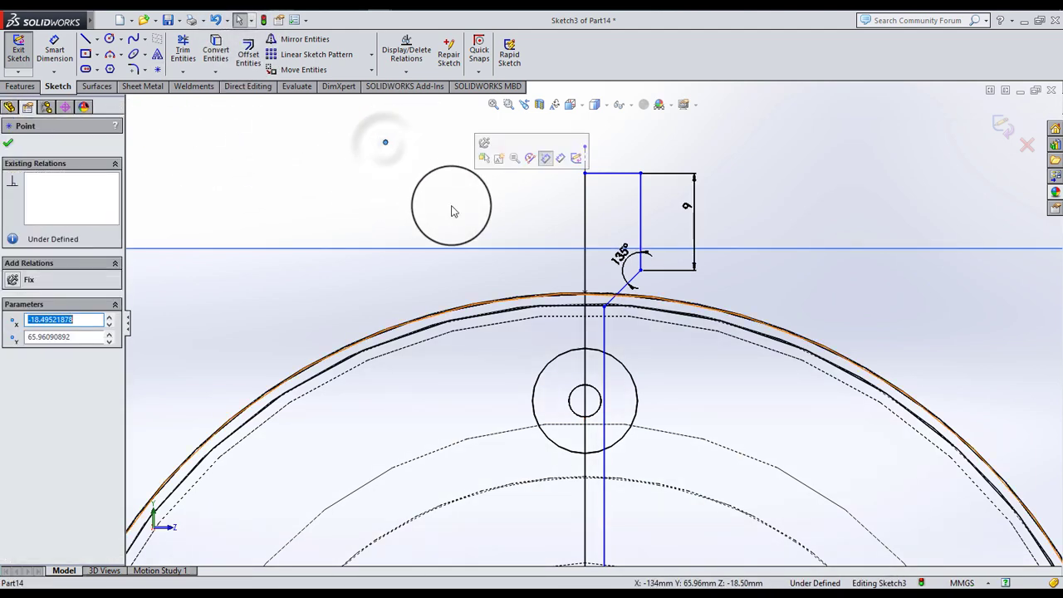
pyautogui.press('Delete')
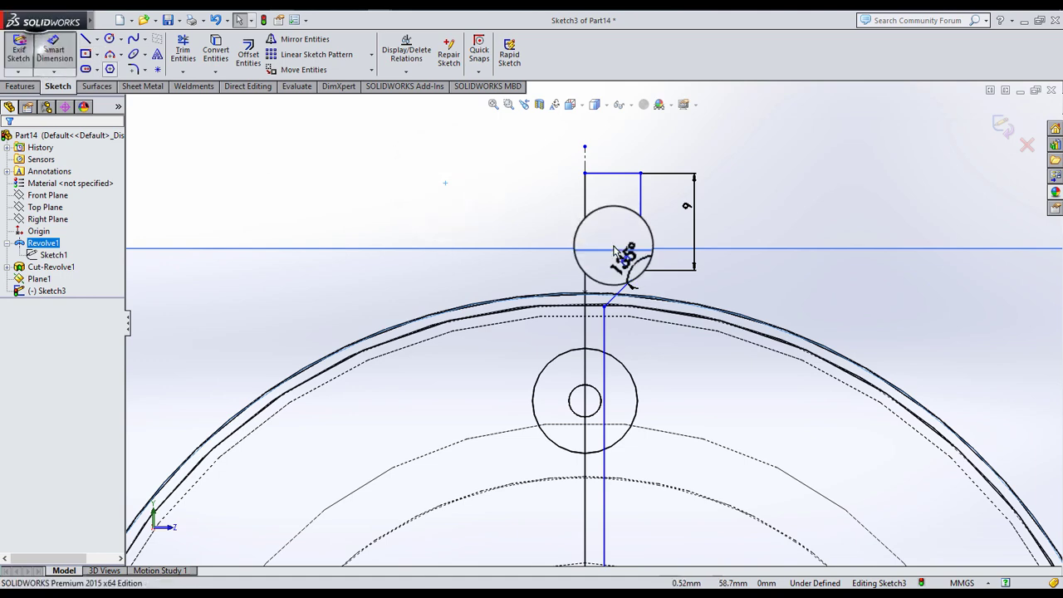
# - Add an 11.09 distance dimension and a width dimension on the short top edge, entering 9.2
pyautogui.moveTo(615, 252)
pyautogui.mouseDown()
pyautogui.moveTo(570, 220)
pyautogui.moveTo(567, 230)
pyautogui.mouseUp()
pyautogui.click(570, 232)
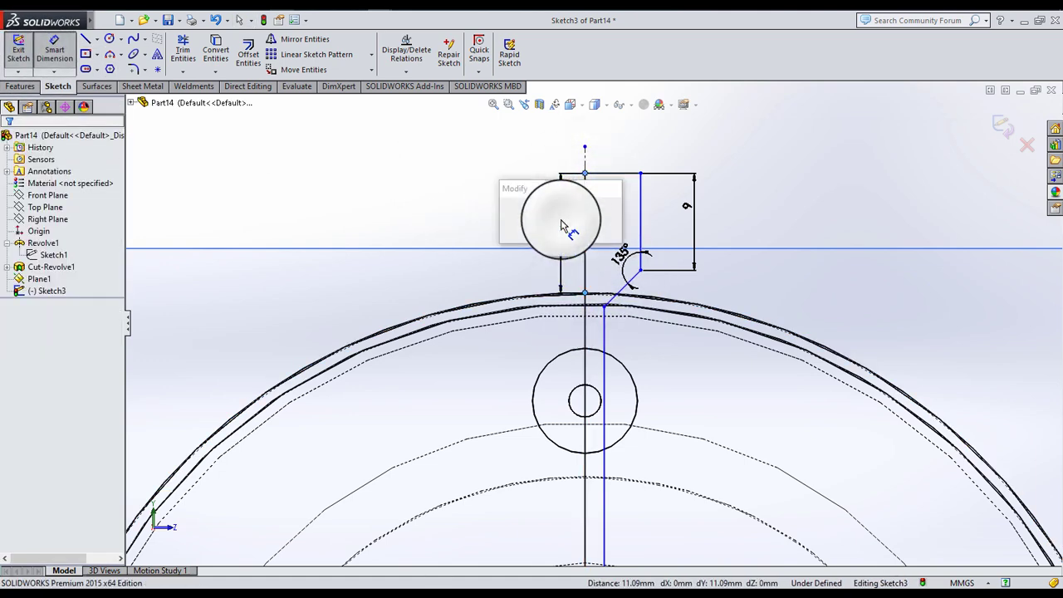
pyautogui.press('Return')
pyautogui.moveTo(563, 225); pyautogui.dragTo(665, 384)
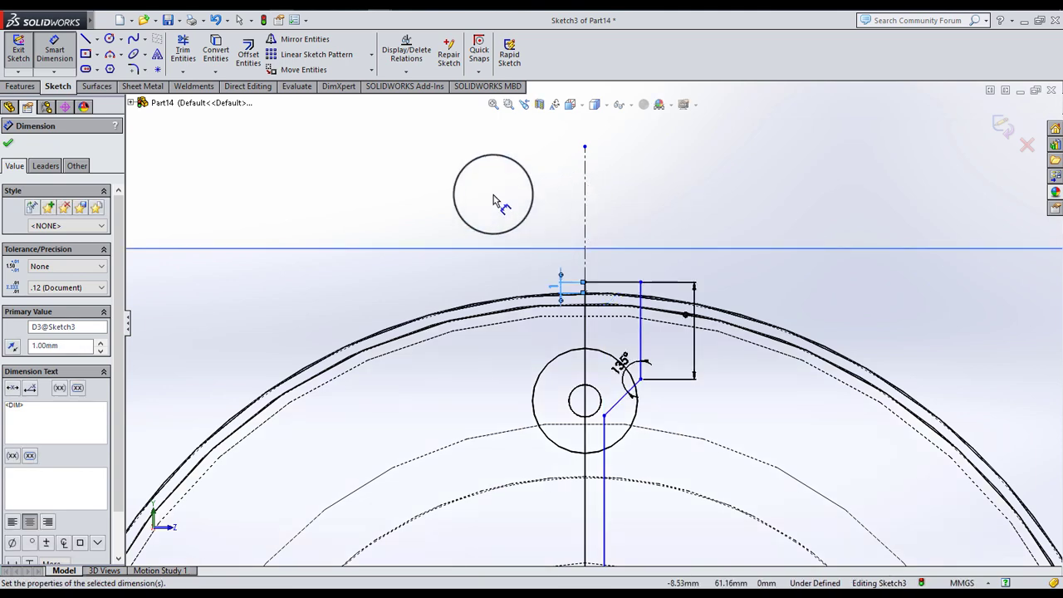
pyautogui.click(616, 297)
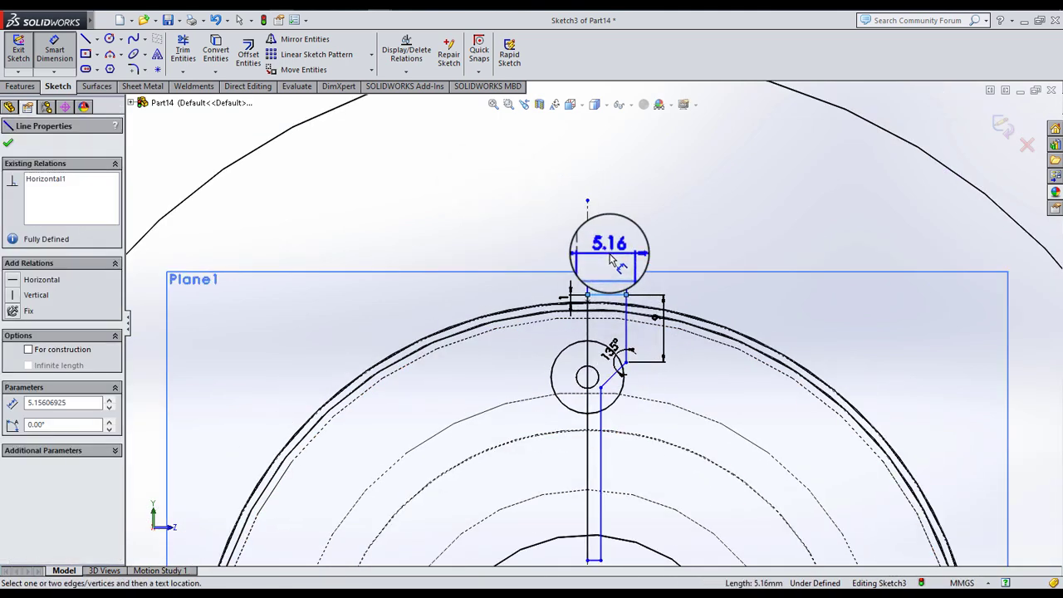
pyautogui.click(611, 260)
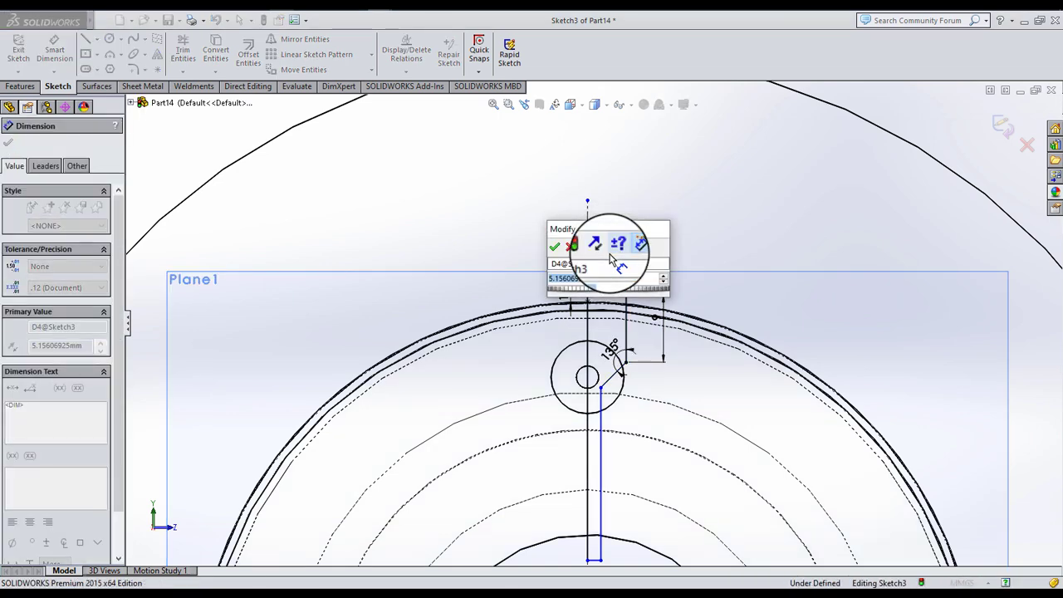
pyautogui.scroll(1, 616, 287)
pyautogui.scroll(1, 614, 293)
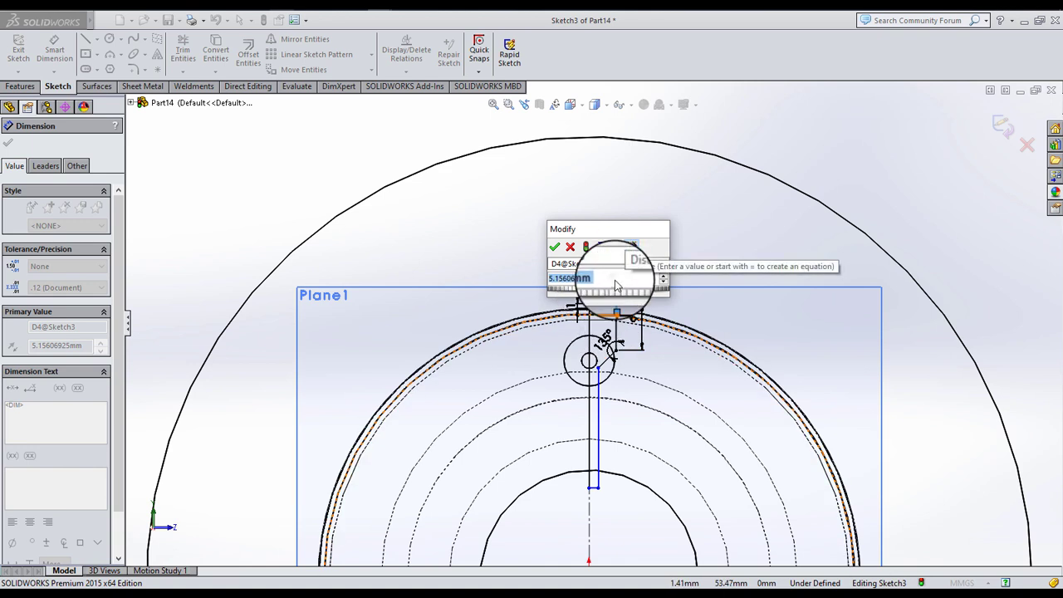
pyautogui.write('9.7')
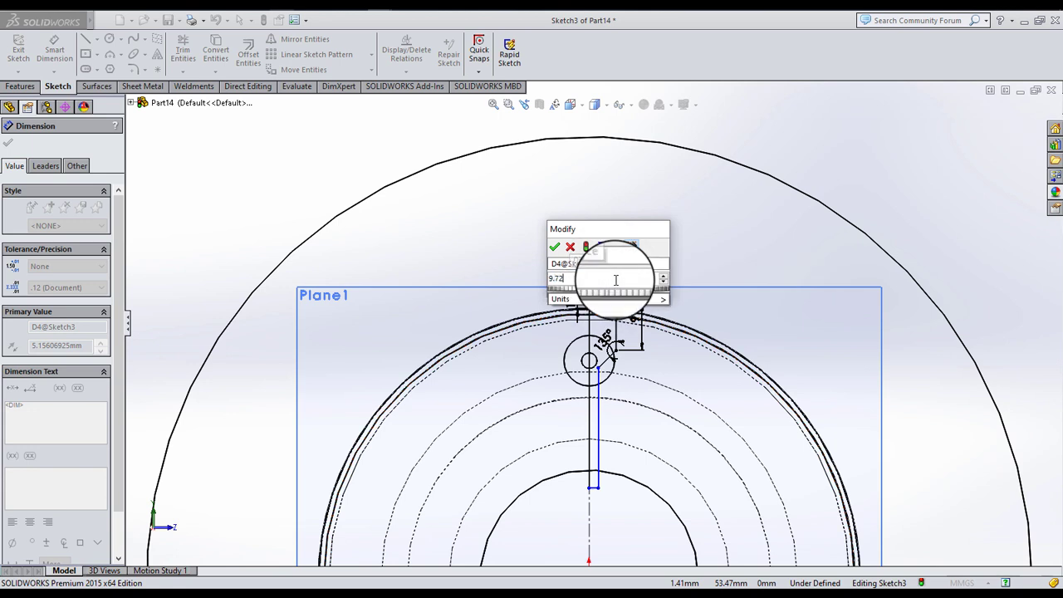
pyautogui.write('2')
pyautogui.press('Return')
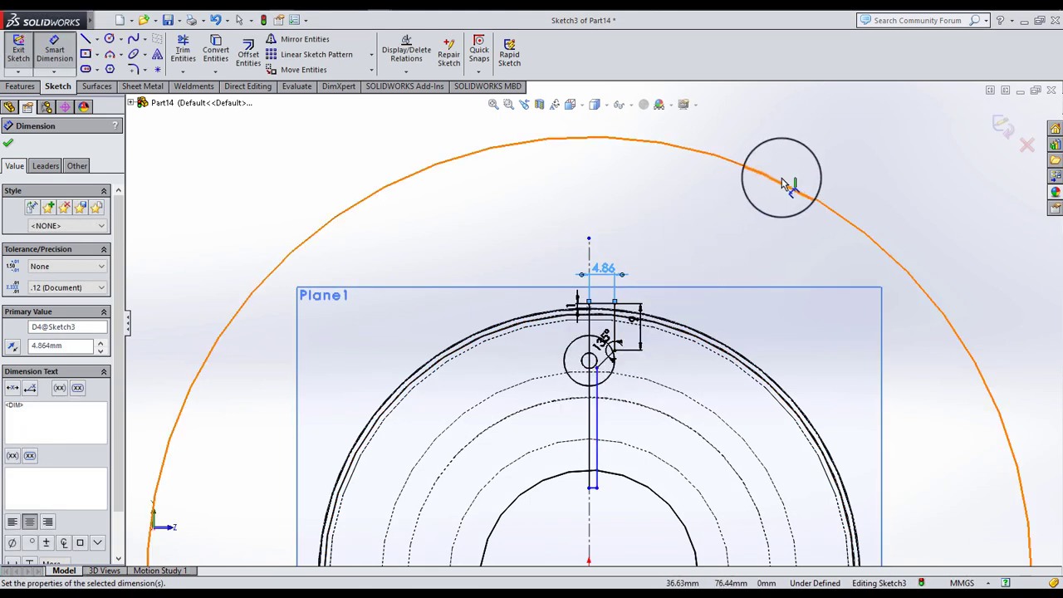
pyautogui.press('Escape')
pyautogui.scroll(-2, 609, 432)
pyautogui.scroll(-2, 608, 432)
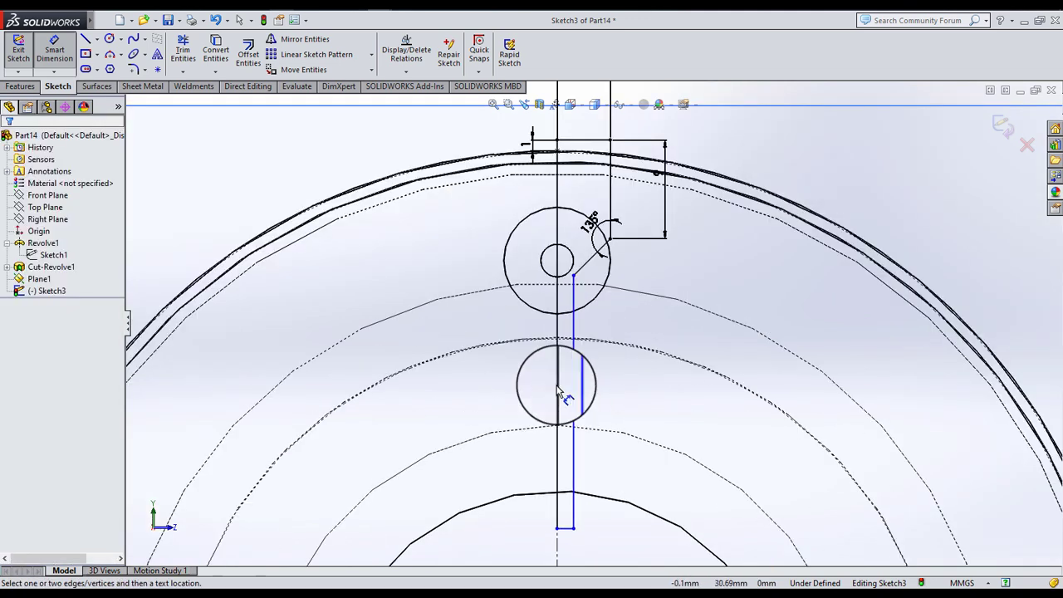
# - Set the slot width between its two lines to 1.5 mm
pyautogui.click(558, 392)
pyautogui.click(569, 397)
pyautogui.click(569, 407)
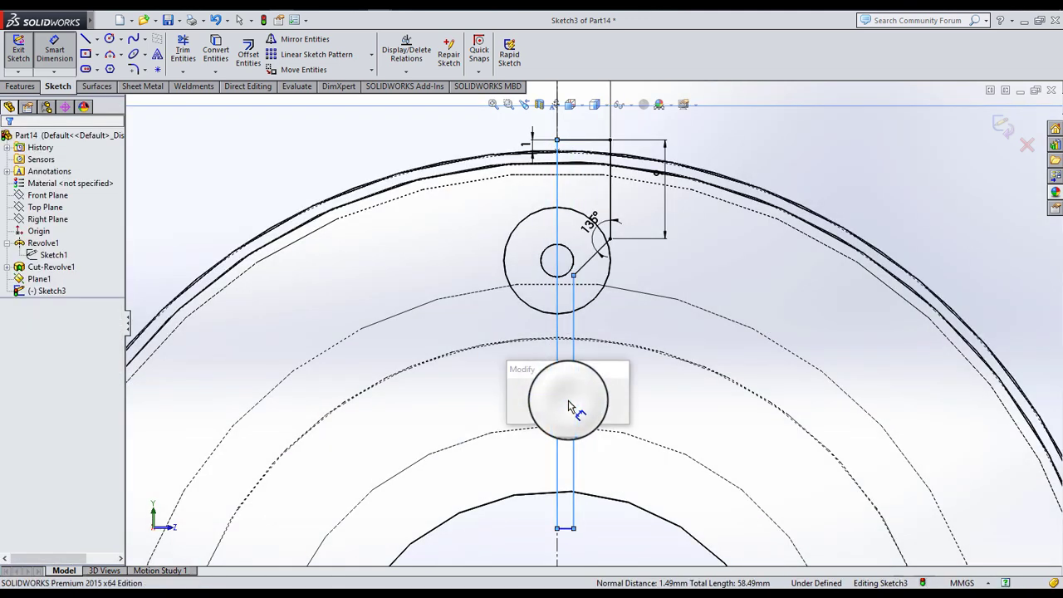
pyautogui.write('1.5')
pyautogui.press('Return')
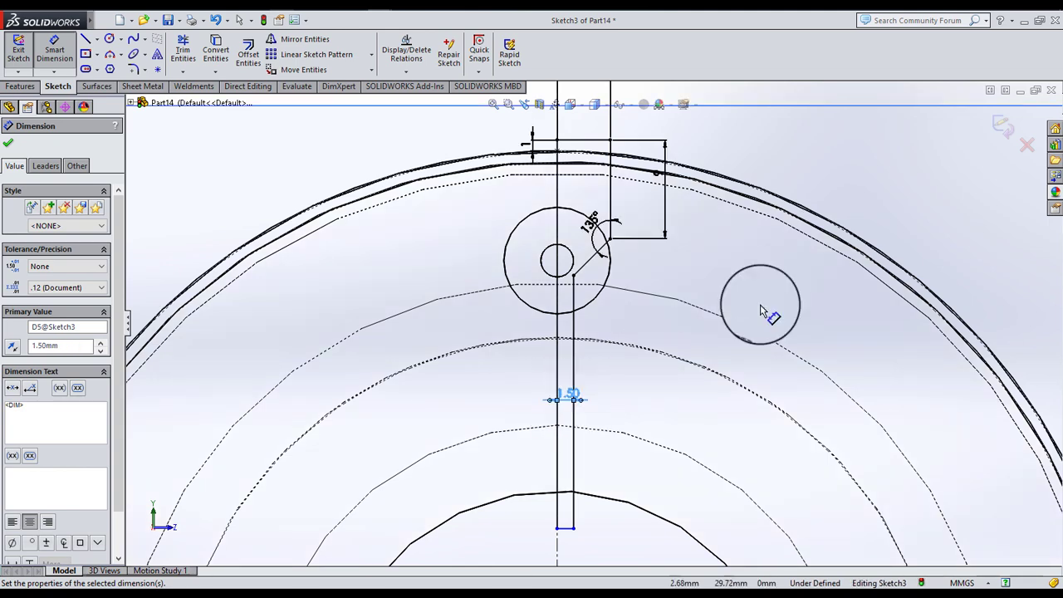
pyautogui.click(724, 382)
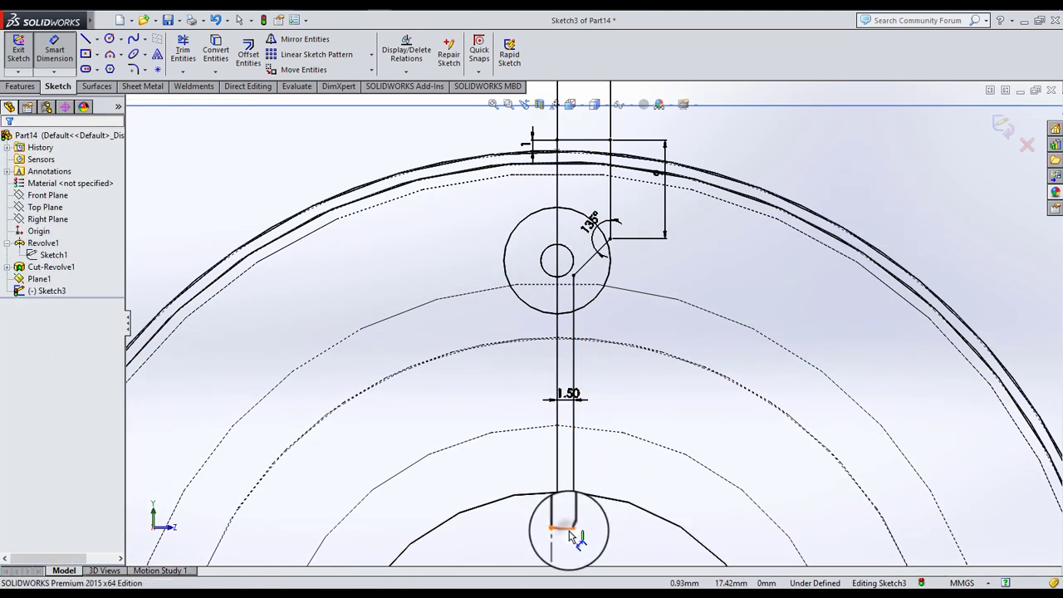
# - Dimension the slot's lower end to the origin at 18 mm and exit the sketch
pyautogui.click(569, 536)
pyautogui.scroll(3, 573, 523)
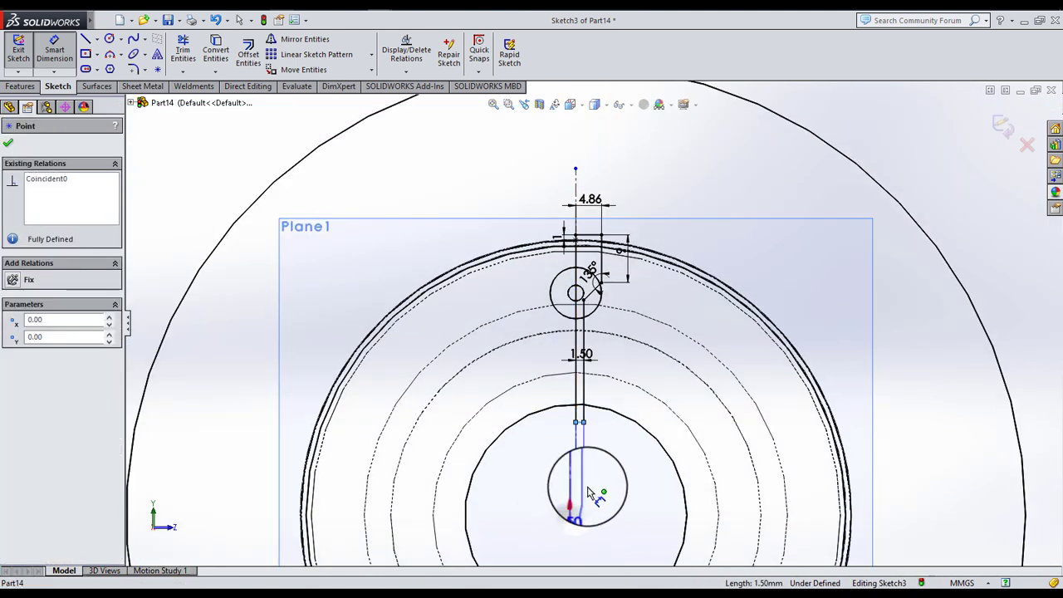
pyautogui.click(588, 494)
pyautogui.click(598, 487)
pyautogui.write('18')
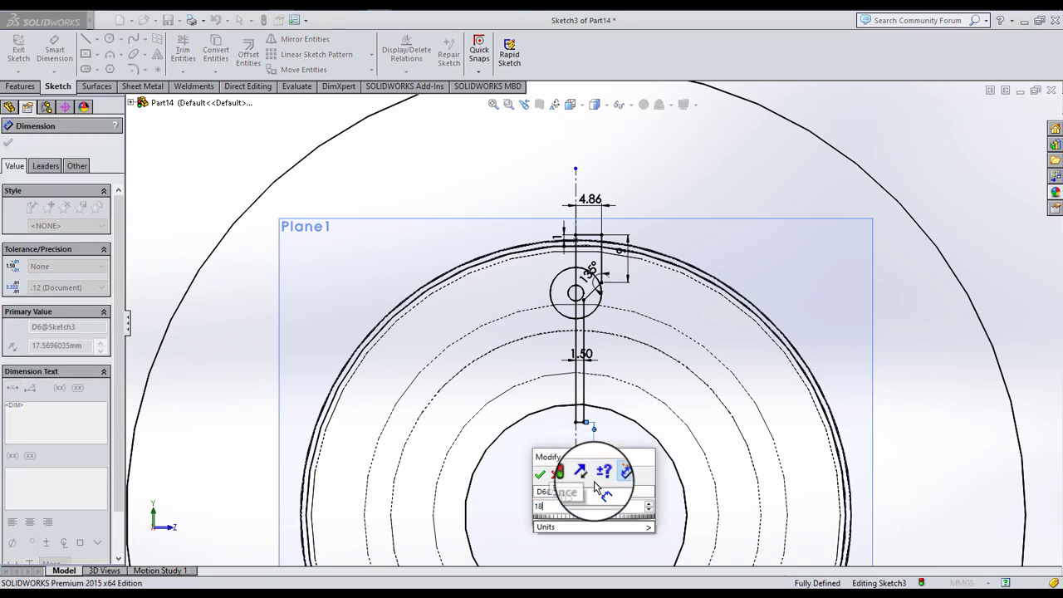
pyautogui.press('Return')
pyautogui.click(490, 189)
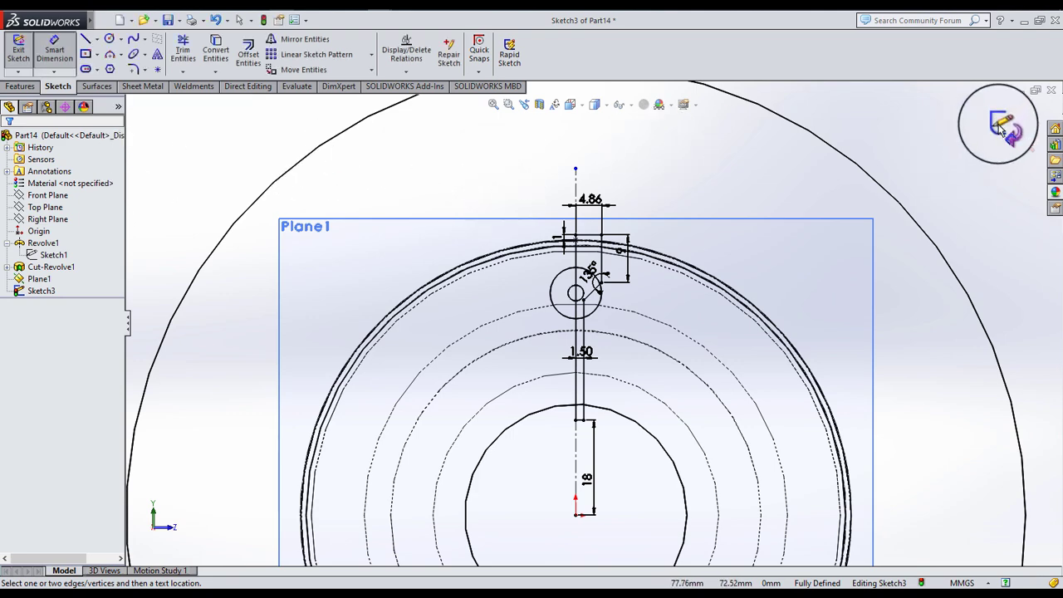
pyautogui.hotkey('ctrl', 'b')
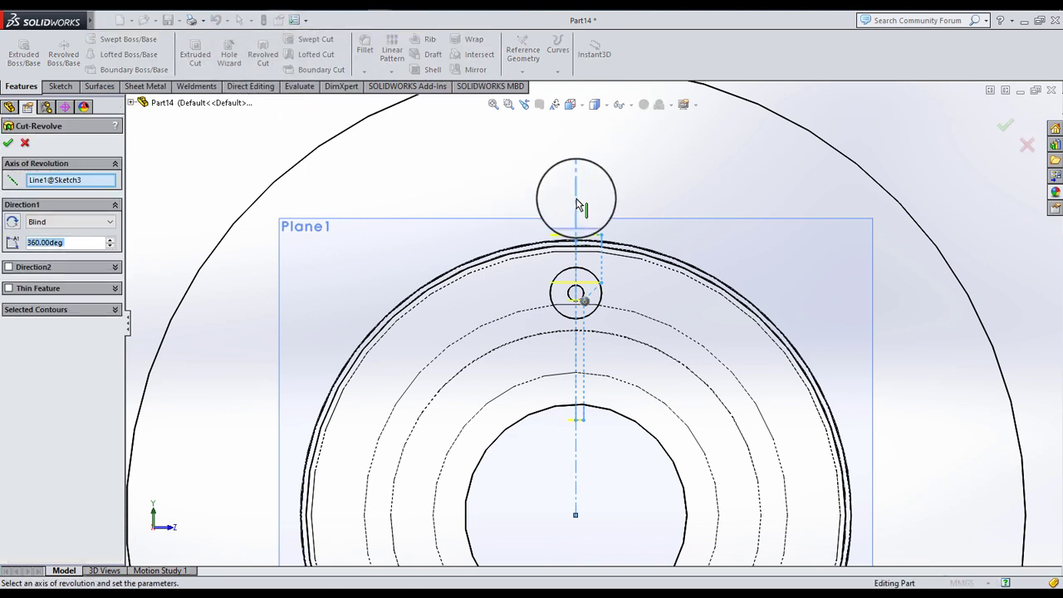
# - Accept the 360° revolved cut around the centerline and orbit to inspect the pin hole
pyautogui.click(8, 143)
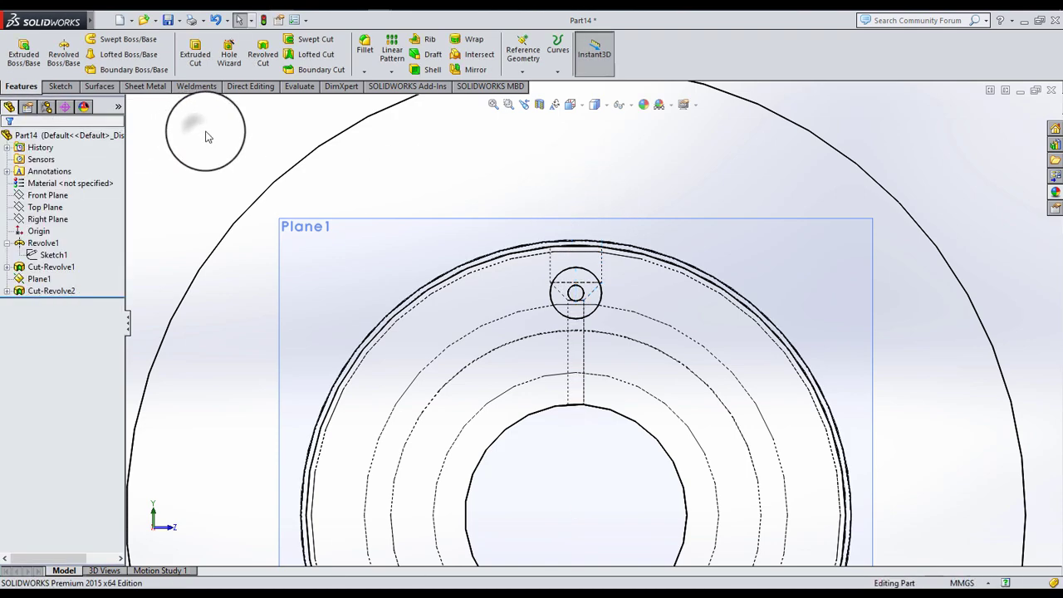
pyautogui.scroll(5, 573, 349)
pyautogui.moveTo(581, 375)
pyautogui.mouseDown(button='middle')
pyautogui.moveTo(498, 324)
pyautogui.moveTo(478, 366)
pyautogui.moveTo(653, 308)
pyautogui.moveTo(629, 380)
pyautogui.moveTo(637, 299)
pyautogui.moveTo(610, 356)
pyautogui.moveTo(672, 356)
pyautogui.moveTo(634, 308)
pyautogui.moveTo(603, 338)
pyautogui.moveTo(622, 344)
pyautogui.mouseUp(button='middle')
pyautogui.scroll(-3, 672, 357)
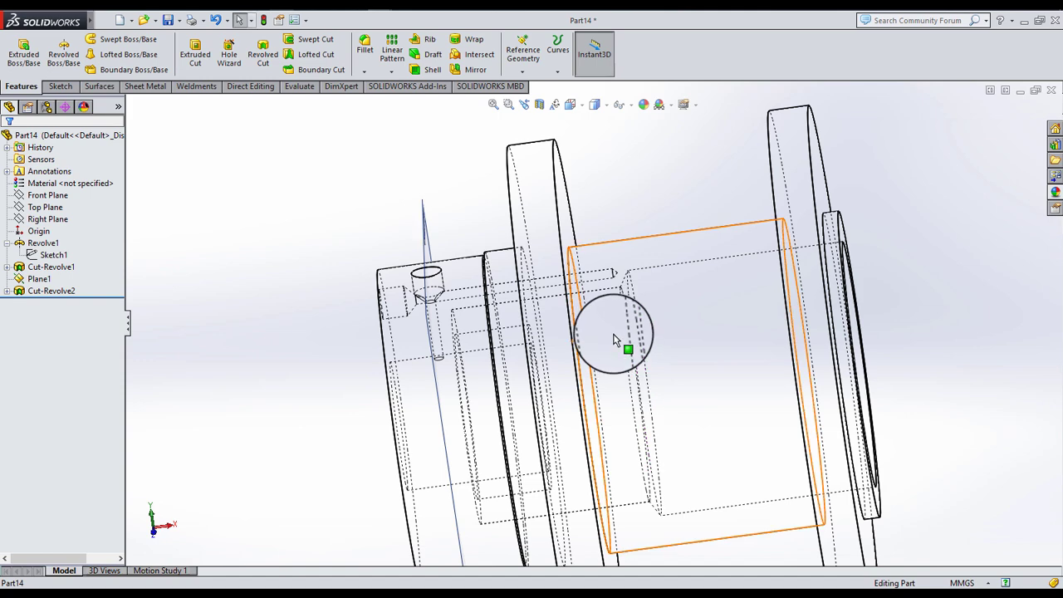
pyautogui.scroll(3, 611, 344)
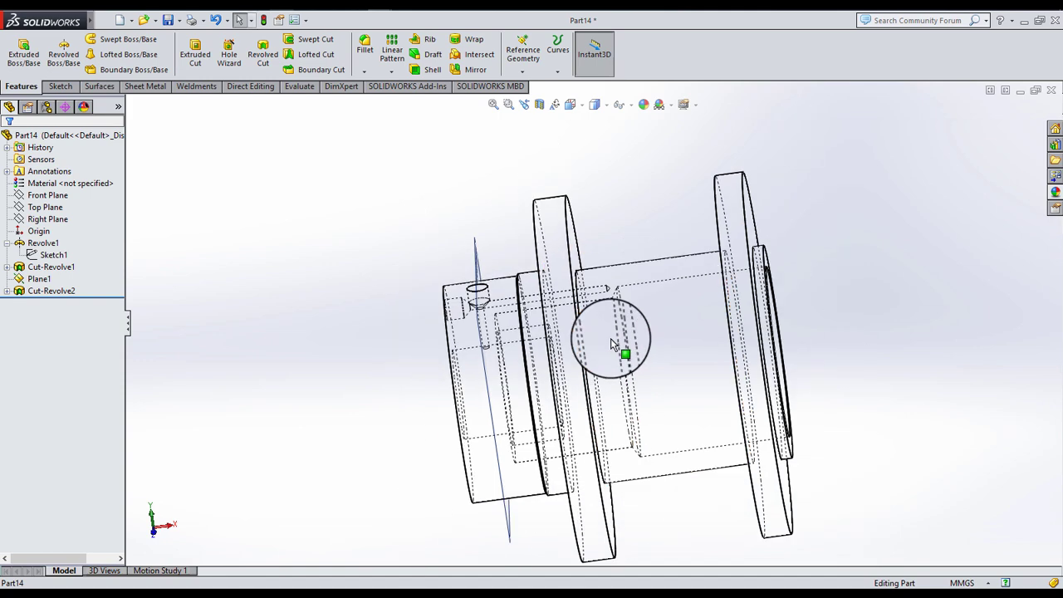
pyautogui.scroll(-2, 612, 344)
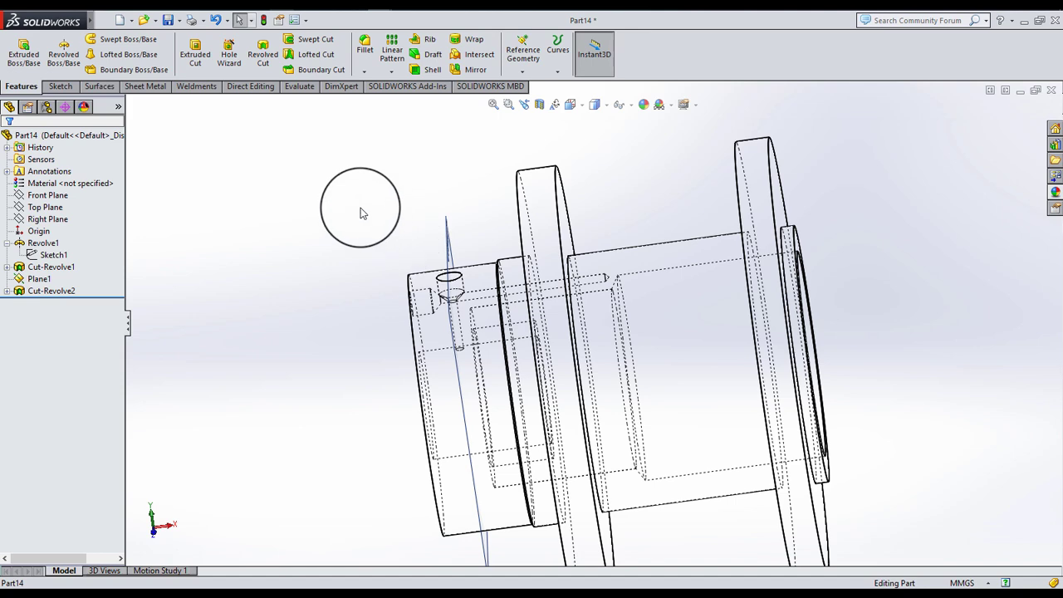
# - Create reference plane Plane2 parallel to the Top Plane, offset 82 mm above the part
pyautogui.click(522, 52)
pyautogui.click(545, 87)
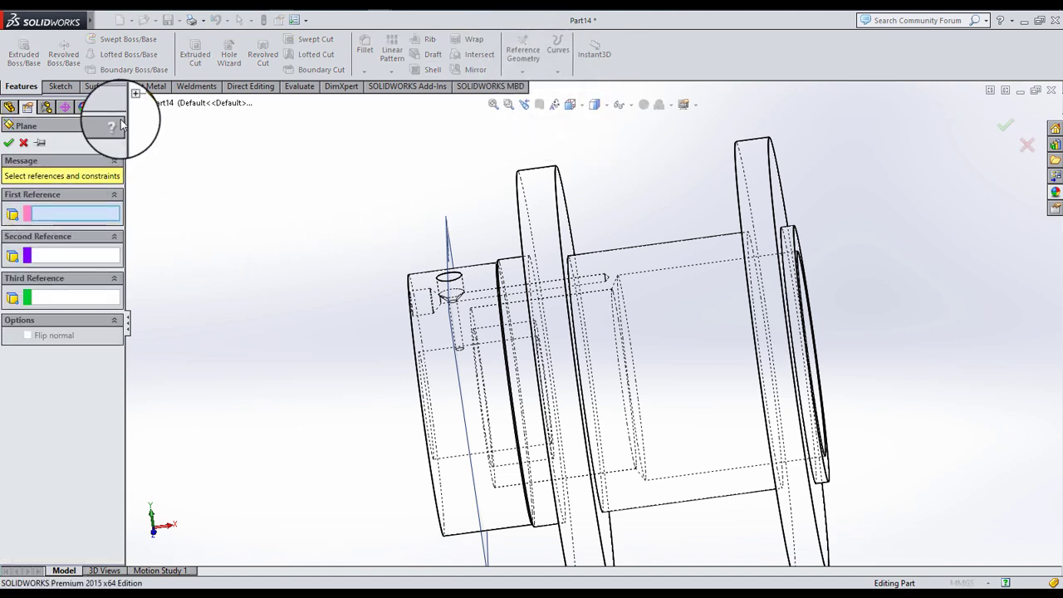
pyautogui.click(131, 103)
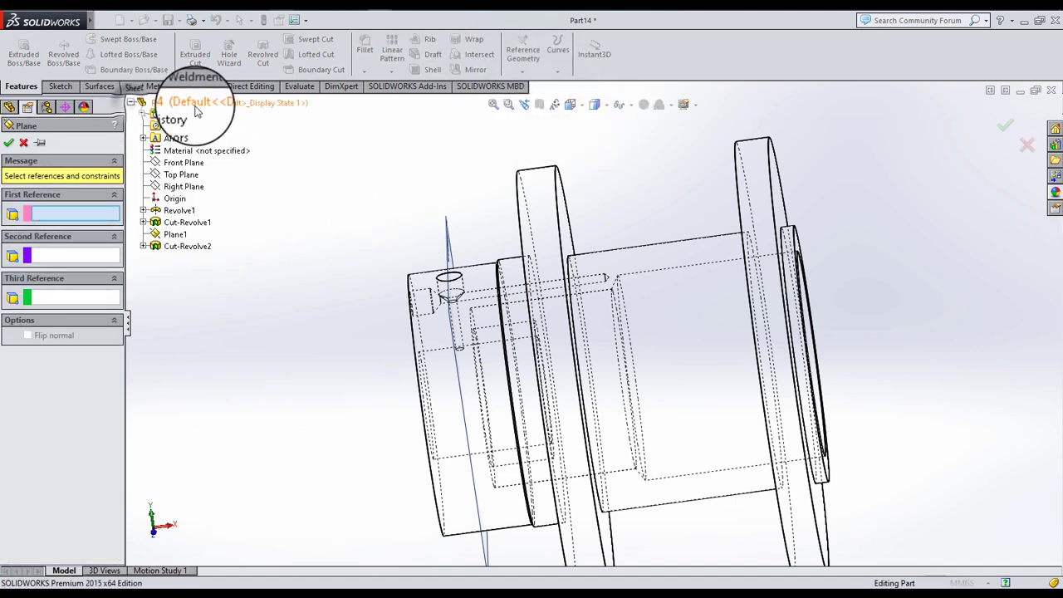
pyautogui.click(179, 176)
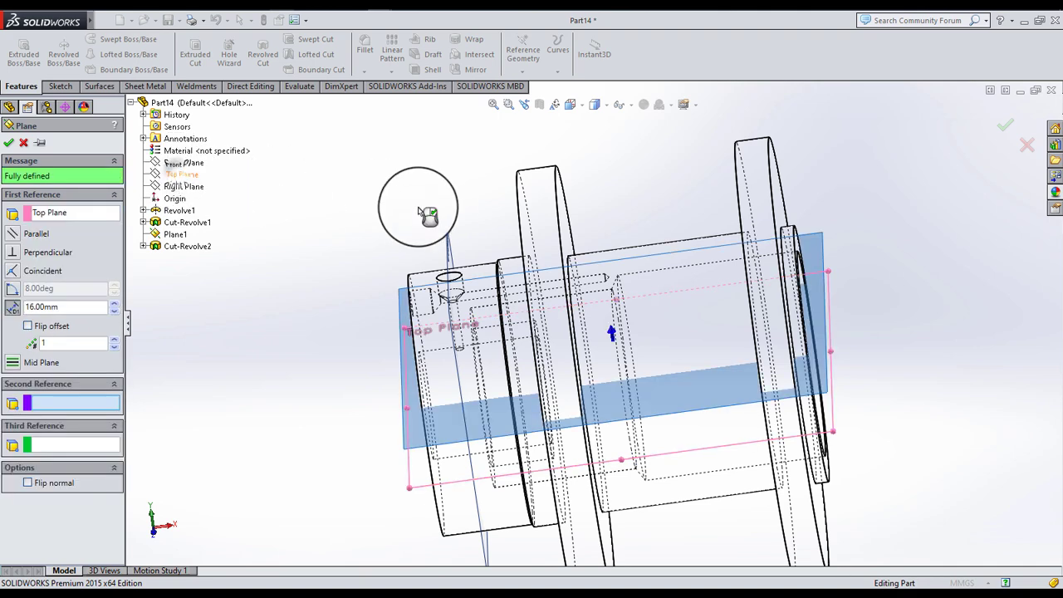
pyautogui.moveTo(427, 219); pyautogui.dragTo(446, 171, button='middle')
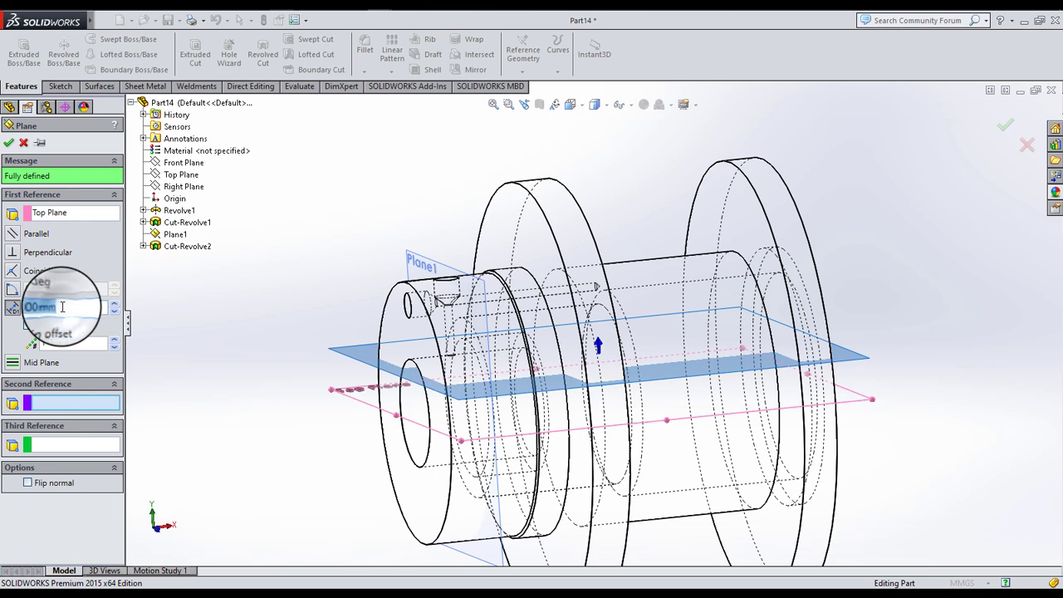
pyautogui.write('100')
pyautogui.press('Return')
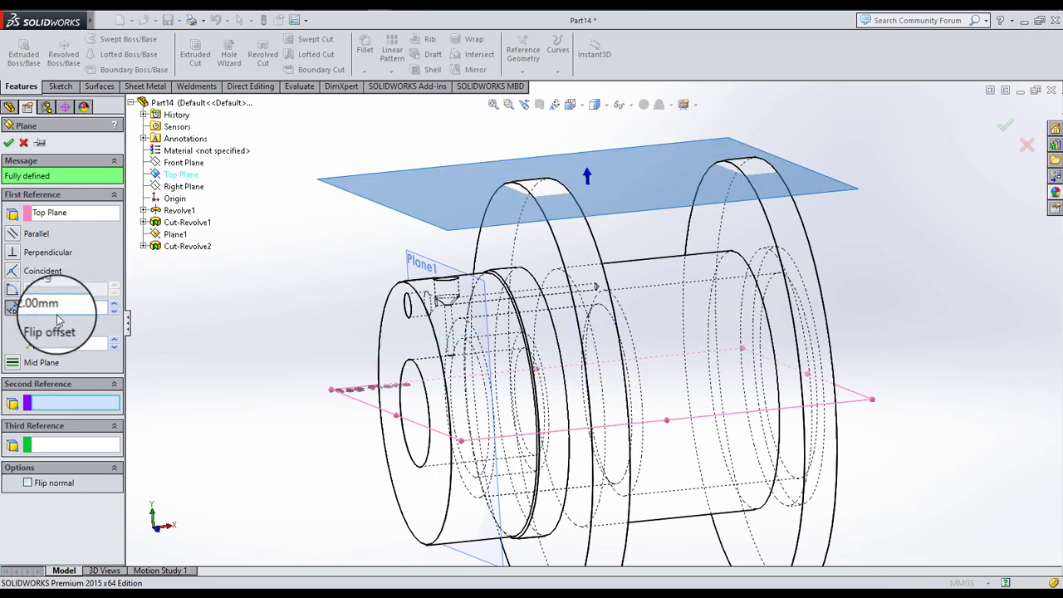
pyautogui.click(10, 146)
# - Start a new sketch on Plane2 and view it normal to the screen
pyautogui.press('f')
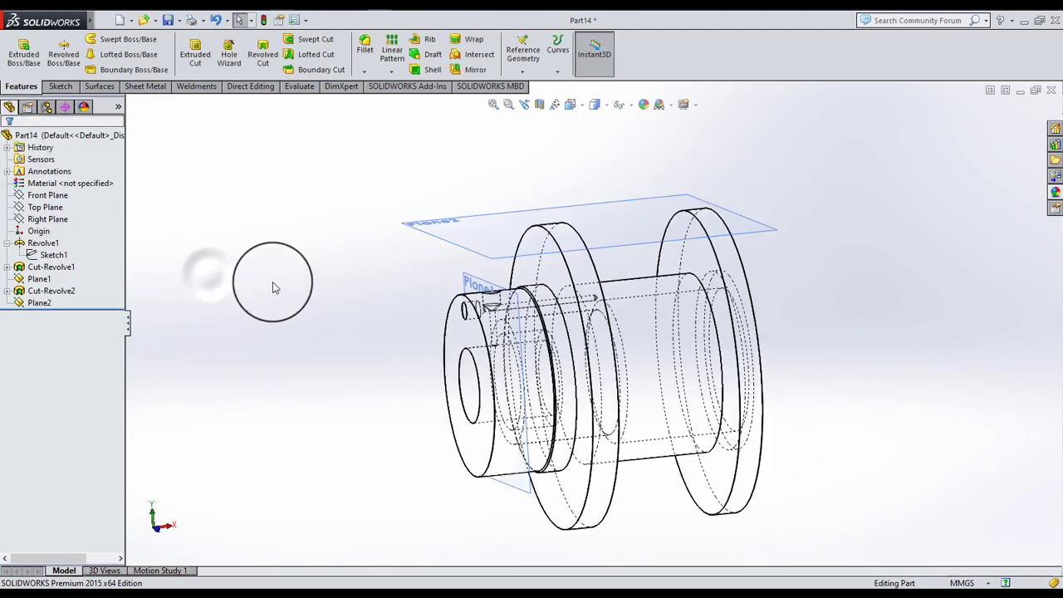
pyautogui.click(41, 303)
pyautogui.click(50, 283)
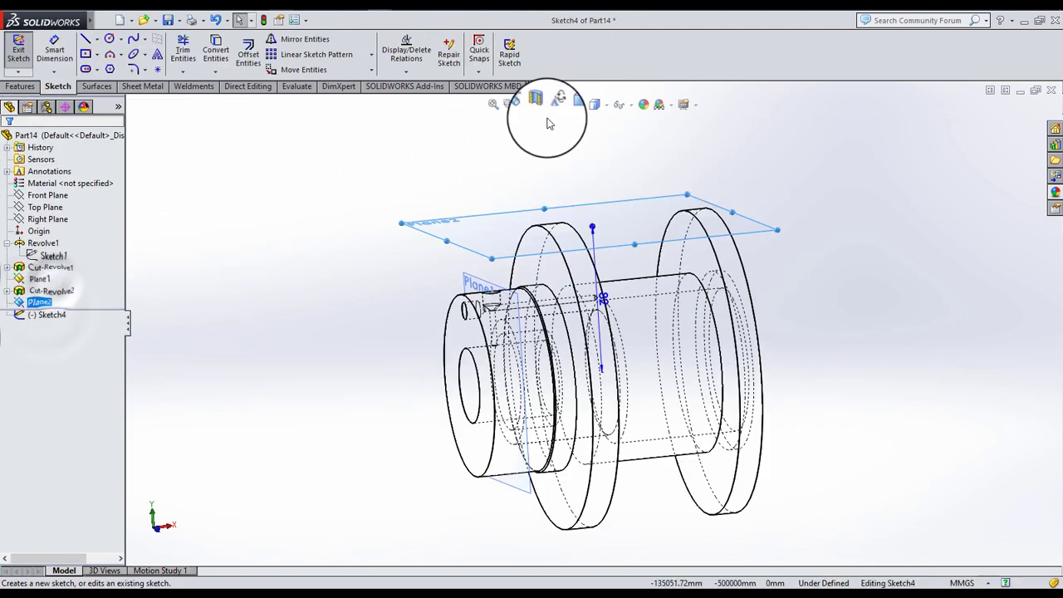
pyautogui.click(565, 102)
pyautogui.click(627, 162)
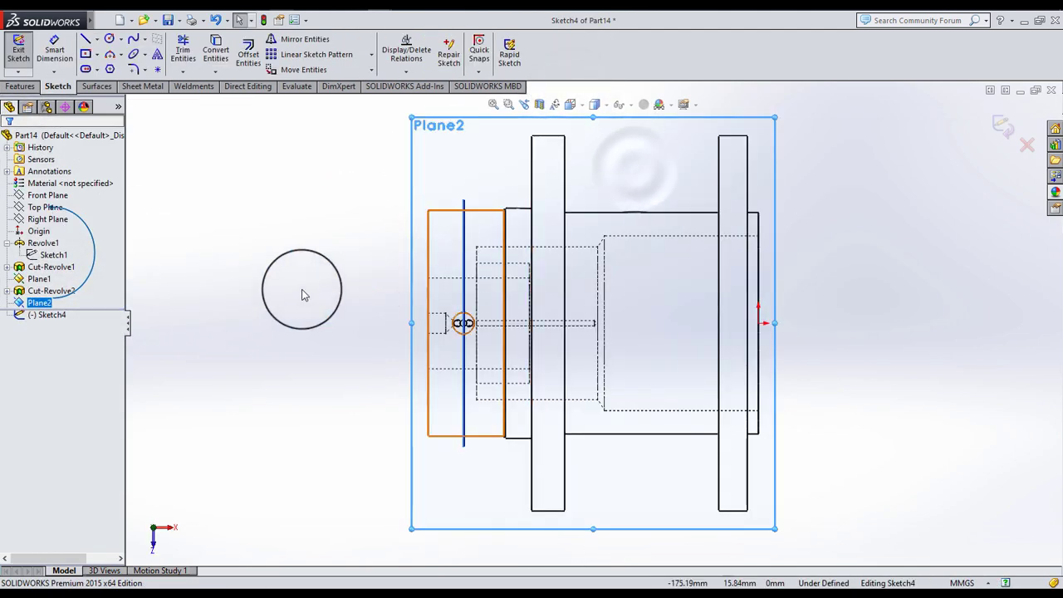
pyautogui.scroll(-3, 631, 337)
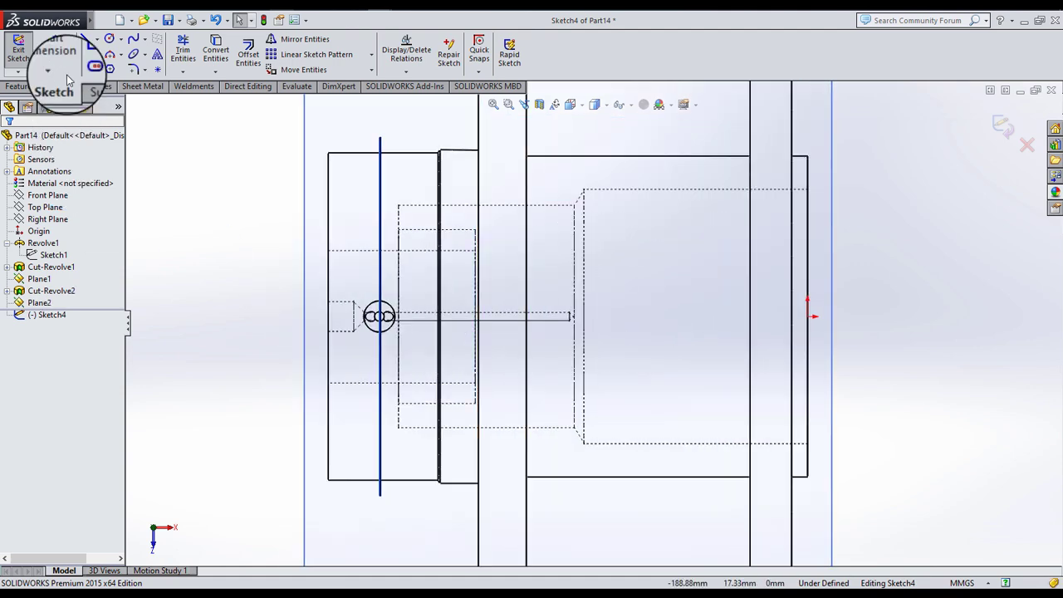
# - Draw a horizontal centerline from the origin into the part
pyautogui.click(98, 40)
pyautogui.click(119, 69)
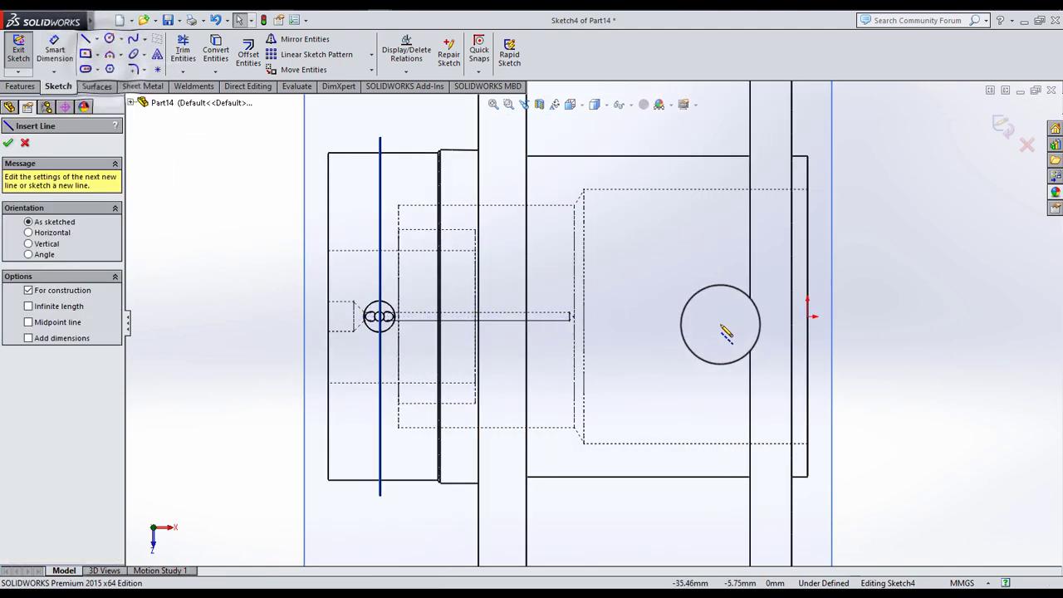
pyautogui.click(807, 315)
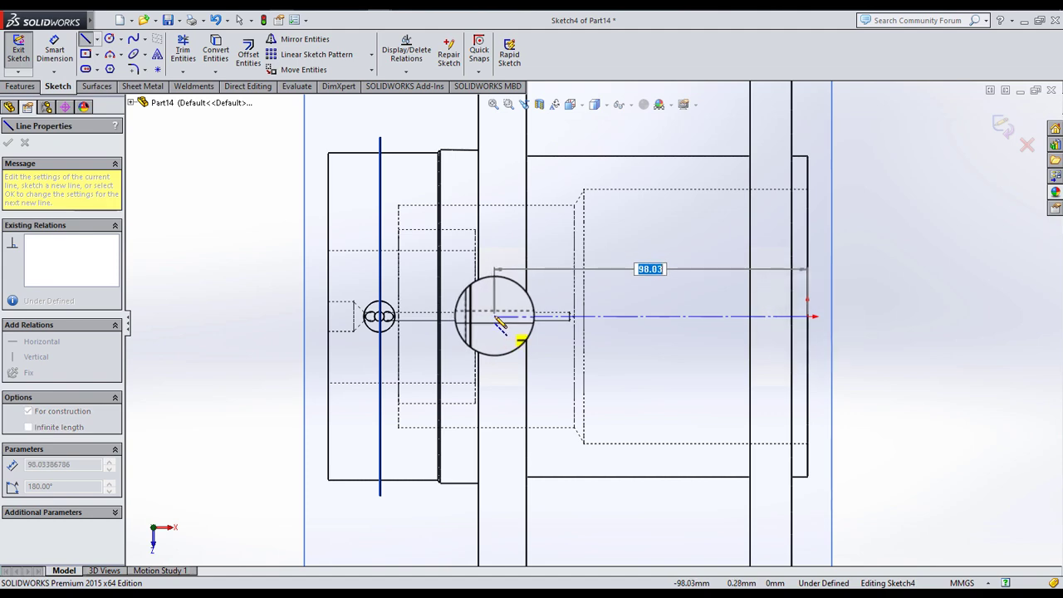
pyautogui.click(494, 316)
pyautogui.click(239, 19)
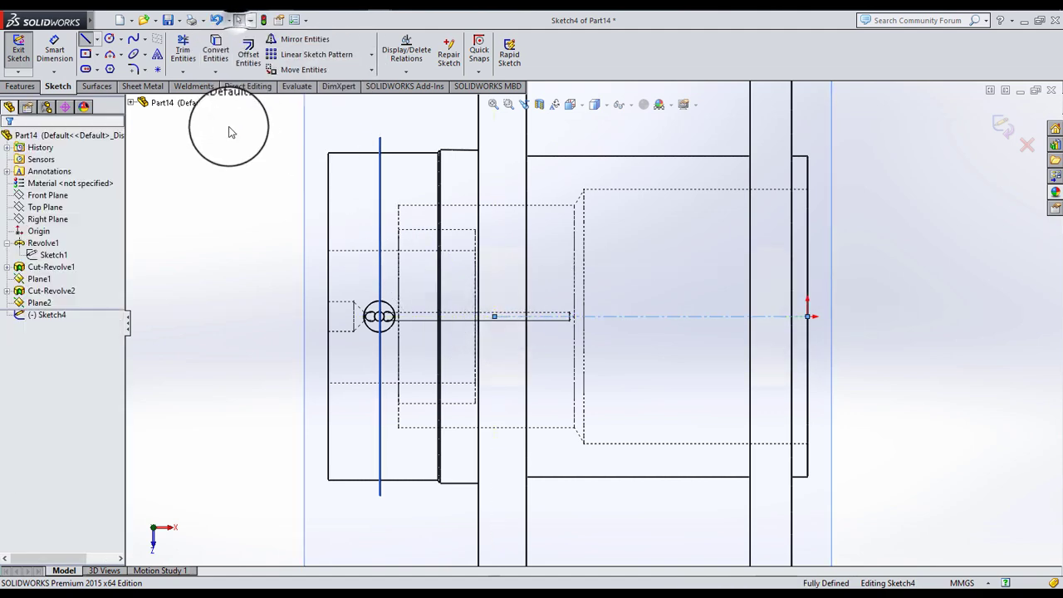
# - Draw a circle centred on the centerline and dimension it Ø20
pyautogui.click(109, 39)
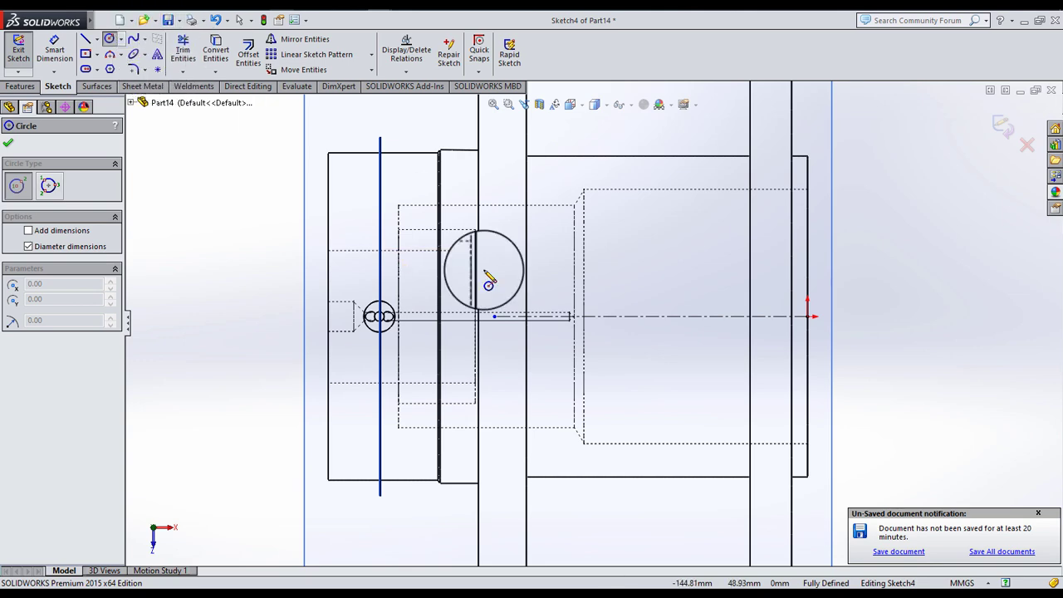
pyautogui.scroll(-3, 563, 342)
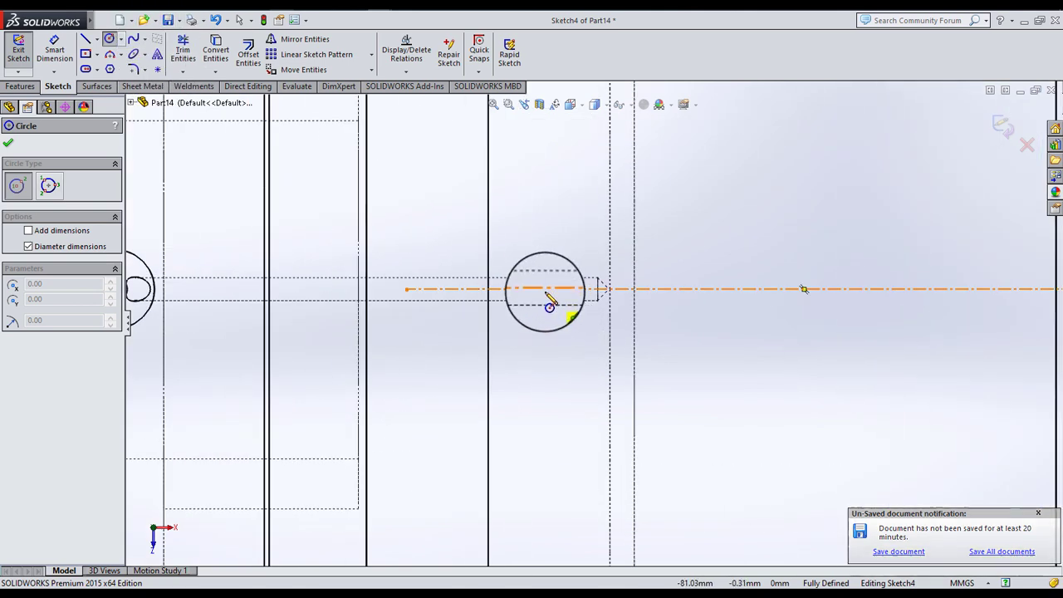
pyautogui.moveTo(545, 292); pyautogui.dragTo(561, 337)
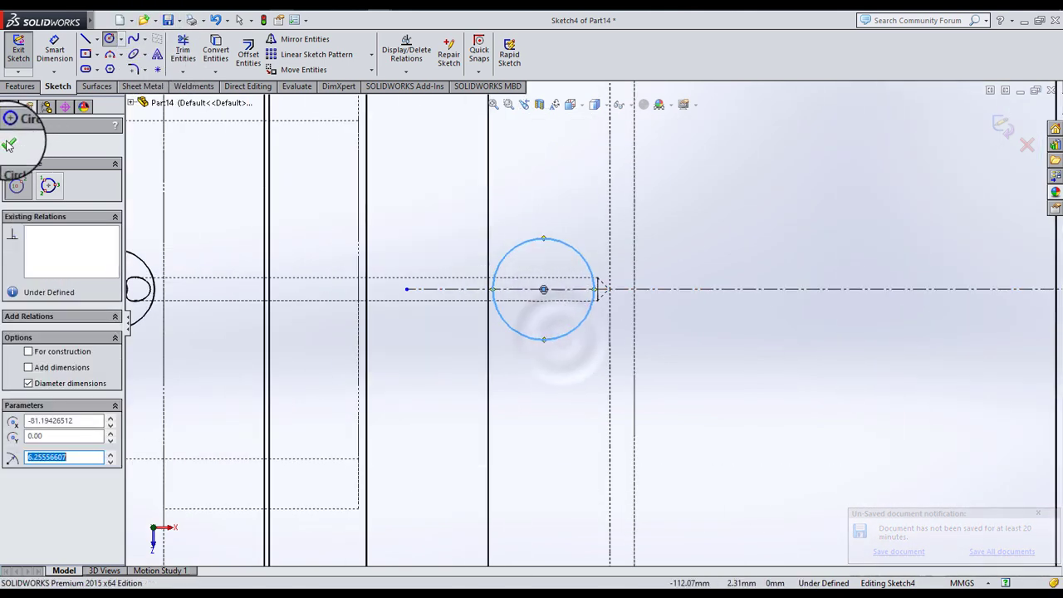
pyautogui.click(8, 142)
pyautogui.click(56, 52)
pyautogui.click(535, 338)
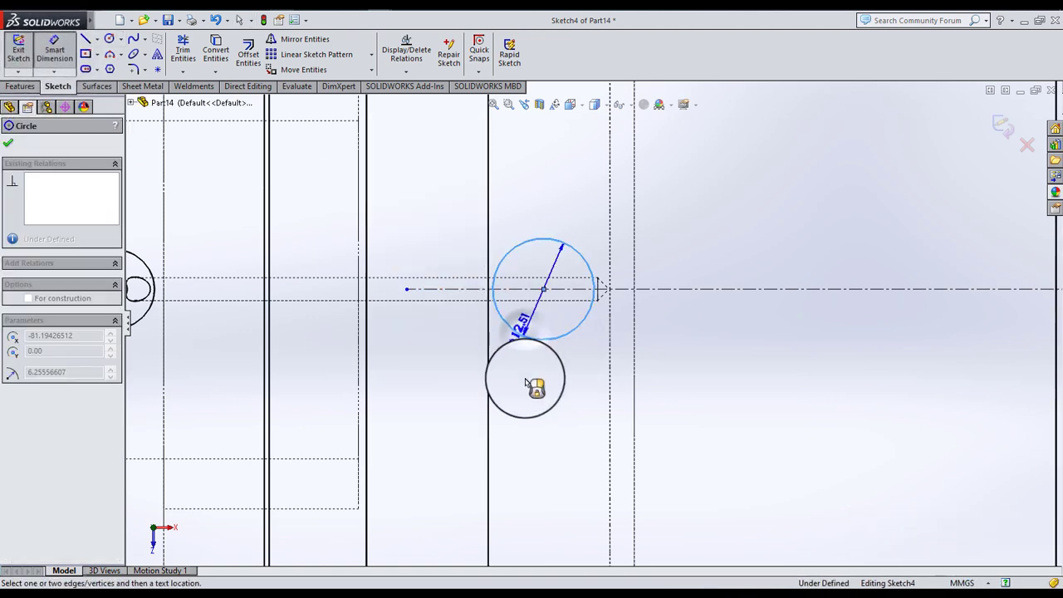
pyautogui.click(526, 382)
pyautogui.write('20')
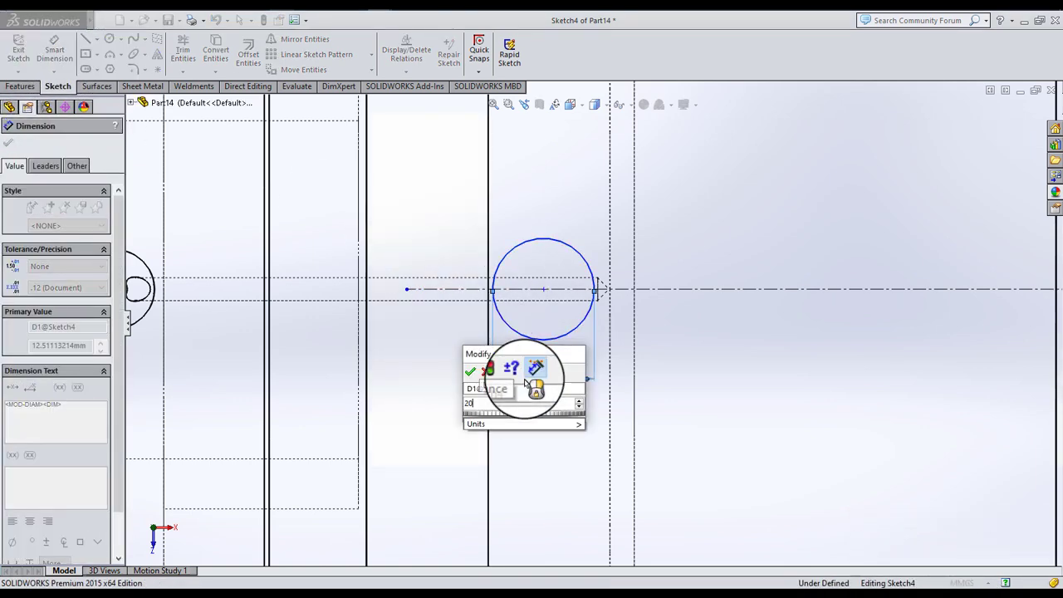
pyautogui.press('Return')
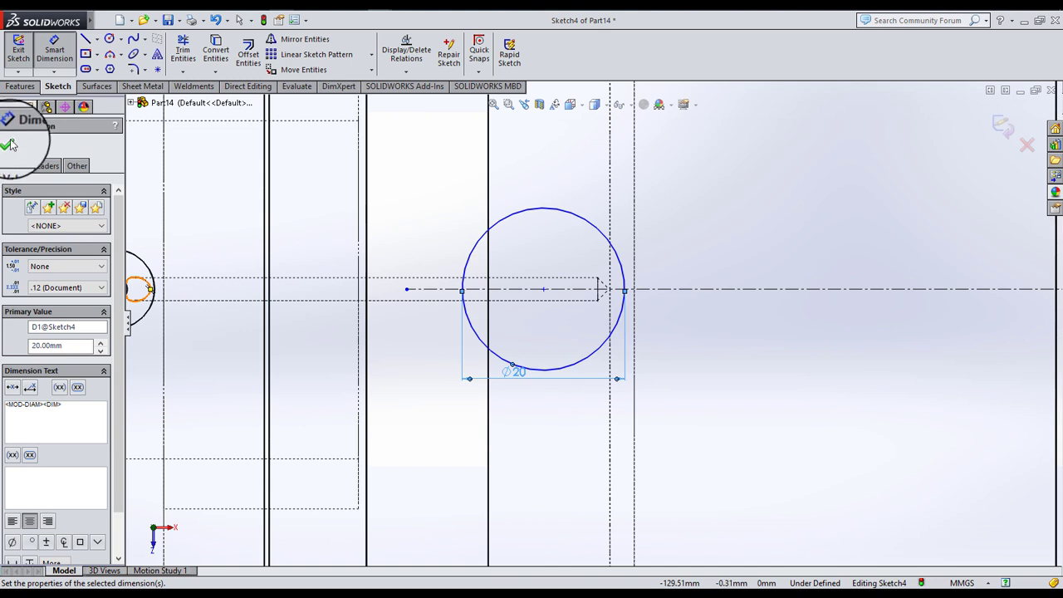
pyautogui.click(9, 144)
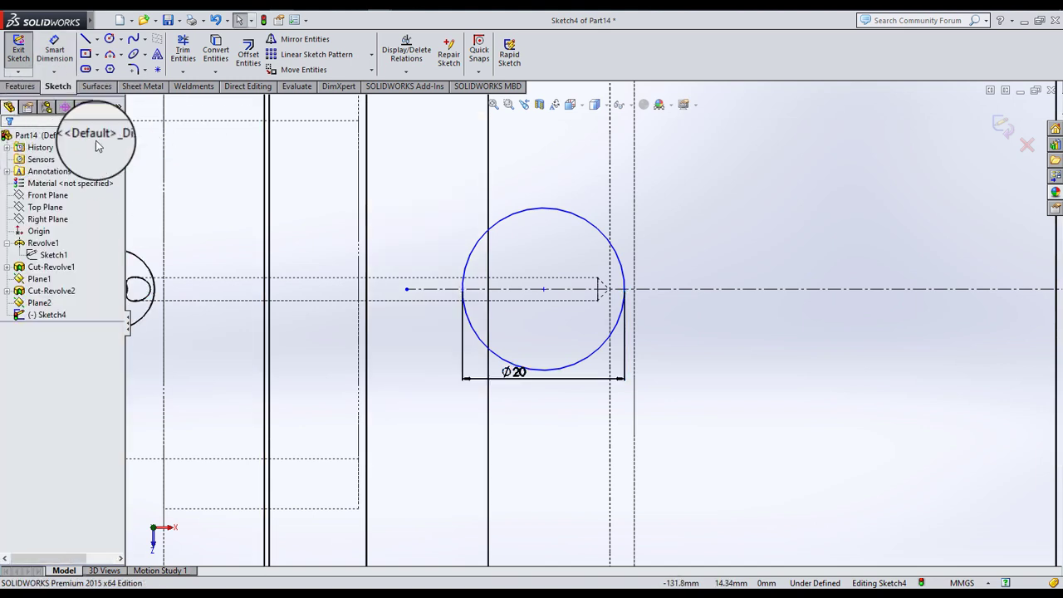
# - Add a Tangent relation between the Ø20 circle and the vertical line
pyautogui.click(789, 135)
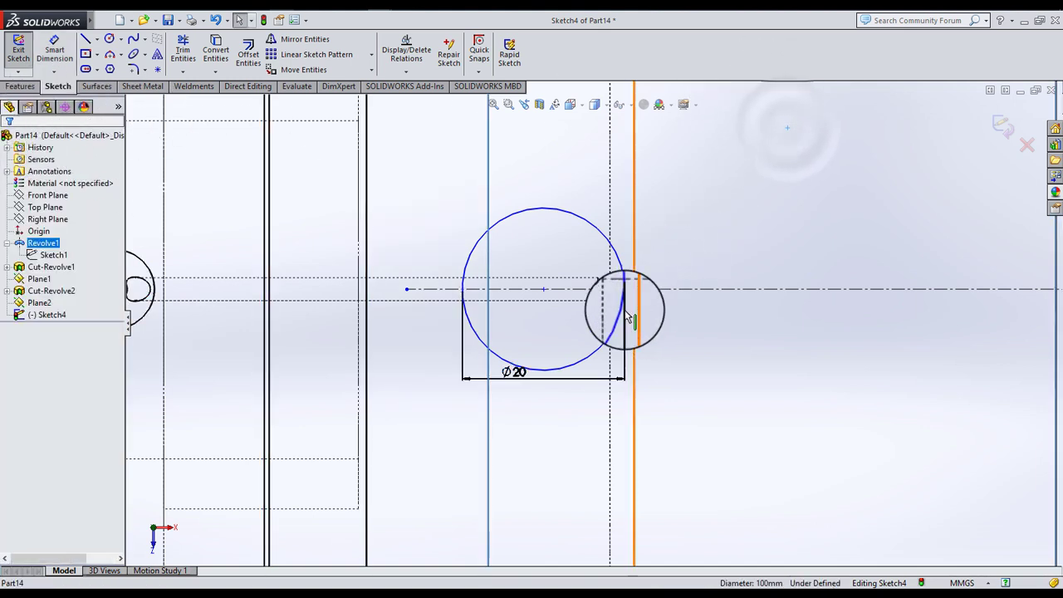
pyautogui.moveTo(469, 299); pyautogui.dragTo(464, 296)
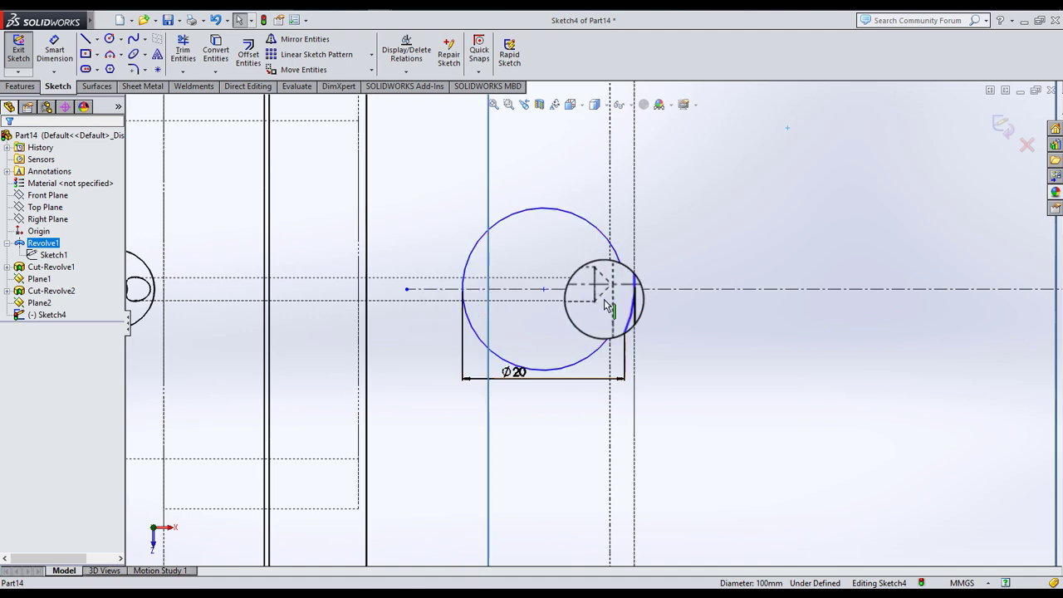
pyautogui.scroll(-2, 606, 305)
pyautogui.scroll(-3, 570, 297)
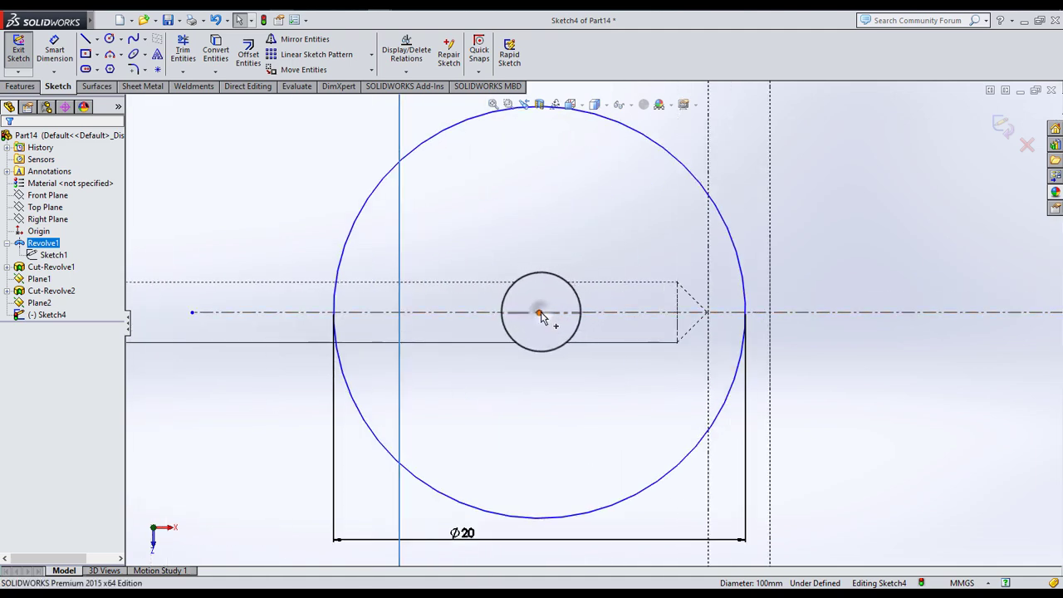
pyautogui.moveTo(540, 314); pyautogui.dragTo(625, 312)
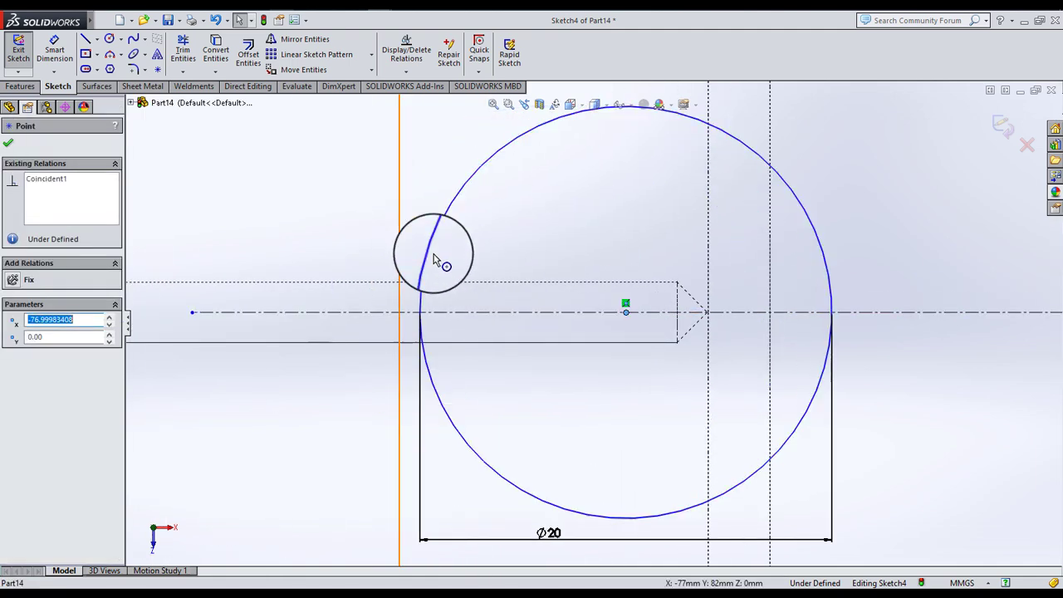
pyautogui.click(425, 259)
pyautogui.keyDown('ctrl'); pyautogui.click(399, 234); pyautogui.keyUp('ctrl')
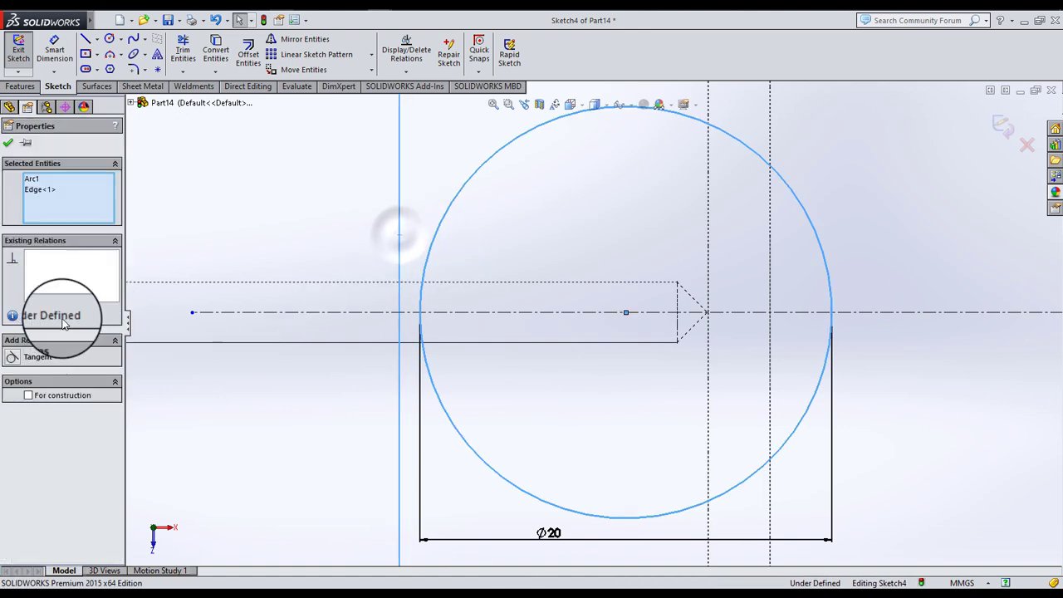
pyautogui.click(34, 357)
pyautogui.scroll(3, 581, 297)
pyautogui.scroll(1, 744, 253)
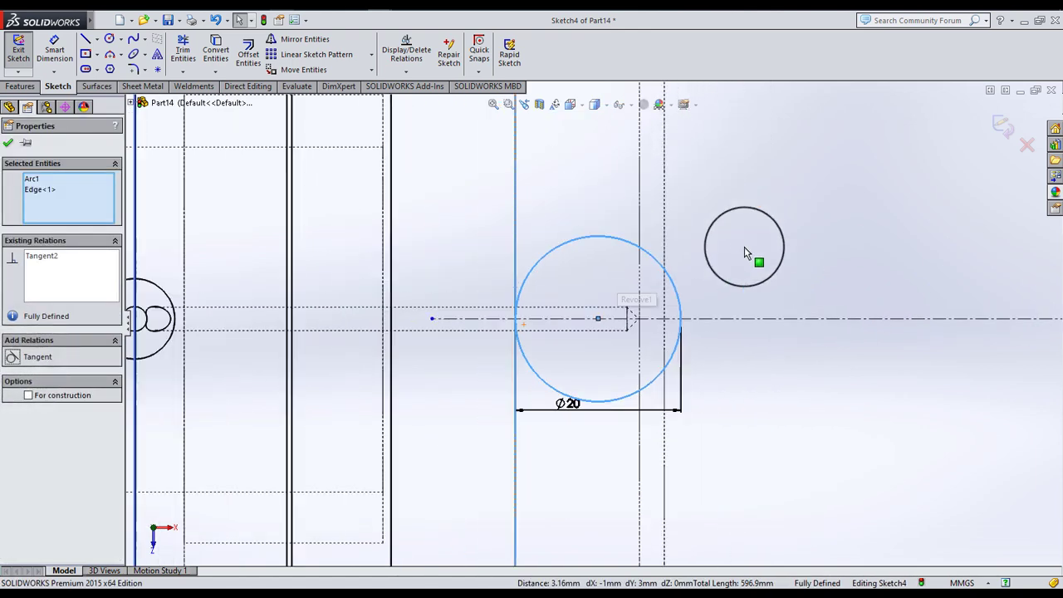
pyautogui.click(798, 238)
# - Start a boss extrusion and try the Up To Surface and Up To Next end conditions
pyautogui.moveTo(529, 314)
pyautogui.mouseDown(button='middle')
pyautogui.moveTo(561, 309)
pyautogui.moveTo(517, 230)
pyautogui.moveTo(607, 379)
pyautogui.moveTo(640, 371)
pyautogui.moveTo(601, 360)
pyautogui.mouseUp(button='middle')
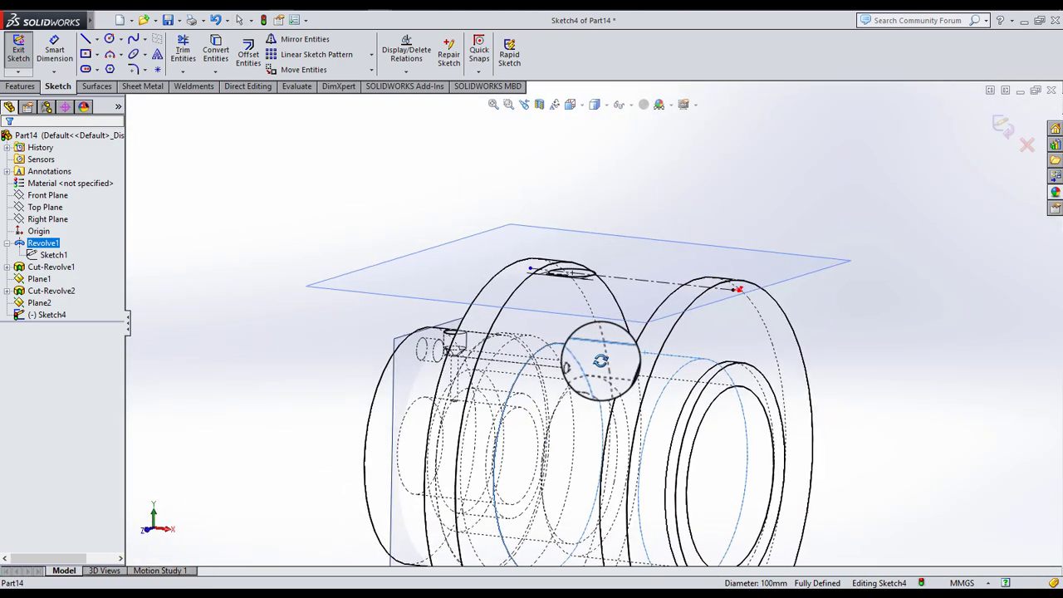
pyautogui.click(34, 88)
pyautogui.click(24, 51)
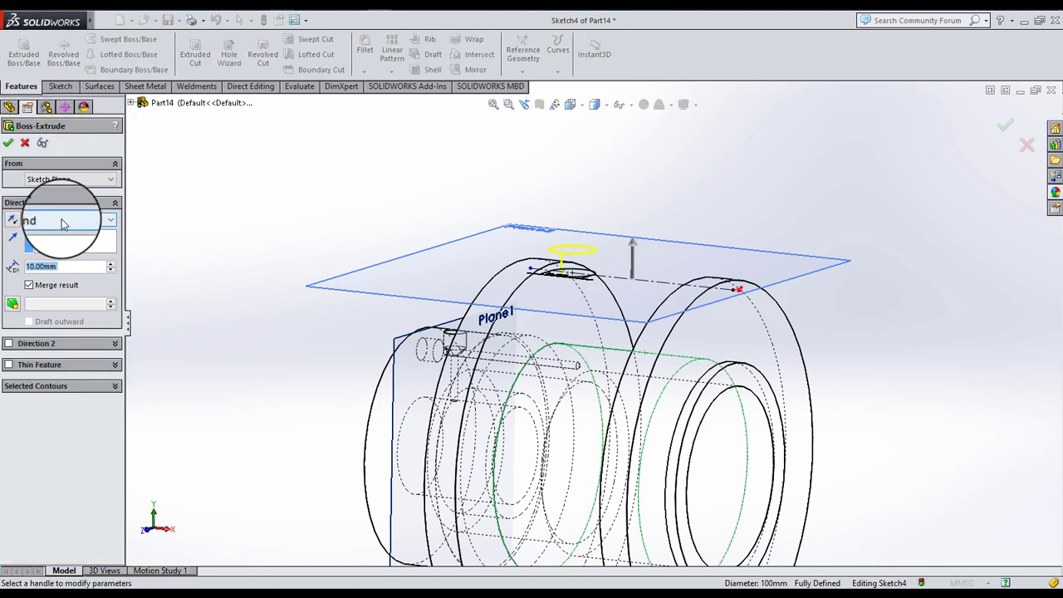
pyautogui.click(63, 222)
pyautogui.click(50, 253)
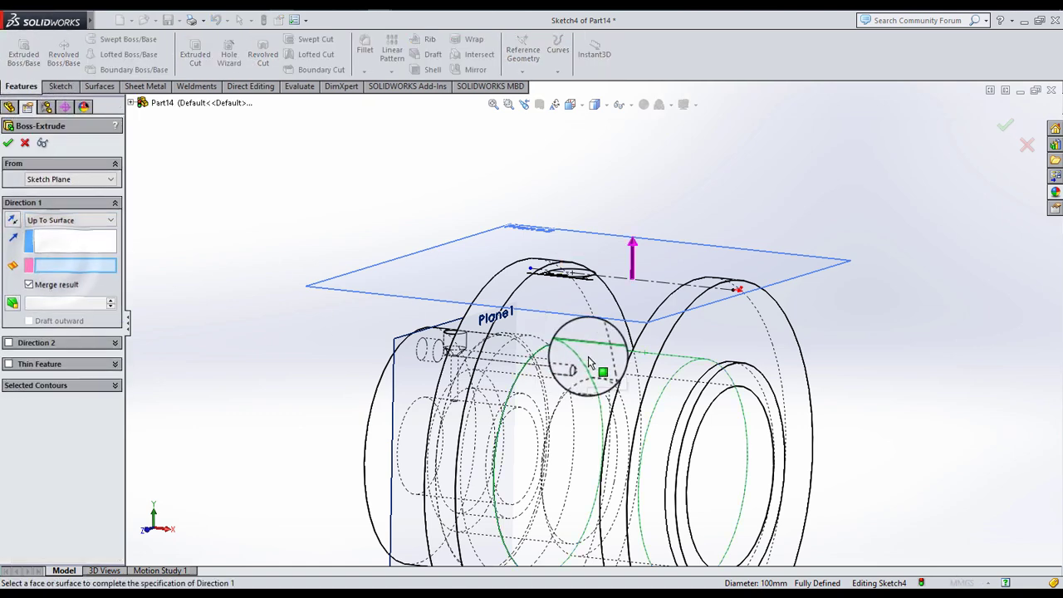
pyautogui.moveTo(622, 363); pyautogui.dragTo(652, 350, button='middle')
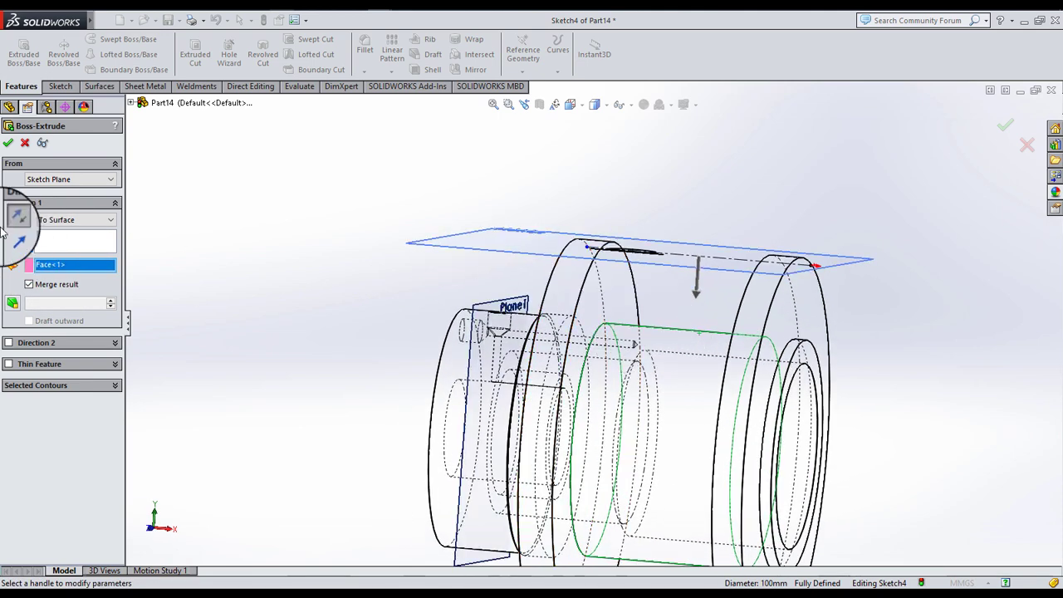
pyautogui.click(41, 223)
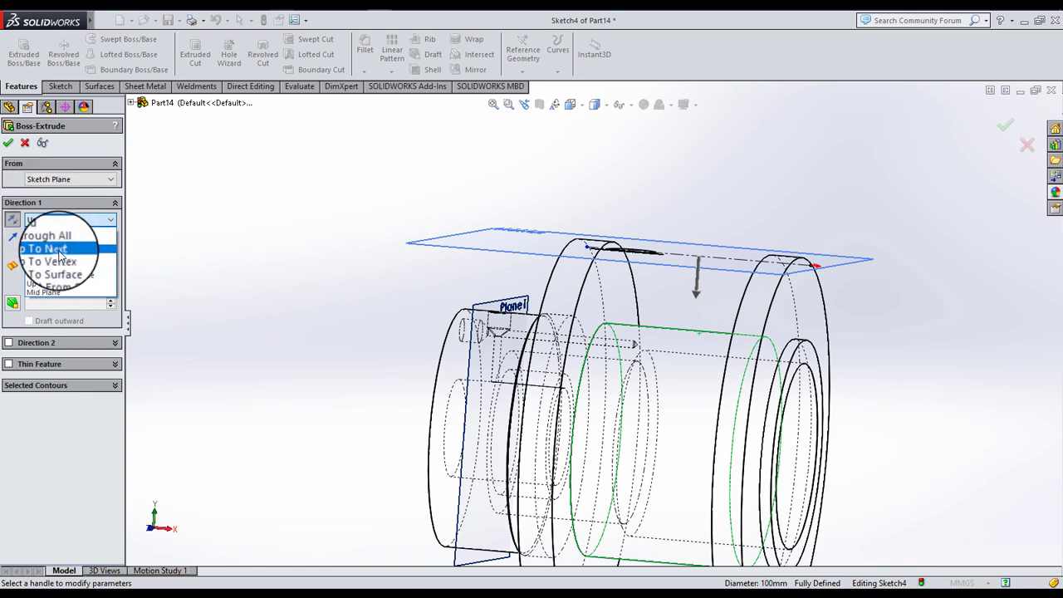
pyautogui.click(58, 249)
pyautogui.moveTo(304, 277); pyautogui.dragTo(282, 274, button='middle')
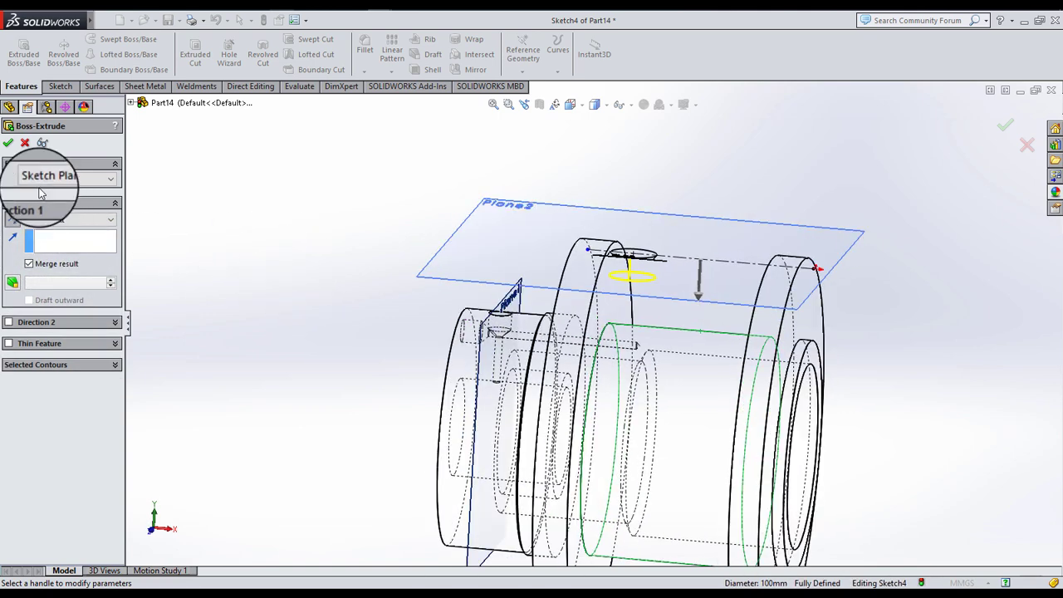
# - Switch the display style to Shaded, pick the cylindrical end face, then cancel the extrusion
pyautogui.click(595, 104)
pyautogui.click(598, 125)
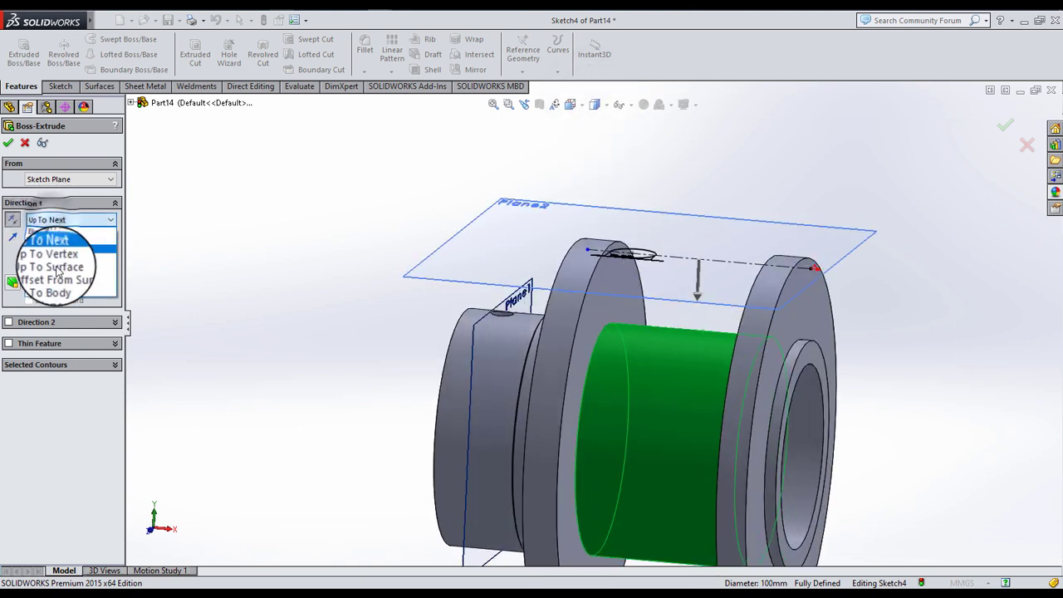
pyautogui.click(47, 271)
pyautogui.click(640, 376)
pyautogui.click(94, 167)
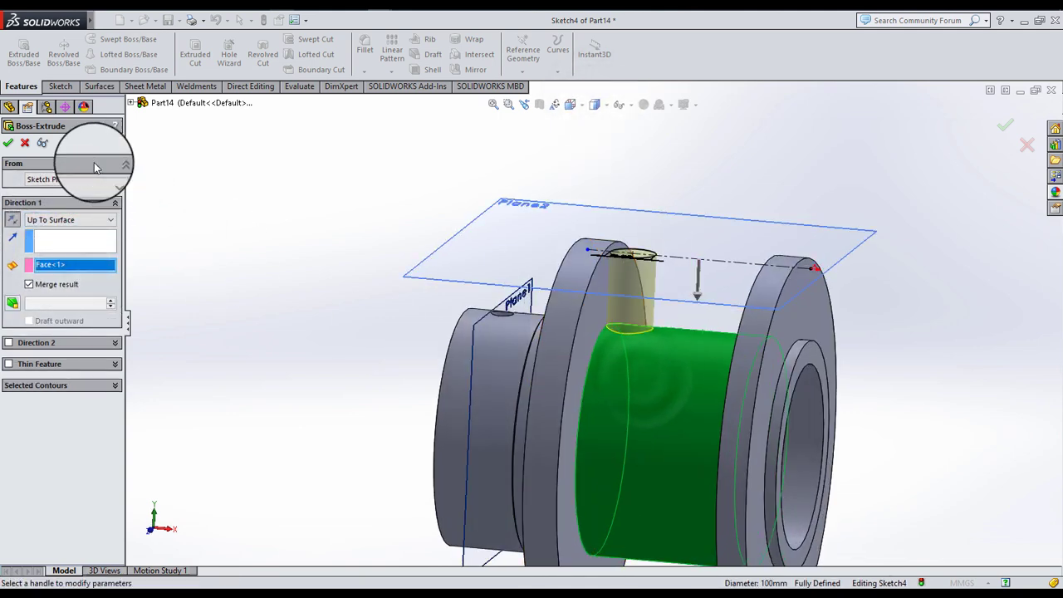
pyautogui.click(443, 225)
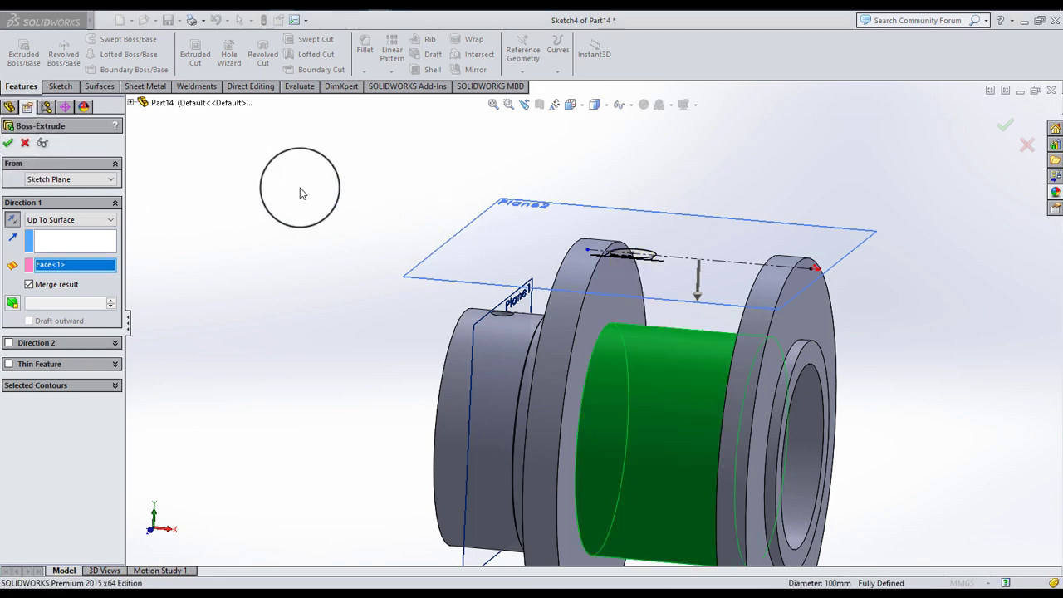
pyautogui.moveTo(208, 302)
pyautogui.mouseDown(button='middle')
pyautogui.moveTo(570, 321)
pyautogui.moveTo(608, 245)
pyautogui.mouseUp(button='middle')
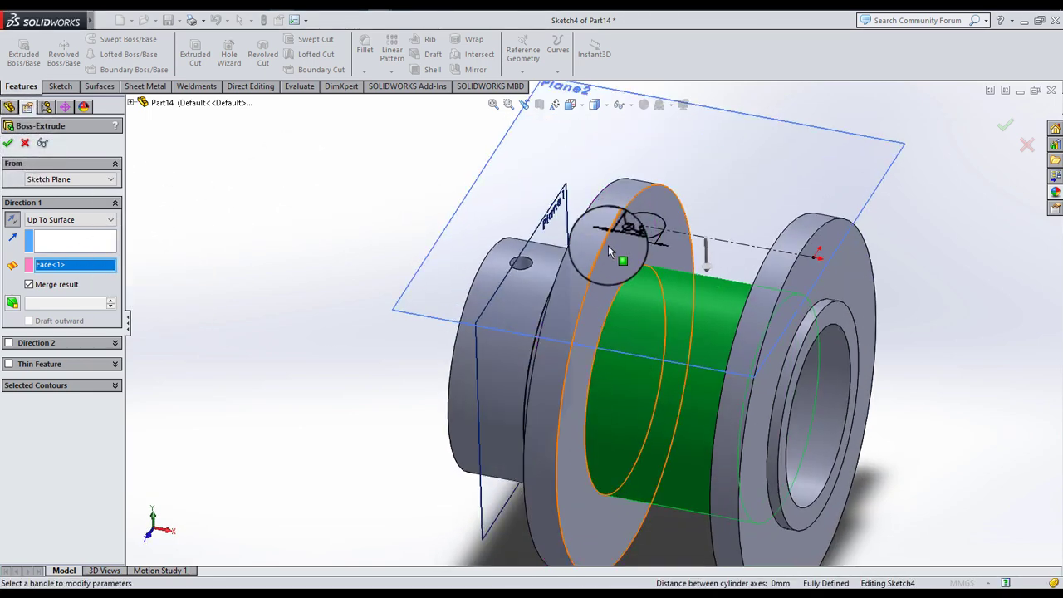
pyautogui.scroll(-5, 608, 245)
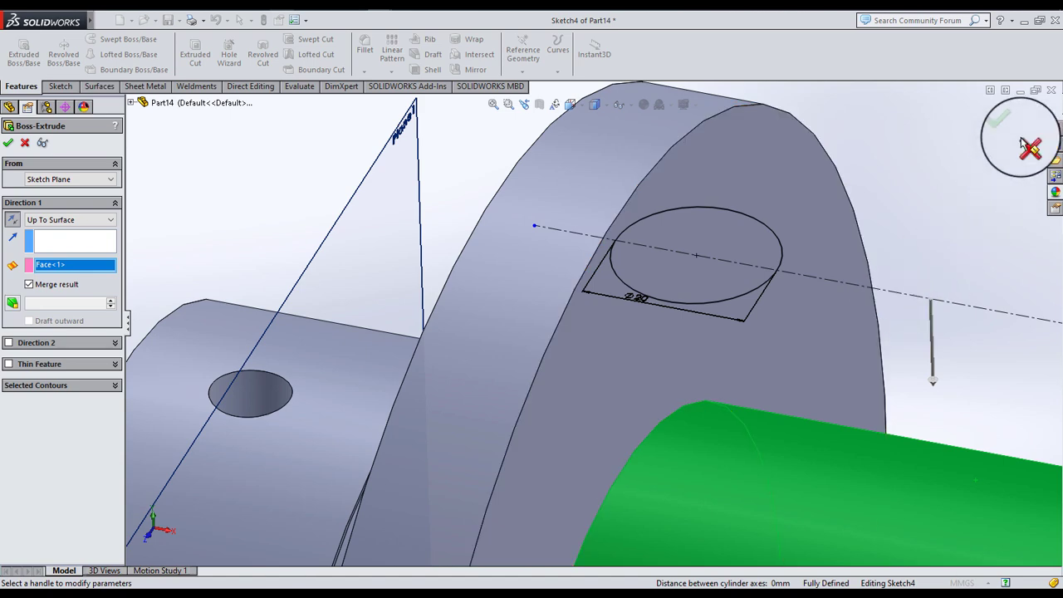
pyautogui.click(25, 142)
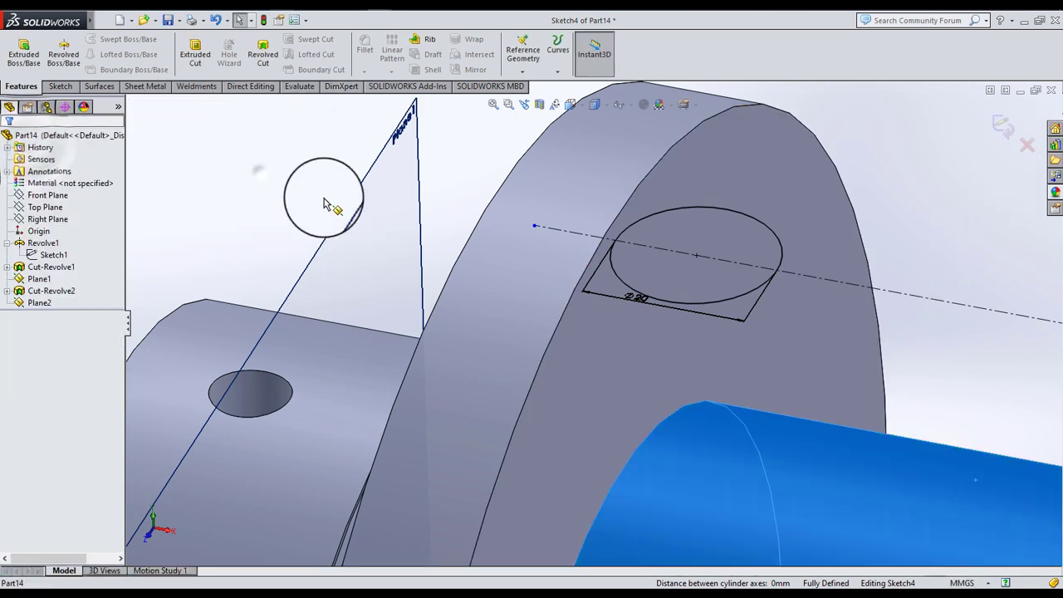
# - Exit the sketch, orbit to a wider view and select Sketch4
pyautogui.click(323, 204)
pyautogui.scroll(3, 541, 241)
pyautogui.scroll(2, 541, 241)
pyautogui.click(1005, 118)
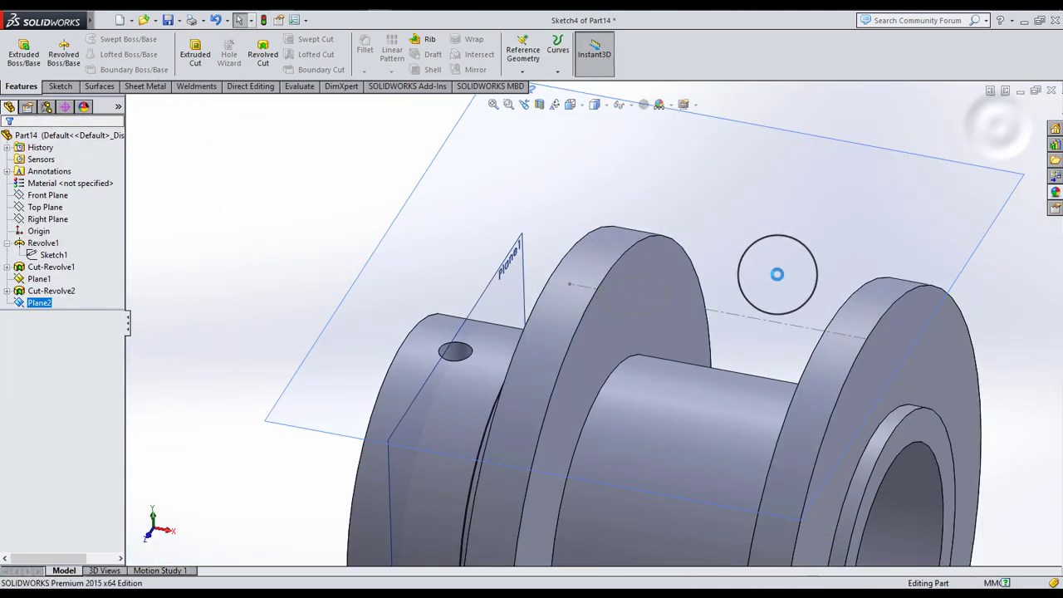
pyautogui.moveTo(638, 312); pyautogui.dragTo(623, 249, button='middle')
pyautogui.scroll(3, 659, 296)
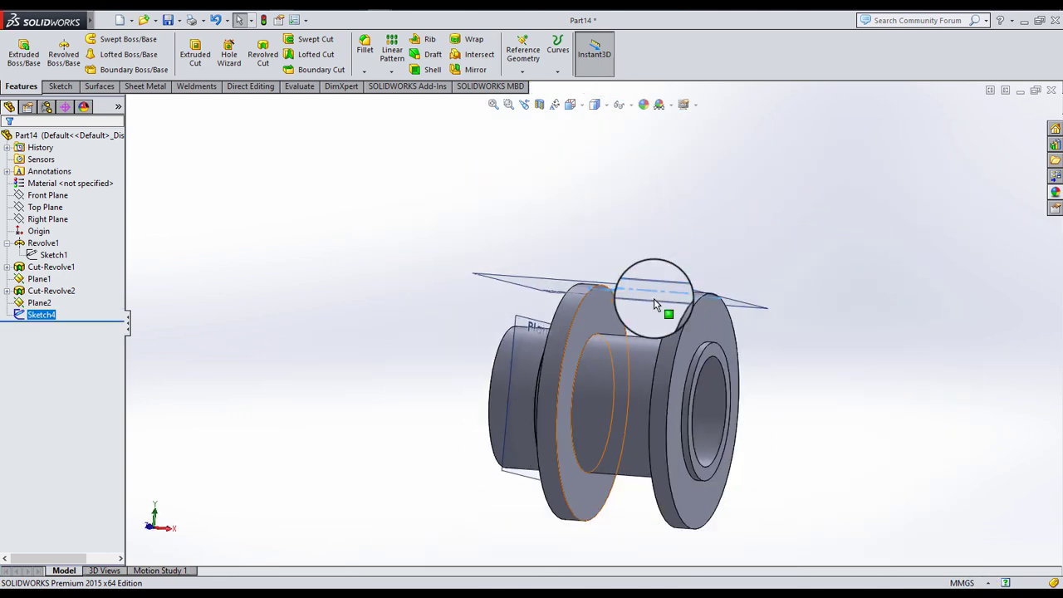
pyautogui.moveTo(660, 297); pyautogui.dragTo(641, 384, button='middle')
pyautogui.scroll(-3, 623, 310)
pyautogui.scroll(1, 583, 283)
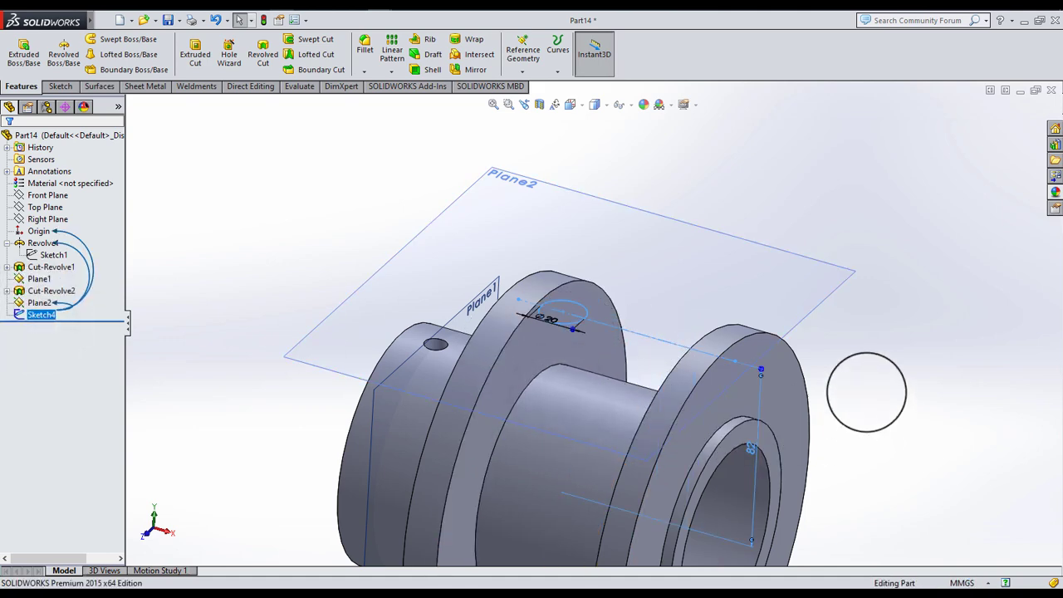
pyautogui.click(200, 231)
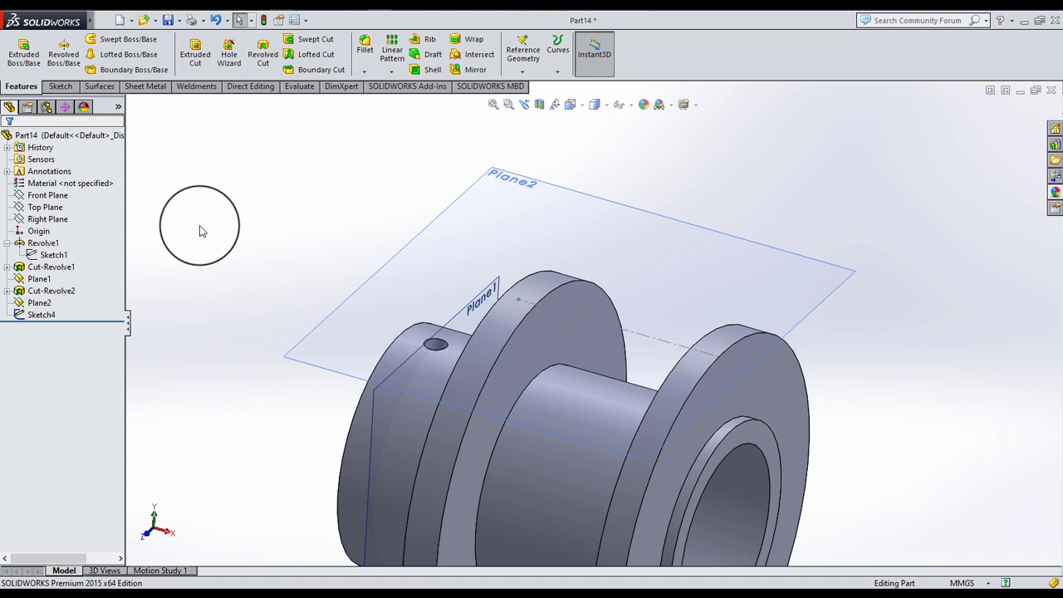
pyautogui.click(20, 316)
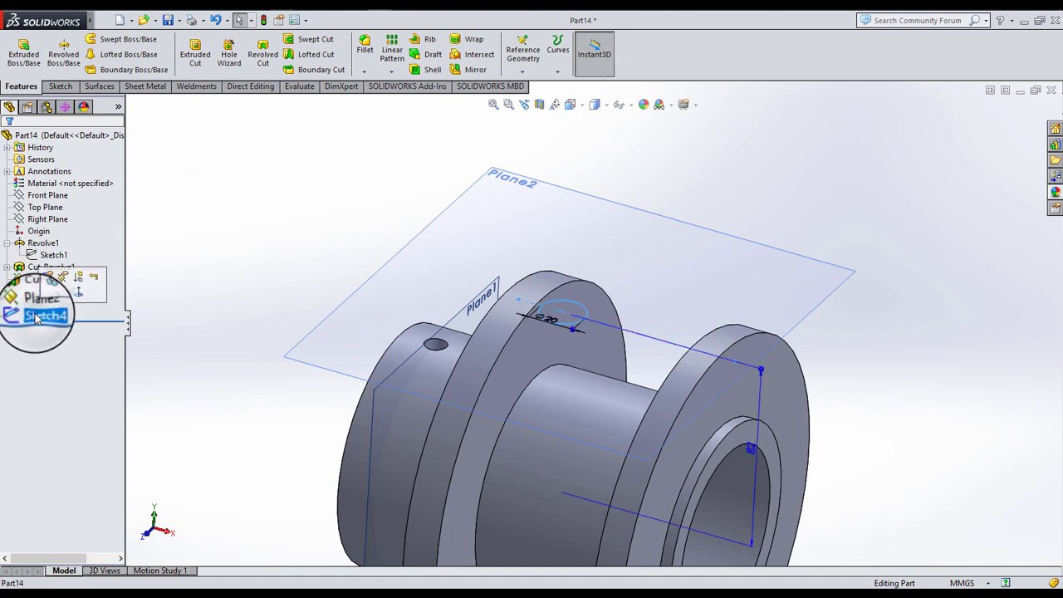
# - Extrude Sketch4 up to the central cylinder face as a separate, unmerged pin body
pyautogui.click(25, 67)
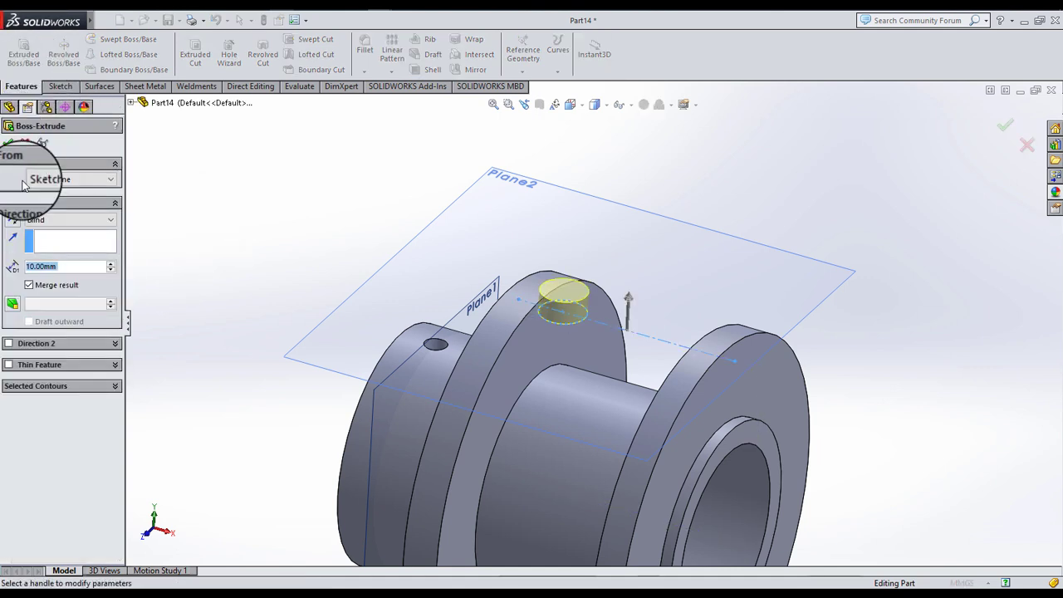
pyautogui.click(83, 219)
pyautogui.click(65, 269)
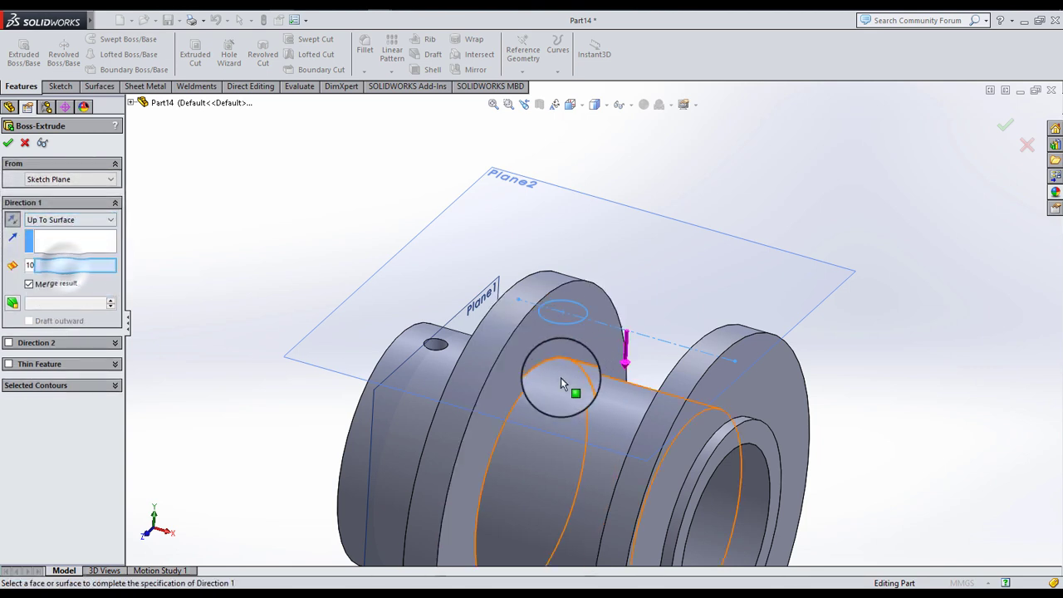
pyautogui.click(555, 392)
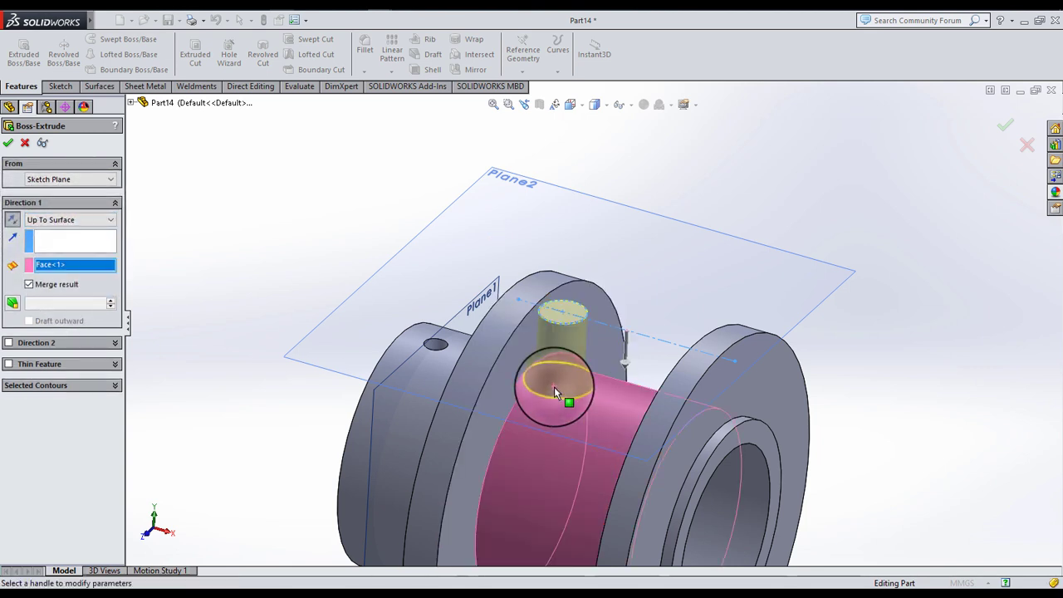
pyautogui.click(9, 145)
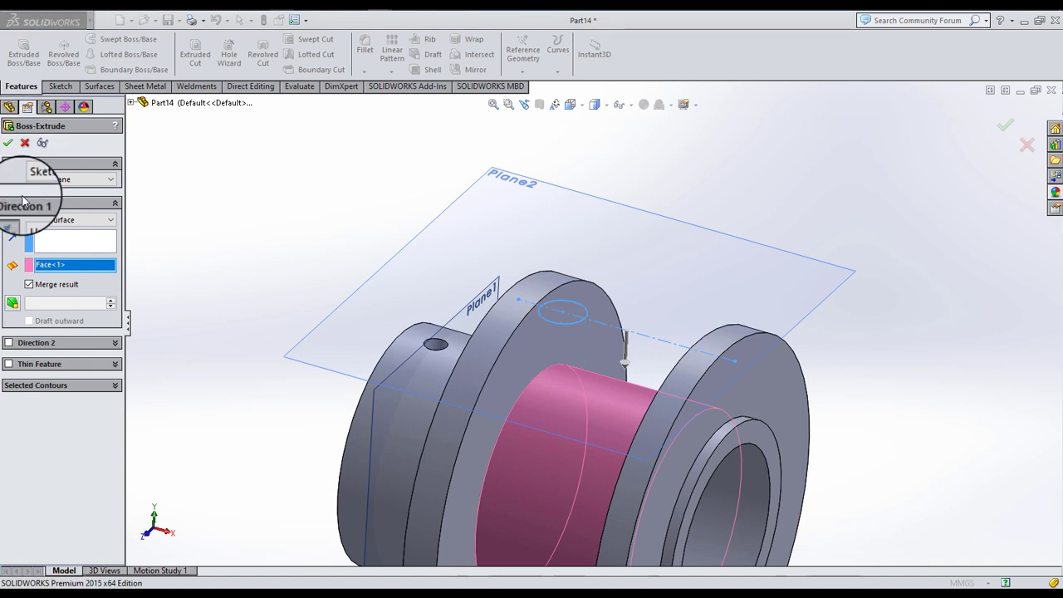
pyautogui.click(29, 284)
pyautogui.click(8, 145)
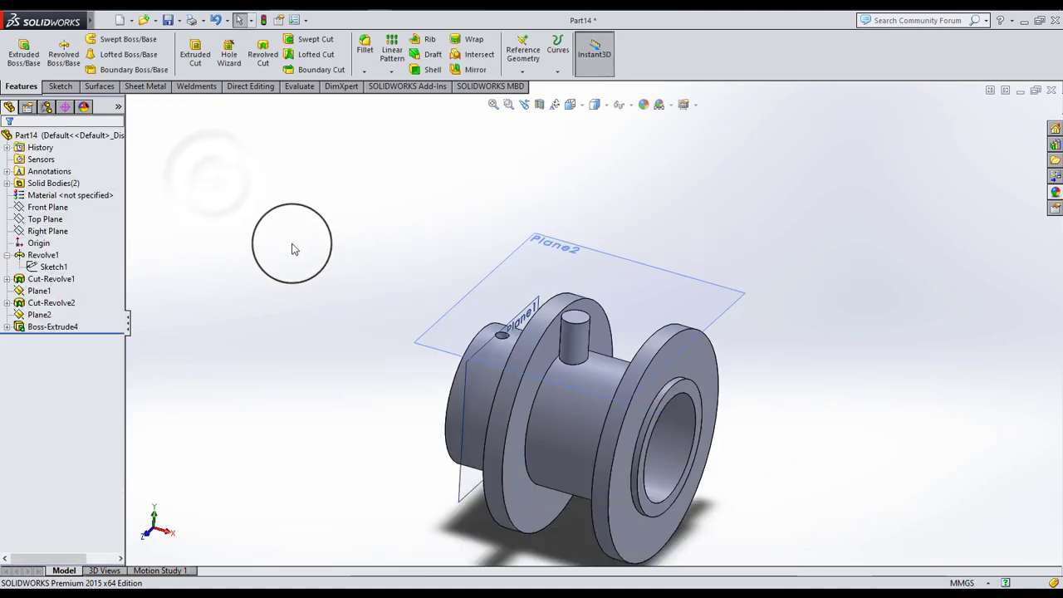
pyautogui.moveTo(291, 247)
pyautogui.mouseDown(button='middle')
pyautogui.moveTo(543, 310)
pyautogui.moveTo(556, 359)
pyautogui.mouseUp(button='middle')
# - Start a new sketch on the Front Plane
pyautogui.scroll(-5, 556, 357)
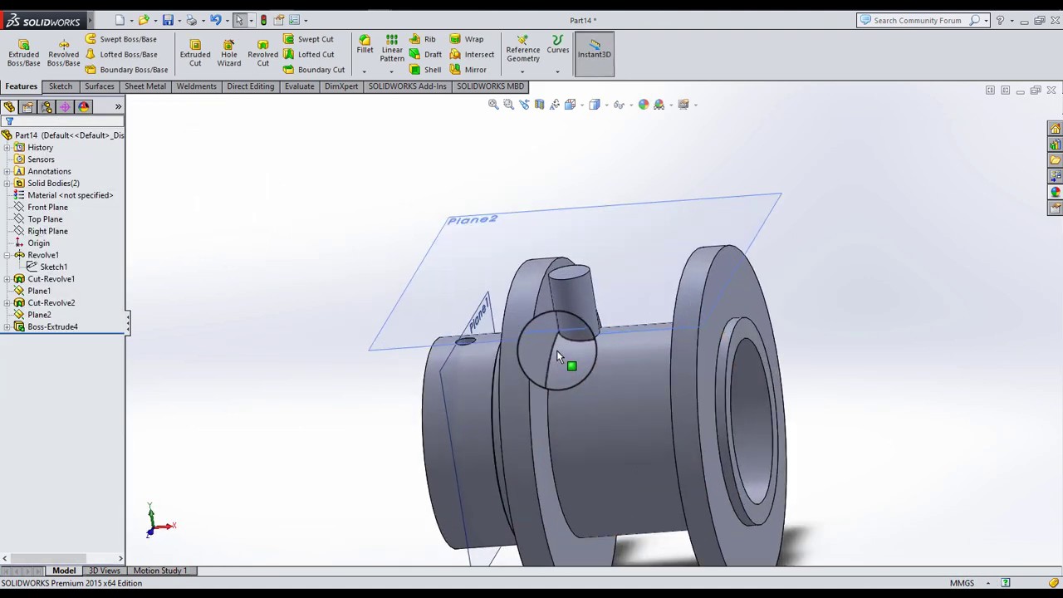
pyautogui.click(47, 206)
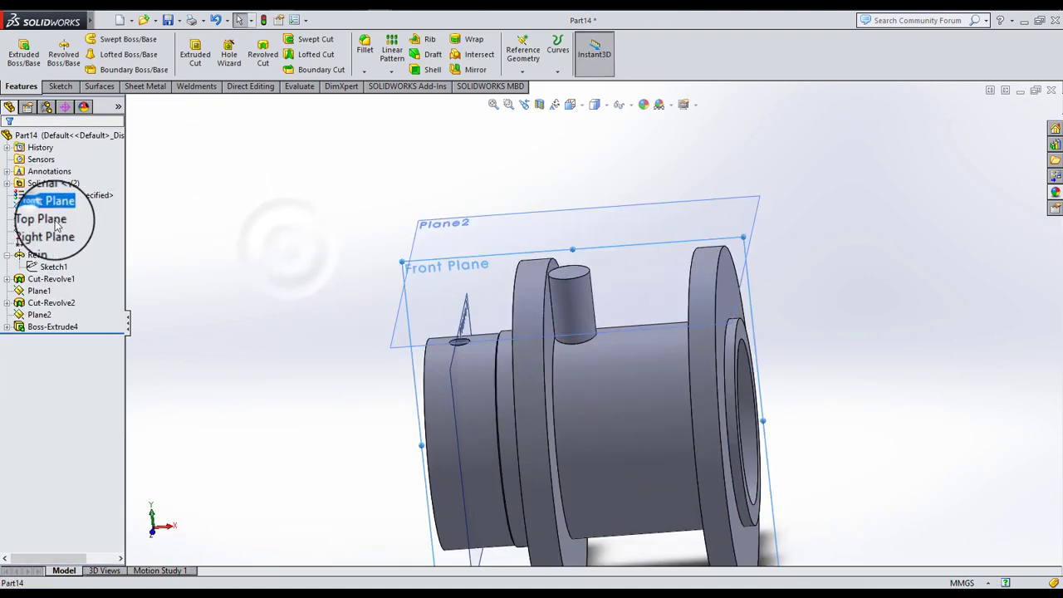
pyautogui.moveTo(249, 245)
pyautogui.mouseDown(button='middle')
pyautogui.moveTo(273, 225)
pyautogui.moveTo(264, 240)
pyautogui.mouseUp(button='middle')
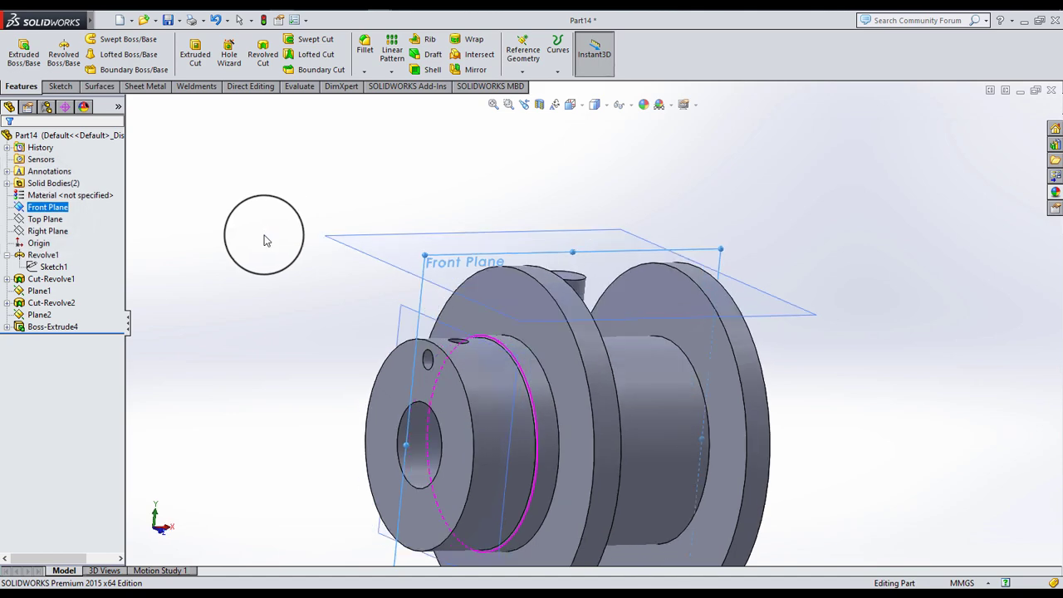
pyautogui.rightClick(54, 210)
pyautogui.click(82, 181)
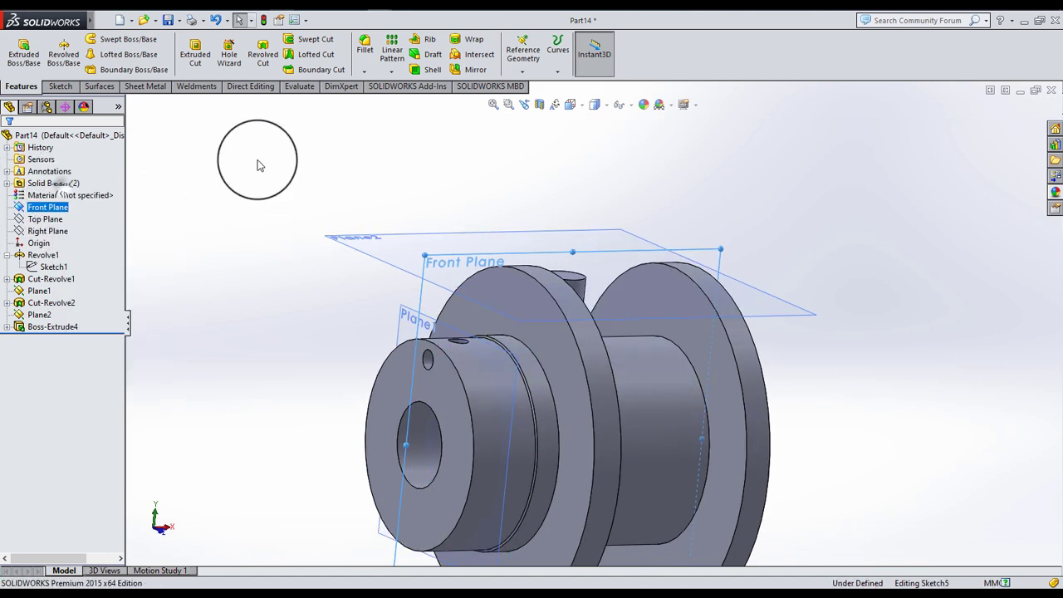
# - View the part face-on from the Front with hidden edges shown dashed
pyautogui.click(606, 107)
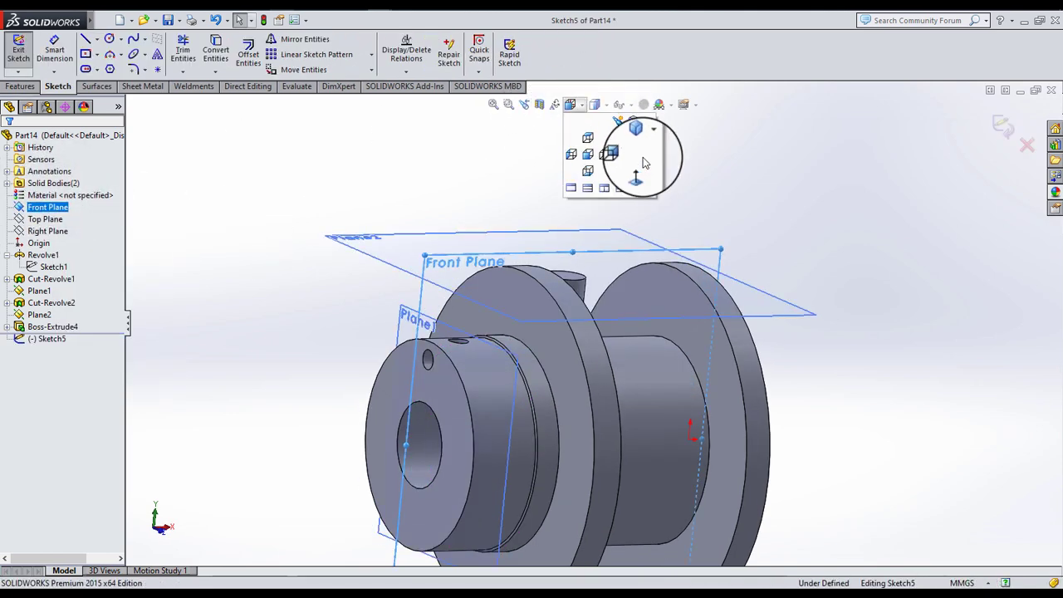
pyautogui.click(637, 159)
pyautogui.press('z')
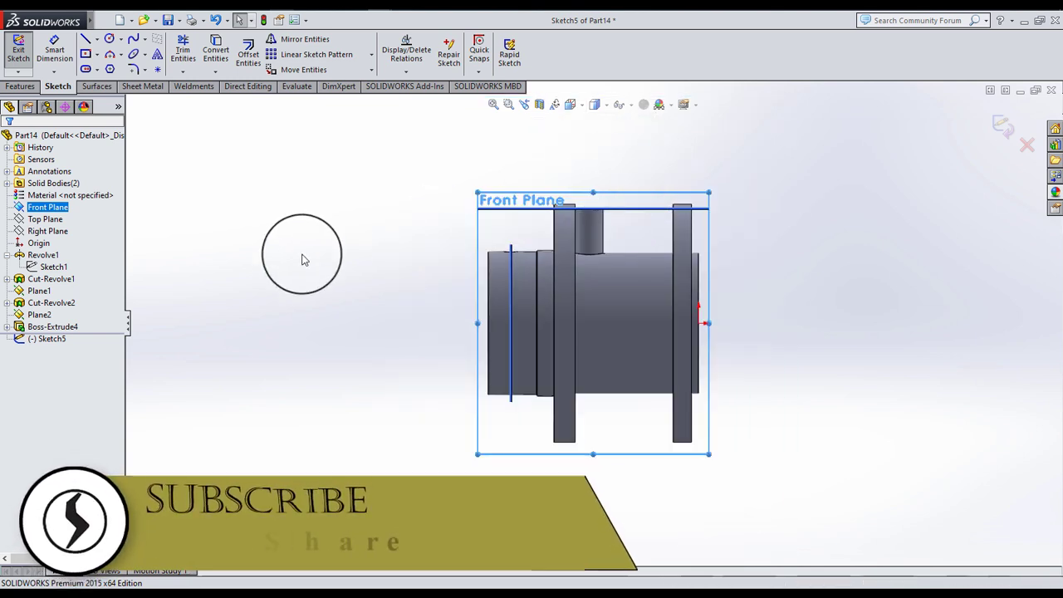
pyautogui.click(300, 250)
pyautogui.click(50, 329)
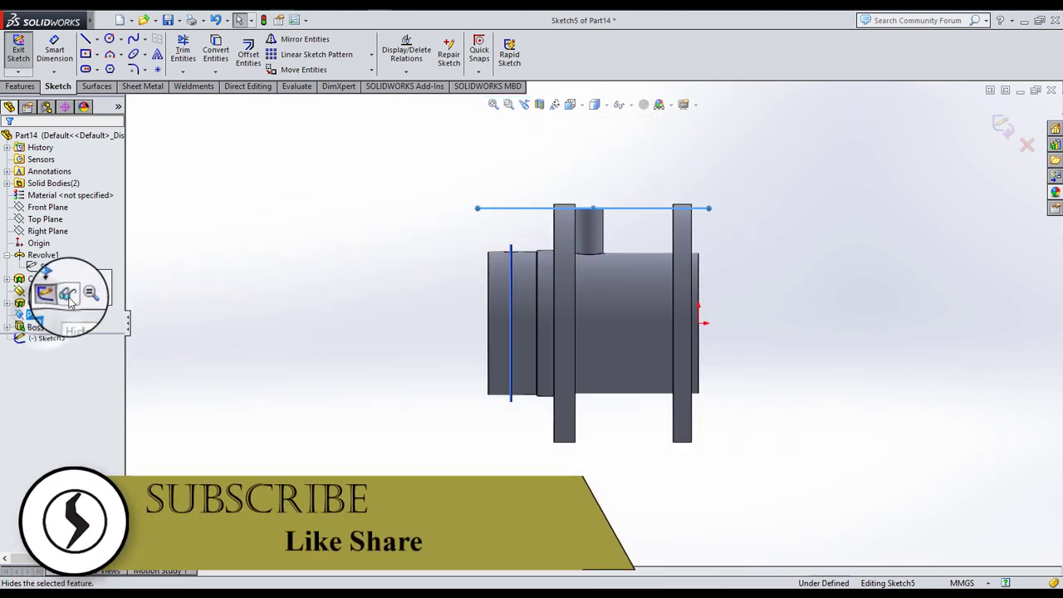
pyautogui.click(304, 222)
pyautogui.click(605, 105)
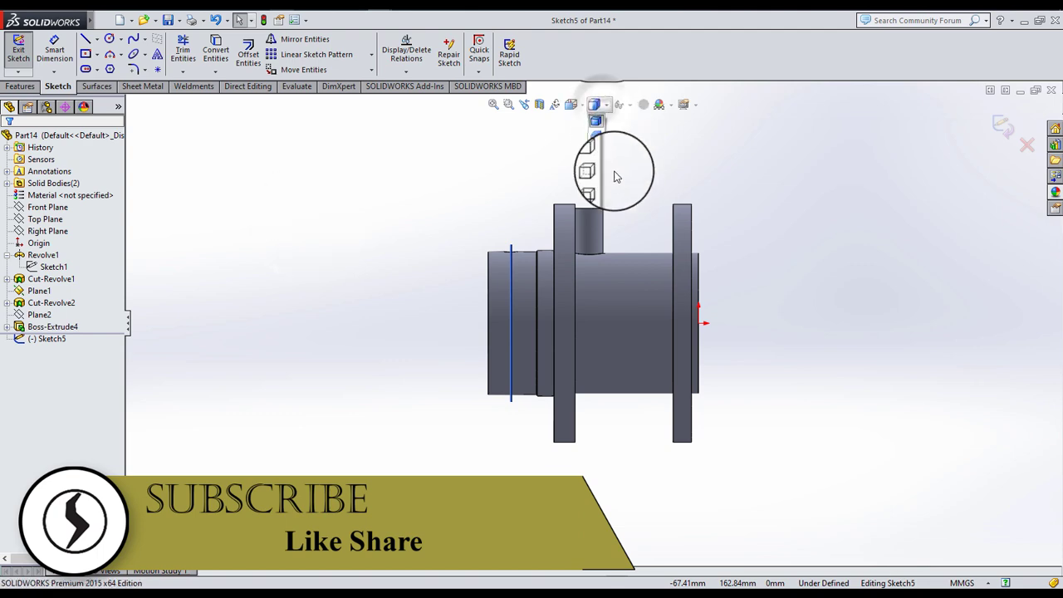
pyautogui.click(589, 173)
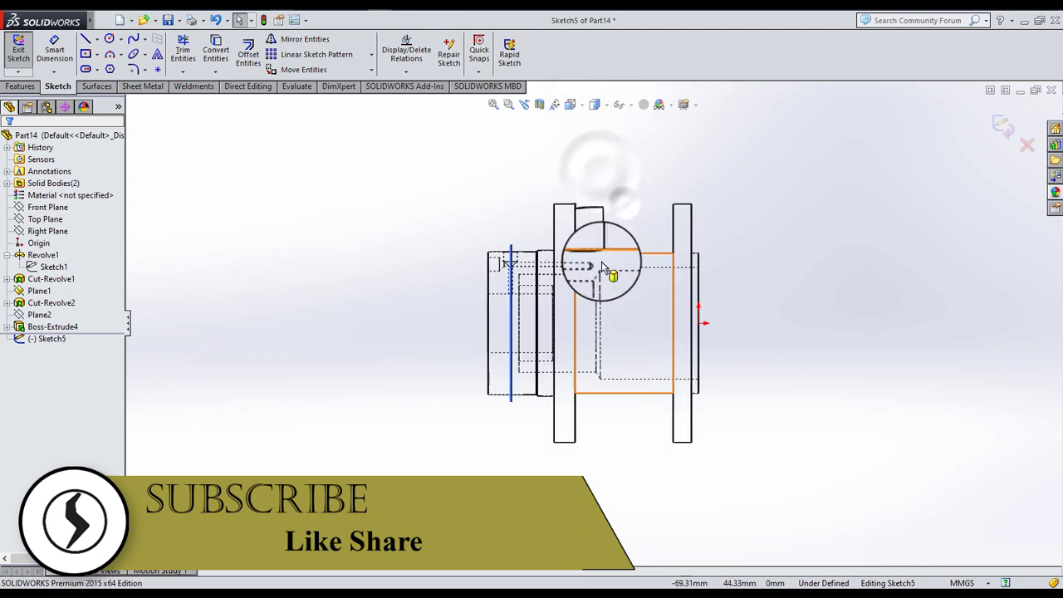
pyautogui.scroll(-5, 602, 249)
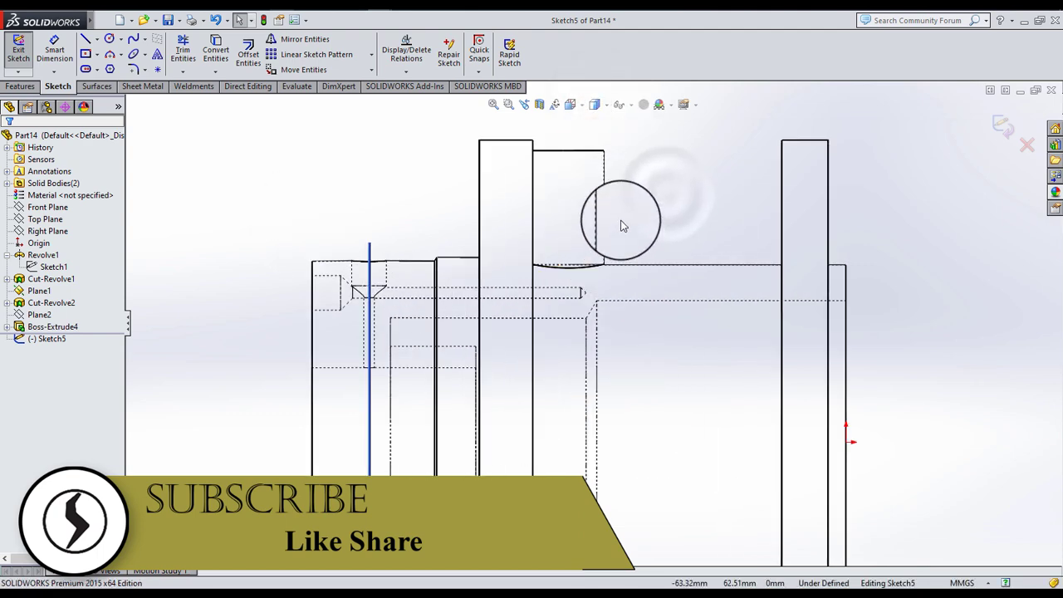
pyautogui.scroll(-2, 623, 226)
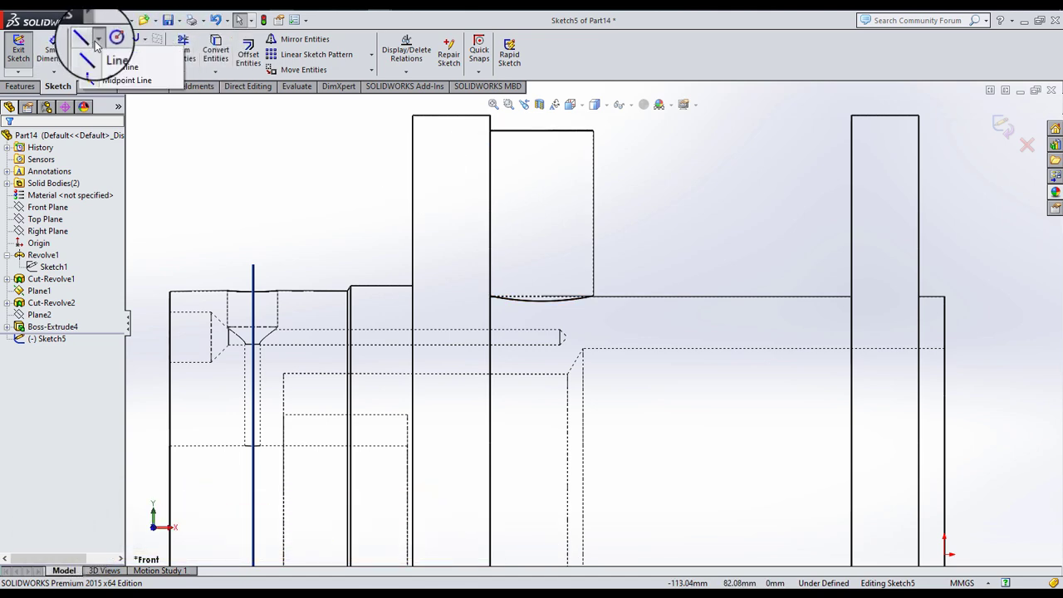
# - Draw a vertical centerline through the pin boss
pyautogui.click(123, 67)
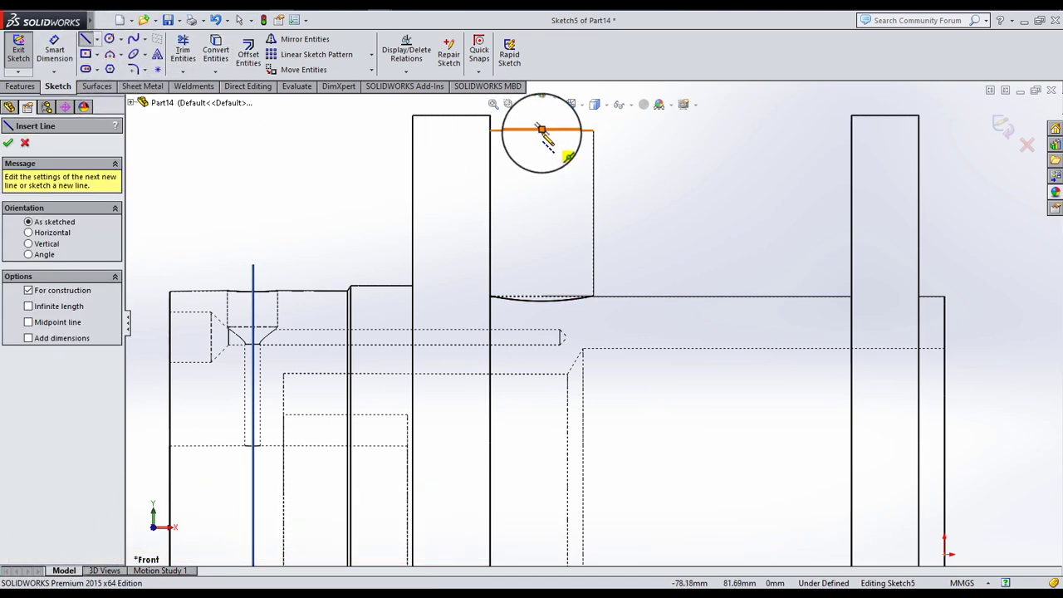
pyautogui.click(540, 130)
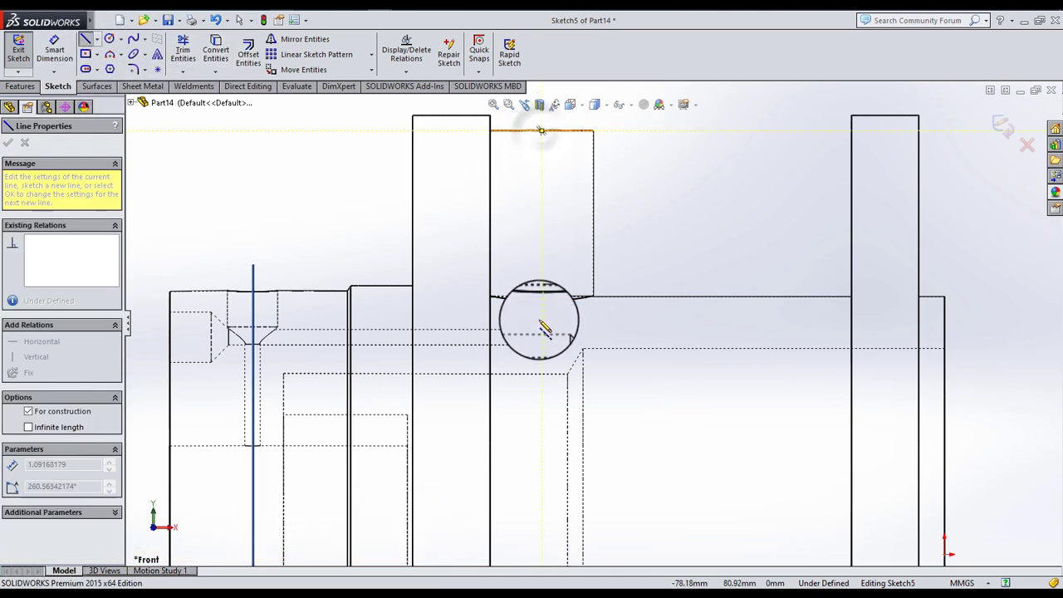
pyautogui.click(541, 401)
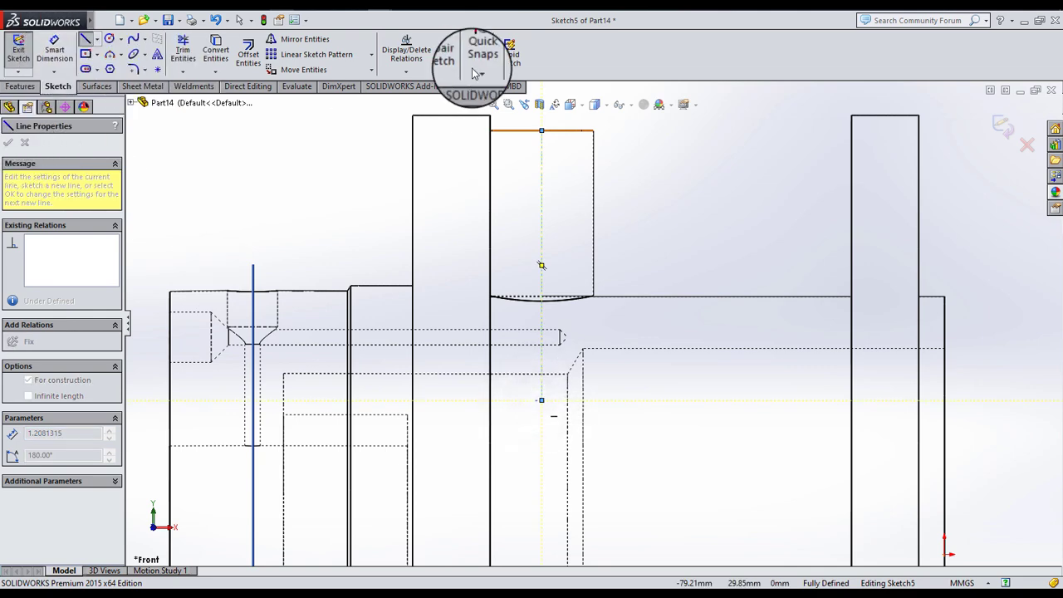
pyautogui.click(239, 20)
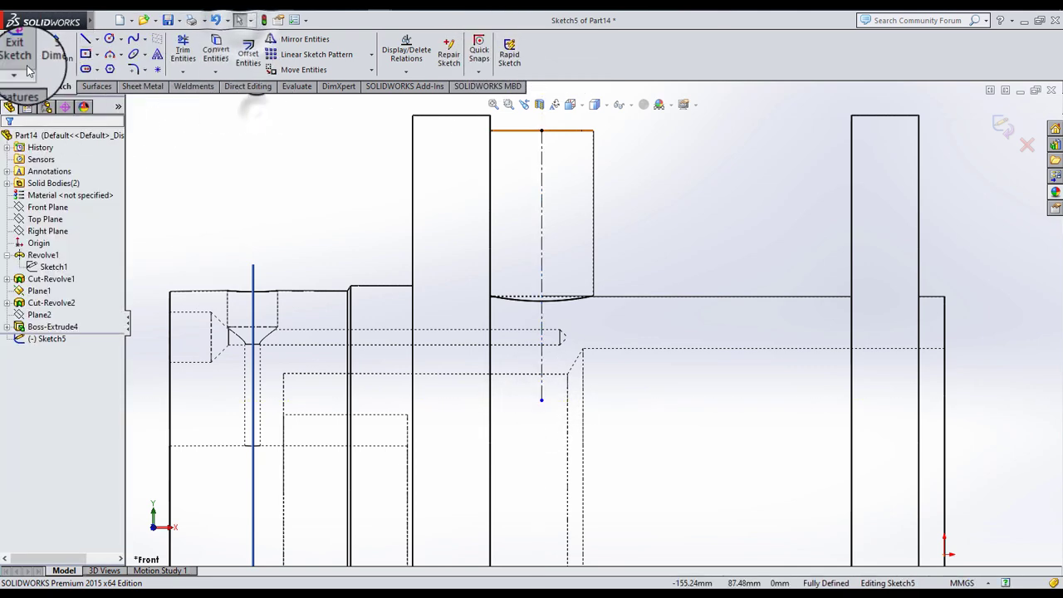
# - Sketch a closed stepped line profile beside the centerline, reaching down to the cross hole
pyautogui.press('l')
pyautogui.scroll(-5, 560, 158)
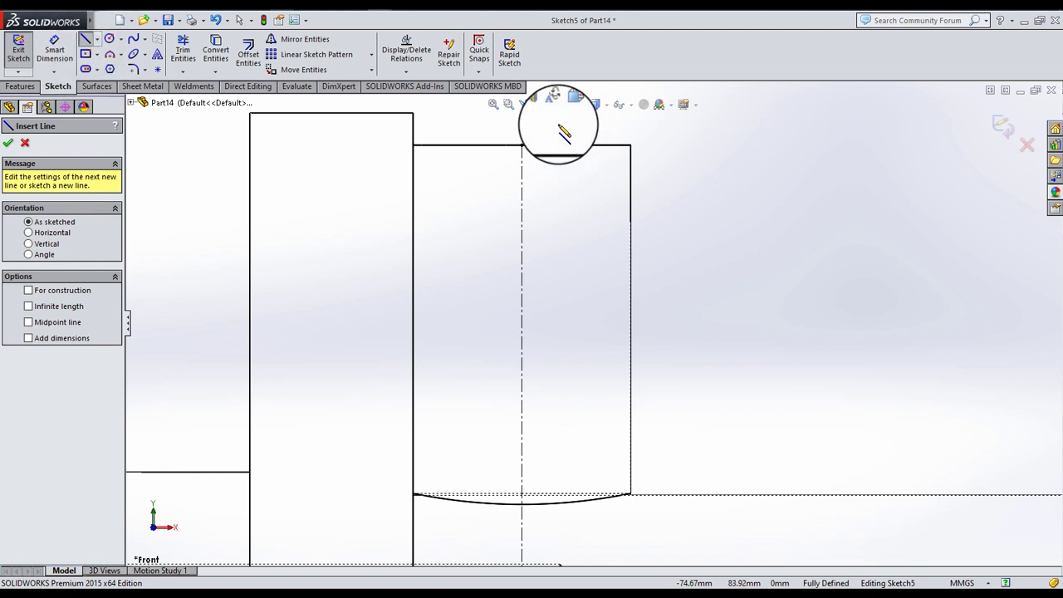
pyautogui.click(522, 118)
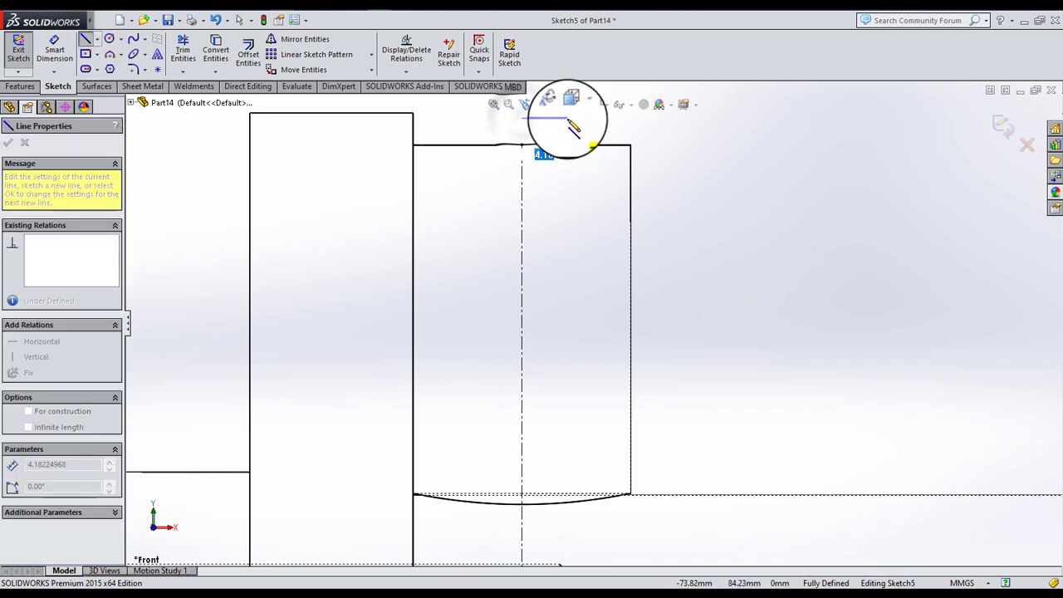
pyautogui.click(567, 117)
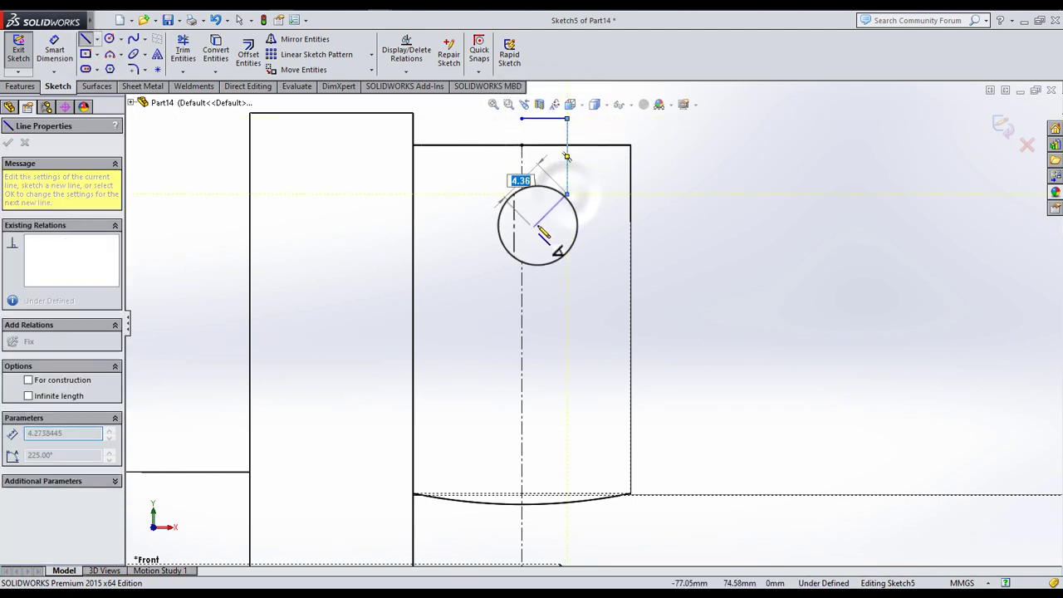
pyautogui.click(567, 193)
pyautogui.scroll(3, 585, 315)
pyautogui.scroll(2, 563, 305)
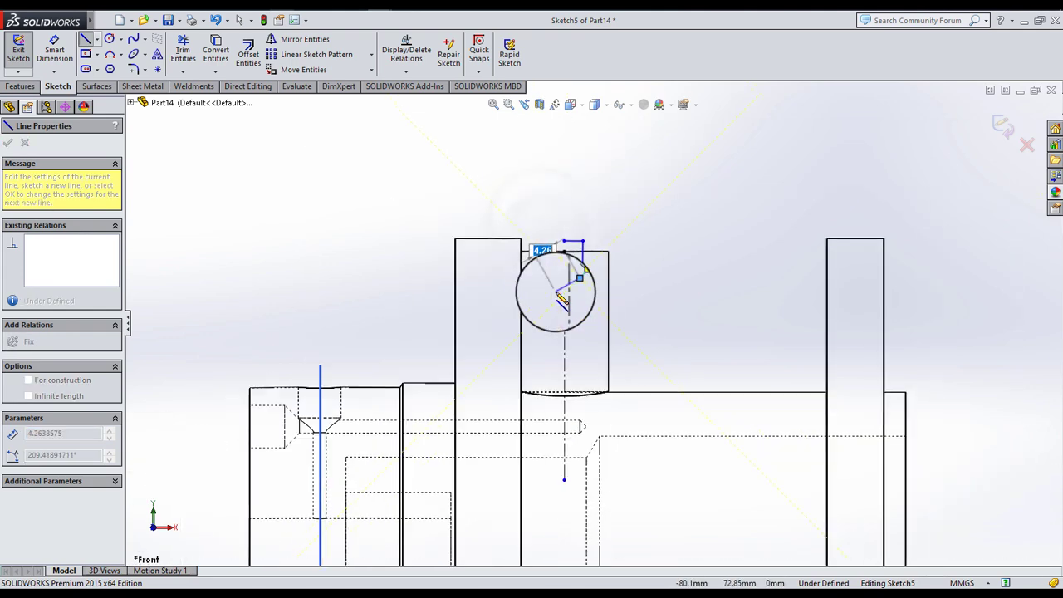
pyautogui.scroll(-2, 565, 366)
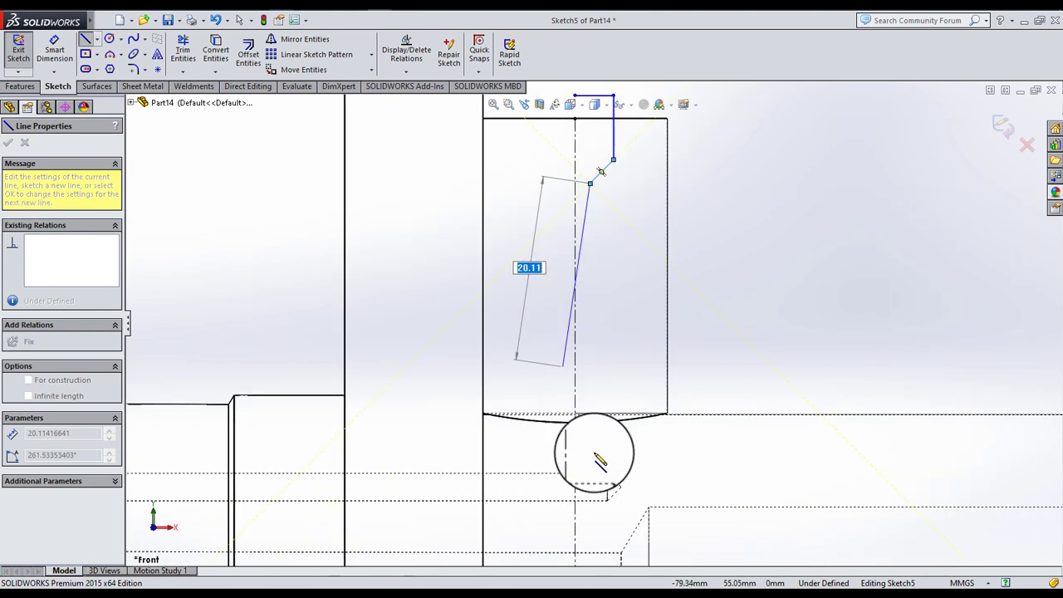
pyautogui.scroll(-2, 577, 398)
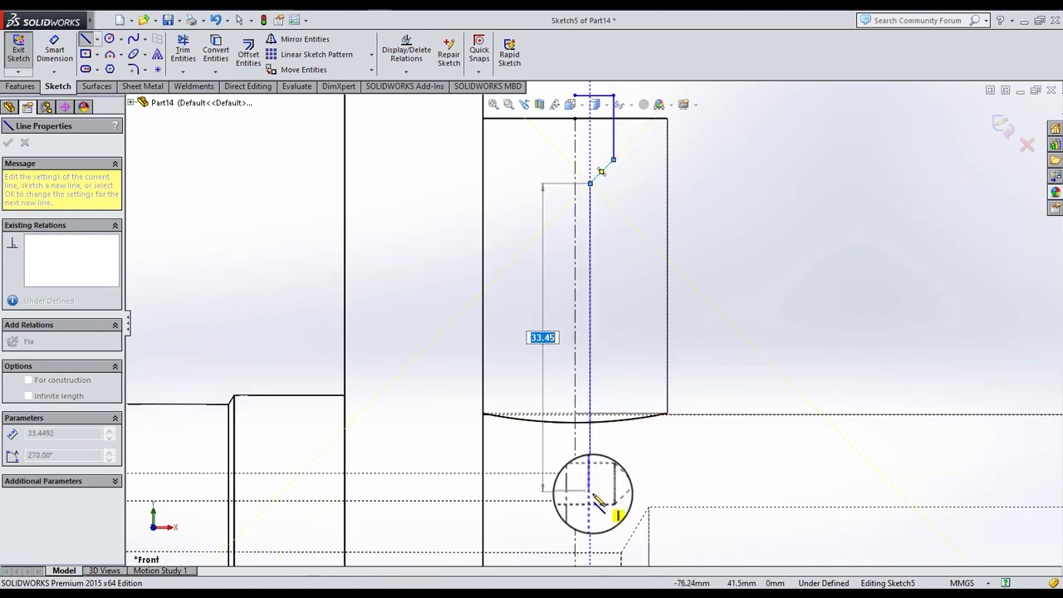
pyautogui.click(590, 495)
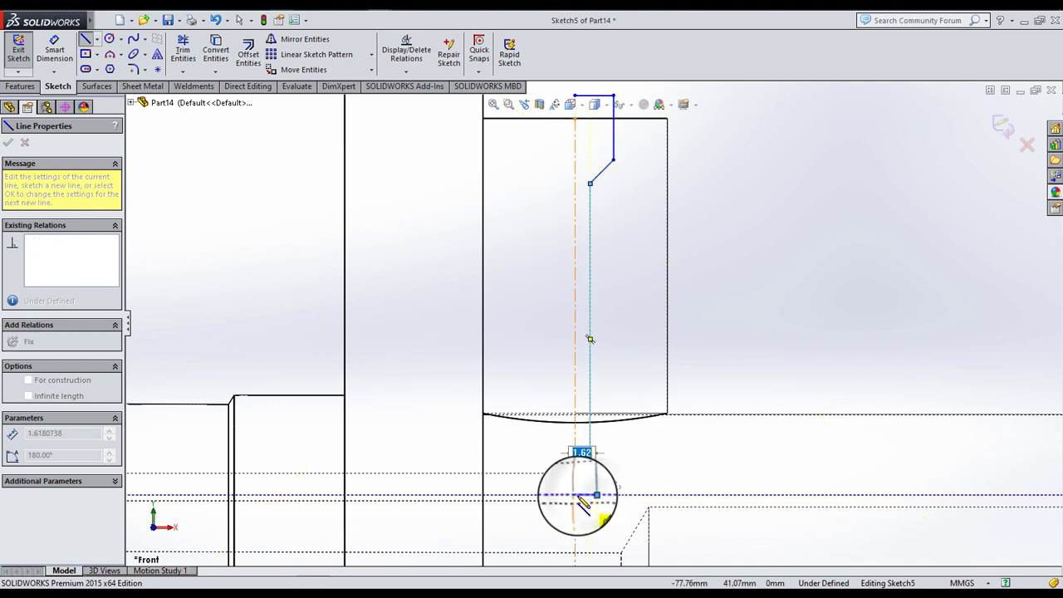
pyautogui.click(576, 496)
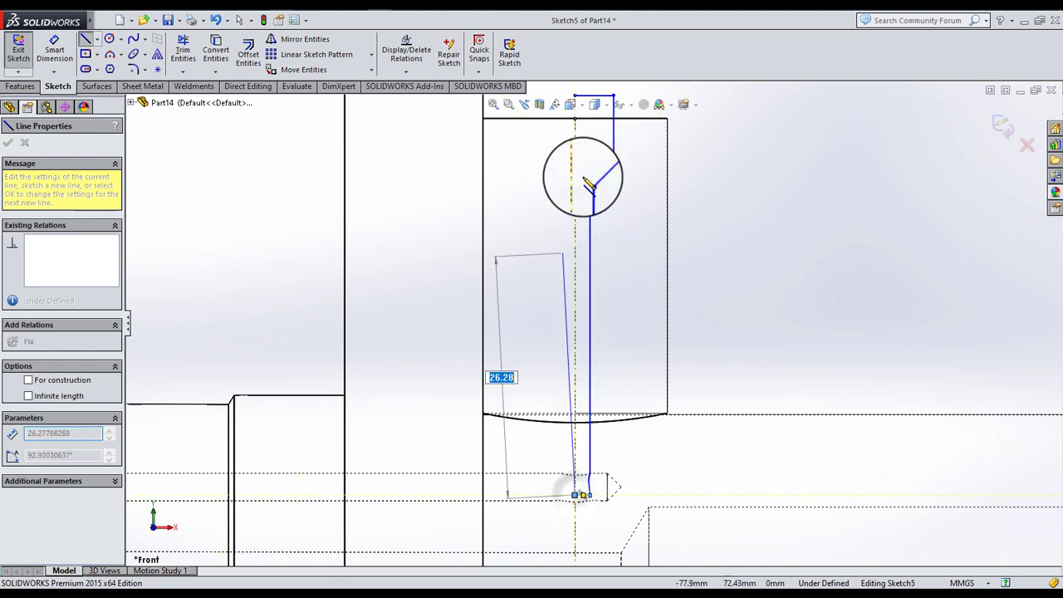
pyautogui.click(574, 96)
# - Dimension the profile's top edge width at 4.86
pyautogui.click(8, 144)
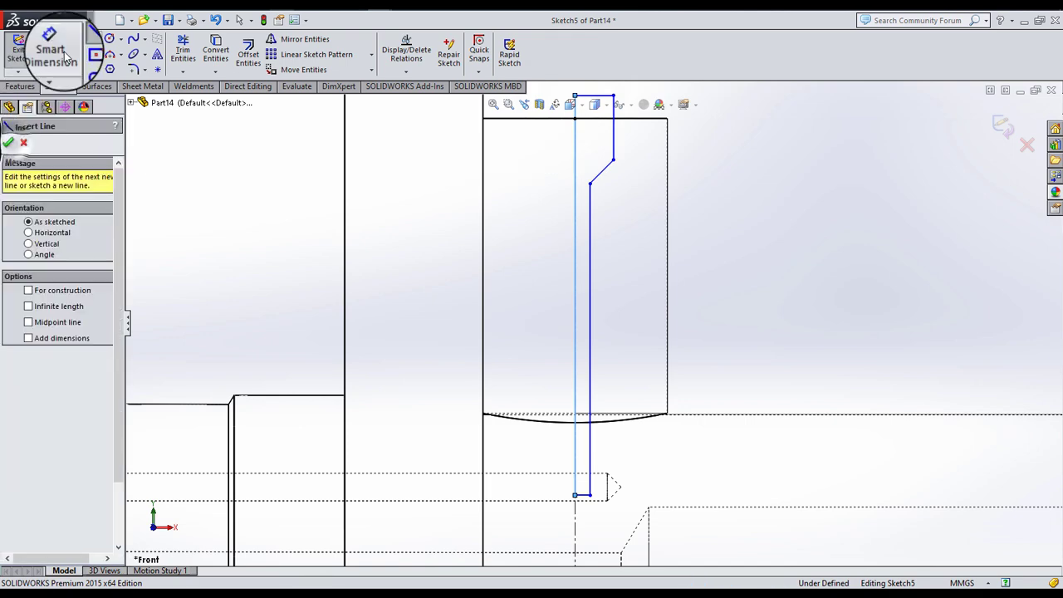
pyautogui.click(54, 52)
pyautogui.click(579, 239)
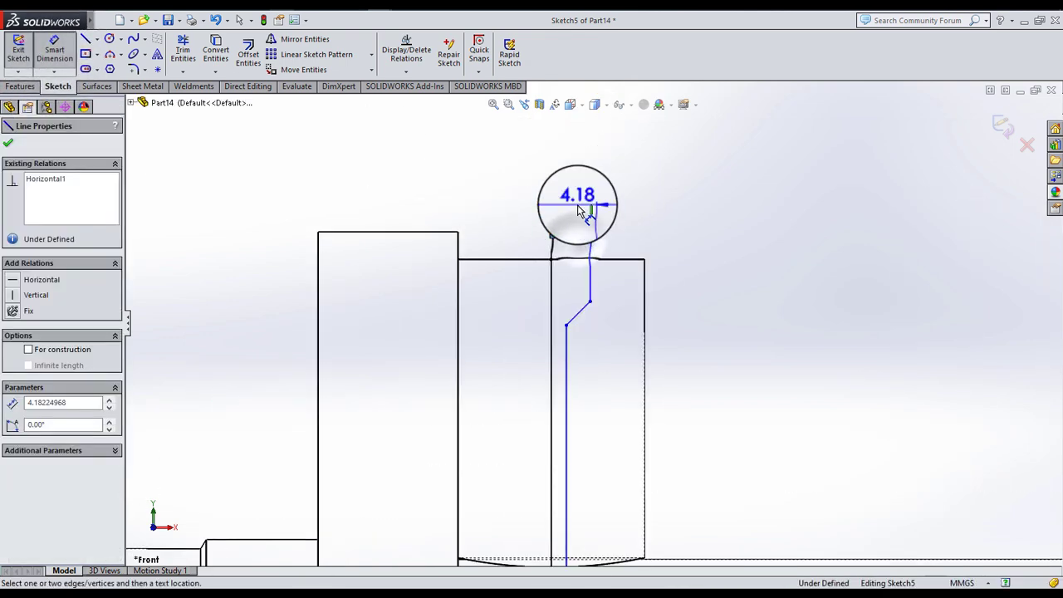
pyautogui.click(581, 210)
pyautogui.write('9.728/2')
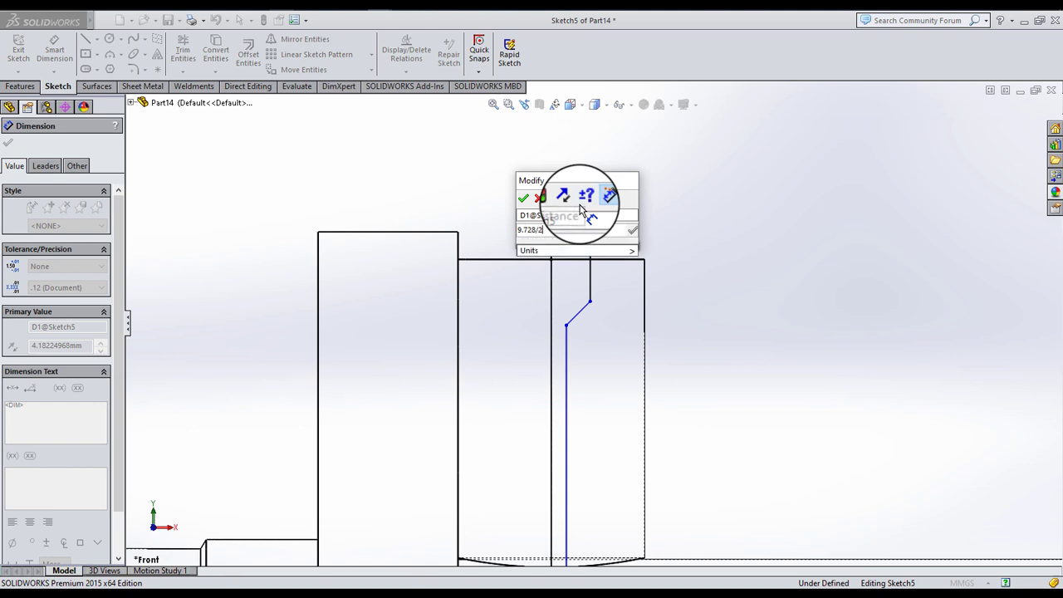
pyautogui.press('Return')
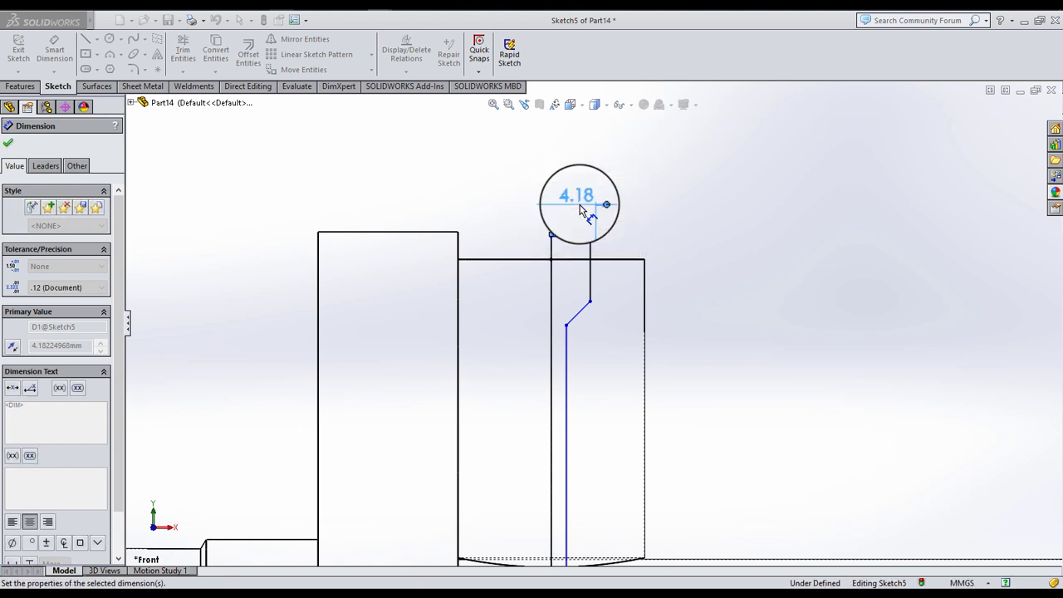
# - Dimension the chamfer line at 45° and the short vertical line at 6 mm
pyautogui.moveTo(589, 317); pyautogui.dragTo(600, 286)
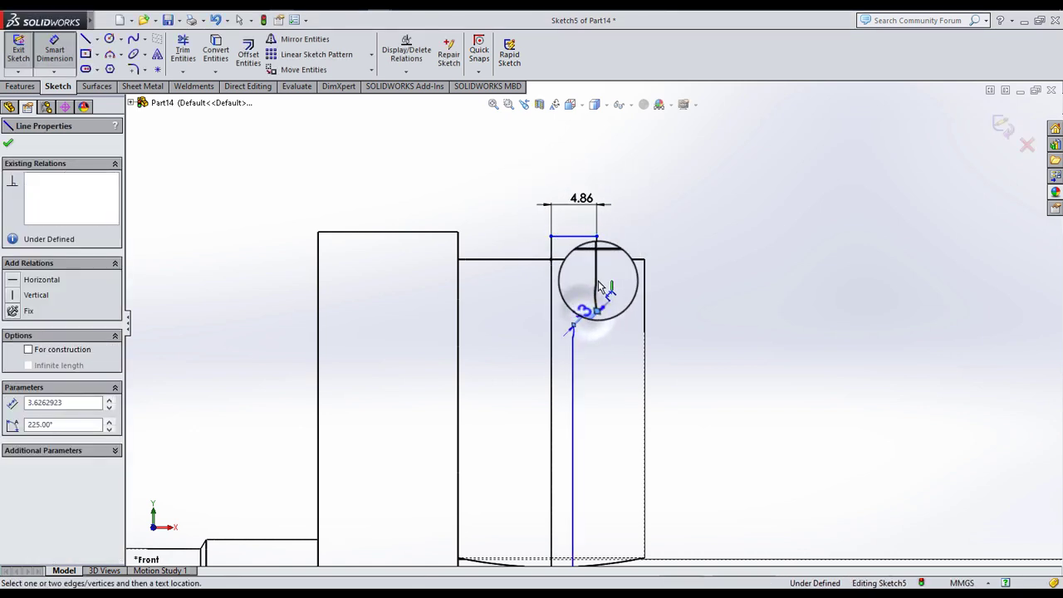
pyautogui.click(613, 291)
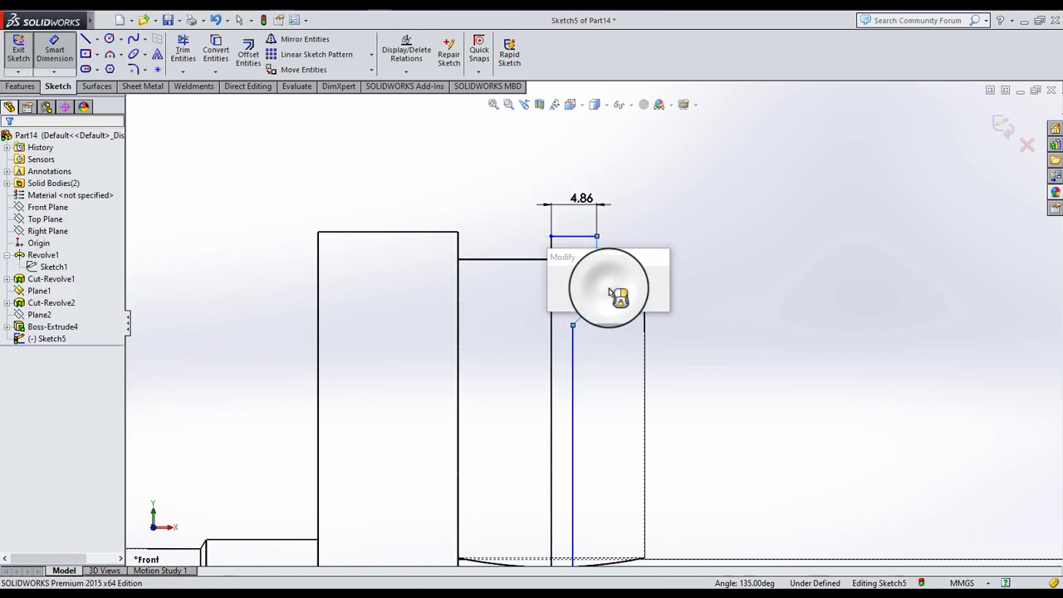
pyautogui.write('45.00deg')
pyautogui.click(553, 279)
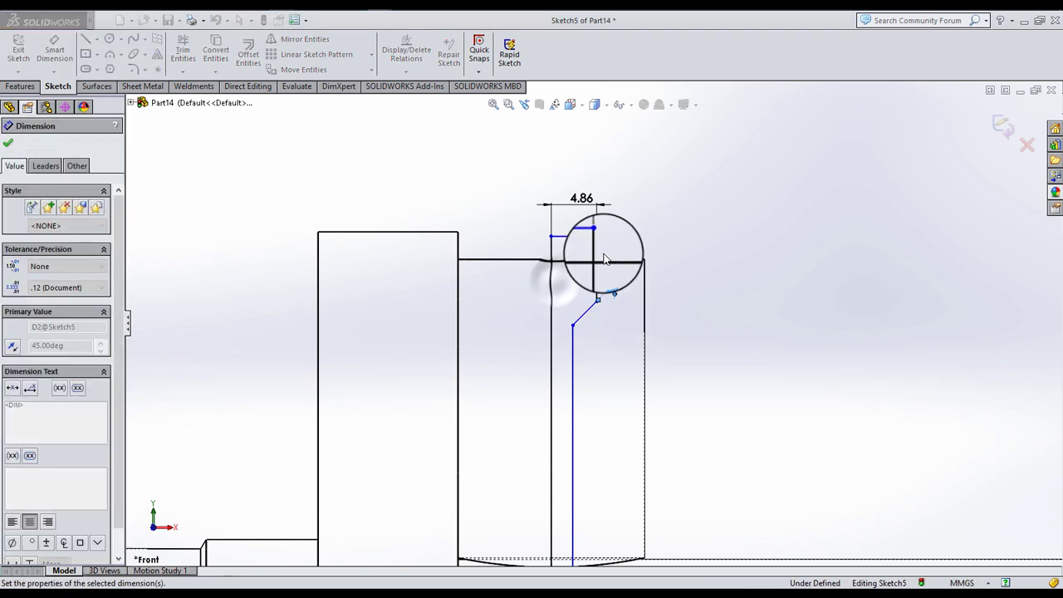
pyautogui.click(601, 254)
pyautogui.click(691, 270)
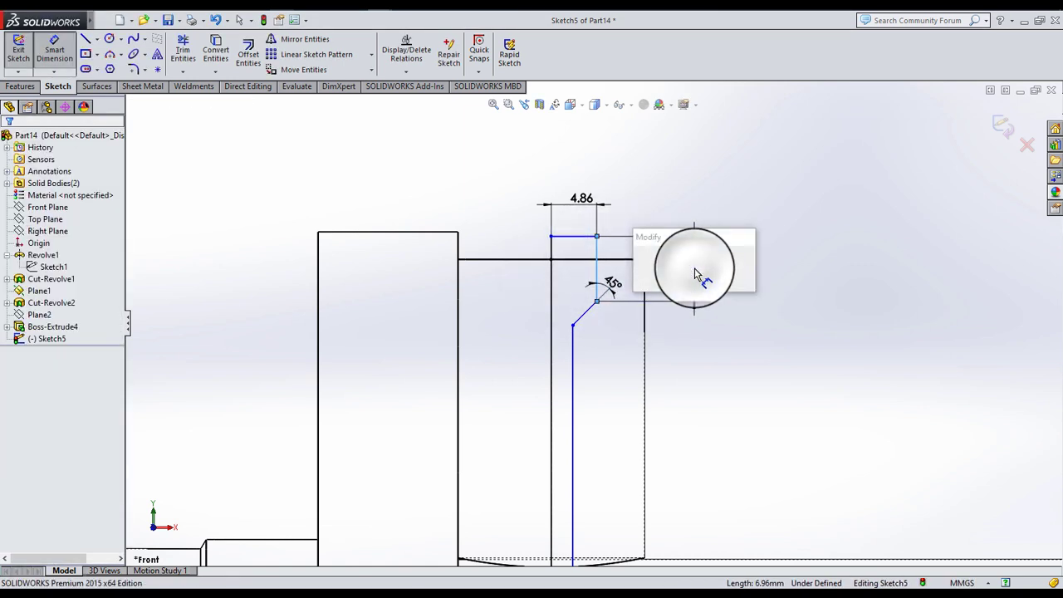
pyautogui.write('6')
pyautogui.press('Return')
# - Dimension the 1 mm horizontal step and the 1.50 mm hole width
pyautogui.click(585, 243)
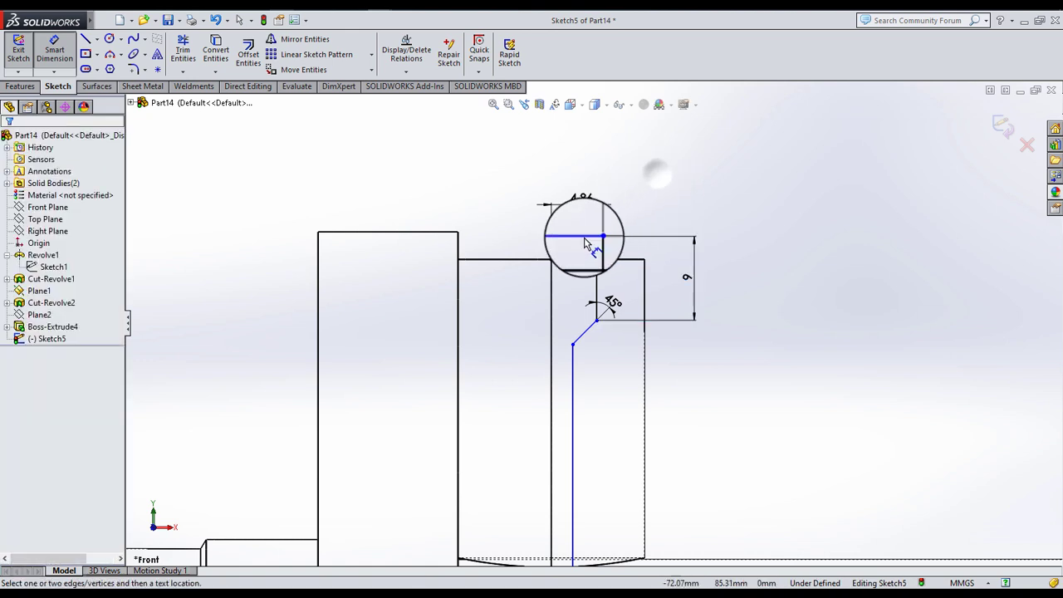
pyautogui.click(554, 241)
pyautogui.click(525, 245)
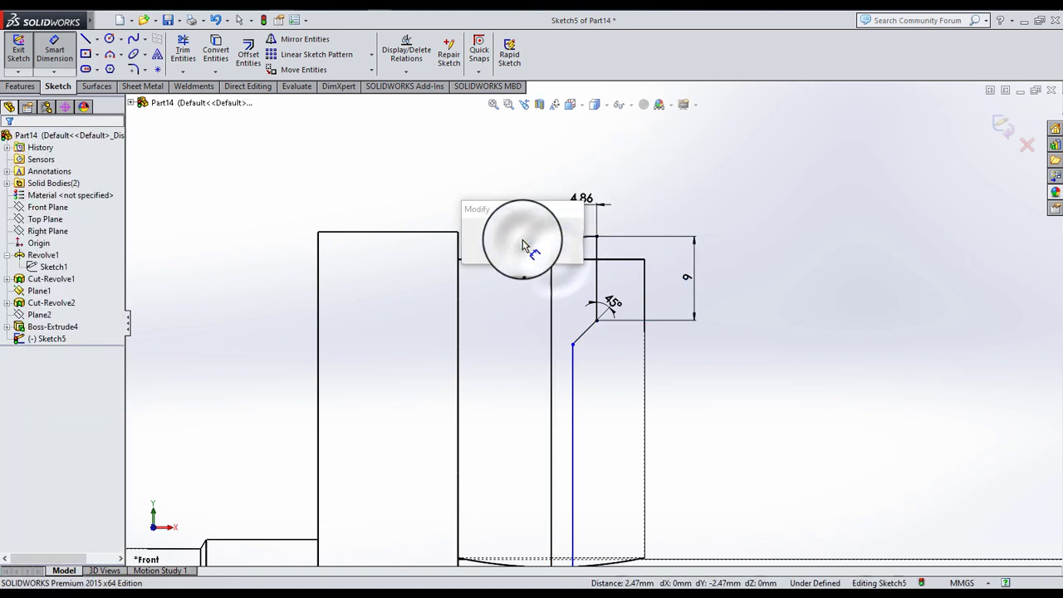
pyautogui.write('1')
pyautogui.click(930, 422)
pyautogui.click(581, 404)
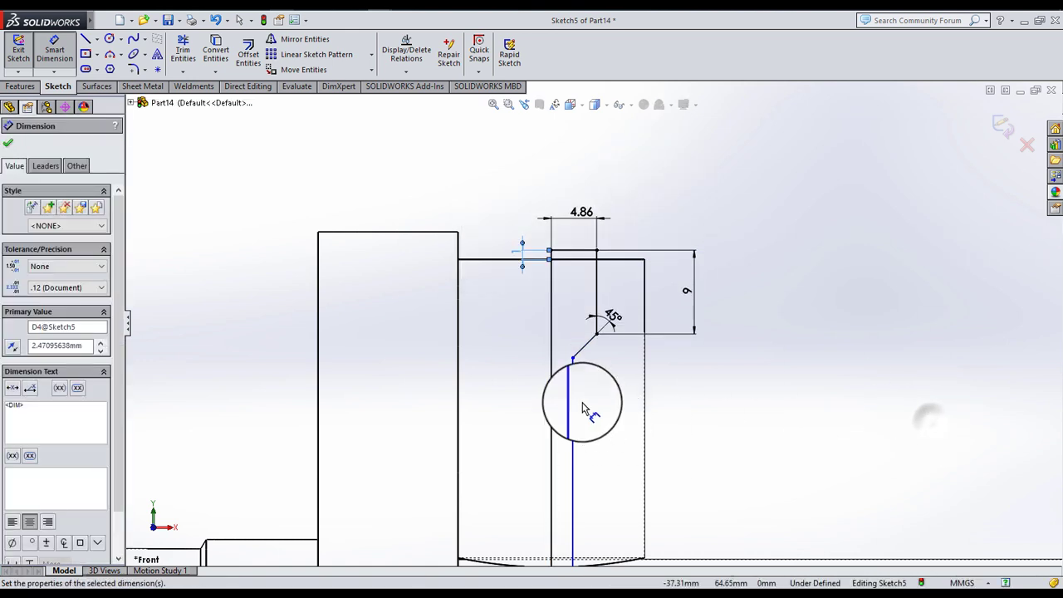
pyautogui.click(553, 399)
pyautogui.click(571, 405)
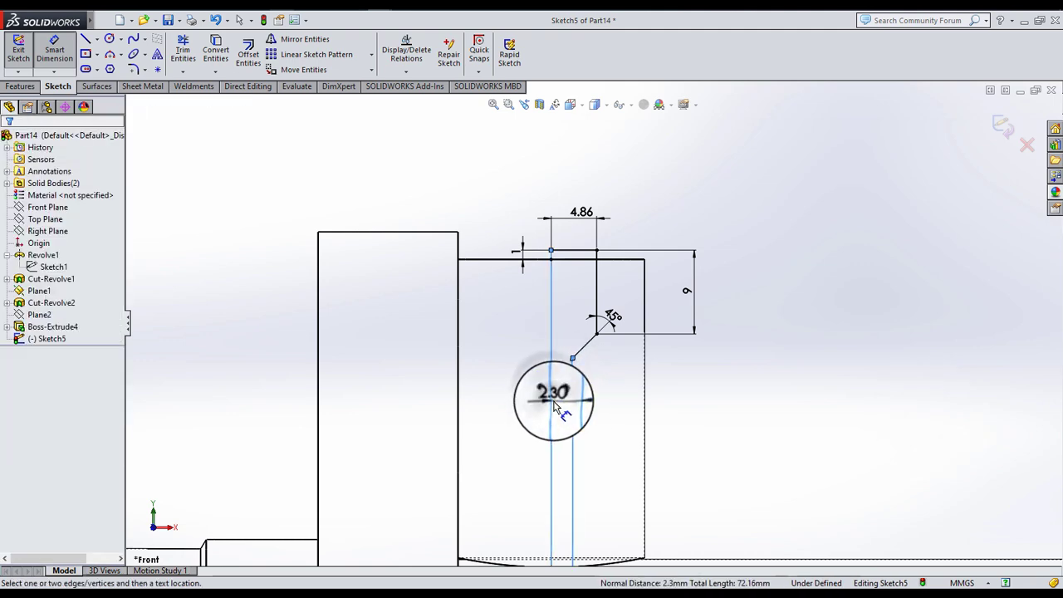
pyautogui.click(565, 407)
pyautogui.press('Return')
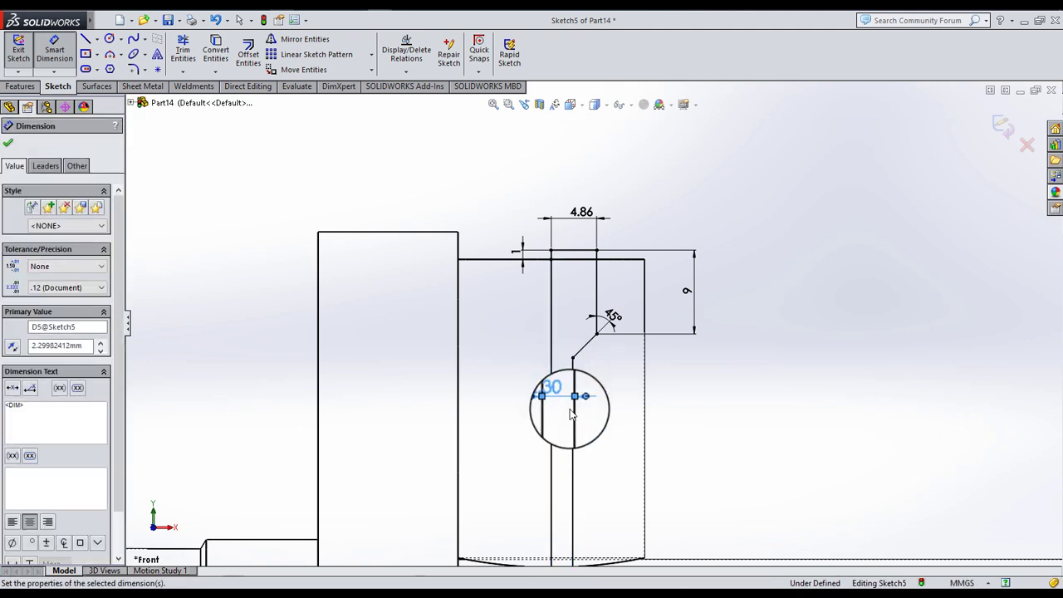
# - Dimension the long vertical line to a 40 mm hole depth, fully defining the sketch
pyautogui.scroll(-2, 584, 425)
pyautogui.scroll(2, 583, 426)
pyautogui.scroll(2, 584, 425)
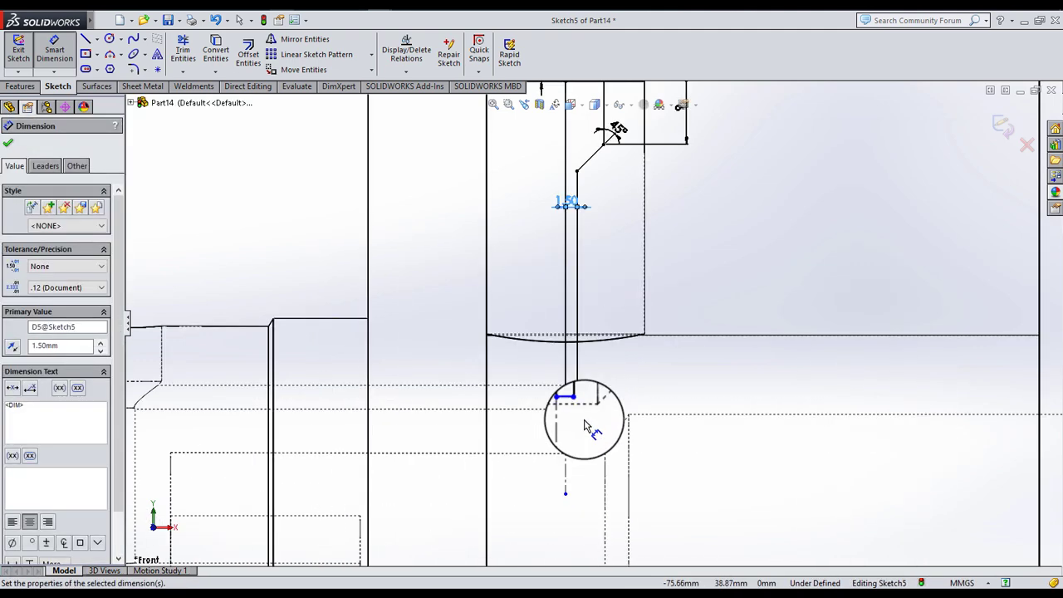
pyautogui.scroll(2, 586, 426)
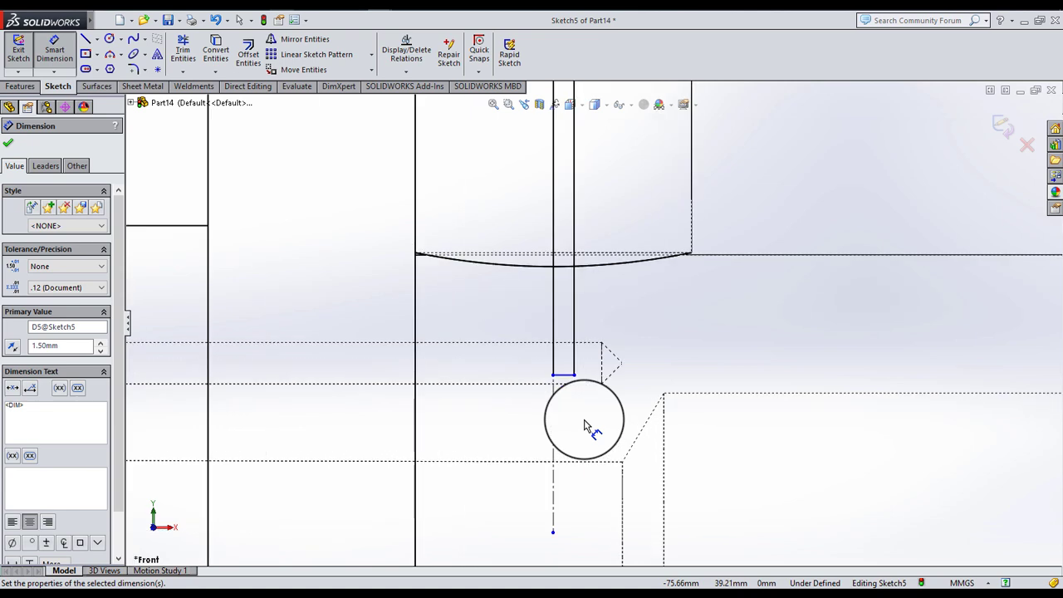
pyautogui.click(589, 293)
pyautogui.scroll(1, 591, 278)
pyautogui.scroll(1, 571, 162)
pyautogui.scroll(2, 576, 166)
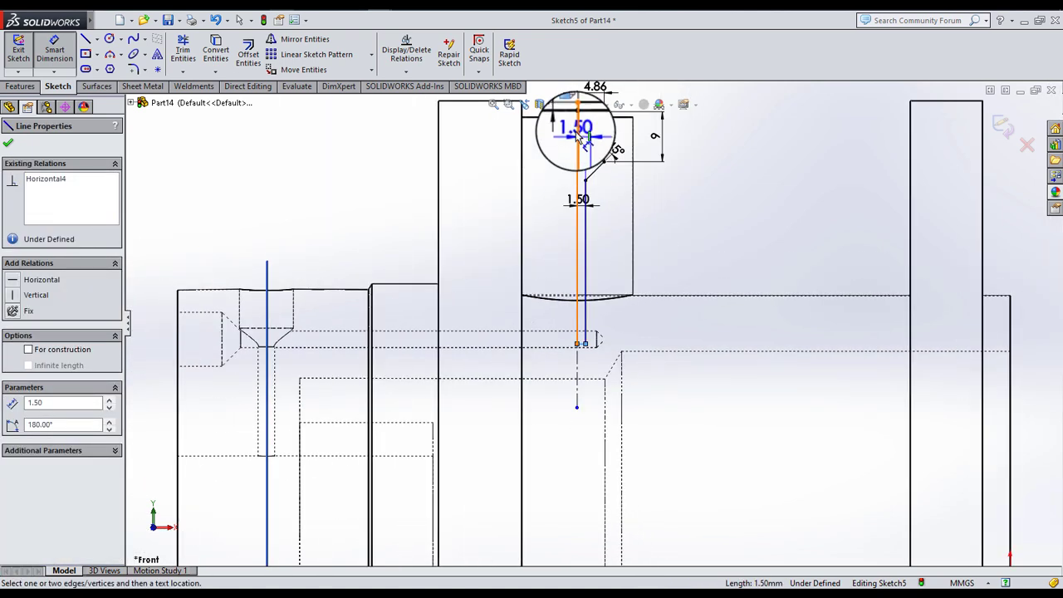
pyautogui.click(575, 106)
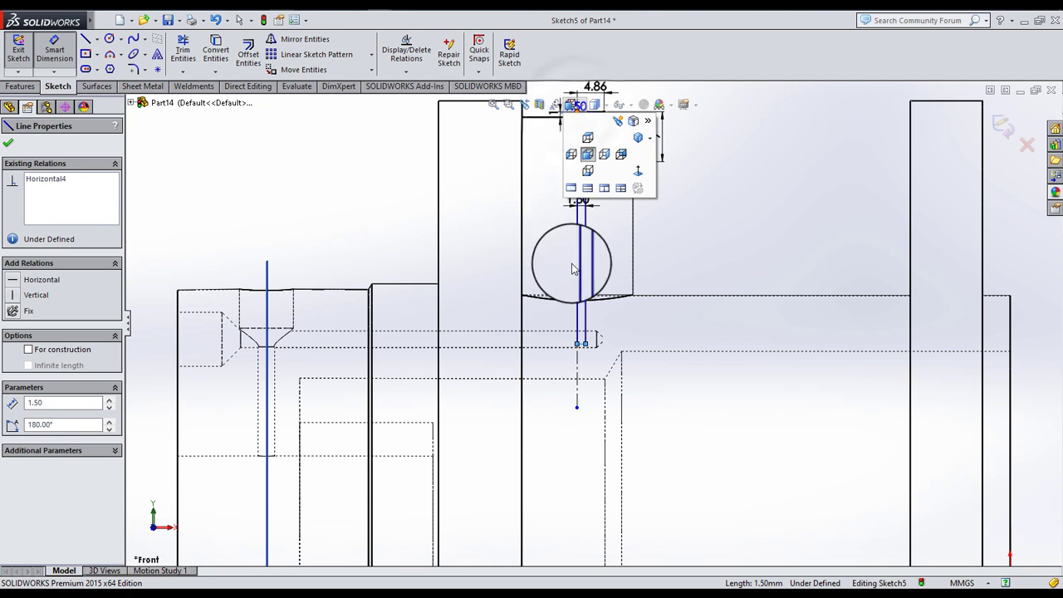
pyautogui.click(575, 205)
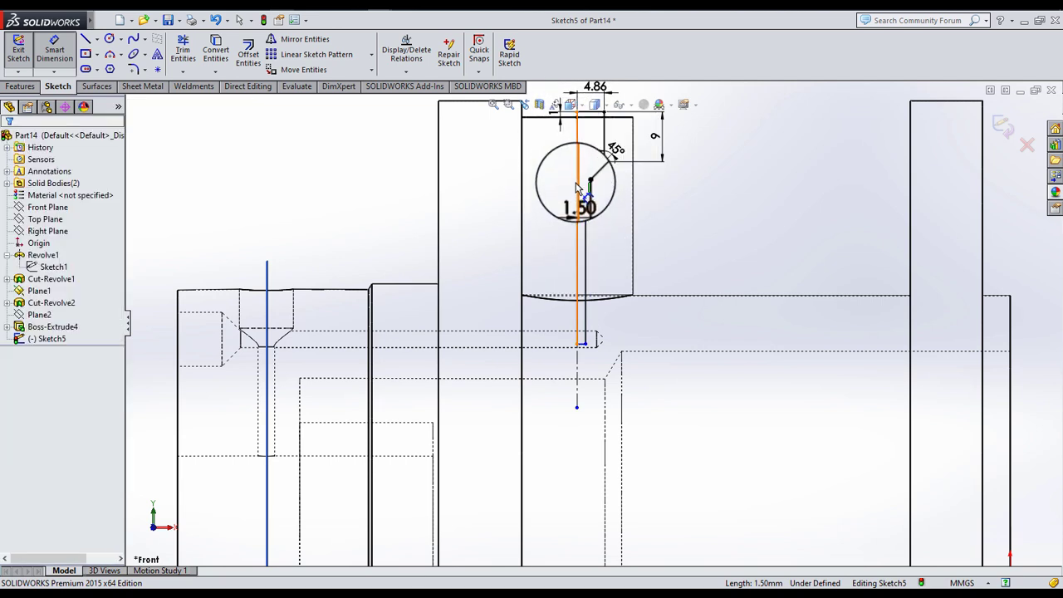
pyautogui.click(558, 212)
pyautogui.click(544, 230)
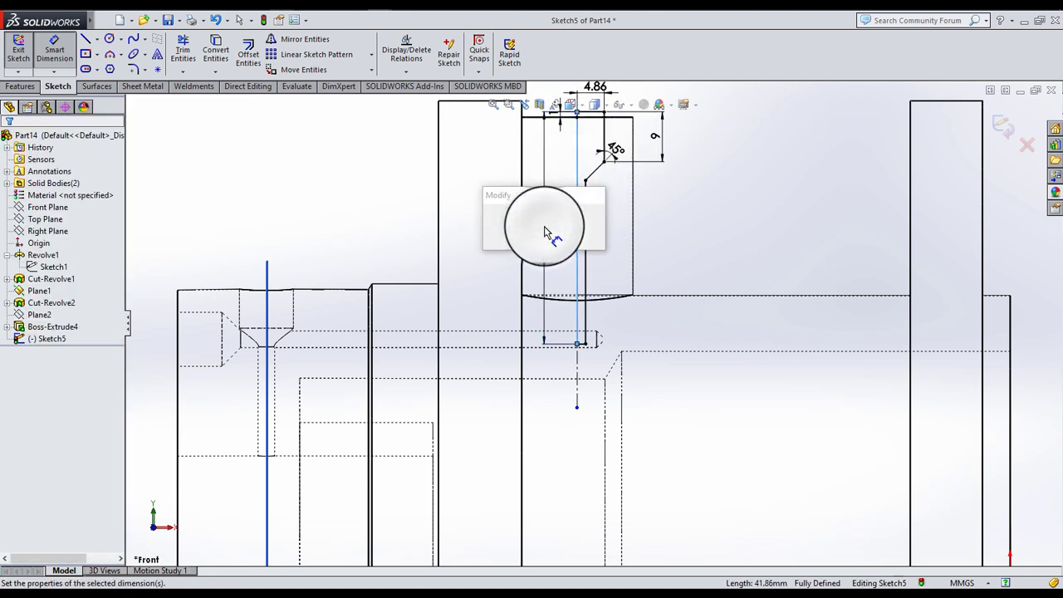
pyautogui.press('Return')
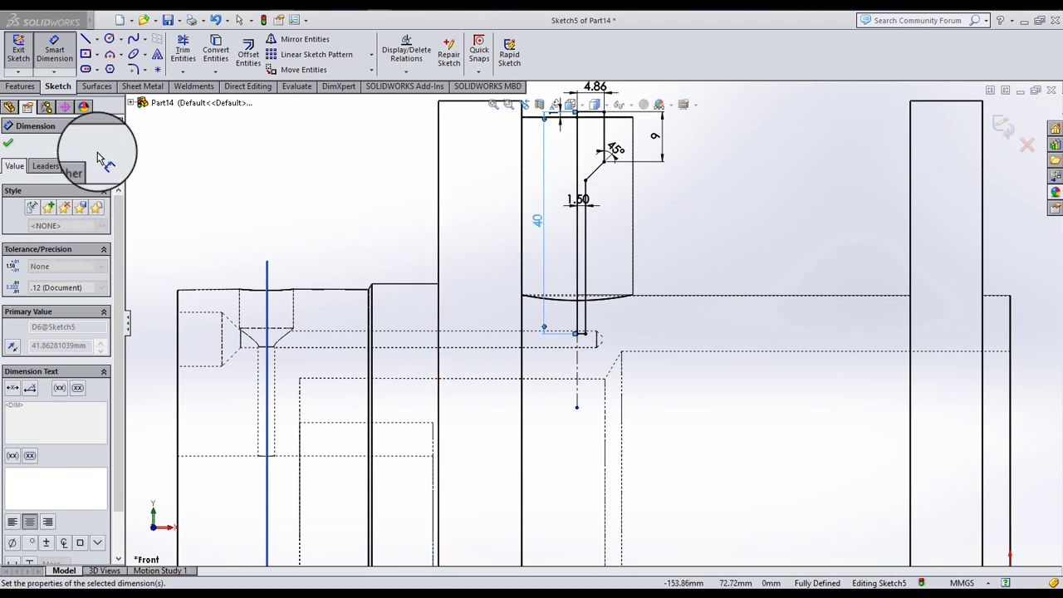
pyautogui.click(8, 143)
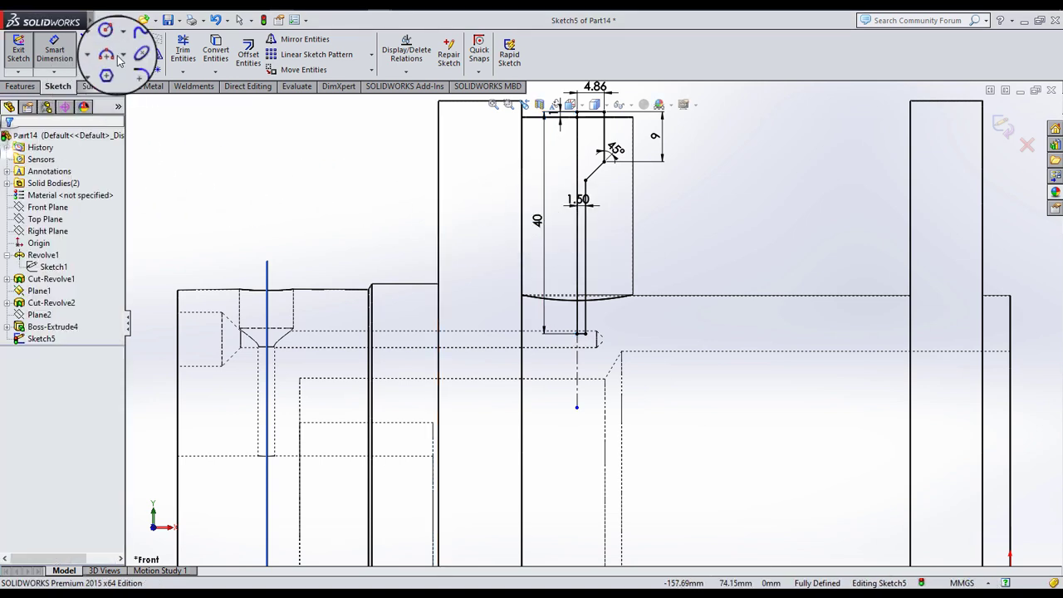
pyautogui.click(24, 86)
# - Revolve-cut the profile 360° around the centerline to form the stepped pin hole
pyautogui.click(262, 51)
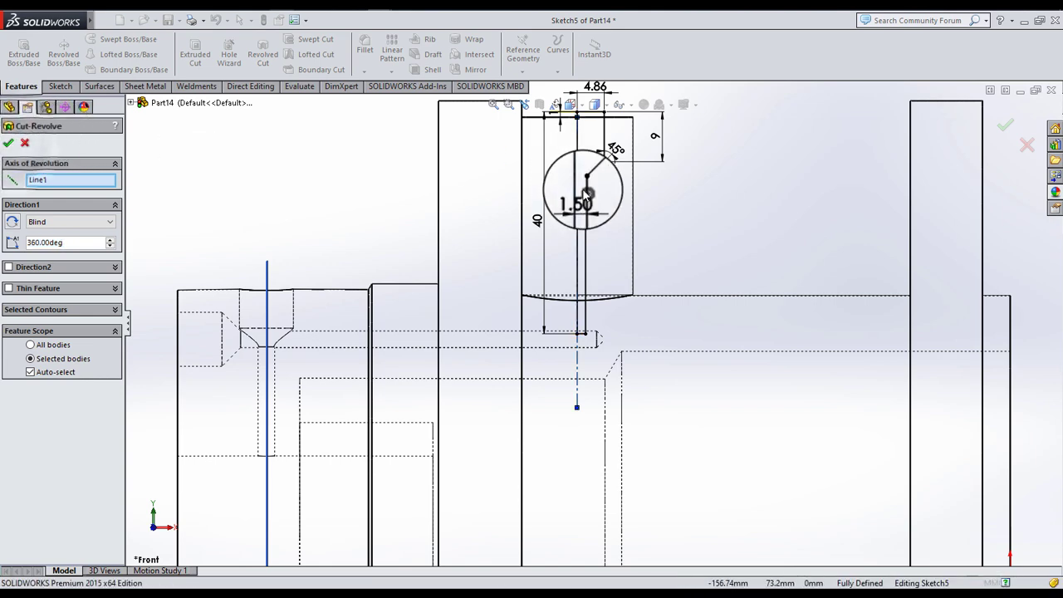
pyautogui.press('Return')
pyautogui.scroll(2, 618, 217)
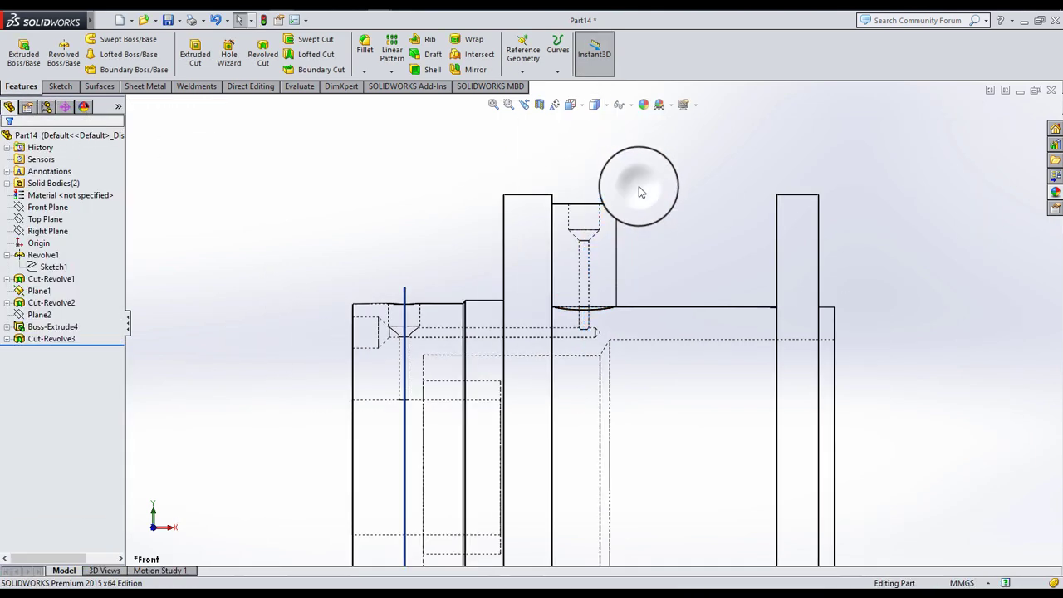
pyautogui.scroll(-3, 594, 345)
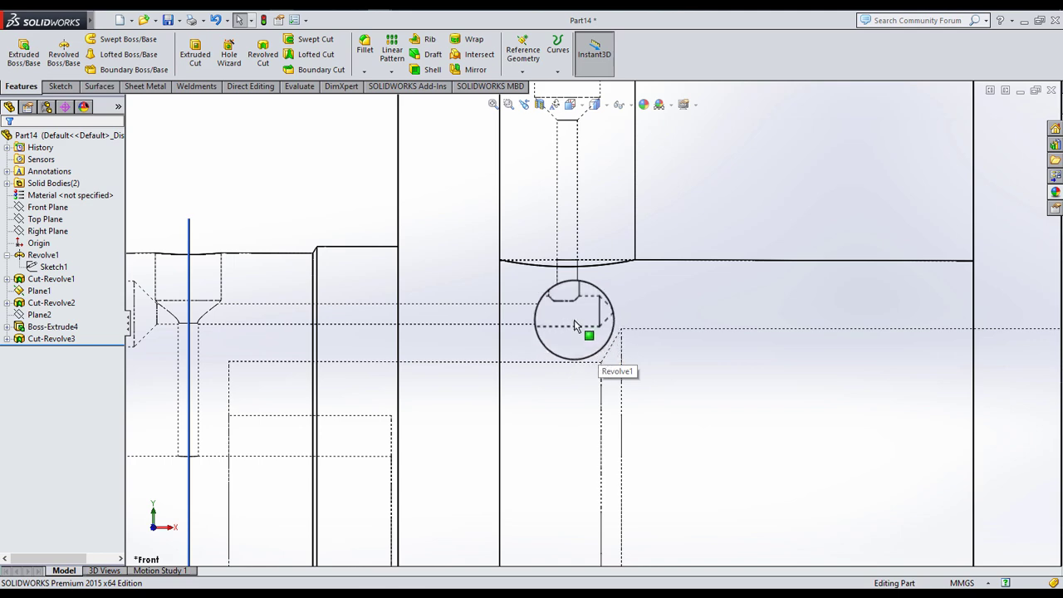
pyautogui.scroll(3, 575, 325)
# - Hide Sketch1 and view the part shaded with edges in 3D
pyautogui.click(60, 268)
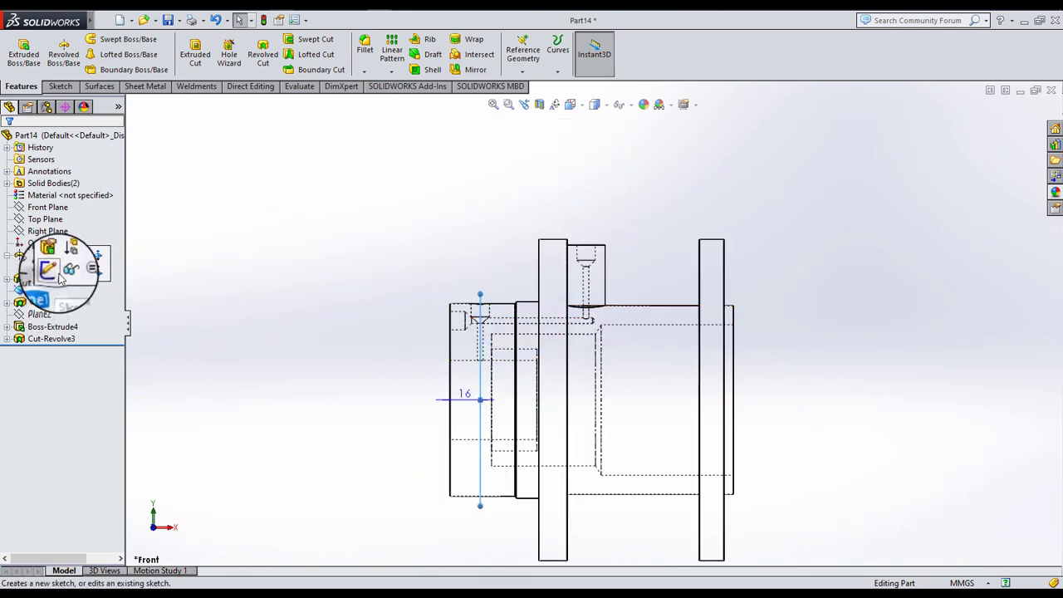
pyautogui.click(67, 274)
pyautogui.moveTo(645, 408); pyautogui.dragTo(570, 351, button='middle')
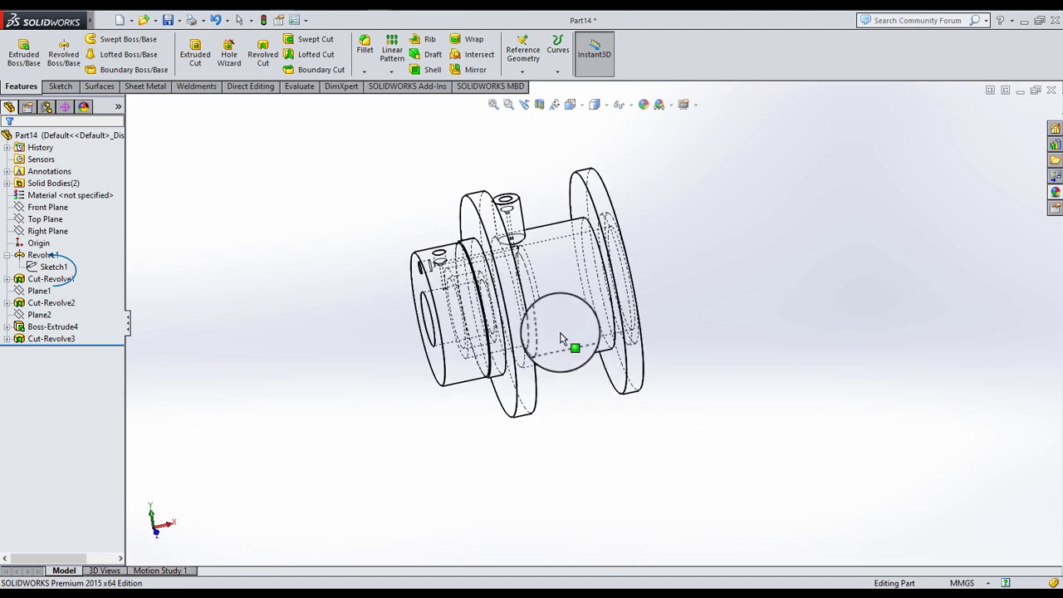
pyautogui.click(597, 126)
pyautogui.scroll(-3, 613, 219)
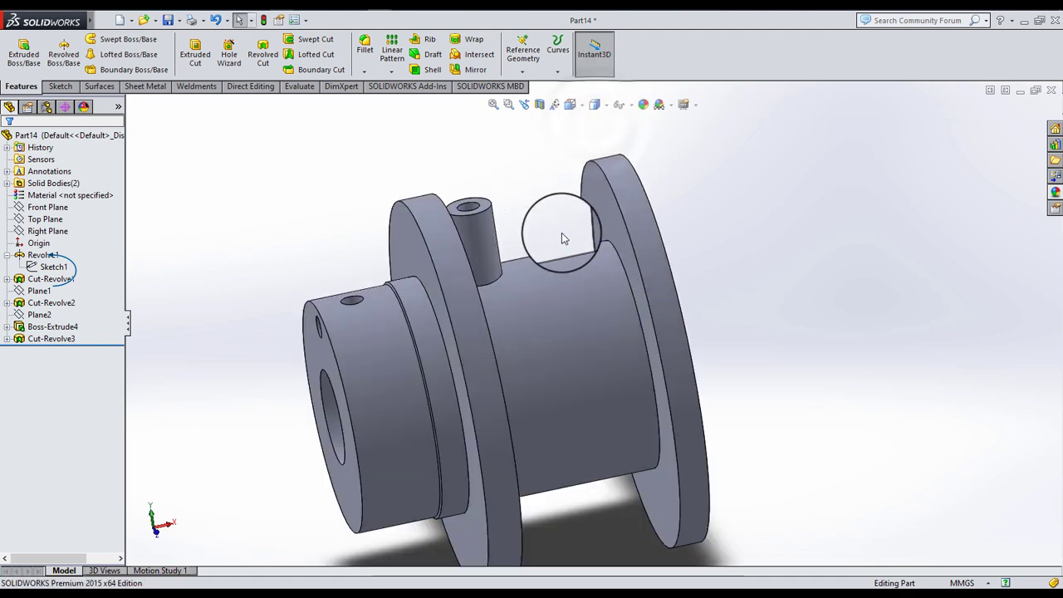
pyautogui.moveTo(562, 237); pyautogui.dragTo(577, 239, button='middle')
pyautogui.scroll(3, 573, 266)
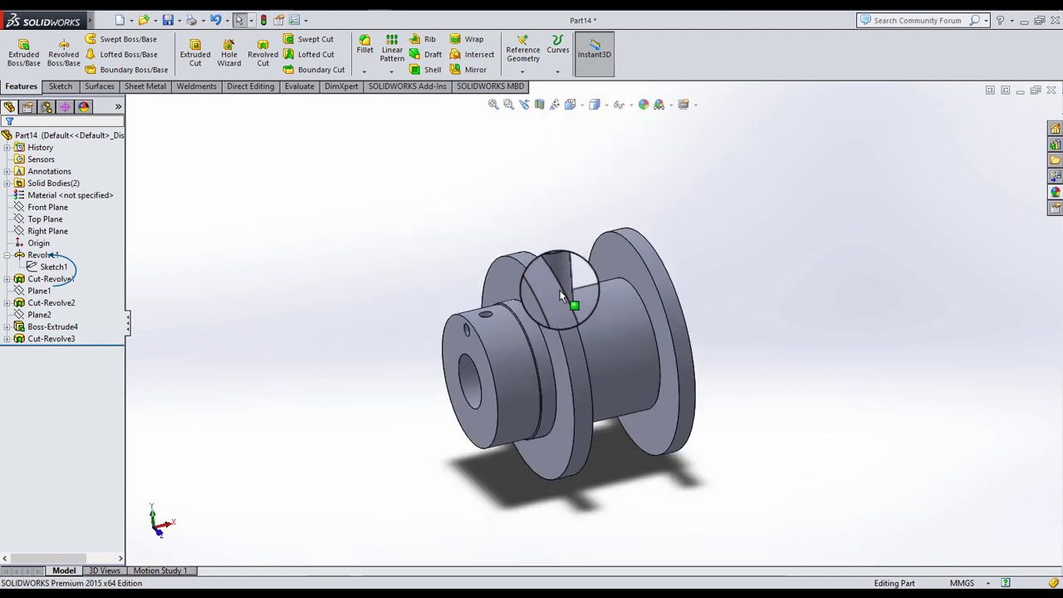
pyautogui.moveTo(571, 309); pyautogui.dragTo(564, 295, button='middle')
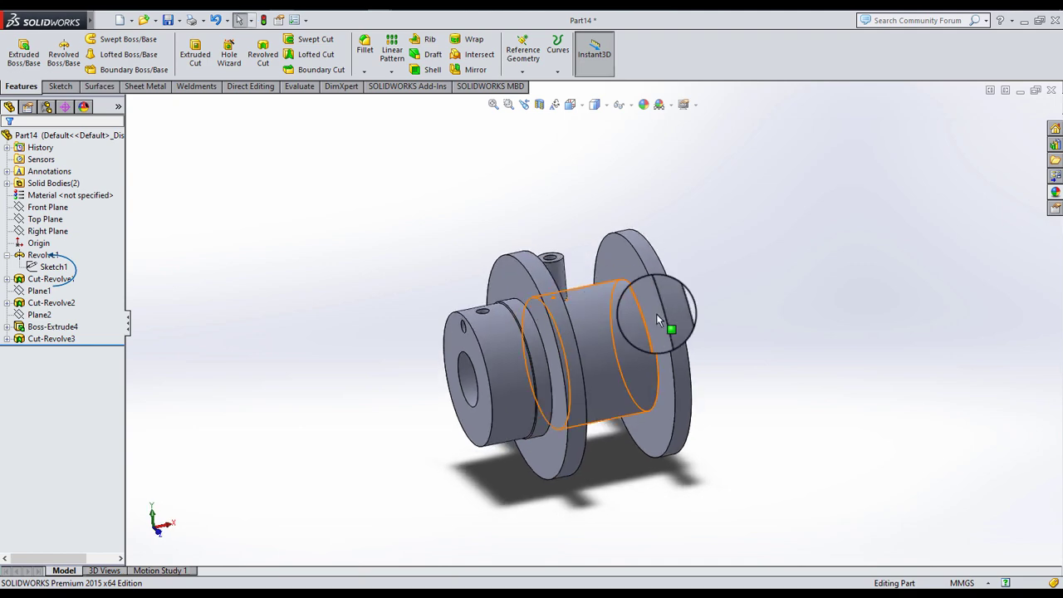
pyautogui.moveTo(656, 318); pyautogui.dragTo(590, 269, button='middle')
pyautogui.click(590, 269)
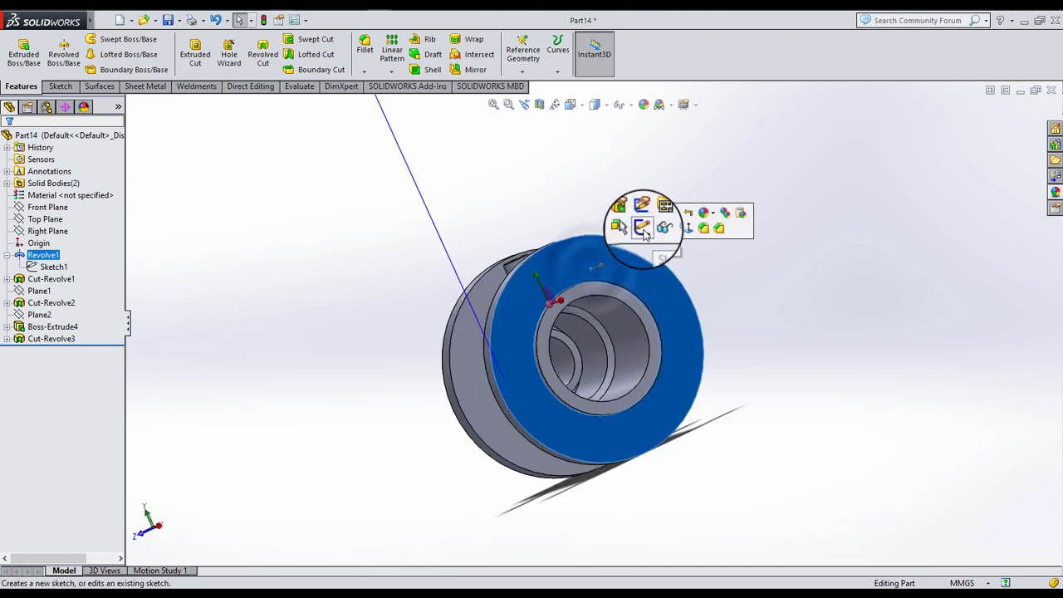
# - Sketch a small circle above the centre bore on the flange end face, viewed normal
pyautogui.click(644, 234)
pyautogui.click(573, 104)
pyautogui.click(629, 178)
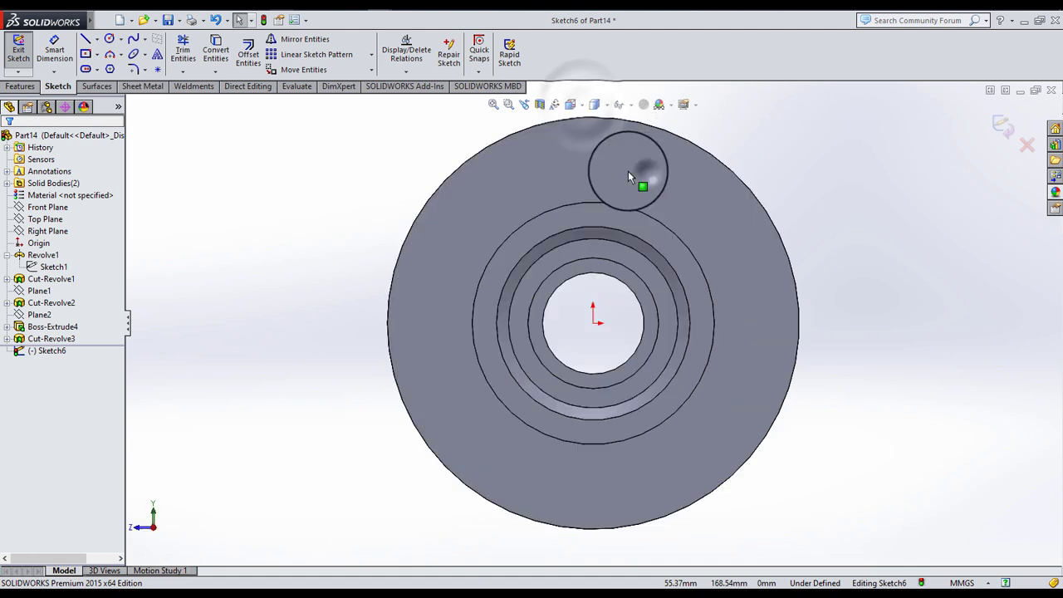
pyautogui.click(121, 39)
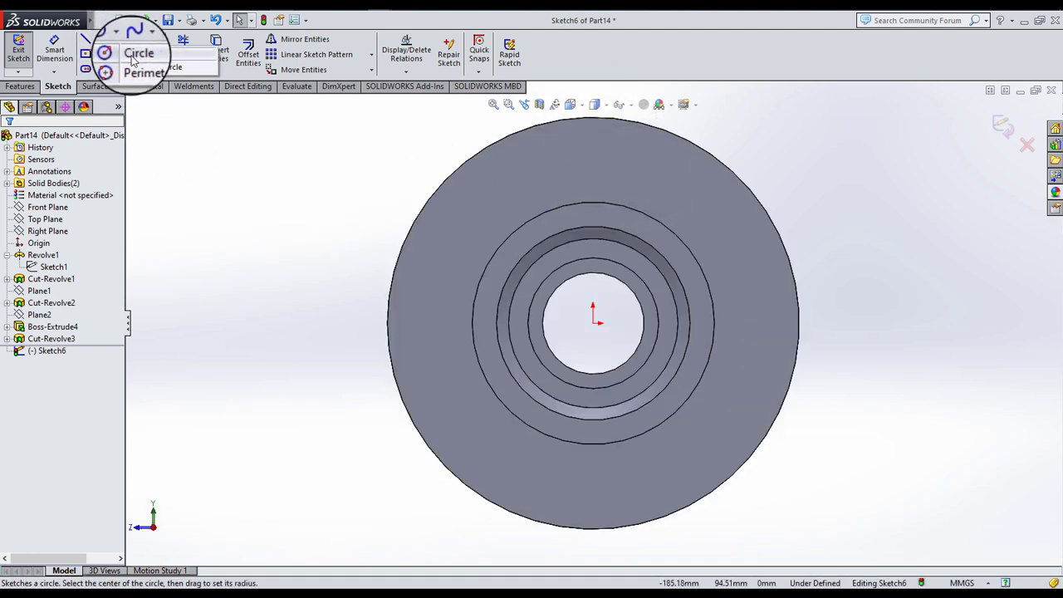
pyautogui.click(132, 53)
pyautogui.moveTo(592, 151); pyautogui.dragTo(597, 153)
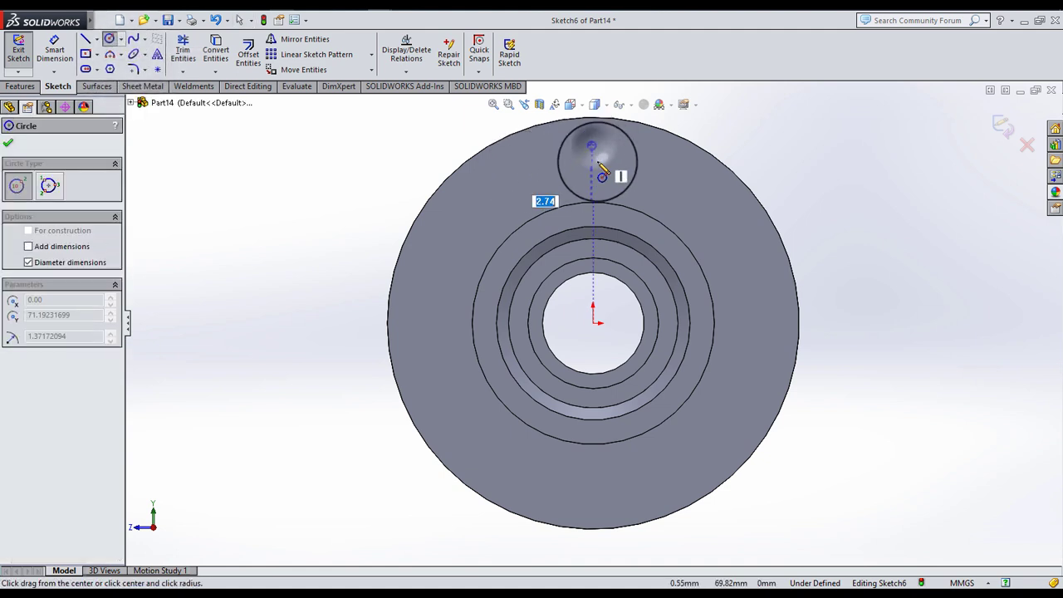
# - Dimension the circle centre 68 mm above the origin
pyautogui.click(8, 143)
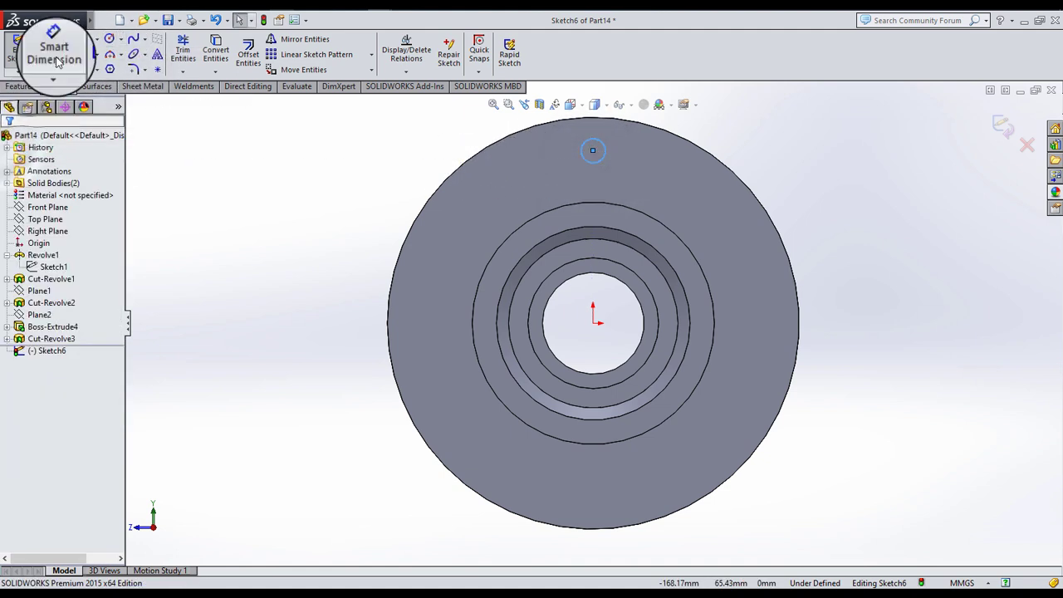
pyautogui.click(54, 51)
pyautogui.click(592, 151)
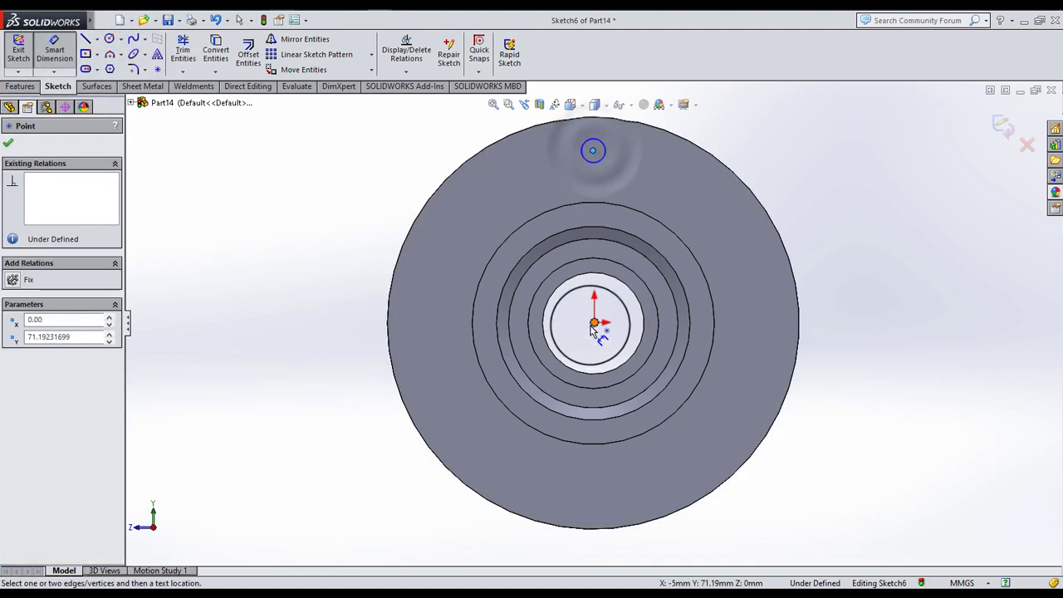
pyautogui.click(593, 323)
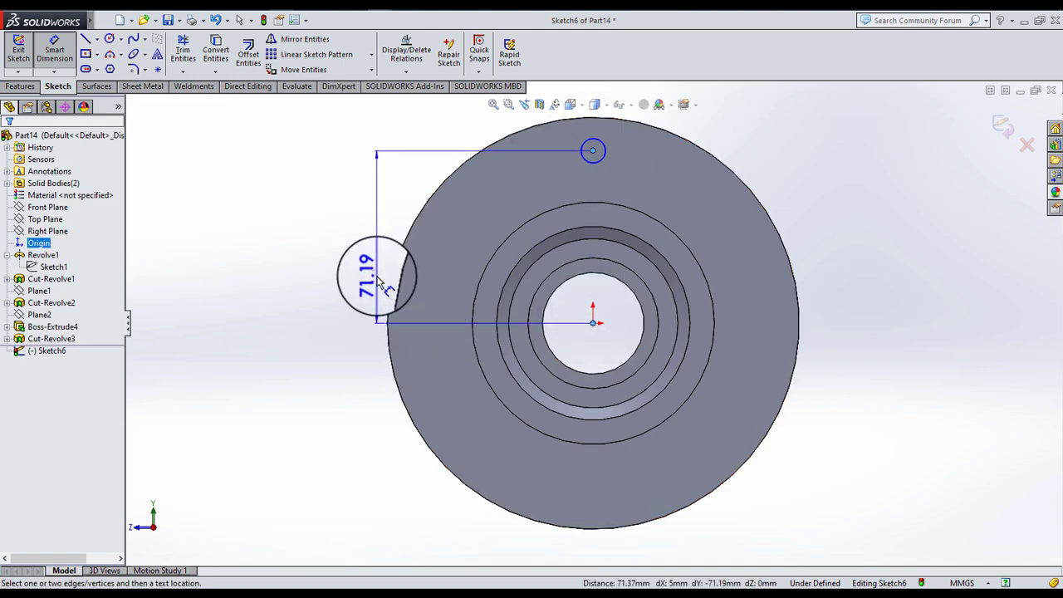
pyautogui.click(379, 280)
pyautogui.write('136/')
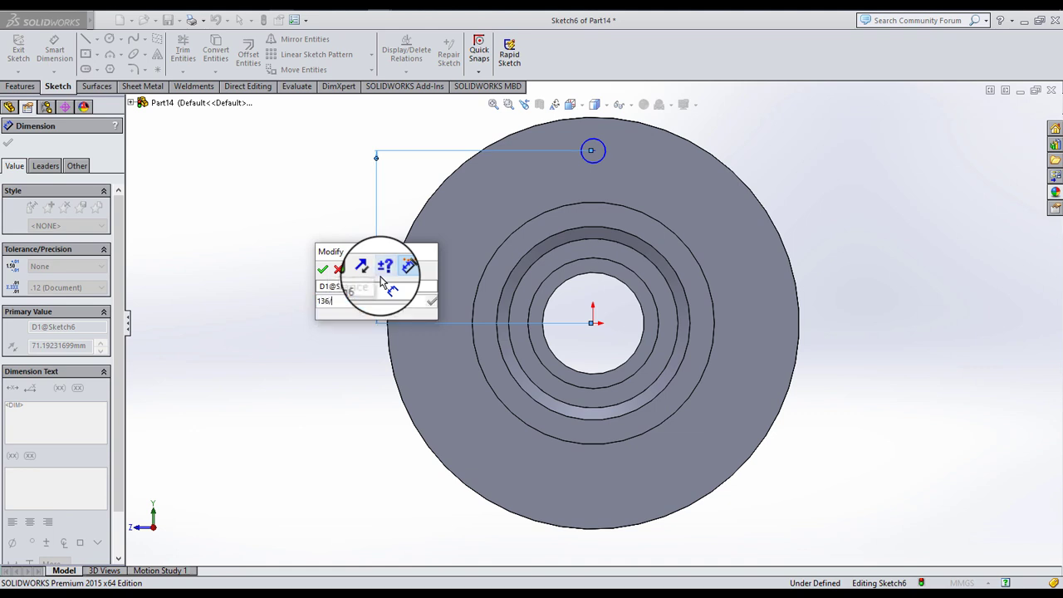
pyautogui.write('2')
pyautogui.press('Return')
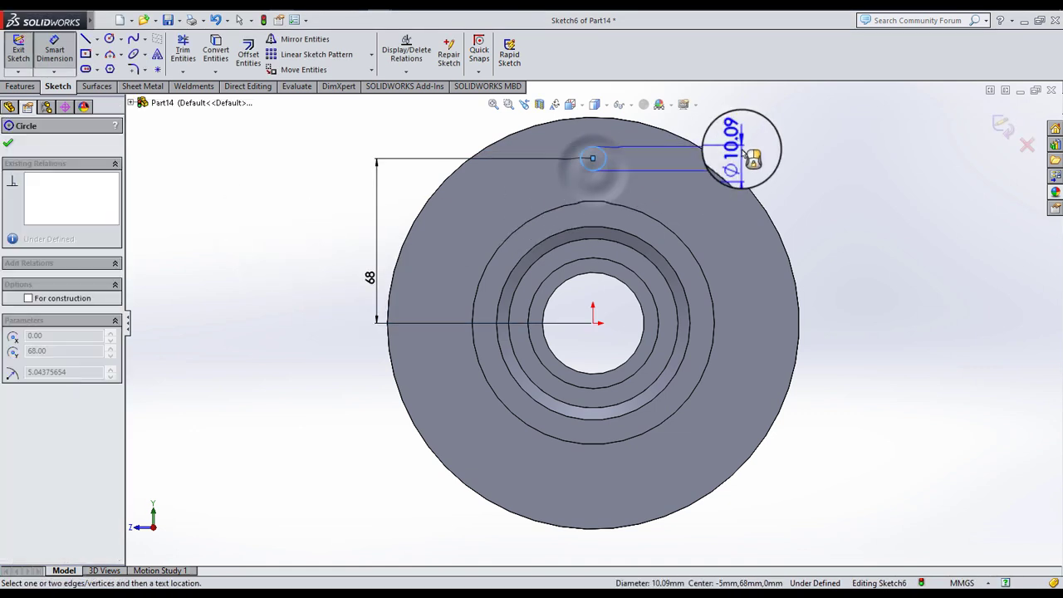
# - Set the circle diameter to 12.50 and make its centre vertical with the origin
pyautogui.click(745, 152)
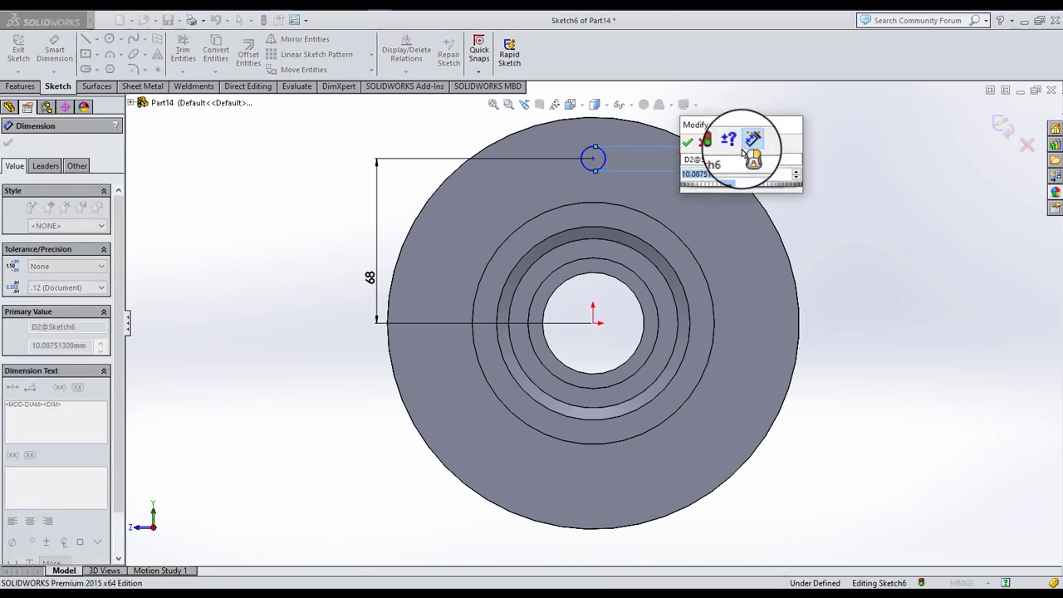
pyautogui.press('Return')
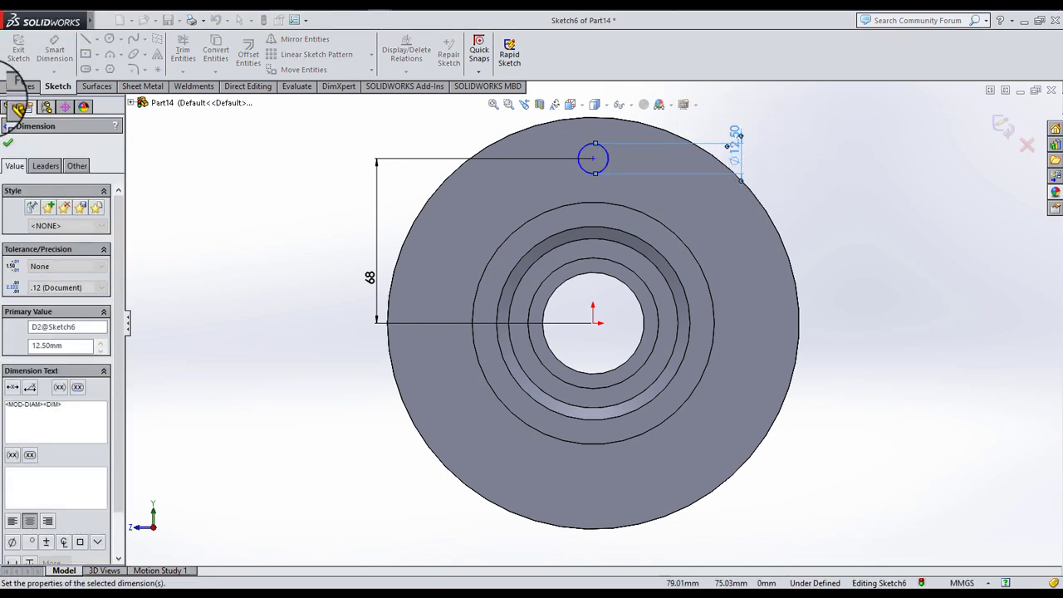
pyautogui.click(8, 142)
pyautogui.press('Escape')
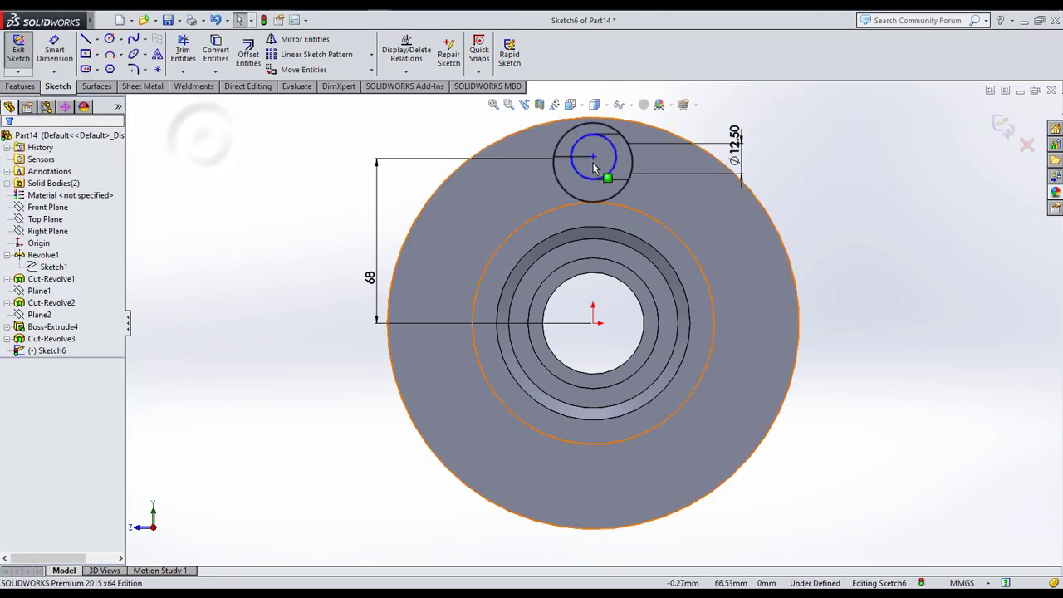
pyautogui.click(593, 159)
pyautogui.keyDown('ctrl'); pyautogui.click(592, 324); pyautogui.keyUp('ctrl')
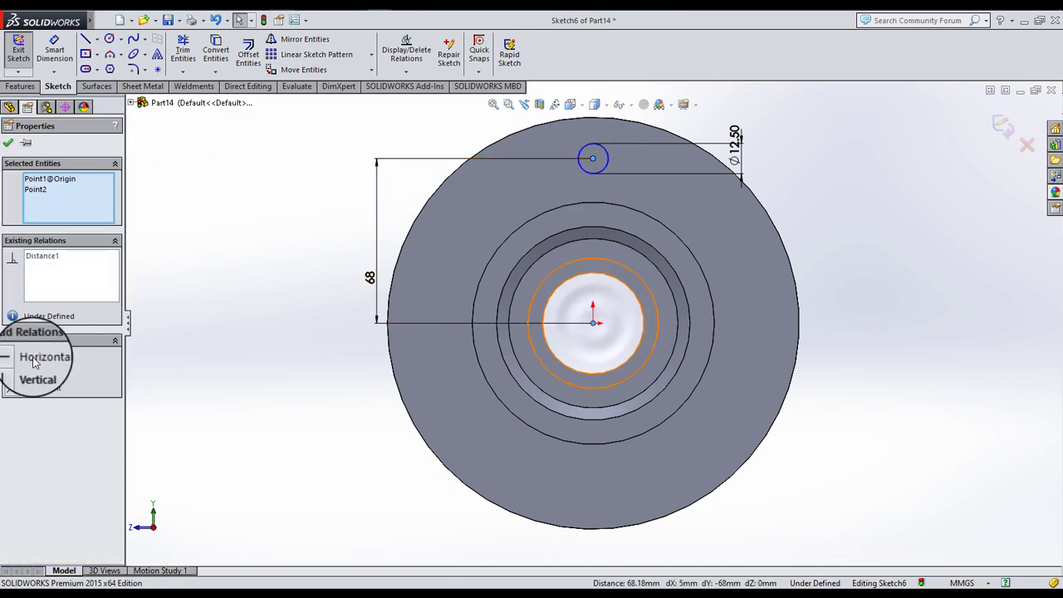
pyautogui.click(265, 270)
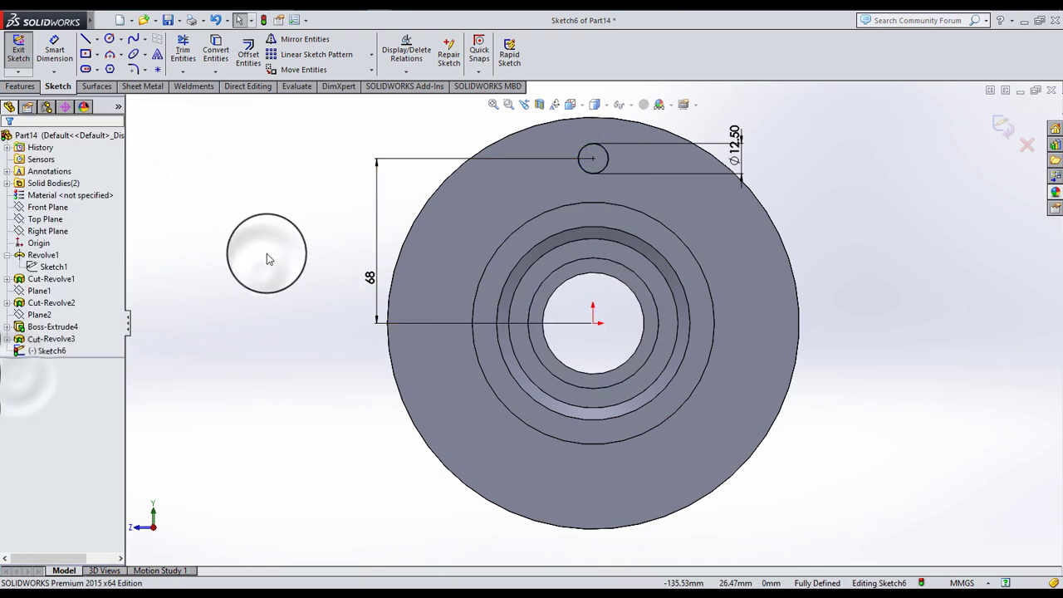
# - Extrude-cut the Ø12.50 circle 25 mm blind as Cut-Extrude1
pyautogui.click(14, 88)
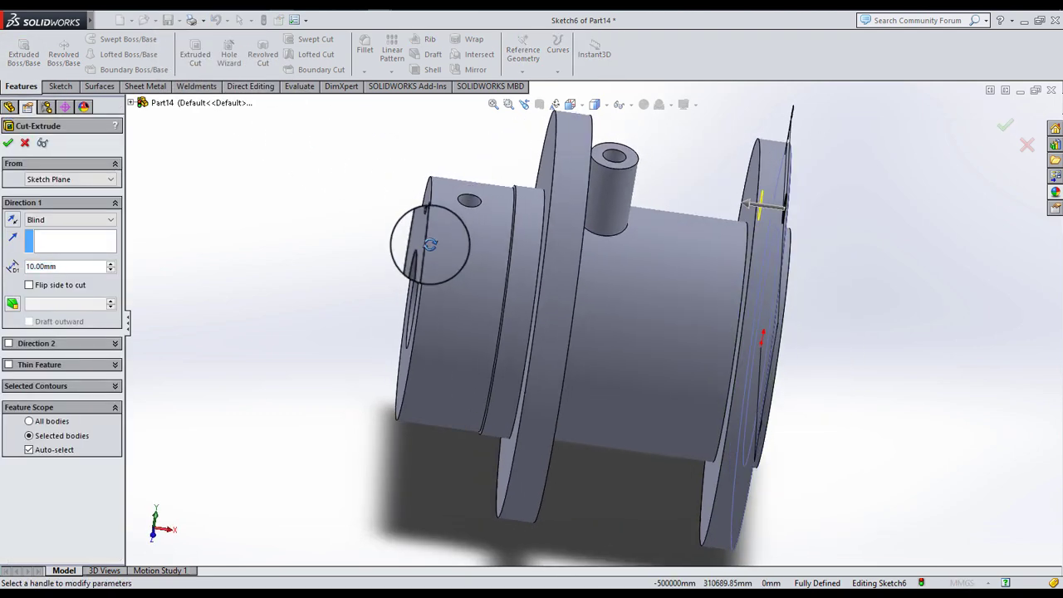
pyautogui.moveTo(745, 209); pyautogui.dragTo(706, 200)
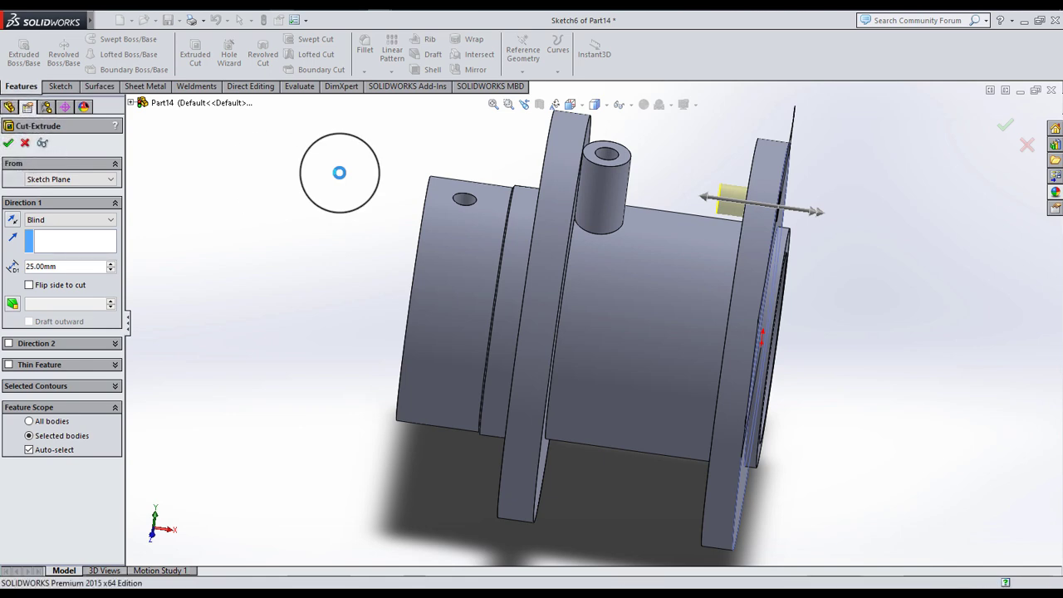
pyautogui.press('Return')
pyautogui.moveTo(546, 238); pyautogui.dragTo(522, 213, button='middle')
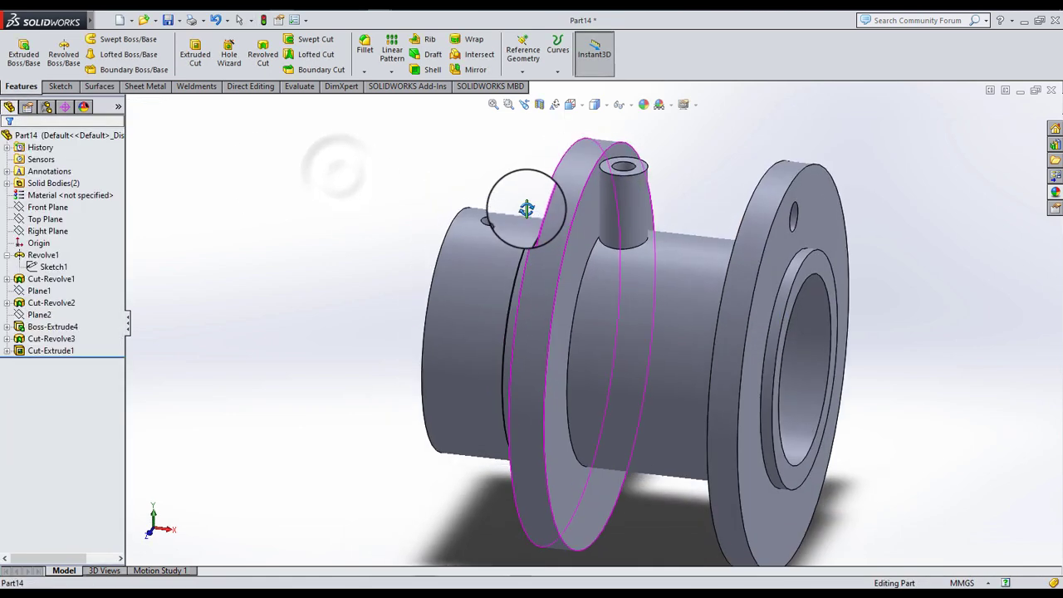
# - Circular-pattern Cut-Extrude1 about the flange edge, 6 equal instances over 360°
pyautogui.click(394, 77)
pyautogui.click(415, 110)
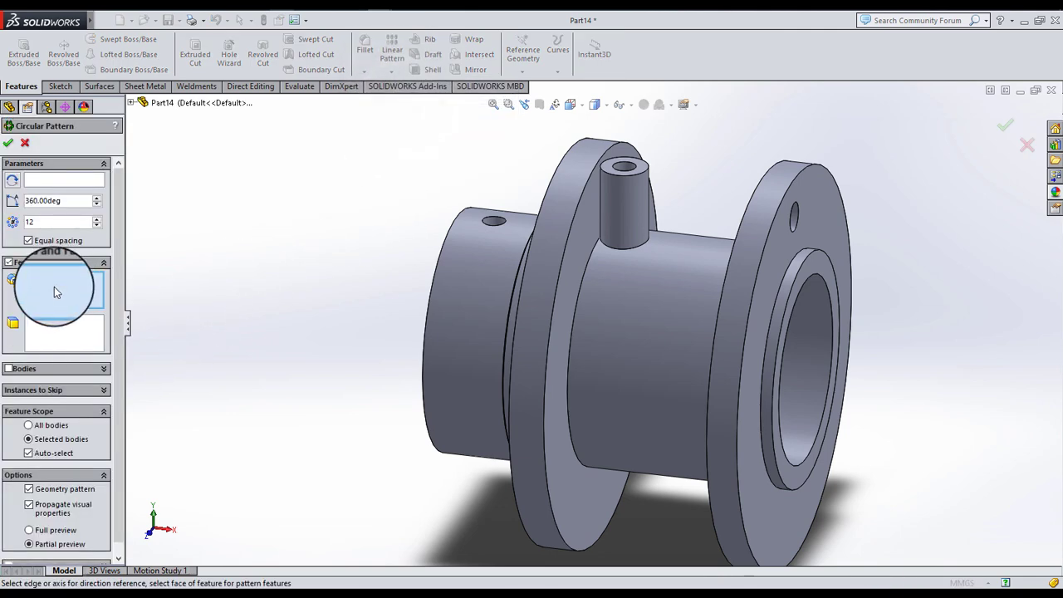
pyautogui.click(131, 104)
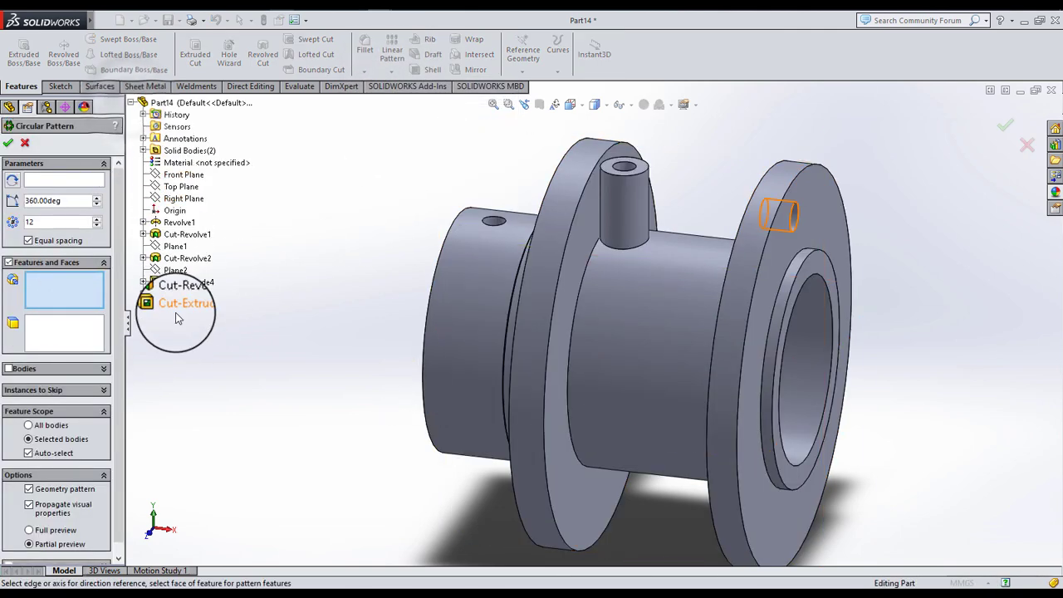
pyautogui.click(64, 180)
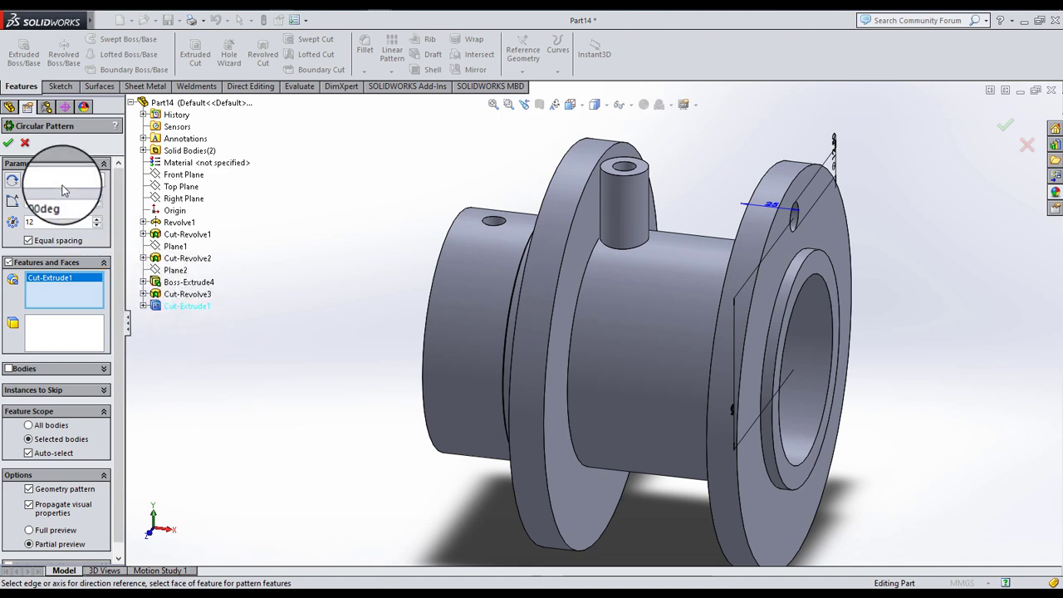
pyautogui.click(779, 218)
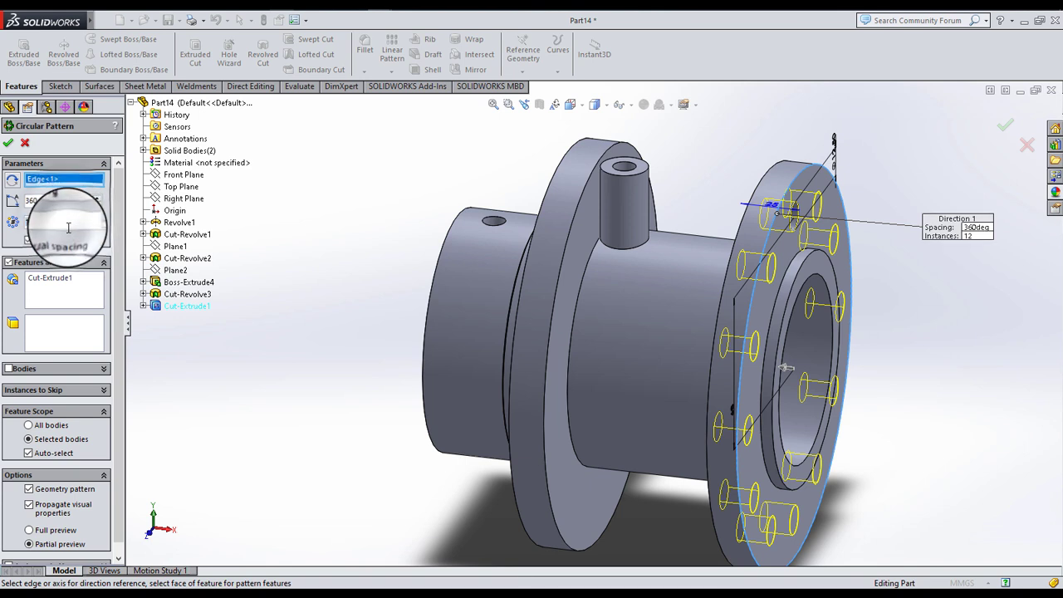
pyautogui.write('6')
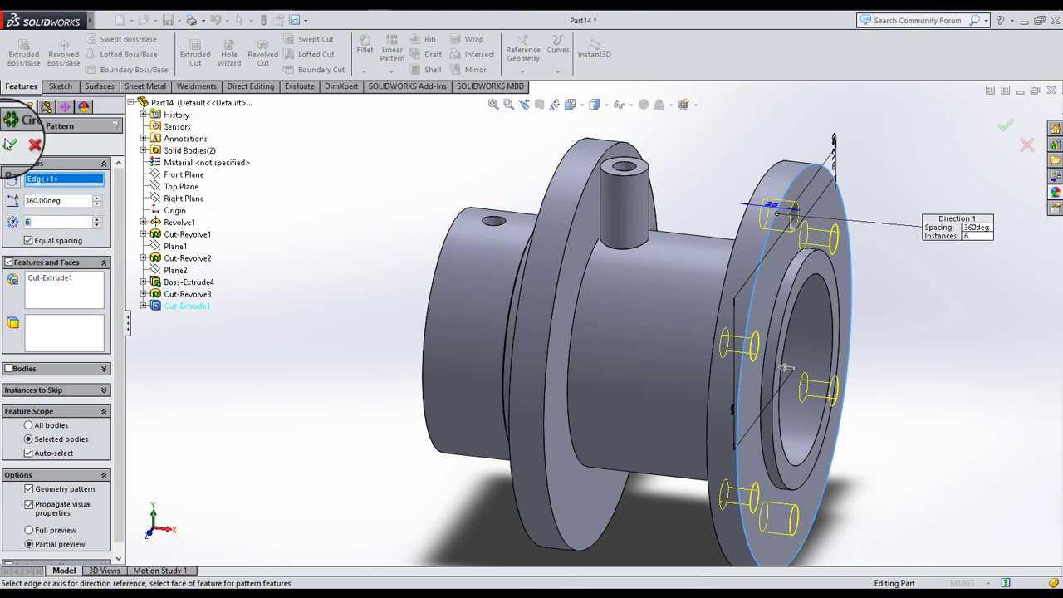
pyautogui.press('Return')
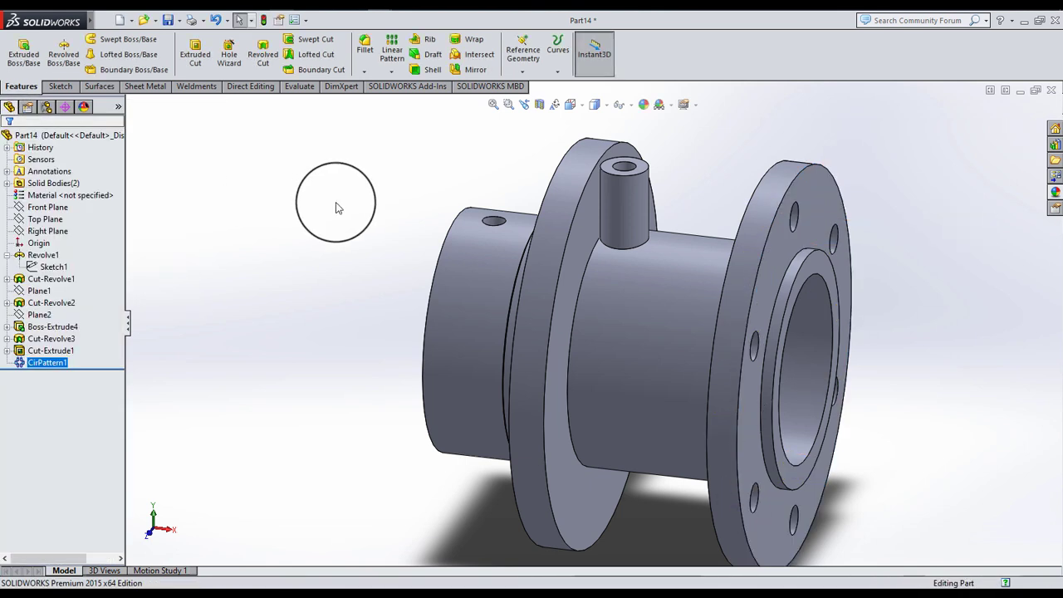
pyautogui.moveTo(332, 205)
pyautogui.mouseDown(button='middle')
pyautogui.moveTo(812, 316)
pyautogui.moveTo(819, 302)
pyautogui.moveTo(662, 292)
pyautogui.moveTo(707, 437)
pyautogui.mouseUp(button='middle')
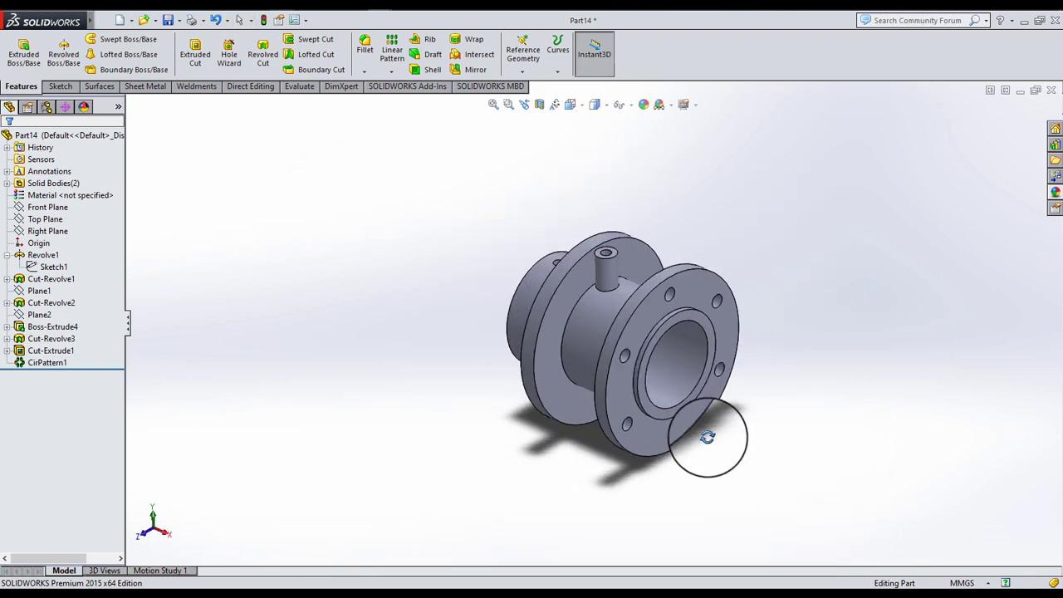
# - Inspect the finished part from the side, then select Front Plane in new Part16
pyautogui.scroll(-2, 648, 330)
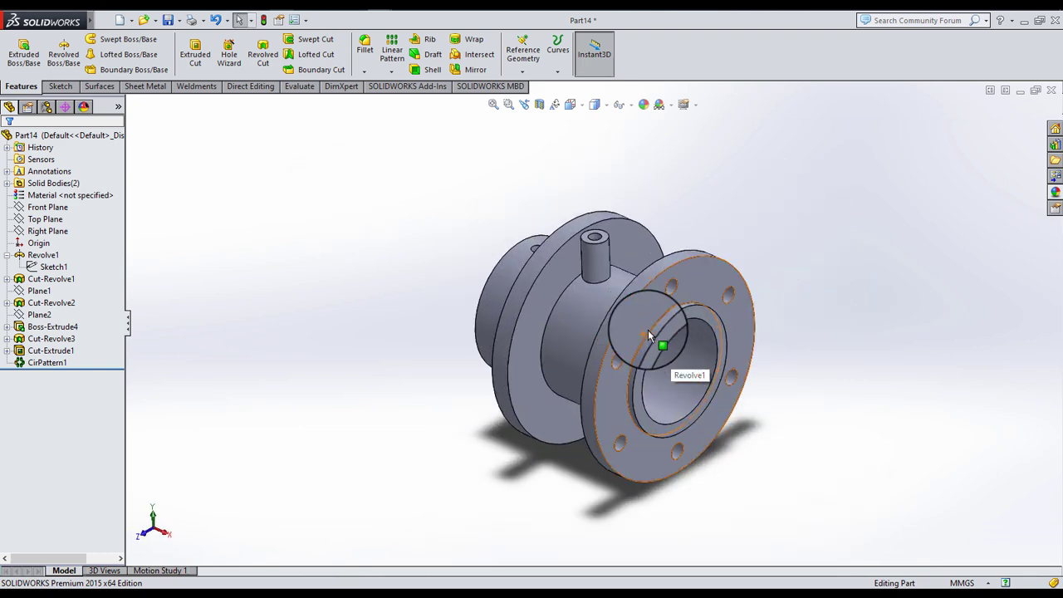
pyautogui.scroll(-2, 648, 330)
pyautogui.moveTo(666, 332)
pyautogui.mouseDown(button='middle')
pyautogui.moveTo(676, 308)
pyautogui.moveTo(659, 304)
pyautogui.moveTo(670, 326)
pyautogui.moveTo(804, 330)
pyautogui.mouseUp(button='middle')
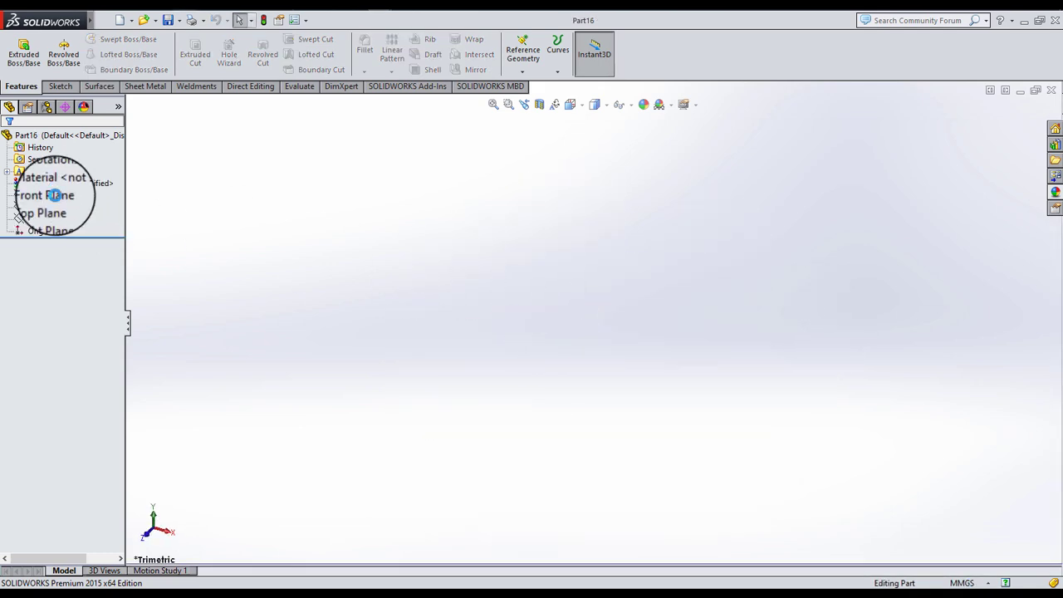
pyautogui.click(48, 195)
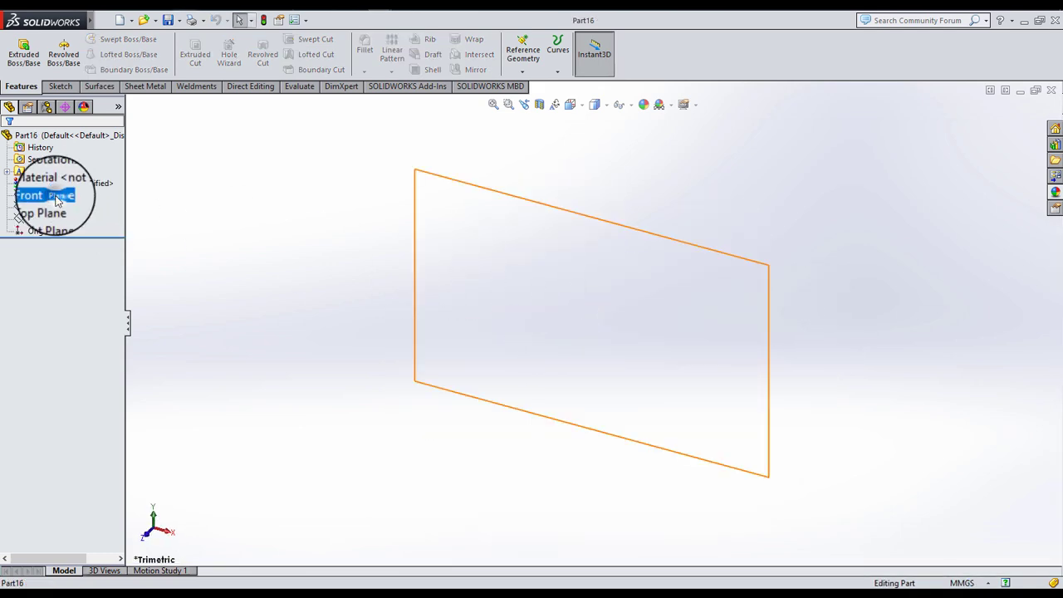
# - Sketch a six-sided polygon on the Front Plane centred at the origin
pyautogui.click(88, 174)
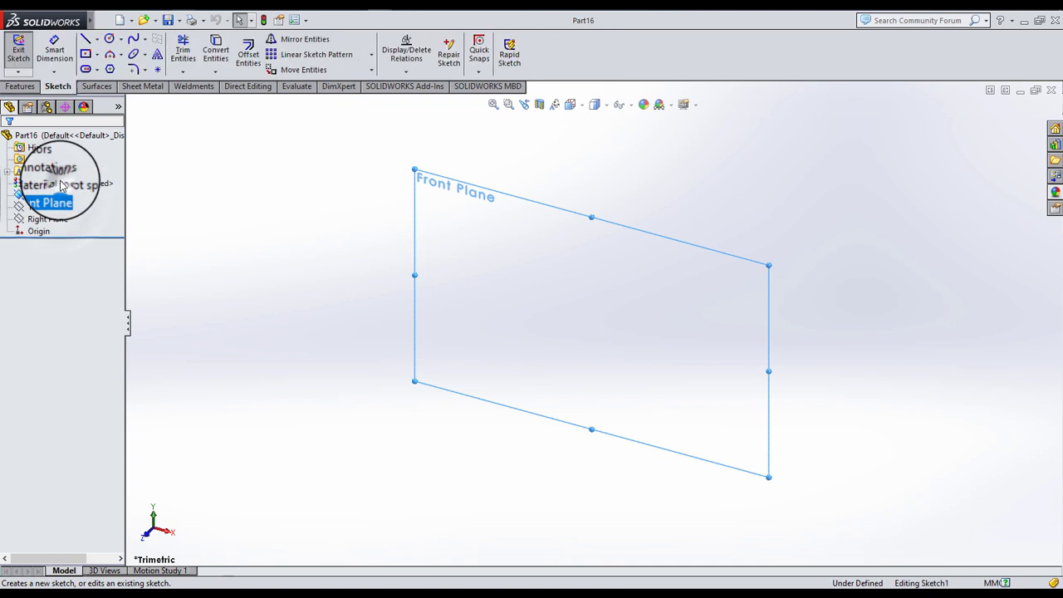
pyautogui.click(109, 69)
pyautogui.click(591, 317)
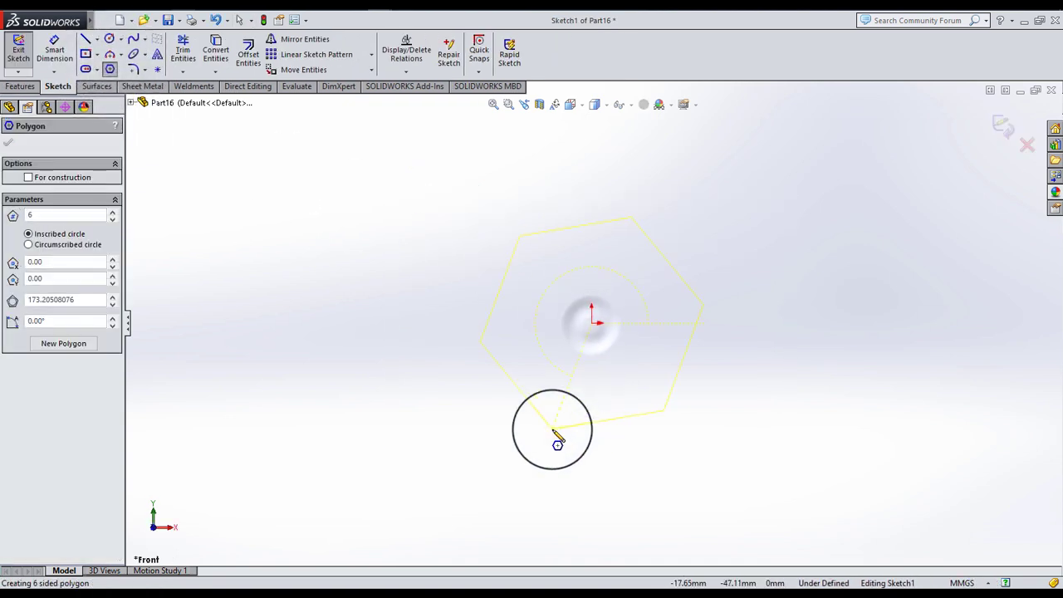
pyautogui.click(552, 429)
pyautogui.click(238, 20)
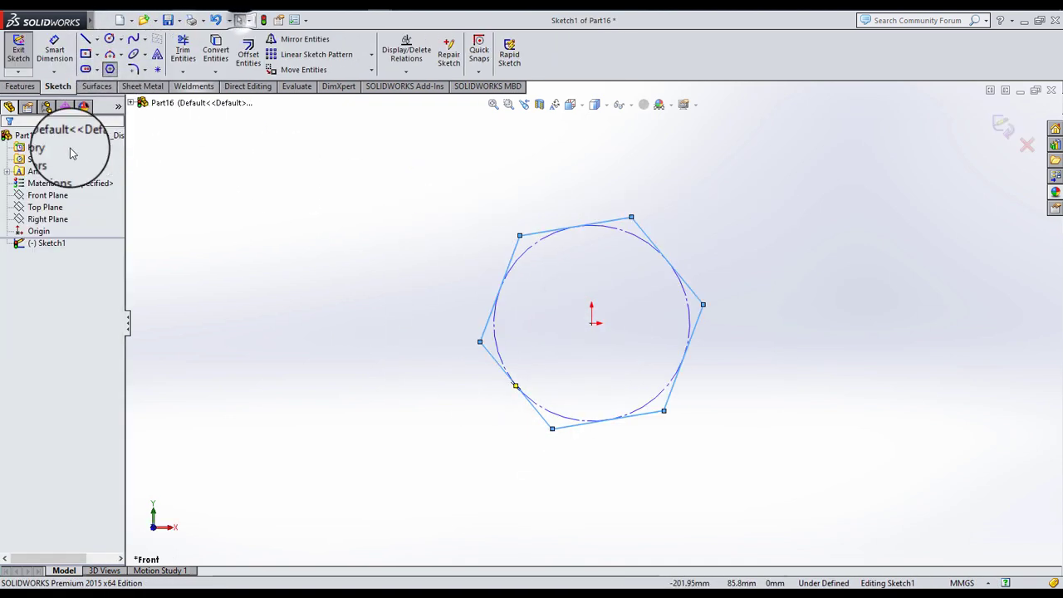
# - Make a top hexagon corner vertical with the hexagon centre
pyautogui.click(631, 217)
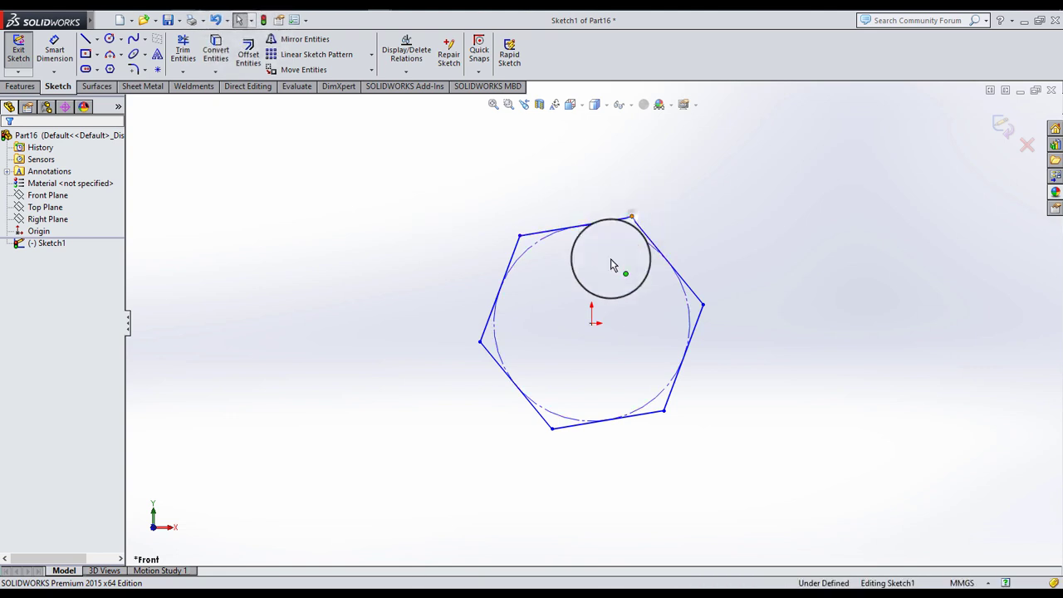
pyautogui.keyDown('ctrl'); pyautogui.click(593, 326); pyautogui.keyUp('ctrl')
pyautogui.click(15, 378)
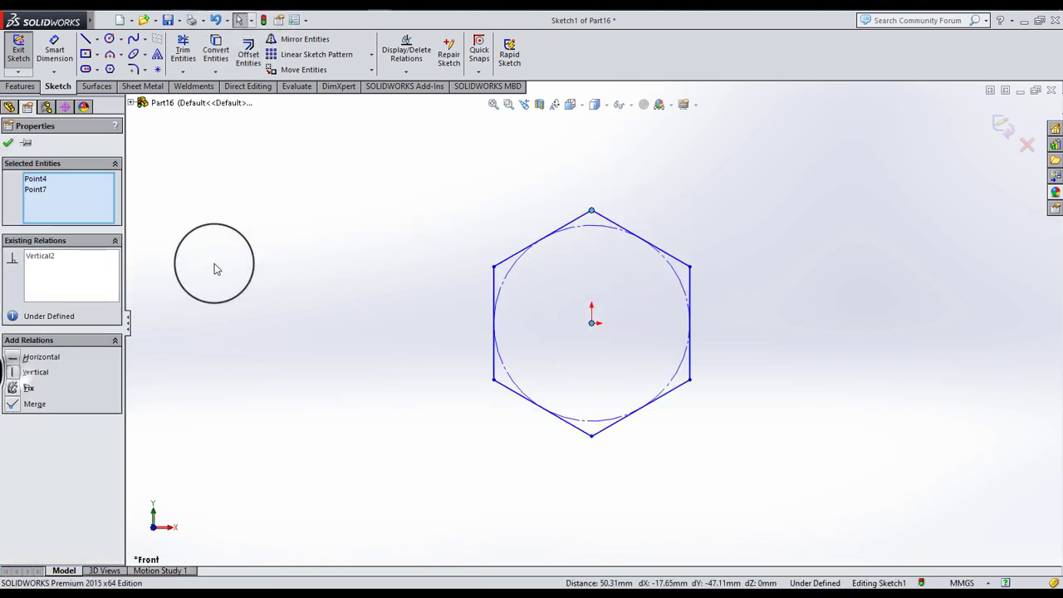
pyautogui.click(211, 259)
# - Dimension the hexagon 17 mm across flats and begin an Extruded Boss/Base
pyautogui.click(54, 51)
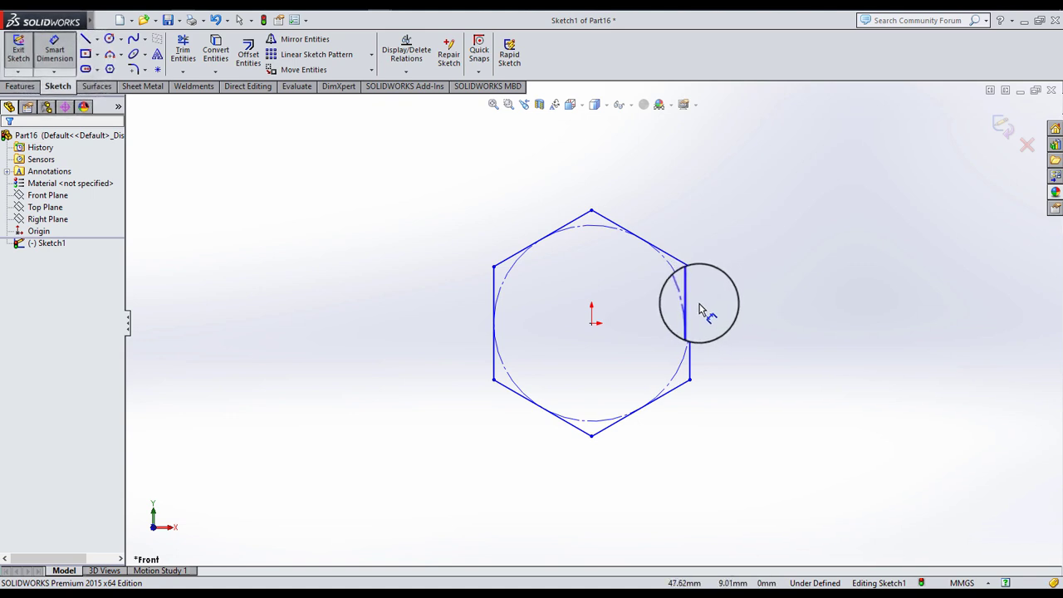
pyautogui.scroll(-1, 714, 297)
pyautogui.click(685, 314)
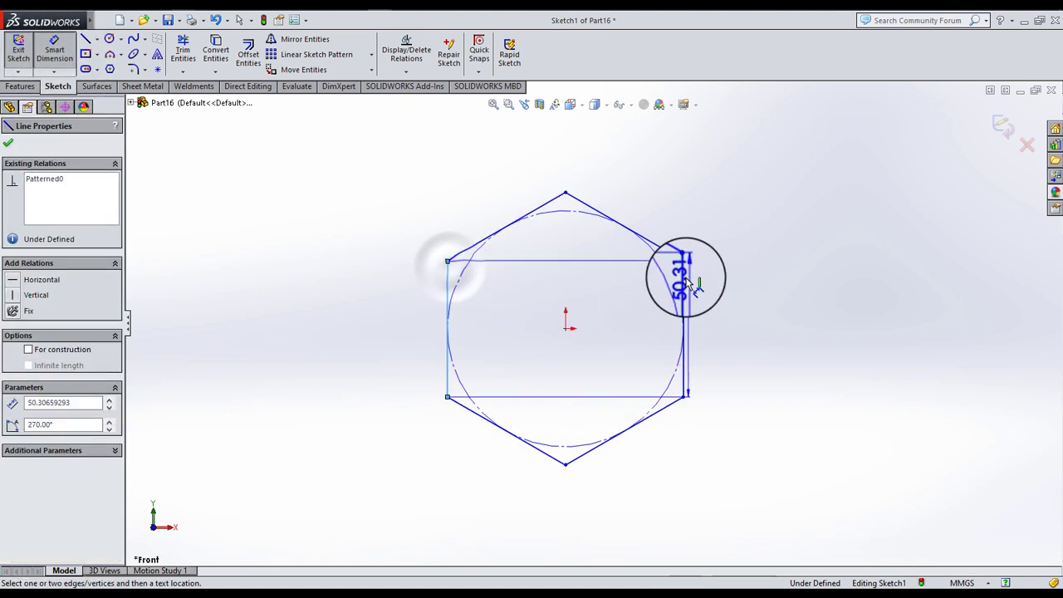
pyautogui.click(574, 161)
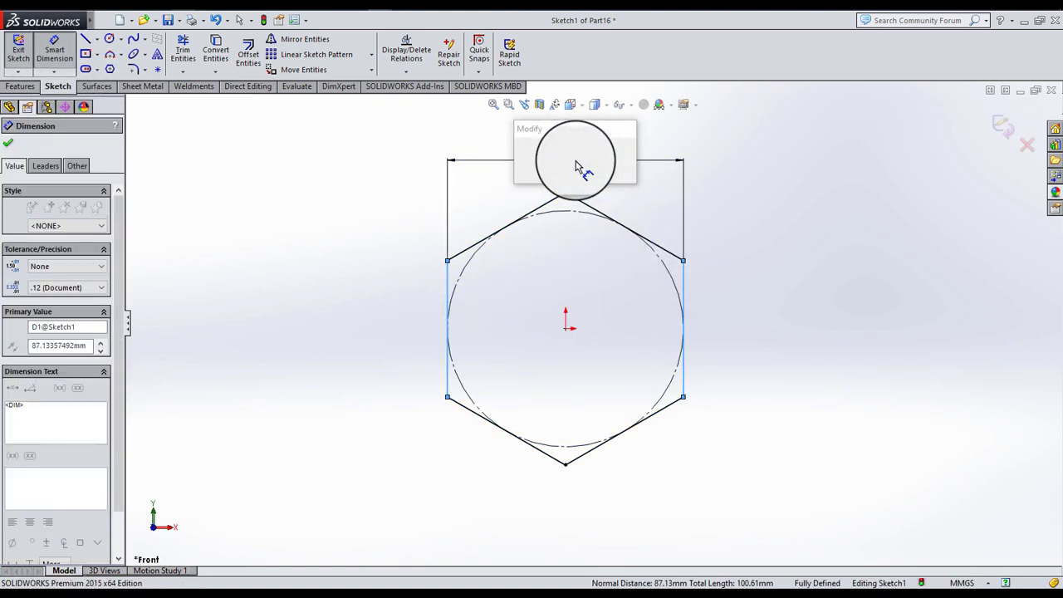
pyautogui.write('17')
pyautogui.press('Return')
pyautogui.click(9, 145)
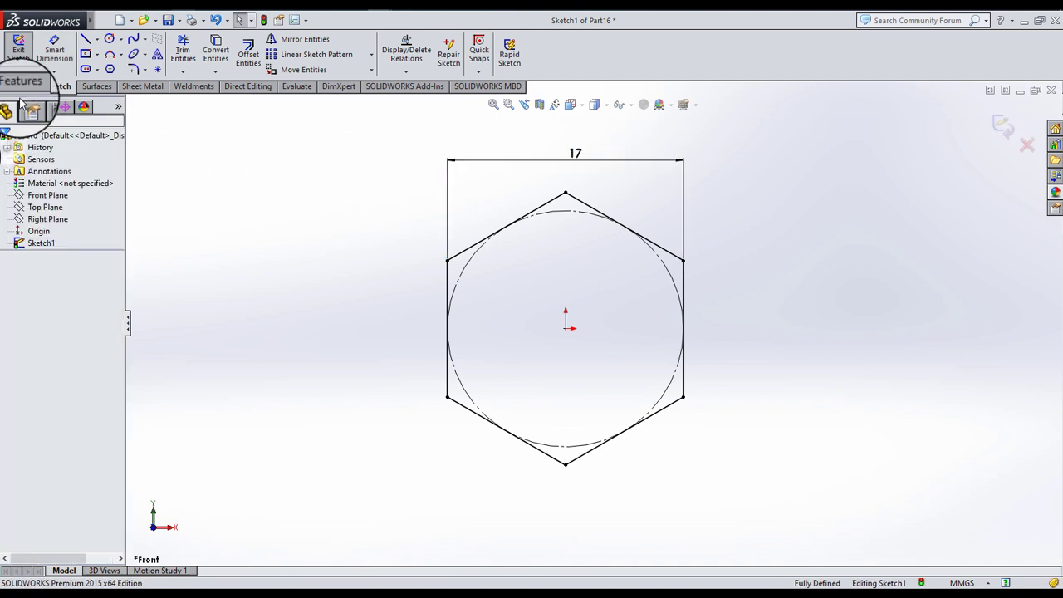
pyautogui.click(20, 85)
pyautogui.click(23, 54)
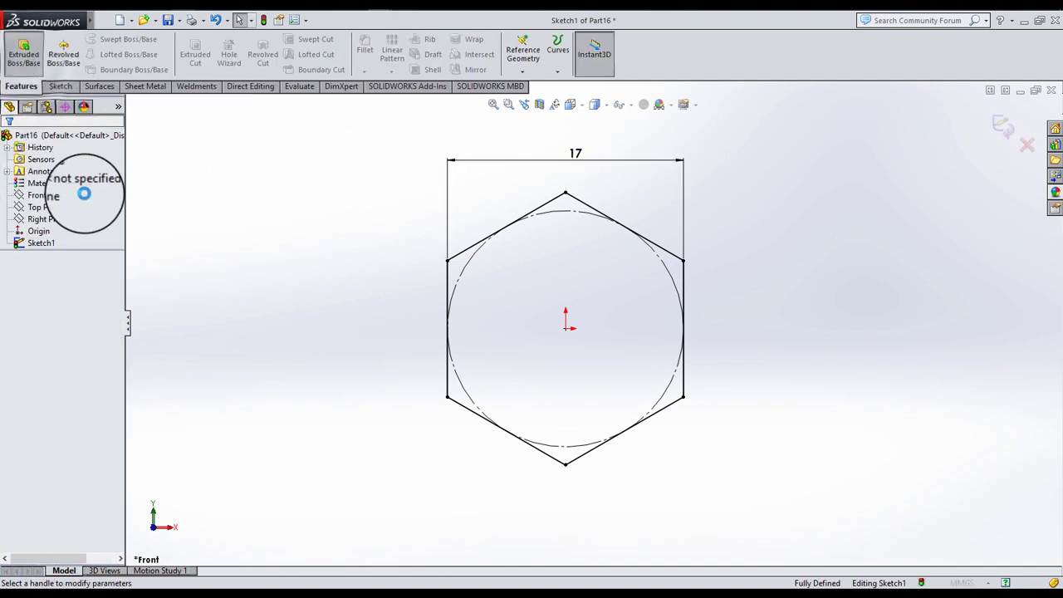
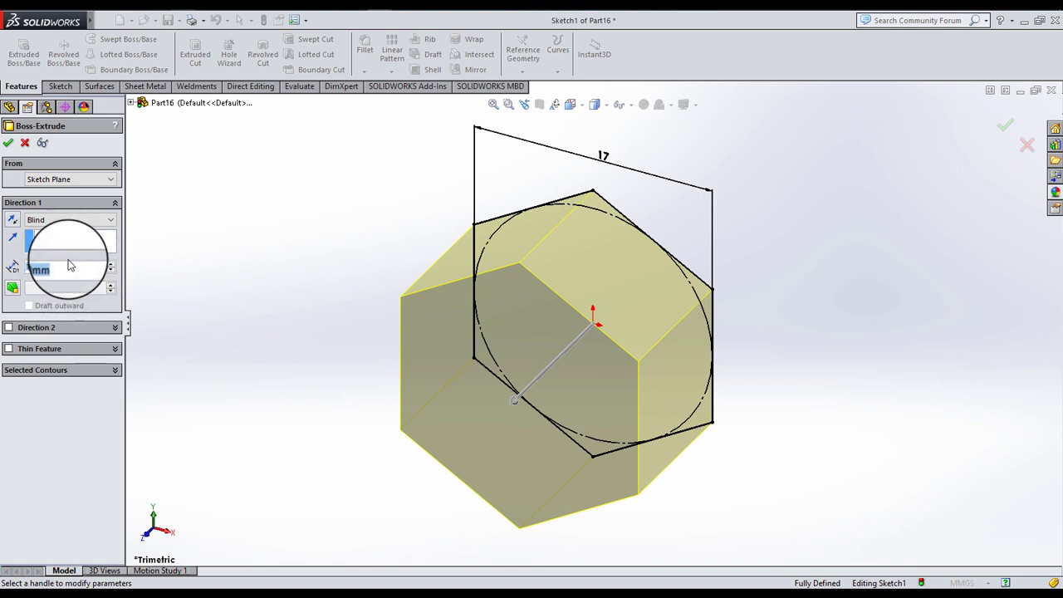
# - Set the hexagon Boss-Extrude depth to 4 mm and apply it
pyautogui.write('8')
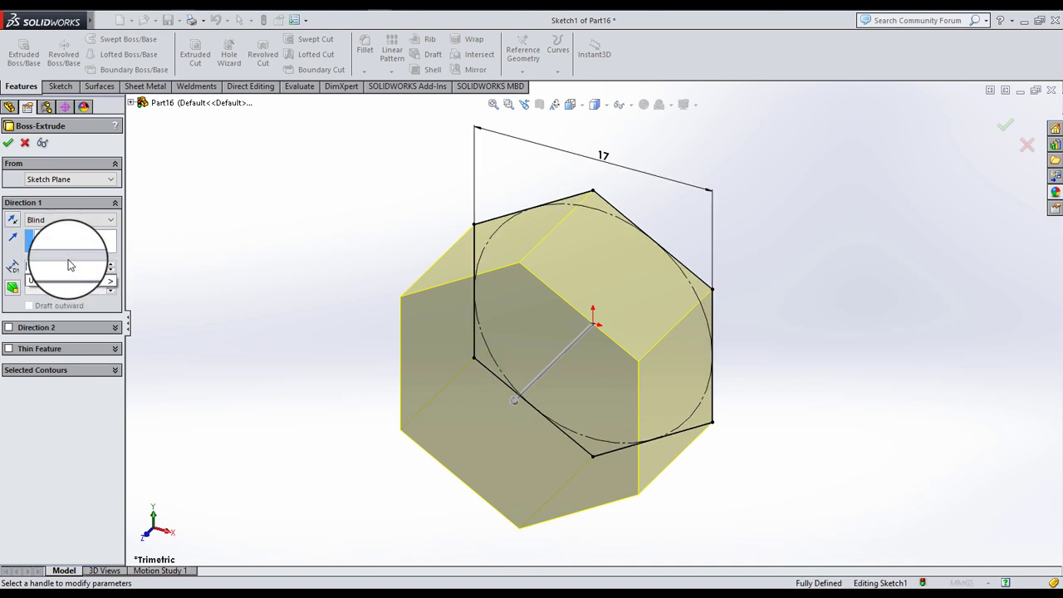
pyautogui.press('Return')
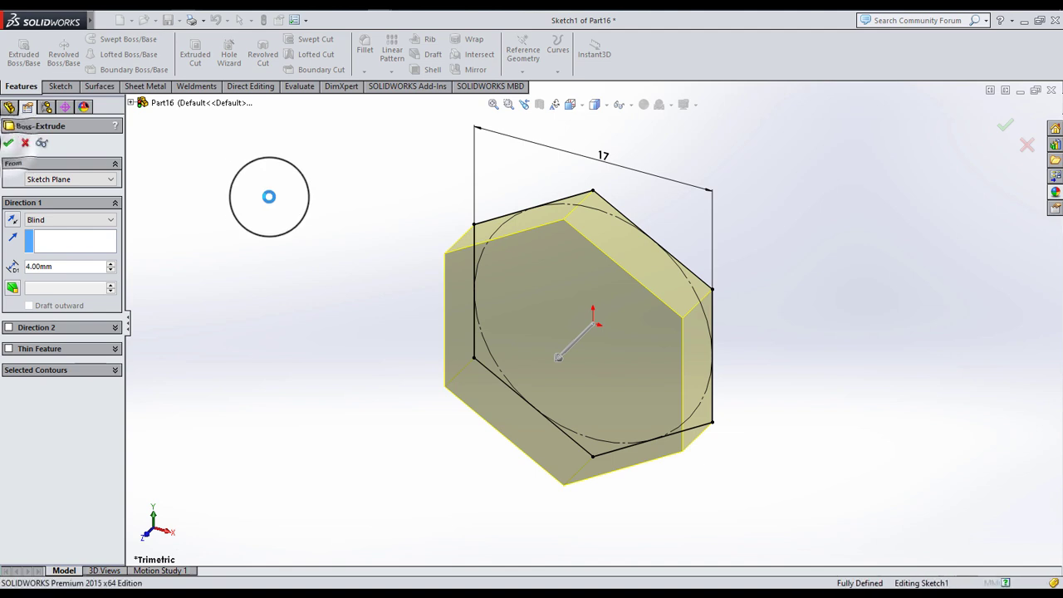
pyautogui.press('Return')
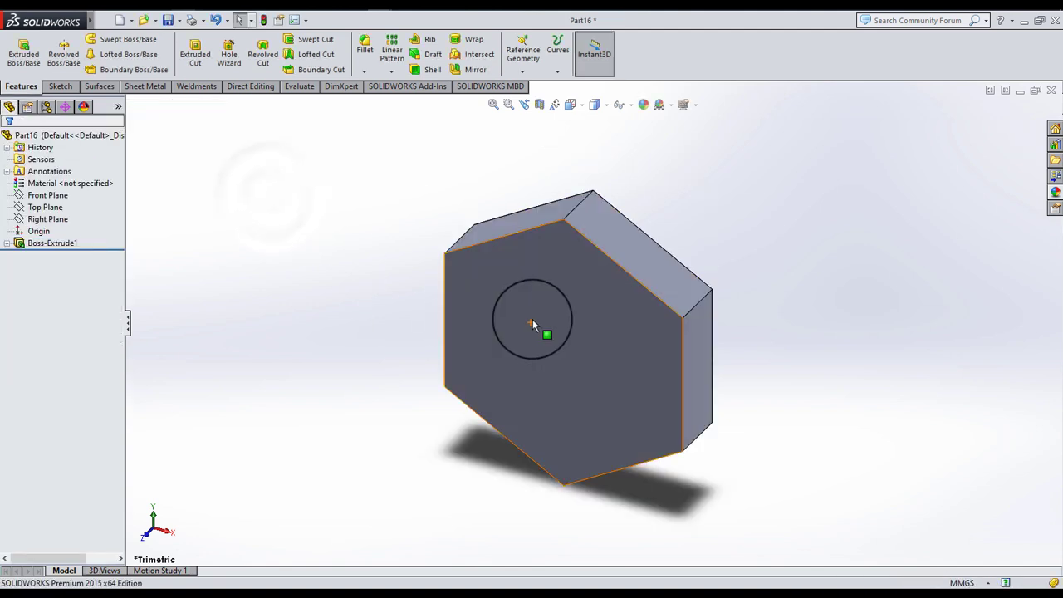
# - Sketch a large circle on the hex block's front face, tangent to a face edge
pyautogui.click(532, 321)
pyautogui.click(584, 281)
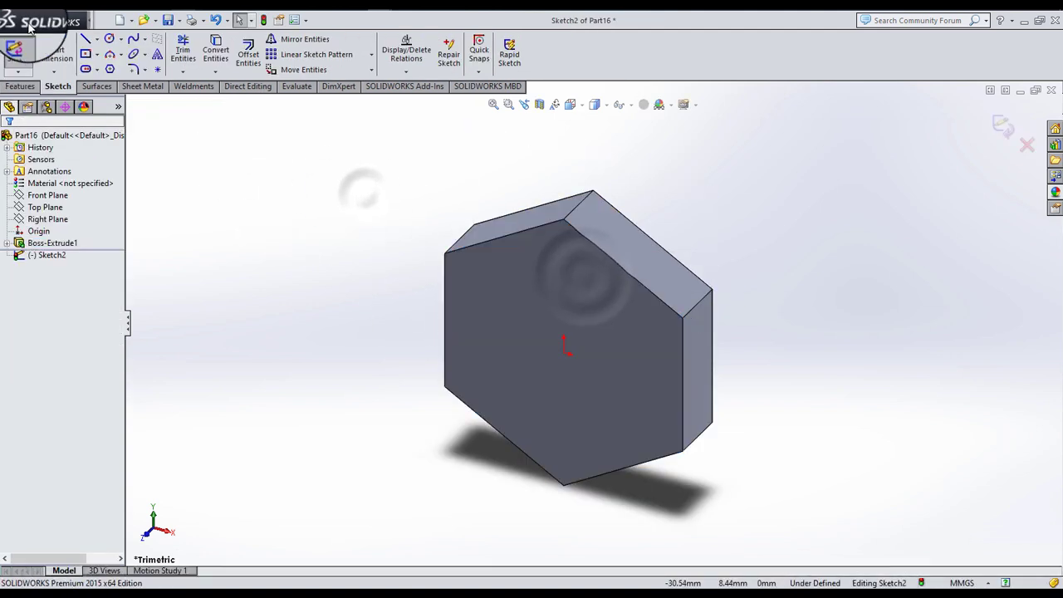
pyautogui.click(109, 40)
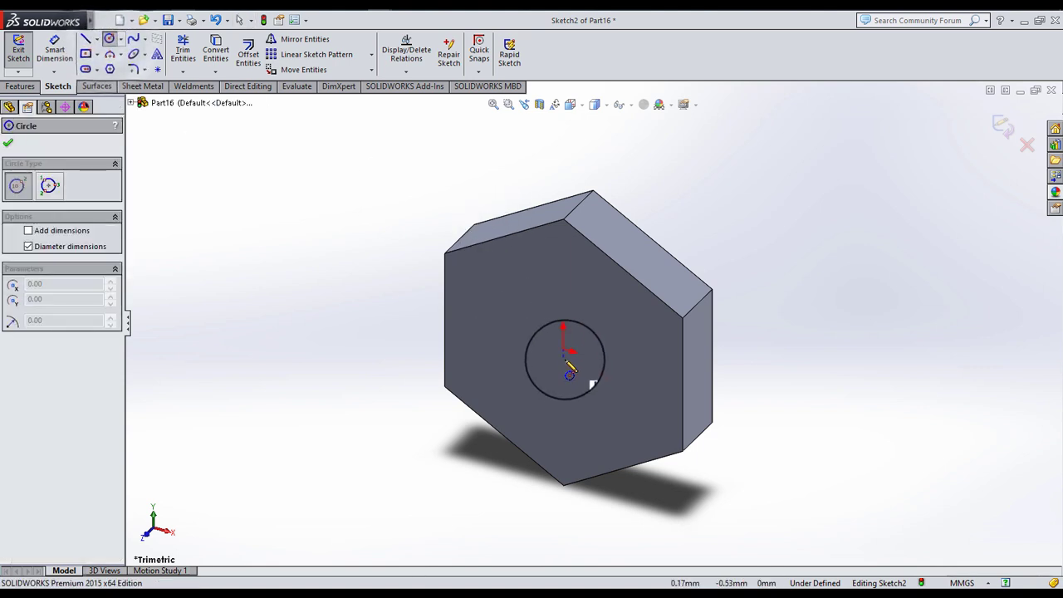
pyautogui.moveTo(565, 353); pyautogui.dragTo(461, 324)
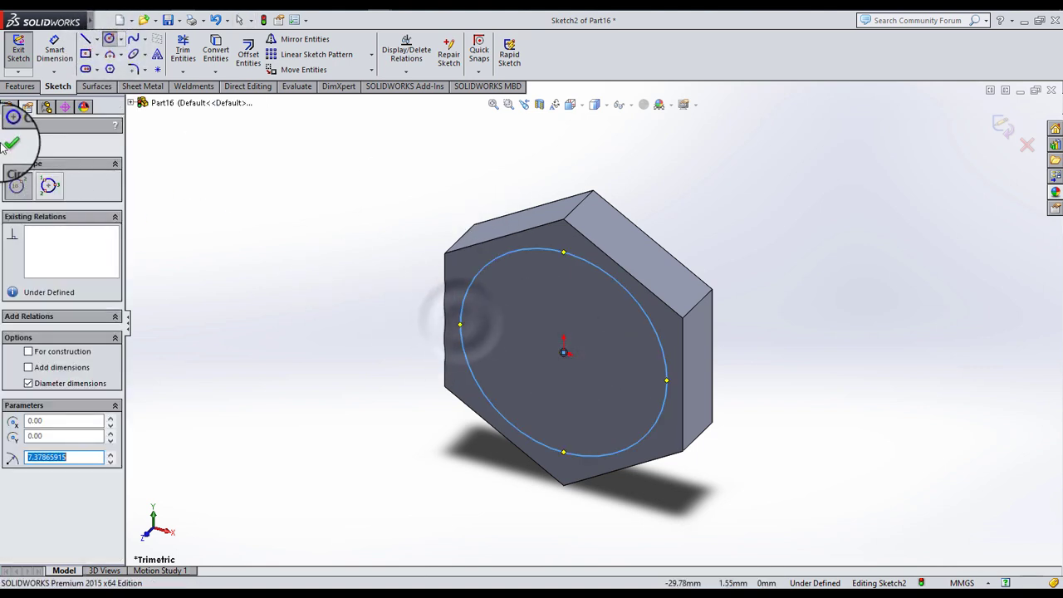
pyautogui.click(9, 107)
pyautogui.click(466, 290)
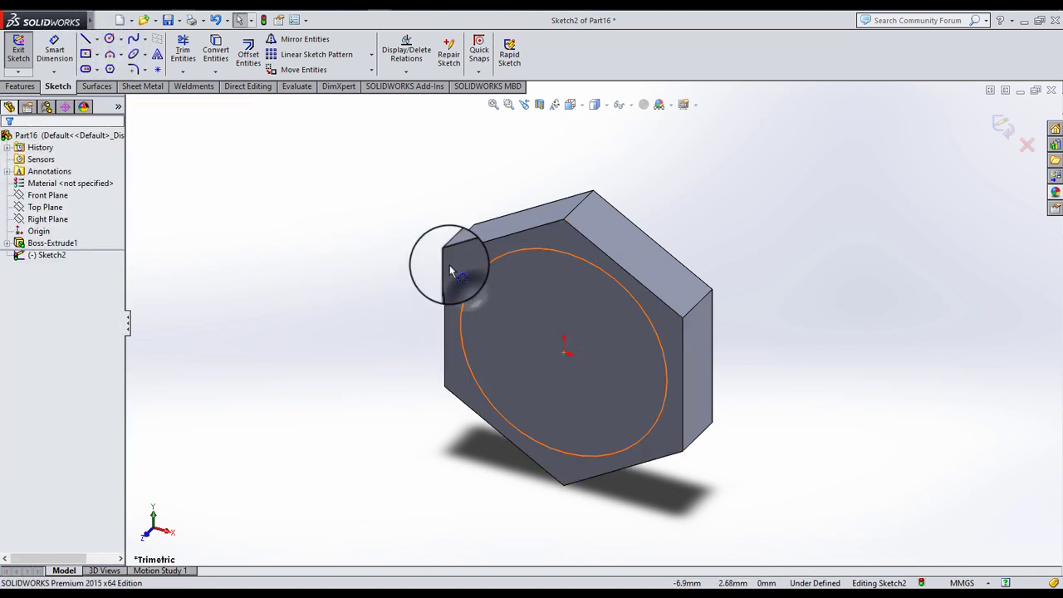
pyautogui.keyDown('ctrl'); pyautogui.click(446, 261); pyautogui.keyUp('ctrl')
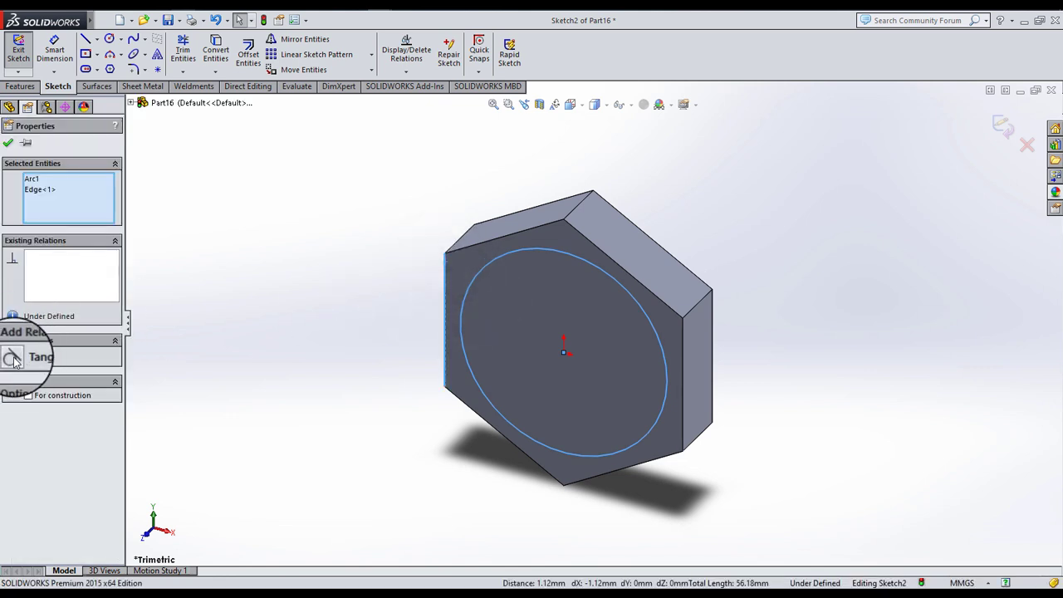
pyautogui.click(33, 356)
pyautogui.click(263, 260)
# - Cut away material outside the circle with a flipped Extruded Cut and 30° draft
pyautogui.click(20, 87)
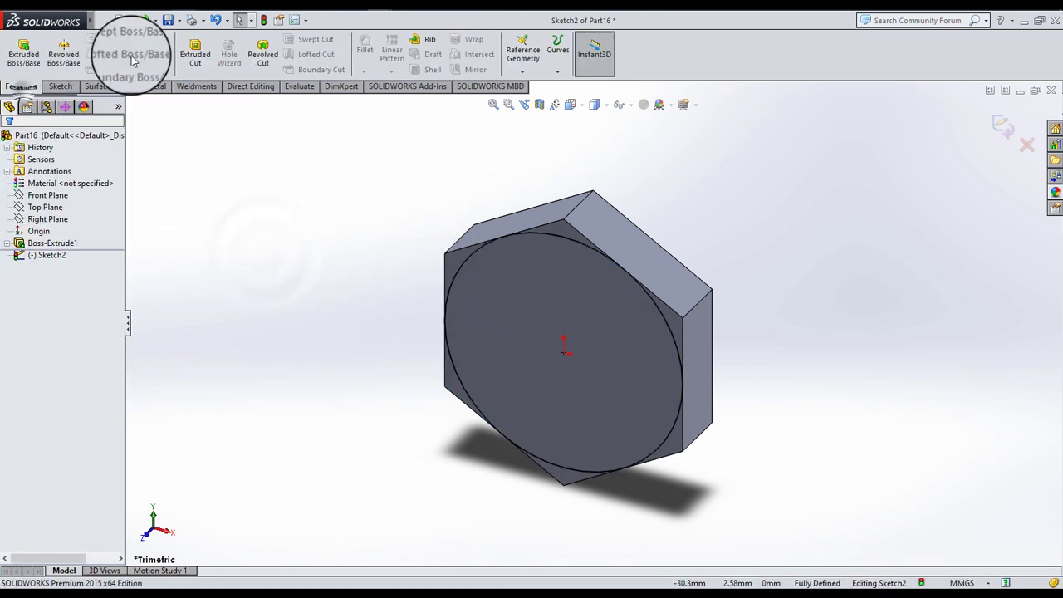
pyautogui.click(194, 51)
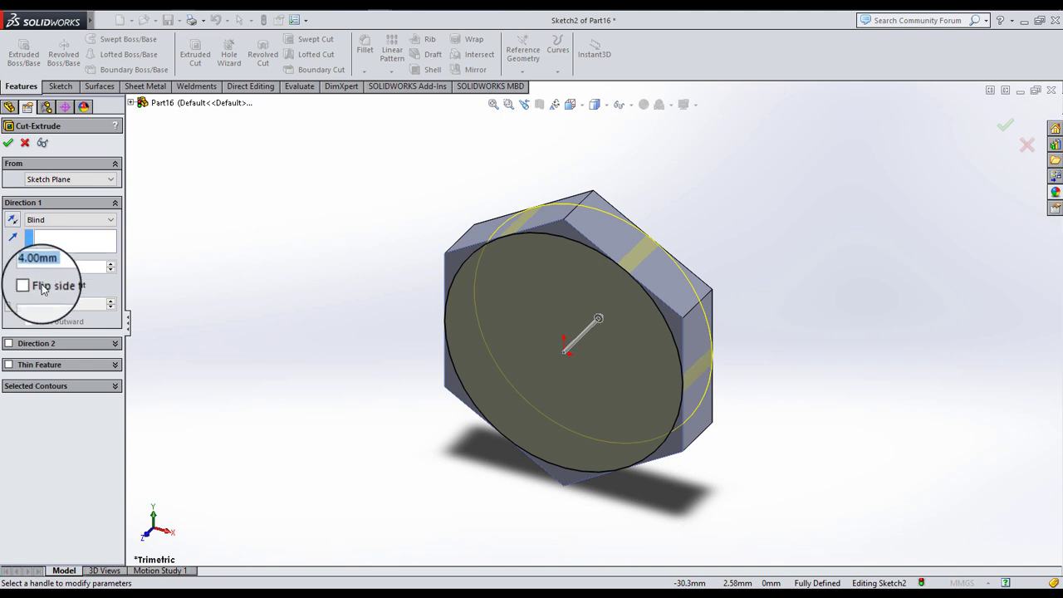
pyautogui.click(13, 304)
pyautogui.click(29, 284)
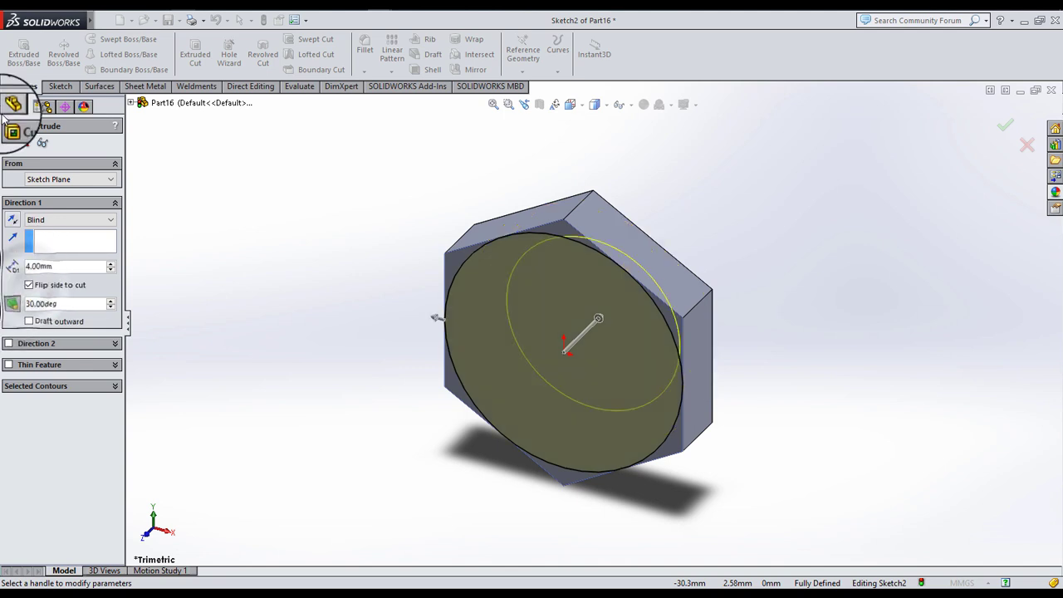
pyautogui.click(8, 145)
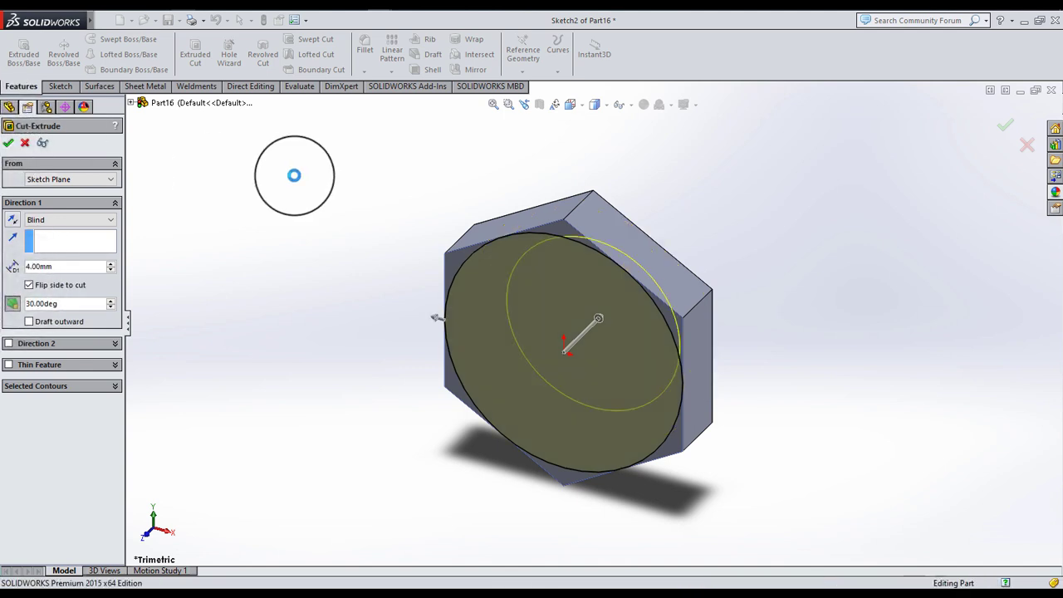
pyautogui.moveTo(613, 359); pyautogui.dragTo(132, 236, button='middle')
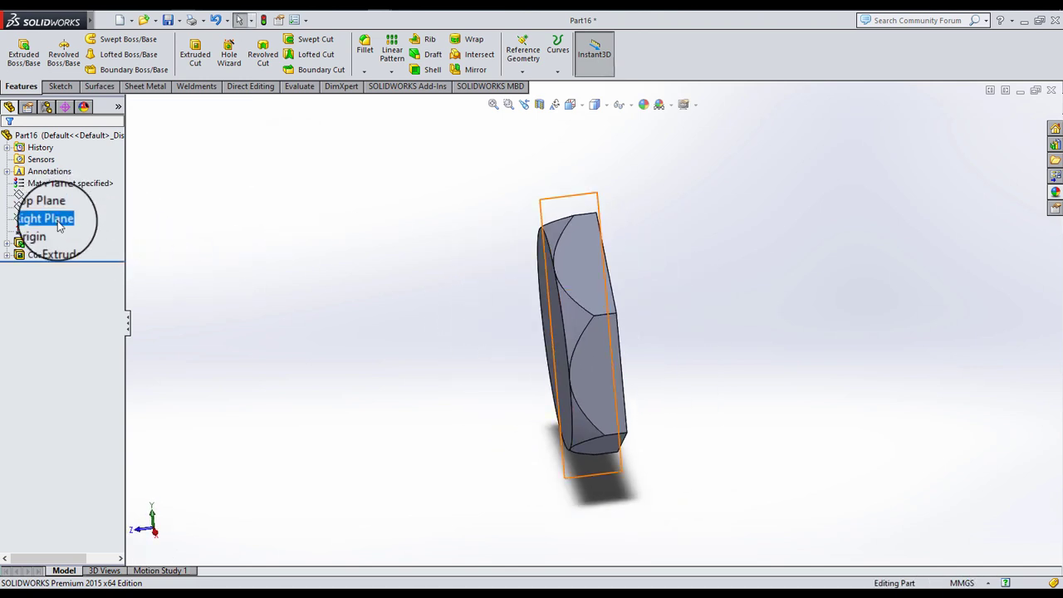
# - Start a sketch on the Right Plane, viewed normal to it
pyautogui.click(67, 187)
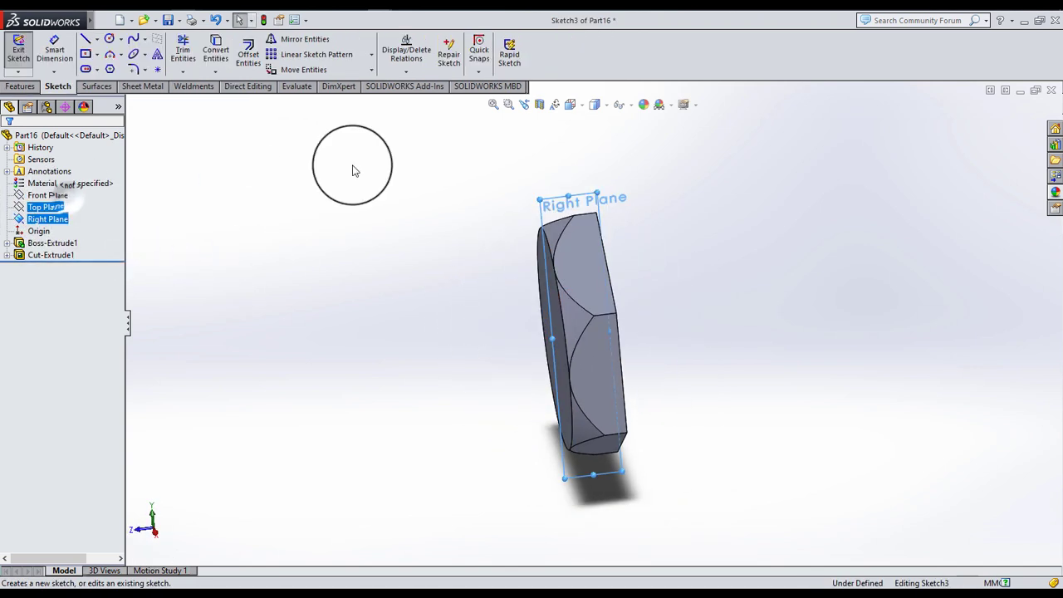
pyautogui.click(568, 105)
pyautogui.click(634, 170)
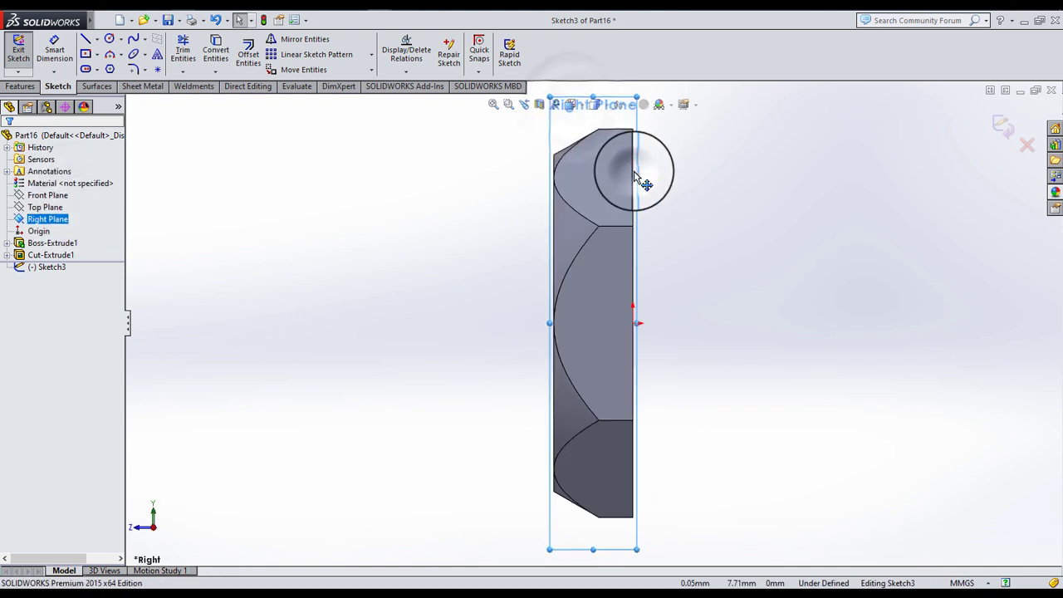
# - Draw a horizontal line from the origin and make it a construction axis
pyautogui.click(98, 39)
pyautogui.click(113, 51)
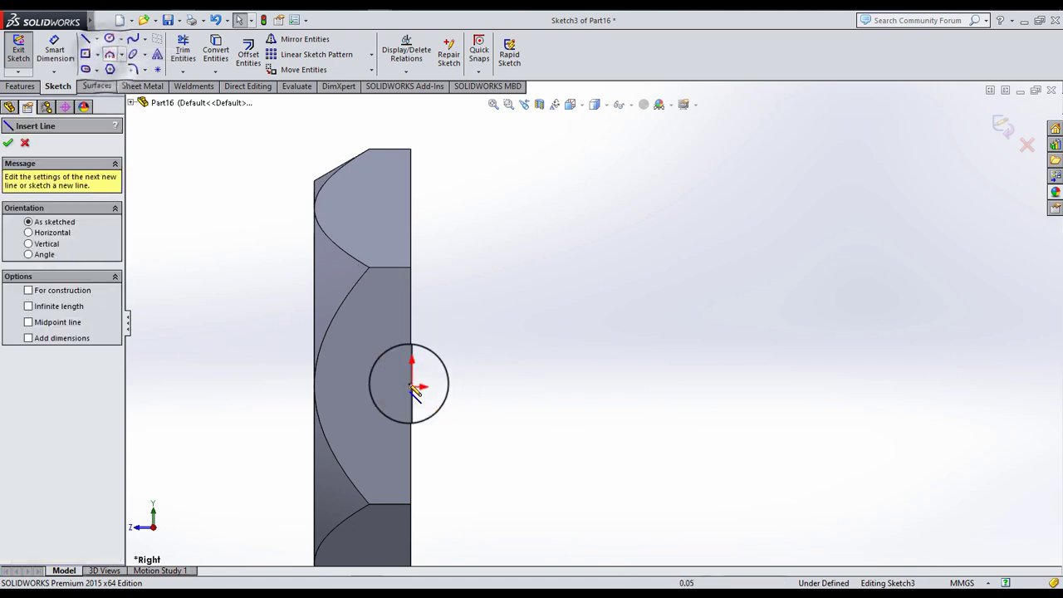
pyautogui.moveTo(411, 386); pyautogui.dragTo(846, 386)
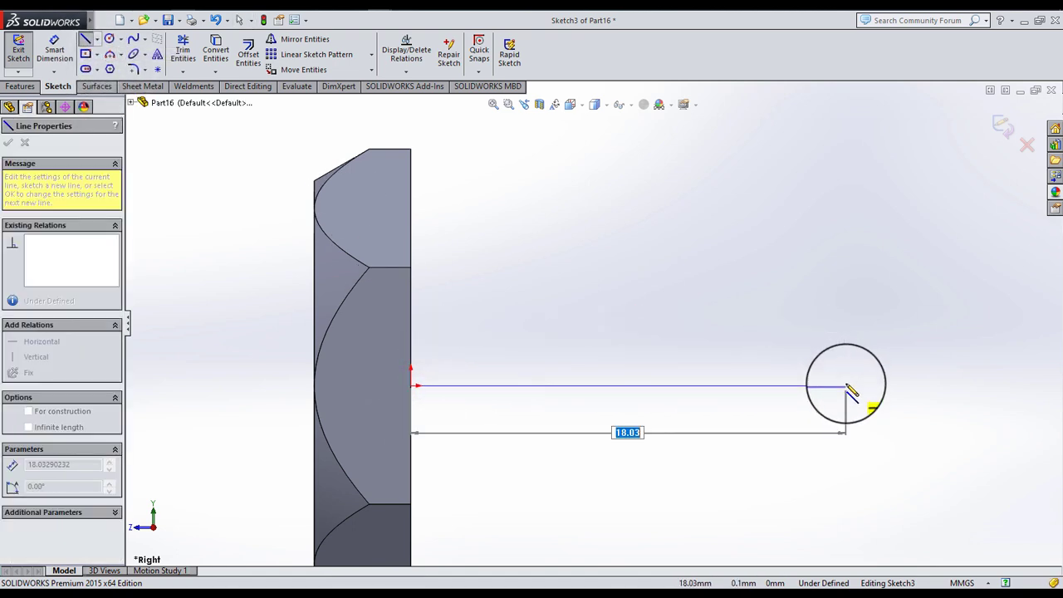
pyautogui.doubleClick(469, 381)
pyautogui.press('Escape')
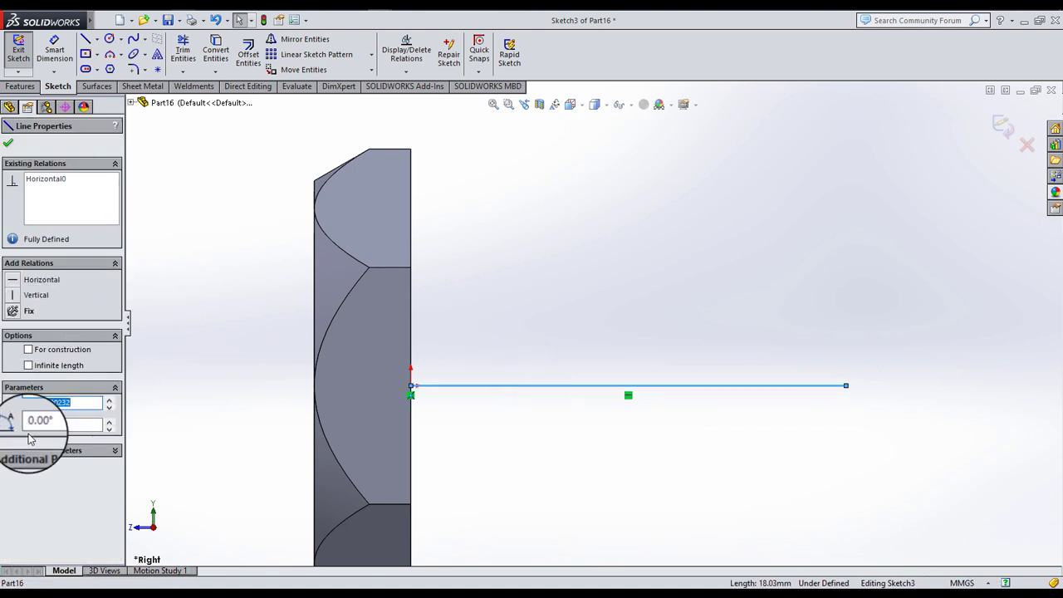
pyautogui.click(29, 404)
pyautogui.click(30, 354)
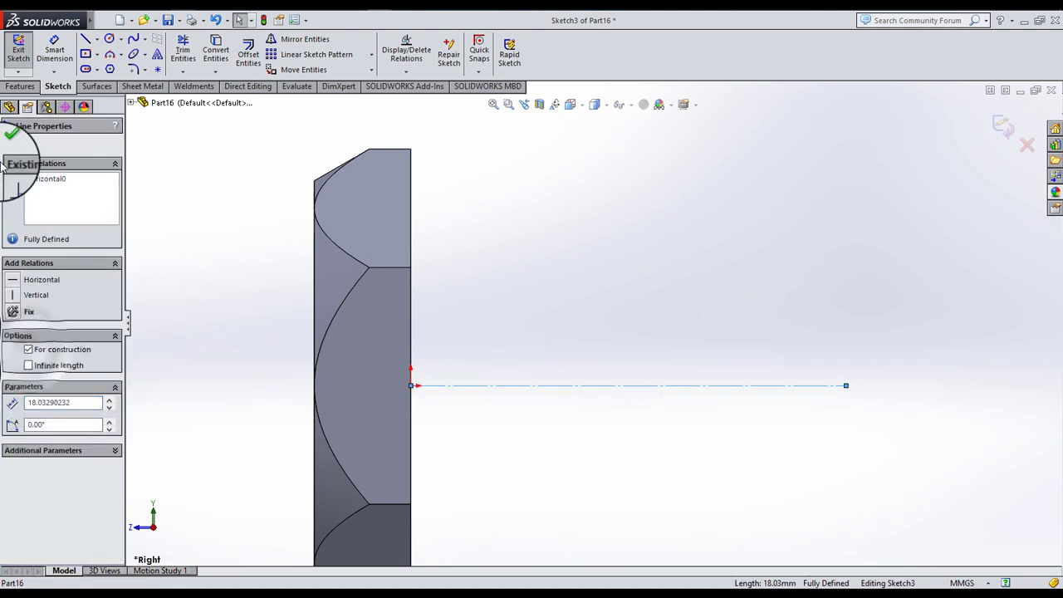
pyautogui.click(8, 143)
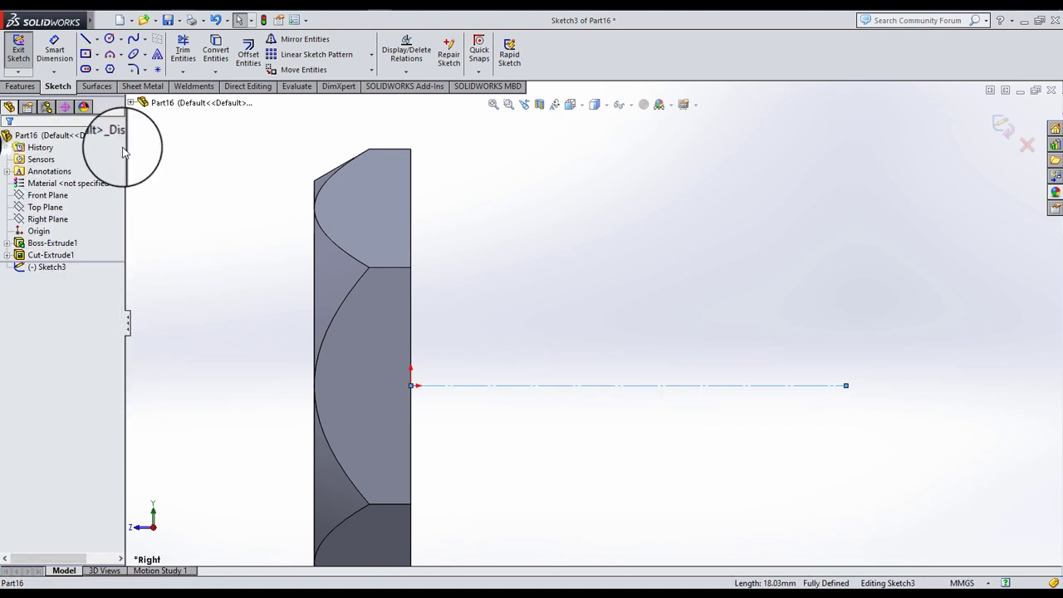
# - Draw a closed stepped line profile with an angled corner, sitting on the axis
pyautogui.click(87, 41)
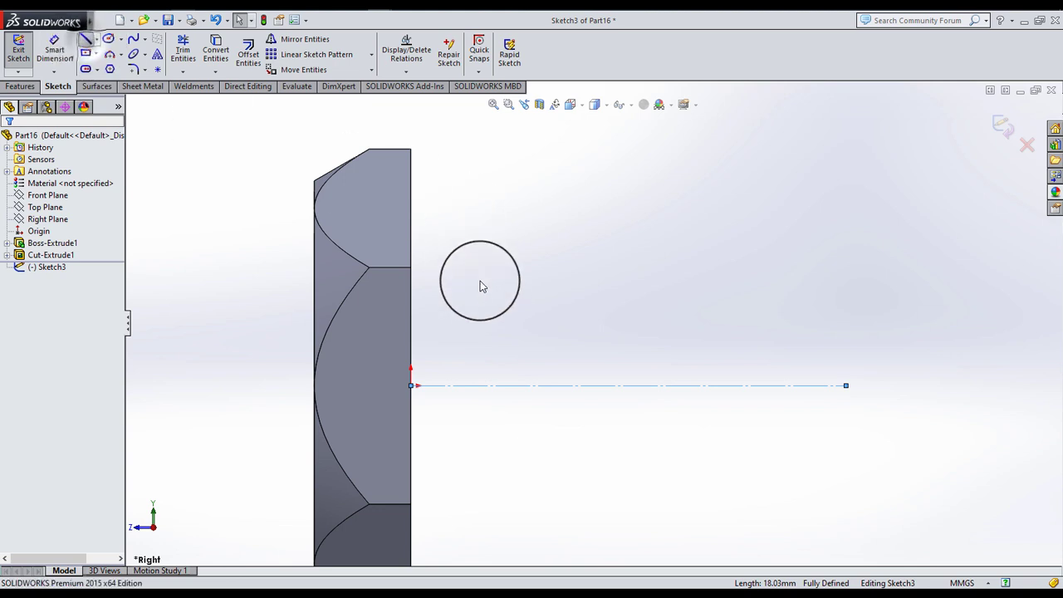
pyautogui.click(429, 288)
pyautogui.click(438, 287)
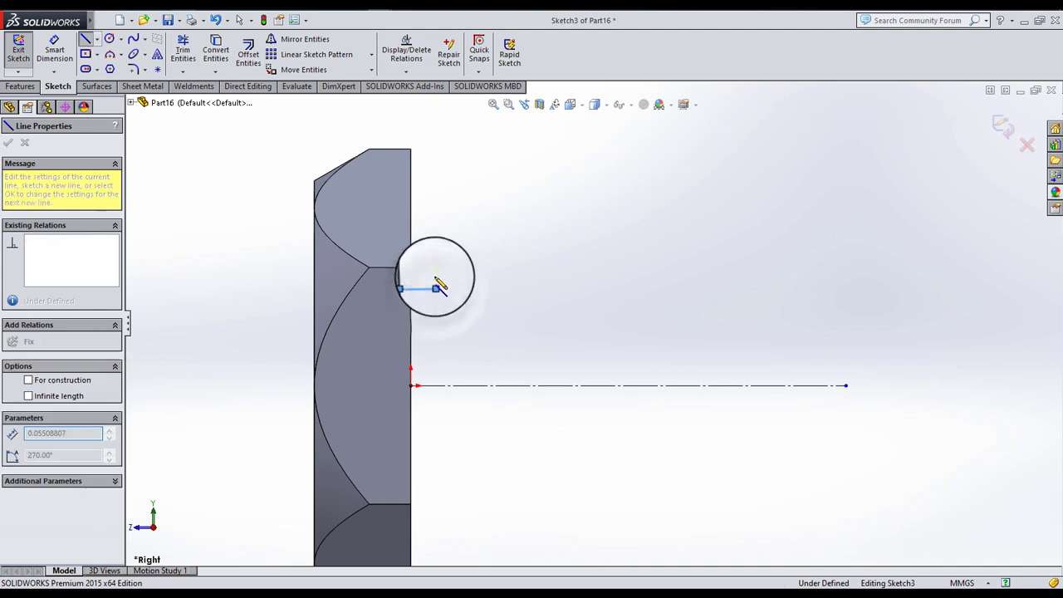
pyautogui.click(435, 268)
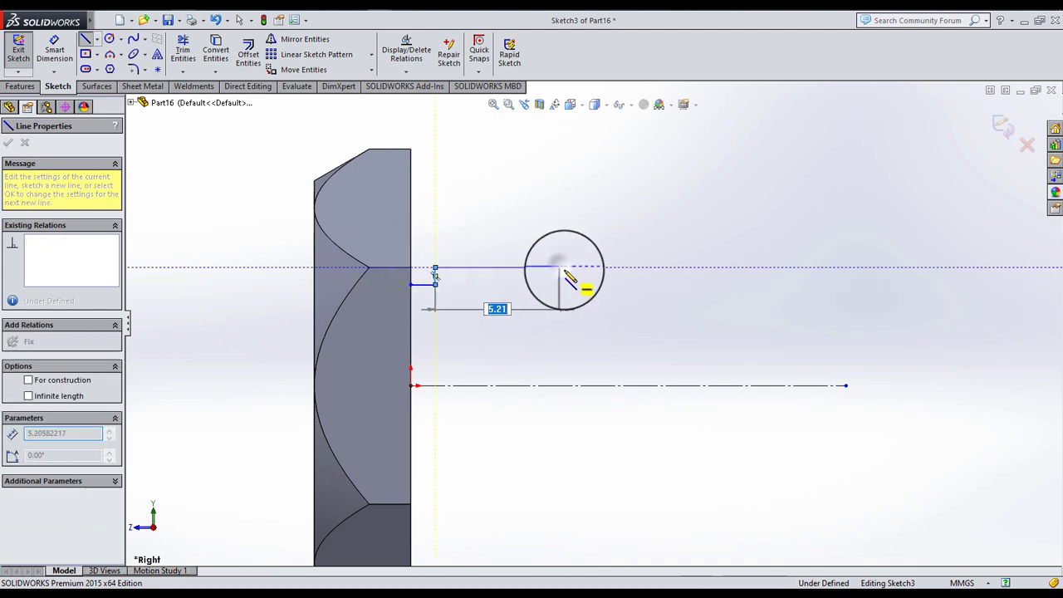
pyautogui.click(570, 276)
pyautogui.click(569, 384)
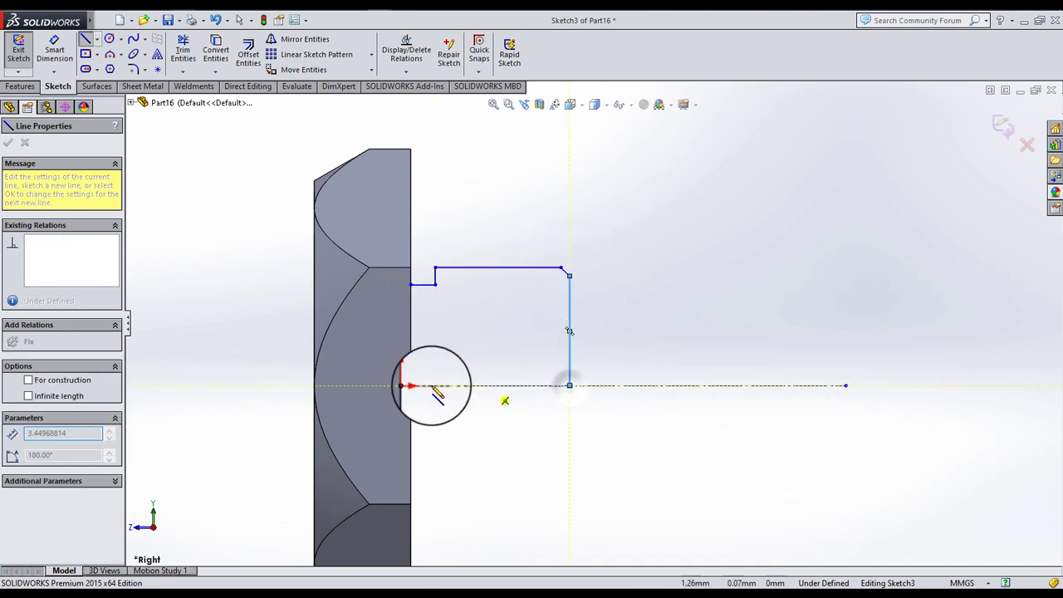
pyautogui.click(411, 385)
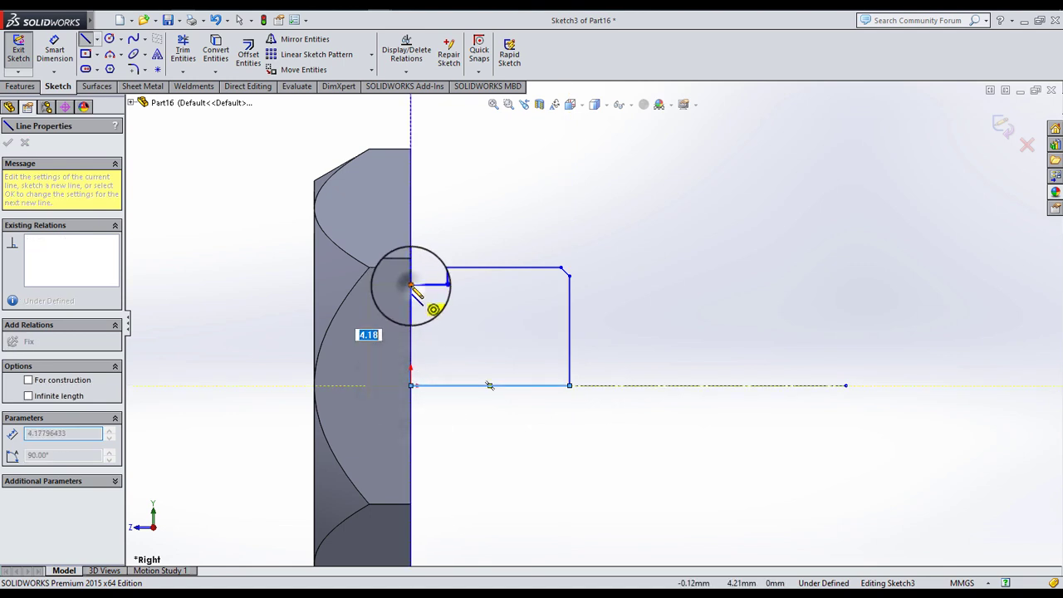
pyautogui.click(413, 286)
pyautogui.click(8, 142)
pyautogui.click(54, 50)
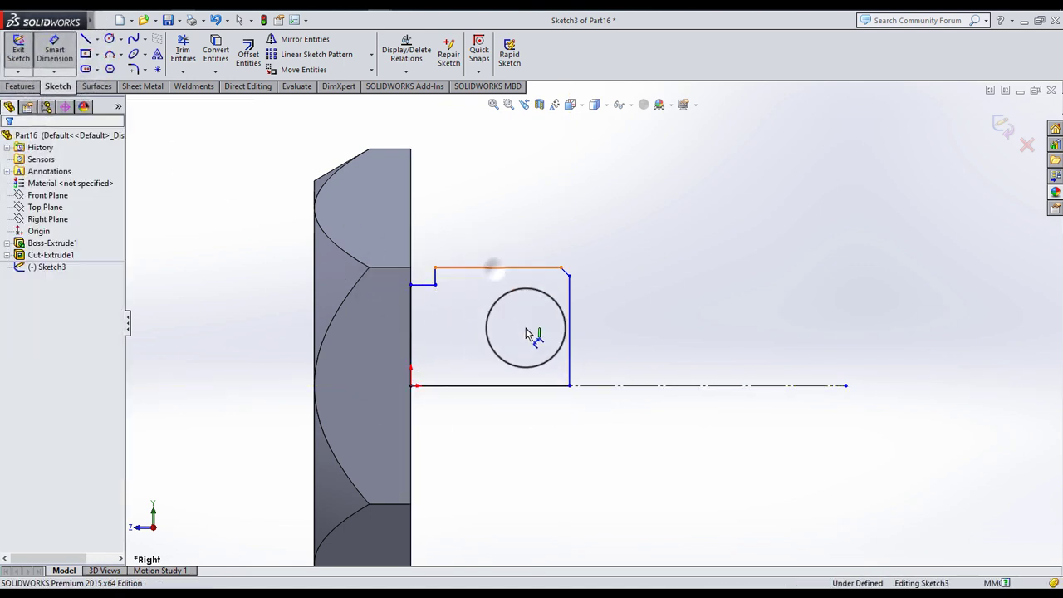
# - Dimension the profile's top edge to a length of 7
pyautogui.click(544, 385)
pyautogui.click(859, 370)
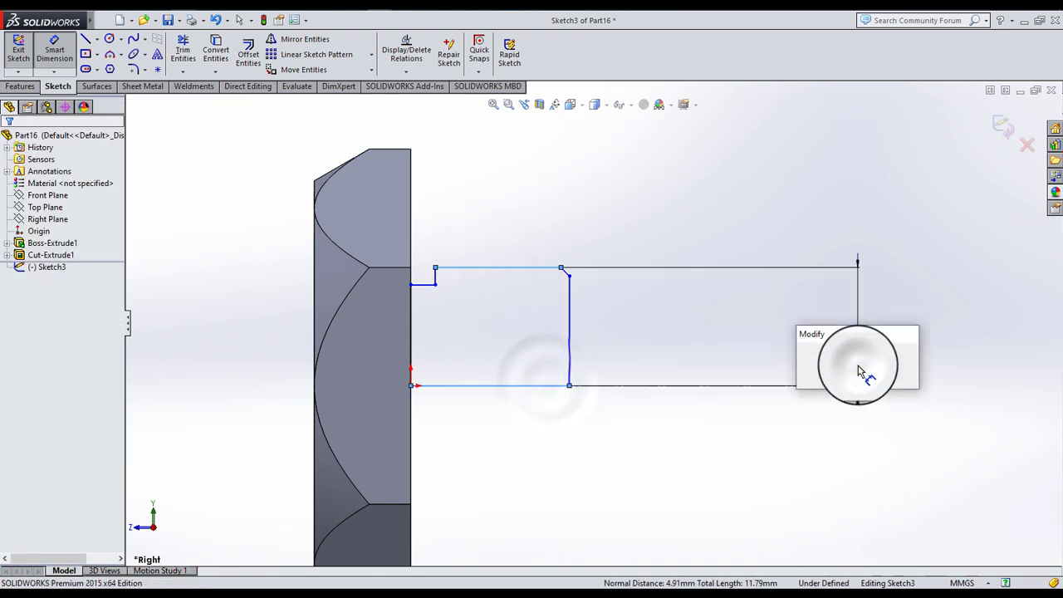
pyautogui.write('9.')
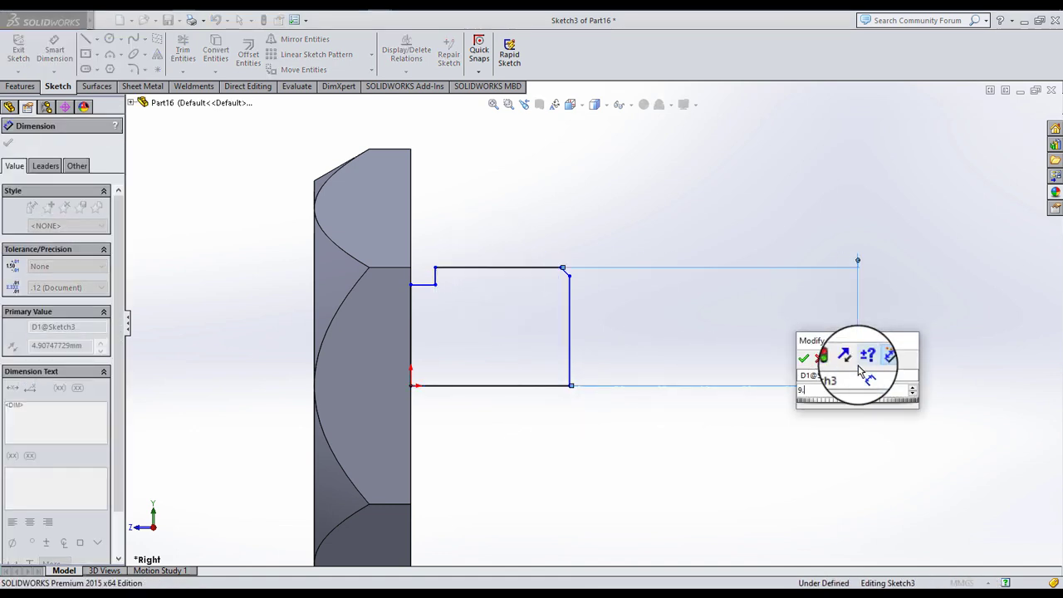
pyautogui.write('28/')
pyautogui.press('Return')
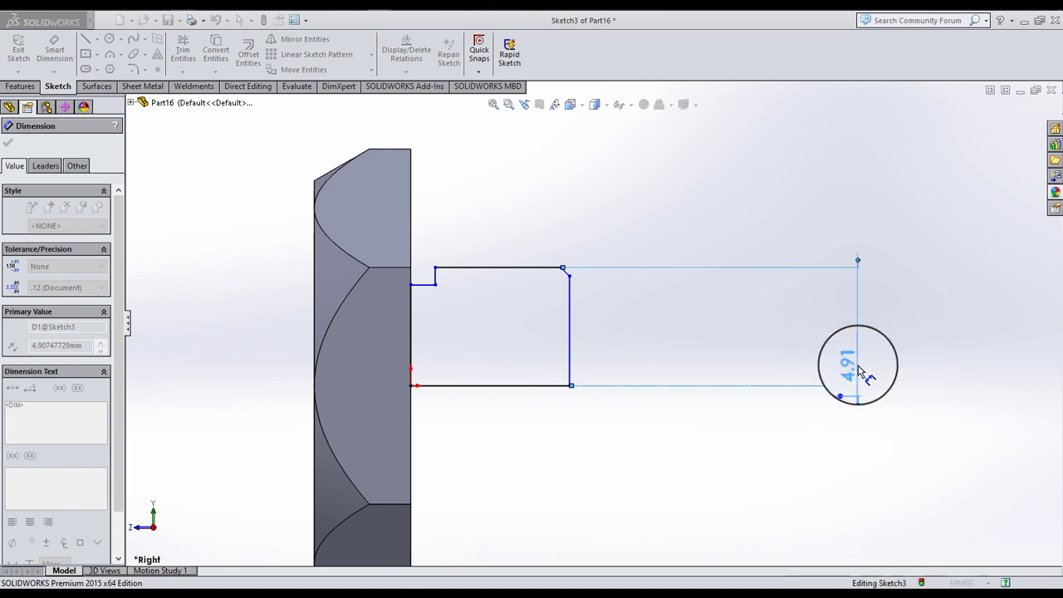
pyautogui.click(688, 225)
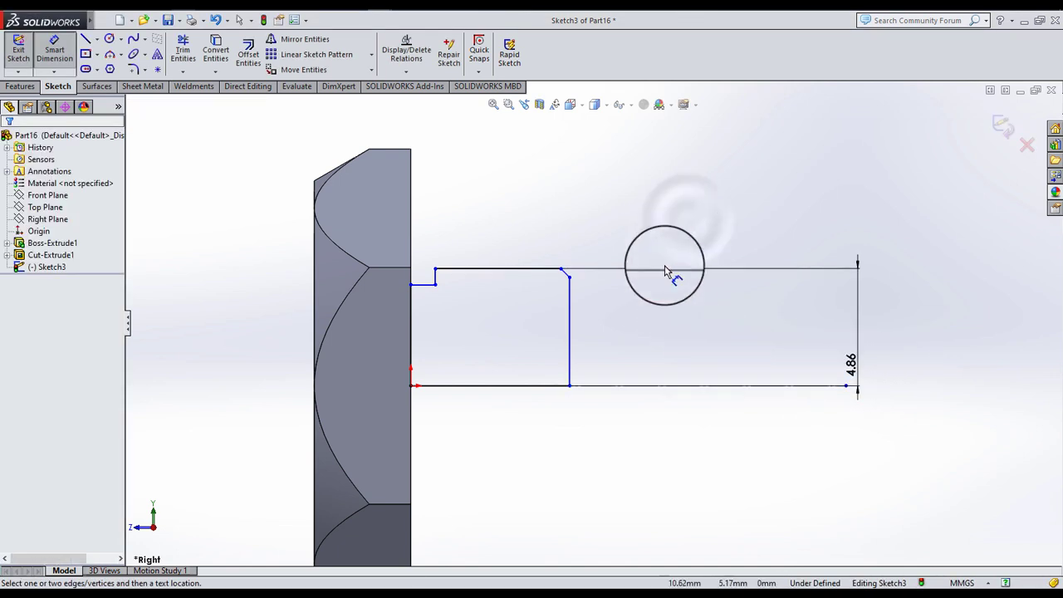
pyautogui.scroll(-2, 638, 314)
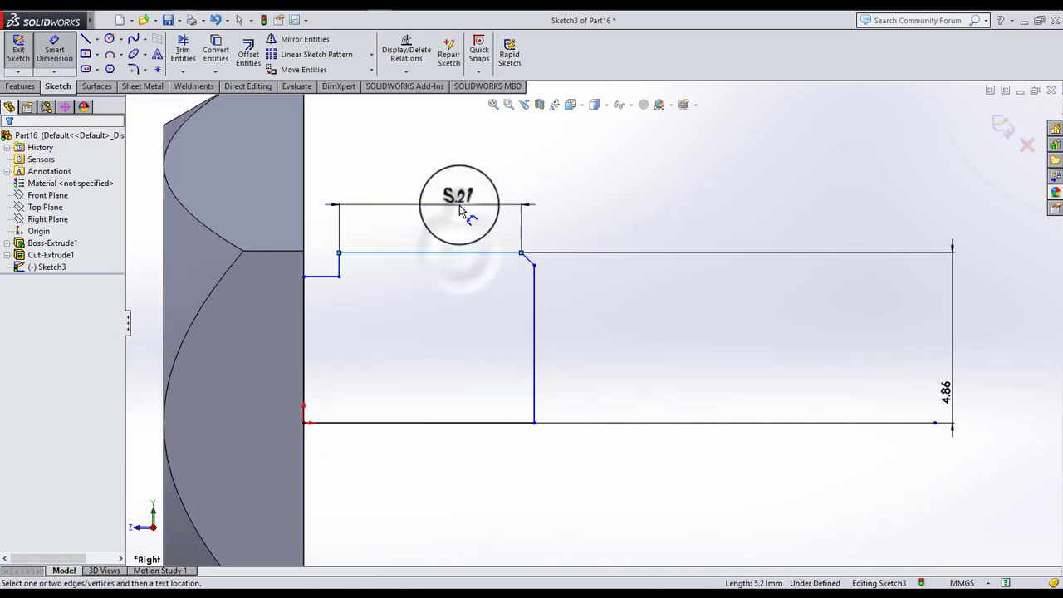
pyautogui.click(461, 212)
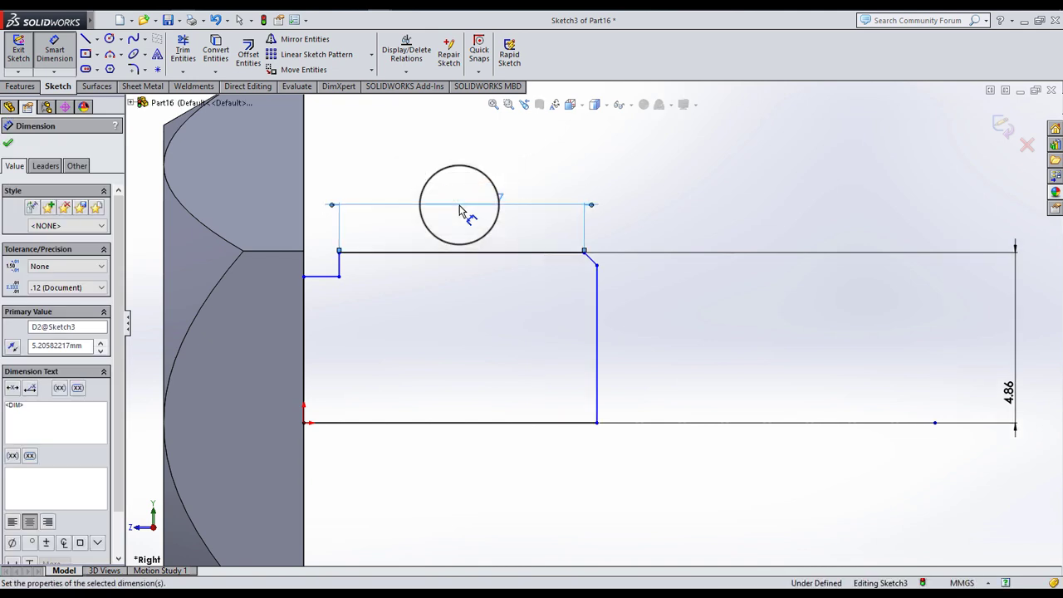
# - Dimension the short step to 1 and the chamfer offset to 0.50
pyautogui.click(326, 284)
pyautogui.click(324, 164)
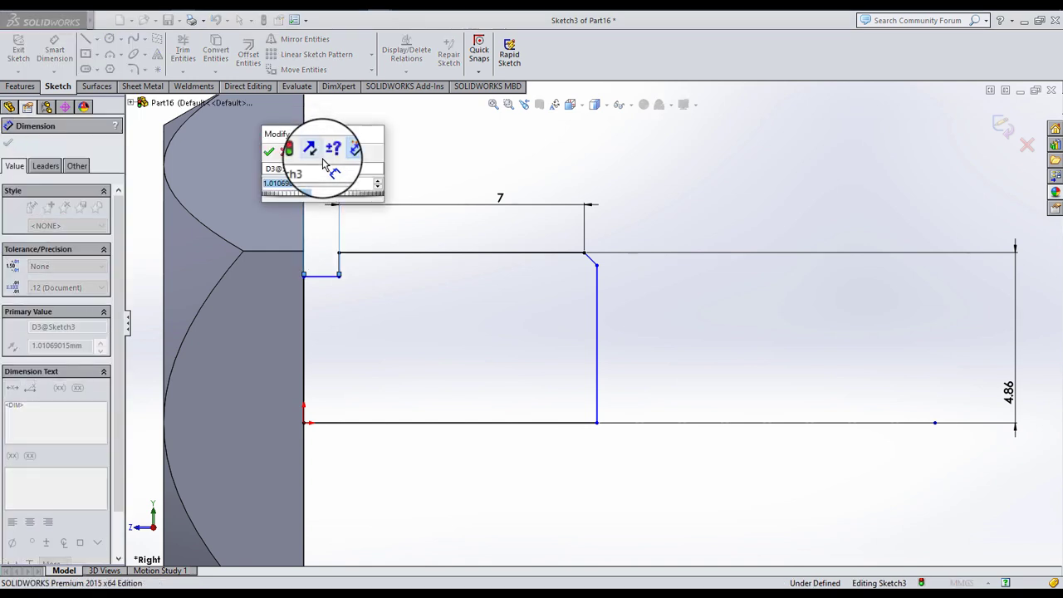
pyautogui.write('1')
pyautogui.press('Return')
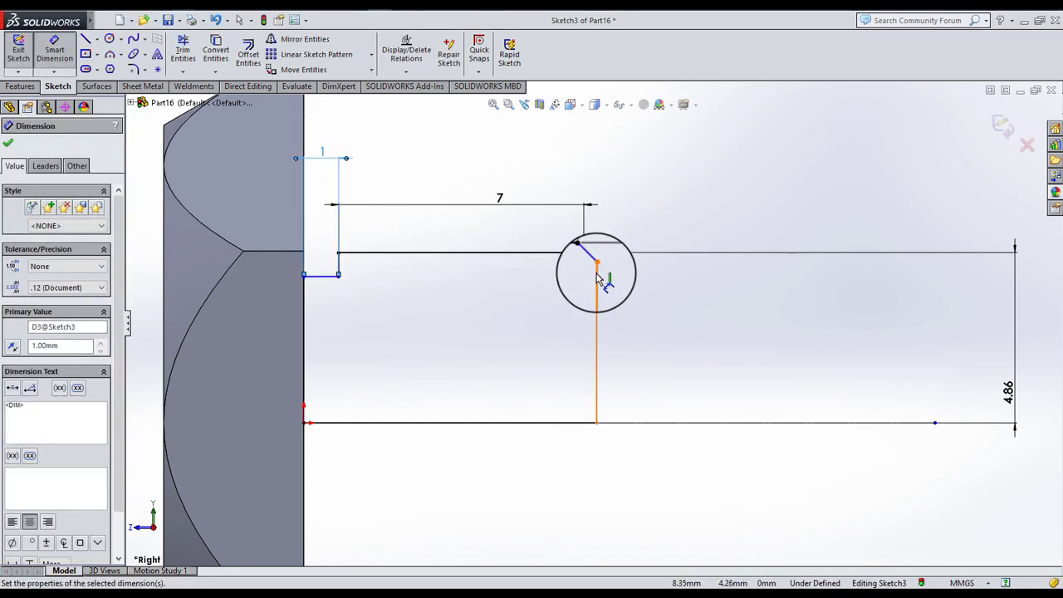
pyautogui.click(584, 251)
pyautogui.click(596, 264)
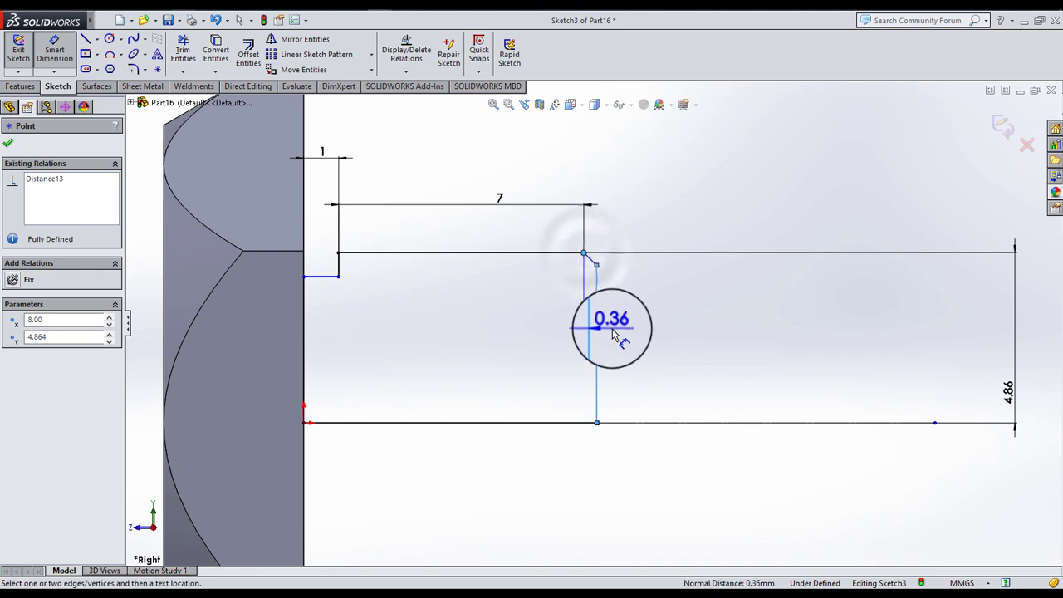
pyautogui.click(612, 335)
pyautogui.write('0.5')
pyautogui.press('Return')
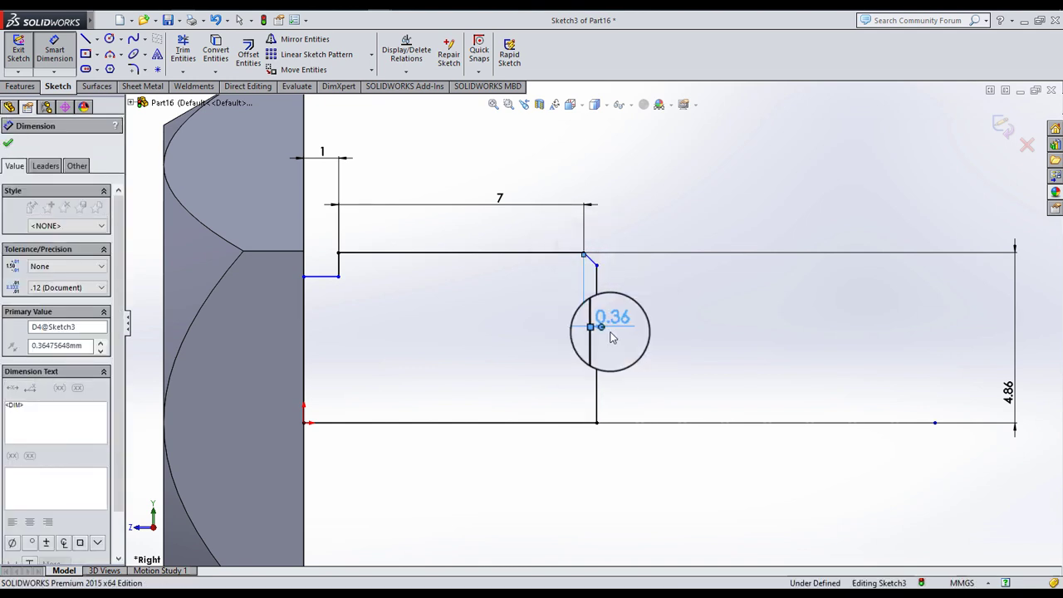
# - Dimension the chamfer angle between the chamfer line and the vertical line
pyautogui.click(677, 213)
pyautogui.click(605, 264)
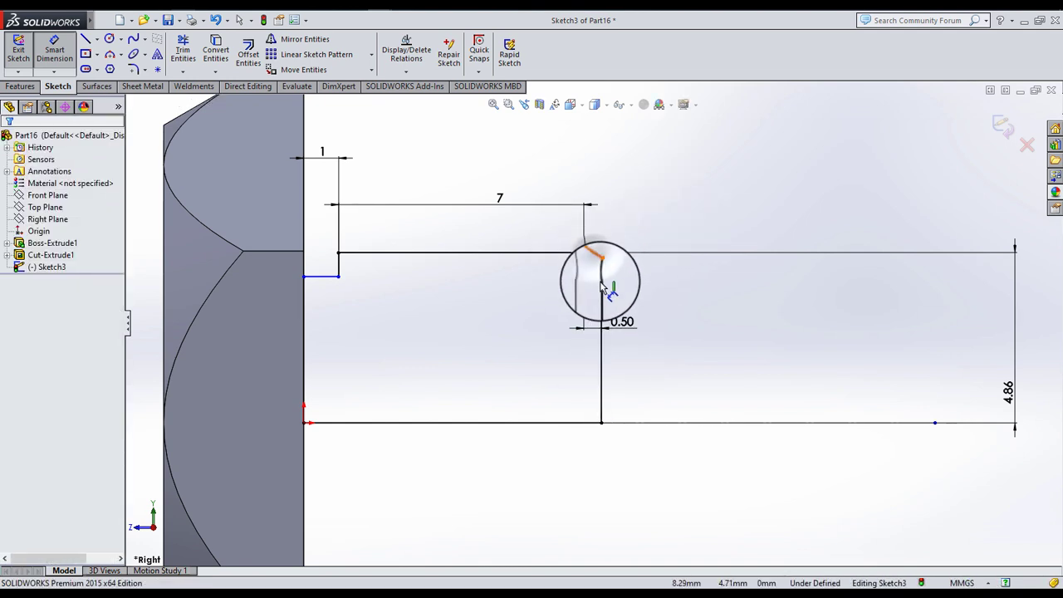
pyautogui.click(601, 285)
pyautogui.click(600, 284)
pyautogui.click(595, 283)
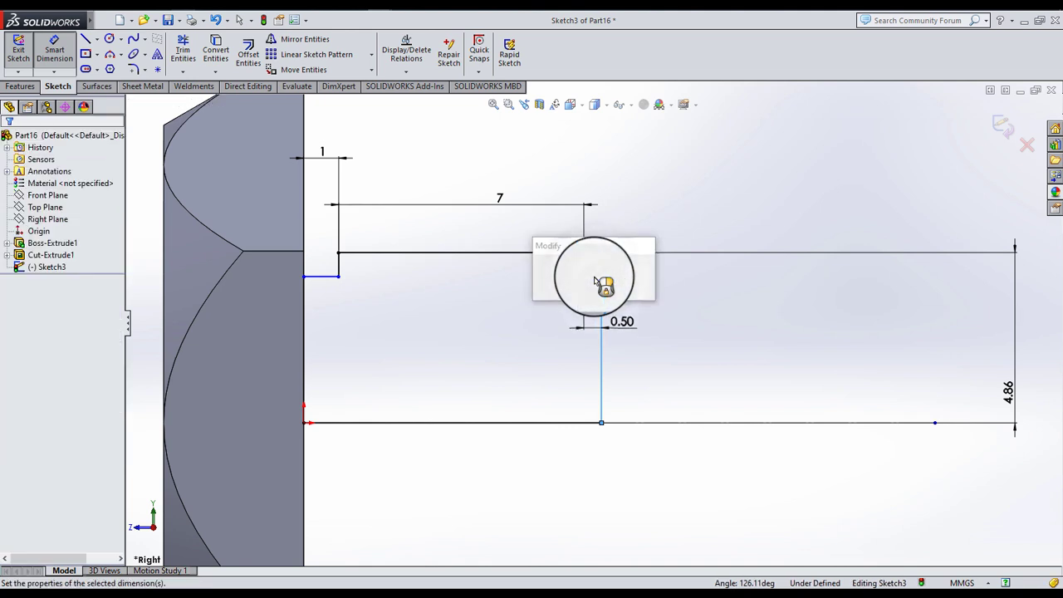
pyautogui.press('Escape')
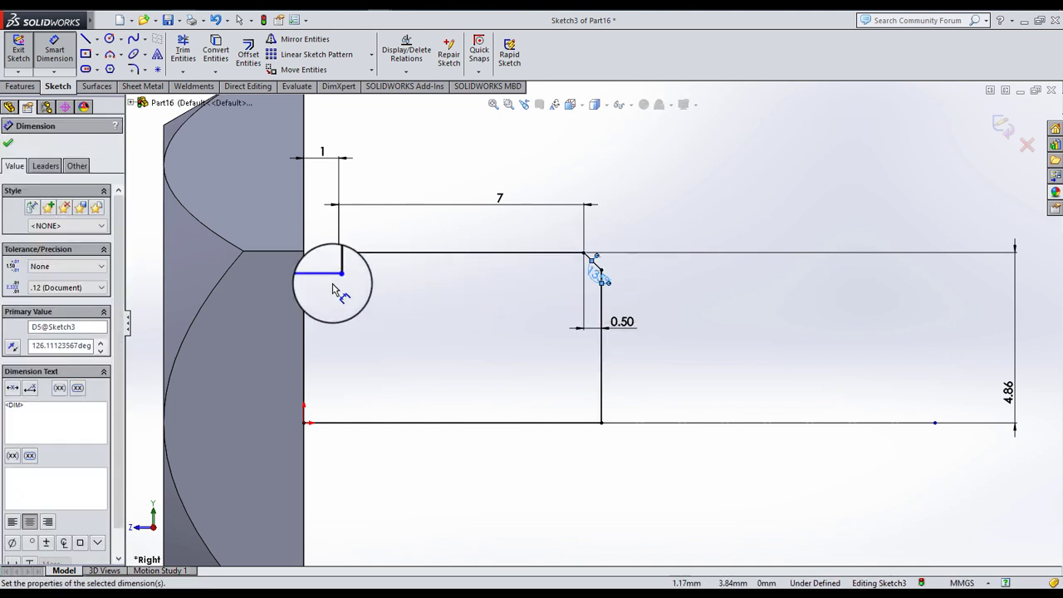
# - Dimension the step height to 4, fully defining the sketch
pyautogui.click(324, 277)
pyautogui.click(329, 422)
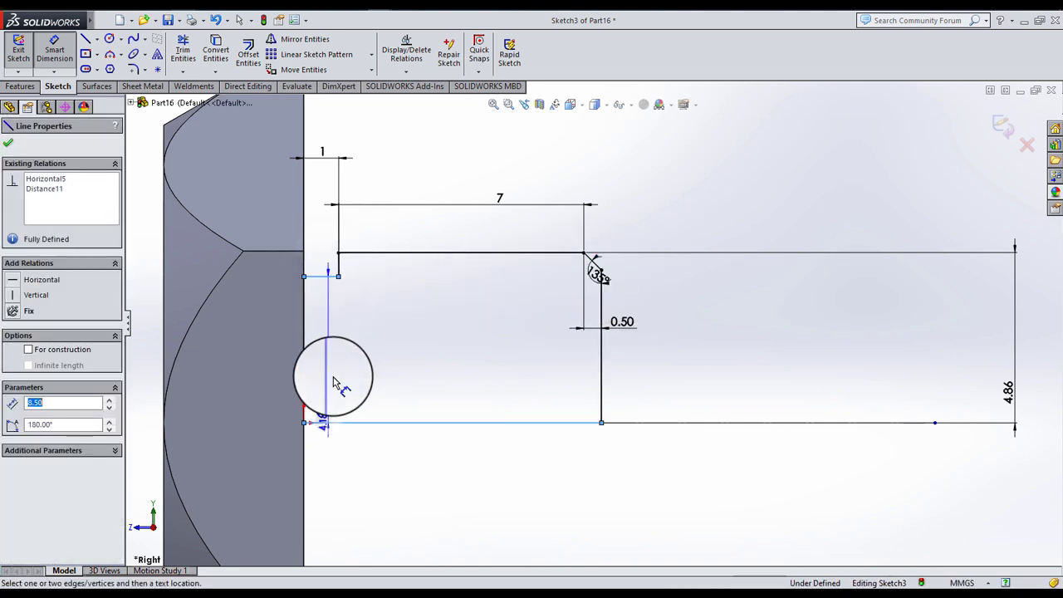
pyautogui.click(332, 374)
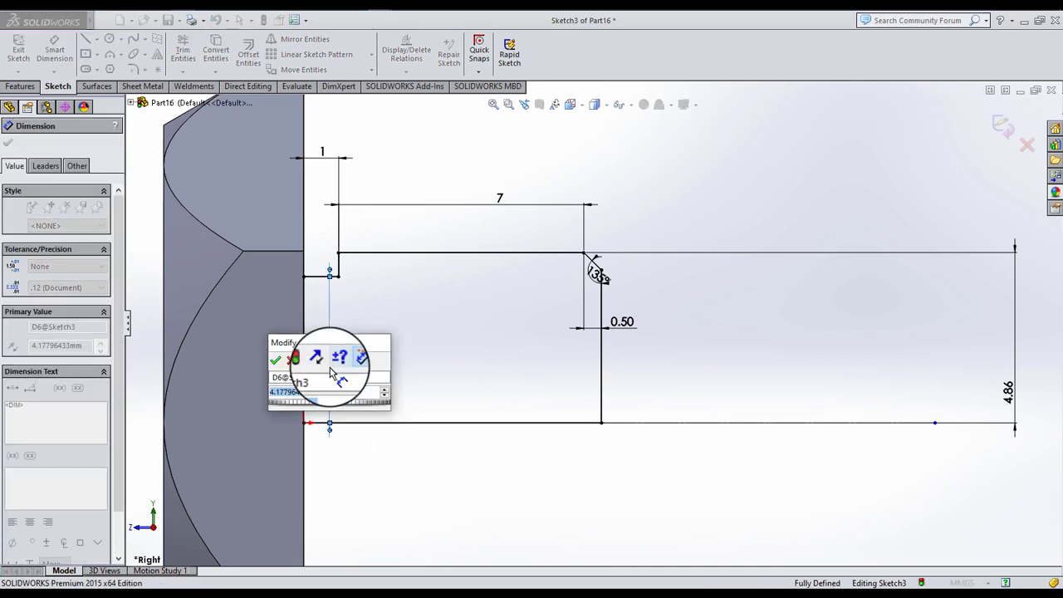
pyautogui.write('4')
pyautogui.press('Return')
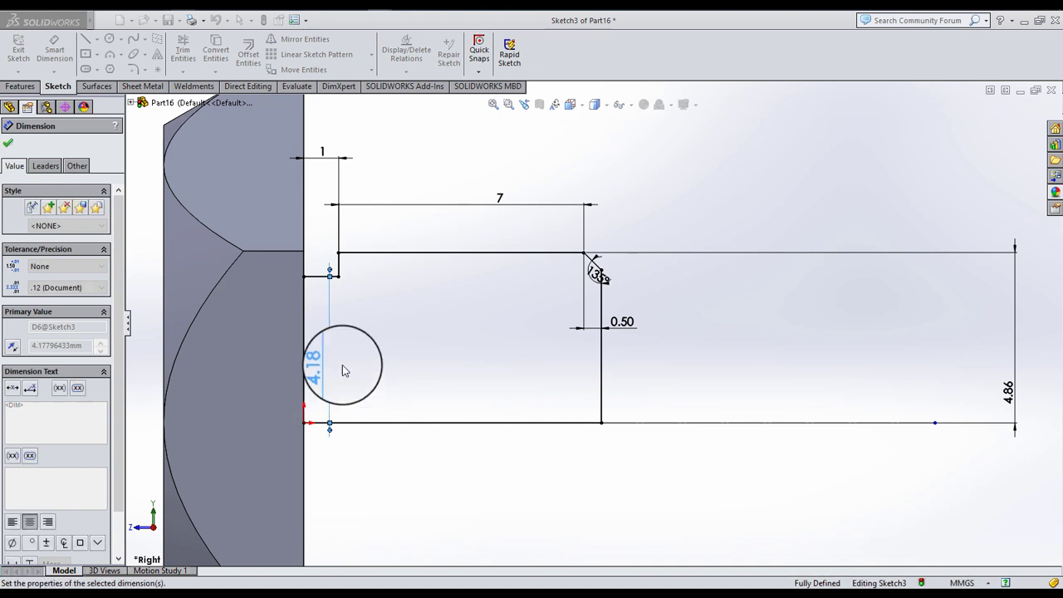
pyautogui.click(372, 345)
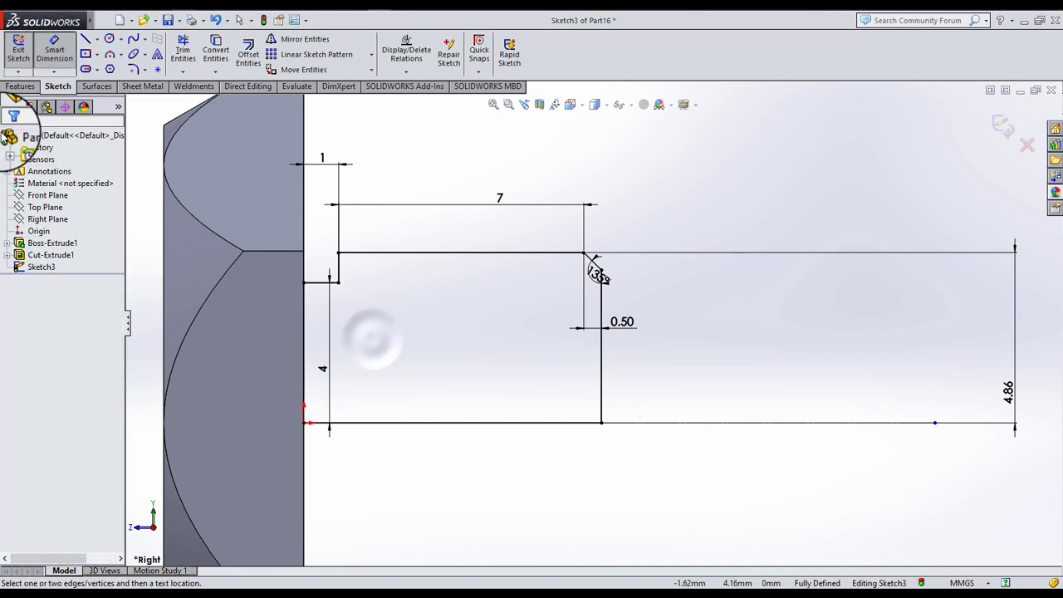
pyautogui.click(20, 86)
# - Revolve the stepped profile 360° about Line1 into a cylindrical shank under the hex head
pyautogui.click(62, 65)
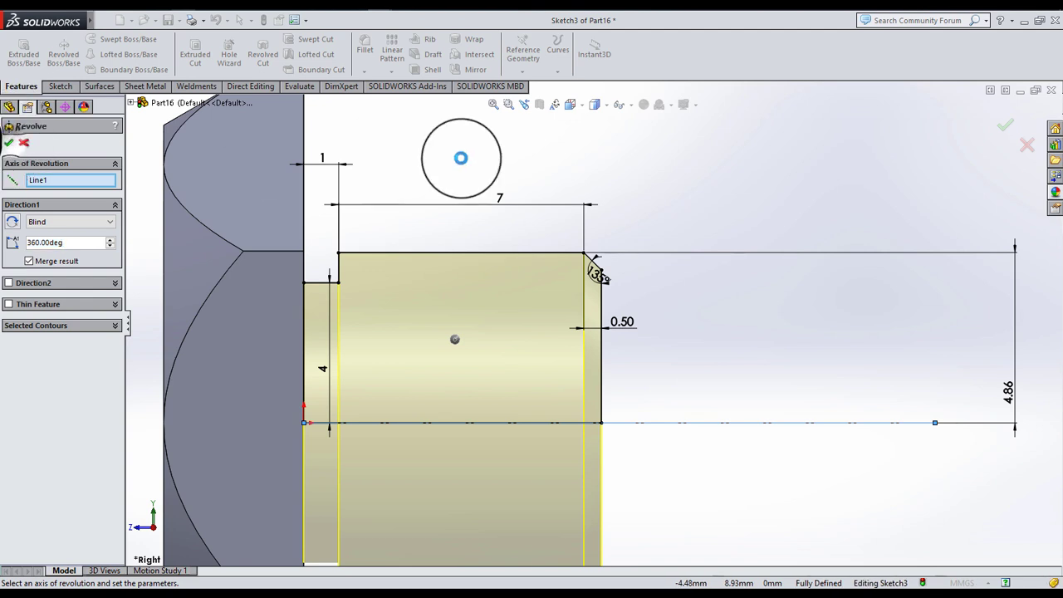
pyautogui.press('Return')
pyautogui.moveTo(553, 161)
pyautogui.mouseDown(button='middle')
pyautogui.moveTo(546, 274)
pyautogui.moveTo(563, 314)
pyautogui.moveTo(713, 302)
pyautogui.moveTo(706, 285)
pyautogui.moveTo(607, 296)
pyautogui.moveTo(592, 320)
pyautogui.moveTo(589, 309)
pyautogui.moveTo(606, 333)
pyautogui.moveTo(528, 339)
pyautogui.moveTo(487, 287)
pyautogui.moveTo(548, 341)
pyautogui.moveTo(456, 257)
pyautogui.mouseUp(button='middle')
pyautogui.scroll(-5, 568, 365)
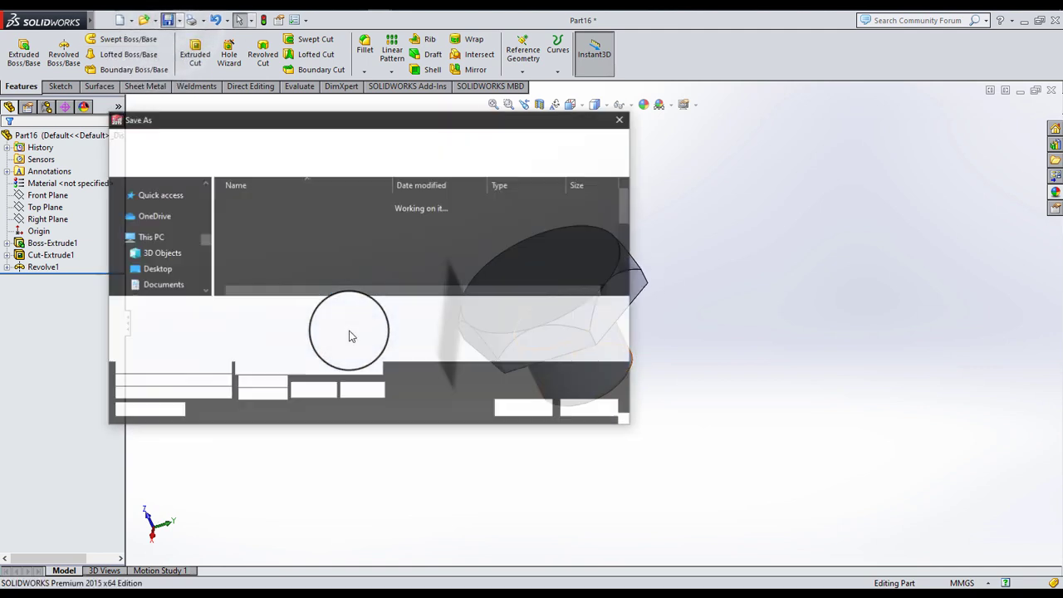
# - Save the part under the file name PLUG
pyautogui.write('PLU')
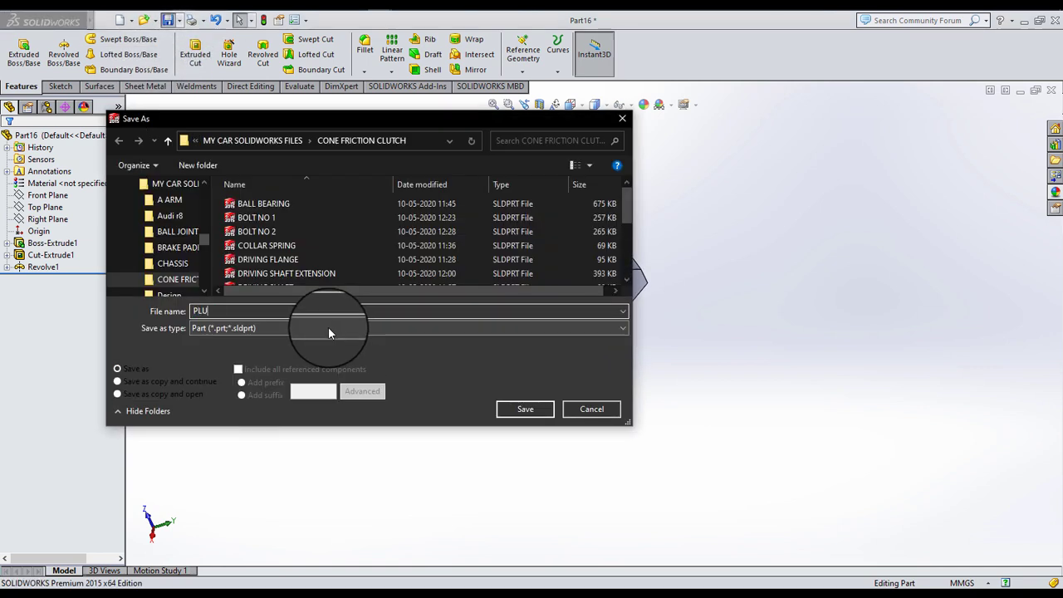
pyautogui.write('C')
pyautogui.press('BackSpace')
pyautogui.write('G')
pyautogui.click(517, 410)
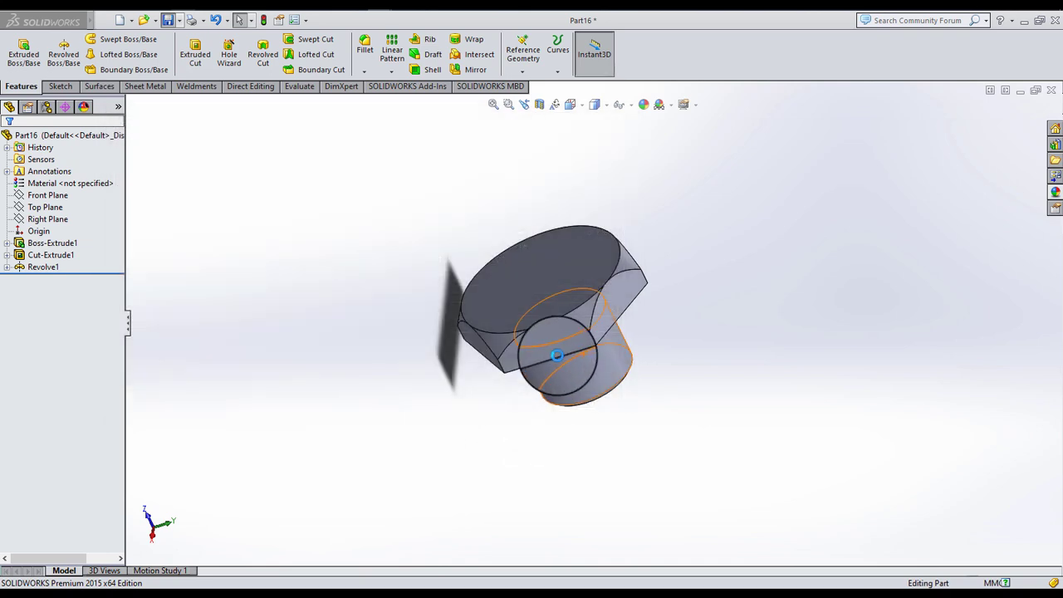
pyautogui.scroll(-2, 606, 292)
pyautogui.click(525, 263)
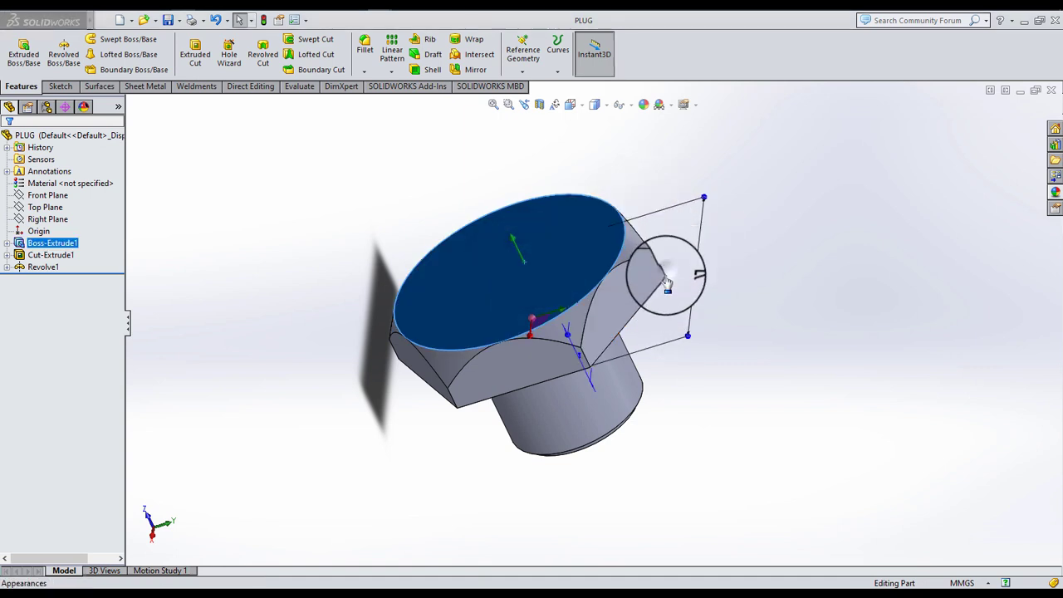
# - Apply an orange-brown appearance colour to the entire PLUG body
pyautogui.click(87, 332)
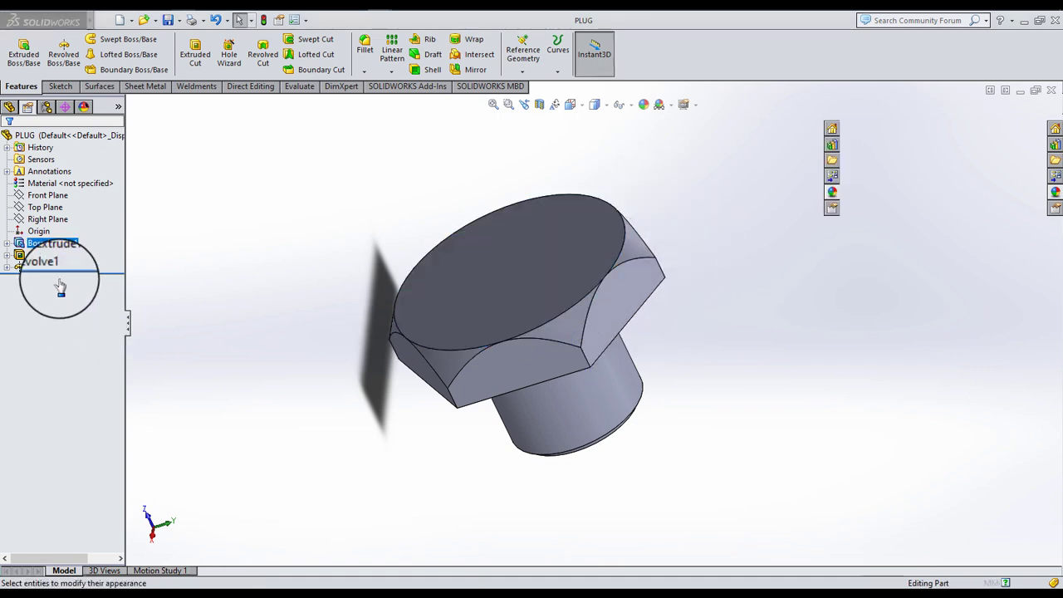
pyautogui.click(59, 284)
pyautogui.click(49, 412)
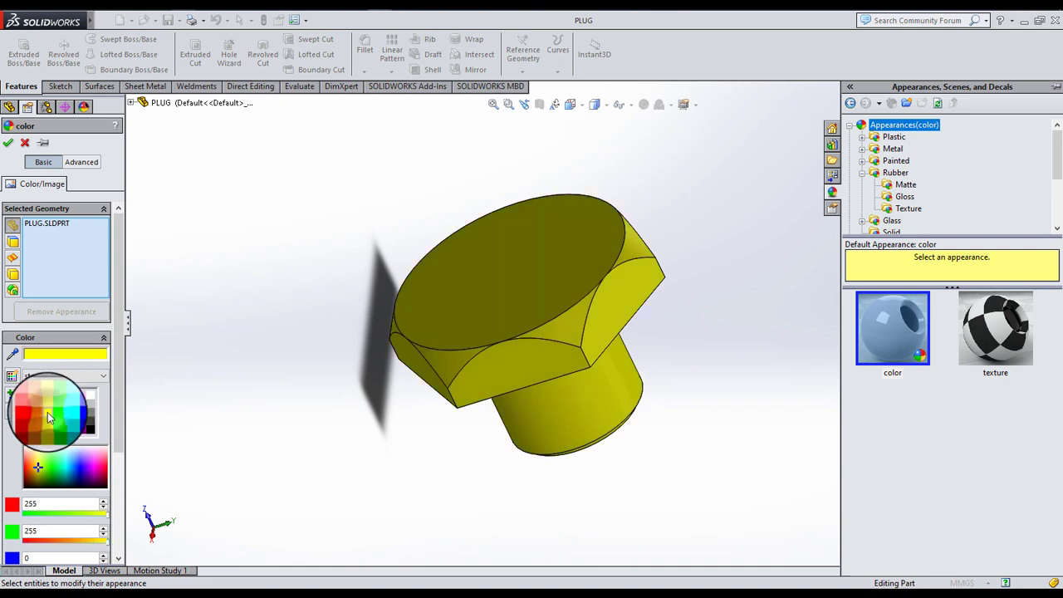
pyautogui.click(47, 406)
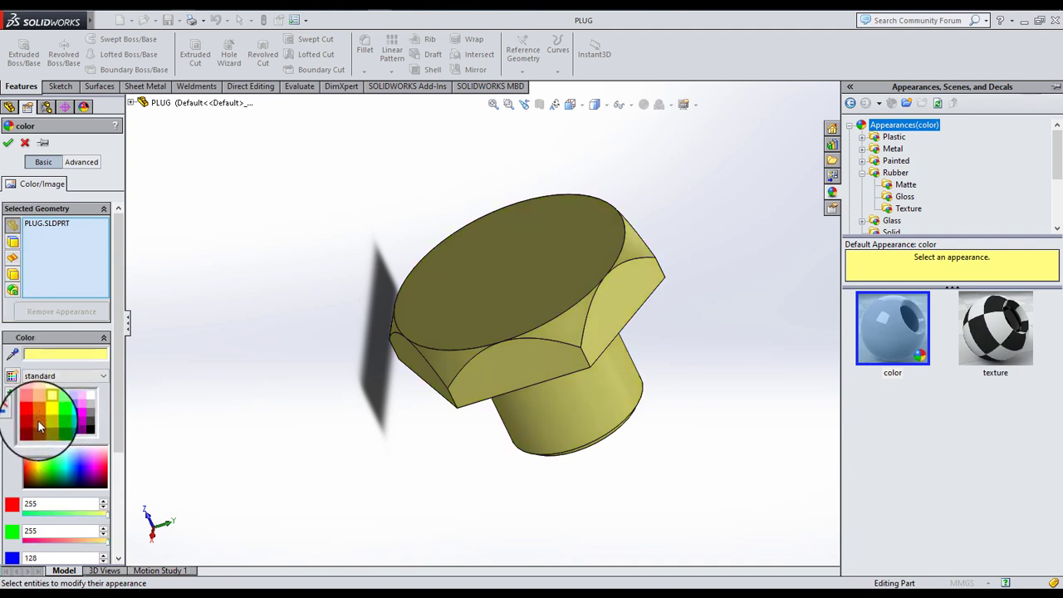
pyautogui.click(38, 433)
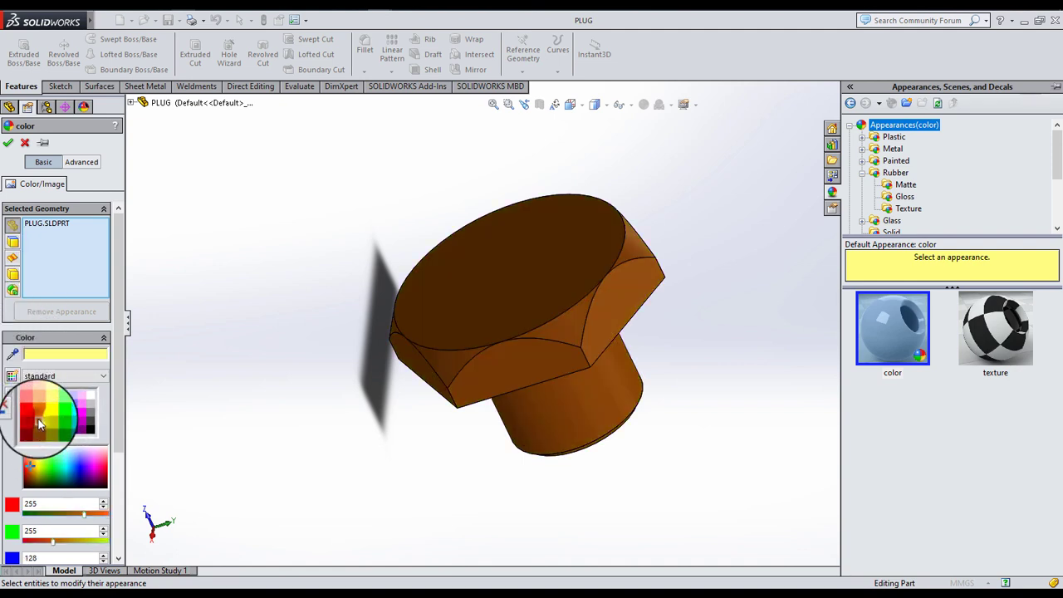
pyautogui.click(9, 137)
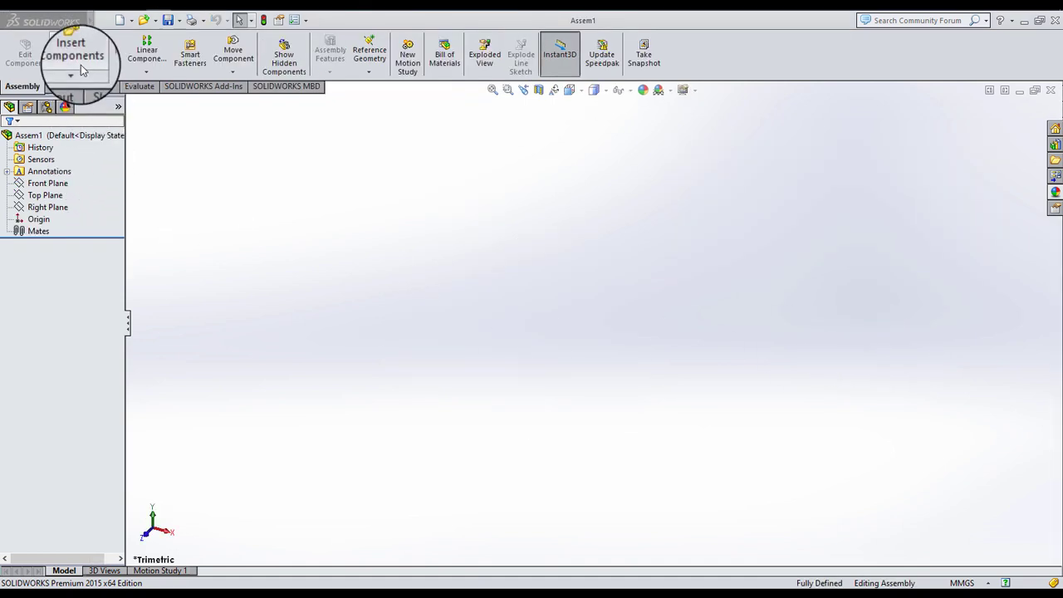
# - Insert the DRIVING SHAFT part into Assem1, fixed at the origin
pyautogui.click(75, 58)
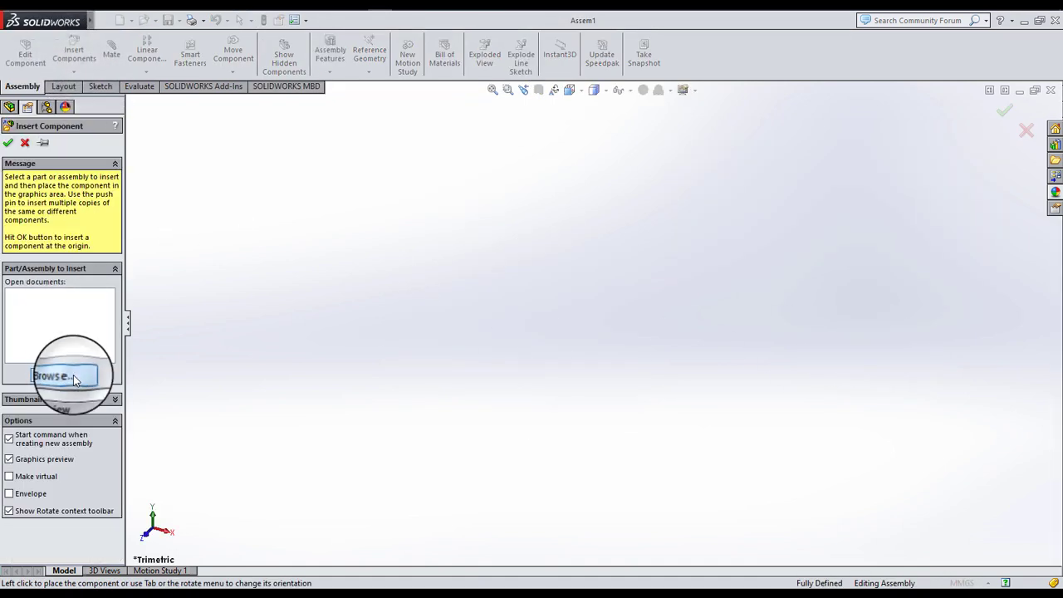
pyautogui.click(73, 378)
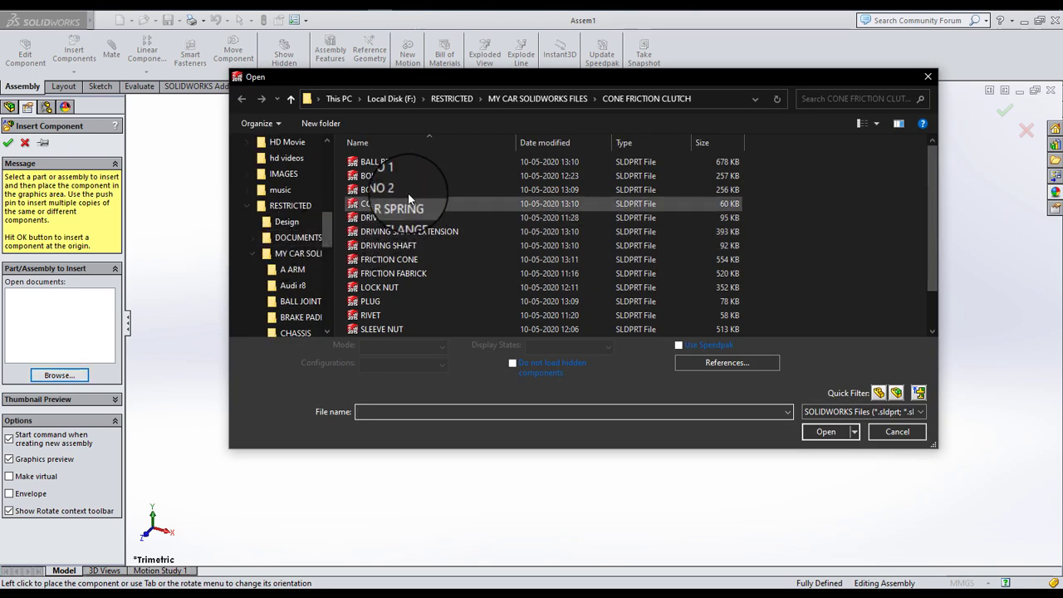
pyautogui.scroll(-1, 377, 201)
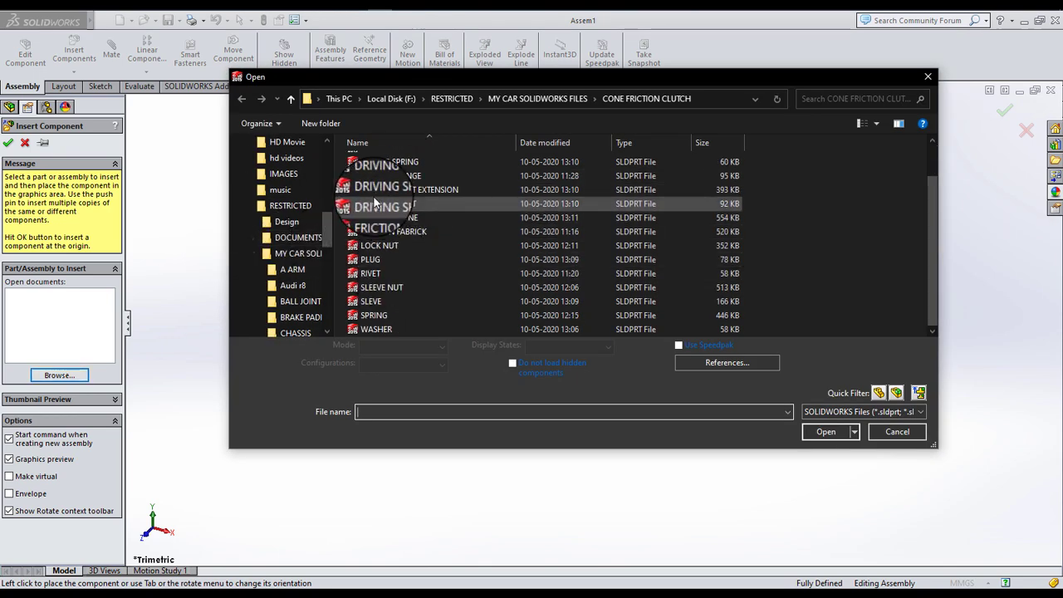
pyautogui.click(377, 204)
pyautogui.click(822, 425)
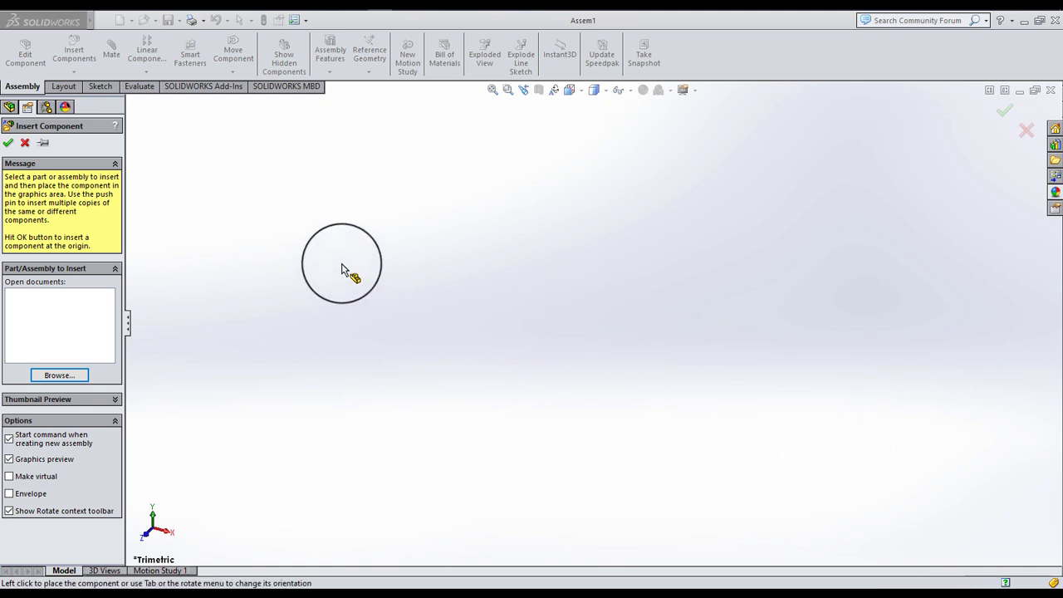
pyautogui.click(8, 145)
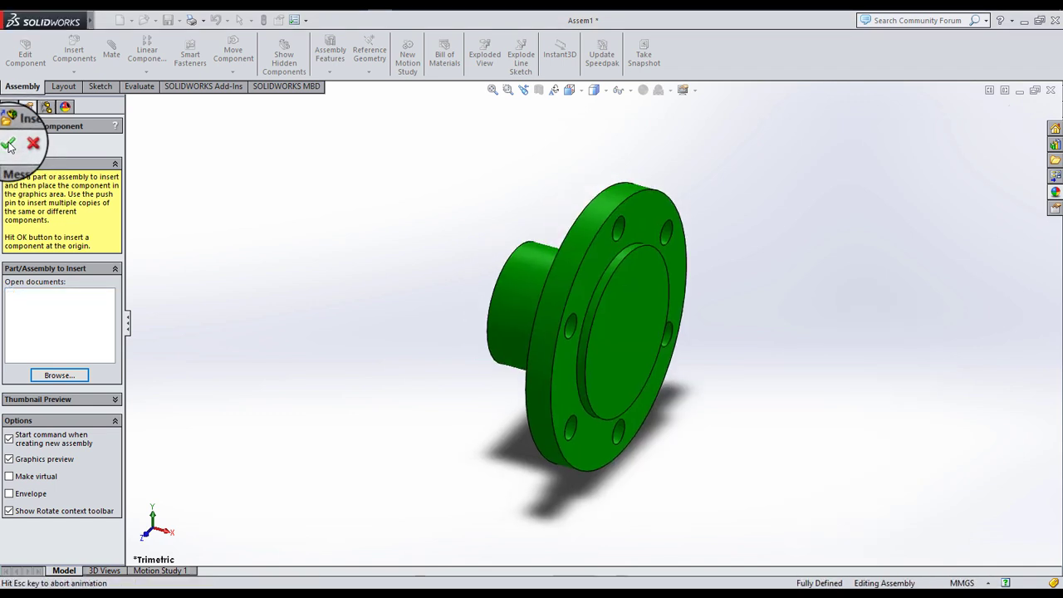
# - Orbit to inspect the shaft's flange, then begin inserting another component
pyautogui.moveTo(641, 301)
pyautogui.mouseDown(button='middle')
pyautogui.moveTo(390, 288)
pyautogui.moveTo(574, 306)
pyautogui.moveTo(465, 387)
pyautogui.mouseUp(button='middle')
pyautogui.moveTo(686, 334); pyautogui.dragTo(640, 313, button='middle')
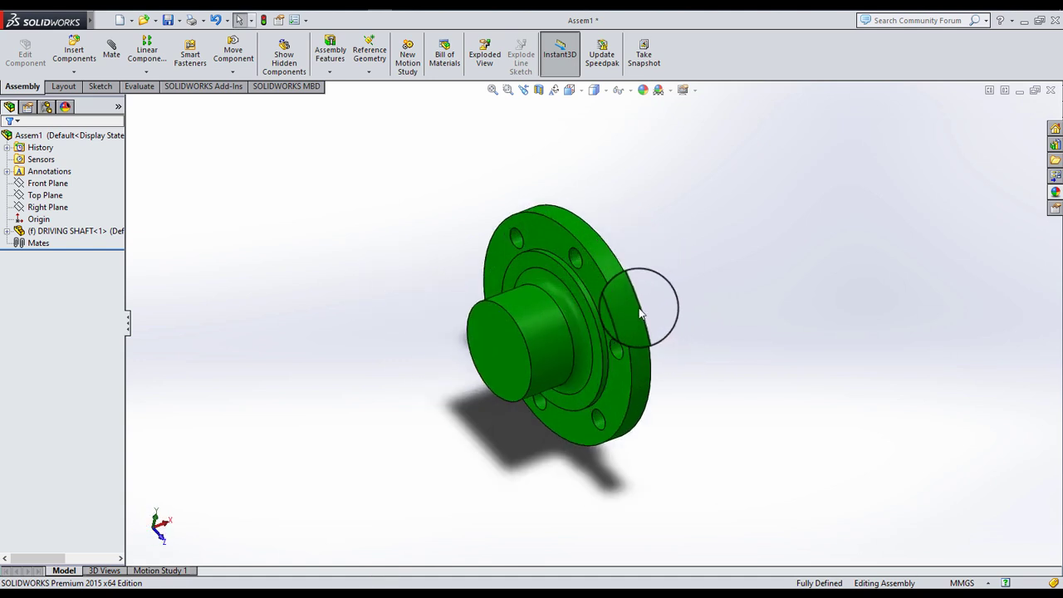
pyautogui.scroll(-2, 678, 356)
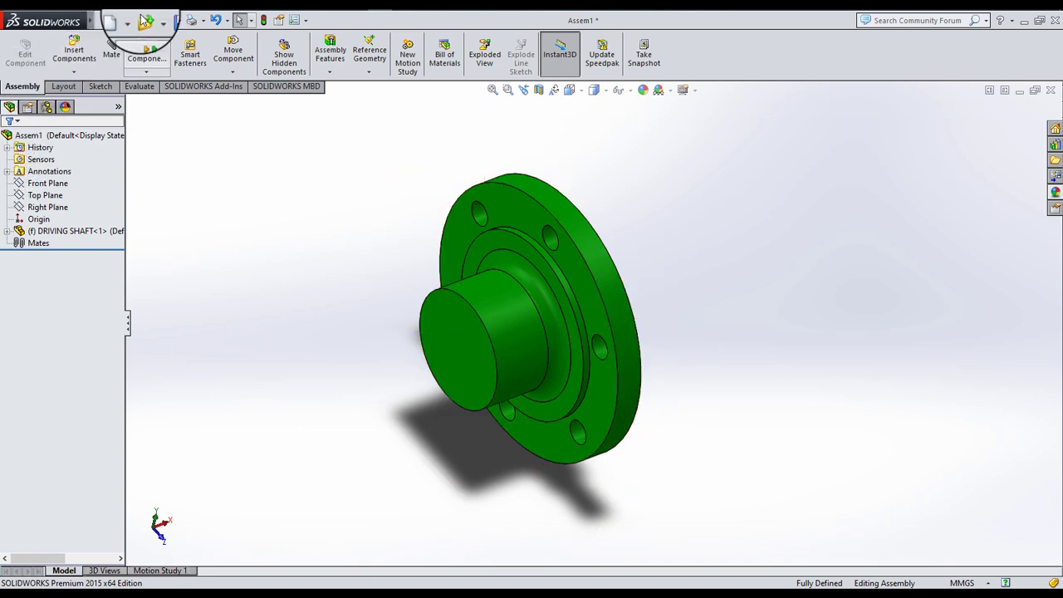
pyautogui.click(92, 57)
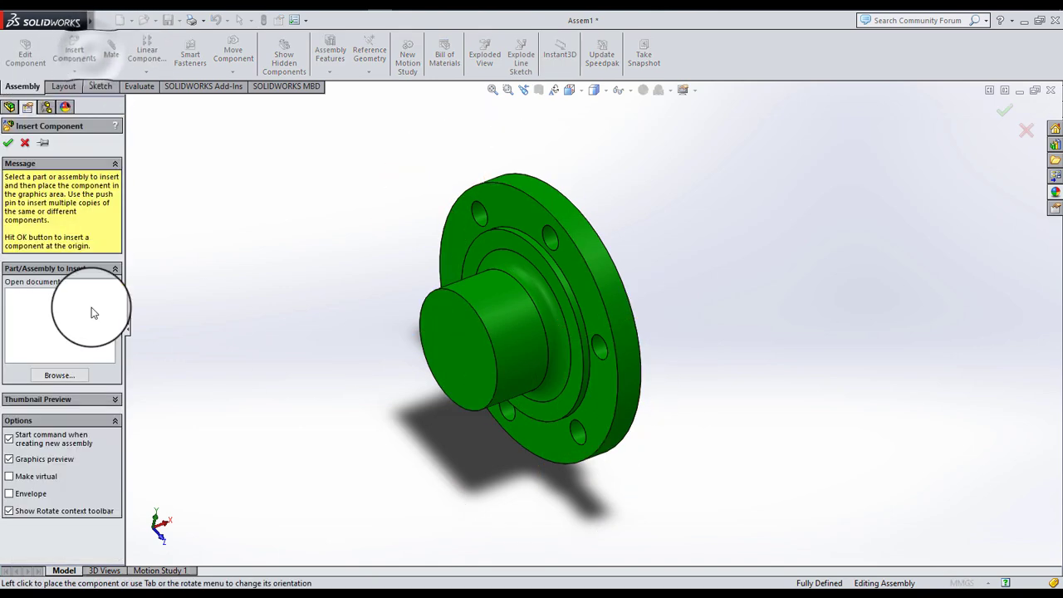
# - Insert the DRIVING FLANGE part and place it beside the green driving shaft
pyautogui.click(59, 375)
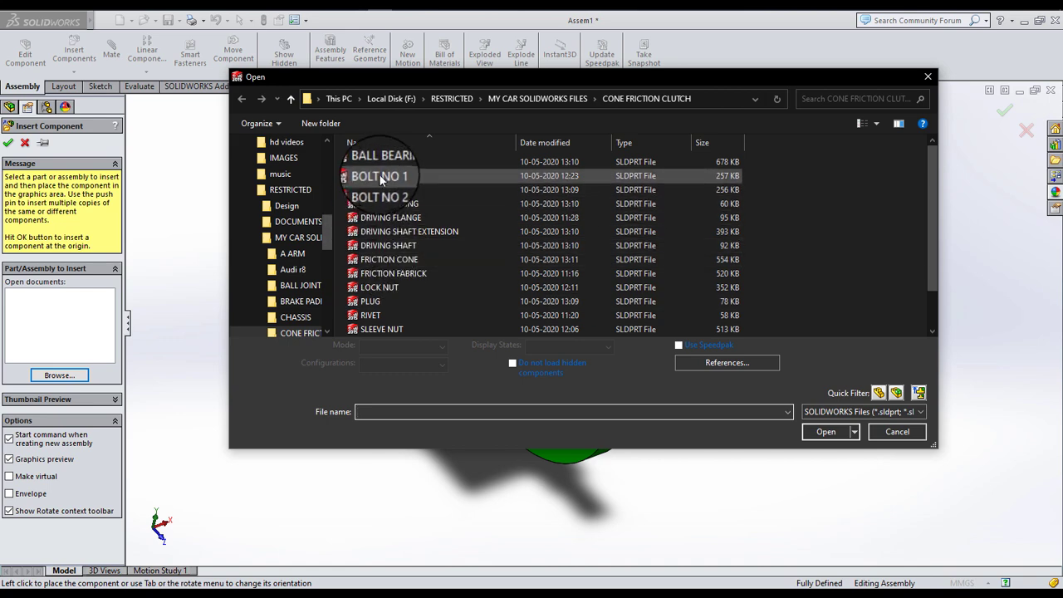
pyautogui.click(390, 218)
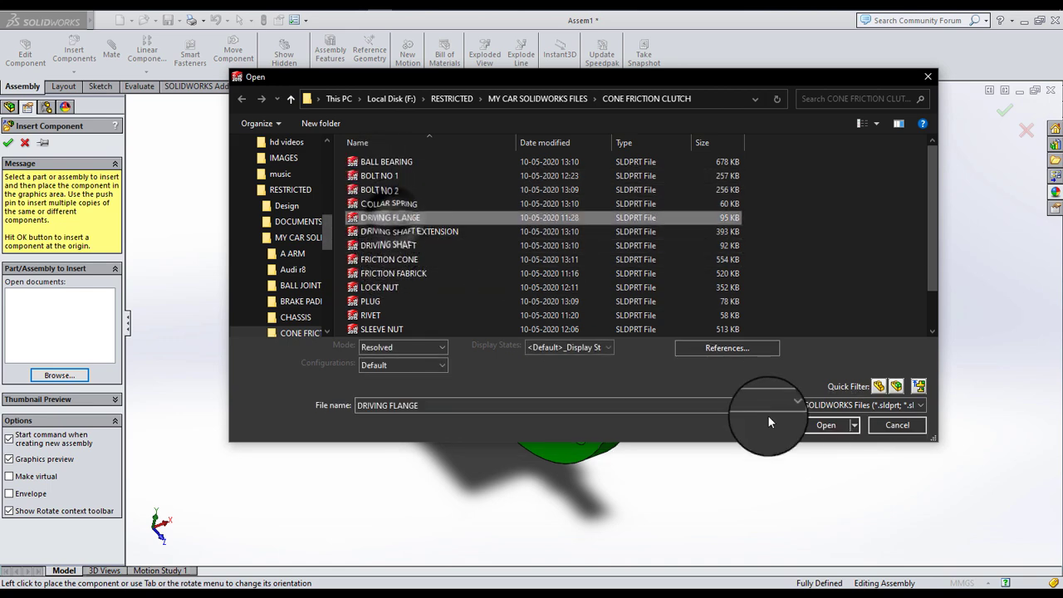
pyautogui.click(823, 427)
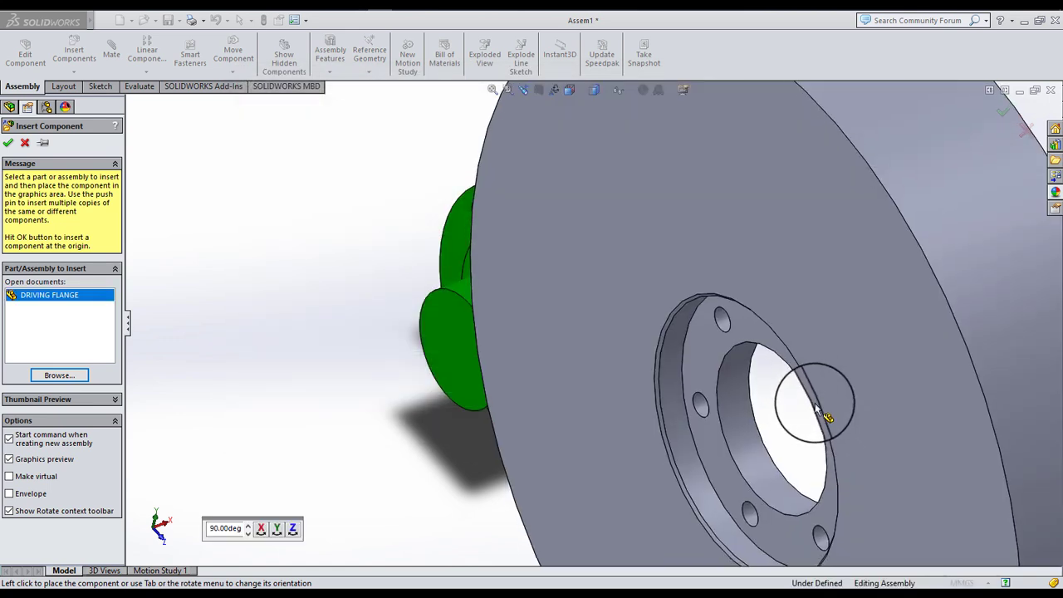
pyautogui.scroll(5, 810, 398)
pyautogui.moveTo(771, 380); pyautogui.dragTo(734, 325, button='middle')
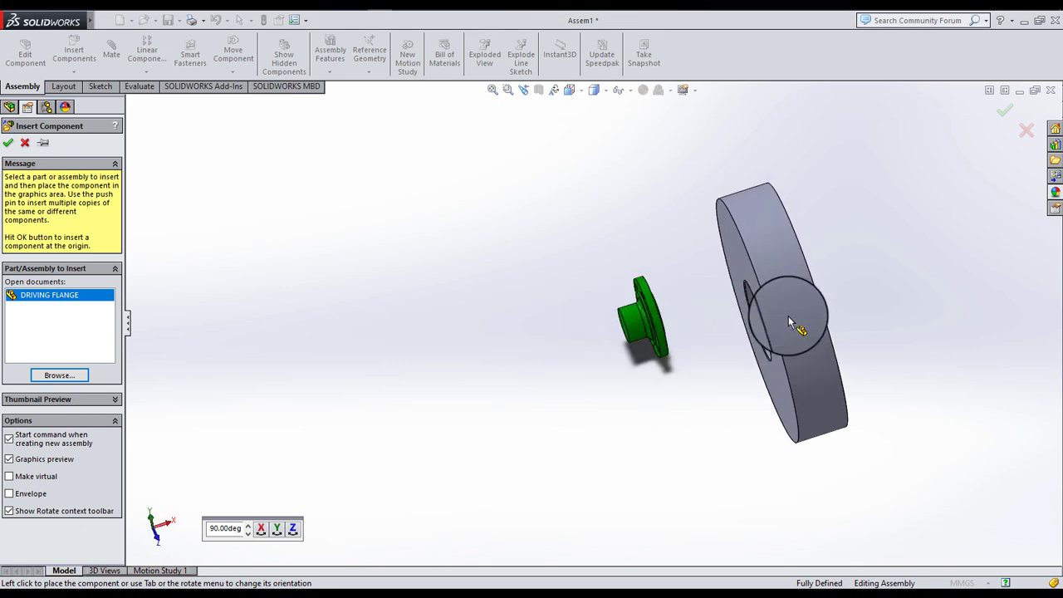
pyautogui.scroll(-3, 700, 343)
pyautogui.scroll(2, 698, 345)
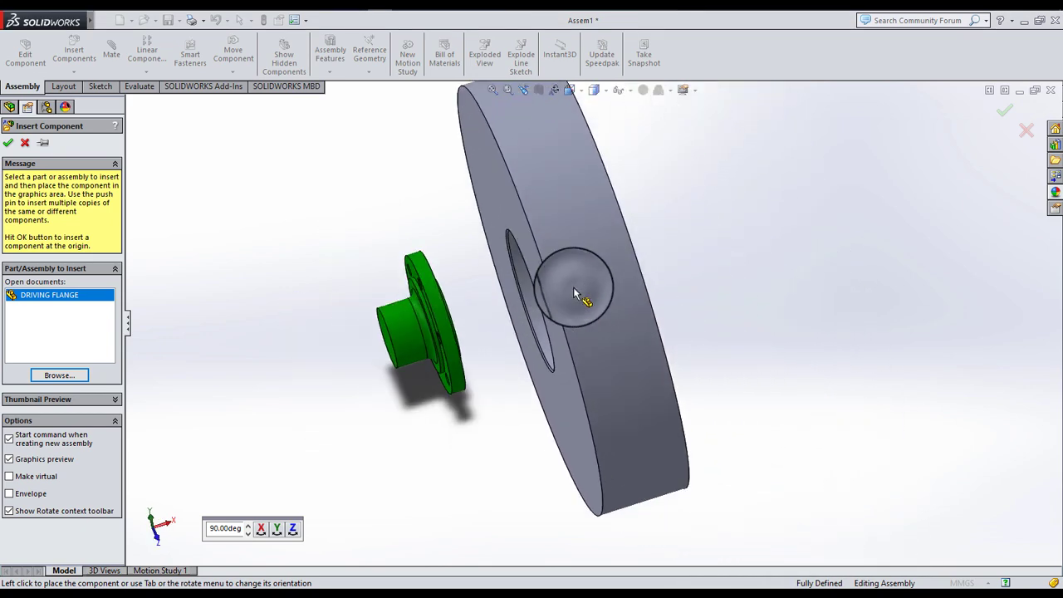
pyautogui.click(575, 290)
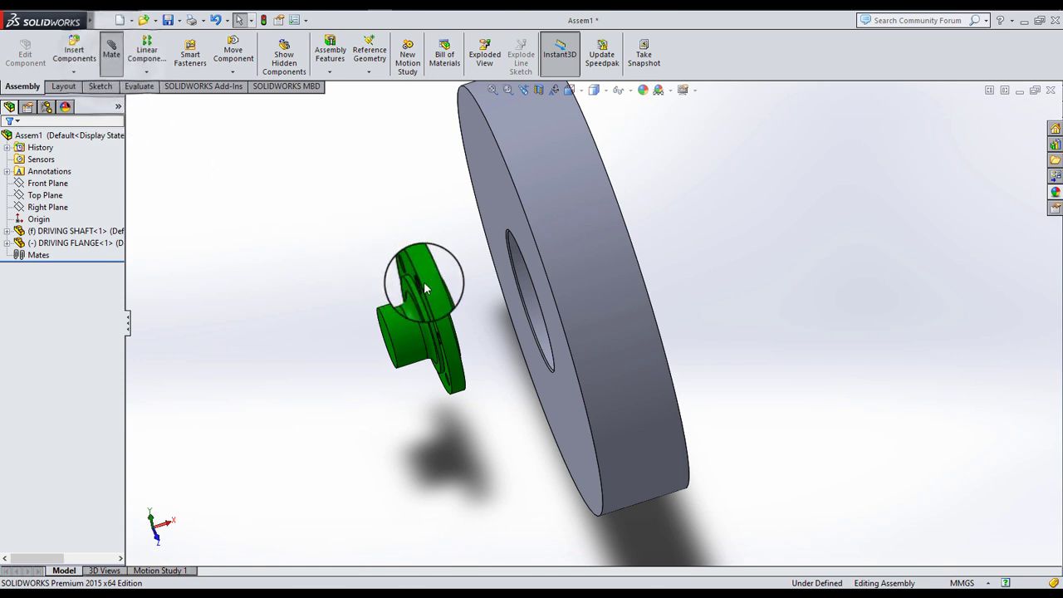
# - Mate the shaft's round flange face concentric with the disk's outer rim
pyautogui.scroll(-2, 436, 290)
pyautogui.scroll(-2, 438, 301)
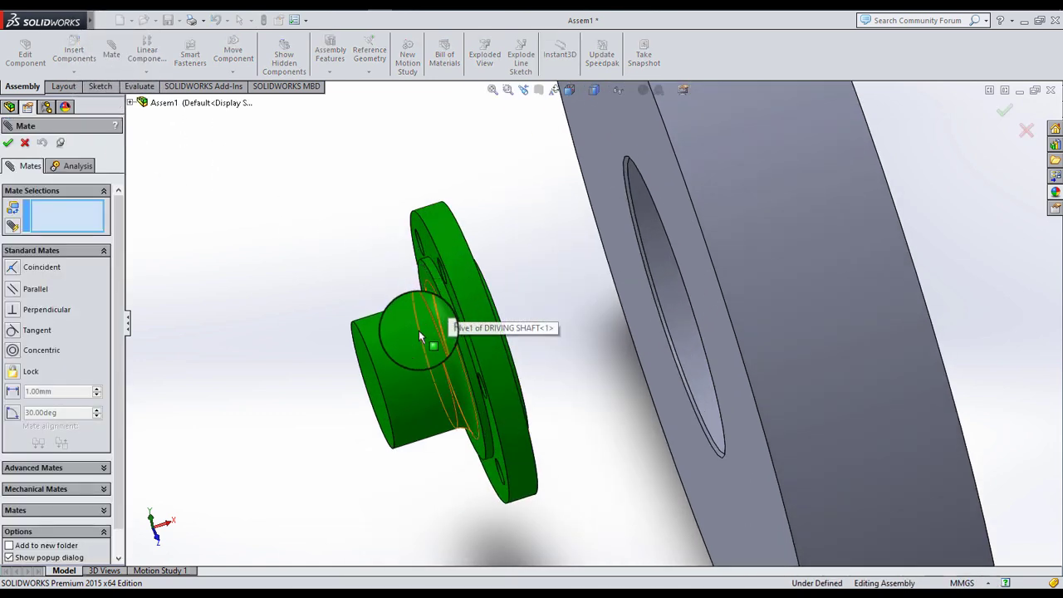
pyautogui.click(464, 278)
pyautogui.scroll(3, 617, 304)
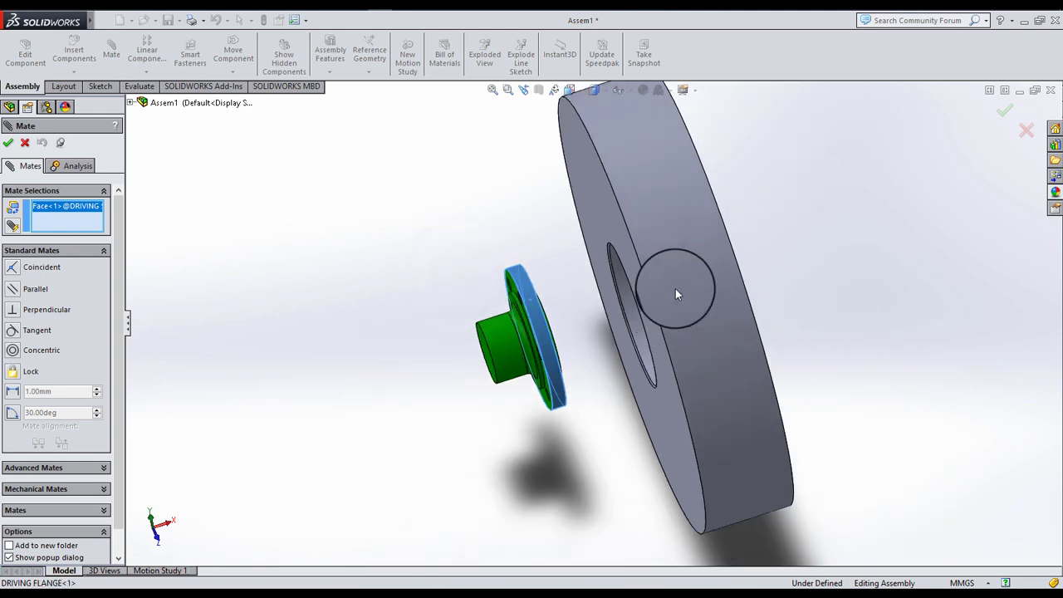
pyautogui.moveTo(678, 292)
pyautogui.mouseDown(button='middle')
pyautogui.moveTo(701, 276)
pyautogui.moveTo(692, 276)
pyautogui.mouseUp(button='middle')
pyautogui.click(683, 270)
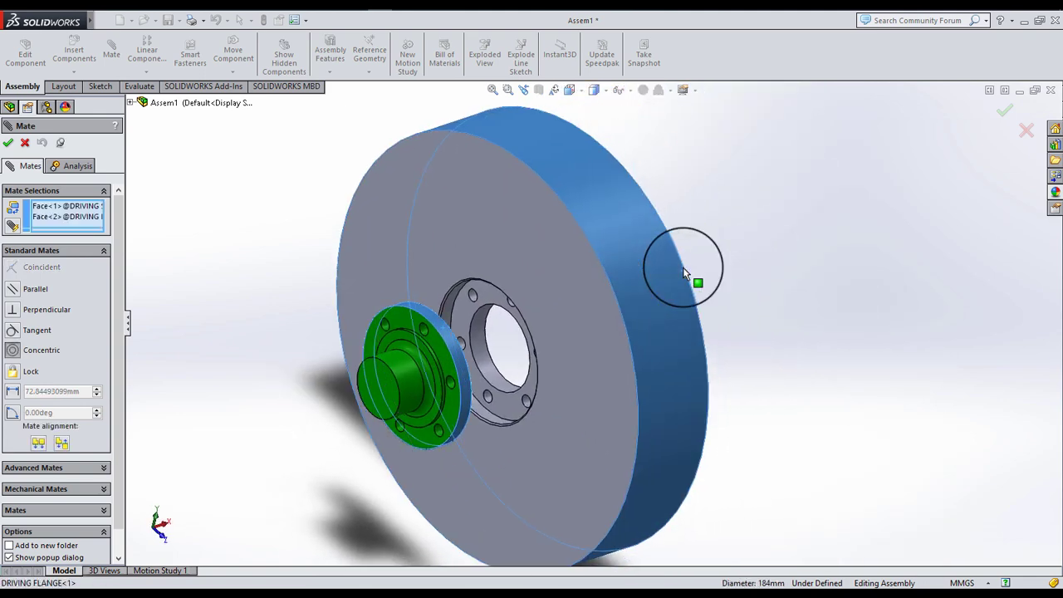
pyautogui.click(849, 240)
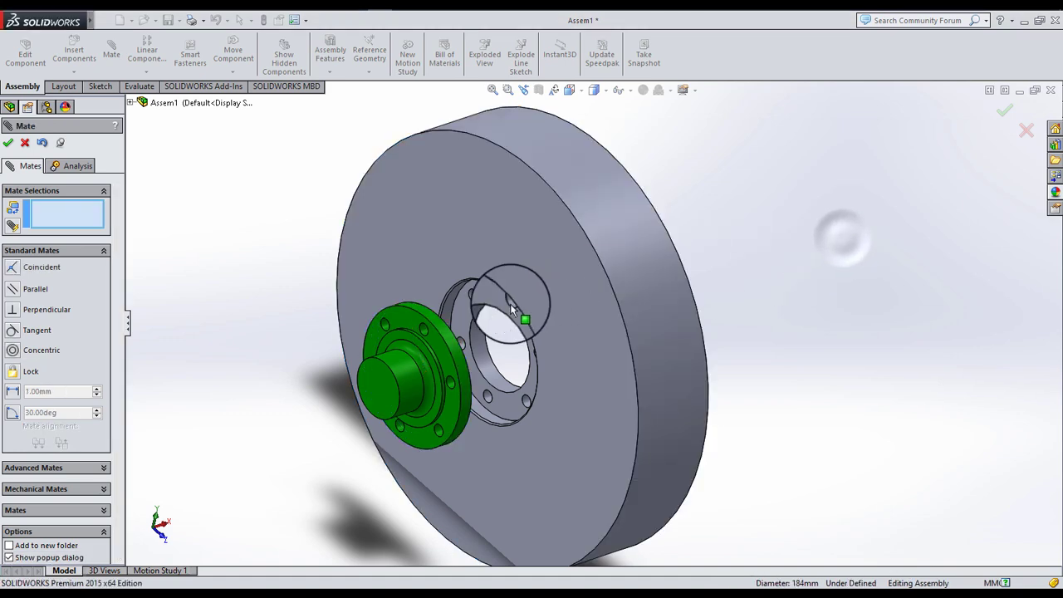
# - Mate a shaft bolt hole concentric with the matching flange bolt hole
pyautogui.scroll(-4, 435, 327)
pyautogui.click(462, 337)
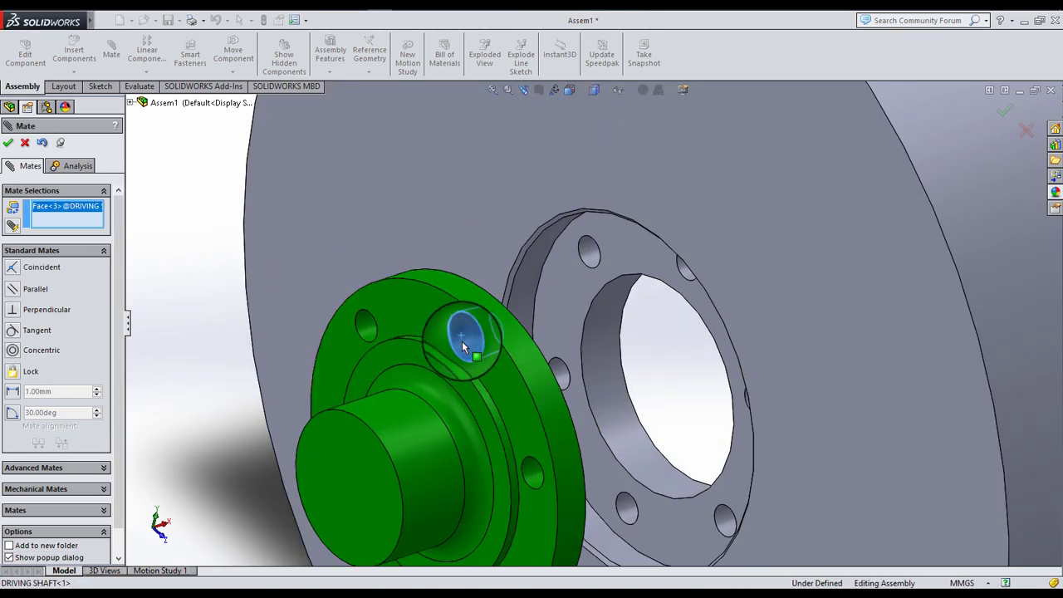
pyautogui.scroll(-3, 644, 275)
pyautogui.click(515, 255)
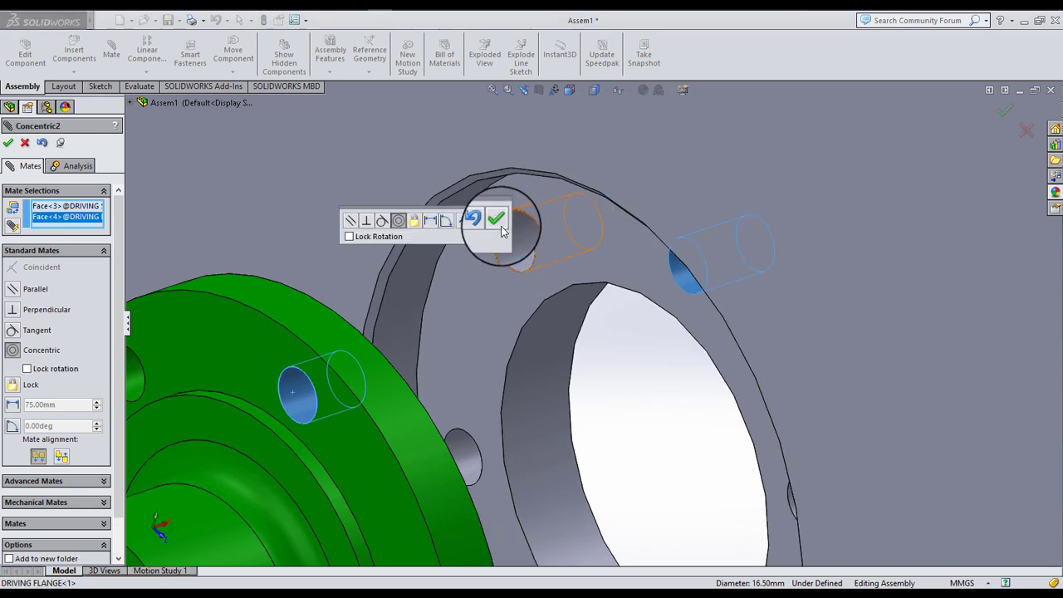
pyautogui.click(498, 221)
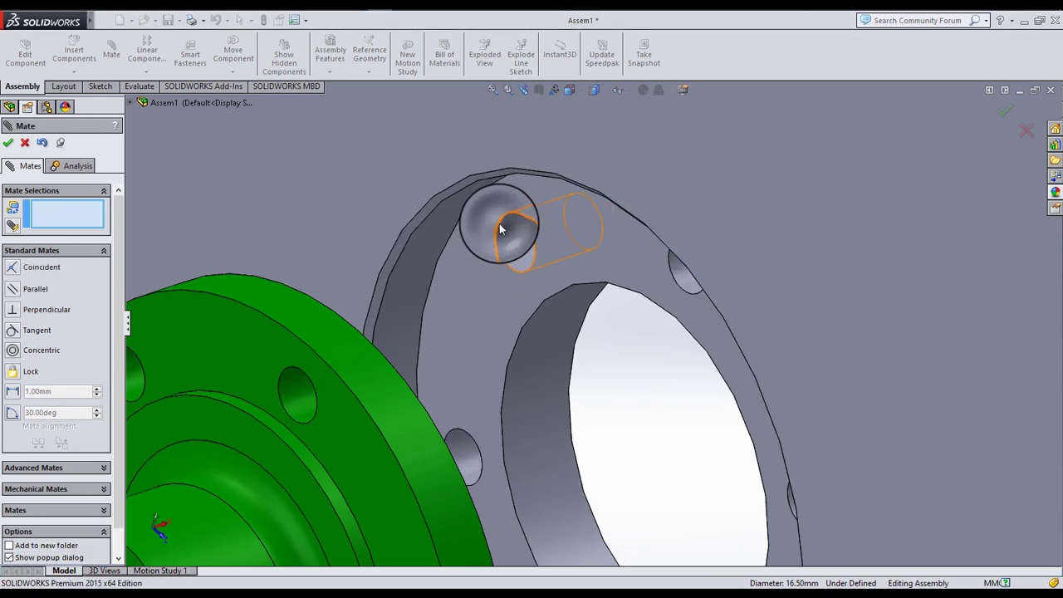
pyautogui.click(10, 145)
pyautogui.scroll(3, 481, 287)
pyautogui.scroll(3, 506, 274)
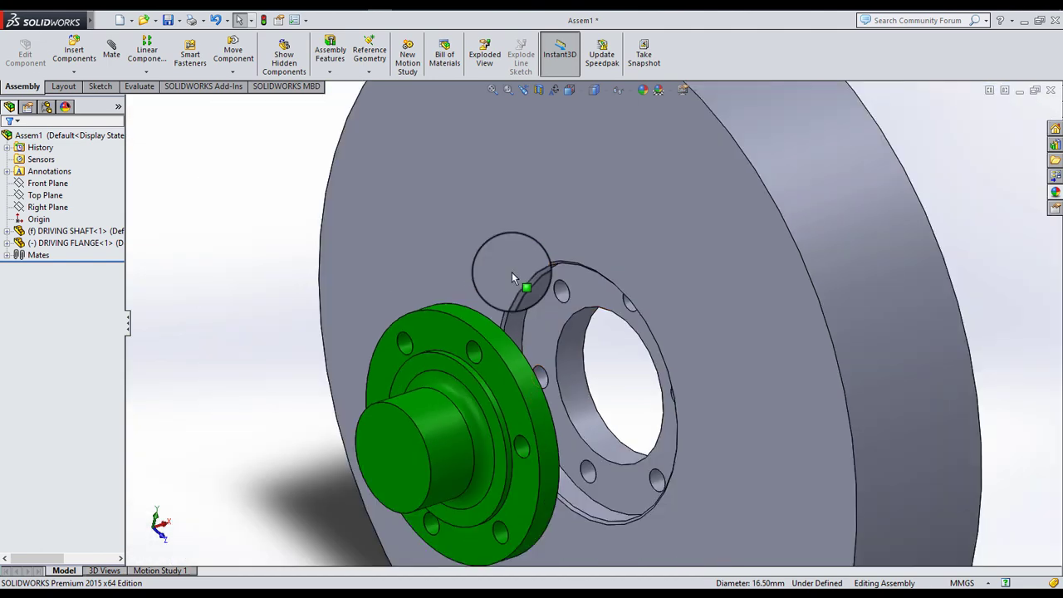
pyautogui.scroll(2, 531, 278)
# - Slide the grey disk back behind the green shaft flange
pyautogui.click(662, 277)
pyautogui.moveTo(525, 311)
pyautogui.mouseDown()
pyautogui.moveTo(438, 332)
pyautogui.moveTo(479, 319)
pyautogui.mouseUp()
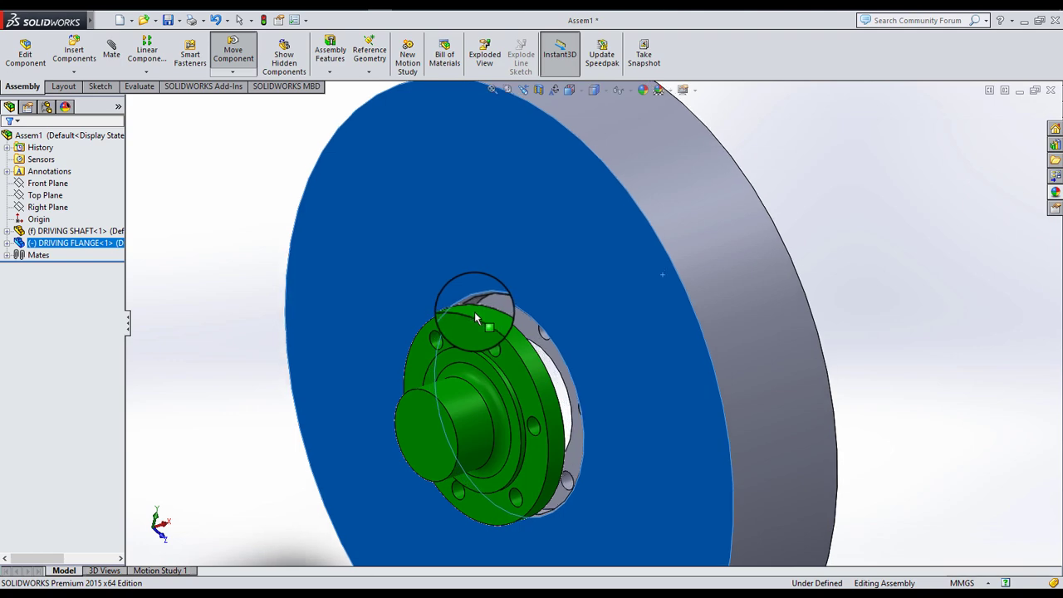
pyautogui.press('Escape')
pyautogui.click(243, 291)
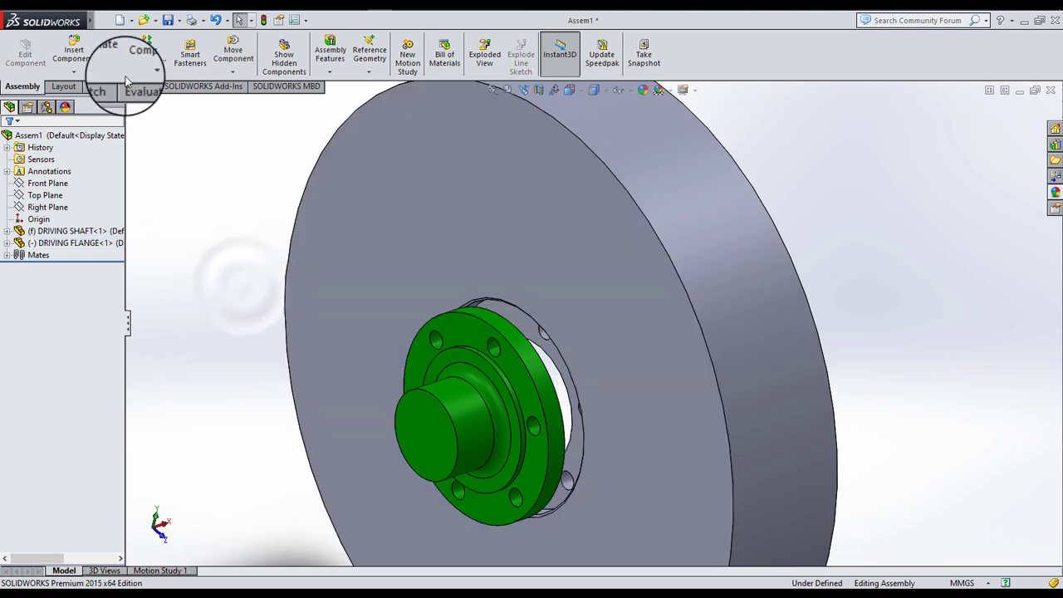
# - Add a coincident mate between the shaft face and the flange contact face
pyautogui.click(111, 49)
pyautogui.scroll(-2, 531, 330)
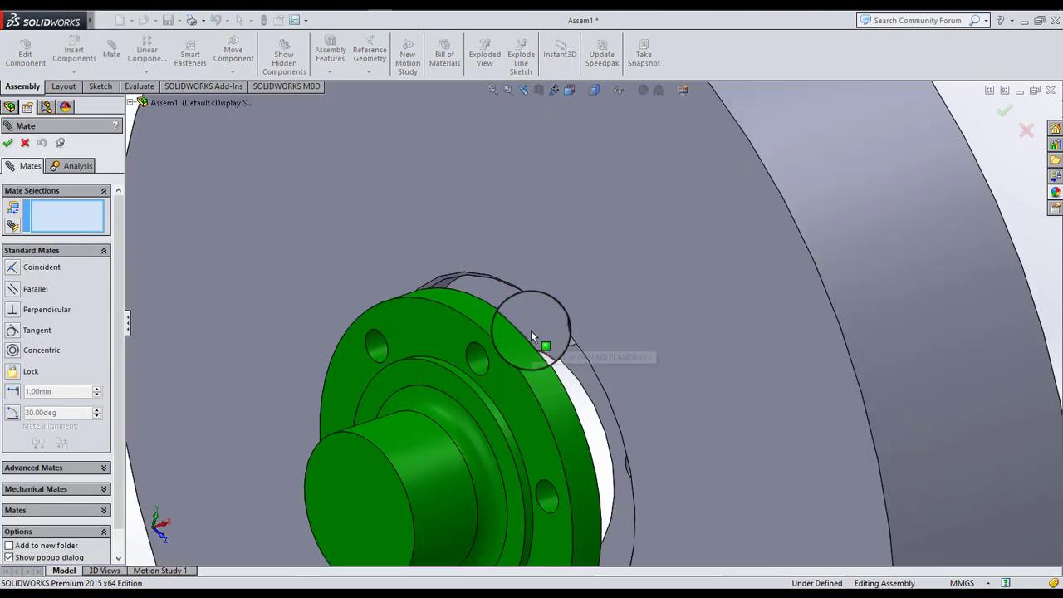
pyautogui.scroll(-3, 531, 330)
pyautogui.click(556, 332)
pyautogui.moveTo(556, 332)
pyautogui.mouseDown(button='middle')
pyautogui.moveTo(580, 386)
pyautogui.moveTo(510, 379)
pyautogui.moveTo(474, 399)
pyautogui.moveTo(515, 365)
pyautogui.moveTo(480, 356)
pyautogui.mouseUp(button='middle')
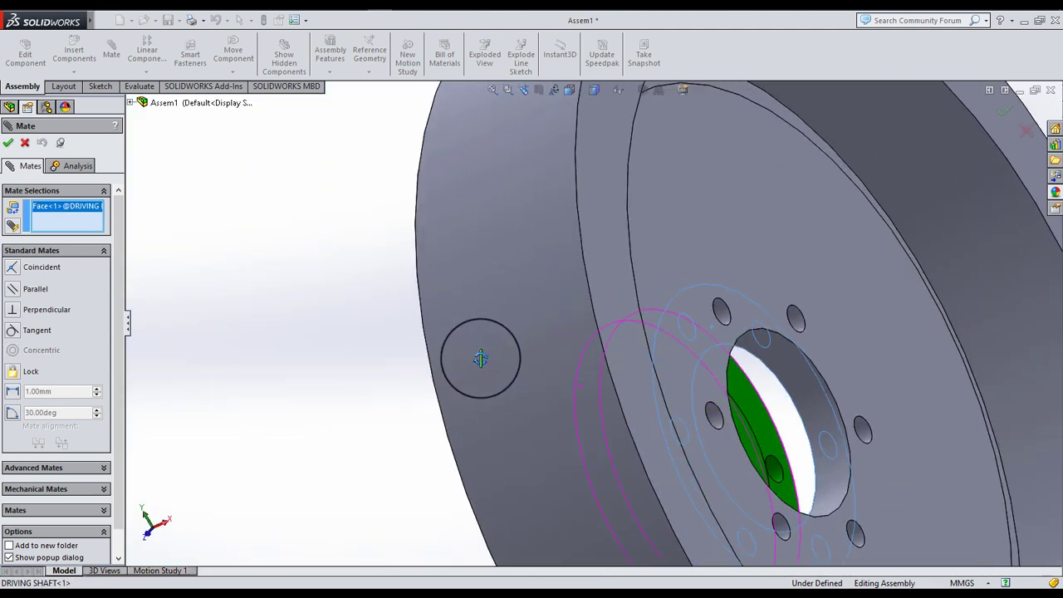
pyautogui.scroll(-3, 811, 424)
pyautogui.moveTo(725, 446)
pyautogui.mouseDown(button='middle')
pyautogui.moveTo(707, 446)
pyautogui.moveTo(726, 358)
pyautogui.mouseUp(button='middle')
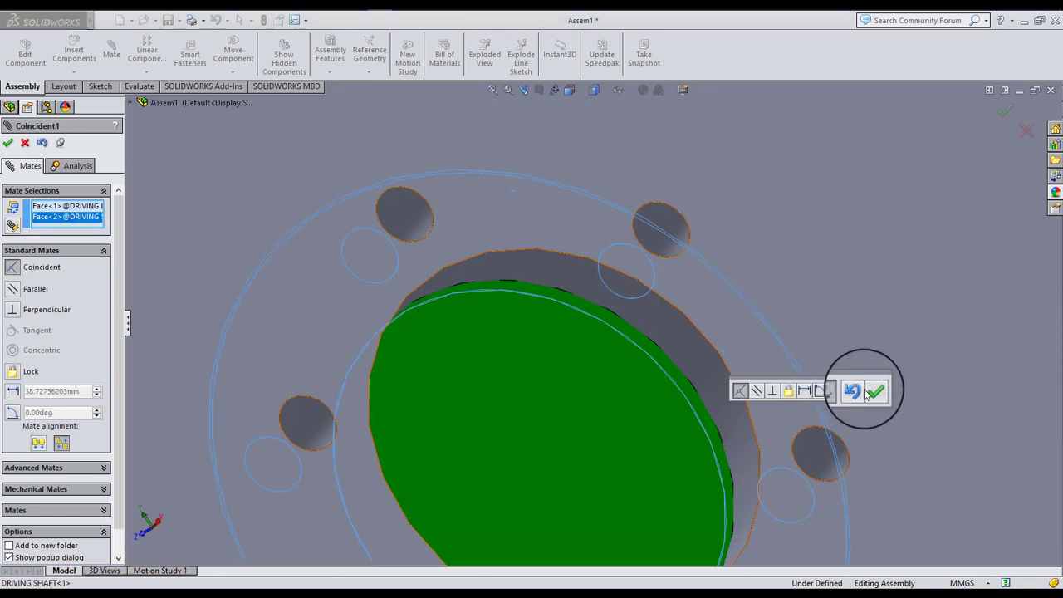
pyautogui.click(871, 394)
# - Inspect the seated flange from several angles and close the Mate tool
pyautogui.scroll(5, 572, 417)
pyautogui.moveTo(579, 413)
pyautogui.mouseDown(button='middle')
pyautogui.moveTo(707, 420)
pyautogui.moveTo(718, 391)
pyautogui.mouseUp(button='middle')
pyautogui.scroll(-3, 542, 334)
pyautogui.scroll(2, 547, 320)
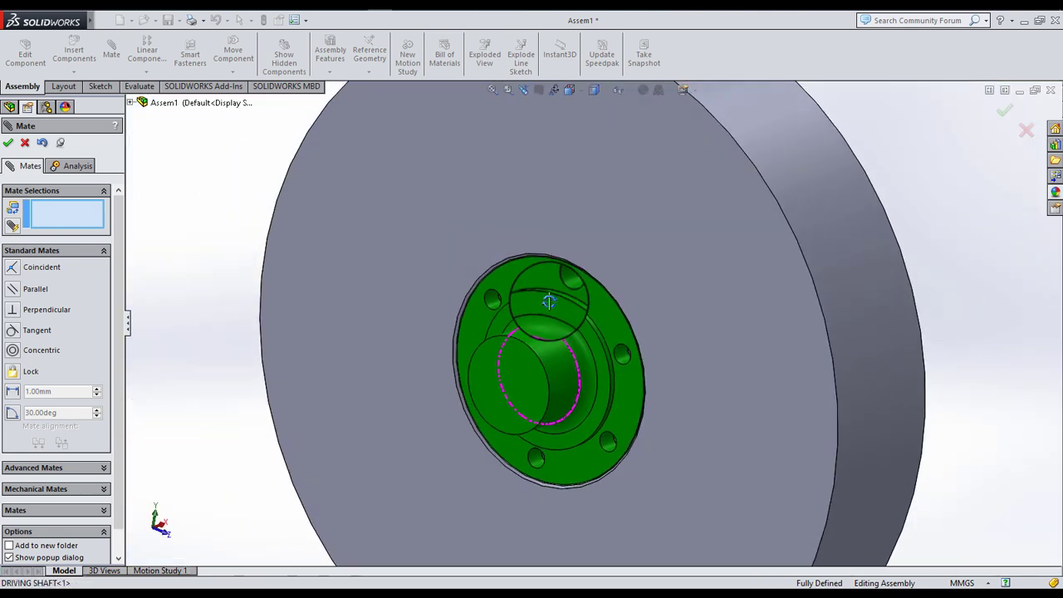
pyautogui.moveTo(548, 320); pyautogui.dragTo(360, 226, button='middle')
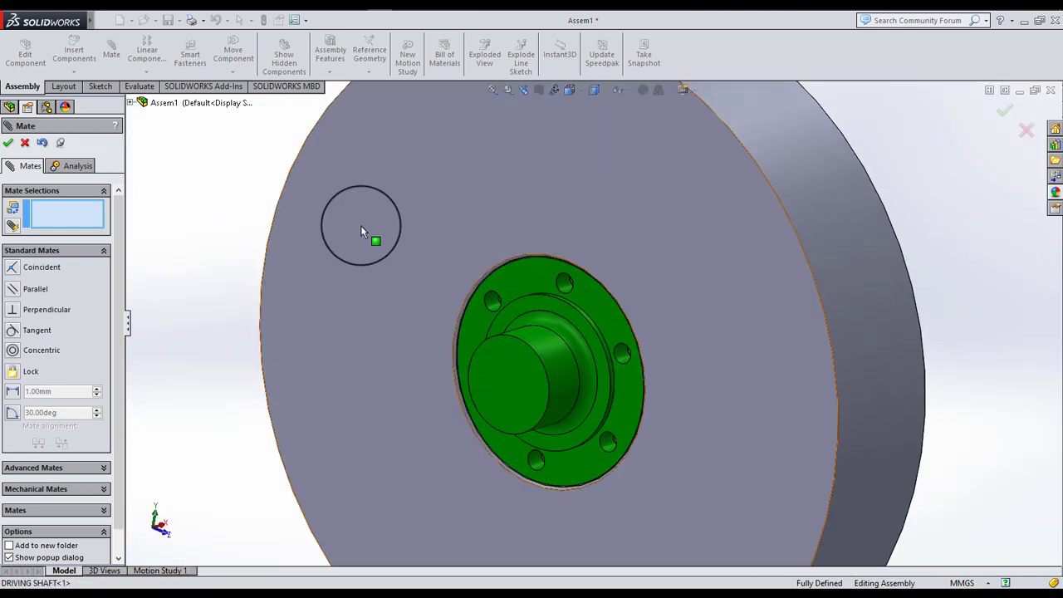
pyautogui.click(8, 144)
pyautogui.scroll(5, 570, 332)
pyautogui.moveTo(570, 333)
pyautogui.mouseDown(button='middle')
pyautogui.moveTo(475, 320)
pyautogui.moveTo(479, 363)
pyautogui.moveTo(586, 403)
pyautogui.moveTo(570, 406)
pyautogui.moveTo(629, 319)
pyautogui.moveTo(596, 359)
pyautogui.moveTo(671, 355)
pyautogui.mouseUp(button='middle')
pyautogui.scroll(-2, 630, 316)
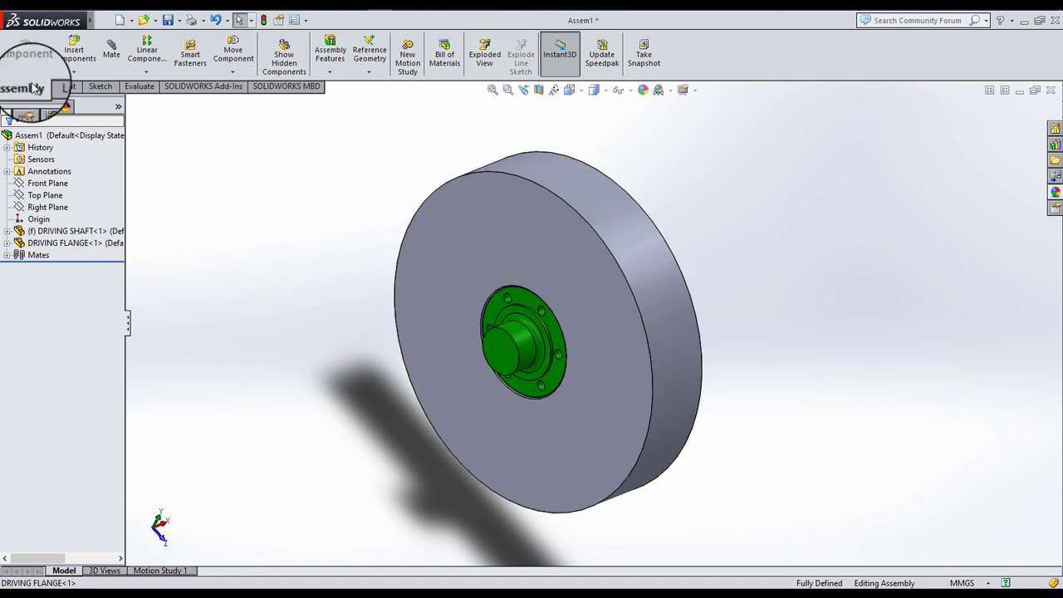
# - Insert the DRIVING SHAFT EXTENSION part file and place it beside the flanged disk
pyautogui.click(75, 55)
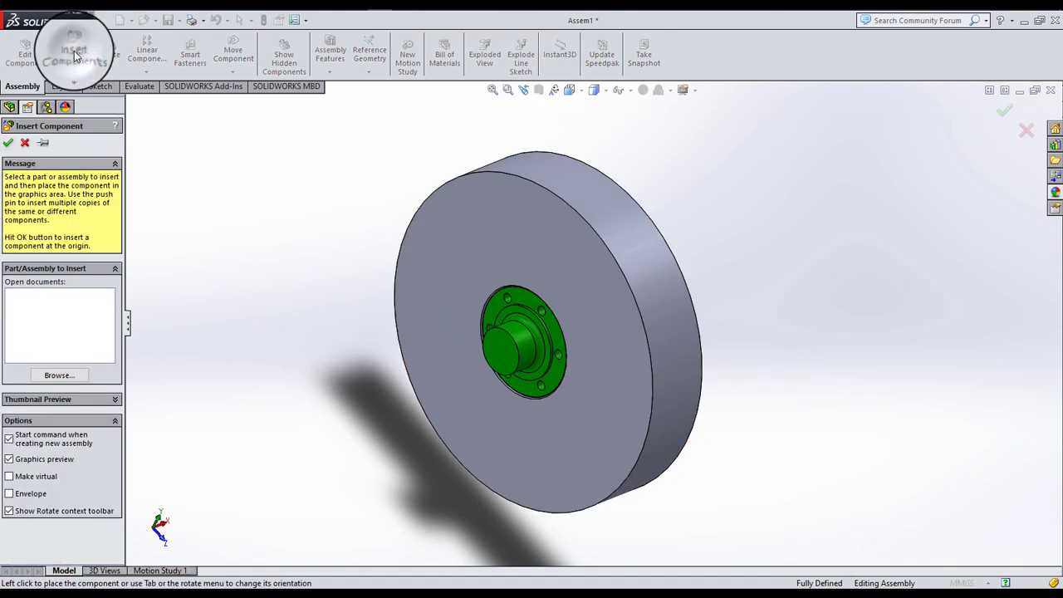
pyautogui.click(77, 377)
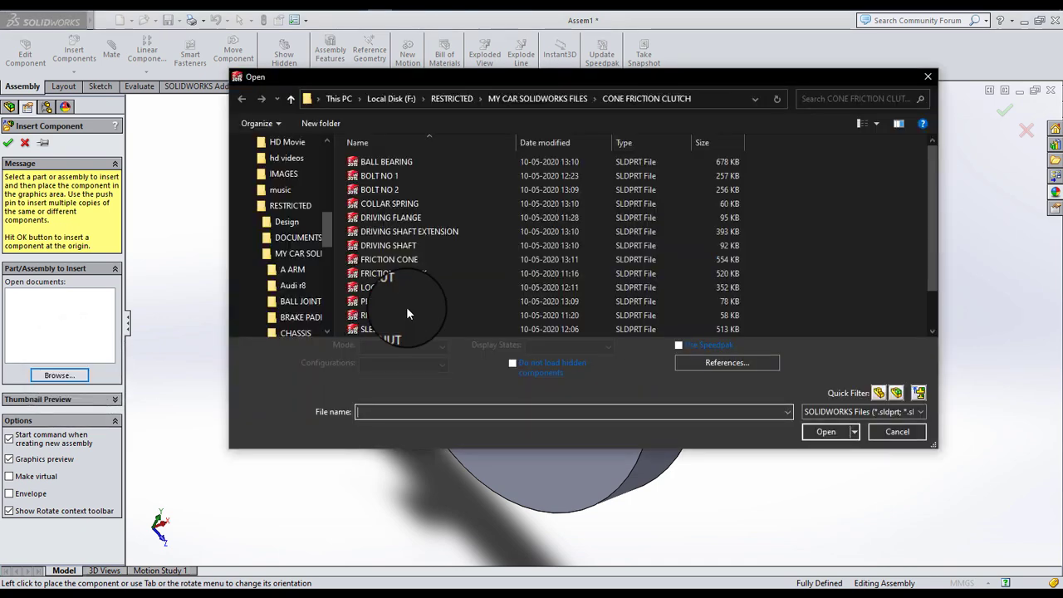
pyautogui.click(424, 231)
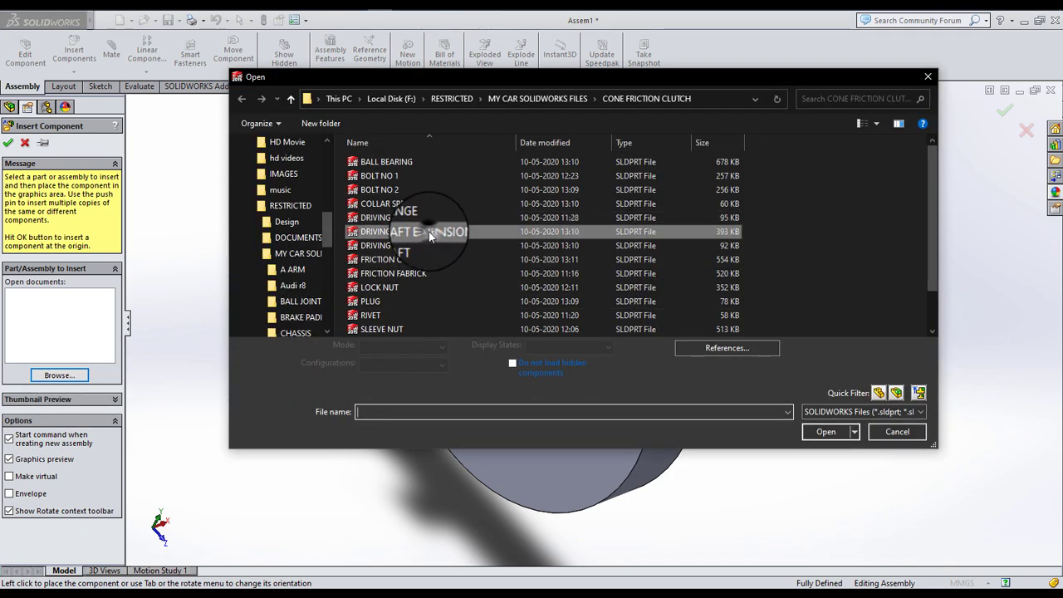
pyautogui.click(819, 428)
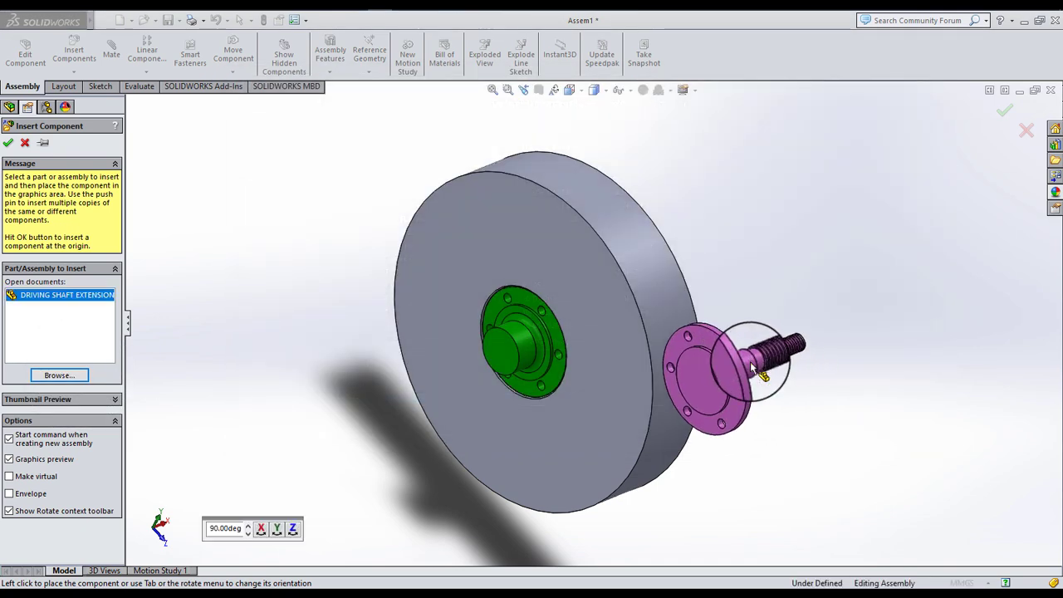
pyautogui.scroll(-2, 715, 344)
pyautogui.scroll(-2, 673, 331)
pyautogui.moveTo(654, 328); pyautogui.dragTo(636, 343, button='middle')
pyautogui.scroll(2, 711, 308)
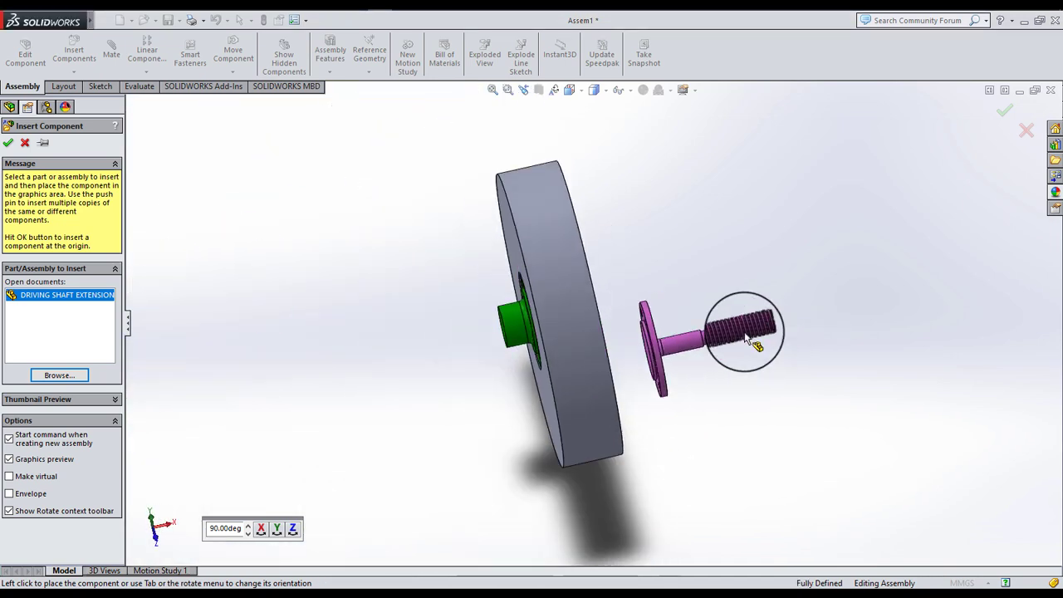
pyautogui.scroll(-3, 693, 291)
pyautogui.click(693, 284)
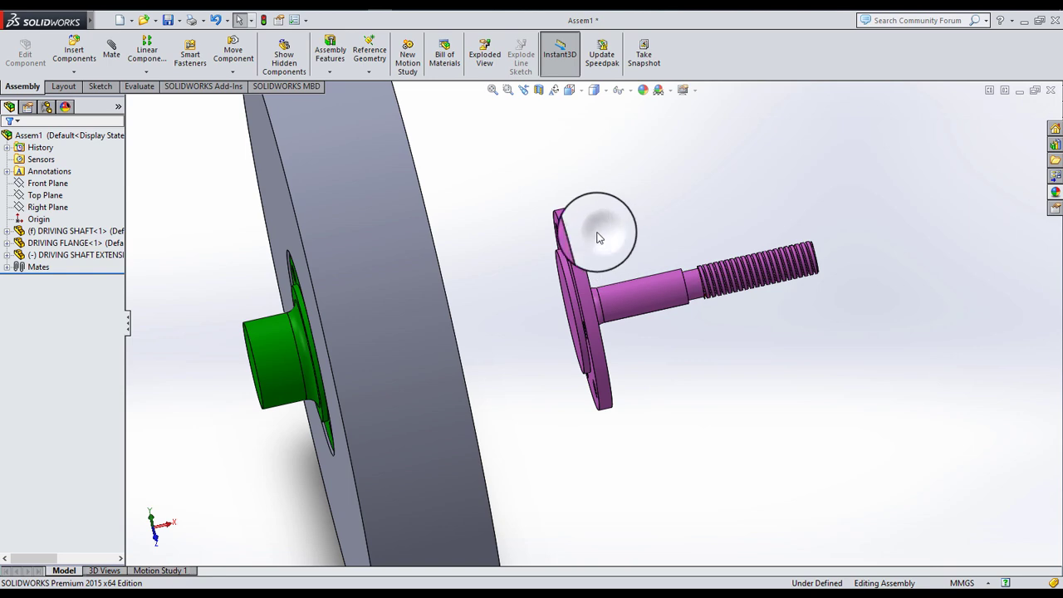
# - Make the disk's central bore concentric with the shaft extension's flange
pyautogui.moveTo(344, 221); pyautogui.dragTo(442, 316, button='middle')
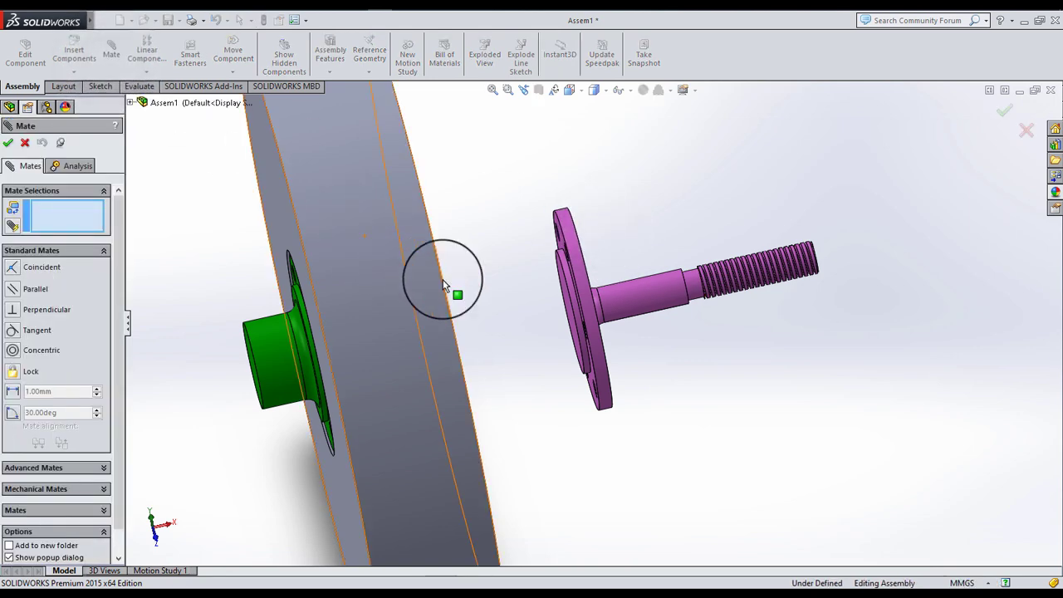
pyautogui.scroll(-3, 498, 248)
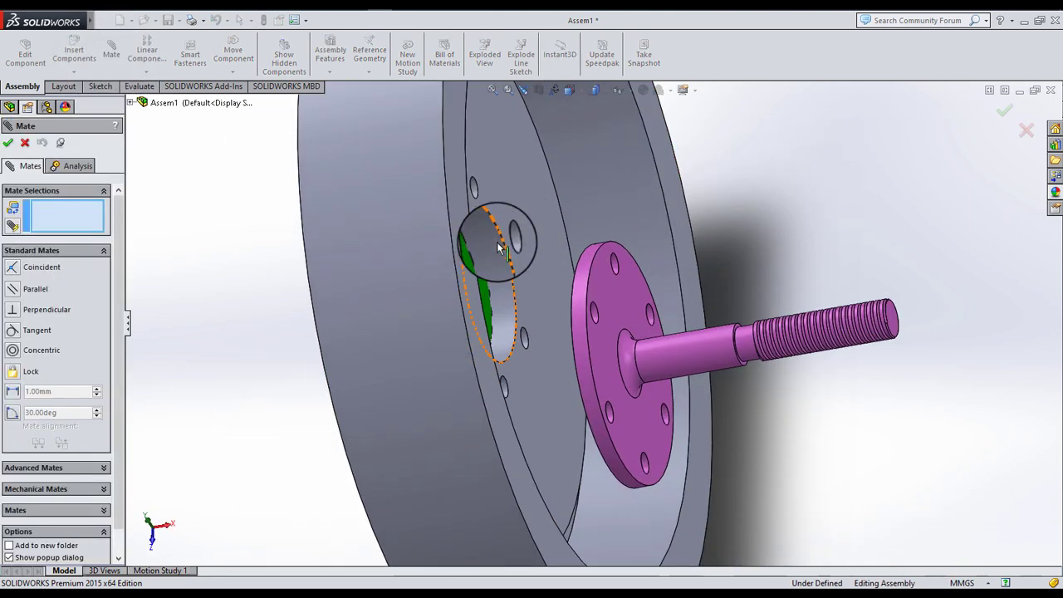
pyautogui.click(498, 266)
pyautogui.click(578, 286)
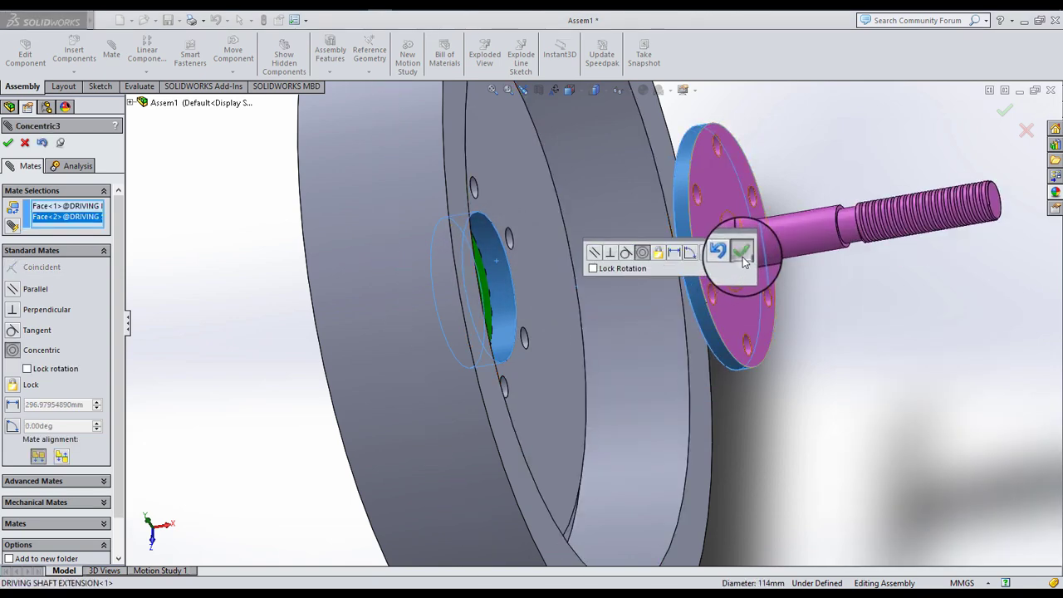
pyautogui.click(742, 249)
# - Make a driving flange bolt hole concentric with the matching shaft extension flange hole
pyautogui.scroll(-3, 505, 202)
pyautogui.click(463, 209)
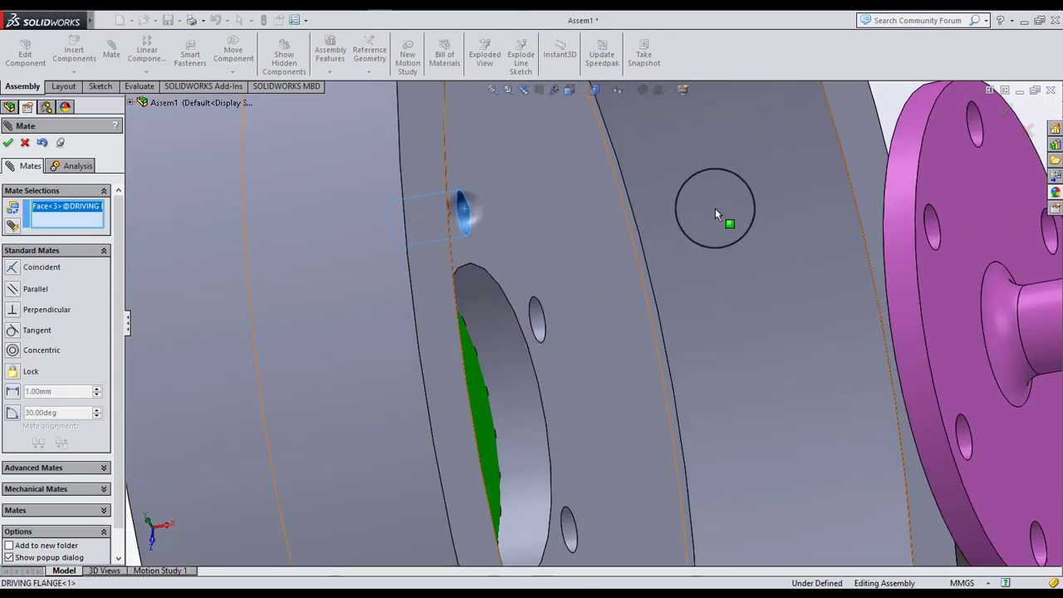
pyautogui.scroll(2, 816, 206)
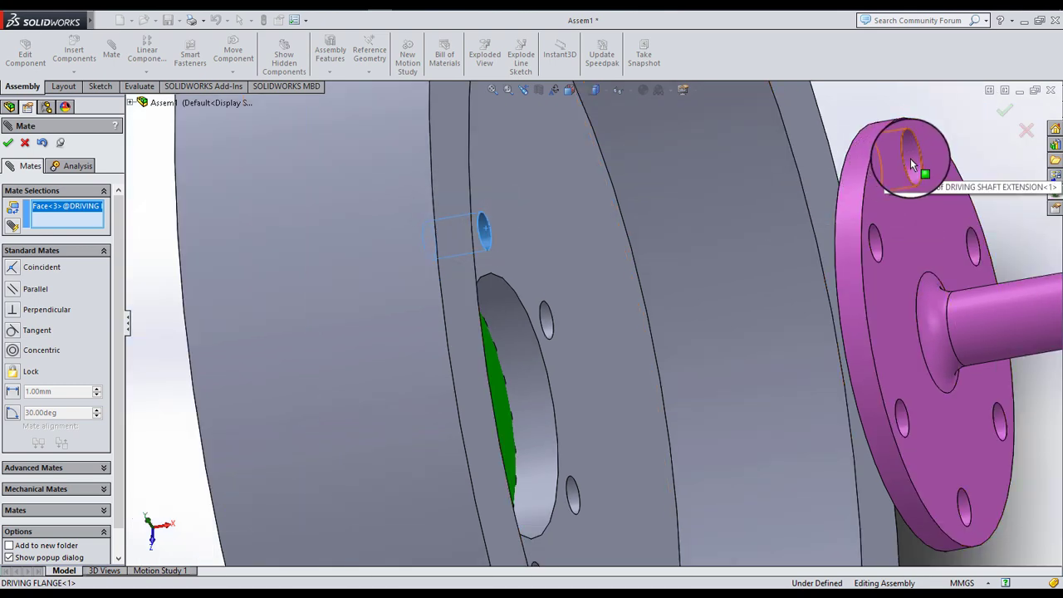
pyautogui.click(910, 161)
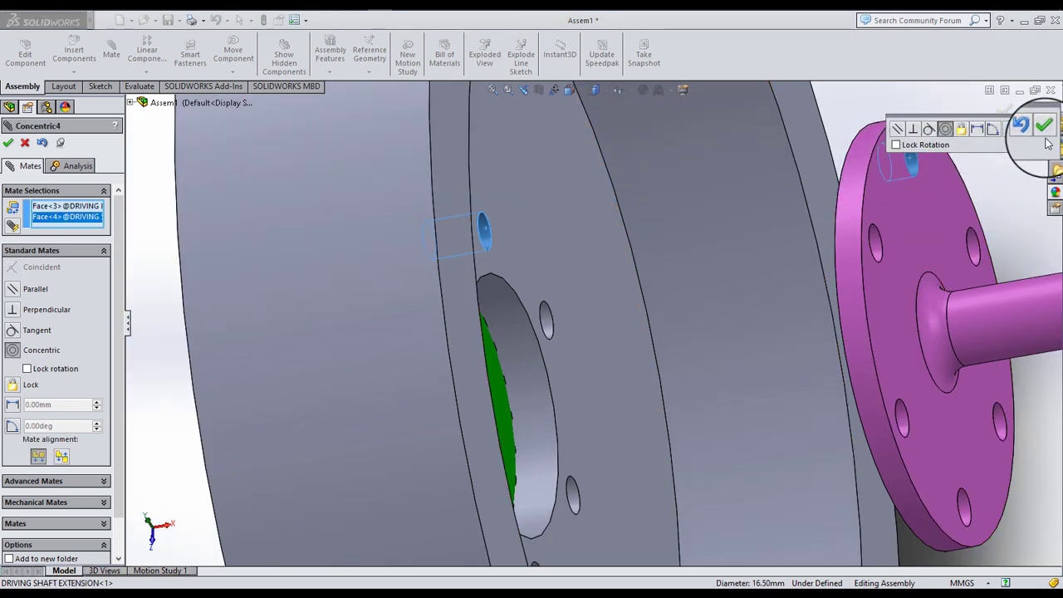
pyautogui.click(1044, 125)
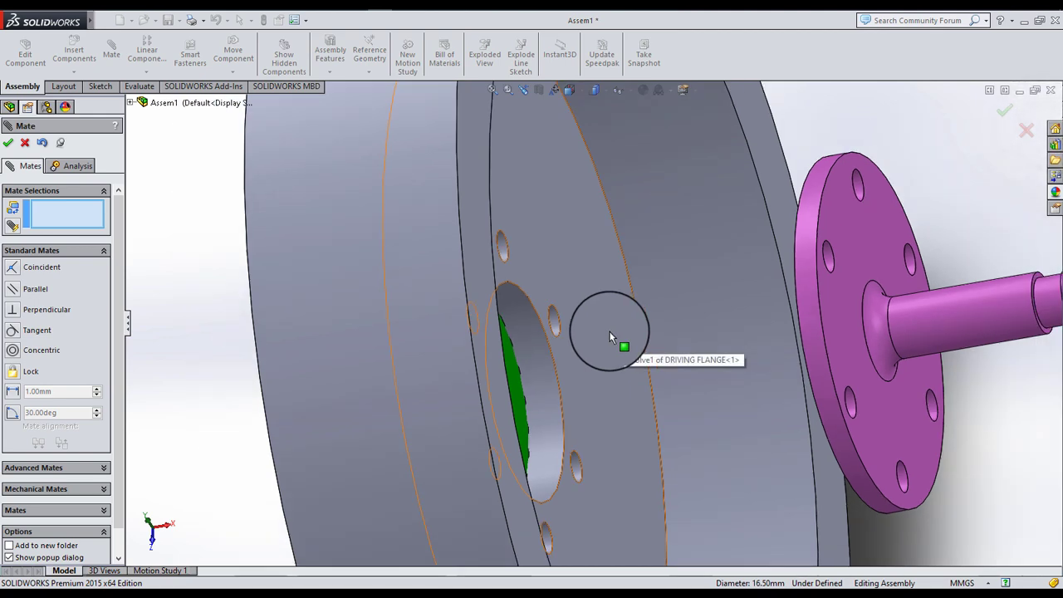
# - Begin a mate on the purple flange face, then abandon it
pyautogui.scroll(2, 610, 330)
pyautogui.moveTo(746, 300); pyautogui.dragTo(793, 295, button='middle')
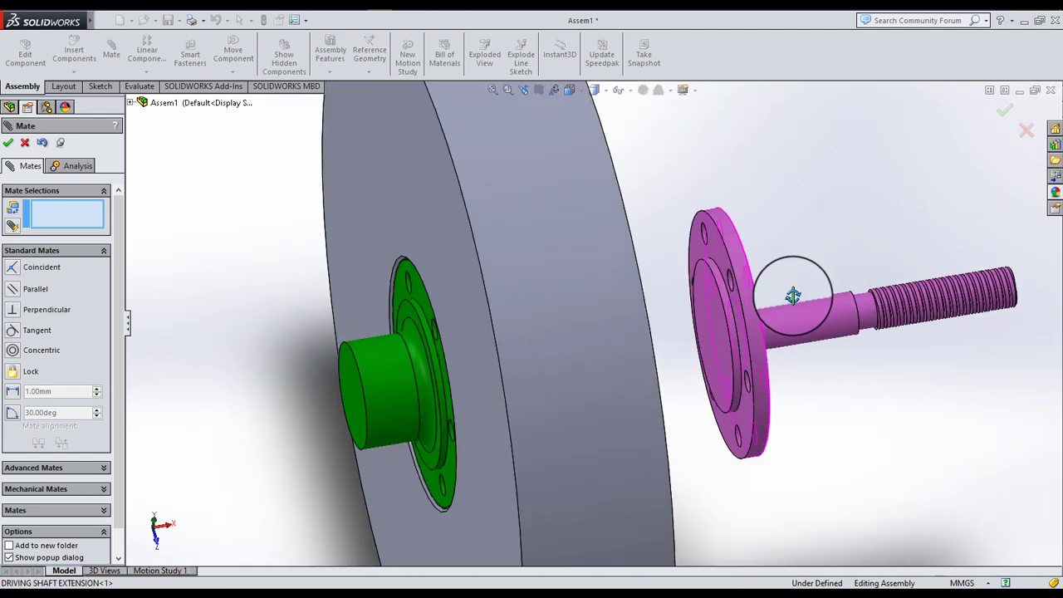
pyautogui.click(702, 317)
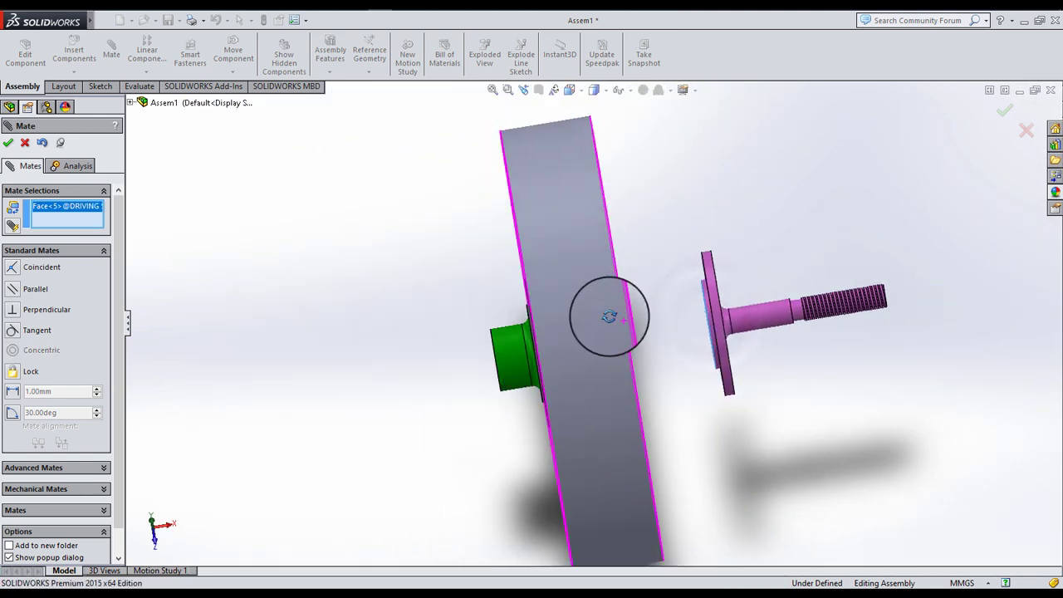
pyautogui.moveTo(630, 313); pyautogui.dragTo(732, 318, button='middle')
pyautogui.scroll(-3, 731, 318)
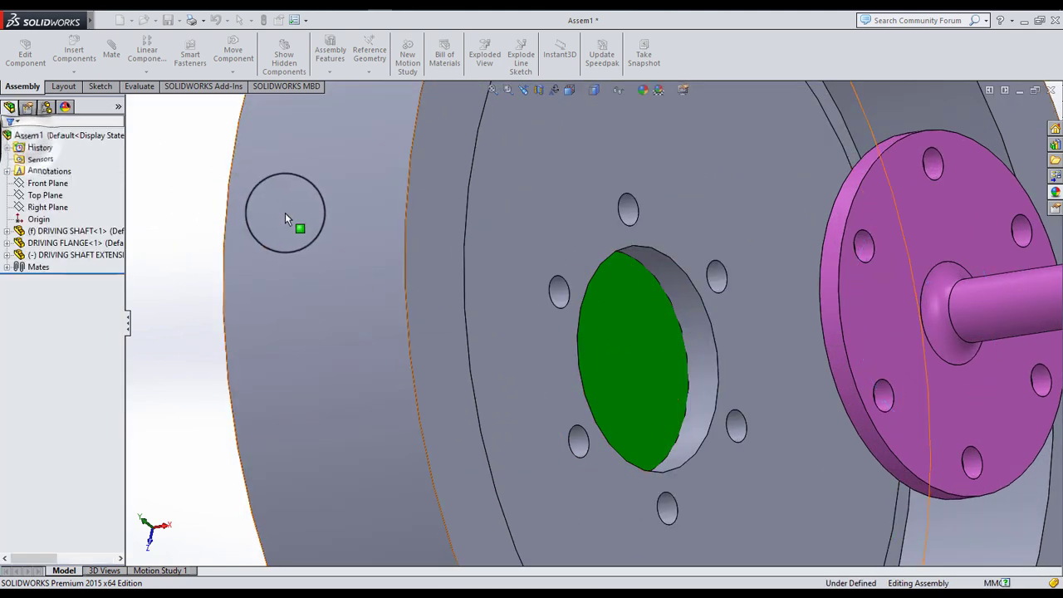
pyautogui.click(688, 344)
pyautogui.moveTo(689, 344)
pyautogui.mouseDown(button='middle')
pyautogui.moveTo(671, 318)
pyautogui.moveTo(598, 307)
pyautogui.mouseUp(button='middle')
pyautogui.scroll(3, 667, 322)
pyautogui.scroll(3, 692, 310)
# - Cut the assembly with a section view along the Front Plane
pyautogui.click(515, 308)
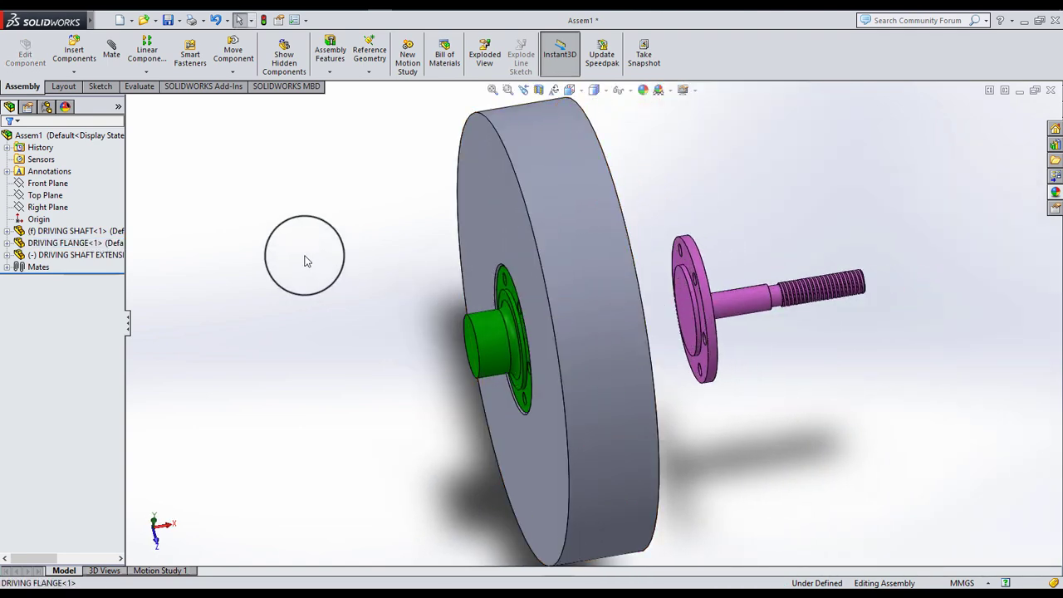
pyautogui.click(47, 182)
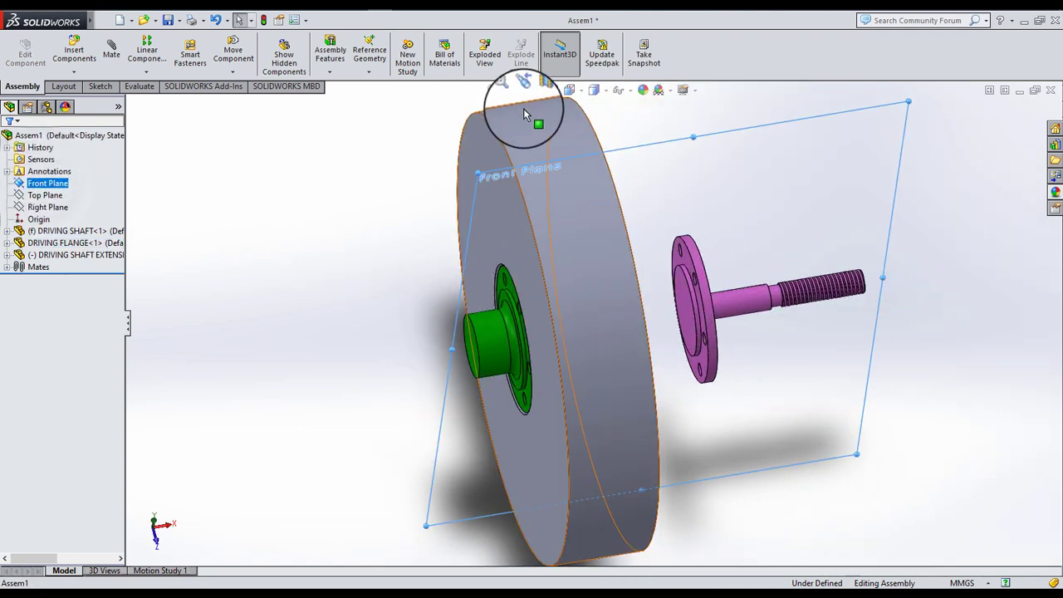
pyautogui.click(539, 91)
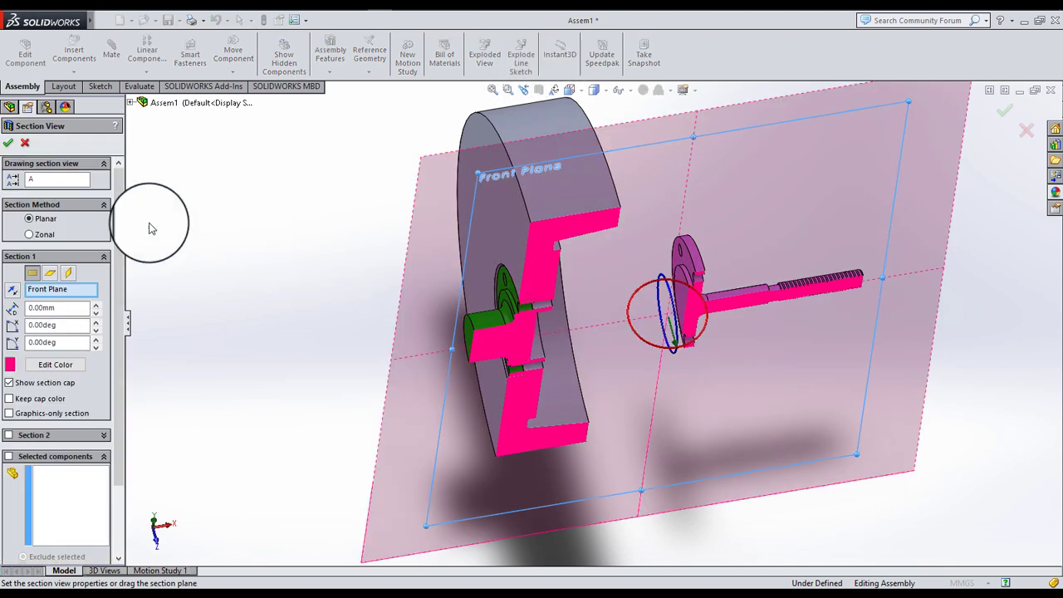
pyautogui.click(10, 145)
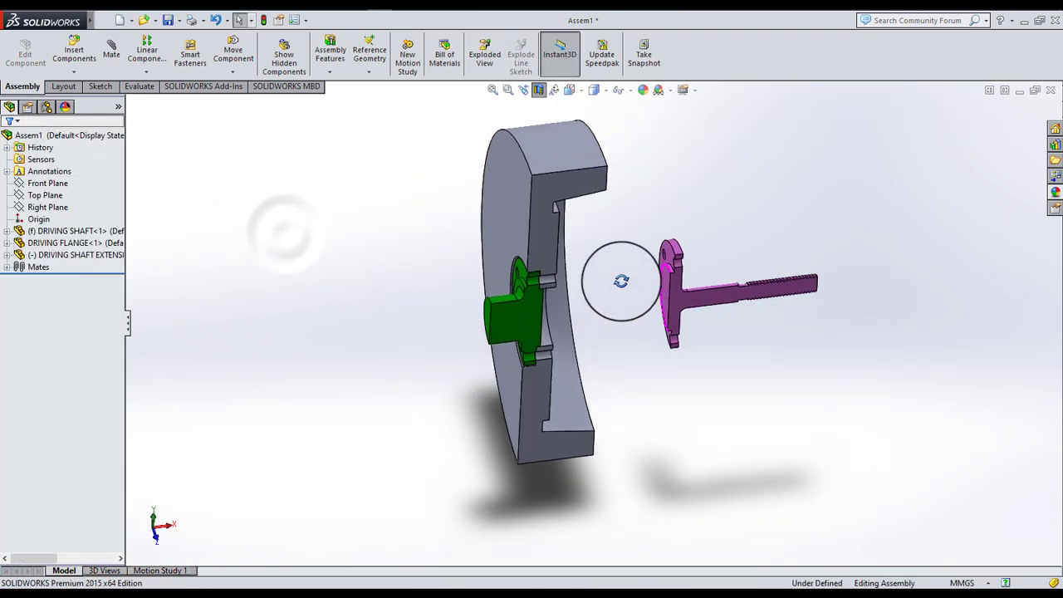
# - Drag the shaft extension across beside the green driving flange
pyautogui.moveTo(621, 347); pyautogui.dragTo(612, 292, button='middle')
pyautogui.scroll(-5, 700, 315)
pyautogui.moveTo(703, 305)
pyautogui.mouseDown()
pyautogui.moveTo(570, 309)
pyautogui.moveTo(420, 354)
pyautogui.moveTo(387, 335)
pyautogui.moveTo(497, 270)
pyautogui.moveTo(498, 258)
pyautogui.mouseUp()
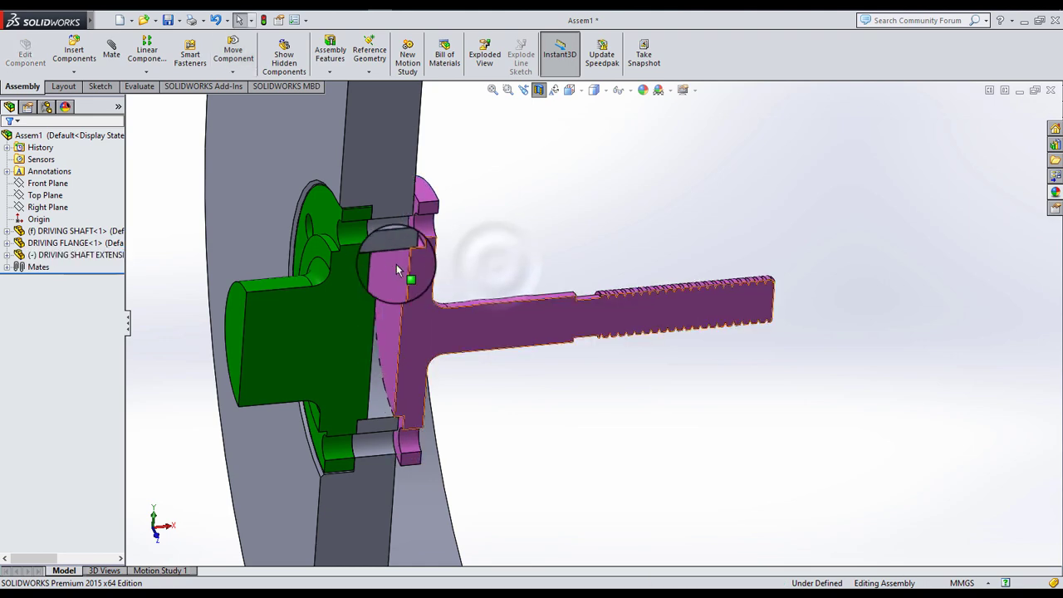
# - Mate the driving flange face and shaft extension flange face Coincident, fully defining Assem1
pyautogui.scroll(-4, 502, 249)
pyautogui.scroll(-3, 491, 245)
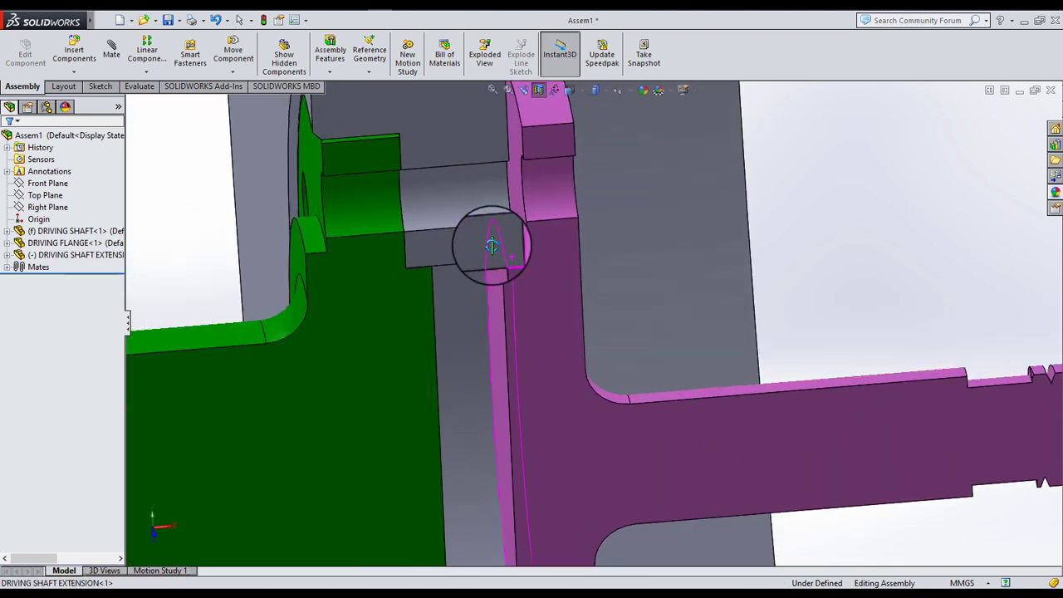
pyautogui.click(108, 50)
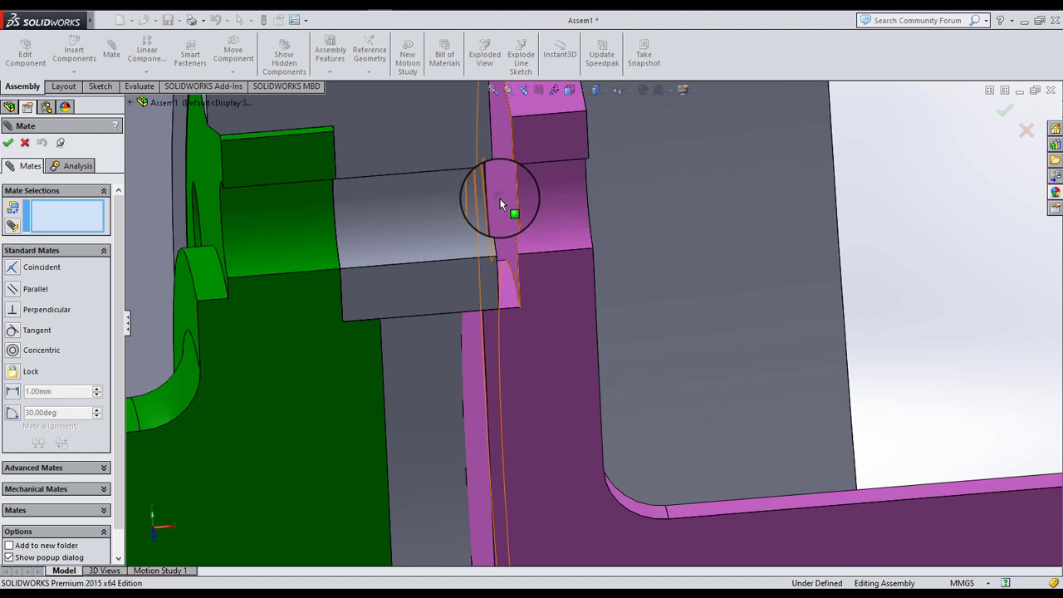
pyautogui.click(500, 199)
pyautogui.moveTo(502, 216); pyautogui.dragTo(503, 182, button='middle')
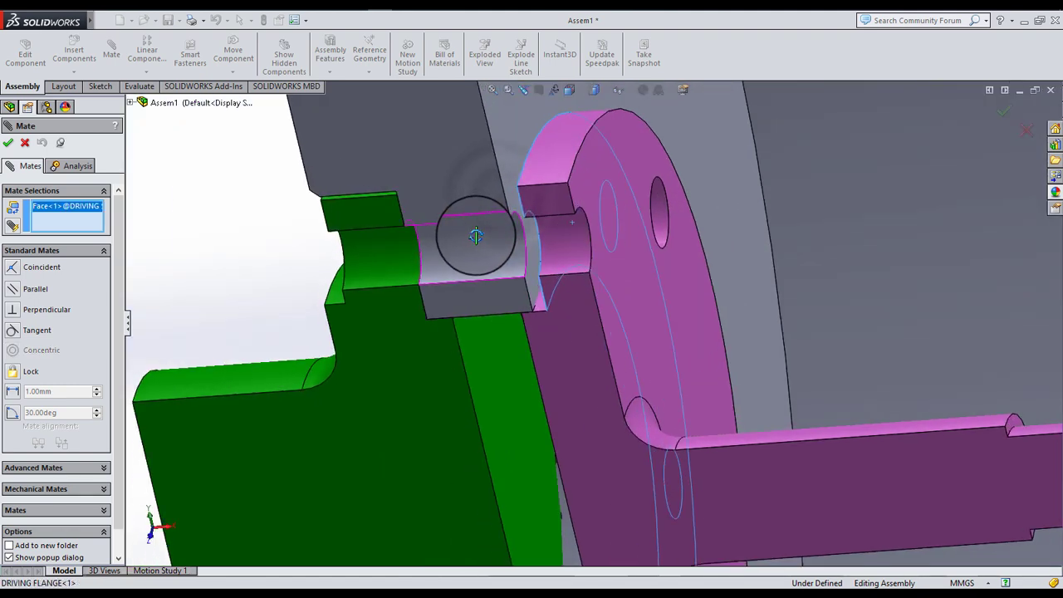
pyautogui.click(506, 174)
pyautogui.click(491, 160)
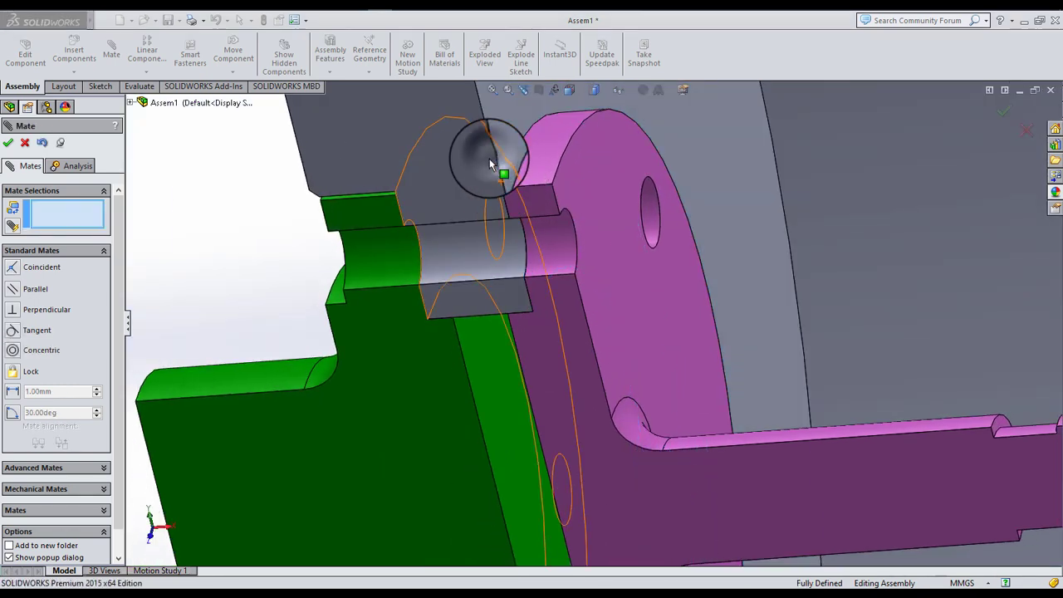
pyautogui.scroll(5, 540, 233)
pyautogui.moveTo(595, 284)
pyautogui.mouseDown(button='middle')
pyautogui.moveTo(635, 256)
pyautogui.moveTo(618, 178)
pyautogui.moveTo(644, 220)
pyautogui.mouseUp(button='middle')
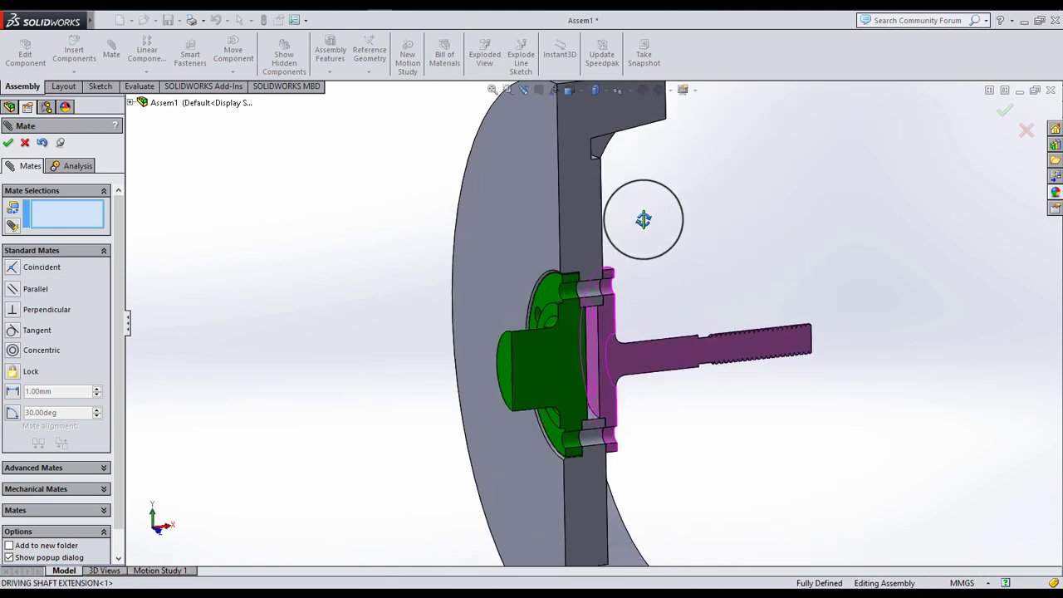
pyautogui.click(9, 143)
pyautogui.scroll(-2, 656, 253)
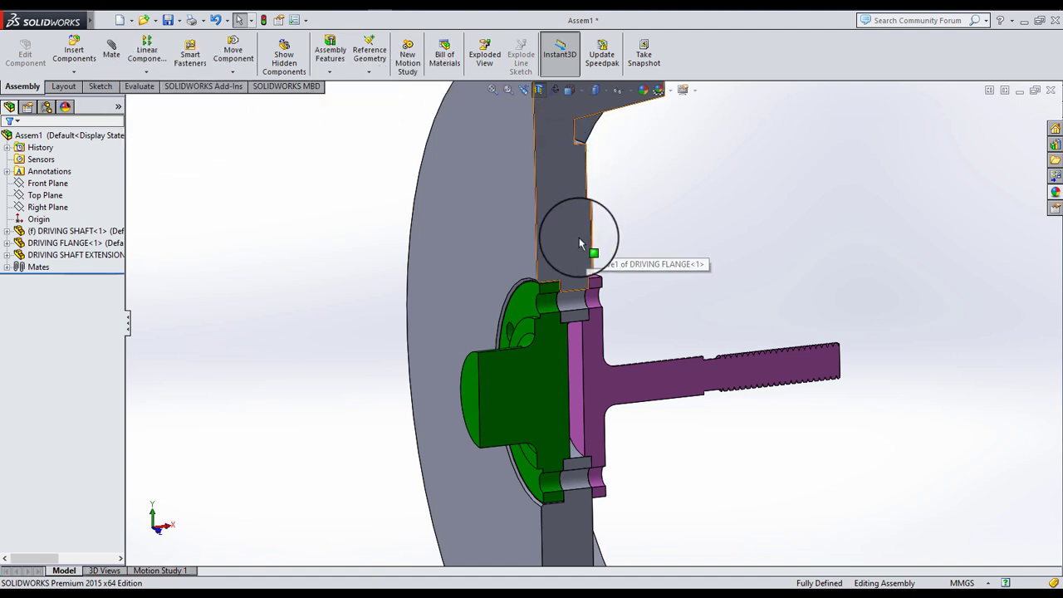
# - Turn off the section view to show the whole assembly uncut
pyautogui.click(84, 67)
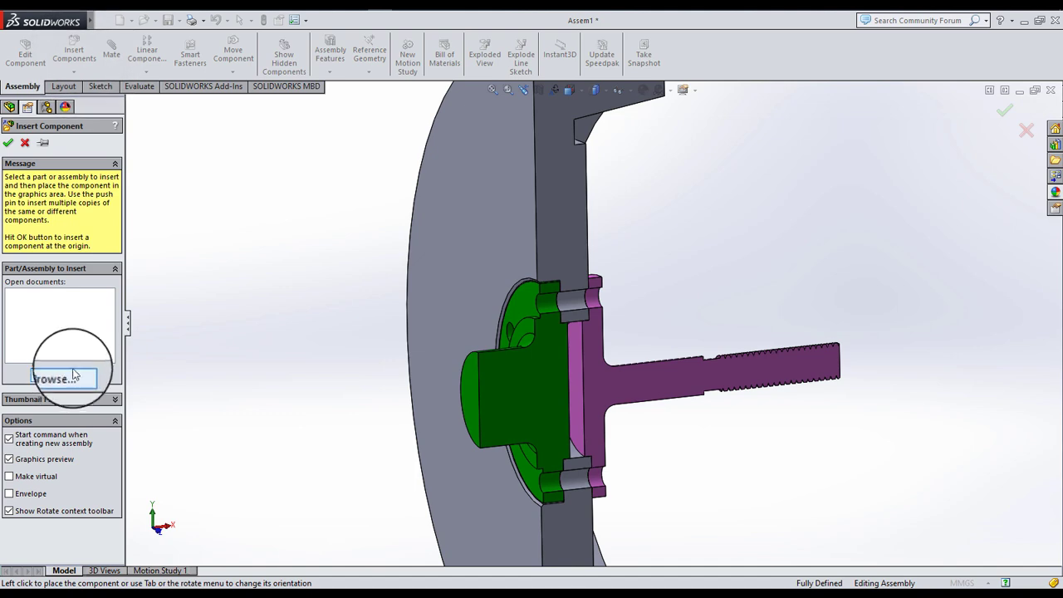
pyautogui.click(25, 142)
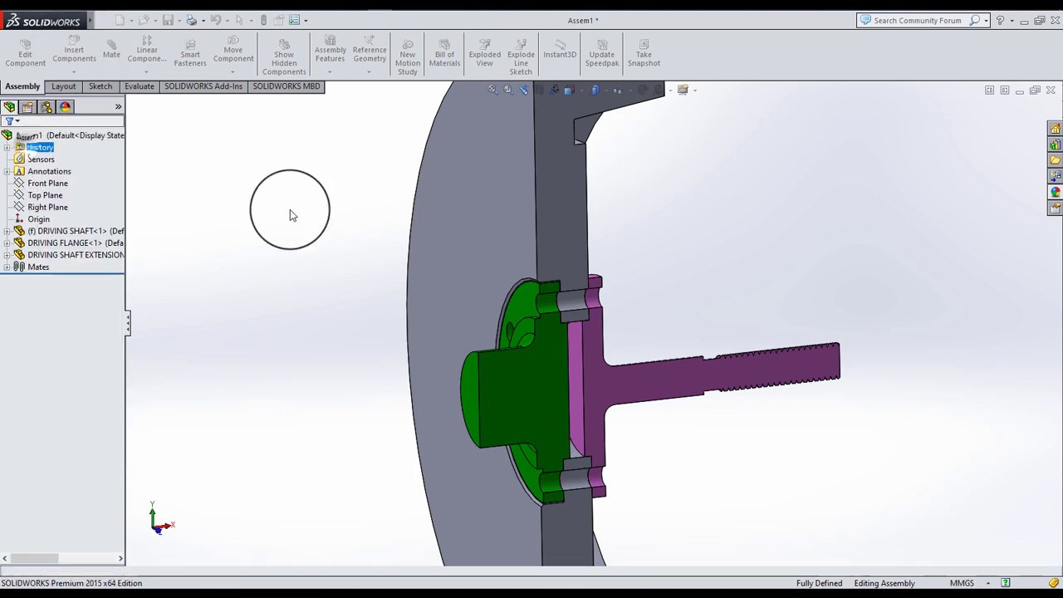
pyautogui.click(535, 88)
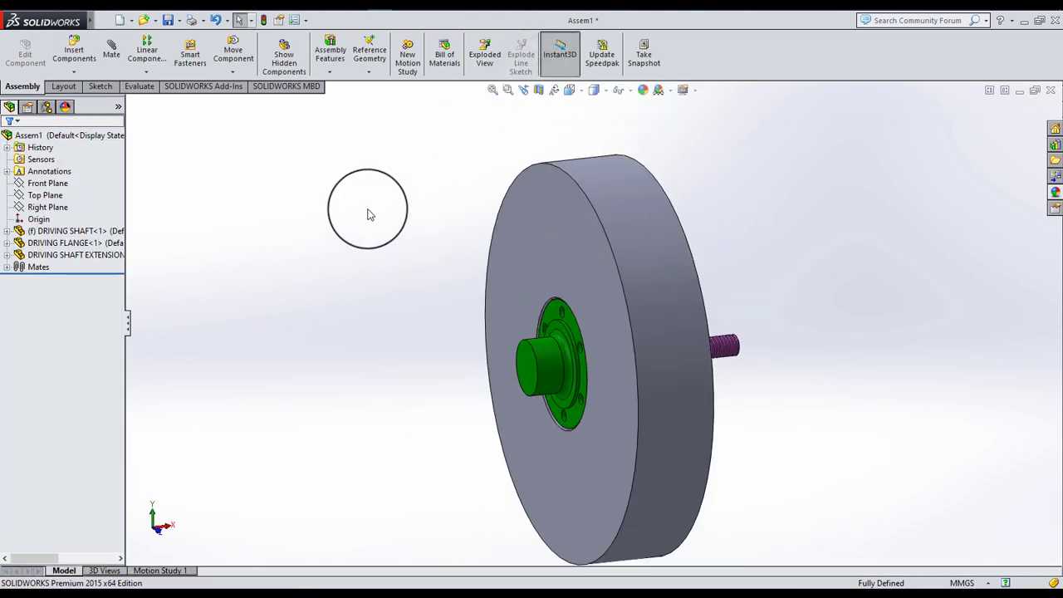
# - Insert the BOLT NO 1 part and place it next to the green flange
pyautogui.click(74, 54)
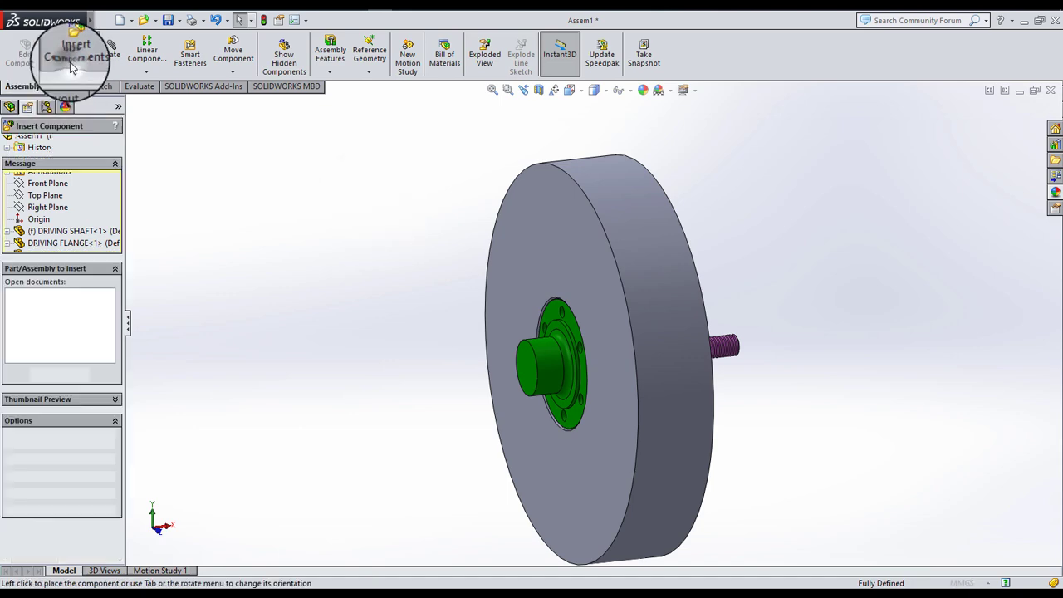
pyautogui.click(62, 374)
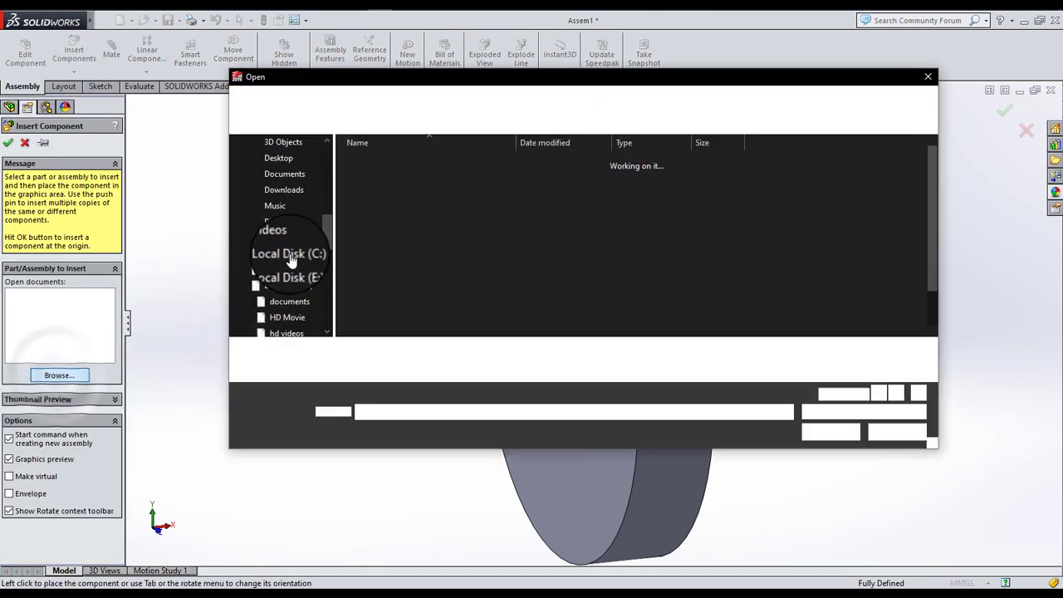
pyautogui.click(395, 176)
pyautogui.click(822, 426)
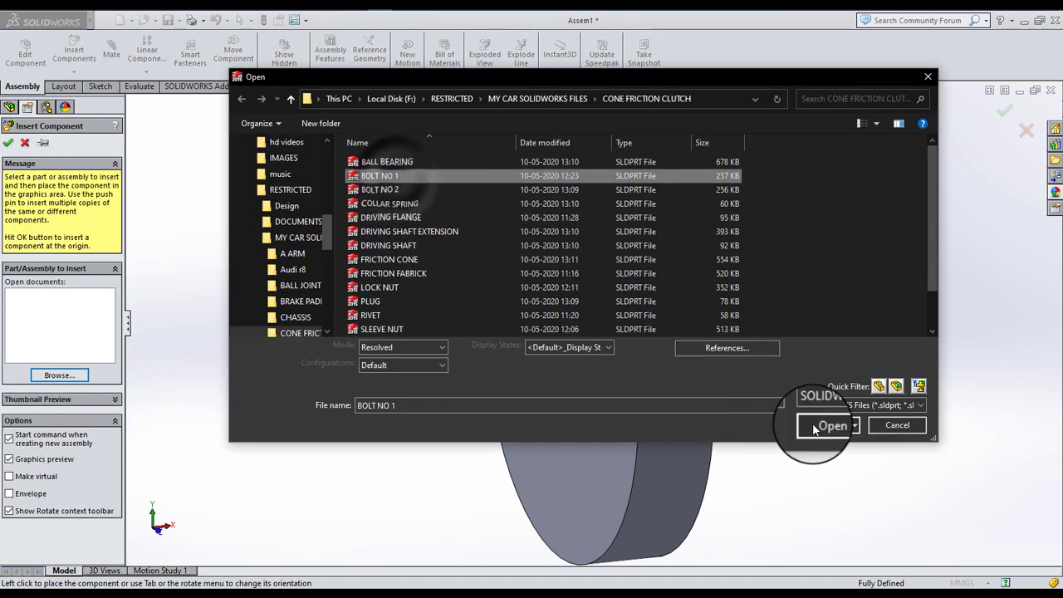
pyautogui.scroll(-2, 611, 356)
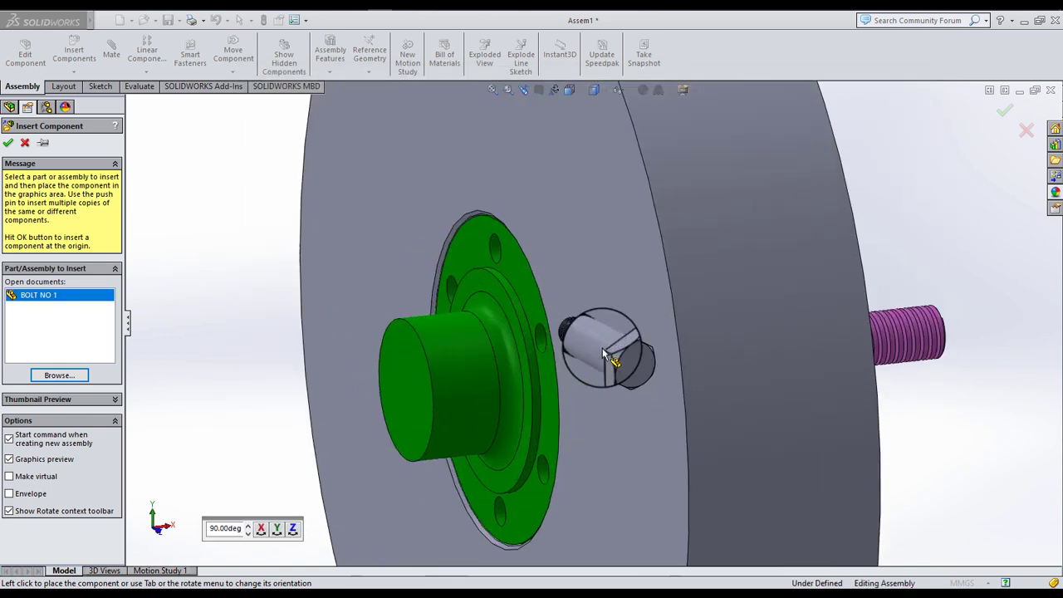
pyautogui.scroll(-2, 614, 349)
pyautogui.scroll(-1, 581, 345)
pyautogui.scroll(-2, 627, 336)
pyautogui.scroll(-1, 629, 329)
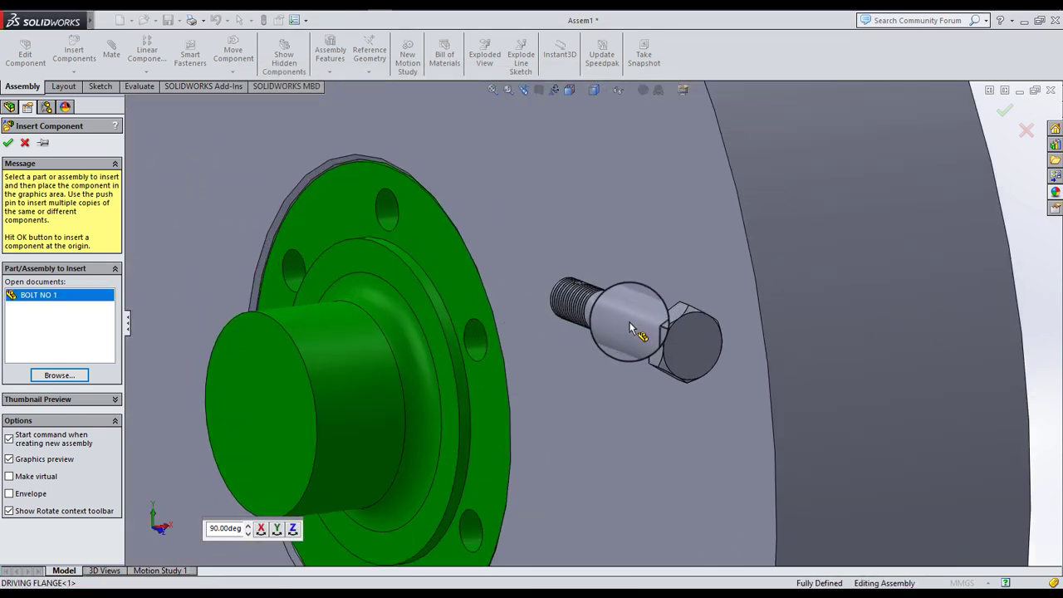
pyautogui.click(625, 327)
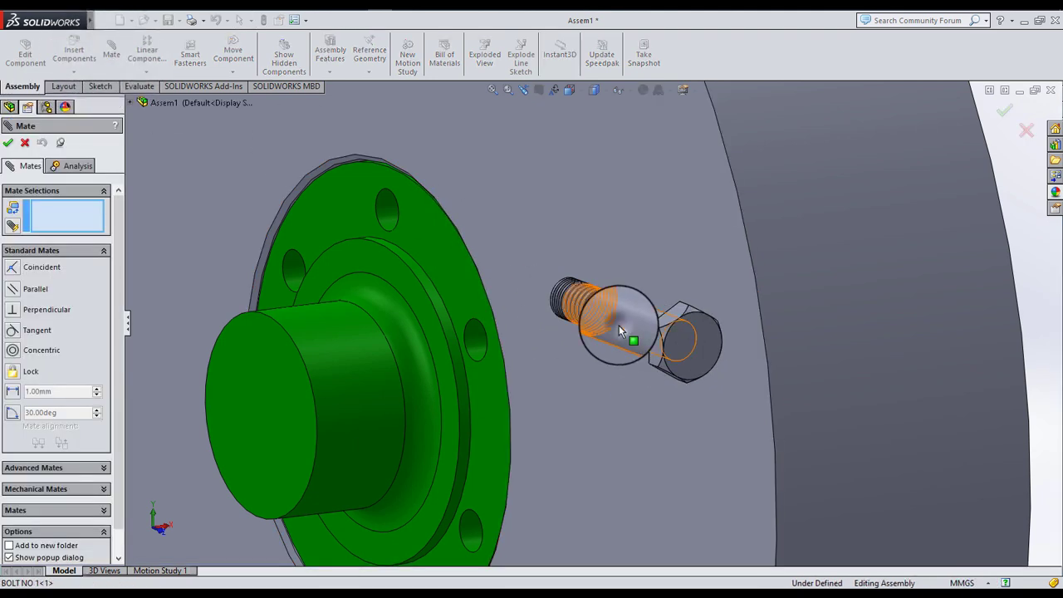
# - Mate the bolt shank concentric in a driving flange bolt hole
pyautogui.click(619, 325)
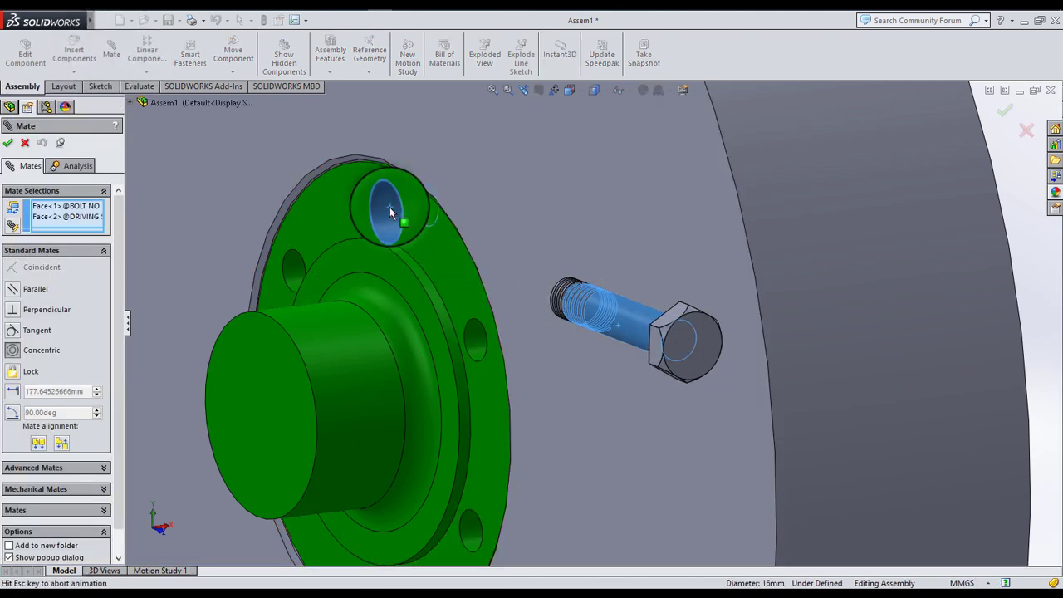
pyautogui.click(373, 177)
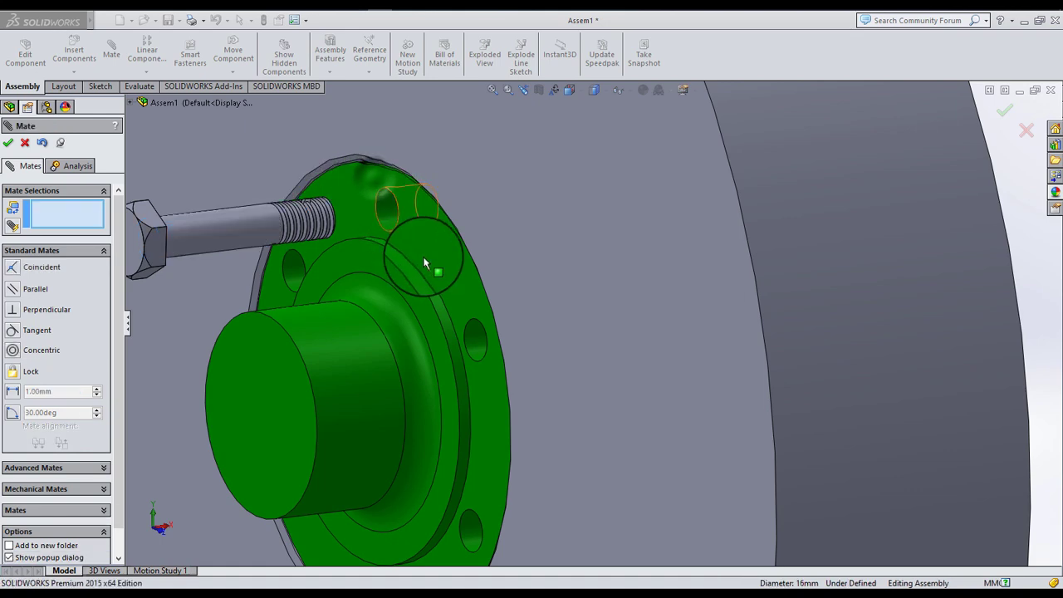
pyautogui.click(426, 257)
# - Seat the bolt head flush on the flange face with a Coincident mate
pyautogui.moveTo(429, 257); pyautogui.dragTo(338, 289, button='middle')
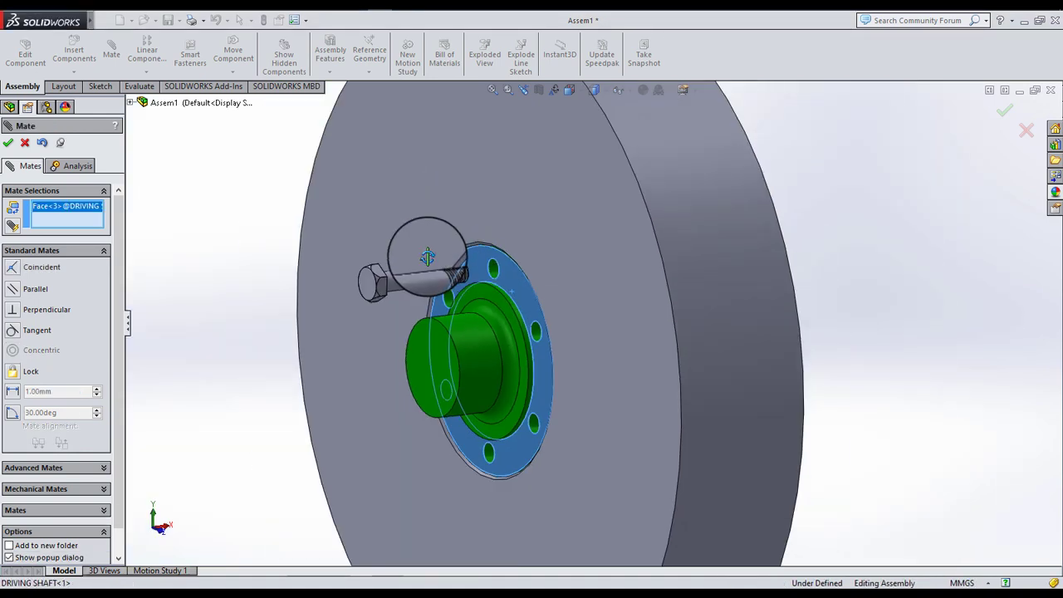
pyautogui.scroll(2, 287, 283)
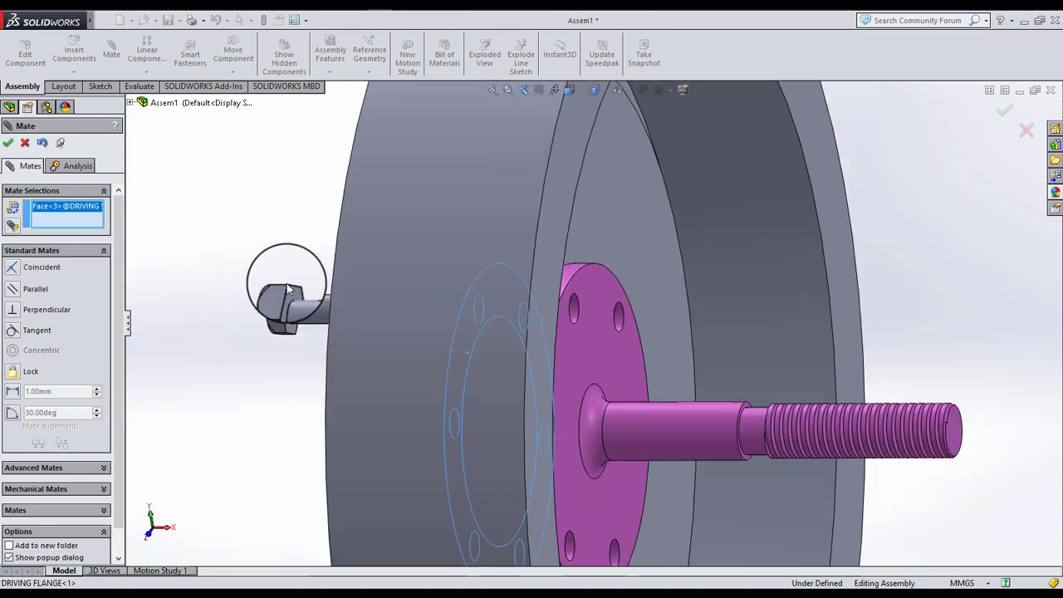
pyautogui.scroll(3, 411, 325)
pyautogui.click(411, 322)
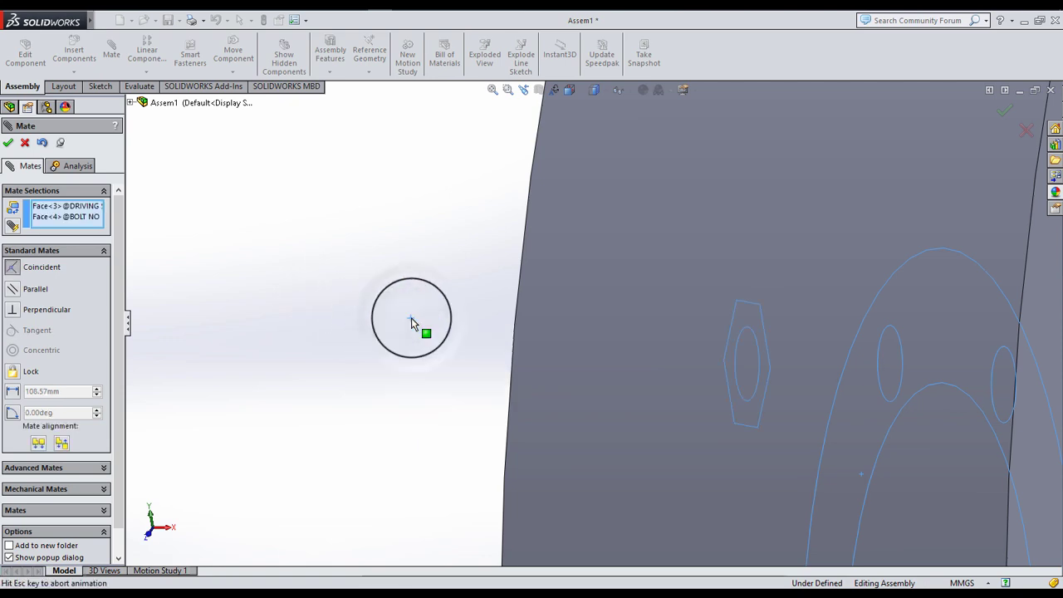
pyautogui.click(397, 288)
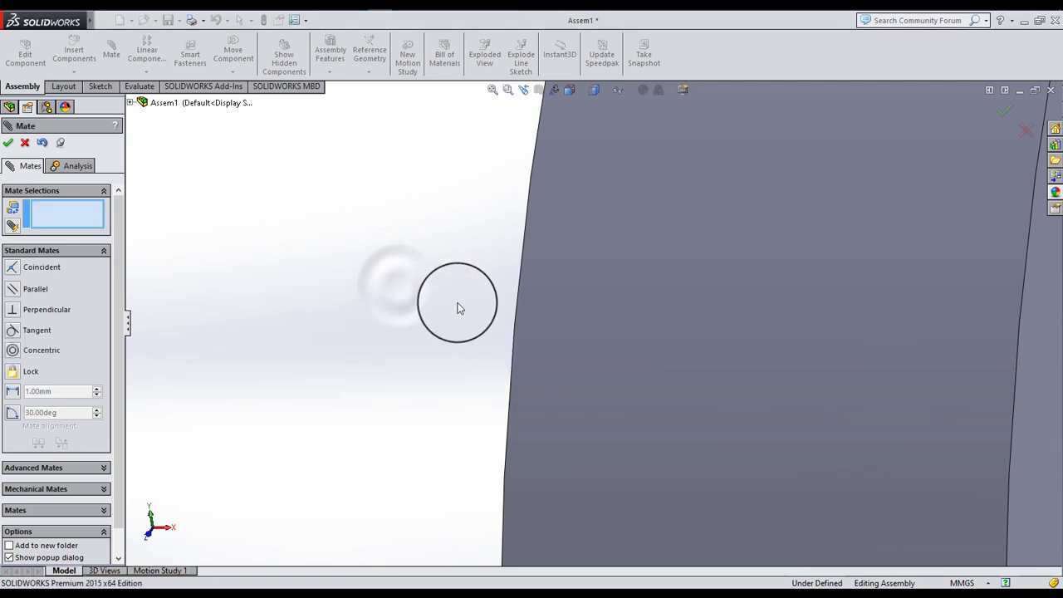
pyautogui.scroll(-3, 739, 323)
pyautogui.scroll(-3, 802, 343)
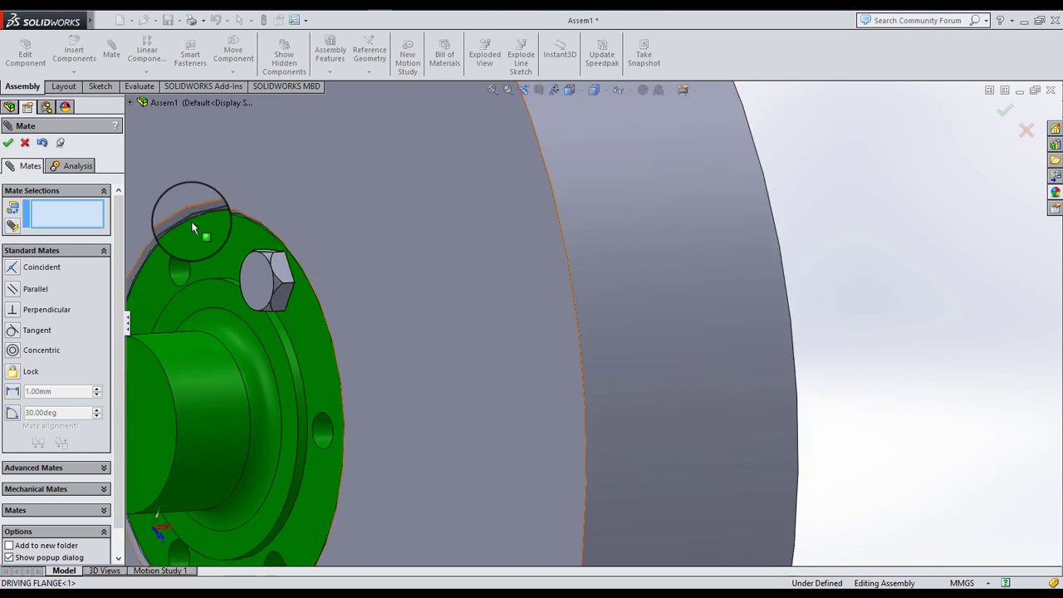
pyautogui.click(9, 145)
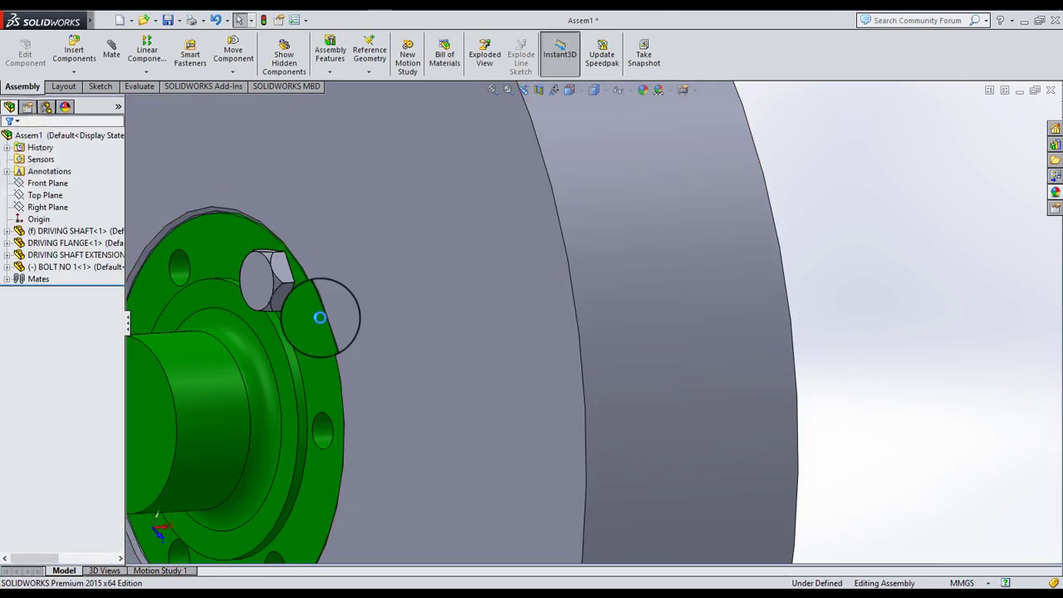
pyautogui.scroll(-3, 281, 300)
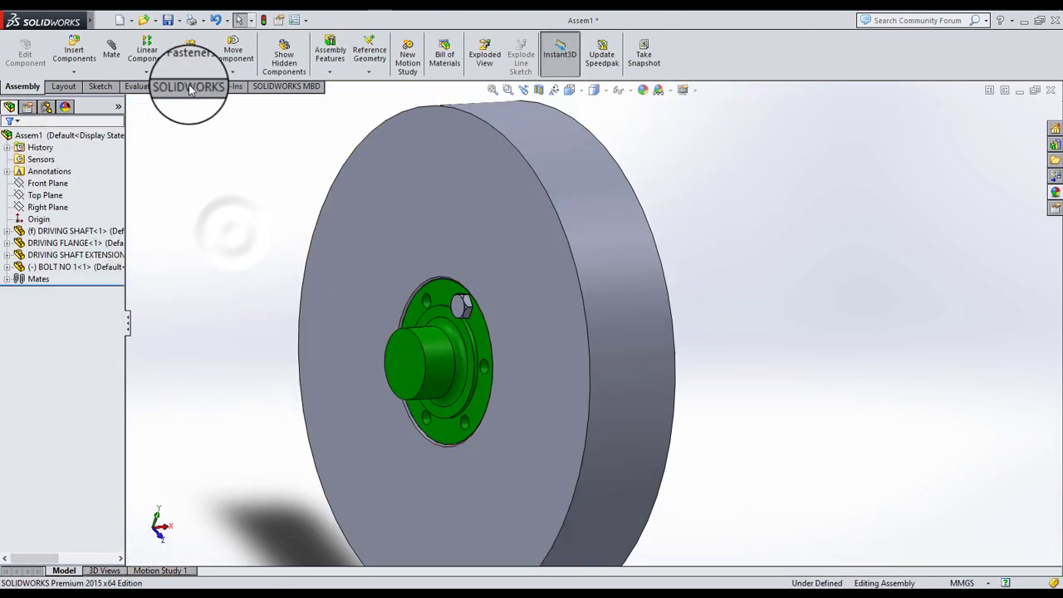
pyautogui.click(147, 70)
# - Circular-pattern BOLT NO 1 six times, equally spaced about the flange's circular edge
pyautogui.click(166, 98)
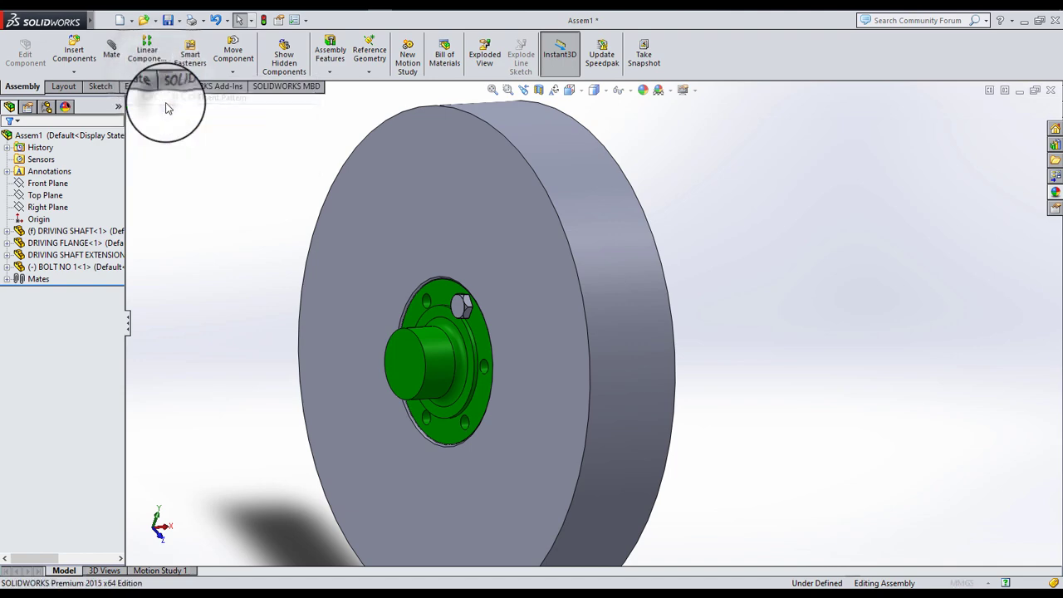
pyautogui.scroll(-2, 498, 350)
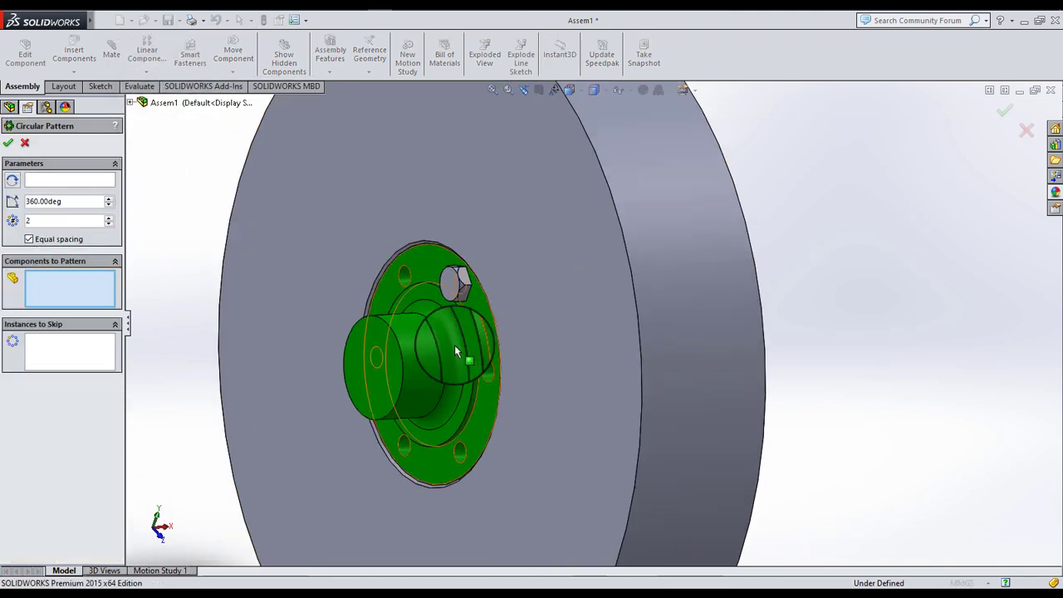
pyautogui.click(66, 180)
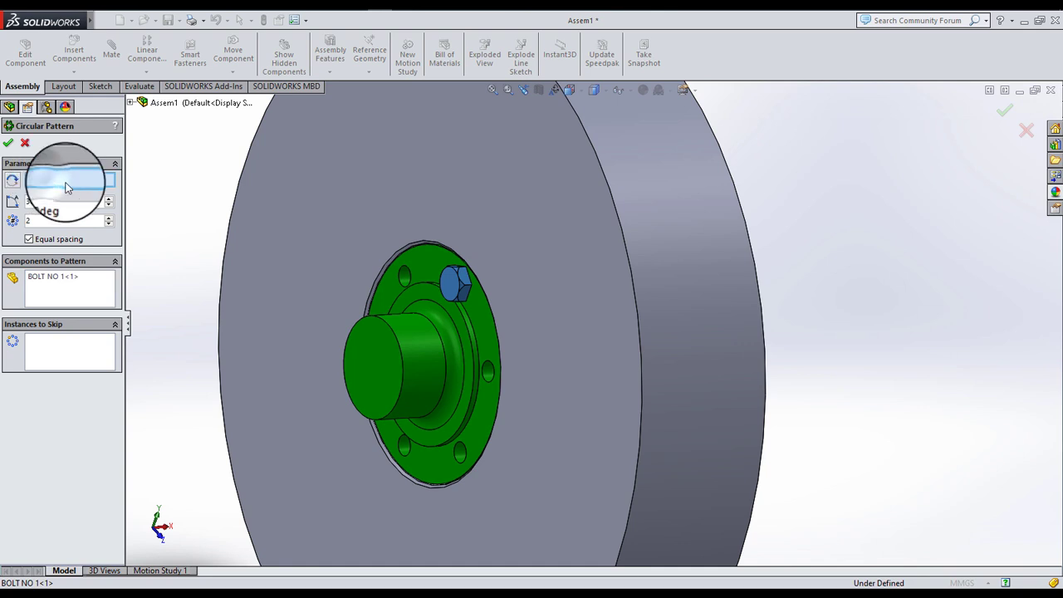
pyautogui.click(624, 230)
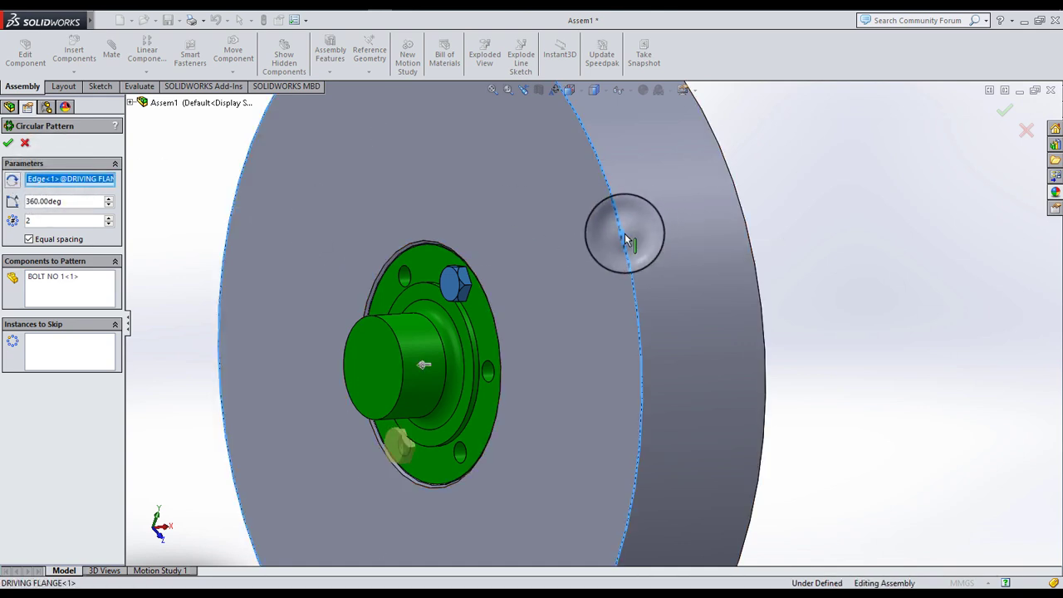
pyautogui.click(108, 218)
pyautogui.click(108, 217)
pyautogui.click(108, 217)
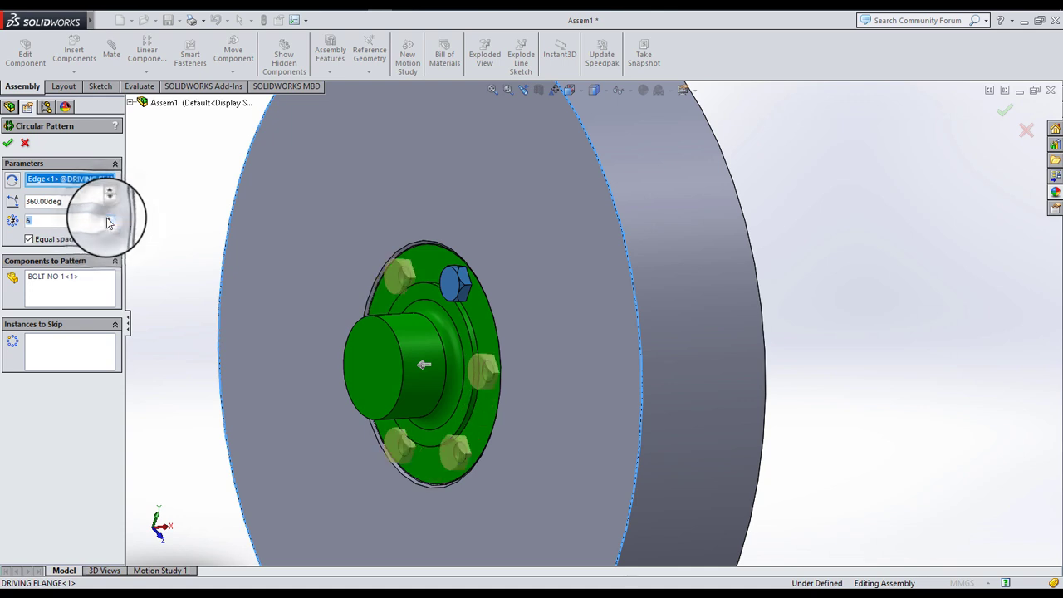
pyautogui.click(10, 144)
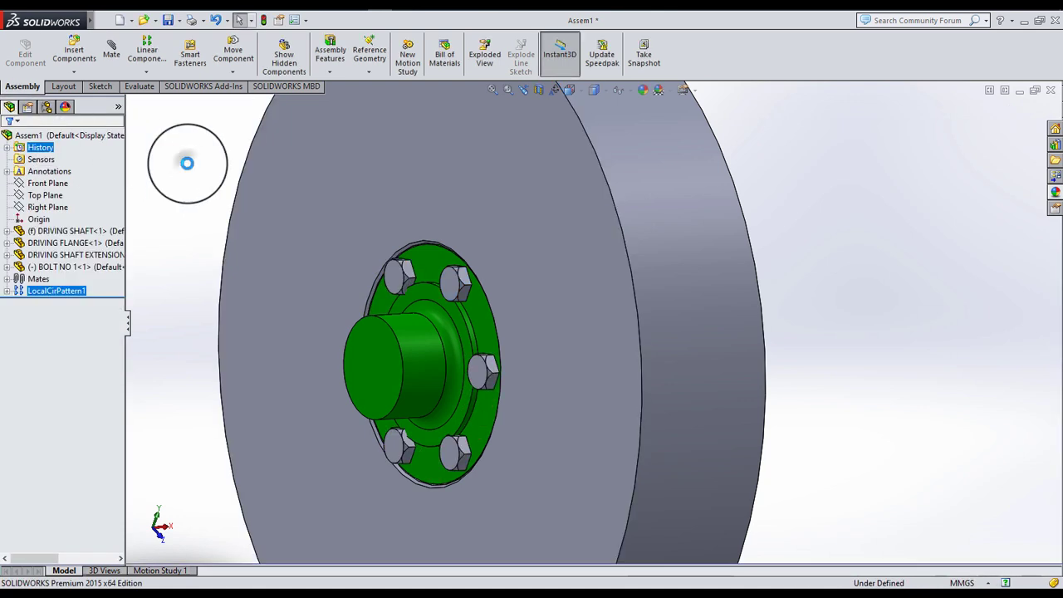
pyautogui.scroll(3, 566, 333)
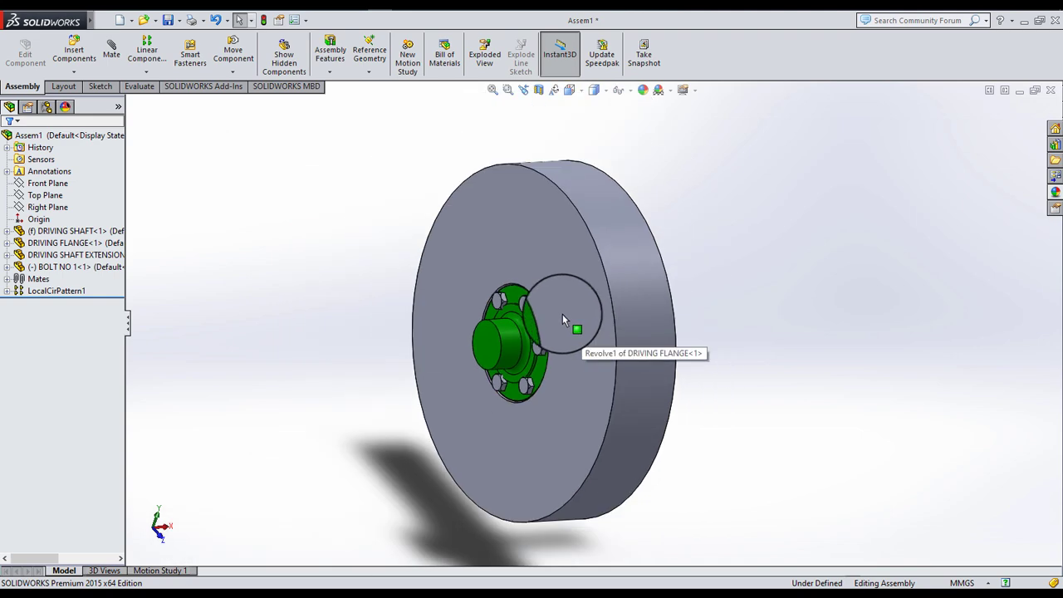
pyautogui.moveTo(560, 315); pyautogui.dragTo(629, 278, button='middle')
pyautogui.scroll(-5, 451, 332)
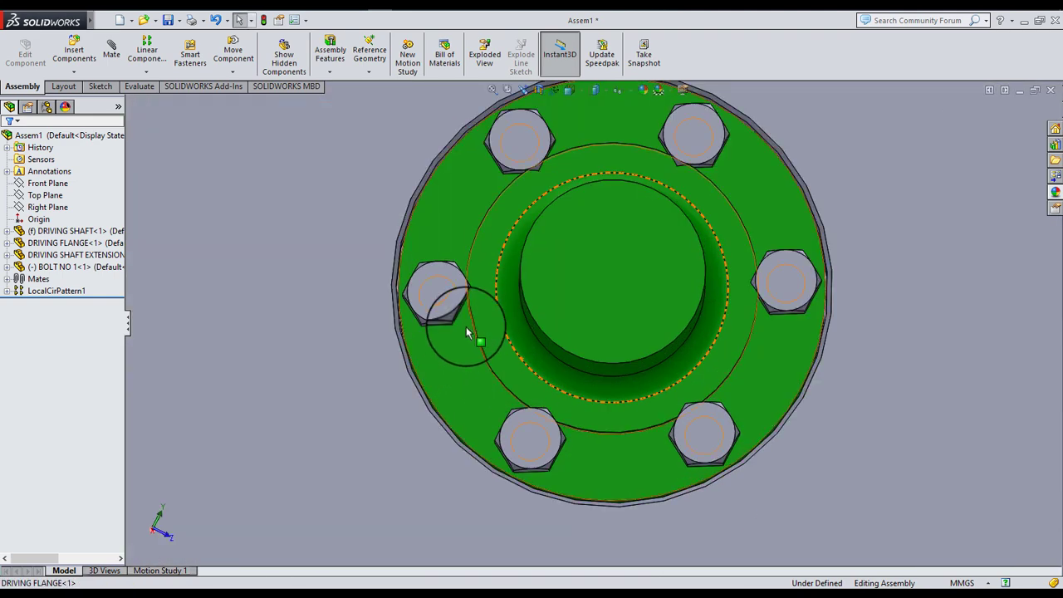
pyautogui.scroll(-3, 471, 314)
pyautogui.scroll(1, 471, 314)
pyautogui.scroll(1, 469, 299)
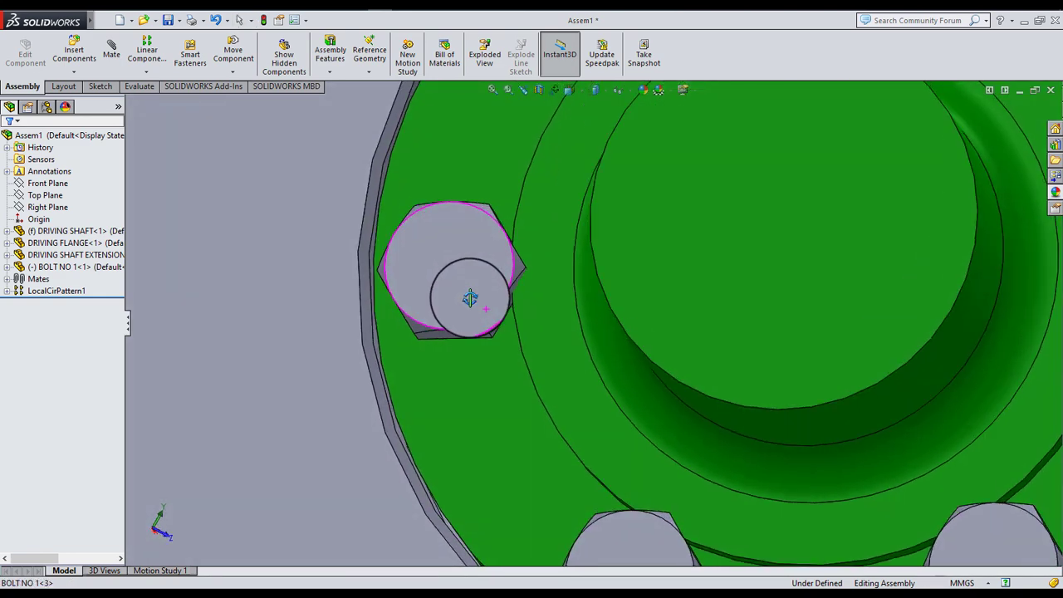
pyautogui.scroll(4, 498, 324)
pyautogui.moveTo(510, 336)
pyautogui.mouseDown(button='middle')
pyautogui.moveTo(613, 315)
pyautogui.moveTo(593, 339)
pyautogui.moveTo(734, 320)
pyautogui.moveTo(789, 283)
pyautogui.mouseUp(button='middle')
pyautogui.moveTo(752, 280)
pyautogui.mouseDown(button='middle')
pyautogui.moveTo(824, 274)
pyautogui.moveTo(736, 265)
pyautogui.moveTo(874, 280)
pyautogui.moveTo(886, 306)
pyautogui.moveTo(772, 343)
pyautogui.moveTo(785, 345)
pyautogui.mouseUp(button='middle')
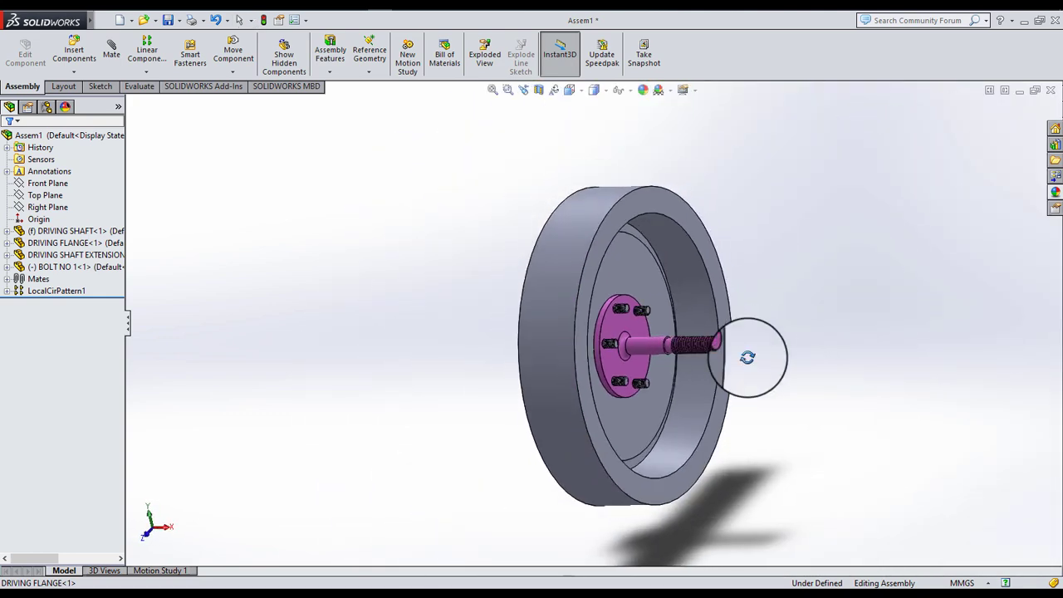
pyautogui.scroll(-3, 771, 380)
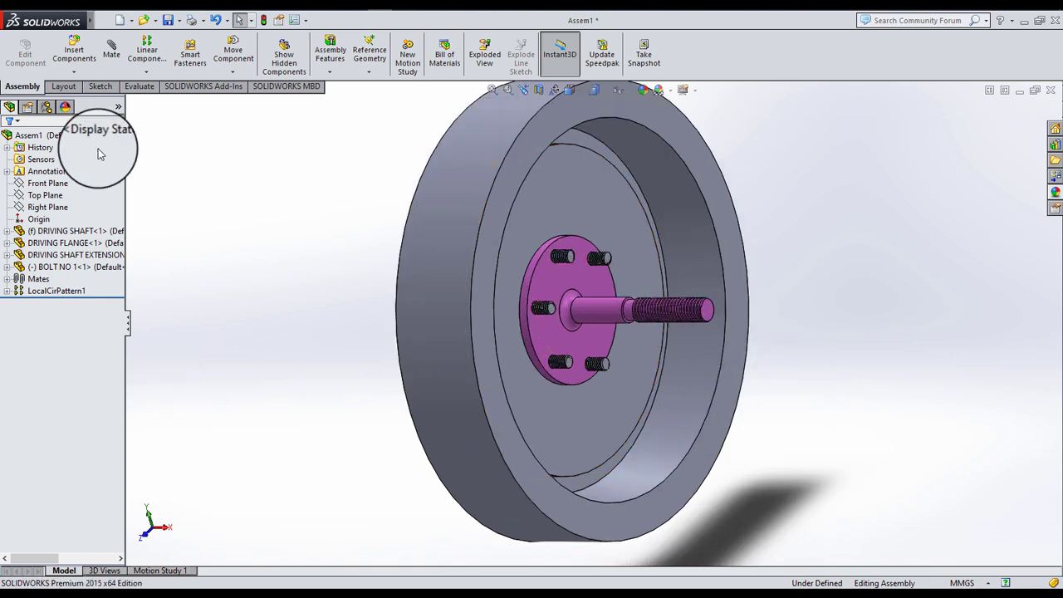
# - Insert the SLEVE part file and place it beside the shaft's threaded end
pyautogui.click(74, 58)
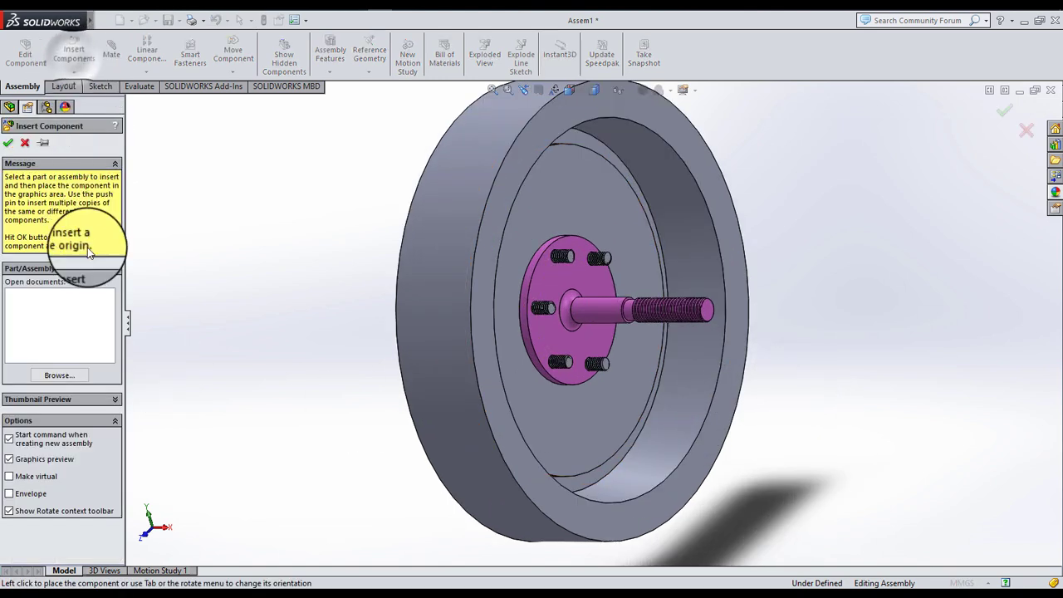
pyautogui.click(60, 376)
pyautogui.scroll(-1, 448, 239)
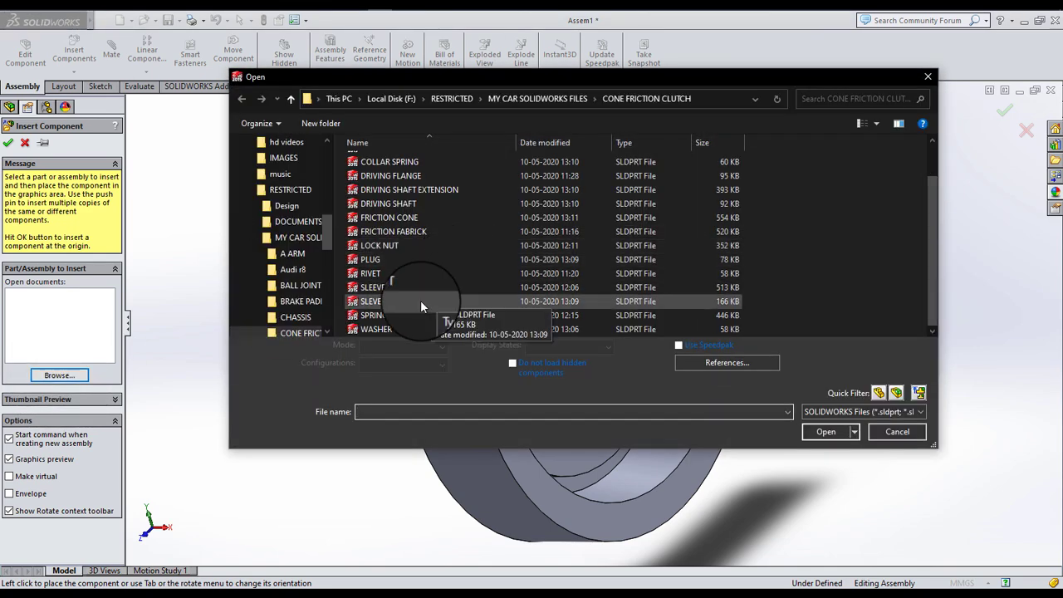
pyautogui.click(372, 301)
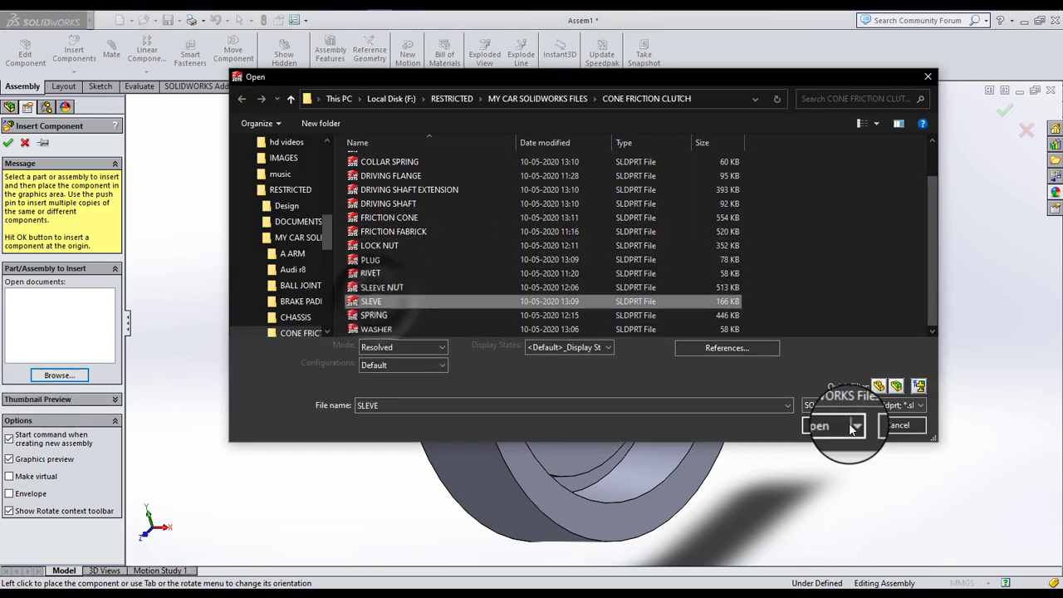
pyautogui.click(825, 431)
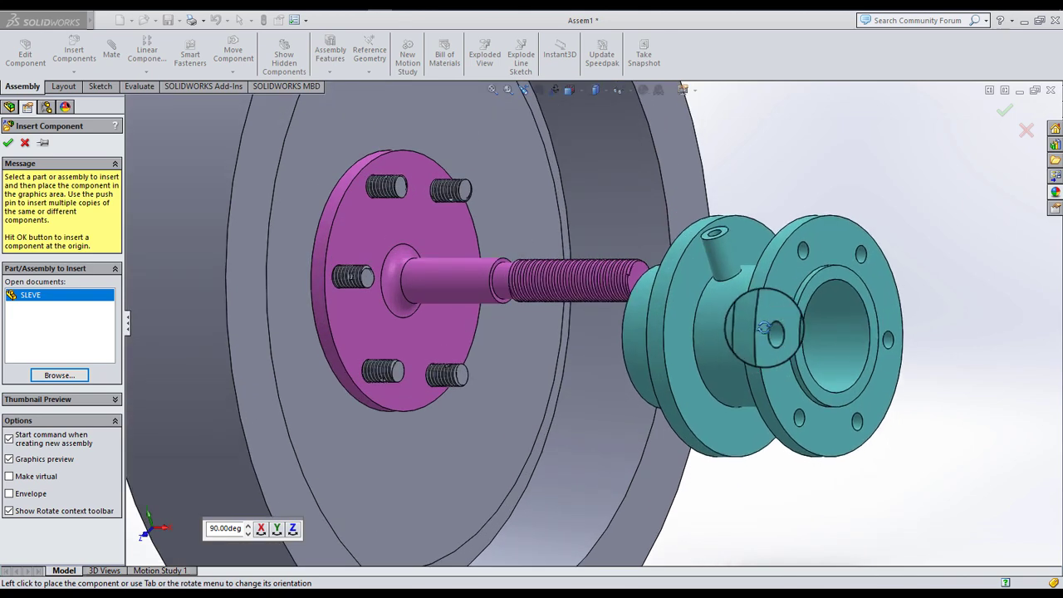
pyautogui.moveTo(758, 344); pyautogui.dragTo(787, 330, button='middle')
pyautogui.scroll(-3, 789, 319)
pyautogui.scroll(-2, 786, 311)
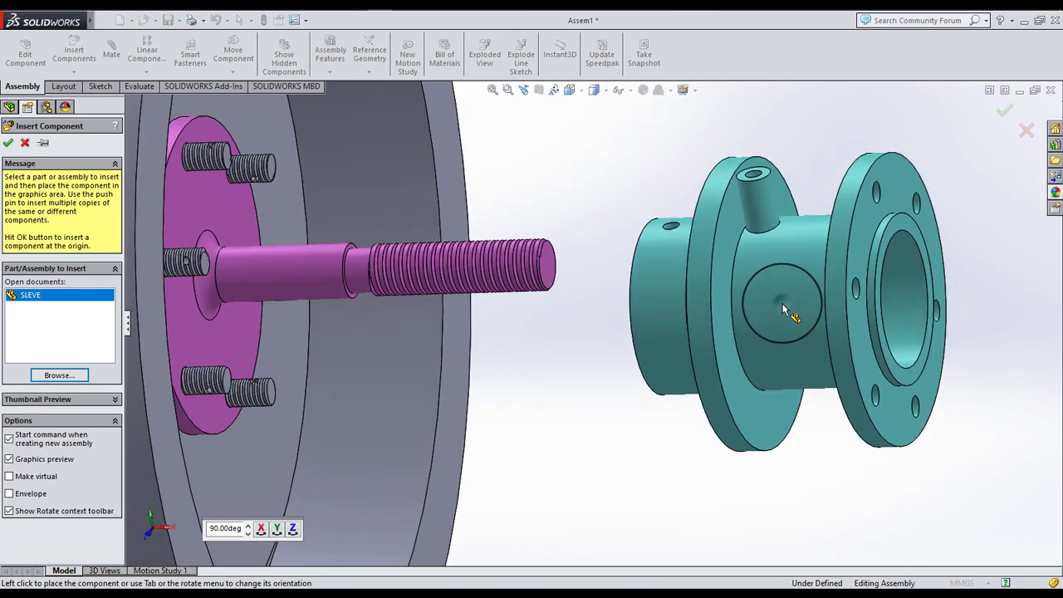
pyautogui.click(8, 142)
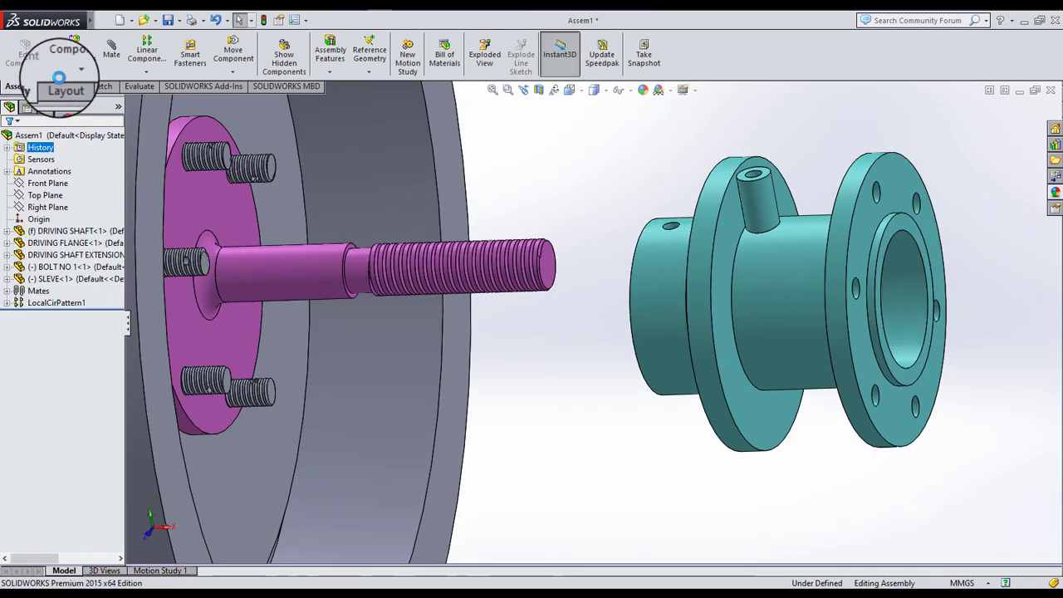
# - Mate the sleeve's bore concentric with the shaft extension's round face
pyautogui.click(322, 260)
pyautogui.moveTo(784, 312)
pyautogui.mouseDown(button='middle')
pyautogui.moveTo(736, 308)
pyautogui.moveTo(833, 315)
pyautogui.mouseUp(button='middle')
pyautogui.click(835, 305)
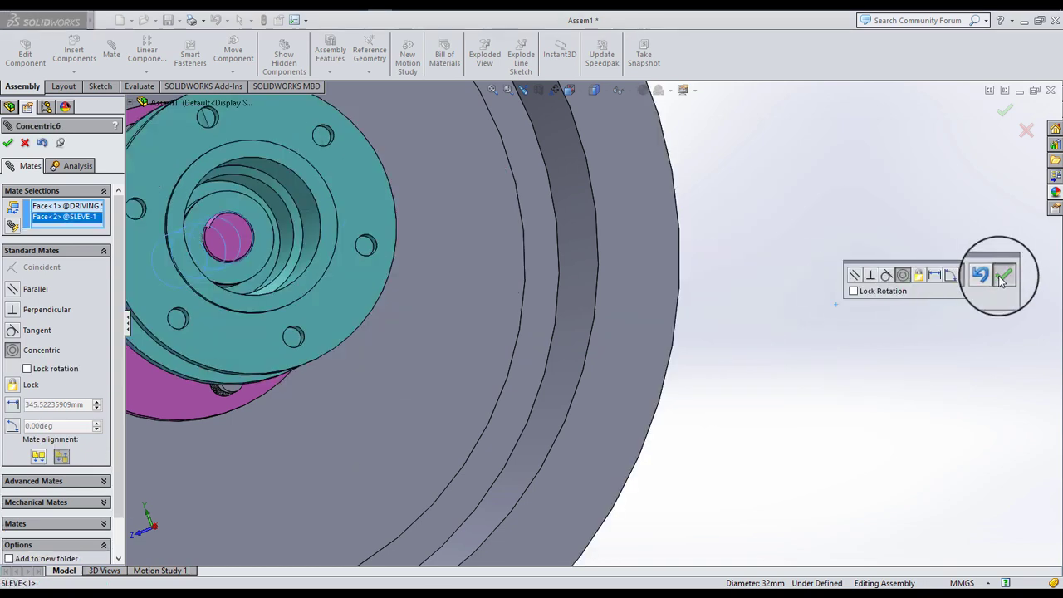
pyautogui.click(1002, 280)
pyautogui.scroll(5, 652, 298)
pyautogui.hotkey('ctrl', '7')
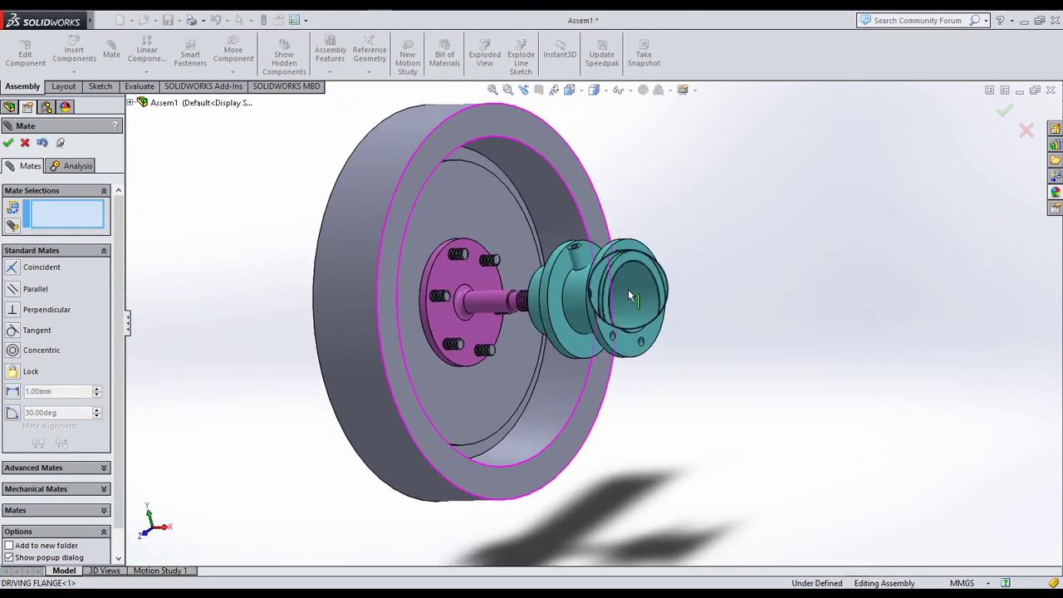
pyautogui.scroll(-4, 515, 247)
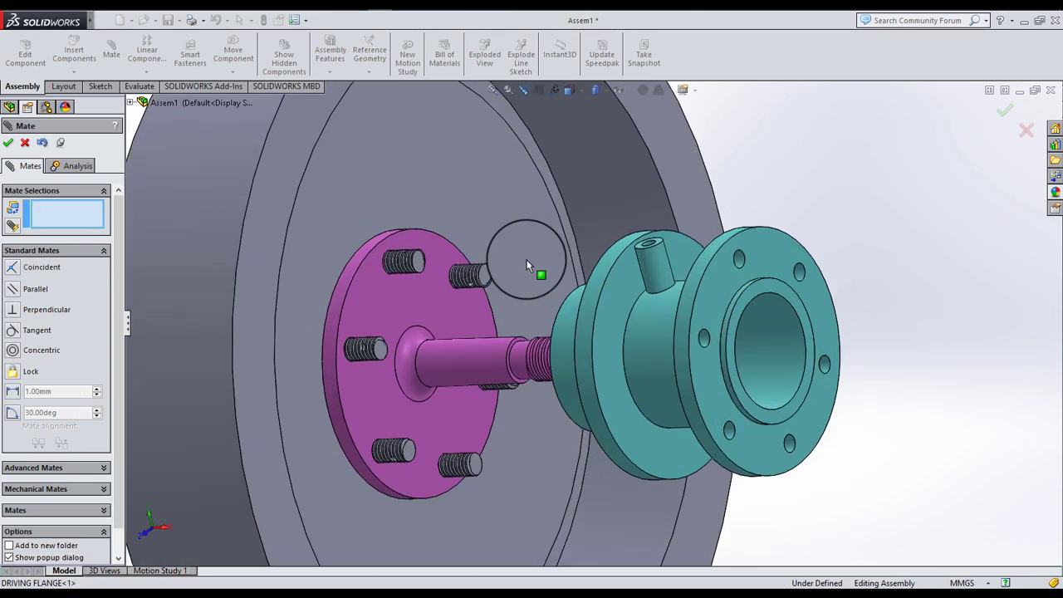
# - Select the assembly Front Plane and driving flange face, and look for SLEVE's Front Plane
pyautogui.click(131, 103)
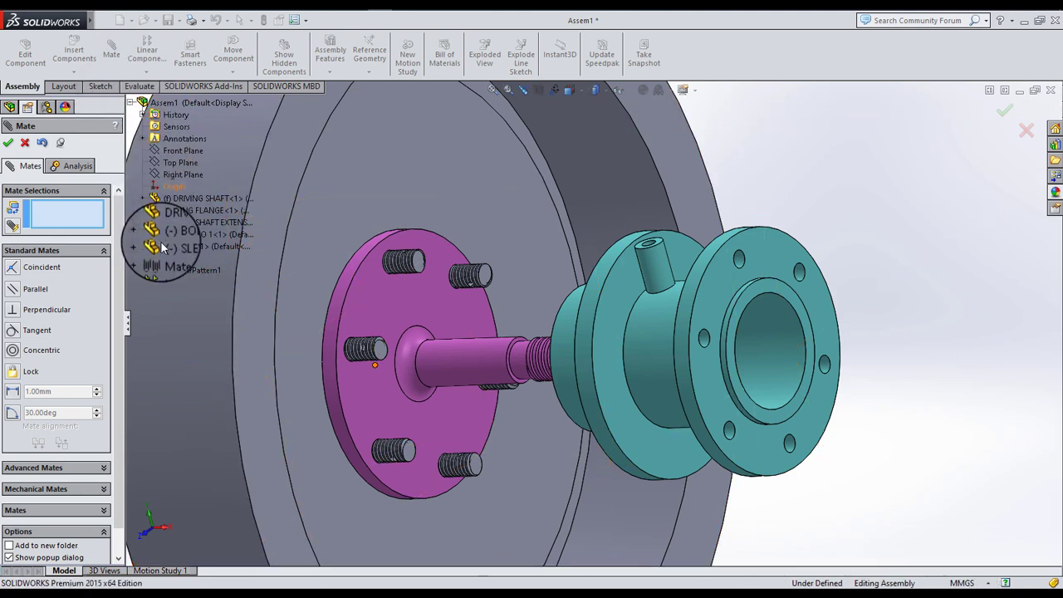
pyautogui.click(177, 151)
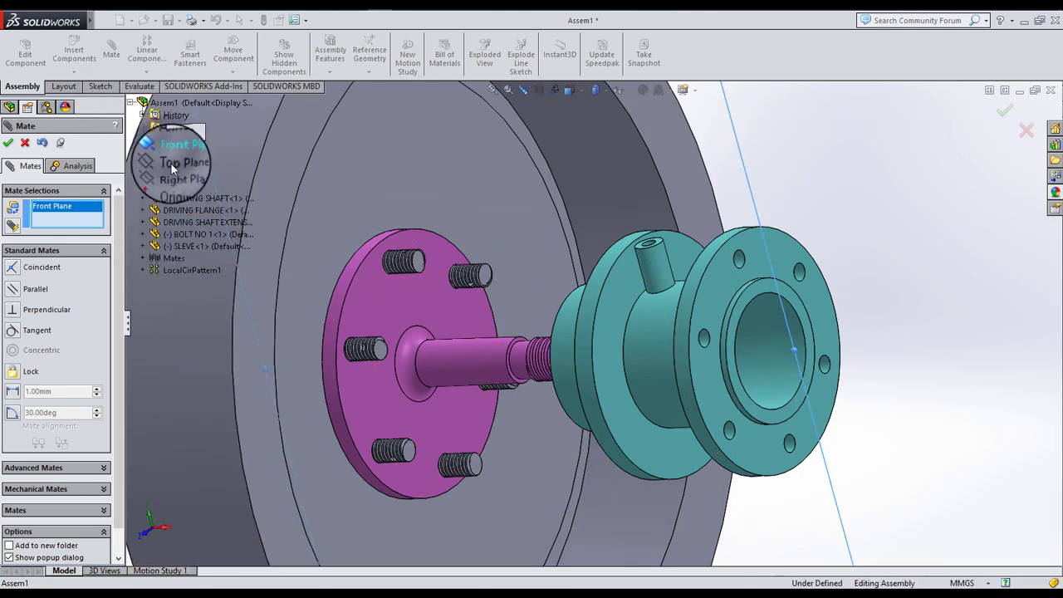
pyautogui.click(143, 249)
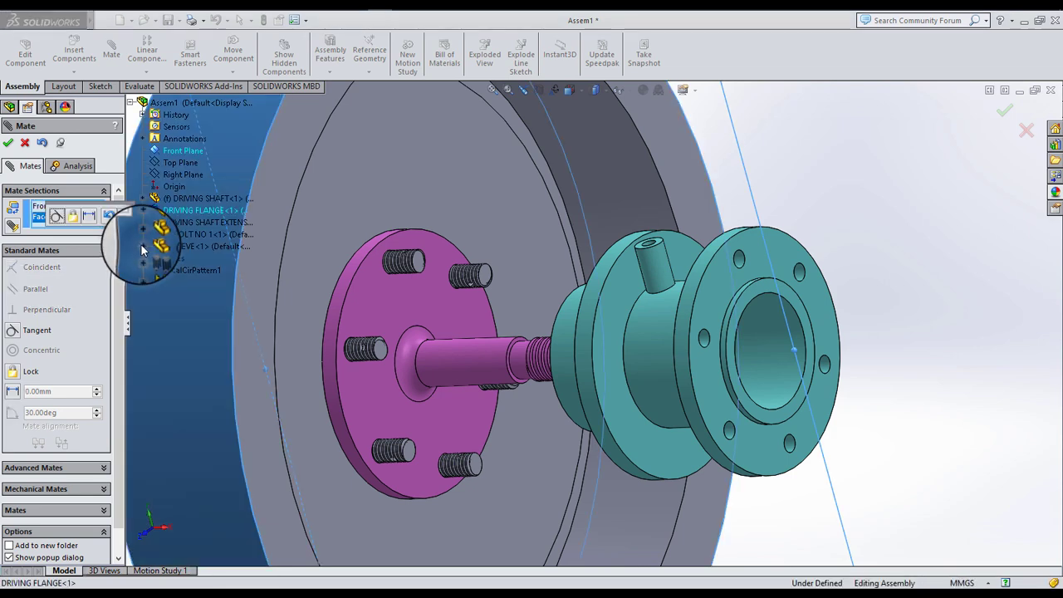
pyautogui.click(143, 246)
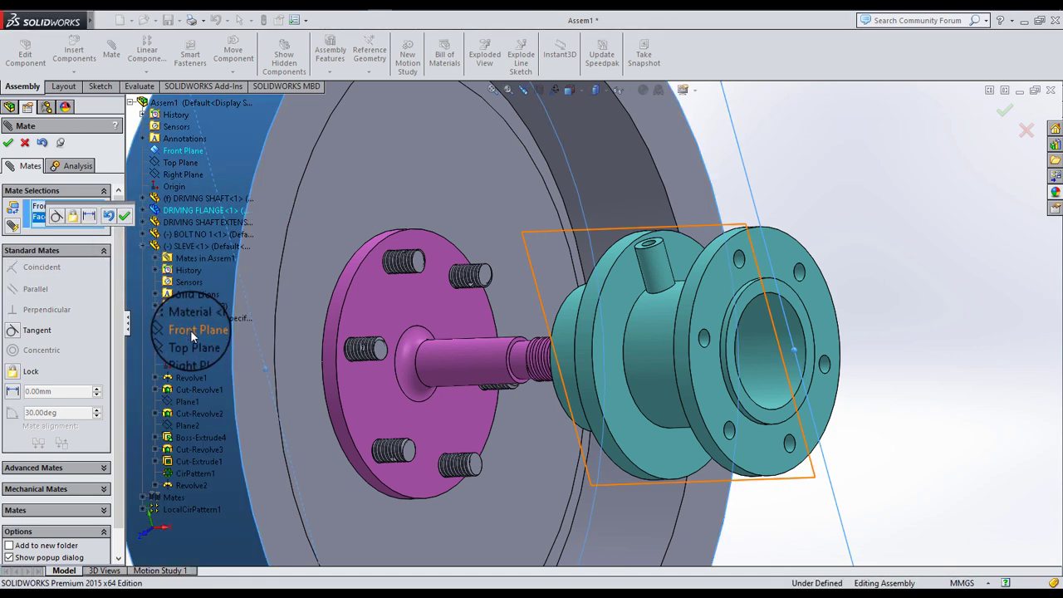
pyautogui.click(190, 330)
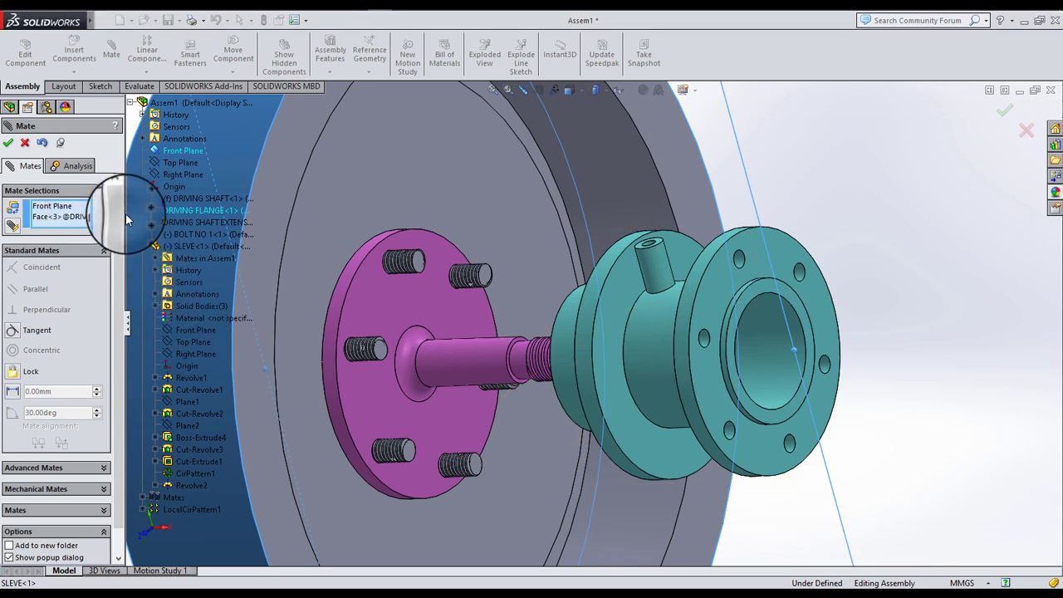
pyautogui.scroll(3, 406, 294)
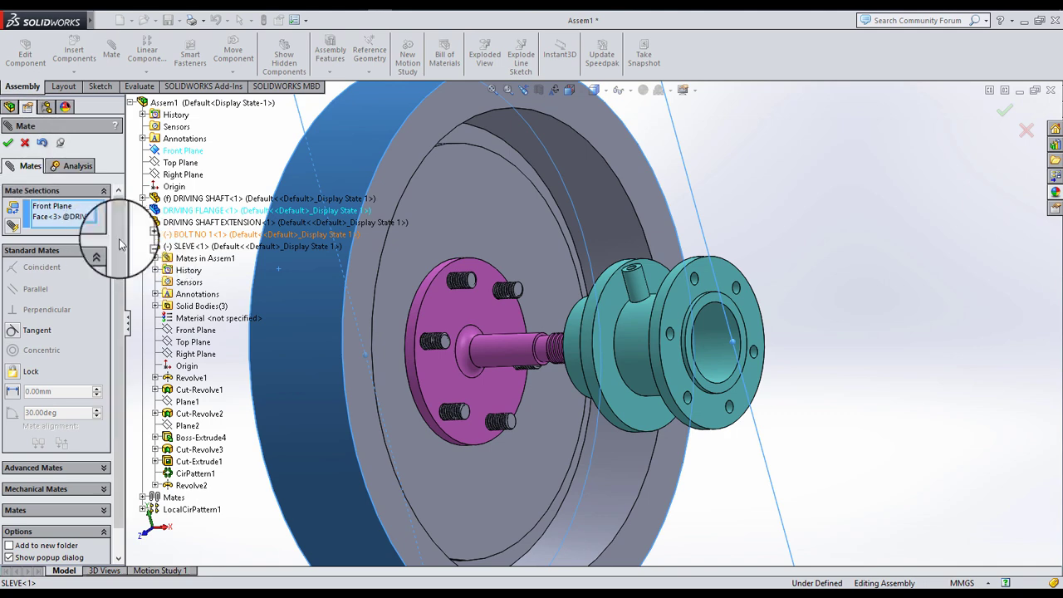
pyautogui.scroll(2, 468, 261)
pyautogui.scroll(2, 467, 261)
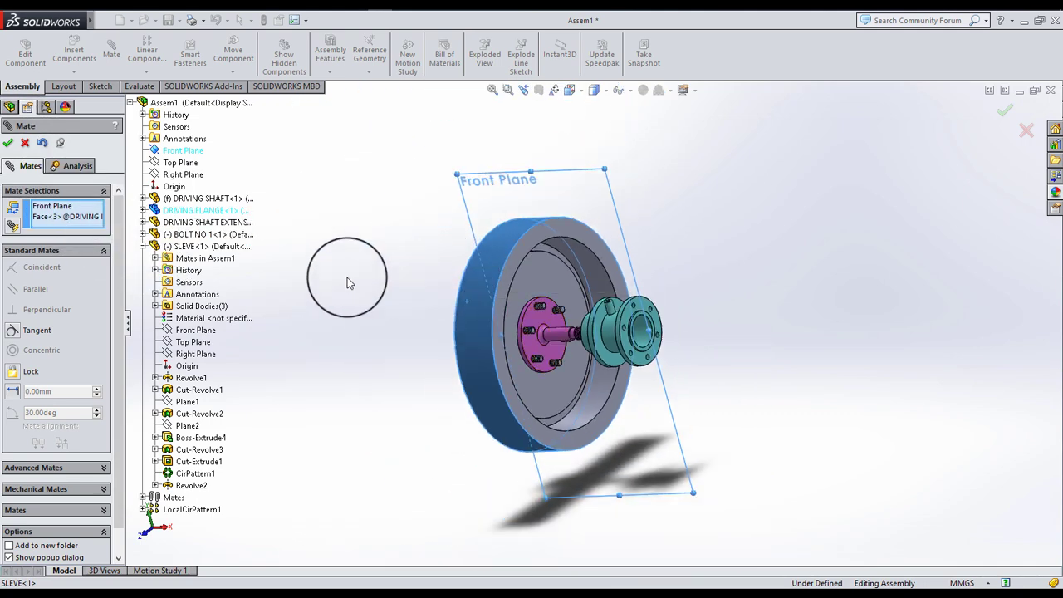
pyautogui.scroll(-5, 337, 261)
# - Delete the driving flange face reference and cancel the unfinished mate
pyautogui.click(66, 216)
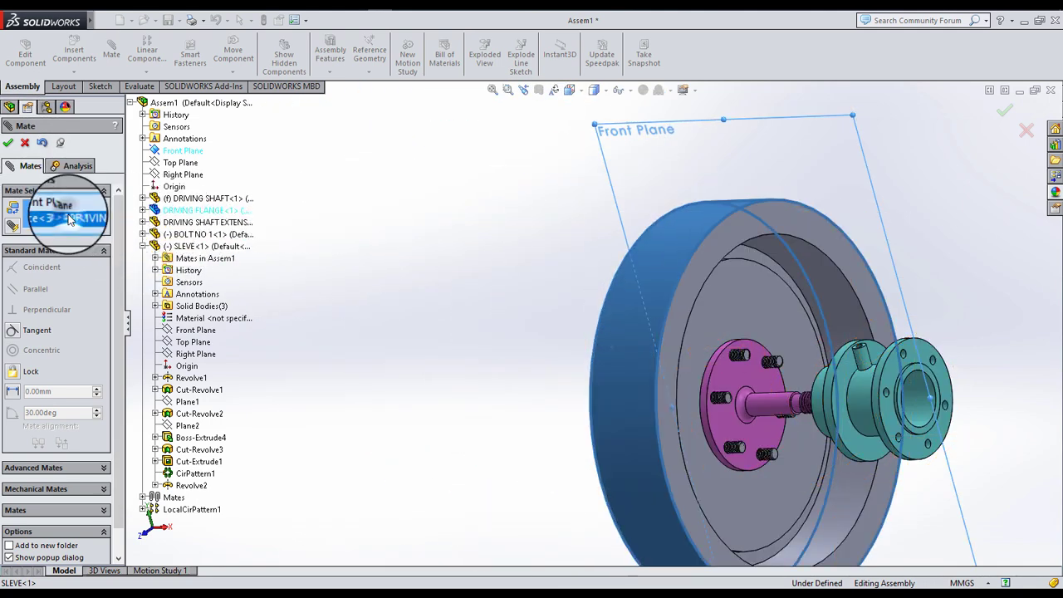
pyautogui.rightClick(81, 216)
pyautogui.click(102, 236)
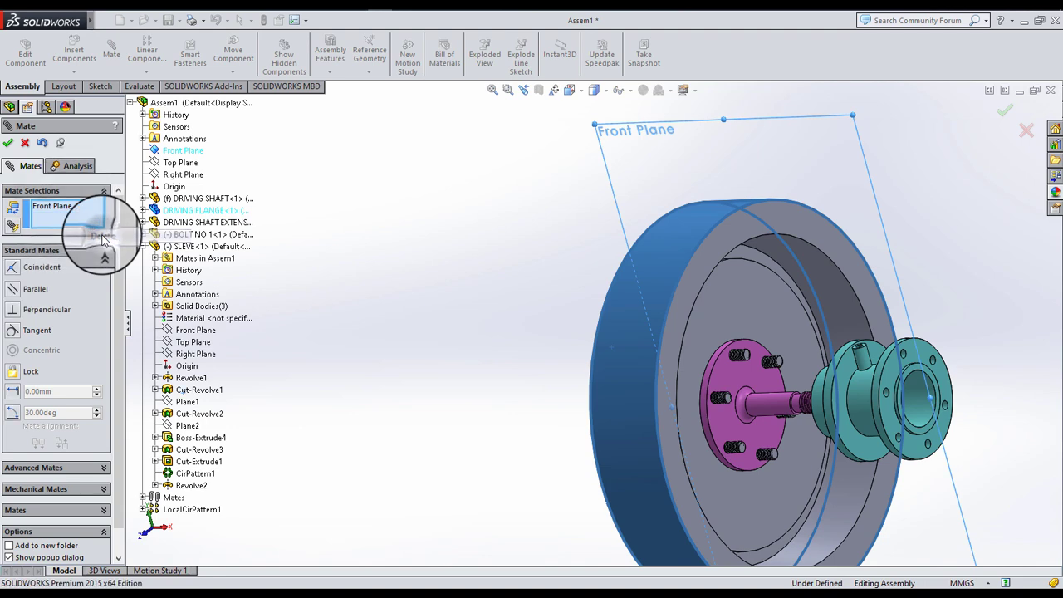
pyautogui.click(25, 144)
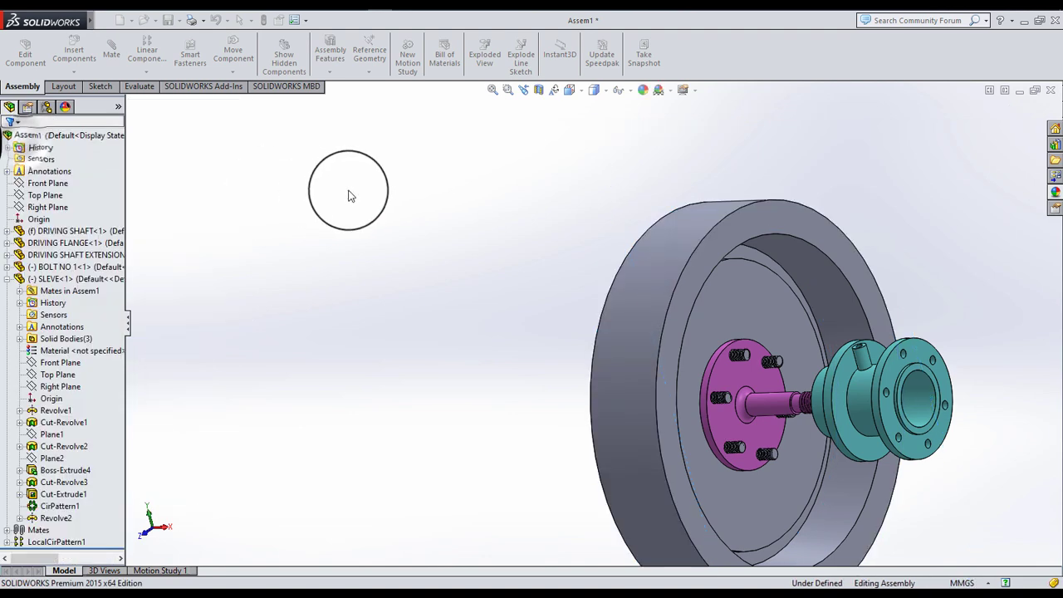
# - Add a Coincident mate between Assem1's Front Plane and the SLEVE Front Plane
pyautogui.click(115, 65)
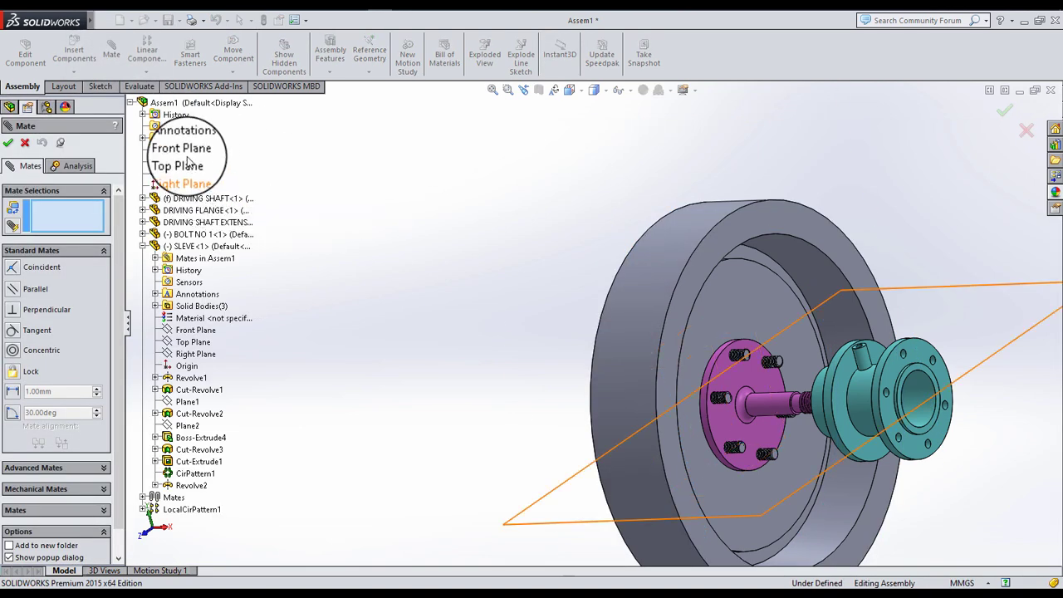
pyautogui.click(184, 150)
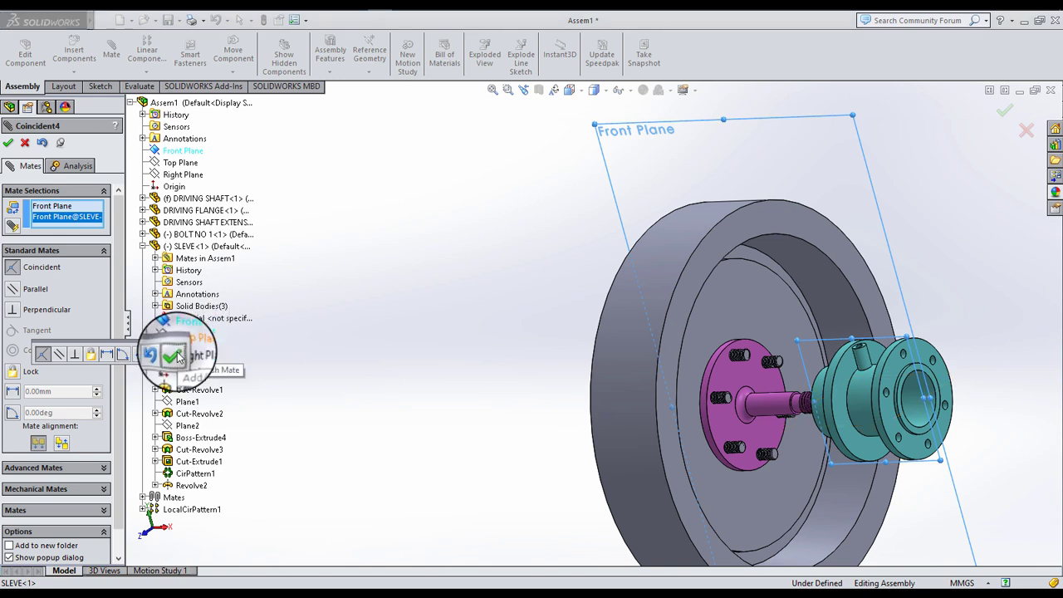
pyautogui.click(174, 356)
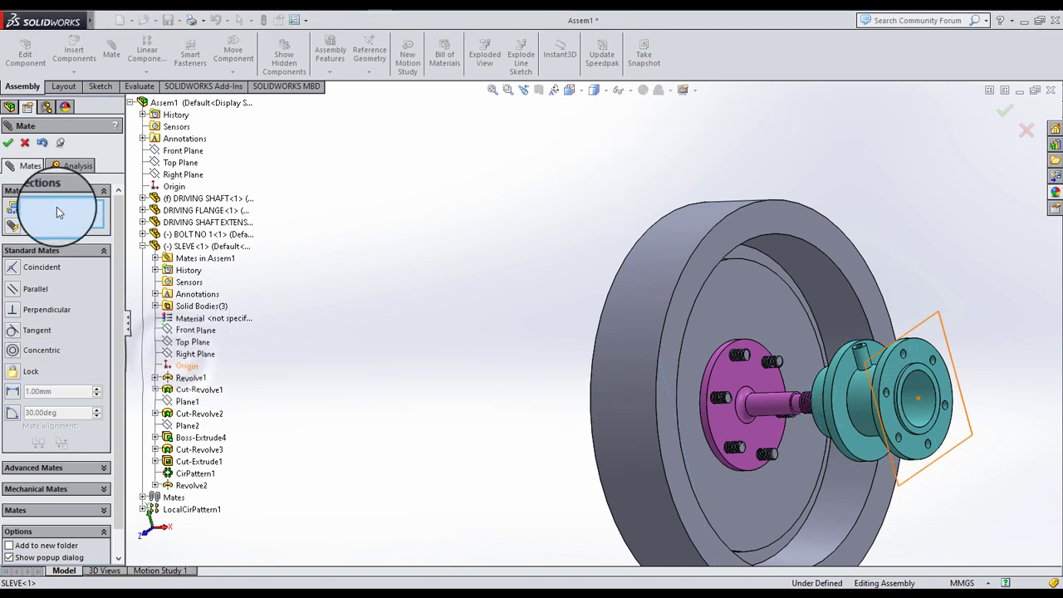
pyautogui.click(9, 147)
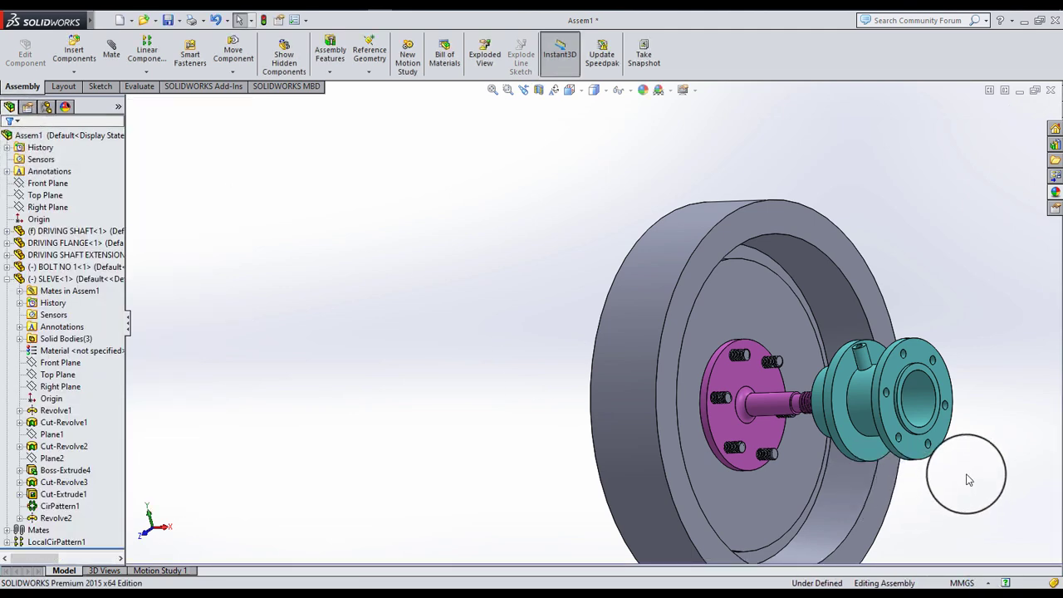
pyautogui.scroll(-2, 742, 357)
pyautogui.scroll(-6, 731, 349)
pyautogui.moveTo(731, 349); pyautogui.dragTo(656, 307, button='middle')
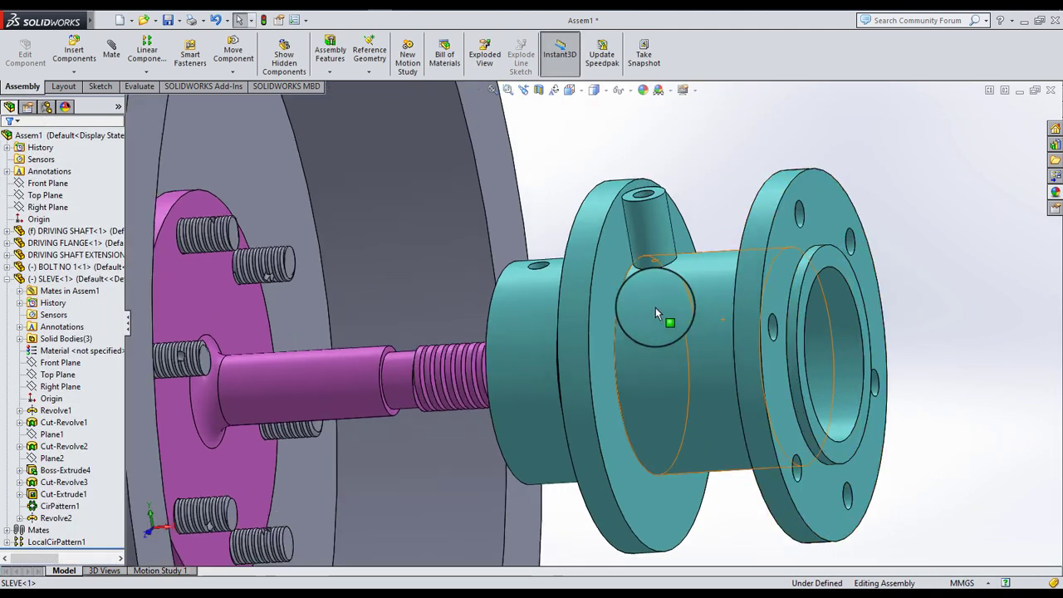
pyautogui.scroll(2, 639, 324)
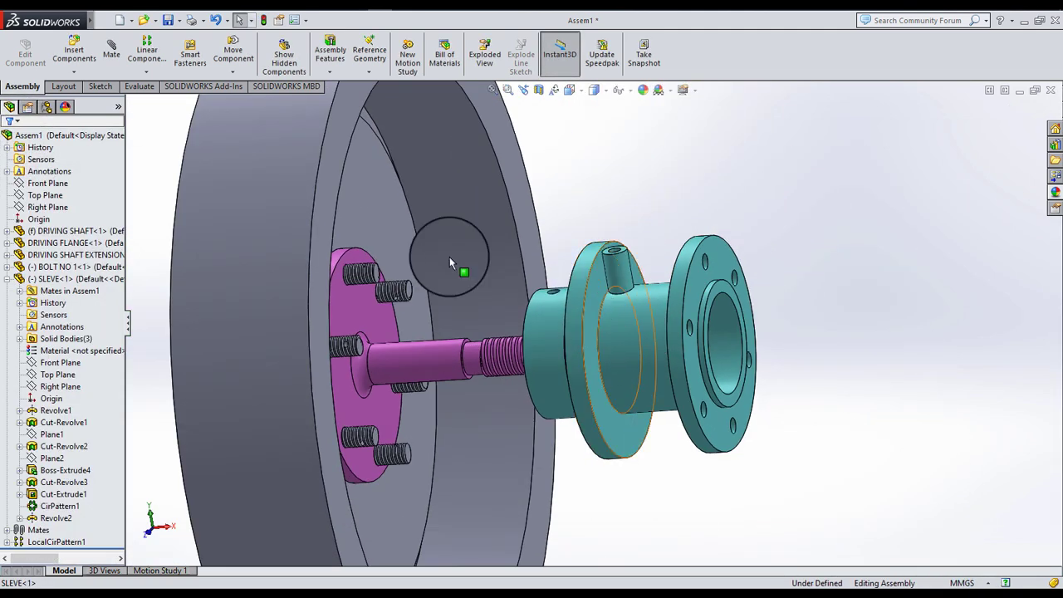
# - Insert FRICTION CONE.SLDPRT into Assem1 and place it beyond the teal sleeve hub
pyautogui.click(75, 61)
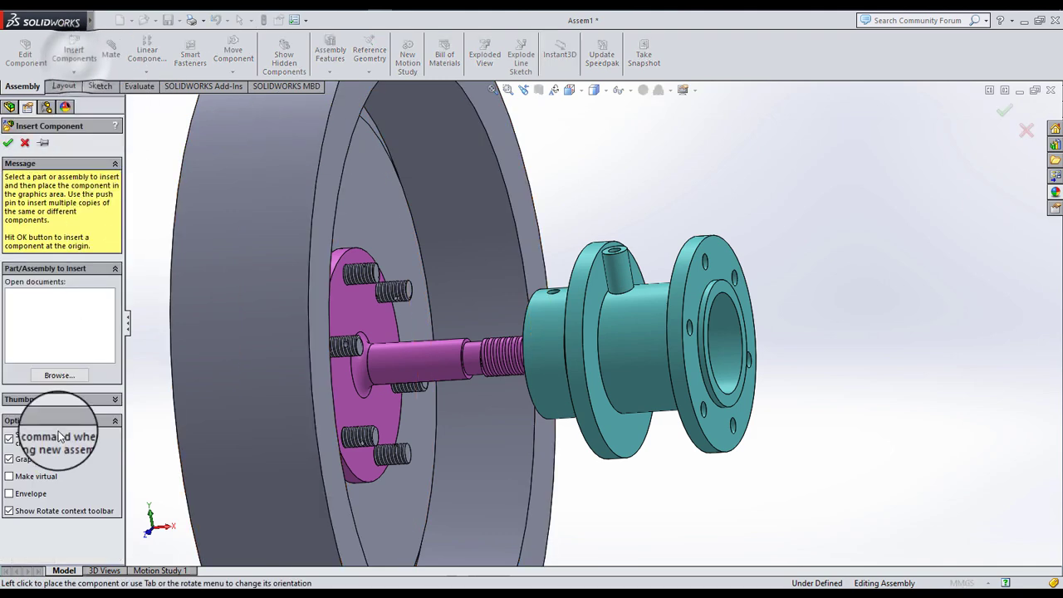
pyautogui.click(59, 376)
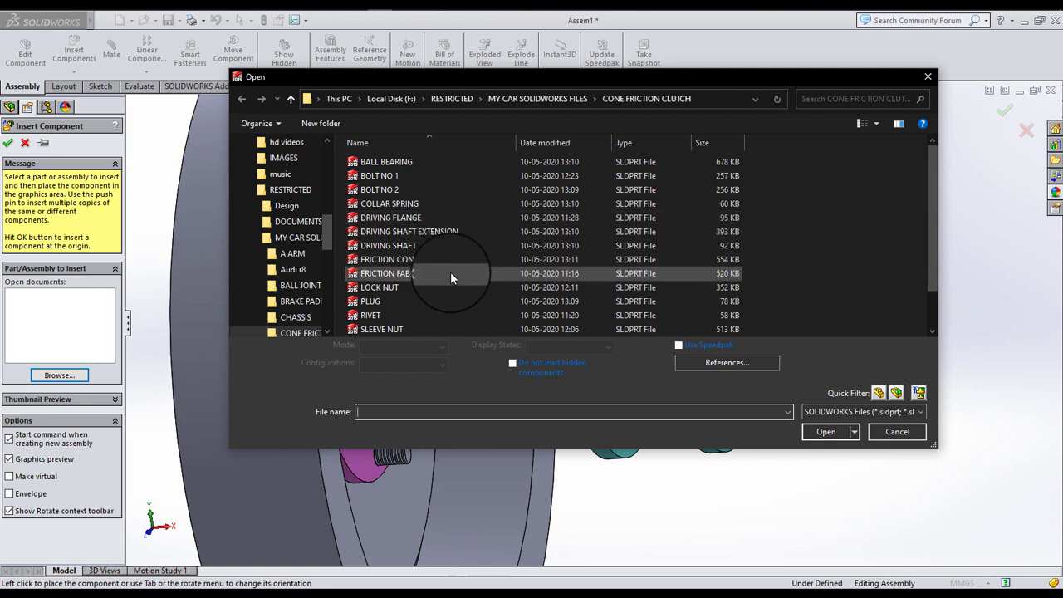
pyautogui.scroll(-1, 420, 287)
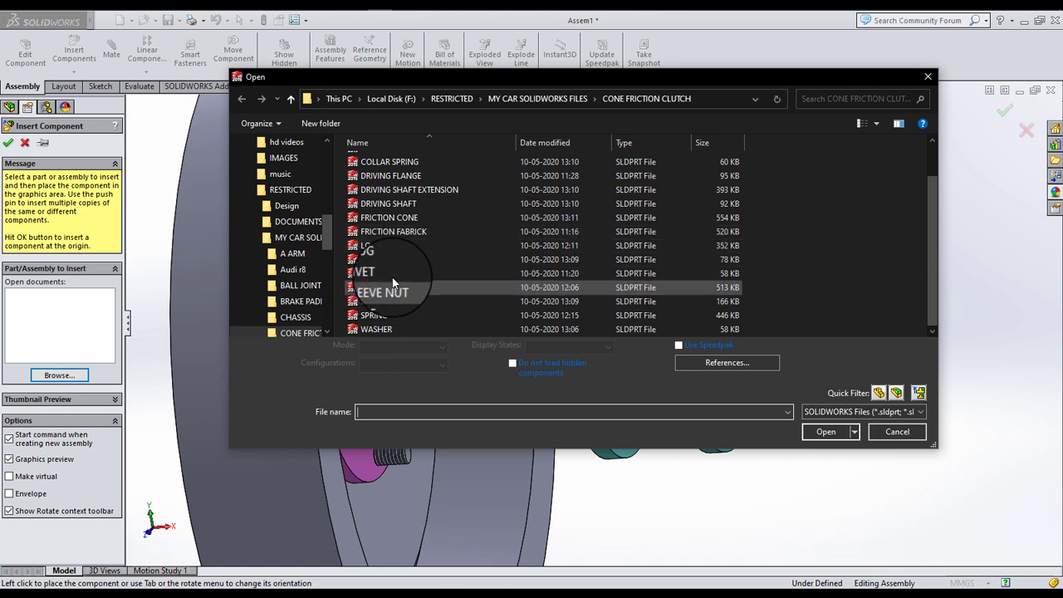
pyautogui.click(394, 215)
pyautogui.click(829, 432)
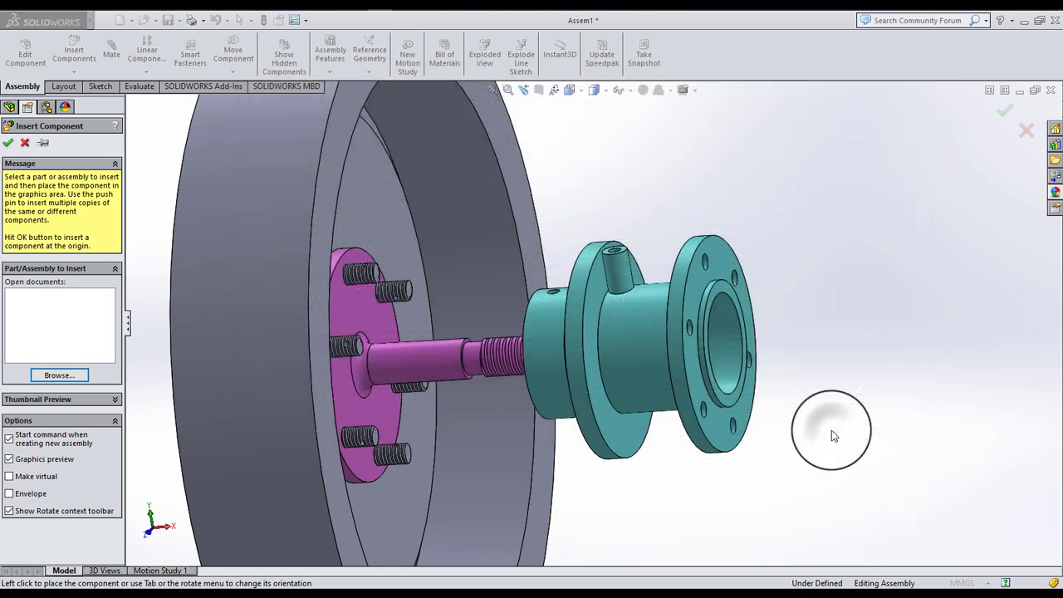
pyautogui.scroll(3, 790, 386)
pyautogui.scroll(-2, 790, 391)
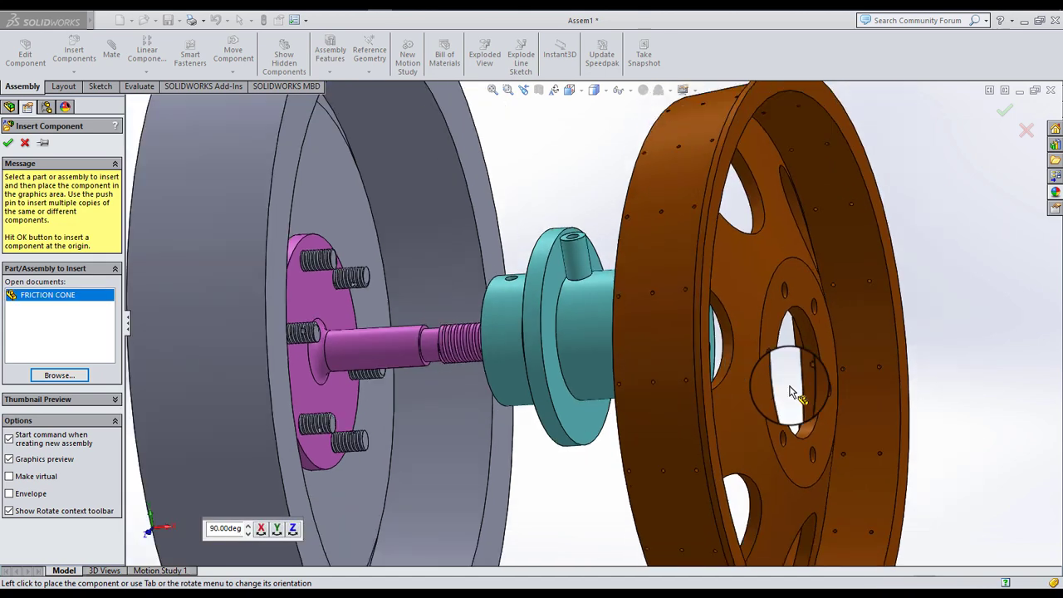
pyautogui.scroll(-2, 795, 385)
pyautogui.scroll(-1, 726, 357)
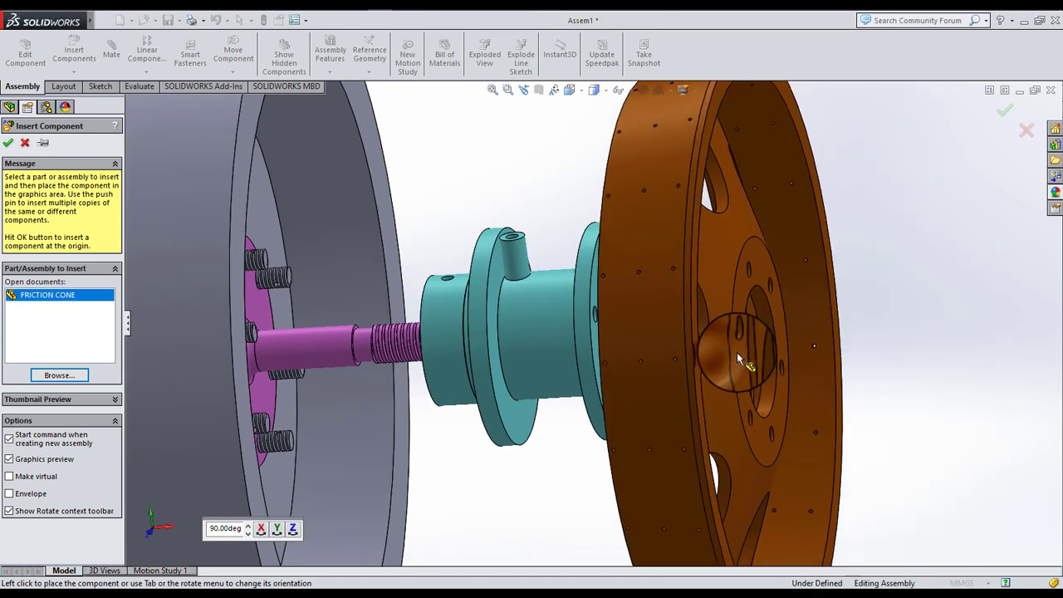
pyautogui.click(737, 354)
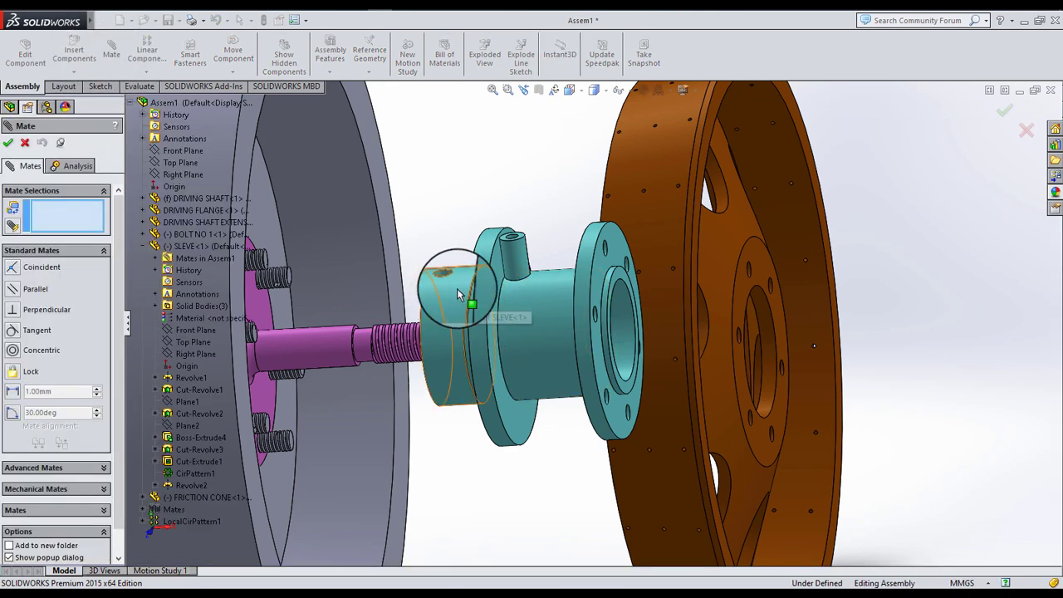
# - Mate the friction cone's bore concentric with the sleeve hub's cylindrical face, then zoom to fit
pyautogui.click(475, 283)
pyautogui.moveTo(621, 308); pyautogui.dragTo(797, 330, button='middle')
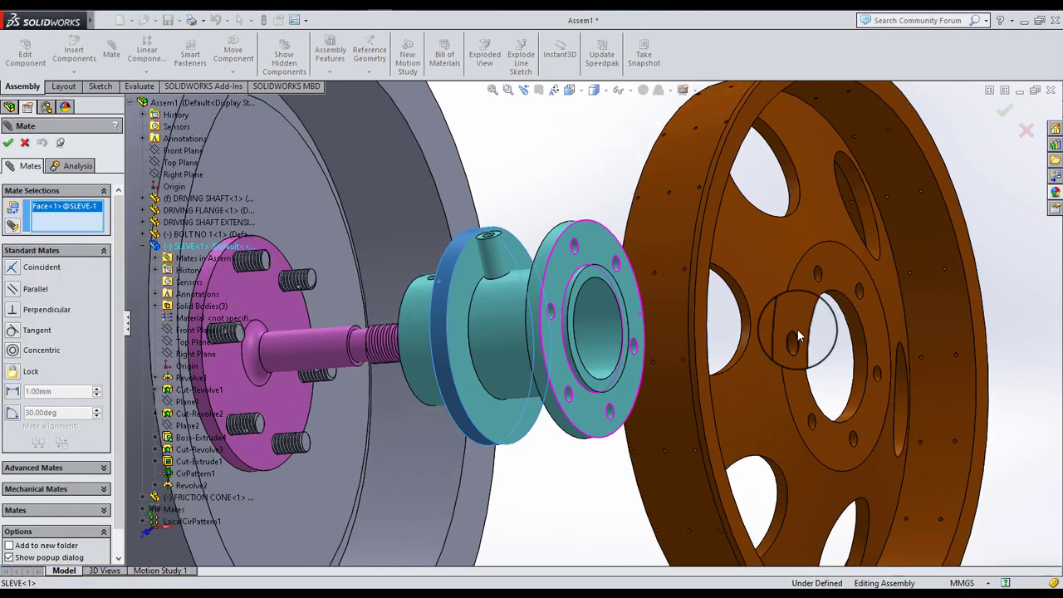
pyautogui.click(859, 337)
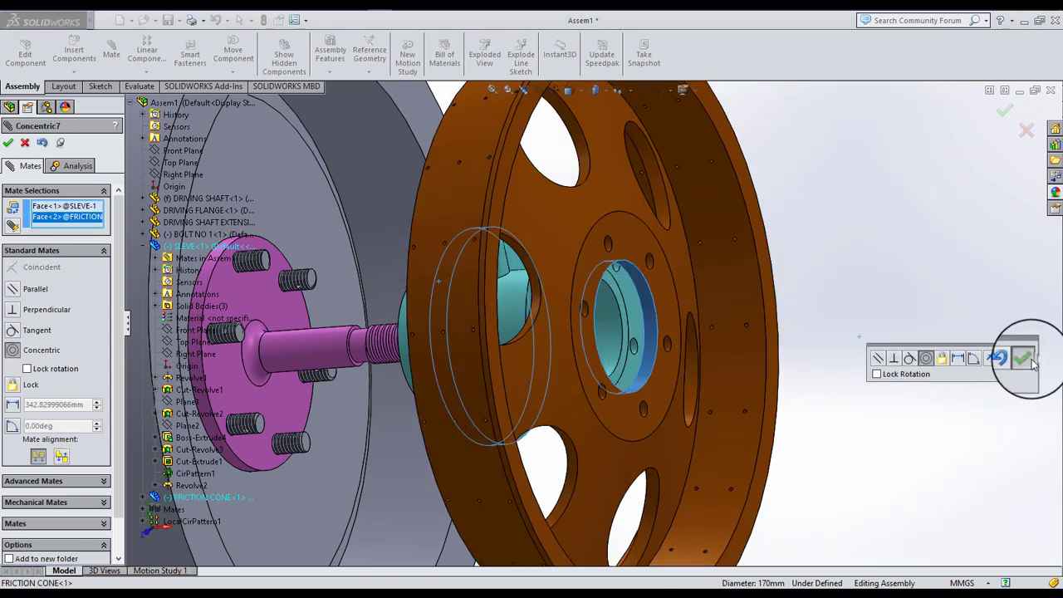
pyautogui.click(1031, 360)
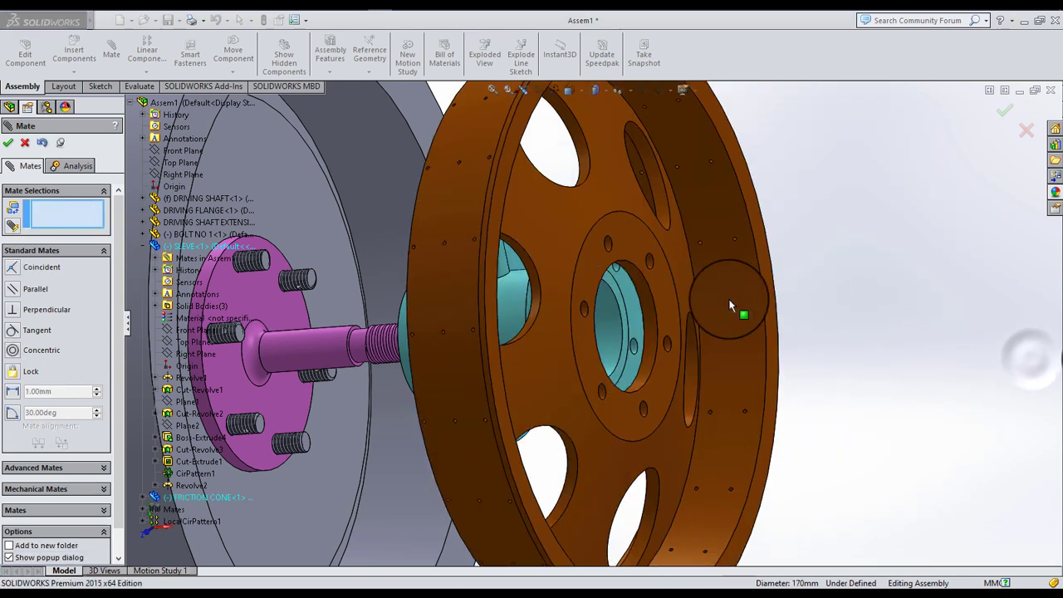
pyautogui.click(667, 299)
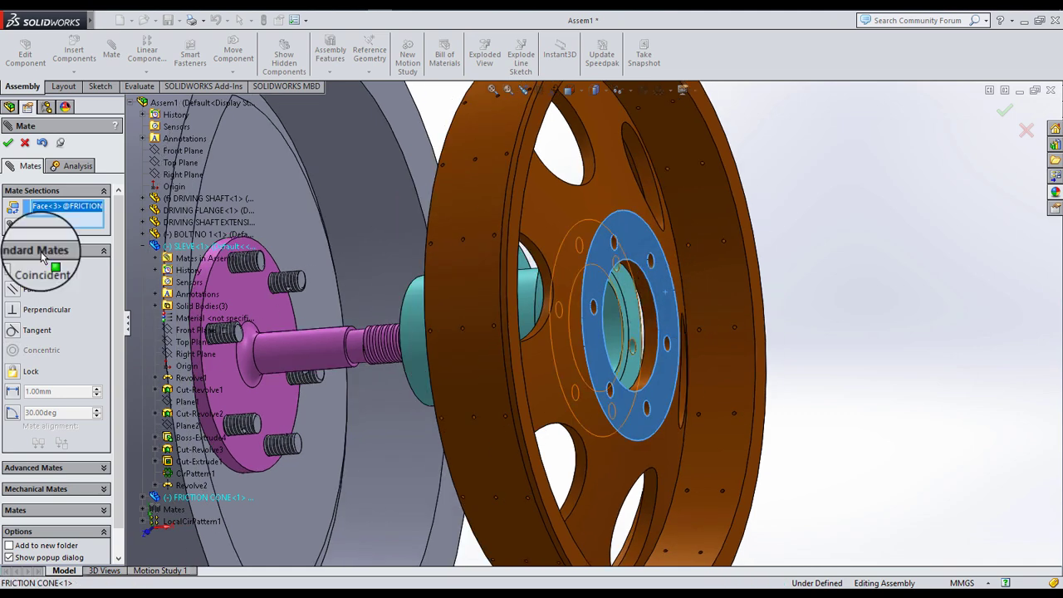
pyautogui.click(26, 146)
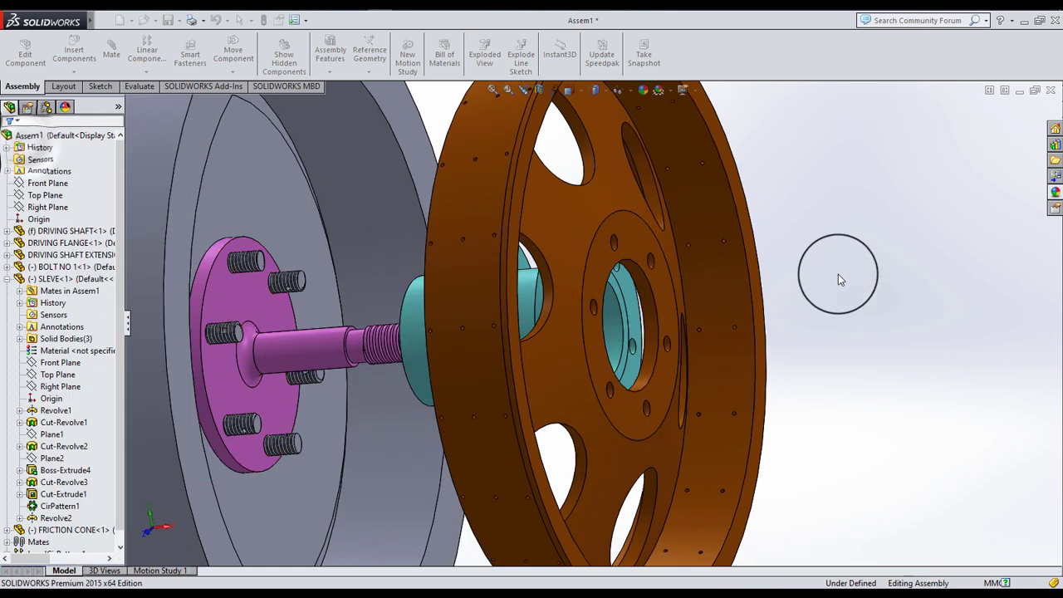
pyautogui.press('f')
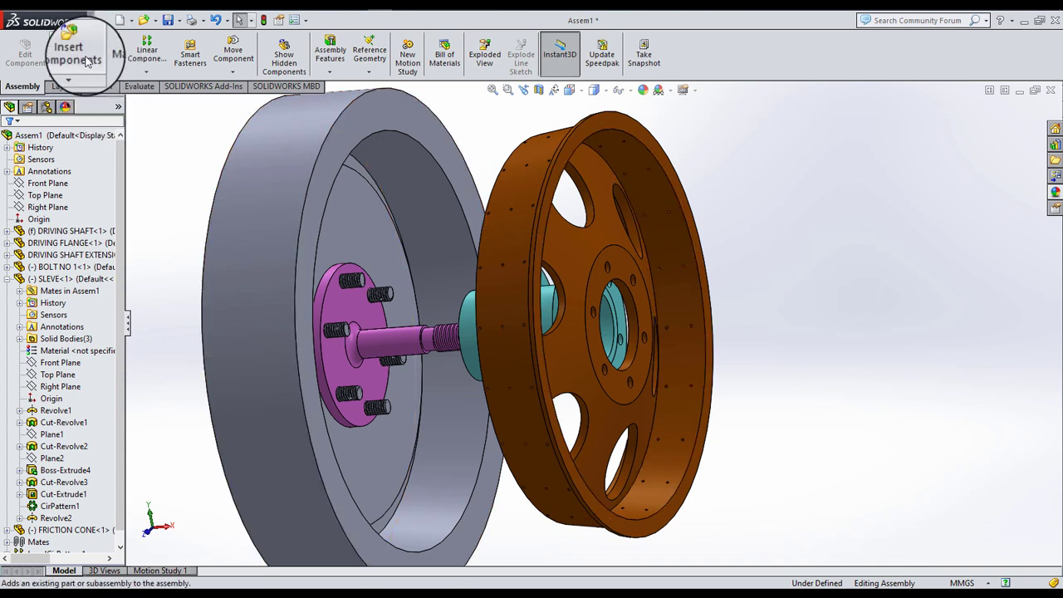
# - Insert FRICTION FABRICK.SLDPRT and drop the ring beside the friction cone
pyautogui.click(73, 54)
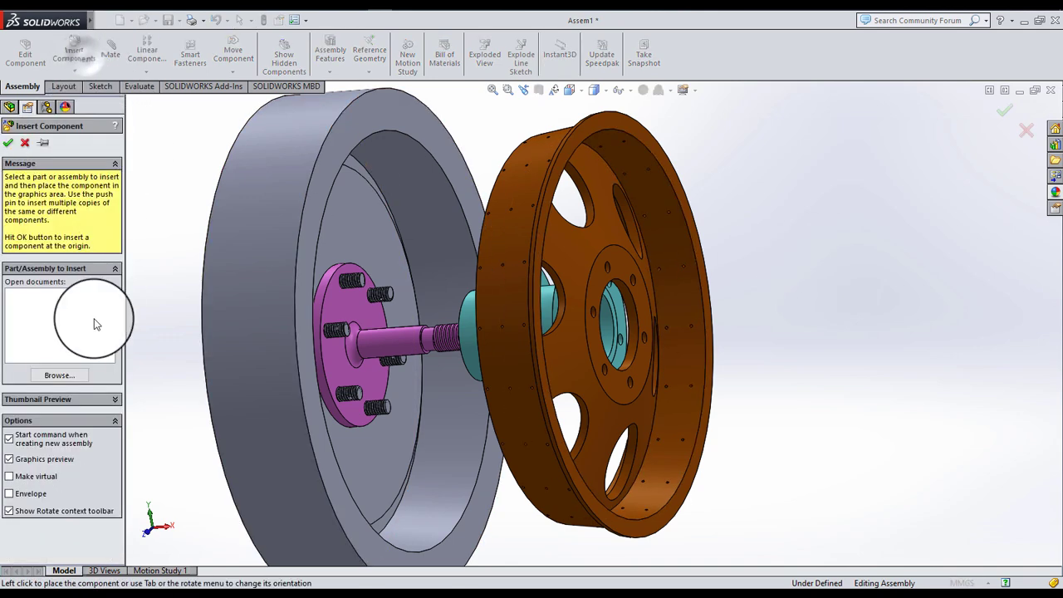
pyautogui.click(64, 376)
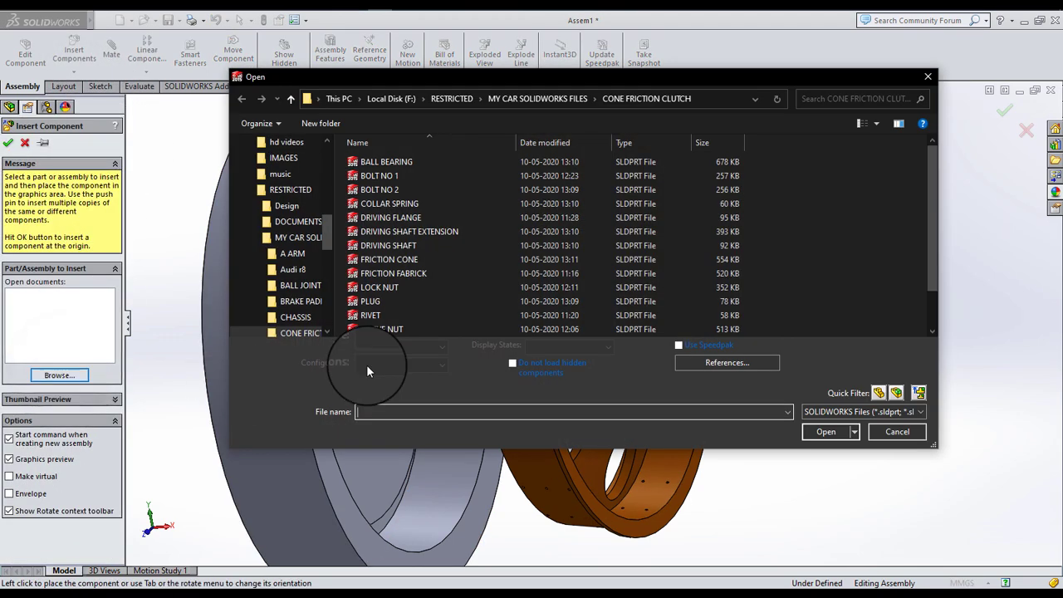
pyautogui.click(407, 279)
pyautogui.click(823, 431)
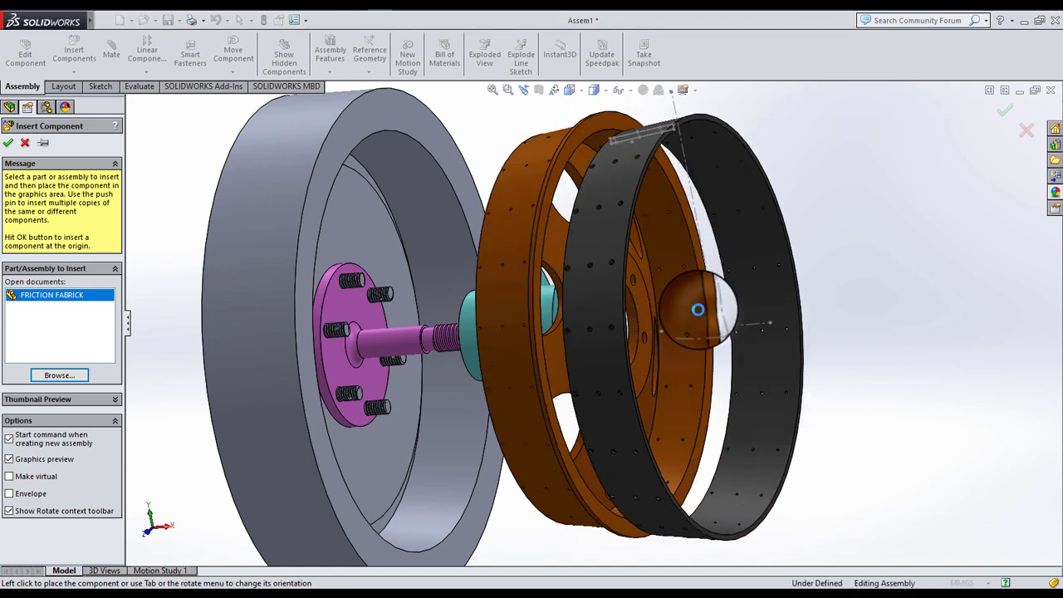
pyautogui.click(698, 309)
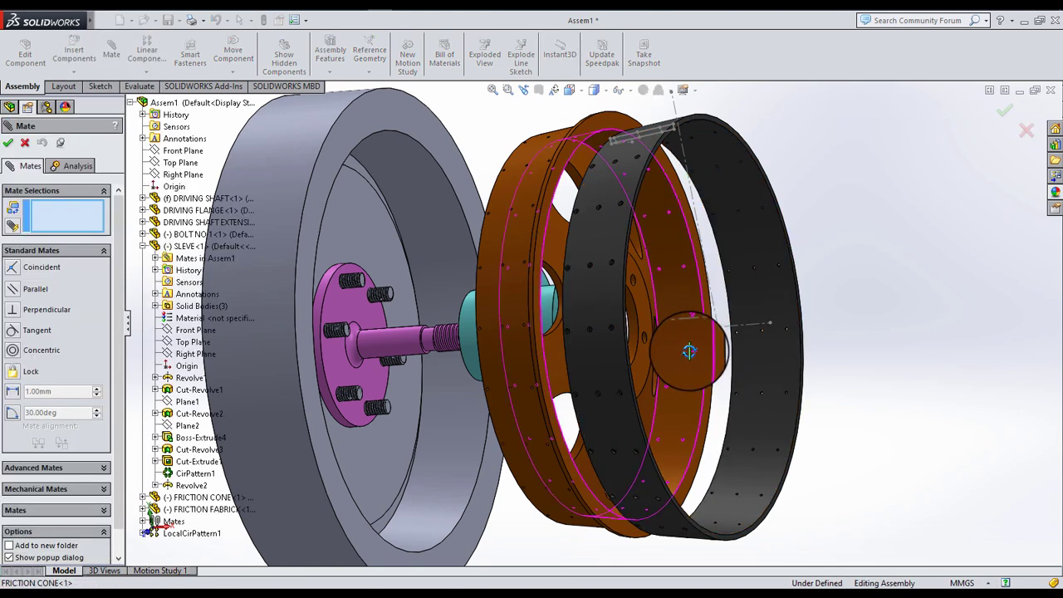
# - Finish the pending mate so the fabric ring sits coaxially around the cone
pyautogui.moveTo(689, 351); pyautogui.dragTo(678, 357, button='middle')
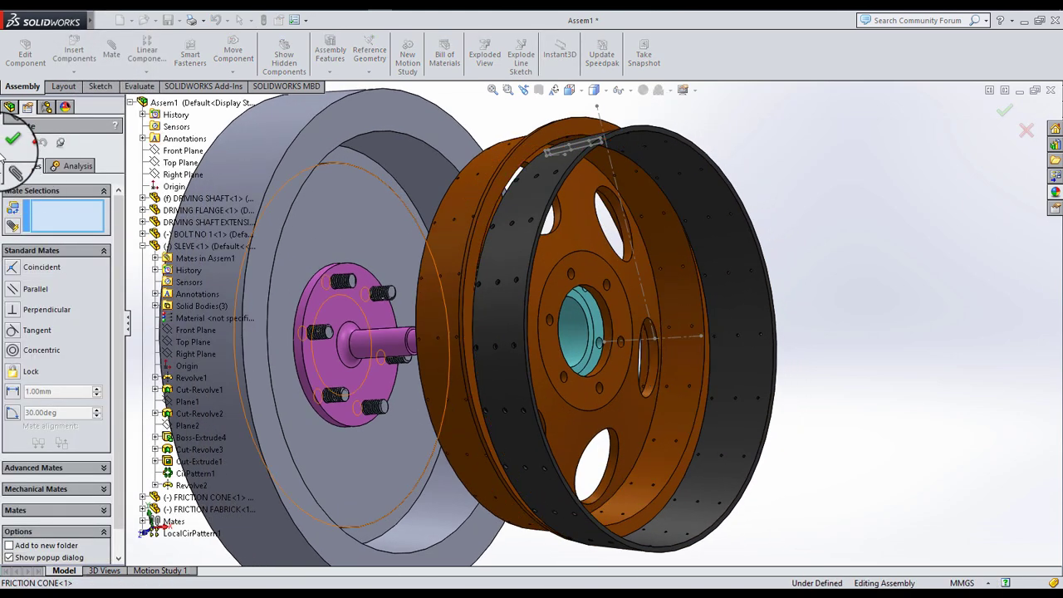
pyautogui.click(57, 146)
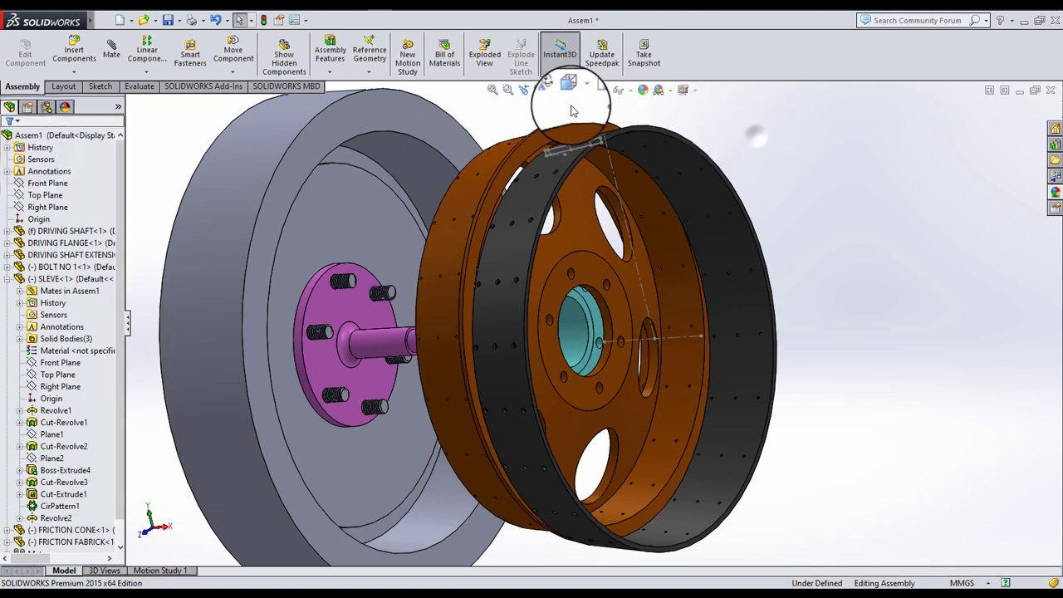
pyautogui.click(623, 90)
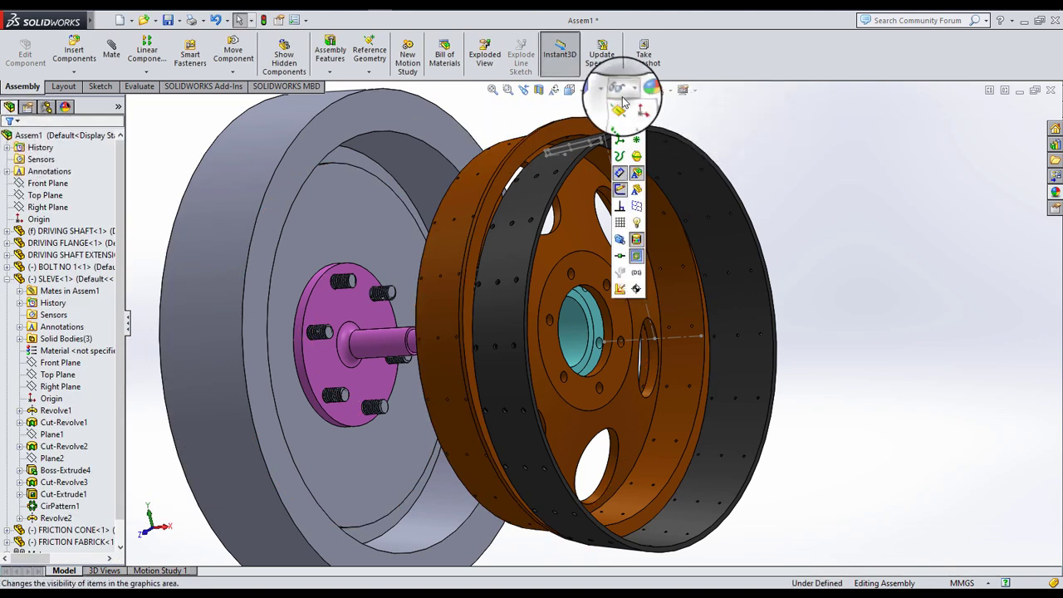
pyautogui.click(798, 156)
# - Select the friction cone and open FRICTION CONE as its own part
pyautogui.scroll(3, 573, 328)
pyautogui.scroll(-2, 525, 255)
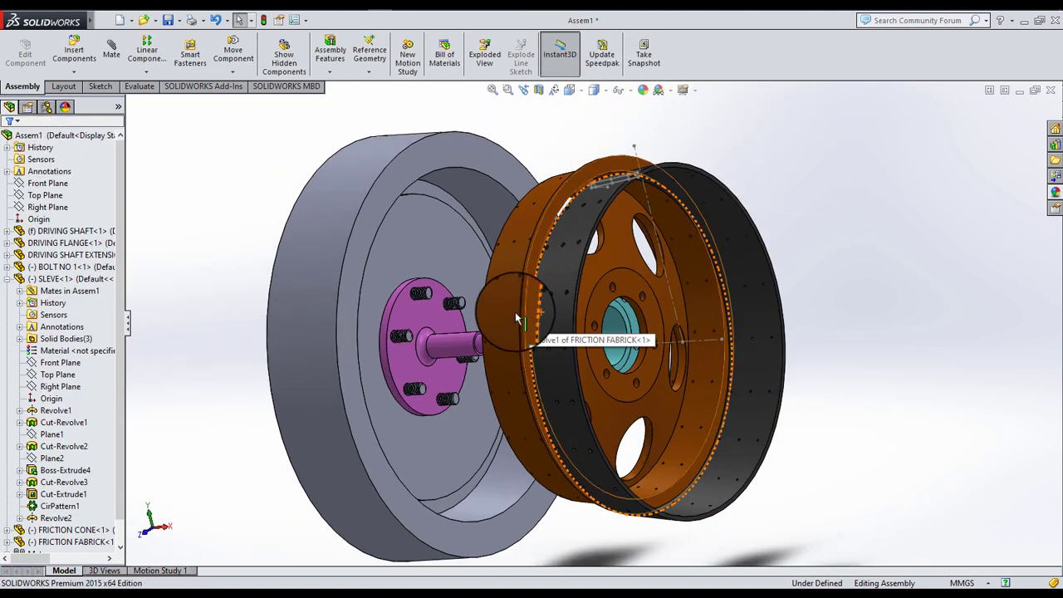
pyautogui.click(505, 313)
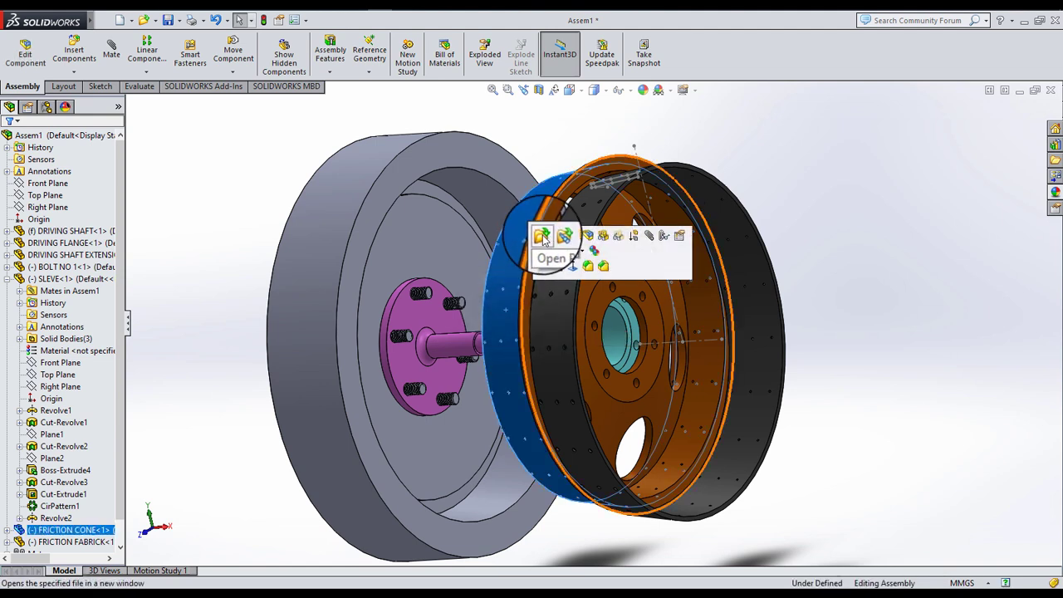
pyautogui.click(542, 237)
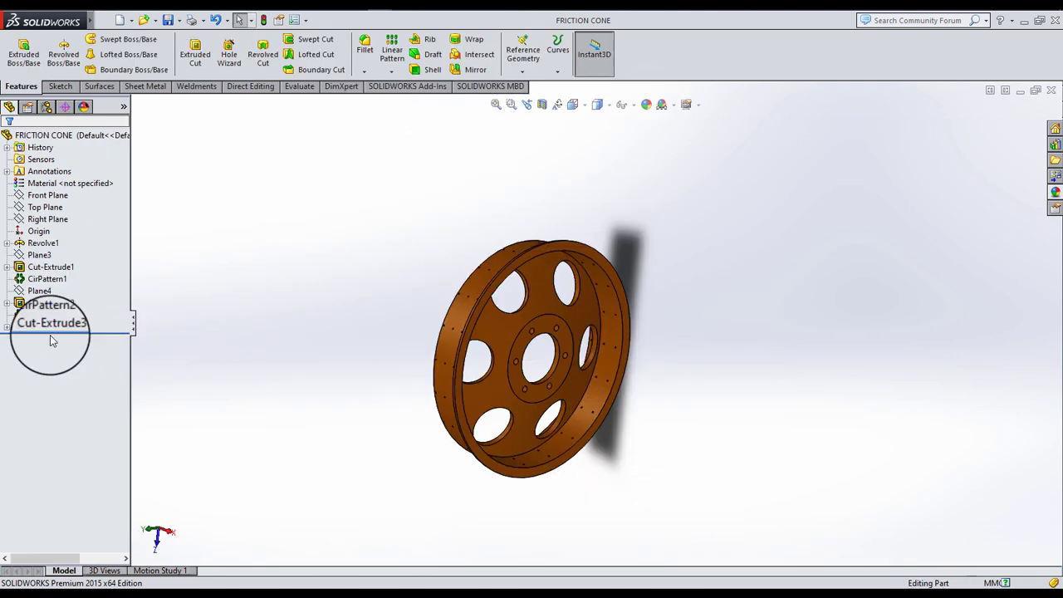
# - Show the cone's Sketch2 profile under Revolve1
pyautogui.click(52, 327)
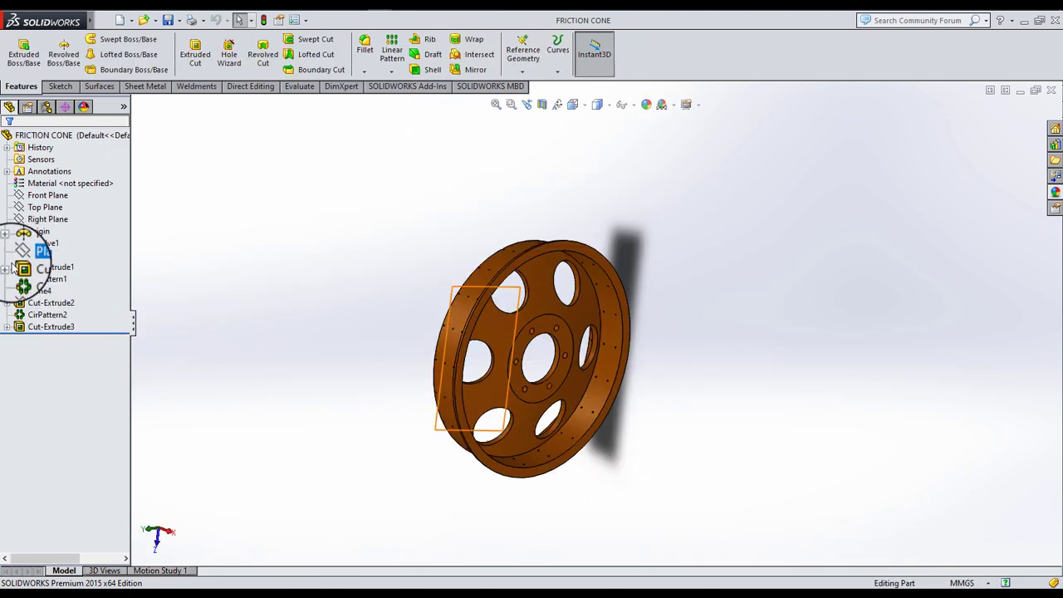
pyautogui.click(41, 244)
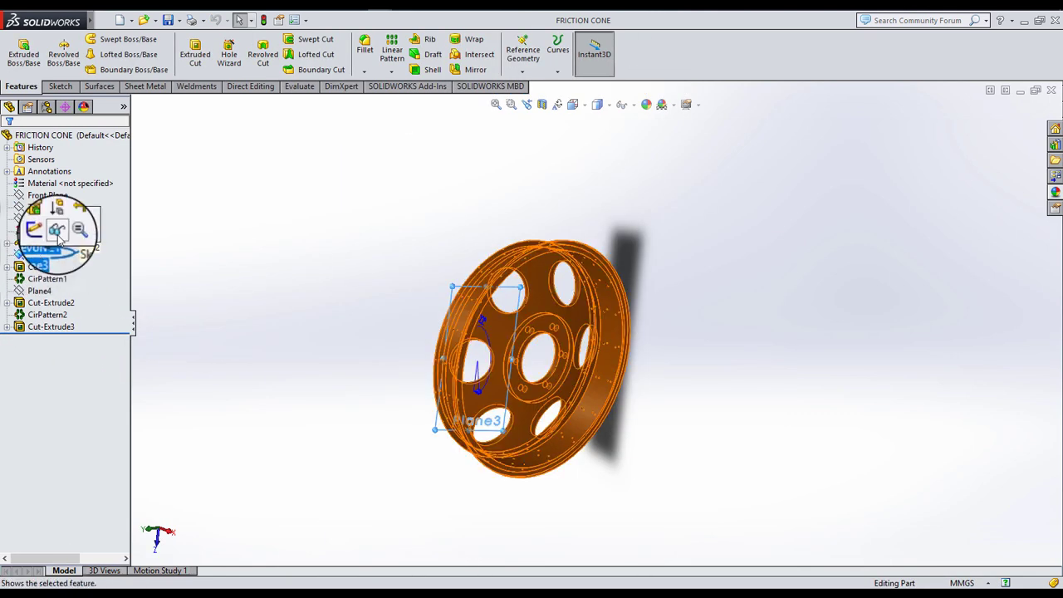
pyautogui.click(56, 239)
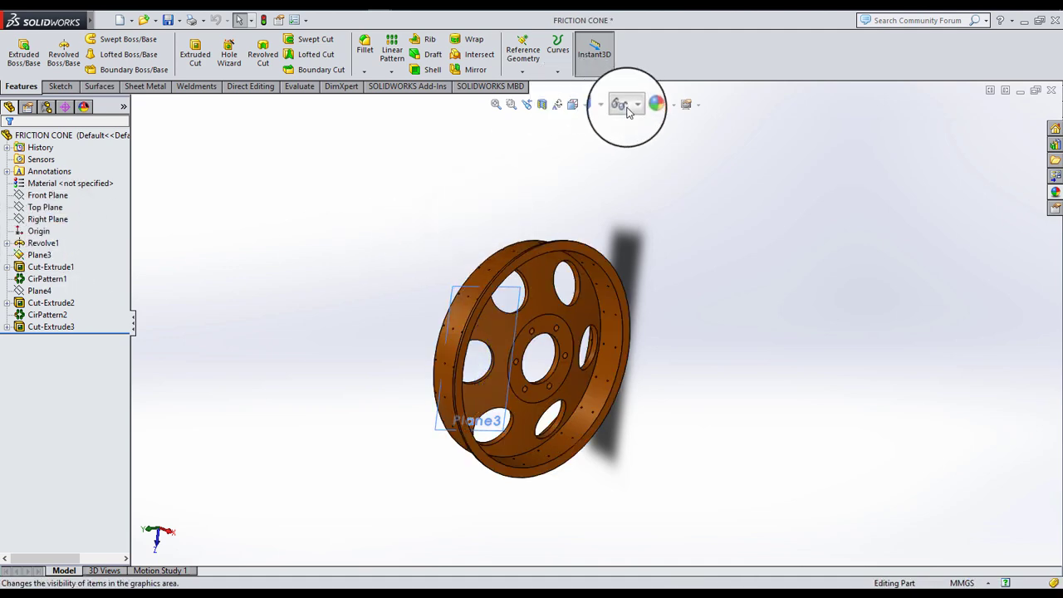
pyautogui.click(8, 245)
pyautogui.click(41, 255)
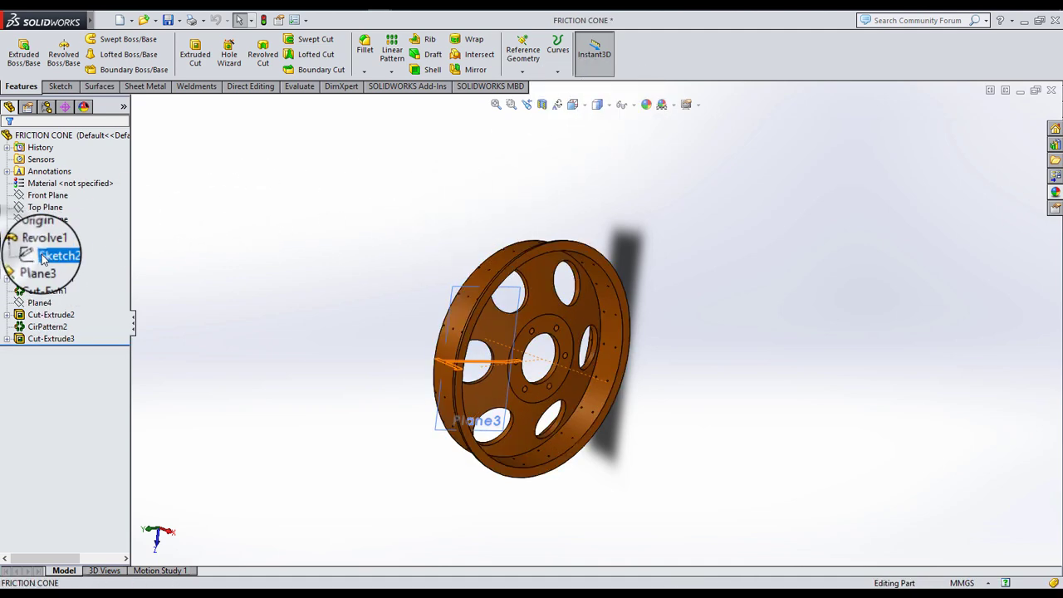
pyautogui.click(51, 238)
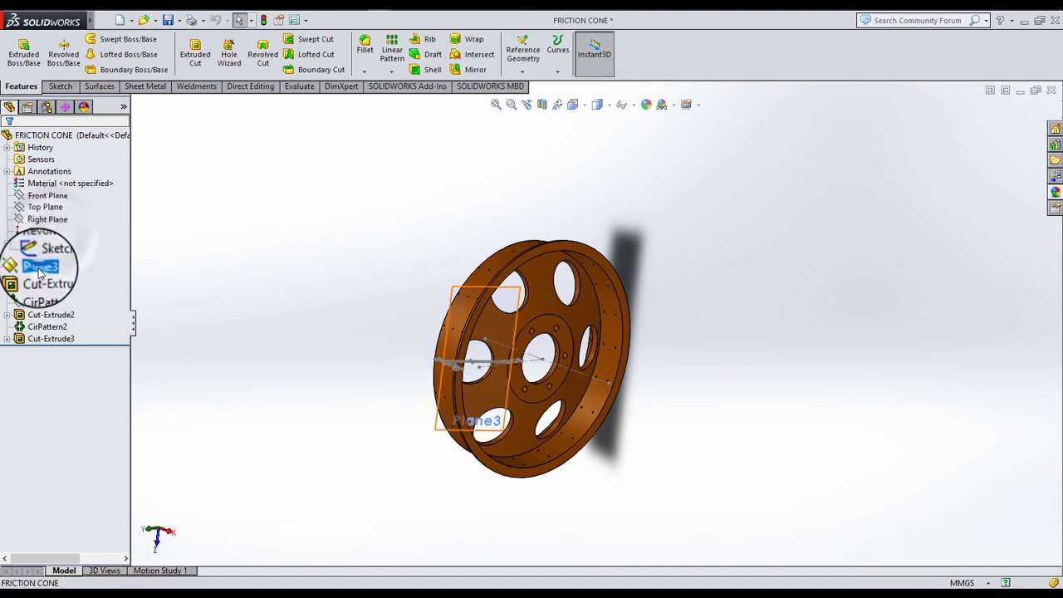
pyautogui.click(49, 265)
# - Save and close the FRICTION CONE part, returning to Assem1
pyautogui.click(260, 213)
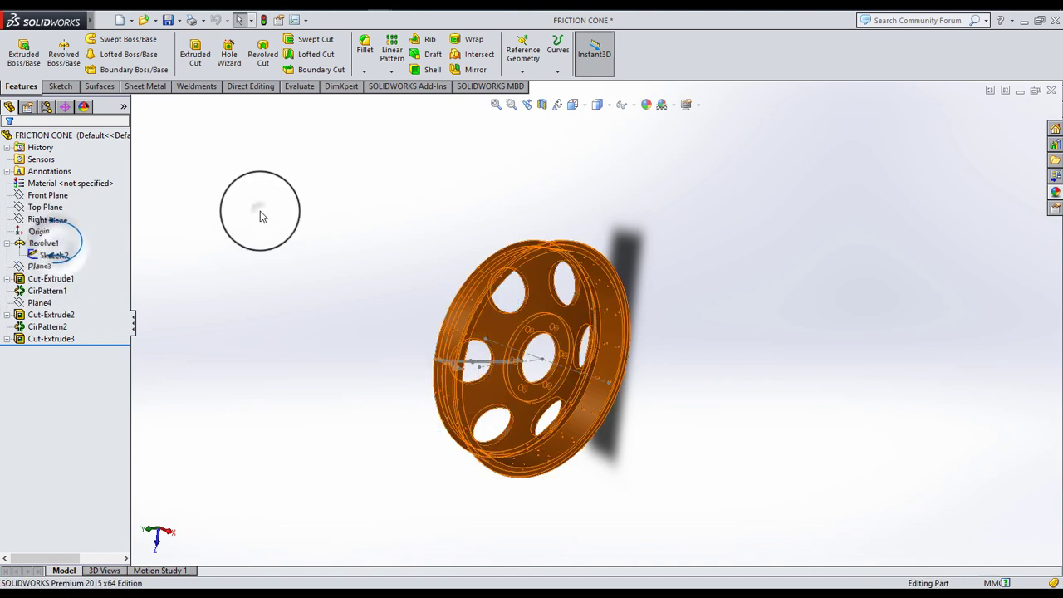
pyautogui.click(1051, 90)
pyautogui.click(532, 383)
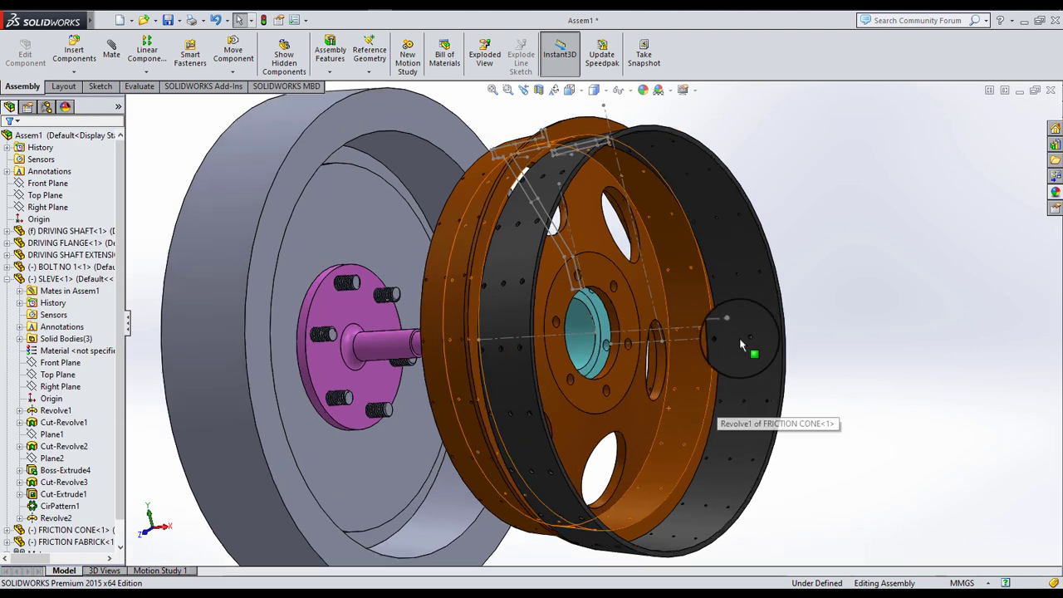
# - Move the ring aside and mate its sketch Line1 coincident with the cone's Sketch2 line
pyautogui.moveTo(708, 322)
pyautogui.mouseDown()
pyautogui.moveTo(759, 237)
pyautogui.moveTo(755, 250)
pyautogui.moveTo(806, 249)
pyautogui.moveTo(847, 277)
pyautogui.mouseUp()
pyautogui.click(921, 185)
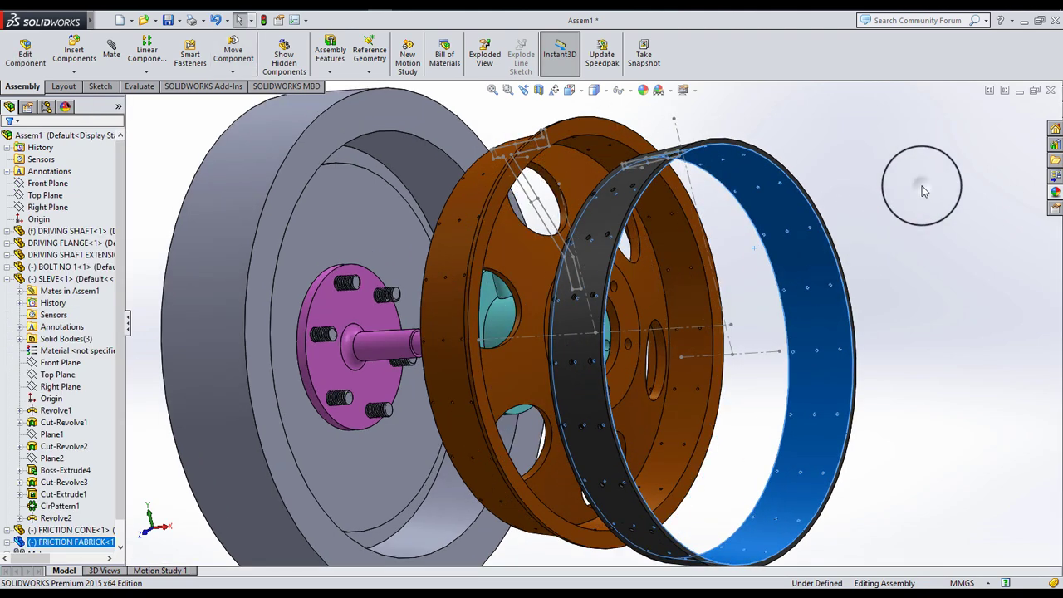
pyautogui.click(113, 53)
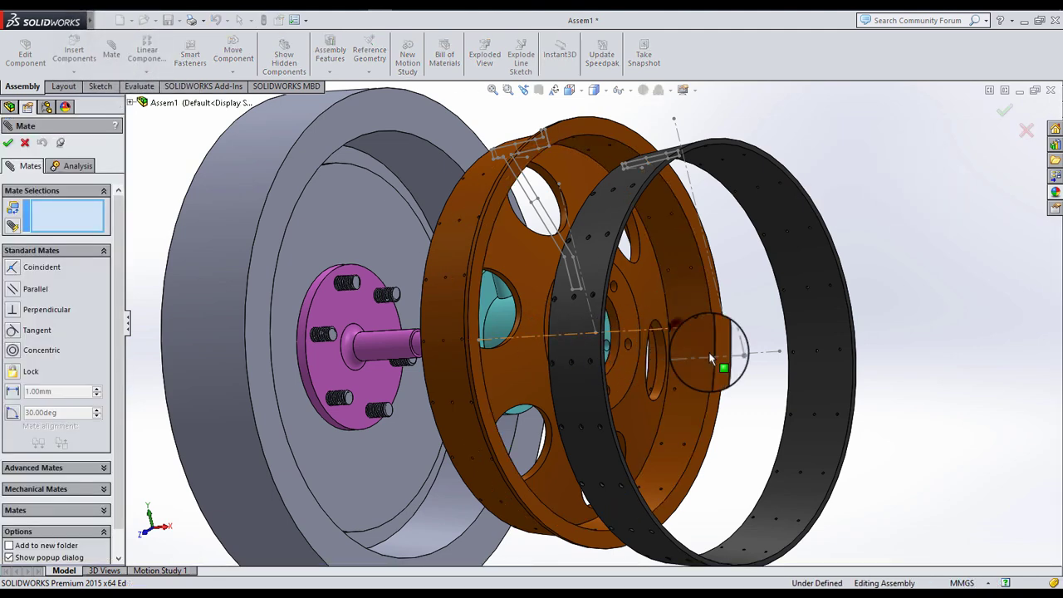
pyautogui.click(735, 355)
pyautogui.click(750, 357)
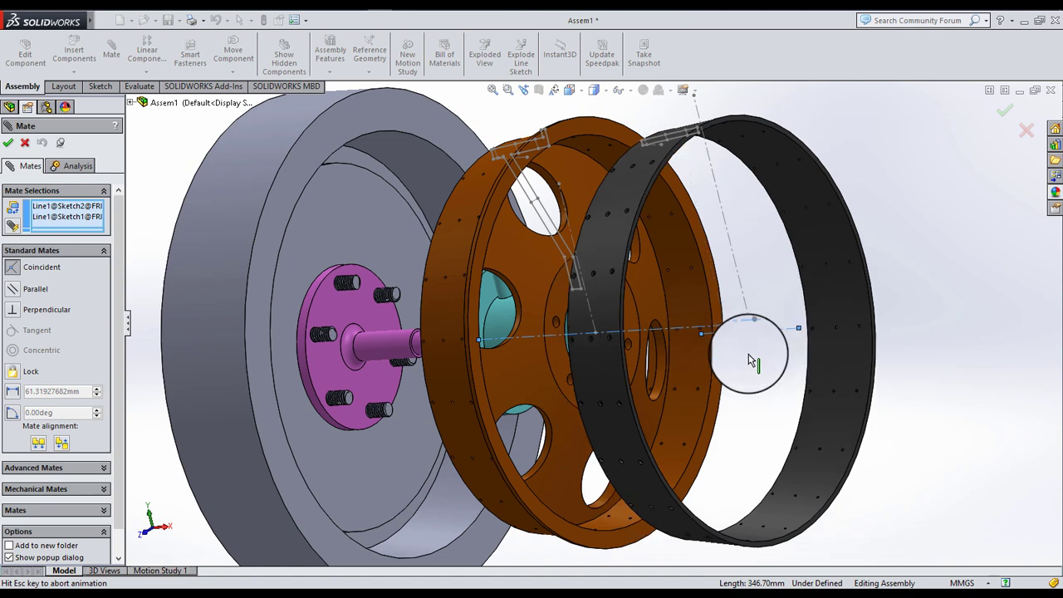
pyautogui.click(899, 378)
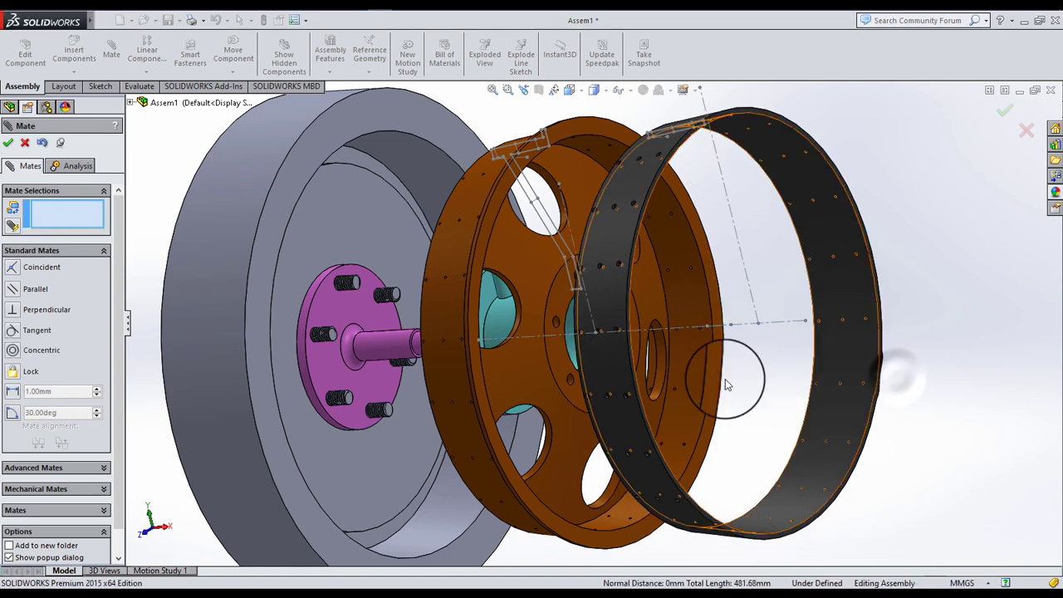
pyautogui.click(10, 145)
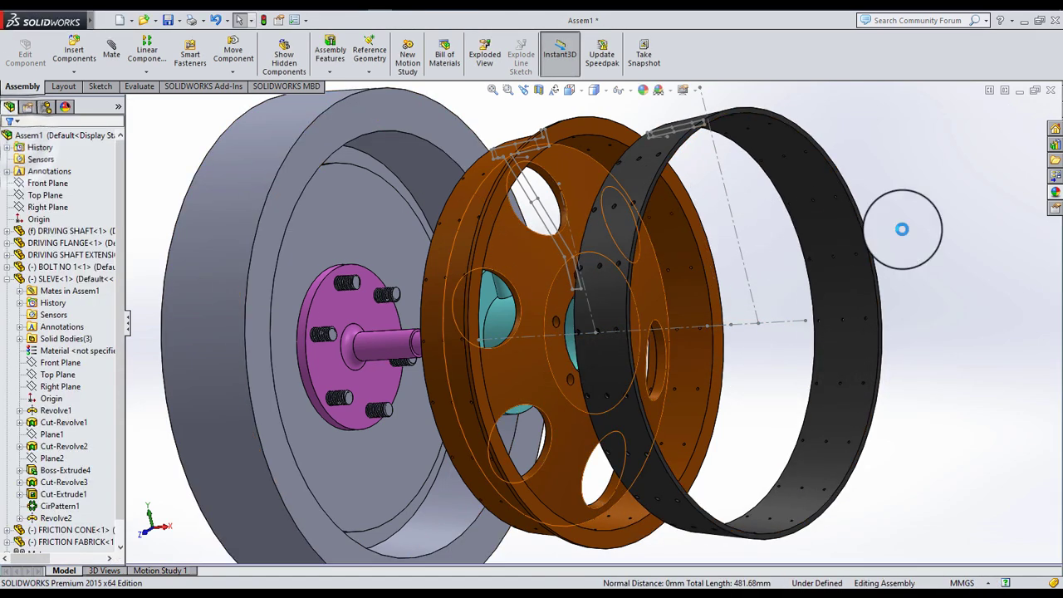
pyautogui.click(842, 198)
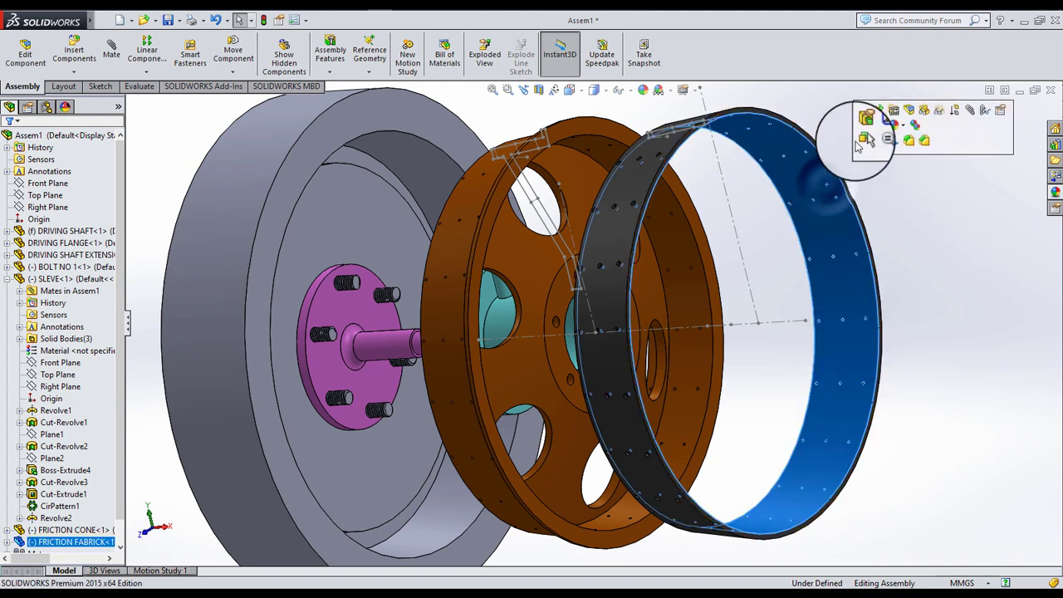
# - Open the FRICTION FABRICK part and start editing its Sketch1
pyautogui.click(863, 118)
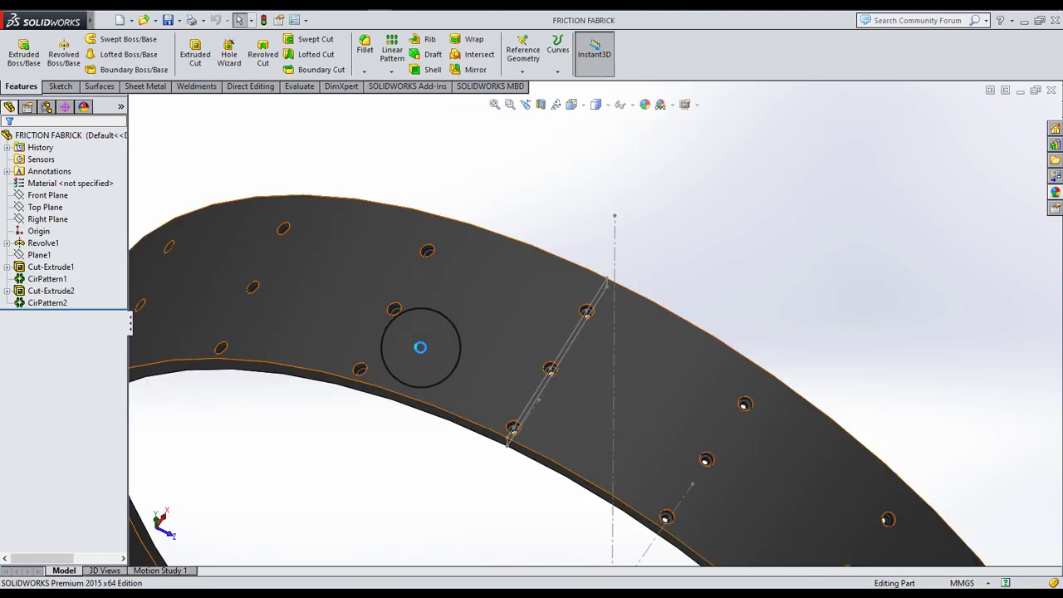
pyautogui.scroll(3, 421, 347)
pyautogui.moveTo(451, 324); pyautogui.dragTo(415, 280, button='middle')
pyautogui.scroll(-3, 555, 384)
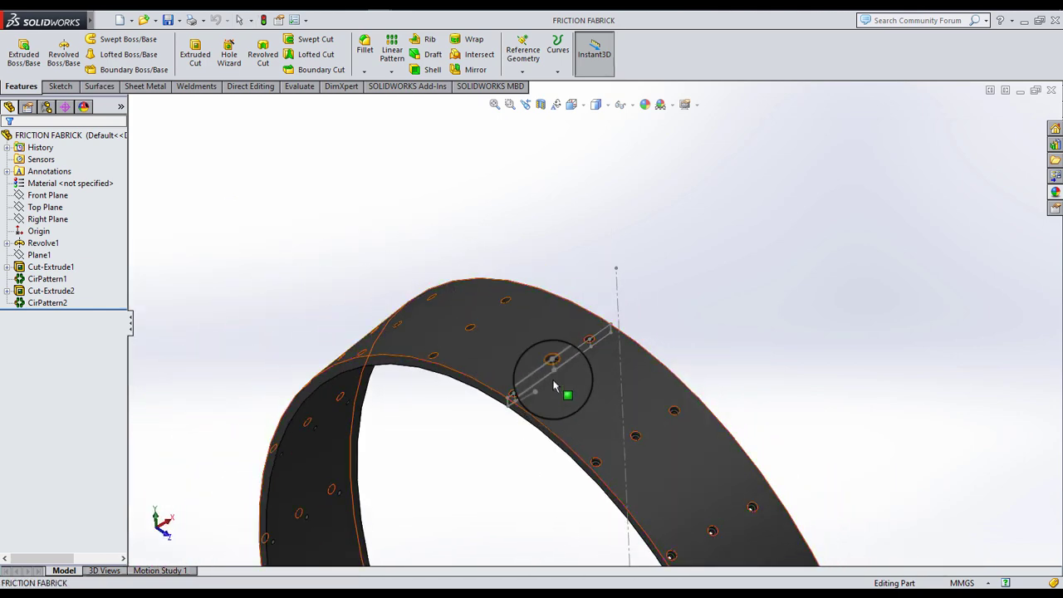
pyautogui.scroll(5, 555, 385)
pyautogui.scroll(-3, 546, 356)
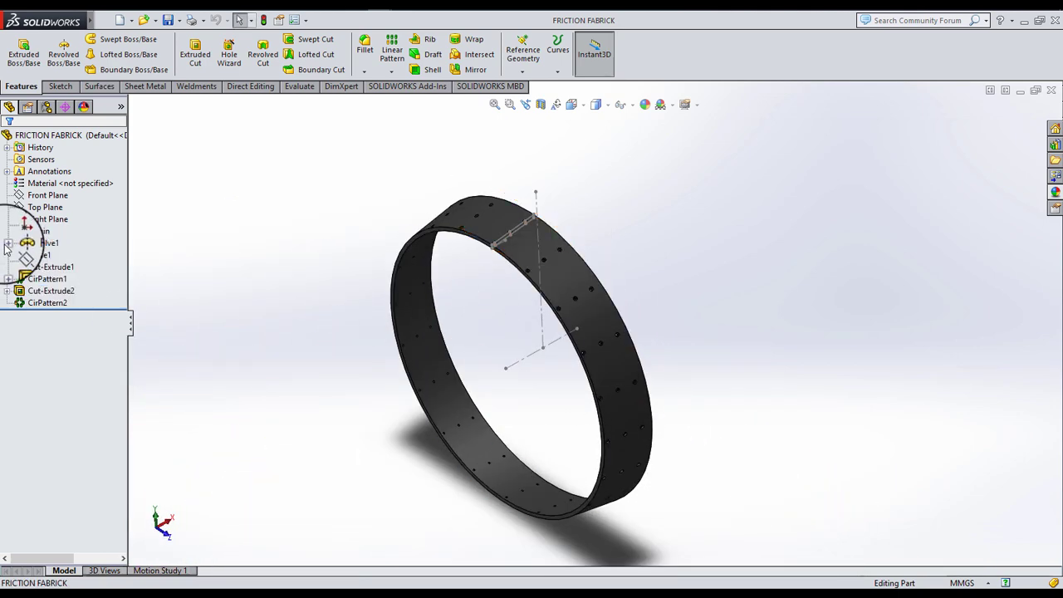
pyautogui.click(51, 254)
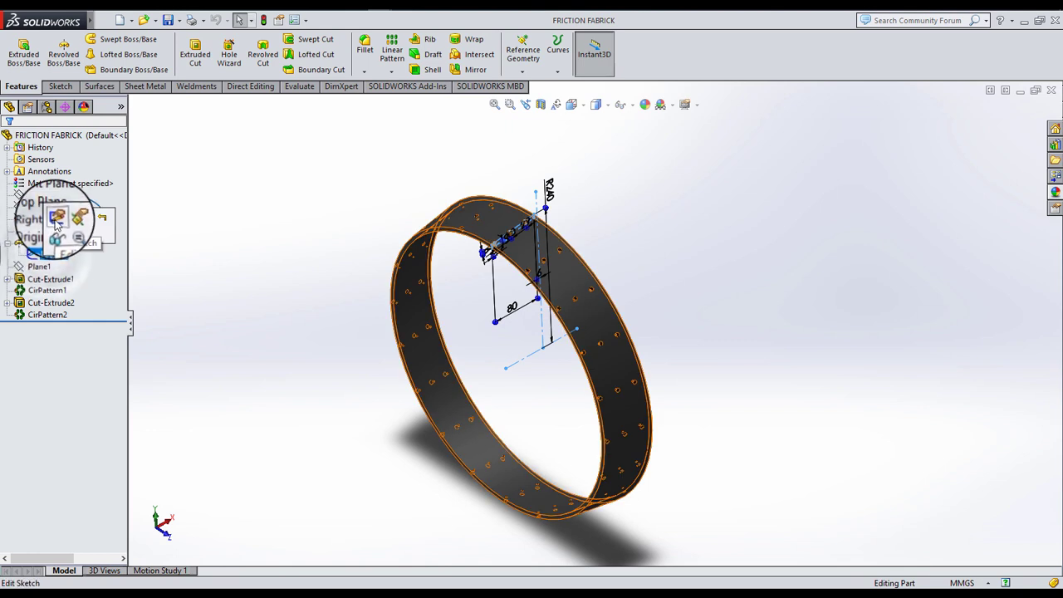
pyautogui.click(256, 220)
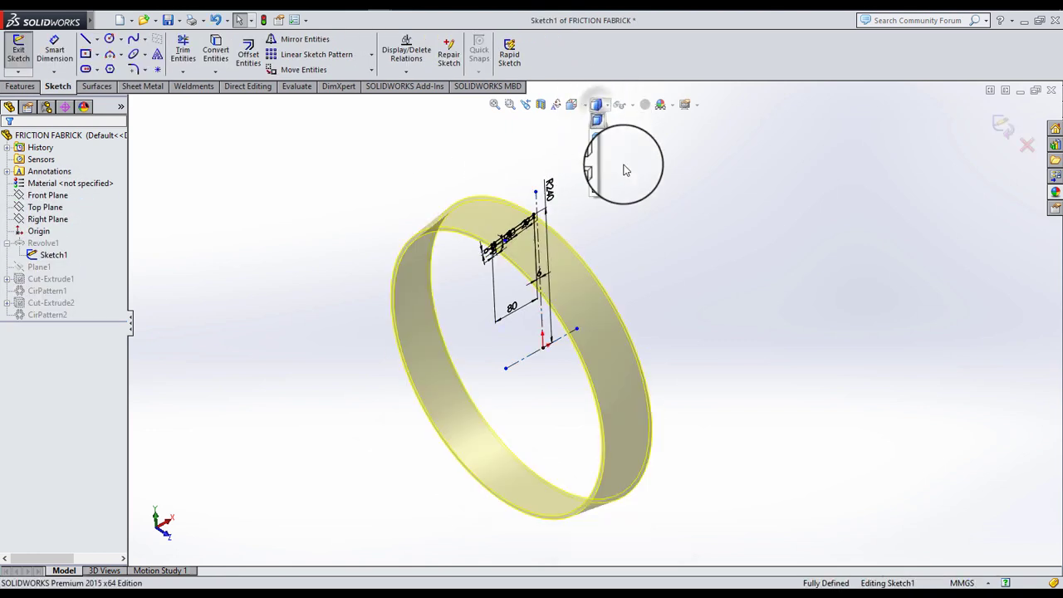
# - In Front view, change the ring's 80 width dimension to 74 (80-6)
pyautogui.click(633, 166)
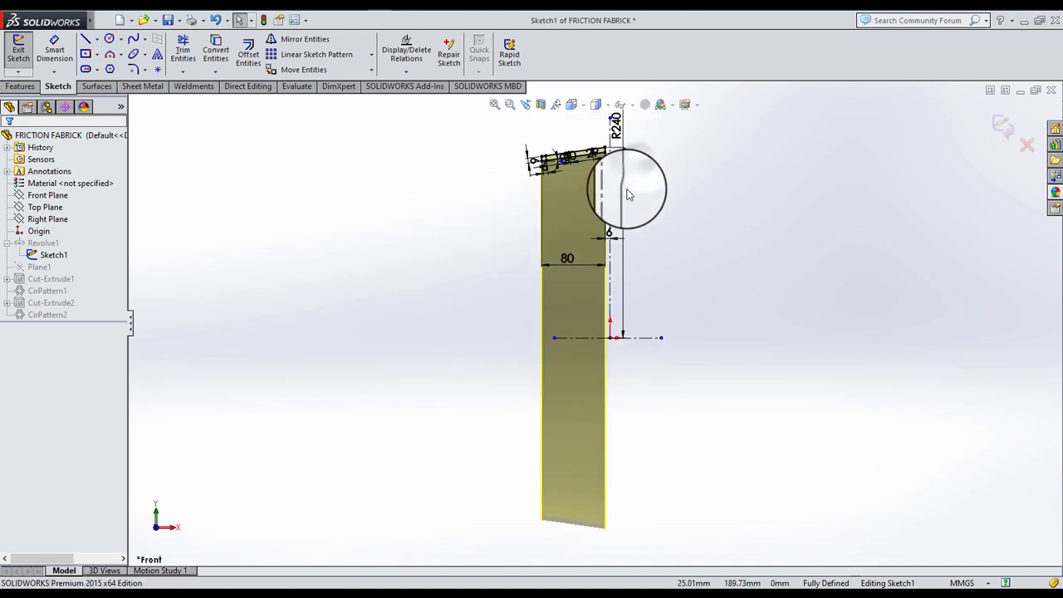
pyautogui.scroll(-3, 588, 198)
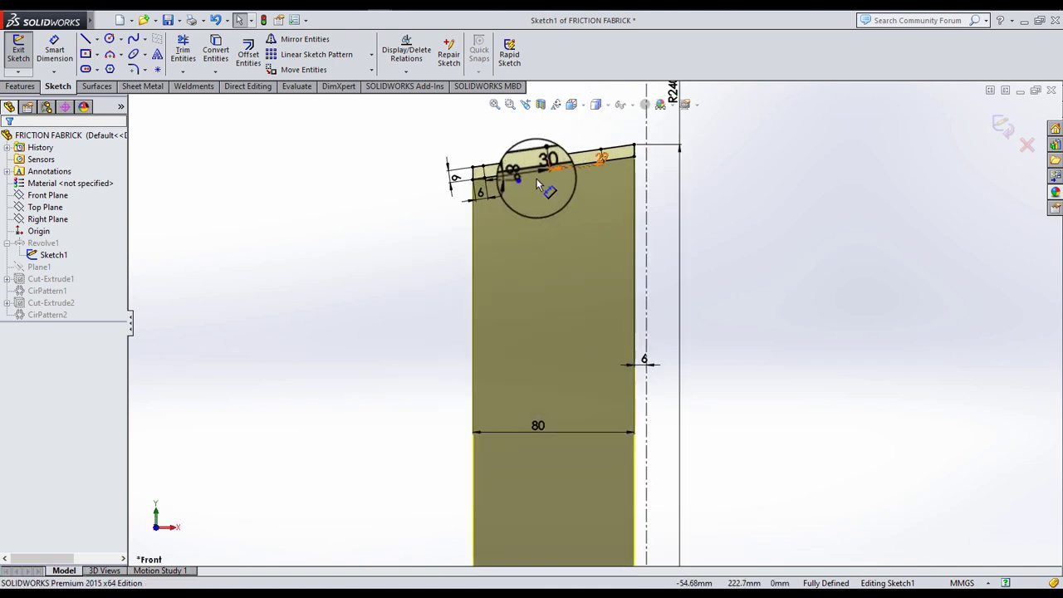
pyautogui.scroll(-2, 538, 184)
pyautogui.scroll(3, 581, 228)
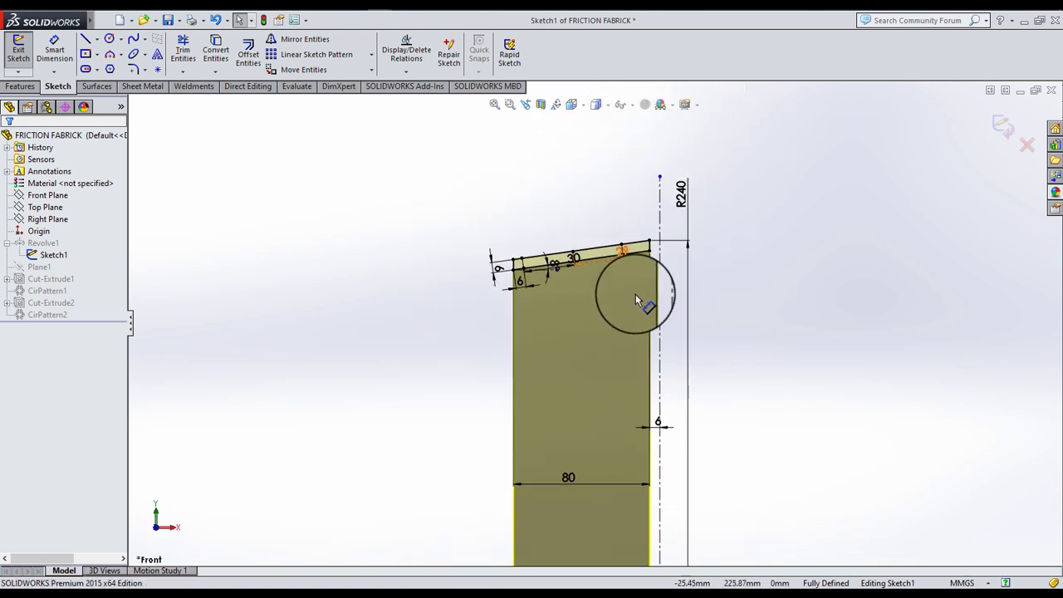
pyautogui.moveTo(564, 482); pyautogui.dragTo(571, 184)
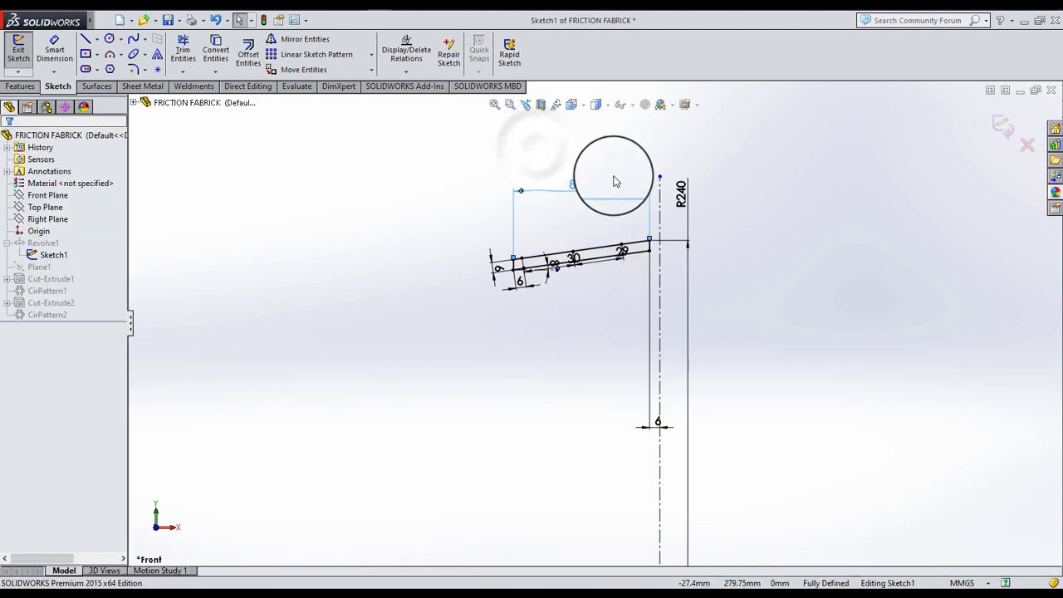
pyautogui.scroll(-2, 614, 191)
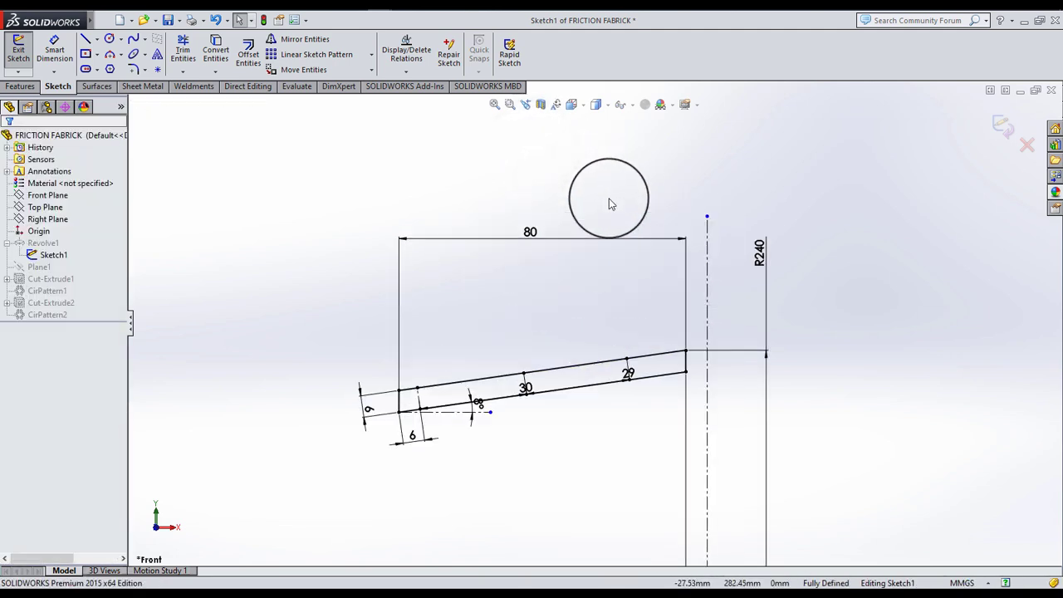
pyautogui.doubleClick(530, 232)
pyautogui.write('80-6')
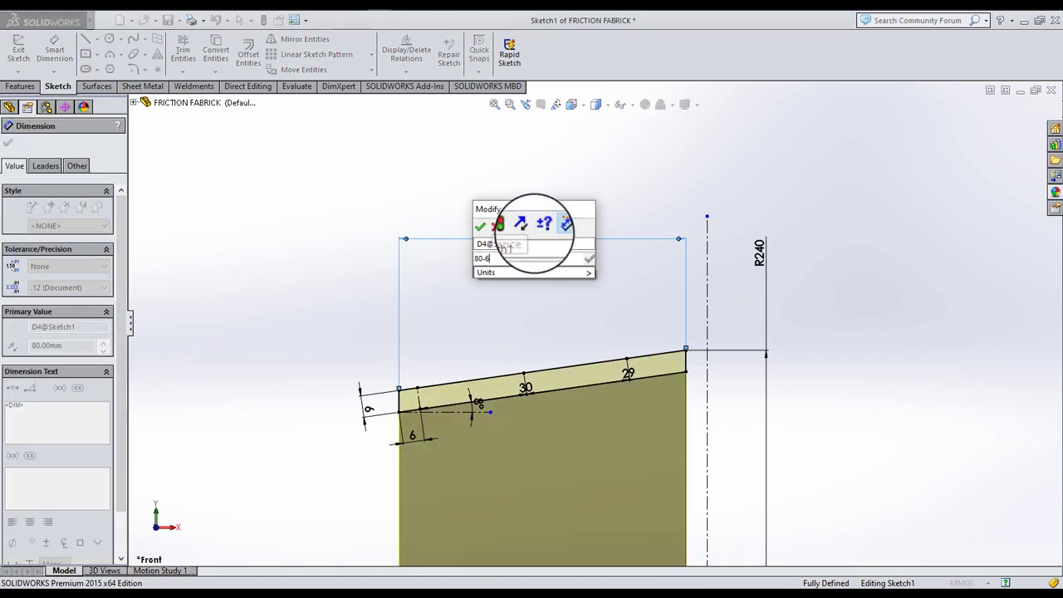
pyautogui.scroll(-5, 534, 236)
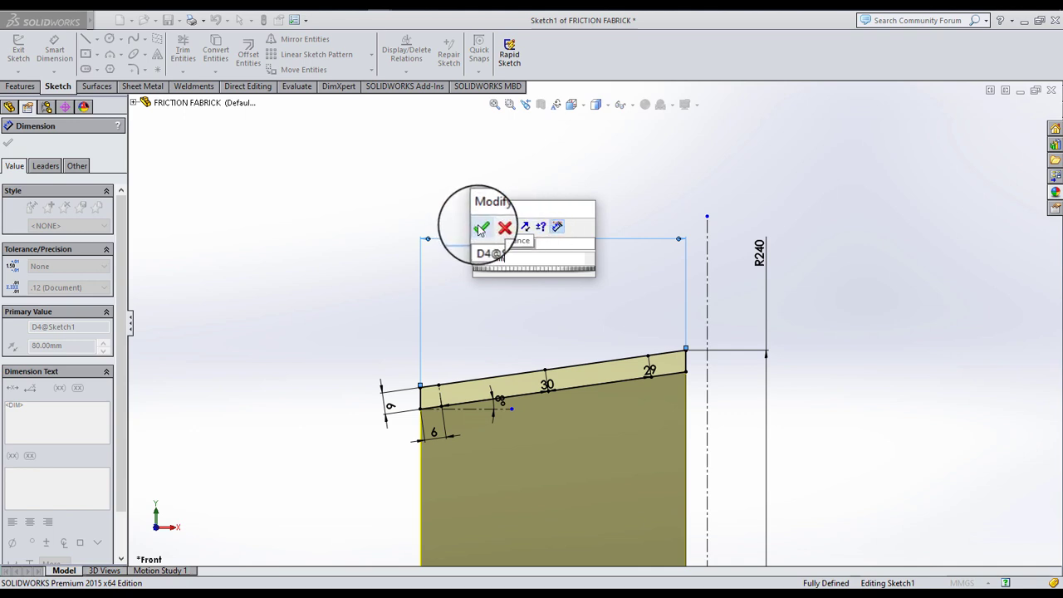
pyautogui.click(481, 225)
pyautogui.click(604, 201)
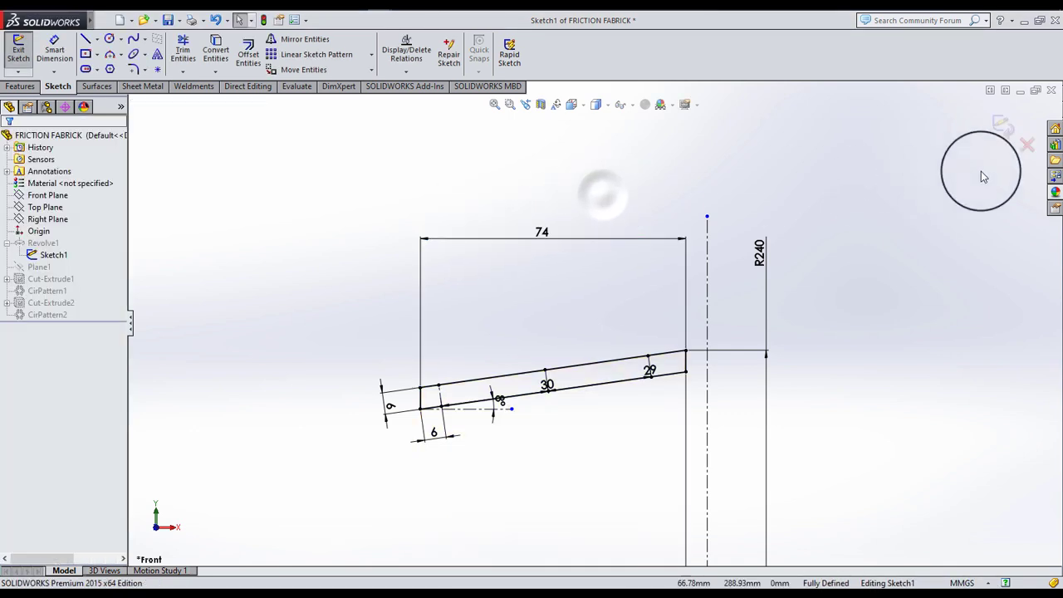
# - Exit Sketch1 to rebuild the 74-wide ring, then save and close FRICTION FABRICK
pyautogui.click(1004, 124)
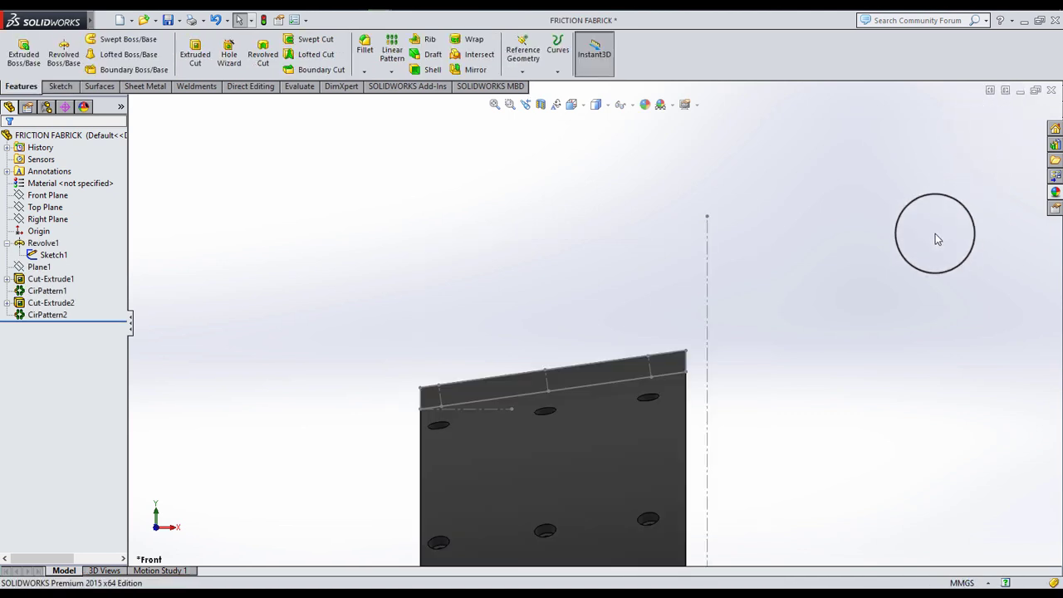
pyautogui.moveTo(1019, 133)
pyautogui.mouseDown(button='middle')
pyautogui.moveTo(847, 289)
pyautogui.moveTo(736, 299)
pyautogui.moveTo(1060, 80)
pyautogui.mouseUp(button='middle')
pyautogui.click(1052, 91)
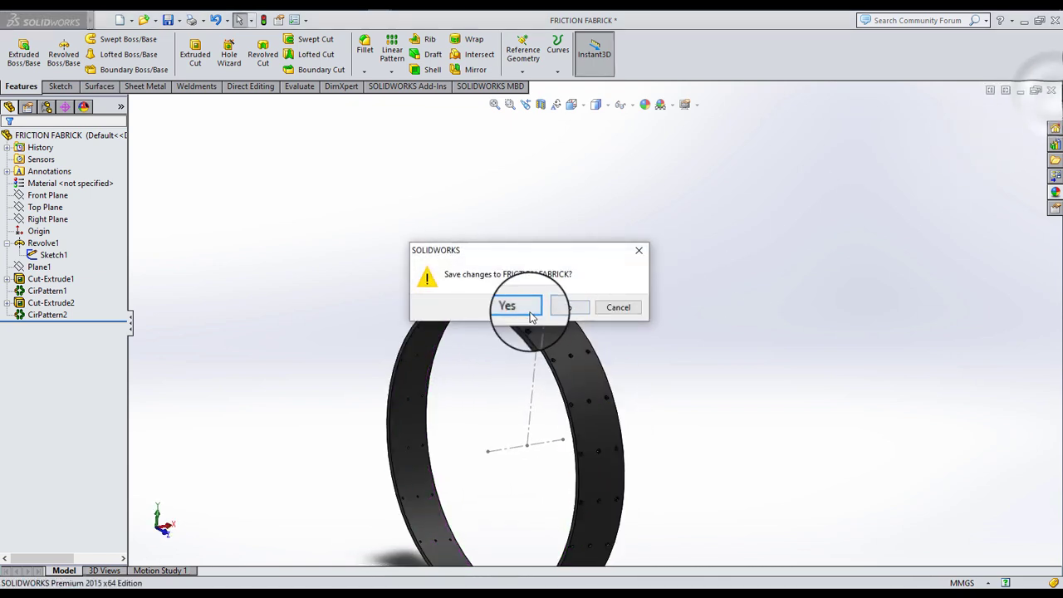
pyautogui.click(512, 304)
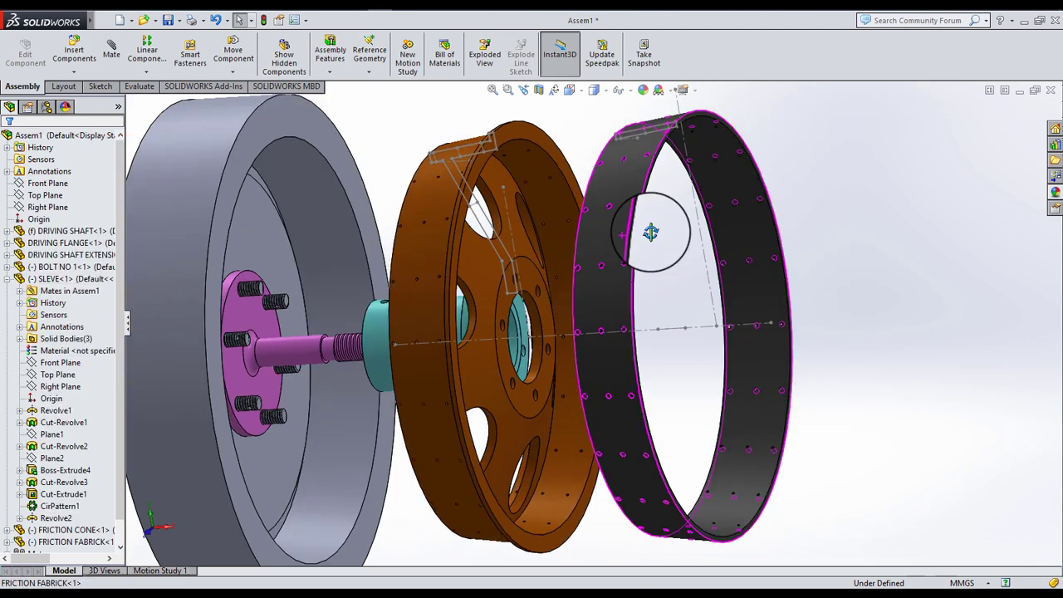
# - Mate the fabric ring's face coincident with the friction cone's face (Coincident6)
pyautogui.click(109, 49)
pyautogui.scroll(-3, 735, 162)
pyautogui.scroll(-2, 731, 148)
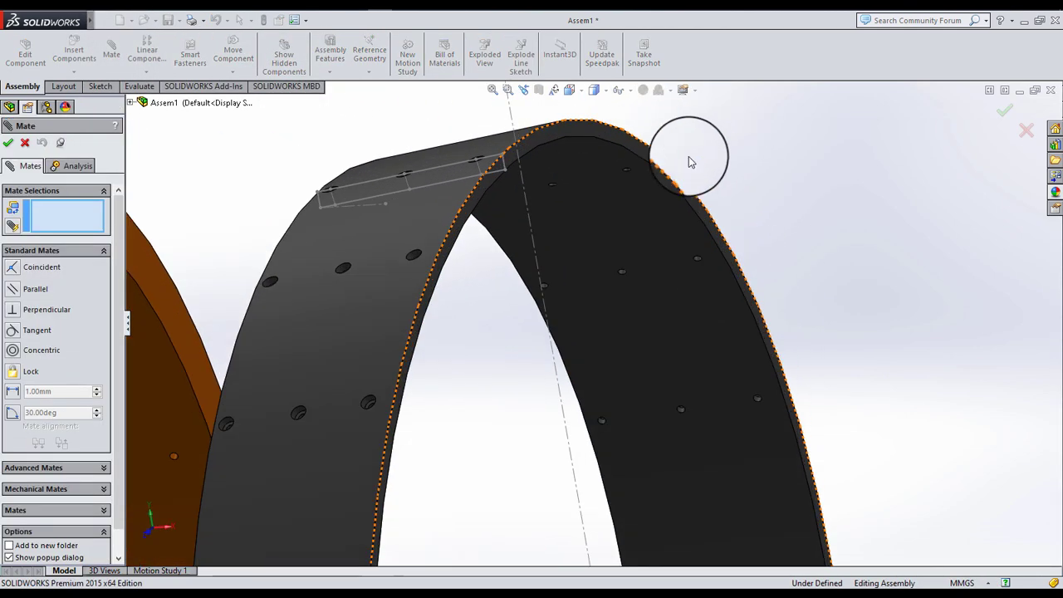
pyautogui.click(616, 183)
pyautogui.scroll(4, 580, 214)
pyautogui.scroll(3, 580, 214)
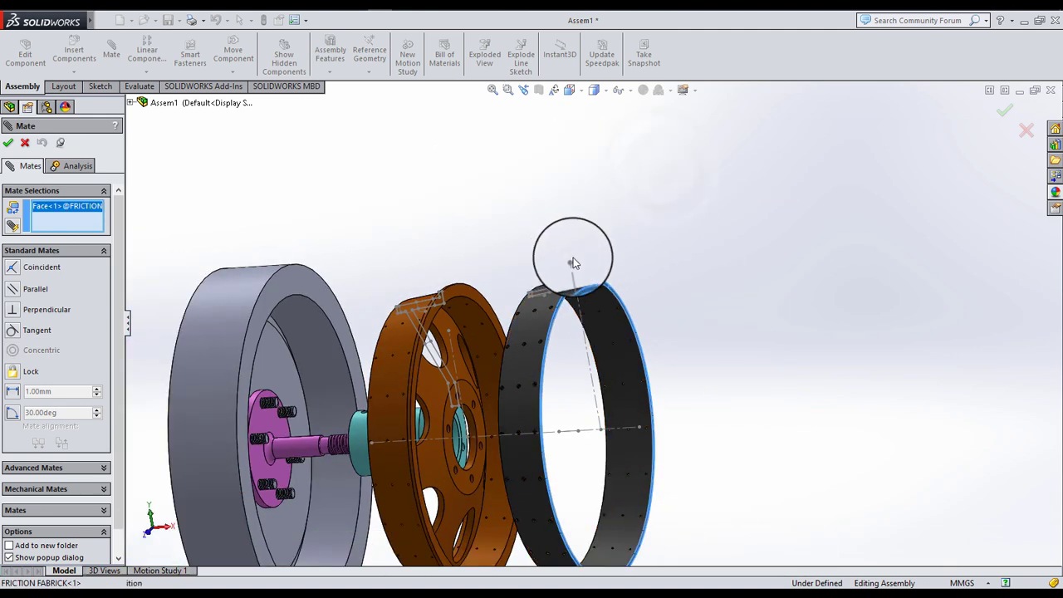
pyautogui.scroll(-1, 612, 285)
pyautogui.scroll(-2, 468, 301)
pyautogui.scroll(-1, 550, 307)
pyautogui.click(551, 307)
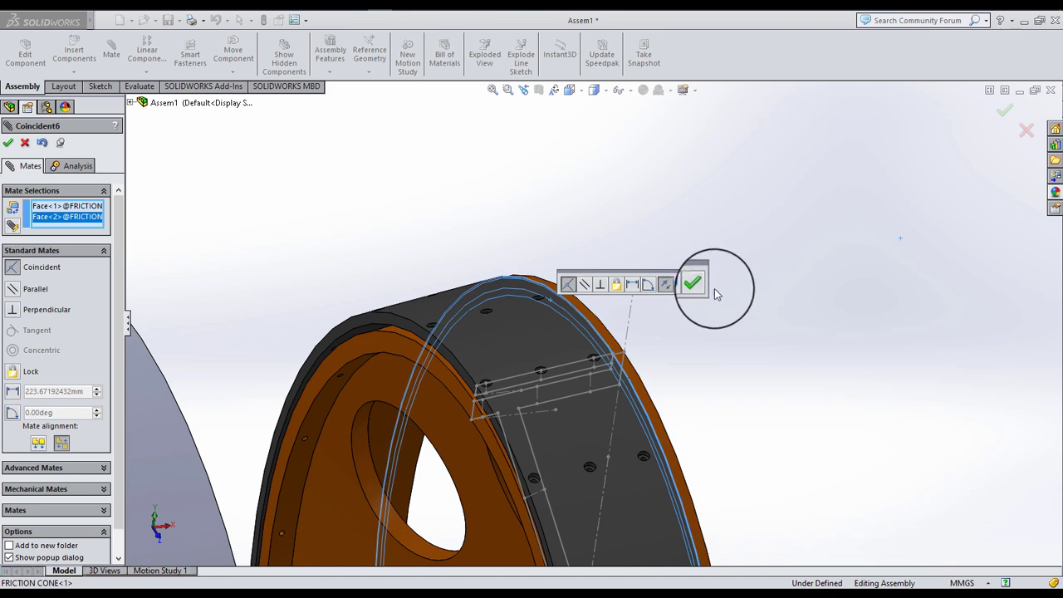
pyautogui.click(702, 287)
# - Orbit to inspect the seated ring and select Front Plane
pyautogui.moveTo(697, 315)
pyautogui.mouseDown(button='middle')
pyautogui.moveTo(671, 375)
pyautogui.moveTo(640, 368)
pyautogui.moveTo(635, 352)
pyautogui.moveTo(617, 427)
pyautogui.mouseUp(button='middle')
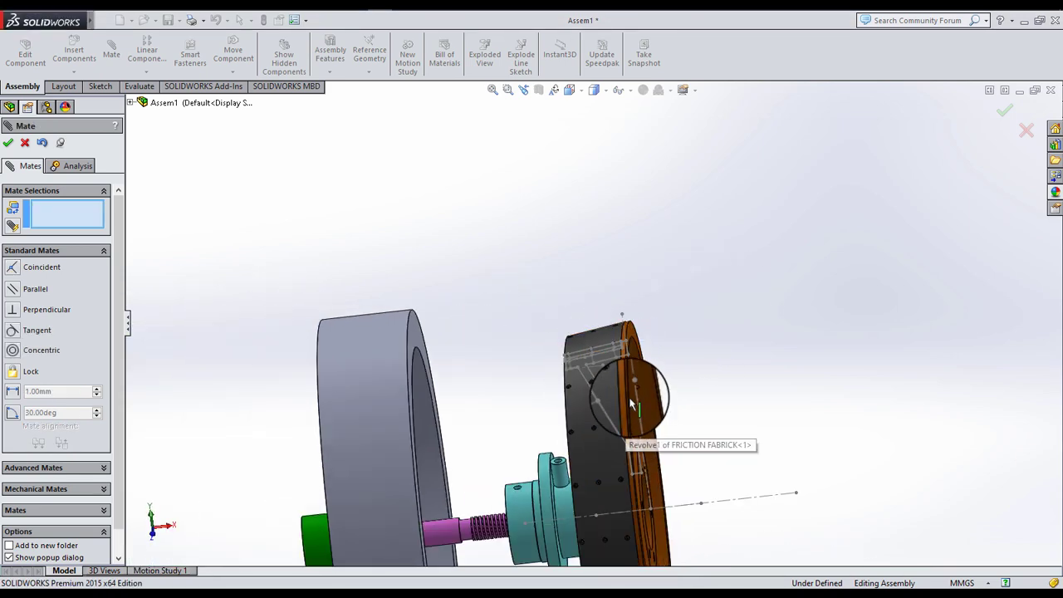
pyautogui.scroll(-3, 576, 336)
pyautogui.moveTo(576, 336)
pyautogui.mouseDown(button='middle')
pyautogui.moveTo(605, 422)
pyautogui.moveTo(510, 332)
pyautogui.mouseUp(button='middle')
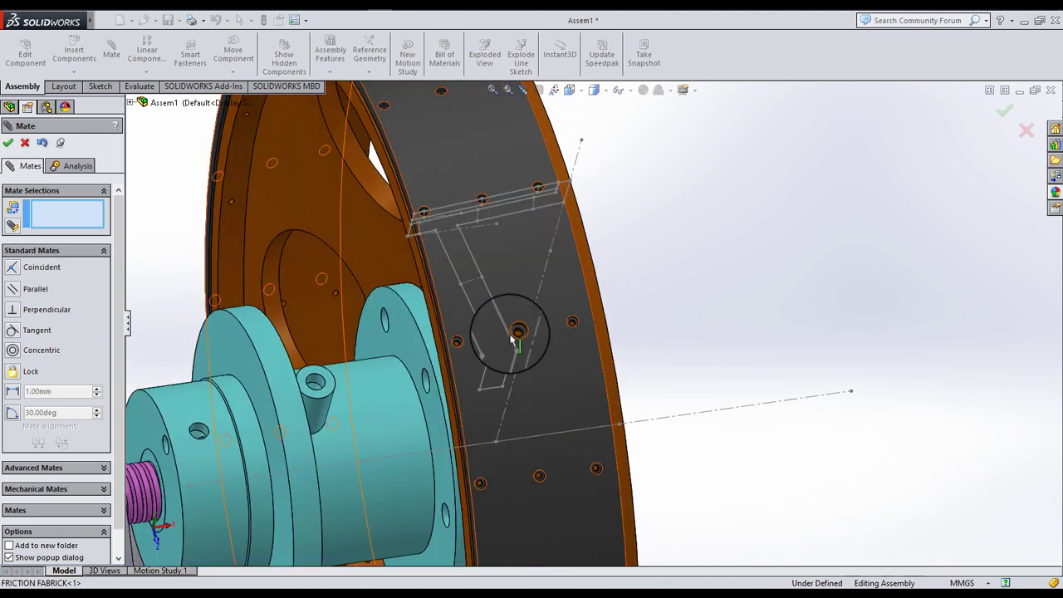
pyautogui.scroll(-3, 502, 328)
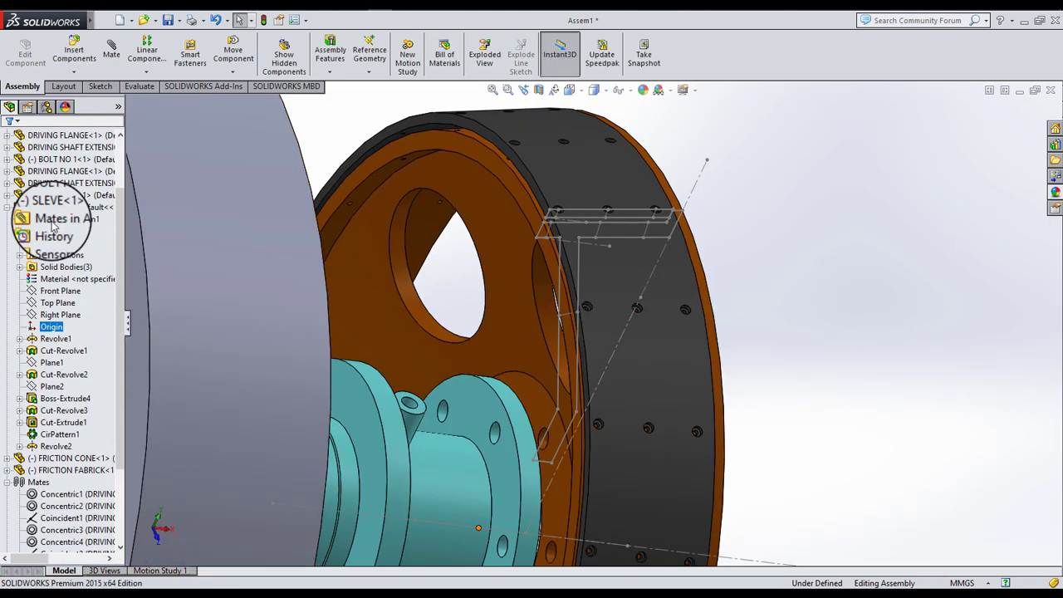
pyautogui.scroll(3, 52, 224)
pyautogui.click(47, 183)
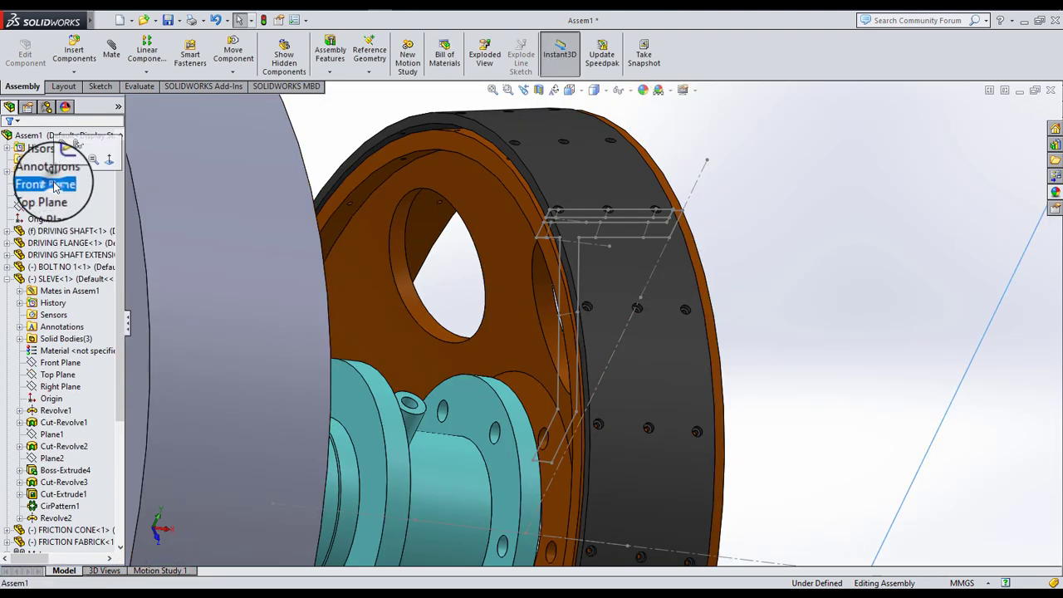
# - Section the assembly through Front Plane to check the ring's fit, then remove the cut
pyautogui.click(538, 87)
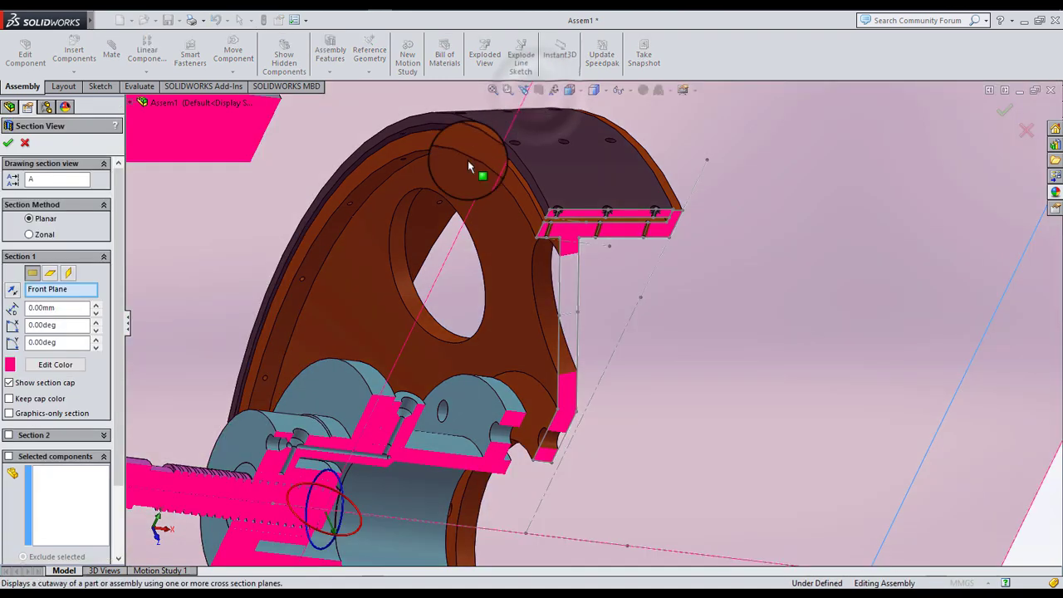
pyautogui.click(10, 145)
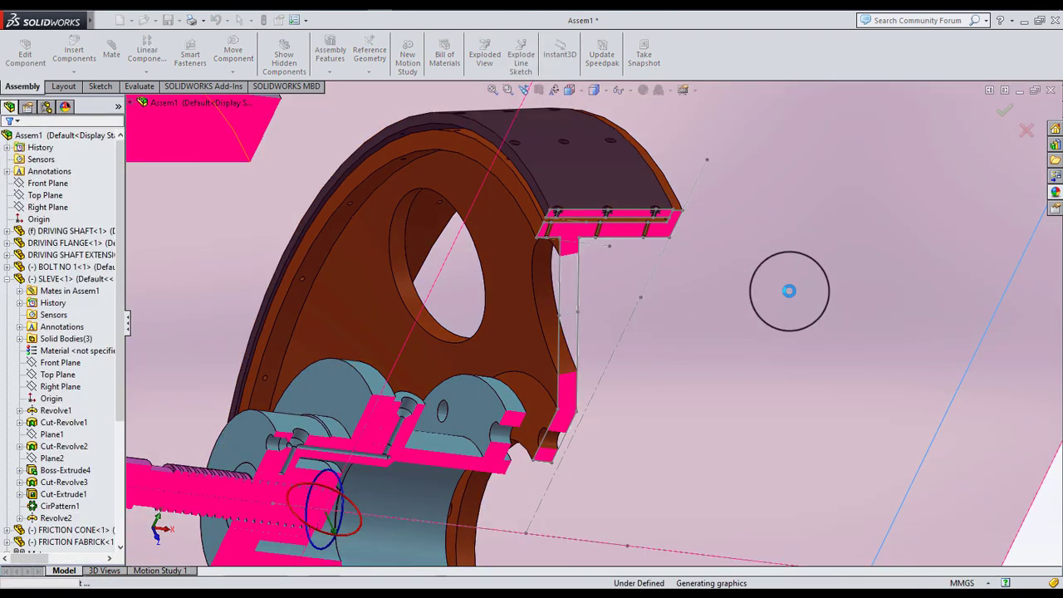
pyautogui.click(789, 290)
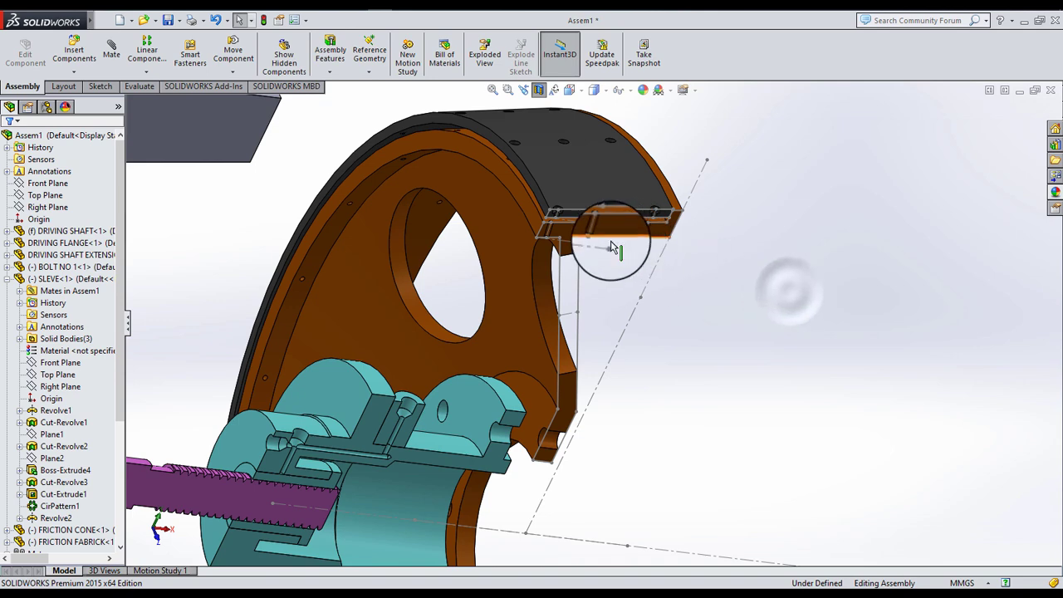
pyautogui.scroll(-5, 515, 243)
pyautogui.moveTo(491, 245); pyautogui.dragTo(468, 183, button='middle')
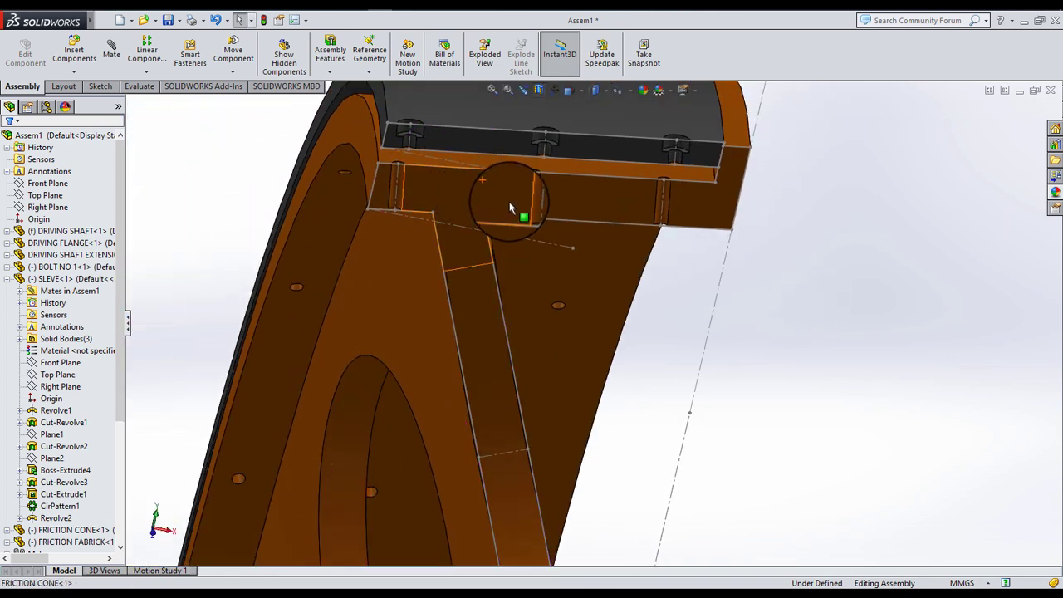
pyautogui.scroll(-2, 515, 214)
pyautogui.moveTo(534, 197)
pyautogui.mouseDown(button='middle')
pyautogui.moveTo(674, 208)
pyautogui.moveTo(707, 230)
pyautogui.moveTo(714, 194)
pyautogui.moveTo(726, 195)
pyautogui.moveTo(740, 211)
pyautogui.moveTo(703, 273)
pyautogui.moveTo(719, 275)
pyautogui.moveTo(672, 259)
pyautogui.mouseUp(button='middle')
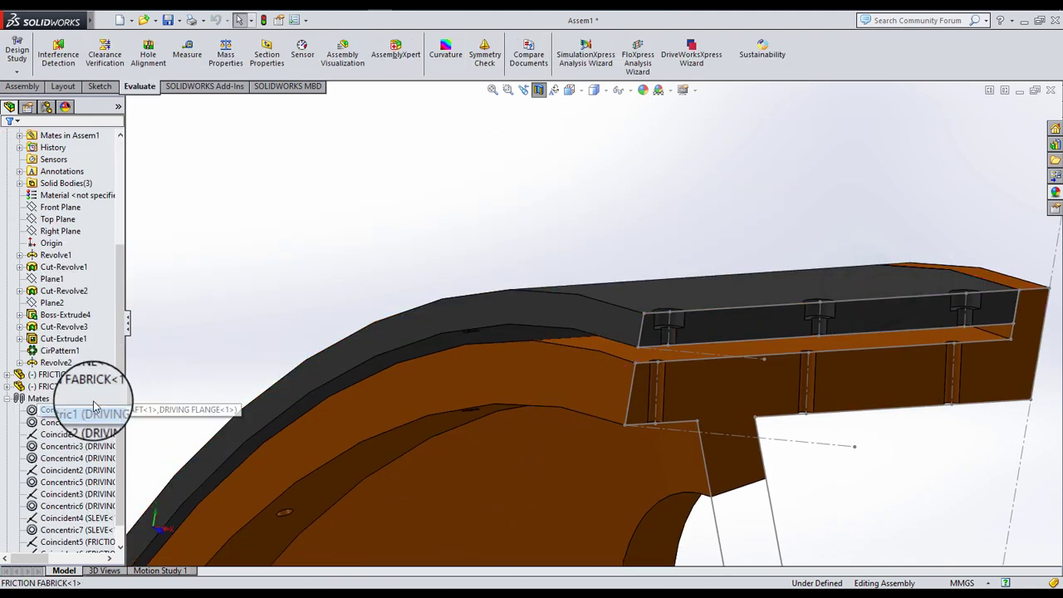
# - Reopen FRICTION FABRICK as a part in its own window
pyautogui.click(72, 375)
pyautogui.keyDown('shift'); pyautogui.click(72, 386); pyautogui.keyUp('shift')
pyautogui.click(96, 366)
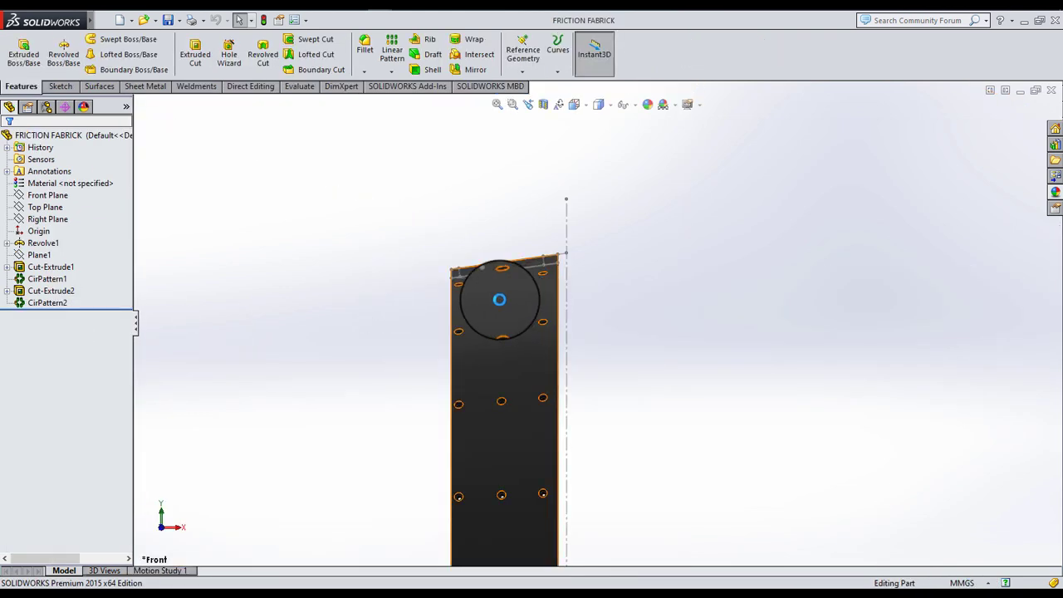
pyautogui.scroll(-2, 532, 293)
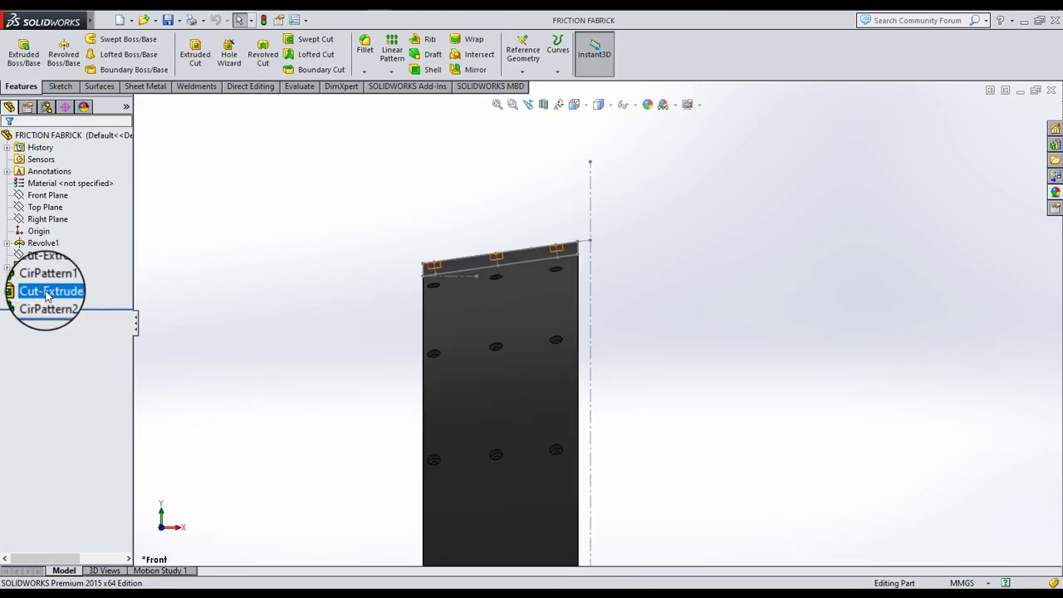
# - Open Sketch1 under Revolve1 of the friction fabric part for editing
pyautogui.click(8, 244)
pyautogui.click(51, 254)
pyautogui.click(35, 218)
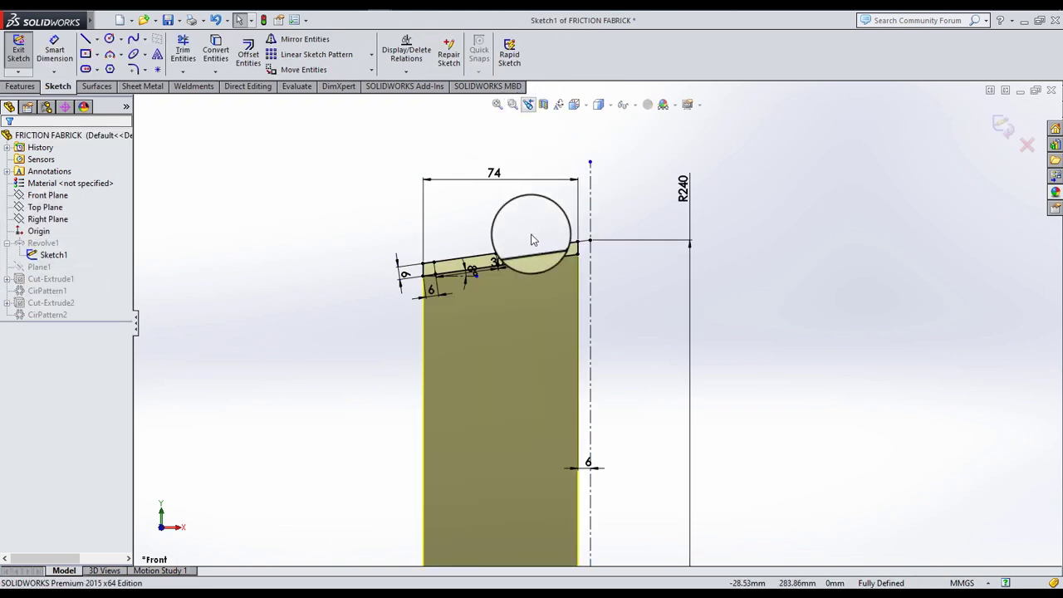
pyautogui.scroll(-2, 533, 266)
pyautogui.scroll(-1, 498, 315)
pyautogui.scroll(-1, 432, 324)
pyautogui.scroll(-1, 414, 320)
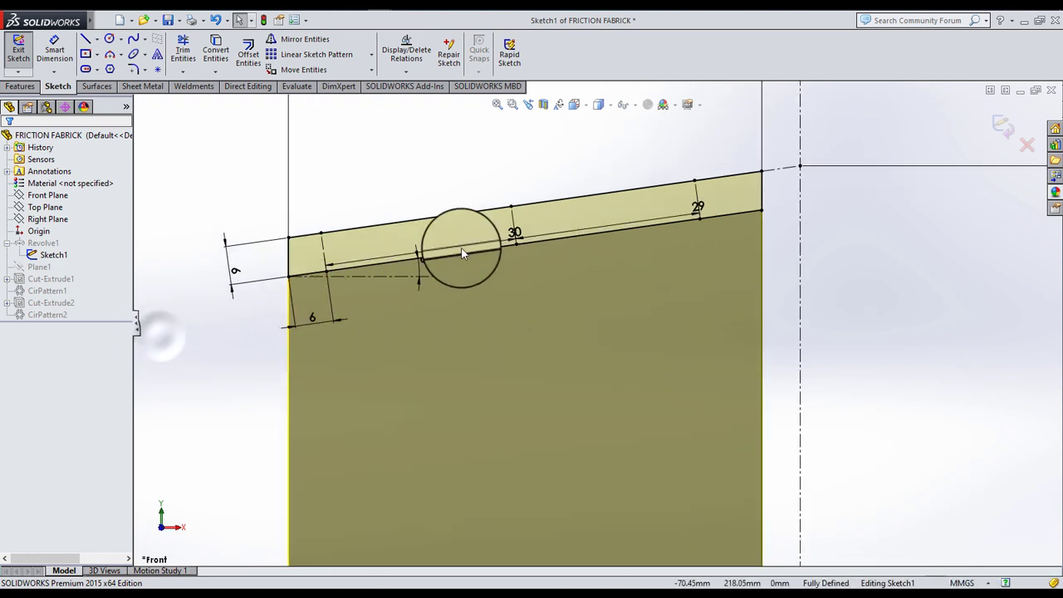
# - Dimension the profile with the 8° angle and the 30 mm slanted edge length
pyautogui.click(437, 346)
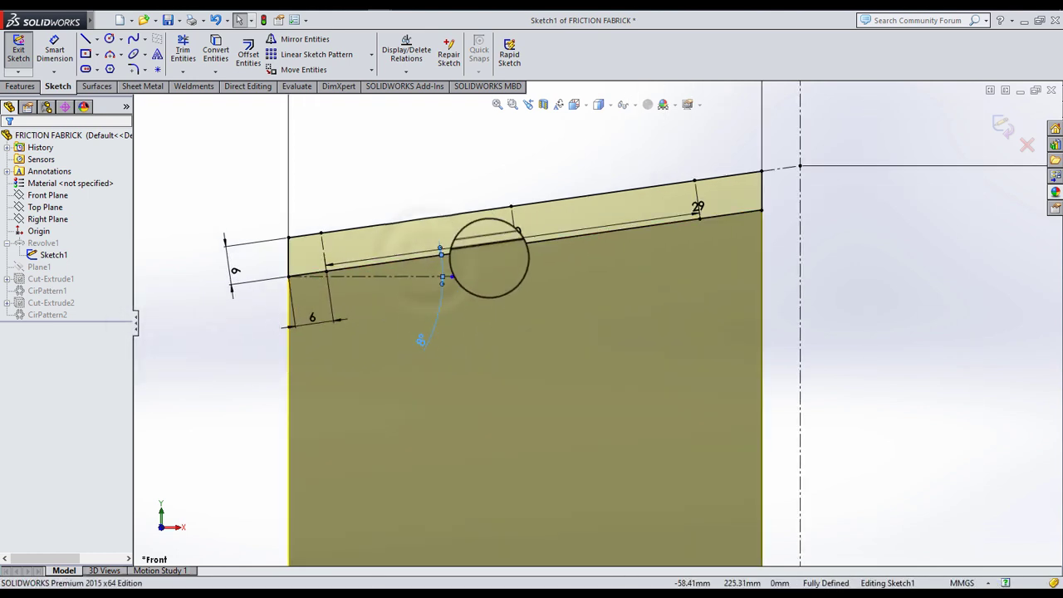
pyautogui.click(471, 245)
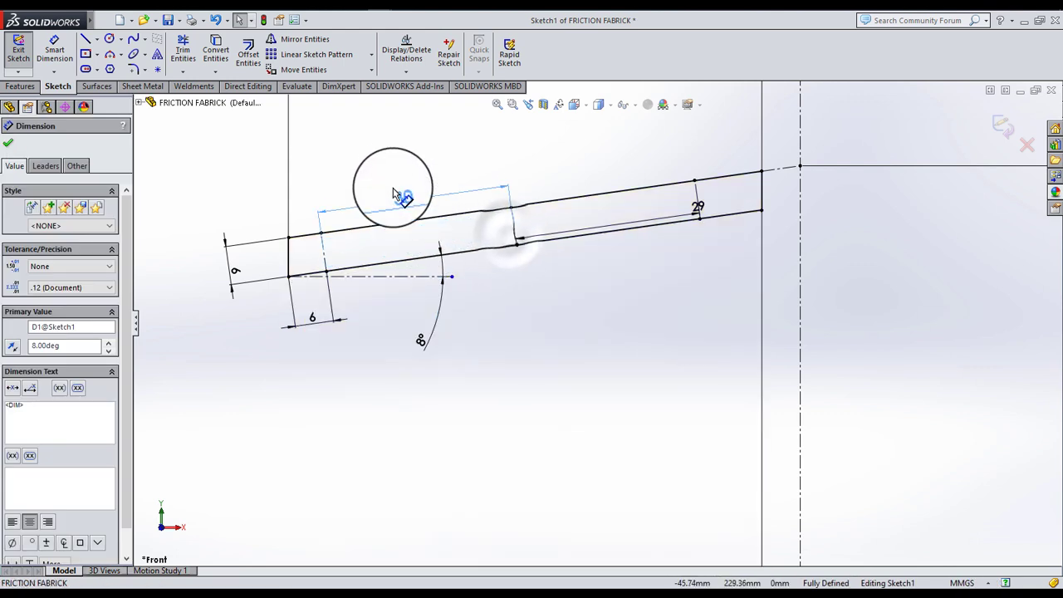
pyautogui.click(403, 185)
pyautogui.click(694, 211)
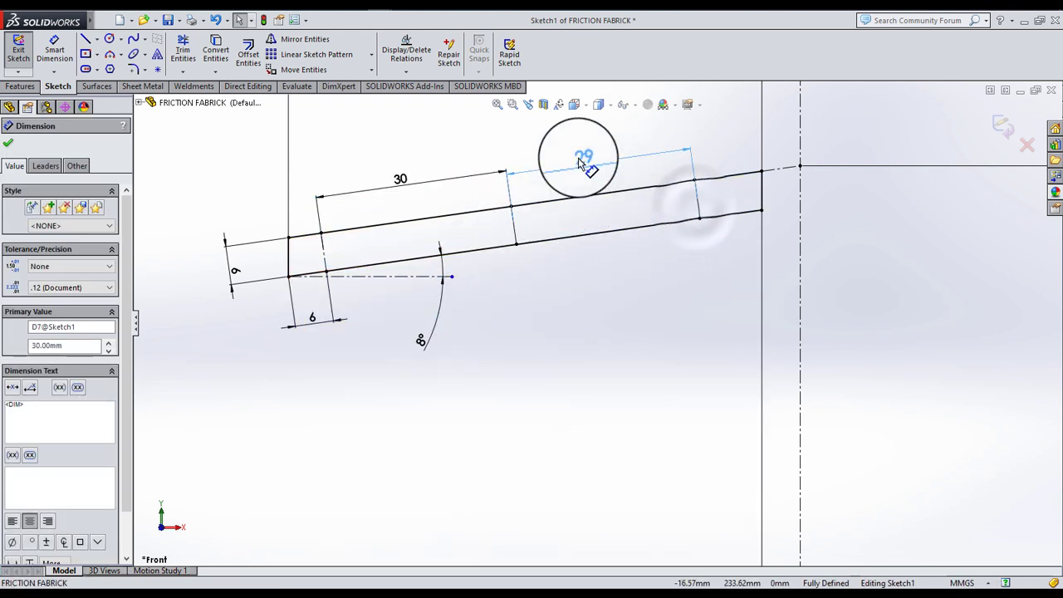
pyautogui.press('Escape')
# - Change the R240 radius to 237.11 mm and exit the sketch to rebuild
pyautogui.press('f')
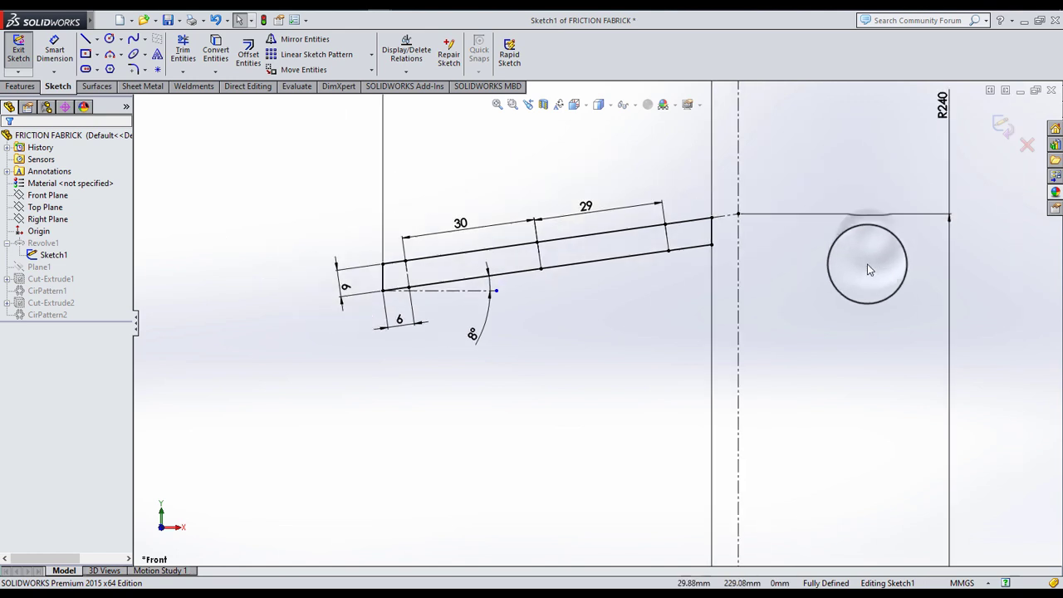
pyautogui.scroll(4, 779, 340)
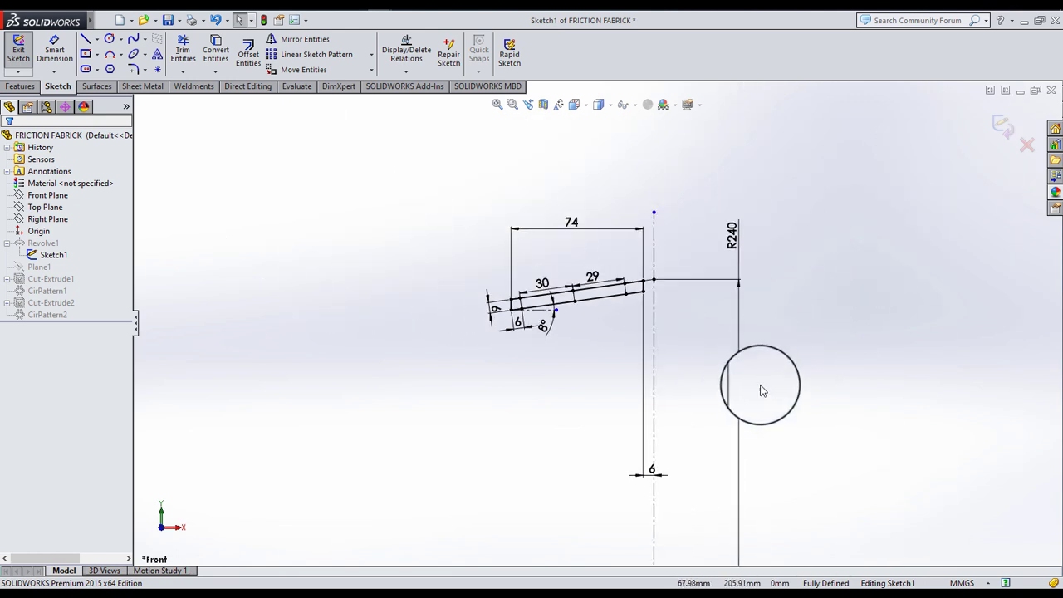
pyautogui.scroll(-3, 696, 427)
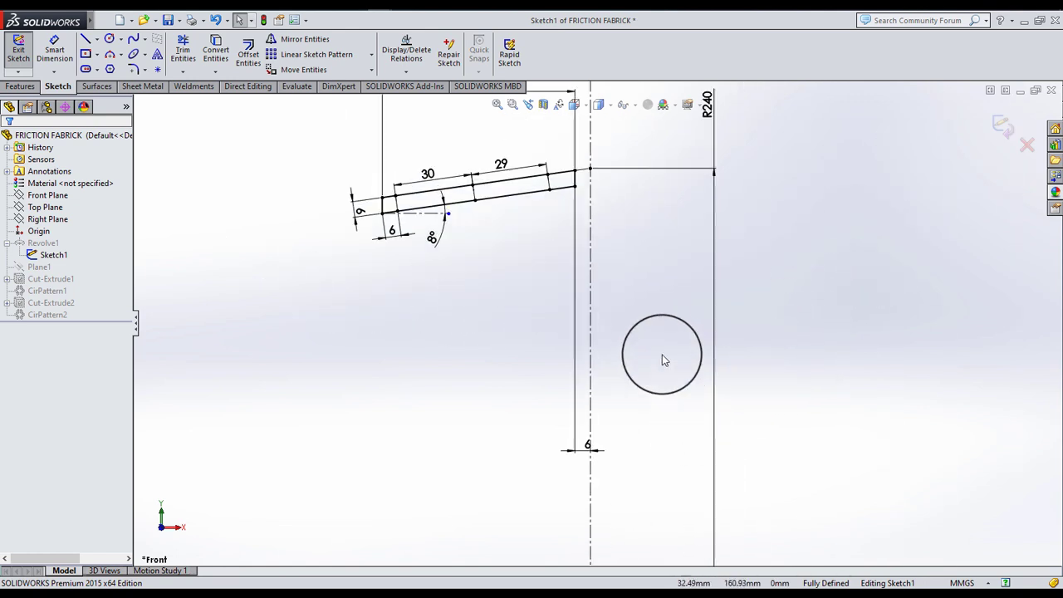
pyautogui.scroll(2, 662, 326)
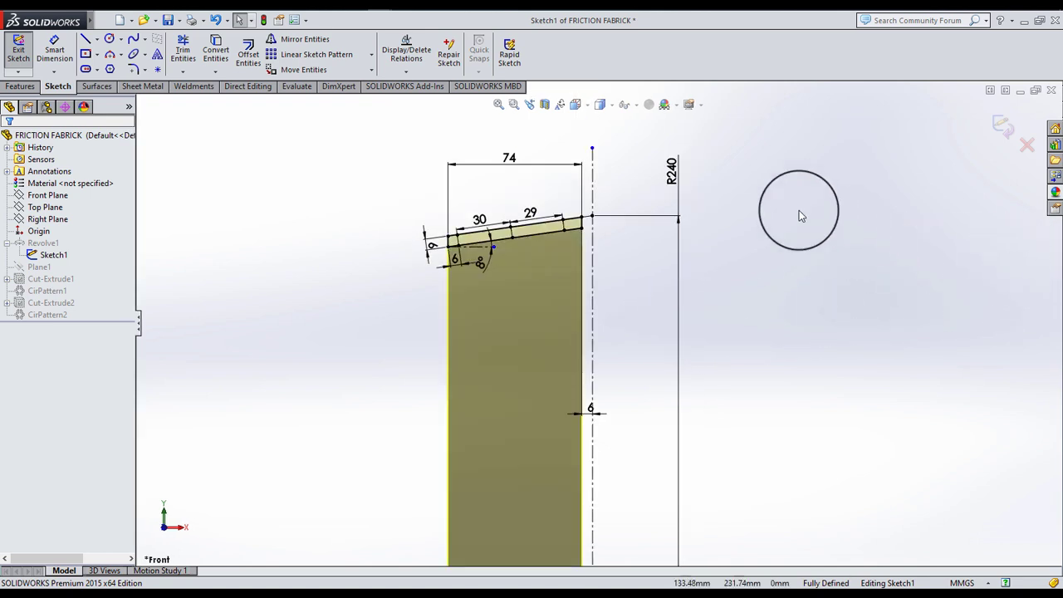
pyautogui.doubleClick(671, 171)
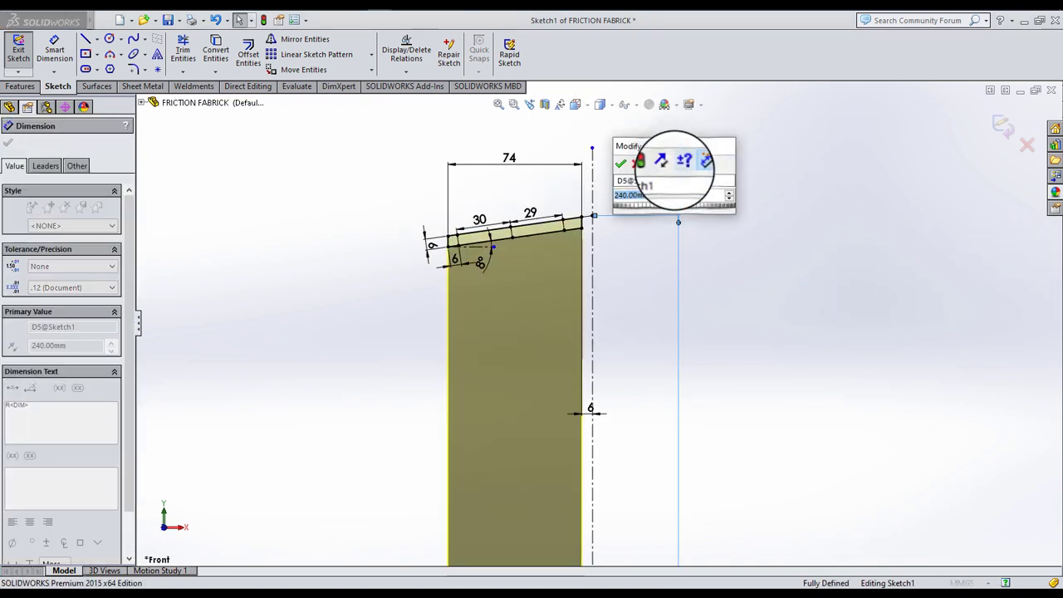
pyautogui.click(665, 199)
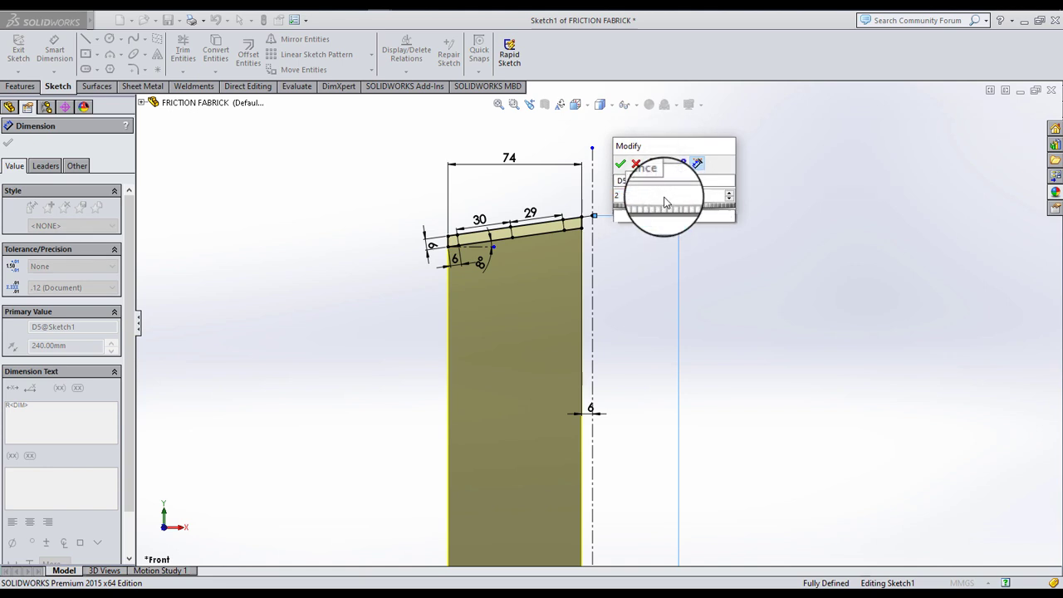
pyautogui.write('3')
pyautogui.press('Return')
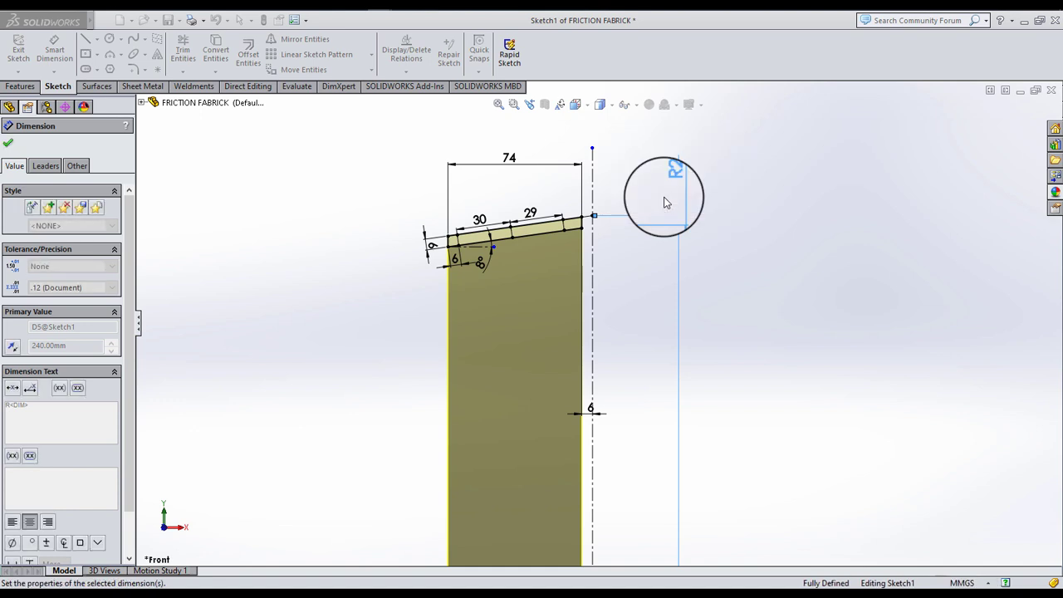
pyautogui.click(822, 211)
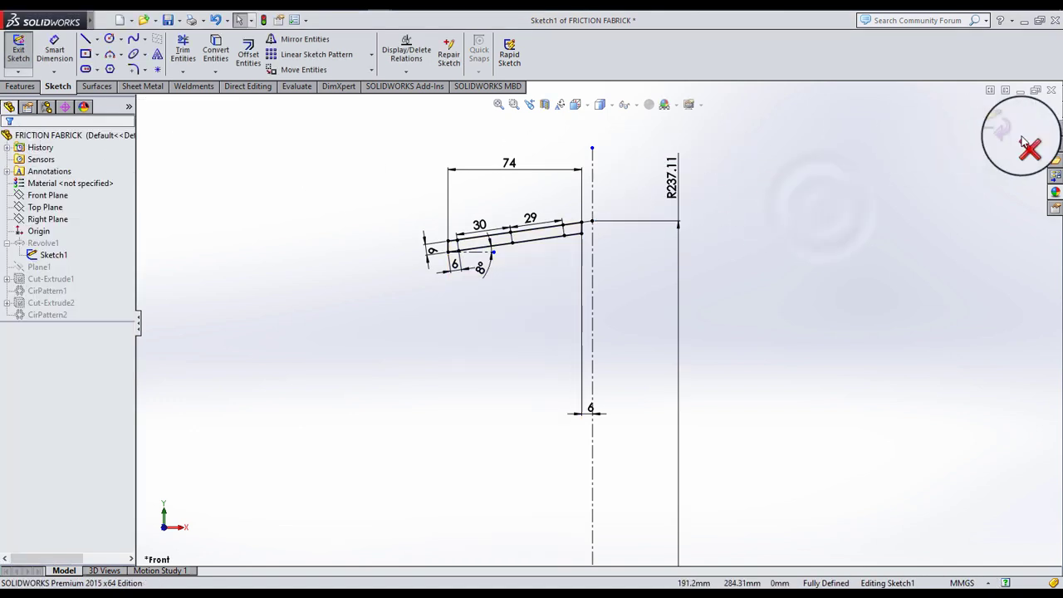
pyautogui.click(997, 126)
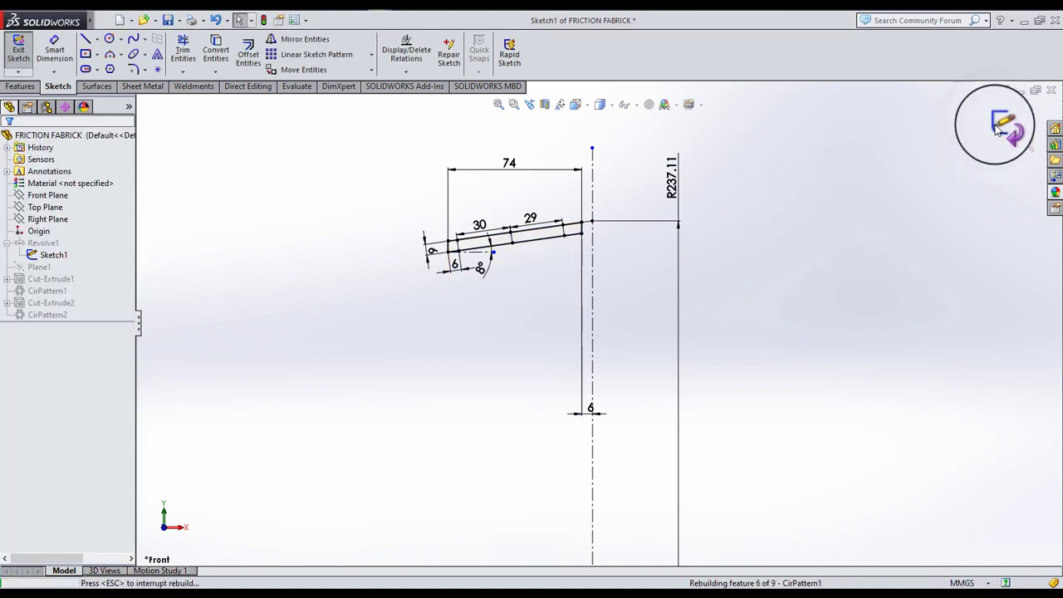
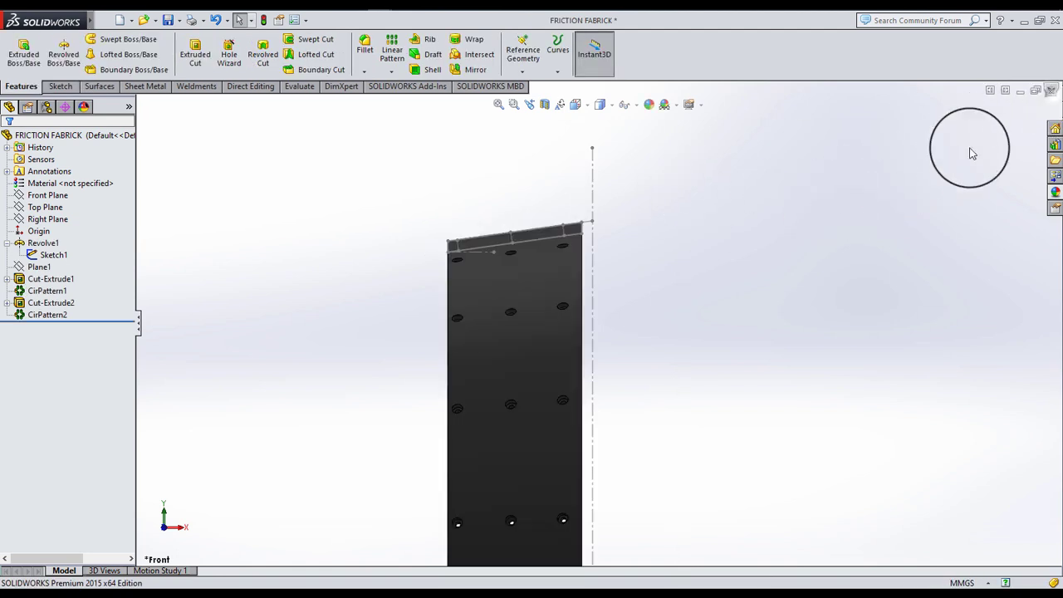
# - Save the FRICTION FABRICK part, then zoom and pan Assem1 to center the bolt holes
pyautogui.click(512, 306)
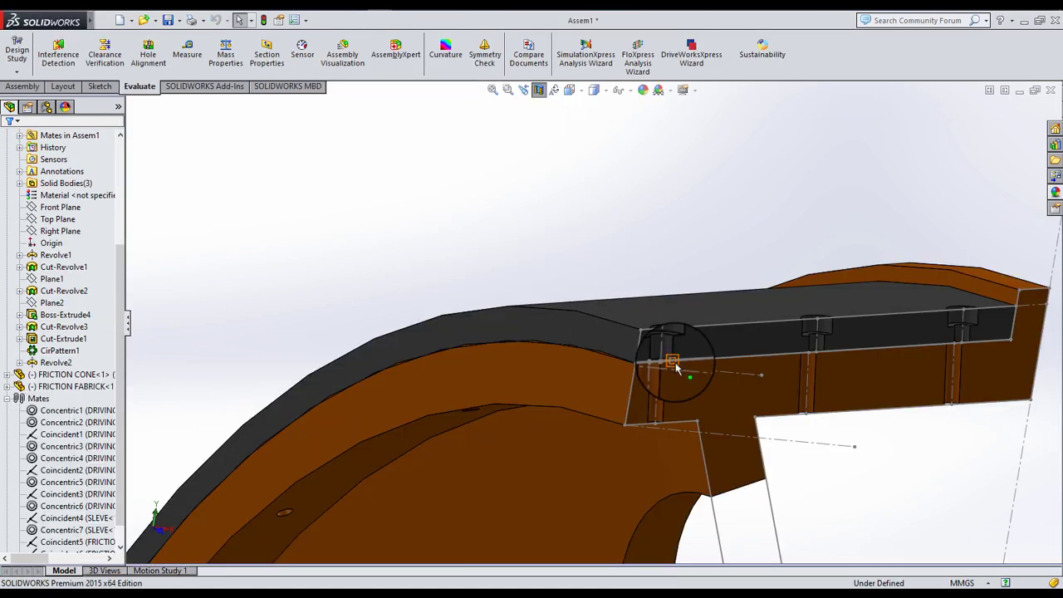
pyautogui.scroll(-5, 676, 369)
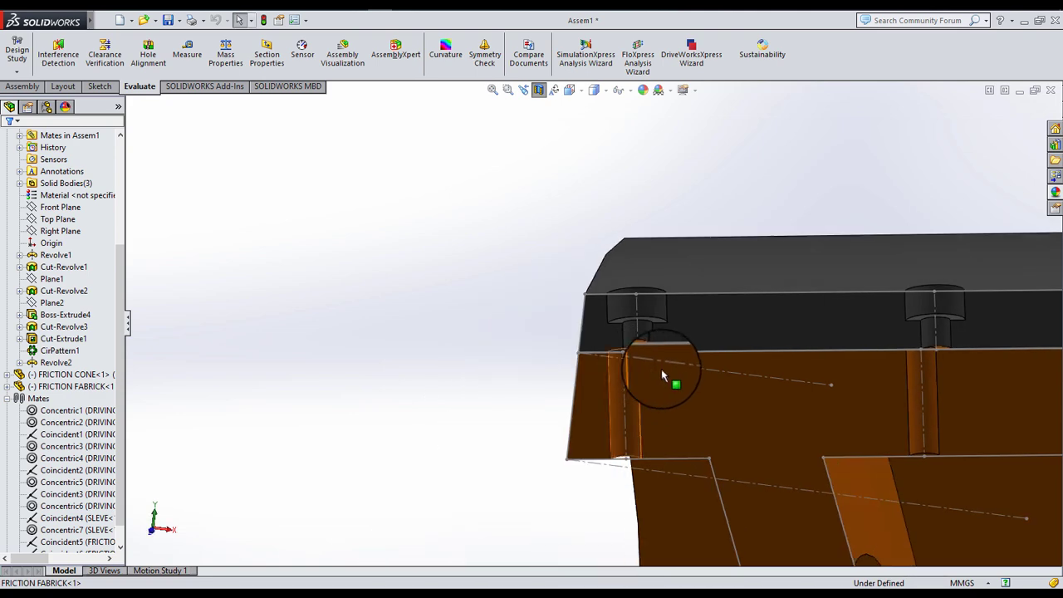
pyautogui.scroll(-3, 664, 376)
pyautogui.scroll(3, 689, 370)
pyautogui.scroll(1, 789, 355)
pyautogui.scroll(-2, 847, 348)
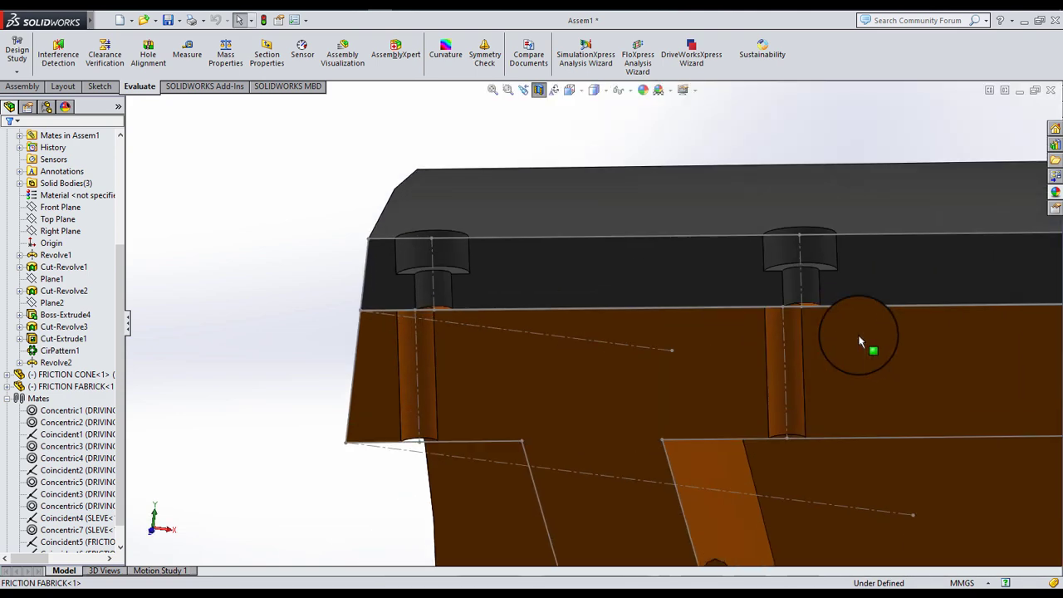
pyautogui.moveTo(848, 338); pyautogui.dragTo(847, 342)
pyautogui.scroll(1, 787, 353)
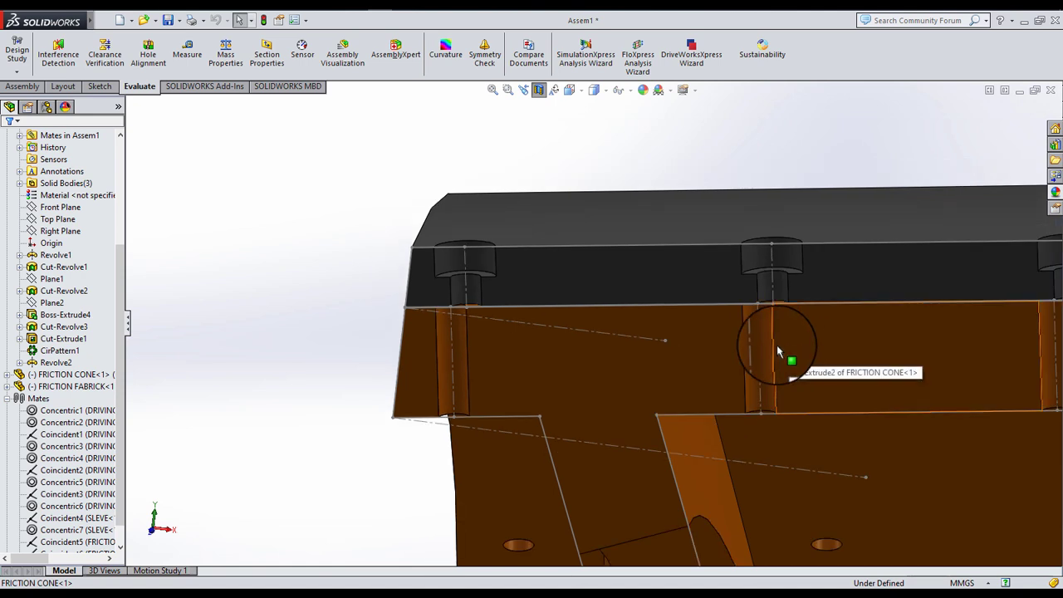
pyautogui.scroll(-2, 683, 330)
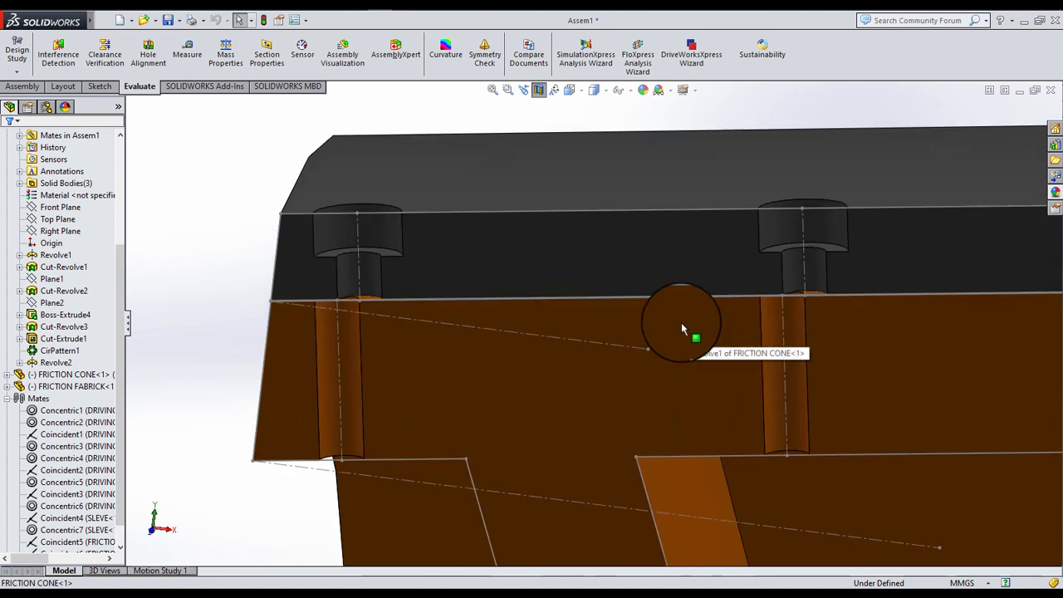
pyautogui.moveTo(587, 341); pyautogui.dragTo(587, 341)
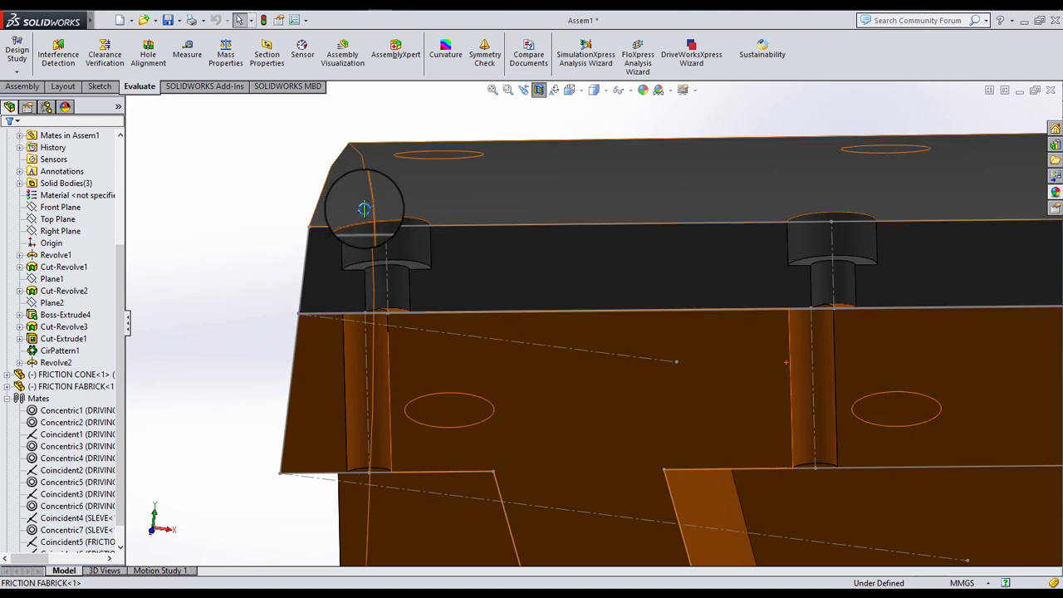
# - Measure the fabric-to-cone bolt hole offset: 1.54 mm (dX 1.52 mm, dY 0.21 mm)
pyautogui.click(189, 55)
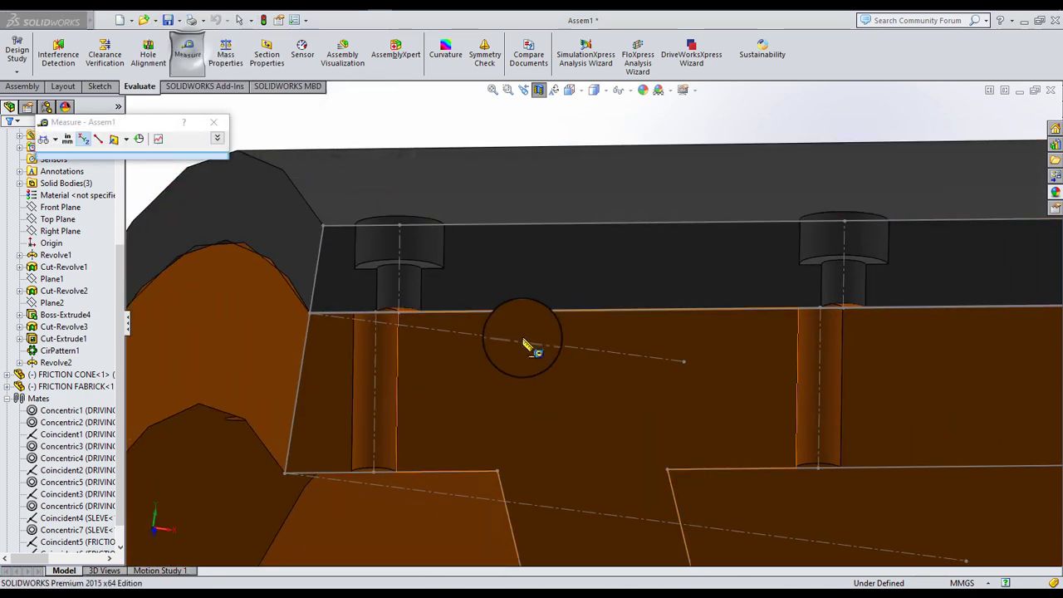
pyautogui.scroll(-3, 412, 349)
pyautogui.click(384, 320)
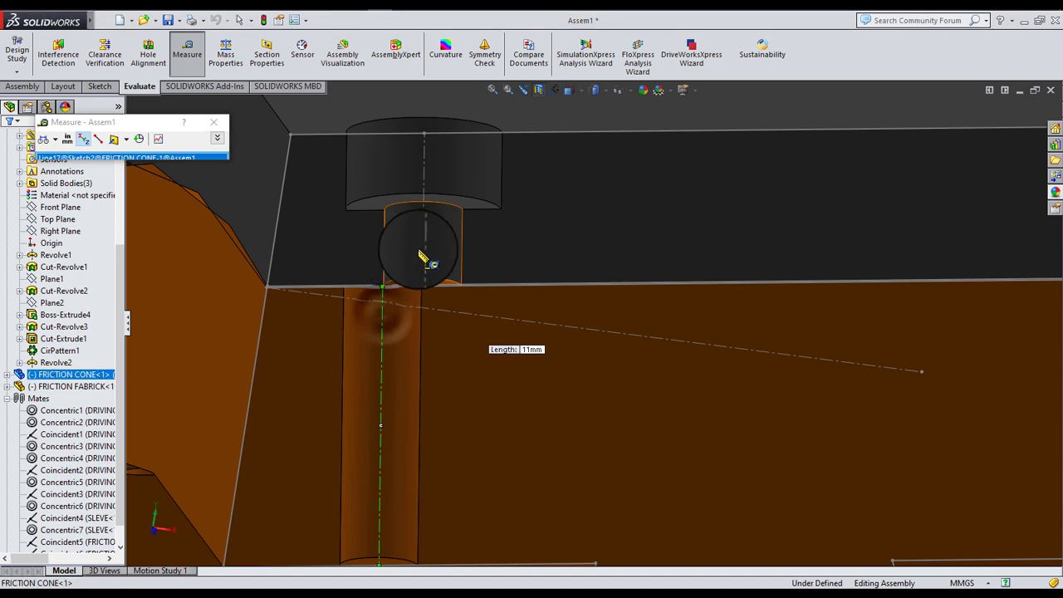
pyautogui.click(423, 282)
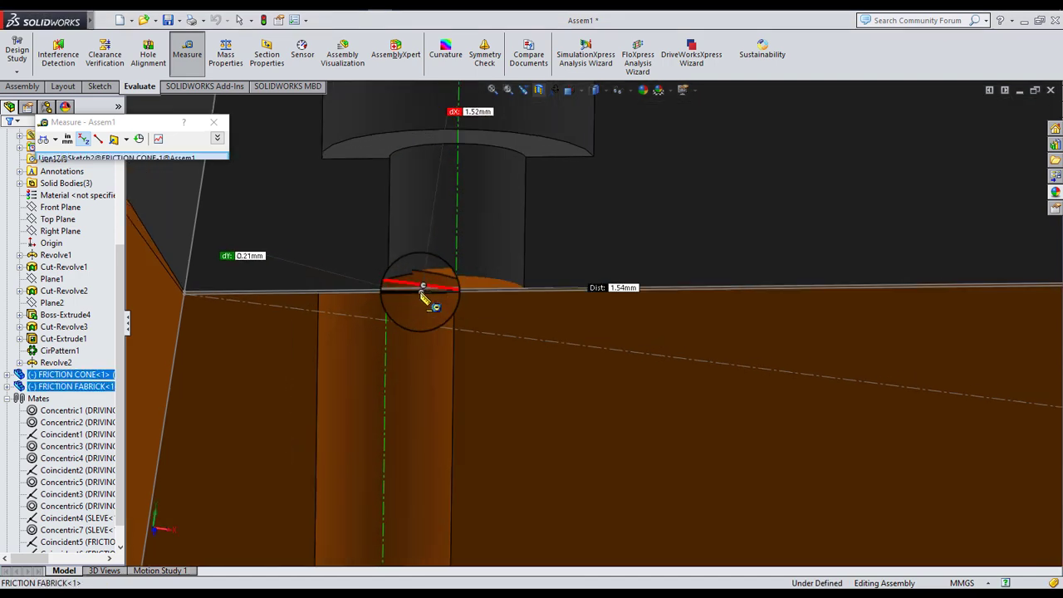
pyautogui.moveTo(424, 298); pyautogui.dragTo(428, 320, button='middle')
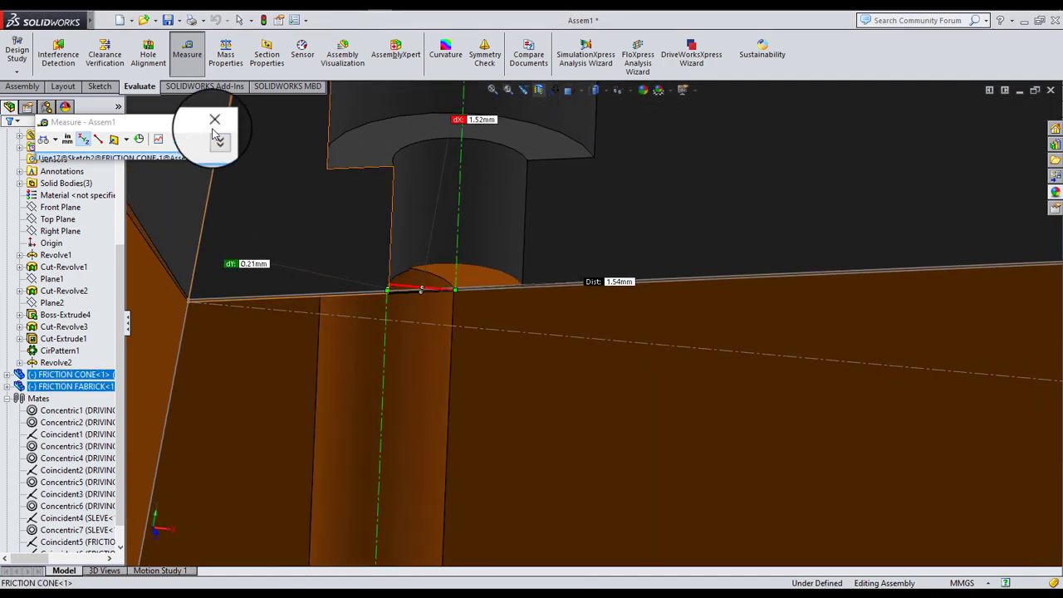
pyautogui.scroll(-3, 434, 313)
pyautogui.scroll(-2, 408, 275)
pyautogui.scroll(-2, 457, 318)
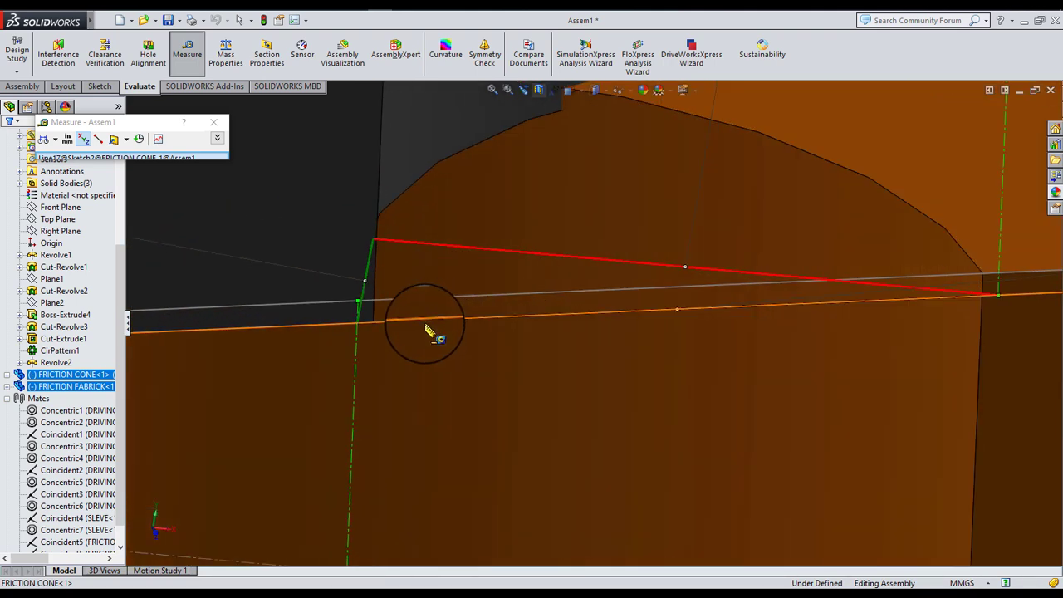
pyautogui.moveTo(427, 332); pyautogui.dragTo(383, 349, button='middle')
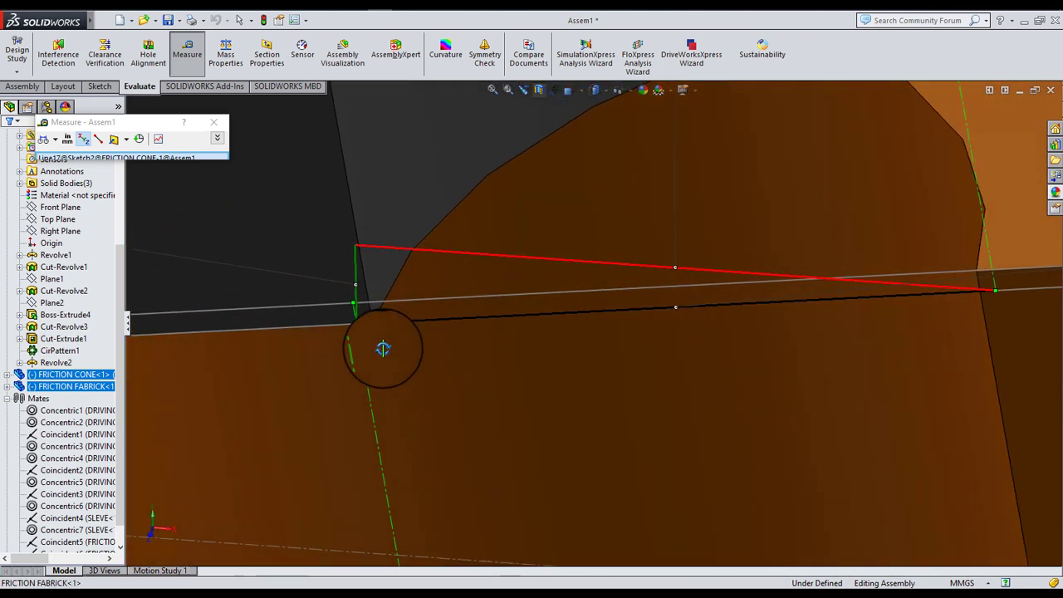
pyautogui.scroll(3, 704, 335)
pyautogui.scroll(2, 540, 266)
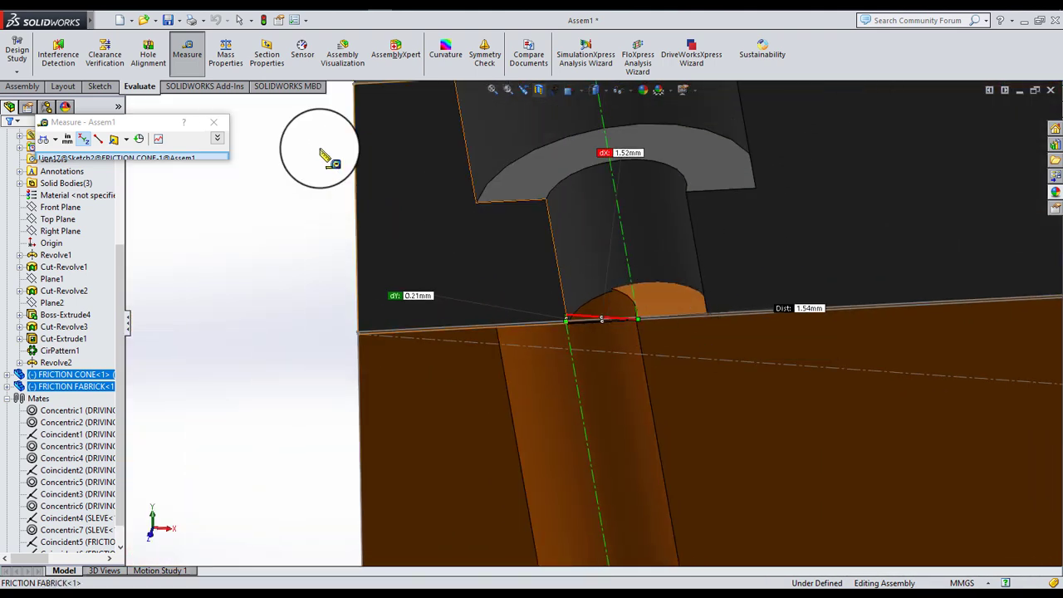
# - Close Measure and bring up the friction fabric's context options from its top face
pyautogui.click(214, 122)
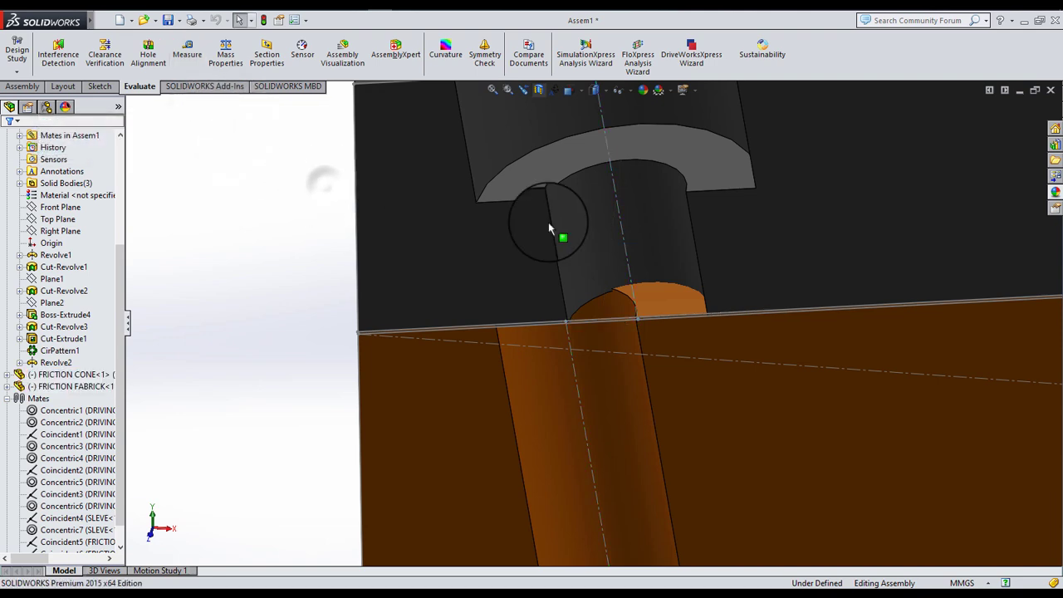
pyautogui.scroll(3, 548, 221)
pyautogui.scroll(2, 914, 221)
pyautogui.scroll(-1, 950, 228)
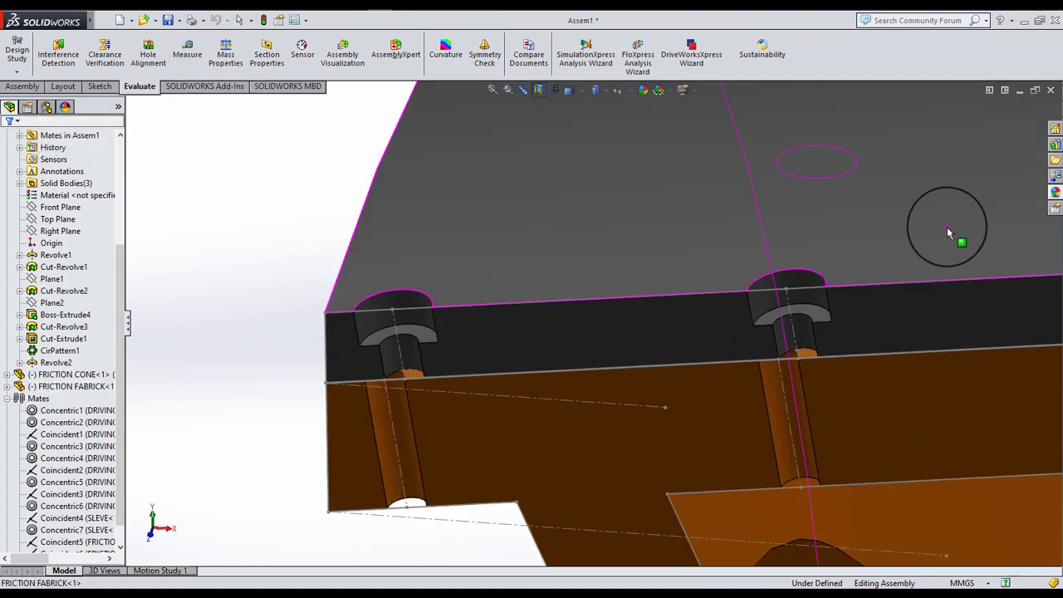
pyautogui.click(800, 231)
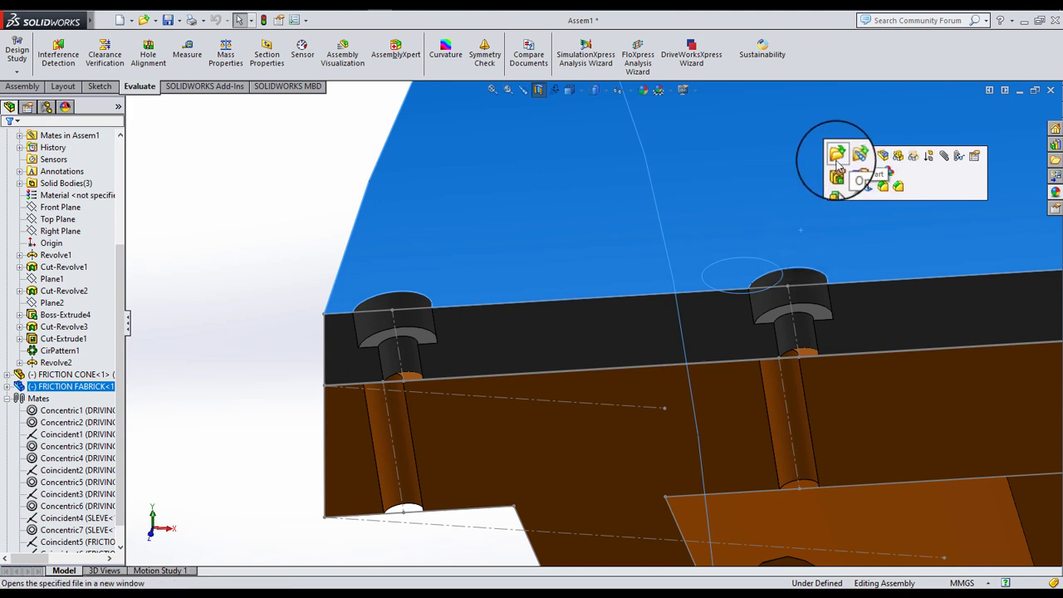
pyautogui.rightClick(795, 183)
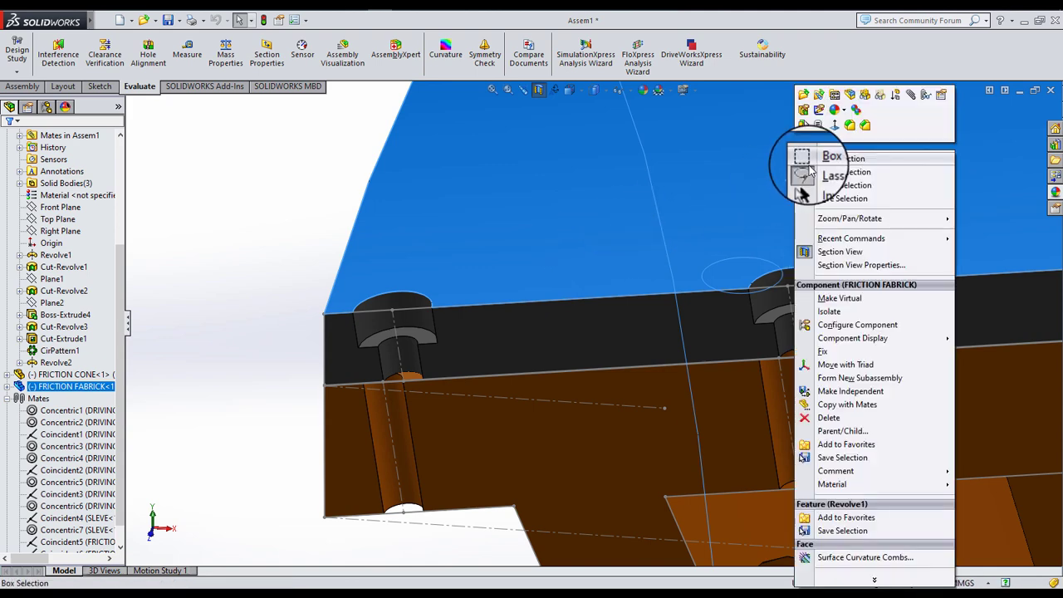
# - Open the friction fabric part and edit Sketch1 under Revolve1
pyautogui.click(805, 106)
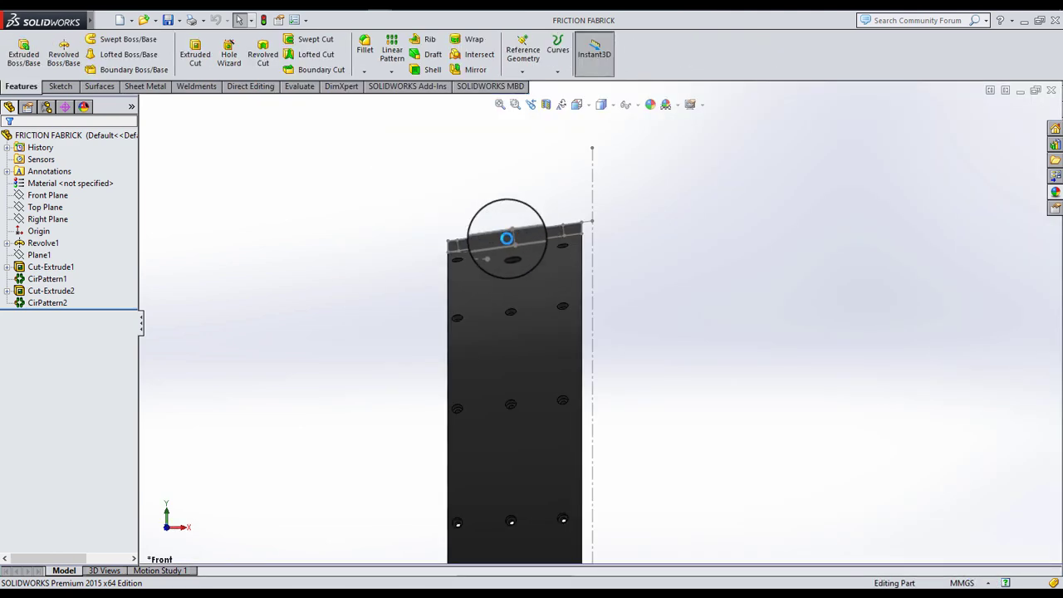
pyautogui.scroll(-1, 498, 239)
pyautogui.scroll(-2, 498, 240)
pyautogui.click(7, 243)
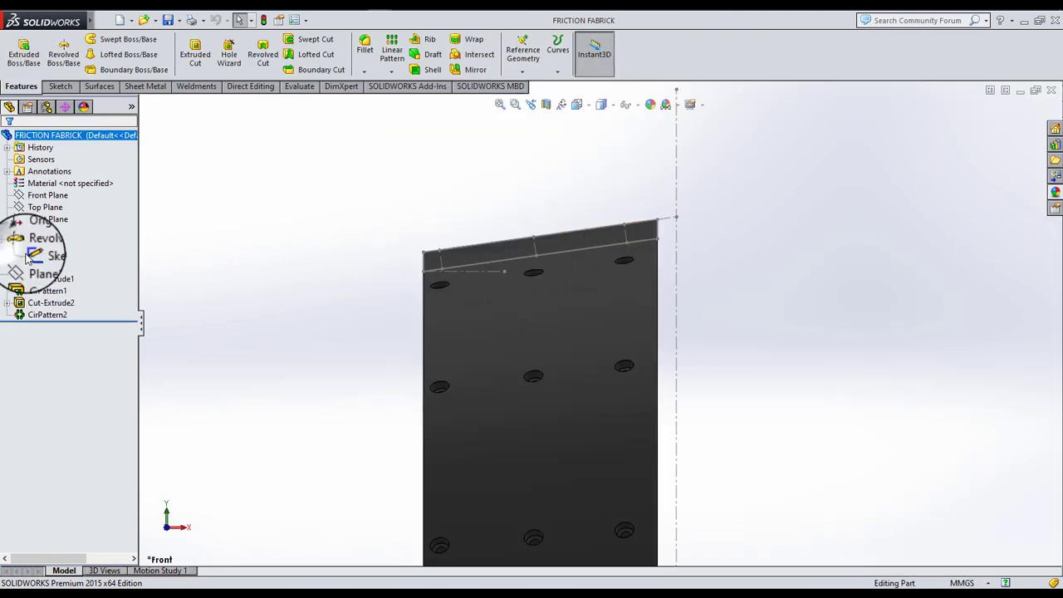
pyautogui.click(51, 254)
pyautogui.click(61, 217)
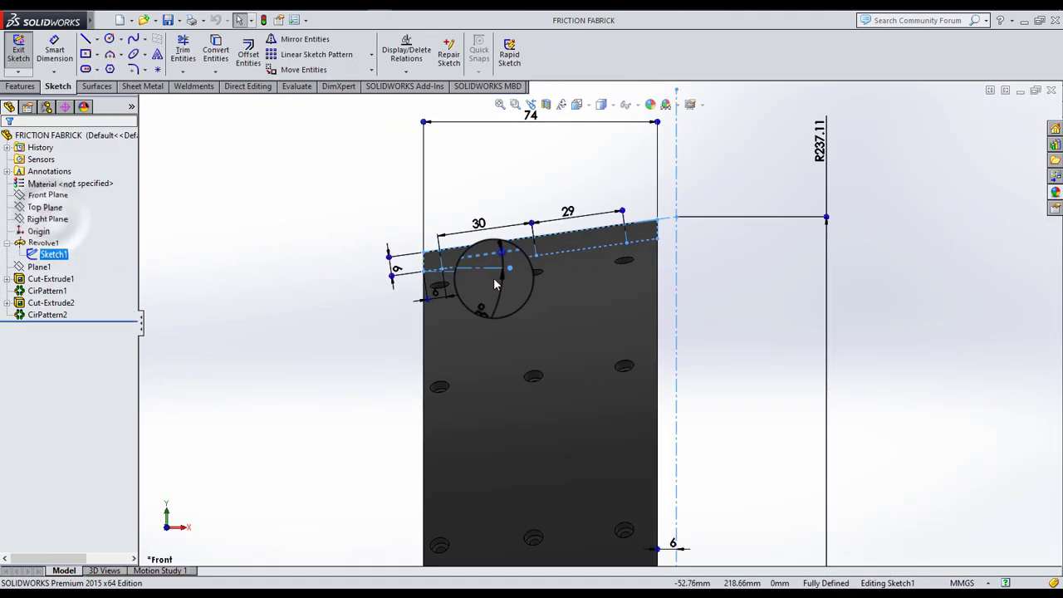
pyautogui.scroll(-2, 453, 299)
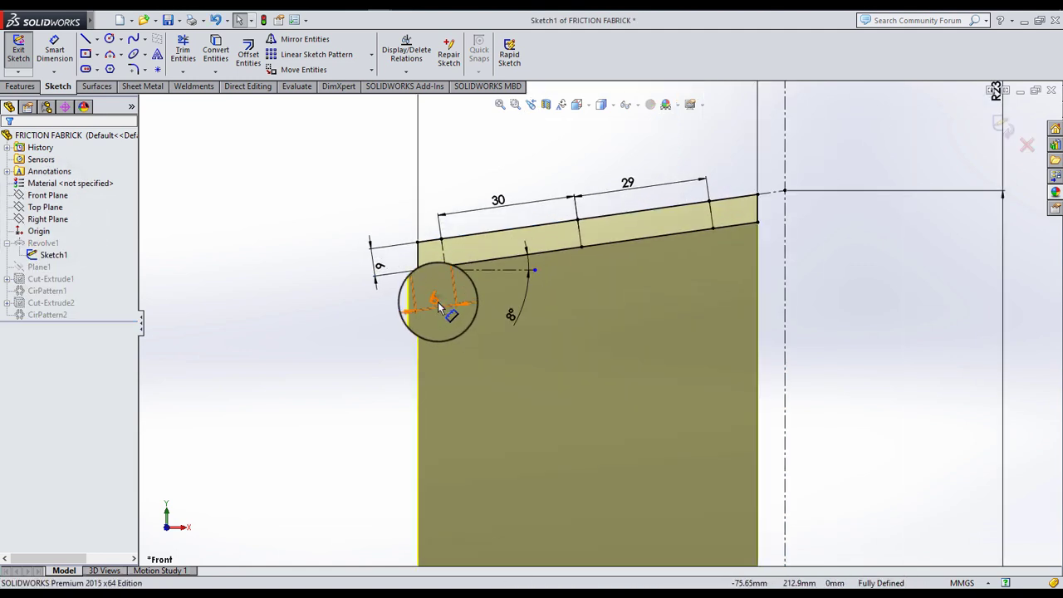
# - Change the 6 mm hole-position dimension to 4.46 mm, rebuild, and save the part
pyautogui.doubleClick(436, 301)
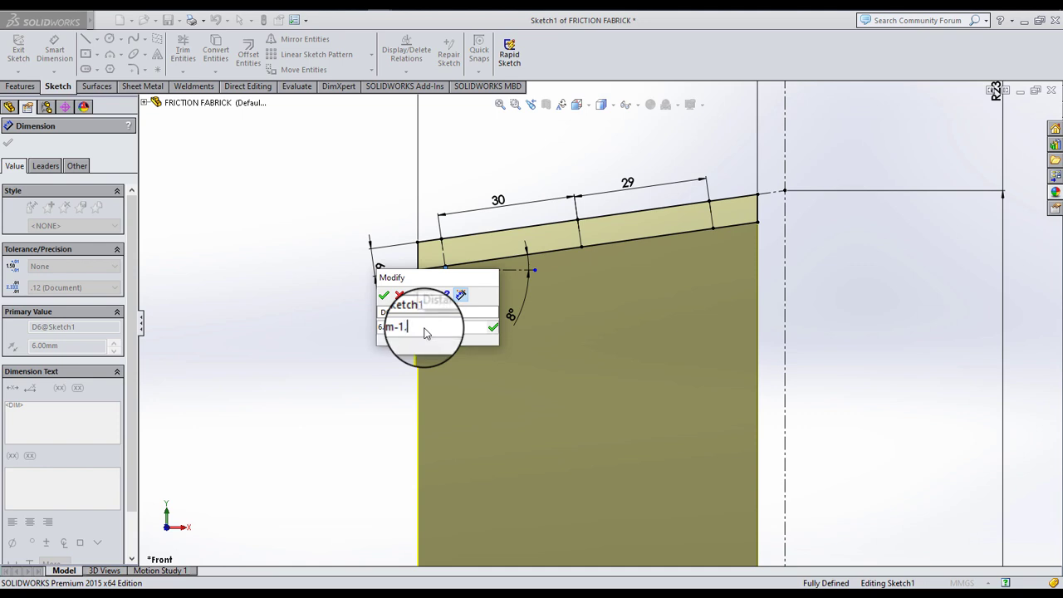
pyautogui.press('Return')
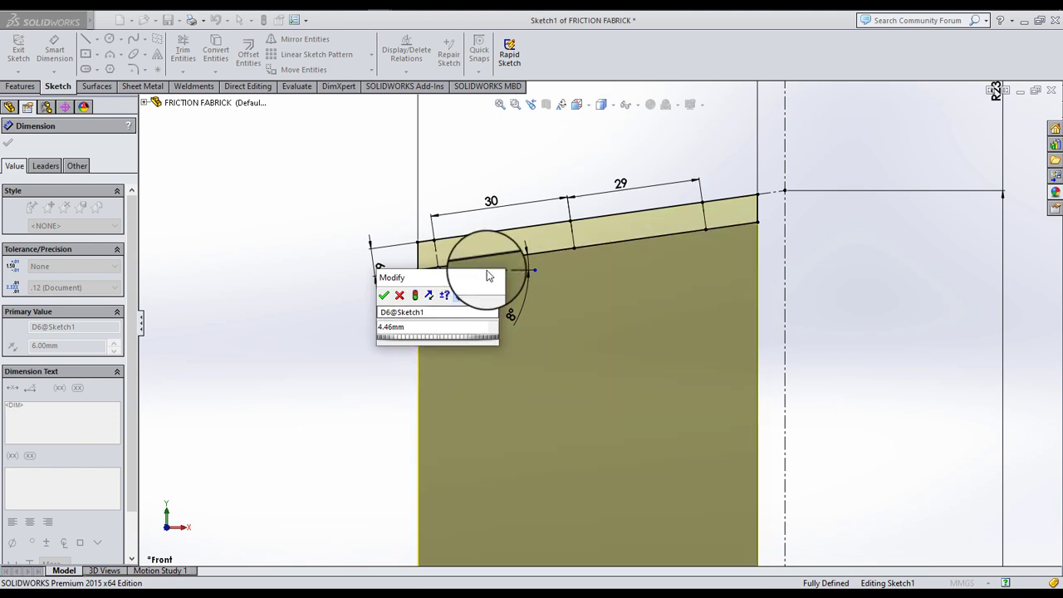
pyautogui.click(383, 296)
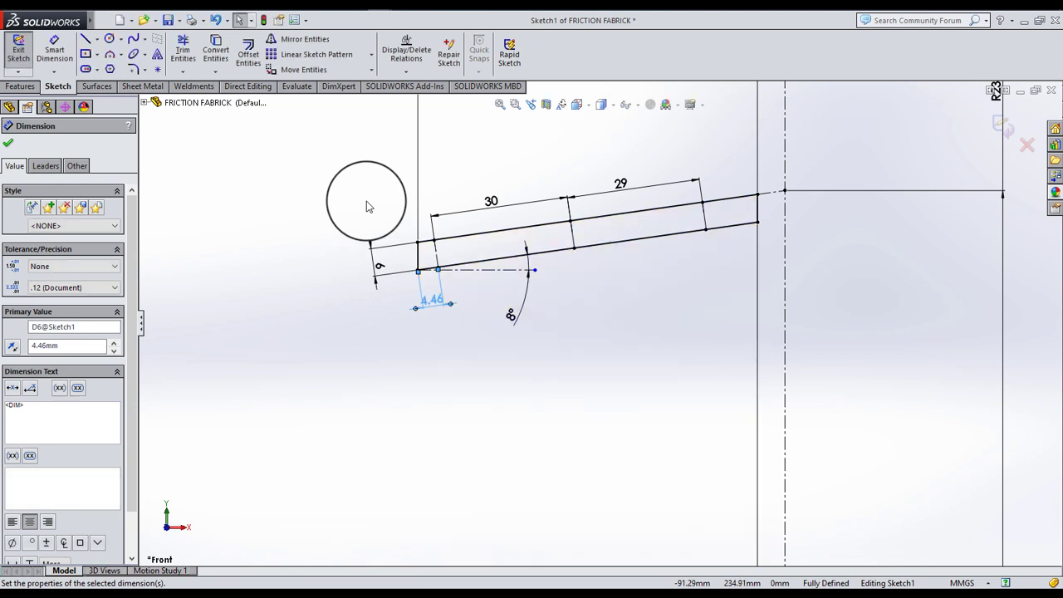
pyautogui.click(366, 201)
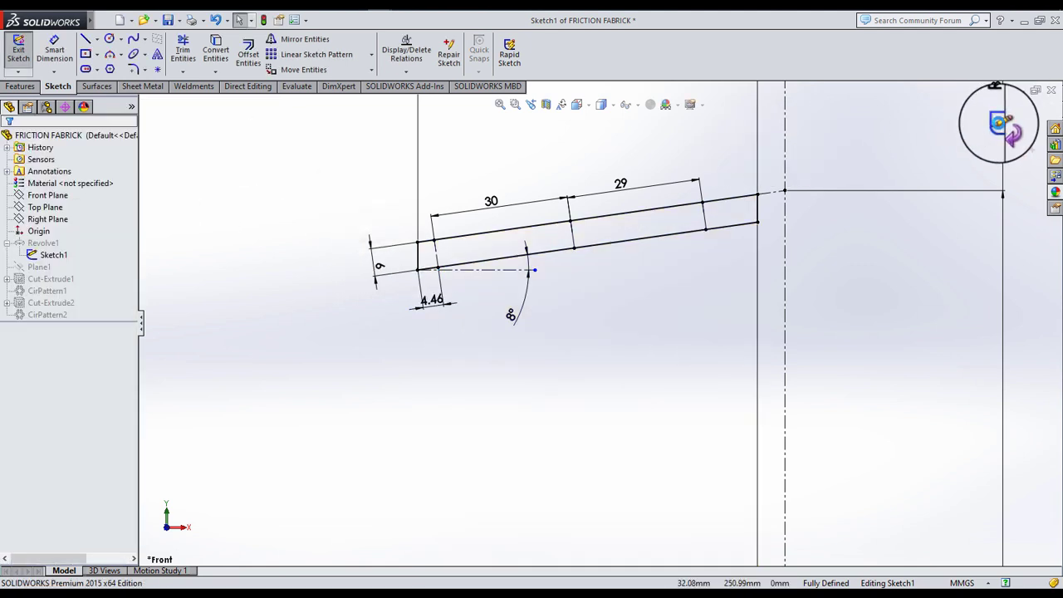
pyautogui.click(1001, 124)
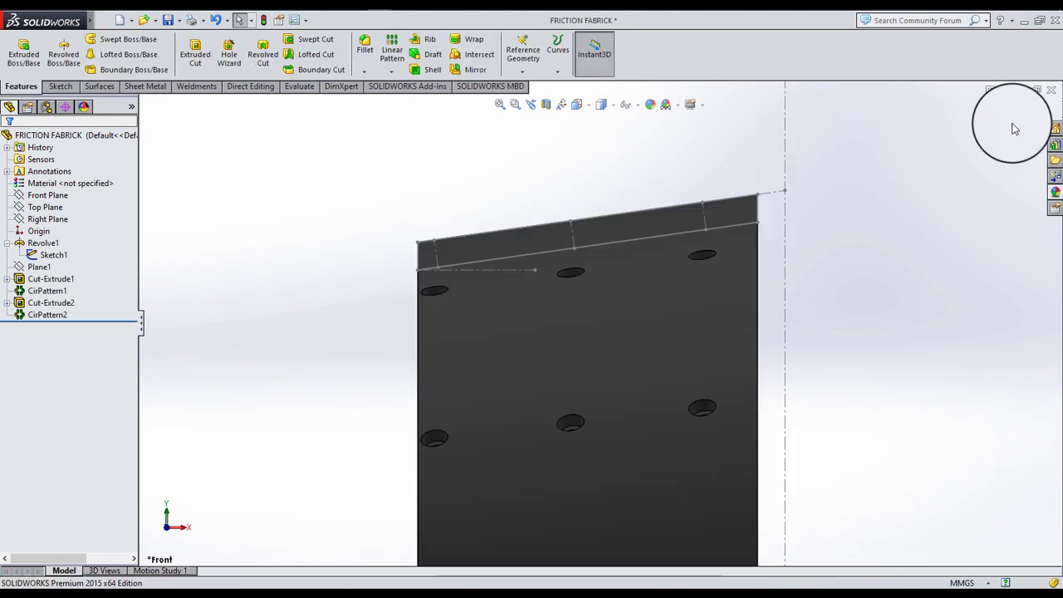
pyautogui.click(1051, 94)
pyautogui.click(527, 308)
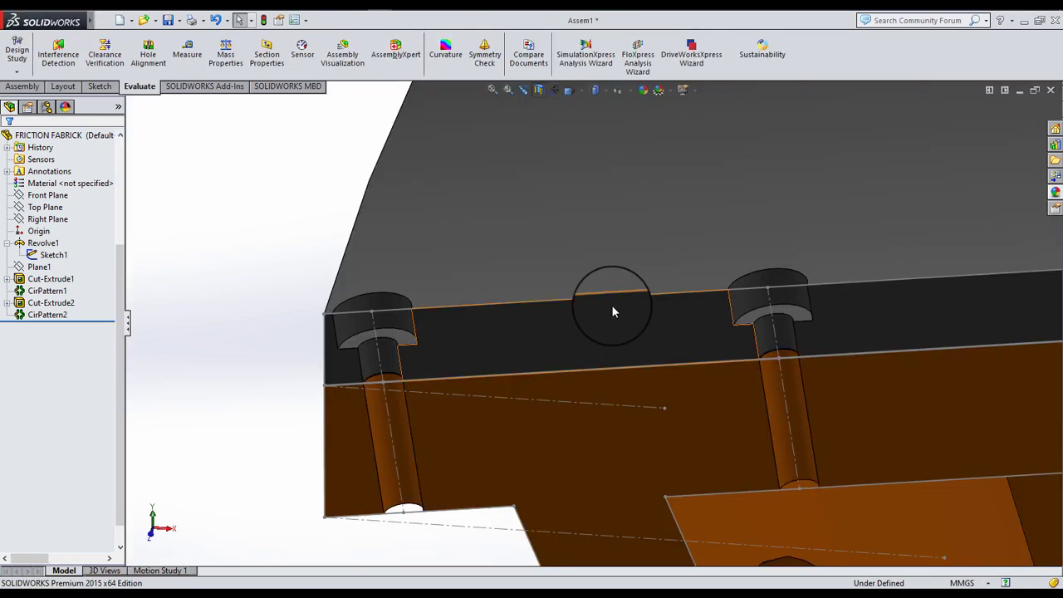
# - Orbit the assembly to inspect the bolt-hole flange from above
pyautogui.scroll(1, 556, 369)
pyautogui.scroll(3, 640, 374)
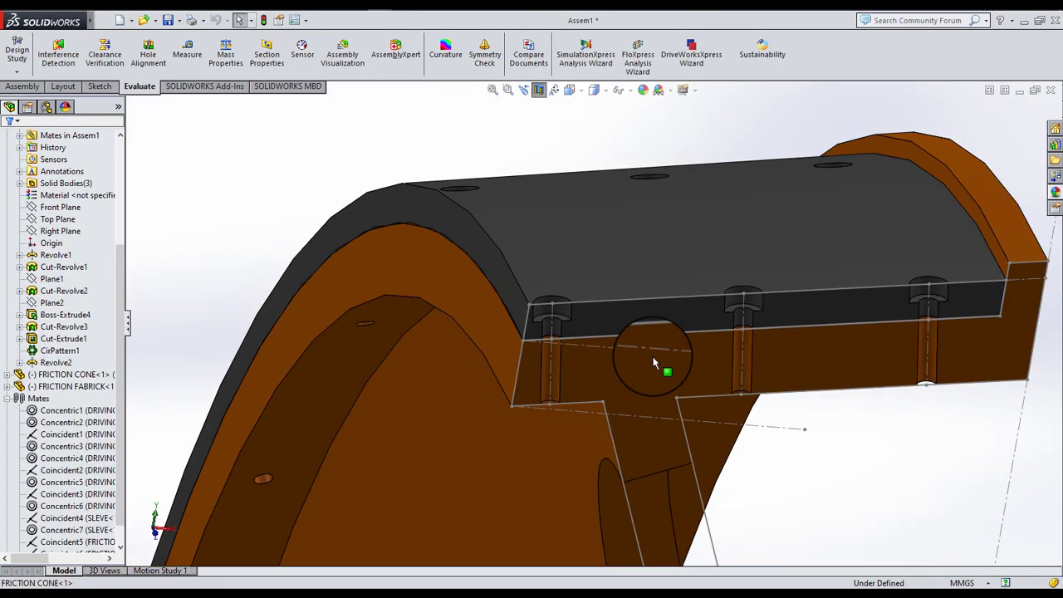
pyautogui.scroll(-4, 667, 373)
pyautogui.moveTo(326, 192)
pyautogui.mouseDown(button='middle')
pyautogui.moveTo(581, 304)
pyautogui.moveTo(754, 327)
pyautogui.moveTo(778, 308)
pyautogui.moveTo(736, 324)
pyautogui.mouseUp(button='middle')
pyautogui.moveTo(676, 387)
pyautogui.mouseDown(button='middle')
pyautogui.moveTo(653, 387)
pyautogui.moveTo(764, 344)
pyautogui.mouseUp(button='middle')
pyautogui.scroll(-3, 764, 344)
pyautogui.moveTo(488, 341); pyautogui.dragTo(487, 327, button='middle')
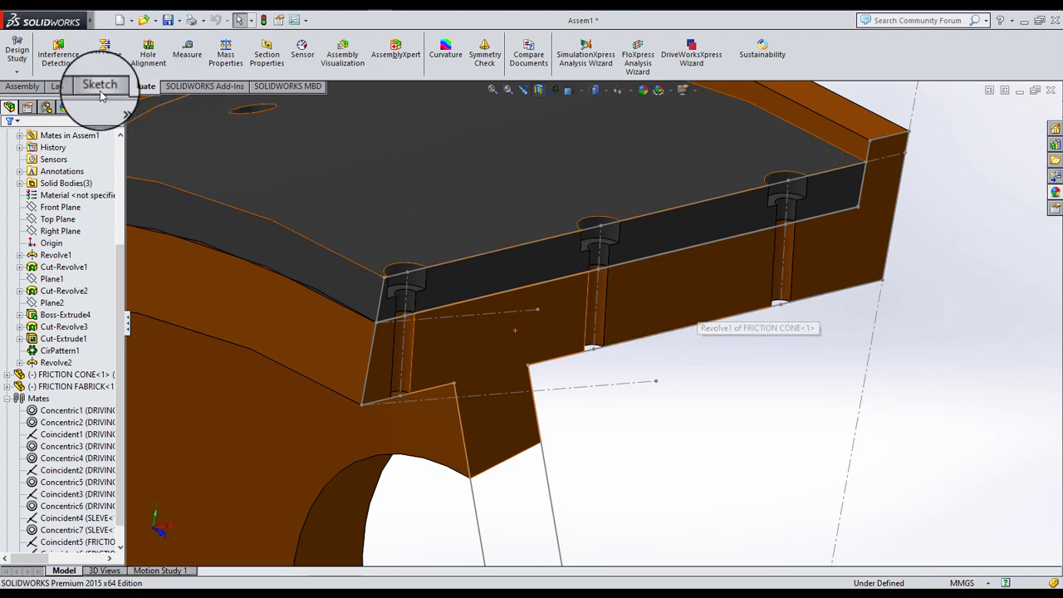
# - Turn off the section view and zoom to fit the whole friction assembly
pyautogui.click(539, 88)
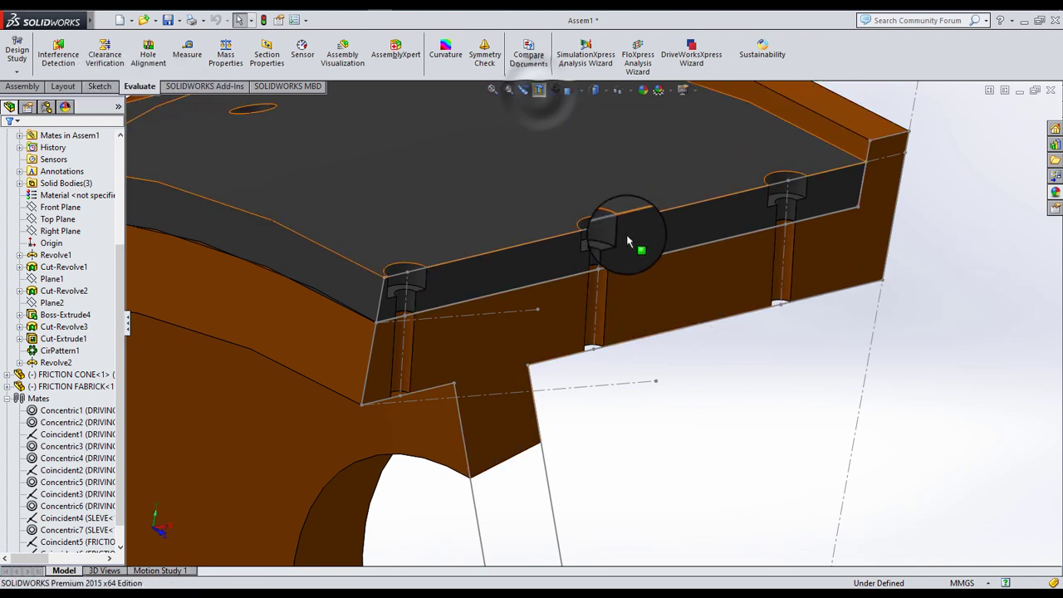
pyautogui.press('f')
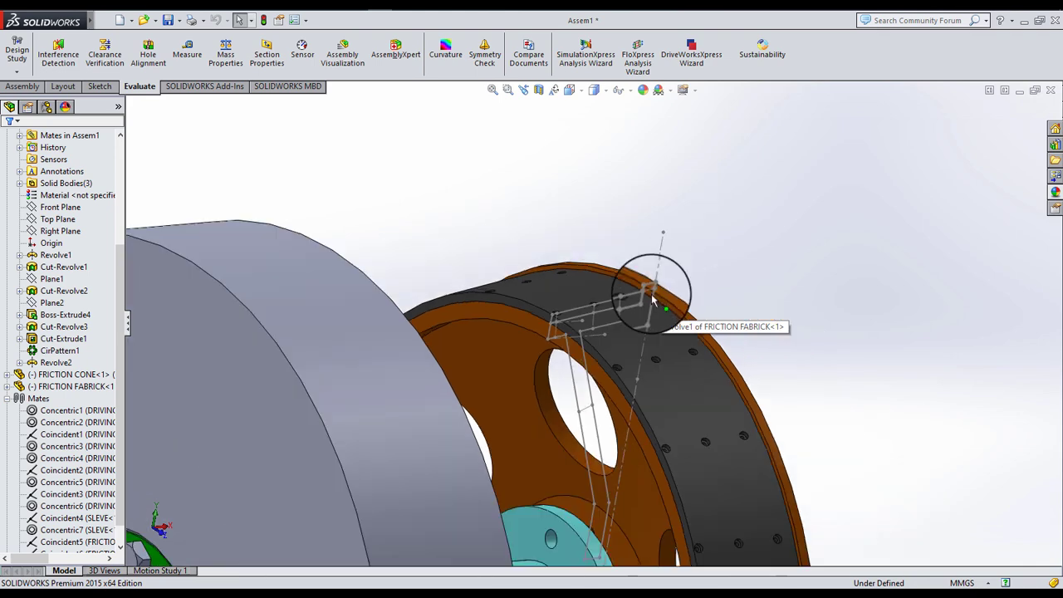
pyautogui.scroll(-2, 519, 401)
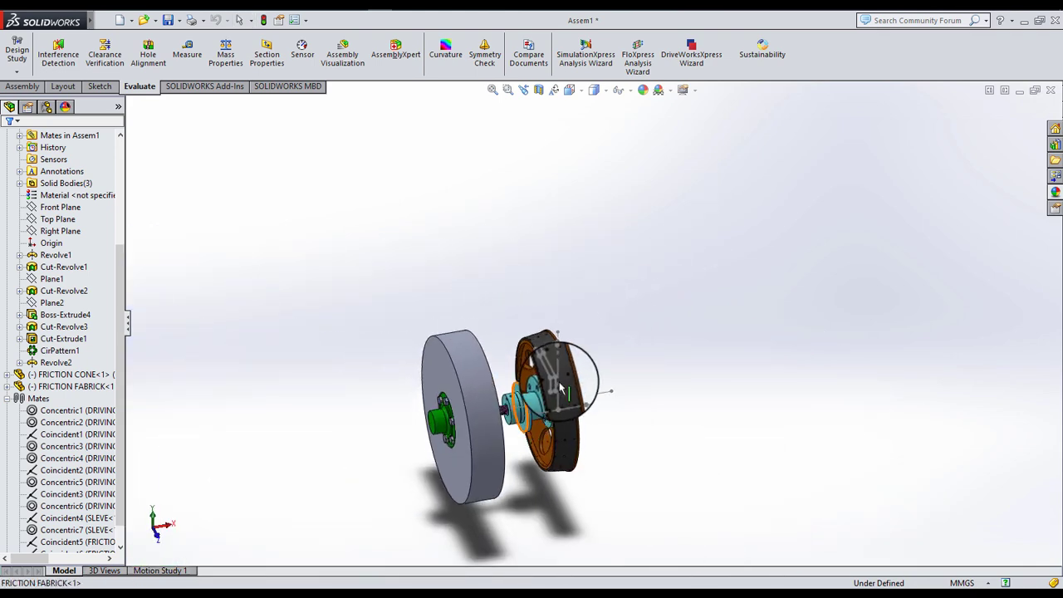
pyautogui.scroll(-3, 593, 380)
pyautogui.scroll(-3, 560, 361)
pyautogui.scroll(-3, 487, 357)
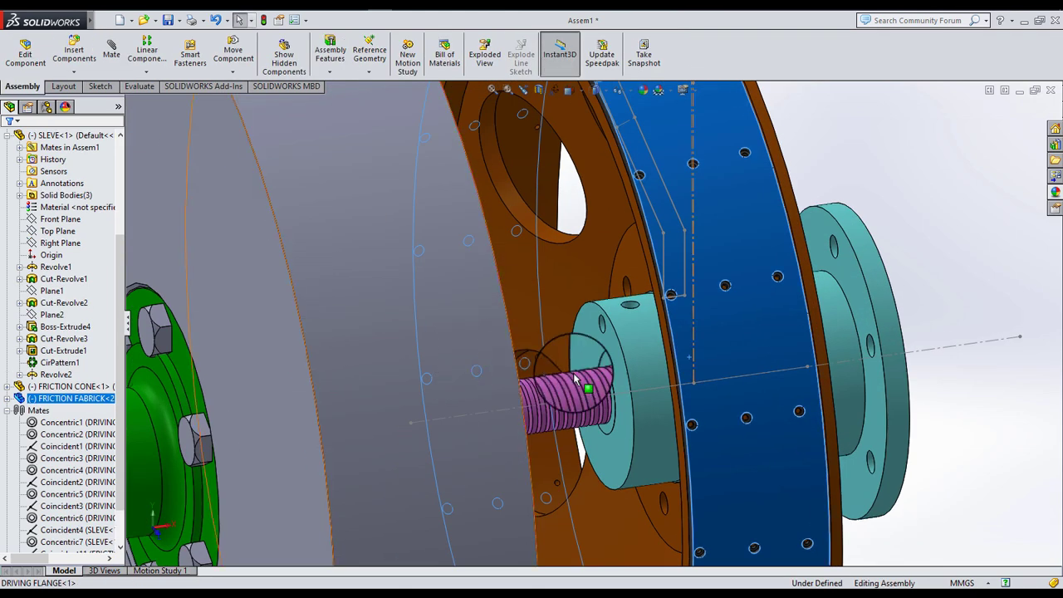
pyautogui.scroll(-2, 673, 312)
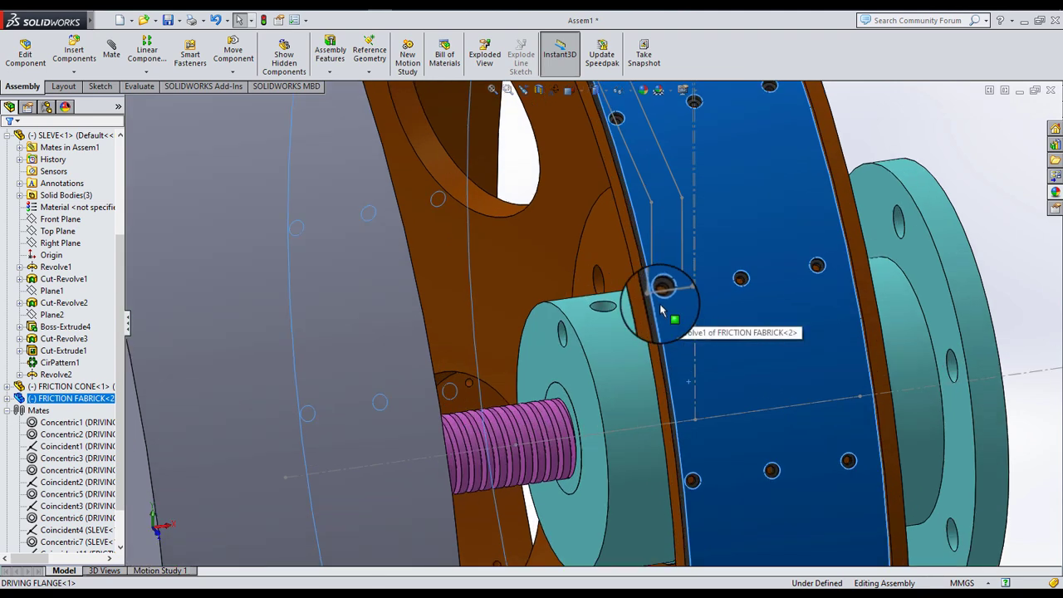
# - Insert the PLUG part beside the flange and Ctrl-drag a second plug copy
pyautogui.click(87, 64)
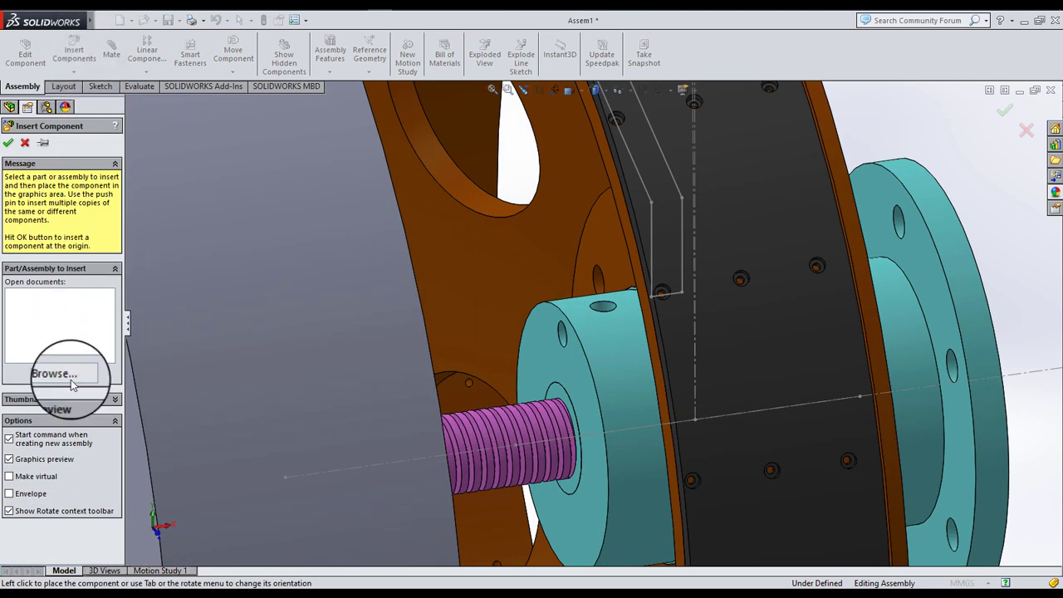
pyautogui.click(71, 378)
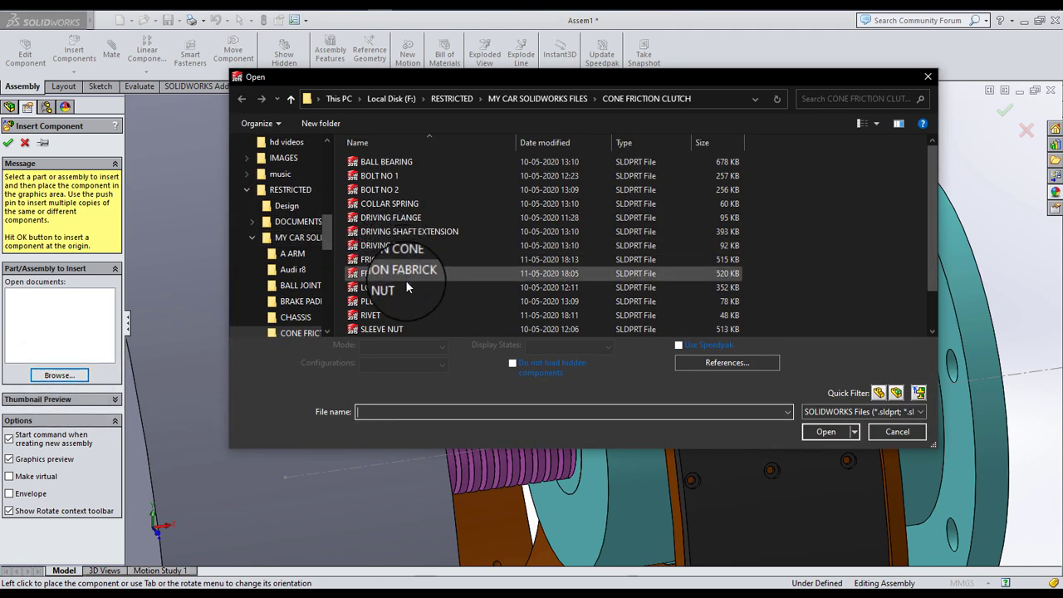
pyautogui.click(371, 301)
pyautogui.click(826, 425)
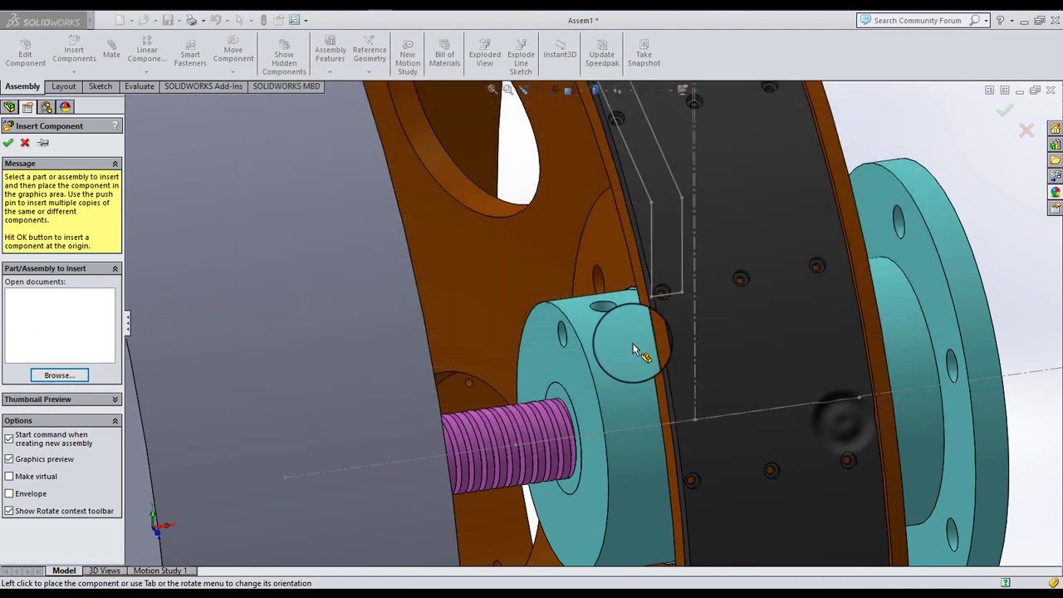
pyautogui.scroll(-3, 855, 253)
pyautogui.scroll(3, 895, 276)
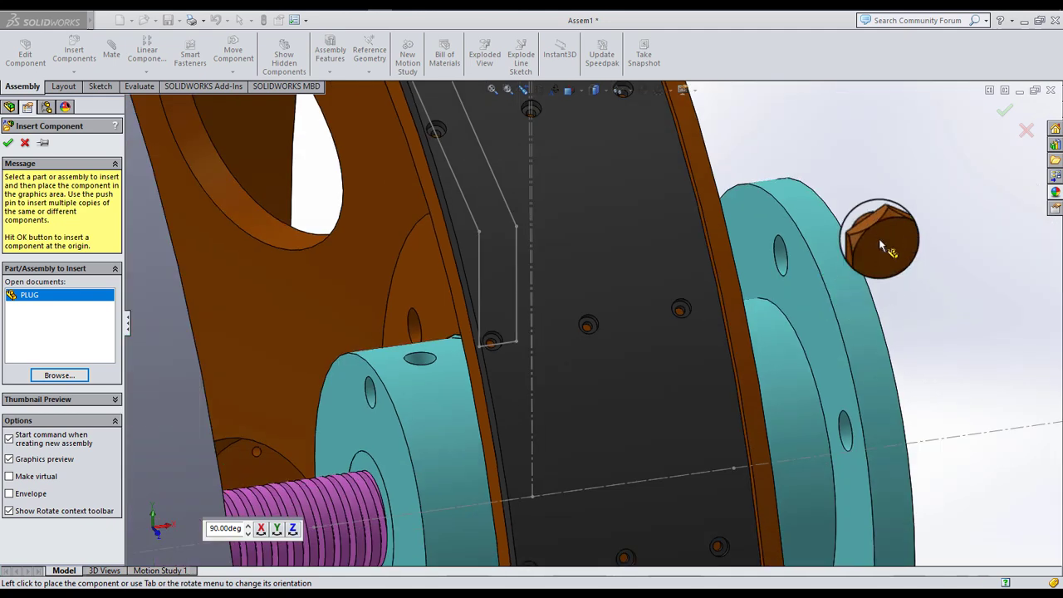
pyautogui.click(902, 241)
pyautogui.click(8, 142)
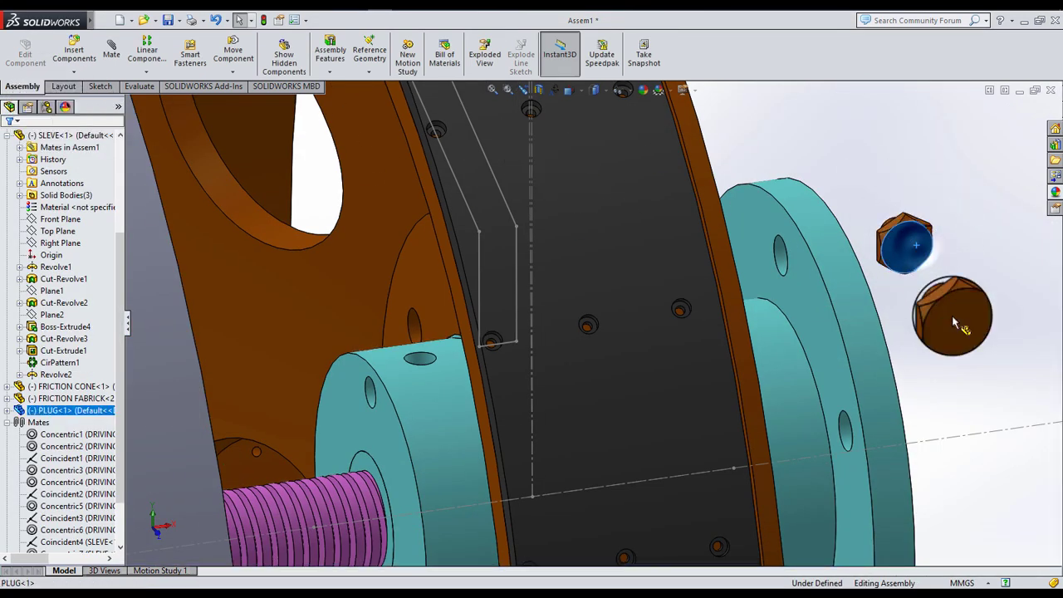
pyautogui.moveTo(913, 243); pyautogui.dragTo(768, 262)
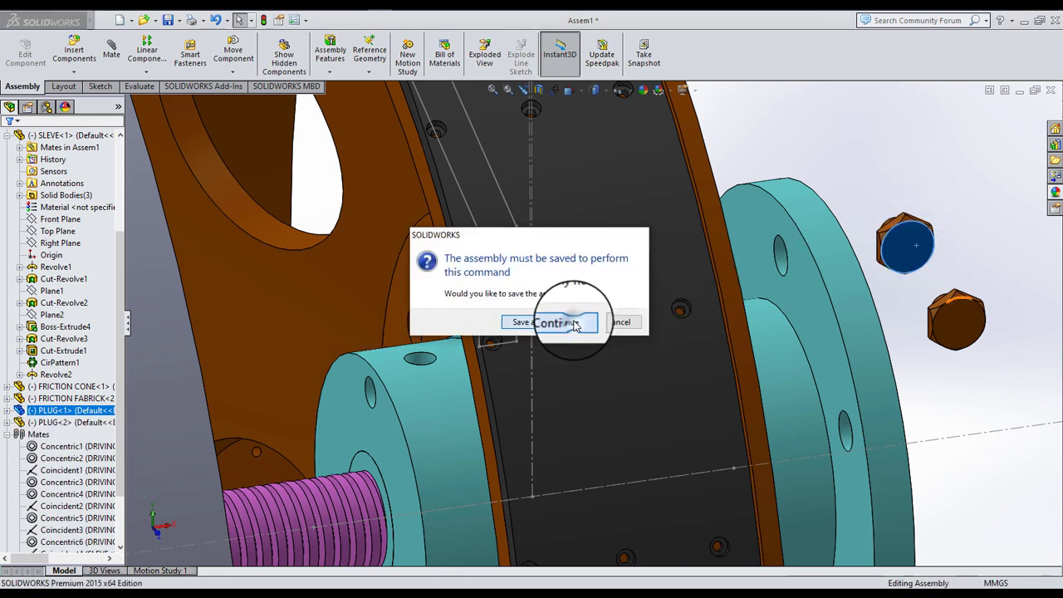
# - Rebuild and save the assembly as CONE CLUTCH ASSEMBLY in the CONE FRICTION CLUTCH folder
pyautogui.click(573, 324)
pyautogui.click(543, 268)
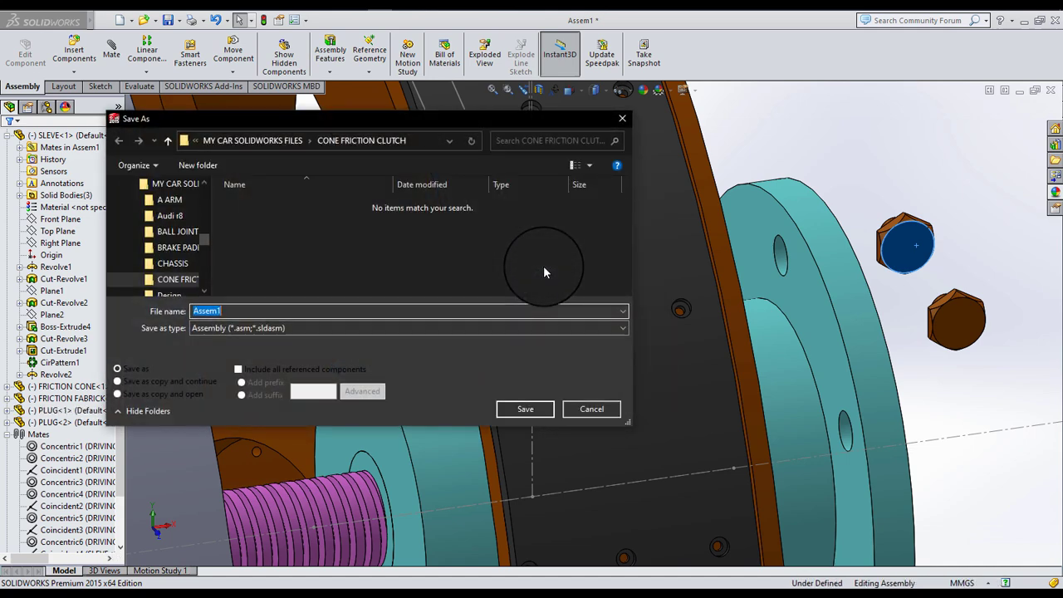
pyautogui.write('CONECLUTCH ASSEM')
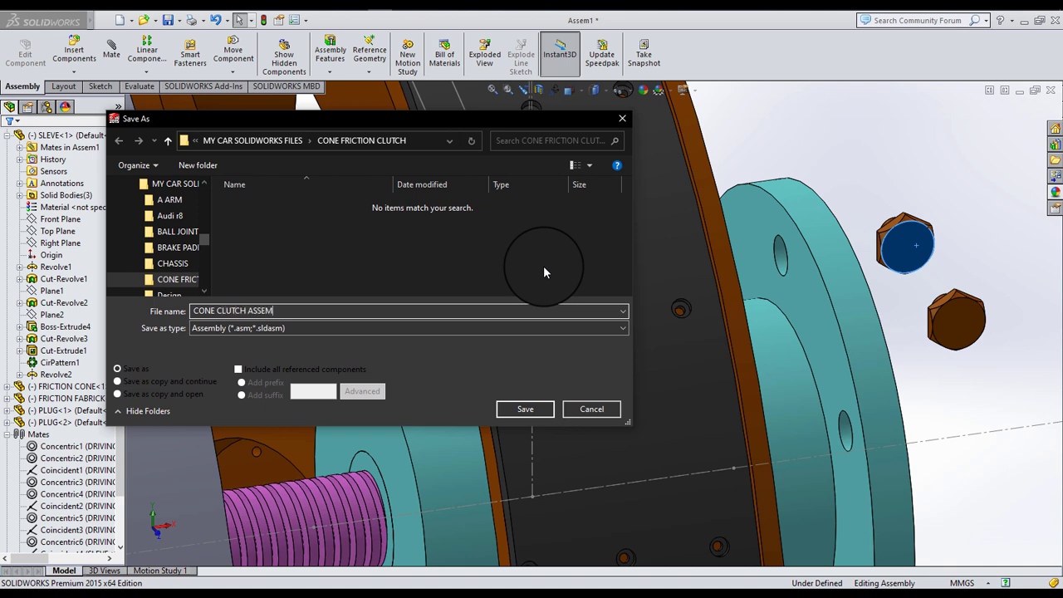
pyautogui.write('Y')
pyautogui.click(515, 408)
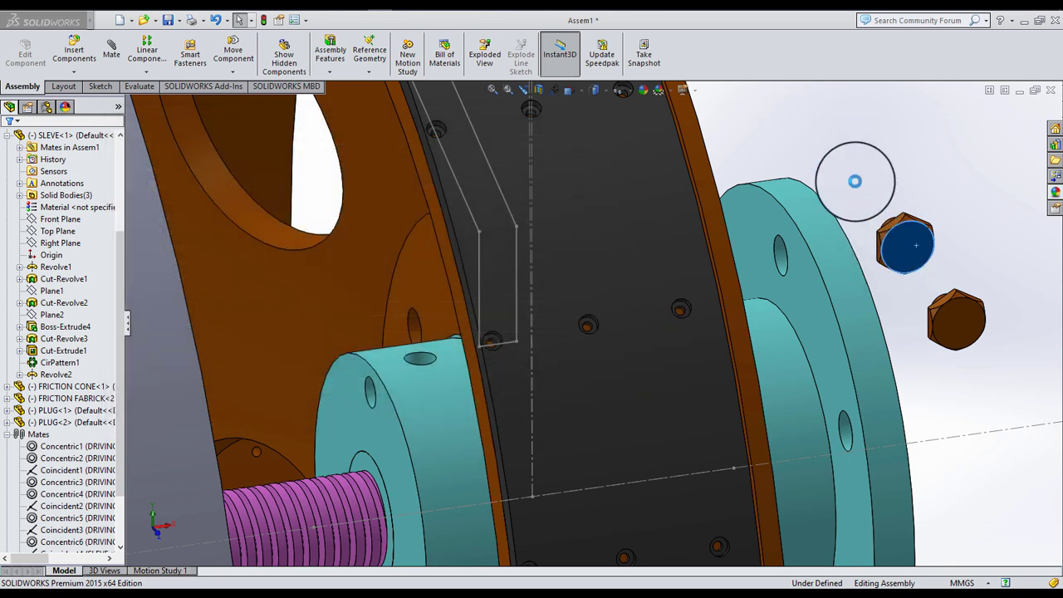
# - Edit PLUG in context and accept its 4.00 mm hexagonal Boss-Extrude1 unchanged
pyautogui.click(855, 181)
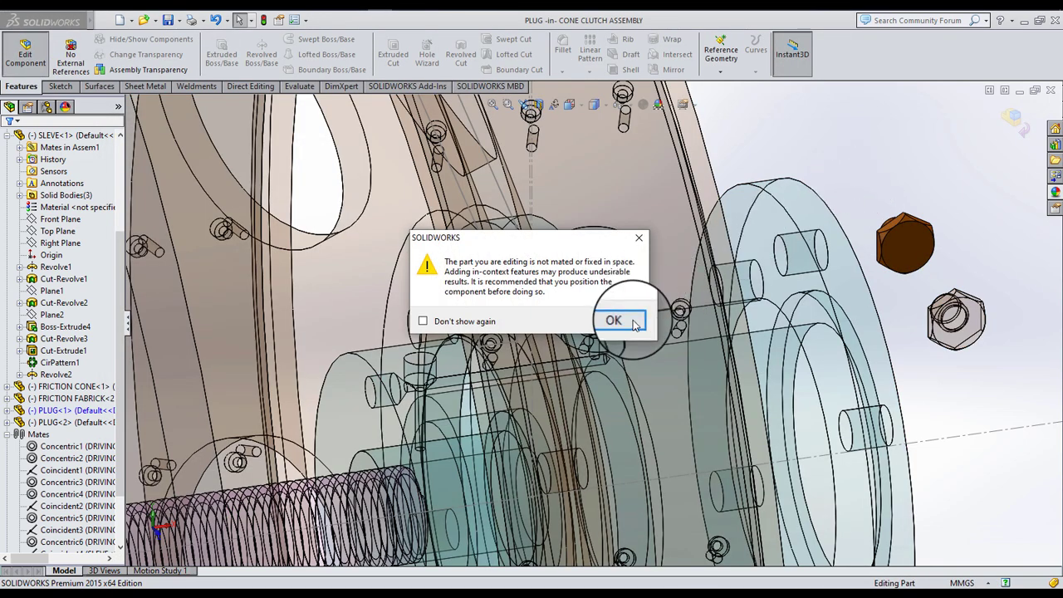
pyautogui.click(614, 318)
pyautogui.click(1005, 129)
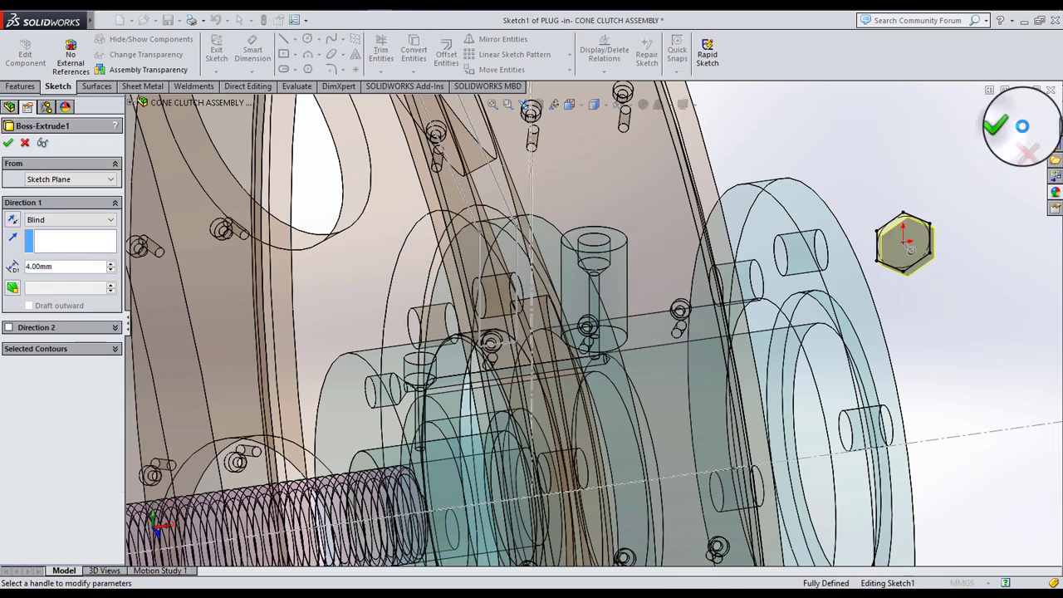
pyautogui.click(1007, 125)
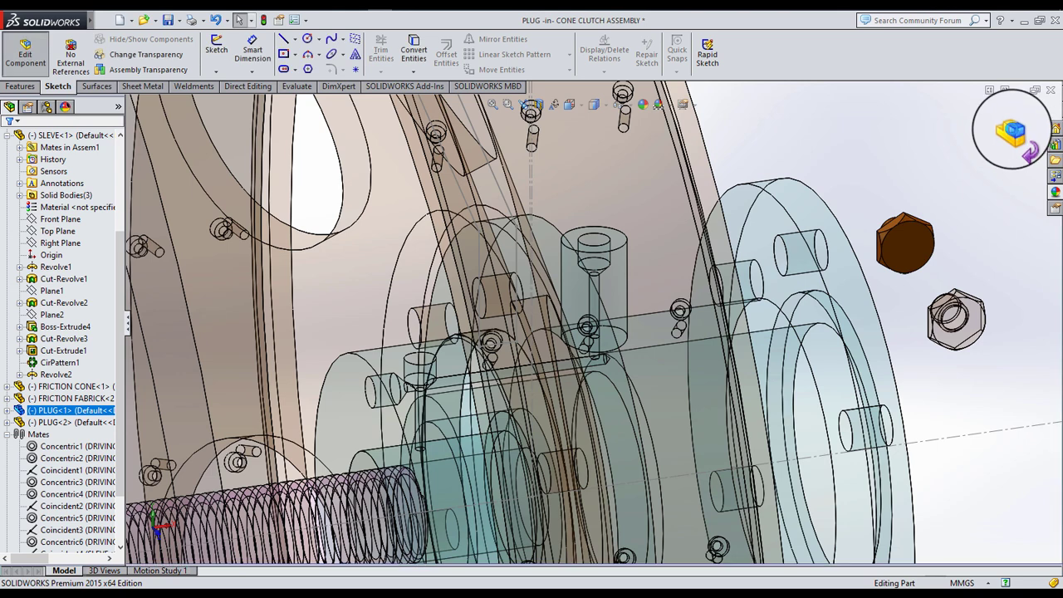
# - Return to the assembly, Ctrl-drag a third plug, and add a concentric mate
pyautogui.click(1014, 132)
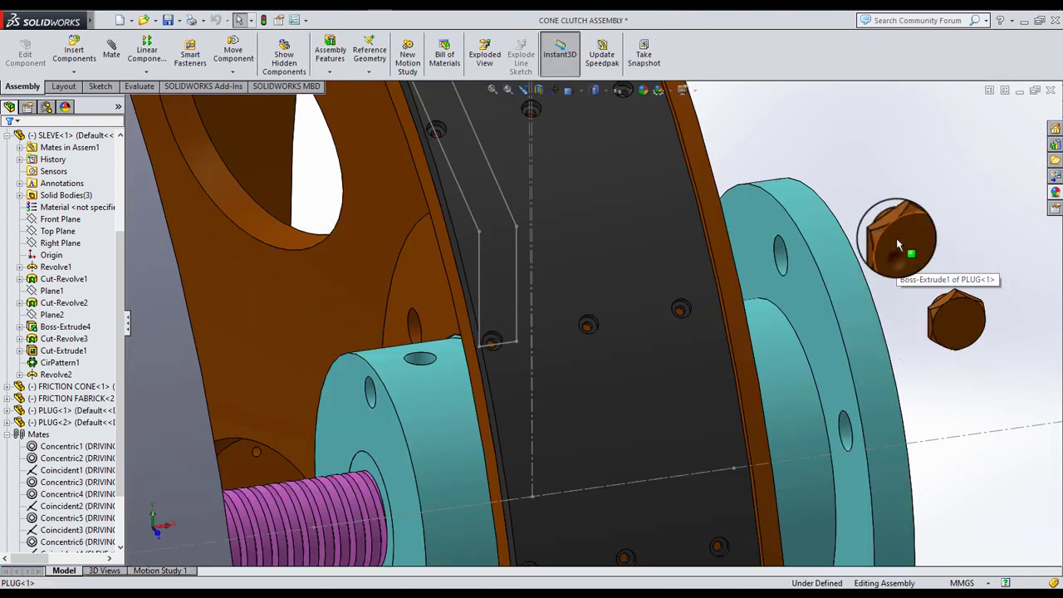
pyautogui.moveTo(897, 243); pyautogui.dragTo(860, 168)
pyautogui.click(928, 174)
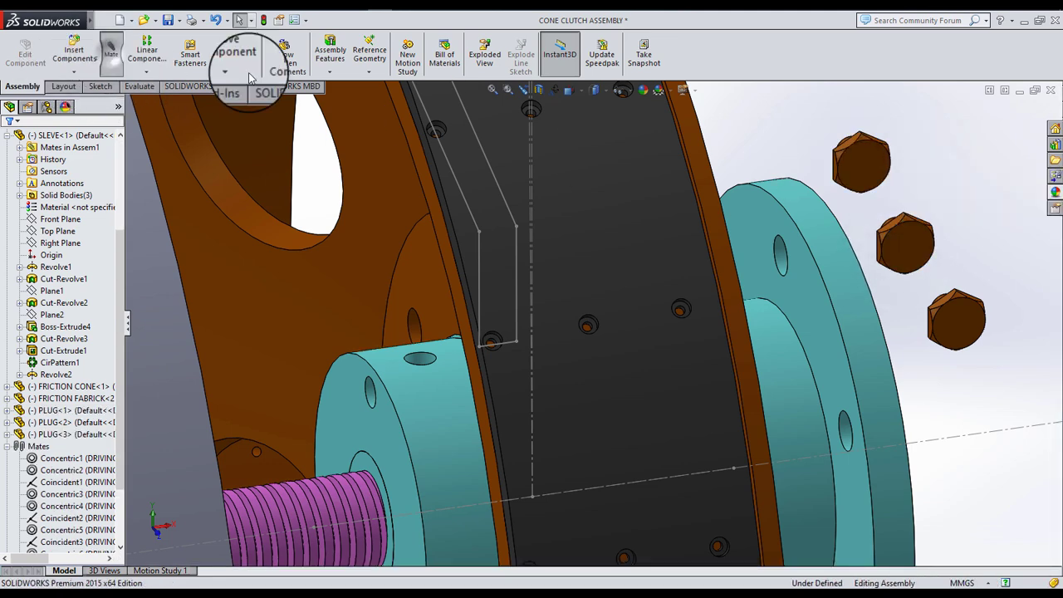
pyautogui.click(112, 50)
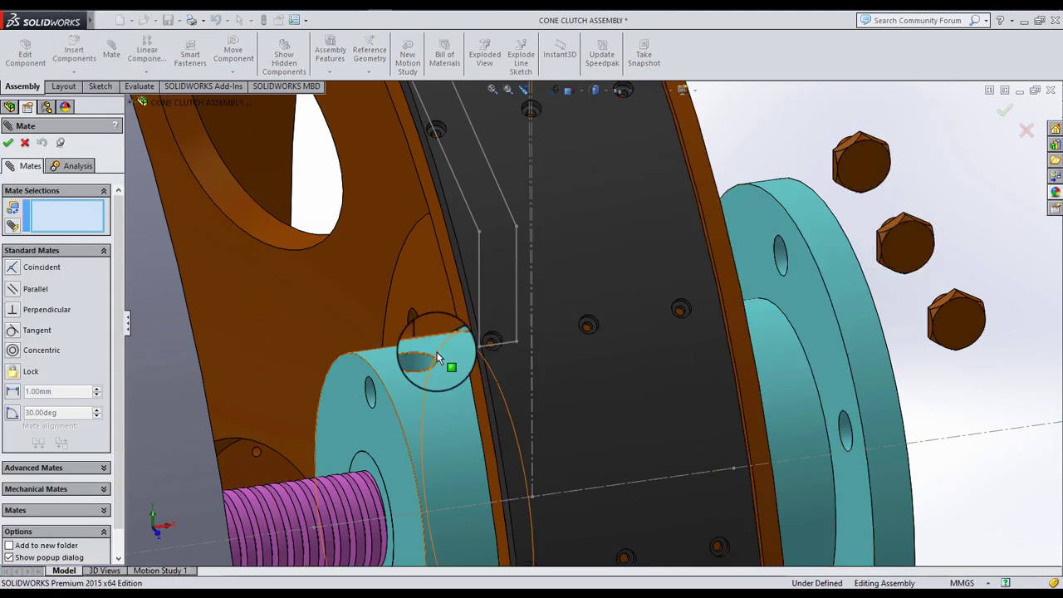
pyautogui.scroll(-5, 911, 144)
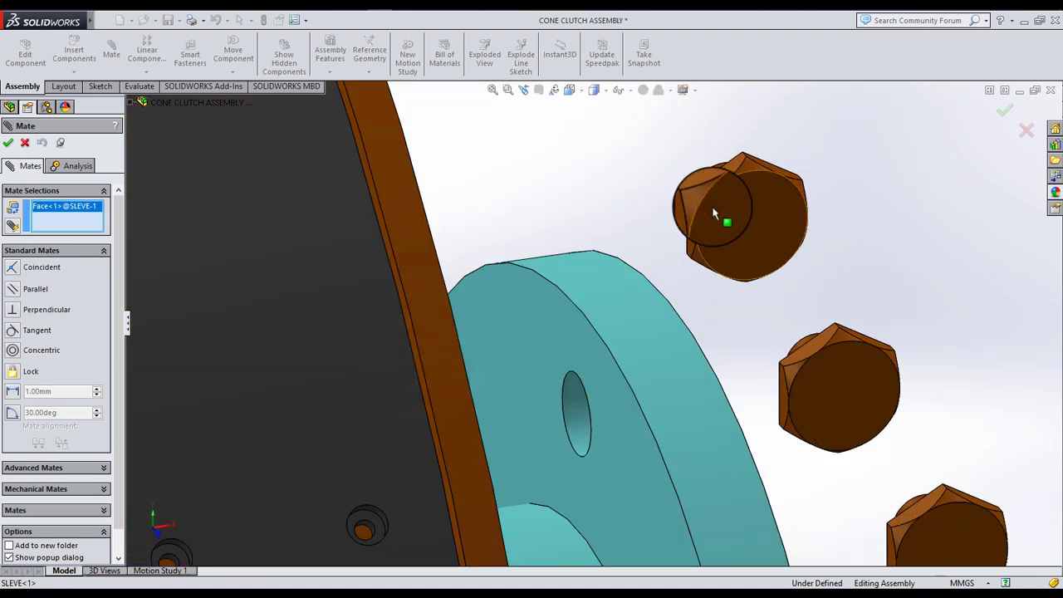
pyautogui.scroll(-3, 716, 204)
pyautogui.click(711, 161)
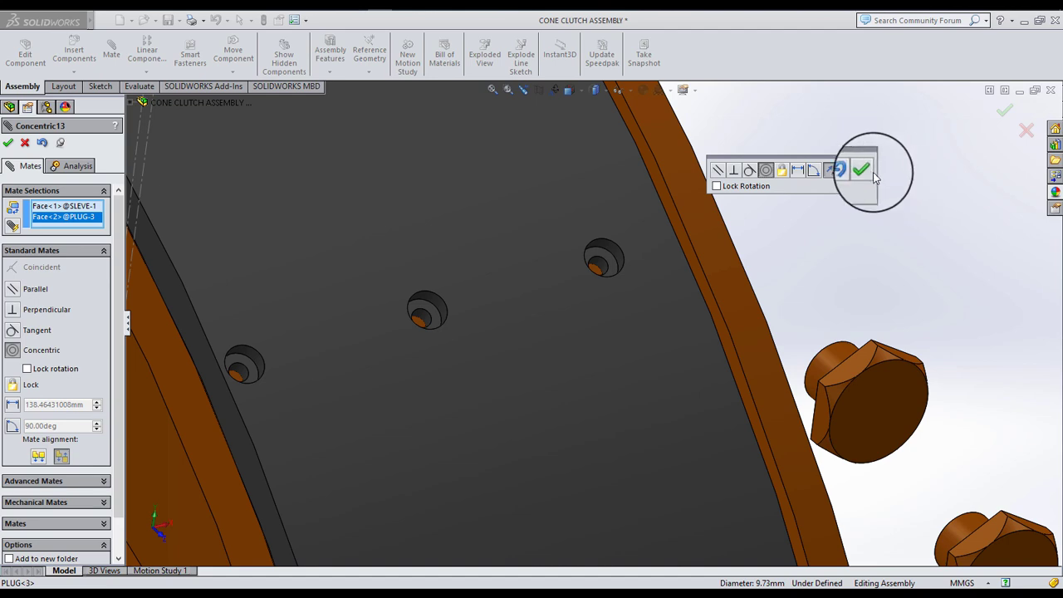
pyautogui.press('Return')
# - Add a tangent mate between the plug face and the sleeve face
pyautogui.scroll(3, 407, 307)
pyautogui.scroll(2, 411, 315)
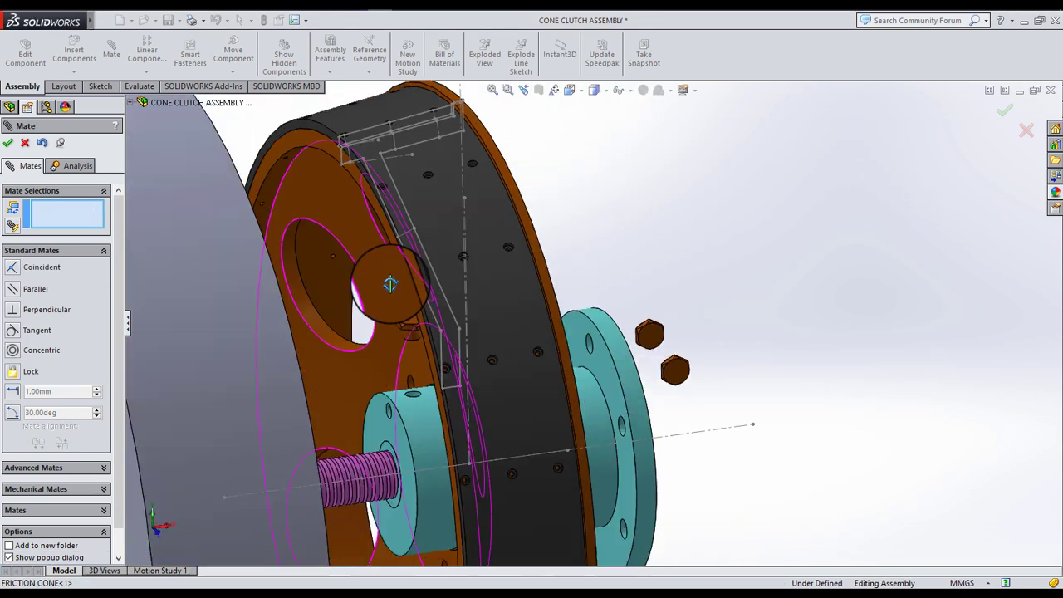
pyautogui.click(414, 414)
pyautogui.scroll(-3, 423, 413)
pyautogui.scroll(-2, 440, 411)
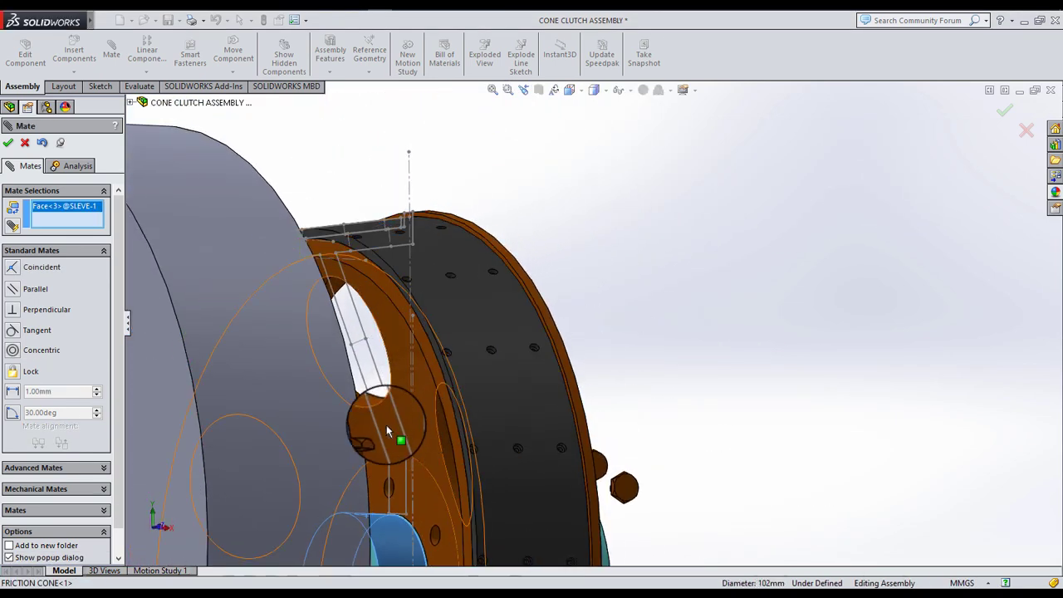
pyautogui.scroll(-3, 465, 409)
pyautogui.scroll(-3, 470, 409)
pyautogui.click(388, 433)
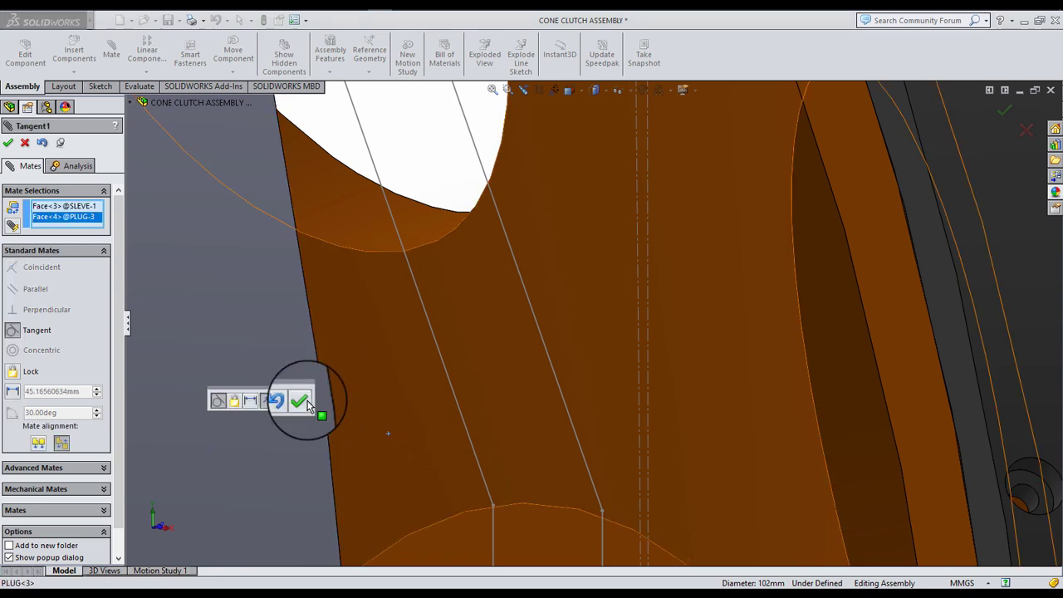
pyautogui.click(301, 400)
pyautogui.scroll(3, 435, 397)
pyautogui.scroll(4, 499, 366)
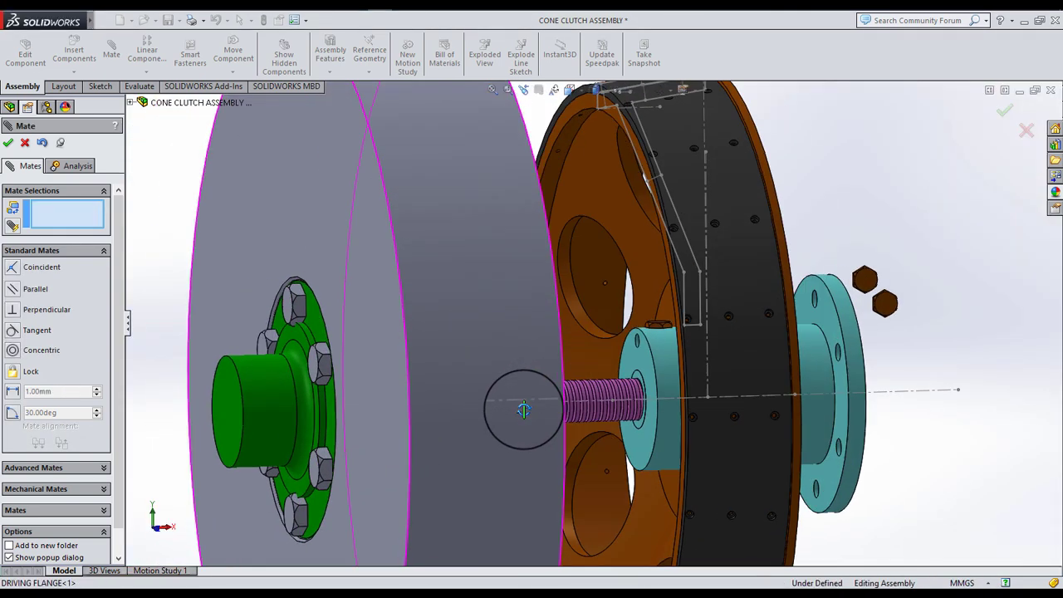
# - Orbit and zoom the view to face the flange and the plug ends
pyautogui.moveTo(537, 382); pyautogui.dragTo(680, 301, button='middle')
pyautogui.scroll(-3, 680, 301)
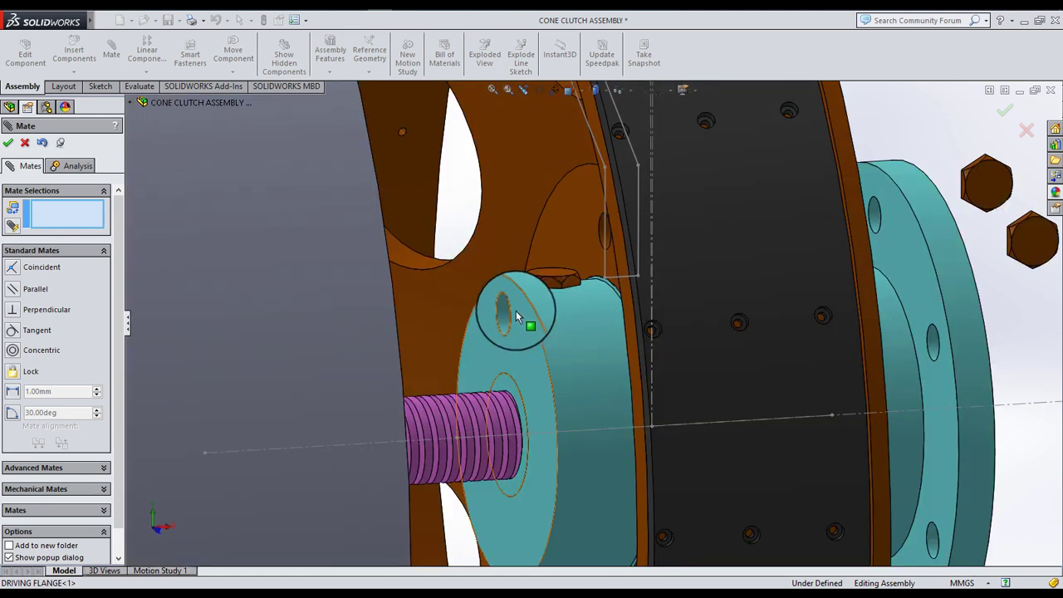
pyautogui.scroll(-2, 526, 316)
pyautogui.scroll(-2, 587, 296)
pyautogui.scroll(-2, 570, 306)
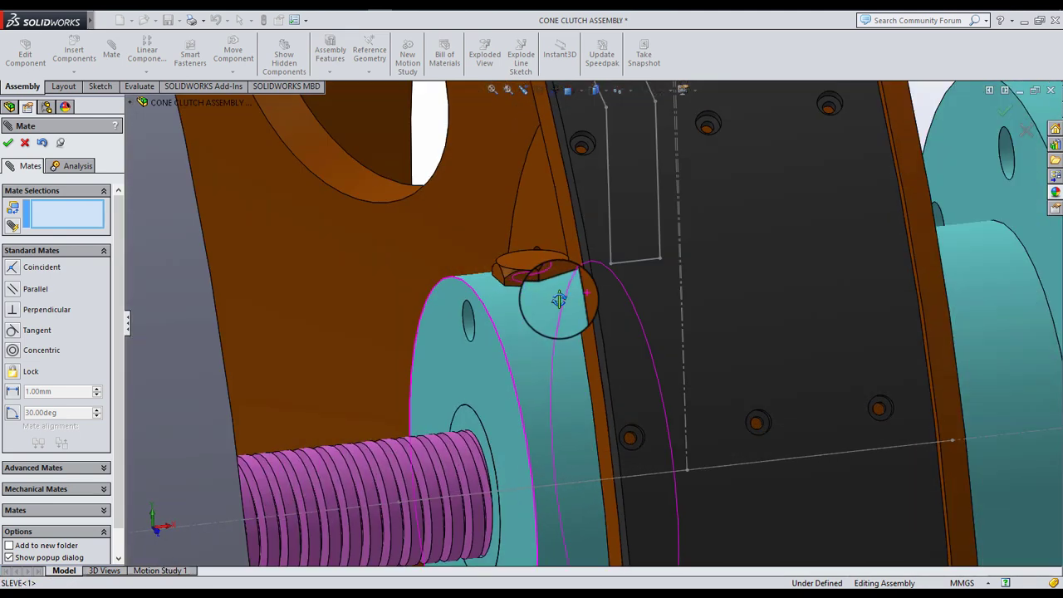
pyautogui.scroll(-2, 560, 306)
pyautogui.moveTo(495, 328); pyautogui.dragTo(757, 280, button='middle')
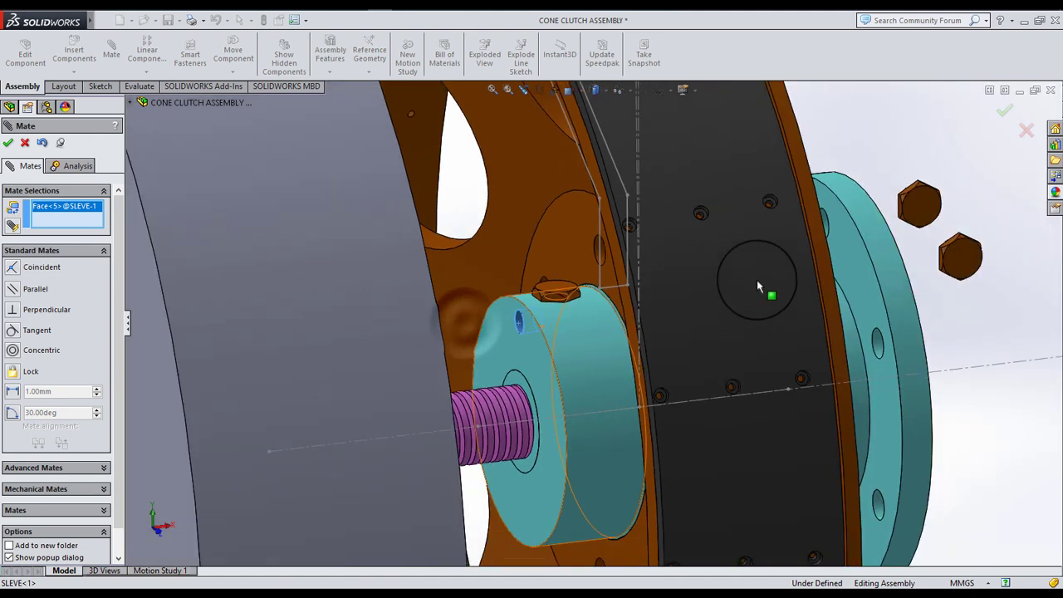
pyautogui.scroll(-3, 784, 285)
pyautogui.scroll(-2, 815, 230)
pyautogui.moveTo(811, 257); pyautogui.dragTo(728, 203, button='middle')
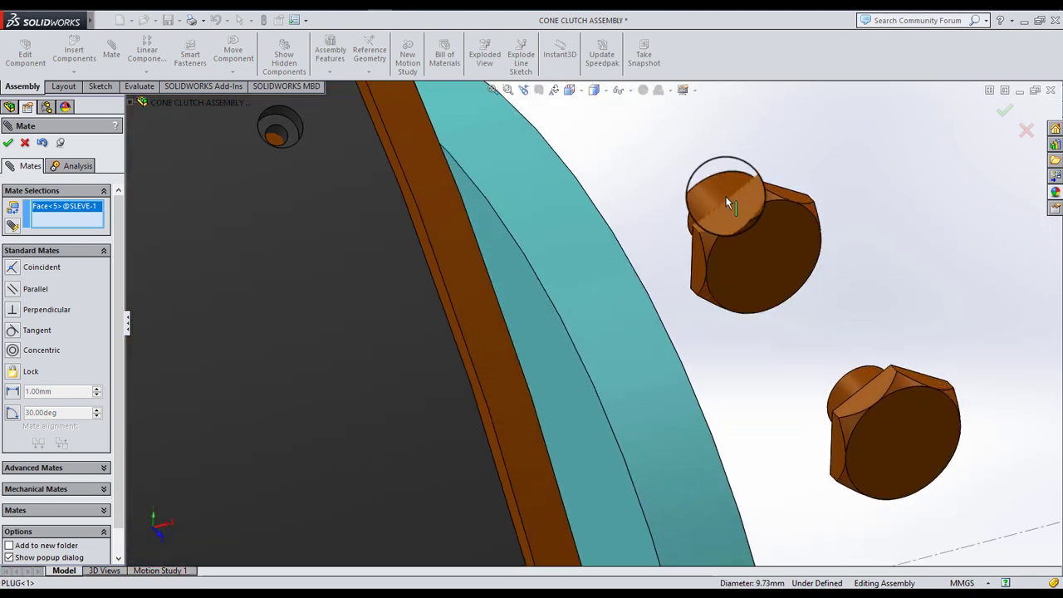
# - Make the first plug concentric with its sleeve hole, with flipped alignment pointing inward
pyautogui.click(719, 195)
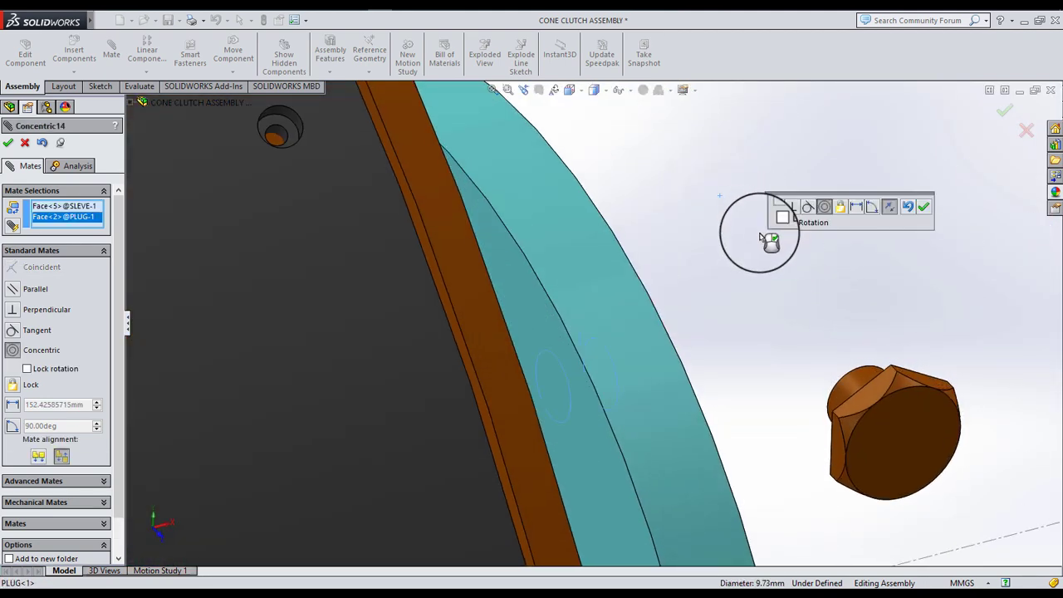
pyautogui.scroll(3, 703, 328)
pyautogui.moveTo(593, 340); pyautogui.dragTo(676, 344, button='middle')
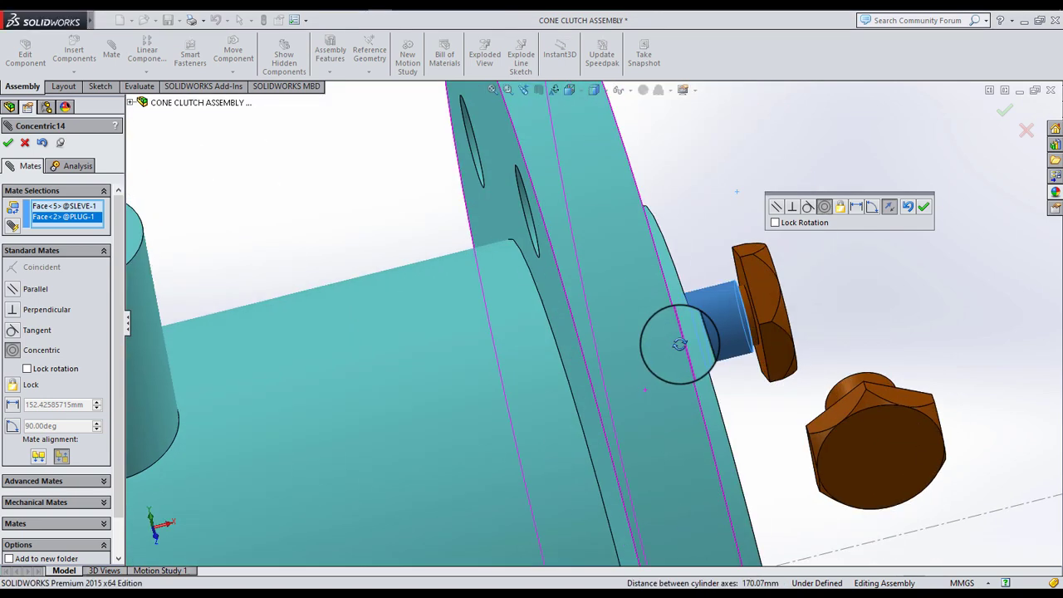
pyautogui.click(888, 208)
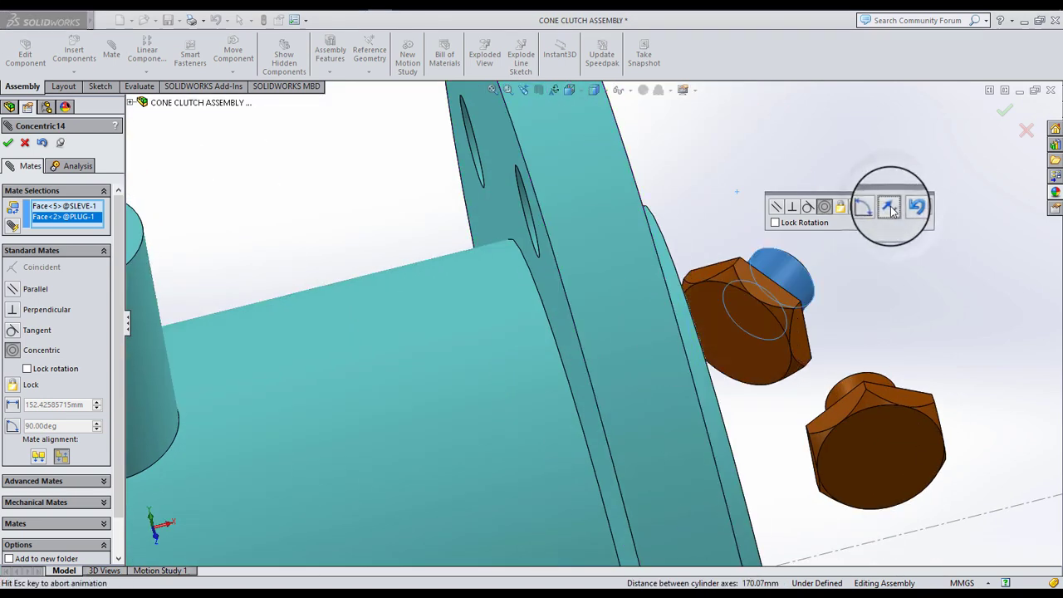
pyautogui.click(924, 210)
pyautogui.moveTo(843, 281)
pyautogui.mouseDown(button='middle')
pyautogui.moveTo(681, 304)
pyautogui.moveTo(677, 335)
pyautogui.moveTo(688, 302)
pyautogui.moveTo(591, 345)
pyautogui.mouseUp(button='middle')
pyautogui.click(702, 295)
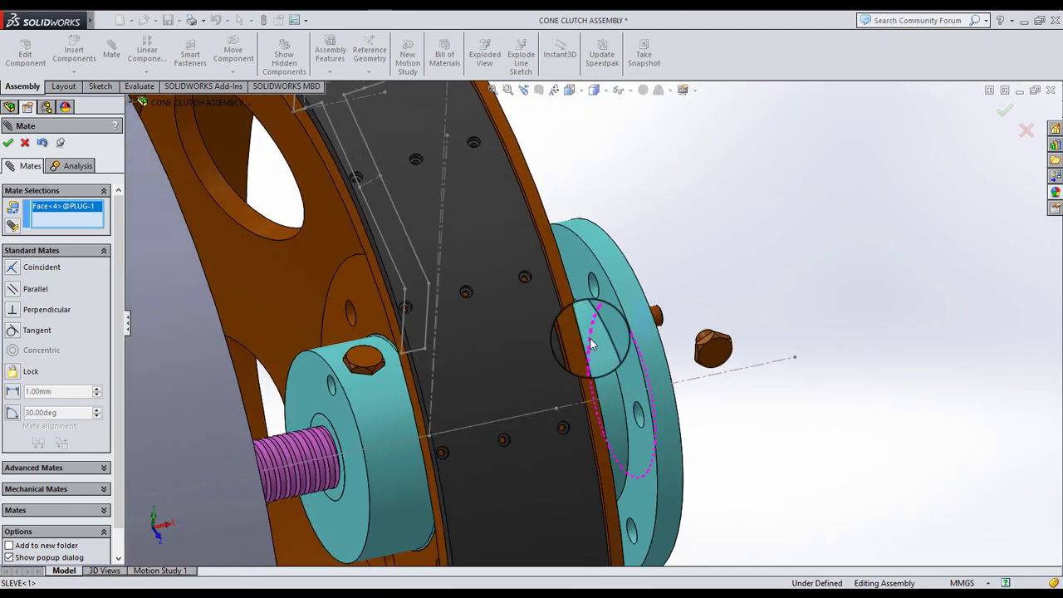
# - Mate PLUG<1> coincident with the sleeve face so it sits flush
pyautogui.click(335, 403)
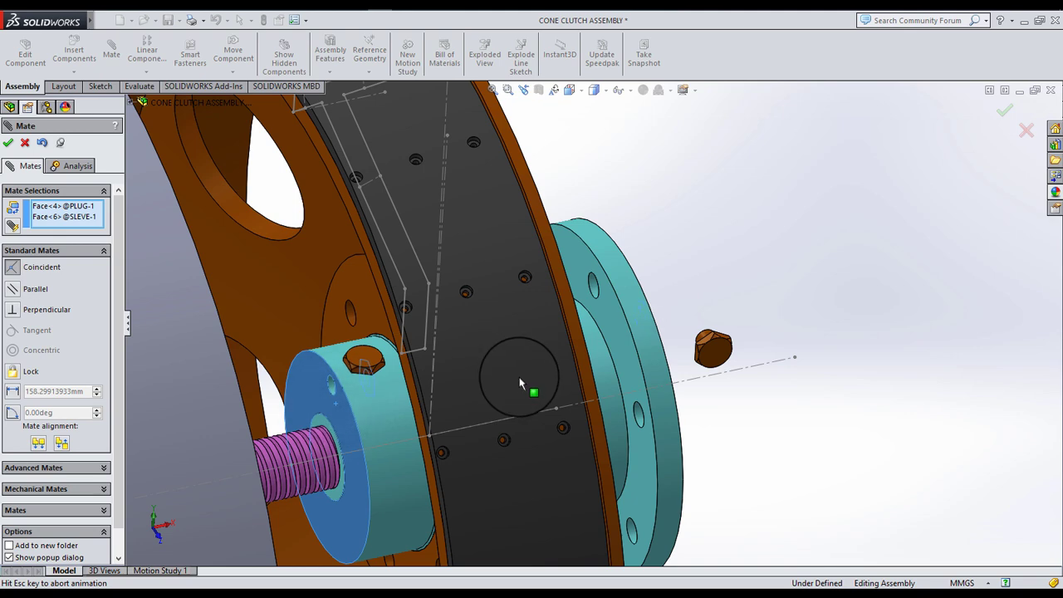
pyautogui.click(503, 397)
pyautogui.scroll(3, 684, 341)
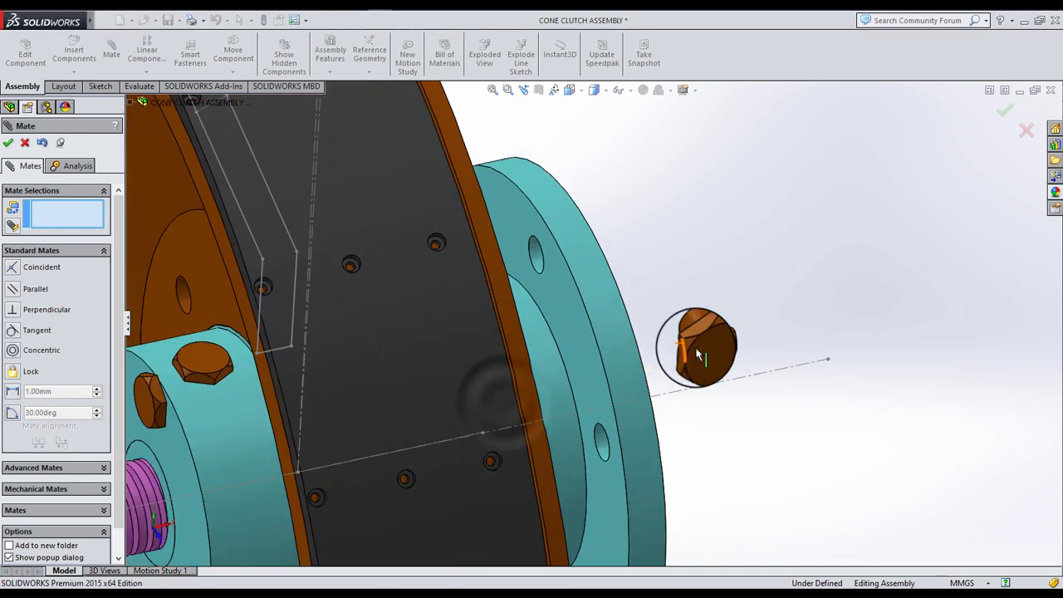
pyautogui.scroll(2, 684, 329)
# - Make PLUG<2> concentric with the sleeve's small boss bore
pyautogui.click(678, 307)
pyautogui.scroll(-3, 581, 325)
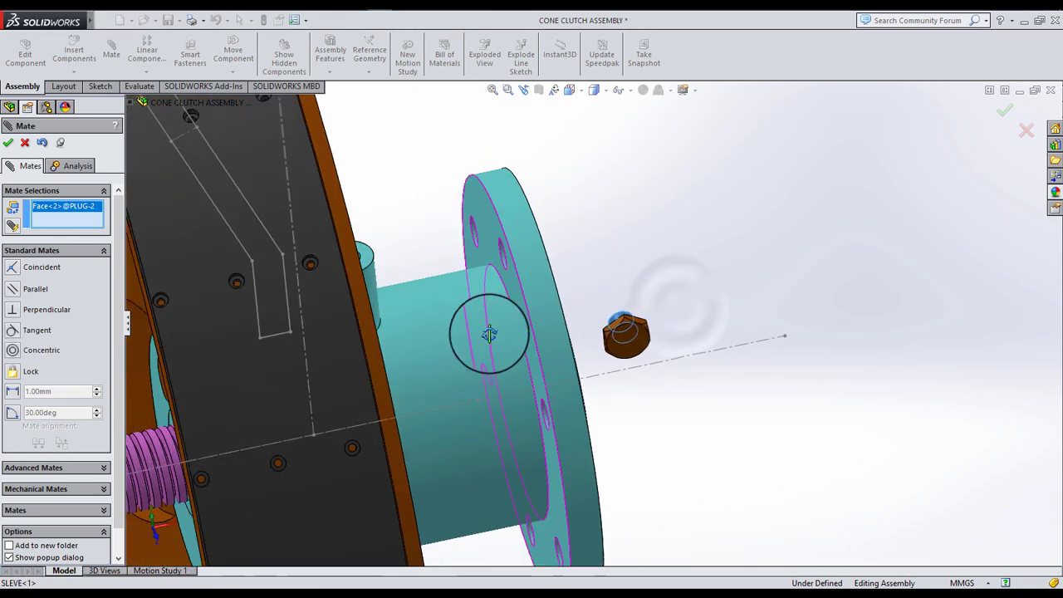
pyautogui.scroll(-2, 486, 325)
pyautogui.click(356, 253)
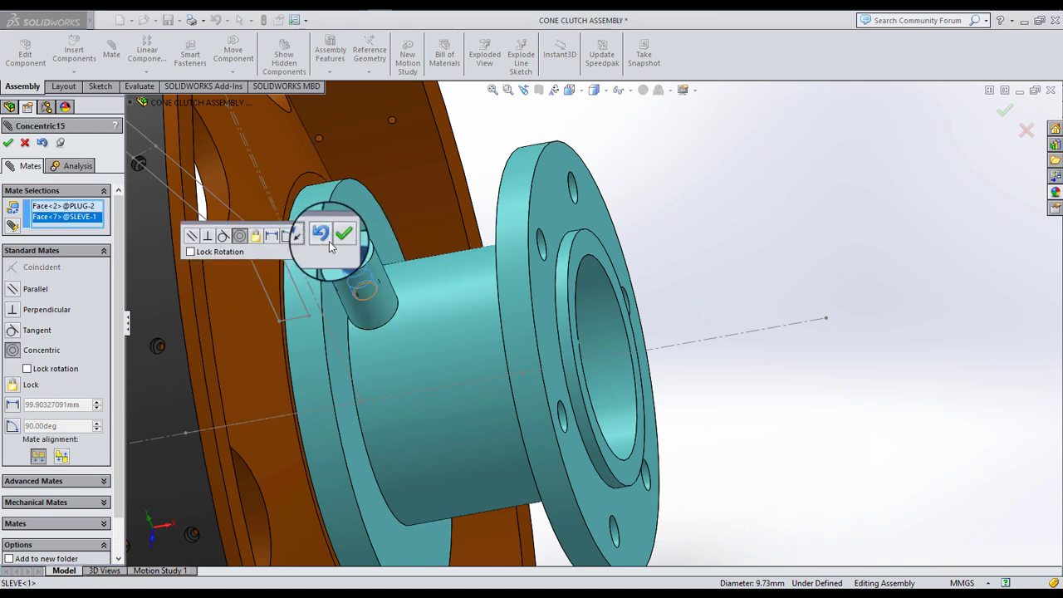
pyautogui.click(339, 237)
pyautogui.moveTo(483, 300)
pyautogui.mouseDown(button='middle')
pyautogui.moveTo(426, 273)
pyautogui.moveTo(486, 333)
pyautogui.mouseUp(button='middle')
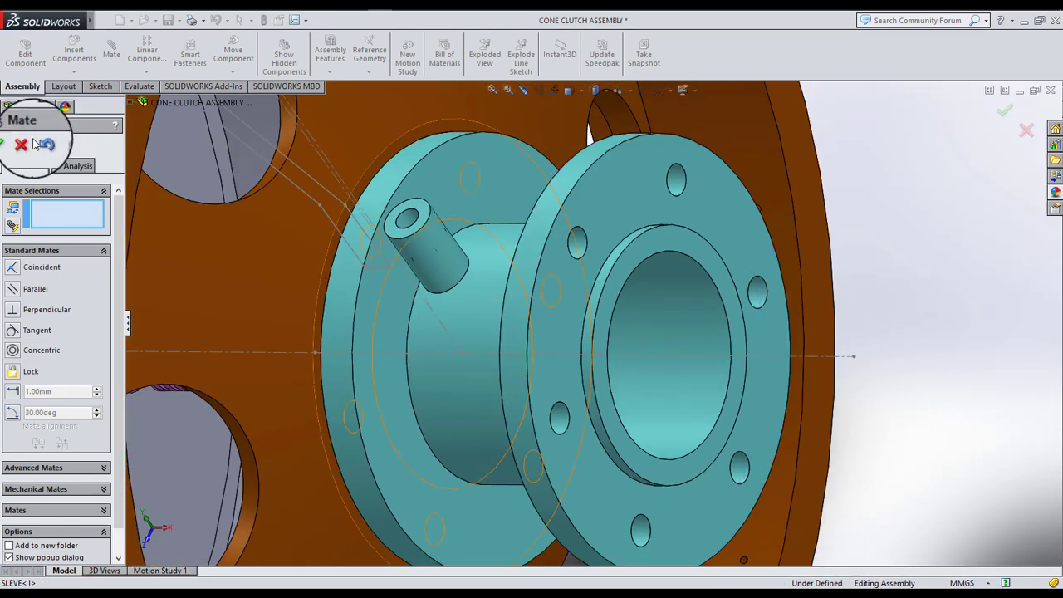
pyautogui.click(8, 144)
# - Drag PLUG<2> up out of the boss bore
pyautogui.scroll(-5, 514, 287)
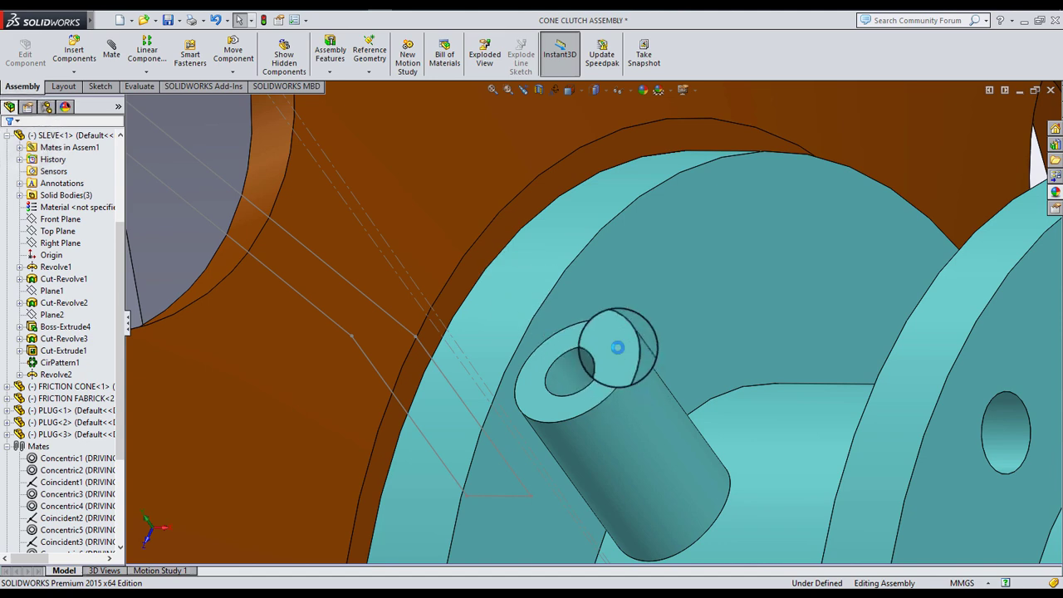
pyautogui.moveTo(617, 347); pyautogui.dragTo(572, 383, button='middle')
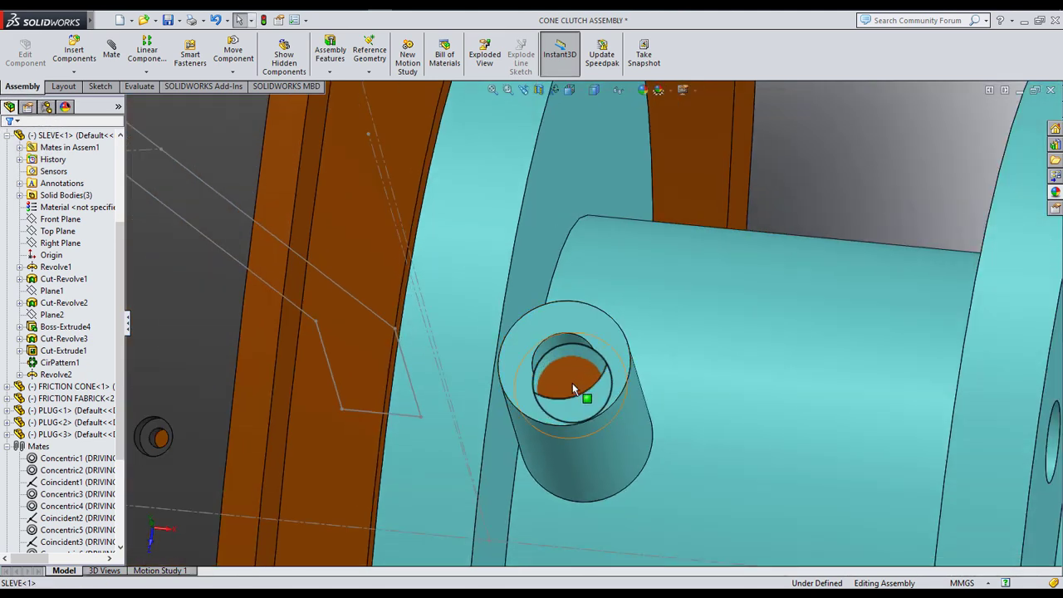
pyautogui.moveTo(573, 382); pyautogui.dragTo(545, 204)
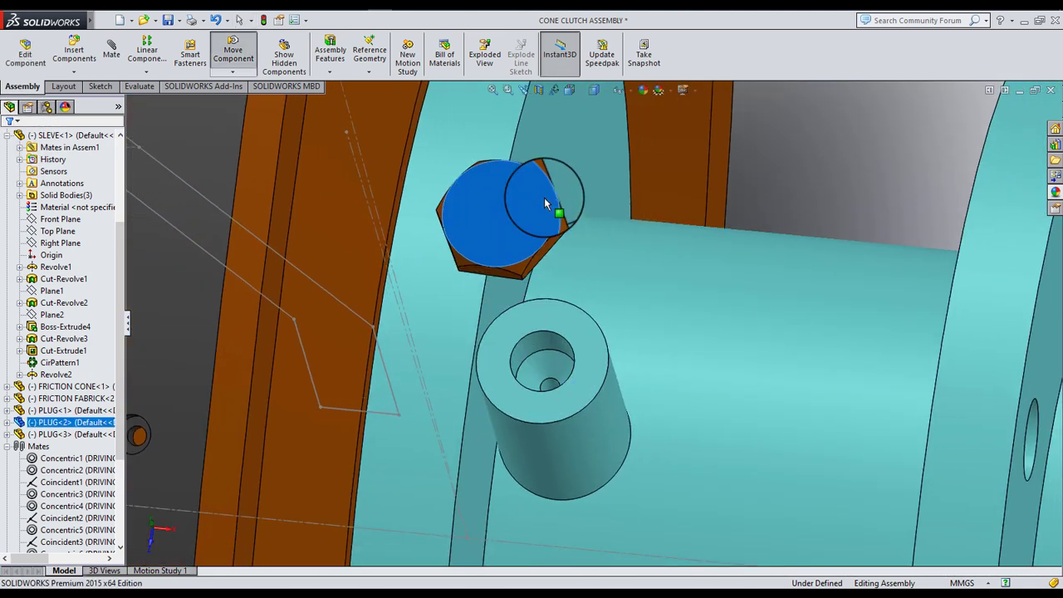
pyautogui.press('Escape')
pyautogui.scroll(5, 839, 199)
pyautogui.moveTo(840, 199); pyautogui.dragTo(139, 108, button='middle')
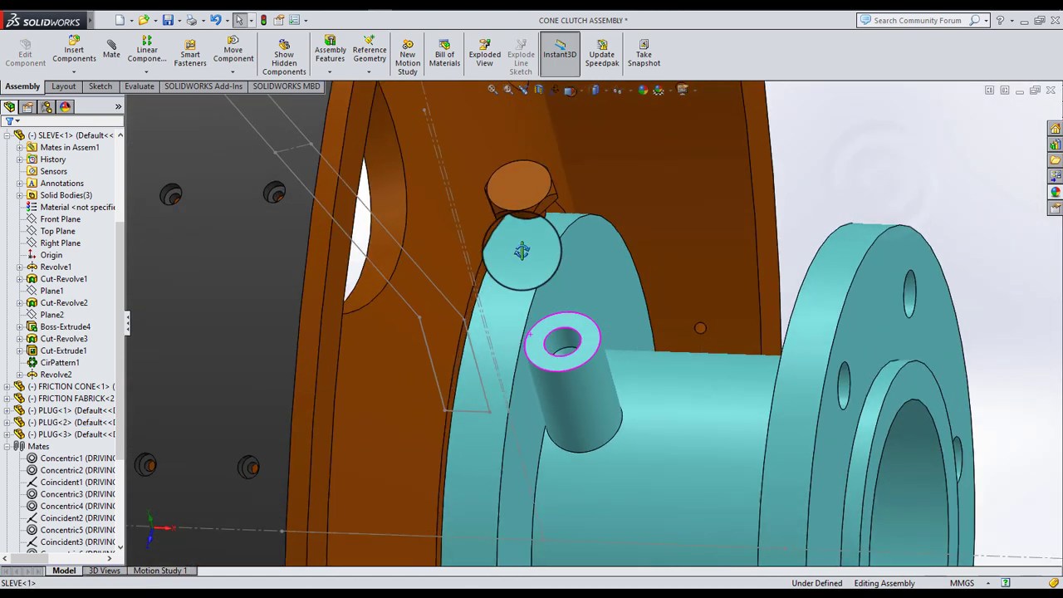
# - Add a coincident mate making PLUG<2> flush with the sleeve
pyautogui.click(111, 48)
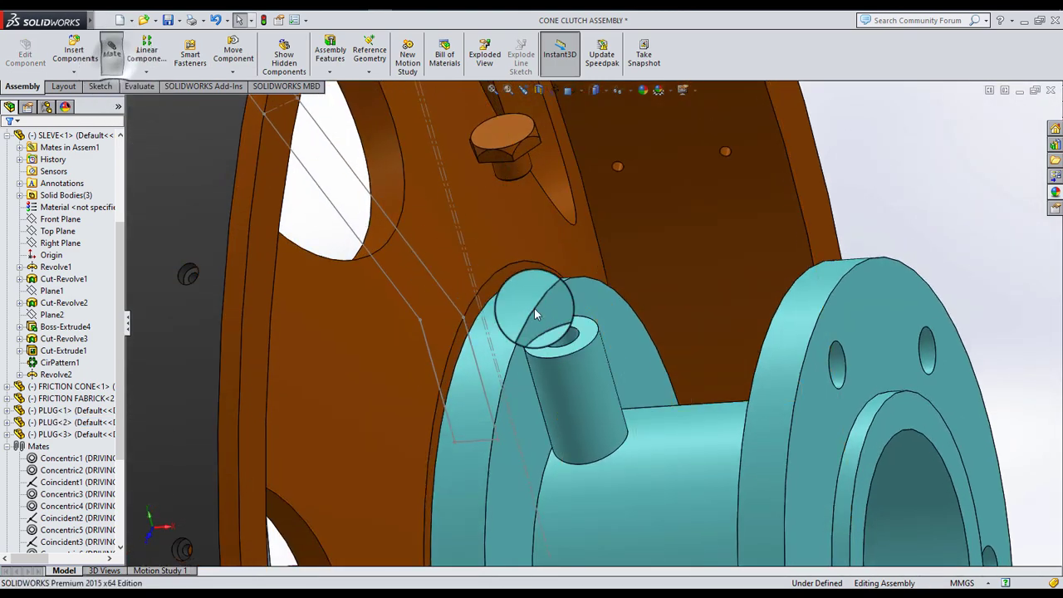
pyautogui.click(586, 344)
pyautogui.moveTo(586, 344); pyautogui.dragTo(572, 261, button='middle')
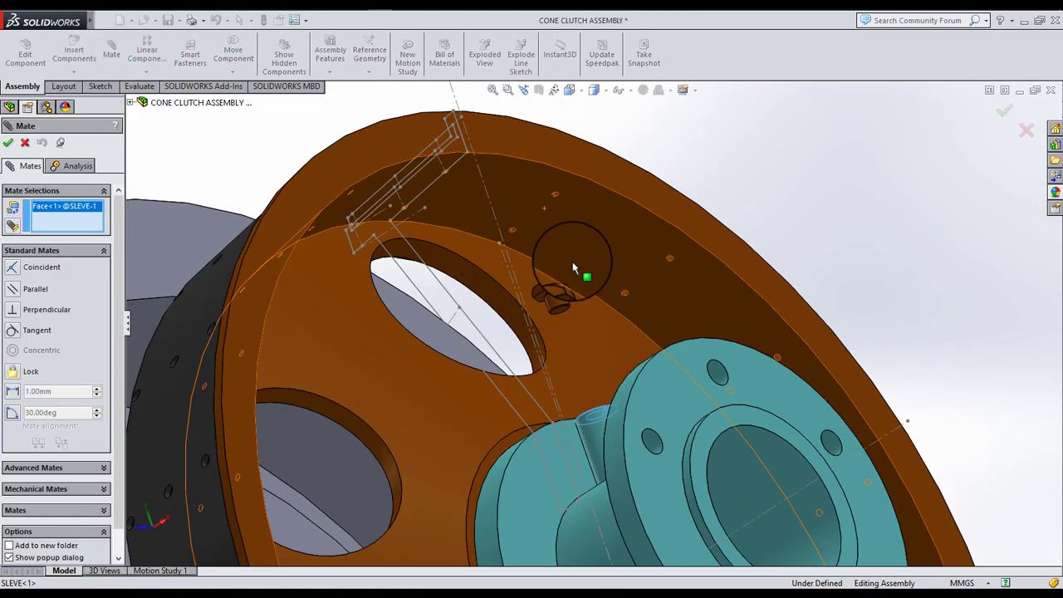
pyautogui.scroll(-3, 572, 261)
pyautogui.click(559, 295)
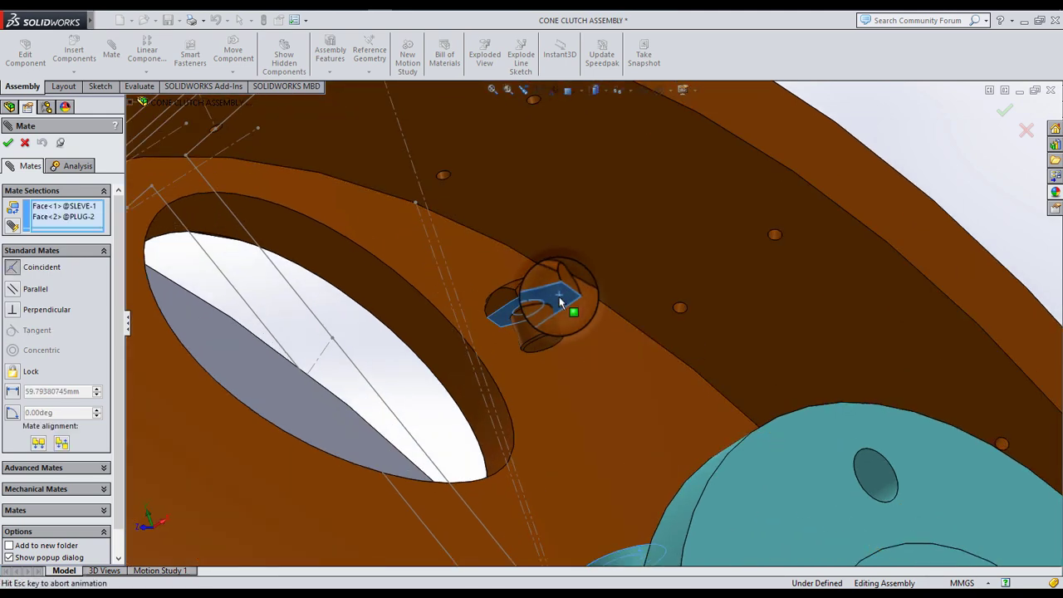
pyautogui.click(747, 409)
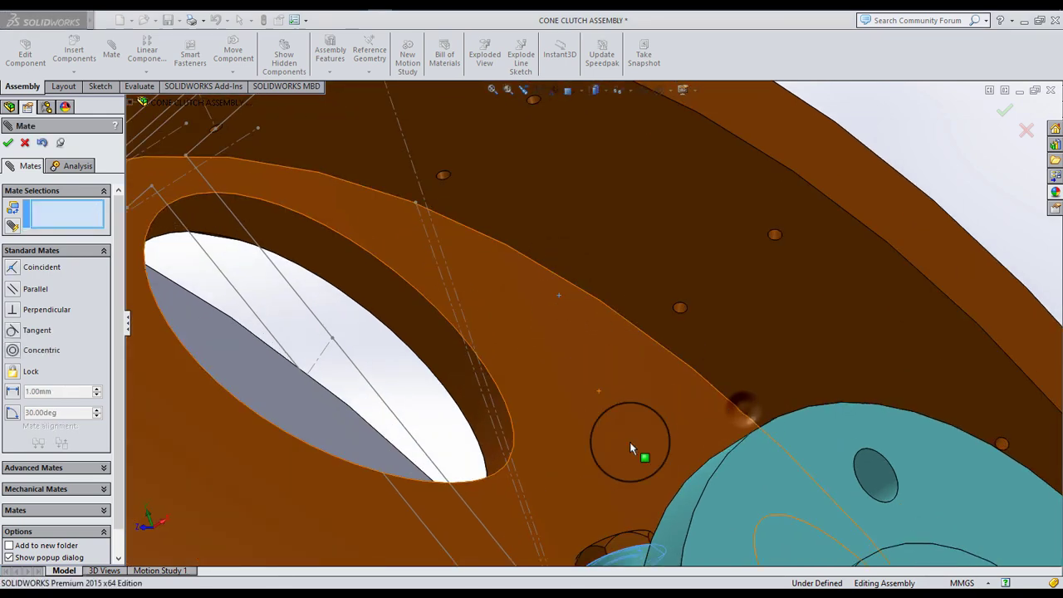
pyautogui.scroll(5, 630, 442)
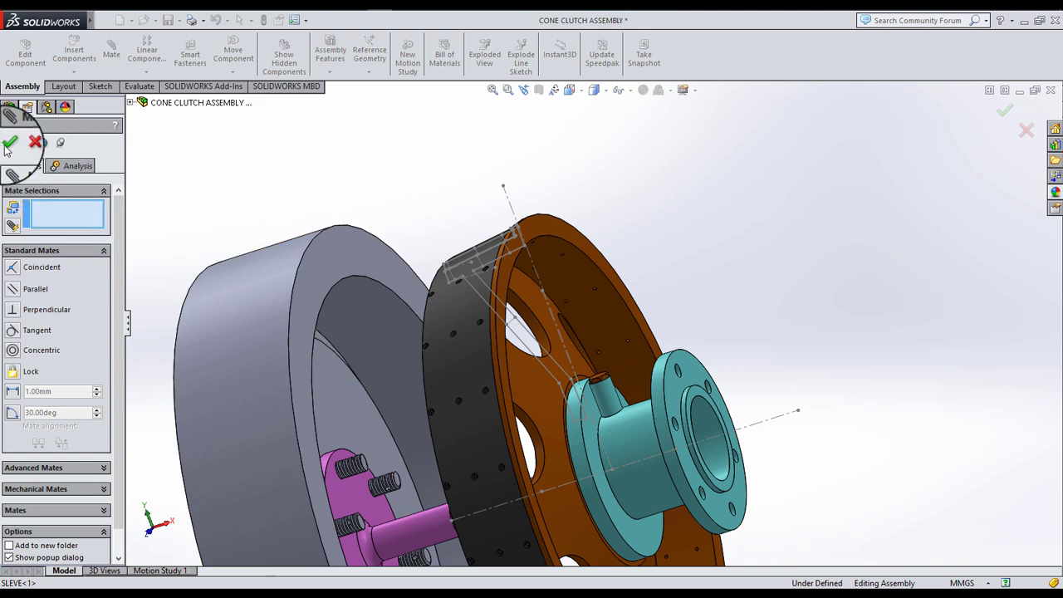
pyautogui.click(8, 146)
# - Insert the BOLT NO 2 part and place it unmated beside the friction fabric
pyautogui.moveTo(487, 333)
pyautogui.mouseDown(button='middle')
pyautogui.moveTo(550, 339)
pyautogui.moveTo(475, 363)
pyautogui.mouseUp(button='middle')
pyautogui.scroll(-3, 468, 368)
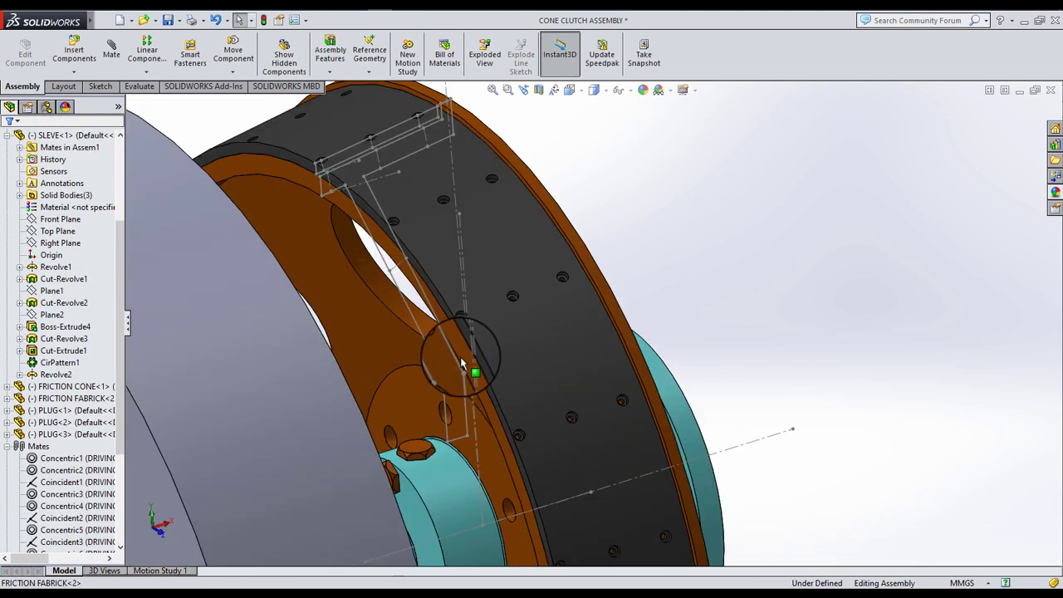
pyautogui.scroll(-3, 437, 409)
pyautogui.scroll(3, 576, 305)
pyautogui.scroll(3, 696, 274)
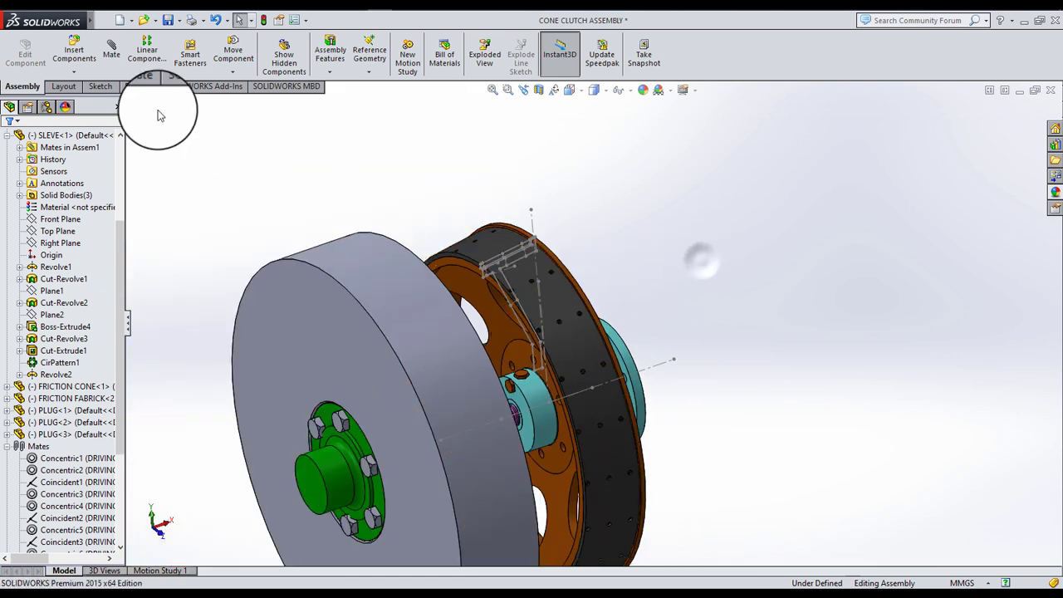
pyautogui.click(72, 68)
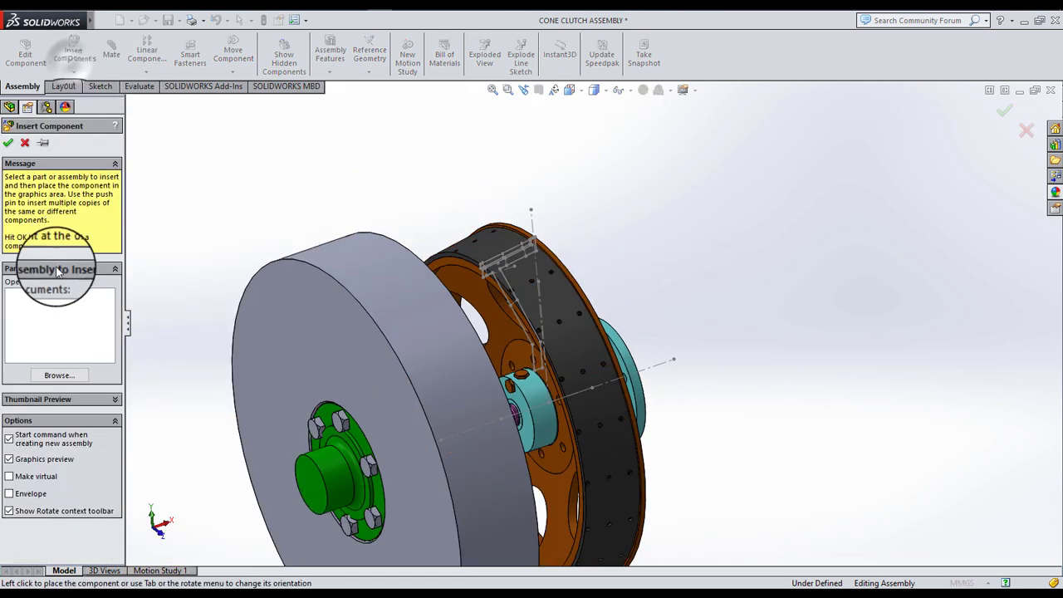
pyautogui.click(68, 375)
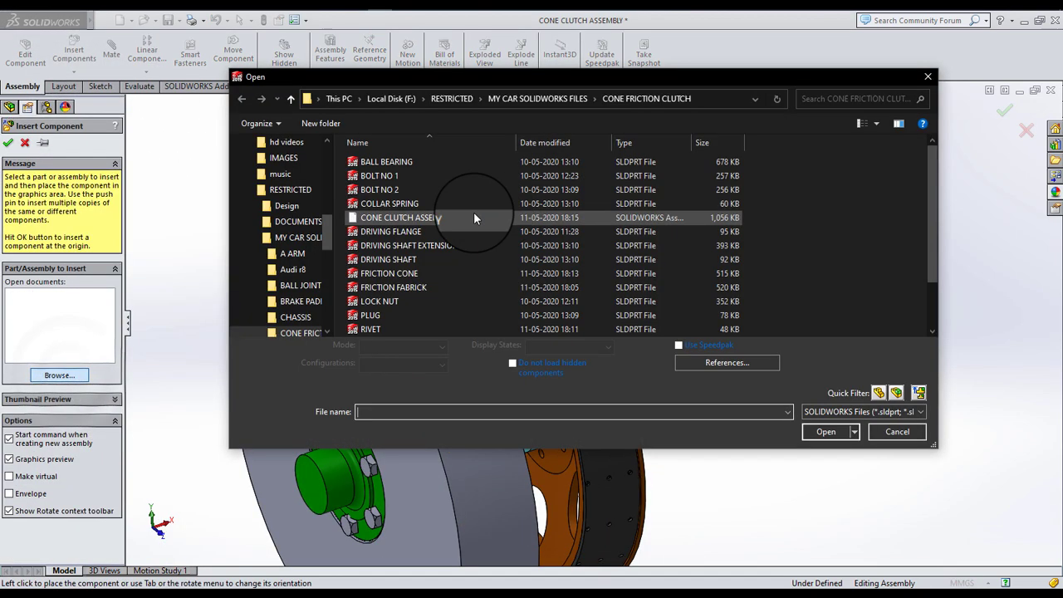
pyautogui.click(807, 433)
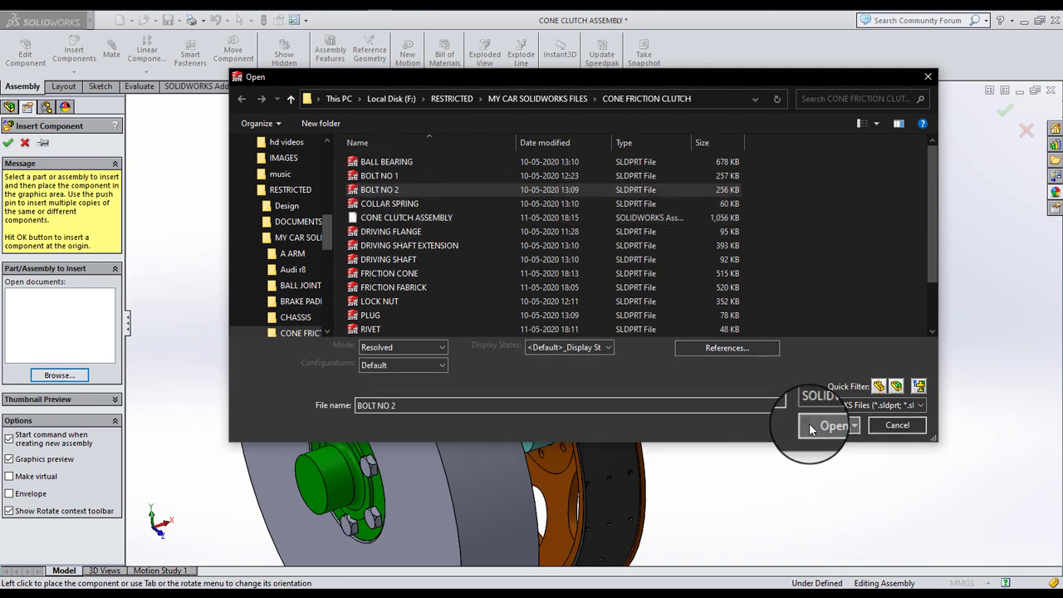
pyautogui.scroll(-3, 540, 362)
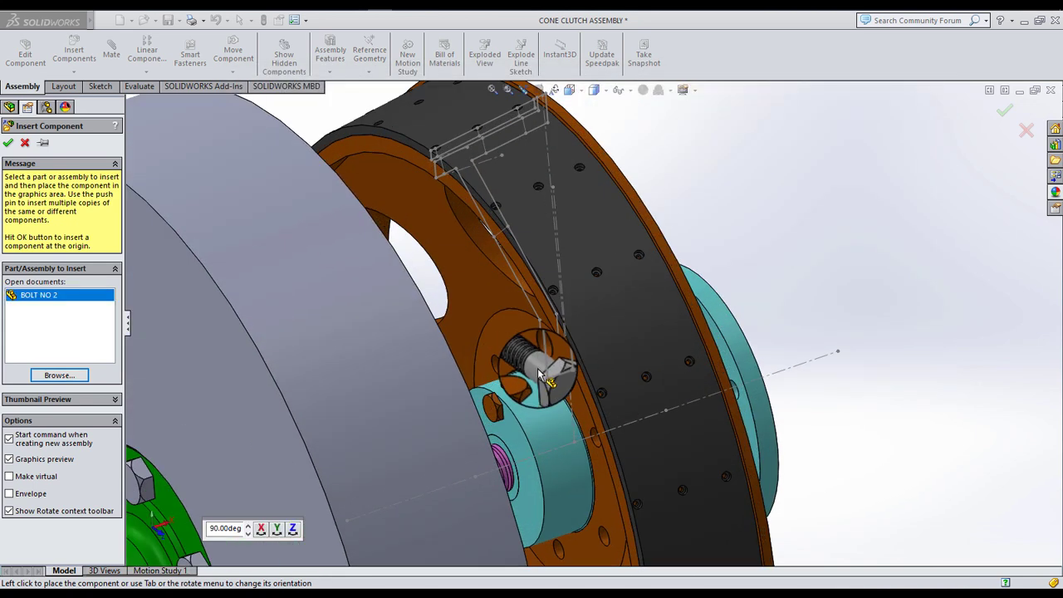
pyautogui.scroll(-3, 531, 353)
pyautogui.click(529, 352)
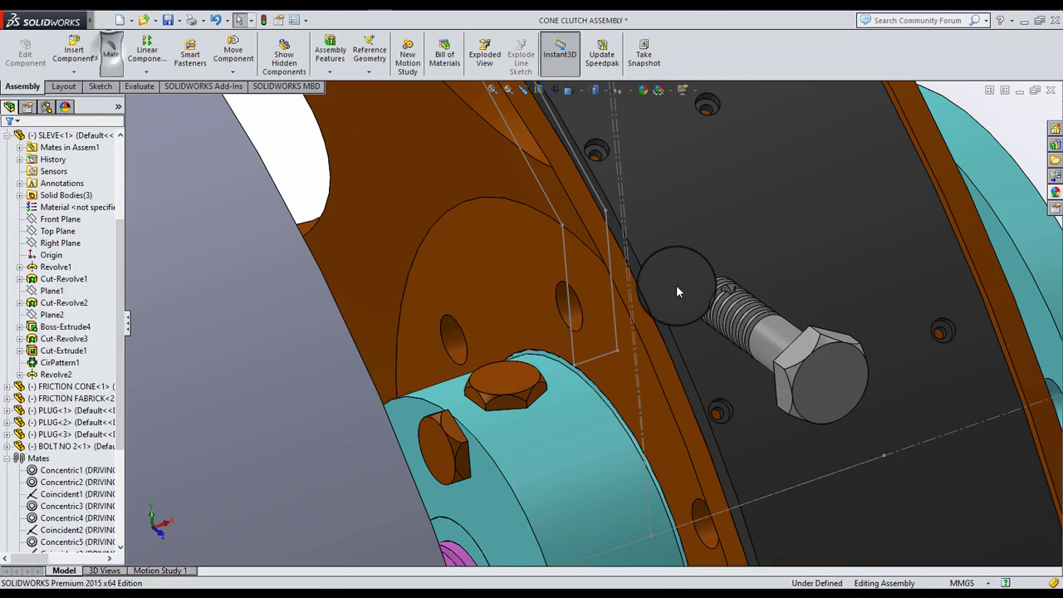
# - Mate the bolt's threaded face concentric with the friction cone hole
pyautogui.click(764, 347)
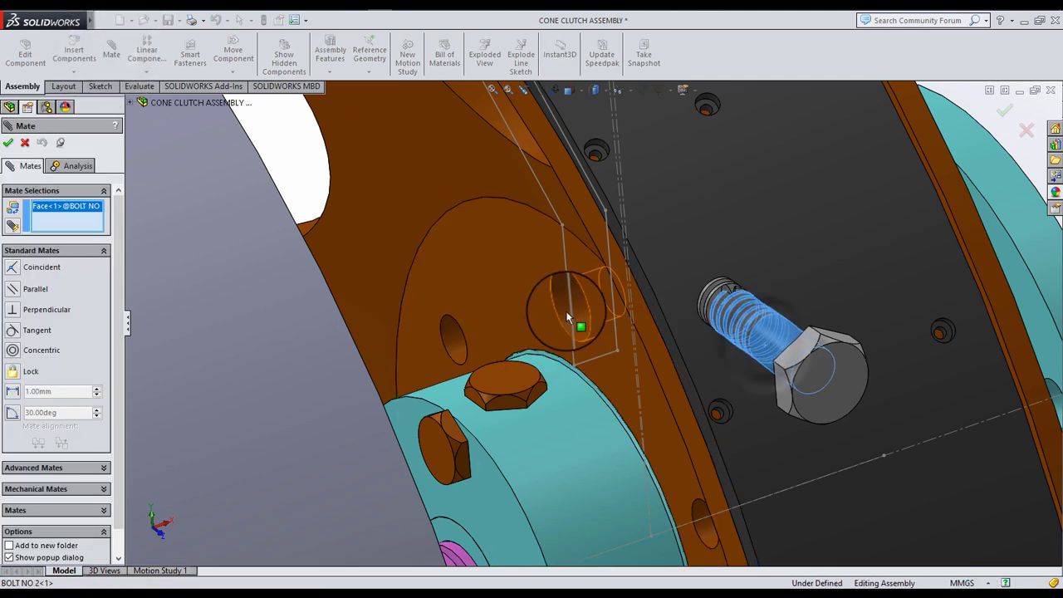
pyautogui.click(560, 304)
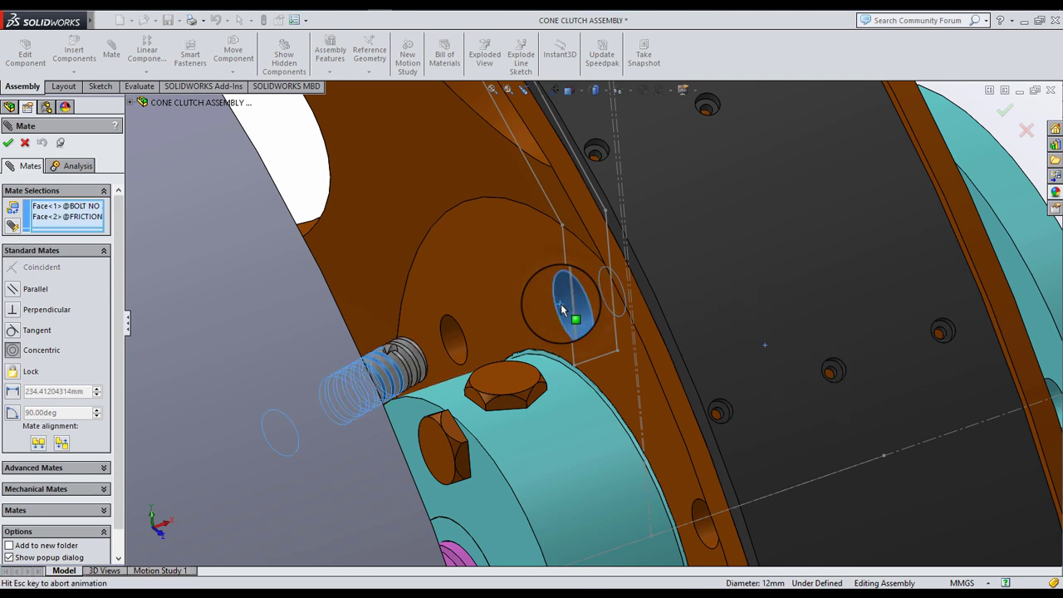
pyautogui.click(723, 281)
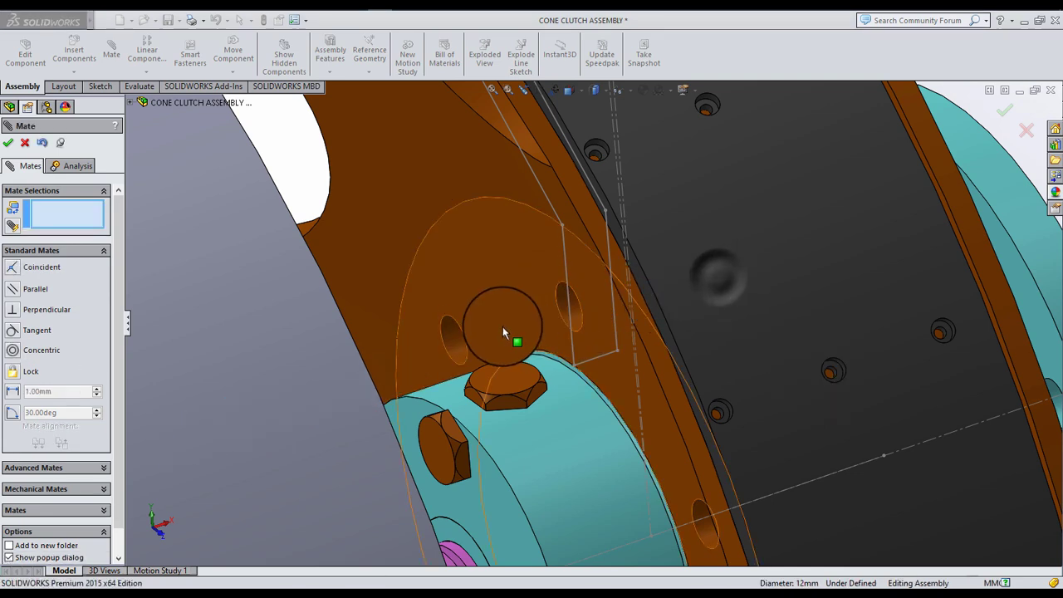
# - Seat the bolt head coincident against the friction cone face and finish mating
pyautogui.moveTo(505, 325); pyautogui.dragTo(474, 368, button='middle')
pyautogui.scroll(-5, 347, 422)
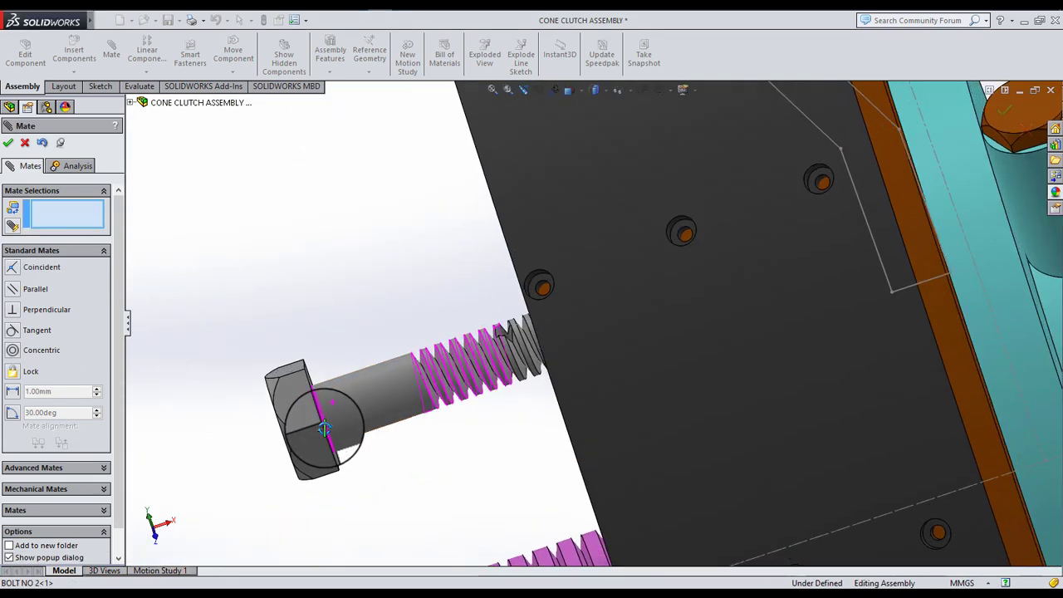
pyautogui.moveTo(347, 422)
pyautogui.mouseDown(button='middle')
pyautogui.moveTo(323, 383)
pyautogui.moveTo(599, 299)
pyautogui.mouseUp(button='middle')
pyautogui.click(311, 376)
pyautogui.click(643, 259)
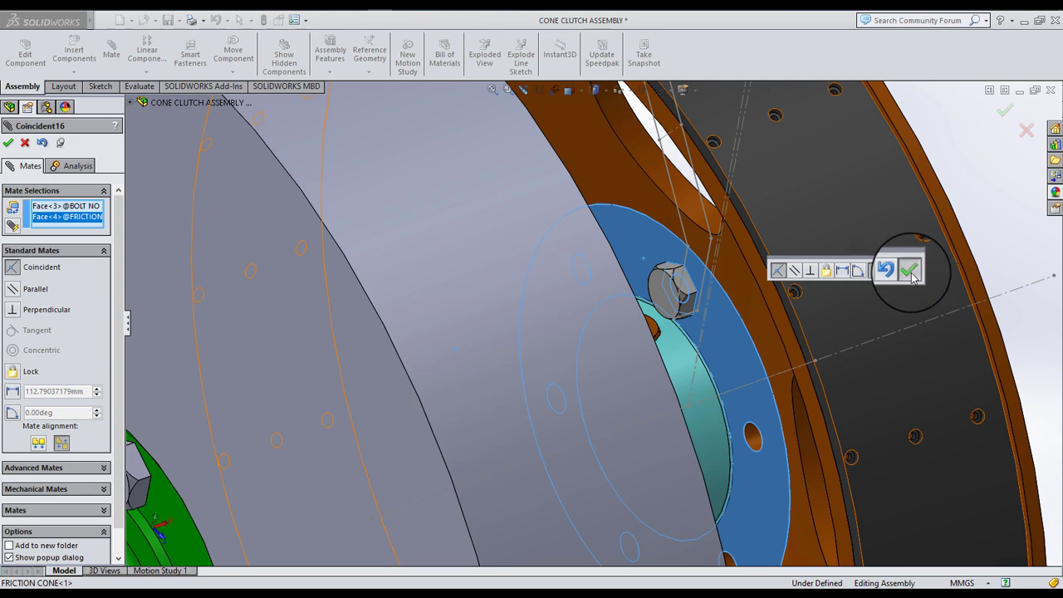
pyautogui.click(911, 271)
pyautogui.moveTo(911, 274)
pyautogui.mouseDown(button='middle')
pyautogui.moveTo(695, 343)
pyautogui.moveTo(700, 309)
pyautogui.moveTo(748, 285)
pyautogui.moveTo(700, 379)
pyautogui.moveTo(695, 328)
pyautogui.mouseUp(button='middle')
pyautogui.scroll(-3, 696, 374)
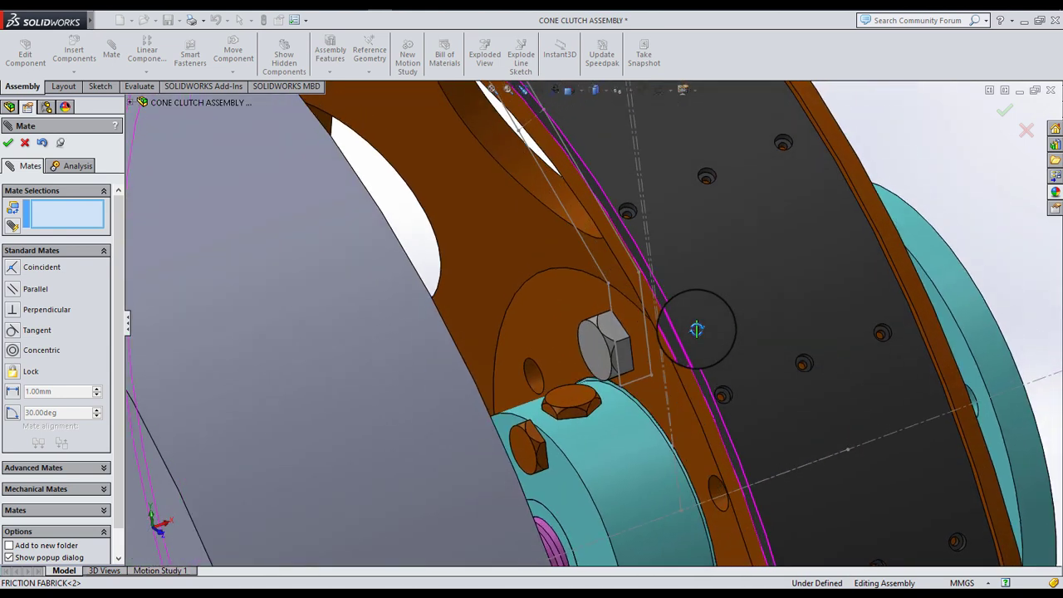
pyautogui.click(7, 145)
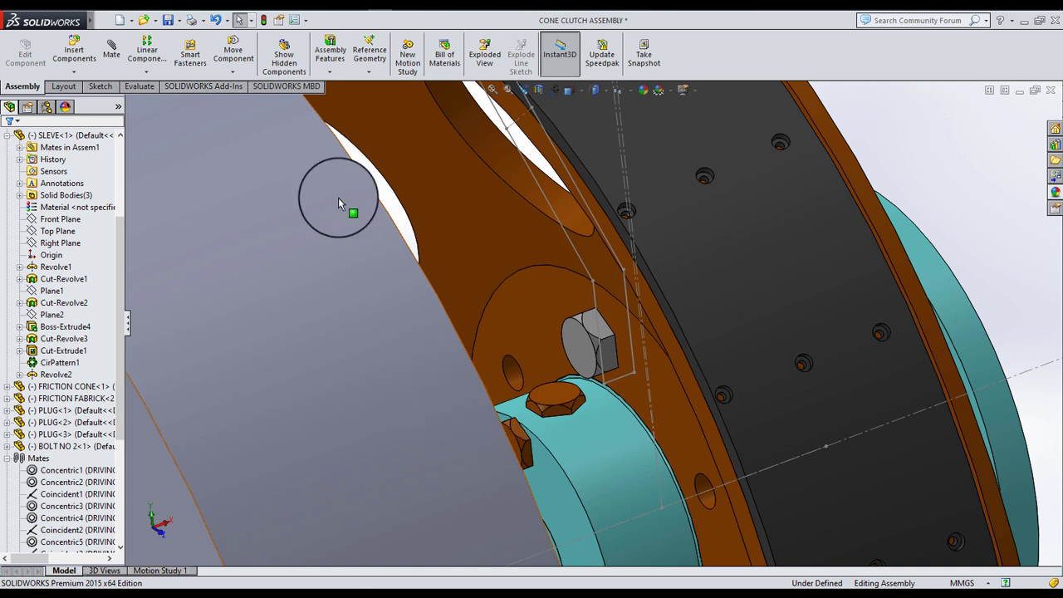
# - Circular-pattern BOLT NO 2 six times around the friction cone's circular edge
pyautogui.click(148, 72)
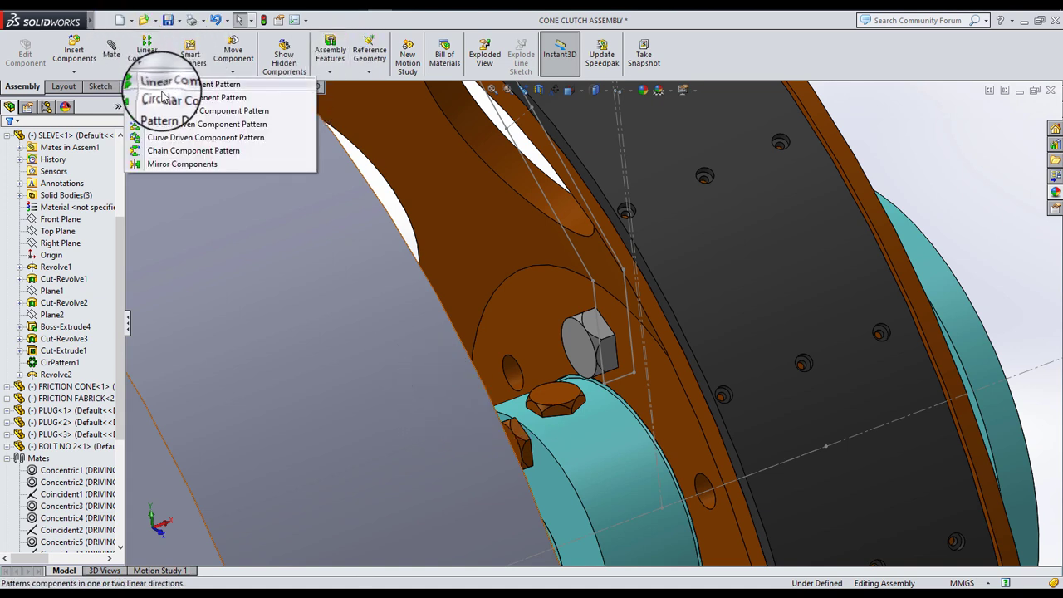
pyautogui.click(170, 96)
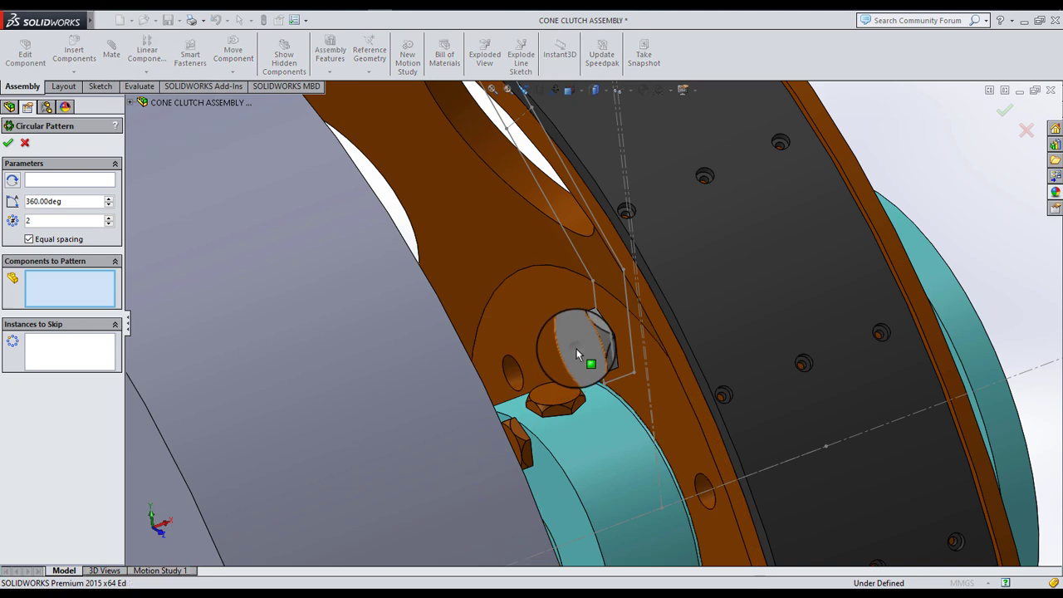
pyautogui.click(577, 349)
pyautogui.click(53, 184)
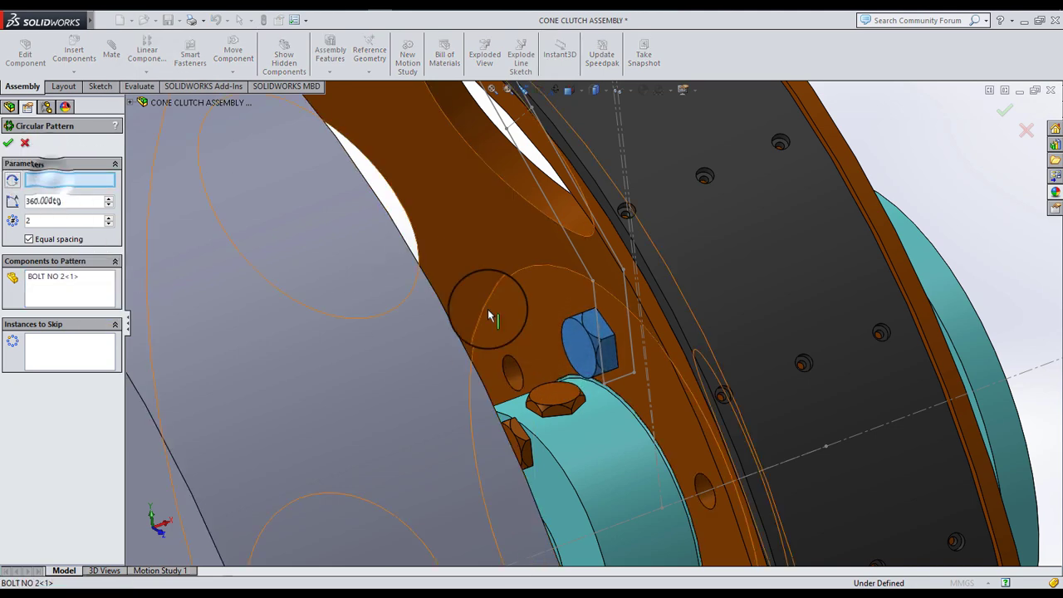
pyautogui.click(530, 283)
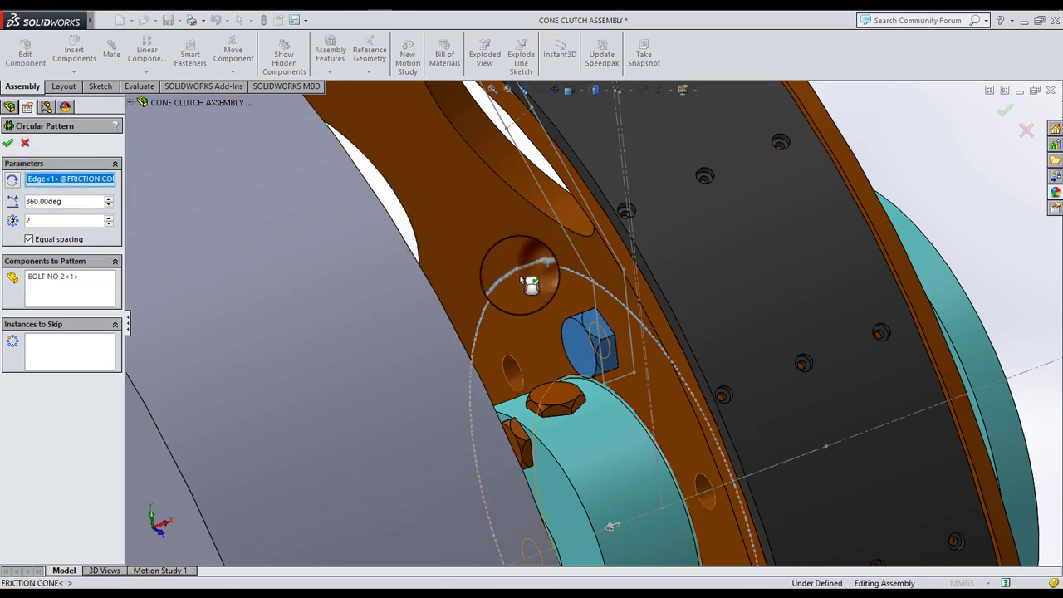
pyautogui.click(111, 219)
pyautogui.click(111, 219)
pyautogui.click(110, 218)
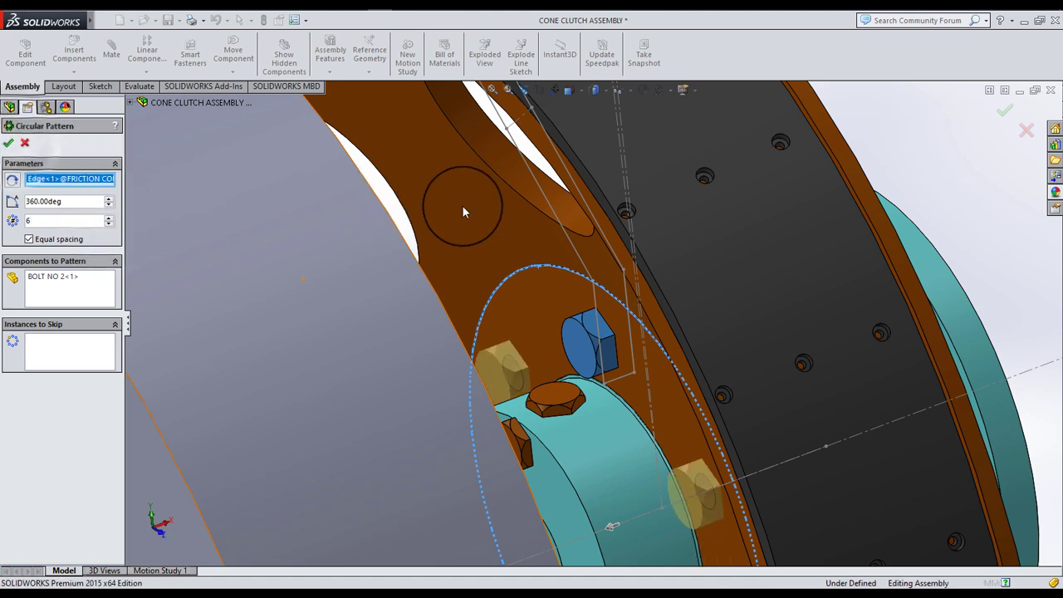
pyautogui.scroll(3, 659, 338)
# - Orbit to the sleeve, select it and open the SLEVE part in its own window
pyautogui.scroll(3, 621, 309)
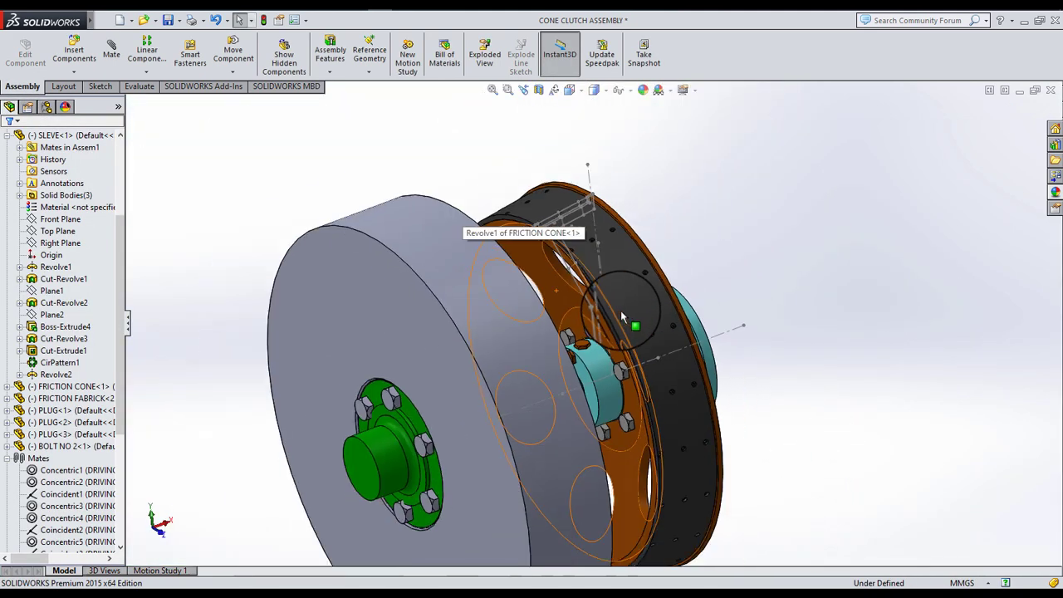
pyautogui.moveTo(621, 310)
pyautogui.mouseDown(button='middle')
pyautogui.moveTo(559, 261)
pyautogui.moveTo(504, 261)
pyautogui.moveTo(581, 349)
pyautogui.mouseUp(button='middle')
pyautogui.scroll(-3, 598, 418)
pyautogui.scroll(-4, 606, 422)
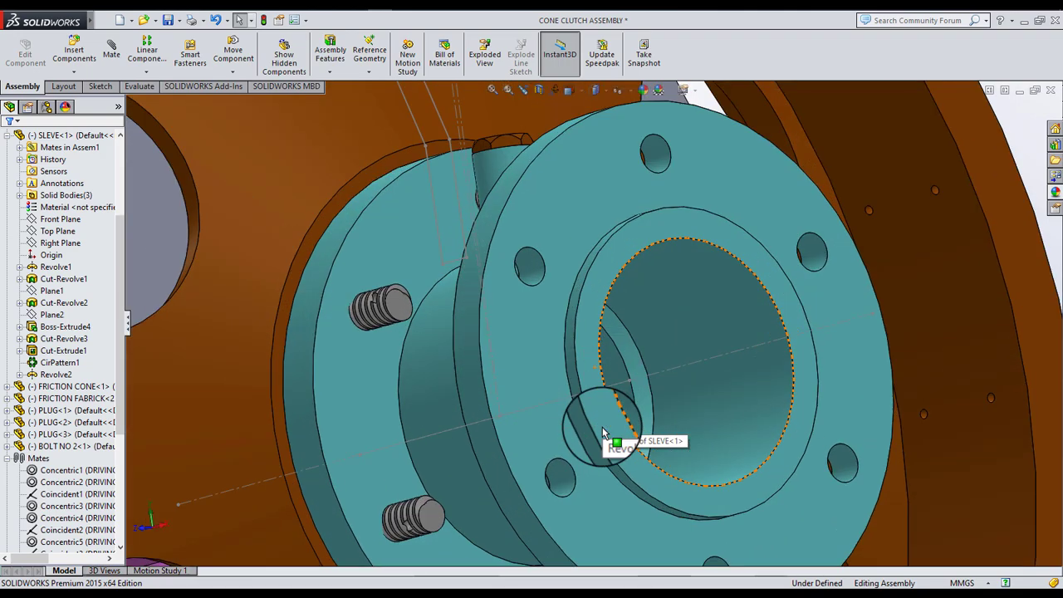
pyautogui.scroll(5, 602, 432)
pyautogui.moveTo(601, 432)
pyautogui.mouseDown(button='middle')
pyautogui.moveTo(512, 359)
pyautogui.moveTo(572, 375)
pyautogui.mouseUp(button='middle')
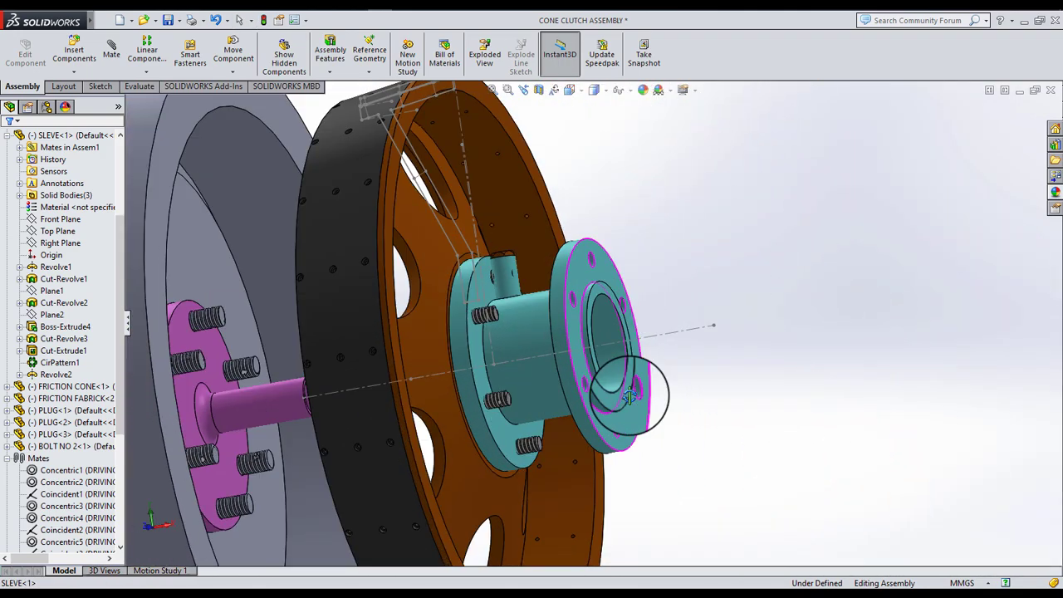
pyautogui.scroll(-3, 518, 360)
pyautogui.scroll(2, 506, 364)
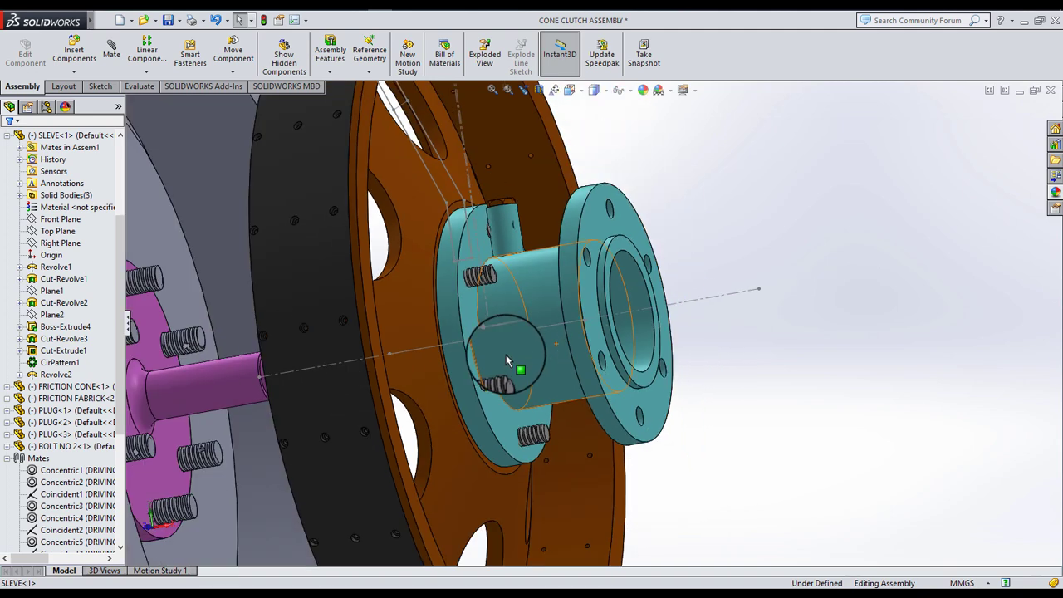
pyautogui.scroll(-1, 490, 340)
pyautogui.click(469, 316)
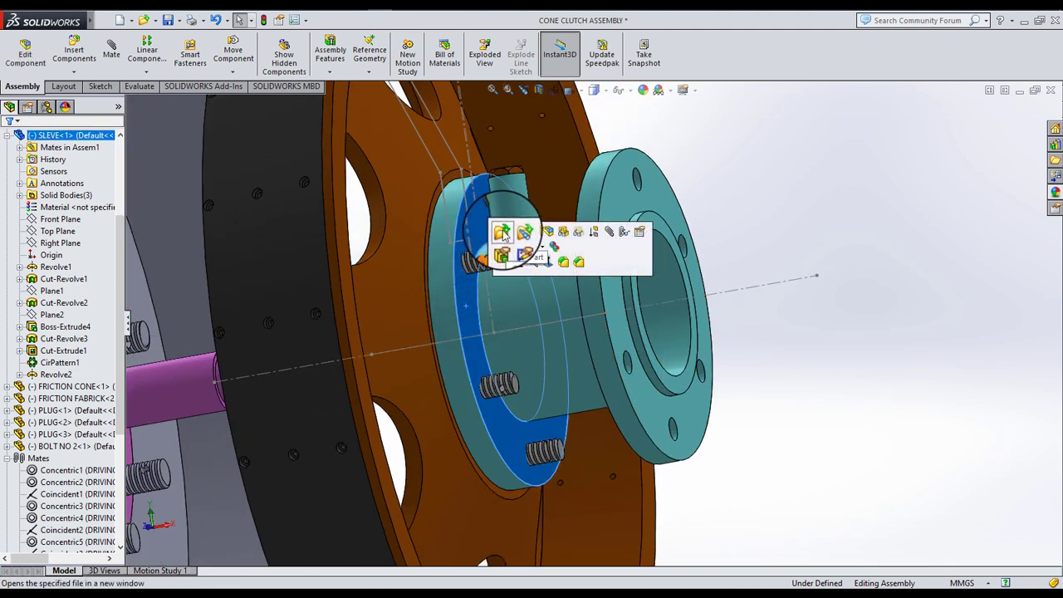
pyautogui.click(502, 233)
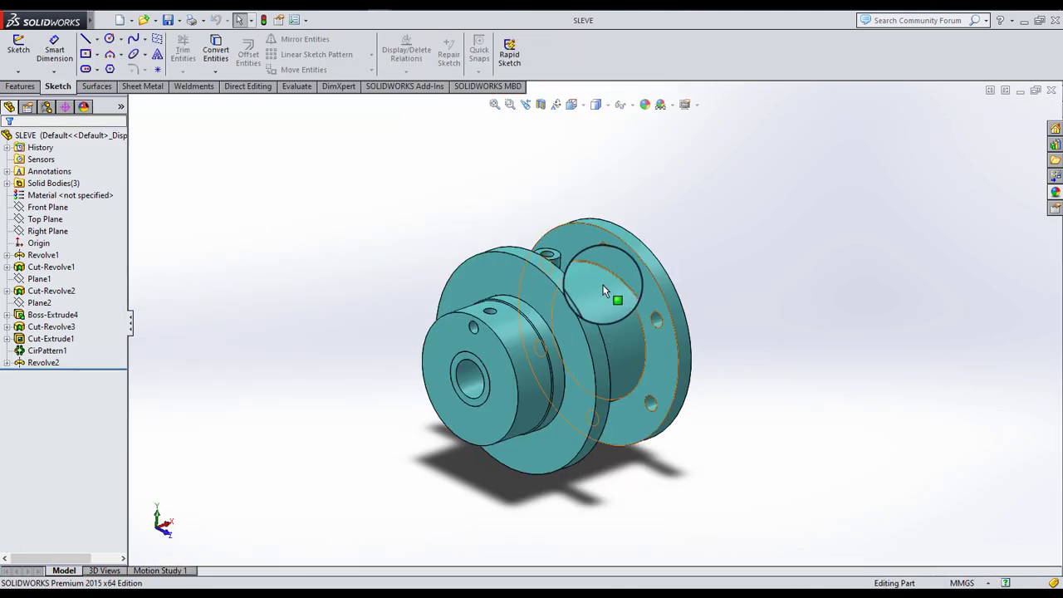
pyautogui.moveTo(603, 291)
pyautogui.mouseDown(button='middle')
pyautogui.moveTo(622, 237)
pyautogui.moveTo(655, 194)
pyautogui.moveTo(664, 231)
pyautogui.moveTo(473, 319)
pyautogui.moveTo(576, 292)
pyautogui.moveTo(497, 328)
pyautogui.moveTo(582, 349)
pyautogui.mouseUp(button='middle')
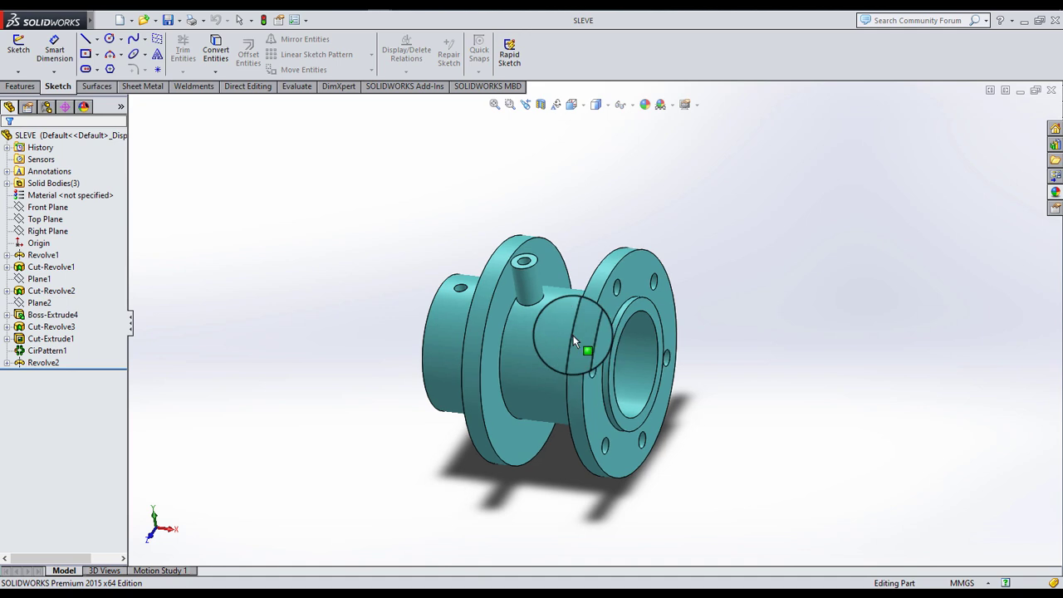
pyautogui.click(495, 320)
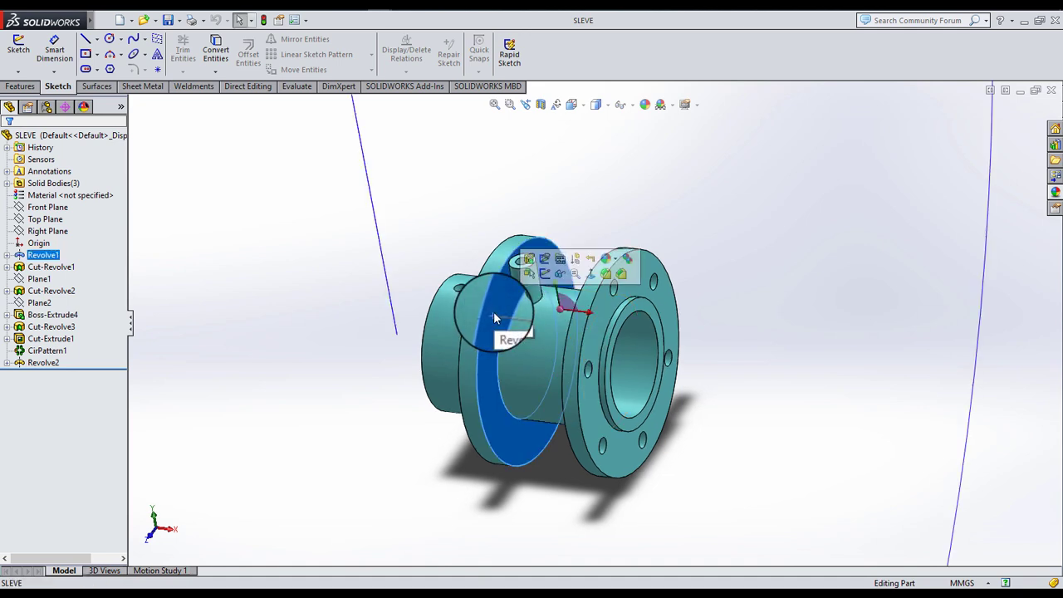
pyautogui.scroll(-5, 573, 291)
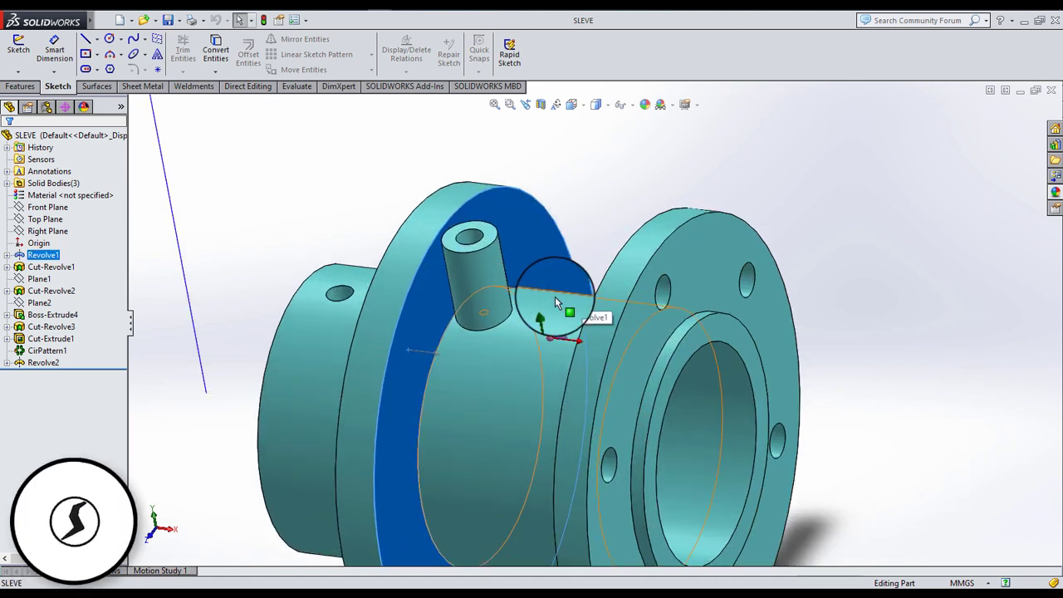
pyautogui.moveTo(606, 313); pyautogui.dragTo(561, 228, button='middle')
pyautogui.click(43, 339)
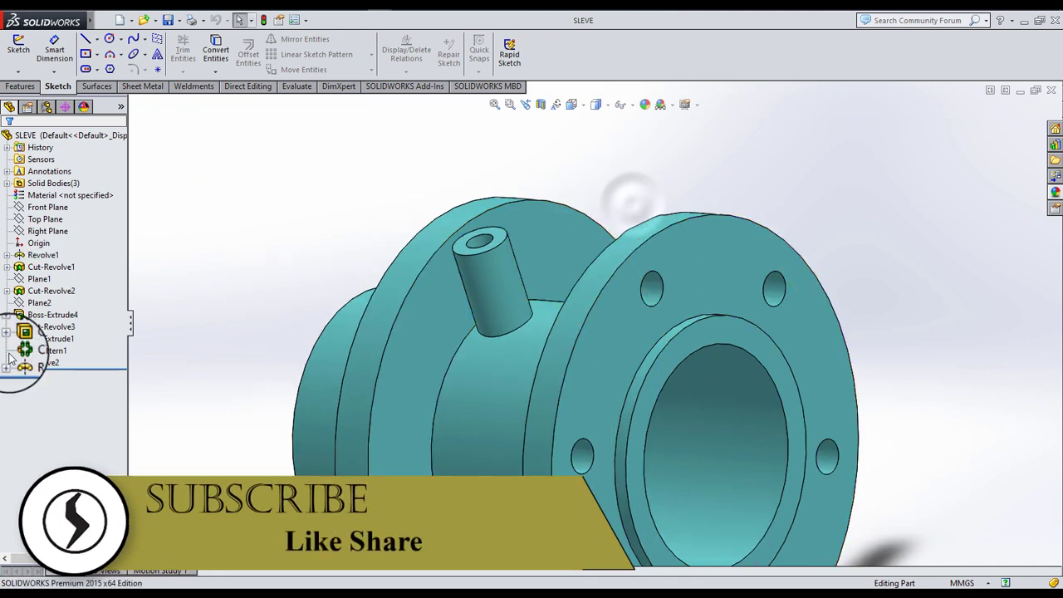
pyautogui.doubleClick(43, 339)
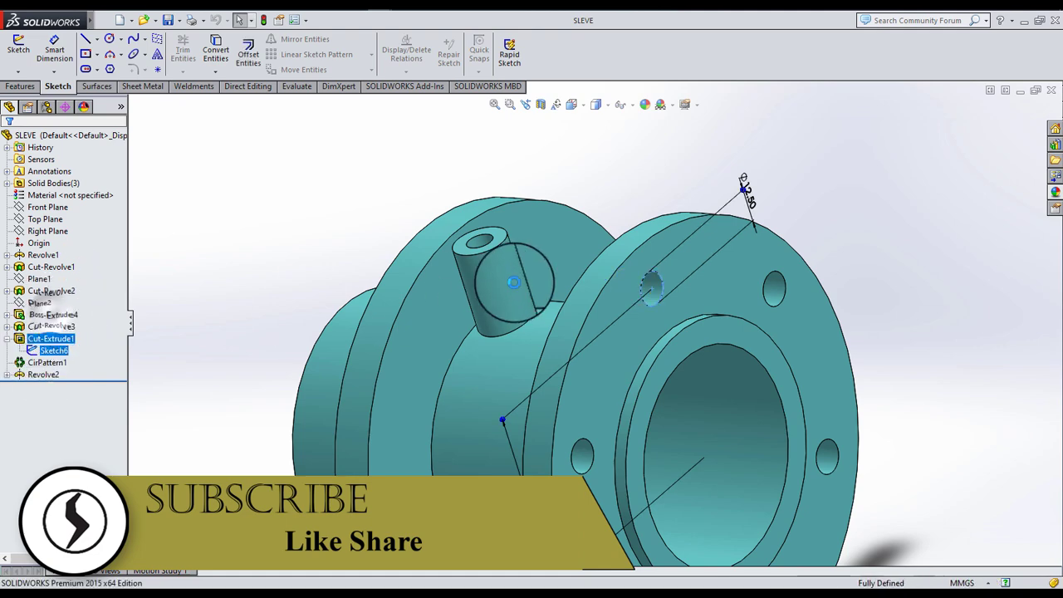
pyautogui.scroll(5, 677, 328)
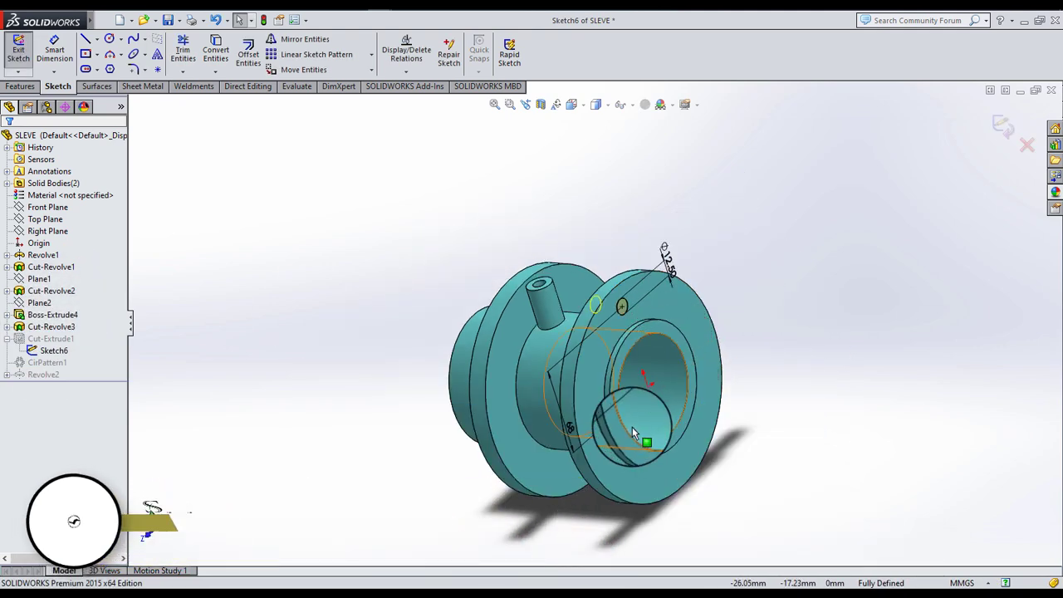
pyautogui.scroll(-5, 632, 427)
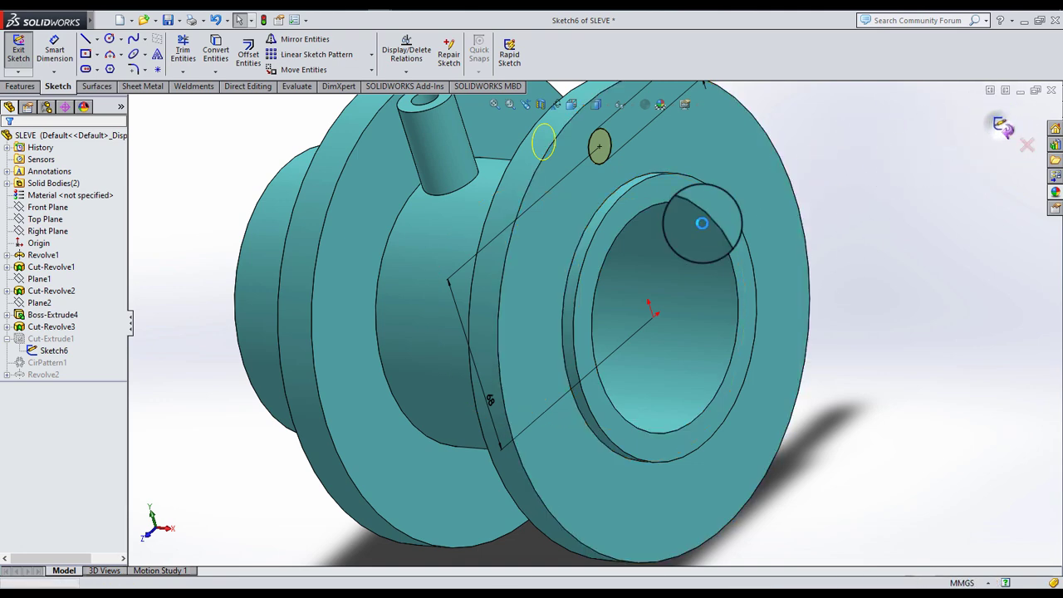
pyautogui.hotkey('ctrl', 'b')
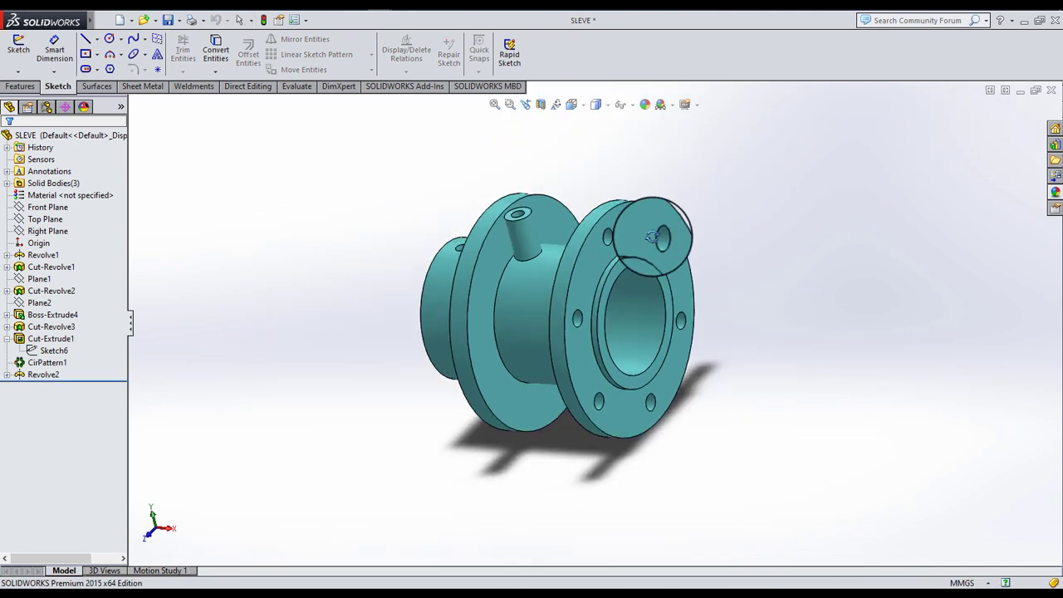
pyautogui.click(579, 265)
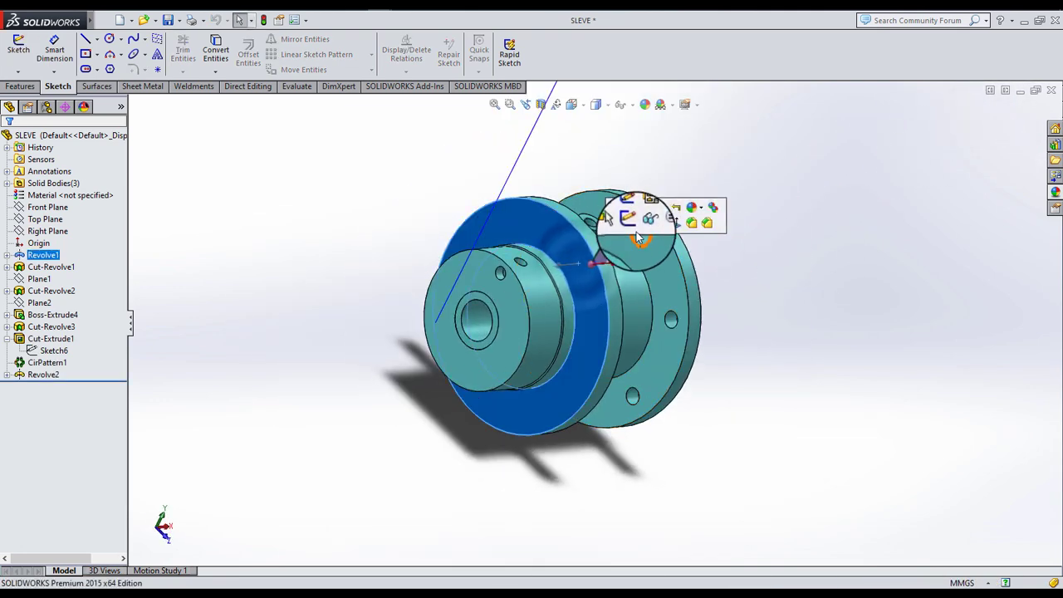
# - Start a sketch on the sleeve flange face and view it straight on
pyautogui.click(625, 238)
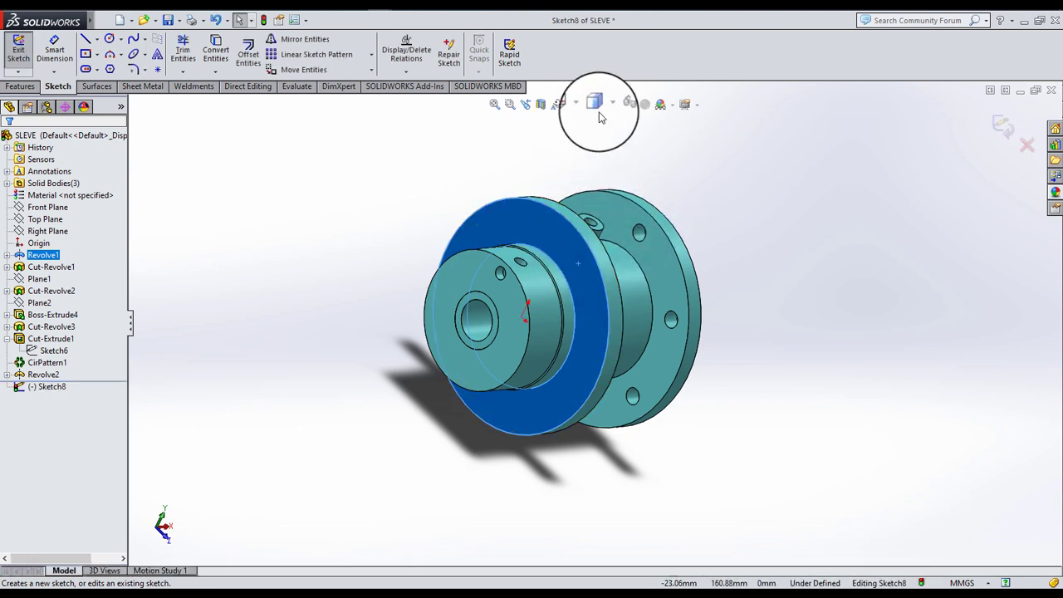
pyautogui.click(624, 105)
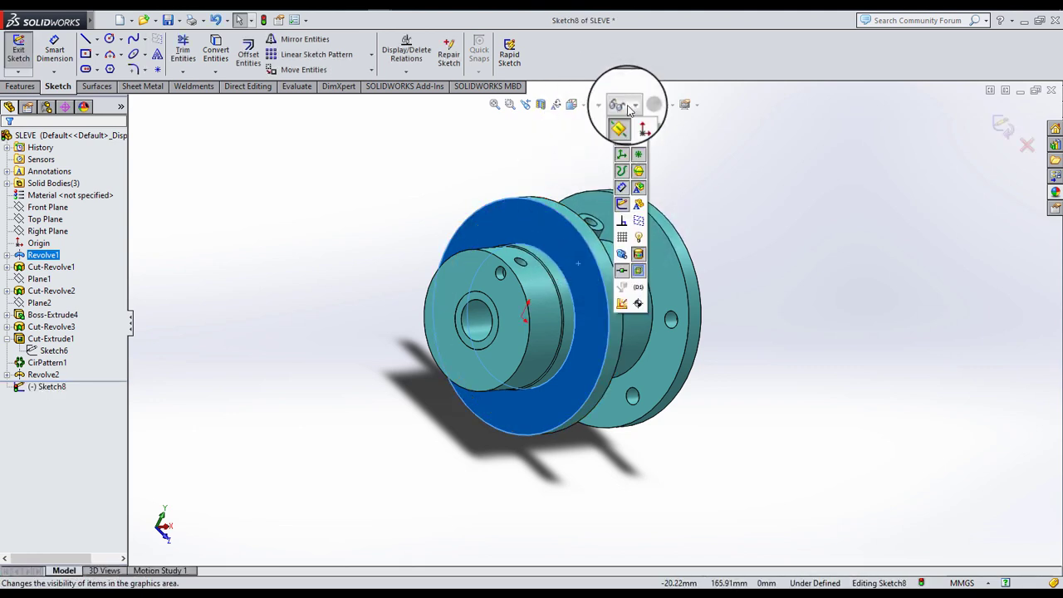
pyautogui.click(571, 105)
pyautogui.click(640, 172)
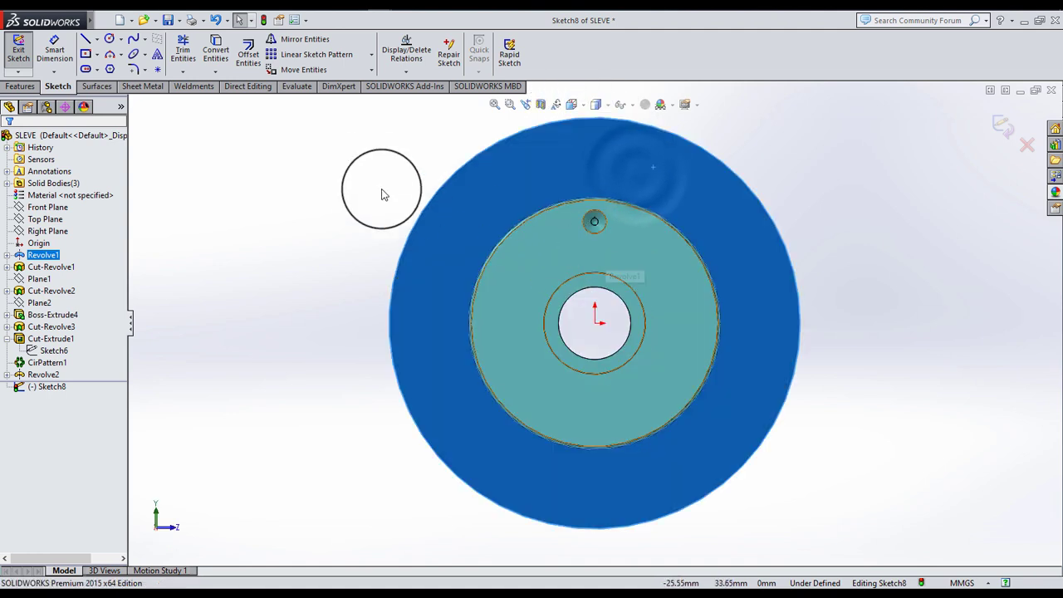
pyautogui.click(366, 169)
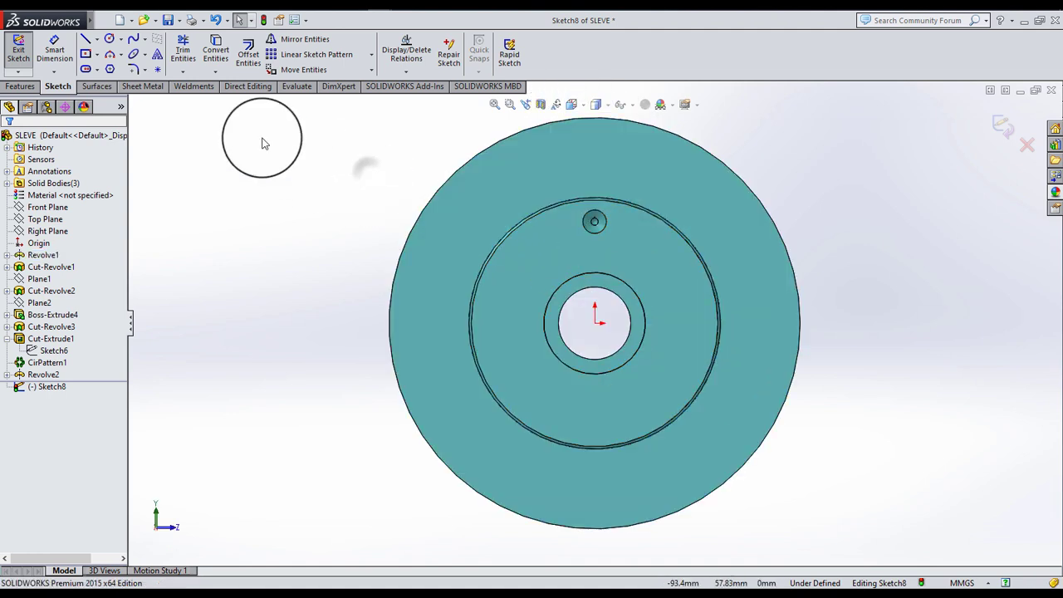
# - Draw a circle on the sleeve face and dimension its diameter to 12.50
pyautogui.click(111, 41)
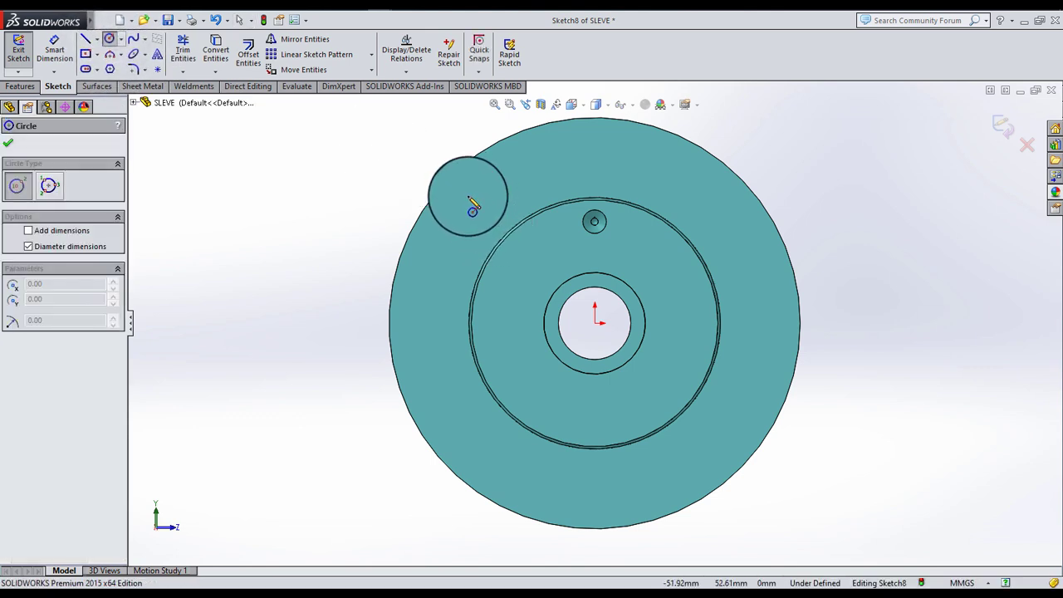
pyautogui.click(472, 213)
pyautogui.click(483, 229)
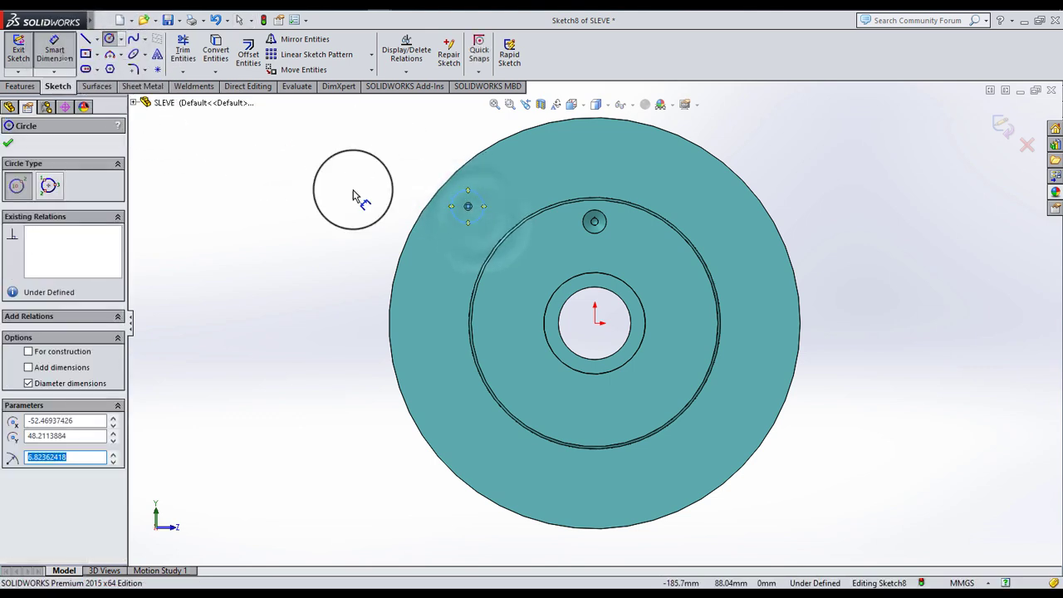
pyautogui.press('Escape')
pyautogui.click(483, 206)
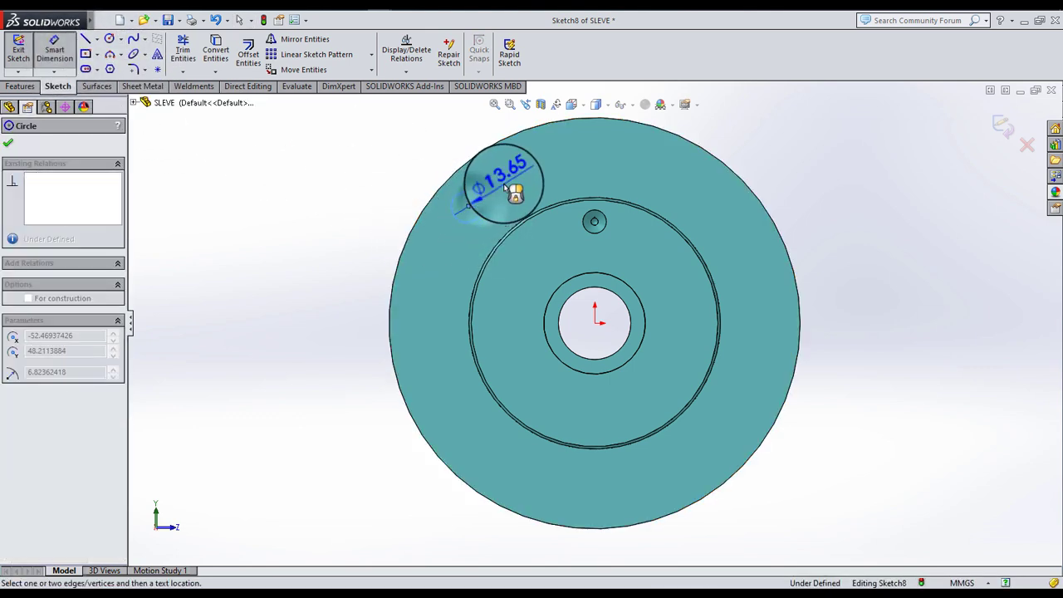
pyautogui.click(503, 181)
pyautogui.write('12.5')
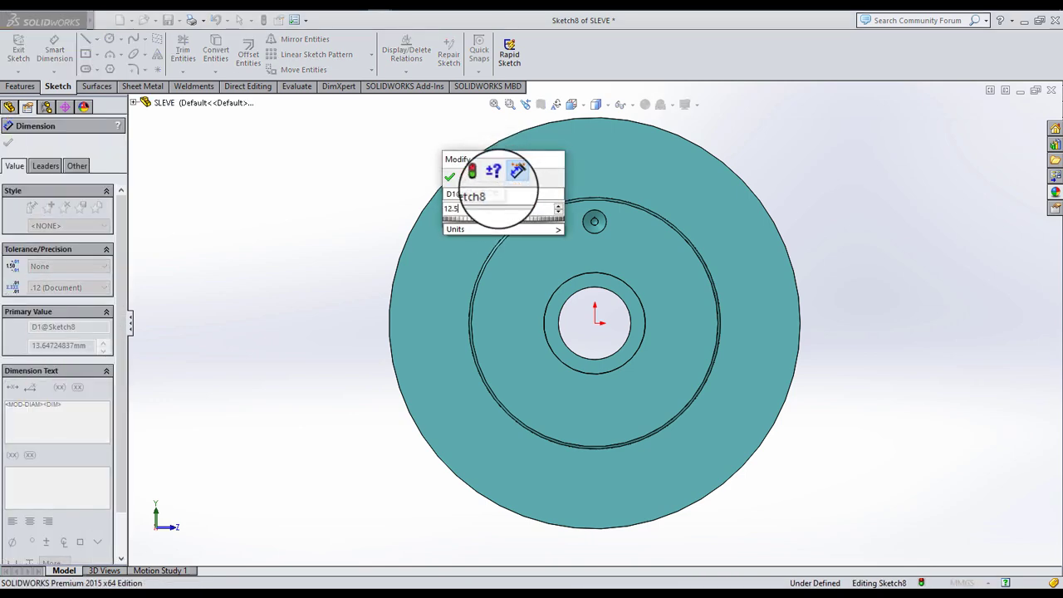
pyautogui.press('Return')
pyautogui.click(363, 202)
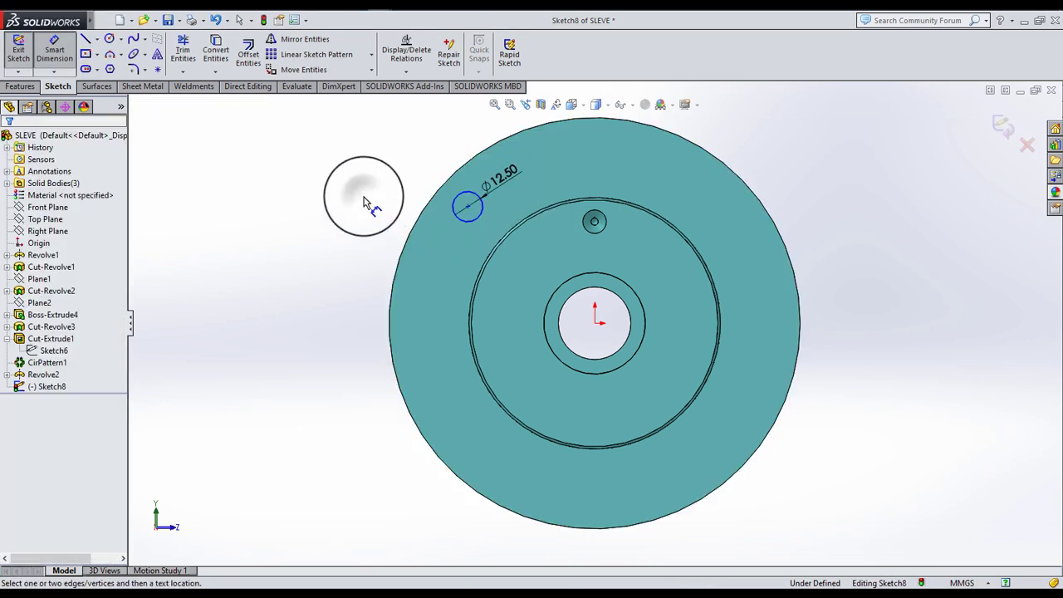
pyautogui.click(486, 246)
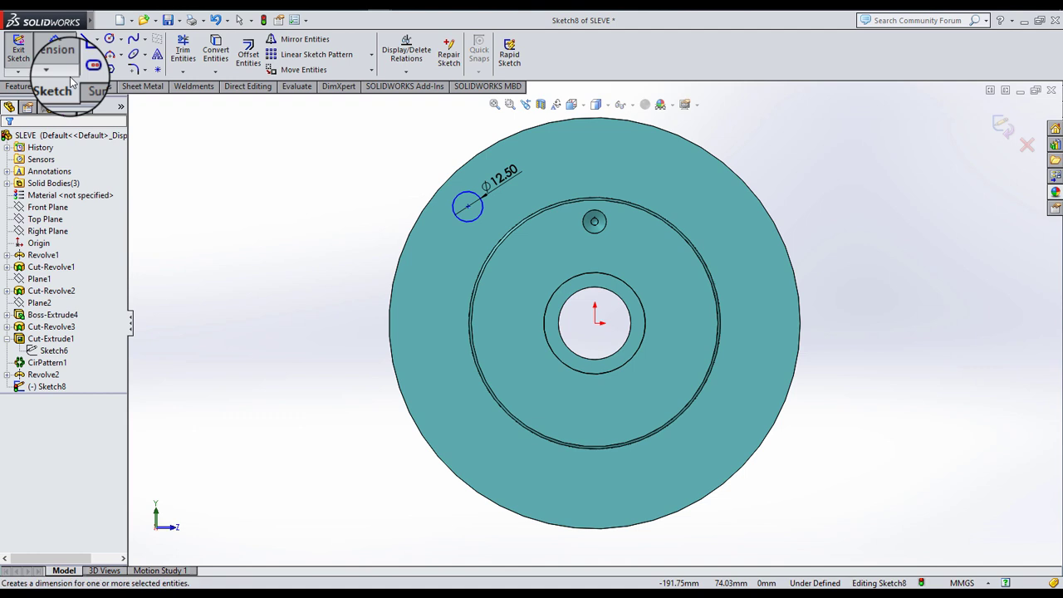
pyautogui.click(288, 180)
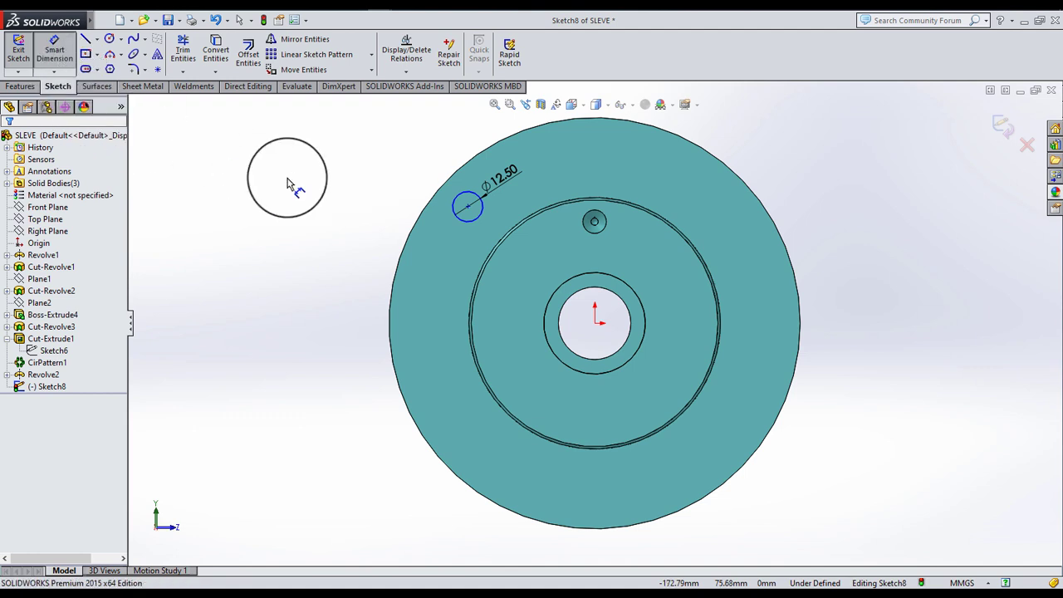
# - Dimension the circle centre 68 mm from the origin and make them vertical
pyautogui.click(470, 208)
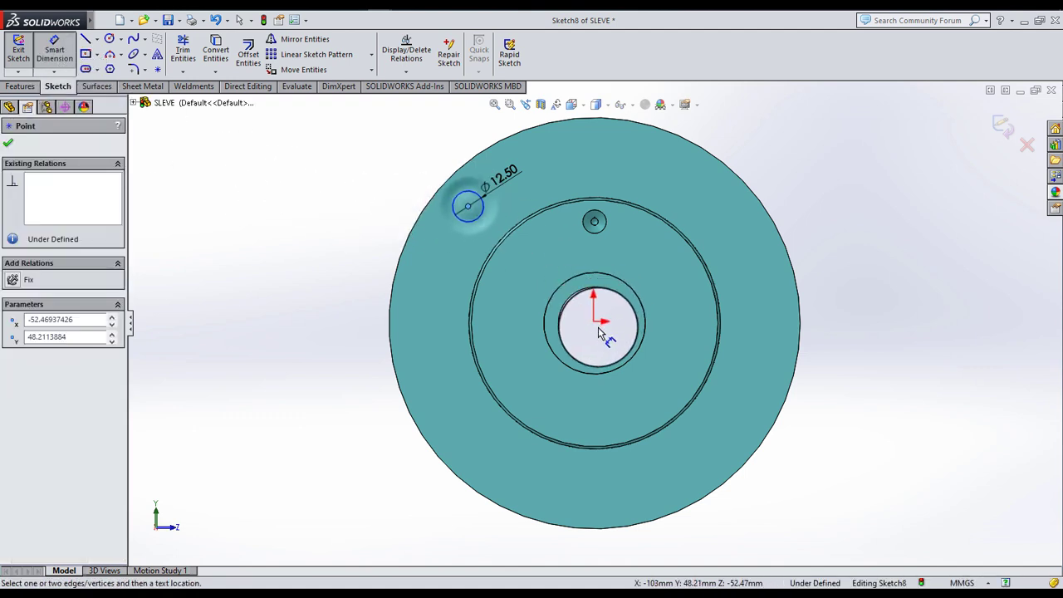
pyautogui.click(595, 323)
pyautogui.click(447, 355)
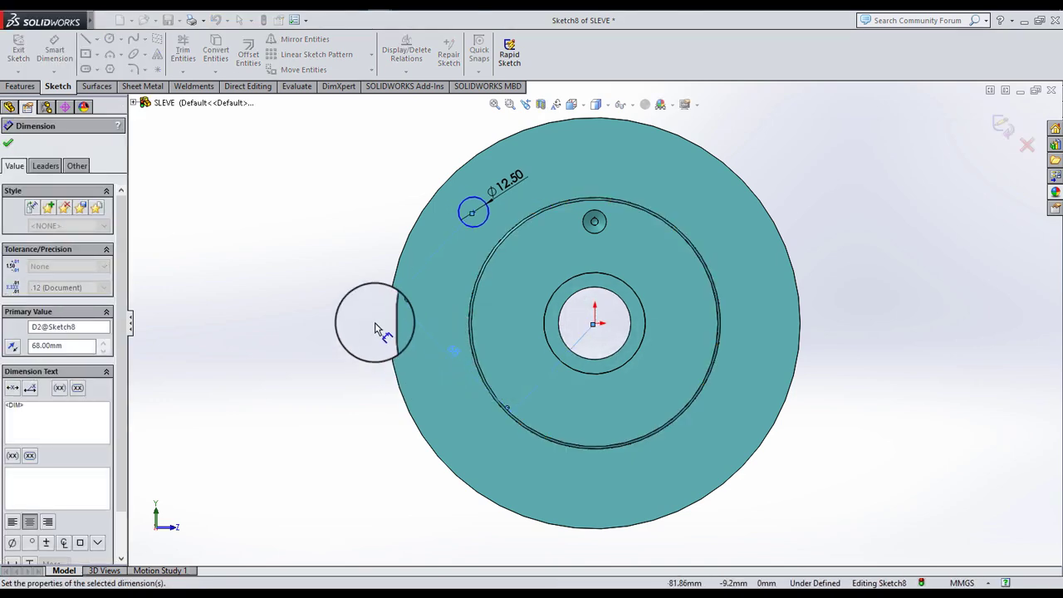
pyautogui.click(8, 142)
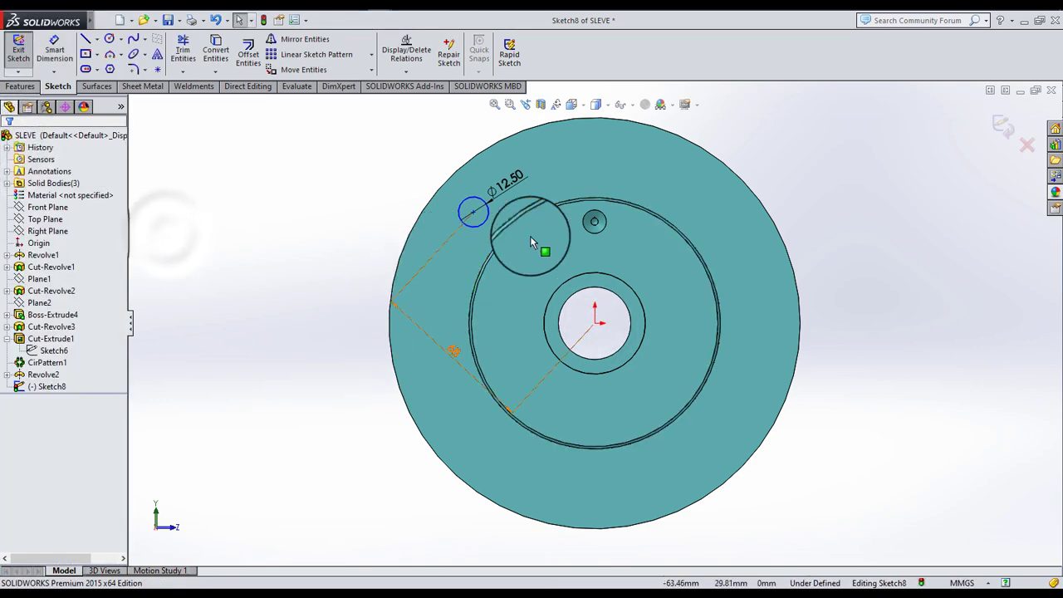
pyautogui.click(474, 213)
pyautogui.keyDown('ctrl'); pyautogui.click(594, 322); pyautogui.keyUp('ctrl')
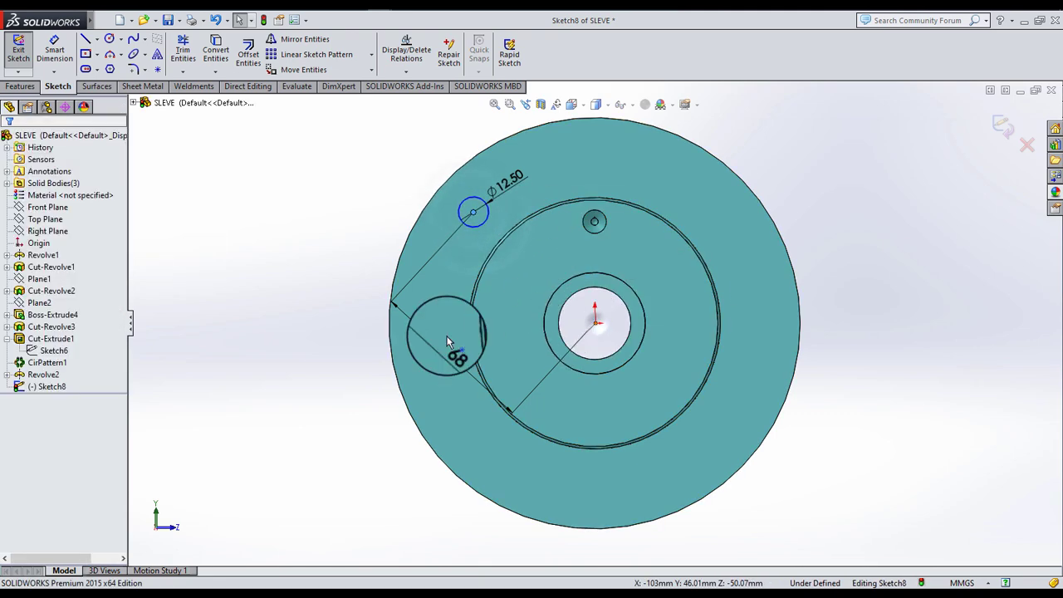
pyautogui.click(17, 379)
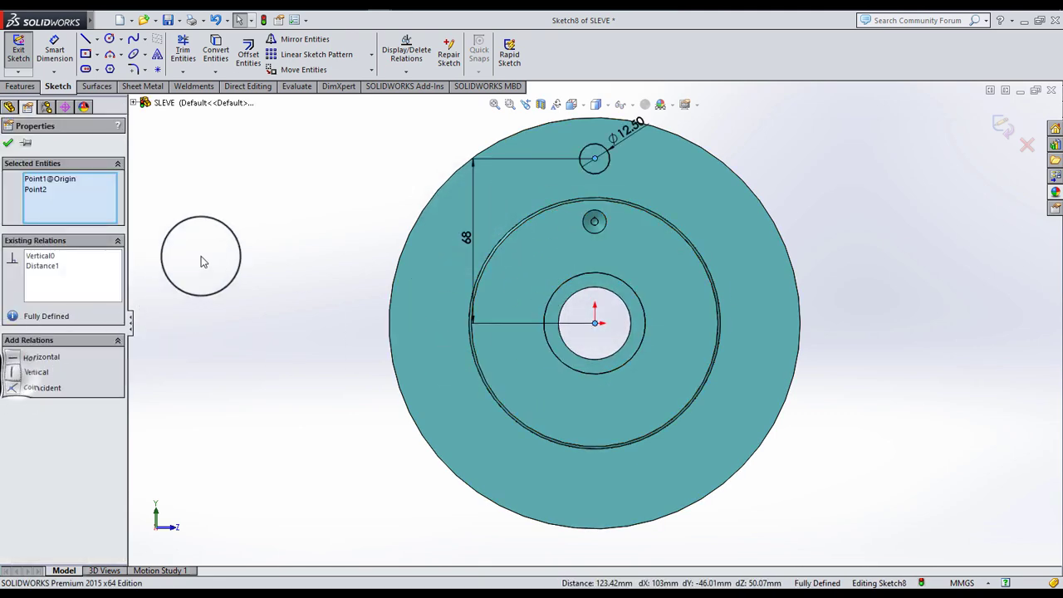
pyautogui.click(12, 136)
pyautogui.click(20, 86)
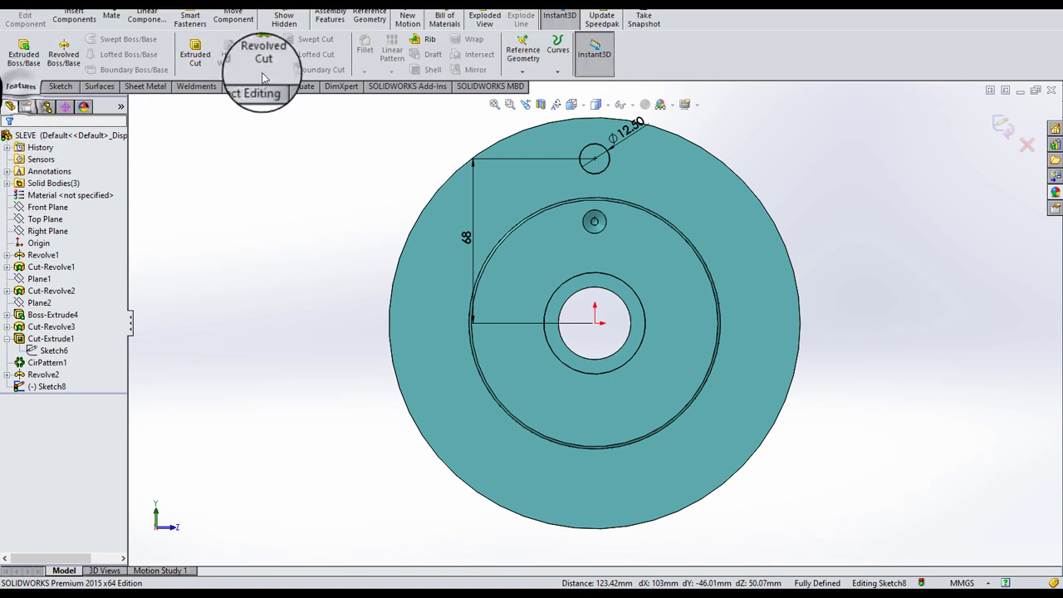
# - Extrude-cut the Sketch8 circle into the sleeve Up To Surface at the flange face
pyautogui.click(201, 67)
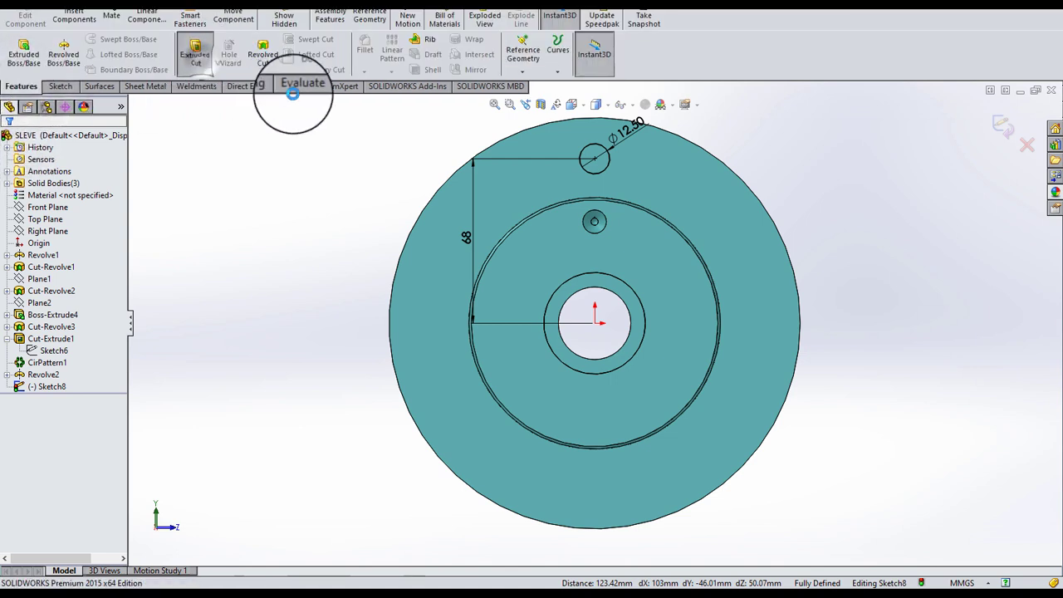
pyautogui.moveTo(592, 222); pyautogui.dragTo(569, 225, button='middle')
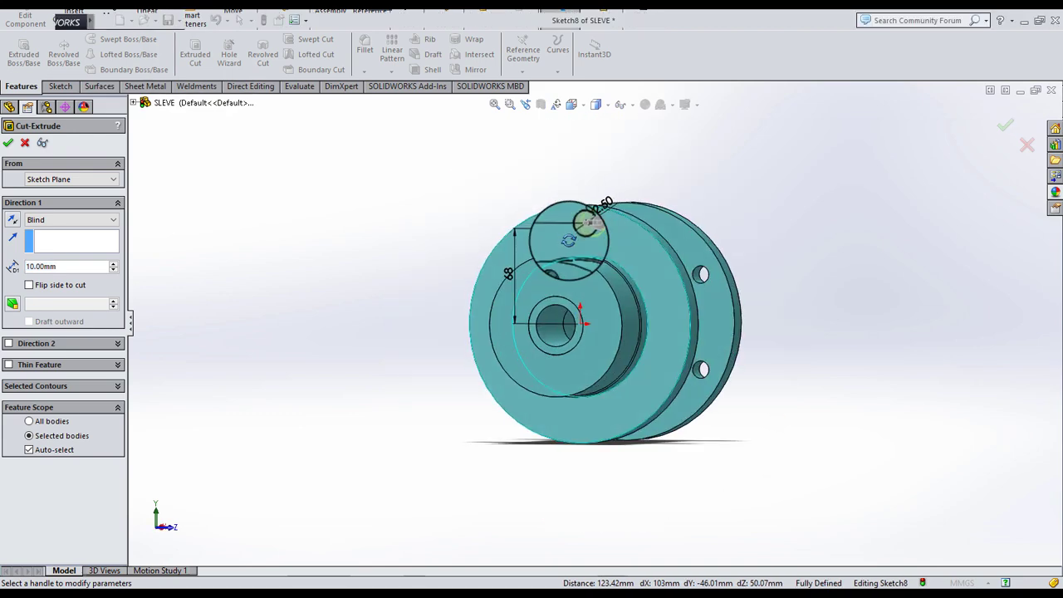
pyautogui.scroll(-3, 570, 225)
pyautogui.moveTo(562, 270)
pyautogui.mouseDown(button='middle')
pyautogui.moveTo(498, 304)
pyautogui.moveTo(520, 301)
pyautogui.moveTo(622, 230)
pyautogui.mouseUp(button='middle')
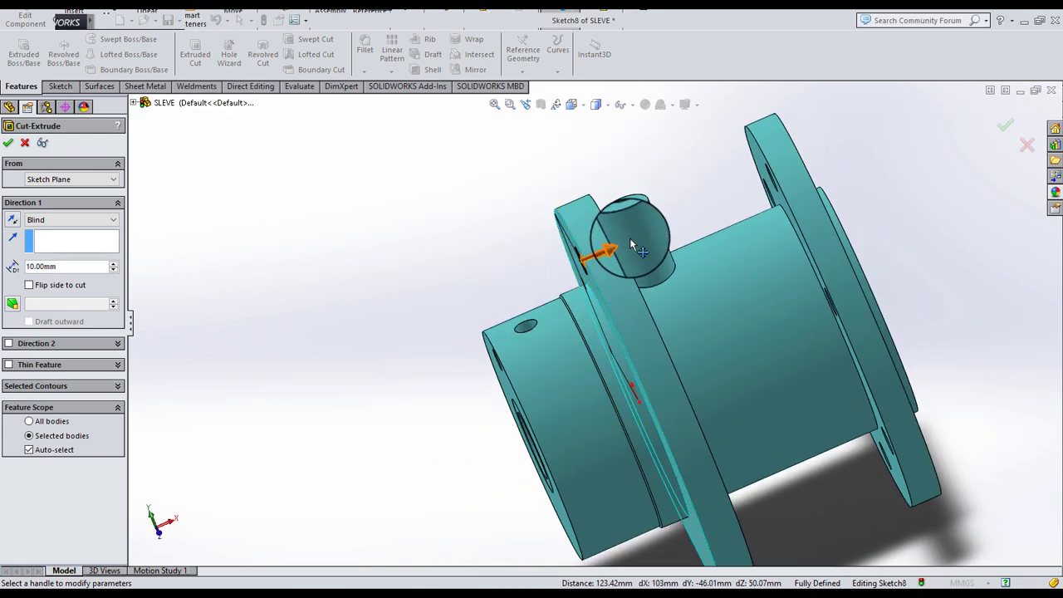
pyautogui.scroll(-2, 589, 270)
pyautogui.scroll(-2, 576, 284)
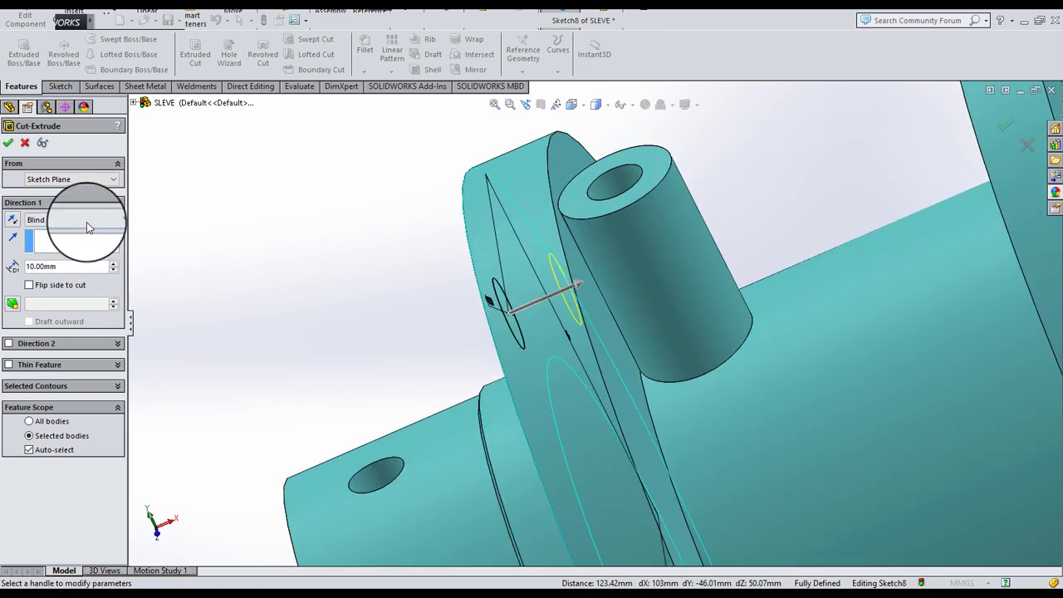
pyautogui.click(89, 226)
pyautogui.click(79, 275)
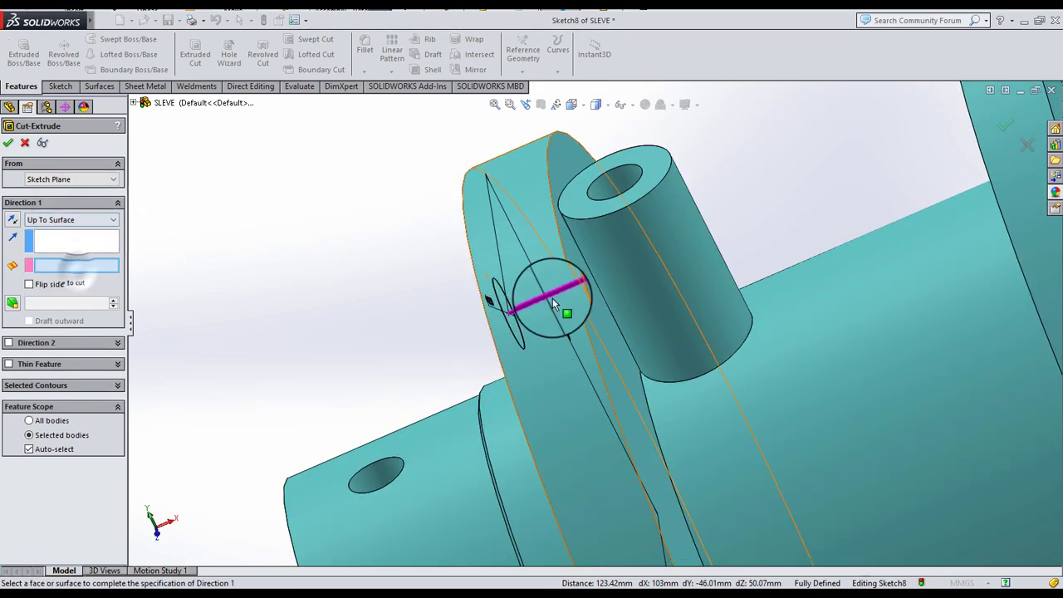
pyautogui.click(598, 338)
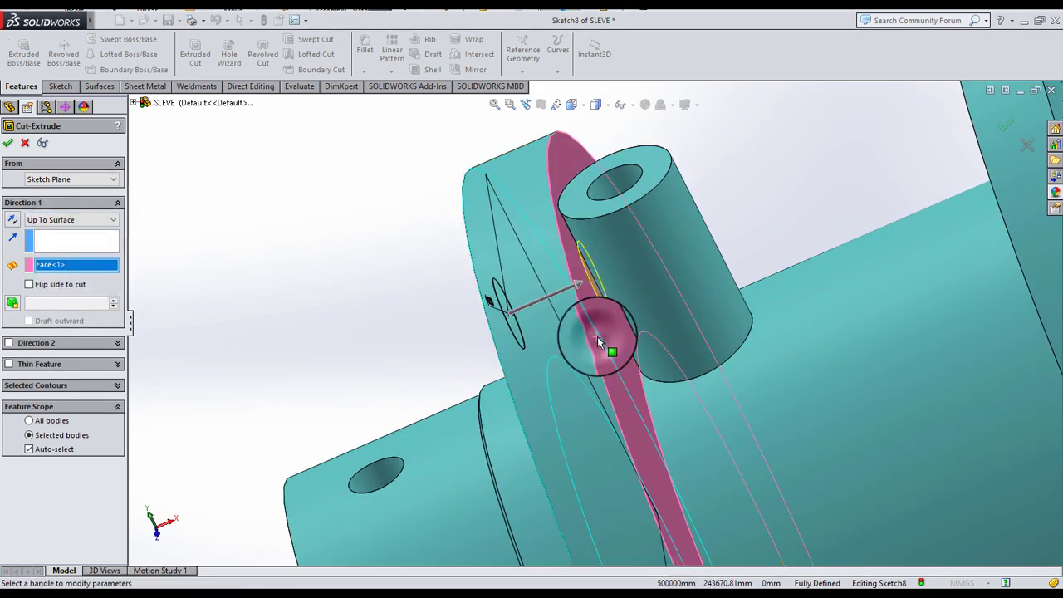
pyautogui.click(9, 143)
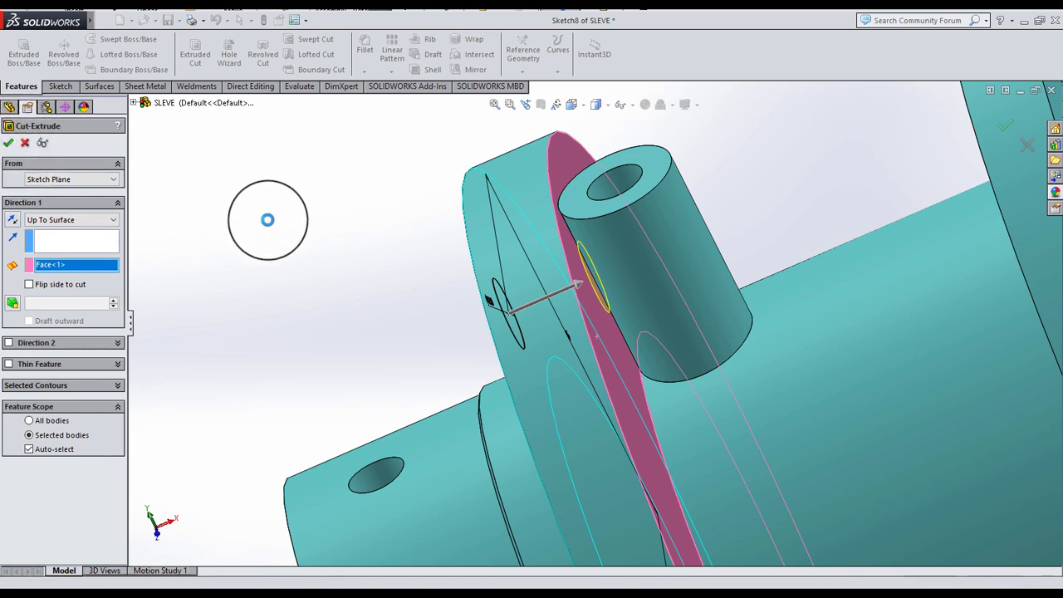
# - Orbit and zoom the sleeve to inspect the new Cut-Extrude2 hole
pyautogui.moveTo(427, 297)
pyautogui.mouseDown(button='middle')
pyautogui.moveTo(557, 332)
pyautogui.moveTo(583, 274)
pyautogui.moveTo(521, 337)
pyautogui.mouseUp(button='middle')
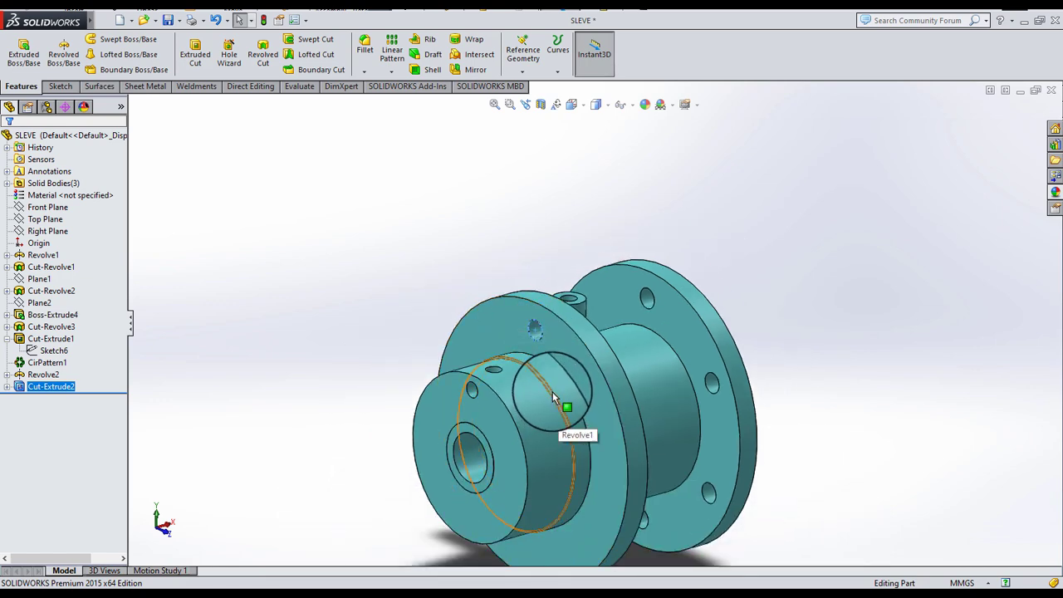
pyautogui.scroll(-3, 554, 398)
pyautogui.scroll(5, 553, 387)
pyautogui.scroll(-1, 552, 378)
pyautogui.scroll(-2, 584, 396)
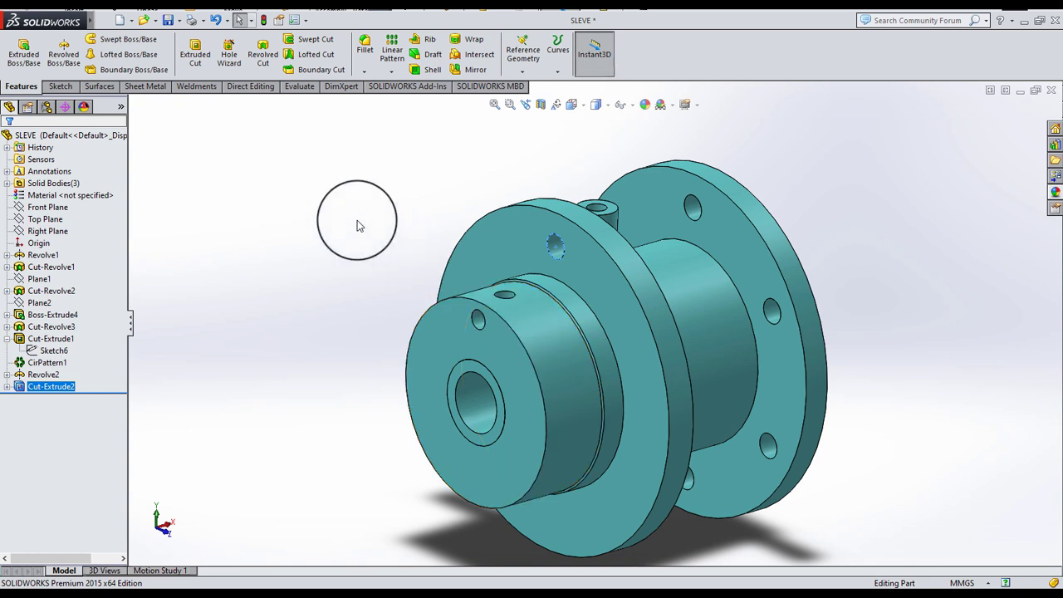
# - Start a circular pattern, then clear the wrongly picked axis and Revolve1 feature
pyautogui.click(270, 233)
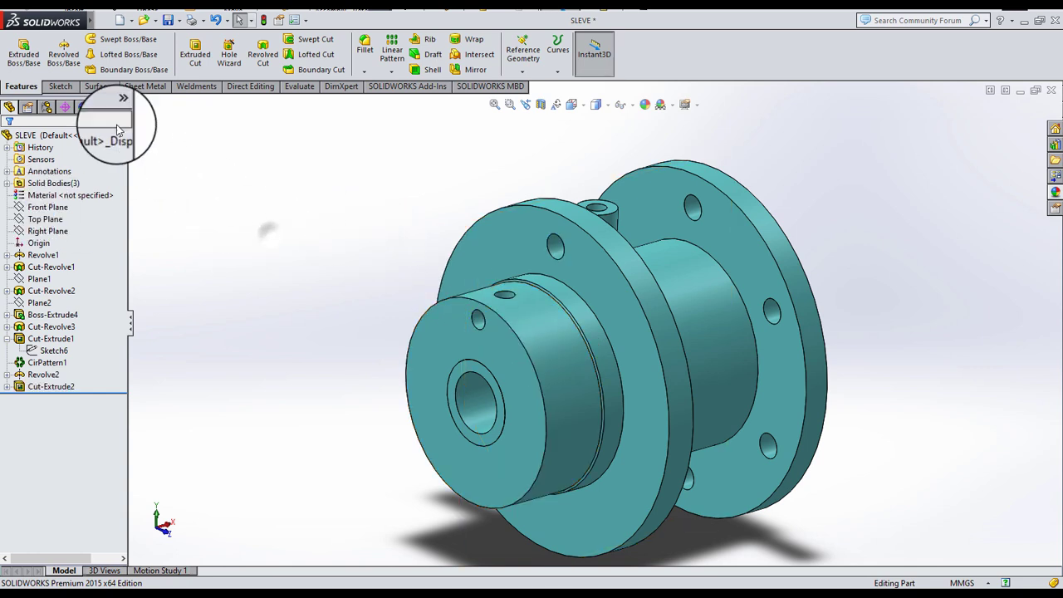
pyautogui.click(395, 75)
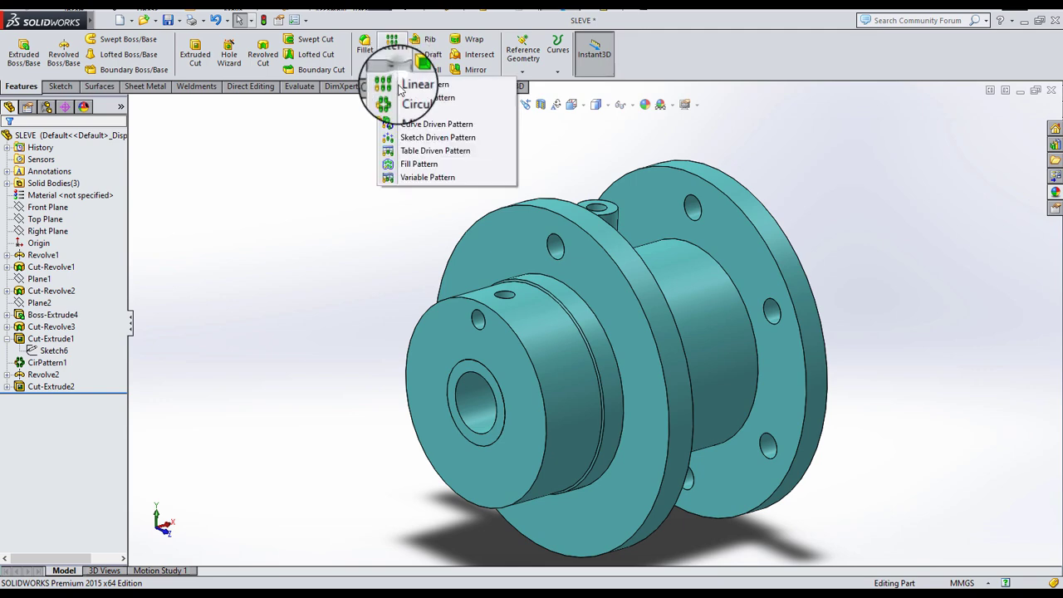
pyautogui.click(407, 98)
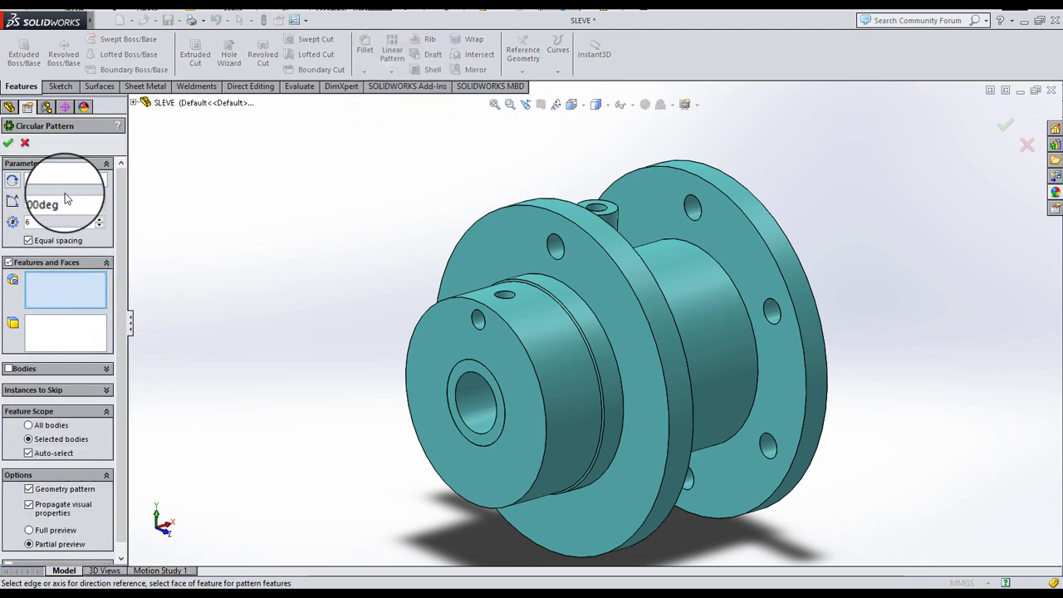
pyautogui.click(66, 181)
pyautogui.click(605, 301)
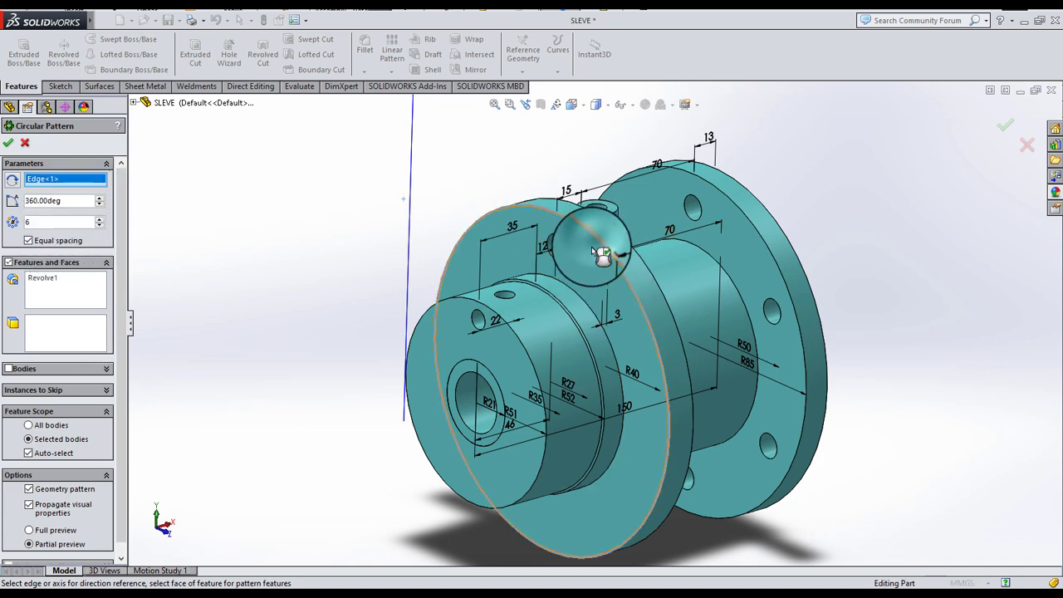
pyautogui.rightClick(61, 182)
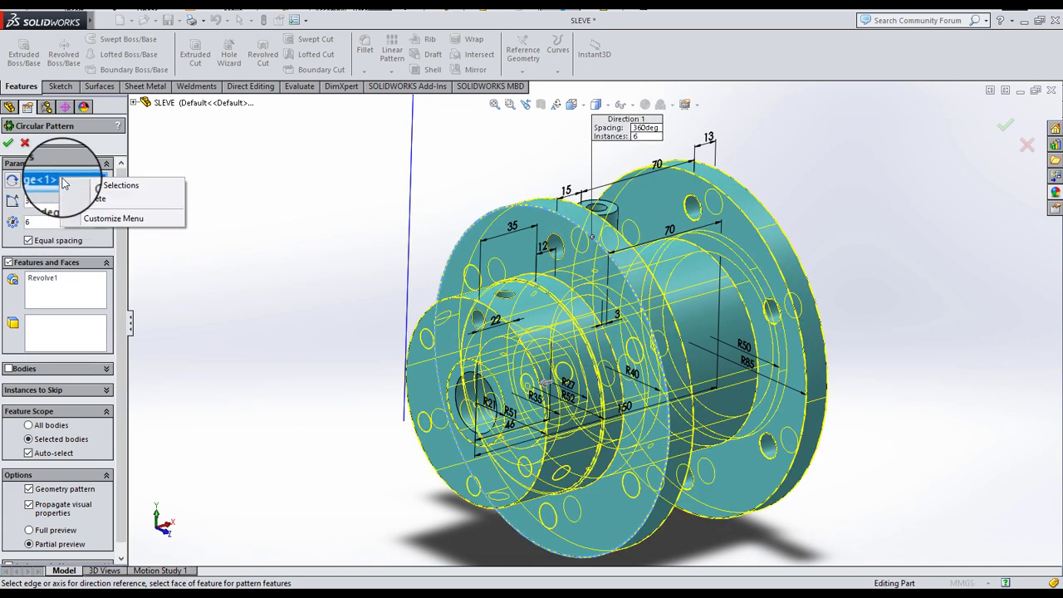
pyautogui.click(100, 188)
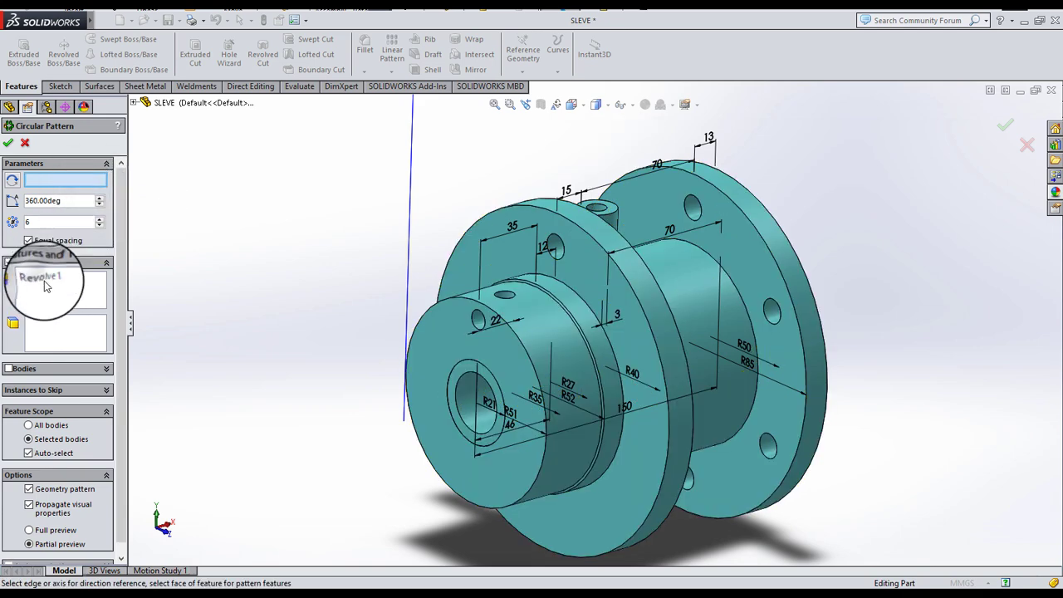
pyautogui.click(47, 281)
pyautogui.rightClick(63, 277)
pyautogui.click(72, 296)
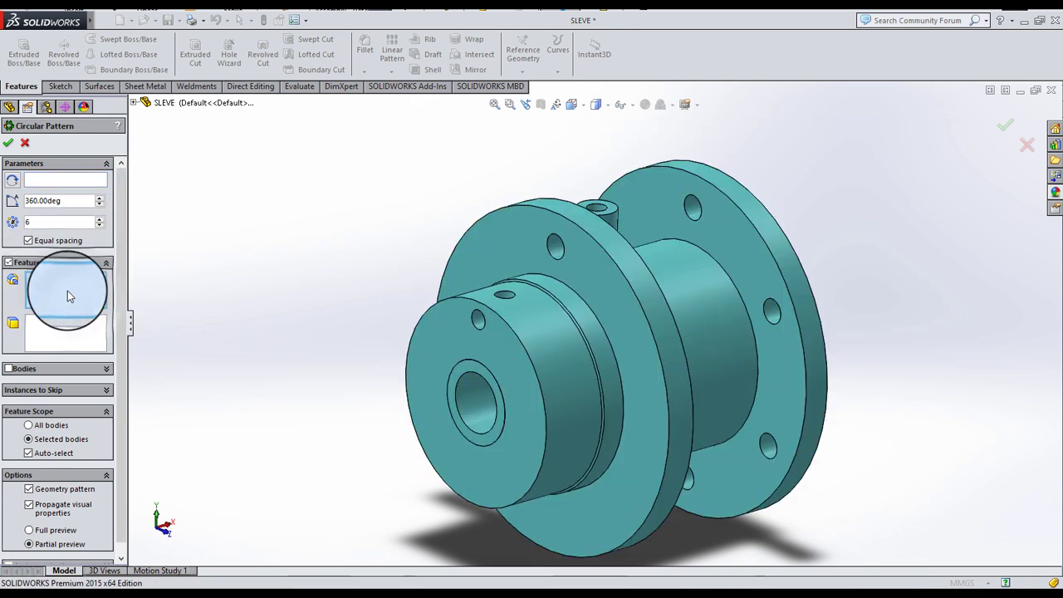
# - Pattern Cut-Extrude2 six times over 360° around the flange's circular edge
pyautogui.click(133, 103)
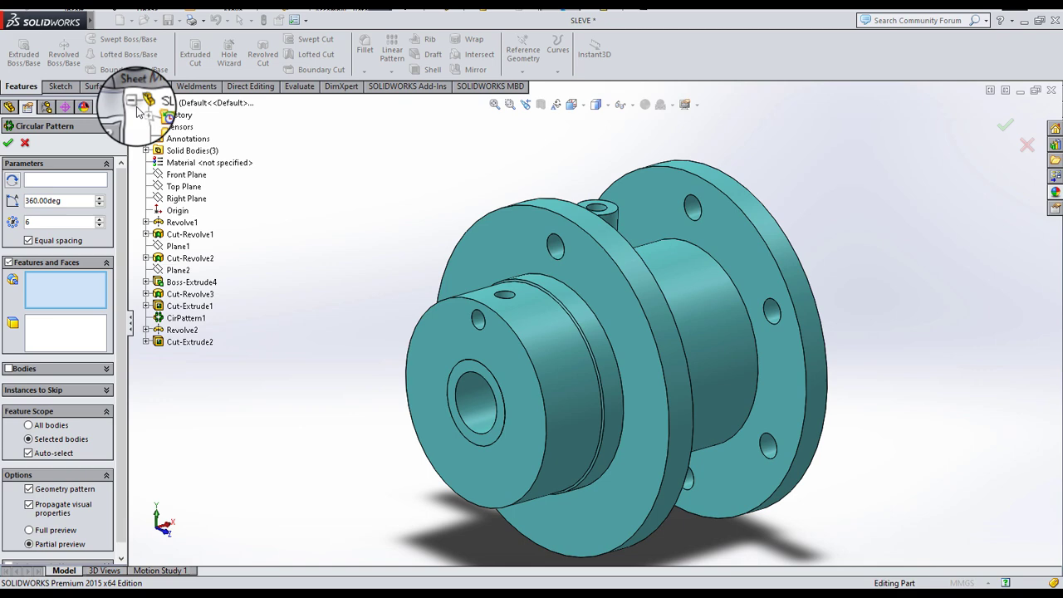
pyautogui.click(188, 341)
pyautogui.click(49, 180)
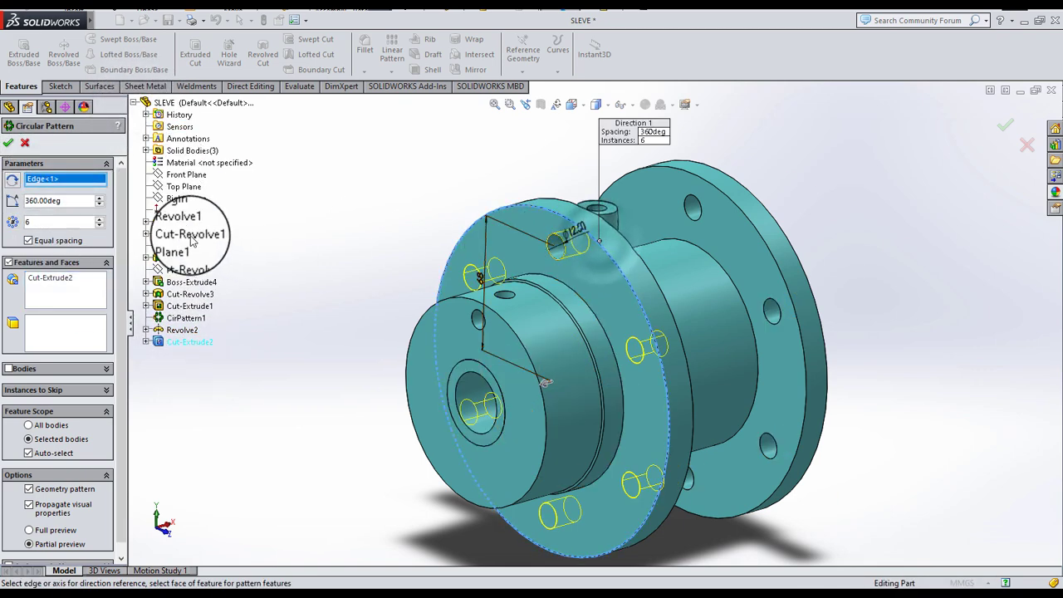
pyautogui.click(8, 144)
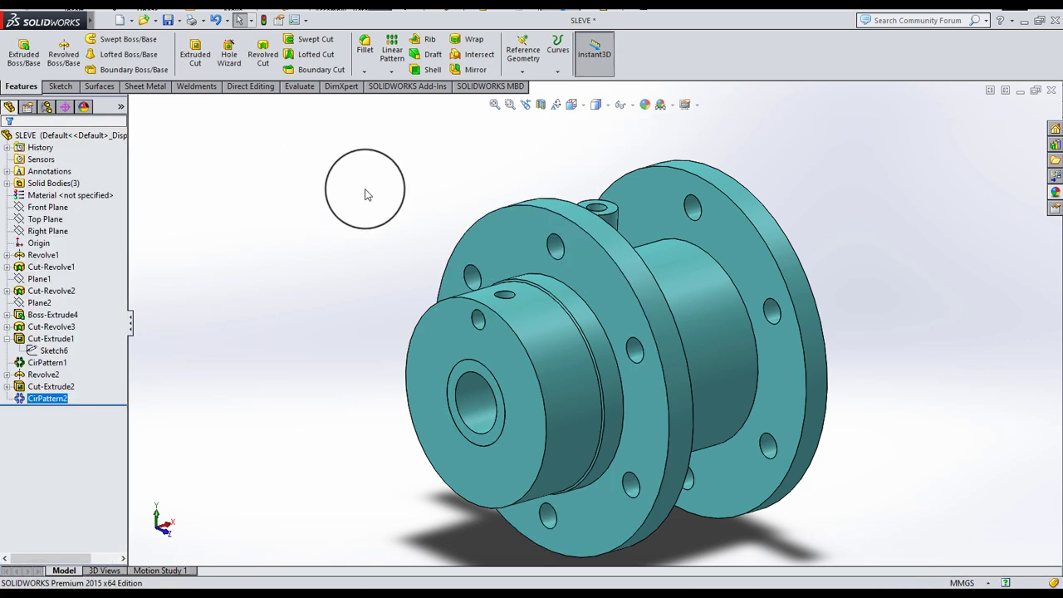
# - Return to the CONE CLUTCH ASSEMBLY, confirm the prompt, and zoom to the updated SLEVE
pyautogui.click(1051, 90)
pyautogui.click(513, 306)
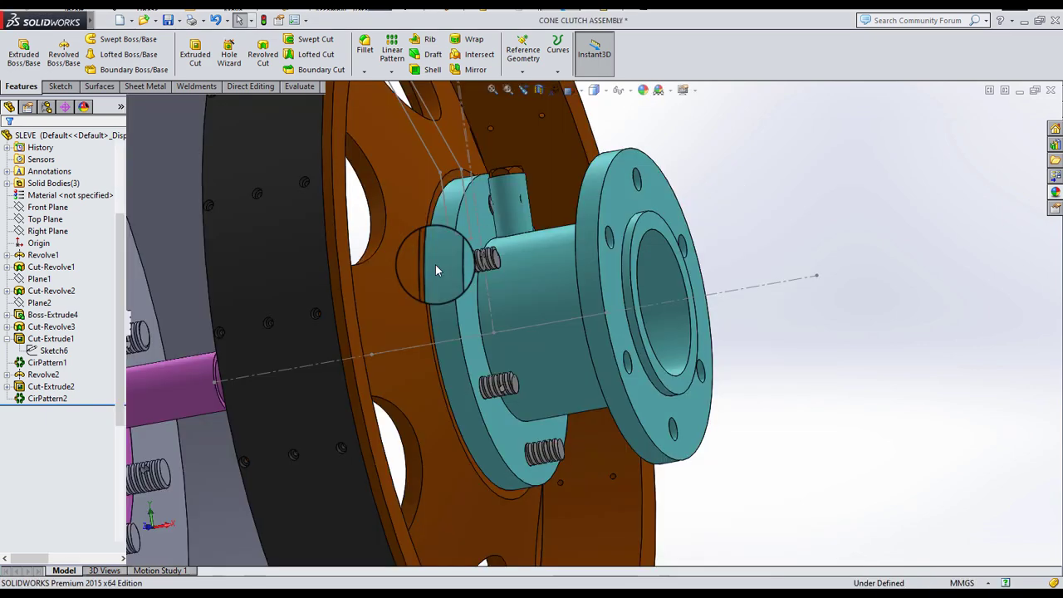
pyautogui.scroll(2, 487, 275)
pyautogui.scroll(3, 507, 290)
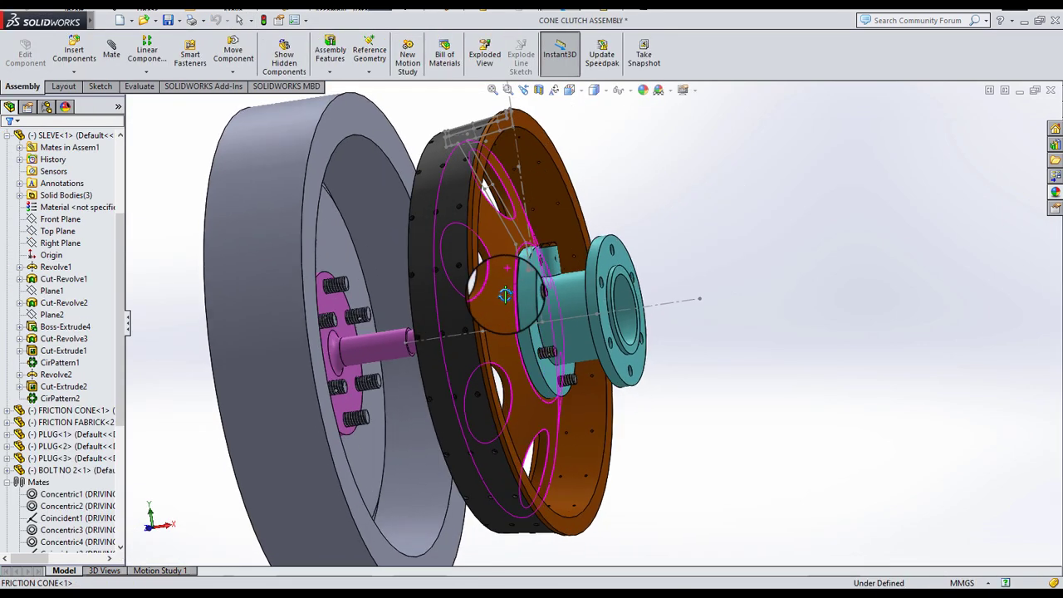
pyautogui.scroll(-3, 521, 306)
pyautogui.scroll(-2, 540, 306)
pyautogui.scroll(-1, 548, 314)
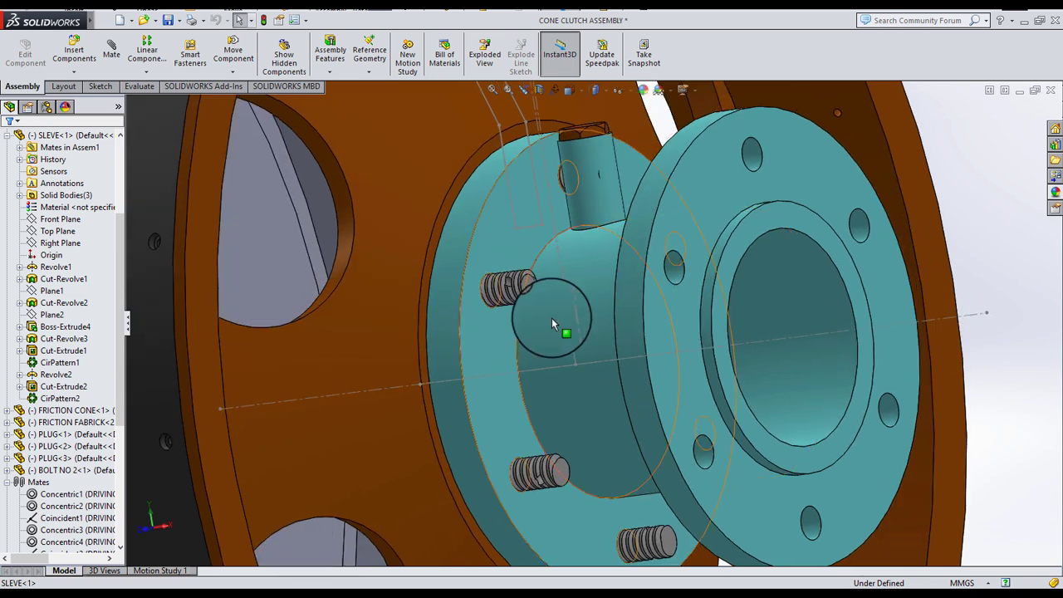
pyautogui.scroll(2, 555, 314)
pyautogui.scroll(2, 560, 307)
pyautogui.scroll(2, 581, 297)
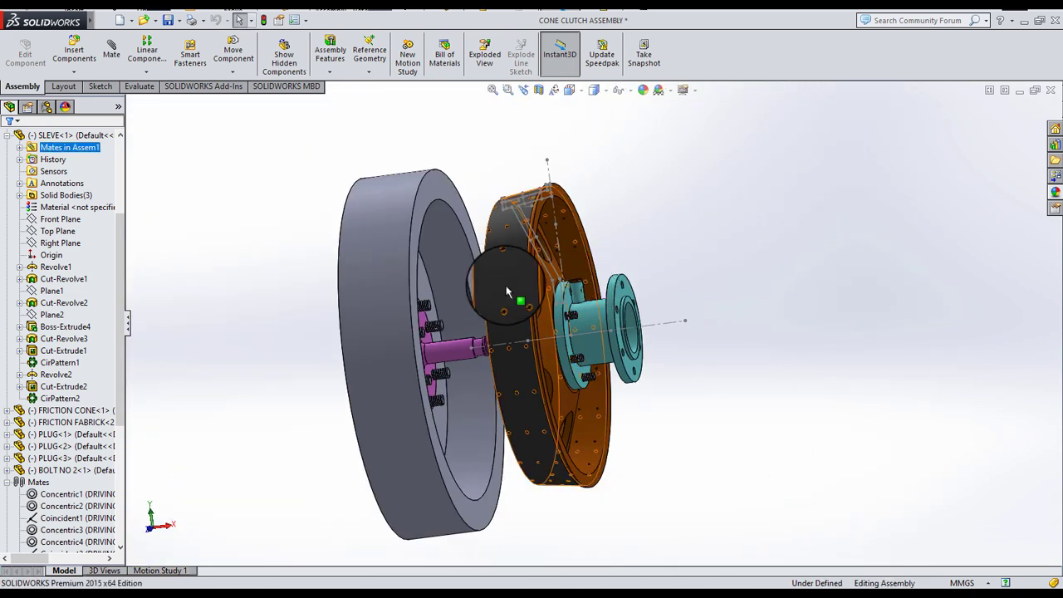
# - Insert the SPRING part file and place SPRING<1> beside the sleeve
pyautogui.click(74, 57)
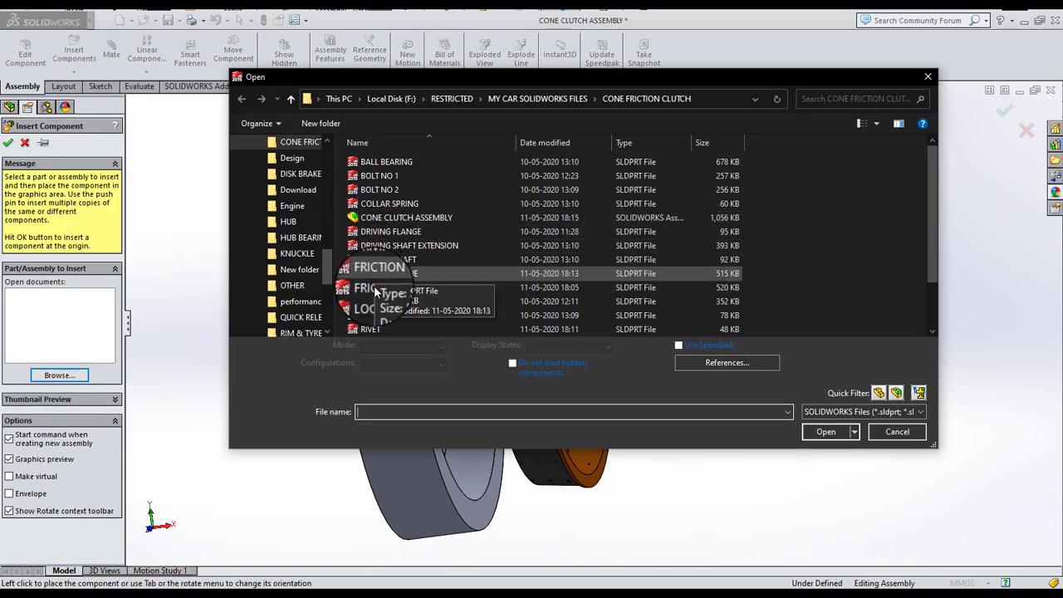
pyautogui.scroll(-2, 382, 319)
pyautogui.click(382, 316)
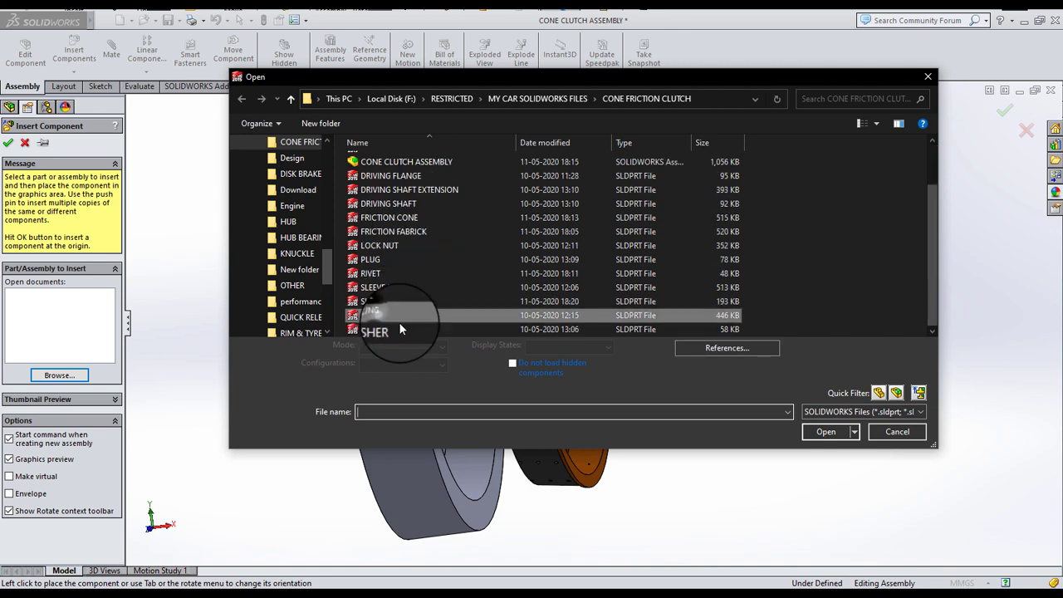
pyautogui.click(823, 430)
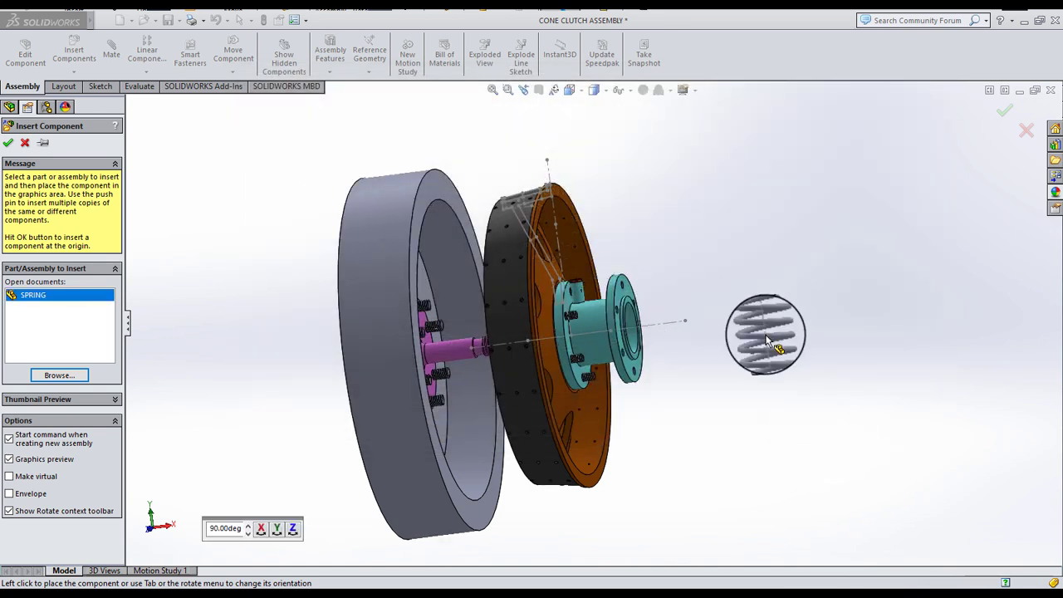
pyautogui.scroll(-3, 702, 307)
pyautogui.click(664, 339)
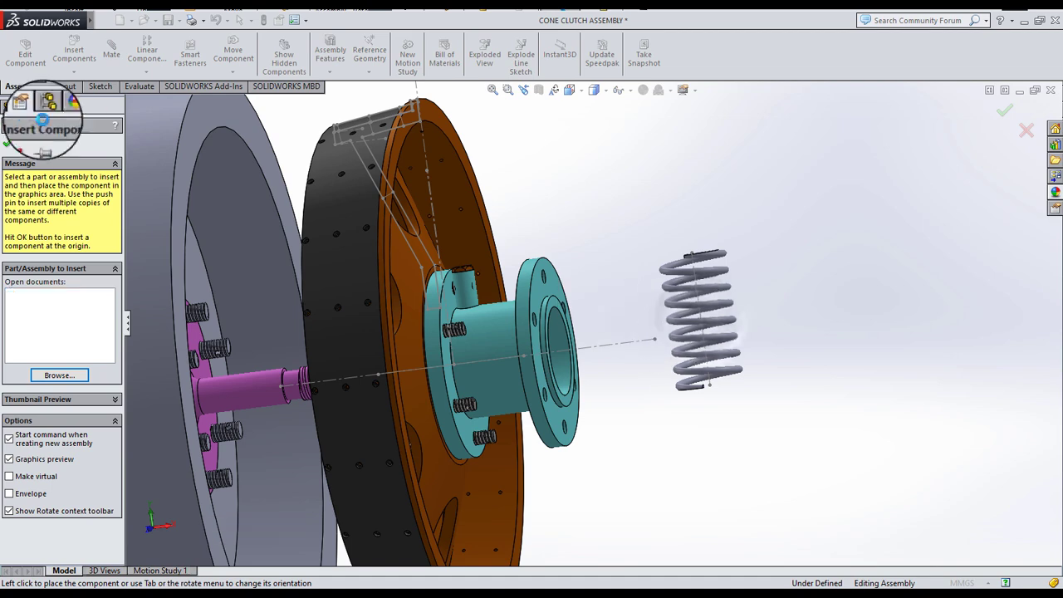
# - Mate the spring's axis line coincident with the clutch assembly axis
pyautogui.click(108, 55)
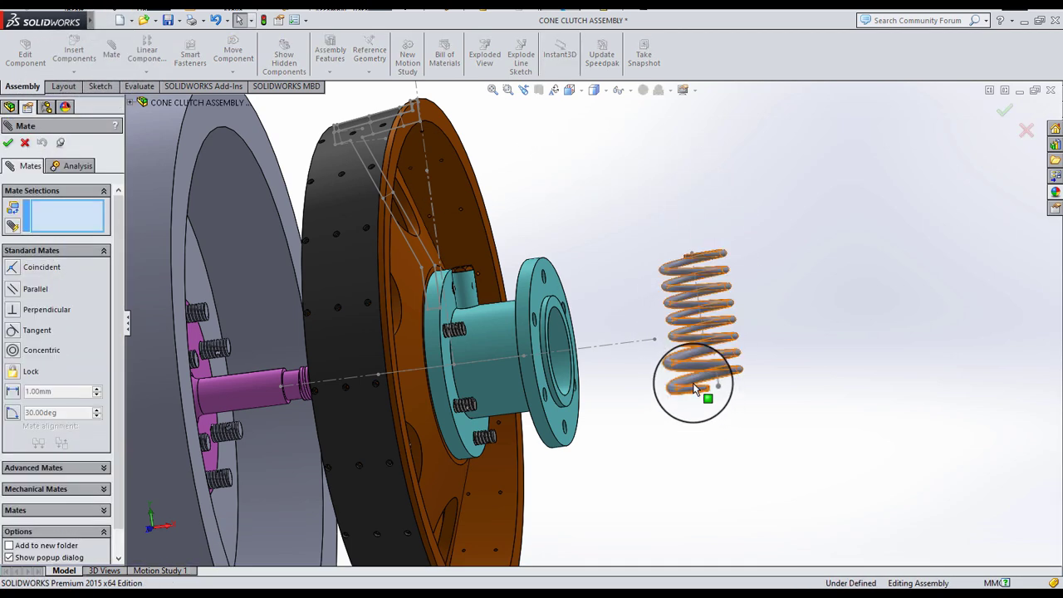
pyautogui.scroll(-5, 686, 379)
pyautogui.moveTo(686, 380); pyautogui.dragTo(671, 334, button='middle')
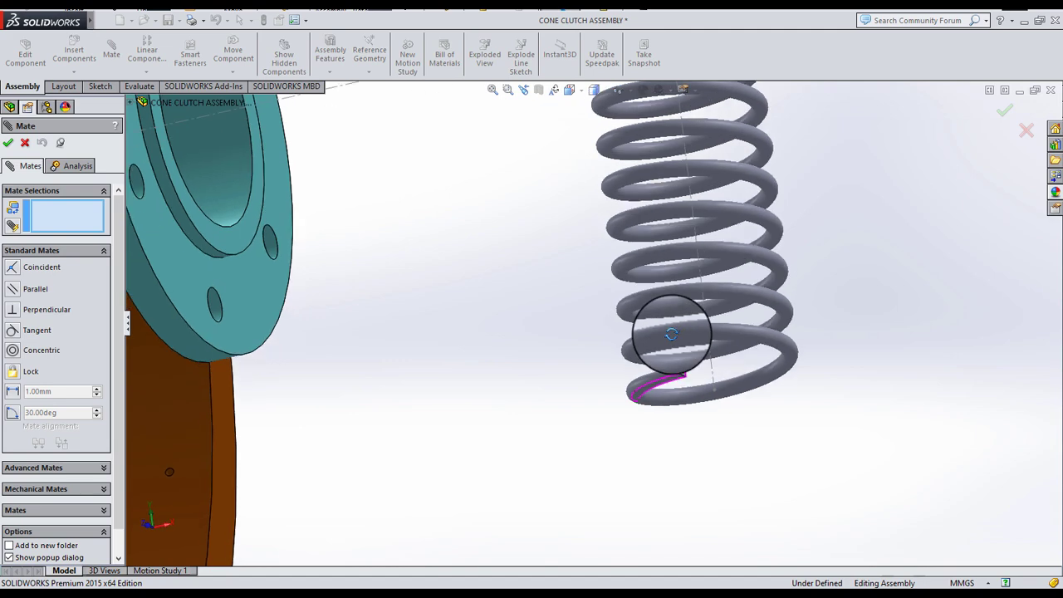
pyautogui.click(696, 233)
pyautogui.scroll(4, 588, 261)
pyautogui.scroll(2, 466, 262)
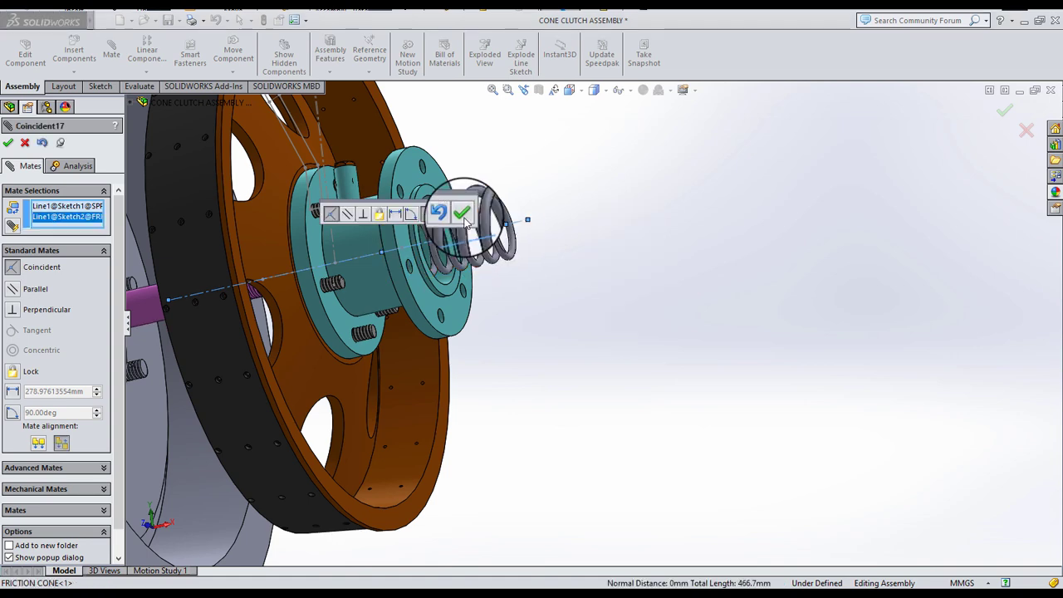
pyautogui.click(461, 214)
pyautogui.click(9, 142)
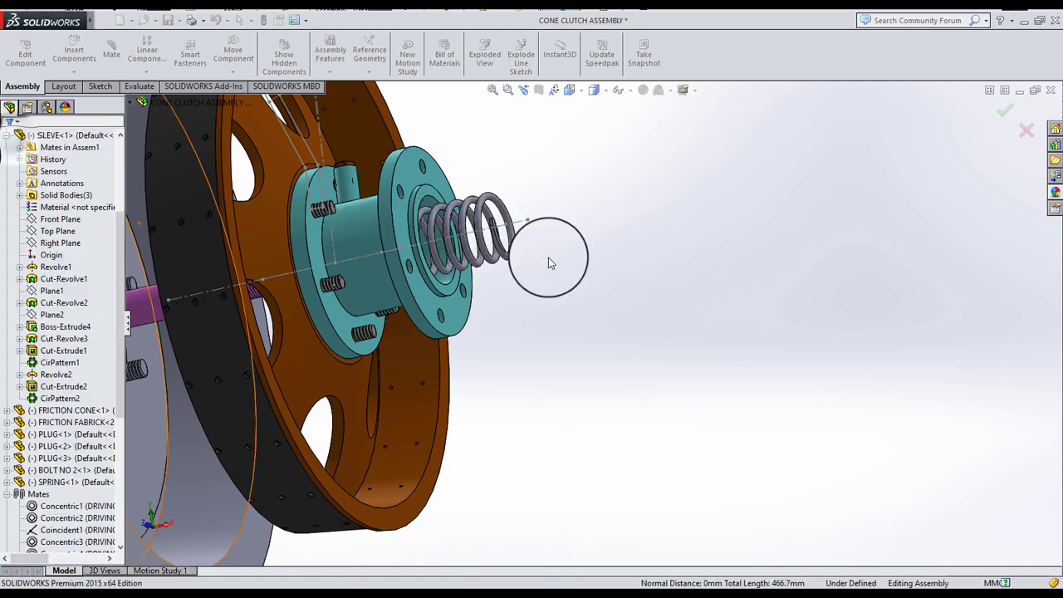
# - Slide the spring outward along its axis away from the hub
pyautogui.click(512, 249)
pyautogui.moveTo(652, 233); pyautogui.dragTo(839, 236)
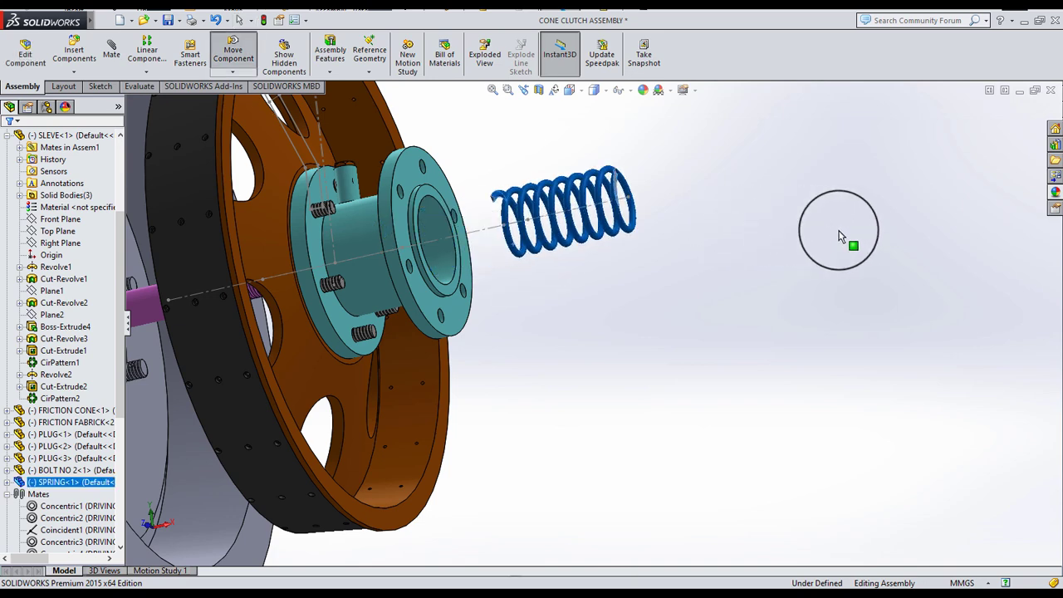
pyautogui.press('Escape')
pyautogui.scroll(-5, 490, 195)
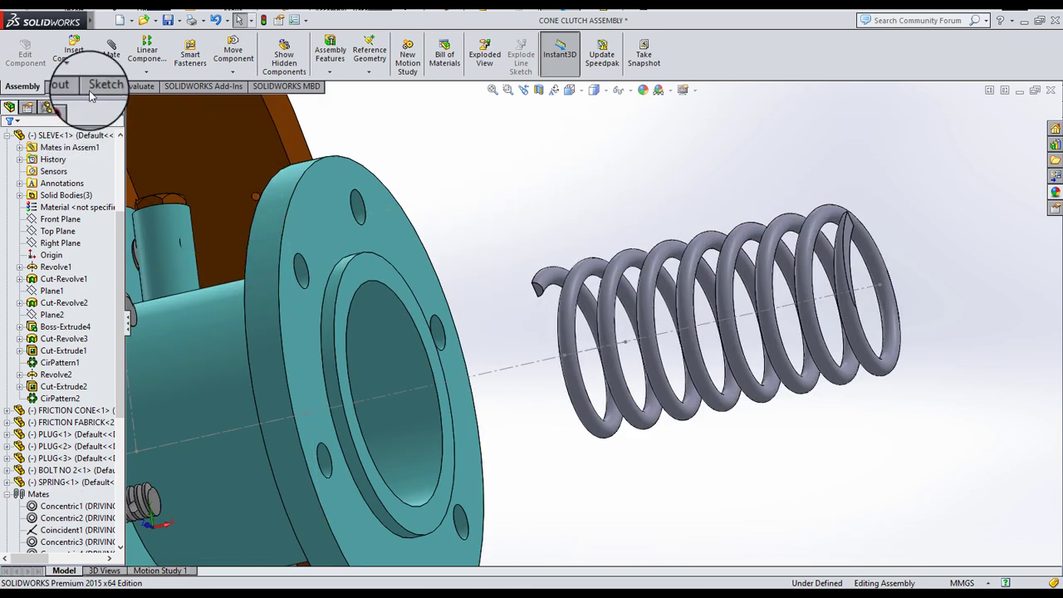
# - Select the spring's end face, orbit around the hub, then close the mate settings
pyautogui.moveTo(541, 304)
pyautogui.mouseDown(button='middle')
pyautogui.moveTo(541, 288)
pyautogui.moveTo(517, 292)
pyautogui.moveTo(540, 295)
pyautogui.moveTo(562, 327)
pyautogui.moveTo(546, 347)
pyautogui.moveTo(441, 373)
pyautogui.mouseUp(button='middle')
pyautogui.click(544, 295)
pyautogui.scroll(-3, 541, 292)
pyautogui.scroll(3, 562, 327)
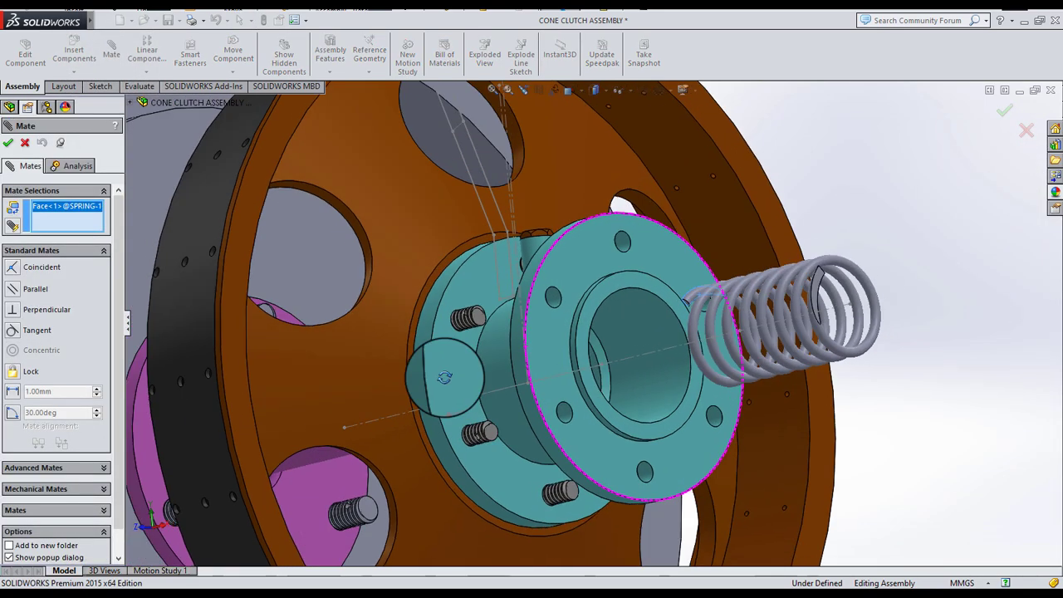
pyautogui.scroll(-3, 592, 382)
pyautogui.scroll(-3, 635, 345)
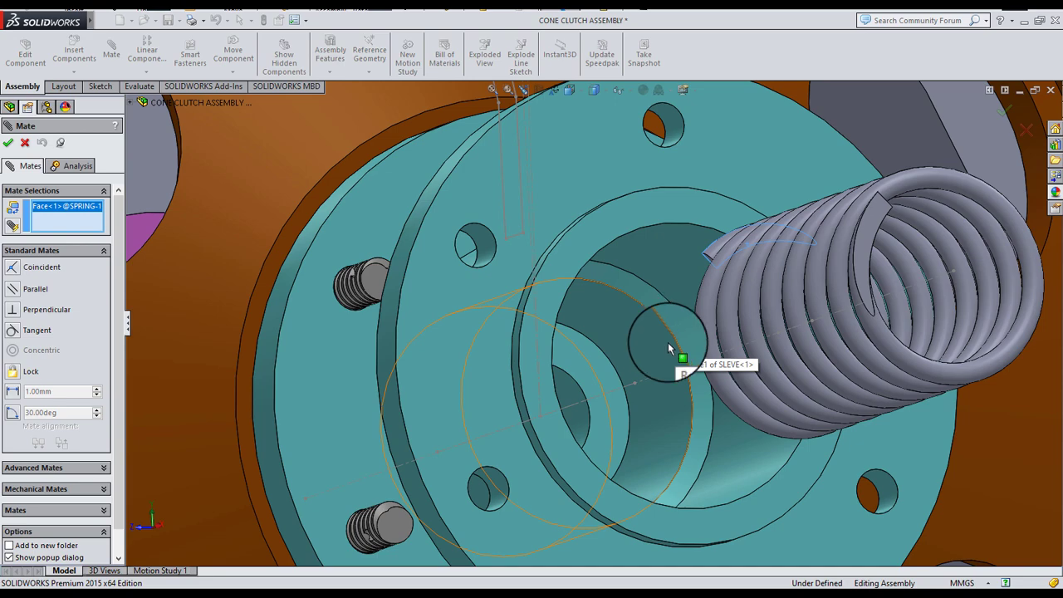
pyautogui.scroll(2, 656, 381)
pyautogui.moveTo(637, 449)
pyautogui.mouseDown(button='middle')
pyautogui.moveTo(629, 387)
pyautogui.moveTo(636, 470)
pyautogui.moveTo(668, 407)
pyautogui.mouseUp(button='middle')
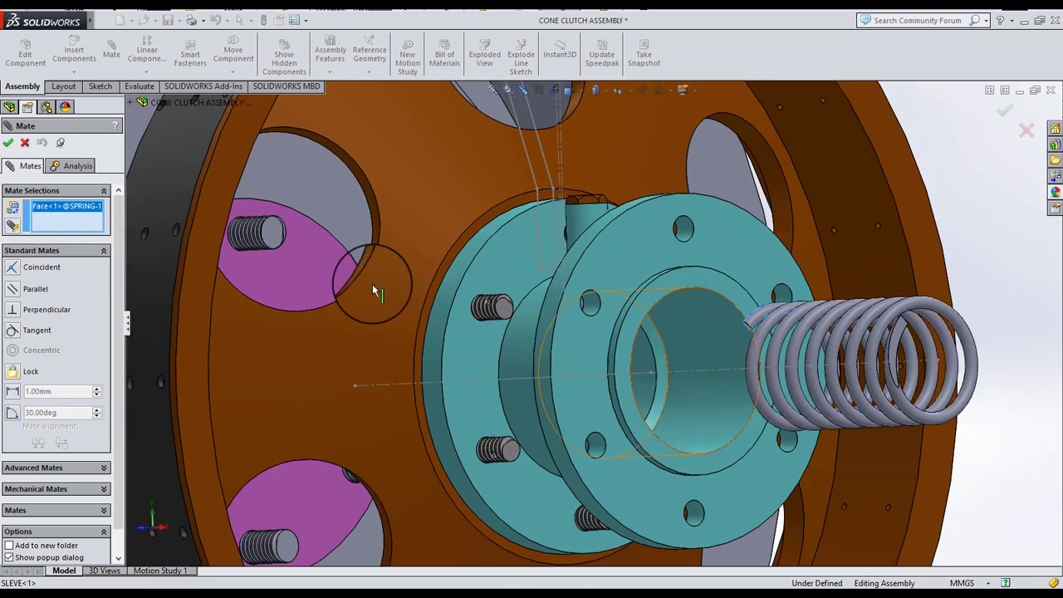
pyautogui.click(27, 142)
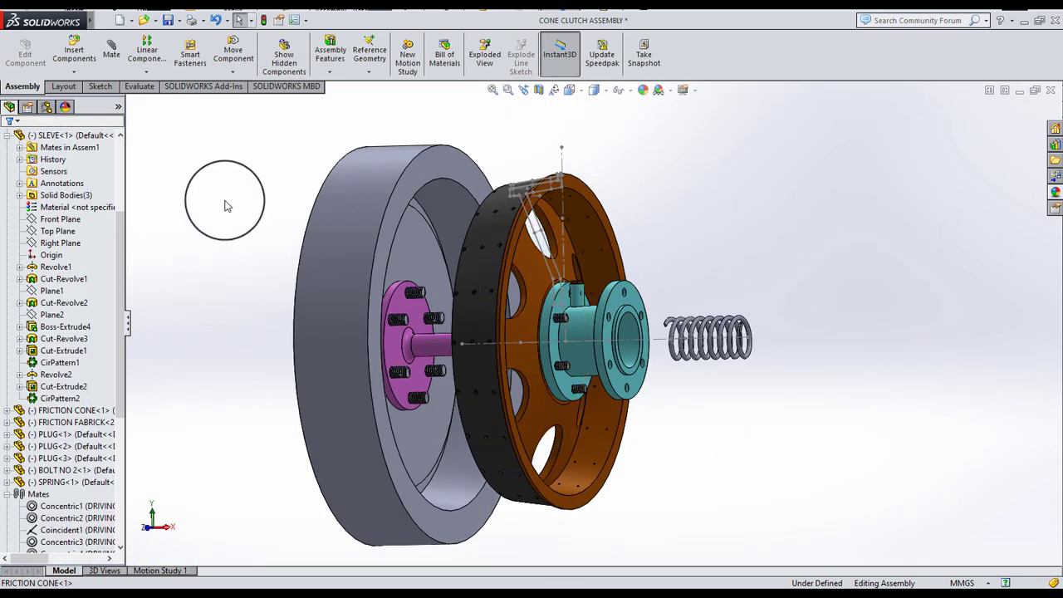
# - Section the assembly along the Front Plane to expose the sleeve's bore
pyautogui.moveTo(225, 202)
pyautogui.mouseDown(button='middle')
pyautogui.moveTo(321, 238)
pyautogui.moveTo(295, 253)
pyautogui.mouseUp(button='middle')
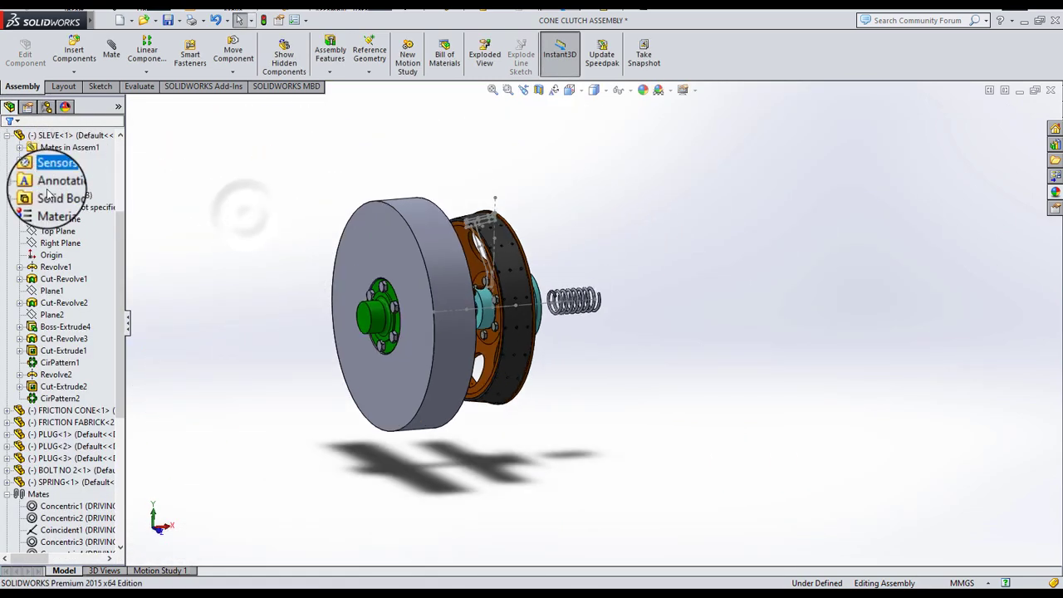
pyautogui.scroll(1, 64, 235)
pyautogui.scroll(3, 64, 235)
pyautogui.click(47, 183)
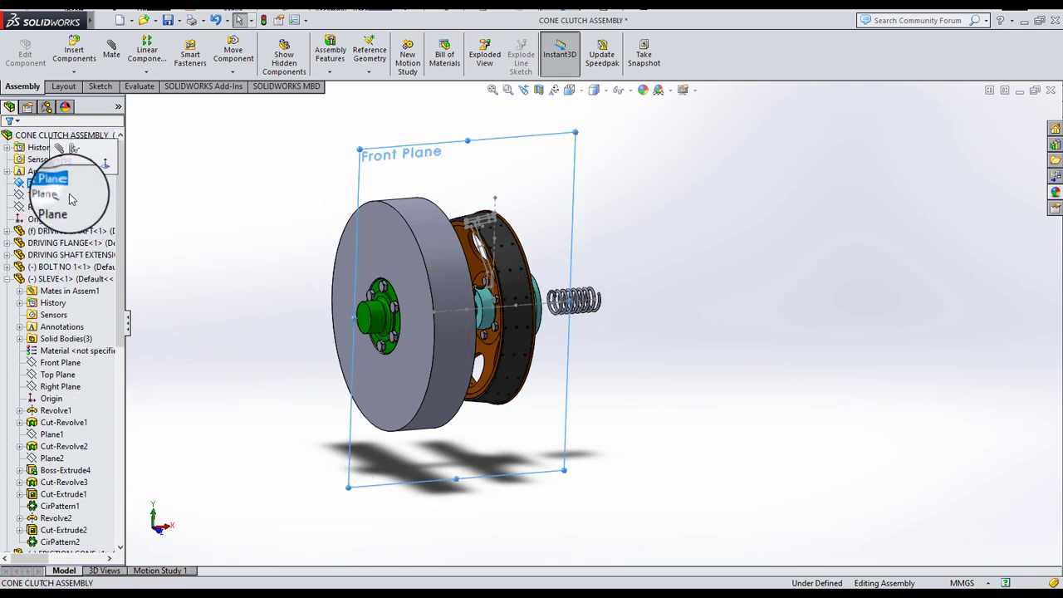
pyautogui.click(539, 94)
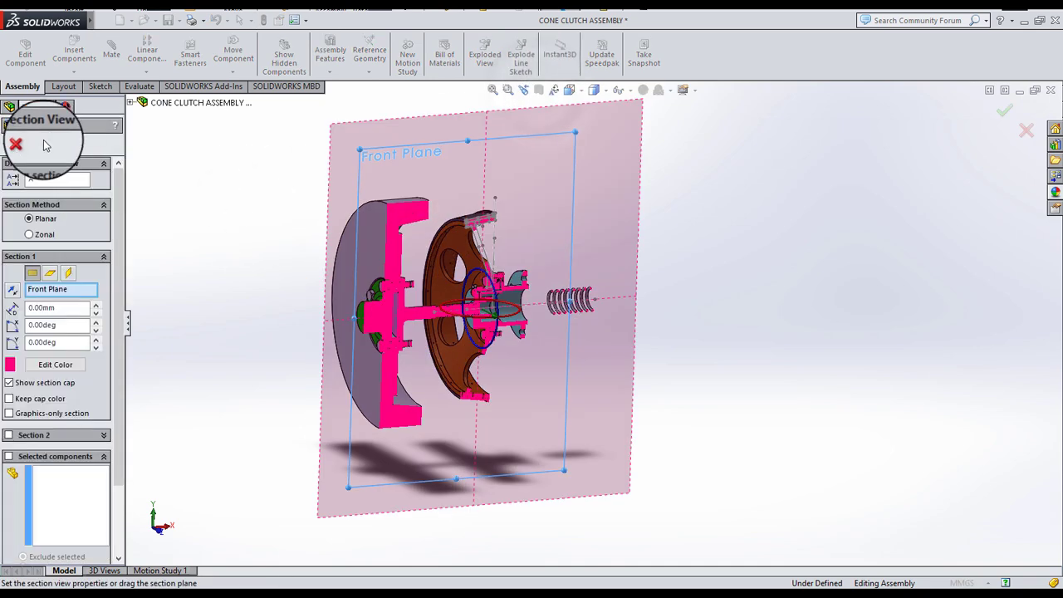
pyautogui.click(9, 144)
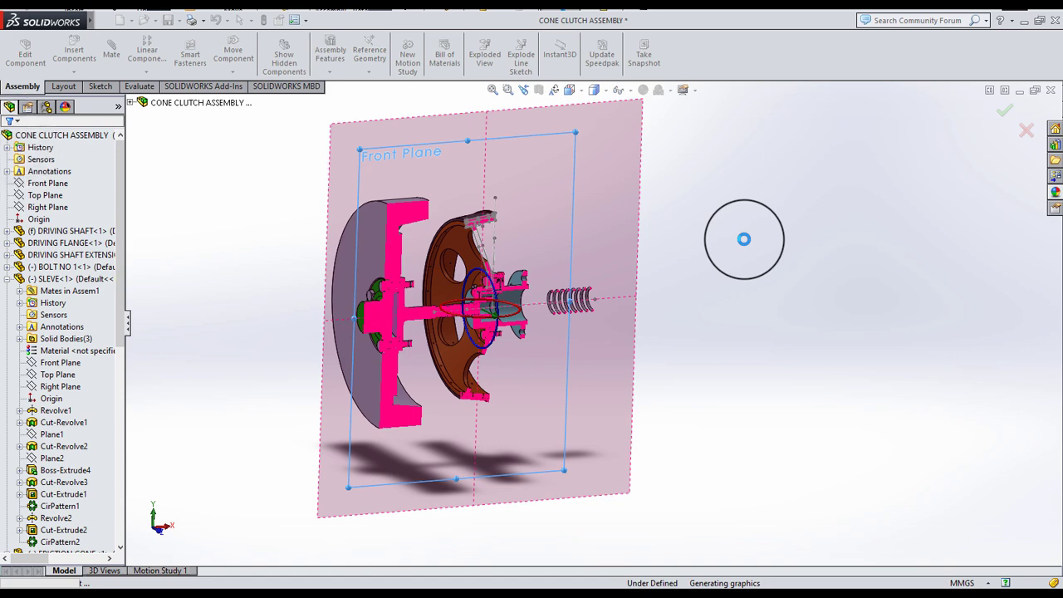
# - Drag SPRING<1> along its axis into the SLEVE bore
pyautogui.click(740, 236)
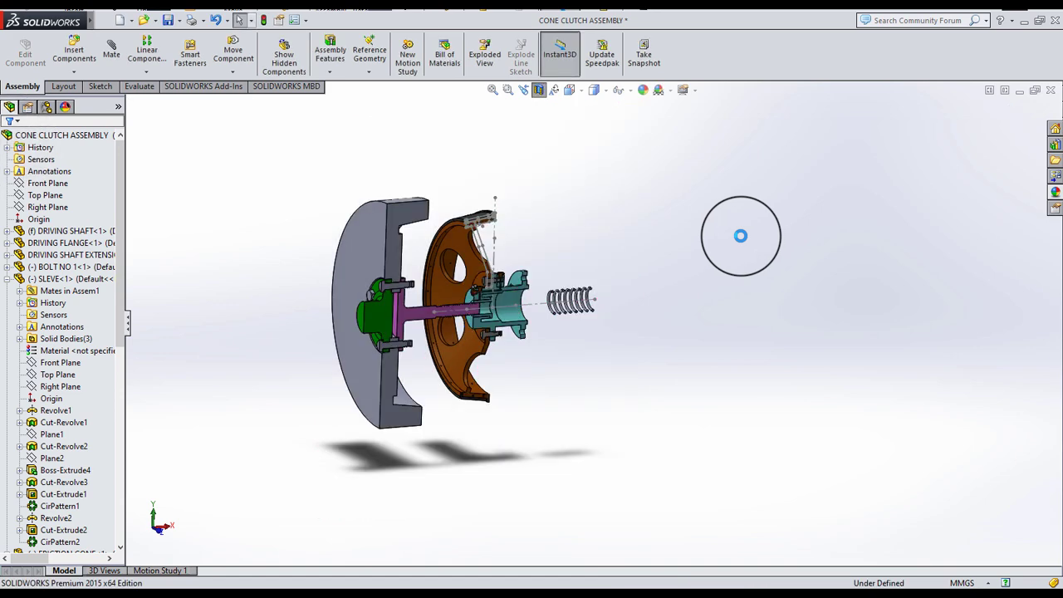
pyautogui.scroll(-3, 548, 331)
pyautogui.scroll(-3, 538, 277)
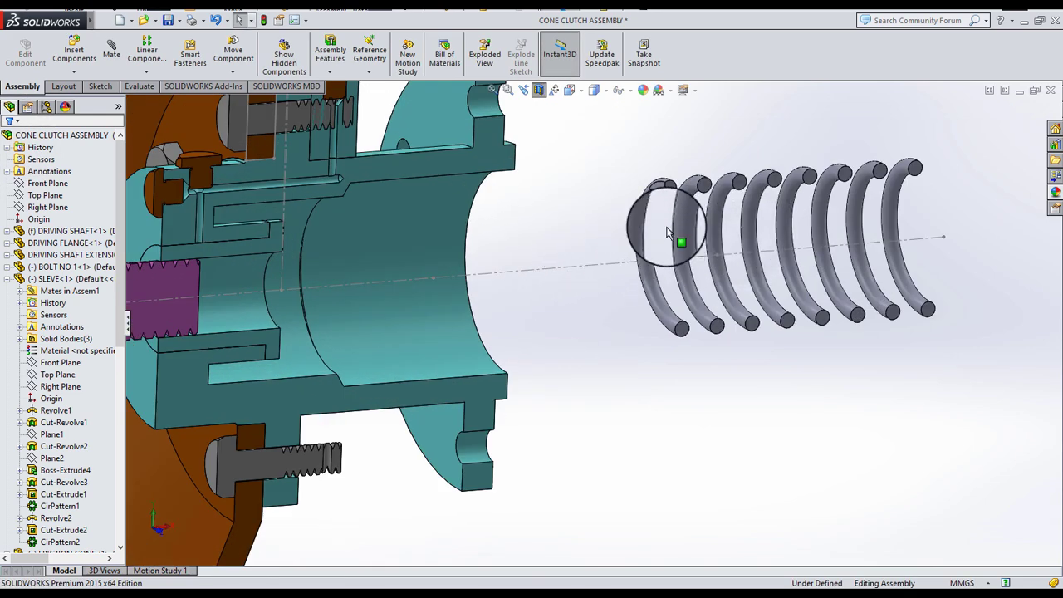
pyautogui.moveTo(667, 233)
pyautogui.mouseDown()
pyautogui.moveTo(262, 264)
pyautogui.moveTo(92, 262)
pyautogui.mouseUp()
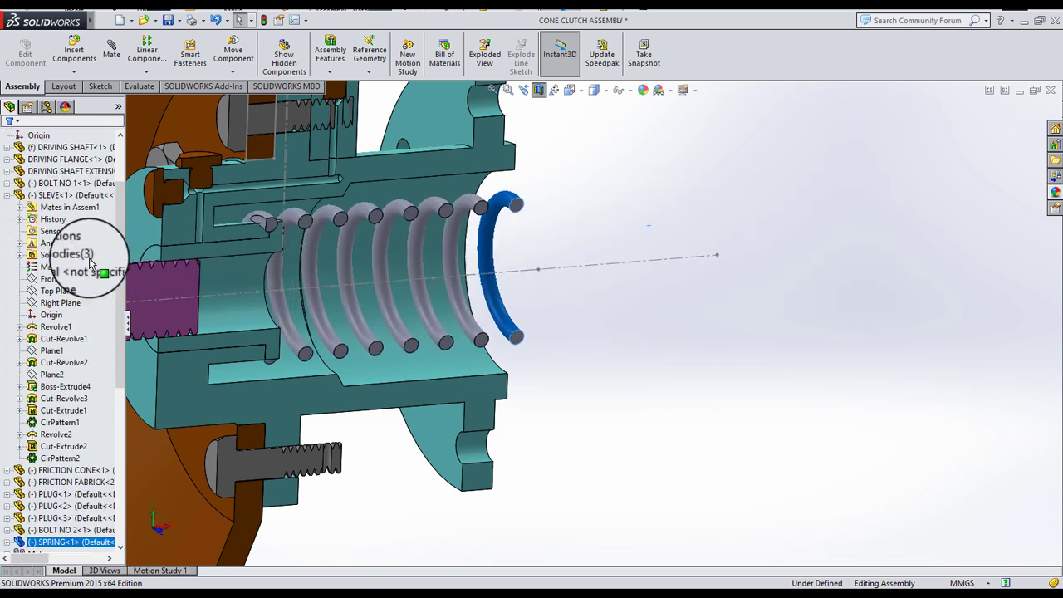
pyautogui.moveTo(83, 260)
pyautogui.mouseDown()
pyautogui.moveTo(73, 243)
pyautogui.moveTo(646, 171)
pyautogui.mouseUp()
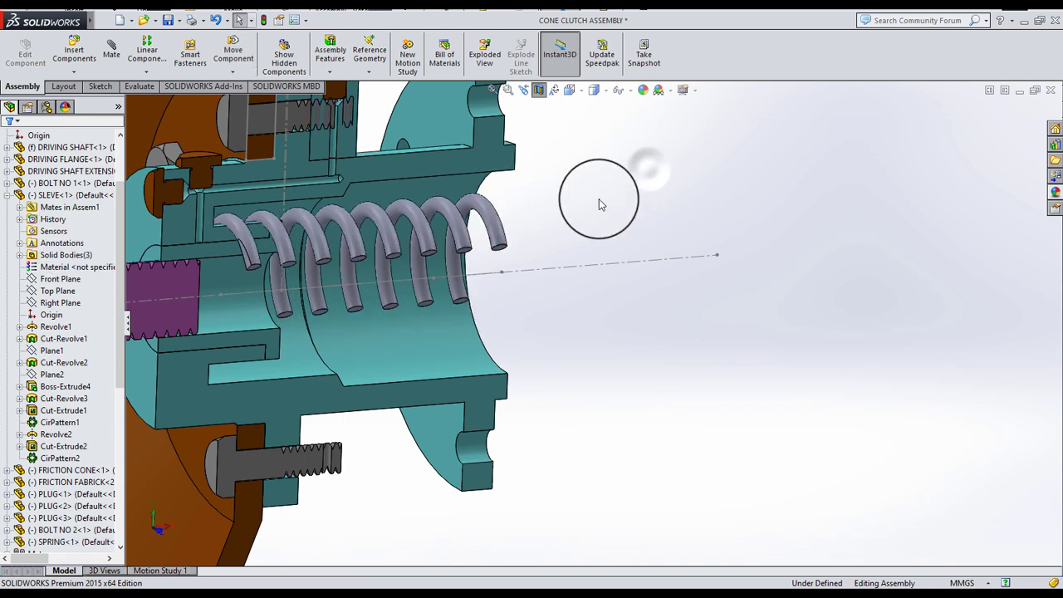
# - Mate the spring's end face coincident with the sleeve's inner face
pyautogui.click(114, 59)
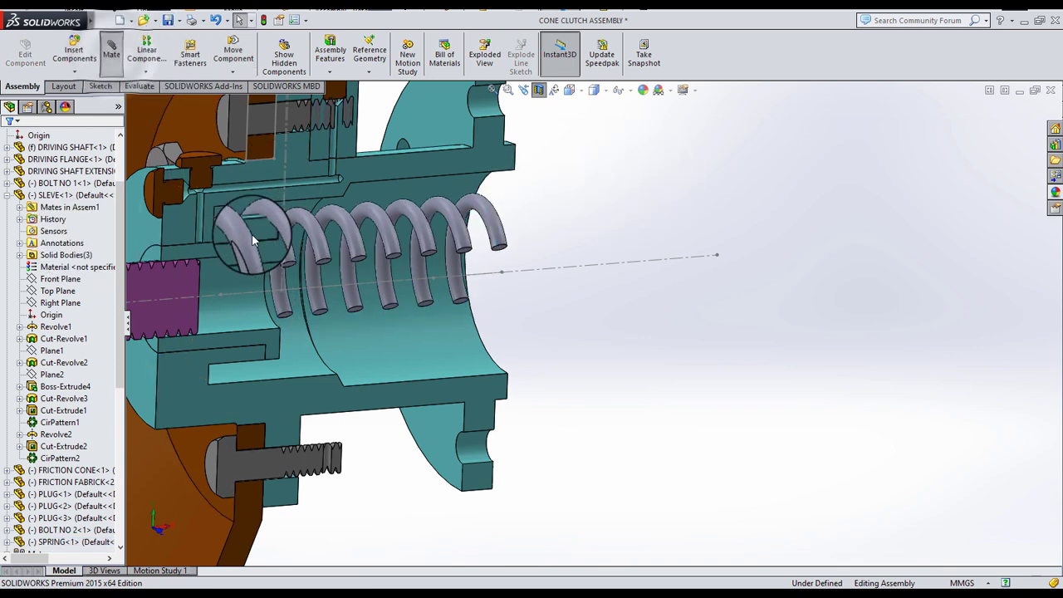
pyautogui.scroll(-5, 284, 229)
pyautogui.scroll(2, 268, 216)
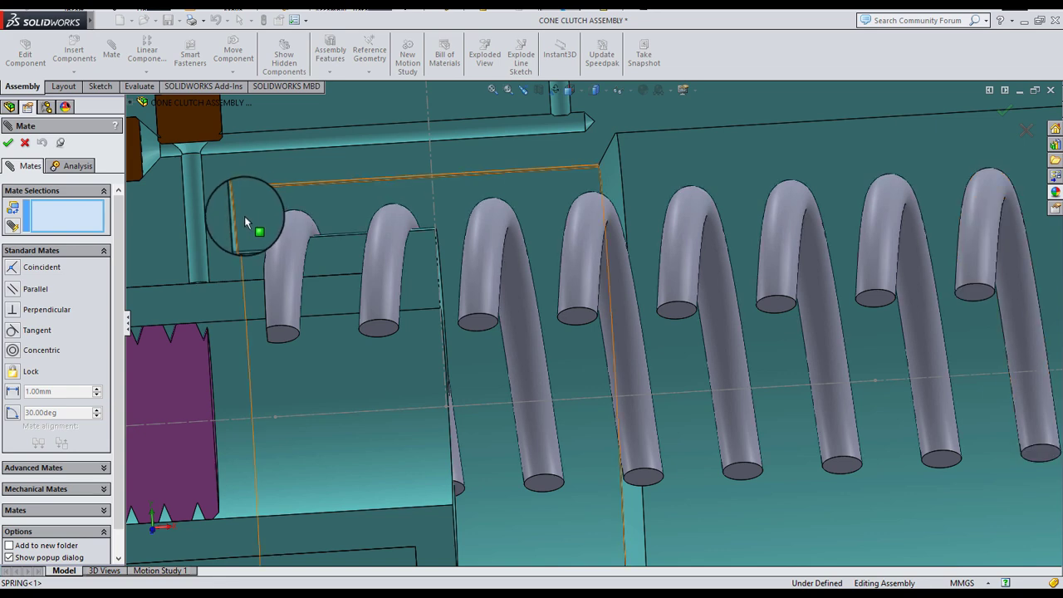
pyautogui.scroll(1, 244, 216)
pyautogui.moveTo(311, 228); pyautogui.dragTo(255, 318, button='middle')
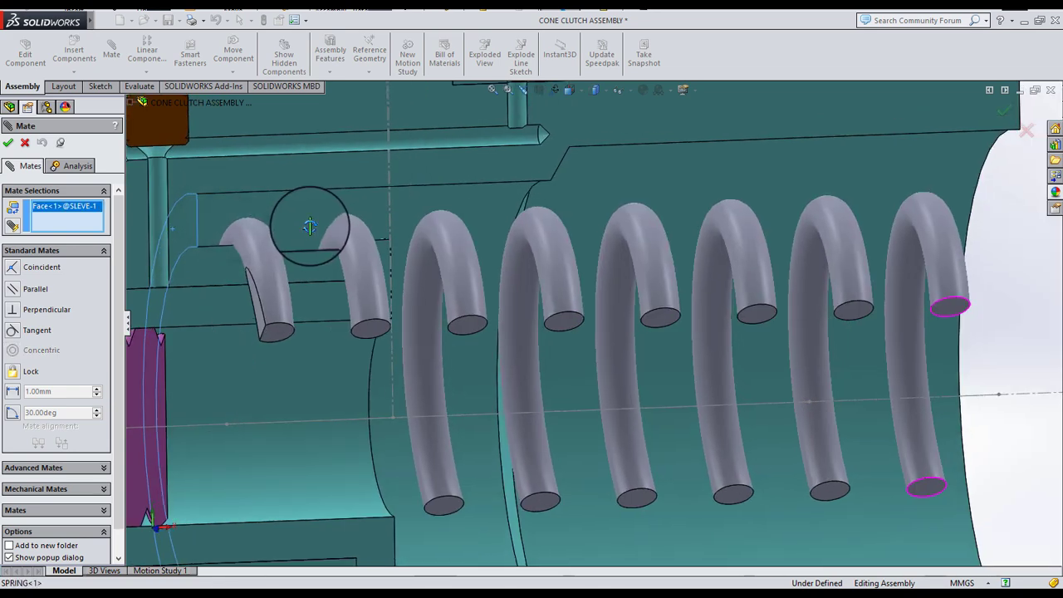
pyautogui.click(257, 317)
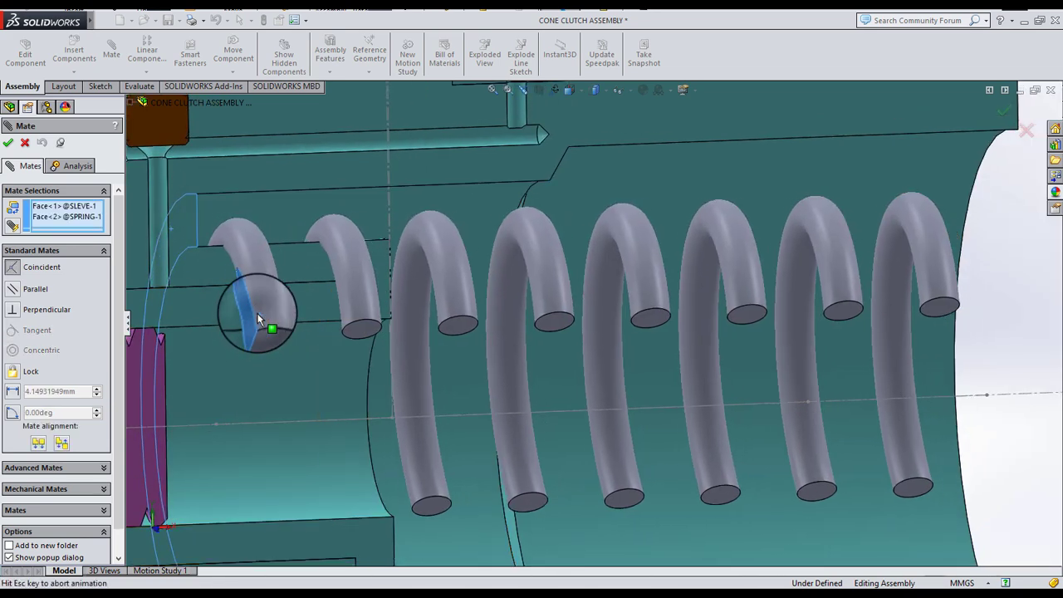
pyautogui.click(242, 296)
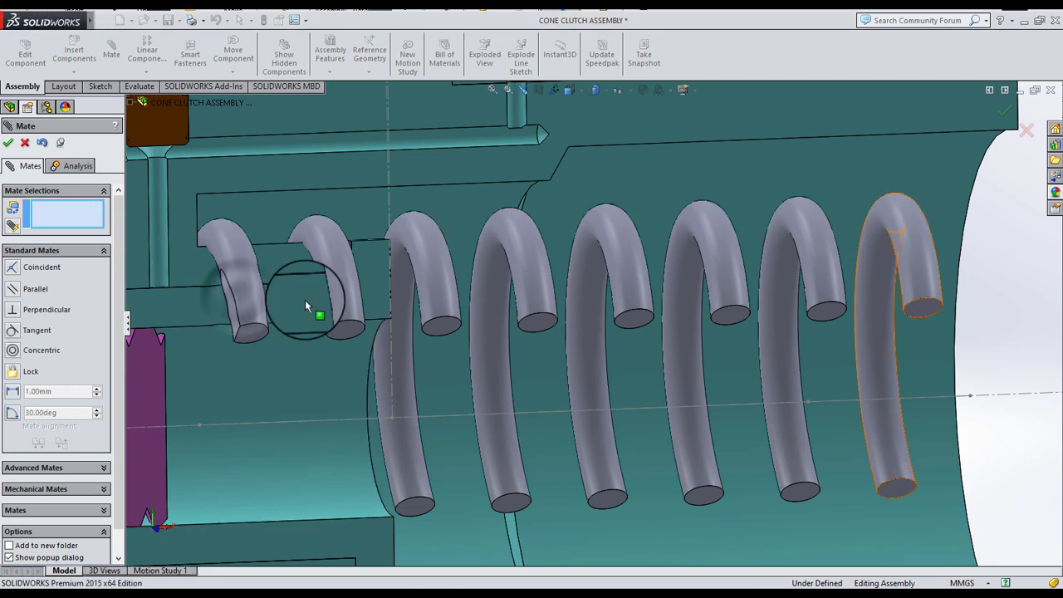
pyautogui.scroll(3, 365, 304)
pyautogui.scroll(3, 378, 303)
pyautogui.press('z')
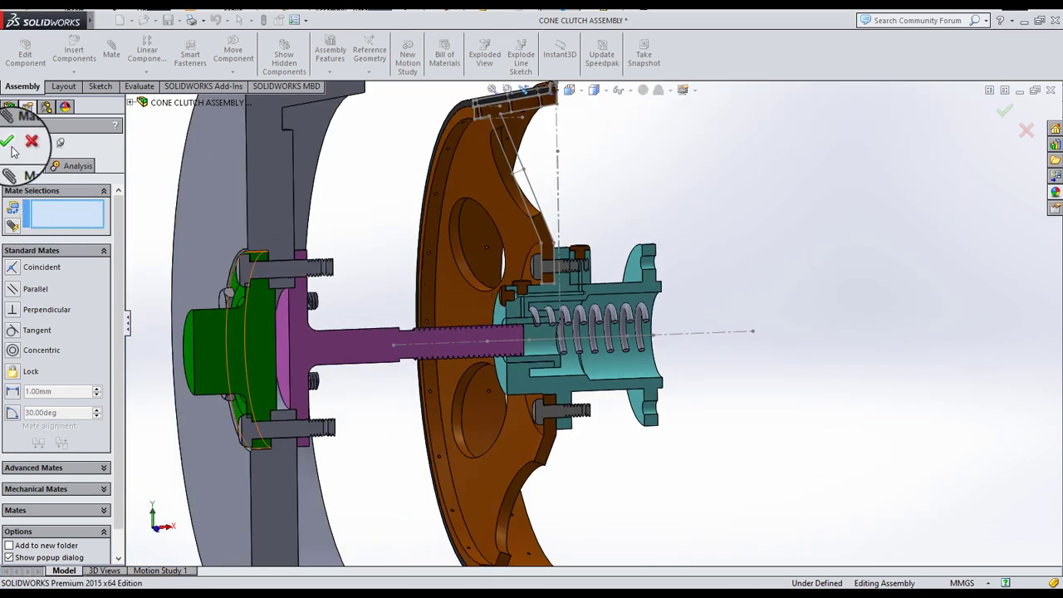
pyautogui.press('Escape')
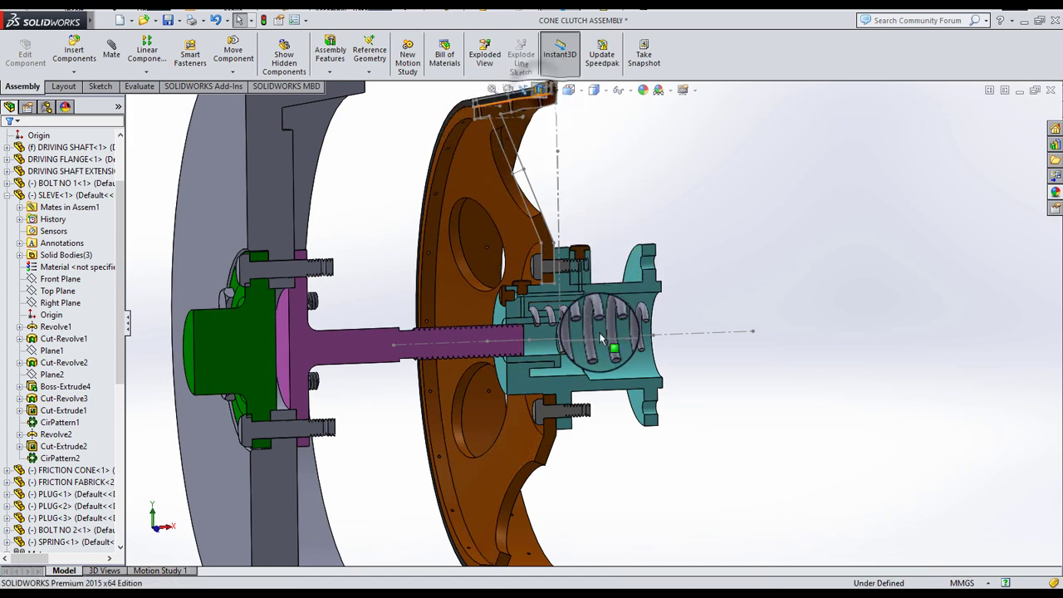
# - Turn the section view off and orbit to inspect the seated spring
pyautogui.click(540, 90)
pyautogui.moveTo(584, 319)
pyautogui.mouseDown(button='middle')
pyautogui.moveTo(548, 316)
pyautogui.moveTo(822, 340)
pyautogui.mouseUp(button='middle')
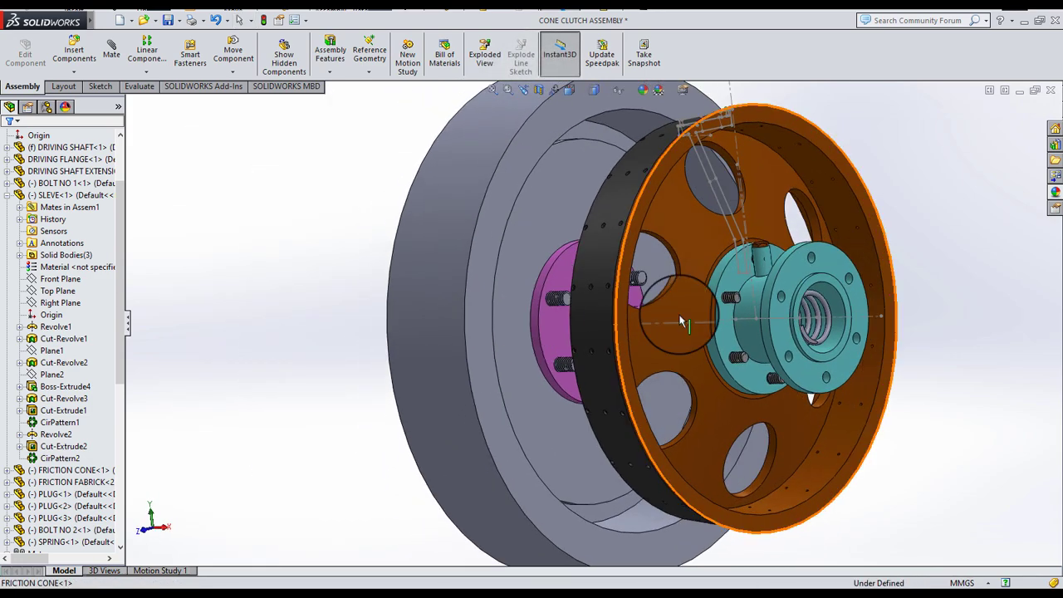
pyautogui.scroll(-3, 822, 339)
pyautogui.scroll(-3, 773, 368)
pyautogui.scroll(-2, 716, 345)
pyautogui.moveTo(717, 346)
pyautogui.mouseDown(button='middle')
pyautogui.moveTo(705, 361)
pyautogui.moveTo(723, 344)
pyautogui.moveTo(706, 324)
pyautogui.moveTo(737, 322)
pyautogui.mouseUp(button='middle')
pyautogui.scroll(3, 720, 332)
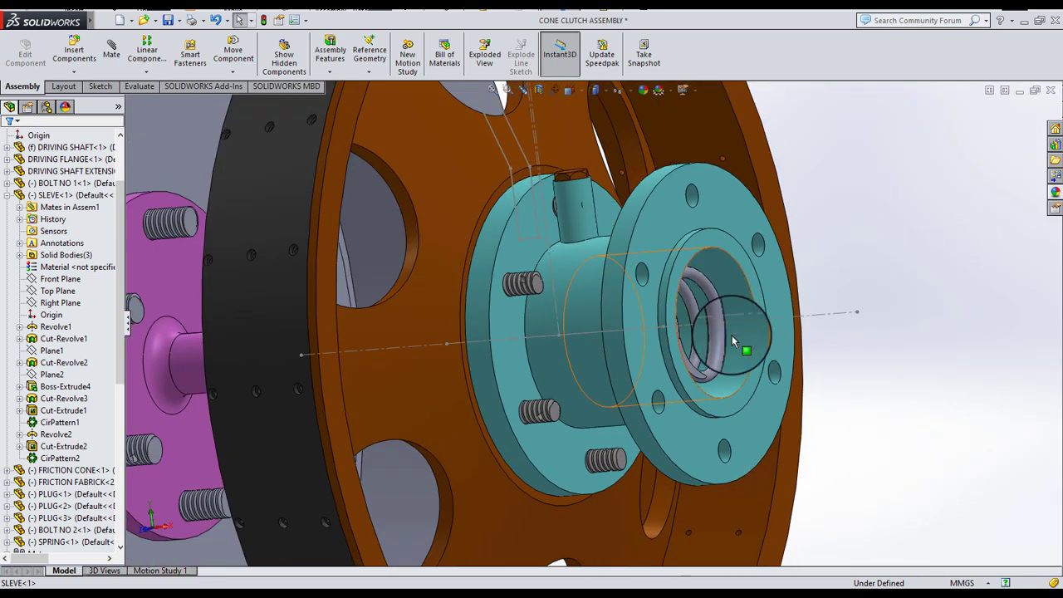
pyautogui.scroll(3, 733, 342)
pyautogui.scroll(-3, 698, 328)
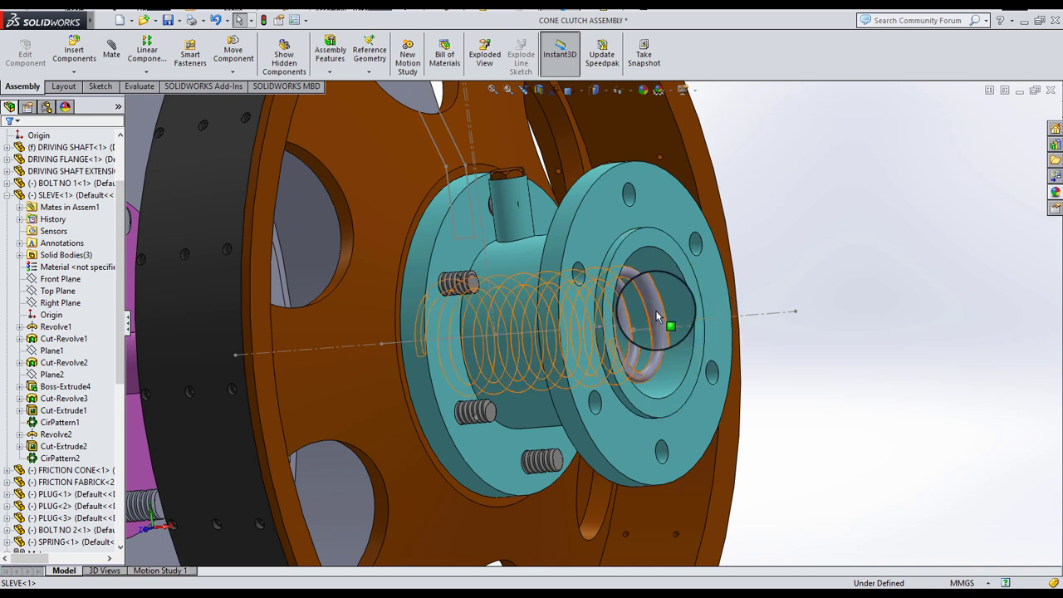
pyautogui.moveTo(656, 316); pyautogui.dragTo(812, 459, button='middle')
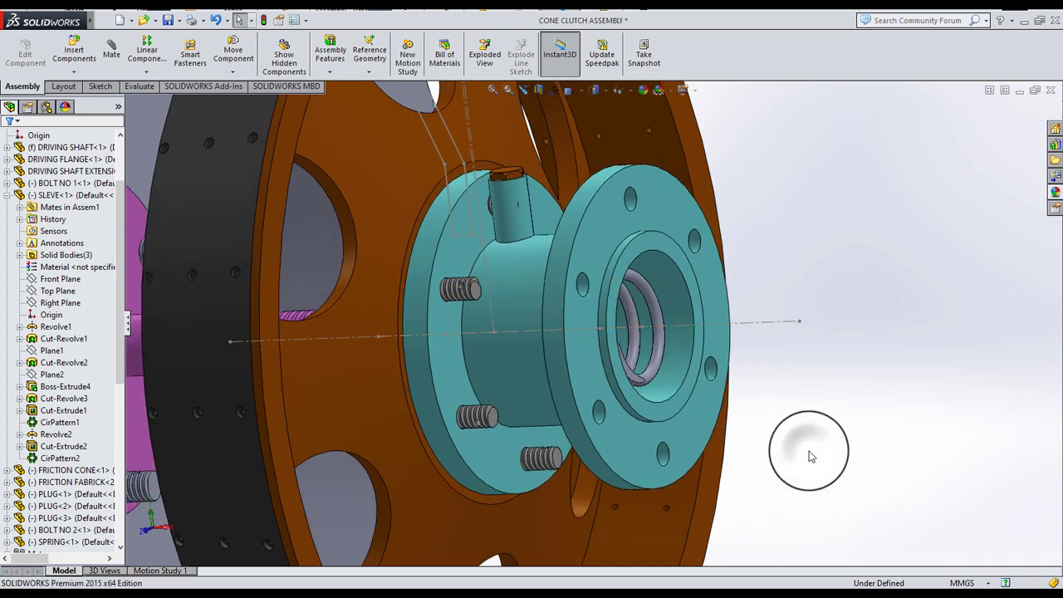
# - Insert the SLEEVE NUT part and place it beside the sleeve's open end
pyautogui.click(301, 136)
pyautogui.click(67, 66)
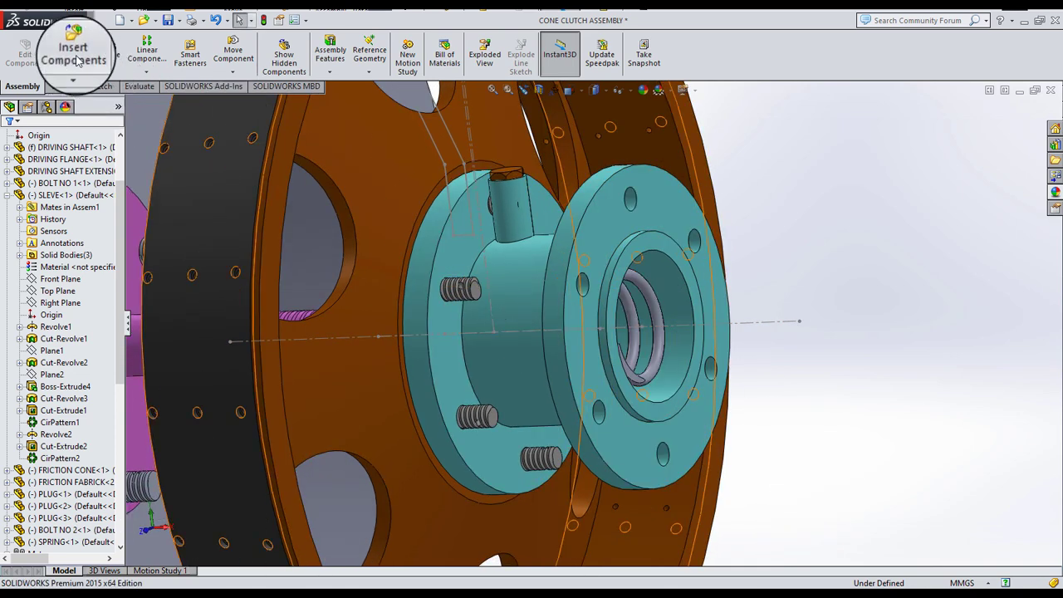
pyautogui.click(73, 376)
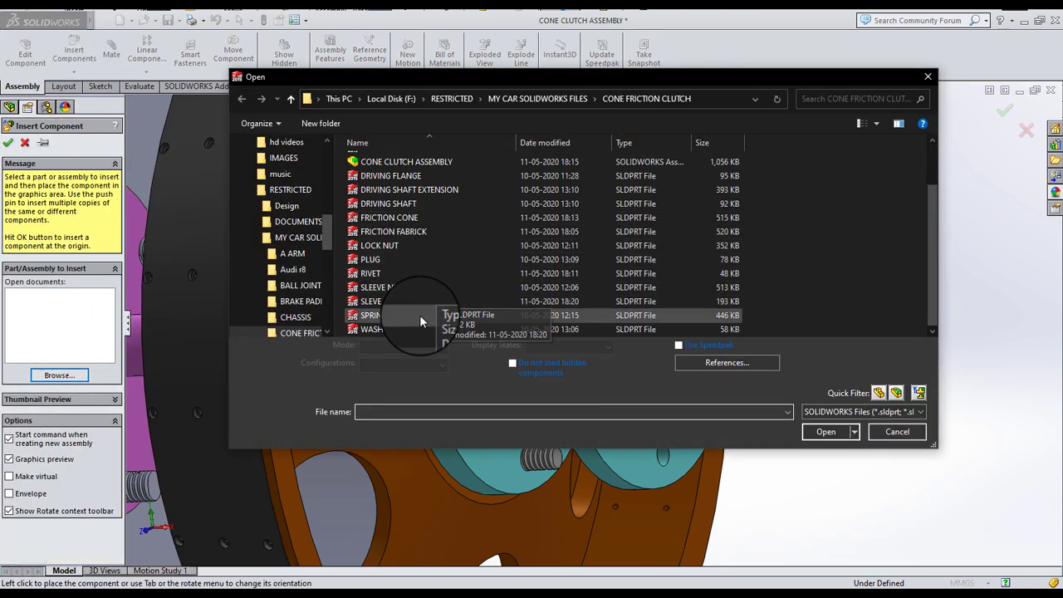
pyautogui.click(390, 287)
pyautogui.click(826, 431)
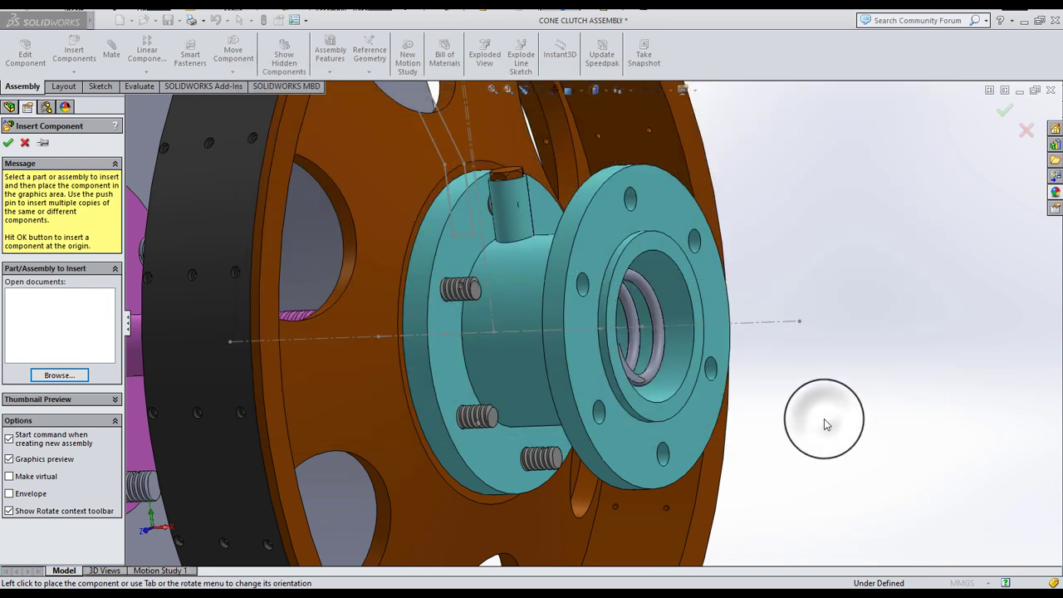
pyautogui.scroll(-4, 798, 342)
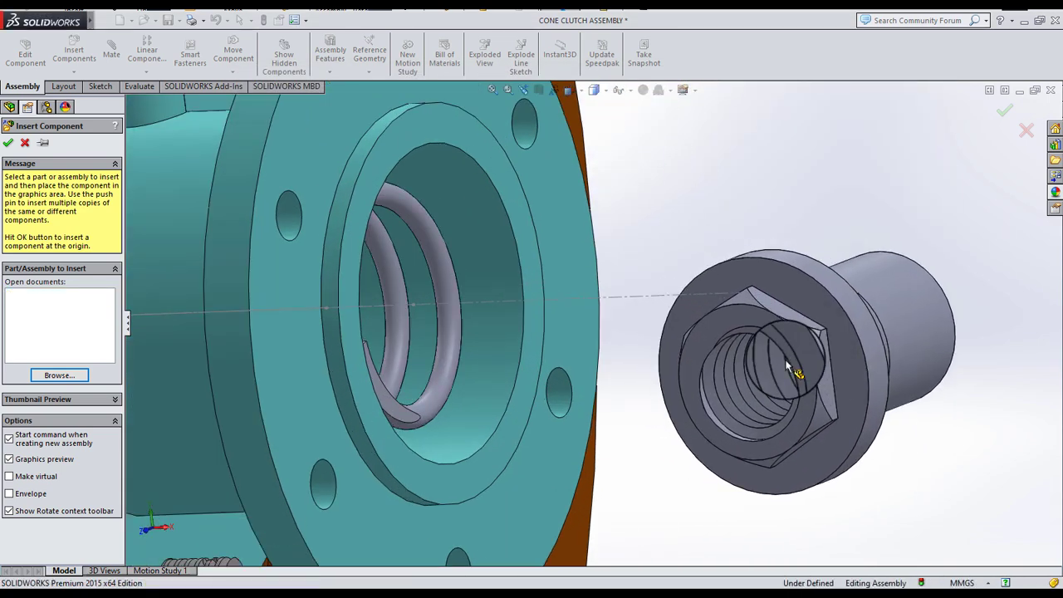
pyautogui.click(796, 368)
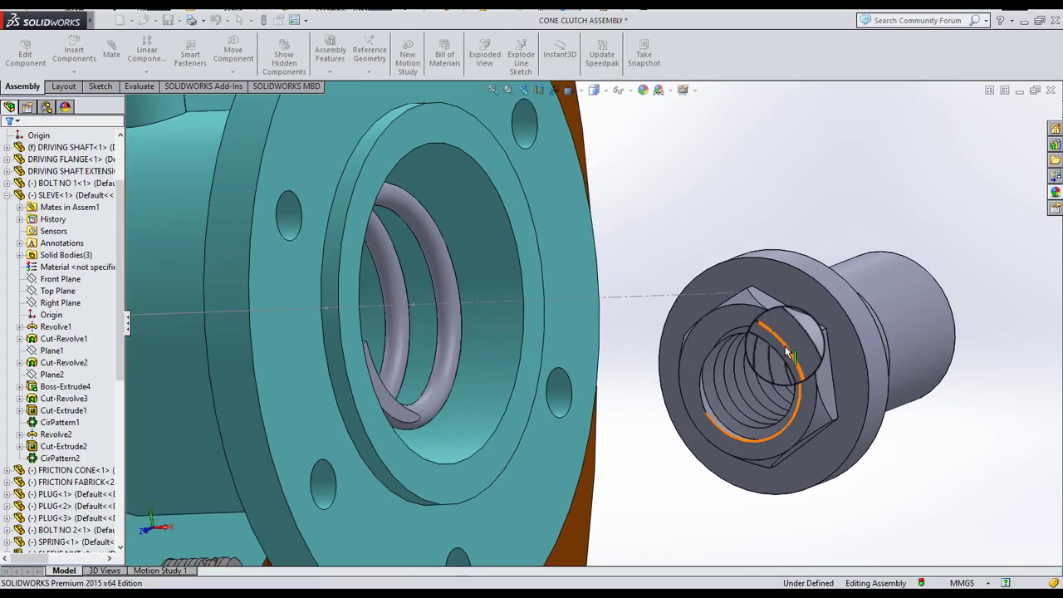
# - Add a concentric mate between the sleeve nut and the sleeve's inner bore
pyautogui.click(111, 50)
pyautogui.scroll(2, 729, 369)
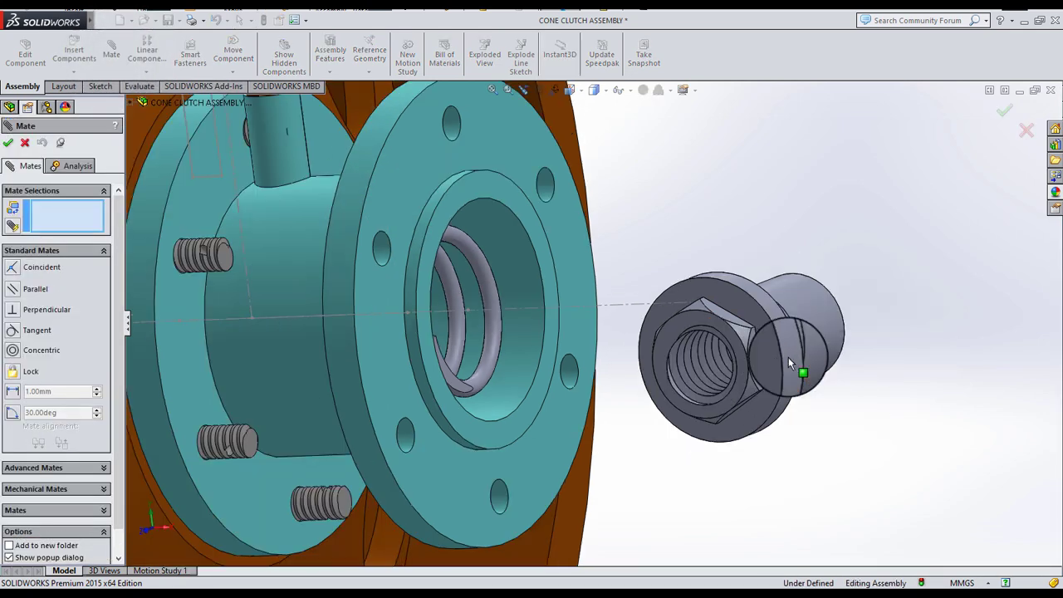
pyautogui.click(753, 294)
pyautogui.click(531, 331)
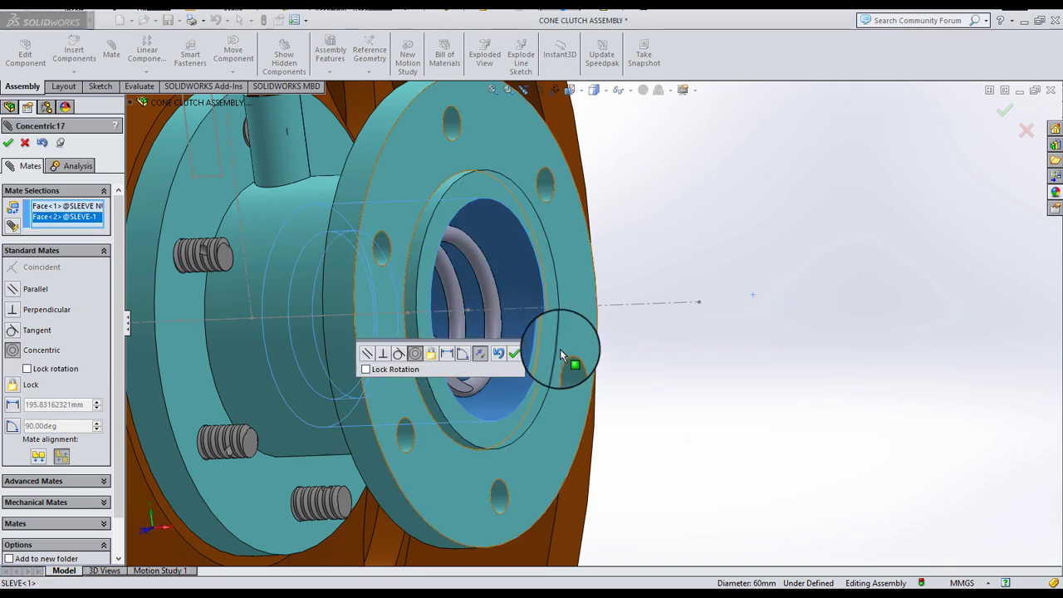
pyautogui.scroll(3, 560, 349)
pyautogui.moveTo(548, 339); pyautogui.dragTo(514, 354, button='middle')
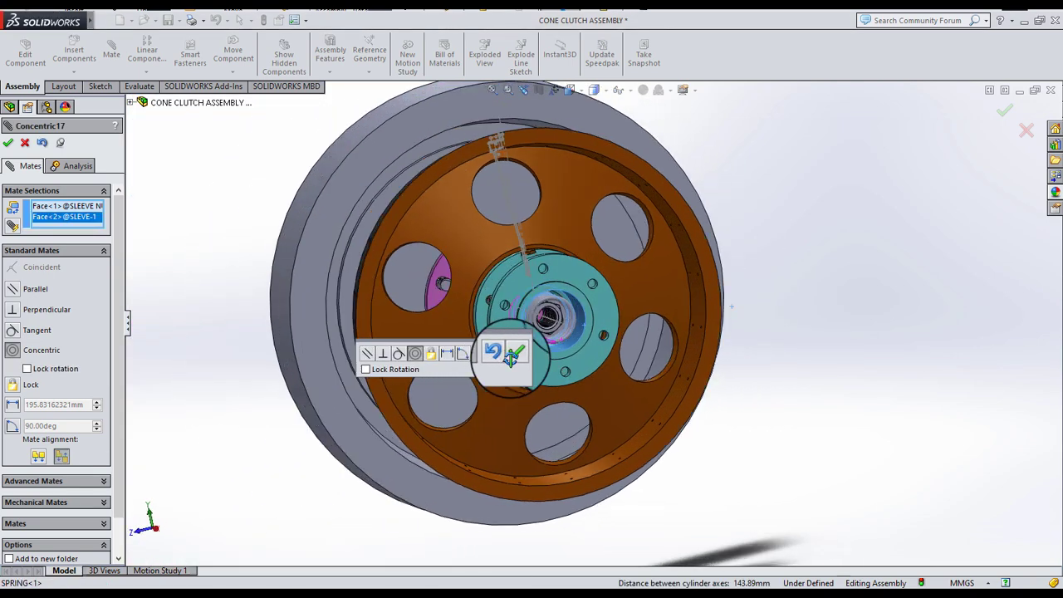
pyautogui.click(514, 354)
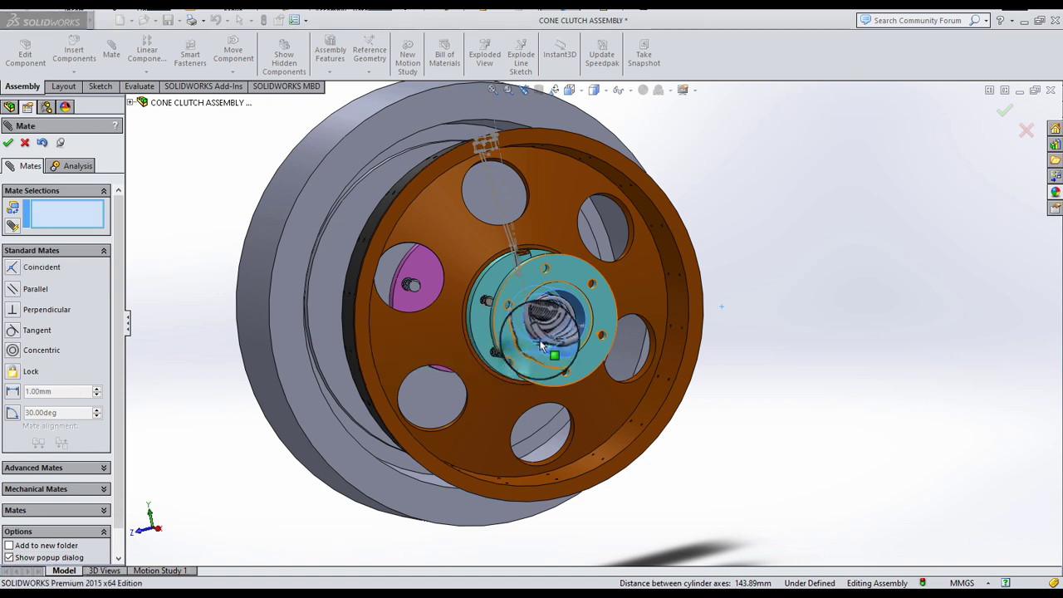
# - Orbit to a side view of the hub and sleeve nut, then close Mate
pyautogui.scroll(-3, 548, 328)
pyautogui.scroll(-2, 549, 327)
pyautogui.scroll(-3, 557, 327)
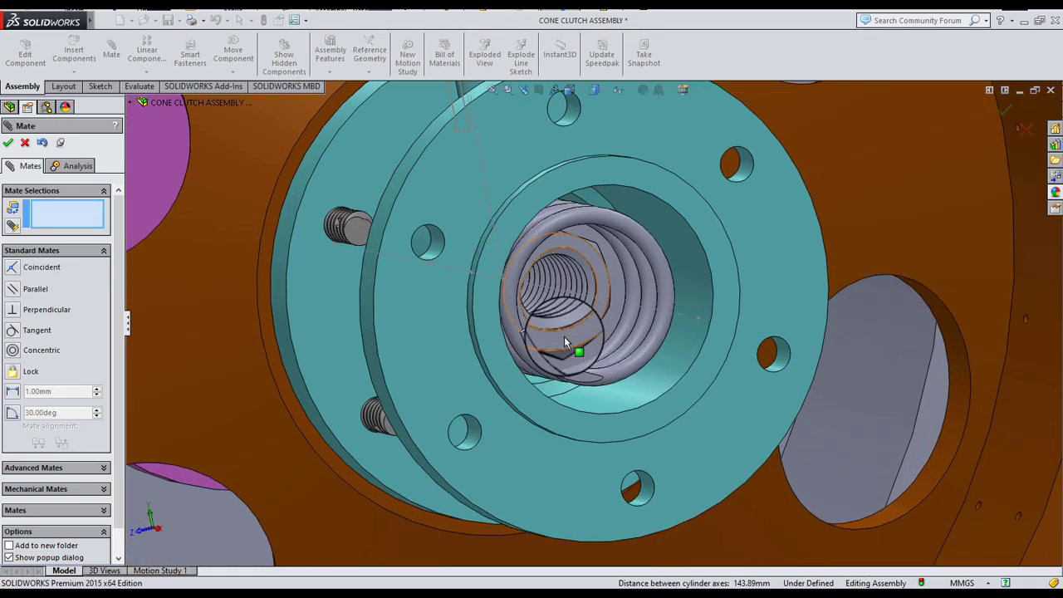
pyautogui.moveTo(971, 456); pyautogui.dragTo(993, 374)
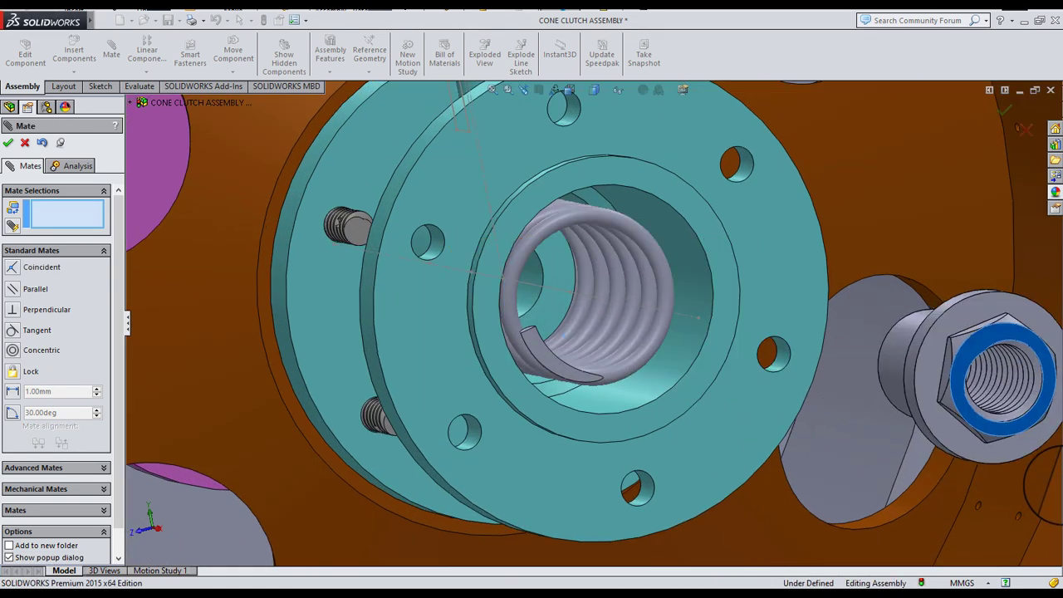
pyautogui.scroll(5, 876, 404)
pyautogui.moveTo(859, 394)
pyautogui.mouseDown(button='middle')
pyautogui.moveTo(916, 373)
pyautogui.moveTo(935, 384)
pyautogui.mouseUp(button='middle')
pyautogui.scroll(3, 989, 391)
pyautogui.scroll(2, 906, 380)
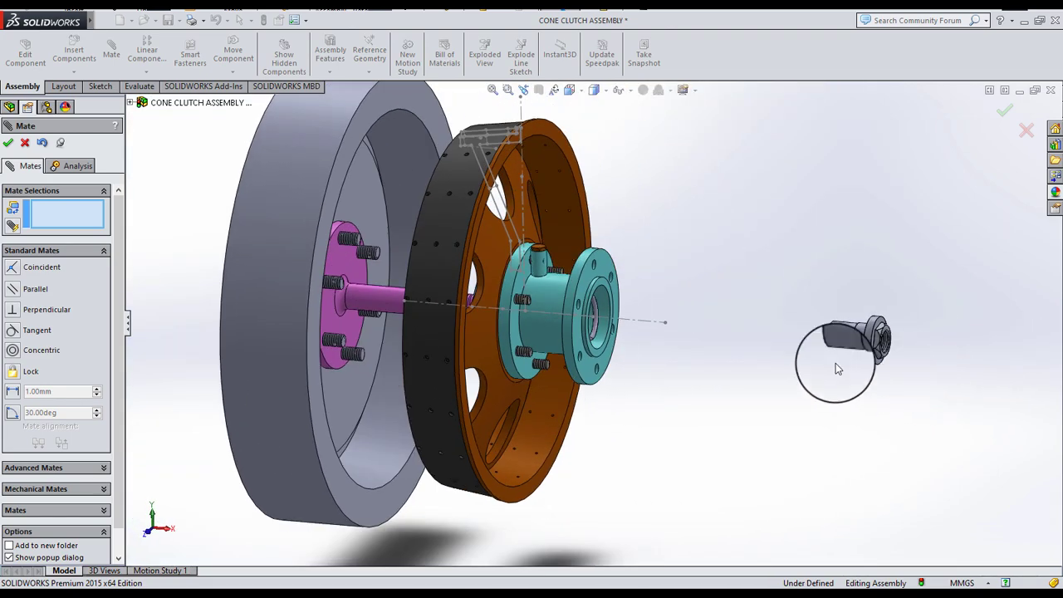
pyautogui.scroll(-2, 682, 339)
pyautogui.scroll(-1, 897, 323)
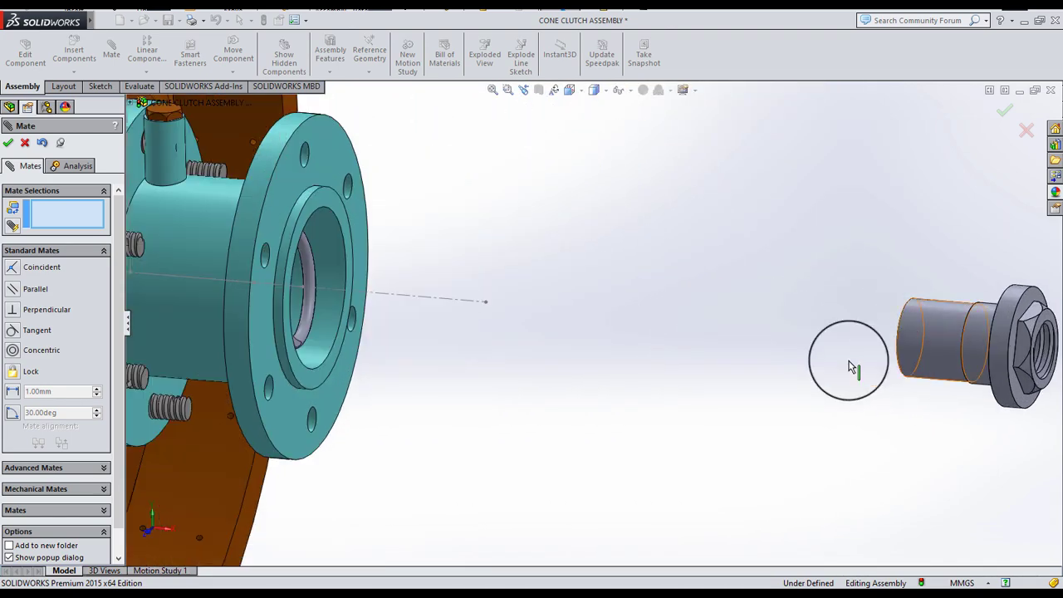
pyautogui.scroll(2, 701, 349)
pyautogui.moveTo(792, 329); pyautogui.dragTo(591, 332, button='middle')
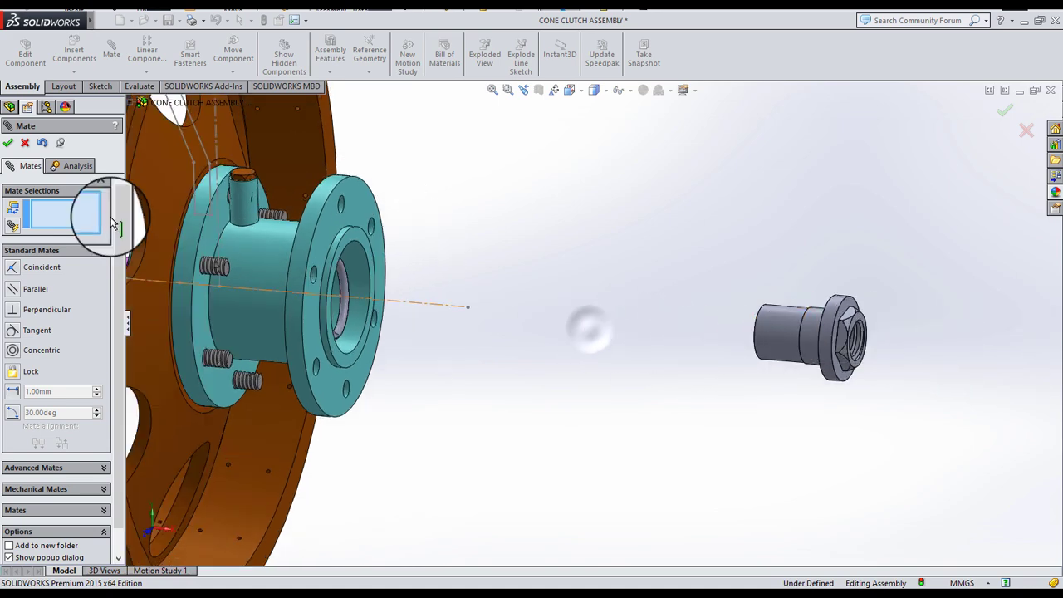
pyautogui.click(8, 143)
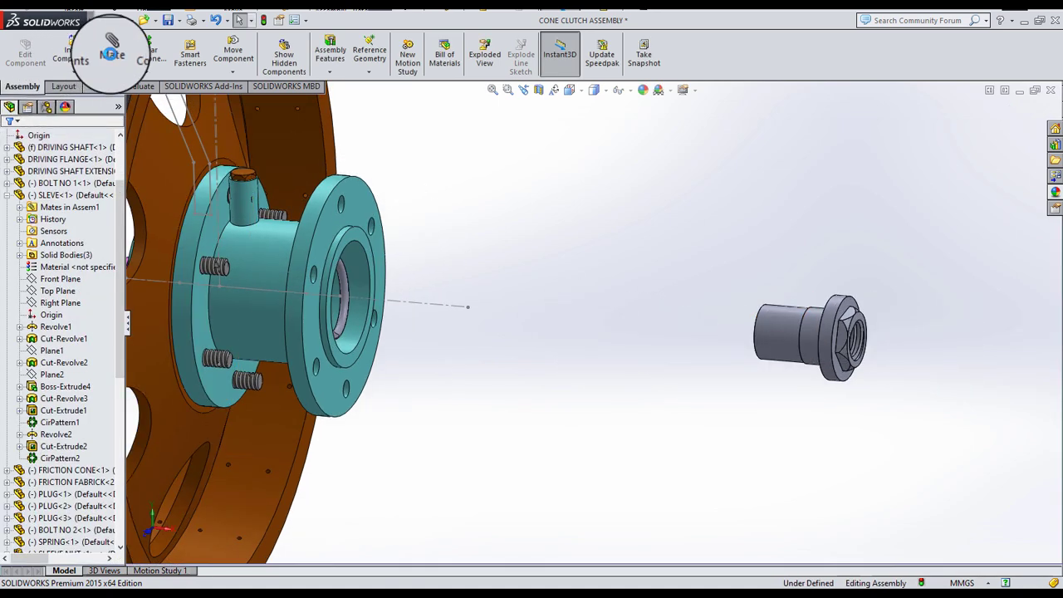
# - Insert the BALL BEARING part and drop it next to the sleeve nut
pyautogui.click(73, 52)
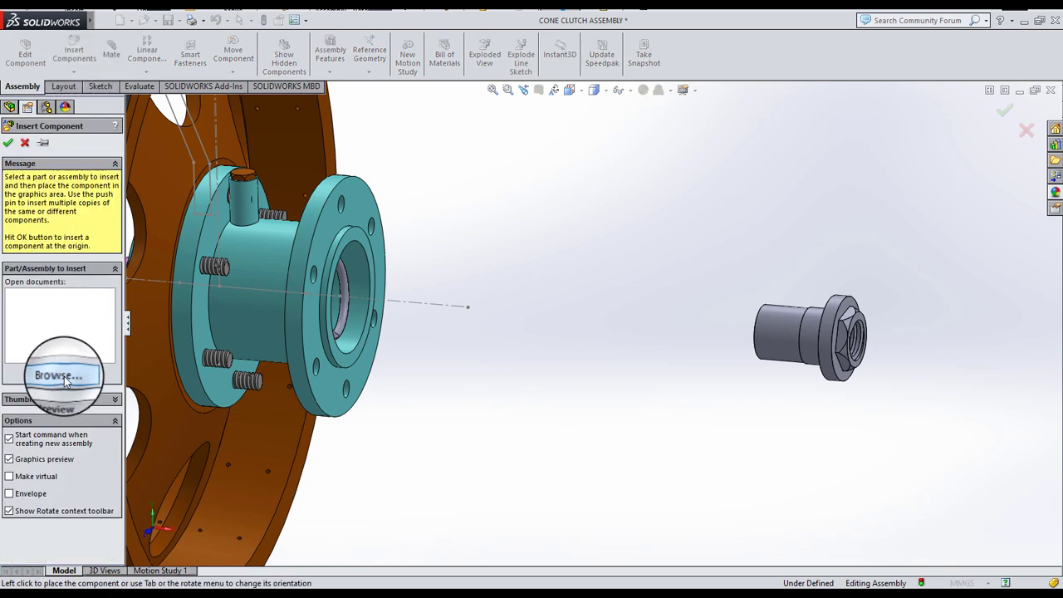
pyautogui.click(64, 376)
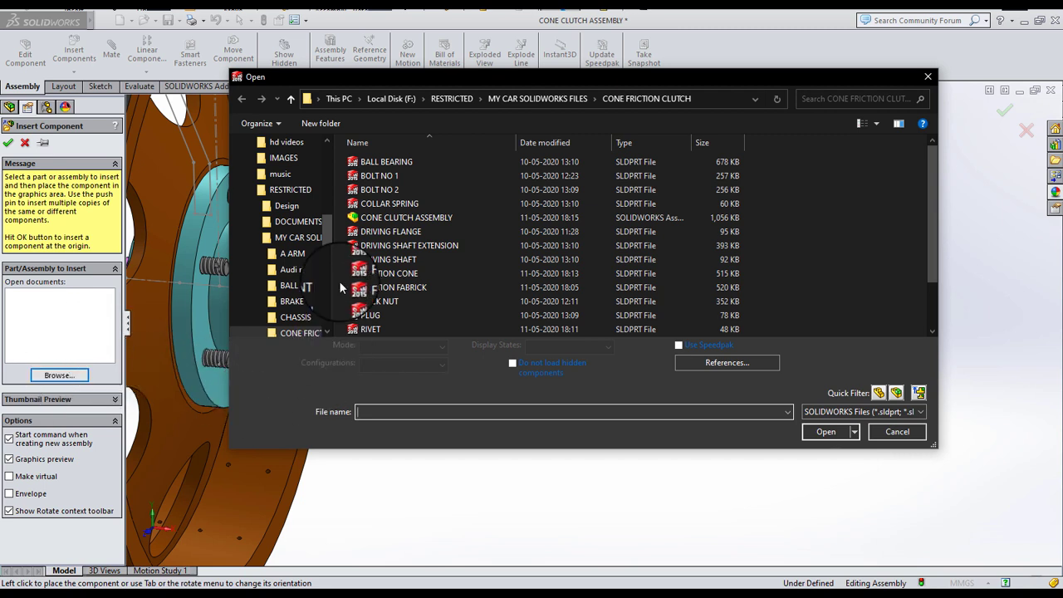
pyautogui.click(399, 169)
pyautogui.click(825, 431)
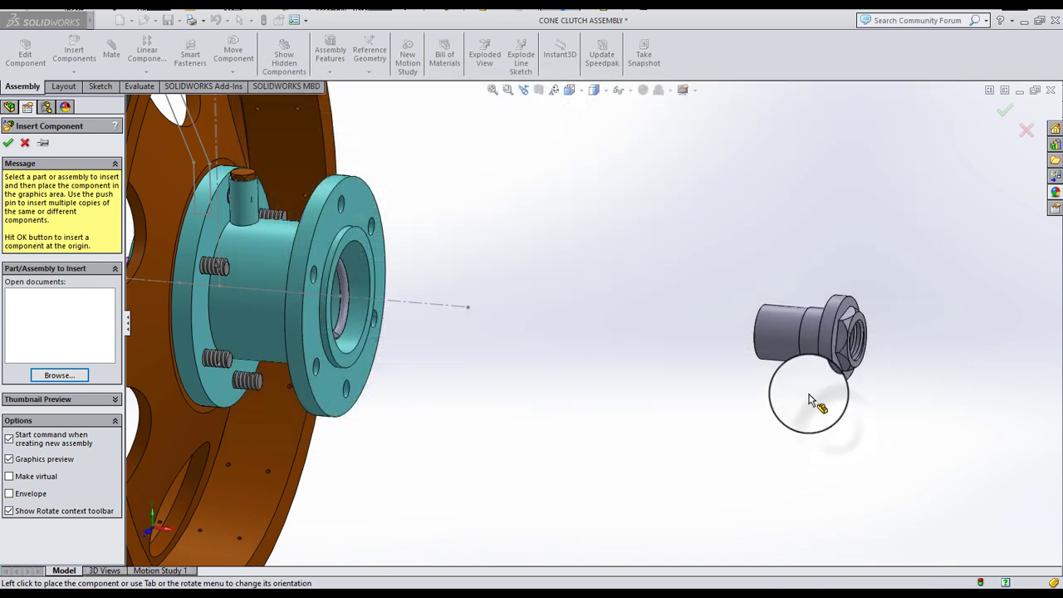
pyautogui.scroll(-5, 826, 338)
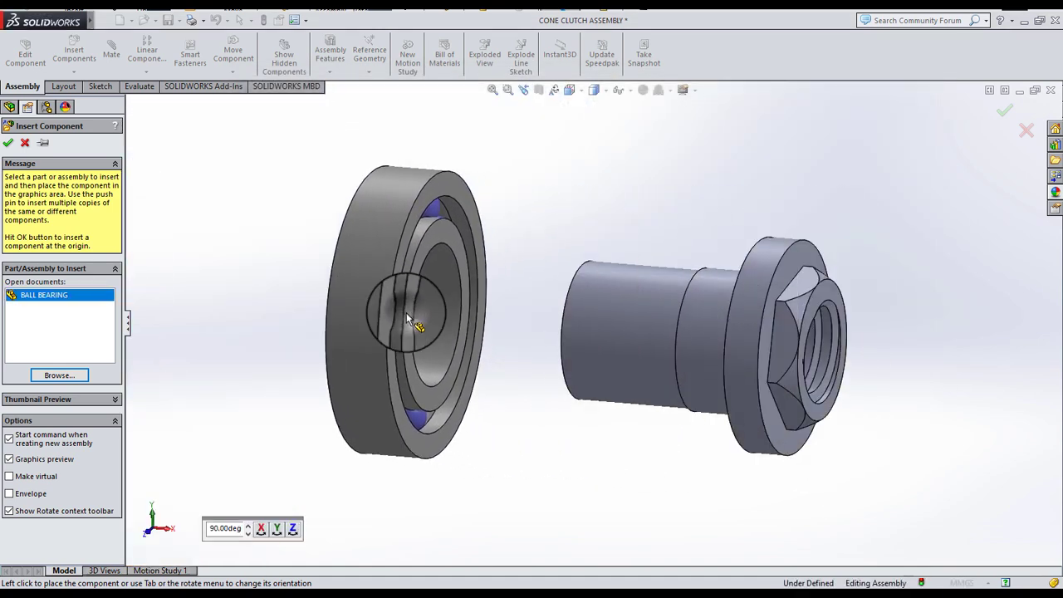
pyautogui.click(432, 318)
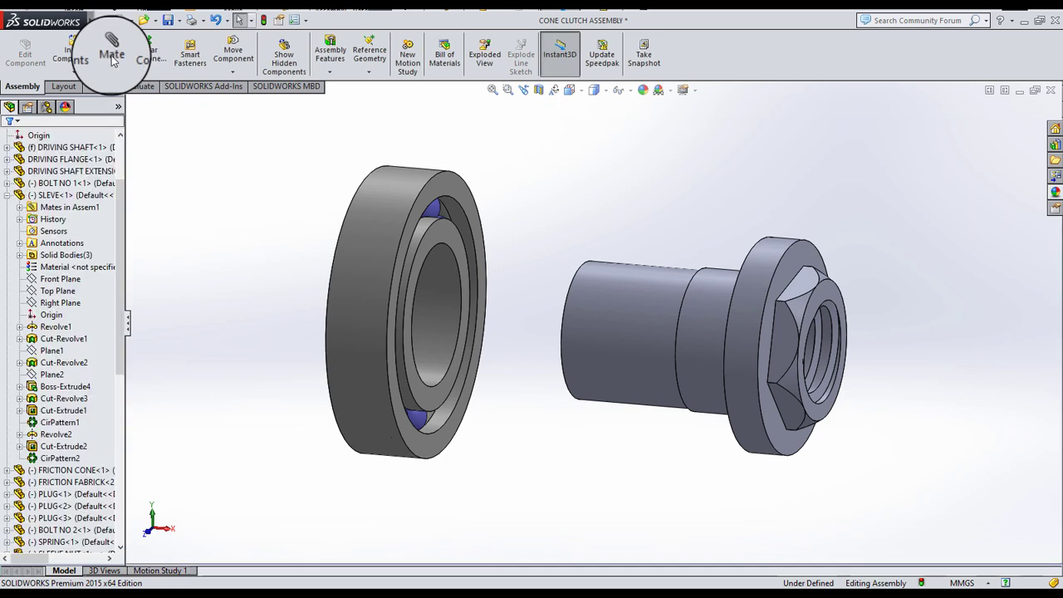
# - Mate the bearing's bore concentric with the sleeve nut's cylindrical face
pyautogui.click(112, 55)
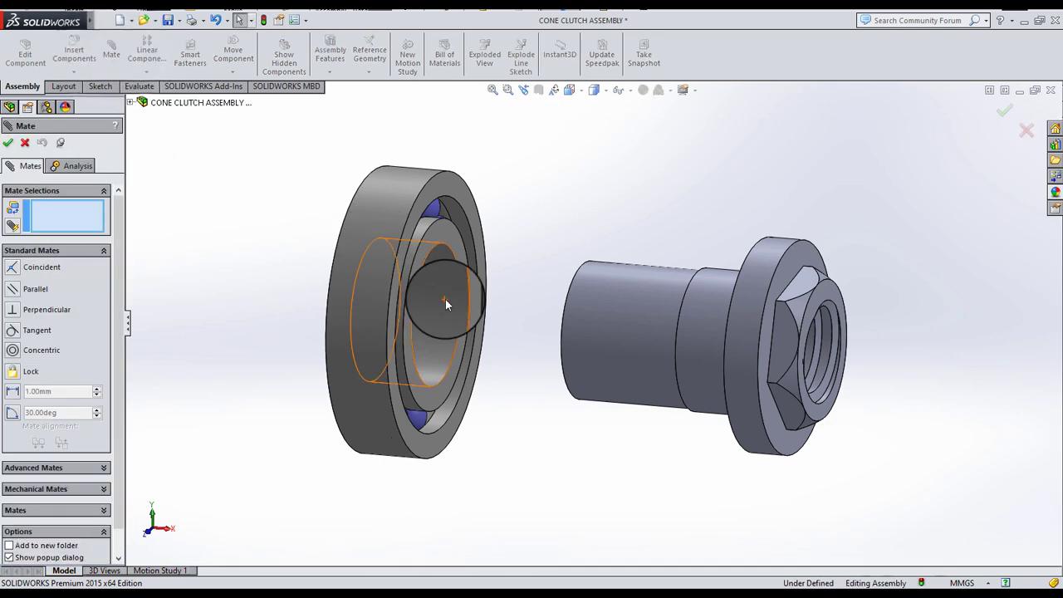
pyautogui.moveTo(498, 313)
pyautogui.mouseDown(button='middle')
pyautogui.moveTo(710, 335)
pyautogui.moveTo(772, 368)
pyautogui.moveTo(655, 328)
pyautogui.mouseUp(button='middle')
pyautogui.scroll(3, 732, 332)
pyautogui.click(655, 324)
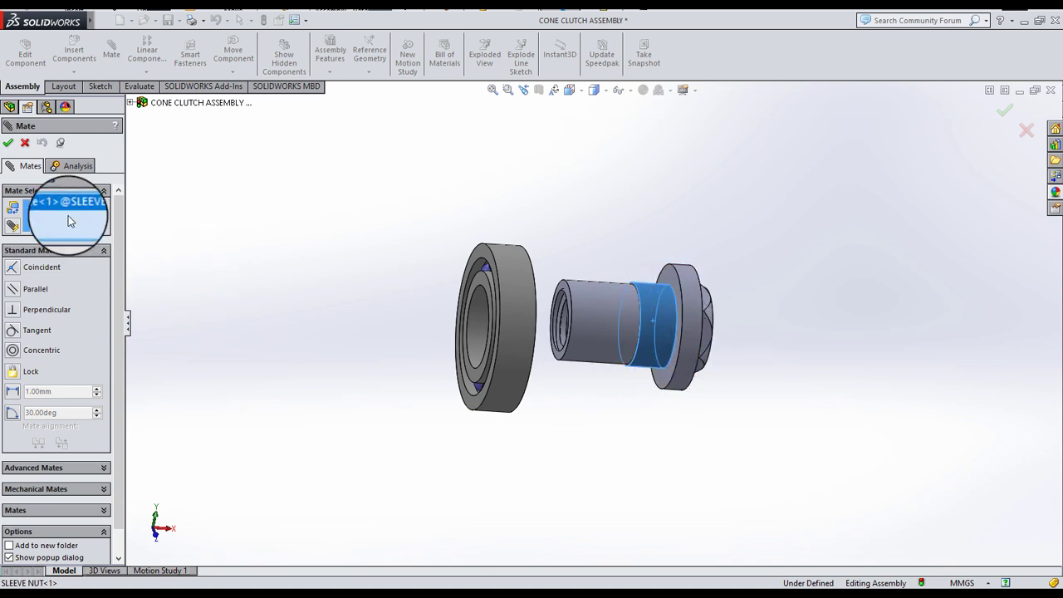
pyautogui.click(473, 319)
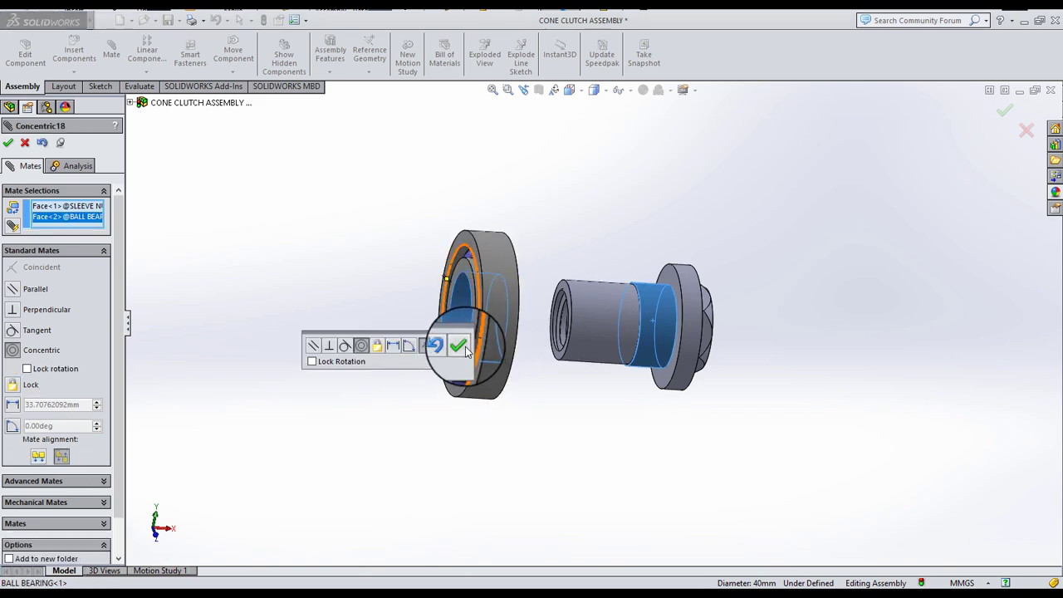
pyautogui.click(456, 346)
# - Mate the bearing's side face coincident with the sleeve nut's shoulder face
pyautogui.scroll(-3, 523, 324)
pyautogui.click(776, 268)
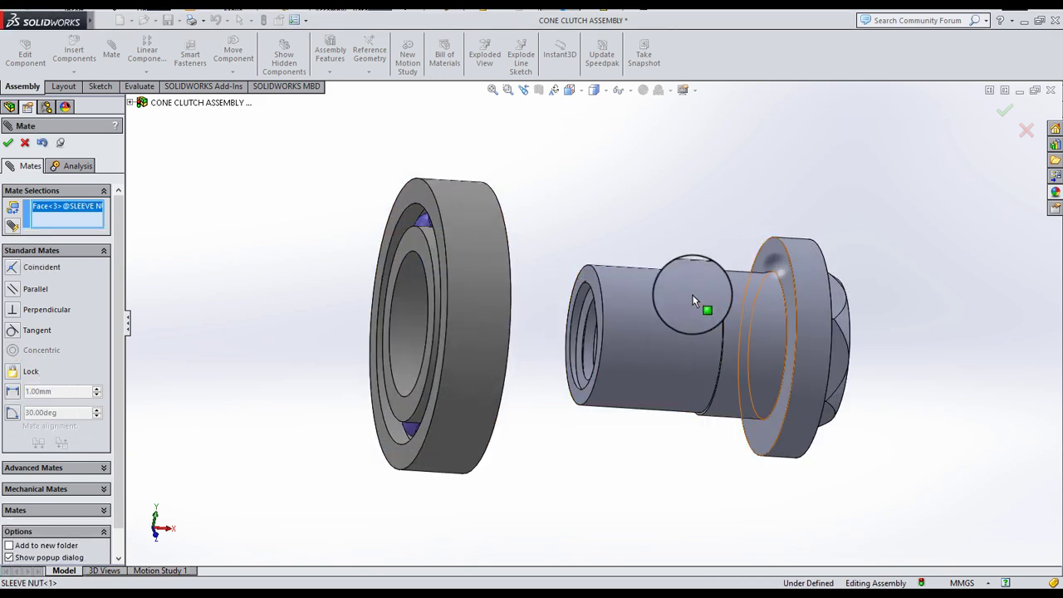
pyautogui.scroll(2, 705, 309)
pyautogui.scroll(-3, 555, 285)
pyautogui.click(555, 286)
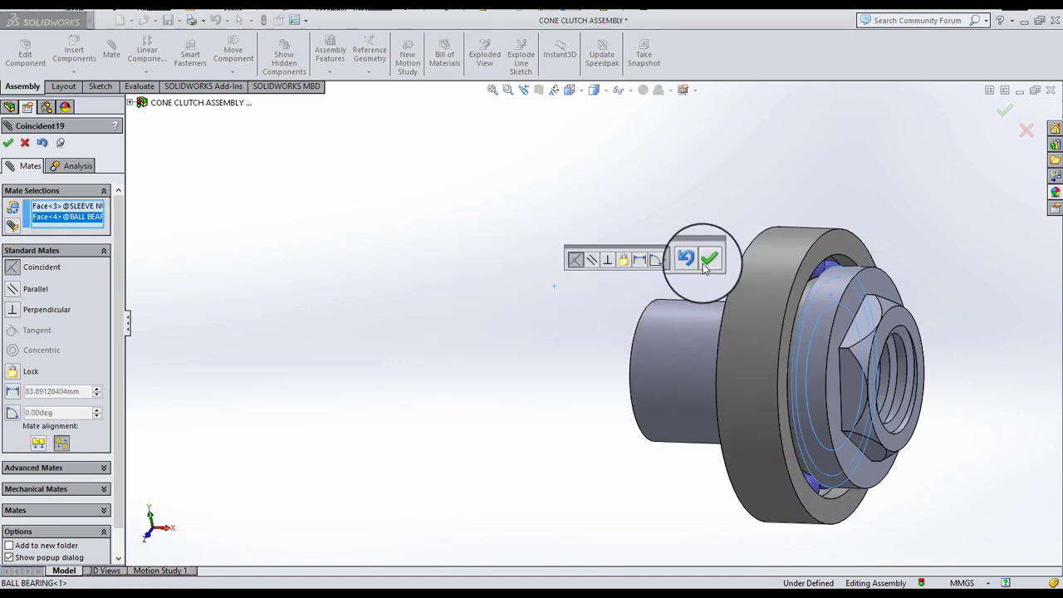
pyautogui.click(709, 260)
pyautogui.scroll(2, 694, 290)
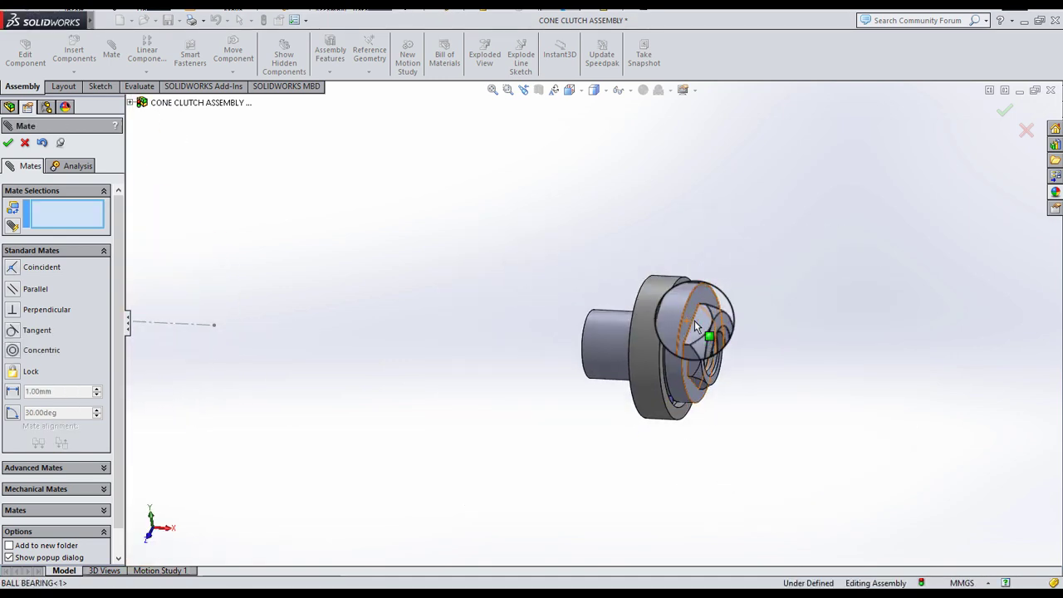
pyautogui.scroll(-2, 695, 321)
pyautogui.click(8, 144)
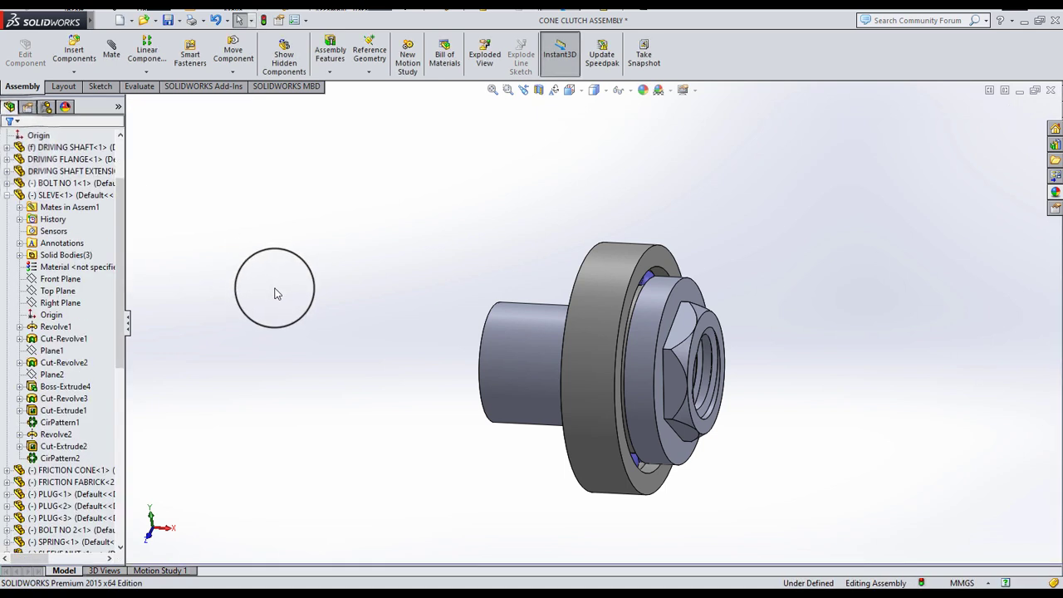
pyautogui.scroll(1, 510, 357)
pyautogui.scroll(3, 565, 345)
# - Drag the sleeve nut and bearing along their axis toward the hub's flange
pyautogui.click(573, 339)
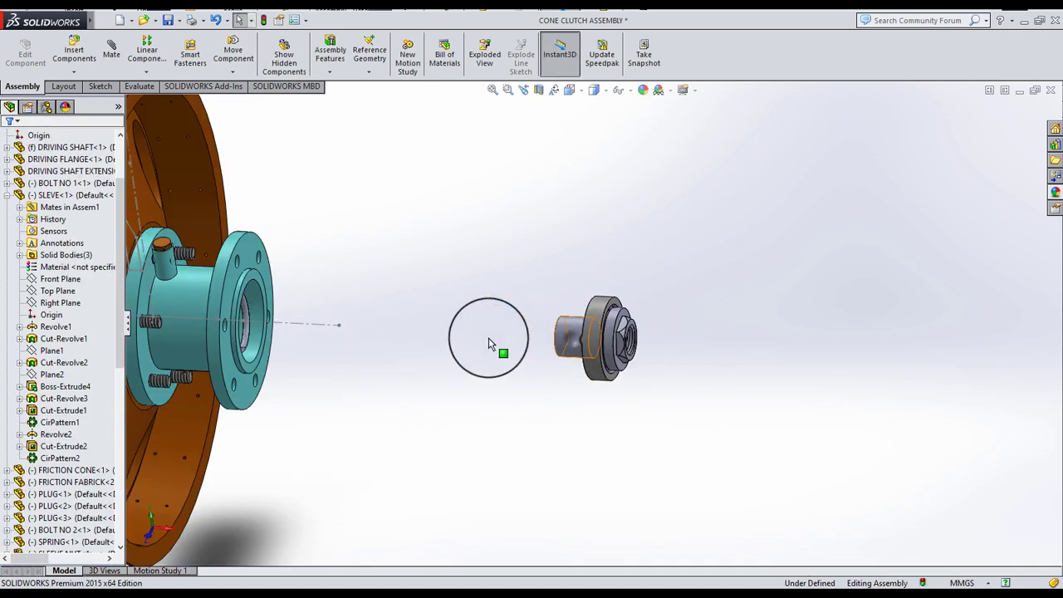
pyautogui.moveTo(315, 339)
pyautogui.mouseDown()
pyautogui.moveTo(211, 298)
pyautogui.moveTo(413, 288)
pyautogui.mouseUp()
pyautogui.click(352, 312)
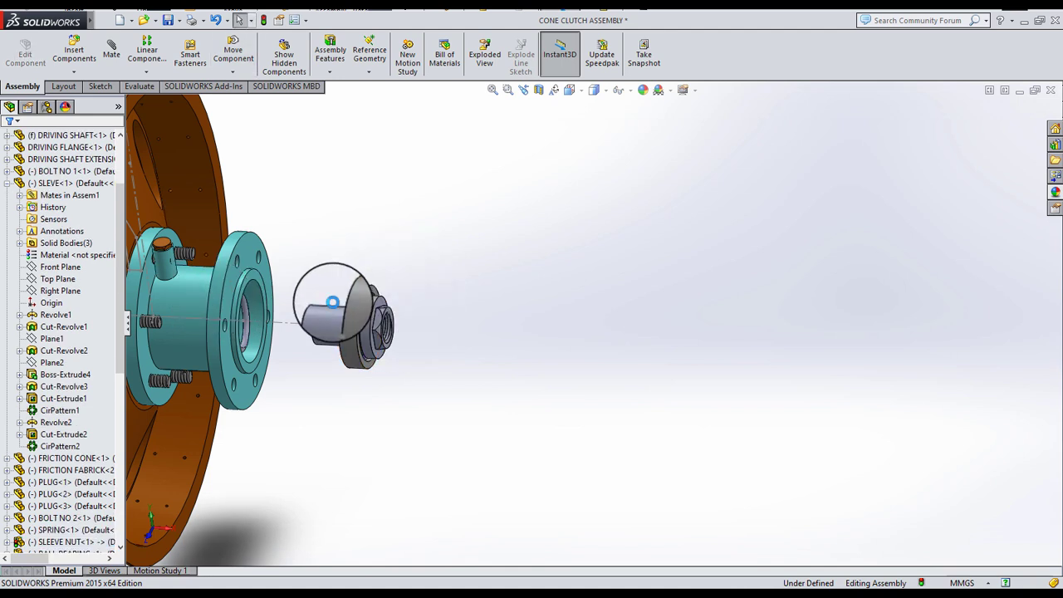
pyautogui.moveTo(395, 316); pyautogui.dragTo(440, 343, button='middle')
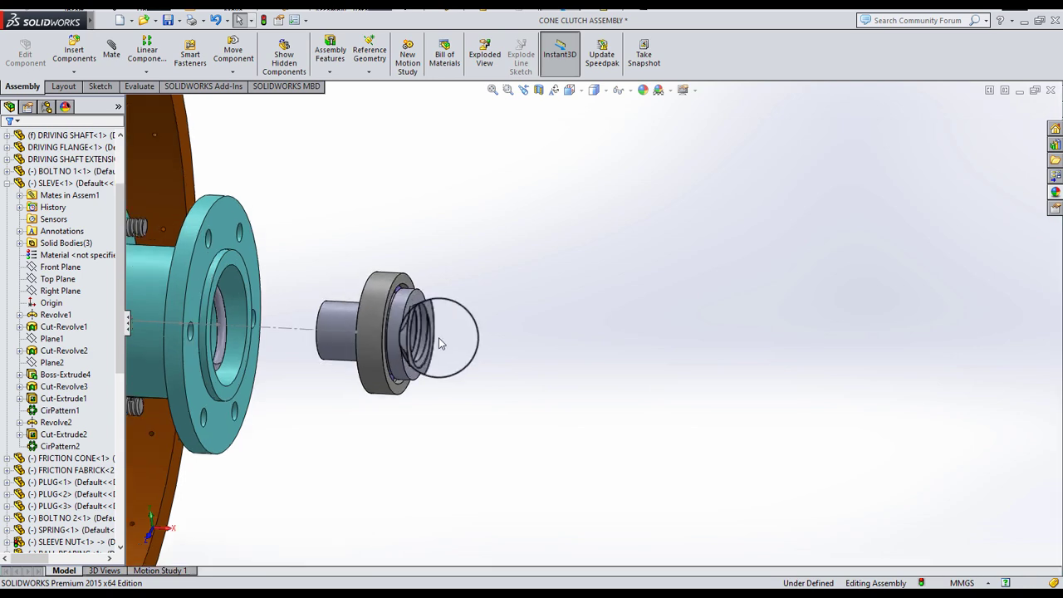
# - Insert the COLLAR SPRING part and place it beside the ball bearing
pyautogui.click(74, 52)
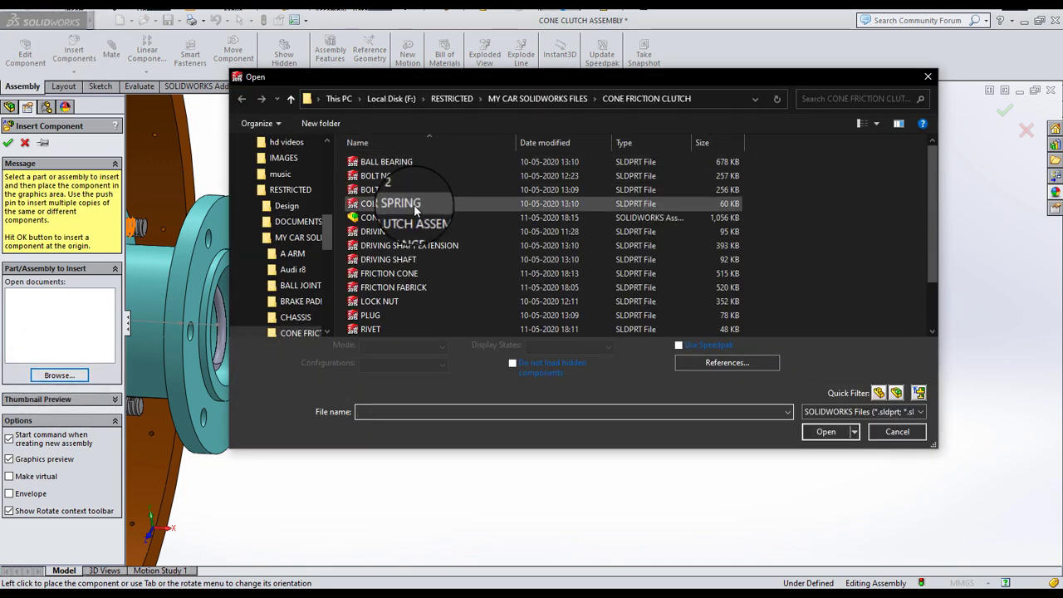
pyautogui.click(388, 204)
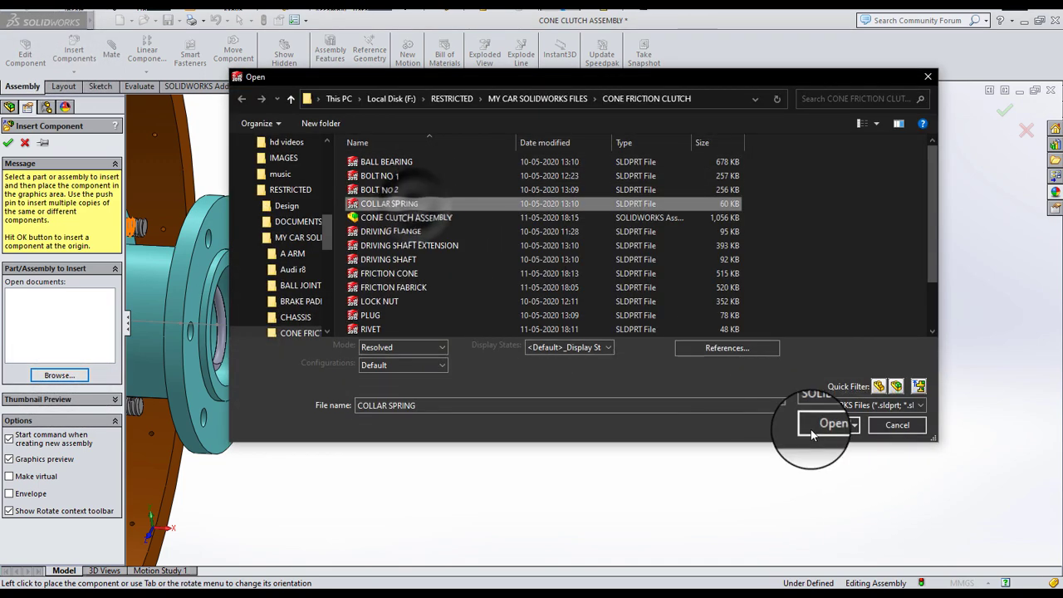
pyautogui.click(833, 424)
pyautogui.scroll(-3, 509, 318)
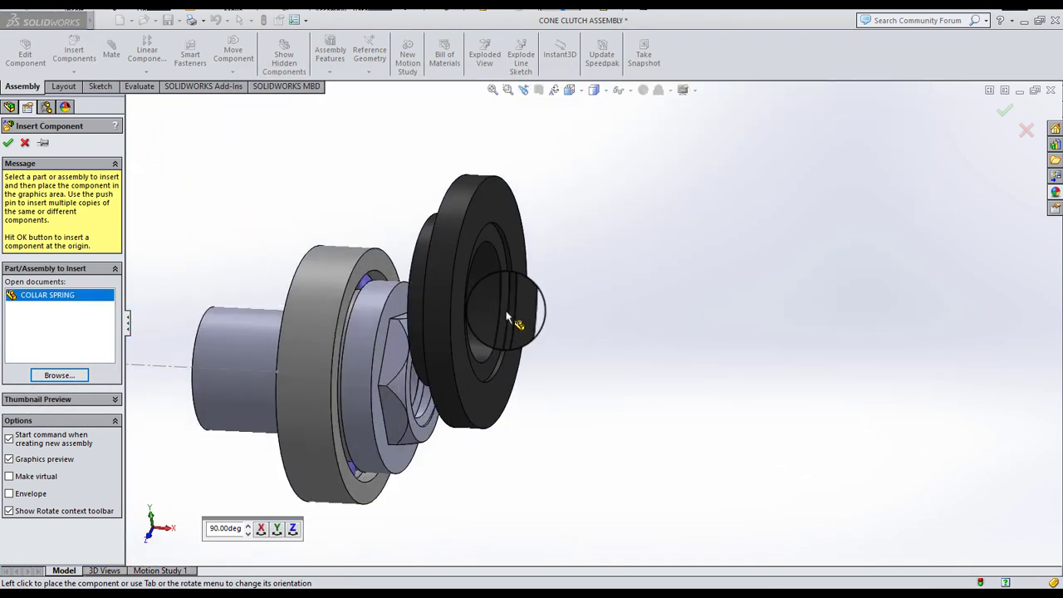
pyautogui.click(539, 332)
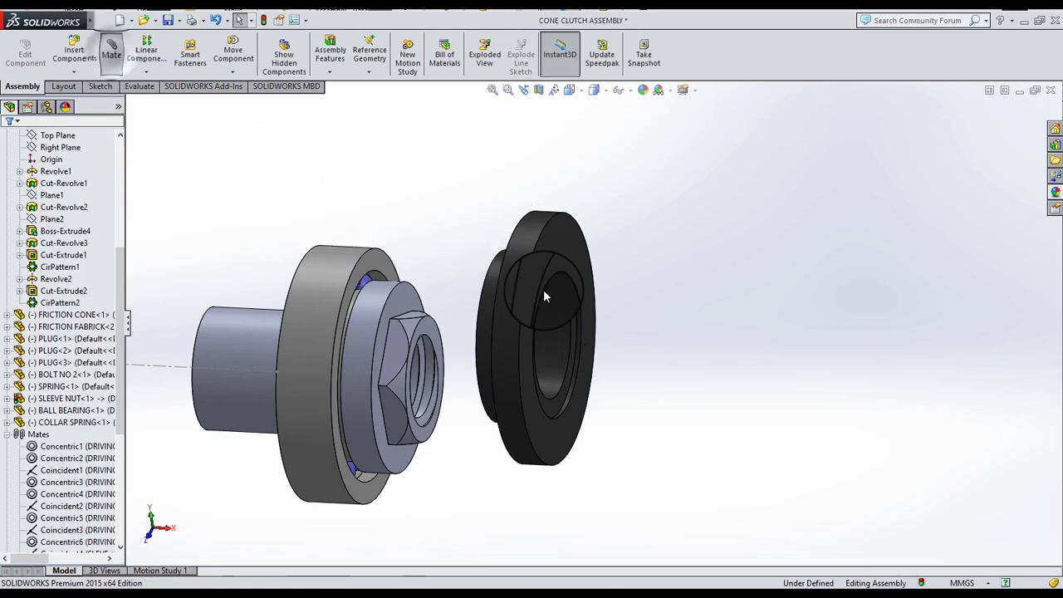
# - Mate the collar spring's inner face concentric with the sleeve nut
pyautogui.click(552, 319)
pyautogui.click(254, 352)
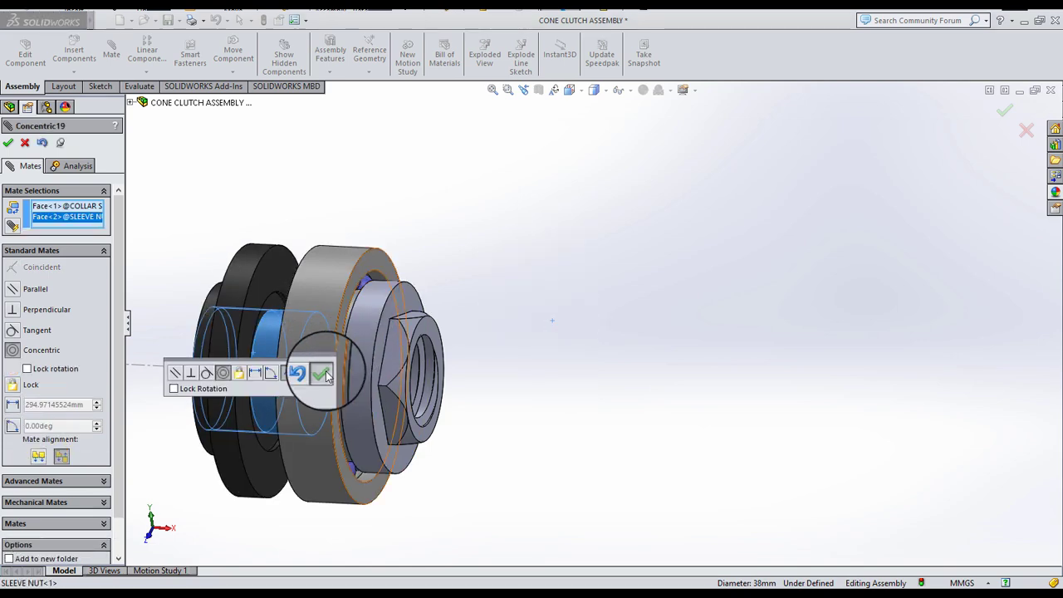
pyautogui.click(322, 374)
pyautogui.scroll(-4, 290, 336)
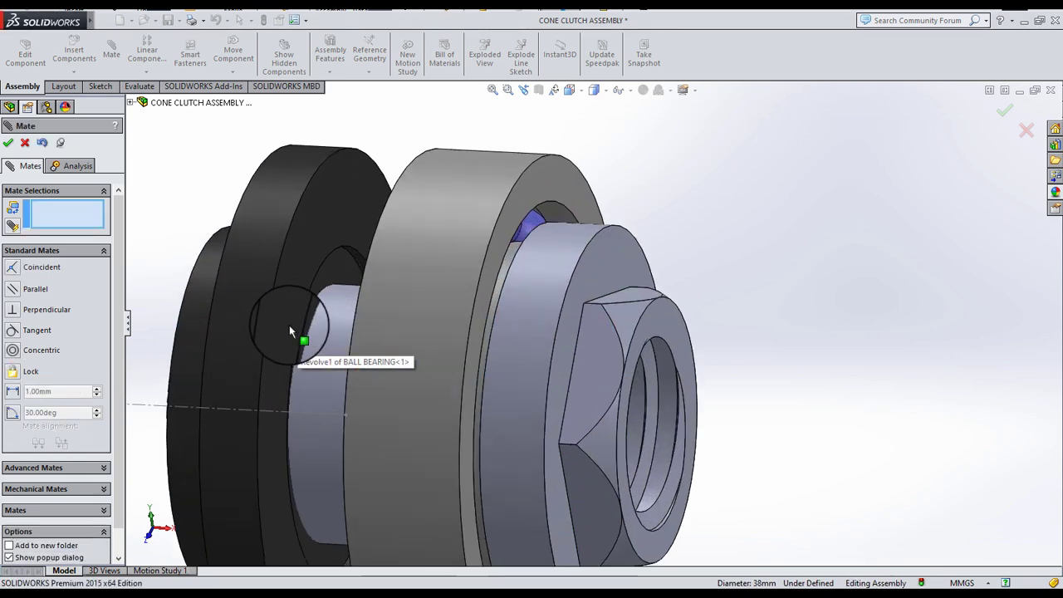
# - Mate the collar spring's flat face coincident with the bearing face
pyautogui.click(341, 259)
pyautogui.moveTo(340, 259)
pyautogui.mouseDown(button='middle')
pyautogui.moveTo(427, 308)
pyautogui.moveTo(374, 280)
pyautogui.mouseUp(button='middle')
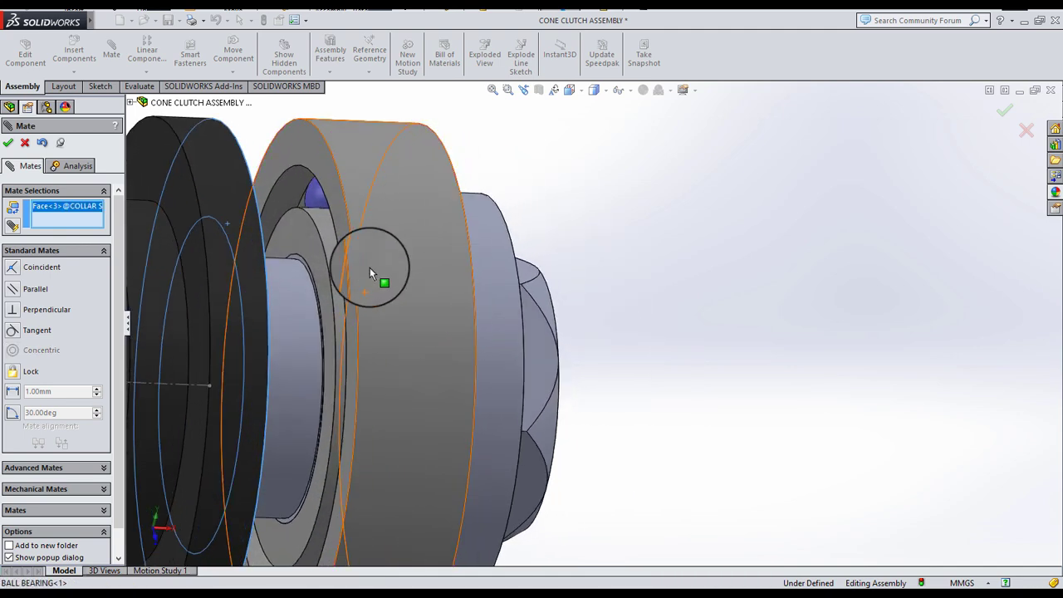
pyautogui.click(321, 253)
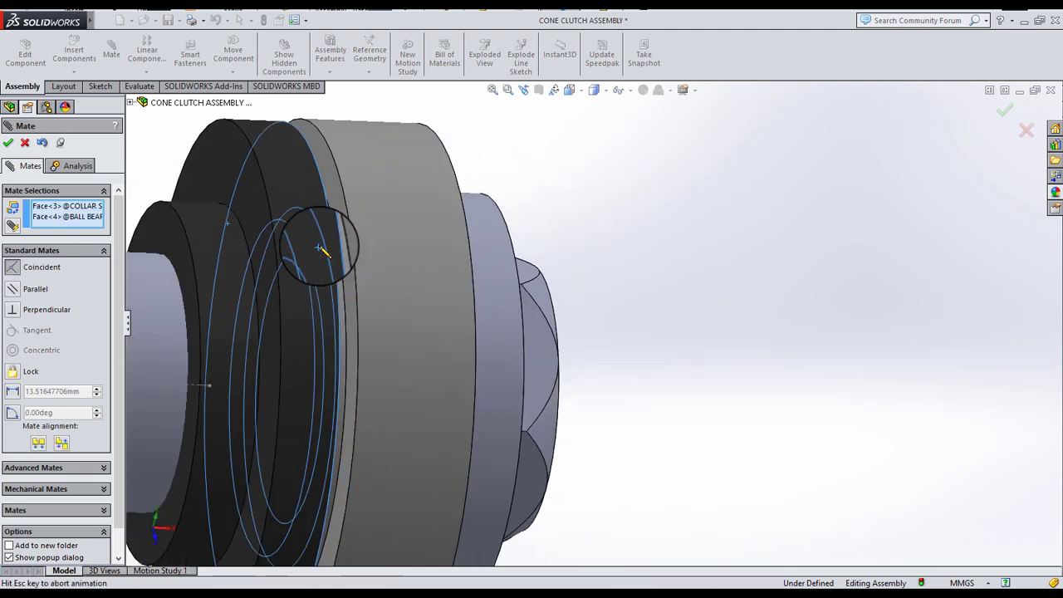
pyautogui.click(302, 222)
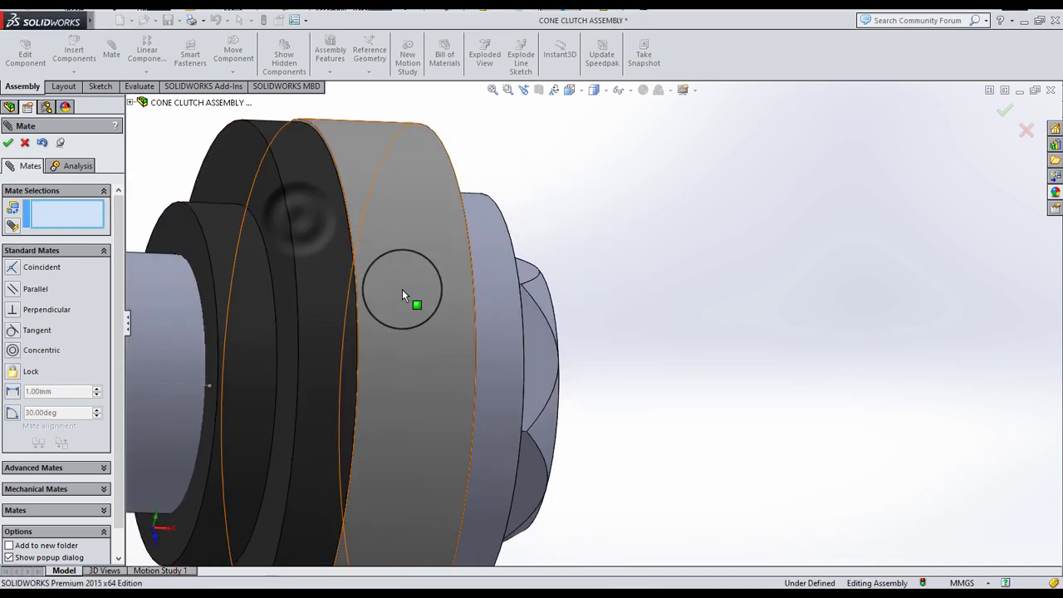
pyautogui.scroll(5, 404, 296)
pyautogui.scroll(-3, 355, 273)
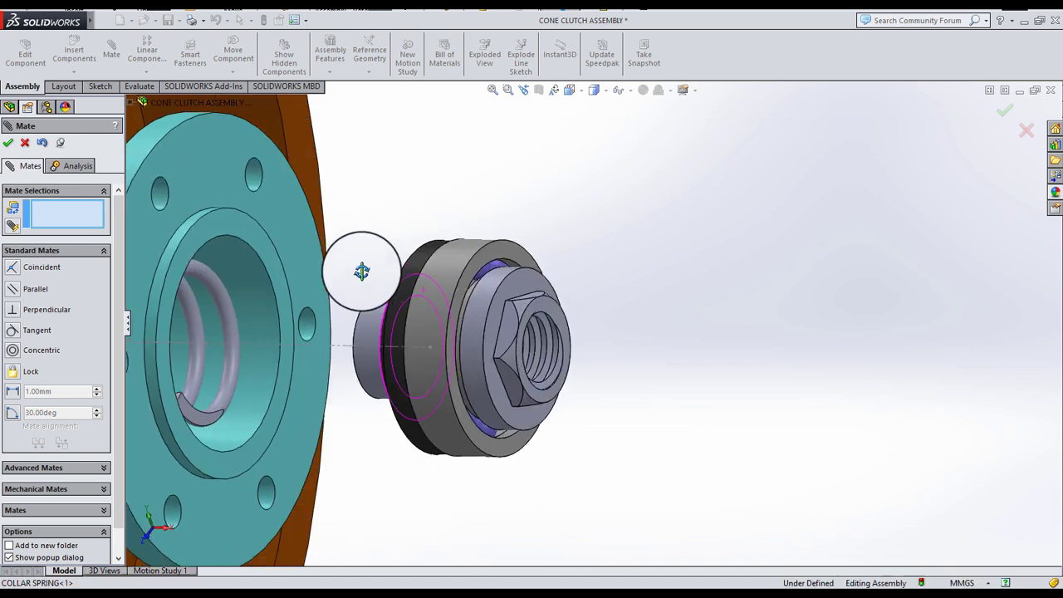
pyautogui.click(8, 144)
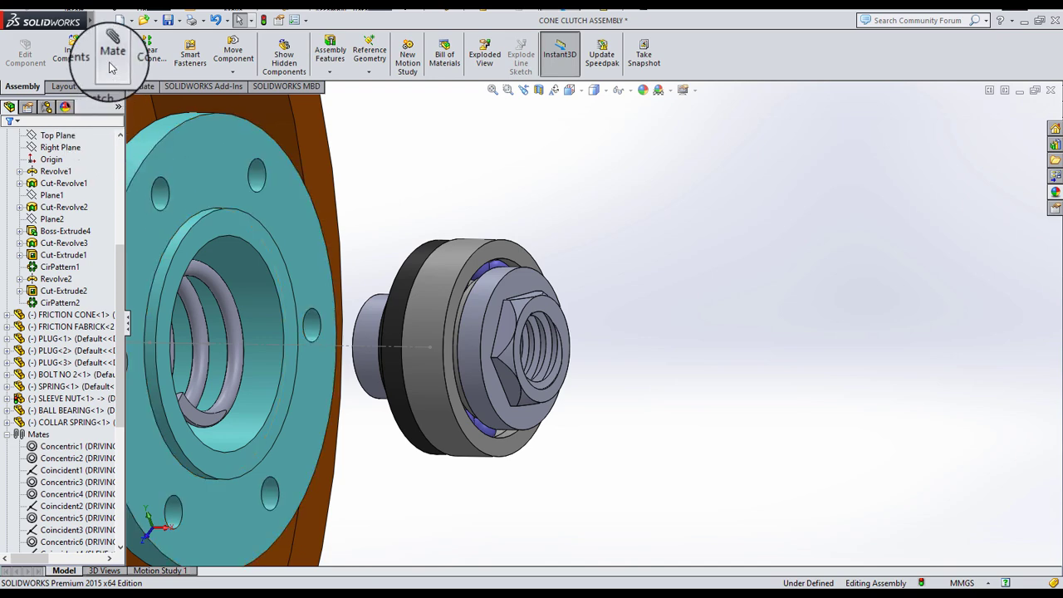
# - Insert the LOCK NUT part right of the sleeve nut and begin mating it
pyautogui.click(71, 66)
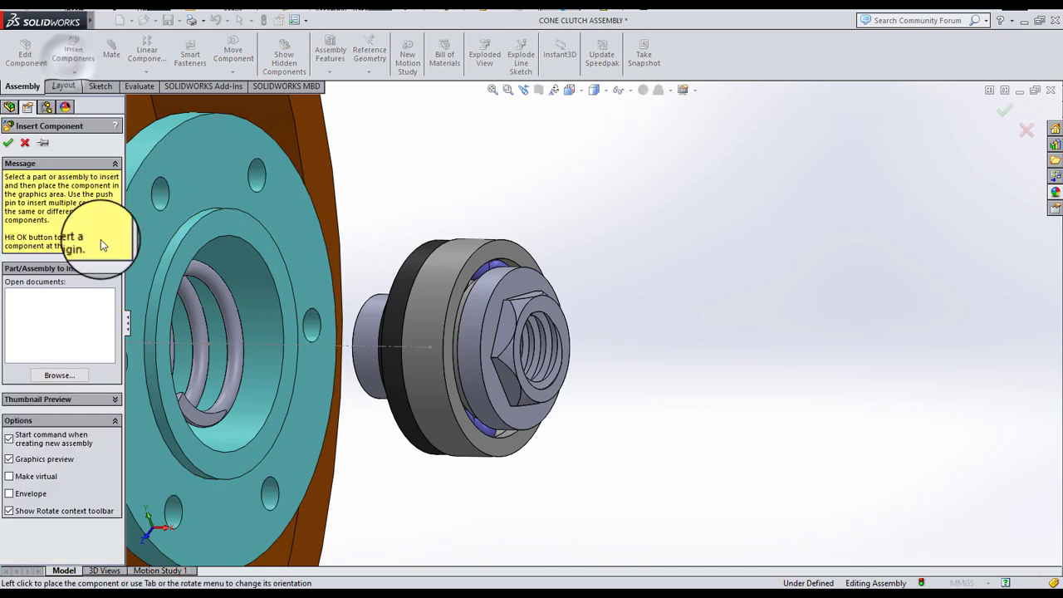
pyautogui.click(83, 376)
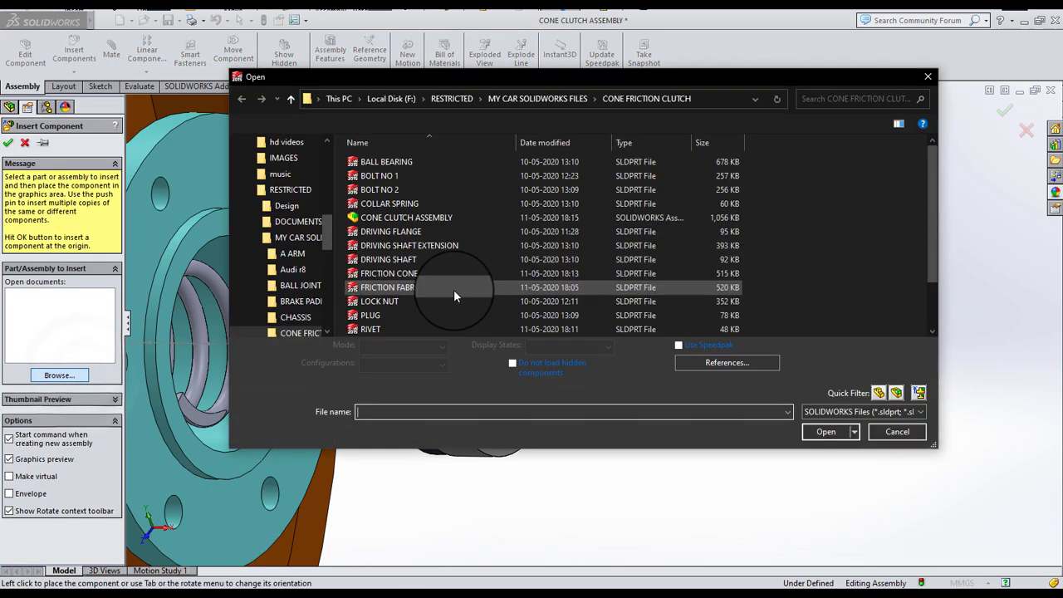
pyautogui.click(378, 301)
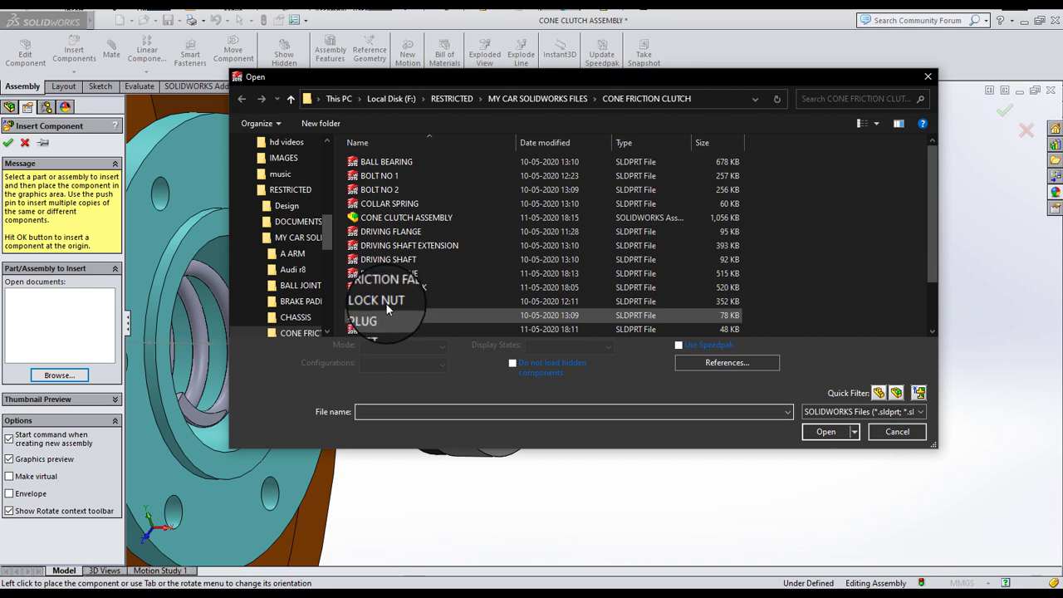
pyautogui.click(825, 425)
pyautogui.scroll(-3, 609, 353)
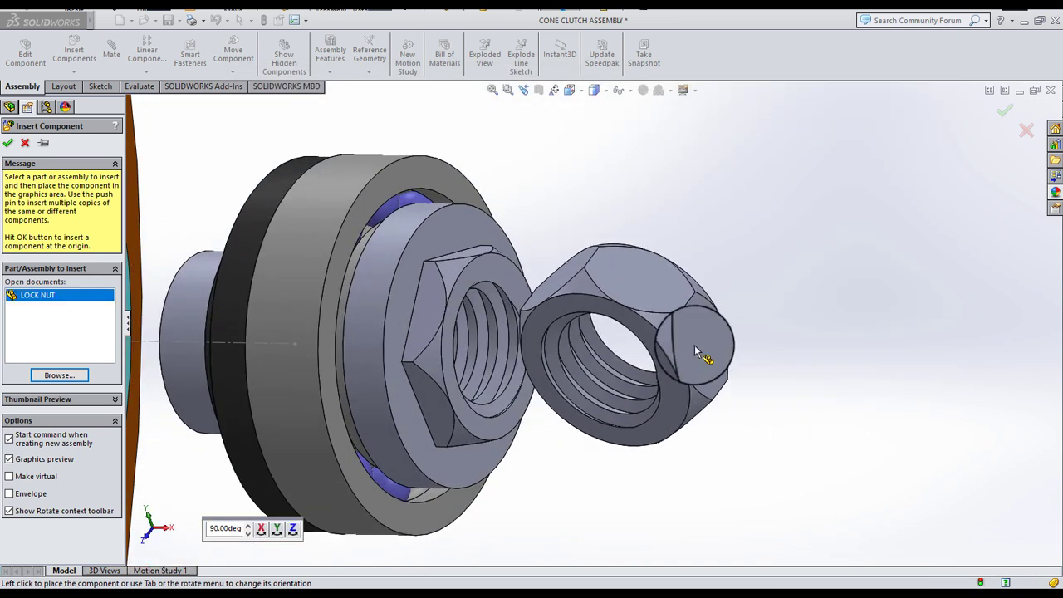
pyautogui.click(688, 345)
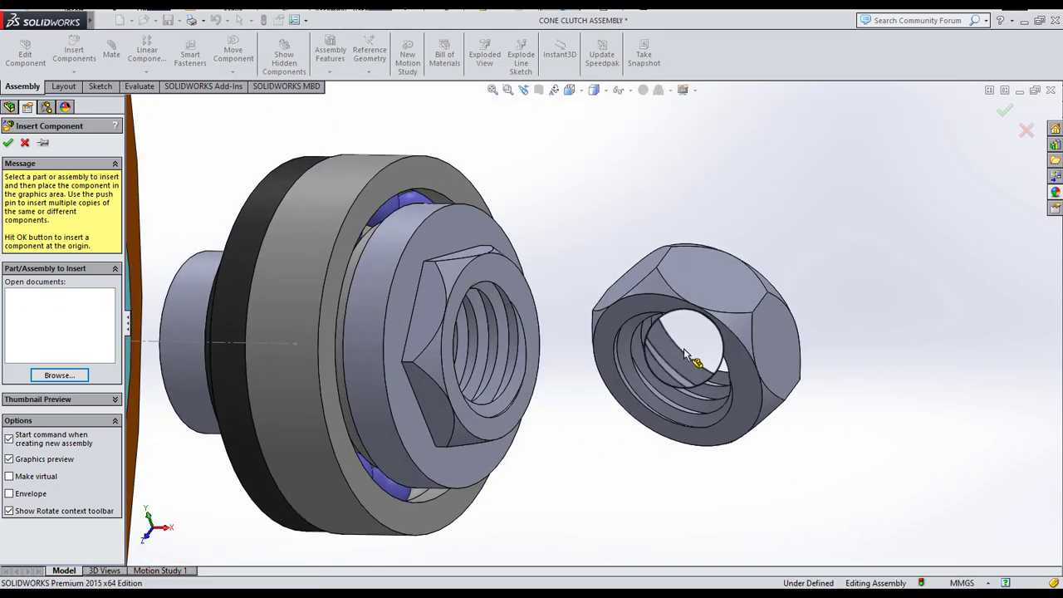
pyautogui.click(686, 355)
pyautogui.click(112, 52)
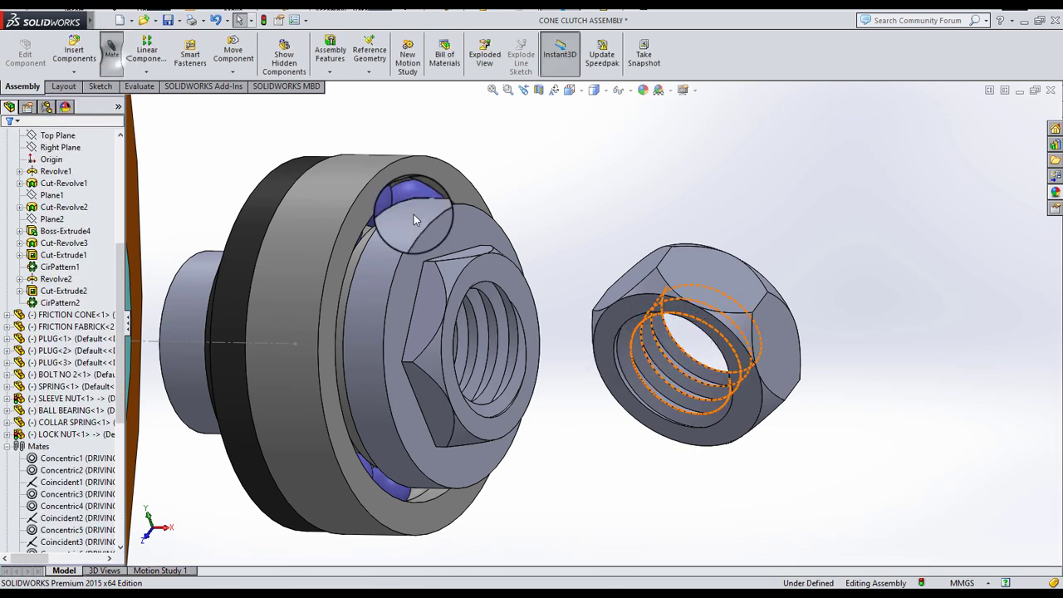
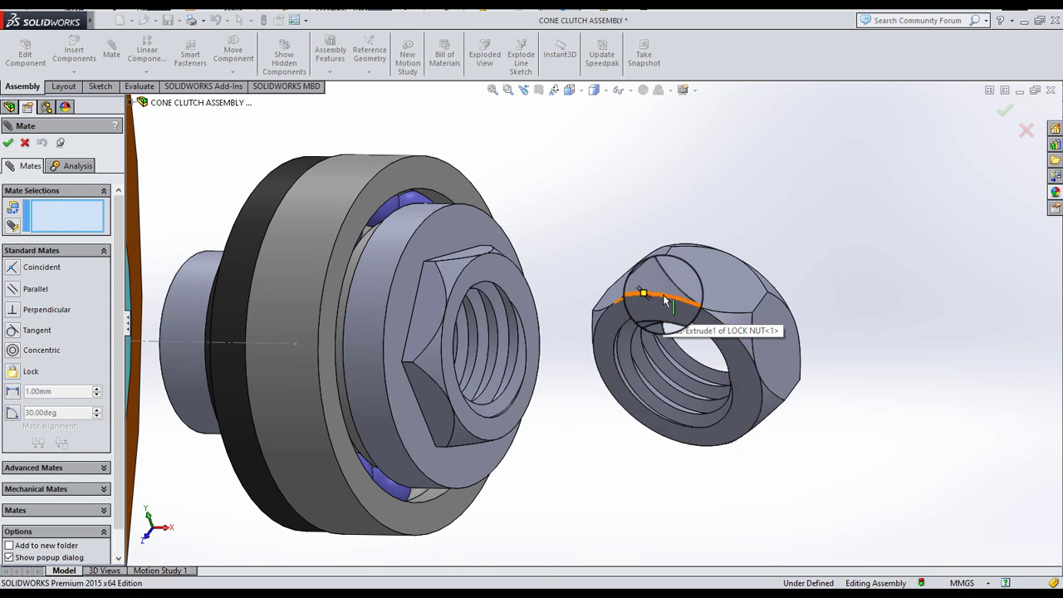
# - Mate the lock nut concentric with the sleeve nut's circular edge
pyautogui.click(402, 266)
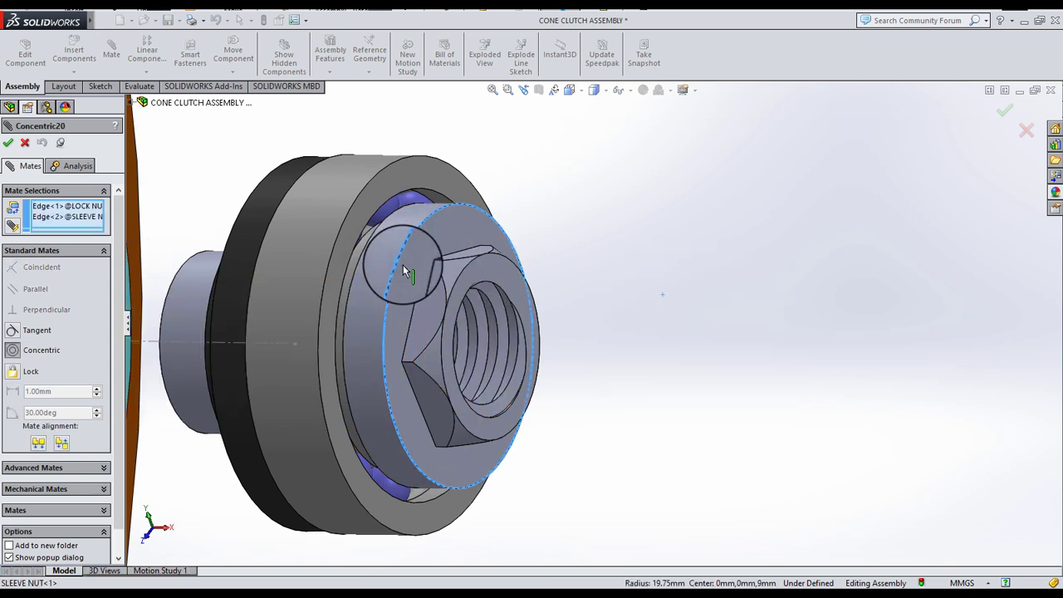
pyautogui.press('z')
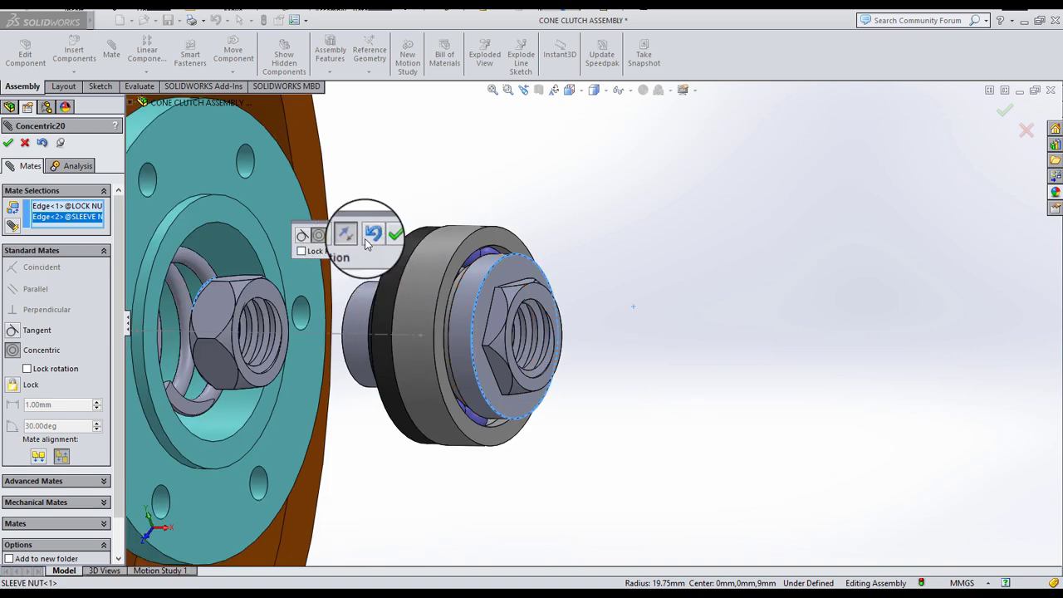
pyautogui.click(370, 238)
pyautogui.moveTo(285, 308); pyautogui.dragTo(332, 307, button='middle')
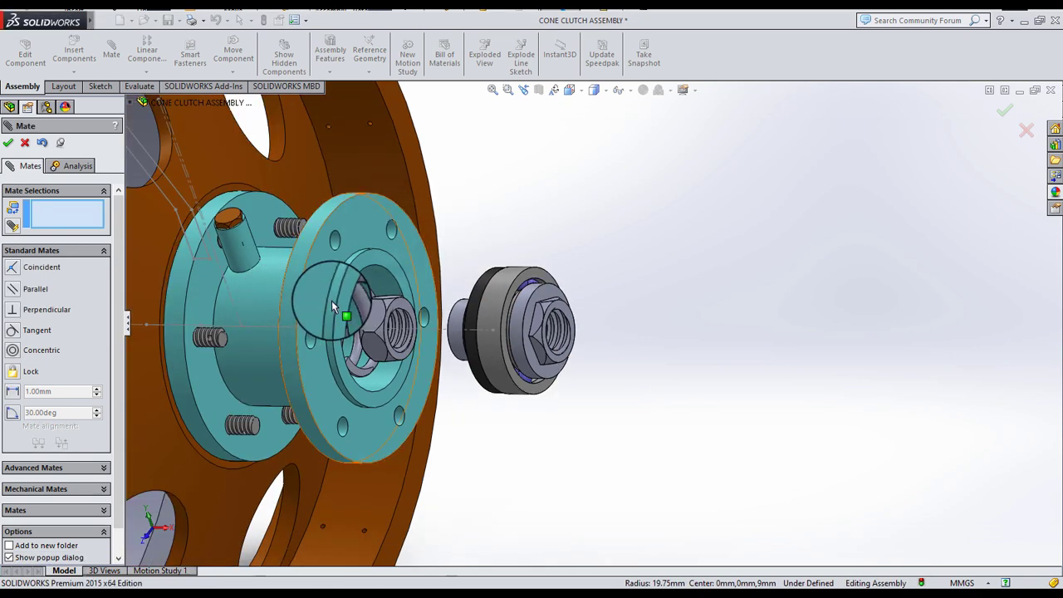
pyautogui.scroll(-3, 332, 307)
pyautogui.scroll(-2, 454, 326)
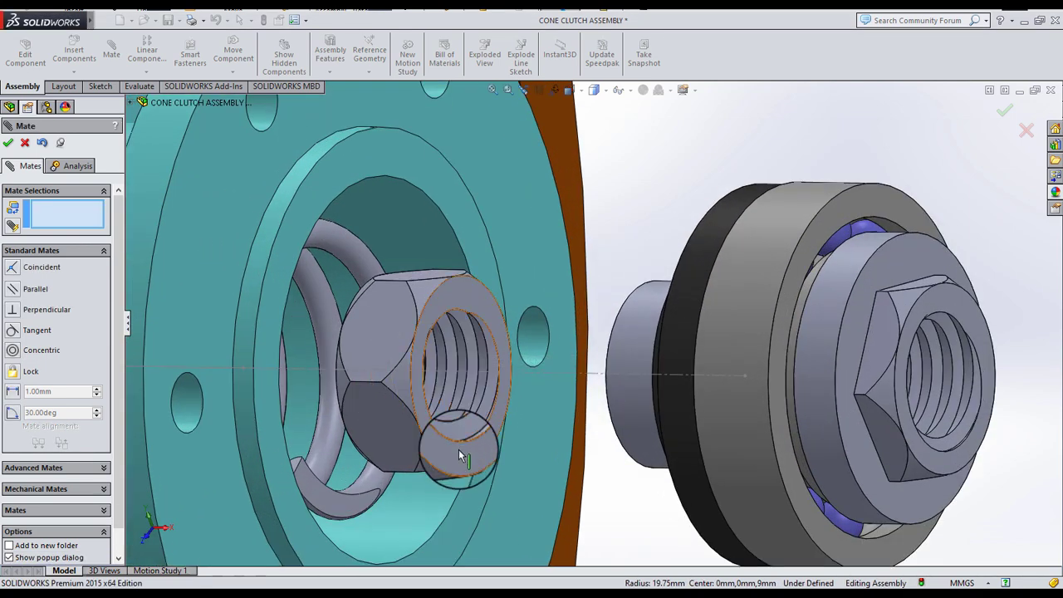
pyautogui.moveTo(449, 426)
pyautogui.mouseDown(button='middle')
pyautogui.moveTo(471, 306)
pyautogui.moveTo(413, 306)
pyautogui.mouseUp(button='middle')
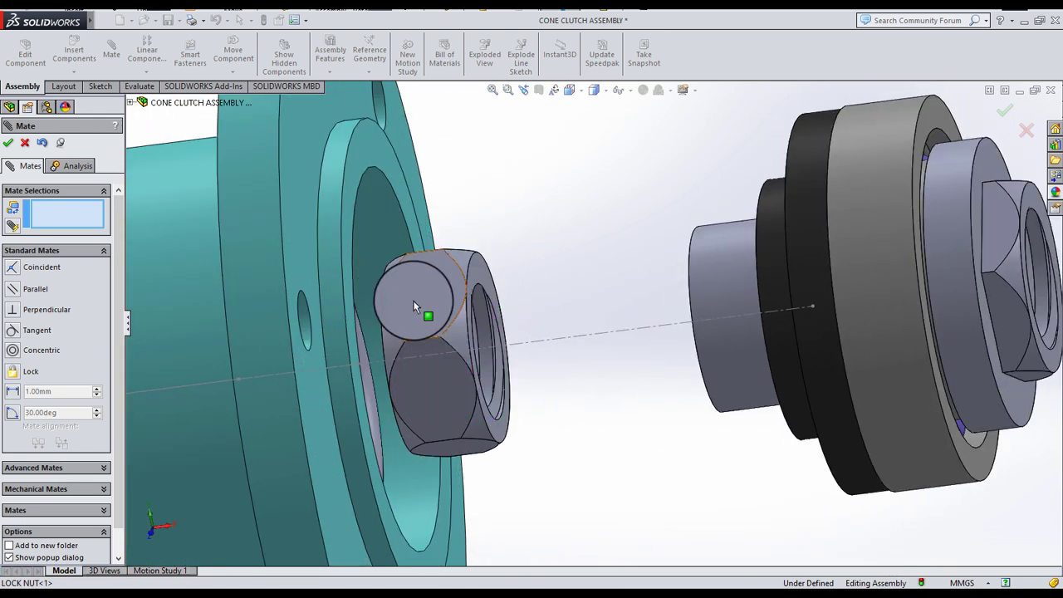
# - Slide the hex nut along the shaft axis toward the sleeve nut
pyautogui.moveTo(555, 326); pyautogui.dragTo(1059, 324)
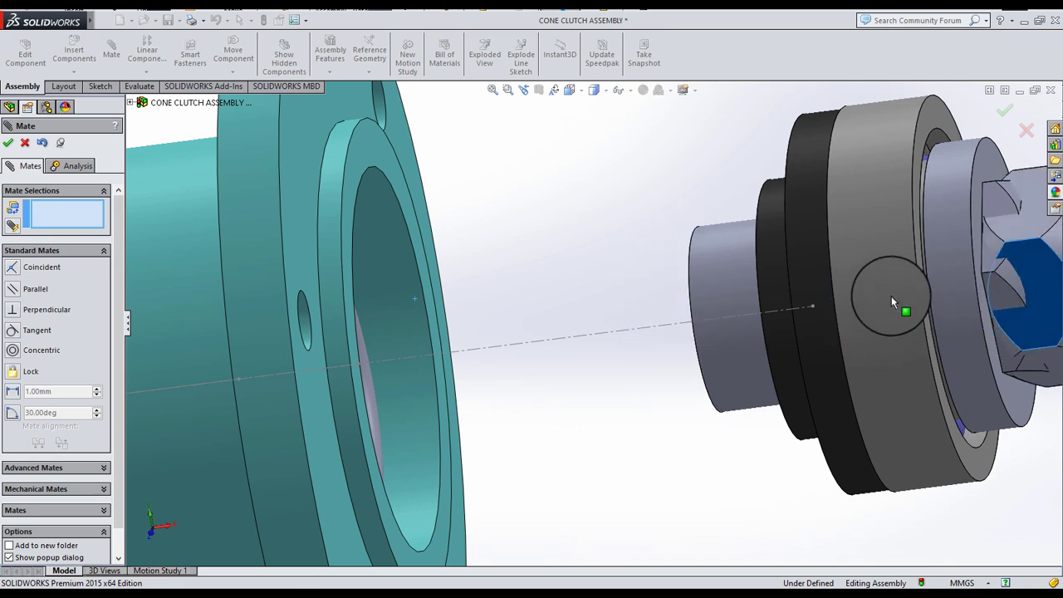
pyautogui.scroll(3, 968, 280)
pyautogui.scroll(-2, 721, 290)
pyautogui.scroll(-1, 645, 355)
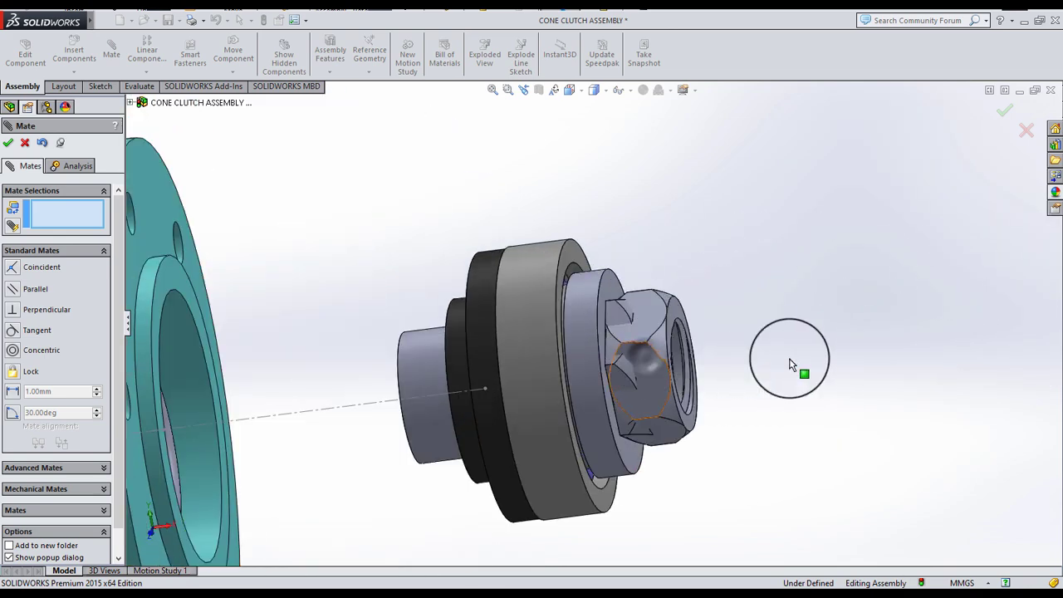
pyautogui.moveTo(790, 366)
pyautogui.mouseDown()
pyautogui.moveTo(841, 369)
pyautogui.moveTo(669, 249)
pyautogui.mouseUp()
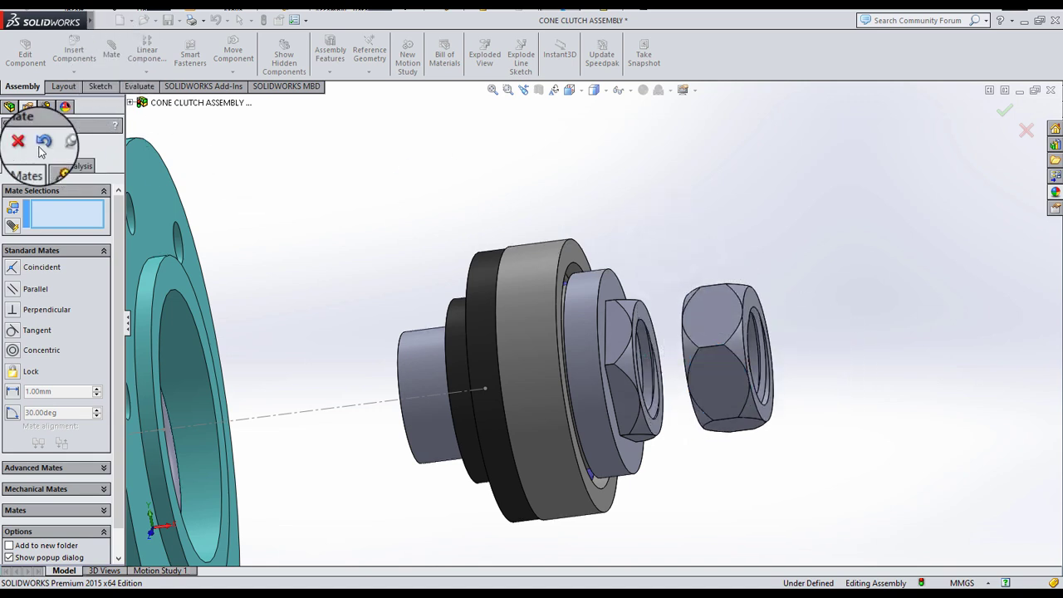
# - Make the lock nut face coincident with the sleeve nut's end face
pyautogui.click(642, 322)
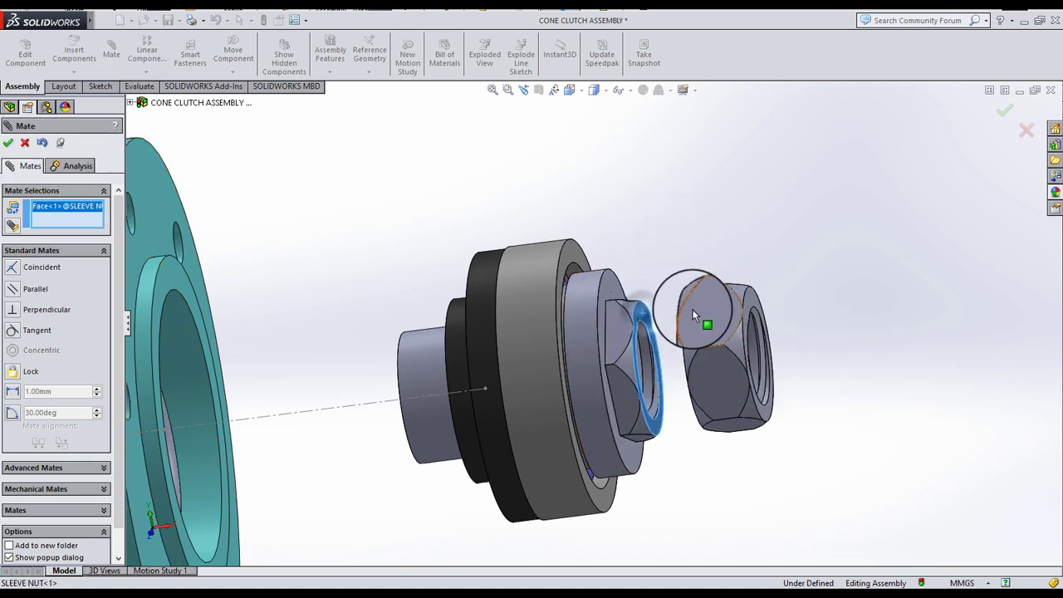
pyautogui.moveTo(693, 309); pyautogui.dragTo(723, 324, button='middle')
pyautogui.click(672, 302)
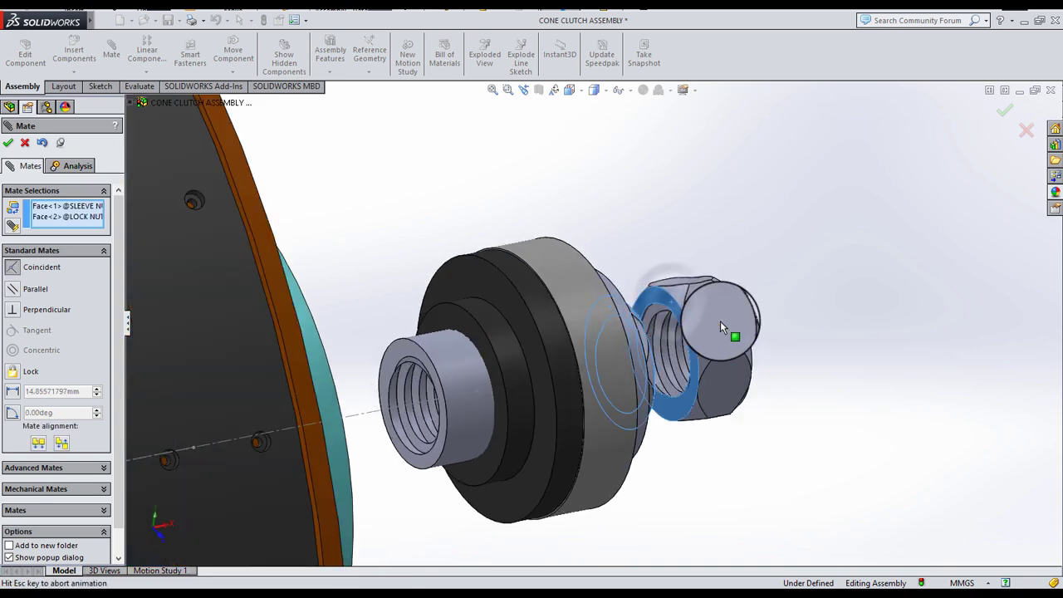
pyautogui.click(866, 352)
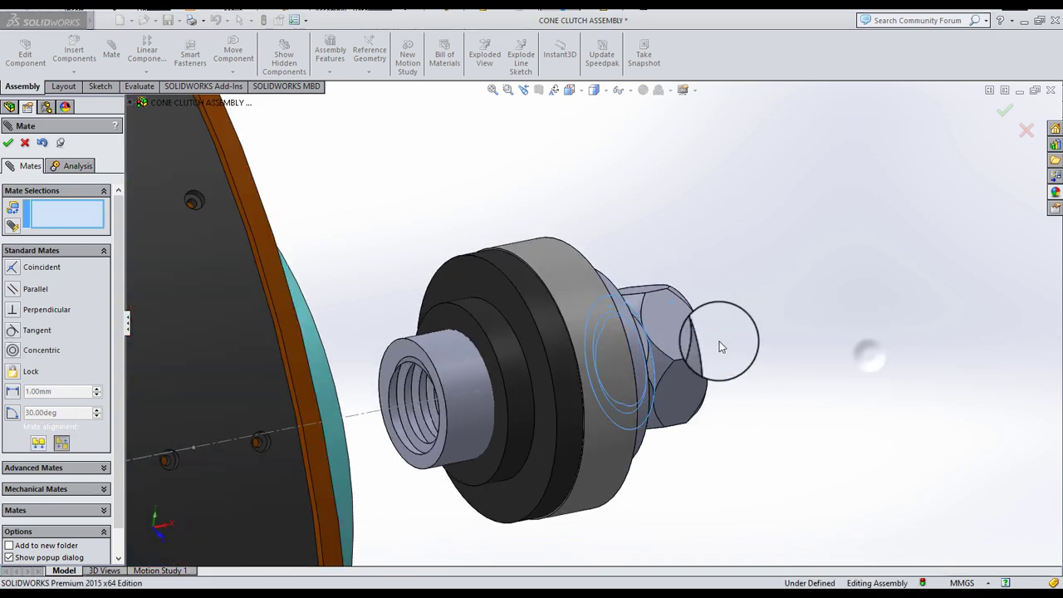
pyautogui.moveTo(712, 344); pyautogui.dragTo(629, 297, button='middle')
# - Orbit and zoom to view the hub and whole clutch obliquely
pyautogui.moveTo(469, 314); pyautogui.dragTo(594, 331, button='middle')
pyautogui.scroll(3, 681, 337)
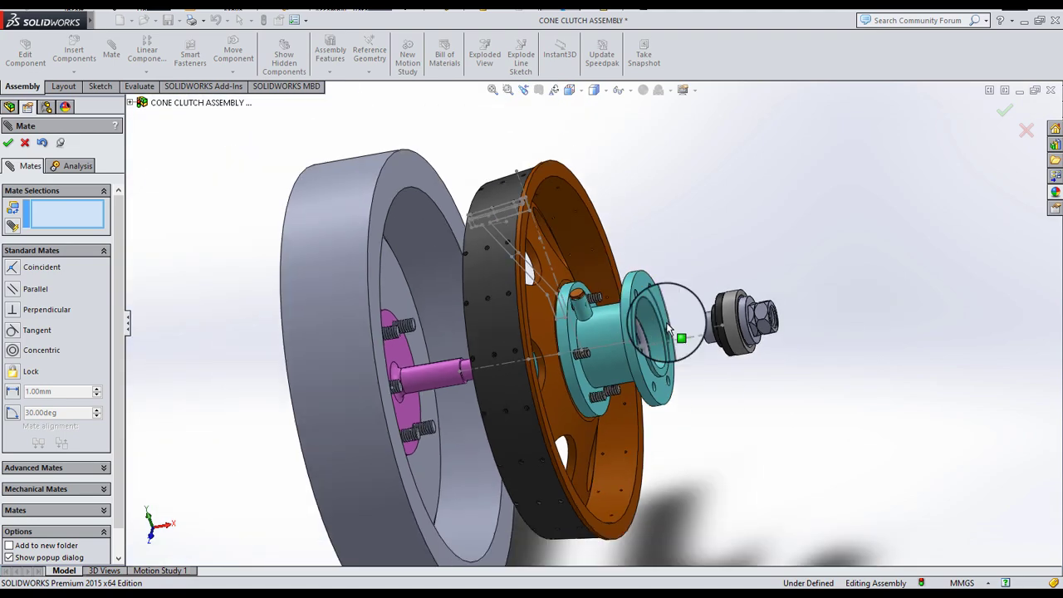
pyautogui.scroll(-5, 531, 316)
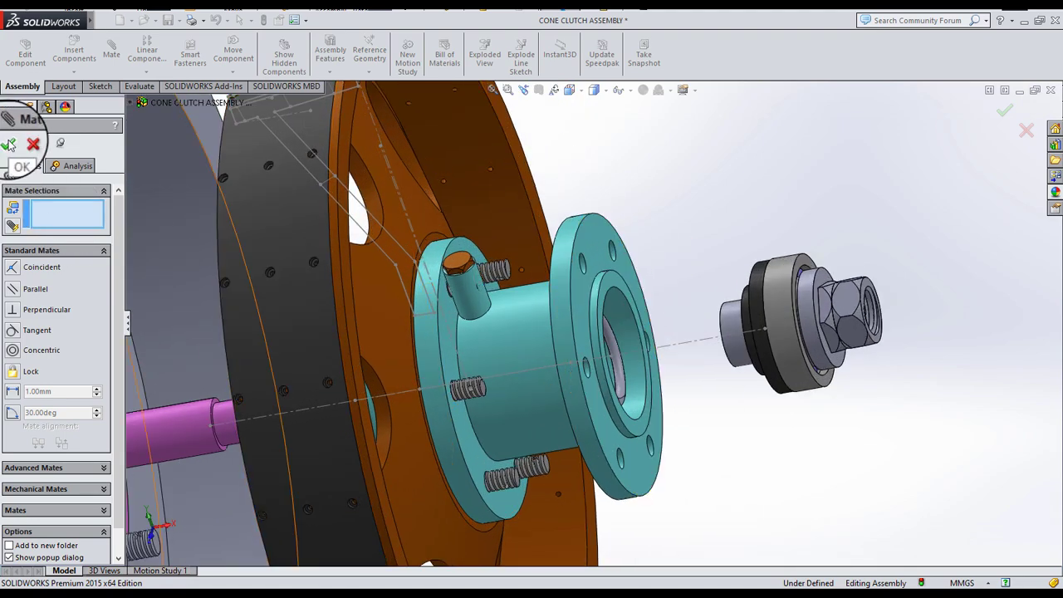
pyautogui.scroll(3, 574, 309)
pyautogui.moveTo(501, 336)
pyautogui.mouseDown(button='middle')
pyautogui.moveTo(478, 376)
pyautogui.moveTo(658, 417)
pyautogui.mouseUp(button='middle')
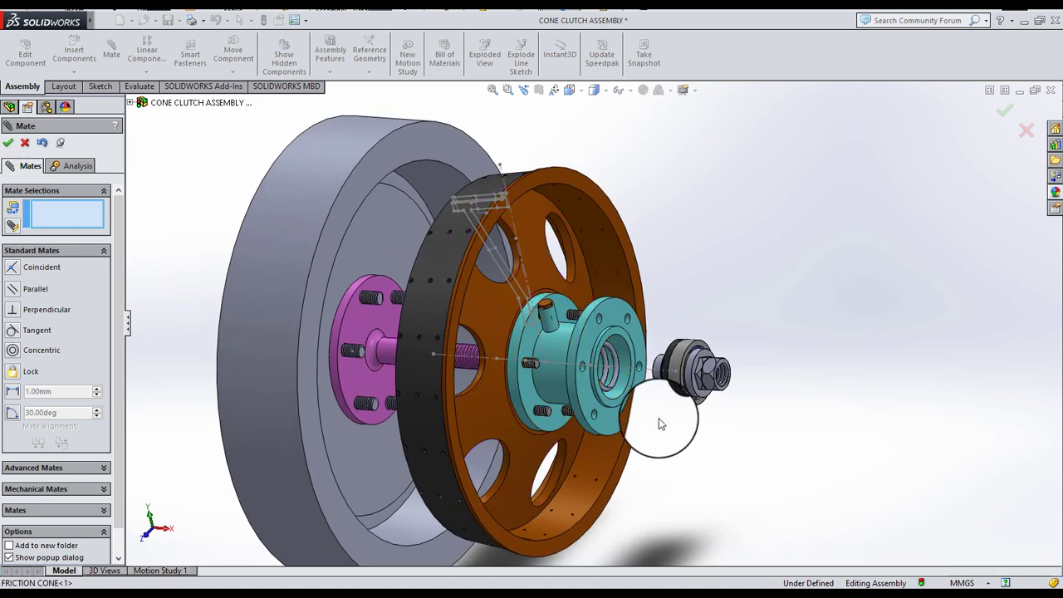
pyautogui.scroll(2, 640, 398)
pyautogui.scroll(-3, 615, 375)
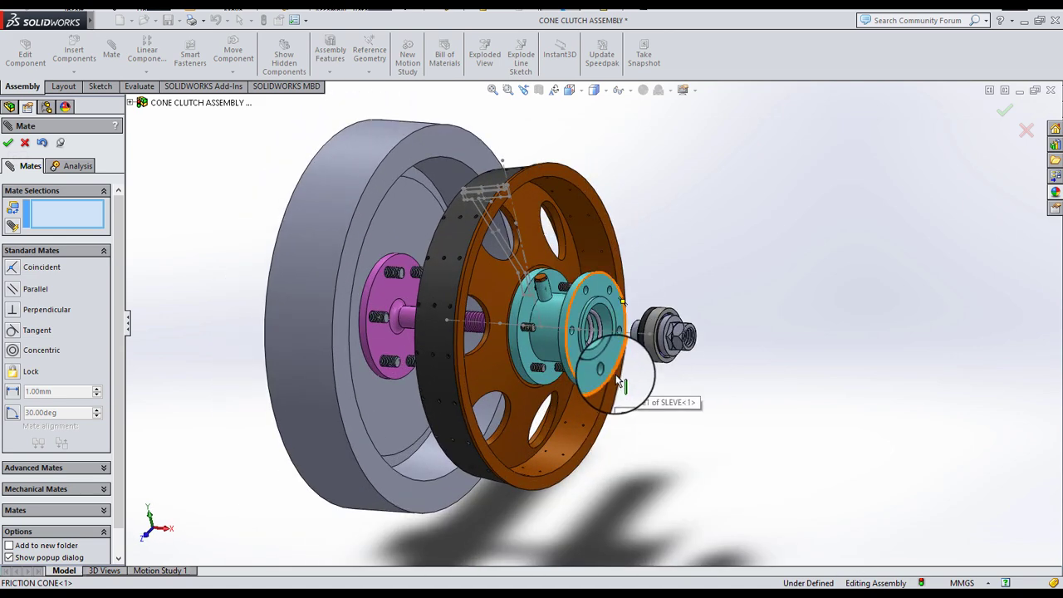
pyautogui.scroll(-5, 618, 382)
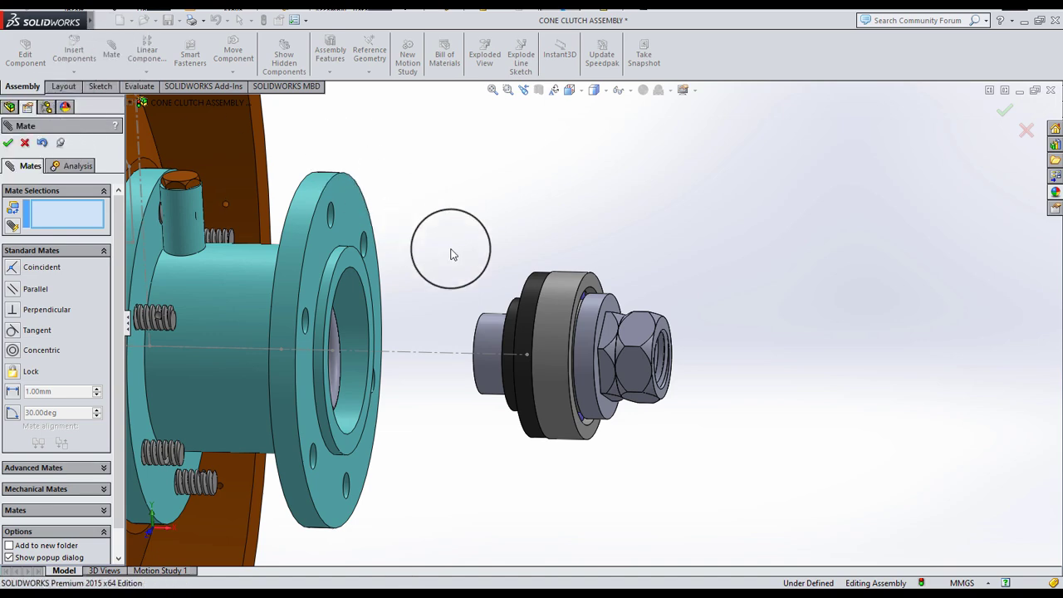
pyautogui.moveTo(474, 300); pyautogui.dragTo(413, 312, button='middle')
# - Add a Coincident mate between the sleeve's face and the sleeve nut face
pyautogui.click(358, 291)
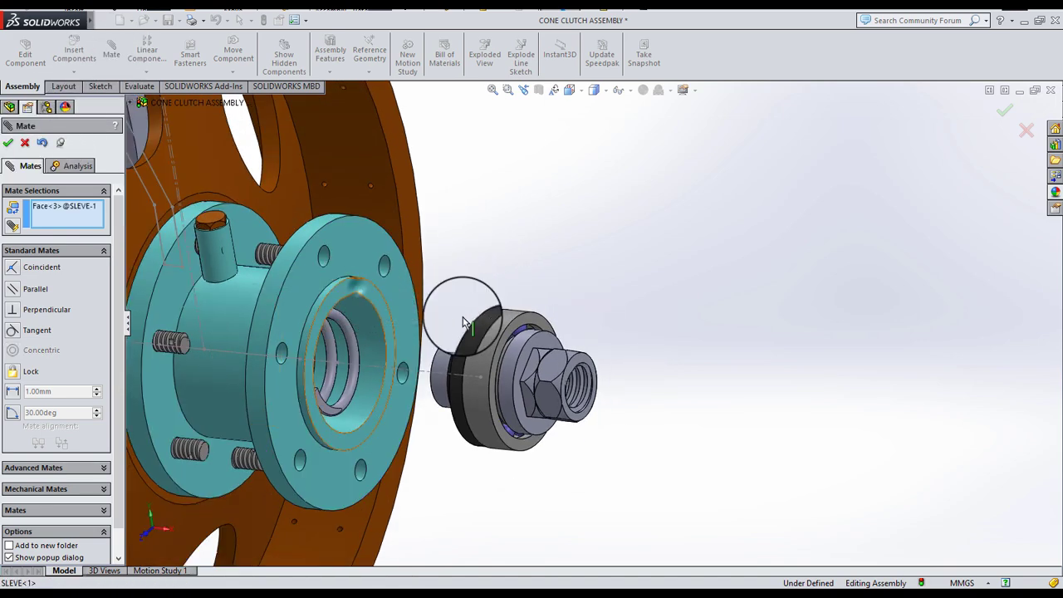
pyautogui.scroll(-2, 549, 356)
pyautogui.scroll(-3, 574, 353)
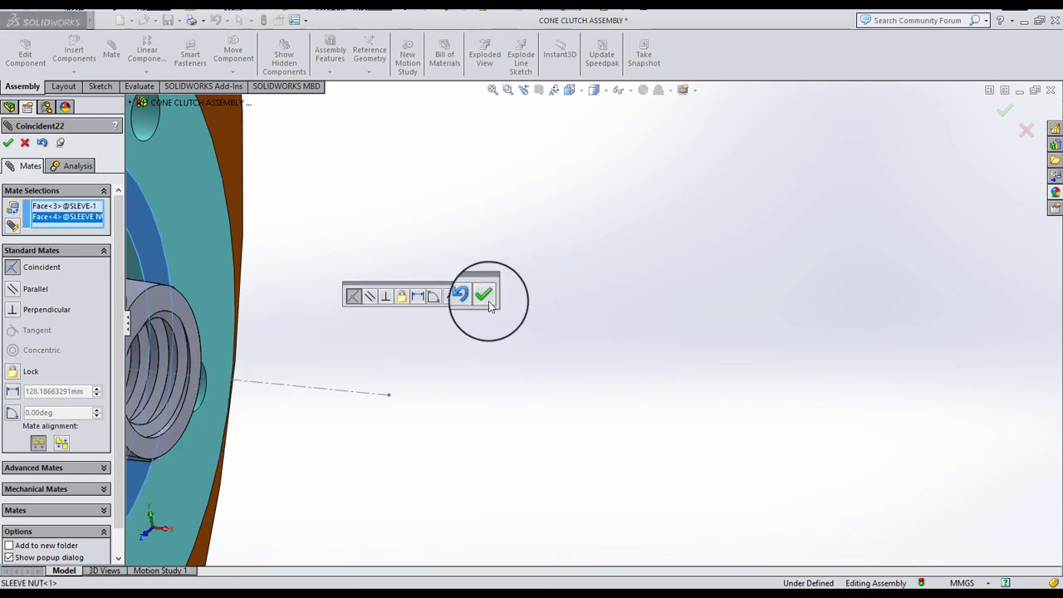
pyautogui.click(489, 304)
pyautogui.scroll(3, 403, 319)
pyautogui.scroll(2, 404, 320)
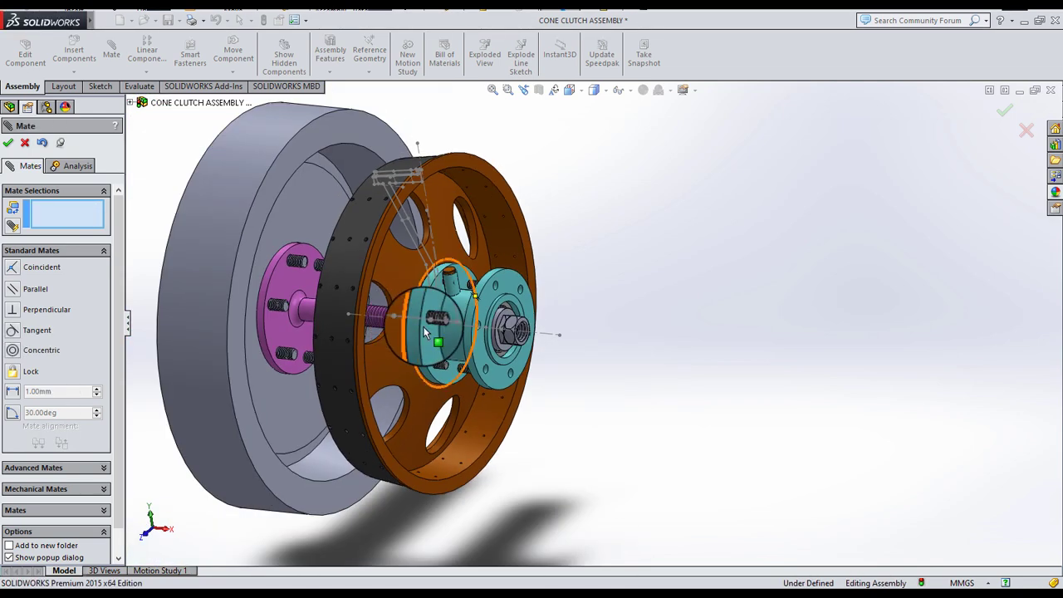
# - Finish mating, slide the friction fabric toward the cone, and reframe the nut
pyautogui.press('Escape')
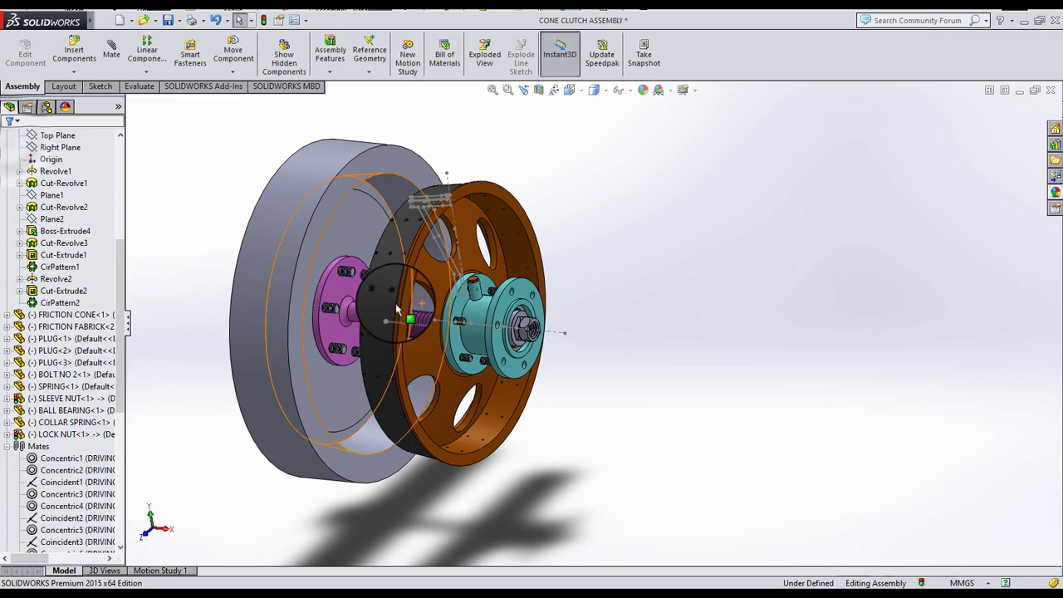
pyautogui.moveTo(391, 303)
pyautogui.mouseDown(button='middle')
pyautogui.moveTo(439, 325)
pyautogui.moveTo(415, 297)
pyautogui.mouseUp(button='middle')
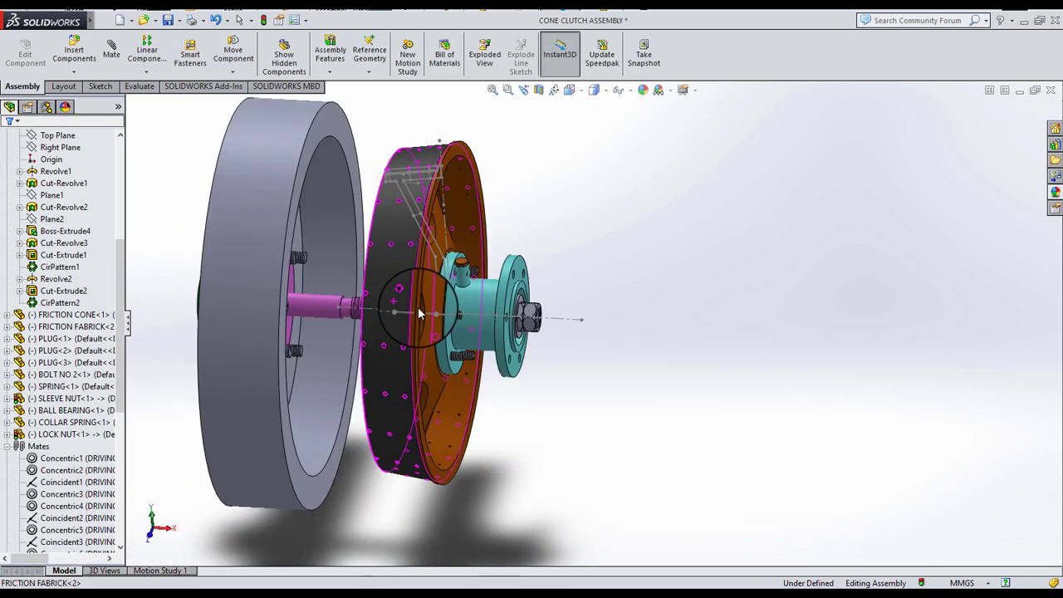
pyautogui.moveTo(259, 246); pyautogui.dragTo(214, 222)
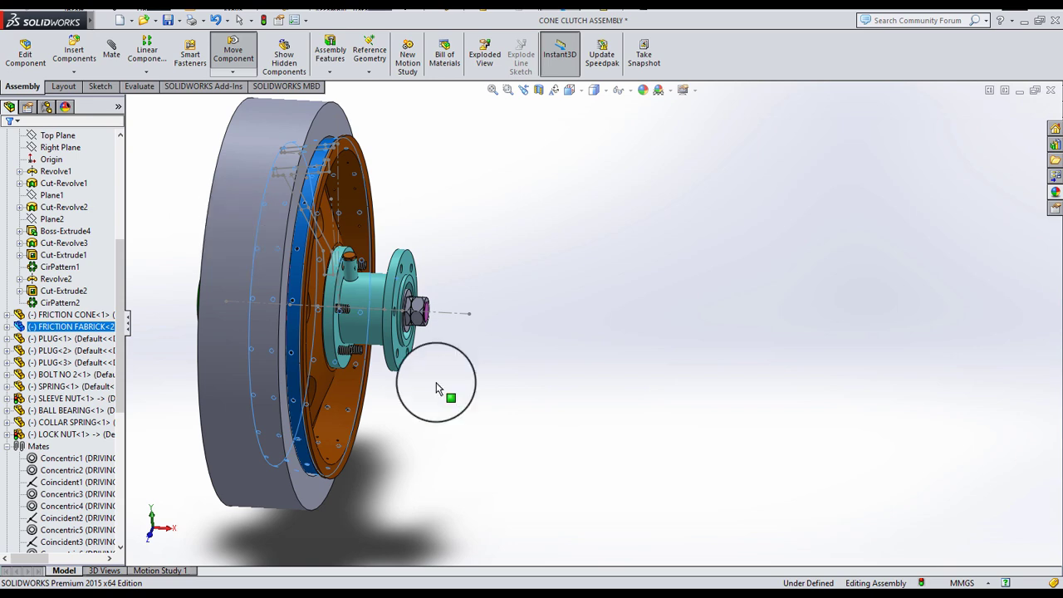
pyautogui.scroll(-2, 438, 389)
pyautogui.press('Escape')
pyautogui.scroll(-3, 426, 308)
pyautogui.scroll(-3, 490, 328)
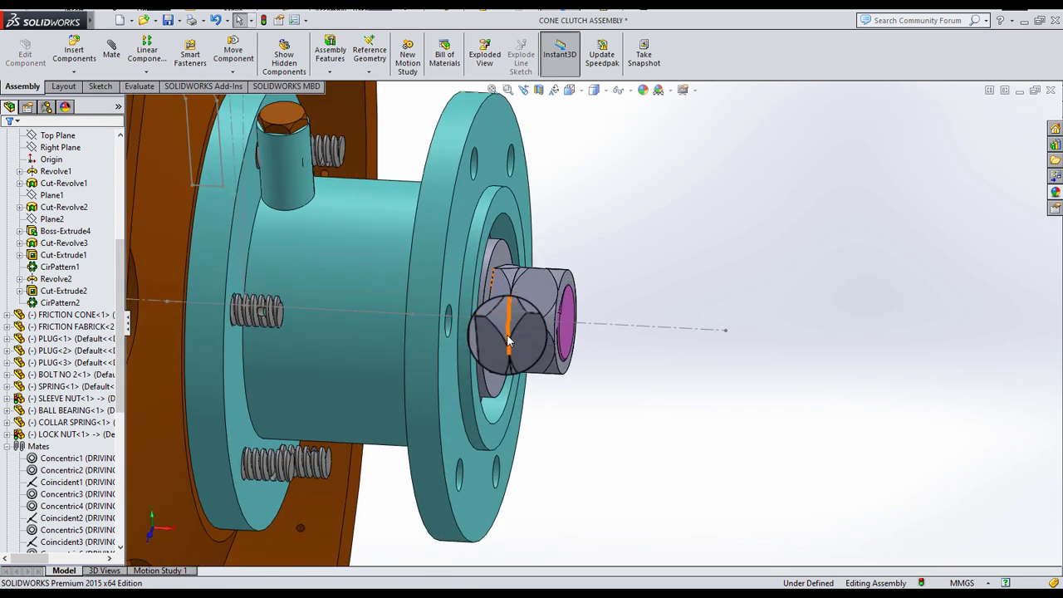
pyautogui.scroll(2, 509, 345)
pyautogui.moveTo(509, 344); pyautogui.dragTo(565, 336, button='middle')
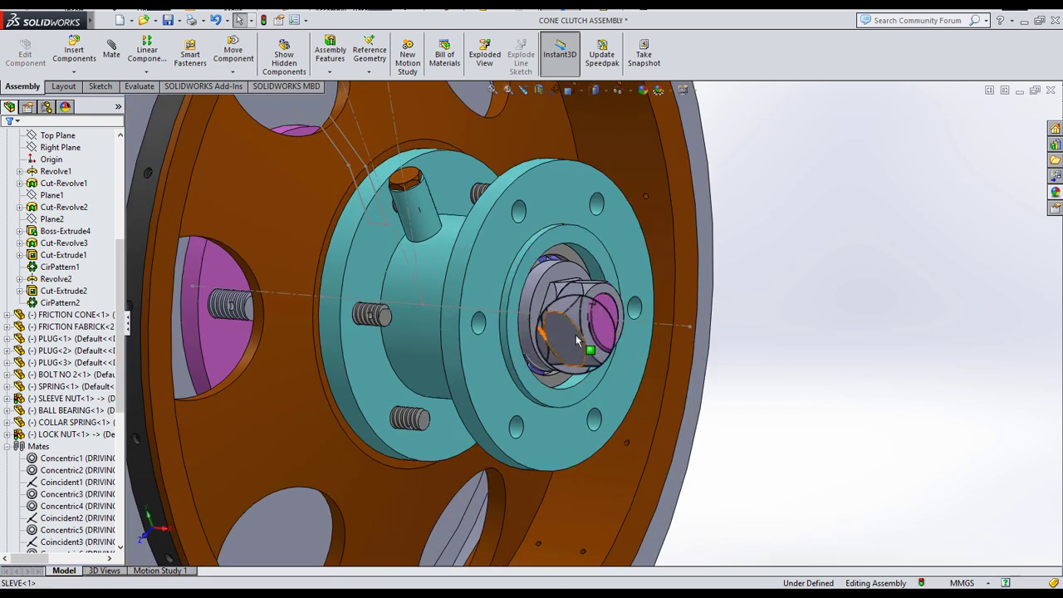
pyautogui.scroll(-5, 576, 335)
pyautogui.scroll(-2, 606, 320)
# - Add Coincident23, making the lock nut face flush with the driving shaft extension's end
pyautogui.click(111, 51)
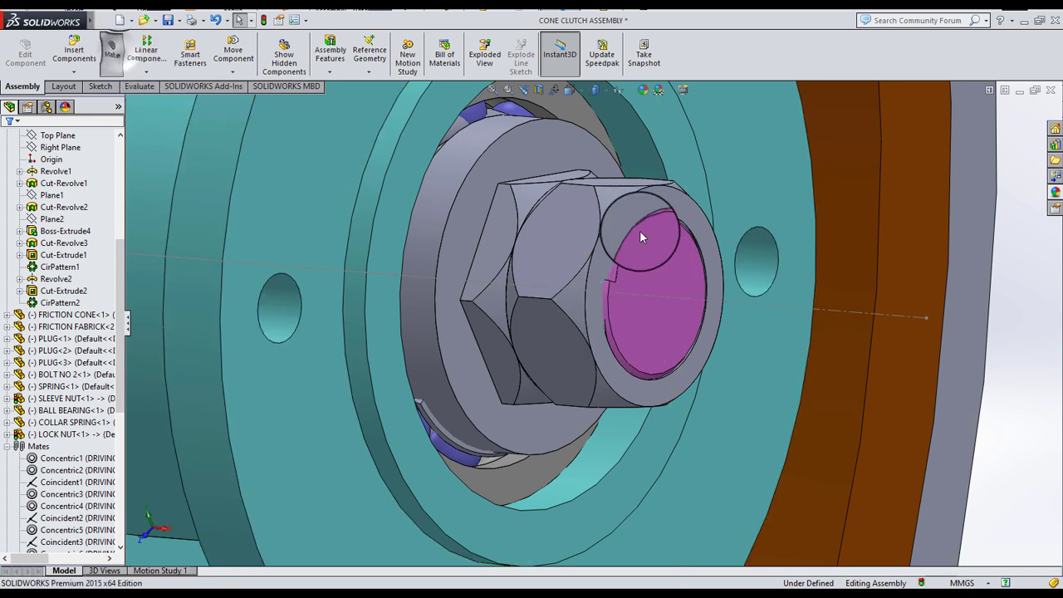
pyautogui.click(642, 310)
pyautogui.click(608, 232)
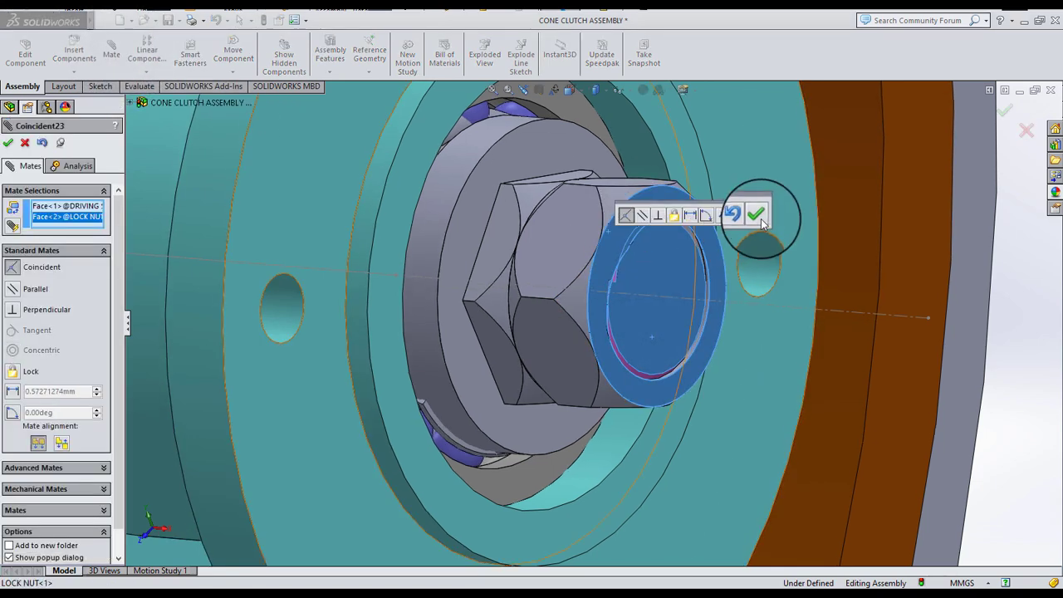
pyautogui.click(760, 218)
pyautogui.scroll(3, 668, 241)
pyautogui.scroll(3, 658, 244)
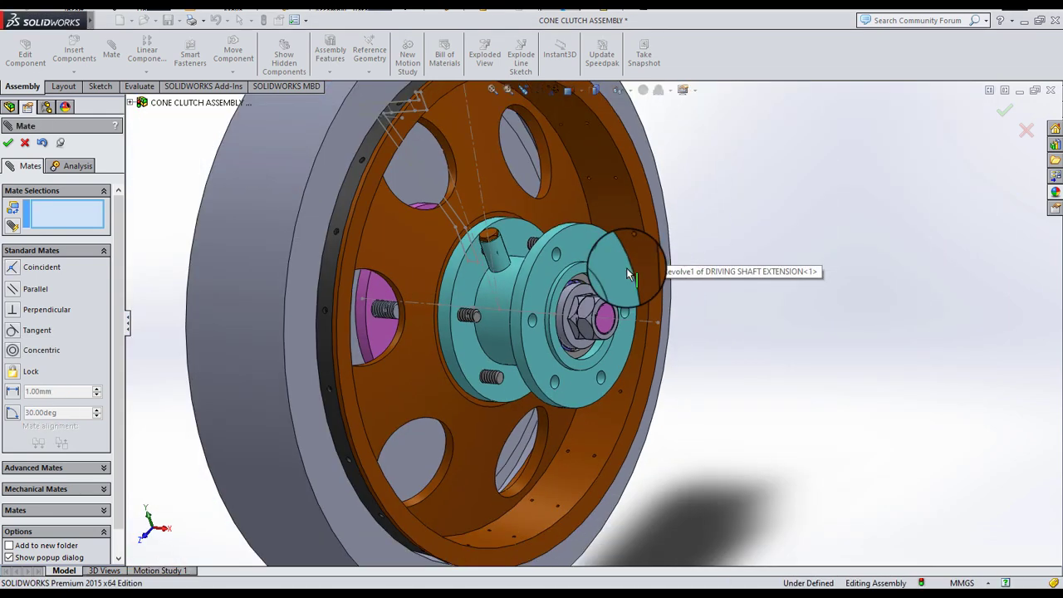
pyautogui.scroll(2, 648, 247)
pyautogui.moveTo(642, 249)
pyautogui.mouseDown(button='middle')
pyautogui.moveTo(675, 274)
pyautogui.moveTo(93, 245)
pyautogui.mouseUp(button='middle')
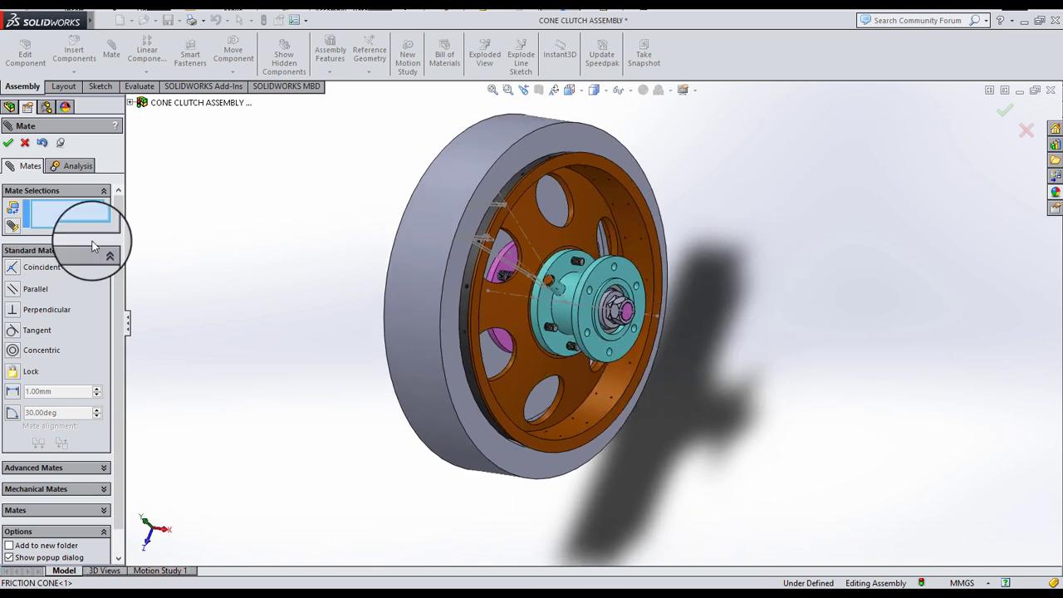
# - Close Mate without adding a mate and display the axes on the model
pyautogui.click(10, 144)
pyautogui.moveTo(573, 311)
pyautogui.mouseDown(button='middle')
pyautogui.moveTo(595, 196)
pyautogui.moveTo(636, 297)
pyautogui.mouseUp(button='middle')
pyautogui.scroll(-3, 595, 196)
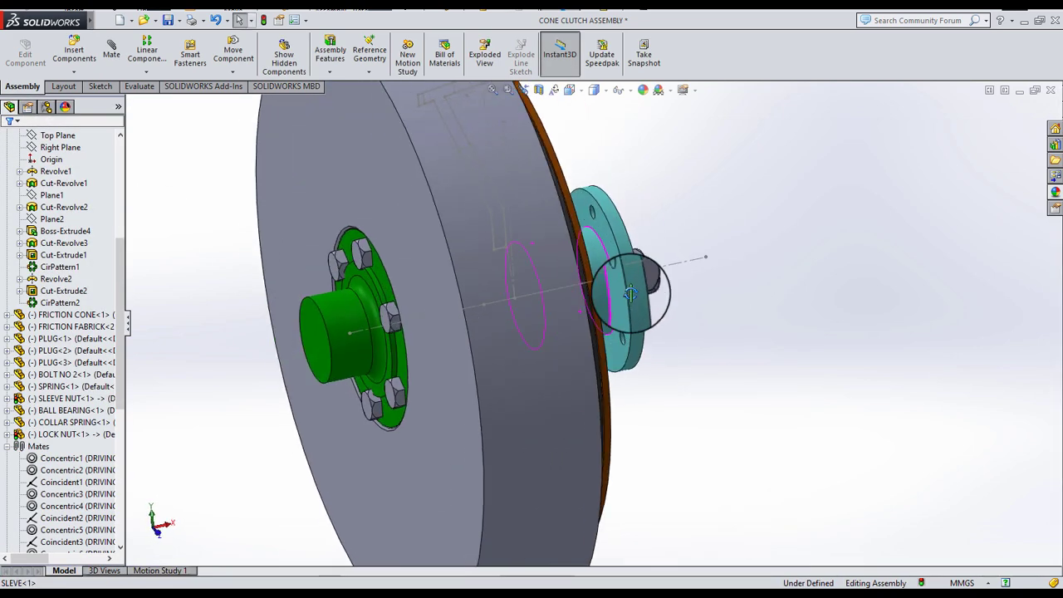
pyautogui.moveTo(499, 260); pyautogui.dragTo(573, 255, button='middle')
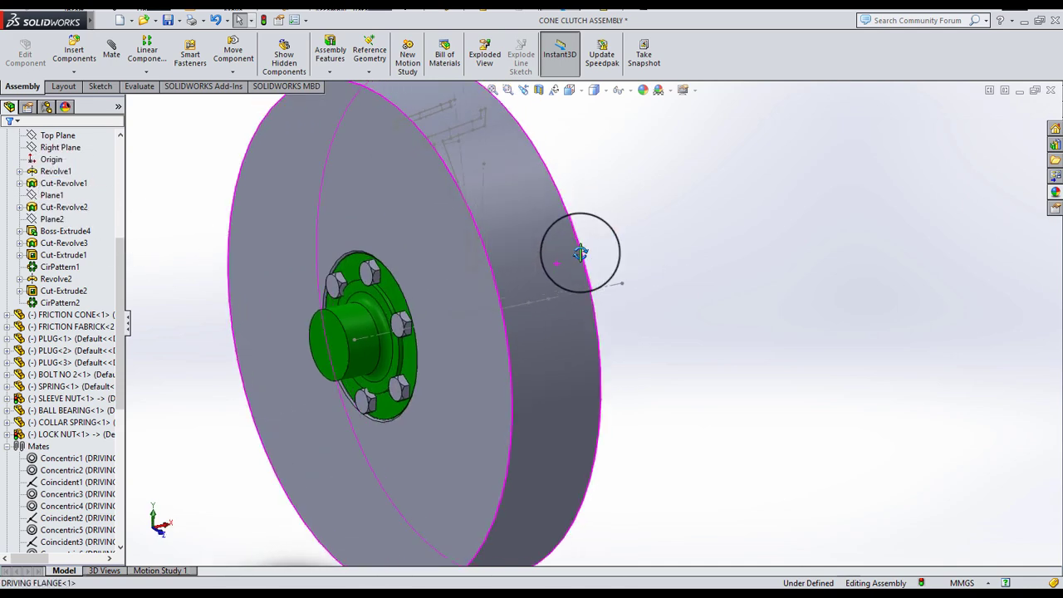
pyautogui.scroll(3, 484, 284)
pyautogui.scroll(2, 500, 293)
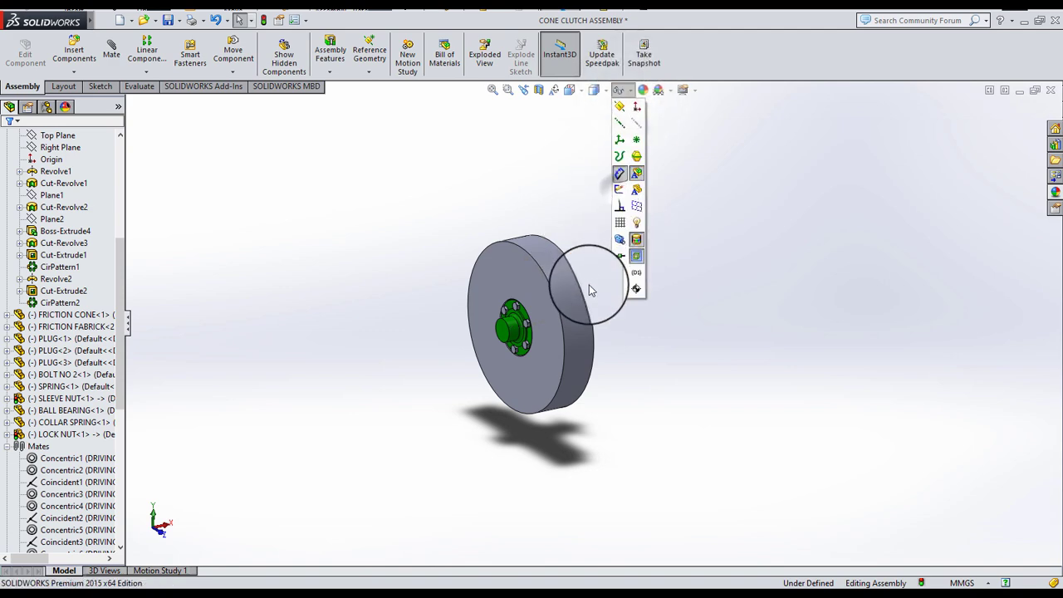
pyautogui.click(618, 189)
pyautogui.scroll(4, 61, 363)
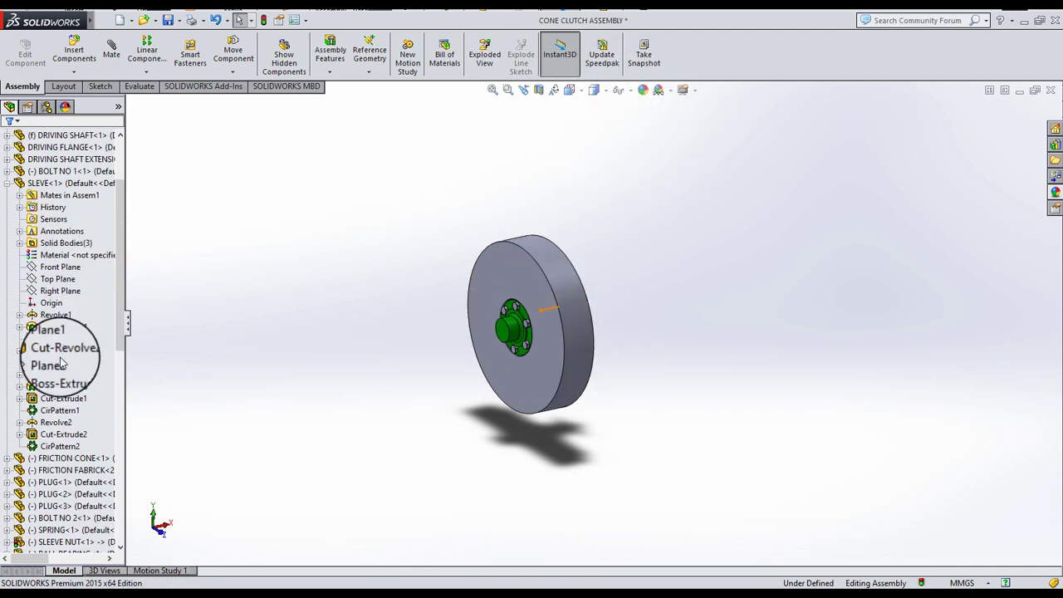
pyautogui.scroll(-5, 61, 363)
pyautogui.scroll(4, 19, 366)
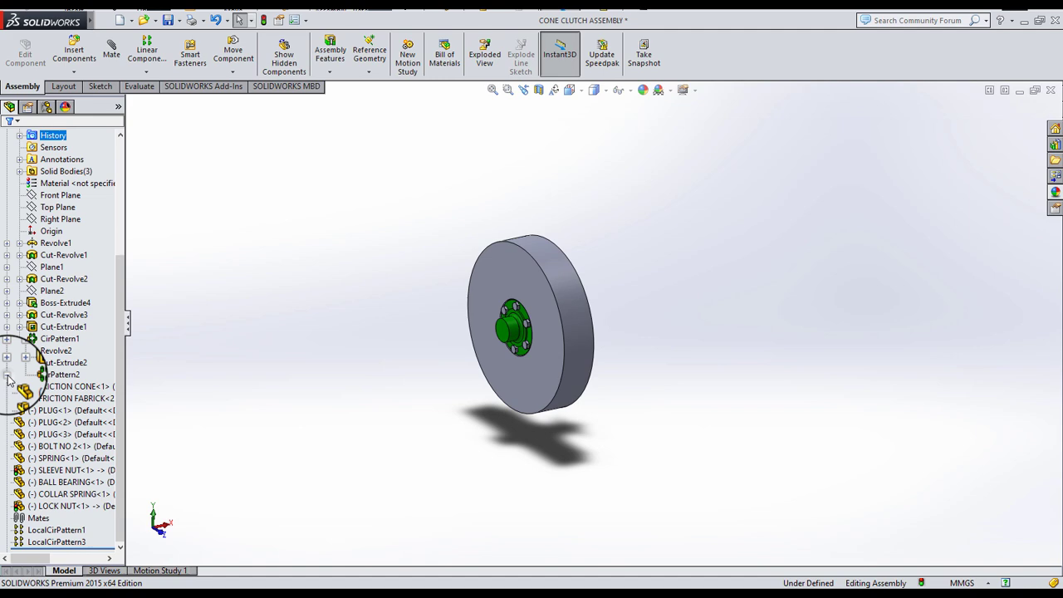
pyautogui.scroll(3, 20, 214)
# - Cut the assembly in section along the Front Plane
pyautogui.click(7, 231)
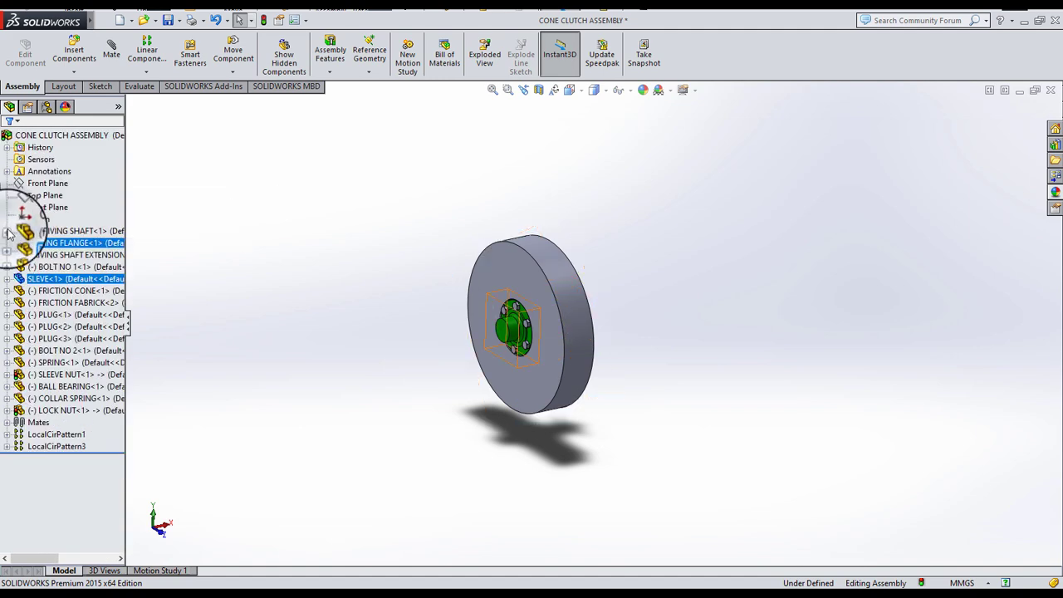
pyautogui.click(48, 183)
pyautogui.keyDown('ctrl'); pyautogui.click(45, 195); pyautogui.keyUp('ctrl')
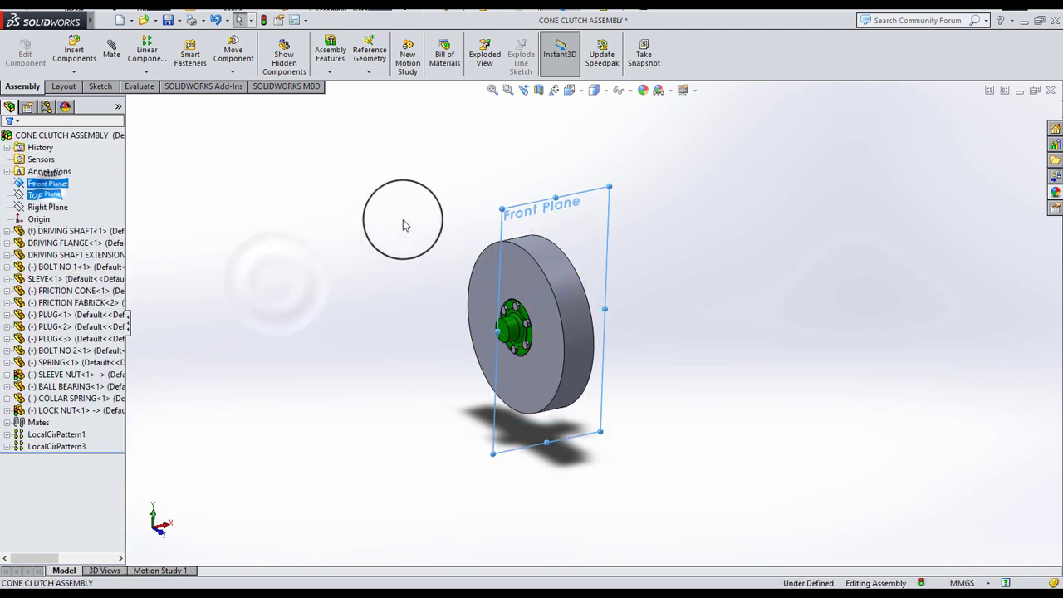
pyautogui.click(540, 90)
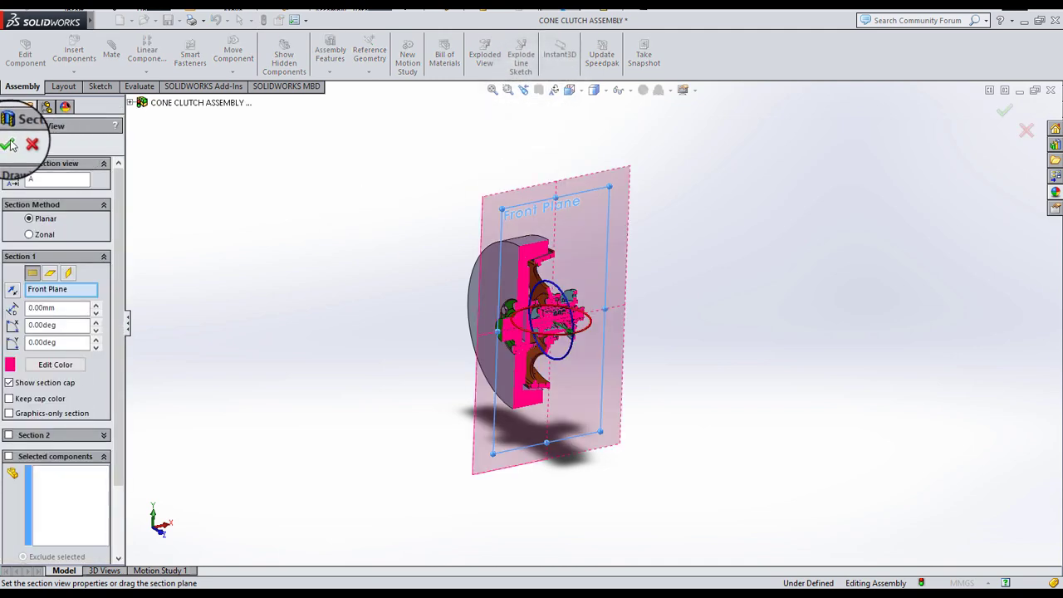
pyautogui.click(9, 144)
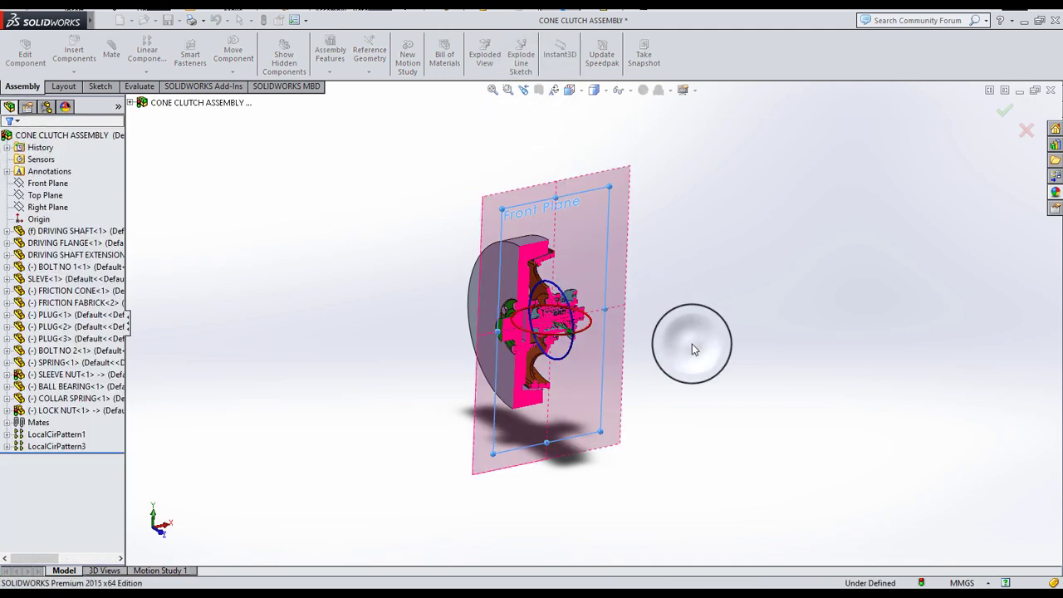
# - Zoom into the sectioned shaft and orbit to an oblique side view
pyautogui.scroll(-3, 692, 344)
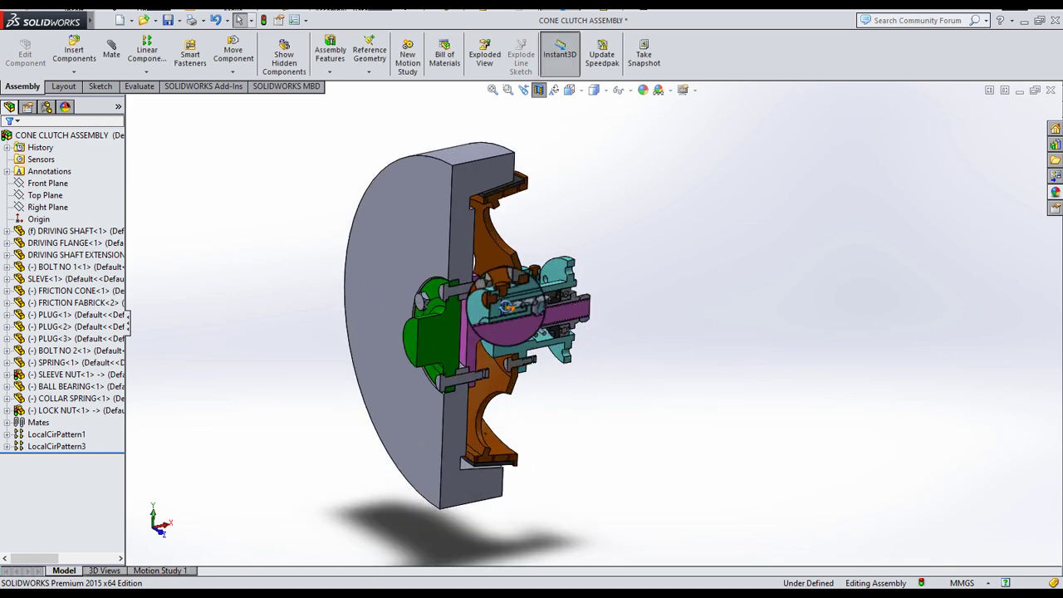
pyautogui.moveTo(511, 316); pyautogui.dragTo(562, 325, button='middle')
pyautogui.scroll(-2, 562, 326)
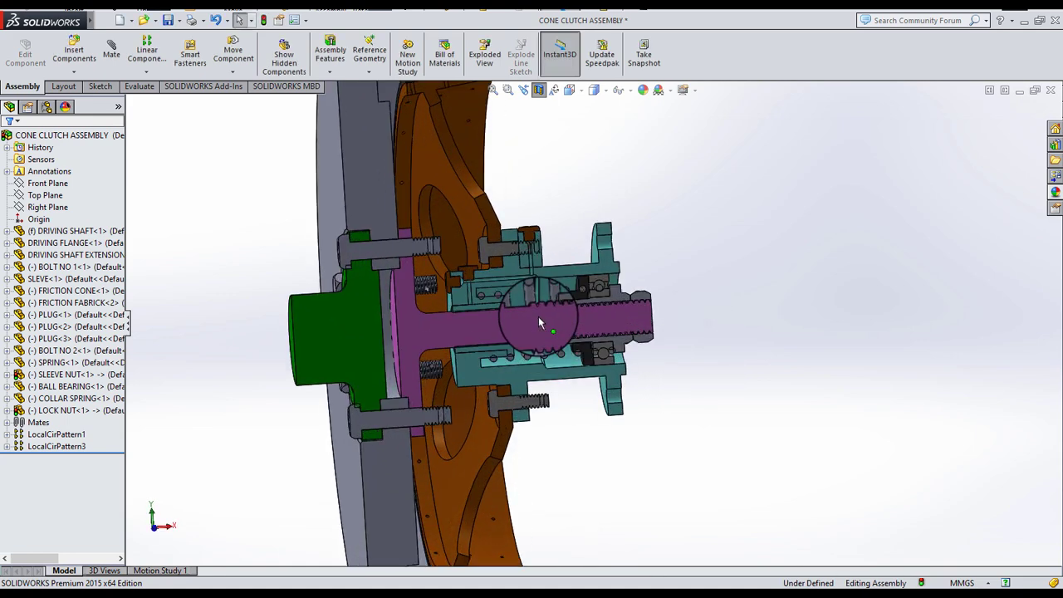
pyautogui.scroll(-1, 539, 318)
pyautogui.scroll(-1, 526, 336)
pyautogui.scroll(-1, 600, 365)
pyautogui.moveTo(600, 365)
pyautogui.mouseDown(button='middle')
pyautogui.moveTo(569, 395)
pyautogui.moveTo(603, 345)
pyautogui.mouseUp(button='middle')
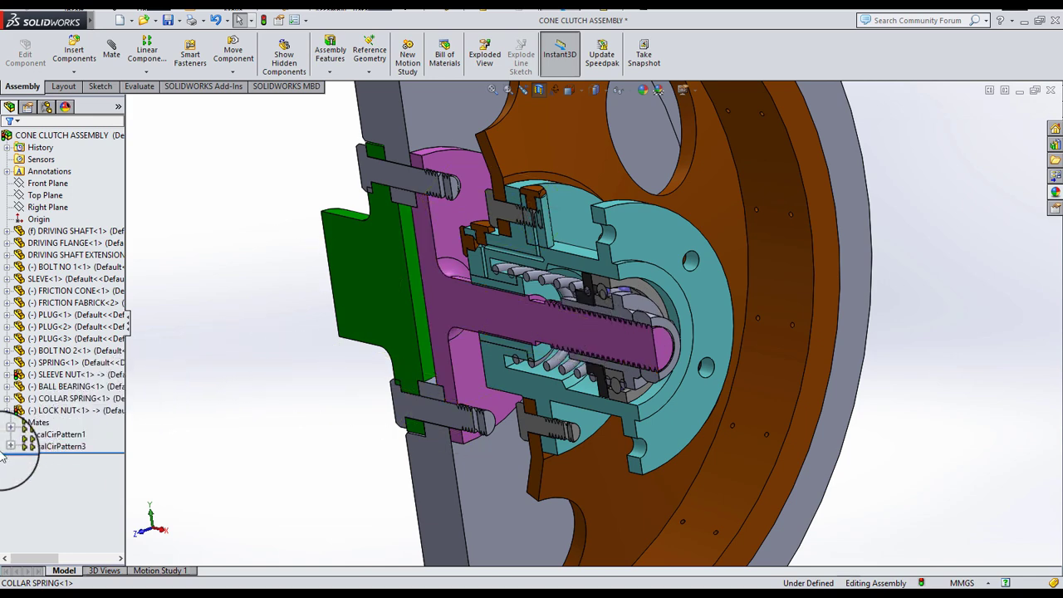
# - Delete the Coincident23 mate from the assembly's mates list
pyautogui.click(7, 422)
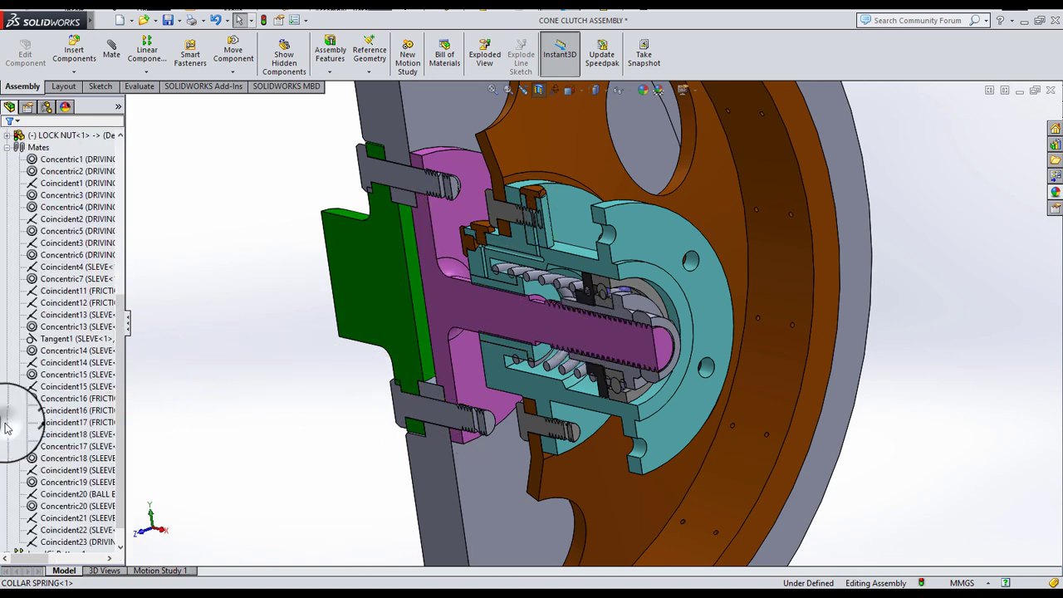
pyautogui.click(60, 532)
pyautogui.click(58, 515)
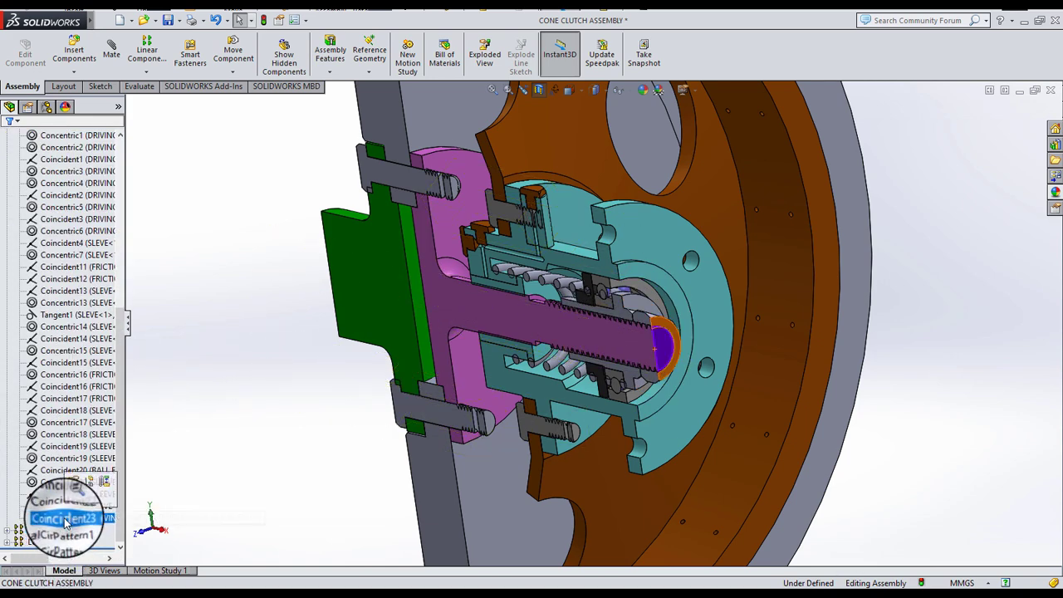
pyautogui.rightClick(54, 518)
pyautogui.click(100, 431)
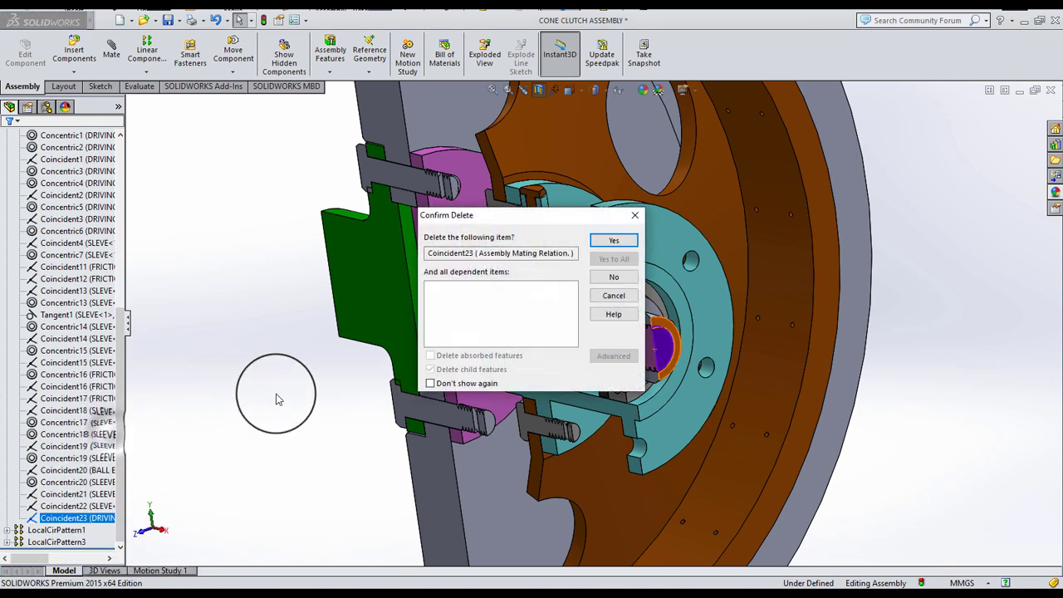
pyautogui.click(603, 244)
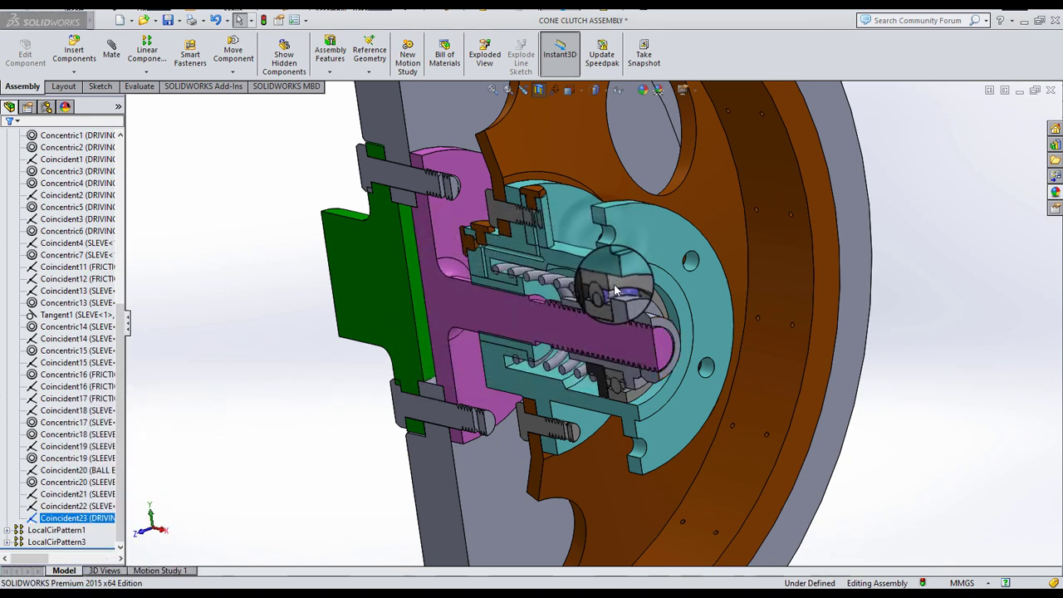
# - Delete the Coincident22 mate as well
pyautogui.scroll(-2, 602, 315)
pyautogui.scroll(-2, 601, 297)
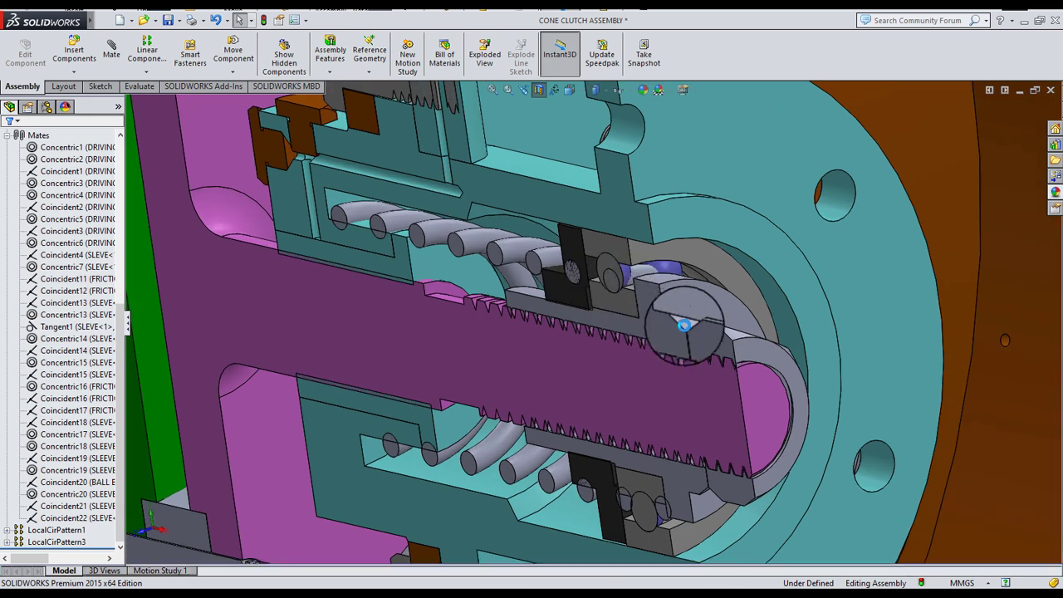
pyautogui.scroll(-2, 631, 299)
pyautogui.click(697, 312)
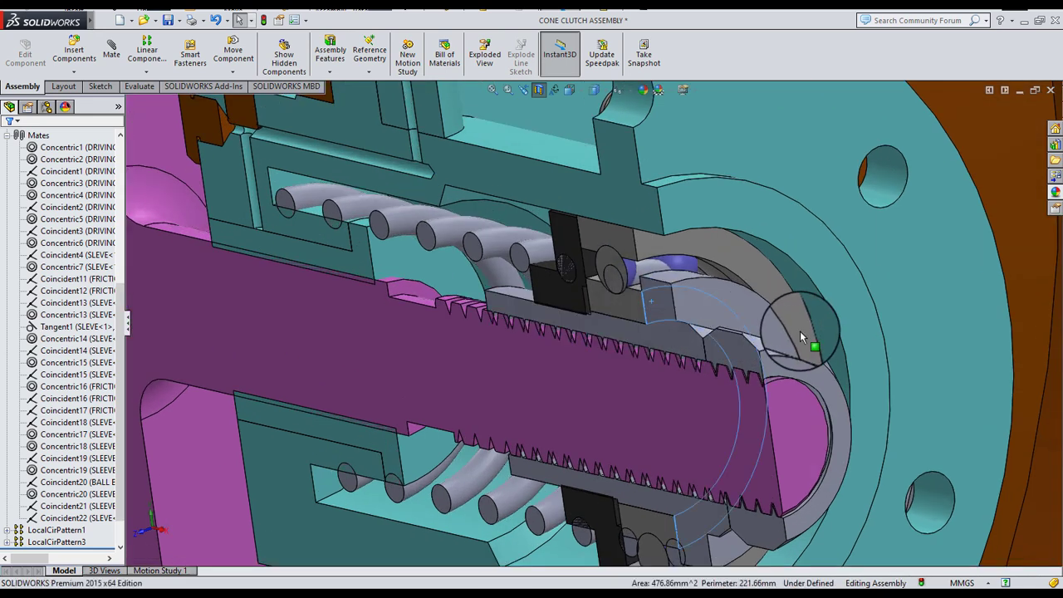
pyautogui.scroll(-1, 800, 331)
pyautogui.scroll(-2, 874, 348)
pyautogui.scroll(-1, 891, 351)
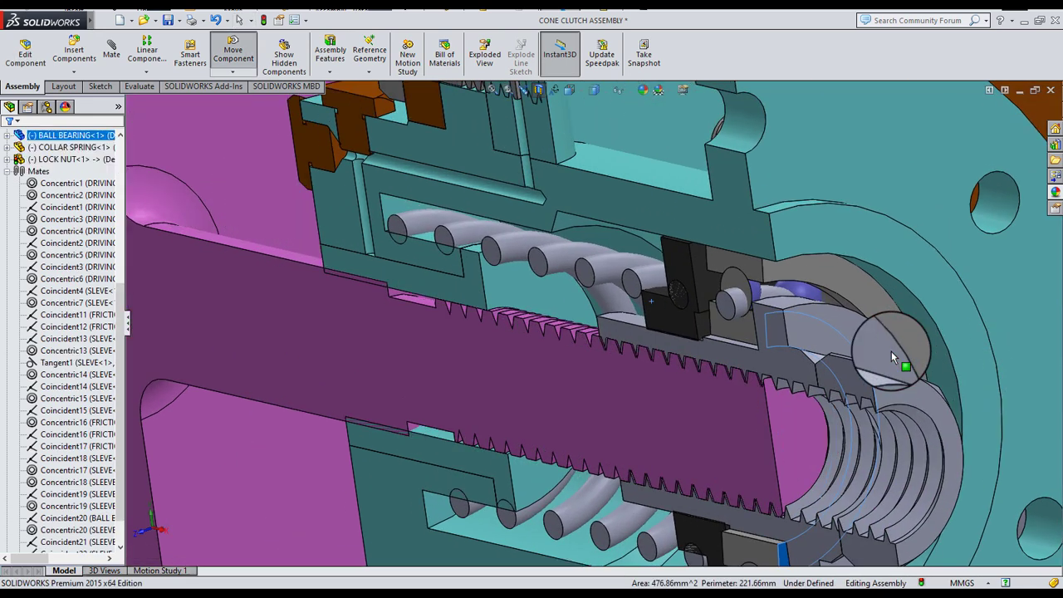
pyautogui.scroll(-1, 67, 511)
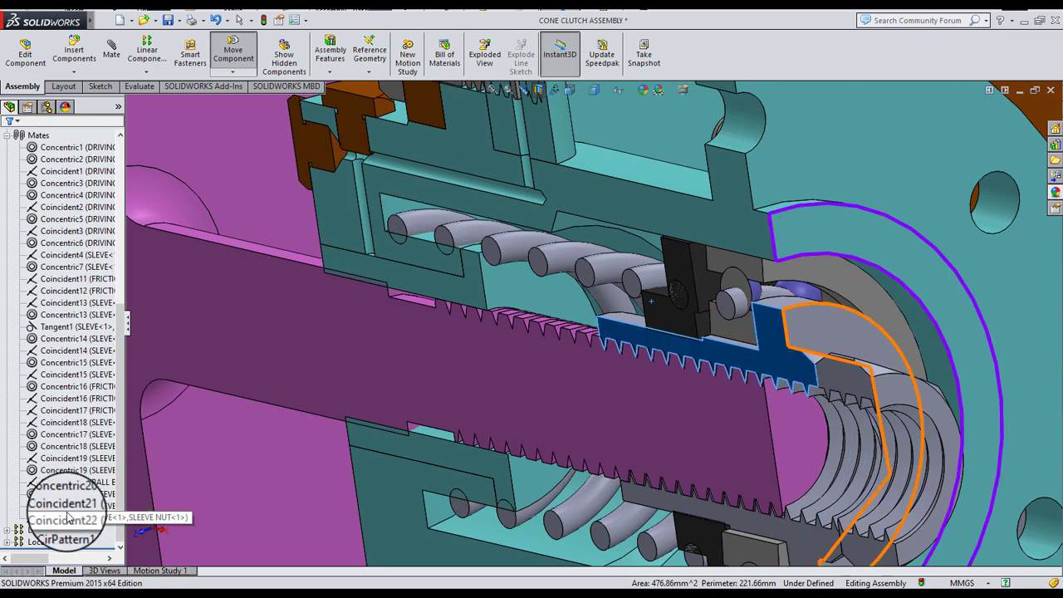
pyautogui.click(66, 516)
pyautogui.rightClick(67, 516)
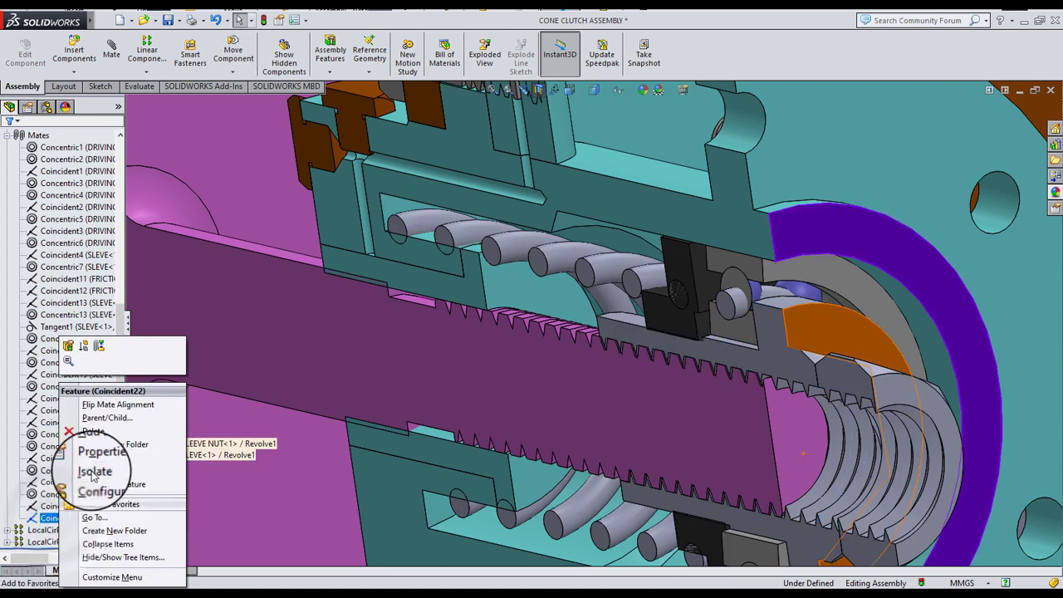
pyautogui.click(92, 431)
pyautogui.click(613, 238)
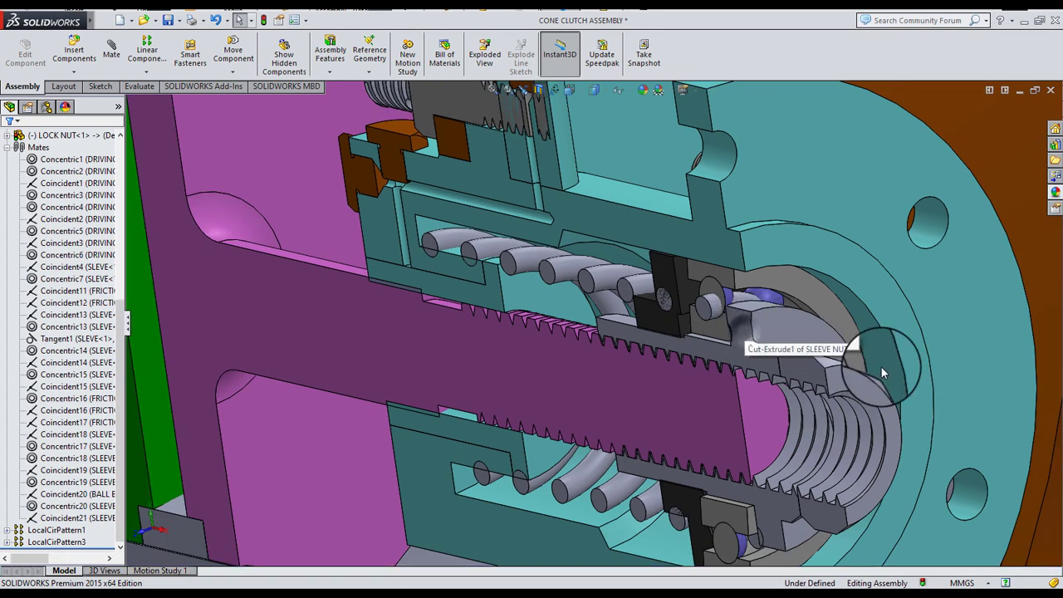
# - Pull the freed nut and bearing stack outward along the shaft
pyautogui.moveTo(881, 367); pyautogui.dragTo(1014, 399)
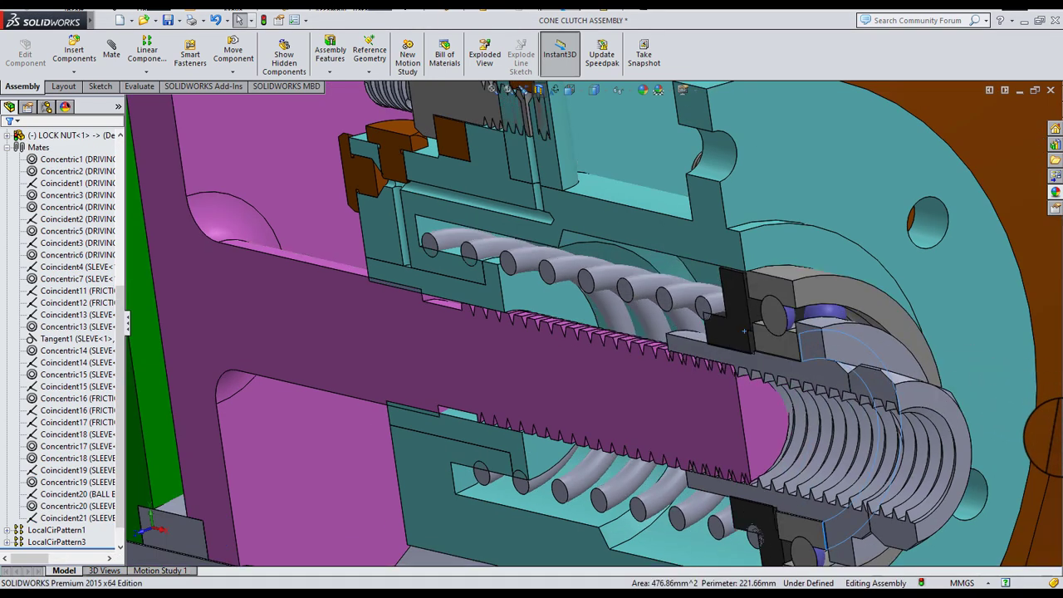
pyautogui.moveTo(744, 330)
pyautogui.mouseDown()
pyautogui.moveTo(768, 359)
pyautogui.moveTo(750, 346)
pyautogui.mouseUp()
pyautogui.moveTo(811, 328)
pyautogui.mouseDown()
pyautogui.moveTo(916, 341)
pyautogui.moveTo(978, 373)
pyautogui.moveTo(1057, 381)
pyautogui.moveTo(706, 357)
pyautogui.mouseUp()
pyautogui.press('Escape')
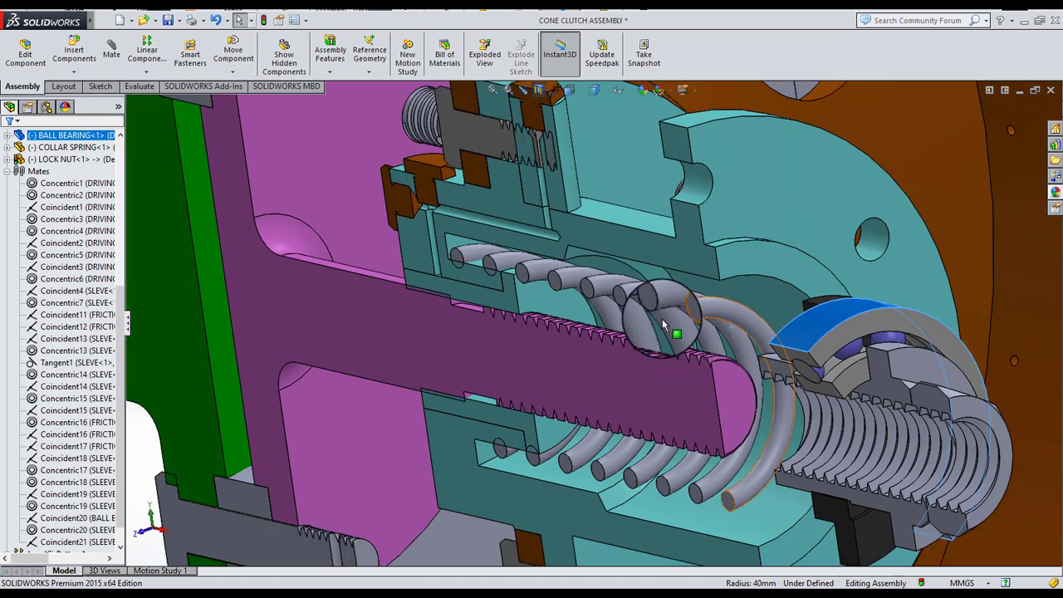
# - Turn off the section view to show the whole uncut clutch
pyautogui.press('f')
pyautogui.click(539, 90)
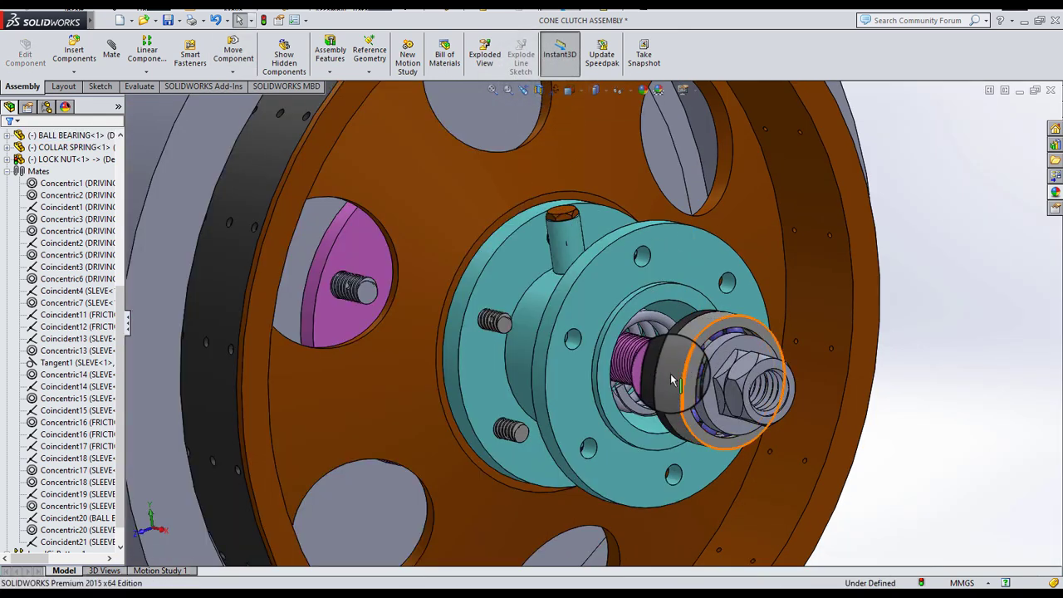
pyautogui.scroll(-3, 693, 382)
# - Mate the spring's end face coincident with the COLLAR SPRING face
pyautogui.click(111, 58)
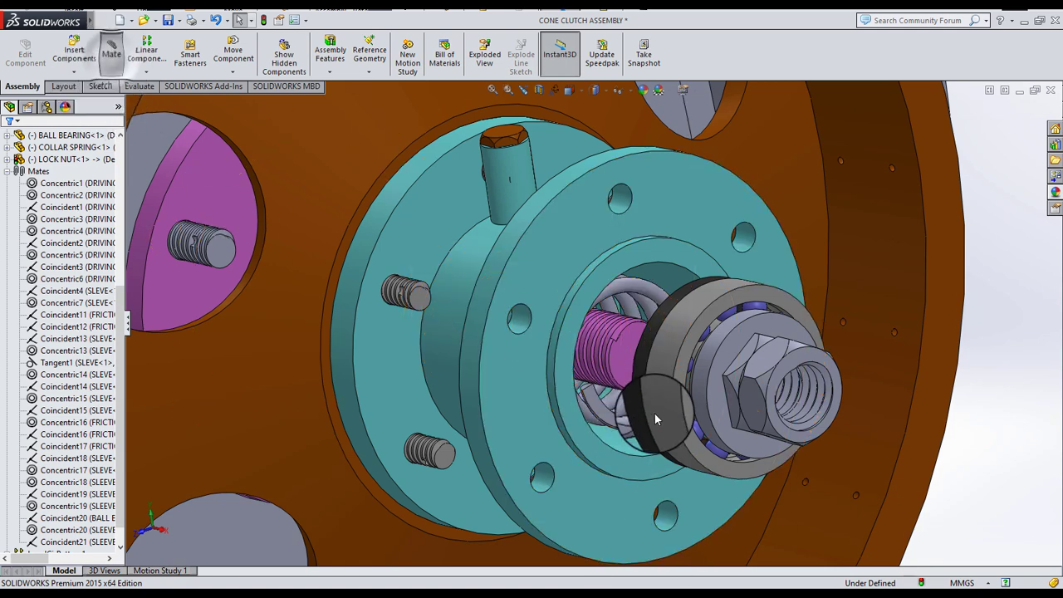
pyautogui.scroll(-2, 615, 407)
pyautogui.click(592, 404)
pyautogui.scroll(3, 618, 399)
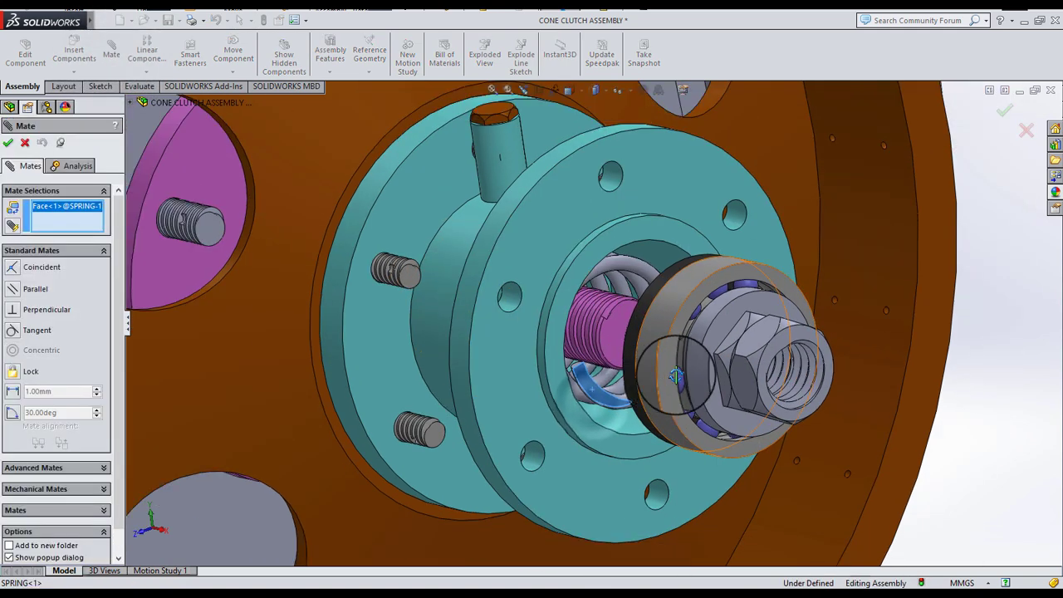
pyautogui.moveTo(664, 380)
pyautogui.mouseDown(button='middle')
pyautogui.moveTo(726, 387)
pyautogui.moveTo(712, 391)
pyautogui.moveTo(722, 396)
pyautogui.mouseUp(button='middle')
pyautogui.scroll(-3, 655, 338)
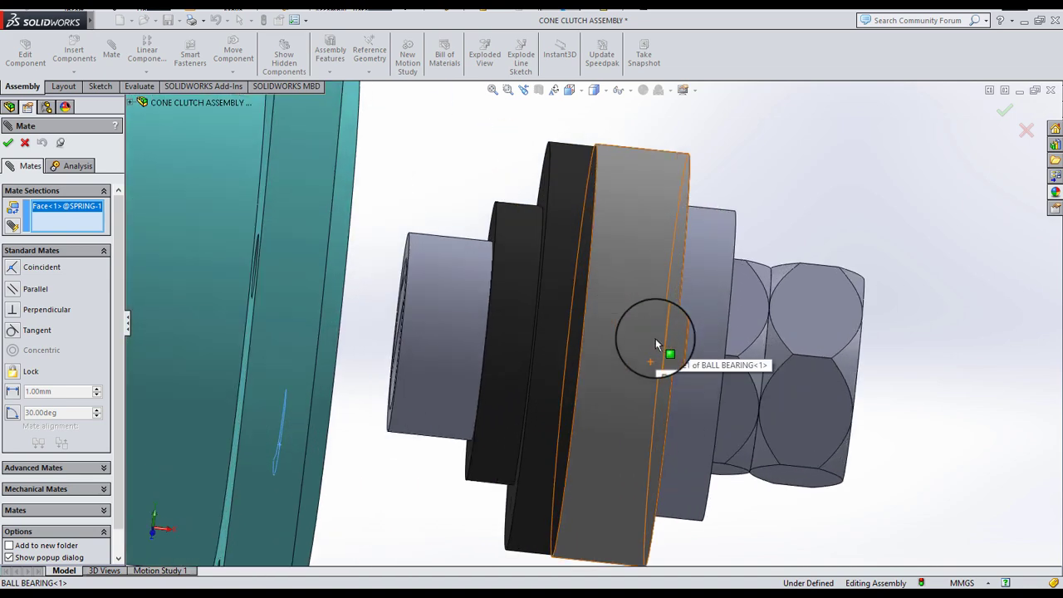
pyautogui.moveTo(504, 267); pyautogui.dragTo(467, 253, button='middle')
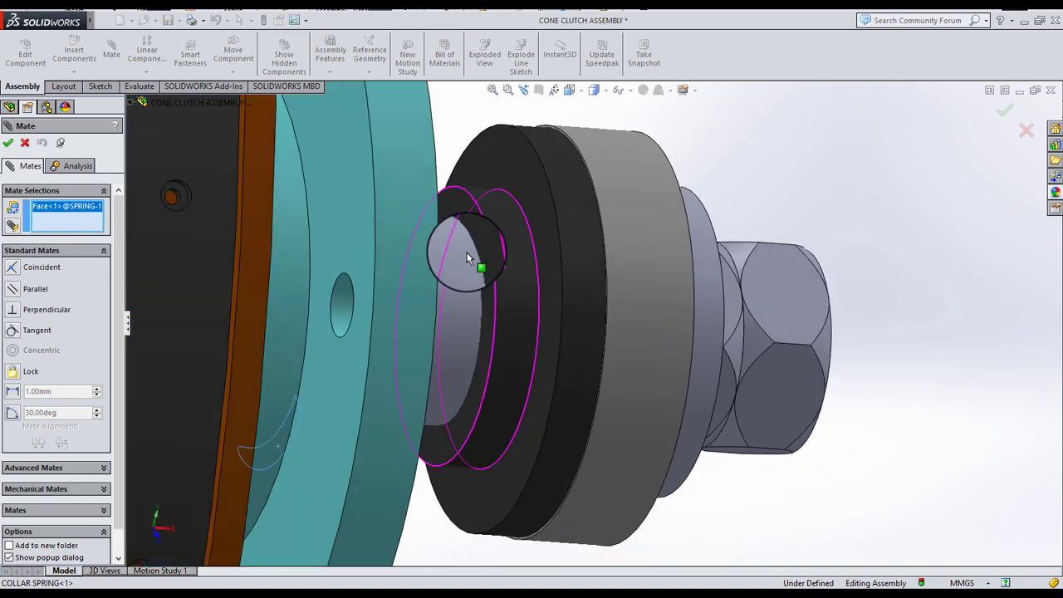
pyautogui.scroll(-2, 497, 229)
pyautogui.click(509, 210)
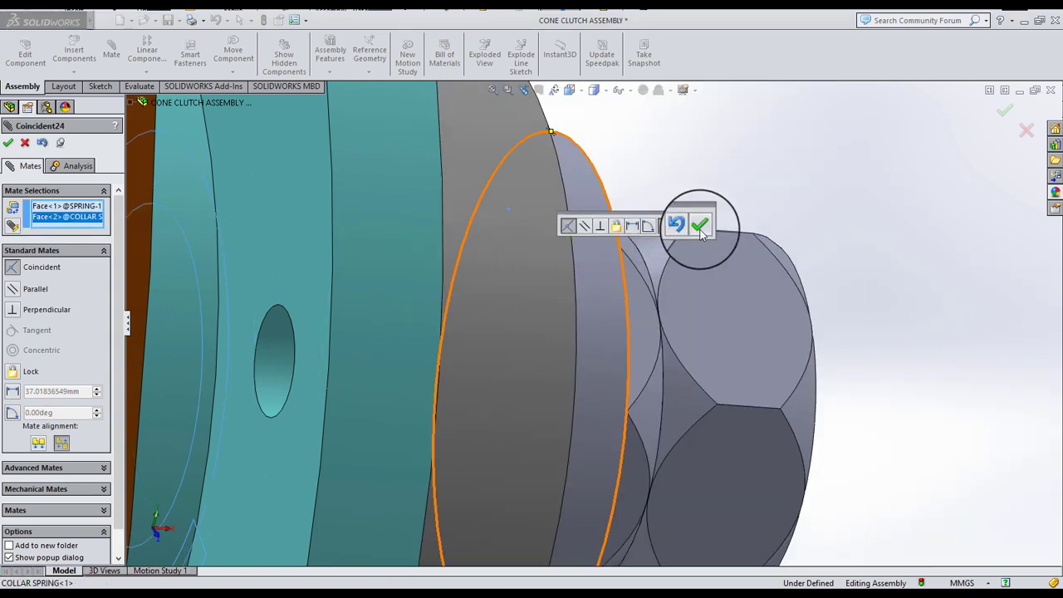
pyautogui.click(701, 231)
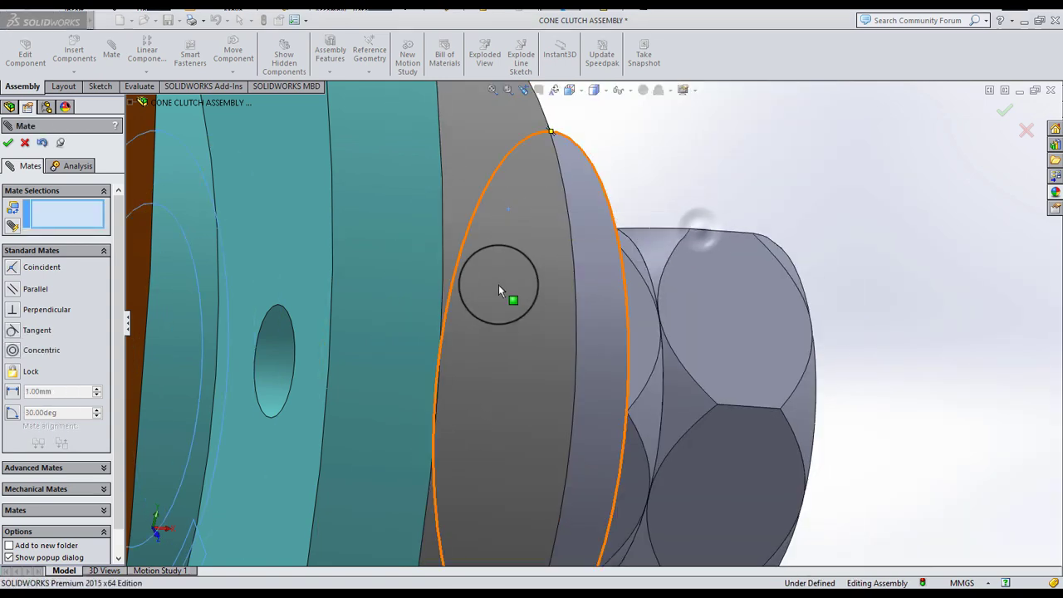
# - Fit the whole clutch assembly in view and close the Mate setup
pyautogui.scroll(3, 513, 299)
pyautogui.scroll(2, 498, 316)
pyautogui.hotkey('ctrl', '7')
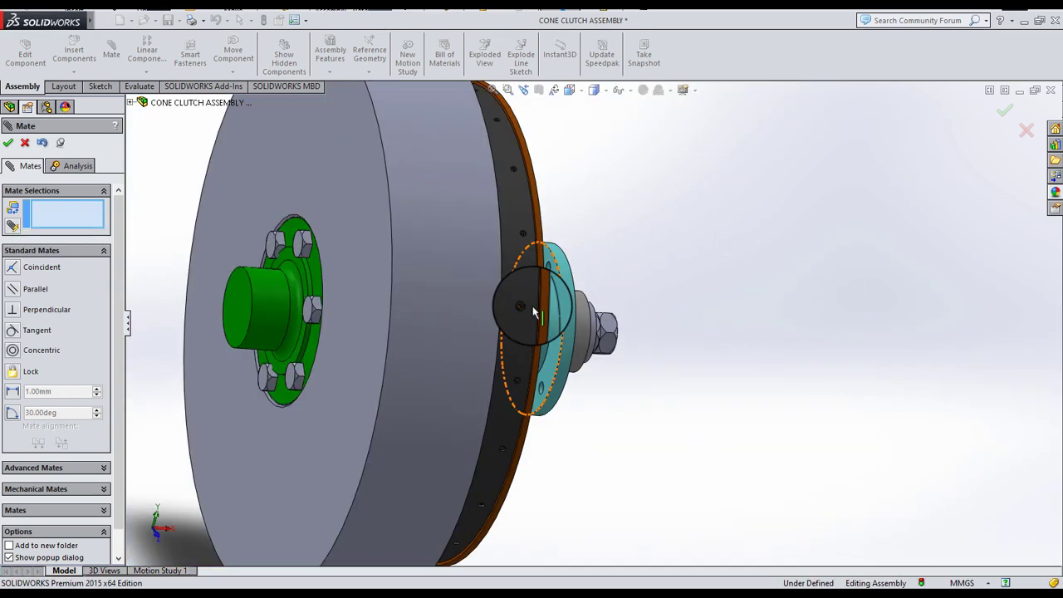
pyautogui.click(25, 150)
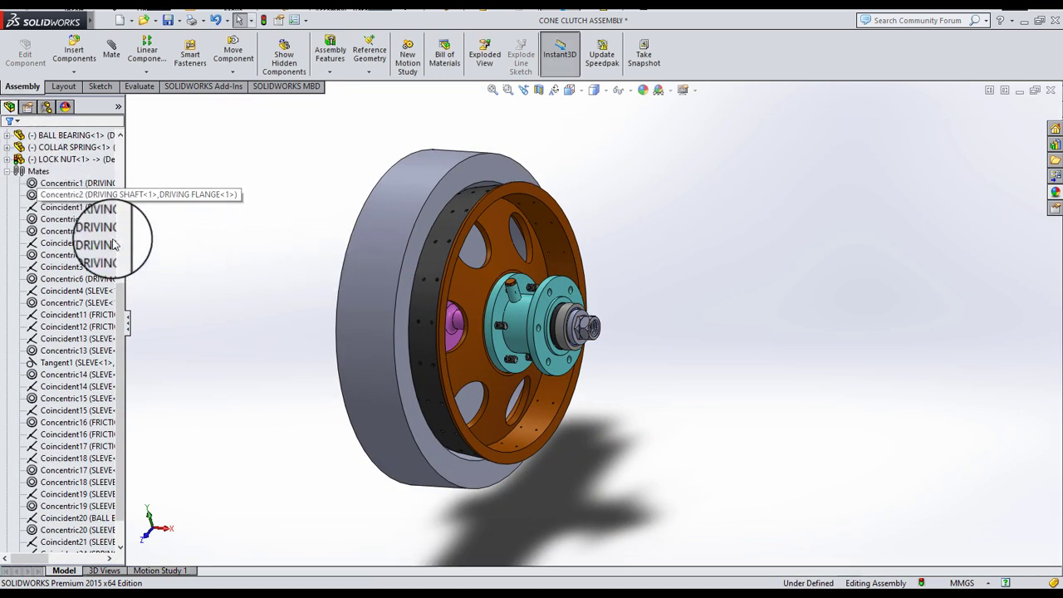
# - Section the clutch along the Front Plane and turn it side-on
pyautogui.scroll(7, 88, 216)
pyautogui.click(50, 184)
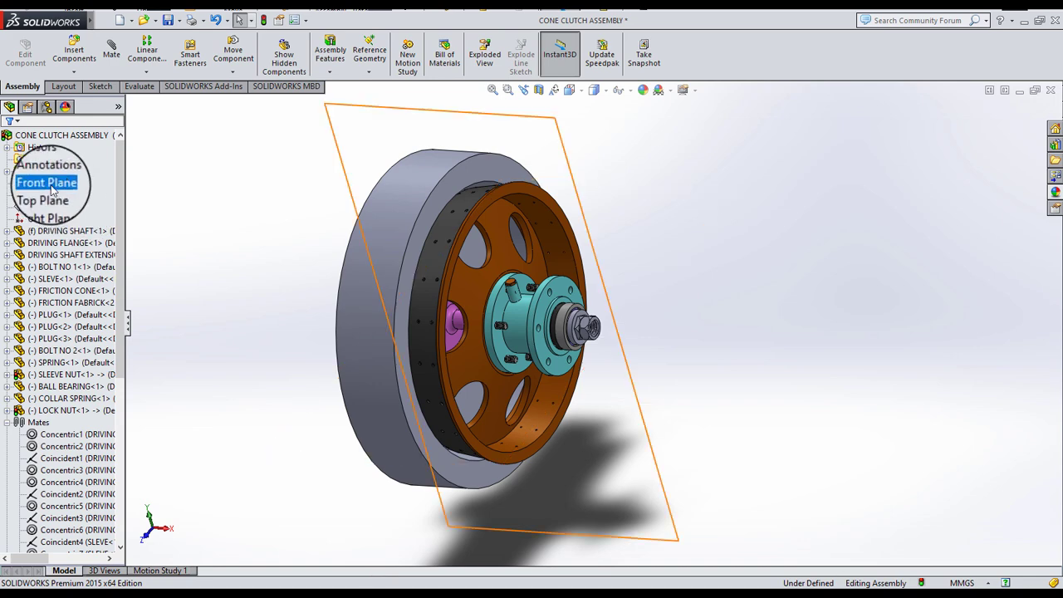
pyautogui.click(538, 89)
pyautogui.click(12, 129)
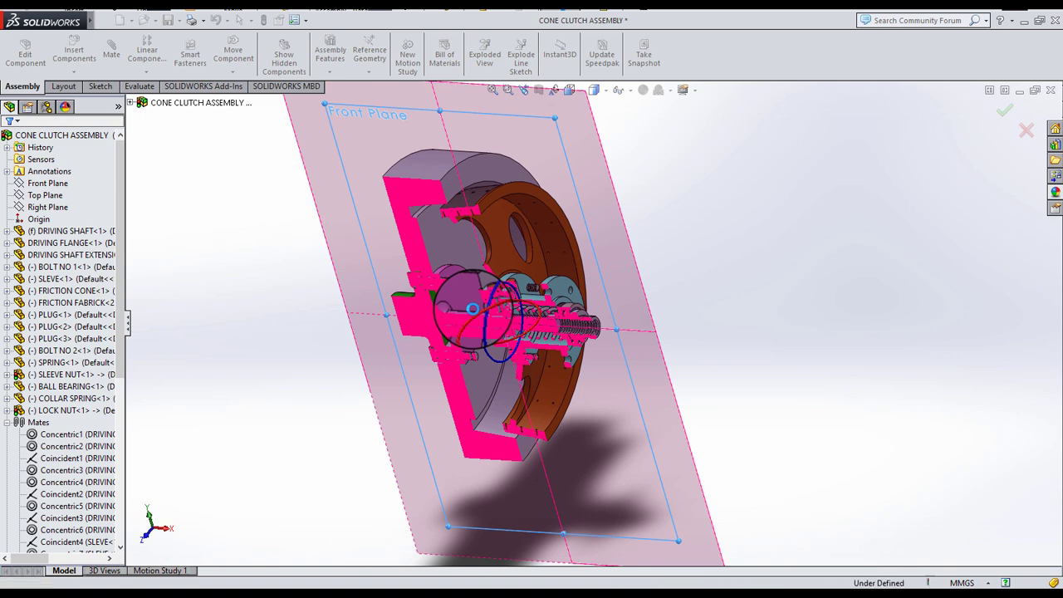
pyautogui.click(297, 287)
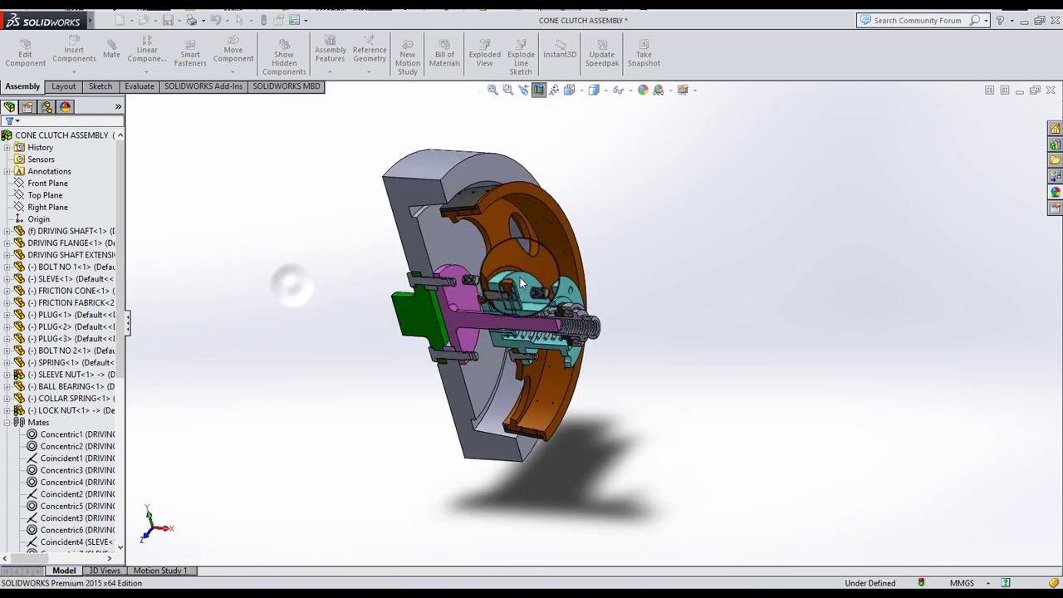
pyautogui.moveTo(532, 264)
pyautogui.mouseDown(button='middle')
pyautogui.moveTo(486, 243)
pyautogui.moveTo(451, 266)
pyautogui.mouseUp(button='middle')
pyautogui.scroll(-3, 525, 266)
# - Nudge the friction cone slightly and orbit to look inside it
pyautogui.moveTo(451, 267); pyautogui.dragTo(440, 256)
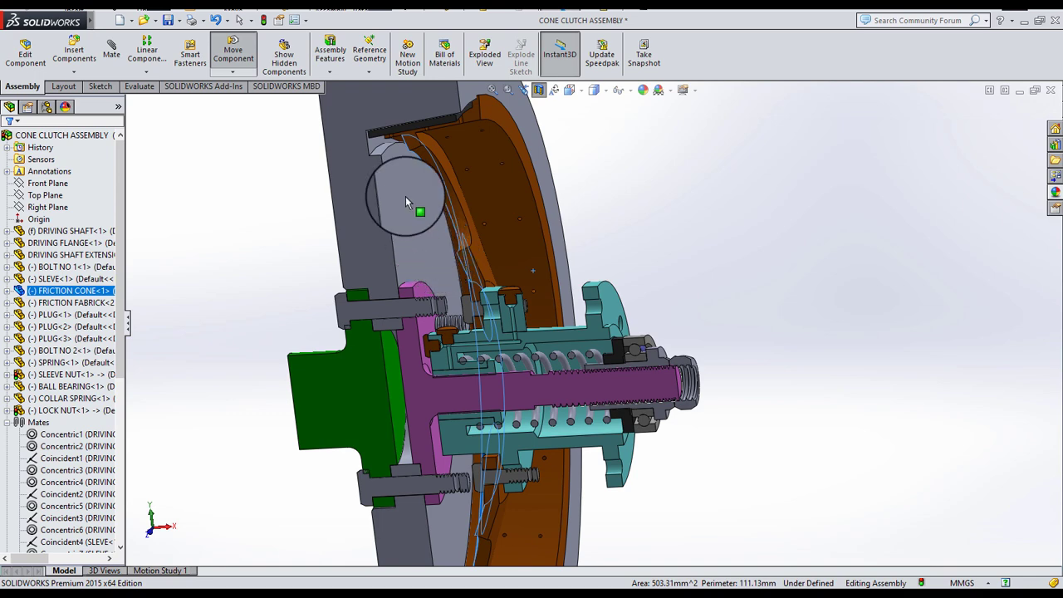
pyautogui.press('Escape')
pyautogui.moveTo(406, 196)
pyautogui.mouseDown(button='middle')
pyautogui.moveTo(442, 234)
pyautogui.moveTo(465, 209)
pyautogui.moveTo(472, 175)
pyautogui.moveTo(545, 225)
pyautogui.moveTo(505, 284)
pyautogui.mouseUp(button='middle')
pyautogui.scroll(-5, 543, 236)
pyautogui.moveTo(545, 356)
pyautogui.mouseDown(button='middle')
pyautogui.moveTo(486, 368)
pyautogui.moveTo(479, 384)
pyautogui.moveTo(537, 381)
pyautogui.mouseUp(button='middle')
pyautogui.moveTo(635, 364)
pyautogui.mouseDown(button='middle')
pyautogui.moveTo(640, 351)
pyautogui.moveTo(676, 368)
pyautogui.moveTo(782, 357)
pyautogui.mouseUp(button='middle')
# - Reveal the friction fabric behind the cone and begin a new mate on the driving flange
pyautogui.press('Tab')
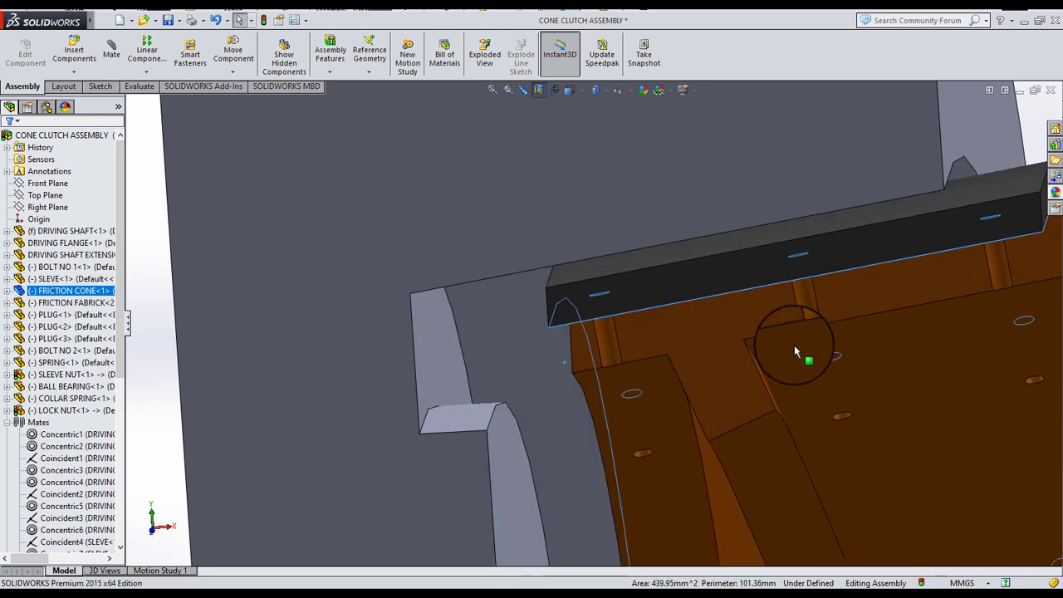
pyautogui.click(795, 356)
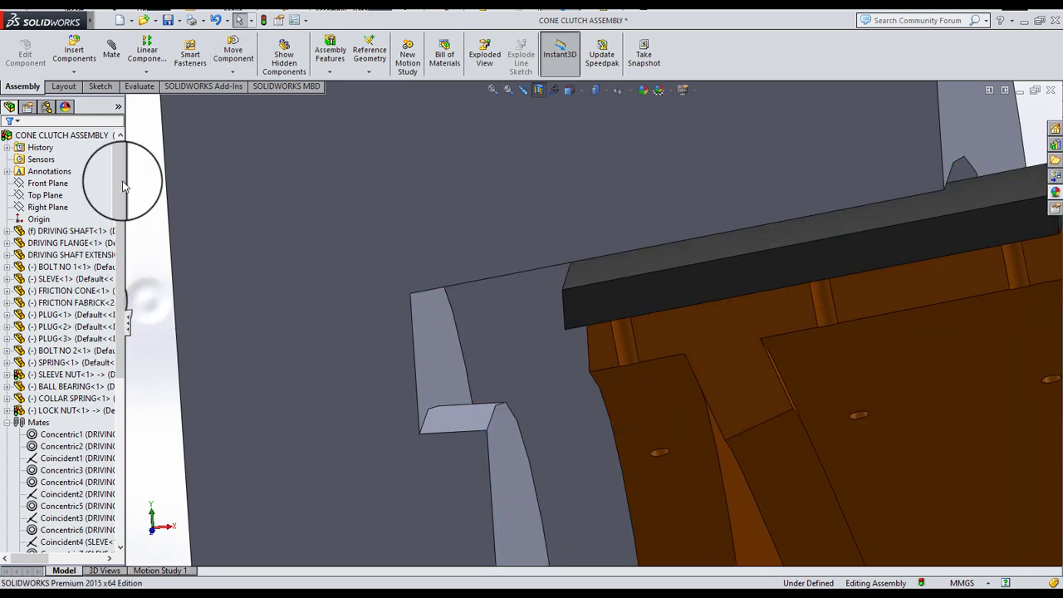
pyautogui.click(111, 48)
pyautogui.moveTo(499, 361); pyautogui.dragTo(422, 357, button='middle')
# - Mate the driving flange face coincident with the friction cone face
pyautogui.click(422, 357)
pyautogui.scroll(-5, 531, 357)
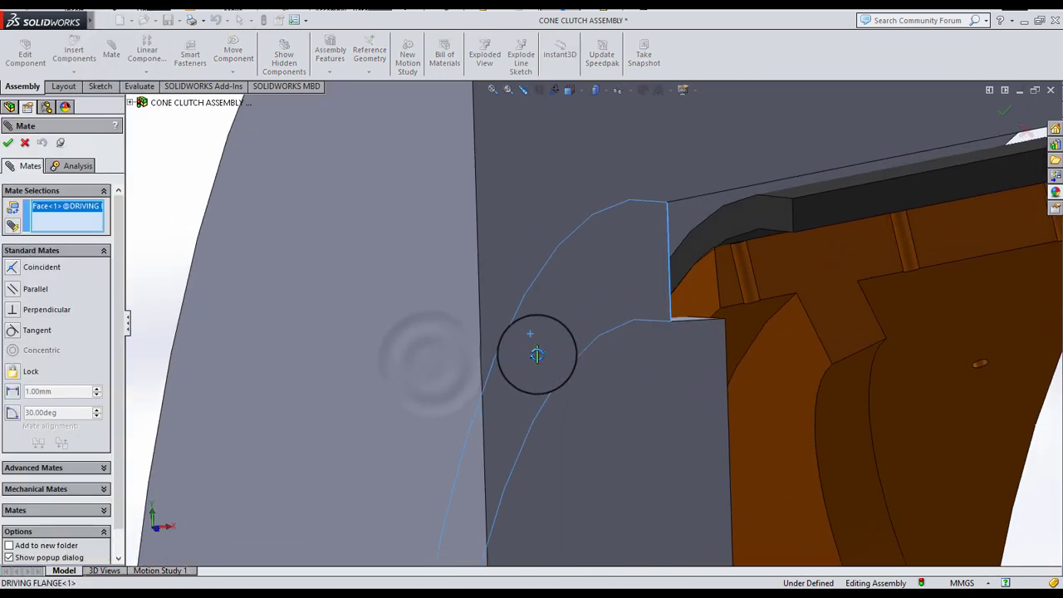
pyautogui.click(711, 295)
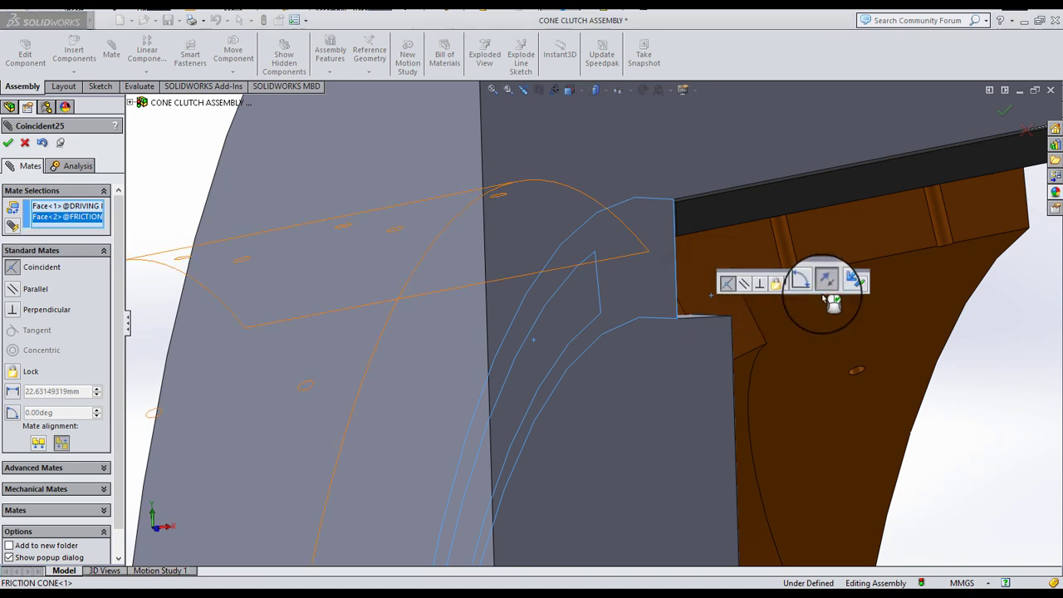
pyautogui.click(860, 285)
pyautogui.scroll(5, 727, 350)
pyautogui.scroll(3, 690, 361)
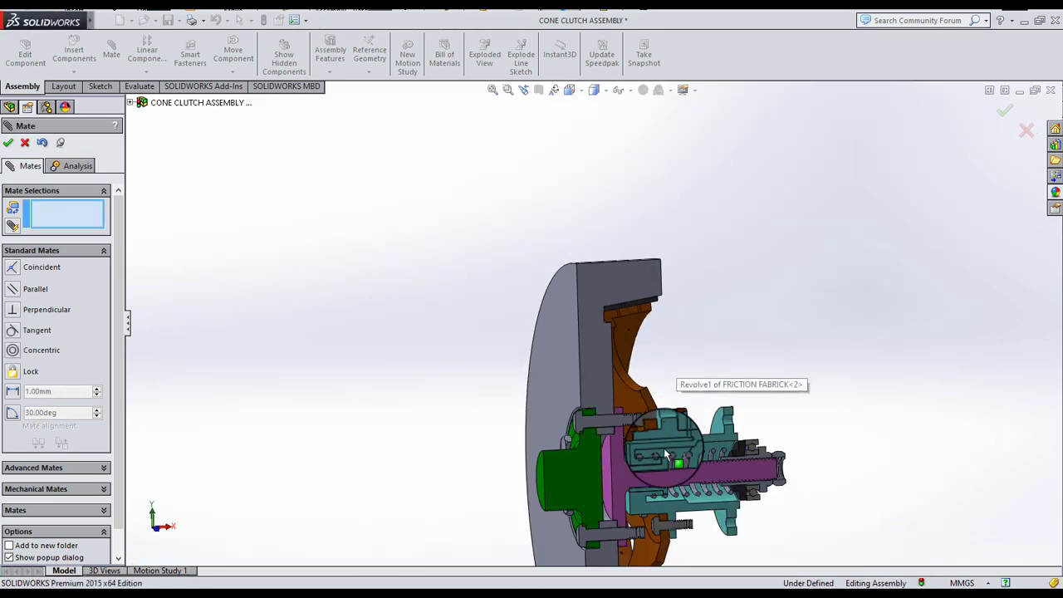
# - Zoom in on the shaft, pick a sleeve face, close the mate setup, and select a spring coil
pyautogui.moveTo(622, 463)
pyautogui.mouseDown(button='middle')
pyautogui.moveTo(660, 473)
pyautogui.moveTo(632, 431)
pyautogui.moveTo(626, 473)
pyautogui.moveTo(641, 453)
pyautogui.mouseUp(button='middle')
pyautogui.scroll(-2, 642, 499)
pyautogui.scroll(-2, 642, 475)
pyautogui.scroll(-1, 641, 454)
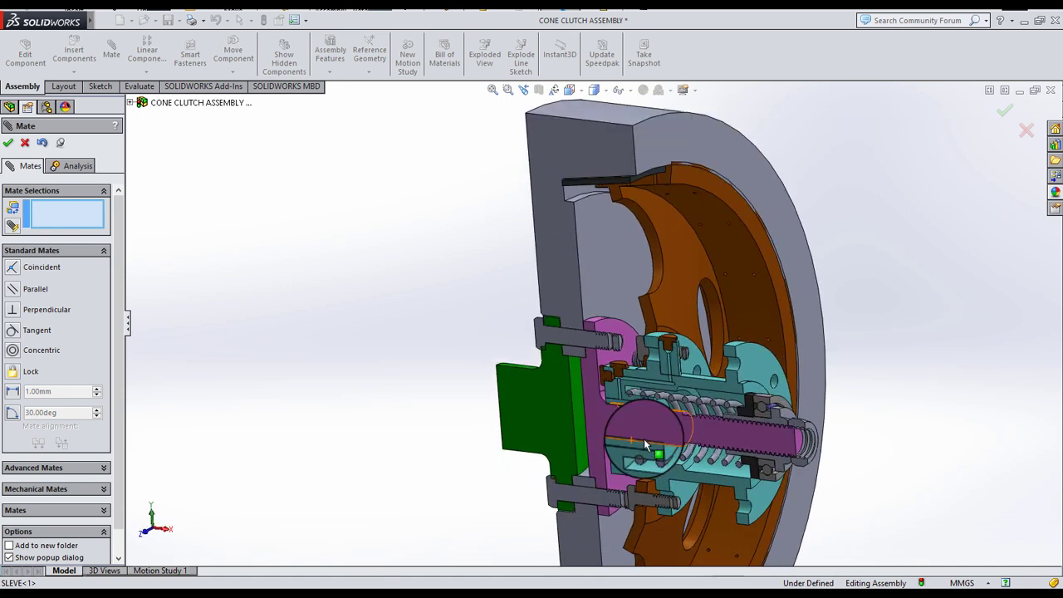
pyautogui.scroll(-1, 644, 438)
pyautogui.scroll(-2, 640, 435)
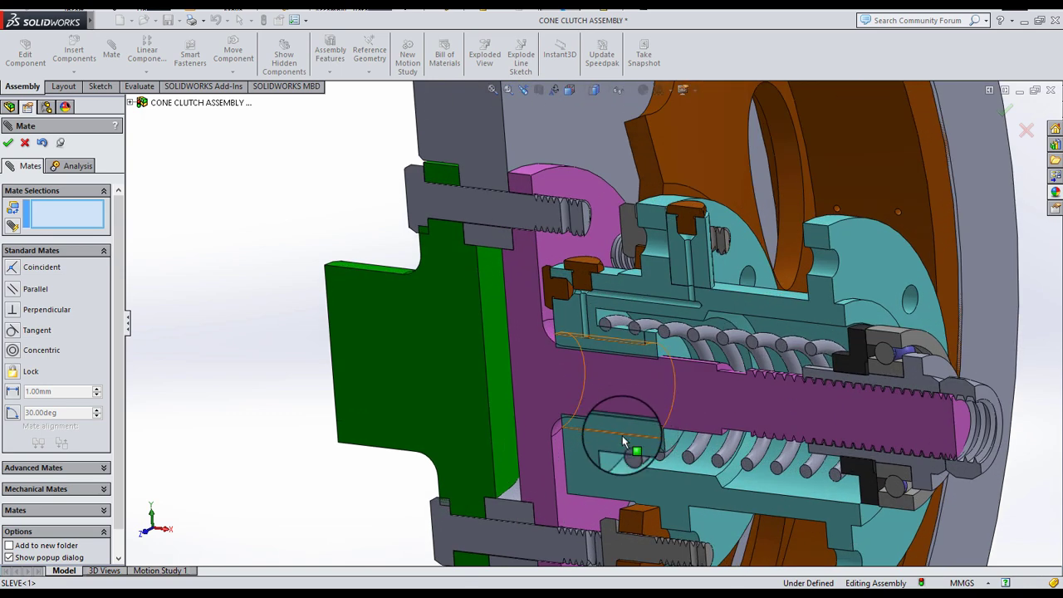
pyautogui.scroll(-3, 638, 408)
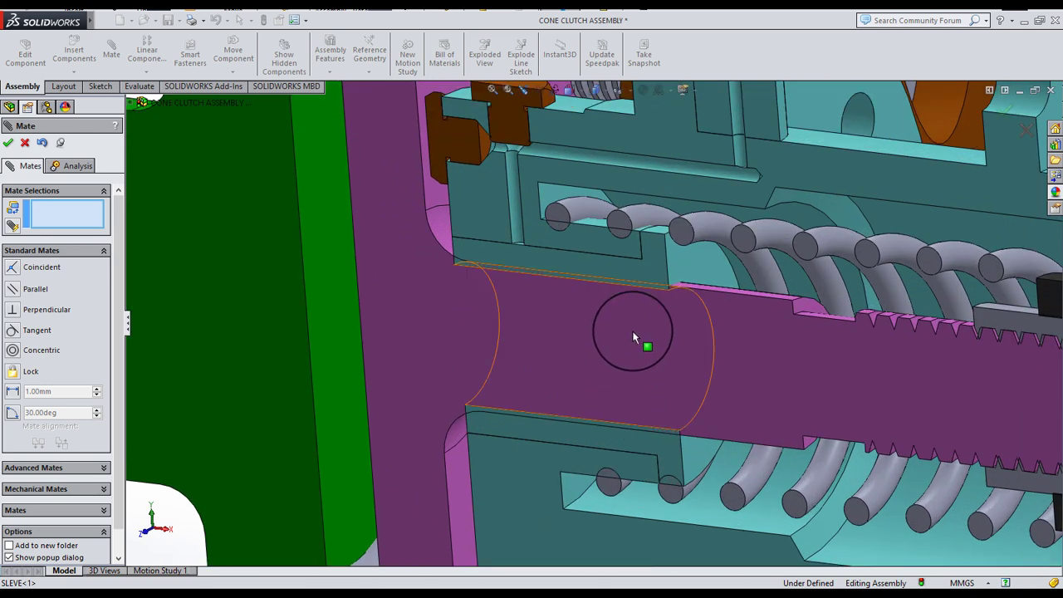
pyautogui.click(655, 256)
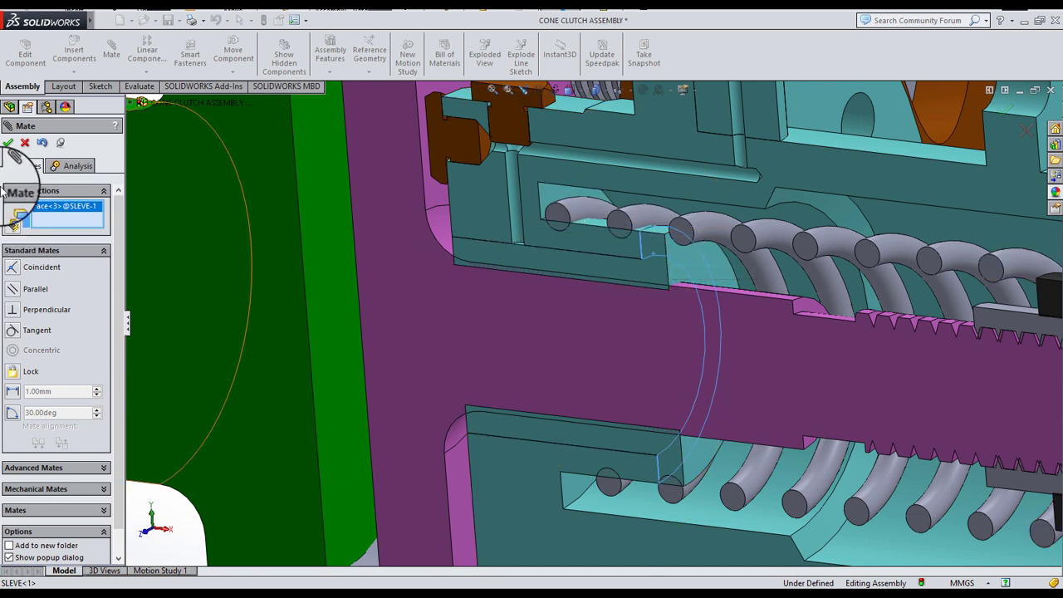
pyautogui.click(25, 142)
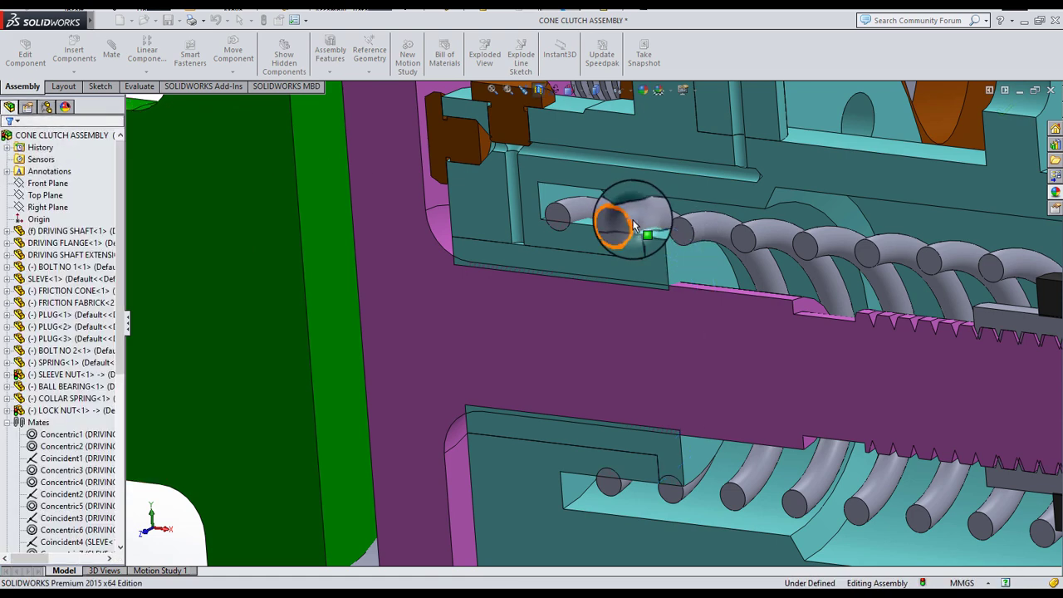
pyautogui.click(638, 217)
# - Open the SPRING<1> component as its own part
pyautogui.click(639, 217)
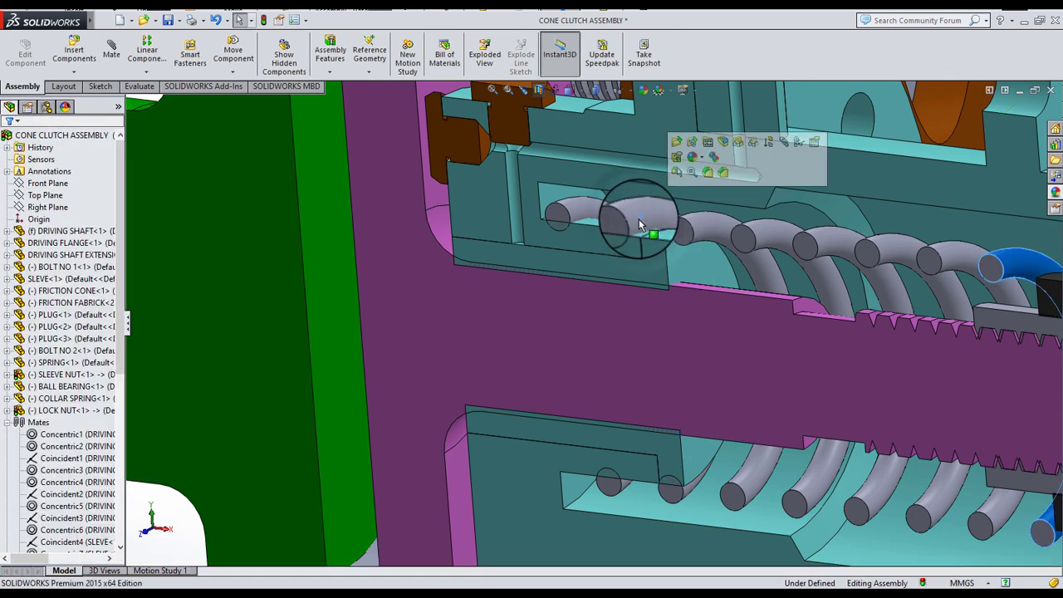
pyautogui.rightClick(42, 362)
pyautogui.click(47, 240)
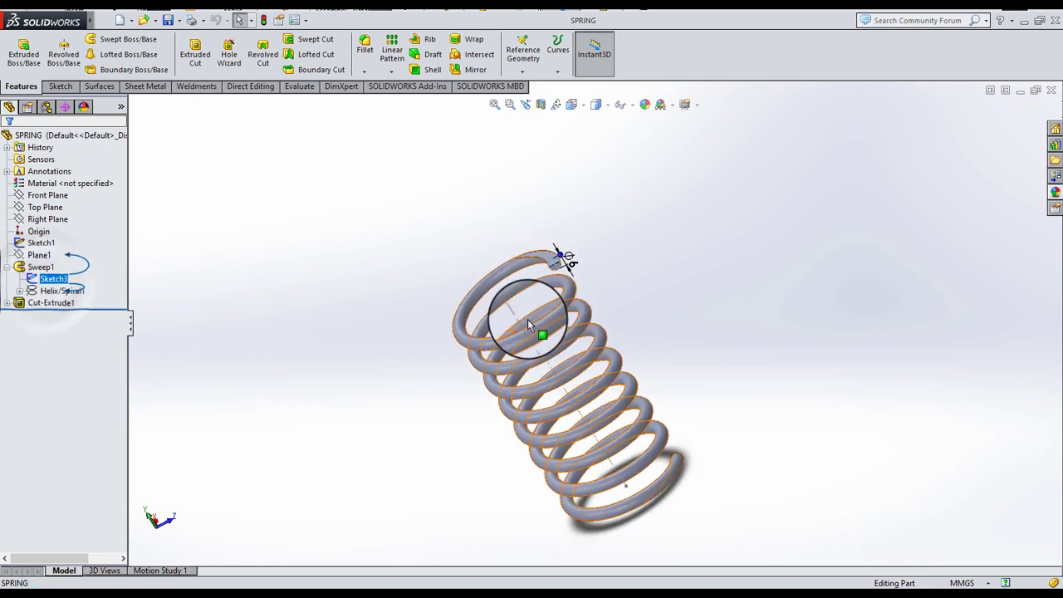
pyautogui.keyDown('ctrl'); pyautogui.moveTo(562, 255); pyautogui.dragTo(569, 156, button='middle'); pyautogui.keyUp('ctrl')
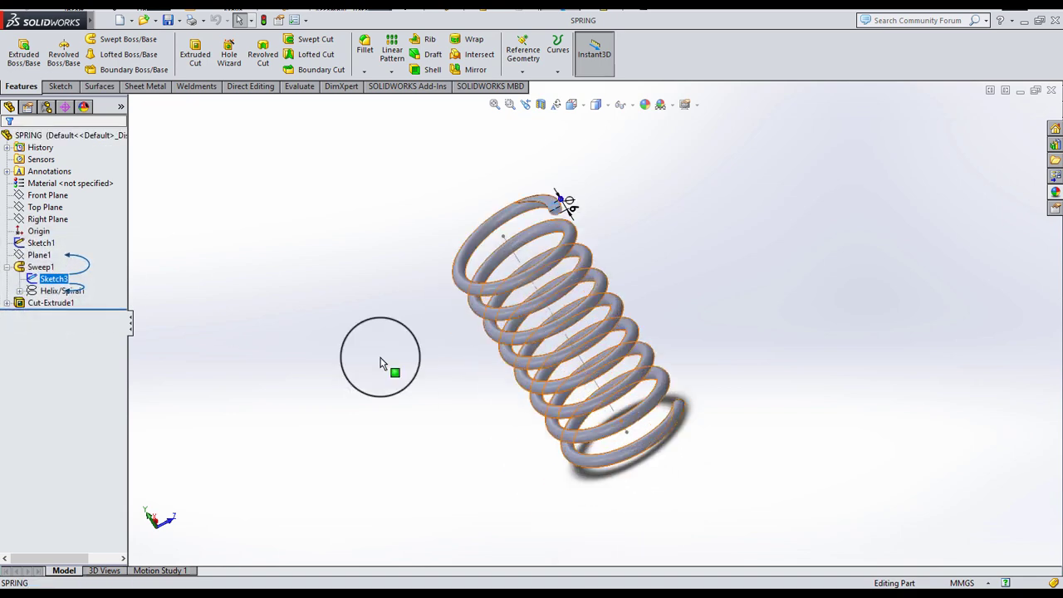
# - Expand Sweep1 and Helix/Spiral1 in the tree and select Sketch2
pyautogui.keyDown('ctrl'); pyautogui.click(35, 258); pyautogui.keyUp('ctrl')
pyautogui.click(36, 259)
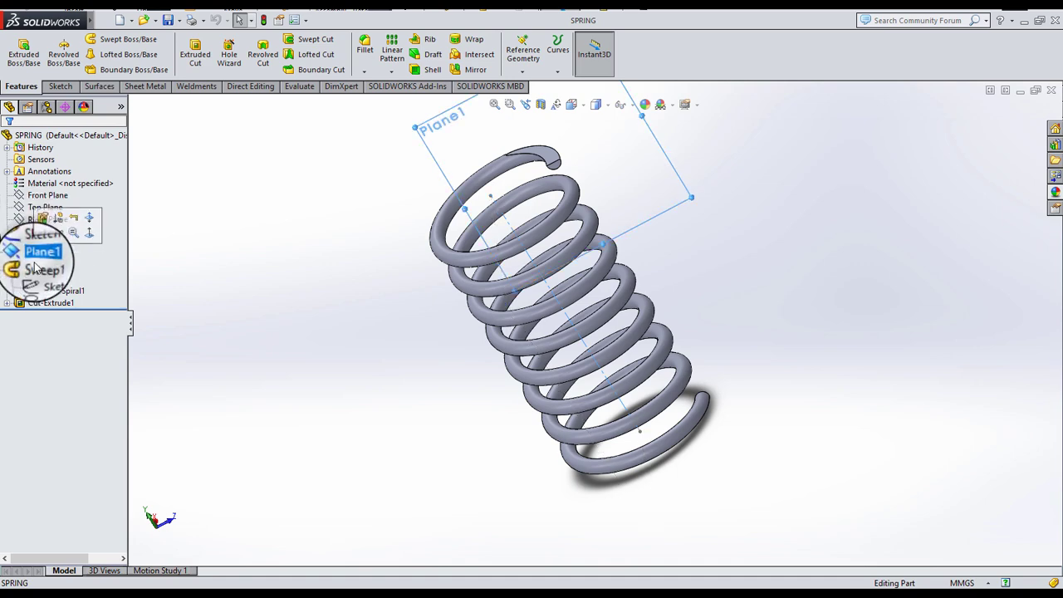
pyautogui.keyDown('ctrl'); pyautogui.click(37, 272); pyautogui.keyUp('ctrl')
pyautogui.click(37, 270)
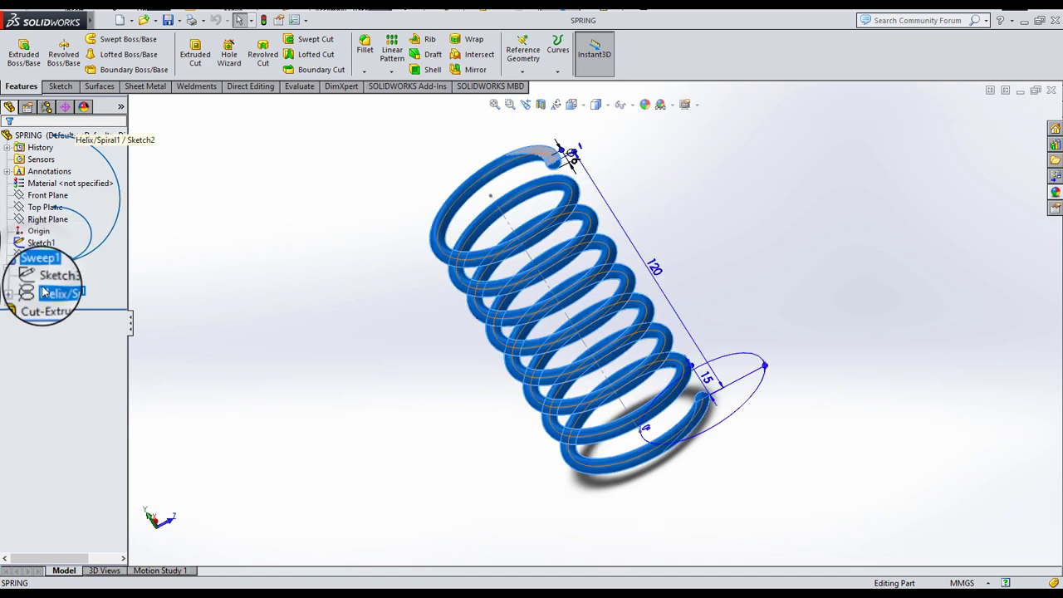
pyautogui.click(38, 290)
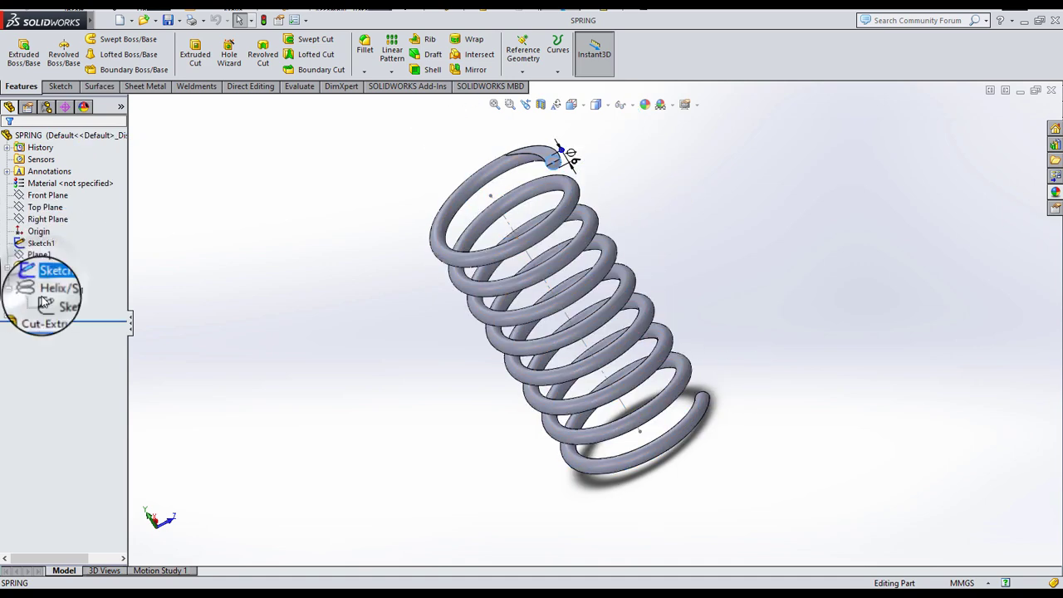
pyautogui.click(43, 301)
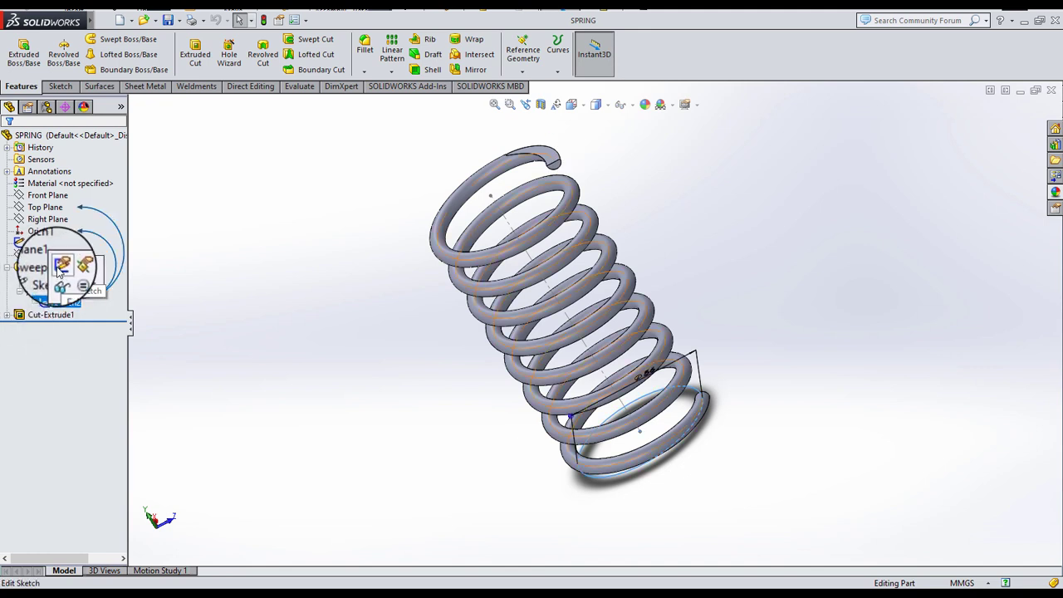
# - Edit Sketch2 in top view, change the helix diameter Ø56 to Ø59, and exit the sketch
pyautogui.click(58, 272)
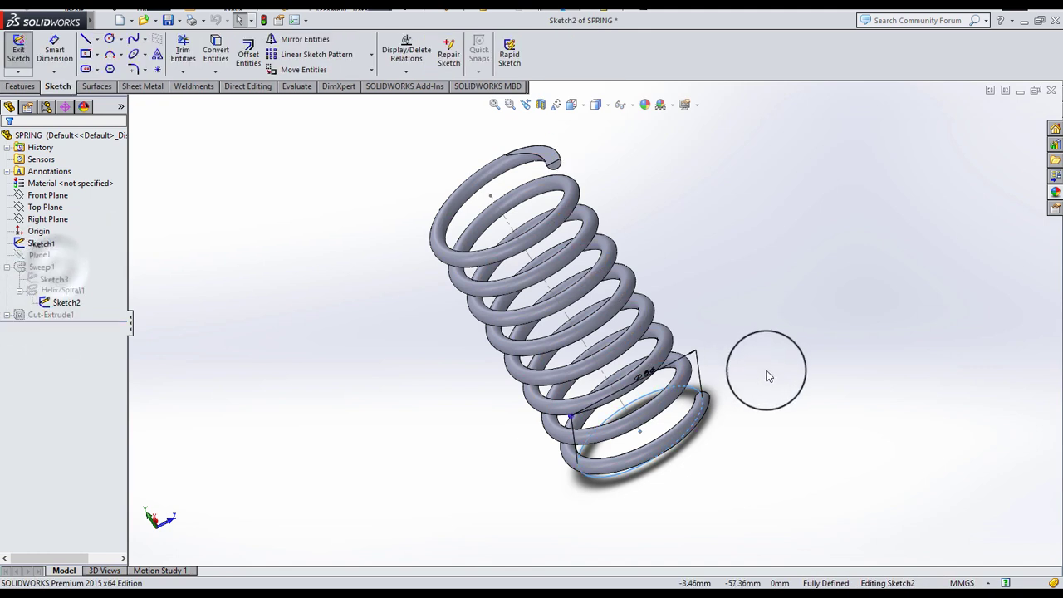
pyautogui.click(582, 108)
pyautogui.click(636, 171)
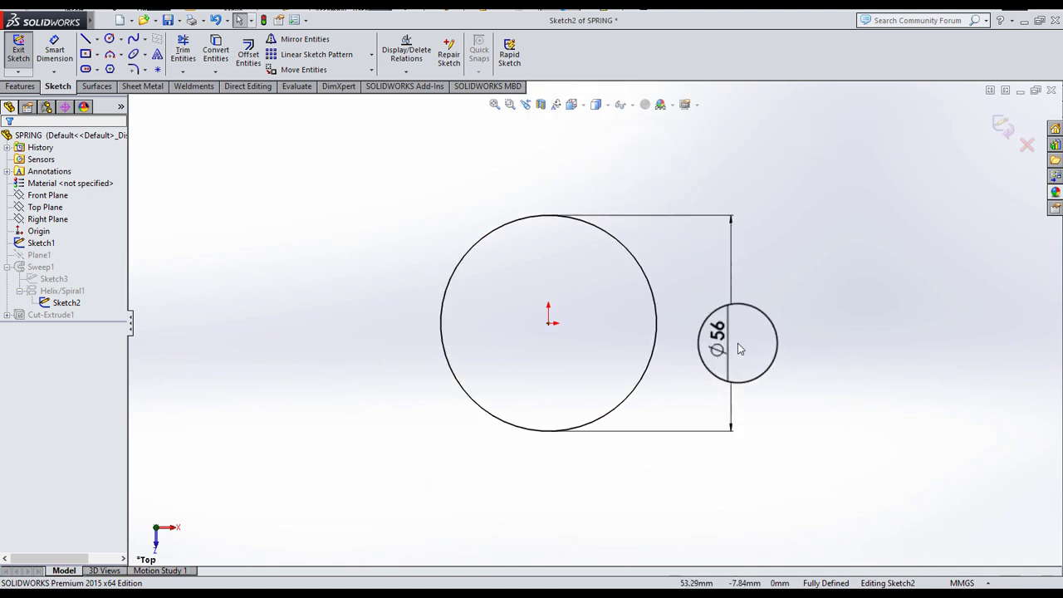
pyautogui.doubleClick(724, 336)
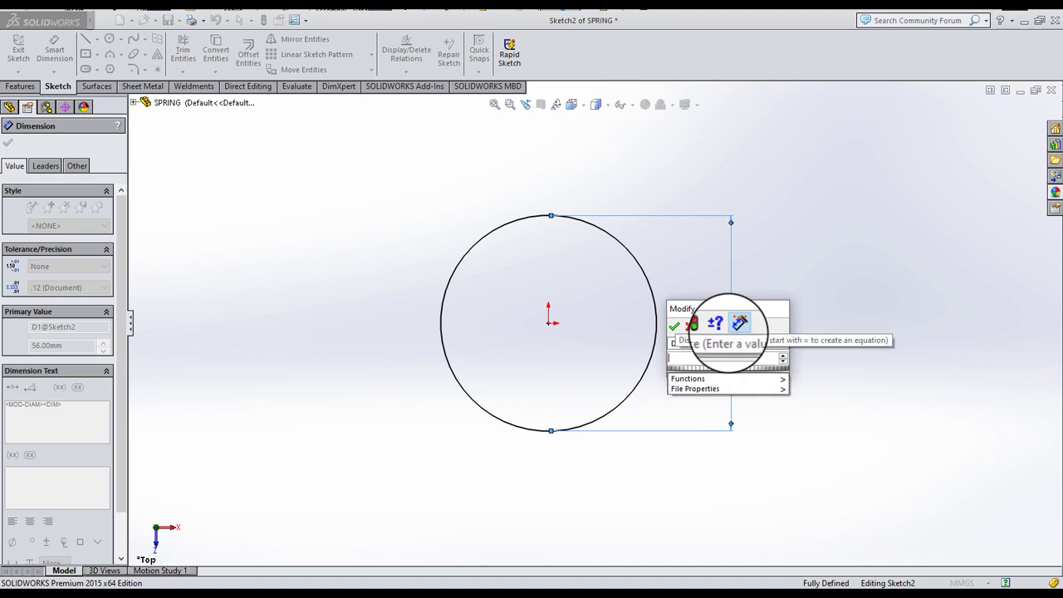
pyautogui.write('56-')
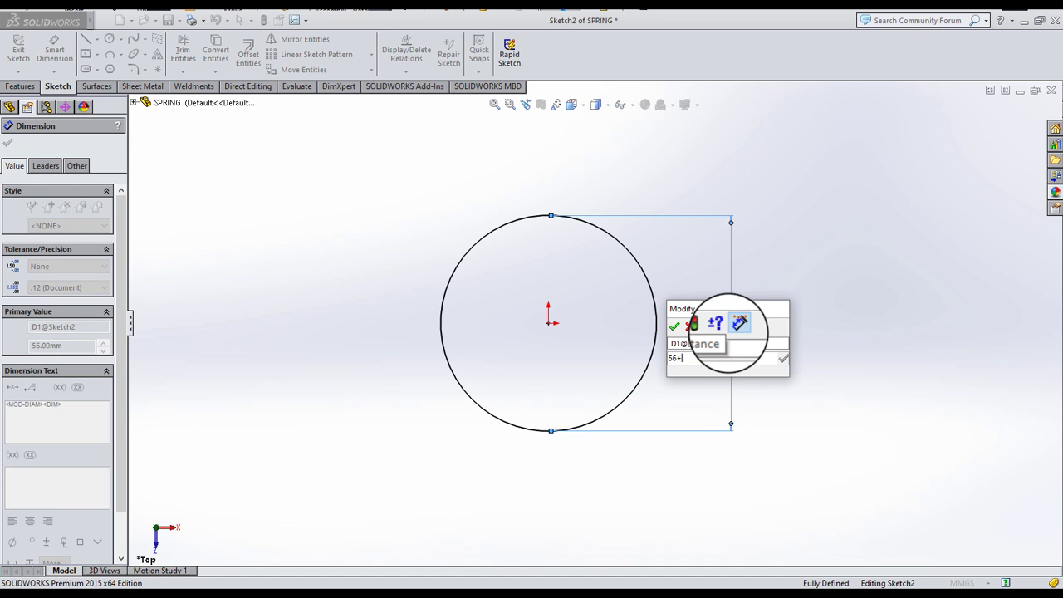
pyautogui.click(739, 323)
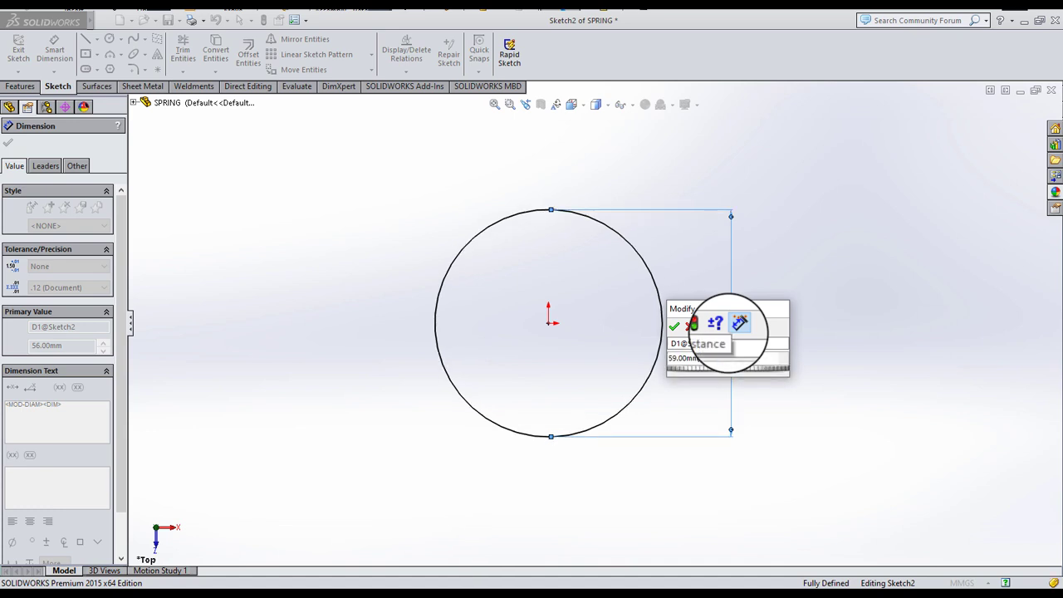
pyautogui.click(676, 328)
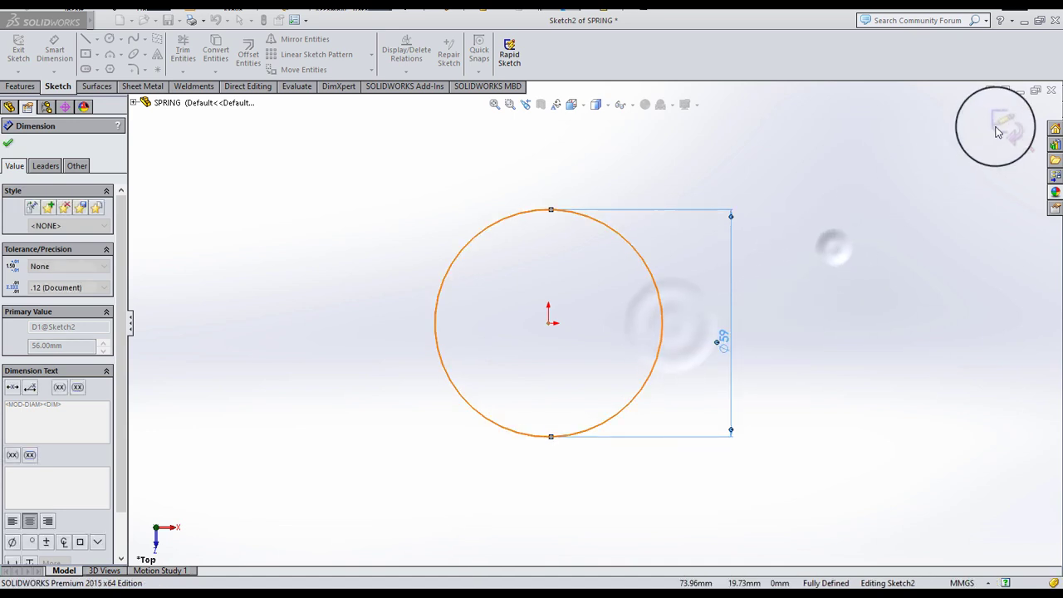
pyautogui.click(1001, 124)
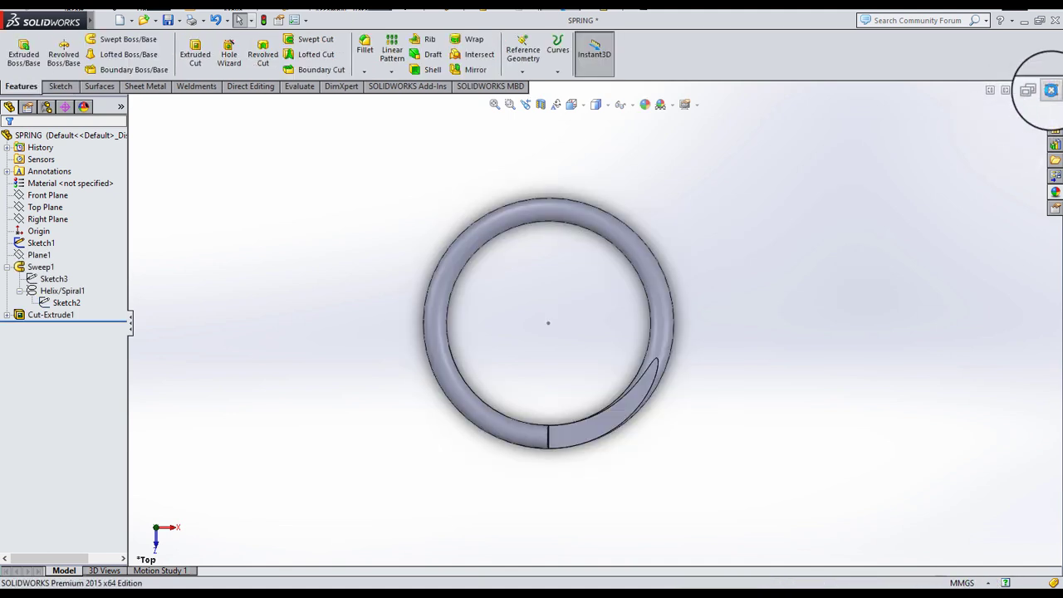
# - Close the SPRING part with its changes saved and rebuild the cone clutch assembly
pyautogui.click(1051, 94)
pyautogui.click(503, 306)
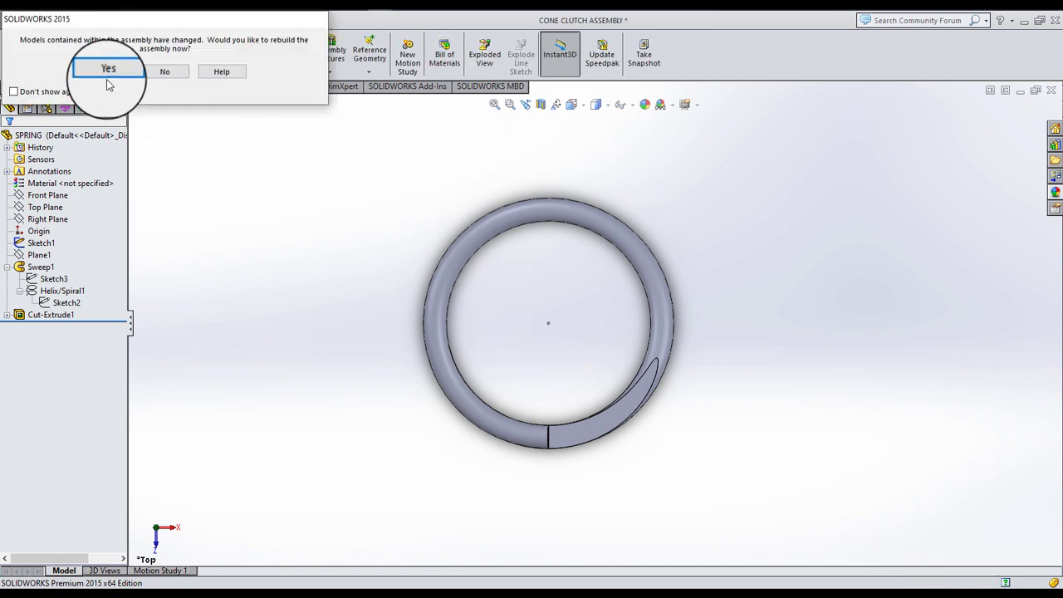
pyautogui.click(117, 71)
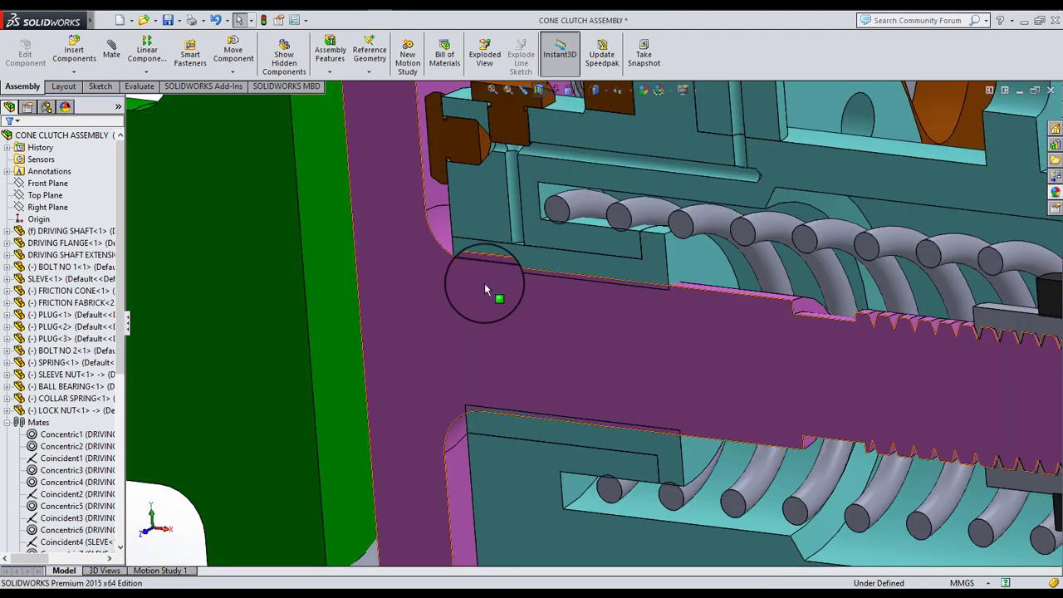
# - Zoom in and reopen the SPRING<1> component as a separate part
pyautogui.scroll(-2, 665, 210)
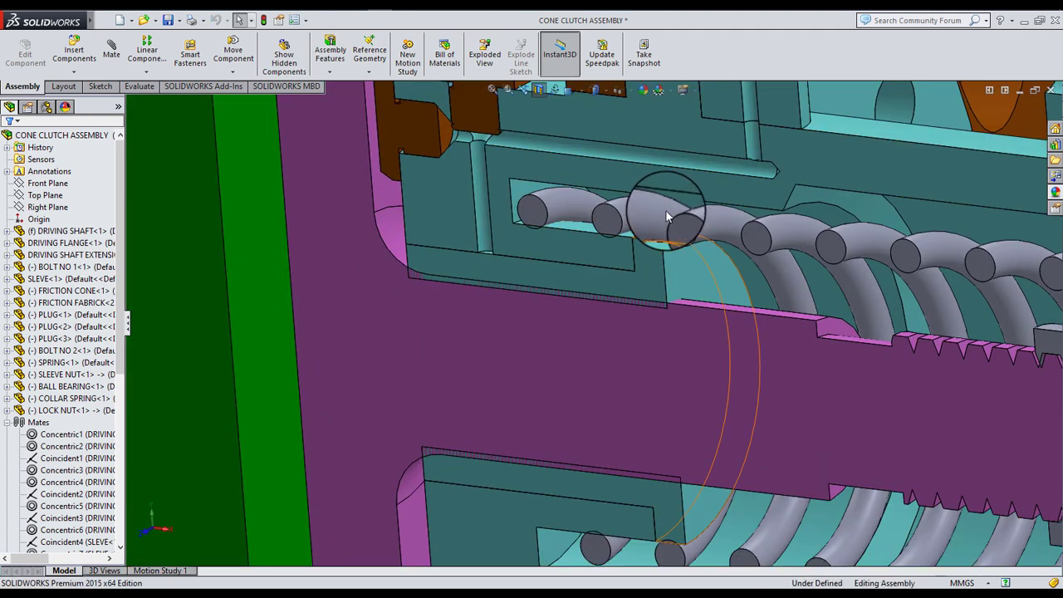
pyautogui.scroll(-1, 680, 206)
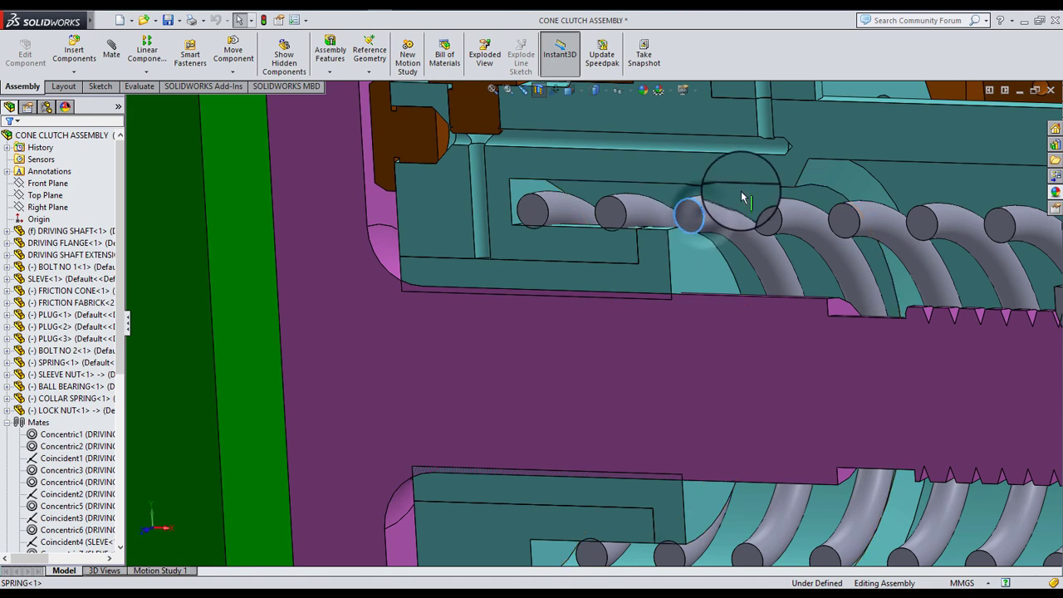
pyautogui.click(55, 362)
pyautogui.click(60, 324)
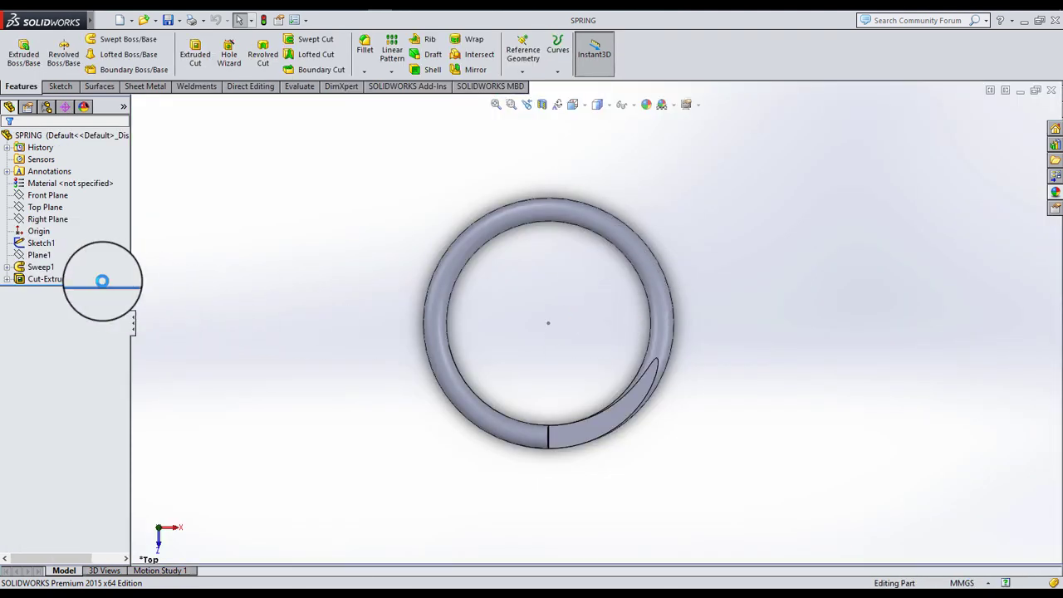
# - Expand Sweep1 and open the helix Sketch2 for editing
pyautogui.click(7, 267)
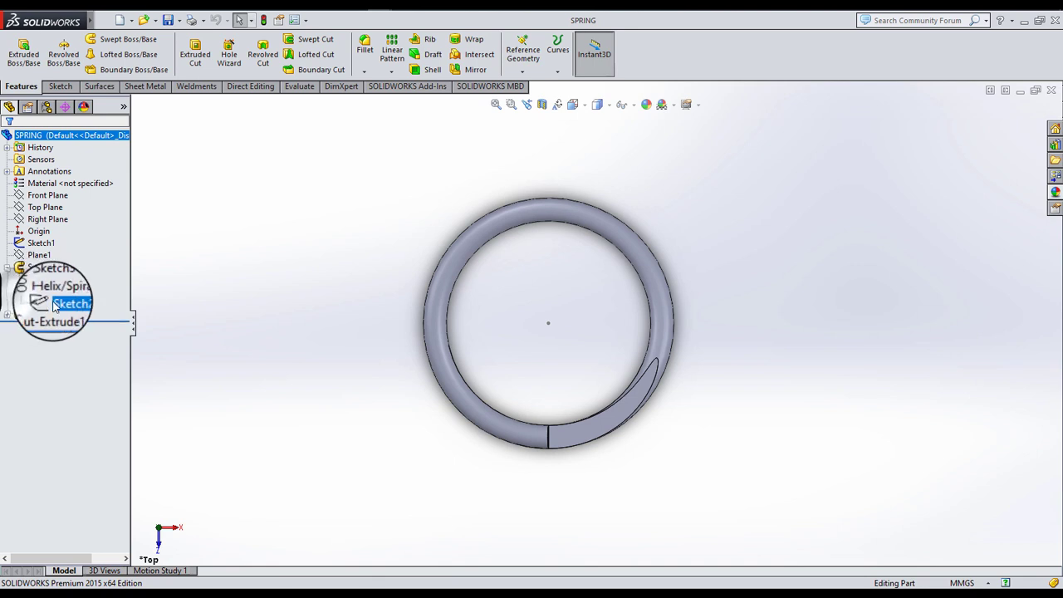
pyautogui.click(54, 304)
pyautogui.click(88, 267)
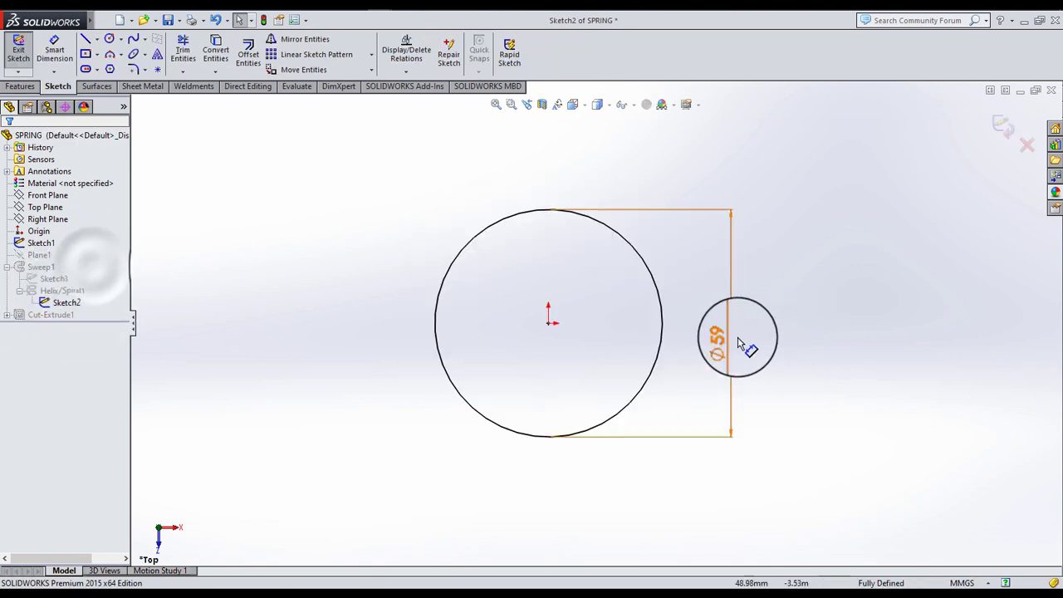
# - Change the helix diameter from Ø59 to Ø62, exit the sketch, and close SPRING saving changes
pyautogui.doubleClick(720, 340)
pyautogui.write('62')
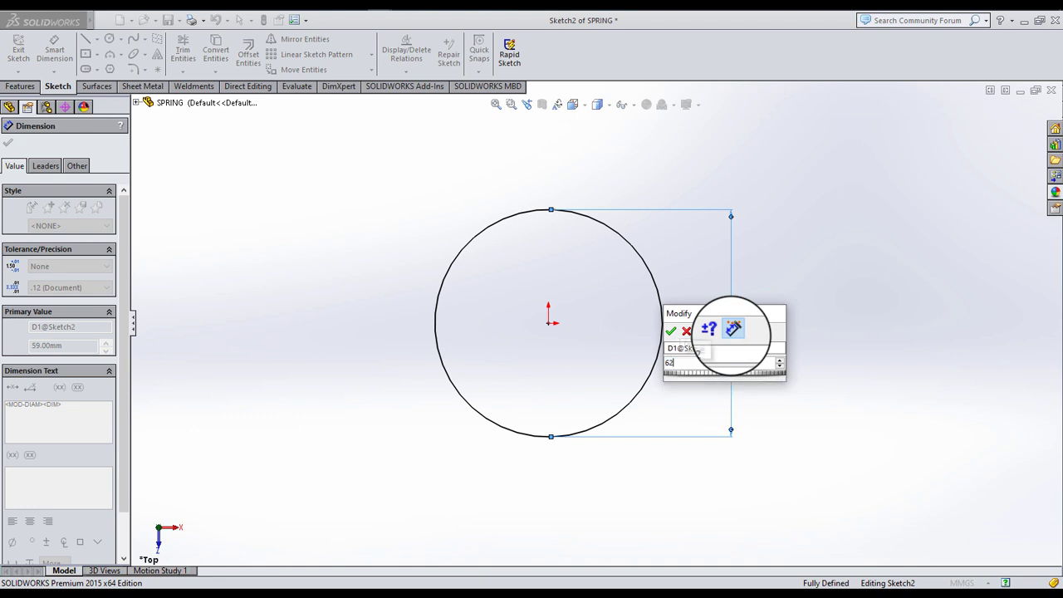
pyautogui.press('Return')
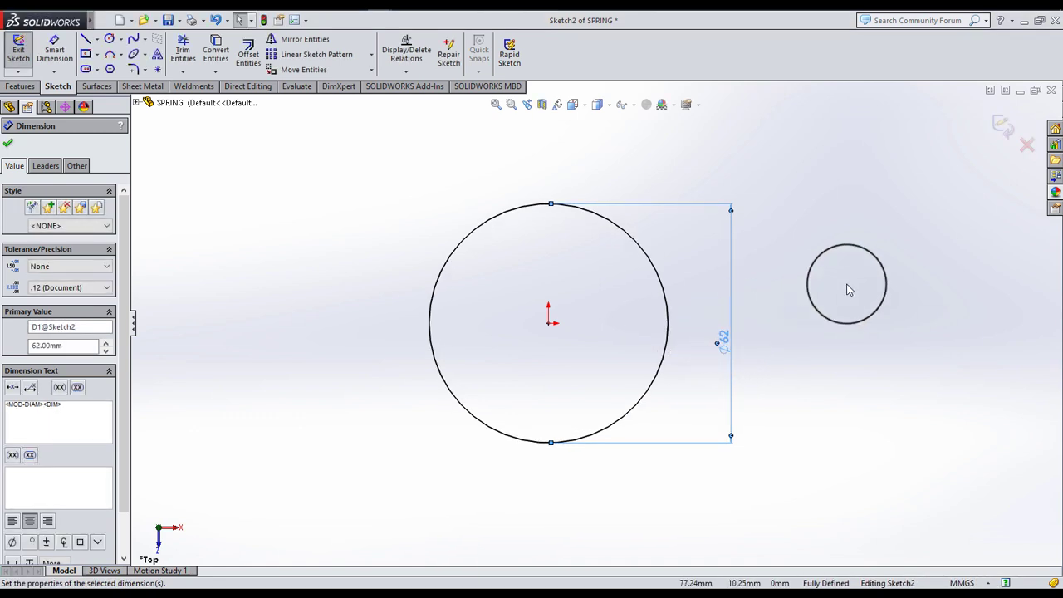
pyautogui.click(845, 285)
pyautogui.click(1003, 133)
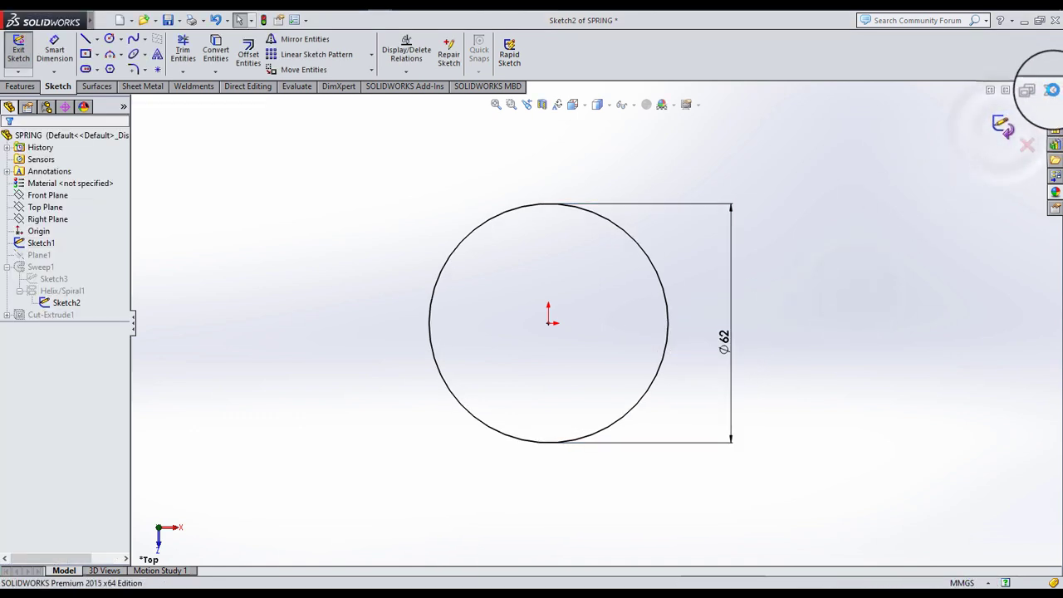
pyautogui.click(1051, 90)
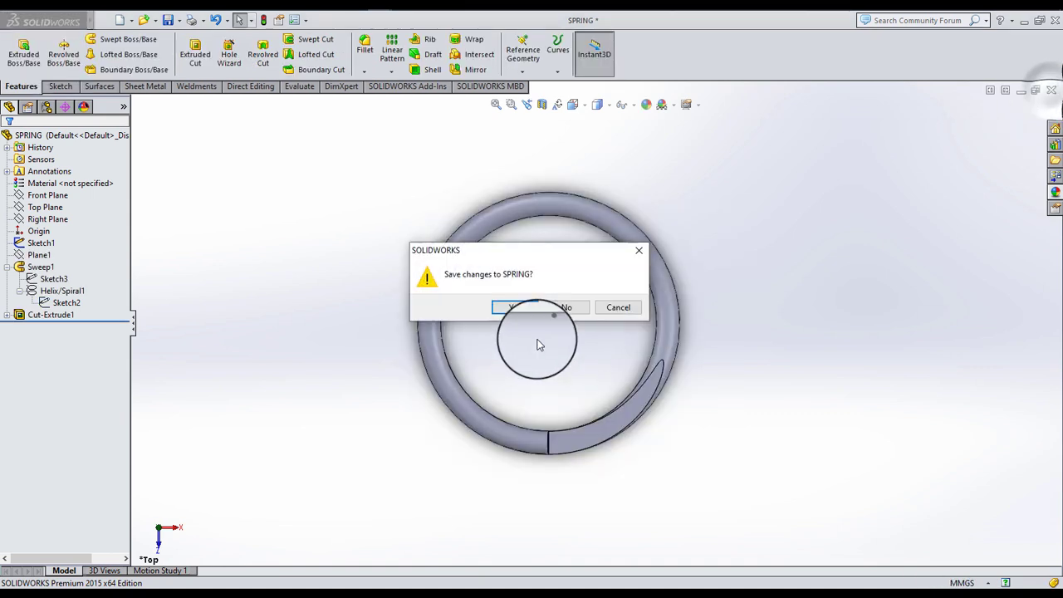
pyautogui.click(504, 313)
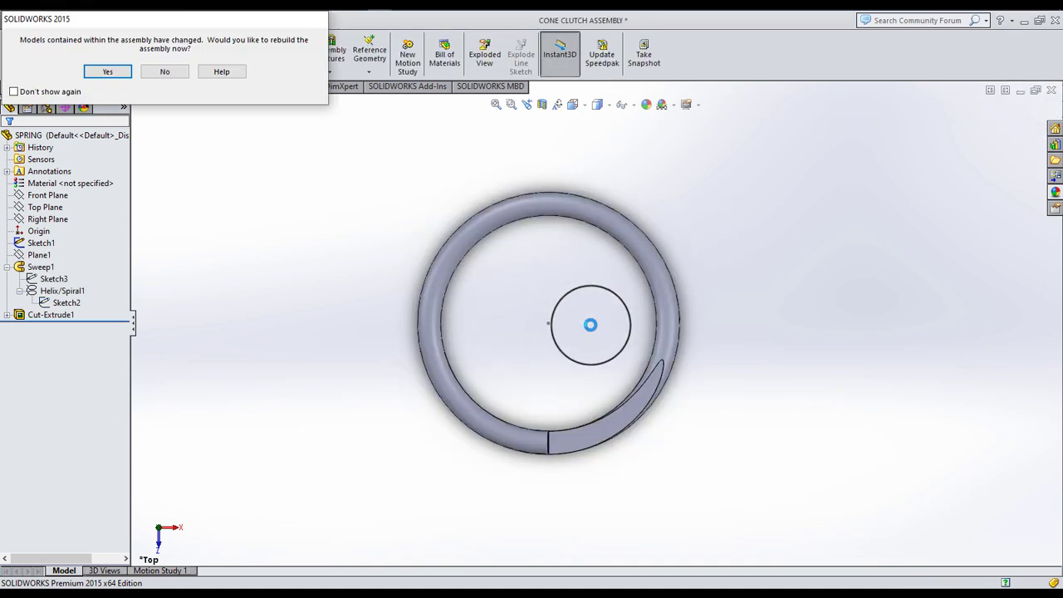
# - Rebuild the cone clutch assembly and zoom around the spring in the section view
pyautogui.click(107, 72)
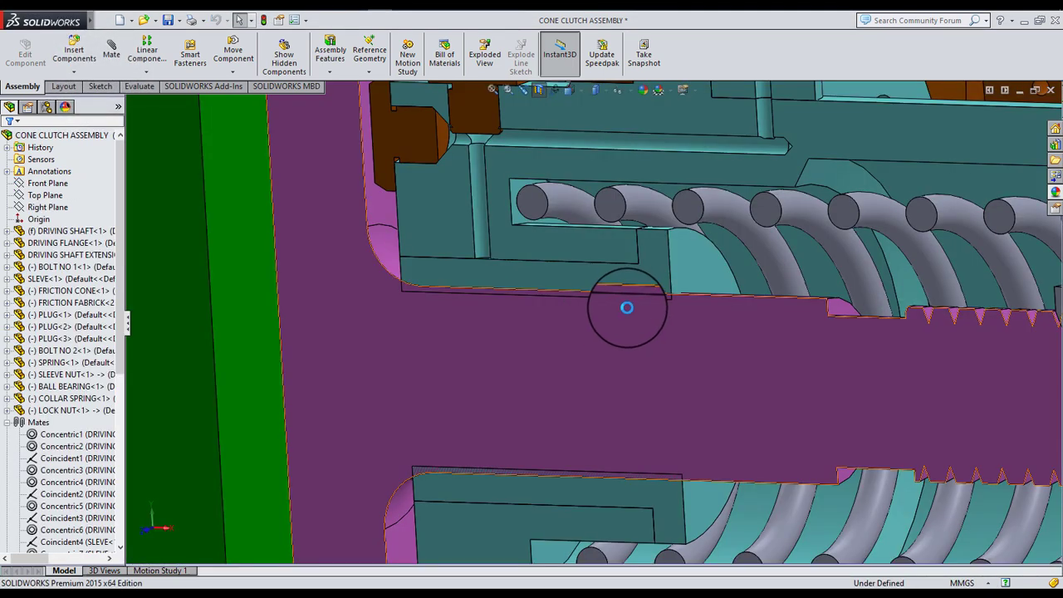
pyautogui.moveTo(671, 290); pyautogui.dragTo(736, 268, button='middle')
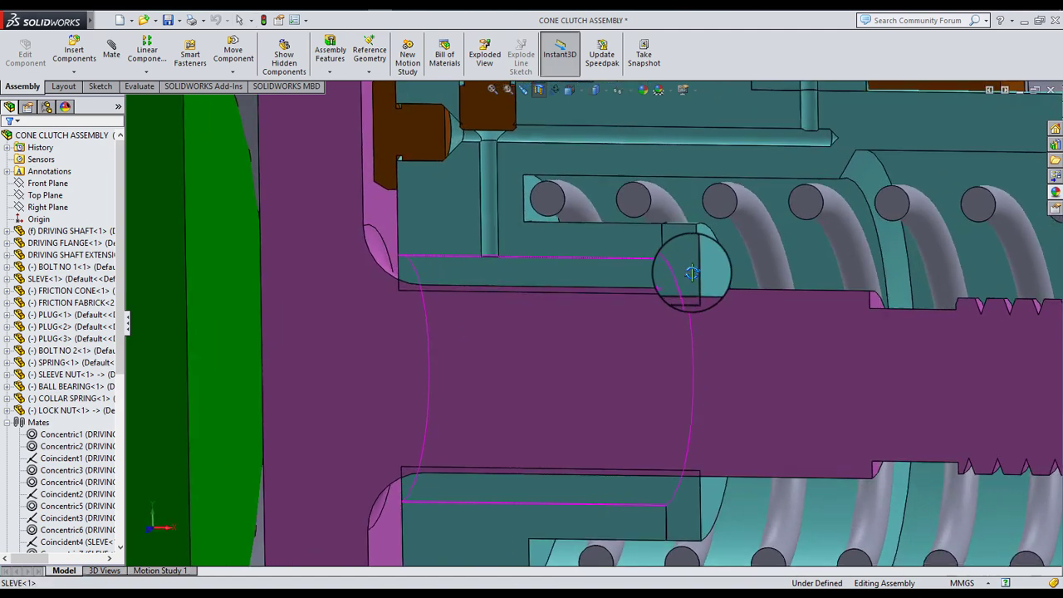
pyautogui.scroll(3, 714, 262)
pyautogui.scroll(2, 689, 257)
pyautogui.scroll(-2, 731, 291)
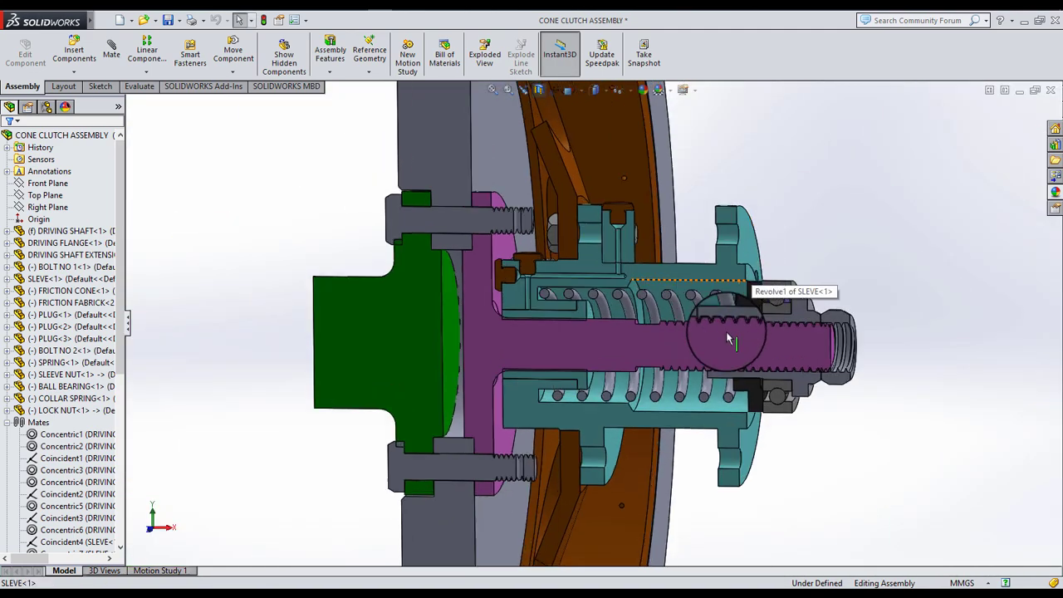
pyautogui.scroll(-3, 719, 318)
pyautogui.scroll(-2, 719, 318)
pyautogui.scroll(1, 716, 326)
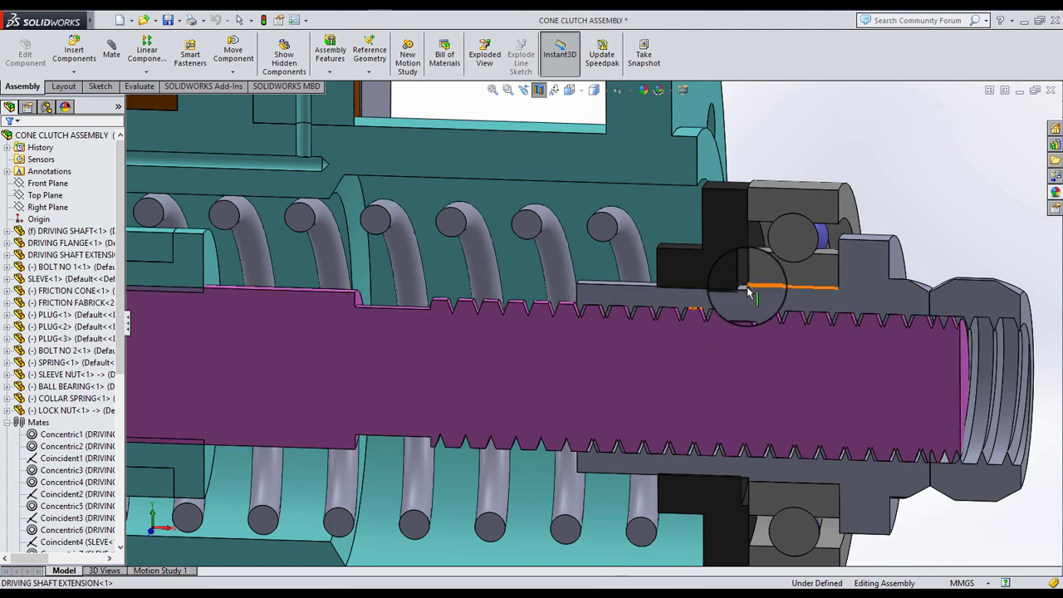
pyautogui.scroll(1, 682, 328)
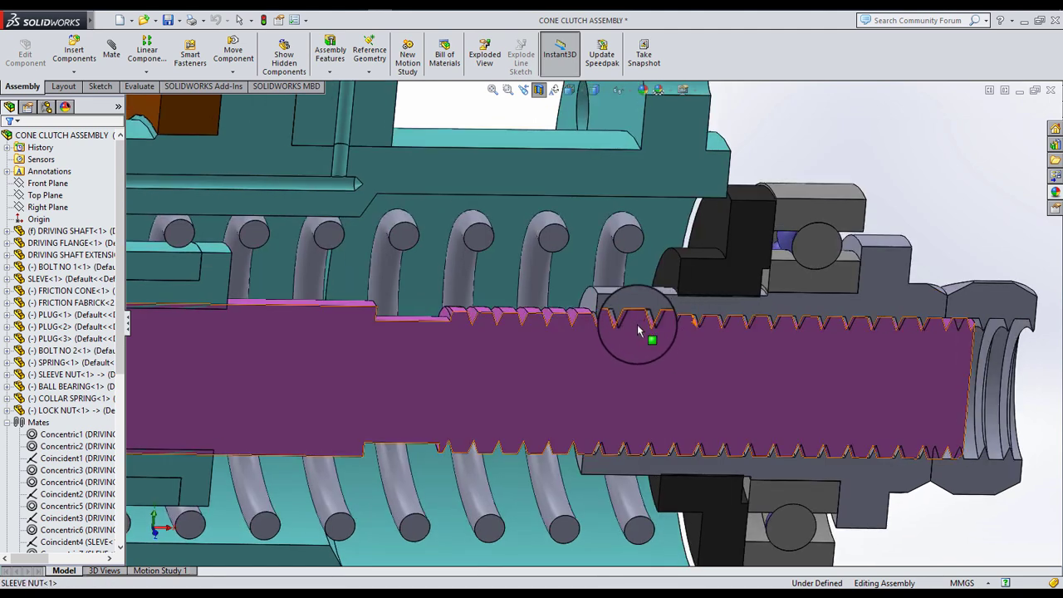
pyautogui.scroll(1, 638, 332)
pyautogui.scroll(3, 635, 318)
# - Orbit and zoom to inspect the enlarged 62 mm spring around the shaft threads and nut
pyautogui.moveTo(640, 296)
pyautogui.mouseDown(button='middle')
pyautogui.moveTo(643, 280)
pyautogui.moveTo(629, 297)
pyautogui.moveTo(579, 263)
pyautogui.moveTo(588, 311)
pyautogui.moveTo(613, 330)
pyautogui.moveTo(711, 313)
pyautogui.moveTo(695, 357)
pyautogui.moveTo(619, 323)
pyautogui.moveTo(700, 297)
pyautogui.moveTo(582, 368)
pyautogui.moveTo(569, 221)
pyautogui.mouseUp(button='middle')
pyautogui.scroll(-2, 585, 287)
pyautogui.scroll(-1, 588, 314)
pyautogui.scroll(3, 612, 328)
pyautogui.scroll(-2, 620, 323)
pyautogui.scroll(2, 582, 368)
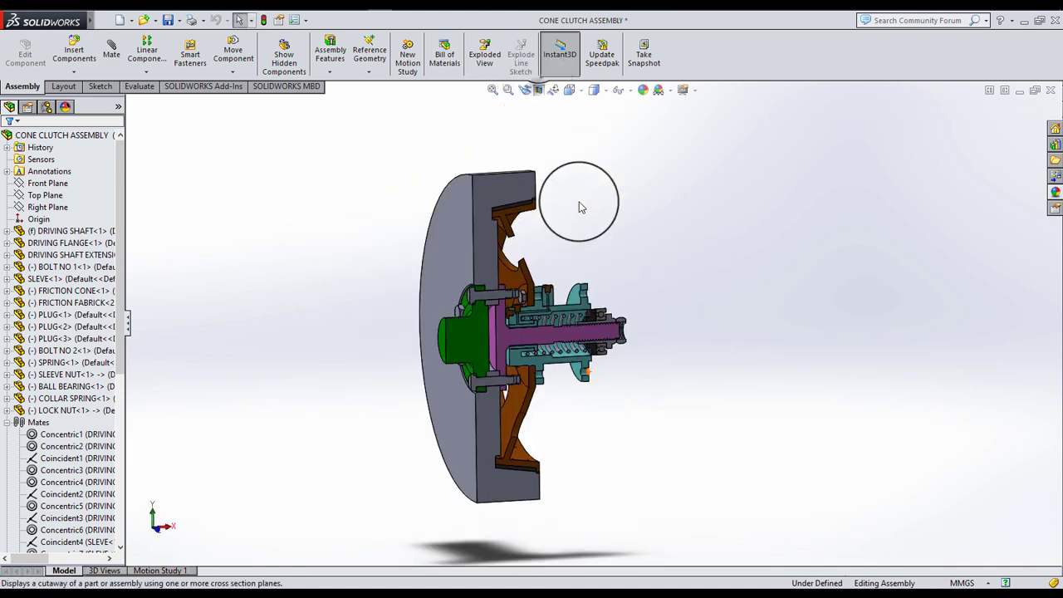
# - Orbit the uncut clutch to a front three-quarter view and zoom on the hub and bearing
pyautogui.moveTo(590, 304)
pyautogui.mouseDown(button='middle')
pyautogui.moveTo(573, 327)
pyautogui.moveTo(426, 379)
pyautogui.moveTo(494, 332)
pyautogui.moveTo(486, 347)
pyautogui.moveTo(588, 361)
pyautogui.moveTo(717, 290)
pyautogui.moveTo(629, 329)
pyautogui.moveTo(623, 368)
pyautogui.moveTo(545, 367)
pyautogui.mouseUp(button='middle')
pyautogui.scroll(-5, 550, 372)
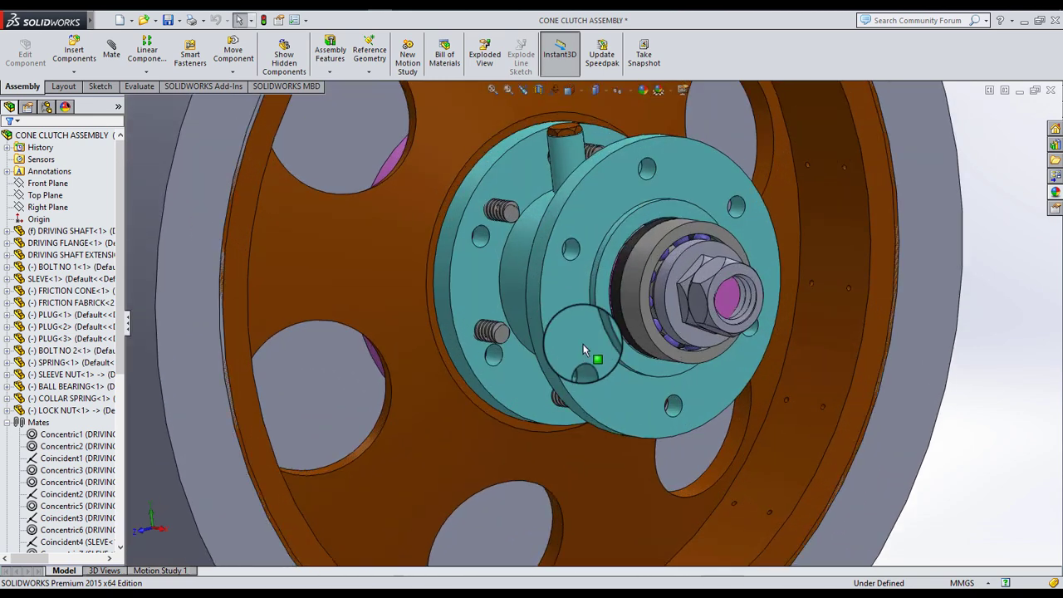
pyautogui.scroll(-2, 599, 270)
pyautogui.scroll(-2, 631, 241)
pyautogui.scroll(-2, 628, 294)
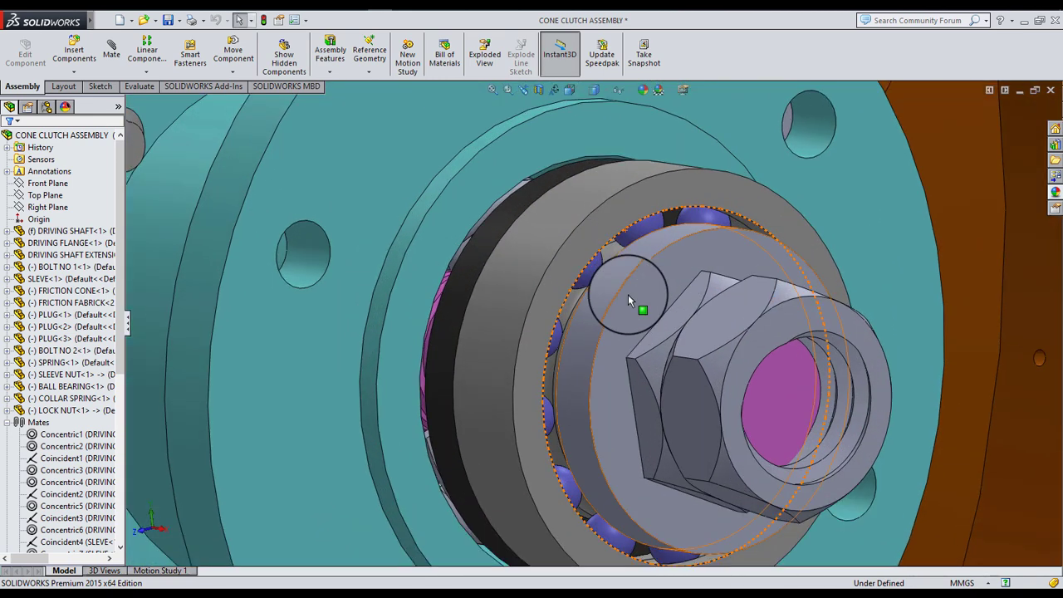
pyautogui.scroll(-2, 633, 258)
pyautogui.scroll(2, 634, 257)
# - Orbit sideways and zoom to examine the flange, bolts and lock nut
pyautogui.moveTo(703, 308)
pyautogui.mouseDown(button='middle')
pyautogui.moveTo(688, 302)
pyautogui.moveTo(750, 294)
pyautogui.moveTo(681, 322)
pyautogui.moveTo(761, 332)
pyautogui.moveTo(574, 296)
pyautogui.moveTo(631, 344)
pyautogui.moveTo(505, 368)
pyautogui.mouseUp(button='middle')
pyautogui.scroll(3, 637, 324)
pyautogui.scroll(2, 644, 332)
pyautogui.scroll(-2, 598, 323)
pyautogui.scroll(-1, 504, 368)
pyautogui.scroll(-3, 557, 285)
pyautogui.scroll(3, 612, 296)
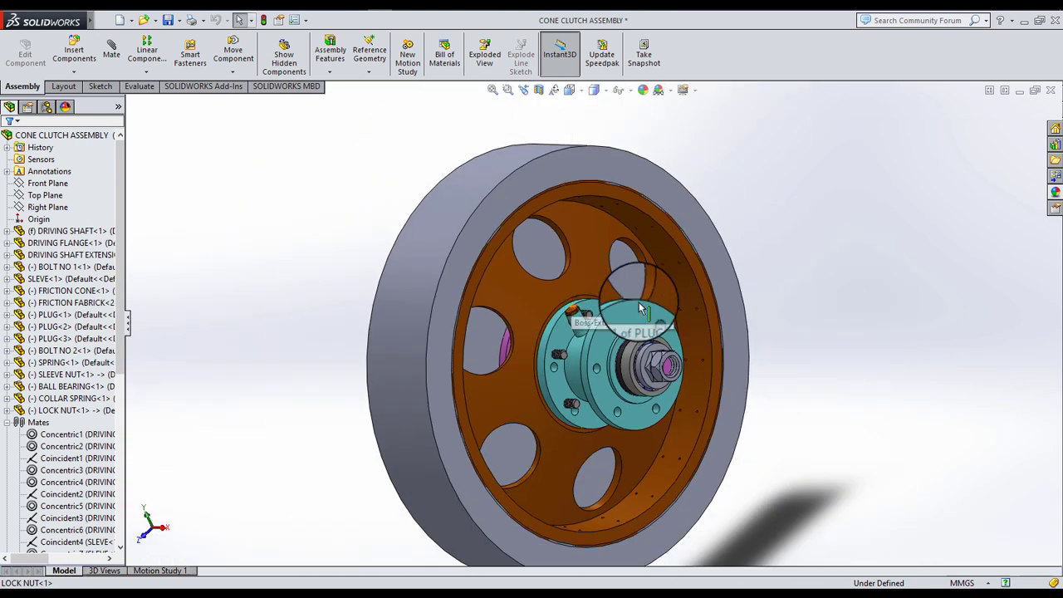
pyautogui.scroll(-1, 804, 297)
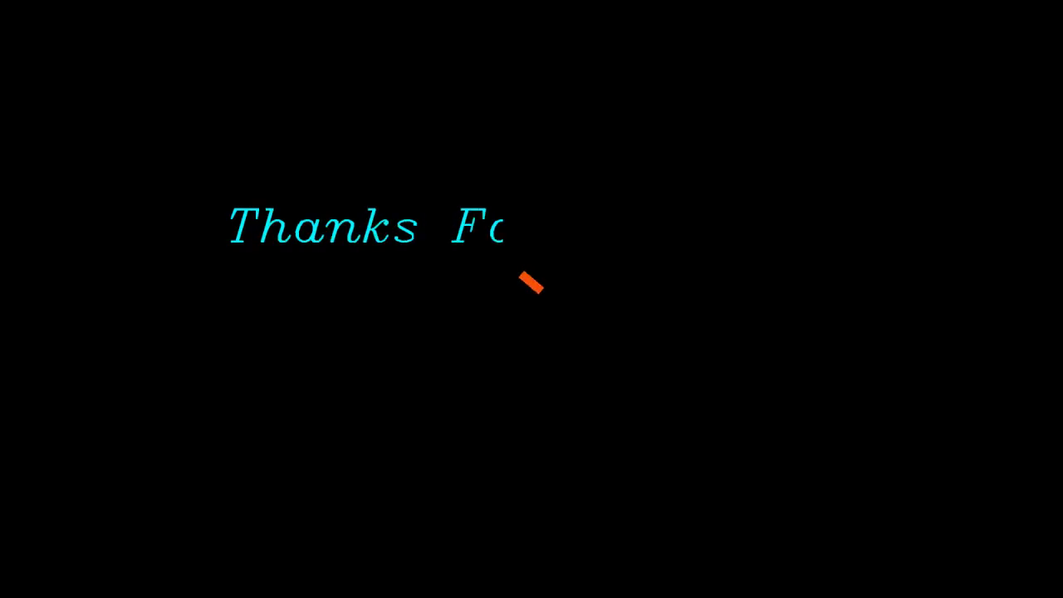